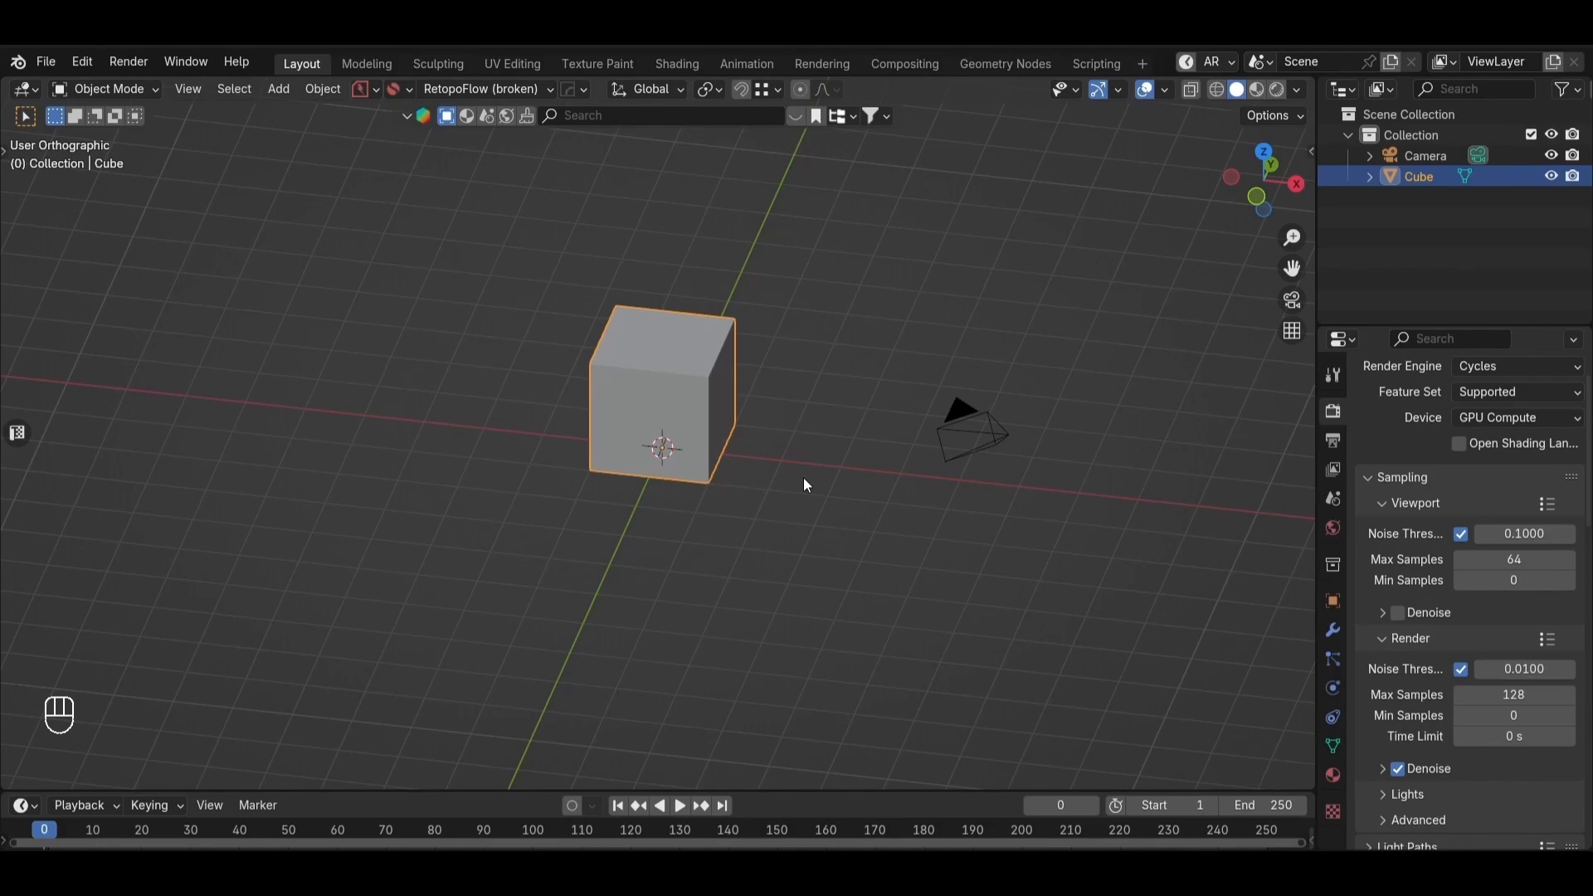
# Step: Move the cube along the negative X axis, clear of the world origin
pyautogui.moveTo(803, 478); pyautogui.dragTo(835, 423, button='middle')
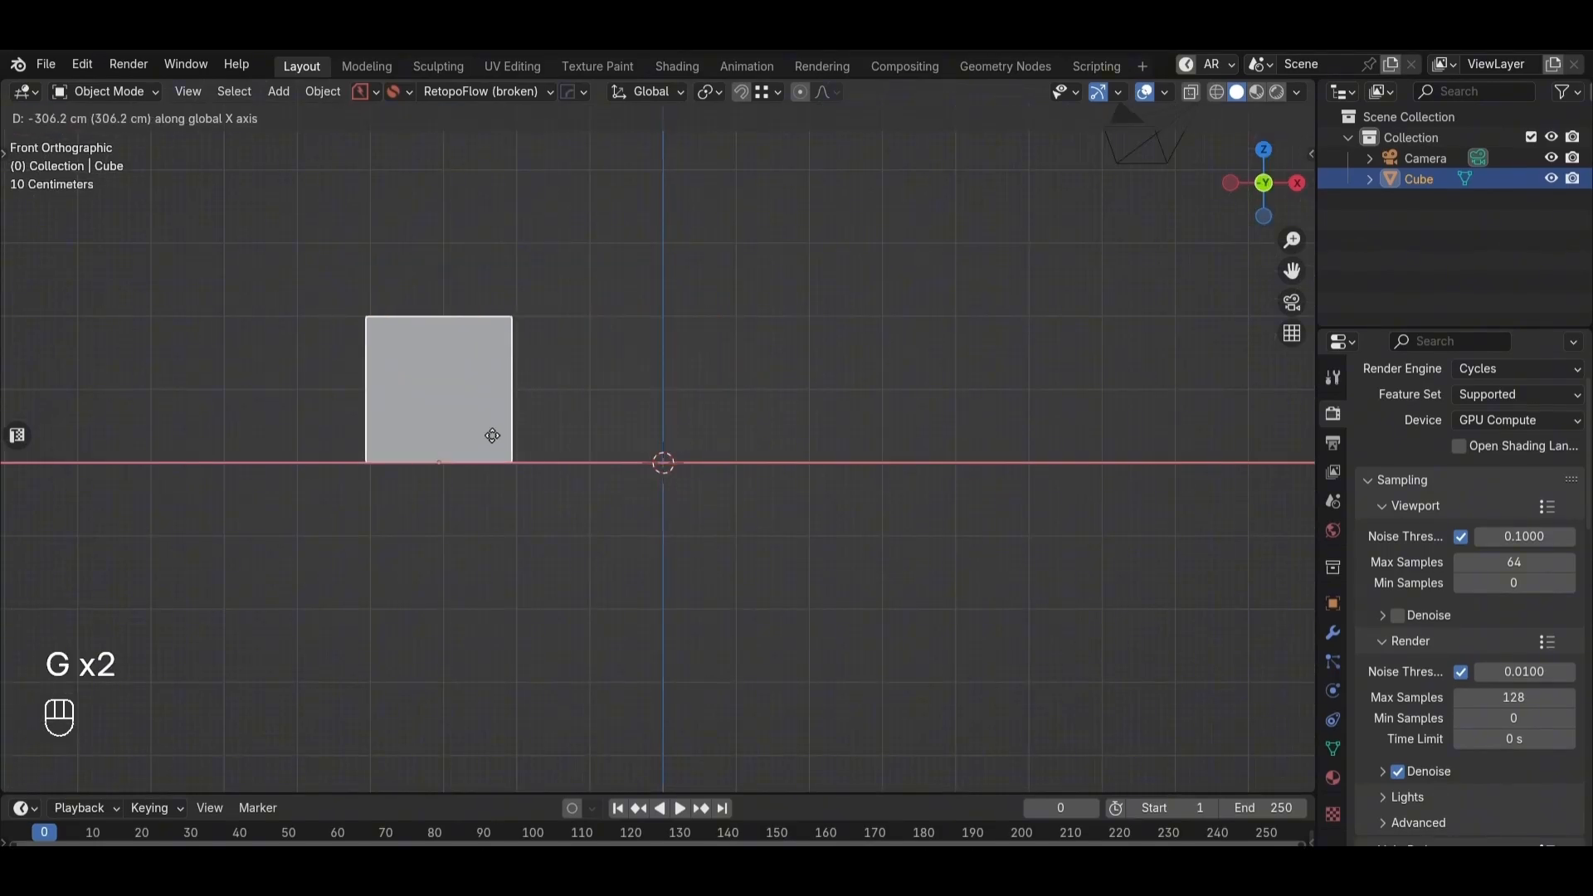
pyautogui.click(539, 421)
pyautogui.moveTo(586, 410); pyautogui.dragTo(482, 316, button='middle')
# Step: Raise the cube's top face along Z to turn the cube into a tall box
pyautogui.press('3')
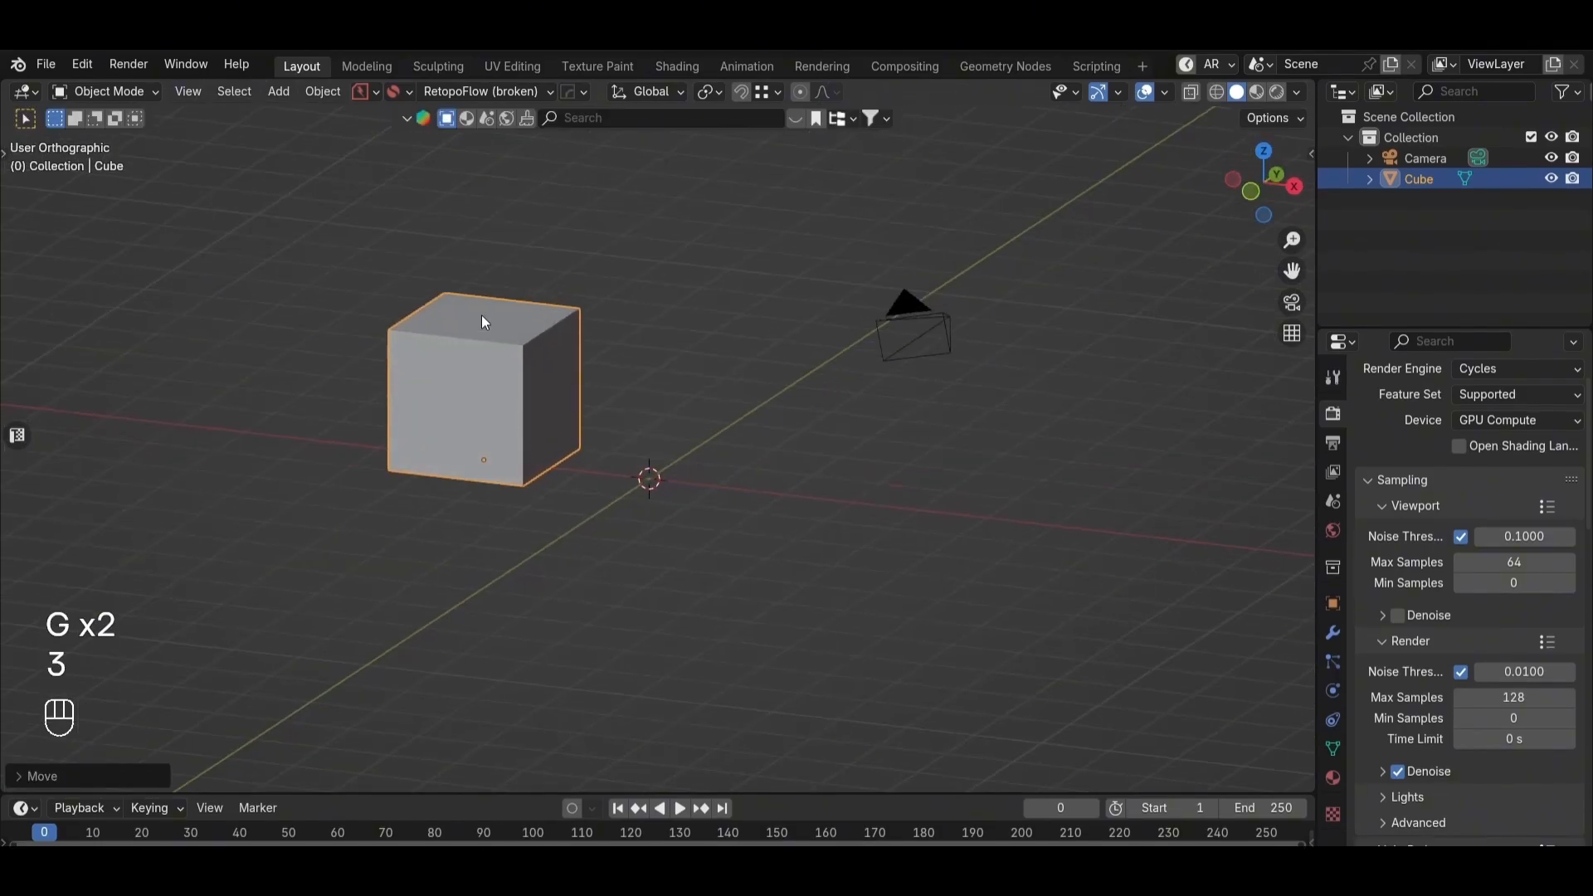
pyautogui.press('Tab')
pyautogui.press('3')
pyautogui.press('g')
pyautogui.click(785, 434)
pyautogui.keyDown('alt'); pyautogui.moveTo(785, 434); pyautogui.dragTo(794, 302, button='middle'); pyautogui.keyUp('alt')
pyautogui.press('`')
pyautogui.press('`')
pyautogui.press('Tab')
# Step: Add a 200 cm plane at the origin, aligned to the front view
pyautogui.hotkey('shift', 'a')
pyautogui.moveTo(649, 399)
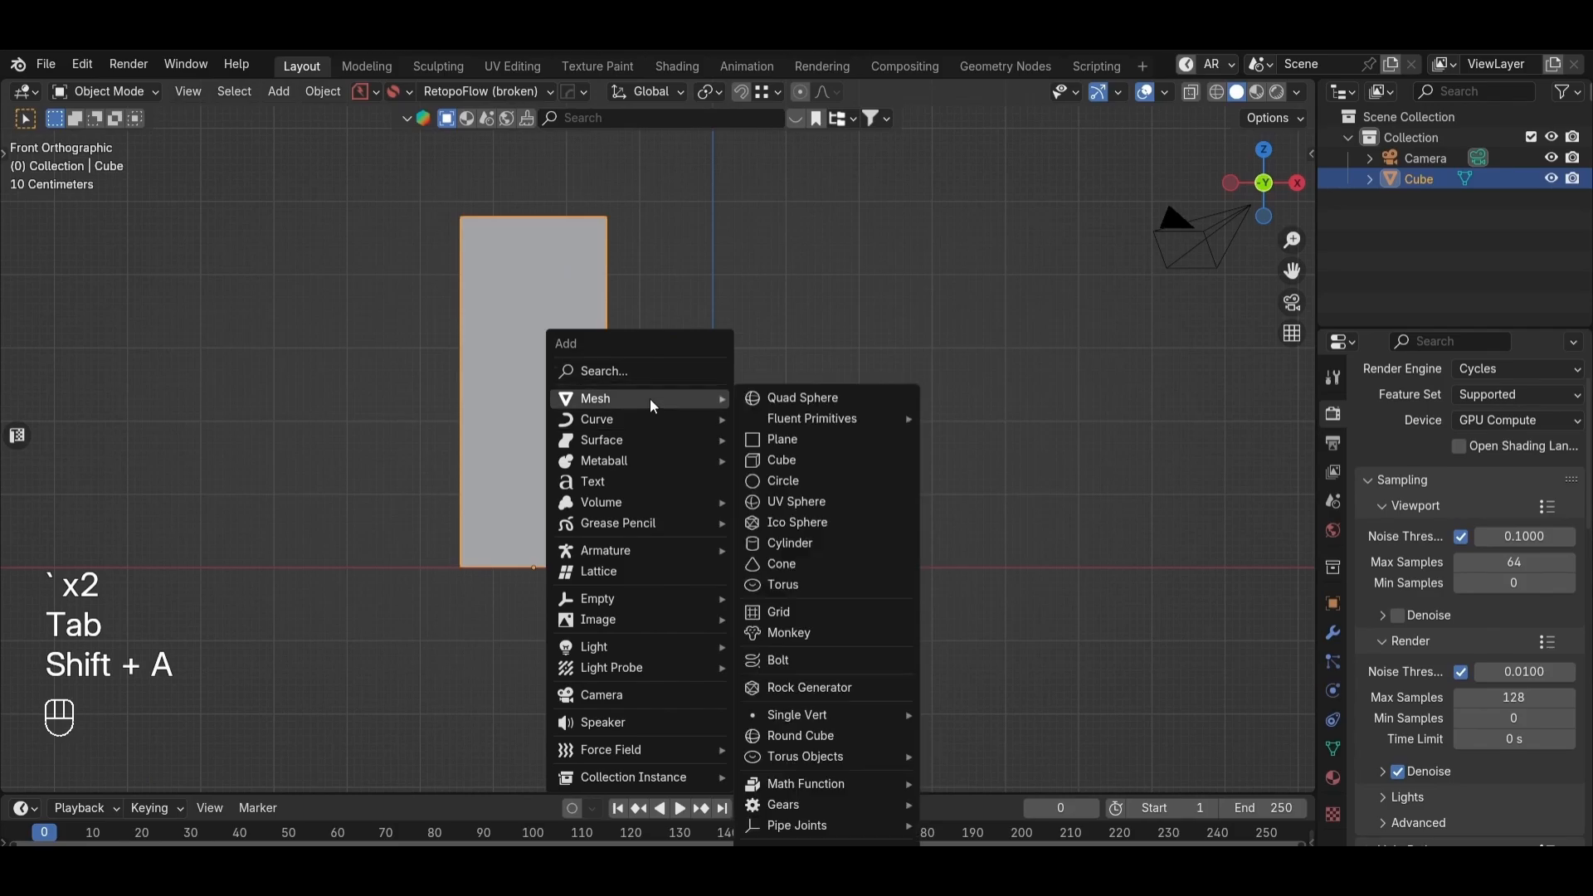
pyautogui.click(809, 440)
pyautogui.click(68, 774)
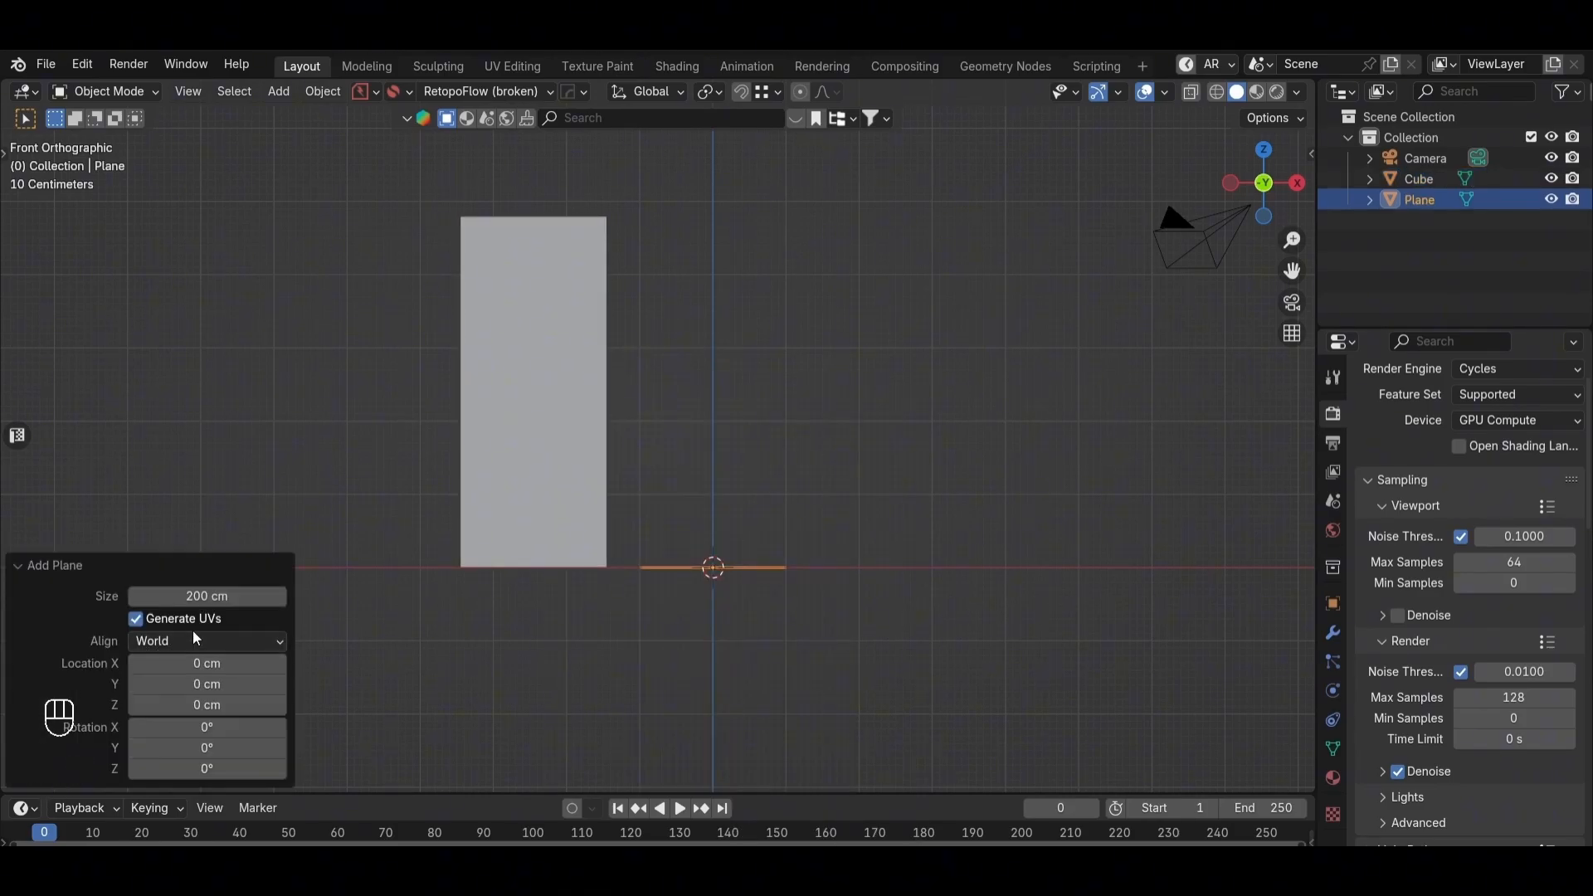
pyautogui.click(207, 641)
pyautogui.click(214, 678)
# Step: Stretch the upright plane along the X axis into a long, low rectangle
pyautogui.scroll(1, 740, 426)
pyautogui.press('s')
pyautogui.press('x')
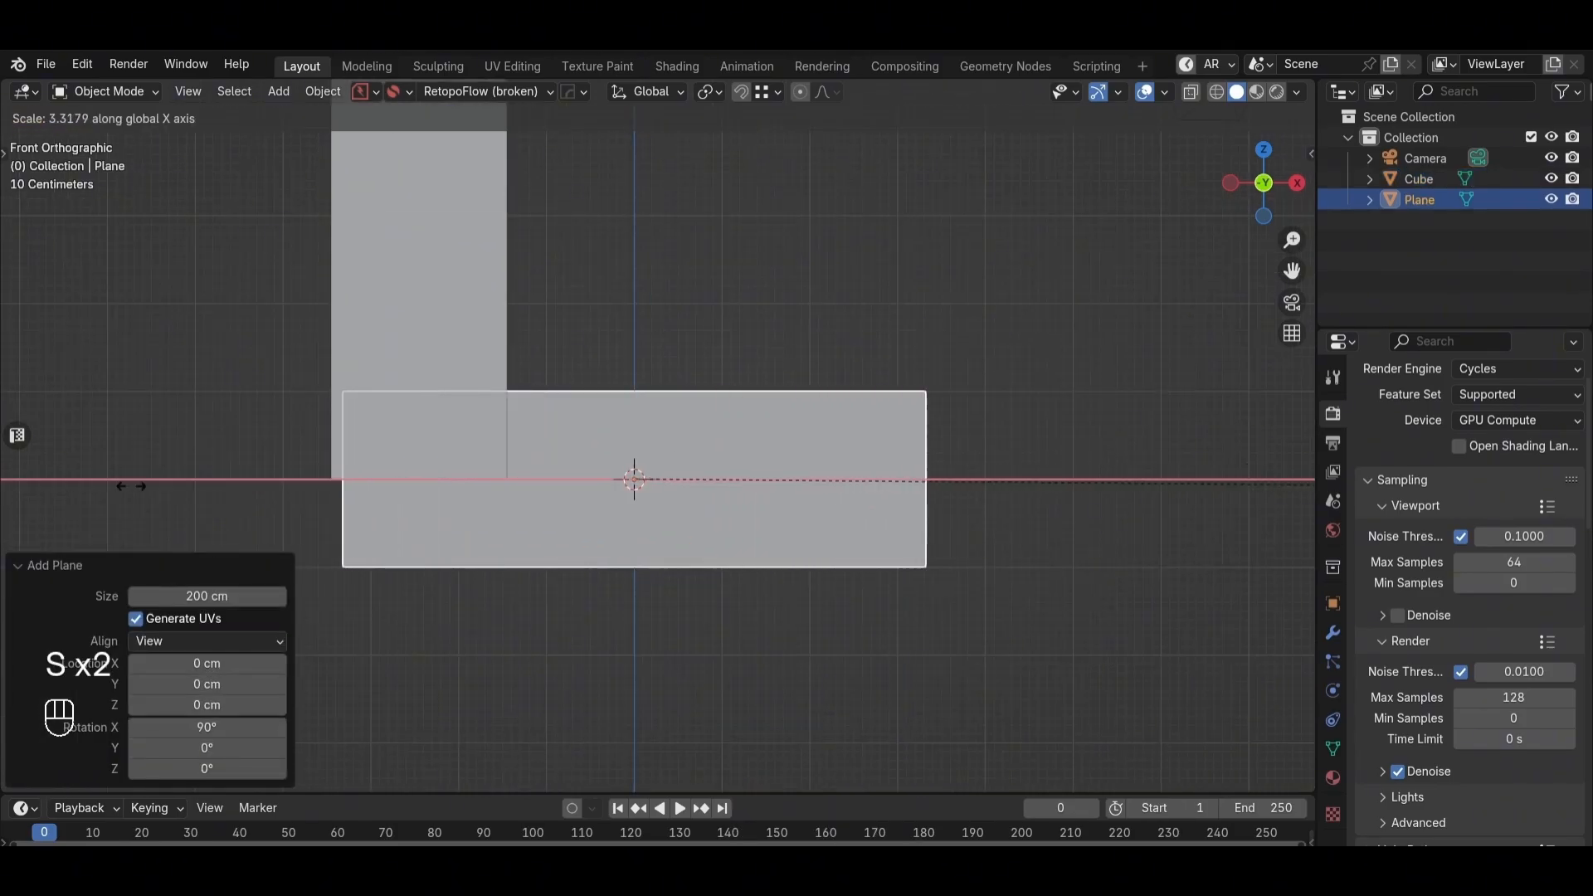
pyautogui.click(410, 420)
pyautogui.press('s')
pyautogui.press('x')
pyautogui.click(813, 436)
# Step: Turn on X-ray display and apply the stretched plane's scale
pyautogui.press('Tab')
pyautogui.hotkey('alt', 'z')
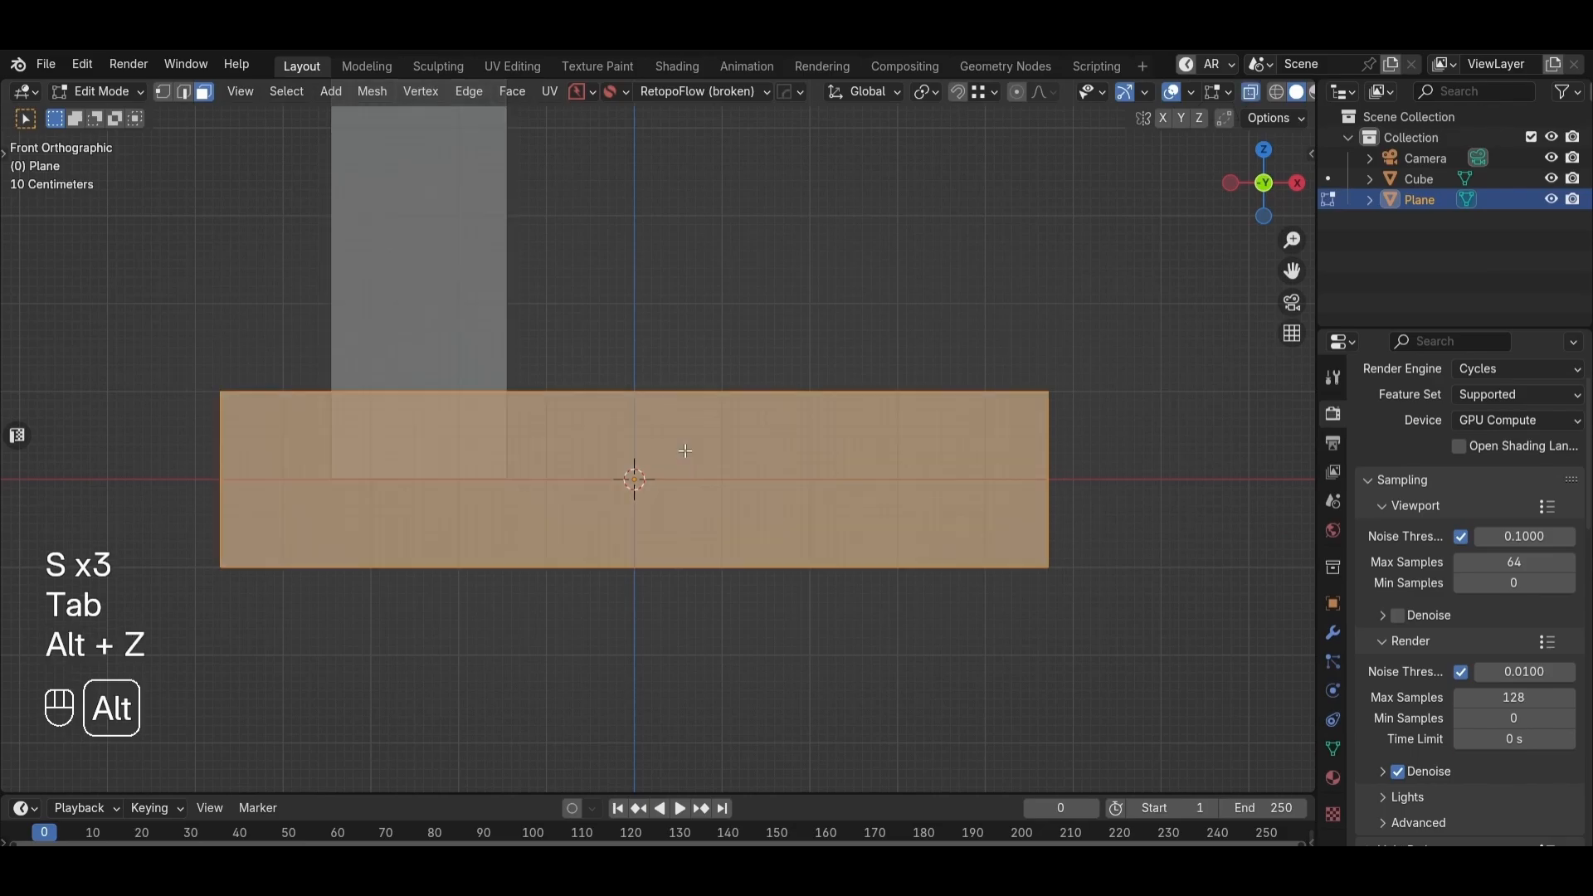
pyautogui.press('Tab')
pyautogui.hotkey('ctrl', 'a')
pyautogui.click(630, 468)
# Step: Delete only the face of the long rectangle, keeping its edge outline
pyautogui.press('Tab')
pyautogui.press('3')
pyautogui.press('x')
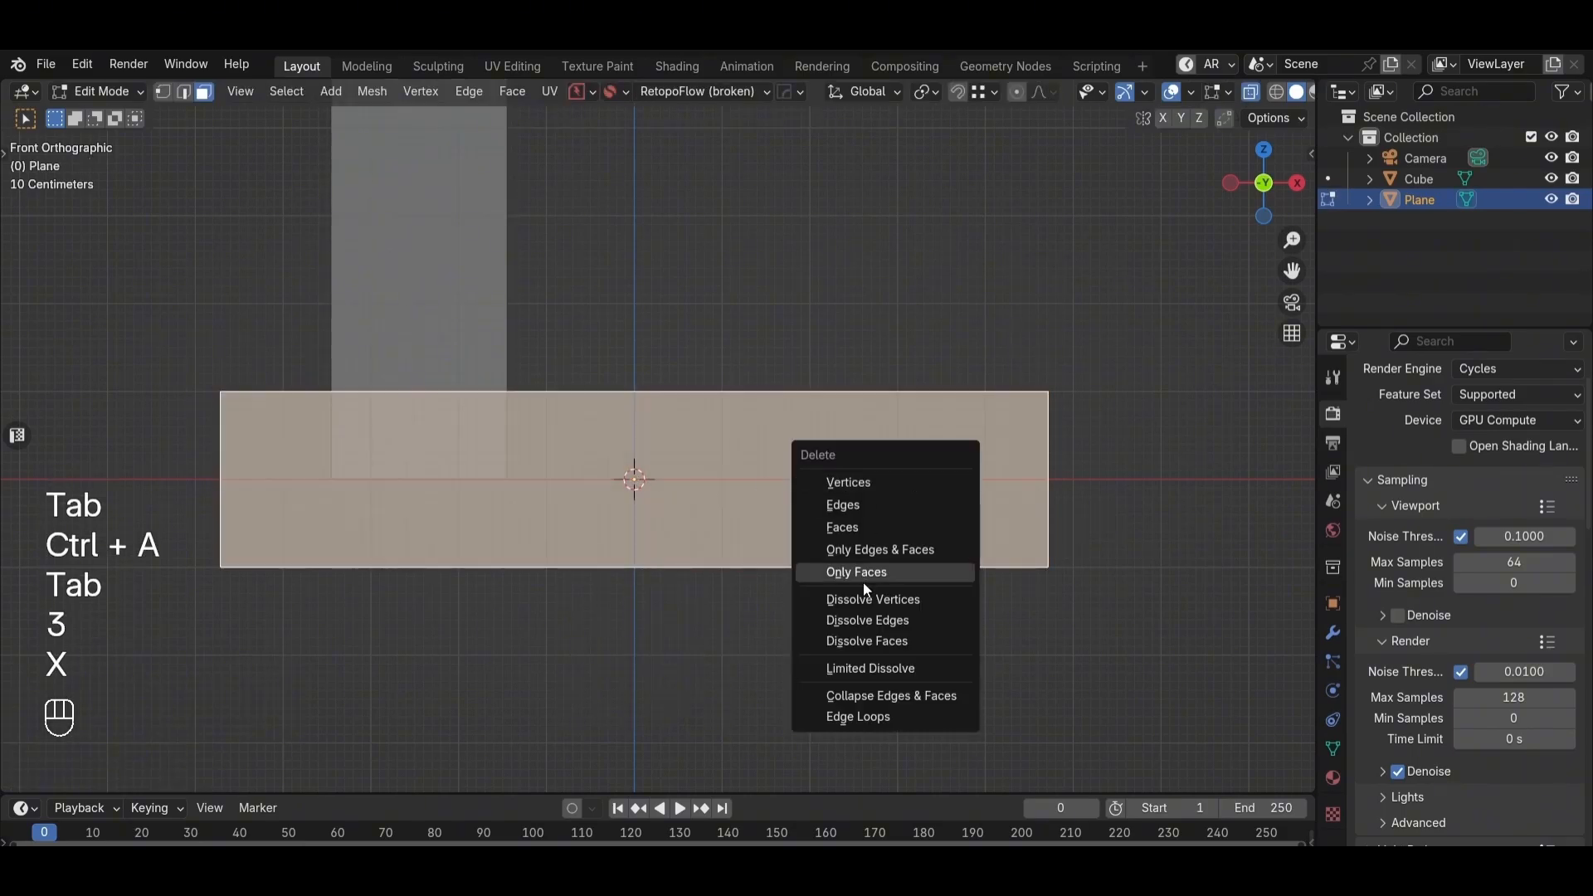
pyautogui.click(859, 531)
pyautogui.hotkey('ctrl', 'z')
pyautogui.press('x')
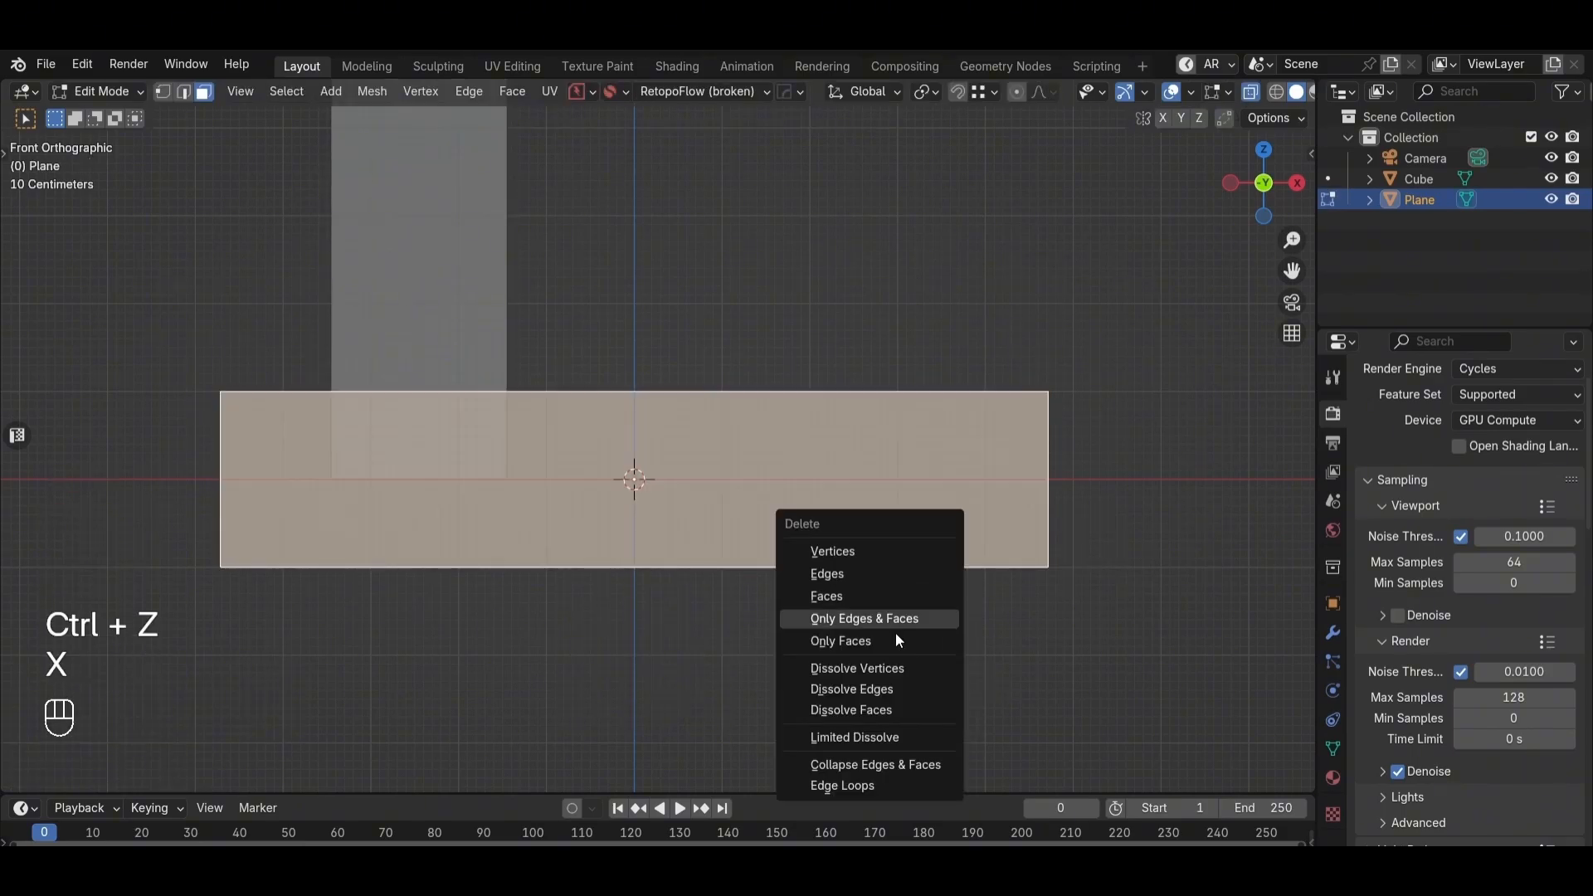
pyautogui.click(892, 637)
# Step: Bevel all four corner vertices of the outline with multiple segments into fully rounded, semicircular ends
pyautogui.press('1')
pyautogui.moveTo(1231, 331); pyautogui.dragTo(3, 718)
pyautogui.hotkey('ctrl', 'b')
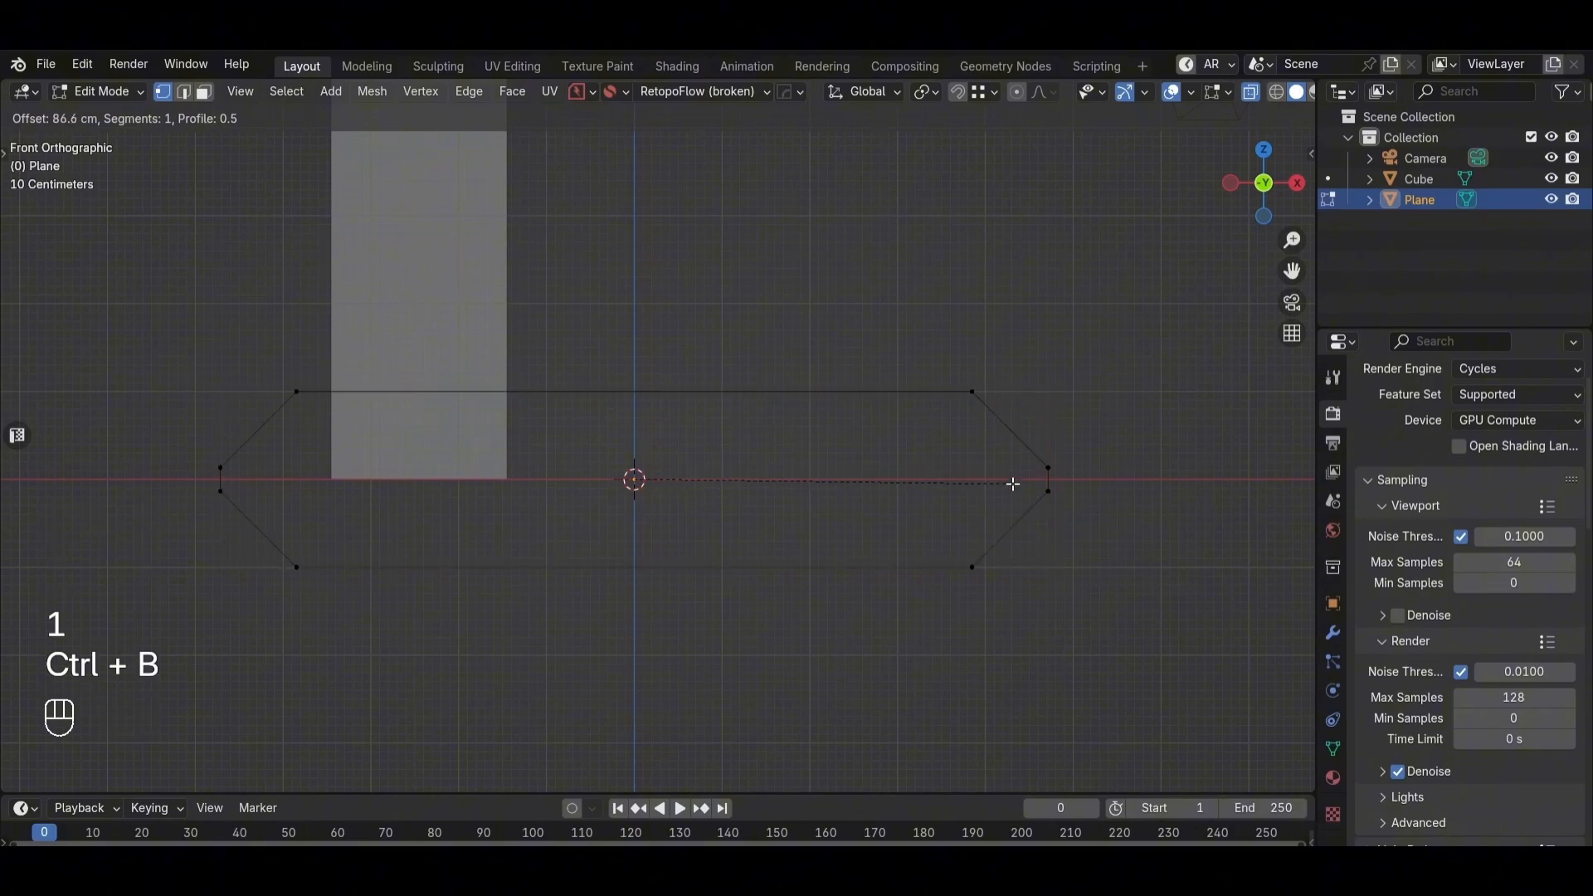
pyautogui.click(1160, 521)
# Step: Merge all vertices of the rounded outline by distance
pyautogui.press('Tab')
pyautogui.press('Tab')
pyautogui.press('a')
pyautogui.press('m')
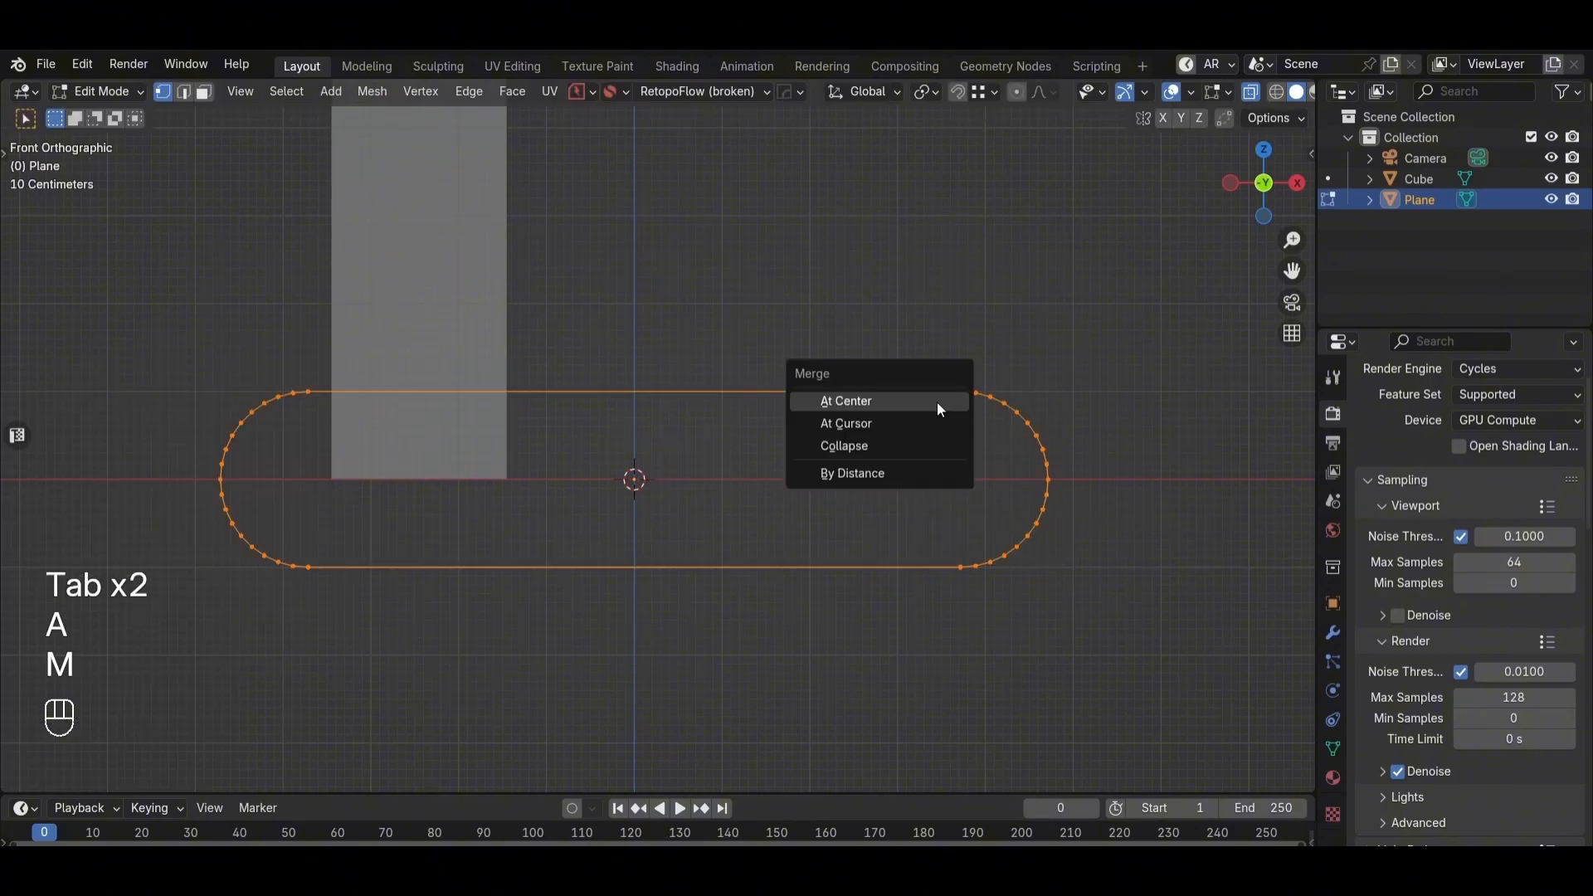
pyautogui.click(881, 480)
# Step: Turn off X-ray display and convert the rounded outline object to a curve
pyautogui.moveTo(1036, 503); pyautogui.dragTo(878, 559, button='middle')
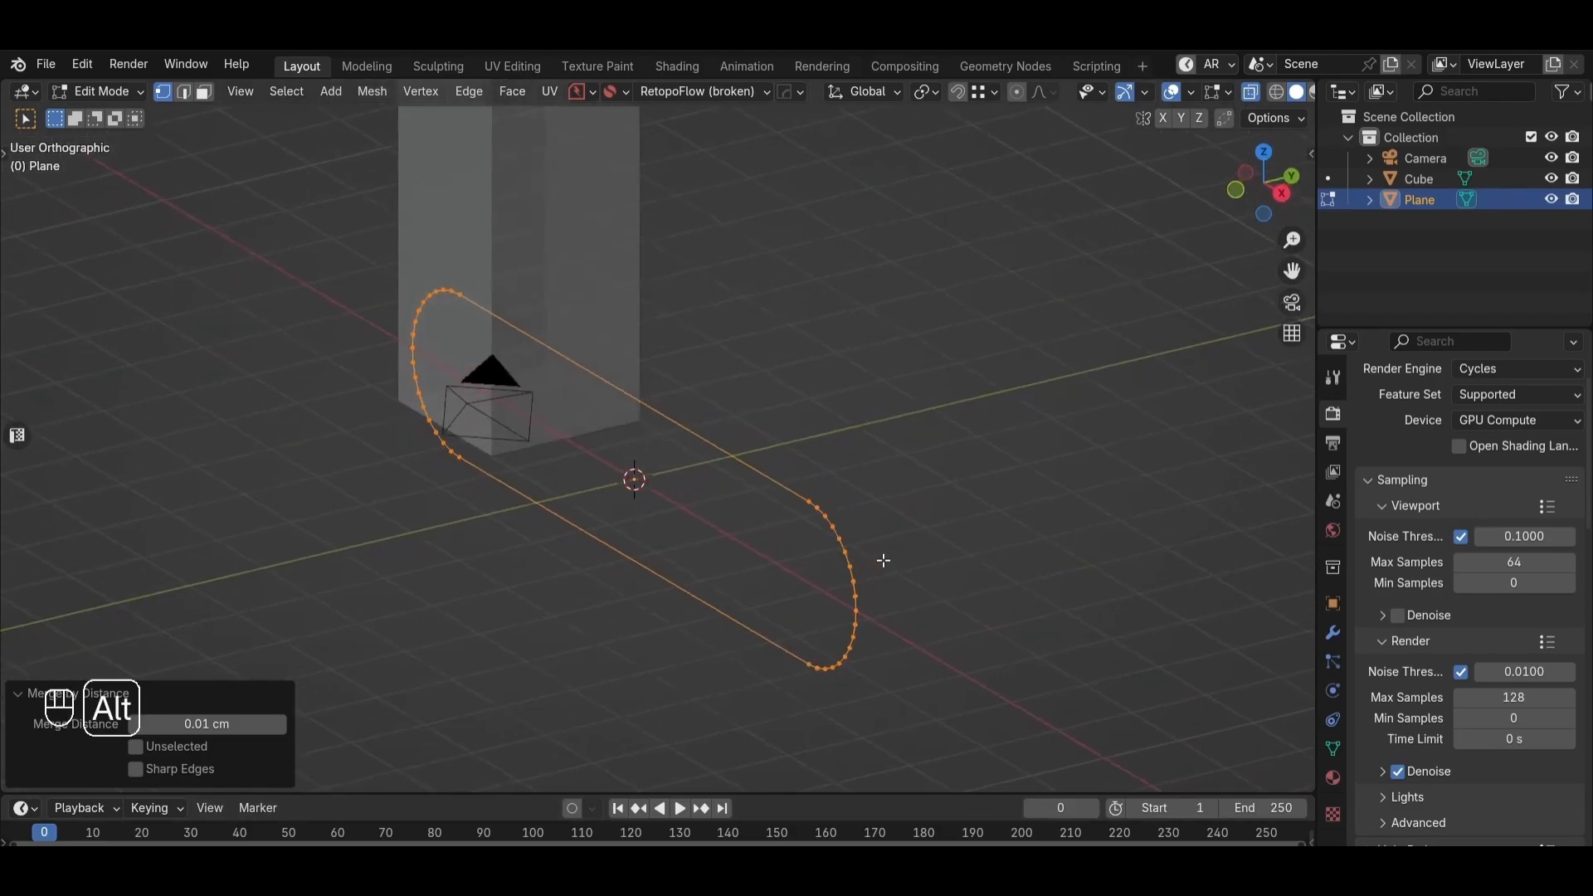
pyautogui.hotkey('alt', 'z')
pyautogui.press('Tab')
pyautogui.rightClick(765, 480)
pyautogui.moveTo(690, 502)
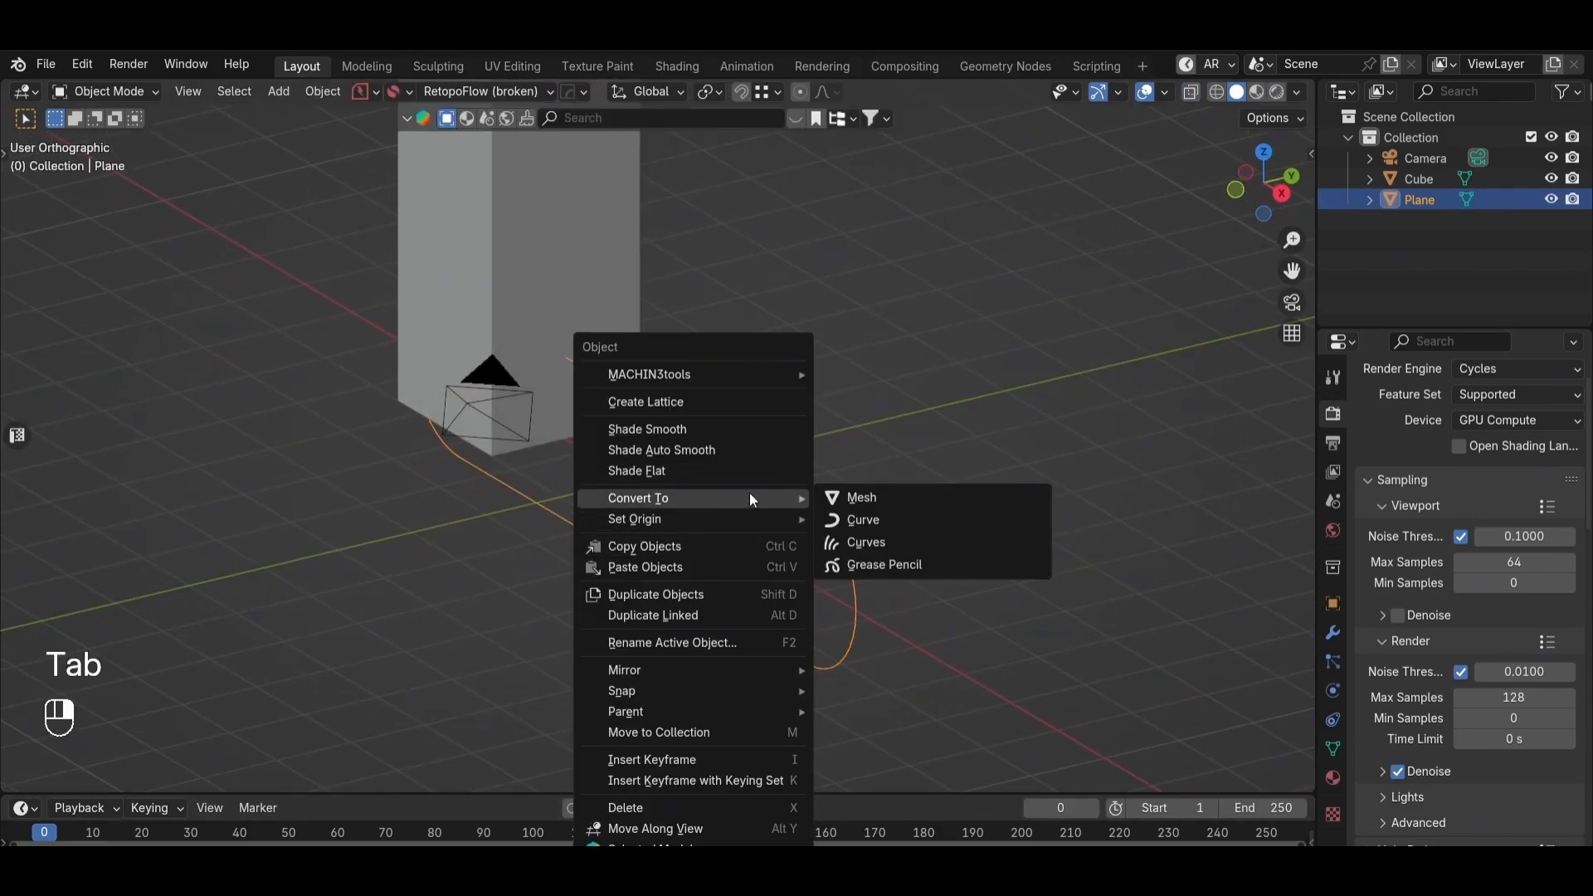
pyautogui.click(914, 520)
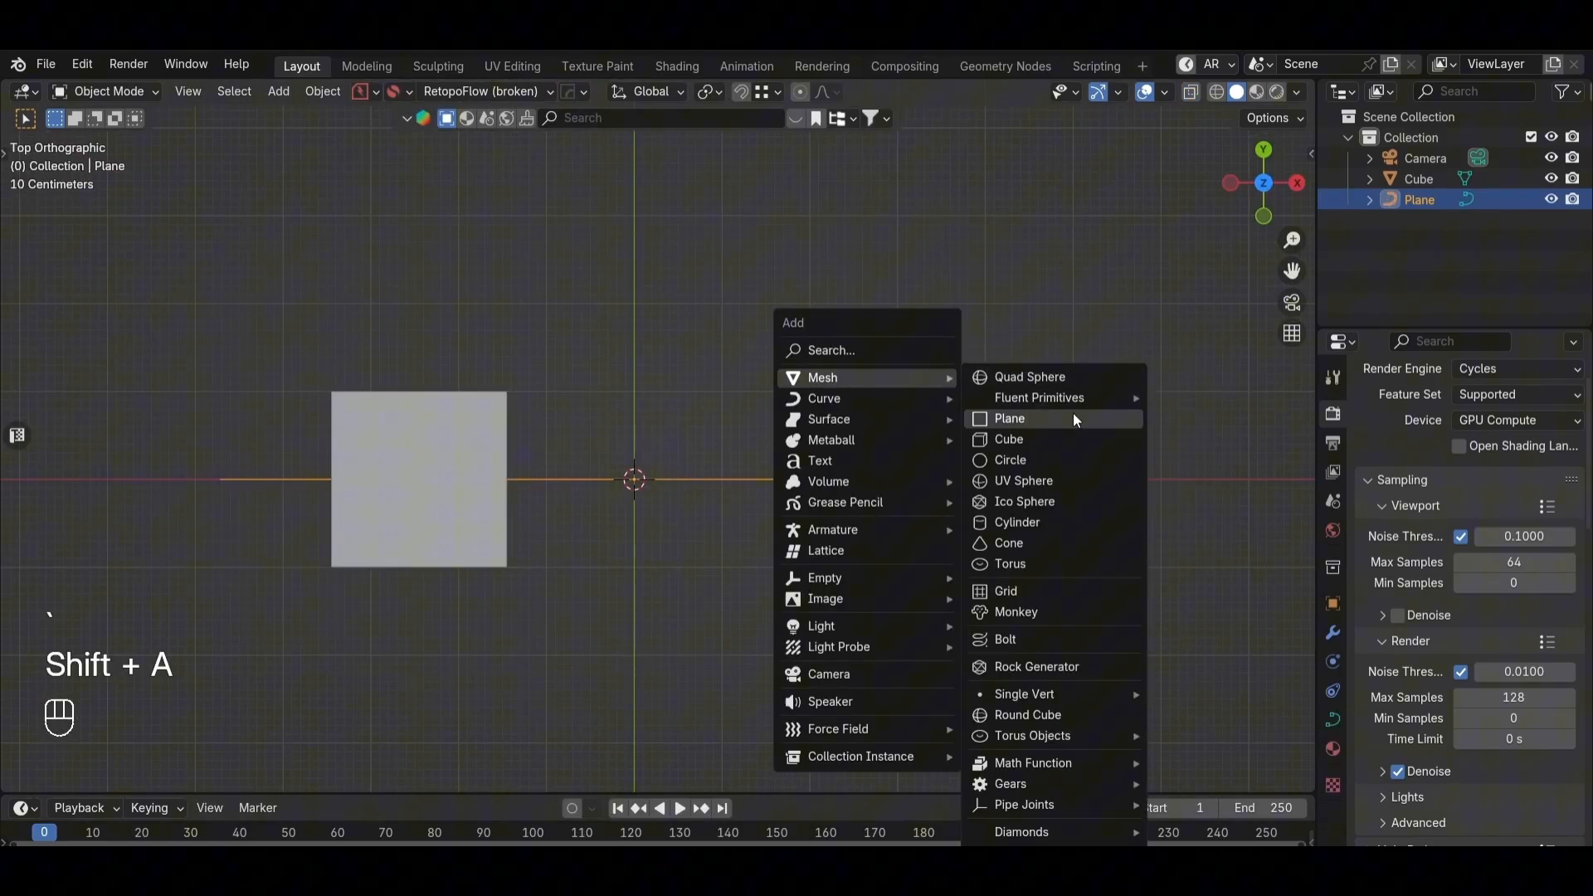
# Step: Add a plane at the origin, scaled longer along Y and narrower along X as a slat, and apply its scale
pyautogui.click(1075, 419)
pyautogui.press('s')
pyautogui.press('y')
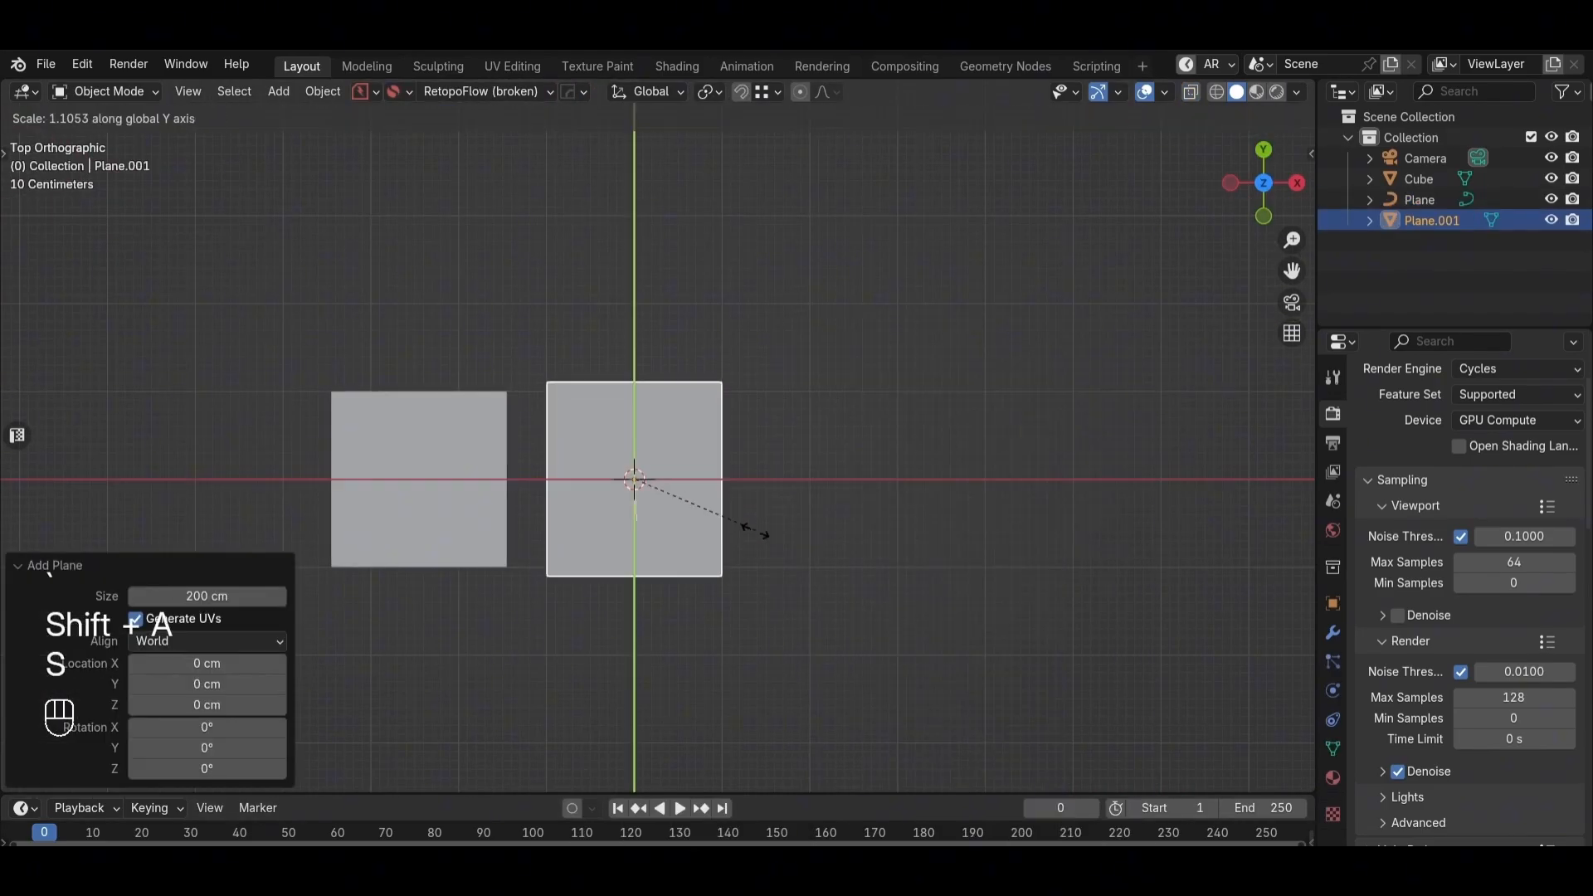
pyautogui.click(993, 546)
pyautogui.press('s')
pyautogui.press('x')
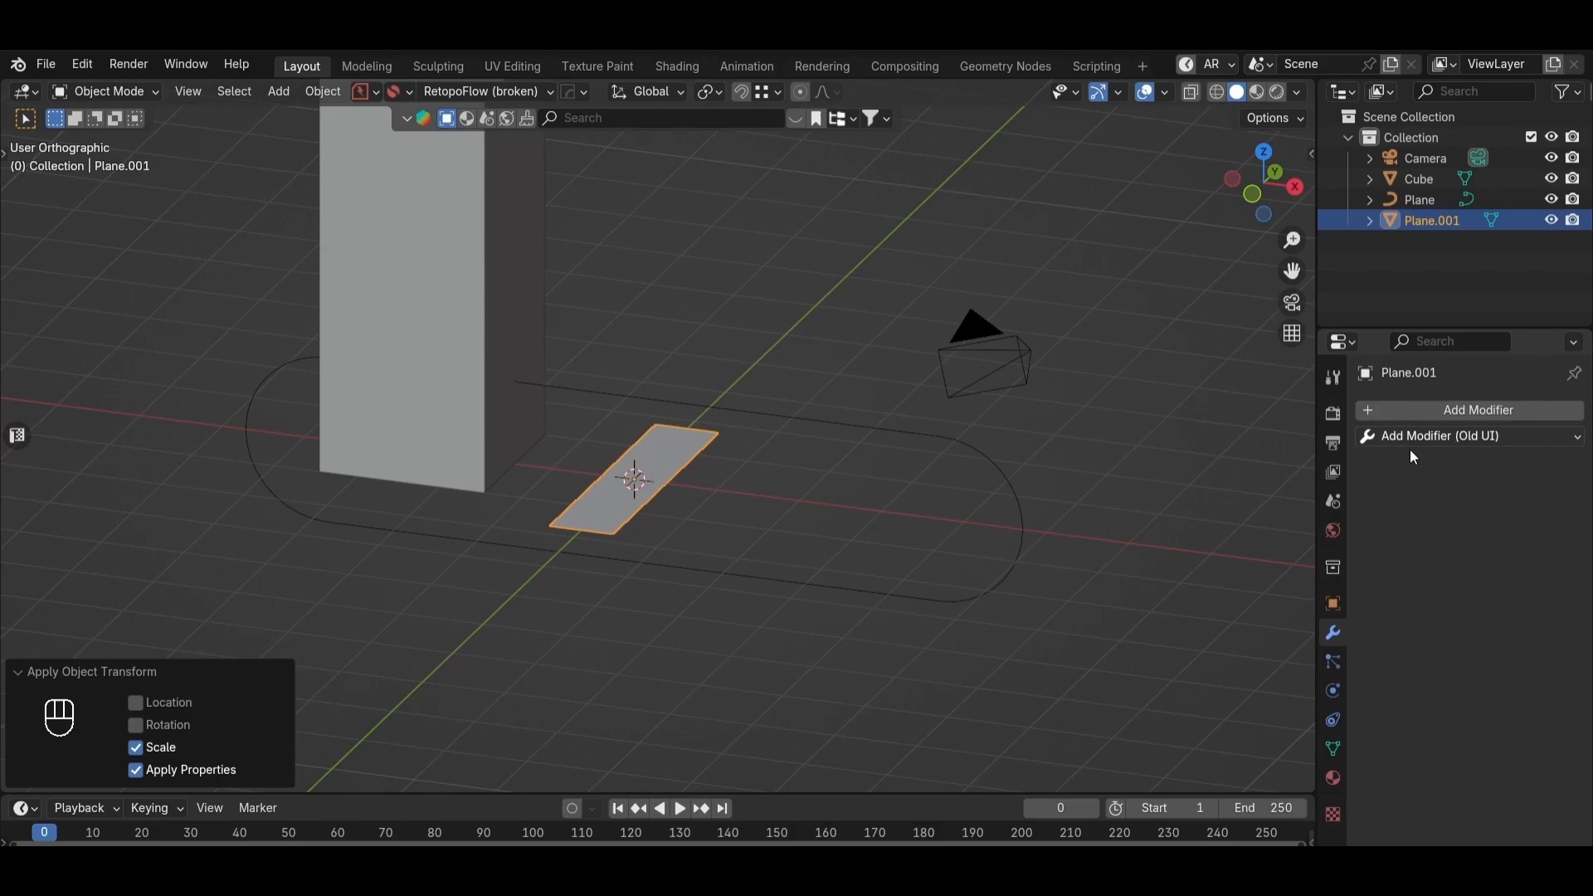
# Step: Add an Array modifier to the slat with a relative X offset of 1.040 and a count of 6
pyautogui.click(1414, 439)
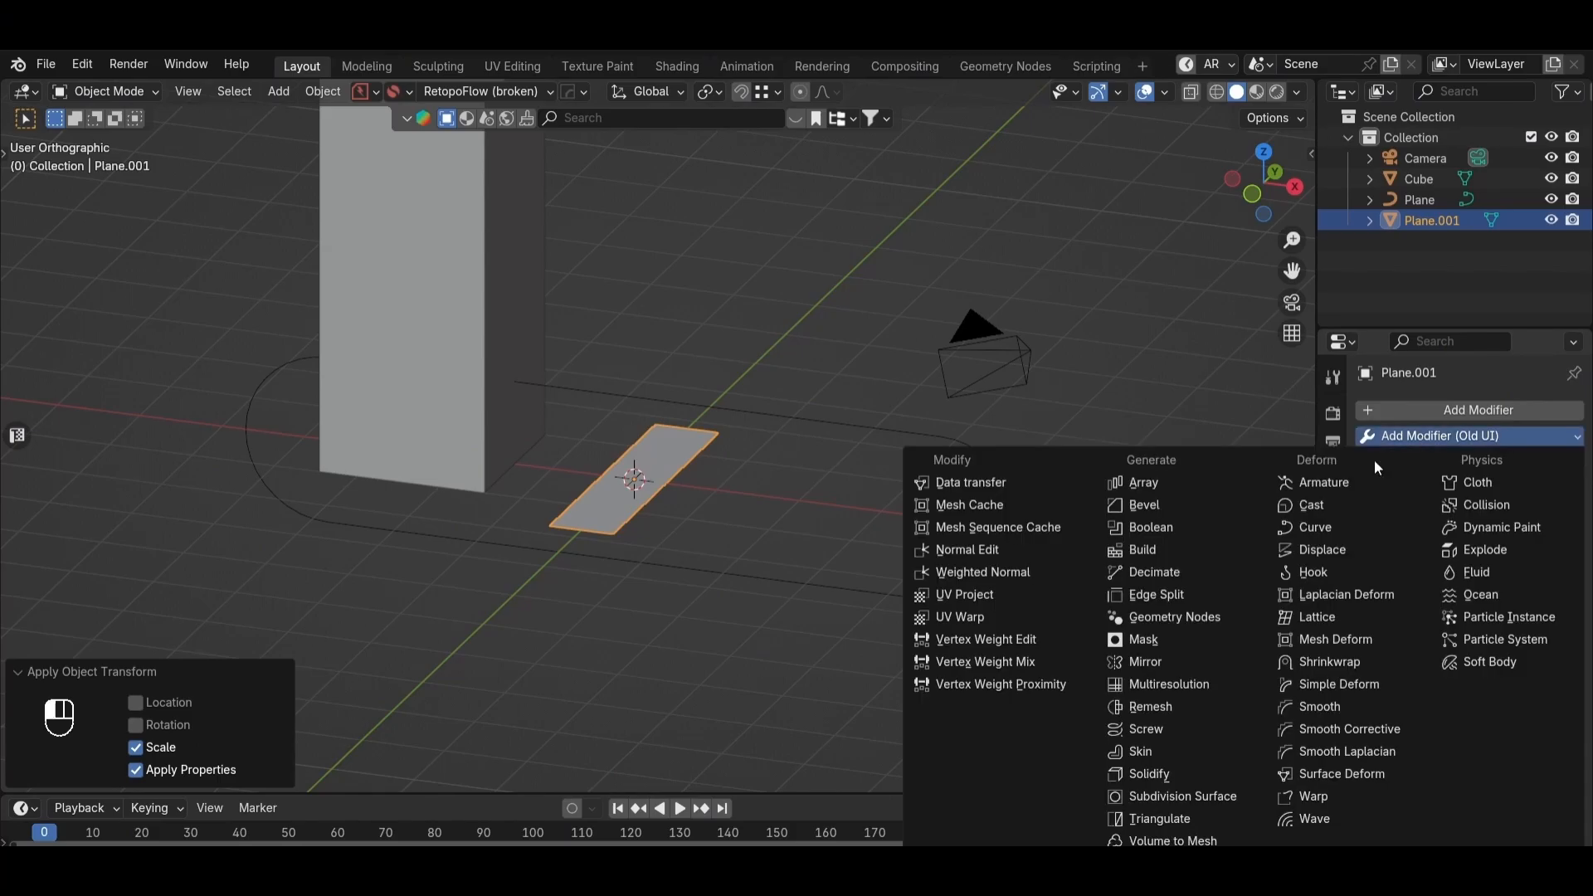
pyautogui.click(1182, 477)
pyautogui.scroll(5, 750, 551)
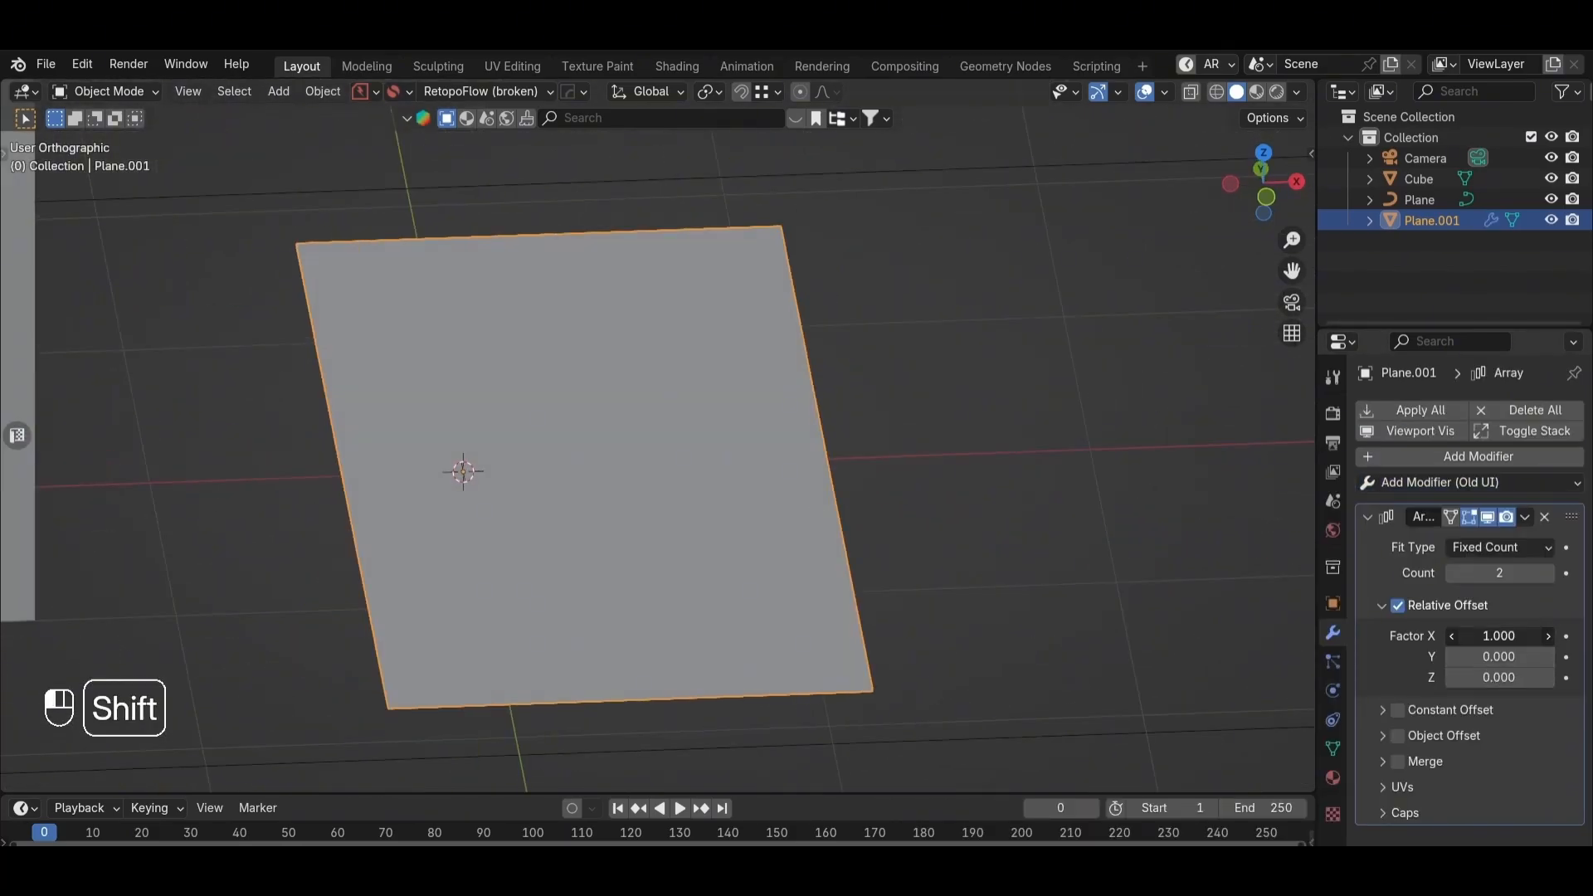
pyautogui.moveTo(1077, 530); pyautogui.dragTo(637, 404, button='middle')
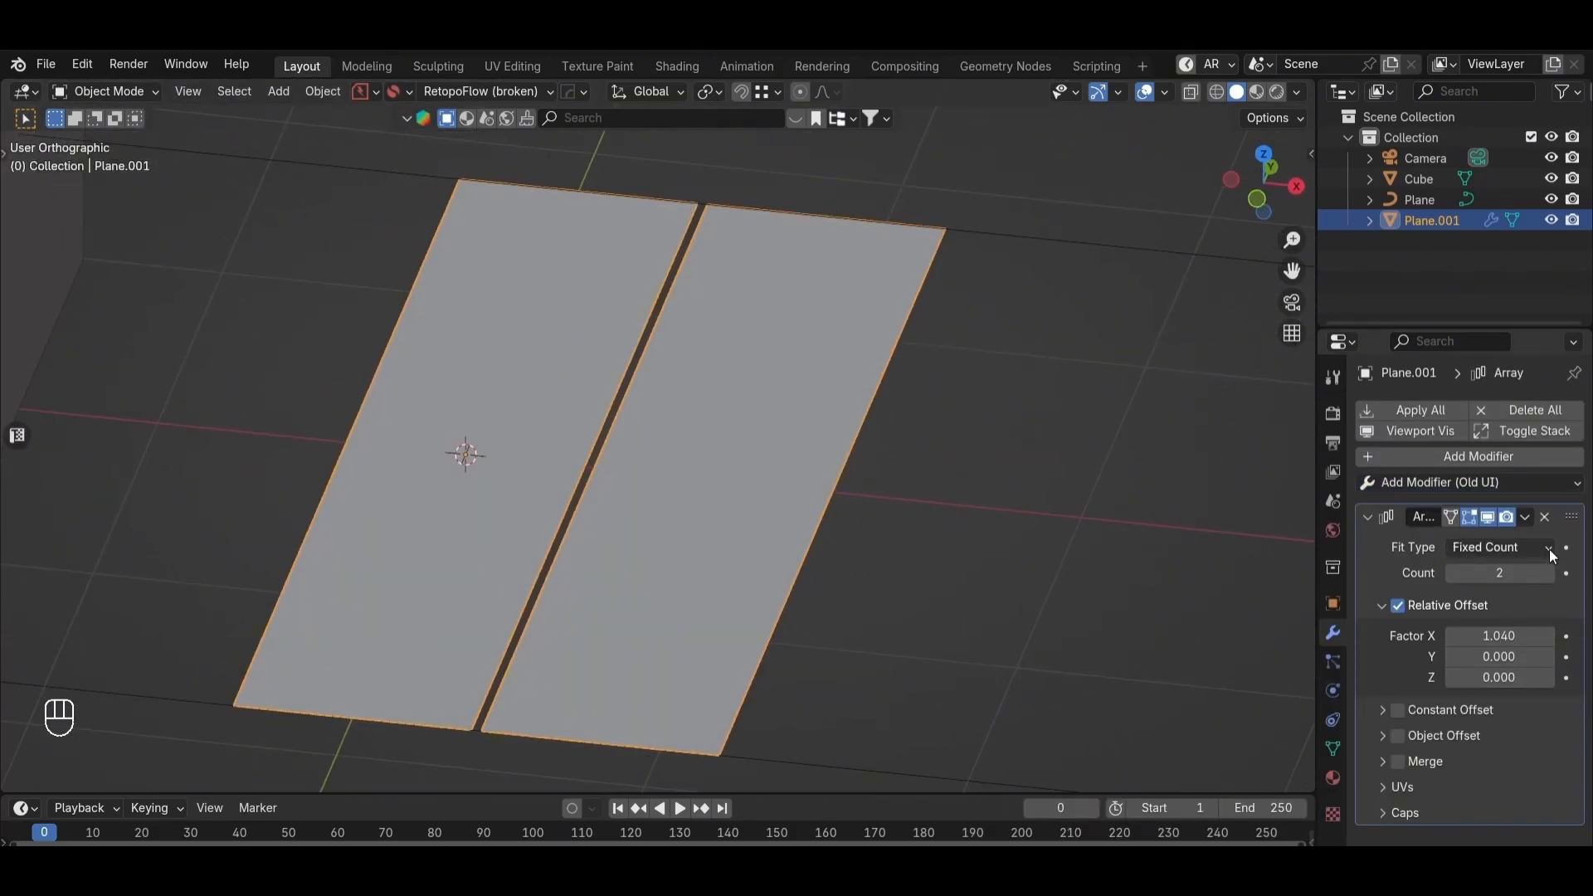
pyautogui.moveTo(1519, 573); pyautogui.dragTo(1569, 573)
# Step: Add a Curve modifier to the slat array with the rounded outline curve as its curve object
pyautogui.click(1454, 483)
pyautogui.click(1283, 103)
pyautogui.scroll(-3, 793, 510)
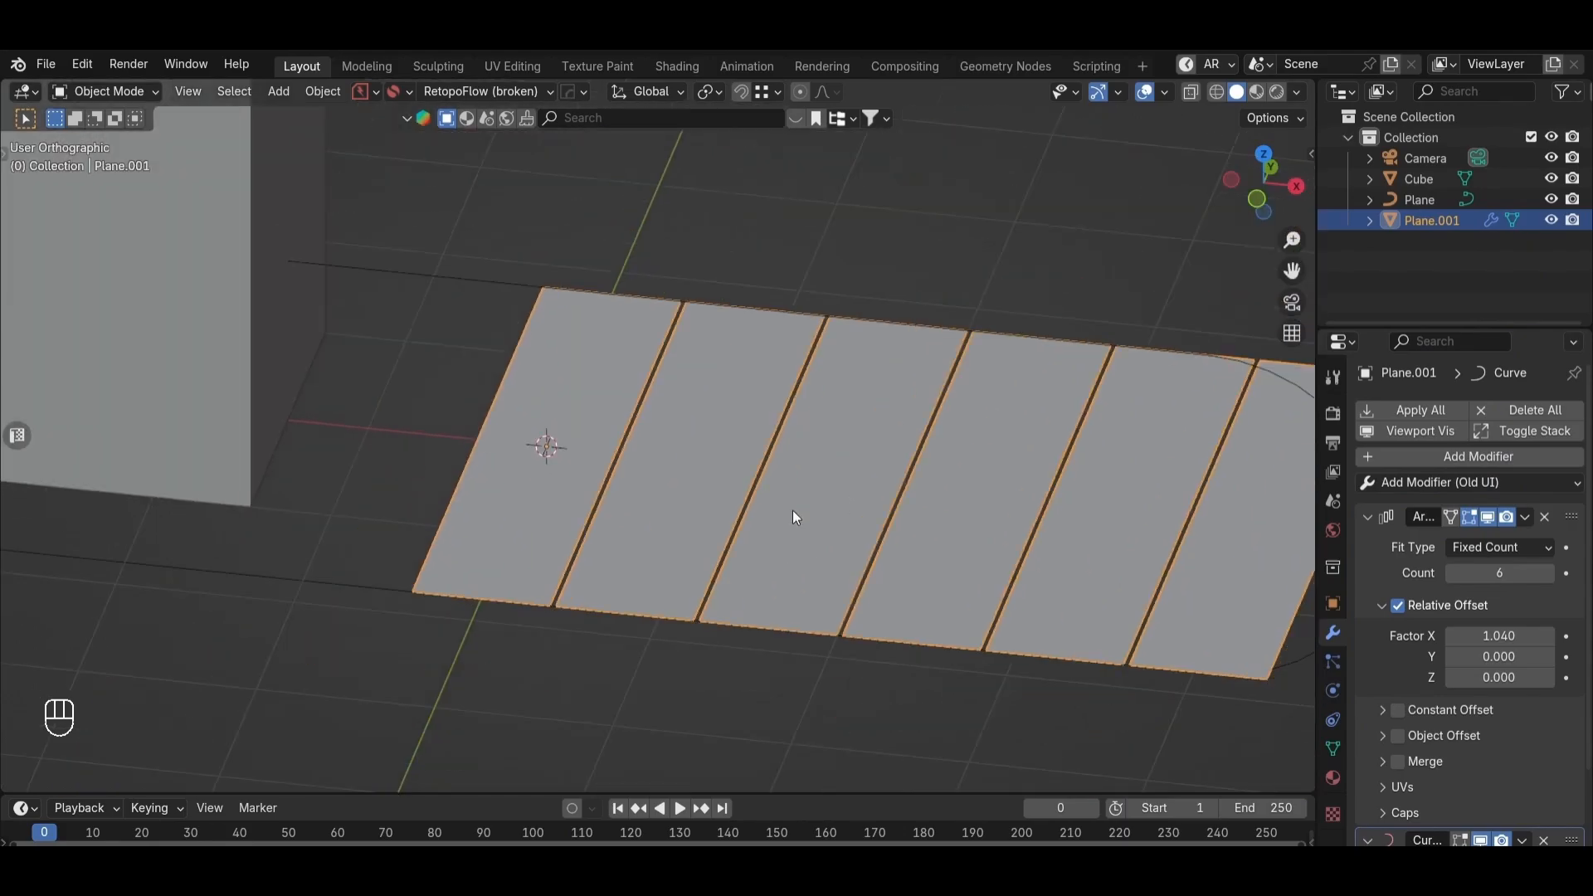
pyautogui.scroll(-3, 793, 516)
pyautogui.scroll(-2, 1463, 805)
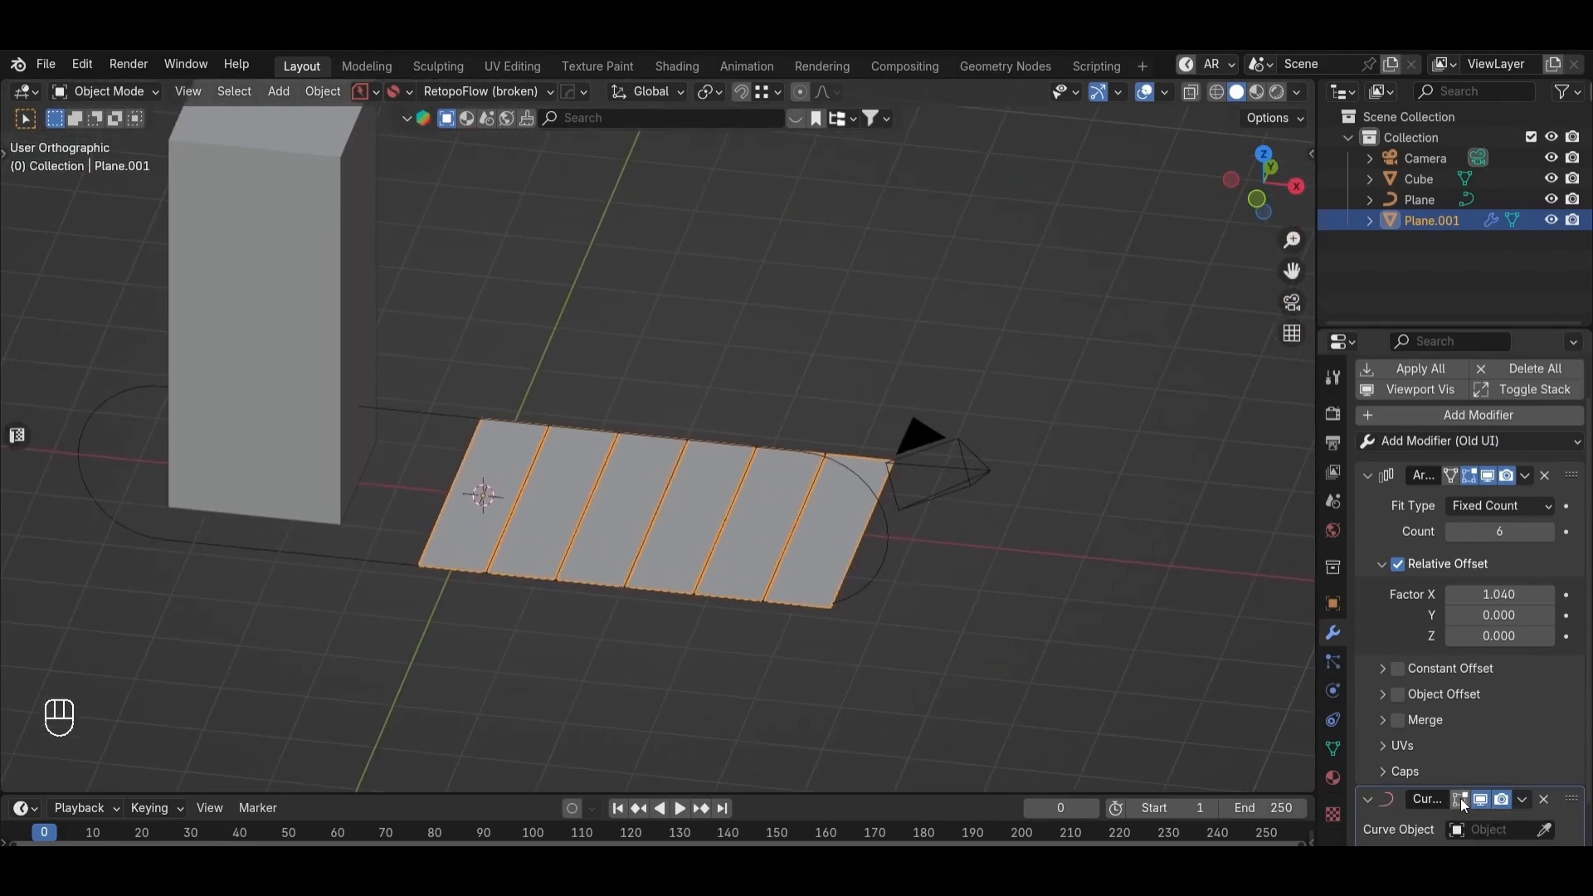
pyautogui.click(430, 415)
# Step: Add four evenly spaced loop cuts running lengthwise through the slat
pyautogui.keyDown('shift'); pyautogui.moveTo(275, 515); pyautogui.dragTo(633, 486, button='middle'); pyautogui.keyUp('shift')
pyautogui.press('Tab')
pyautogui.keyDown('shift'); pyautogui.moveTo(775, 548); pyautogui.dragTo(581, 565, button='middle'); pyautogui.keyUp('shift')
pyautogui.scroll(2, 608, 553)
pyautogui.hotkey('ctrl', 'r')
pyautogui.scroll(3, 609, 552)
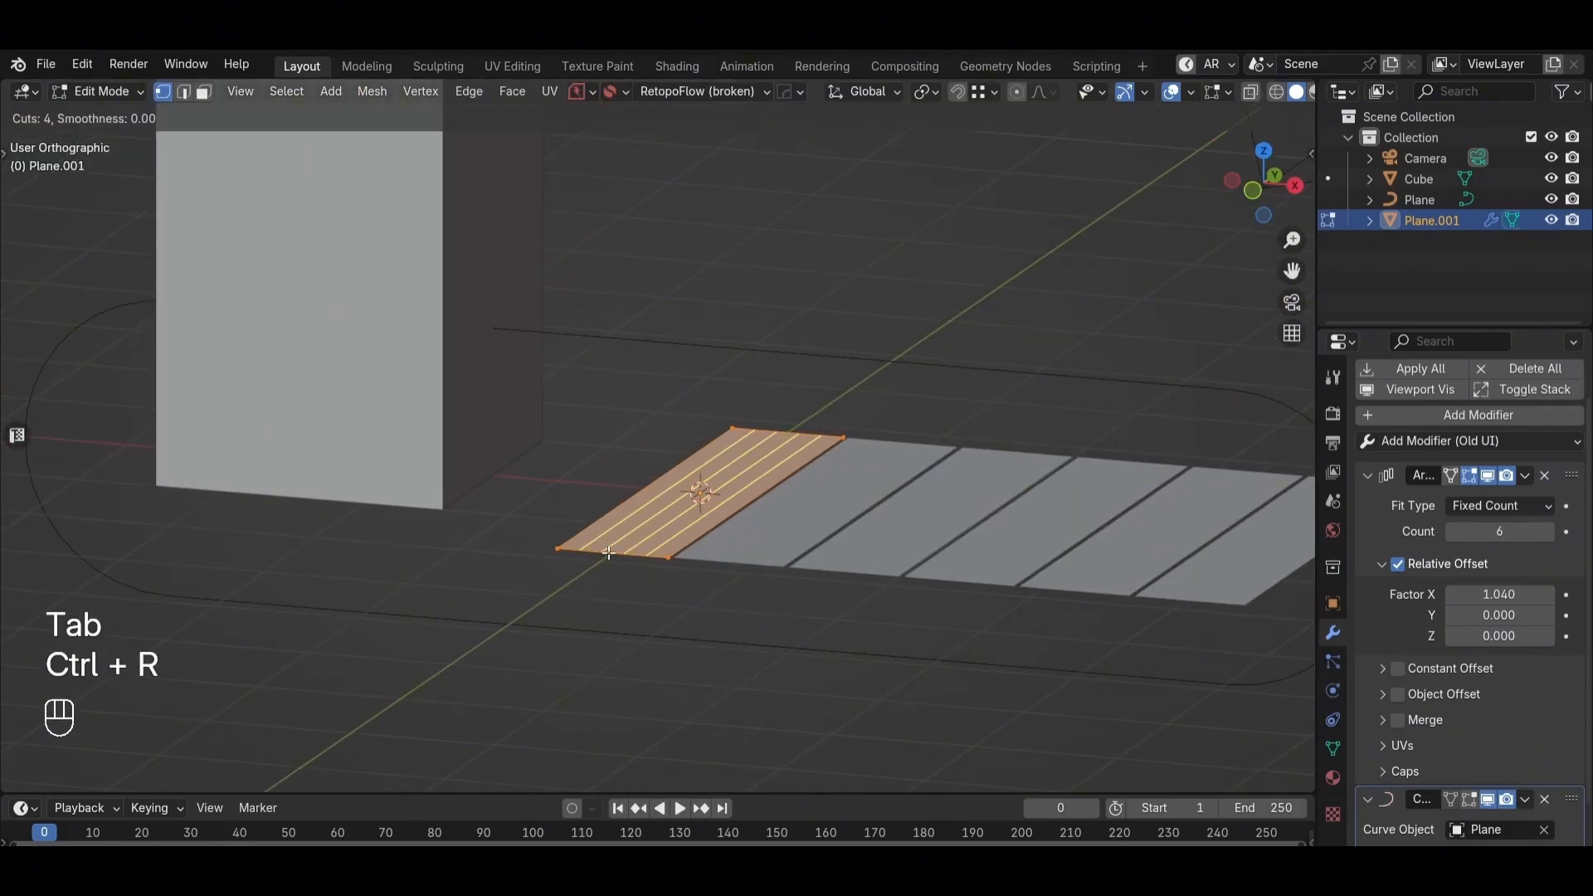
pyautogui.click(608, 553)
pyautogui.rightClick(609, 552)
pyautogui.press('Tab')
# Step: Apply Shade Auto Smooth to the slat belt with a 30° angle
pyautogui.scroll(-2, 501, 490)
pyautogui.keyDown('shift'); pyautogui.moveTo(501, 490); pyautogui.dragTo(586, 518, button='middle'); pyautogui.keyUp('shift')
pyautogui.rightClick(261, 450)
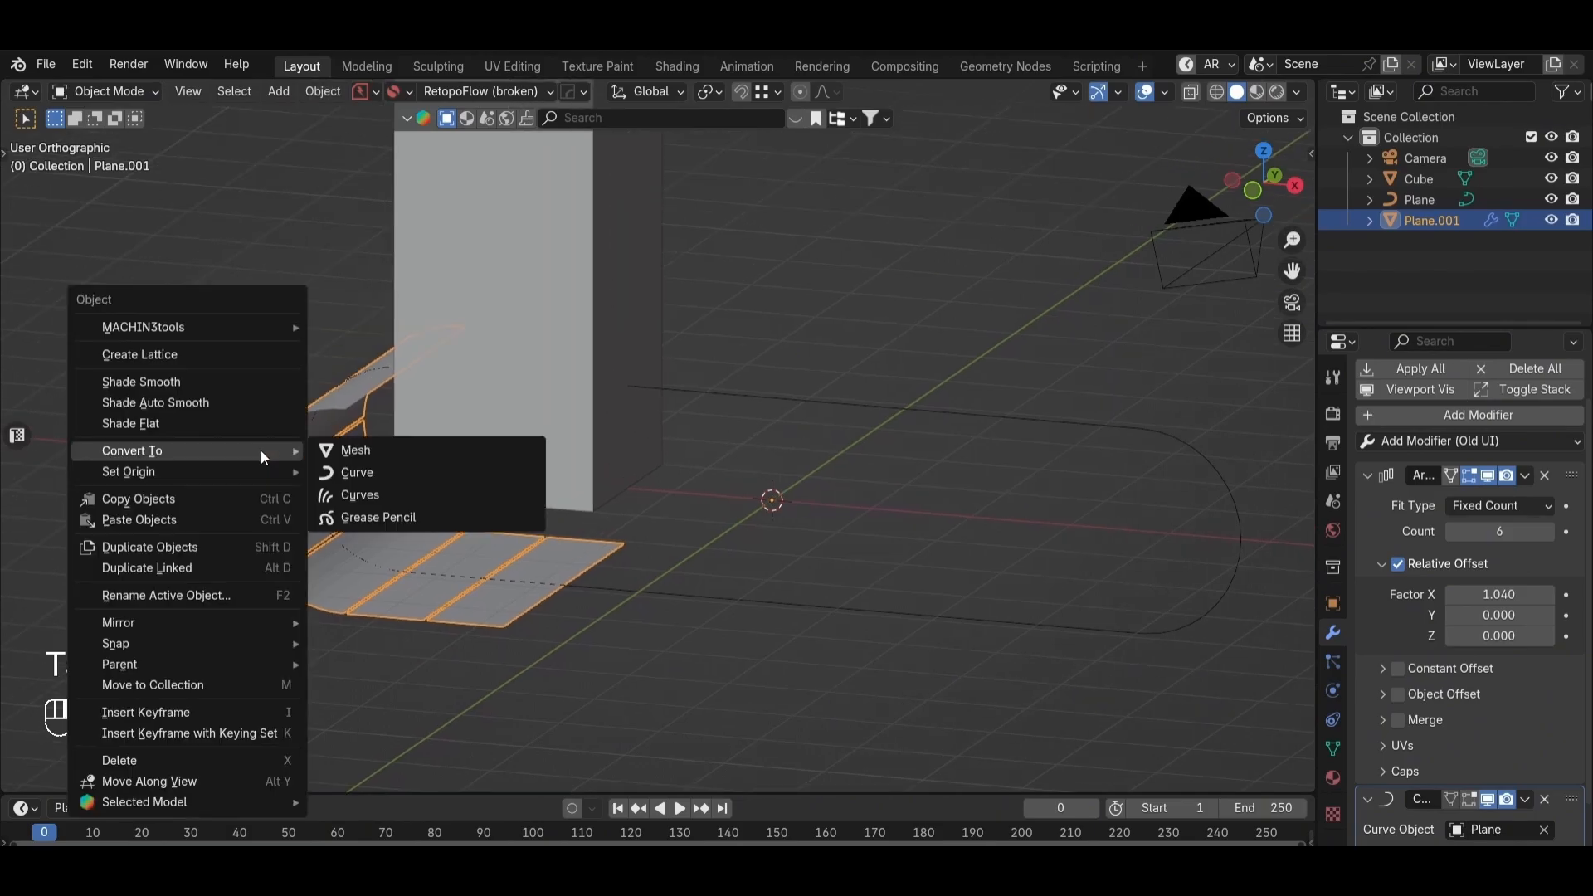
pyautogui.click(198, 403)
pyautogui.moveTo(473, 431); pyautogui.dragTo(575, 480, button='middle')
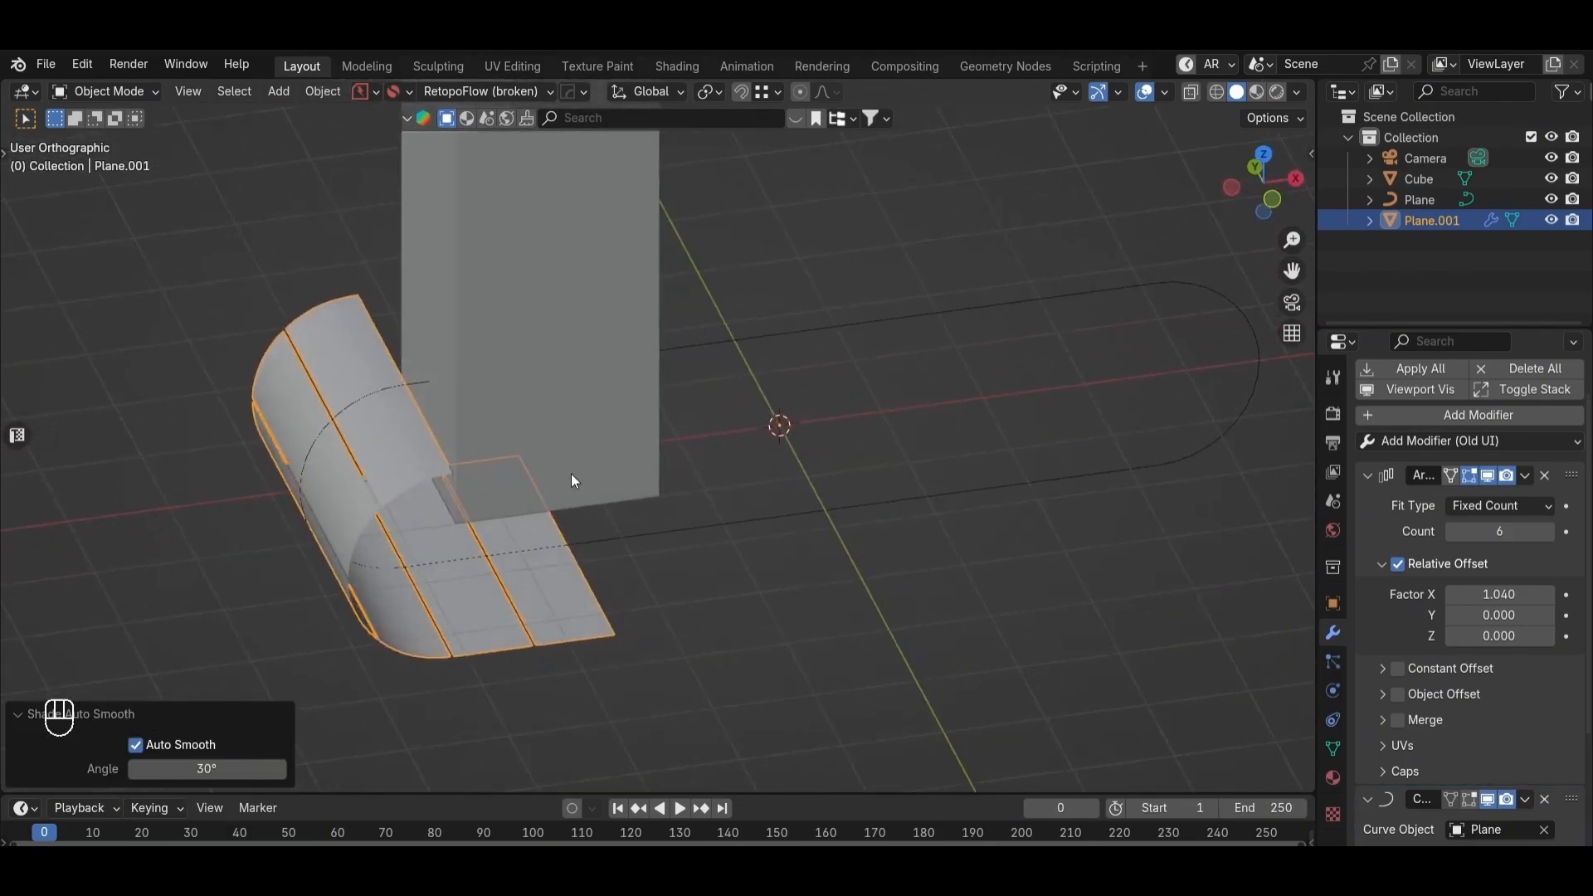
# Step: Increase the slat array's count to 26 so the slats run around the whole curve
pyautogui.click(1550, 532)
pyautogui.click(1551, 531)
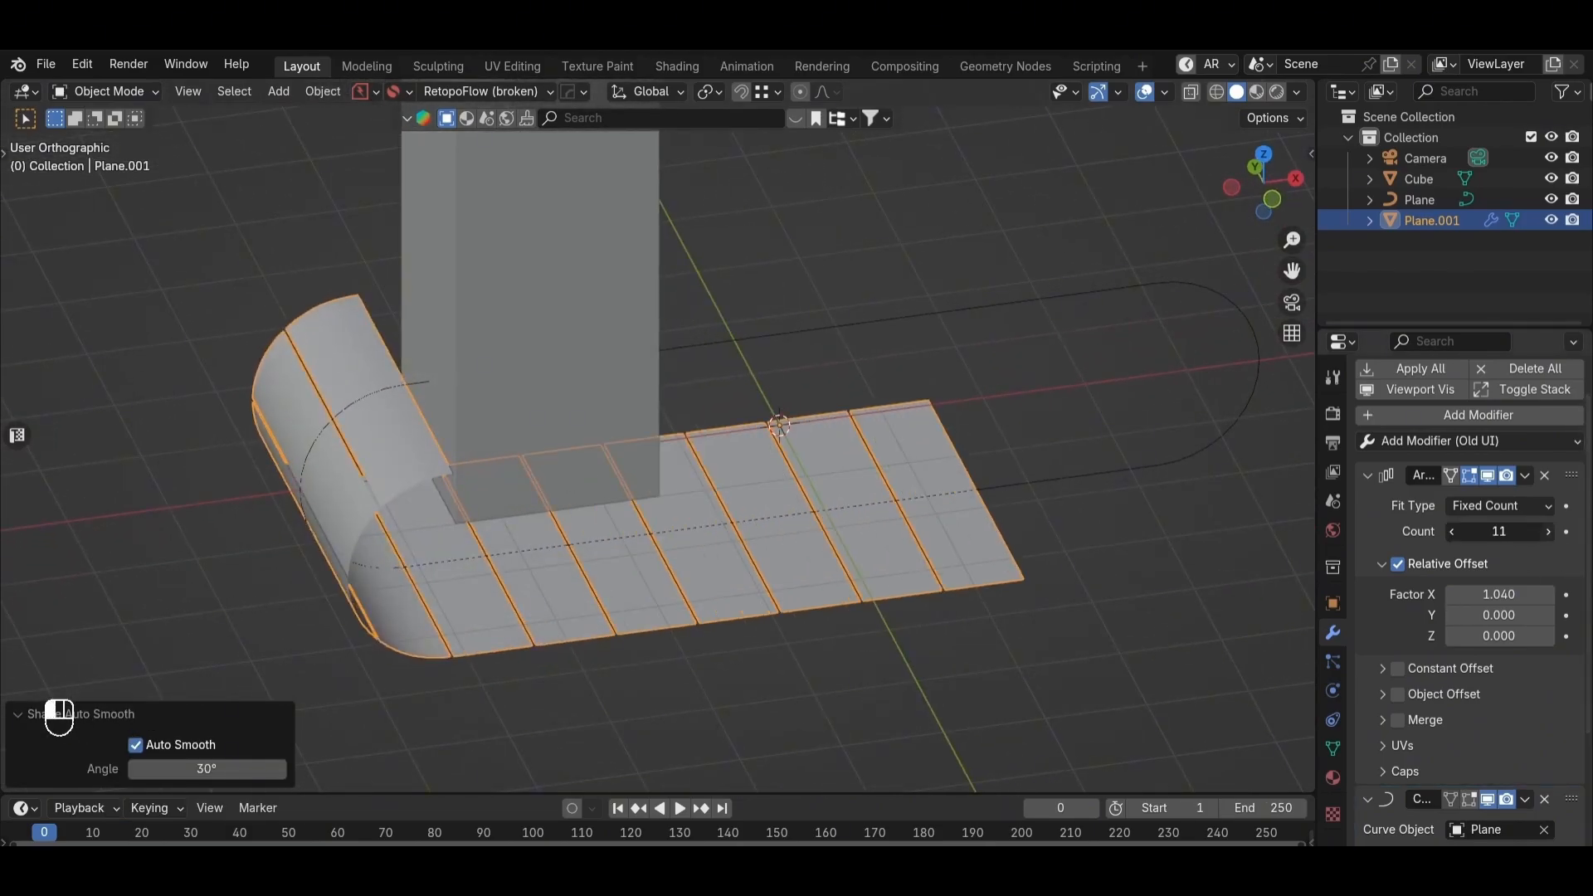
pyautogui.click(1550, 532)
pyautogui.click(1550, 532)
pyautogui.click(1550, 532)
pyautogui.click(1550, 531)
pyautogui.click(1551, 531)
pyautogui.click(1550, 531)
pyautogui.click(1551, 532)
pyautogui.click(1550, 531)
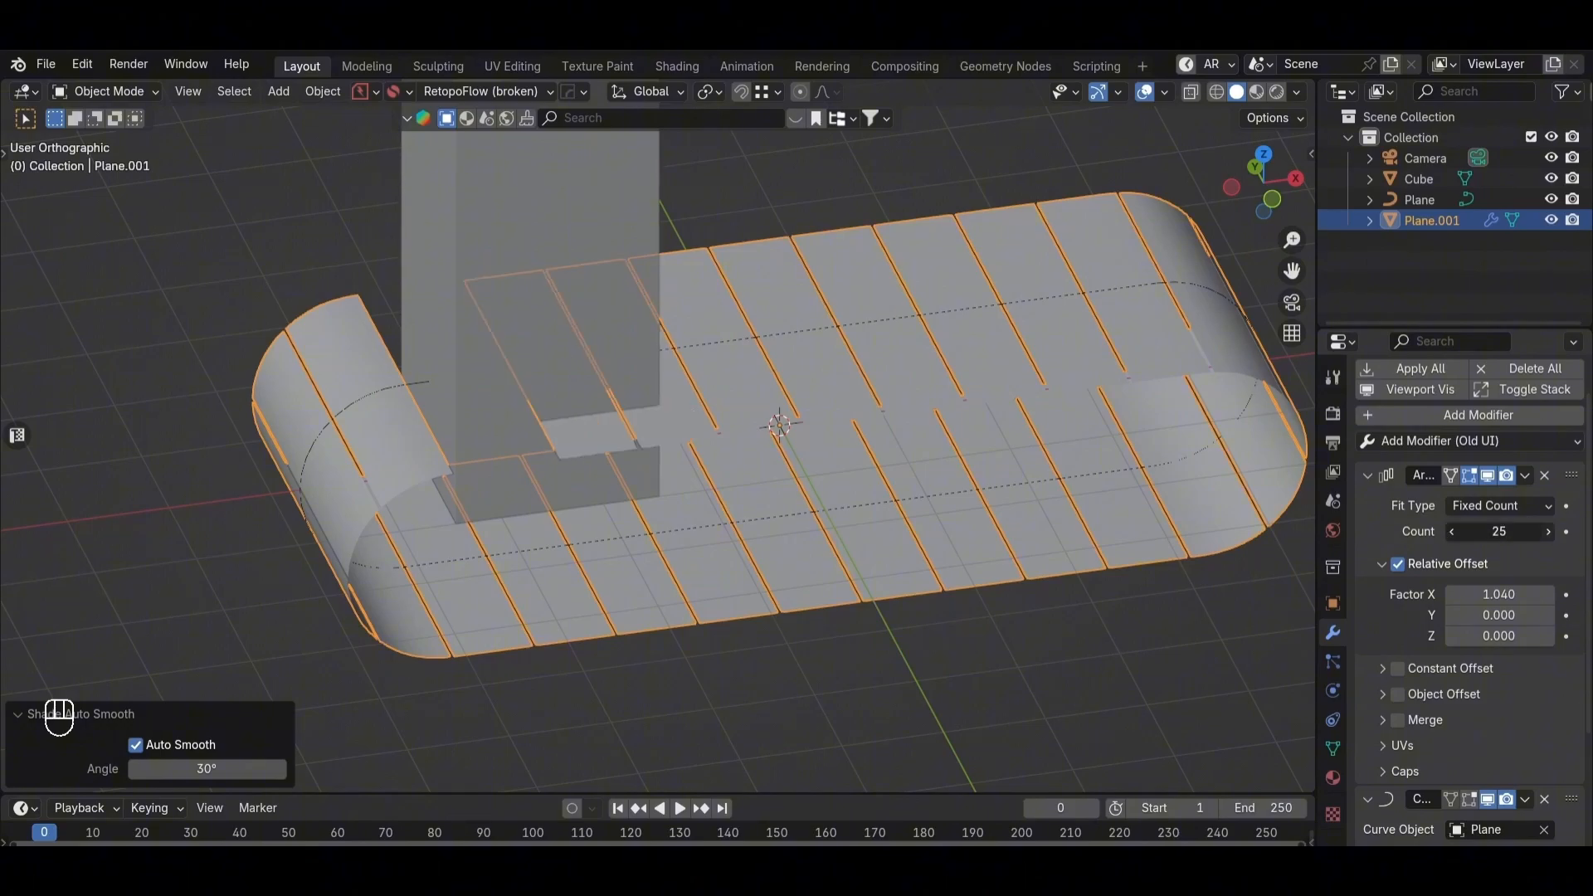
pyautogui.click(1550, 531)
# Step: Scale the slat belt uniformly by about 1.006 to close the remaining gap
pyautogui.scroll(3, 623, 415)
pyautogui.press('s')
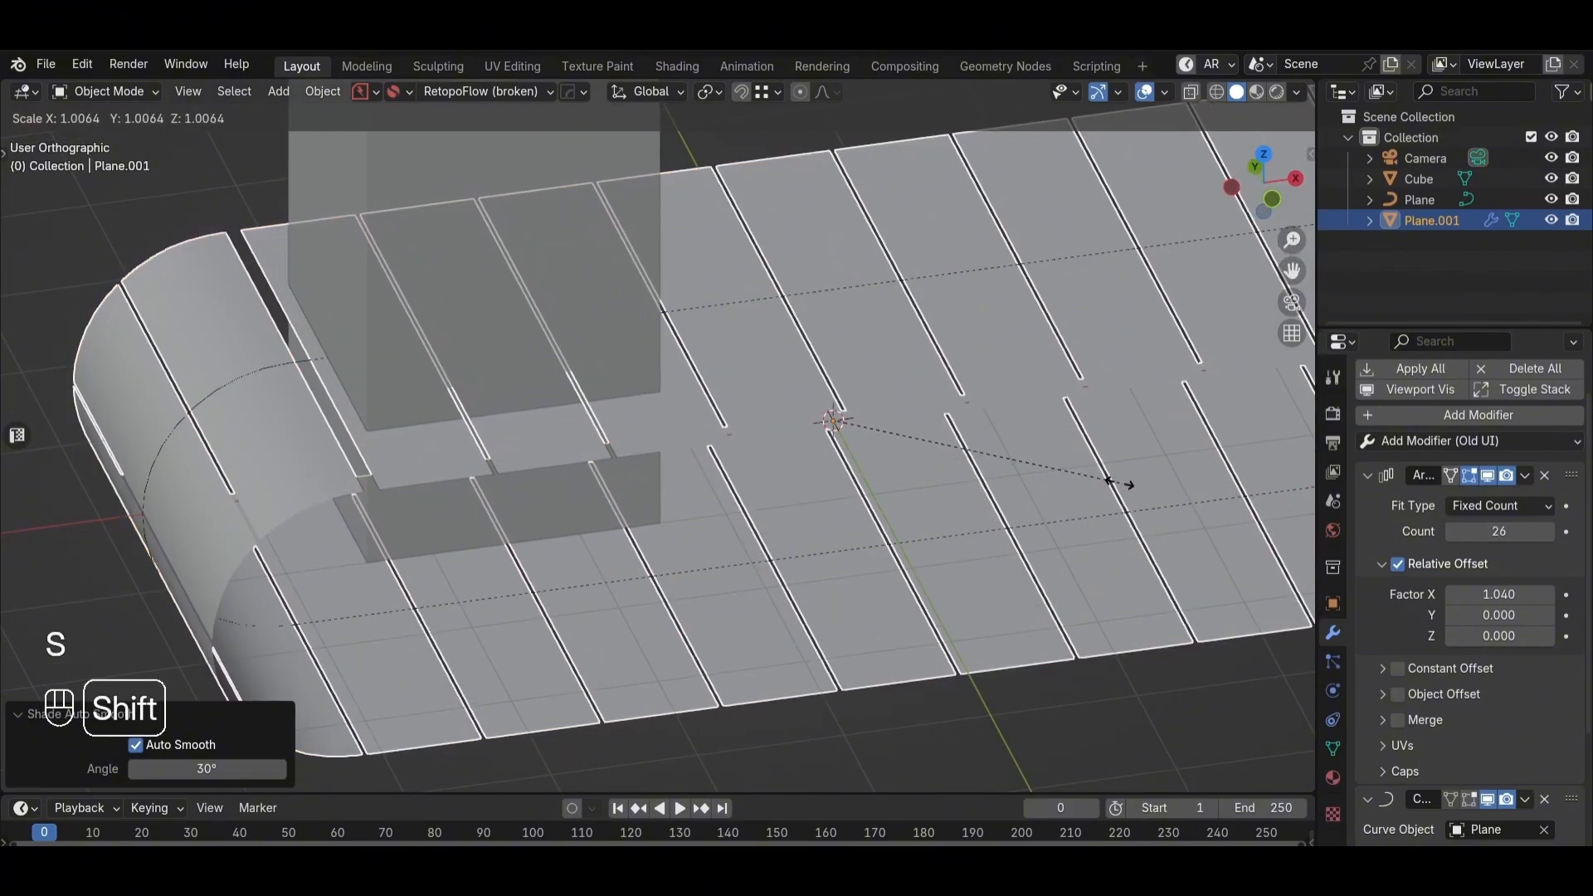
pyautogui.click(1124, 484)
# Step: Move the tall box about 307 cm along negative X to the belt's end and enlarge it
pyautogui.scroll(-4, 835, 440)
pyautogui.press('g')
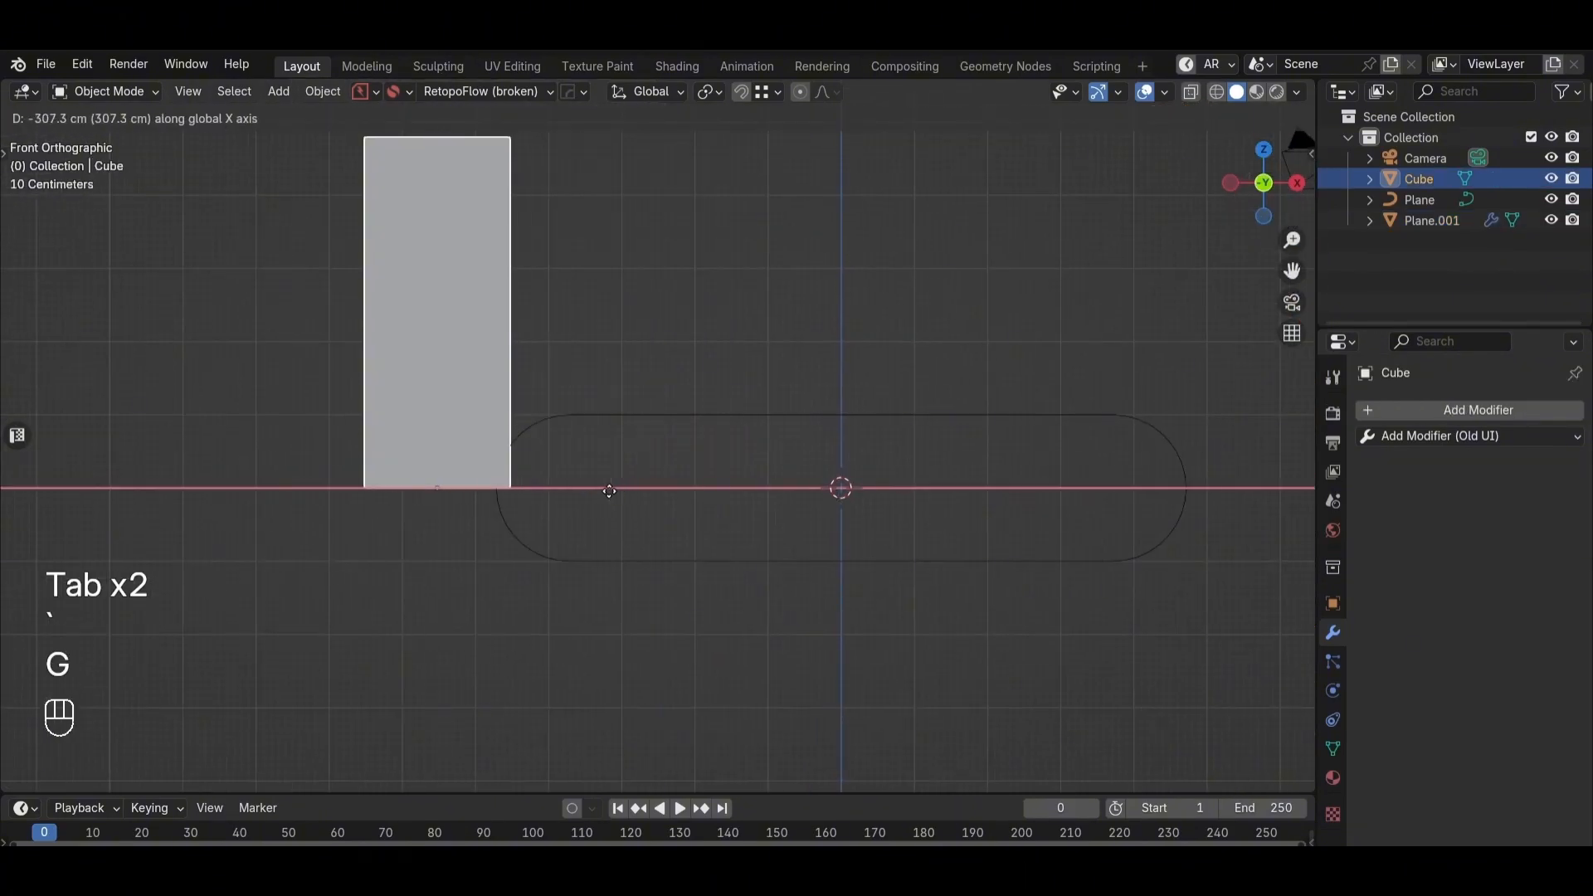
pyautogui.click(609, 491)
pyautogui.press('s')
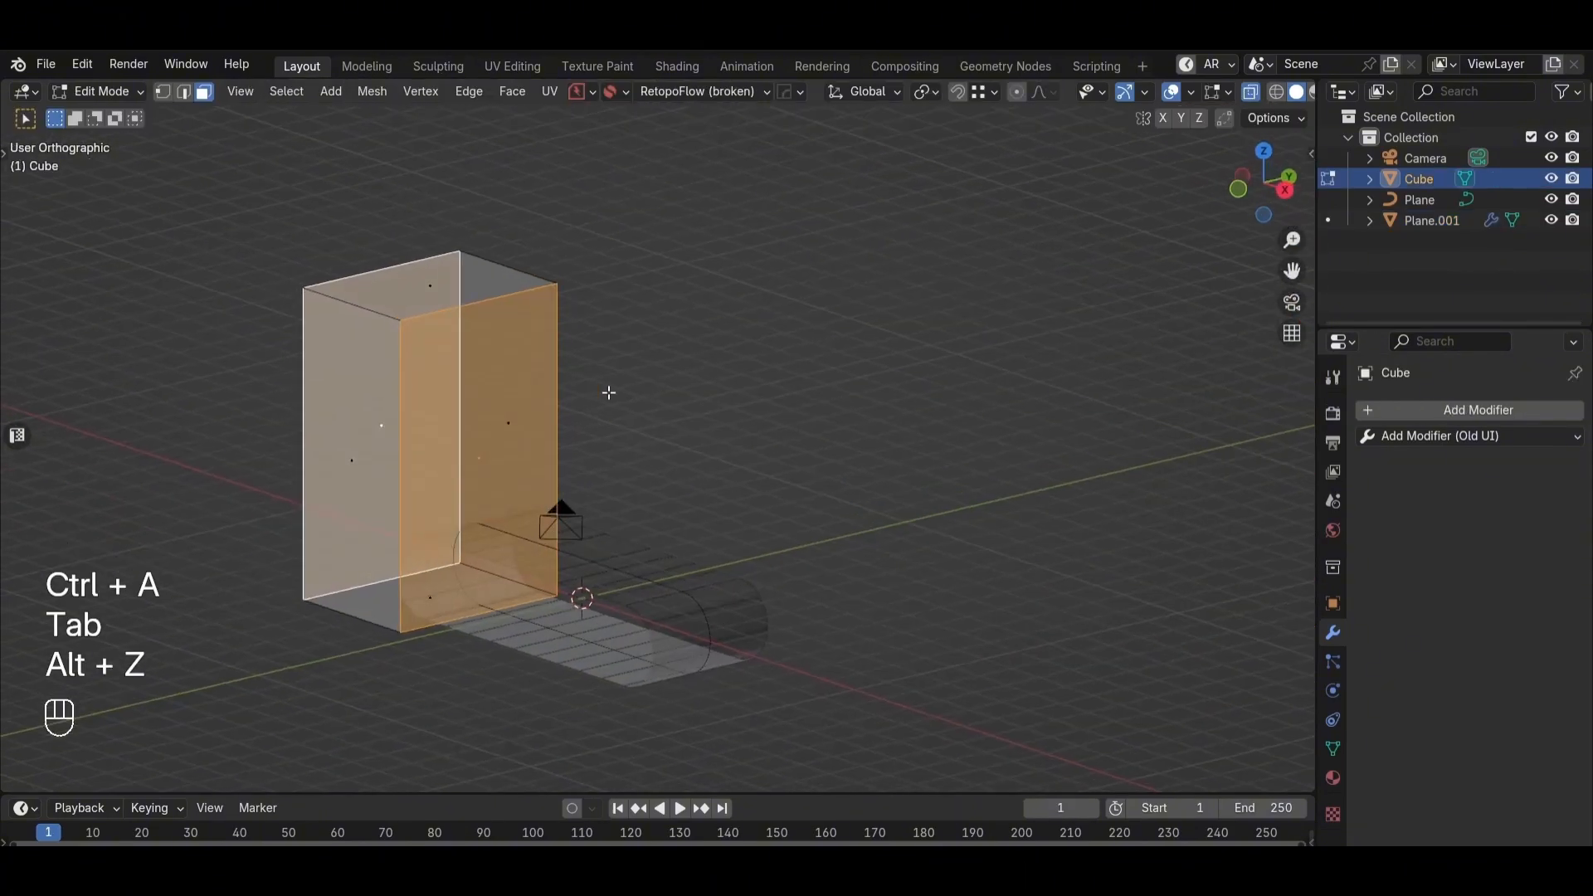
# Step: Inset the box's two opposite faces along the belt direction by about 41 cm and bridge them into an open passage
pyautogui.hotkey('alt', 'z')
pyautogui.press('i')
pyautogui.click(910, 304)
pyautogui.rightClick(804, 313)
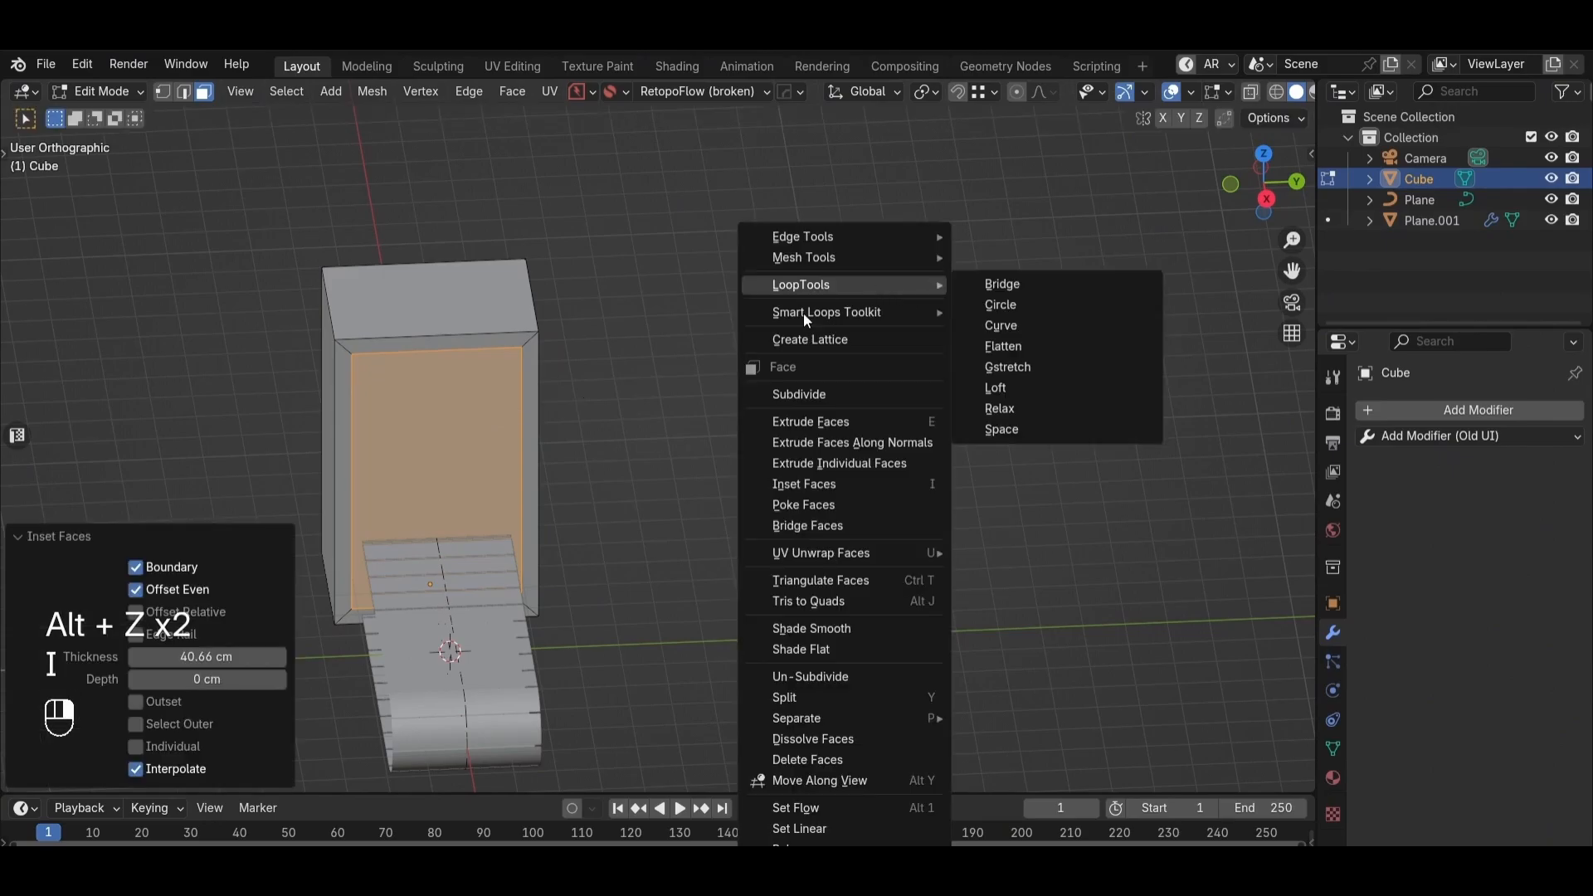
pyautogui.click(825, 523)
pyautogui.keyDown('alt'); pyautogui.middleClick(595, 530); pyautogui.keyUp('alt')
pyautogui.scroll(1, 476, 434)
pyautogui.moveTo(476, 434); pyautogui.dragTo(748, 335, button='middle')
pyautogui.press('Tab')
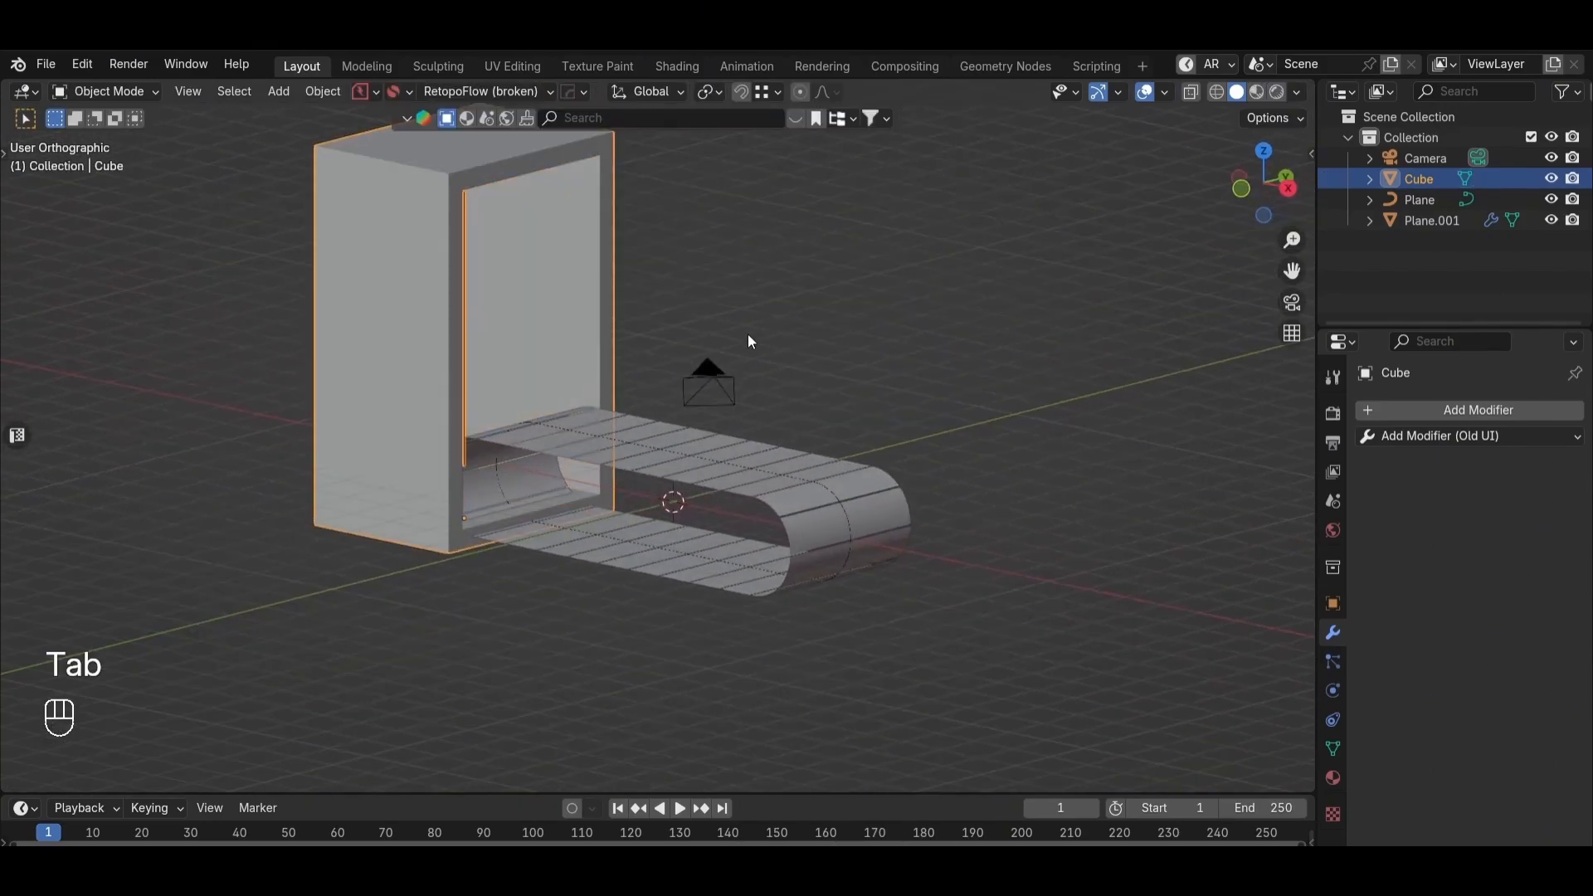
# Step: Move the control points of the curve's rounded end at the box about 320 cm along negative X
pyautogui.click(749, 336)
pyautogui.click(455, 452)
pyautogui.scroll(2, 480, 449)
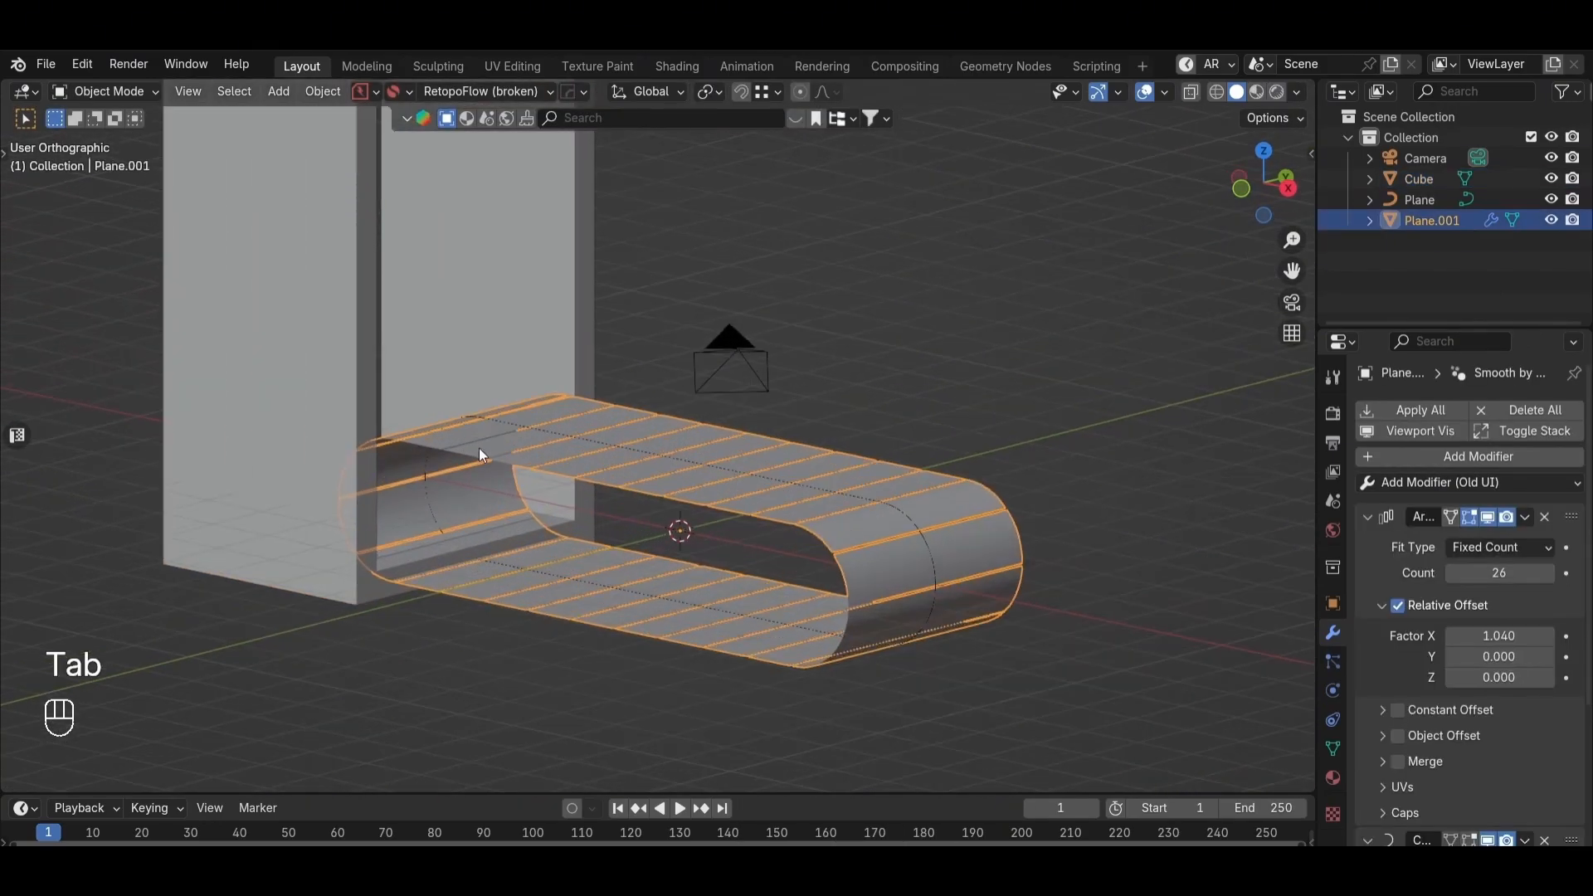
pyautogui.click(427, 477)
pyautogui.press('Tab')
pyautogui.keyDown('alt'); pyautogui.moveTo(597, 498); pyautogui.dragTo(522, 557, button='middle'); pyautogui.keyUp('alt')
pyautogui.hotkey('alt', 'z')
pyautogui.keyDown('shift'); pyautogui.moveTo(523, 557); pyautogui.dragTo(727, 507, button='middle'); pyautogui.keyUp('shift')
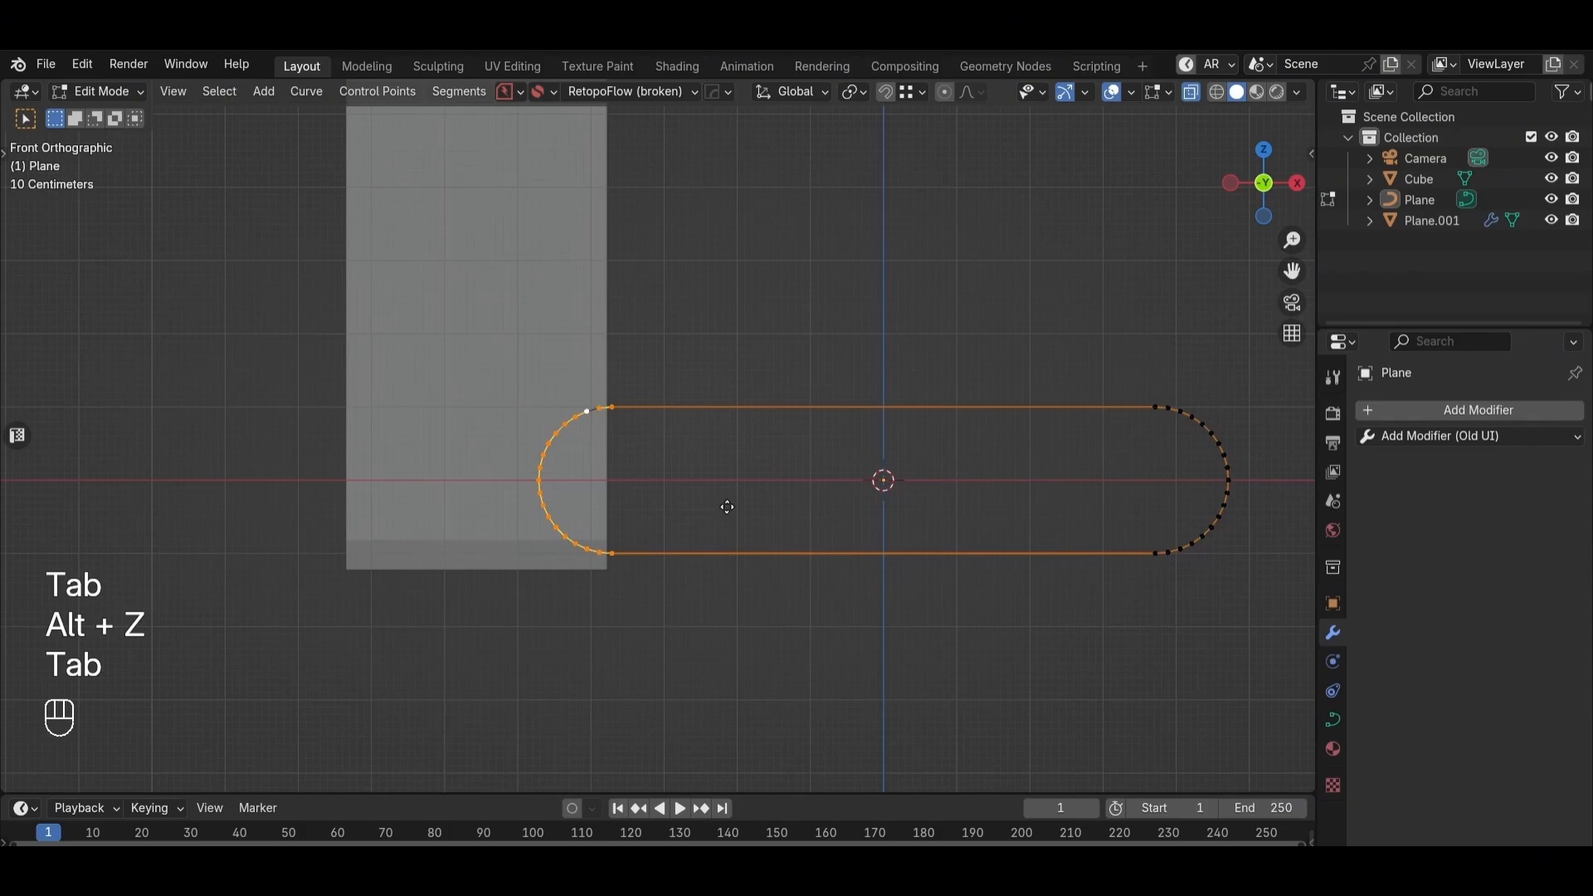
pyautogui.press('g')
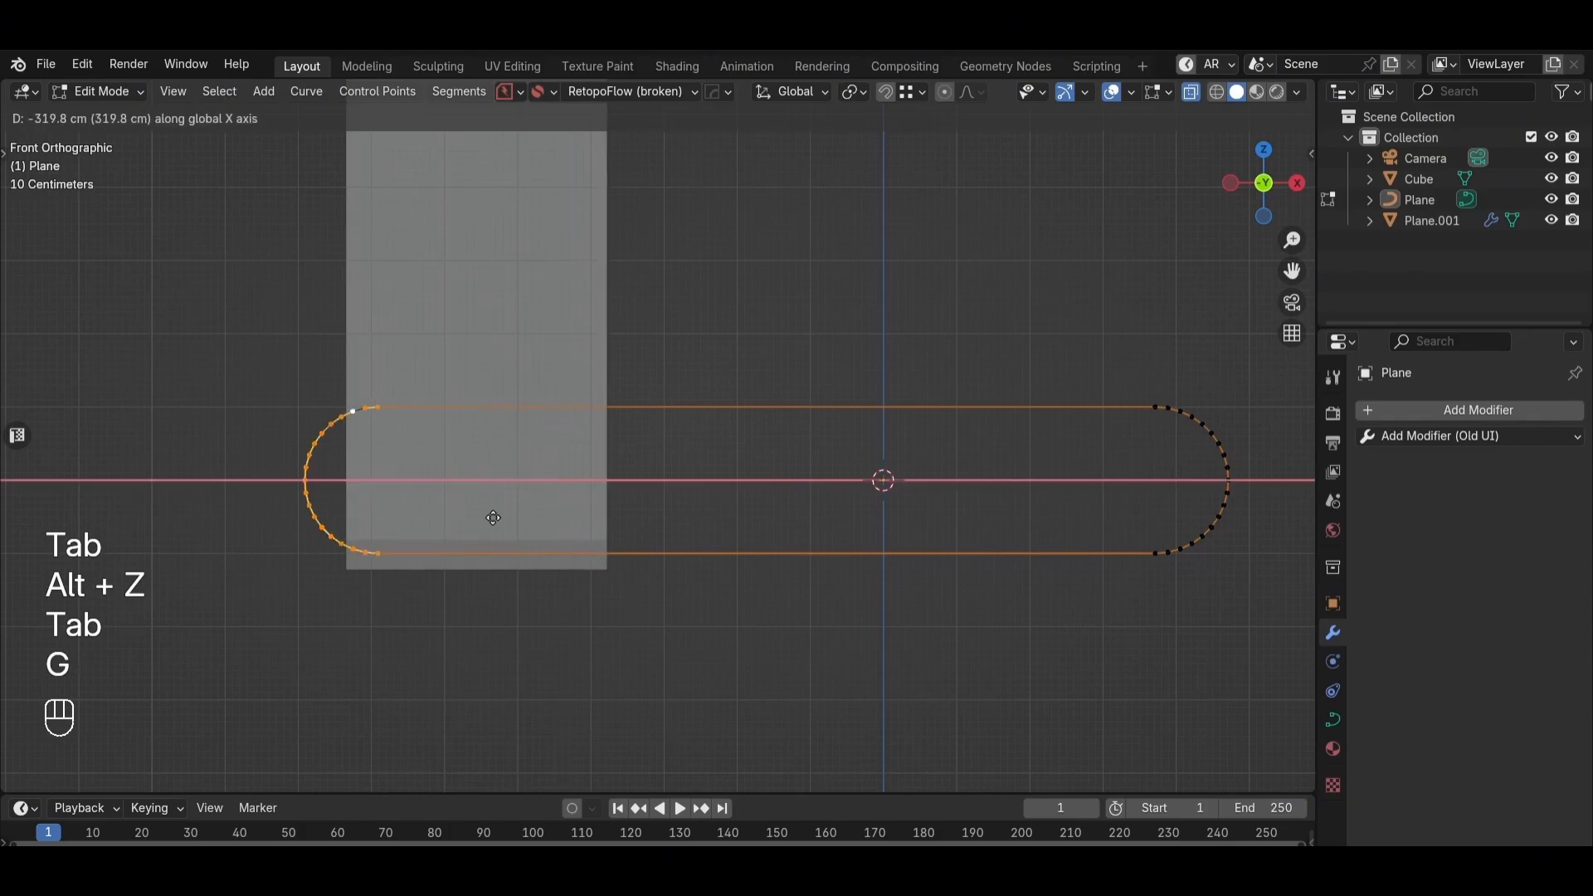
pyautogui.click(492, 517)
pyautogui.hotkey('alt', 'z')
pyautogui.keyDown('alt'); pyautogui.moveTo(491, 516); pyautogui.dragTo(645, 599, button='middle'); pyautogui.keyUp('alt')
pyautogui.press('Tab')
# Step: Raise the slat belt and its curve together by about 21 cm along Z
pyautogui.click(682, 541)
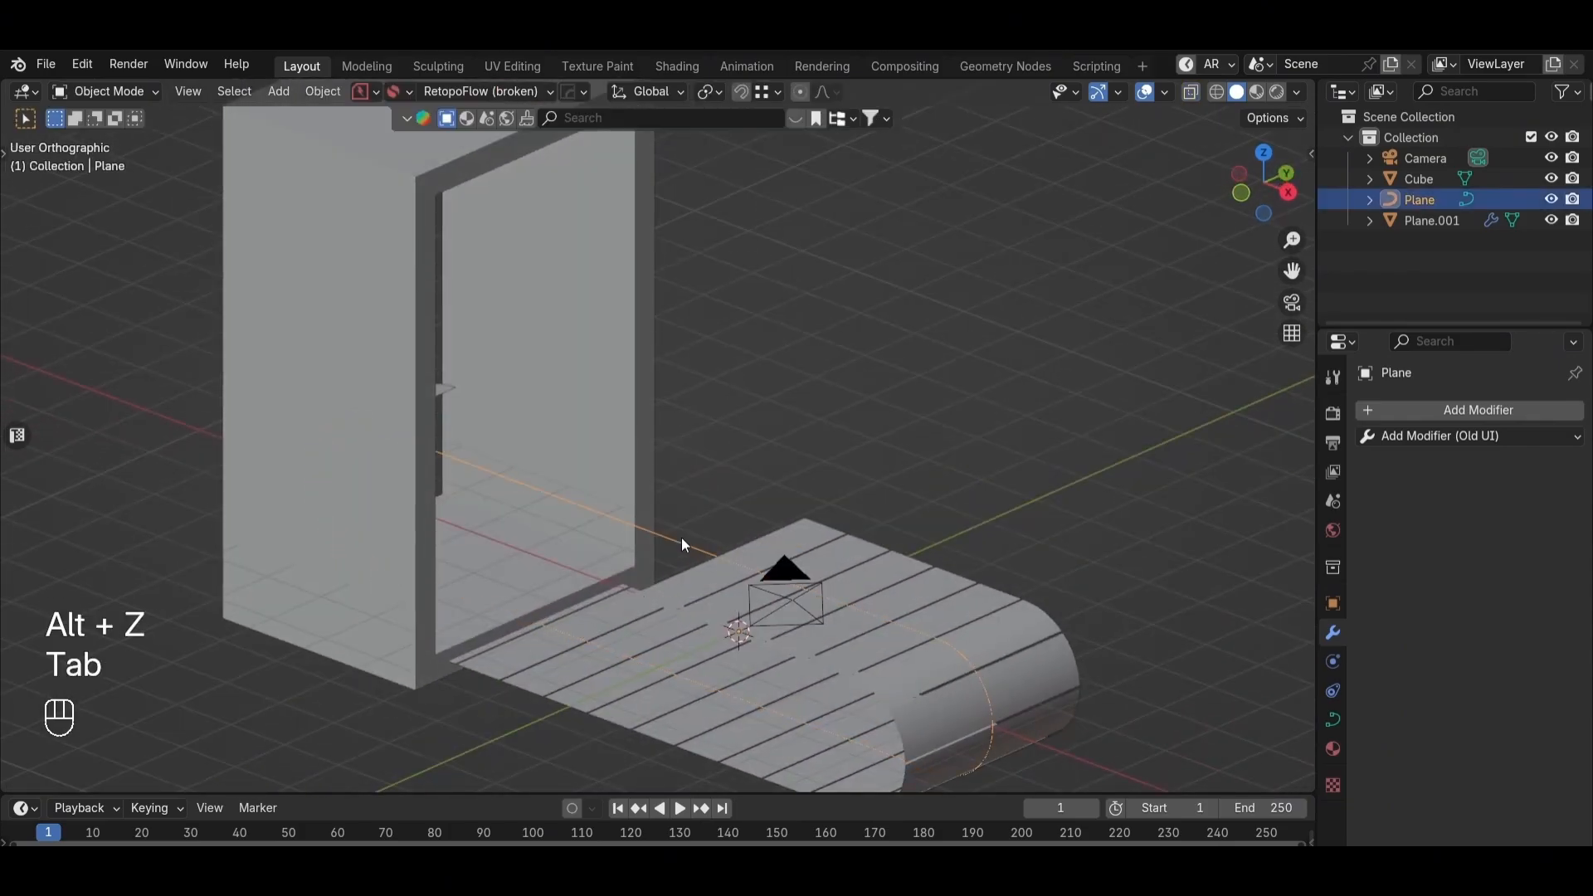
pyautogui.keyDown('shift'); pyautogui.click(697, 581); pyautogui.keyUp('shift')
pyautogui.press('g')
pyautogui.press('g')
pyautogui.middleClick(963, 448)
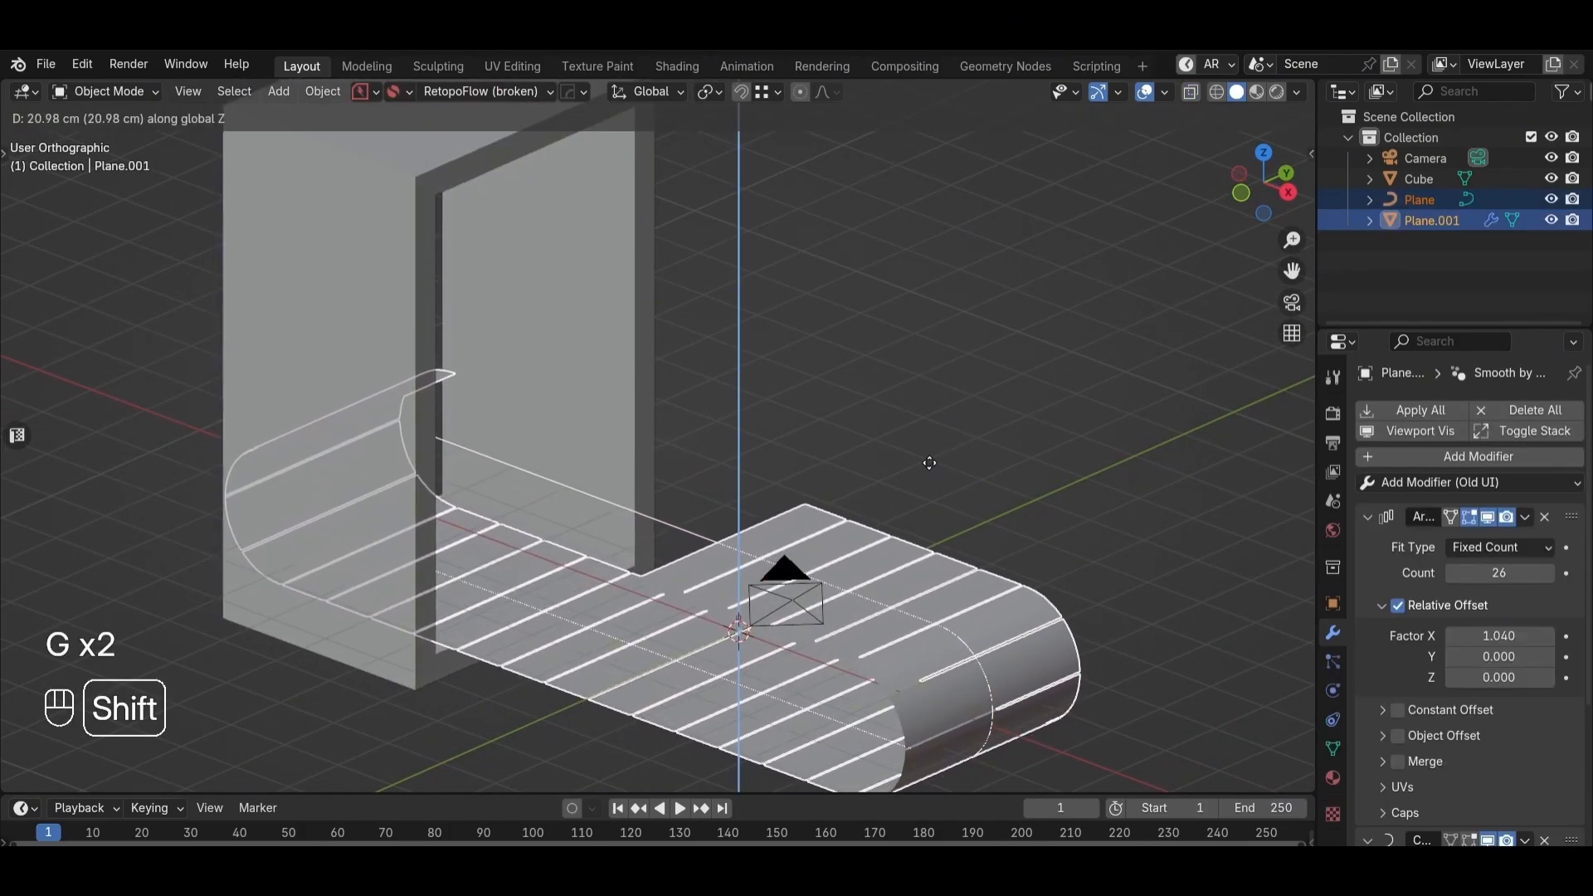
pyautogui.click(930, 463)
pyautogui.click(985, 441)
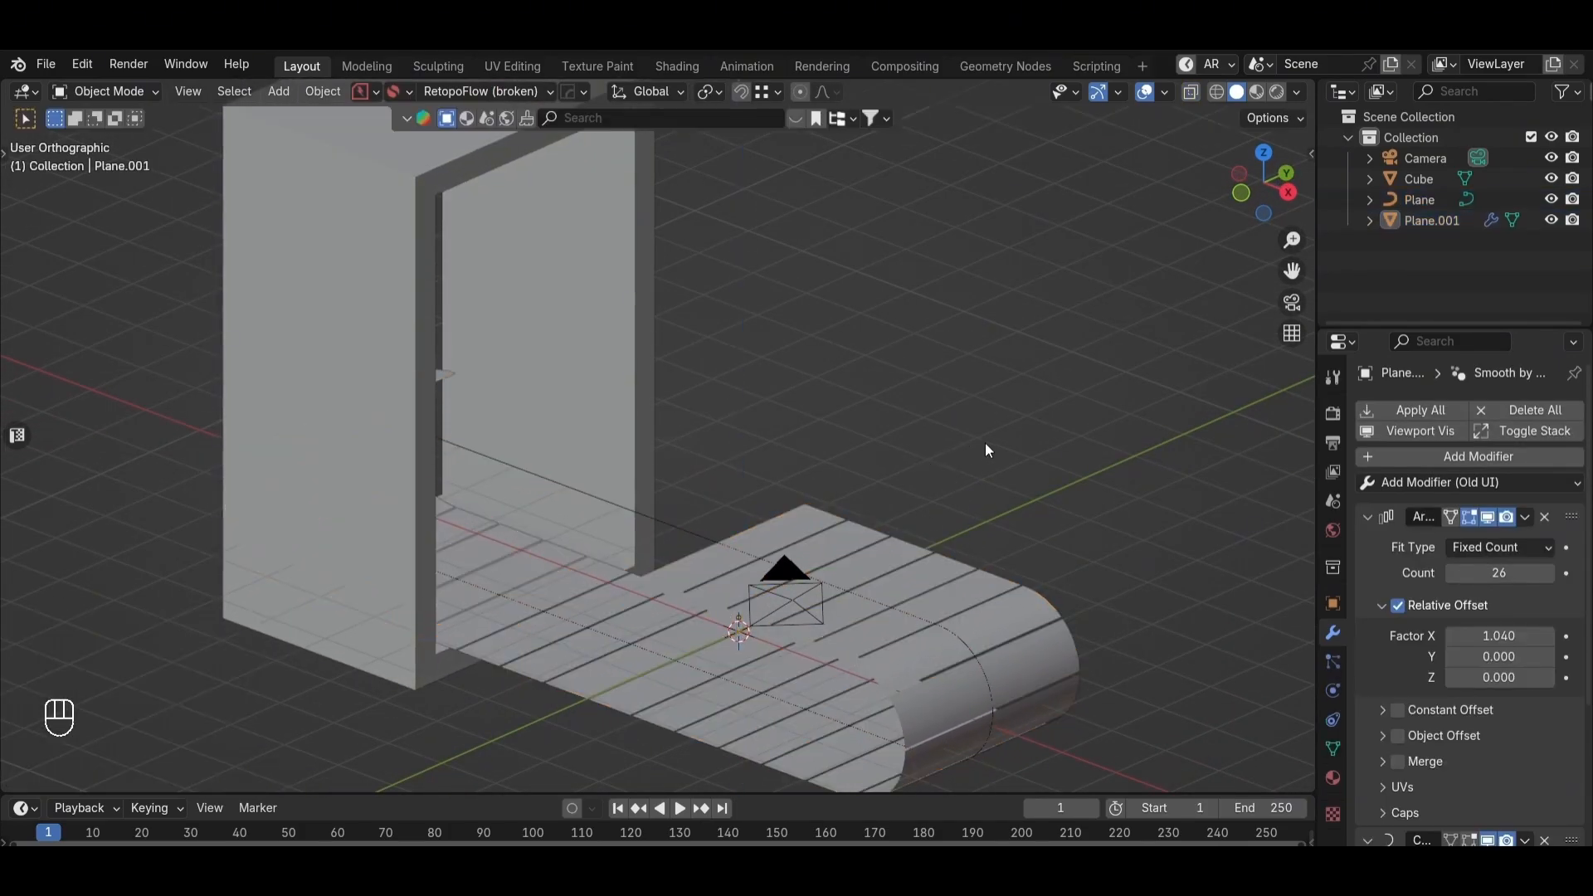
# Step: Duplicate the belt's curve and place the copy about 165 cm along negative Y at the belt's side edge
pyautogui.scroll(-2, 984, 441)
pyautogui.keyDown('alt'); pyautogui.moveTo(984, 441); pyautogui.dragTo(730, 510); pyautogui.keyUp('alt')
pyautogui.keyDown('alt'); pyautogui.scroll(-1, 731, 511); pyautogui.keyUp('alt')
pyautogui.click(699, 515)
pyautogui.moveTo(699, 516); pyautogui.dragTo(1150, 574, button='middle')
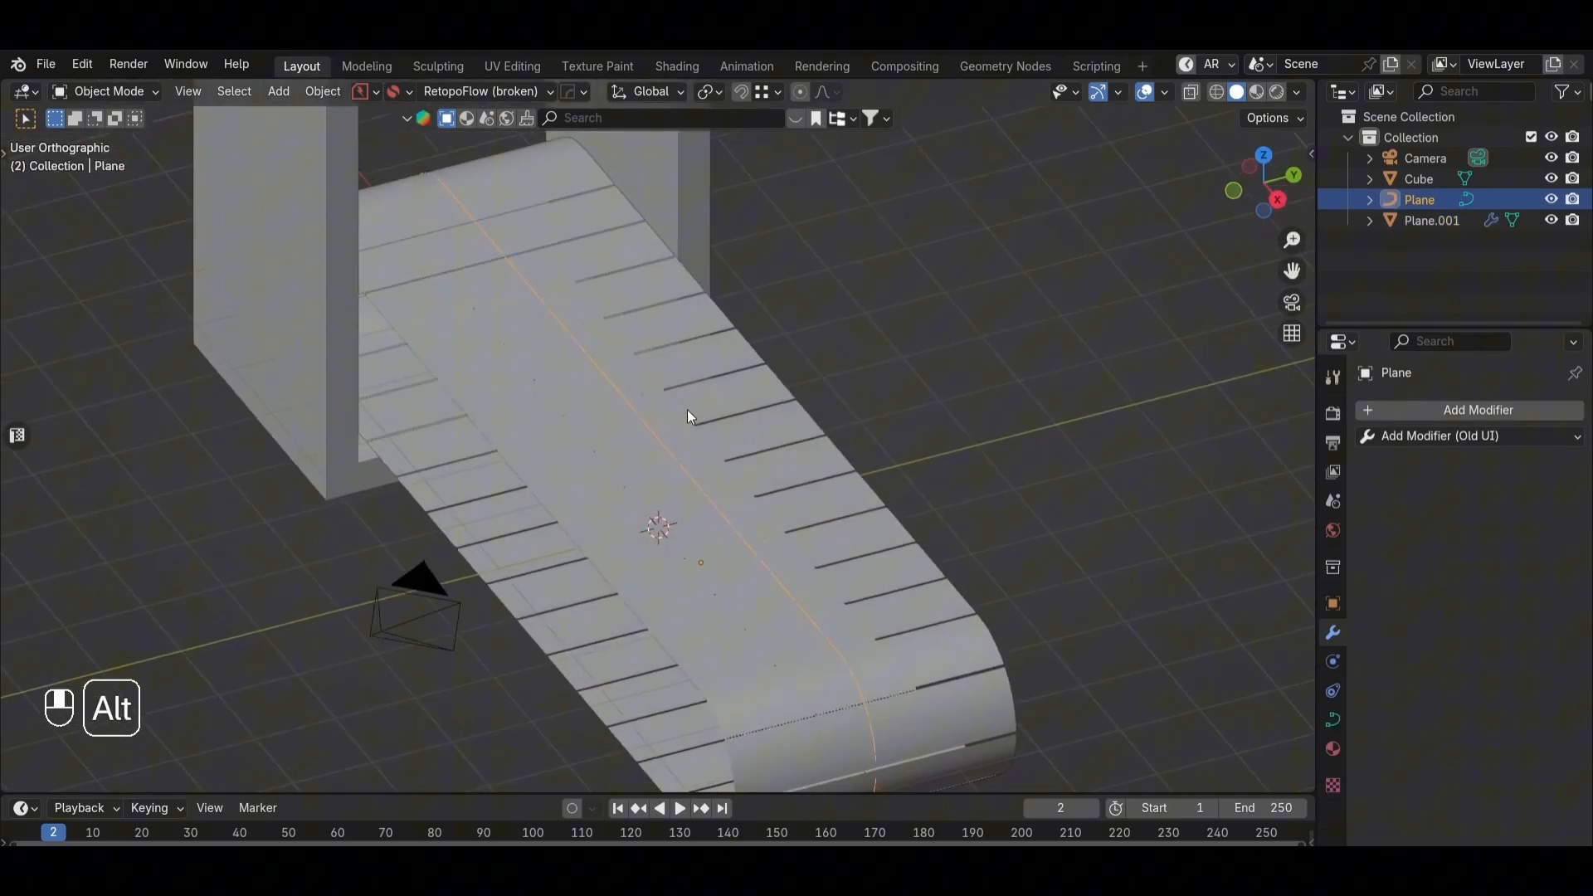
pyautogui.hotkey('shift', 'd')
pyautogui.middleClick(648, 423)
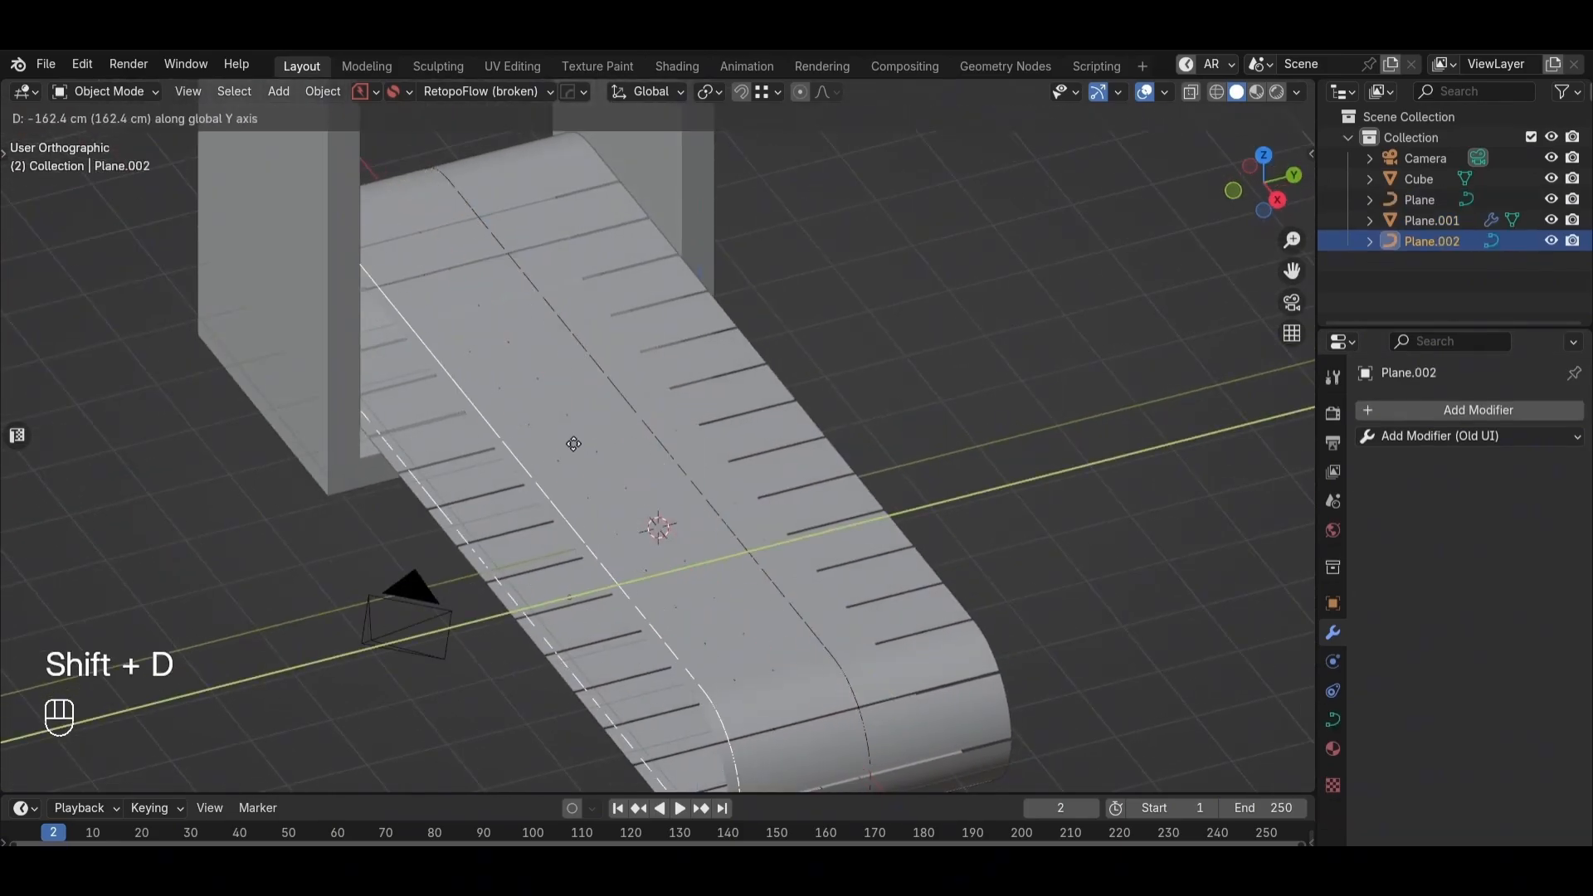
pyautogui.click(572, 445)
# Step: Convert the duplicated curve to a mesh and fill its outline with a single face
pyautogui.scroll(2, 573, 445)
pyautogui.rightClick(904, 340)
pyautogui.moveTo(822, 498)
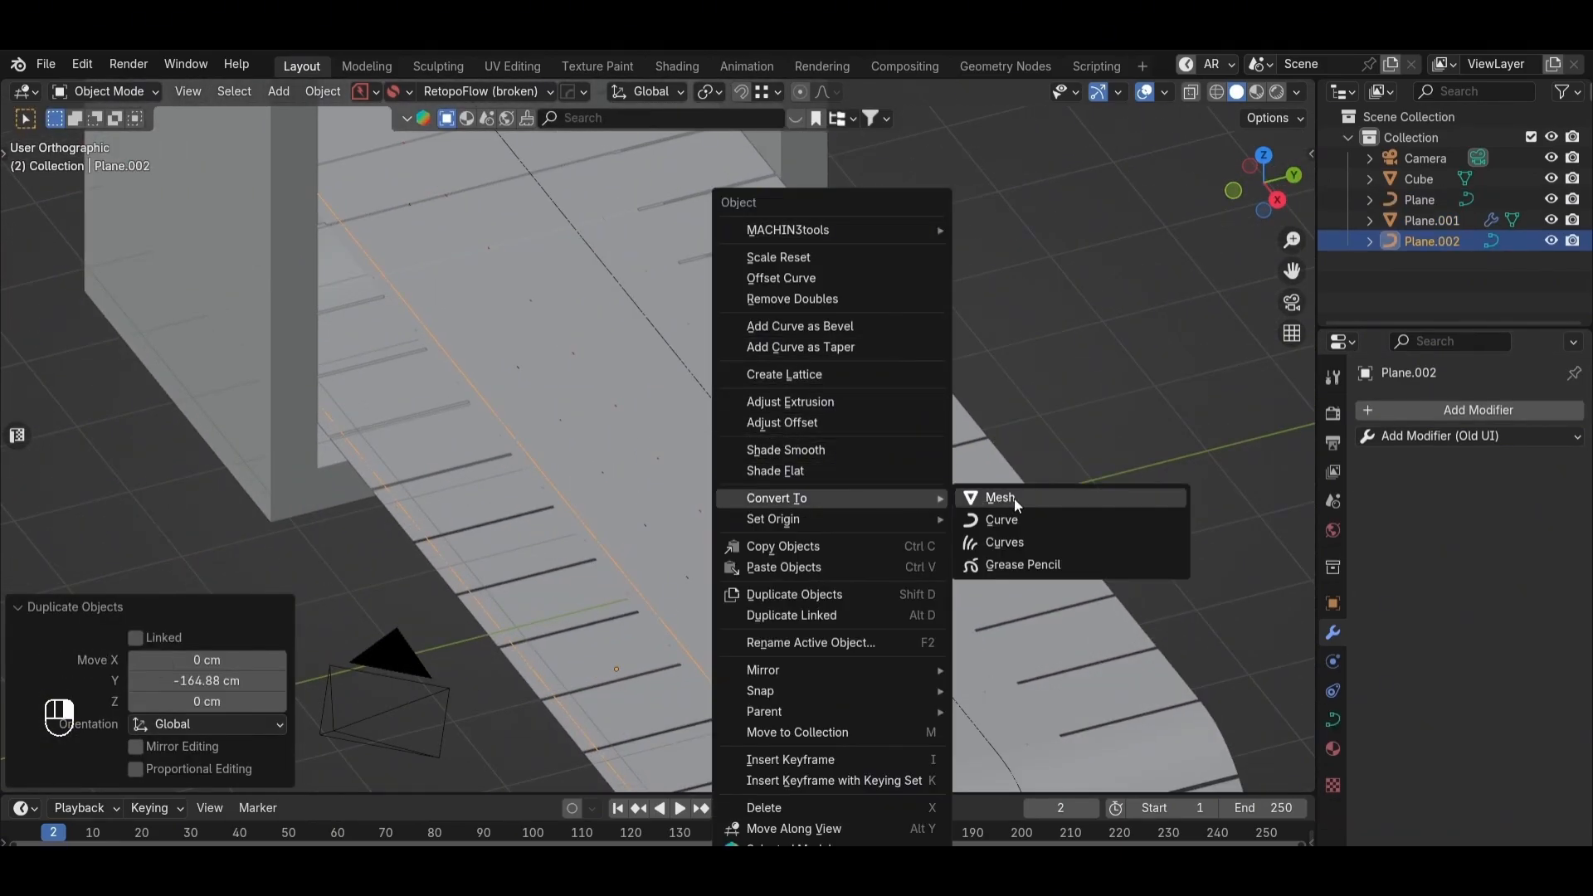
pyautogui.click(1014, 499)
pyautogui.keyDown('alt'); pyautogui.moveTo(1014, 499); pyautogui.dragTo(715, 398); pyautogui.keyUp('alt')
pyautogui.press('Tab')
pyautogui.press('a')
pyautogui.press('f')
# Step: Scale the filled side face slightly to fit the belt's outline in the front view
pyautogui.keyDown('alt'); pyautogui.moveTo(882, 478); pyautogui.dragTo(1110, 399); pyautogui.keyUp('alt')
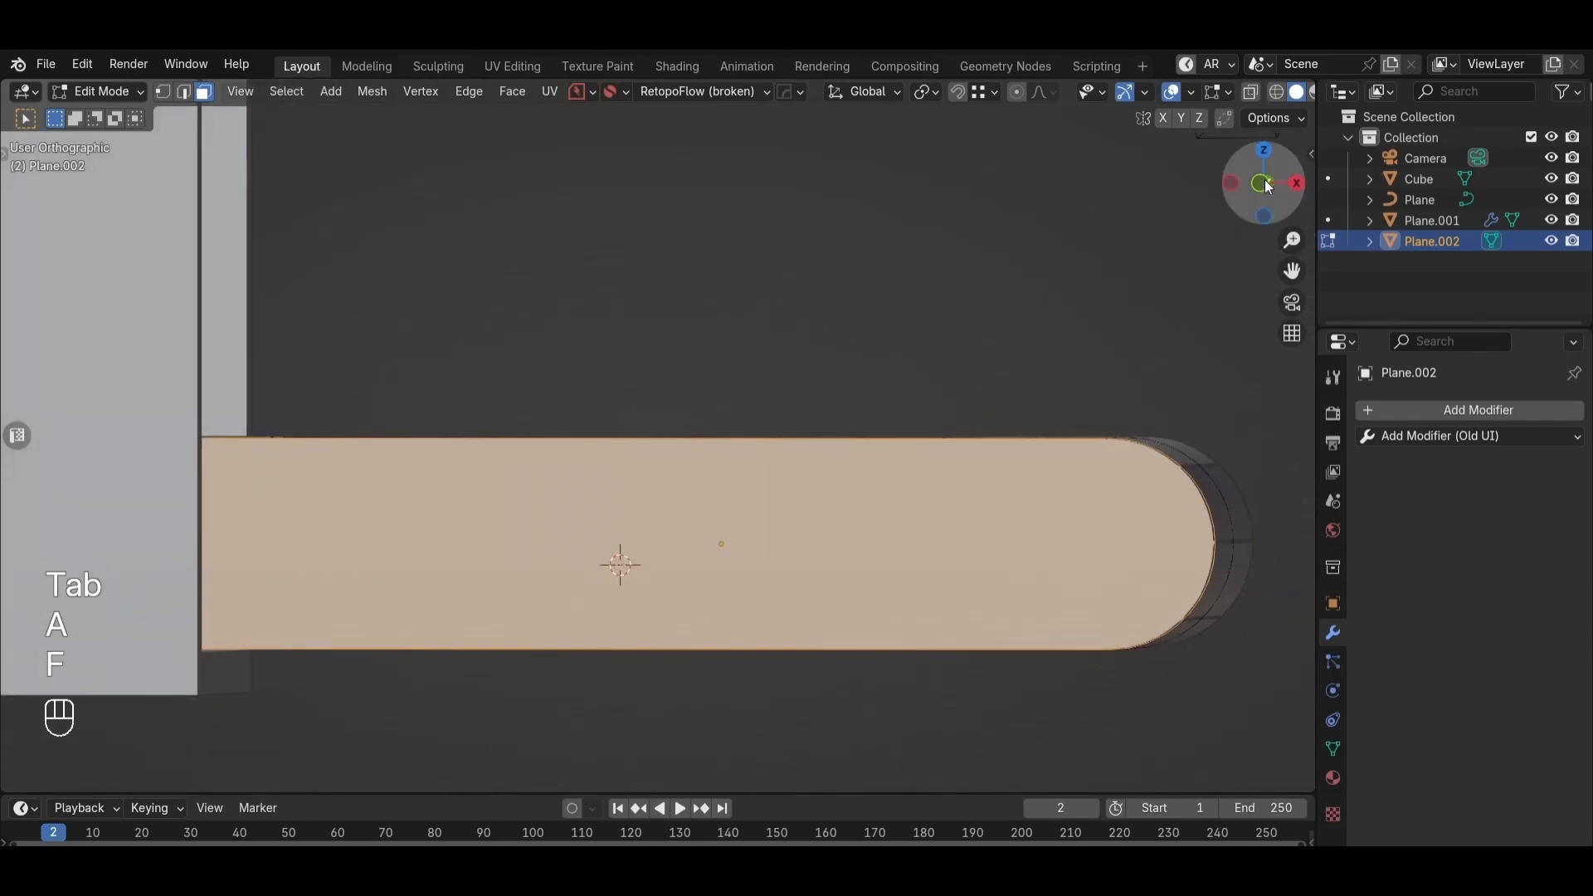
pyautogui.click(1263, 184)
pyautogui.keyDown('alt'); pyautogui.keyDown('shift'); pyautogui.moveTo(1237, 372); pyautogui.dragTo(1103, 423); pyautogui.keyUp('shift'); pyautogui.keyUp('alt')
pyautogui.scroll(1, 1102, 423)
pyautogui.press('s')
pyautogui.click(1013, 440)
pyautogui.scroll(-1, 907, 523)
pyautogui.press('Tab')
# Step: Add a Solidify modifier to the slat belt
pyautogui.keyDown('alt'); pyautogui.moveTo(908, 523); pyautogui.dragTo(696, 407); pyautogui.keyUp('alt')
pyautogui.click(739, 588)
pyautogui.scroll(1, 696, 406)
pyautogui.click(1445, 485)
pyautogui.scroll(2, 1151, 169)
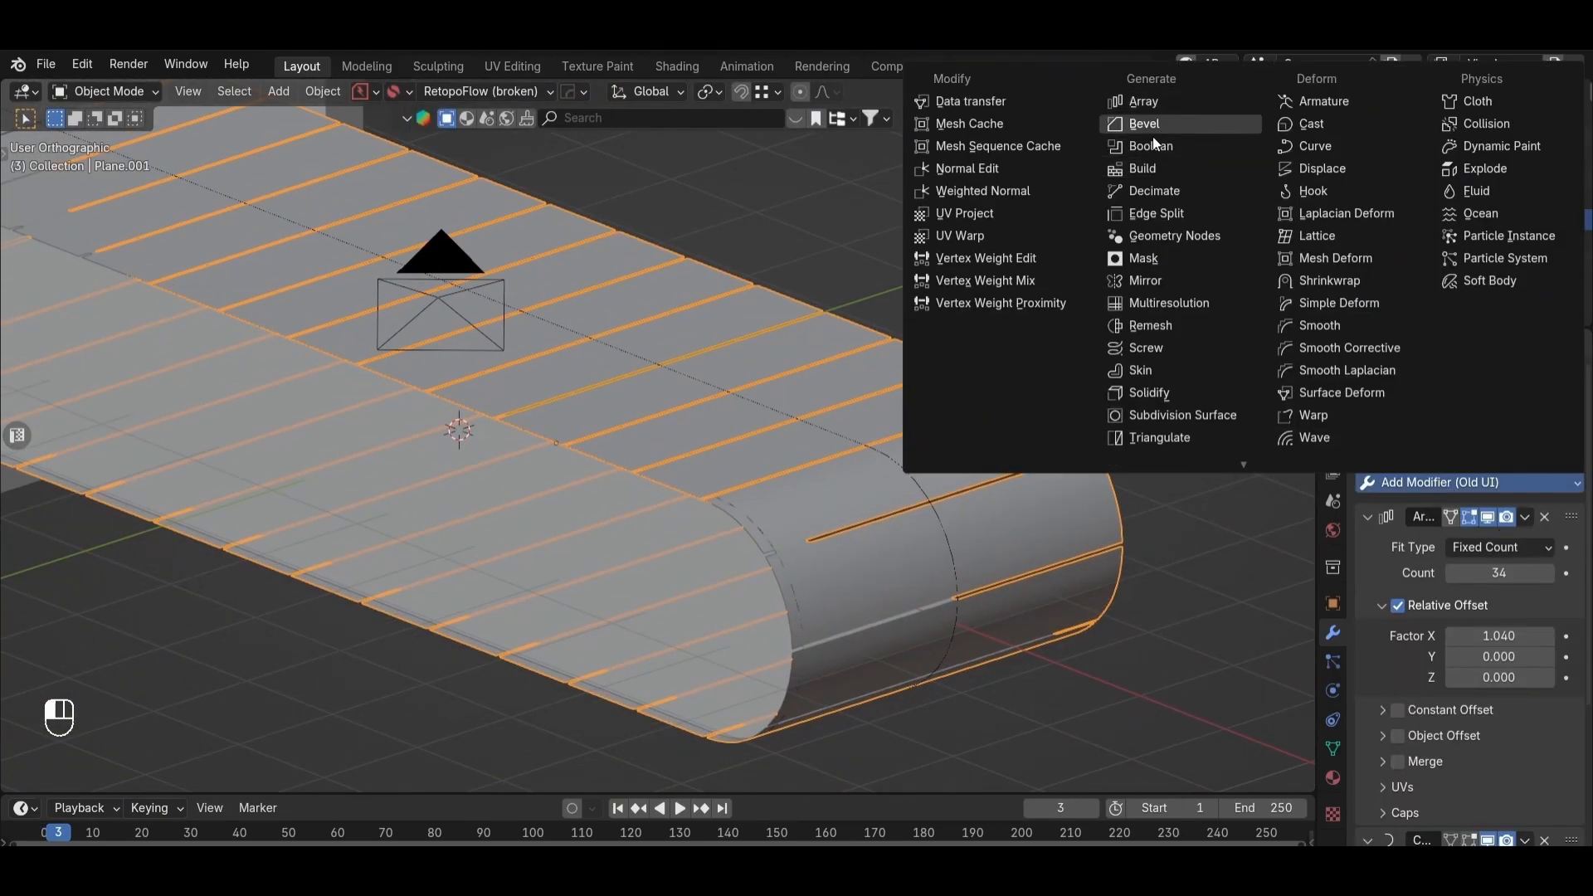
pyautogui.click(1152, 396)
# Step: Adjust the Solidify thickness so the slats become visibly thicker around the side panel's rounded end
pyautogui.scroll(2, 759, 508)
pyautogui.keyDown('alt'); pyautogui.moveTo(759, 508); pyautogui.dragTo(787, 441); pyautogui.keyUp('alt')
pyautogui.keyDown('alt'); pyautogui.scroll(-1, 787, 441); pyautogui.keyUp('alt')
pyautogui.scroll(4, 787, 441)
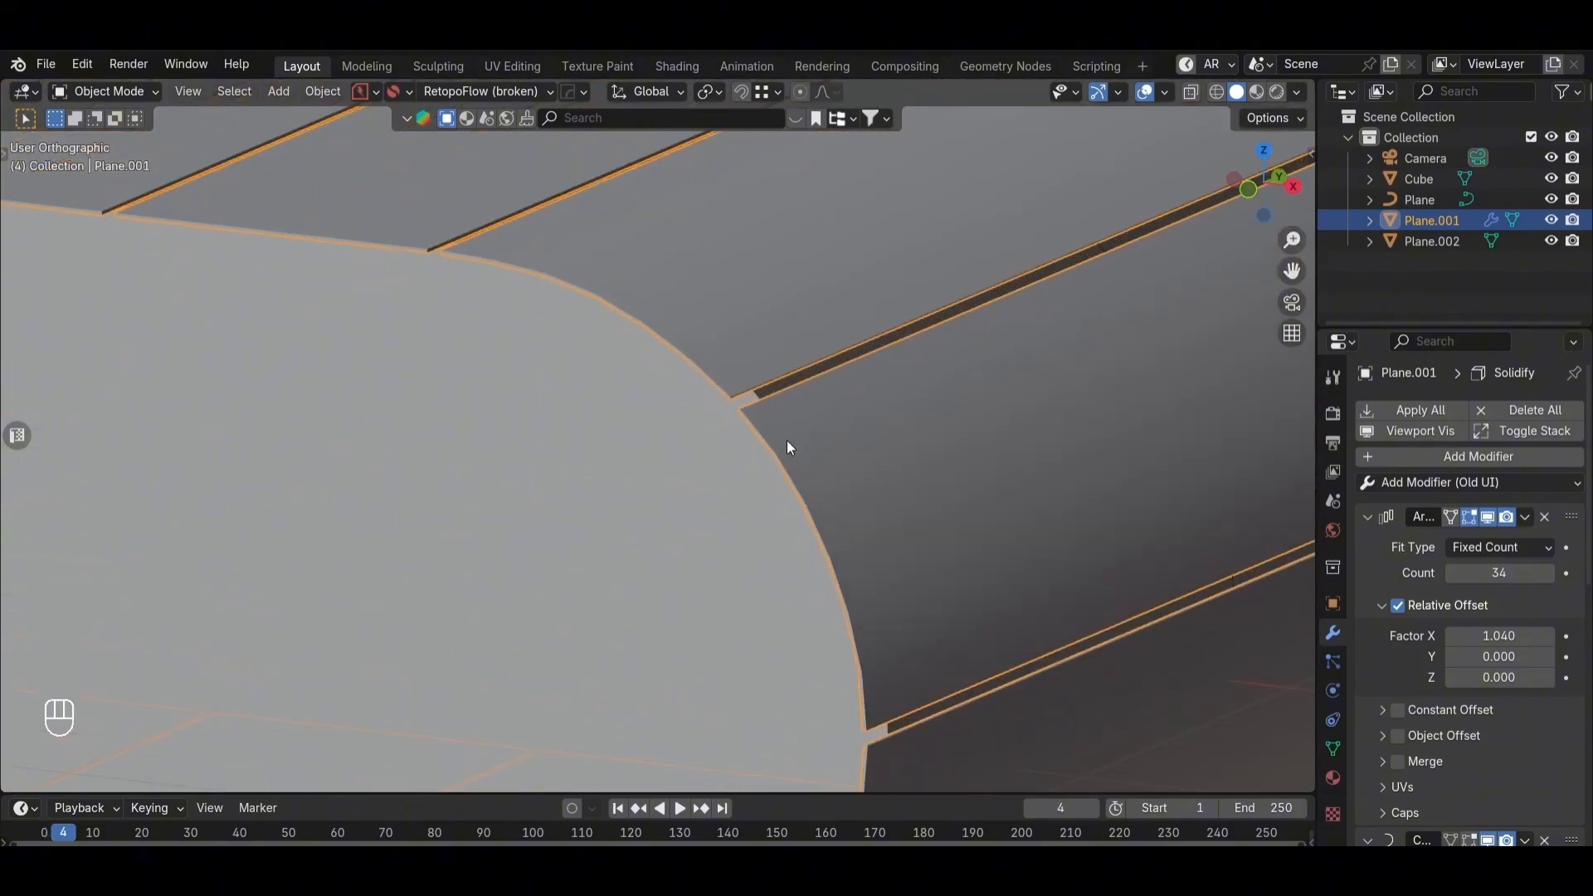
pyautogui.scroll(-5, 1489, 684)
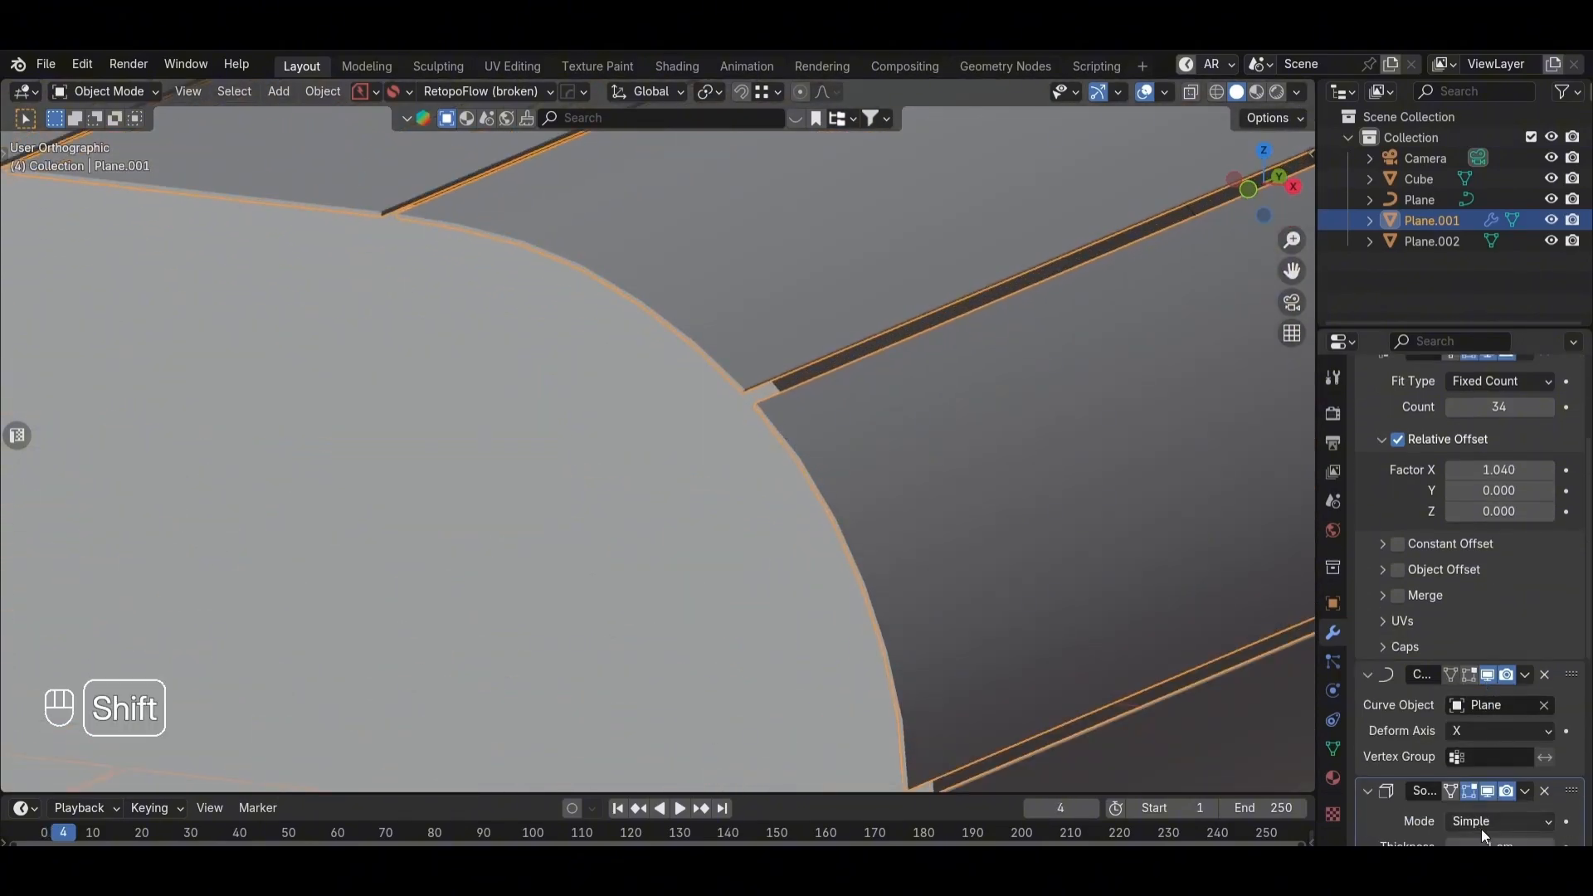
pyautogui.keyDown('shift'); pyautogui.moveTo(1499, 843); pyautogui.dragTo(1560, 843); pyautogui.keyUp('shift')
pyautogui.scroll(-8, 777, 482)
# Step: Apply all transforms to the side panel and set its origin to its geometry
pyautogui.click(670, 444)
pyautogui.scroll(-3, 670, 444)
pyautogui.keyDown('alt'); pyautogui.moveTo(670, 443); pyautogui.dragTo(678, 461); pyautogui.keyUp('alt')
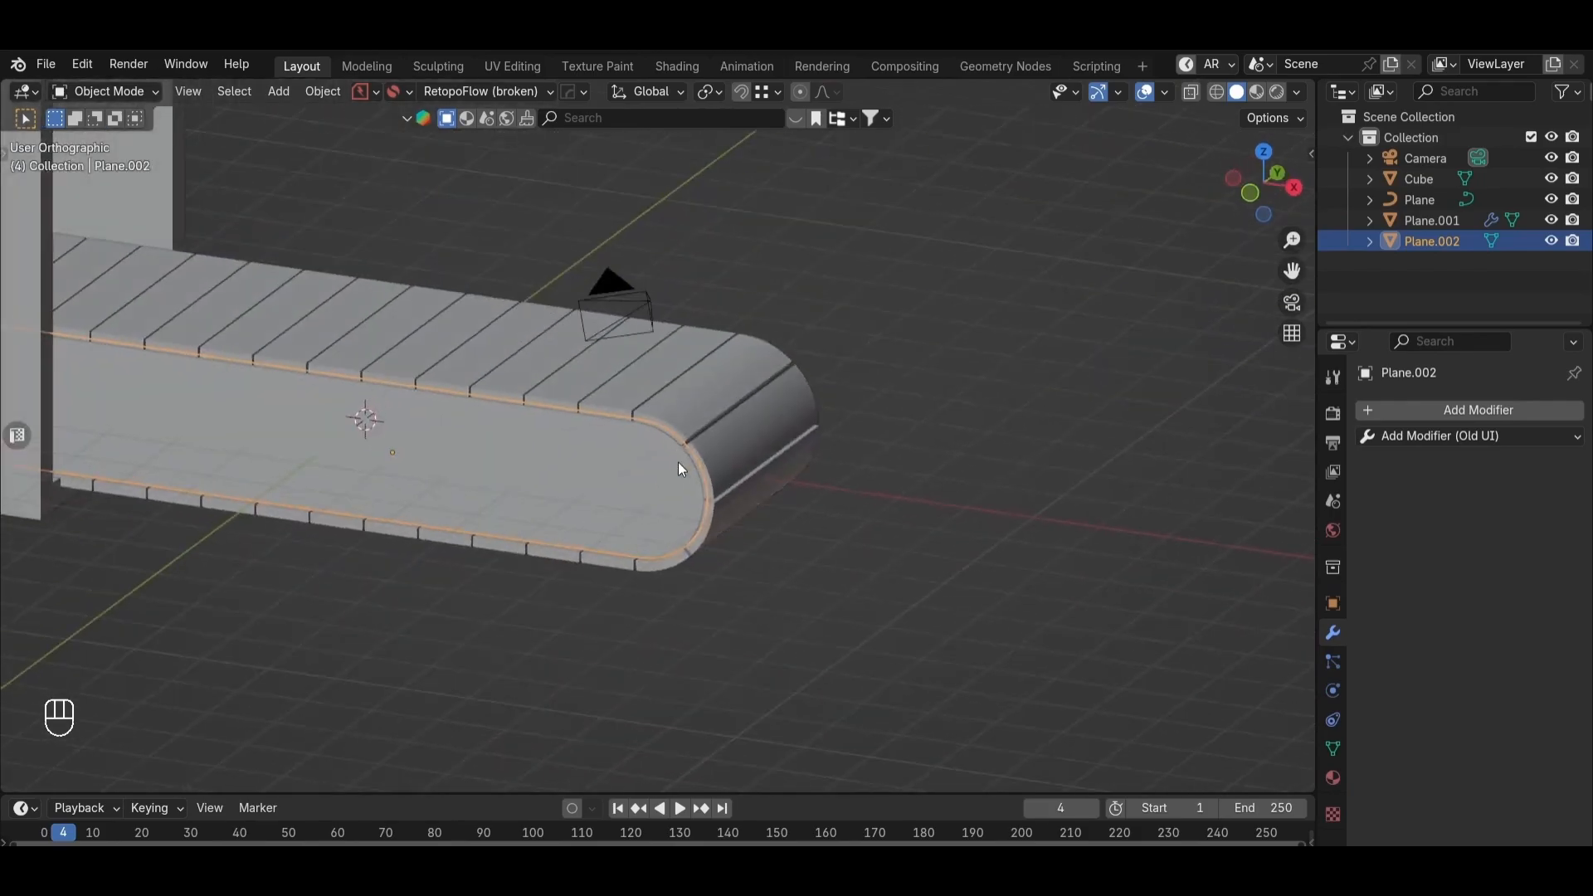
pyautogui.press('`')
pyautogui.hotkey('ctrl', 'a')
pyautogui.click(676, 350)
pyautogui.hotkey('shift', 's')
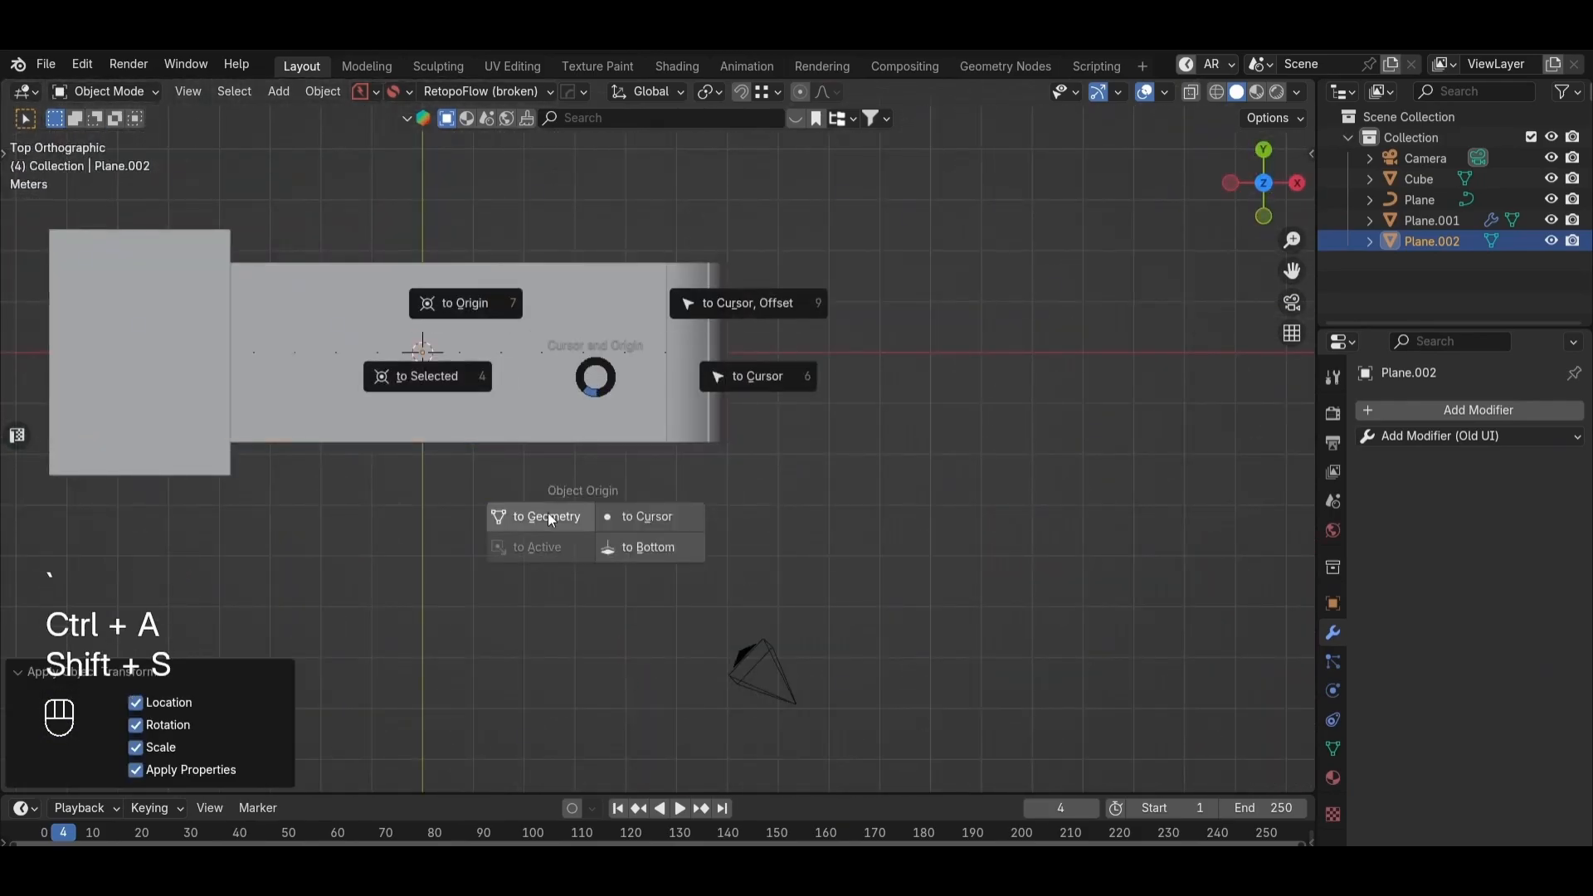
pyautogui.click(548, 513)
# Step: Add a Mirror modifier to the side panel on the Y axis only, with the slat belt Plane.001 as mirror object
pyautogui.hotkey('alt', 'z')
pyautogui.keyDown('alt'); pyautogui.moveTo(548, 512); pyautogui.dragTo(476, 370); pyautogui.keyUp('alt')
pyautogui.hotkey('alt', 'z')
pyautogui.click(1429, 440)
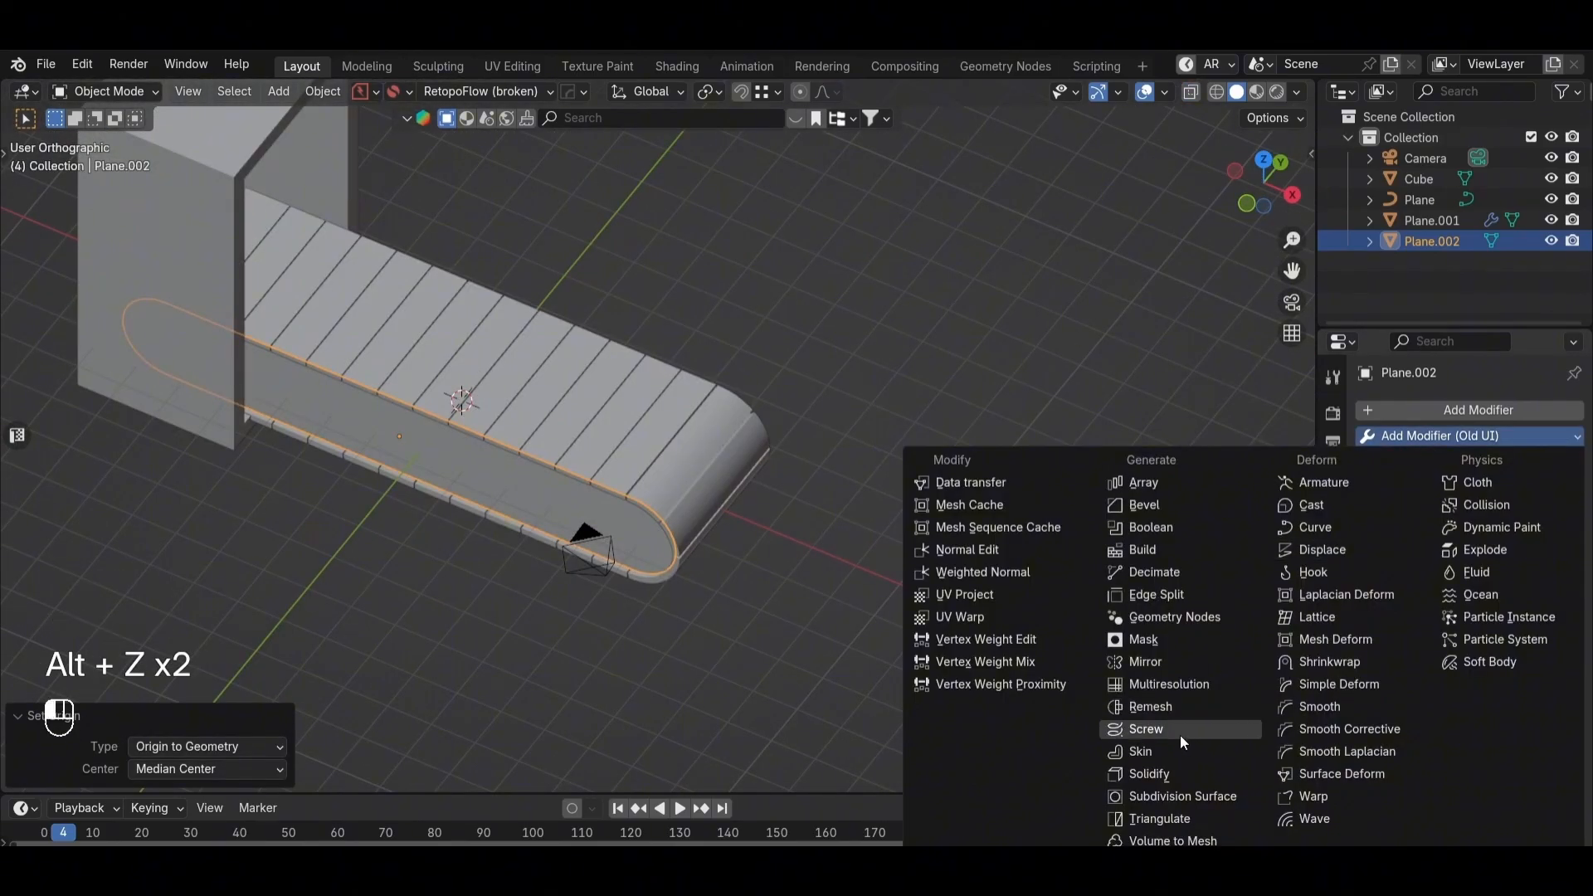
pyautogui.click(1162, 662)
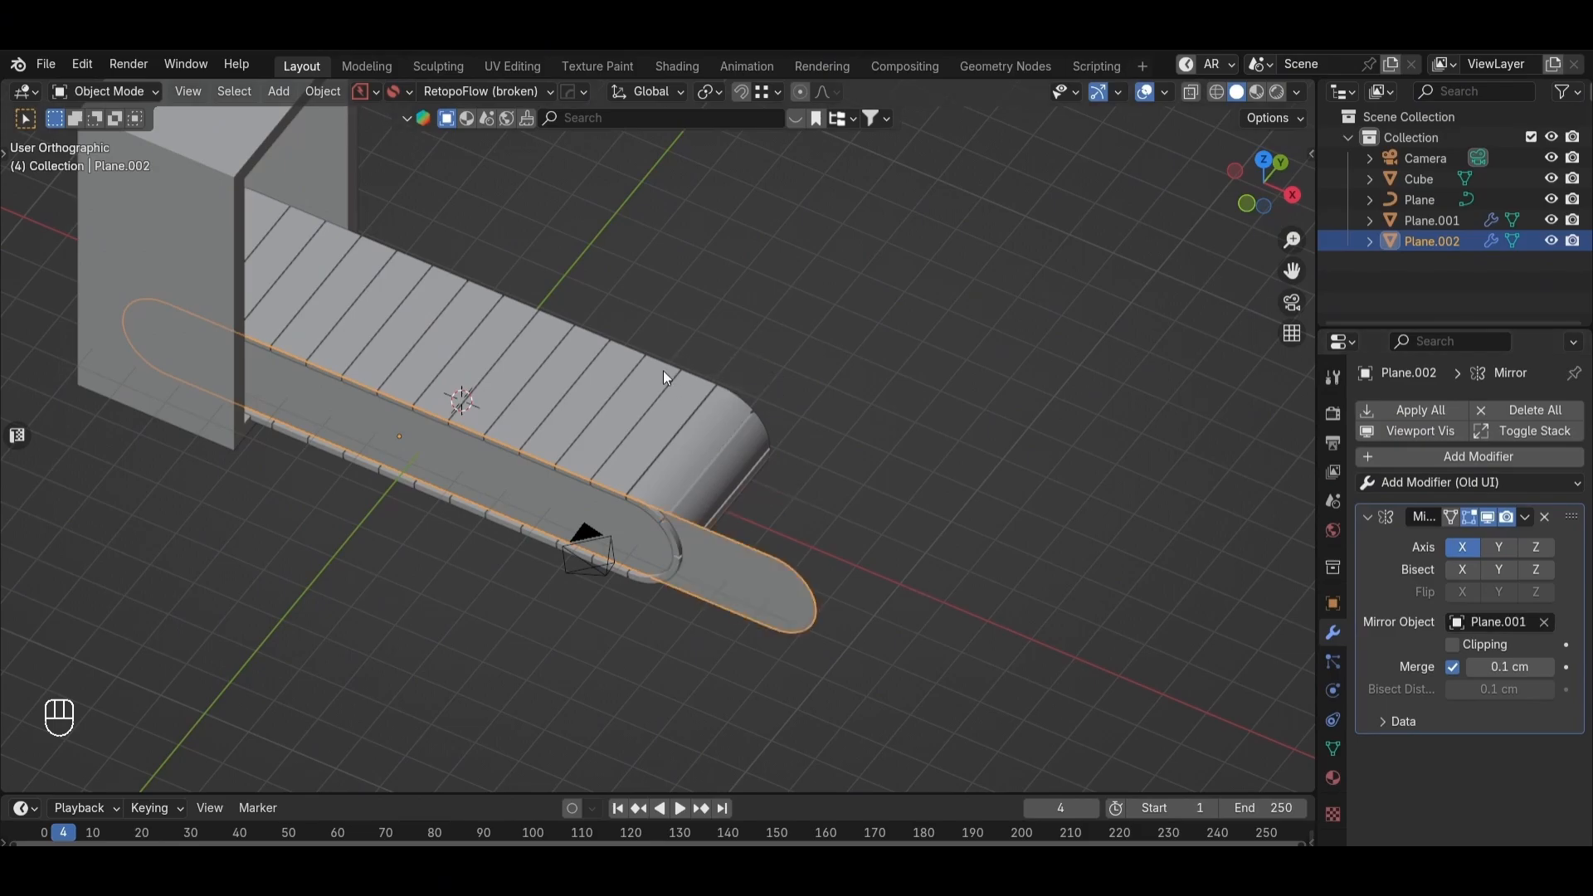
pyautogui.moveTo(664, 370); pyautogui.dragTo(647, 374, button='middle')
pyautogui.scroll(1, 647, 374)
pyautogui.click(1500, 548)
# Step: Add a cylinder mesh from the front view
pyautogui.press('KP_1')
pyautogui.hotkey('shift', 'a')
pyautogui.moveTo(669, 269)
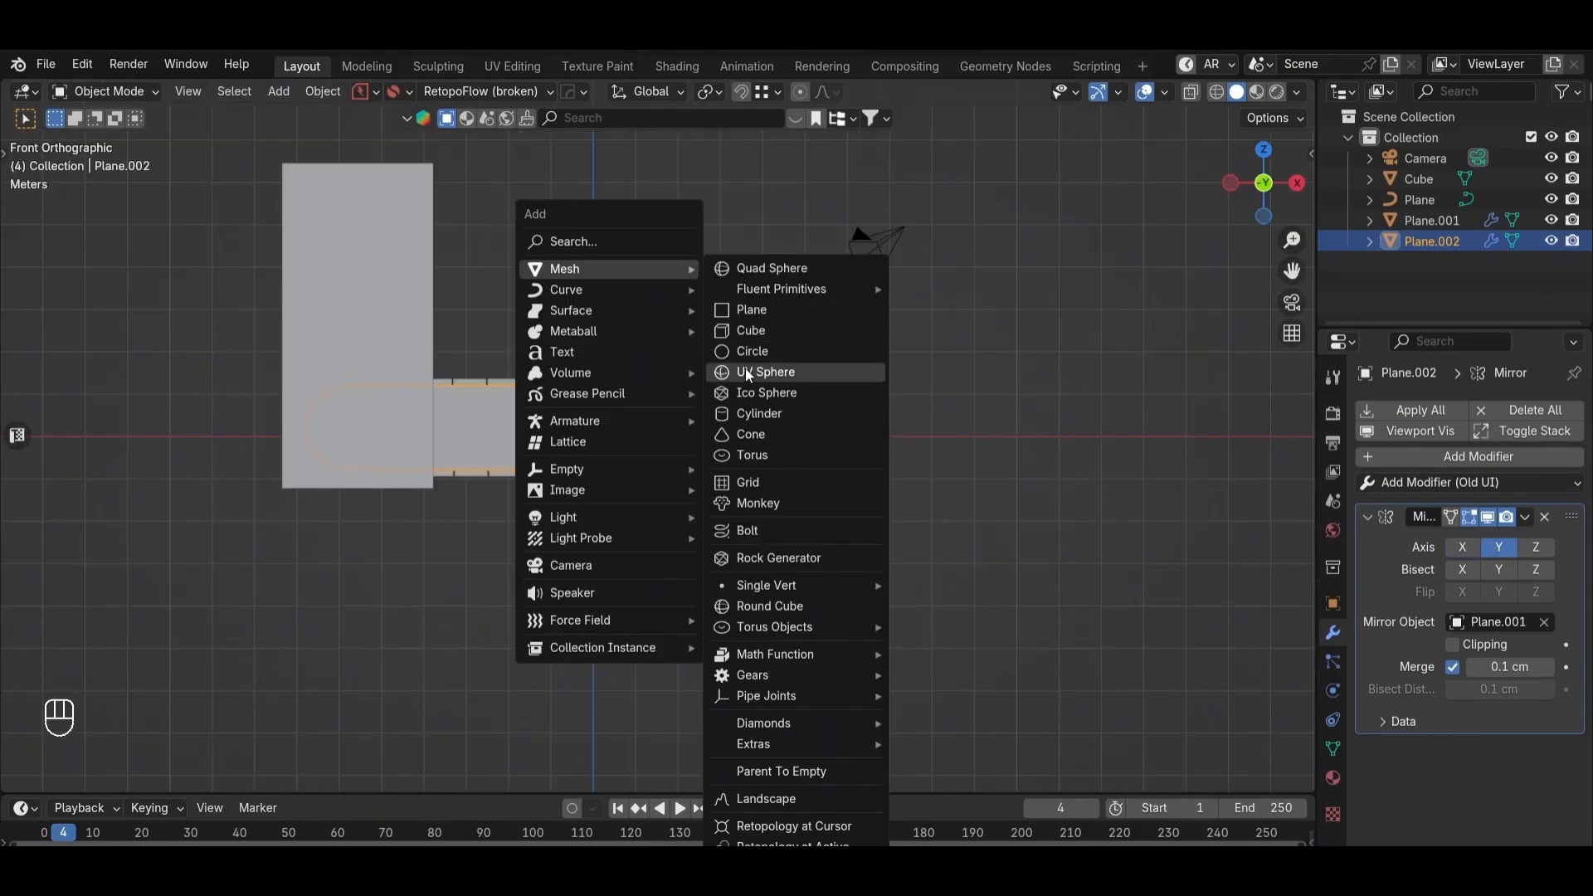
pyautogui.click(754, 417)
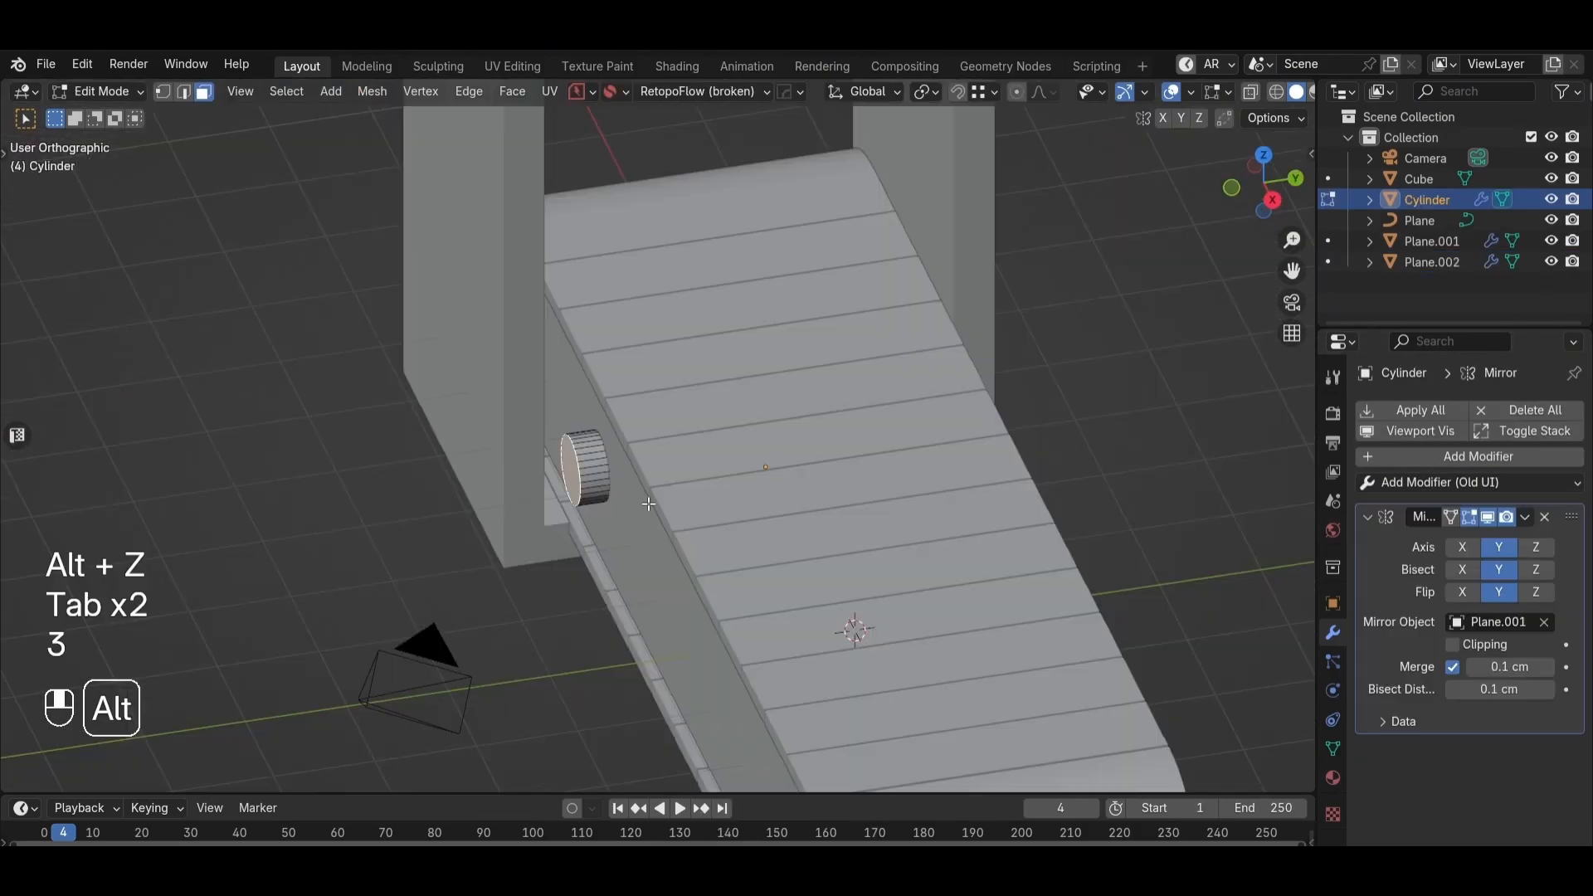
# Step: Duplicate the cylinder's outer end face outward along Y and rotate the copy 90° about X
pyautogui.moveTo(664, 515); pyautogui.dragTo(580, 526, button='middle')
pyautogui.hotkey('shift', 'd')
pyautogui.press('y')
pyautogui.click(473, 539)
pyautogui.press('`')
pyautogui.moveTo(164, 522); pyautogui.dragTo(511, 408, button='middle')
pyautogui.press('r')
pyautogui.press('x')
pyautogui.press('Return')
# Step: Move the duplicated face down about 72 cm along Z and about 14 cm further outward along negative Y
pyautogui.press('g')
pyautogui.press('z')
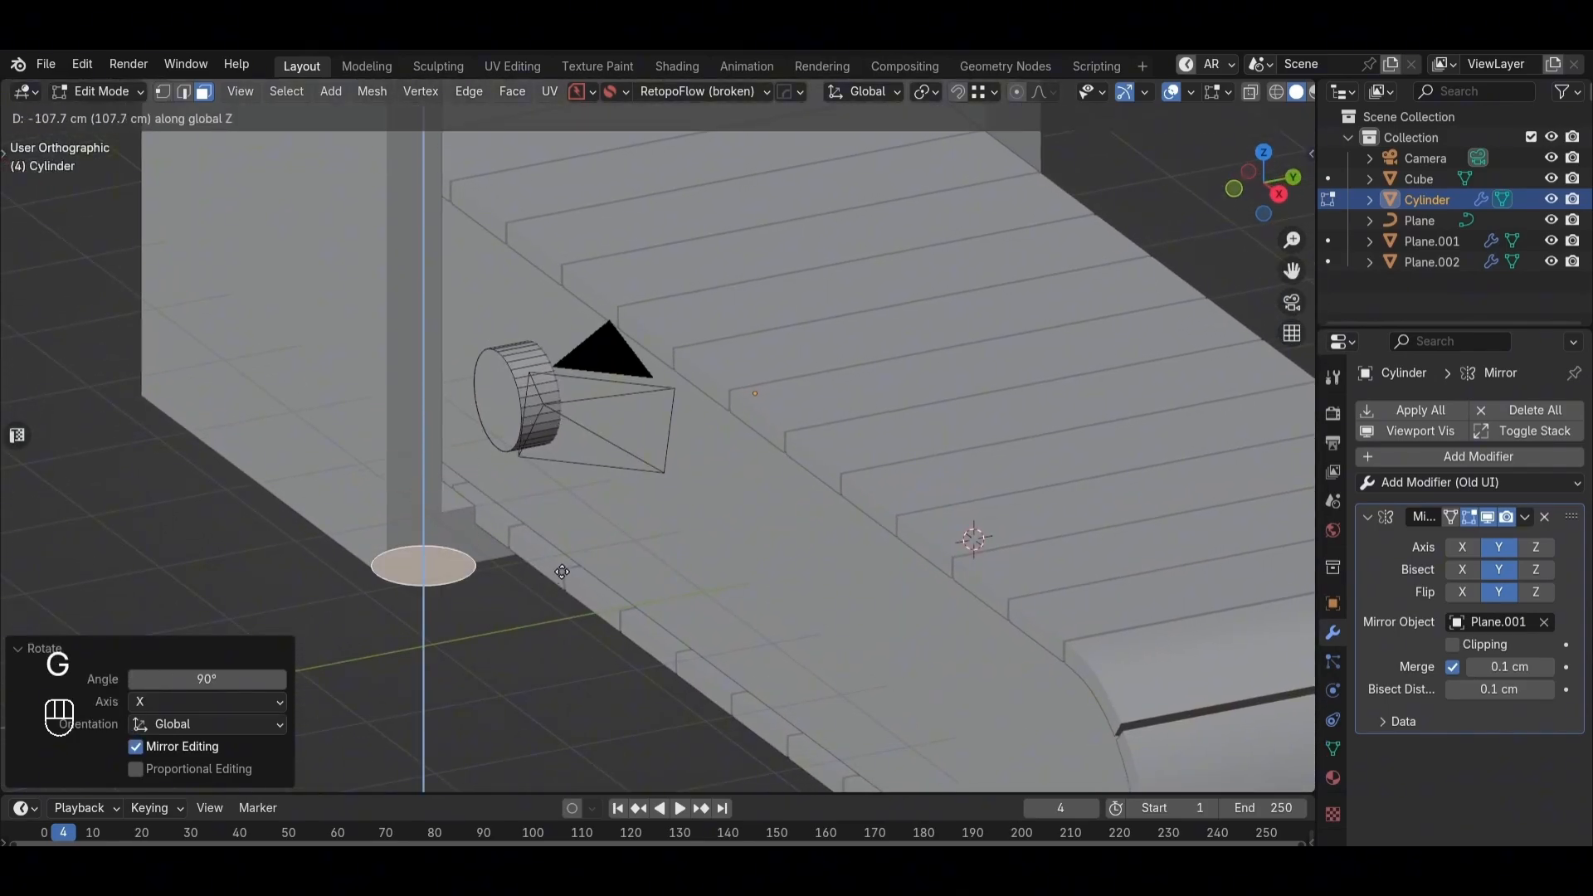
pyautogui.click(550, 524)
pyautogui.press('KP_3')
pyautogui.press('g')
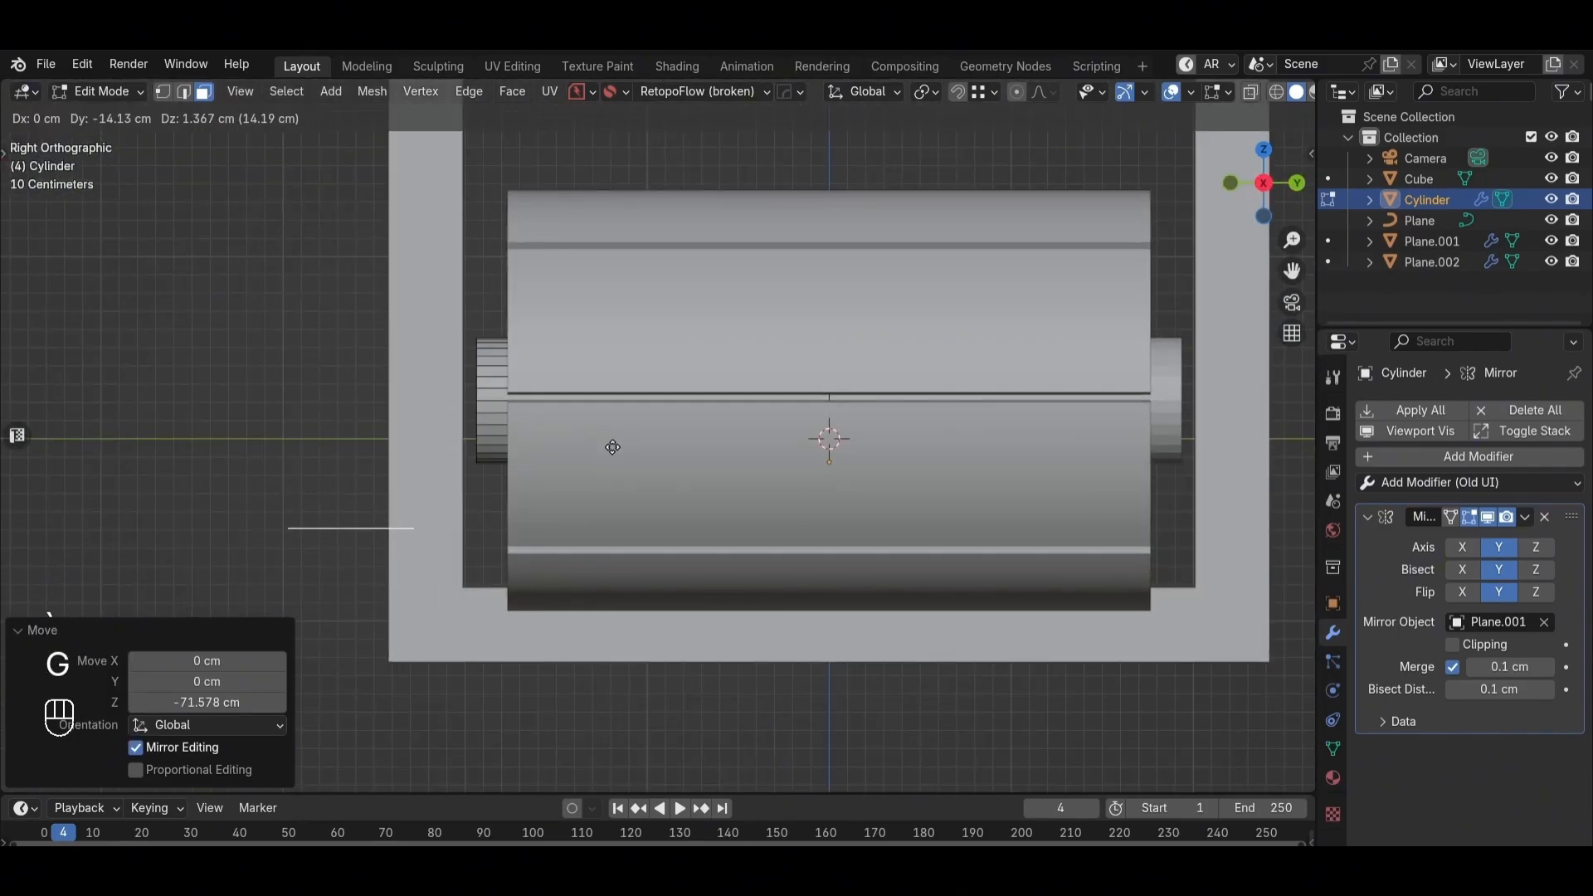
# Step: Bridge the cylinder's end face and the lowered face into a connecting pipe
pyautogui.moveTo(483, 443); pyautogui.dragTo(1014, 342, button='middle')
pyautogui.hotkey('ctrl', 'f')
pyautogui.click(1014, 342)
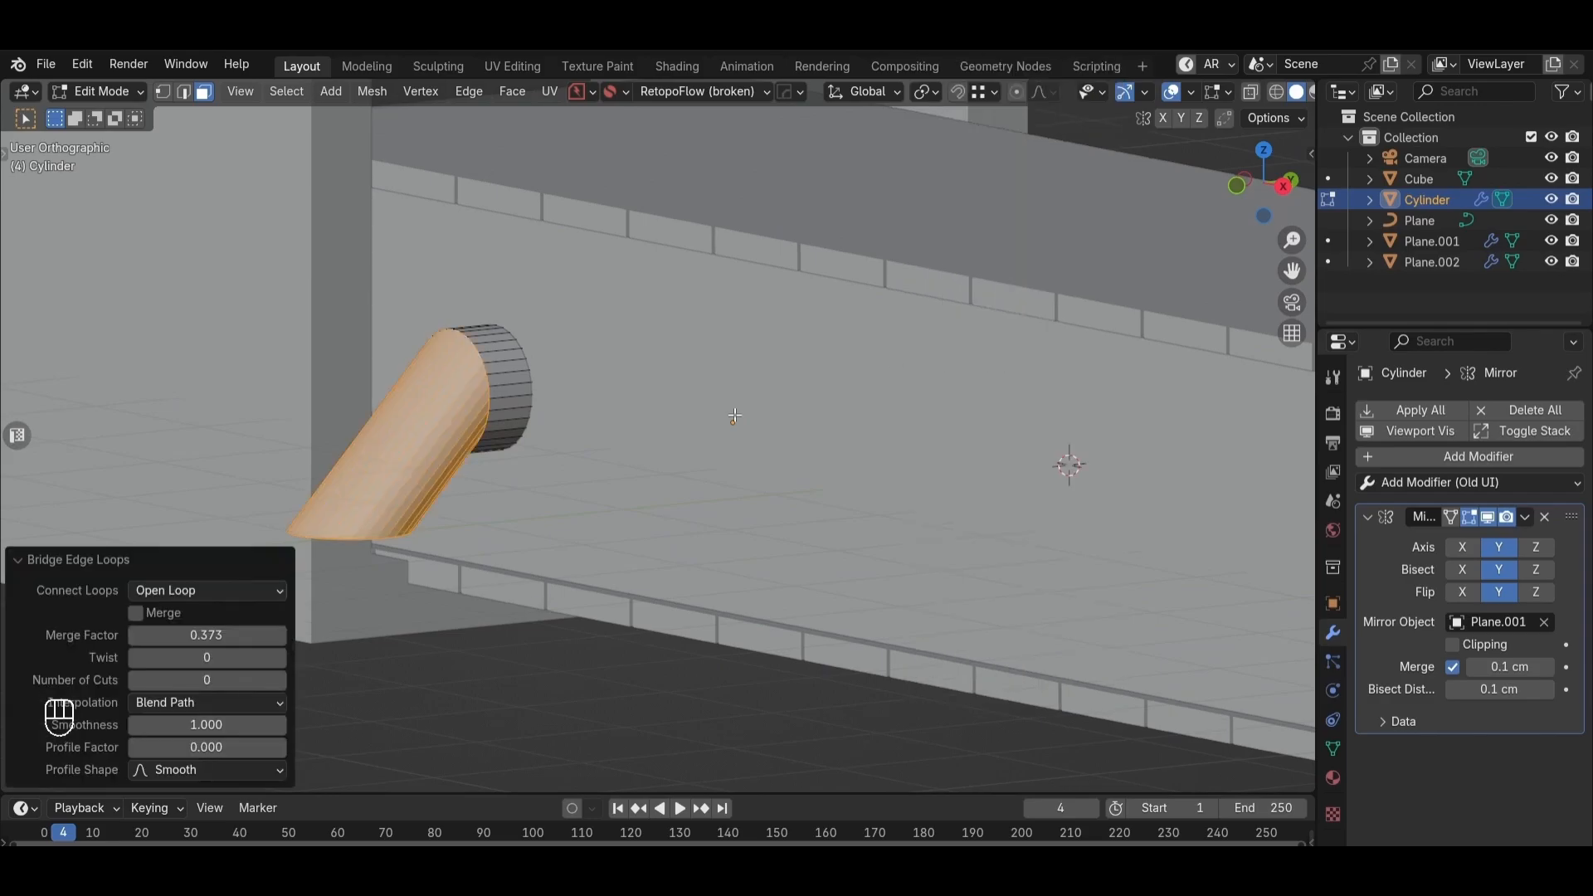
# Step: Set the bridge to 7 cuts and reduce its smoothness to form an evenly rounded elbow
pyautogui.click(281, 679)
pyautogui.keyDown('alt'); pyautogui.moveTo(581, 614); pyautogui.dragTo(482, 563, button='middle'); pyautogui.keyUp('alt')
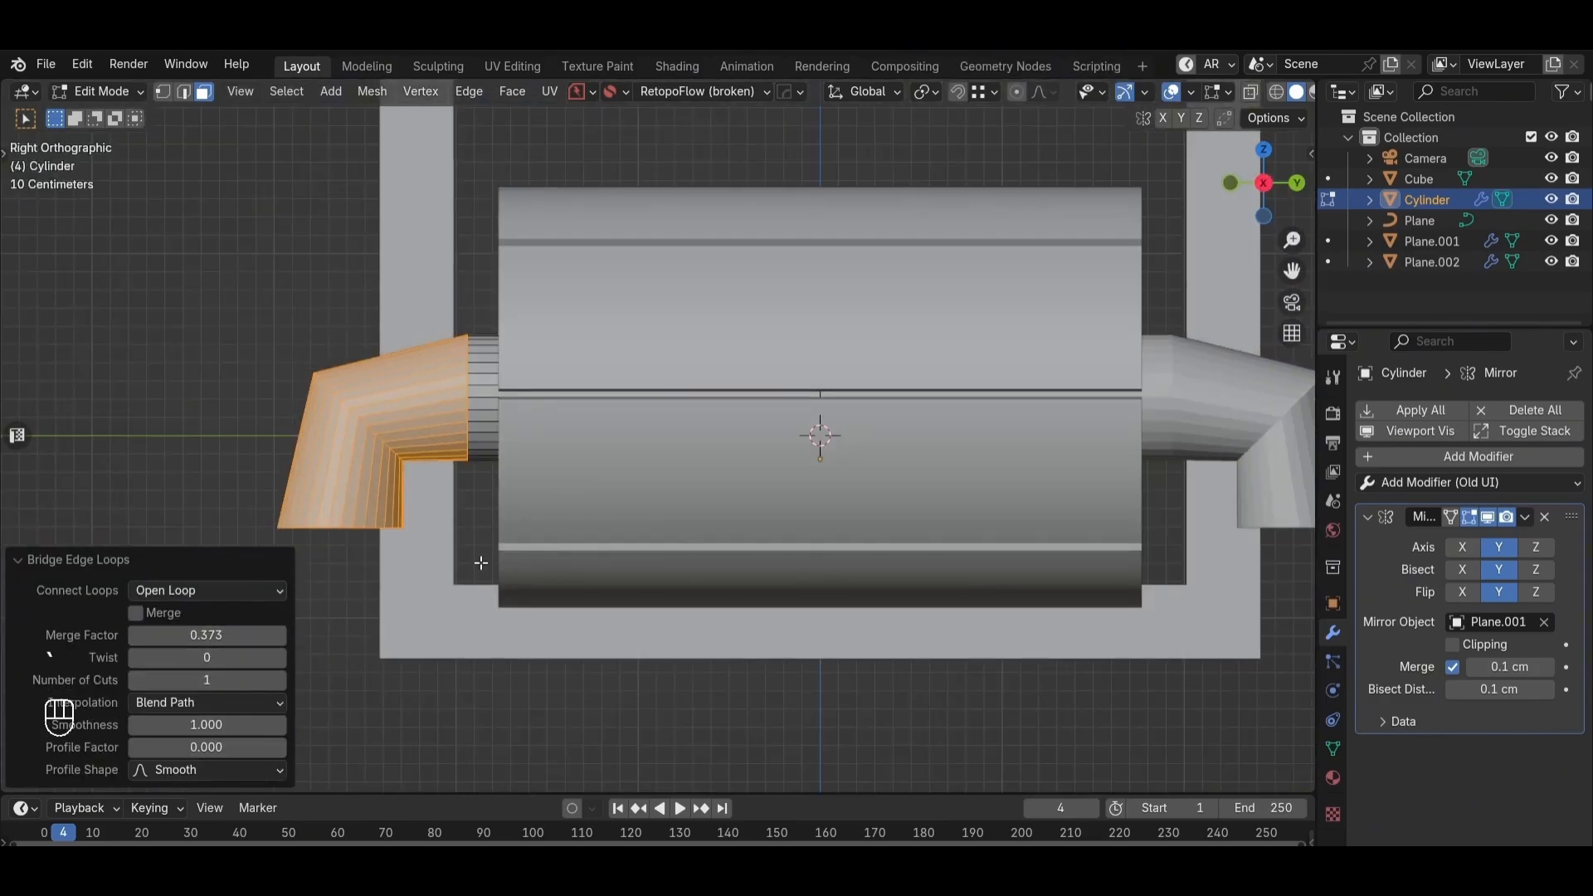
pyautogui.click(280, 680)
pyautogui.click(279, 680)
pyautogui.click(280, 679)
pyautogui.click(280, 679)
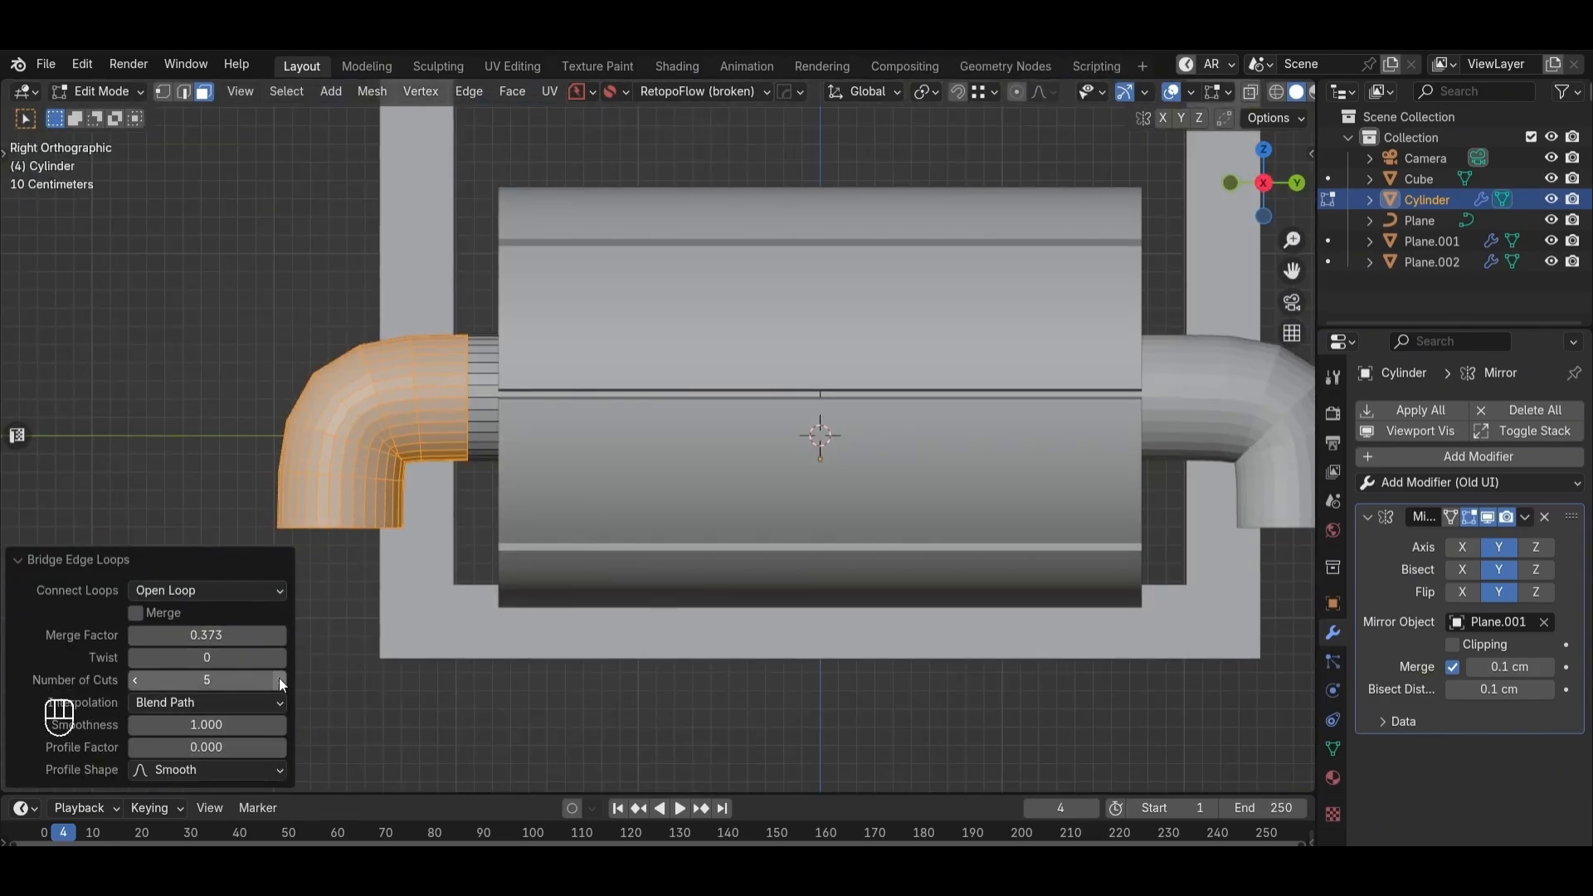
pyautogui.click(280, 680)
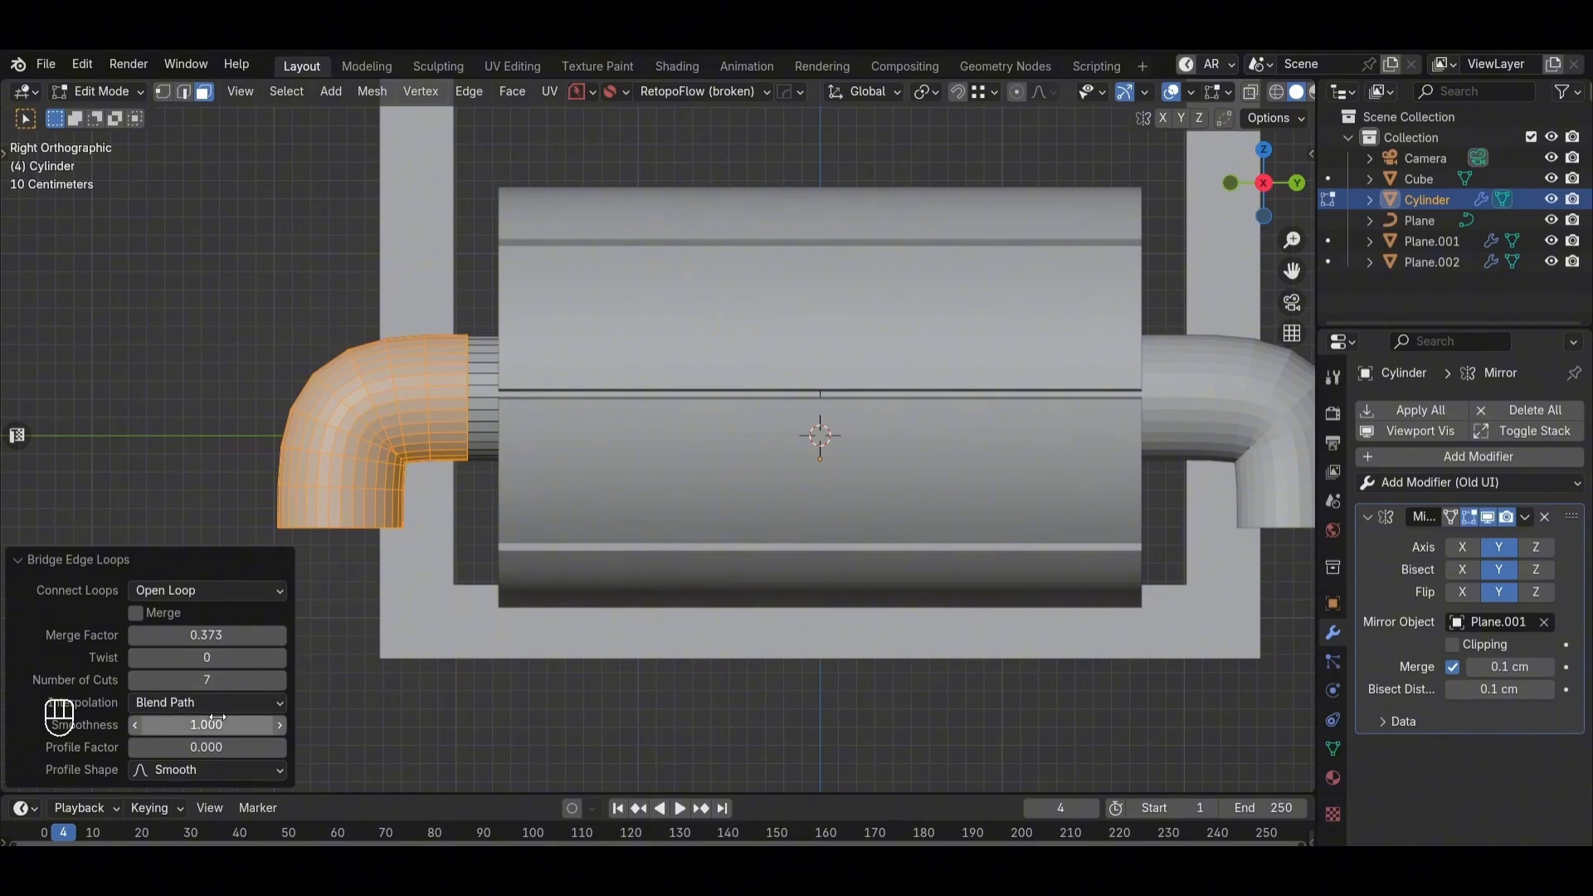
pyautogui.keyDown('shift'); pyautogui.moveTo(205, 724); pyautogui.dragTo(190, 724); pyautogui.keyUp('shift')
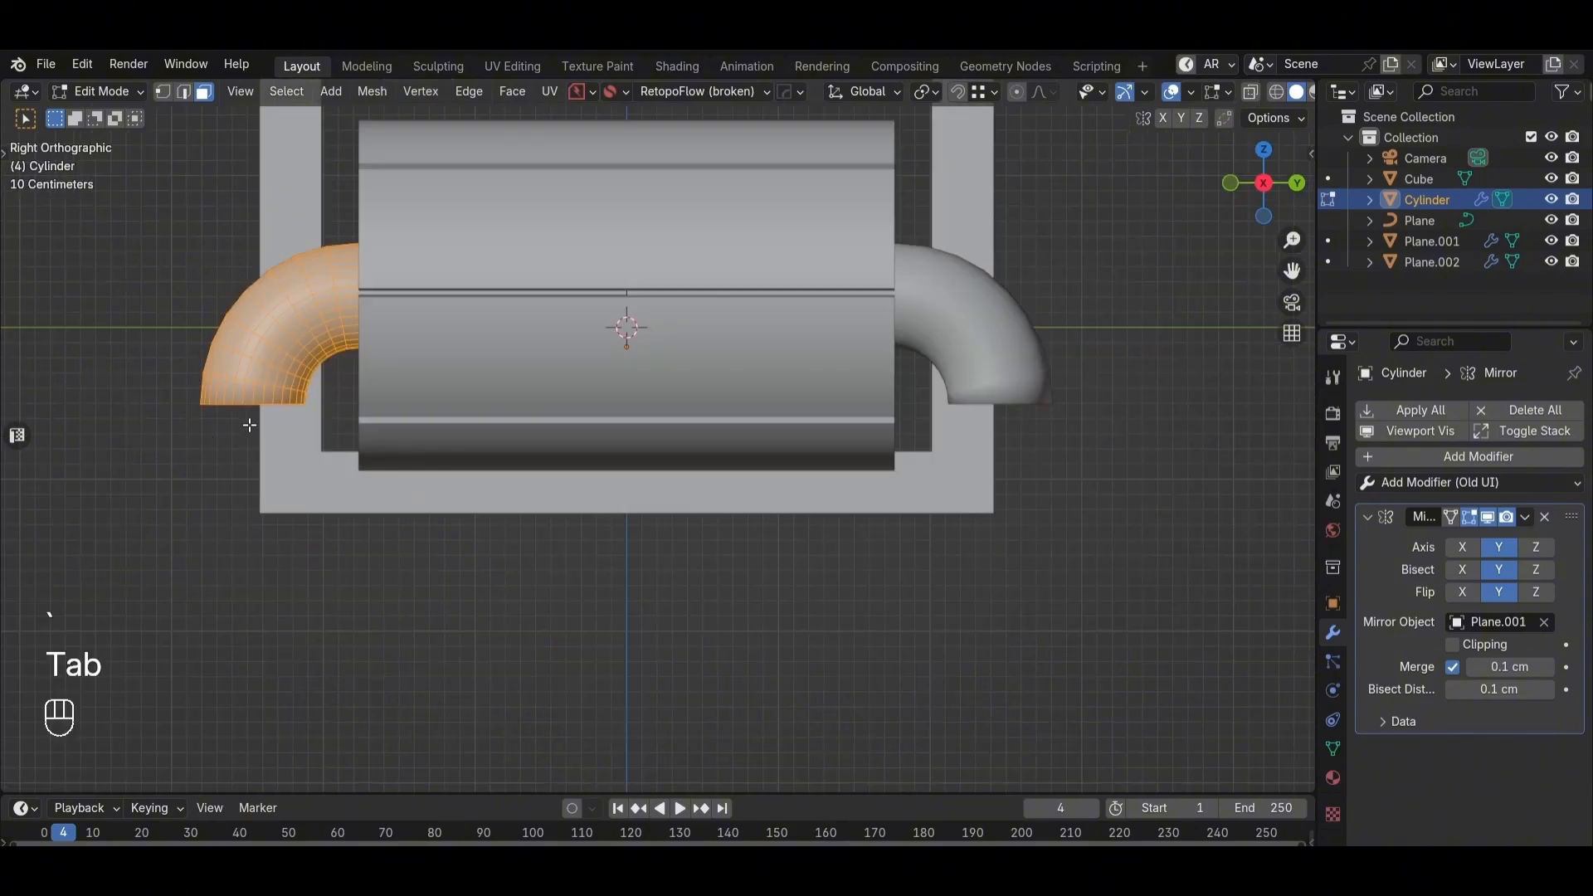
# Step: Extrude the pipe's lower end face straight down to the level of the box's underside
pyautogui.press('3')
pyautogui.moveTo(249, 425); pyautogui.dragTo(274, 365, button='middle')
pyautogui.click(257, 397)
pyautogui.press('`')
pyautogui.press('`')
pyautogui.press('e')
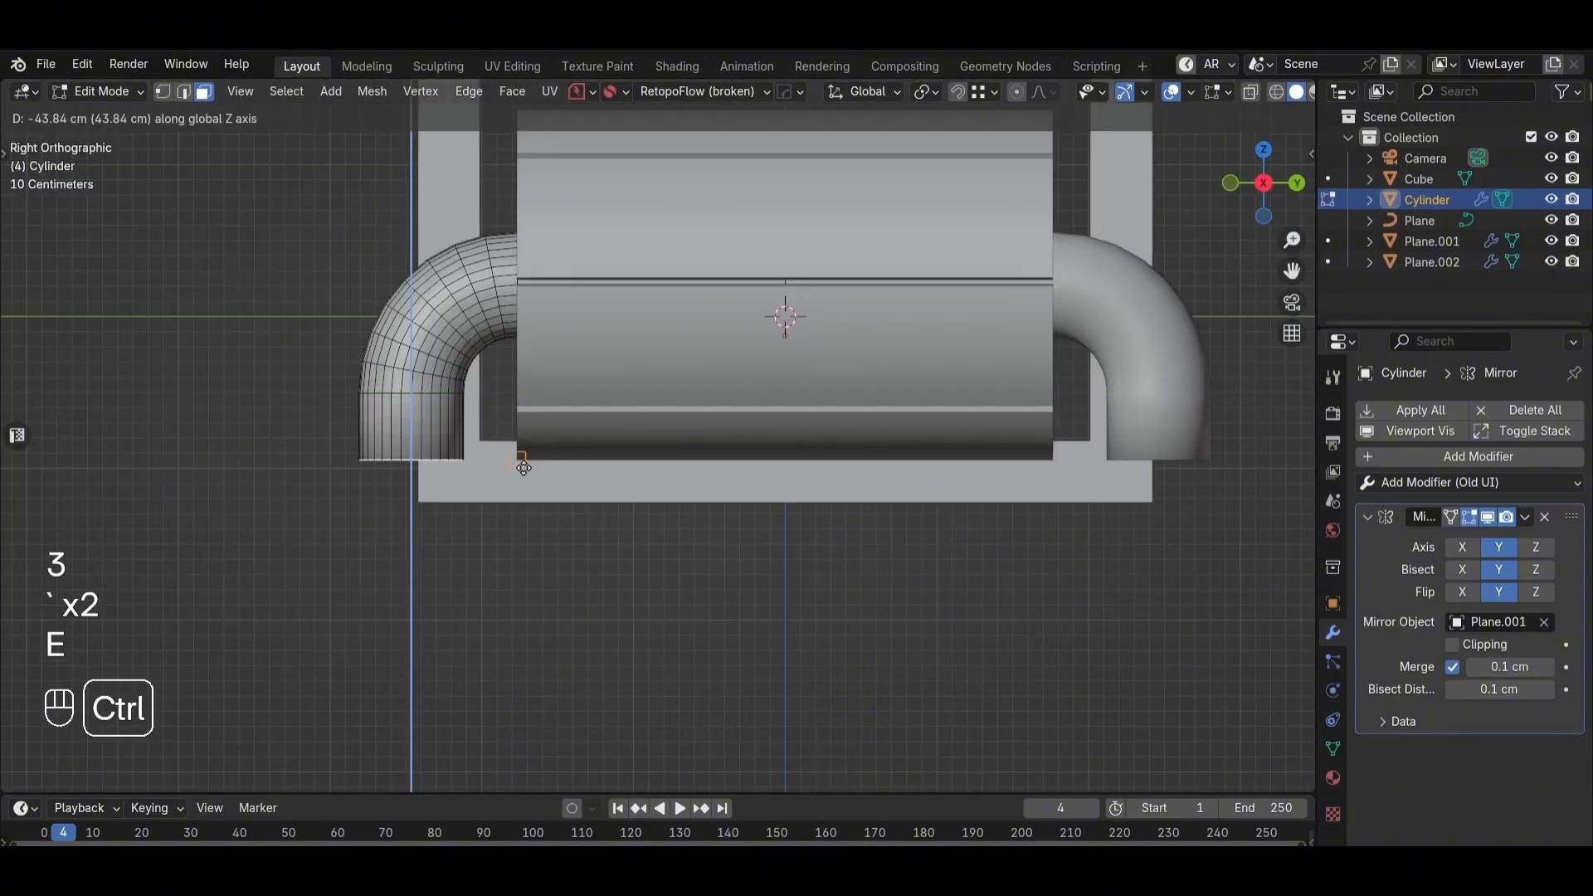
pyautogui.click(422, 515)
# Step: Add a loop cut around the straight lower section of the pipe
pyautogui.scroll(-1, 423, 515)
pyautogui.moveTo(423, 514); pyautogui.dragTo(551, 491, button='middle')
pyautogui.hotkey('alt', 'z')
pyautogui.hotkey('alt', 'z')
pyautogui.scroll(2, 551, 490)
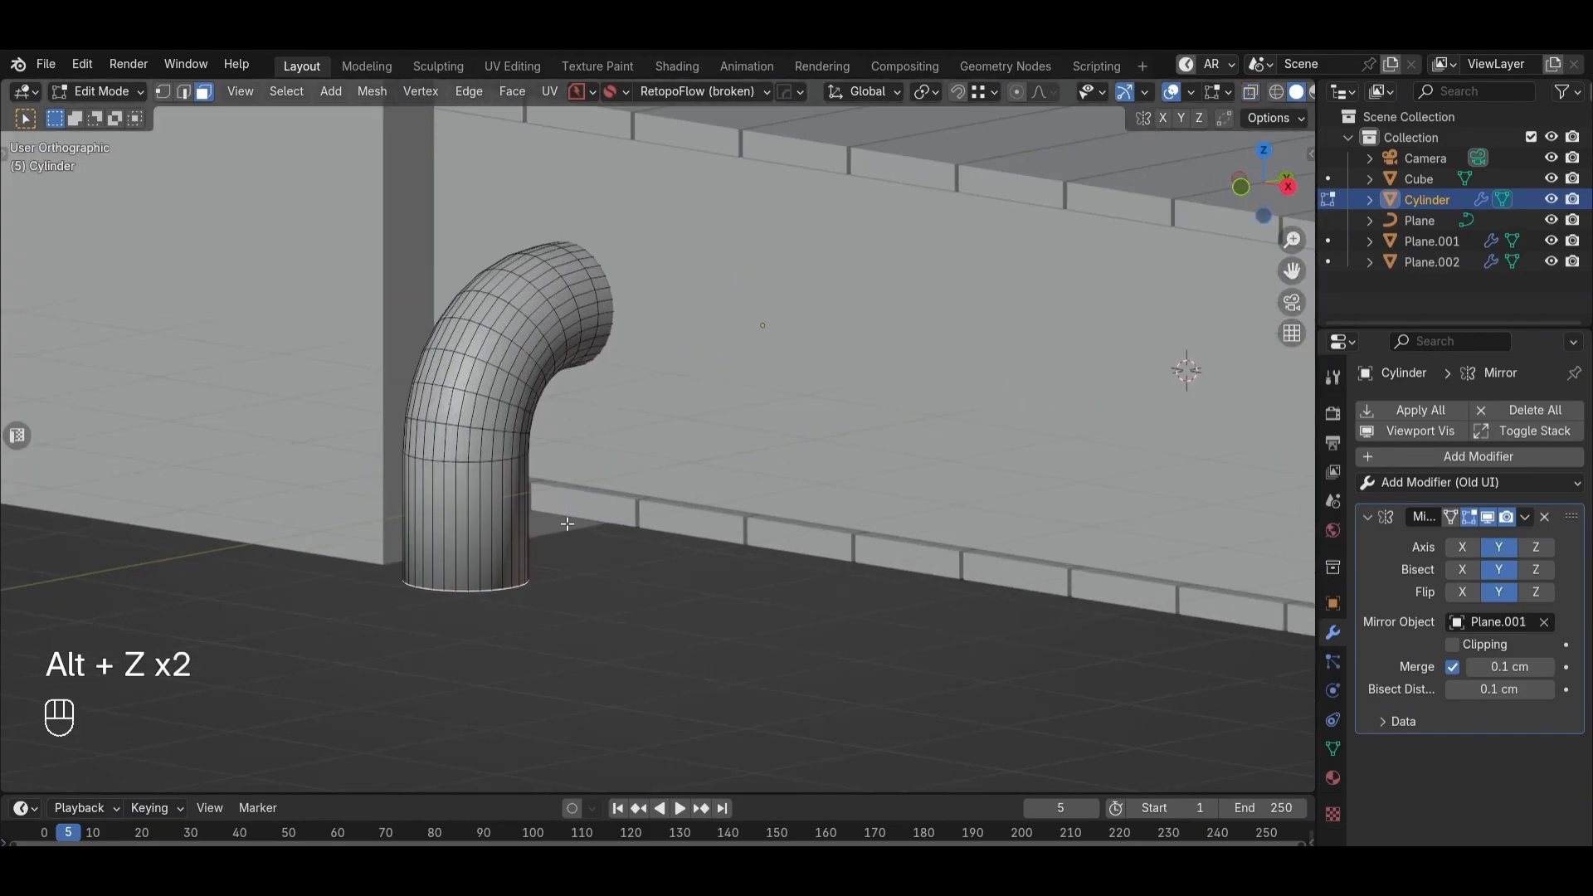
pyautogui.hotkey('ctrl', 'r')
pyautogui.click(467, 521)
# Step: Extrude the ring of faces below the new loop outward along normals by about 14.8 cm to form a collar
pyautogui.moveTo(704, 487); pyautogui.dragTo(326, 535)
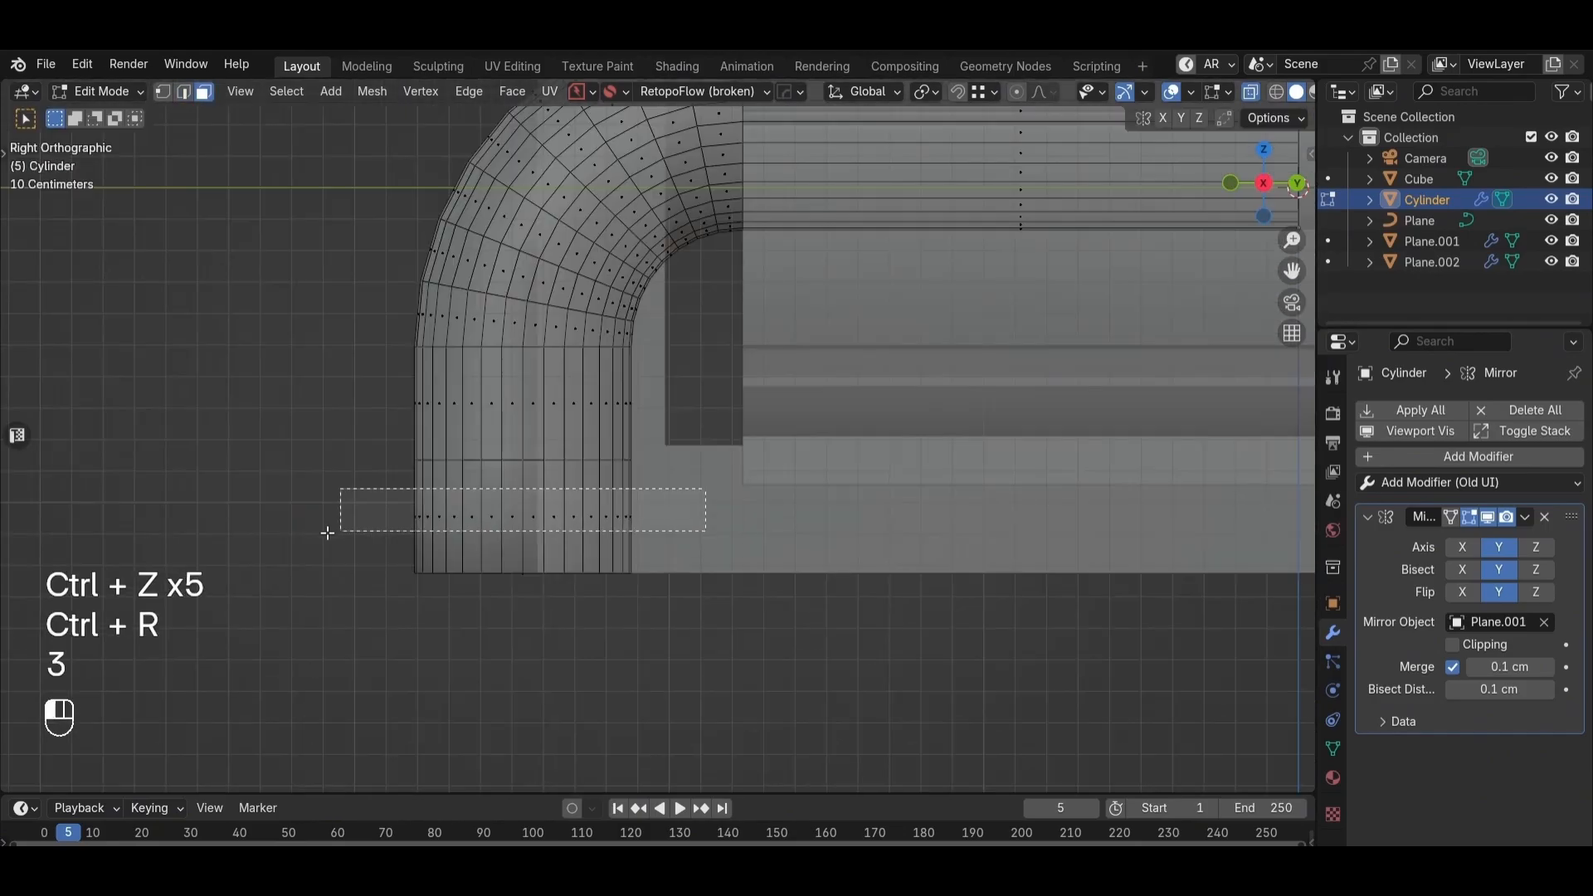
pyautogui.hotkey('alt', 'e')
pyautogui.click(810, 535)
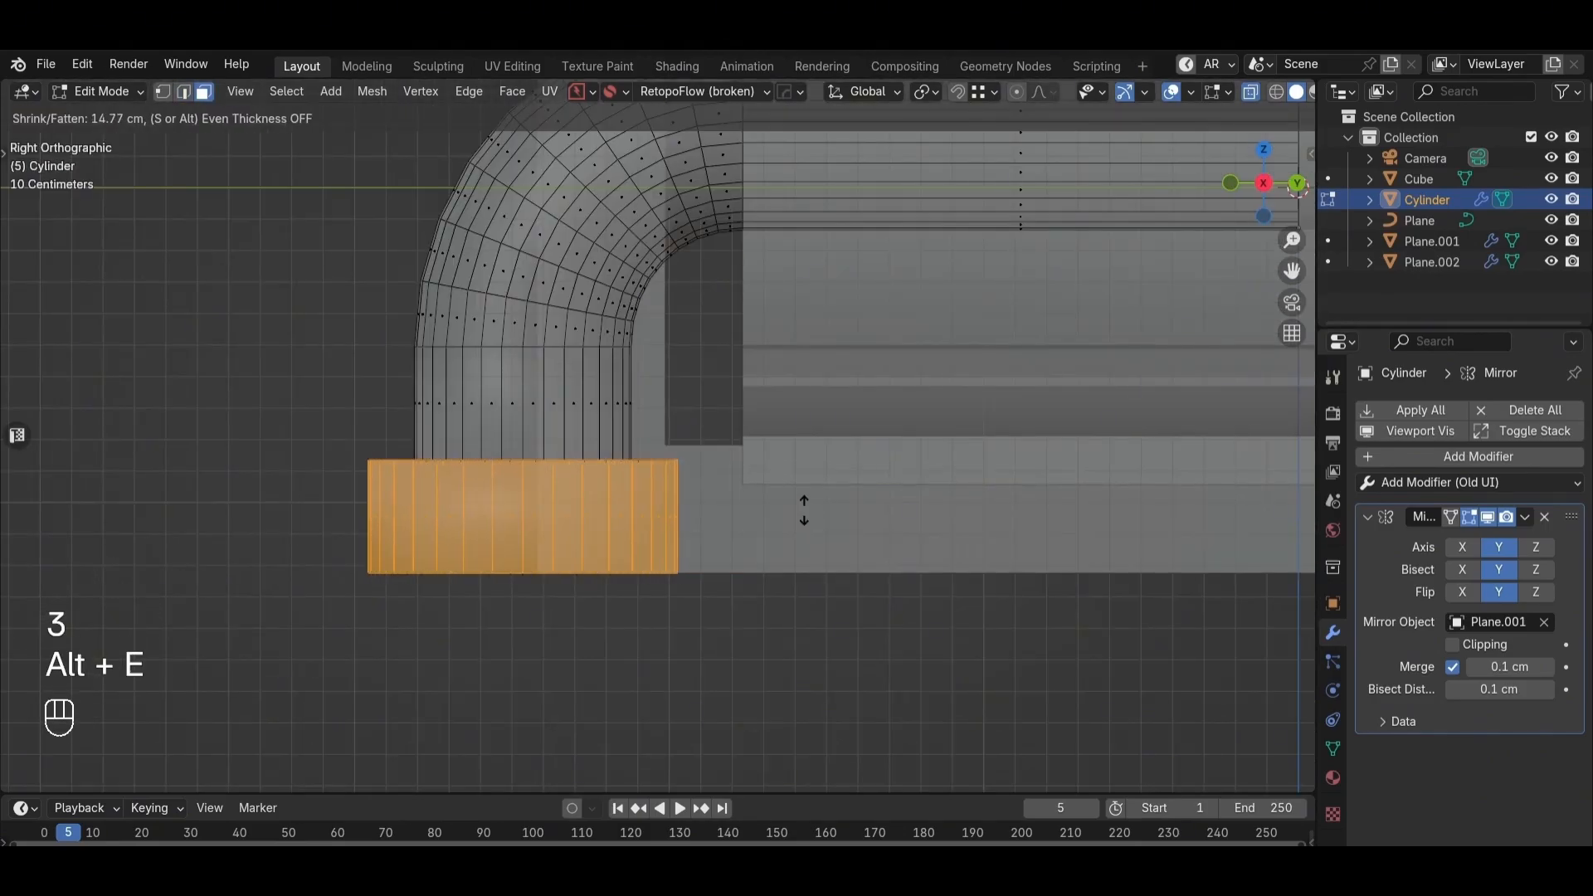
pyautogui.click(805, 510)
# Step: Bevel the collar's upper and lower outer rim edges by about 2.2 cm with 9 segments
pyautogui.hotkey('alt', 'z')
pyautogui.moveTo(631, 490); pyautogui.dragTo(688, 581, button='middle')
pyautogui.press('2')
pyautogui.keyDown('alt'); pyautogui.click(493, 531); pyautogui.keyUp('alt')
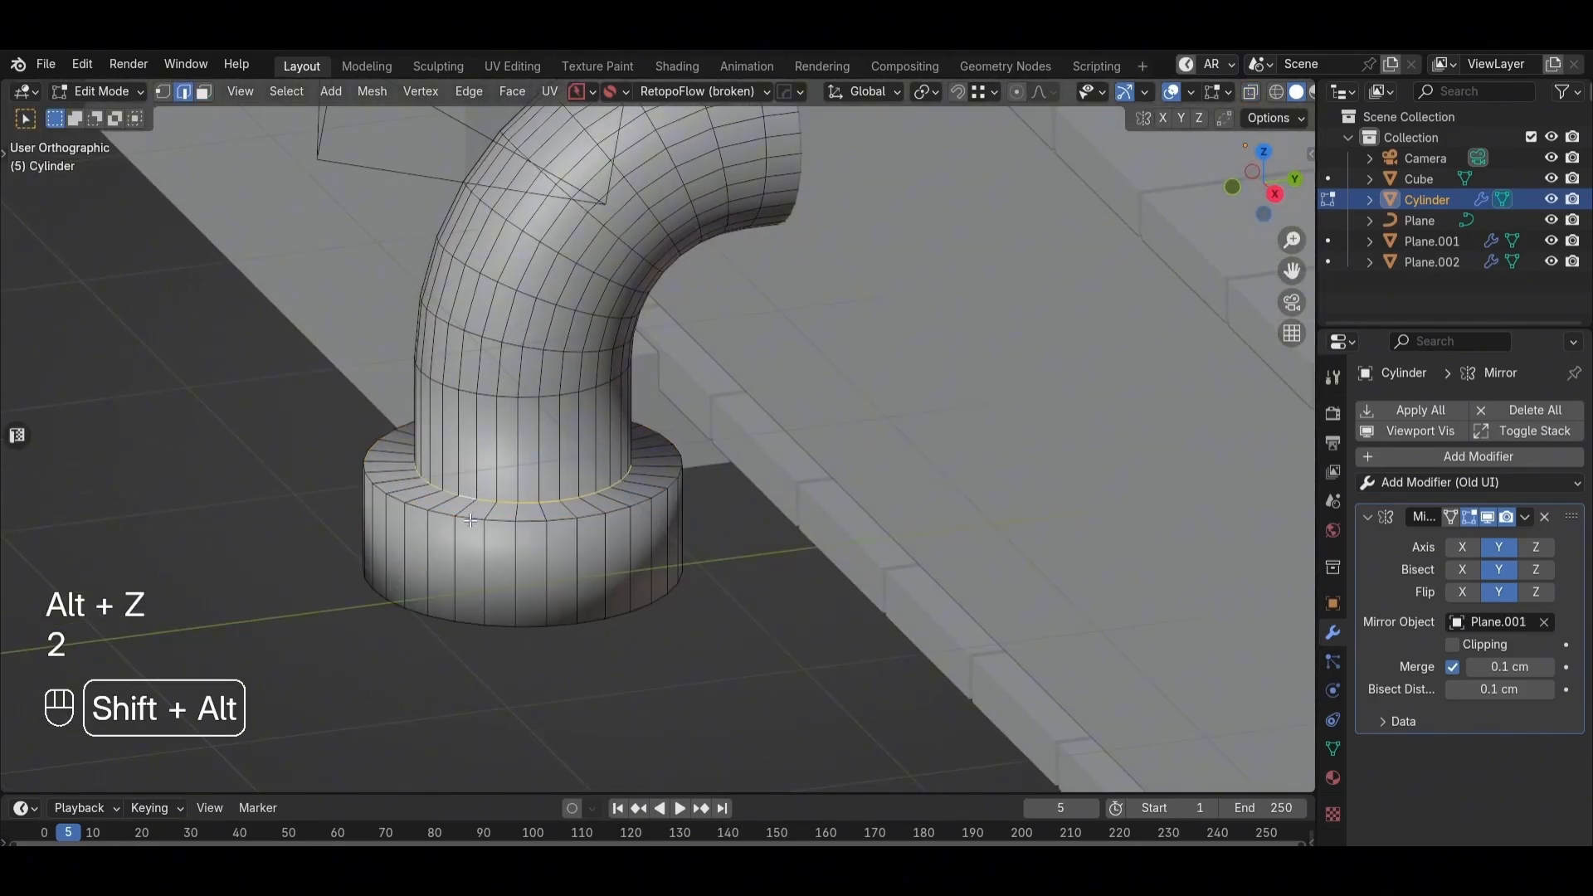
pyautogui.moveTo(508, 624); pyautogui.dragTo(519, 498, button='middle')
pyautogui.keyDown('alt'); pyautogui.keyDown('shift'); pyautogui.click(503, 570); pyautogui.keyUp('shift'); pyautogui.keyUp('alt')
pyautogui.scroll(2, 564, 477)
pyautogui.hotkey('ctrl', 'b')
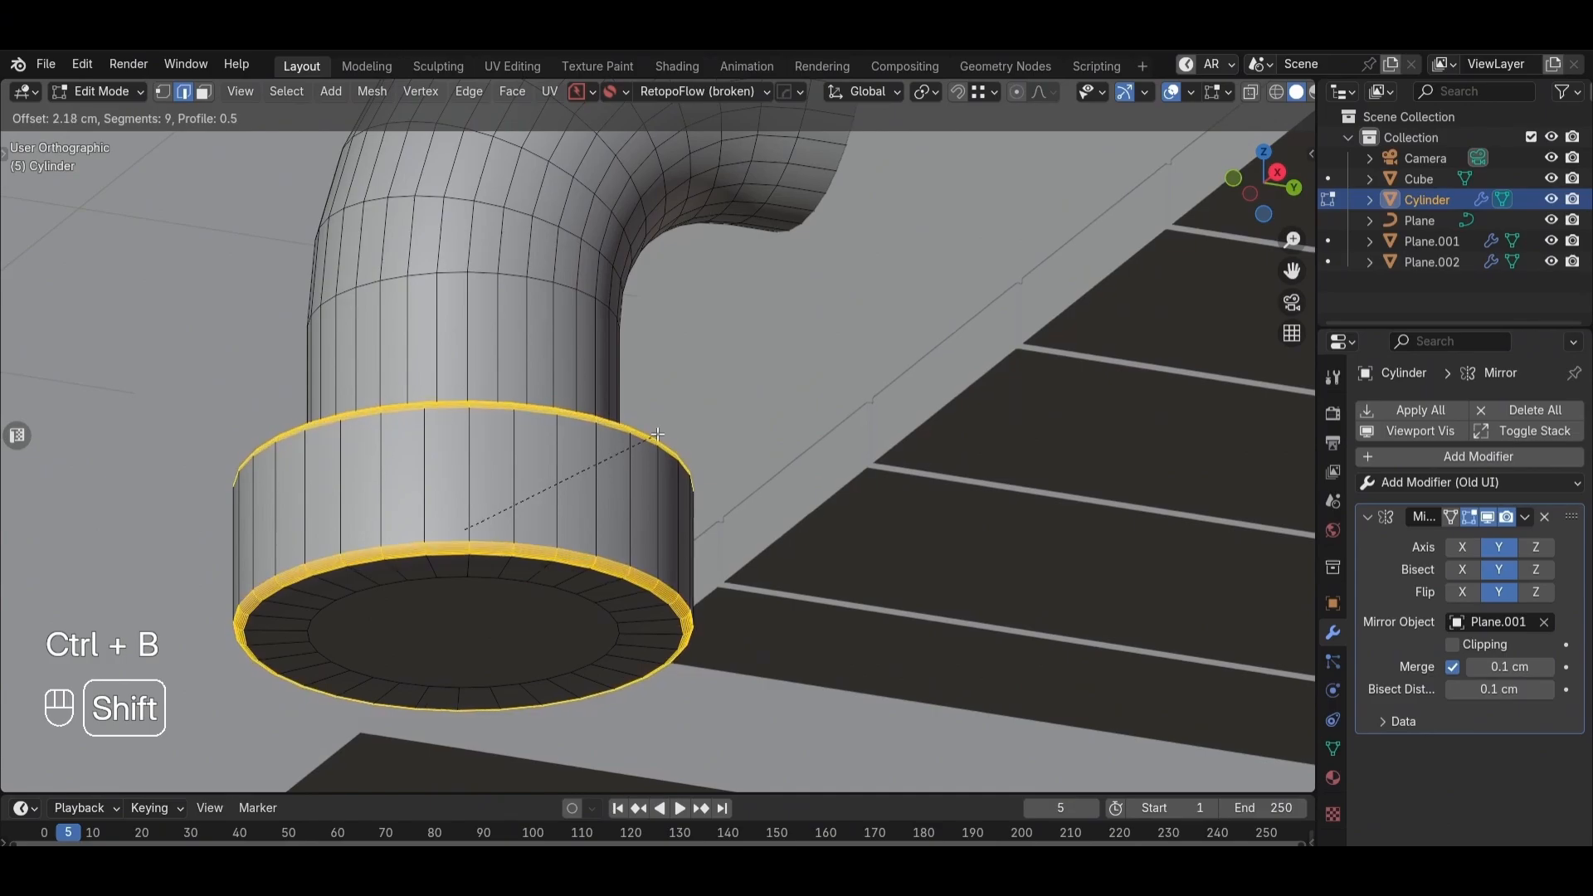
pyautogui.click(649, 440)
# Step: Delete the faces on the underside of the pipe's collar and leave mesh editing
pyautogui.press('3')
pyautogui.click(481, 643)
pyautogui.press('x')
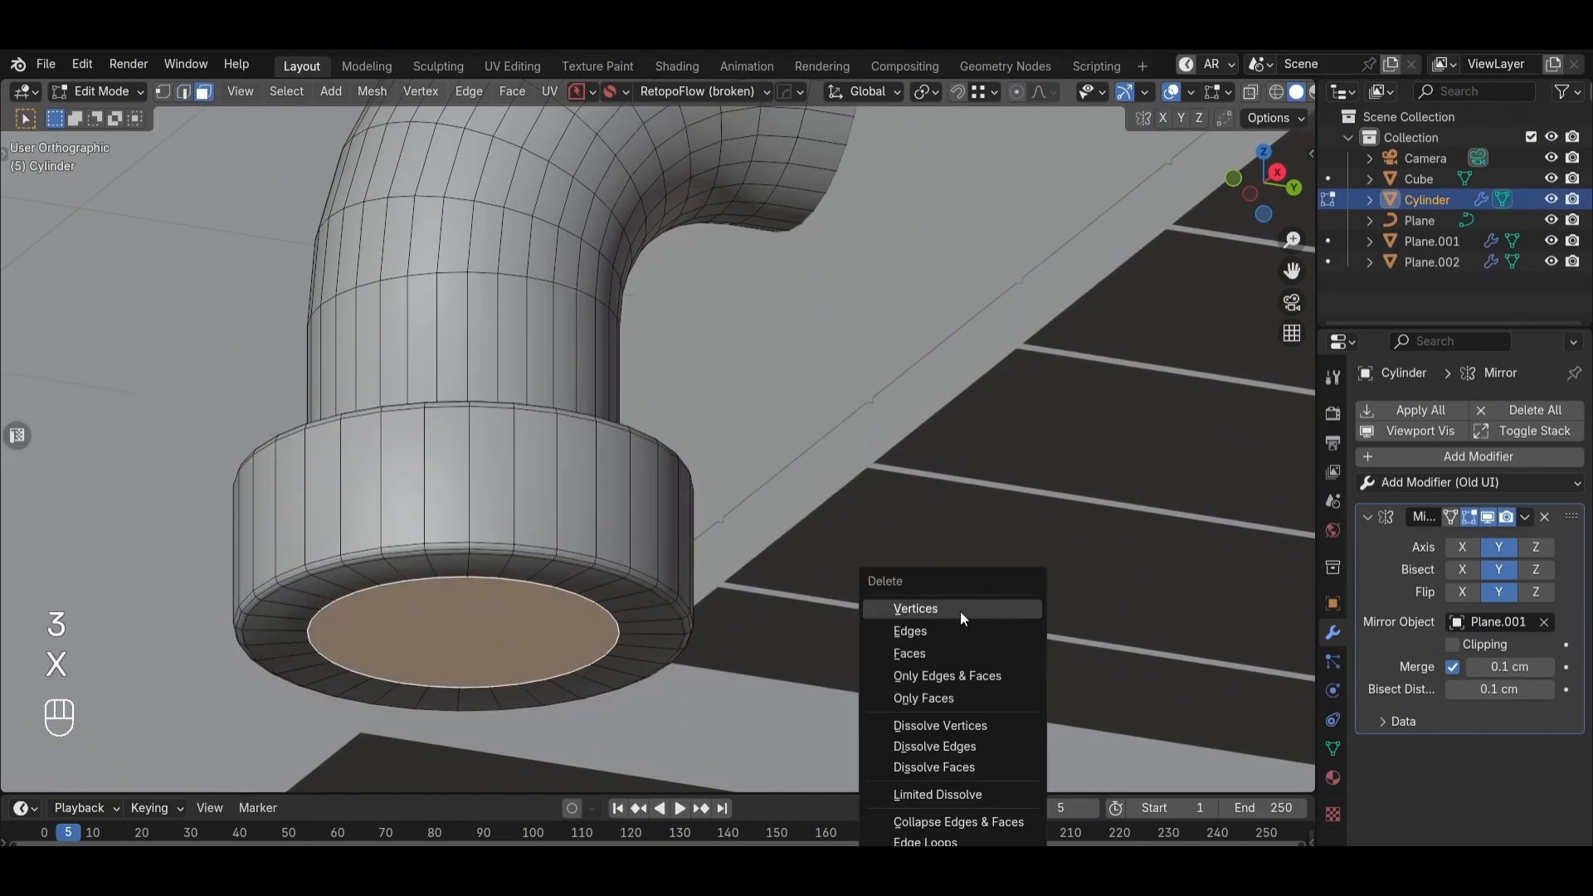
pyautogui.press('ctrl+KP_Add')
pyautogui.press('x')
pyautogui.click(912, 495)
pyautogui.keyDown('alt'); pyautogui.moveTo(911, 492); pyautogui.dragTo(657, 441); pyautogui.keyUp('alt')
pyautogui.scroll(-6, 654, 550)
pyautogui.press('Tab')
# Step: Duplicate the pipe leg about 751 cm along X, near the belt's rounded free end
pyautogui.click(662, 531)
pyautogui.scroll(-2, 662, 528)
pyautogui.click(657, 442)
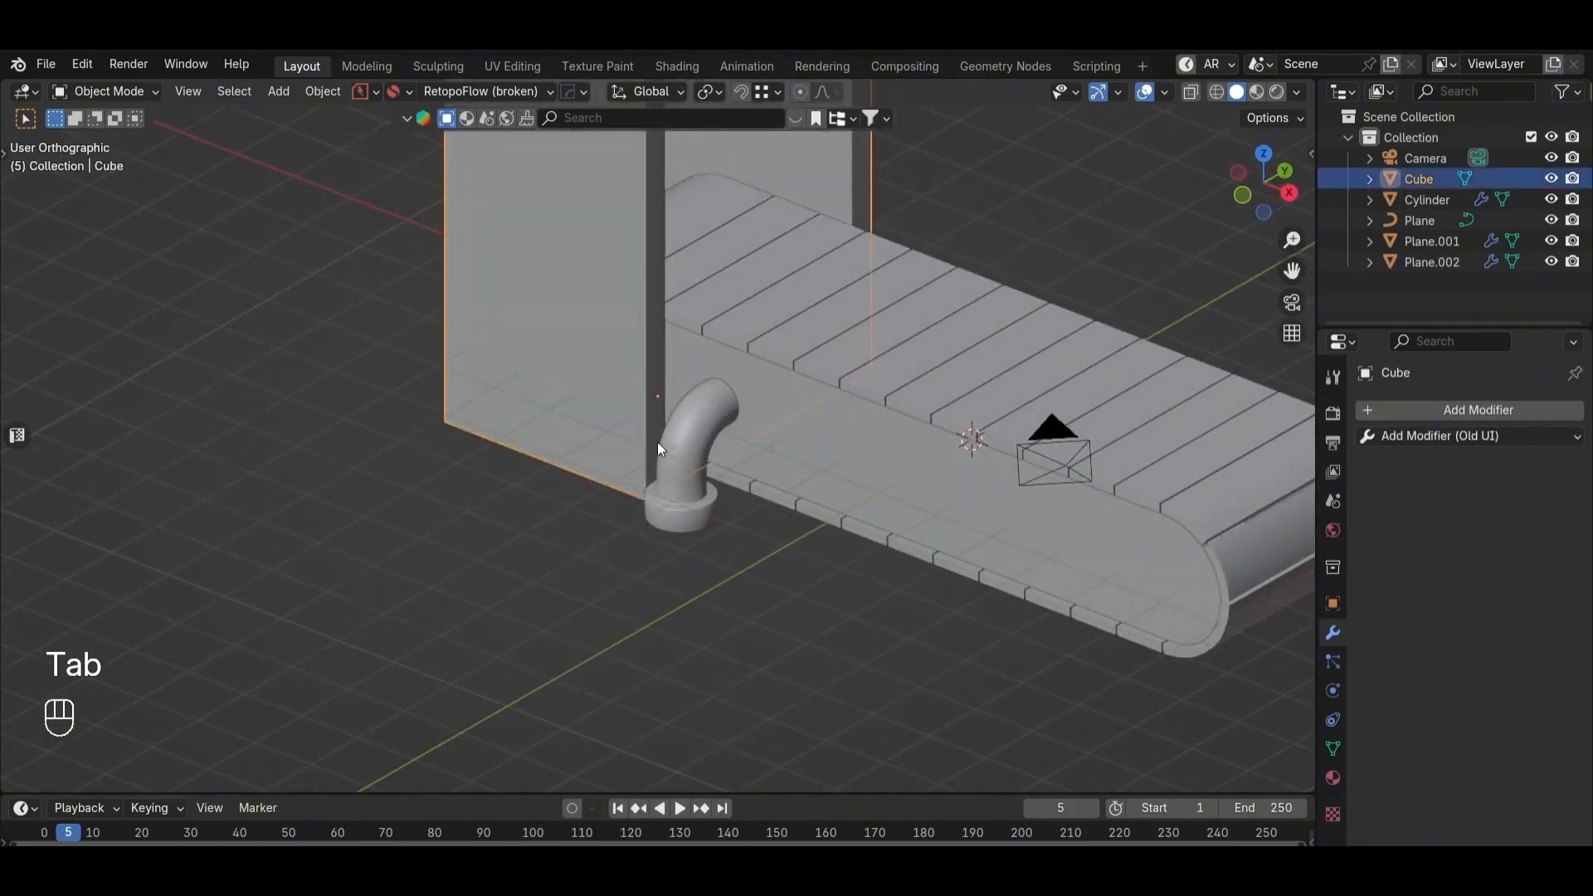
pyautogui.click(694, 450)
pyautogui.keyDown('alt'); pyautogui.moveTo(797, 461); pyautogui.dragTo(729, 410); pyautogui.keyUp('alt')
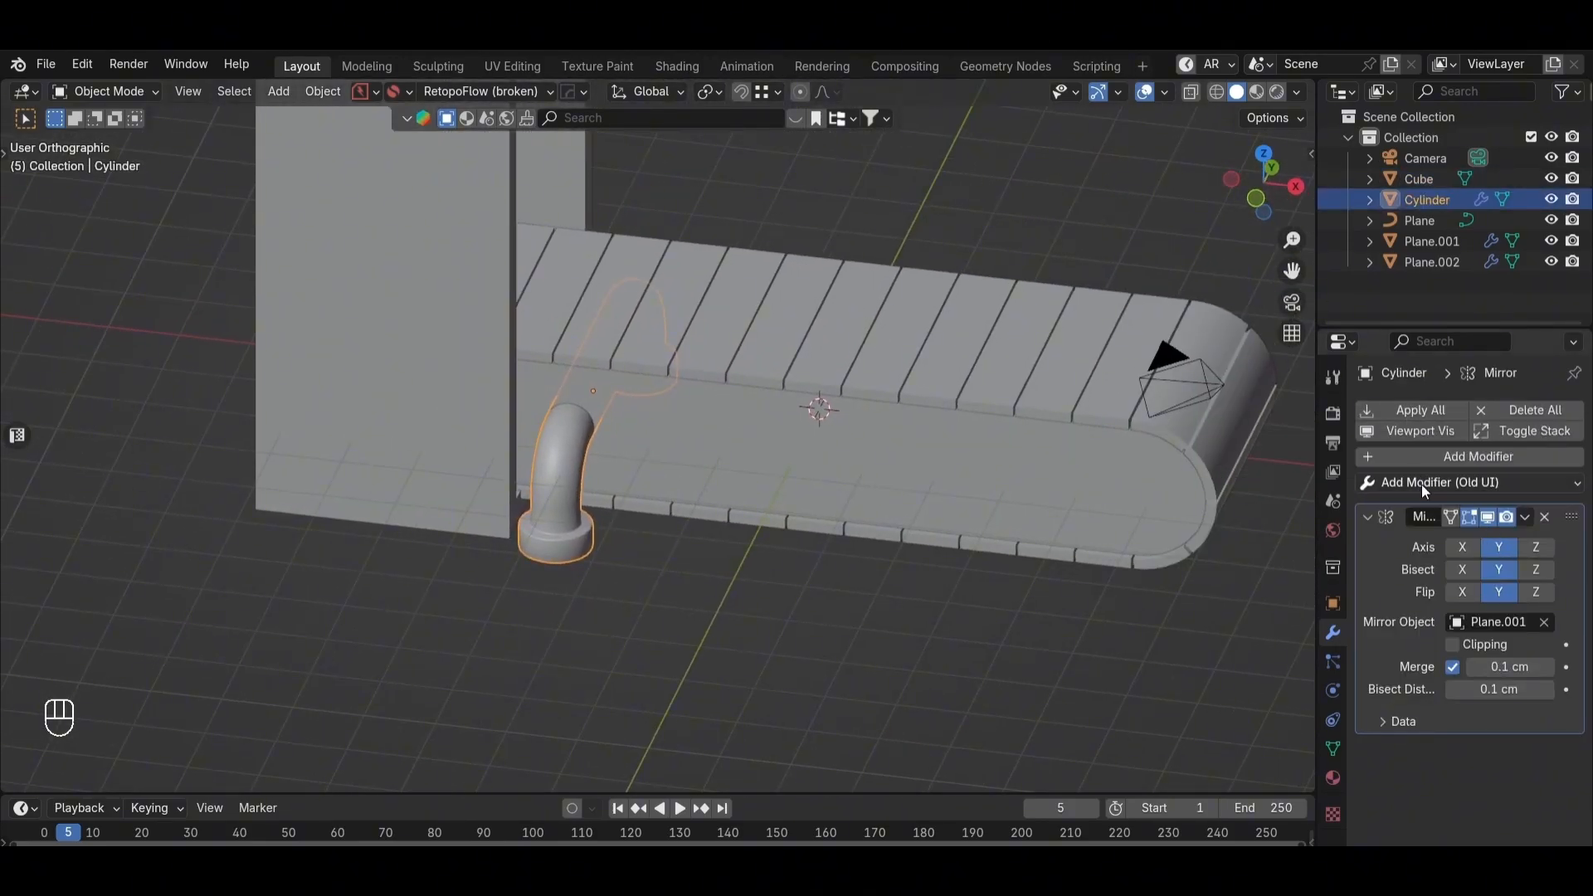
pyautogui.keyDown('alt'); pyautogui.moveTo(863, 448); pyautogui.dragTo(604, 480); pyautogui.keyUp('alt')
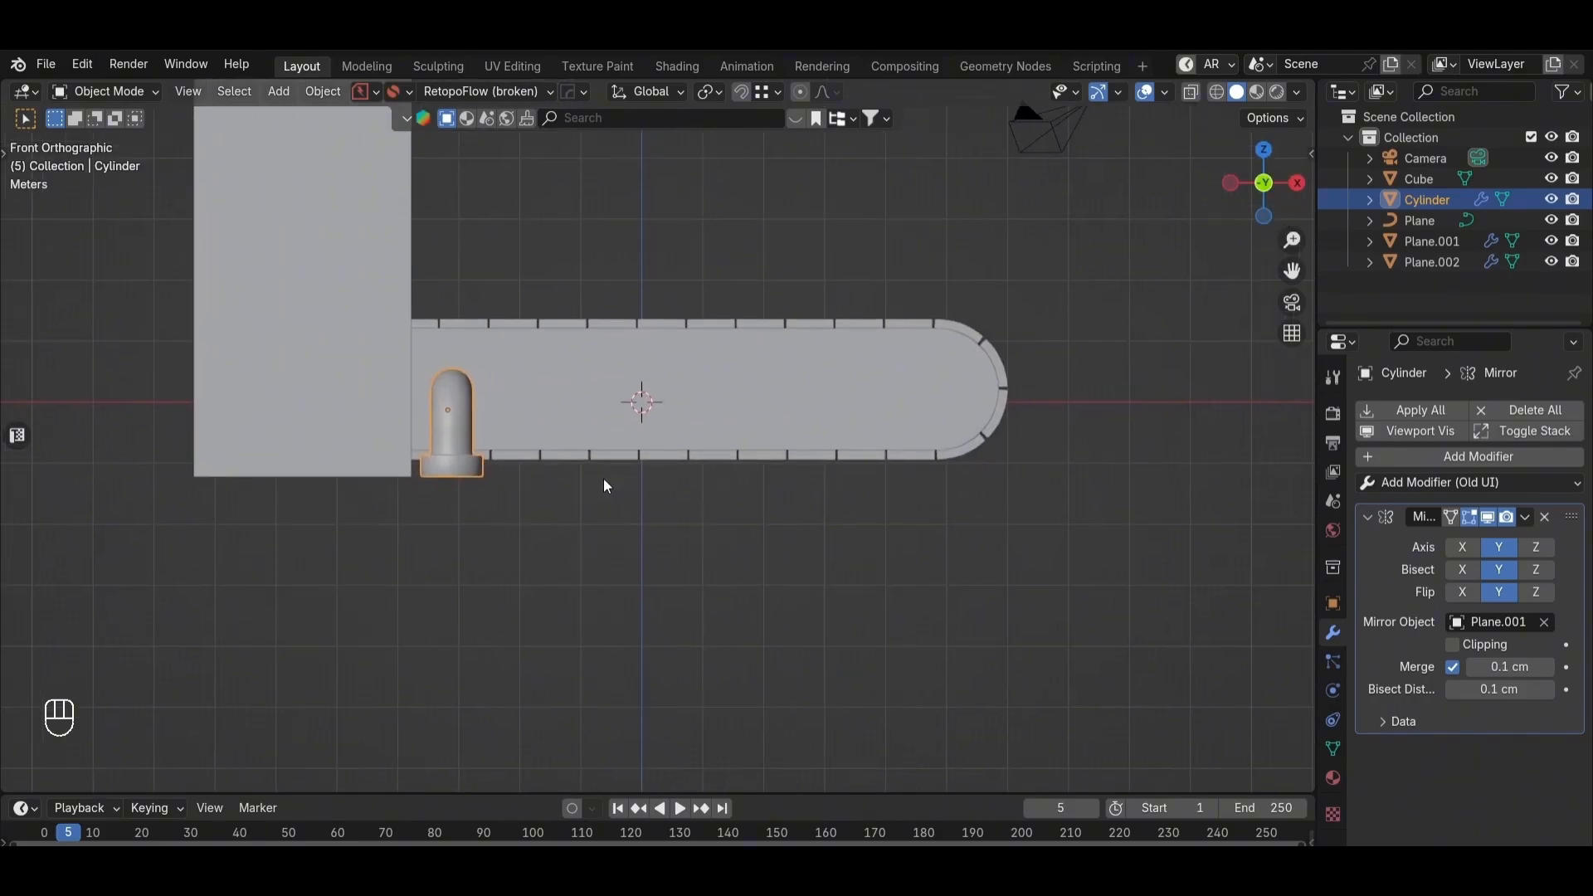
pyautogui.hotkey('shift', 'd')
pyautogui.press('x')
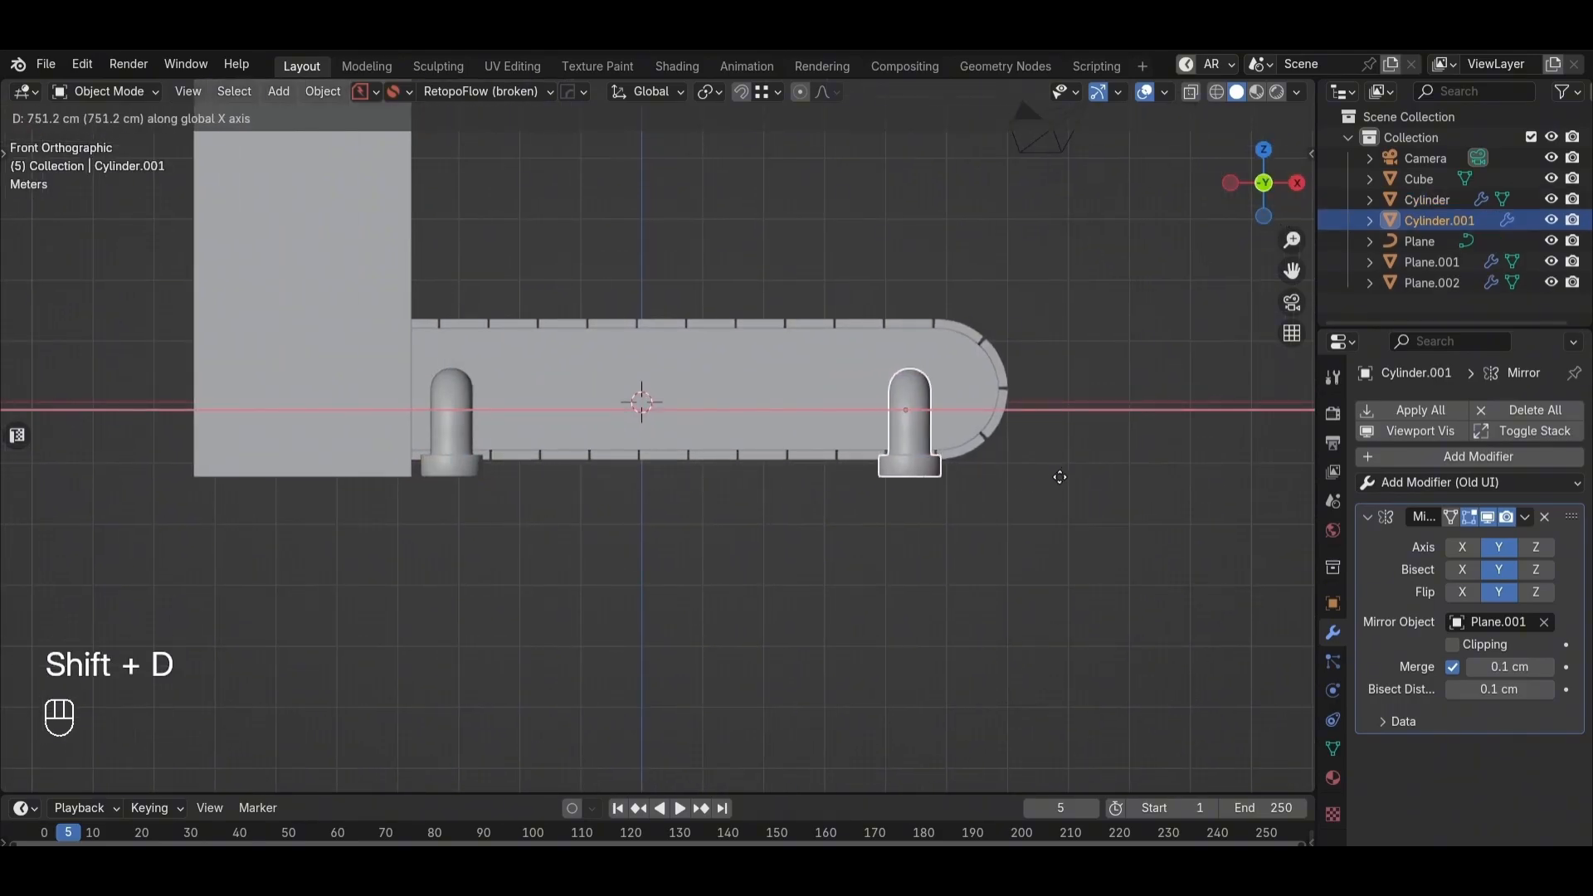
pyautogui.click(1060, 477)
# Step: Raise the top vertices of the hollow box housing about 78 cm along Z
pyautogui.moveTo(1059, 477); pyautogui.dragTo(746, 506, button='middle')
pyautogui.scroll(-4, 738, 464)
pyautogui.click(639, 365)
pyautogui.scroll(2, 637, 400)
pyautogui.press('Tab')
pyautogui.moveTo(739, 380); pyautogui.dragTo(669, 479, button='middle')
pyautogui.press('3')
pyautogui.hotkey('alt', 'z')
pyautogui.moveTo(687, 359); pyautogui.dragTo(622, 353, button='middle')
pyautogui.press('1')
pyautogui.moveTo(893, 286); pyautogui.dragTo(419, 415)
pyautogui.press('g')
pyautogui.middleClick(716, 394)
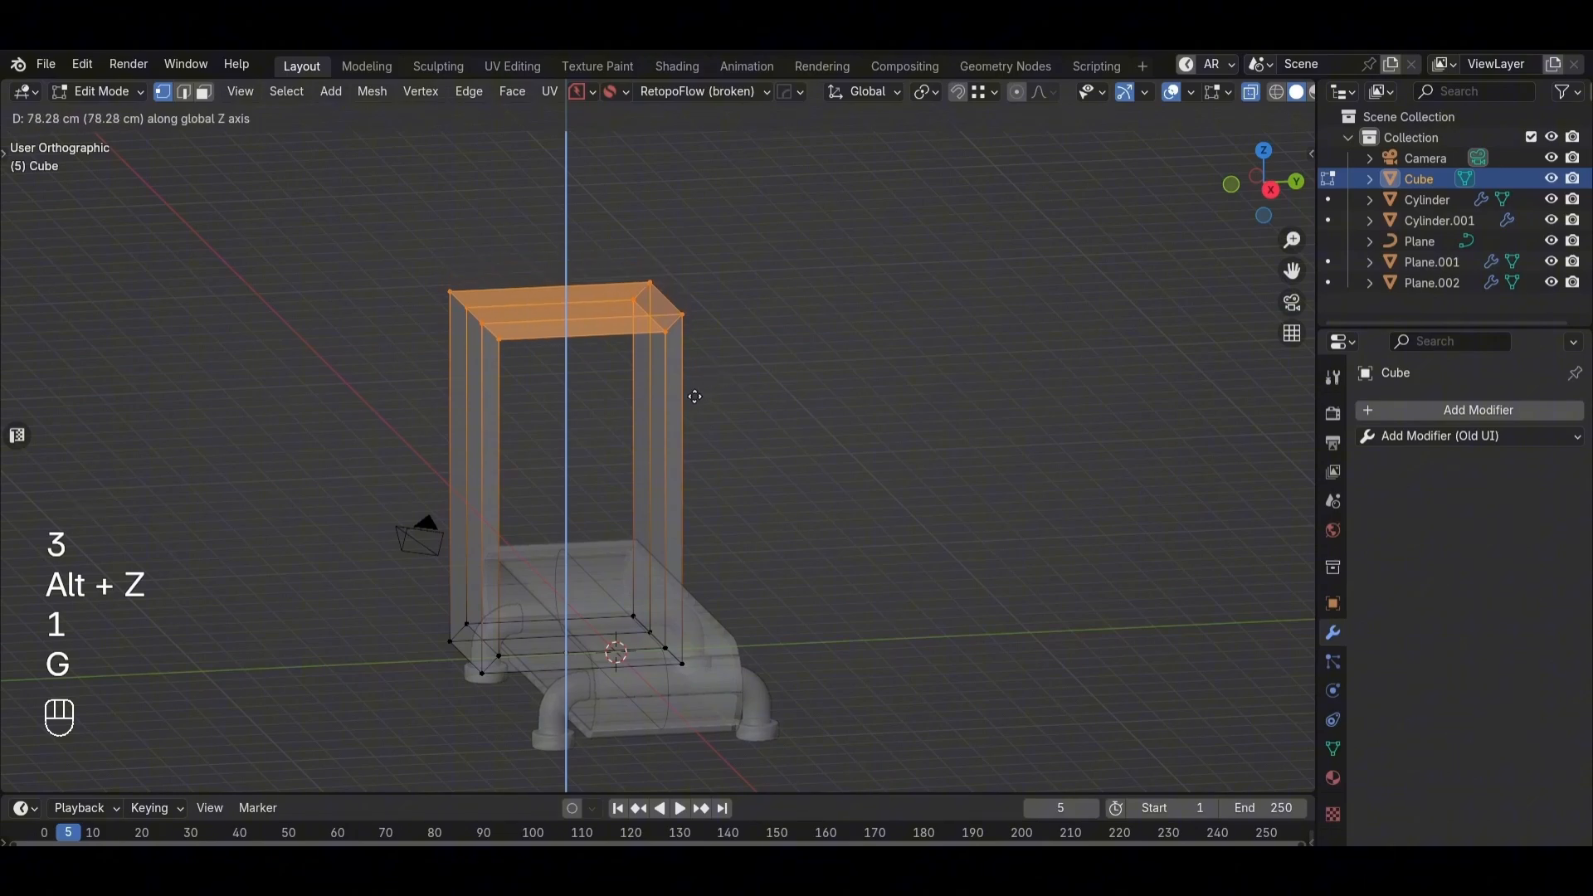
pyautogui.click(694, 397)
# Step: Raise the box housing's top further along Z and leave mesh editing
pyautogui.hotkey('alt', 'z')
pyautogui.moveTo(631, 457); pyautogui.dragTo(658, 462, button='middle')
pyautogui.press('g')
pyautogui.middleClick(657, 432)
pyautogui.click(655, 368)
pyautogui.moveTo(654, 368); pyautogui.dragTo(771, 451, button='middle')
pyautogui.press('Tab')
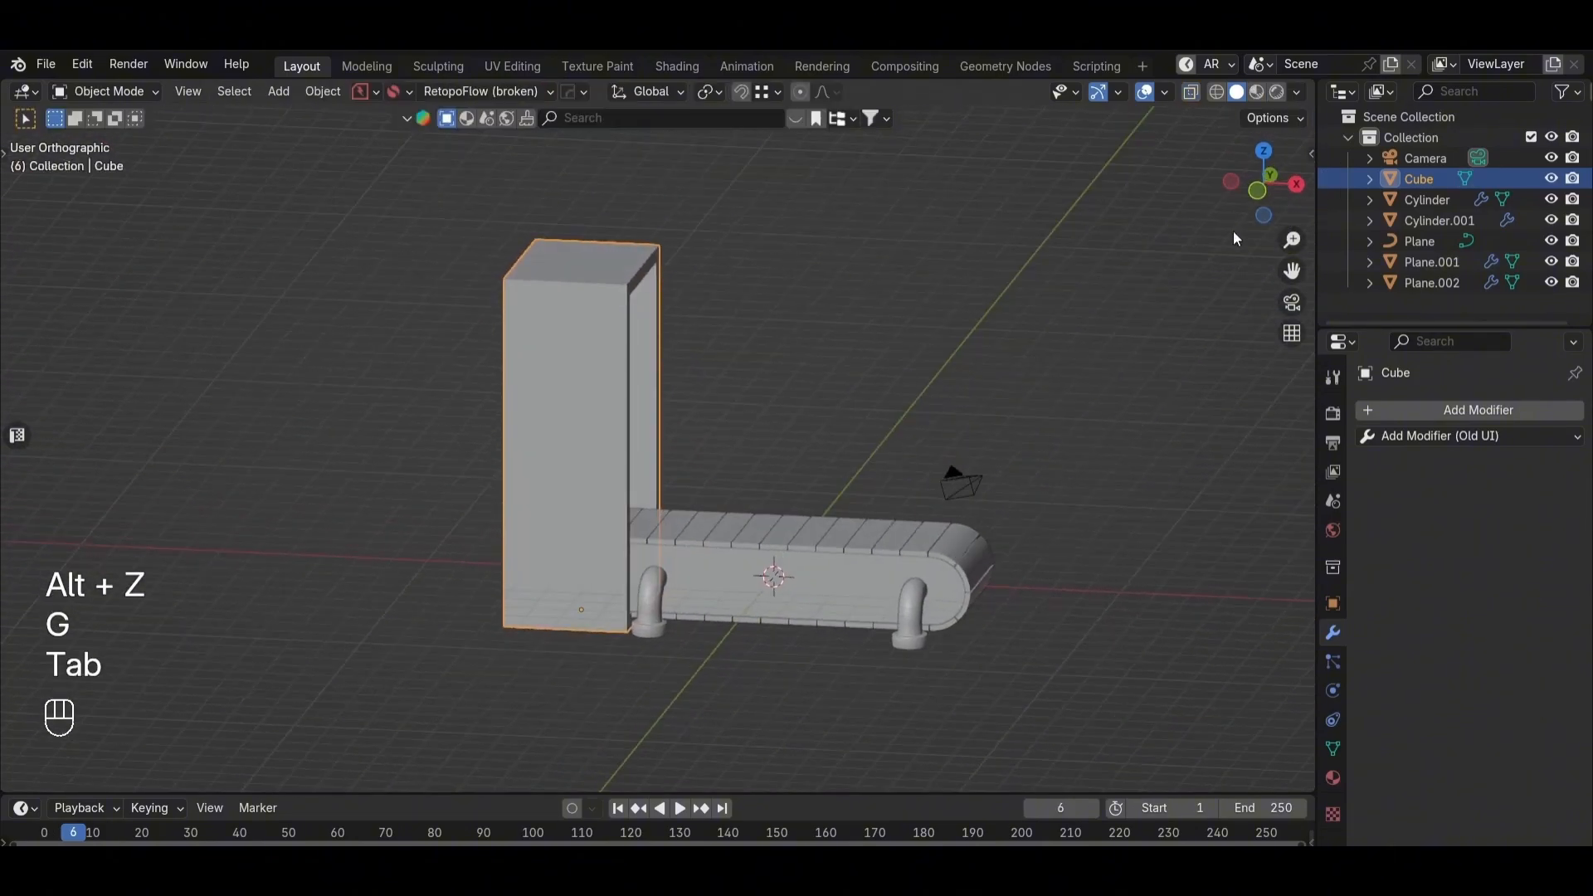
# Step: Add a cylinder mesh and move it vertically so that its base rests on the conveyor belt
pyautogui.press('1')
pyautogui.hotkey('shift', 'a')
pyautogui.moveTo(978, 309)
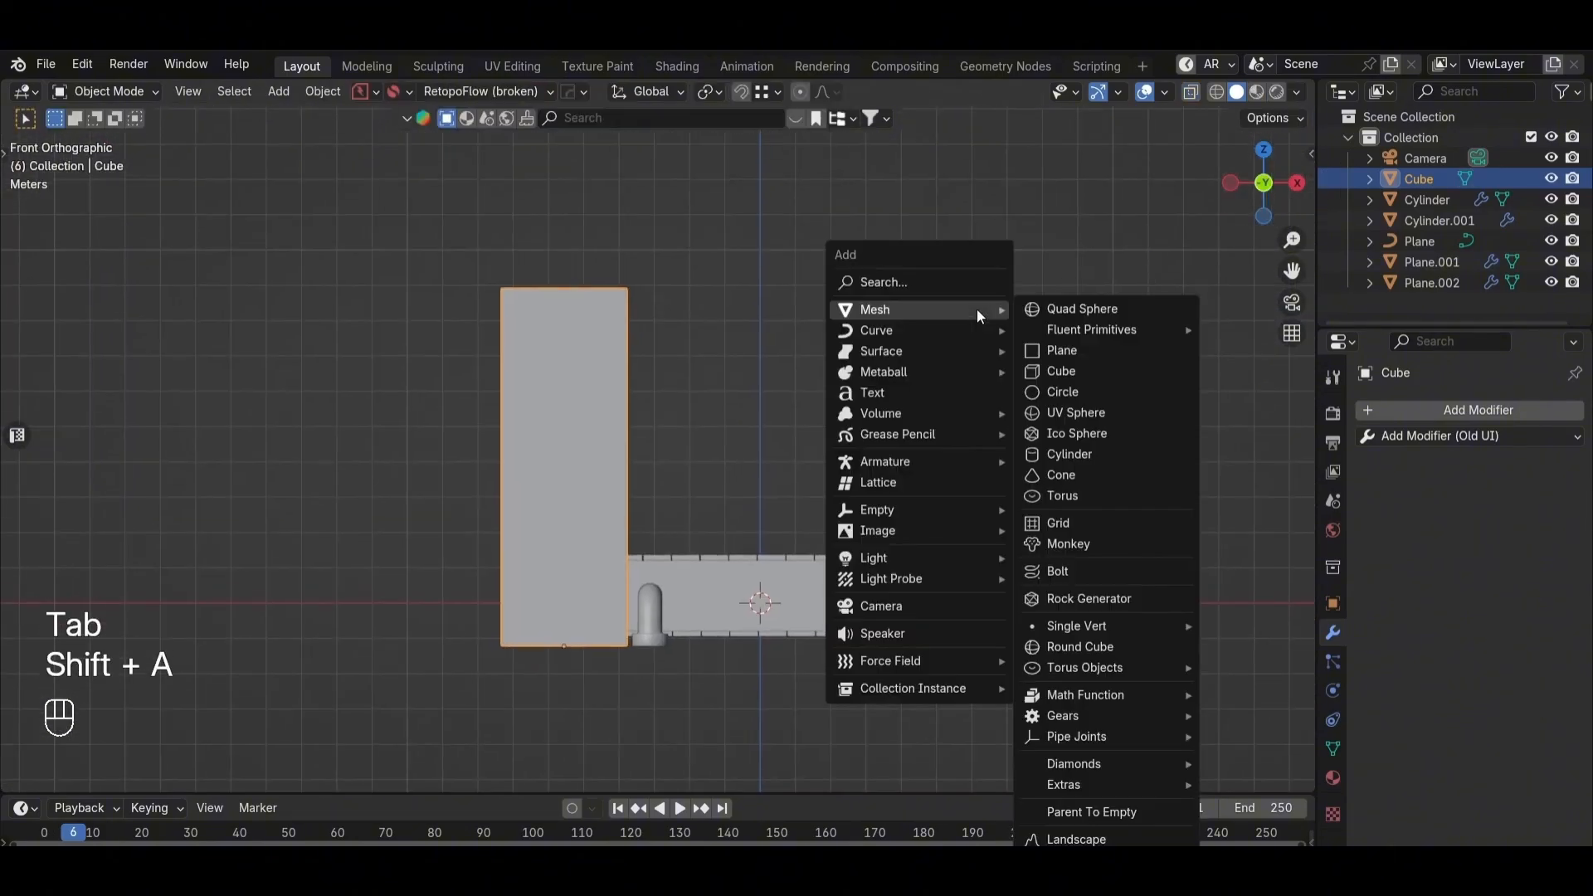
pyautogui.click(1070, 454)
pyautogui.press('g')
pyautogui.click(941, 529)
pyautogui.scroll(1, 864, 549)
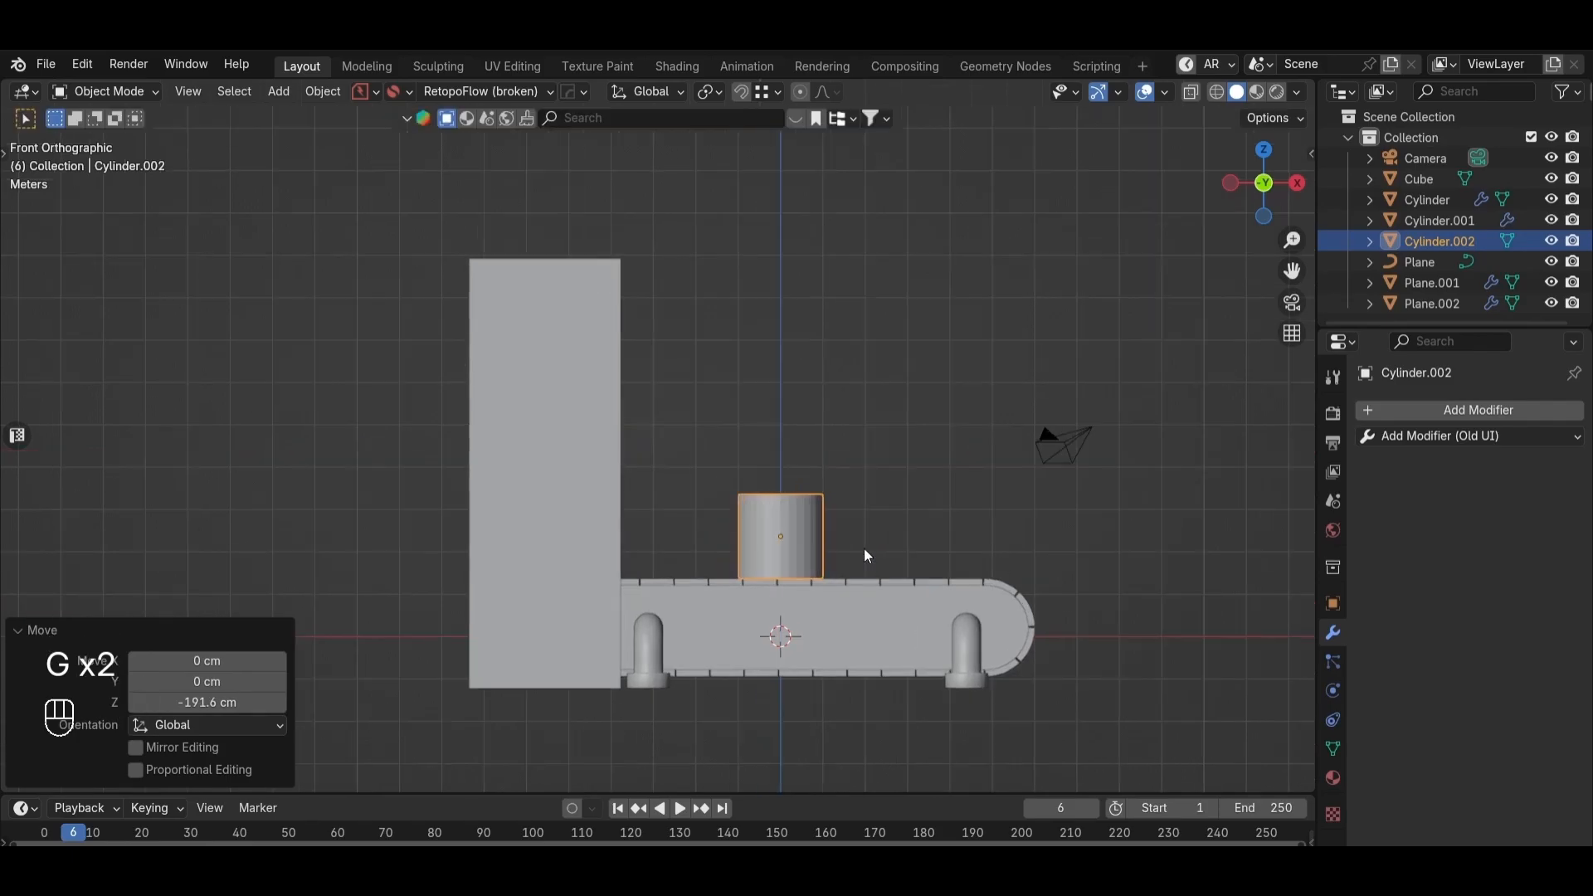
# Step: Set the cylinder's origin to its bottom bounds and stretch it upward along Z into a tall column
pyautogui.keyDown('shift'); pyautogui.moveTo(864, 549); pyautogui.dragTo(755, 521, button='middle'); pyautogui.keyUp('shift')
pyautogui.hotkey('shift', 's')
pyautogui.click(808, 691)
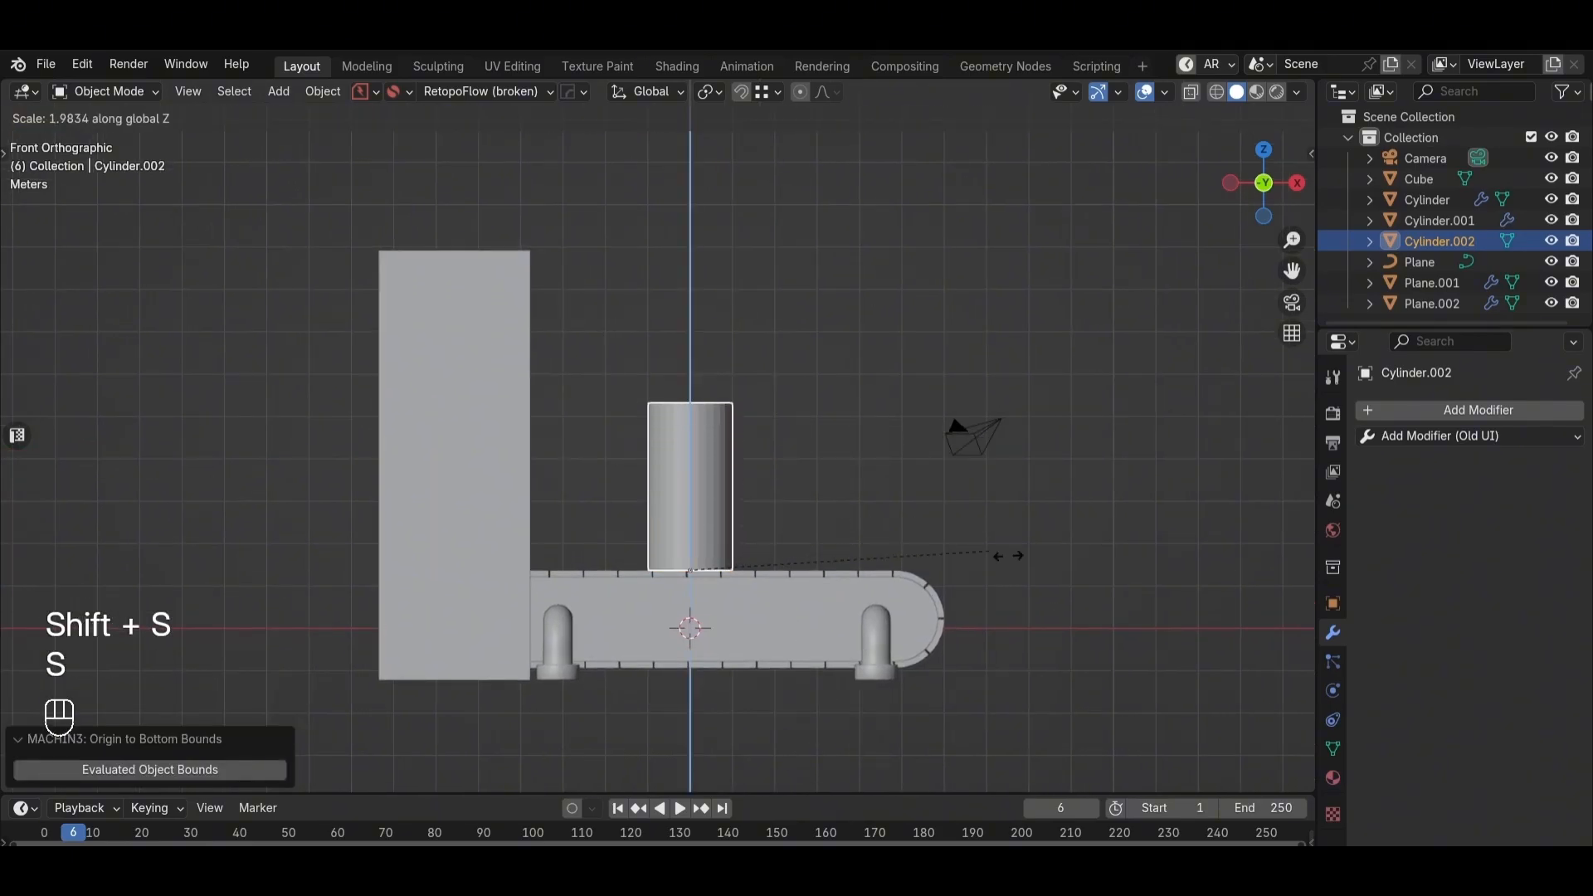
pyautogui.click(1249, 623)
# Step: Raise the top vertices of the box housing about 13.5 cm along Z and leave mesh editing
pyautogui.moveTo(1249, 623); pyautogui.dragTo(979, 581, button='middle')
pyautogui.click(649, 216)
pyautogui.press('Tab')
pyautogui.scroll(1, 839, 249)
pyautogui.keyDown('shift'); pyautogui.moveTo(844, 199); pyautogui.dragTo(848, 351, button='middle'); pyautogui.keyUp('shift')
pyautogui.hotkey('alt', 'z')
pyautogui.press('g')
pyautogui.press('z')
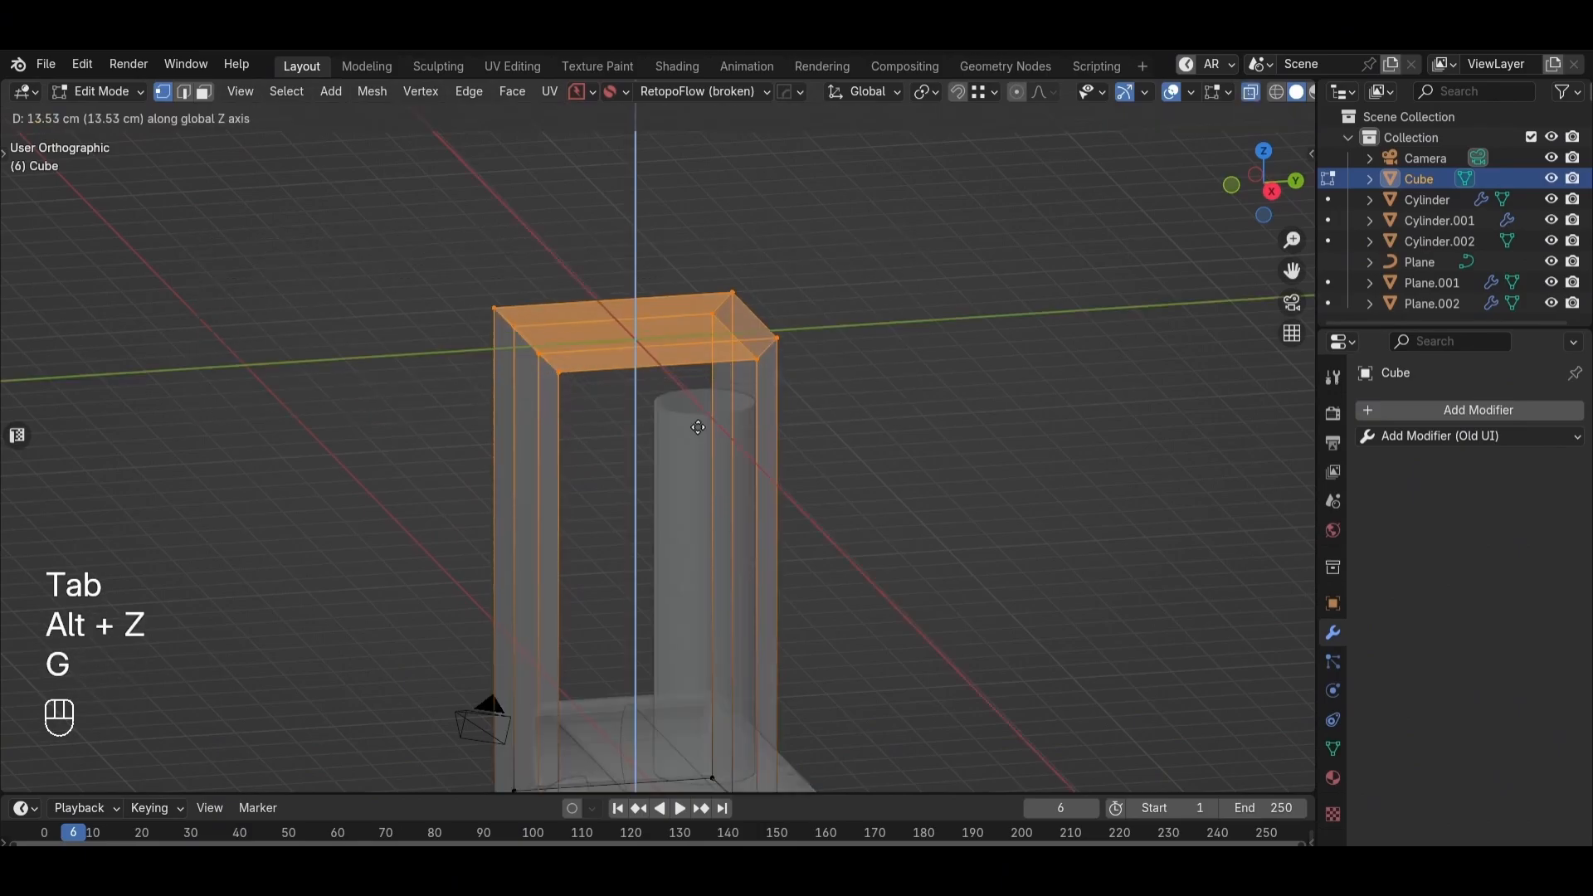
pyautogui.click(698, 427)
pyautogui.hotkey('alt', 'z')
pyautogui.moveTo(698, 428); pyautogui.dragTo(904, 403, button='middle')
pyautogui.click(1247, 186)
pyautogui.hotkey('alt', 'z')
pyautogui.hotkey('alt', 'z')
pyautogui.press('Tab')
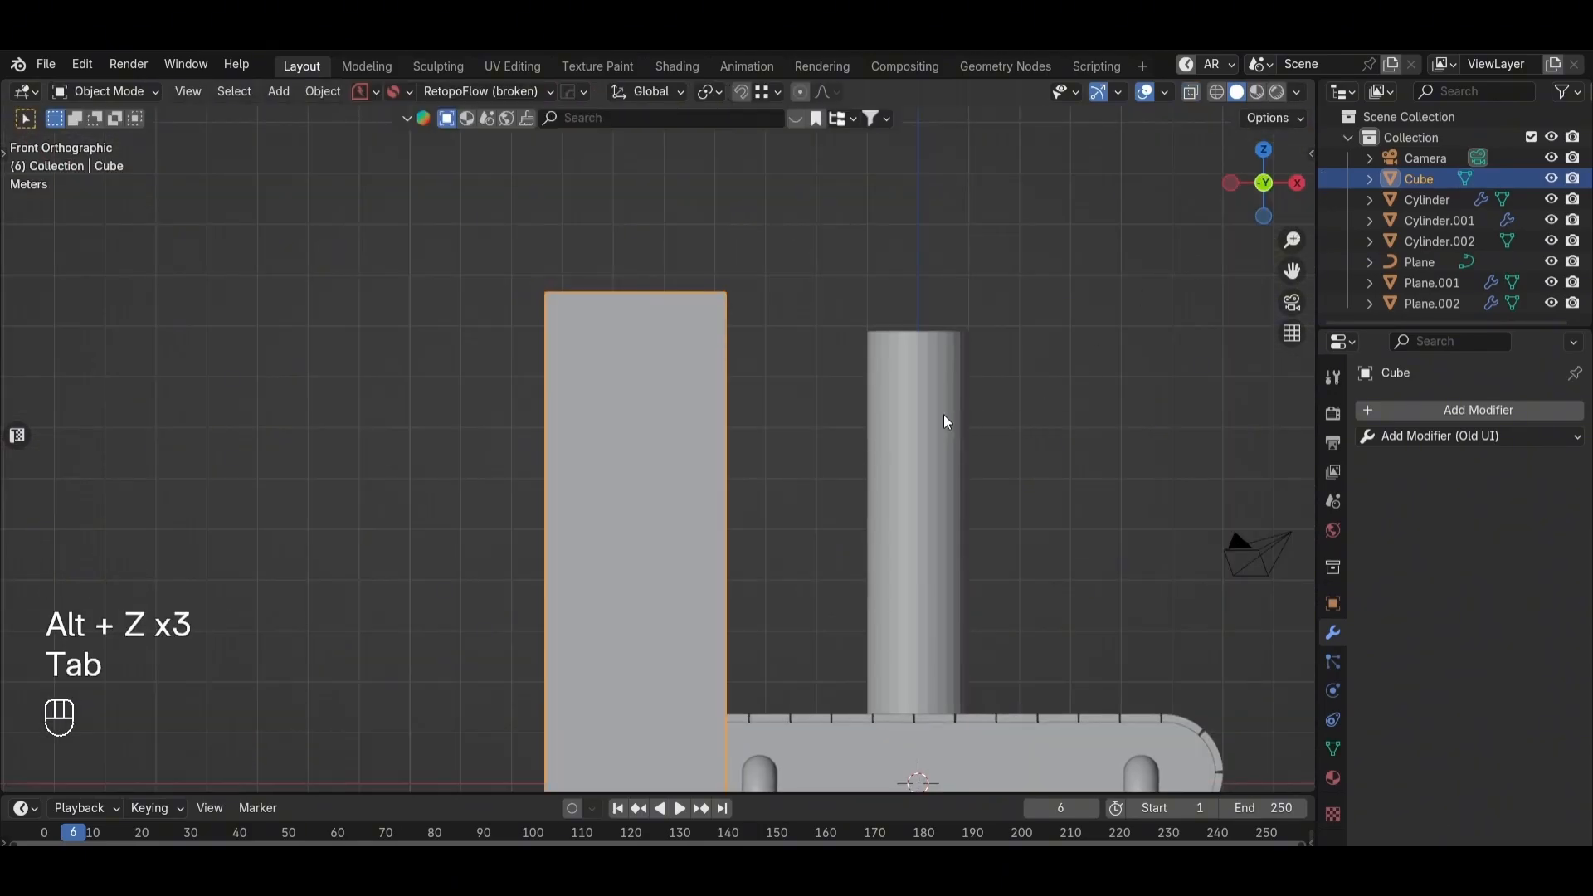
# Step: Try to enlarge the cylinder uniformly and lower its top vertices, and undo both changes
pyautogui.keyDown('alt'); pyautogui.scroll(-1, 944, 422); pyautogui.keyUp('alt')
pyautogui.scroll(-1, 944, 422)
pyautogui.click(907, 448)
pyautogui.press('s')
pyautogui.click(1142, 523)
pyautogui.press('Tab')
pyautogui.hotkey('alt', 'z')
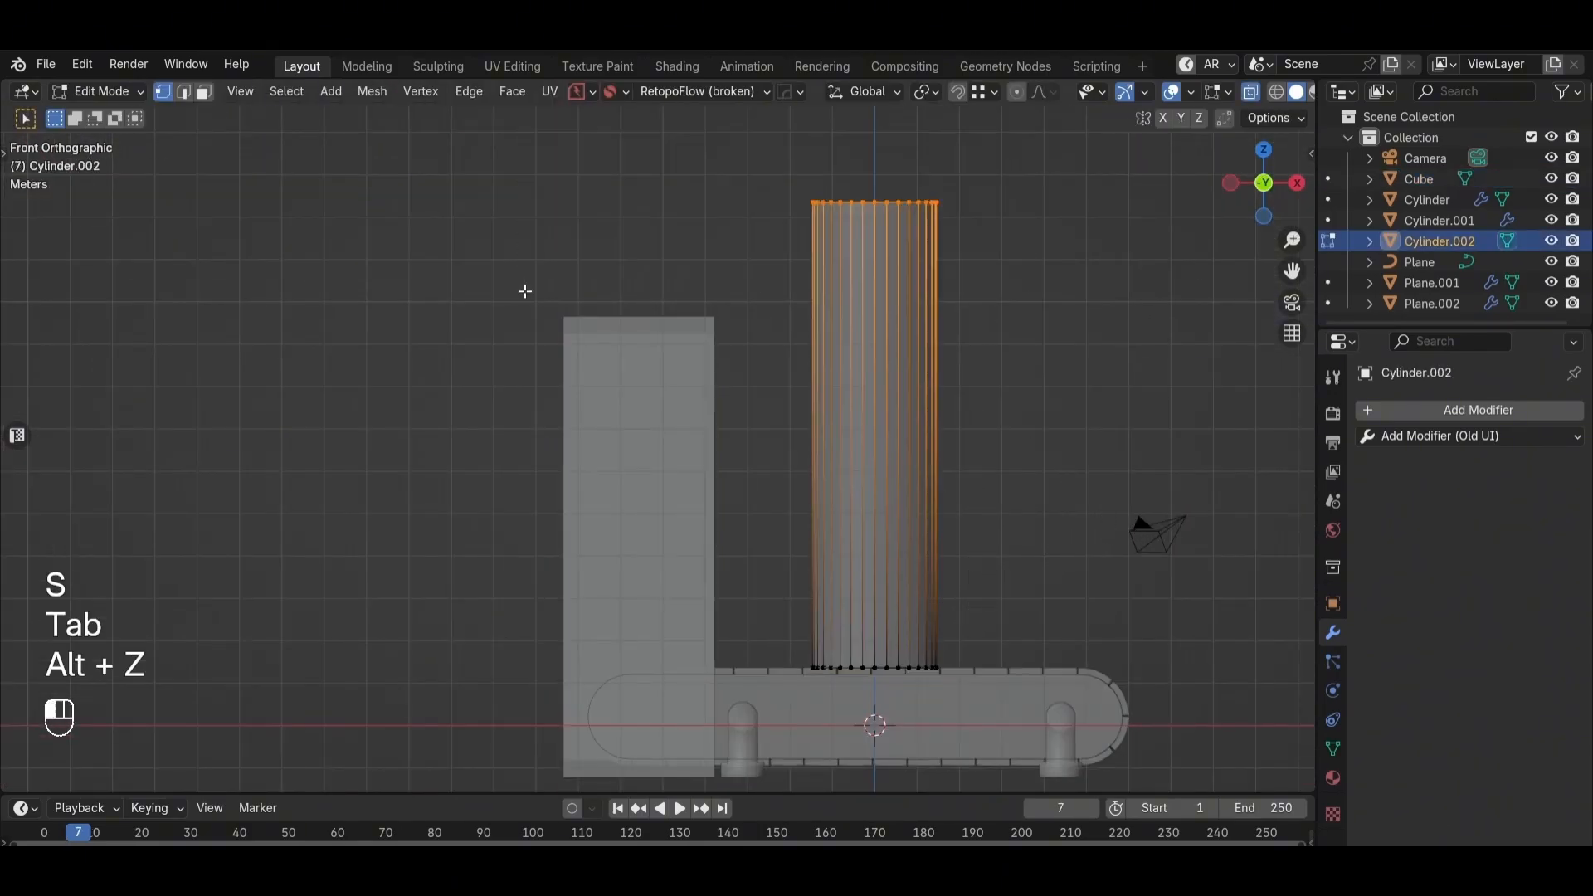
pyautogui.press('g')
pyautogui.click(1050, 411)
pyautogui.hotkey('ctrl', 'z')
pyautogui.hotkey('ctrl', 'z')
pyautogui.hotkey('ctrl', 'z')
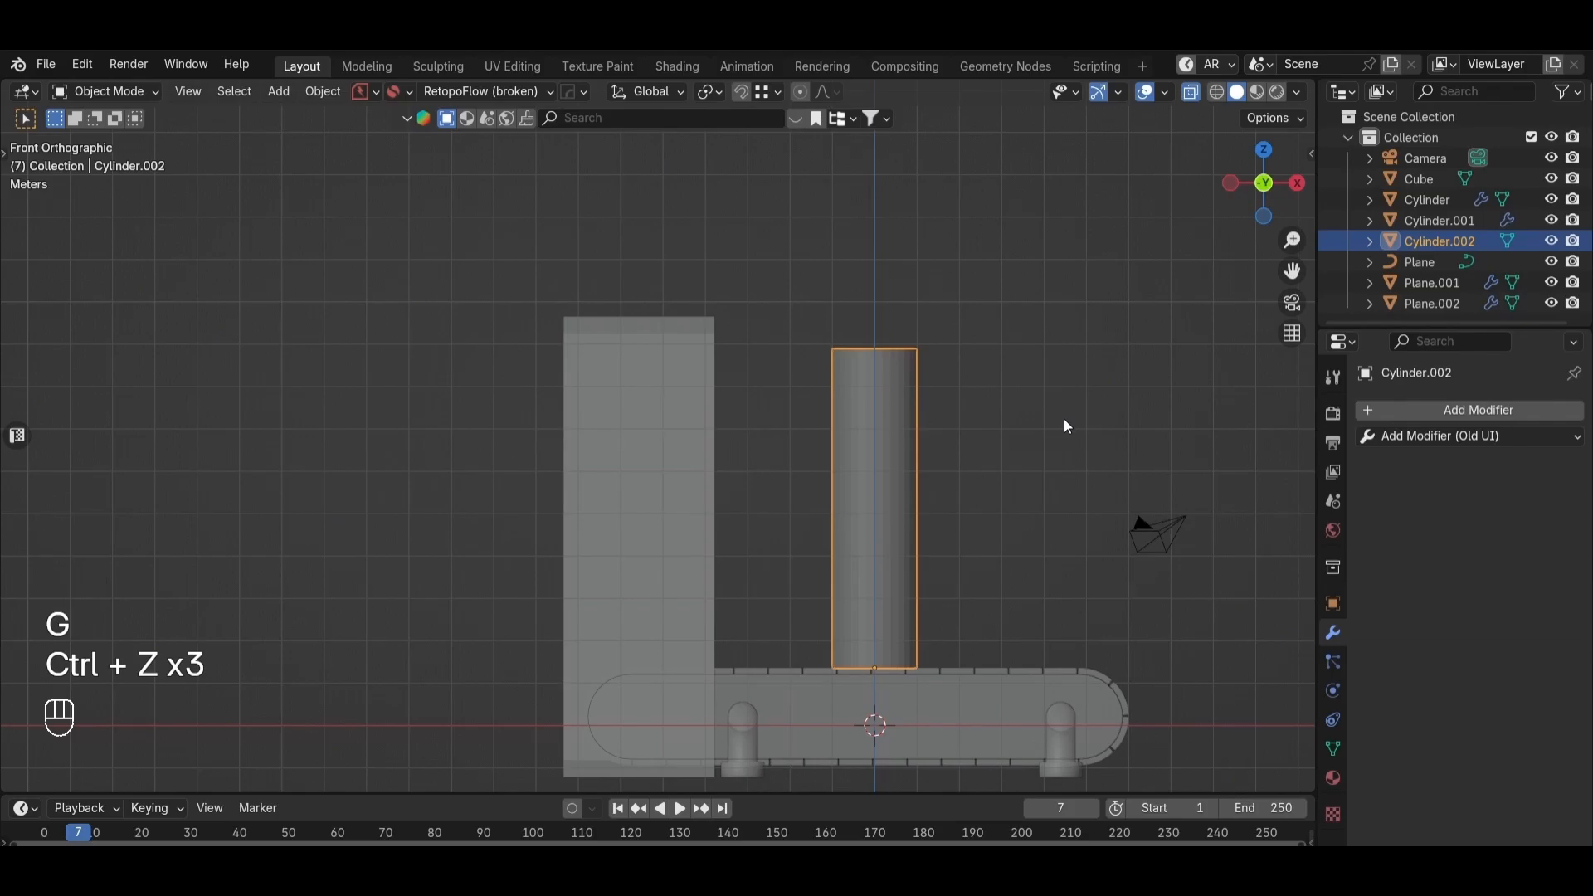
# Step: Thicken the cylinder by about 1.2 in X and Y while keeping its height, and deselect it
pyautogui.press('s')
pyautogui.press('s')
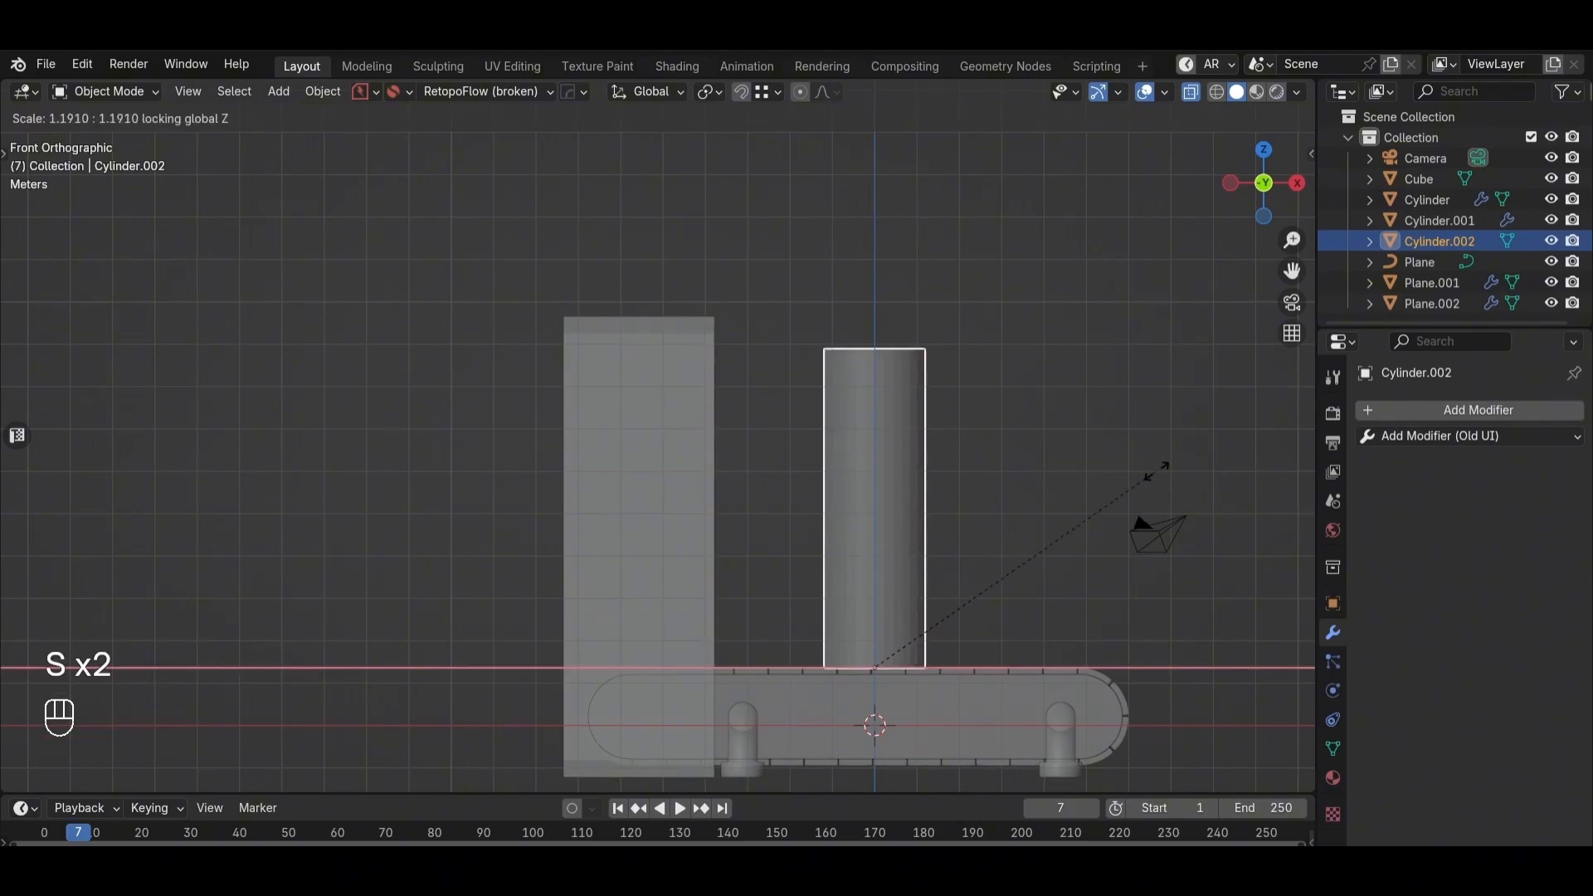
pyautogui.click(1144, 490)
pyautogui.hotkey('alt', 'z')
pyautogui.moveTo(1069, 518); pyautogui.dragTo(973, 574, button='middle')
pyautogui.click(1080, 508)
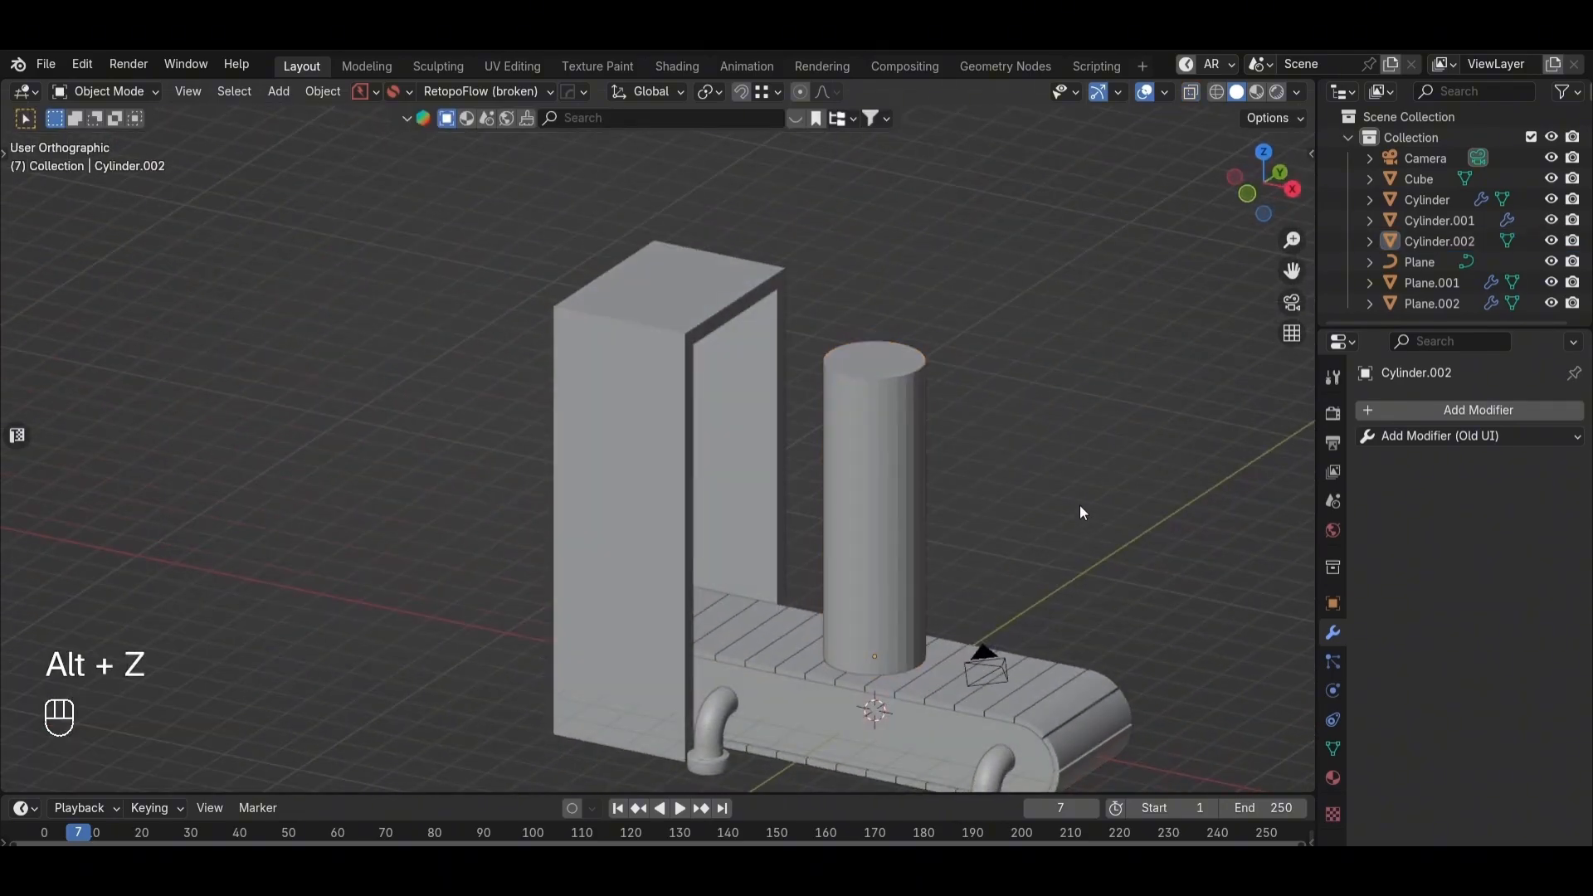
# Step: Move the box housing's rear vertices outward along X to deepen it, and leave mesh editing
pyautogui.scroll(-2, 899, 487)
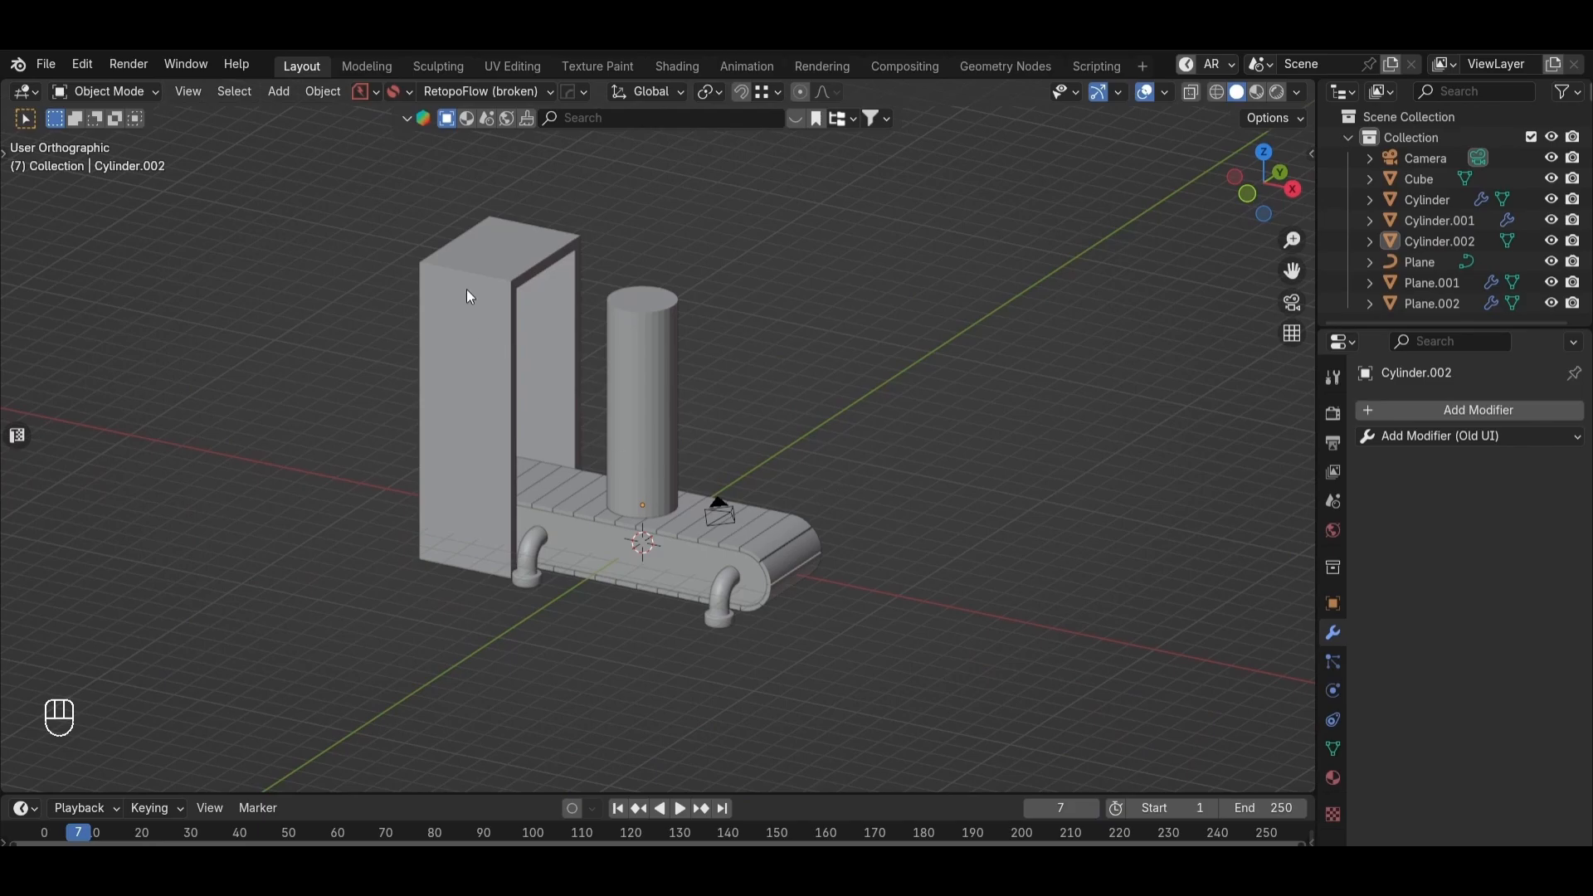
pyautogui.press('Tab')
pyautogui.moveTo(488, 310); pyautogui.dragTo(633, 405, button='middle')
pyautogui.hotkey('alt', 'z')
pyautogui.moveTo(614, 203); pyautogui.dragTo(477, 754)
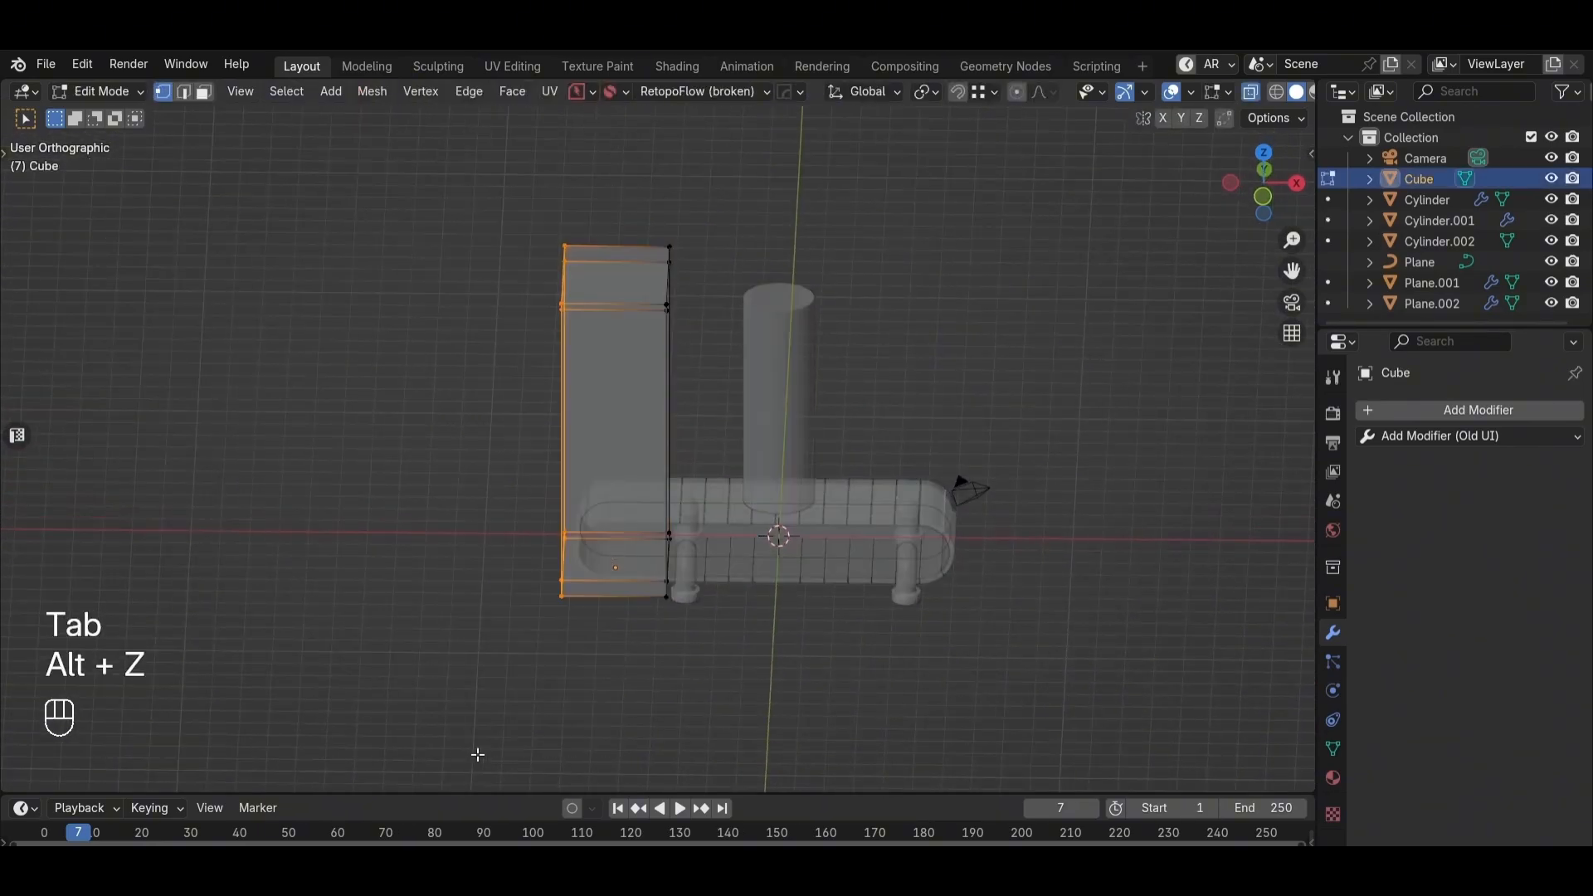
pyautogui.hotkey('alt', 'z')
pyautogui.press('g')
pyautogui.moveTo(776, 629); pyautogui.dragTo(677, 610, button='middle')
pyautogui.click(730, 627)
pyautogui.press('g')
pyautogui.click(677, 610)
pyautogui.press('Tab')
pyautogui.click(868, 441)
# Step: Add a plane mesh and scale it up about 37.6 times as a floor
pyautogui.moveTo(955, 498); pyautogui.dragTo(833, 431, button='middle')
pyautogui.hotkey('shift', 'a')
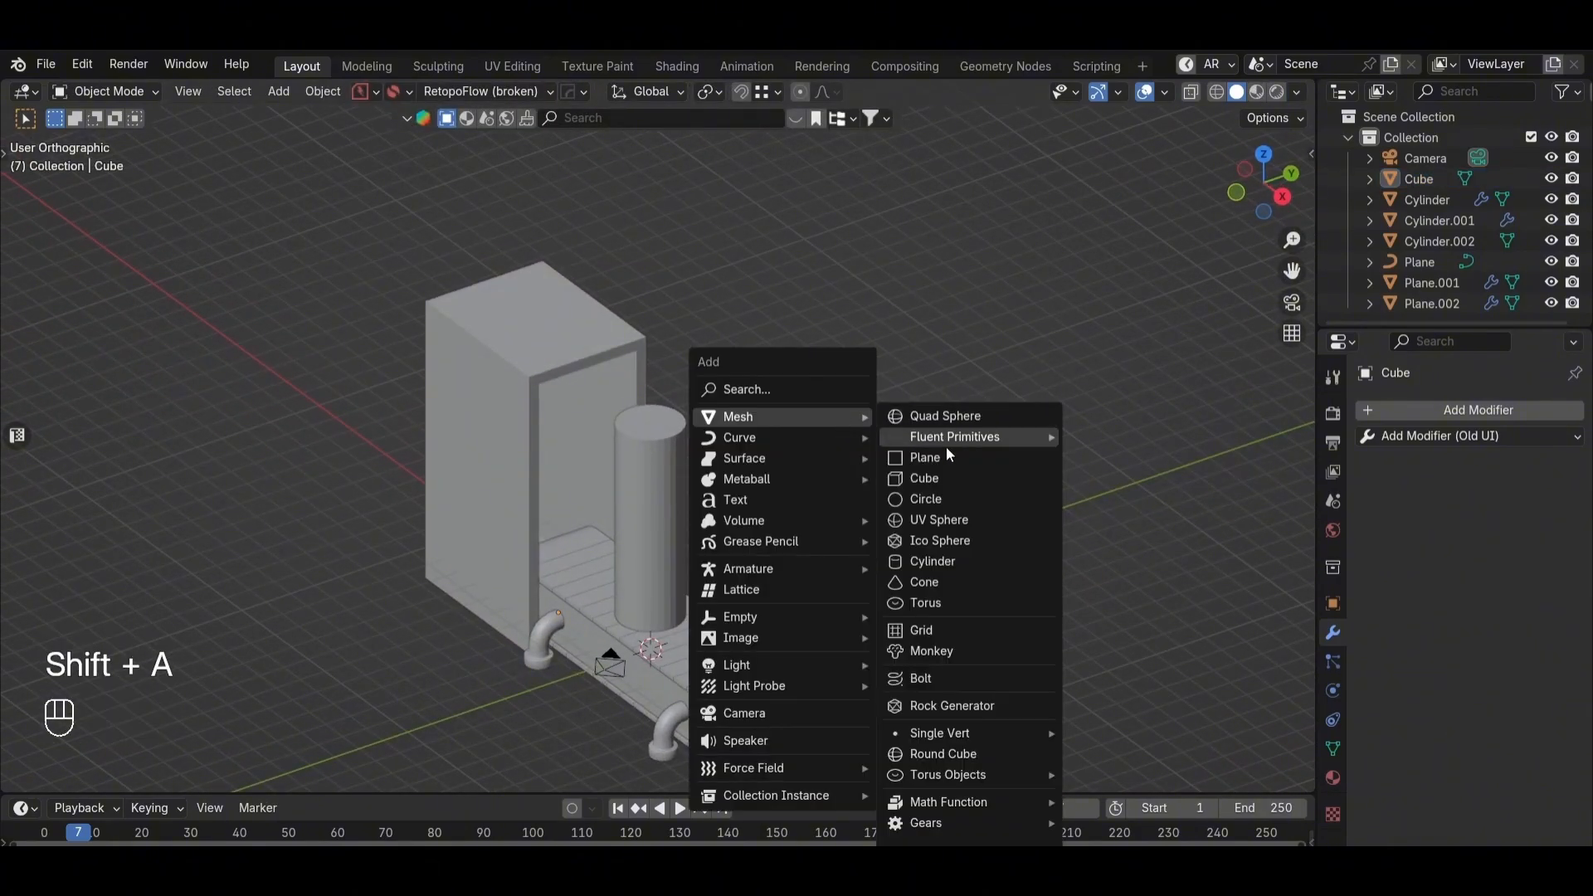
pyautogui.click(938, 456)
pyautogui.scroll(-3, 756, 595)
pyautogui.press('s')
pyautogui.click(659, 431)
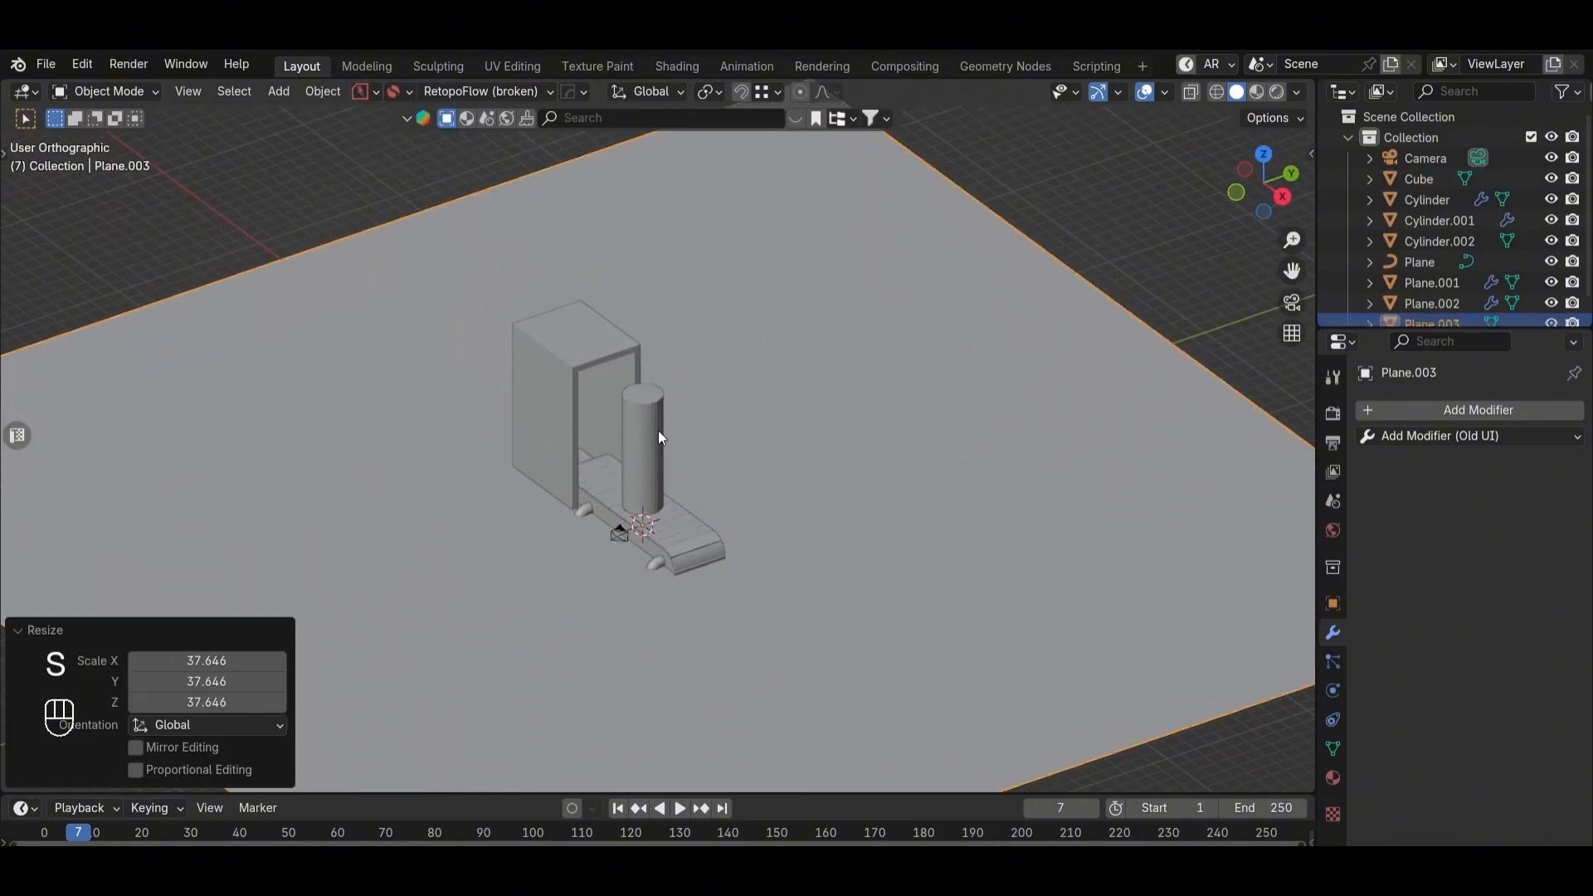
# Step: Lower the floor plane along Z to the base of the conveyor's pipe legs
pyautogui.scroll(4, 694, 528)
pyautogui.moveTo(724, 502); pyautogui.dragTo(752, 423, button='middle')
pyautogui.press('g')
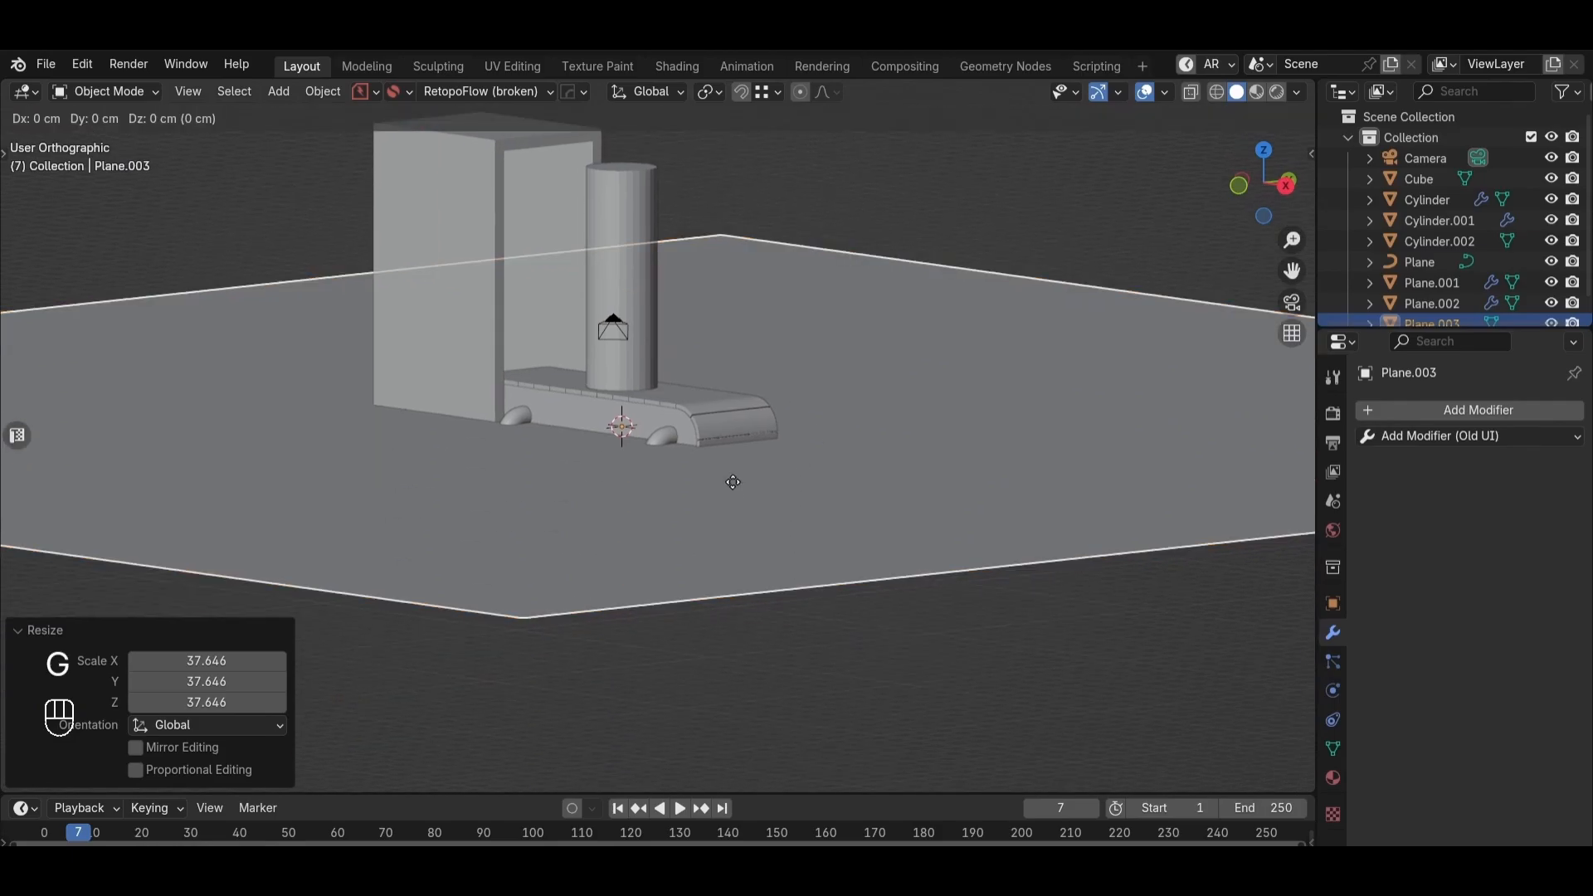
pyautogui.middleClick(735, 486)
pyautogui.keyDown('ctrl'); pyautogui.click(654, 488); pyautogui.keyUp('ctrl')
pyautogui.moveTo(654, 490); pyautogui.dragTo(672, 540, button='middle')
pyautogui.scroll(-1, 672, 539)
pyautogui.keyDown('shift'); pyautogui.moveTo(744, 483); pyautogui.dragTo(704, 576, button='middle'); pyautogui.keyUp('shift')
pyautogui.scroll(-3, 703, 576)
pyautogui.scroll(3, 694, 462)
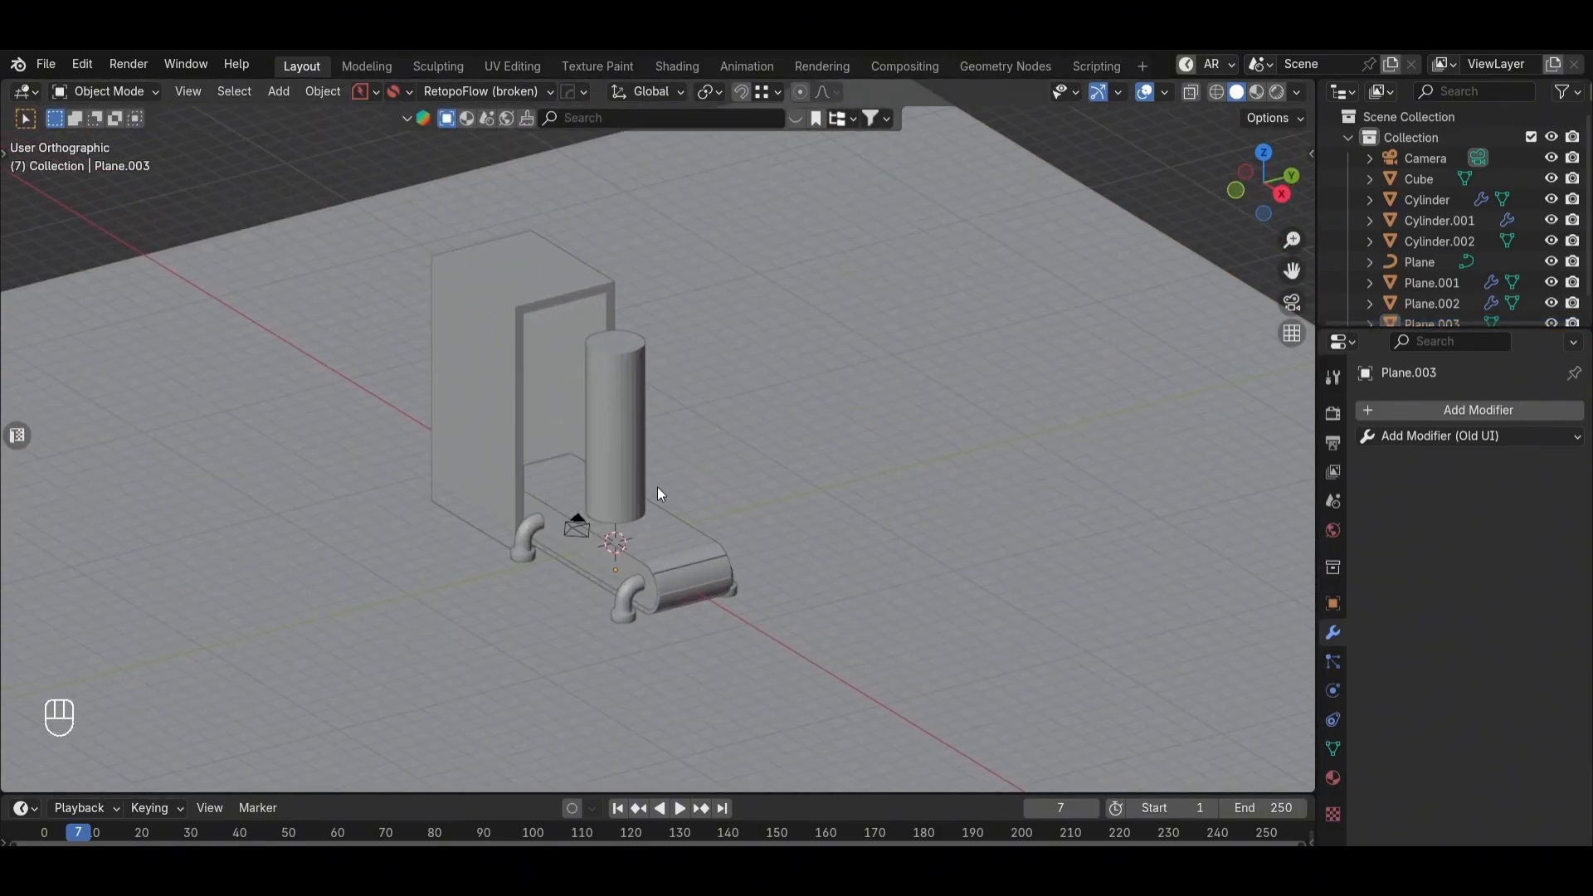
# Step: Apply the cylinder's scale and add a basis shape key and a second shape key to it
pyautogui.click(682, 428)
pyautogui.keyDown('alt'); pyautogui.moveTo(698, 312); pyautogui.dragTo(420, 375, button='middle'); pyautogui.keyUp('alt')
pyautogui.click(1333, 749)
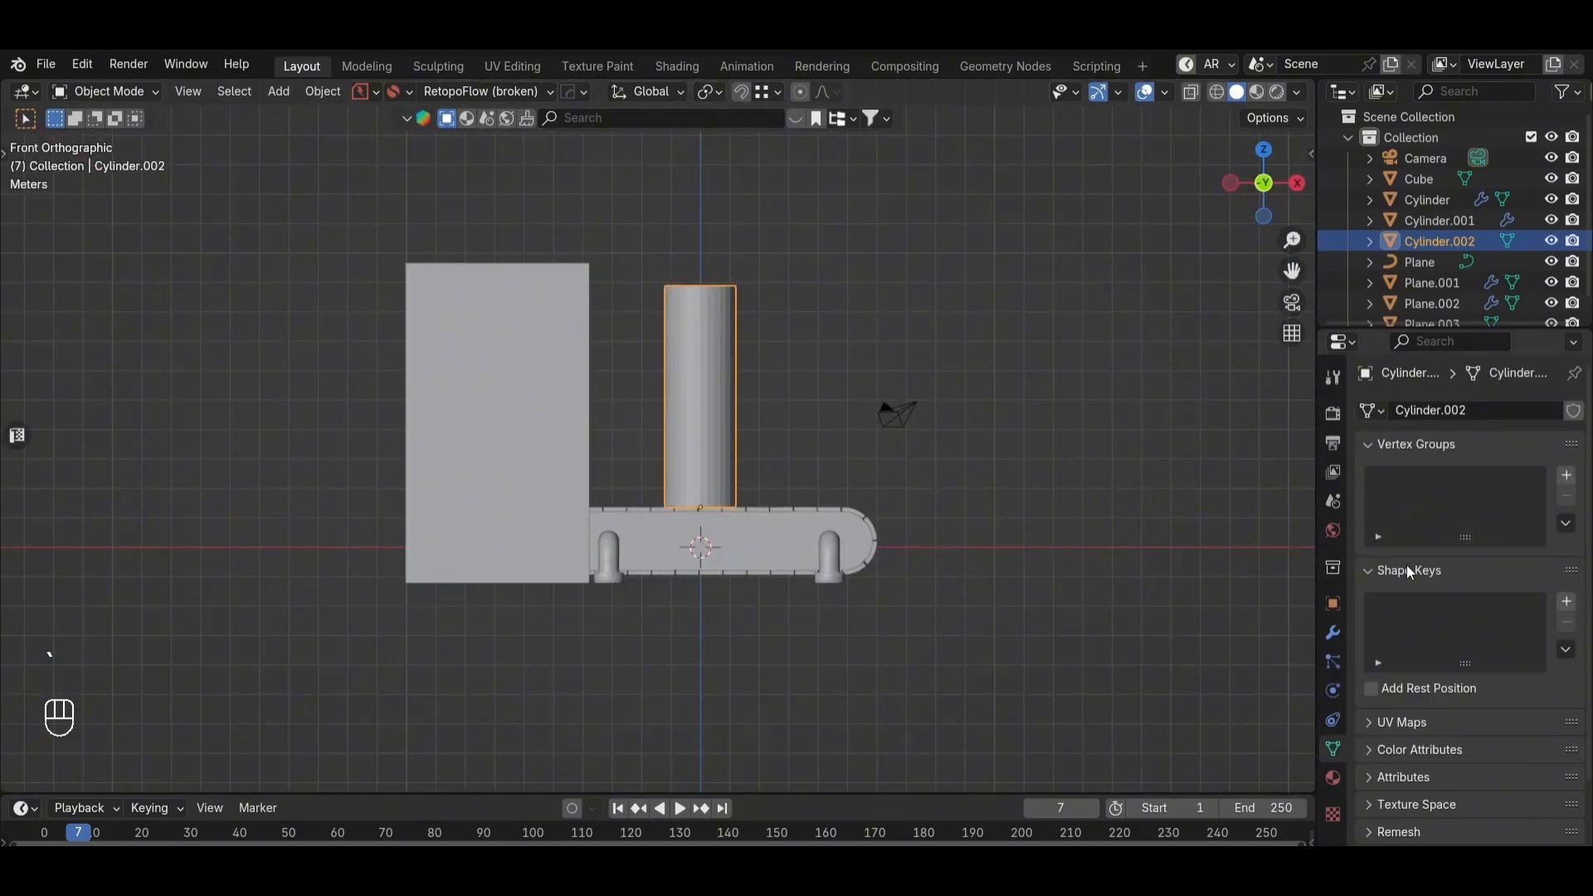
pyautogui.hotkey('ctrl', 'a')
pyautogui.click(669, 342)
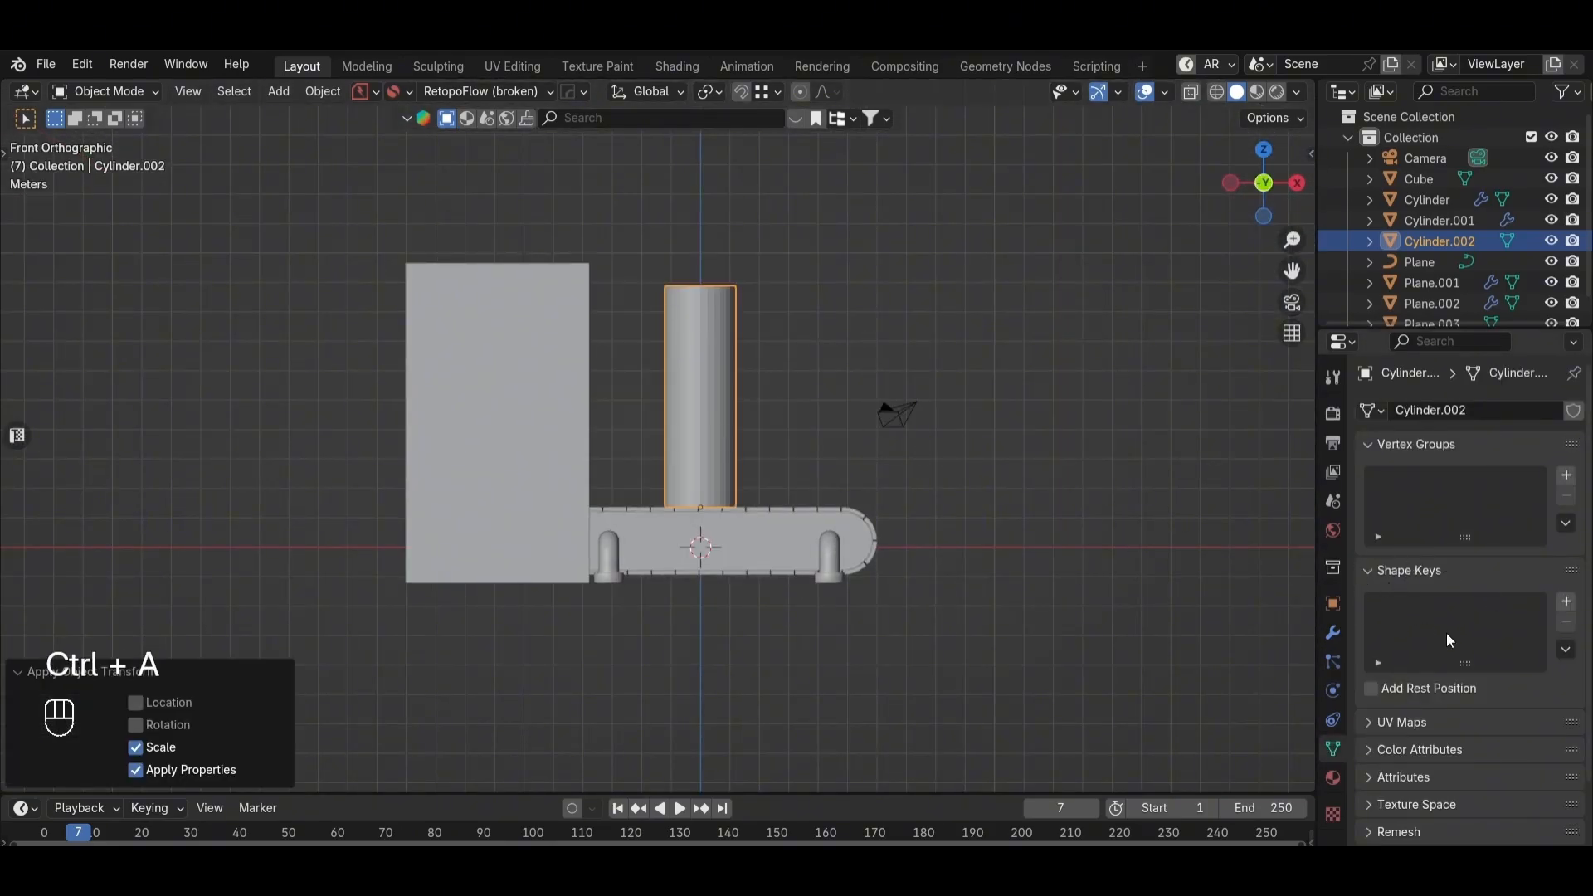
pyautogui.click(1567, 602)
pyautogui.scroll(2, 812, 434)
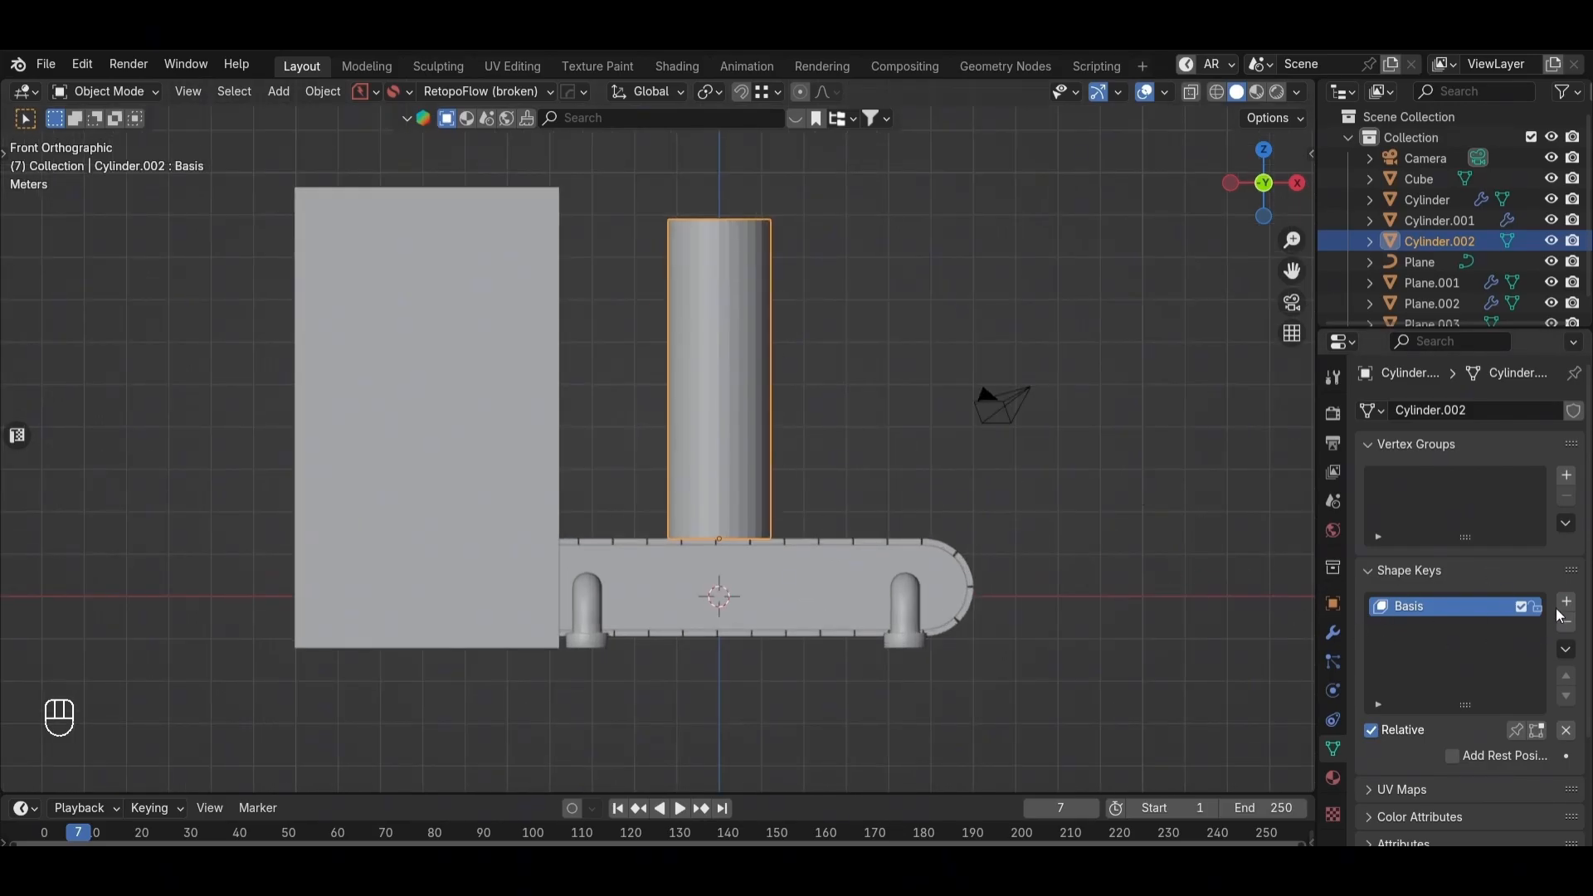
# Step: Scale down the cylinder's top vertices in the second shape key to taper it
pyautogui.press('Tab')
pyautogui.hotkey('alt', 'z')
pyautogui.moveTo(635, 187); pyautogui.dragTo(963, 358)
pyautogui.press('s')
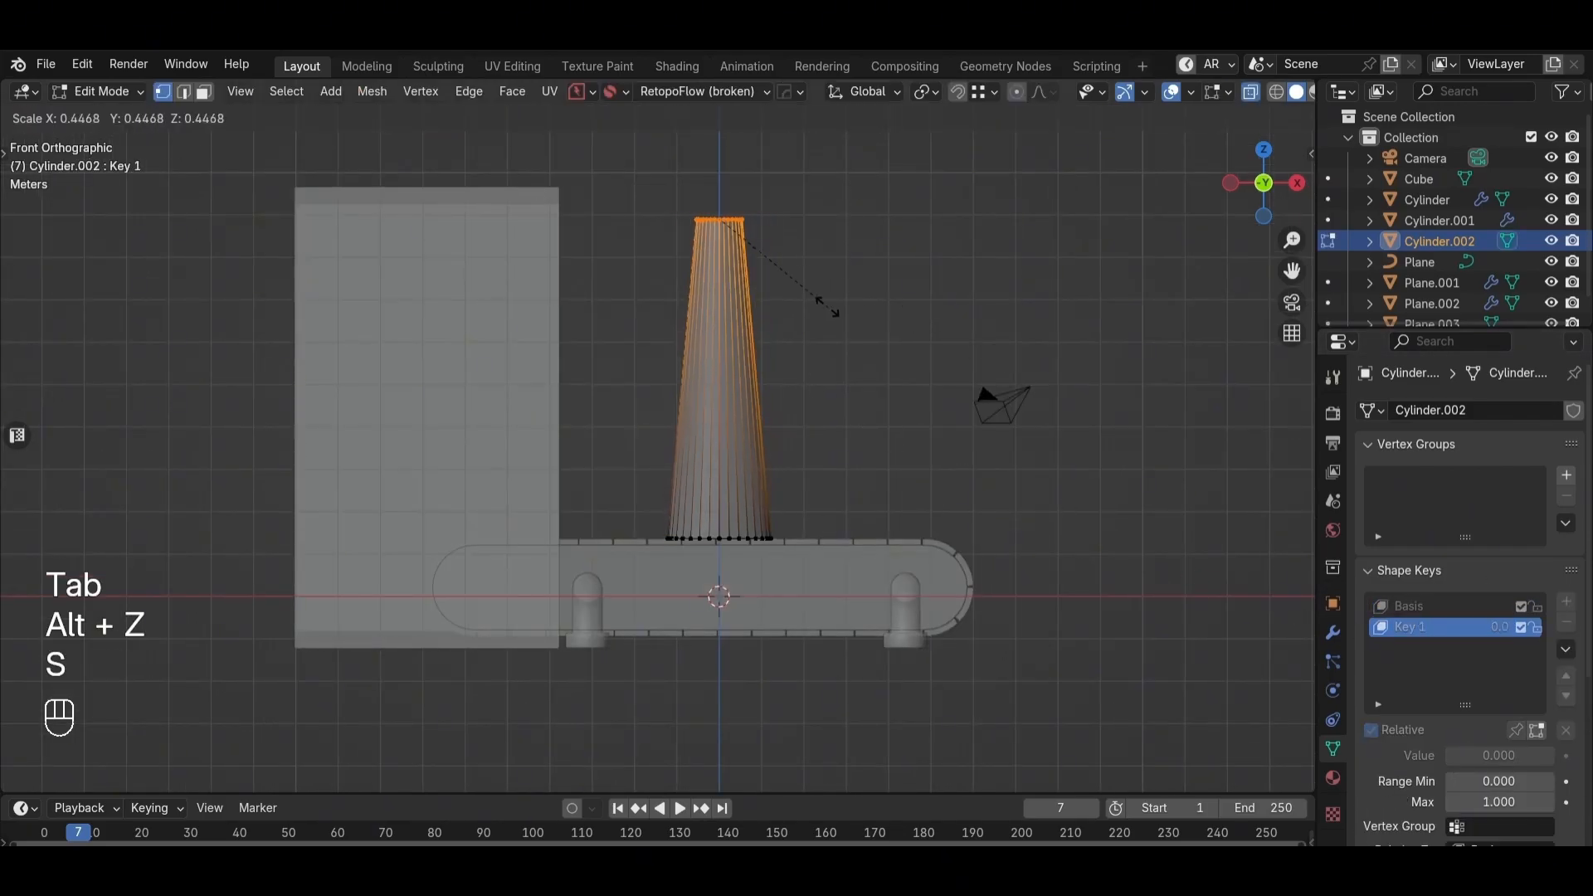
pyautogui.click(801, 296)
# Step: Cut an edge loop around the cylinder, move it, and leave mesh editing
pyautogui.hotkey('ctrl', 'r')
pyautogui.click(733, 361)
pyautogui.rightClick(733, 362)
pyautogui.press('g')
pyautogui.click(896, 353)
pyautogui.press('Tab')
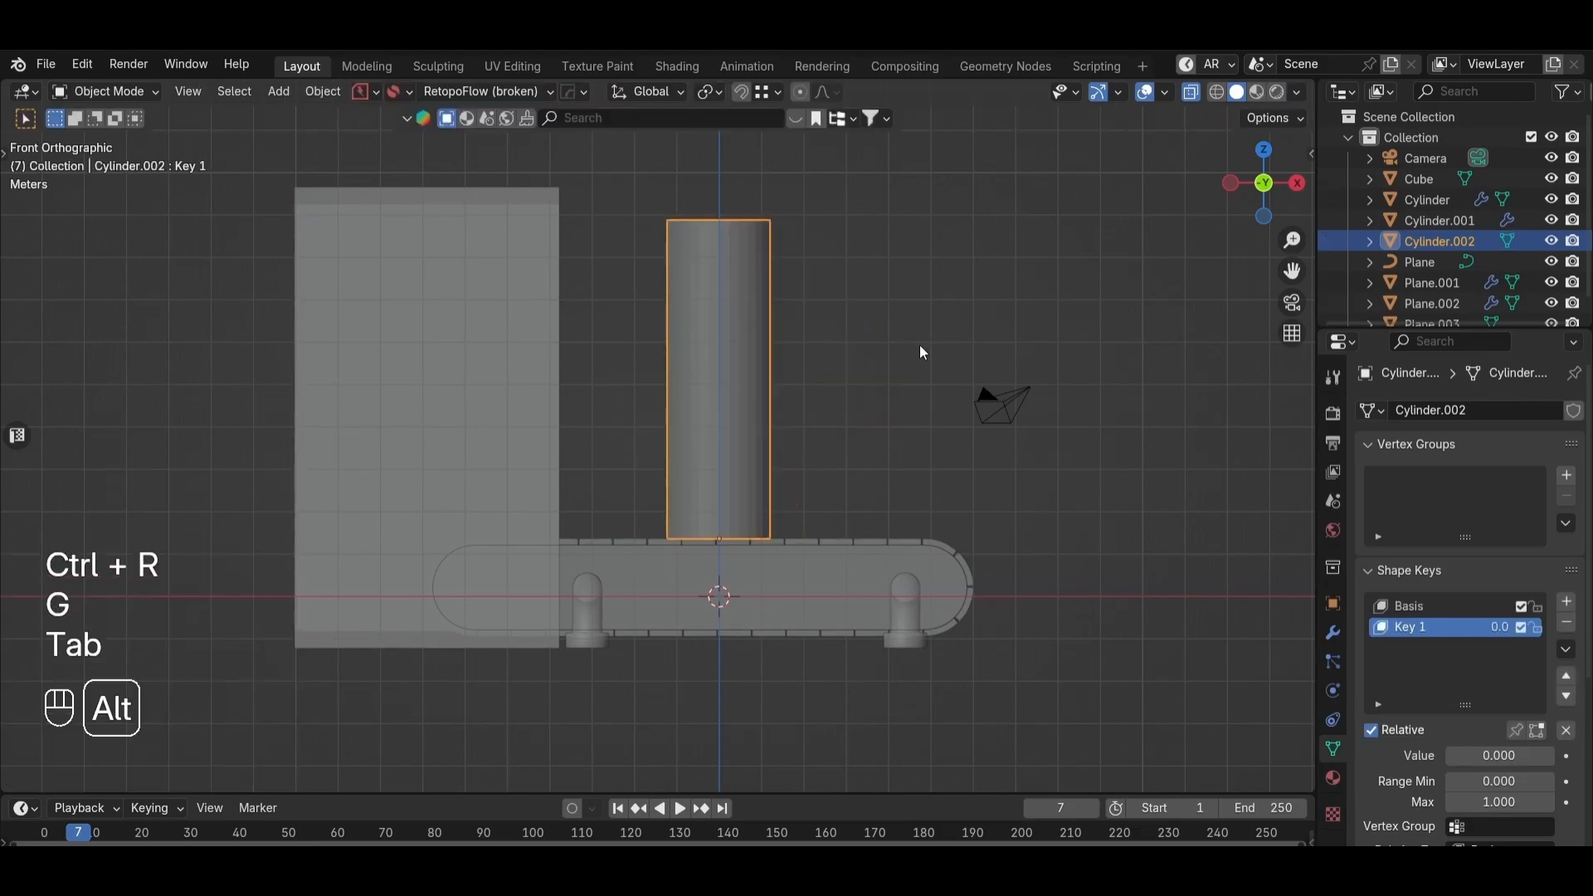
# Step: Compare the cylinder's mesh in Key 1 and Basis by switching in and out of mesh editing
pyautogui.hotkey('alt', 'z')
pyautogui.press('Tab')
pyautogui.press('Tab')
pyautogui.press('Tab')
pyautogui.press('Tab')
pyautogui.press('Tab')
pyautogui.press('Tab')
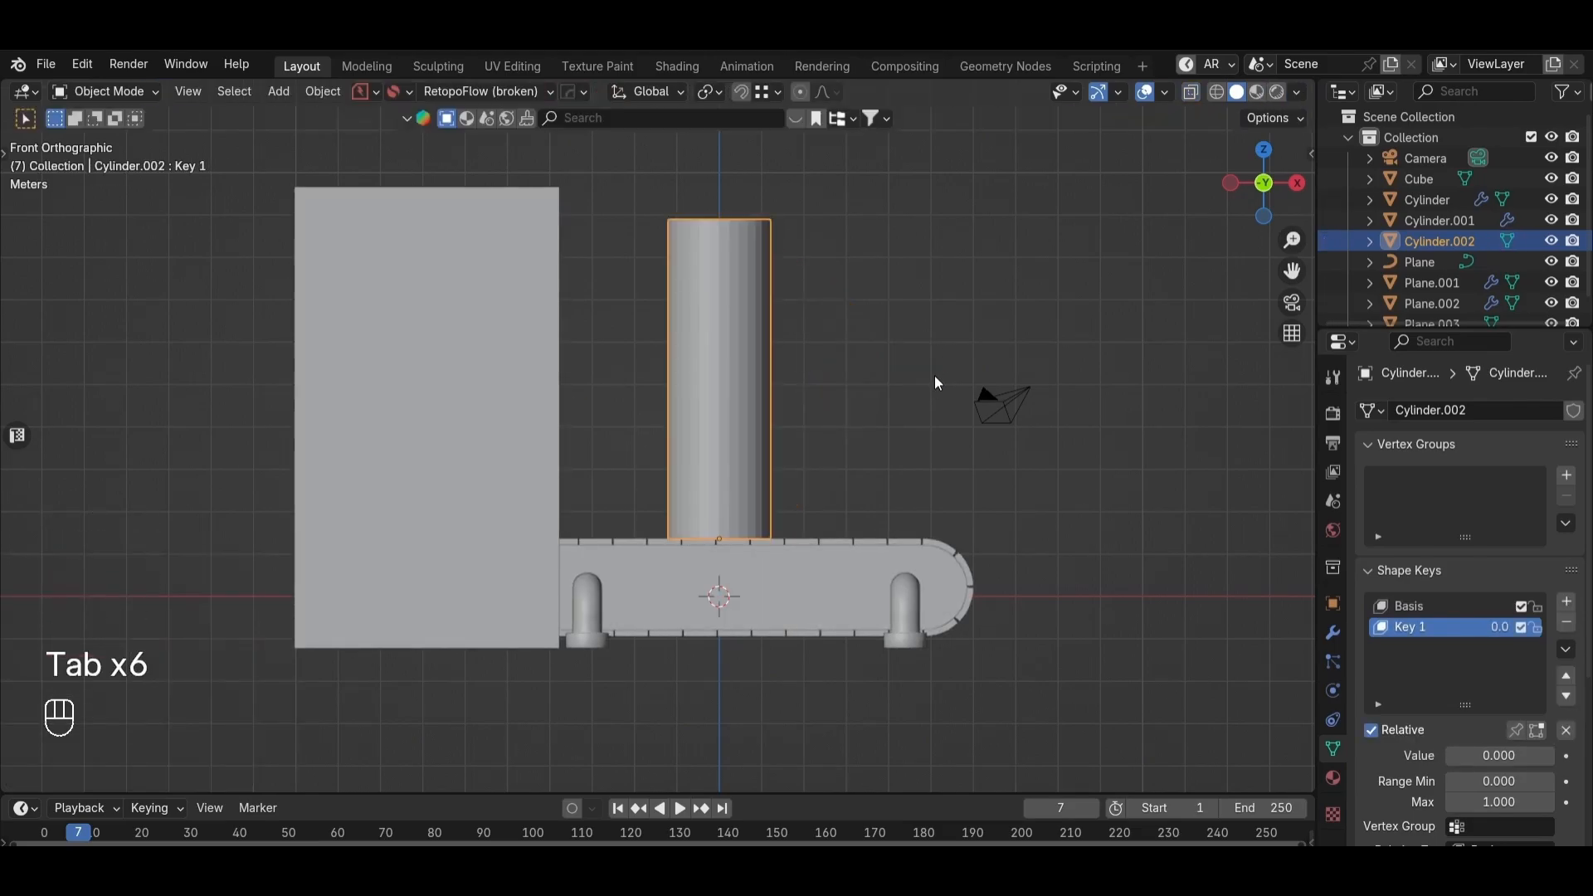
pyautogui.click(1421, 606)
pyautogui.press('Tab')
pyautogui.press('Tab')
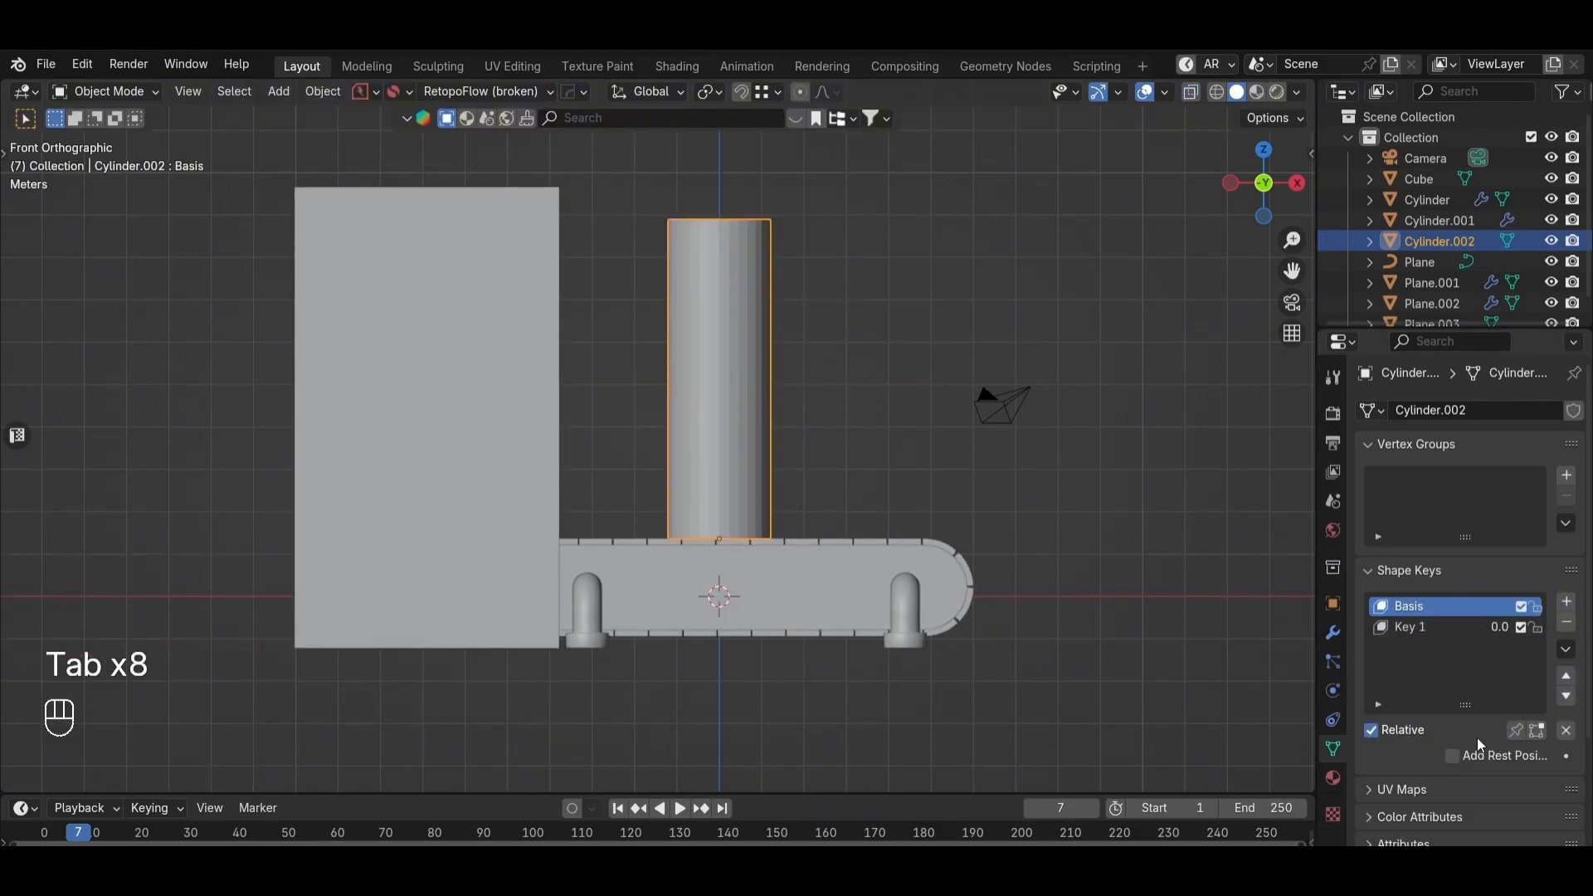
pyautogui.hotkey('alt', 'z')
pyautogui.hotkey('alt', 'z')
# Step: In Key 1, shrink the cylinder's top vertices almost to a point and lower the middle loop about 269 cm
pyautogui.scroll(1, 1292, 621)
pyautogui.click(1420, 606)
pyautogui.click(1444, 628)
pyautogui.press('Tab')
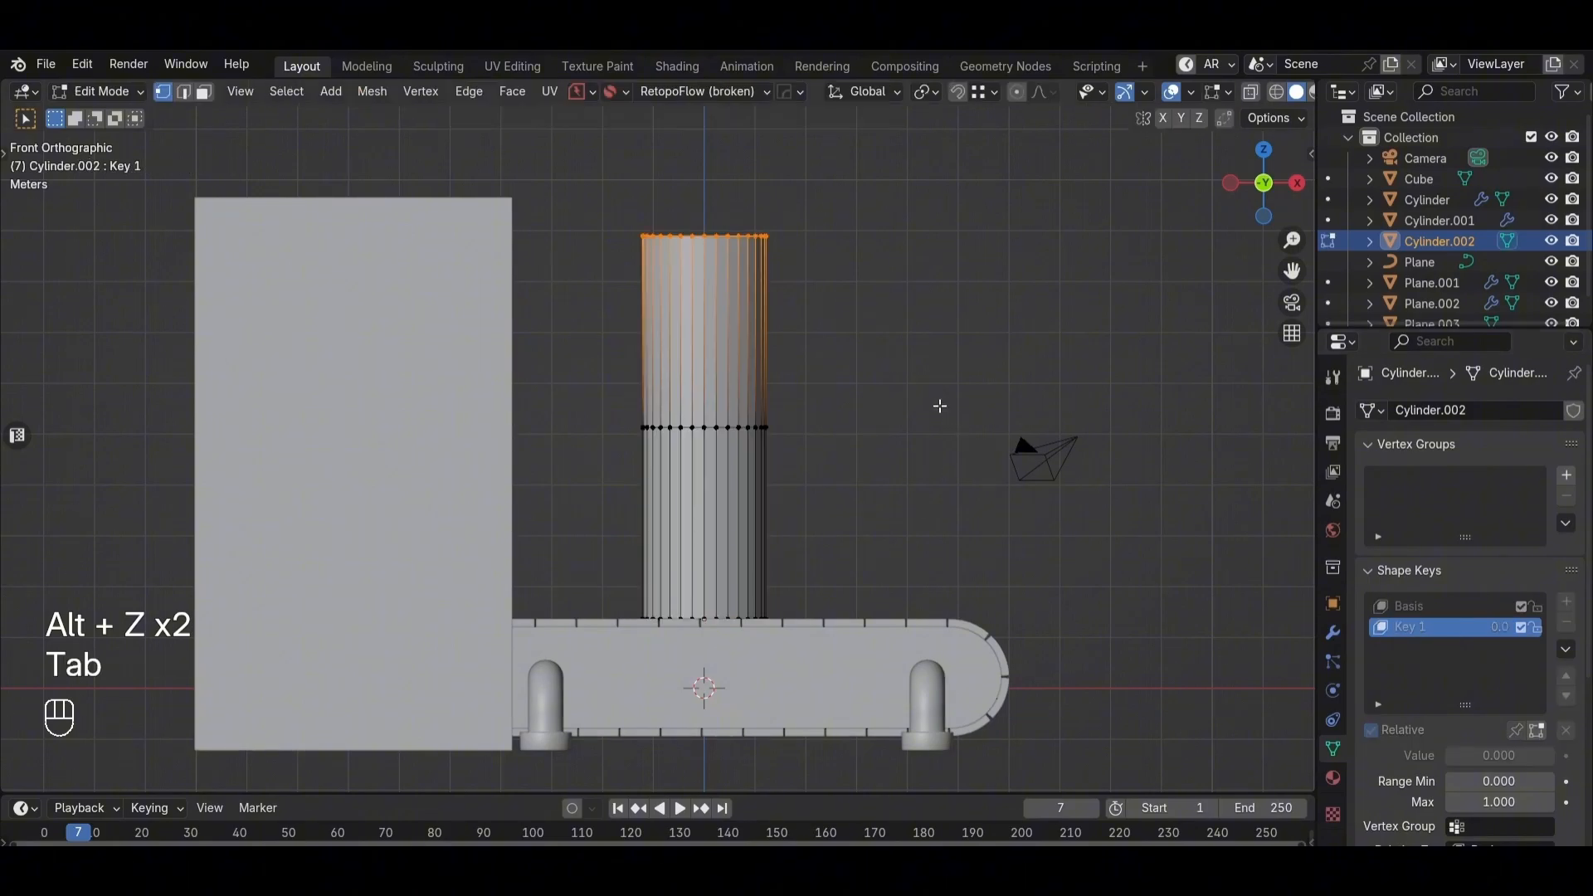
pyautogui.hotkey('alt', 'z')
pyautogui.press('s')
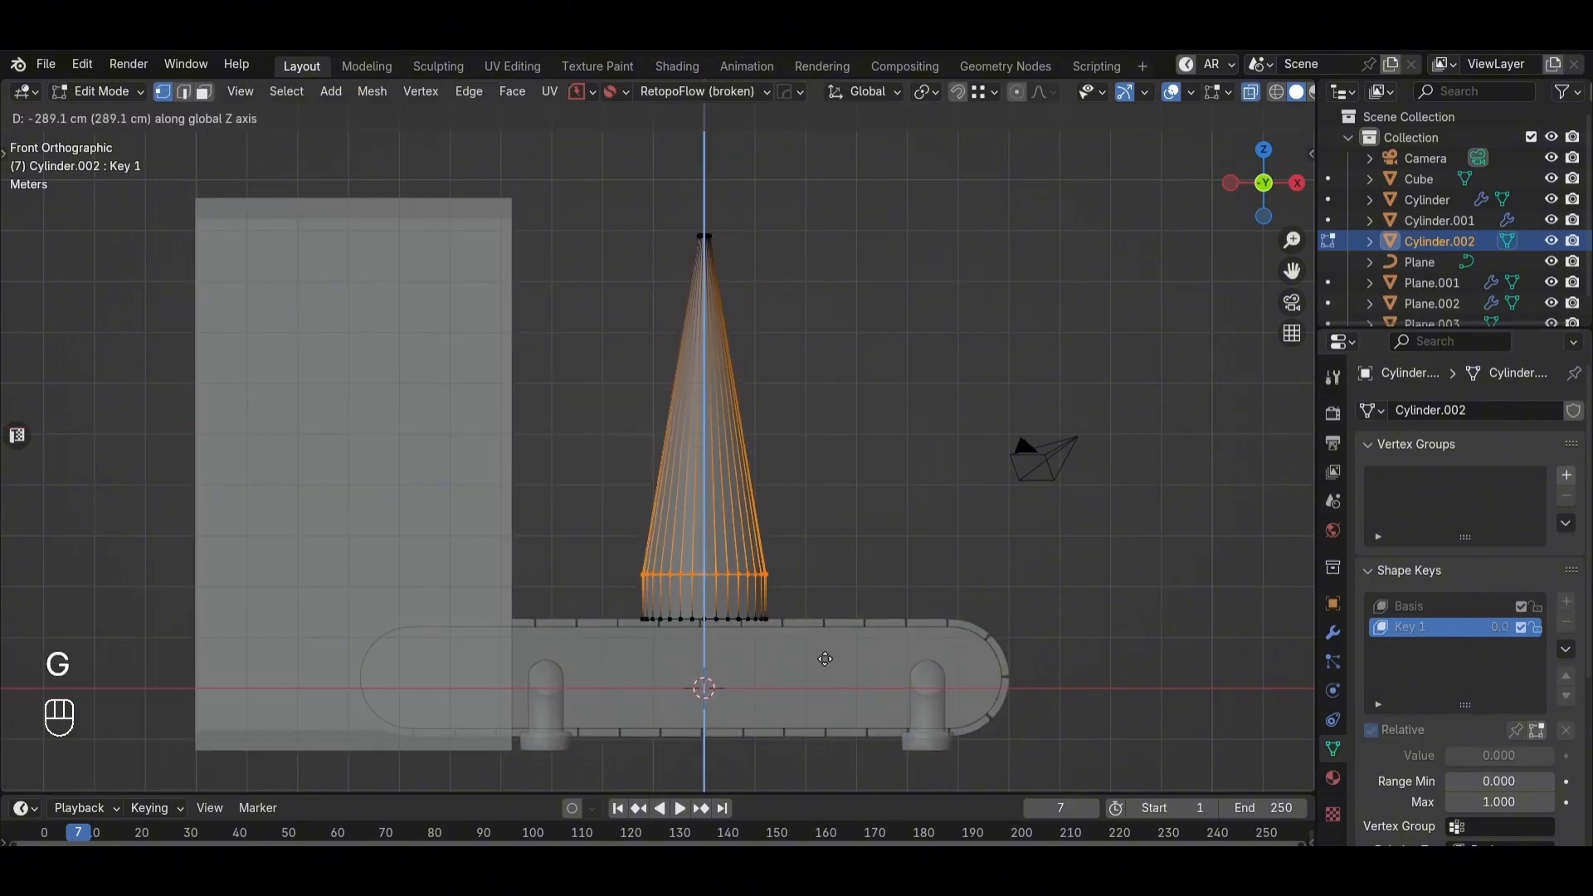
# Step: Cut two edge loops around the cone near its tip
pyautogui.keyDown('ctrl'); pyautogui.click(722, 311); pyautogui.keyUp('ctrl')
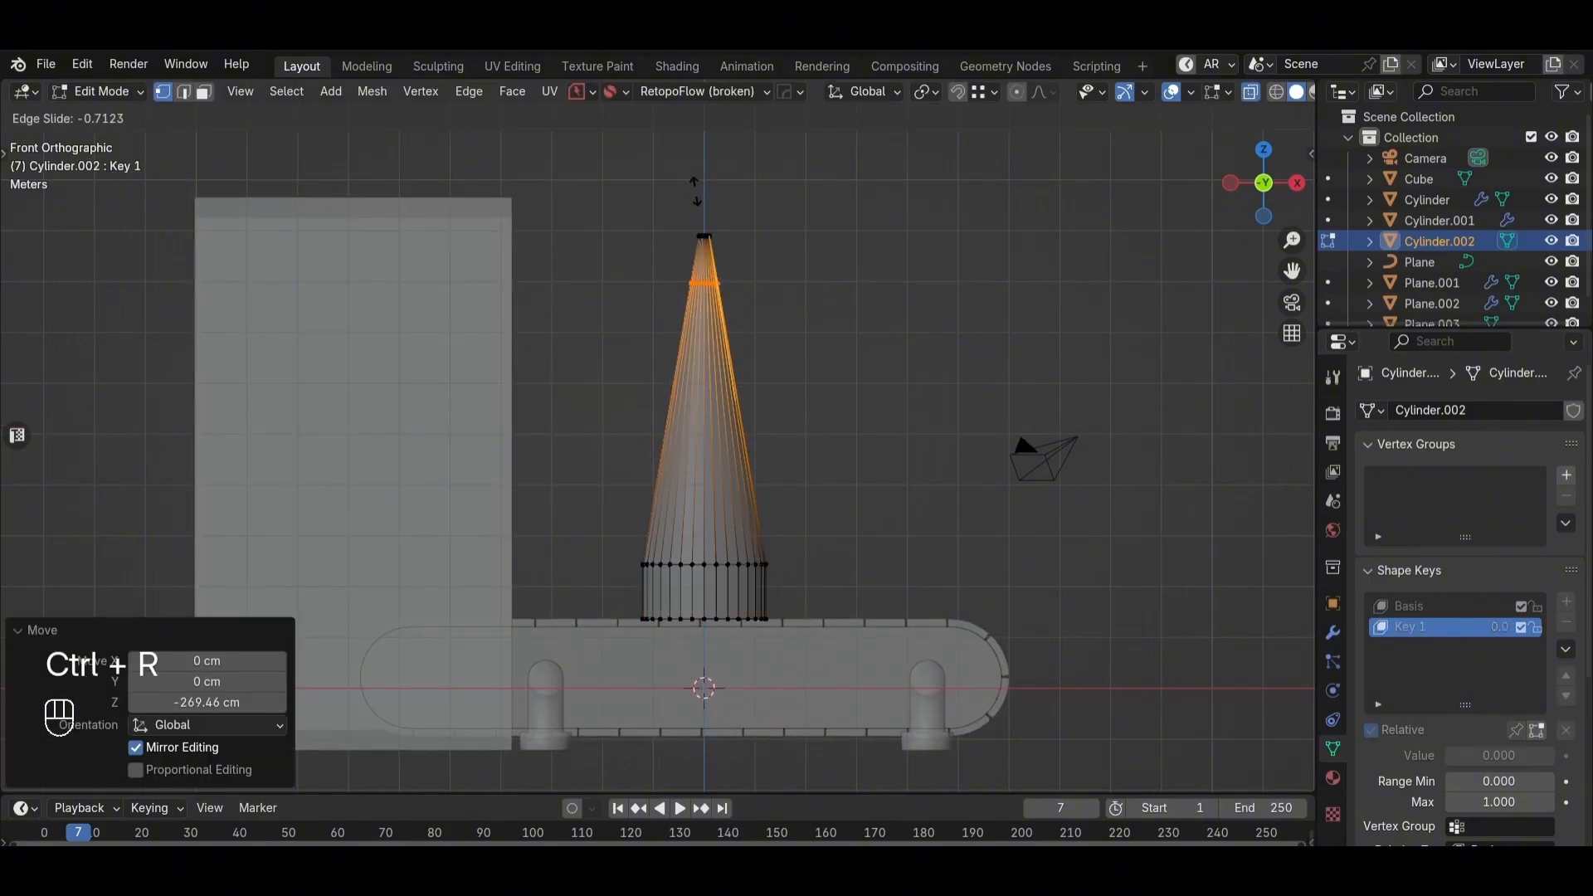
pyautogui.click(696, 191)
pyautogui.hotkey('ctrl', 'r')
pyautogui.click(722, 342)
pyautogui.click(732, 224)
# Step: Enlarge the loop below the tip about 6.2 times and lower it along Z to form the first tree tier
pyautogui.keyDown('alt'); pyautogui.click(701, 283); pyautogui.keyUp('alt')
pyautogui.scroll(2, 702, 296)
pyautogui.click(333, 481)
pyautogui.press('g')
pyautogui.press('z')
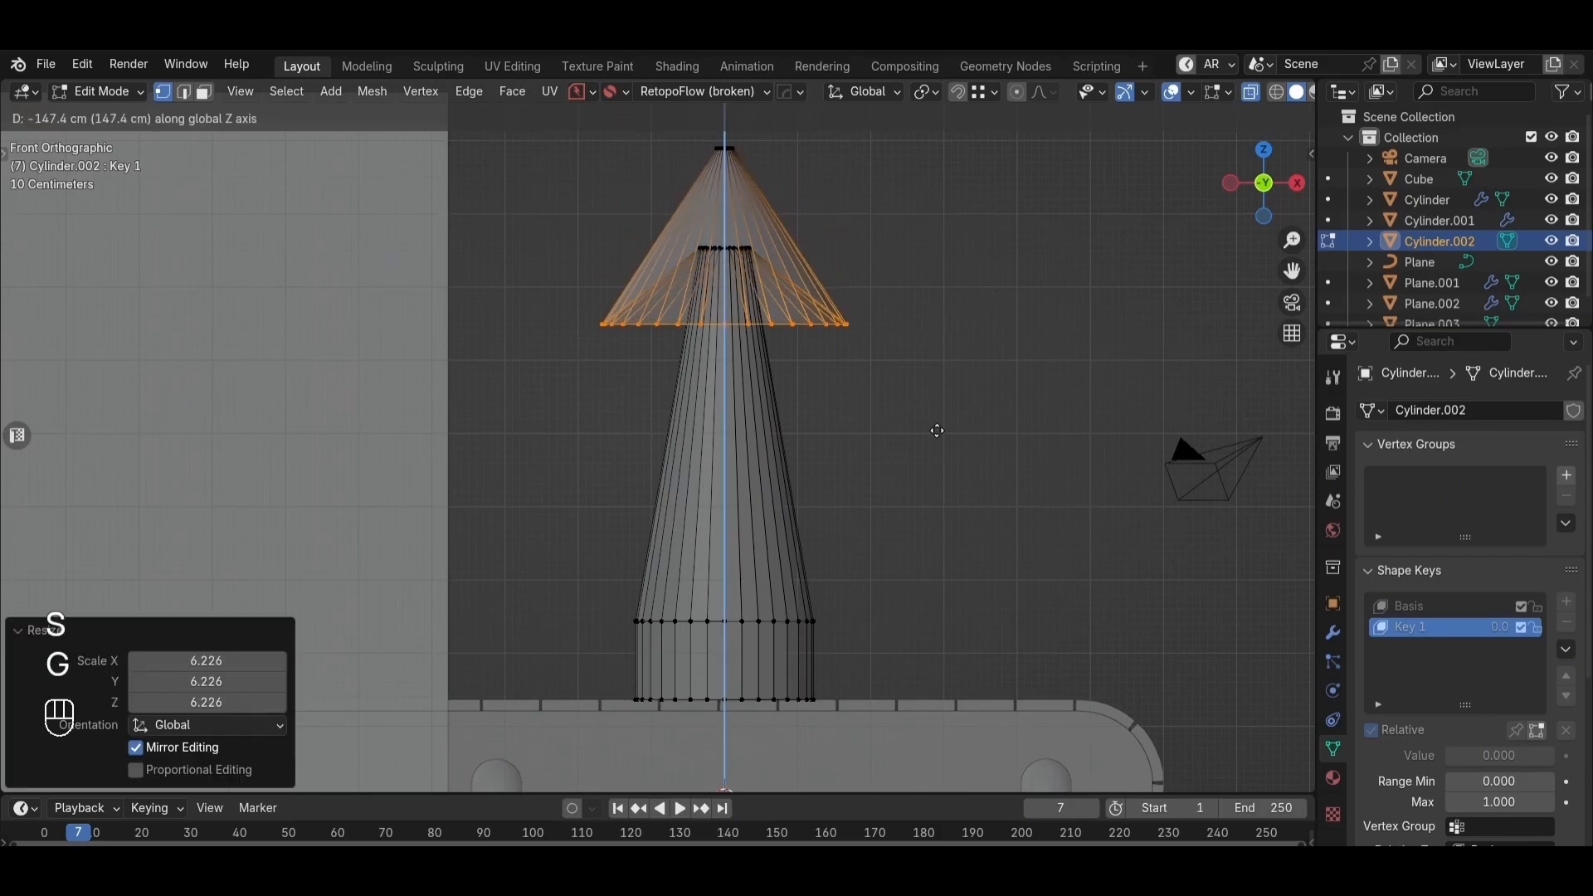
# Step: Adjust the narrow loop inside the first tier along Z and raise the tier's wide rim about 81 cm
pyautogui.keyDown('shift'); pyautogui.moveTo(879, 200); pyautogui.dragTo(834, 370, button='middle'); pyautogui.keyUp('shift')
pyautogui.moveTo(781, 258); pyautogui.dragTo(619, 359)
pyautogui.press('g')
pyautogui.press('z')
pyautogui.click(631, 316)
pyautogui.moveTo(992, 389); pyautogui.dragTo(498, 558)
pyautogui.press('g')
pyautogui.press('z')
pyautogui.click(623, 446)
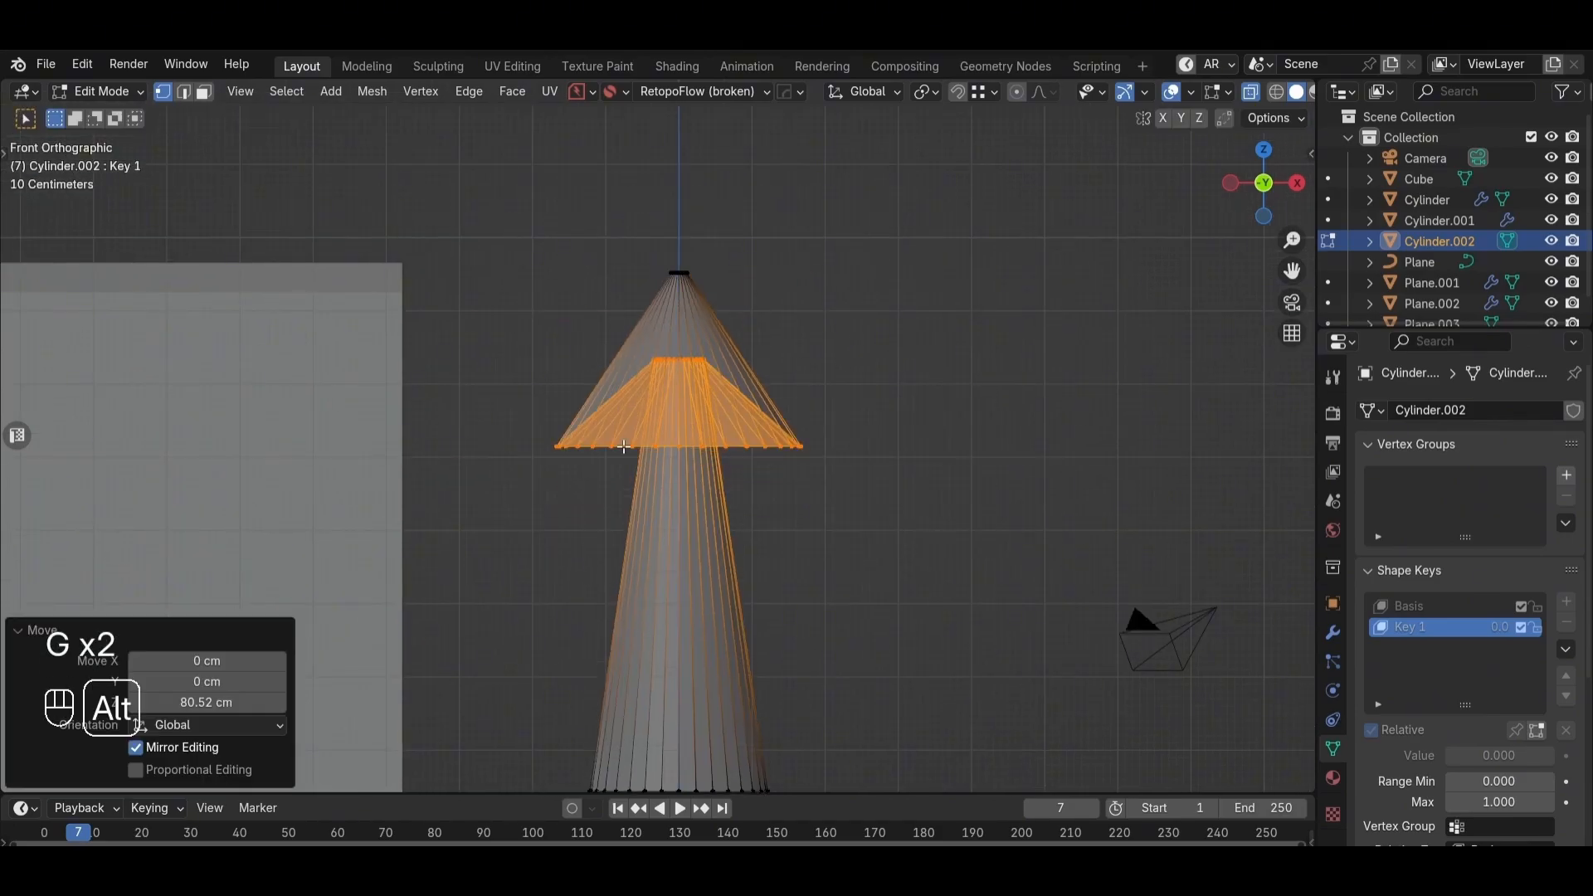
# Step: Form the second tier by scaling the next loop about 3.45 times and lowering it about 206 cm, and narrow the trunk loop inside it
pyautogui.press('s')
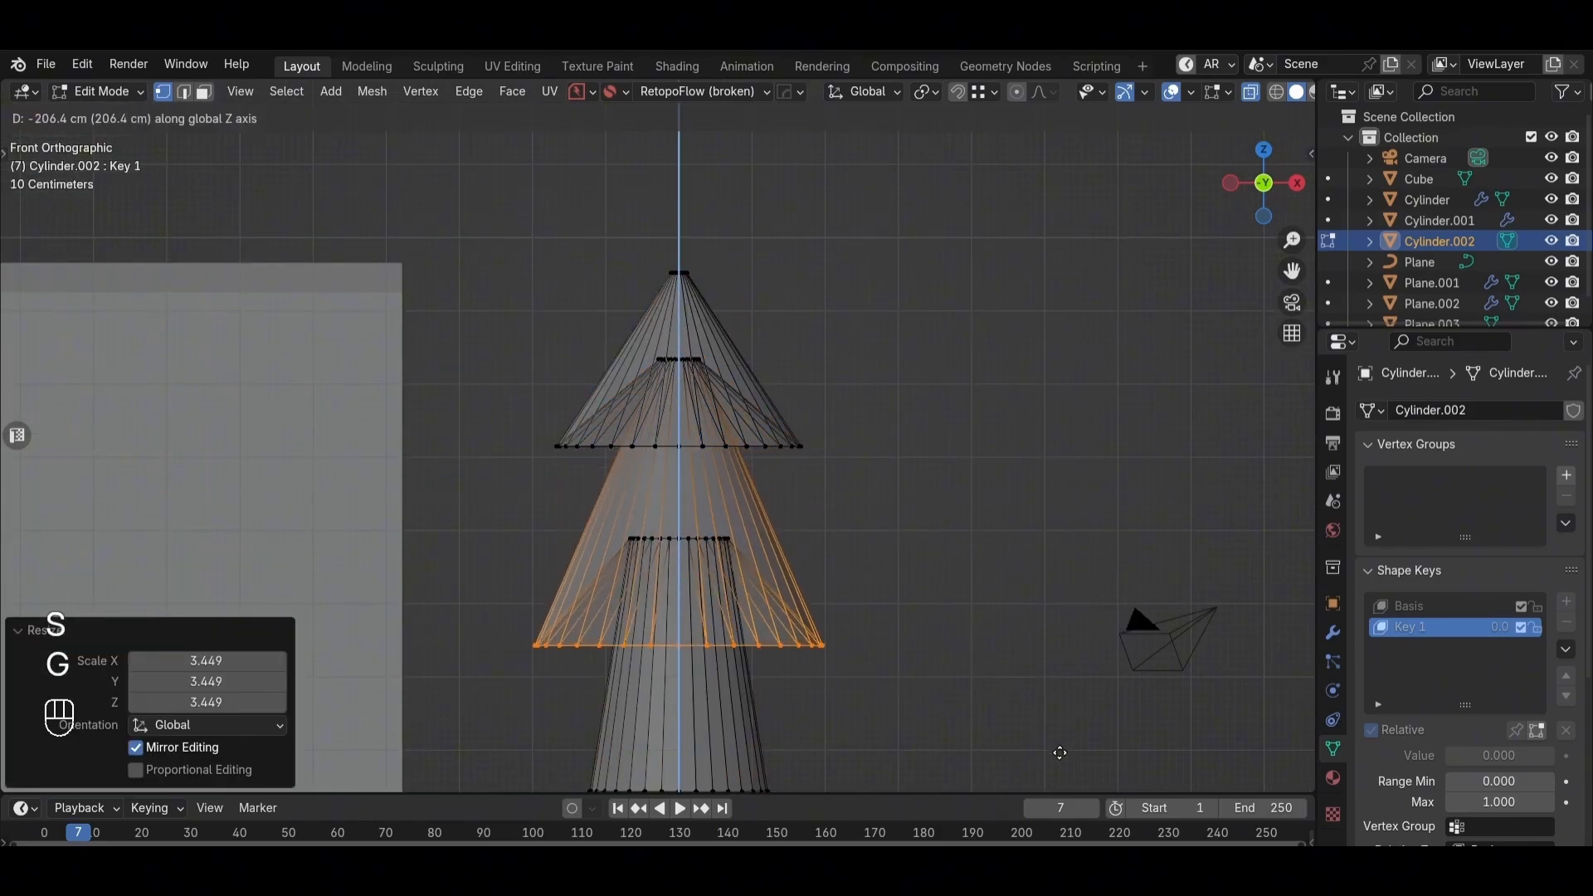
pyautogui.click(1060, 753)
pyautogui.moveTo(781, 506); pyautogui.dragTo(594, 569)
pyautogui.press('s')
pyautogui.click(893, 597)
# Step: Raise the second tier's wide rim about 49 cm along Z
pyautogui.scroll(3, 893, 597)
pyautogui.keyDown('shift'); pyautogui.moveTo(893, 597); pyautogui.dragTo(907, 461, button='middle'); pyautogui.keyUp('shift')
pyautogui.moveTo(996, 622); pyautogui.dragTo(440, 689)
pyautogui.press('g')
pyautogui.press('z')
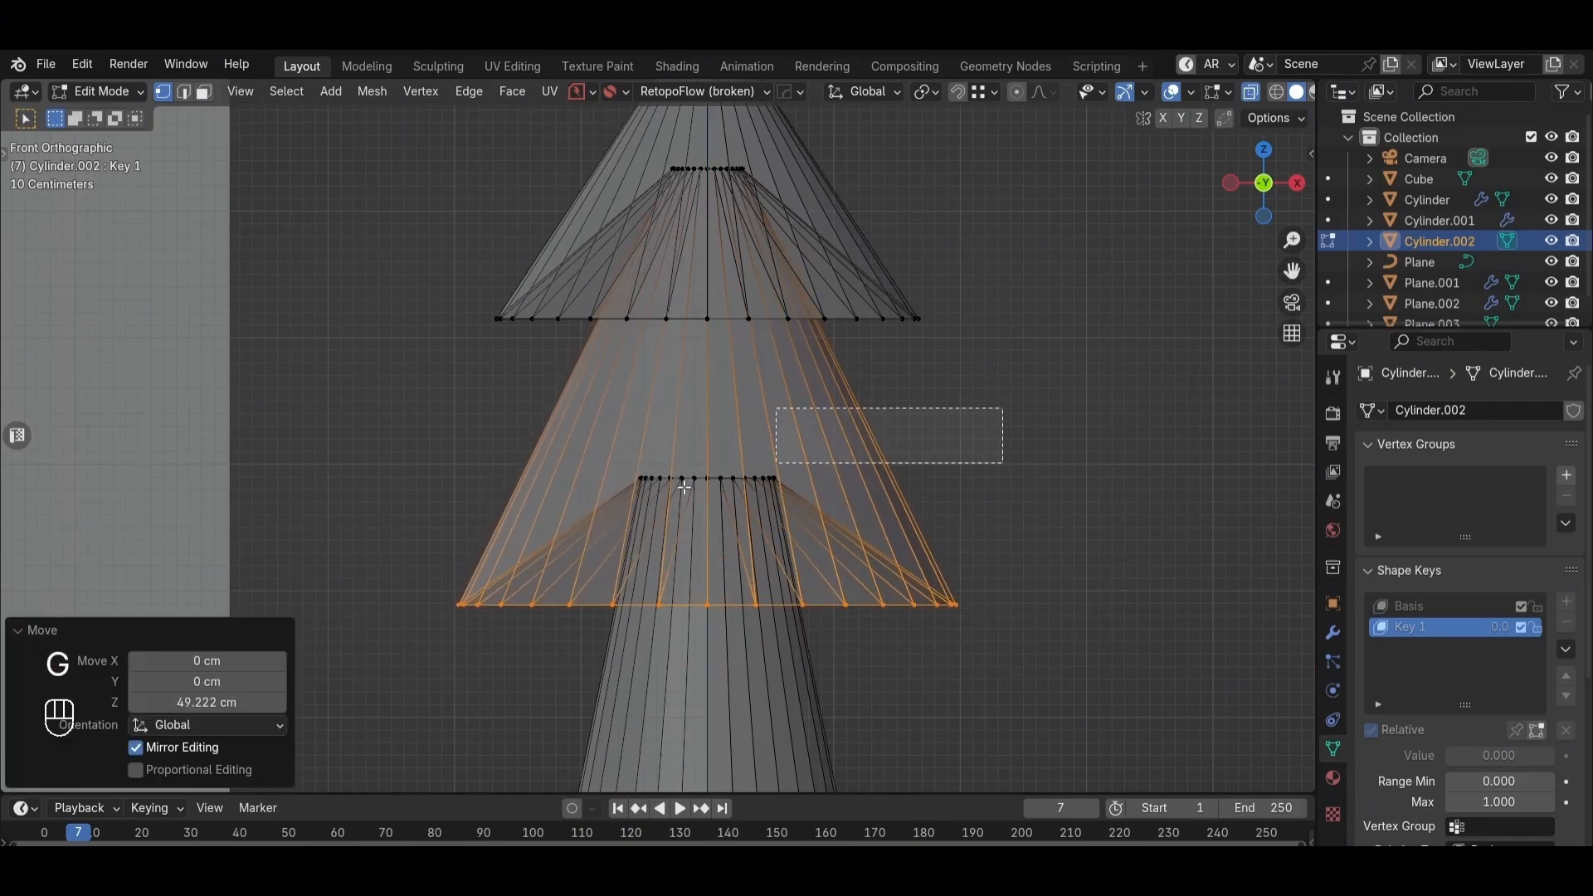
# Step: Raise the narrow loop inside the second tier along Z
pyautogui.moveTo(684, 487); pyautogui.dragTo(615, 506)
pyautogui.press('g')
pyautogui.press('z')
pyautogui.click(658, 436)
# Step: Form the third tier by scaling the next loop about 2.4 times and lowering it along Z
pyautogui.scroll(-3, 658, 436)
pyautogui.moveTo(486, 567); pyautogui.dragTo(473, 579)
pyautogui.press('s')
pyautogui.click(1003, 636)
pyautogui.press('g')
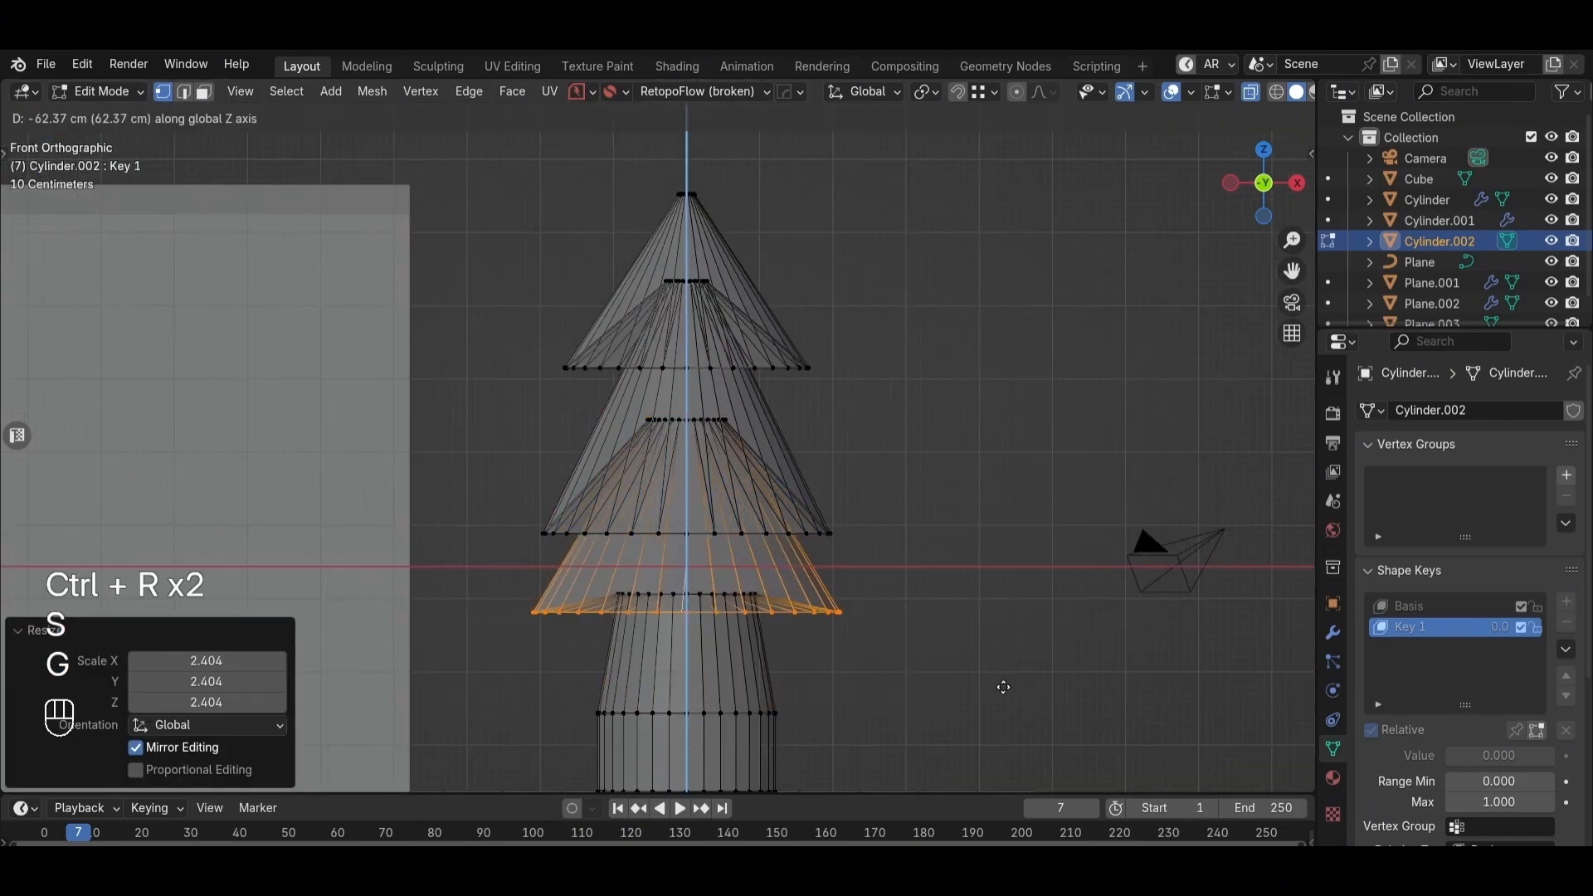
pyautogui.click(1003, 738)
# Step: Raise the three finished tiers together about 192 cm along Z
pyautogui.scroll(-3, 996, 581)
pyautogui.moveTo(968, 227); pyautogui.dragTo(498, 588)
pyautogui.press('g')
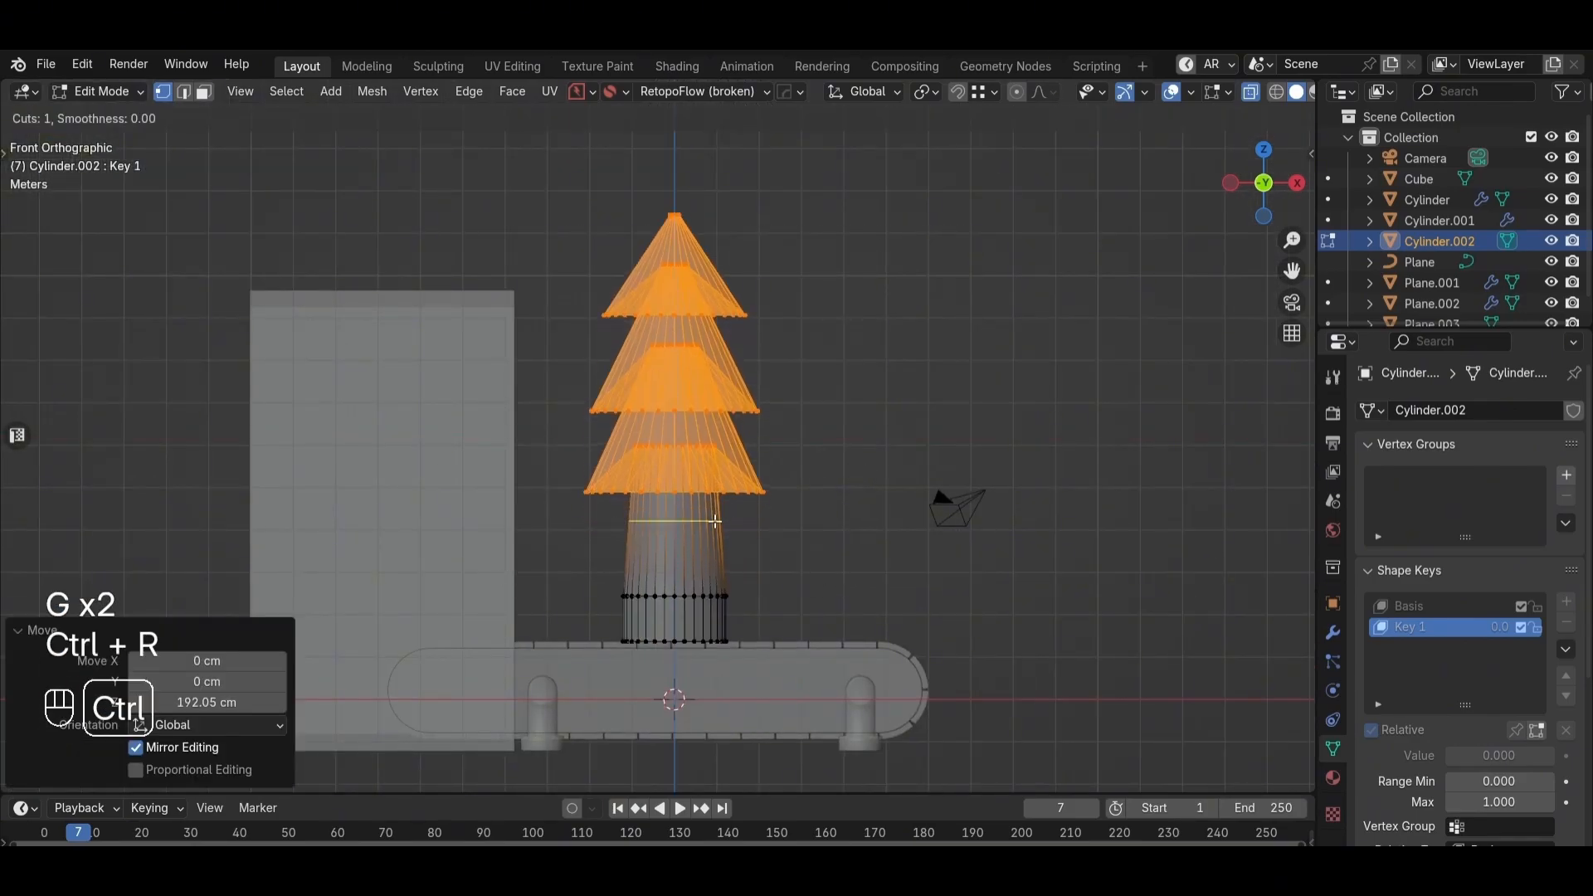
# Step: Form the fourth tier by adding a loop cut below the third, enlarging it and lowering it about 162 cm
pyautogui.click(715, 521)
pyautogui.rightClick(715, 521)
pyautogui.scroll(2, 670, 452)
pyautogui.press('s')
pyautogui.click(847, 521)
pyautogui.press('g')
pyautogui.middleClick(847, 581)
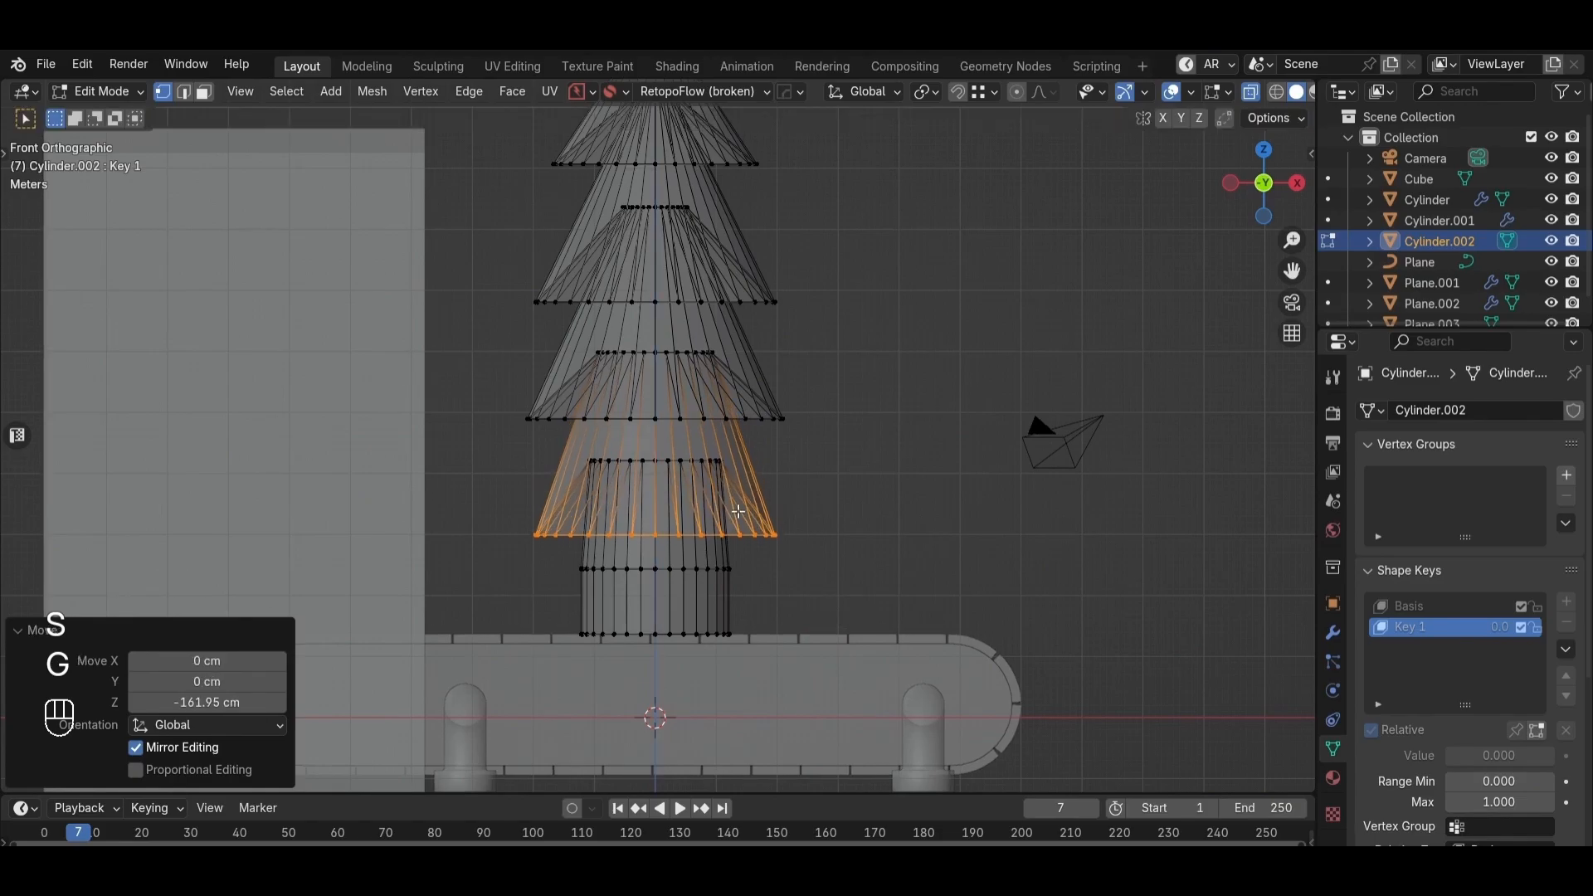
# Step: Narrow the loop inside the fourth tier and add a loop cut below it, slid down to the tier's rim height
pyautogui.press('s')
pyautogui.hotkey('ctrl', 'r')
pyautogui.moveTo(672, 543); pyautogui.dragTo(673, 568)
# Step: Scale the trunk's two lowest loops inward to make a slim trunk
pyautogui.keyDown('shift'); pyautogui.moveTo(676, 569); pyautogui.dragTo(667, 495, button='middle'); pyautogui.keyUp('shift')
pyautogui.scroll(1, 667, 494)
pyautogui.keyDown('alt'); pyautogui.click(660, 492); pyautogui.keyUp('alt')
pyautogui.keyDown('shift'); pyautogui.moveTo(857, 522); pyautogui.dragTo(385, 631); pyautogui.keyUp('shift')
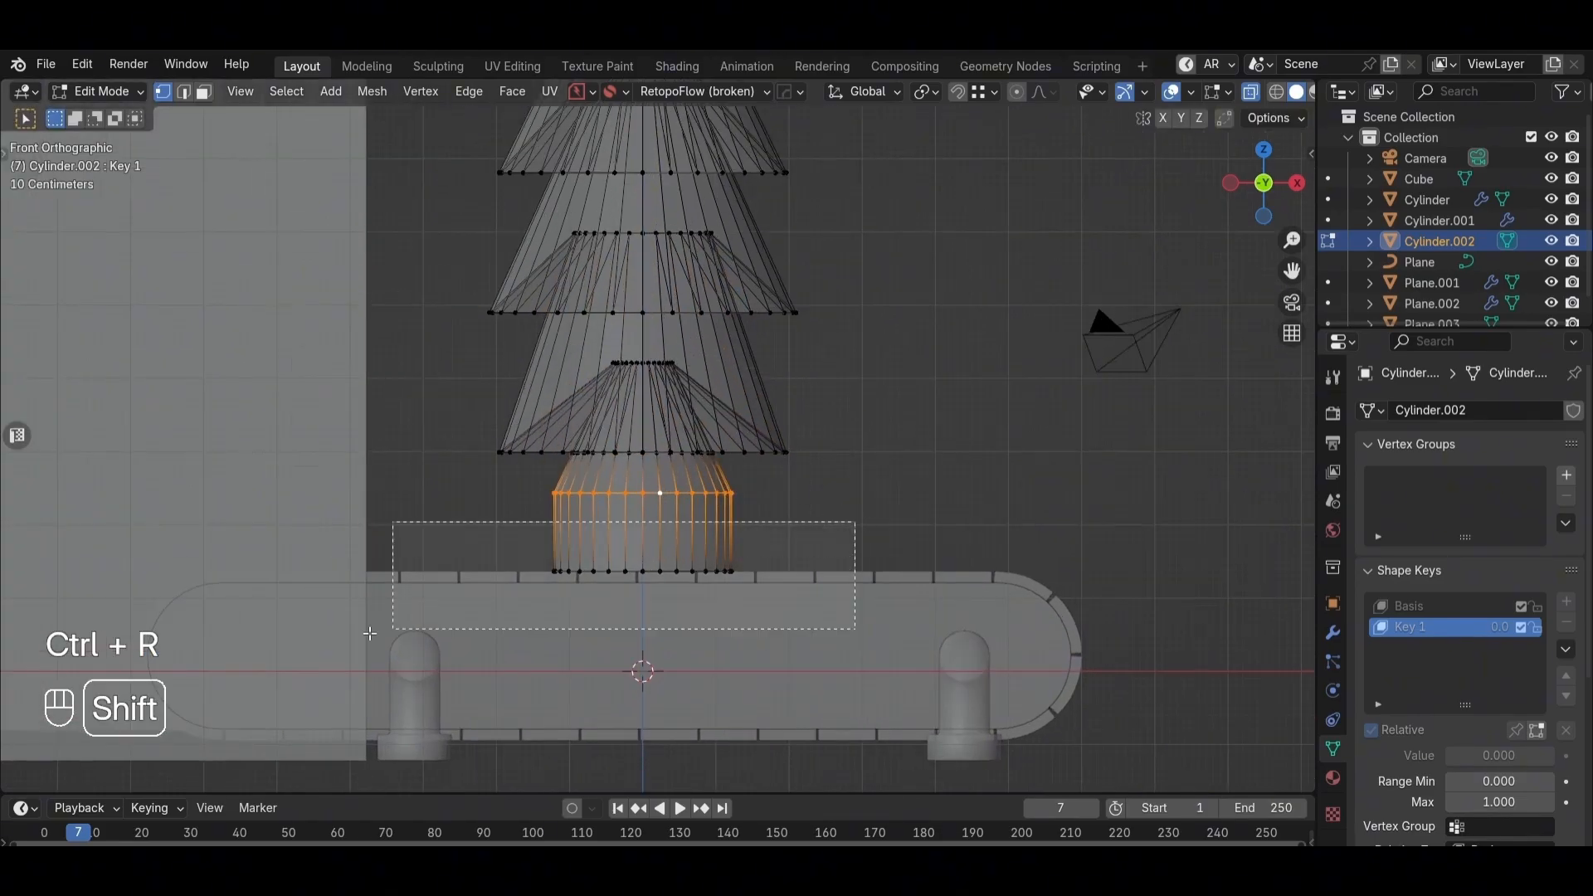
pyautogui.hotkey('alt', 'z')
pyautogui.press('s')
pyautogui.keyDown('shift'); pyautogui.middleClick(904, 522); pyautogui.keyUp('shift')
pyautogui.click(756, 539)
# Step: Raise the slim trunk's upper loop about 39 cm along Z
pyautogui.hotkey('alt', 'z')
pyautogui.moveTo(730, 477); pyautogui.dragTo(572, 510)
pyautogui.press('g')
pyautogui.press('z')
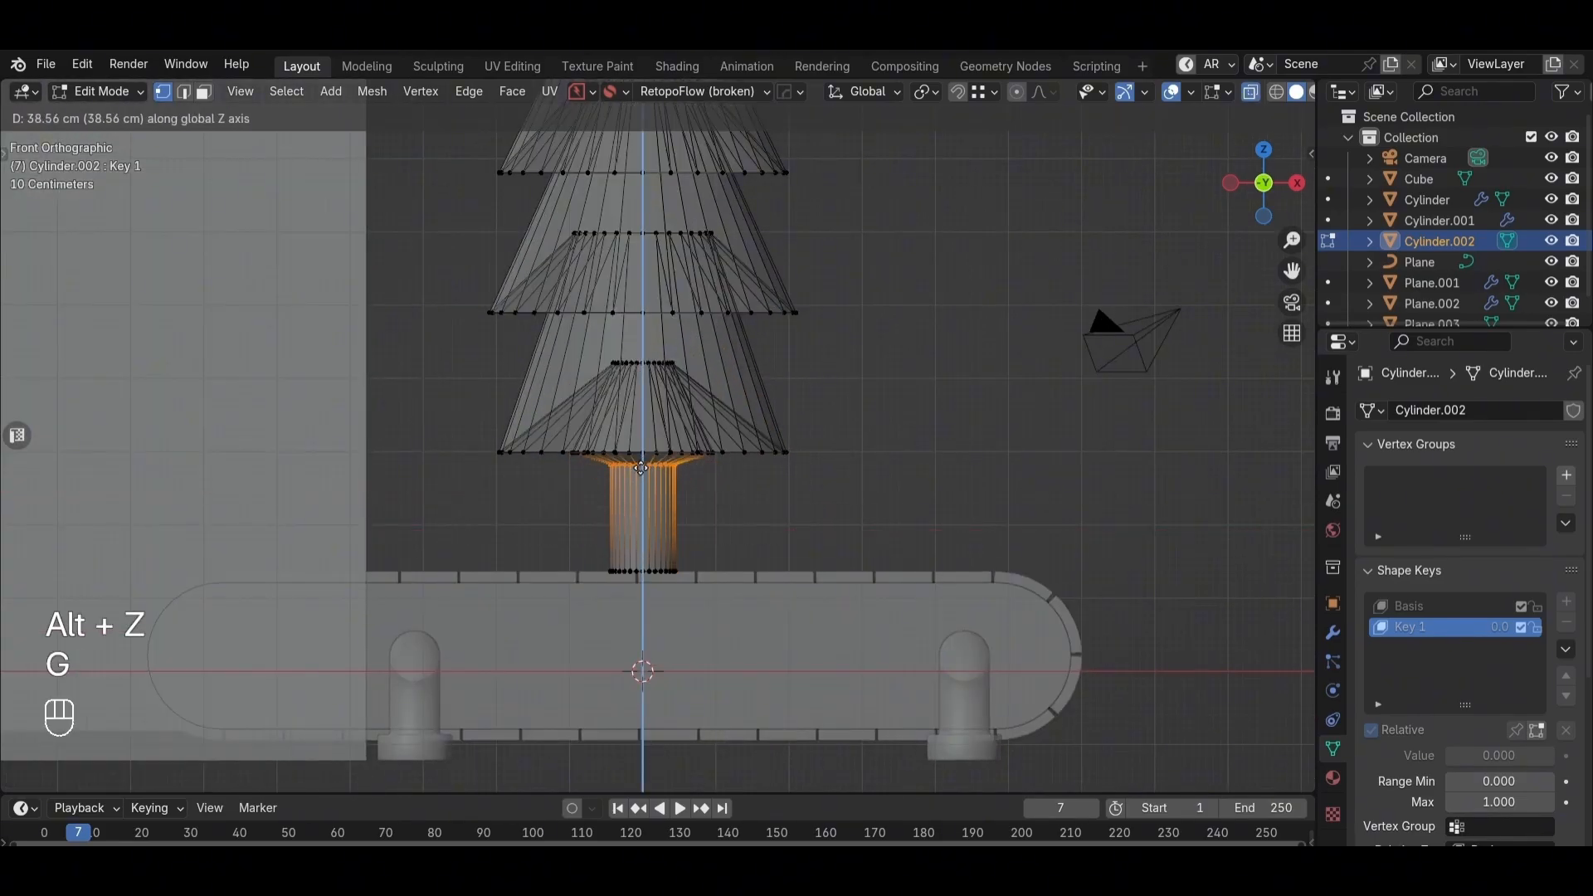
pyautogui.click(768, 465)
# Step: Select the inner and outer loops at the trunk's top and move them together along Z
pyautogui.hotkey('alt', 'z')
pyautogui.moveTo(837, 468); pyautogui.dragTo(714, 448, button='middle')
pyautogui.hotkey('alt', 'z')
pyautogui.press('ctrl+KP_Add')
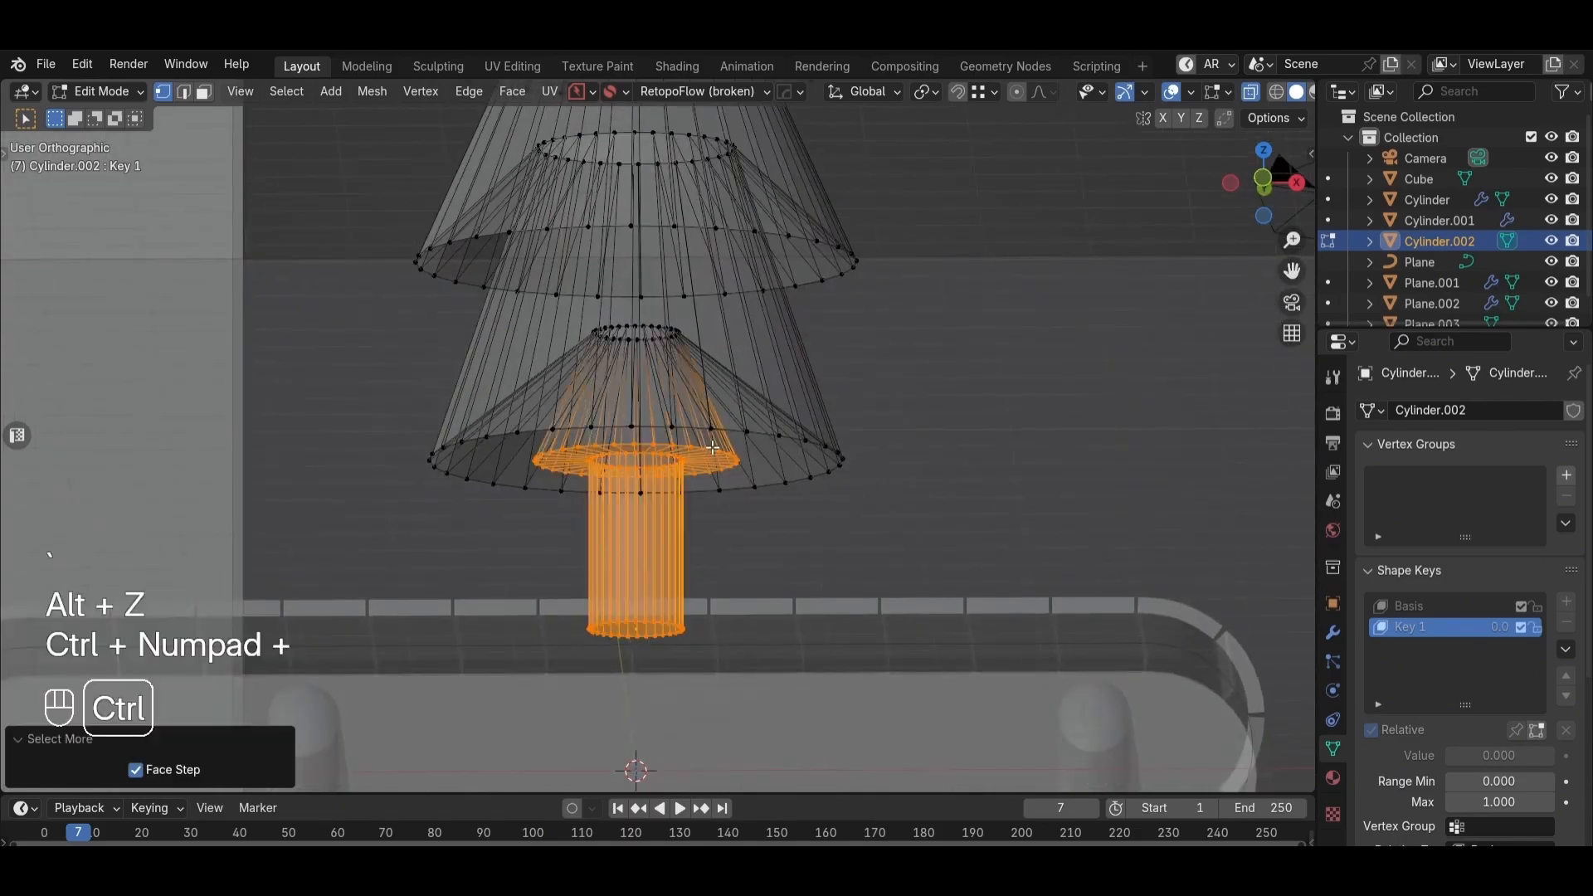
pyautogui.keyDown('ctrl'); pyautogui.moveTo(514, 664); pyautogui.dragTo(946, 509); pyautogui.keyUp('ctrl')
pyautogui.press('`')
pyautogui.hotkey('alt', 'z')
pyautogui.press('g')
pyautogui.middleClick(808, 524)
pyautogui.click(807, 510)
pyautogui.hotkey('alt', 'z')
pyautogui.hotkey('alt', 'z')
# Step: Move the second tier's rim and its inner loop together along Z
pyautogui.moveTo(809, 511); pyautogui.dragTo(784, 541, button='middle')
pyautogui.scroll(-5, 784, 541)
pyautogui.press('Tab')
pyautogui.press('Tab')
pyautogui.press('`')
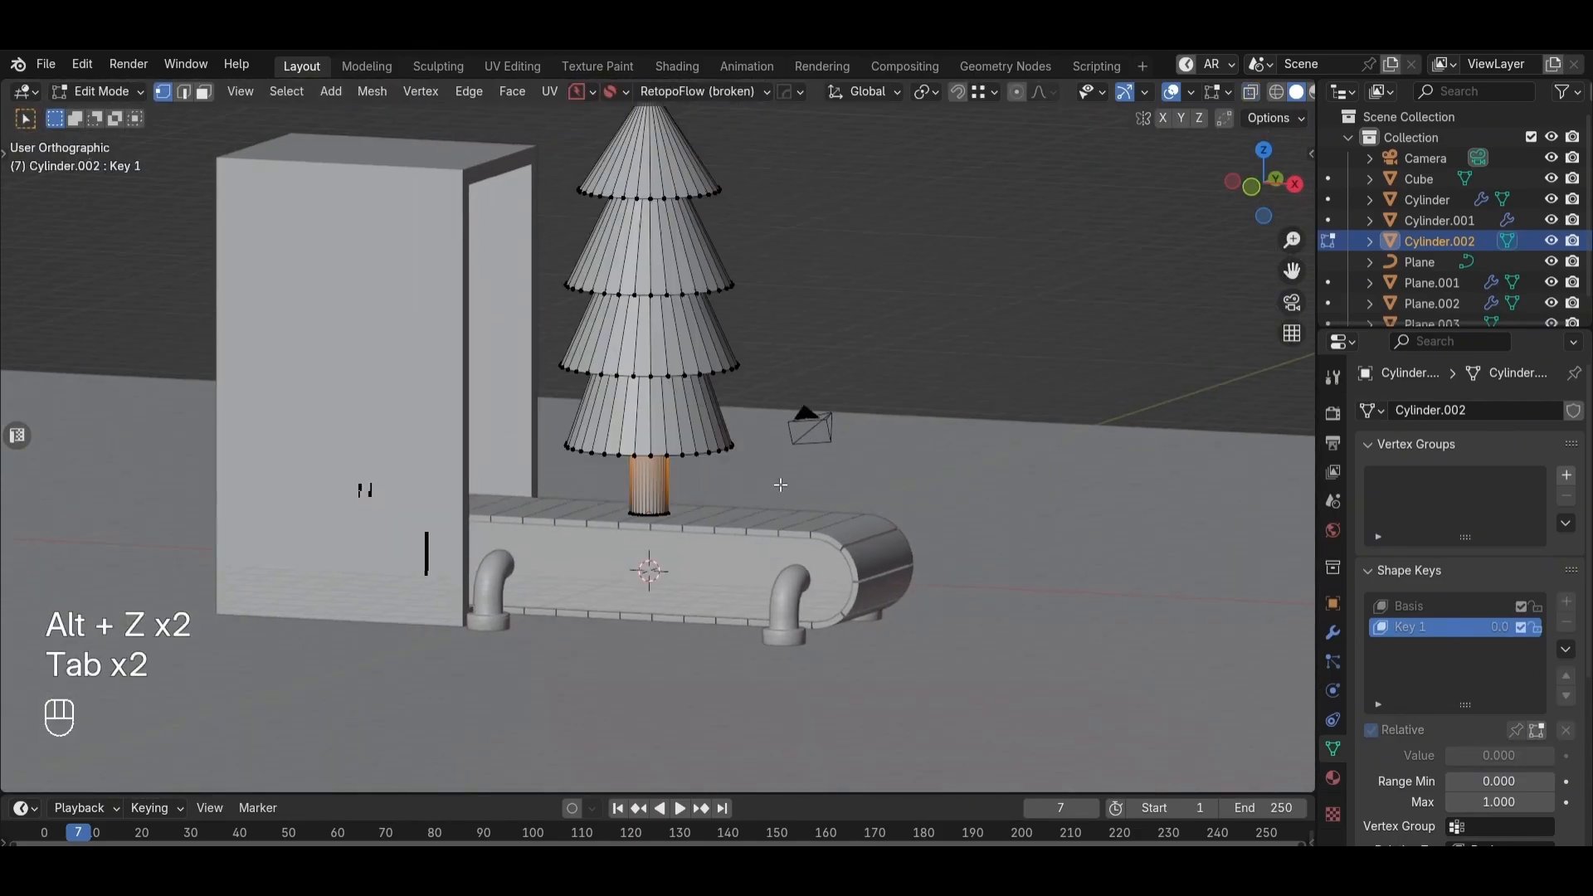
pyautogui.hotkey('alt', 'z')
pyautogui.moveTo(803, 341); pyautogui.dragTo(455, 441)
pyautogui.scroll(2, 454, 440)
pyautogui.press('g')
pyautogui.press('z')
pyautogui.click(830, 420)
# Step: Raise the third tier's rim and inner loop about 37 cm, and raise the narrow loop inside the fourth tier
pyautogui.moveTo(830, 421); pyautogui.dragTo(490, 555)
pyautogui.press('g')
pyautogui.press('z')
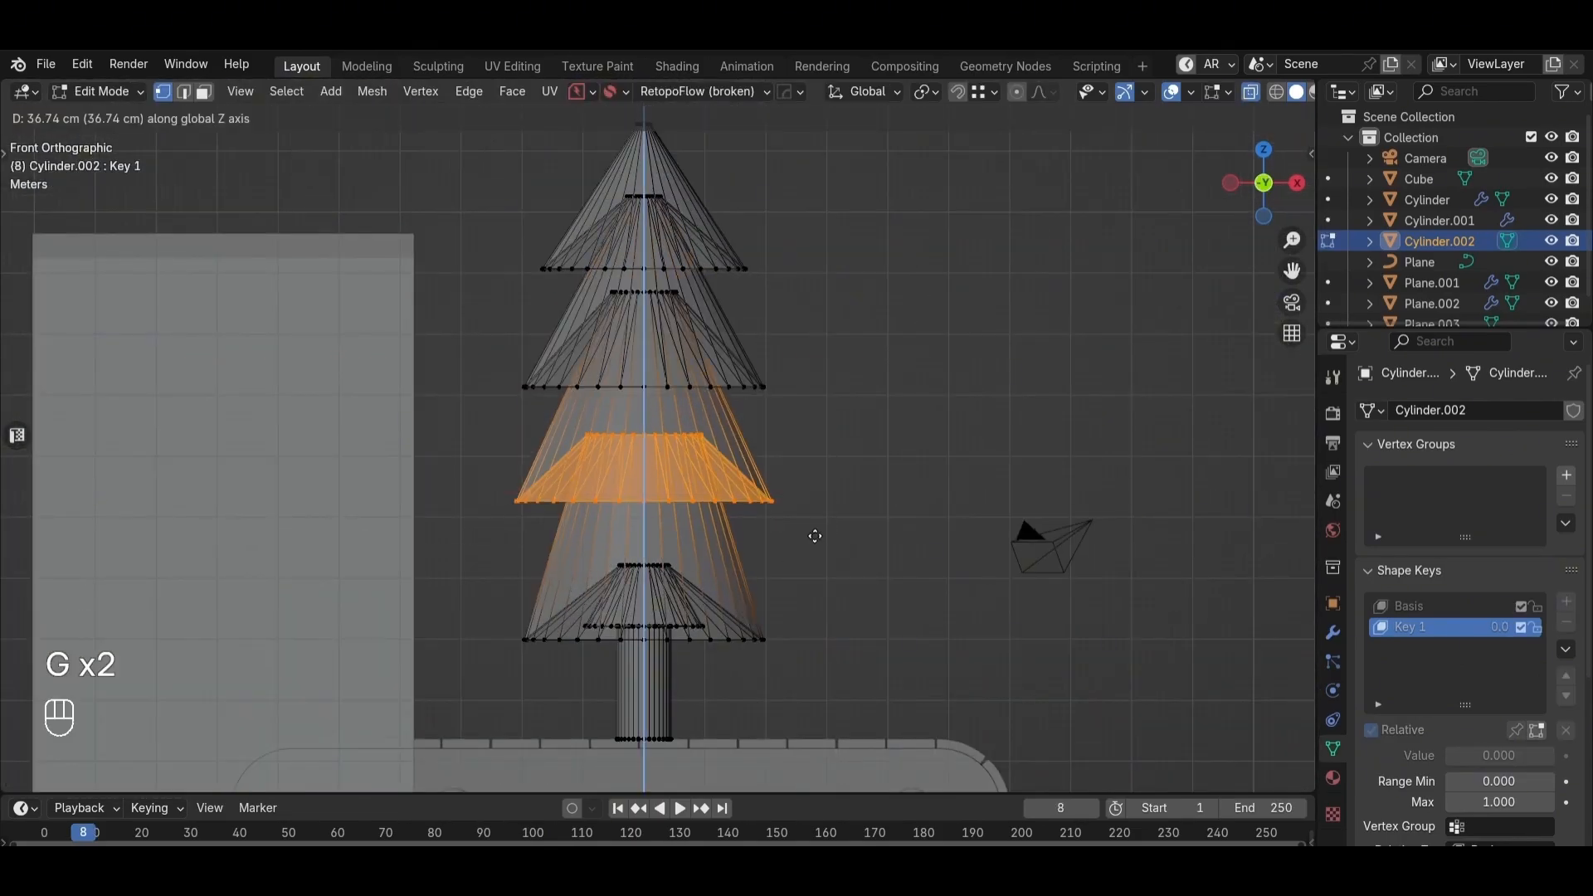
pyautogui.click(813, 538)
pyautogui.moveTo(807, 542); pyautogui.dragTo(581, 596)
pyautogui.press('g')
pyautogui.press('z')
pyautogui.click(781, 565)
# Step: Enlarge the fourth tier's rim and raise it about 27 cm along Z
pyautogui.keyDown('alt'); pyautogui.click(716, 640); pyautogui.keyUp('alt')
pyautogui.press('s')
pyautogui.click(944, 624)
pyautogui.press('g')
pyautogui.press('z')
pyautogui.click(943, 605)
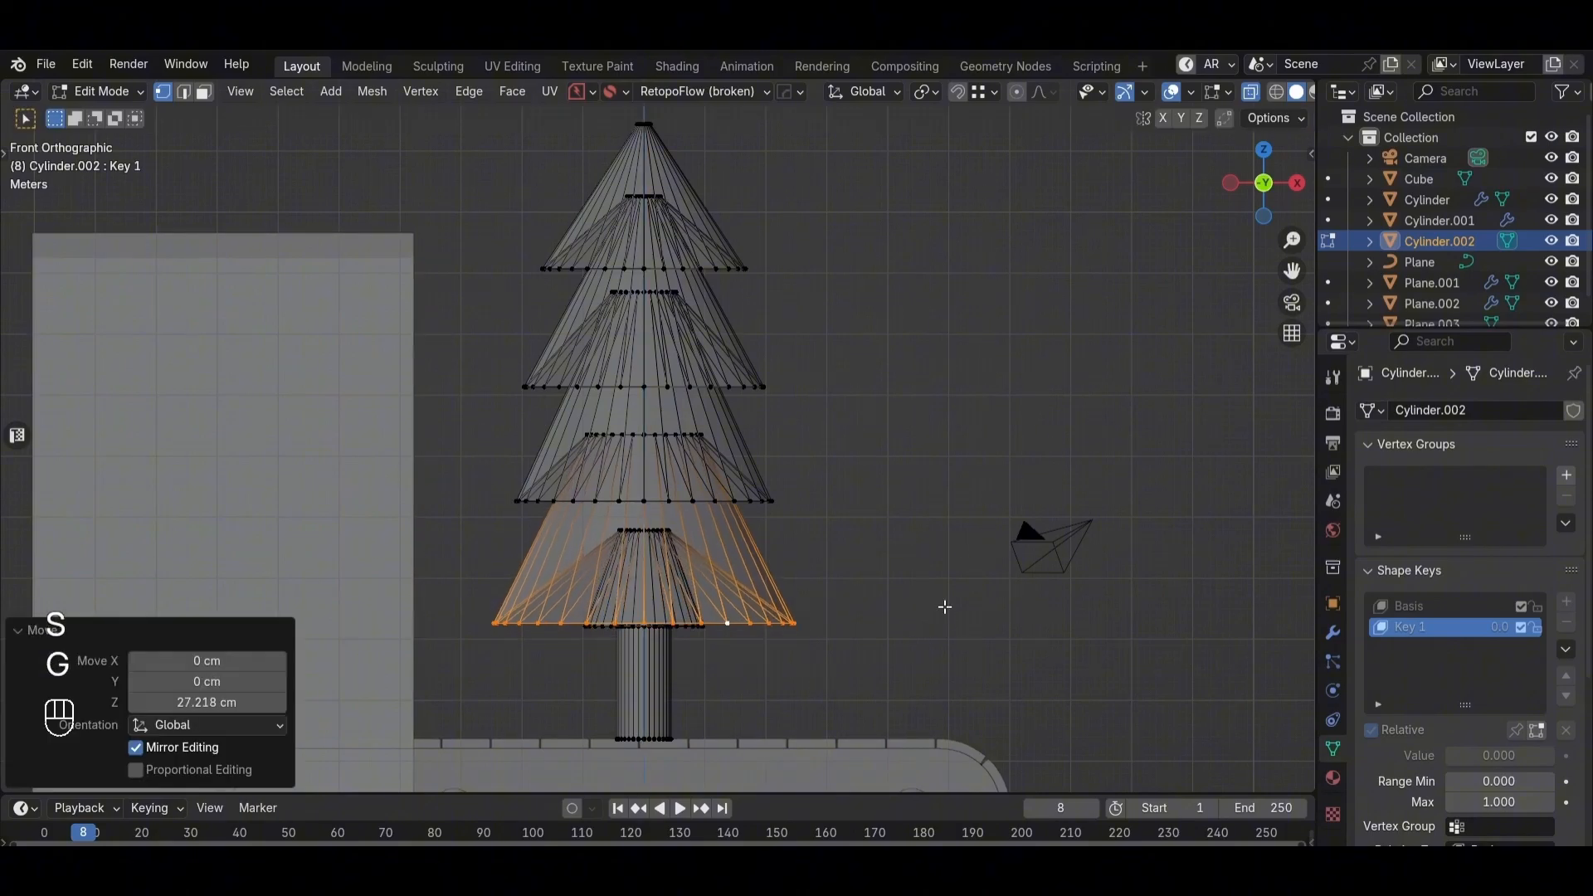
pyautogui.press('s')
pyautogui.click(956, 605)
pyautogui.hotkey('alt', 'z')
pyautogui.moveTo(821, 459); pyautogui.dragTo(776, 496, button='middle')
pyautogui.scroll(-3, 830, 423)
pyautogui.moveTo(882, 345); pyautogui.dragTo(930, 332, button='middle')
pyautogui.press('Tab')
# Step: Raise the upper part of the box housing along Z so it is taller than the tree
pyautogui.click(523, 428)
pyautogui.press('Tab')
pyautogui.press('Tab')
pyautogui.moveTo(556, 400); pyautogui.dragTo(473, 436, button='middle')
pyautogui.press('Tab')
pyautogui.hotkey('alt', 'z')
pyautogui.moveTo(736, 231); pyautogui.dragTo(153, 488)
pyautogui.hotkey('alt', 'z')
pyautogui.press('g')
pyautogui.press('z')
pyautogui.click(644, 391)
pyautogui.press('Tab')
# Step: Compare the cylinder and its tree shape with the housing's opening from the side and at an angle
pyautogui.moveTo(660, 448)
pyautogui.mouseDown(button='middle')
pyautogui.moveTo(675, 425)
pyautogui.moveTo(655, 452)
pyautogui.mouseUp(button='middle')
pyautogui.scroll(-1, 647, 456)
pyautogui.click(616, 470)
pyautogui.press('Tab')
pyautogui.press('Tab')
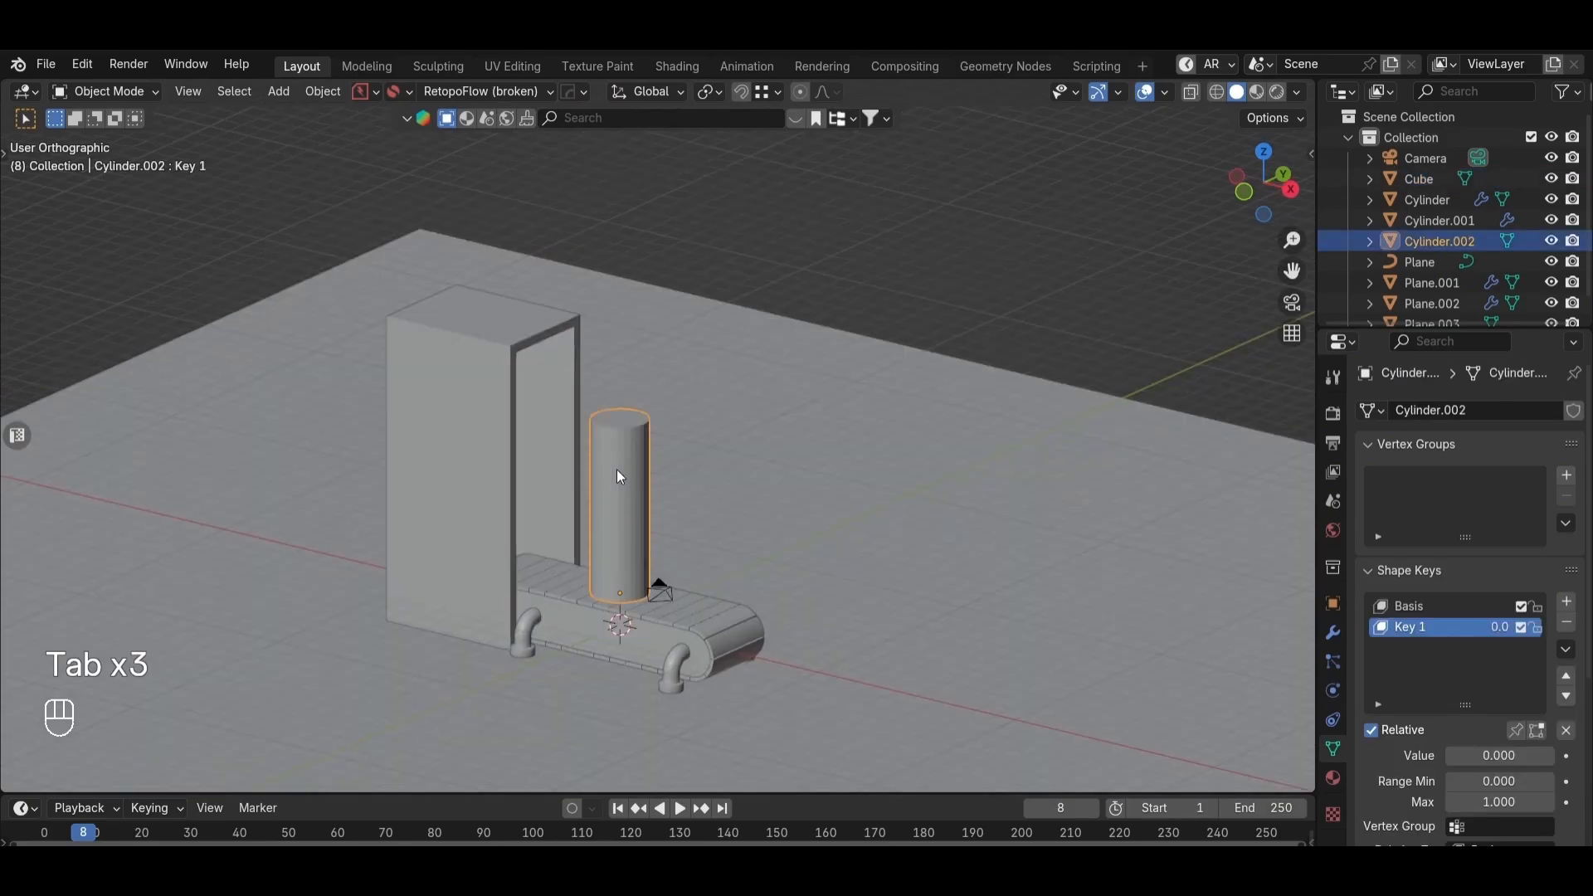
pyautogui.press('Tab')
pyautogui.keyDown('alt'); pyautogui.moveTo(926, 324); pyautogui.dragTo(731, 394, button='middle'); pyautogui.keyUp('alt')
pyautogui.click(1262, 186)
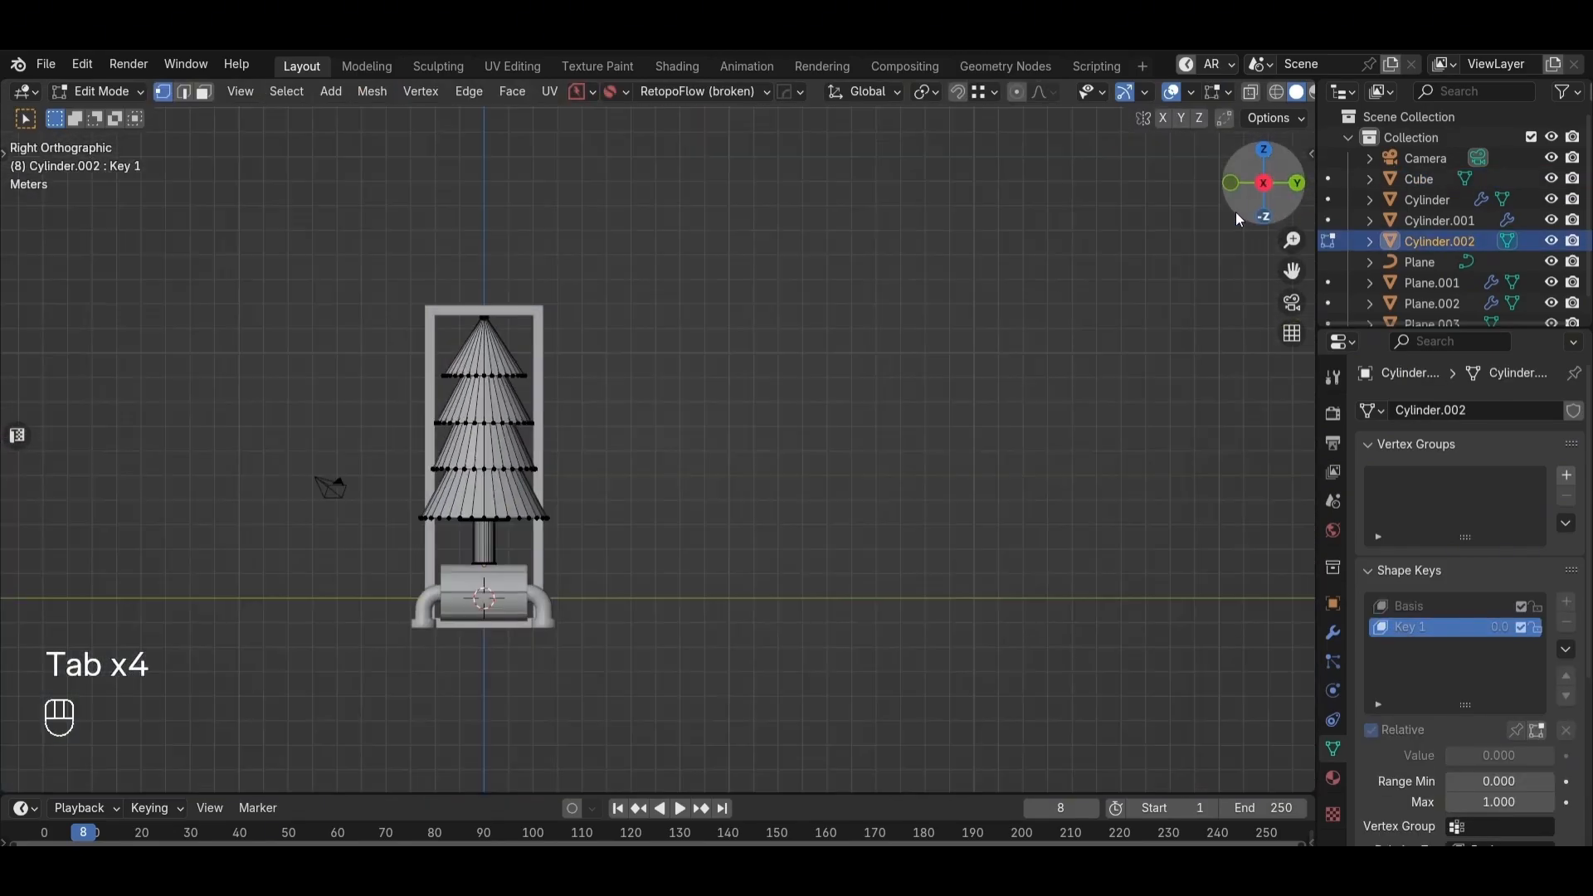
pyautogui.moveTo(514, 410); pyautogui.dragTo(633, 366, button='middle')
pyautogui.press('Tab')
pyautogui.scroll(-2, 704, 484)
pyautogui.click(694, 470)
pyautogui.scroll(1, 694, 469)
pyautogui.click(613, 396)
pyautogui.press('Tab')
pyautogui.scroll(1, 614, 390)
pyautogui.press('Tab')
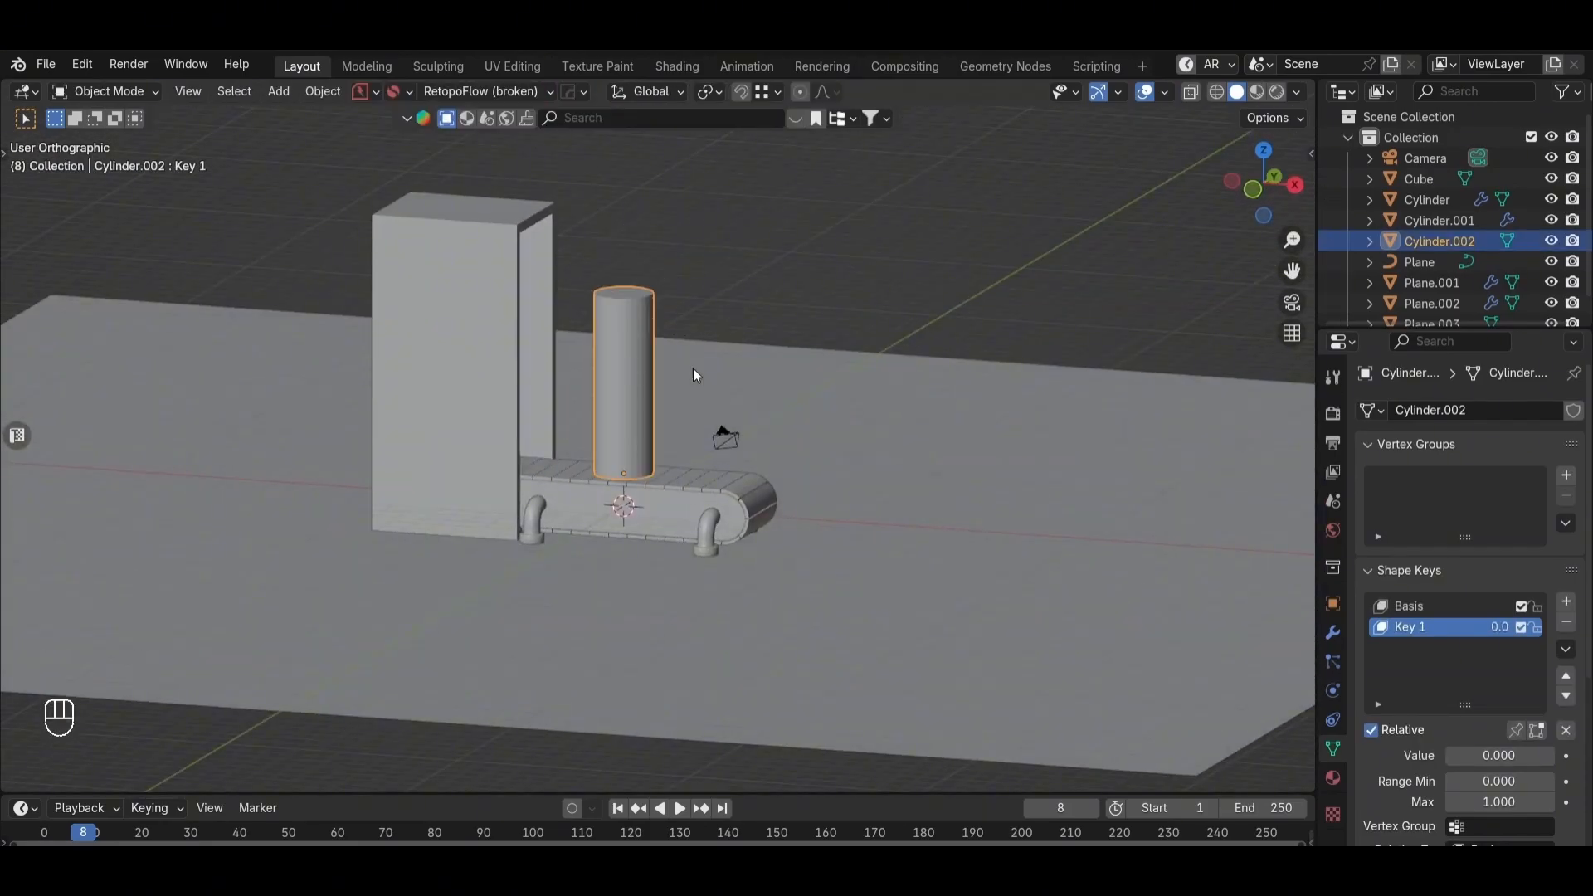
# Step: Set the Key 1 shape key's value to 1 and raise the outer loop around the trunk's top about 16 cm
pyautogui.moveTo(1496, 768); pyautogui.dragTo(1554, 755)
pyautogui.moveTo(839, 532); pyautogui.dragTo(846, 498, button='middle')
pyautogui.hotkey('alt', 'z')
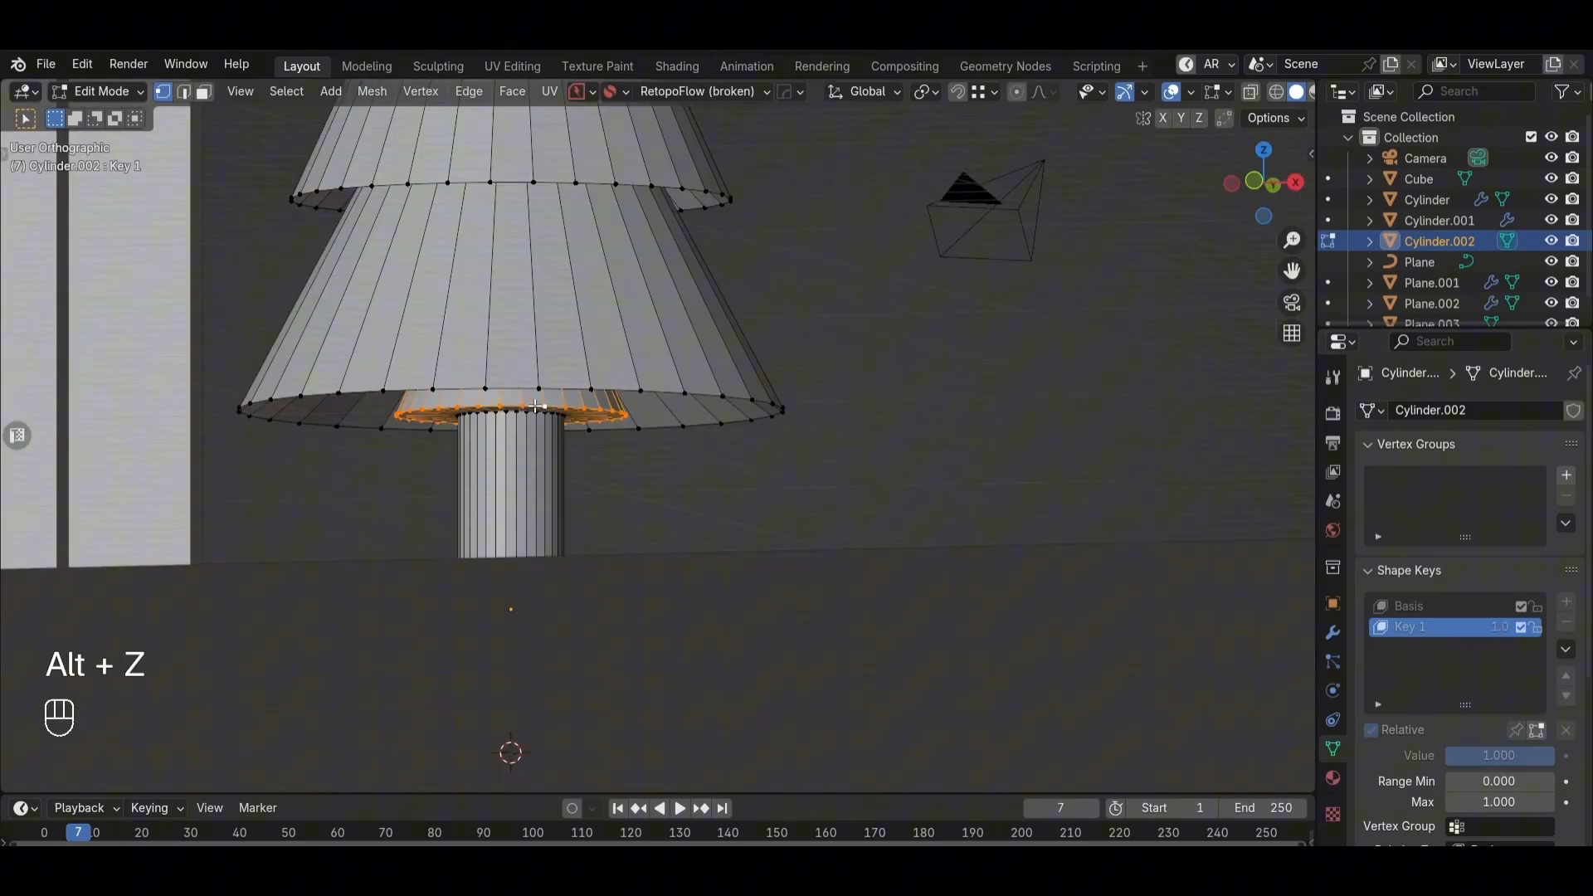
pyautogui.press('g')
pyautogui.press('z')
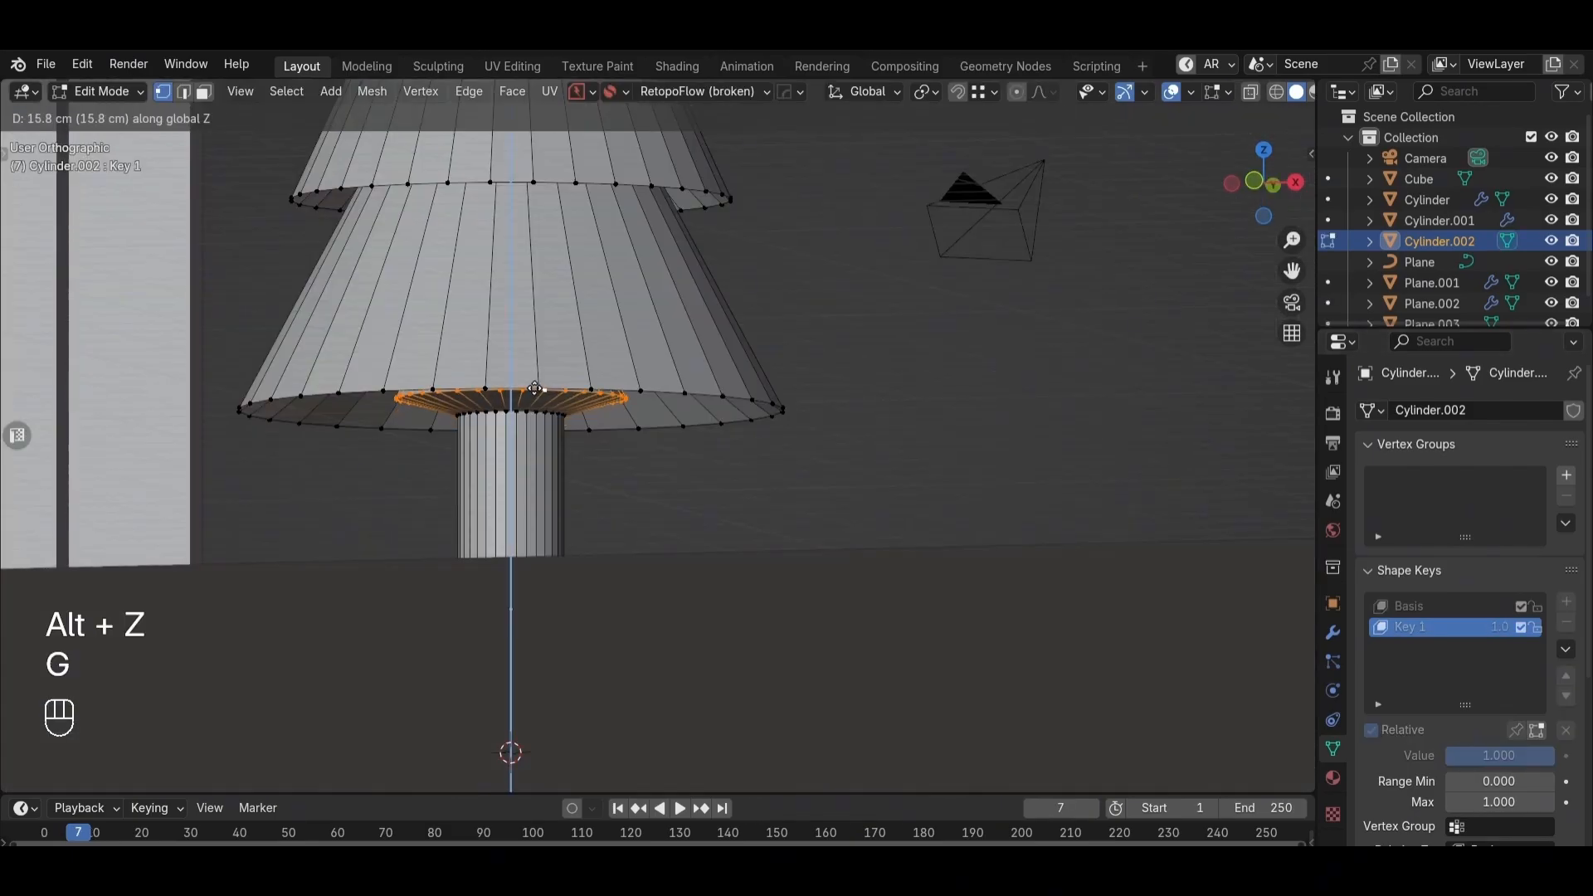
pyautogui.click(536, 394)
# Step: Raise the trunk's top edge loop along Z to close the gap beneath the lowest tier
pyautogui.hotkey('alt', 'z')
pyautogui.keyDown('alt'); pyautogui.click(544, 413); pyautogui.keyUp('alt')
pyautogui.hotkey('alt', 'z')
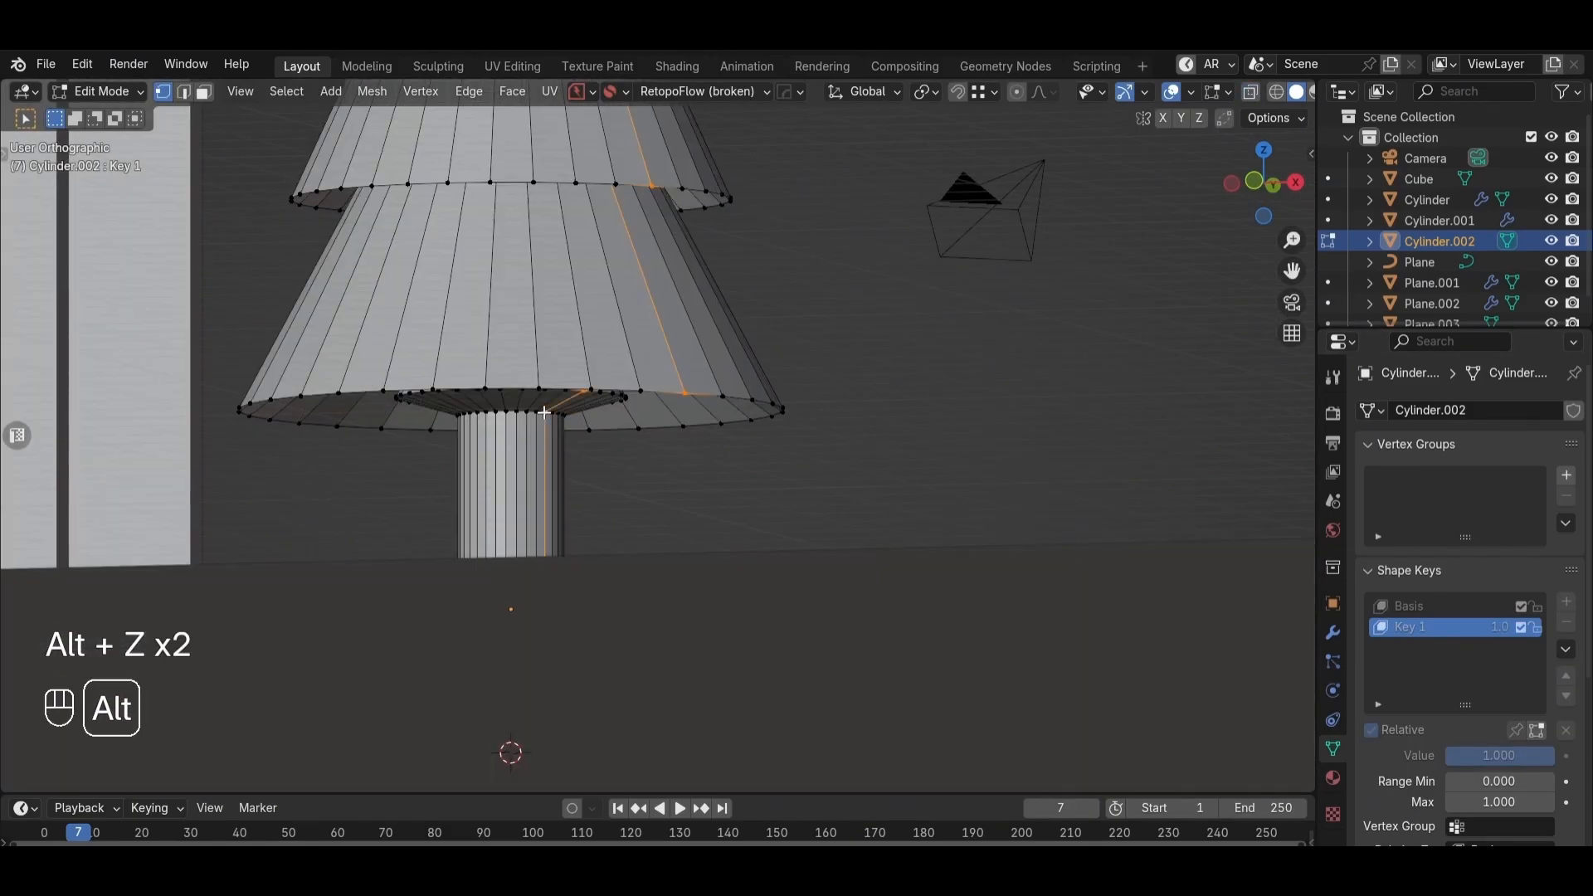
pyautogui.keyDown('alt'); pyautogui.click(543, 414); pyautogui.keyUp('alt')
pyautogui.press('g')
pyautogui.press('z')
pyautogui.keyDown('ctrl'); pyautogui.click(564, 390); pyautogui.keyUp('ctrl')
pyautogui.moveTo(715, 336); pyautogui.dragTo(714, 465, button='middle')
pyautogui.press('Tab')
pyautogui.scroll(-4, 750, 369)
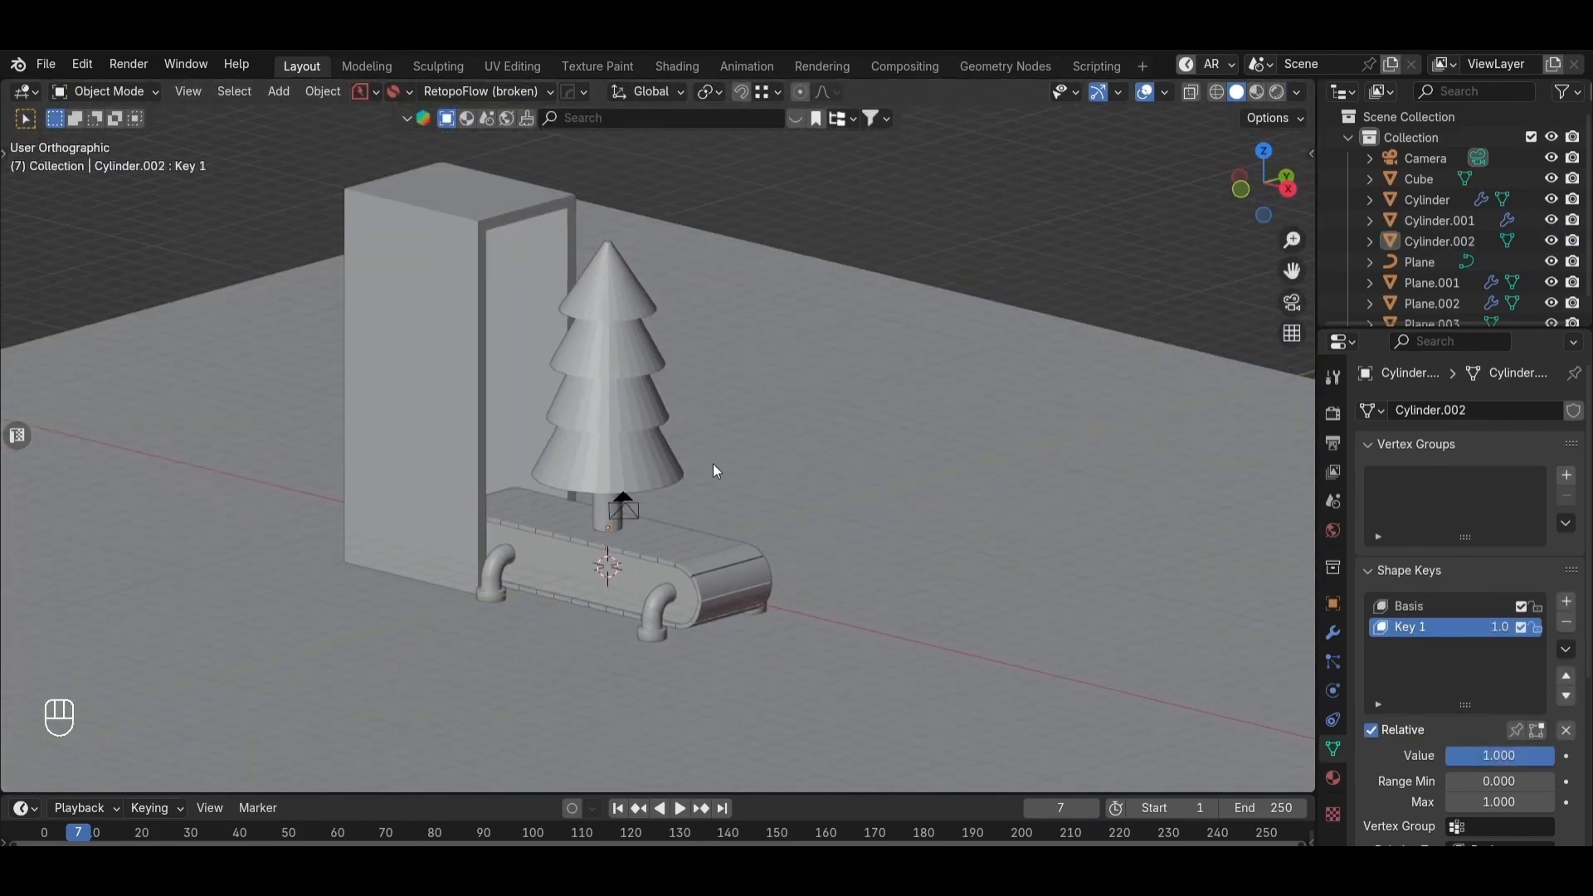
# Step: Add a cone mesh to the scene, working from the right view
pyautogui.scroll(-5, 714, 465)
pyautogui.scroll(1, 701, 513)
pyautogui.click(639, 420)
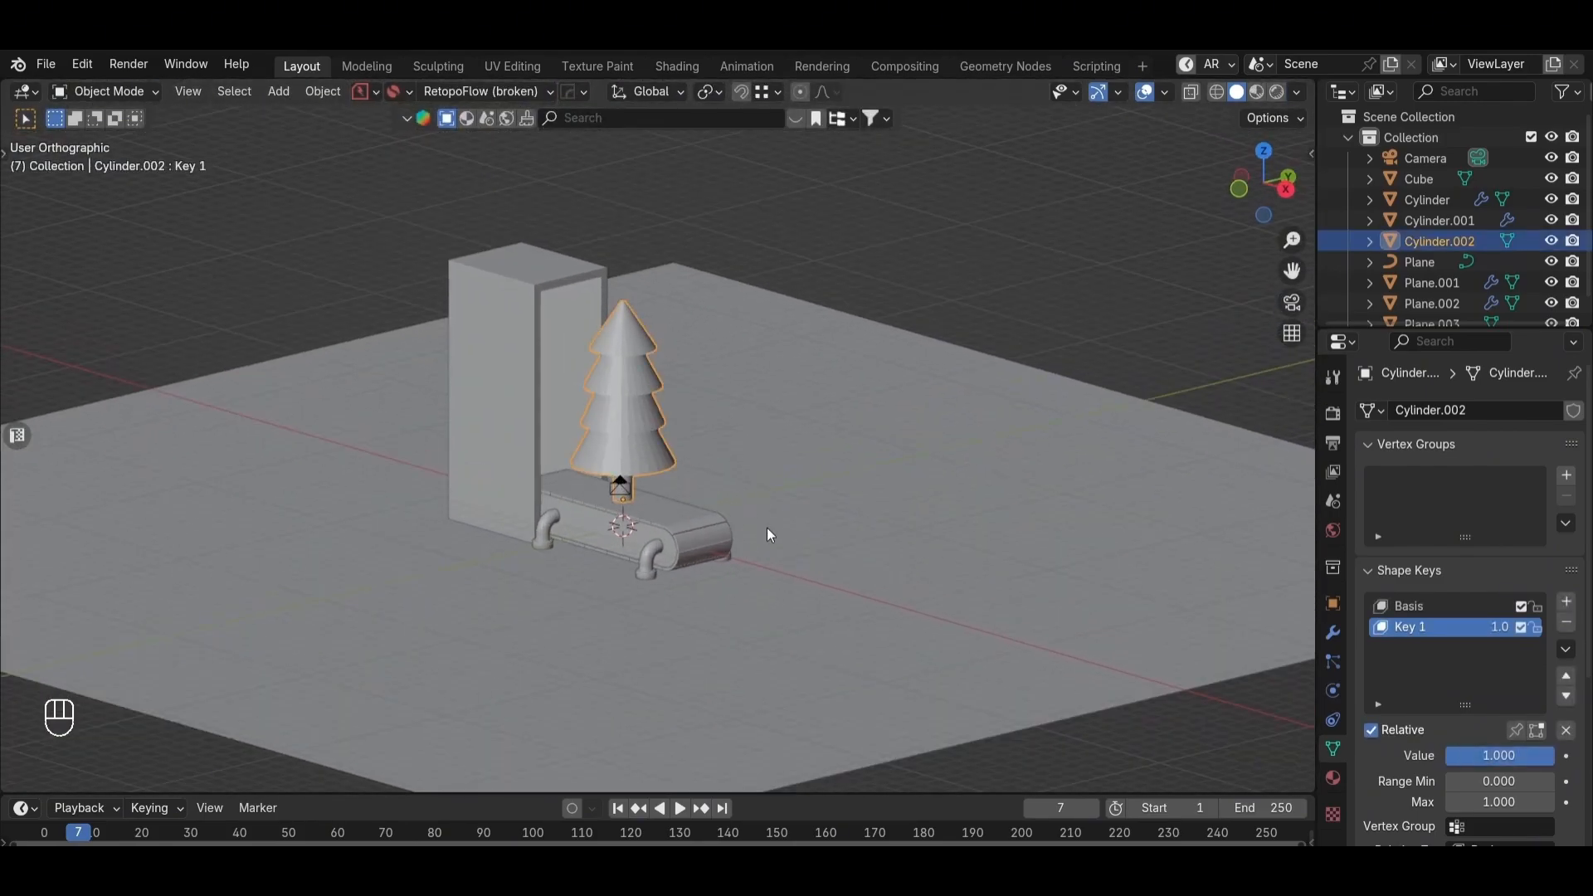
pyautogui.scroll(1, 760, 531)
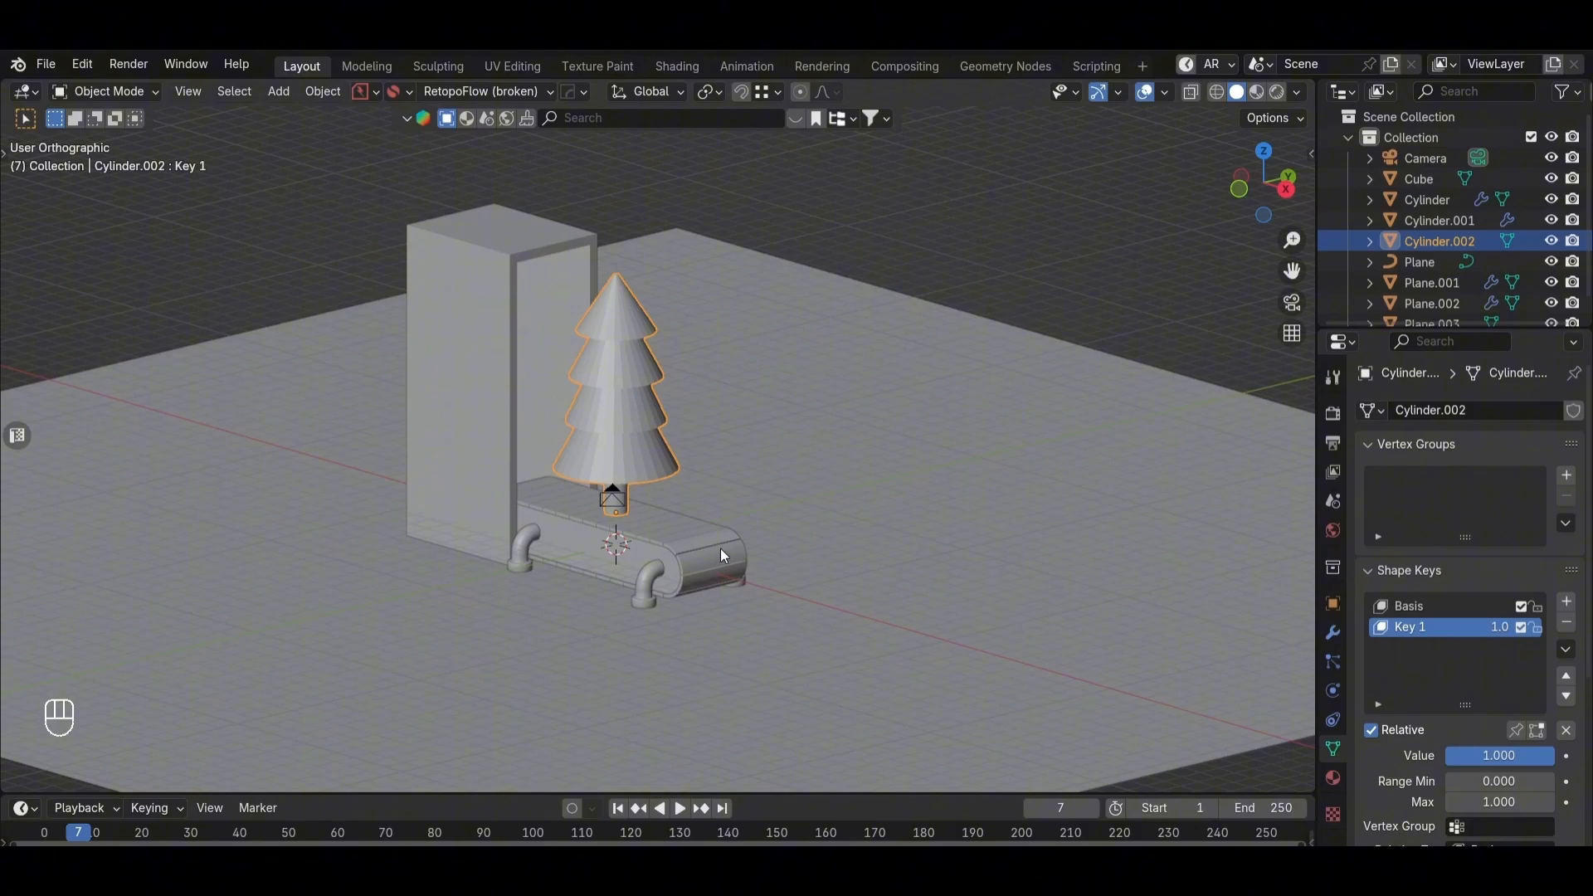
pyautogui.keyDown('alt'); pyautogui.moveTo(646, 410); pyautogui.dragTo(531, 419, button='middle'); pyautogui.keyUp('alt')
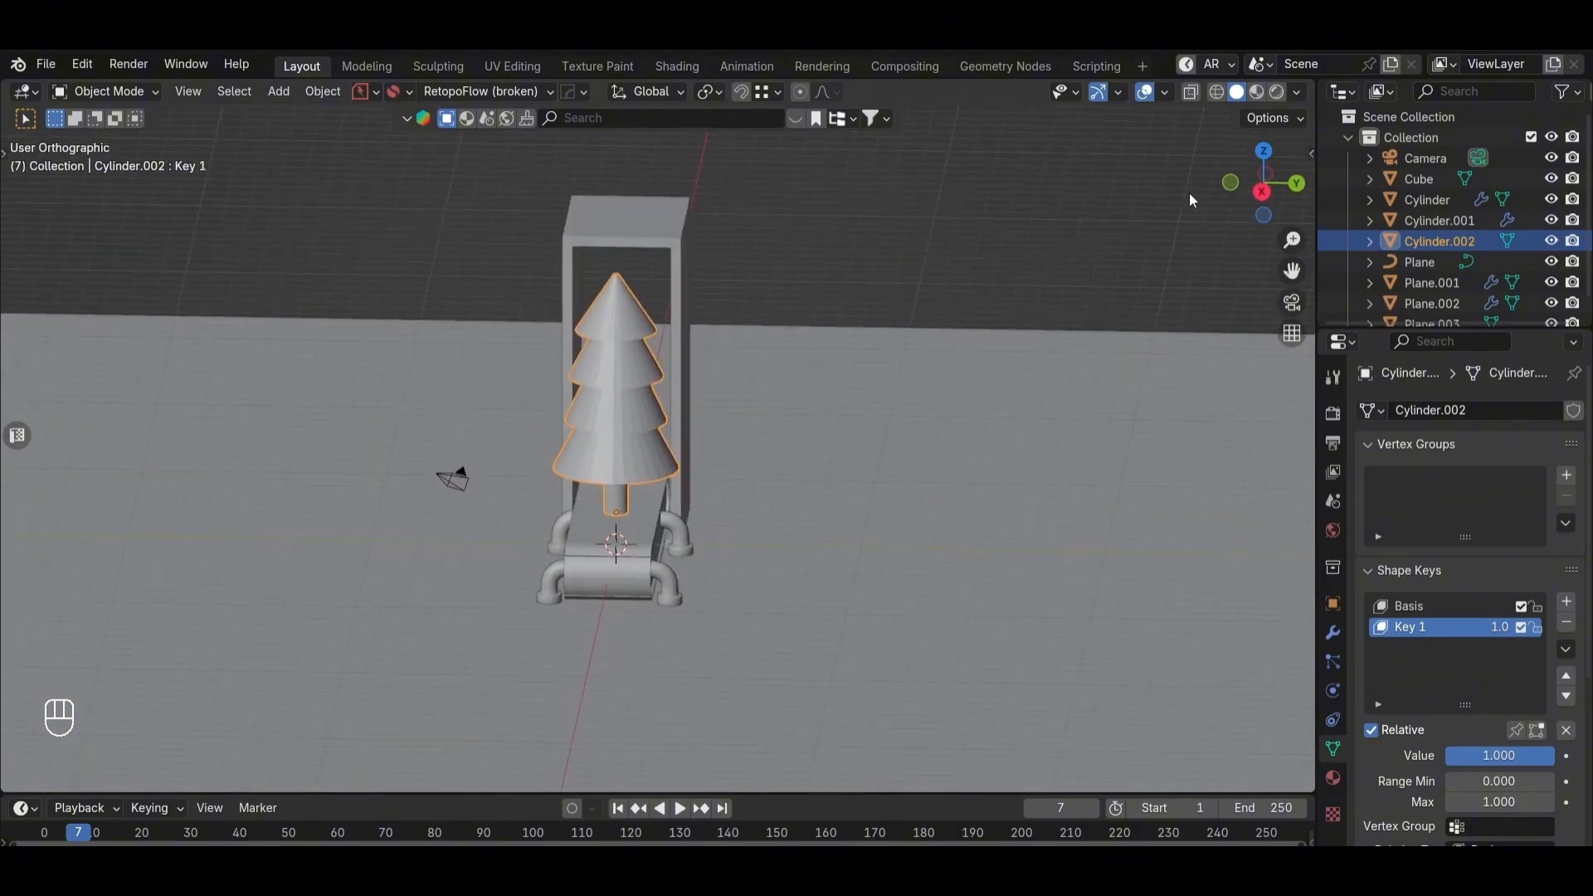
pyautogui.click(1265, 189)
pyautogui.hotkey('shift', 'a')
pyautogui.moveTo(1018, 339)
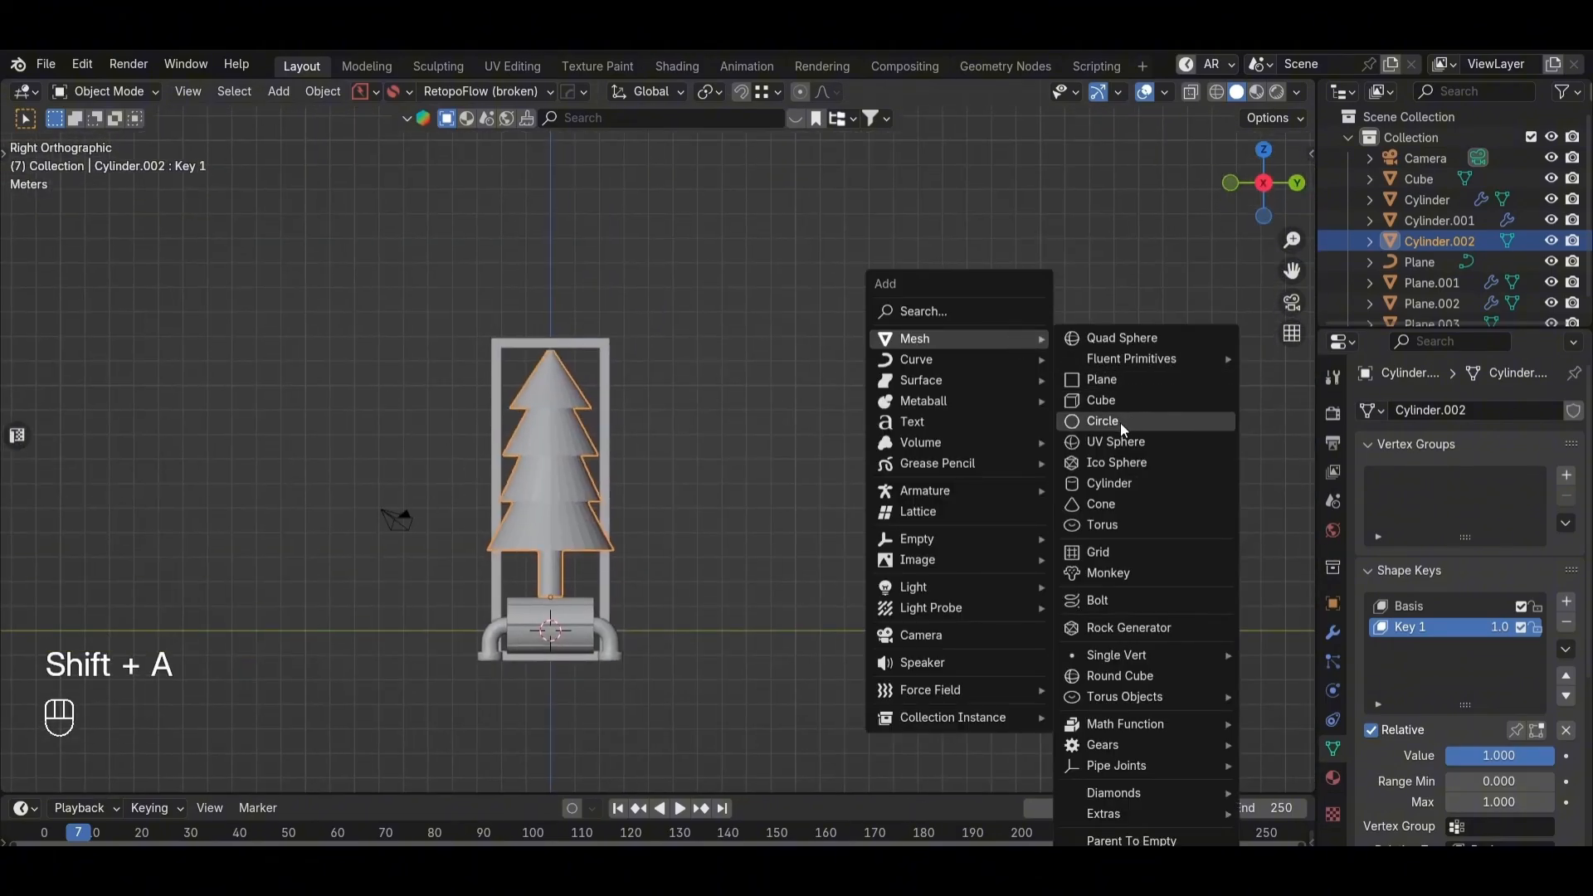
pyautogui.click(1117, 502)
# Step: Rotate the cone 90° about X and place it beside the tree, with its tip facing the tiers
pyautogui.keyDown('shift'); pyautogui.moveTo(1127, 278); pyautogui.dragTo(1127, 160, button='middle'); pyautogui.keyUp('shift')
pyautogui.write('rx')
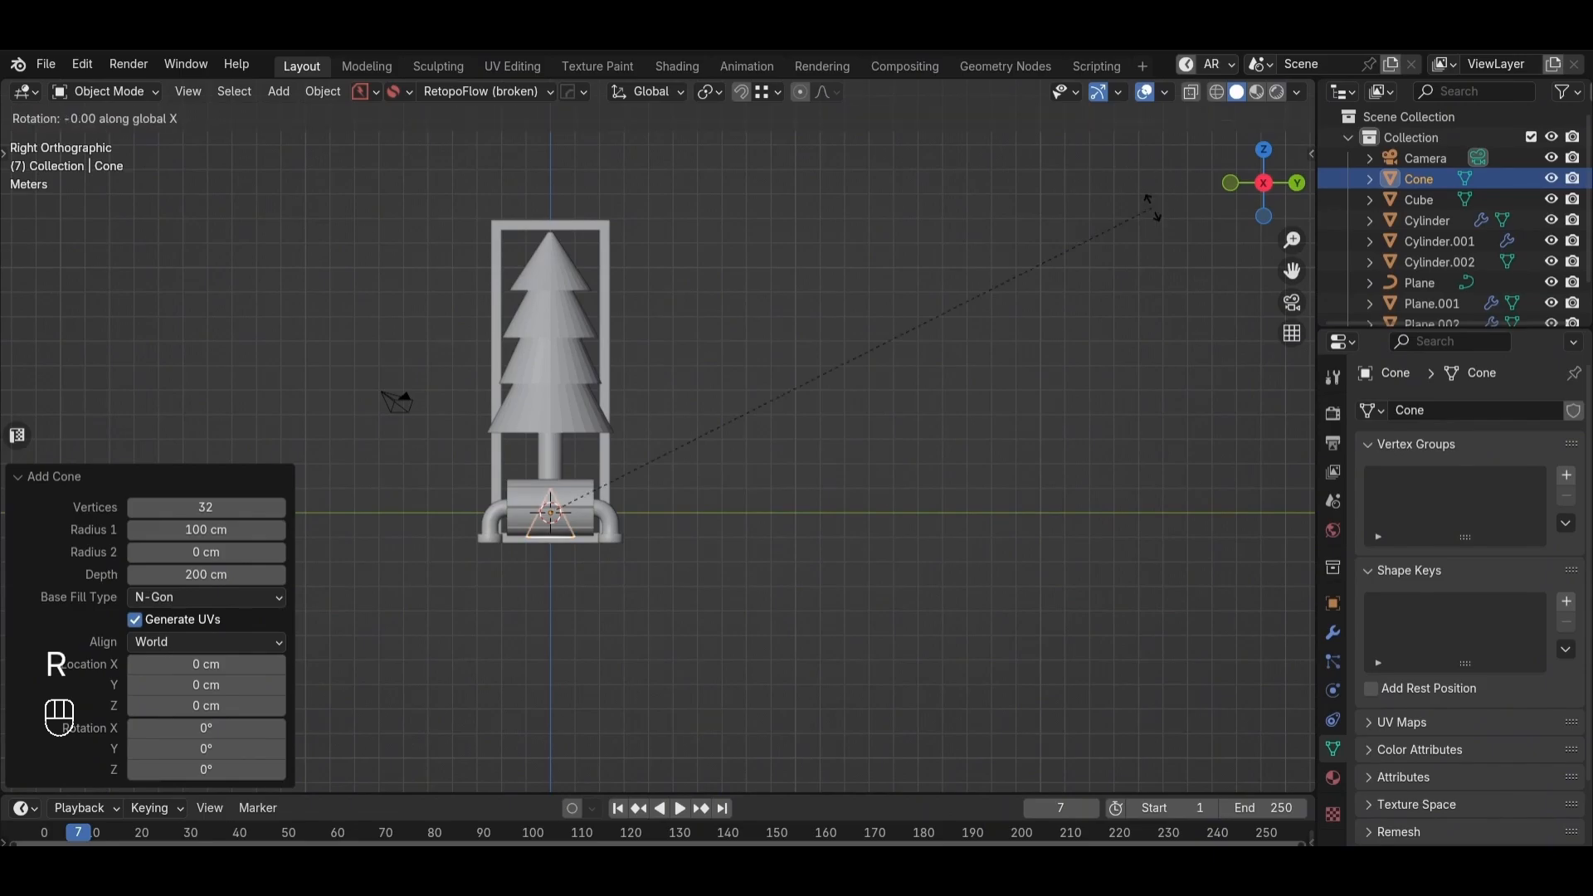
pyautogui.write('90')
pyautogui.press('Return')
pyautogui.press('g')
pyautogui.click(696, 412)
# Step: Try lengthening the cone by moving its base about 463 cm along Y
pyautogui.scroll(1, 690, 418)
pyautogui.press('Tab')
pyautogui.hotkey('alt', 'z')
pyautogui.moveTo(775, 235); pyautogui.dragTo(658, 397)
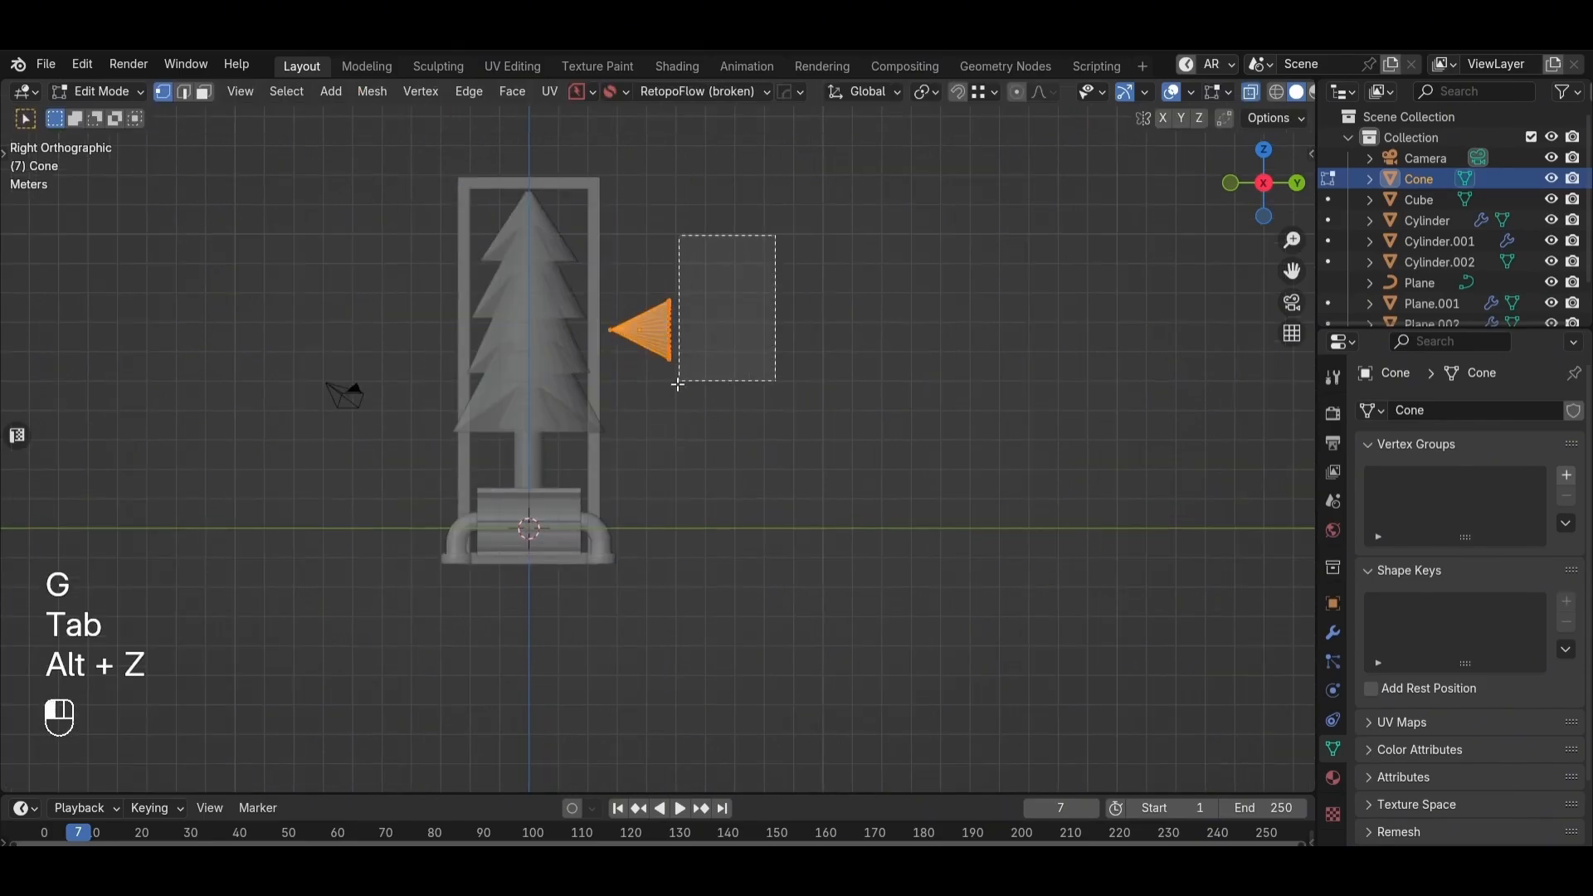
pyautogui.press('g')
pyautogui.press('y')
pyautogui.click(793, 409)
# Step: Try a loop cut across the stretched cone and undo the base's move along Y
pyautogui.hotkey('alt', 'z')
pyautogui.keyDown('shift'); pyautogui.moveTo(737, 412); pyautogui.dragTo(706, 417, button='middle'); pyautogui.keyUp('shift')
pyautogui.scroll(2, 706, 417)
pyautogui.hotkey('ctrl', 'r')
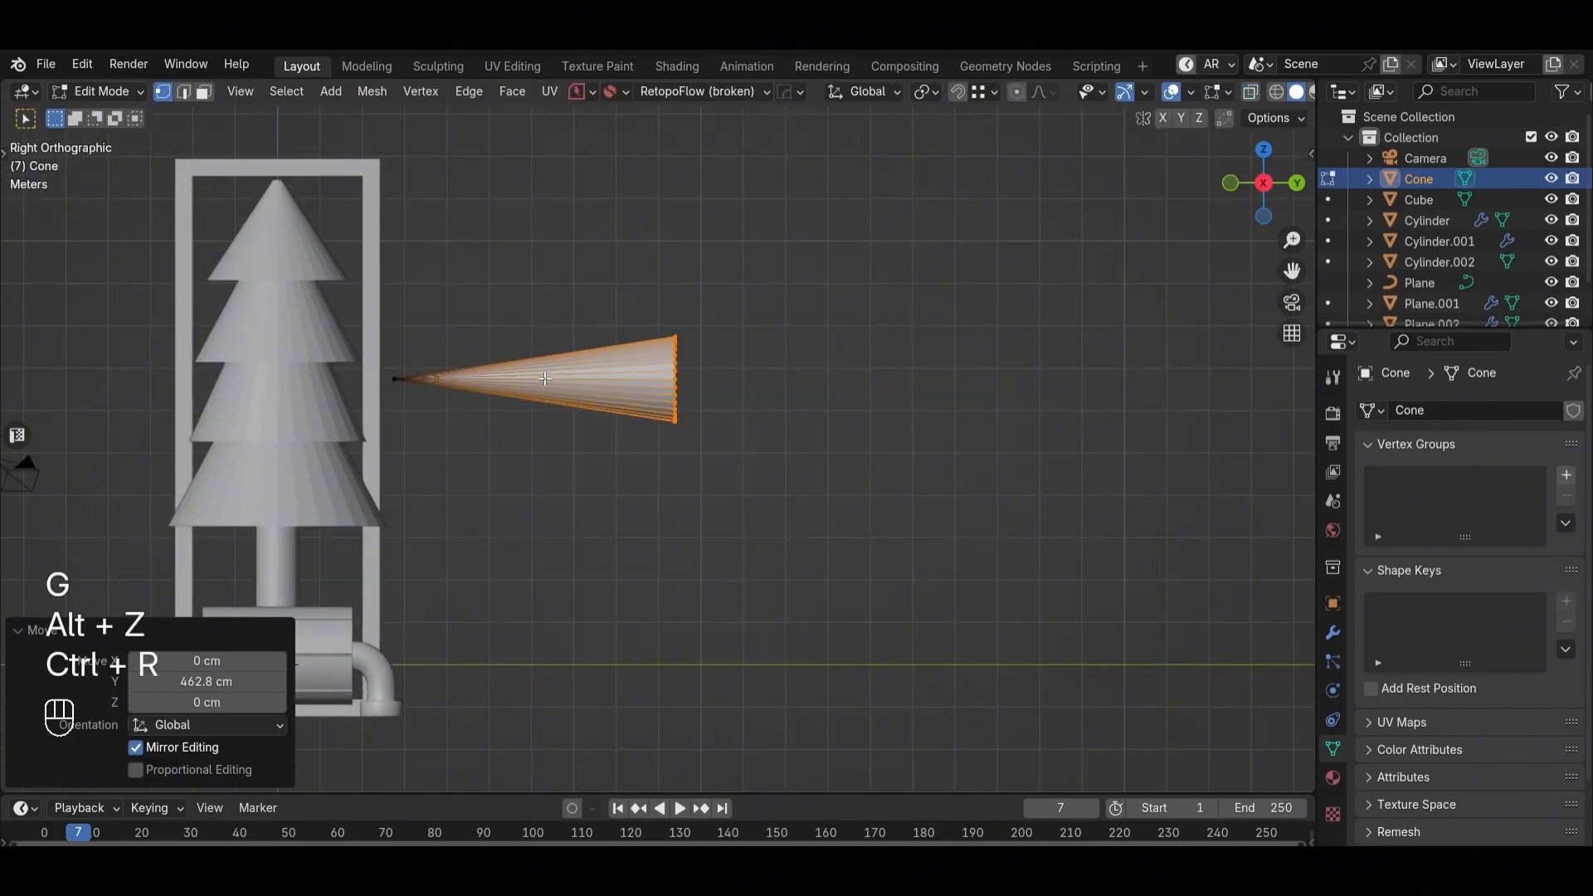
pyautogui.scroll(1, 532, 390)
pyautogui.hotkey('ctrl', 'z')
# Step: Subdivide the cone's side edges once to add an edge ring around its middle, working from the right view
pyautogui.hotkey('alt', 'z')
pyautogui.moveTo(488, 399); pyautogui.dragTo(469, 375, button='middle')
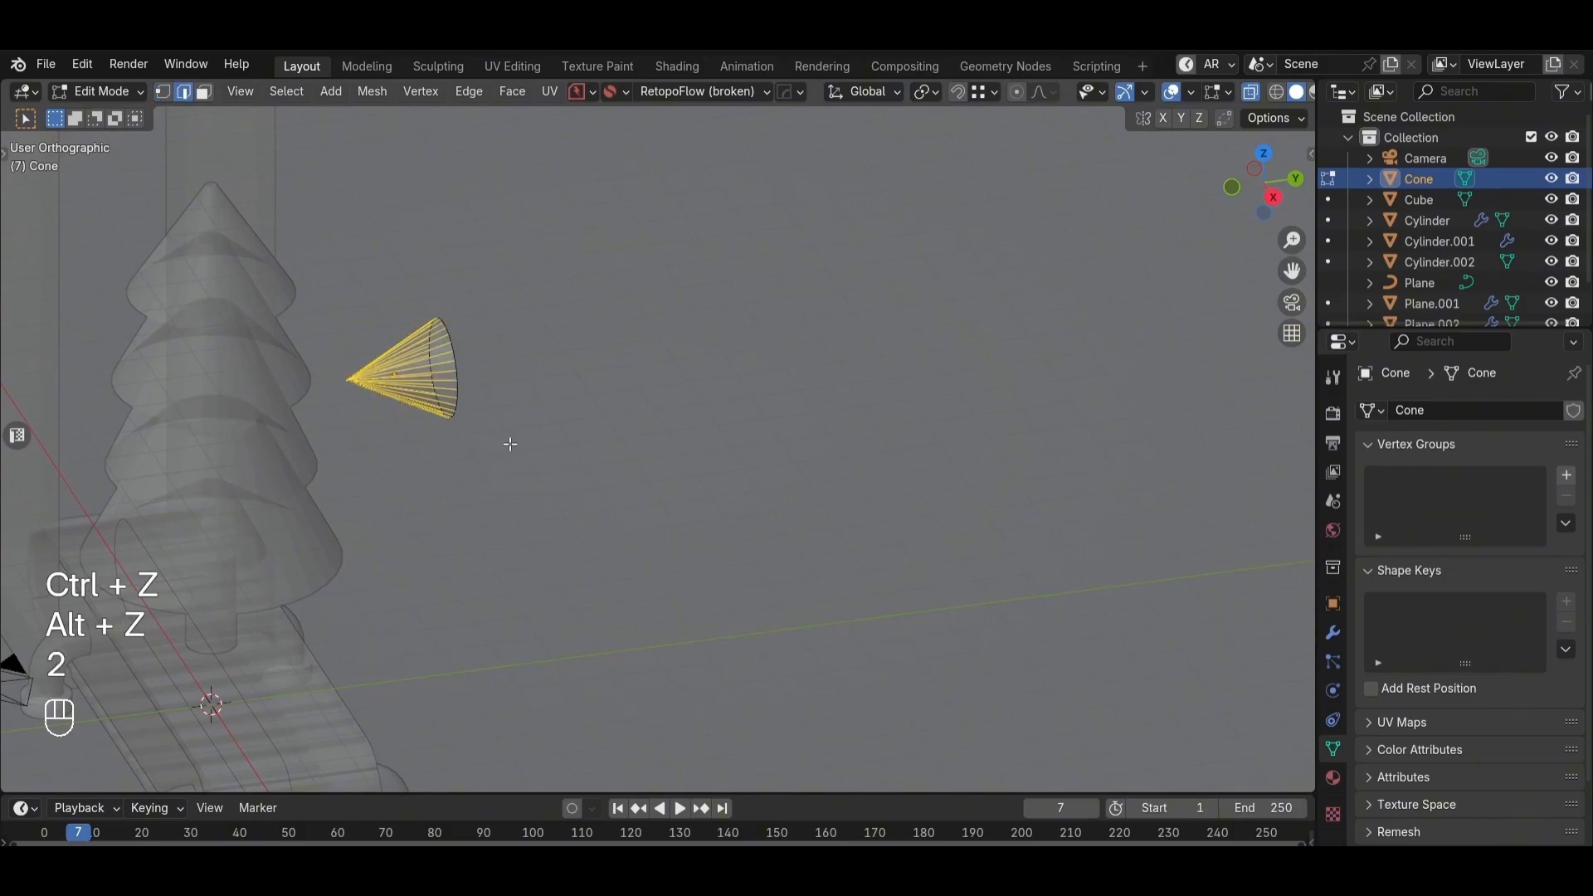
pyautogui.press('`')
pyautogui.press('`')
pyautogui.rightClick(706, 271)
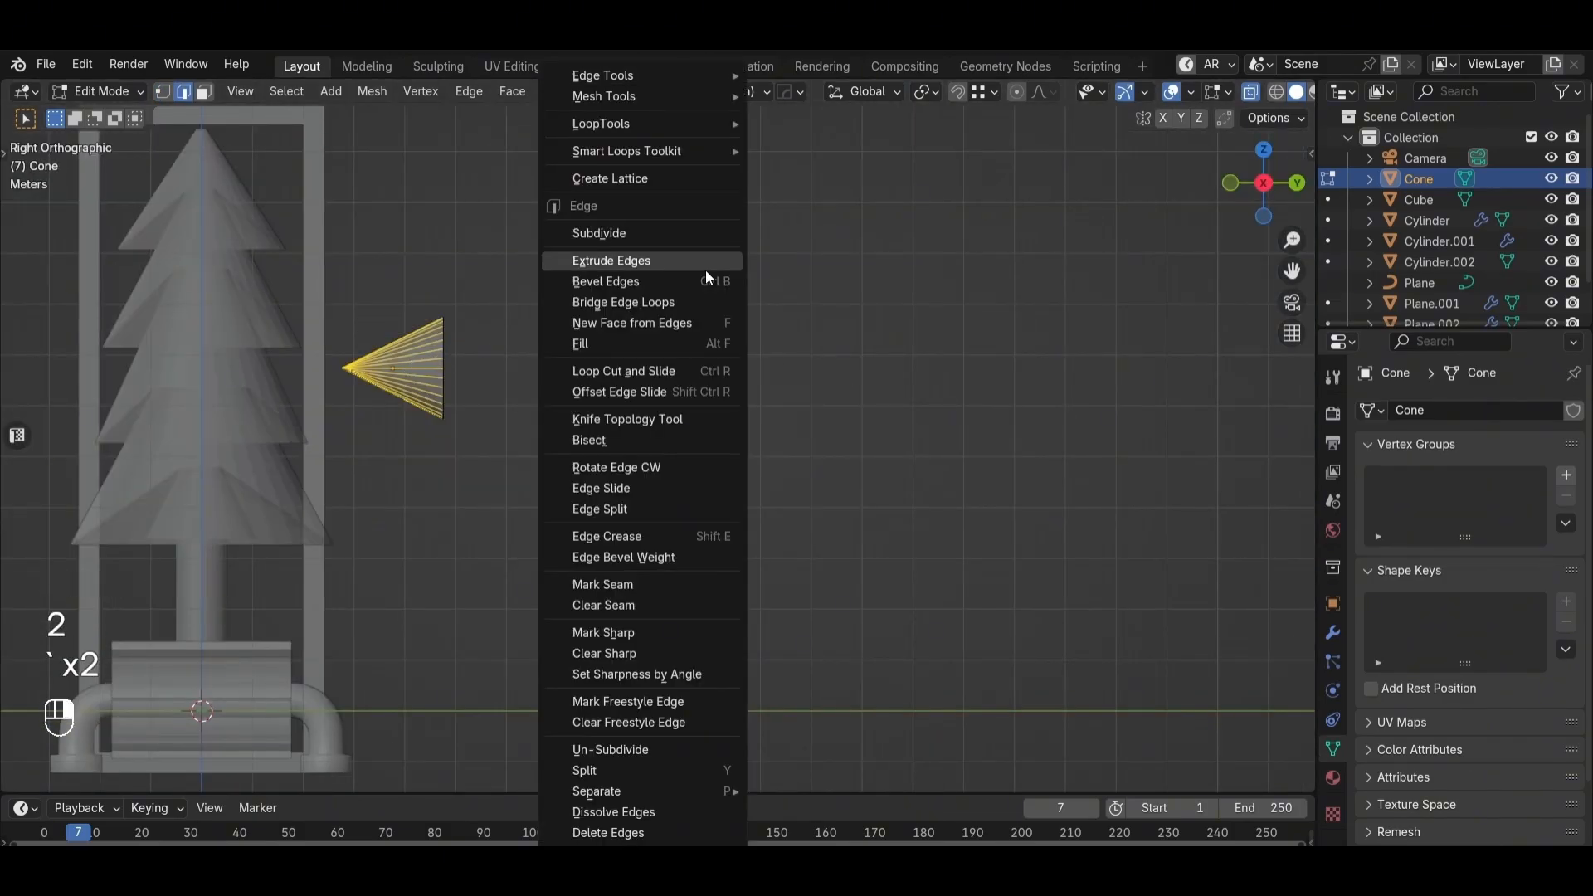
pyautogui.click(673, 239)
# Step: Move the new edge ring about 62 cm along Y toward the cone's tip
pyautogui.moveTo(415, 324); pyautogui.dragTo(383, 452)
pyautogui.press('g')
pyautogui.press('y')
pyautogui.click(356, 470)
pyautogui.hotkey('ctrl', 'e')
pyautogui.hotkey('ctrl', 'r')
pyautogui.rightClick(548, 264)
# Step: Stretch the cone by moving its base along Y, away from the tree
pyautogui.moveTo(548, 264); pyautogui.dragTo(417, 481)
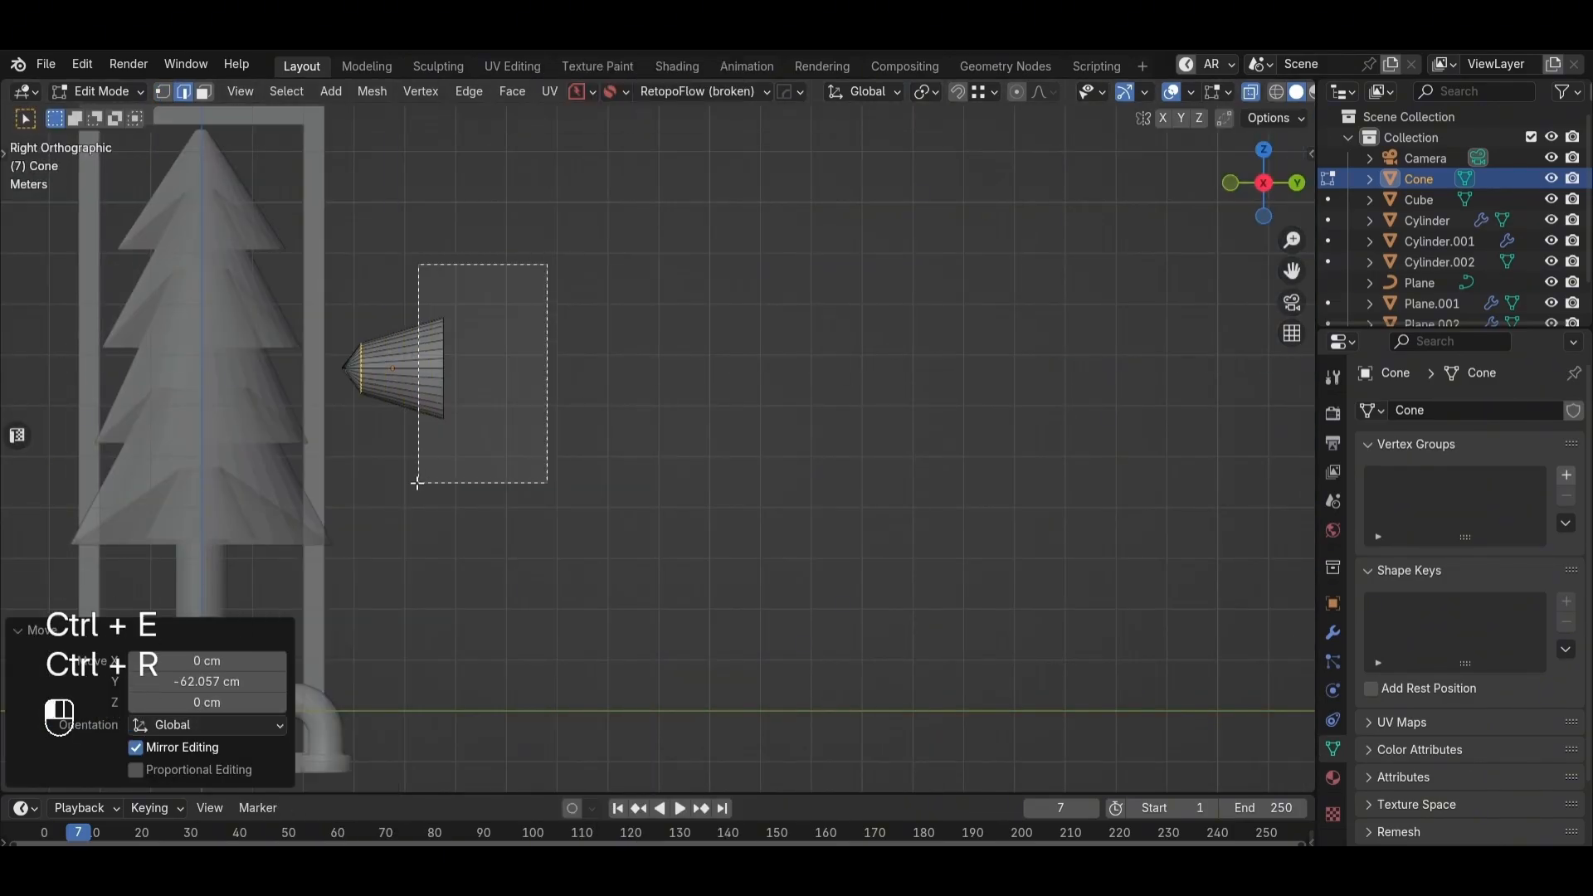
pyautogui.press('g')
pyautogui.middleClick(498, 473)
pyautogui.click(674, 465)
pyautogui.hotkey('ctrl', 'r')
pyautogui.scroll(2, 478, 347)
# Step: Scale the whole cone up uniformly by about a third in Object Mode
pyautogui.press('Tab')
pyautogui.press('s')
pyautogui.click(545, 359)
pyautogui.press('Tab')
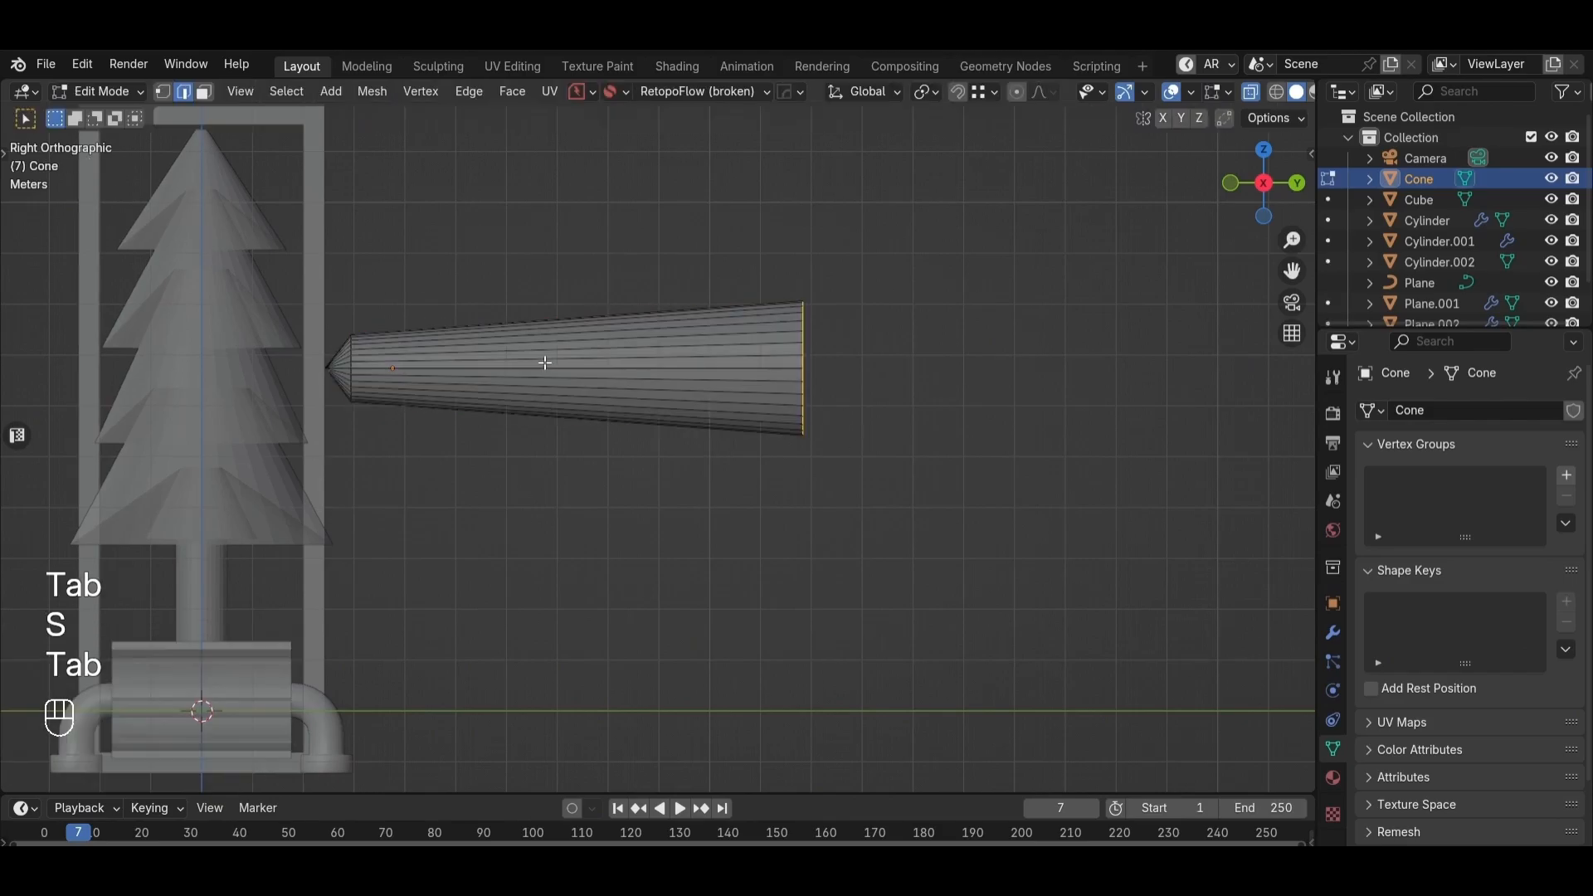
# Step: Add five evenly spaced loop cuts along the body of the stretched cone
pyautogui.hotkey('ctrl', 'r')
pyautogui.click(544, 362)
pyautogui.rightClick(496, 390)
pyautogui.hotkey('alt', 'z')
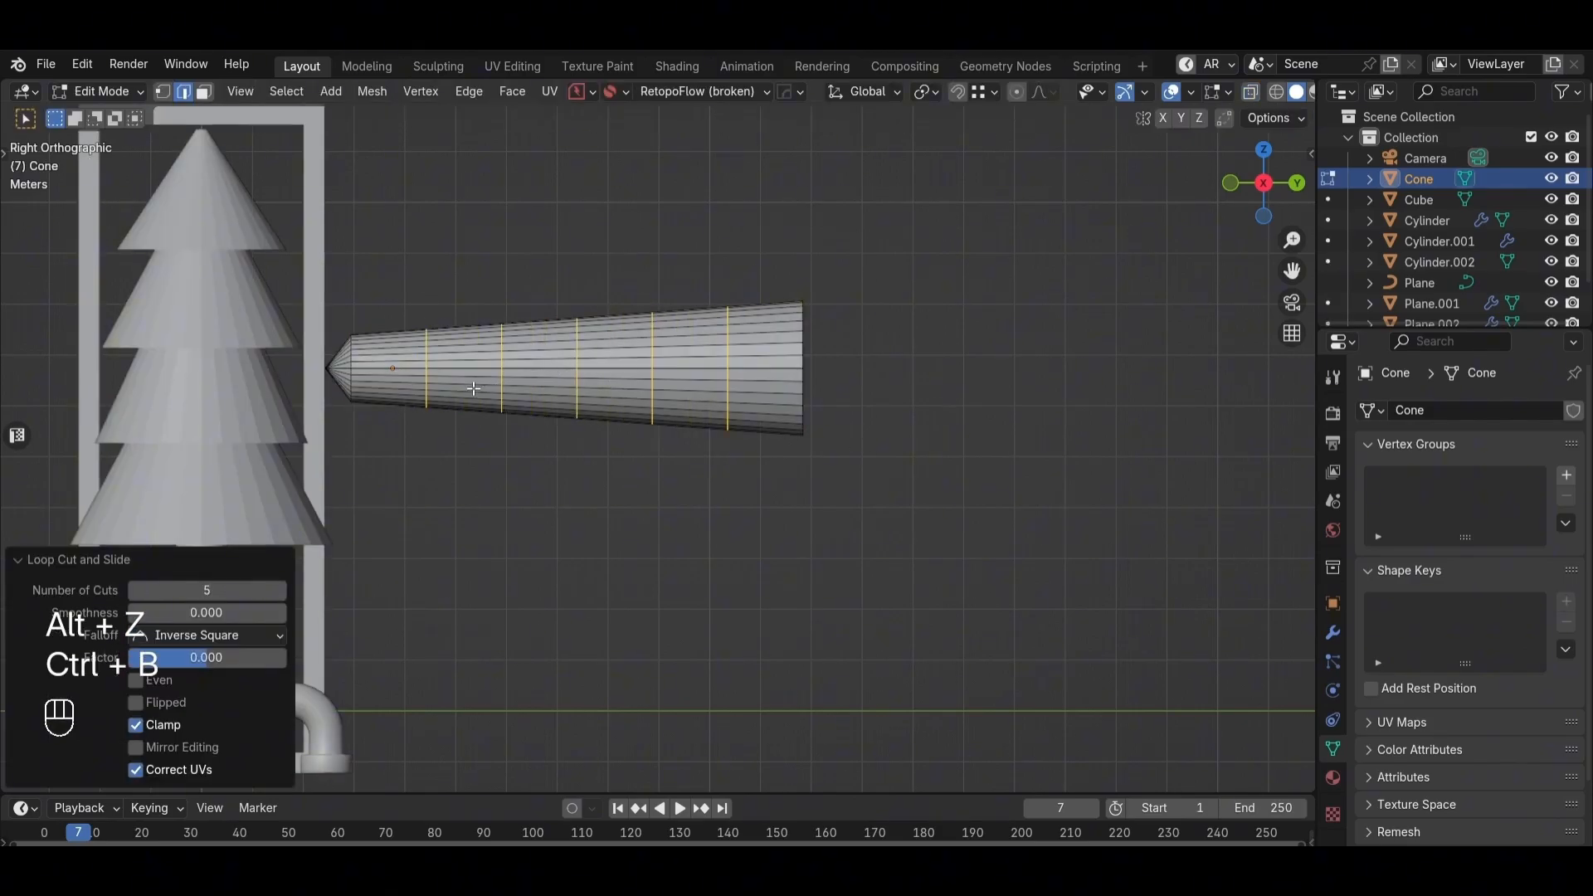
# Step: Bevel the five loops and push their middle edges outward with Shrink/Fatten to form pointed ridges
pyautogui.click(714, 449)
pyautogui.press('ctrl+KP_Subtract')
pyautogui.hotkey('alt', 's')
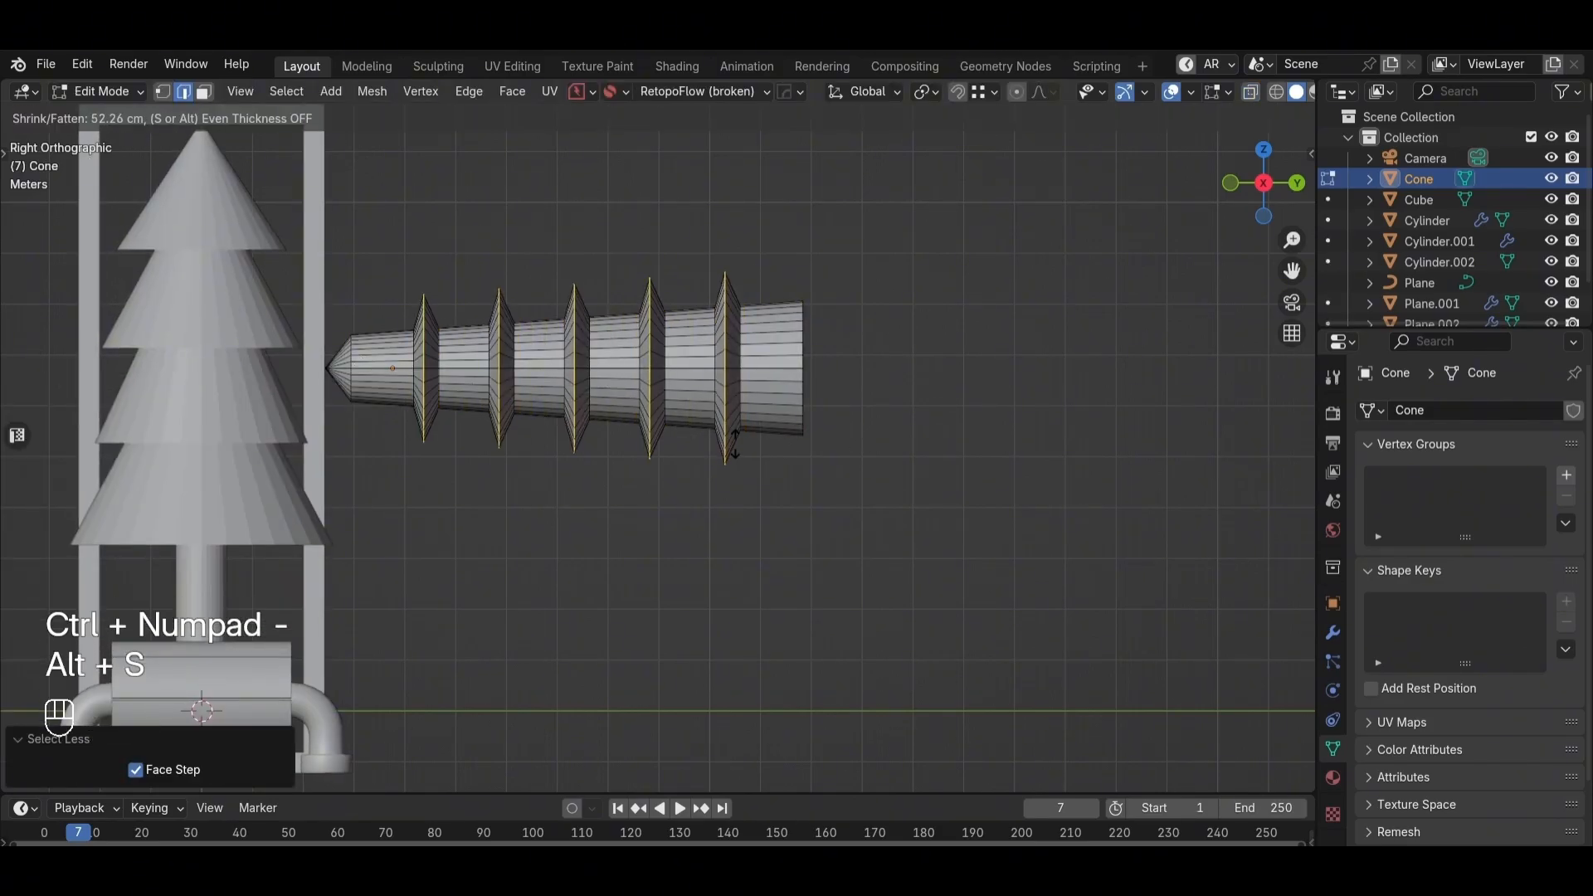
pyautogui.click(807, 428)
# Step: Shear the five ridges along Y so they slant like the threads of a drill
pyautogui.press('ctrl+KP_Add')
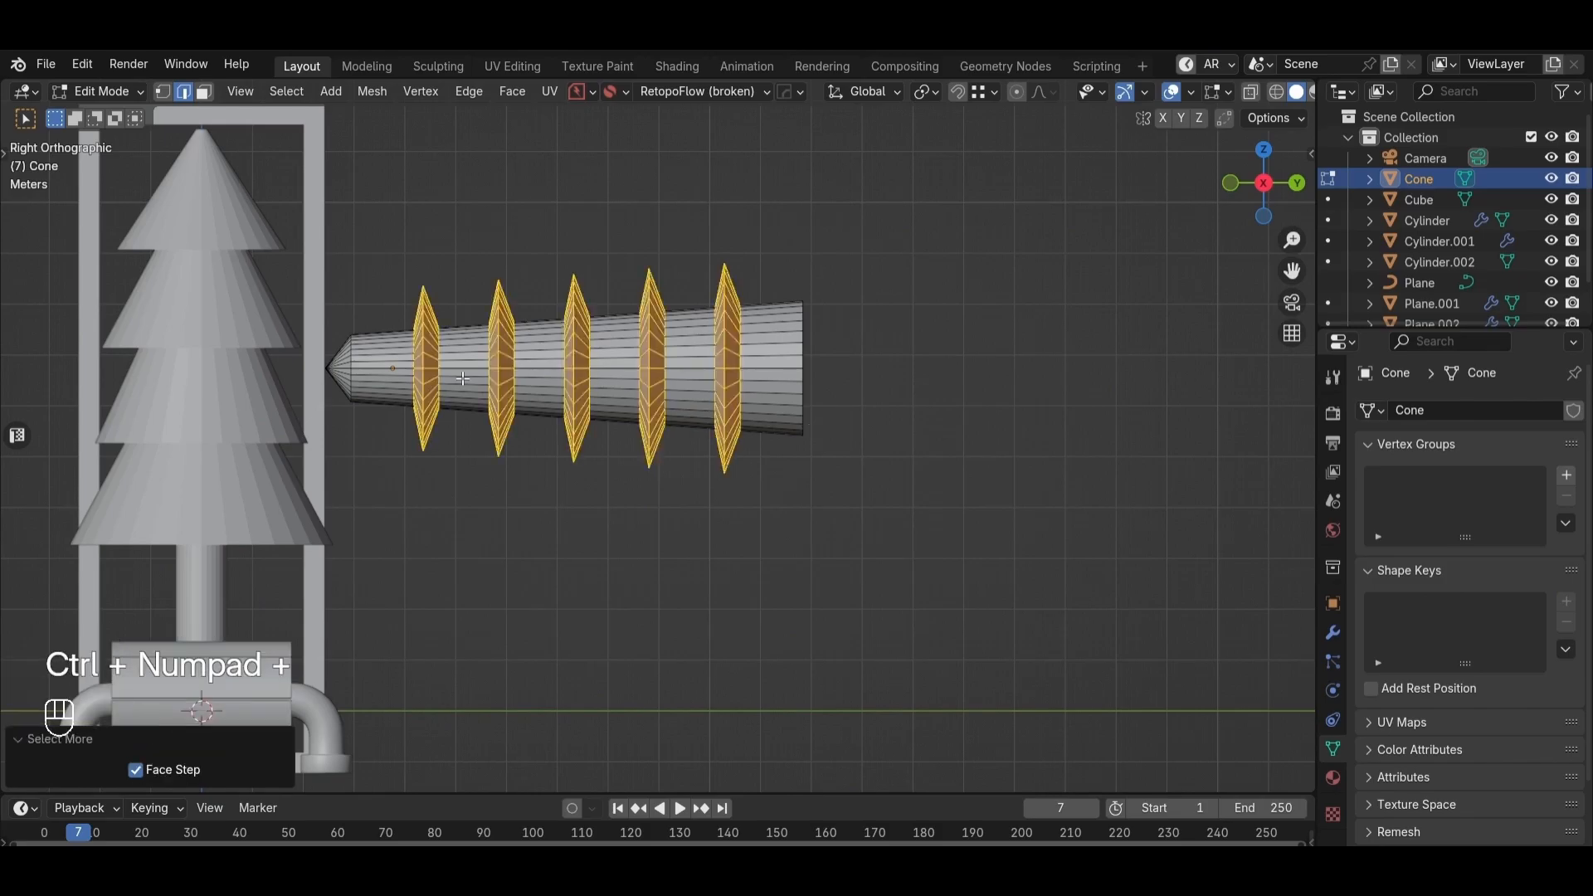
pyautogui.press('t')
pyautogui.scroll(-1, 34, 714)
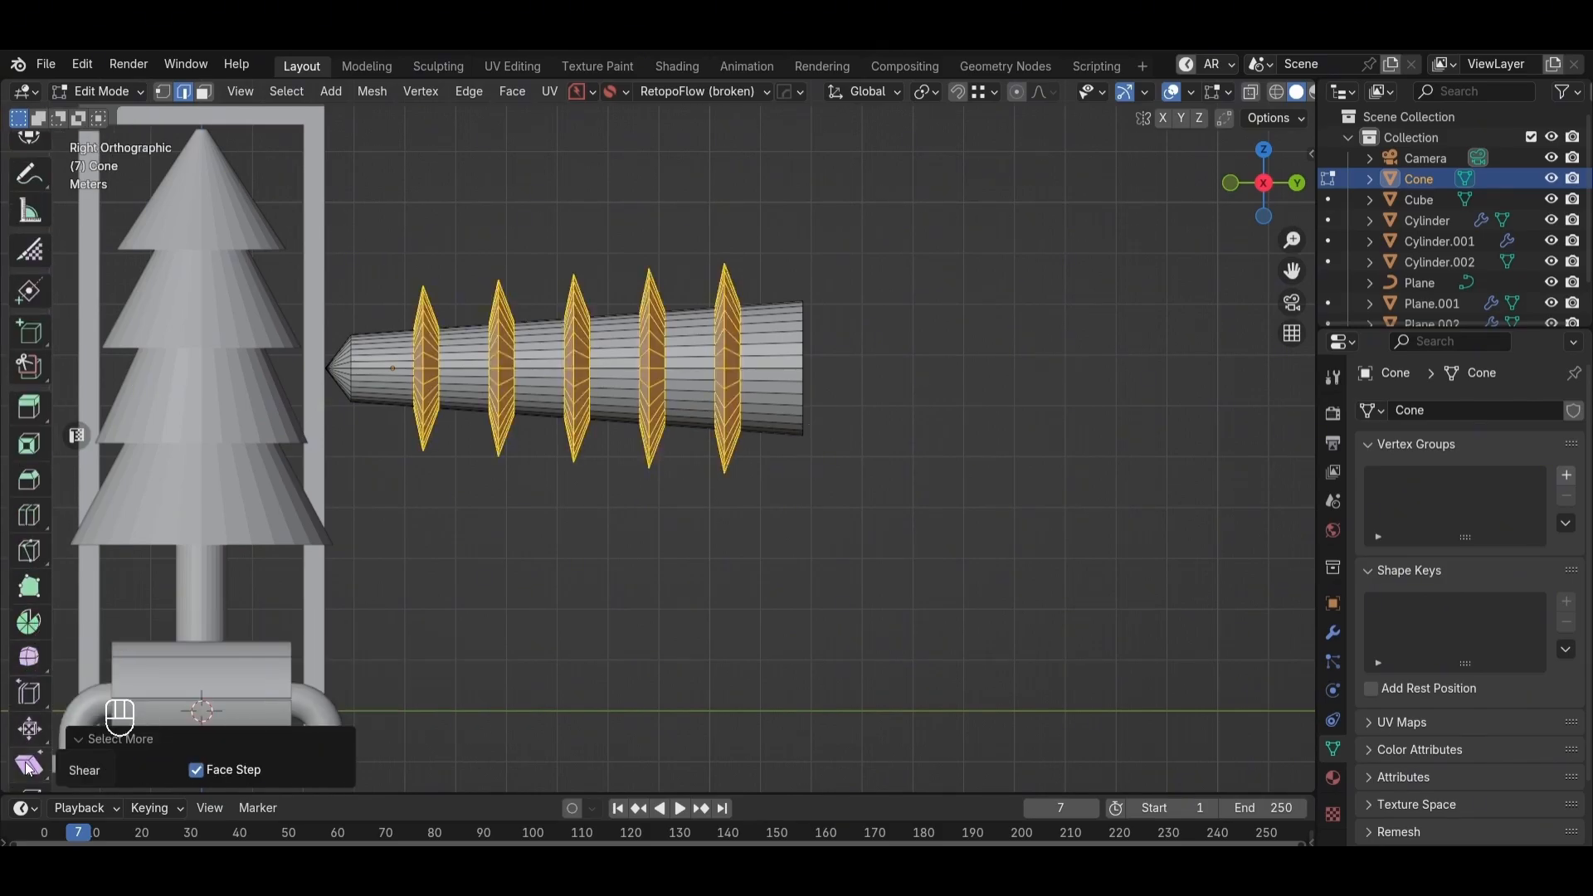
pyautogui.click(30, 765)
pyautogui.moveTo(598, 285); pyautogui.dragTo(816, 307)
pyautogui.press('Tab')
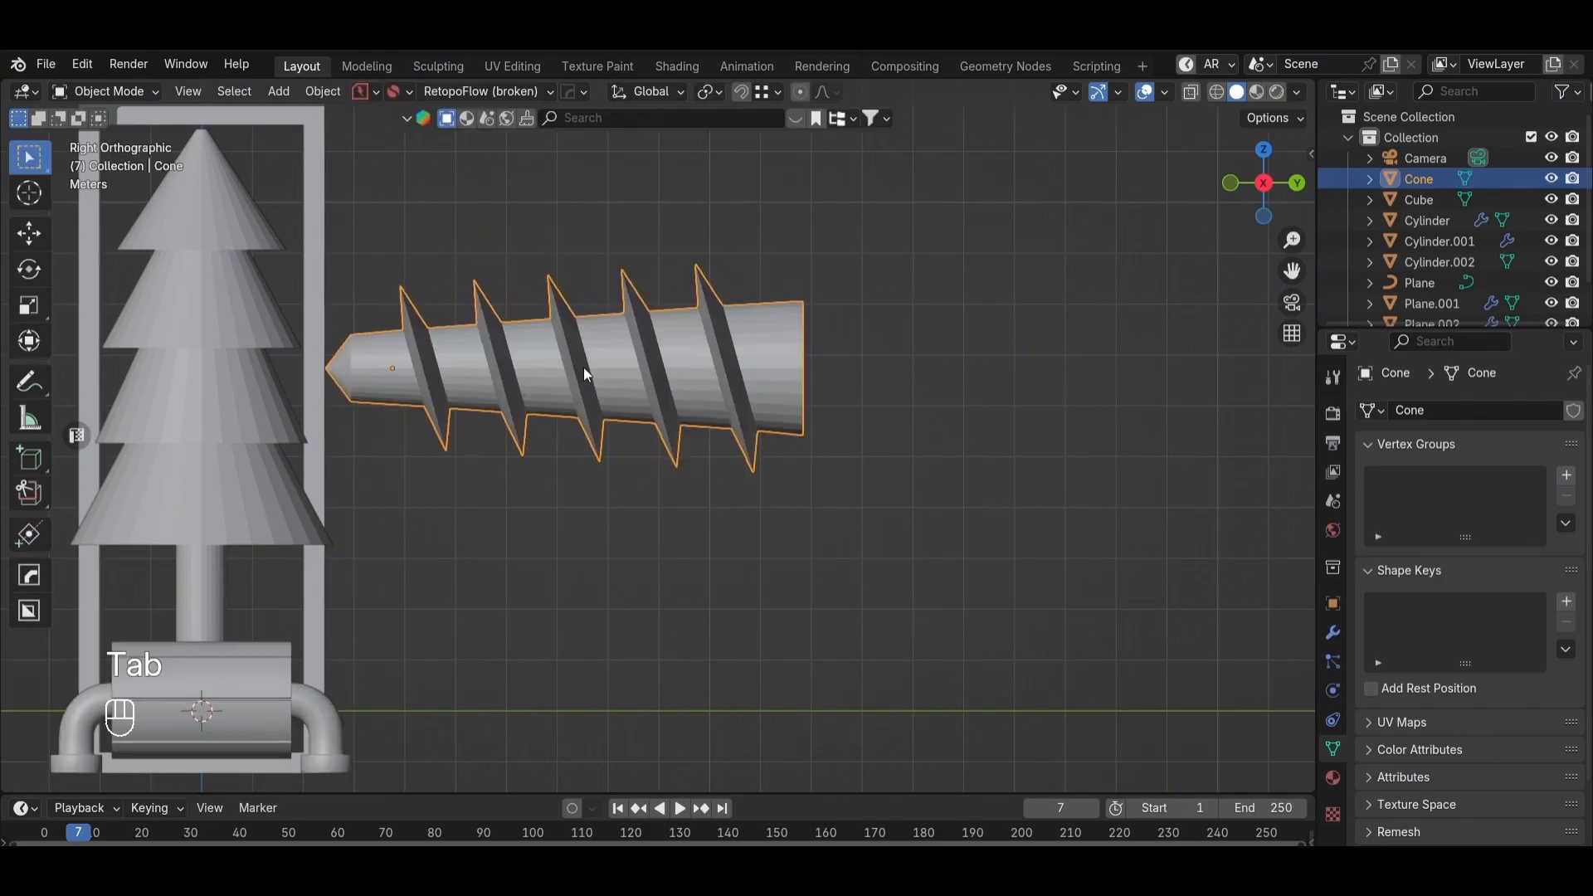
# Step: Scale the edge ring behind the drill's tip to 0.6 and move the tip section about 36 cm along Y
pyautogui.press('Tab')
pyautogui.hotkey('alt', 'z')
pyautogui.press('s')
pyautogui.click(695, 403)
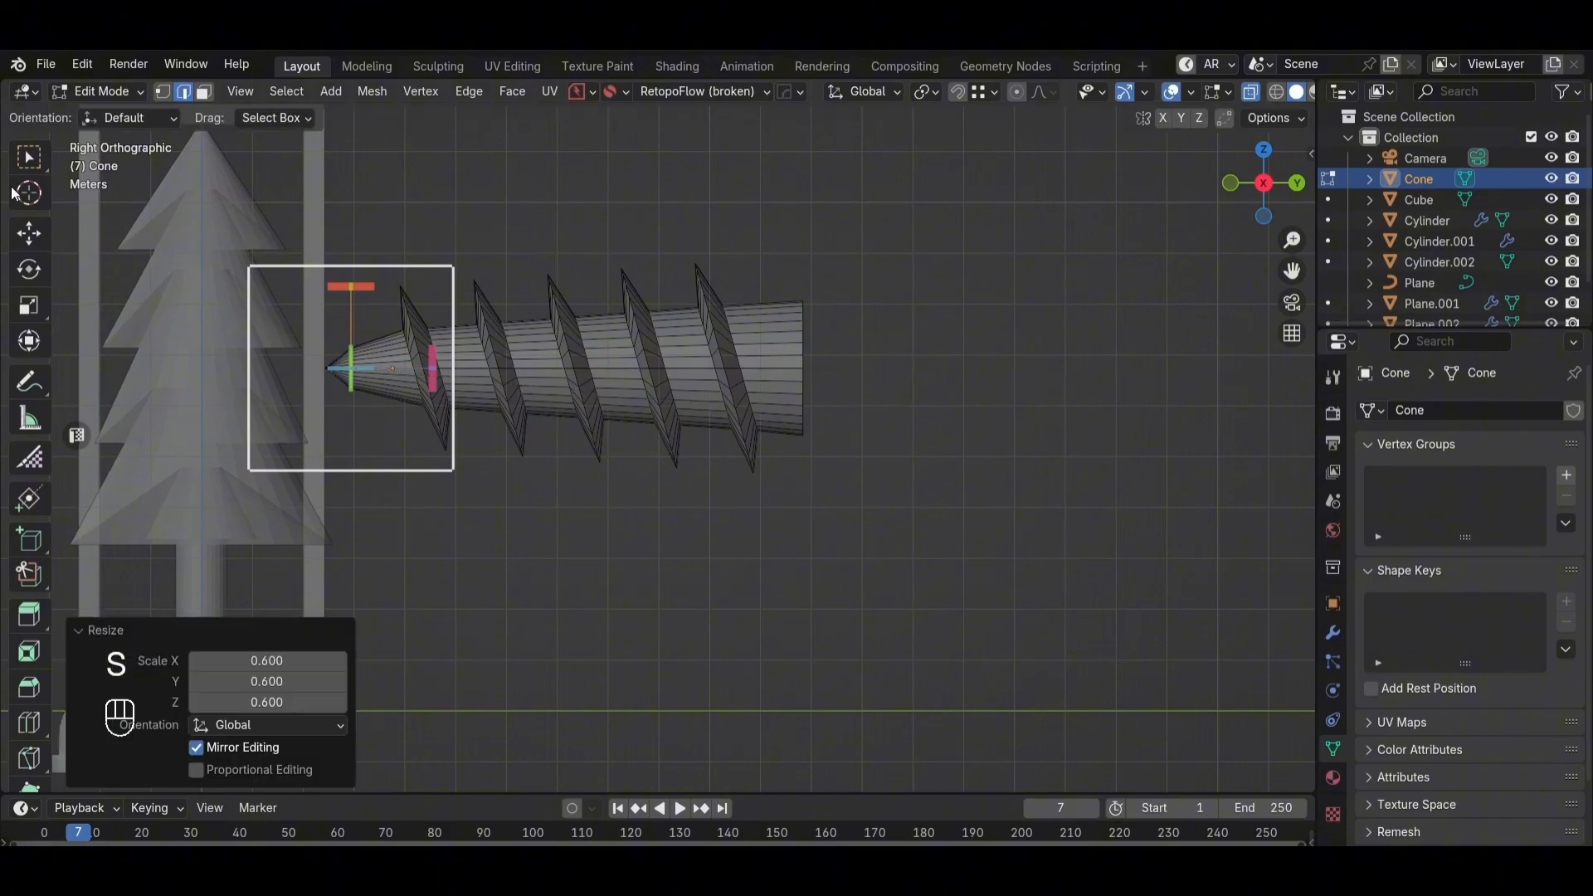
pyautogui.press('Tab')
pyautogui.press('Tab')
pyautogui.press('w')
pyautogui.press('g')
pyautogui.click(613, 399)
# Step: Rescale the edge ring just behind the drill's tip to refine the shape of the point
pyautogui.scroll(3, 612, 399)
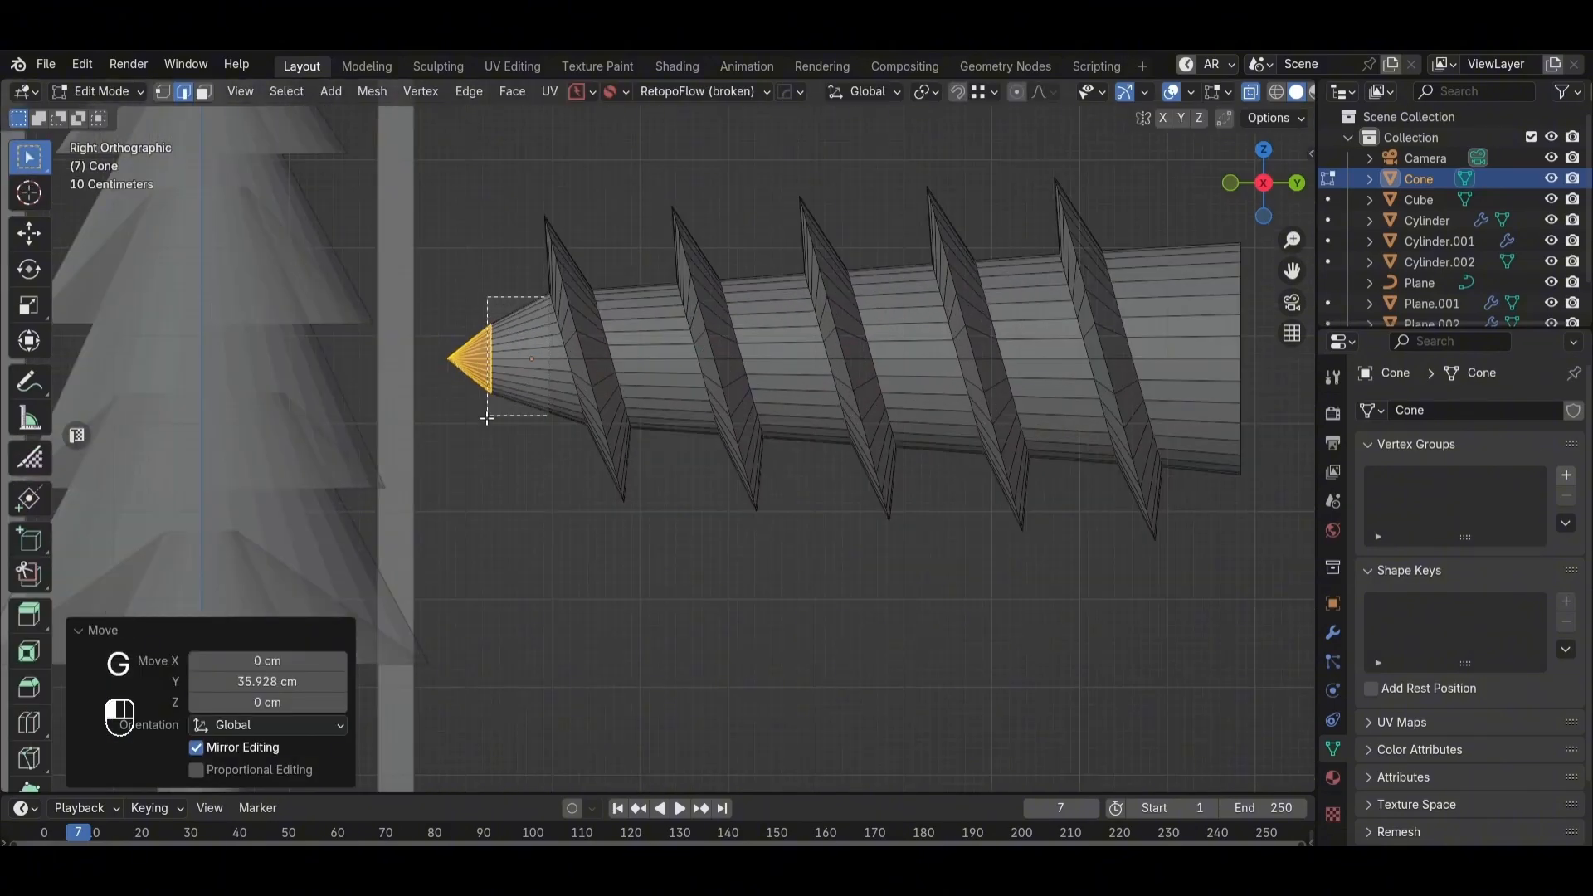
pyautogui.press('s')
pyautogui.click(825, 455)
pyautogui.hotkey('alt', 'z')
pyautogui.press('Tab')
# Step: Select the outer edge loops of all five threads and shrink them inward with Shrink/Fatten
pyautogui.scroll(-3, 844, 395)
pyautogui.moveTo(845, 396); pyautogui.dragTo(805, 395, button='middle')
pyautogui.press('Tab')
pyautogui.press('2')
pyautogui.keyDown('alt'); pyautogui.click(752, 330); pyautogui.keyUp('alt')
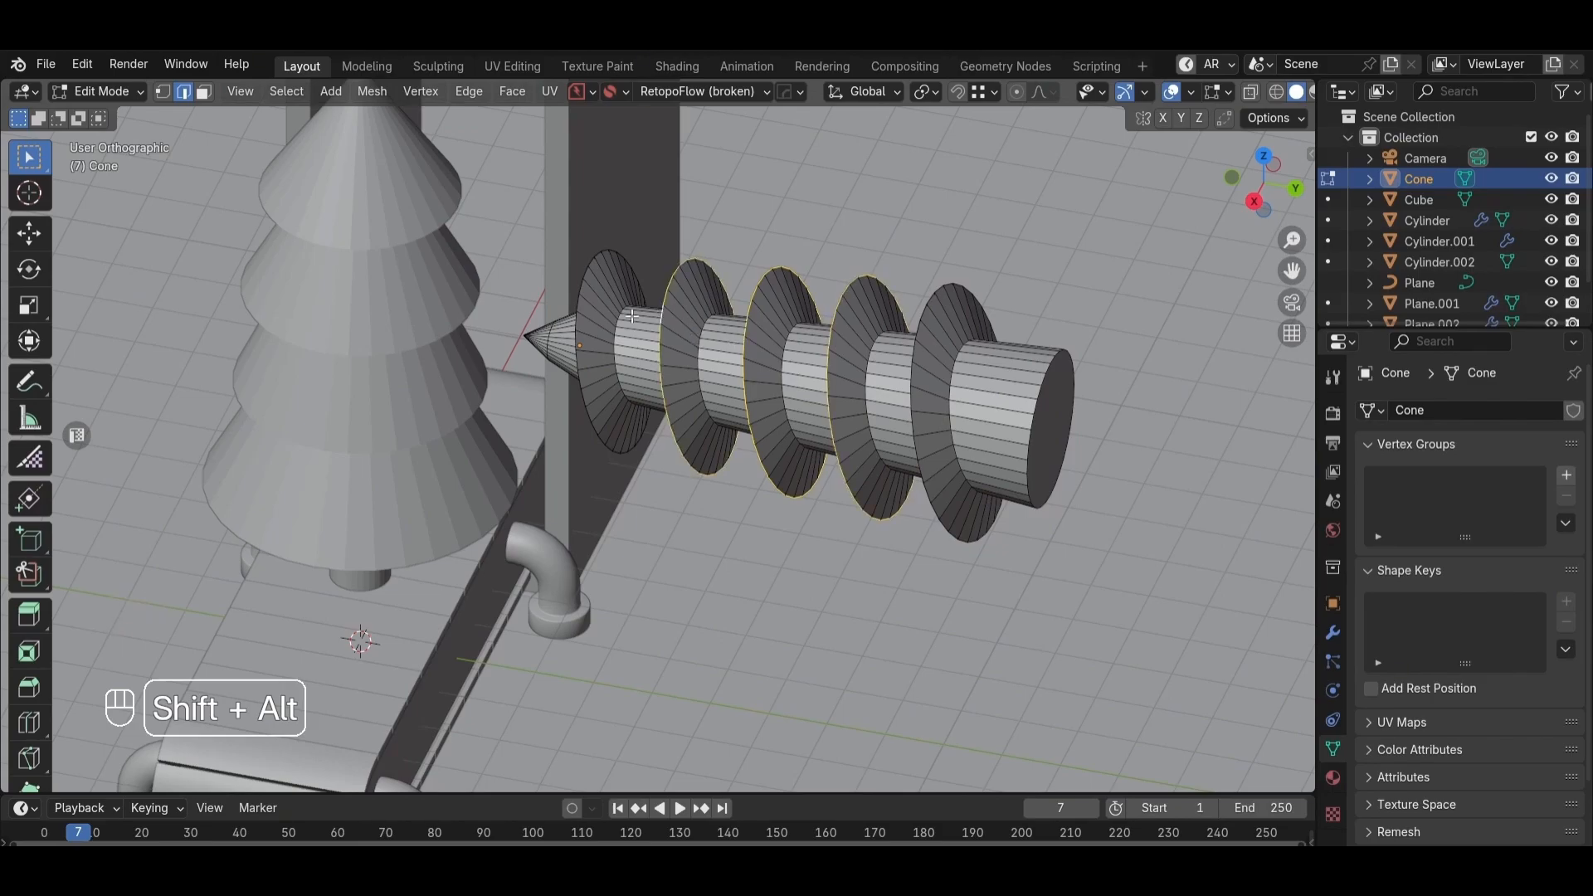
pyautogui.press('KP_3')
pyautogui.hotkey('alt', 's')
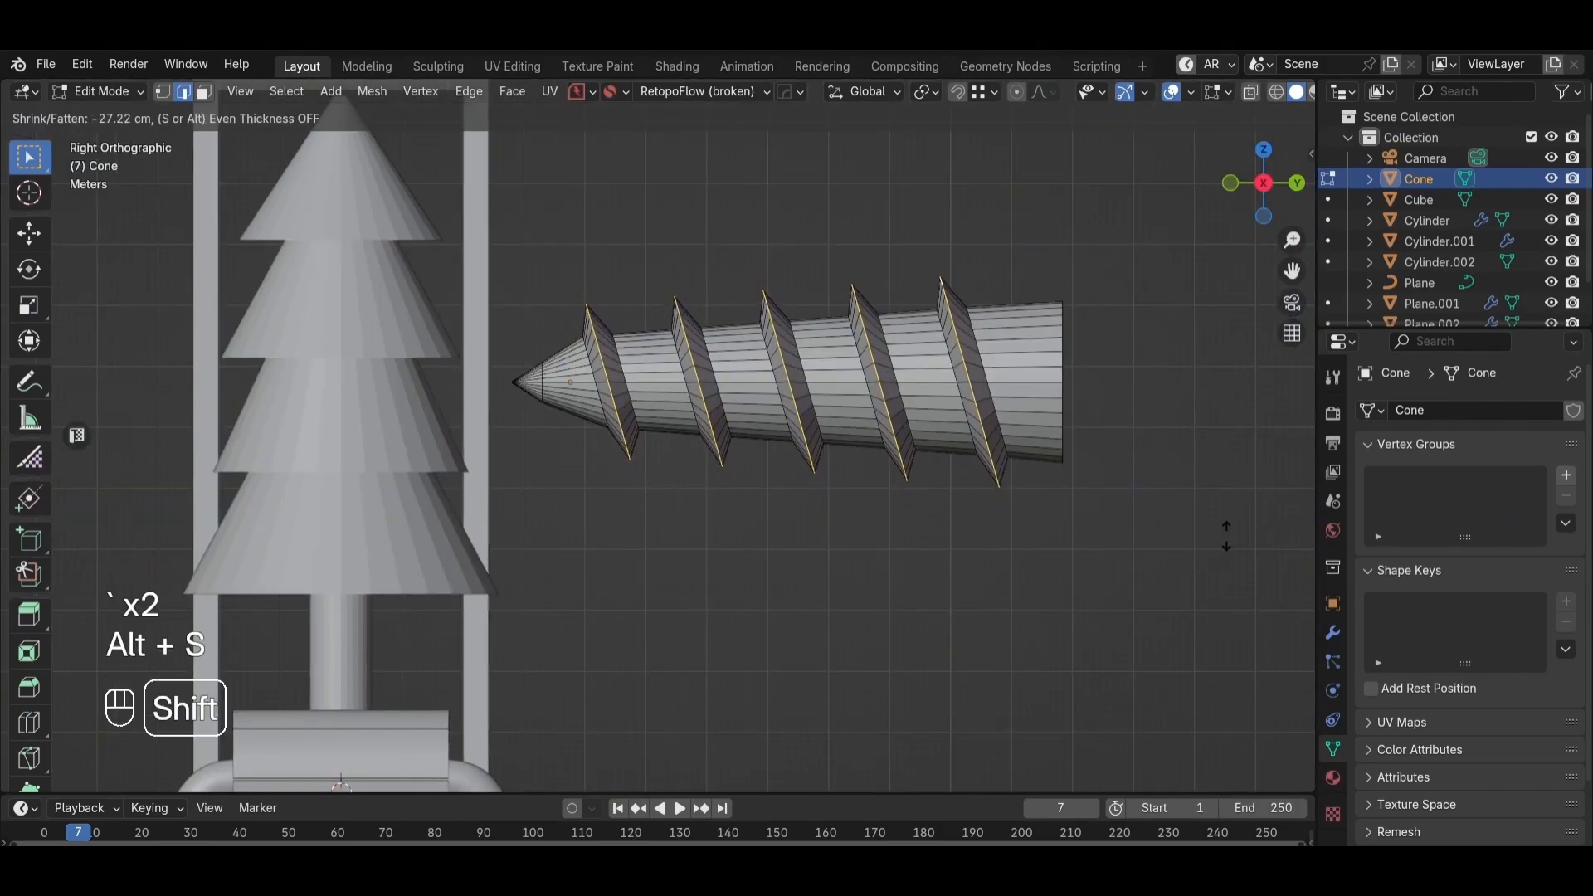
pyautogui.click(962, 404)
pyautogui.press('Tab')
# Step: Scale the whole drill down to about 0.8 of its size
pyautogui.moveTo(746, 292); pyautogui.dragTo(730, 367, button='middle')
pyautogui.scroll(-3, 729, 367)
pyautogui.press('`')
pyautogui.press('`')
pyautogui.press('s')
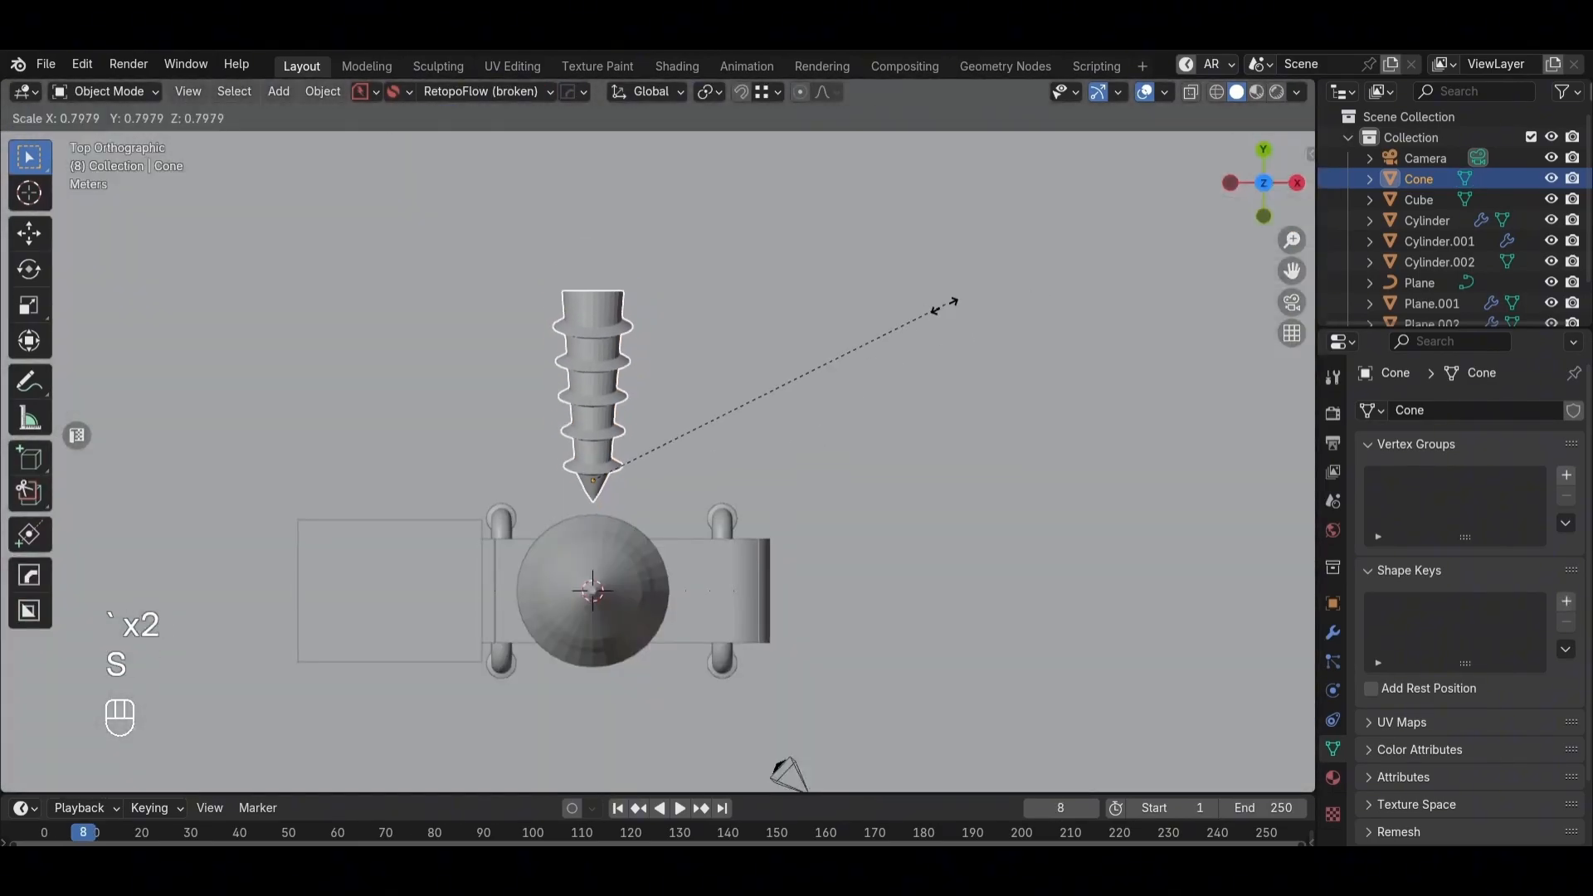
pyautogui.click(926, 336)
# Step: Adjust the drill's length by scaling it along the Y axis in Object Mode
pyautogui.keyDown('alt'); pyautogui.moveTo(927, 336); pyautogui.dragTo(590, 233); pyautogui.keyUp('alt')
pyautogui.press('`')
pyautogui.press('Tab')
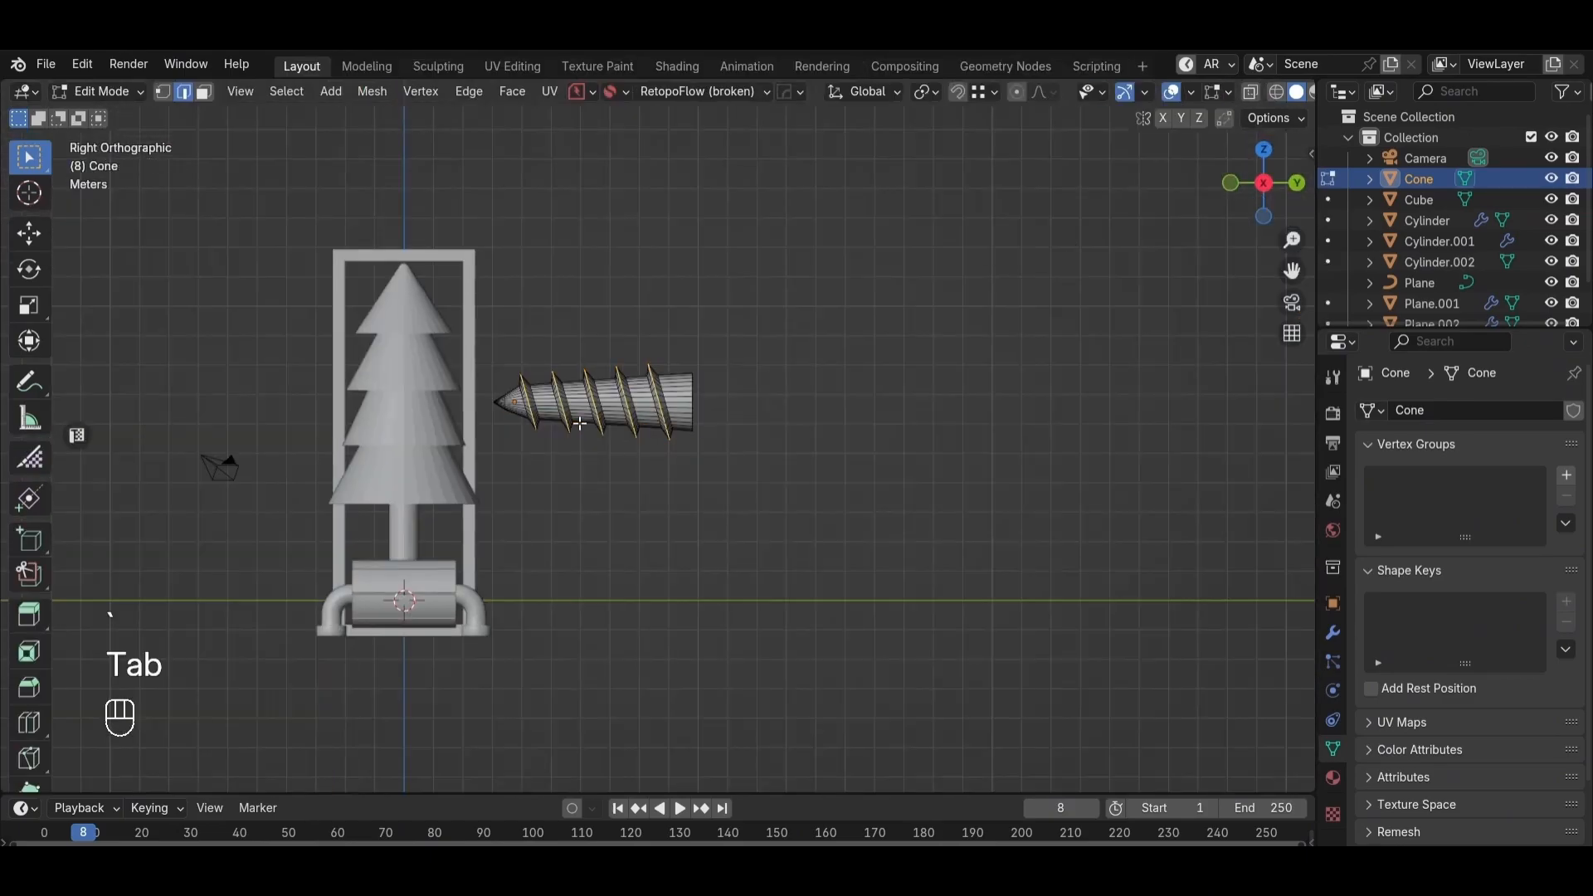
pyautogui.press('Tab')
pyautogui.scroll(3, 830, 340)
pyautogui.press('s')
pyautogui.press('y')
pyautogui.click(907, 370)
# Step: Inset the drill's flat end face and extrude it a short way along Y to form a collar
pyautogui.keyDown('alt'); pyautogui.moveTo(907, 370); pyautogui.dragTo(680, 398); pyautogui.keyUp('alt')
pyautogui.press('Tab')
pyautogui.press('2')
pyautogui.press('3')
pyautogui.click(579, 389)
pyautogui.press('i')
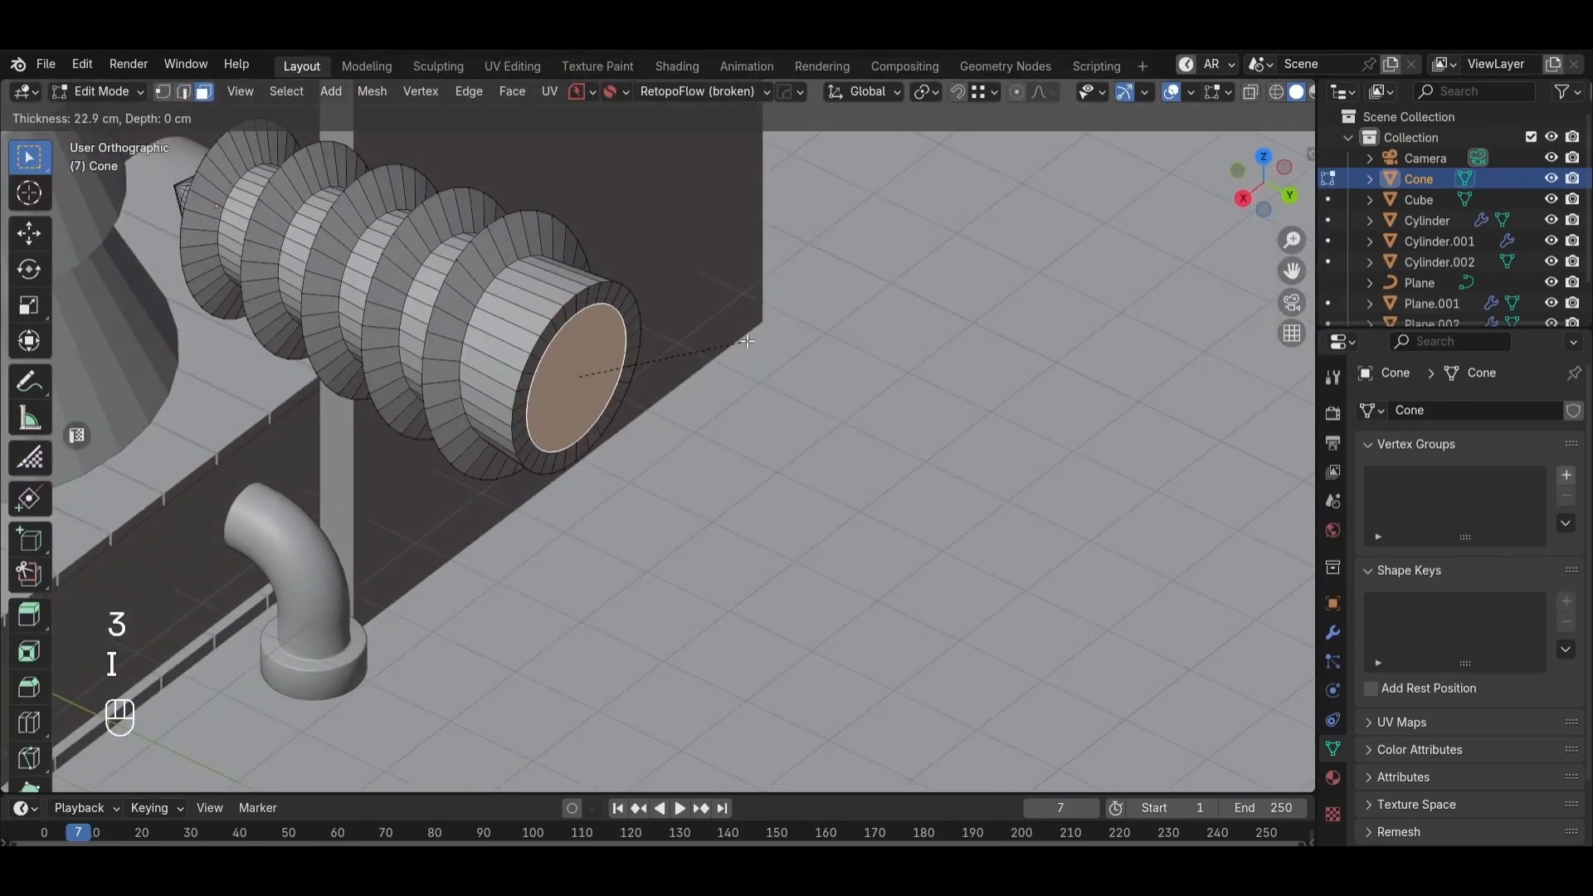
pyautogui.click(639, 394)
pyautogui.press('e')
pyautogui.press('y')
pyautogui.click(665, 390)
# Step: Inset the collar's face about 34 cm and extrude it about 558 cm along Y as the drill's shaft
pyautogui.press('i')
pyautogui.click(697, 381)
pyautogui.press('e')
pyautogui.press('y')
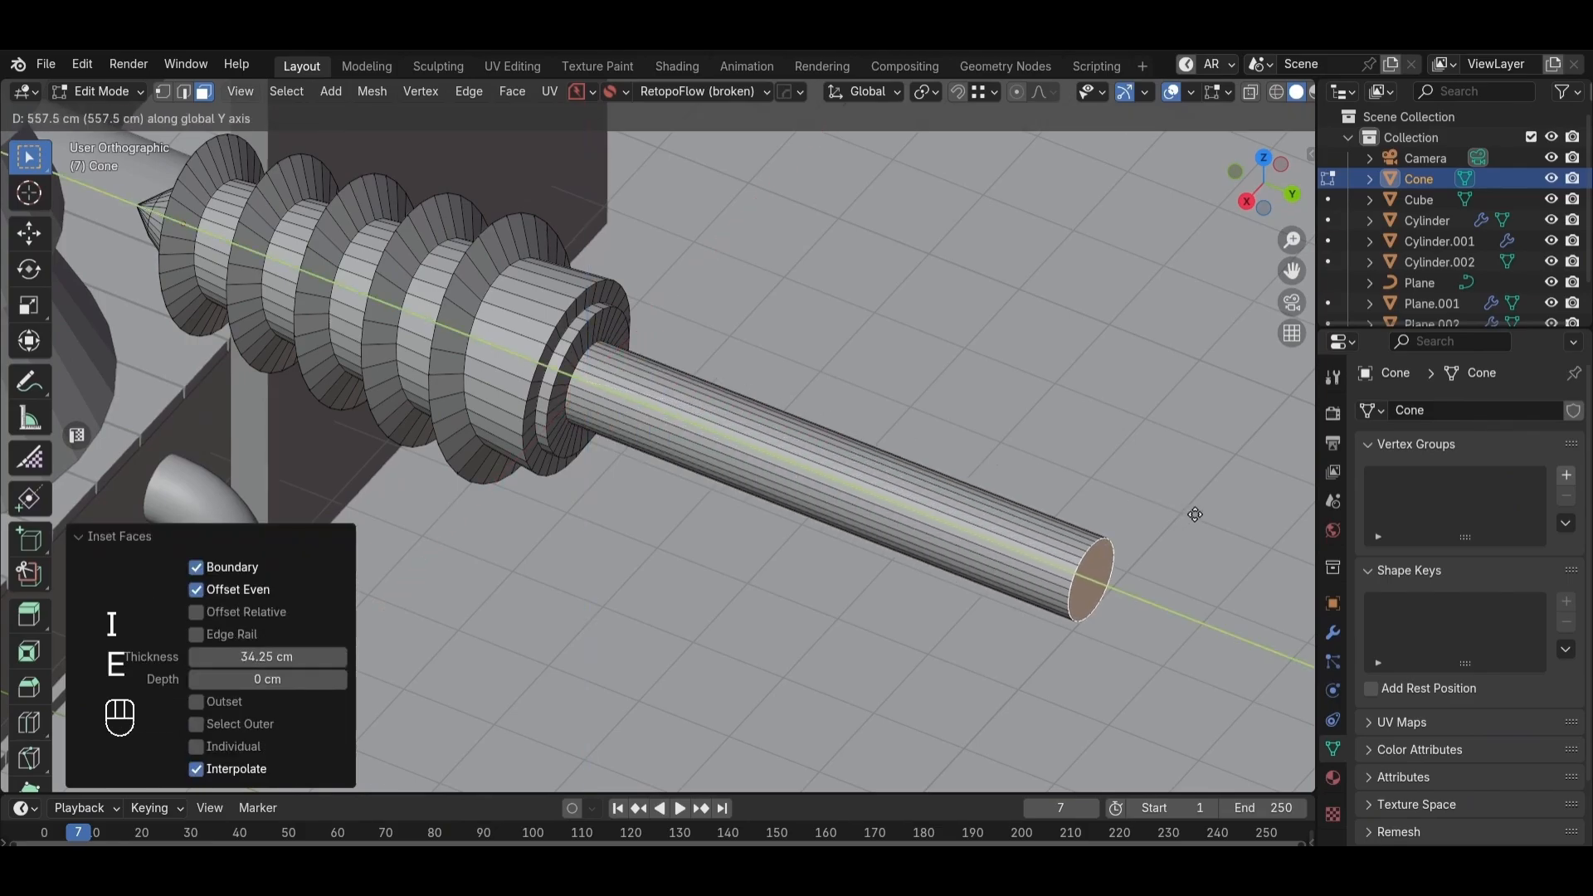
pyautogui.click(1195, 512)
pyautogui.press('Tab')
pyautogui.press('Tab')
# Step: Bevel the outer edge loop at the drill body's rear end about 6.6 cm with two segments
pyautogui.scroll(-1, 579, 392)
pyautogui.keyDown('alt'); pyautogui.moveTo(541, 402); pyautogui.dragTo(579, 392); pyautogui.keyUp('alt')
pyautogui.press('2')
pyautogui.scroll(1, 578, 392)
pyautogui.doubleClick(551, 390)
pyautogui.scroll(3, 551, 390)
pyautogui.hotkey('ctrl', 'b')
pyautogui.click(687, 306)
# Step: Apply the drill's object transform in Object Mode
pyautogui.keyDown('alt'); pyautogui.moveTo(687, 306); pyautogui.dragTo(456, 312); pyautogui.keyUp('alt')
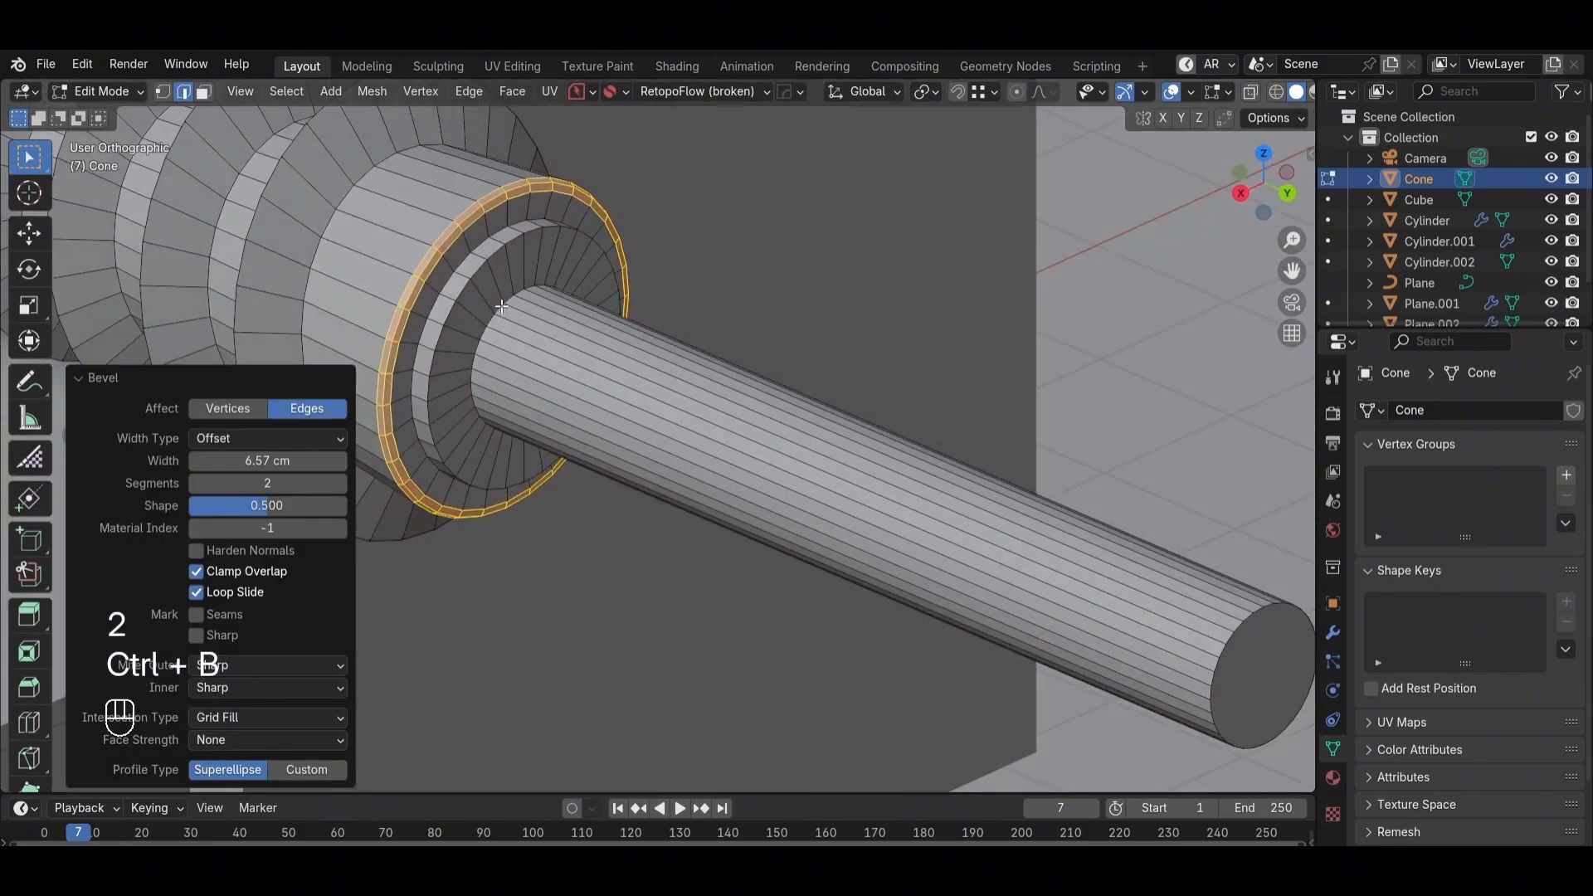
pyautogui.press('Tab')
pyautogui.hotkey('ctrl', 'a')
pyautogui.click(451, 312)
# Step: Delete the cap face at the far end of the drill's shaft
pyautogui.press('Tab')
pyautogui.scroll(1, 598, 373)
pyautogui.scroll(-4, 663, 408)
pyautogui.press('Tab')
pyautogui.press('Tab')
pyautogui.press('4')
pyautogui.click(1019, 572)
pyautogui.press('x')
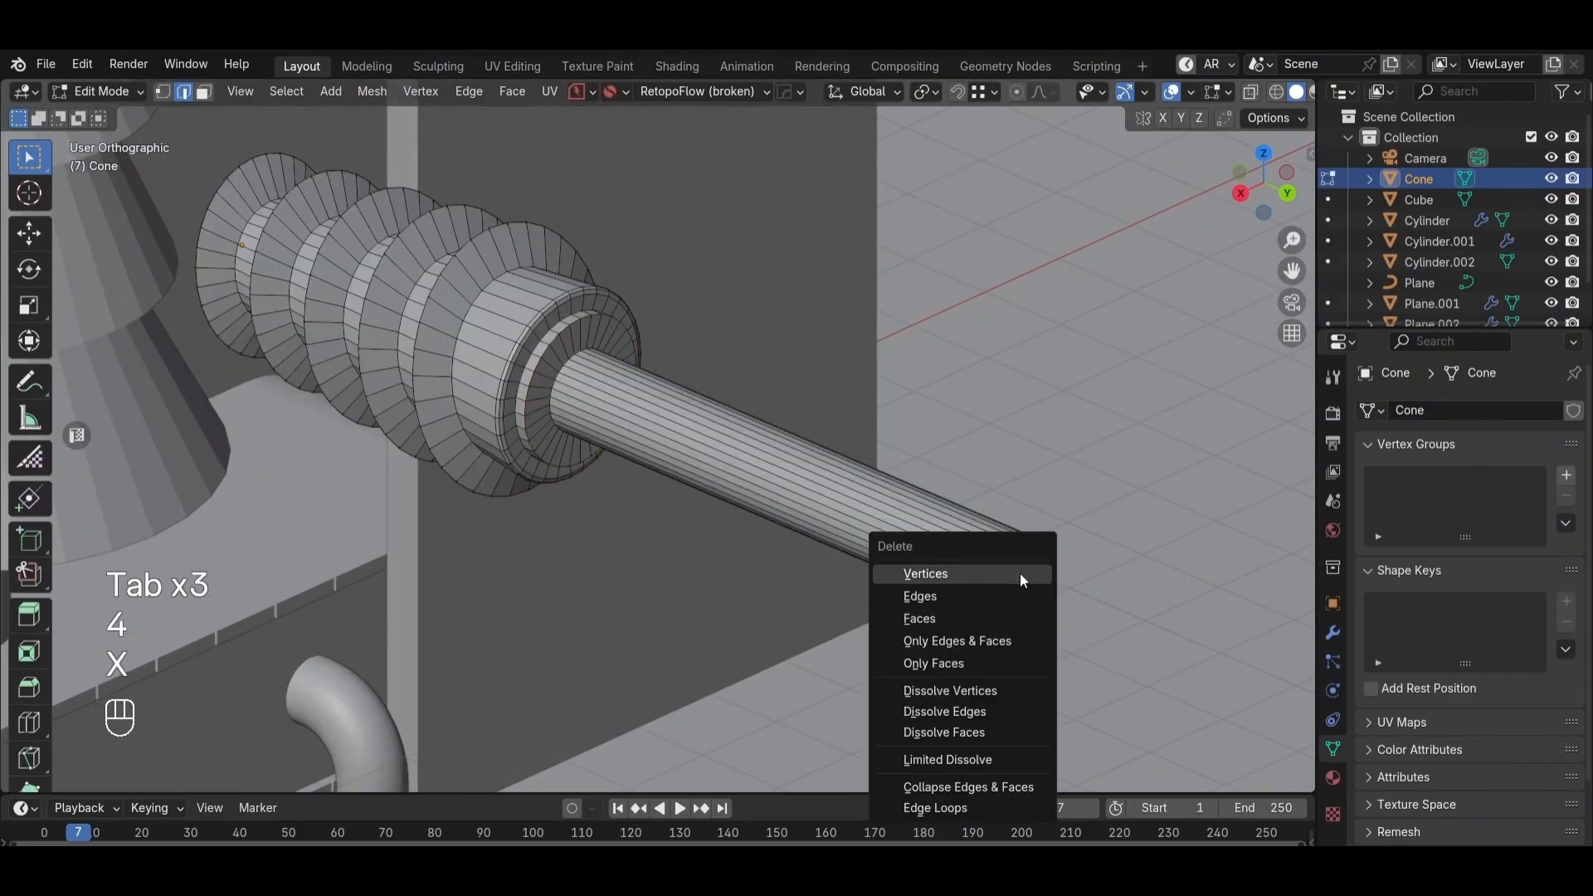
pyautogui.press('3')
pyautogui.press('x')
pyautogui.click(919, 618)
# Step: Shade the drill with Auto Smooth at 30°
pyautogui.keyDown('alt'); pyautogui.moveTo(919, 618); pyautogui.dragTo(608, 525); pyautogui.keyUp('alt')
pyautogui.press('Tab')
pyautogui.rightClick(580, 515)
pyautogui.click(514, 369)
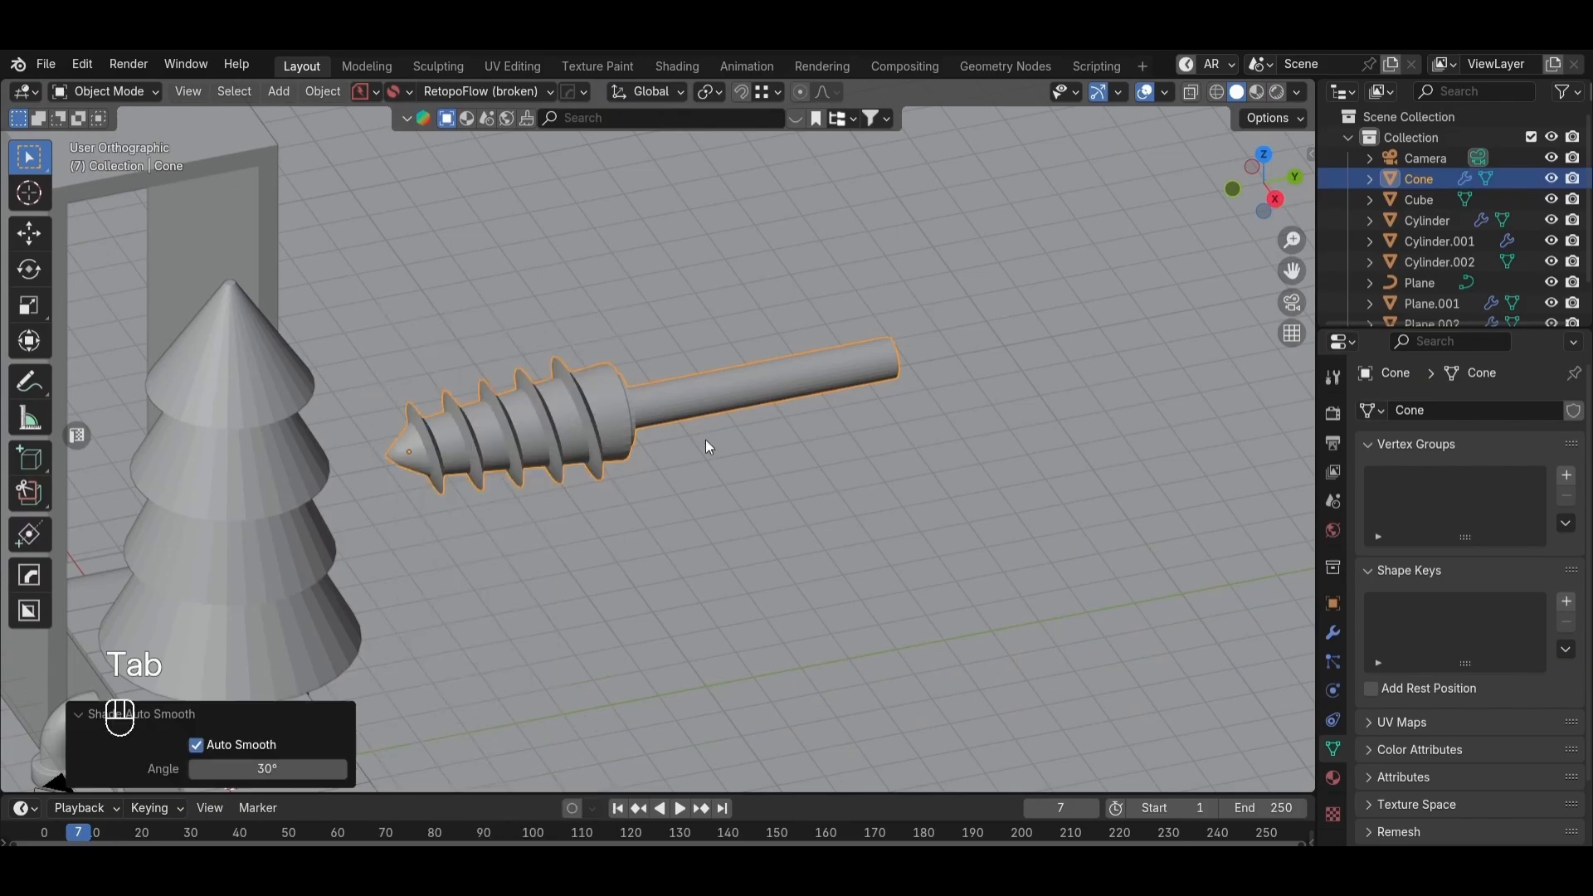
pyautogui.scroll(-2, 705, 440)
pyautogui.click(803, 488)
pyautogui.keyDown('alt'); pyautogui.moveTo(804, 488); pyautogui.dragTo(804, 450); pyautogui.keyUp('alt')
pyautogui.scroll(-3, 684, 410)
pyautogui.click(685, 407)
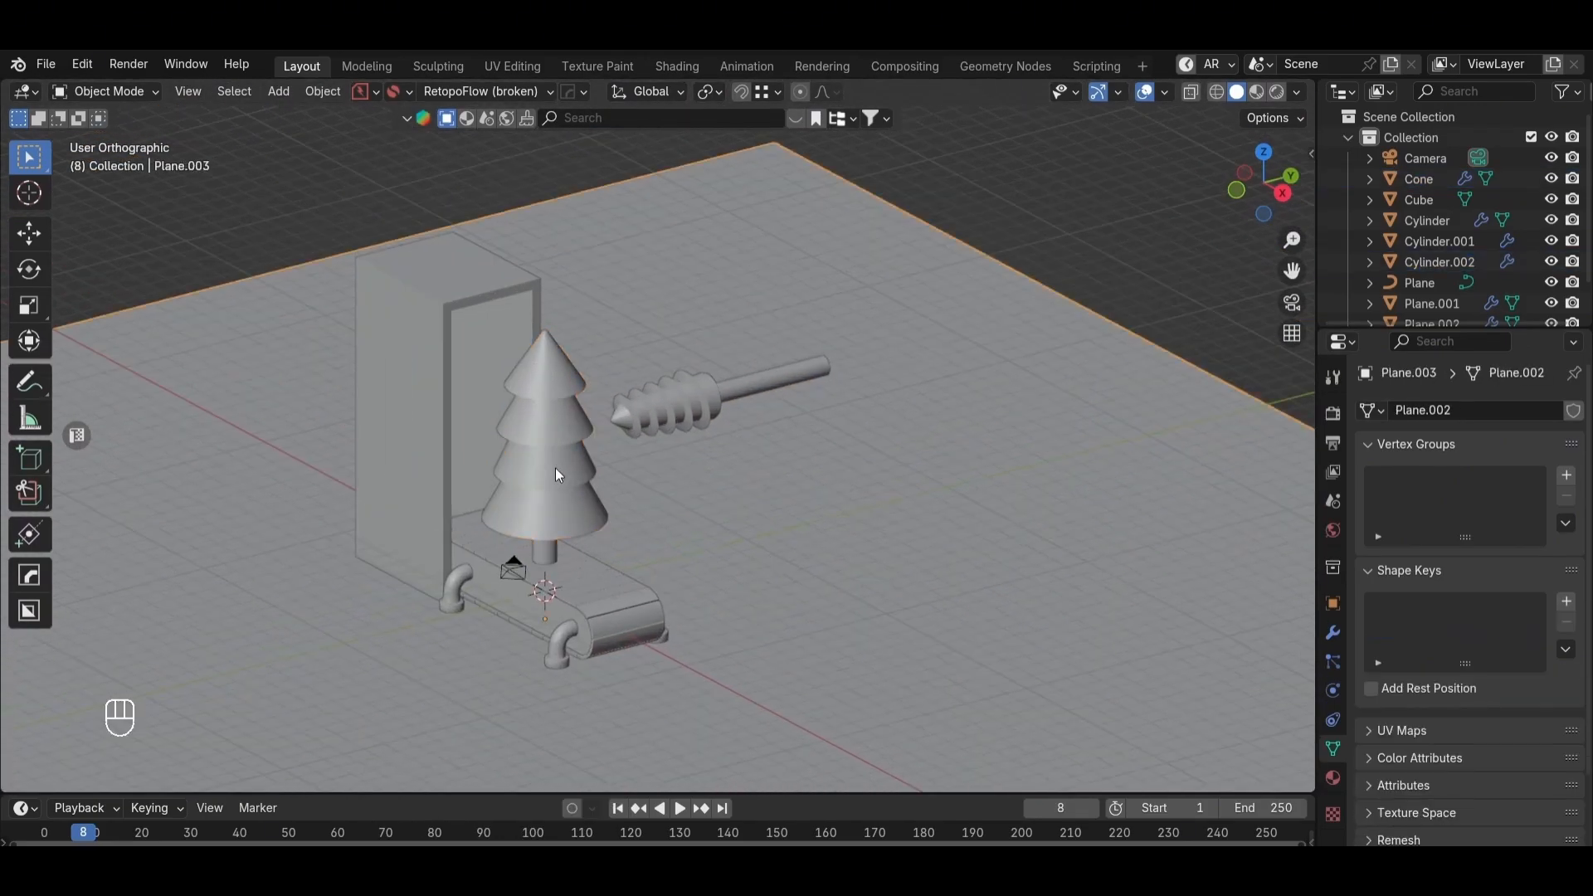
pyautogui.press('Tab')
pyautogui.press('Tab')
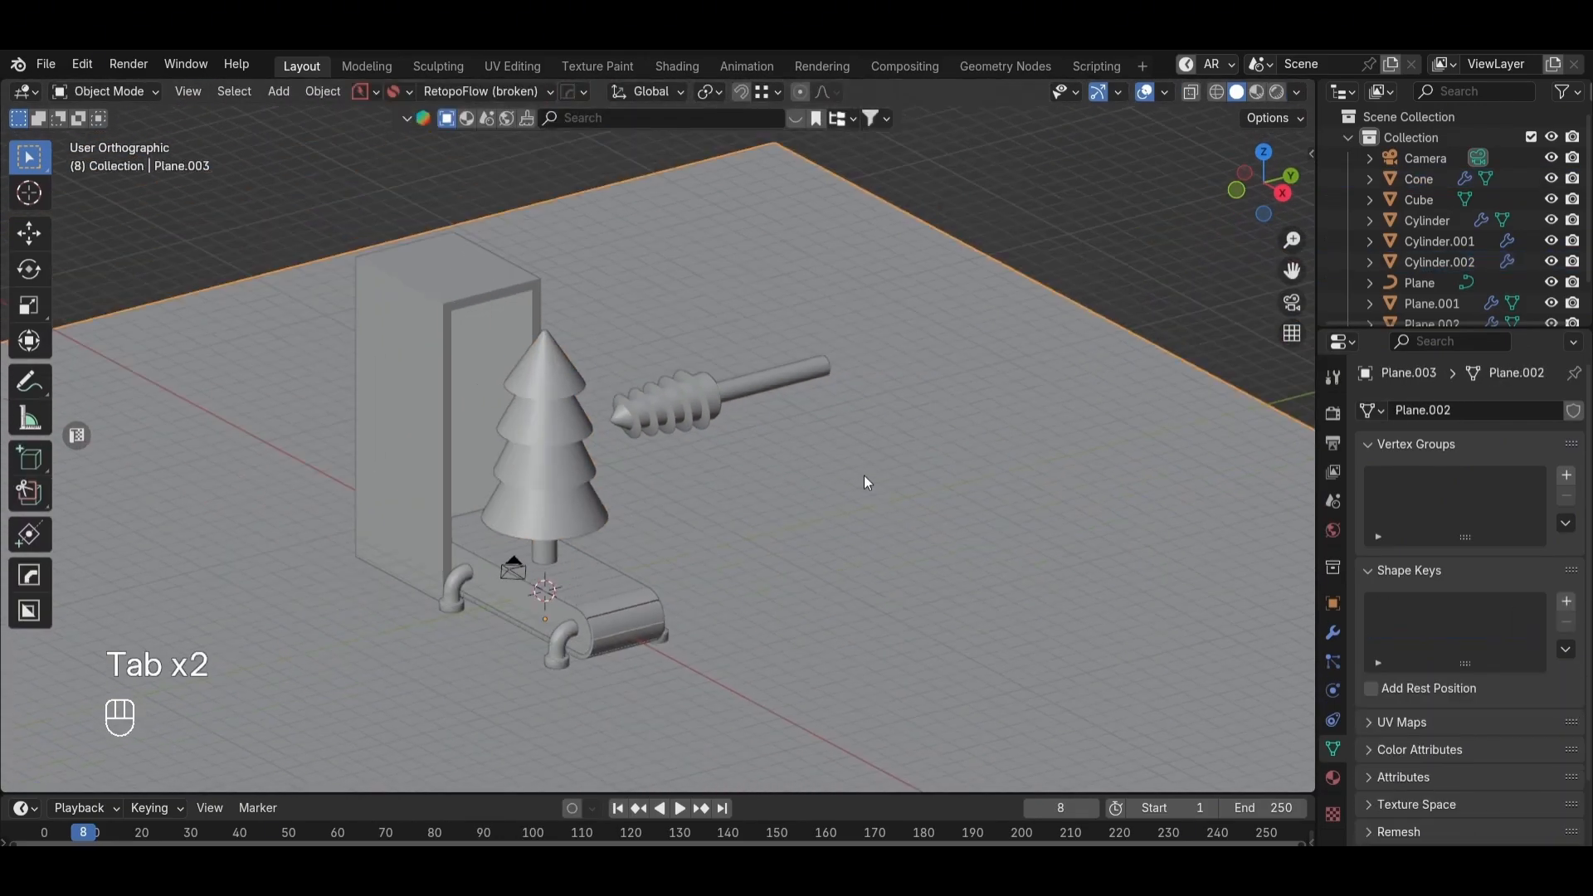
# Step: Align the camera to a three-quarter view of the box, conveyor, tree and drill
pyautogui.moveTo(867, 481); pyautogui.dragTo(1071, 450, button='middle')
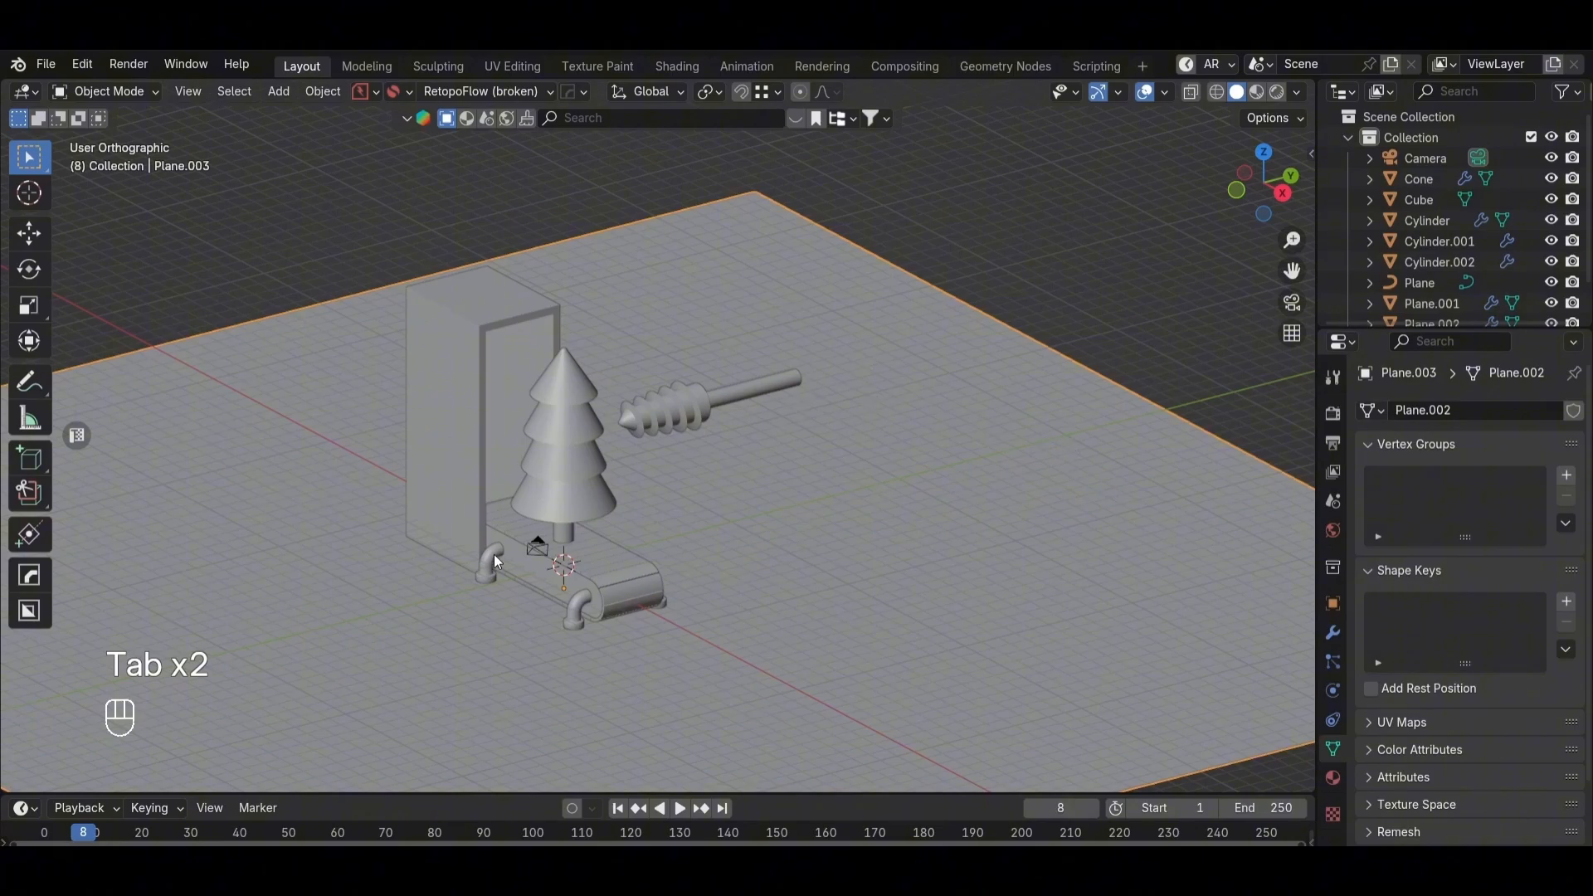
pyautogui.click(494, 554)
pyautogui.press('ctrl+alt+KP_0')
# Step: Set the render resolution to 1080 × 1920 px for a portrait frame
pyautogui.click(1332, 443)
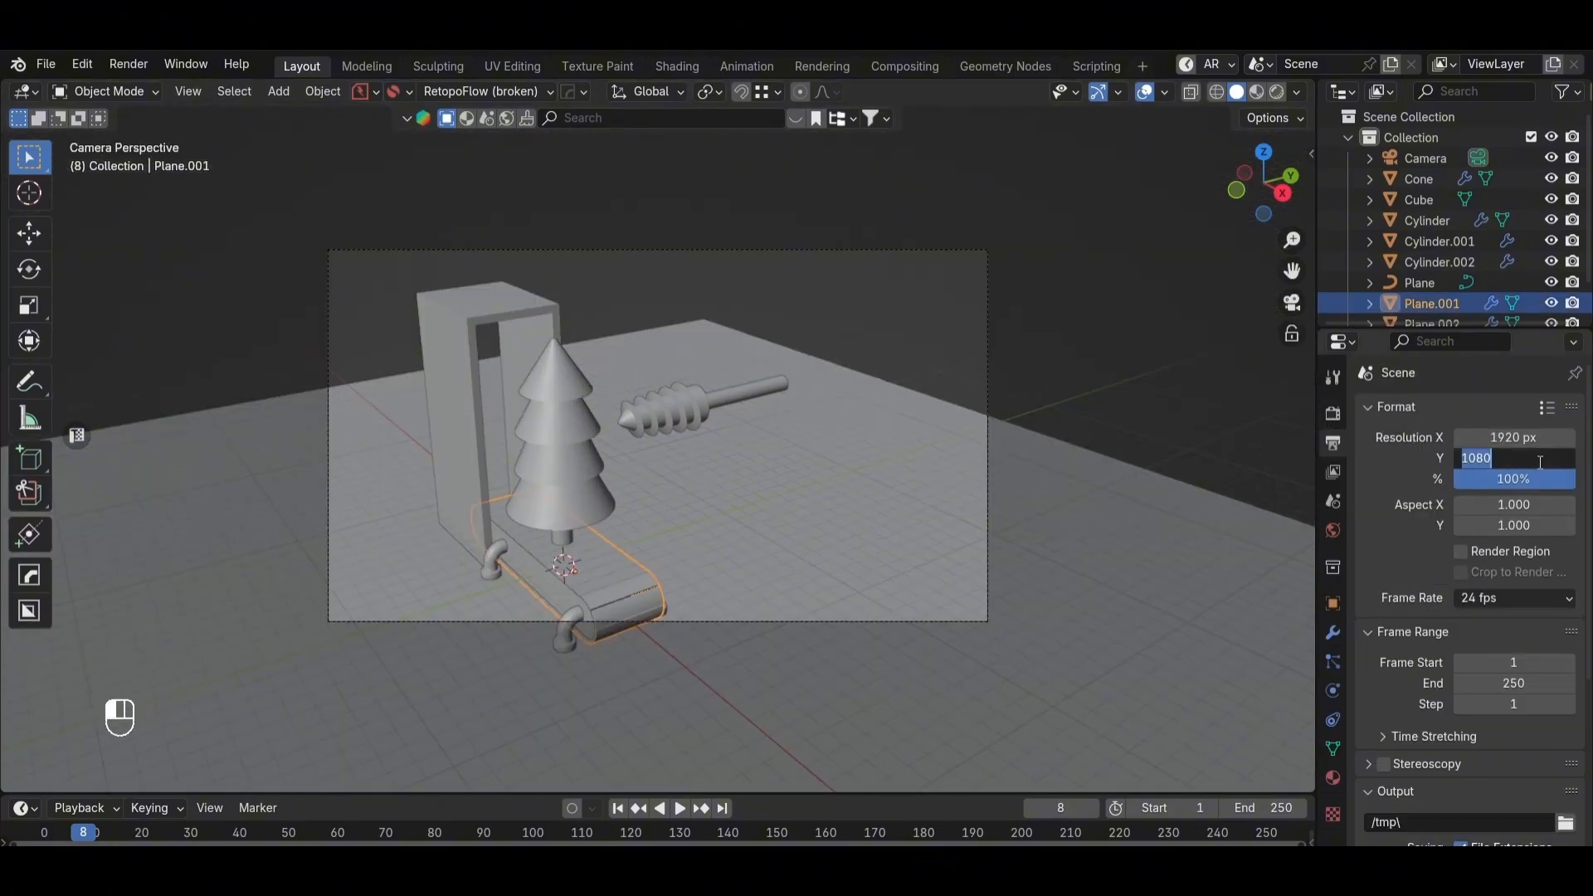
pyautogui.click(1528, 438)
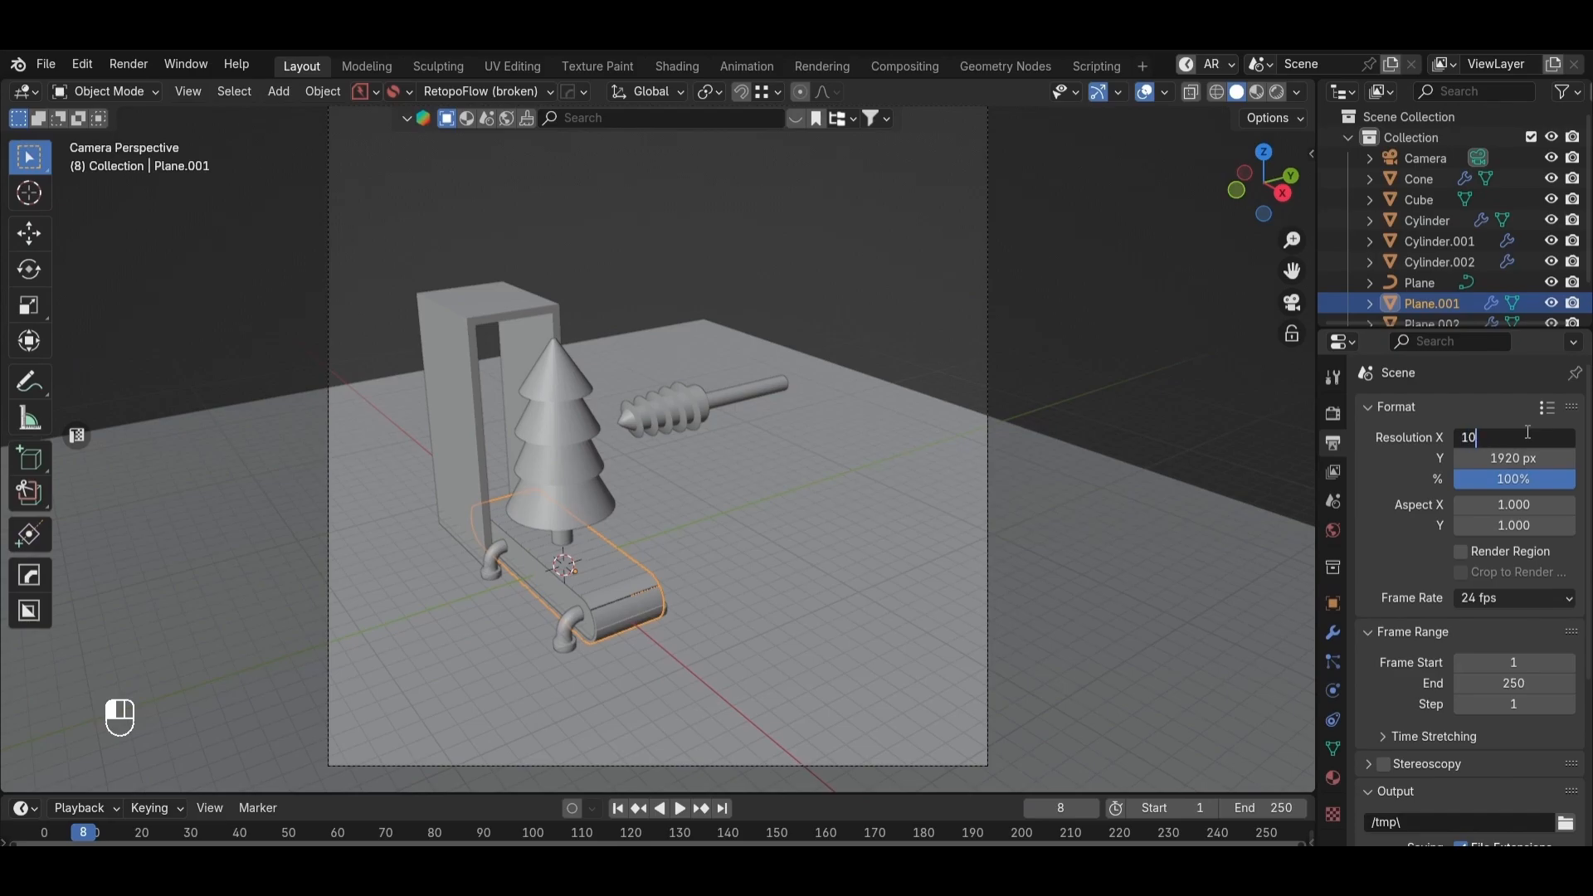
pyautogui.write('1080')
pyautogui.press('Return')
# Step: Raise the camera's clip end to about 11623 cm and reframe the scene with the camera locked to the view
pyautogui.press('`')
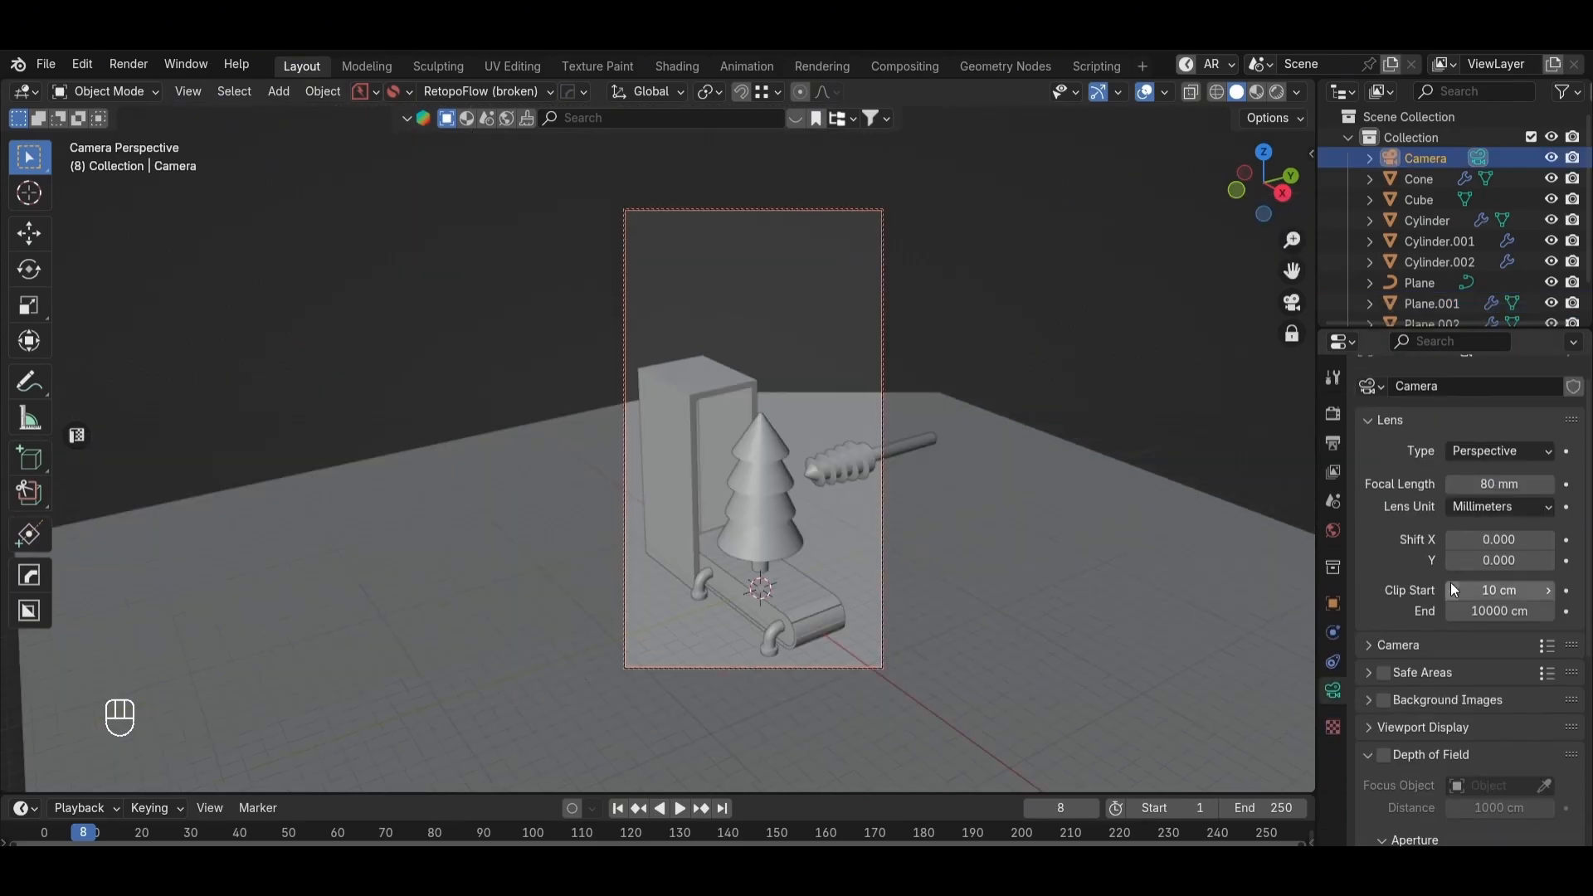
pyautogui.press('shift')
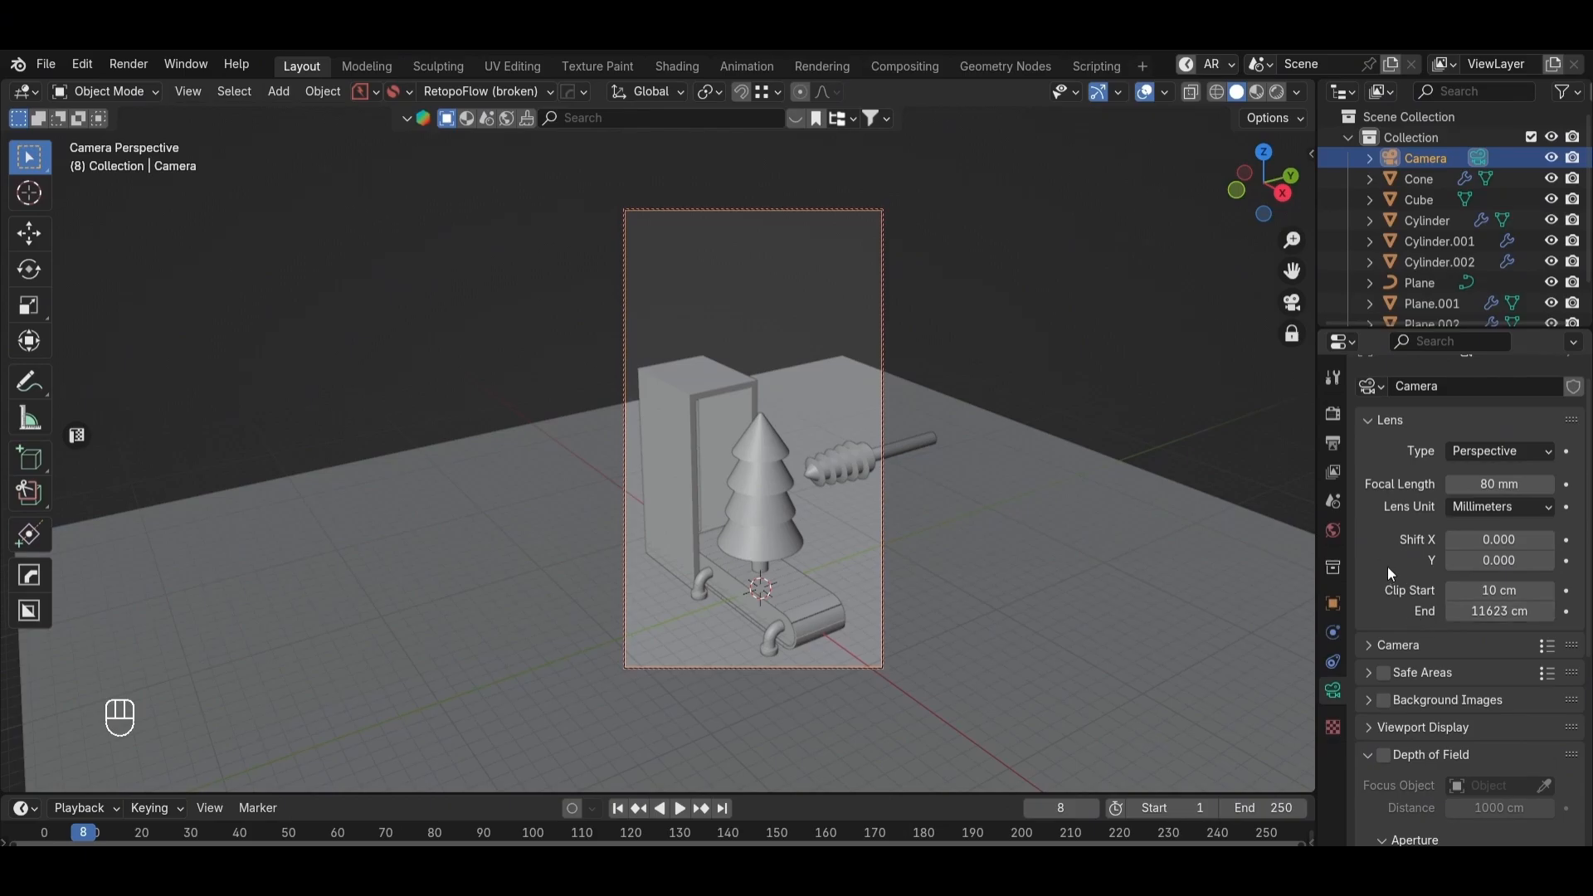
pyautogui.click(834, 468)
pyautogui.moveTo(834, 473); pyautogui.dragTo(843, 573, button='middle')
pyautogui.keyDown('alt'); pyautogui.scroll(1, 845, 498); pyautogui.keyUp('alt')
pyautogui.click(780, 535)
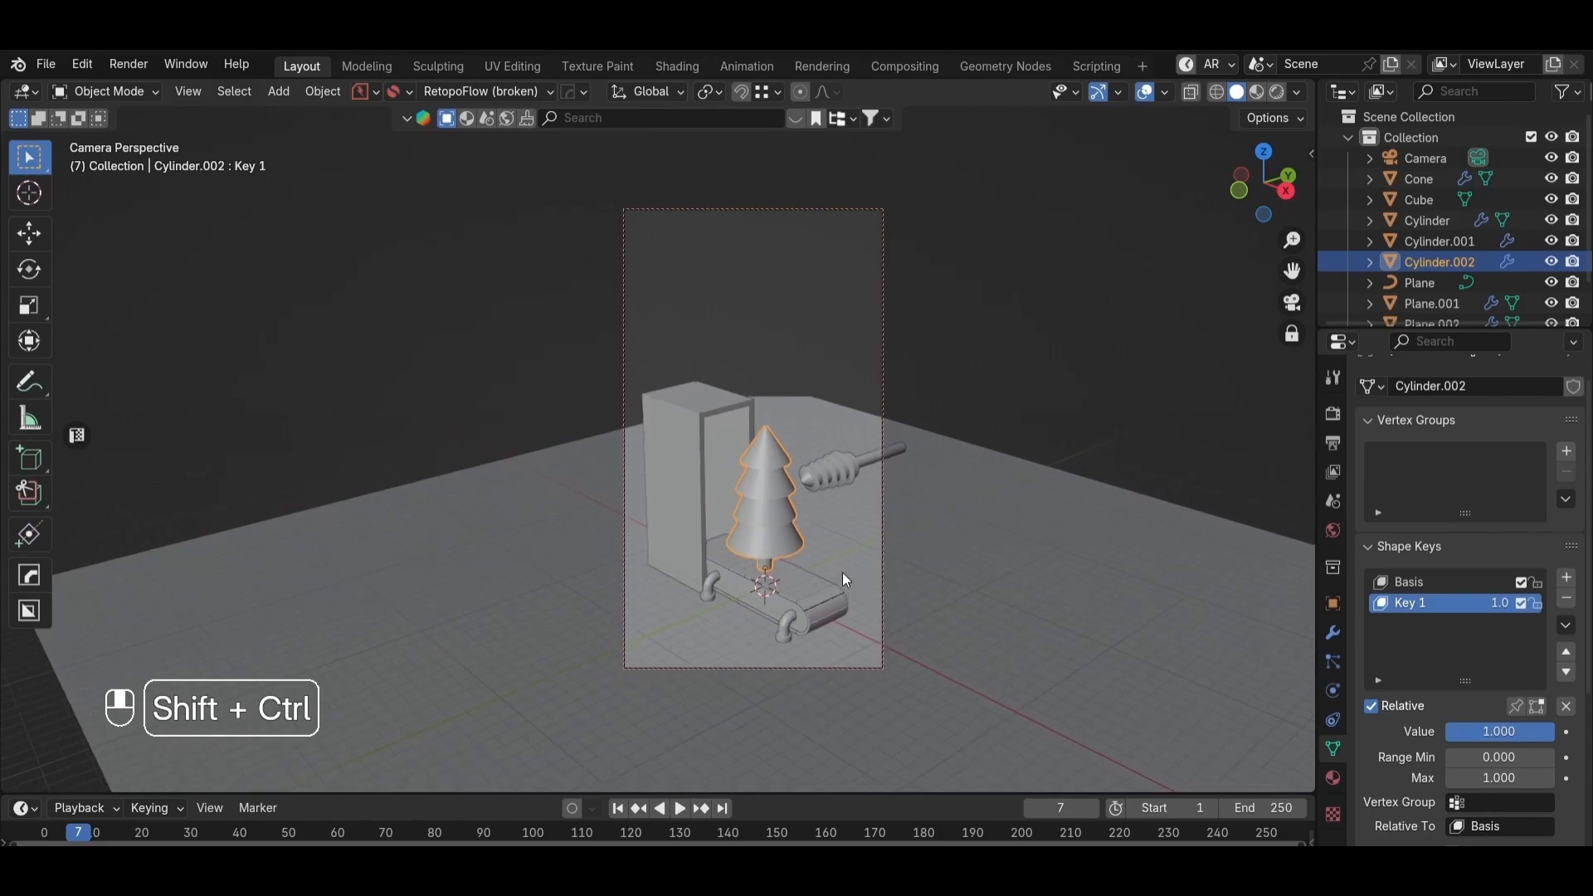
# Step: Move the drill about 128 cm along Y toward the tree and lower it about 59 cm along Z
pyautogui.click(843, 467)
pyautogui.press('g')
pyautogui.moveTo(843, 466); pyautogui.dragTo(859, 460, button='middle')
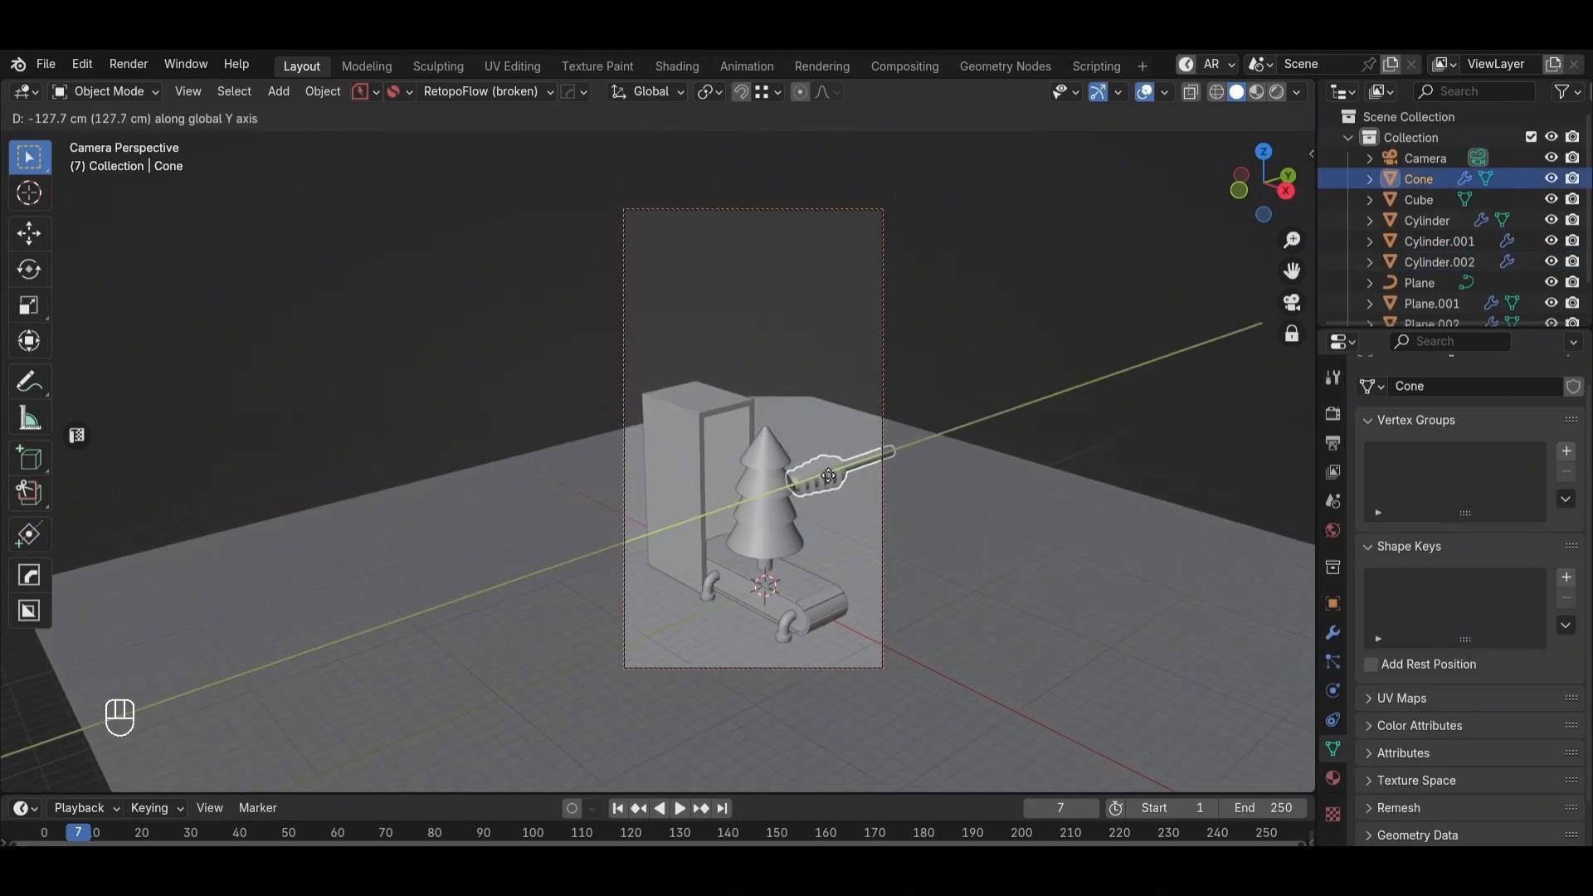
pyautogui.click(829, 476)
pyautogui.press('g')
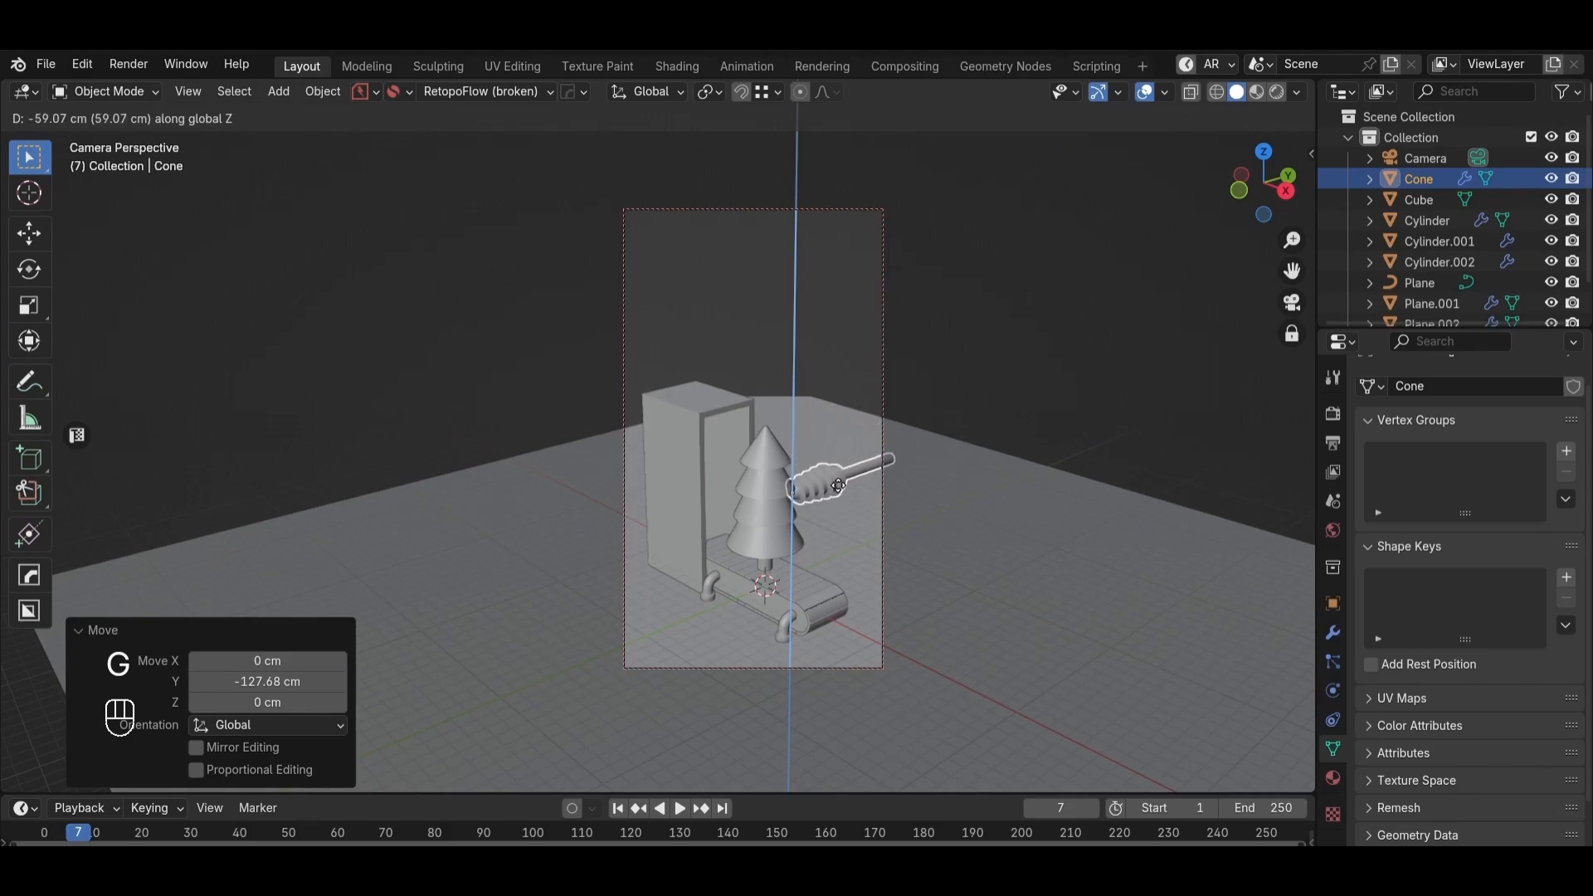
pyautogui.click(839, 485)
# Step: Adjust the locked camera around the tree, keeping the box and conveyor inside the portrait frame
pyautogui.click(1093, 393)
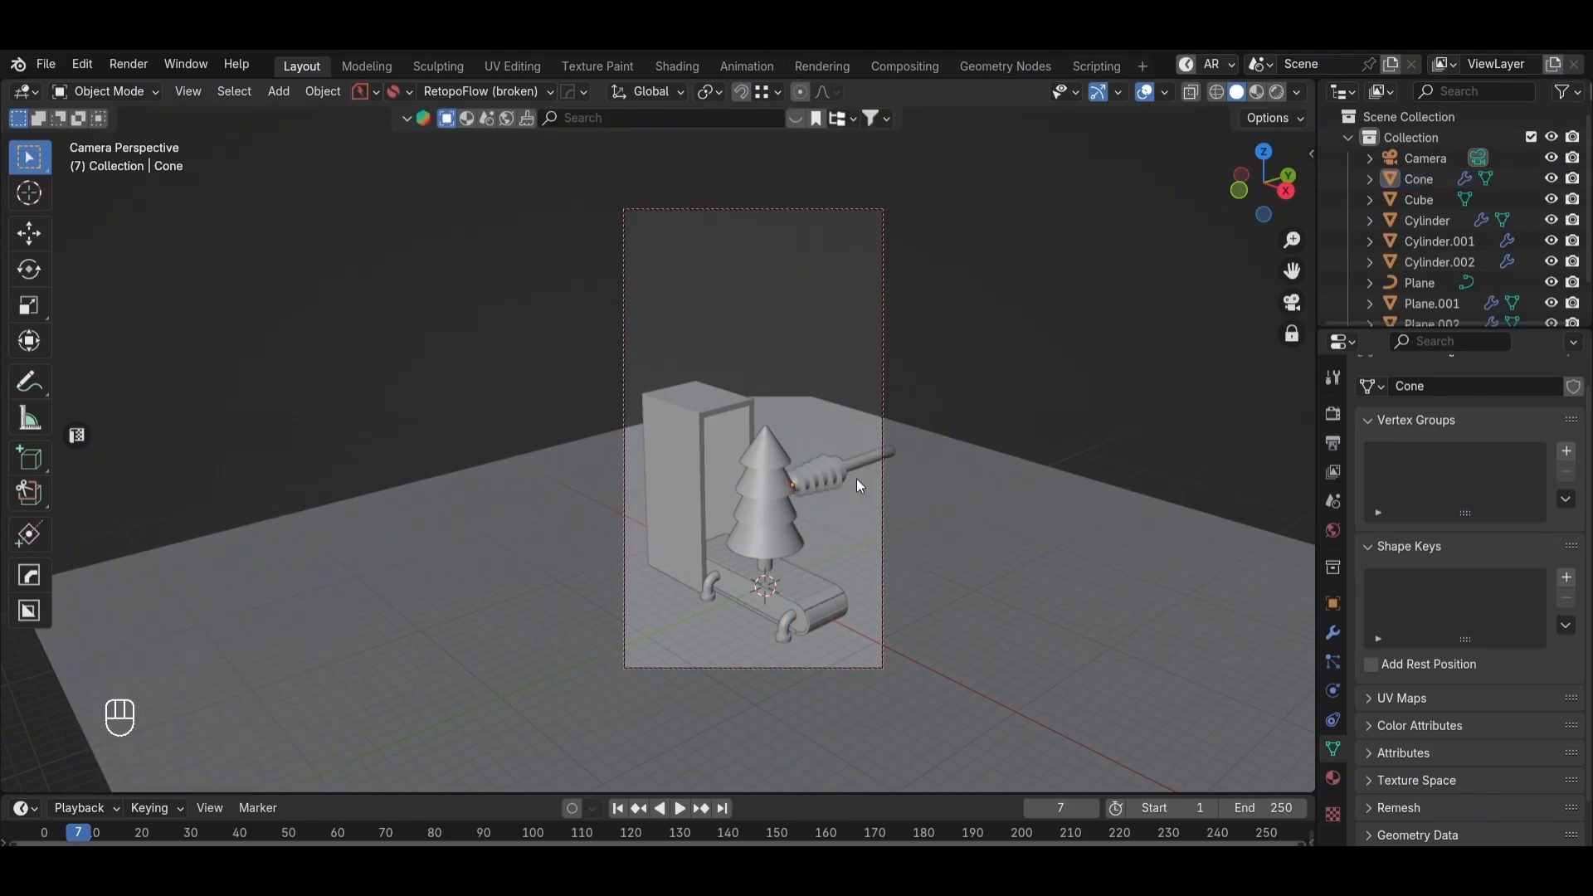
pyautogui.click(714, 431)
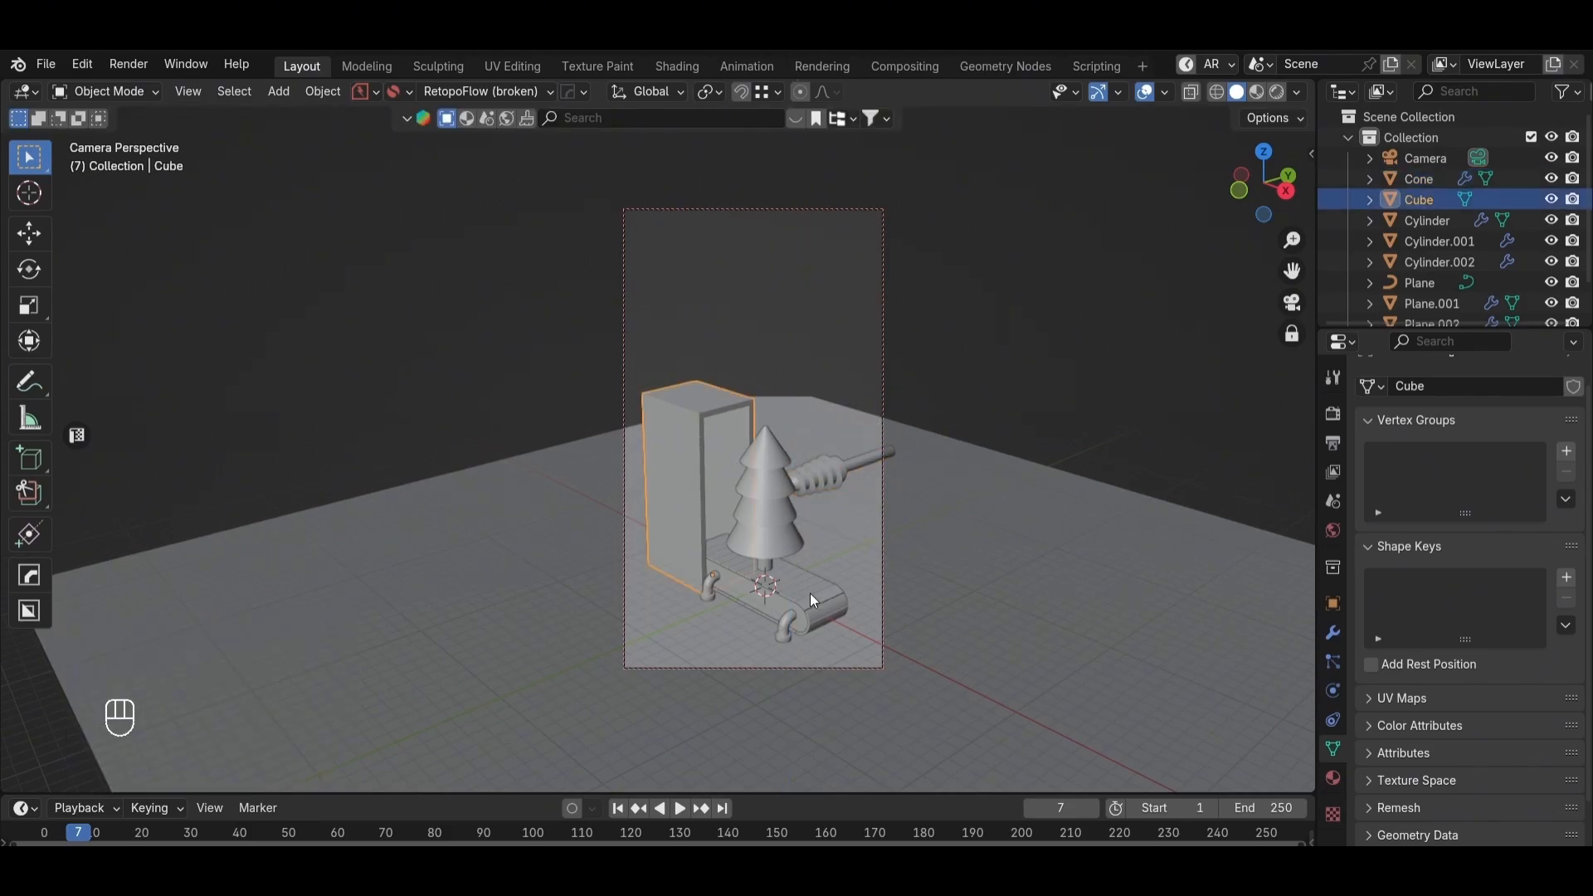
pyautogui.click(788, 551)
pyautogui.moveTo(791, 552)
pyautogui.keyDown('alt'); pyautogui.mouseDown()
pyautogui.moveTo(814, 556)
pyautogui.moveTo(768, 552)
pyautogui.mouseUp(); pyautogui.keyUp('alt')
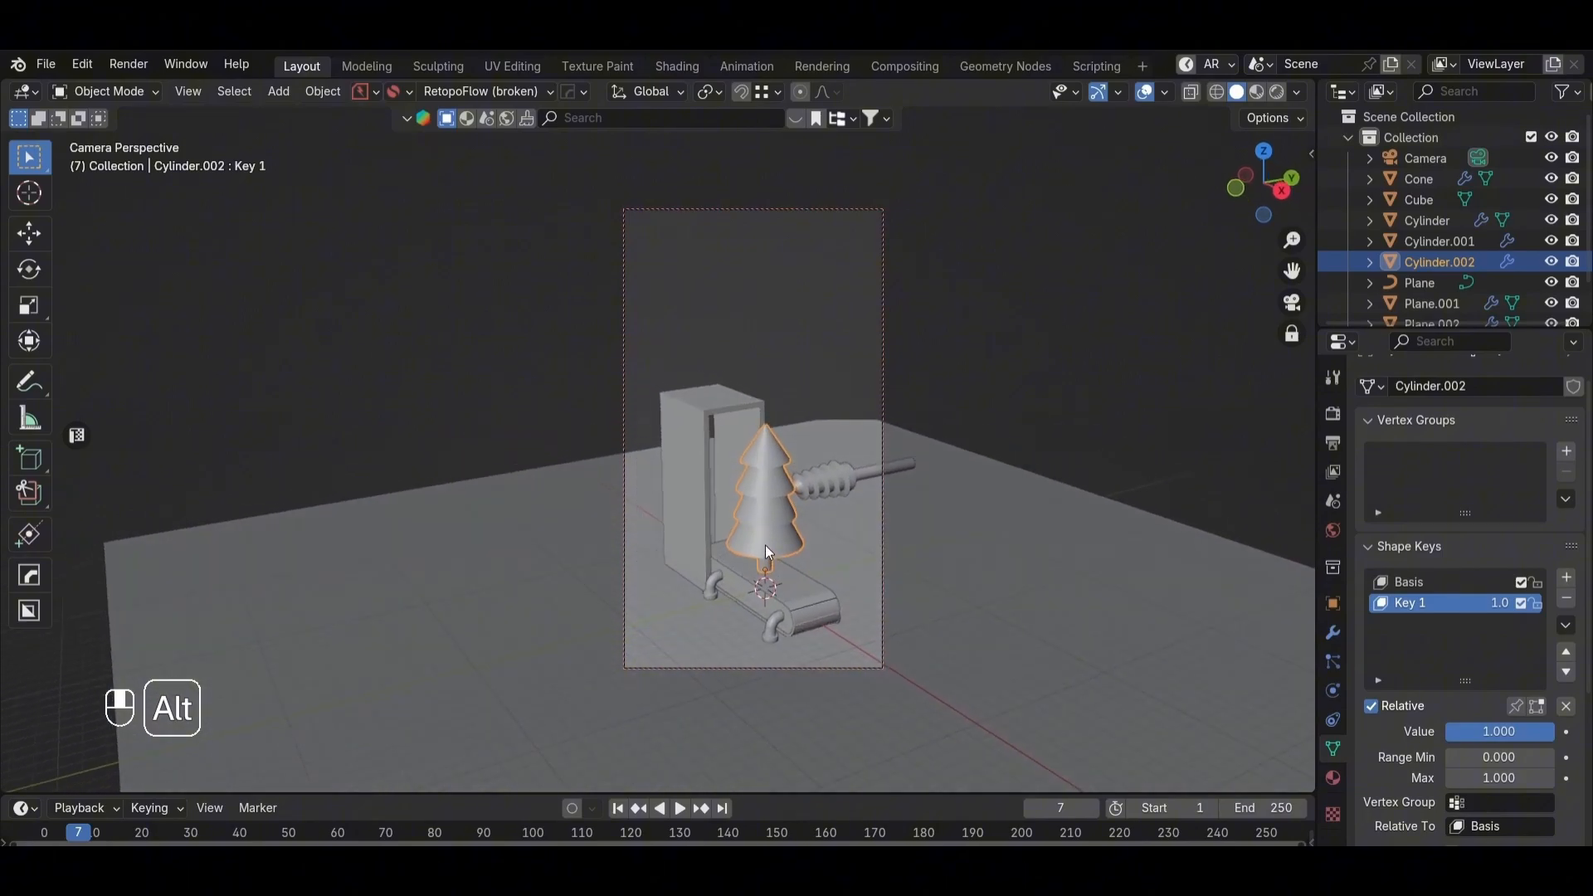
pyautogui.keyDown('alt'); pyautogui.moveTo(766, 545); pyautogui.dragTo(891, 514, button='middle'); pyautogui.keyUp('alt')
# Step: Unlock the camera from the view and clear the tree's selection
pyautogui.press('`')
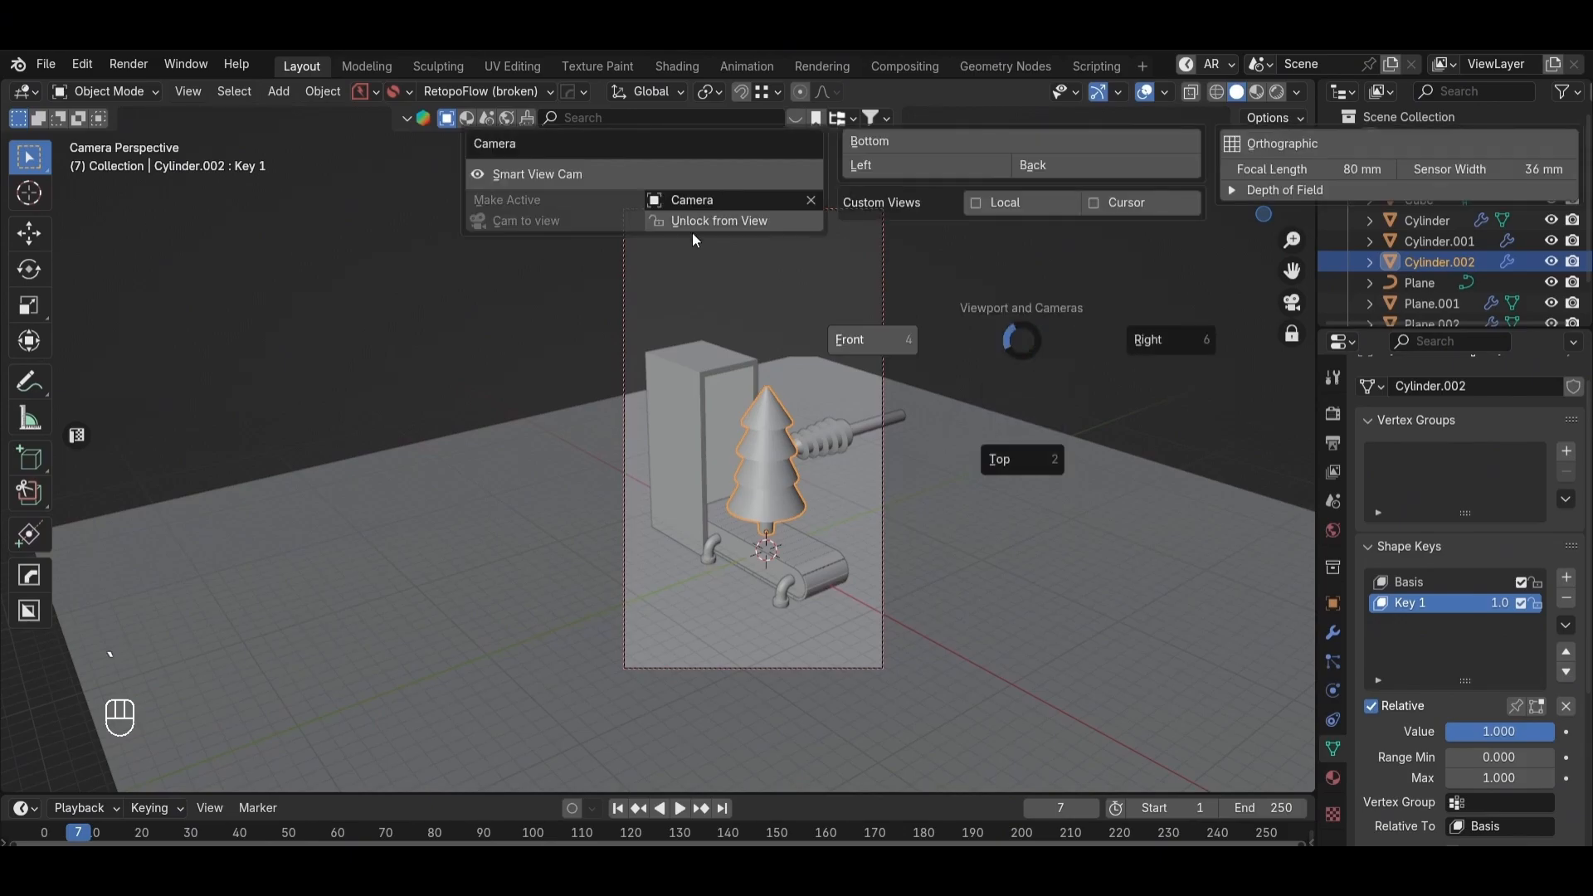
pyautogui.click(692, 227)
pyautogui.click(1107, 306)
# Step: Split the 3D viewport vertically, show the portrait camera view in the new area without its toolbar, and keep the other free for editing
pyautogui.keyDown('alt'); pyautogui.scroll(-1, 1107, 305); pyautogui.keyUp('alt')
pyautogui.keyDown('alt'); pyautogui.moveTo(1107, 306); pyautogui.dragTo(817, 555, button='middle'); pyautogui.keyUp('alt')
pyautogui.rightClick(1317, 167)
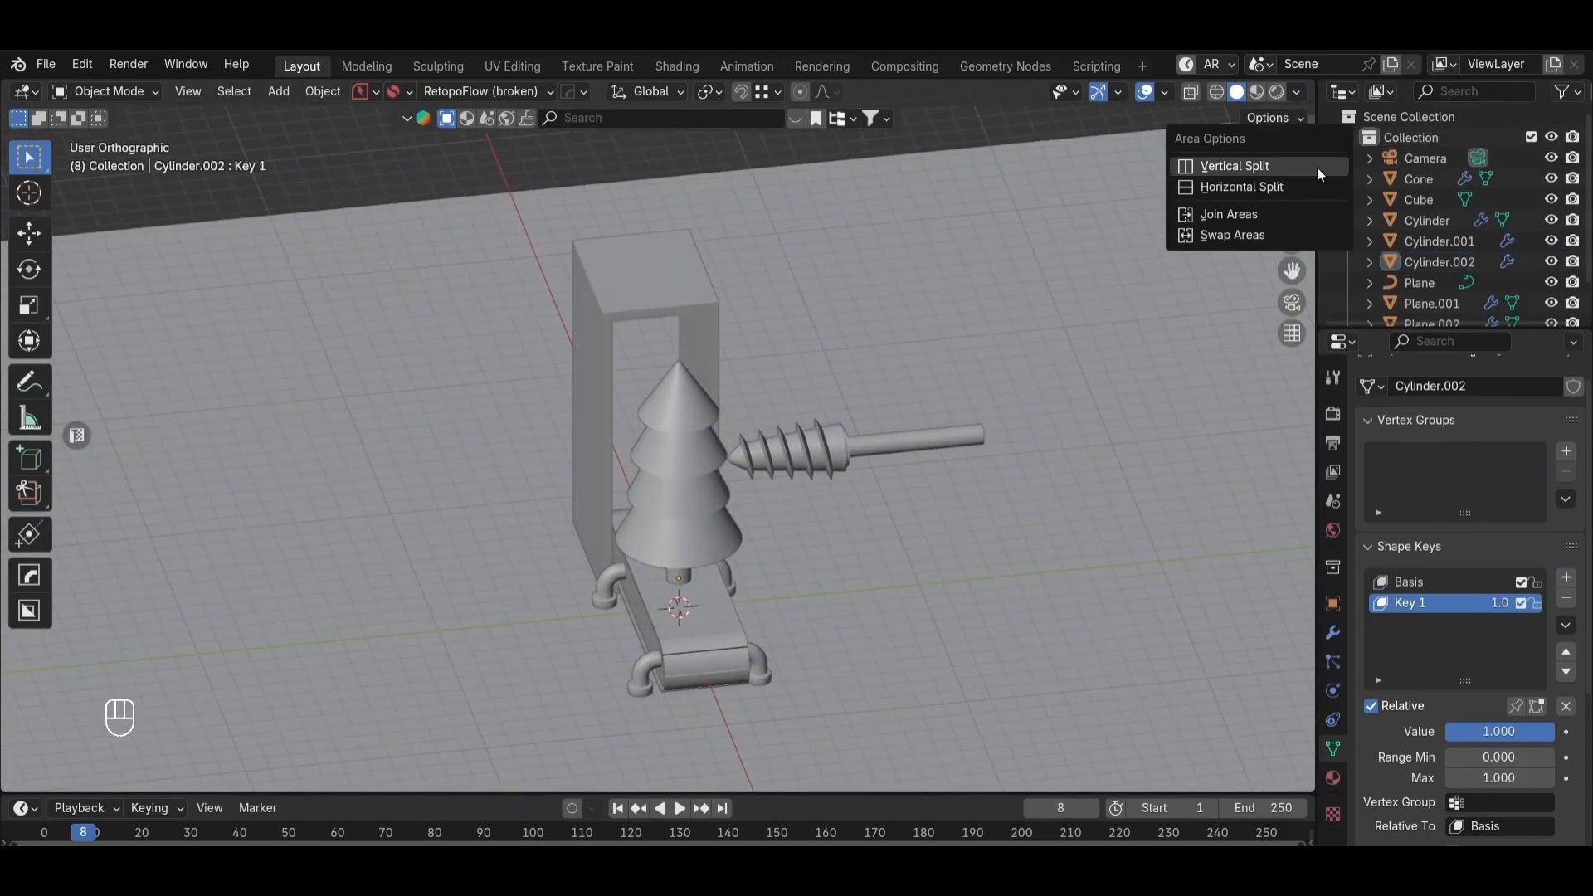
pyautogui.click(1317, 167)
pyautogui.click(925, 332)
pyautogui.press('KP_0')
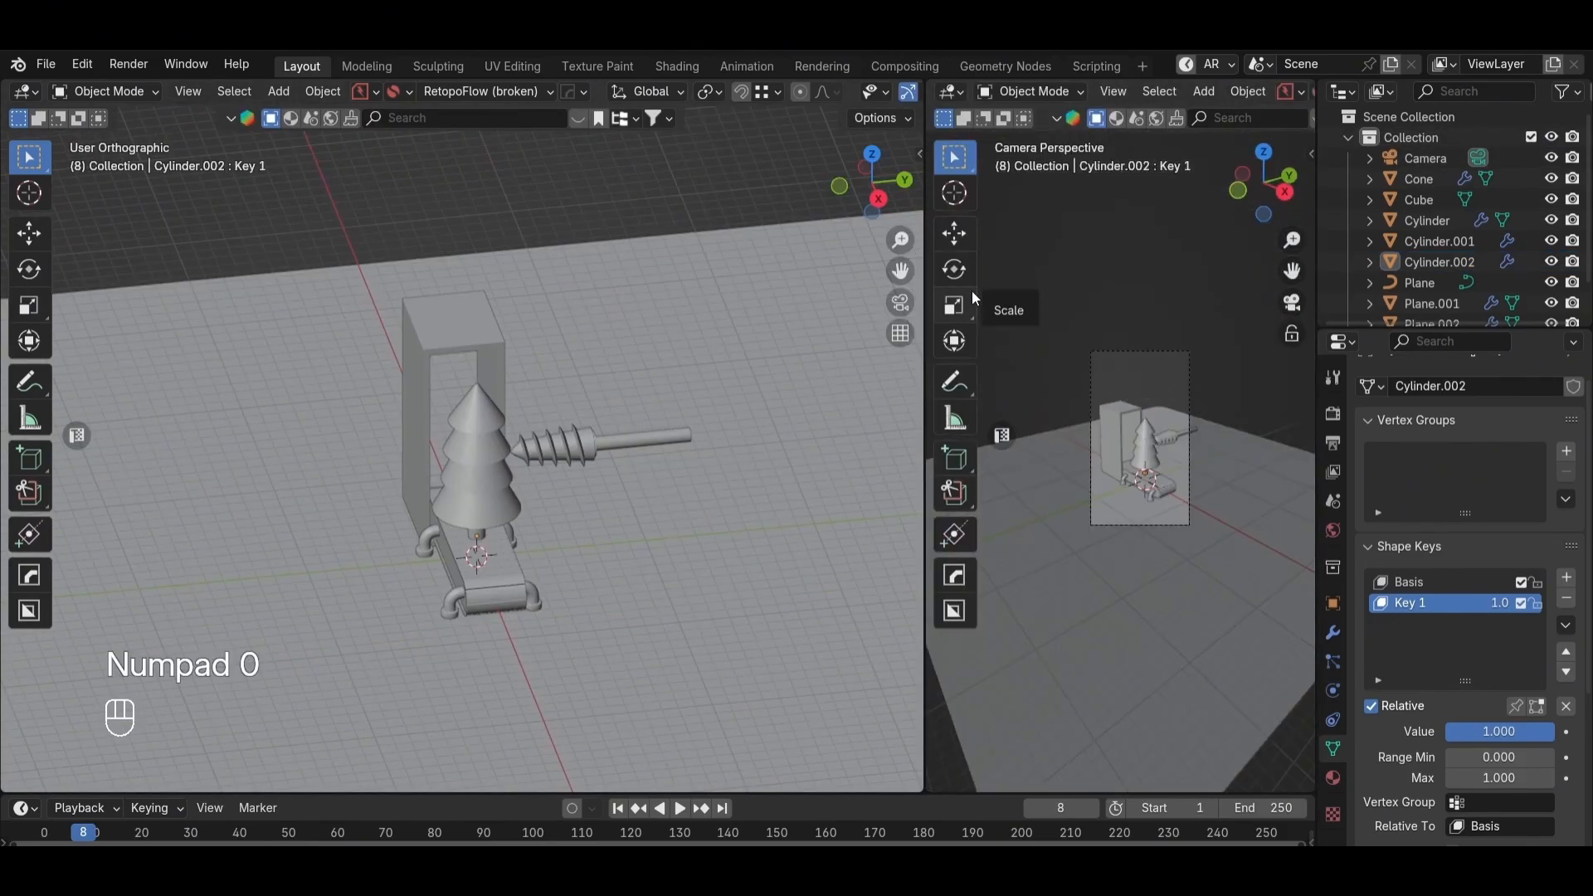
pyautogui.press('t')
pyautogui.scroll(5, 1154, 480)
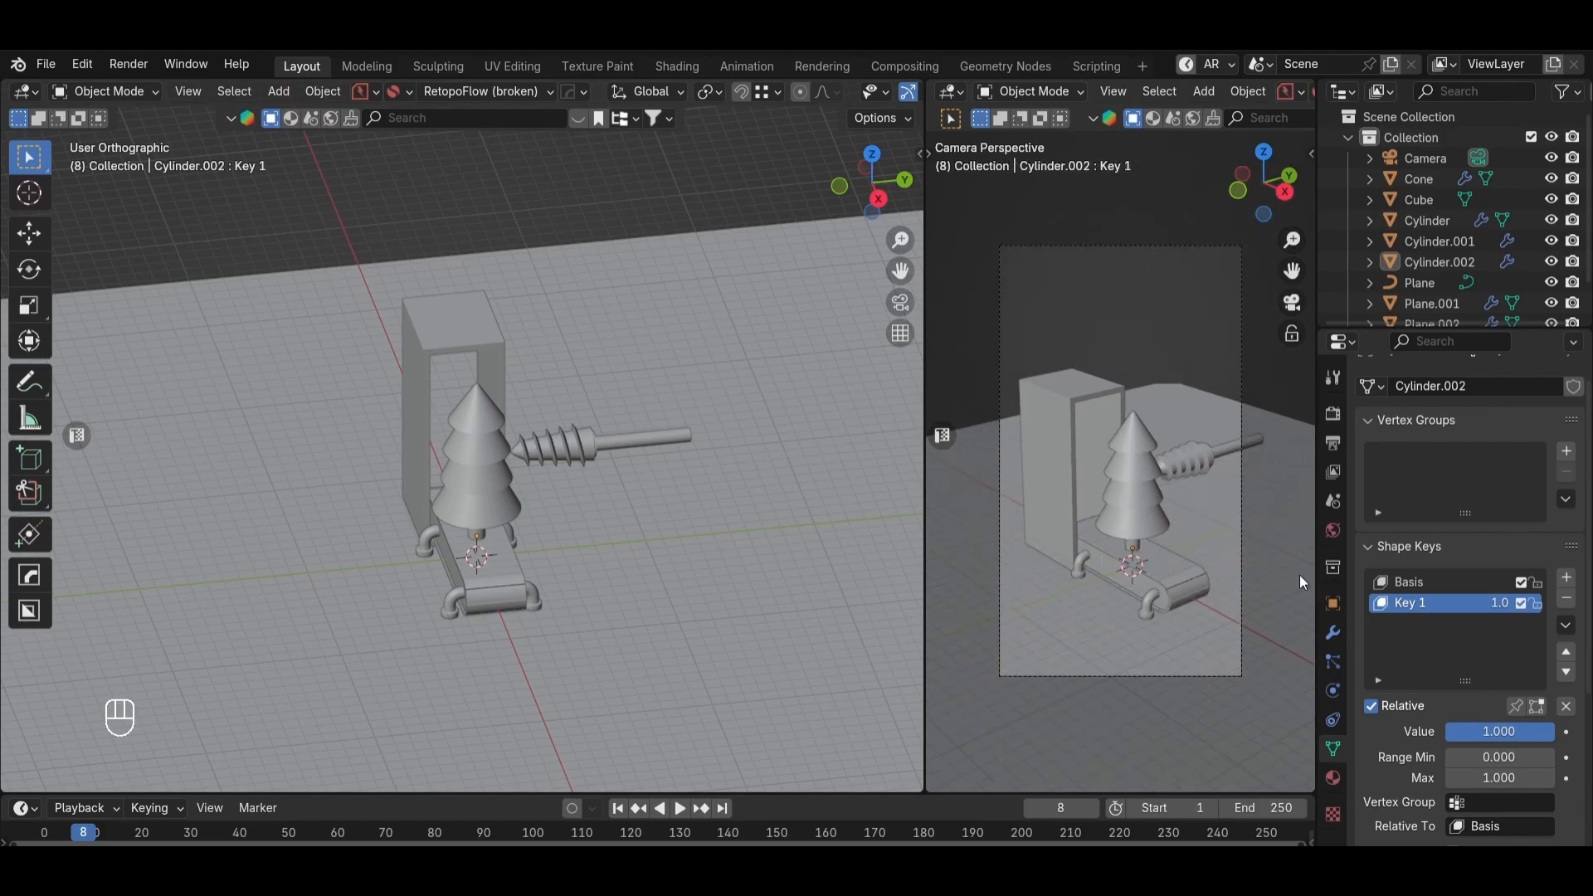
pyautogui.keyDown('alt'); pyautogui.moveTo(793, 596); pyautogui.dragTo(647, 411, button='middle'); pyautogui.keyUp('alt')
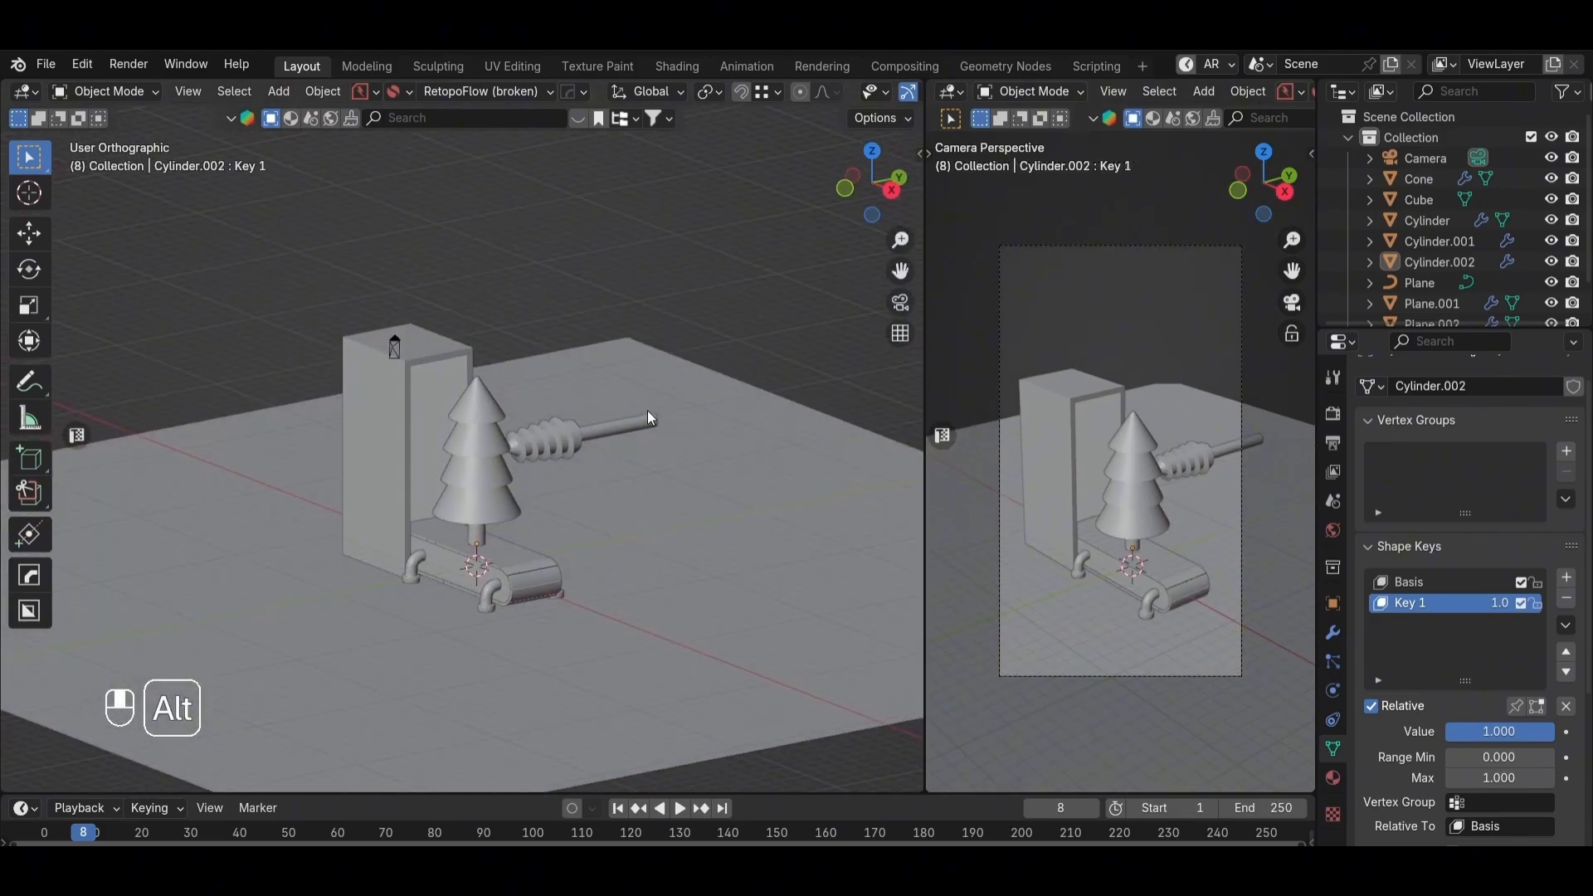
# Step: Set the camera's viewport display passepartout to 1.000 so everything outside the frame is black
pyautogui.click(1426, 157)
pyautogui.scroll(-2, 1385, 646)
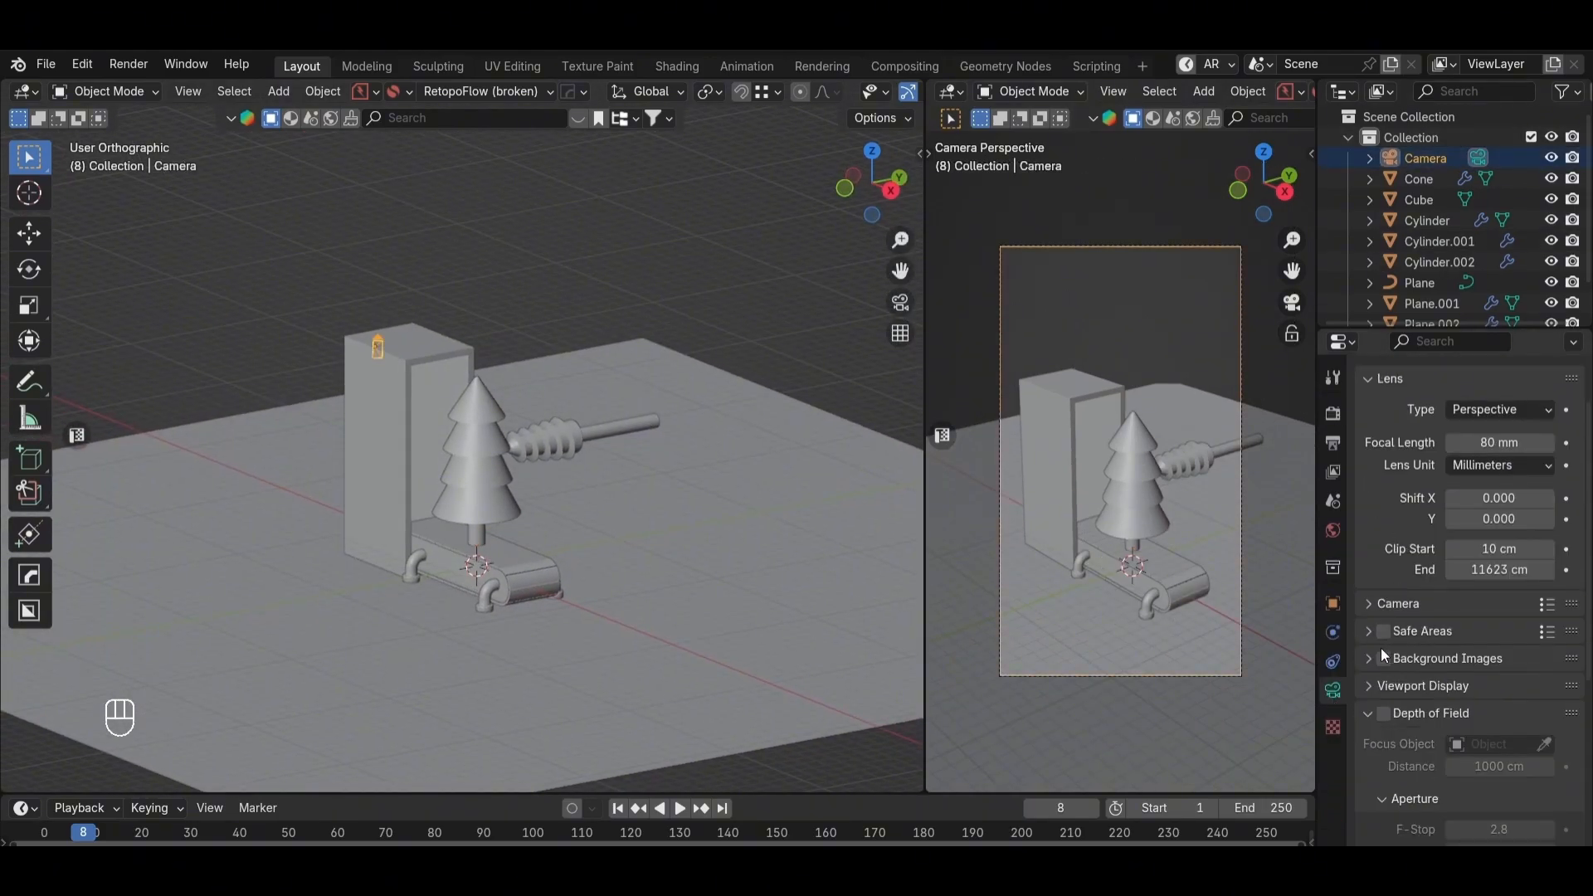
pyautogui.click(1371, 658)
pyautogui.click(1371, 658)
pyautogui.click(1370, 687)
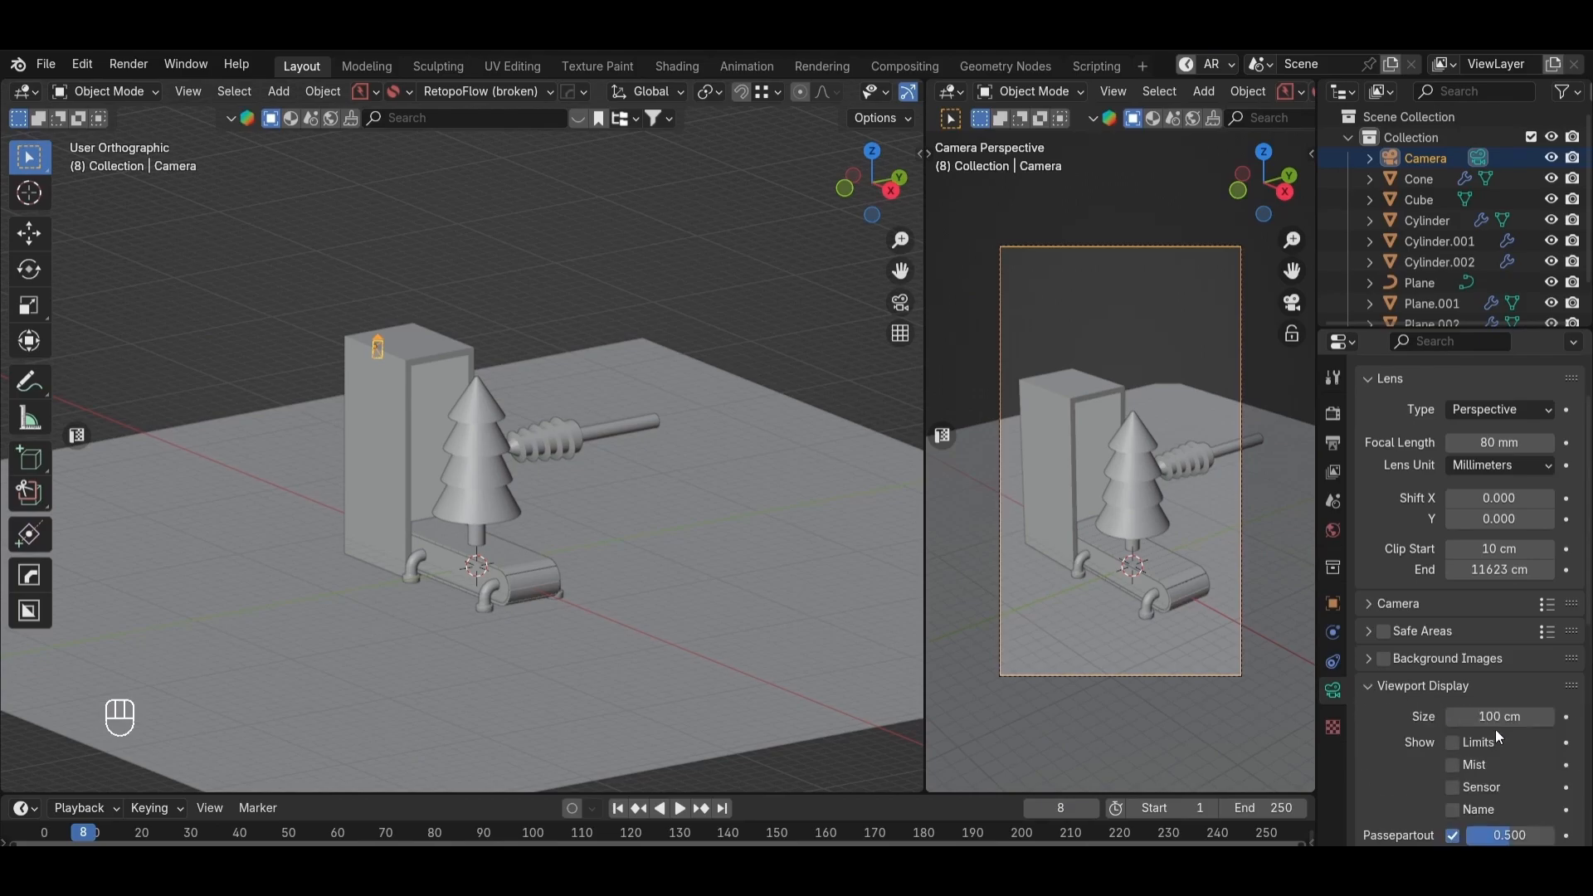
pyautogui.scroll(-3, 1498, 738)
pyautogui.moveTo(1489, 755); pyautogui.dragTo(1555, 756)
# Step: Show the camera's limits and enable the Thirds and Center composition guides
pyautogui.scroll(-2, 1486, 710)
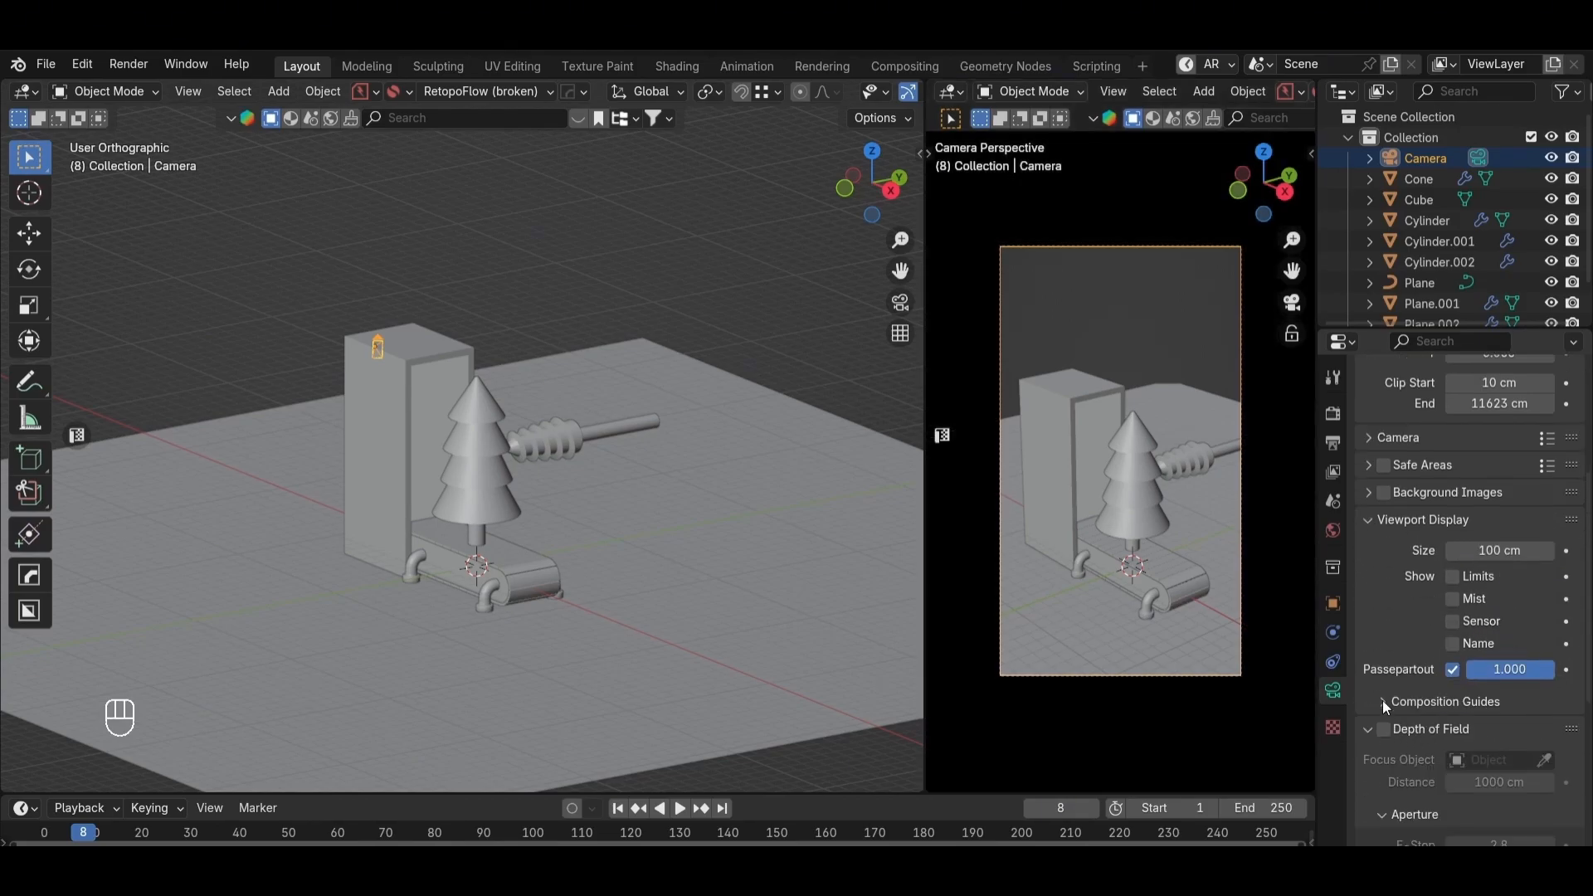
pyautogui.click(1383, 700)
pyautogui.scroll(-1, 1410, 697)
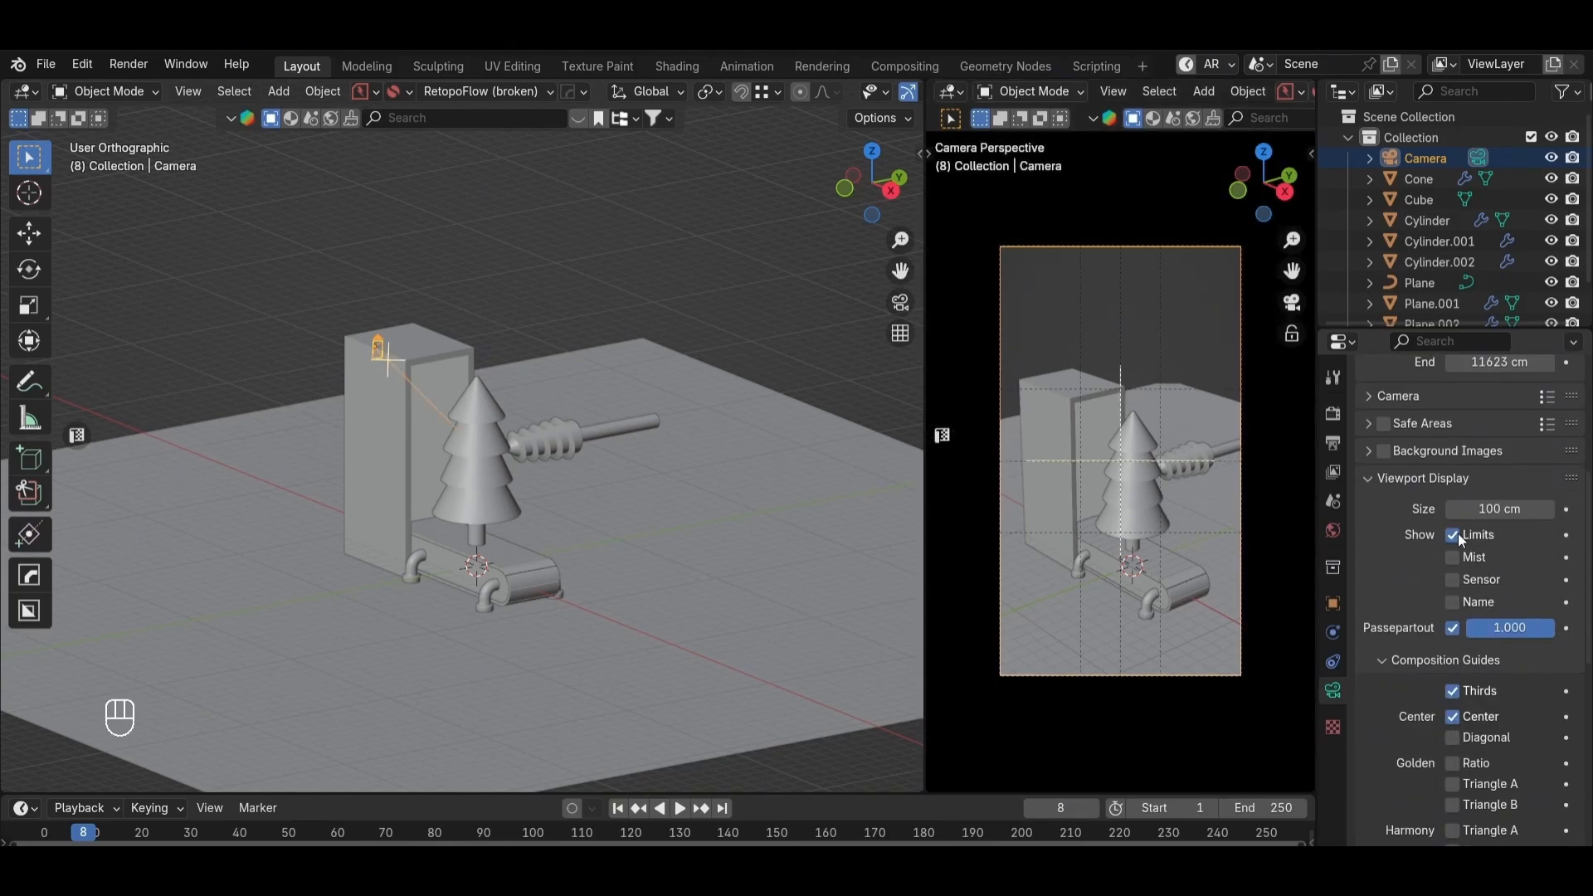
pyautogui.click(1140, 490)
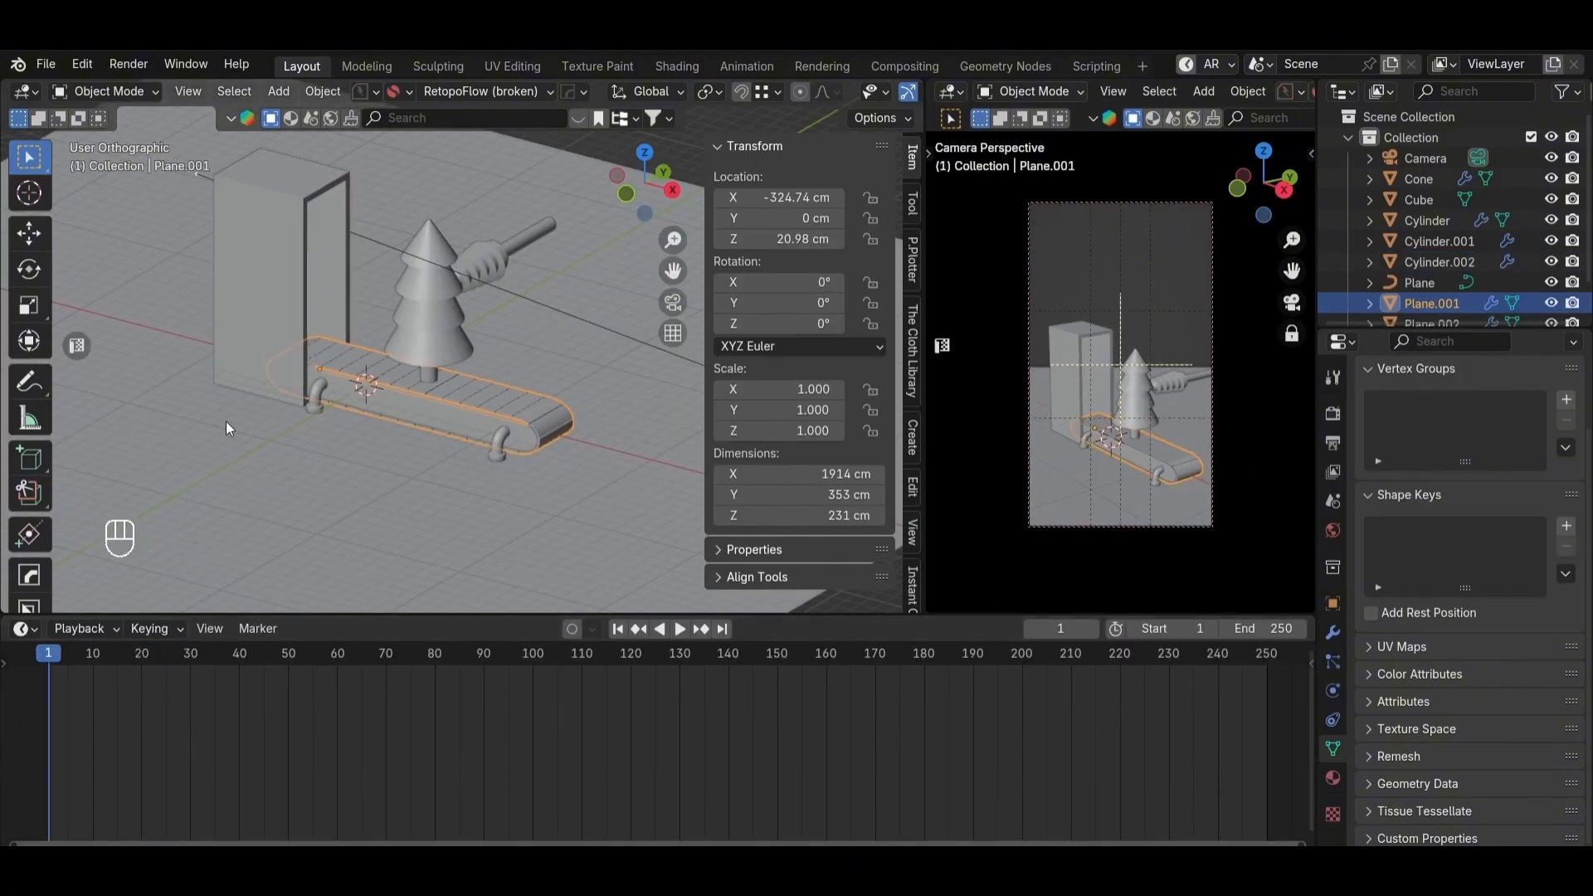
# Step: Keyframe the conveyor belt at frame 1, and again at frame 60 after moving it about 951 cm along negative X
pyautogui.press('i')
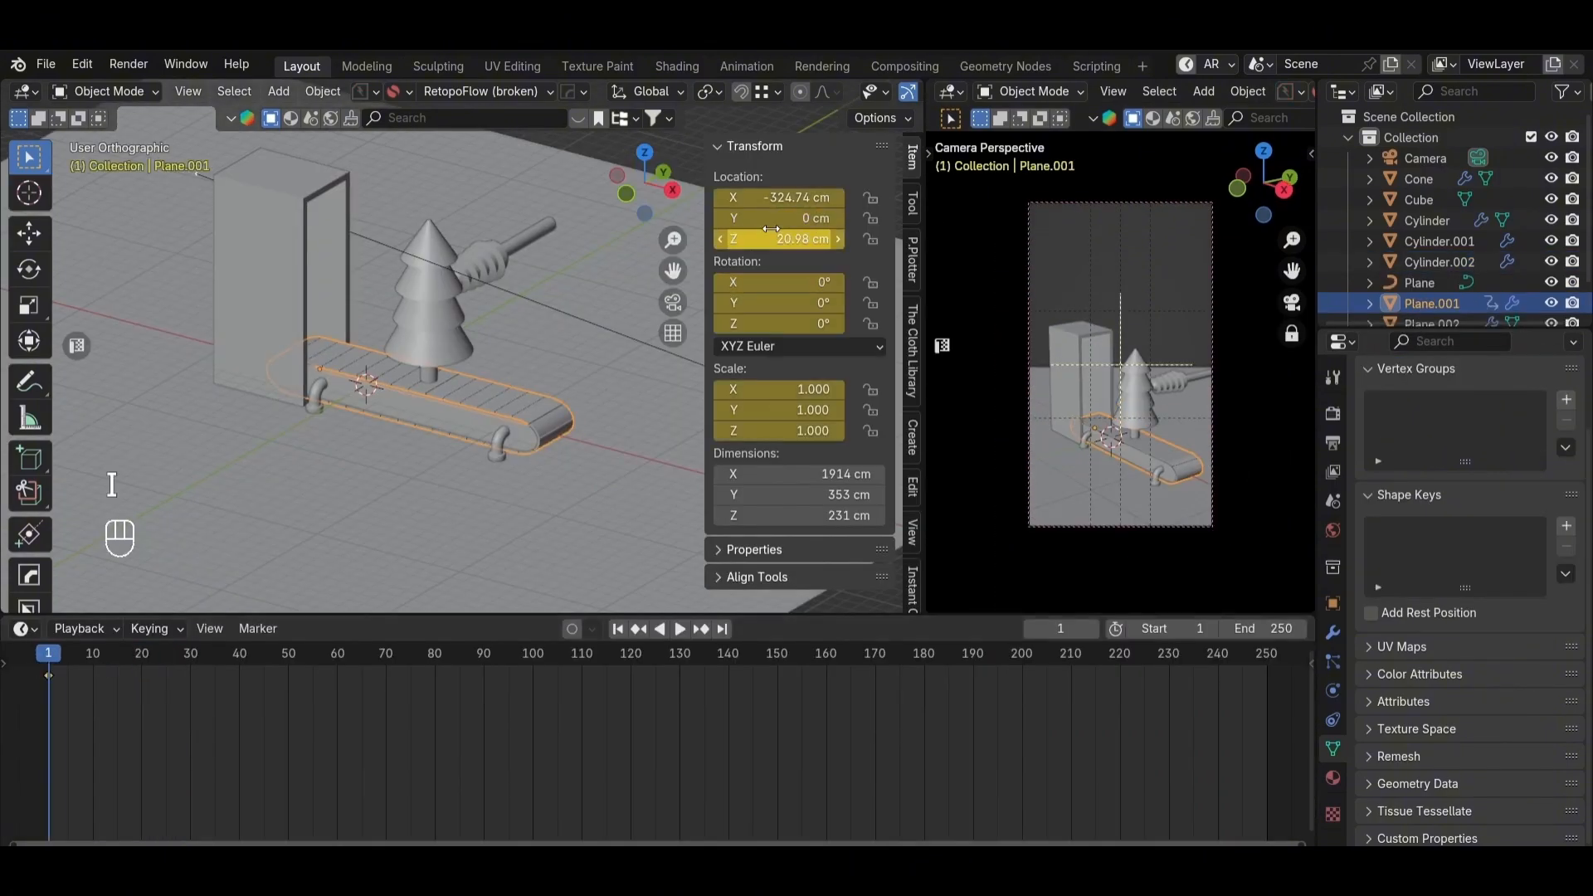
pyautogui.scroll(5, 581, 448)
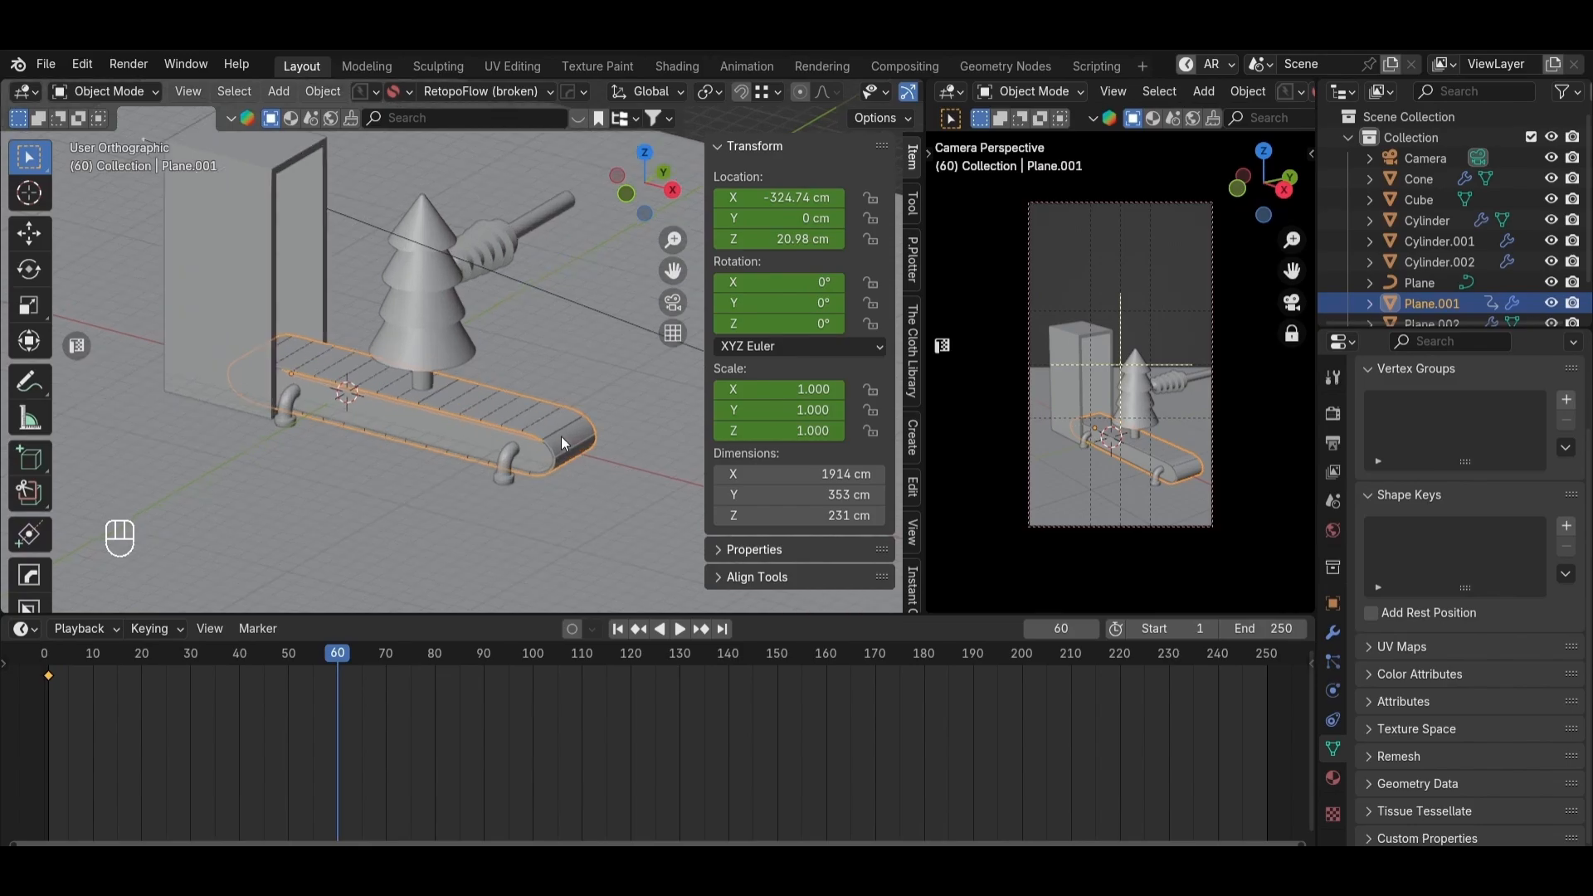
pyautogui.press('g')
pyautogui.press('x')
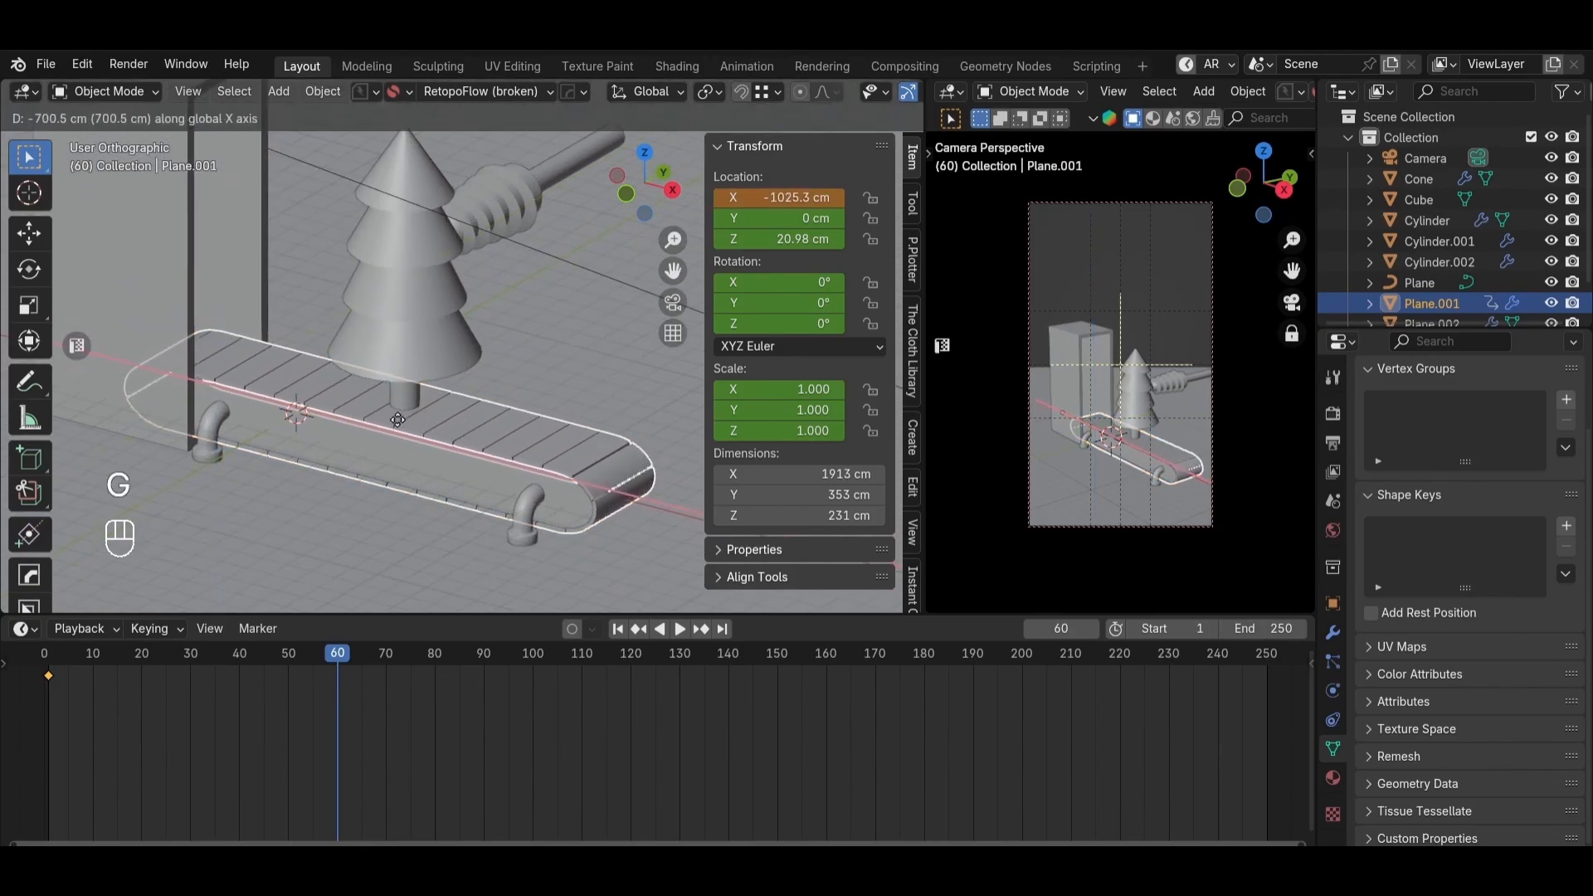
pyautogui.click(341, 403)
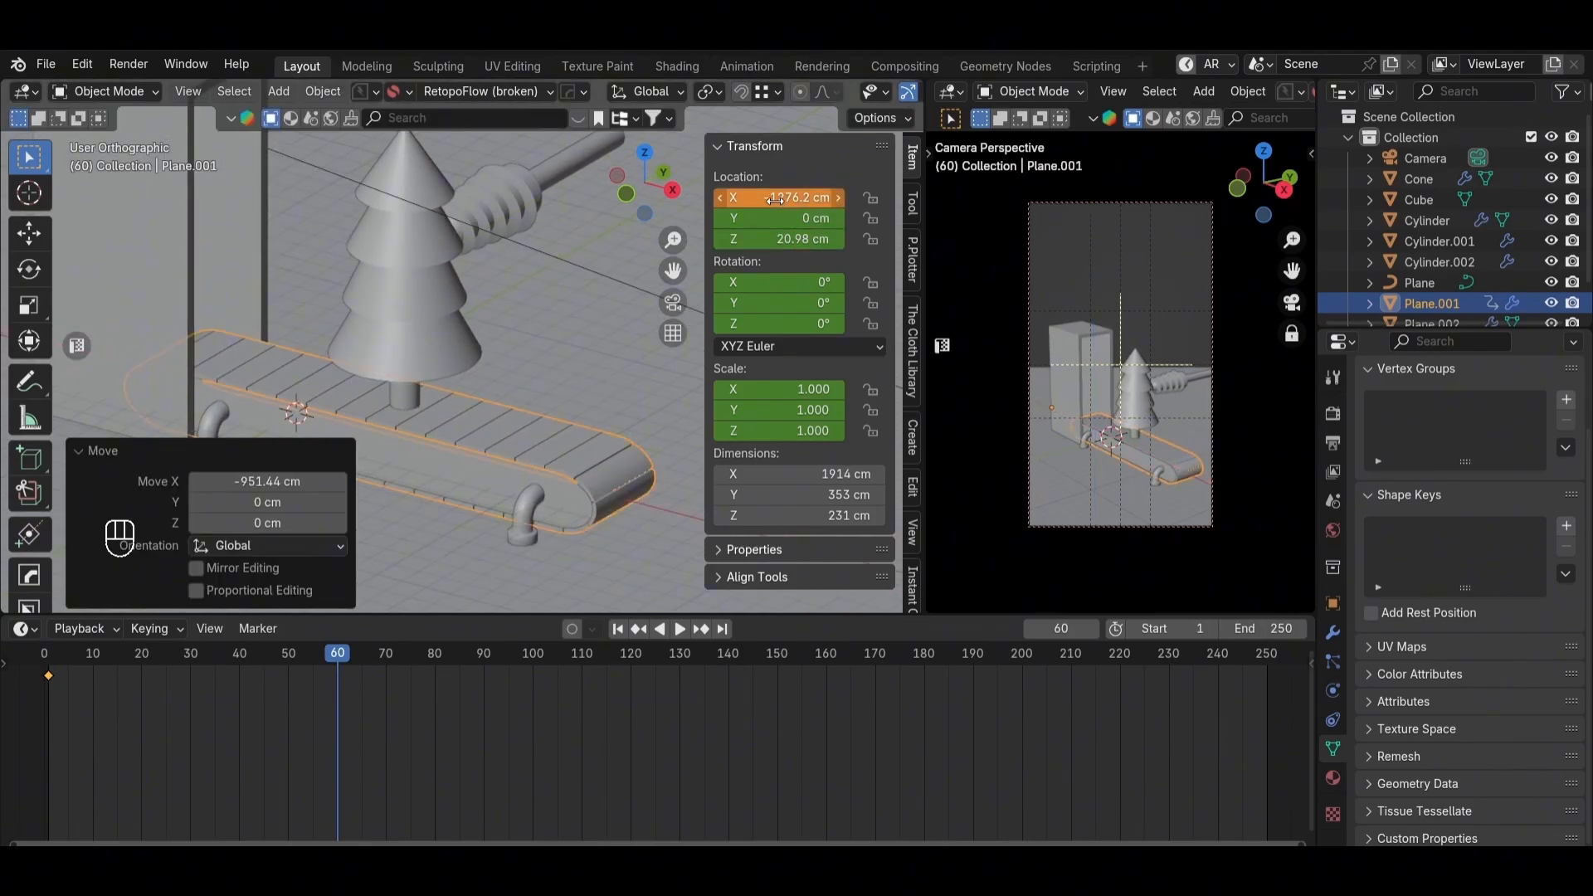
pyautogui.press('i')
# Step: Slow the belt motion by moving its frame 60 keyframe to frame 80, checking with playback
pyautogui.click(51, 675)
pyautogui.press('space')
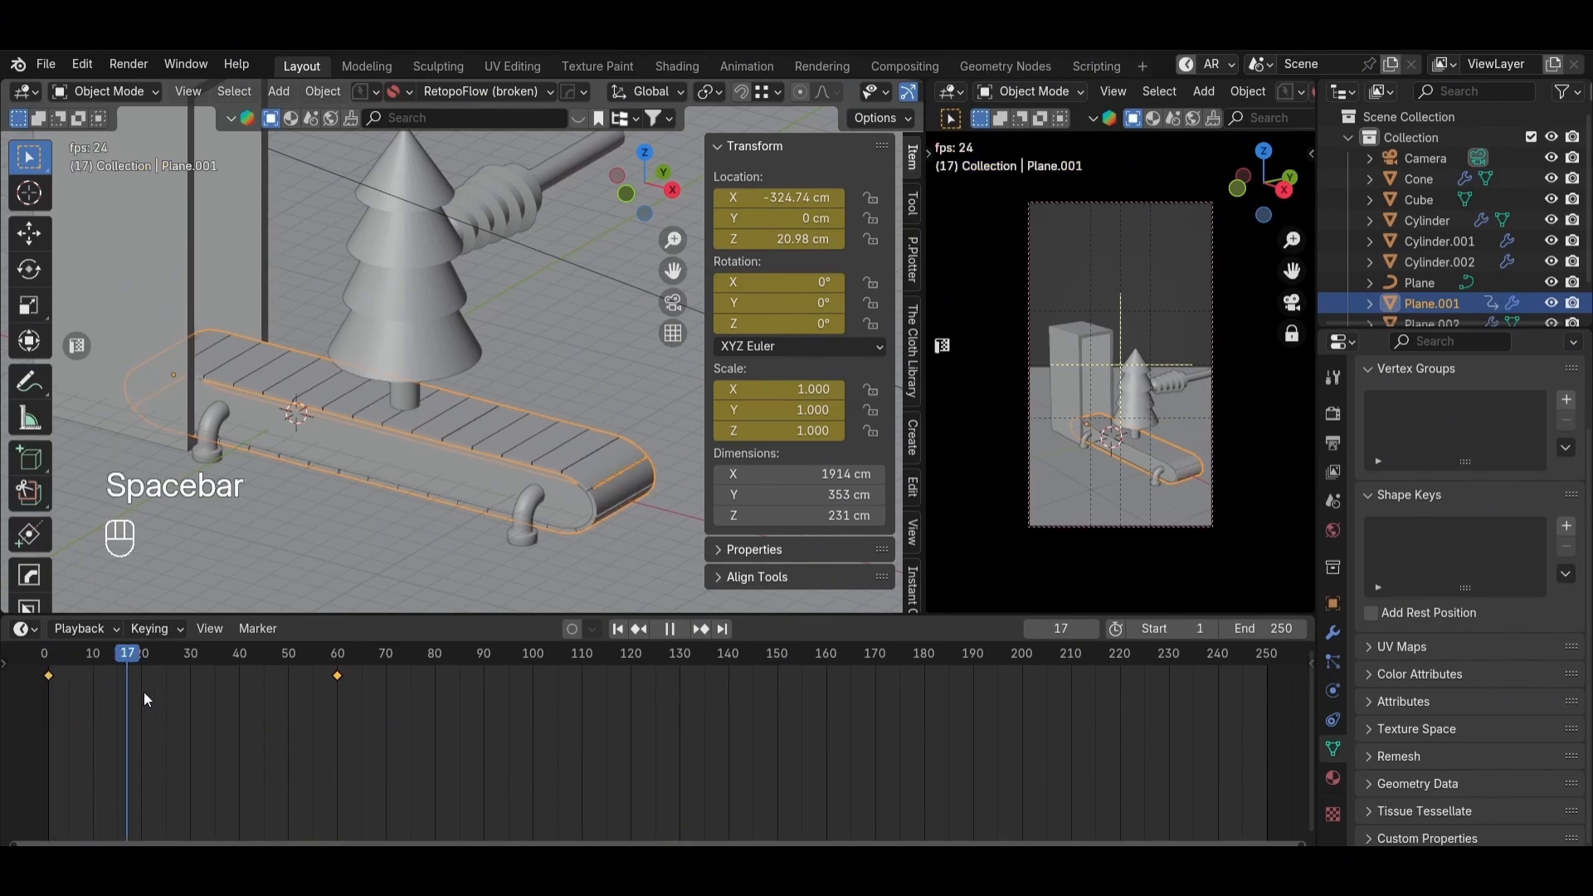
pyautogui.press('space')
pyautogui.press('g')
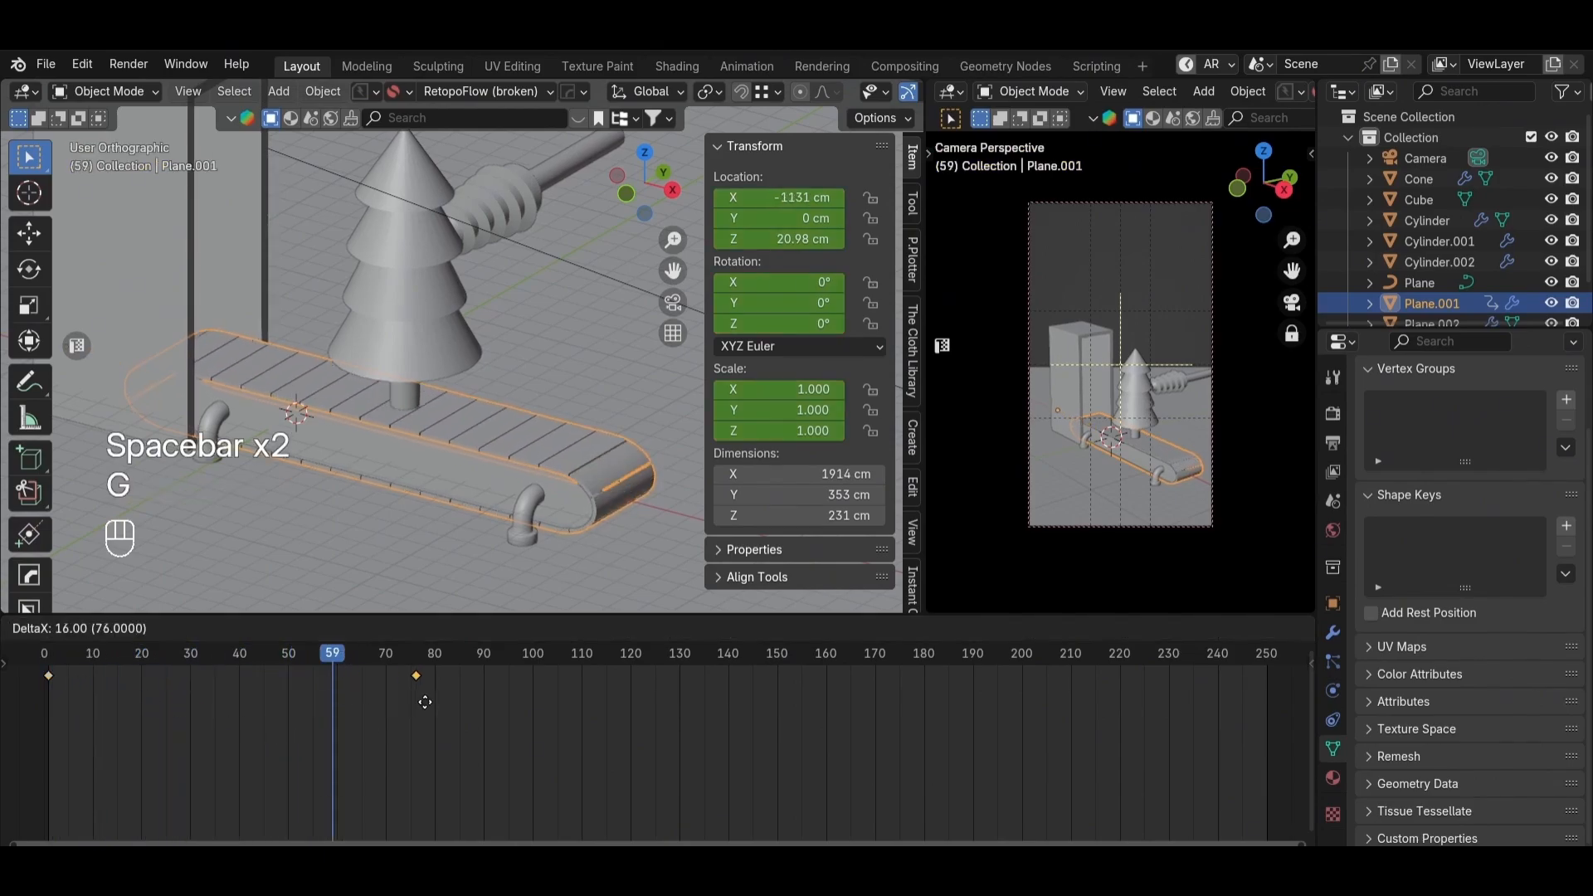
pyautogui.click(360, 656)
pyautogui.click(51, 676)
pyautogui.press('space')
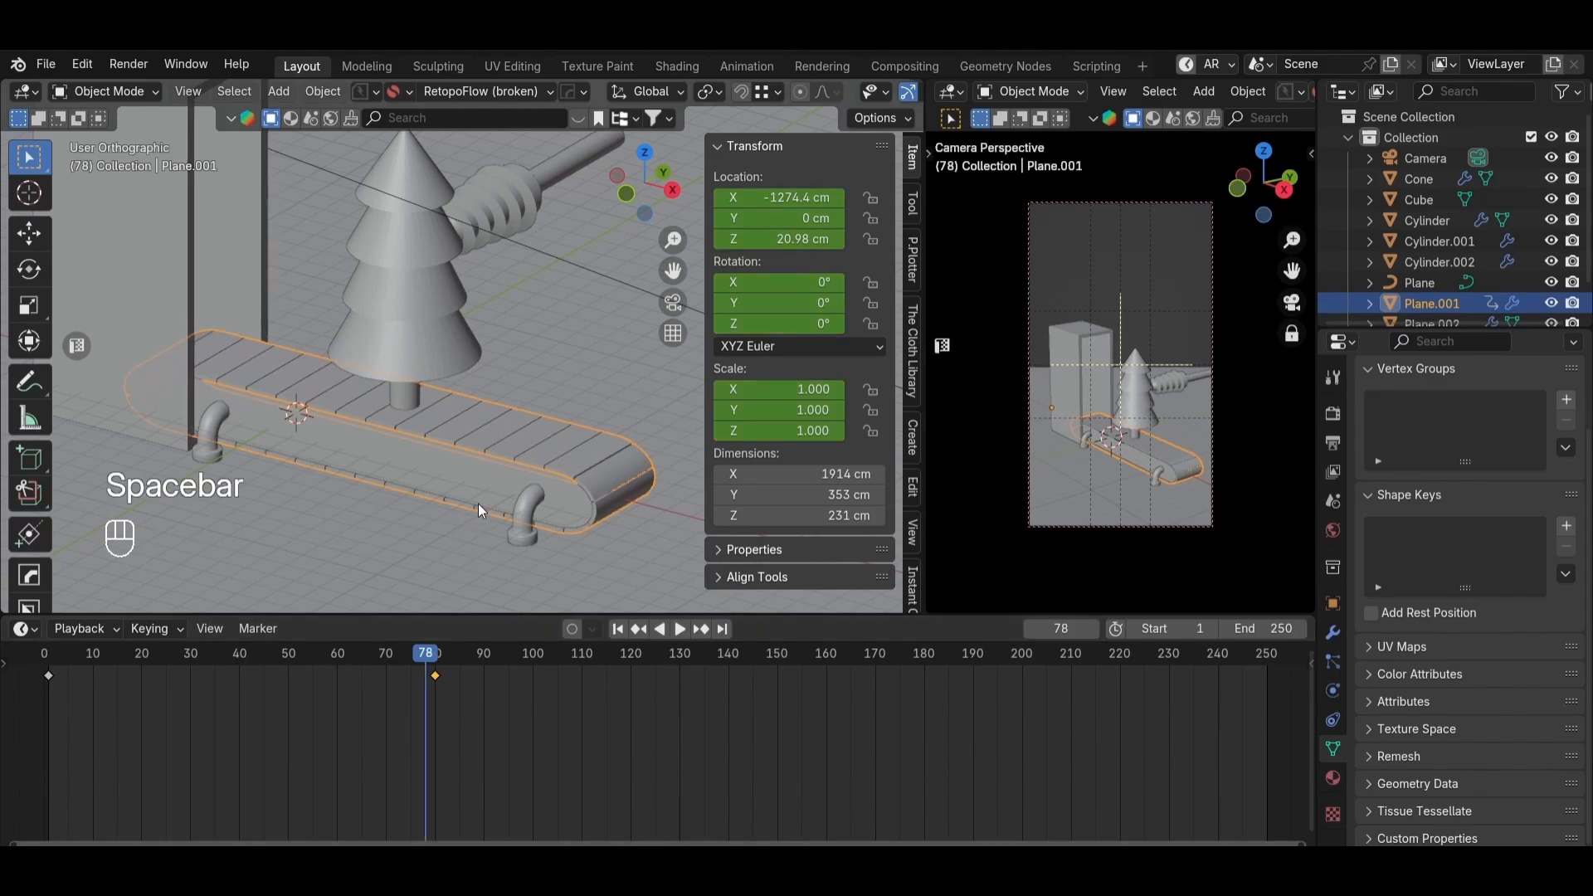
# Step: At frame 1, move the tree about 978 cm along negative X into the box and keyframe its location, rotation and scale
pyautogui.click(426, 392)
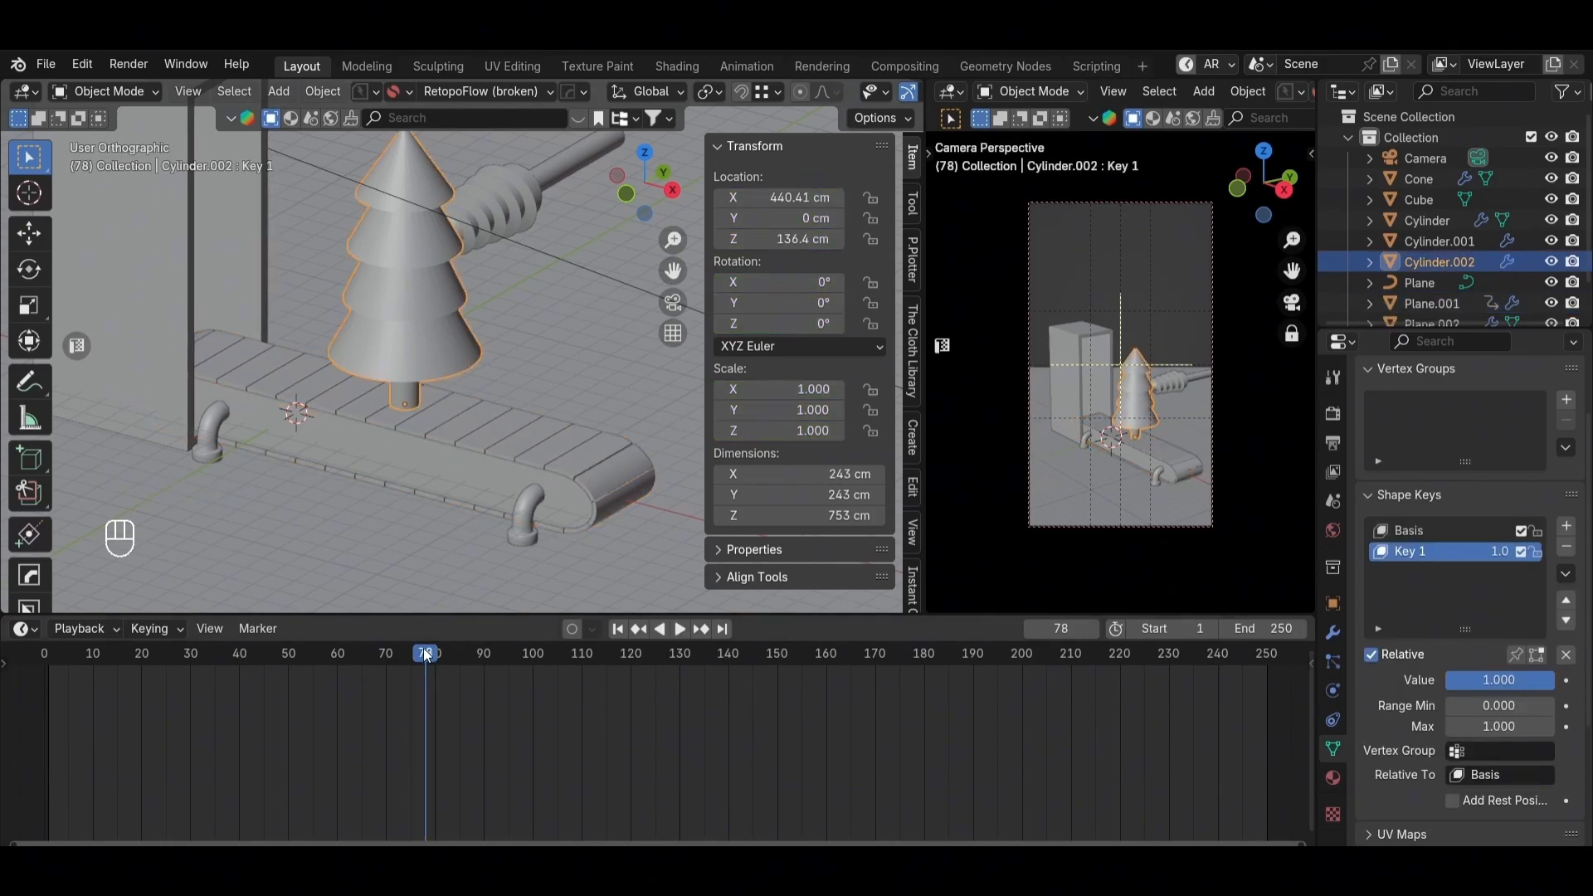
pyautogui.keyDown('alt'); pyautogui.moveTo(477, 447); pyautogui.dragTo(498, 464); pyautogui.keyUp('alt')
pyautogui.moveTo(422, 659); pyautogui.dragTo(46, 669)
pyautogui.press('g')
pyautogui.press('x')
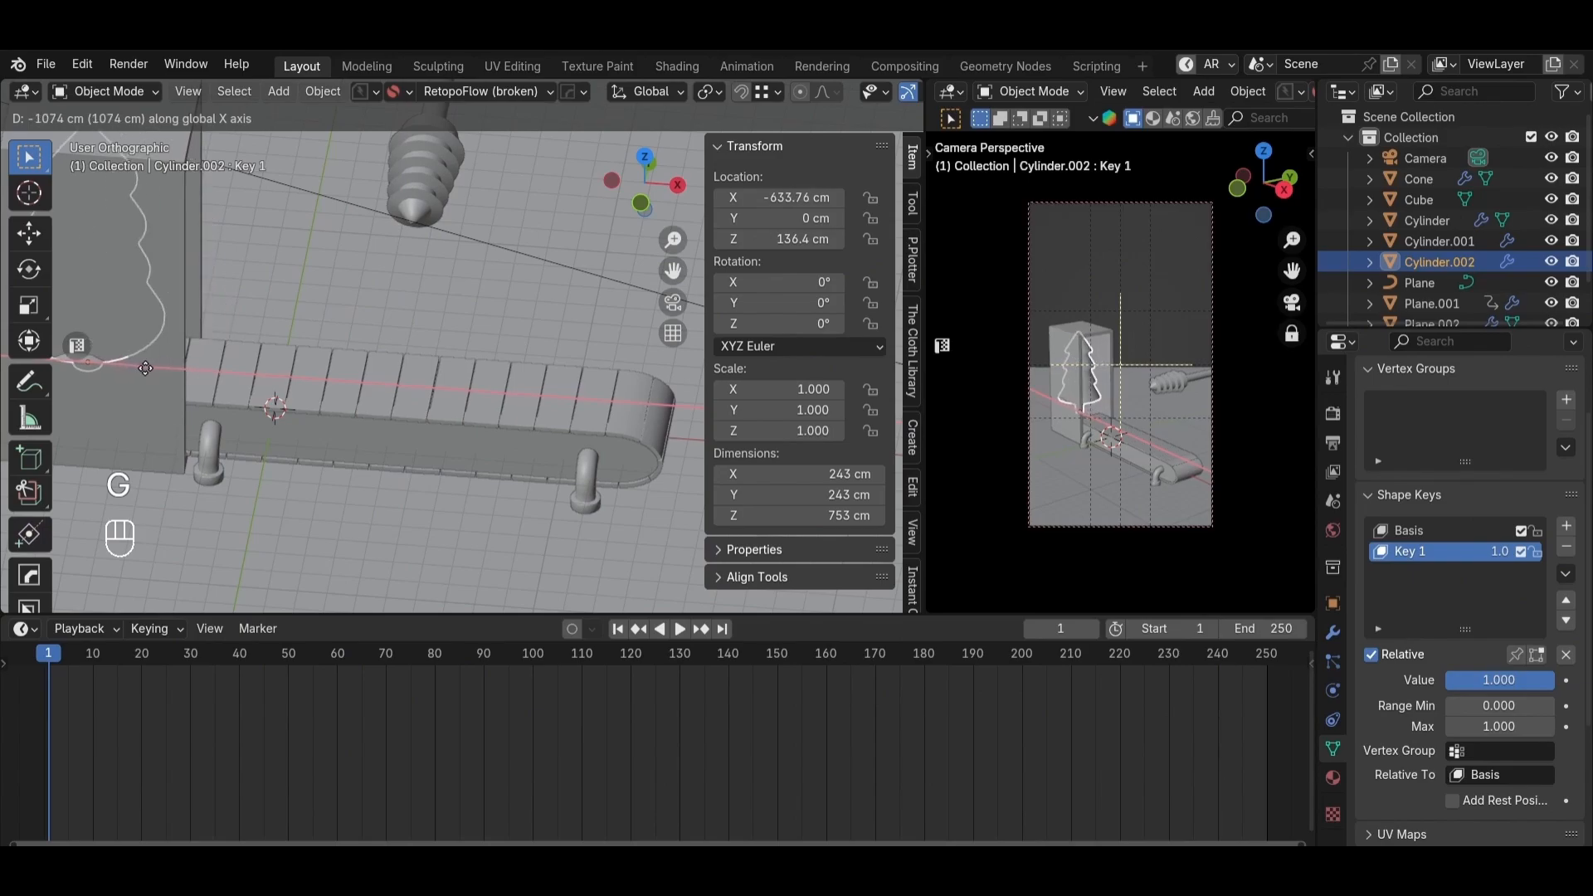
pyautogui.click(247, 405)
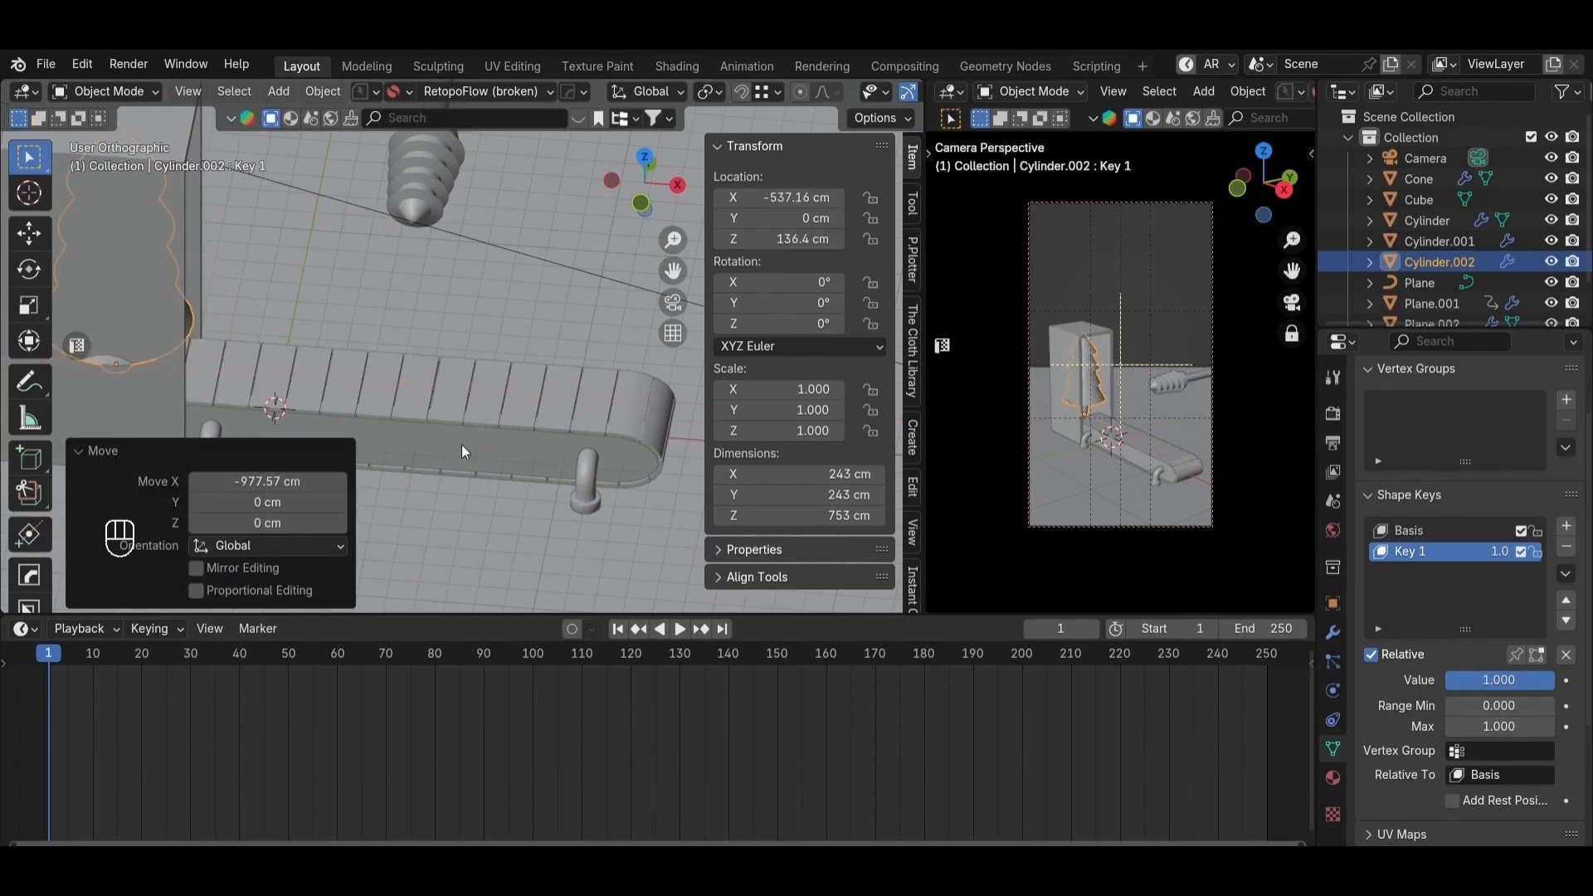
pyautogui.press('i')
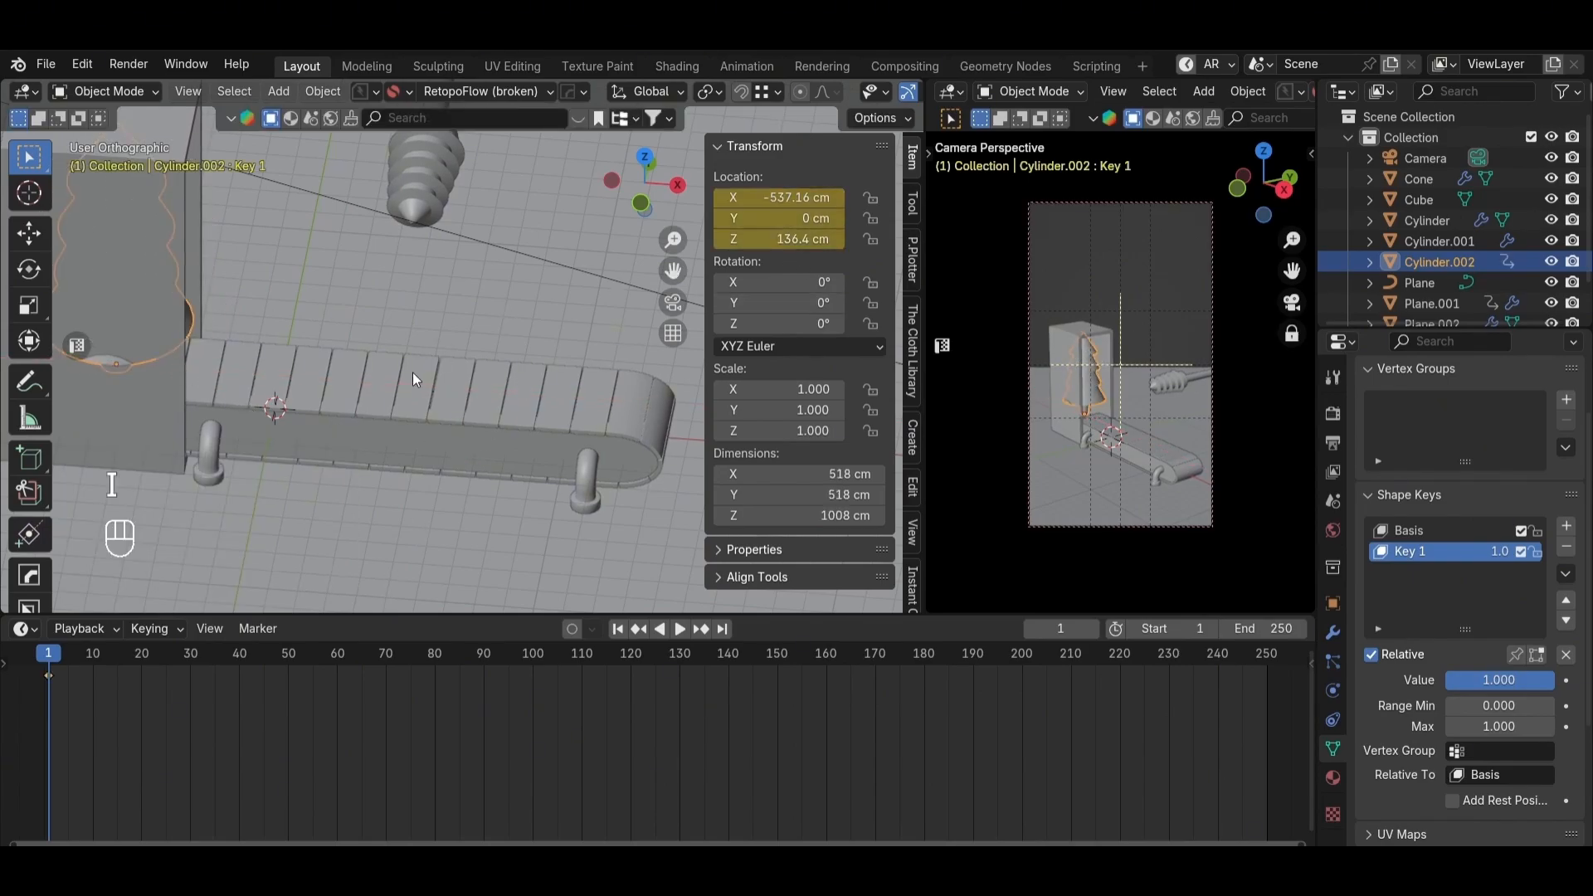
pyautogui.hotkey('ctrl', 'z')
pyautogui.press('i')
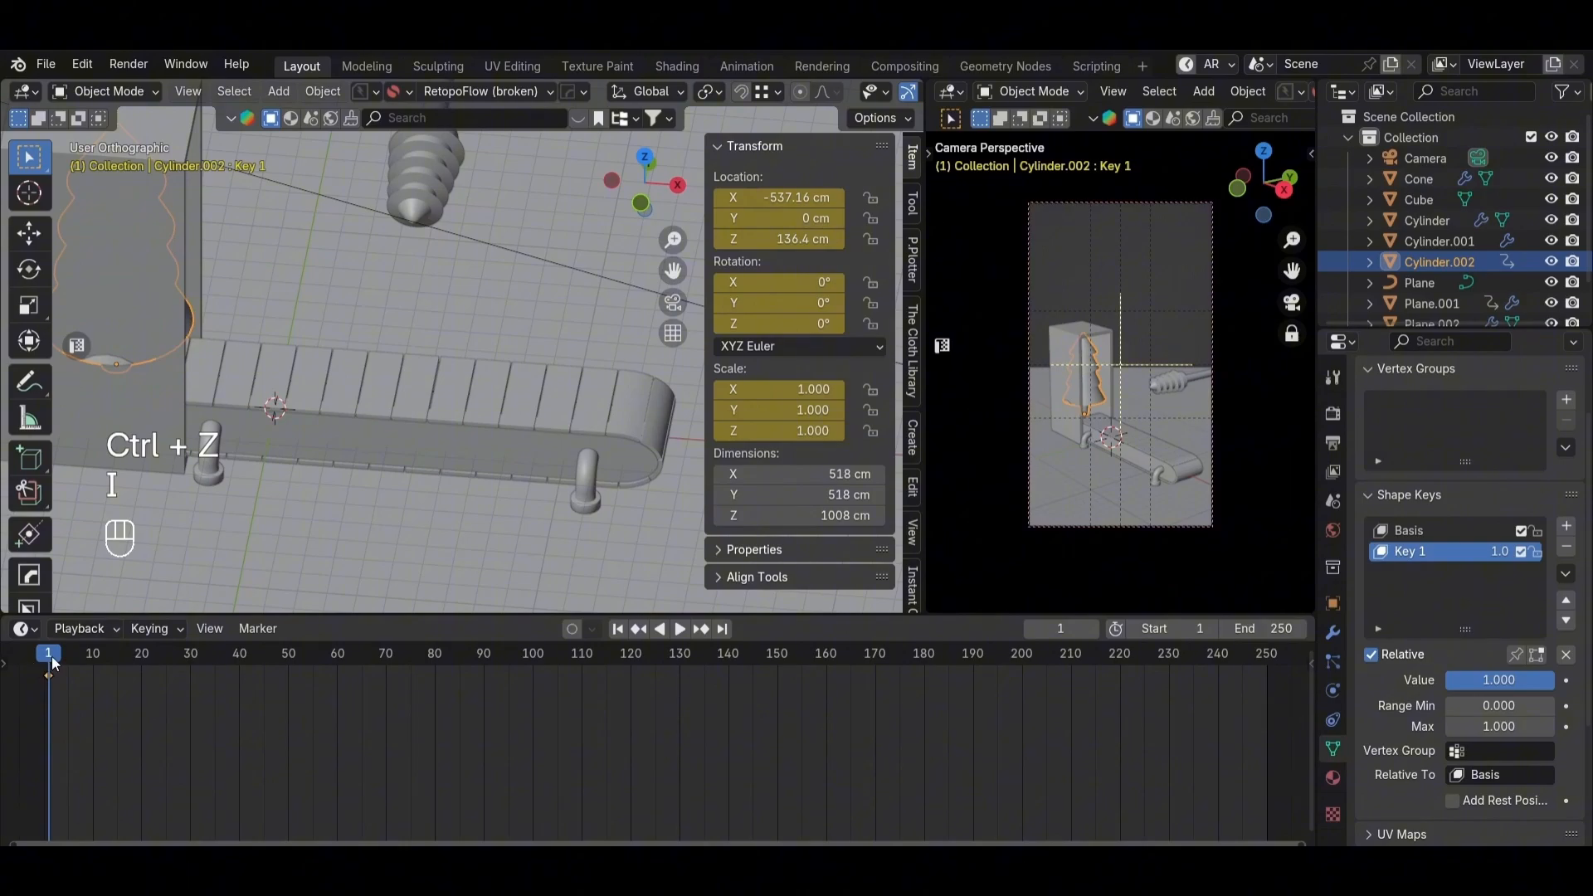
# Step: At frame 80, move the tree about 963 cm along X, out of the box toward the drill
pyautogui.moveTo(50, 656); pyautogui.dragTo(440, 669)
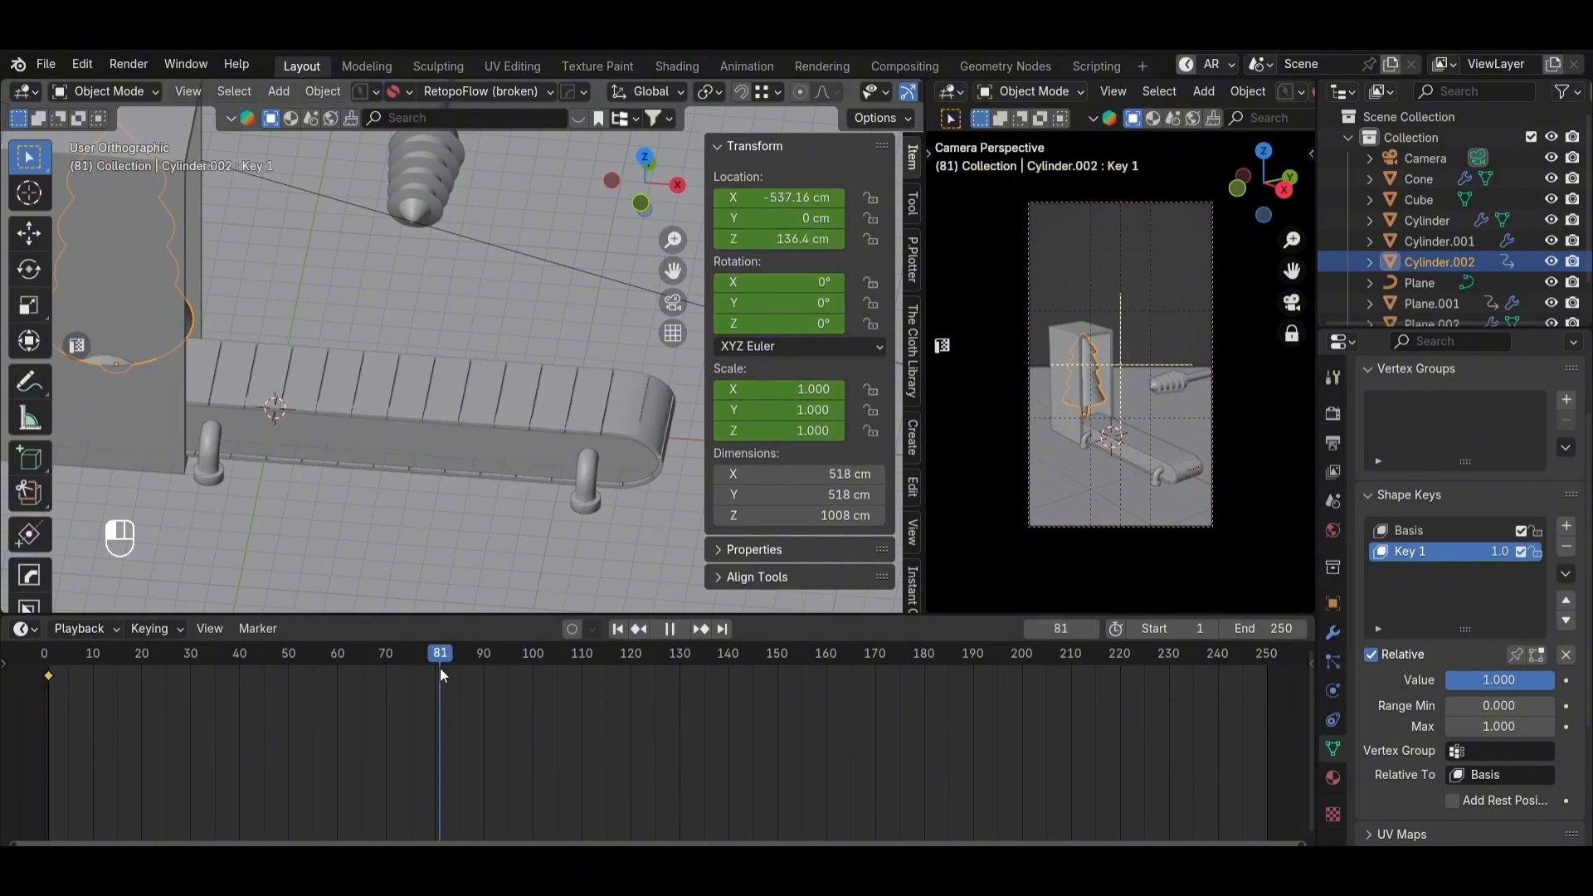
pyautogui.click(550, 375)
pyautogui.click(192, 321)
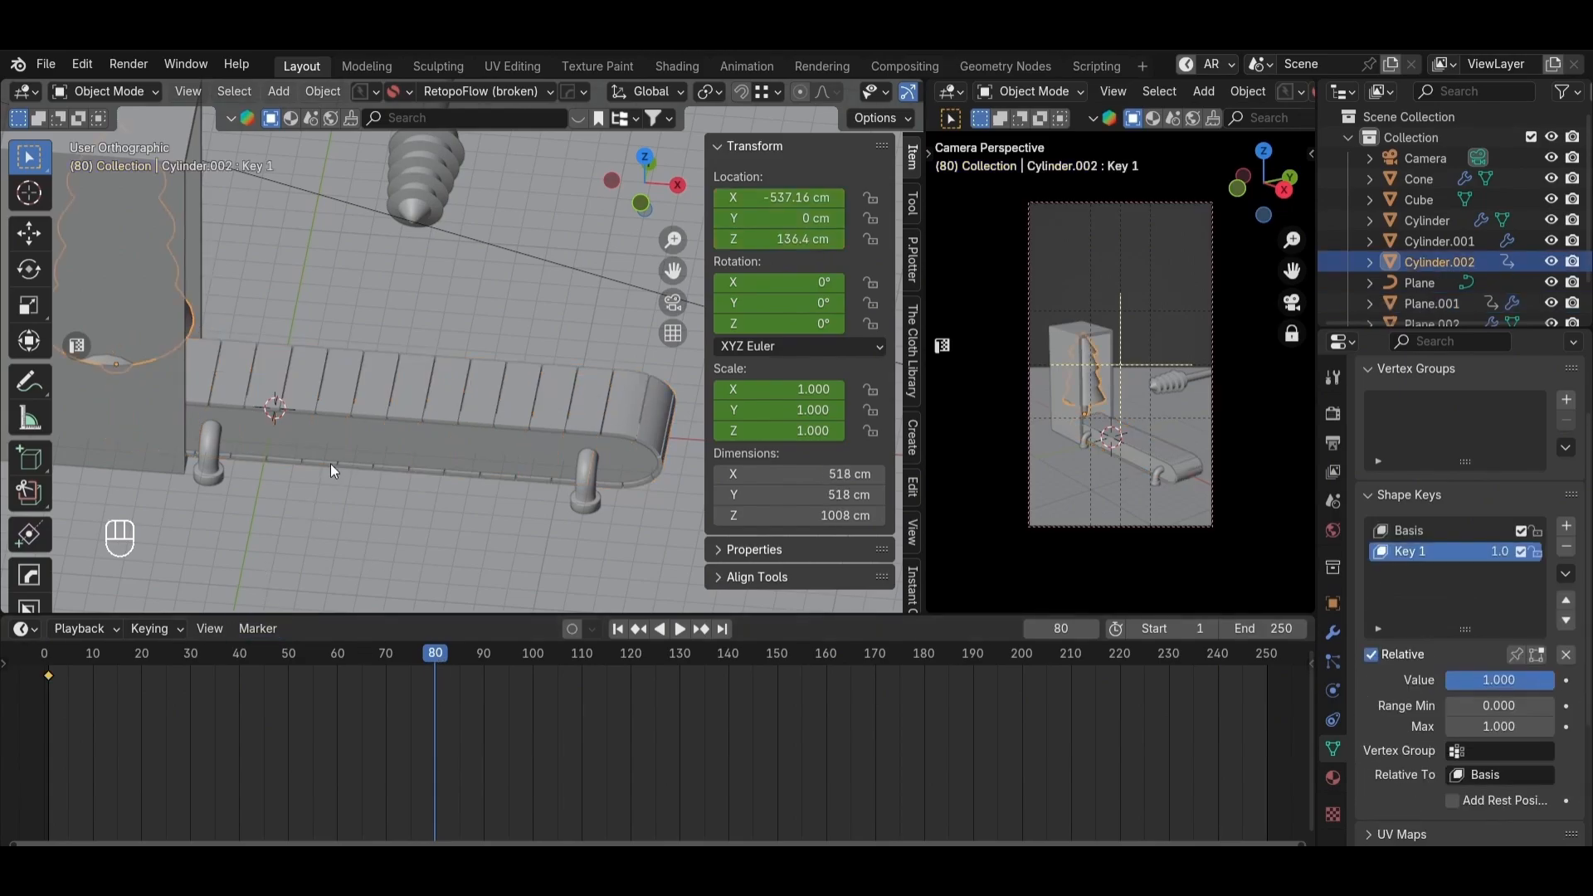
pyautogui.press('g')
pyautogui.press('x')
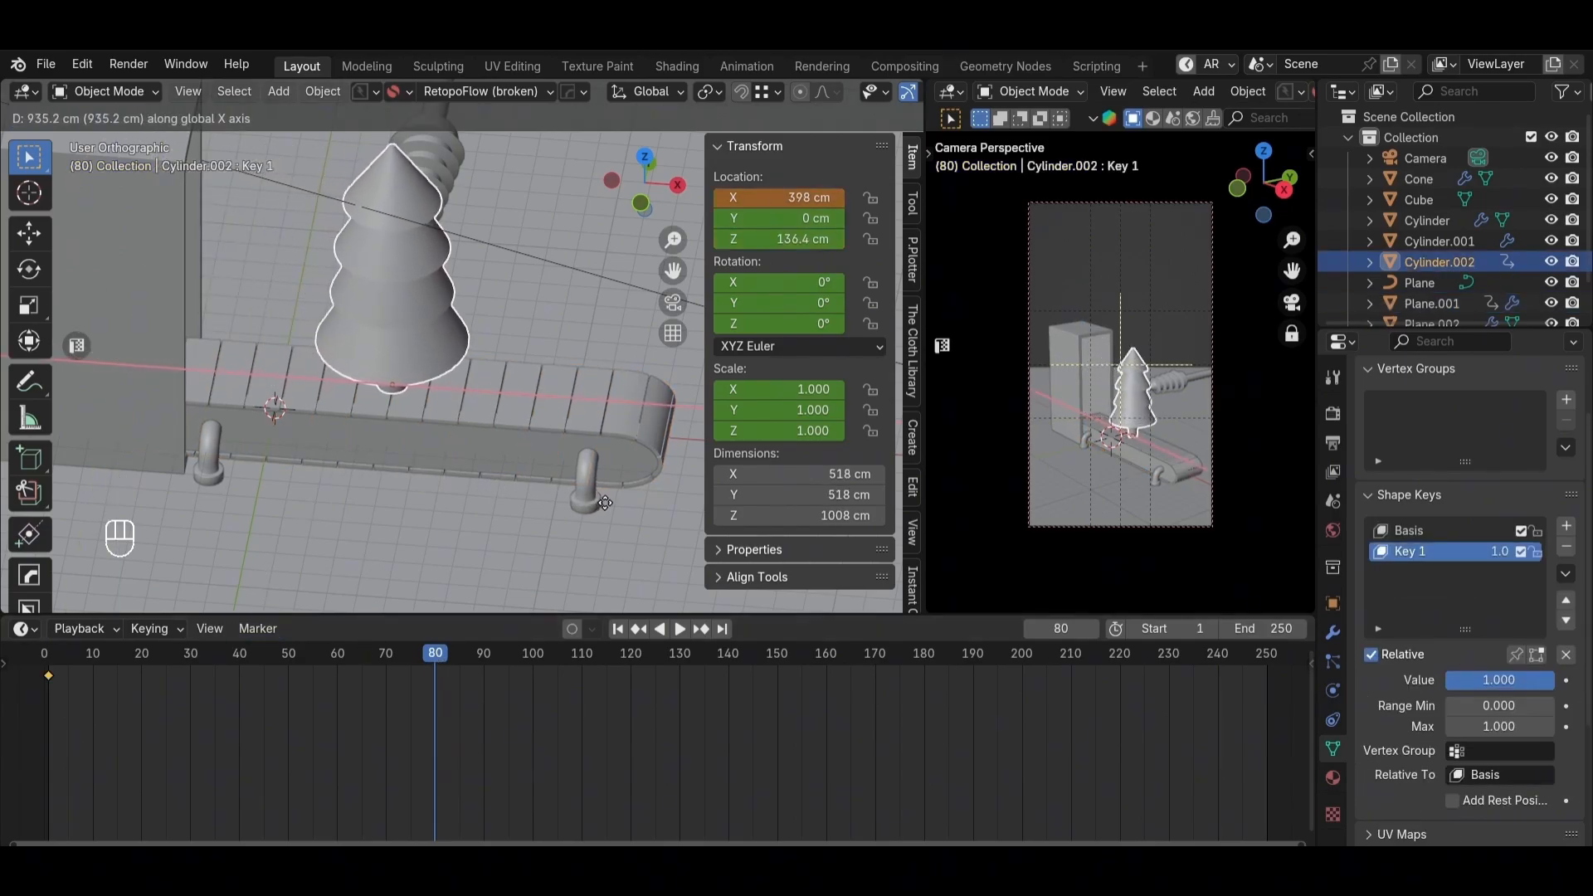
pyautogui.click(614, 503)
# Step: Fine-tune the tree's X location to about 418 cm beneath the drill tip from the top view and keyframe it at frame 80
pyautogui.press('KP_7')
pyautogui.press('g')
pyautogui.press('x')
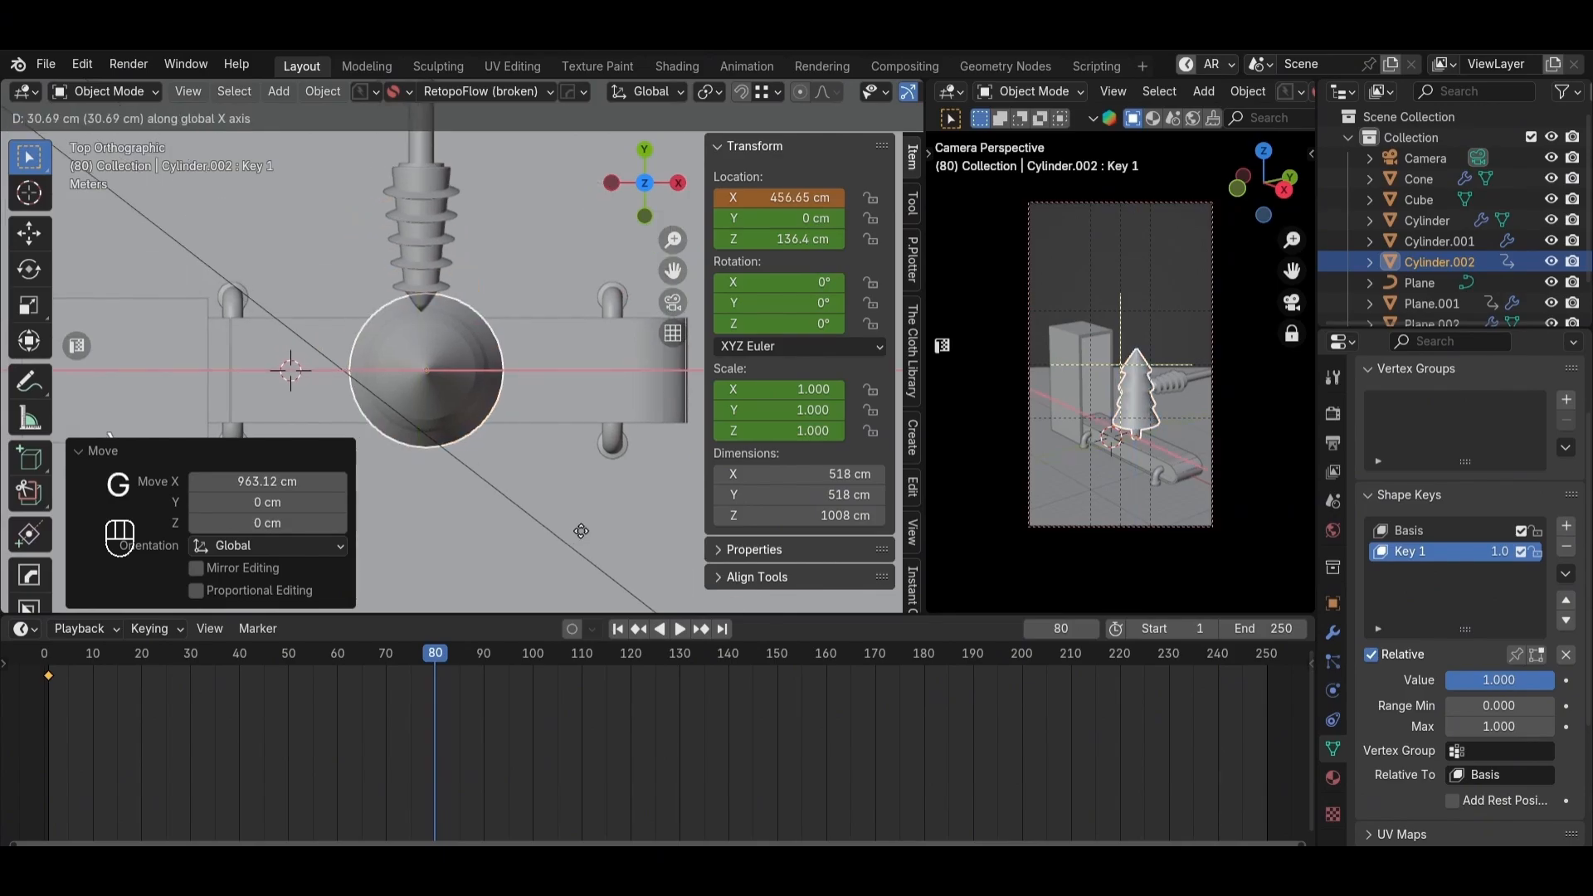
pyautogui.click(581, 550)
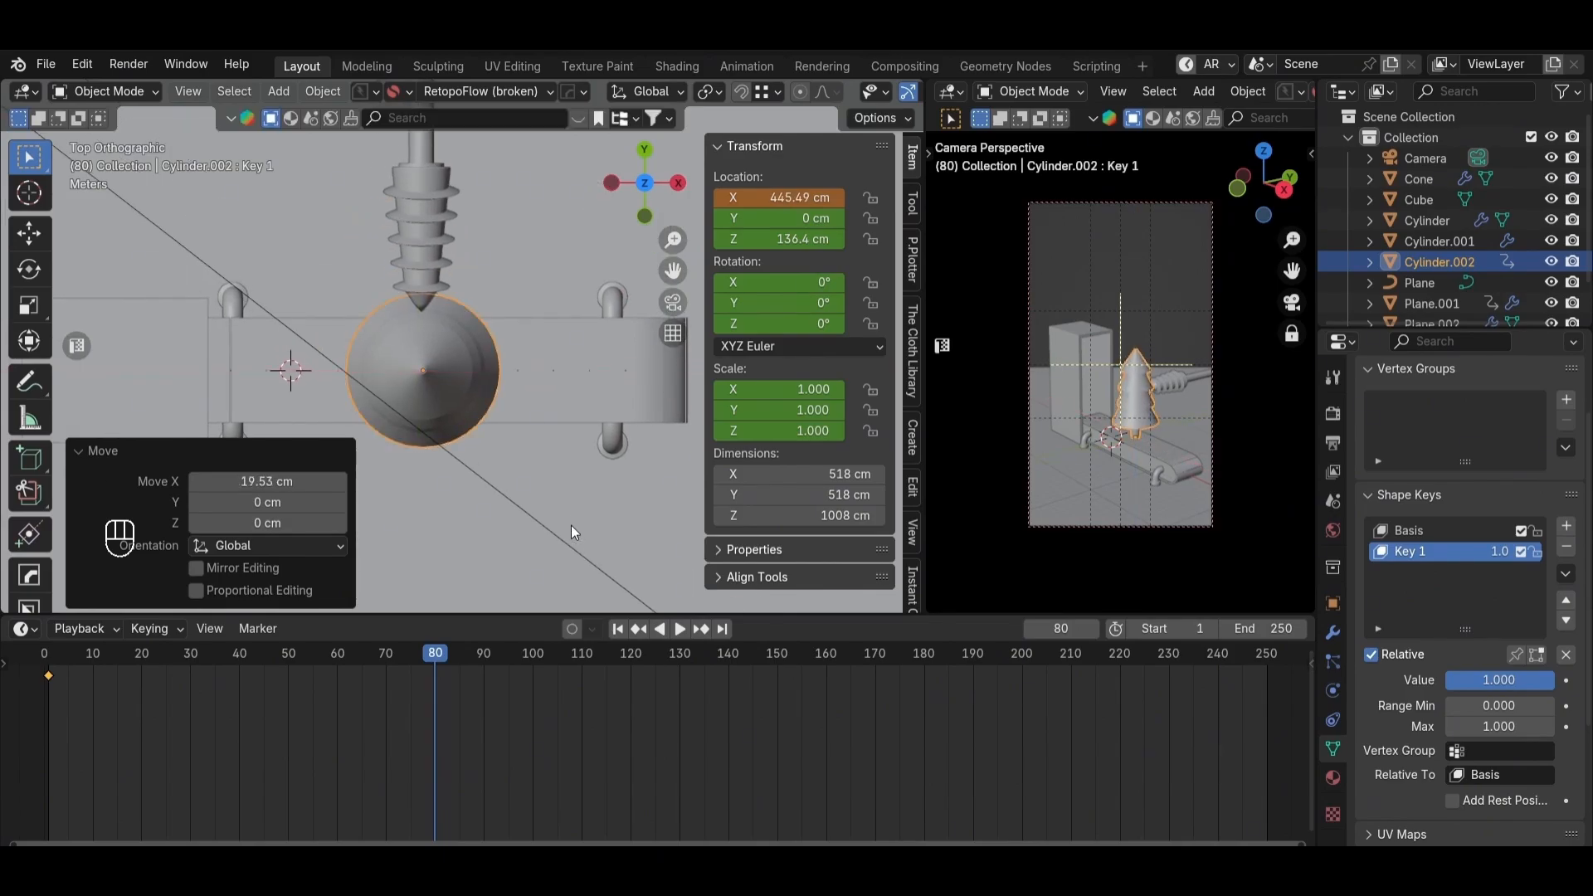
pyautogui.press('g')
pyautogui.press('x')
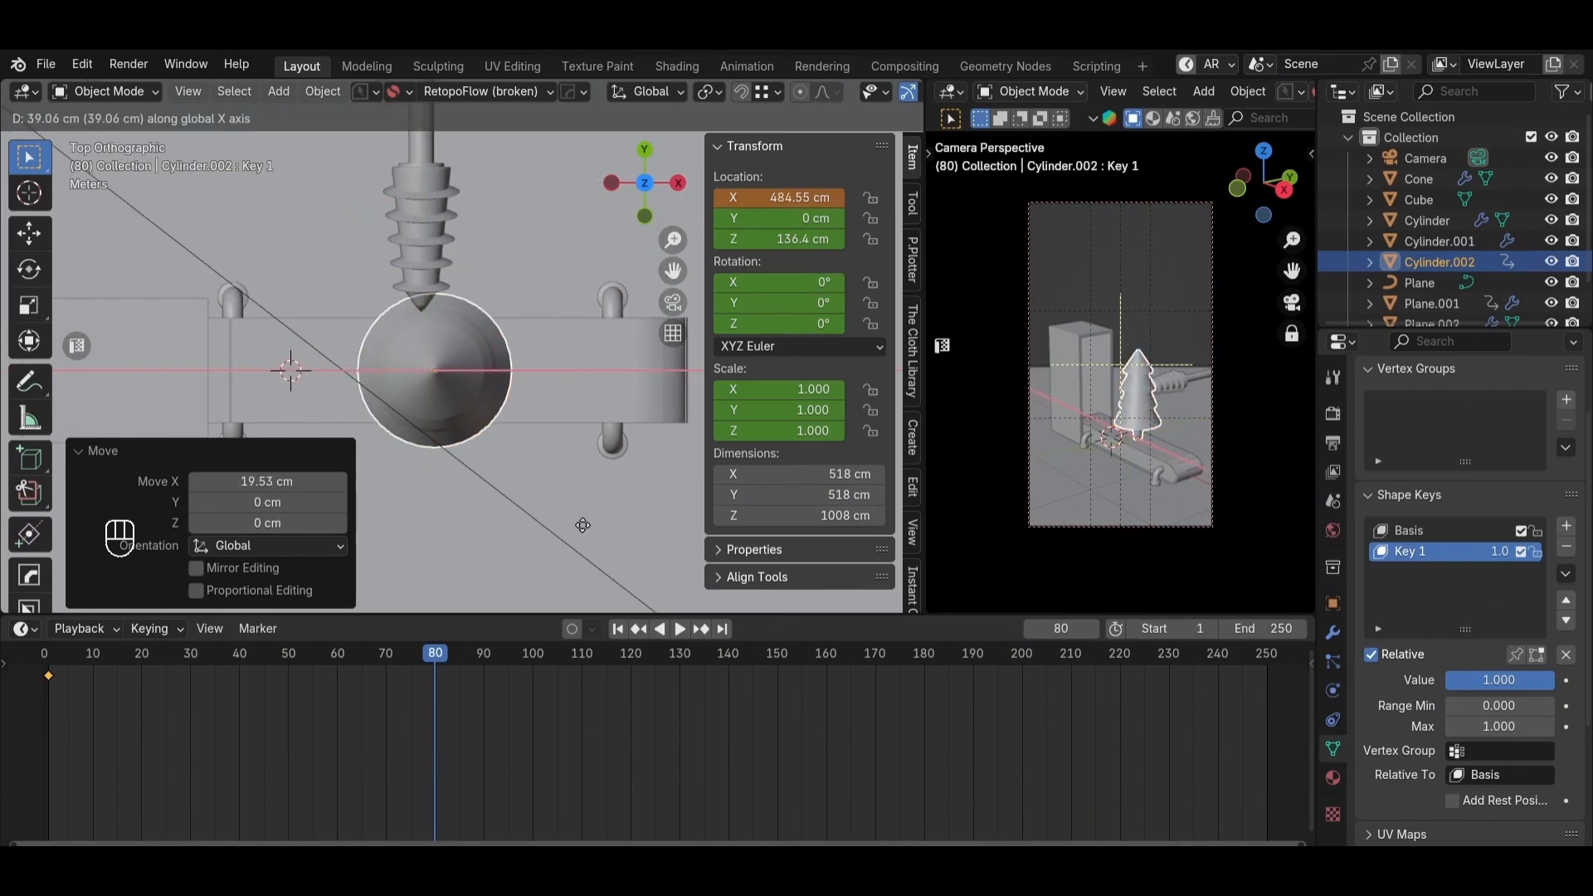
pyautogui.click(565, 531)
pyautogui.moveTo(562, 498); pyautogui.dragTo(510, 399, button='middle')
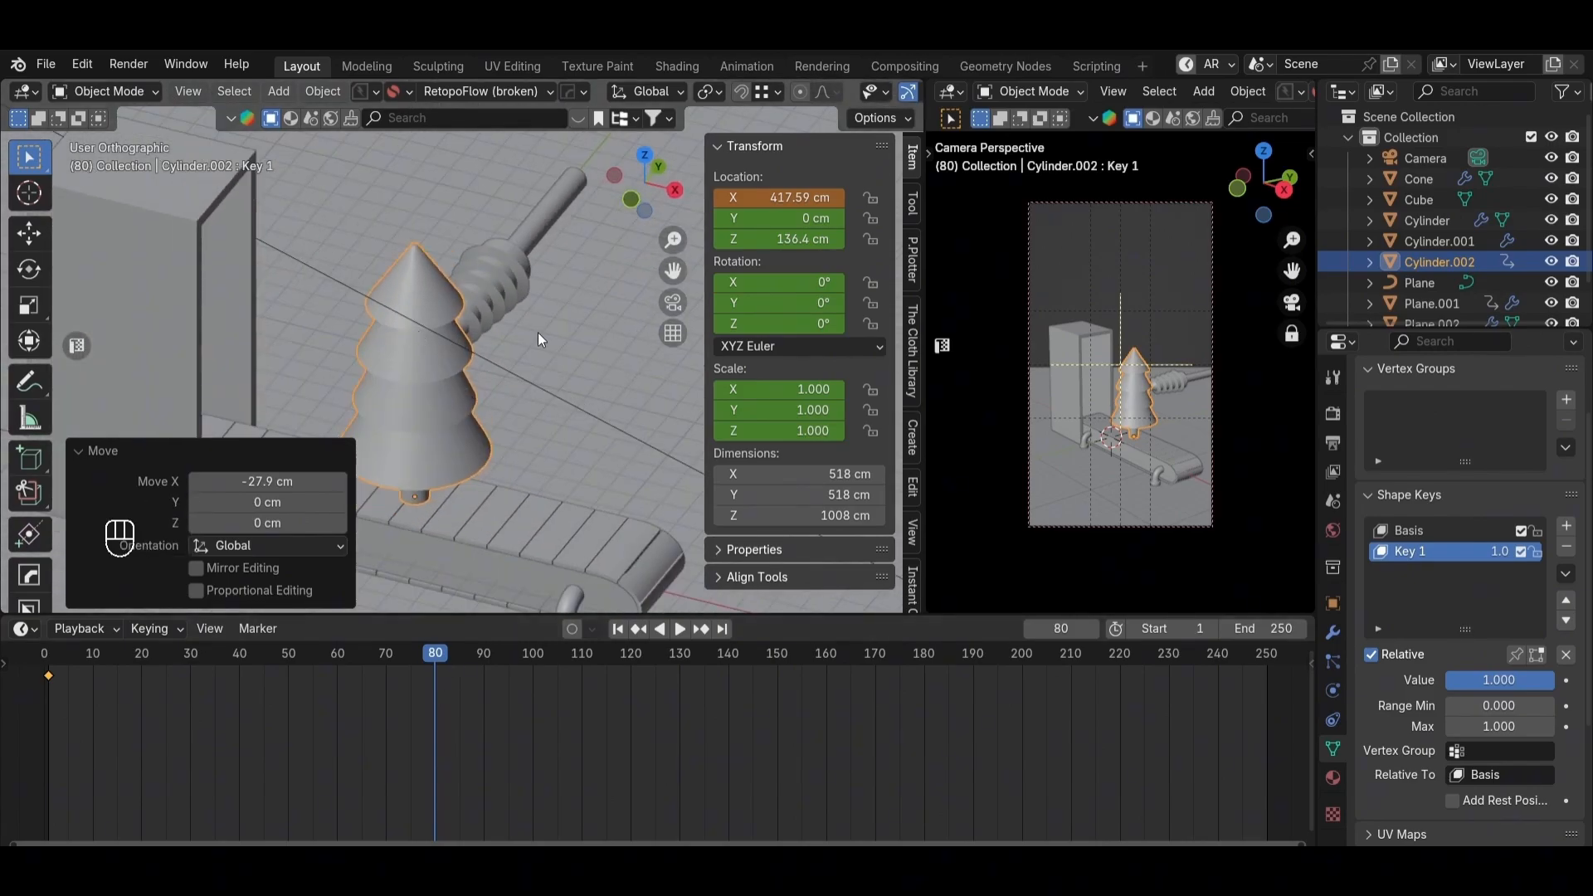
pyautogui.press('i')
# Step: Shift the drill about 31 cm along negative X to line it up with the tree and play back the animation
pyautogui.click(493, 287)
pyautogui.press('`')
pyautogui.press('g')
pyautogui.middleClick(565, 395)
pyautogui.click(566, 399)
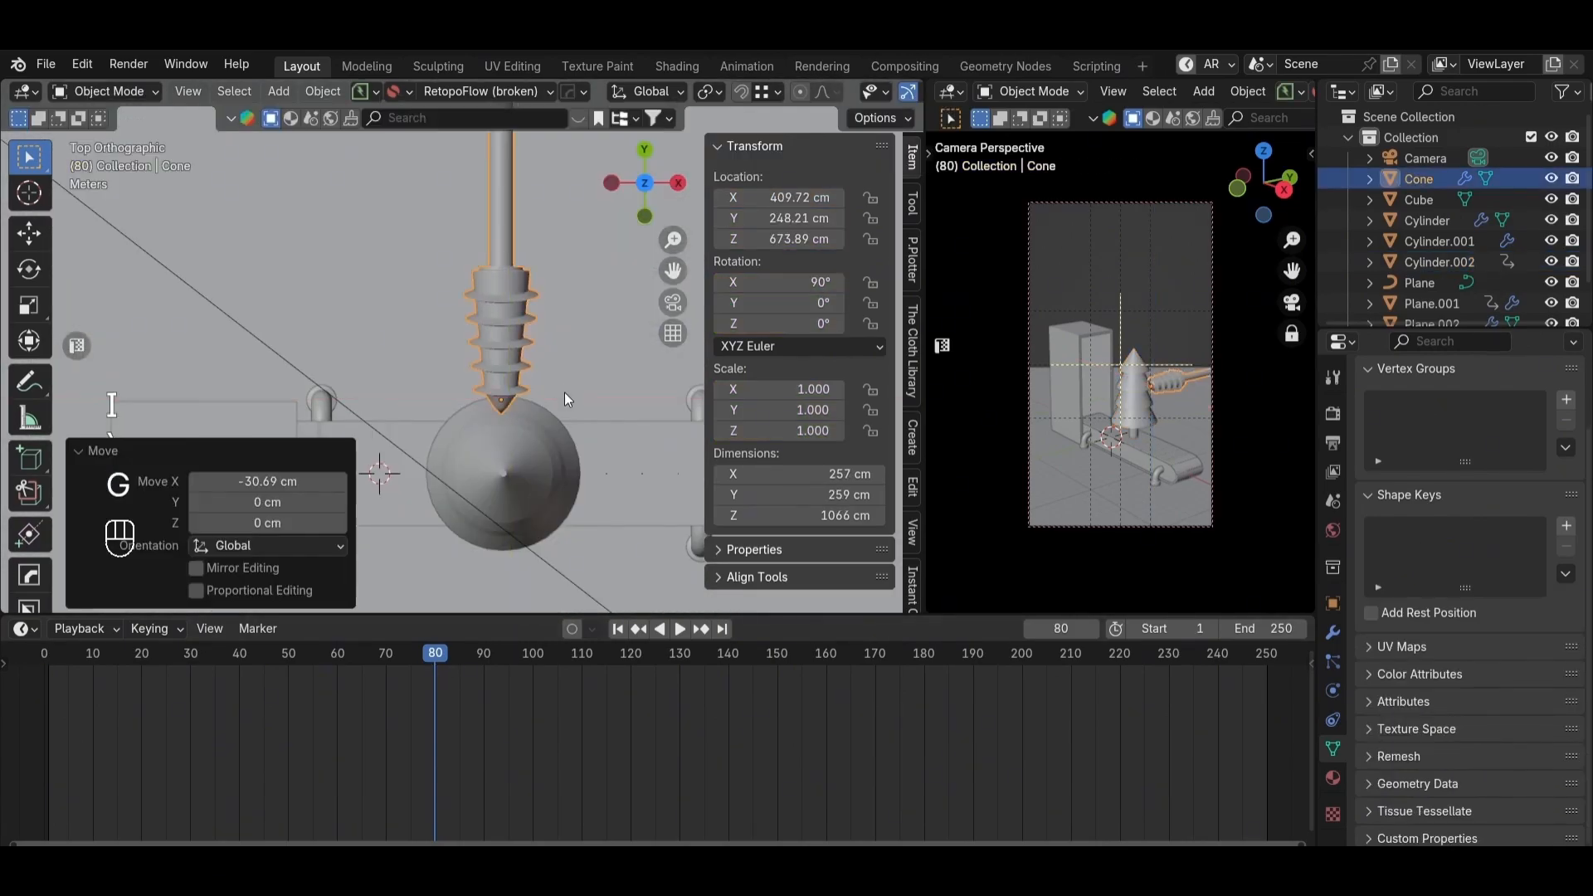
pyautogui.scroll(-5, 565, 398)
pyautogui.moveTo(565, 399); pyautogui.dragTo(525, 357, button='middle')
pyautogui.moveTo(191, 668); pyautogui.dragTo(44, 679)
pyautogui.press('space')
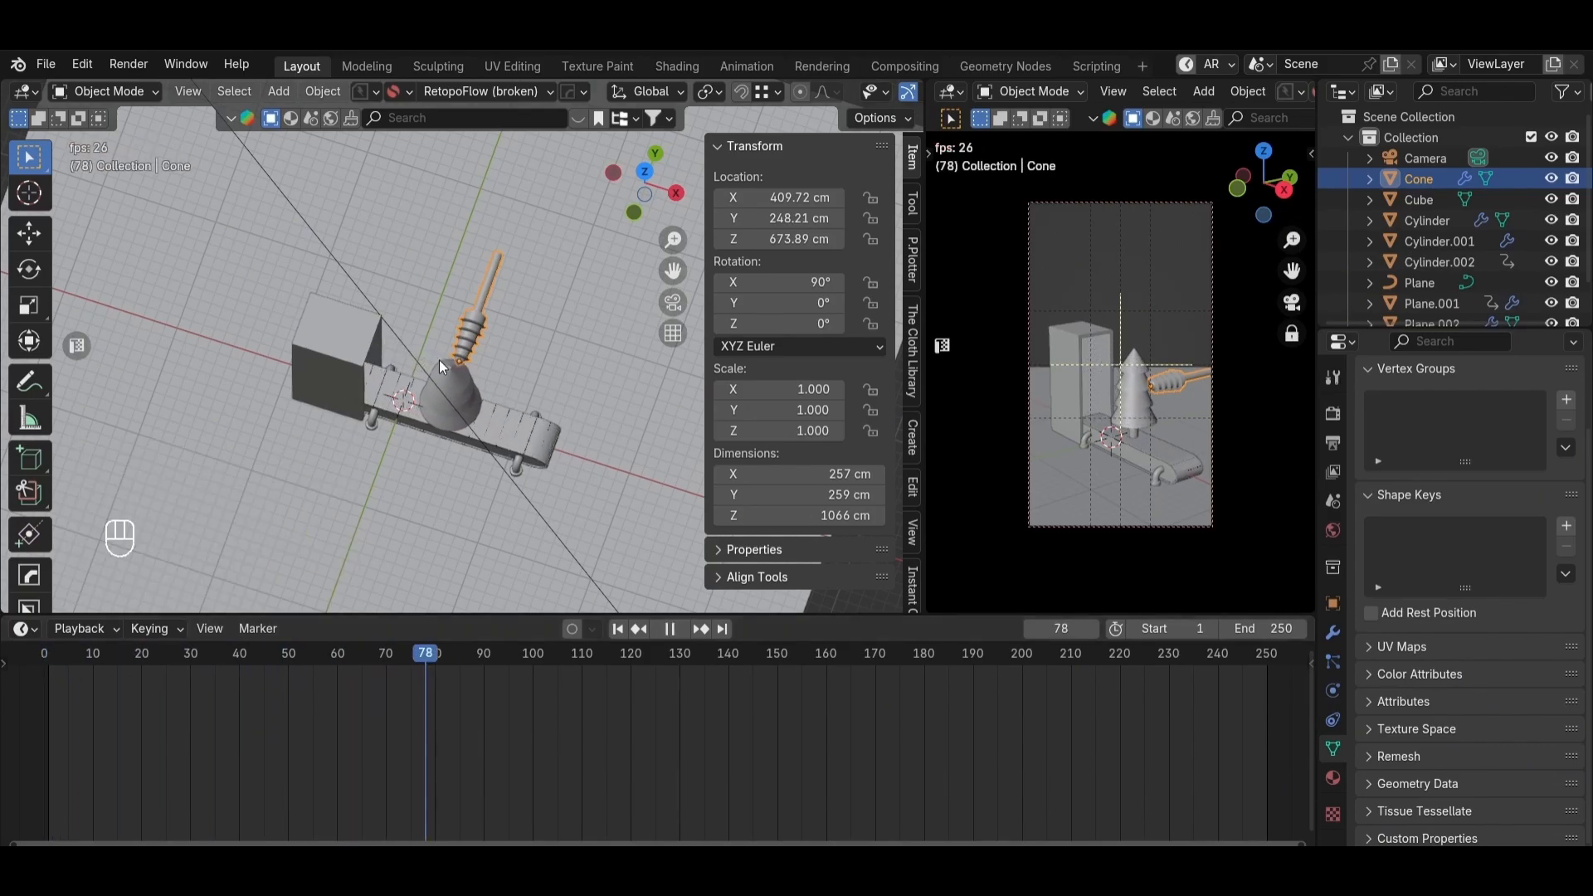
pyautogui.press('space')
# Step: At frame 1, set the tree's Key 1 shape key value to 0.000 and keyframe it
pyautogui.hotkey('shift', 'Left')
pyautogui.click(1108, 395)
pyautogui.press('Tab')
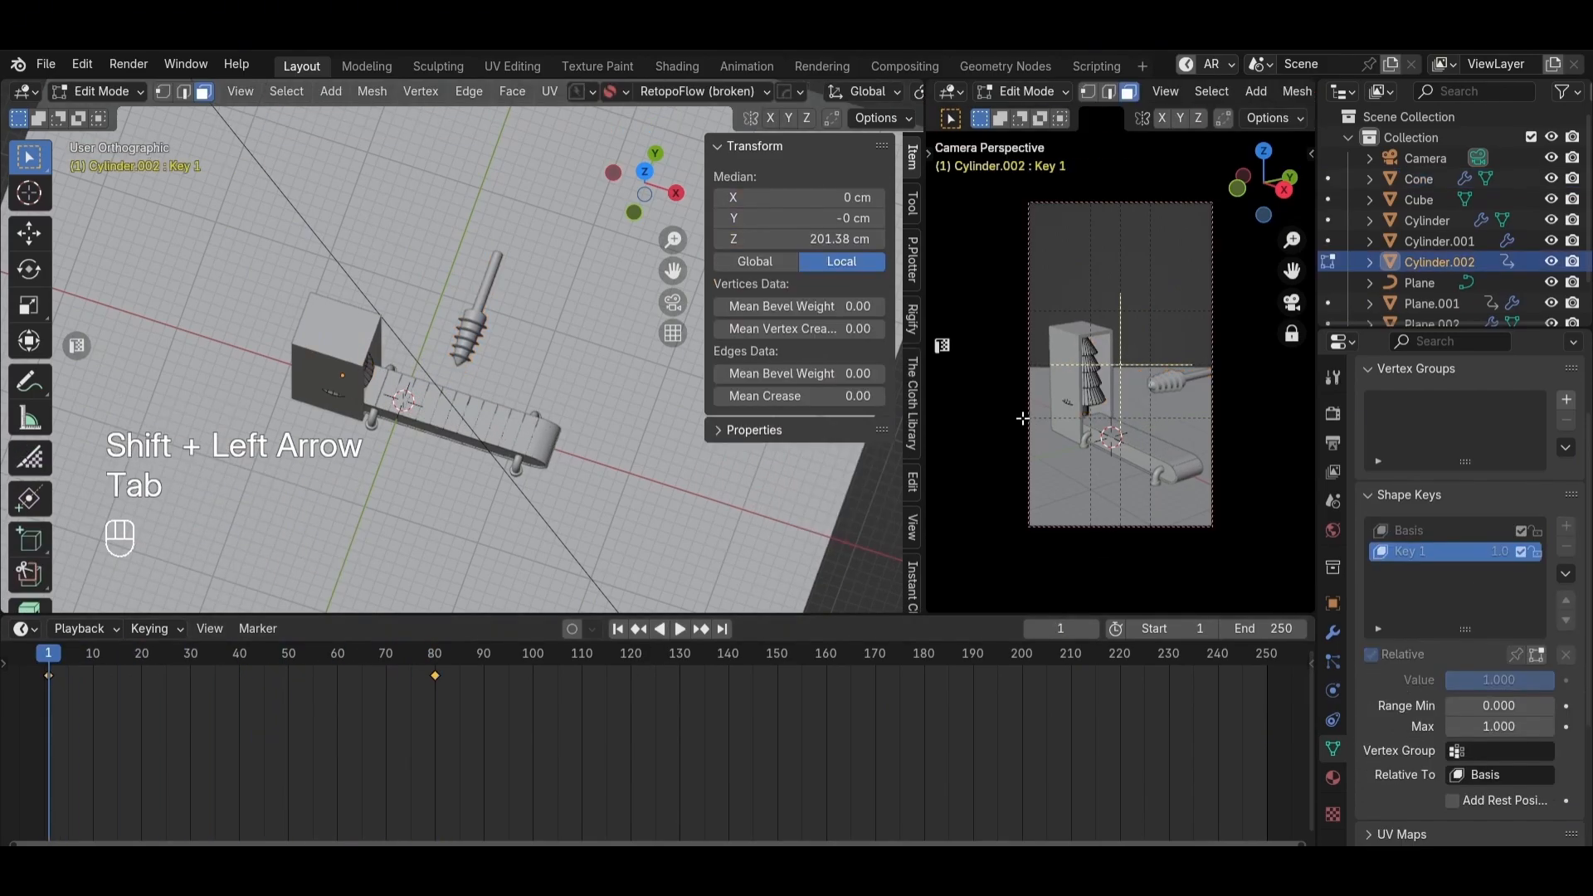
pyautogui.press('Tab')
pyautogui.moveTo(1524, 680); pyautogui.dragTo(1448, 681)
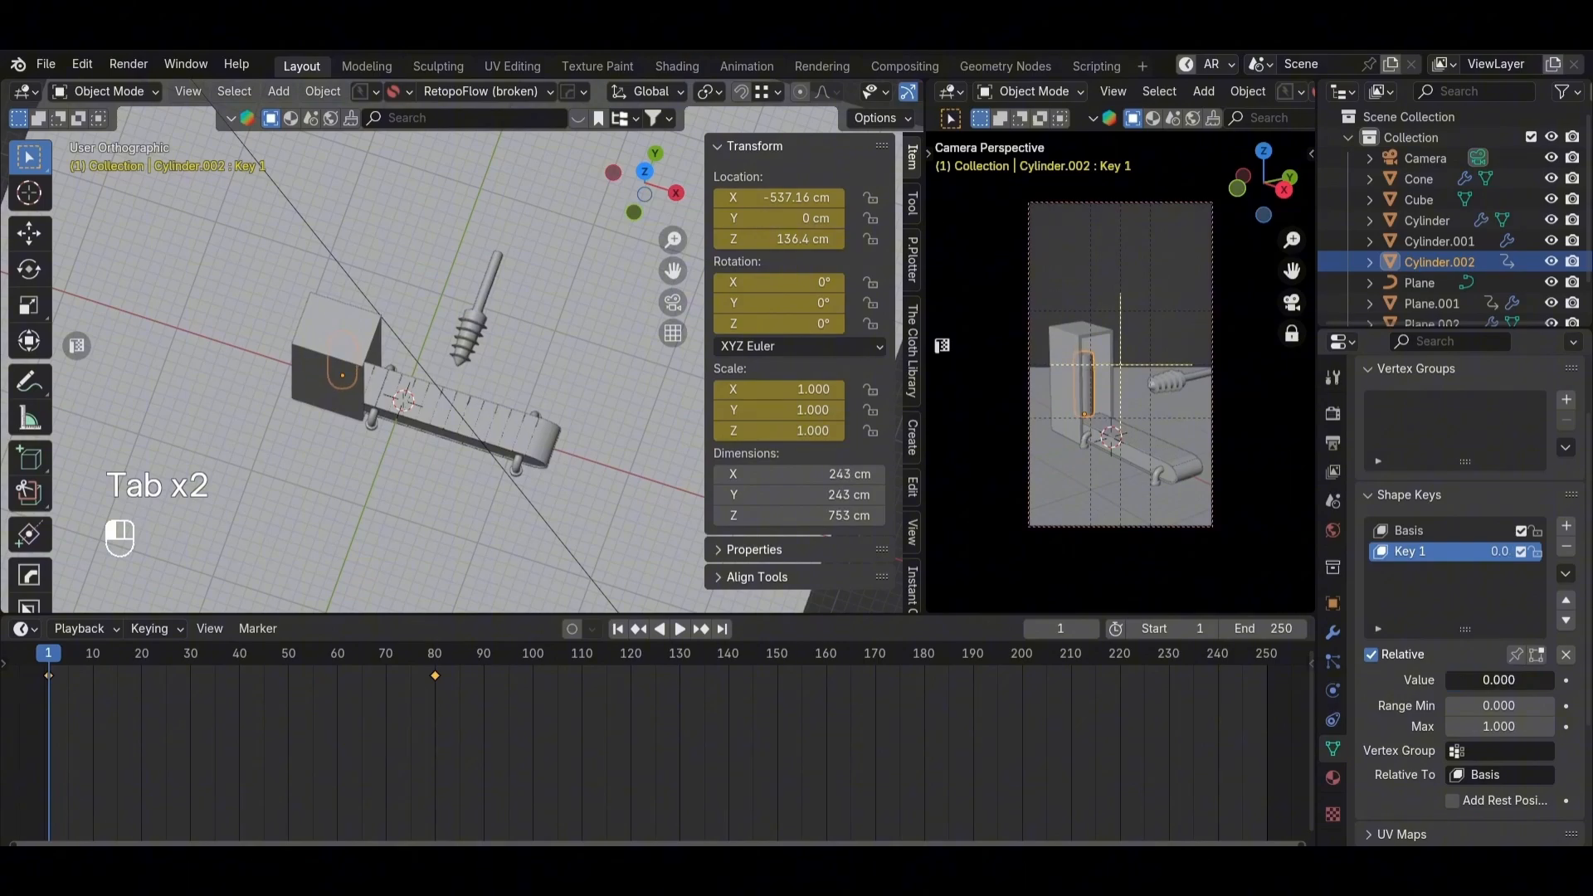
pyautogui.press('i')
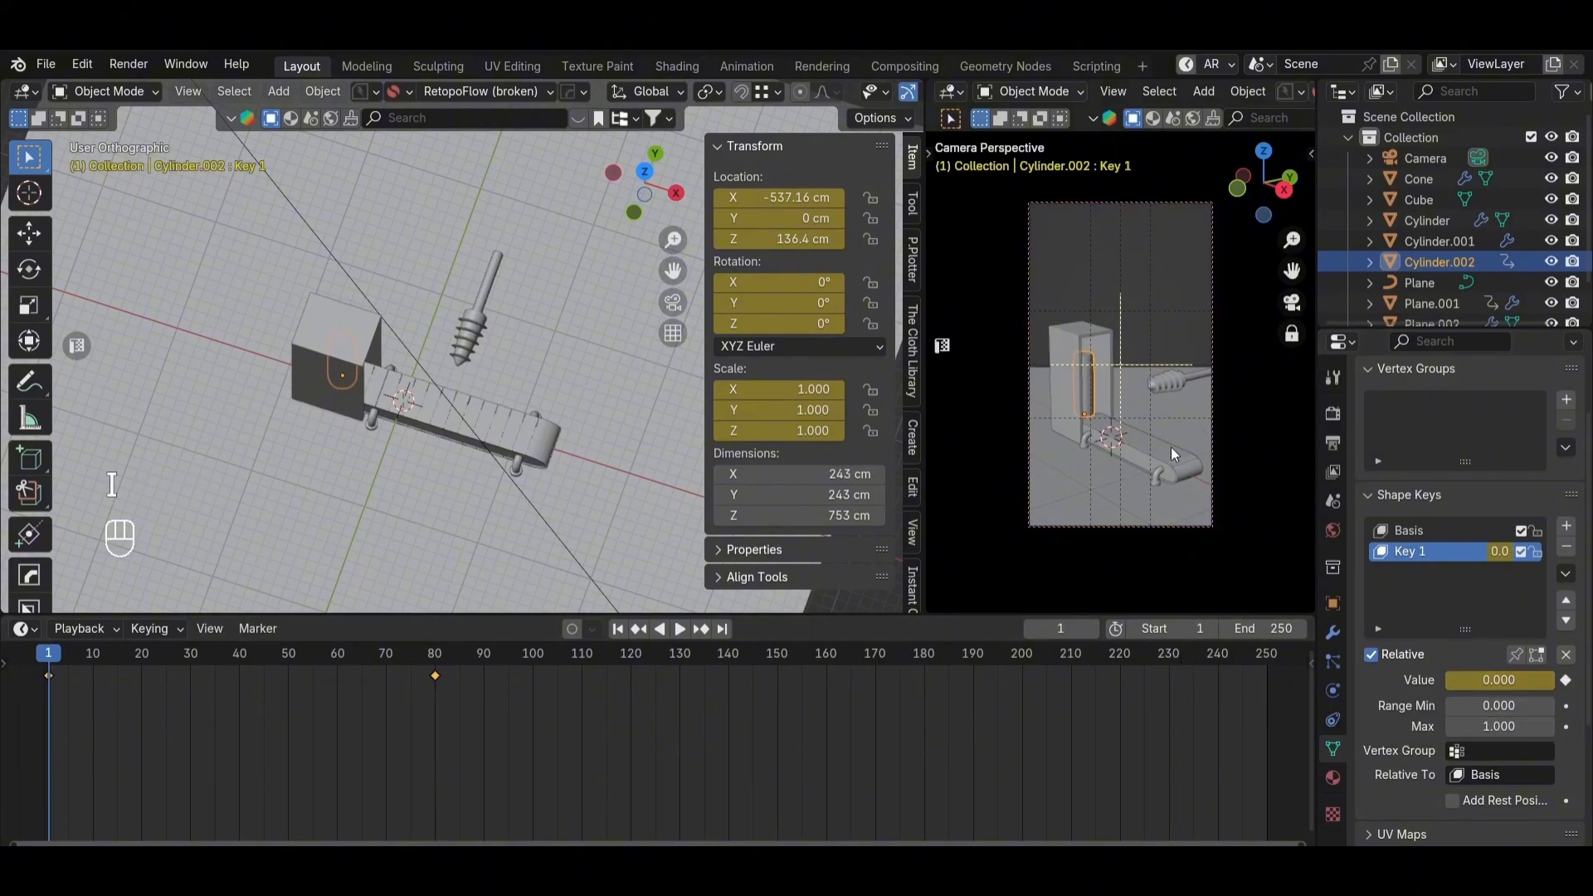
# Step: At frame 90, set the tree's Key 1 shape key value to 1.000 and keyframe it
pyautogui.moveTo(52, 659); pyautogui.dragTo(435, 654)
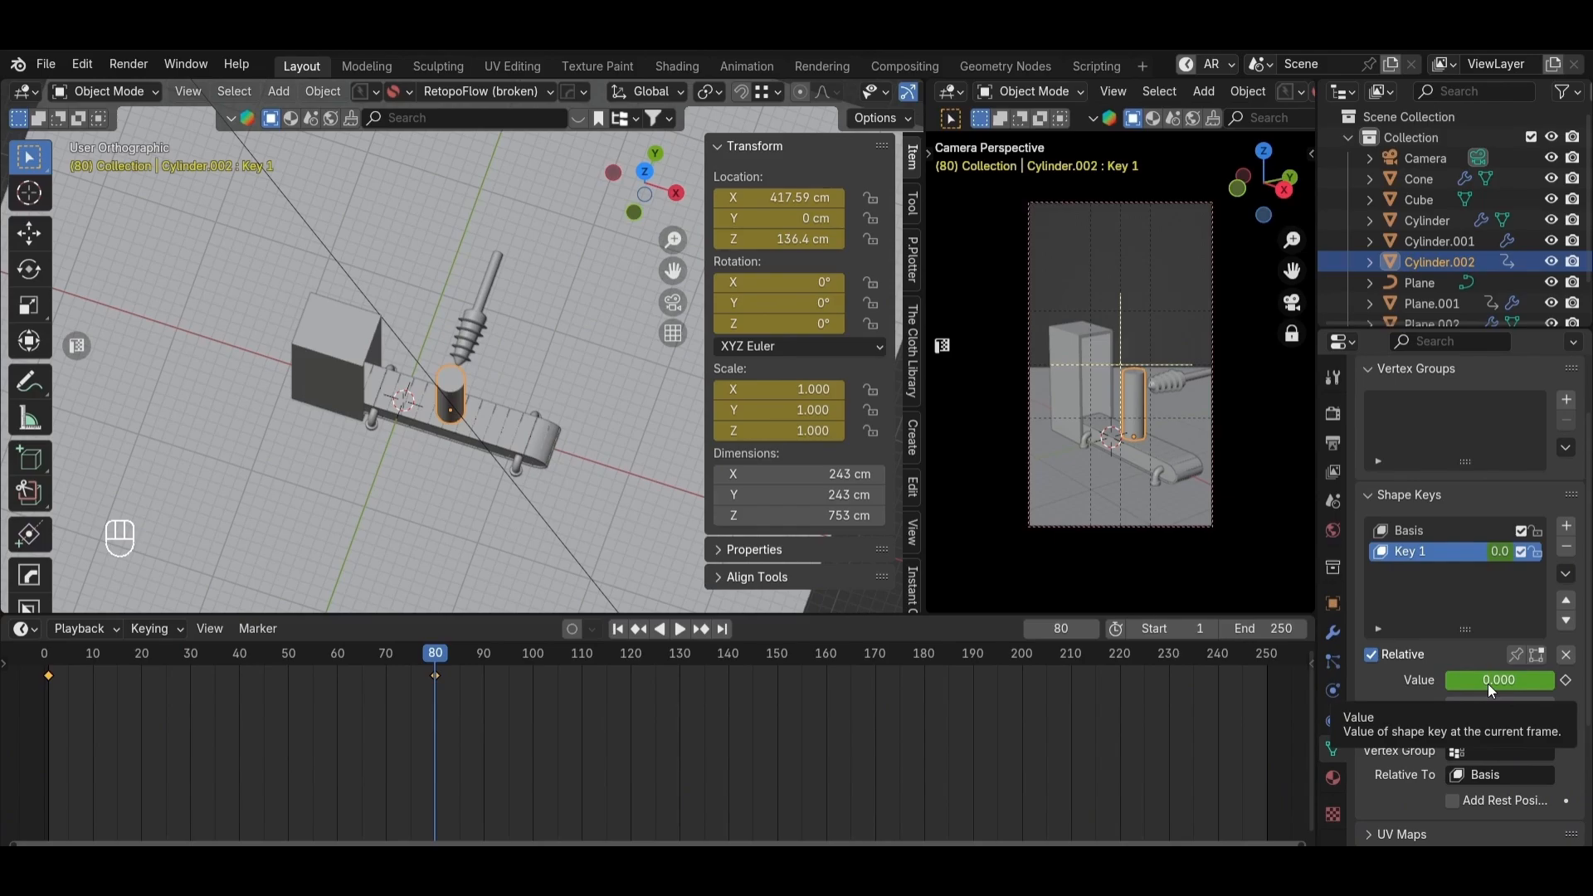
pyautogui.scroll(2, 486, 699)
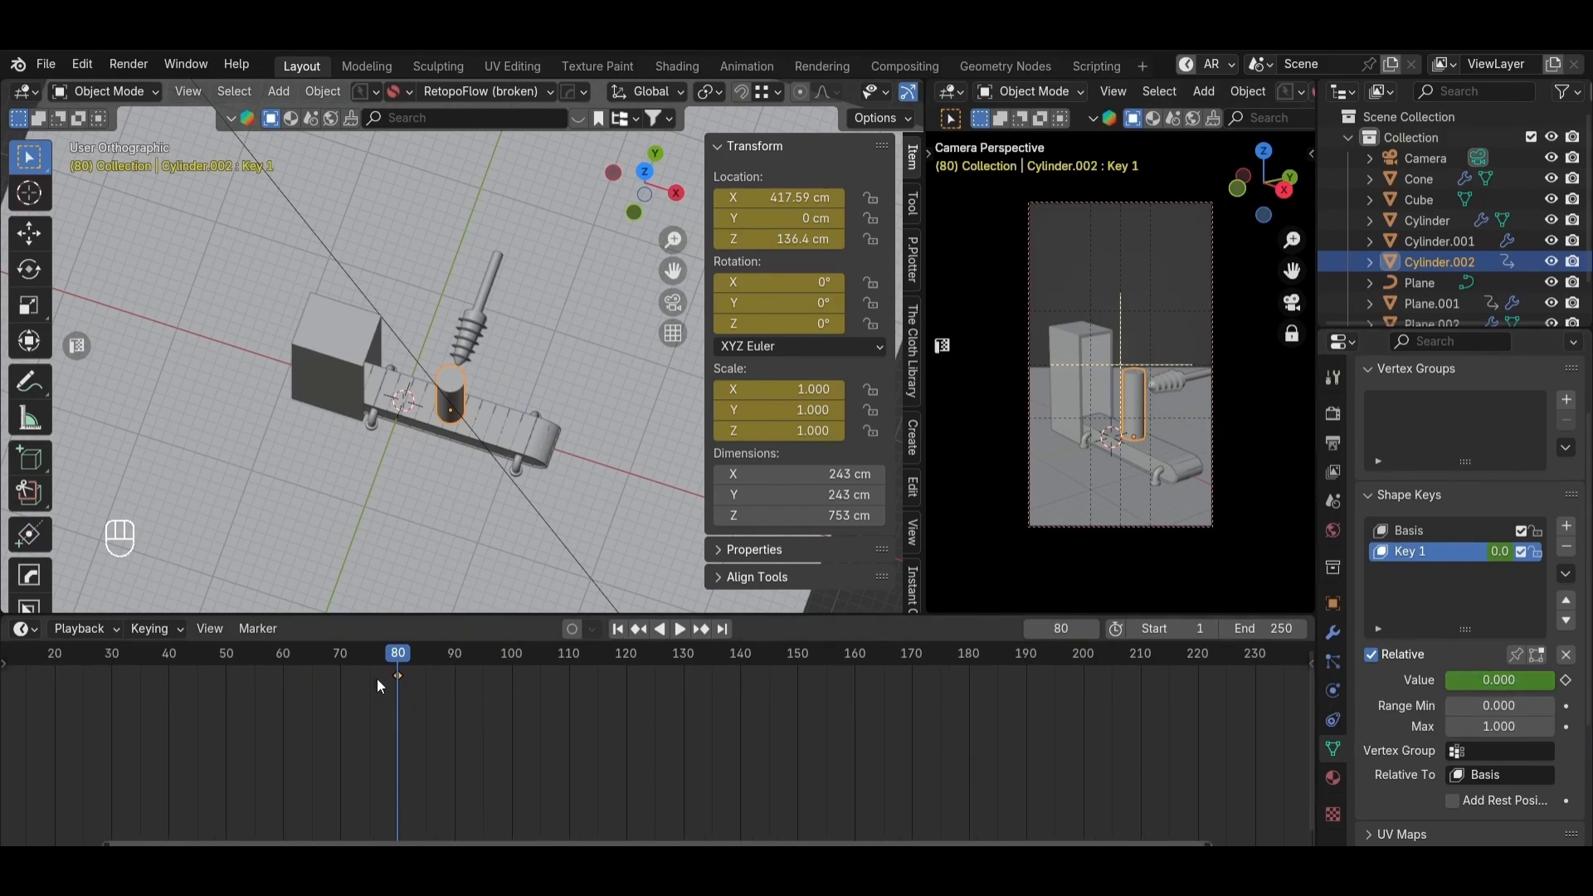
pyautogui.keyDown('ctrl'); pyautogui.hscroll(-5, 377, 679); pyautogui.keyUp('ctrl')
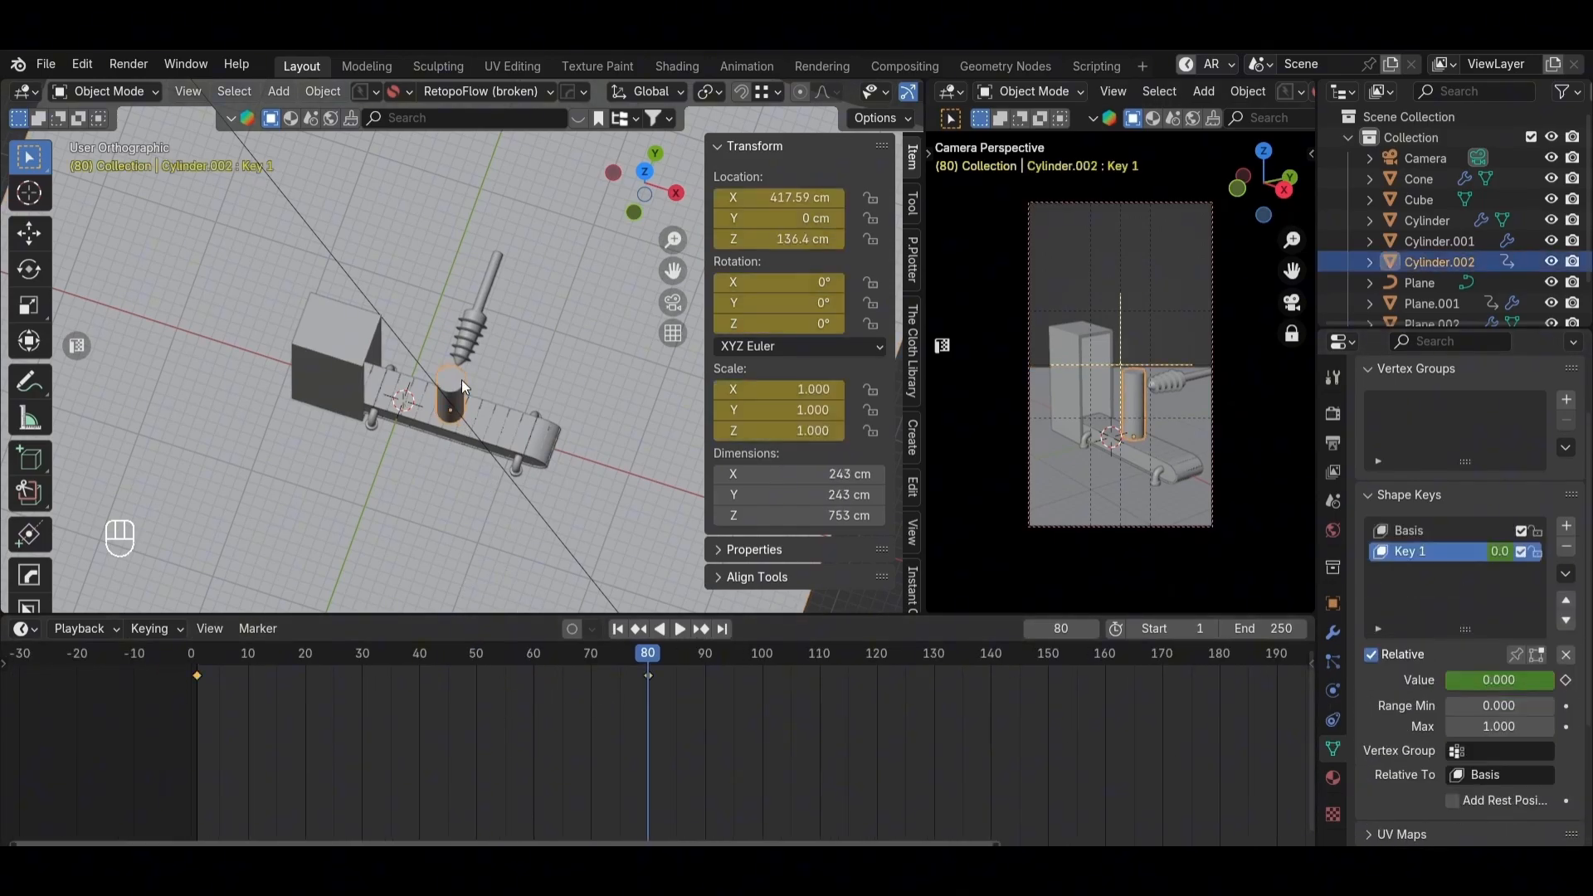
pyautogui.press('space')
pyautogui.moveTo(664, 659); pyautogui.dragTo(705, 659)
pyautogui.scroll(2, 617, 494)
pyautogui.keyDown('shift'); pyautogui.moveTo(616, 494); pyautogui.dragTo(514, 501, button='middle'); pyautogui.keyUp('shift')
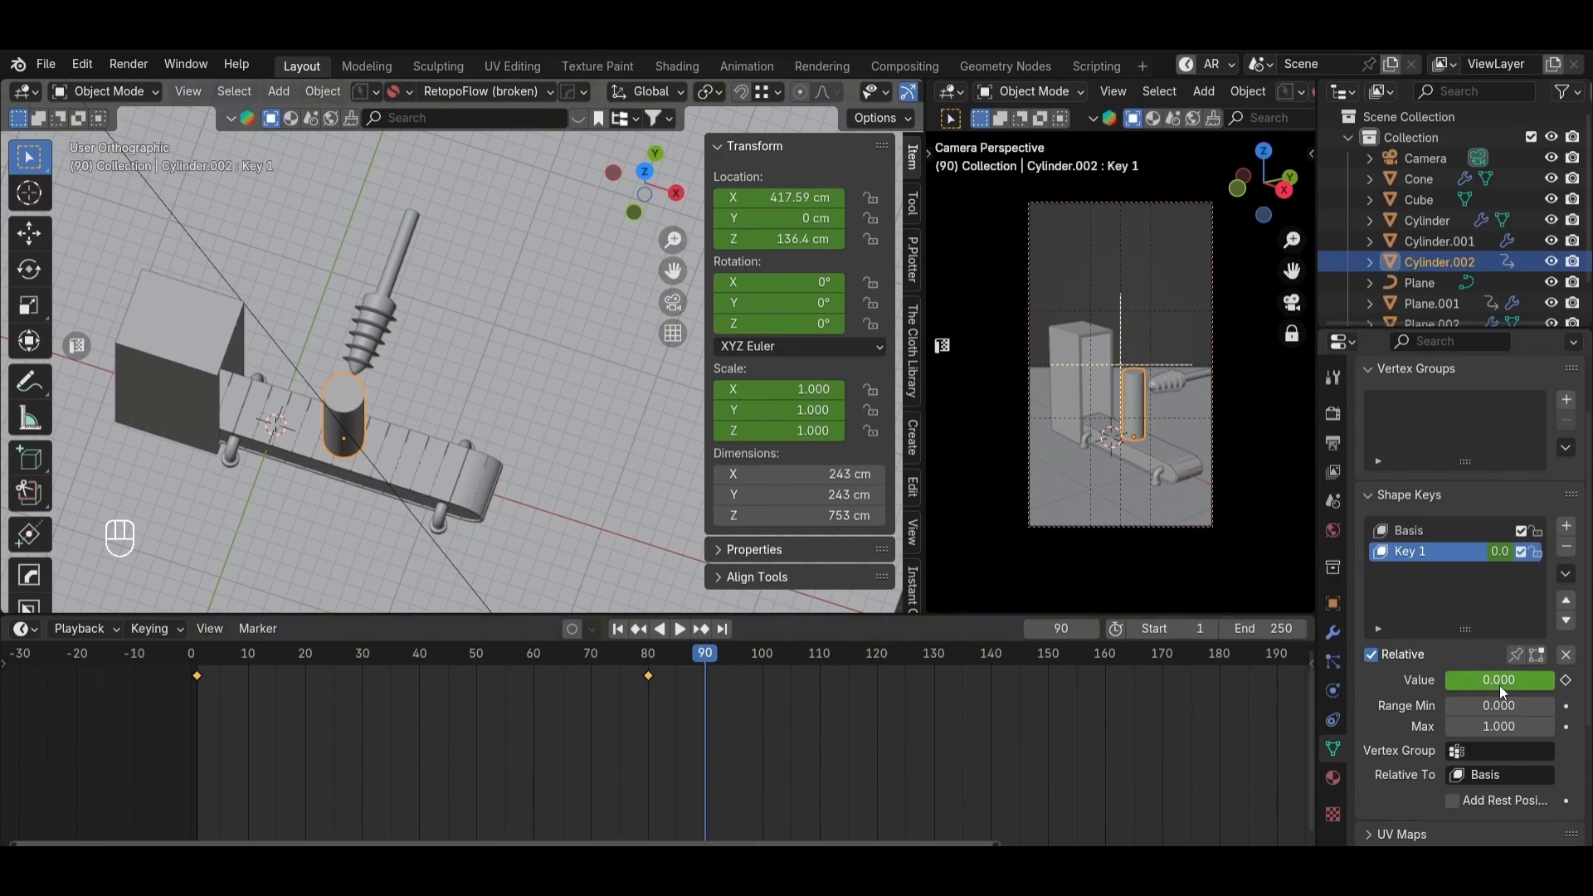
pyautogui.moveTo(1500, 686); pyautogui.dragTo(1553, 682)
pyautogui.press('i')
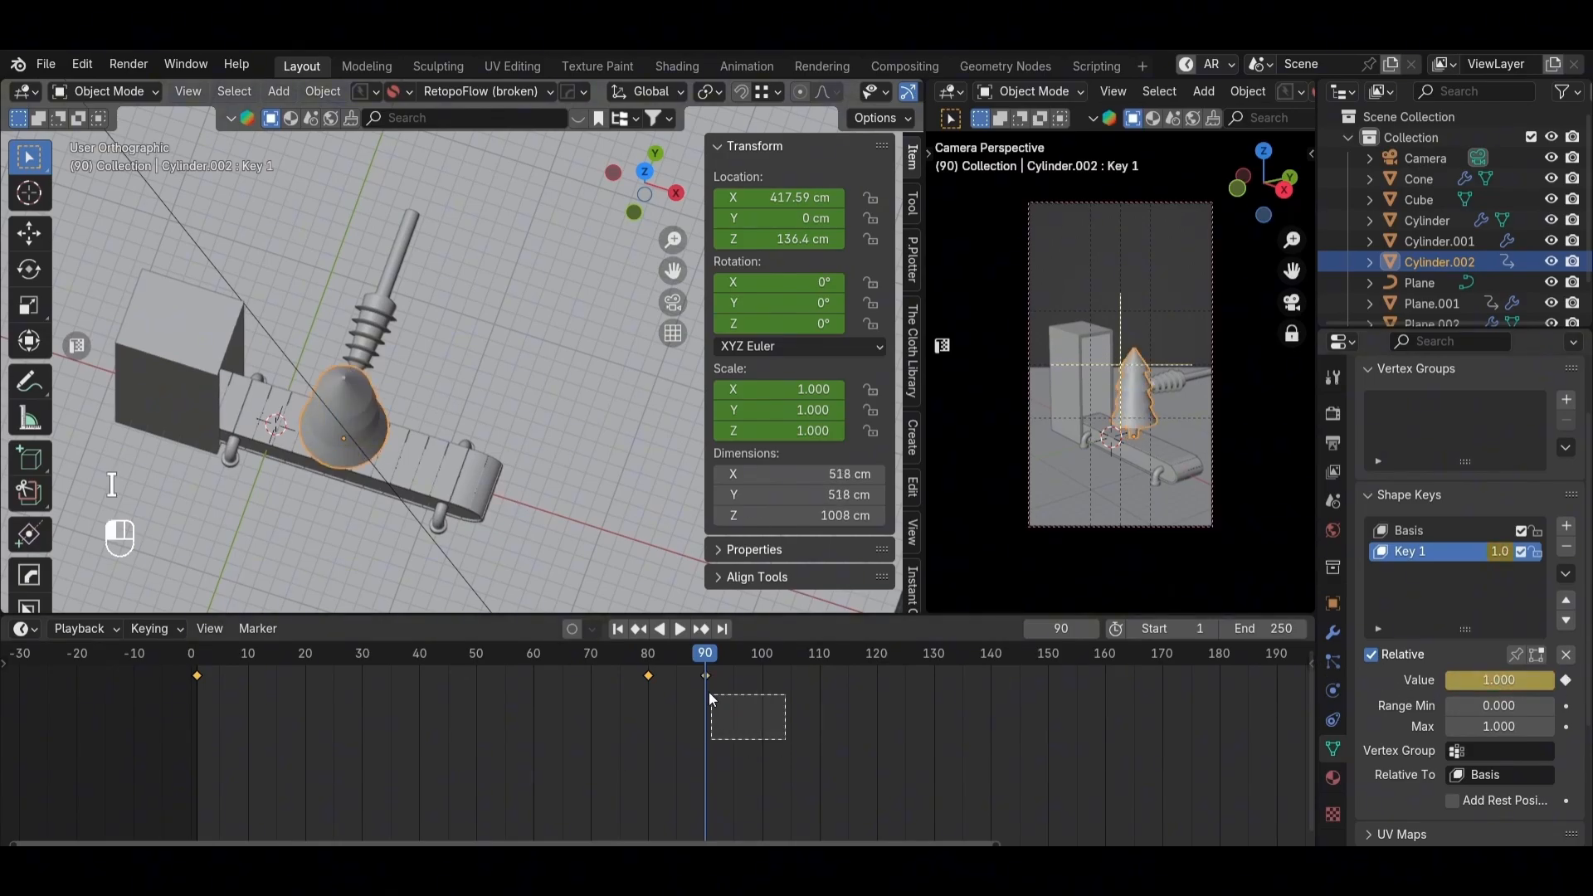
# Step: Move the tree's frame-90 shape key keyframe to frame 110 and scrub through the morph to review it
pyautogui.press('g')
pyautogui.click(818, 680)
pyautogui.scroll(1, 330, 417)
pyautogui.moveTo(330, 417); pyautogui.dragTo(232, 328, button='middle')
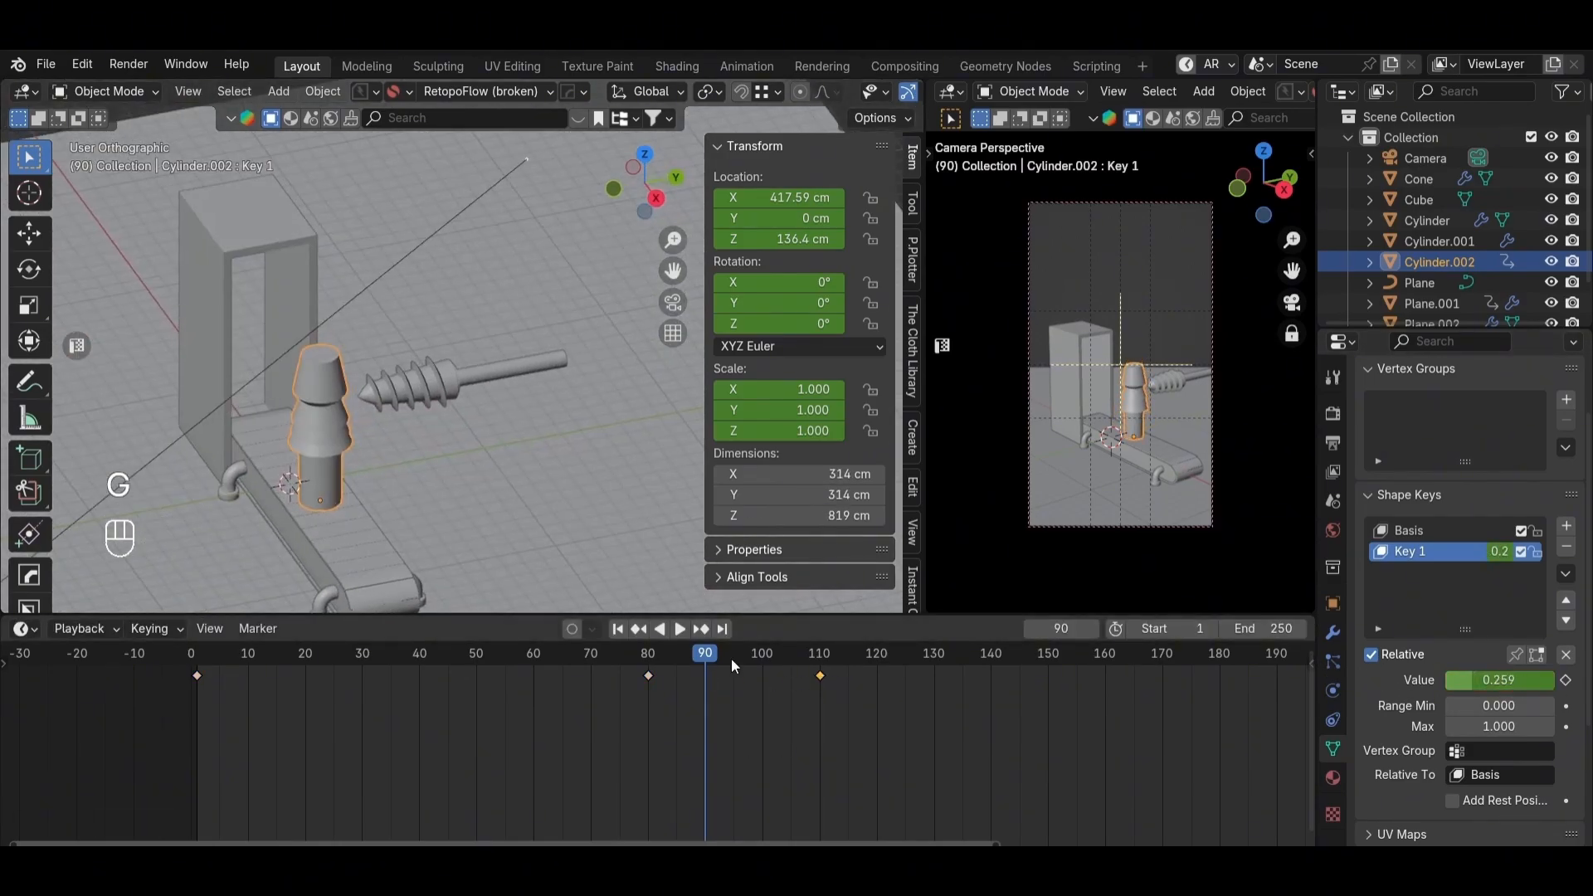
pyautogui.moveTo(705, 659); pyautogui.dragTo(824, 655)
# Step: From the top view, move the drill about 1189 cm along Y away from the tree and keyframe it at frame 1
pyautogui.click(468, 377)
pyautogui.press('`')
pyautogui.press('g')
pyautogui.moveTo(434, 501); pyautogui.dragTo(551, 500, button='middle')
pyautogui.rightClick(551, 500)
pyautogui.press('g')
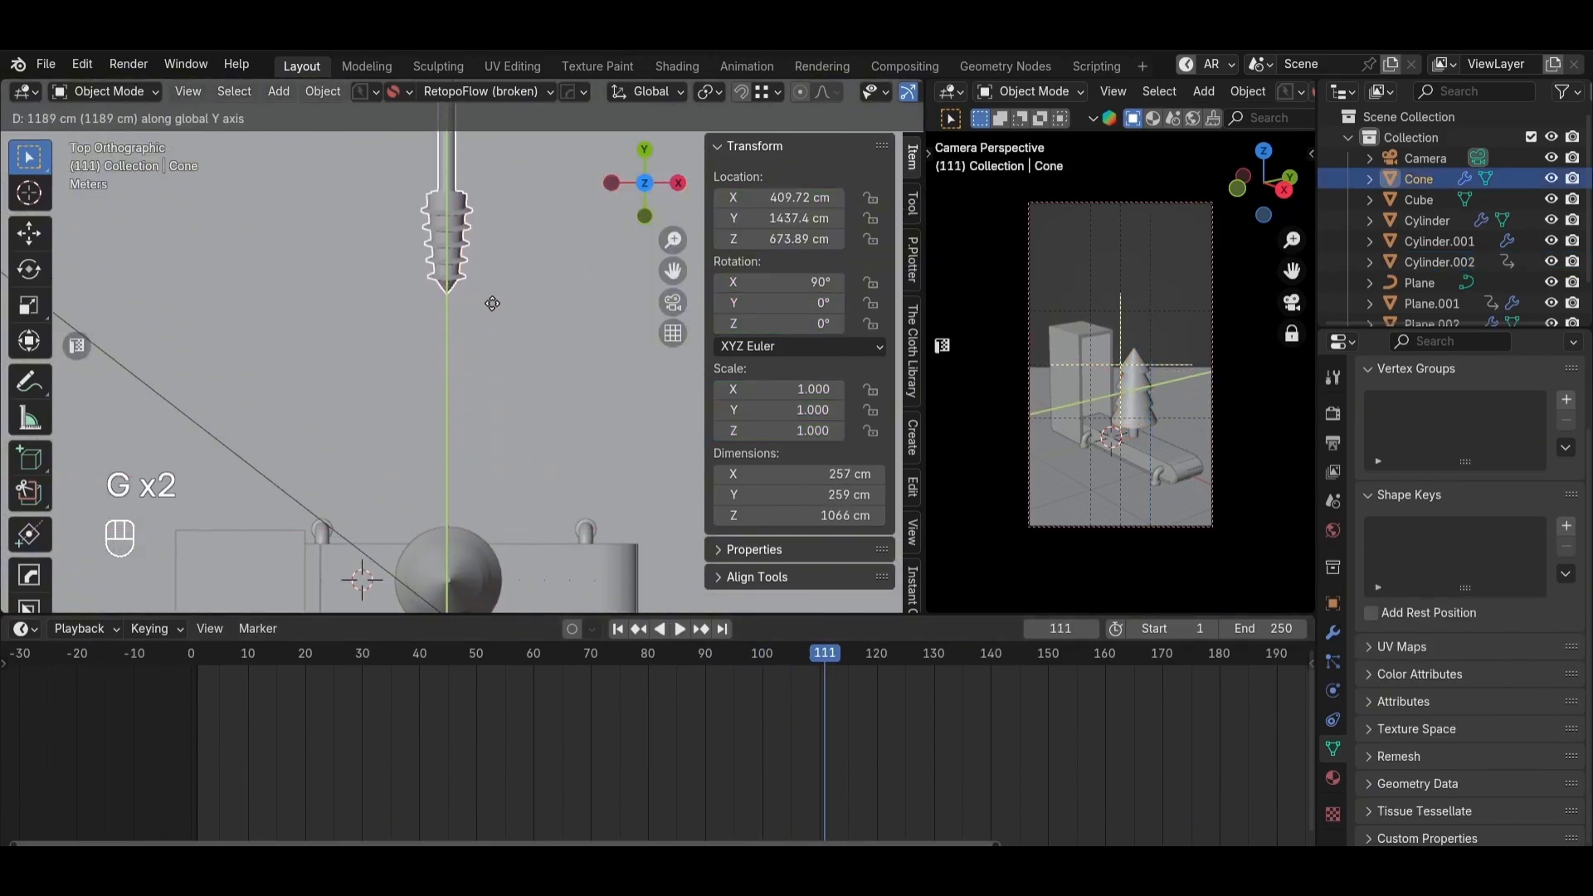
pyautogui.click(494, 307)
pyautogui.moveTo(836, 655); pyautogui.dragTo(647, 685)
pyautogui.press('i')
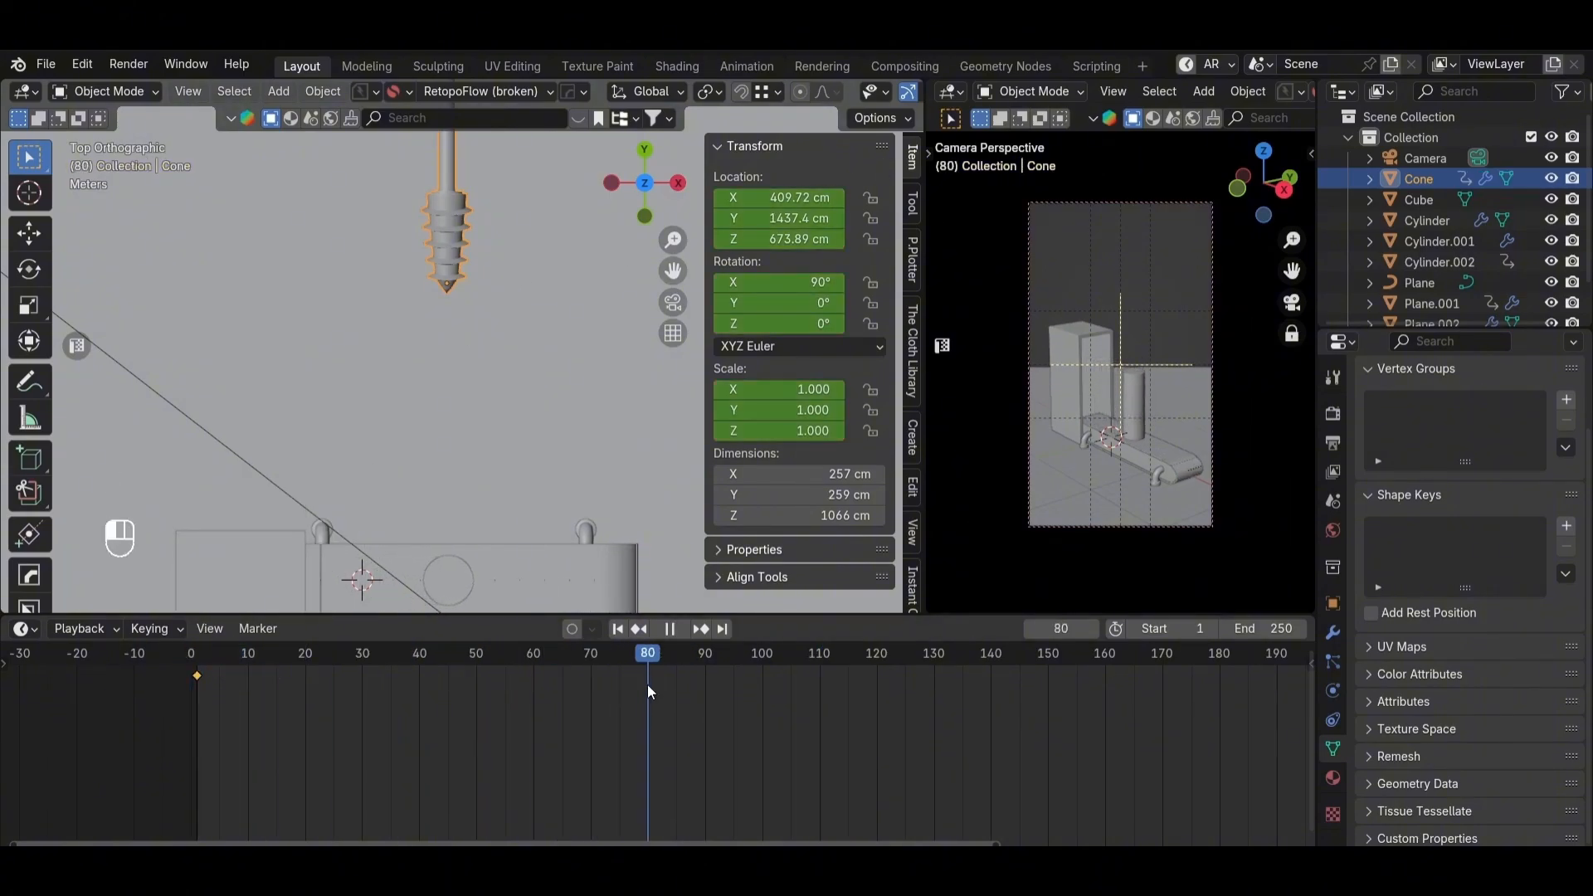
# Step: At frame 80, move the drill along negative Y to about 196 cm against the tree, keyframe its location and play back the approach
pyautogui.press('g')
pyautogui.press('y')
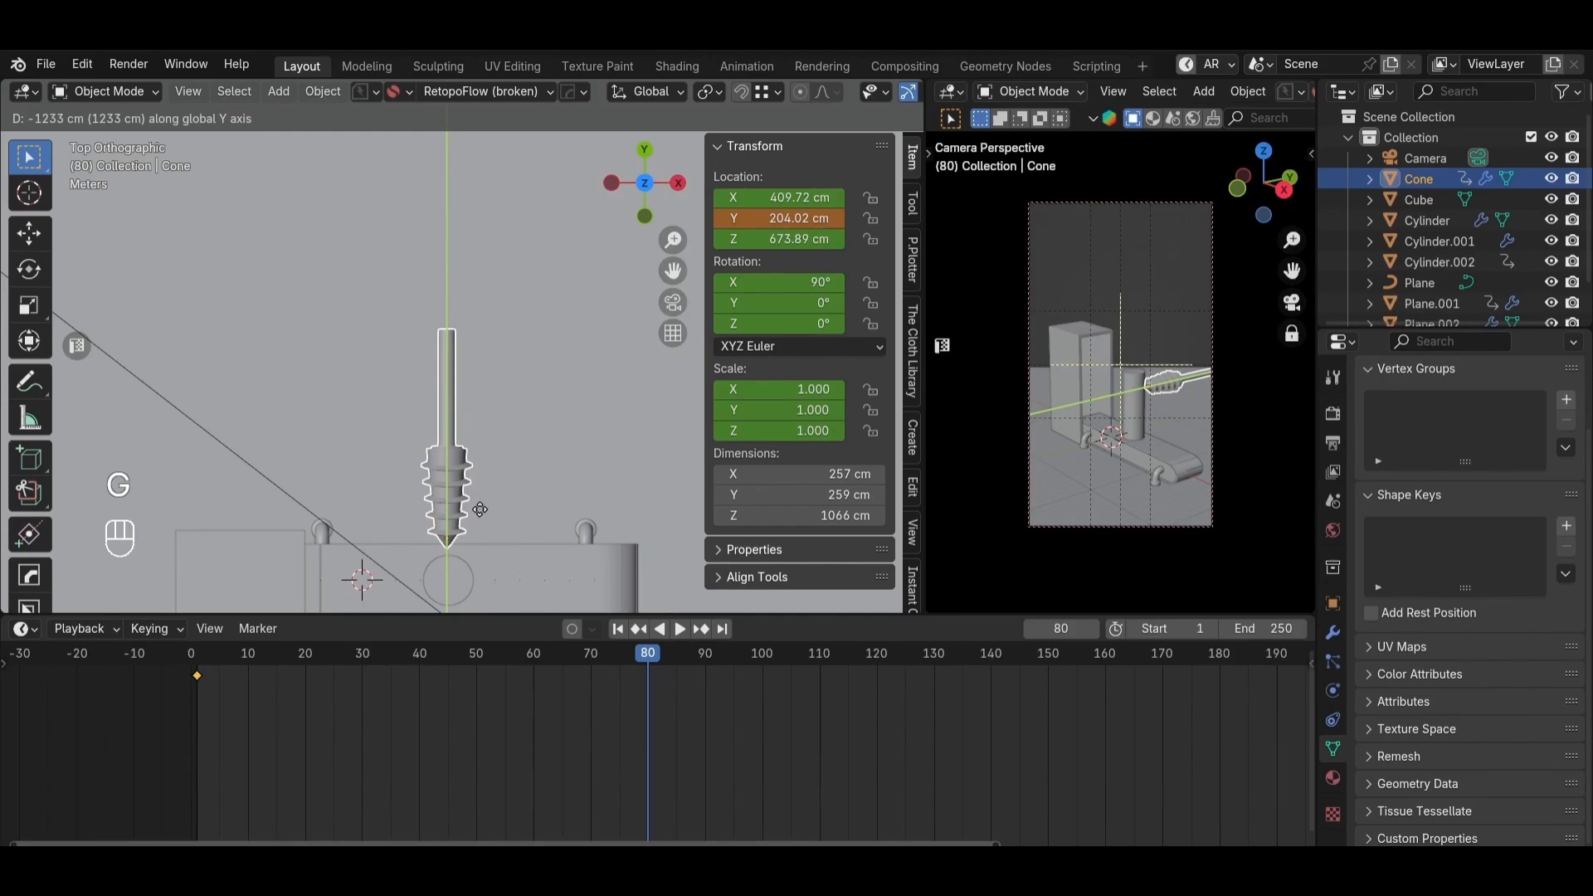
pyautogui.click(482, 510)
pyautogui.press('i')
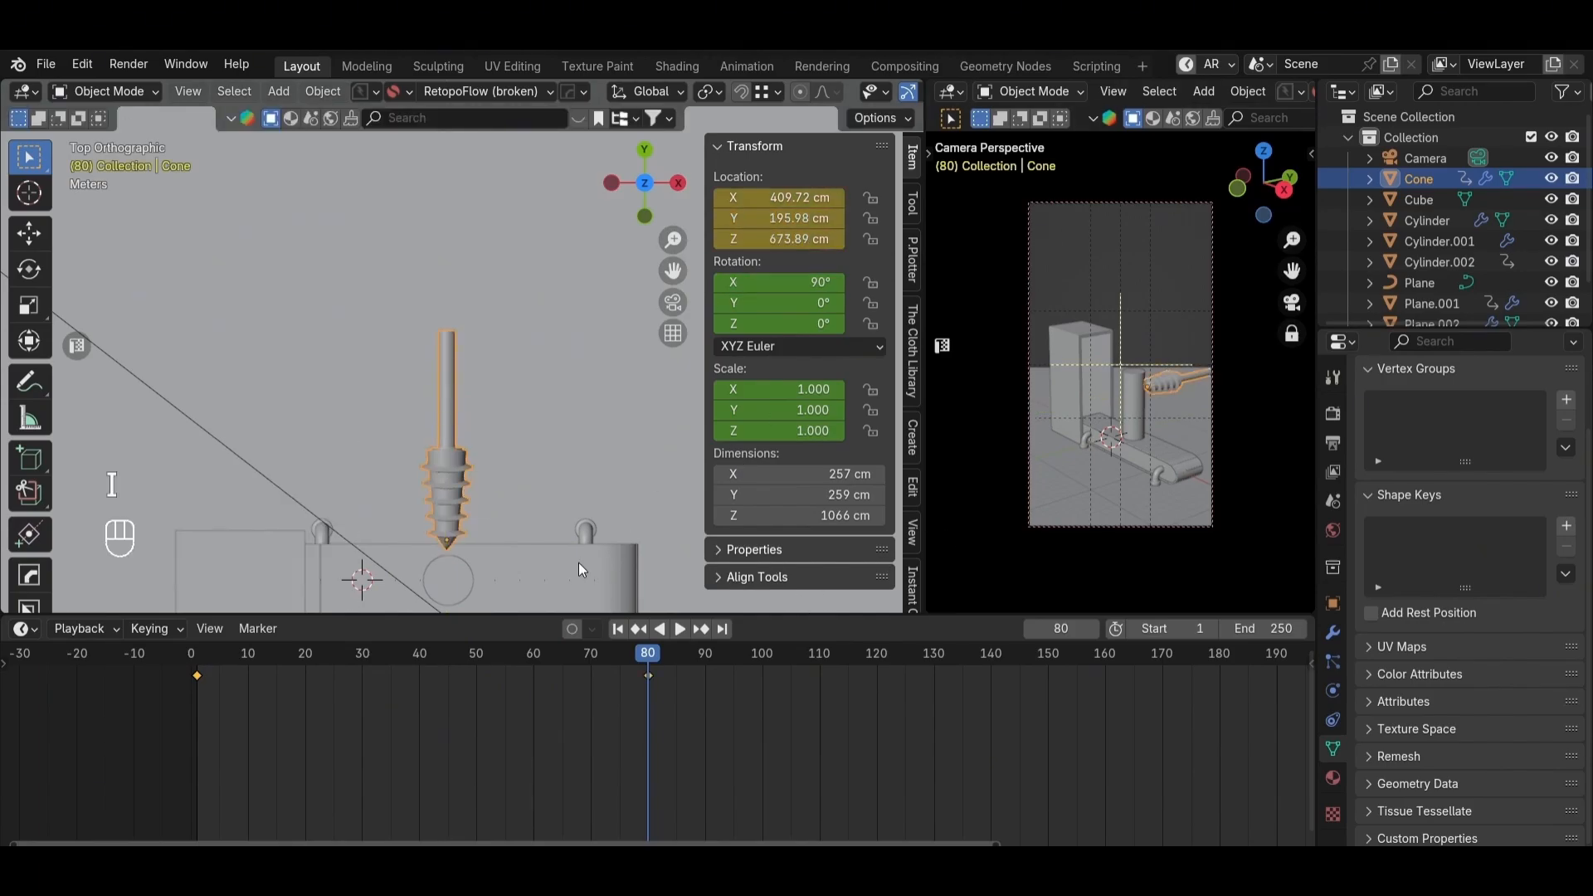
pyautogui.keyDown('shift'); pyautogui.moveTo(579, 563); pyautogui.dragTo(365, 348, button='middle'); pyautogui.keyUp('shift')
pyautogui.moveTo(626, 654); pyautogui.dragTo(197, 666)
pyautogui.press('space')
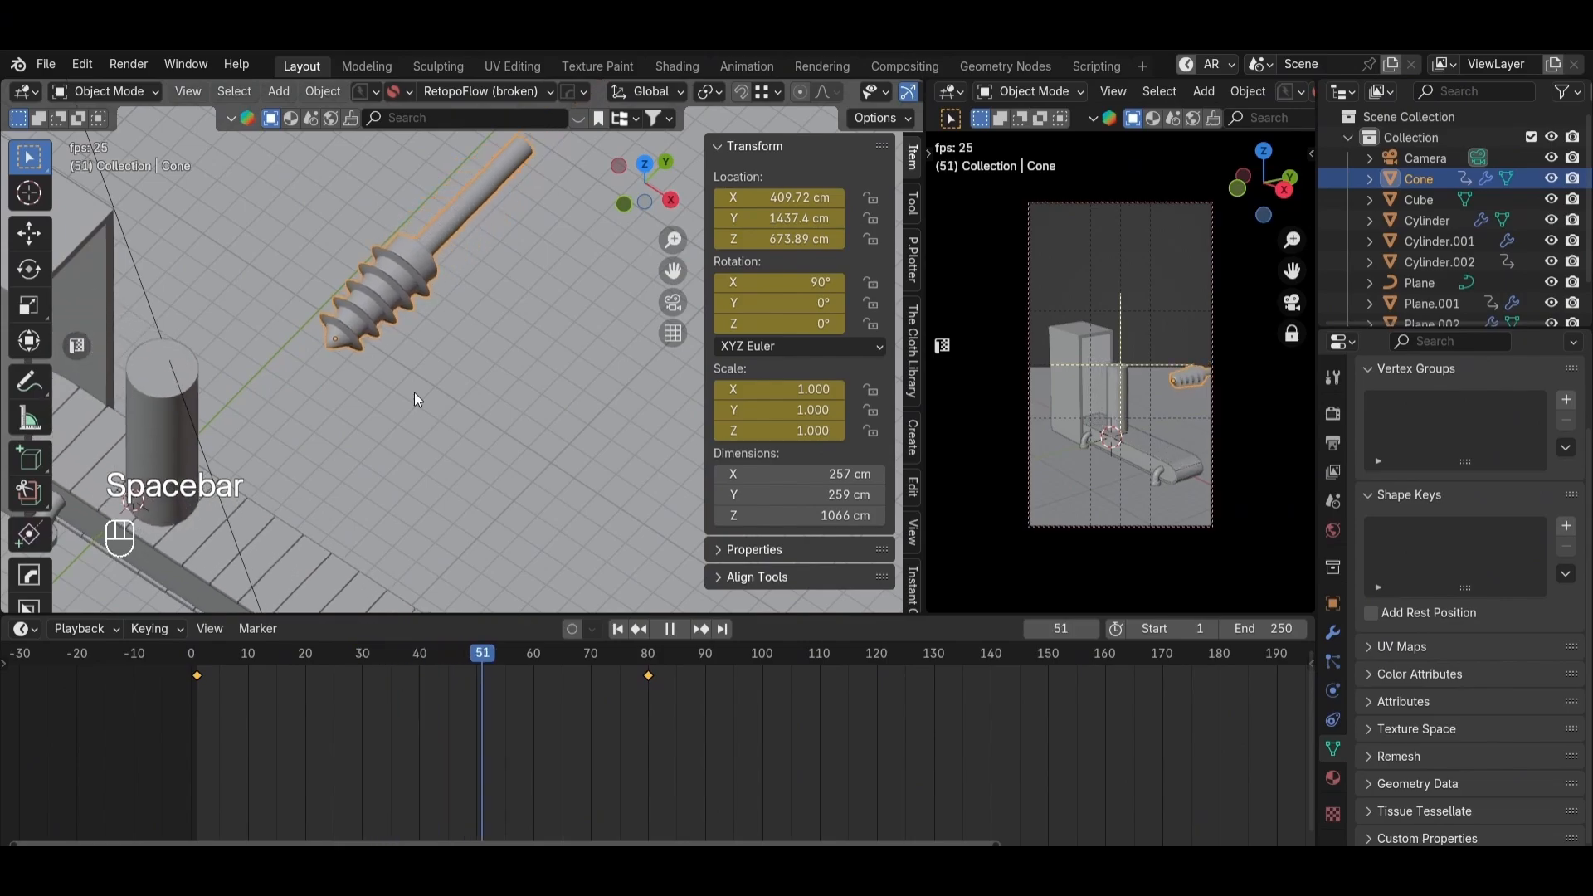
pyautogui.press('space')
pyautogui.click(649, 658)
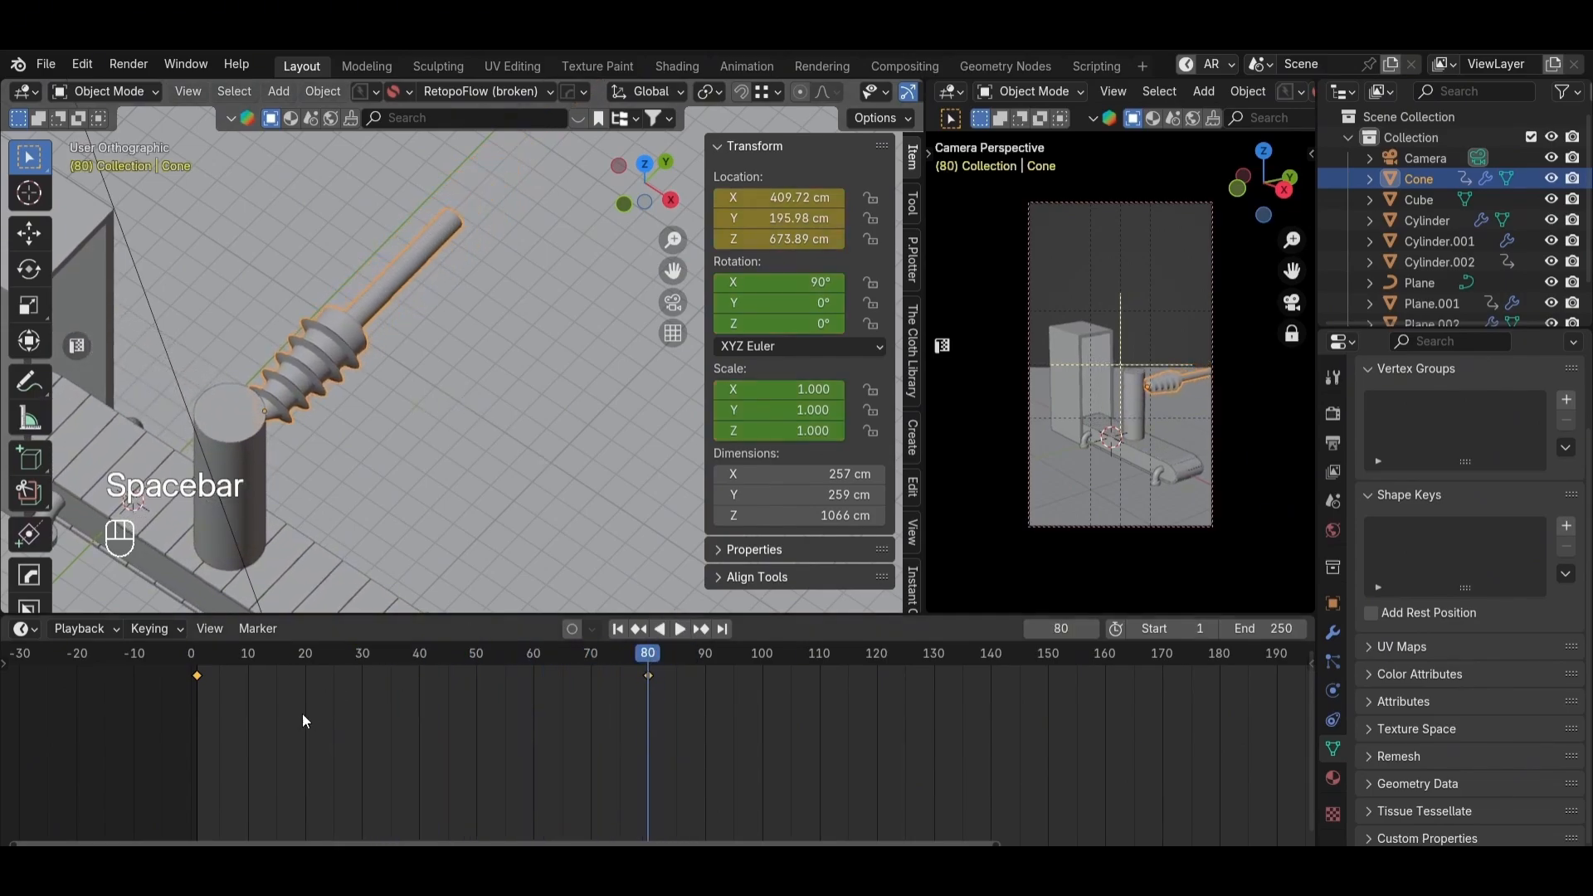
# Step: Shift the drill's starting keyframe from frame 1 to frame 70 and play back the approach
pyautogui.press('g')
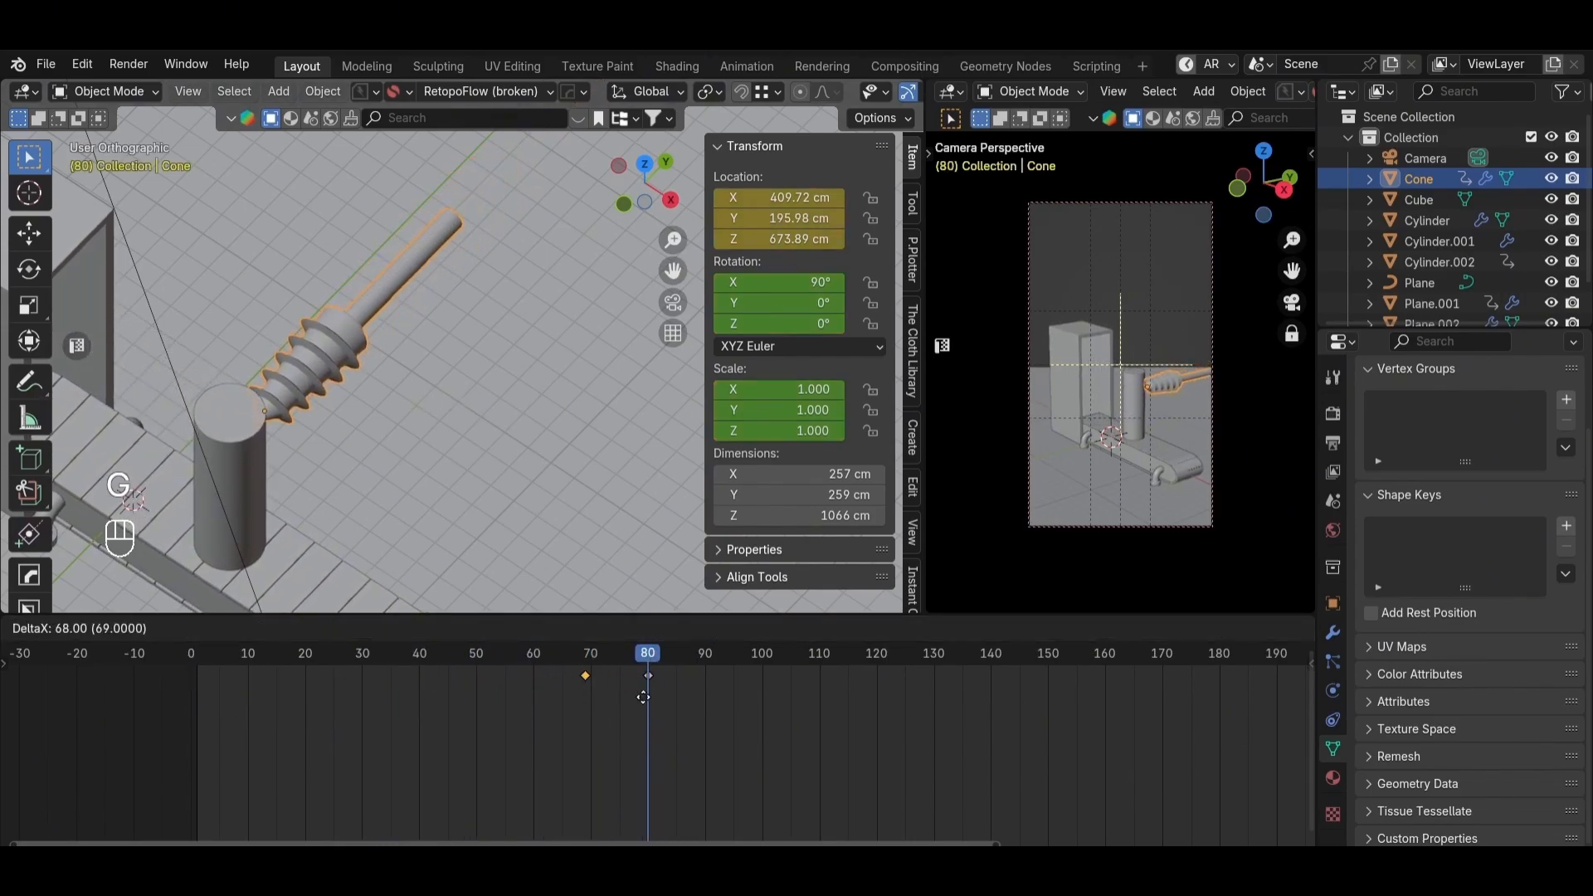
pyautogui.click(647, 686)
pyautogui.moveTo(585, 662); pyautogui.dragTo(461, 669)
pyautogui.press('space')
pyautogui.press('space')
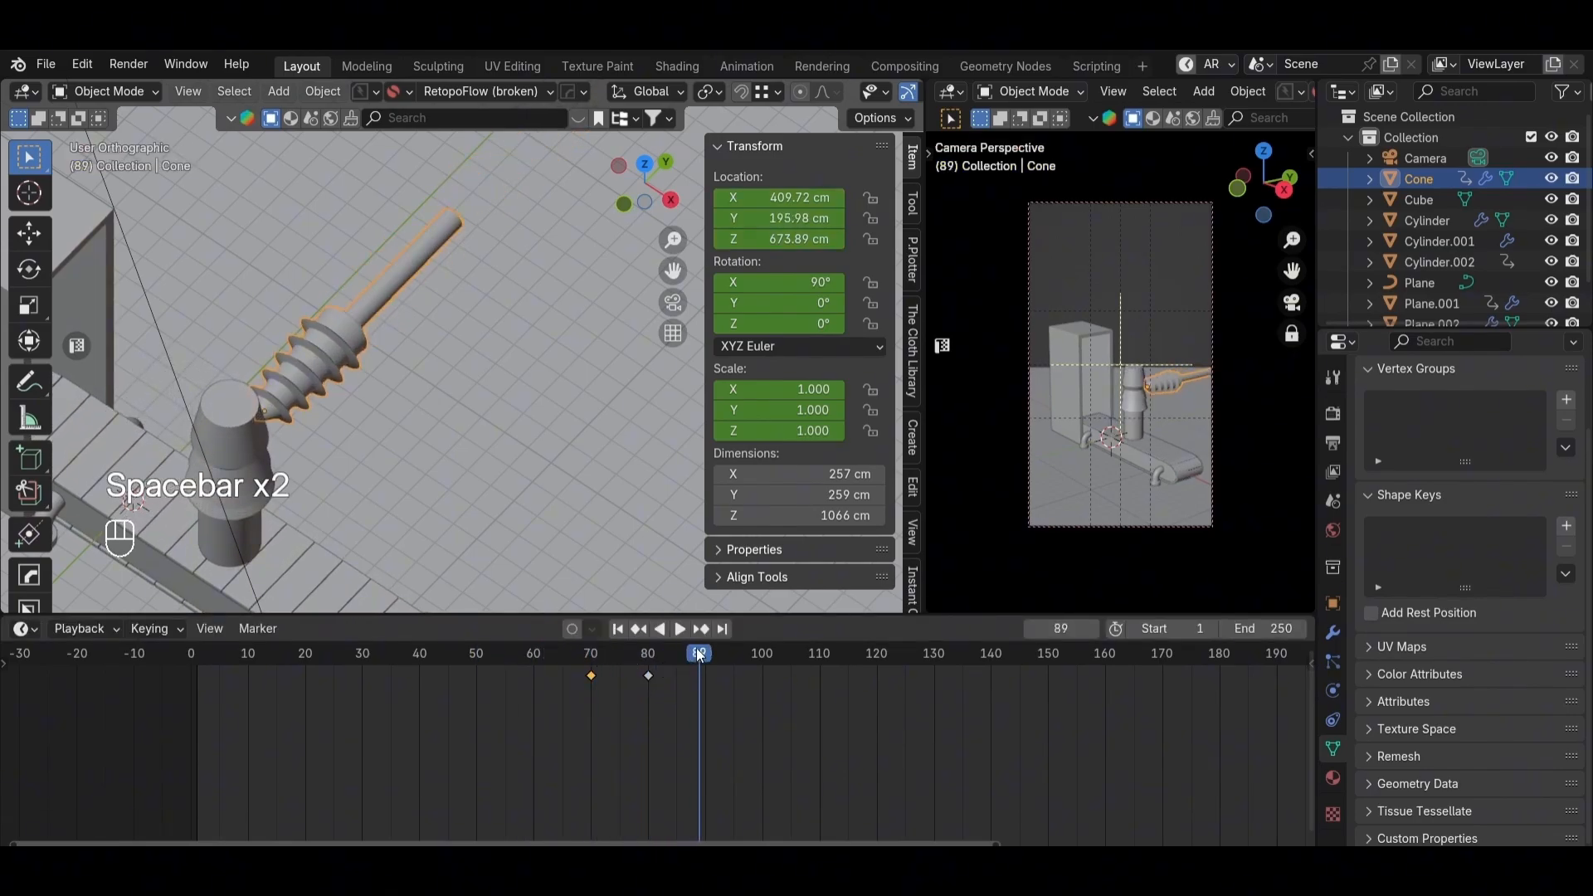
# Step: Shift the drill's starting keyframe to frame 60 and play back the animation
pyautogui.moveTo(699, 655); pyautogui.dragTo(195, 656)
pyautogui.press('g')
pyautogui.click(534, 660)
pyautogui.press('space')
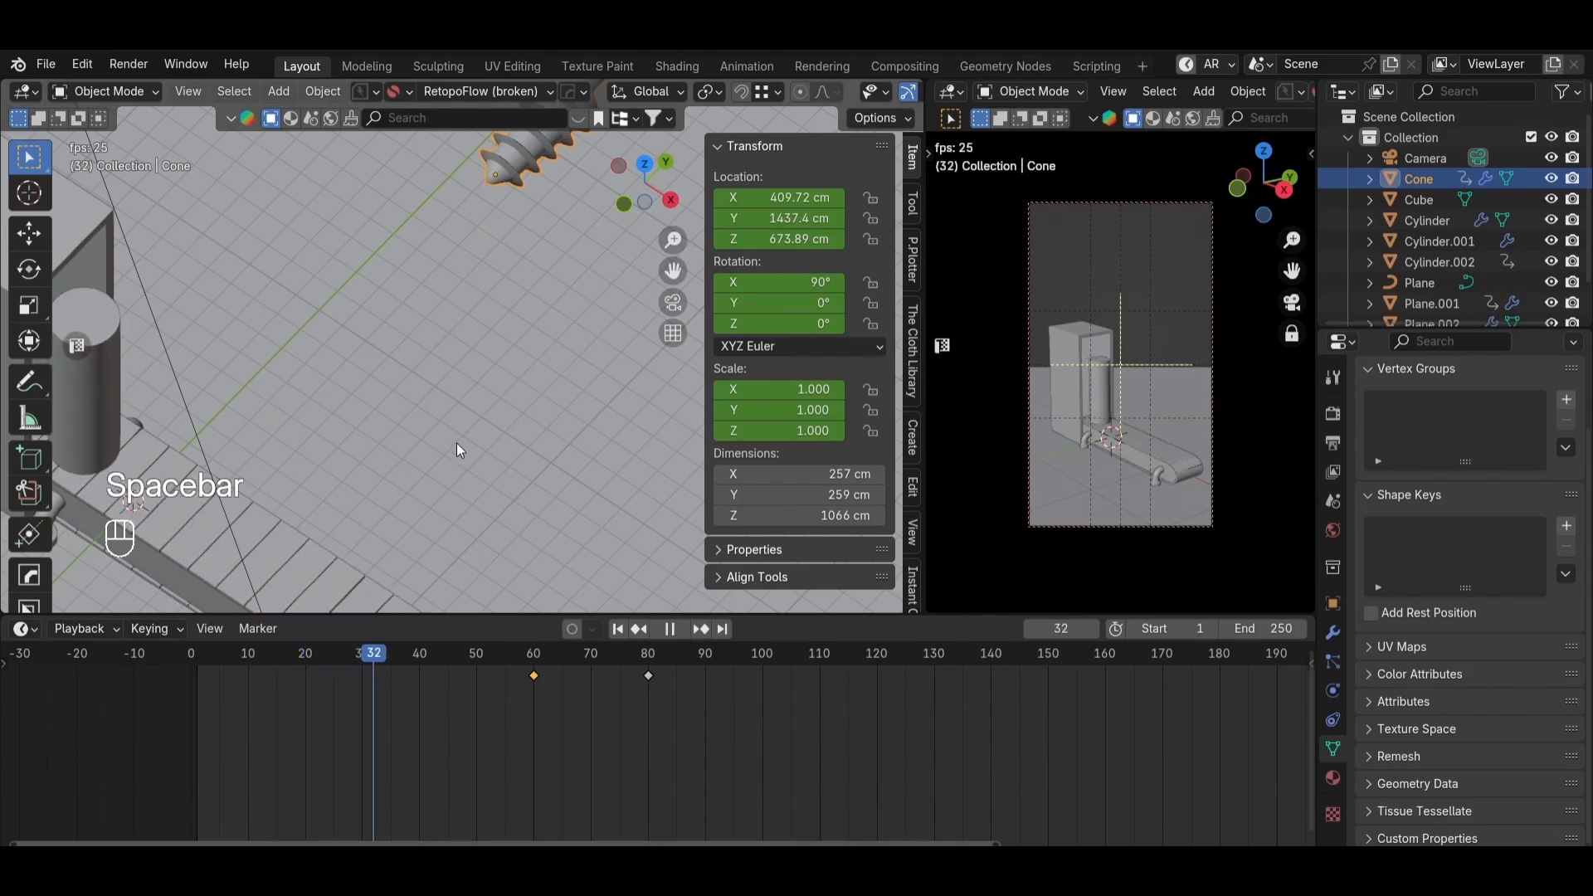
pyautogui.press('space')
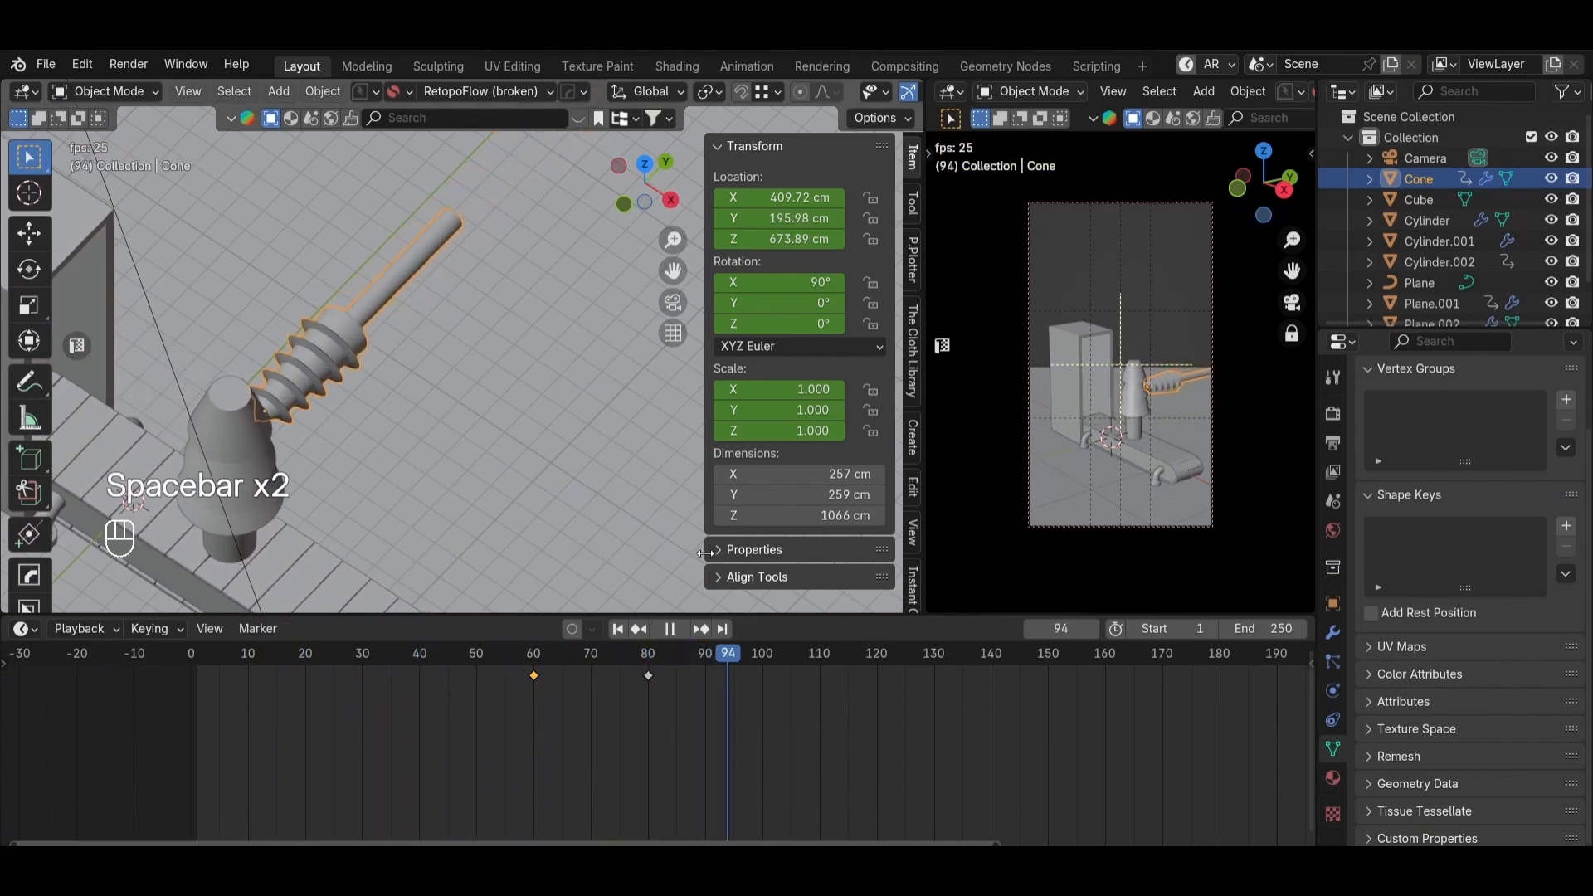
pyautogui.press('space')
pyautogui.moveTo(706, 657); pyautogui.dragTo(514, 674)
# Step: Try the drill's starting keyframe at frame 69, play back the approach, and settle it at frame 65
pyautogui.press('g')
pyautogui.click(606, 694)
pyautogui.press('space')
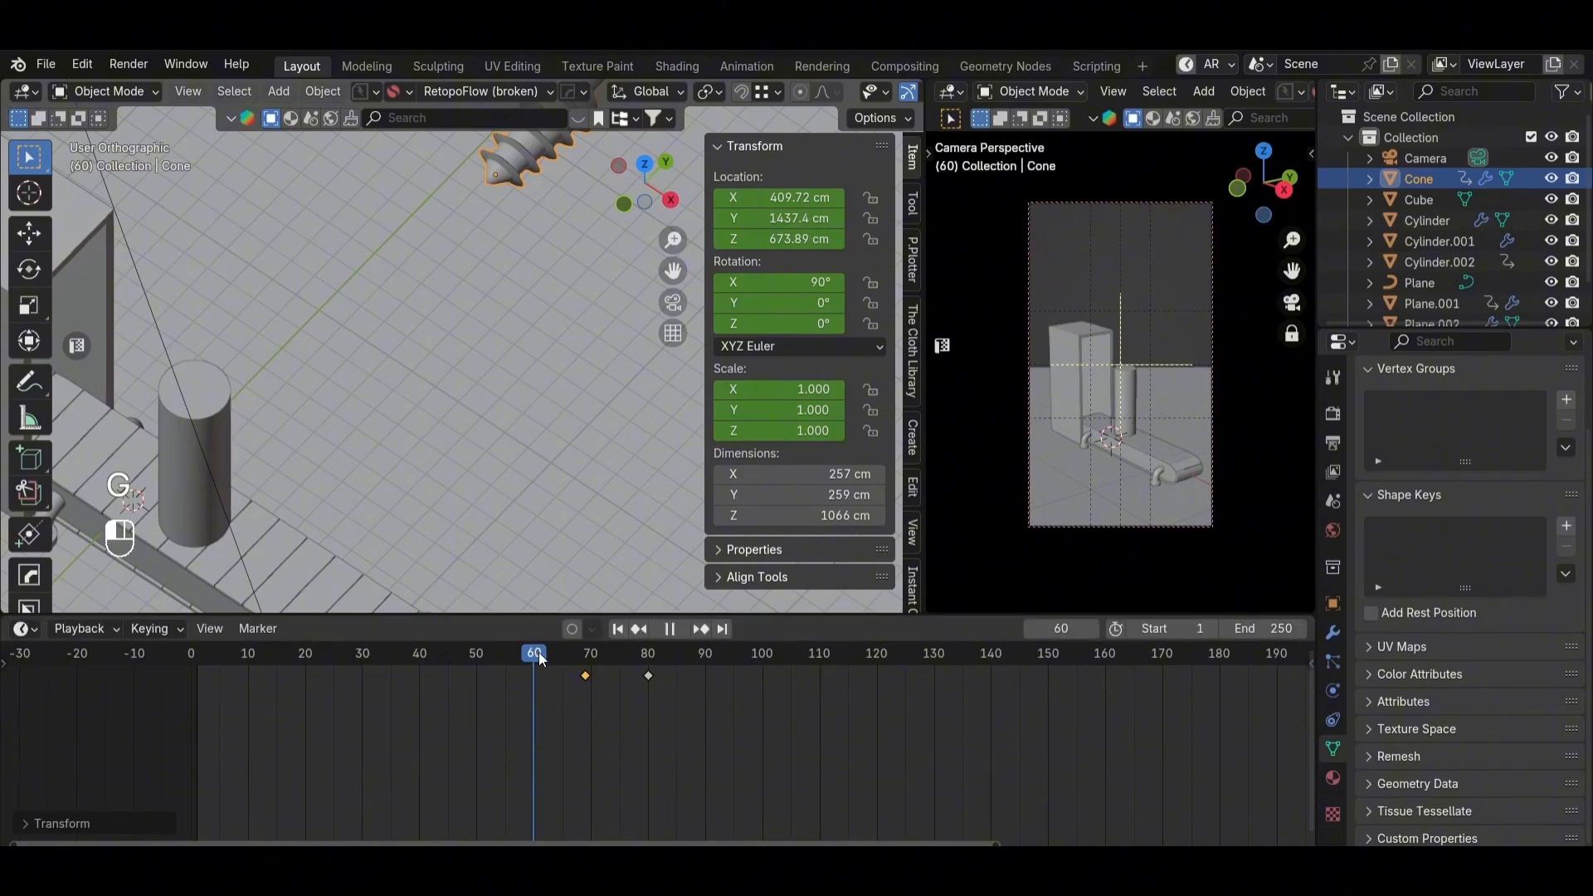
pyautogui.press('space')
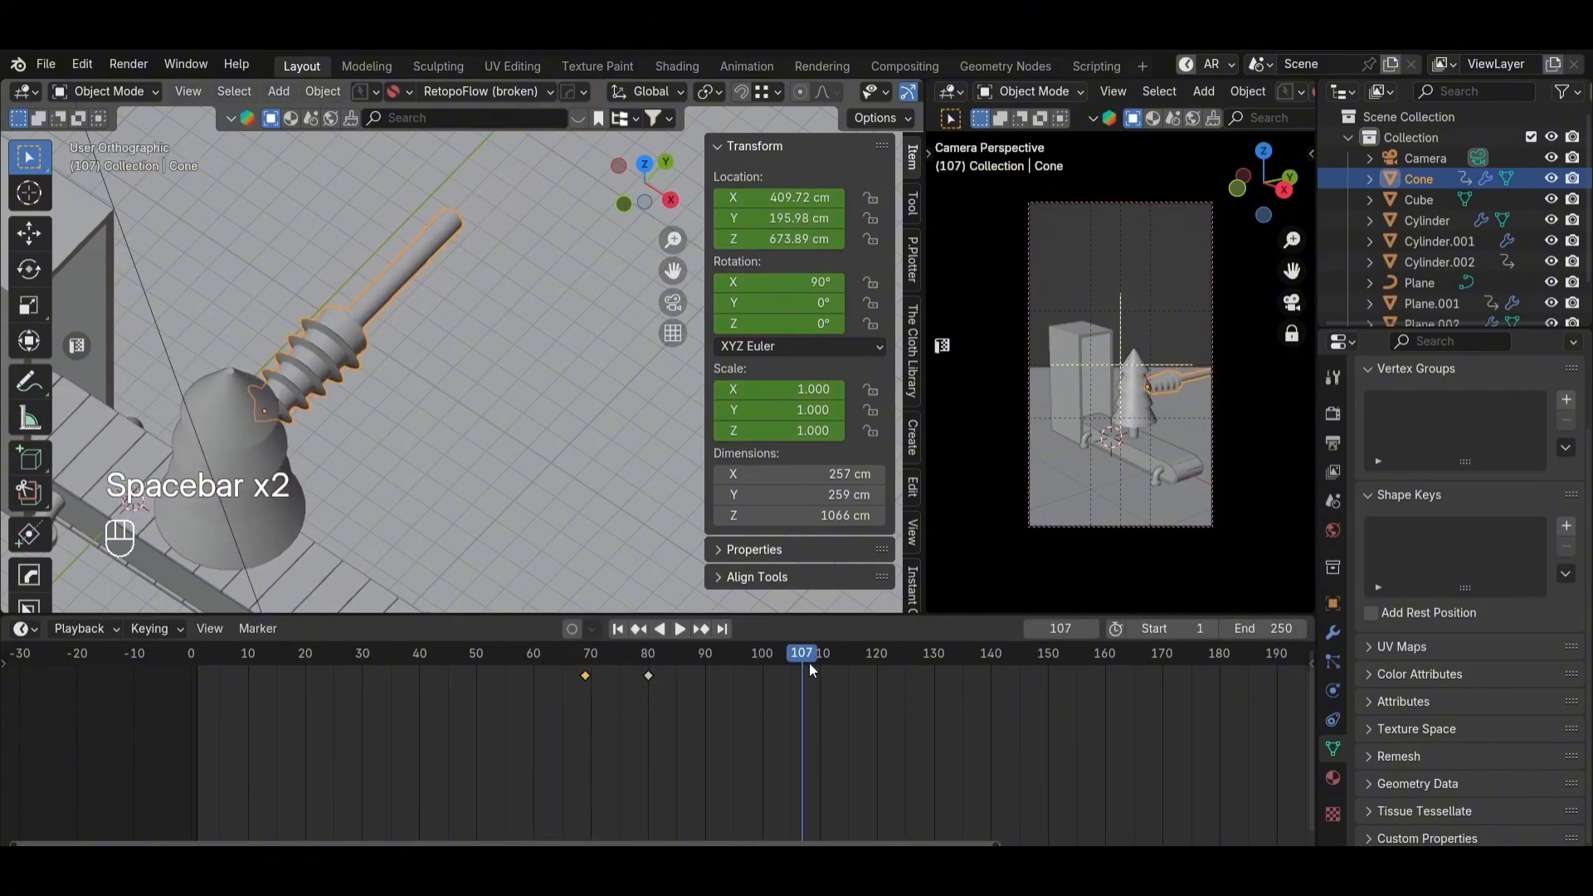
pyautogui.moveTo(809, 662); pyautogui.dragTo(585, 660)
pyautogui.moveTo(629, 722); pyautogui.dragTo(579, 673)
pyautogui.press('g')
pyautogui.click(584, 694)
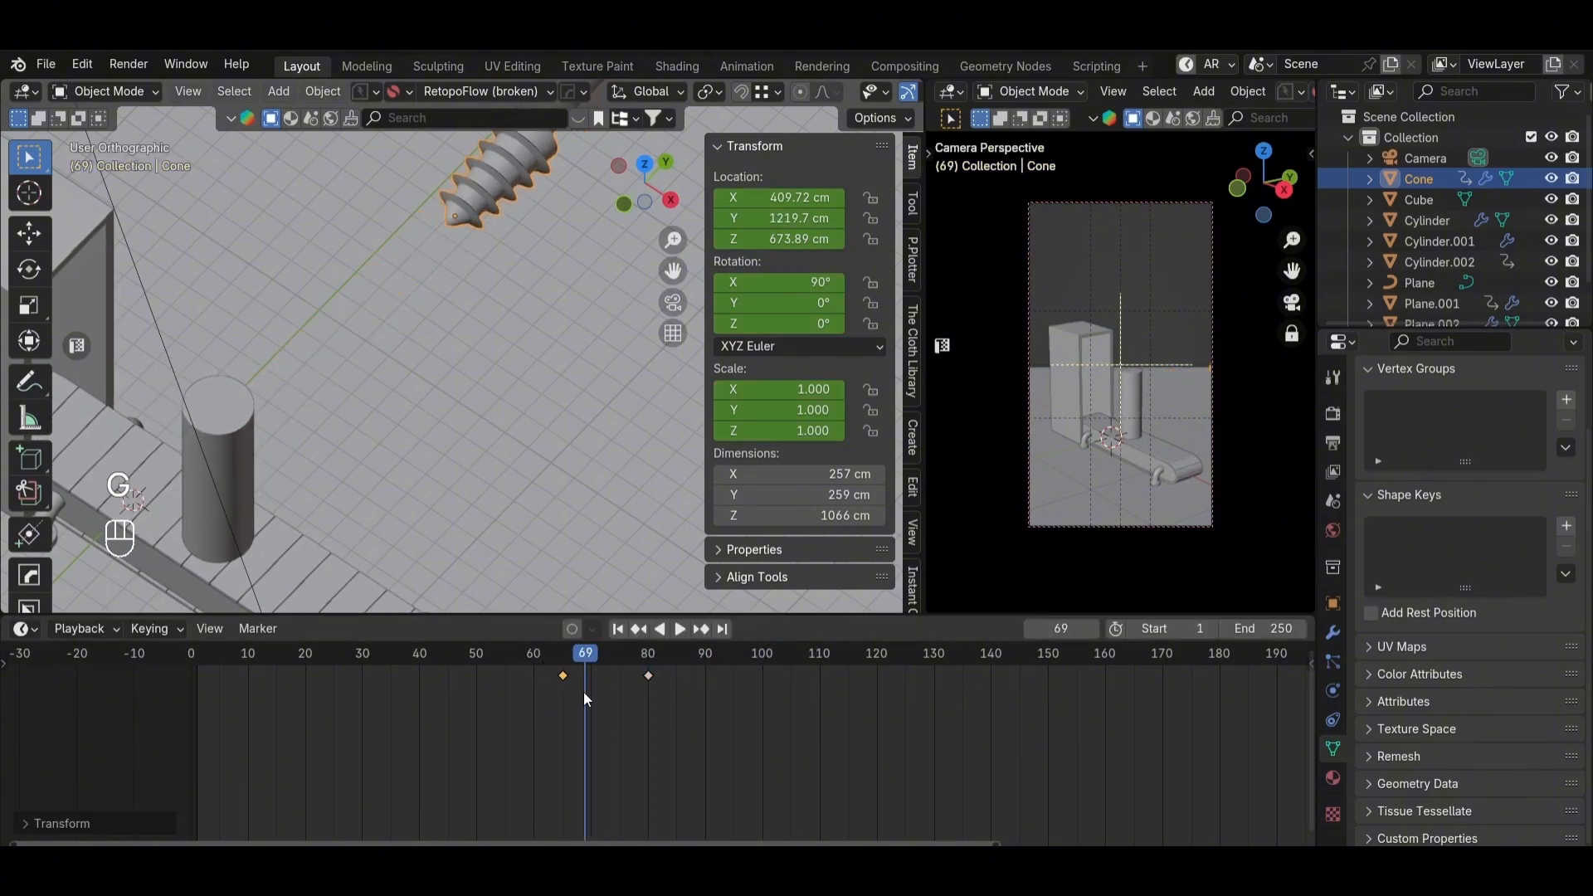
# Step: Duplicate the tree's frame-80 keyframe and place the copy at frame 85 to hold the plain cylinder shape
pyautogui.click(253, 440)
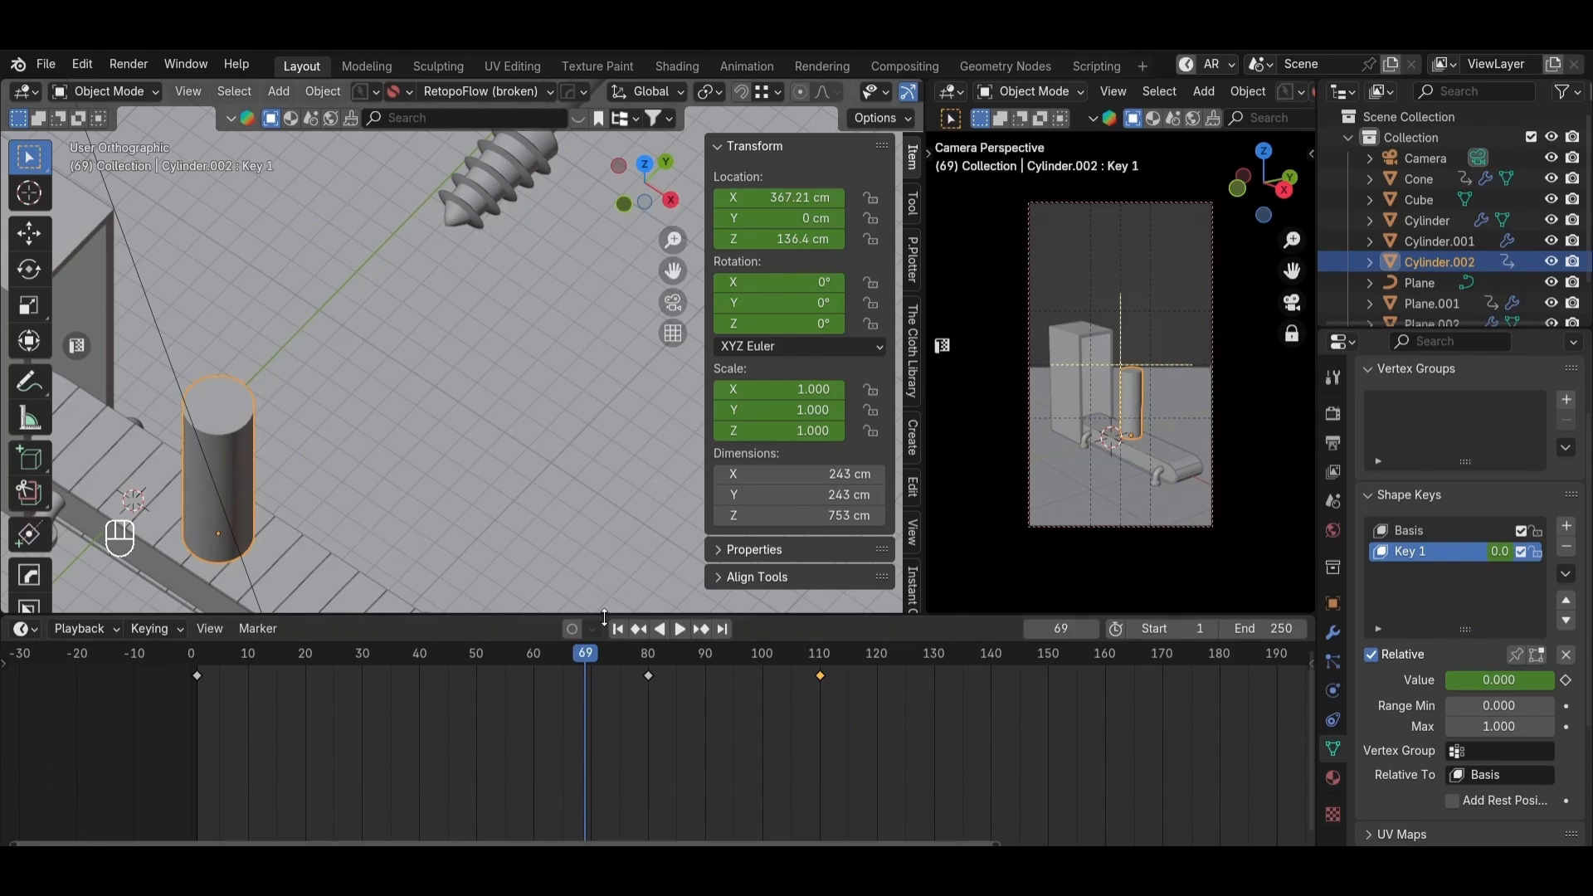
pyautogui.click(636, 656)
pyautogui.moveTo(639, 660); pyautogui.dragTo(648, 664)
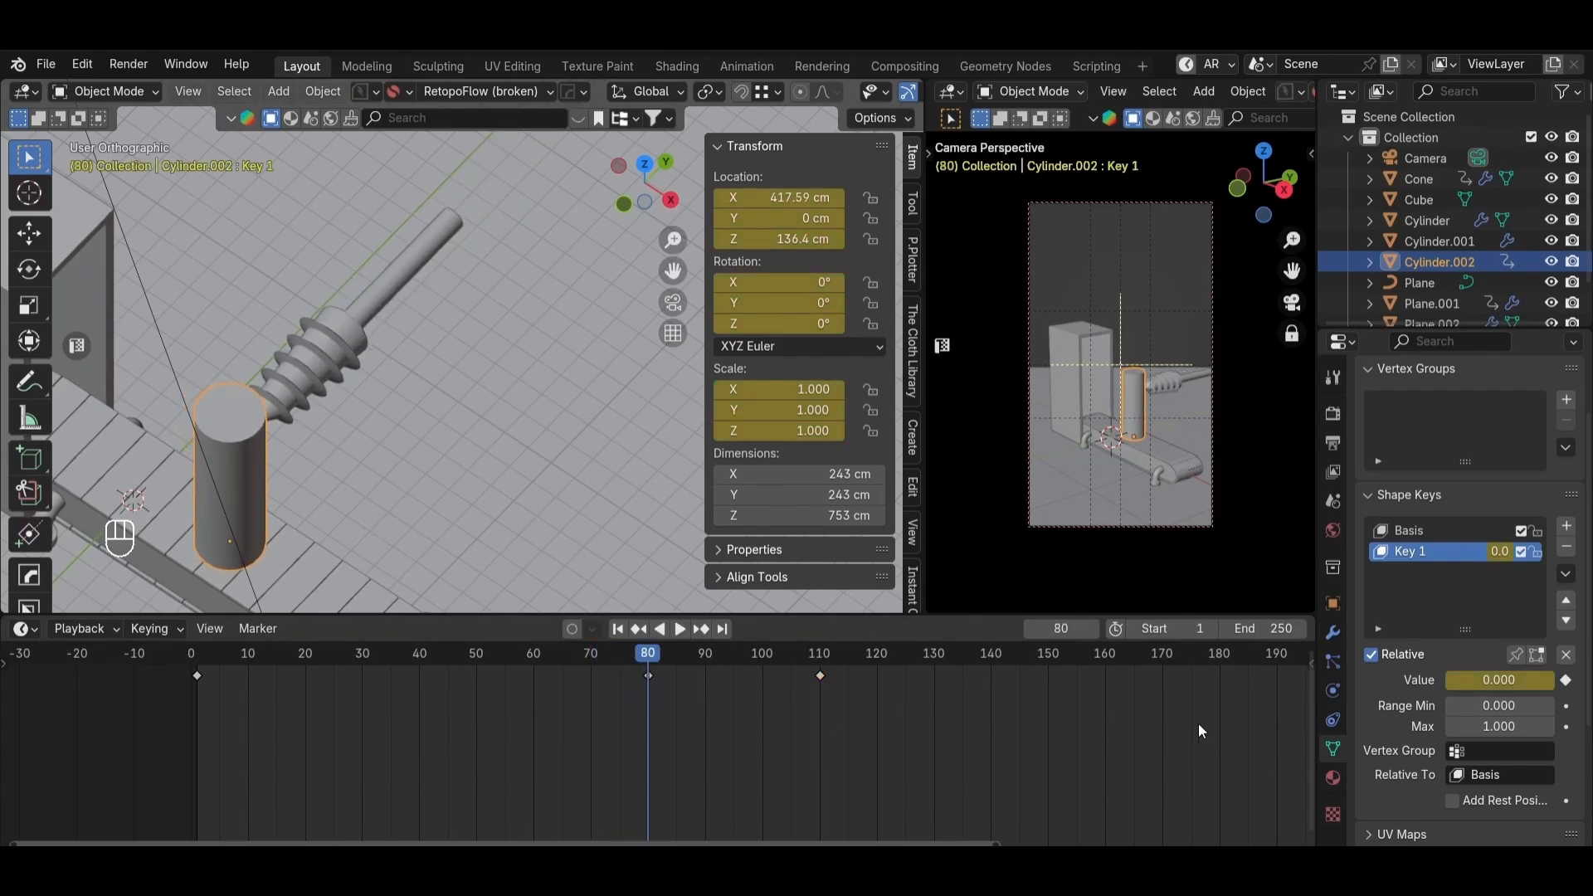
pyautogui.press('g')
pyautogui.rightClick(651, 678)
pyautogui.hotkey('shift', 'd')
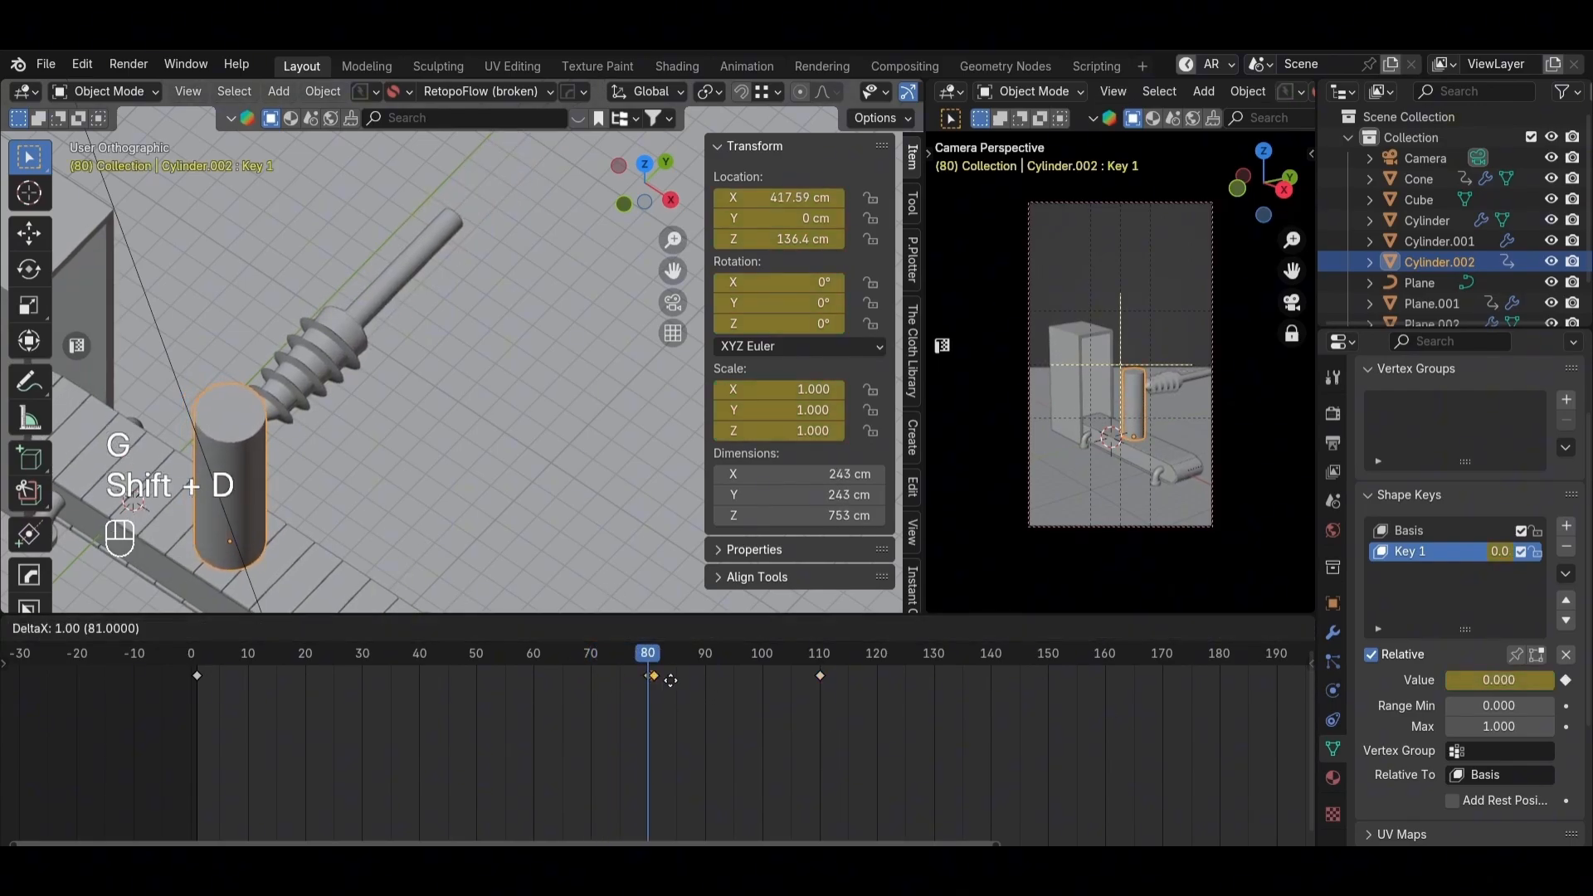
pyautogui.click(707, 681)
pyautogui.moveTo(652, 663)
pyautogui.mouseDown()
pyautogui.moveTo(682, 663)
pyautogui.moveTo(616, 664)
pyautogui.moveTo(705, 664)
pyautogui.moveTo(677, 656)
pyautogui.mouseUp()
pyautogui.click(703, 678)
pyautogui.press('g')
pyautogui.click(684, 676)
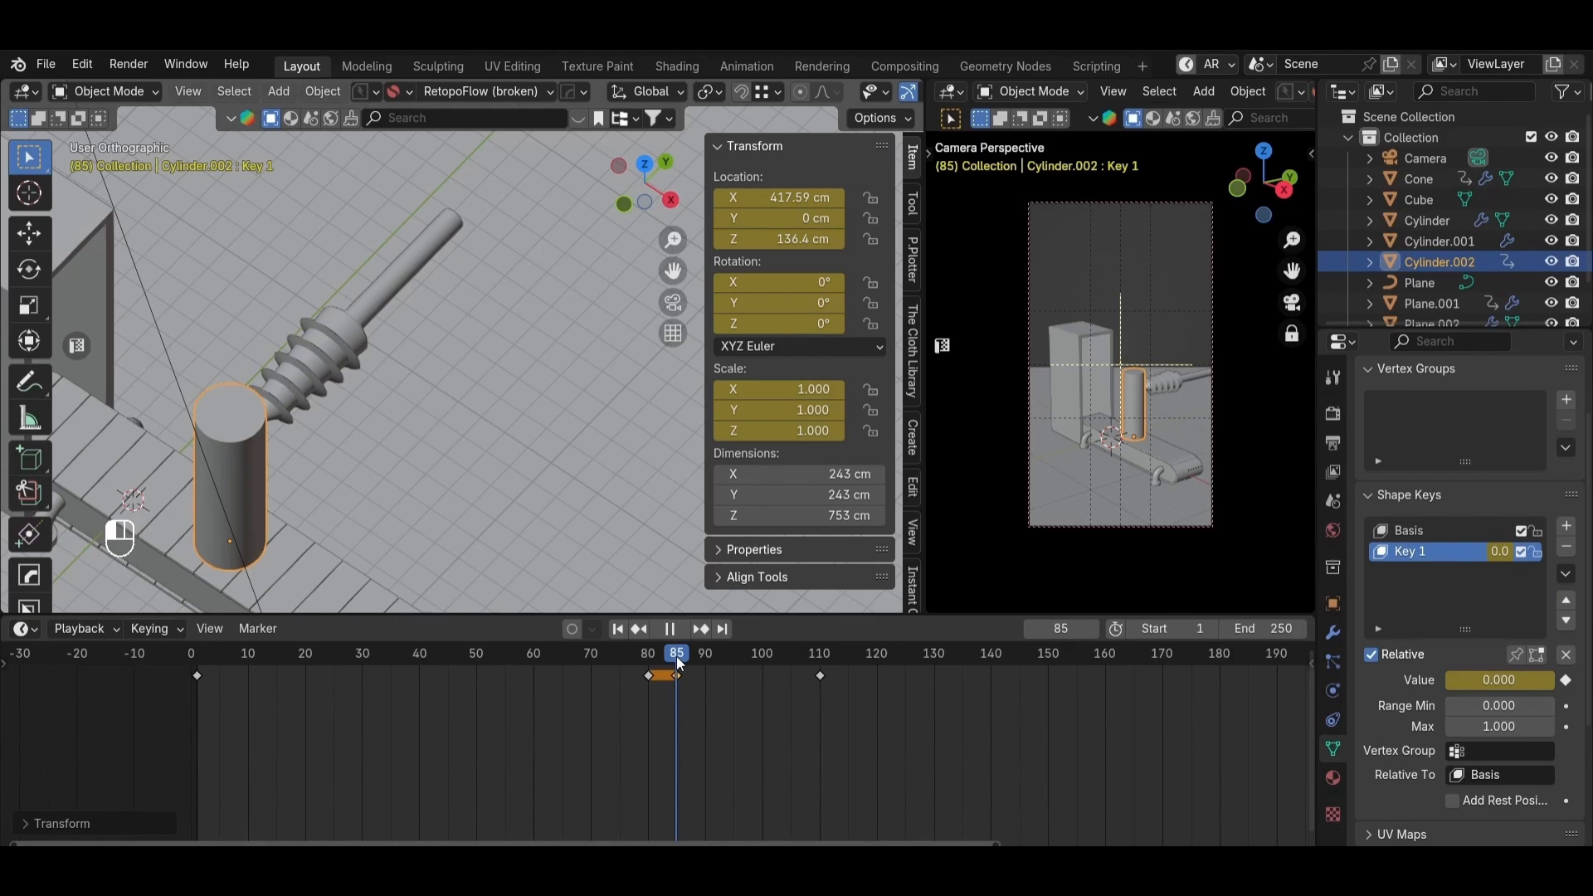
# Step: From the right view at frame 65, raise the drill about 151 cm along Z and keyframe its location
pyautogui.click(336, 340)
pyautogui.moveTo(390, 390); pyautogui.dragTo(320, 332, button='middle')
pyautogui.click(653, 197)
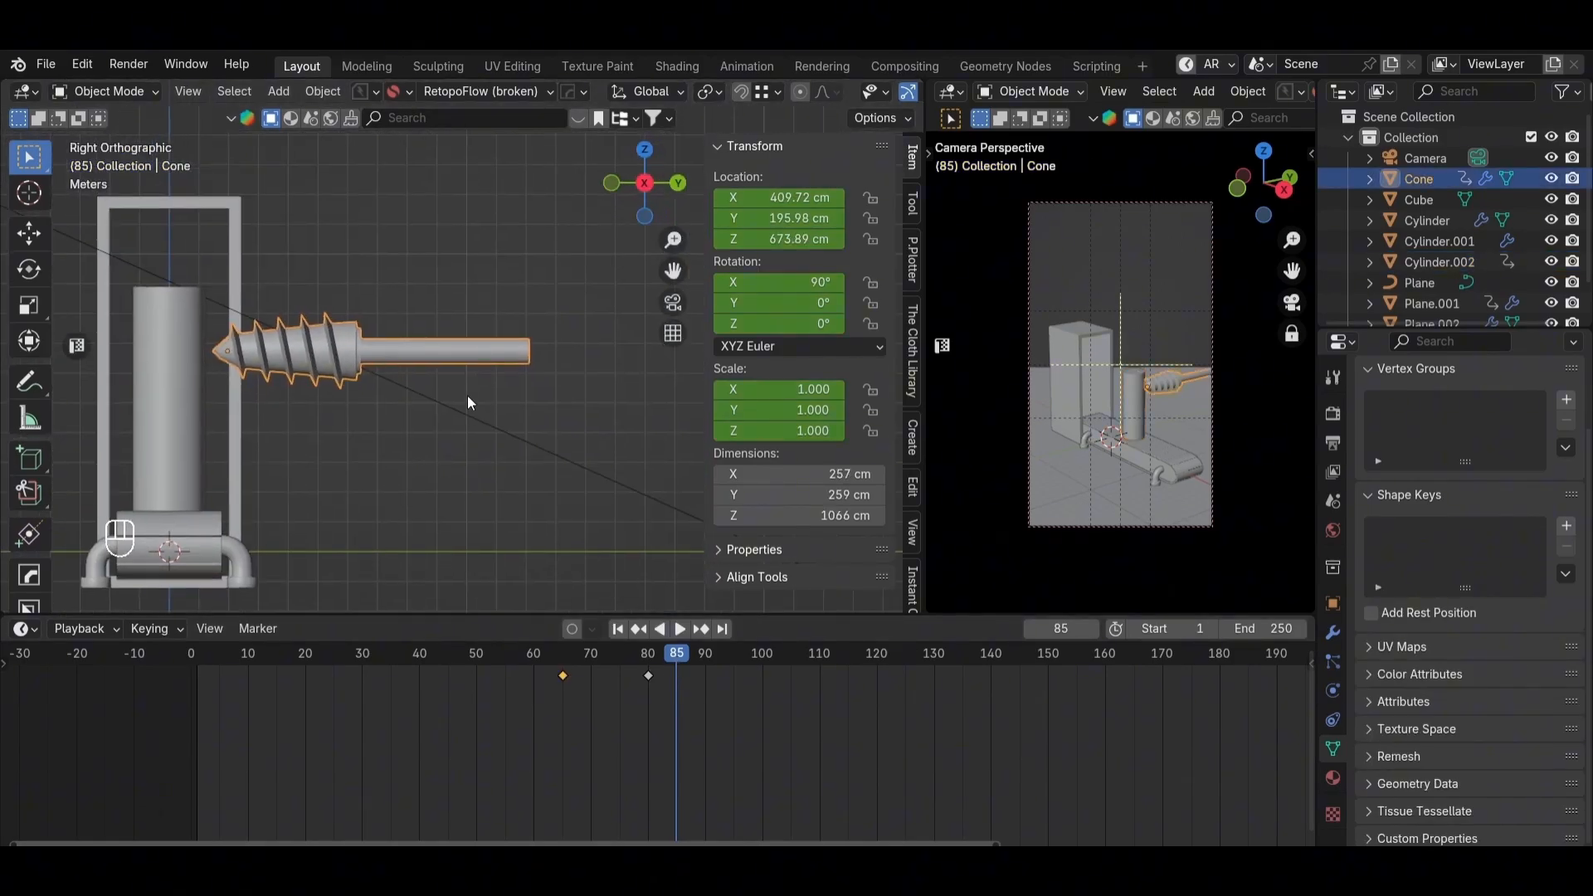
pyautogui.moveTo(670, 656); pyautogui.dragTo(198, 655)
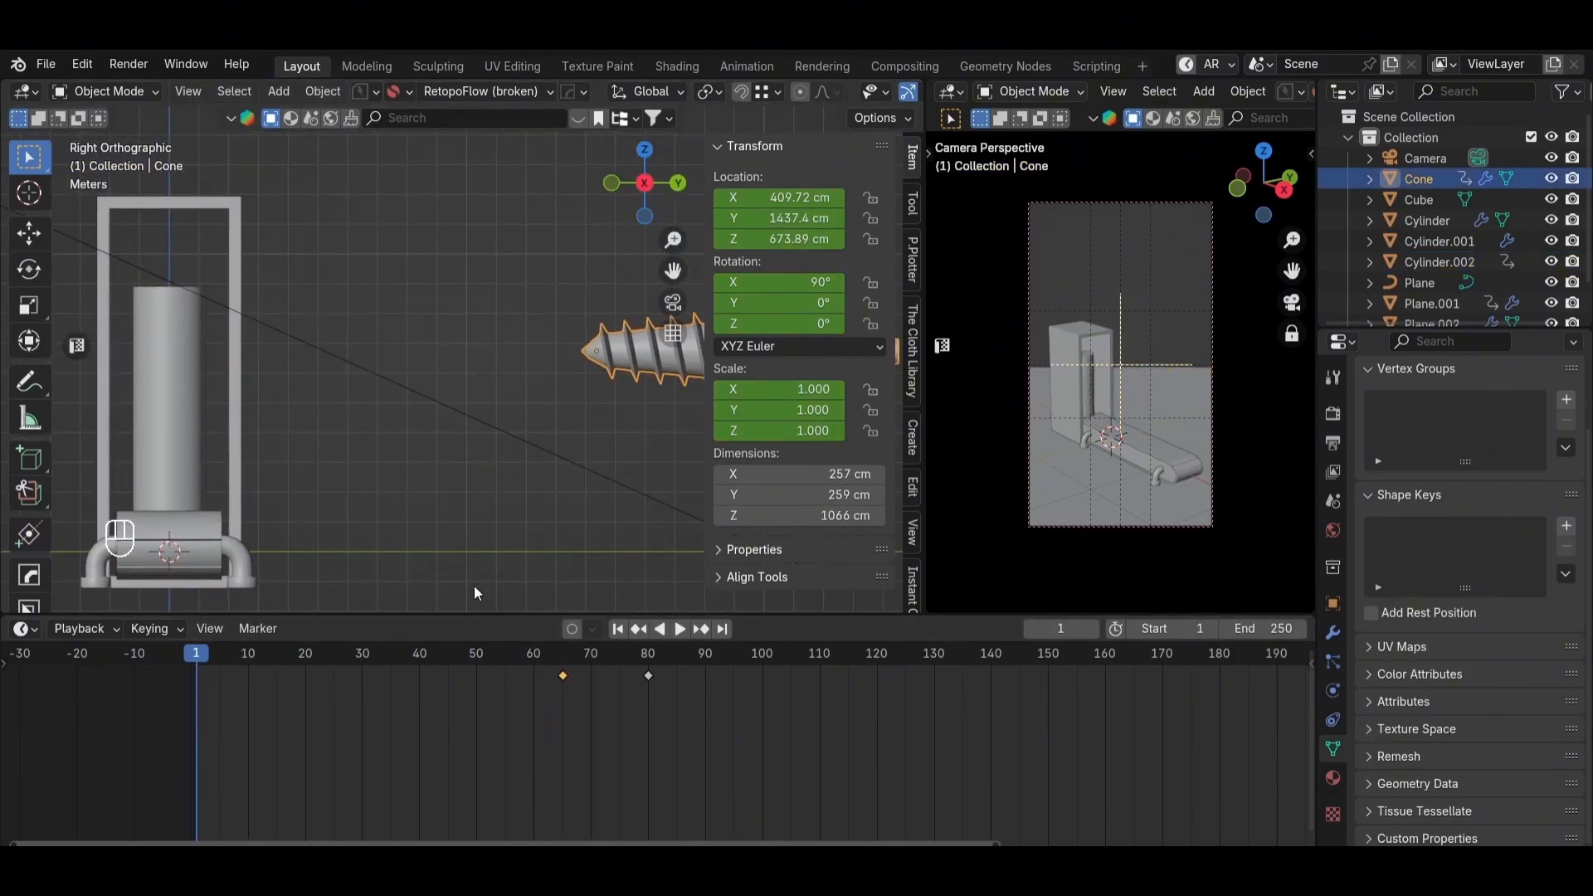
pyautogui.moveTo(498, 655); pyautogui.dragTo(564, 658)
pyautogui.press('g')
pyautogui.press('z')
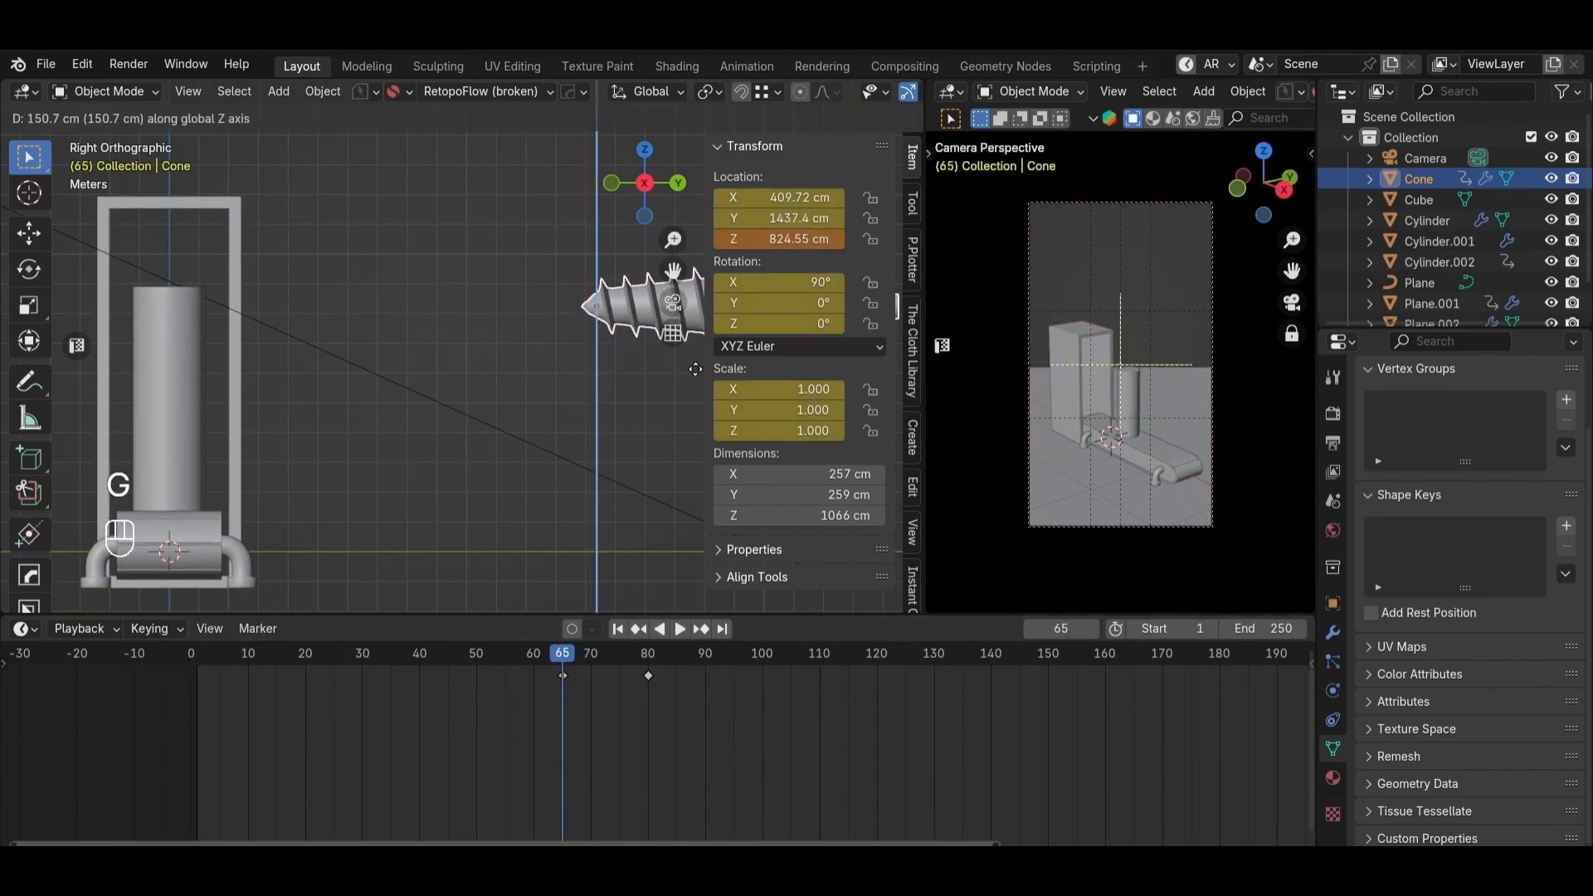
pyautogui.click(691, 380)
pyautogui.press('i')
pyautogui.moveTo(554, 645); pyautogui.dragTo(645, 655)
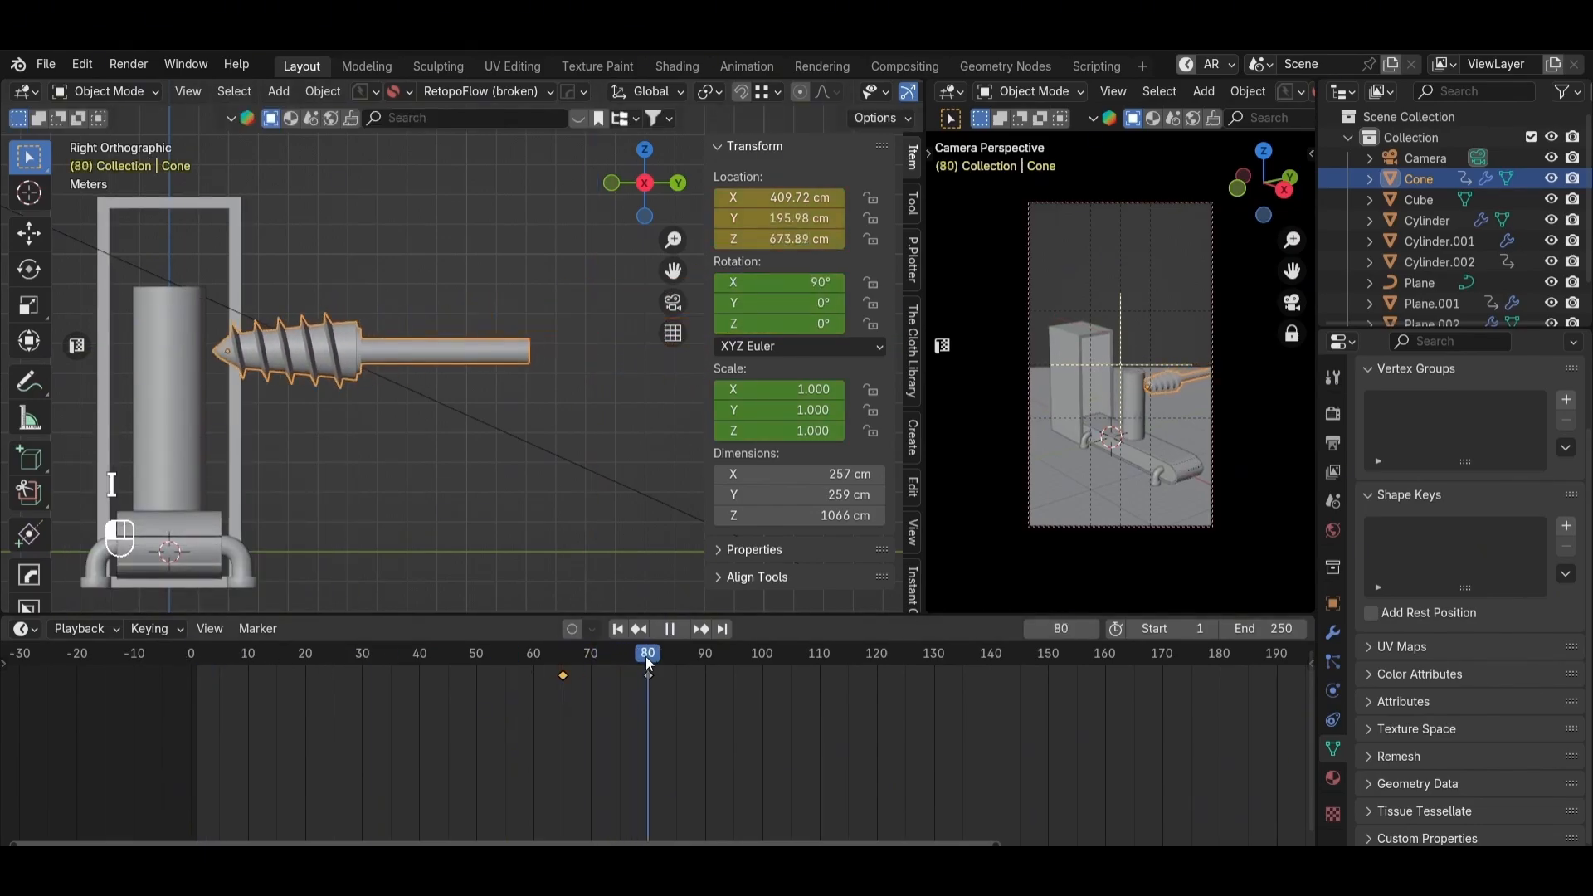
pyautogui.press('g')
pyautogui.press('z')
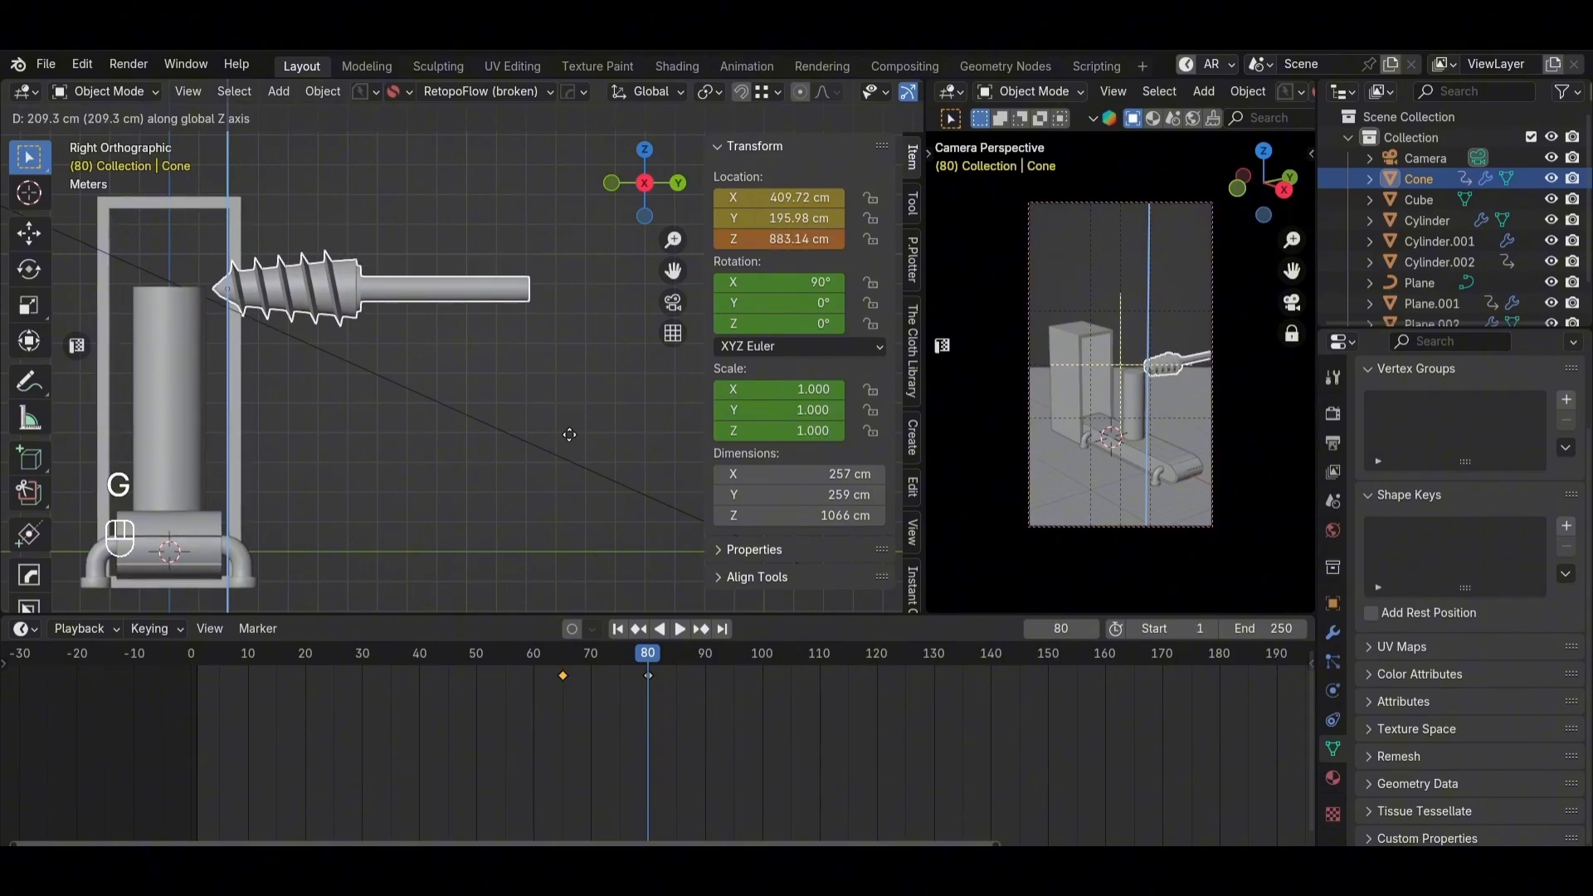
pyautogui.rightClick(285, 207)
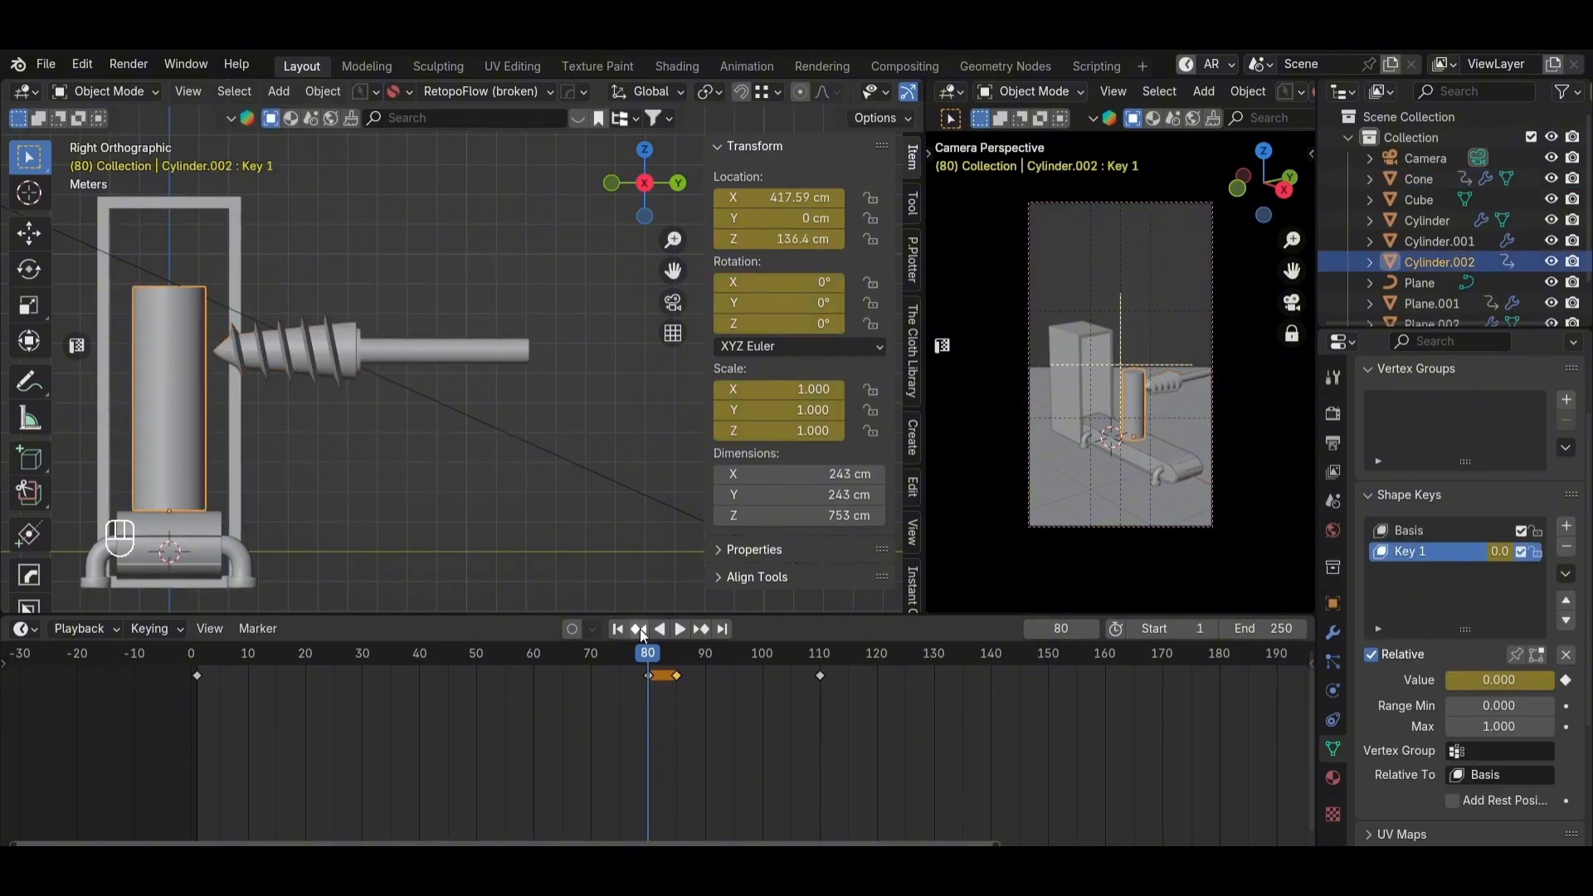
pyautogui.moveTo(647, 656); pyautogui.dragTo(820, 710)
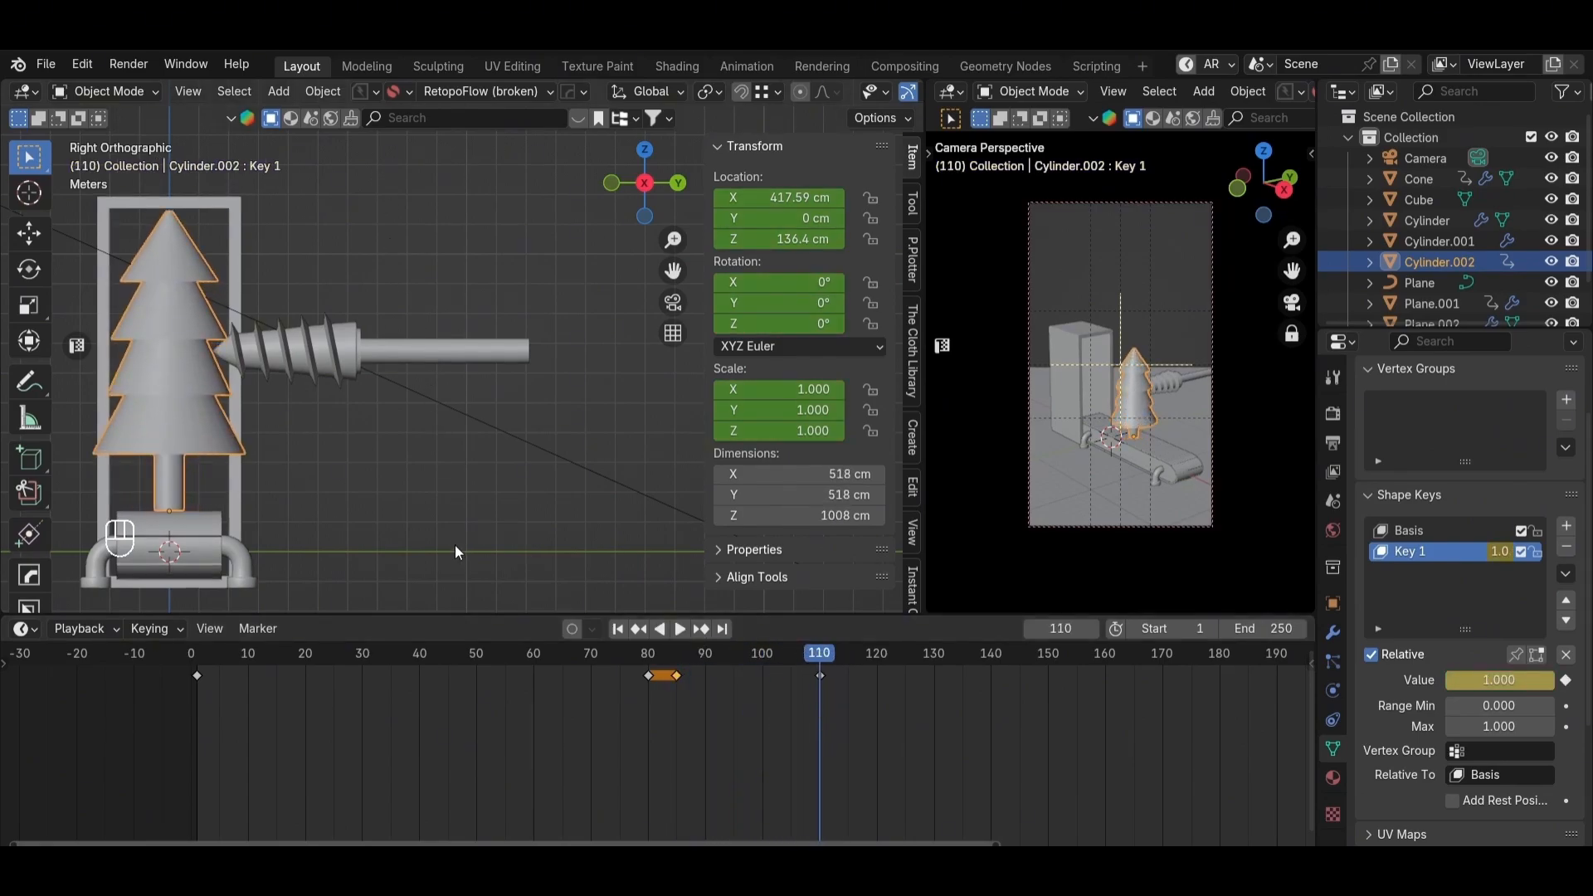
pyautogui.click(648, 659)
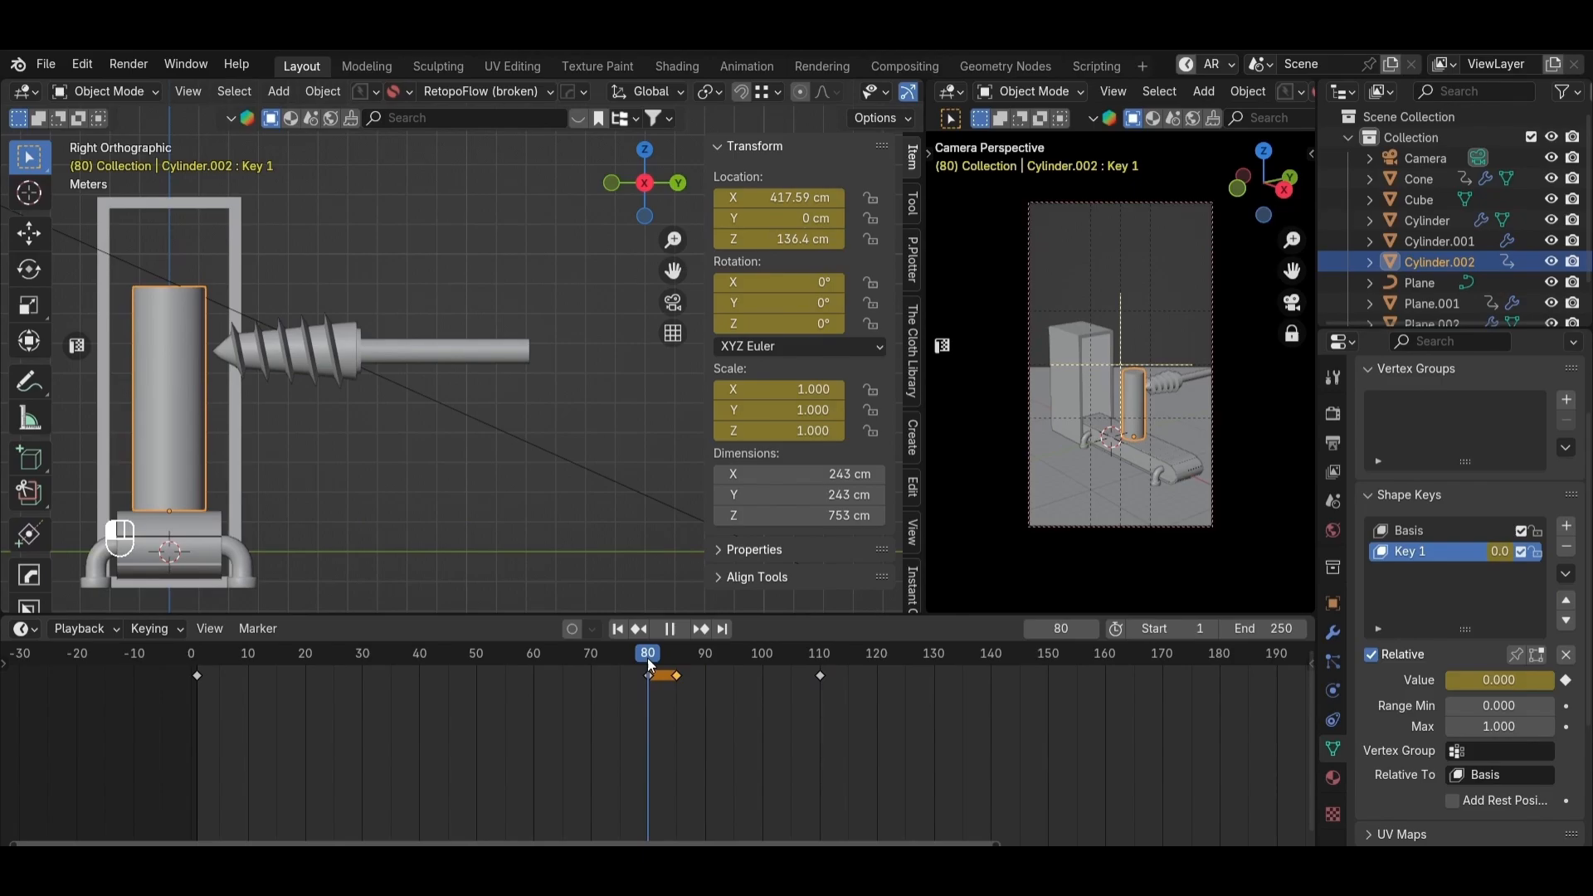
# Step: Select the drill and, at frame 65, lower it about 625 cm along Z toward the level of the tree's base
pyautogui.click(418, 340)
pyautogui.press('g')
pyautogui.press('z')
pyautogui.rightClick(403, 485)
pyautogui.moveTo(624, 663); pyautogui.dragTo(562, 658)
pyautogui.press('g')
pyautogui.moveTo(523, 370); pyautogui.dragTo(517, 513, button='middle')
pyautogui.click(517, 512)
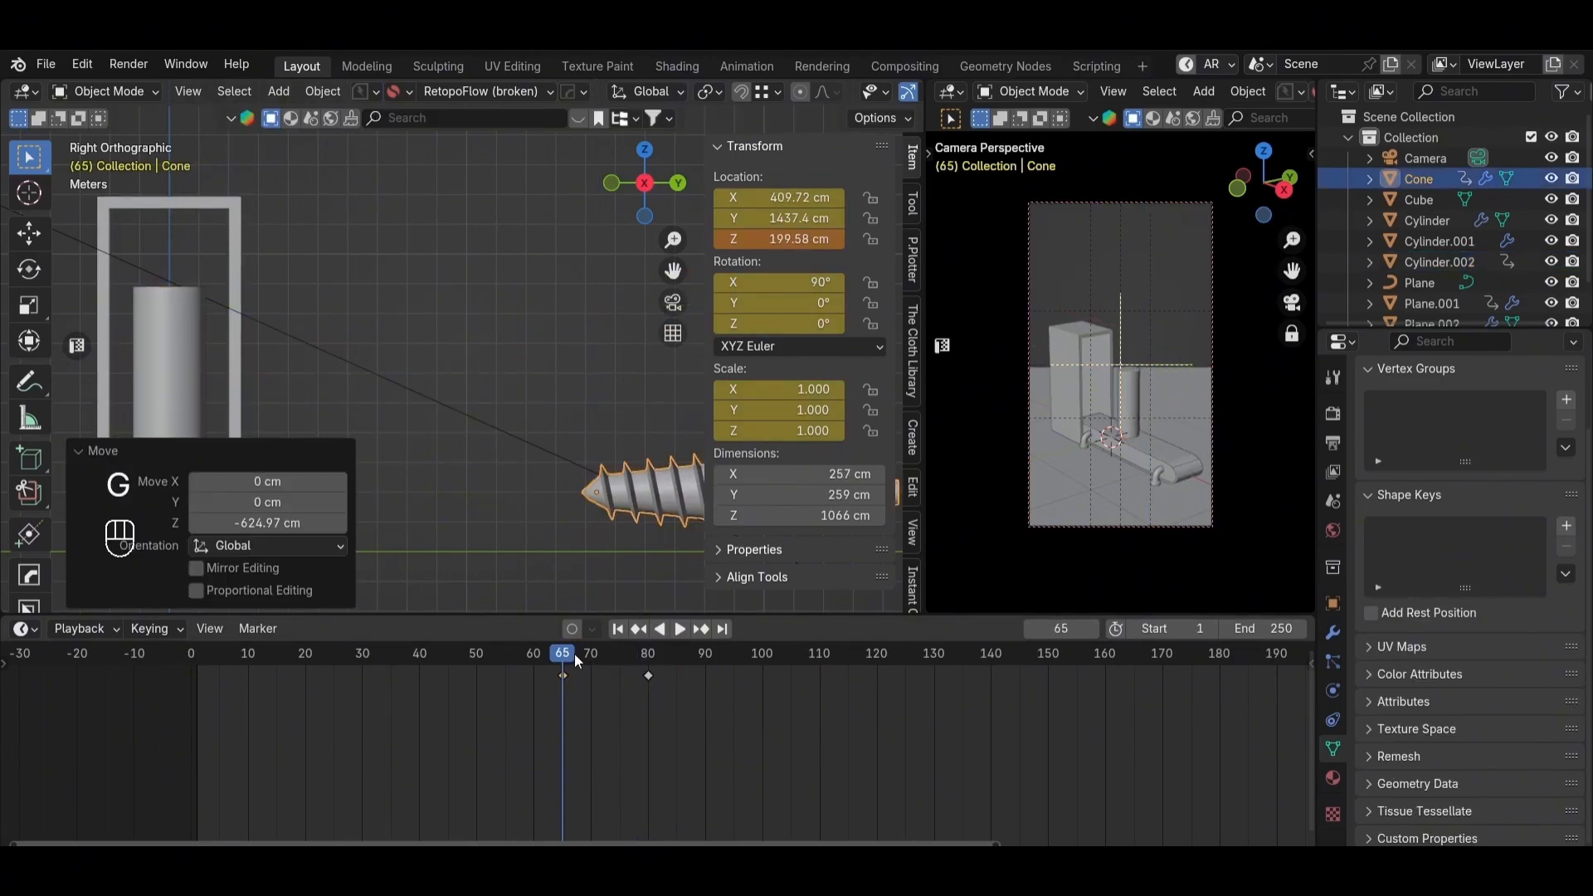
# Step: At frame 80, lower the drill about 469 cm along Z to the tree's base and keyframe its location
pyautogui.click(648, 656)
pyautogui.press('g')
pyautogui.press('z')
pyautogui.click(382, 502)
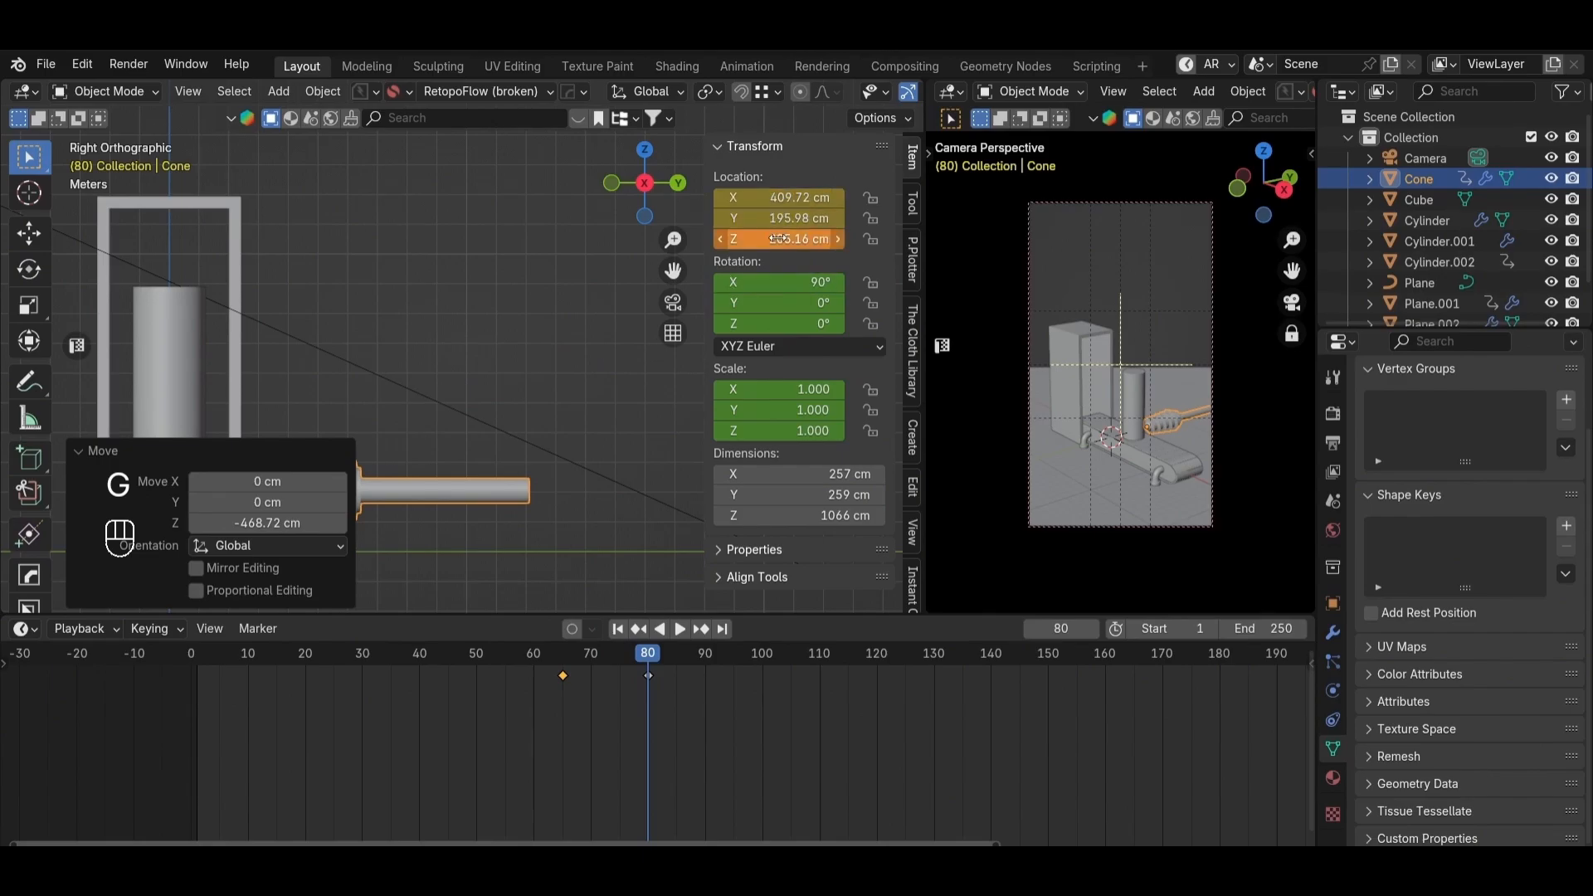
pyautogui.press('i')
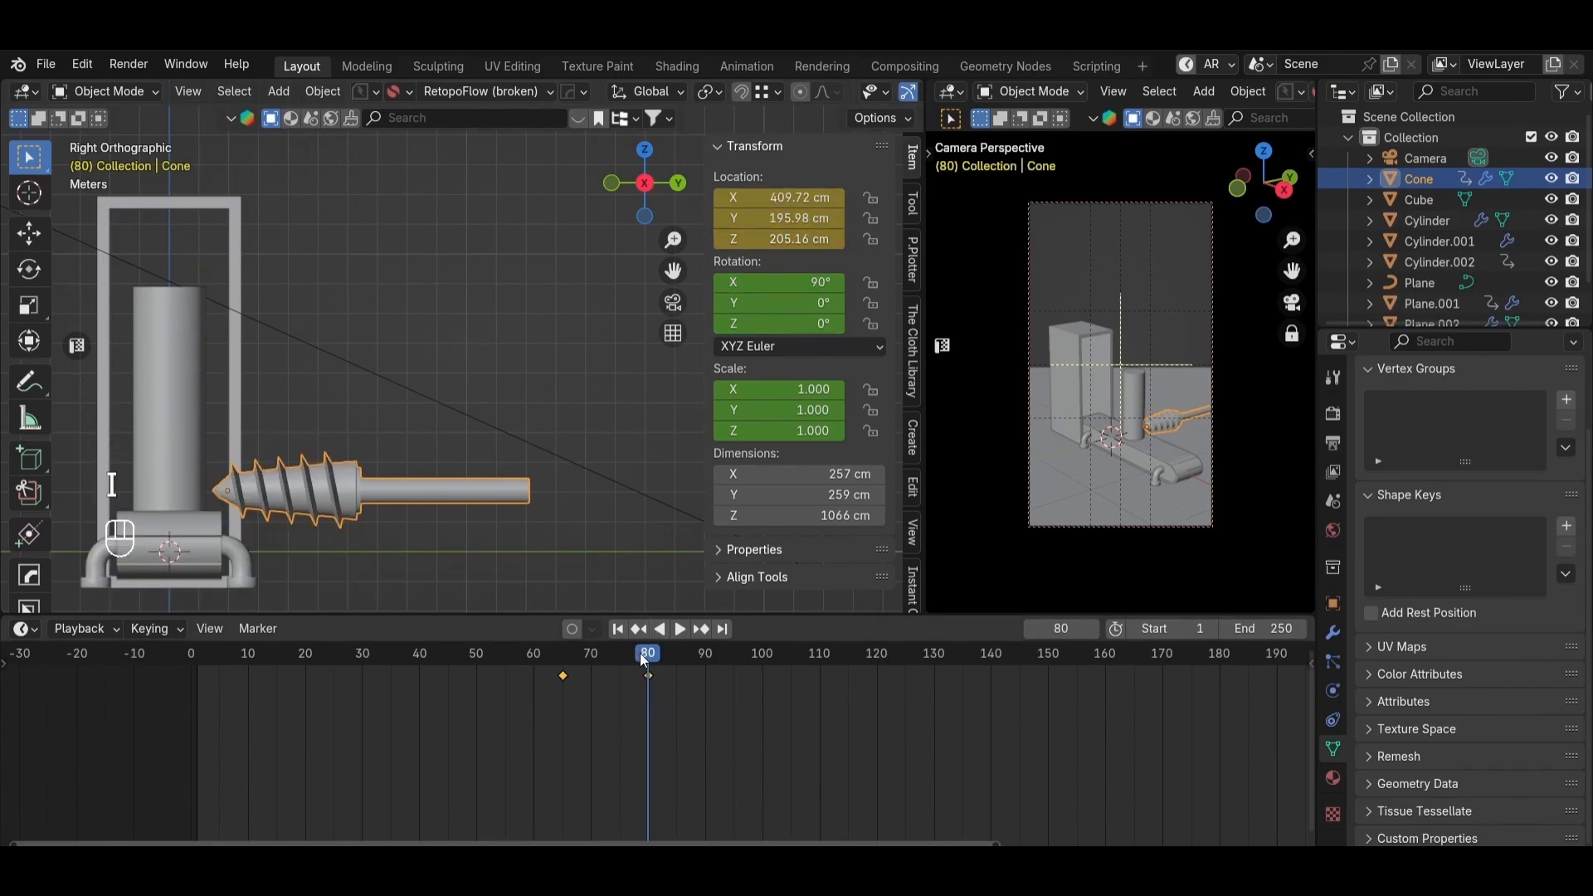
# Step: Copy the drill's Z location of 205.16 cm to its starting keyframe at frame 65 and keyframe it
pyautogui.moveTo(640, 653)
pyautogui.mouseDown()
pyautogui.moveTo(563, 655)
pyautogui.moveTo(644, 669)
pyautogui.mouseUp()
pyautogui.press('g')
pyautogui.middleClick(622, 398)
pyautogui.rightClick(615, 530)
pyautogui.doubleClick(780, 239)
pyautogui.hotkey('ctrl', 'c')
pyautogui.click(537, 511)
pyautogui.click(799, 238)
pyautogui.hotkey('ctrl', 'v')
pyautogui.press('Return')
pyautogui.press('i')
pyautogui.keyDown('alt'); pyautogui.moveTo(591, 539); pyautogui.dragTo(491, 573); pyautogui.keyUp('alt')
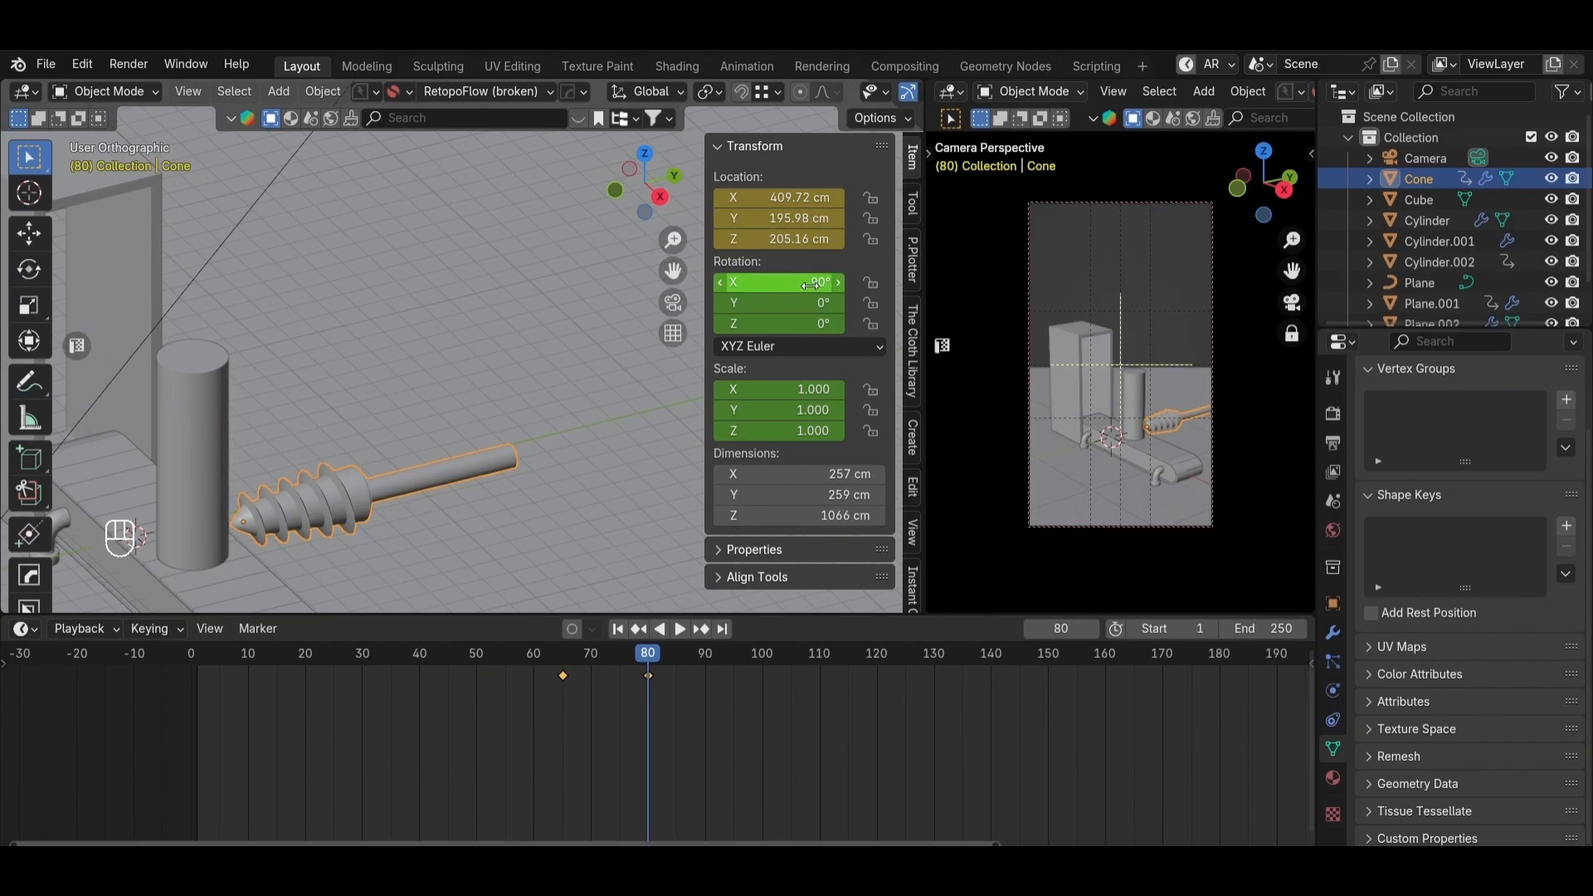
# Step: Play the animation from frame 80 and move the playhead to frame 100
pyautogui.press('space')
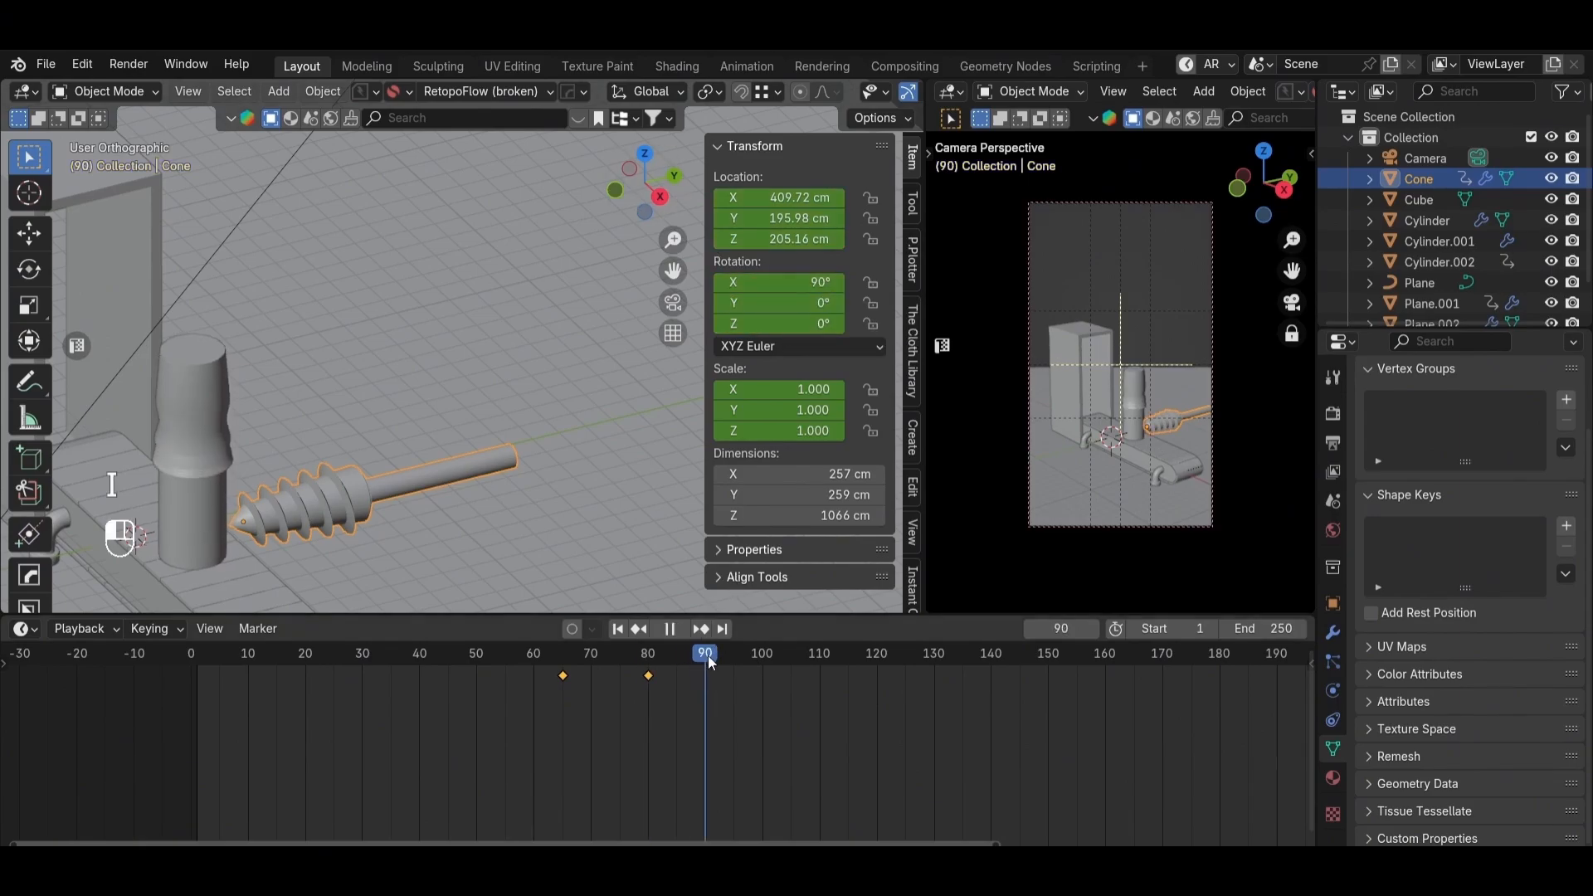
pyautogui.moveTo(709, 656); pyautogui.dragTo(760, 655)
pyautogui.press('space')
pyautogui.moveTo(780, 303); pyautogui.dragTo(880, 302)
pyautogui.hotkey('ctrl', 'z')
pyautogui.hotkey('ctrl', 'z')
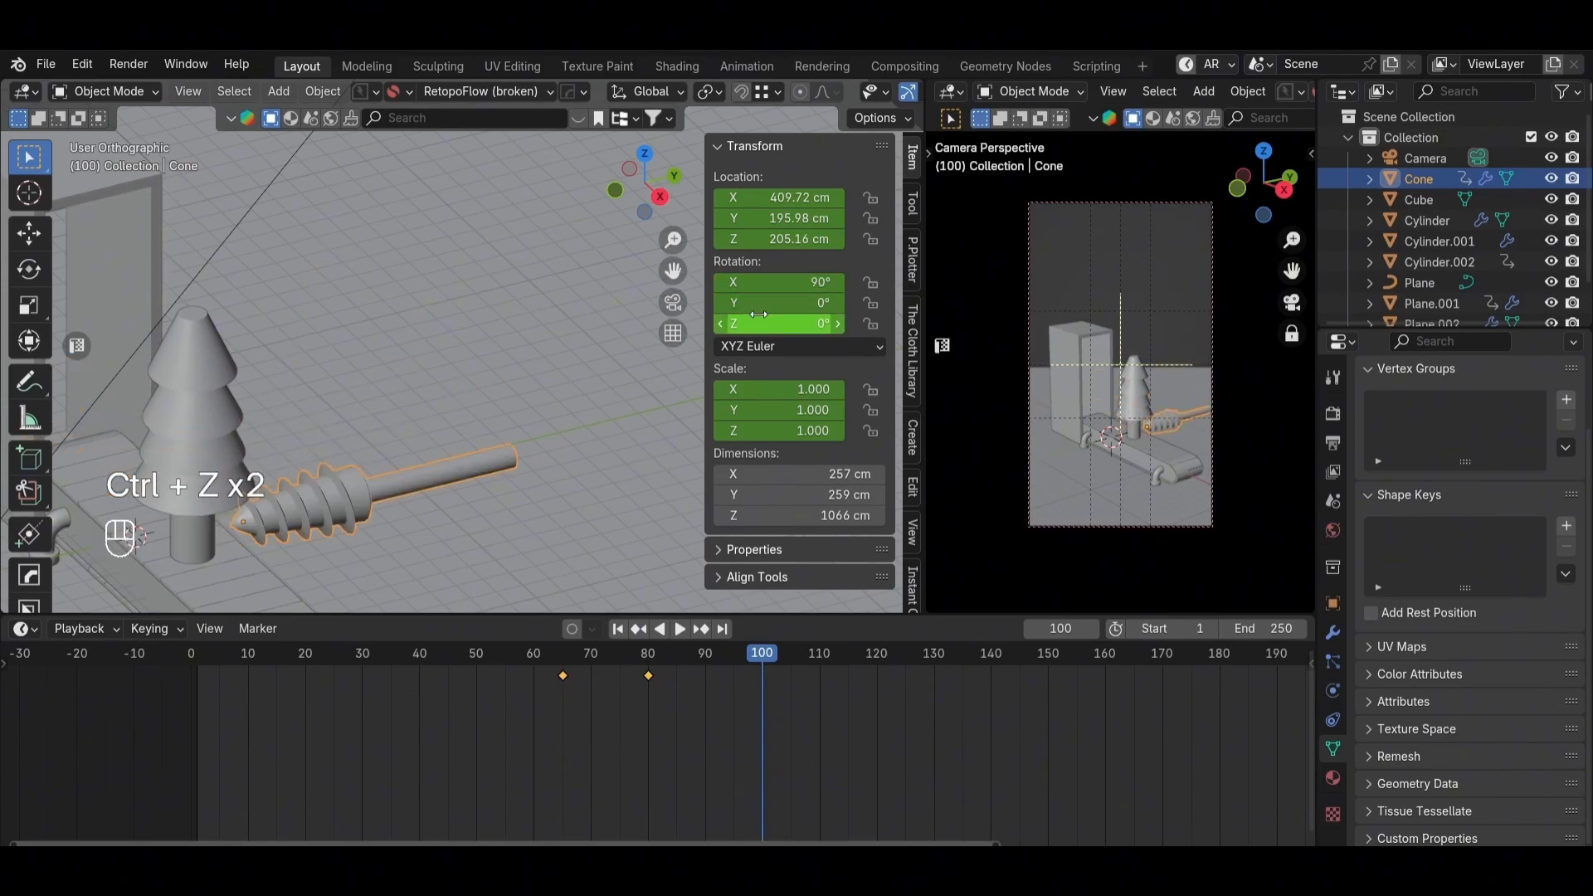
pyautogui.hotkey('ctrl', 'z')
# Step: Try to keyframe a Y rotation of 360° on the drill at frame 100 and play it back from frame 80
pyautogui.click(763, 302)
pyautogui.write('360')
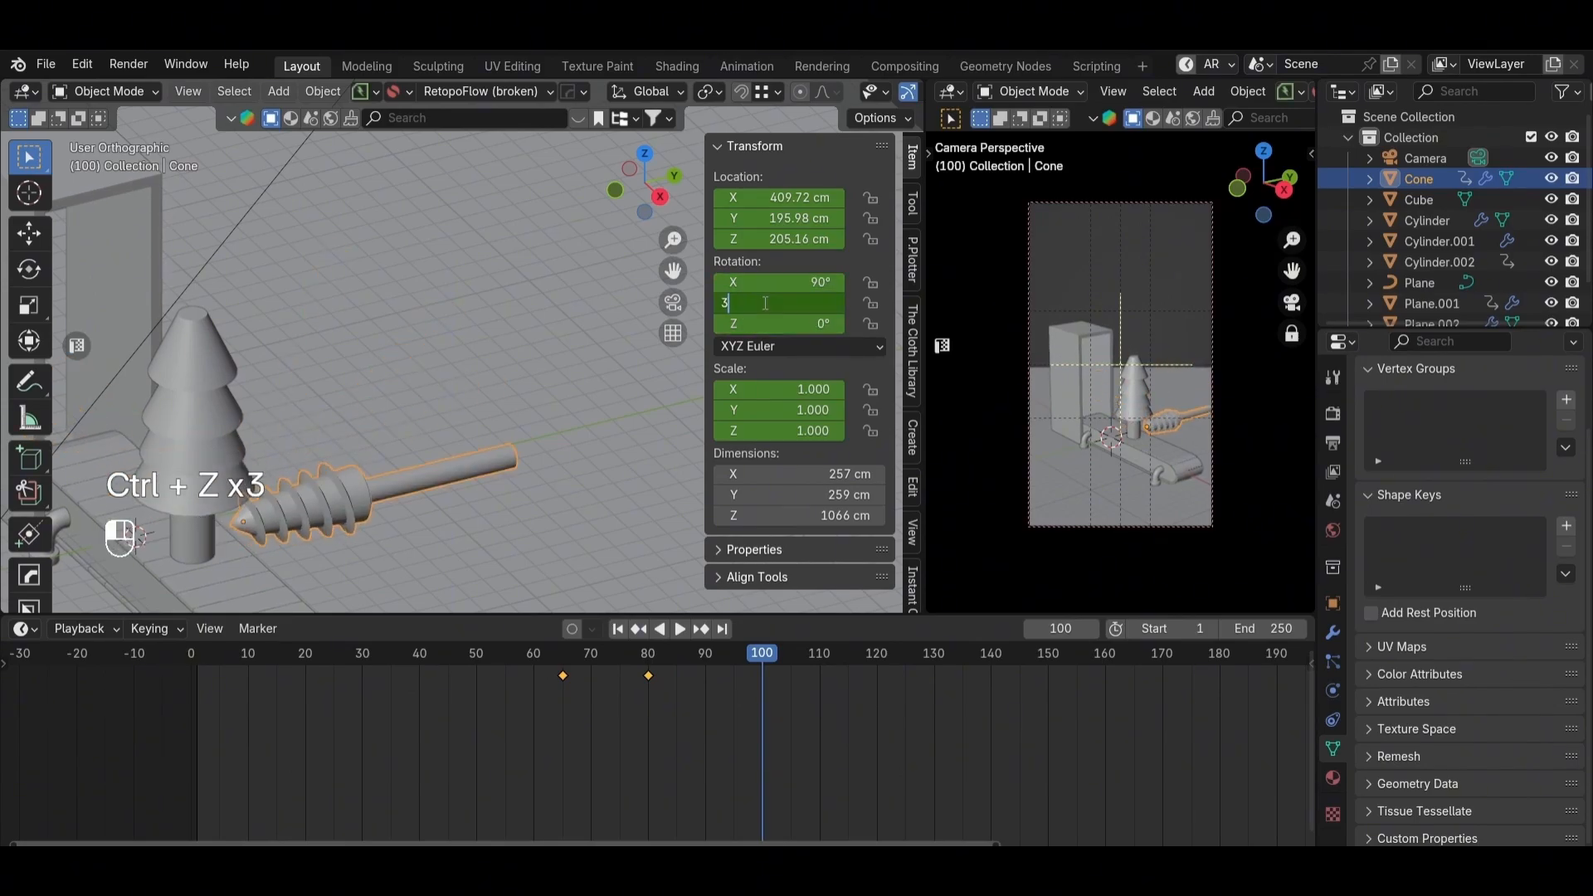
pyautogui.press('Return')
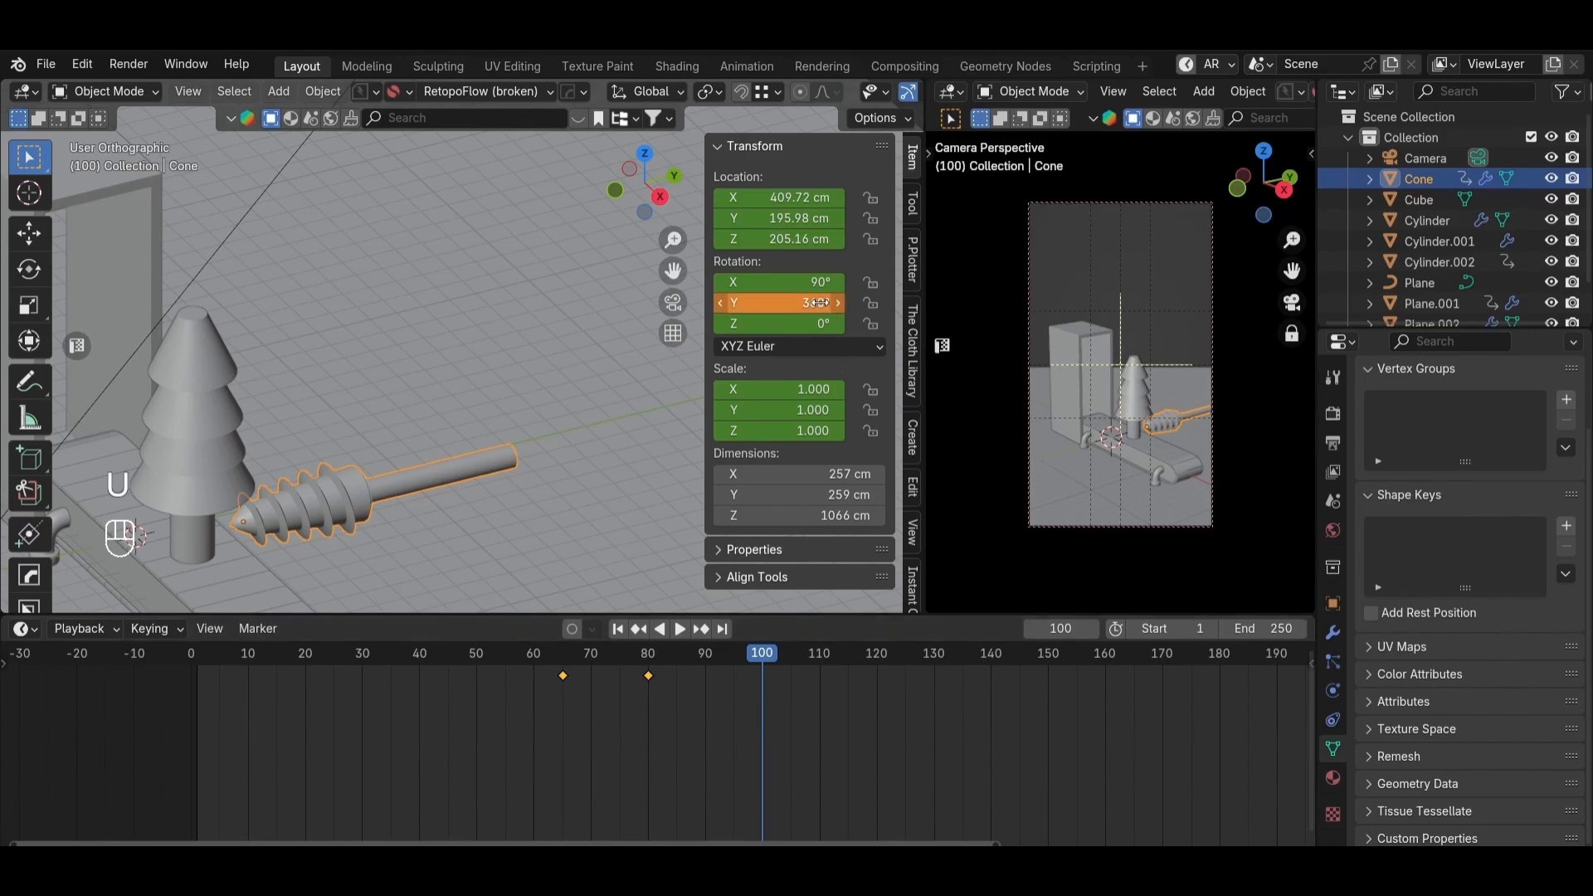
pyautogui.press('i')
pyautogui.moveTo(730, 664); pyautogui.dragTo(647, 666)
pyautogui.press('space')
pyautogui.press('space')
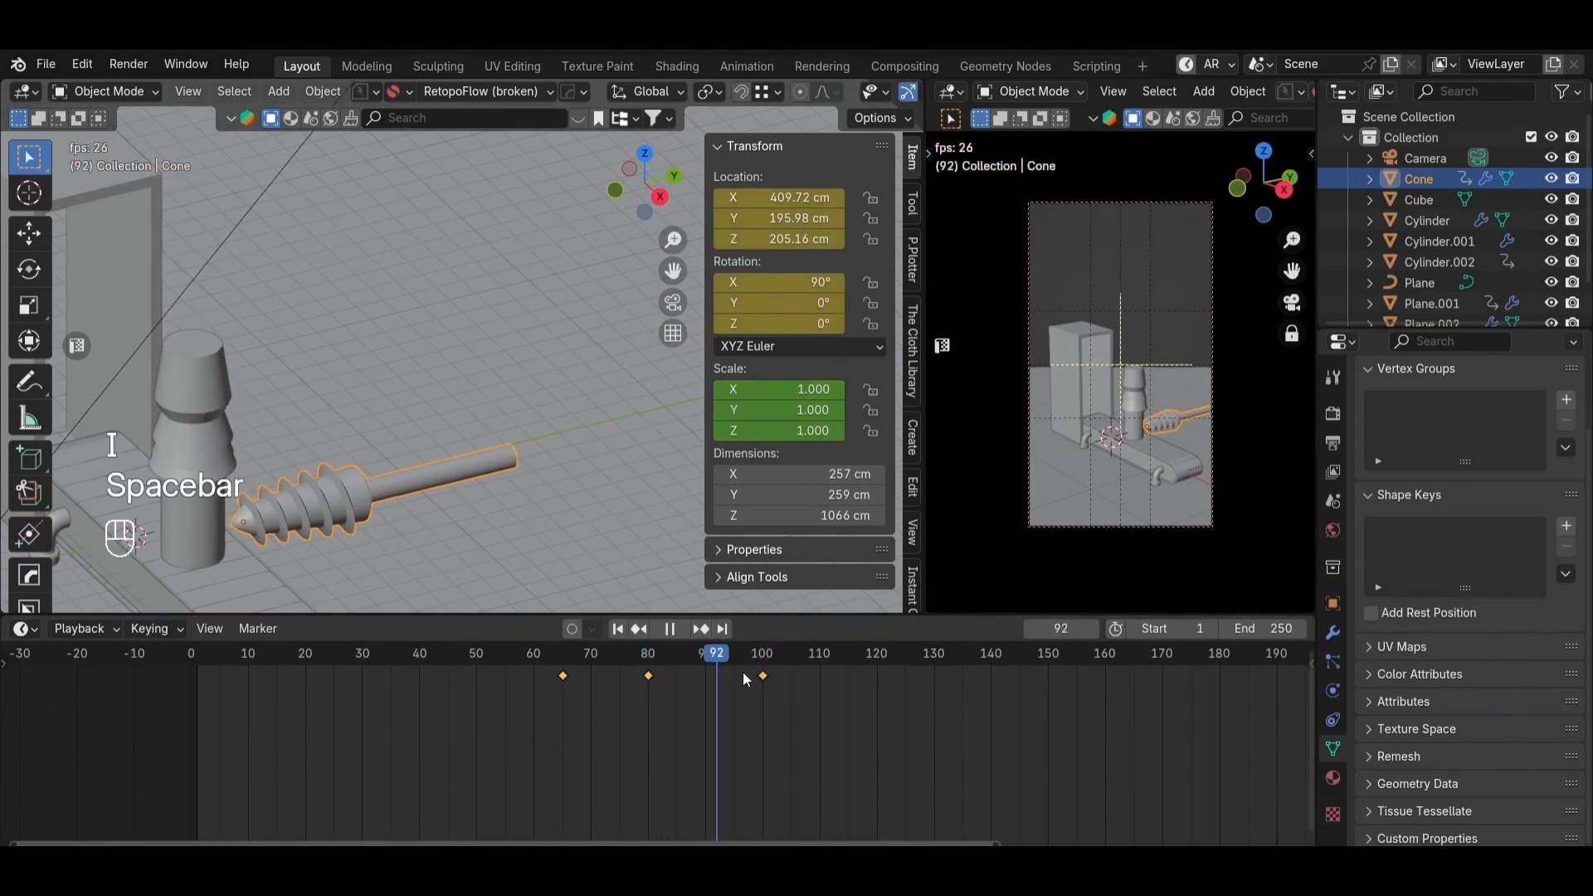
# Step: Return to frame 100, set the drill's Y rotation to 360°, keyframe it, and preview the spin
pyautogui.click(763, 656)
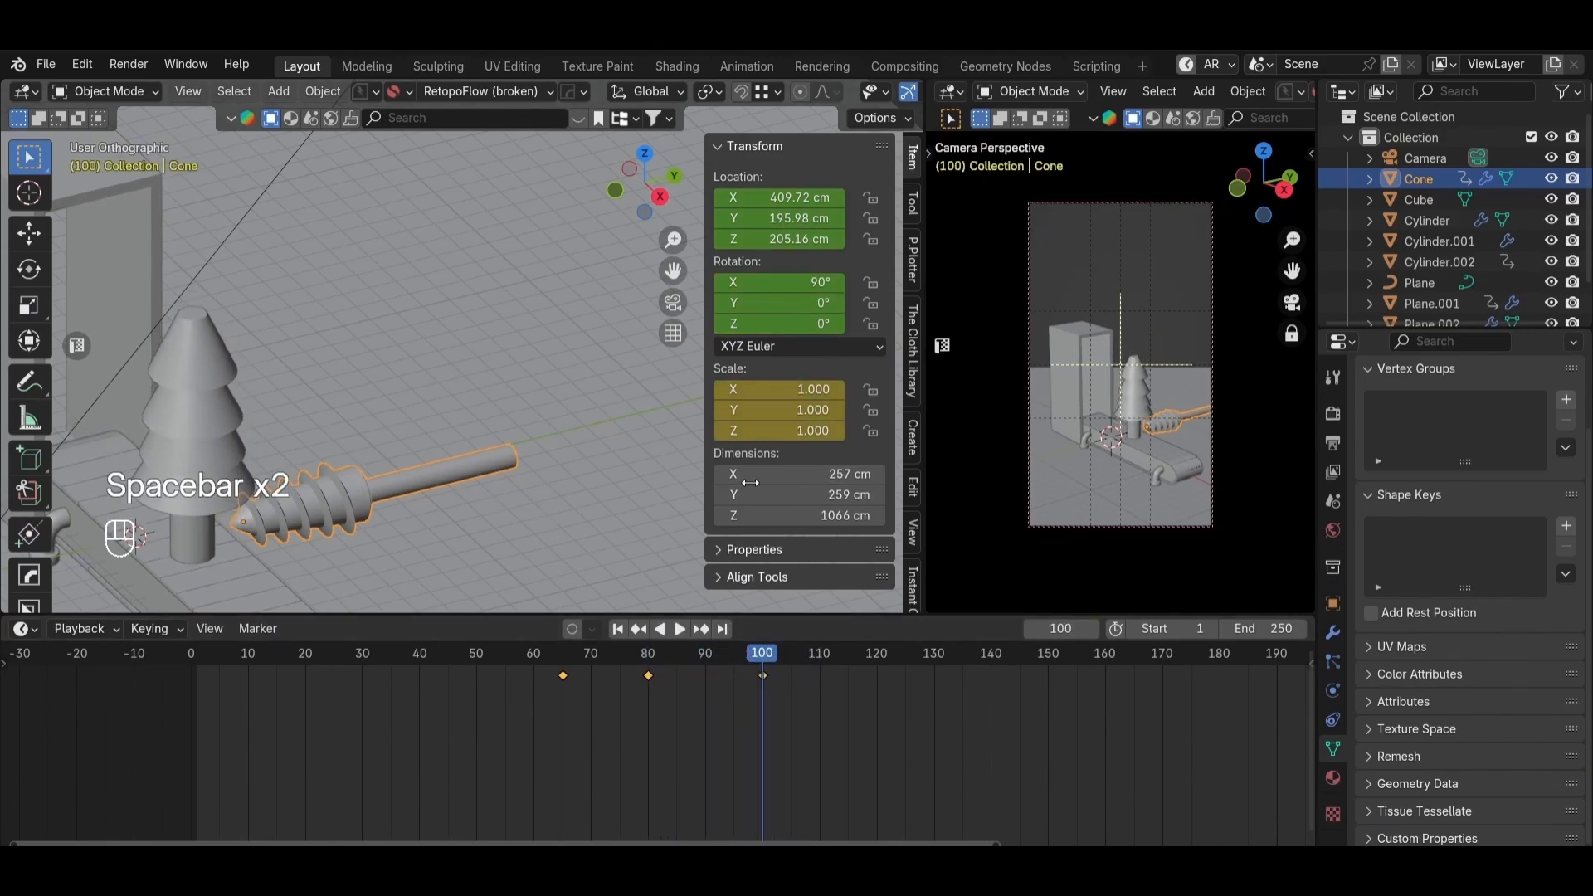
pyautogui.click(797, 302)
pyautogui.write('360')
pyautogui.press('Return')
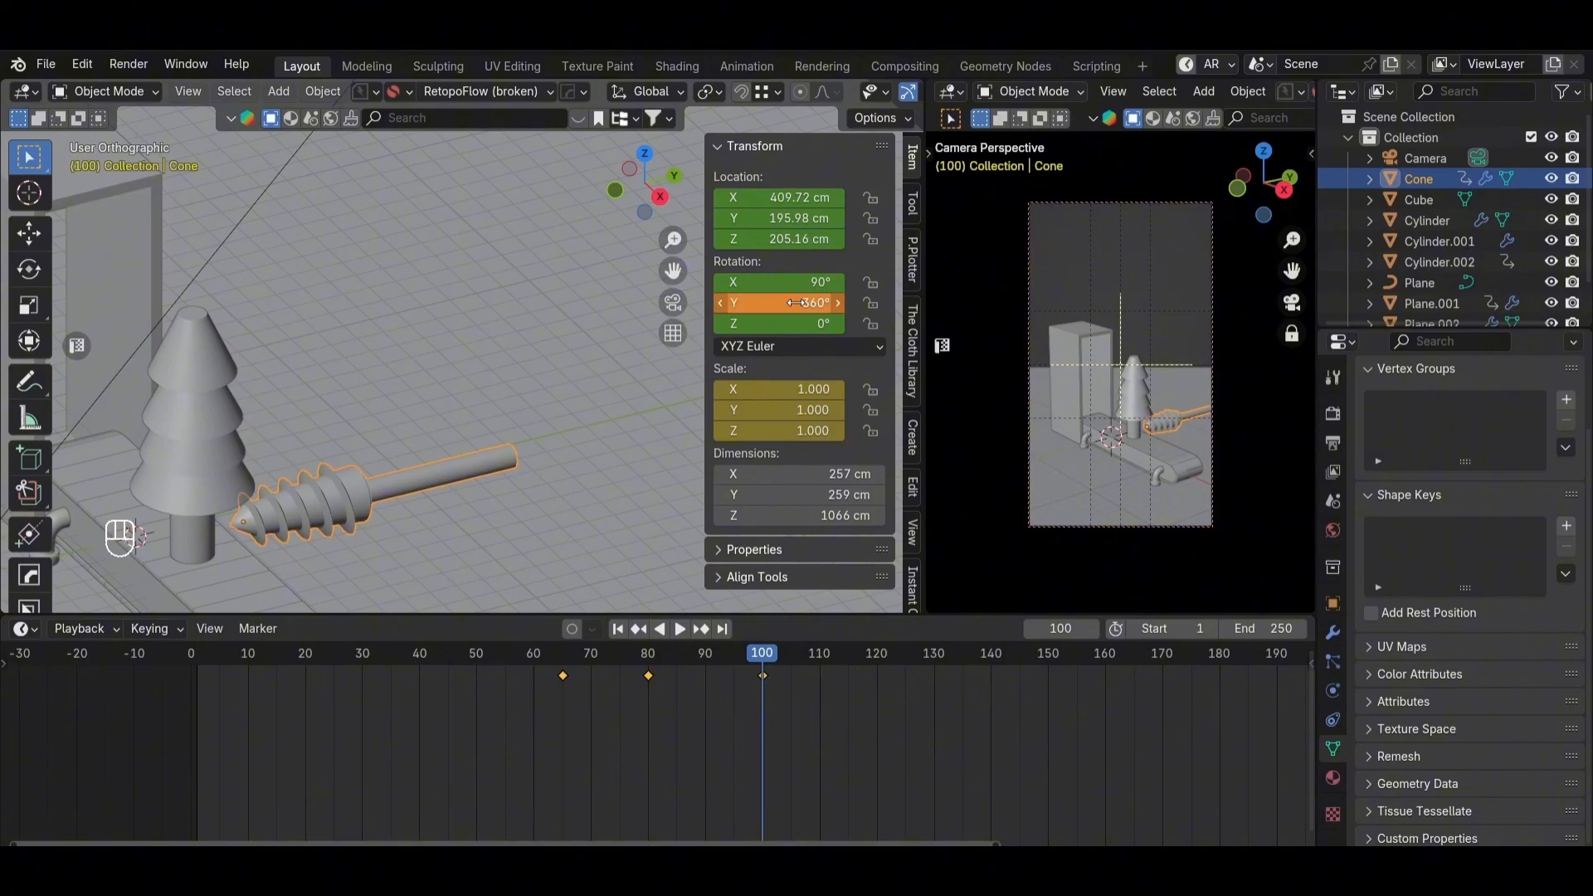
pyautogui.moveTo(762, 654); pyautogui.dragTo(649, 666)
pyautogui.press('space')
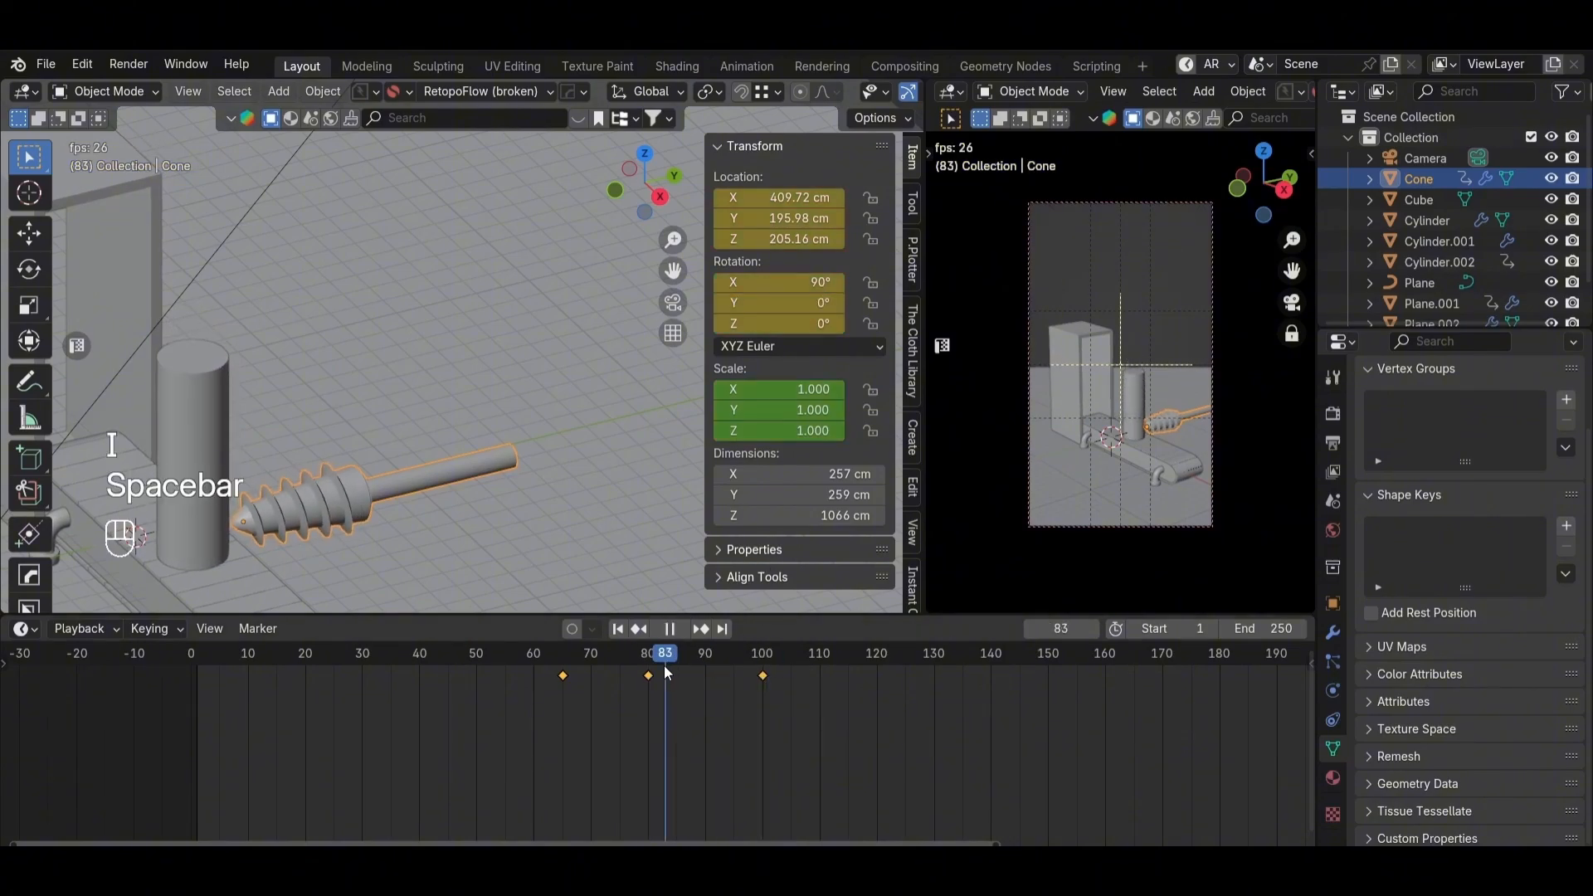
pyautogui.press('space')
# Step: Try to shift the drill's frame 100 keyframe to frame 90
pyautogui.click(763, 676)
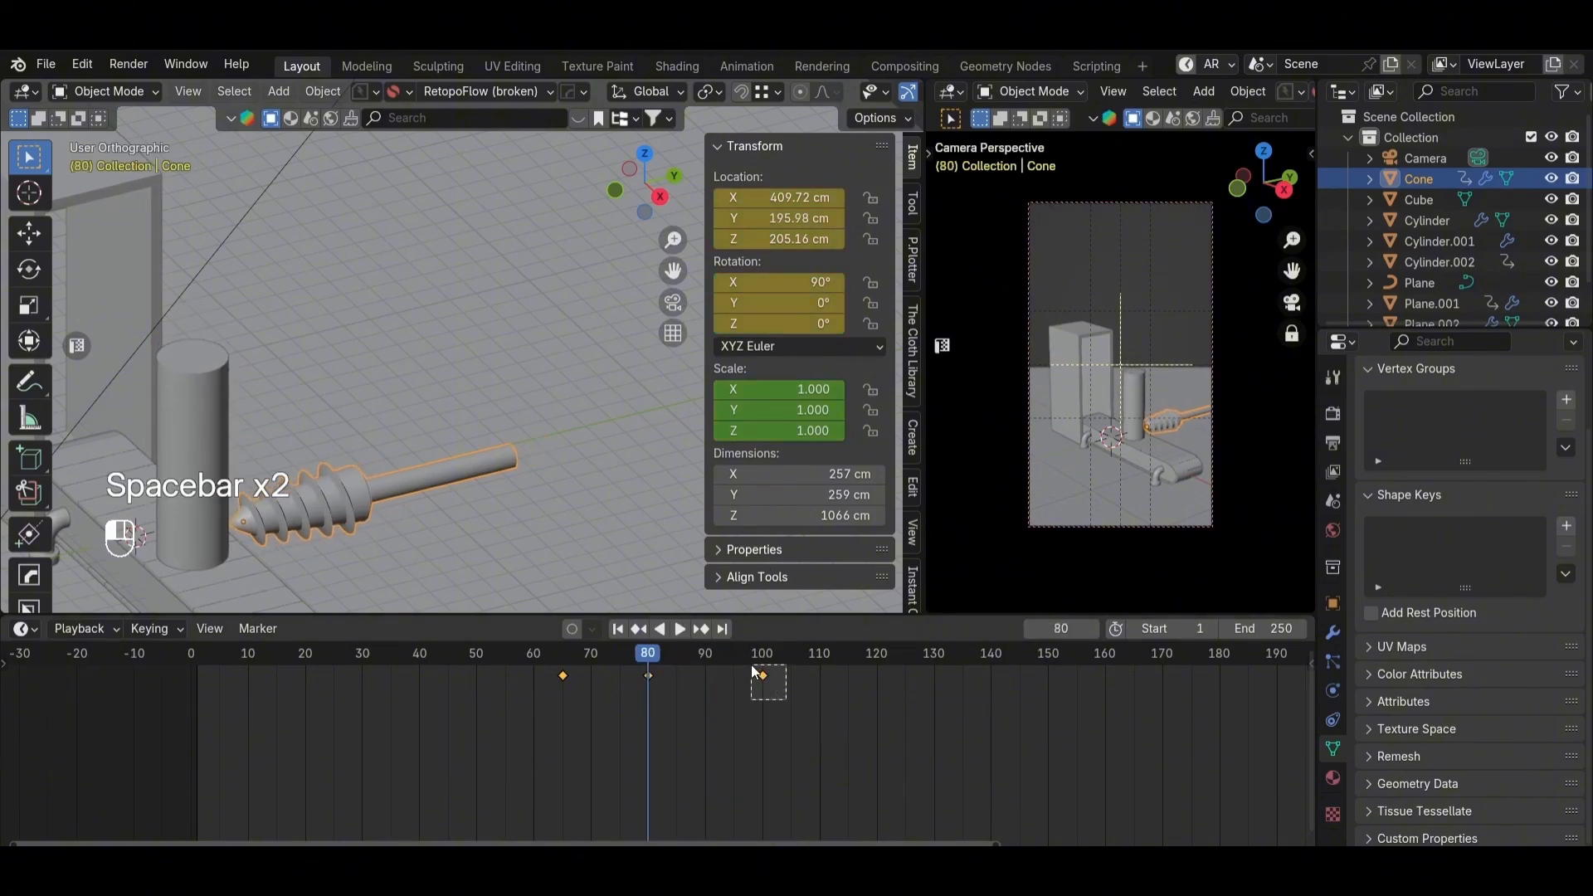
pyautogui.press('g')
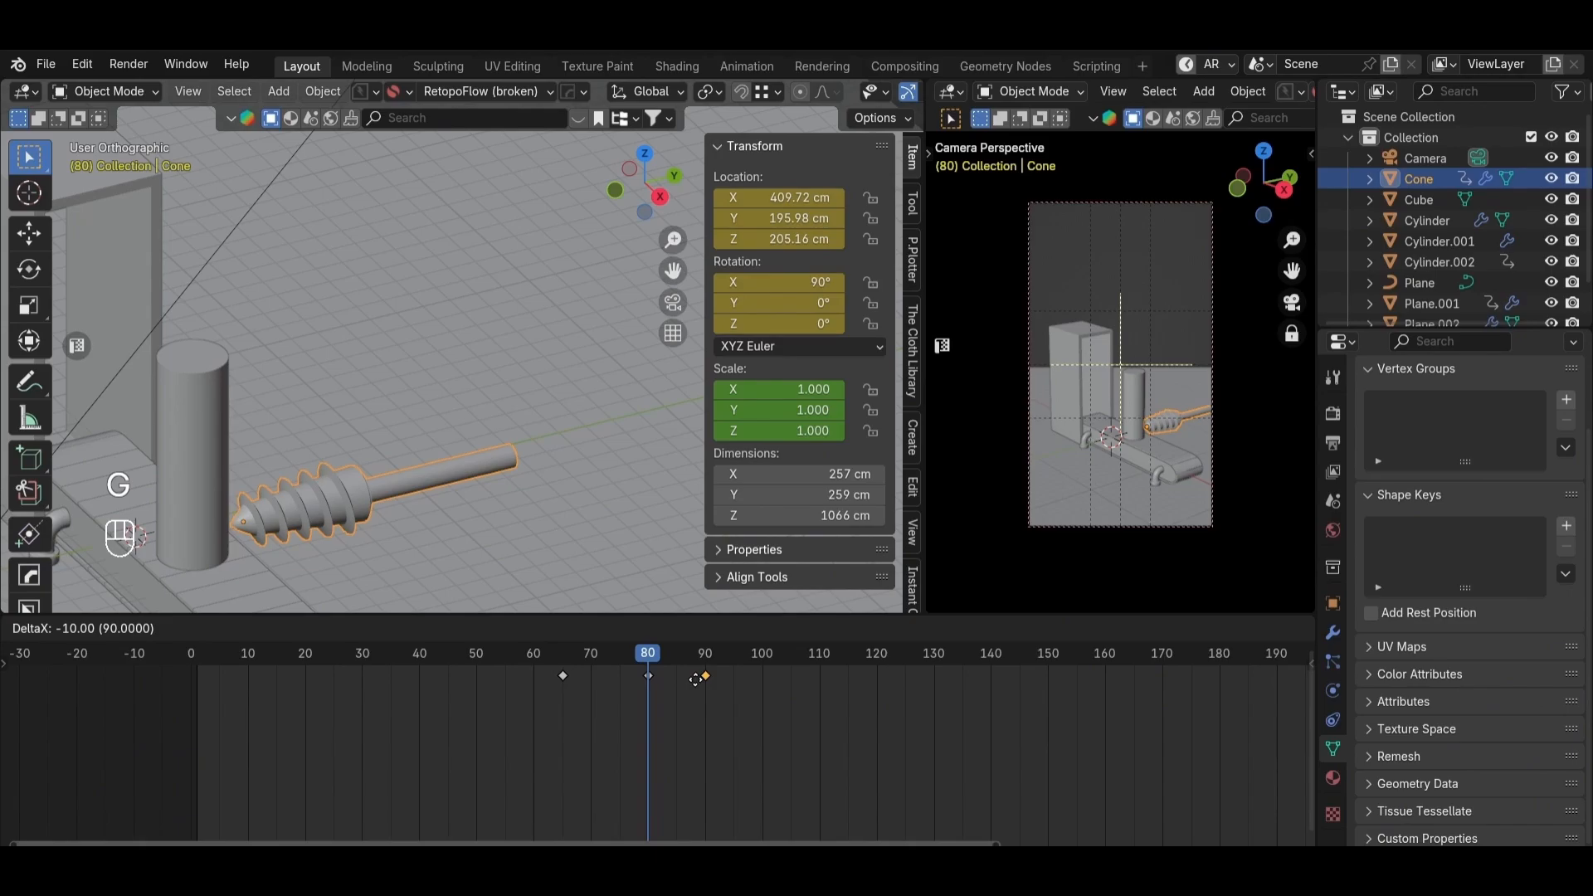
pyautogui.click(753, 678)
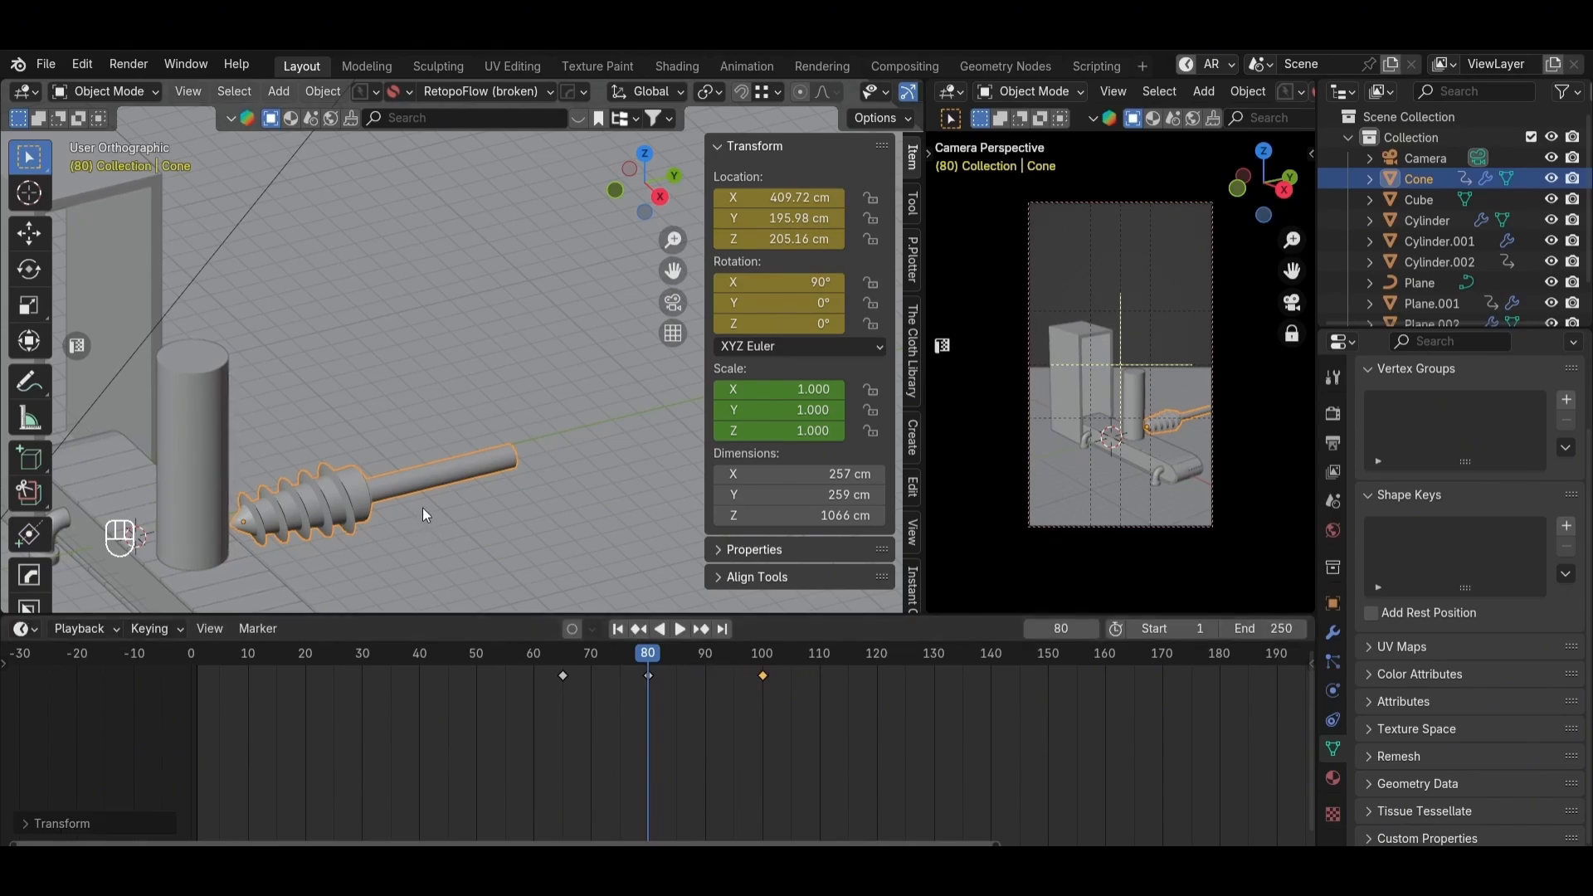
pyautogui.keyDown('alt'); pyautogui.moveTo(422, 507); pyautogui.dragTo(371, 469, button='middle'); pyautogui.keyUp('alt')
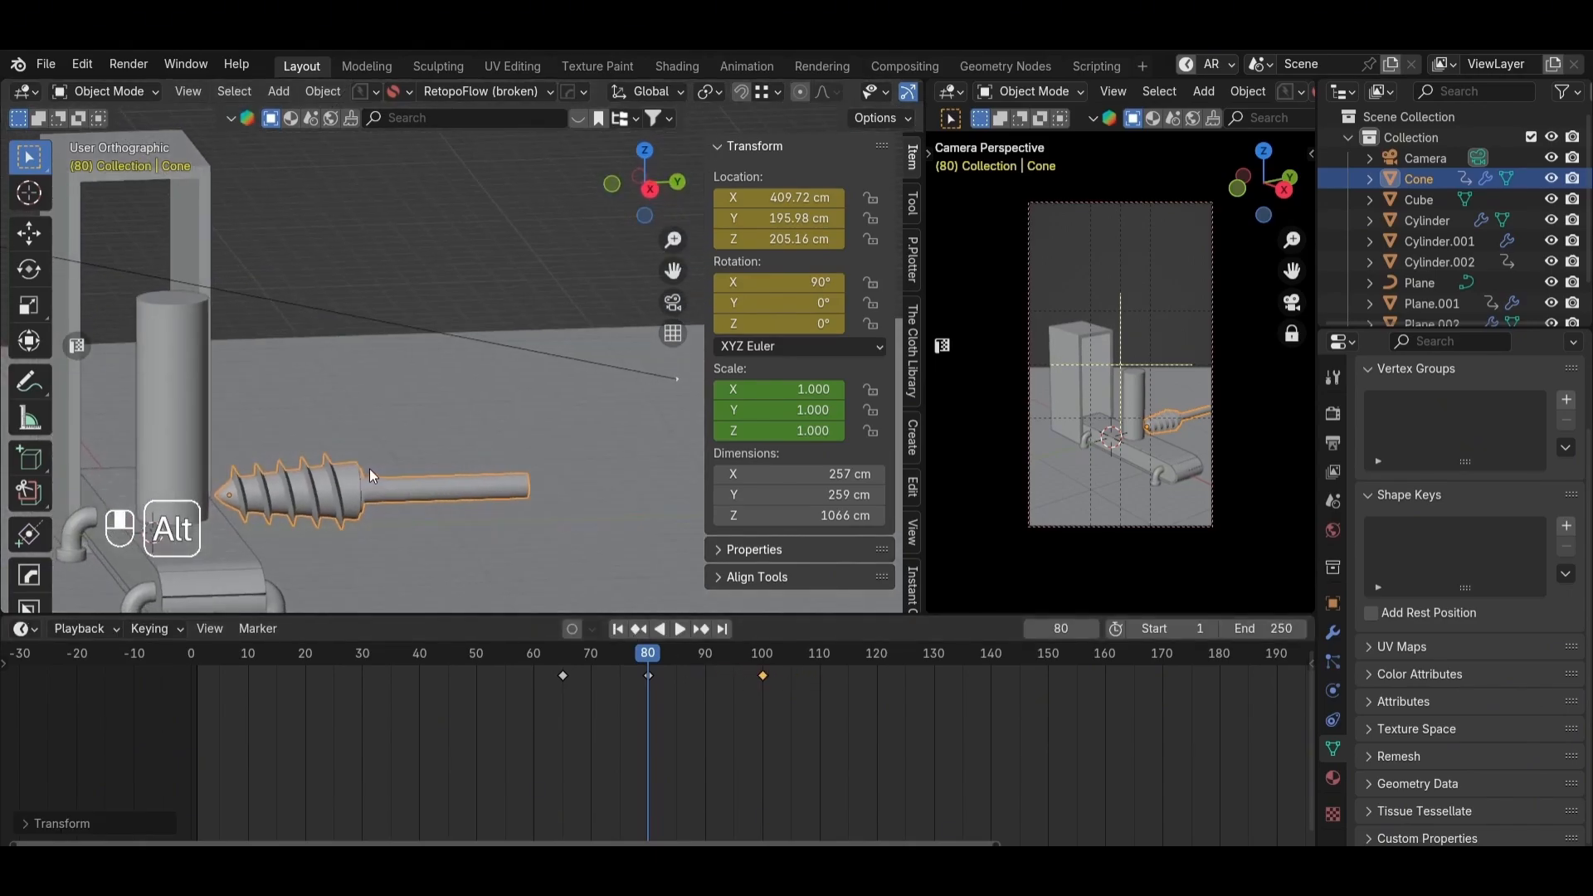
# Step: Duplicate the drill's frame 80 keyframe to frame 83 and move its frame 100 keyframe to frame 110
pyautogui.click(636, 679)
pyautogui.hotkey('shift', 'd')
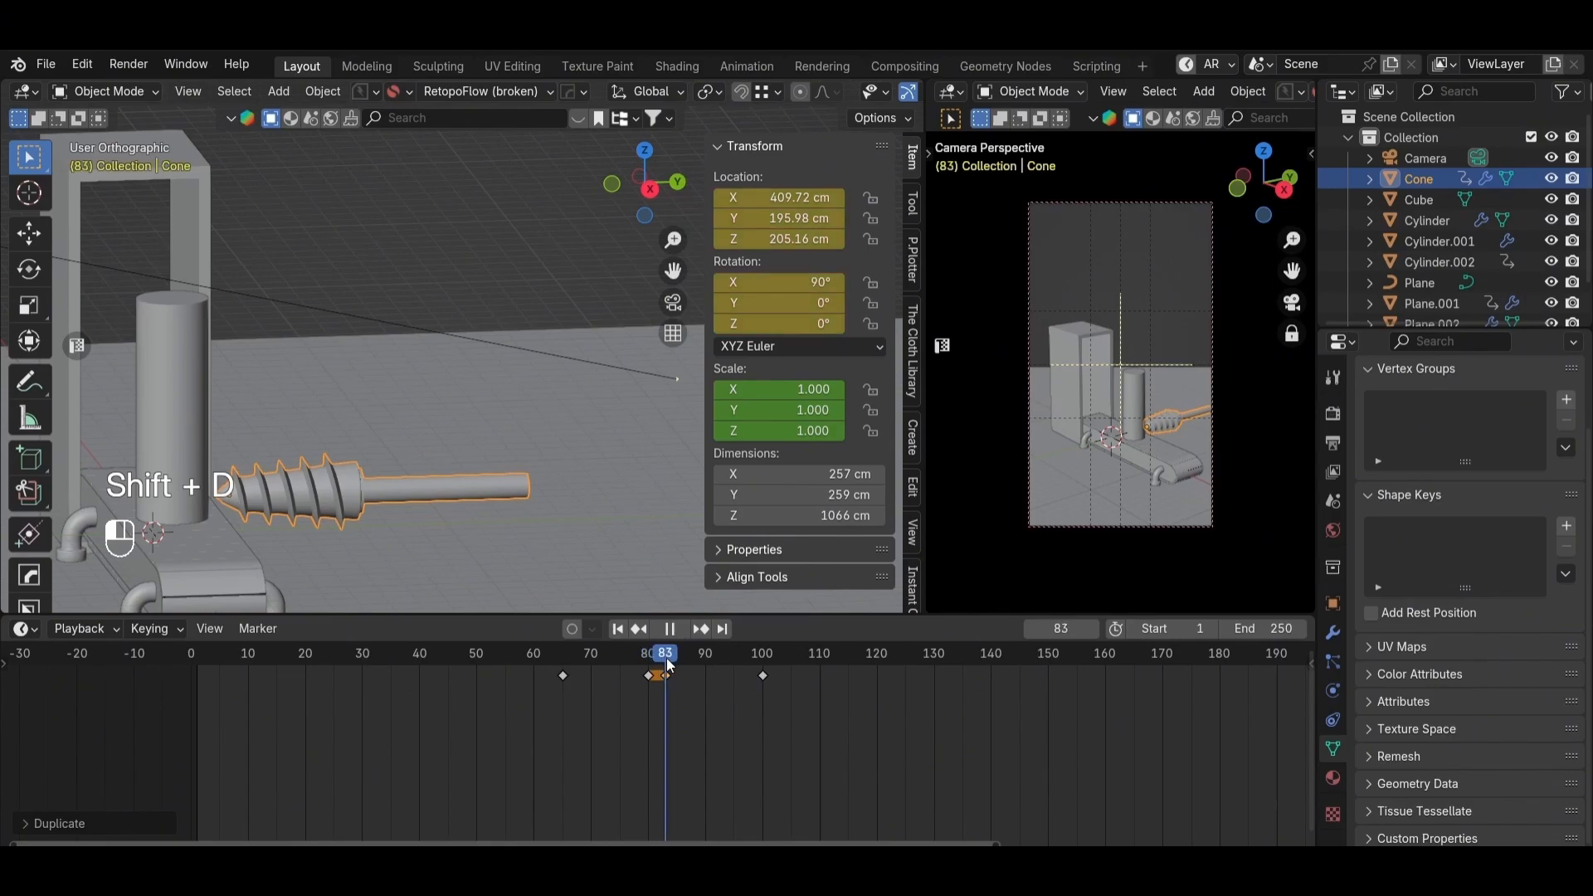
pyautogui.click(763, 676)
pyautogui.press('g')
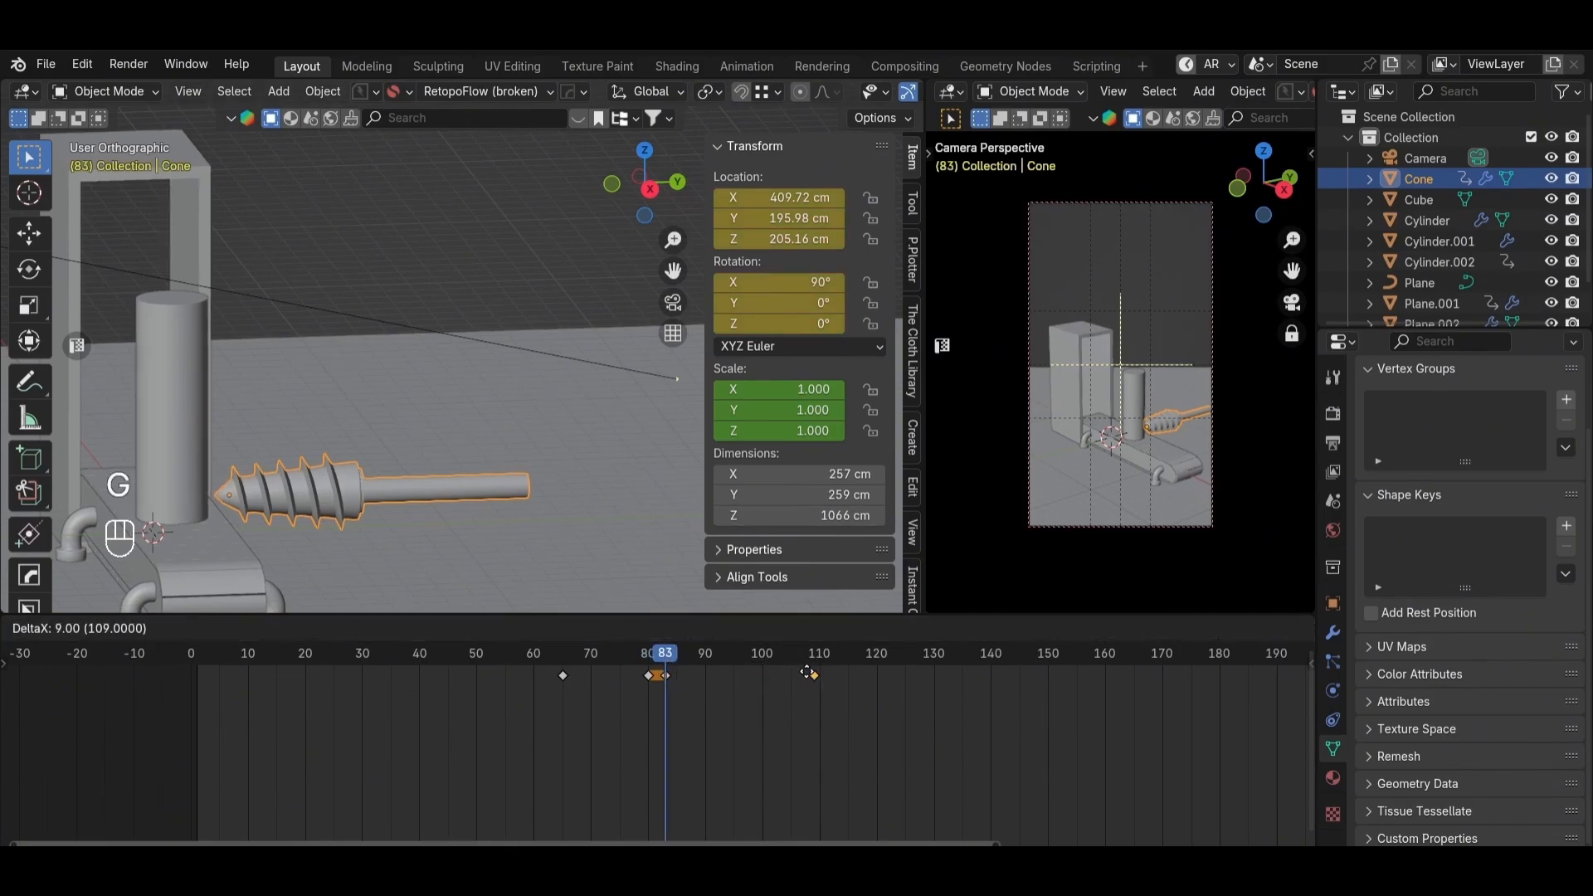
pyautogui.click(814, 673)
pyautogui.press('g')
pyautogui.middleClick(455, 489)
pyautogui.rightClick(452, 484)
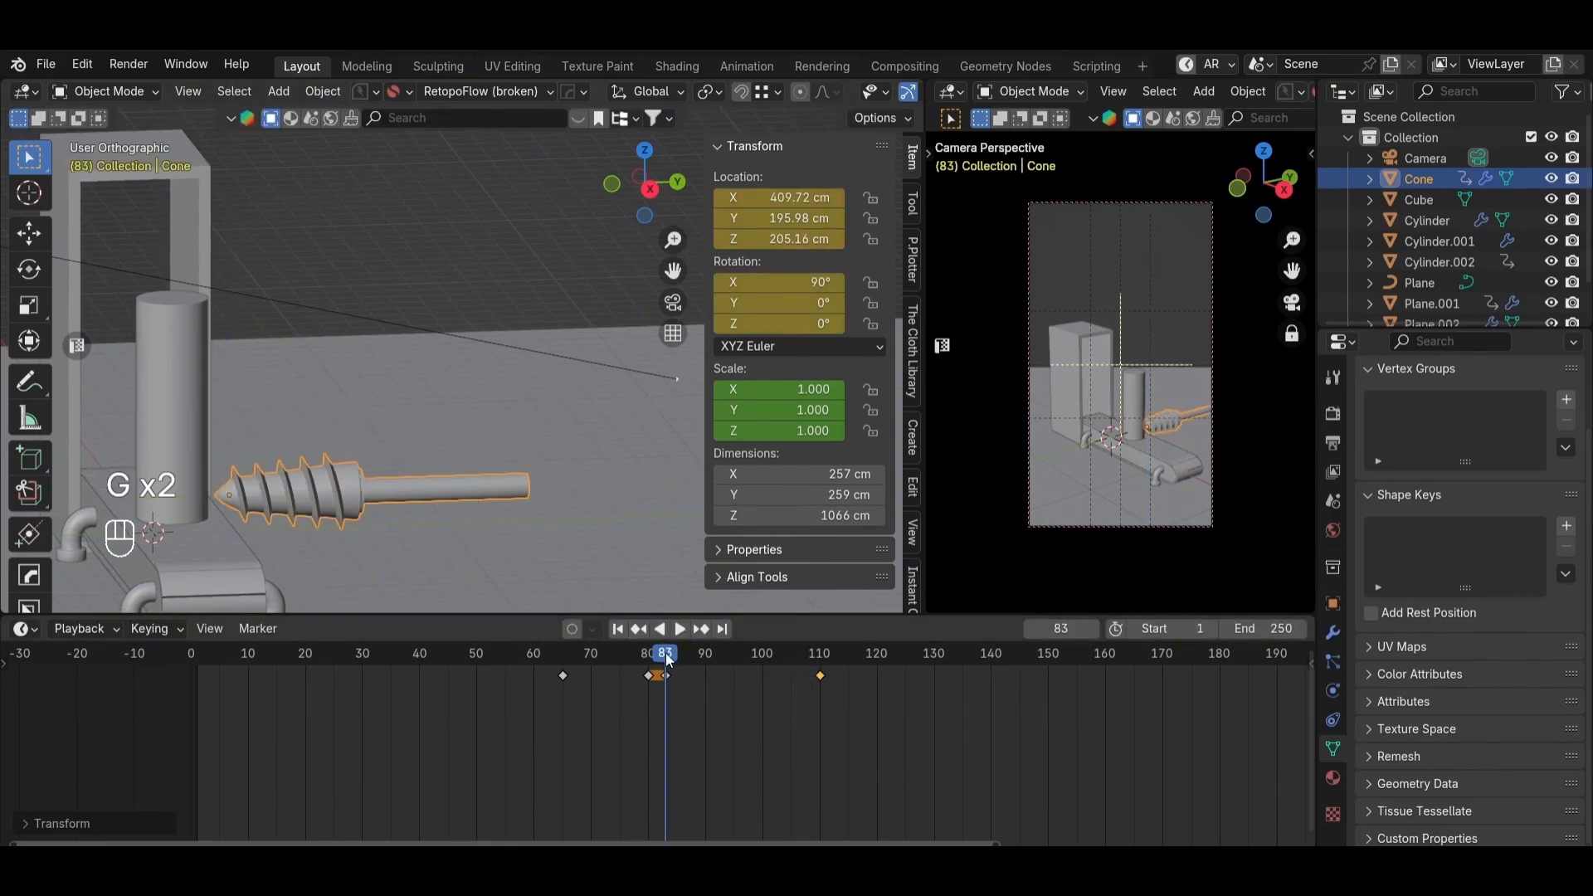
# Step: At frame 110, raise the drill along Z to about 1112.4 cm, level with the treetop, and keyframe its location
pyautogui.moveTo(666, 654); pyautogui.dragTo(821, 655)
pyautogui.press('g')
pyautogui.moveTo(419, 497); pyautogui.dragTo(414, 477, button='middle')
pyautogui.click(414, 243)
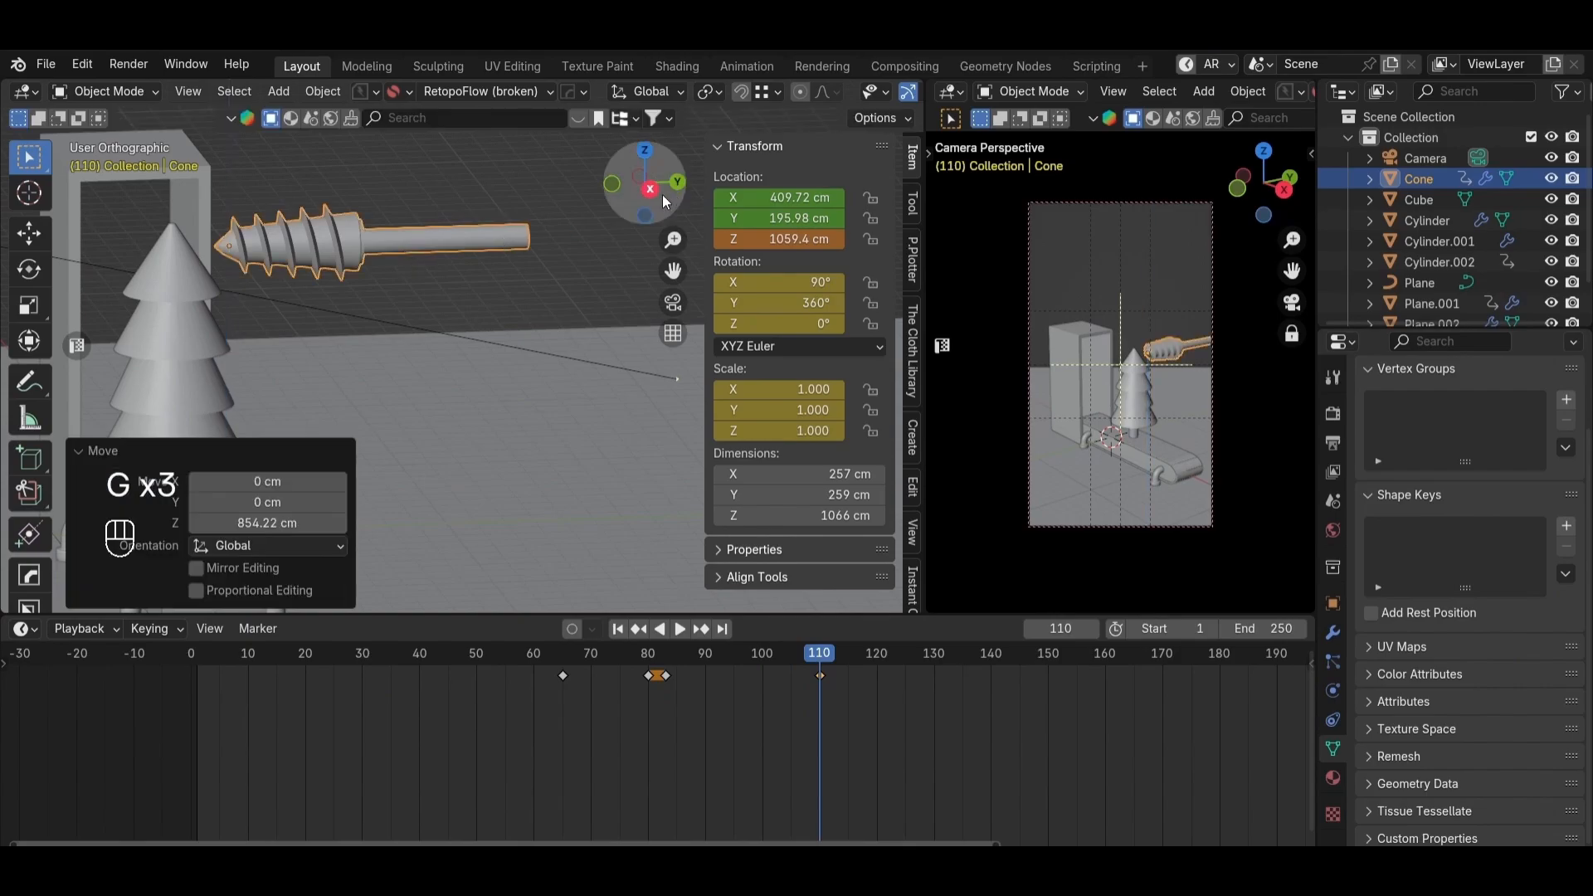
pyautogui.click(650, 189)
pyautogui.press('g')
pyautogui.moveTo(410, 335); pyautogui.dragTo(407, 350, button='middle')
pyautogui.click(408, 318)
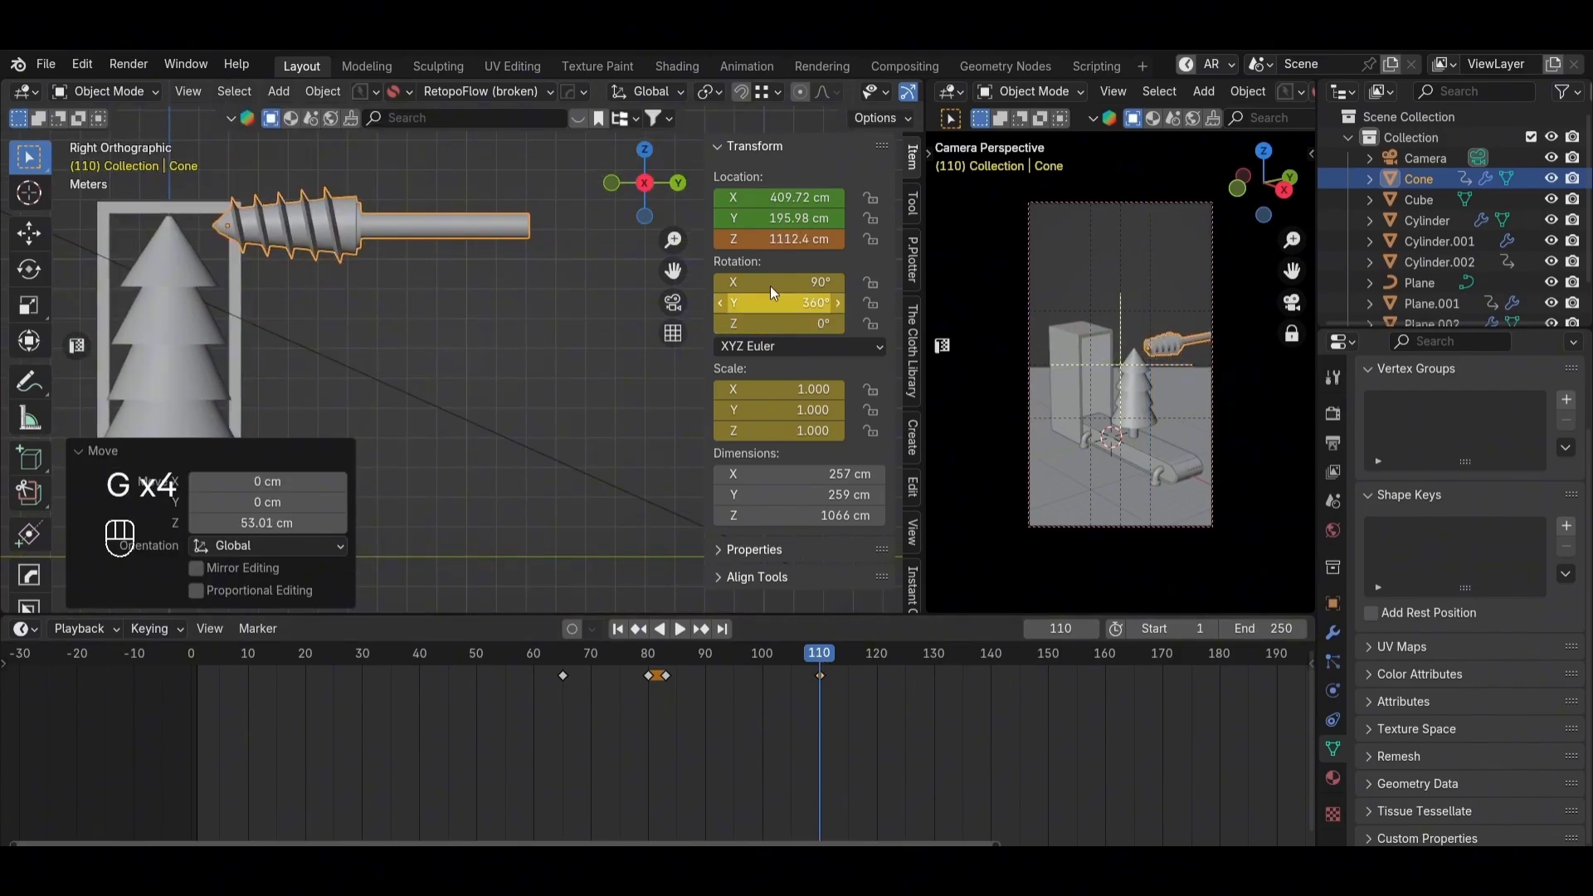
pyautogui.press('i')
# Step: Preview the drill's rise from frame 80, set its Y rotation to 1080° at frame 110, and keyframe it
pyautogui.moveTo(805, 659); pyautogui.dragTo(669, 669)
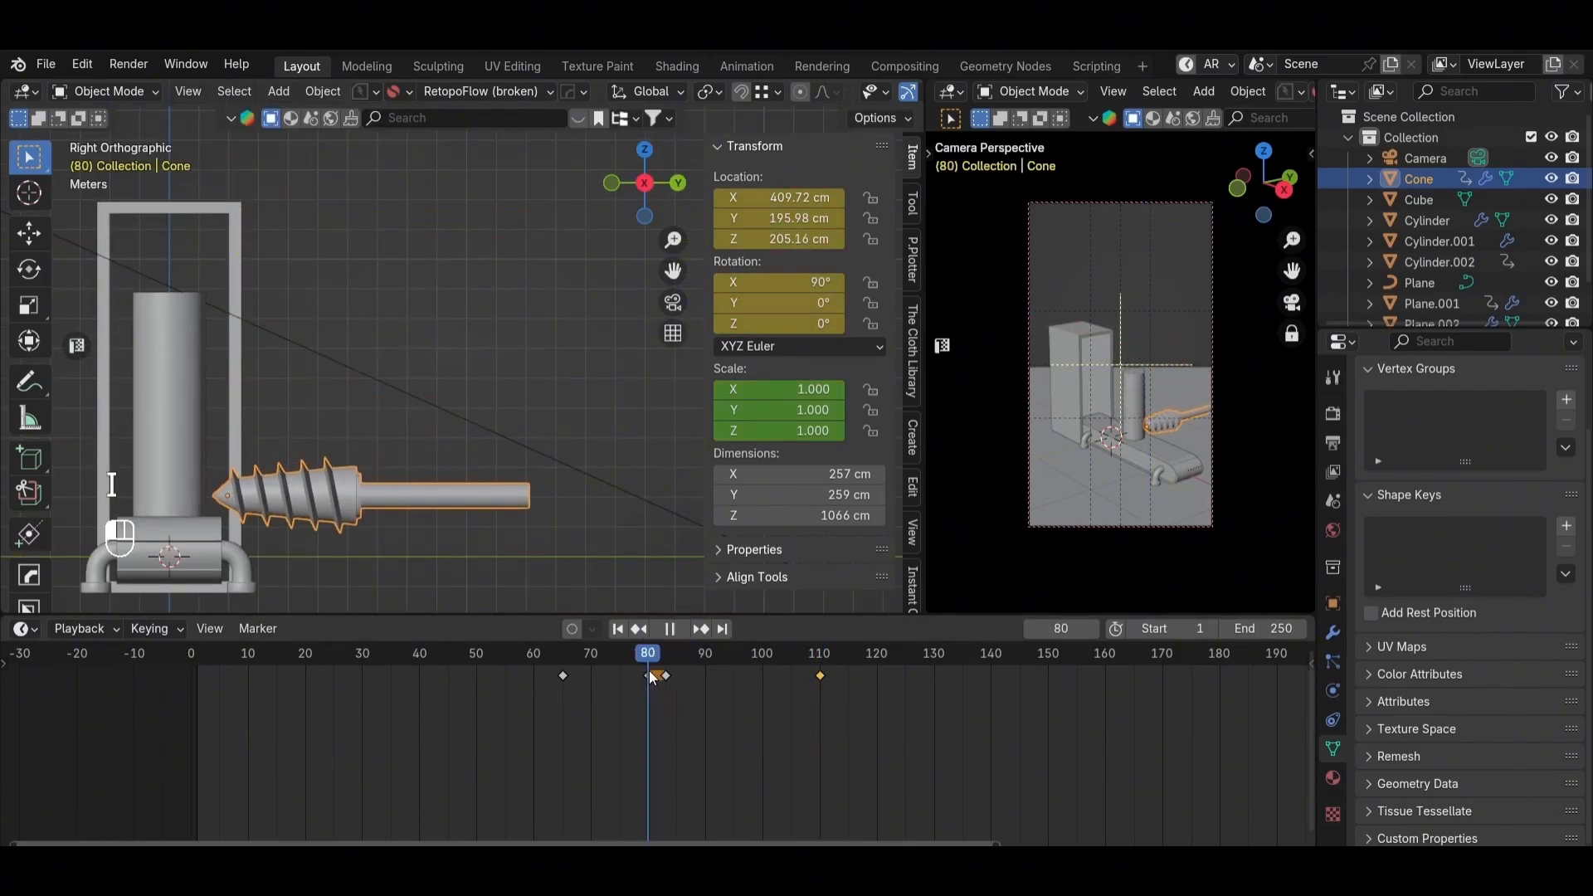
pyautogui.press('space')
pyautogui.press('space')
pyautogui.keyDown('alt'); pyautogui.moveTo(358, 383); pyautogui.dragTo(402, 440); pyautogui.keyUp('alt')
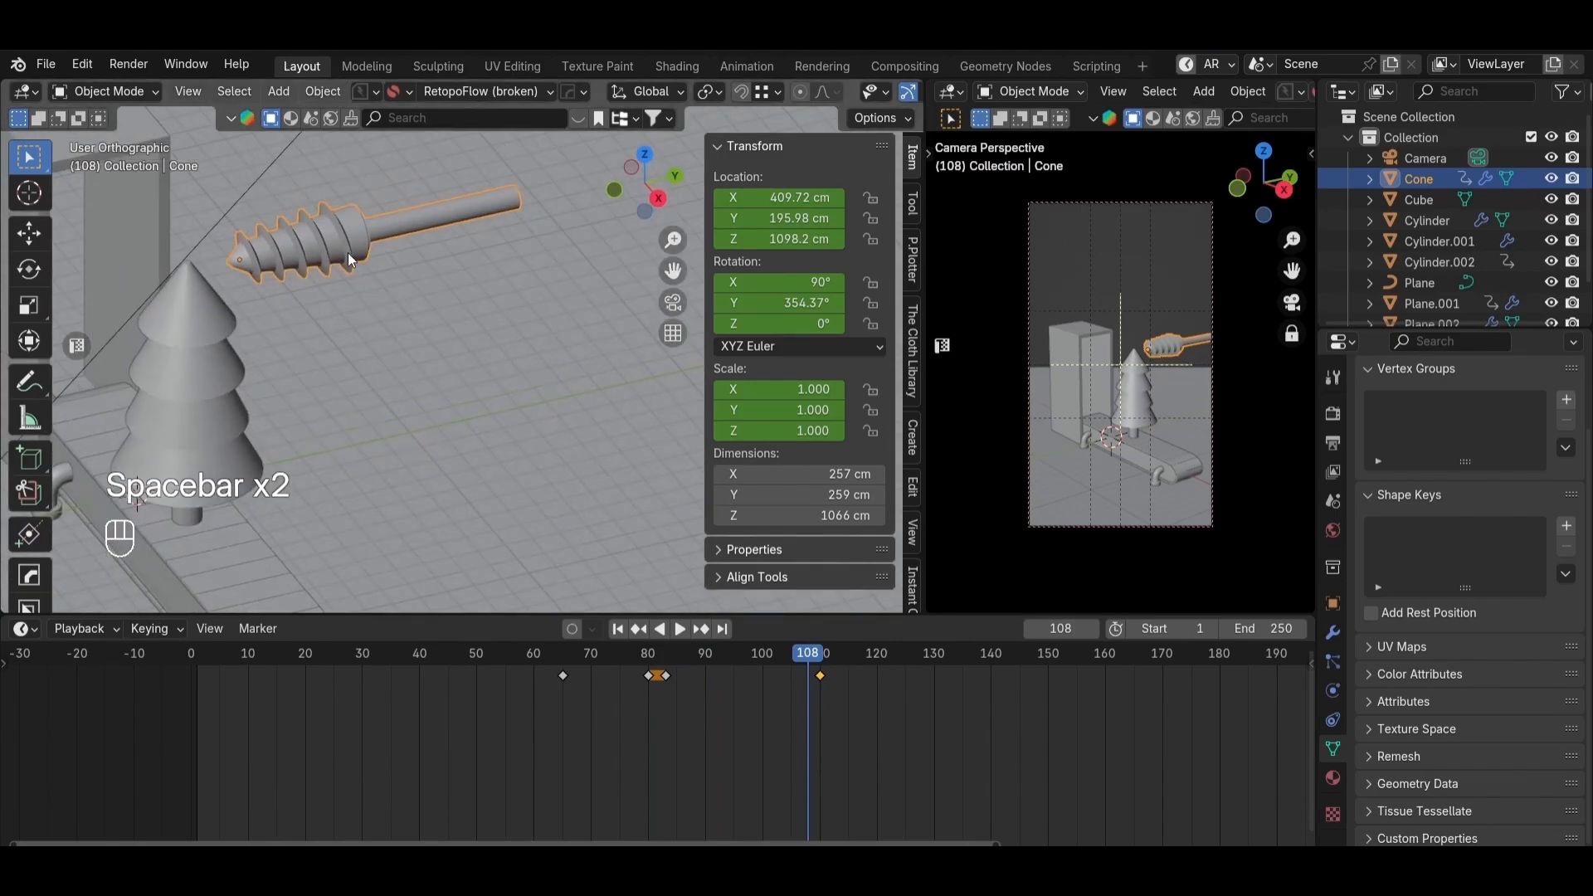
pyautogui.click(819, 664)
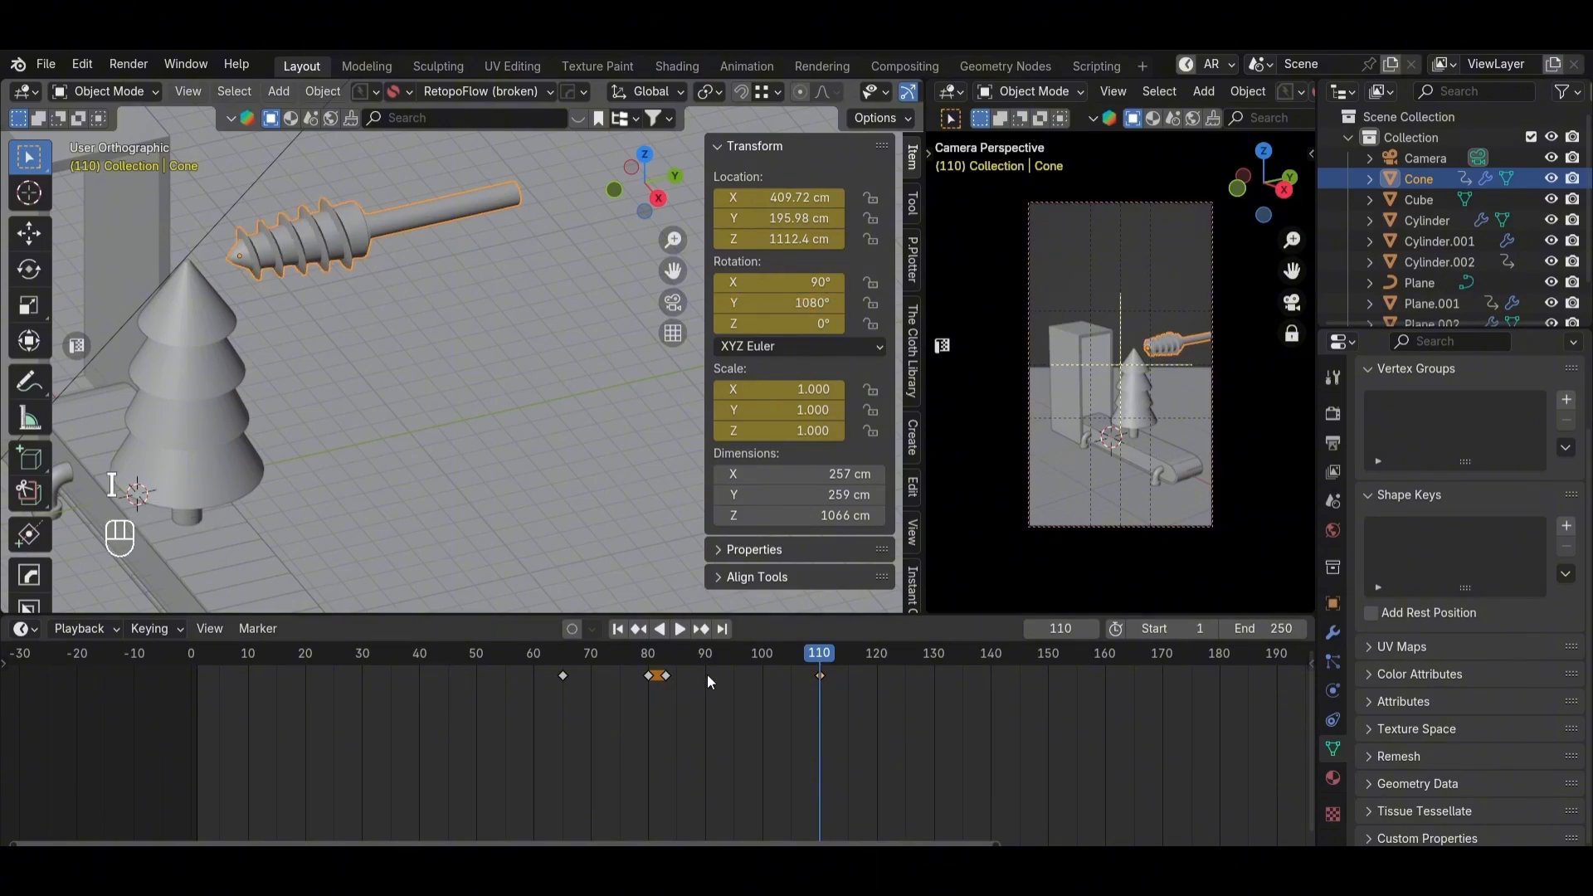
# Step: Replay the carving from around frame 80 several times to examine the drill's spin and rise against the tree's shape change
pyautogui.click(664, 664)
pyautogui.press('space')
pyautogui.press('space')
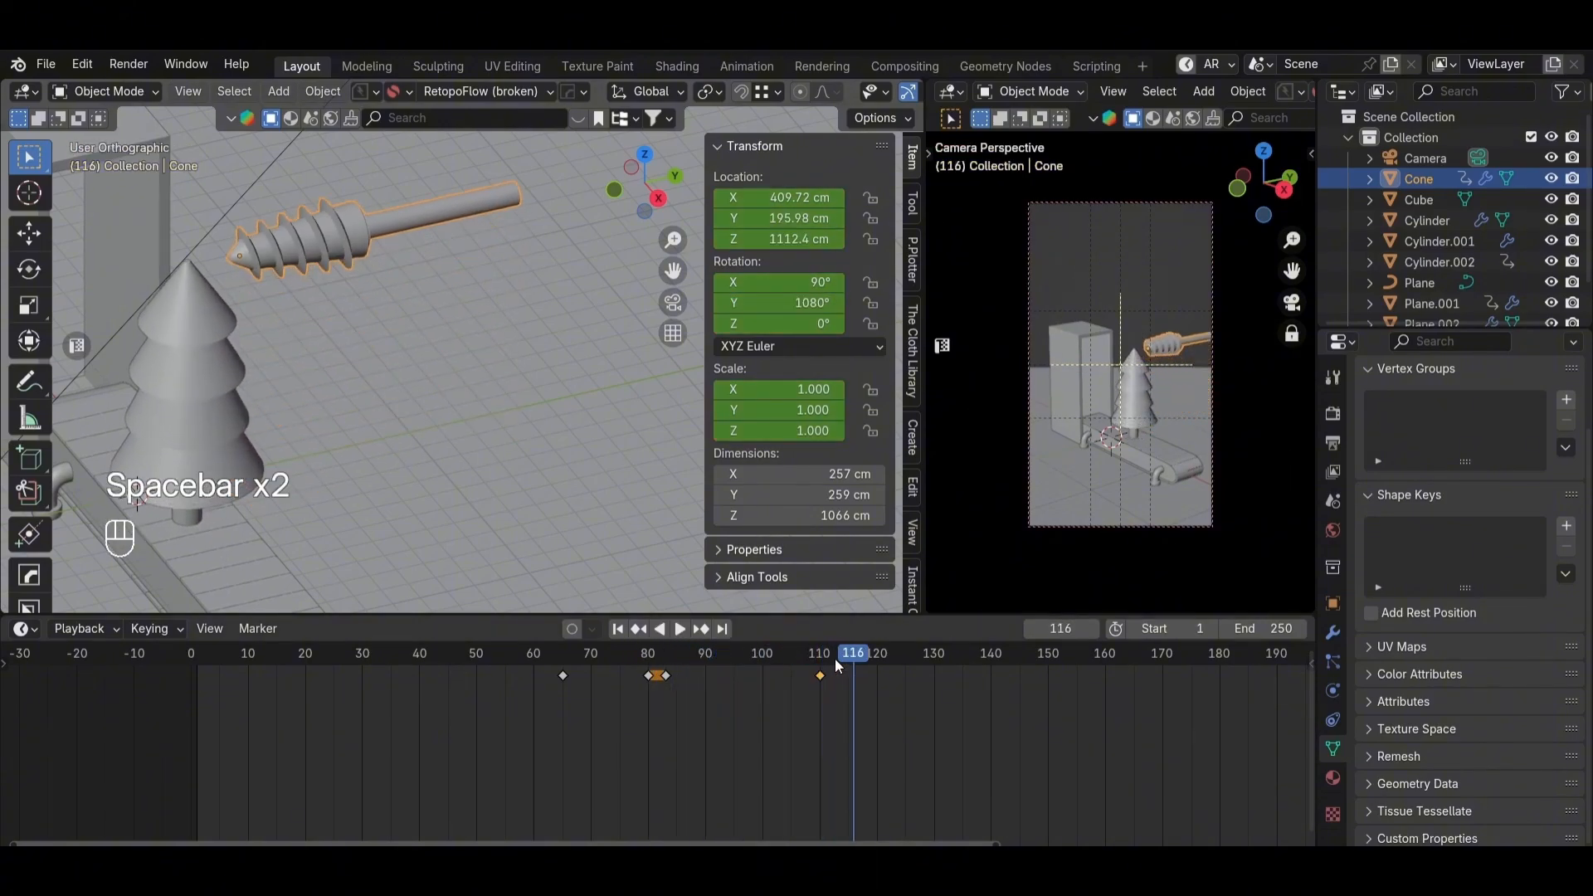
pyautogui.click(645, 680)
pyautogui.press('space')
pyautogui.press('space')
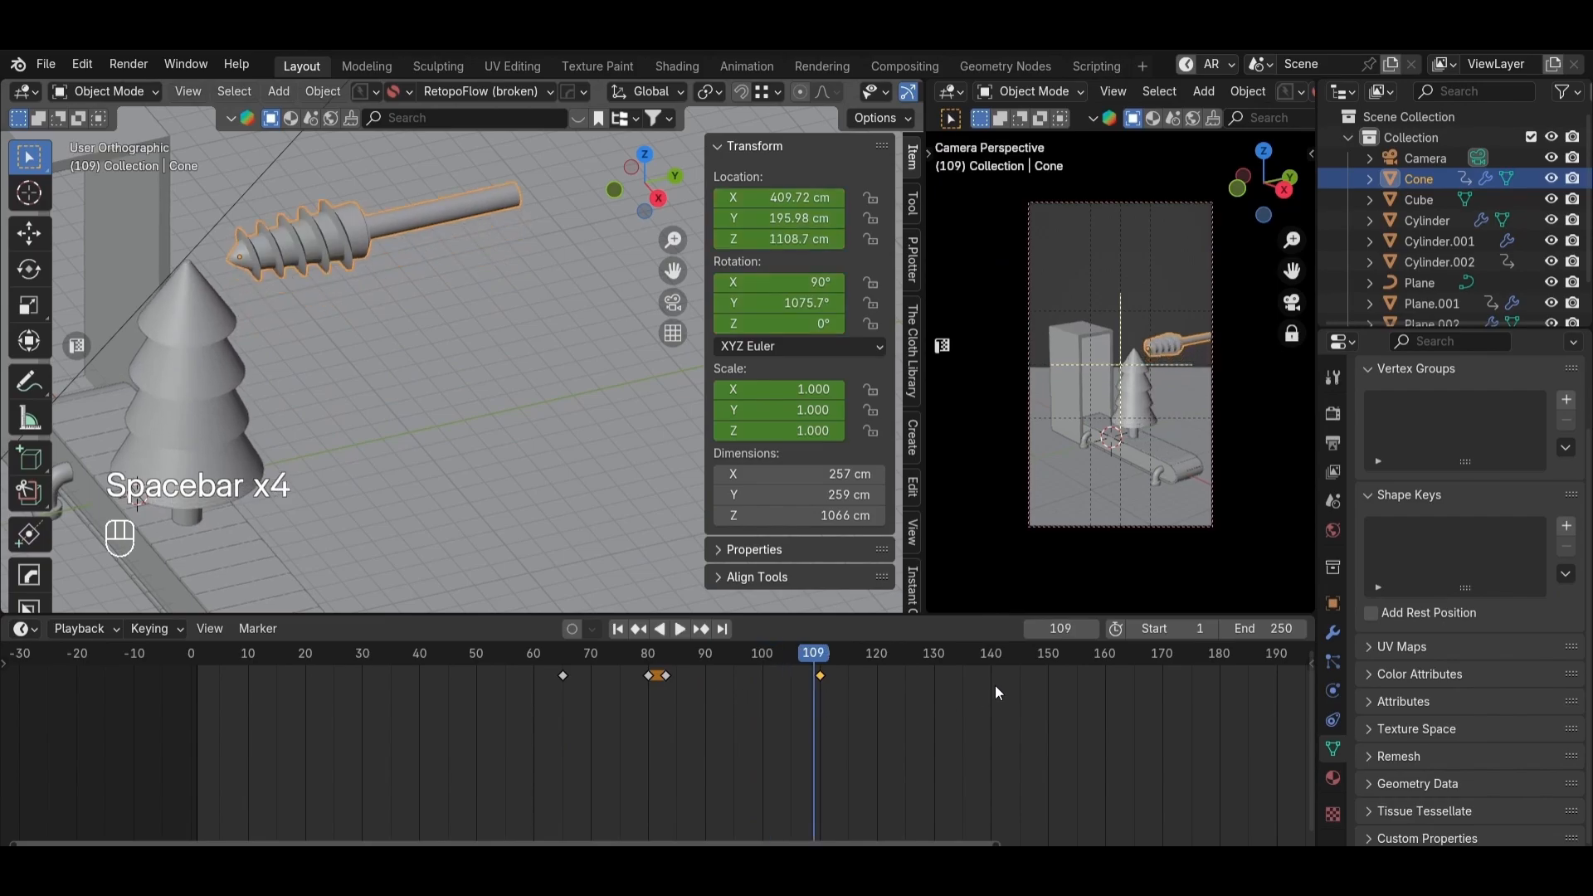
pyautogui.click(664, 653)
pyautogui.press('space')
pyautogui.press('space')
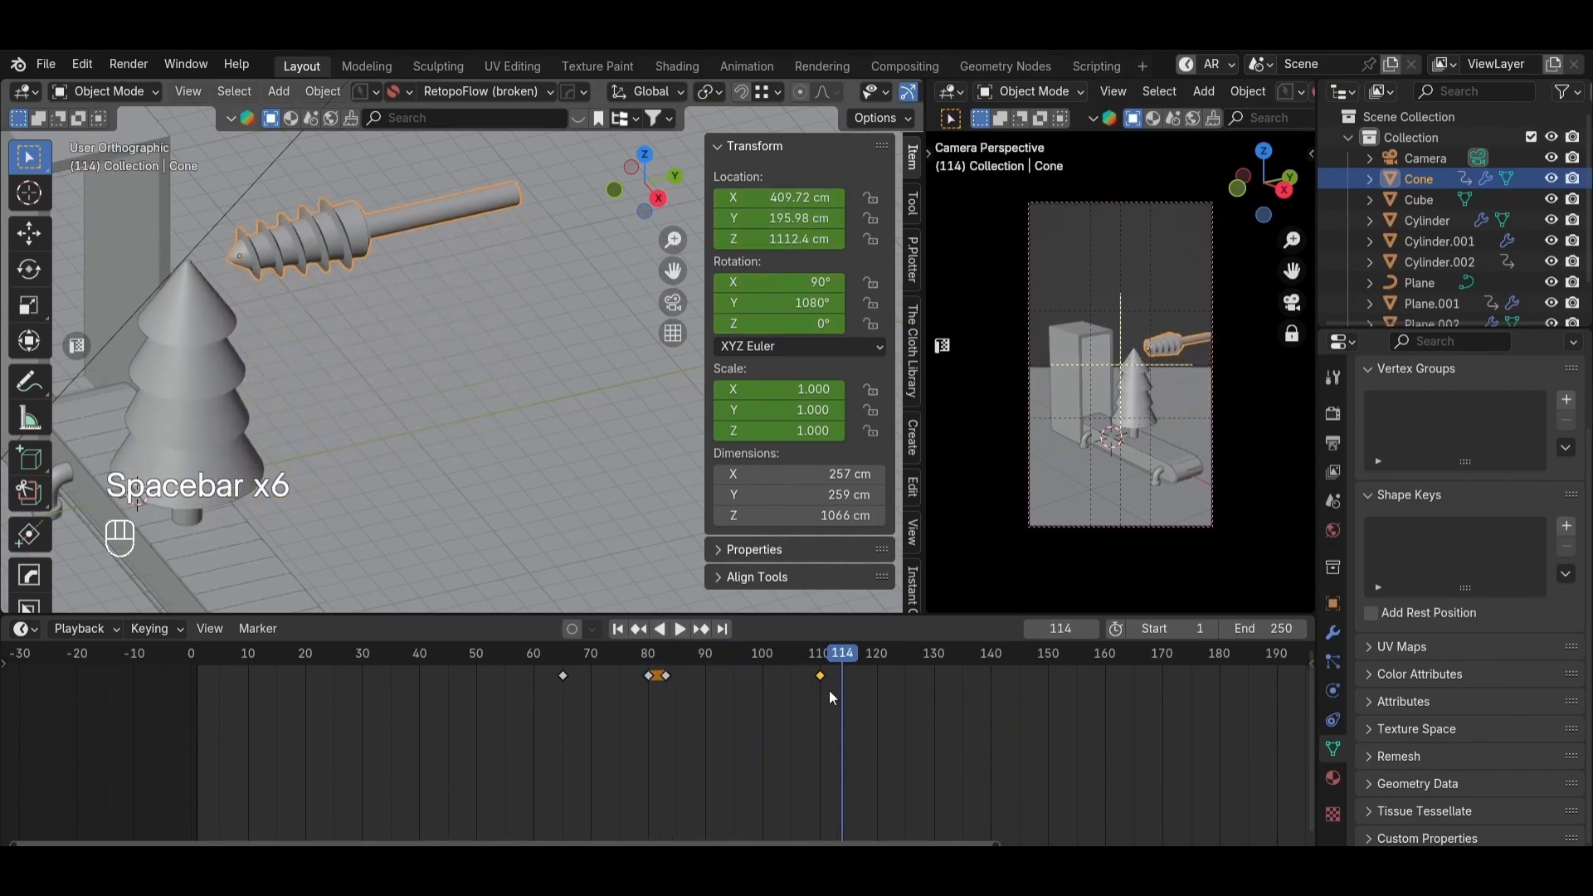
pyautogui.click(658, 664)
pyautogui.press('space')
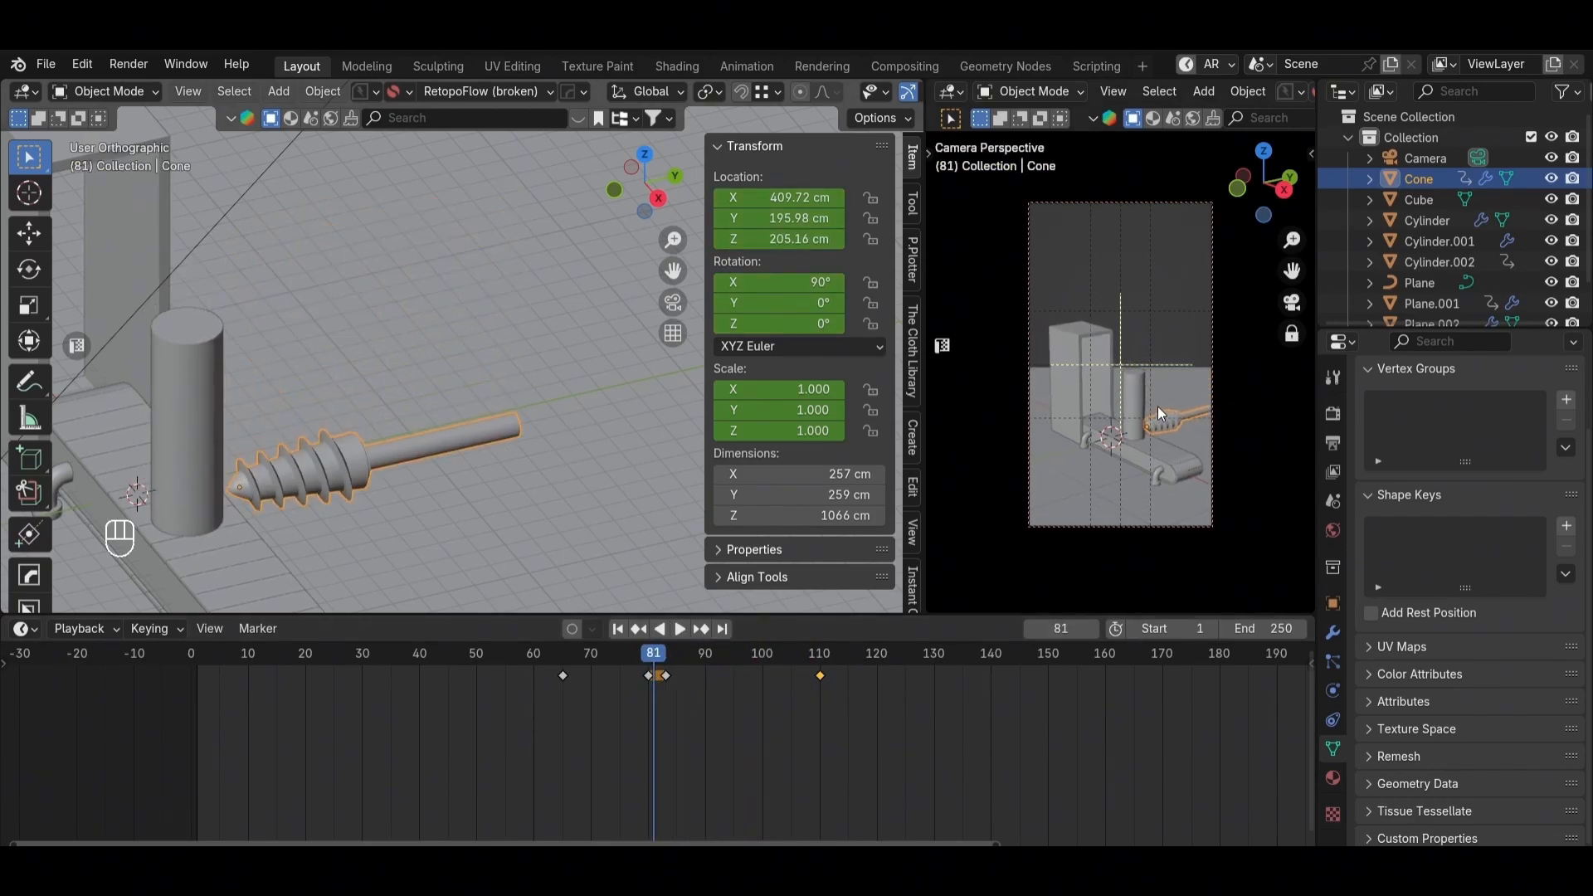
pyautogui.press('space')
pyautogui.press('space')
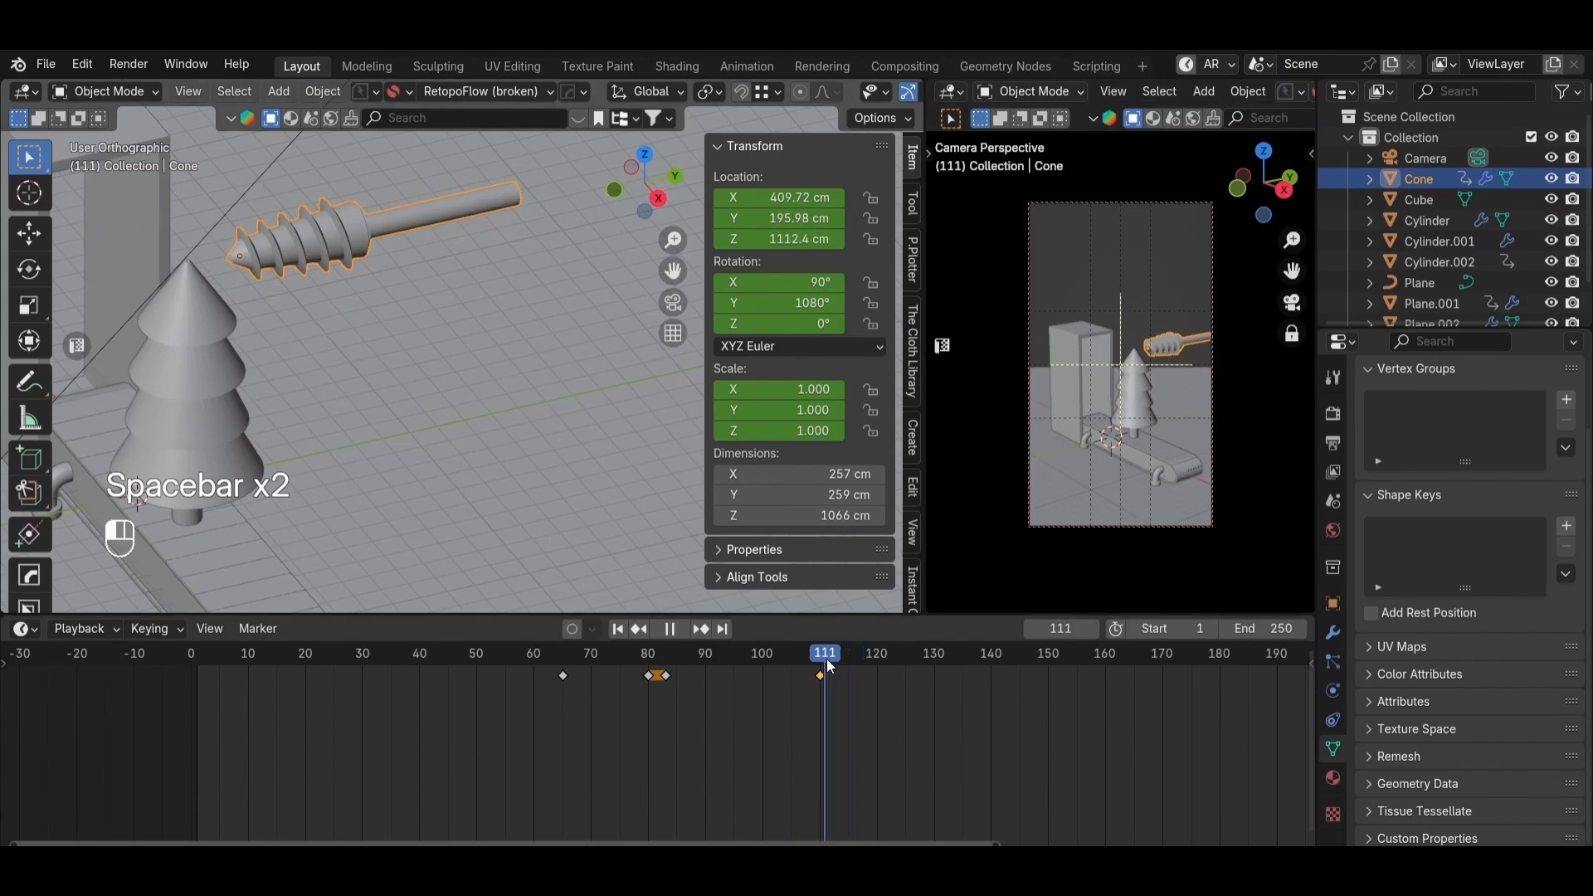
pyautogui.moveTo(353, 272); pyautogui.dragTo(332, 341, button='middle')
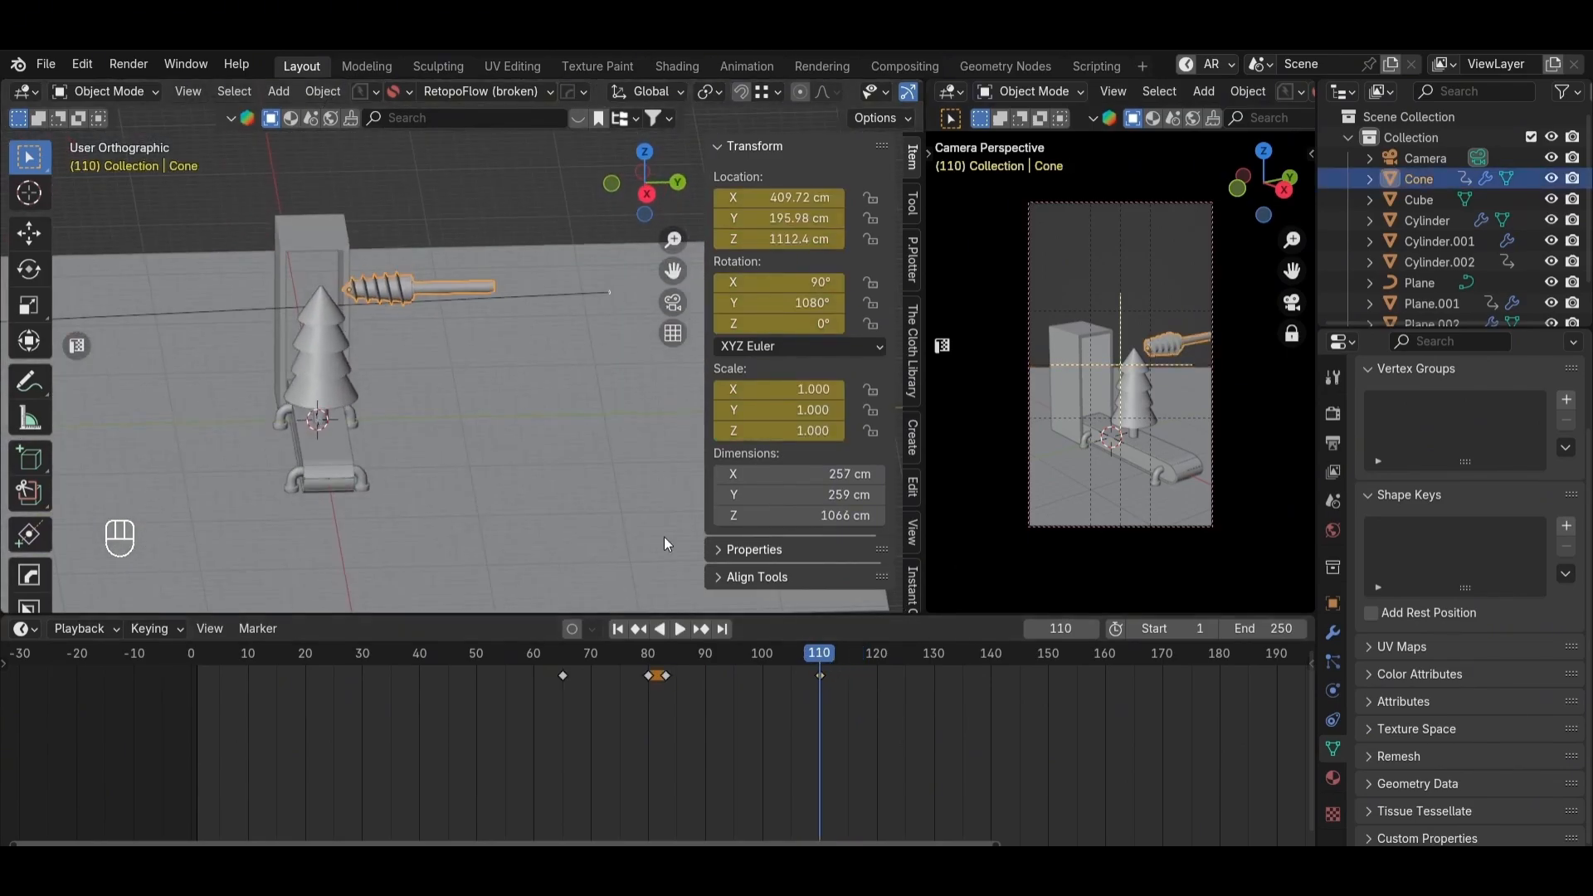
# Step: Duplicate the drill's frame 110 keyframe to frame 115 to hold its position
pyautogui.moveTo(820, 656)
pyautogui.mouseDown()
pyautogui.moveTo(768, 664)
pyautogui.moveTo(820, 662)
pyautogui.mouseUp()
pyautogui.click(309, 370)
pyautogui.click(405, 290)
pyautogui.hotkey('shift', 'd')
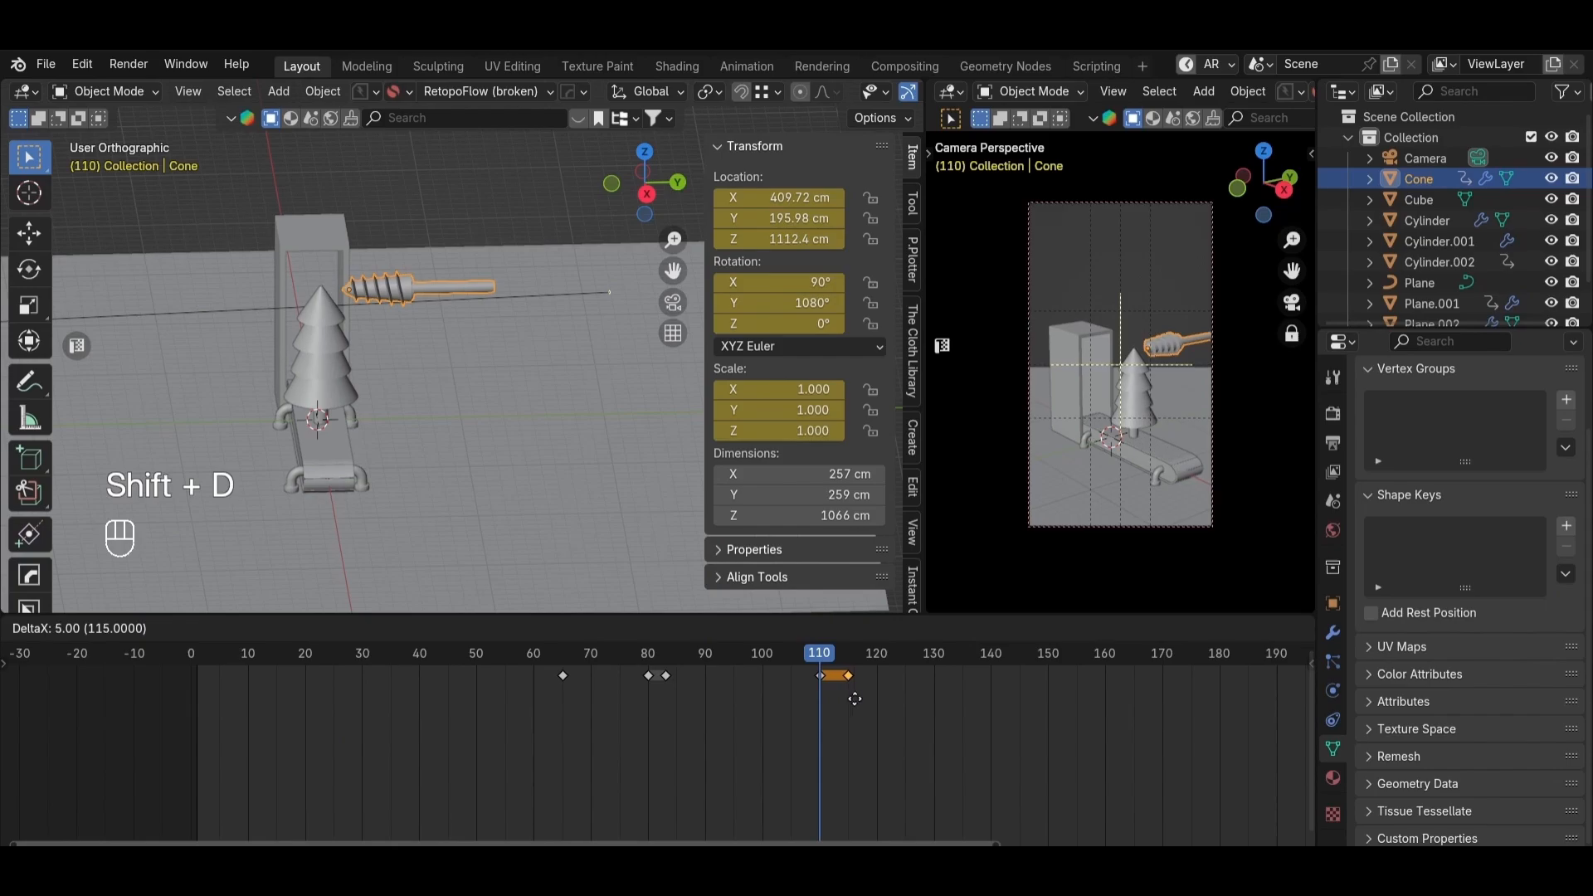
pyautogui.click(855, 699)
# Step: At frame 130, move the drill away from the tree along Y to about 2457.9 cm and keyframe its location
pyautogui.moveTo(840, 656); pyautogui.dragTo(936, 653)
pyautogui.press('g')
pyautogui.press('y')
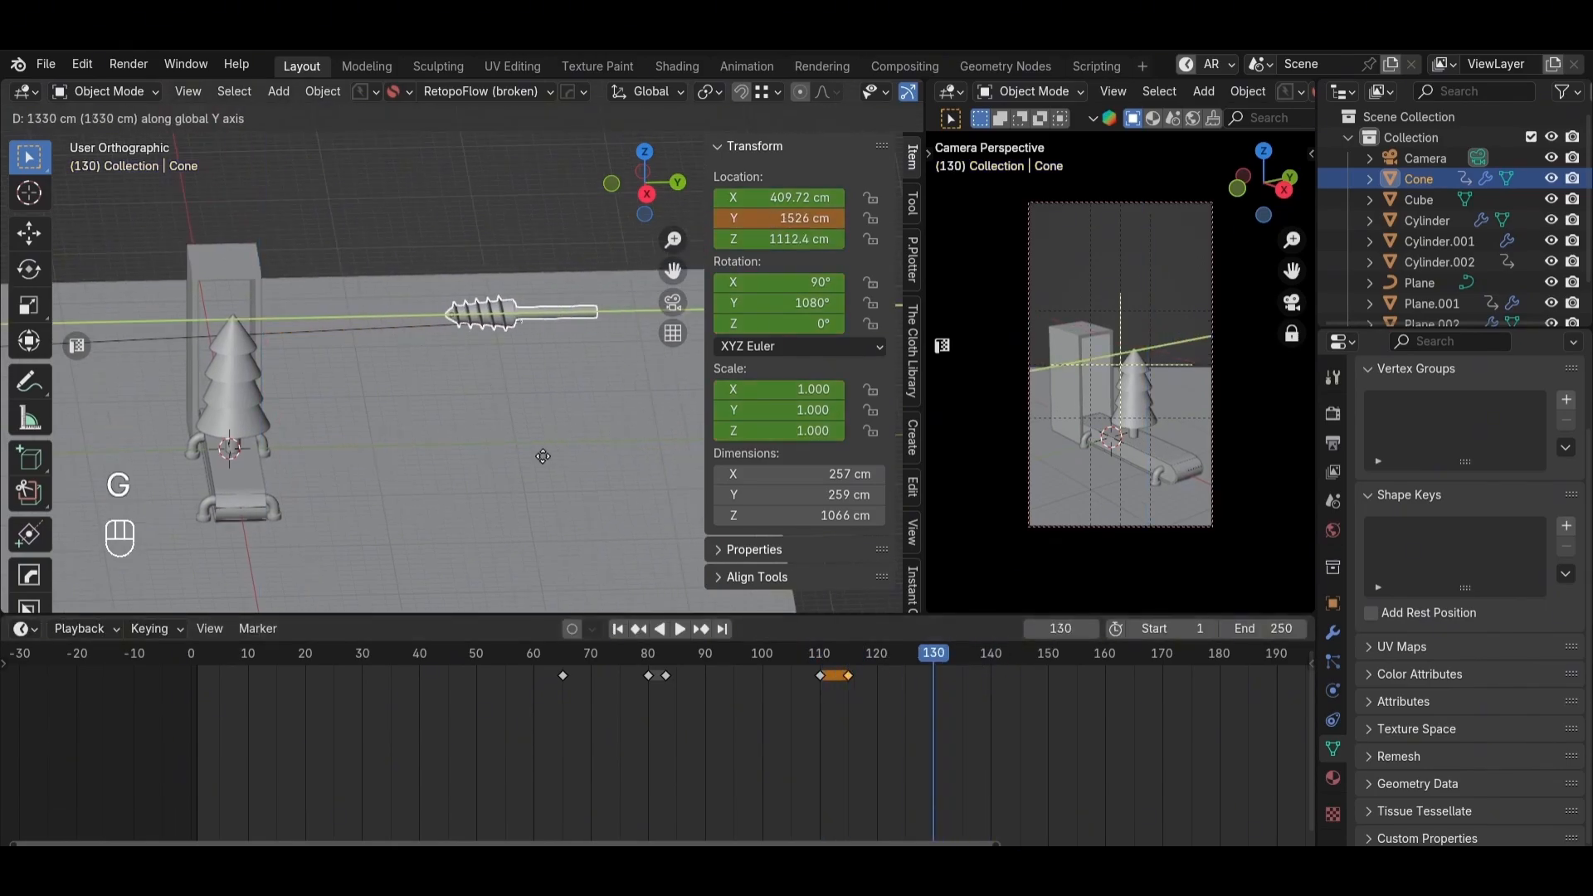
pyautogui.click(810, 286)
pyautogui.press('i')
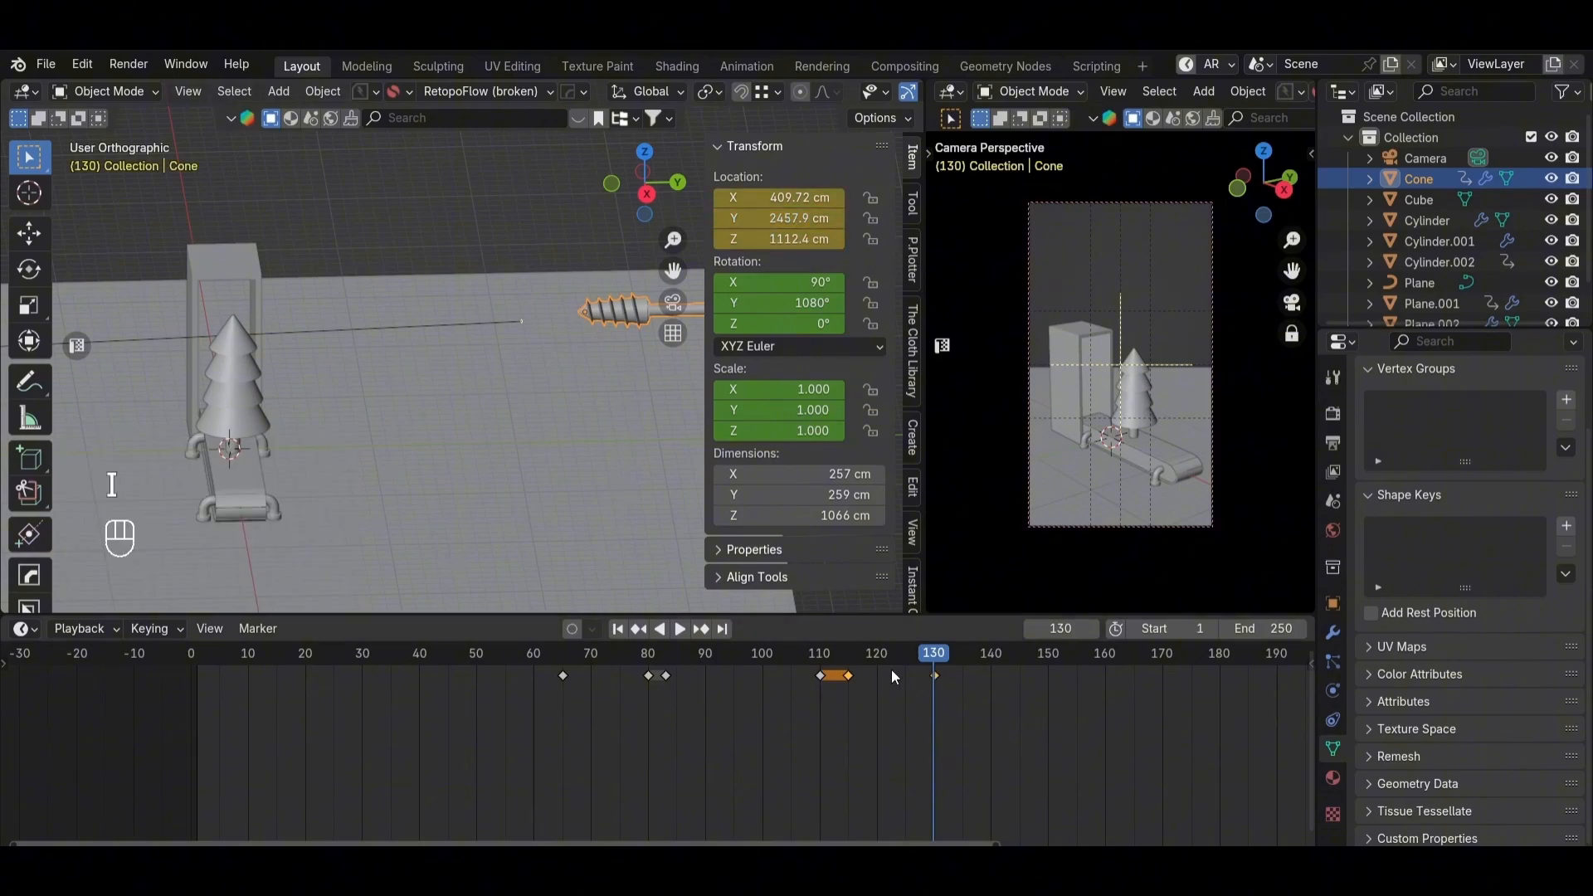
# Step: Play back the drill's animation from frame 65, and select the tree to review its animation from frame 0
pyautogui.press('space')
pyautogui.press('space')
pyautogui.moveTo(904, 664); pyautogui.dragTo(564, 686)
pyautogui.click(436, 196)
pyautogui.press('space')
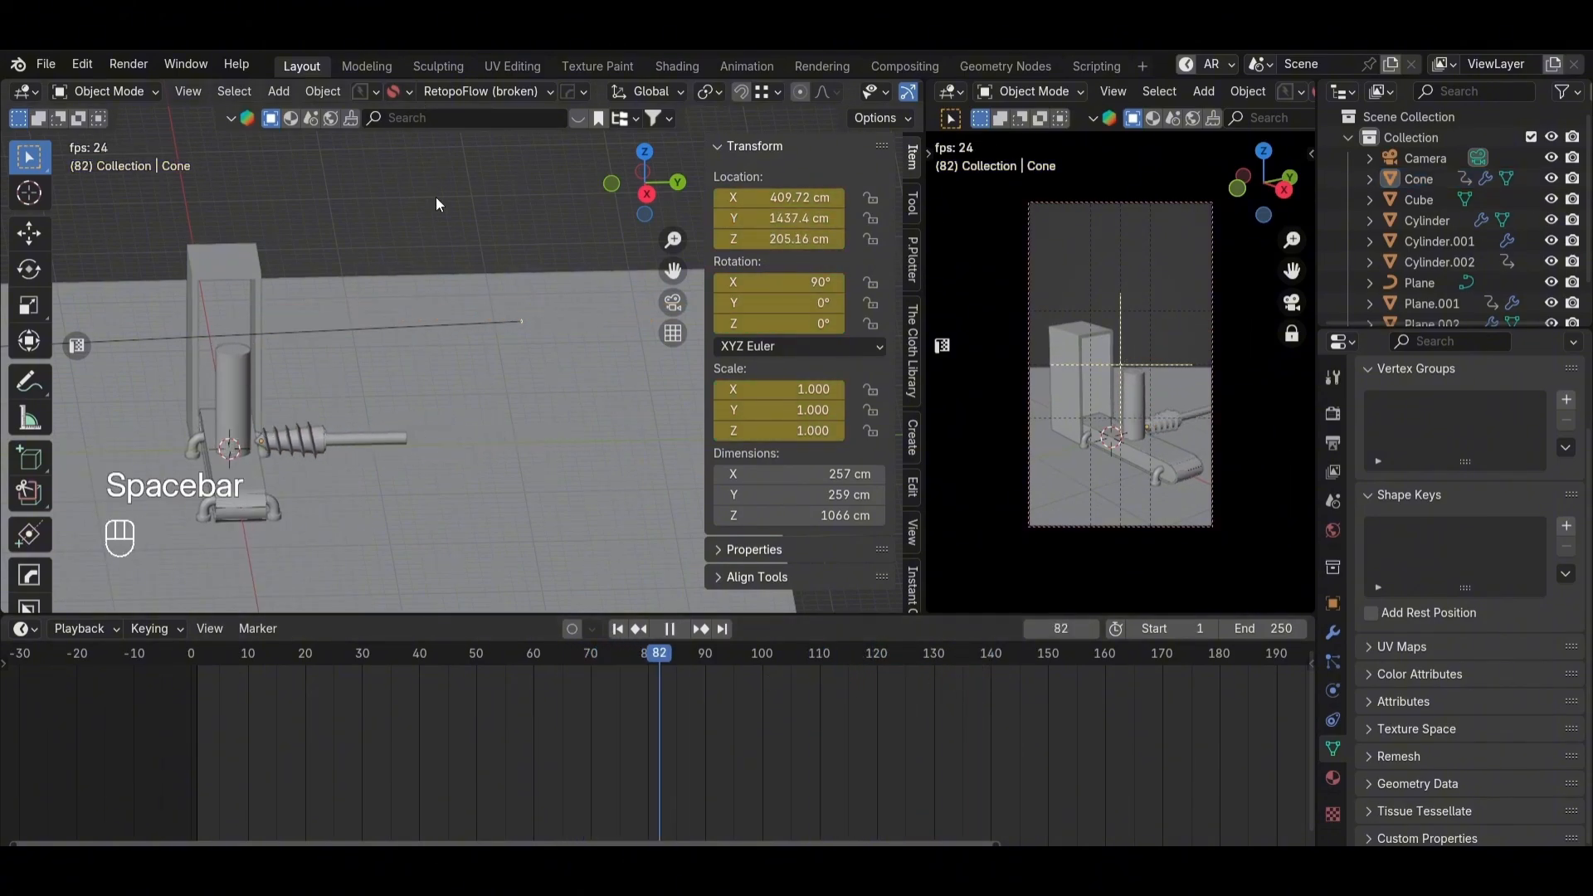
pyautogui.press('space')
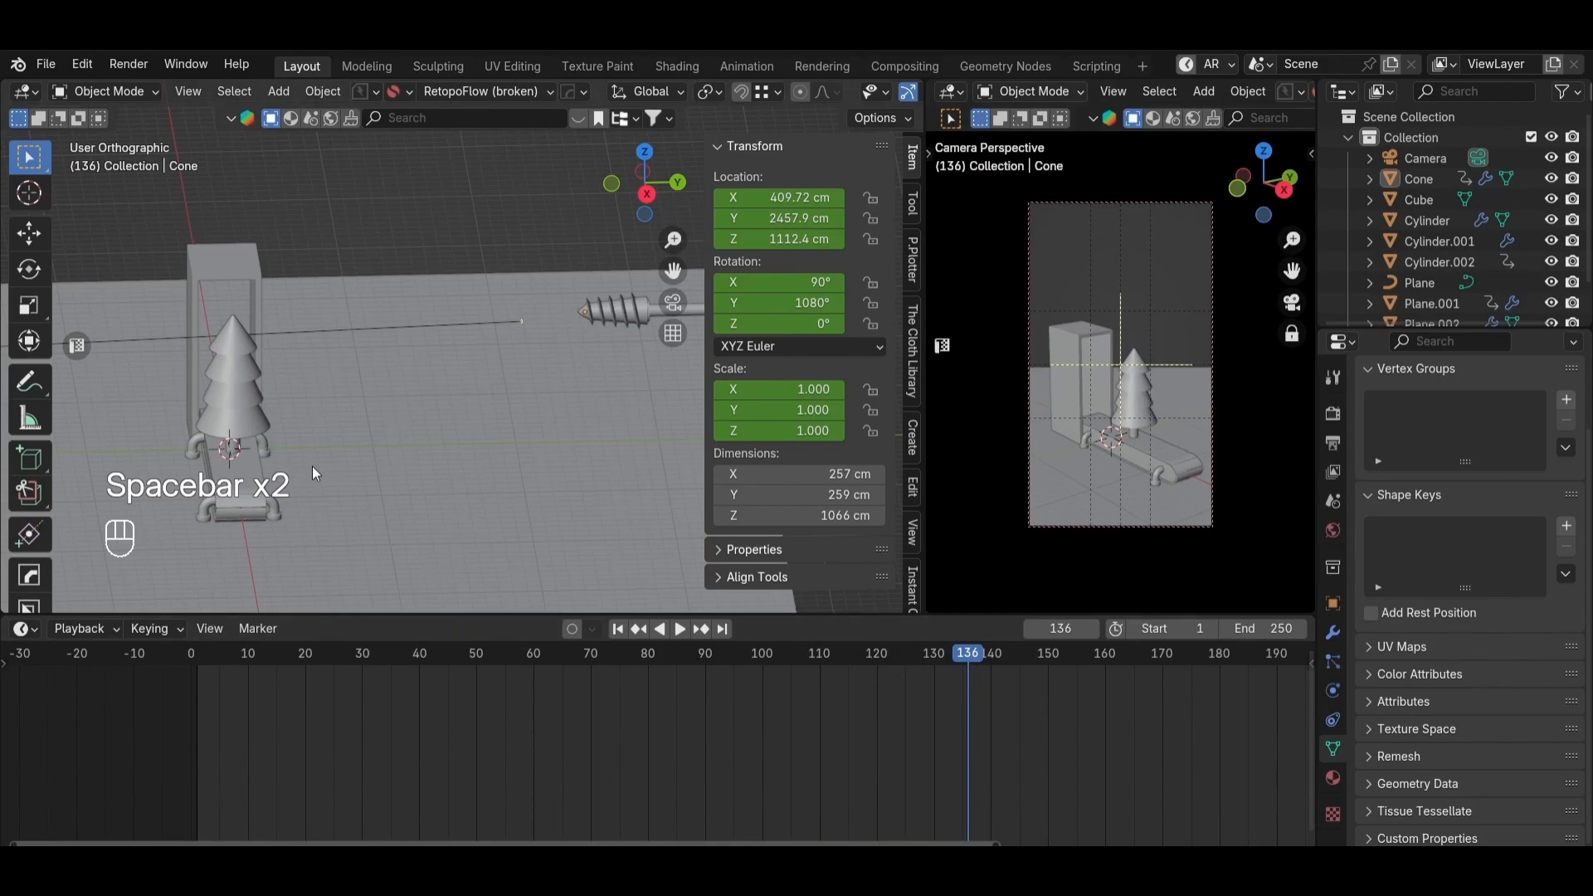
pyautogui.click(249, 407)
pyautogui.moveTo(969, 661); pyautogui.dragTo(192, 663)
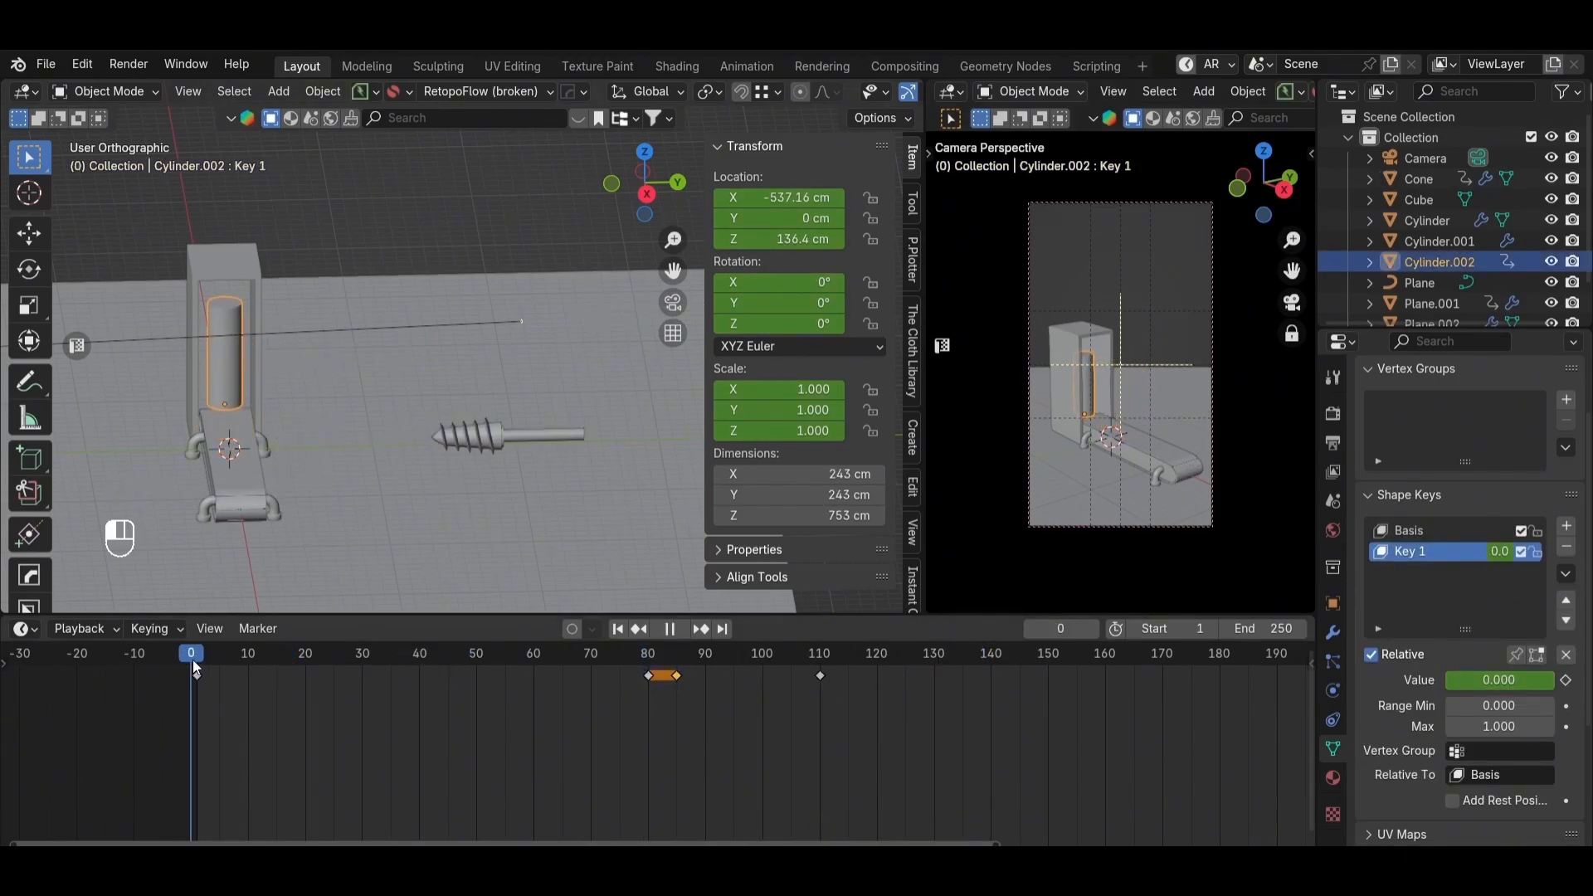
pyautogui.hotkey('ctrl', 'space')
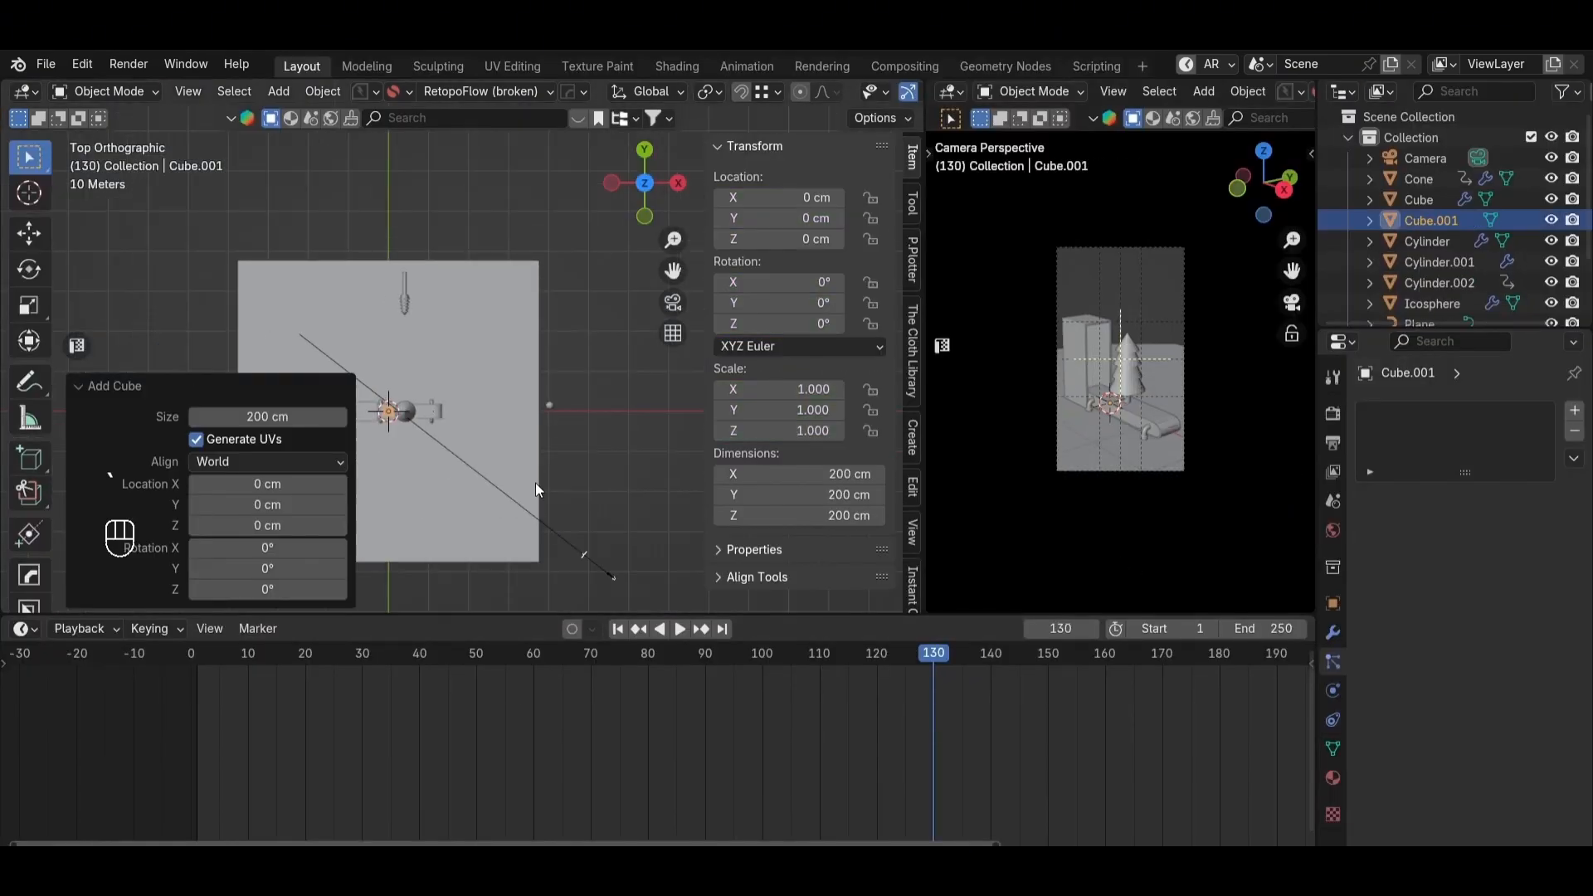
# Step: Scale the new cube down to about 78.5 cm and move it about 373 cm along X and 435 cm along Y
pyautogui.press('s')
pyautogui.press('g')
pyautogui.click(451, 412)
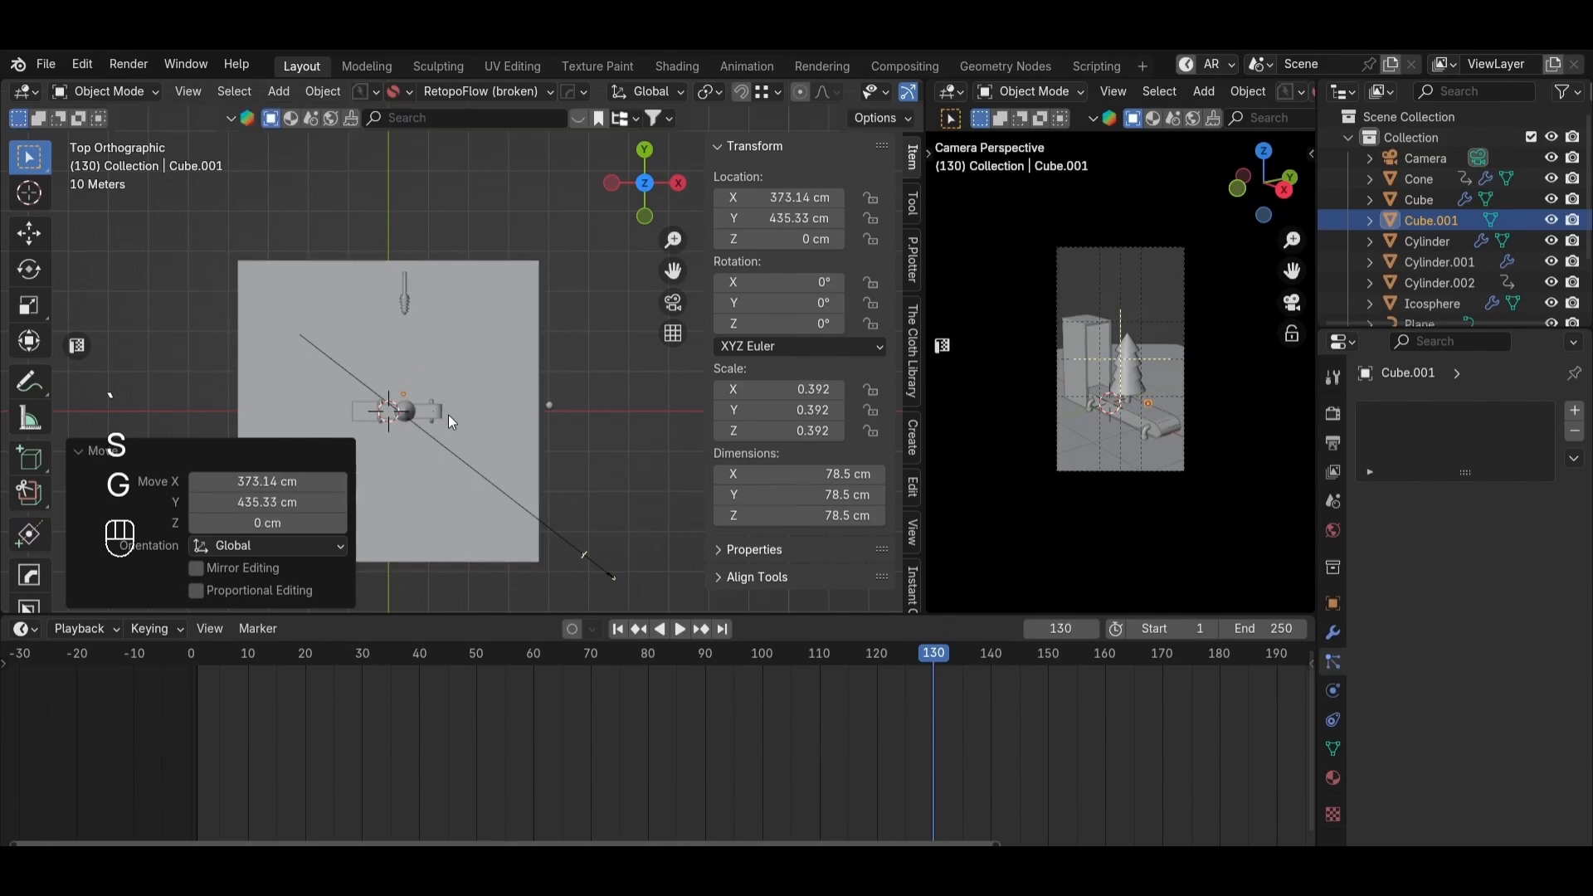
# Step: Enlarge the cube to about 148 cm and place it beside the tree at about X 421.74, Y 338.14, Z 465.15 cm
pyautogui.scroll(6, 448, 415)
pyautogui.keyDown('shift'); pyautogui.moveTo(435, 533); pyautogui.dragTo(421, 337, button='middle'); pyautogui.keyUp('shift')
pyautogui.press('g')
pyautogui.middleClick(498, 291)
pyautogui.click(467, 276)
pyautogui.press('s')
pyautogui.click(564, 347)
pyautogui.press('g')
pyautogui.click(588, 398)
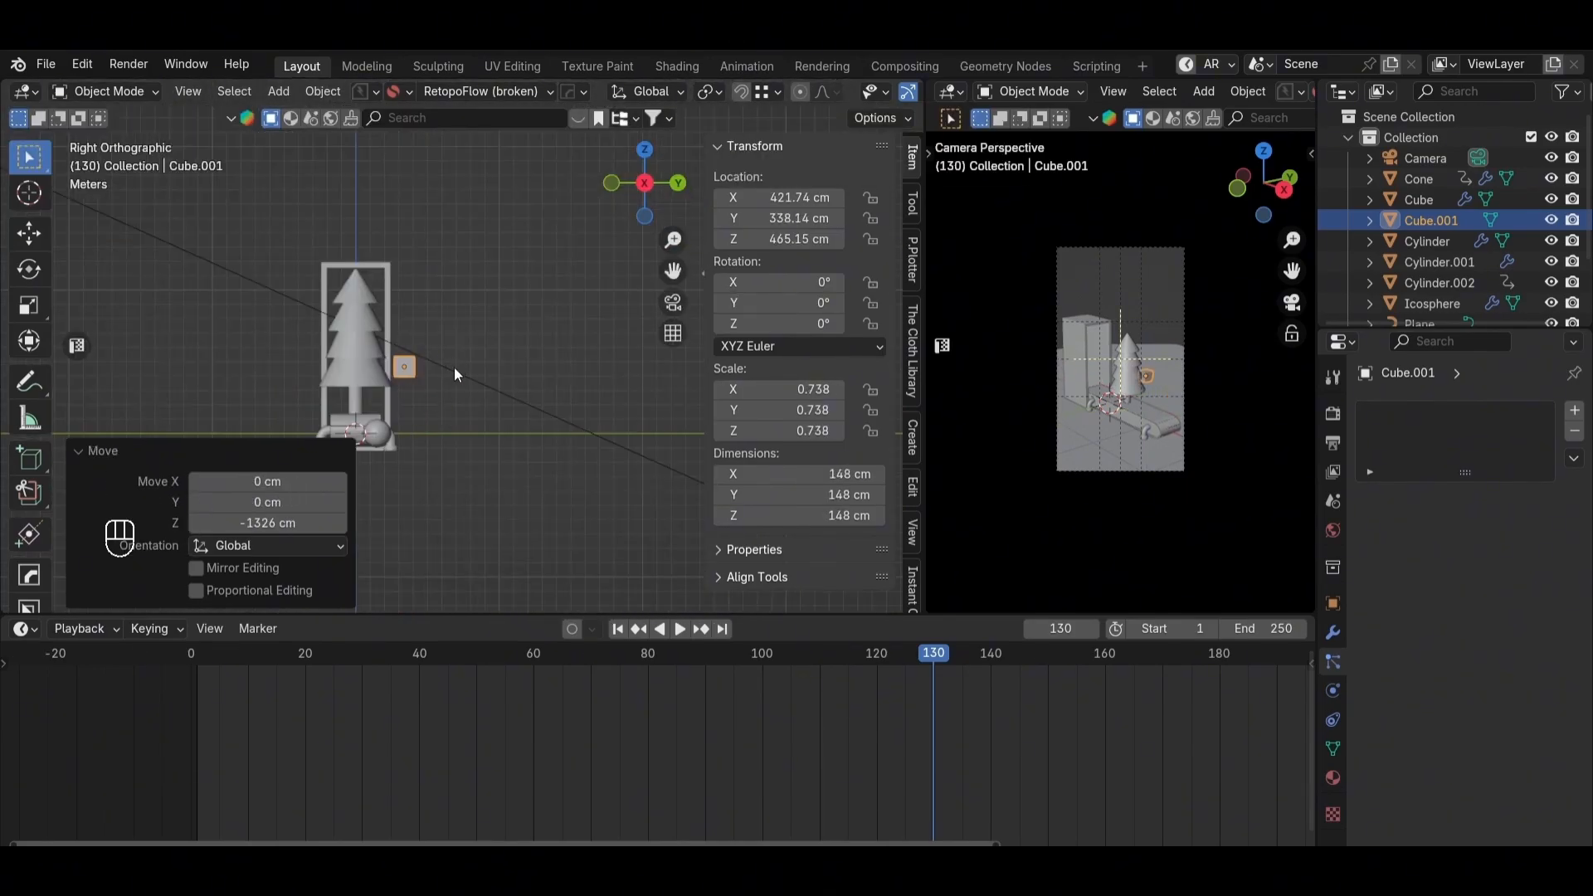
# Step: Lower the cube beside the tree along Z to about 424.65 cm
pyautogui.press('g')
pyautogui.middleClick(453, 357)
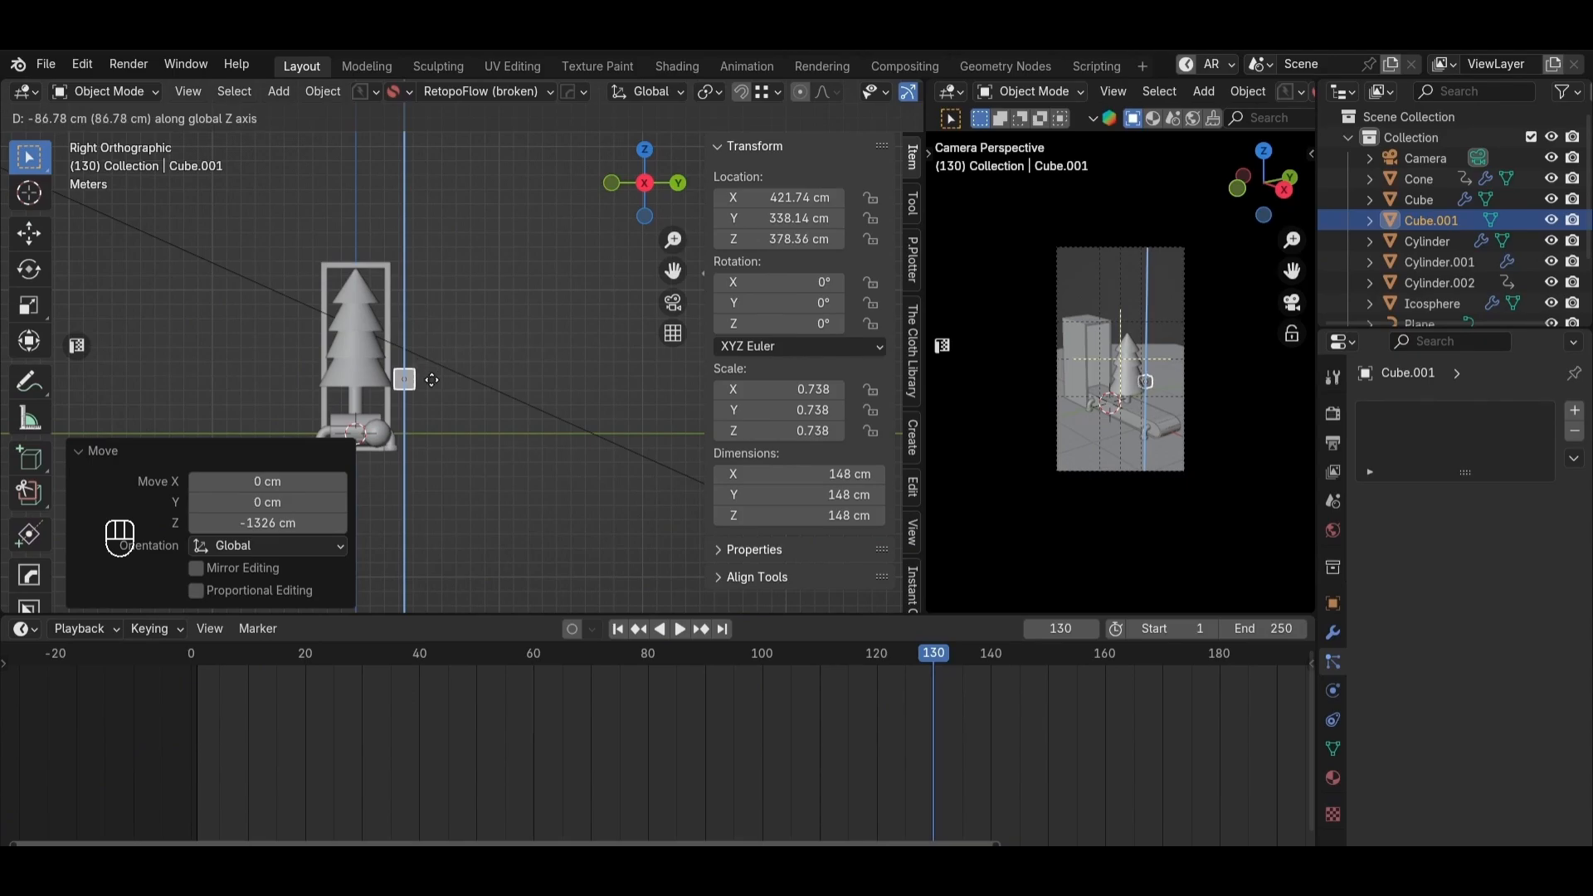
pyautogui.click(433, 378)
pyautogui.press('g')
pyautogui.middleClick(448, 373)
pyautogui.rightClick(476, 370)
pyautogui.keyDown('alt'); pyautogui.moveTo(475, 370); pyautogui.dragTo(453, 500, button='middle'); pyautogui.keyUp('alt')
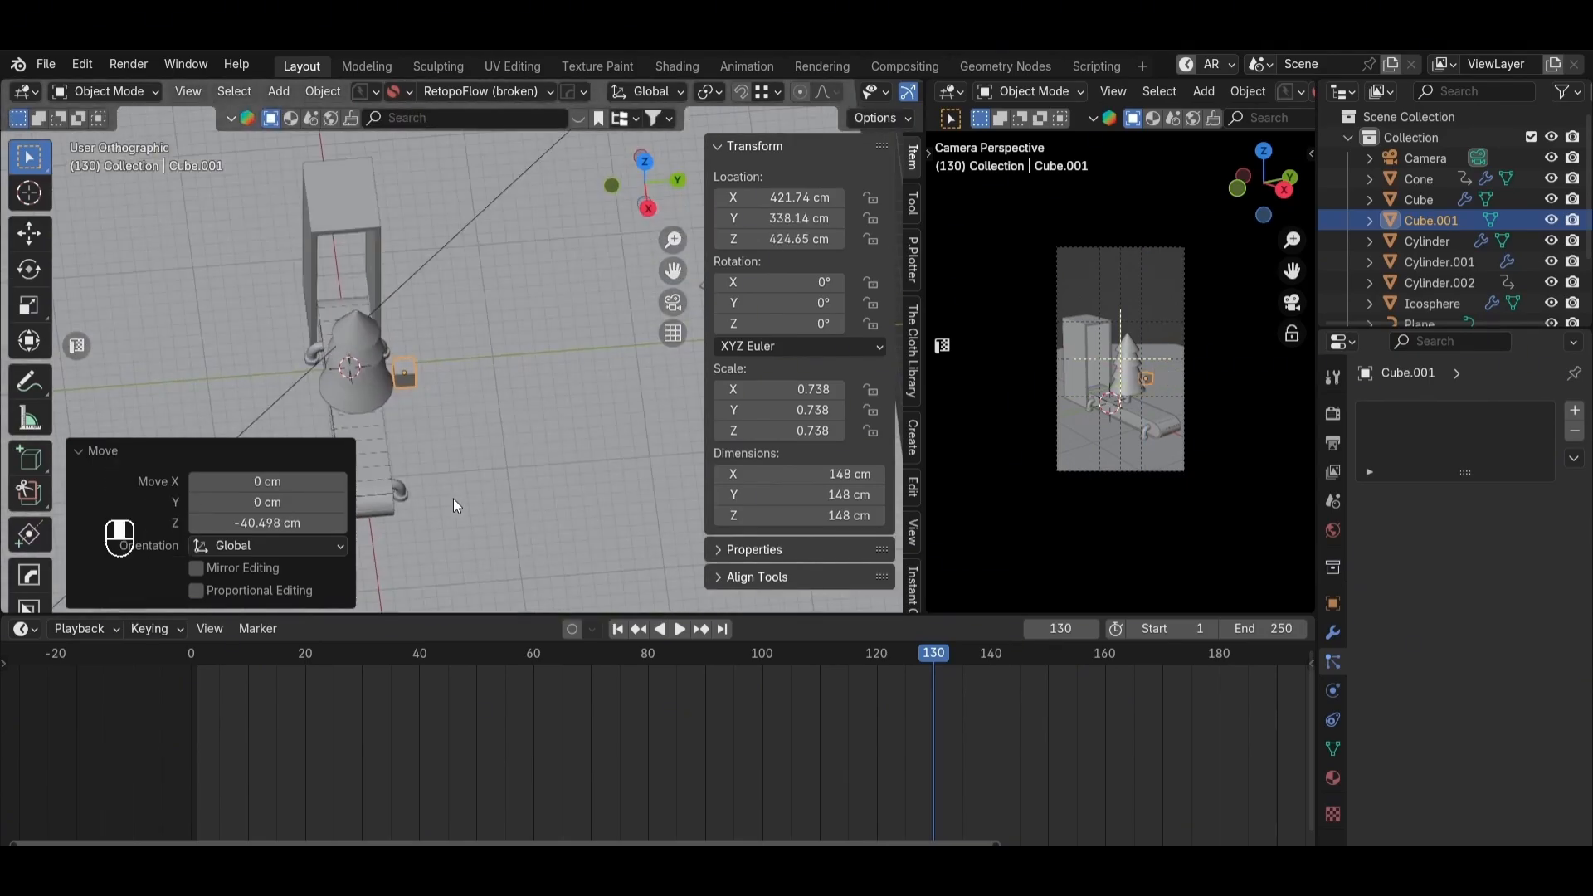
# Step: Cut two parallel edge loops through the cube running along Y and scale them apart
pyautogui.press('`')
pyautogui.scroll(3, 465, 427)
pyautogui.keyDown('shift'); pyautogui.moveTo(429, 414); pyautogui.dragTo(493, 273, button='middle'); pyautogui.keyUp('shift')
pyautogui.press('Tab')
pyautogui.hotkey('alt', 'z')
pyautogui.scroll(5, 465, 315)
pyautogui.hotkey('ctrl', 'r')
pyautogui.scroll(1, 409, 356)
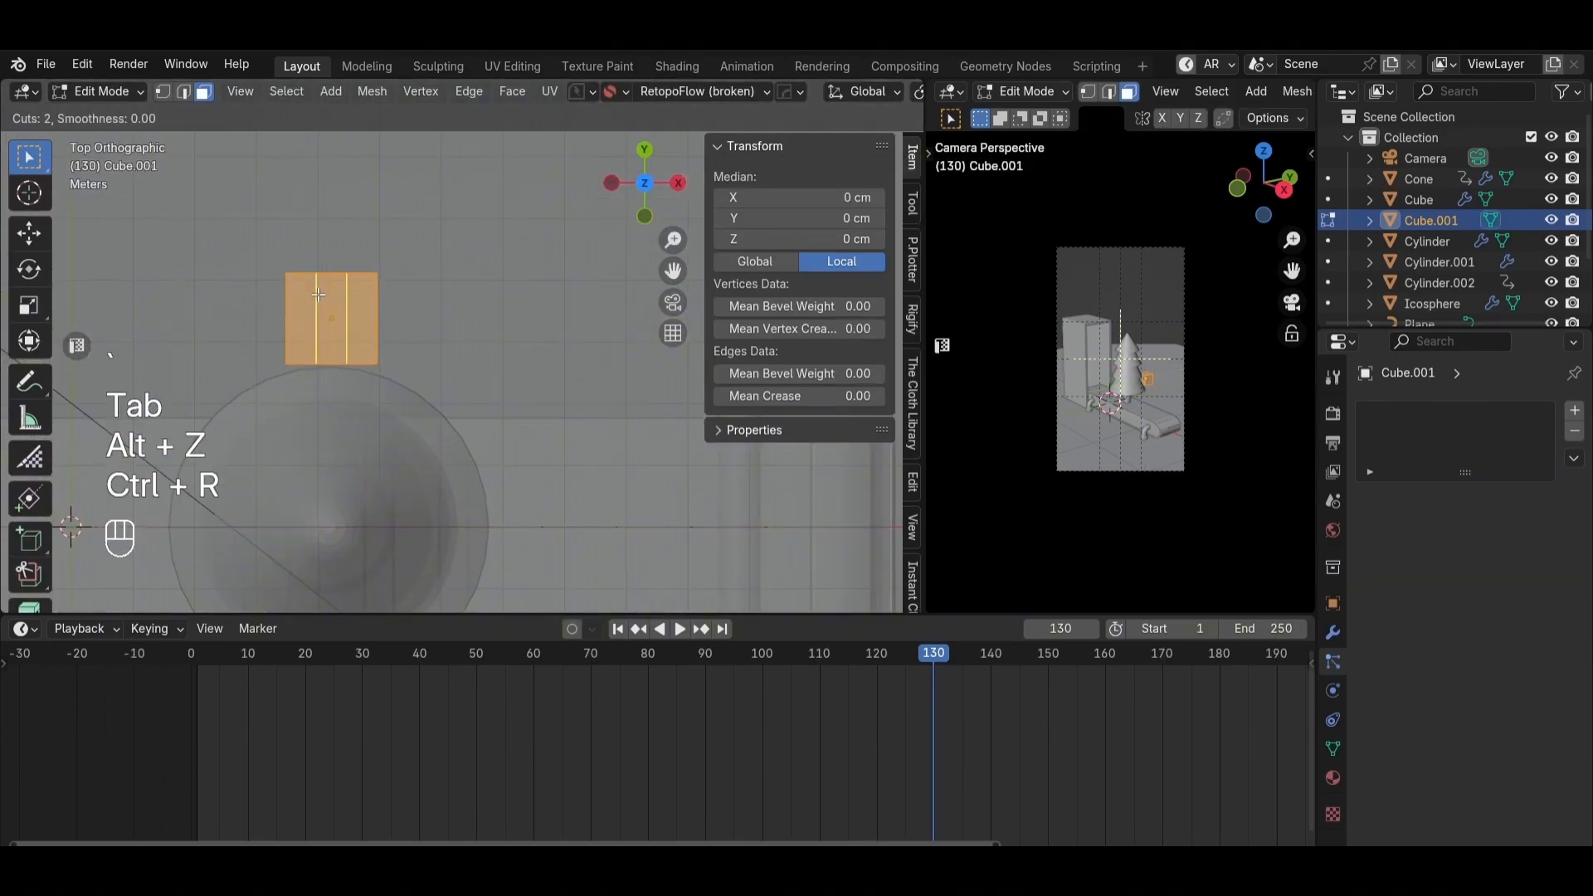
pyautogui.click(398, 356)
pyautogui.rightClick(399, 356)
pyautogui.press('s')
pyautogui.click(516, 288)
# Step: Add a crosswise edge loop at a slide factor of about 0.516 and delete the enclosed middle faces to form a U shape
pyautogui.hotkey('ctrl', 'r')
pyautogui.click(327, 277)
pyautogui.click(327, 186)
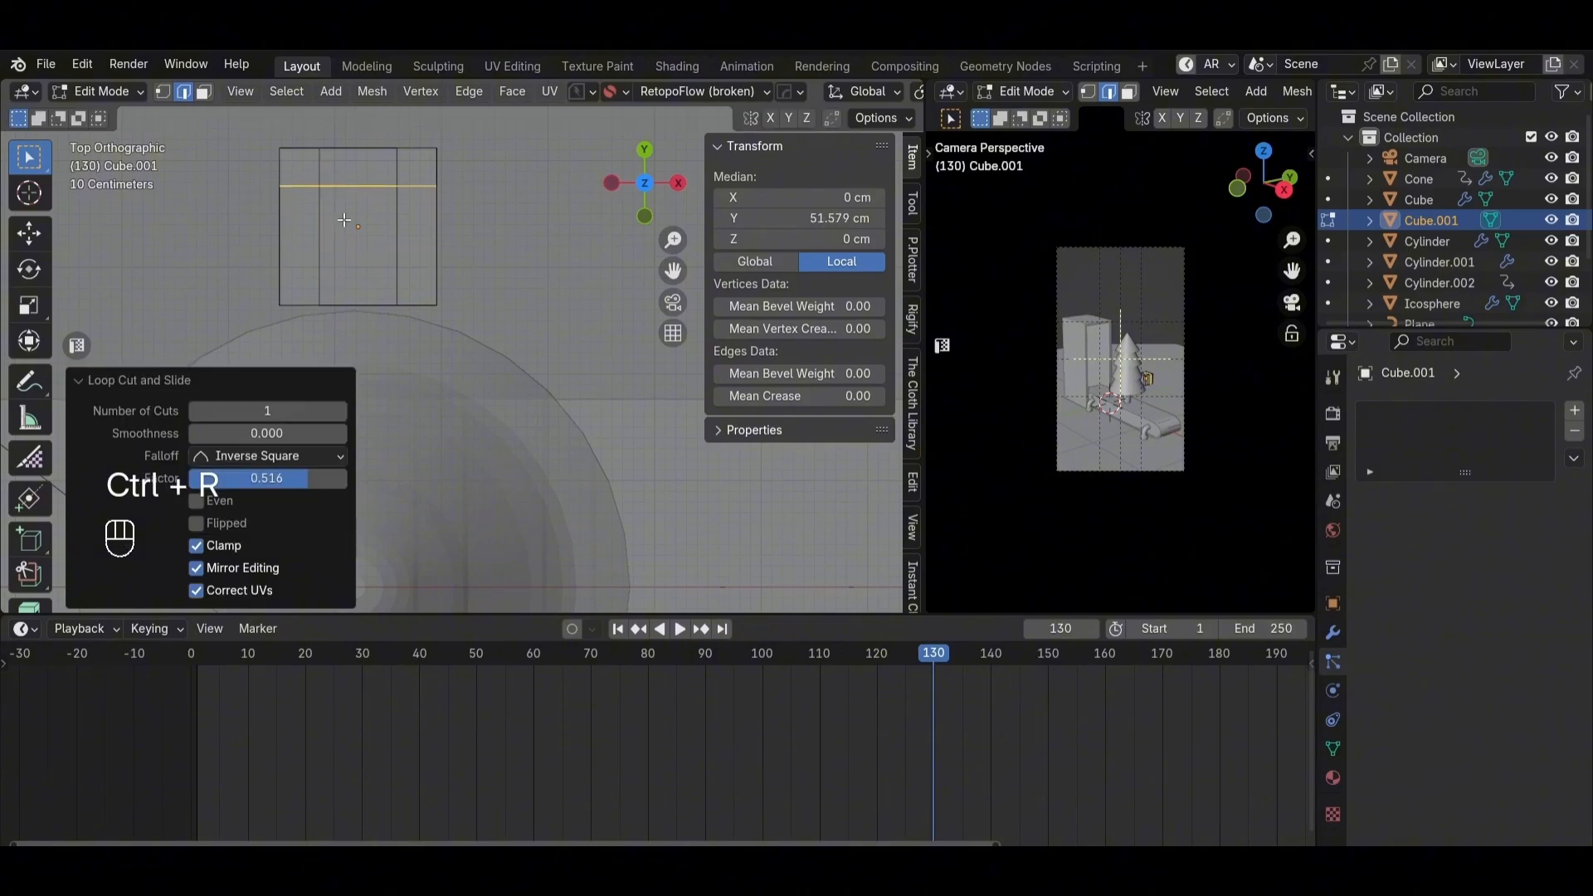
pyautogui.press('3')
pyautogui.moveTo(332, 274); pyautogui.dragTo(382, 200, button='middle')
pyautogui.hotkey('alt', 'z')
pyautogui.press('`')
pyautogui.hotkey('alt', 'z')
pyautogui.click(324, 264)
pyautogui.press('x')
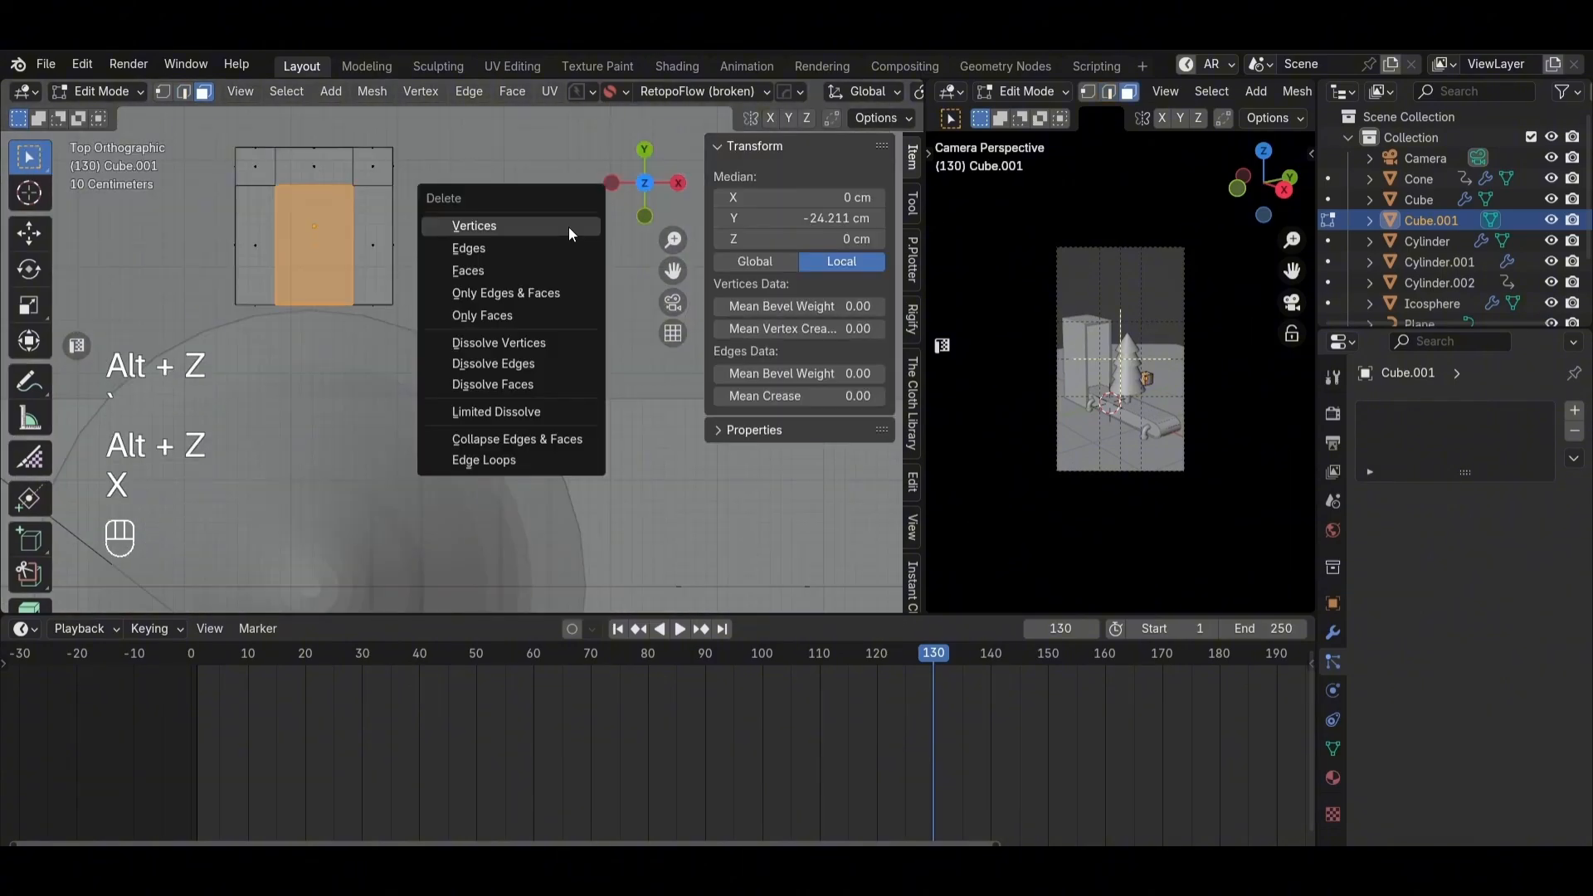
pyautogui.click(486, 271)
# Step: Raise the lower geometry of the U-shaped block by about 118.35 cm along Z to make it thin
pyautogui.hotkey('alt', 'z')
pyautogui.moveTo(464, 382); pyautogui.dragTo(373, 324, button='middle')
pyautogui.press('`')
pyautogui.hotkey('alt', 'z')
pyautogui.moveTo(206, 334); pyautogui.dragTo(572, 479)
pyautogui.press('g')
pyautogui.middleClick(531, 398)
pyautogui.click(512, 353)
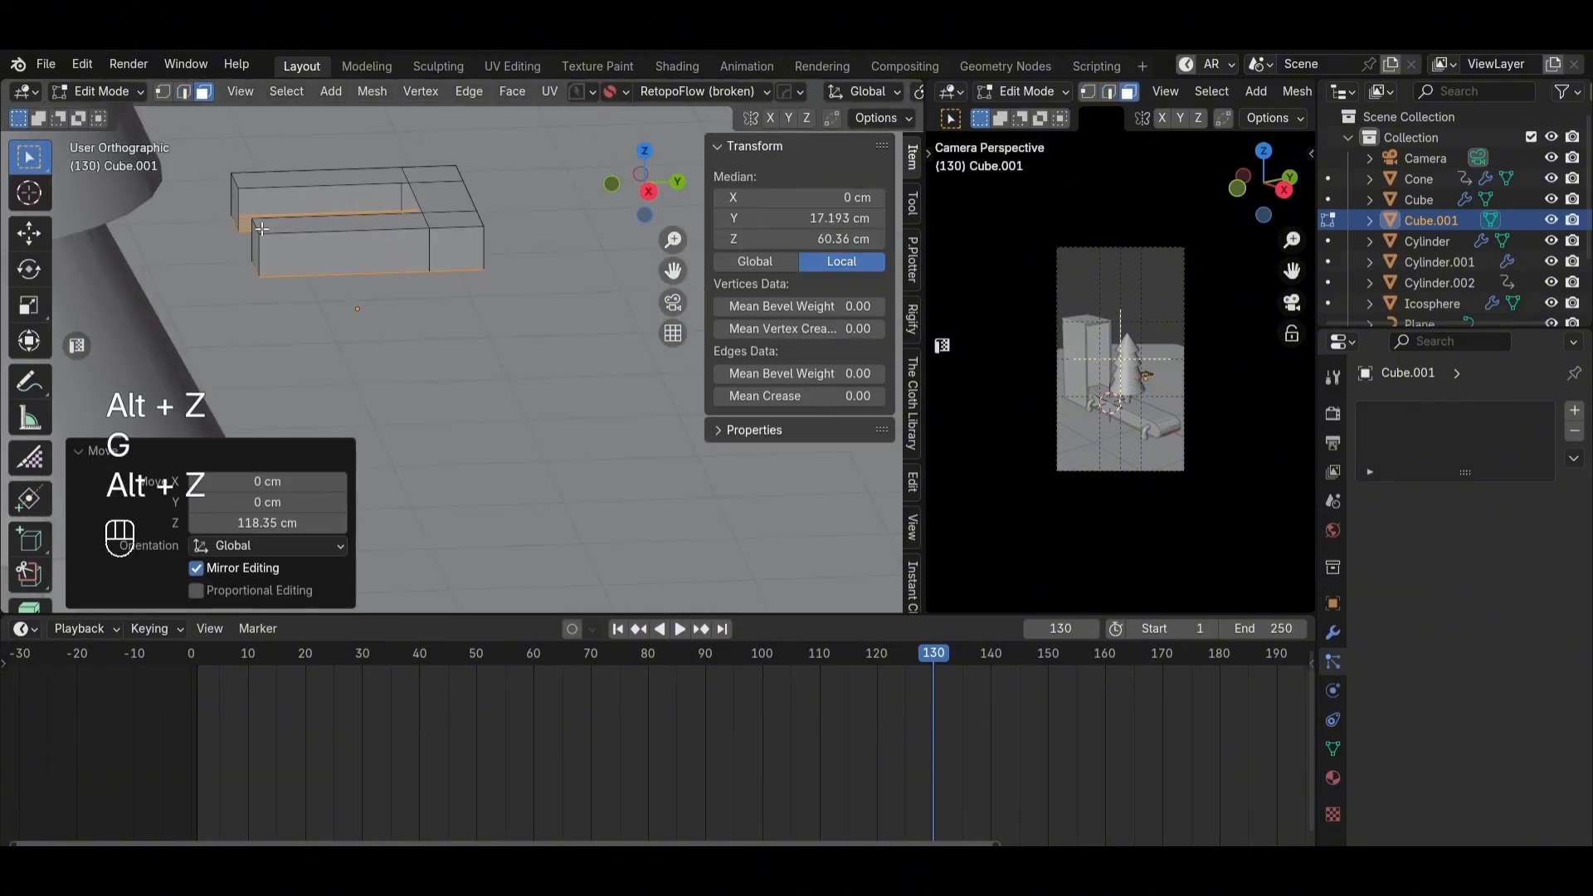
# Step: Slope the prong ends by moving their upper front edges along Y to a local median of about -47.47 cm
pyautogui.click(237, 180)
pyautogui.press('g')
pyautogui.press('y')
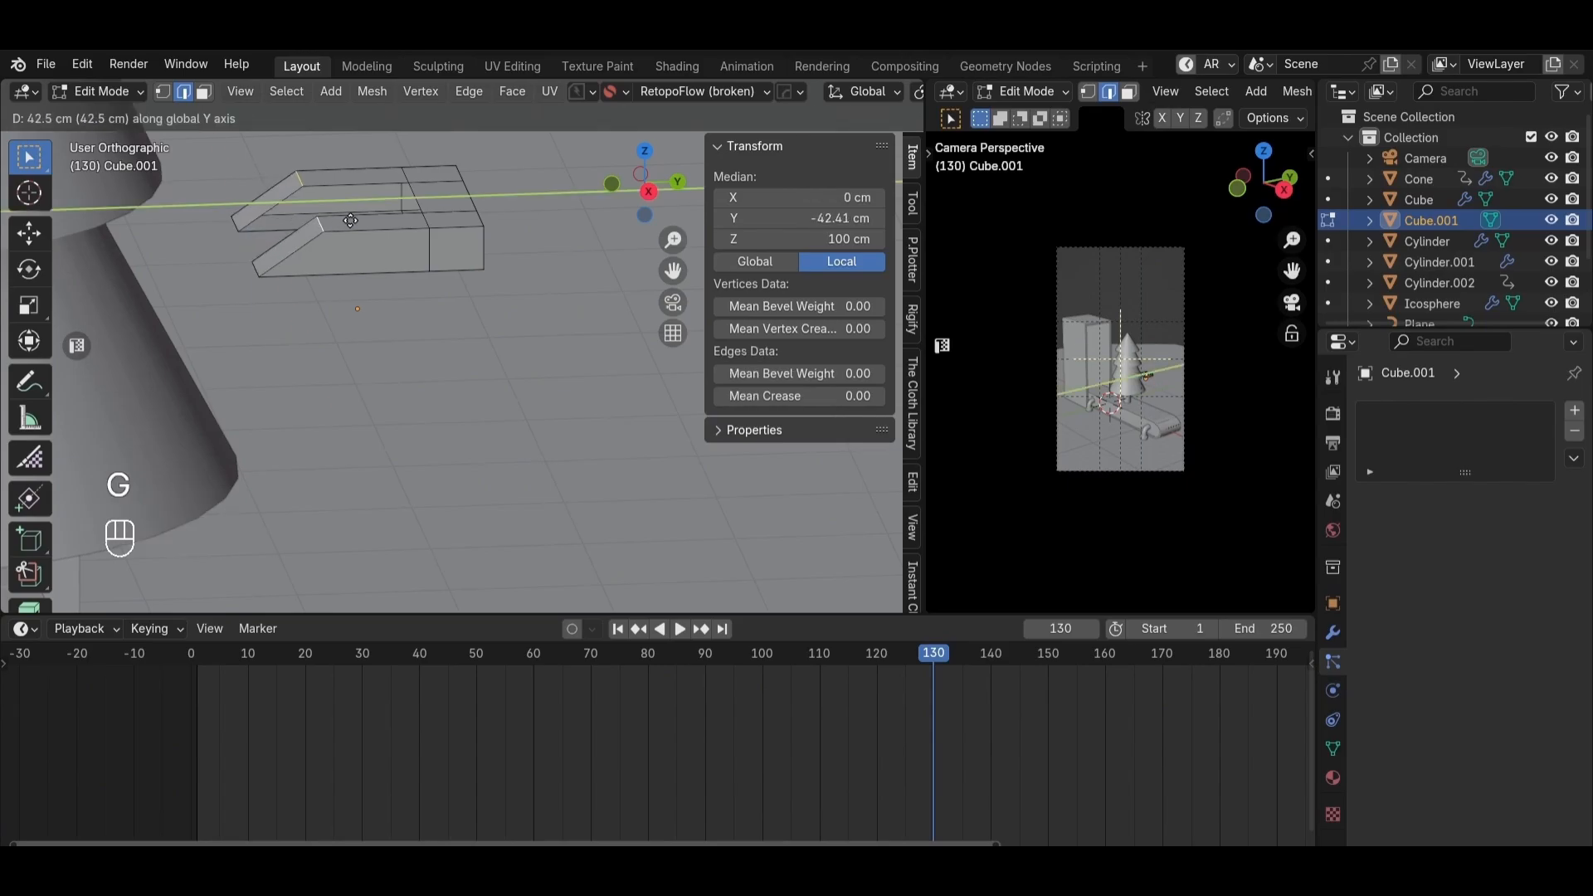
pyautogui.click(315, 218)
# Step: Fill the open inner sides of both prongs with new faces
pyautogui.press('Tab')
pyautogui.press('Tab')
pyautogui.moveTo(440, 305); pyautogui.dragTo(435, 418, button='middle')
pyautogui.press('2')
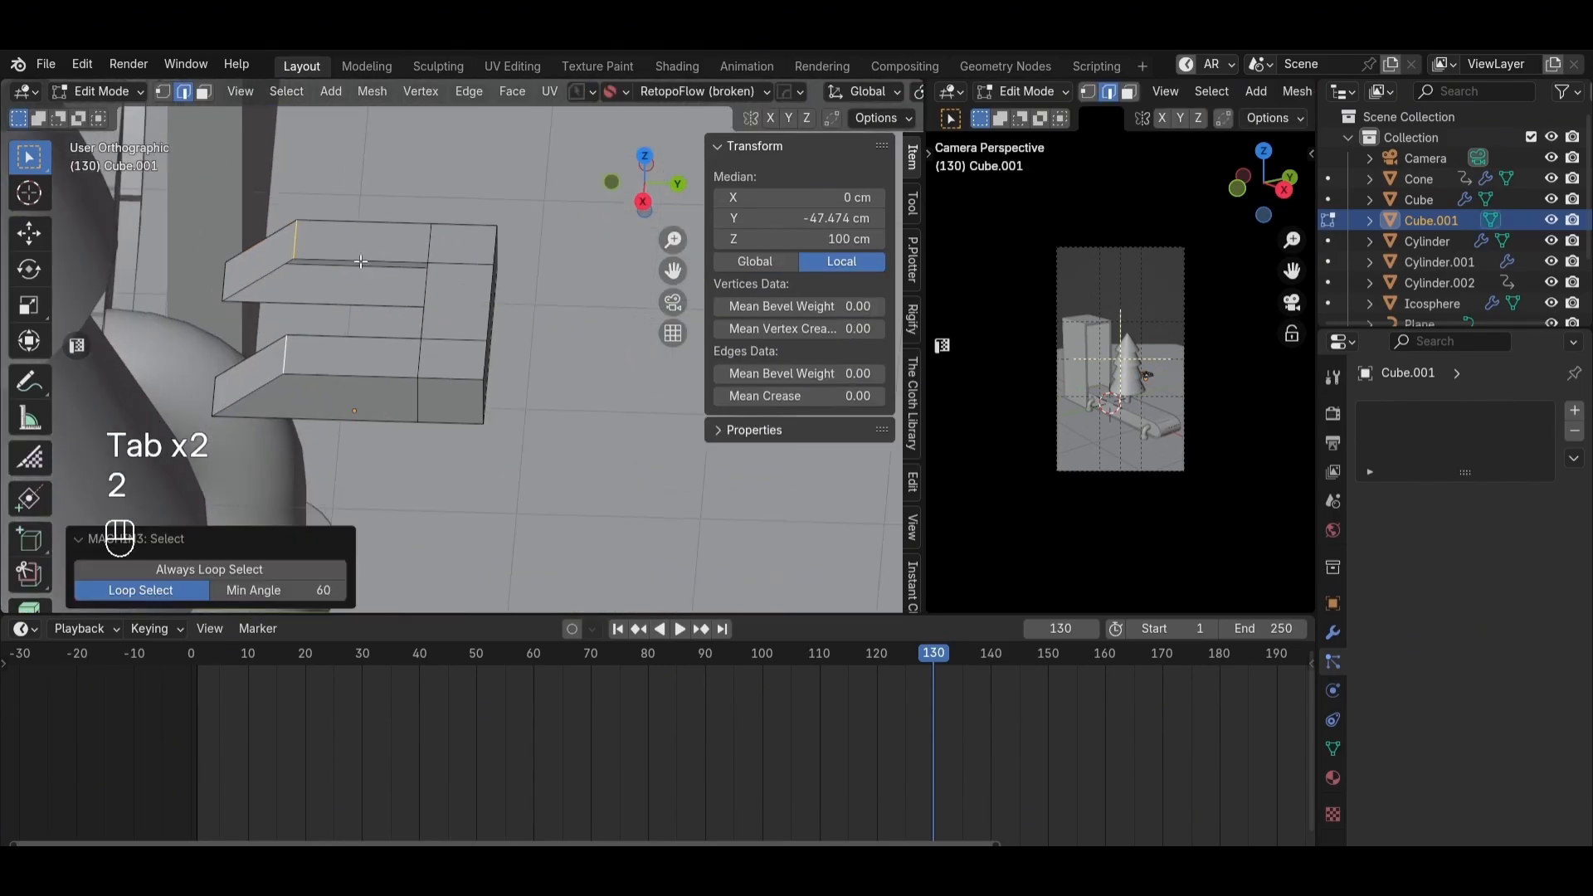
pyautogui.click(332, 261)
pyautogui.press('f')
pyautogui.press('f')
pyautogui.moveTo(287, 272); pyautogui.dragTo(844, 415, button='middle')
pyautogui.press('f')
pyautogui.press('f')
pyautogui.moveTo(498, 390)
pyautogui.keyDown('alt'); pyautogui.mouseDown(button='middle')
pyautogui.moveTo(260, 359)
pyautogui.moveTo(521, 382)
pyautogui.mouseUp(button='middle'); pyautogui.keyUp('alt')
pyautogui.press('Tab')
# Step: Add a mesh cylinder at the U-shaped bracket's origin and rotate it 90° about the Y axis
pyautogui.scroll(-4, 495, 377)
pyautogui.scroll(-4, 490, 365)
pyautogui.click(529, 404)
pyautogui.scroll(3, 623, 432)
pyautogui.click(417, 300)
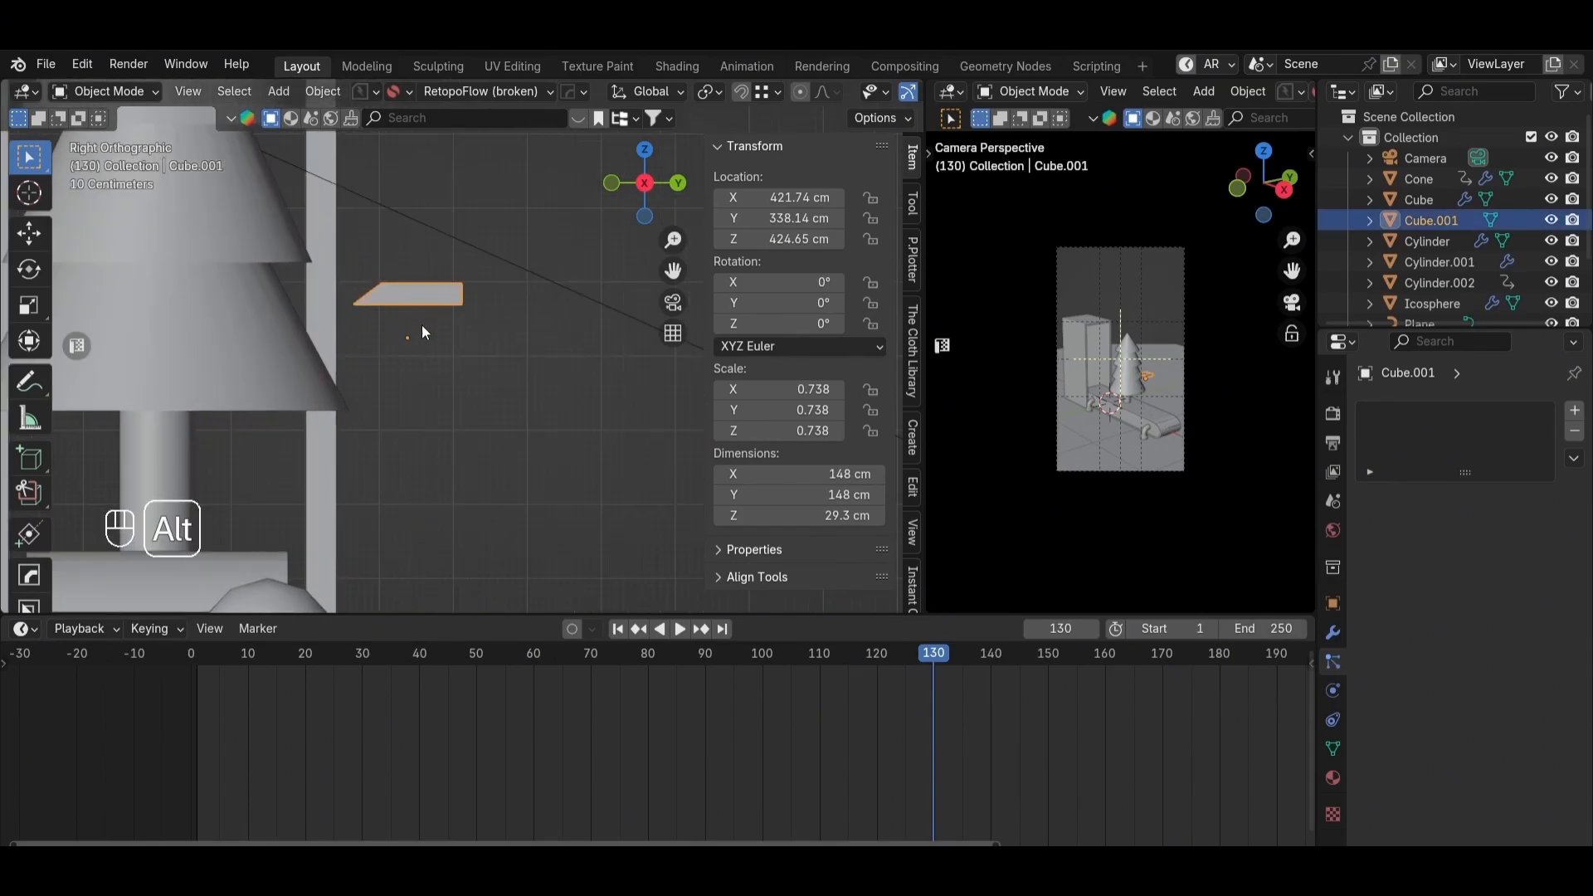
pyautogui.keyDown('alt'); pyautogui.moveTo(422, 325); pyautogui.dragTo(502, 495, button='middle'); pyautogui.keyUp('alt')
pyautogui.press('`')
pyautogui.press('2')
pyautogui.hotkey('shift', 'a')
pyautogui.moveTo(545, 262)
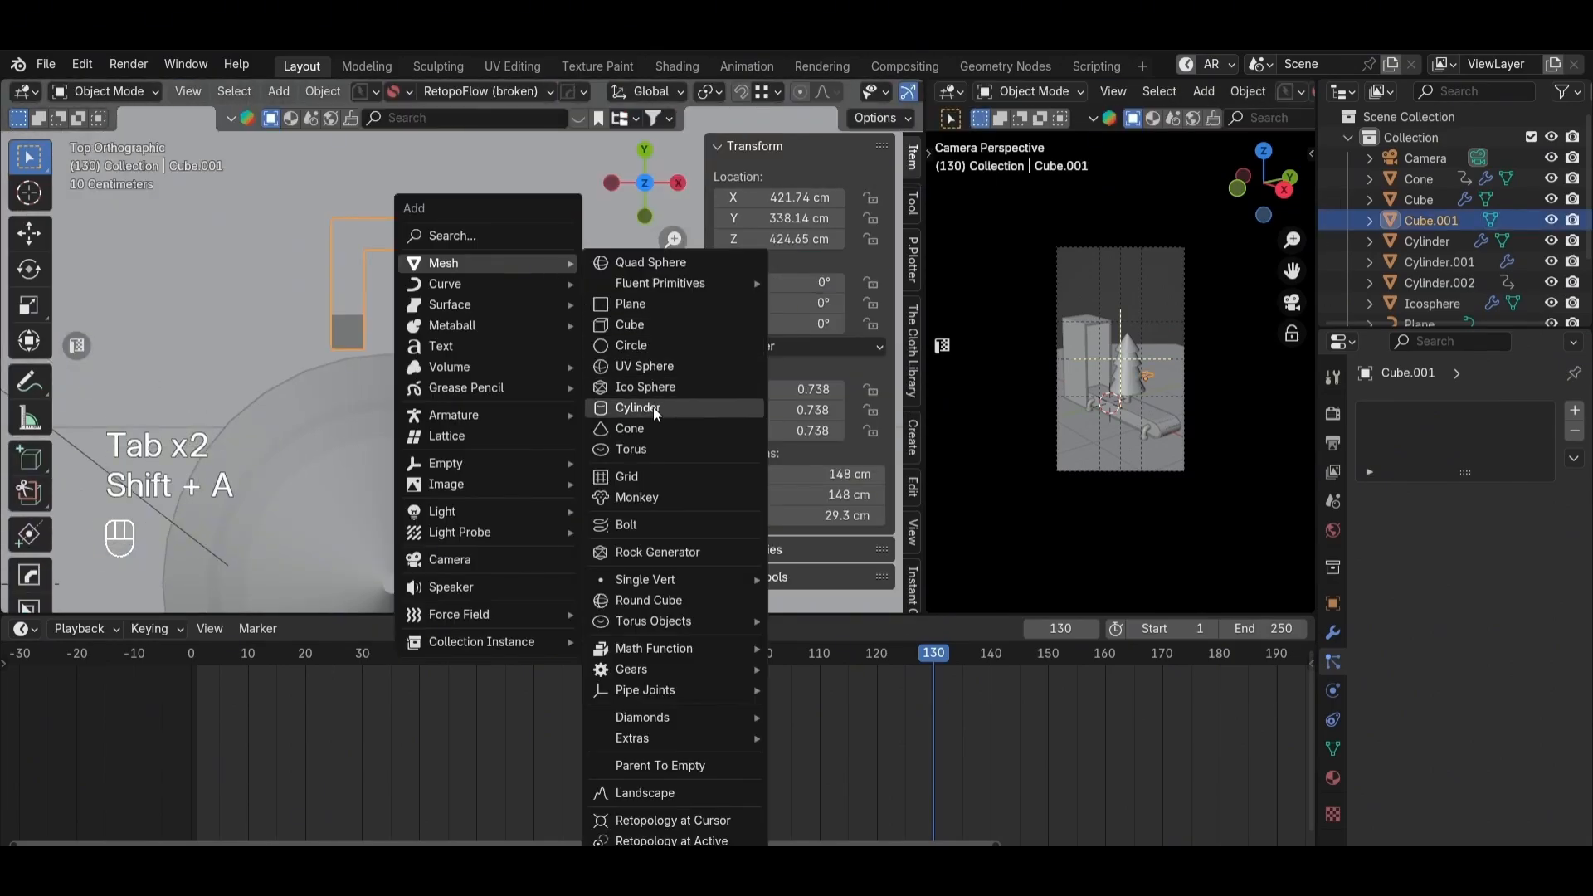
pyautogui.click(654, 407)
pyautogui.keyDown('shift'); pyautogui.click(456, 324); pyautogui.keyUp('shift')
pyautogui.hotkey('alt', 'a')
pyautogui.scroll(5, 450, 332)
pyautogui.press('r')
pyautogui.press('y')
pyautogui.press('9')
pyautogui.press('0')
pyautogui.press('Return')
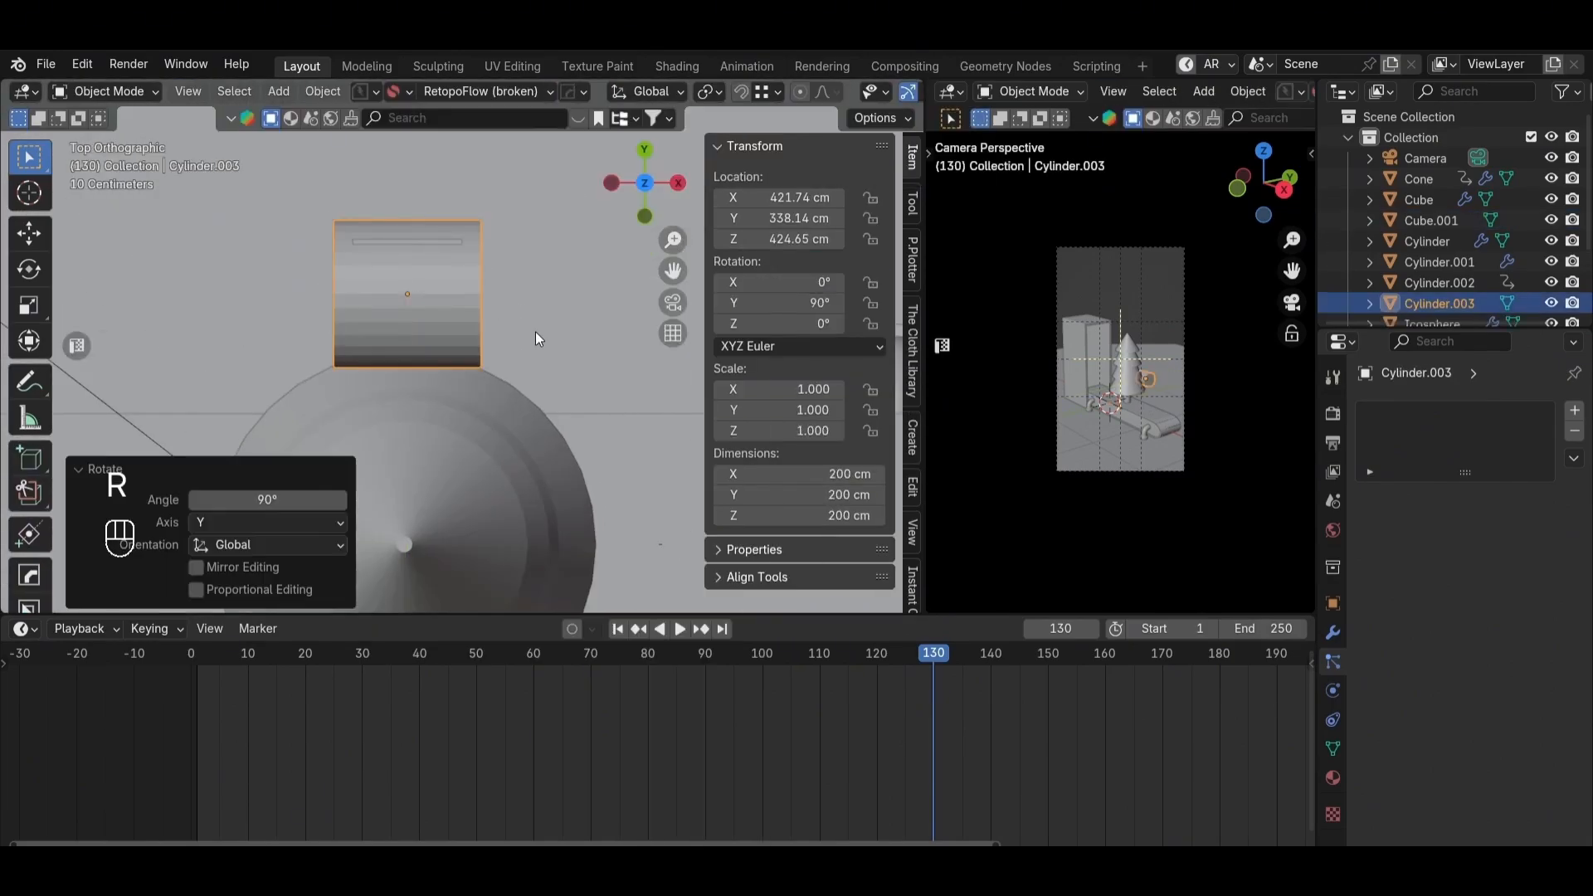
# Step: Resize the cylinder to about 24.9 cm in diameter and 98.9 cm long, positioned at about Y 296.09 cm
pyautogui.scroll(1, 535, 332)
pyautogui.press('s')
pyautogui.click(404, 278)
pyautogui.press('g')
pyautogui.press('y')
pyautogui.click(415, 329)
pyautogui.press('s')
pyautogui.press('x')
pyautogui.click(505, 333)
pyautogui.keyDown('alt'); pyautogui.moveTo(336, 311); pyautogui.dragTo(581, 253, button='middle'); pyautogui.keyUp('alt')
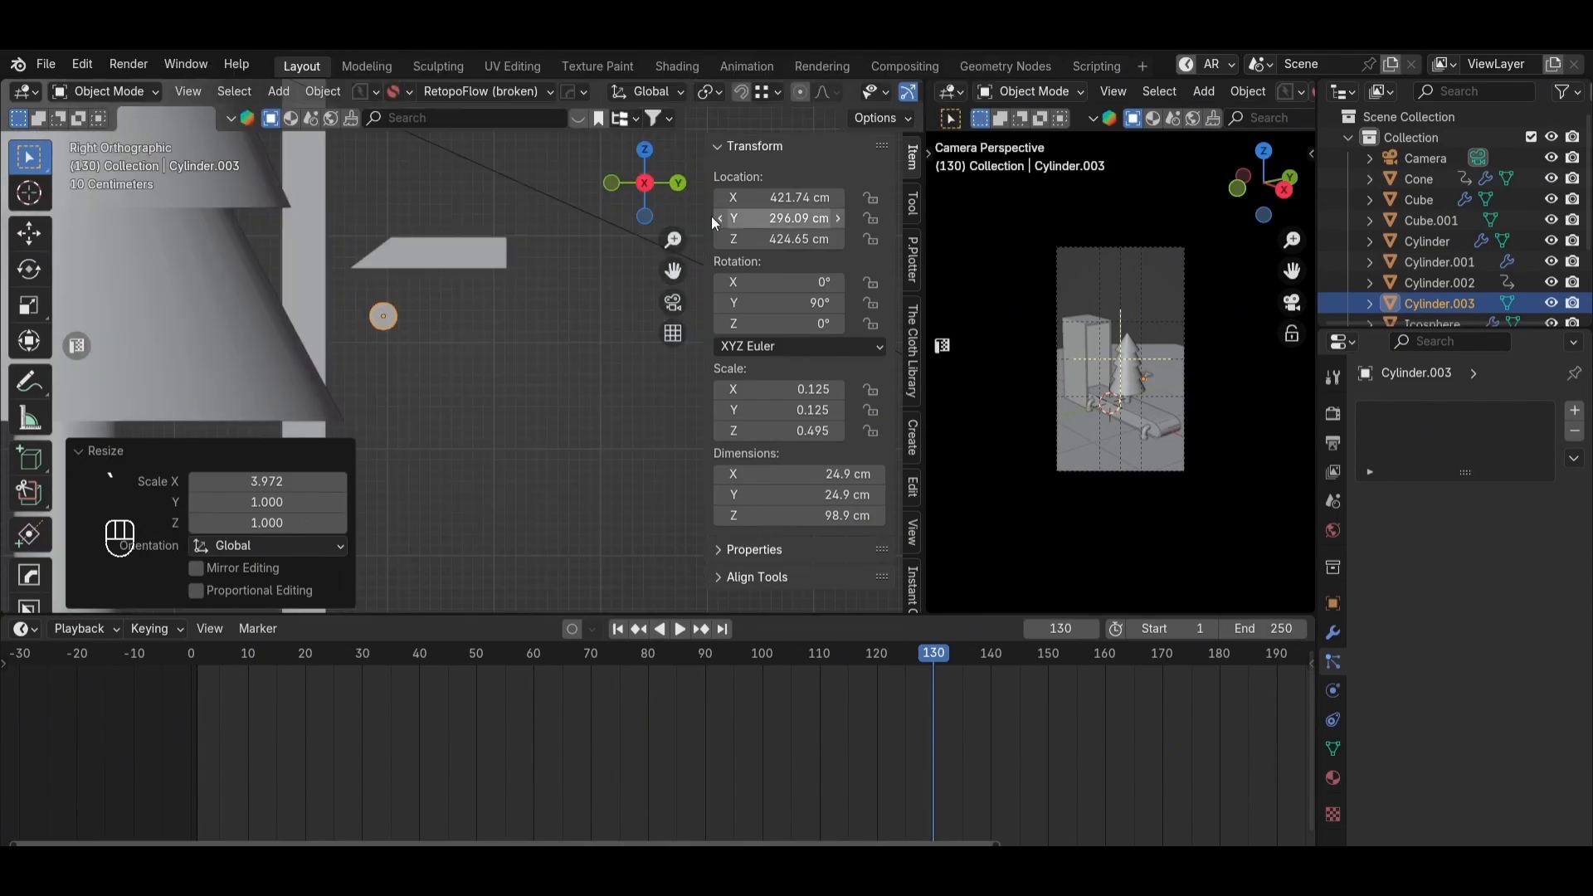
# Step: Fit the cylinder between the bracket's prongs at about Y 317.5 cm and Z 483.7 cm
pyautogui.scroll(1, 468, 341)
pyautogui.press('g')
pyautogui.press('z')
pyautogui.click(450, 280)
pyautogui.keyDown('alt'); pyautogui.moveTo(450, 281); pyautogui.dragTo(519, 324, button='middle'); pyautogui.keyUp('alt')
pyautogui.scroll(2, 519, 323)
# Step: Duplicate the cross cylinder toward the tree and rotate the copy 90° about the Z axis
pyautogui.hotkey('shift', 'd')
pyautogui.press('y')
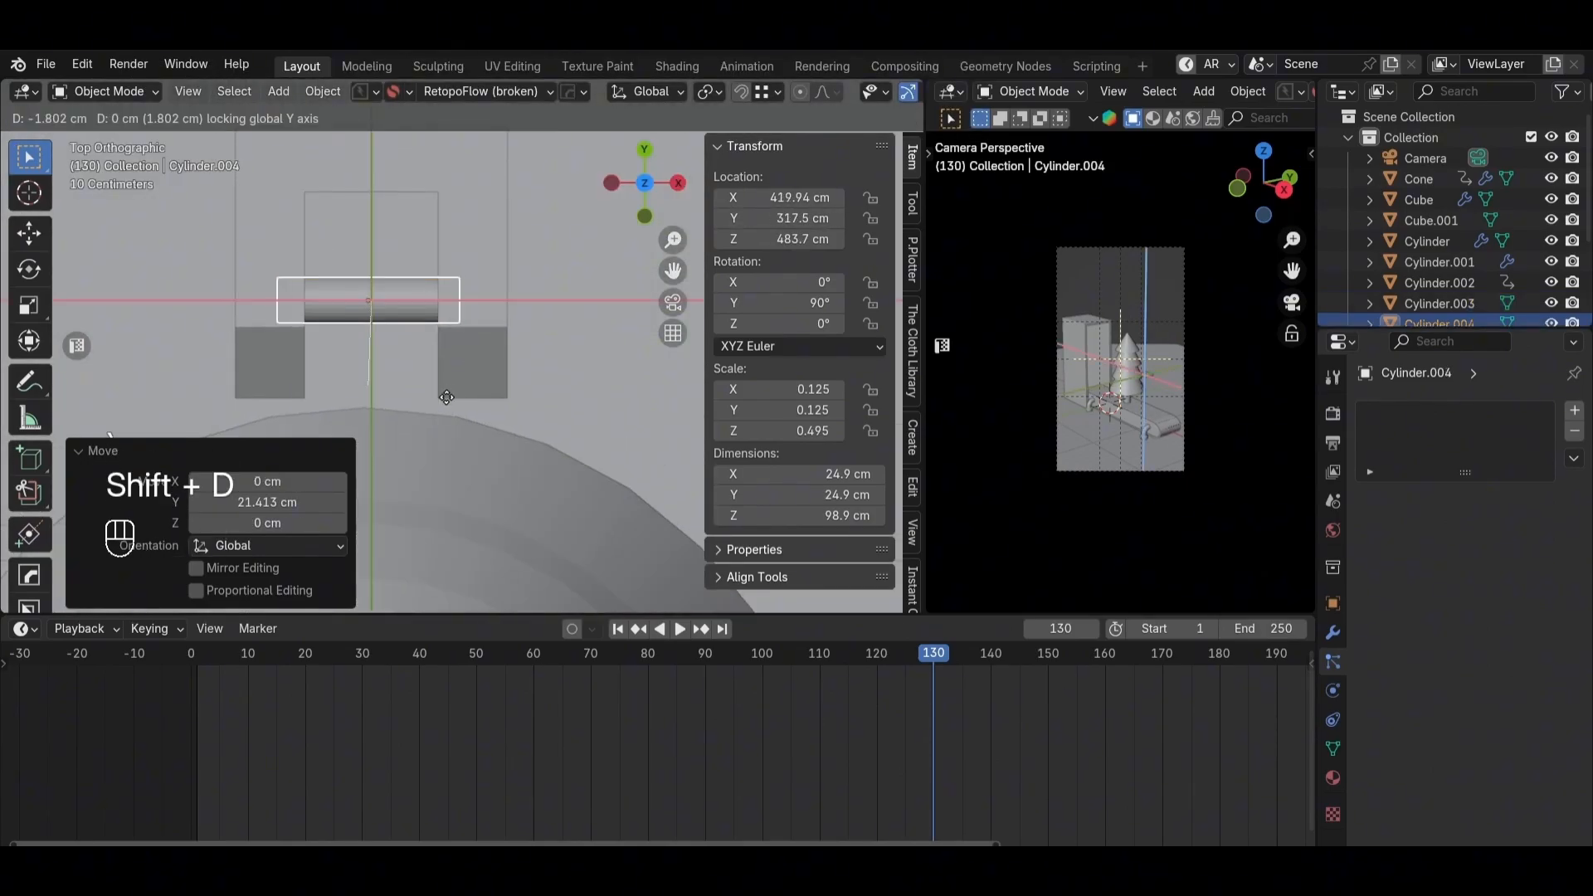
pyautogui.click(489, 390)
pyautogui.press('g')
pyautogui.press('y')
pyautogui.click(480, 419)
pyautogui.press('r')
pyautogui.press('z')
pyautogui.press('9')
pyautogui.press('0')
pyautogui.press('Return')
# Step: Scale the duplicated cylinder by about 0.717 and join it to the cross cylinder at about Y 287.71 cm
pyautogui.press('g')
pyautogui.press('y')
pyautogui.click(526, 428)
pyautogui.press('s')
pyautogui.click(485, 399)
pyautogui.keyDown('alt'); pyautogui.moveTo(486, 399); pyautogui.dragTo(278, 321, button='middle'); pyautogui.keyUp('alt')
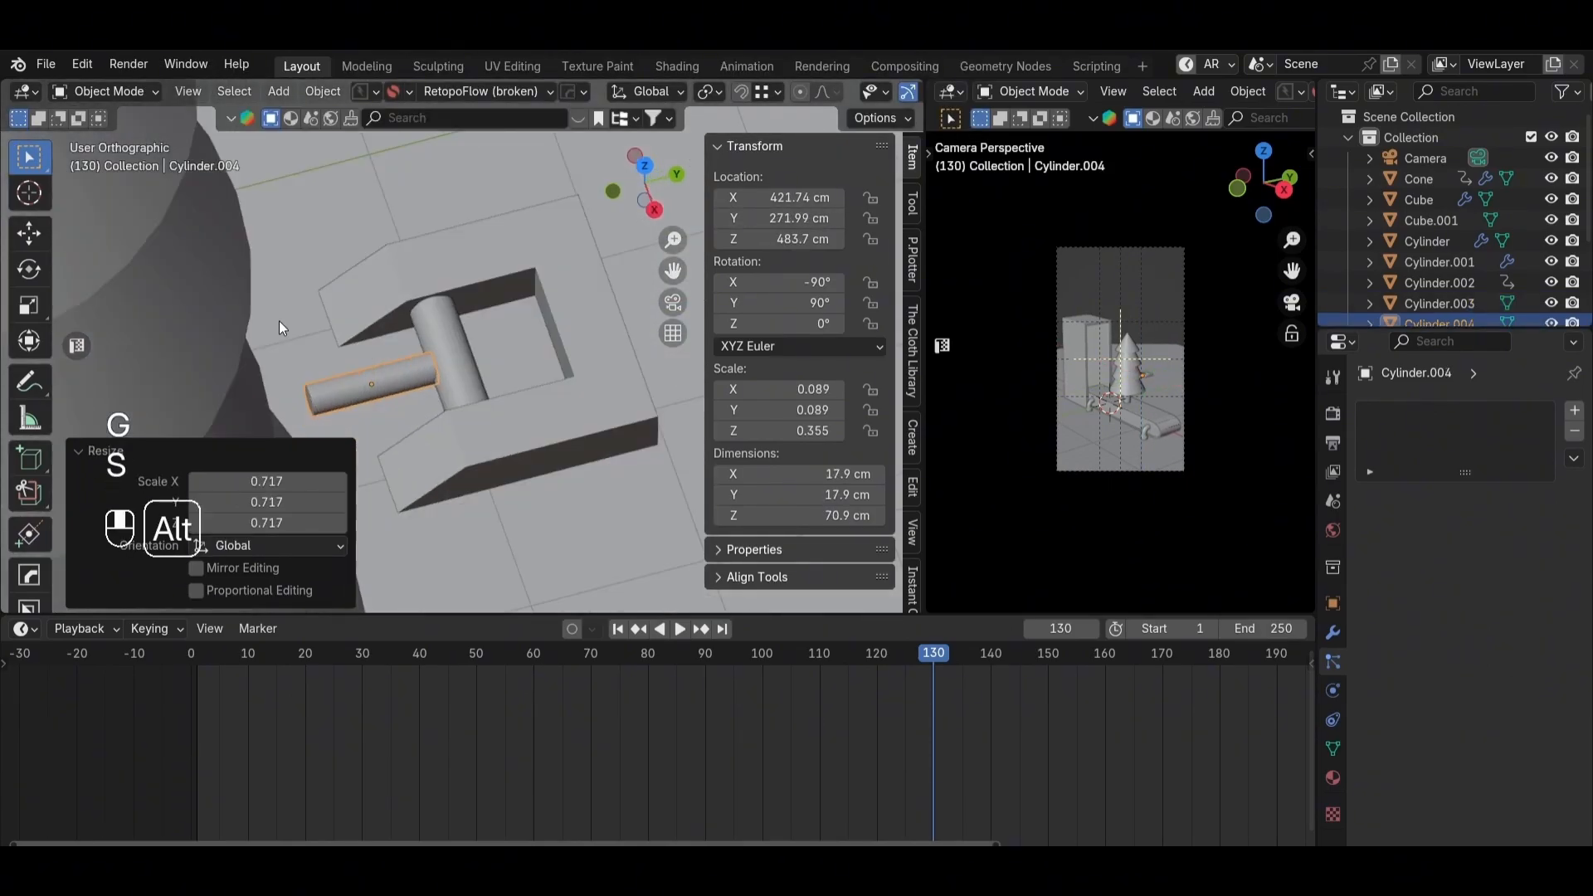
pyautogui.press('g')
pyautogui.press('y')
pyautogui.click(445, 347)
# Step: Shorten the nozzle cylinder by moving its front end about 34.7 cm along Y, and shrink that end into a taper
pyautogui.press('`')
pyautogui.press('Tab')
pyautogui.hotkey('alt', 'z')
pyautogui.press('g')
pyautogui.click(539, 515)
pyautogui.keyDown('alt'); pyautogui.moveTo(538, 515); pyautogui.dragTo(398, 399, button='middle'); pyautogui.keyUp('alt')
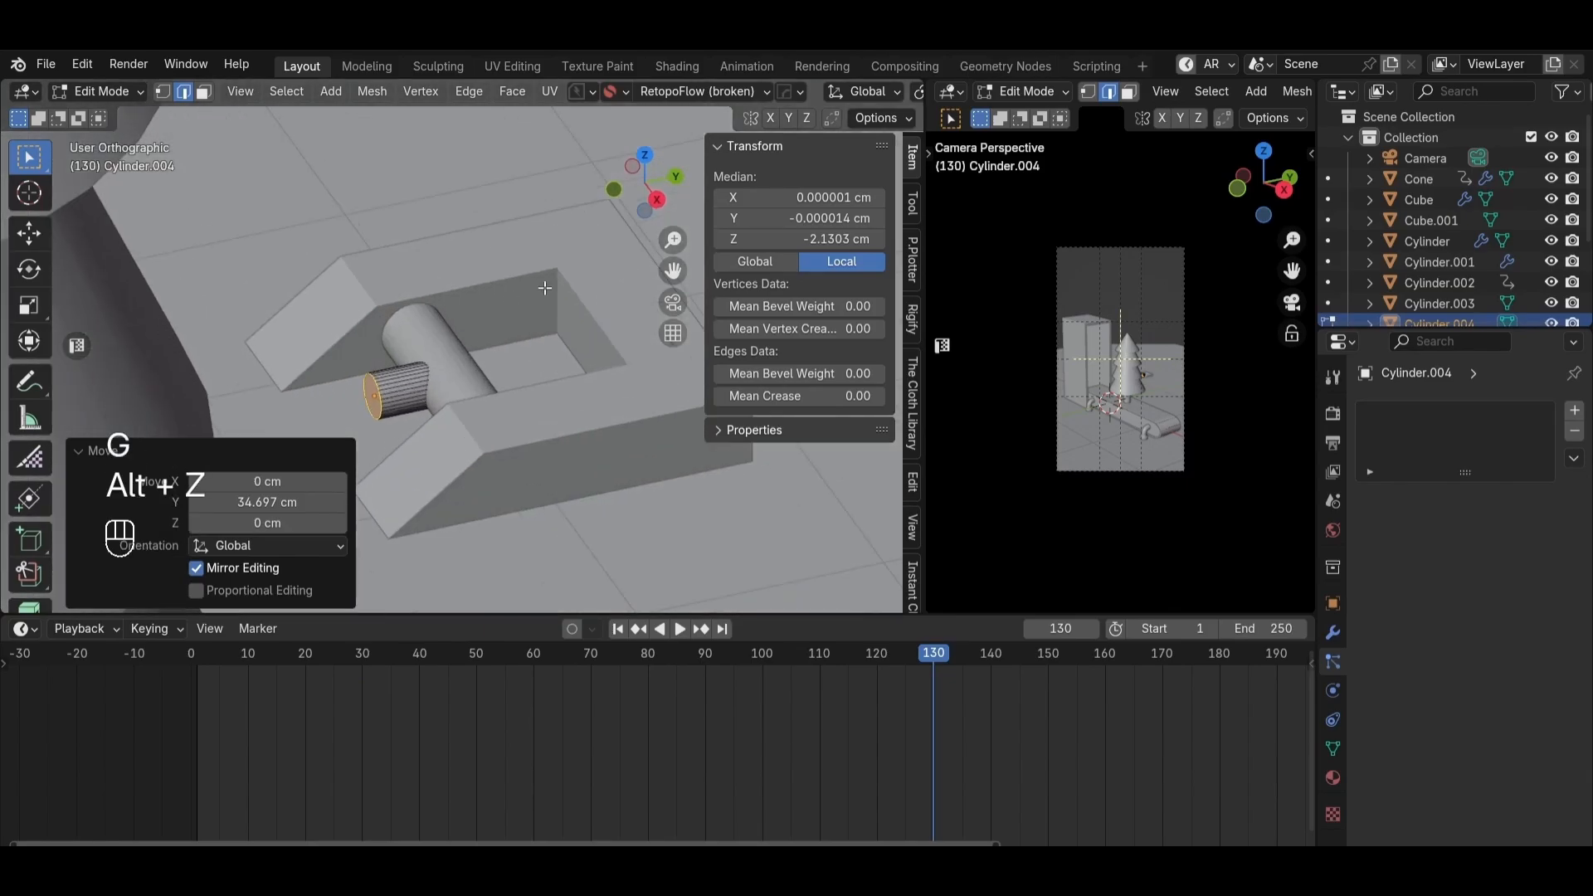
pyautogui.press('s')
pyautogui.click(386, 407)
pyautogui.keyDown('alt'); pyautogui.middleClick(385, 408); pyautogui.keyUp('alt')
pyautogui.scroll(3, 440, 349)
pyautogui.press('e')
pyautogui.press('y')
pyautogui.click(390, 357)
pyautogui.press('s')
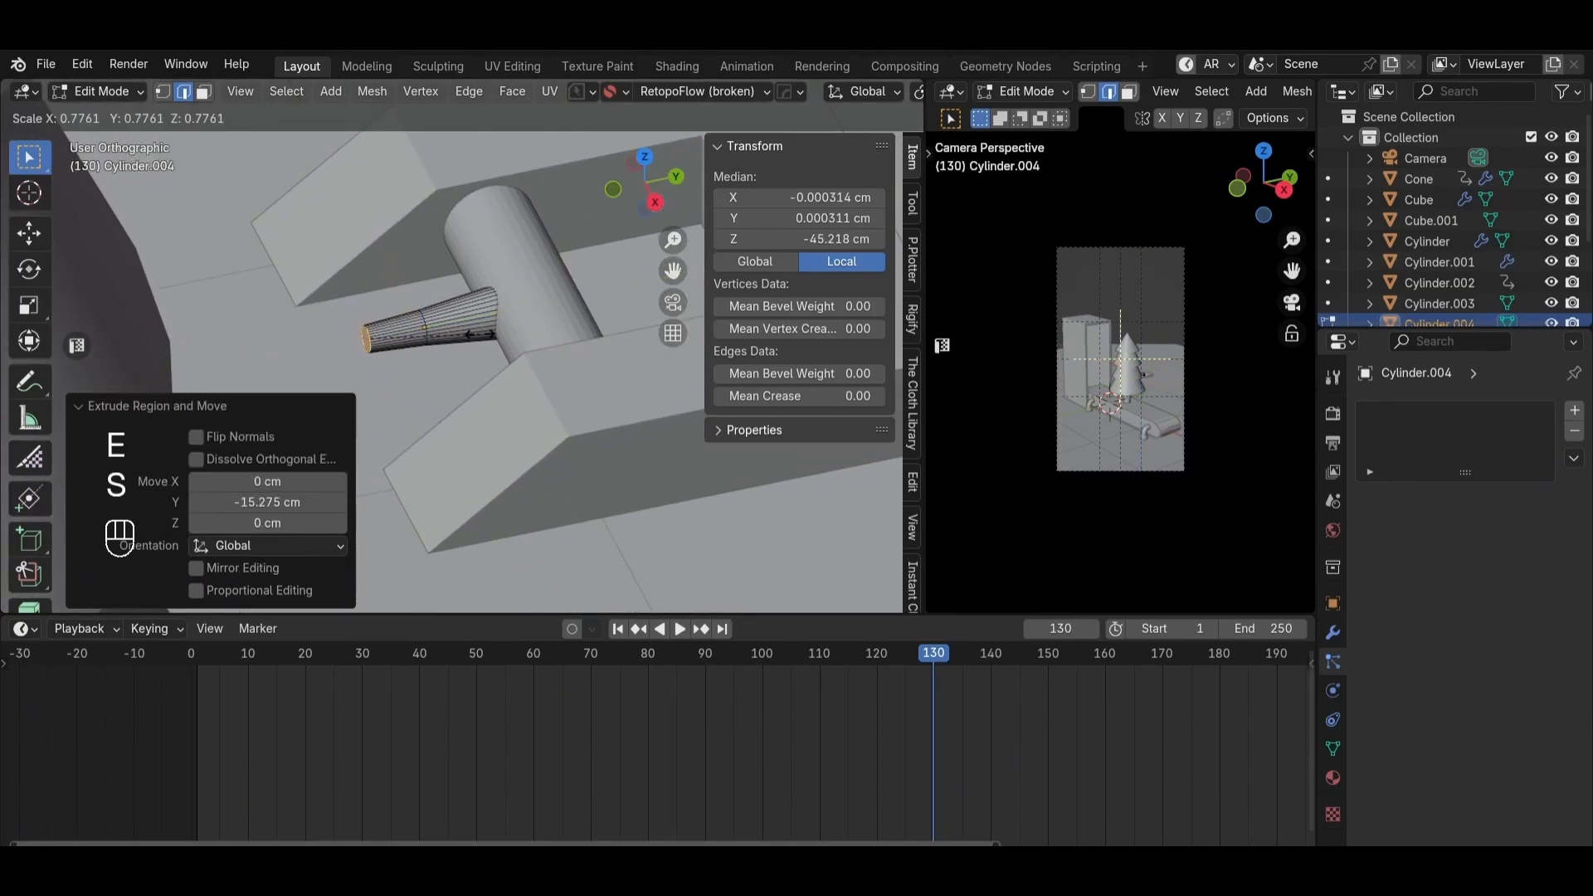
pyautogui.press('Escape')
pyautogui.hotkey('ctrl', 'z')
# Step: Inset the nozzle's front face, extrude it along Y and scale the end down to a narrow tip
pyautogui.press('i')
pyautogui.click(531, 311)
pyautogui.press('e')
pyautogui.press('y')
pyautogui.click(461, 322)
pyautogui.press('s')
pyautogui.click(378, 332)
pyautogui.press('Tab')
pyautogui.moveTo(498, 414); pyautogui.dragTo(461, 512, button='middle')
pyautogui.scroll(-6, 462, 464)
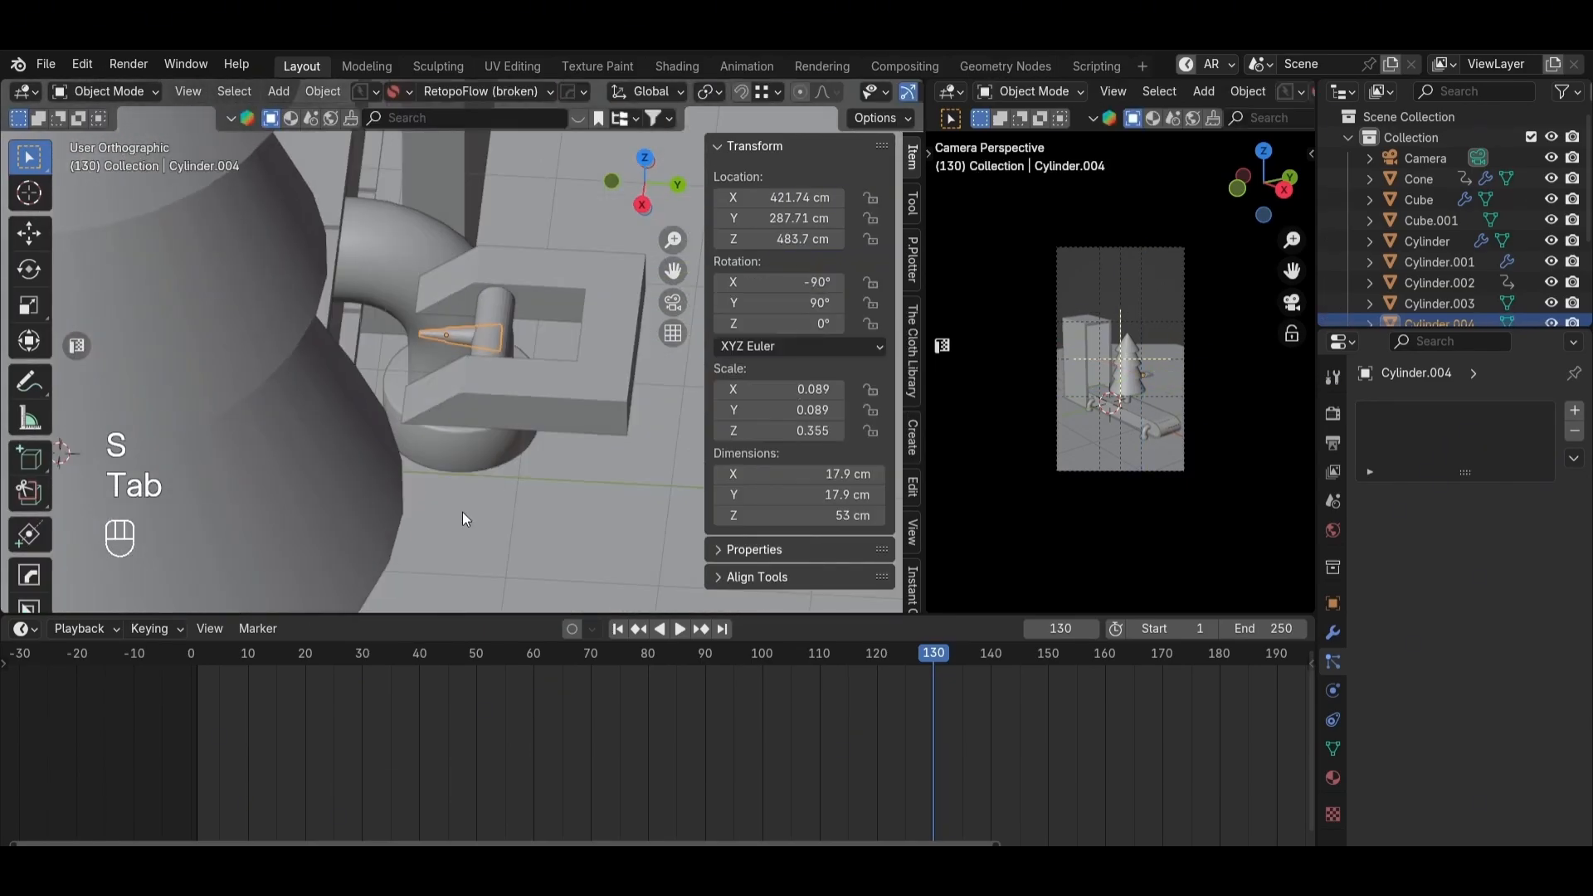
# Step: Parent the cross cylinder to the tapered nozzle as an object
pyautogui.keyDown('alt'); pyautogui.middleClick(465, 340); pyautogui.keyUp('alt')
pyautogui.click(485, 337)
pyautogui.keyDown('shift'); pyautogui.click(463, 336); pyautogui.keyUp('shift')
pyautogui.hotkey('ctrl', 'p')
pyautogui.click(490, 339)
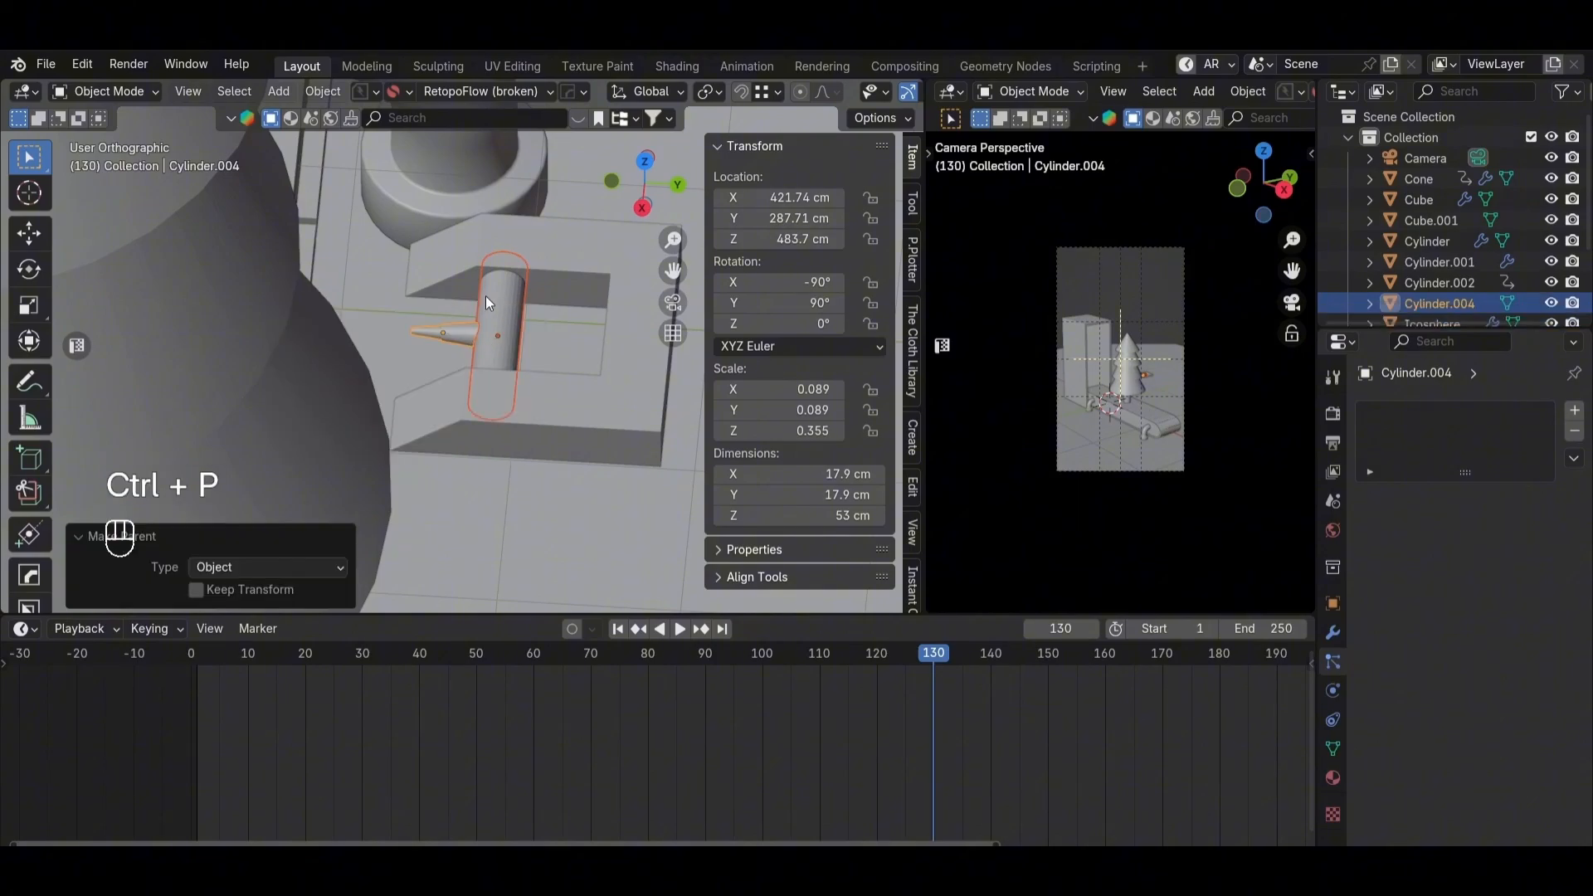
# Step: Add a centred horizontal loop cut around the thickness of the nozzle's U-shaped bracket
pyautogui.click(485, 274)
pyautogui.scroll(-3, 486, 357)
pyautogui.moveTo(490, 424); pyautogui.dragTo(465, 335, button='middle')
pyautogui.scroll(1, 461, 340)
pyautogui.click(437, 339)
pyautogui.scroll(4, 463, 338)
pyautogui.click(464, 336)
pyautogui.press('Tab')
pyautogui.hotkey('ctrl', 'r')
pyautogui.doubleClick(454, 339)
# Step: Extend the bracket's lower front vertices about 19.4 cm along negative Y to give its arms sloped ends
pyautogui.hotkey('alt', 'z')
pyautogui.press('1')
pyautogui.press('g')
pyautogui.middleClick(371, 357)
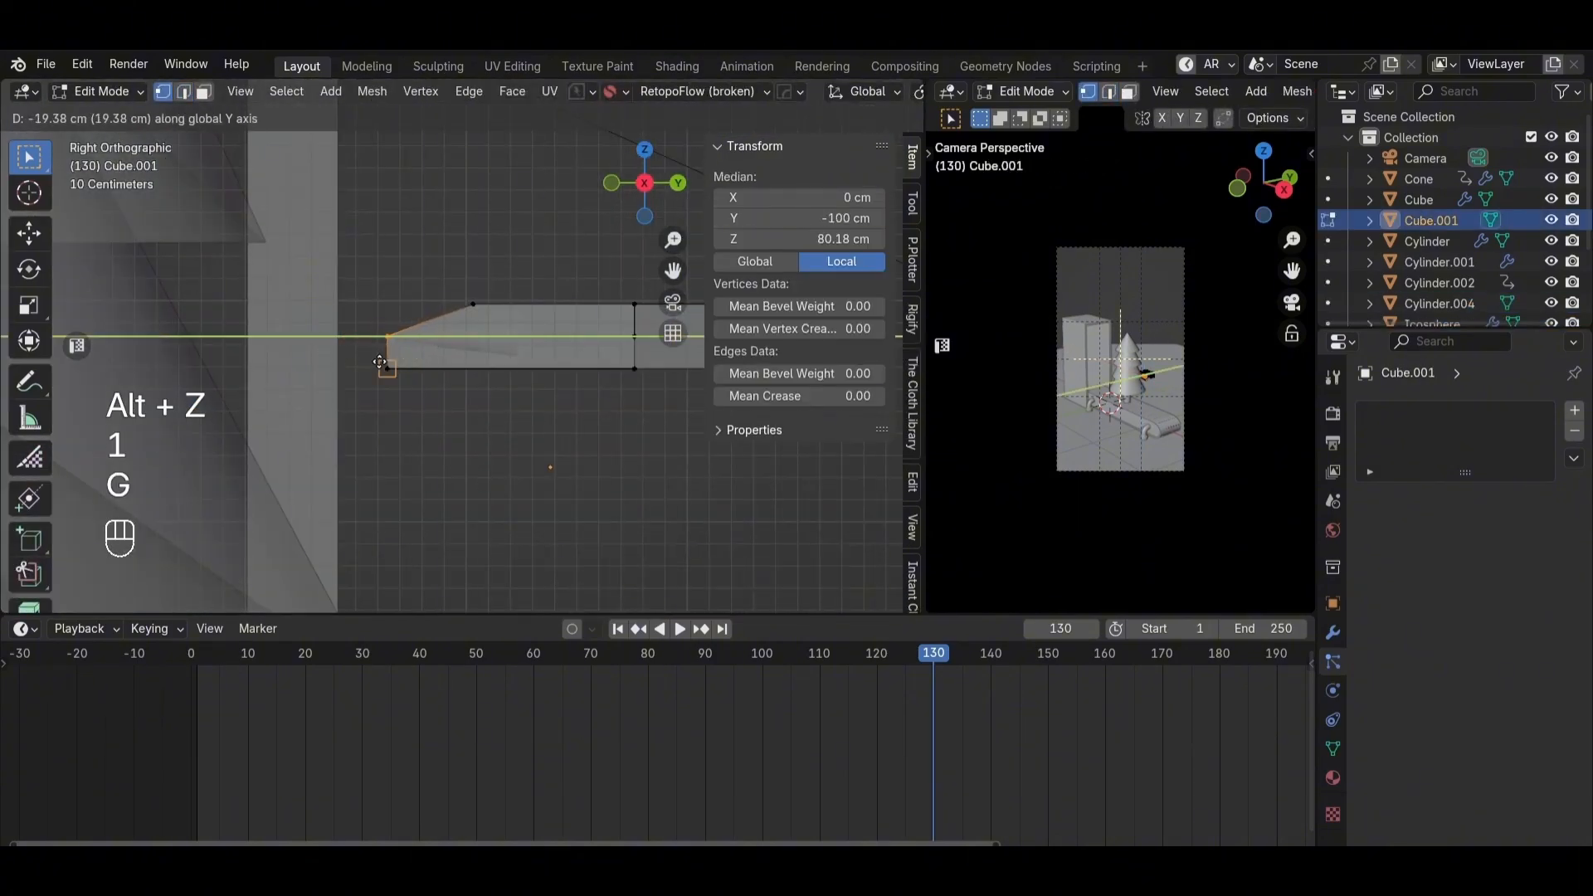
pyautogui.click(379, 361)
pyautogui.moveTo(384, 391); pyautogui.dragTo(492, 442, button='middle')
pyautogui.hotkey('alt', 'z')
pyautogui.press('Tab')
# Step: Raise the bracket and nozzle together along Z until the nozzle sits at about Z 1133.7 cm beside the treetop
pyautogui.scroll(-7, 492, 429)
pyautogui.keyDown('shift'); pyautogui.click(440, 340); pyautogui.keyUp('shift')
pyautogui.press('`')
pyautogui.press('g')
pyautogui.middleClick(476, 332)
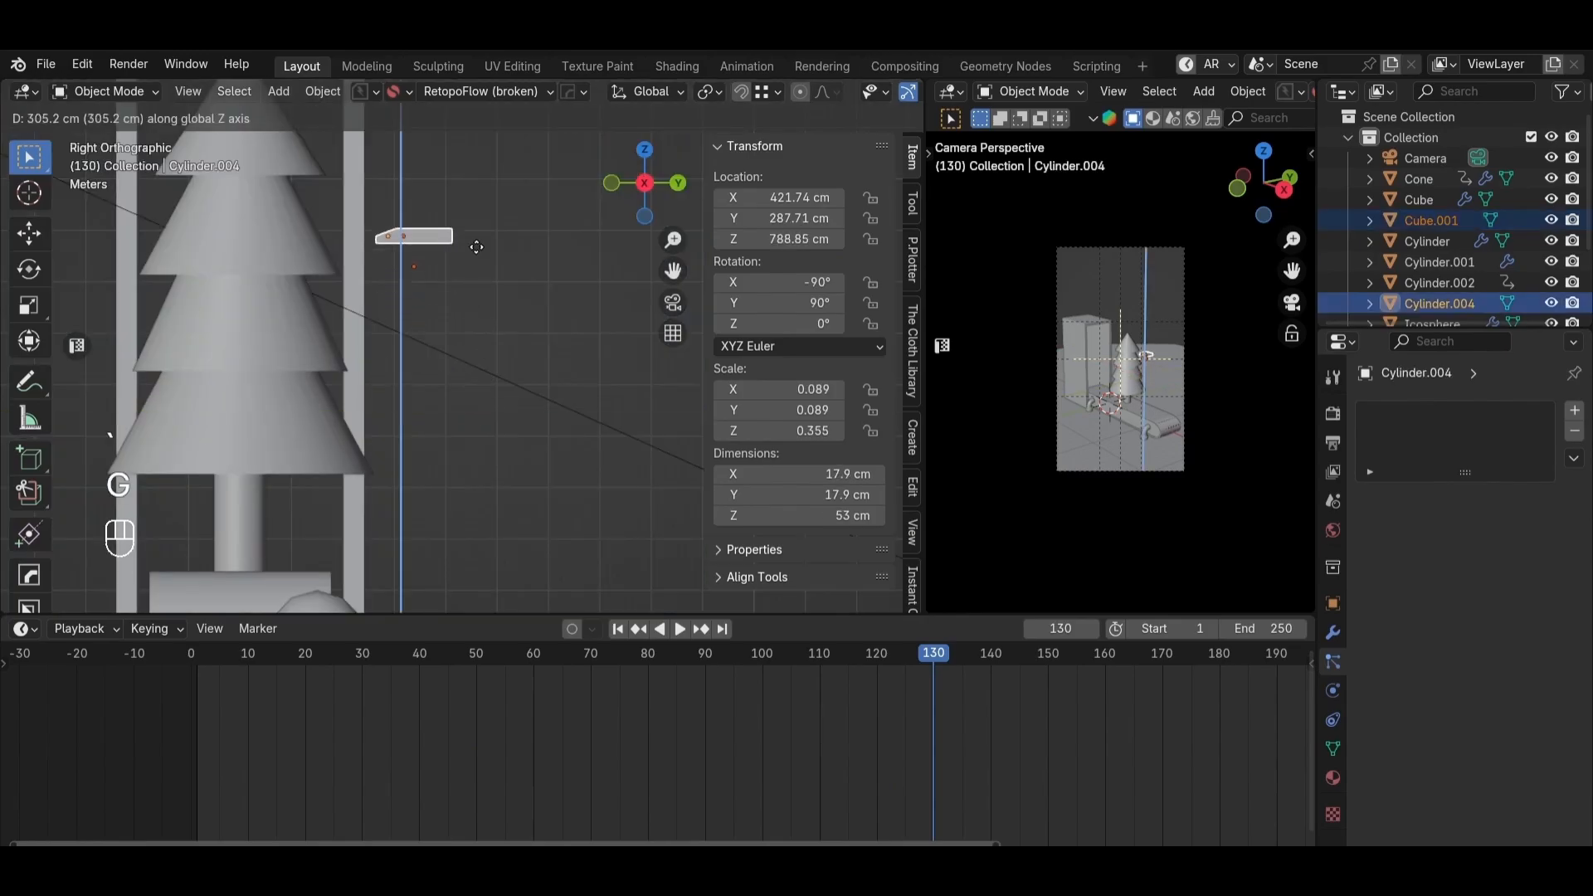
pyautogui.rightClick(446, 106)
pyautogui.moveTo(463, 196); pyautogui.dragTo(502, 231, button='middle')
pyautogui.scroll(-2, 492, 412)
pyautogui.press('g')
pyautogui.middleClick(492, 412)
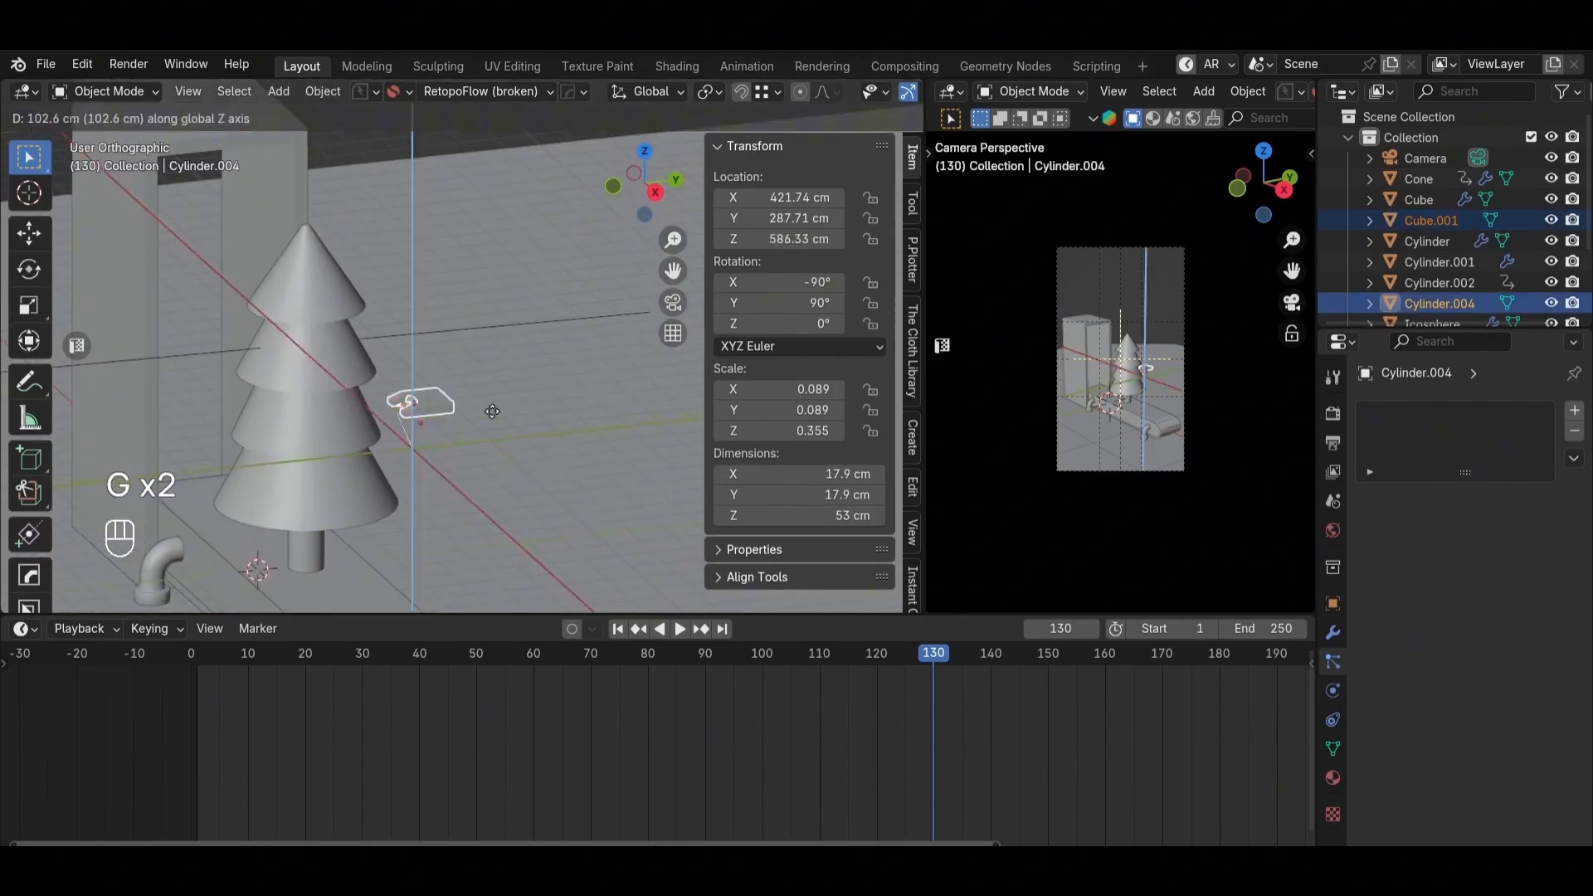
pyautogui.click(466, 240)
pyautogui.press('g')
pyautogui.middleClick(465, 249)
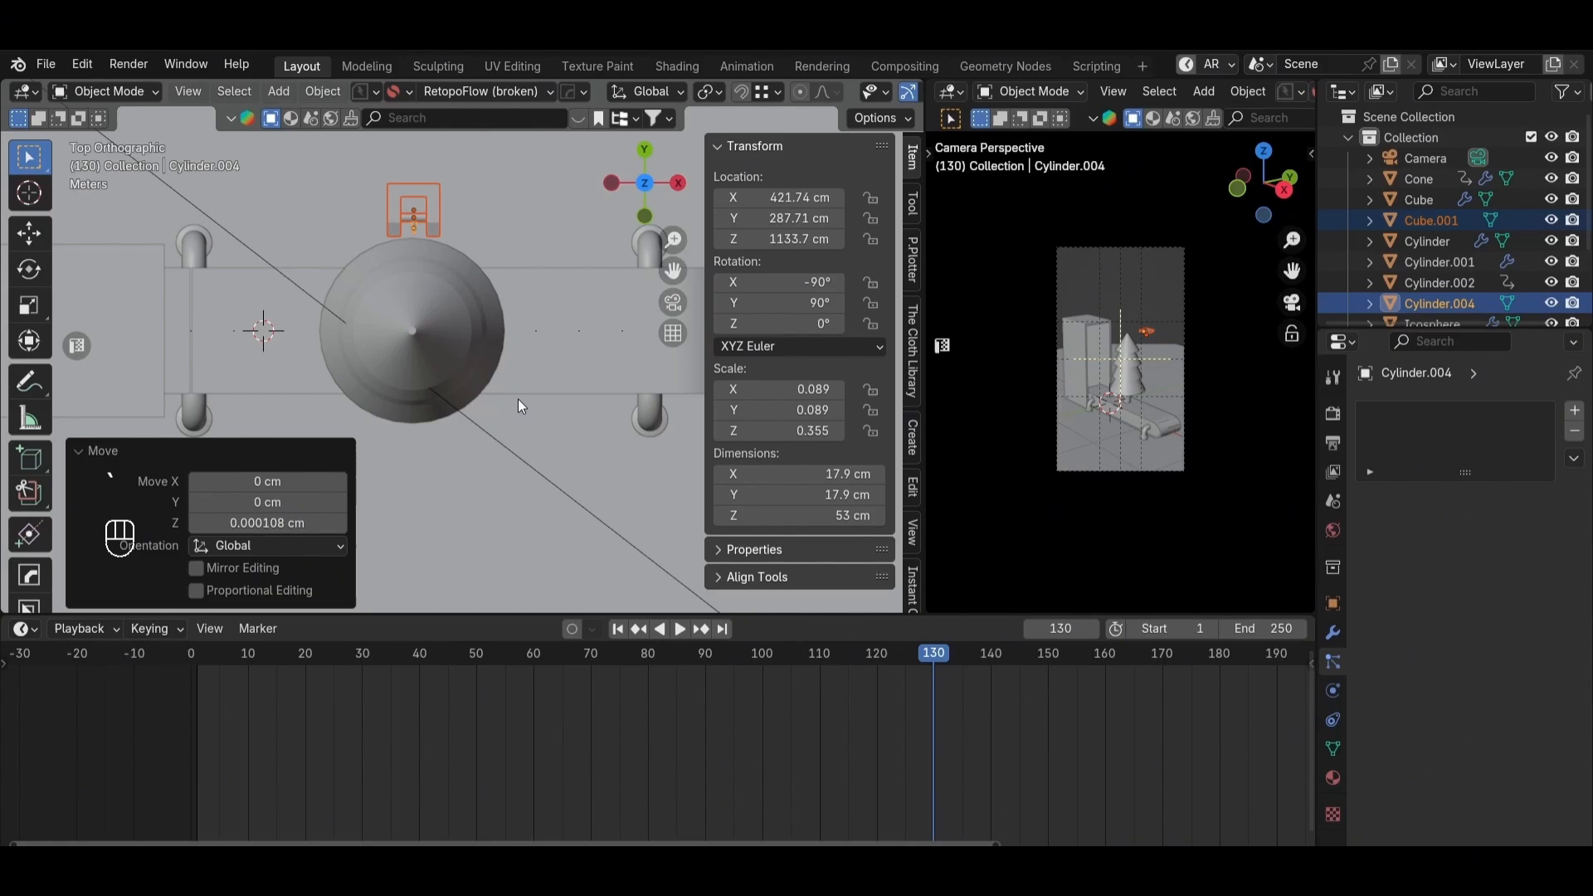
pyautogui.keyDown('alt'); pyautogui.moveTo(518, 398); pyautogui.dragTo(415, 403, button='middle'); pyautogui.keyUp('alt')
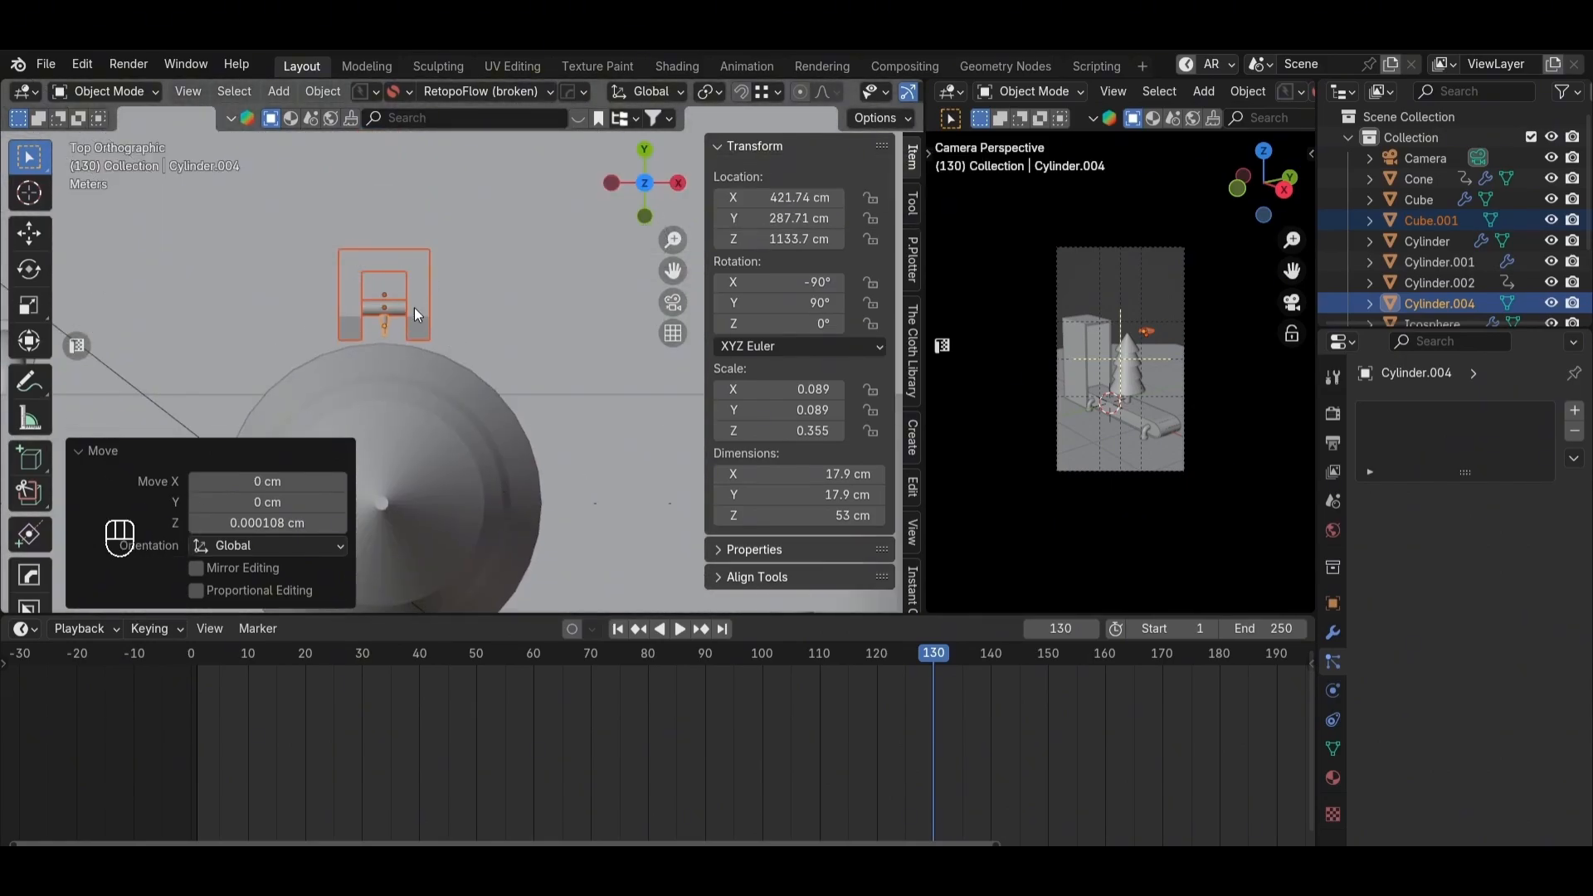
pyautogui.keyDown('alt'); pyautogui.moveTo(415, 307); pyautogui.dragTo(357, 350, button='middle'); pyautogui.keyUp('alt')
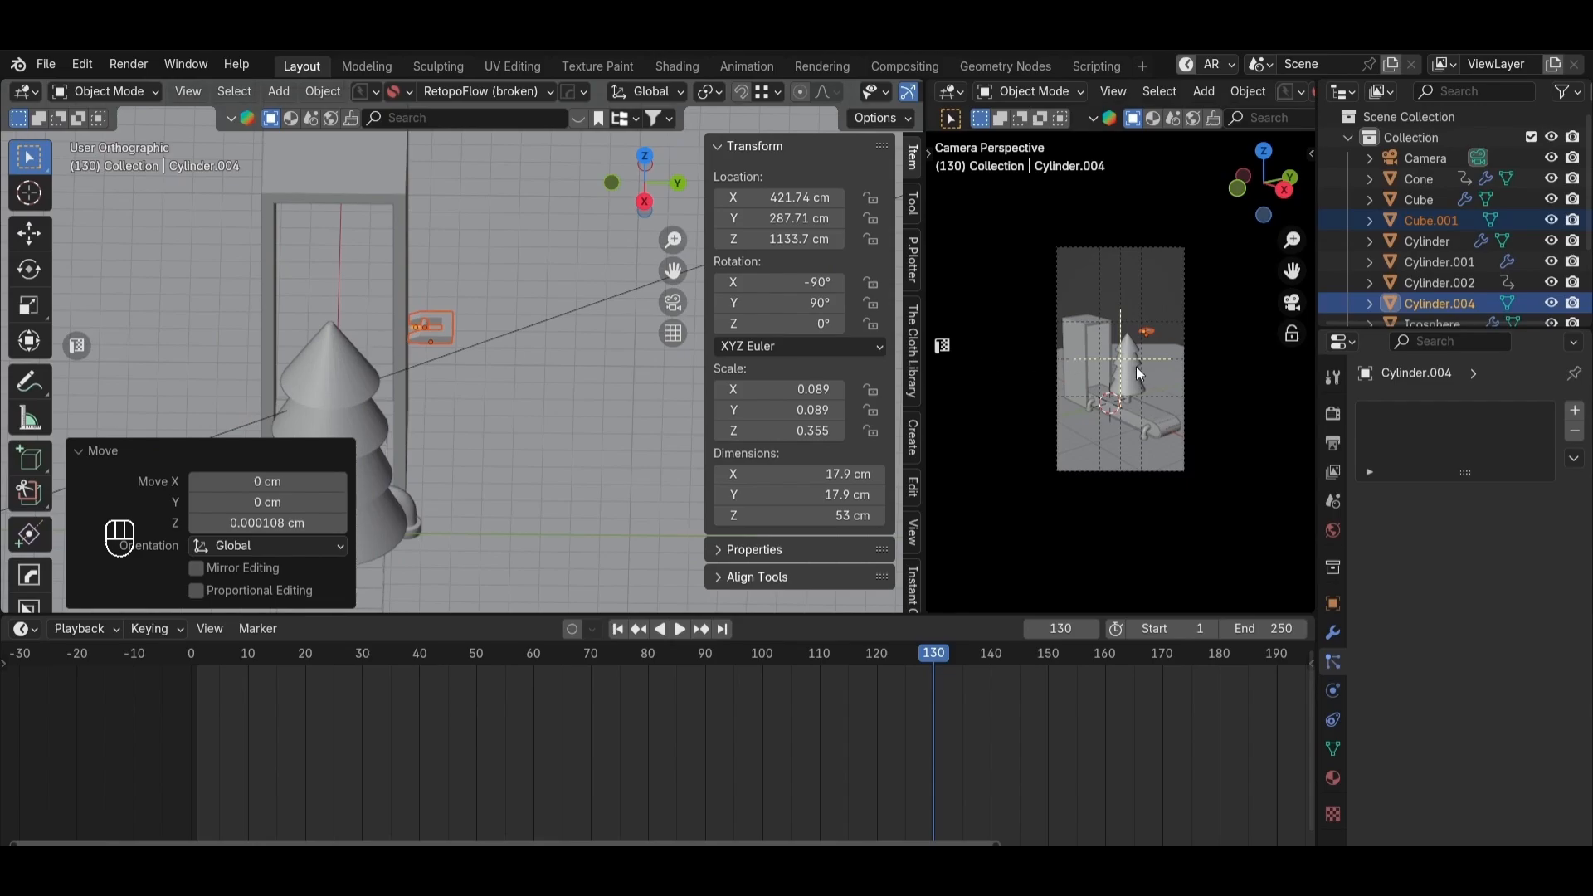
# Step: Lock the camera to the view, reframe the conveyor scene in the portrait frame, and unlock the camera again
pyautogui.click(1056, 360)
pyautogui.press('`')
pyautogui.click(744, 234)
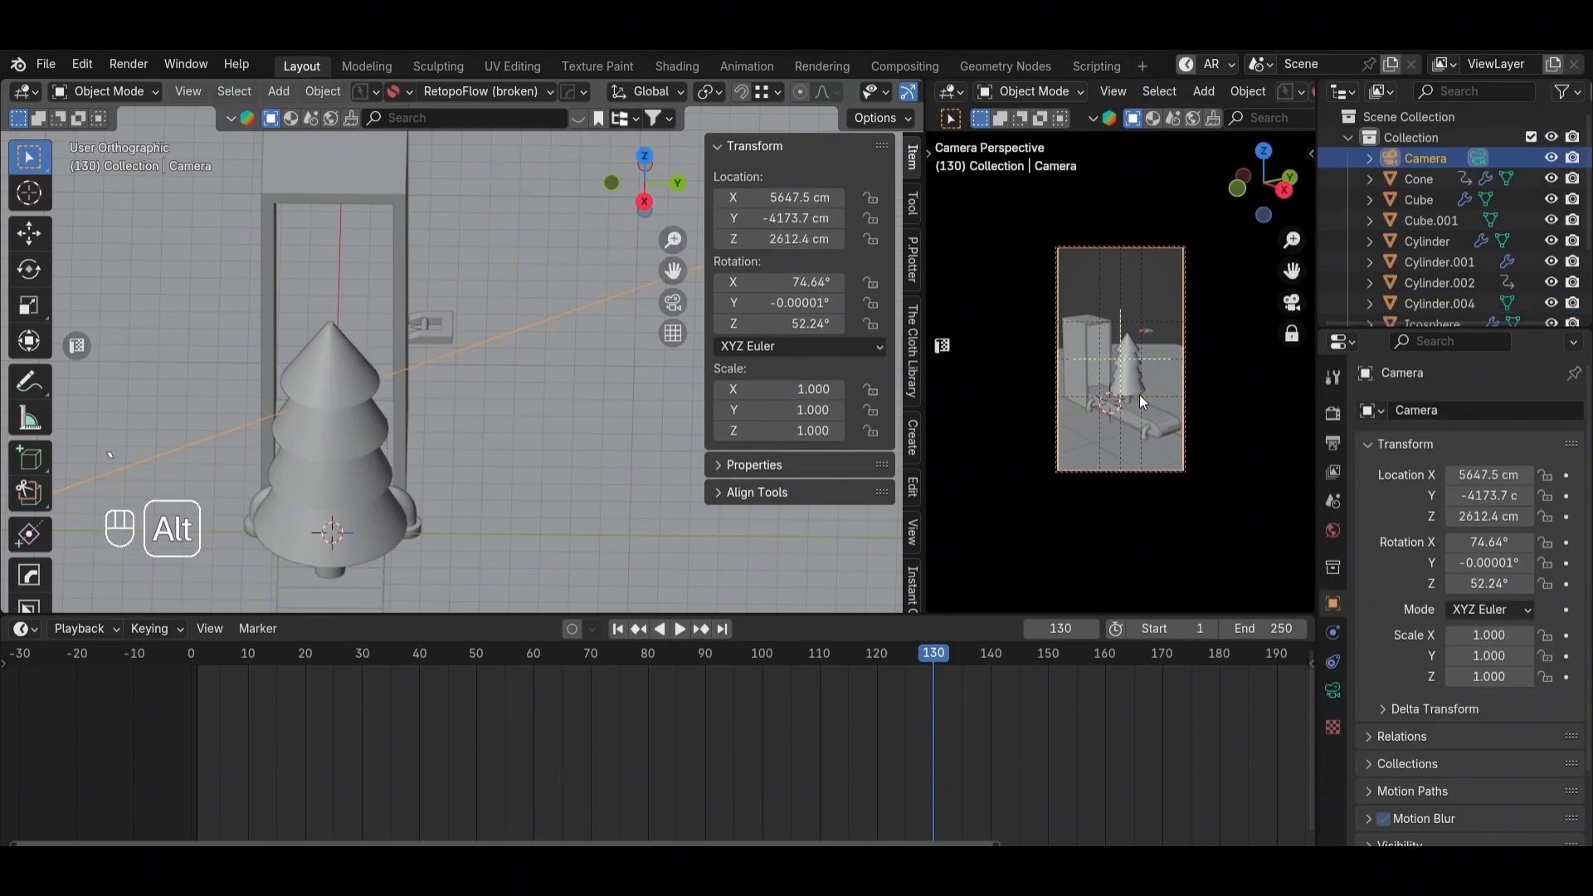
pyautogui.keyDown('alt'); pyautogui.moveTo(1139, 395); pyautogui.dragTo(1167, 417, button='middle'); pyautogui.keyUp('alt')
pyautogui.click(1150, 362)
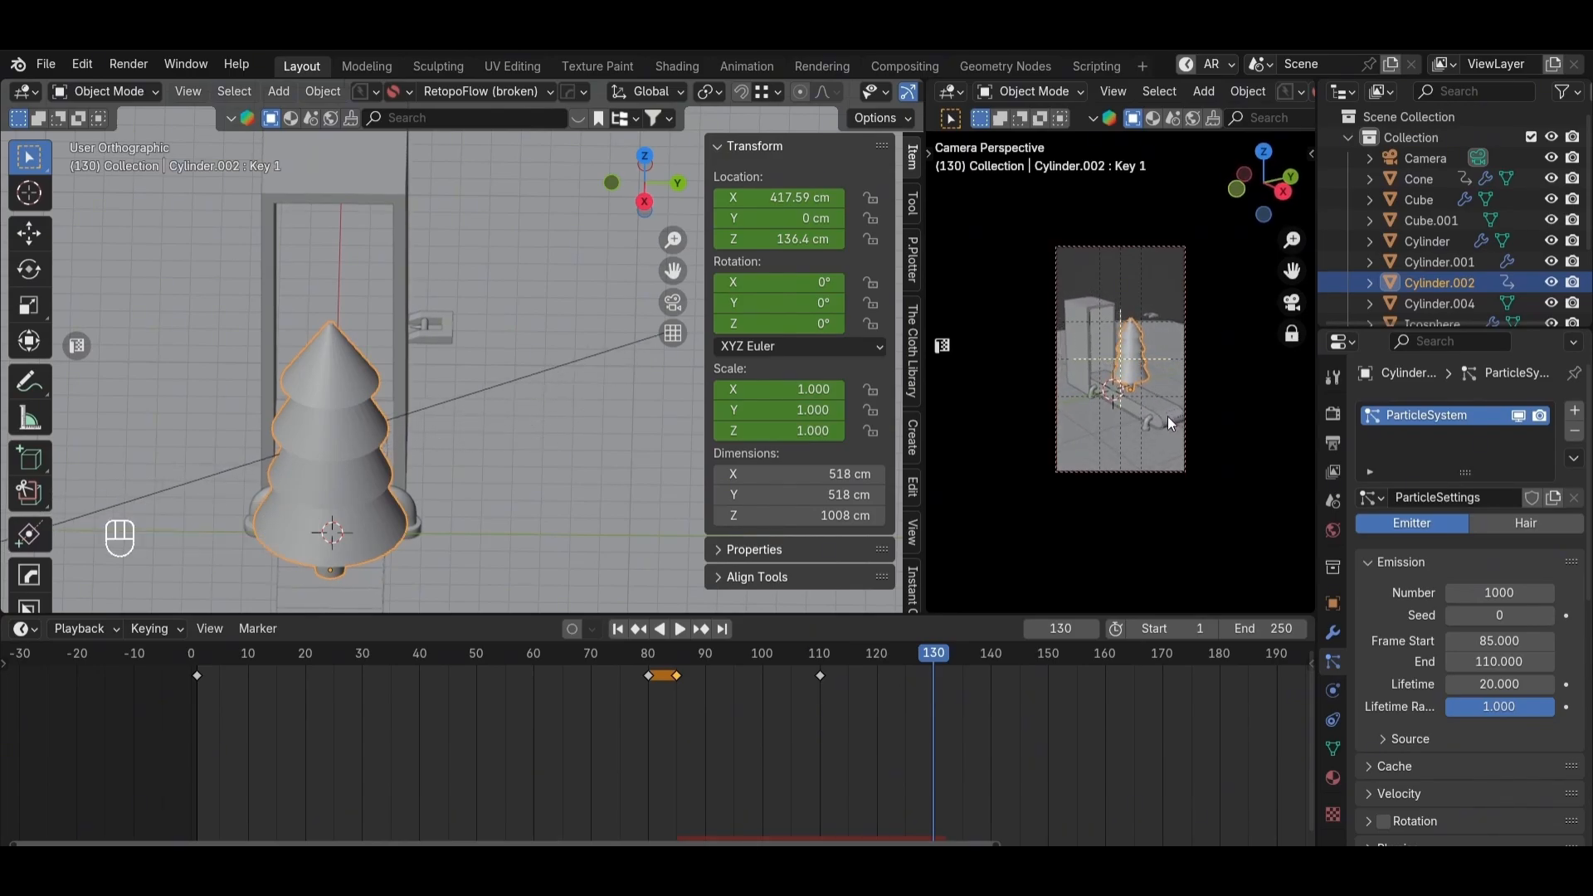
pyautogui.press('`')
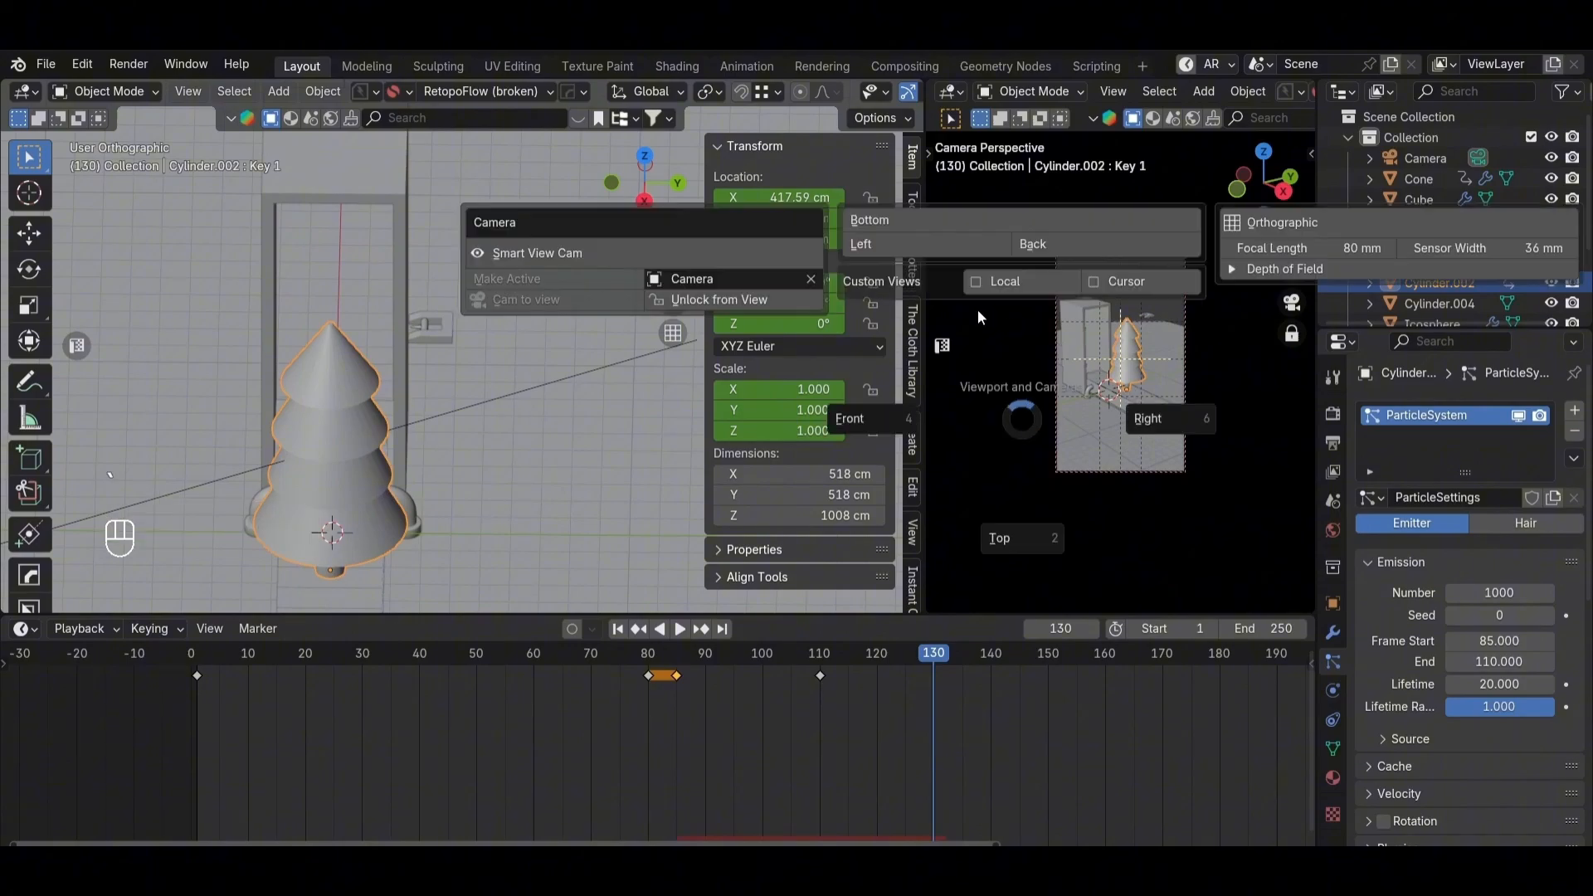
pyautogui.click(732, 294)
# Step: Play the animation from frame 1 in the maximised camera view to check the new framing
pyautogui.press('space')
pyautogui.press('space')
pyautogui.hotkey('shift', 'Left')
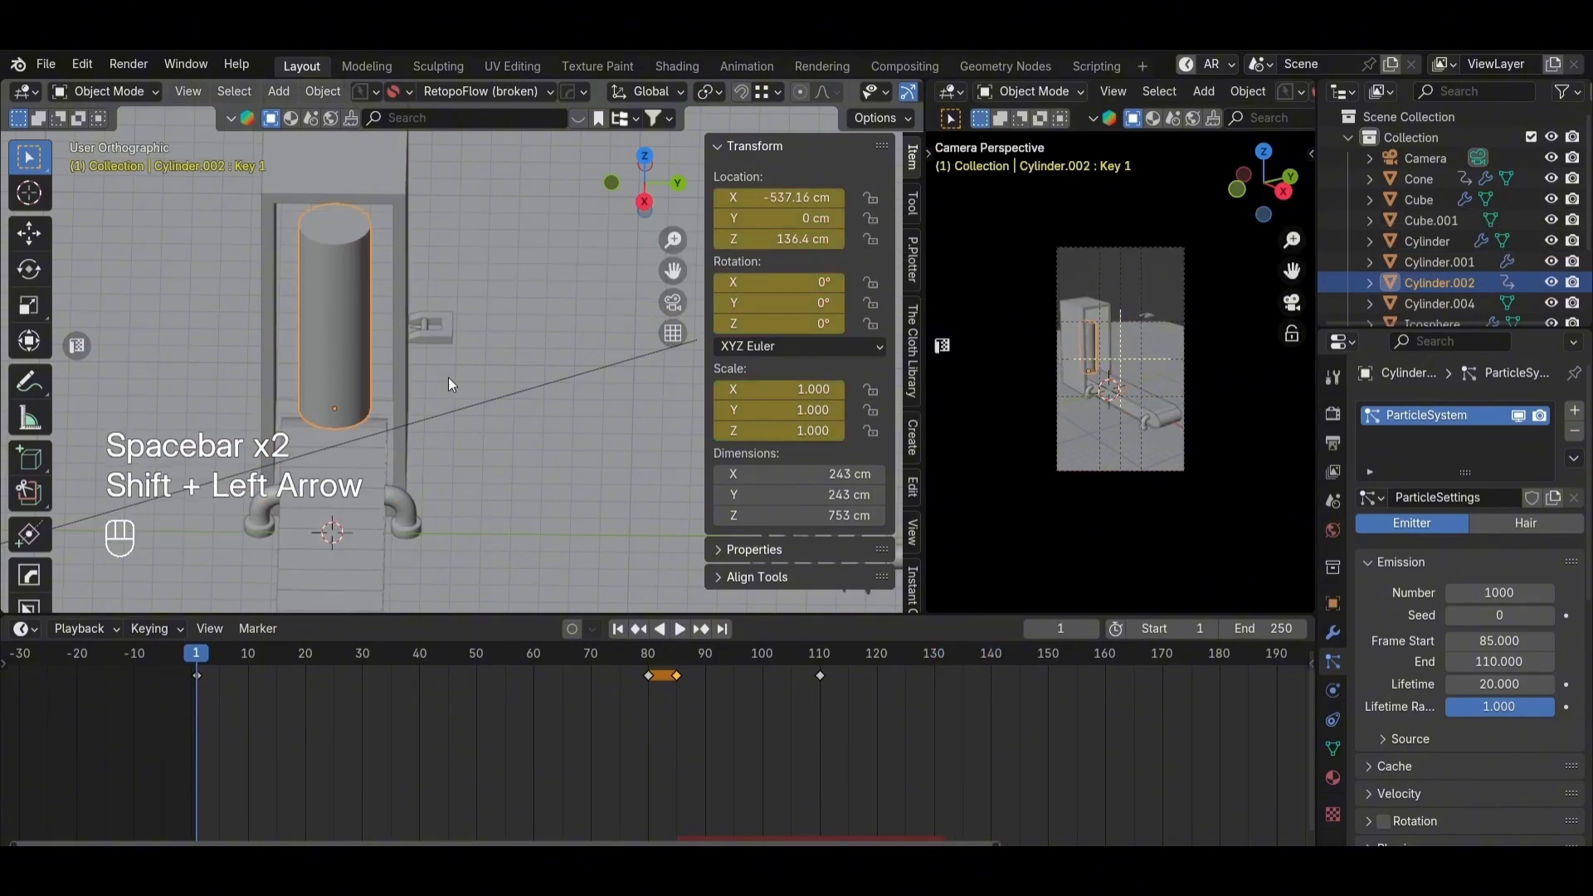
pyautogui.click(488, 327)
pyautogui.press('space')
pyautogui.hotkey('ctrl', 'space')
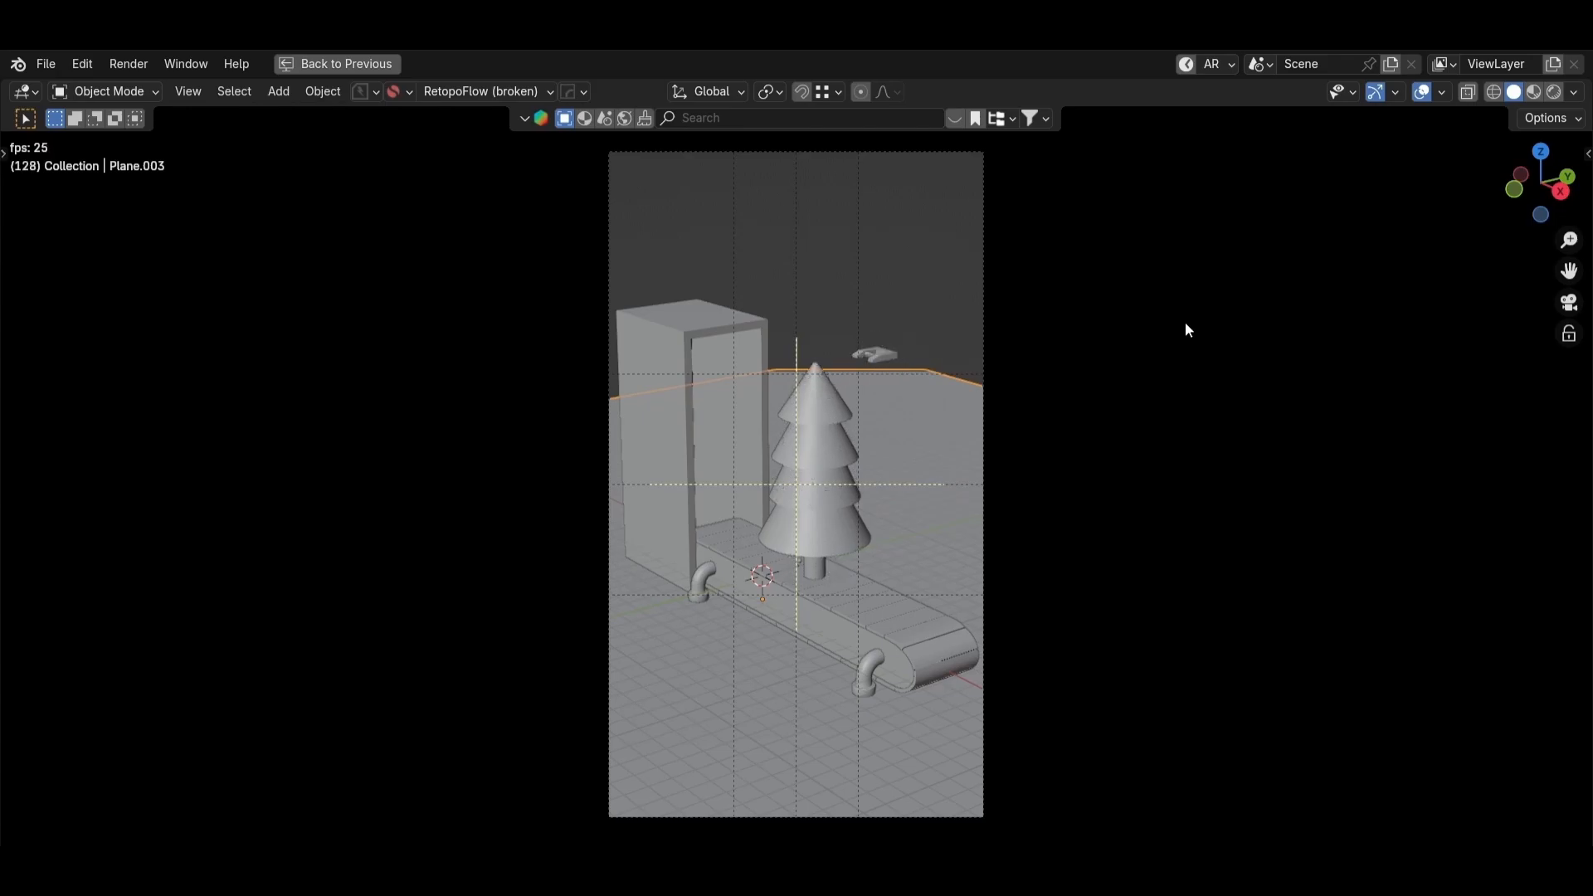
pyautogui.press('space')
pyautogui.hotkey('ctrl', 'space')
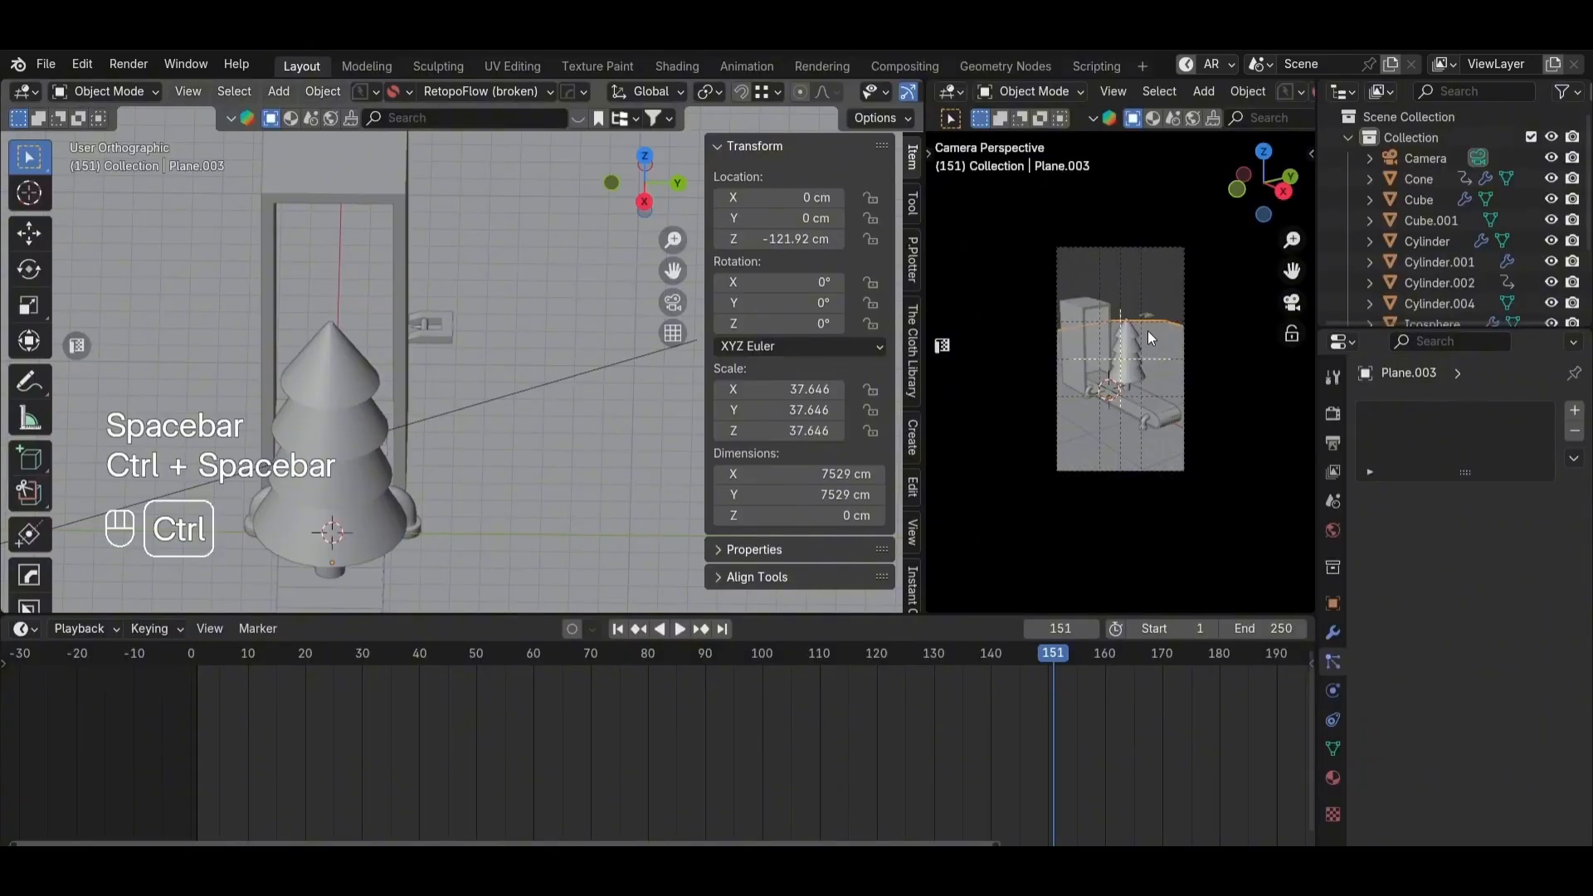
# Step: Select the drill to find its last keyframe and set the timeline to frame 130
pyautogui.click(423, 327)
pyautogui.moveTo(422, 330)
pyautogui.mouseDown(button='middle')
pyautogui.moveTo(433, 435)
pyautogui.moveTo(424, 341)
pyautogui.mouseUp(button='middle')
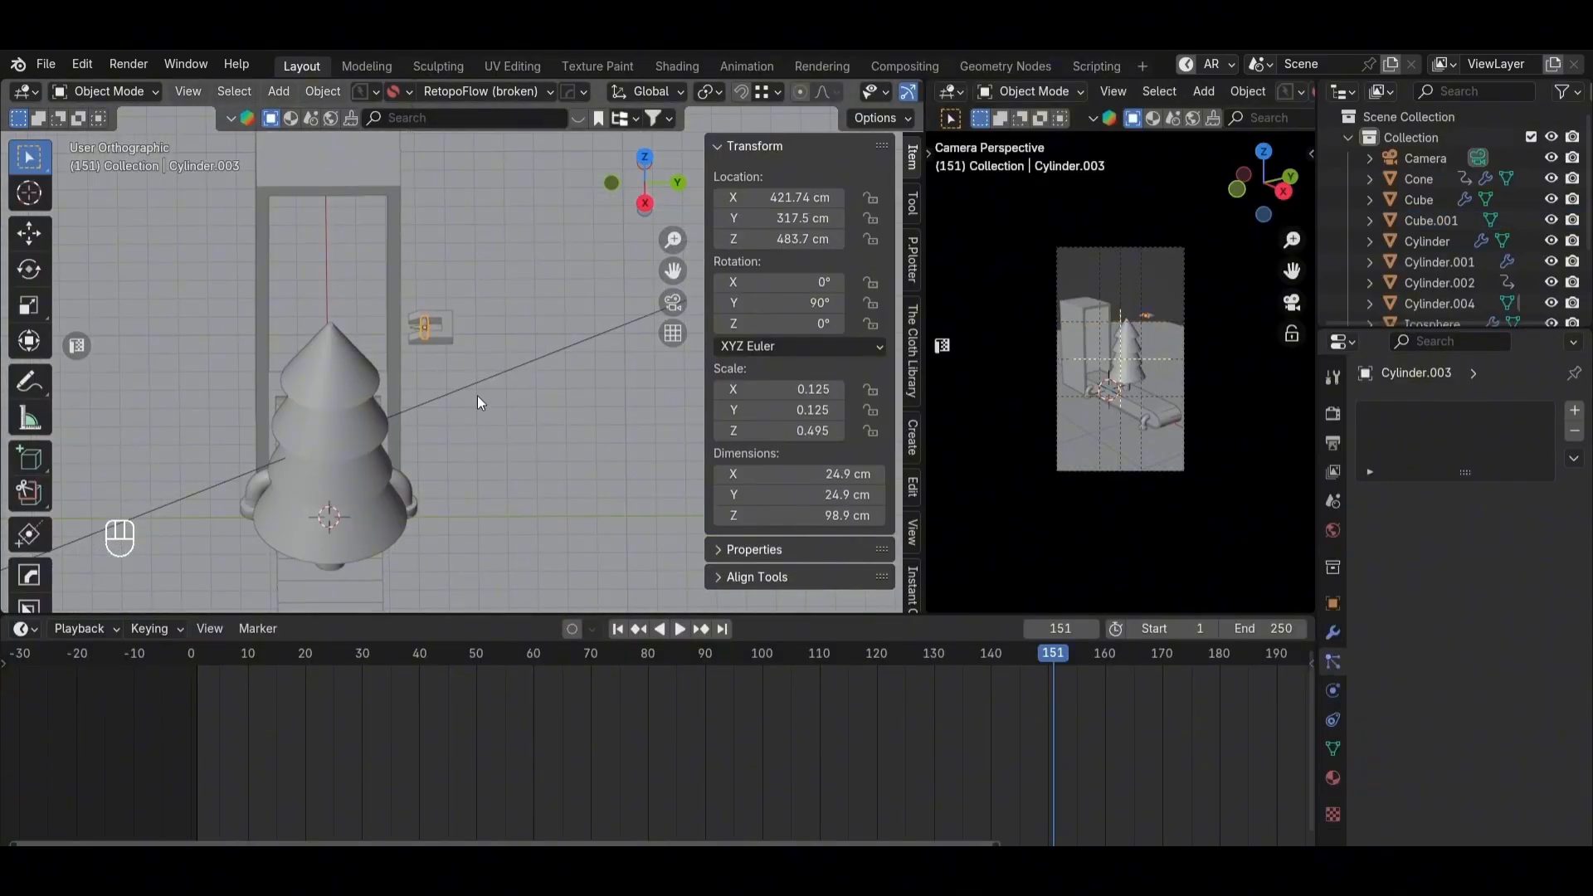
pyautogui.scroll(-4, 415, 415)
pyautogui.click(651, 376)
pyautogui.moveTo(940, 672); pyautogui.dragTo(934, 674)
pyautogui.scroll(2, 363, 434)
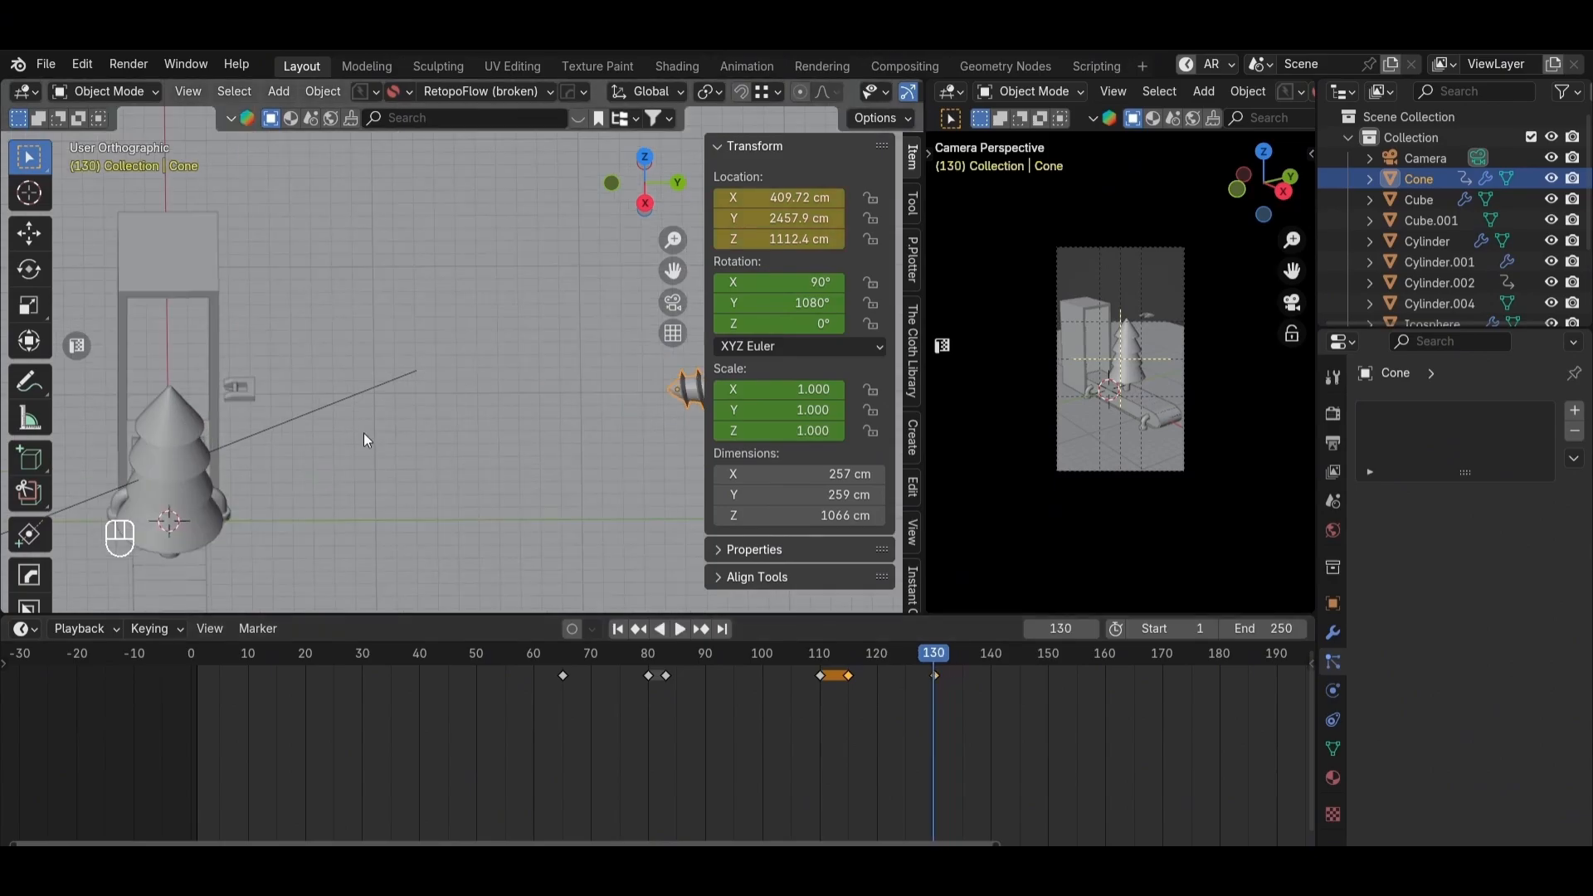
pyautogui.click(240, 385)
pyautogui.click(239, 385)
pyautogui.keyDown('shift'); pyautogui.moveTo(239, 385); pyautogui.dragTo(372, 360, button='middle'); pyautogui.keyUp('shift')
pyautogui.scroll(4, 360, 356)
pyautogui.click(246, 383)
pyautogui.click(246, 383)
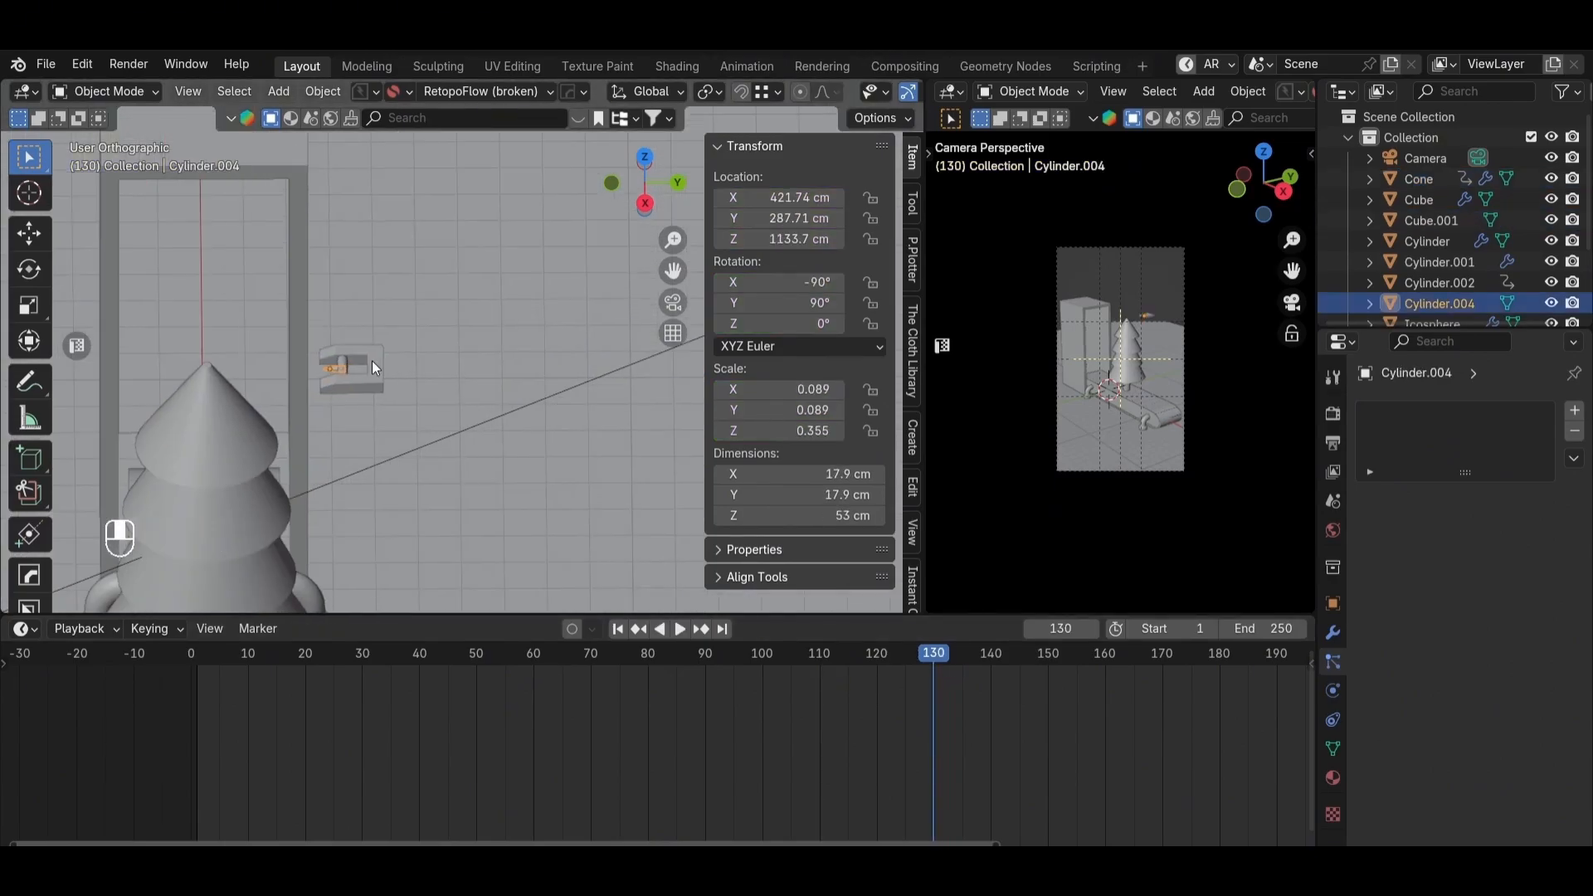
pyautogui.scroll(4, 372, 361)
pyautogui.click(302, 361)
pyautogui.press('g')
pyautogui.rightClick(301, 356)
# Step: Parent the nozzle to the bracket with Object (Keep Transform)
pyautogui.keyDown('shift'); pyautogui.click(279, 366); pyautogui.keyUp('shift')
pyautogui.keyDown('shift'); pyautogui.click(347, 336); pyautogui.keyUp('shift')
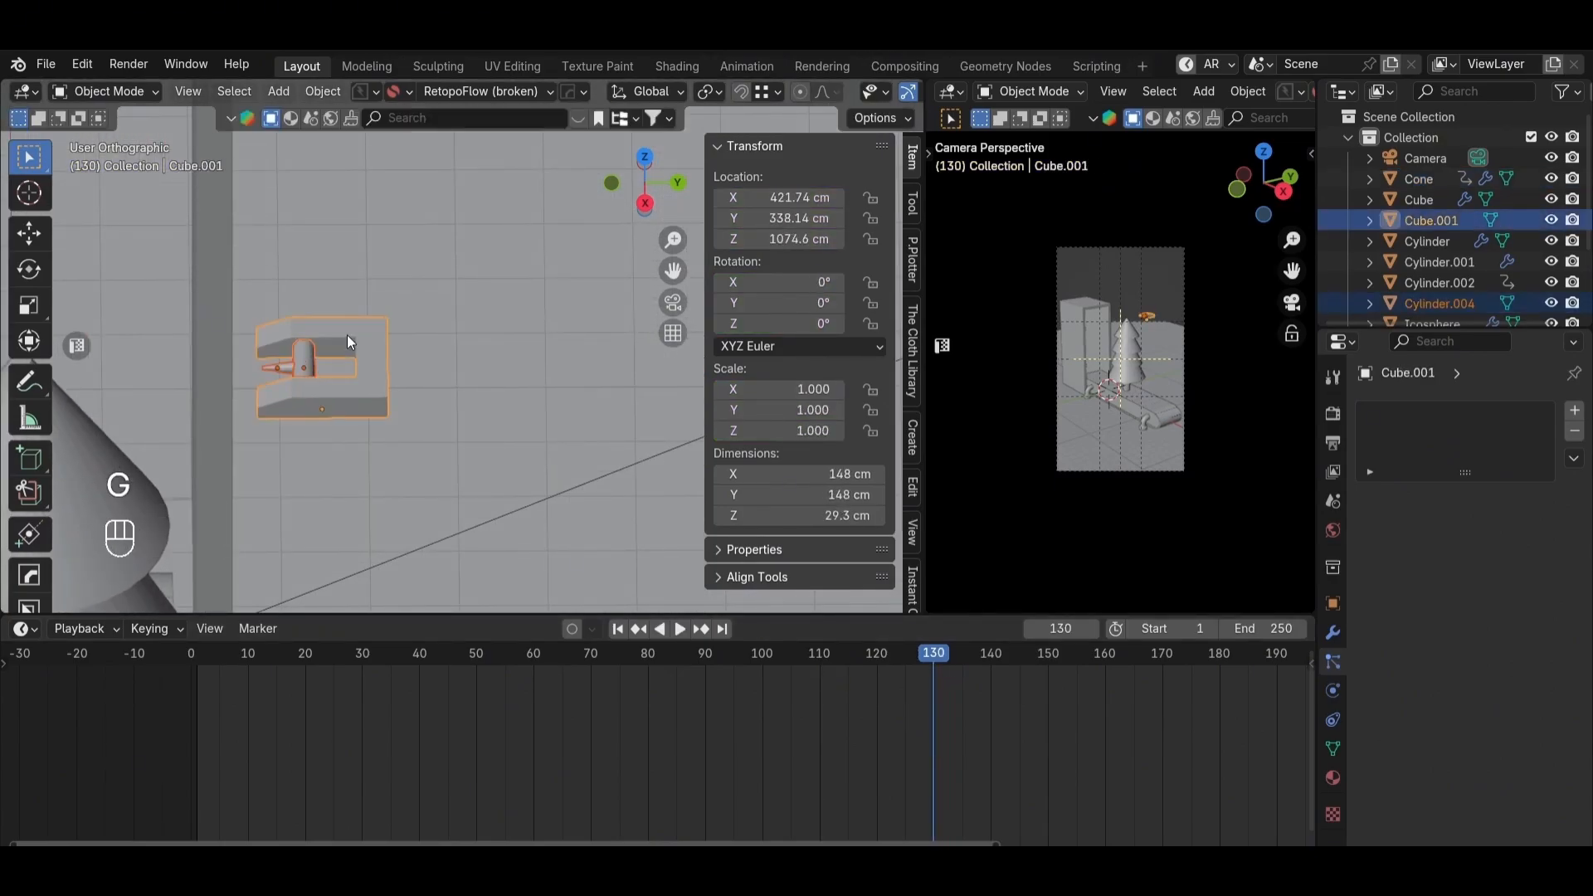
pyautogui.hotkey('ctrl', 'p')
pyautogui.click(357, 337)
pyautogui.hotkey('ctrl', 'z')
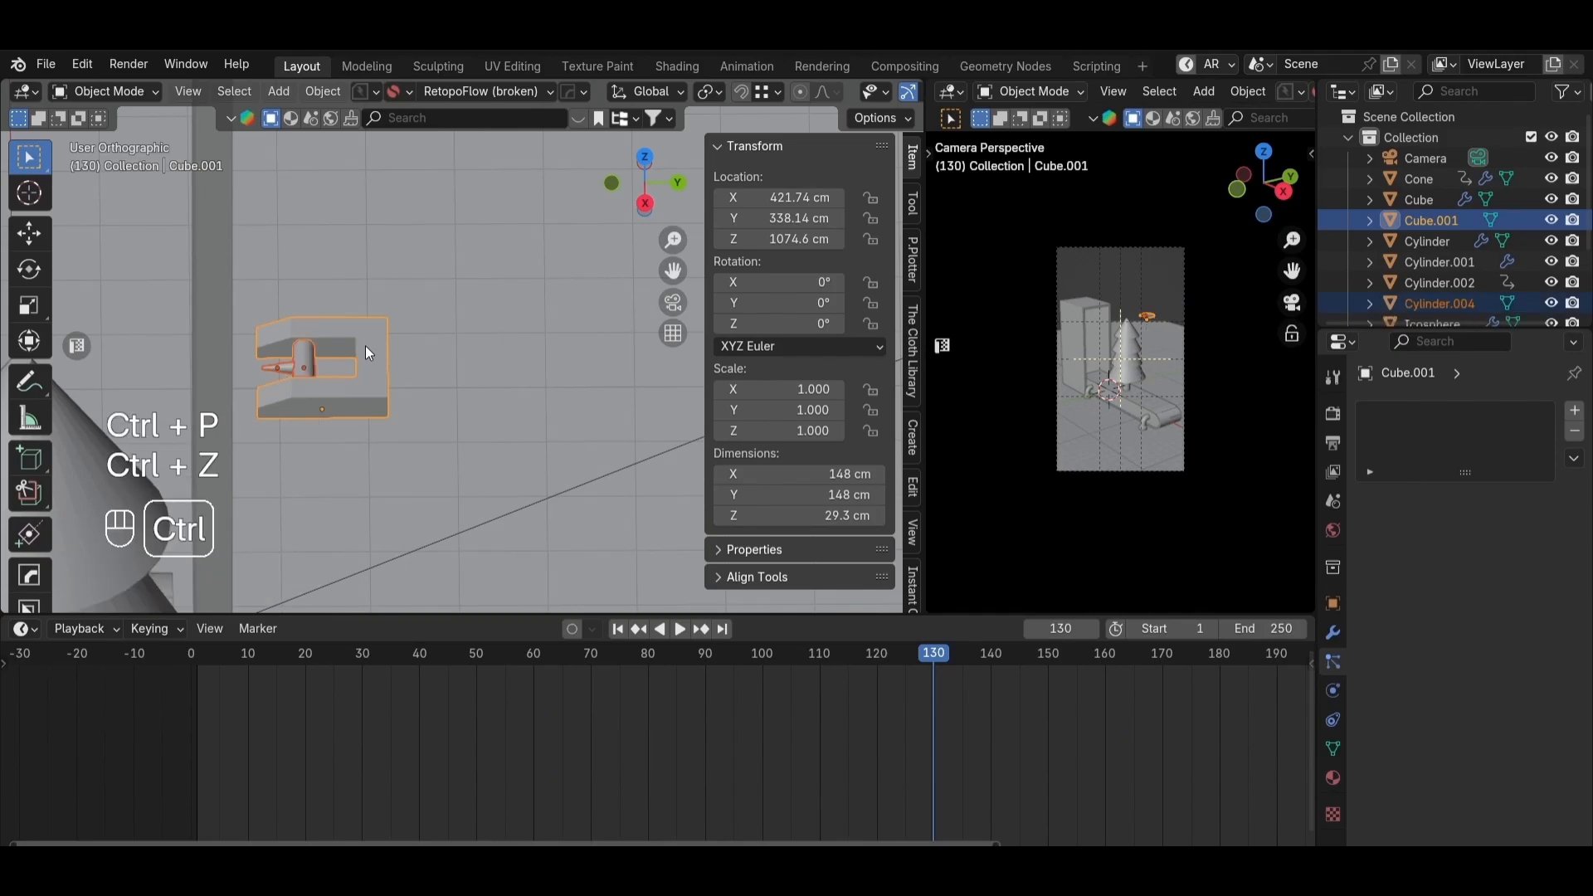
pyautogui.hotkey('ctrl', 'p')
pyautogui.click(354, 356)
pyautogui.hotkey('ctrl', 'z')
pyautogui.hotkey('ctrl', 'p')
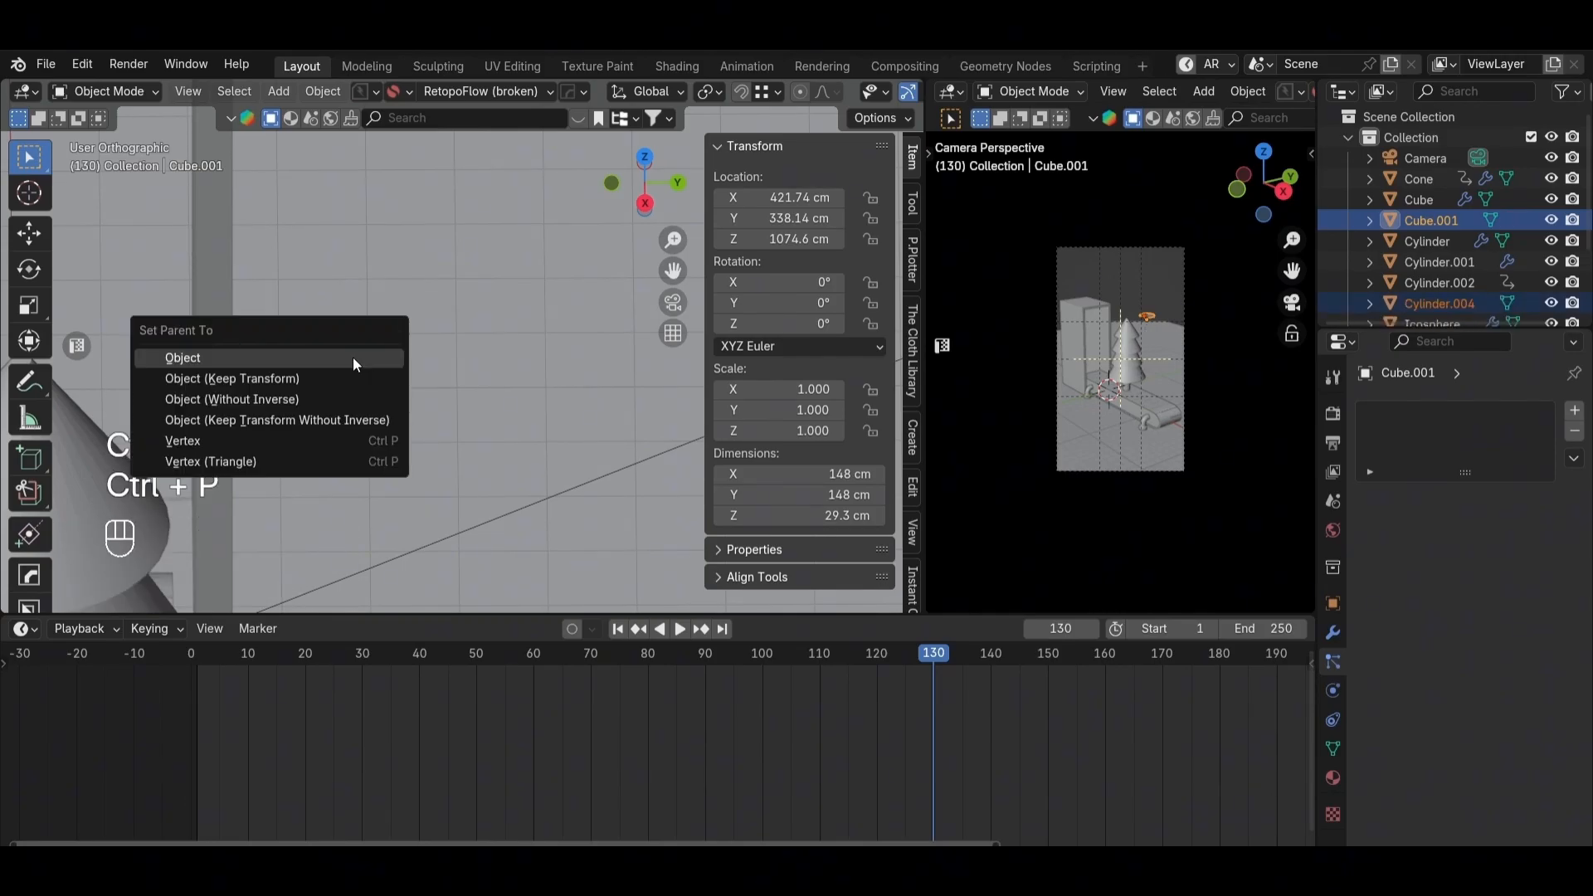
pyautogui.click(348, 378)
# Step: Raise the bracket about 981 cm along Z in the right view and keyframe it at frame 130
pyautogui.click(378, 374)
pyautogui.press('`')
pyautogui.scroll(-7, 487, 406)
pyautogui.press('`')
pyautogui.click(570, 406)
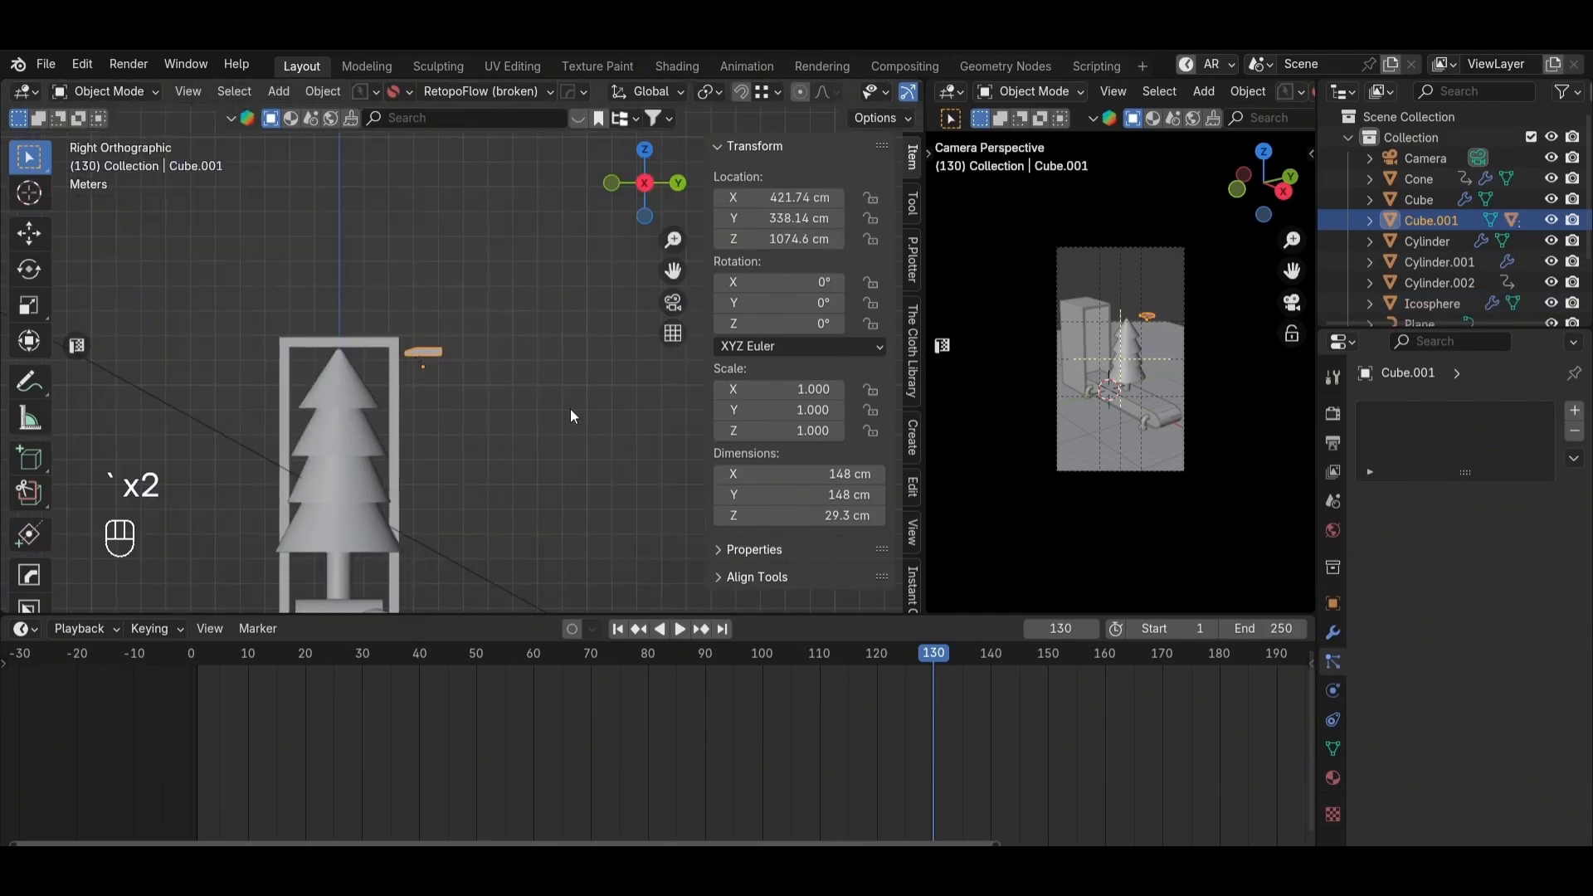
pyautogui.press('g')
pyautogui.click(571, 173)
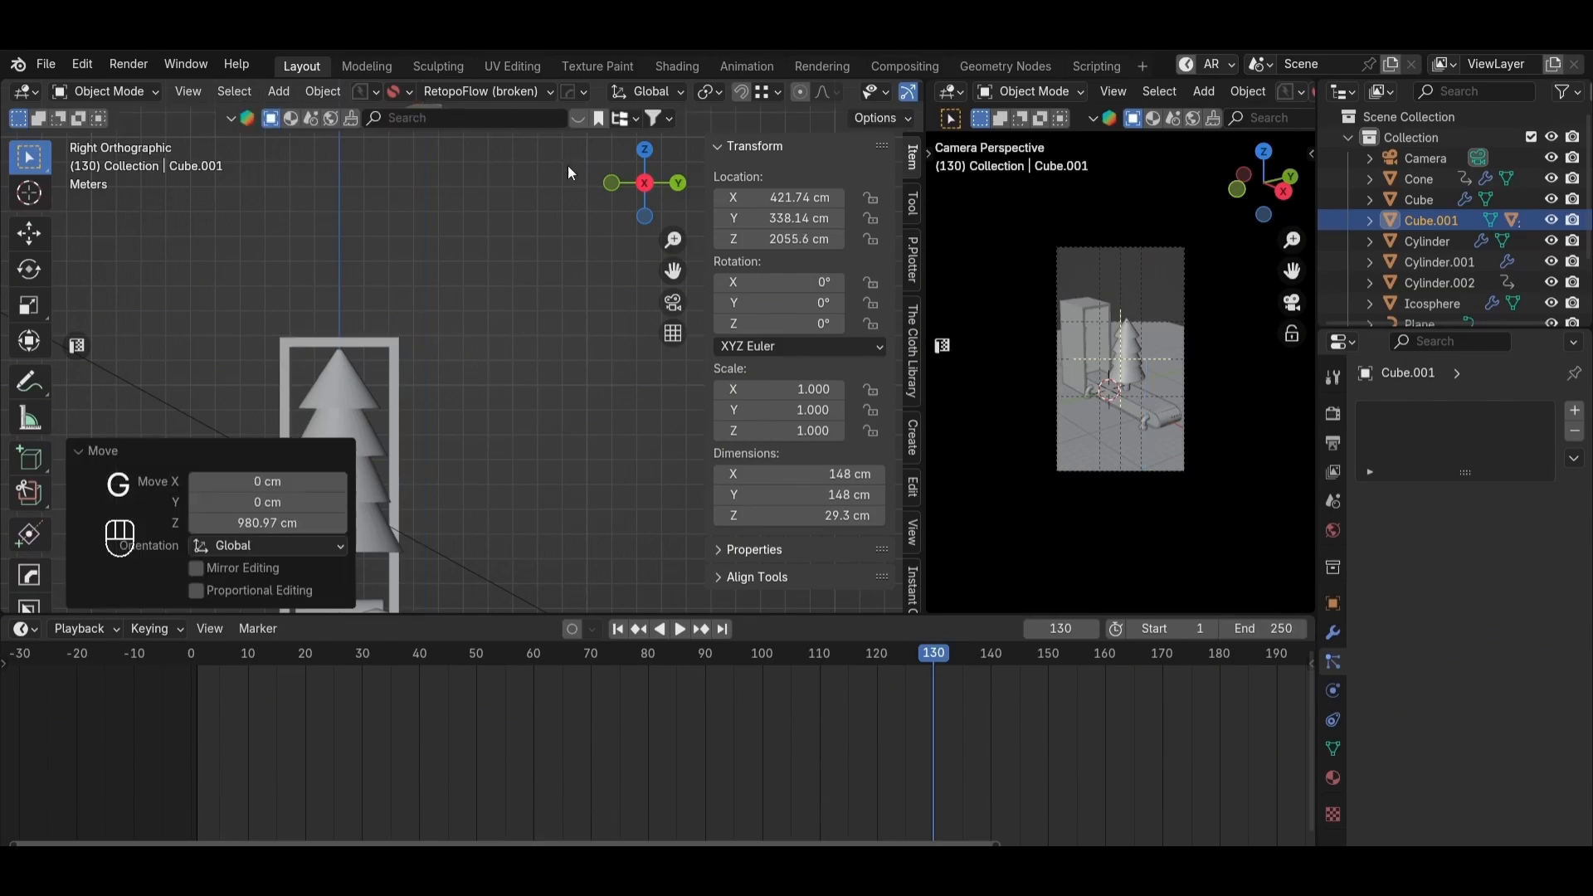
pyautogui.press('i')
# Step: Lower the bracket about 951 cm along Z to about Z 1104.8 cm and delete its keyframes at frame 130
pyautogui.press('g')
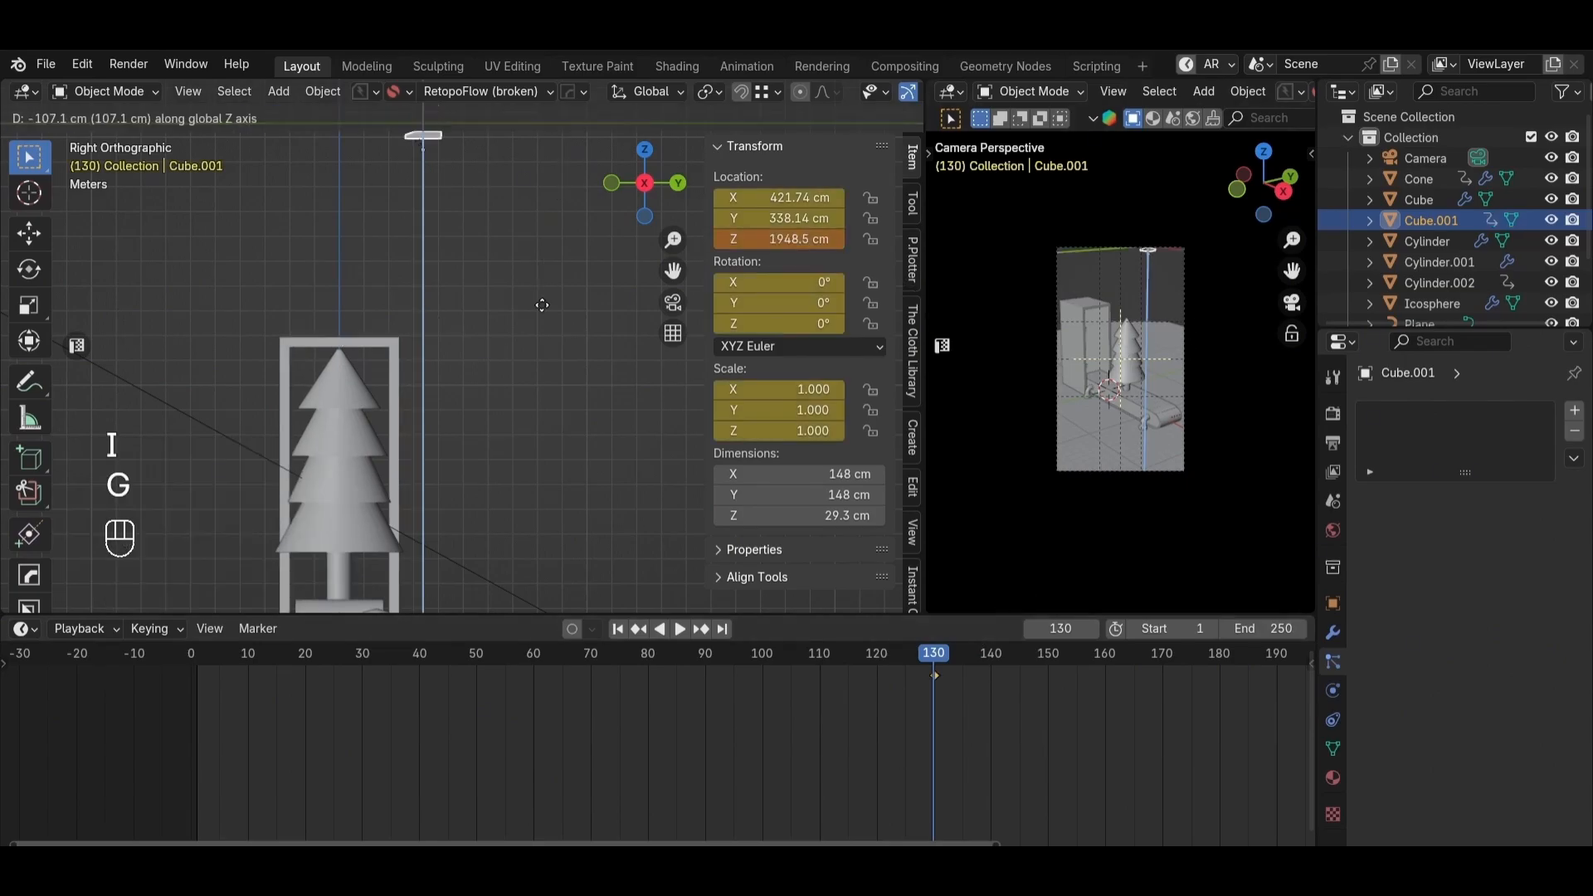
pyautogui.click(495, 506)
pyautogui.press('x')
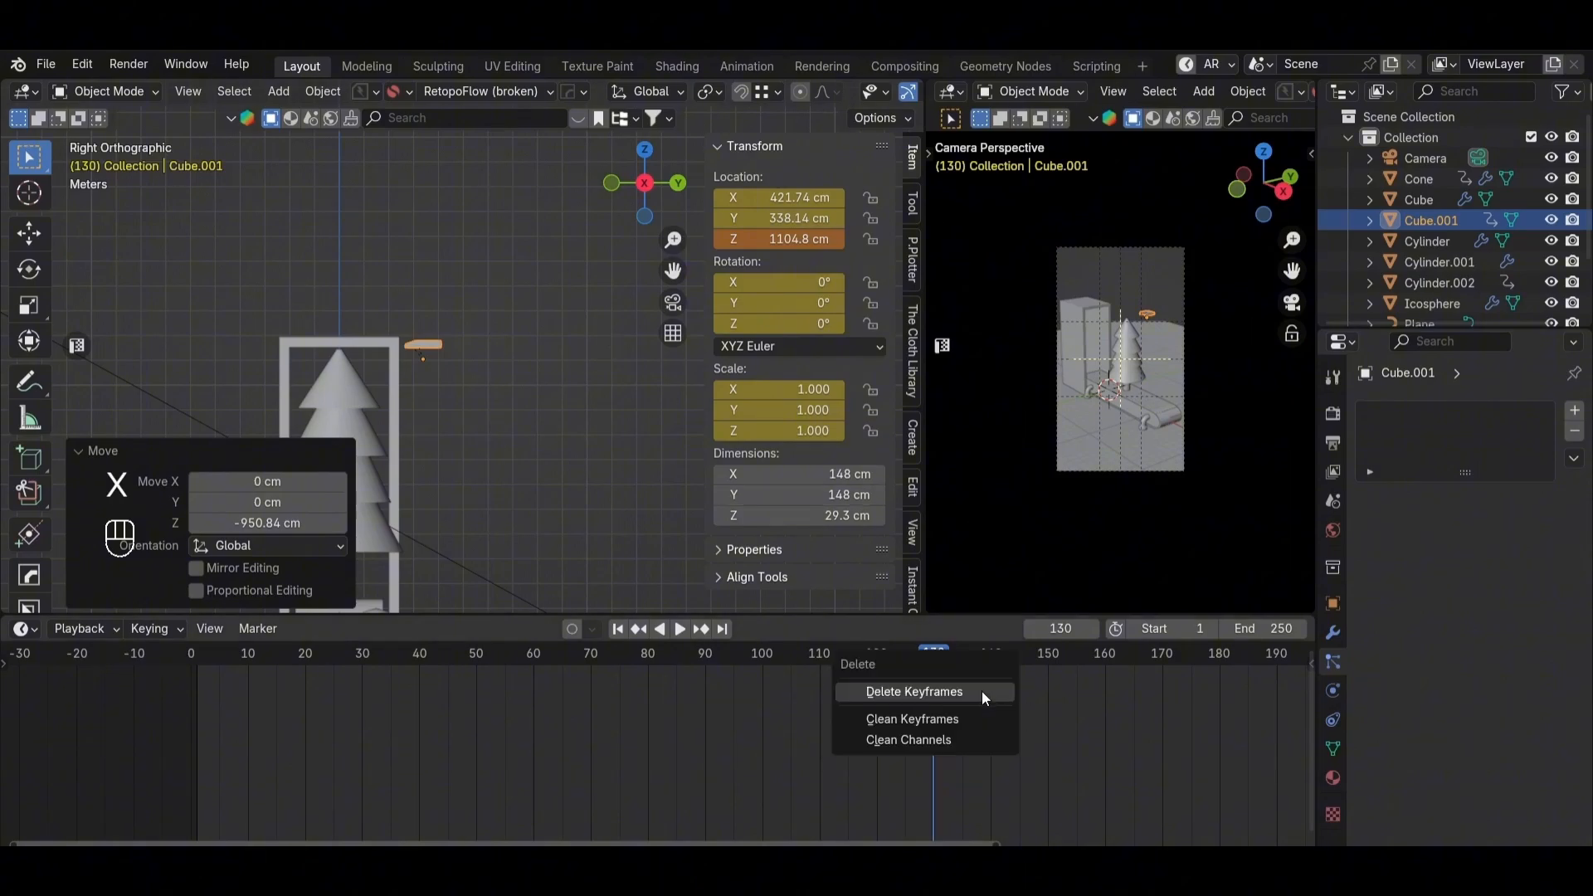
pyautogui.click(983, 690)
# Step: Play the tree's animation from the start in the front view and return the timeline to frame 130
pyautogui.click(340, 392)
pyautogui.moveTo(340, 392); pyautogui.dragTo(566, 471, button='middle')
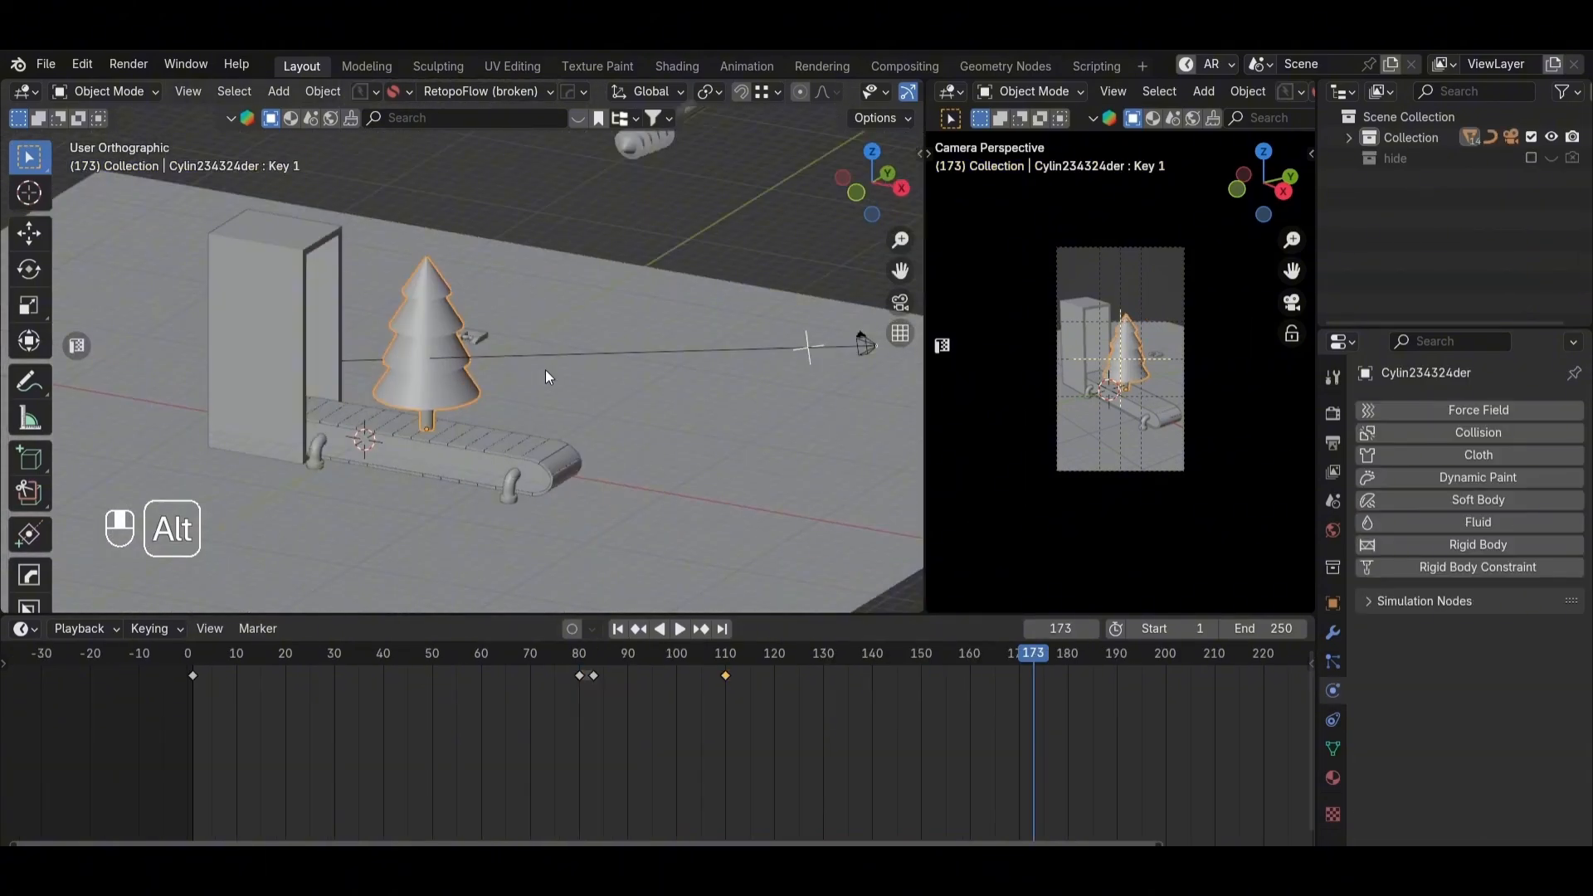
pyautogui.keyDown('alt'); pyautogui.moveTo(548, 373); pyautogui.dragTo(125, 375, button='middle'); pyautogui.keyUp('alt')
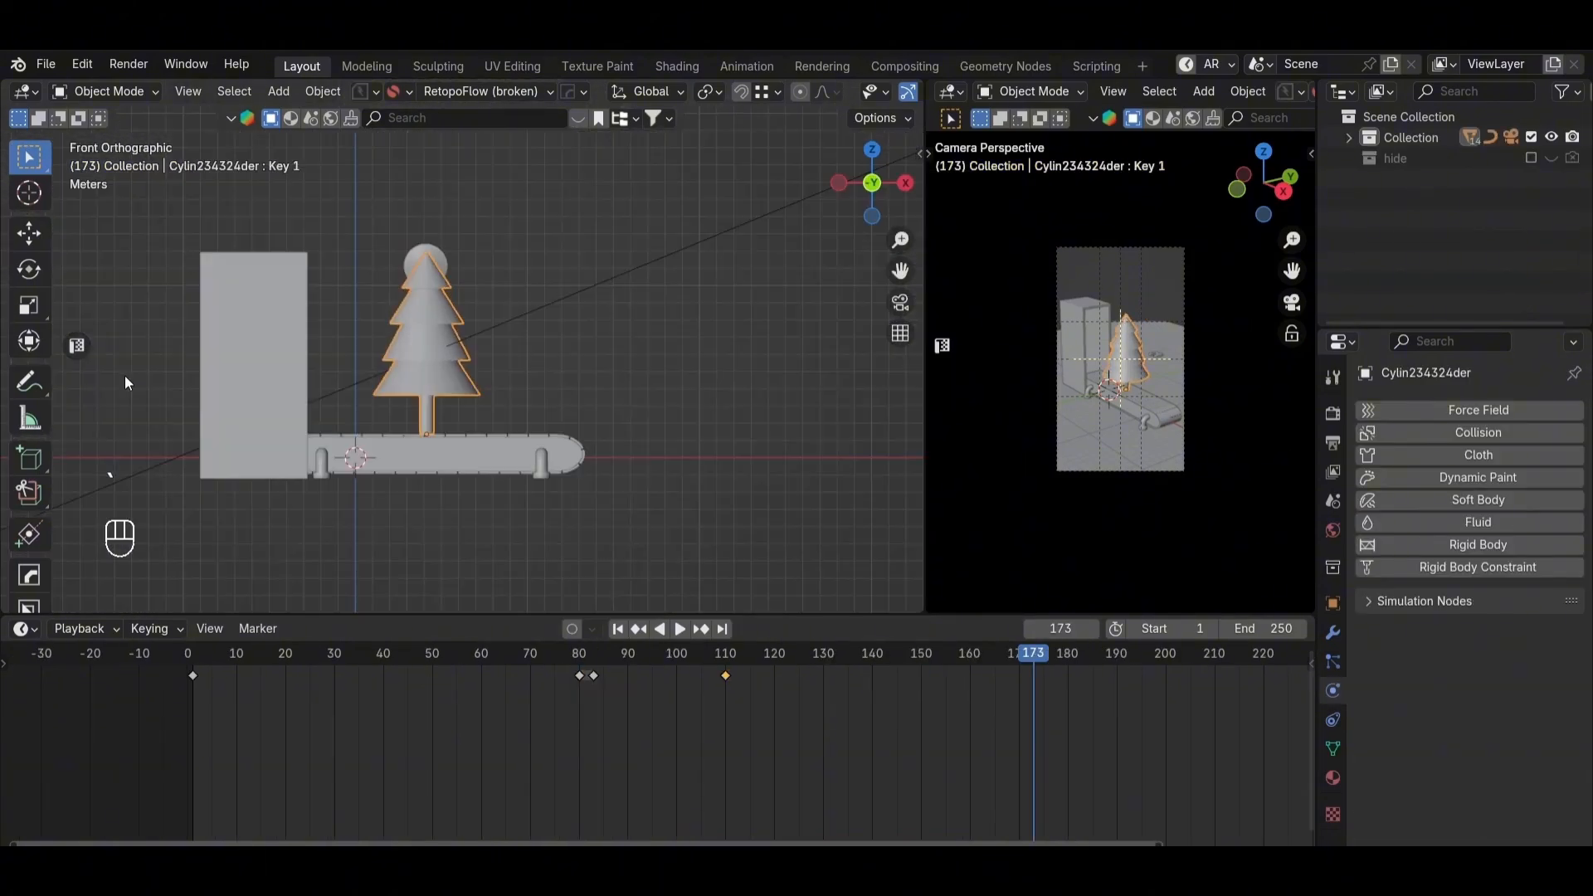
pyautogui.moveTo(1083, 654); pyautogui.dragTo(199, 655)
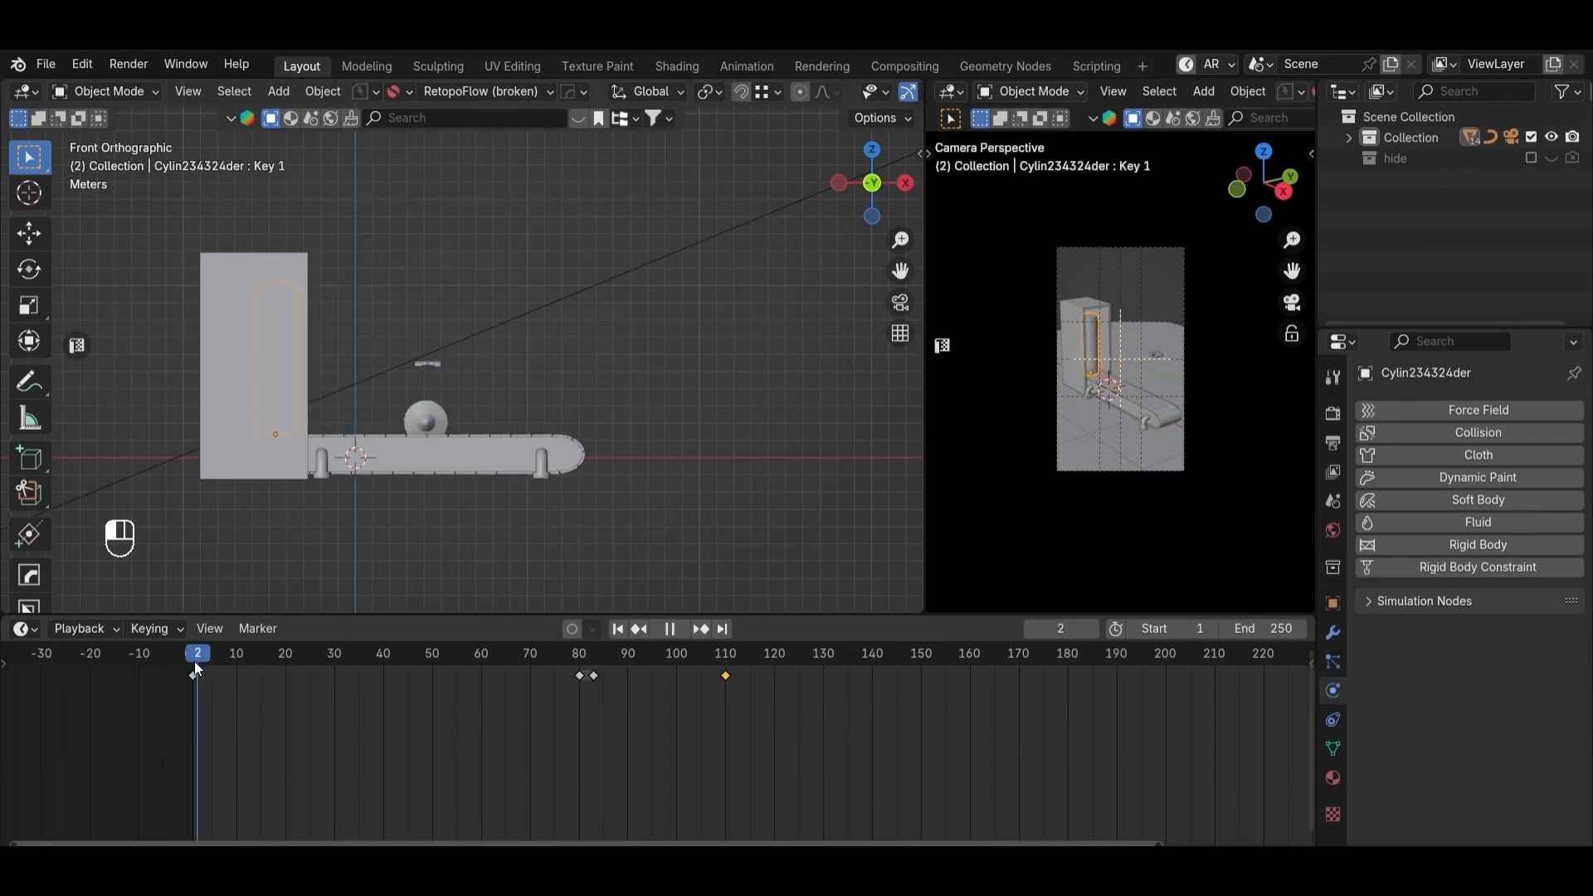
pyautogui.press('space')
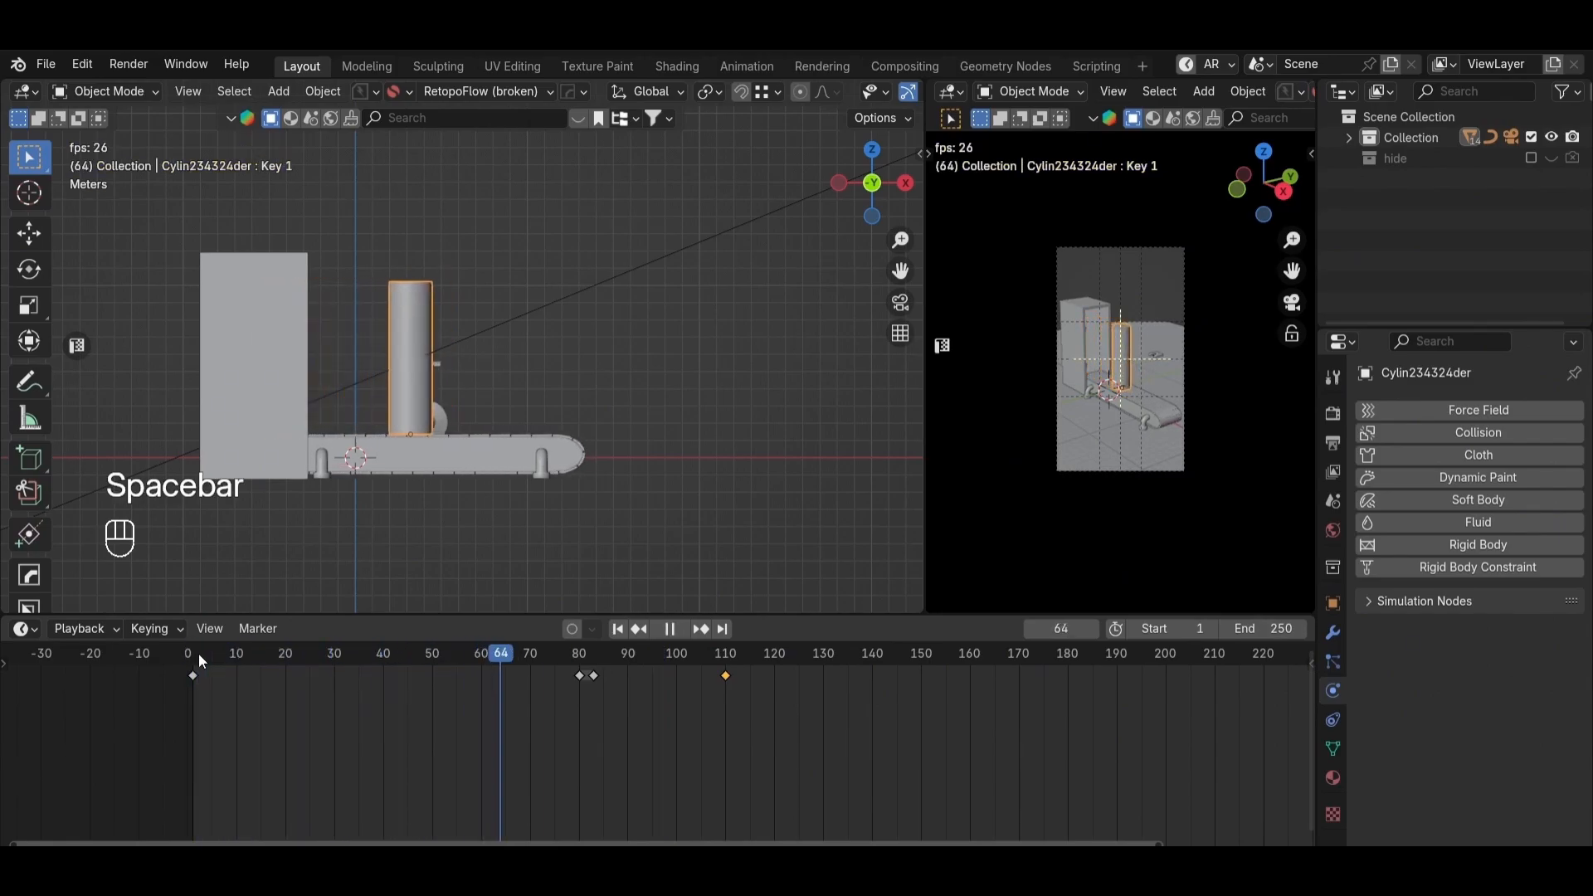
pyautogui.press('space')
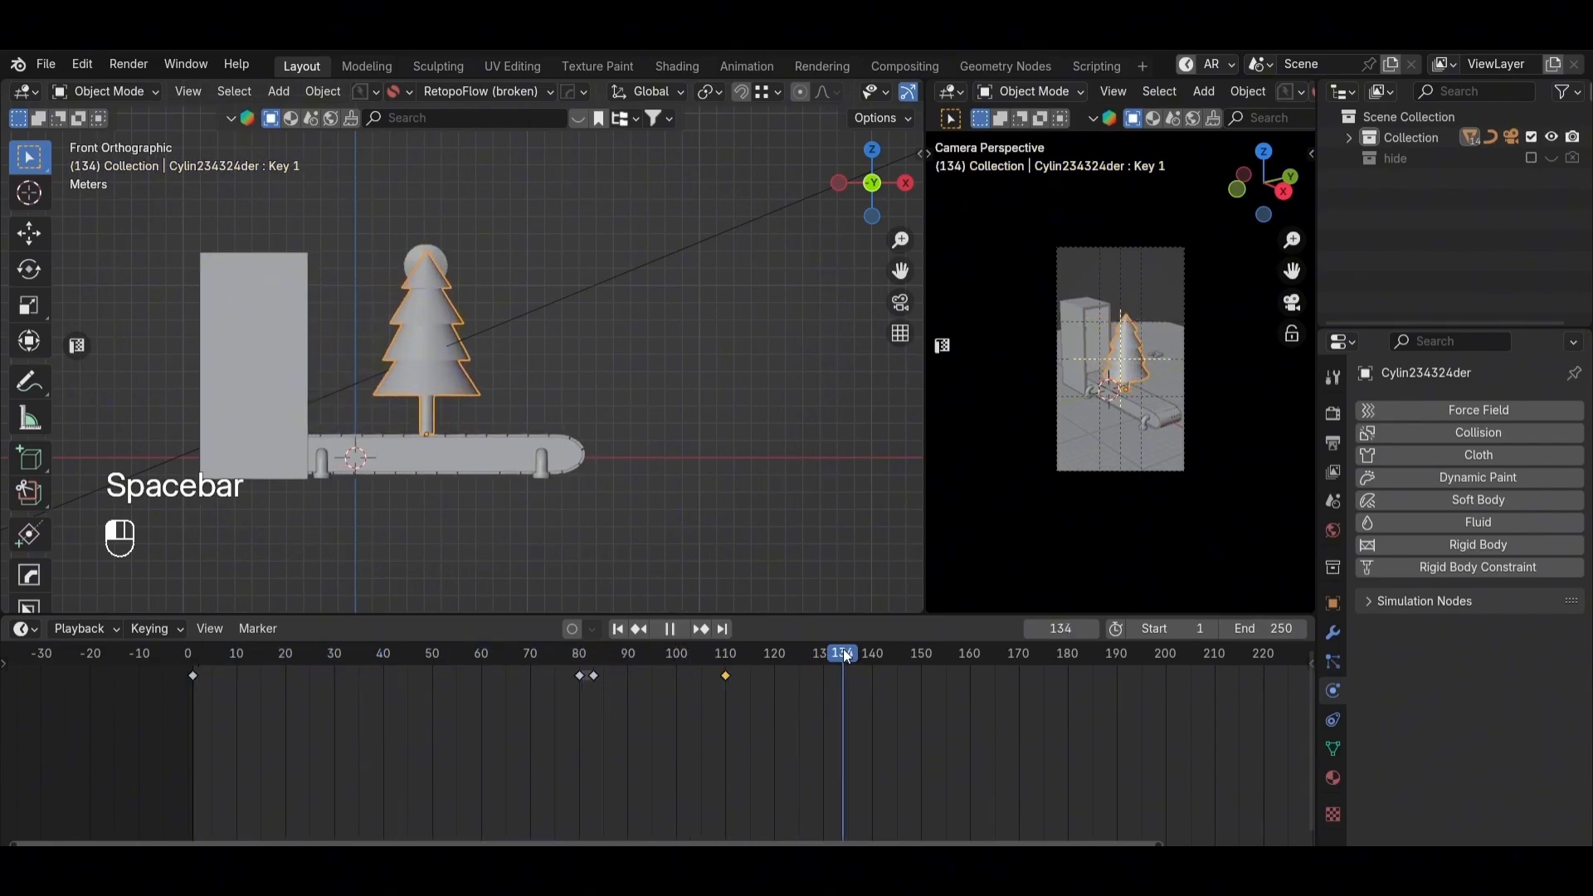
pyautogui.moveTo(845, 656); pyautogui.dragTo(824, 655)
# Step: Add a 200 cm cube and align it to the tree's location
pyautogui.click(608, 176)
pyautogui.hotkey('shift', 'a')
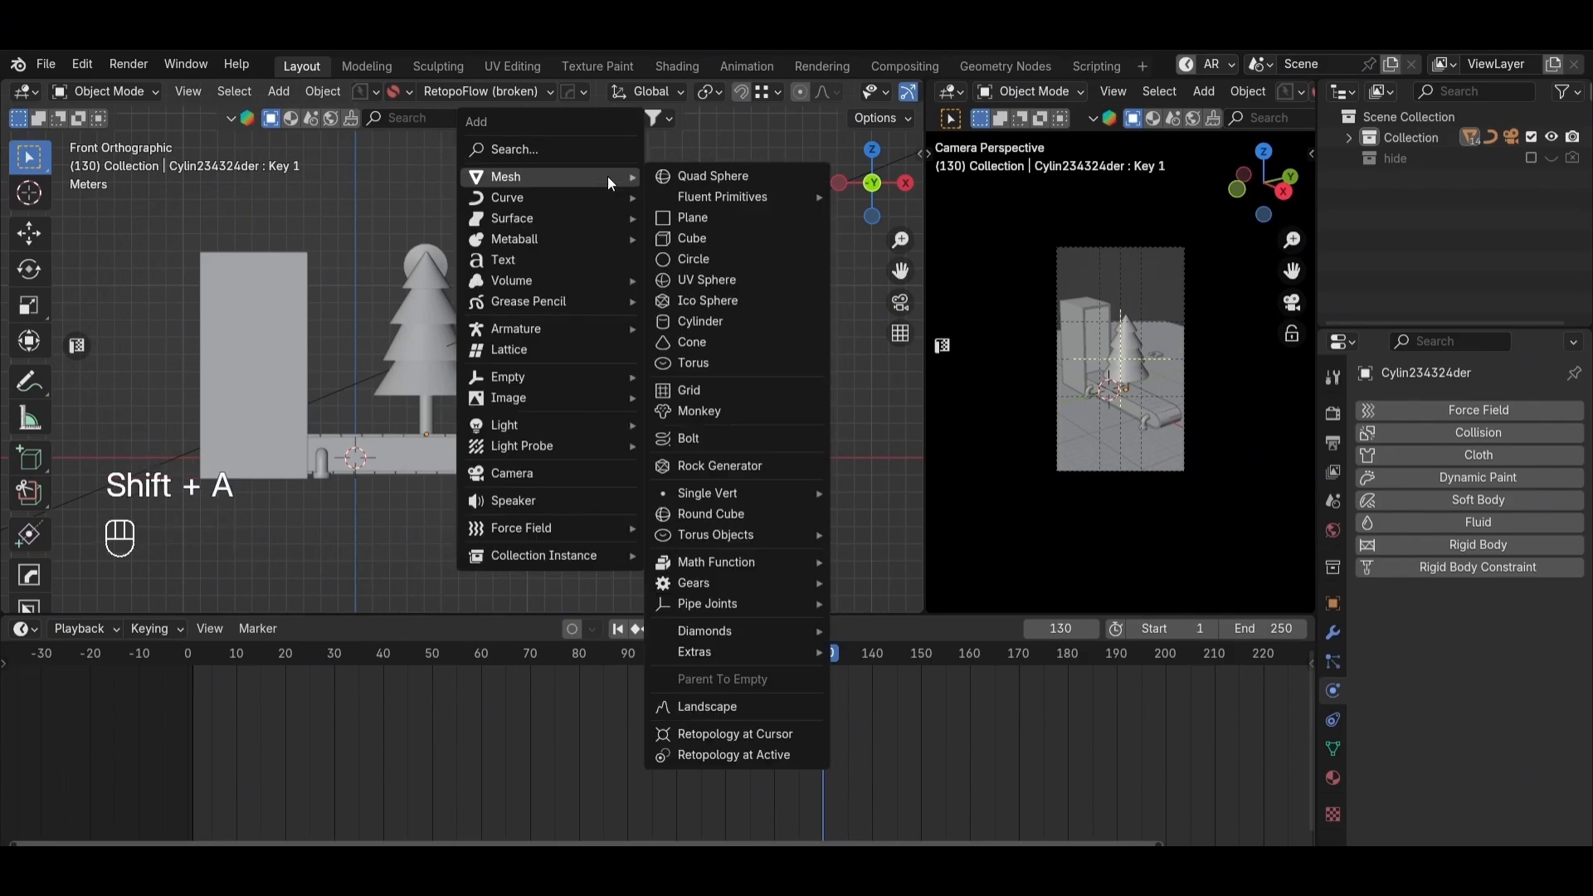
pyautogui.click(680, 239)
pyautogui.press('g')
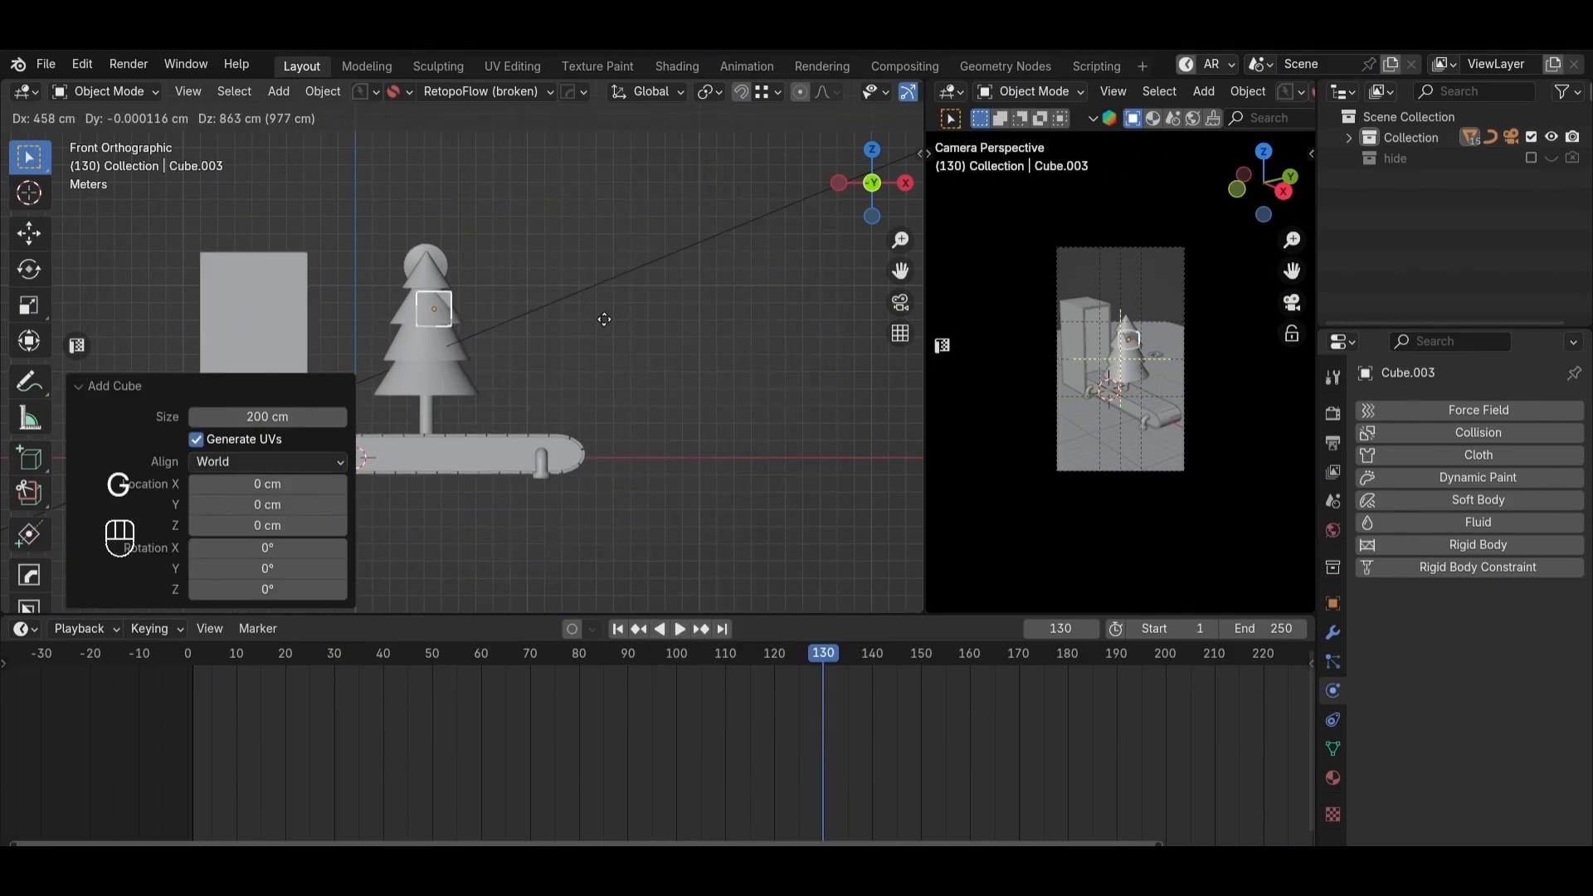
pyautogui.click(604, 318)
pyautogui.keyDown('shift'); pyautogui.click(430, 359); pyautogui.keyUp('shift')
pyautogui.hotkey('alt', 'a')
pyautogui.click(444, 432)
# Step: Raise the cube about 1017.3 cm along Z, scale it up uniformly around the treetop, and apply its scale
pyautogui.press('g')
pyautogui.middleClick(446, 348)
pyautogui.click(445, 262)
pyautogui.press('s')
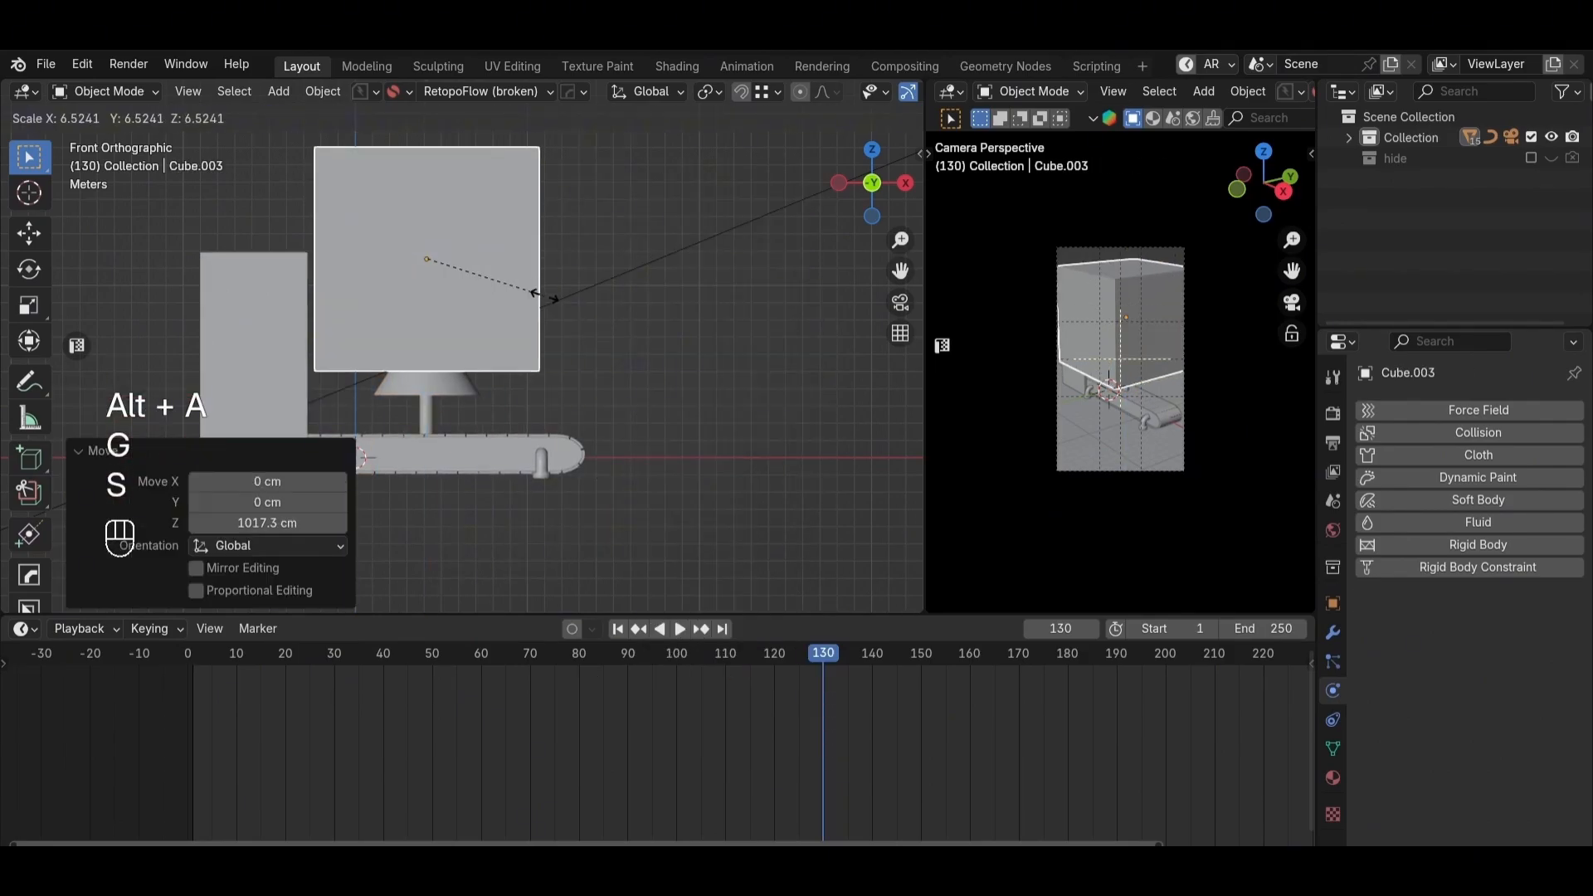
pyautogui.click(531, 291)
pyautogui.hotkey('ctrl', 'a')
pyautogui.click(525, 285)
# Step: Set the cube's viewport display to Bounds
pyautogui.click(1333, 604)
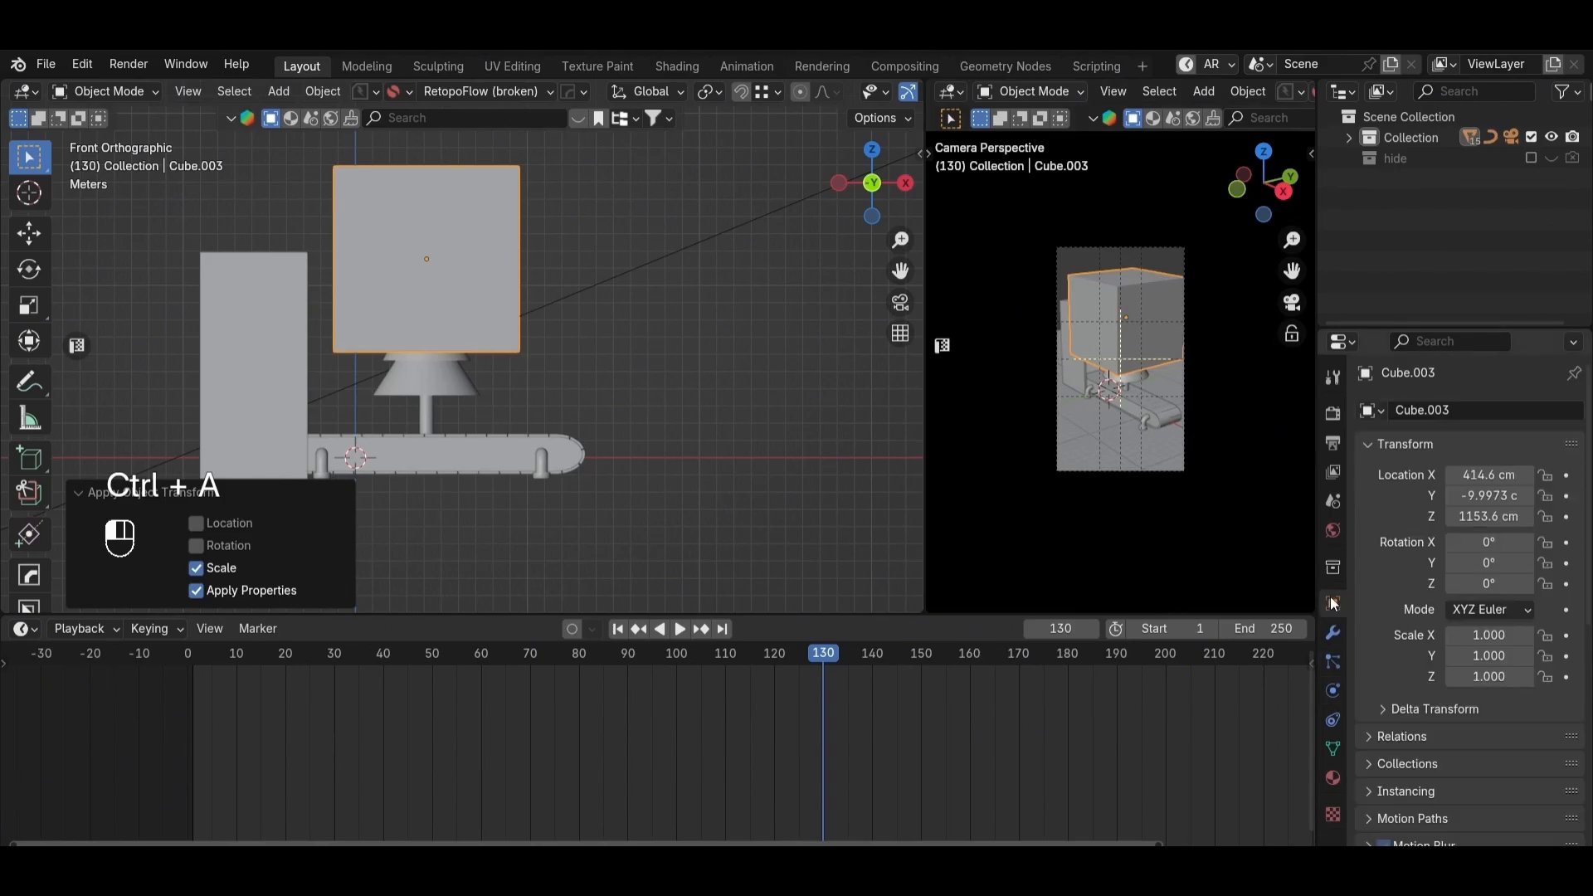
pyautogui.scroll(-10, 1387, 714)
pyautogui.click(1469, 752)
pyautogui.click(1493, 773)
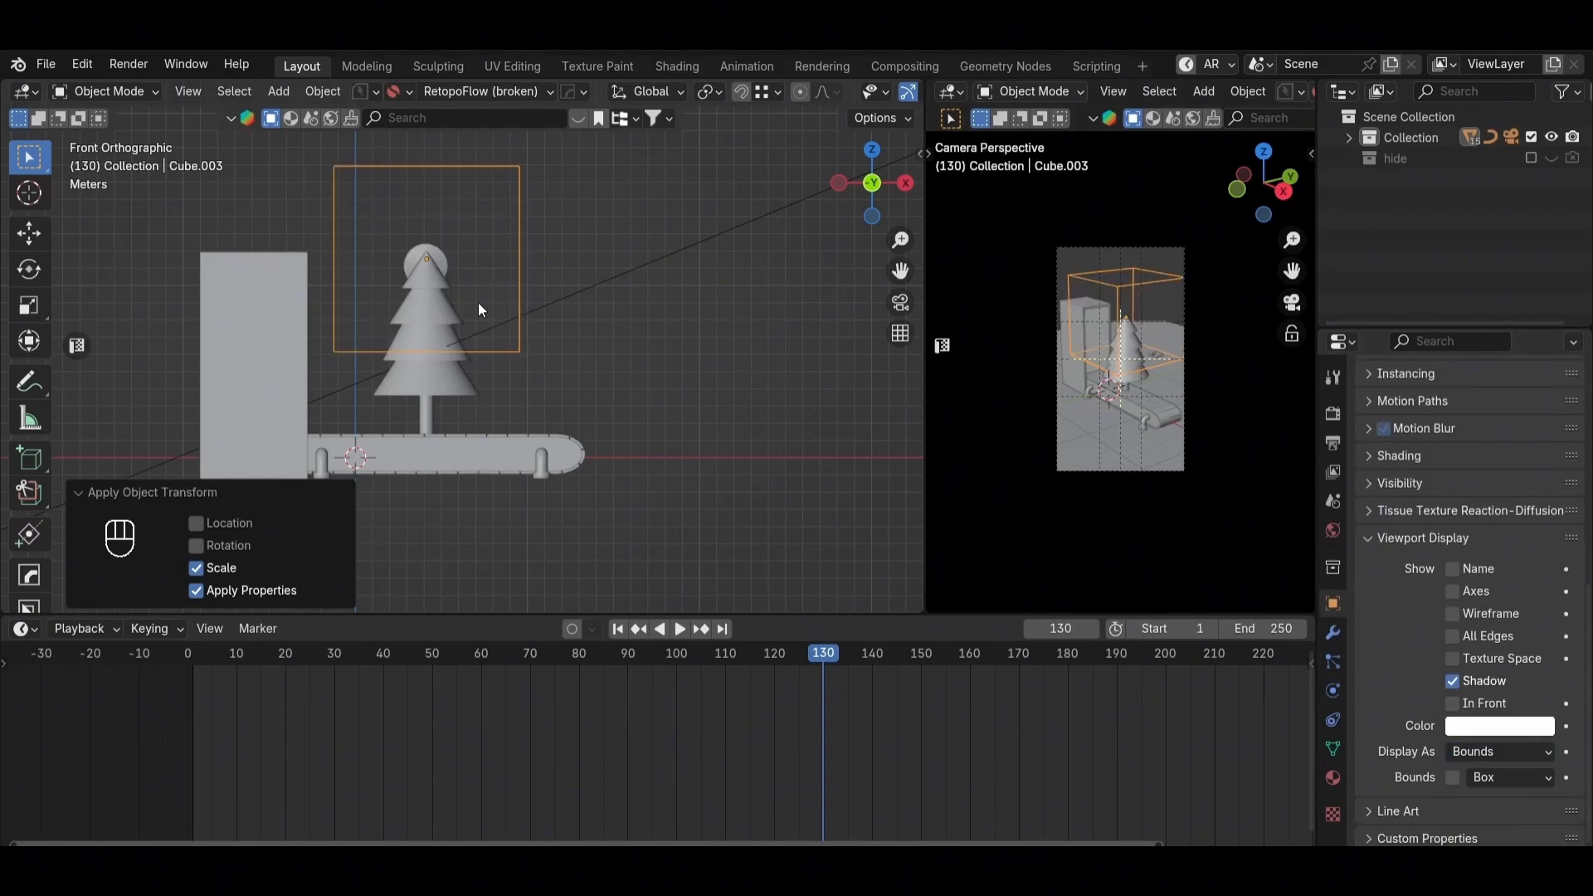
# Step: Lower the bounds cube about 255.5 cm along Z and fine-tune its height around the tree's foliage
pyautogui.press('g')
pyautogui.middleClick(498, 330)
pyautogui.click(516, 341)
pyautogui.moveTo(652, 348); pyautogui.dragTo(505, 377, button='middle')
pyautogui.press('g')
pyautogui.middleClick(509, 308)
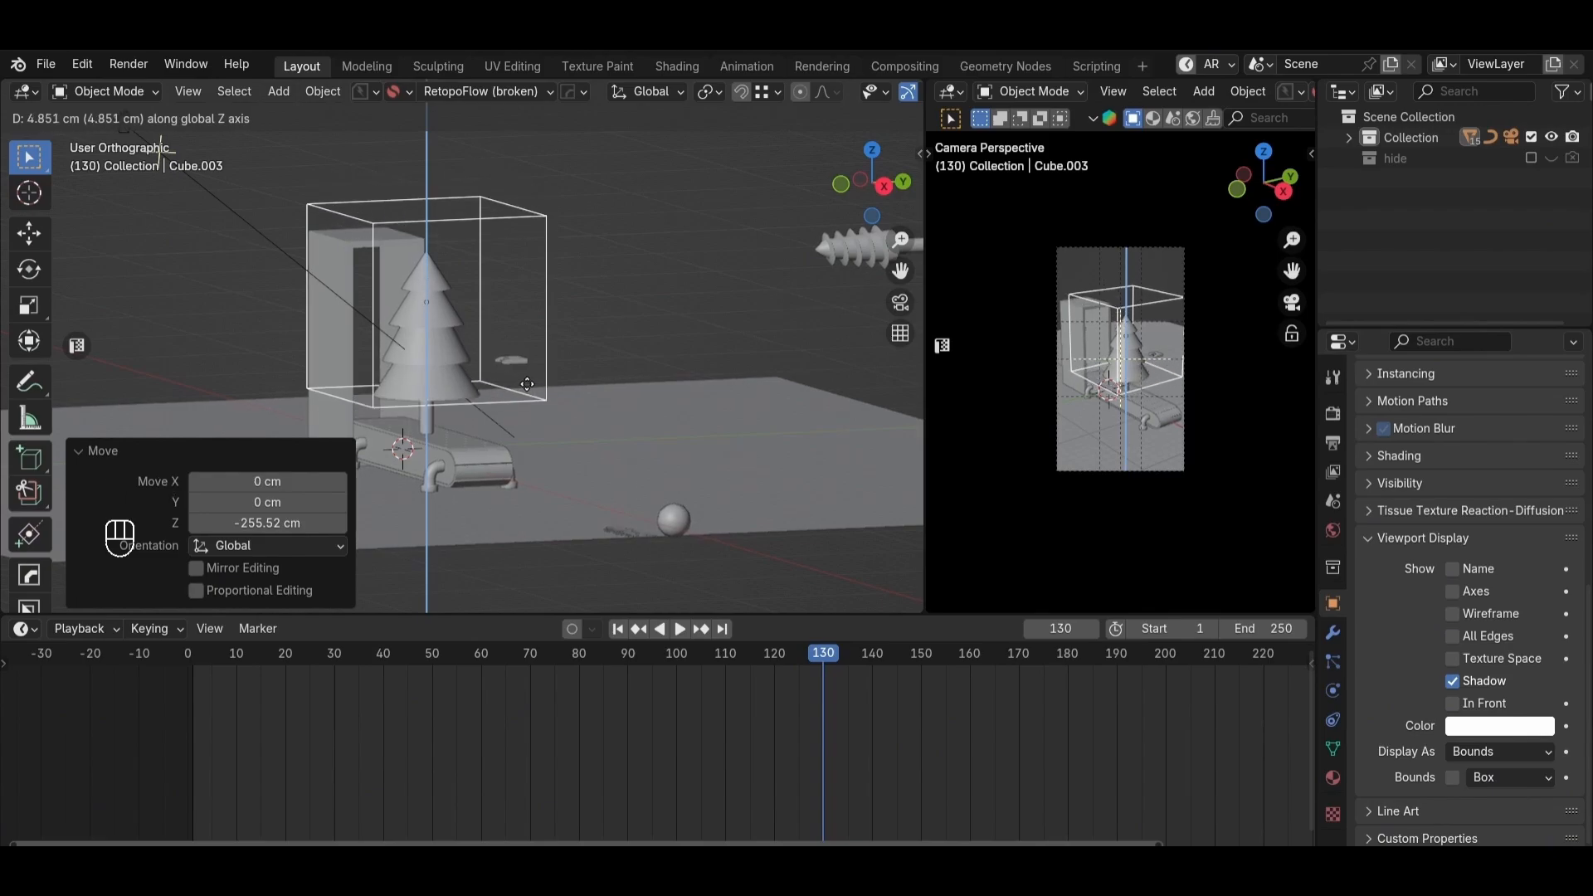
pyautogui.click(527, 385)
# Step: Settle the small upward adjustment of the bounds cube along Z and keep the cube selected
pyautogui.click(435, 282)
pyautogui.click(483, 267)
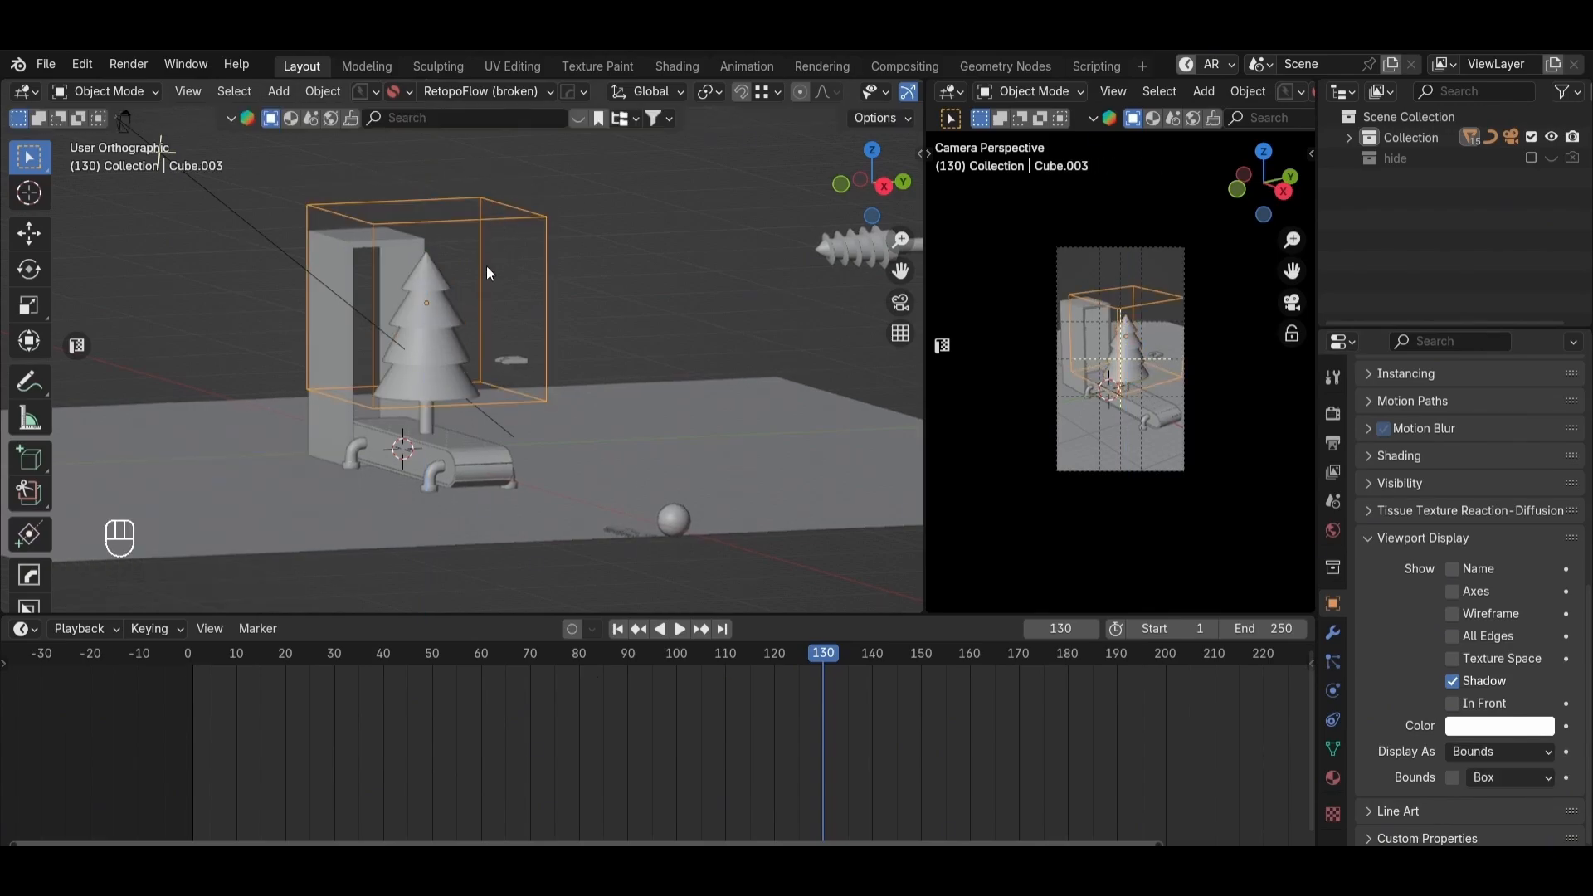
# Step: Select the tree in front view and add a new vertex group to its mesh
pyautogui.scroll(2, 486, 268)
pyautogui.moveTo(486, 267); pyautogui.dragTo(630, 320, button='middle')
pyautogui.click(451, 355)
pyautogui.press('`')
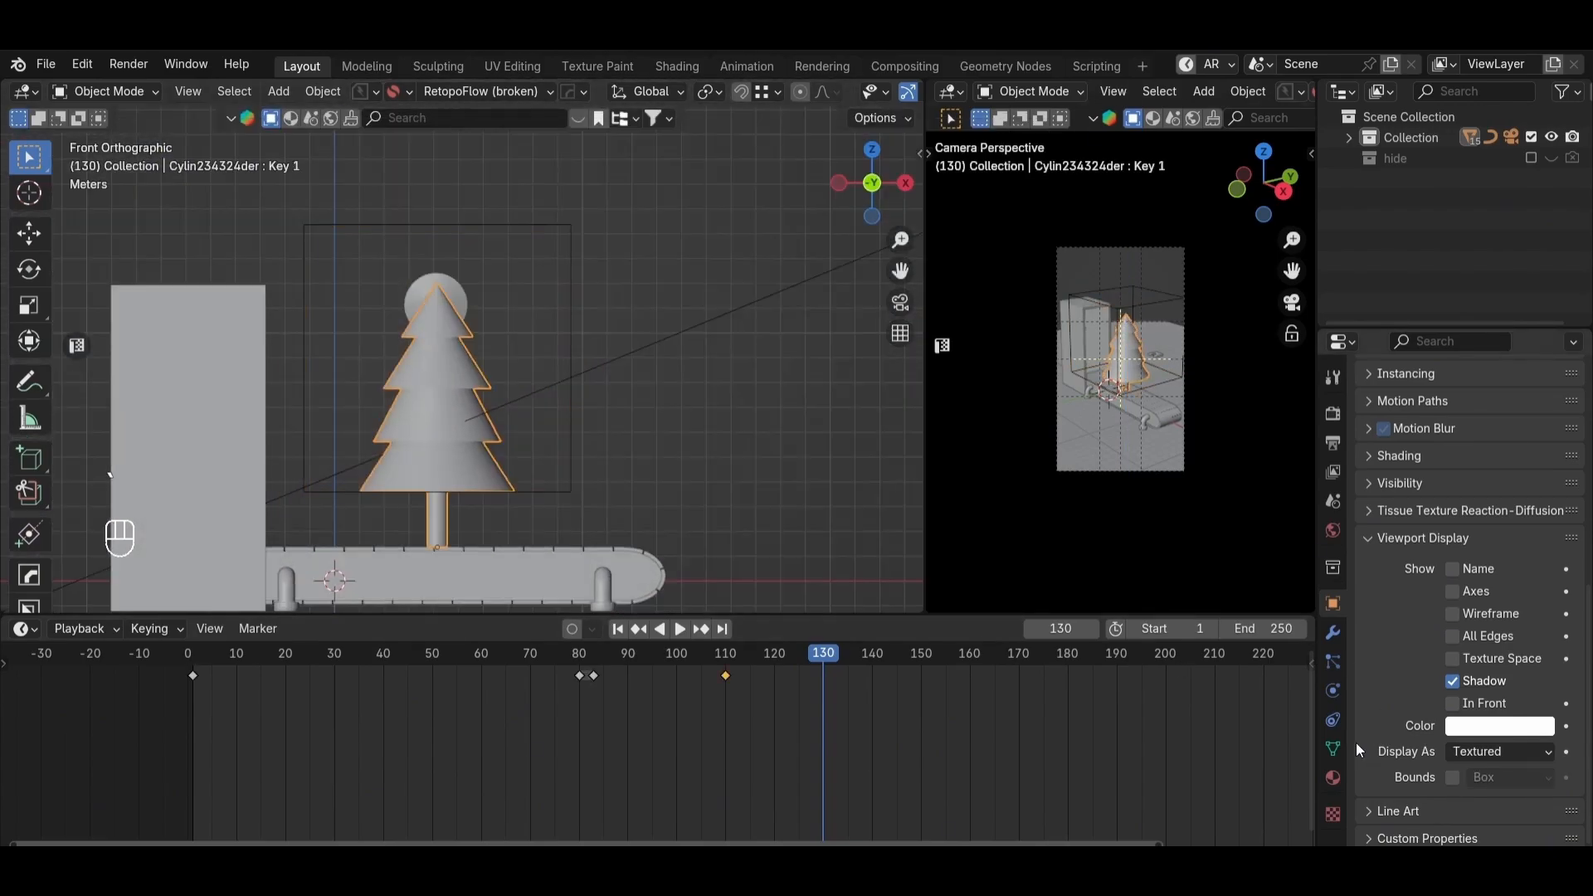
pyautogui.click(1333, 749)
pyautogui.scroll(6, 1356, 431)
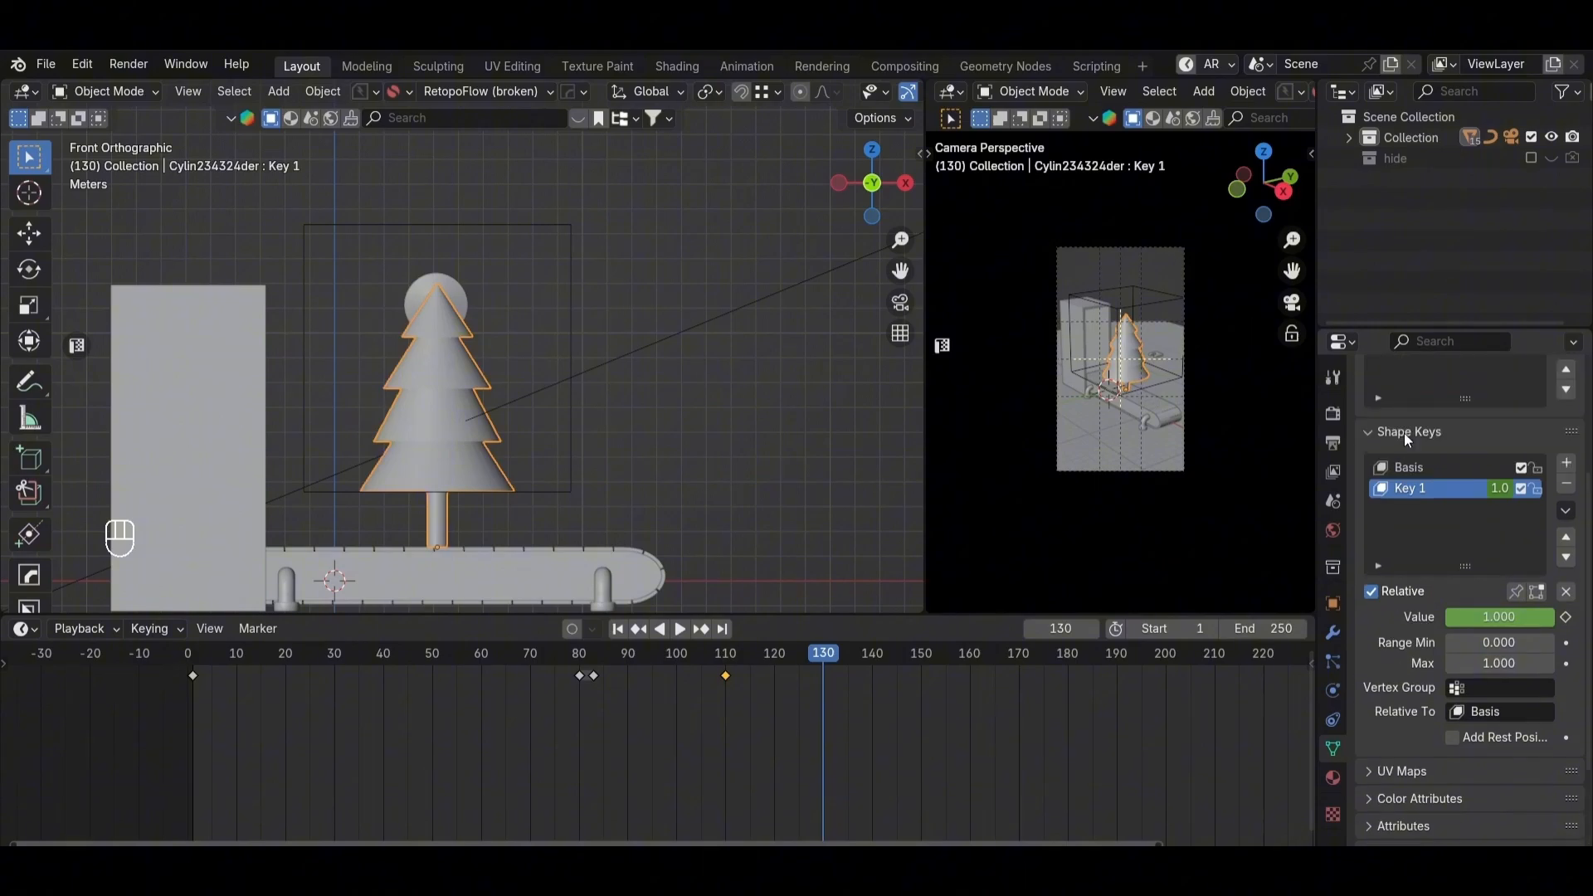
pyautogui.click(1567, 497)
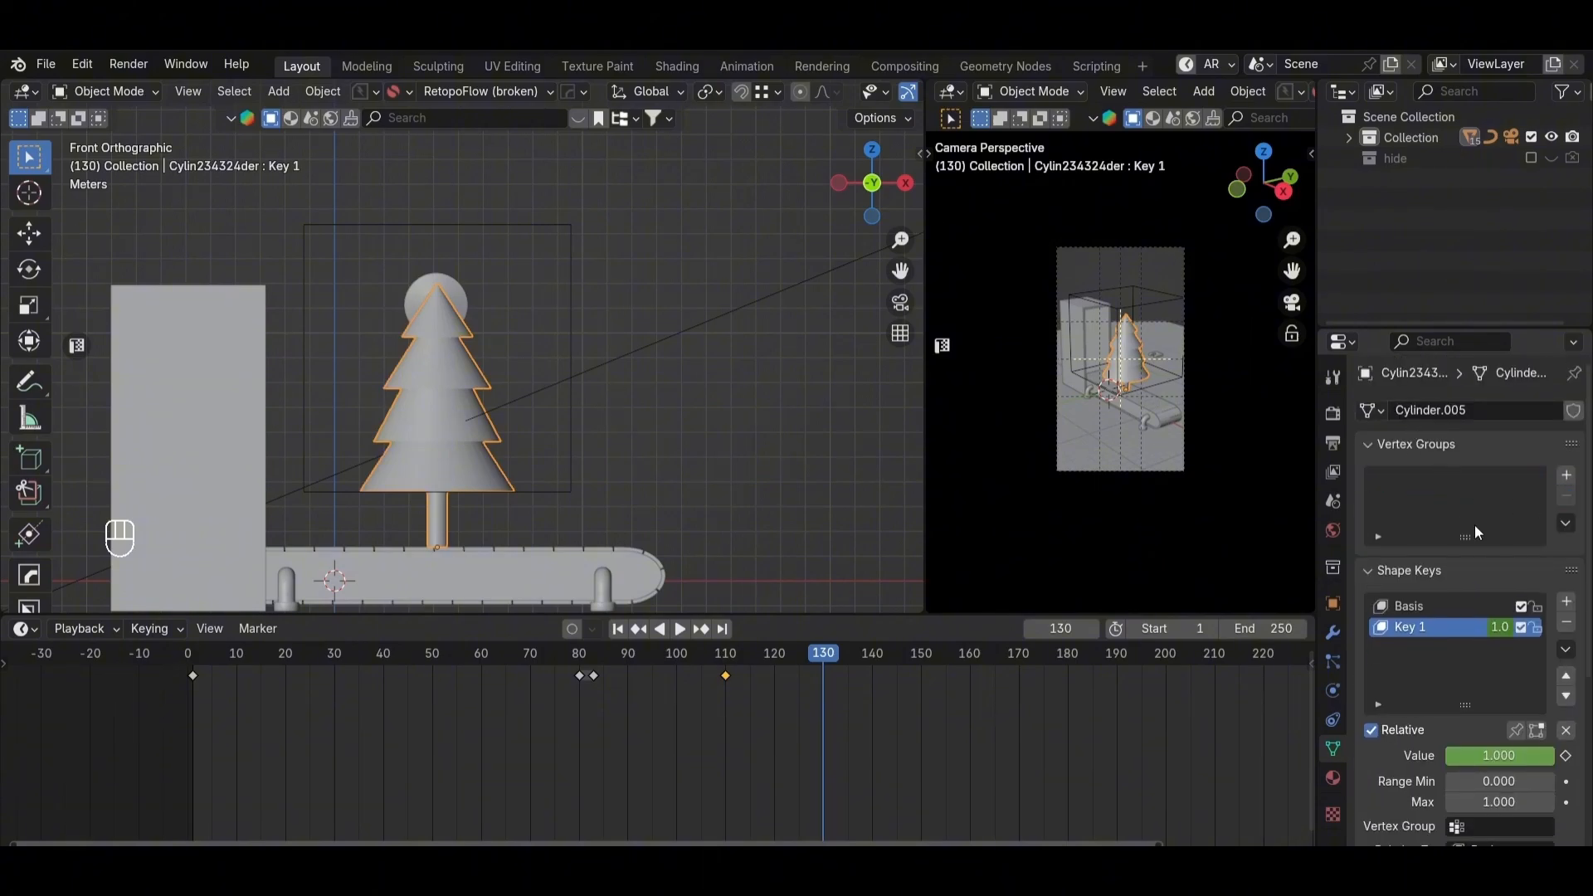
pyautogui.click(1567, 475)
# Step: Select the faces of all four foliage tiers, rename the tree's vertex group leaf, and assign the faces to it
pyautogui.press('Tab')
pyautogui.press('3')
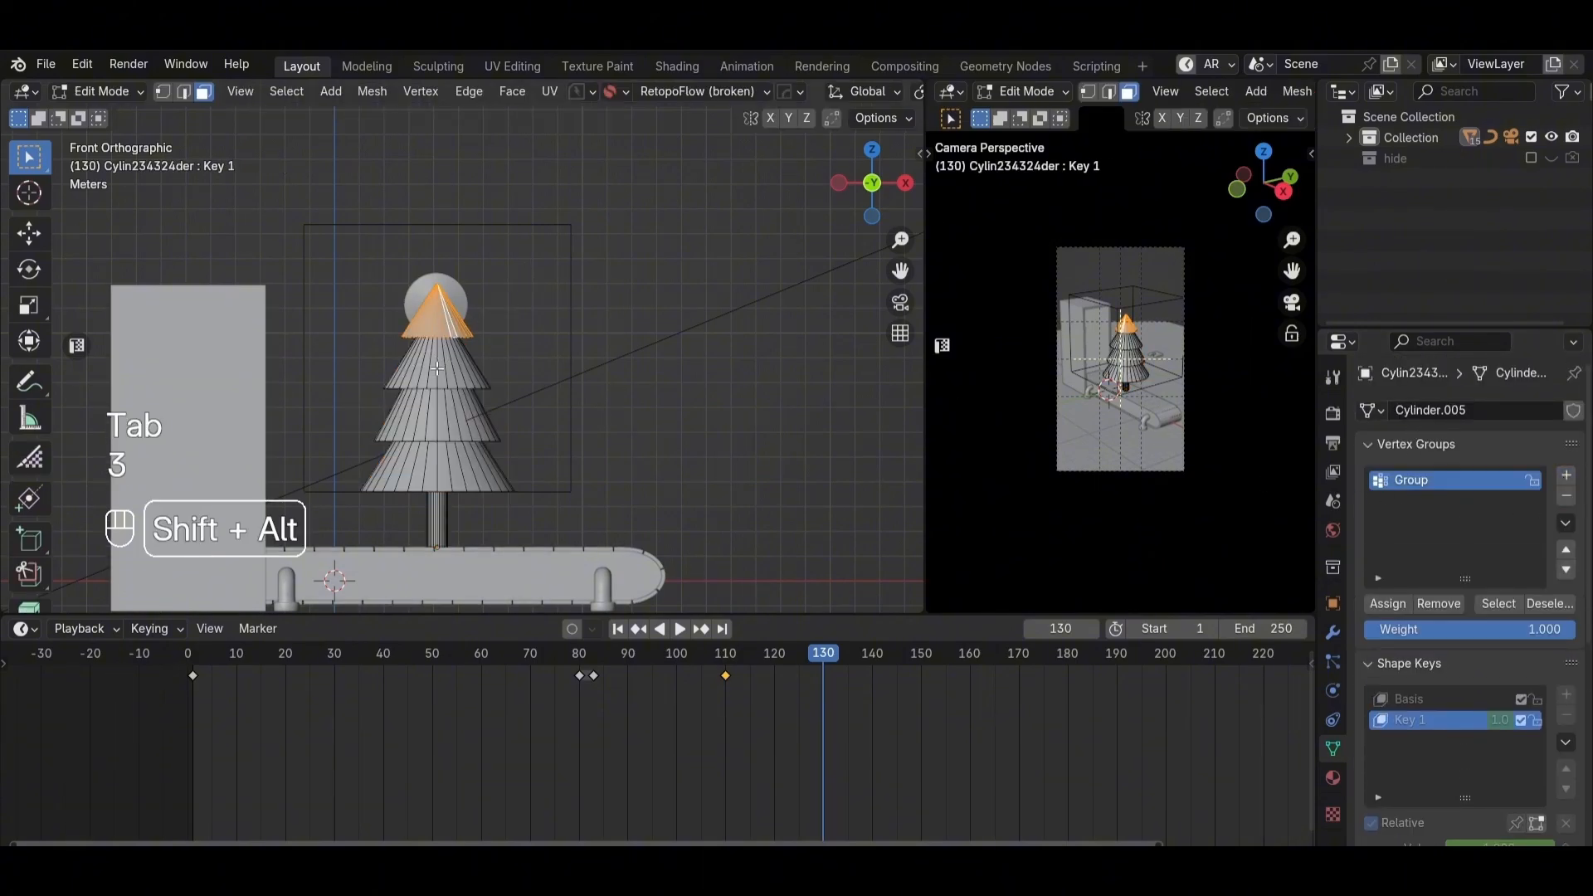
pyautogui.keyDown('alt'); pyautogui.keyDown('shift'); pyautogui.click(429, 461); pyautogui.keyUp('shift'); pyautogui.keyUp('alt')
pyautogui.keyDown('alt'); pyautogui.keyDown('shift'); pyautogui.click(429, 461); pyautogui.keyUp('shift'); pyautogui.keyUp('alt')
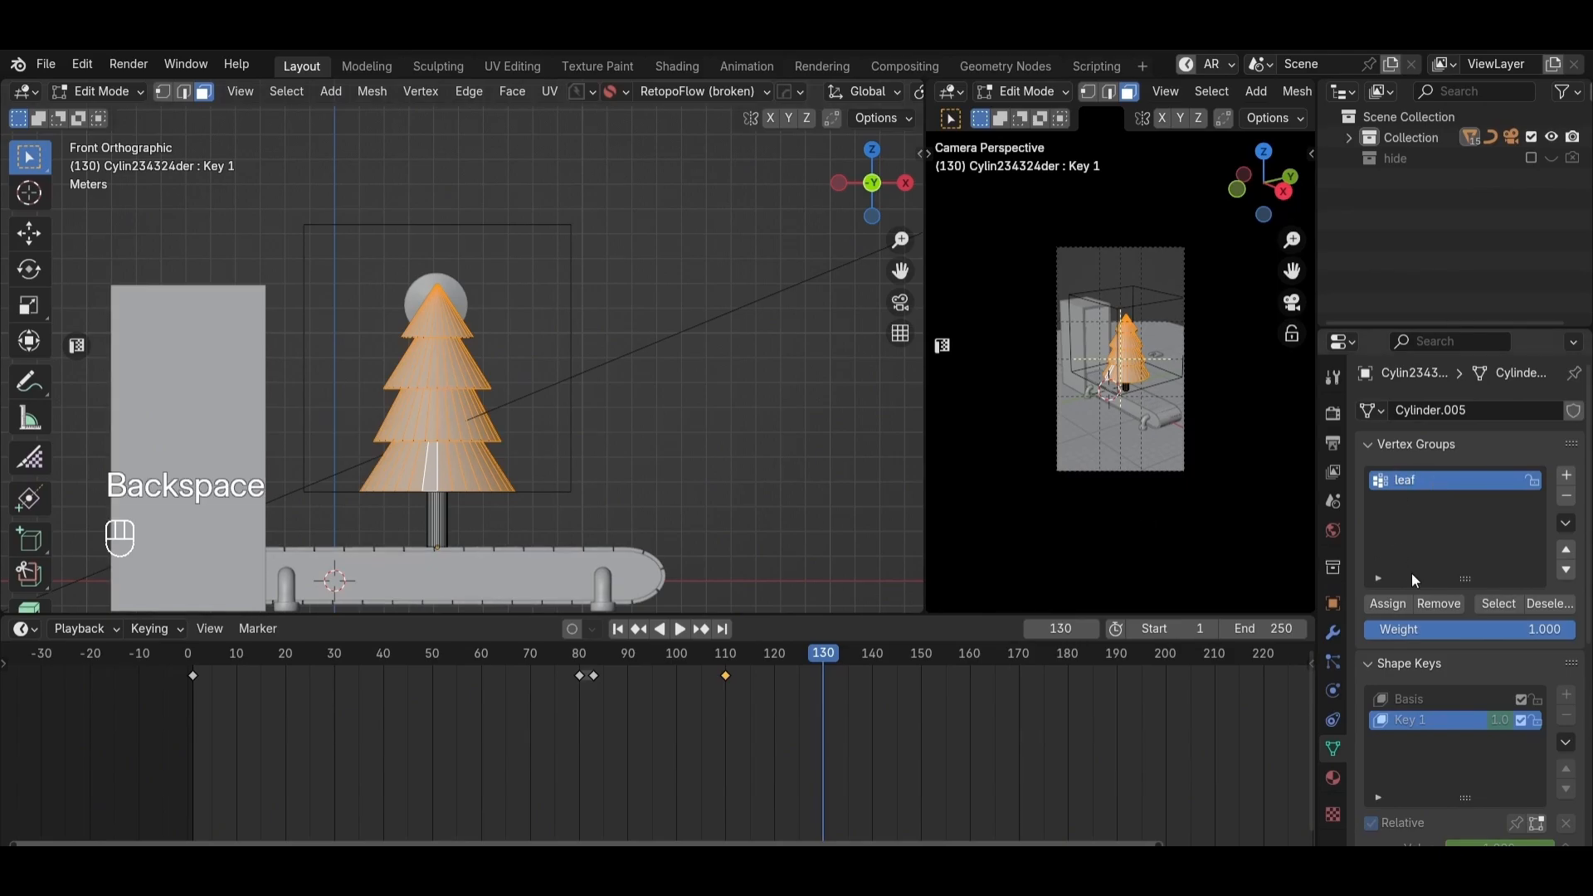
pyautogui.press('Tab')
pyautogui.click(581, 260)
pyautogui.keyDown('alt'); pyautogui.moveTo(581, 260); pyautogui.dragTo(579, 384); pyautogui.keyUp('alt')
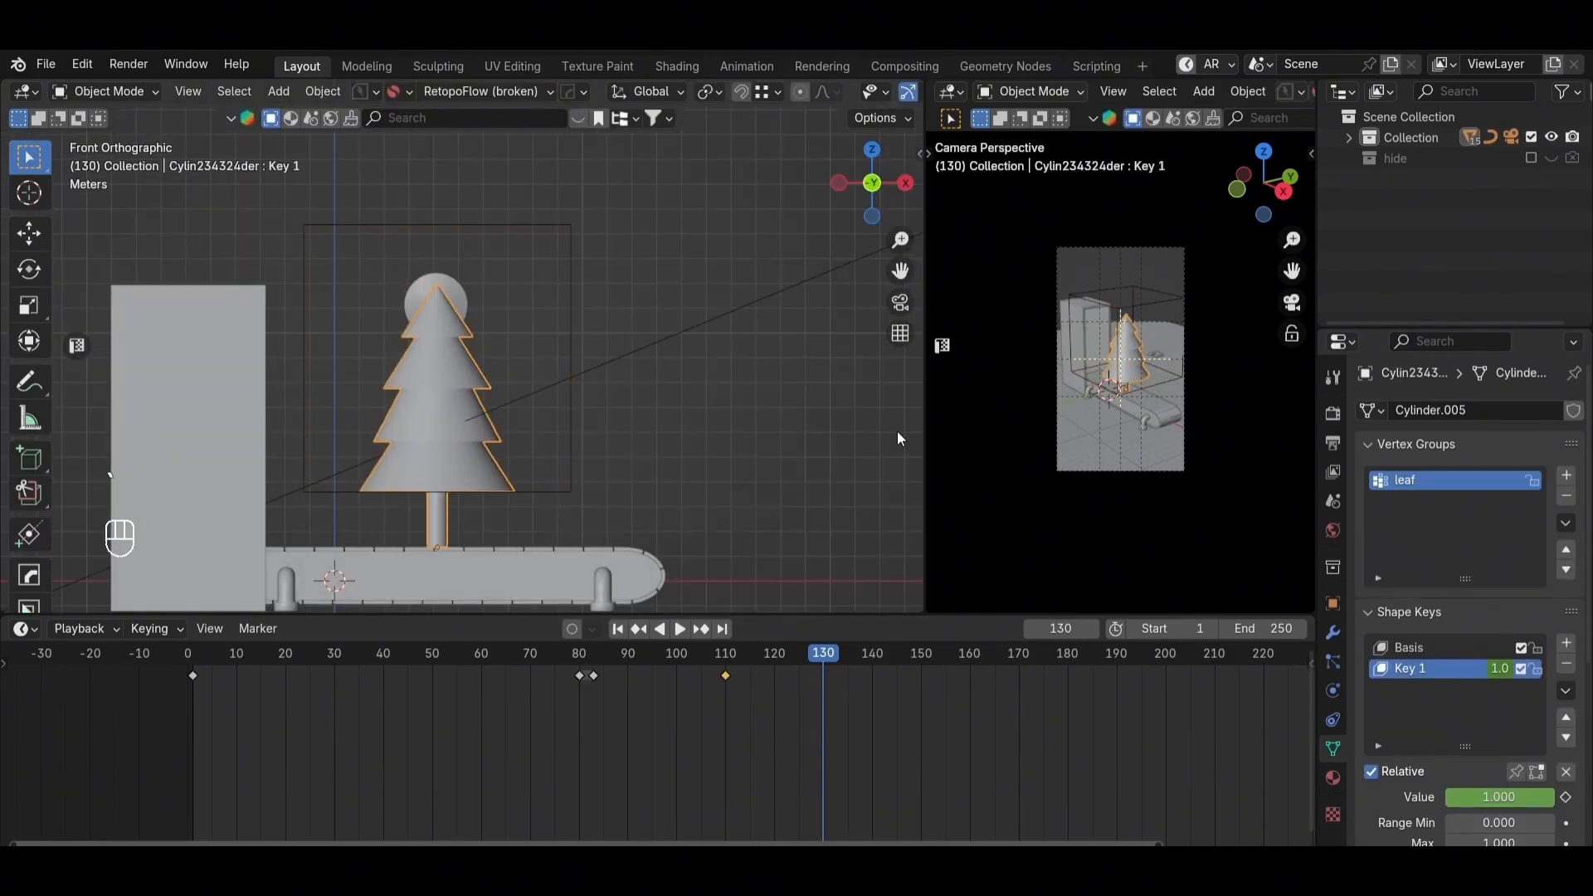
# Step: Enable Dynamic Paint physics on the tree and add a canvas to it
pyautogui.click(1332, 691)
pyautogui.click(1479, 479)
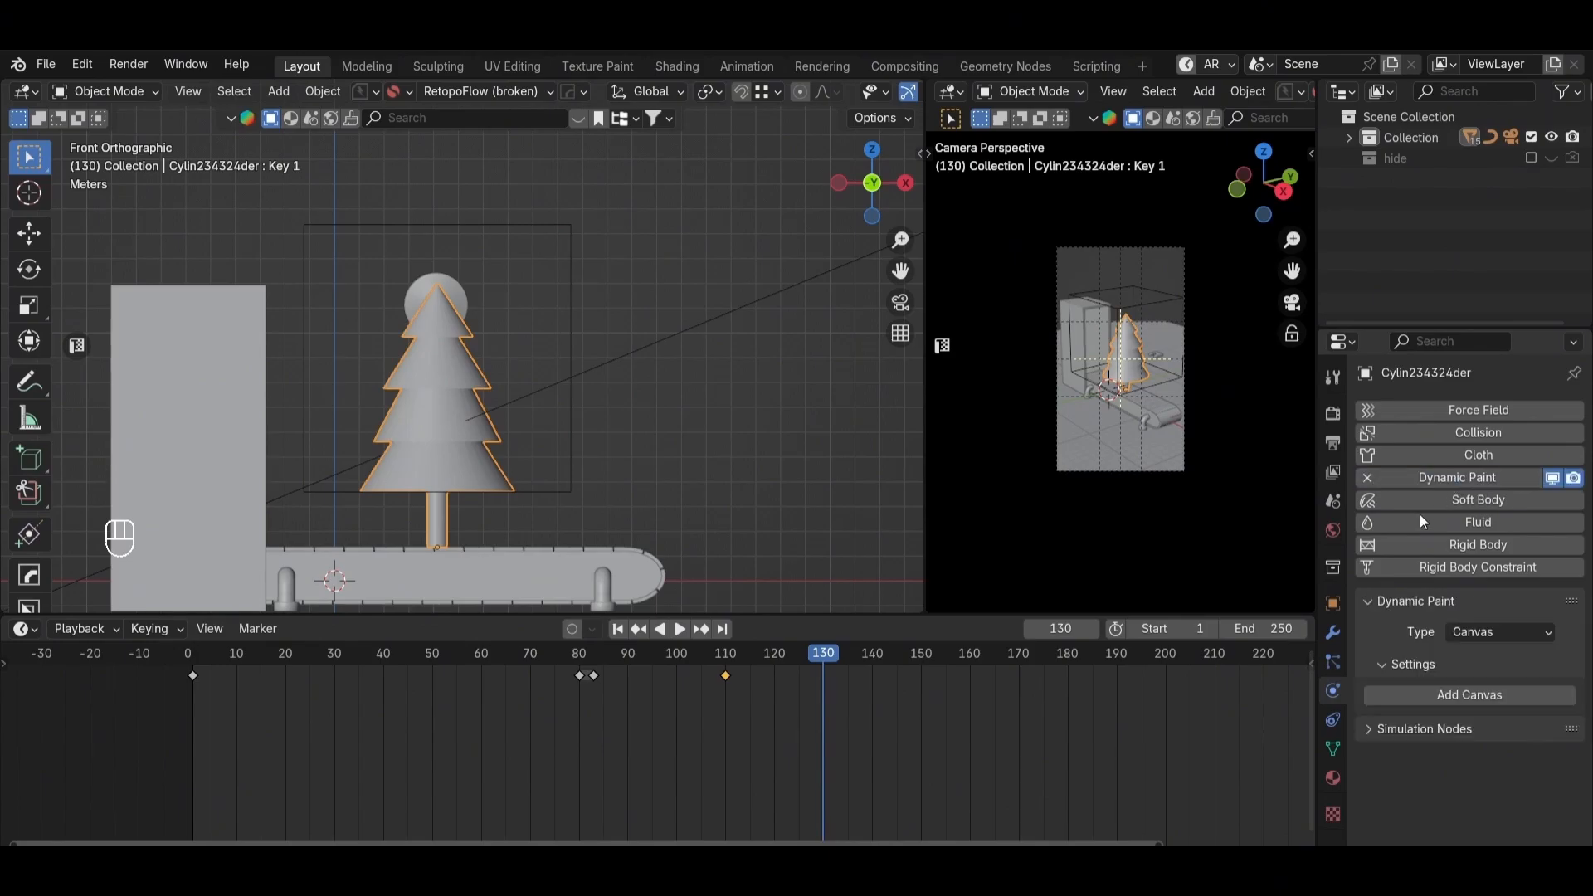
pyautogui.click(1465, 657)
pyautogui.click(1474, 694)
# Step: Set the canvas's surface type to Weight and its output vertex group to leaf
pyautogui.scroll(-5, 1430, 746)
pyautogui.click(1501, 679)
pyautogui.click(1491, 747)
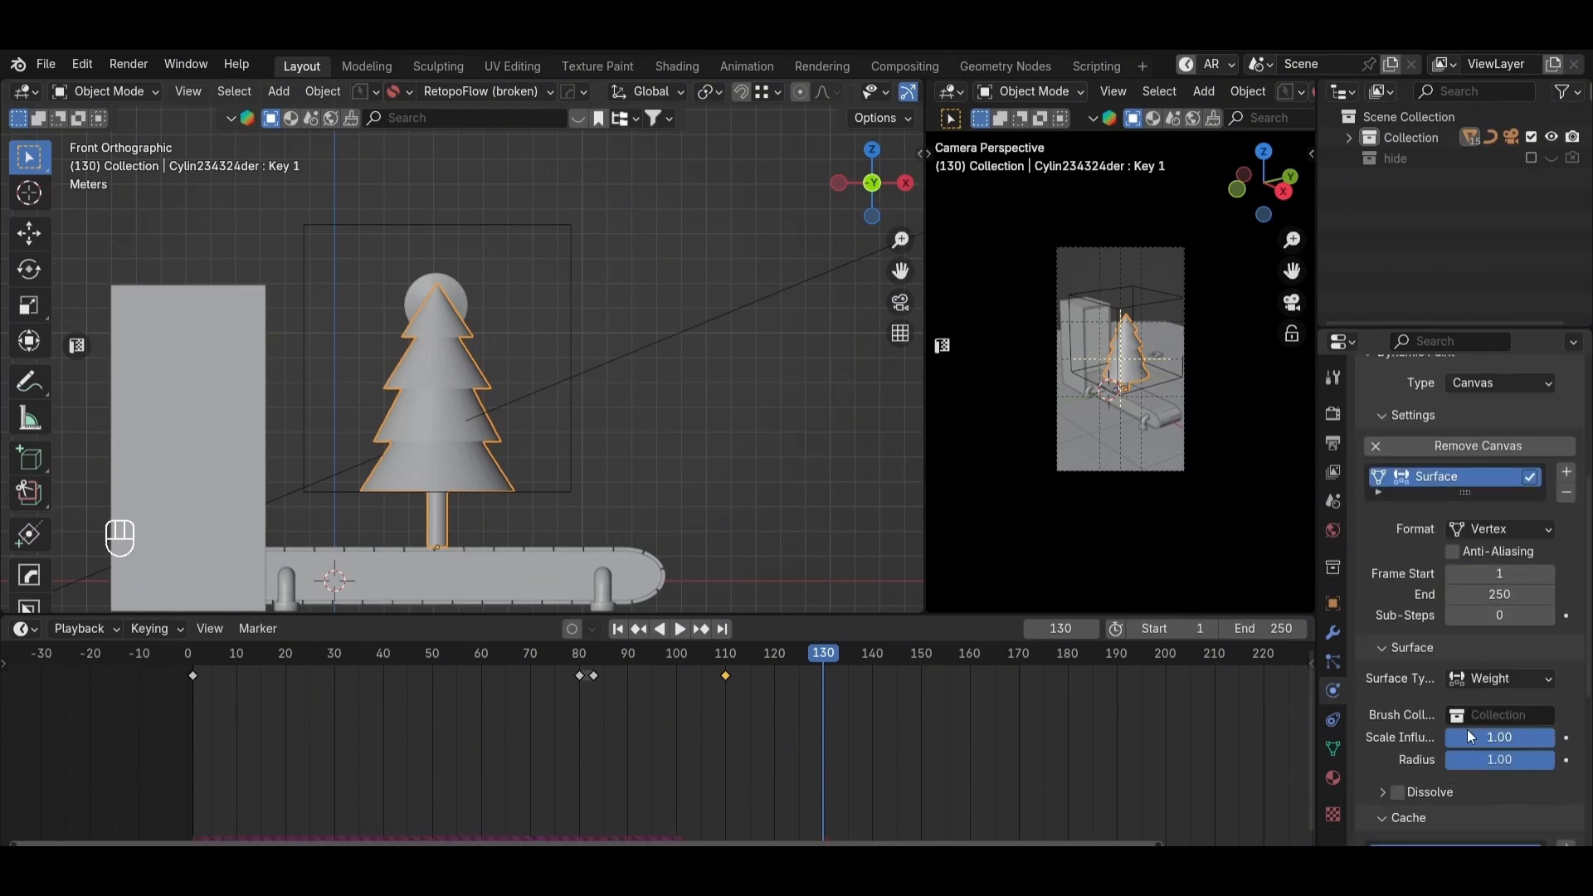
pyautogui.scroll(-6, 1477, 747)
pyautogui.click(1484, 812)
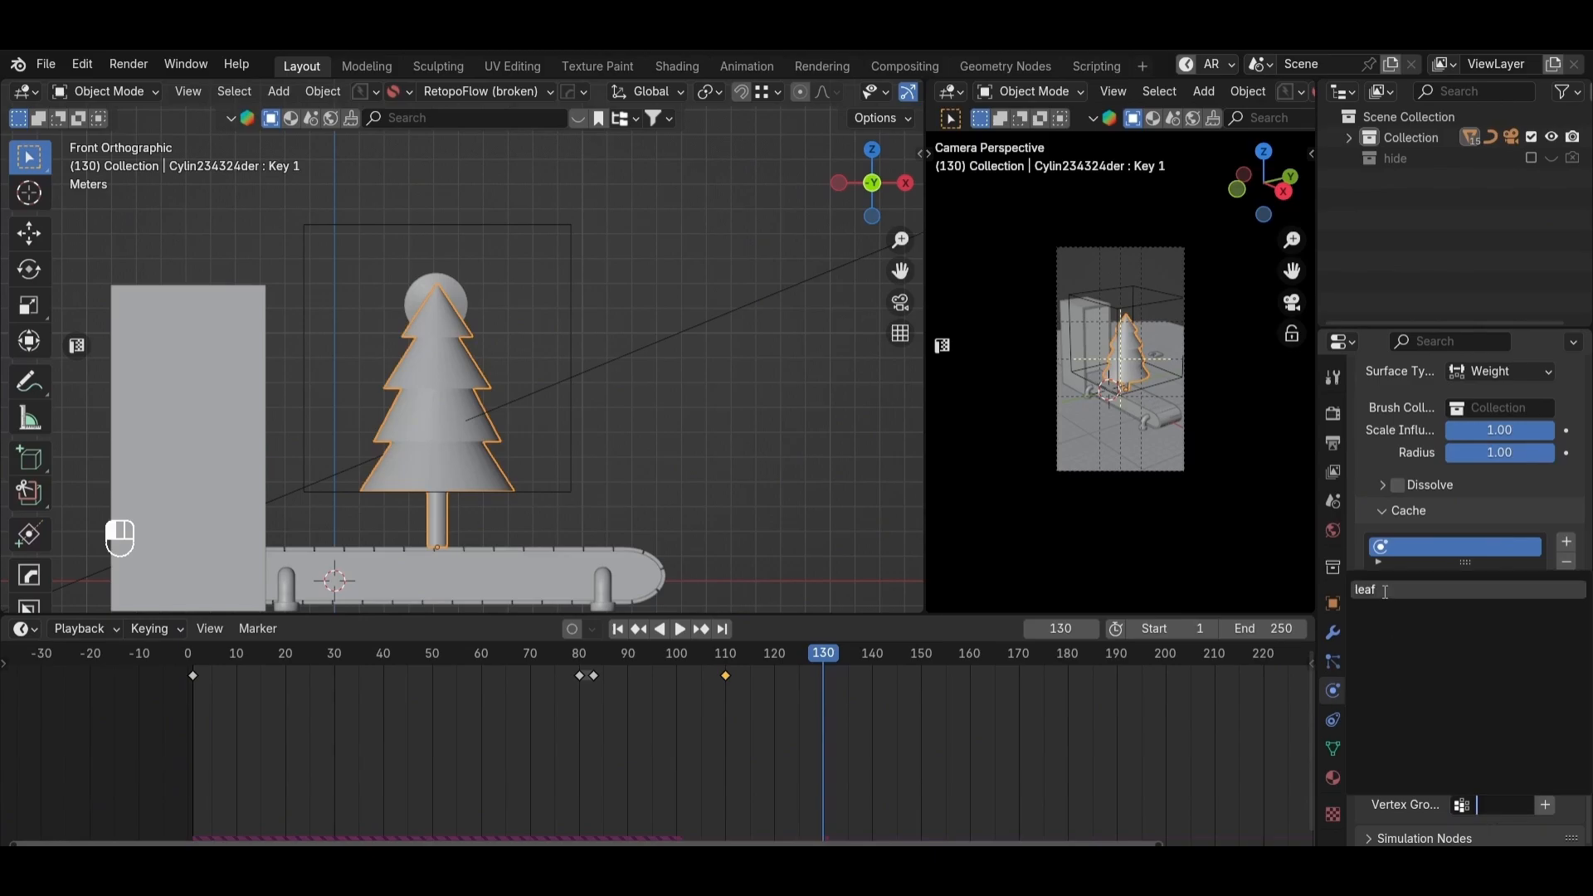
pyautogui.click(1384, 590)
# Step: Make the bounds cube a Dynamic Paint brush with its paint source set to Proximity
pyautogui.click(571, 308)
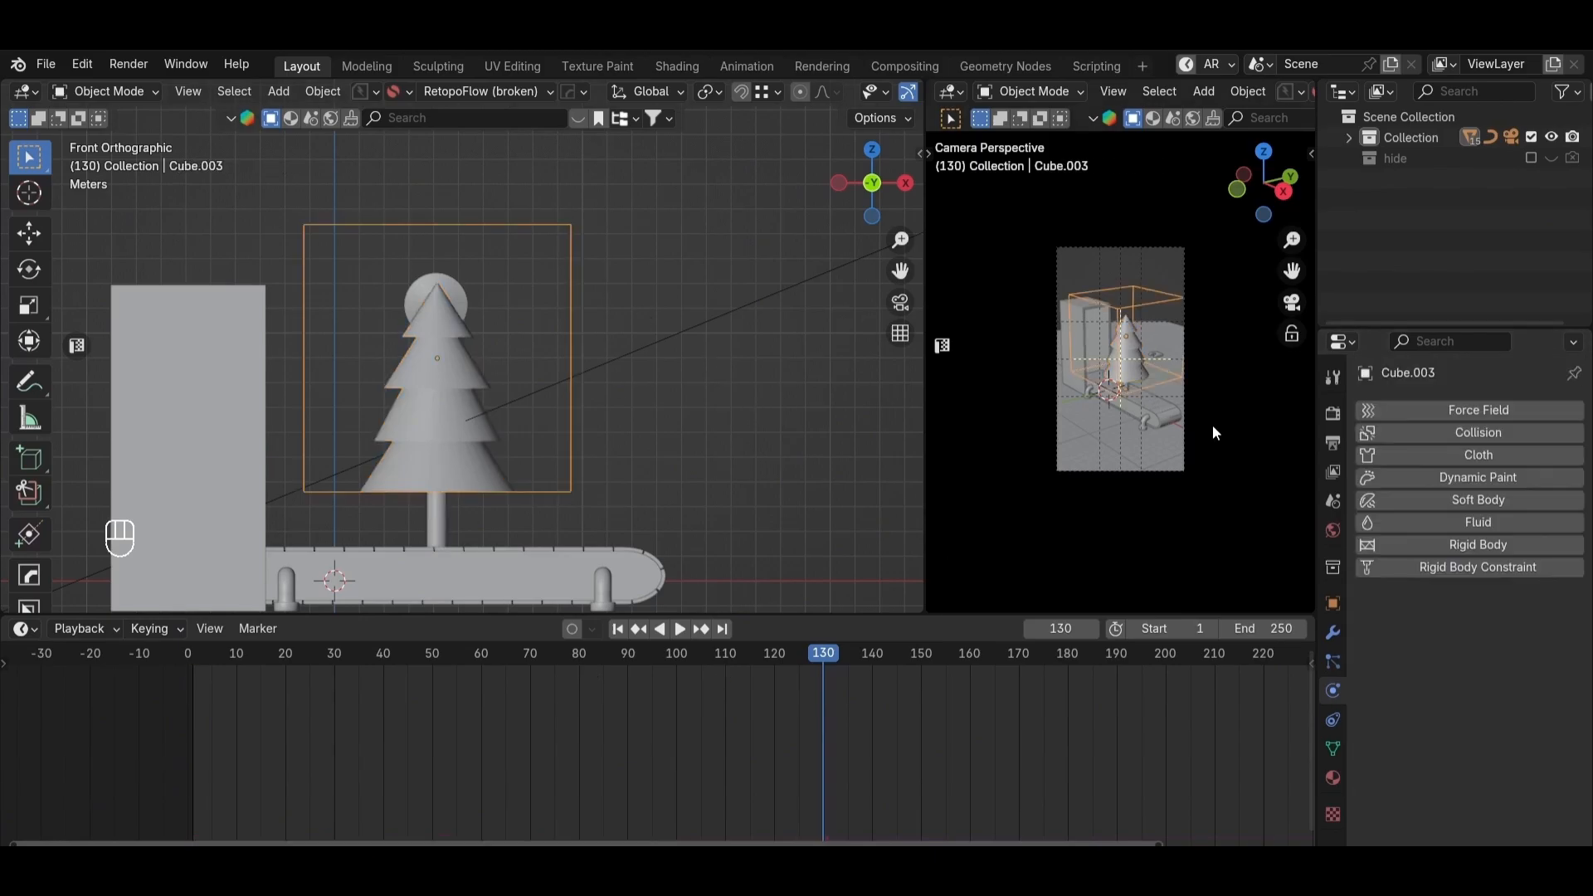
pyautogui.click(1474, 486)
pyautogui.click(1466, 697)
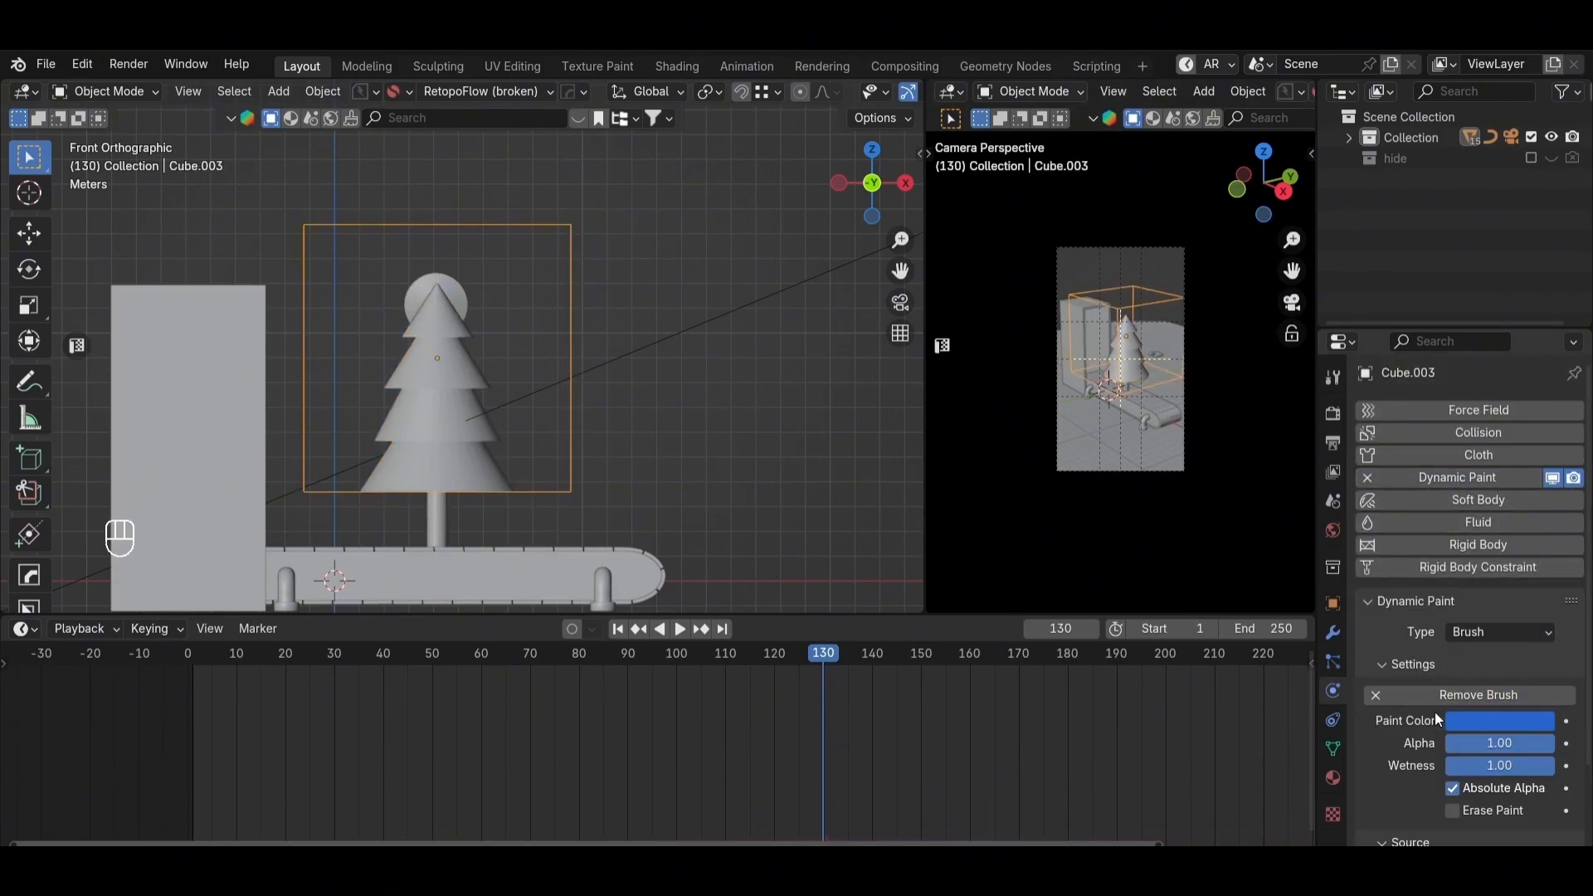
pyautogui.scroll(-3, 1448, 731)
pyautogui.click(1498, 776)
pyautogui.click(1416, 705)
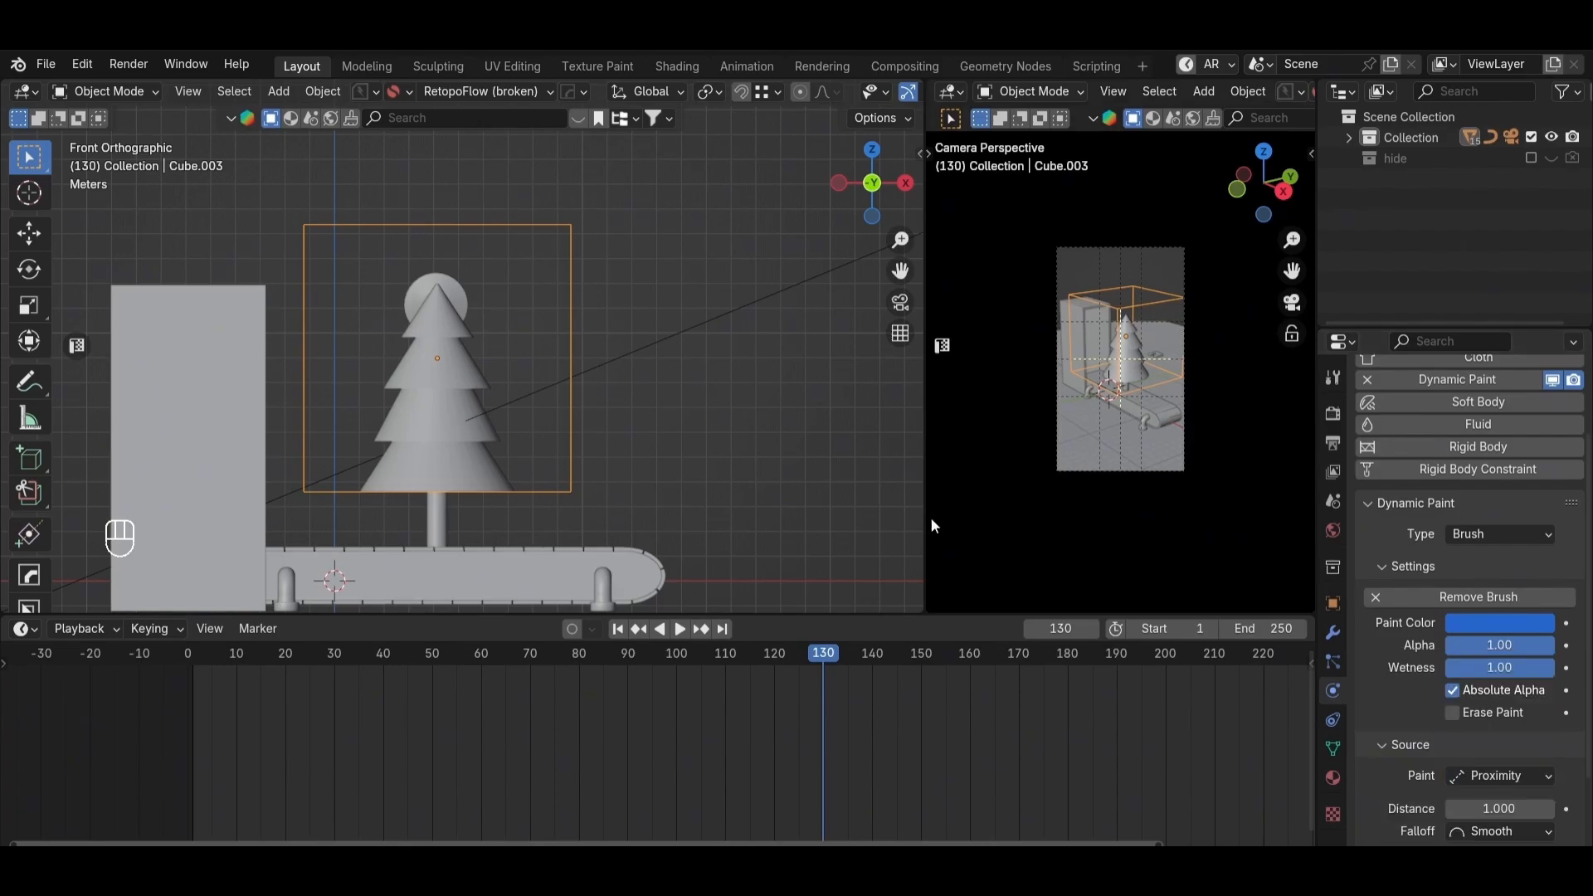
# Step: Raise the bounds cube along Z until its base crosses the middle of the tree's foliage
pyautogui.click(486, 345)
pyautogui.click(571, 263)
pyautogui.press('g')
pyautogui.moveTo(545, 386); pyautogui.dragTo(601, 278, button='middle')
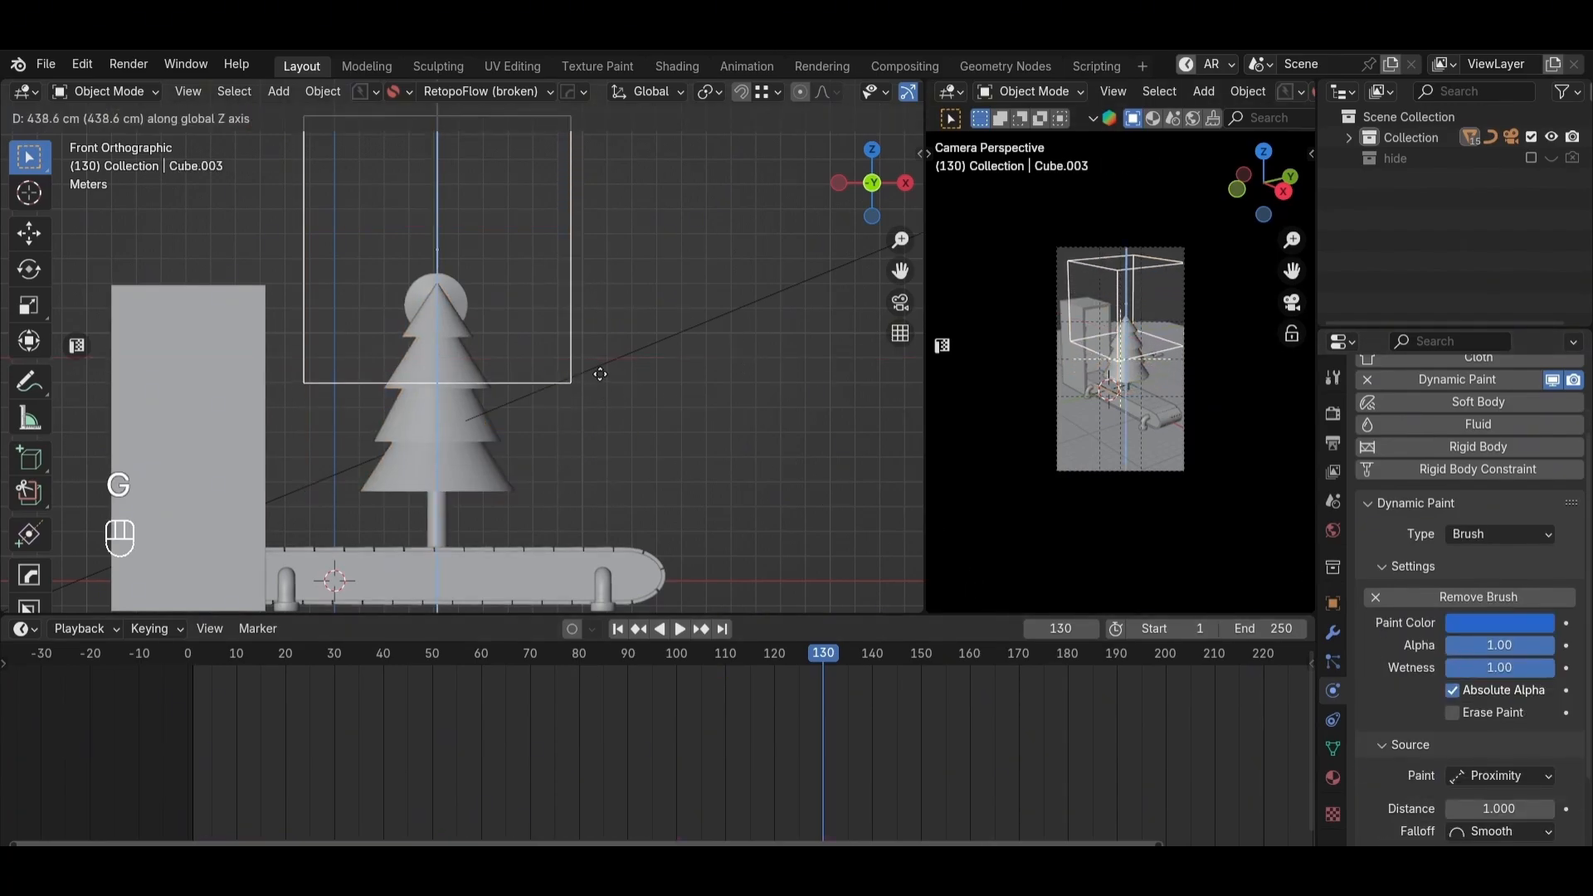
pyautogui.click(624, 278)
# Step: Add a particle system named leaf to the tree and set its type to Hair
pyautogui.click(486, 357)
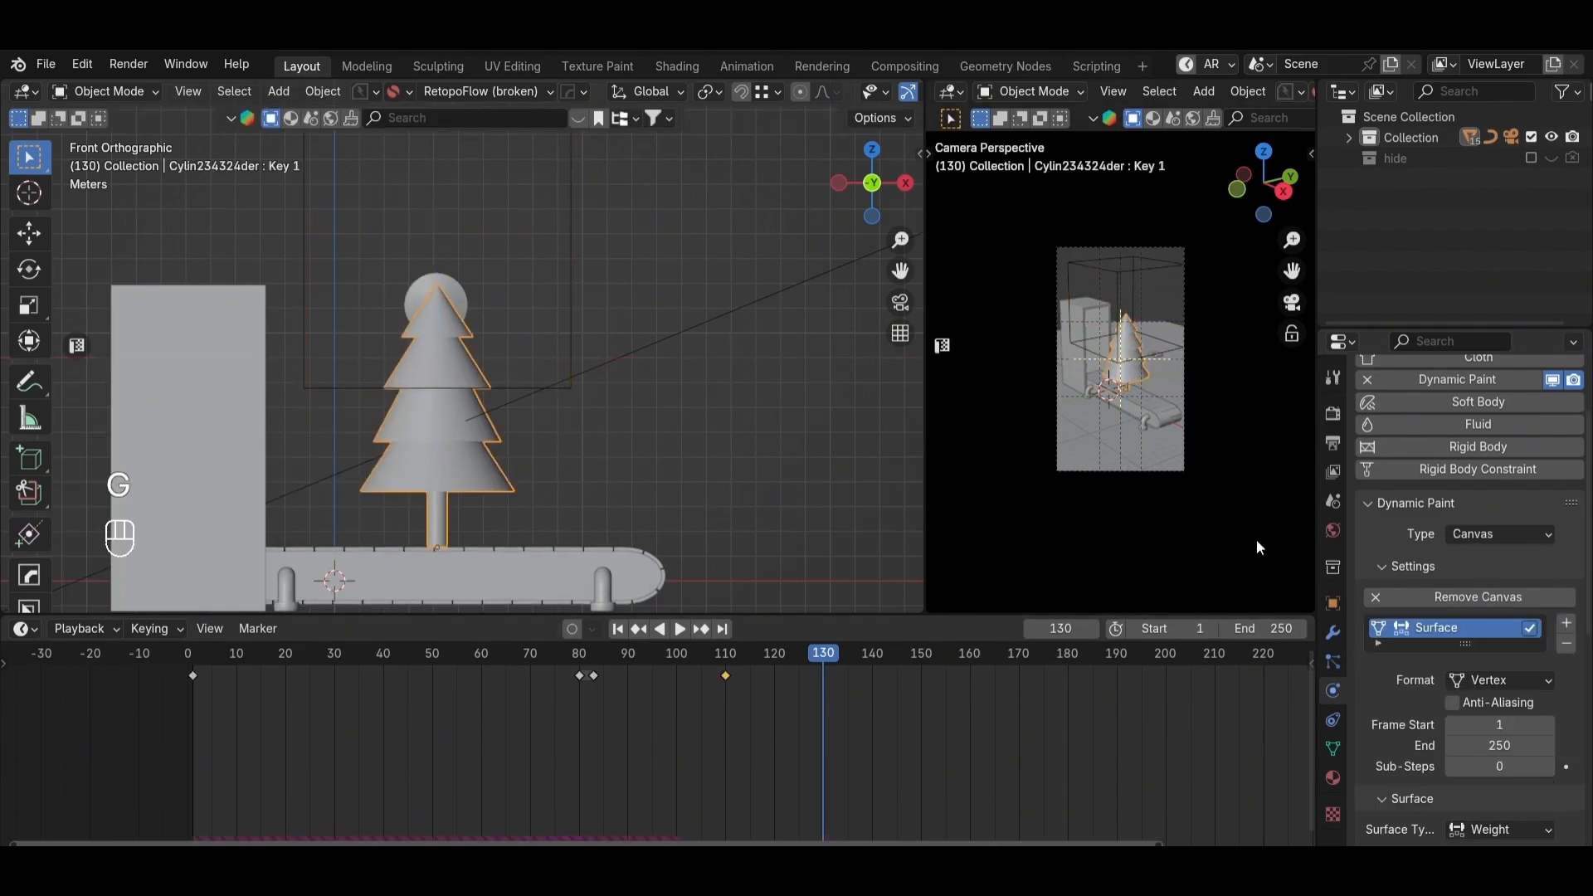
pyautogui.click(1333, 661)
pyautogui.click(1575, 411)
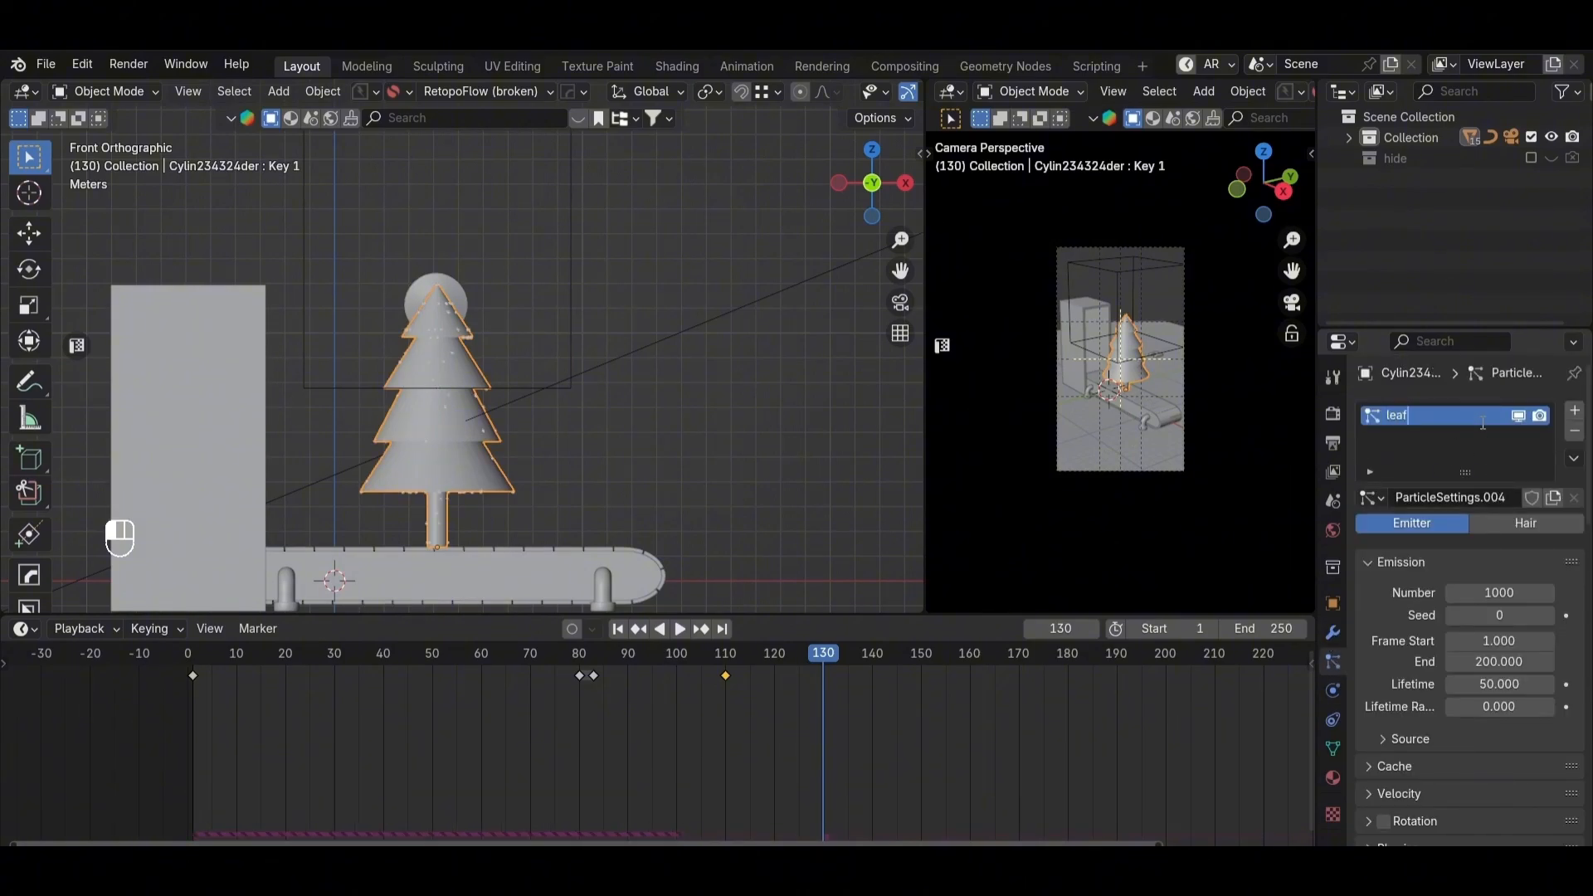
pyautogui.click(1495, 523)
pyautogui.keyDown('alt'); pyautogui.moveTo(564, 404); pyautogui.dragTo(542, 445); pyautogui.keyUp('alt')
pyautogui.scroll(-5, 1506, 404)
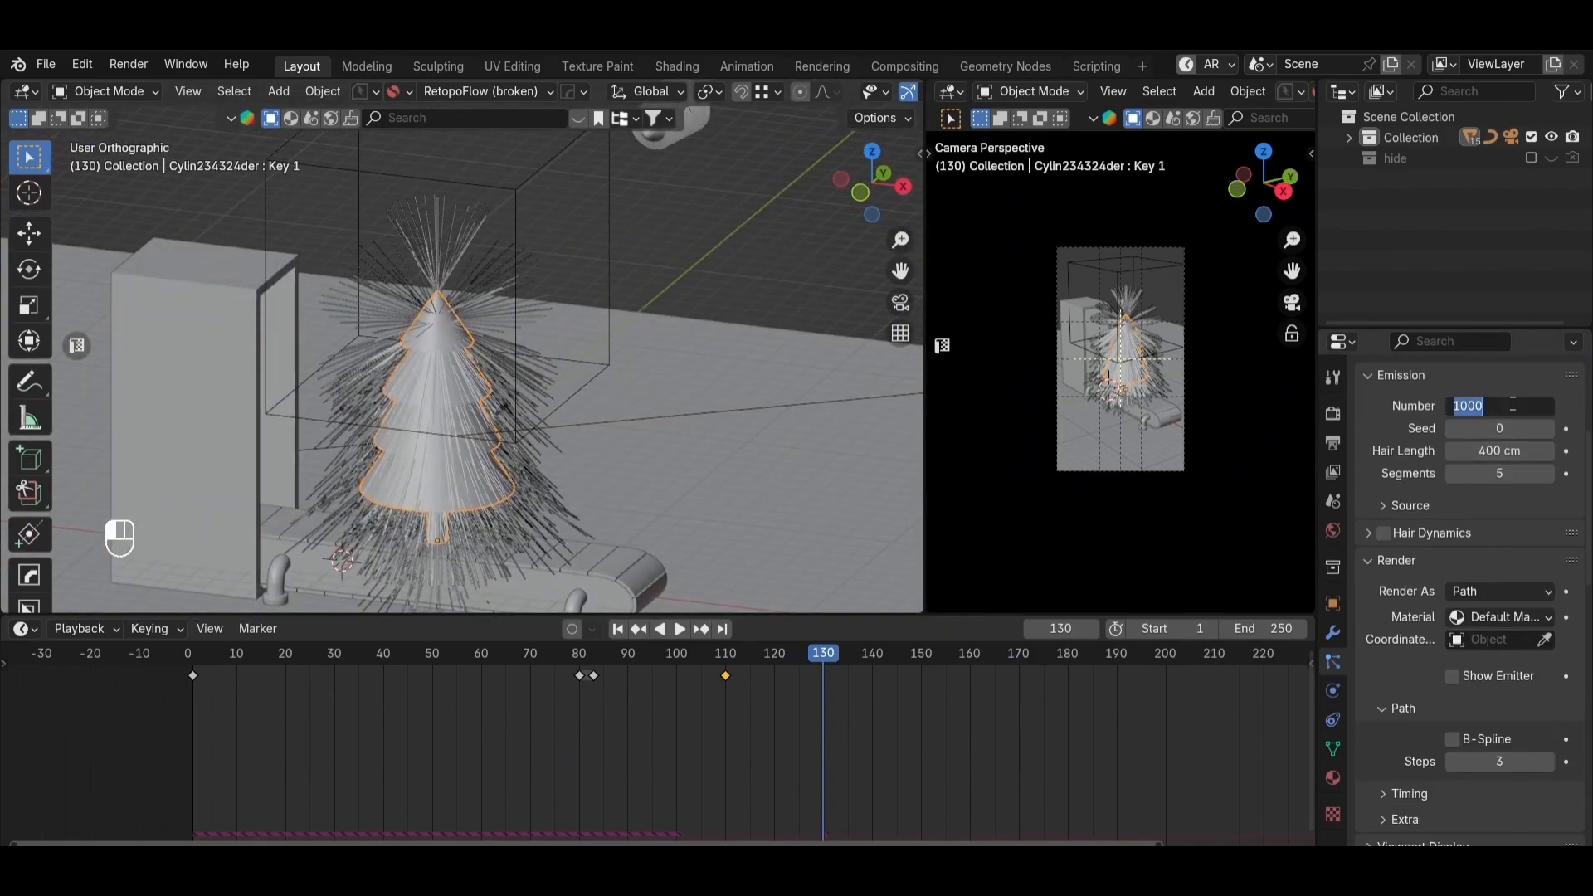
# Step: Set the tree's hair emission number to 15000 and render the hair as Object
pyautogui.press('Return')
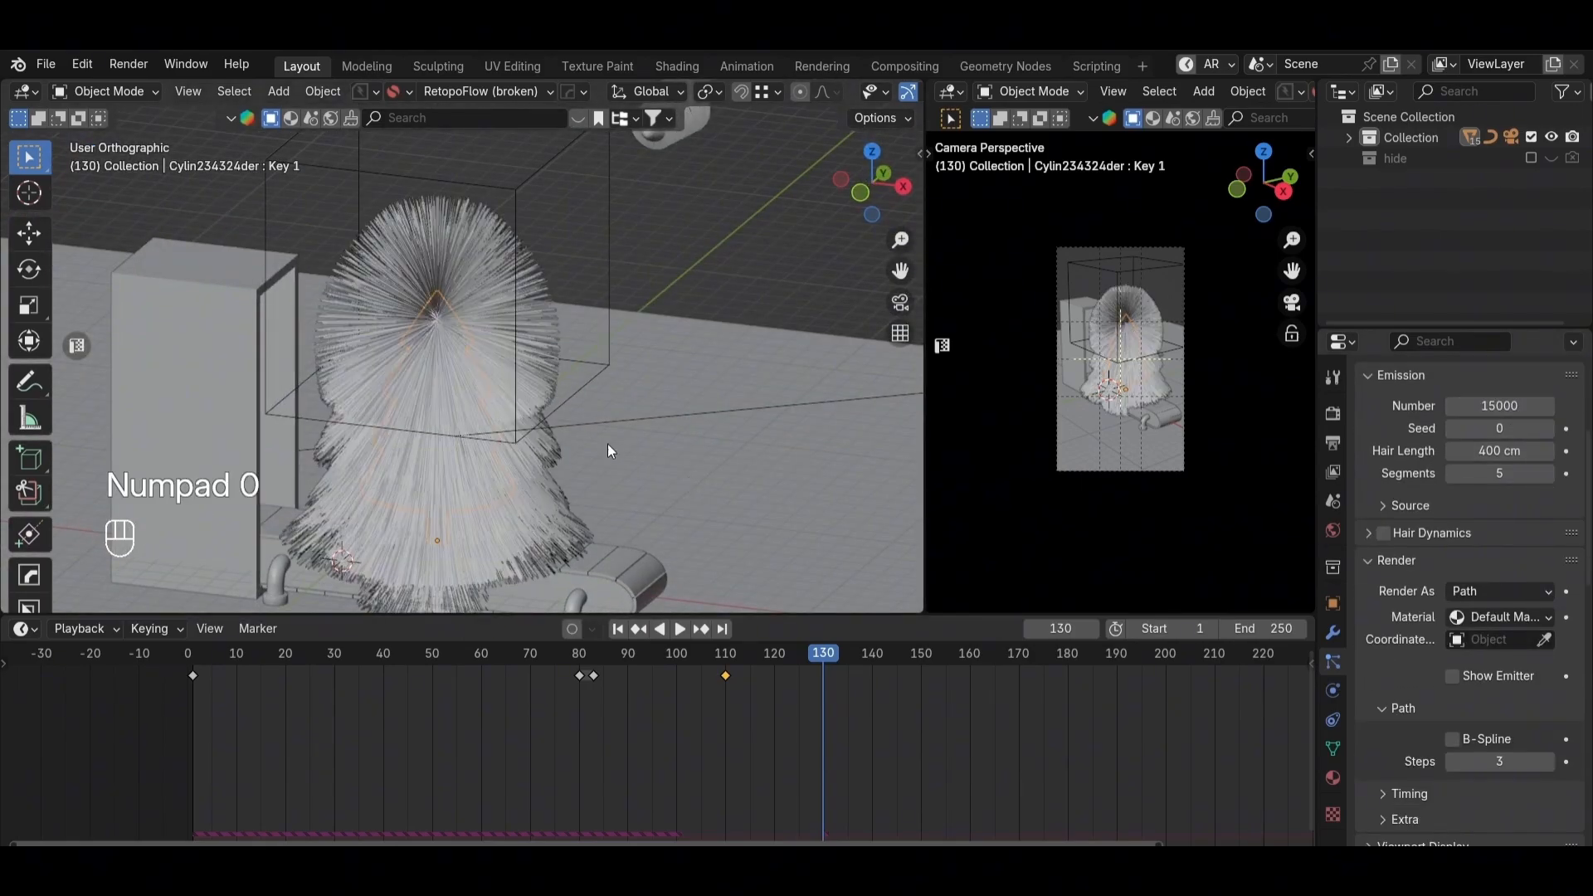
pyautogui.moveTo(607, 445)
pyautogui.keyDown('alt'); pyautogui.mouseDown()
pyautogui.moveTo(297, 377)
pyautogui.moveTo(597, 415)
pyautogui.mouseUp(); pyautogui.keyUp('alt')
pyautogui.scroll(-3, 1487, 611)
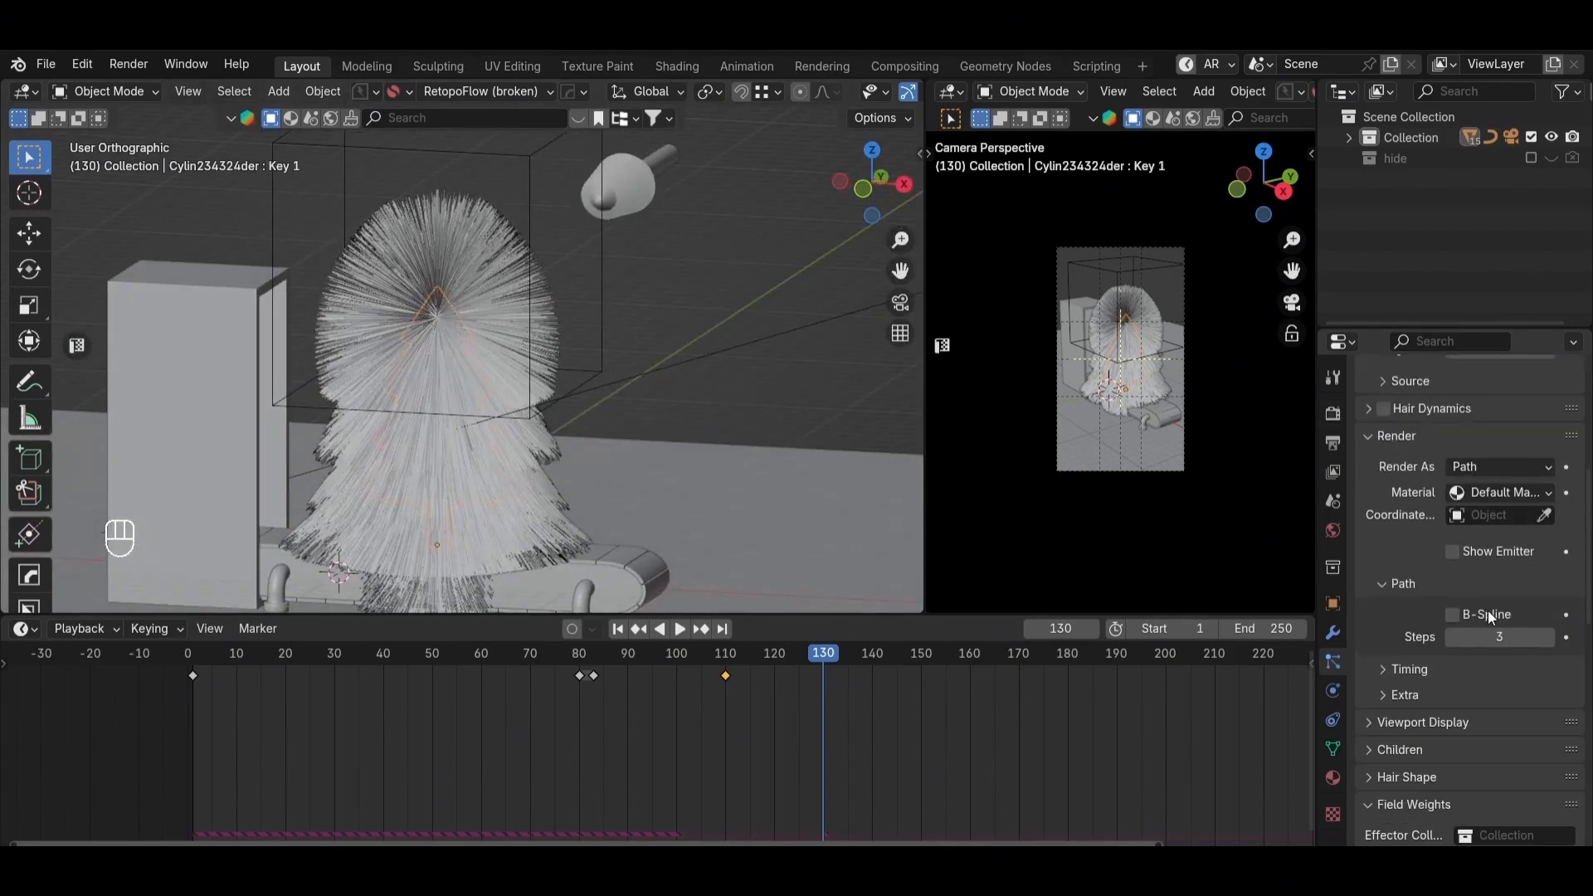
pyautogui.scroll(-1, 1487, 611)
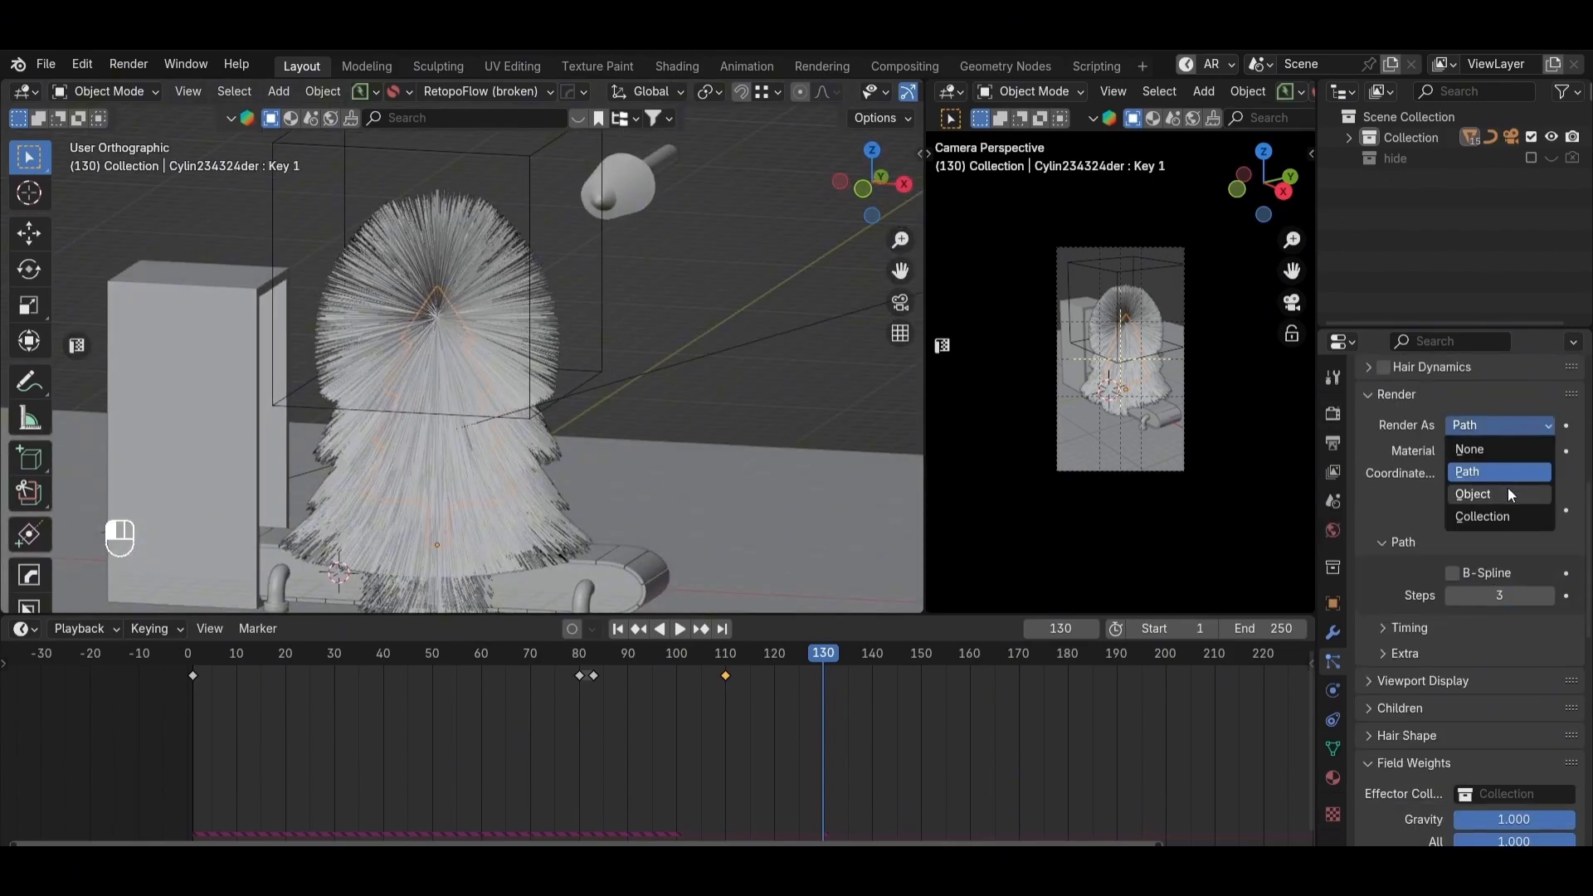
pyautogui.click(1507, 494)
pyautogui.click(1540, 574)
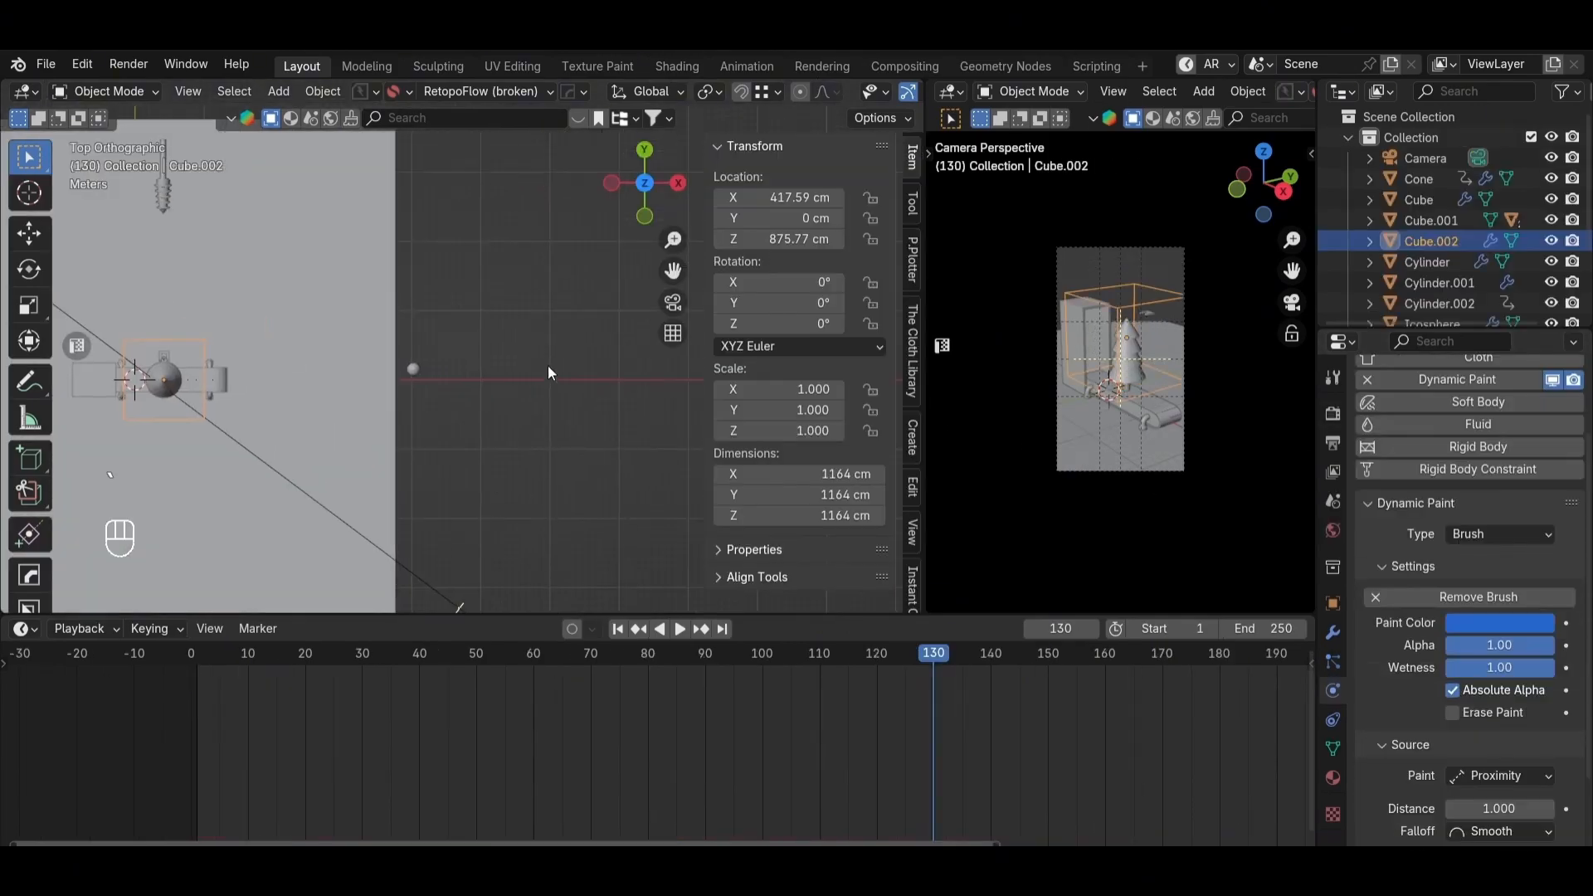
# Step: Add a plane and move it along the X axis to about 5926 cm, clear of the scene
pyautogui.hotkey('shift', 'a')
pyautogui.click(661, 410)
pyautogui.press('g')
pyautogui.press('g')
pyautogui.click(474, 376)
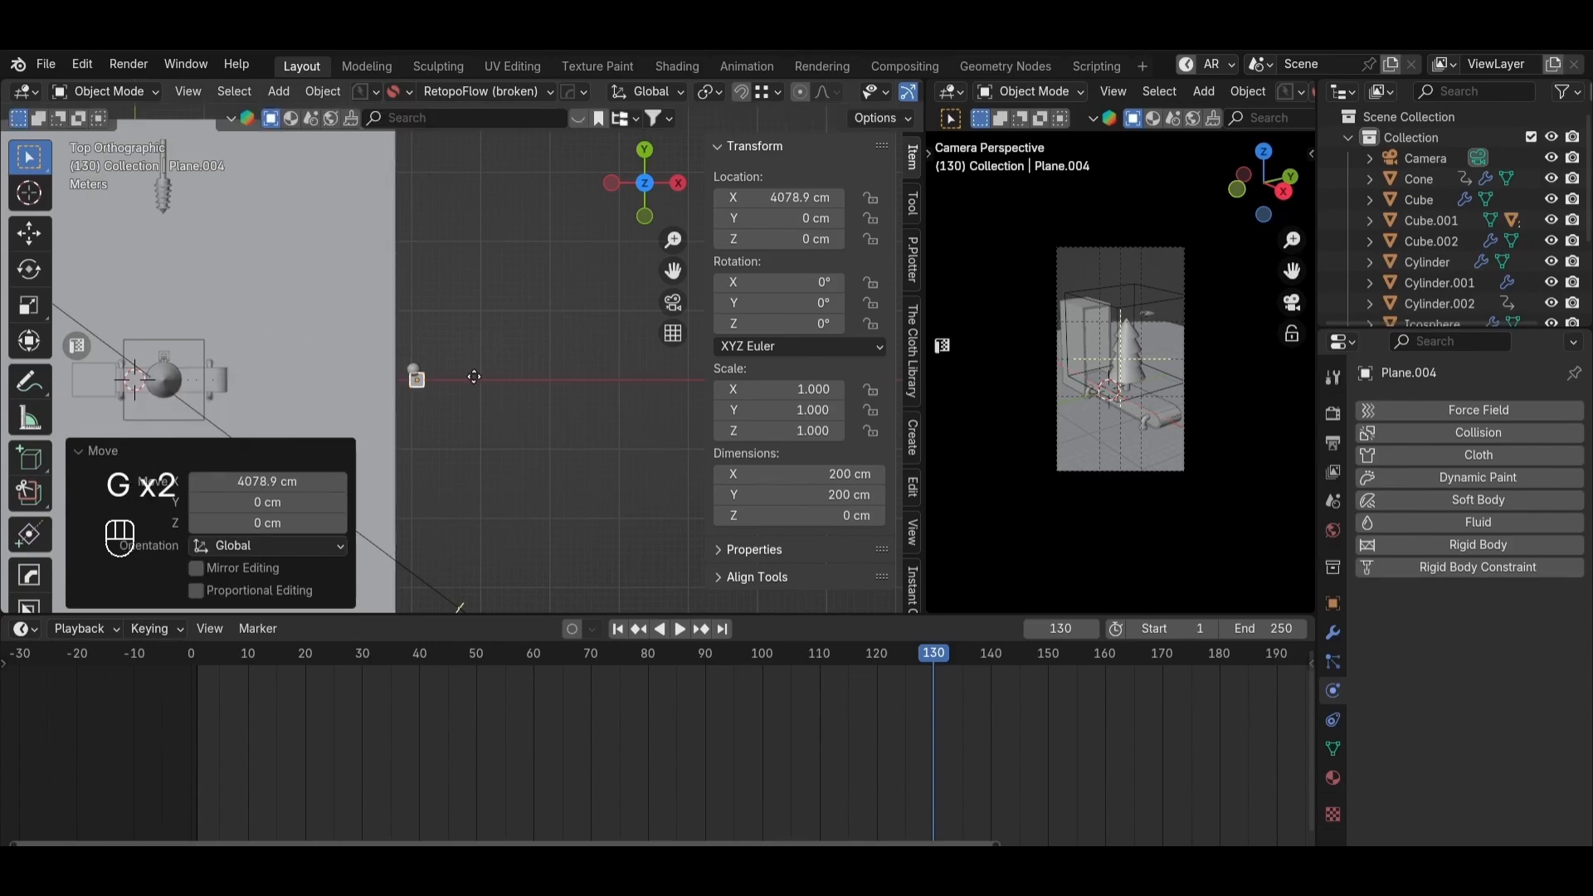
pyautogui.click(602, 377)
# Step: Scale the plane into a thin strip, about 8.83 along X and about 0.41 along Y
pyautogui.scroll(3, 444, 376)
pyautogui.keyDown('shift'); pyautogui.moveTo(601, 376); pyautogui.dragTo(527, 359, button='middle'); pyautogui.keyUp('shift')
pyautogui.press('s')
pyautogui.click(465, 407)
pyautogui.scroll(2, 527, 359)
pyautogui.press('s')
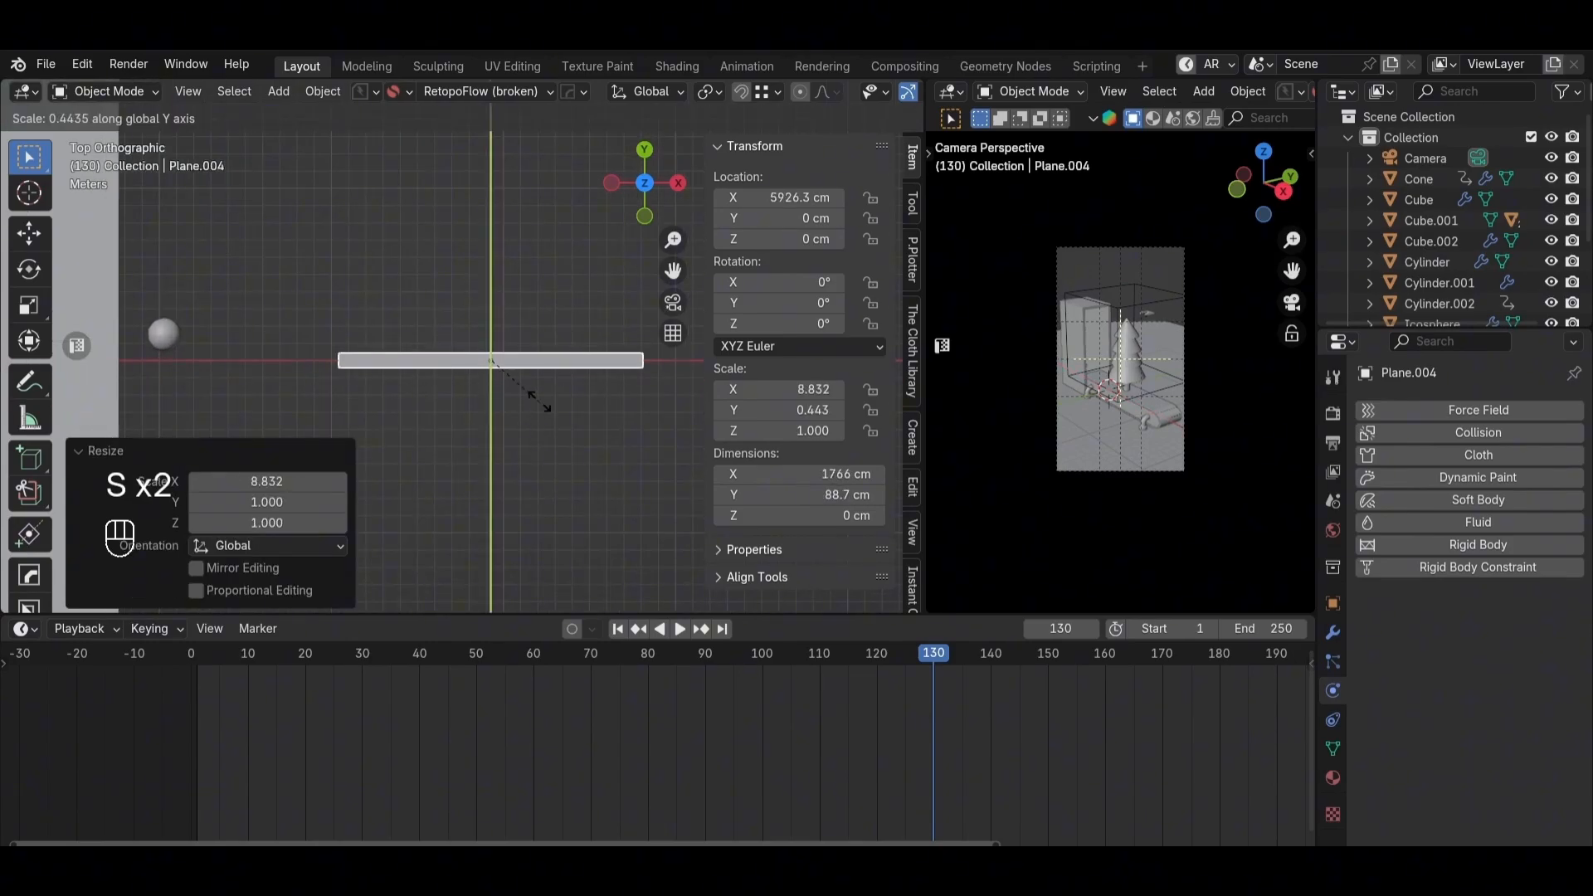
pyautogui.click(535, 400)
# Step: Move the strip's origin to the middle of its left end edge using the 3D cursor
pyautogui.scroll(2, 463, 353)
pyautogui.press('Tab')
pyautogui.press('2')
pyautogui.click(283, 367)
pyautogui.hotkey('shift', 's')
pyautogui.click(345, 583)
pyautogui.press('Tab')
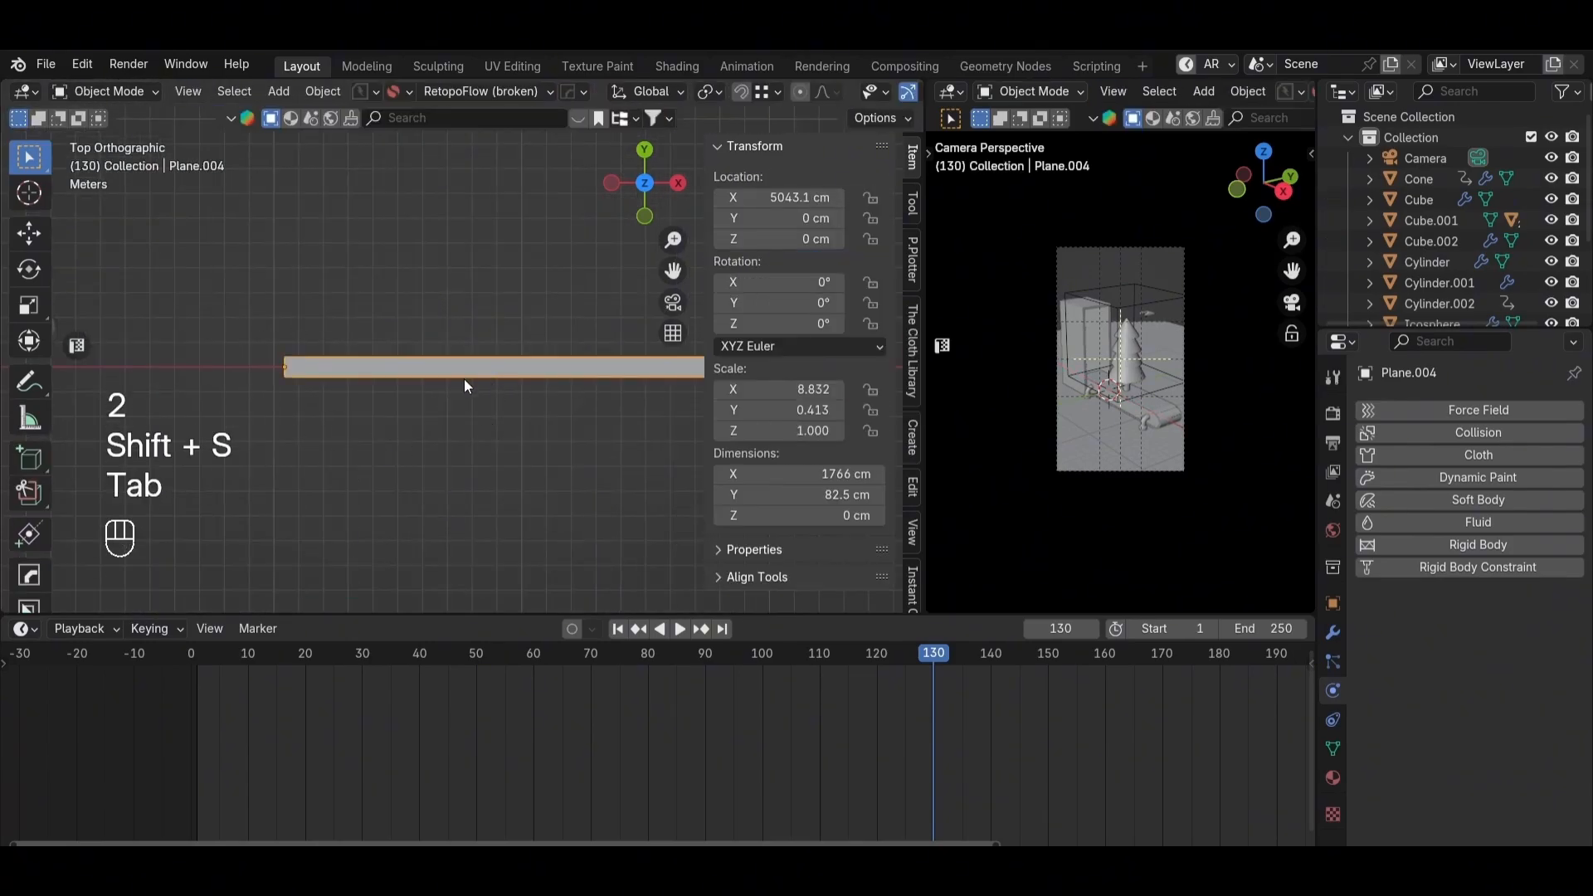
pyautogui.hotkey('ctrl', 's')
pyautogui.press('Tab')
pyautogui.press('Tab')
# Step: Apply the strip's scale and divide its length with 23 evenly spaced loop cuts
pyautogui.hotkey('ctrl', 'a')
pyautogui.click(498, 396)
pyautogui.press('Tab')
pyautogui.hotkey('ctrl', 'r')
pyautogui.scroll(10, 505, 371)
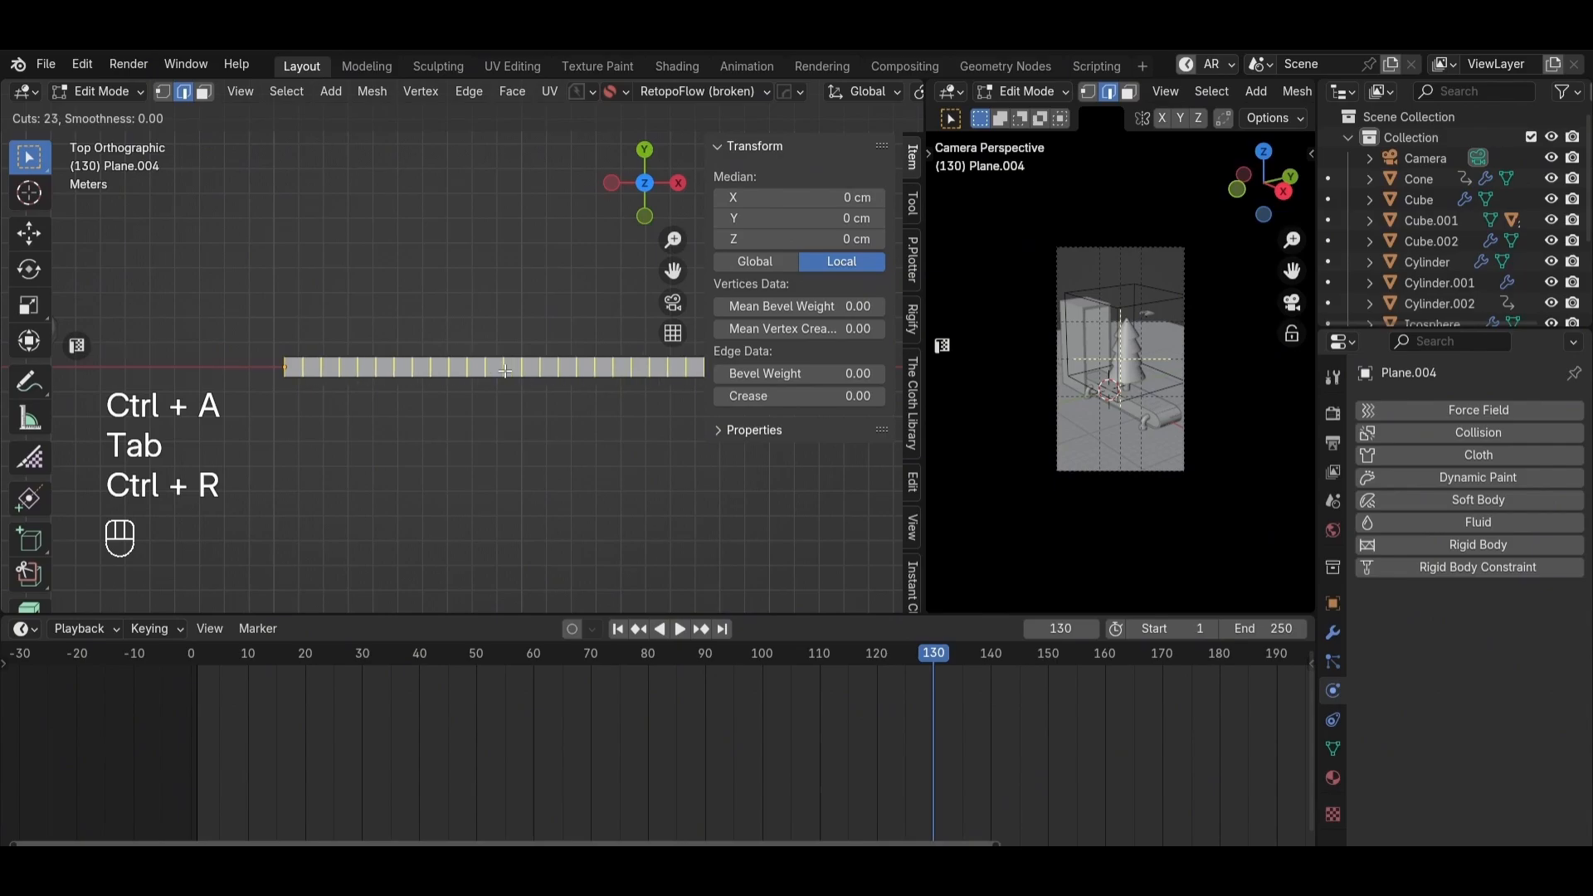
pyautogui.click(505, 371)
pyautogui.rightClick(505, 371)
# Step: Extrude a first pair of long diagonal needles from opposite sides of the stem near its origin, the upper about 288 by 301 cm
pyautogui.press('2')
pyautogui.click(318, 352)
pyautogui.press('e')
pyautogui.click(386, 284)
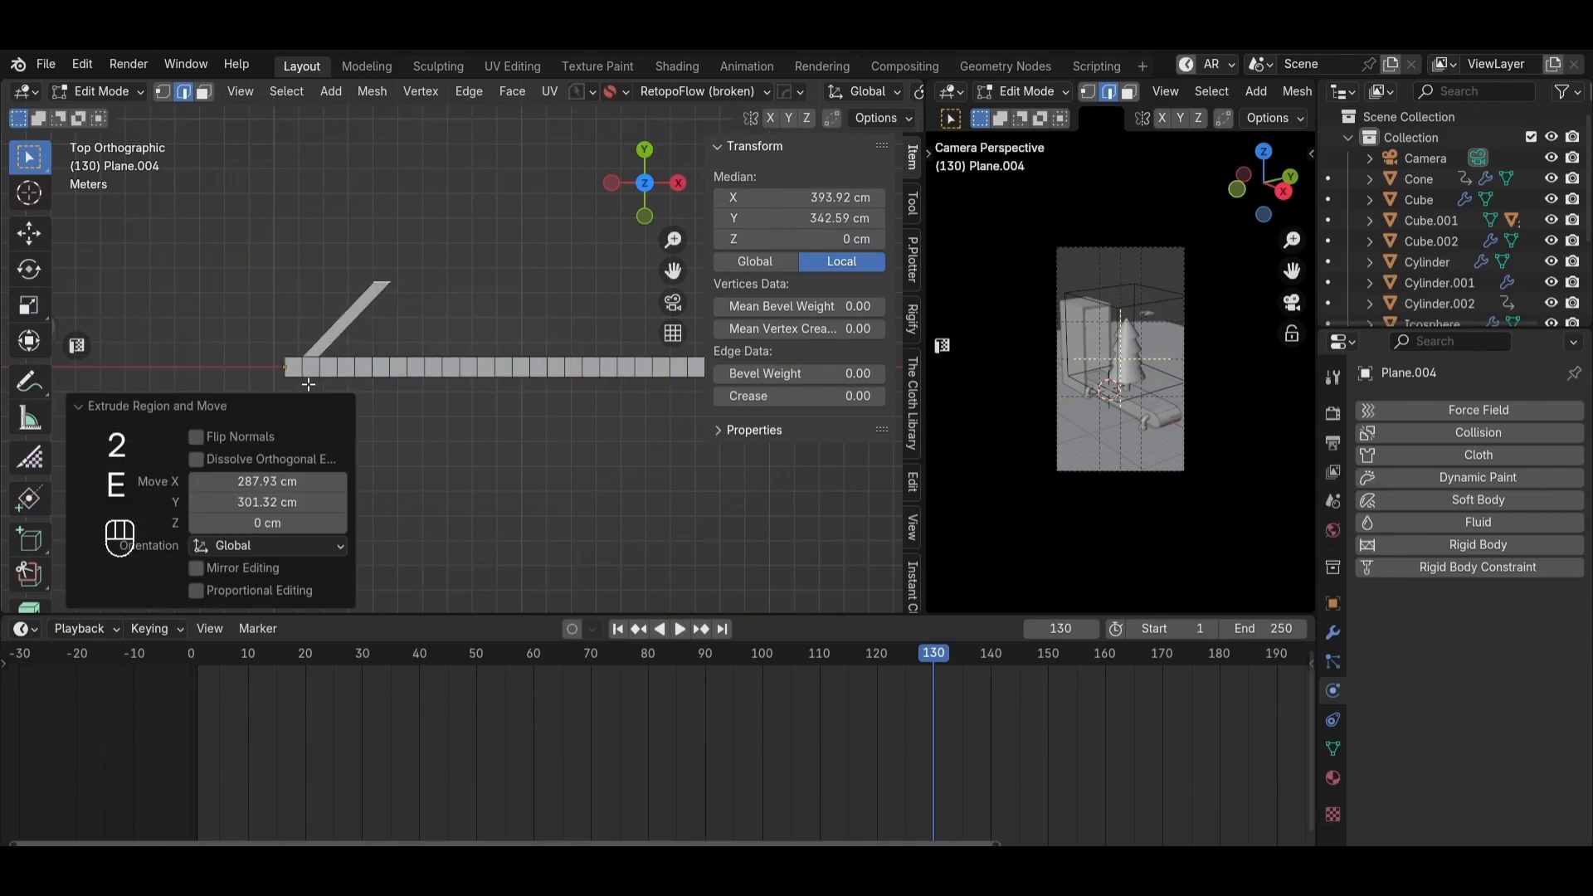
pyautogui.click(316, 383)
pyautogui.press('e')
pyautogui.click(403, 461)
# Step: Extrude a second, shorter pair of diagonal needles from opposite sides of the stem beside the first pair
pyautogui.click(358, 348)
pyautogui.press('e')
pyautogui.click(390, 317)
pyautogui.click(349, 383)
pyautogui.press('e')
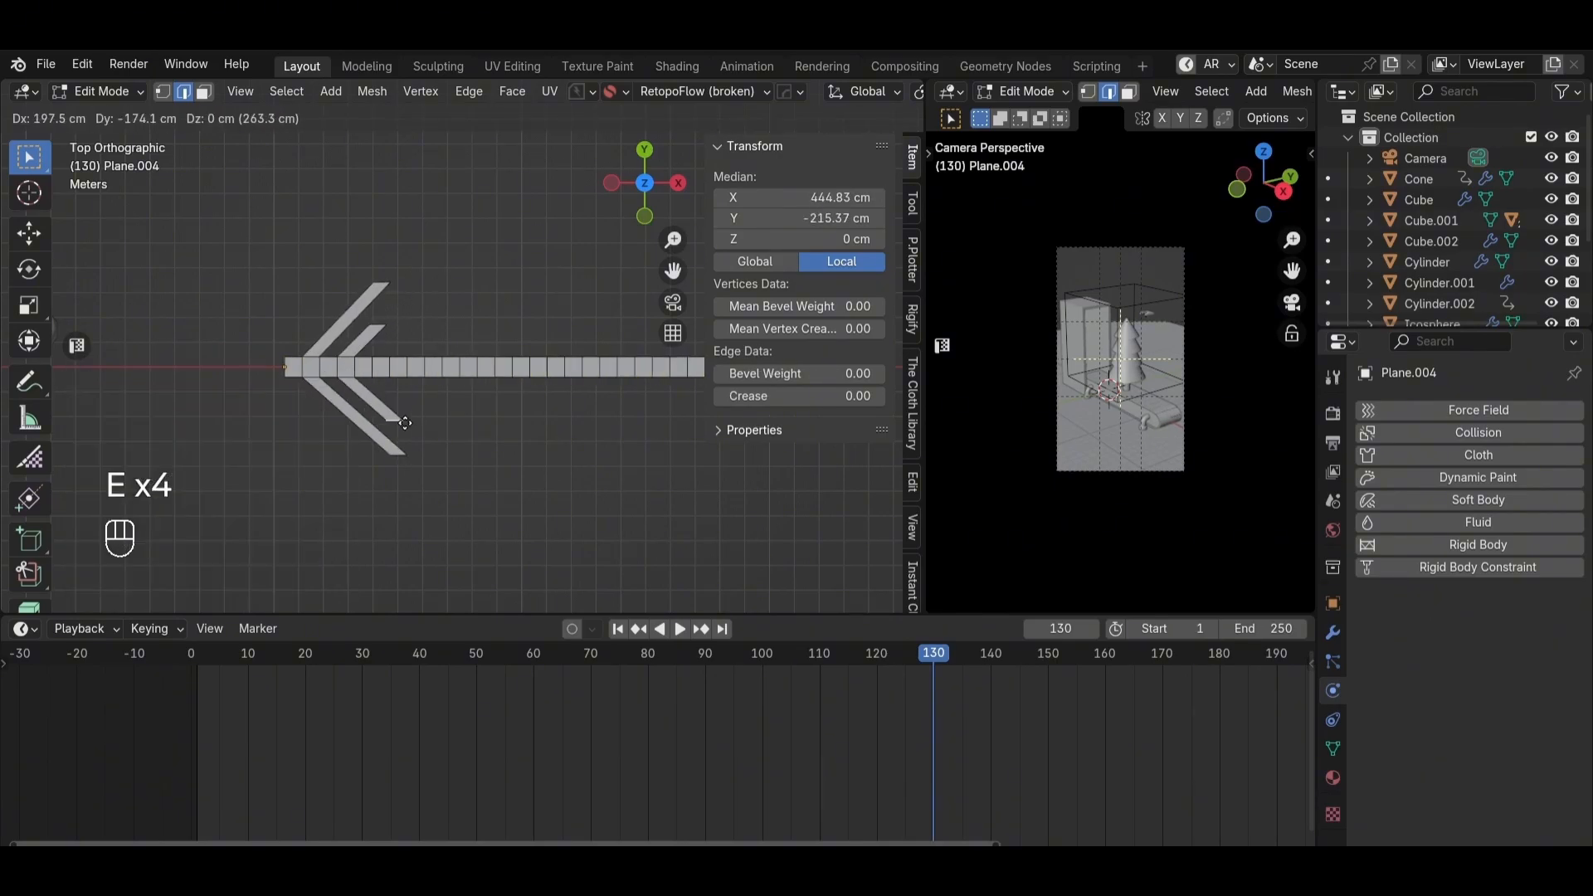
pyautogui.click(402, 422)
pyautogui.click(390, 347)
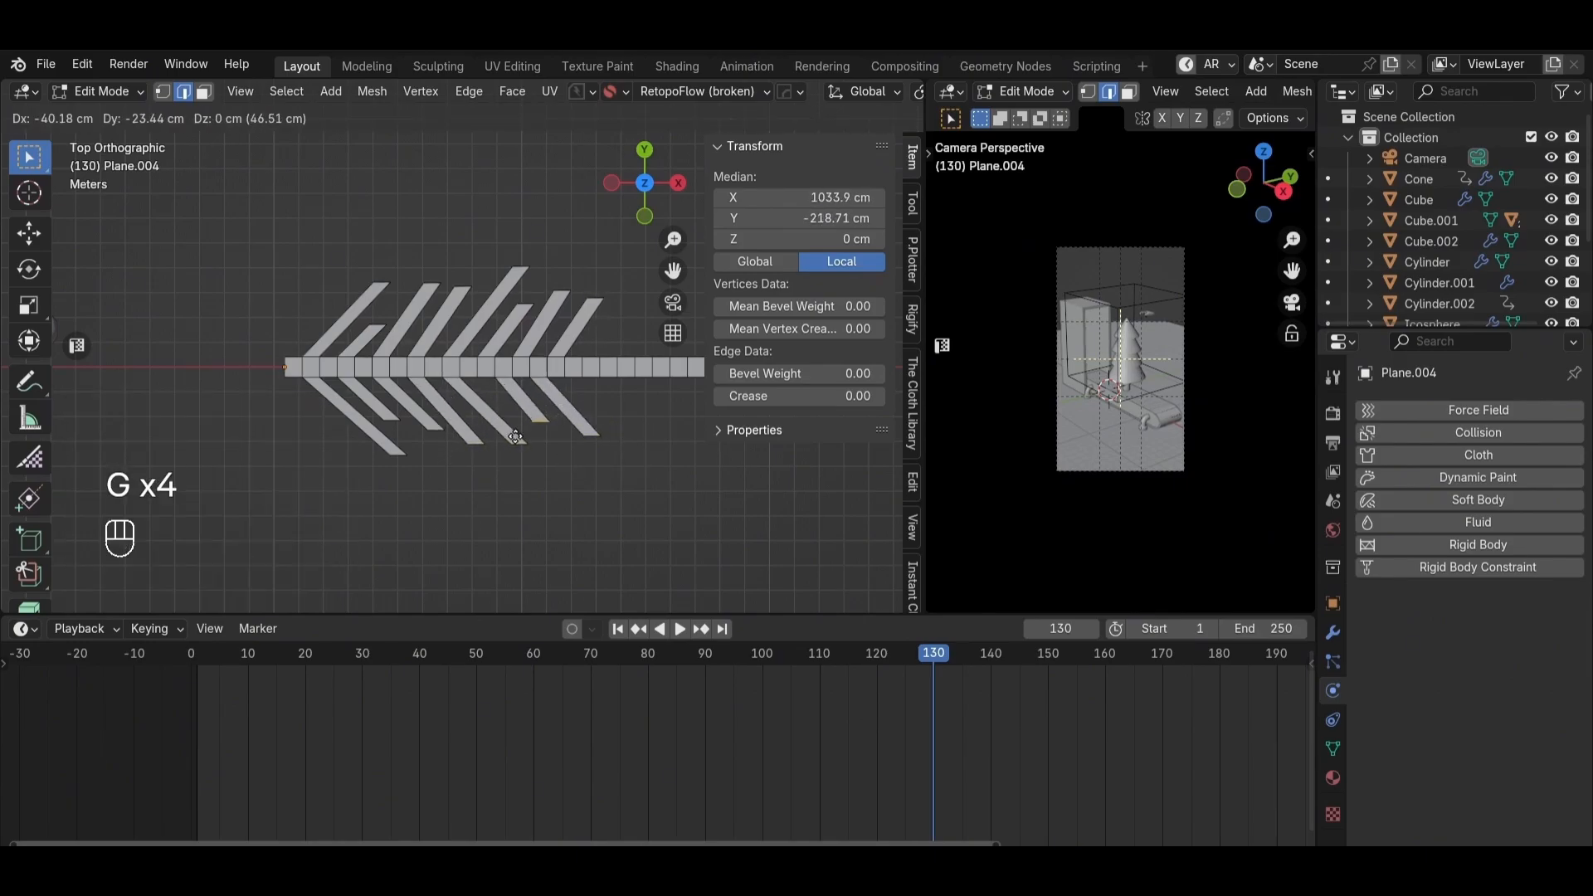
# Step: Extrude a short lower needle and a longer upper needle from the stem, continuing past its middle
pyautogui.click(587, 353)
pyautogui.keyDown('shift'); pyautogui.moveTo(588, 354); pyautogui.dragTo(408, 432, button='middle'); pyautogui.keyUp('shift')
pyautogui.click(395, 458)
pyautogui.press('e')
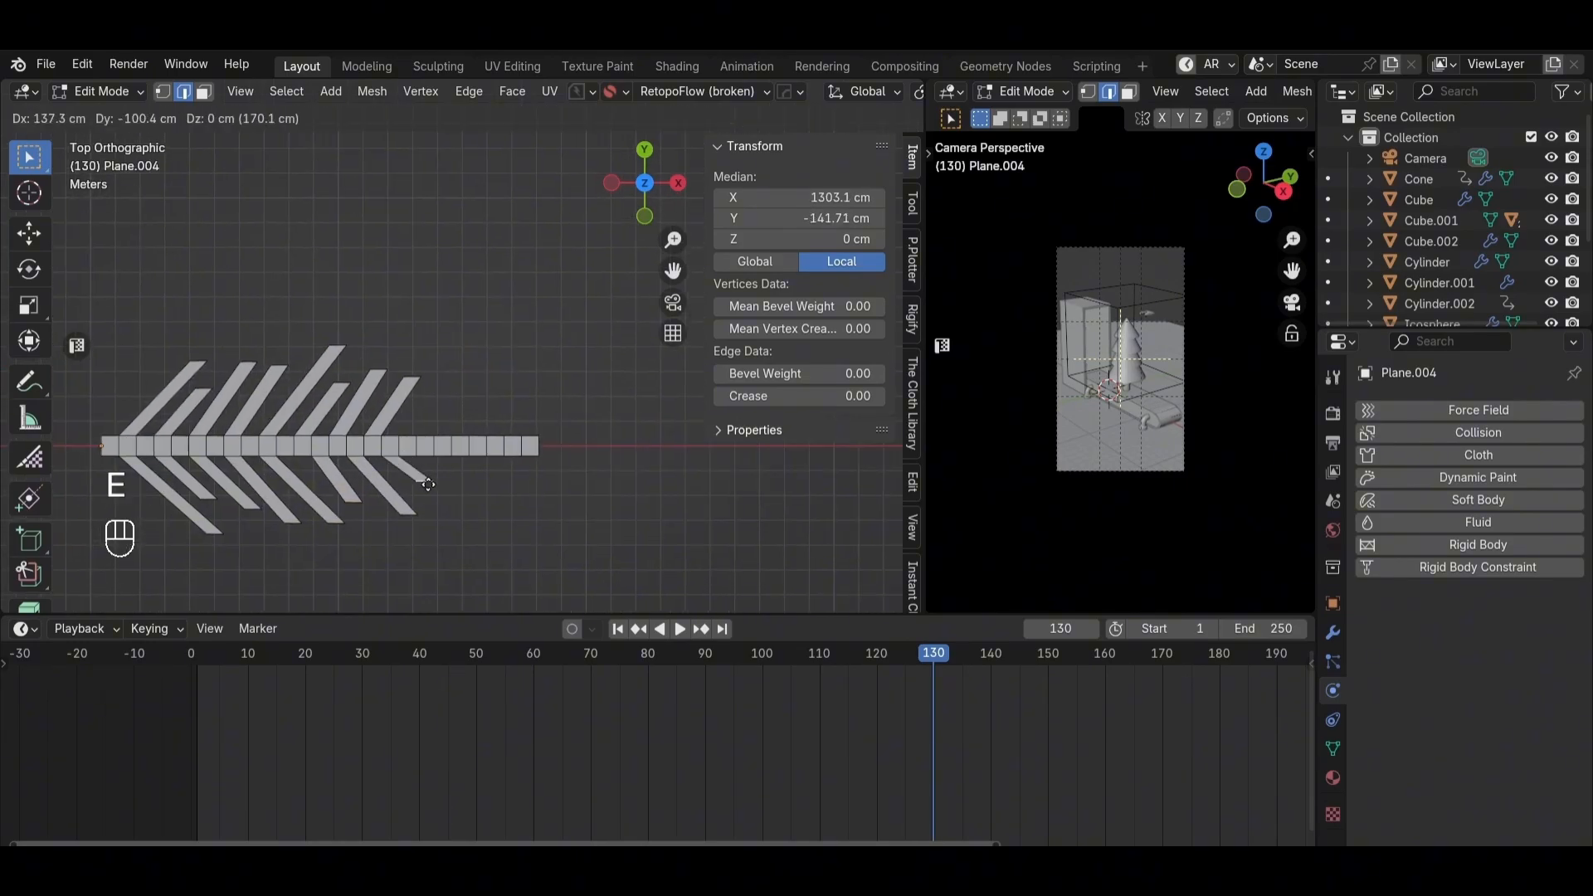
pyautogui.click(421, 491)
pyautogui.click(411, 436)
pyautogui.press('e')
pyautogui.click(457, 365)
# Step: Extrude the next lower needle, then a short upper needle offset about 117 by 154 cm
pyautogui.click(424, 455)
pyautogui.press('e')
pyautogui.click(463, 513)
pyautogui.click(444, 436)
pyautogui.press('e')
pyautogui.click(471, 399)
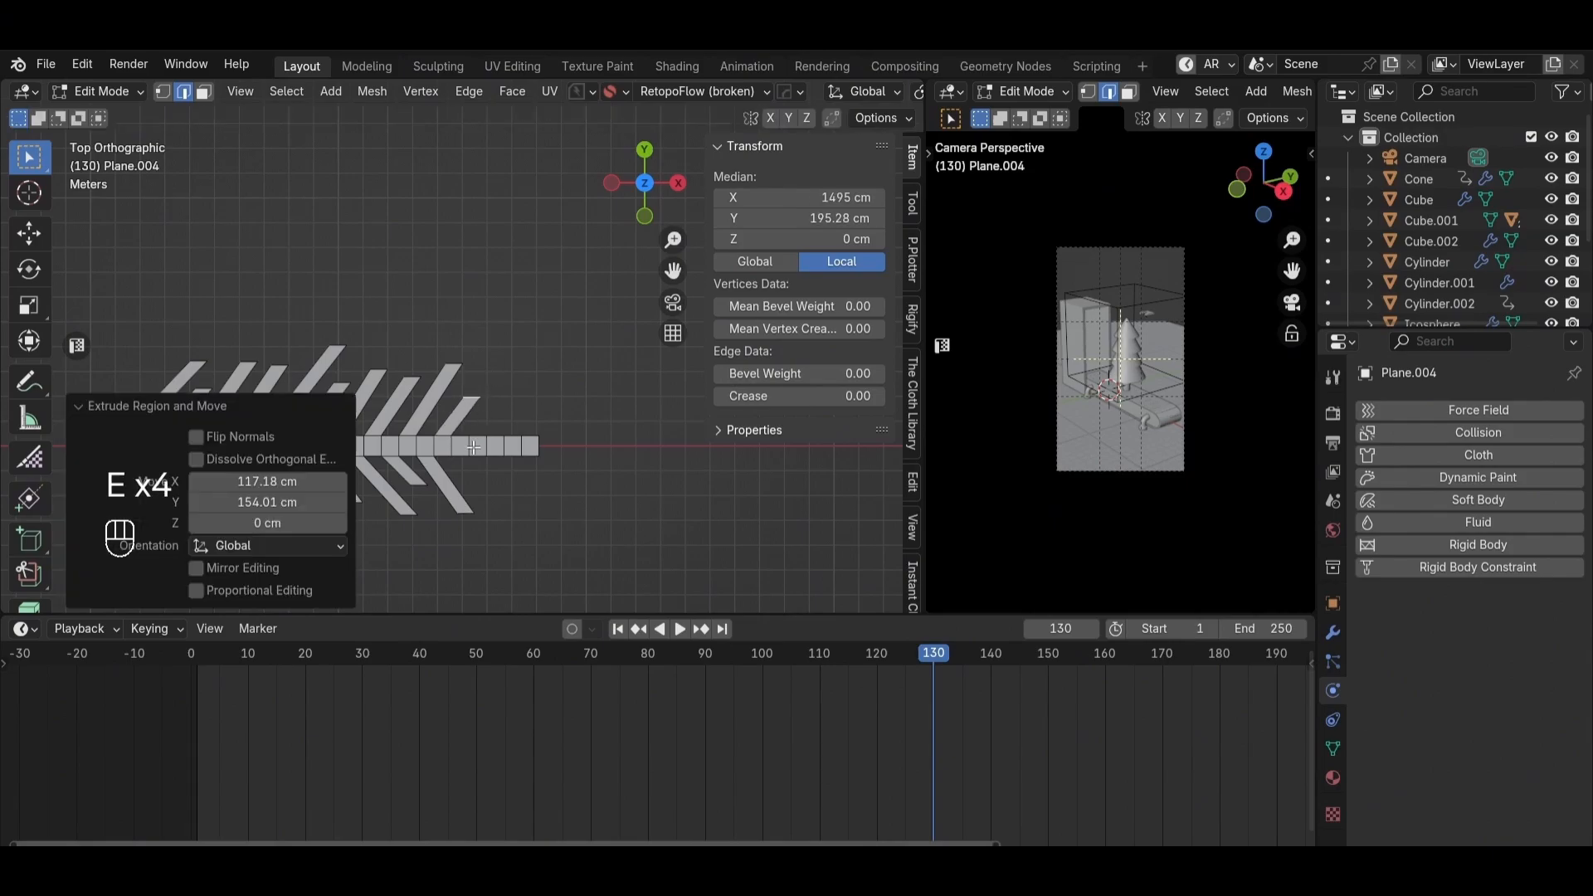
# Step: Extrude the next lower needles and an upper needle of about 171 by 218 cm near the stem's far end
pyautogui.click(461, 455)
pyautogui.press('e')
pyautogui.click(500, 457)
pyautogui.press('e')
pyautogui.click(529, 503)
pyautogui.click(513, 436)
pyautogui.press('e')
pyautogui.click(558, 375)
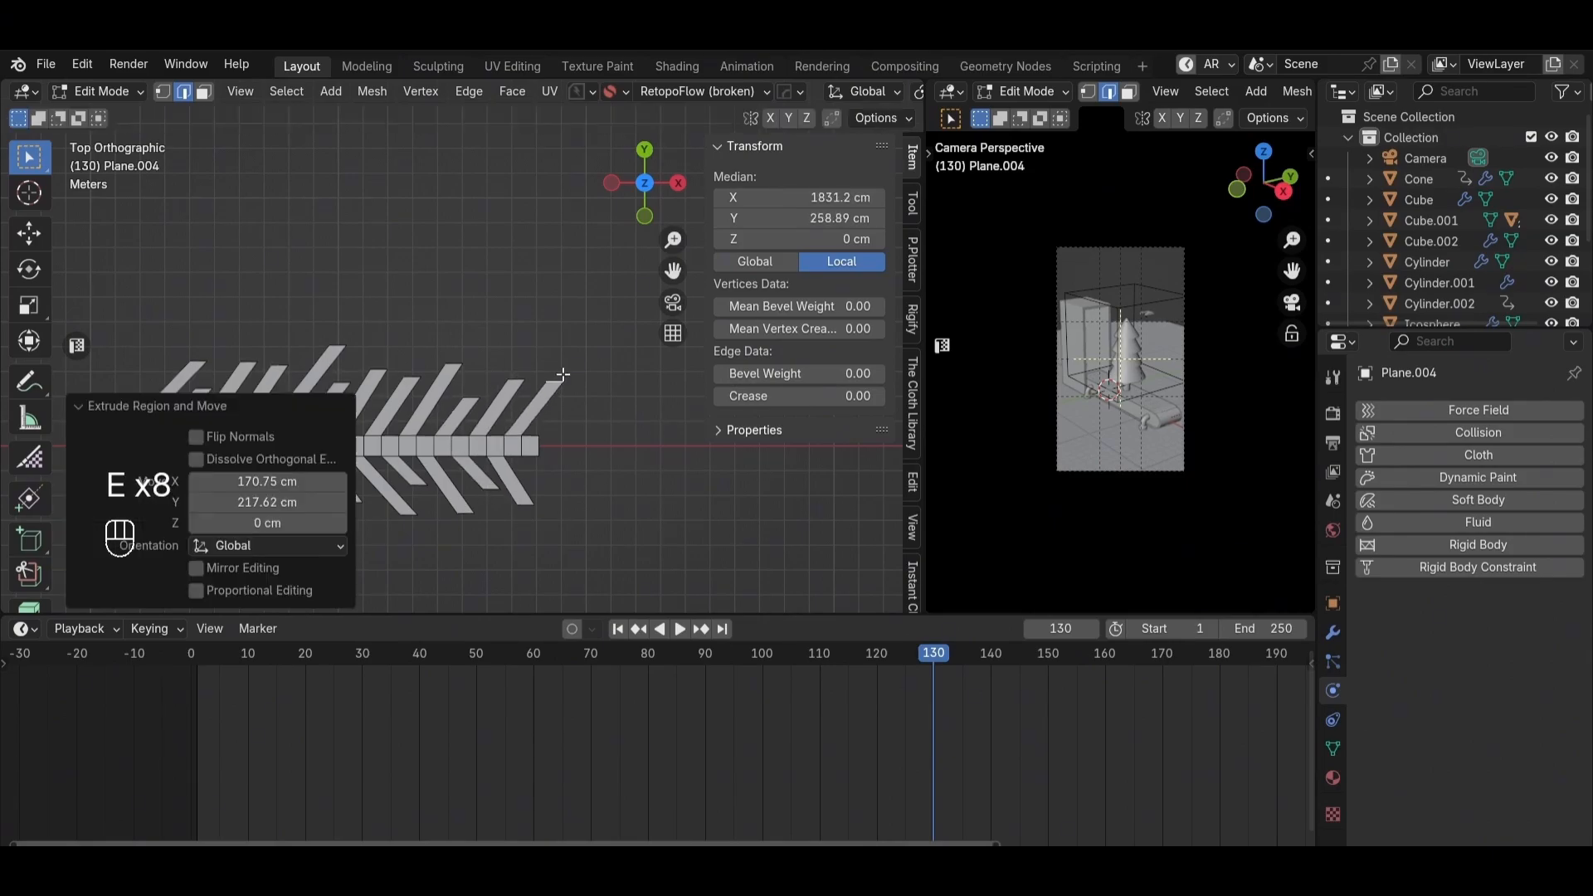
# Step: Extrude the last lower needle at the stem's far end and finish editing the leaf mesh
pyautogui.click(530, 457)
pyautogui.press('e')
pyautogui.press('Tab')
pyautogui.moveTo(513, 427); pyautogui.dragTo(548, 380, button='middle')
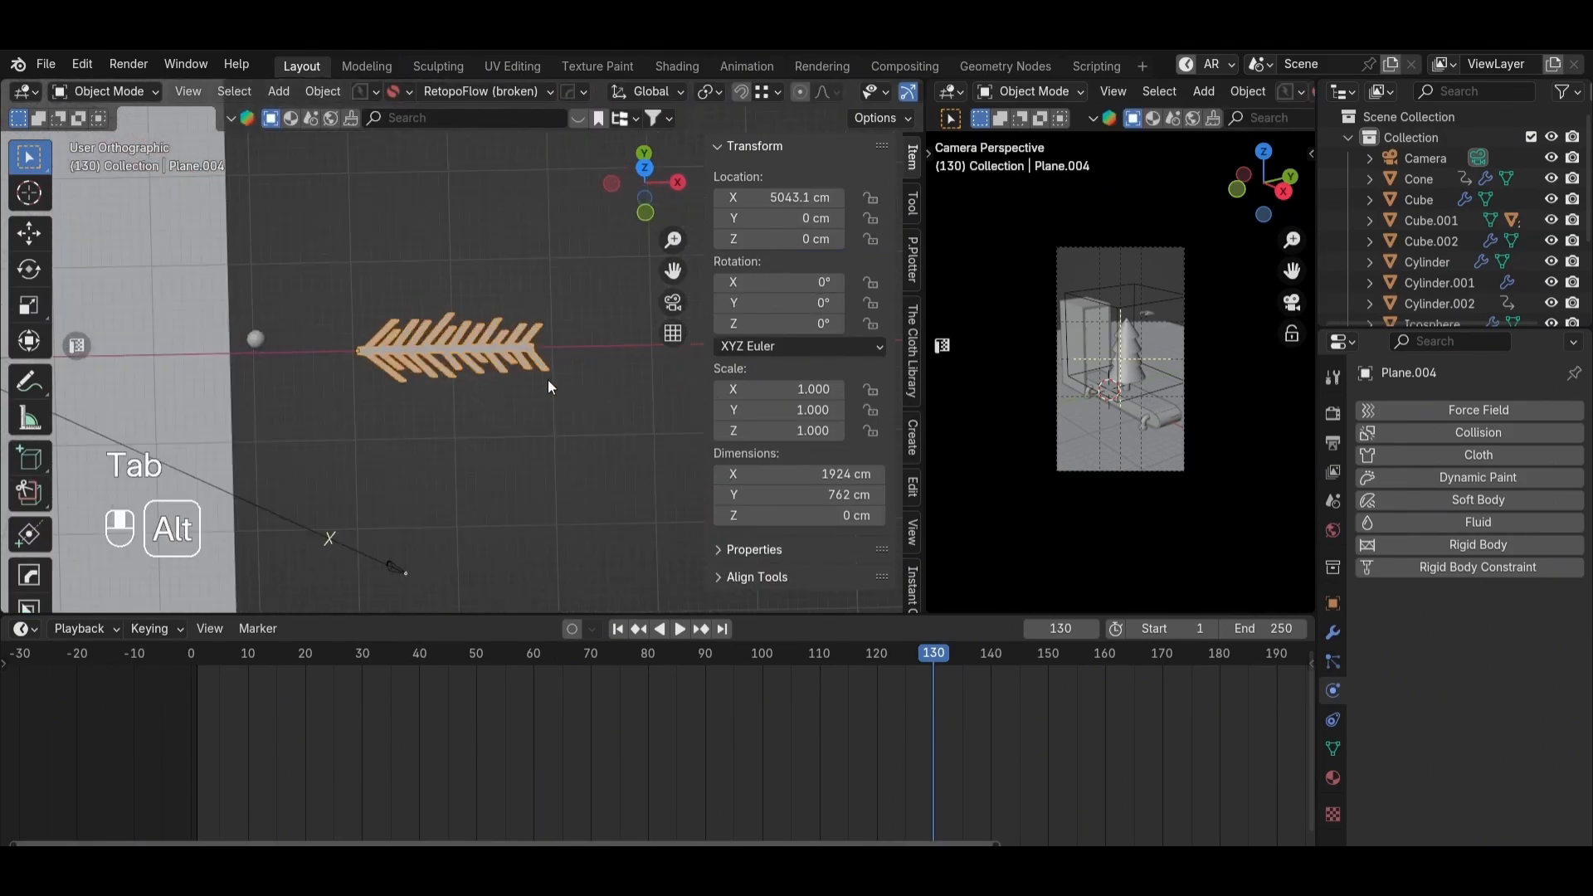
pyautogui.press('`')
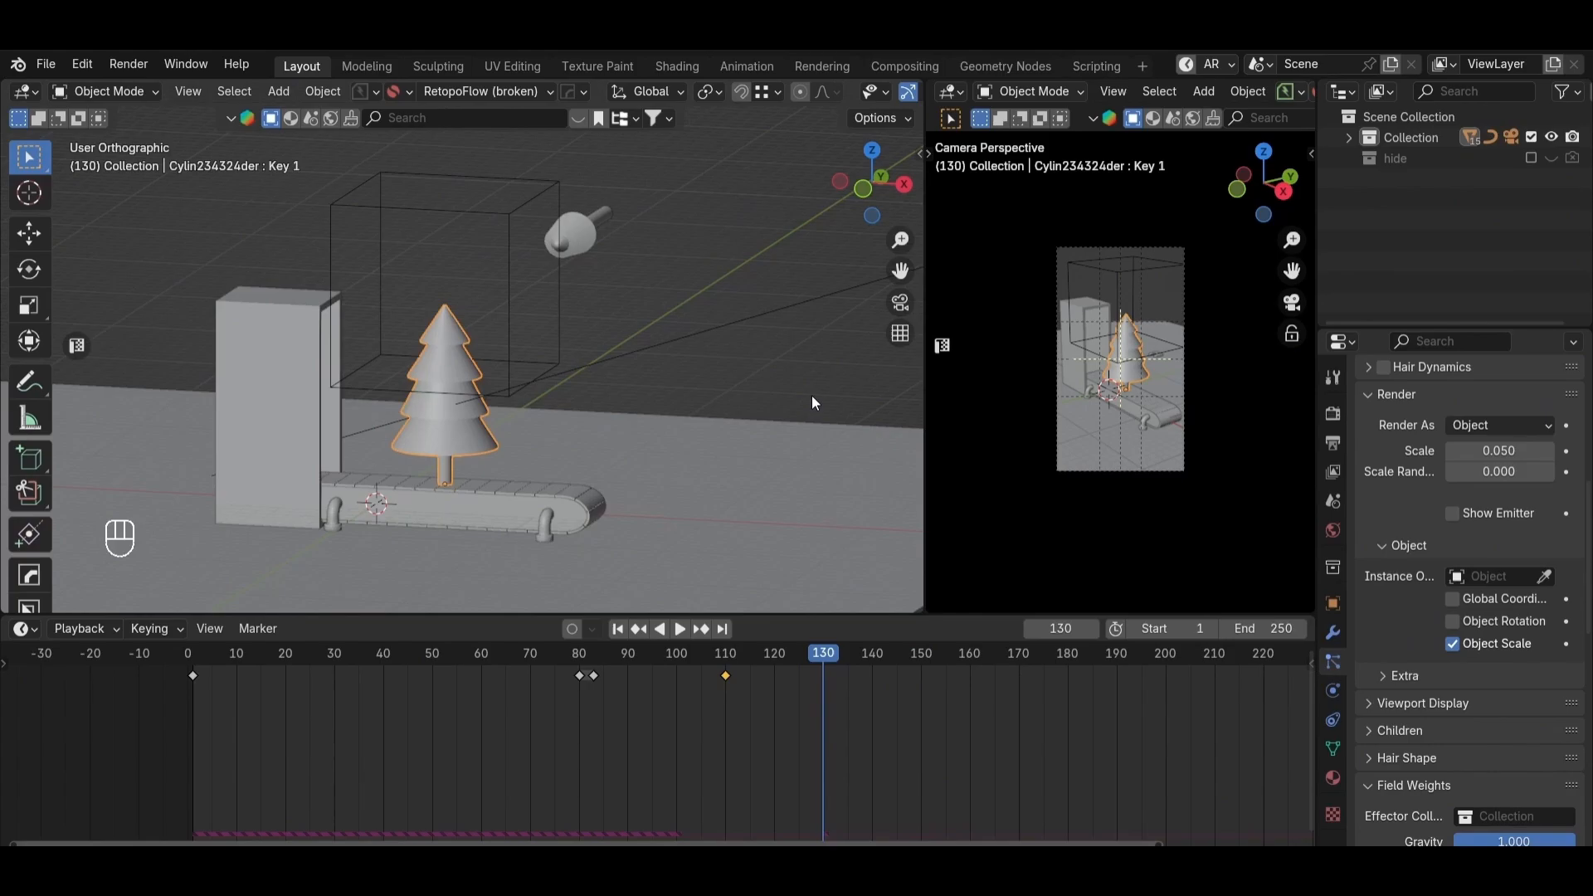
# Step: Examine the leaf mesh beside the scene up close and from above
pyautogui.moveTo(812, 395); pyautogui.dragTo(607, 310, button='middle')
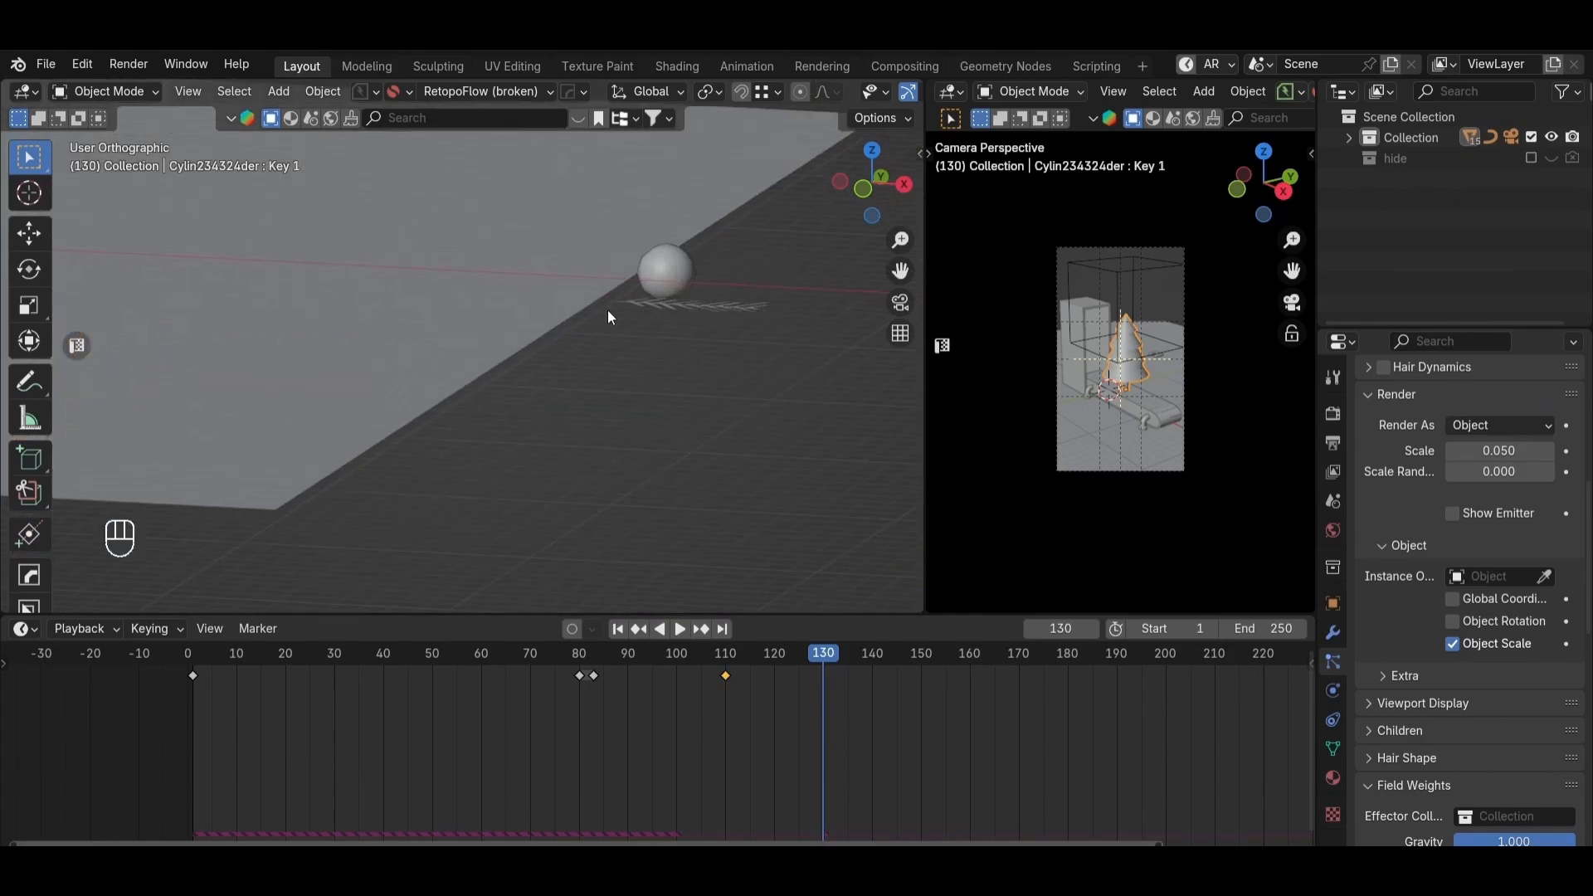
pyautogui.click(715, 391)
pyautogui.moveTo(707, 310); pyautogui.dragTo(734, 390, button='middle')
pyautogui.press('Tab')
pyautogui.press('`')
pyautogui.scroll(3, 779, 437)
pyautogui.press('Tab')
pyautogui.scroll(-8, 704, 426)
# Step: Assign the leaf mesh as the instance object of the tree's hair particles
pyautogui.click(223, 283)
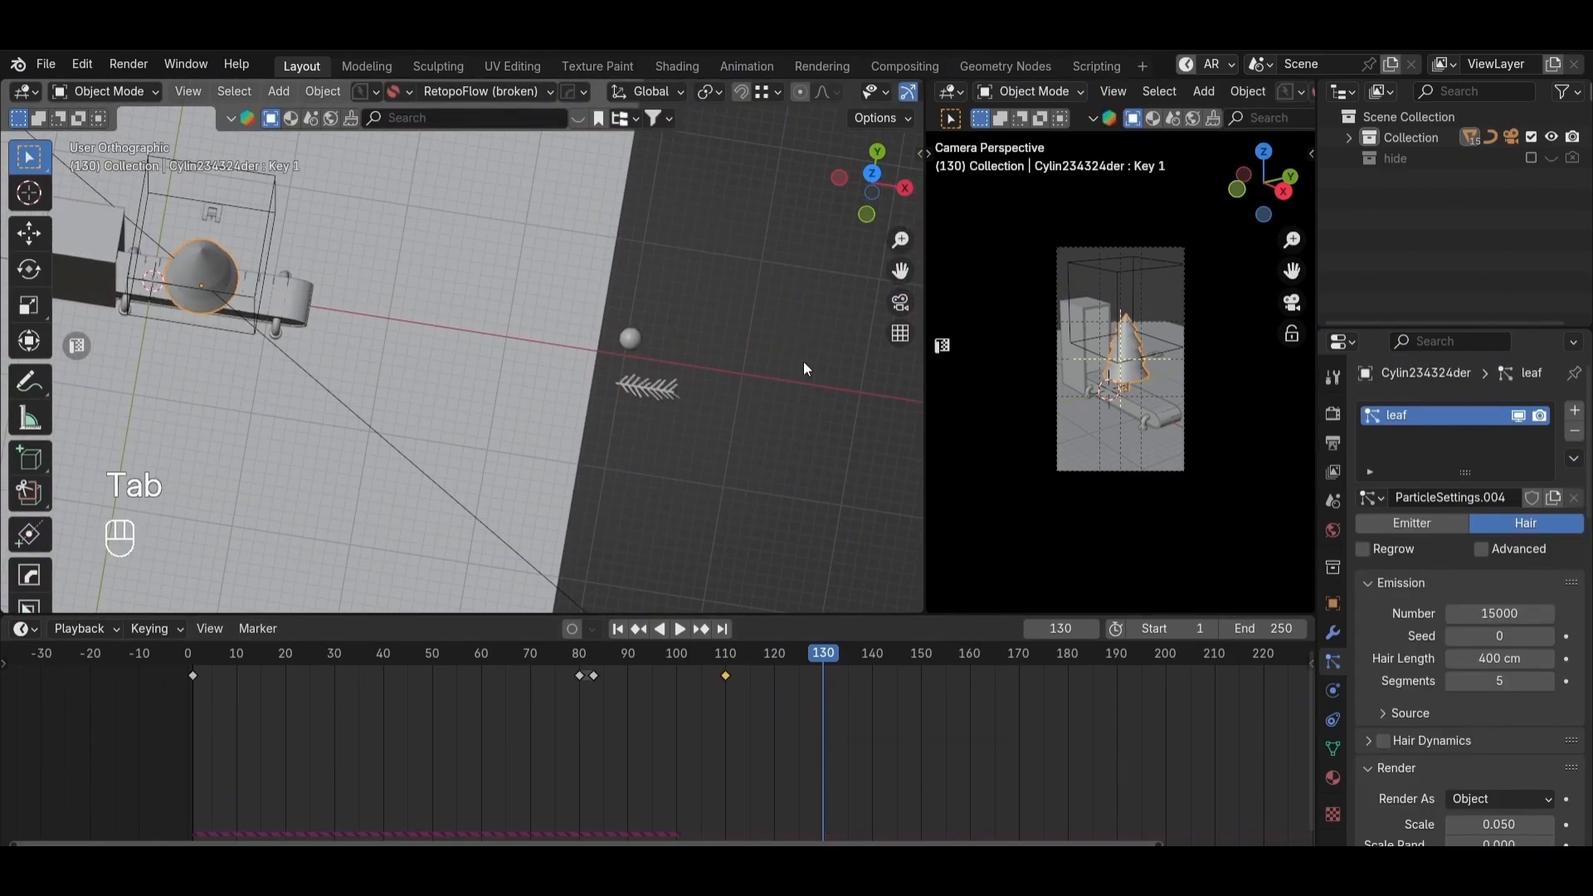
pyautogui.scroll(-4, 1447, 650)
pyautogui.scroll(-2, 1452, 663)
pyautogui.click(1543, 784)
pyautogui.click(656, 386)
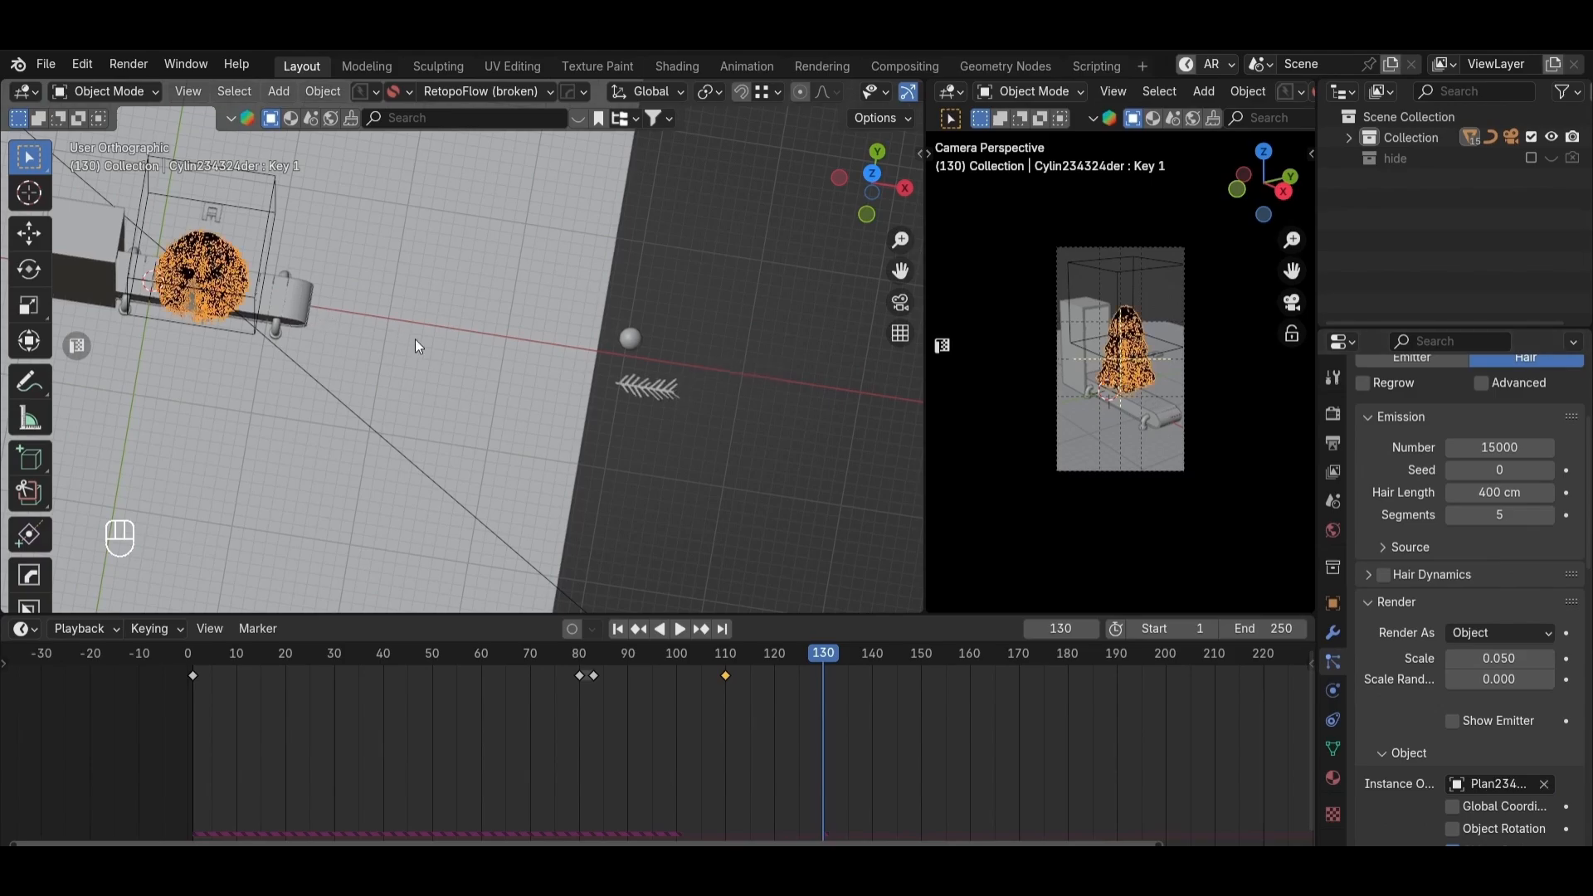
# Step: Examine the leaf-covered tree and the surrounding cube from the front
pyautogui.moveTo(414, 339); pyautogui.dragTo(217, 325, button='middle')
pyautogui.keyDown('shift'); pyautogui.moveTo(488, 338); pyautogui.dragTo(625, 355, button='middle'); pyautogui.keyUp('shift')
pyautogui.scroll(1, 625, 355)
pyautogui.click(625, 356)
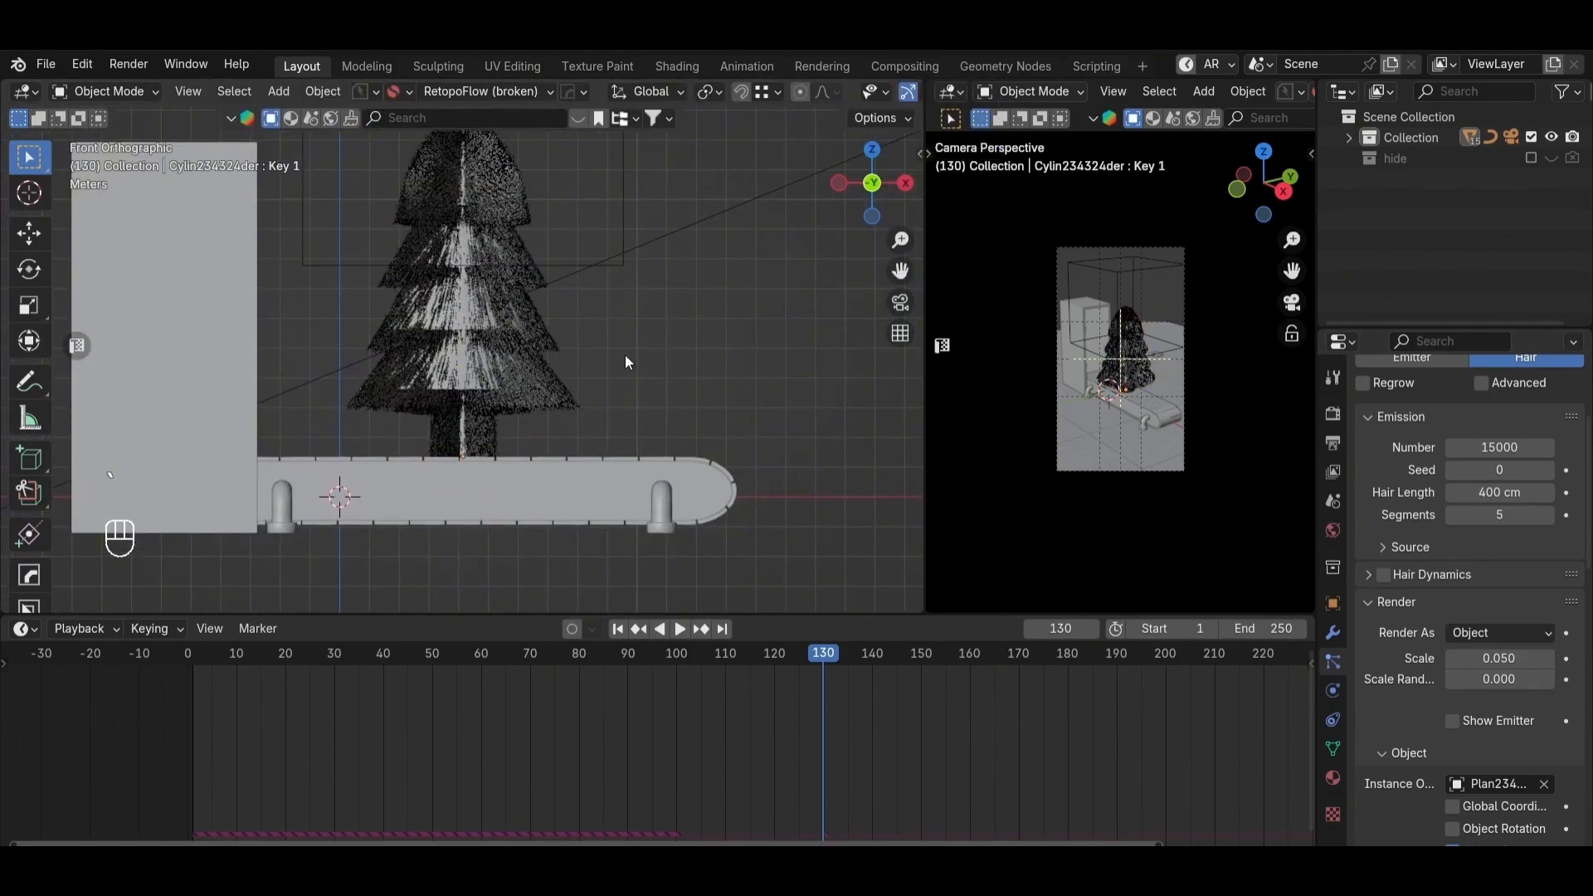
pyautogui.click(528, 255)
pyautogui.keyDown('shift'); pyautogui.moveTo(524, 173); pyautogui.dragTo(601, 310, button='middle'); pyautogui.keyUp('shift')
pyautogui.scroll(3, 601, 310)
pyautogui.click(654, 415)
pyautogui.click(631, 470)
pyautogui.keyDown('alt'); pyautogui.moveTo(631, 470); pyautogui.dragTo(506, 385, button='middle'); pyautogui.keyUp('alt')
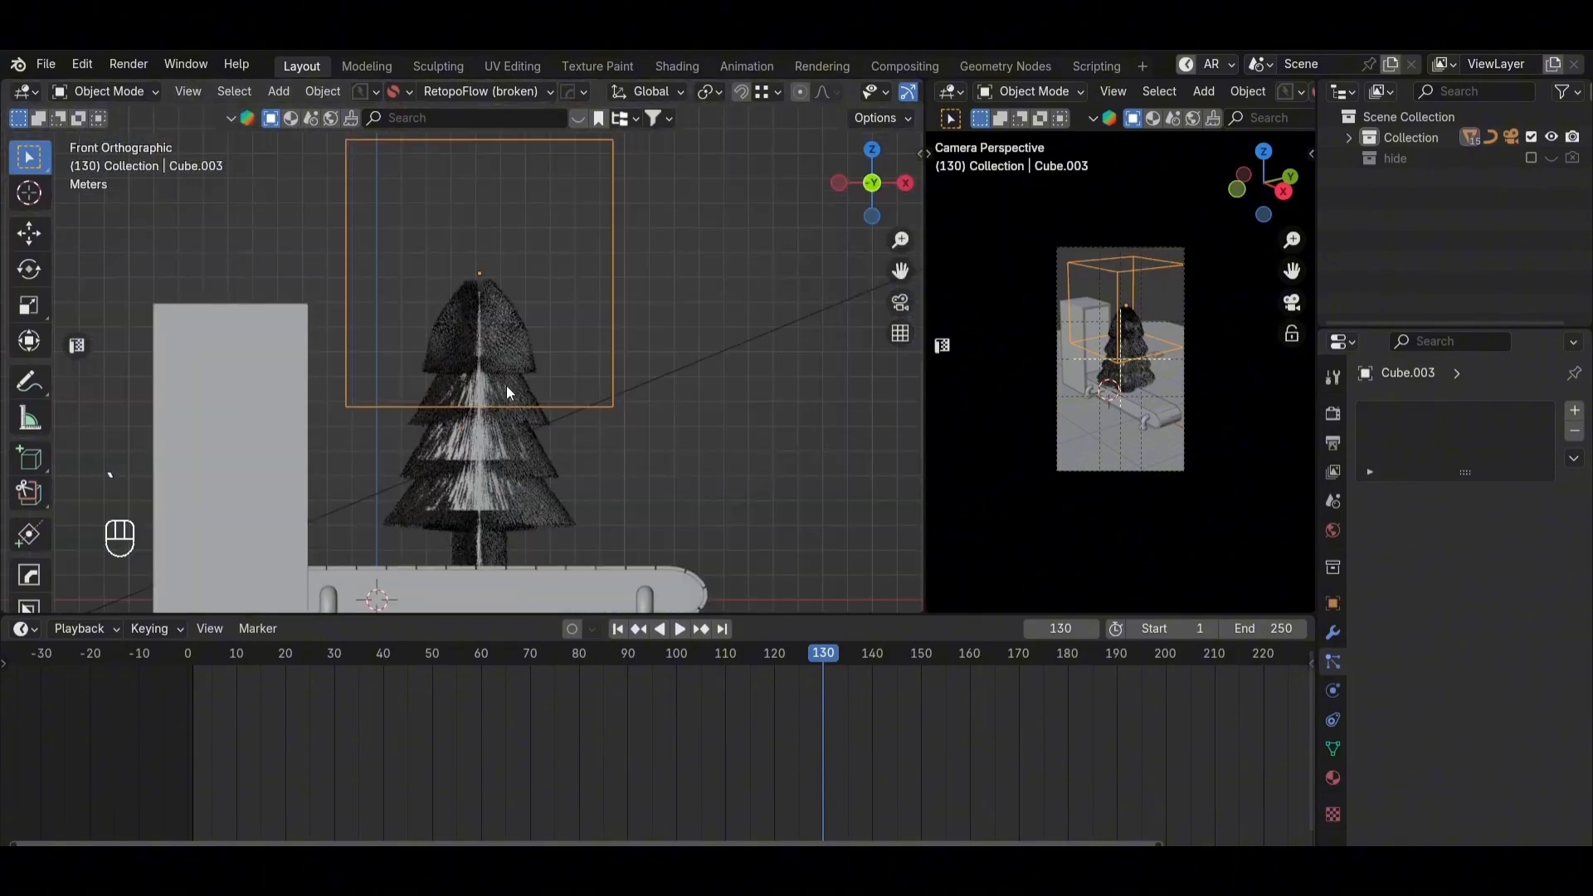
pyautogui.click(506, 385)
pyautogui.scroll(-6, 1461, 757)
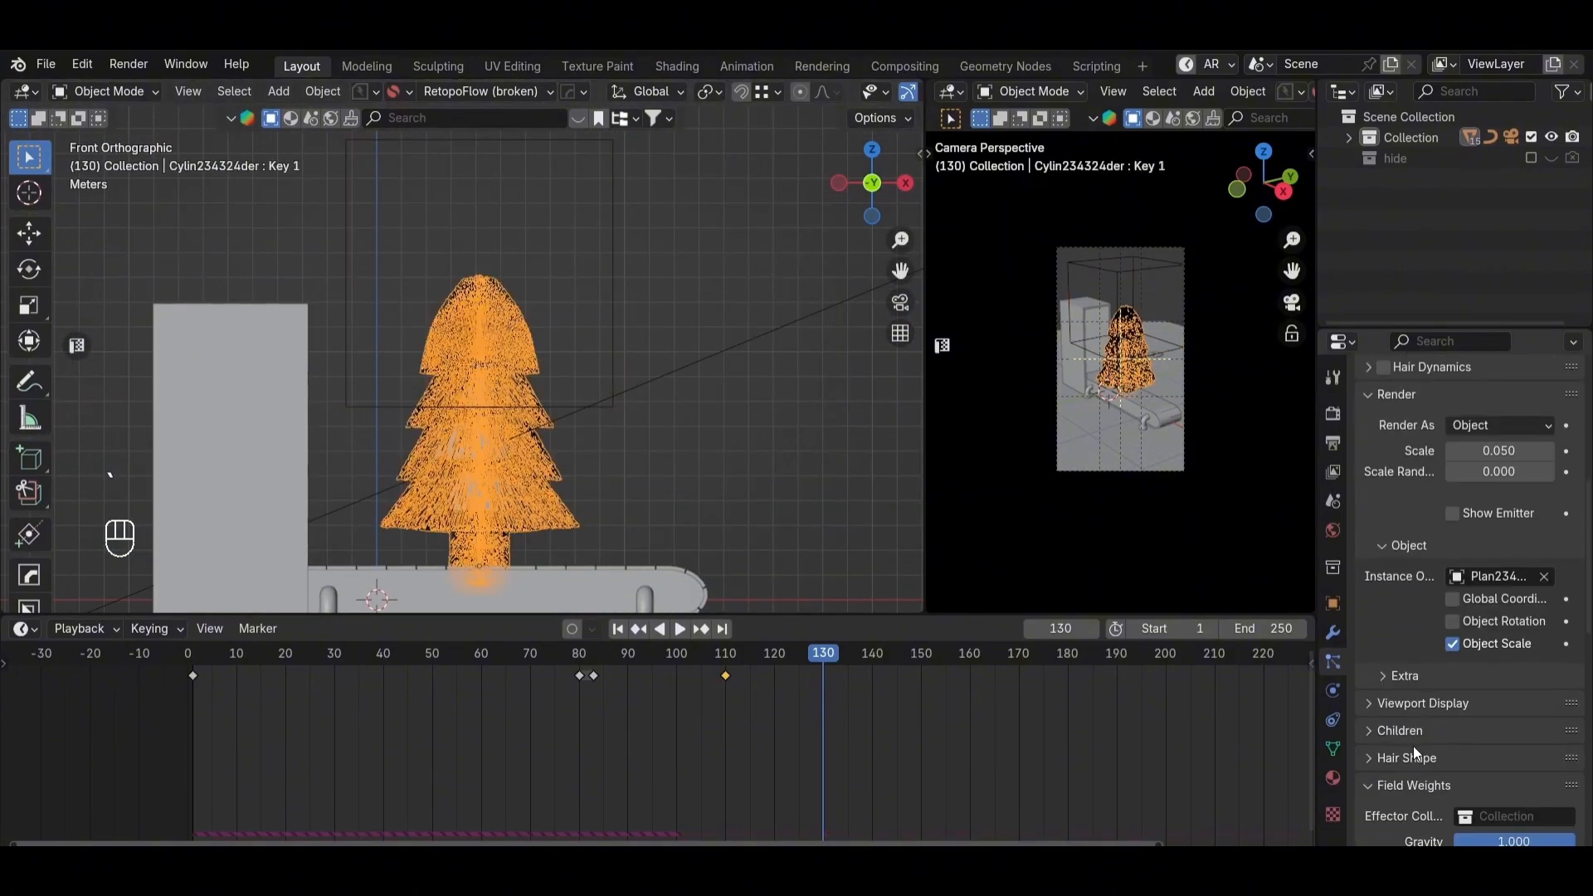
pyautogui.click(570, 407)
pyautogui.press('g')
pyautogui.middleClick(570, 406)
pyautogui.rightClick(513, 512)
# Step: Assign the leaf vertex group to both Density and Length of the tree's hair particles
pyautogui.click(512, 512)
pyautogui.scroll(-20, 1382, 761)
pyautogui.click(1490, 620)
pyautogui.click(1382, 651)
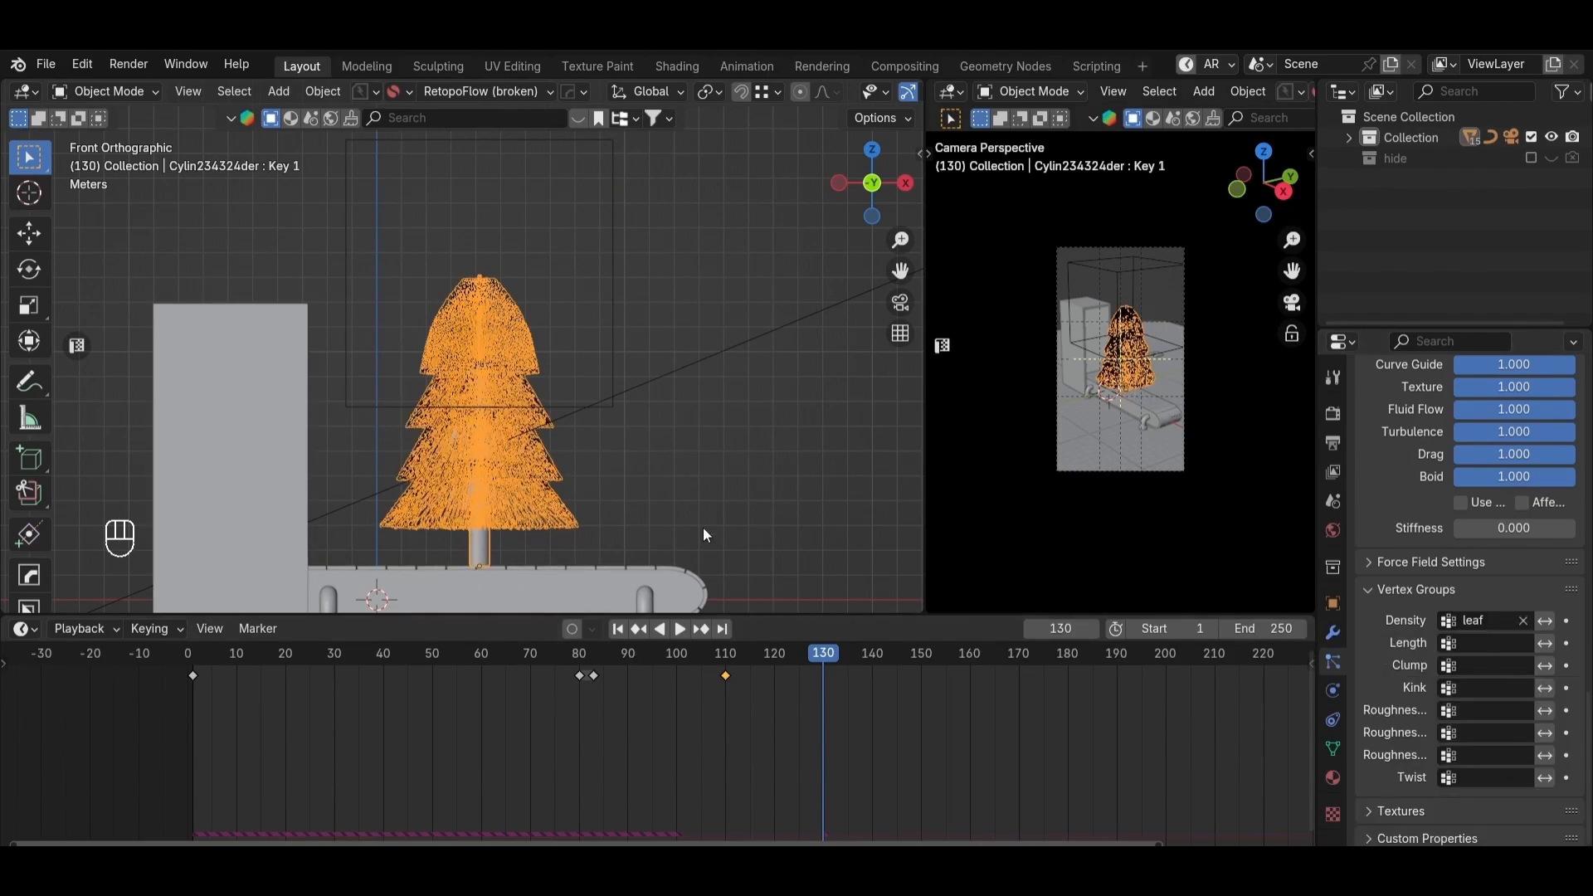
pyautogui.scroll(3, 641, 330)
pyautogui.keyDown('shift'); pyautogui.moveTo(664, 489); pyautogui.dragTo(931, 458, button='middle'); pyautogui.keyUp('shift')
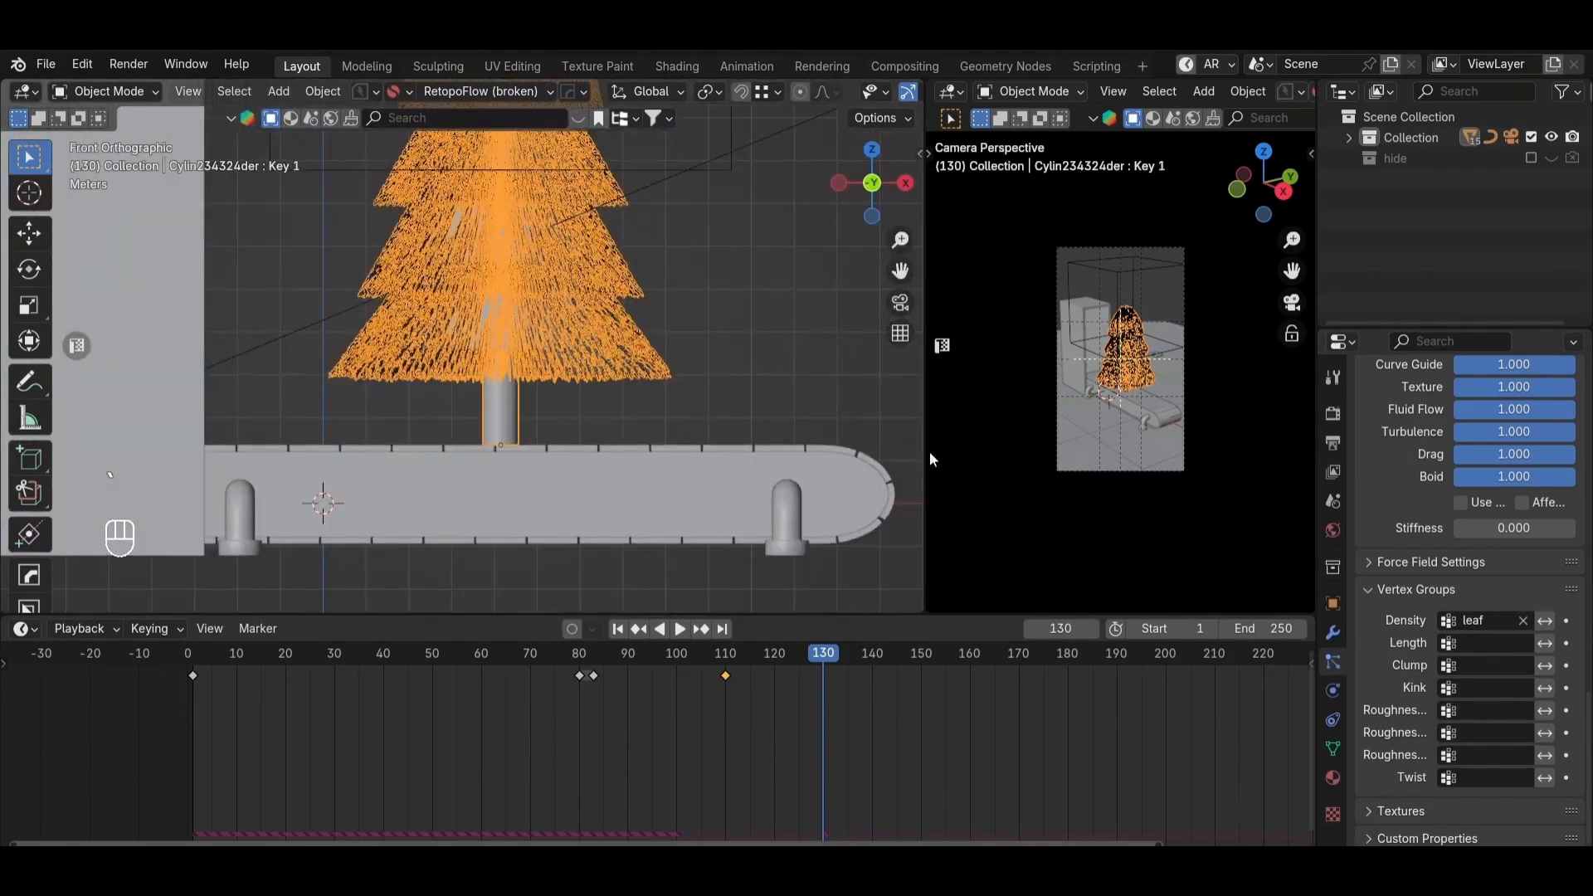
pyautogui.click(1482, 642)
pyautogui.click(1405, 427)
# Step: Raise the wireframe cube vertically to the tree's top tier and scrub the timeline to test the leaf growth
pyautogui.keyDown('shift'); pyautogui.moveTo(659, 363); pyautogui.dragTo(622, 535, button='middle'); pyautogui.keyUp('shift')
pyautogui.click(595, 337)
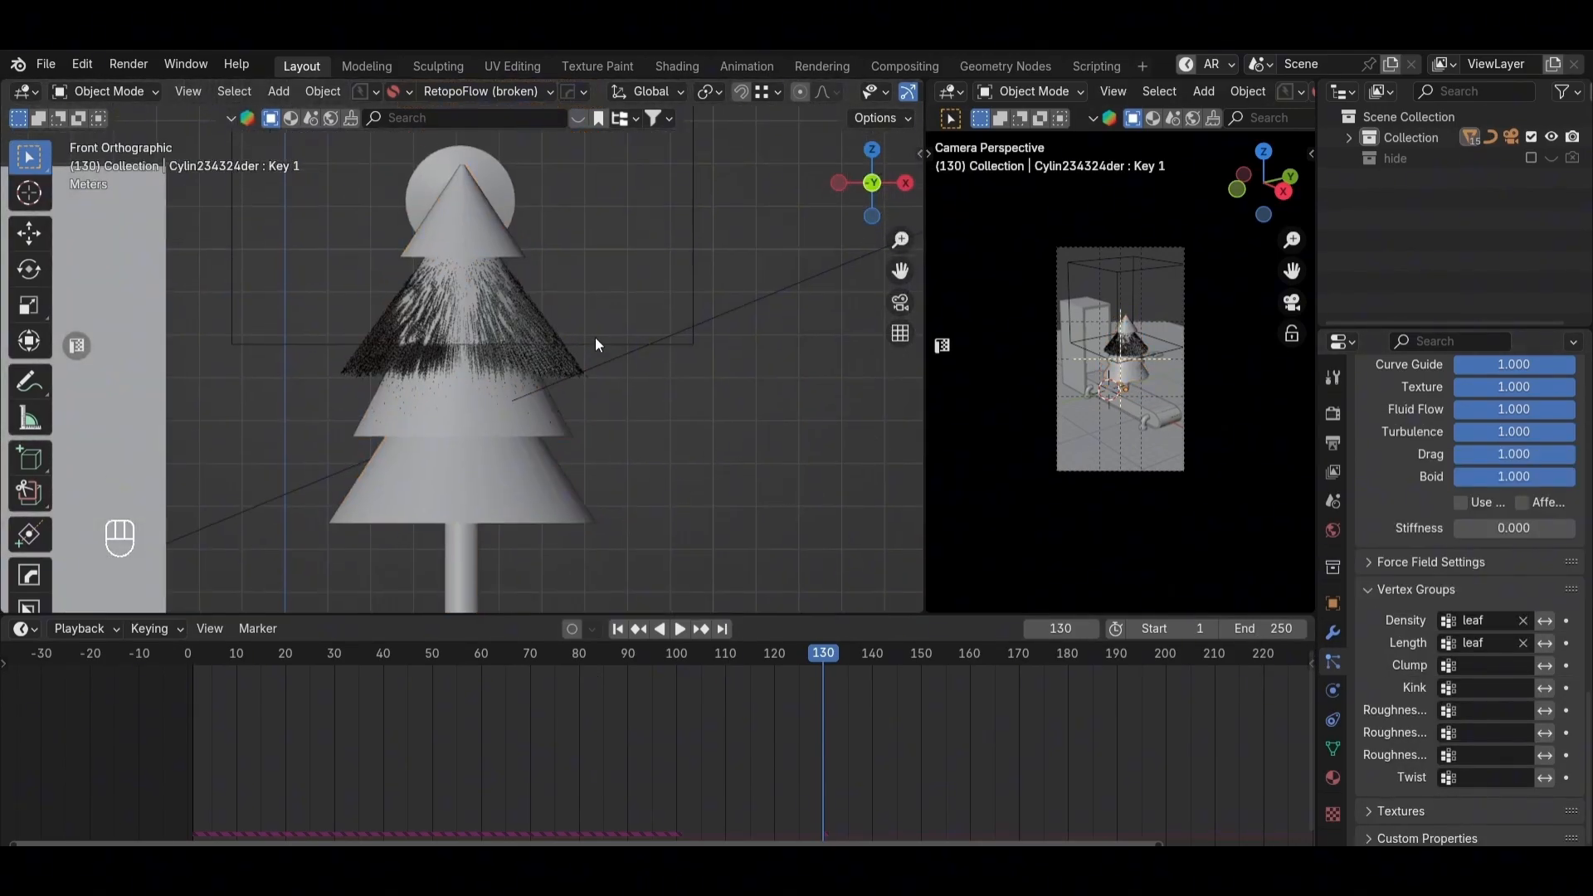
pyautogui.click(593, 340)
pyautogui.press('g')
pyautogui.moveTo(593, 334); pyautogui.dragTo(592, 217, button='middle')
pyautogui.click(592, 196)
pyautogui.moveTo(817, 664)
pyautogui.mouseDown()
pyautogui.moveTo(622, 660)
pyautogui.moveTo(802, 660)
pyautogui.mouseUp()
pyautogui.scroll(-1, 565, 220)
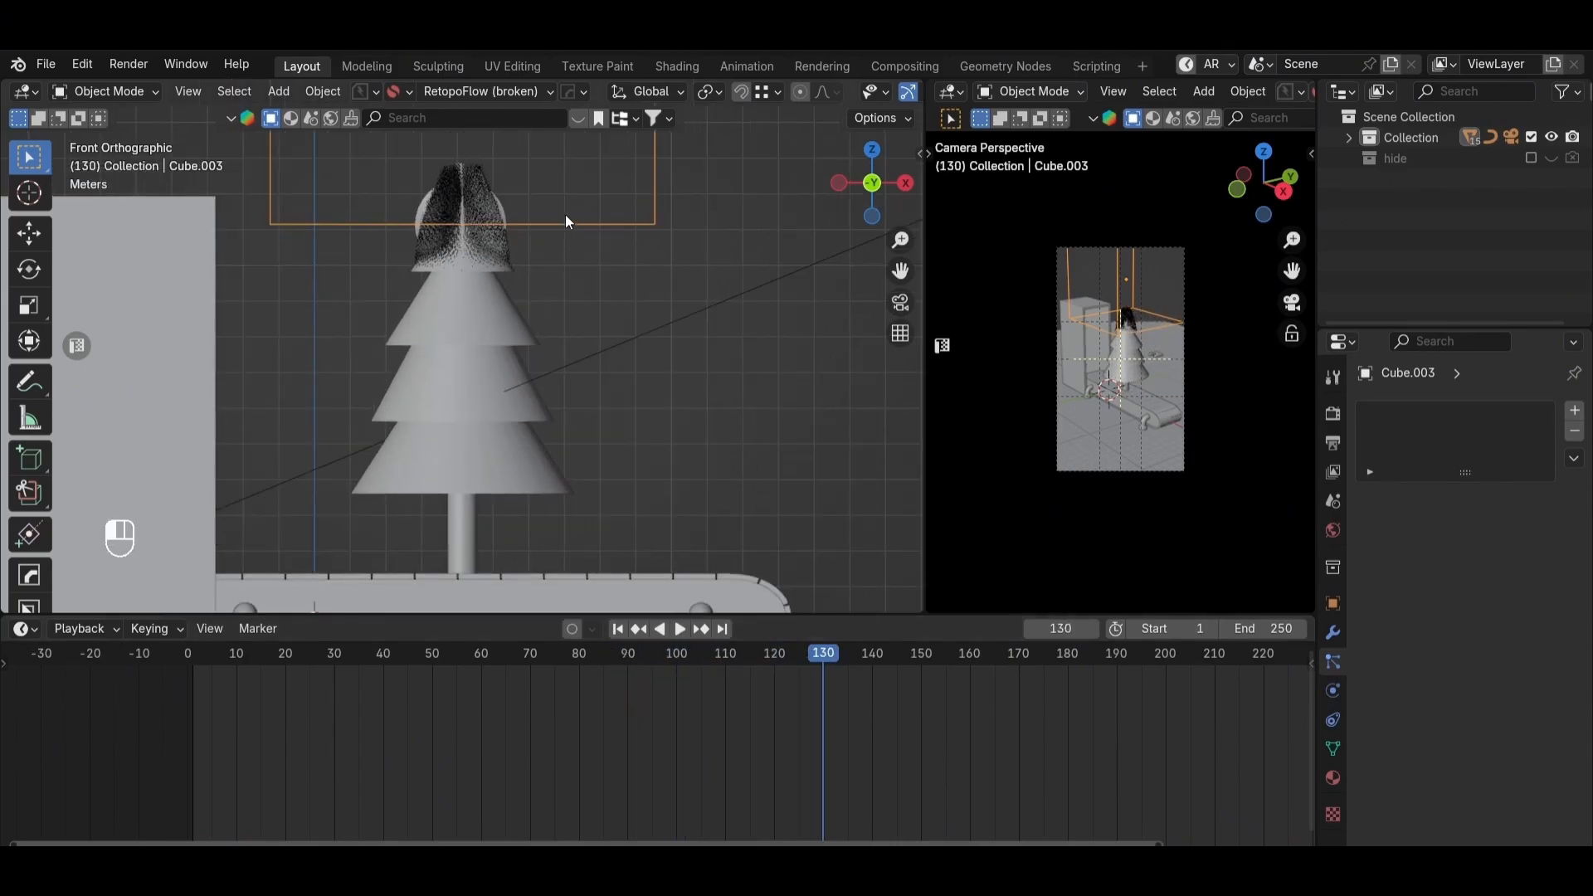
# Step: Lower the cube vertically to the bottom of the tree's lowest tier and scrub the timeline to frame 146
pyautogui.press('g')
pyautogui.moveTo(565, 222); pyautogui.dragTo(565, 370, button='middle')
pyautogui.click(565, 501)
pyautogui.moveTo(813, 655); pyautogui.dragTo(901, 659)
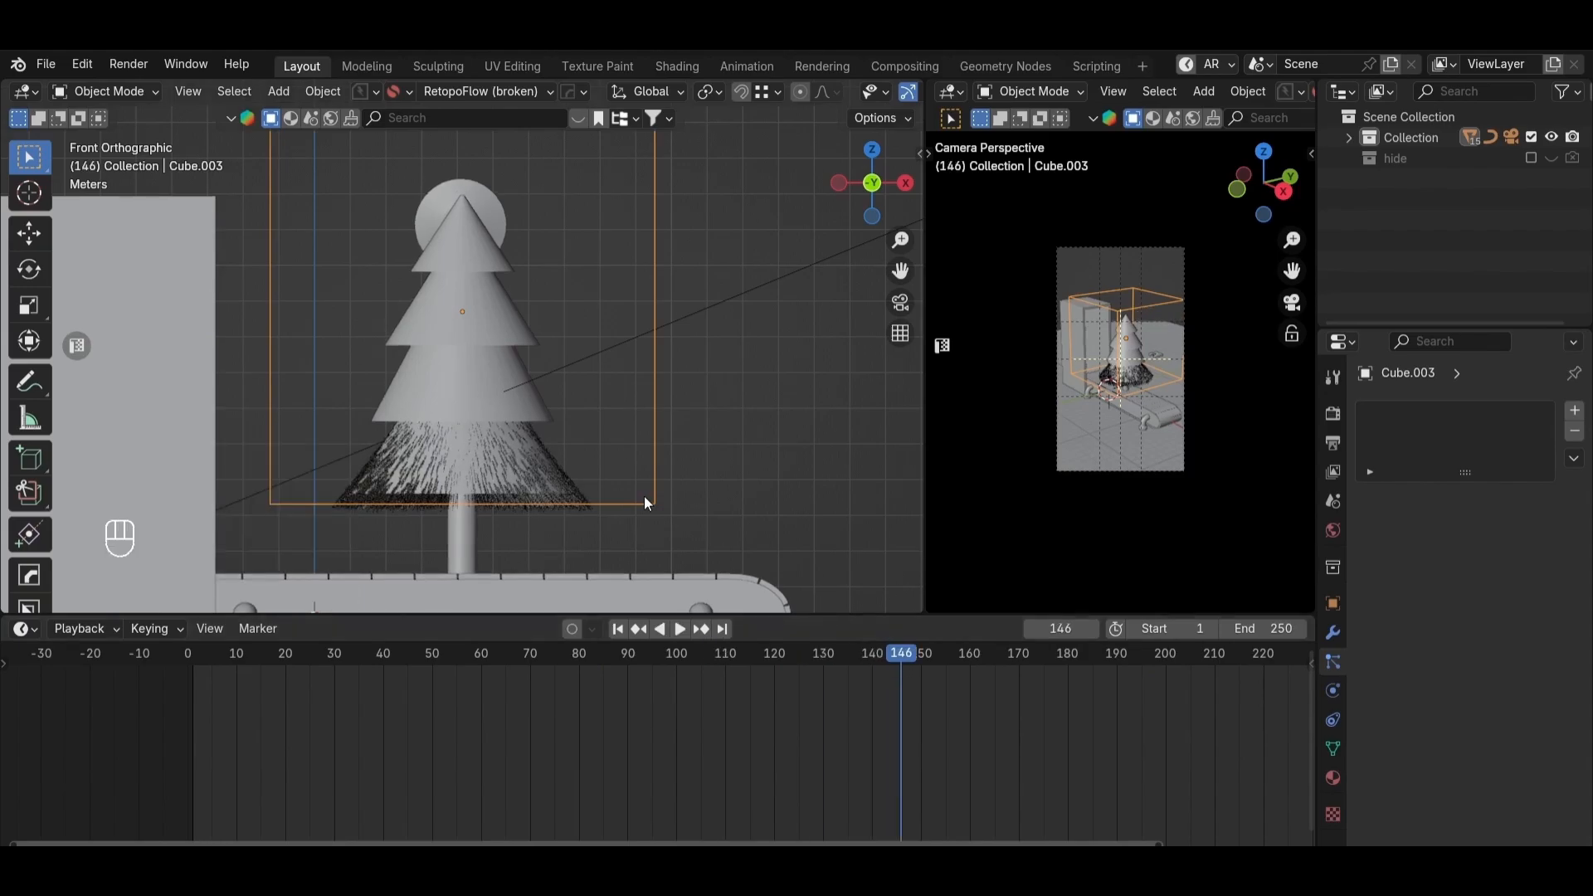
# Step: Raise the cube about 153 cm along Z and scrub the timeline back to about frame 128
pyautogui.press('g')
pyautogui.moveTo(645, 496); pyautogui.dragTo(645, 442, button='middle')
pyautogui.click(645, 442)
pyautogui.moveTo(891, 656); pyautogui.dragTo(843, 665)
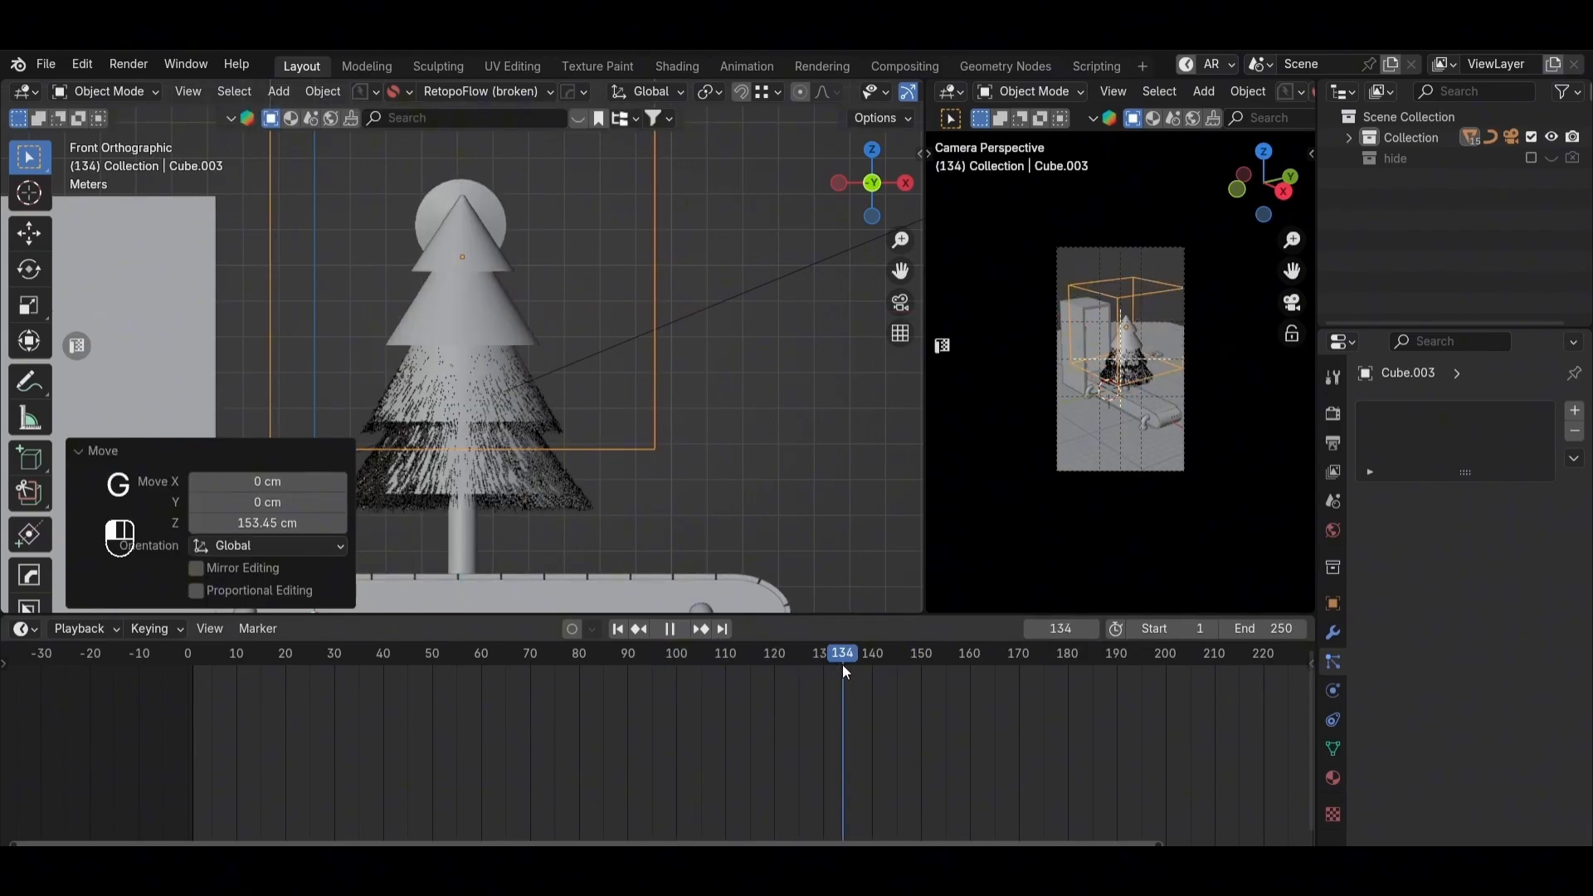
pyautogui.scroll(-3, 664, 423)
pyautogui.moveTo(664, 423); pyautogui.dragTo(653, 458, button='middle')
pyautogui.press('KP_1')
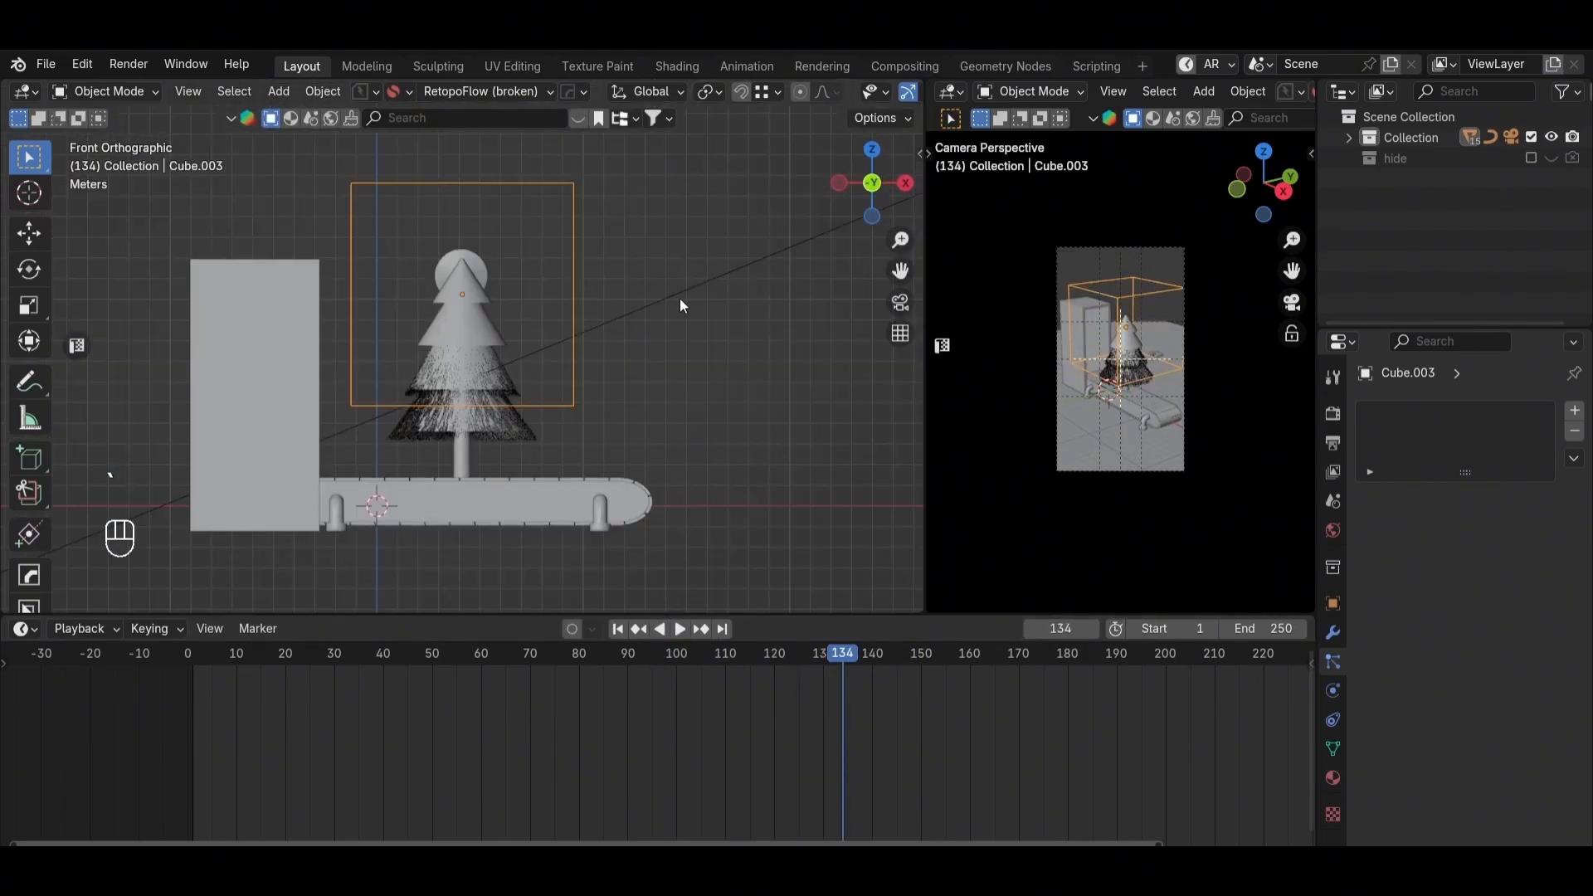
pyautogui.moveTo(838, 654)
pyautogui.mouseDown()
pyautogui.moveTo(675, 654)
pyautogui.moveTo(815, 671)
pyautogui.mouseUp()
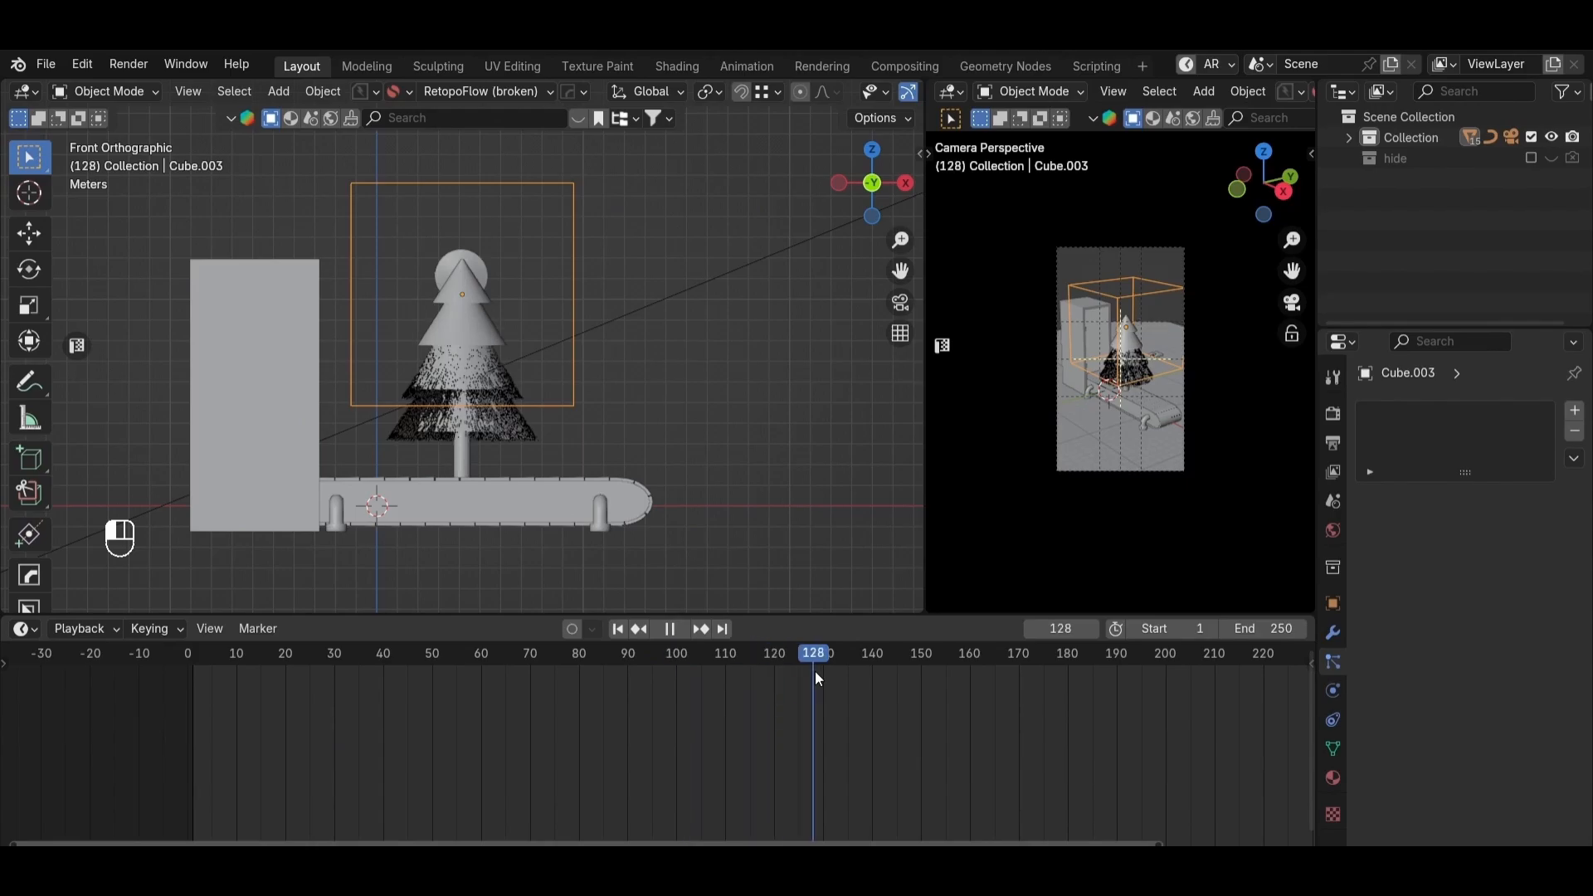
pyautogui.click(147, 92)
pyautogui.click(106, 205)
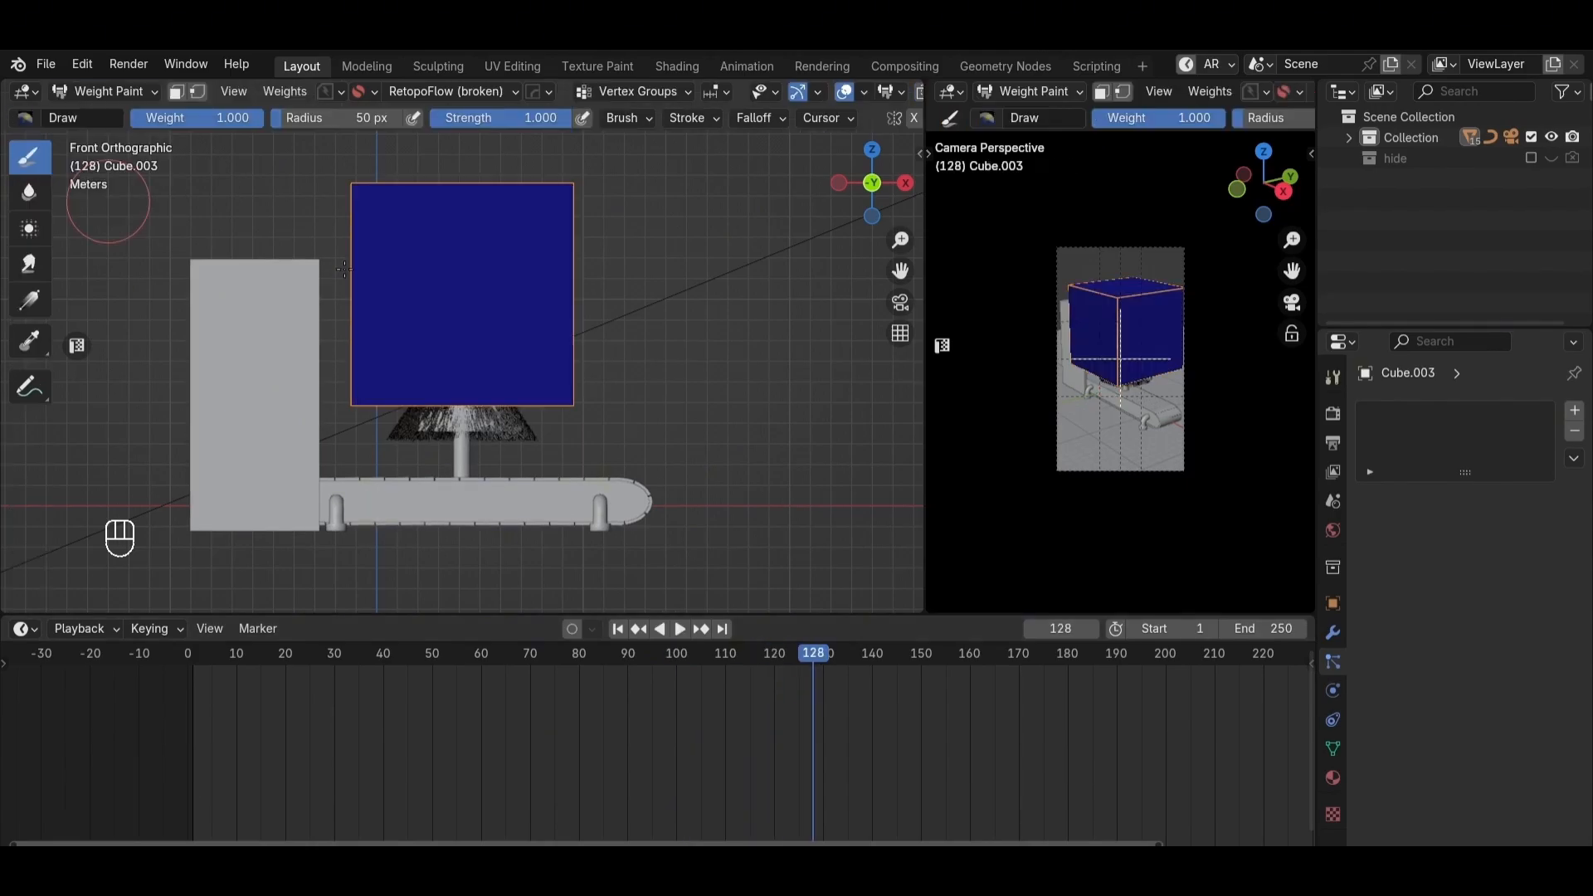
pyautogui.scroll(1, 510, 366)
pyautogui.keyDown('alt'); pyautogui.scroll(1, 590, 406); pyautogui.keyUp('alt')
pyautogui.press('Tab')
pyautogui.moveTo(590, 406)
pyautogui.mouseDown(button='middle')
pyautogui.moveTo(501, 413)
pyautogui.moveTo(515, 452)
pyautogui.mouseUp(button='middle')
pyautogui.hotkey('ctrl', 'Tab')
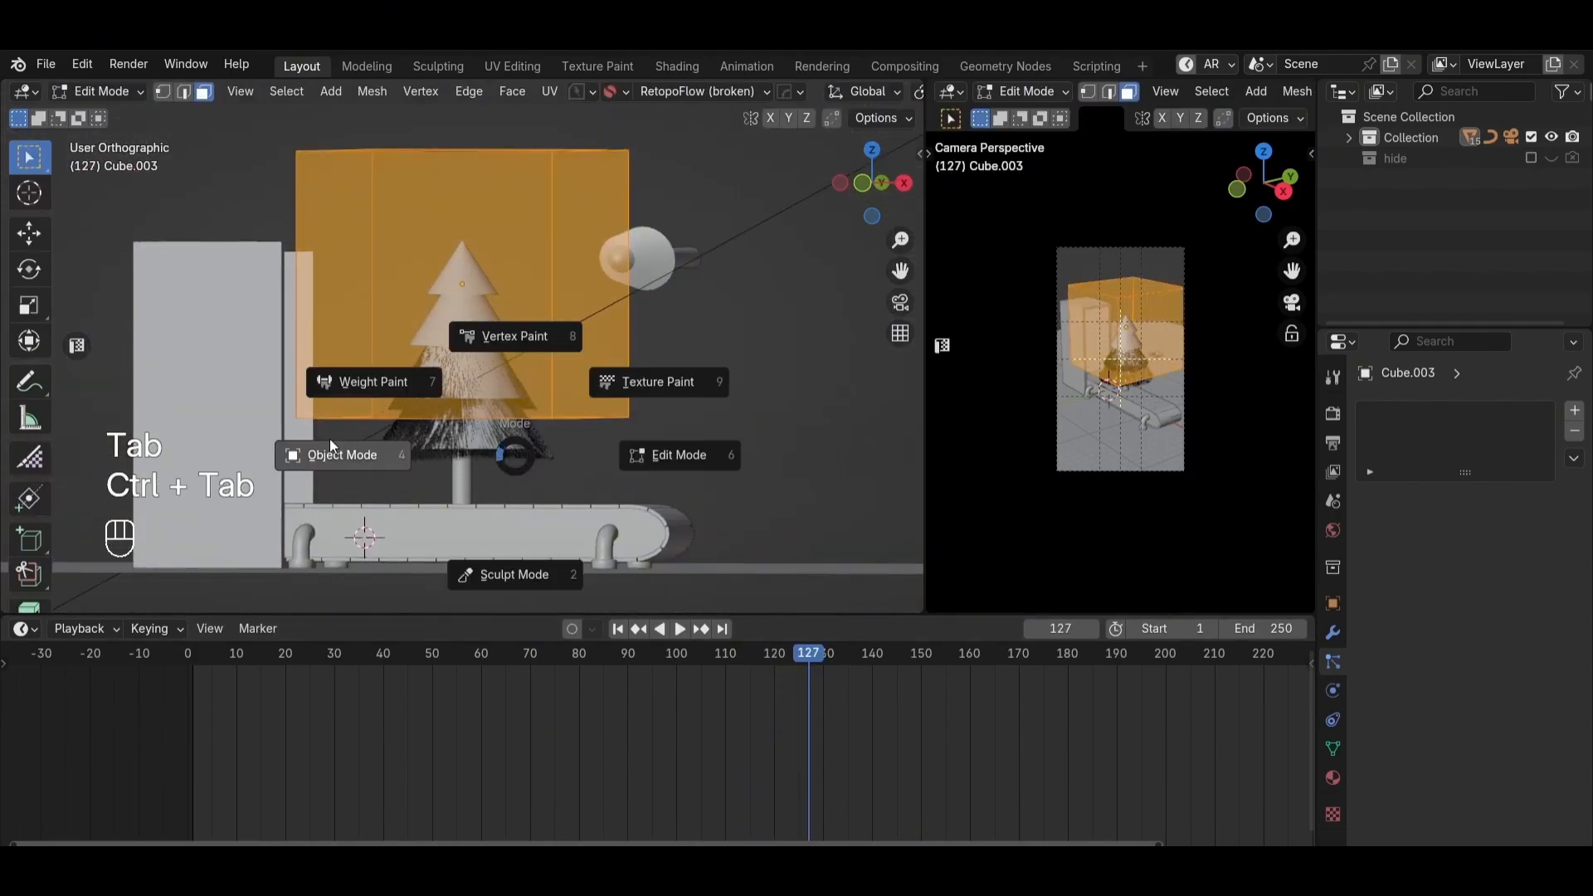
pyautogui.click(331, 439)
# Step: Inspect the tree's leaf weights in Weight Paint mode with the Add brush, and return to Object Mode
pyautogui.click(451, 435)
pyautogui.click(110, 94)
pyautogui.click(106, 205)
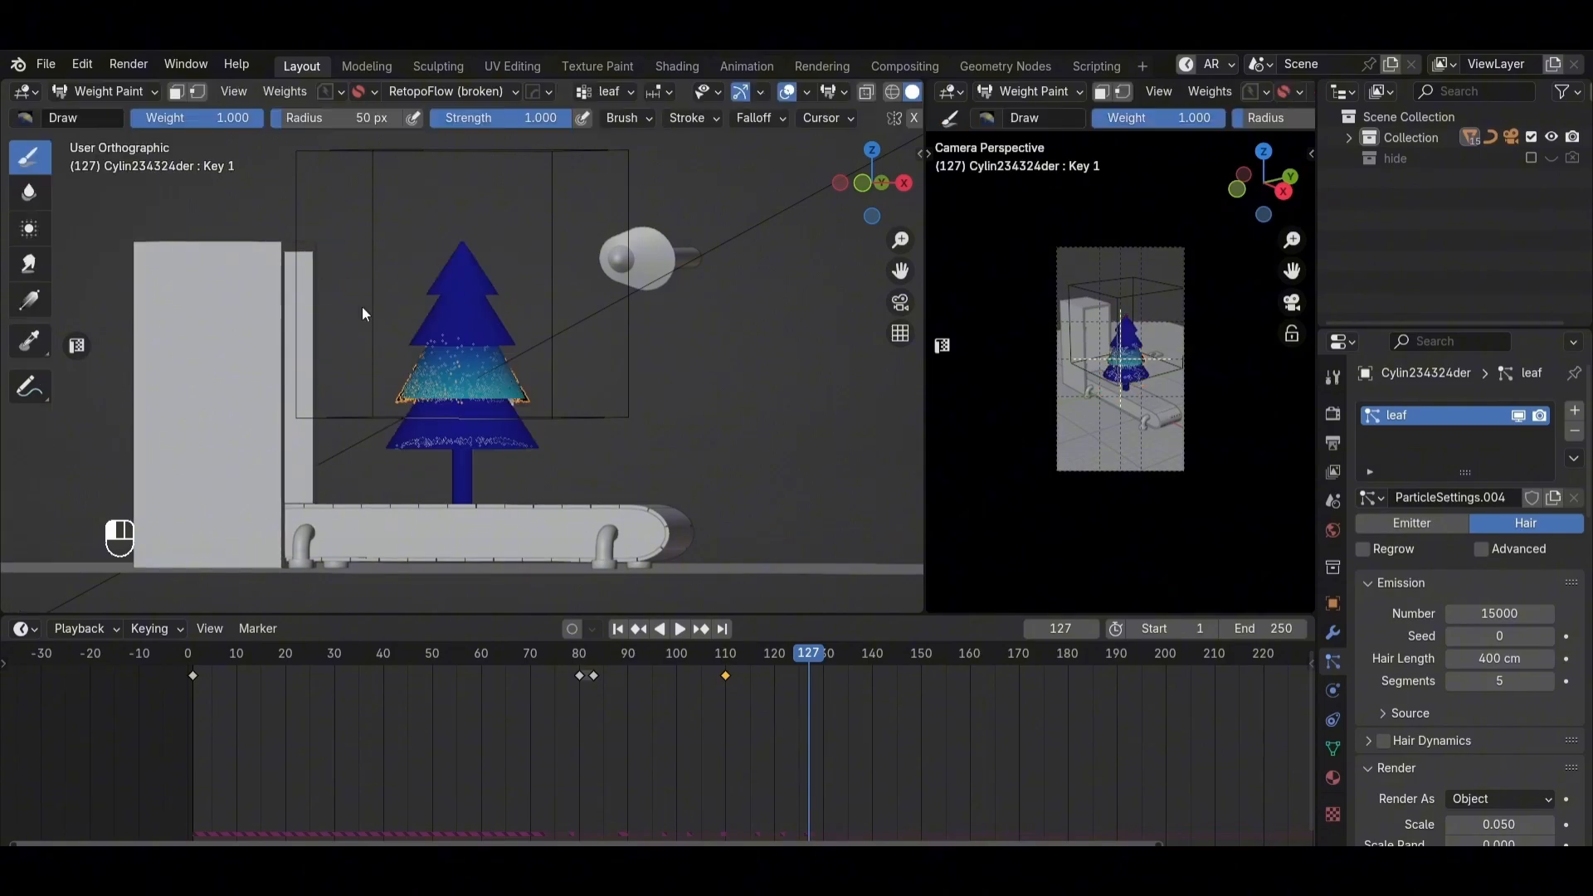
pyautogui.scroll(2, 359, 313)
pyautogui.moveTo(359, 312); pyautogui.dragTo(124, 395, button='middle')
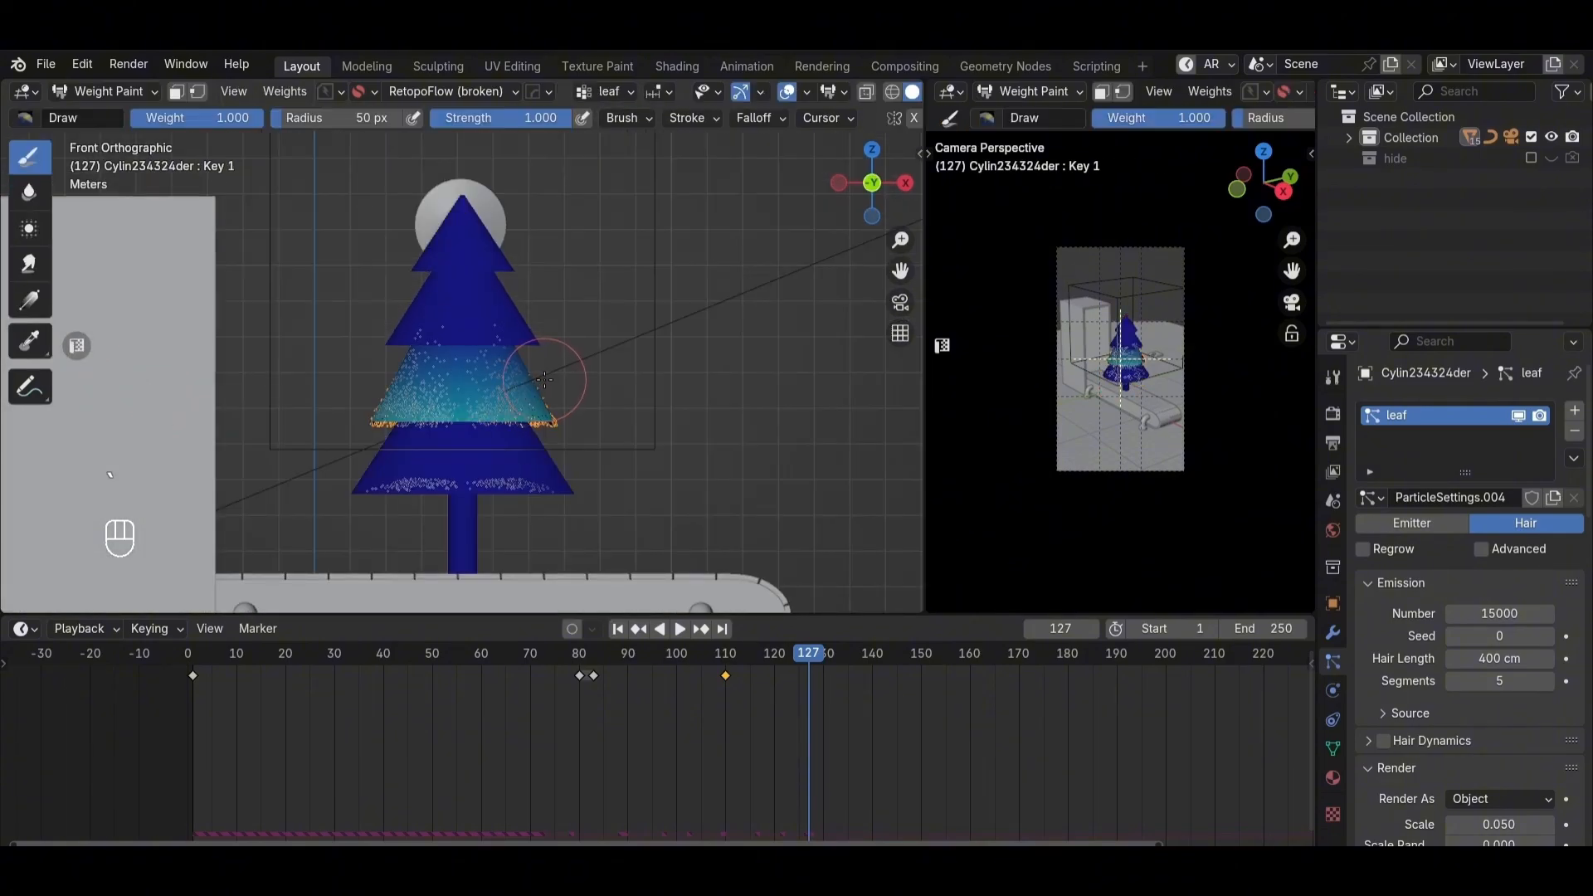
pyautogui.hotkey('shift', 'space')
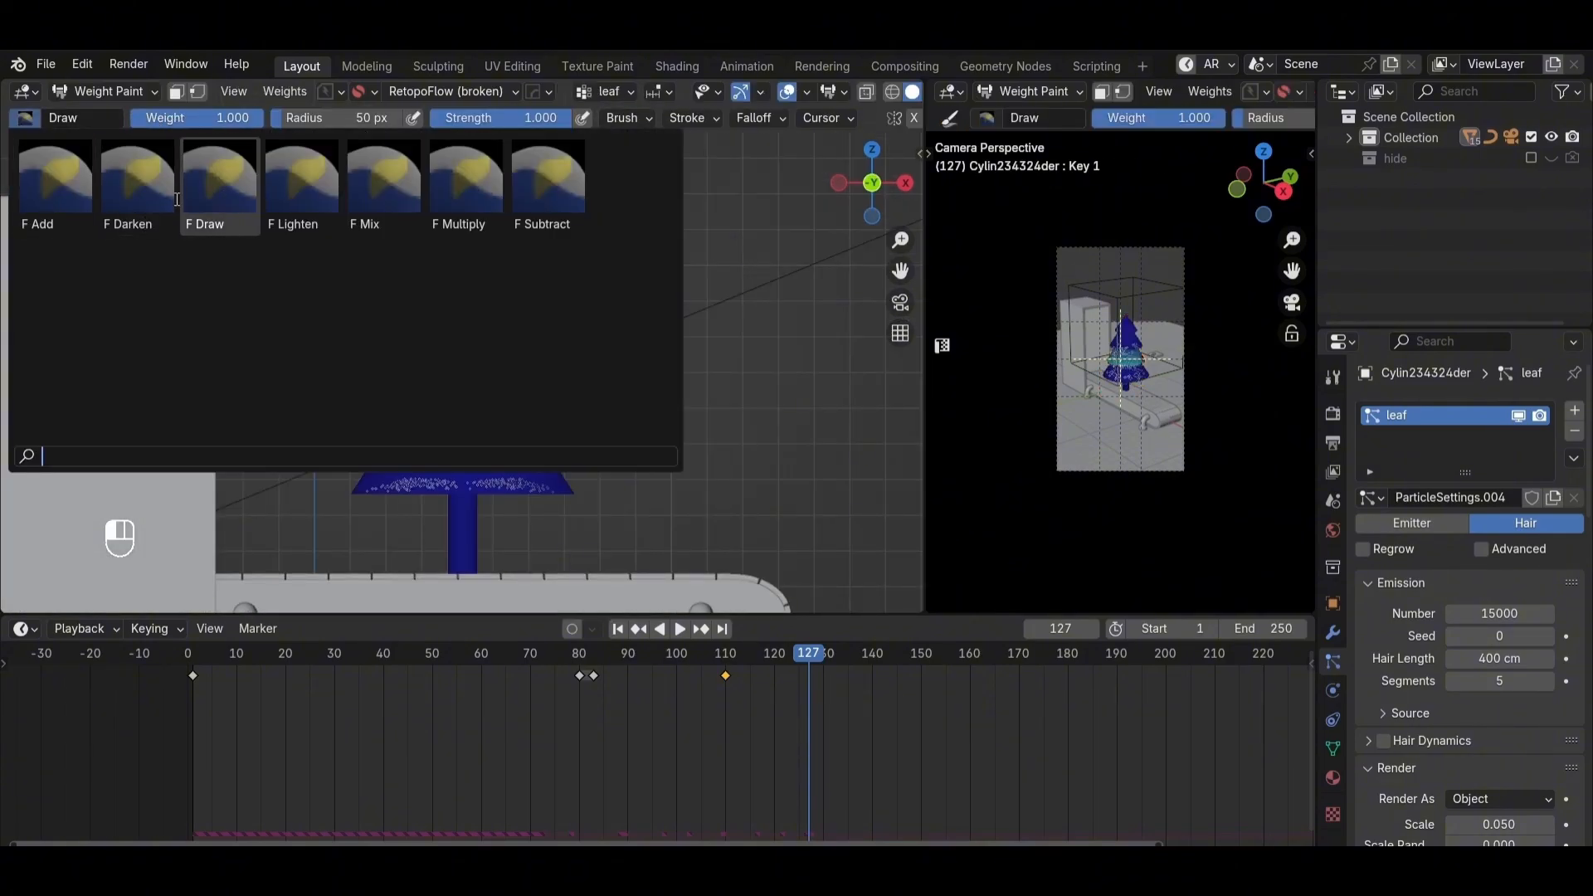
pyautogui.click(60, 176)
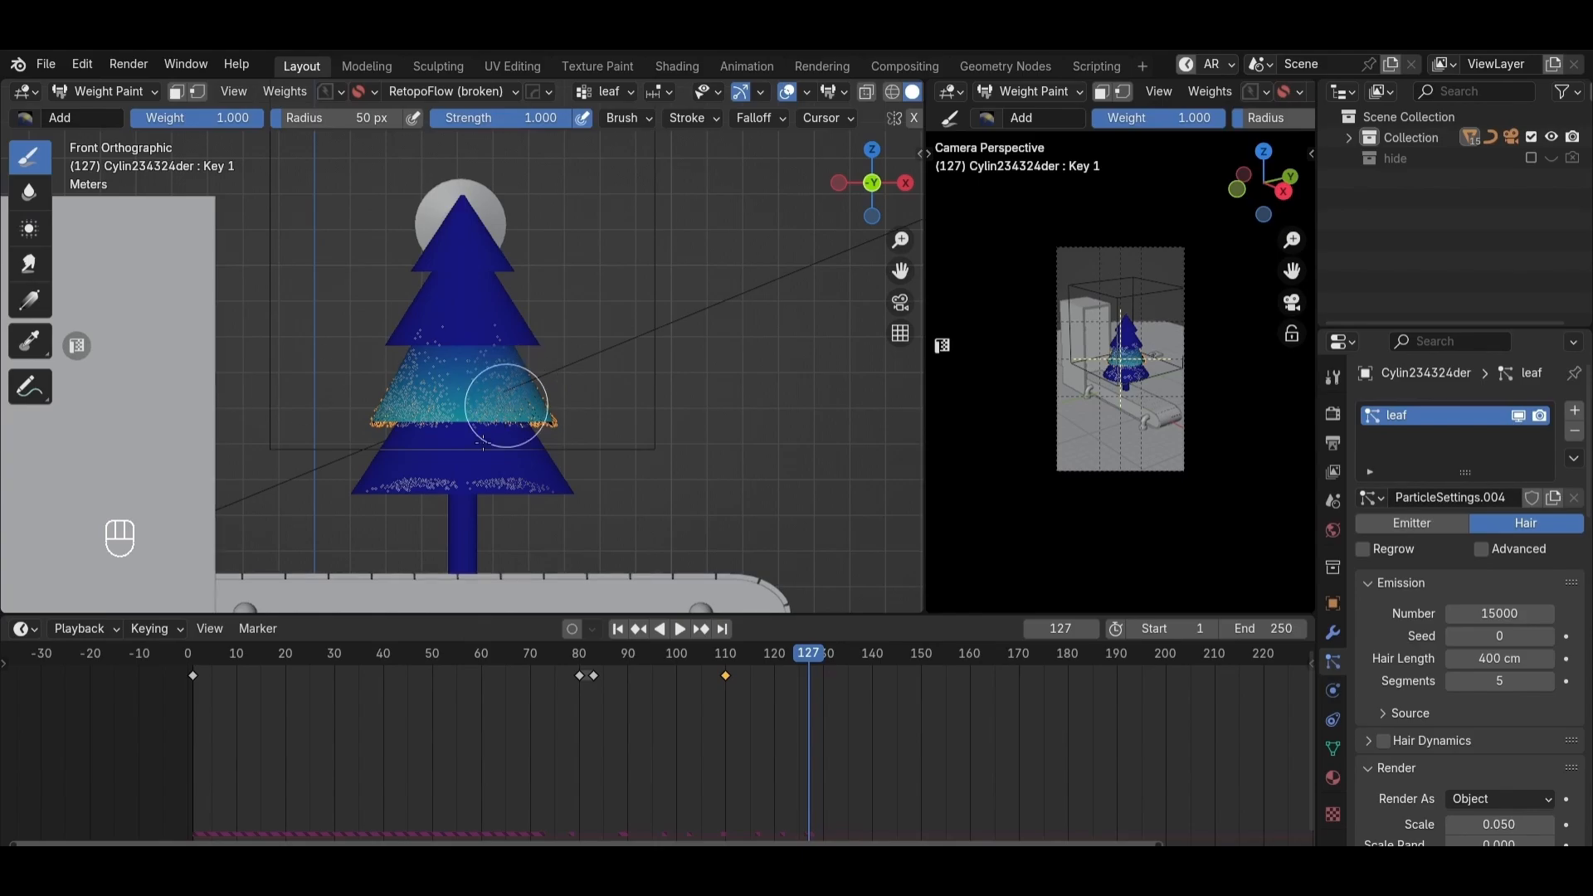
pyautogui.moveTo(605, 338)
pyautogui.keyDown('alt'); pyautogui.mouseDown(button='middle')
pyautogui.moveTo(722, 558)
pyautogui.moveTo(595, 327)
pyautogui.moveTo(520, 357)
pyautogui.mouseUp(button='middle'); pyautogui.keyUp('alt')
pyautogui.press('Tab')
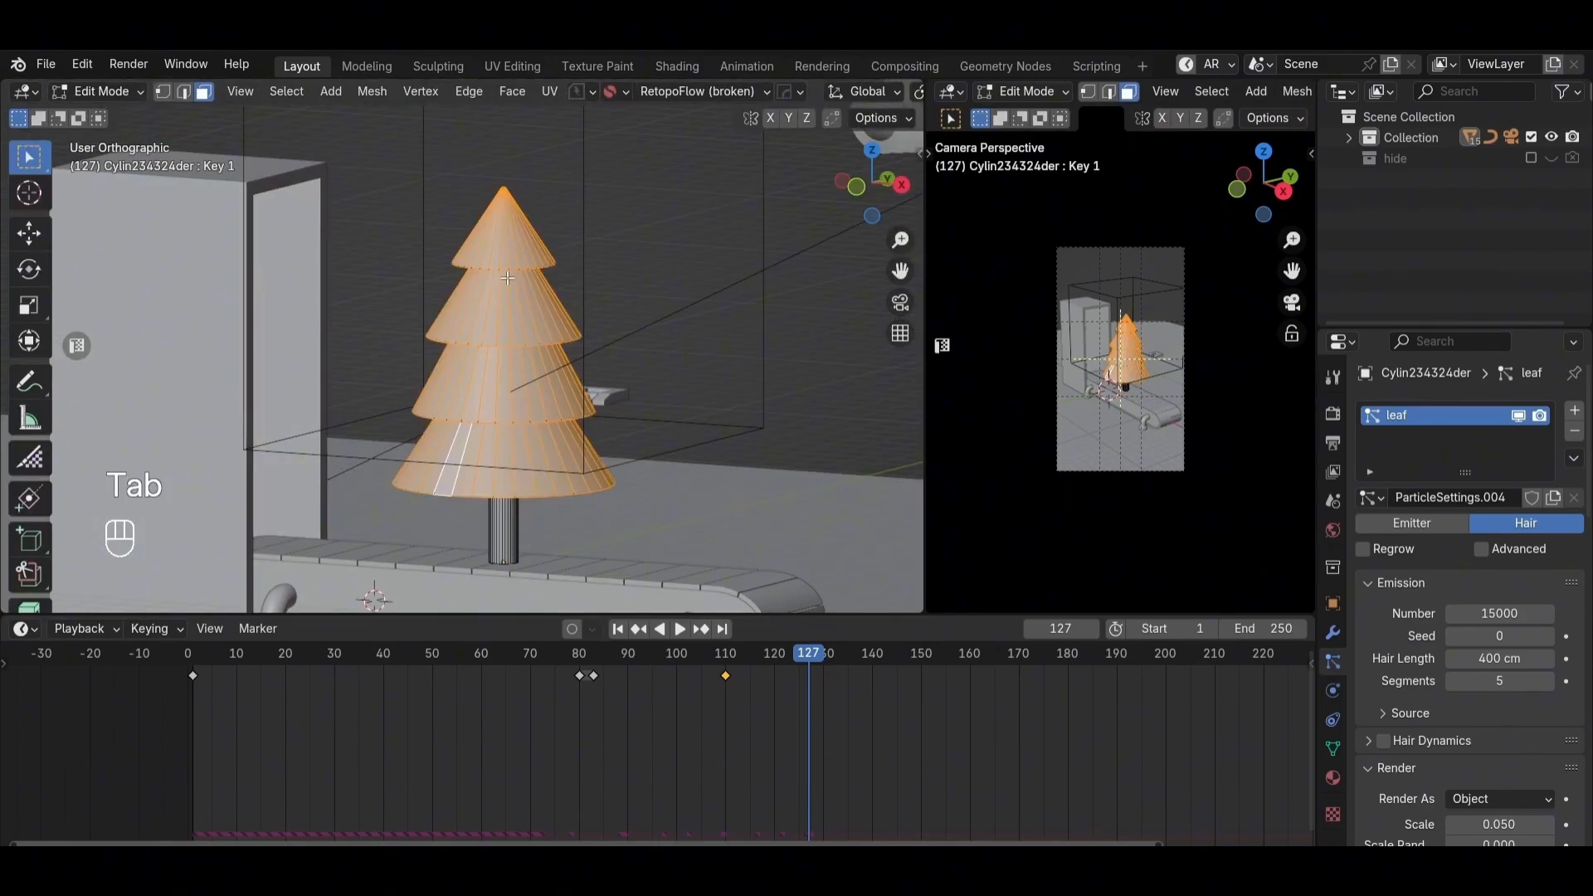
pyautogui.hotkey('ctrl', 'Tab')
pyautogui.press('Tab')
pyautogui.scroll(-3, 698, 352)
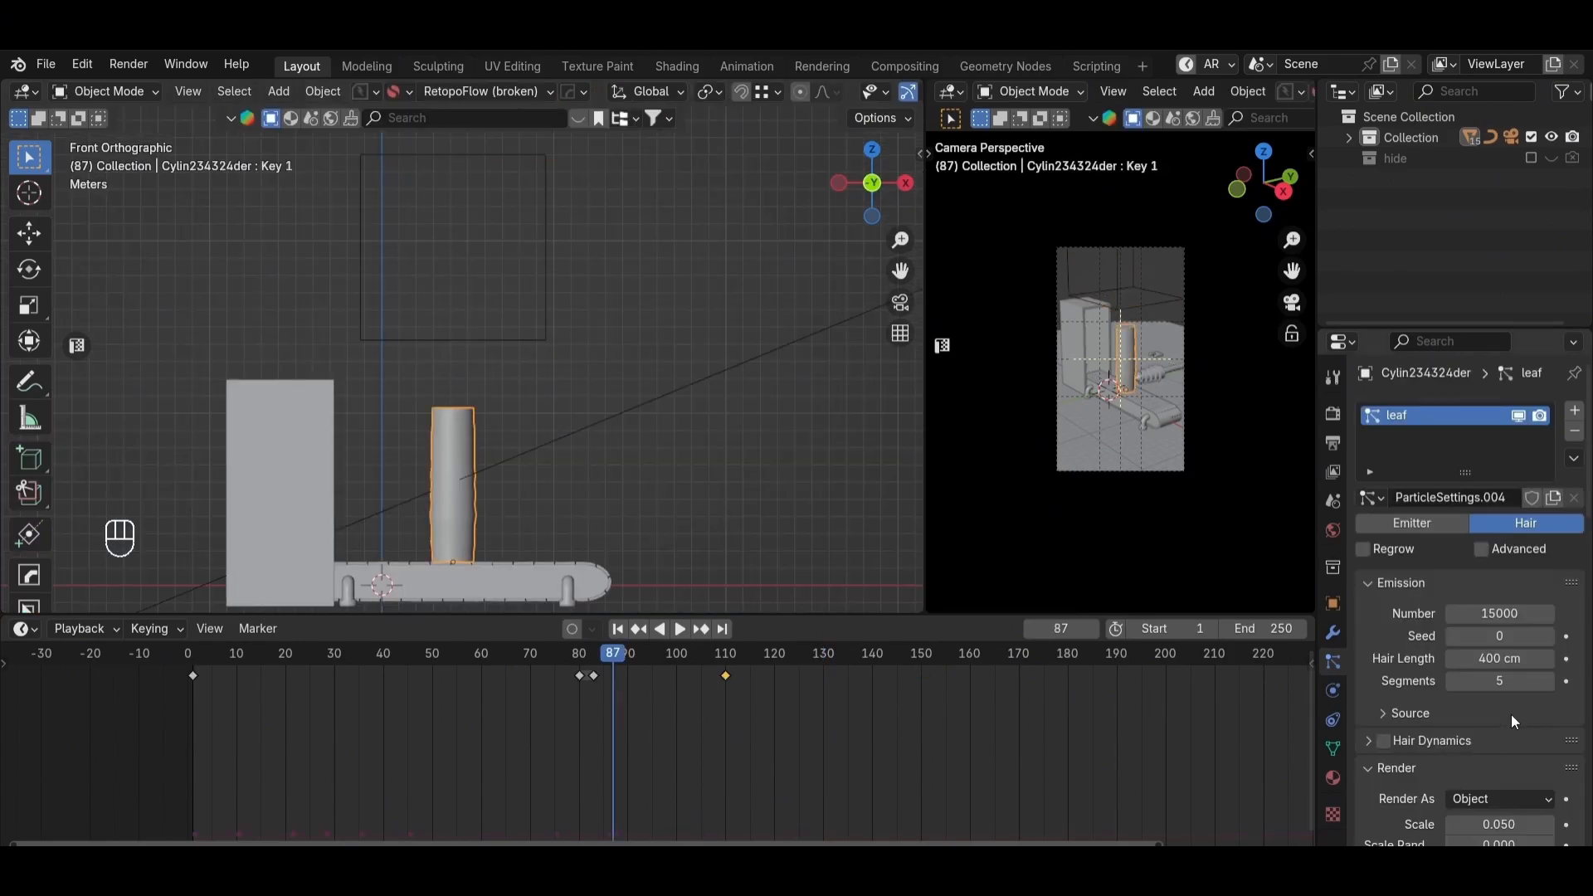
# Step: Bake the tree's dynamic paint weight cache and return the timeline to frame 2
pyautogui.scroll(-3, 1512, 715)
pyautogui.click(1332, 691)
pyautogui.scroll(-6, 1367, 700)
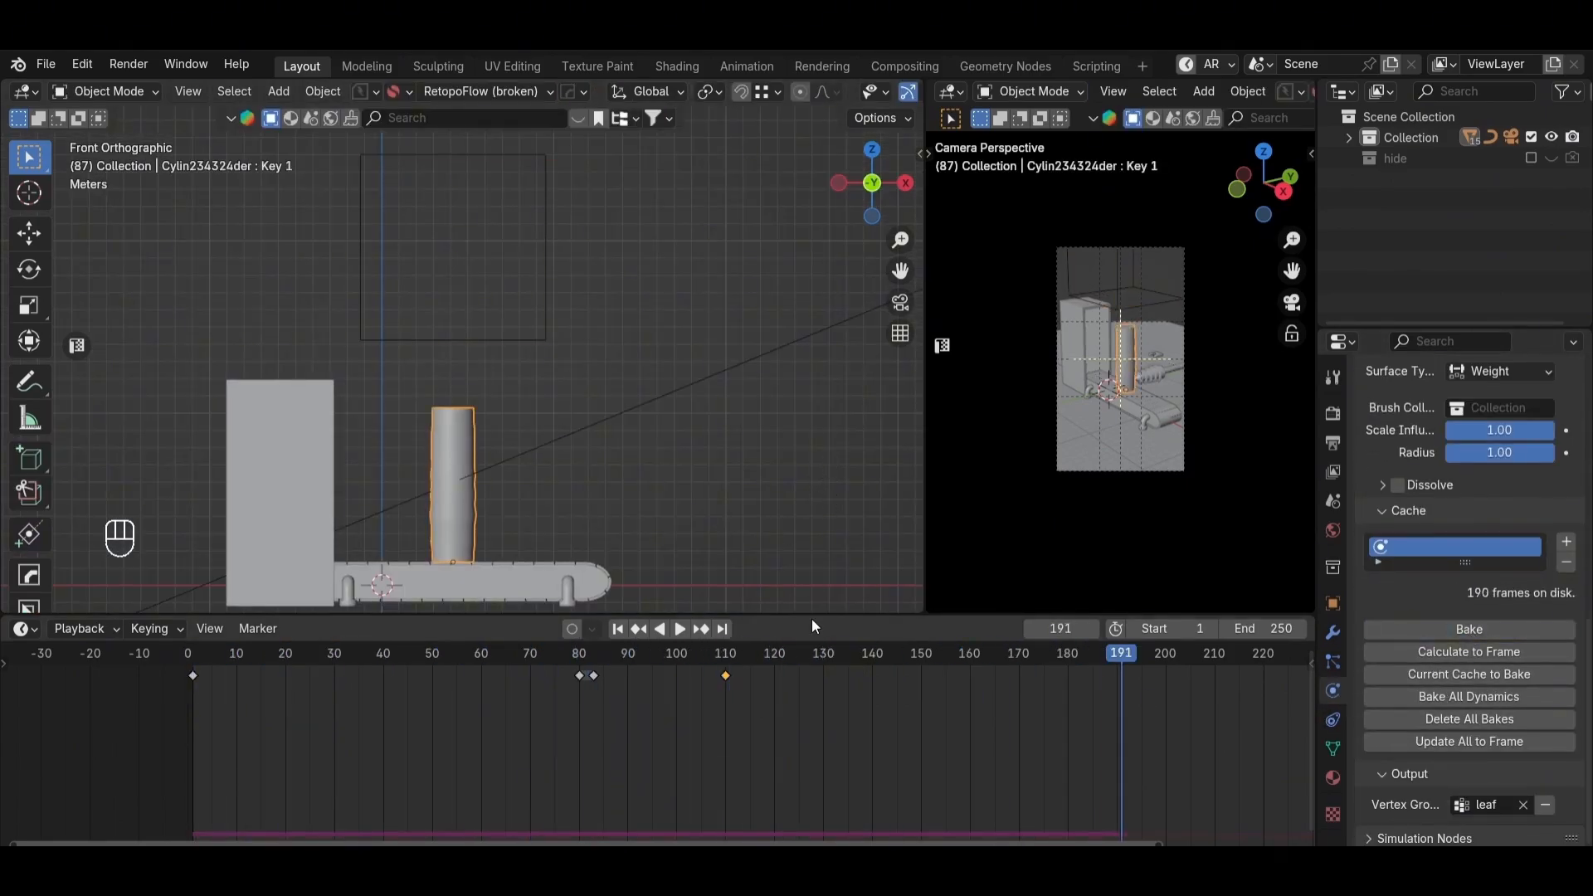
pyautogui.press('space')
pyautogui.press('space')
pyautogui.moveTo(662, 661); pyautogui.dragTo(200, 668)
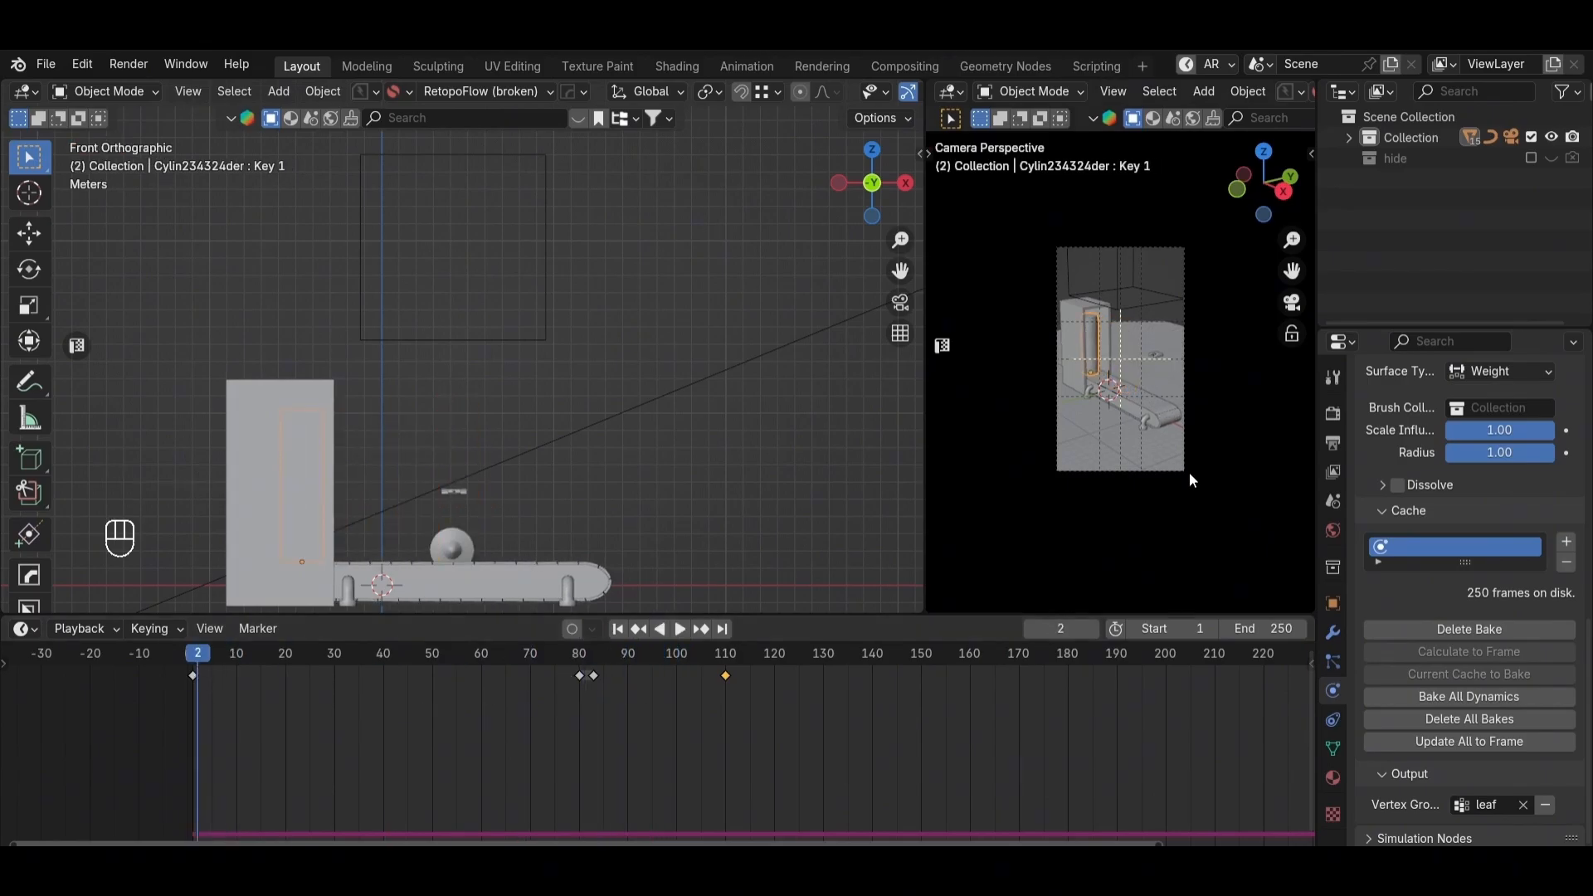
# Step: Play the leaf growth animation in the maximized camera view and examine the grown tree from several angles
pyautogui.hotkey('ctrl', 'space')
pyautogui.press('space')
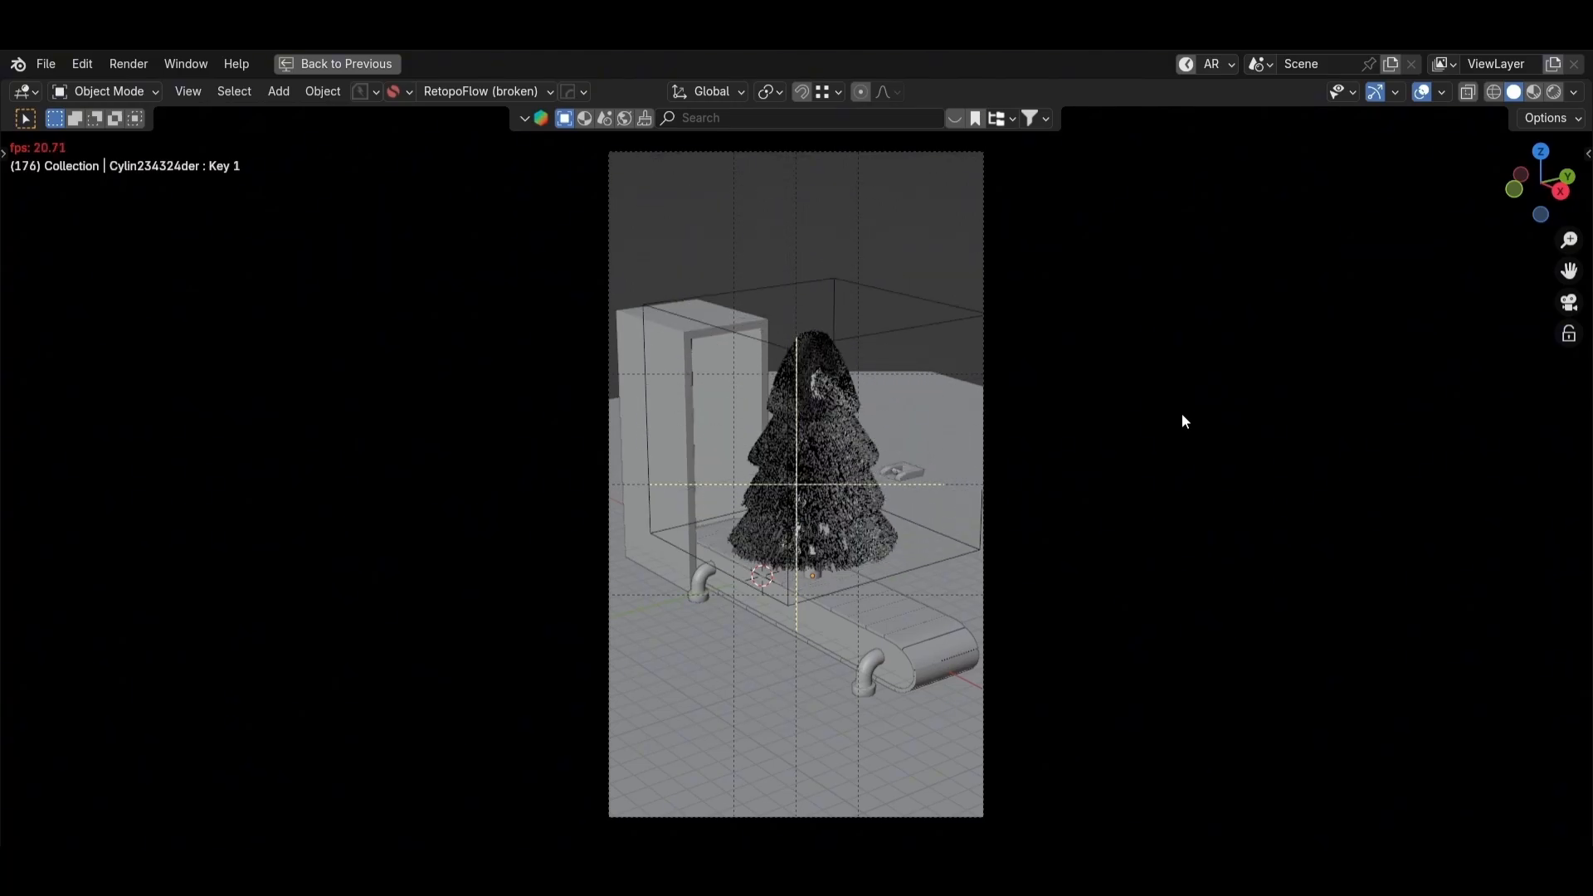
pyautogui.press('space')
pyautogui.hotkey('ctrl', 'space')
pyautogui.scroll(3, 586, 533)
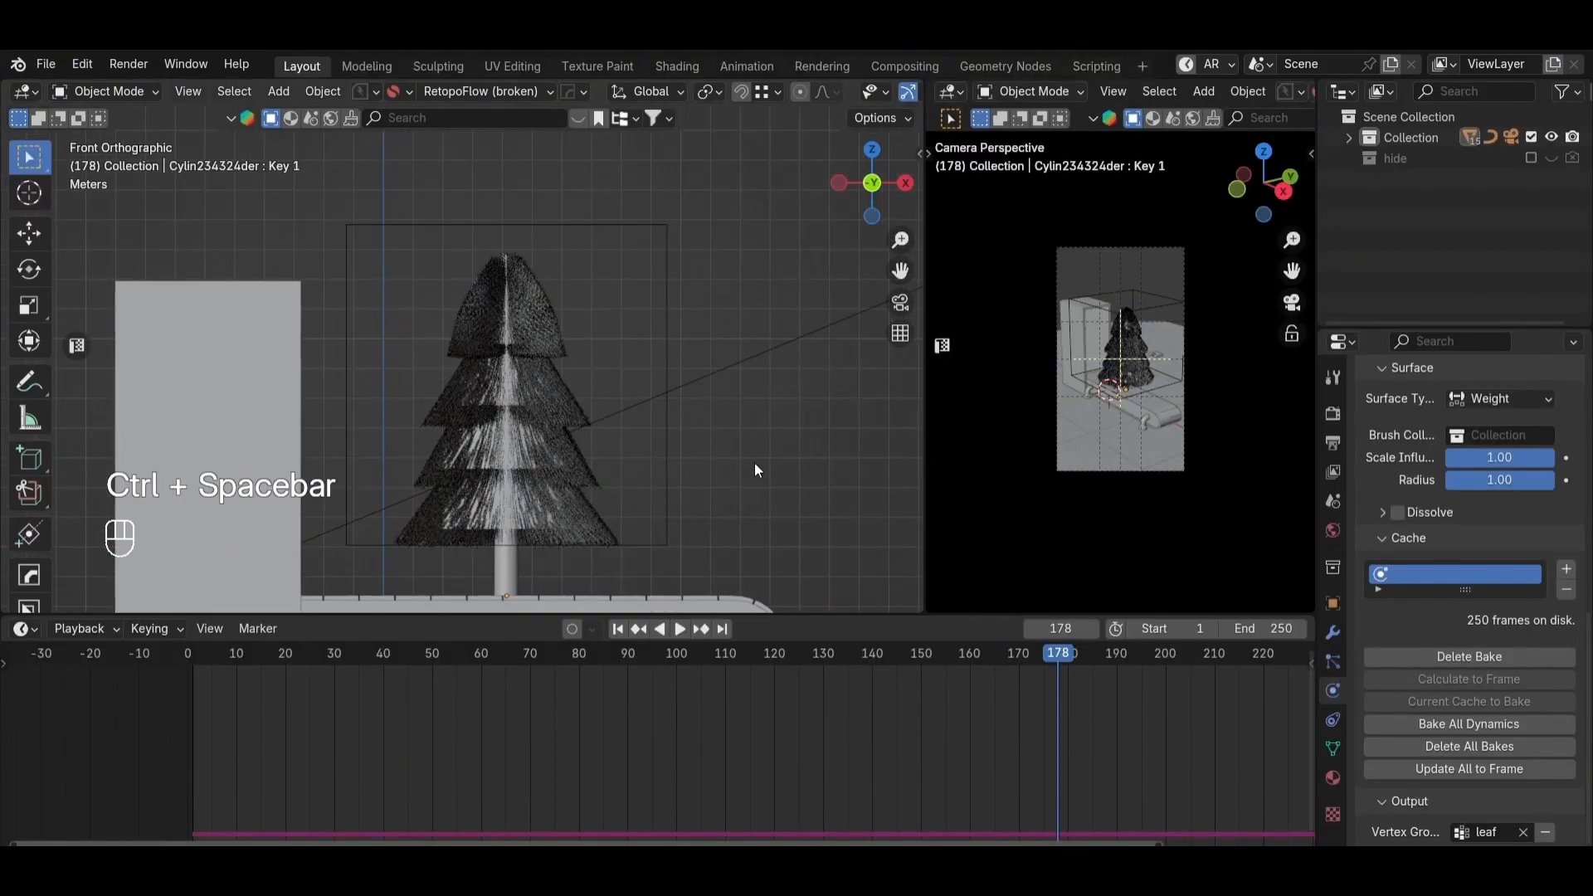
pyautogui.click(555, 461)
pyautogui.moveTo(718, 538); pyautogui.dragTo(671, 574, button='middle')
pyautogui.click(745, 318)
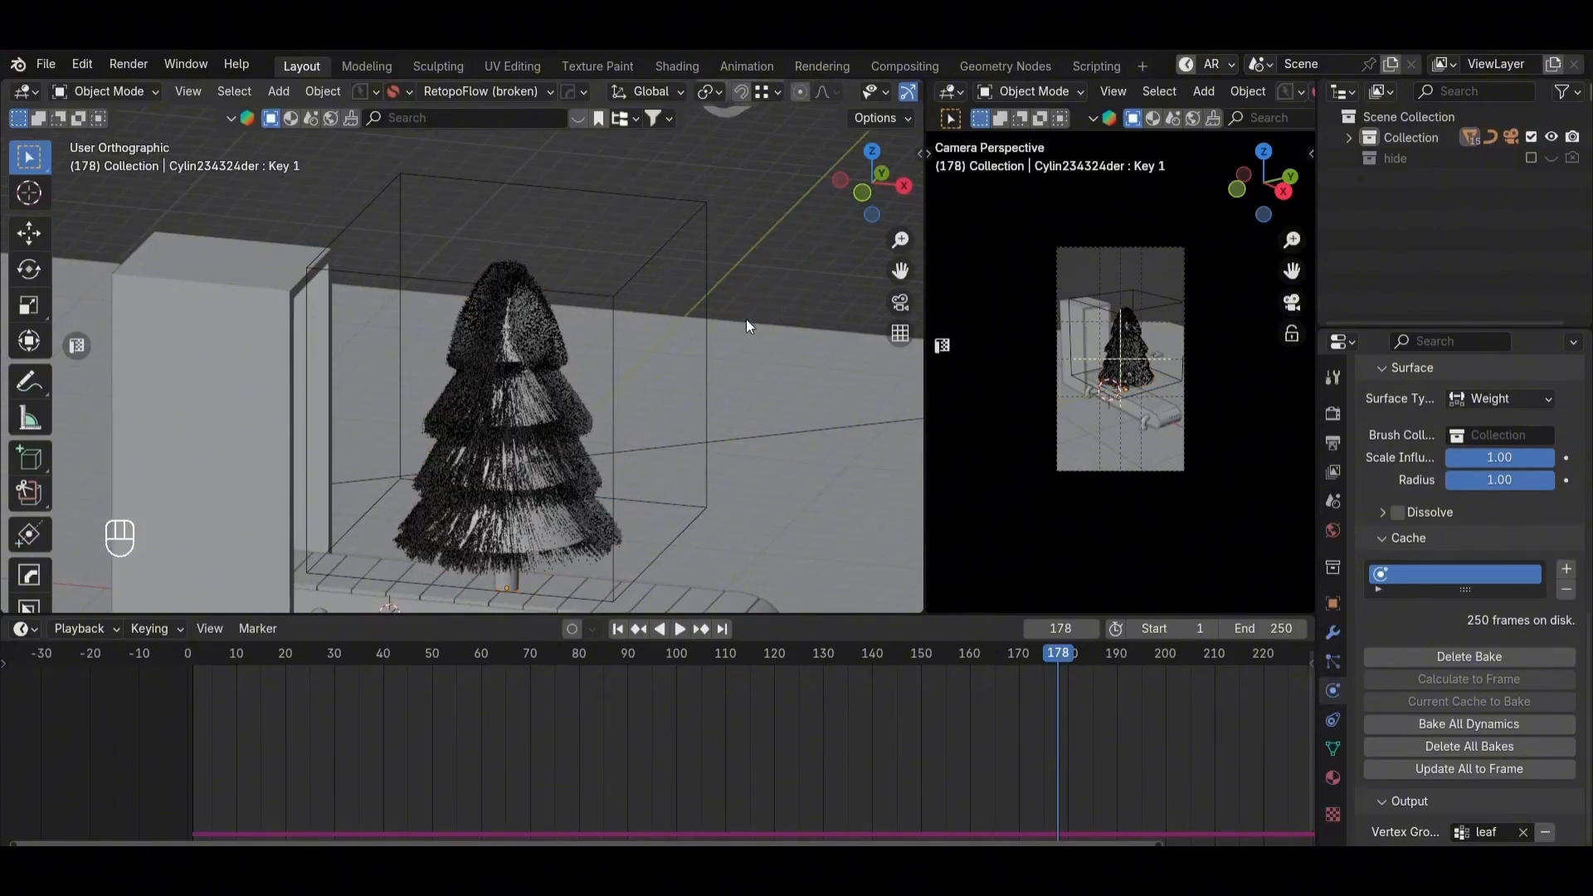
pyautogui.moveTo(745, 319)
pyautogui.mouseDown(button='middle')
pyautogui.moveTo(418, 415)
pyautogui.moveTo(332, 491)
pyautogui.moveTo(565, 444)
pyautogui.moveTo(743, 433)
pyautogui.mouseUp(button='middle')
pyautogui.click(536, 394)
# Step: Reveal all hidden objects and play the timeline to frame 68, with the second viewport in Material Preview shading
pyautogui.press('z')
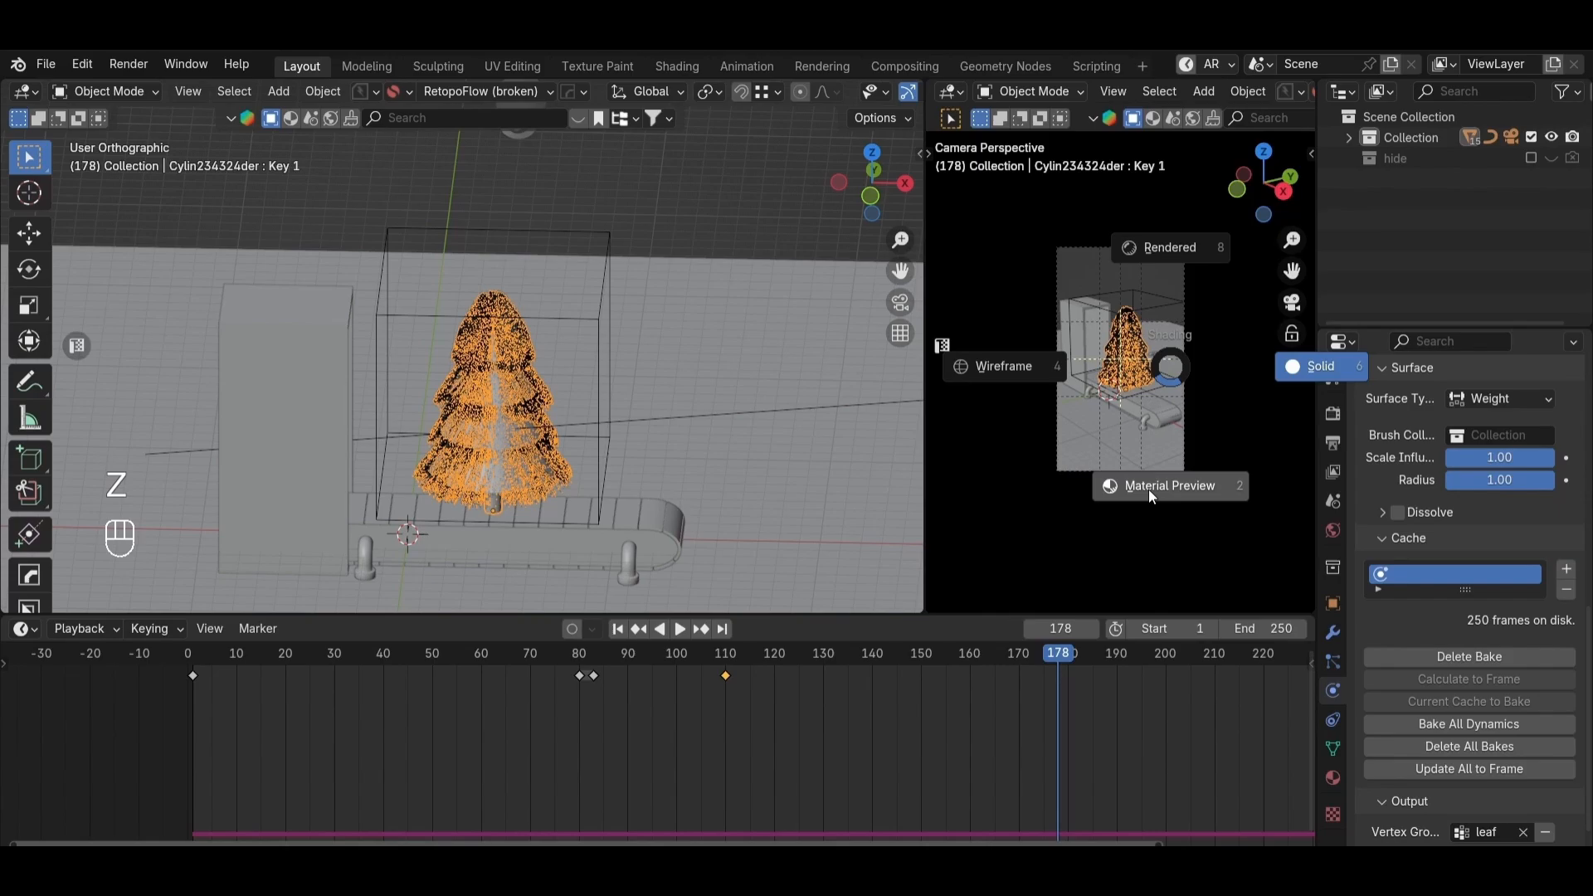
pyautogui.hotkey('alt', 'h')
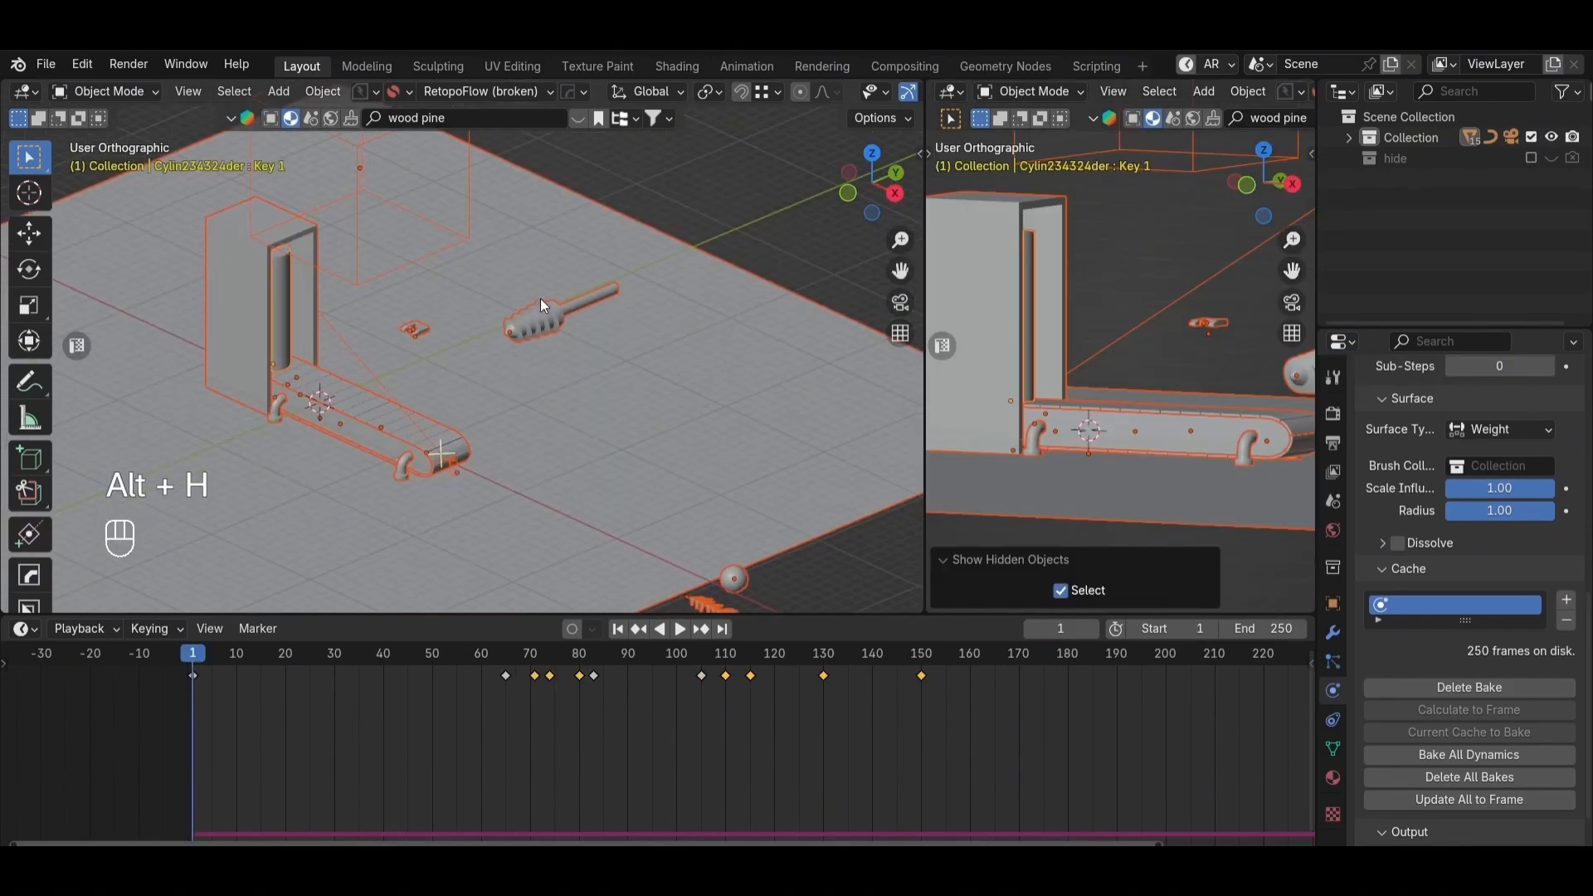
pyautogui.moveTo(540, 297); pyautogui.dragTo(475, 350, button='middle')
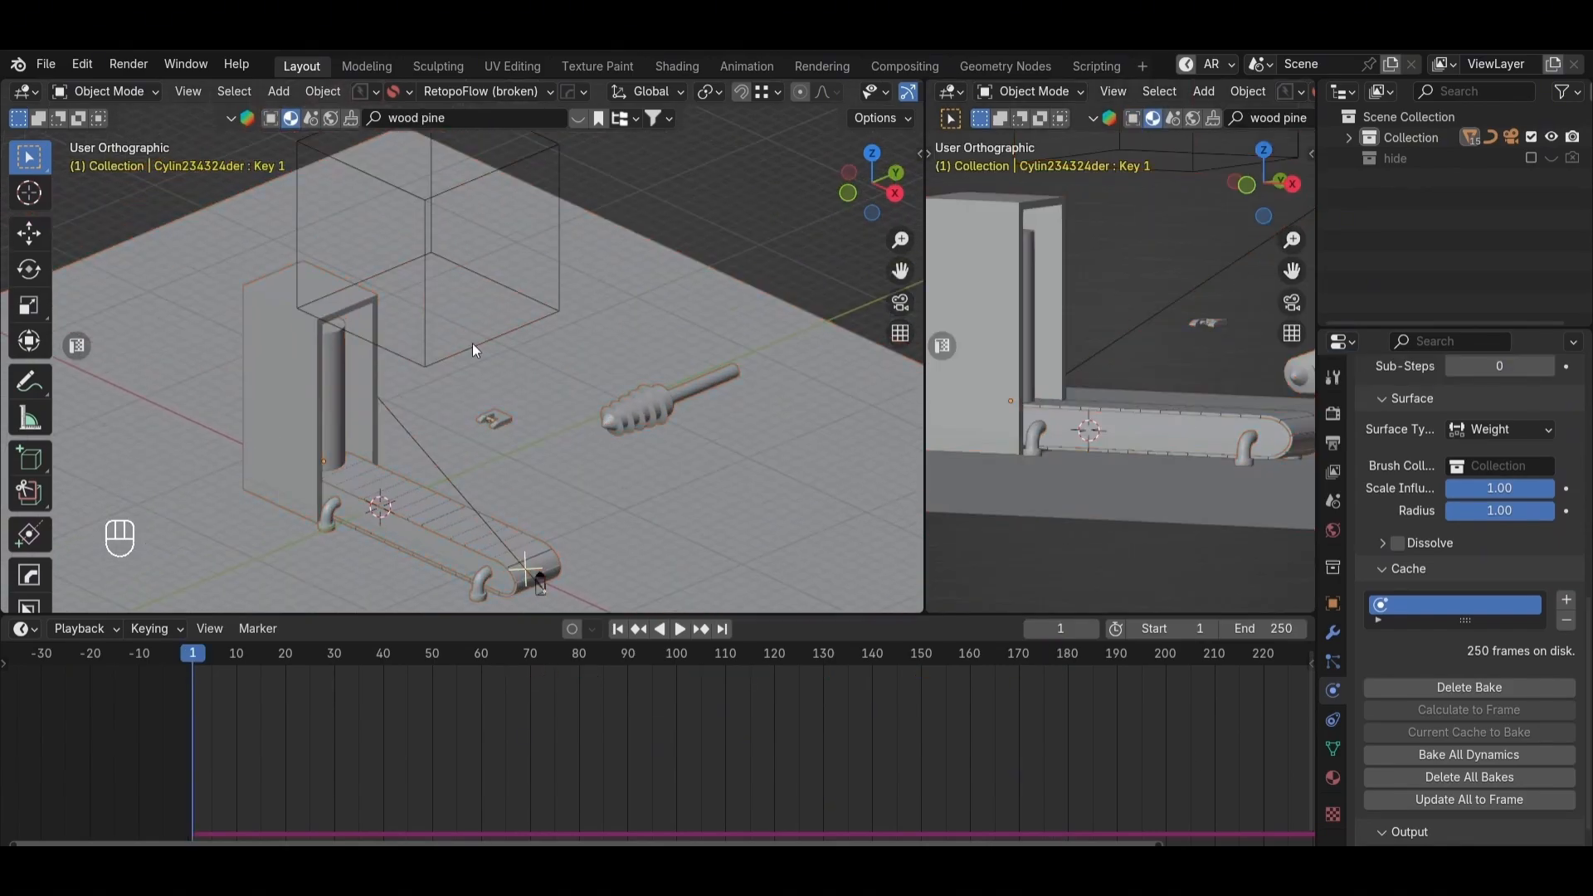
pyautogui.press('space')
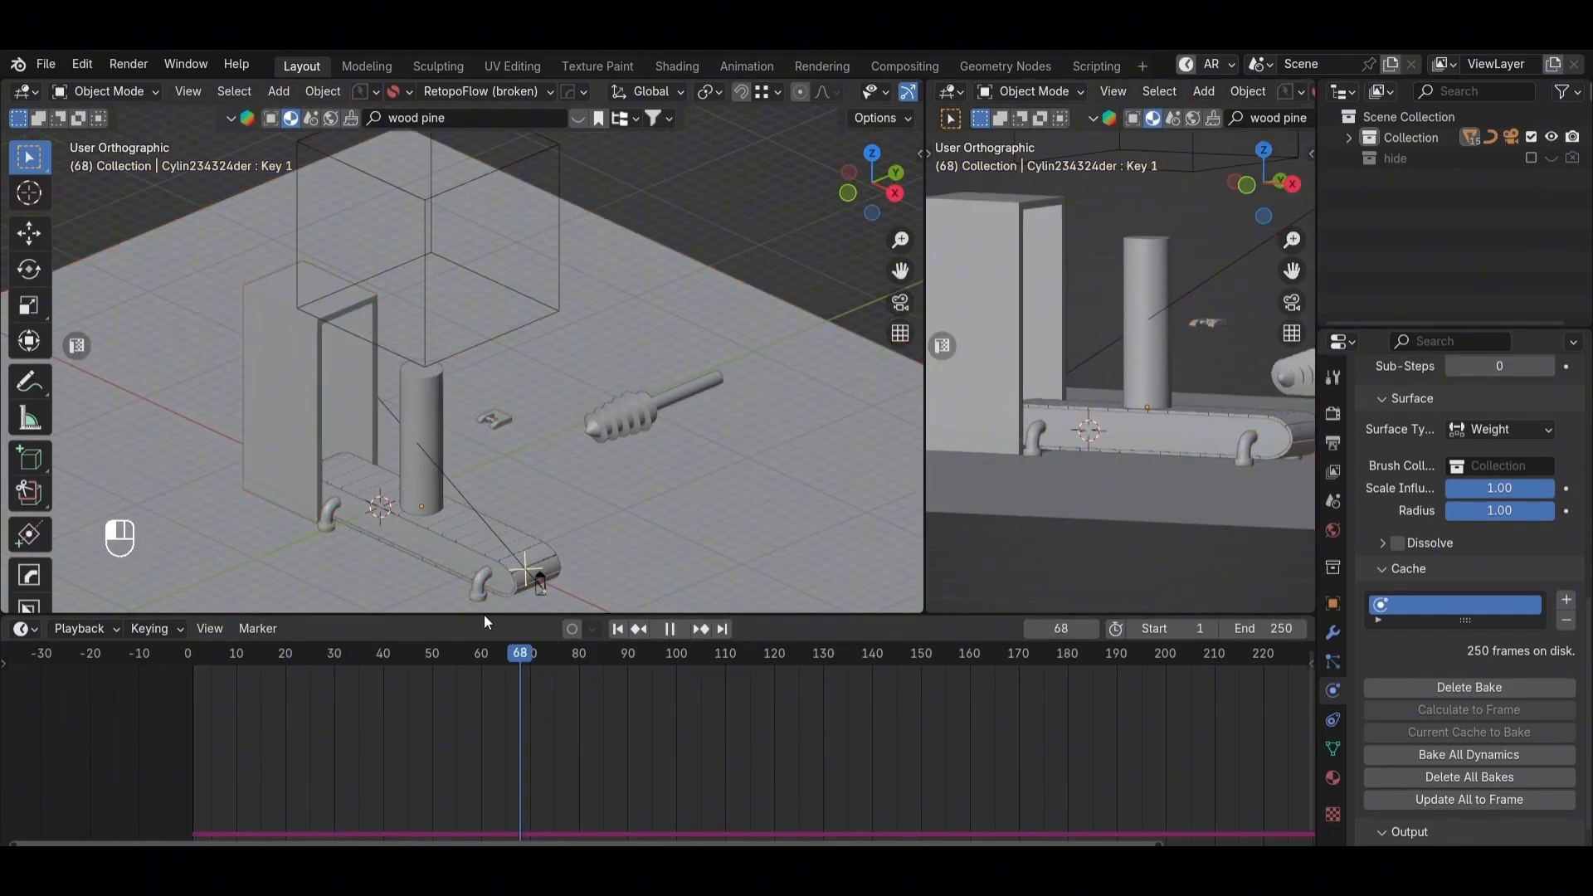
pyautogui.press('z')
# Step: Select the wood cylinder on the conveyor in the Shading workspace
pyautogui.click(1109, 435)
pyautogui.scroll(1, 1108, 392)
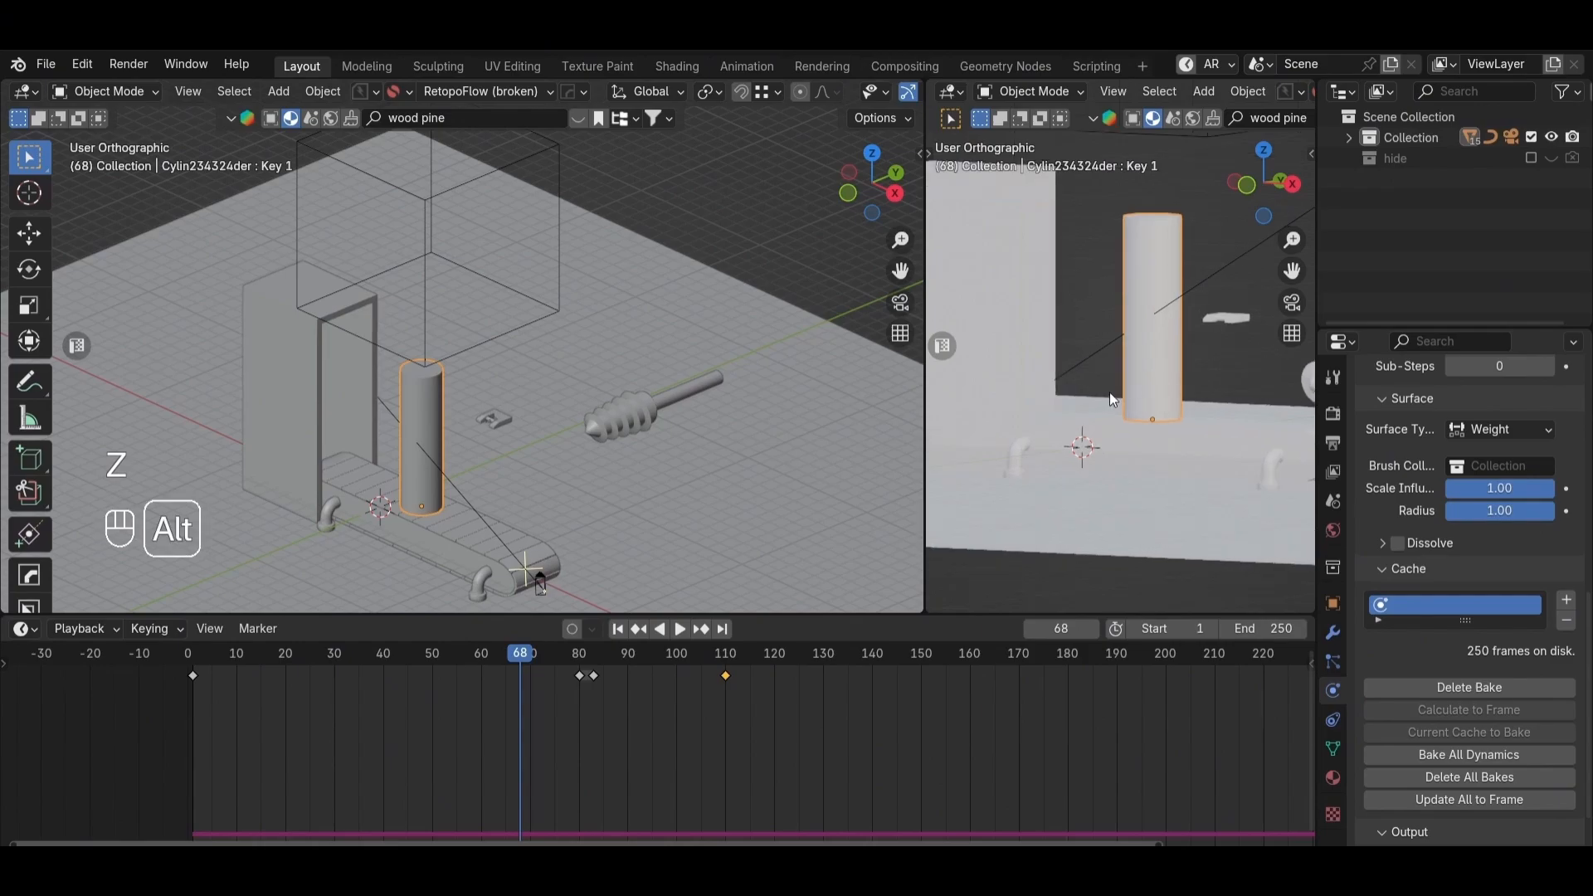
pyautogui.moveTo(1109, 391); pyautogui.dragTo(1093, 400, button='middle')
pyautogui.scroll(2, 1093, 400)
pyautogui.click(664, 66)
pyautogui.scroll(-4, 745, 425)
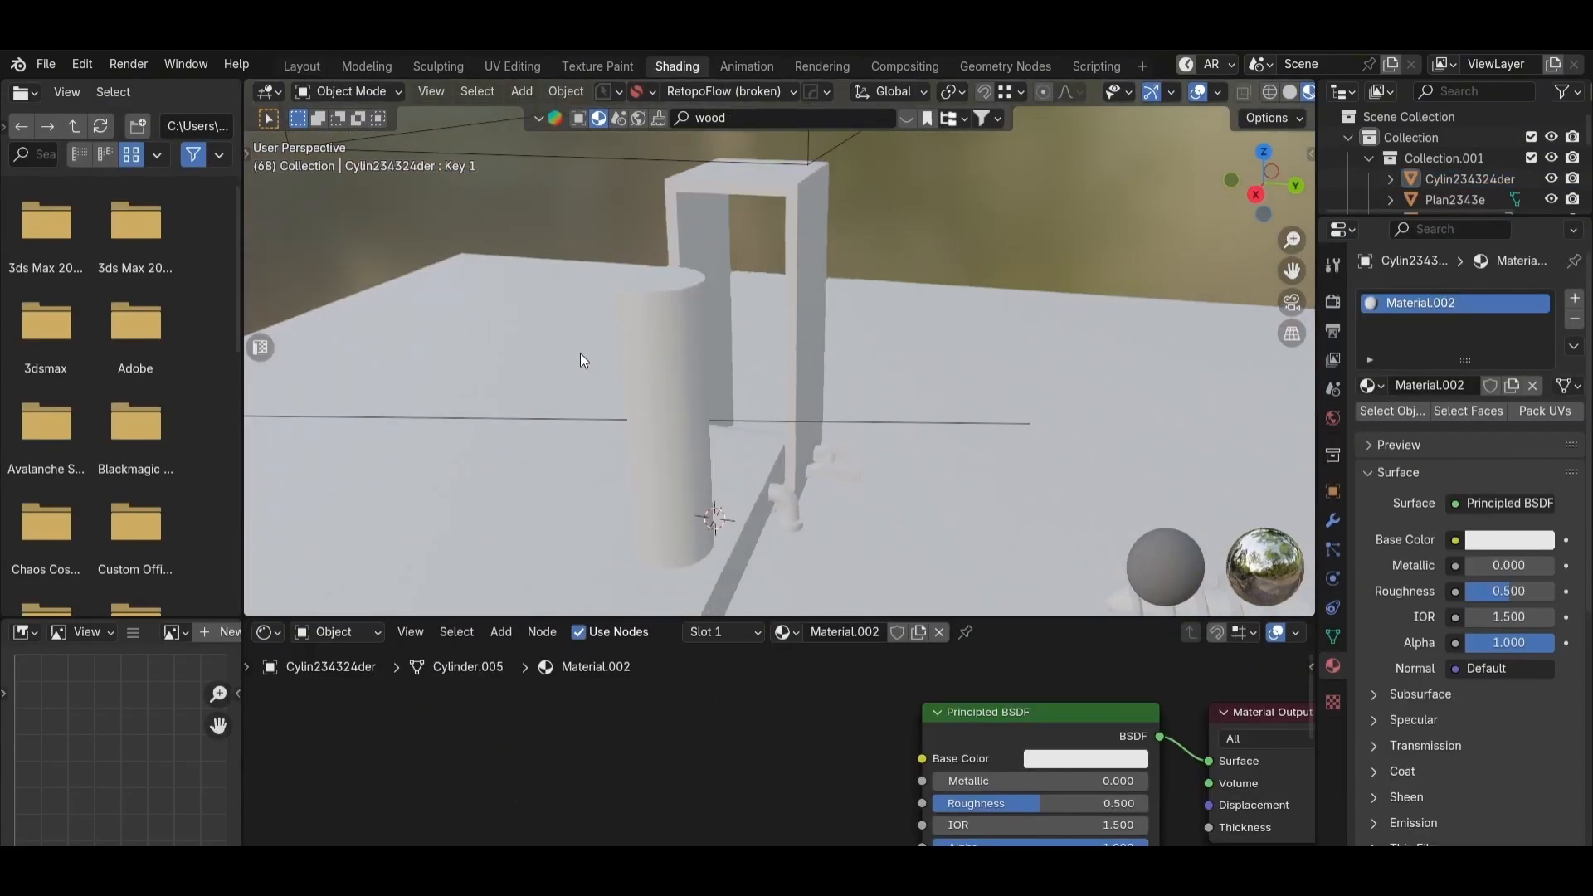
pyautogui.click(664, 369)
pyautogui.moveTo(747, 386)
pyautogui.mouseDown(button='middle')
pyautogui.moveTo(821, 396)
pyautogui.moveTo(742, 383)
pyautogui.moveTo(873, 338)
pyautogui.moveTo(994, 474)
pyautogui.mouseUp(button='middle')
pyautogui.moveTo(668, 344); pyautogui.dragTo(878, 316, button='middle')
# Step: Try the existing Pine wood and Pine Wood materials on the cylinder
pyautogui.click(1371, 385)
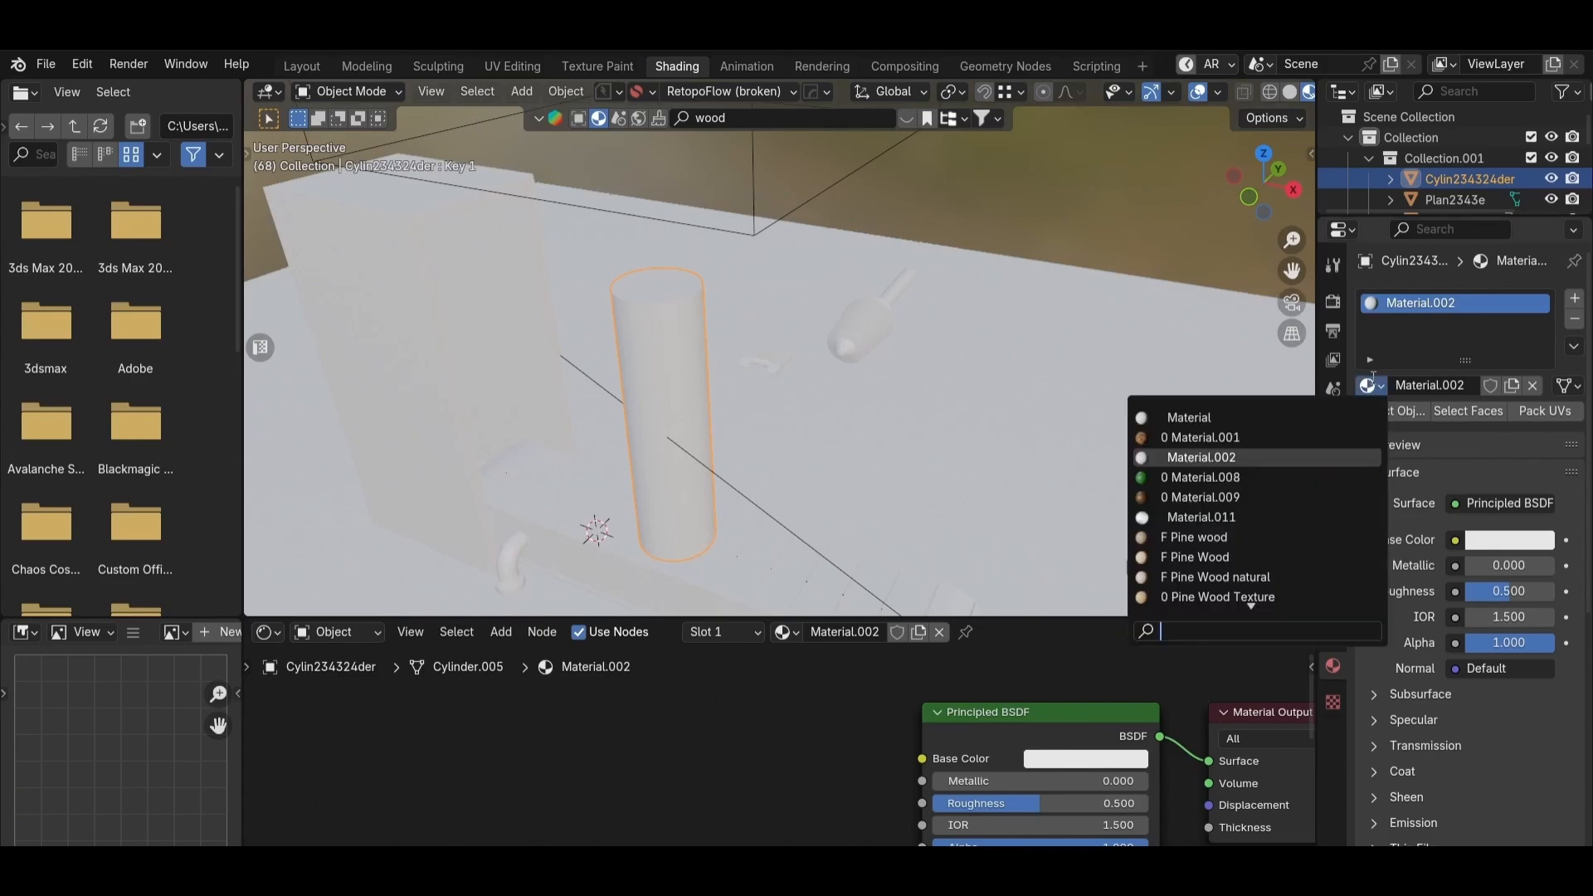
pyautogui.click(1195, 537)
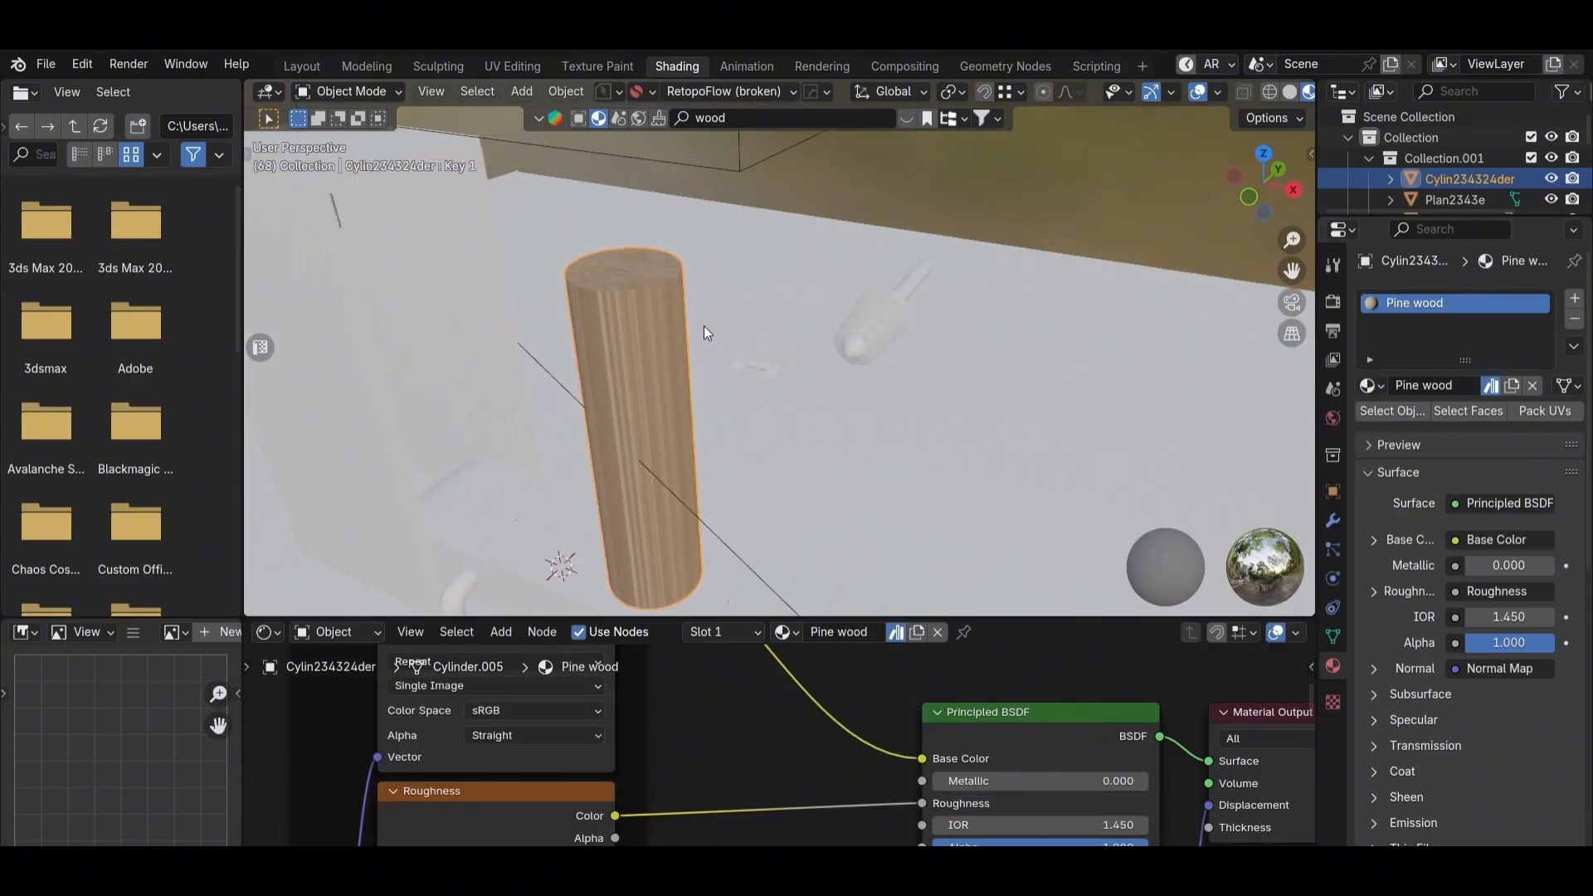
pyautogui.moveTo(703, 325); pyautogui.dragTo(1280, 451, button='middle')
pyautogui.click(1371, 385)
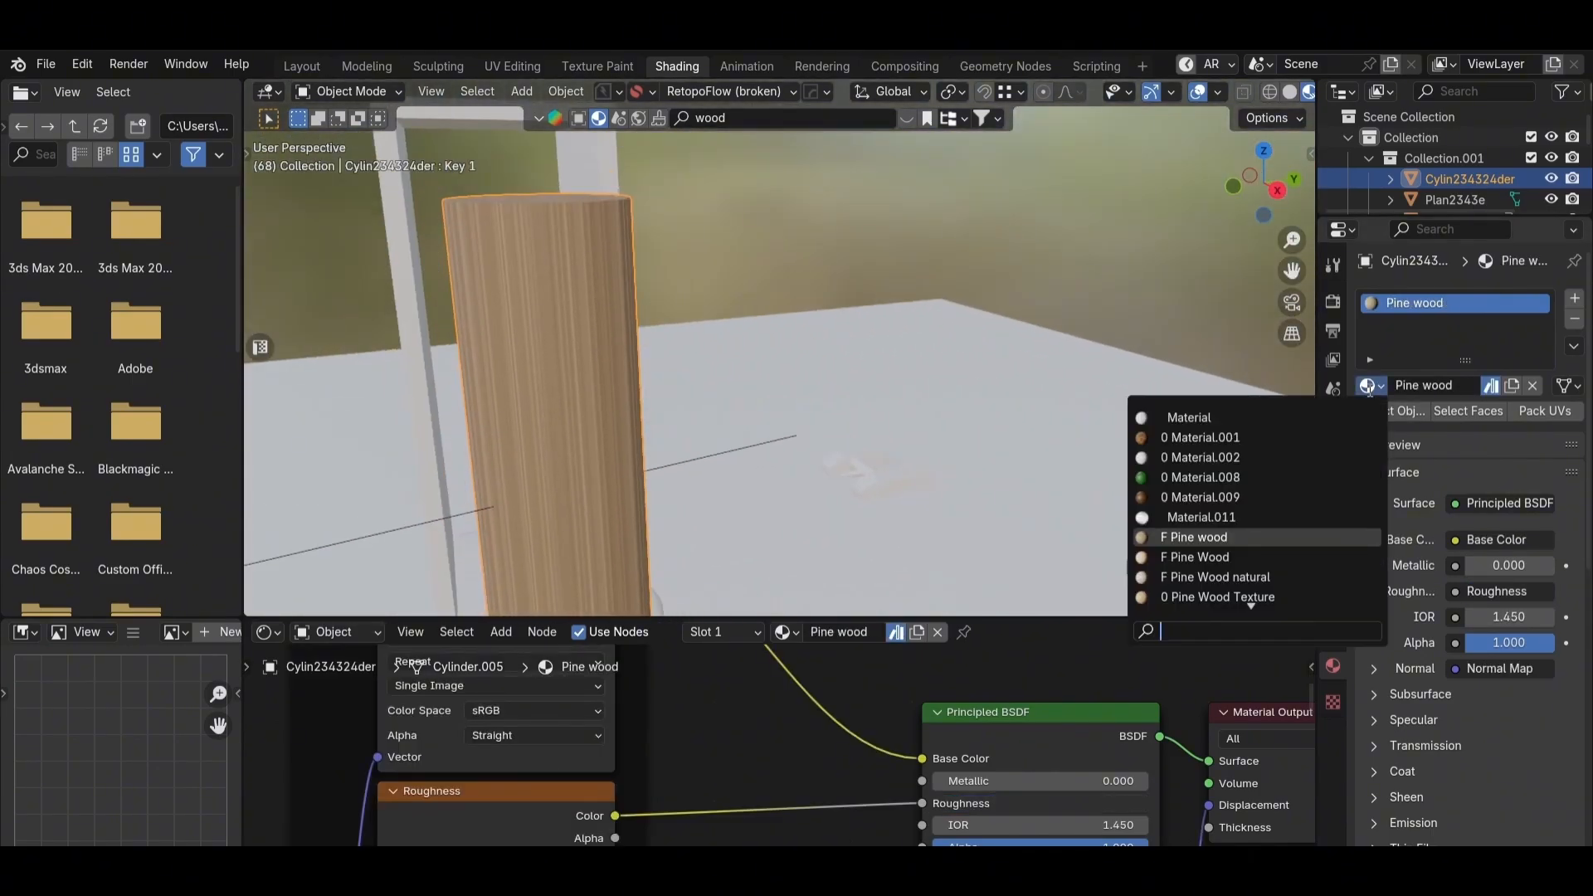
pyautogui.click(1192, 558)
pyautogui.moveTo(630, 367); pyautogui.dragTo(785, 436, button='middle')
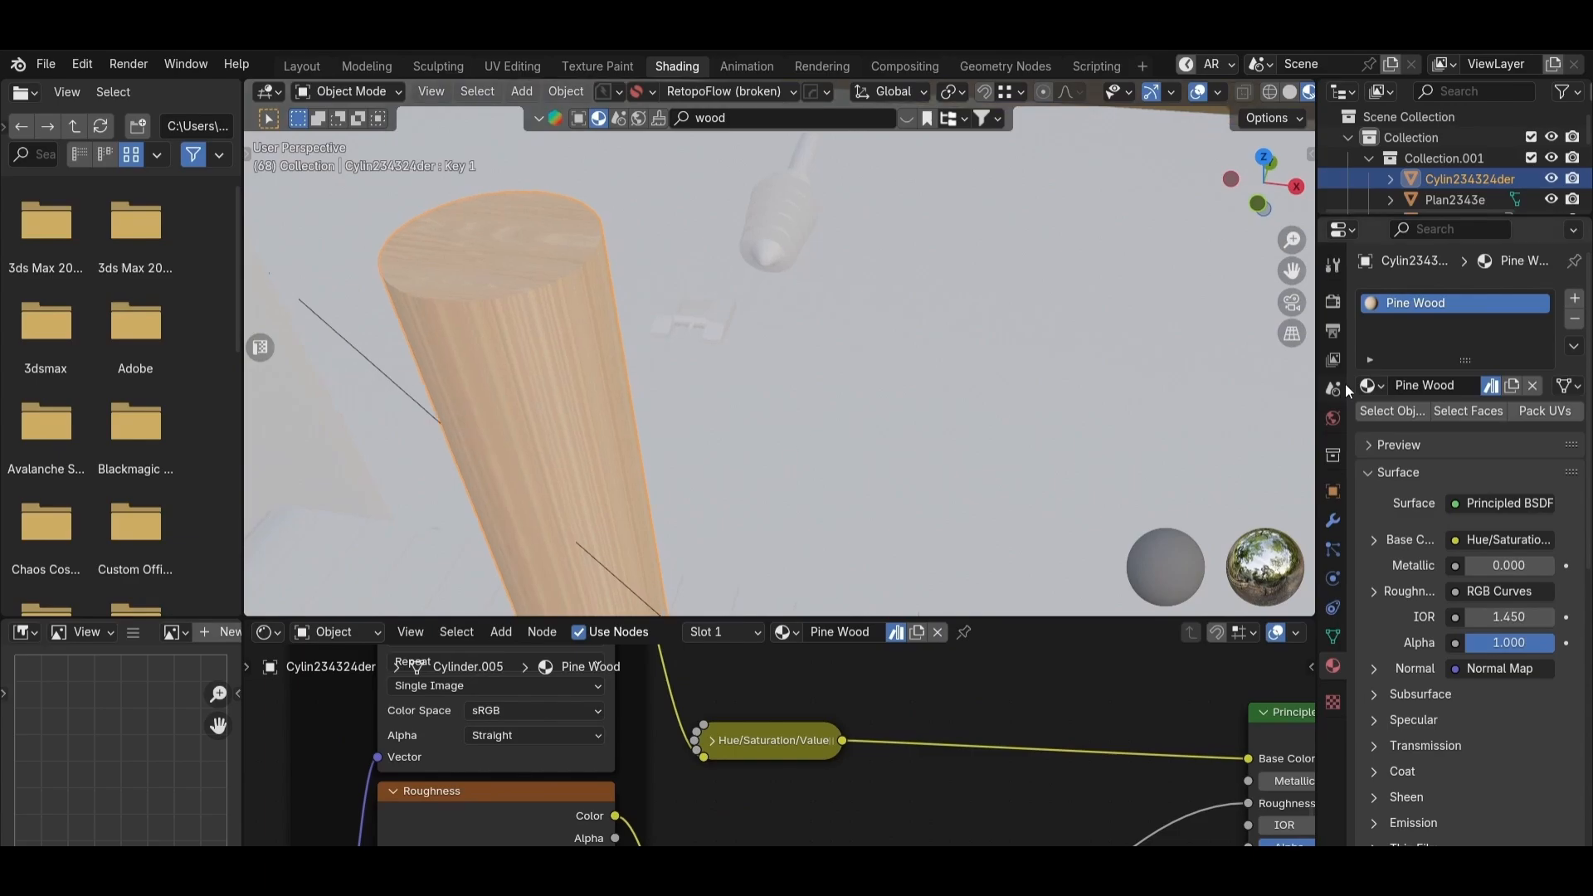
# Step: Assign the Pine Wood natural material to the cylinder and check its grain up close
pyautogui.click(1369, 385)
pyautogui.click(1218, 556)
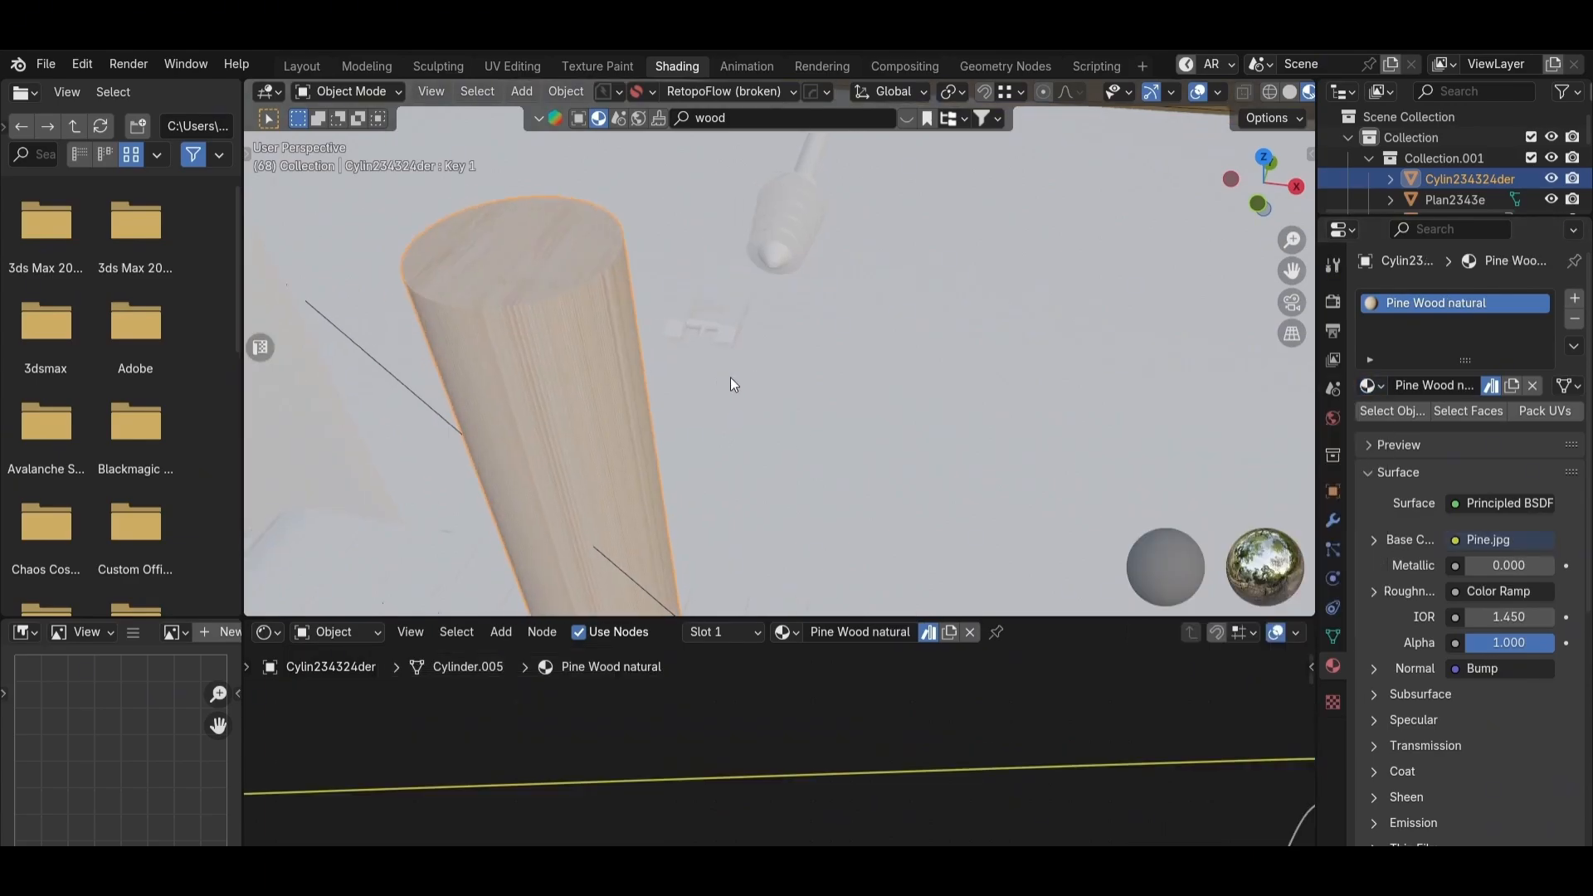
pyautogui.moveTo(730, 381); pyautogui.dragTo(819, 370, button='middle')
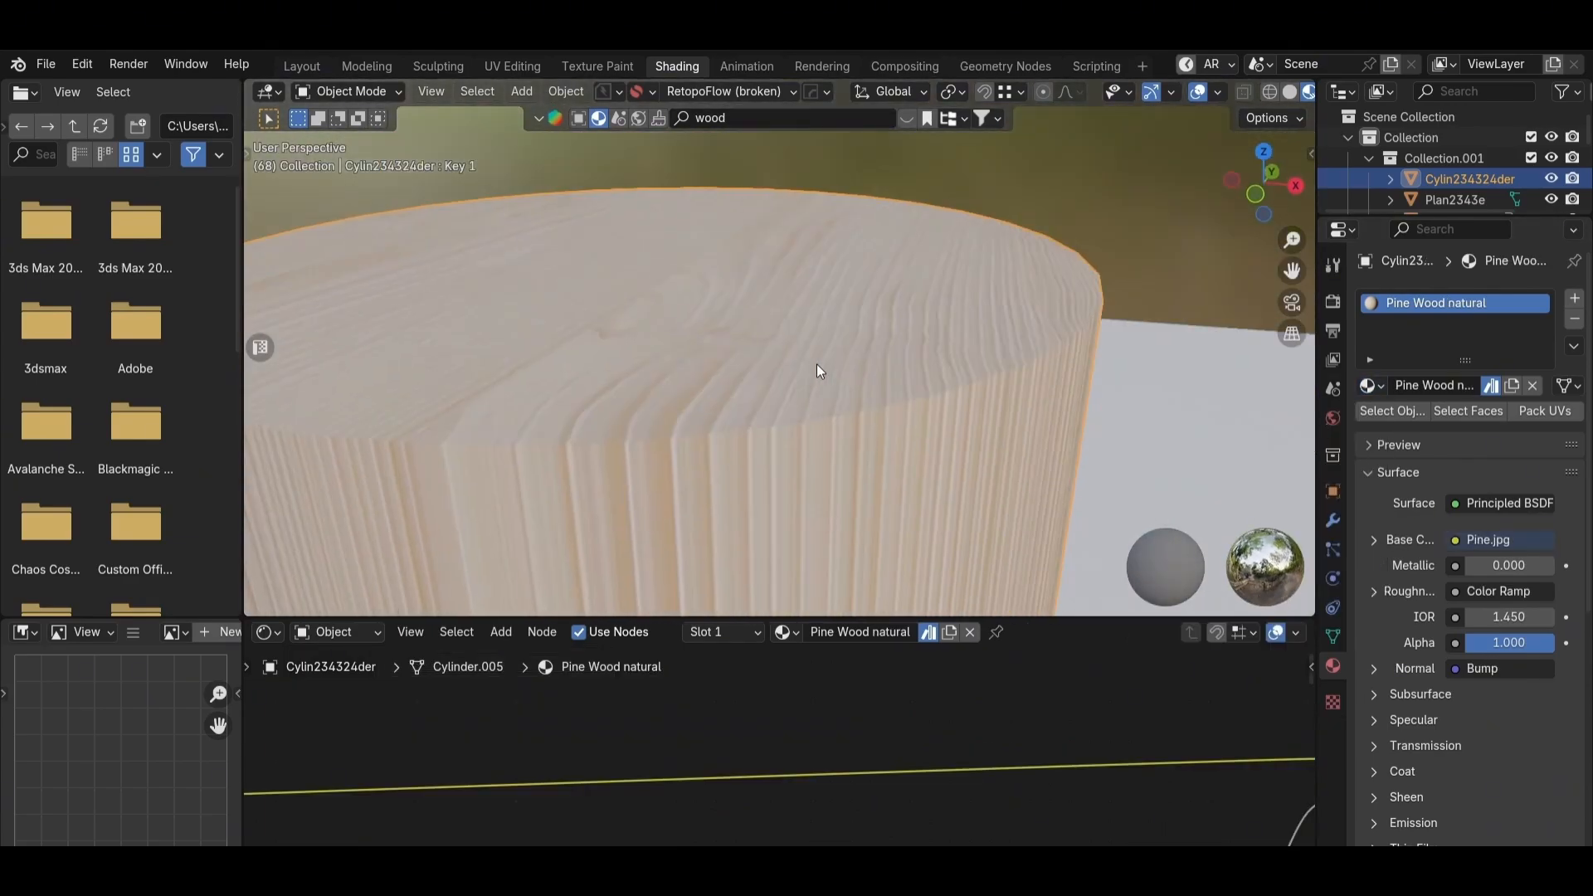
pyautogui.scroll(-4, 781, 502)
# Step: Try a scale of -0.350 on all axes in the Mapping node of the Pine Wood natural material
pyautogui.scroll(-8, 885, 776)
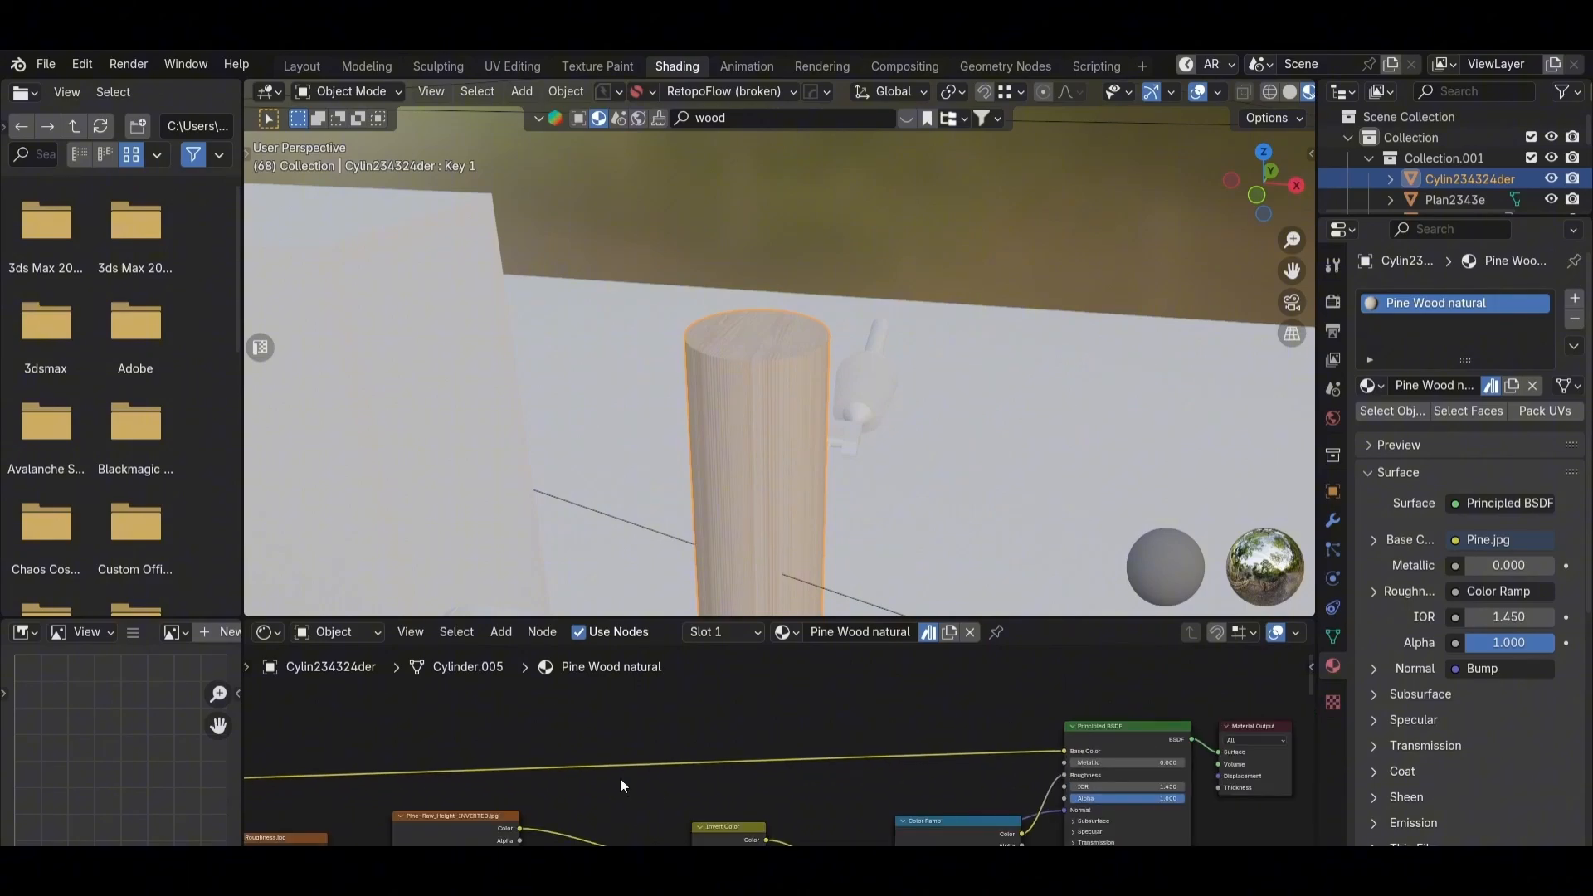
pyautogui.moveTo(415, 783); pyautogui.dragTo(1079, 689, button='middle')
pyautogui.moveTo(465, 730); pyautogui.dragTo(1104, 789, button='middle')
pyautogui.scroll(8, 686, 769)
pyautogui.moveTo(687, 769); pyautogui.dragTo(681, 573, button='middle')
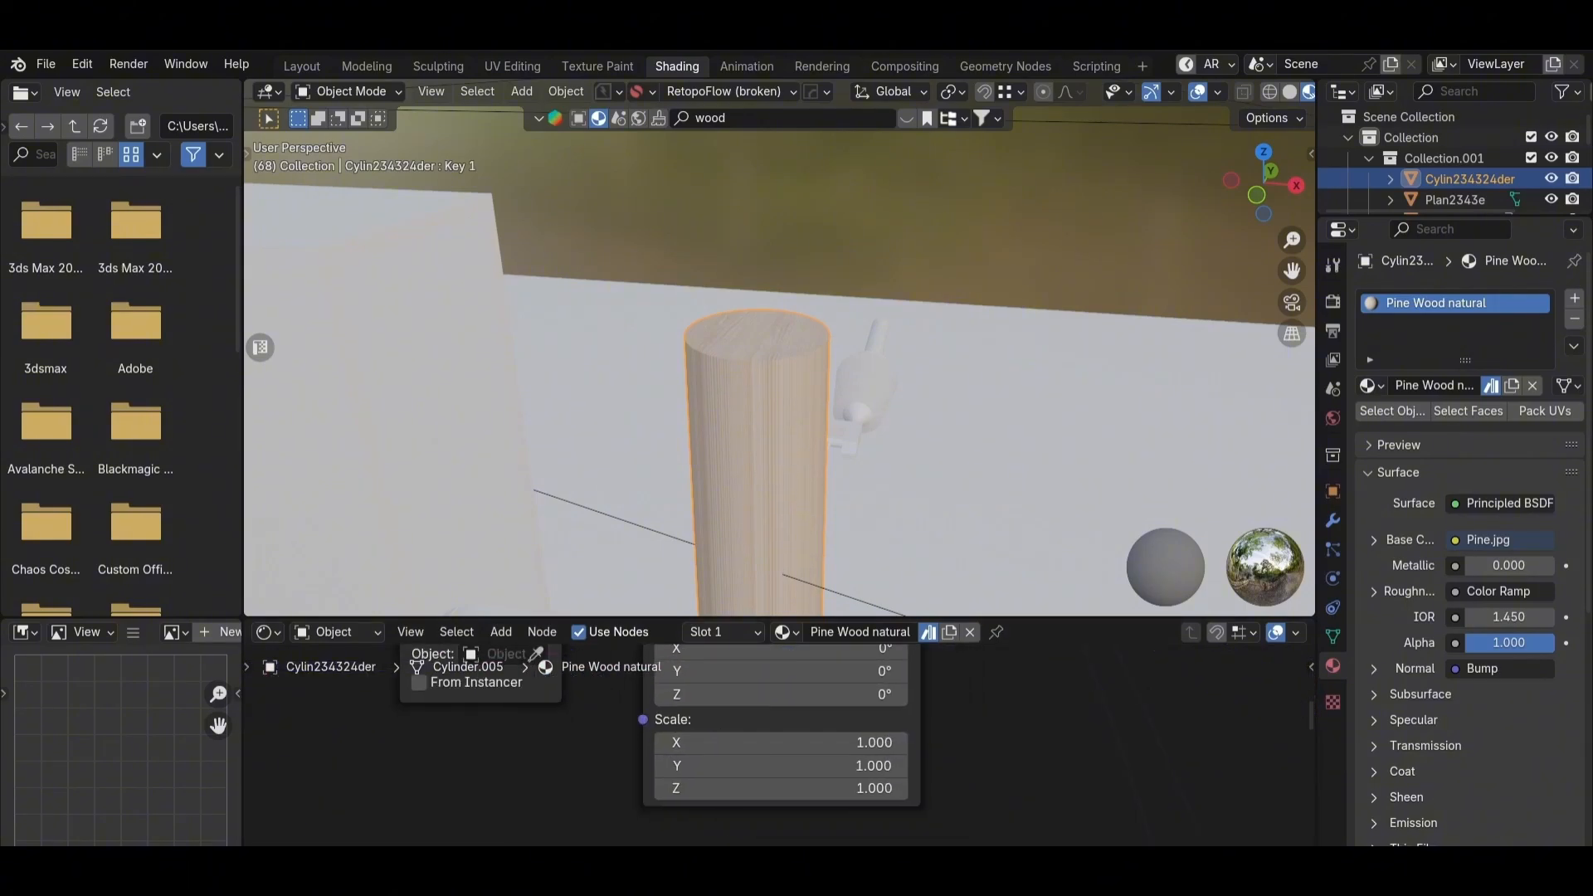
pyautogui.scroll(3, 771, 741)
pyautogui.moveTo(770, 742); pyautogui.dragTo(821, 800)
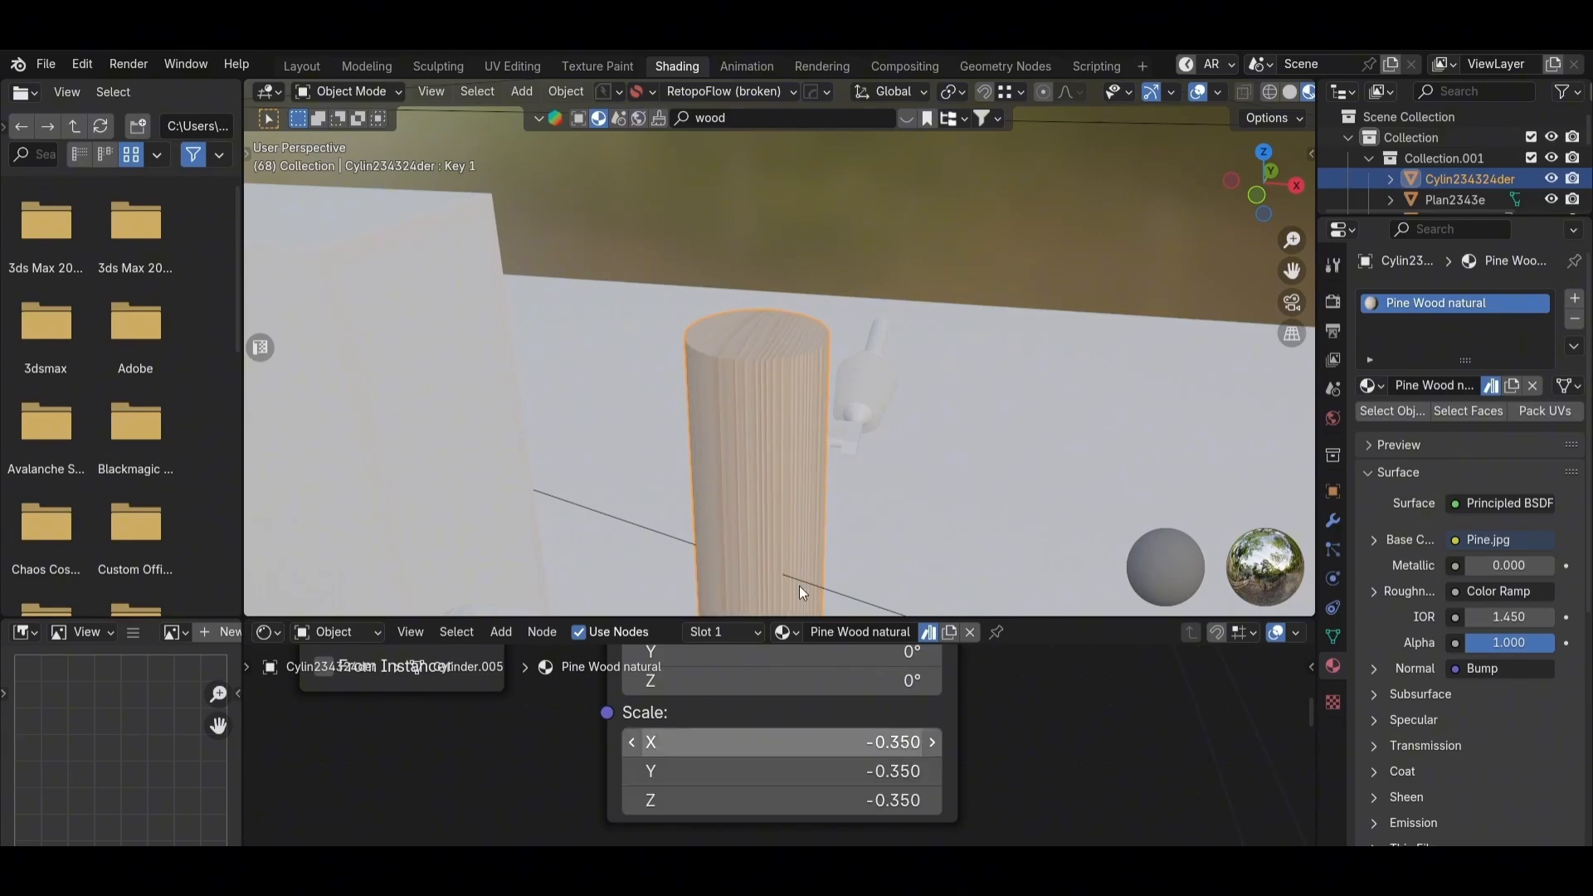
pyautogui.moveTo(799, 585); pyautogui.dragTo(916, 368, button='middle')
pyautogui.press('Return')
pyautogui.scroll(4, 705, 370)
pyautogui.scroll(-5, 916, 368)
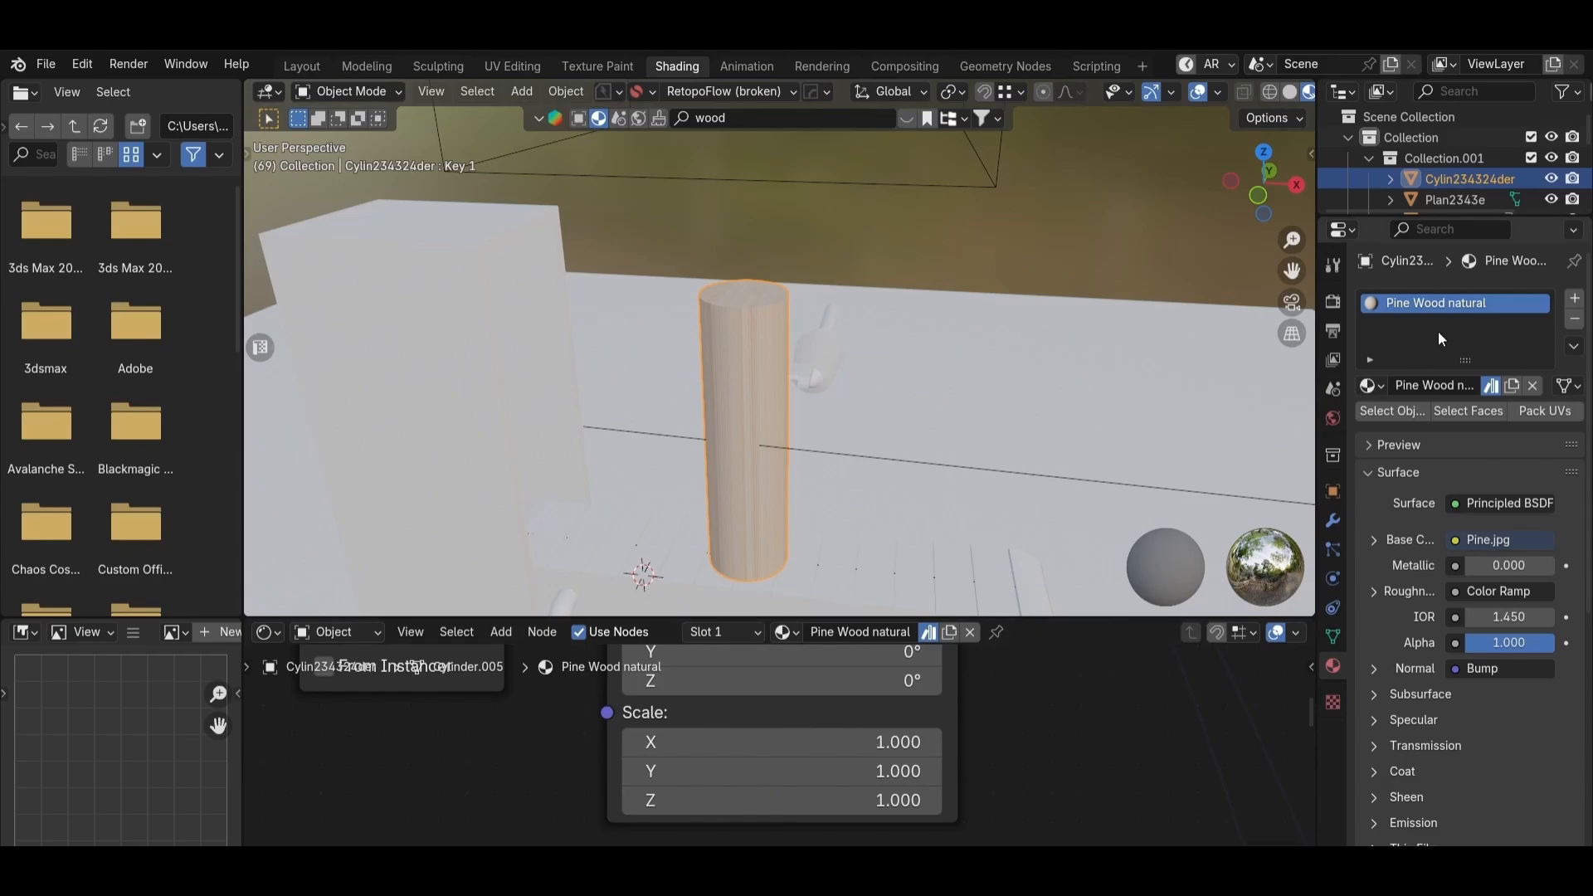
# Step: Move the timeline to frame 165 in the Layout workspace and enlarge the viewports over the timeline
pyautogui.moveTo(824, 402); pyautogui.dragTo(824, 391, button='middle')
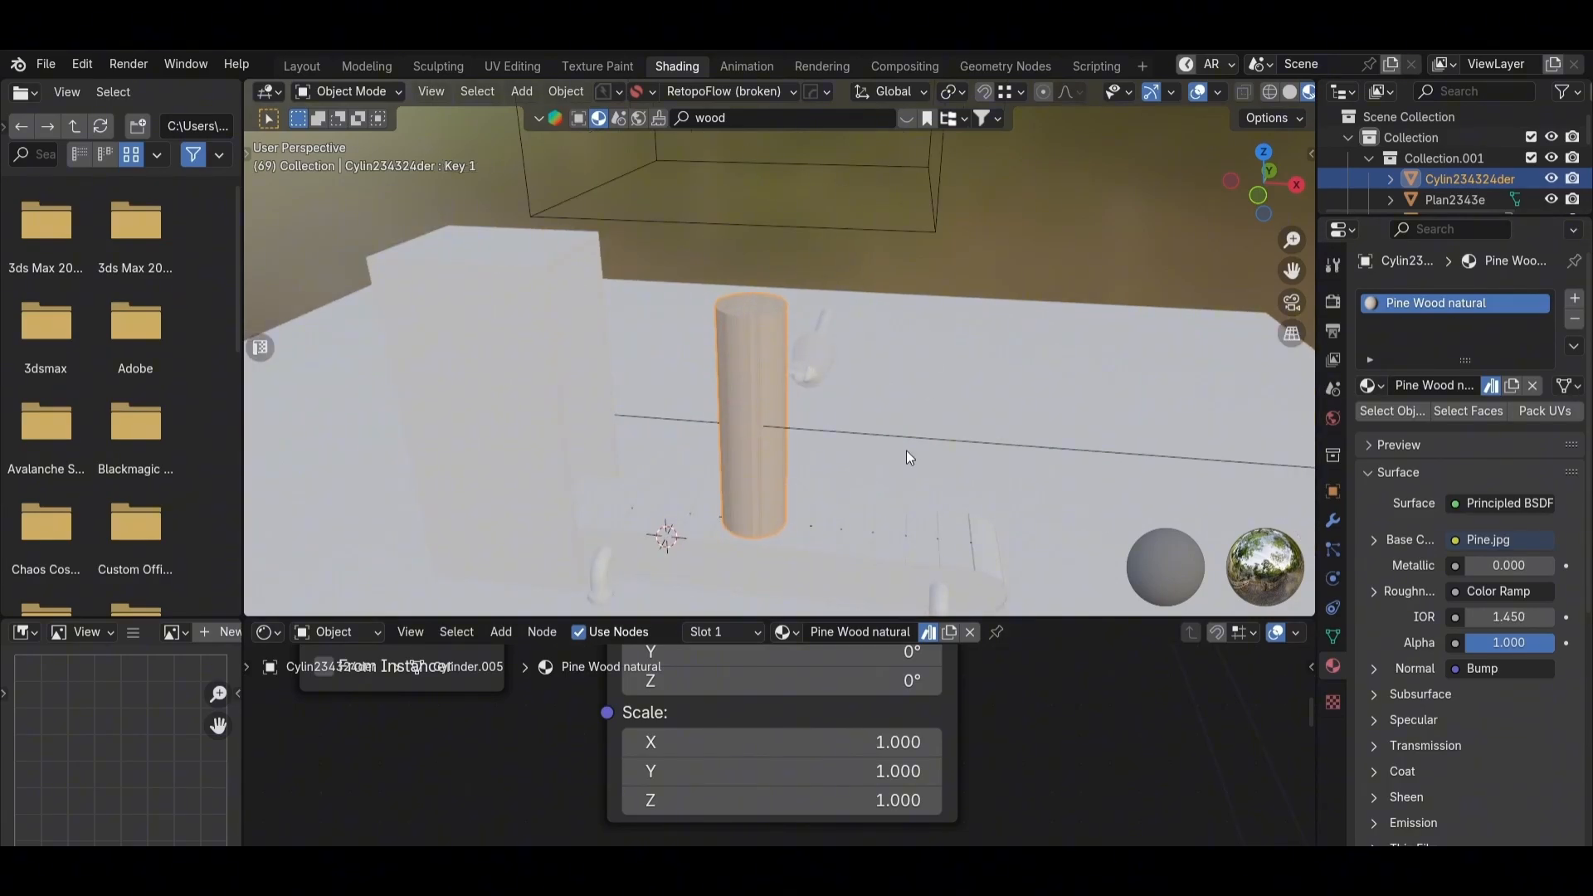
pyautogui.click(301, 66)
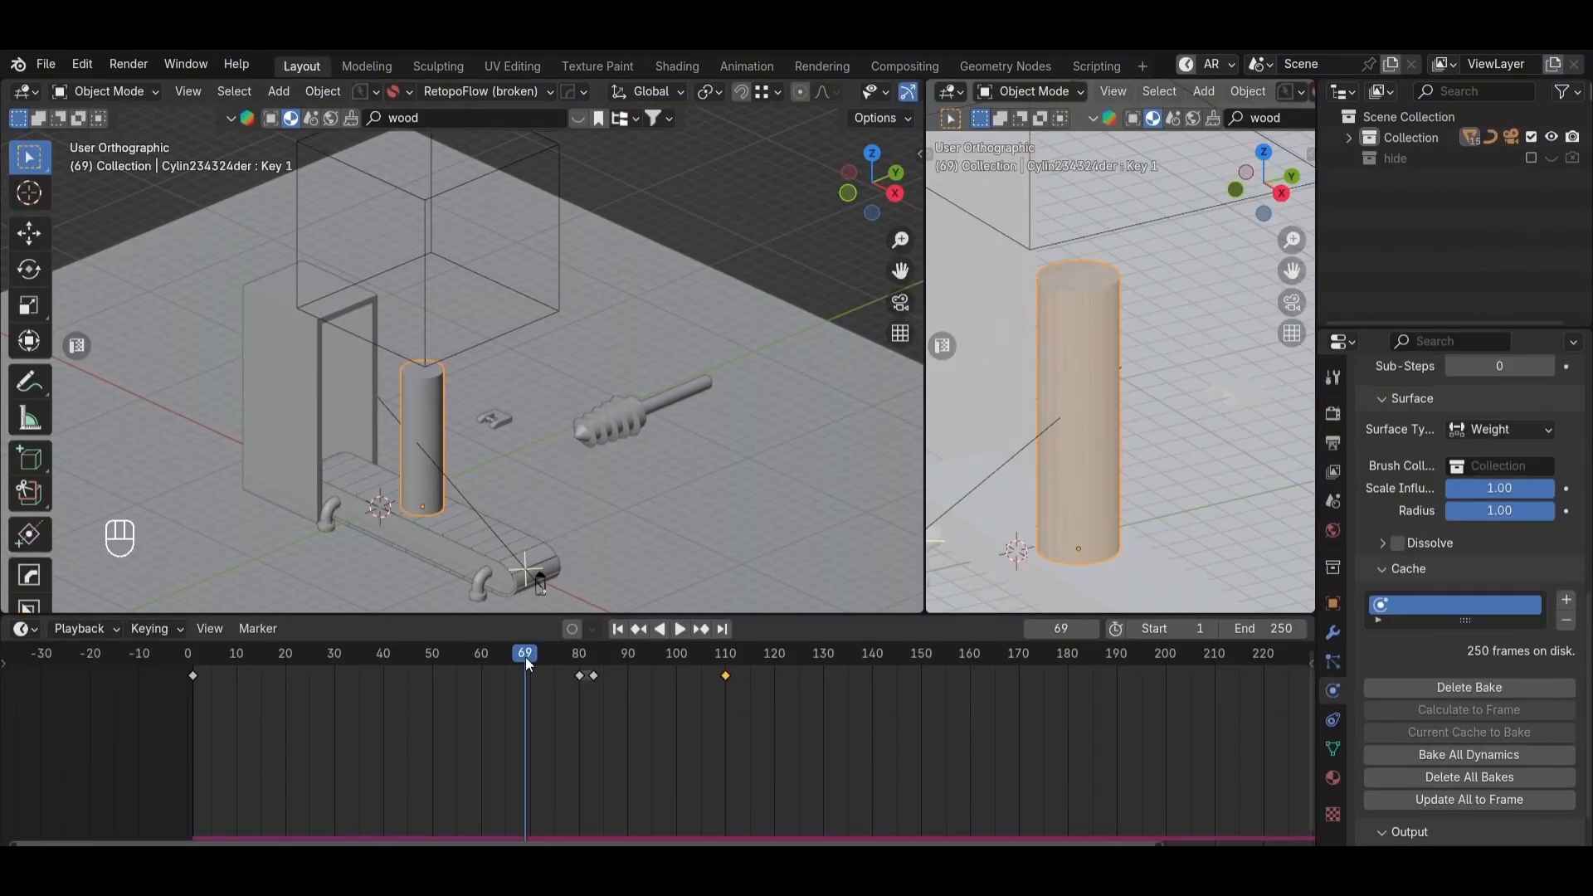
pyautogui.moveTo(525, 658); pyautogui.dragTo(995, 670)
pyautogui.keyDown('shift'); pyautogui.moveTo(731, 513); pyautogui.dragTo(465, 306, button='middle'); pyautogui.keyUp('shift')
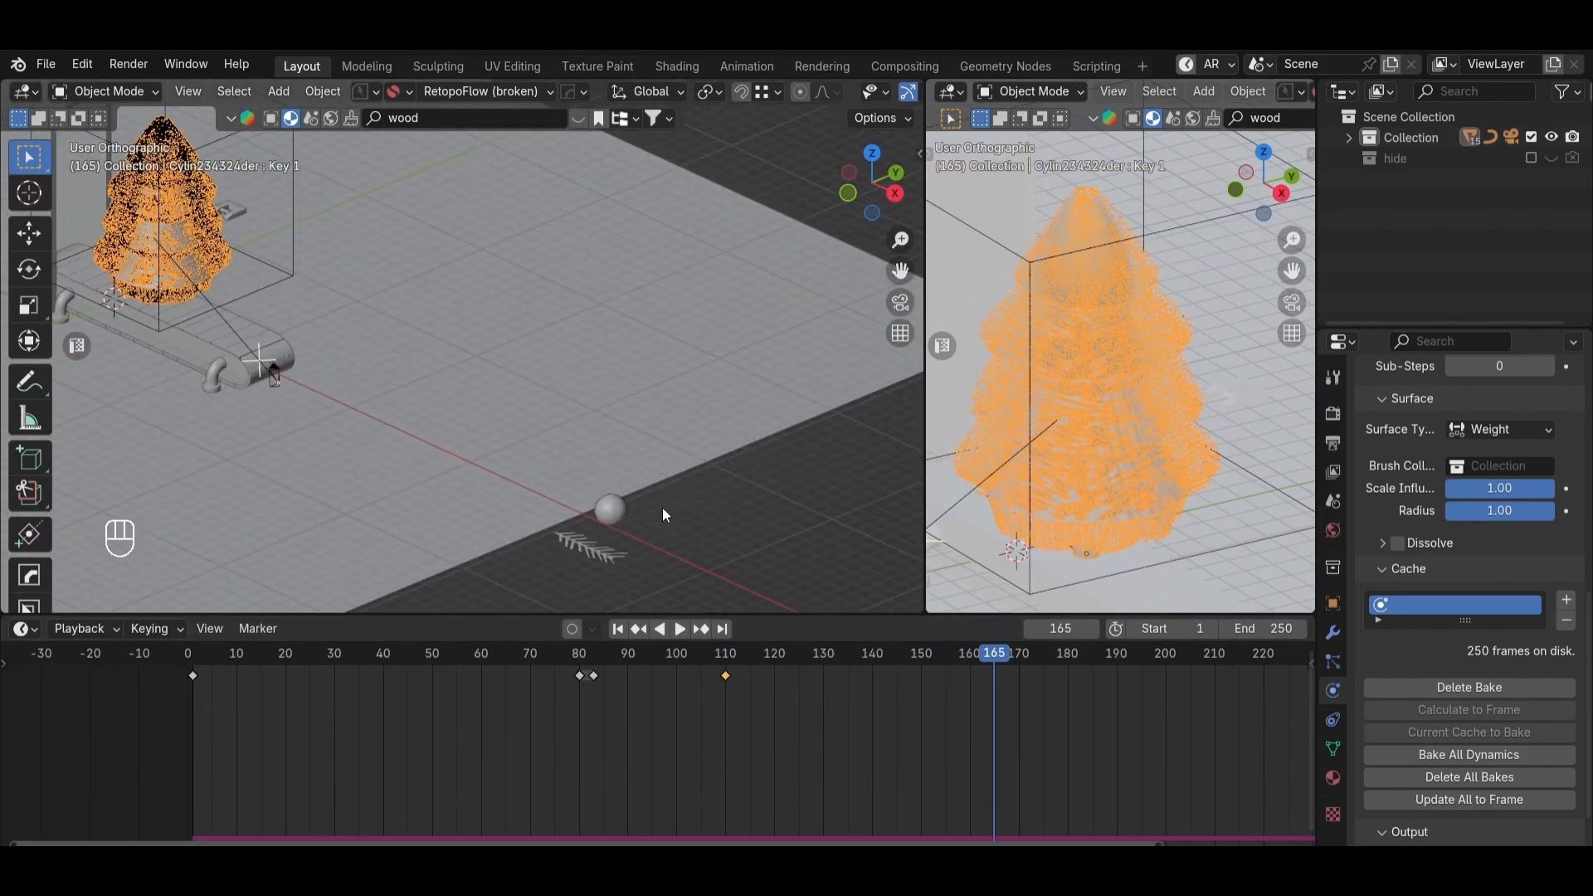
pyautogui.moveTo(674, 614); pyautogui.dragTo(674, 694)
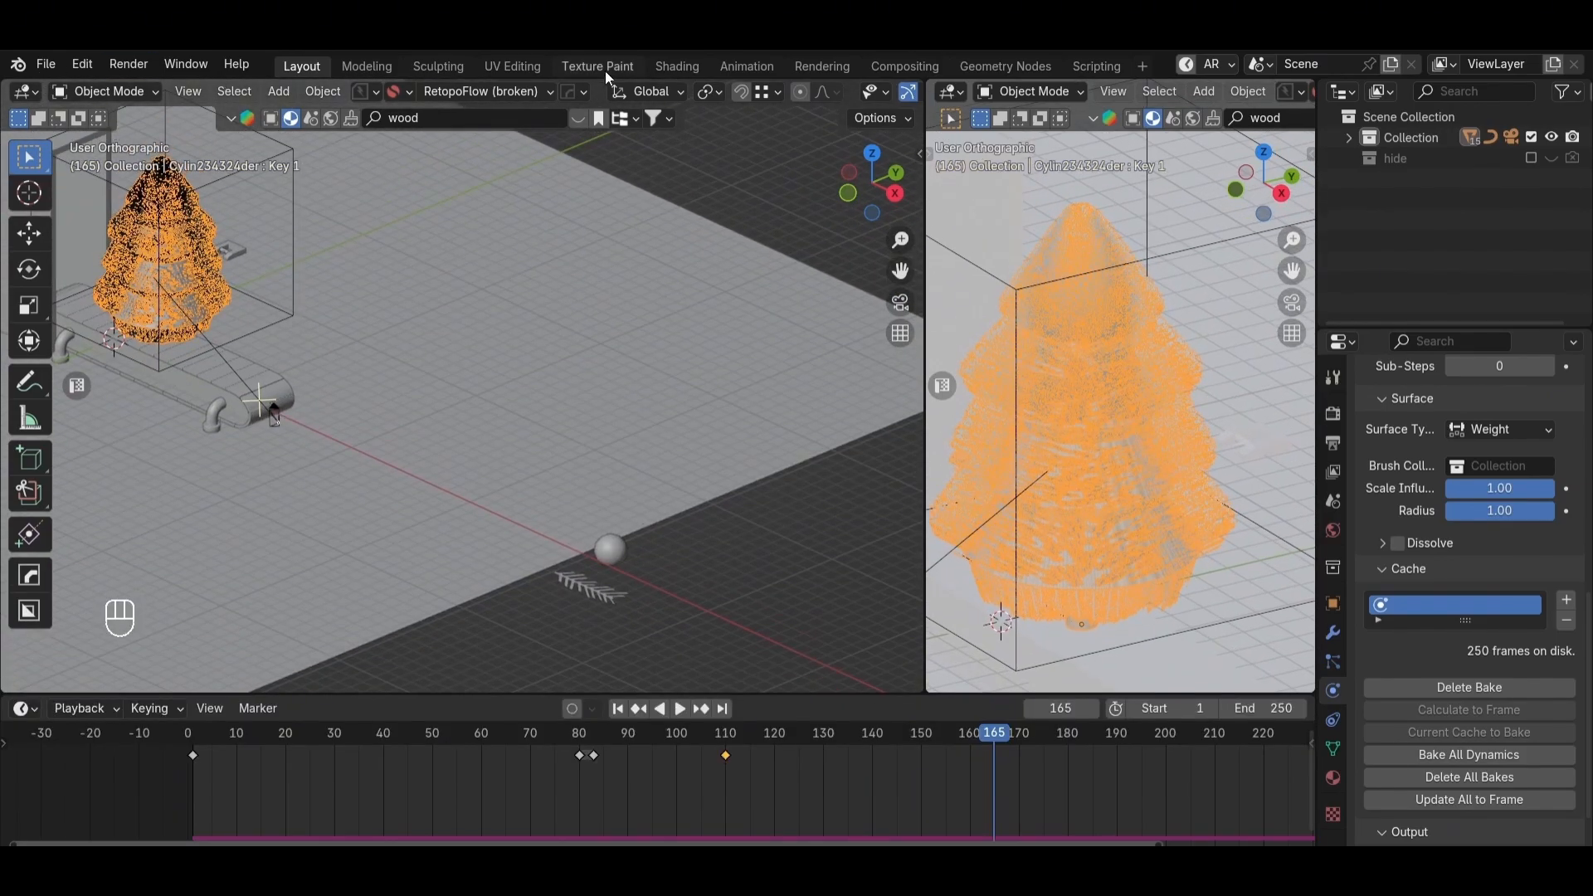
# Step: Create a new material for the pine leaf object in the Shading workspace
pyautogui.click(677, 67)
pyautogui.click(978, 252)
pyautogui.scroll(-4, 977, 253)
pyautogui.keyDown('shift'); pyautogui.moveTo(978, 253); pyautogui.dragTo(722, 208, button='middle'); pyautogui.keyUp('shift')
pyautogui.click(969, 441)
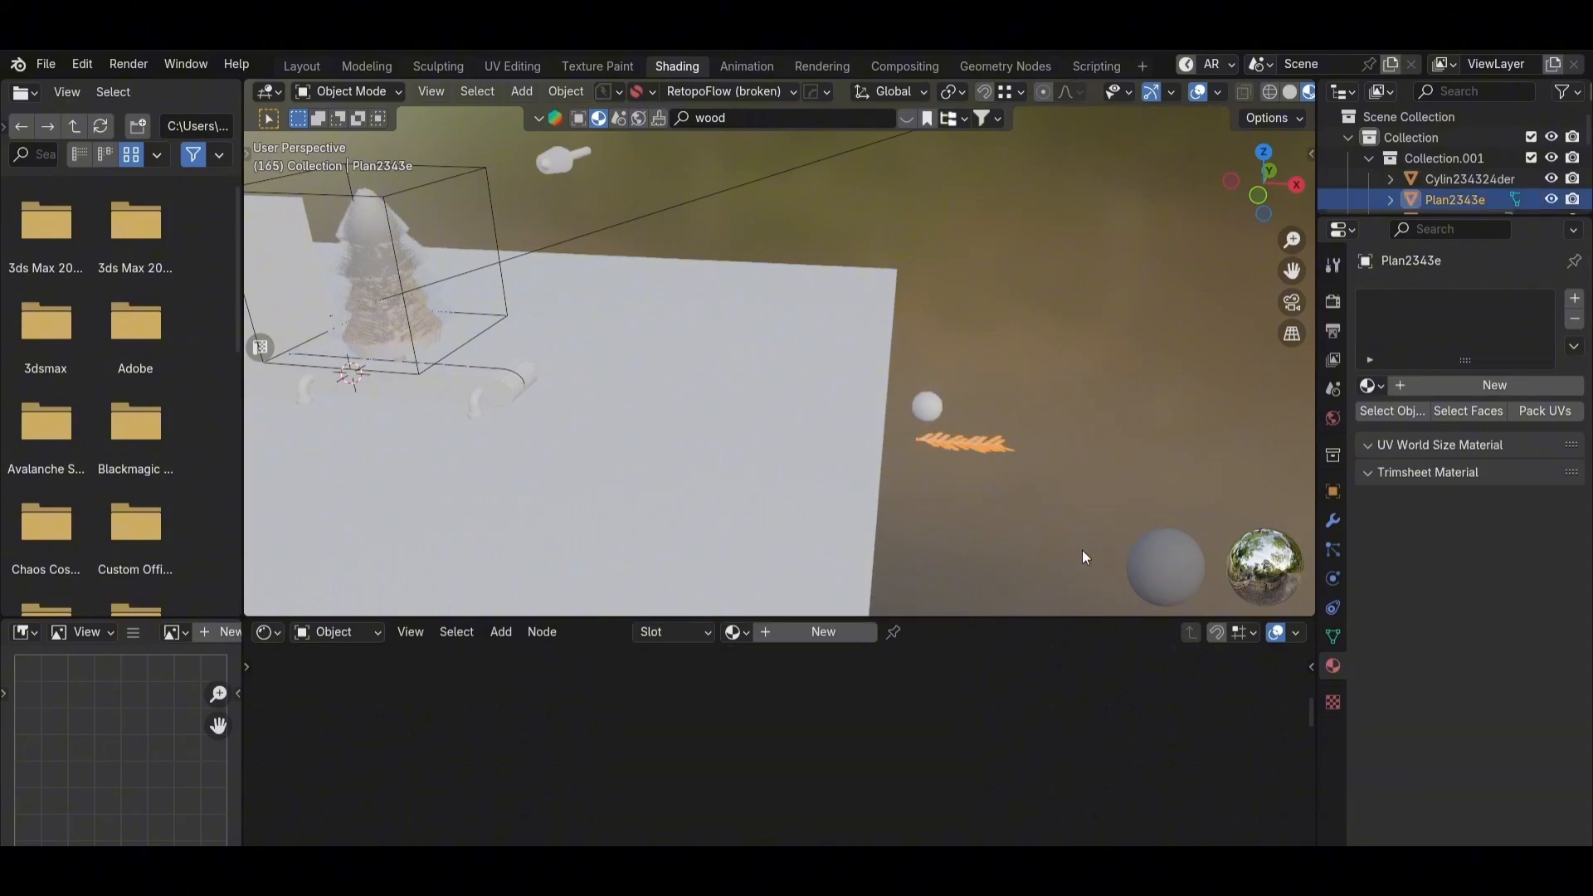
pyautogui.click(824, 631)
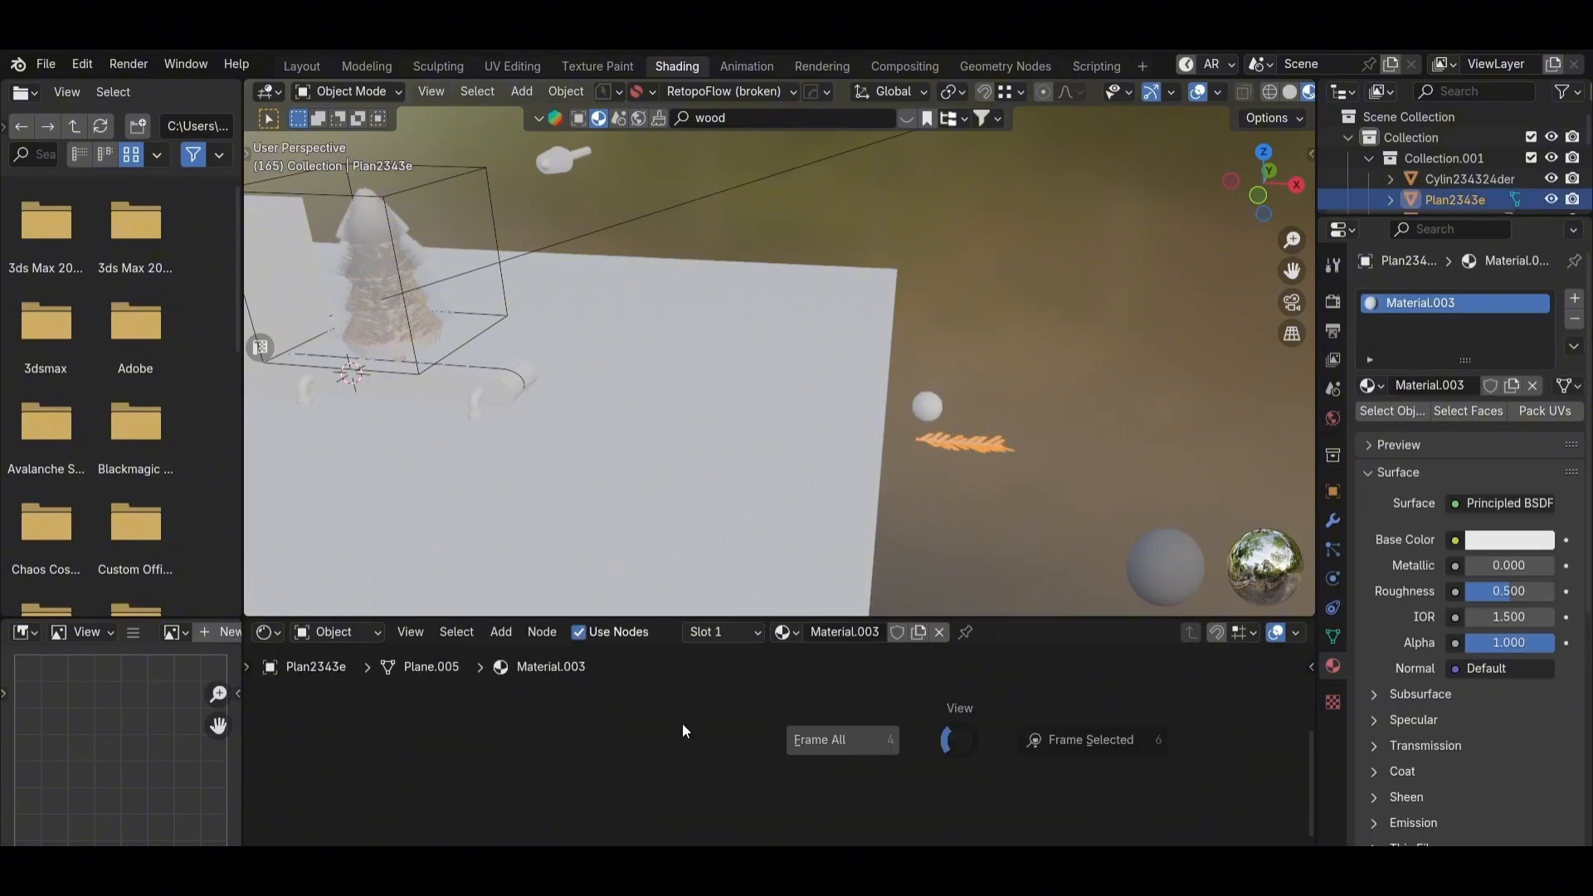
pyautogui.click(682, 724)
pyautogui.scroll(4, 715, 678)
pyautogui.scroll(6, 382, 257)
# Step: Set the leaf material's base color to a medium green and check it on the grown tree
pyautogui.click(735, 675)
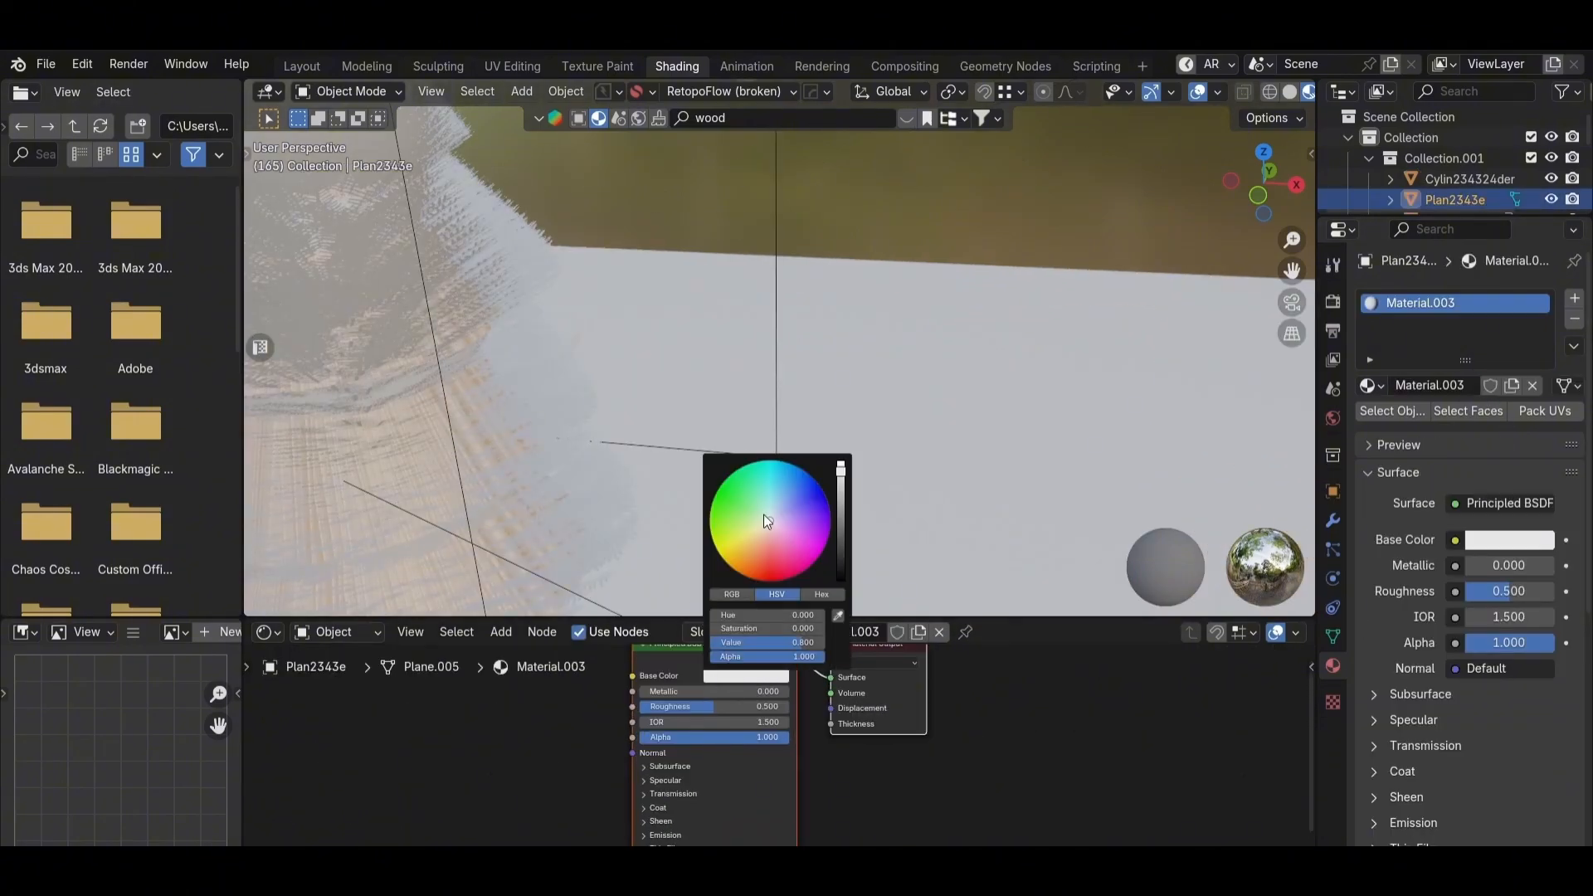
pyautogui.moveTo(768, 521); pyautogui.dragTo(729, 507)
pyautogui.moveTo(843, 549); pyautogui.dragTo(841, 520)
pyautogui.moveTo(809, 373); pyautogui.dragTo(501, 376, button='middle')
pyautogui.scroll(-6, 500, 377)
pyautogui.scroll(1, 1079, 309)
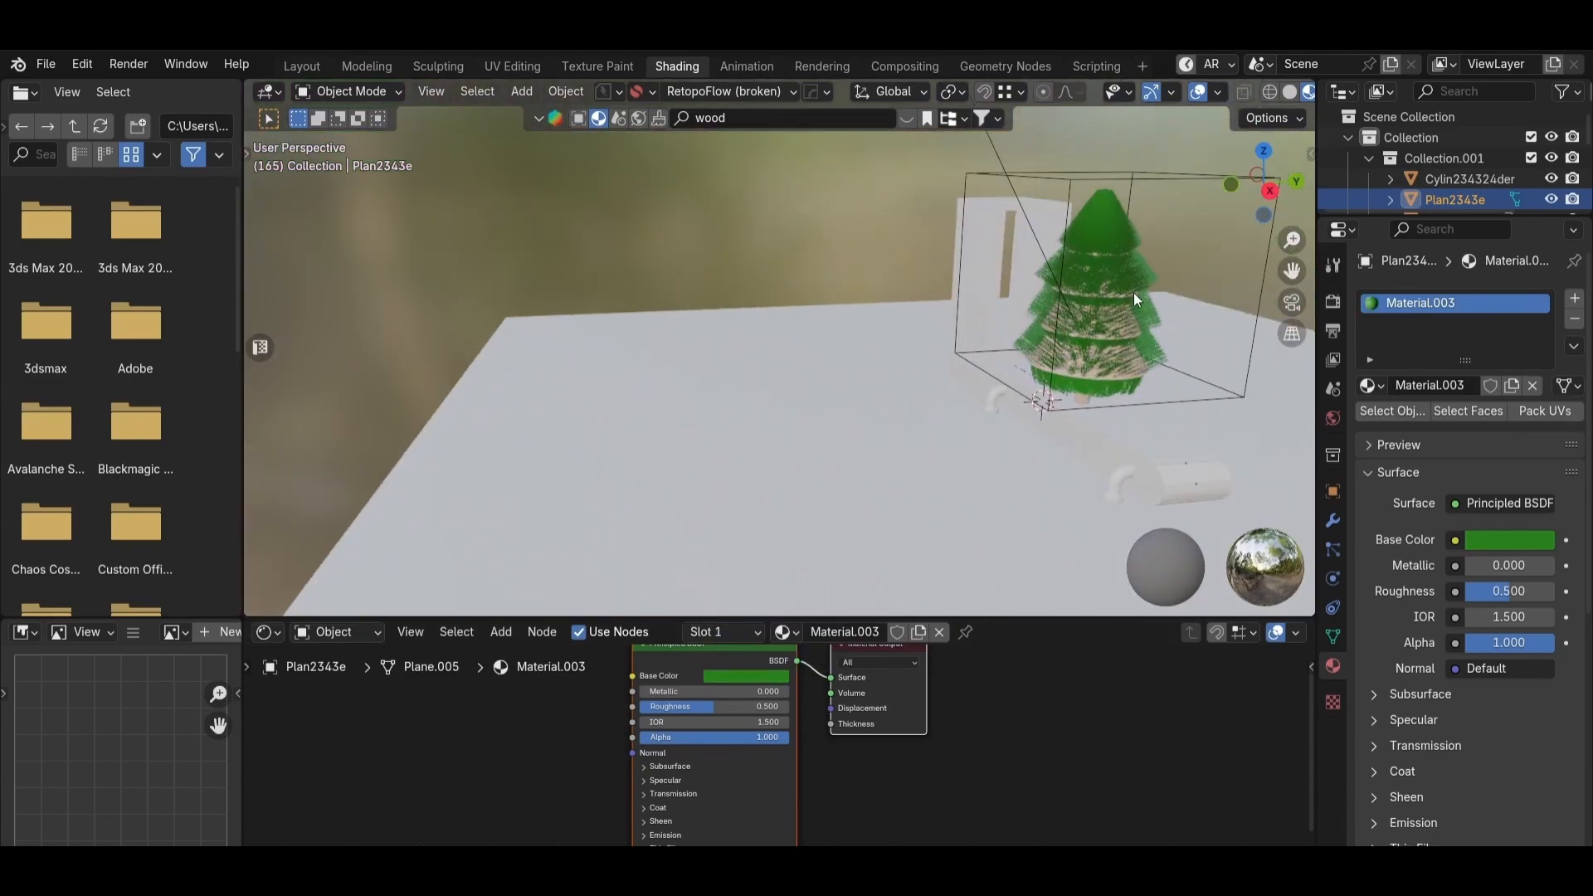
# Step: Insert a Hue/Saturation/Value node between the Pine.jpg texture and the base color of the trunk's Pine Wood natural material
pyautogui.click(1076, 310)
pyautogui.moveTo(1076, 311); pyautogui.dragTo(1074, 274, button='middle')
pyautogui.click(1074, 274)
pyautogui.click(917, 261)
pyautogui.moveTo(917, 261); pyautogui.dragTo(760, 385, button='middle')
pyautogui.scroll(-6, 832, 663)
pyautogui.moveTo(697, 747); pyautogui.dragTo(997, 787, button='middle')
pyautogui.hotkey('shift', 'a')
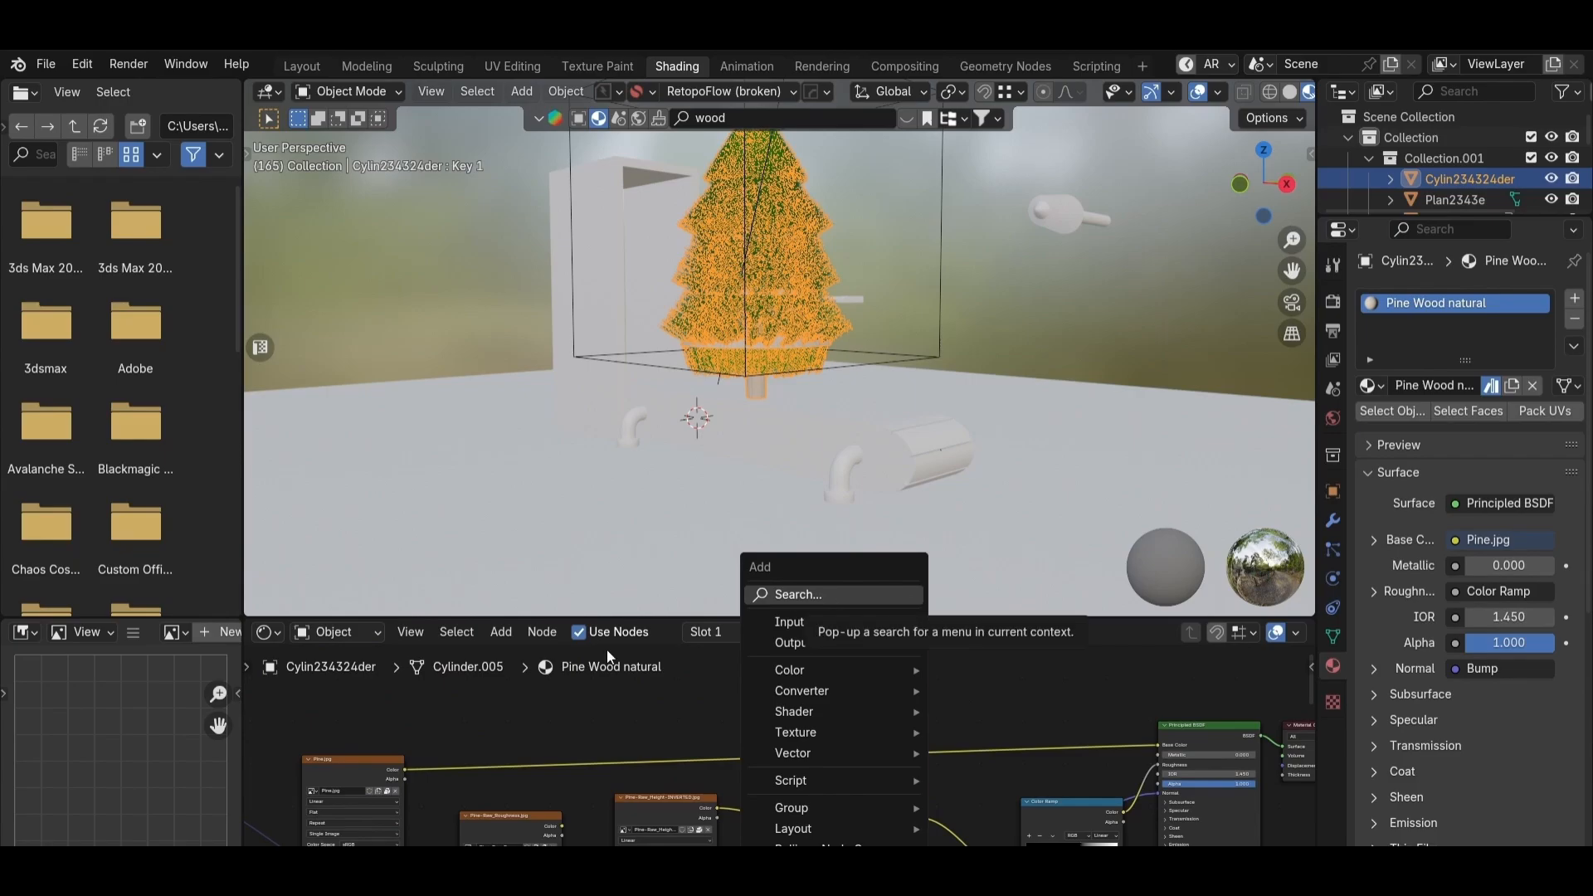
pyautogui.hotkey('shift', 'a')
pyautogui.click(664, 593)
pyautogui.write('hsl')
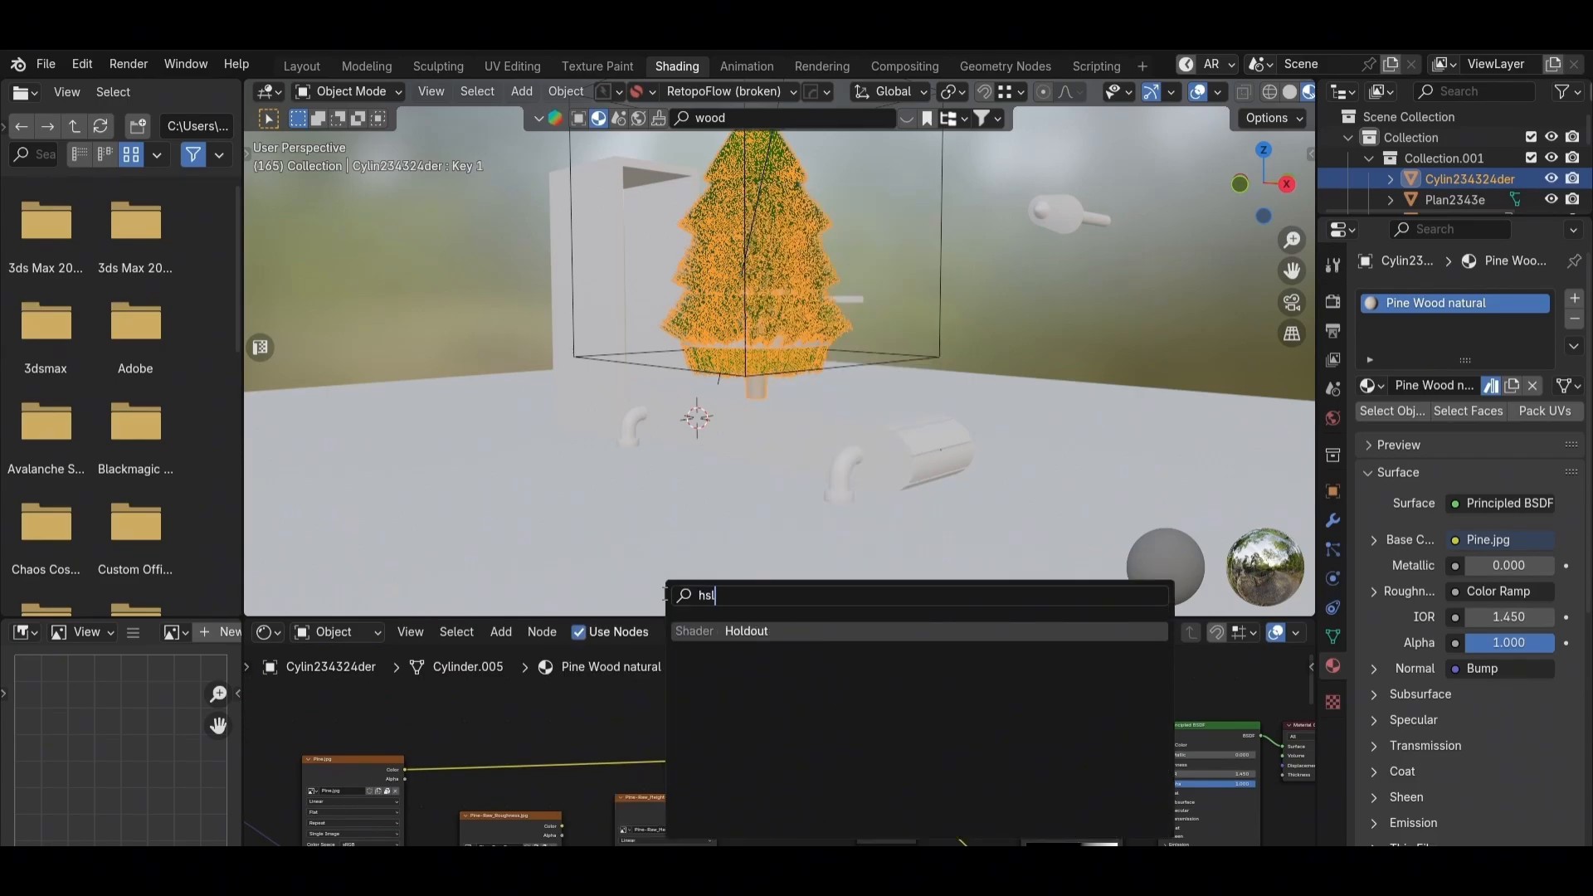
pyautogui.press('BackSpace')
pyautogui.press('BackSpace')
pyautogui.write('ue')
pyautogui.press('Return')
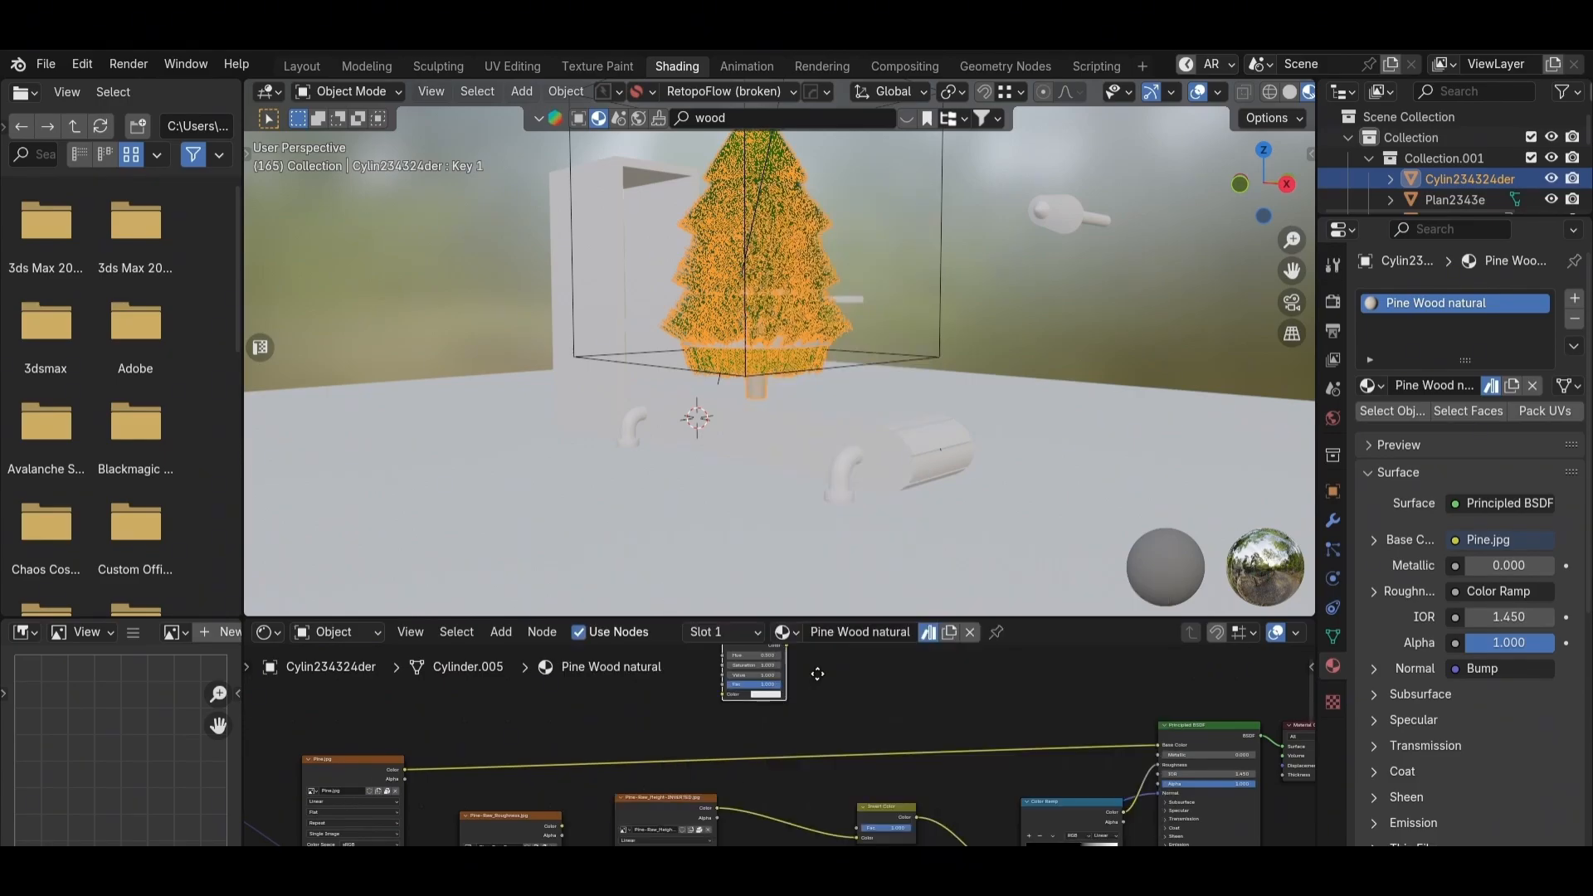
pyautogui.click(809, 735)
pyautogui.press('f')
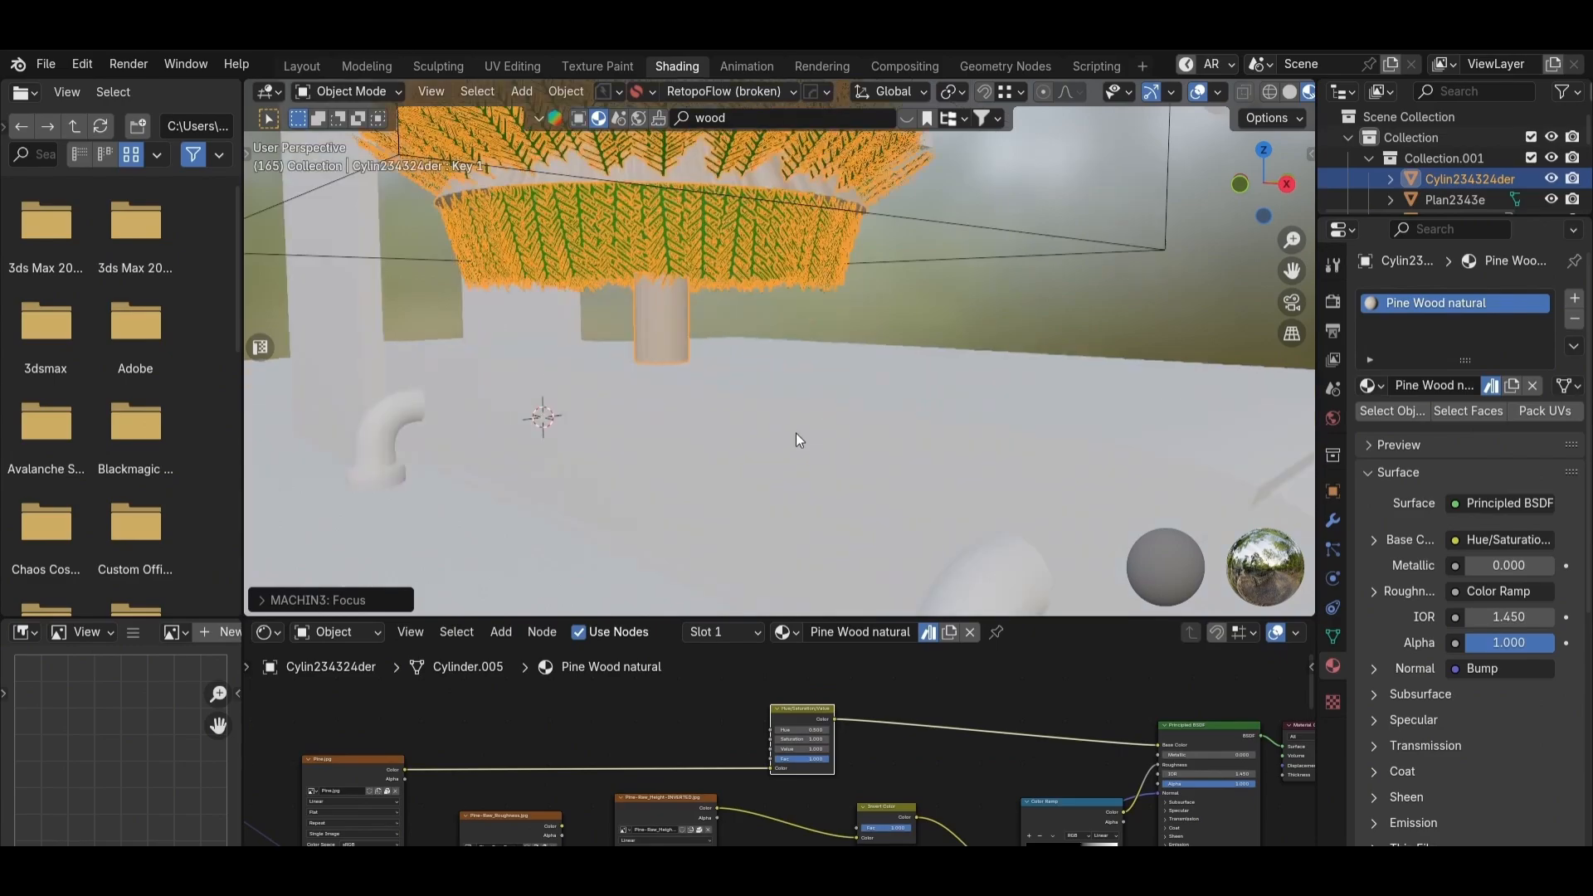
# Step: Darken the trunk's wood by lowering the Value of the Hue/Saturation/Value node
pyautogui.scroll(5, 813, 743)
pyautogui.scroll(3, 836, 750)
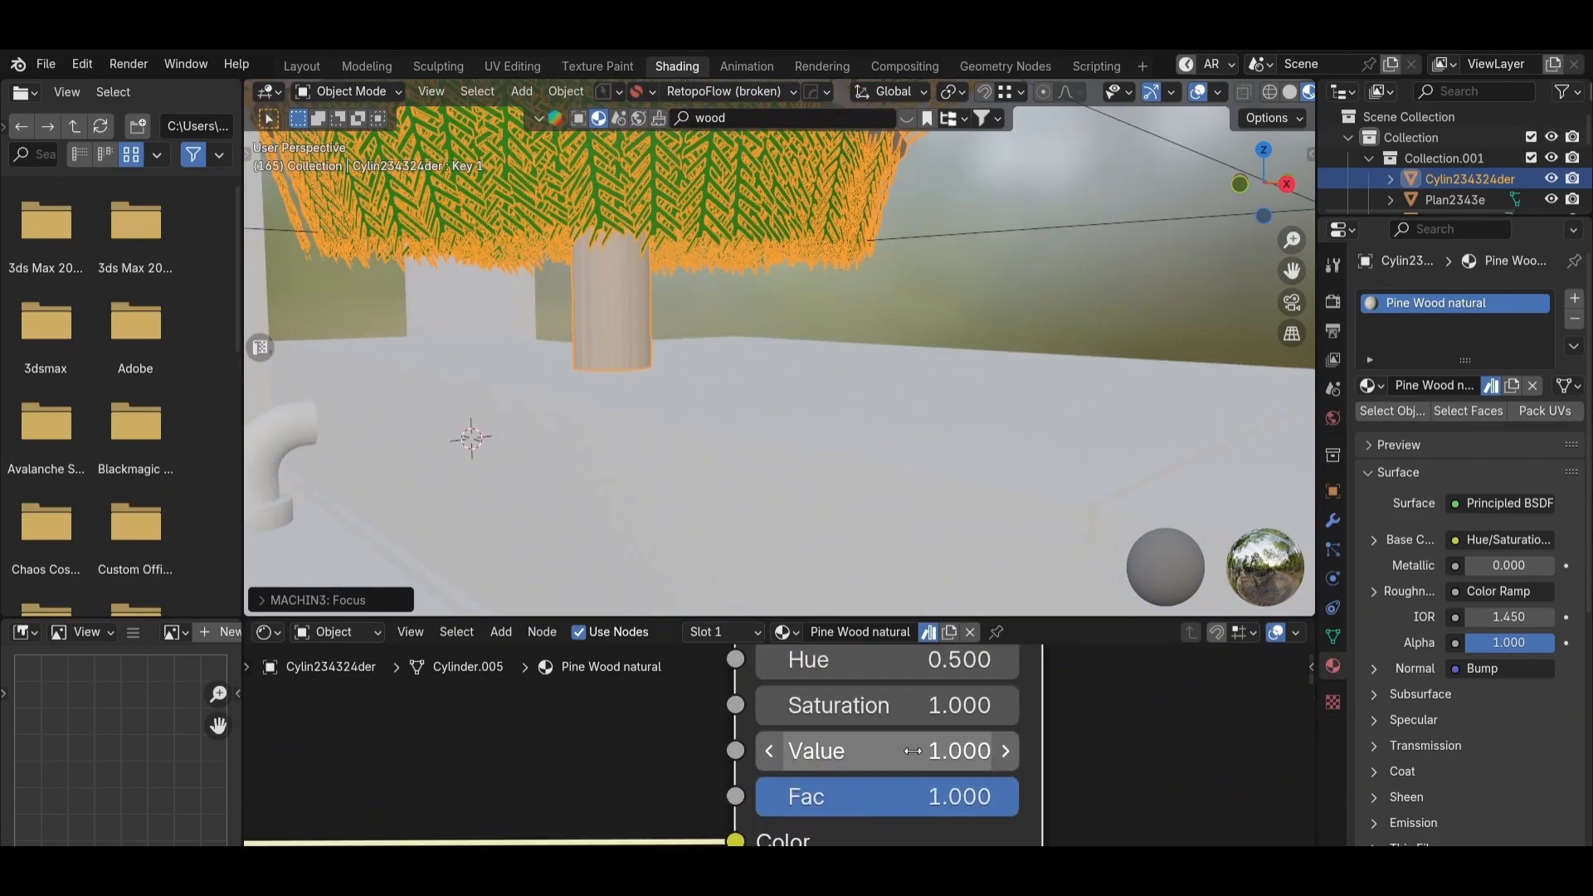
pyautogui.moveTo(836, 750); pyautogui.dragTo(643, 750)
# Step: Increase the strength of the Bump node to deepen the trunk's wood grain
pyautogui.scroll(-3, 793, 744)
pyautogui.scroll(-3, 1095, 739)
pyautogui.moveTo(1095, 738); pyautogui.dragTo(706, 736, button='middle')
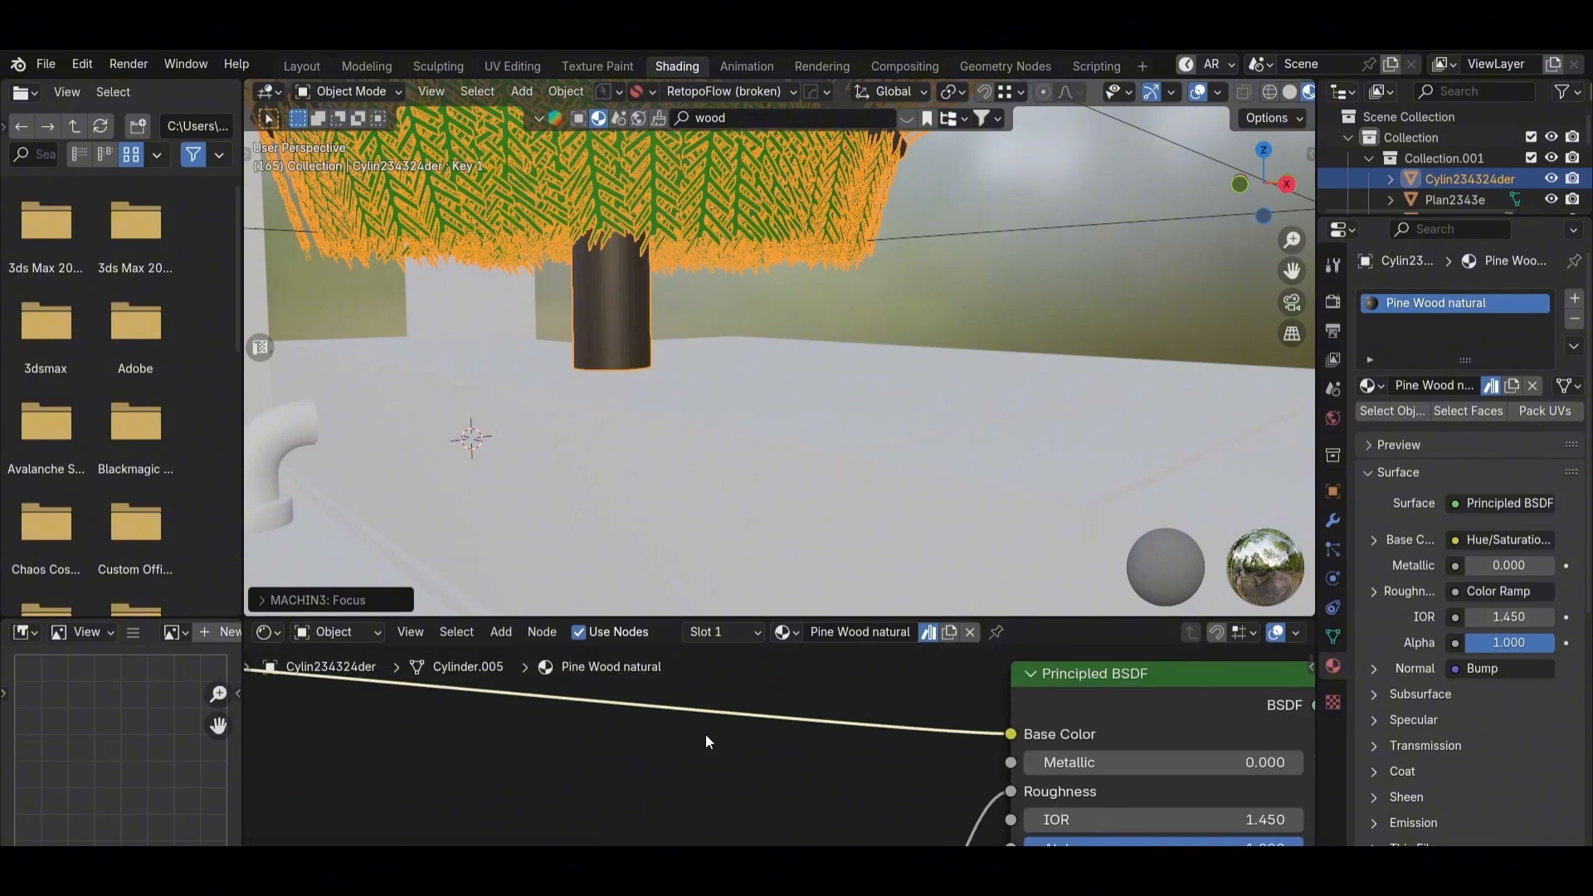
pyautogui.scroll(-10, 706, 735)
pyautogui.moveTo(769, 800); pyautogui.dragTo(775, 739, button='middle')
pyautogui.scroll(12, 839, 740)
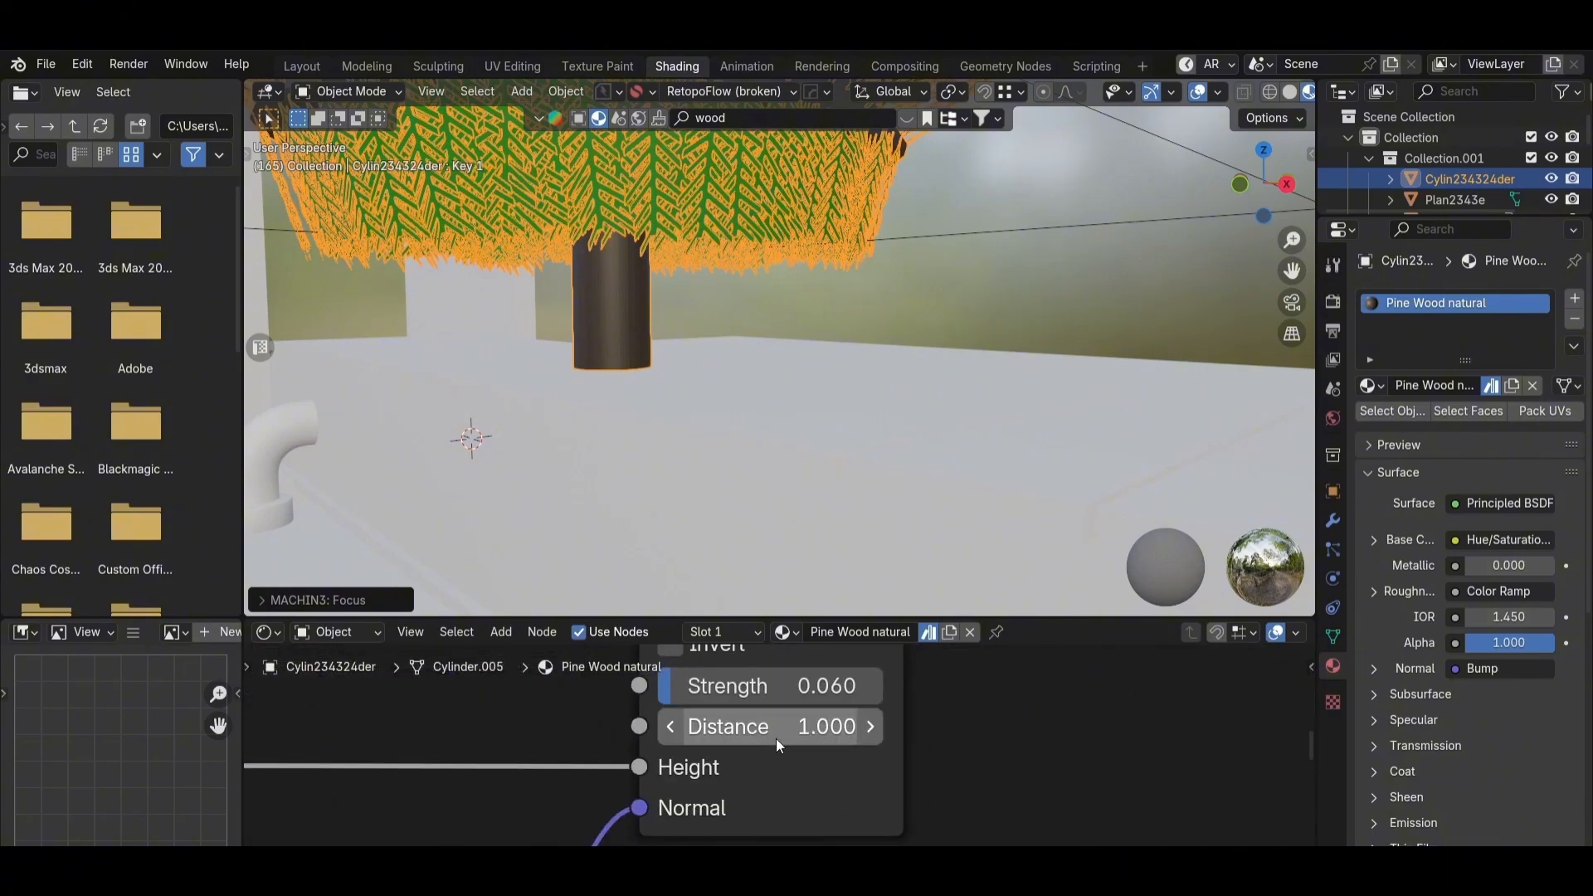
pyautogui.scroll(2, 777, 742)
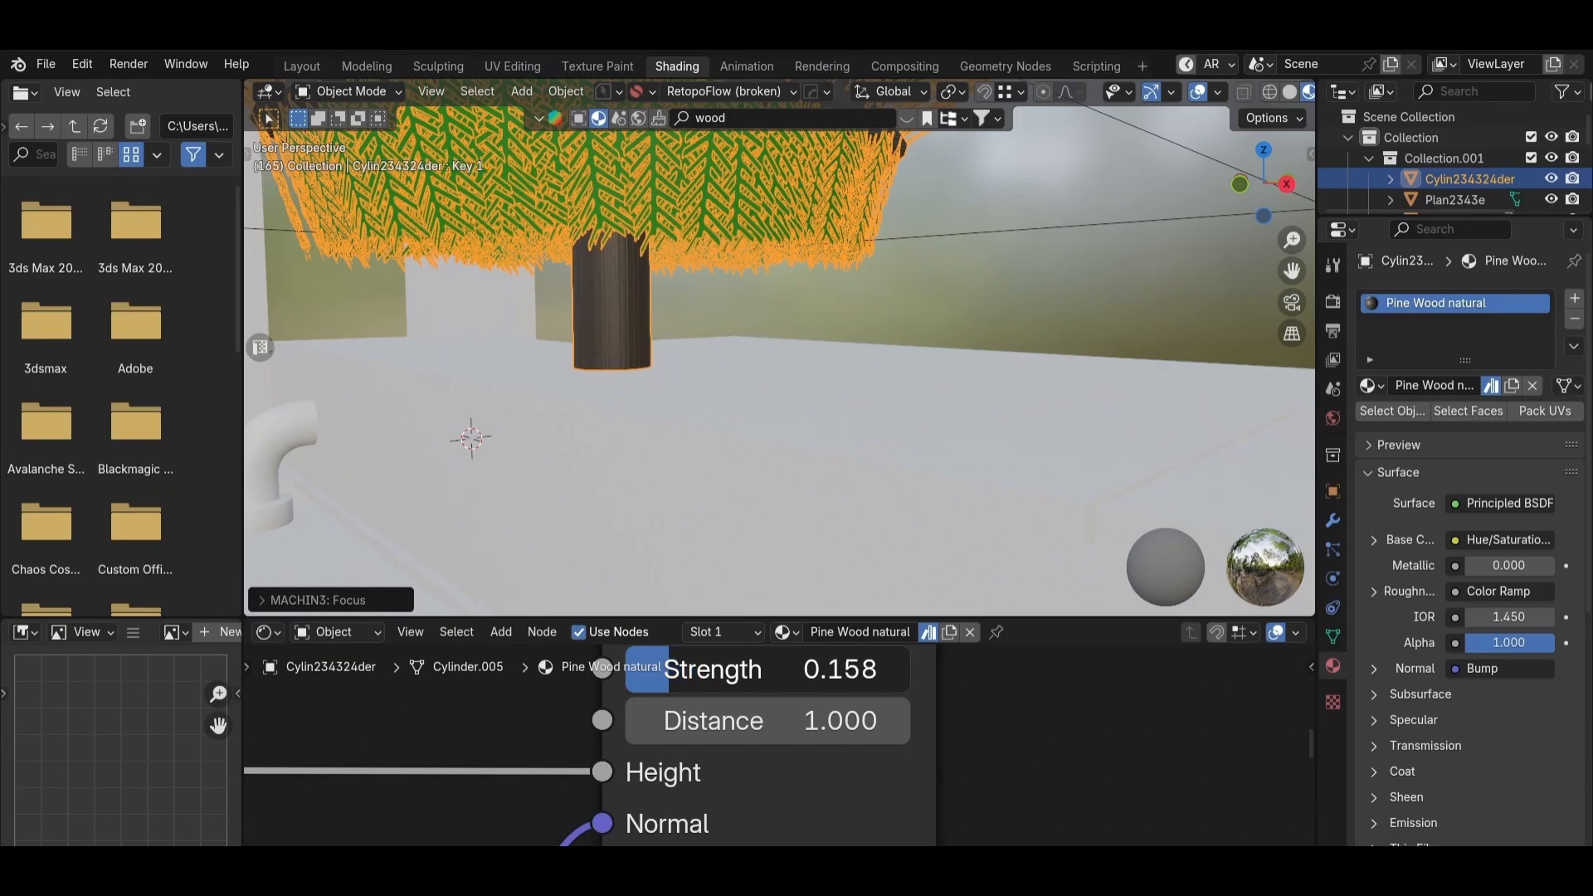
pyautogui.moveTo(711, 670)
pyautogui.mouseDown()
pyautogui.moveTo(726, 670)
pyautogui.moveTo(700, 670)
pyautogui.mouseUp()
# Step: Move the black stop of the wood material's Color Ramp to position 0.279
pyautogui.scroll(6, 574, 342)
pyautogui.scroll(-3, 635, 302)
pyautogui.scroll(-14, 1070, 708)
pyautogui.moveTo(951, 715); pyautogui.dragTo(873, 765, button='middle')
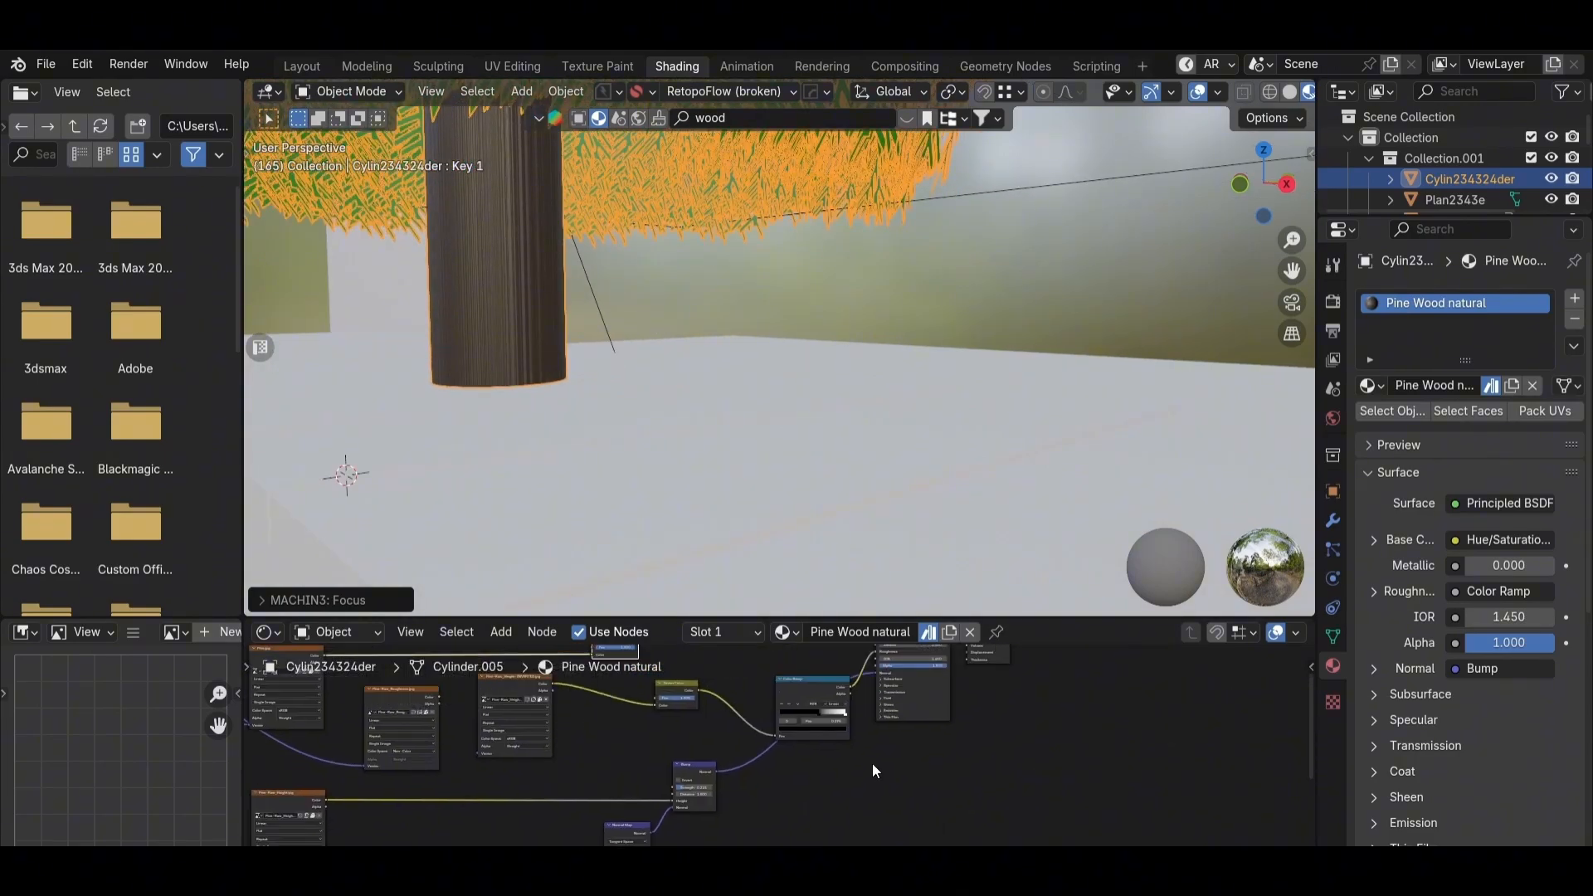
pyautogui.moveTo(878, 711); pyautogui.dragTo(814, 778, button='middle')
pyautogui.scroll(8, 814, 779)
pyautogui.moveTo(747, 820); pyautogui.dragTo(813, 731, button='middle')
pyautogui.scroll(4, 813, 730)
pyautogui.scroll(2, 814, 730)
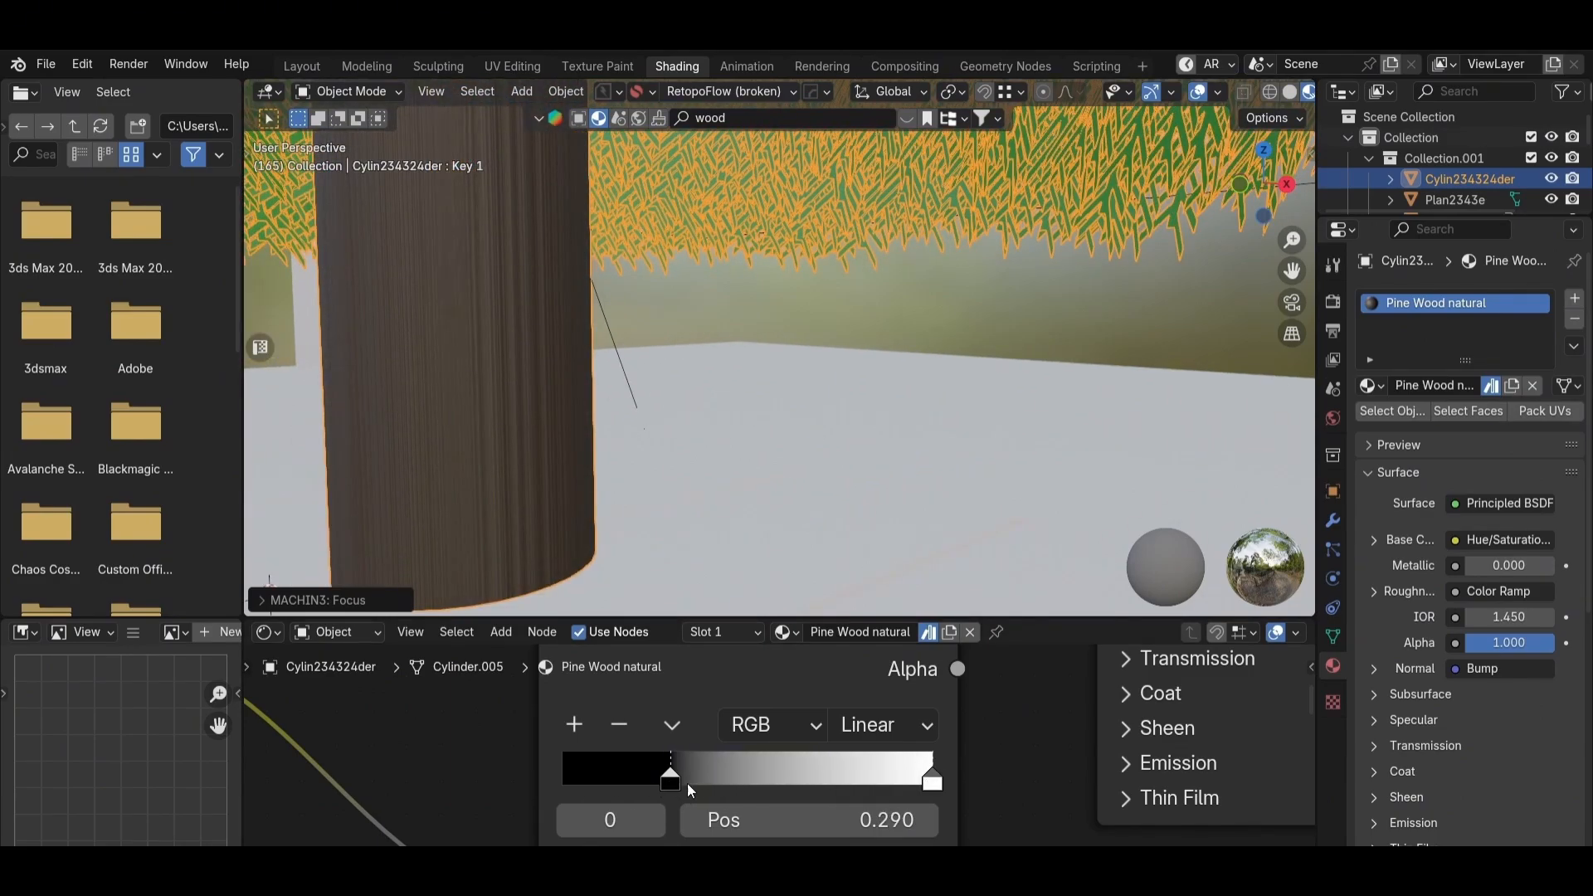
pyautogui.moveTo(659, 784); pyautogui.dragTo(651, 784)
pyautogui.scroll(-10, 784, 338)
# Step: Move the Material Output node farther out, duplicate the wood material's Principled BSDF and place the copy below the original
pyautogui.moveTo(784, 338); pyautogui.dragTo(808, 441, button='middle')
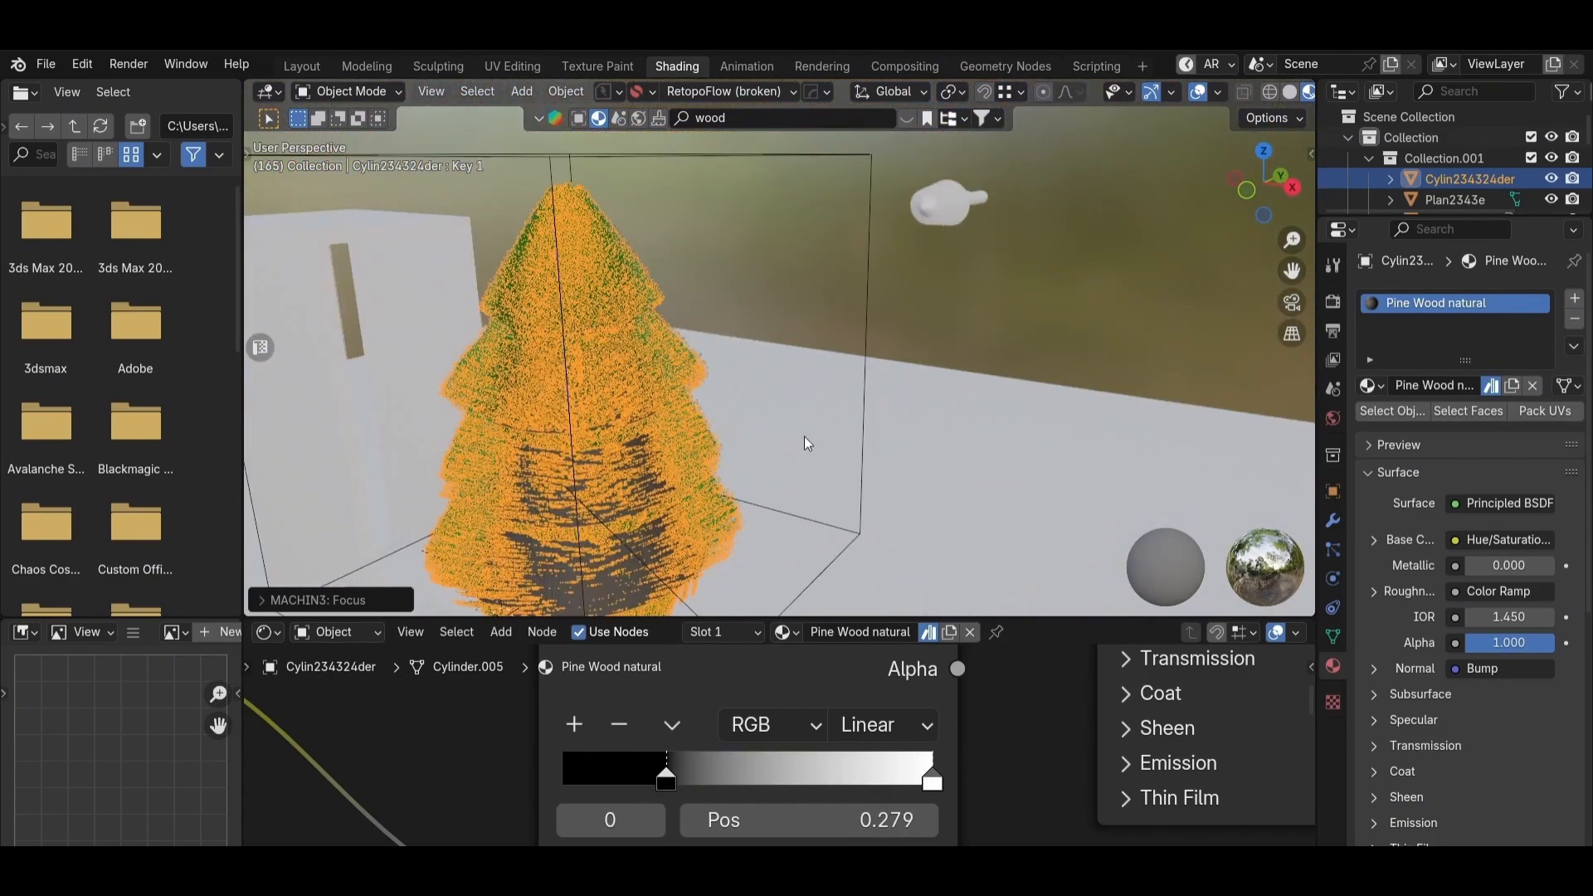
pyautogui.click(1019, 323)
pyautogui.click(641, 429)
pyautogui.scroll(-6, 856, 785)
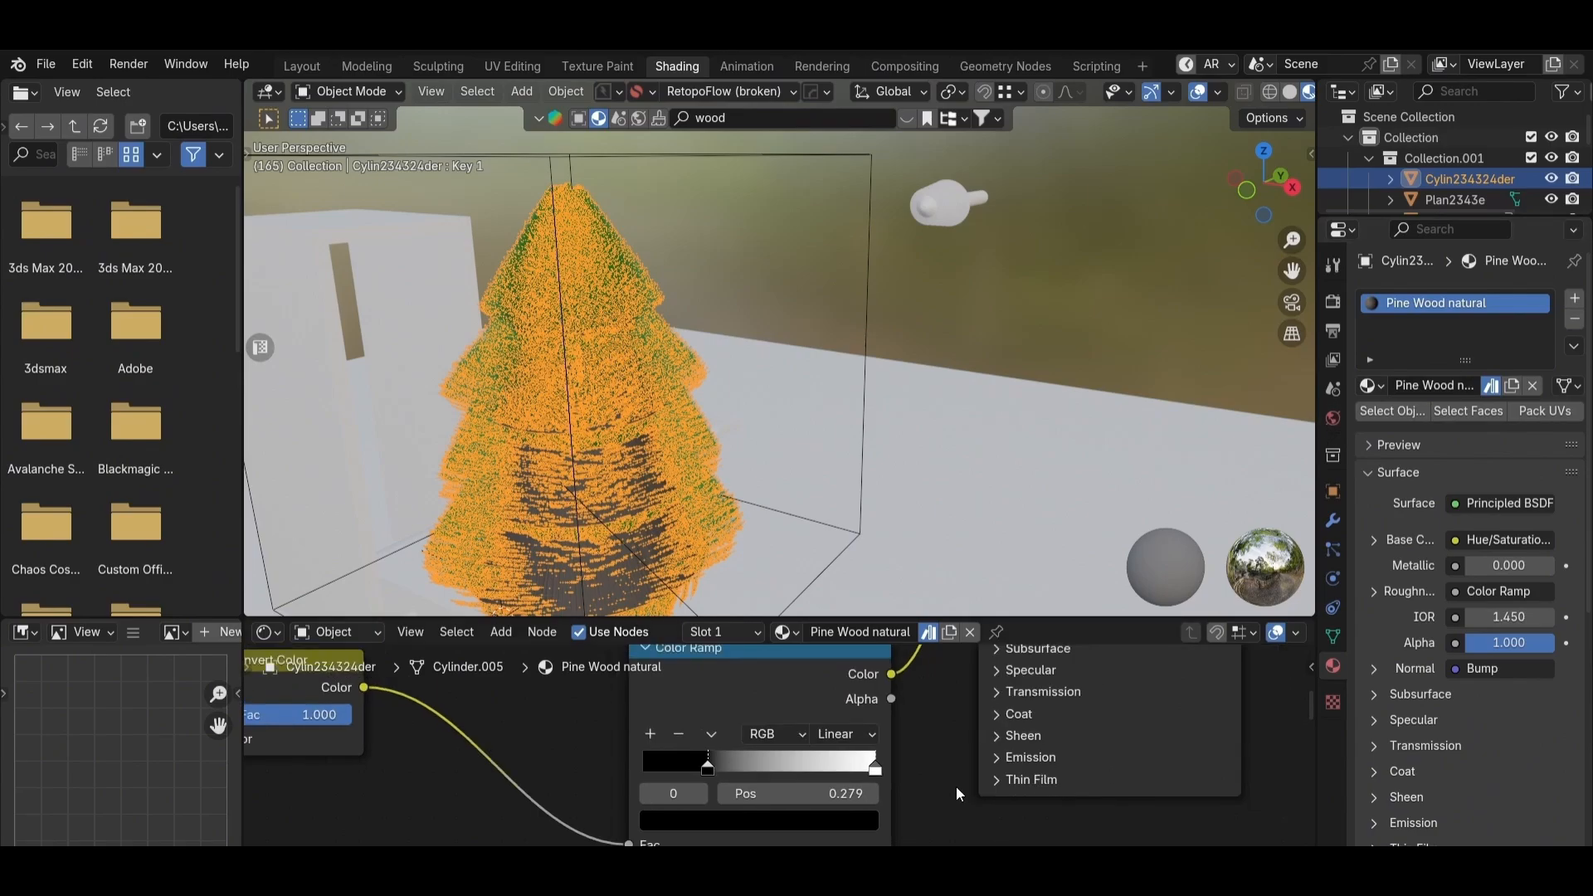
pyautogui.moveTo(1053, 679); pyautogui.dragTo(819, 740, button='middle')
pyautogui.moveTo(819, 739); pyautogui.dragTo(1038, 718)
pyautogui.click(689, 690)
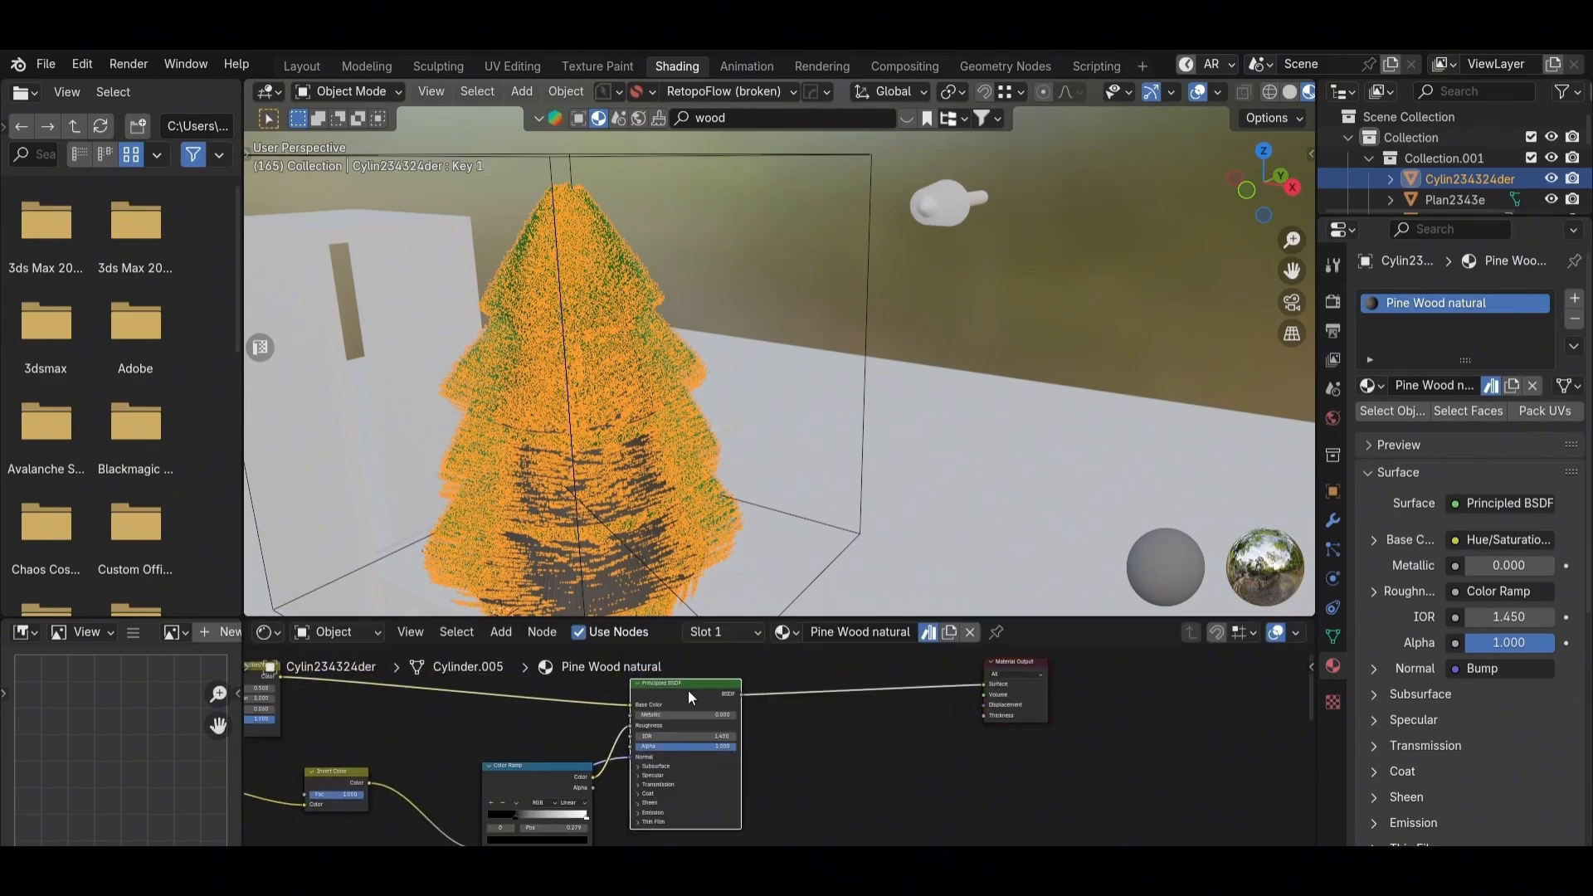
pyautogui.hotkey('shift', 'd')
pyautogui.click(814, 722)
pyautogui.scroll(-3, 854, 700)
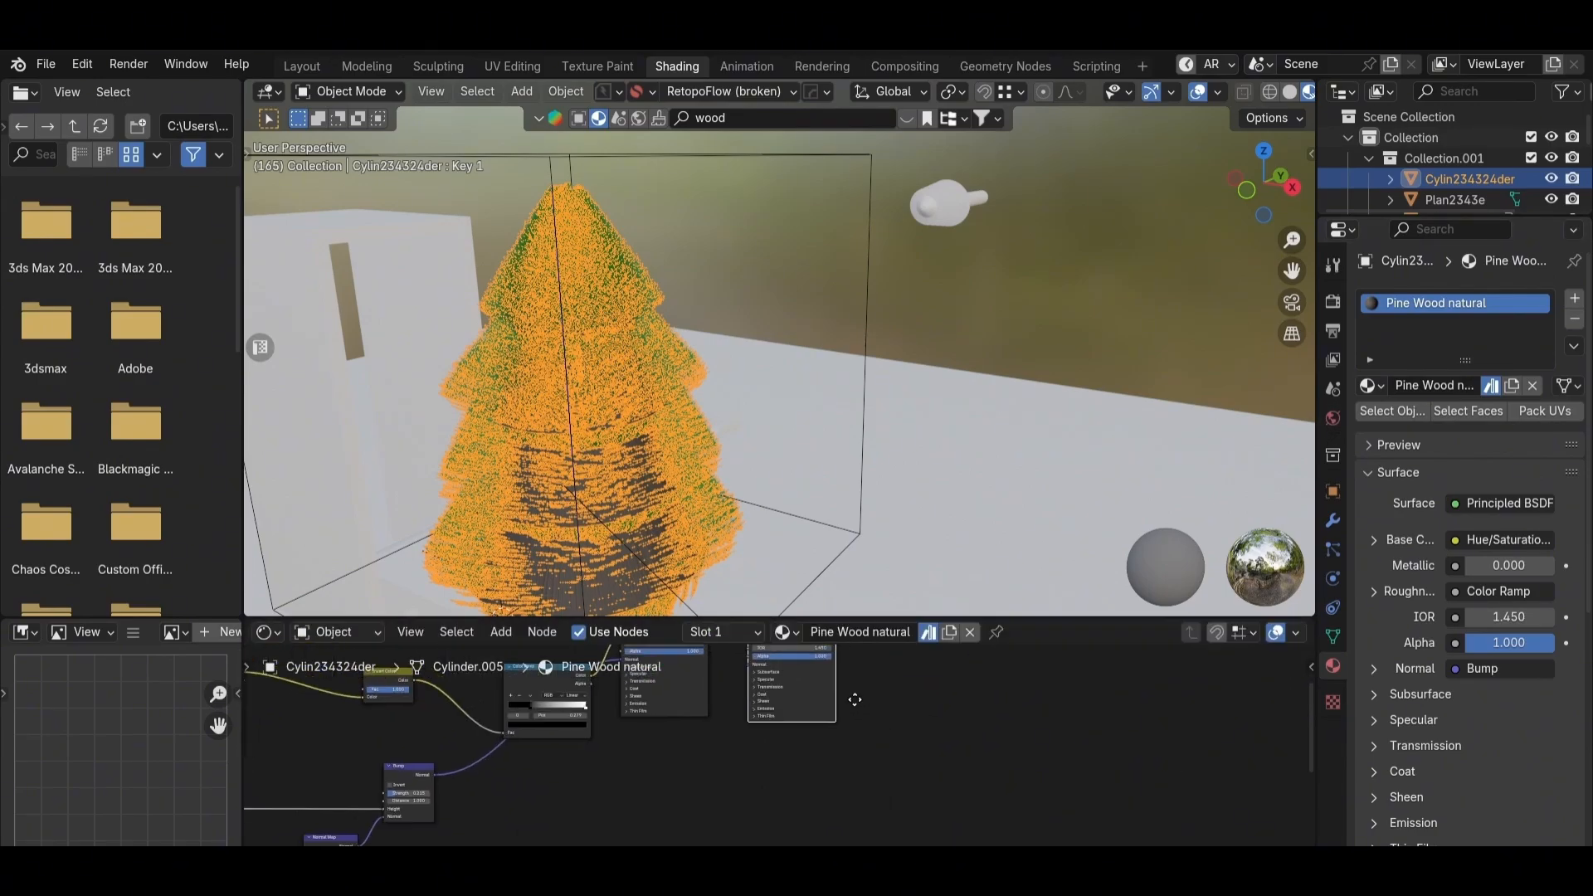
pyautogui.press('g')
pyautogui.click(711, 829)
# Step: Combine the two Principled BSDF nodes through a Mix Shader connected to the Material Output
pyautogui.scroll(-3, 770, 711)
pyautogui.moveTo(765, 679); pyautogui.dragTo(697, 766, button='middle')
pyautogui.keyDown('ctrl'); pyautogui.keyDown('shift'); pyautogui.moveTo(636, 714); pyautogui.dragTo(651, 807, button='right'); pyautogui.keyUp('shift'); pyautogui.keyUp('ctrl')
pyautogui.moveTo(783, 715); pyautogui.dragTo(930, 705)
# Step: Apply the leaf material's green base color to the second Principled BSDF of the Pine Wood natural material
pyautogui.scroll(4, 766, 751)
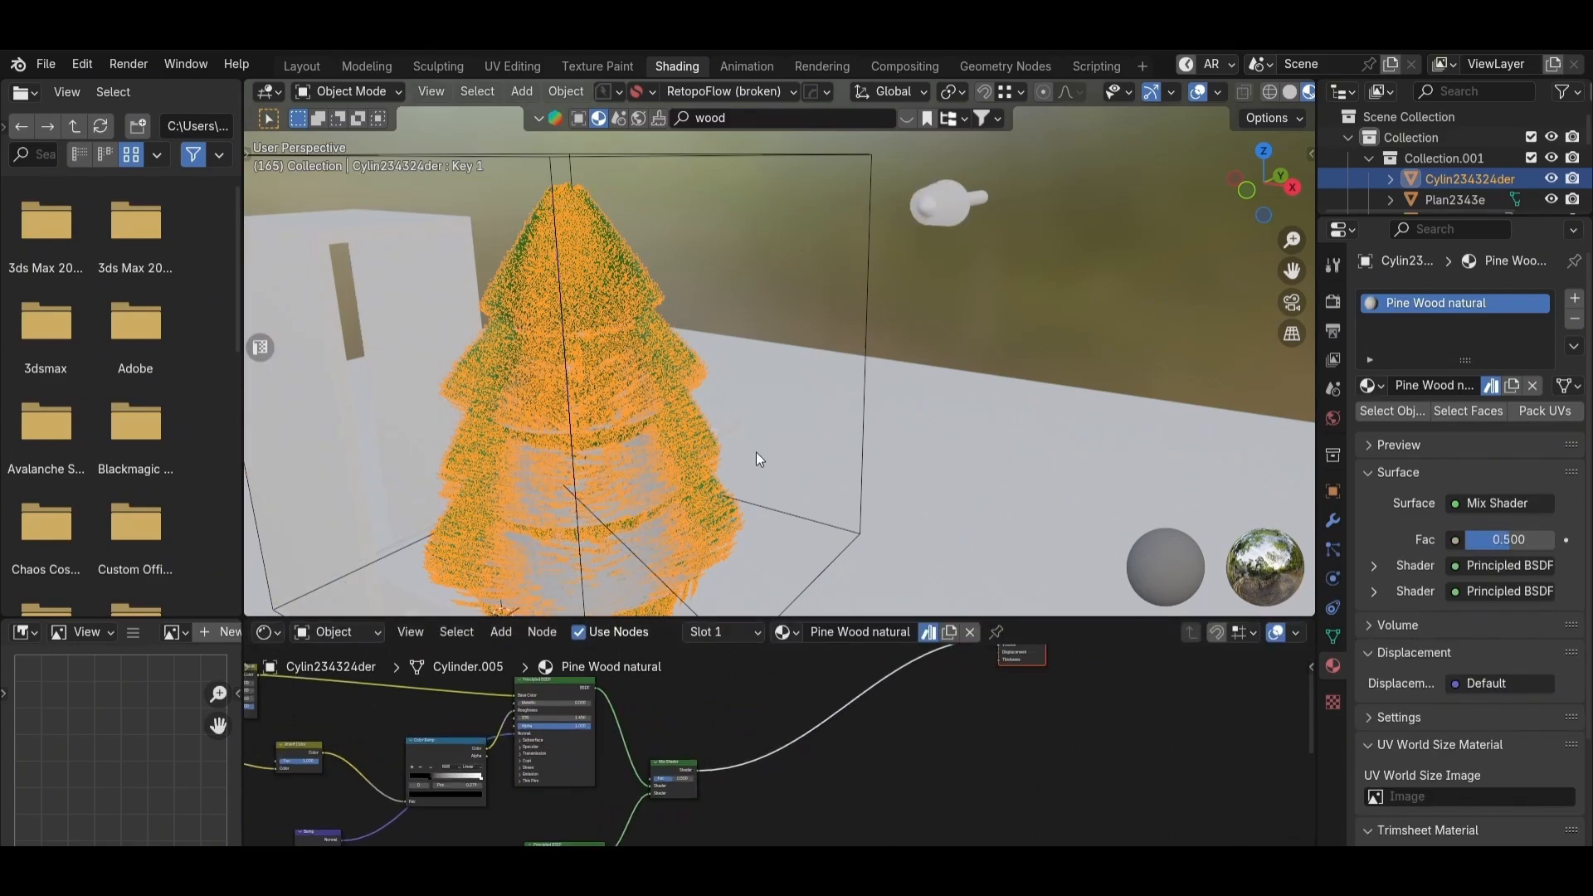
pyautogui.scroll(-6, 1114, 410)
pyautogui.click(948, 496)
pyautogui.scroll(5, 631, 381)
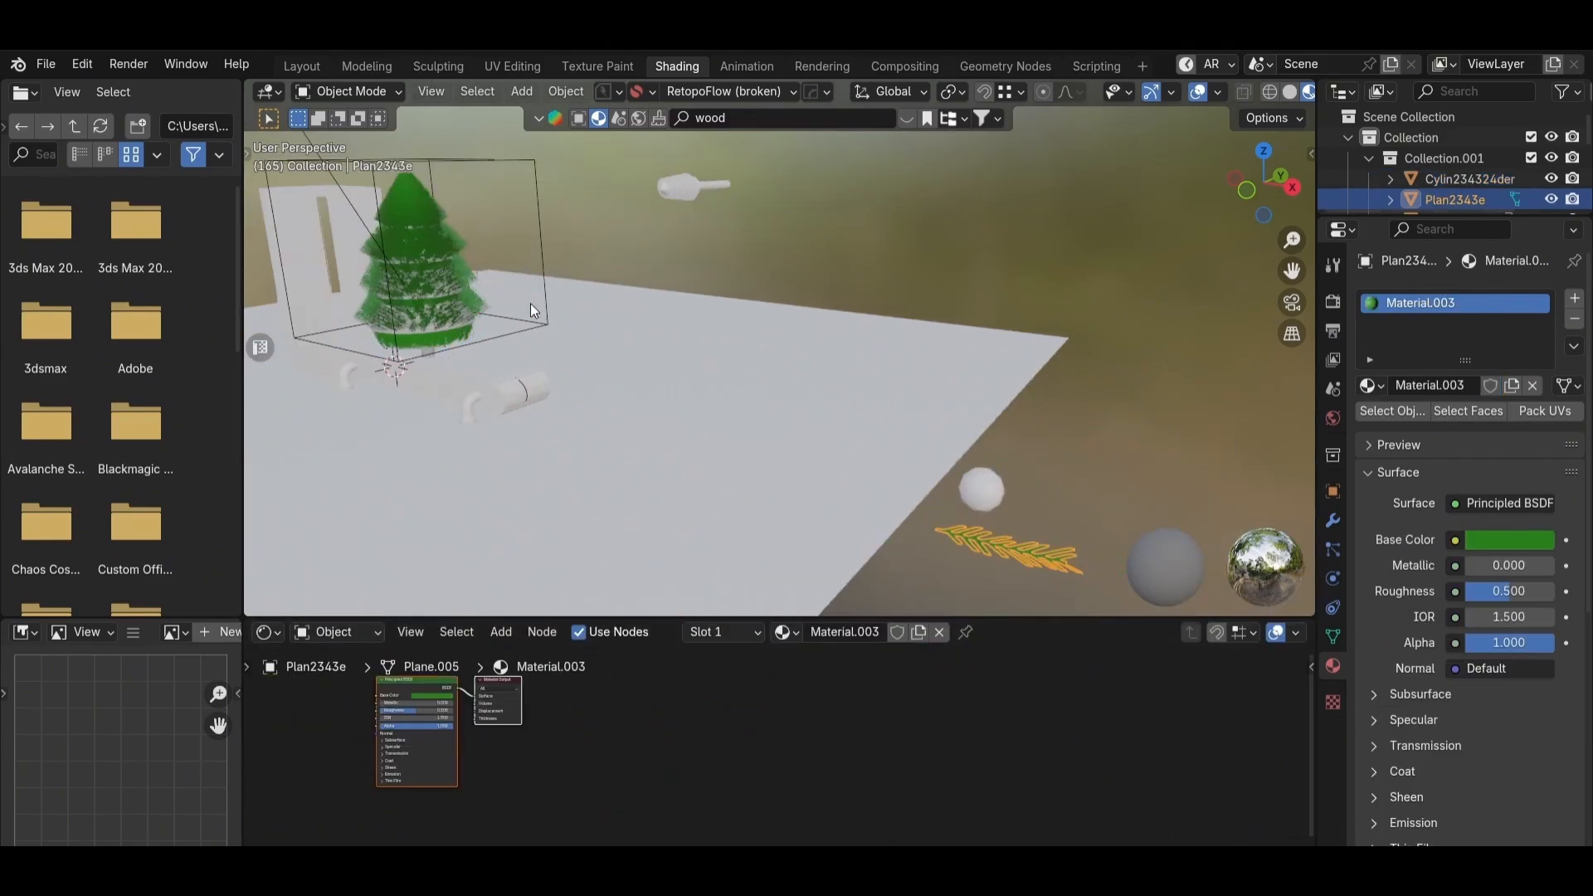
pyautogui.click(415, 690)
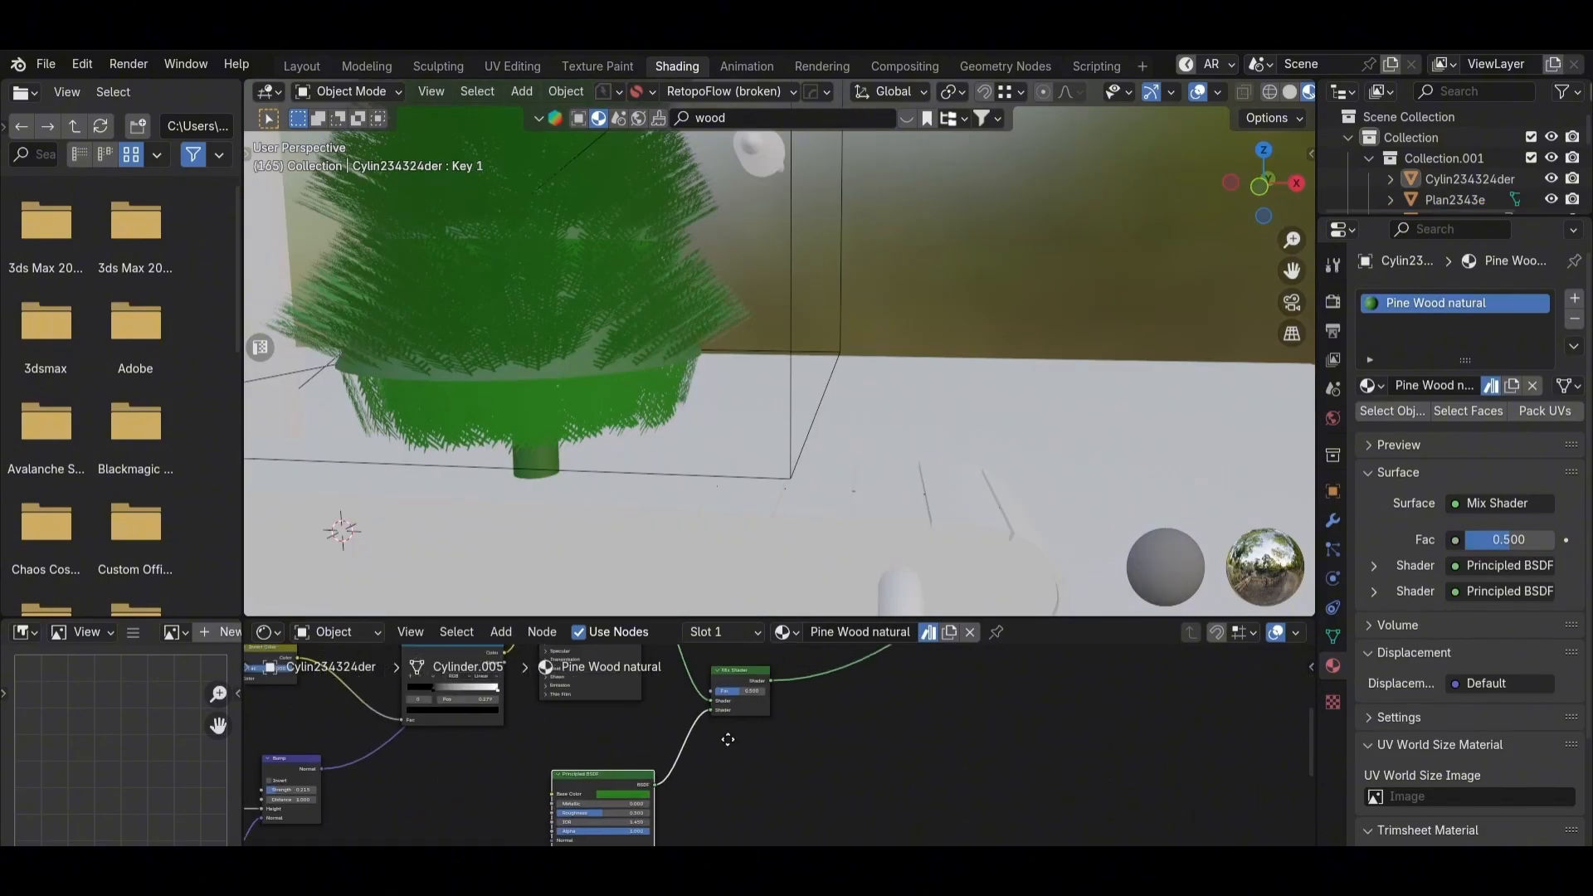
# Step: Try the Mix Shader factor at 0 to compare wood and green, and set it to 1.000
pyautogui.moveTo(644, 792); pyautogui.dragTo(747, 642)
pyautogui.scroll(4, 729, 817)
pyautogui.moveTo(748, 642); pyautogui.dragTo(781, 745, button='middle')
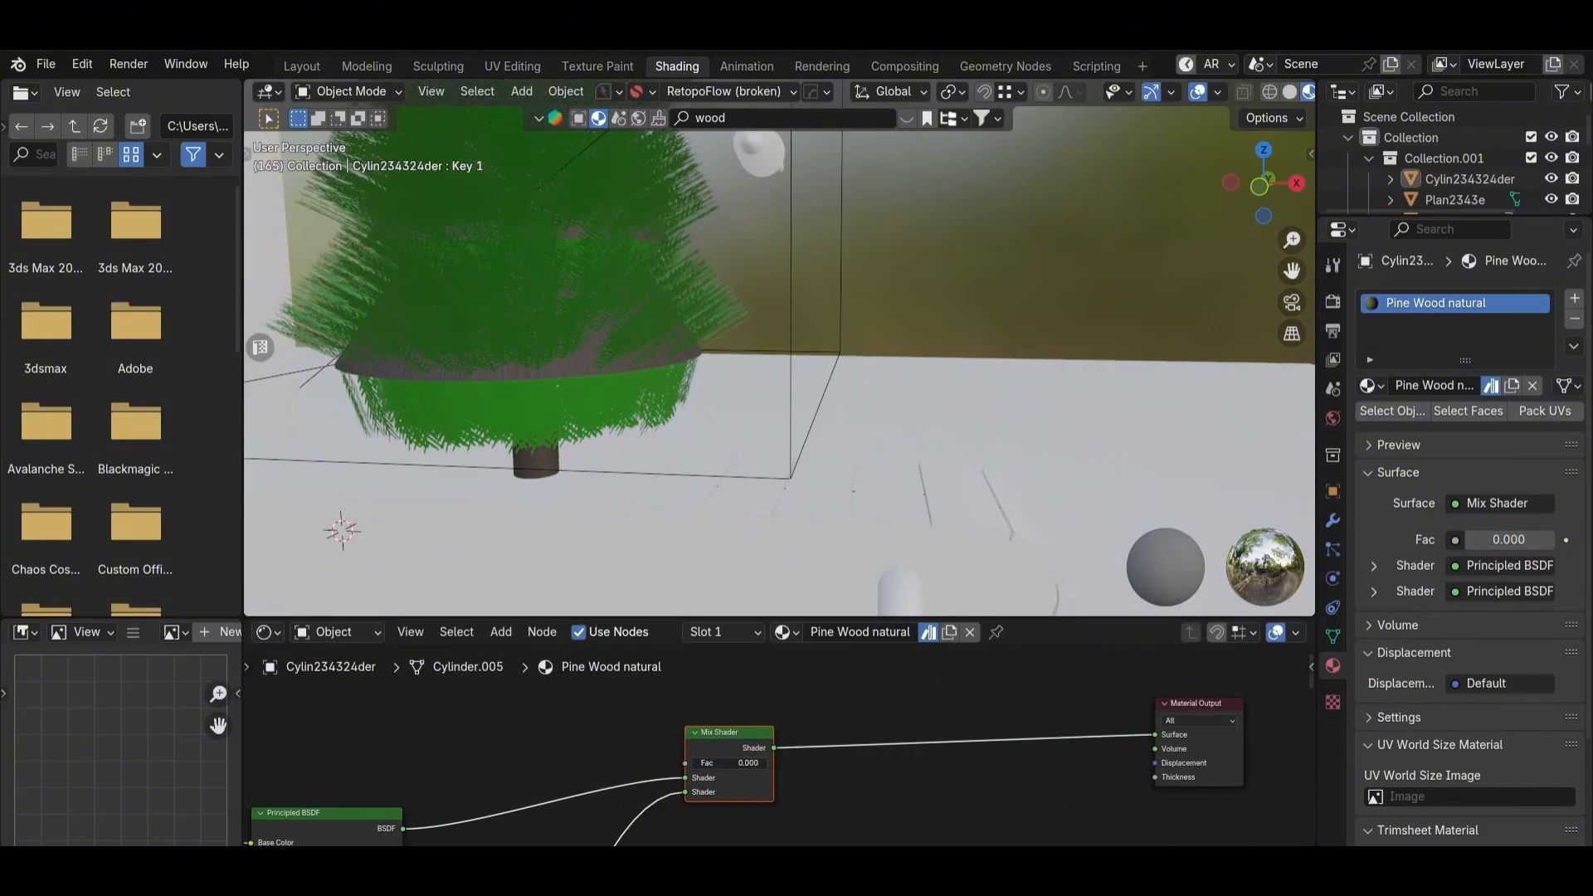
pyautogui.moveTo(731, 763); pyautogui.dragTo(764, 762)
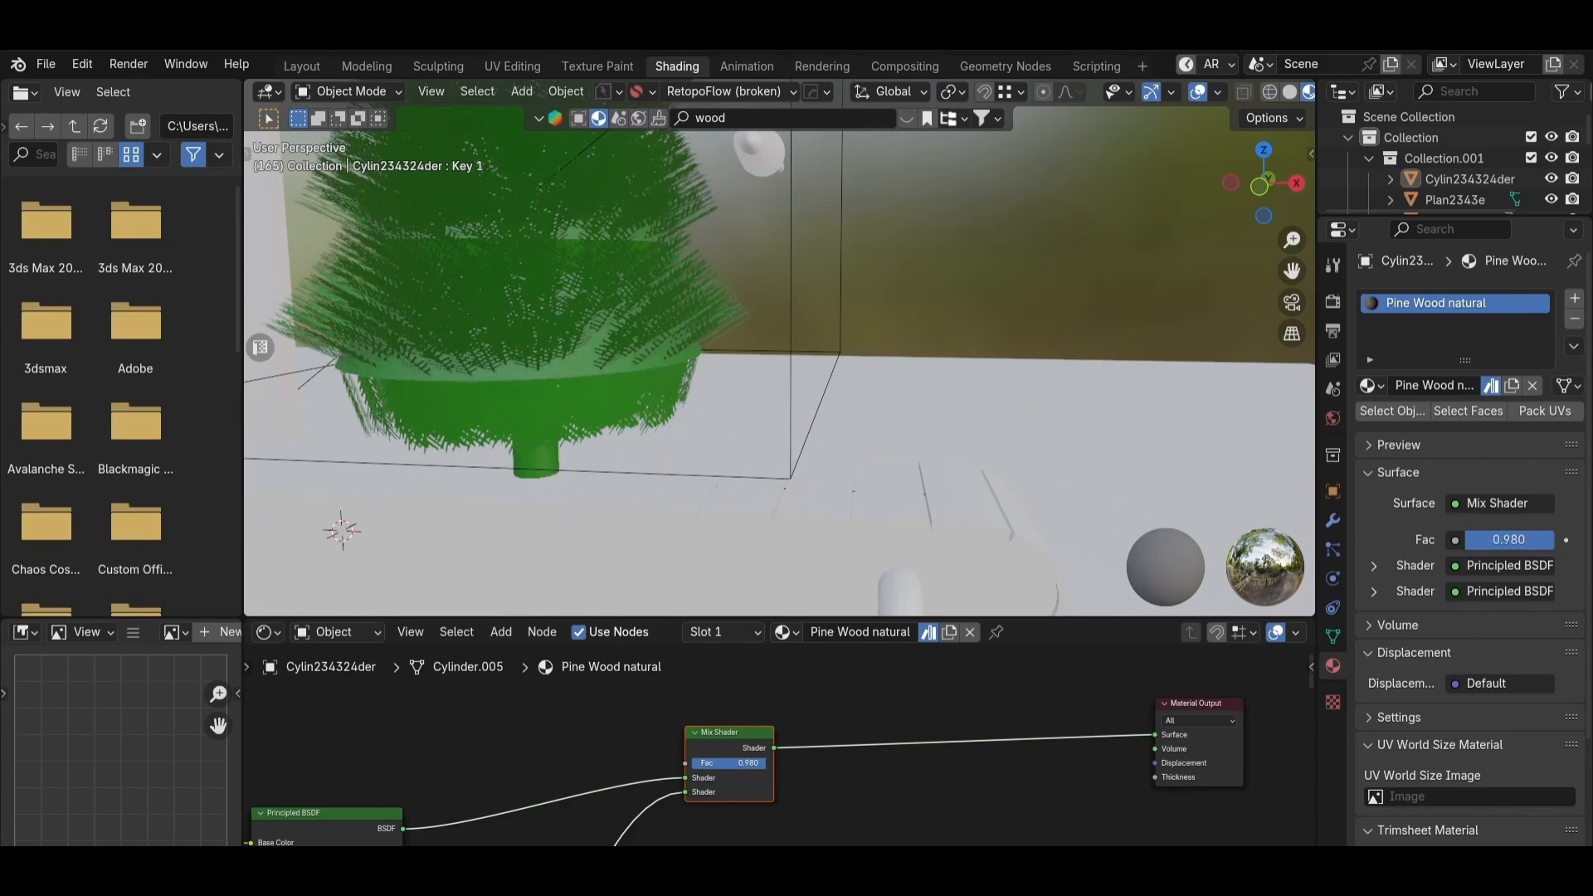
# Step: Add a Gradient Texture node above the Mix Shader and preview its Color output on the tree
pyautogui.moveTo(728, 702); pyautogui.dragTo(824, 750, button='middle')
pyautogui.hotkey('shift', 'a')
pyautogui.write('gradi')
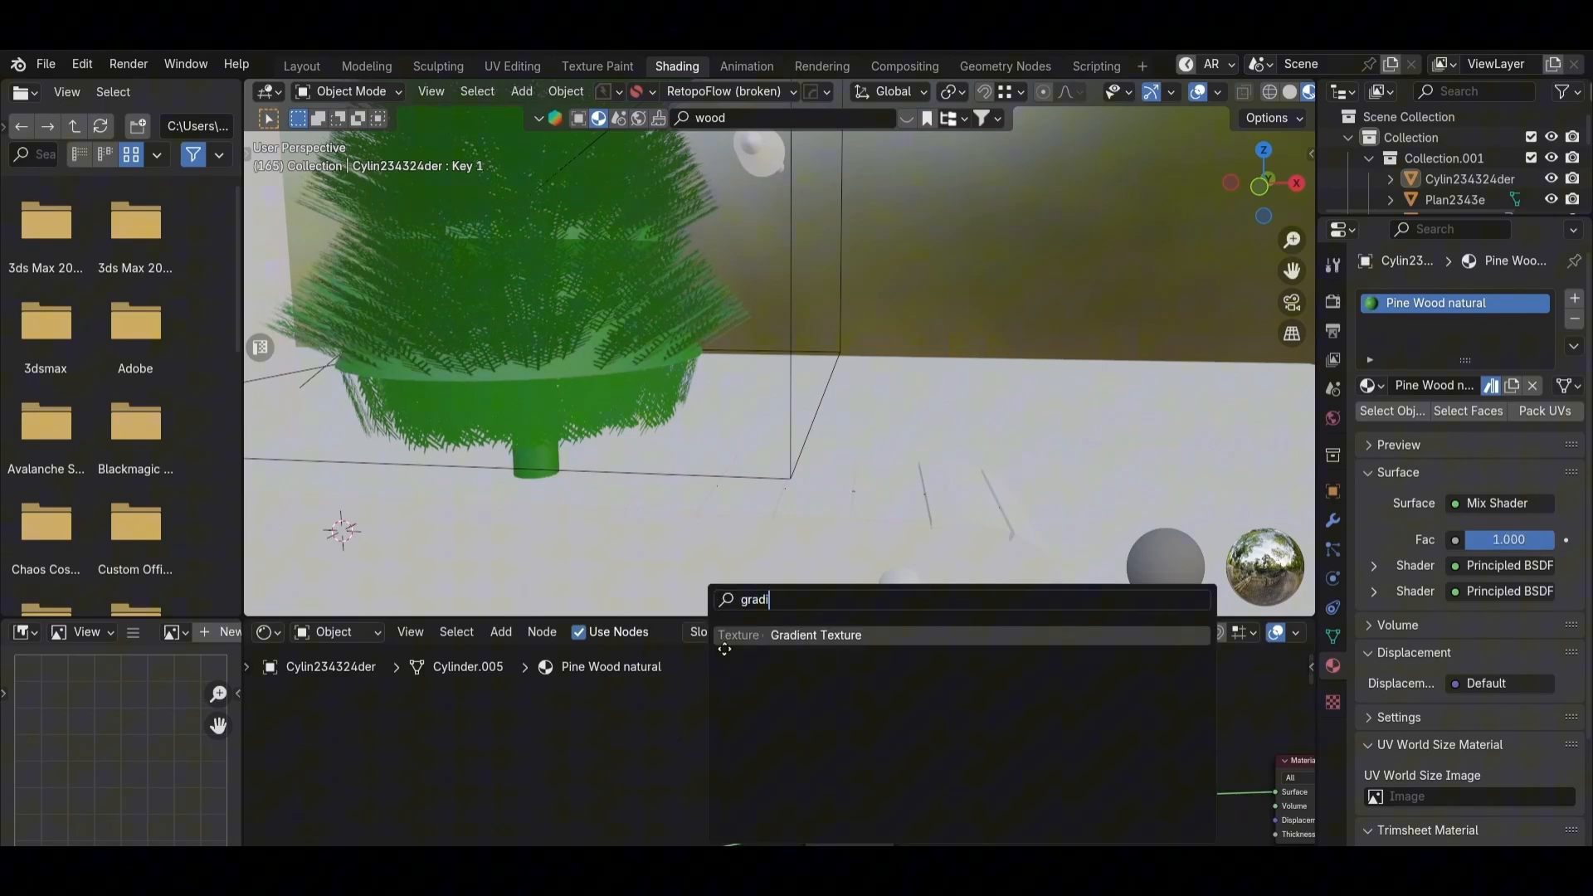
pyautogui.click(724, 649)
pyautogui.click(571, 720)
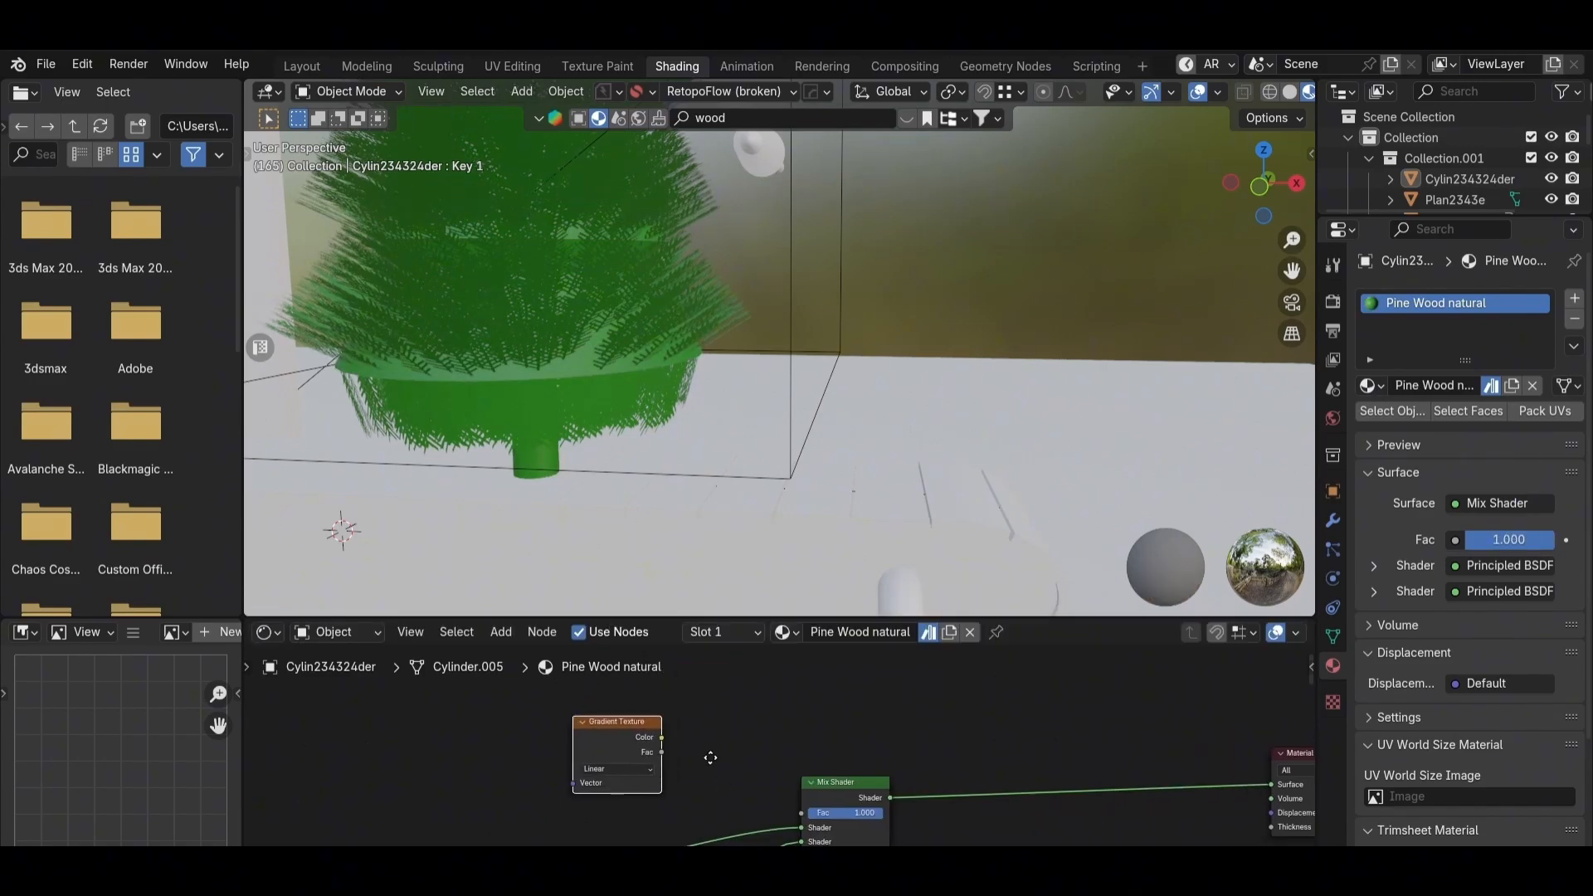
pyautogui.moveTo(754, 800); pyautogui.dragTo(749, 761, button='middle')
pyautogui.keyDown('ctrl'); pyautogui.keyDown('shift'); pyautogui.click(623, 705); pyautogui.keyUp('shift'); pyautogui.keyUp('ctrl')
pyautogui.moveTo(623, 706); pyautogui.dragTo(819, 726, button='middle')
pyautogui.scroll(2, 819, 725)
pyautogui.scroll(-1, 644, 366)
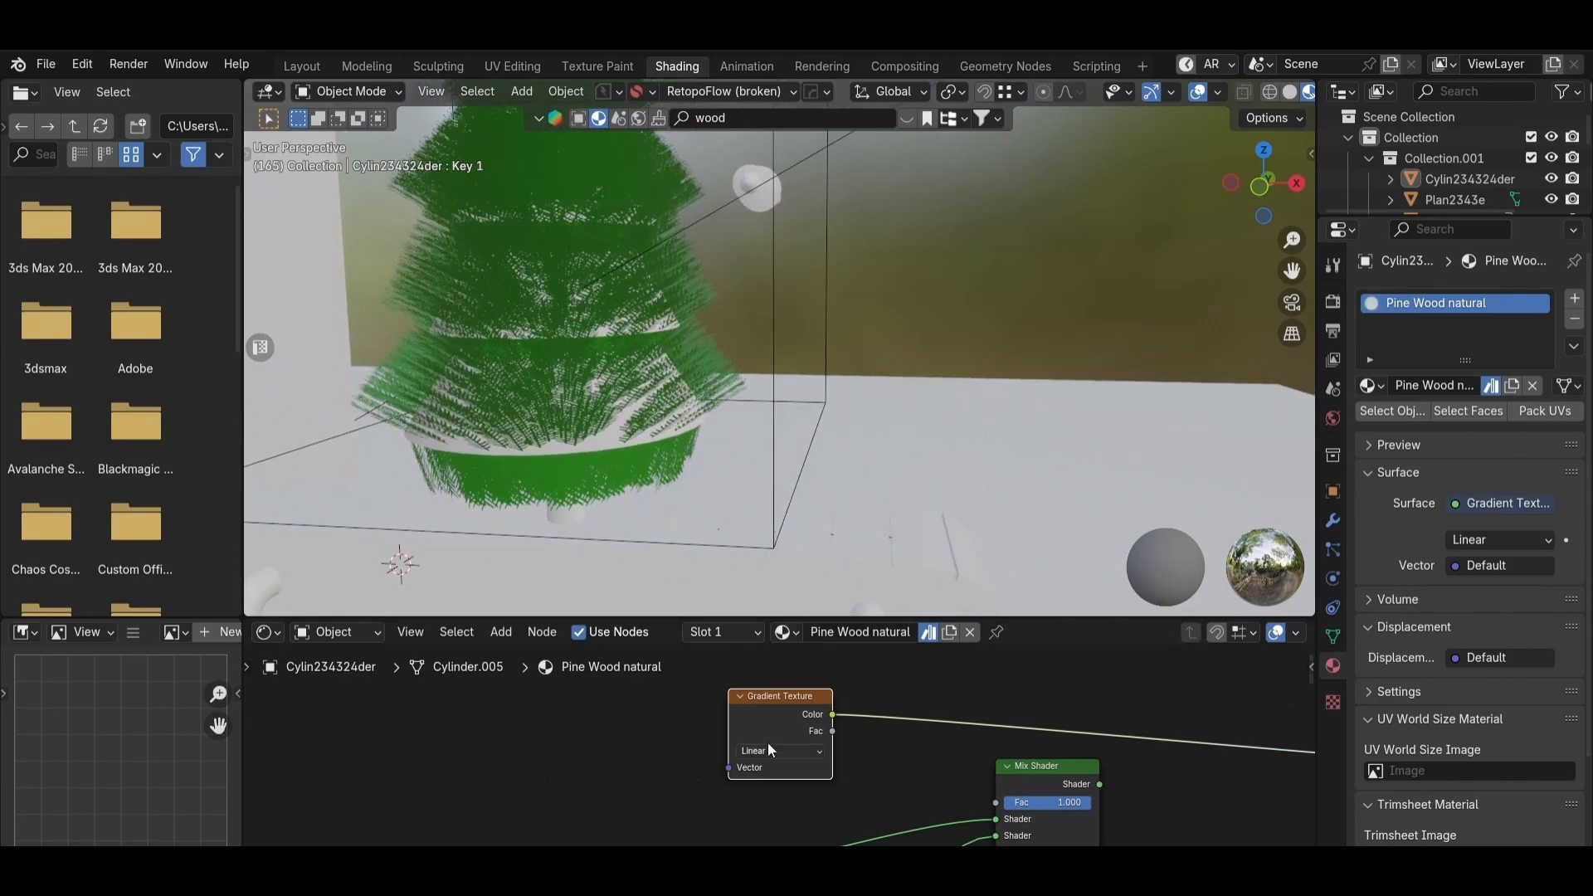
# Step: Select the tree and preview the Gradient Texture's Fac output, giving the node area a little more height
pyautogui.moveTo(644, 373); pyautogui.dragTo(472, 484, button='middle')
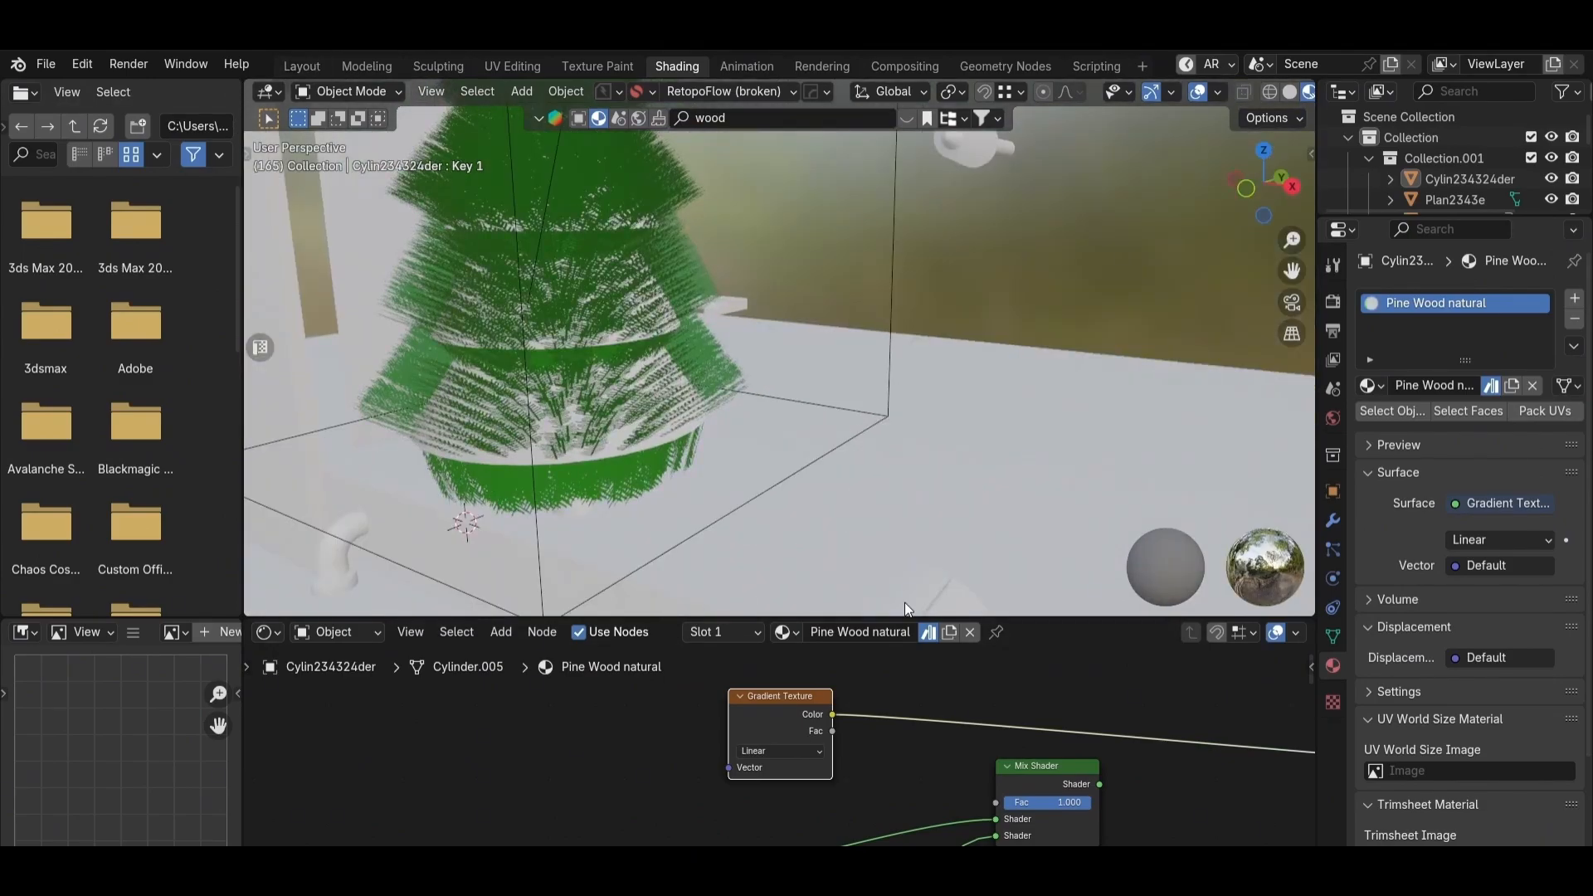
pyautogui.moveTo(915, 736); pyautogui.dragTo(737, 748, button='middle')
pyautogui.click(22, 93)
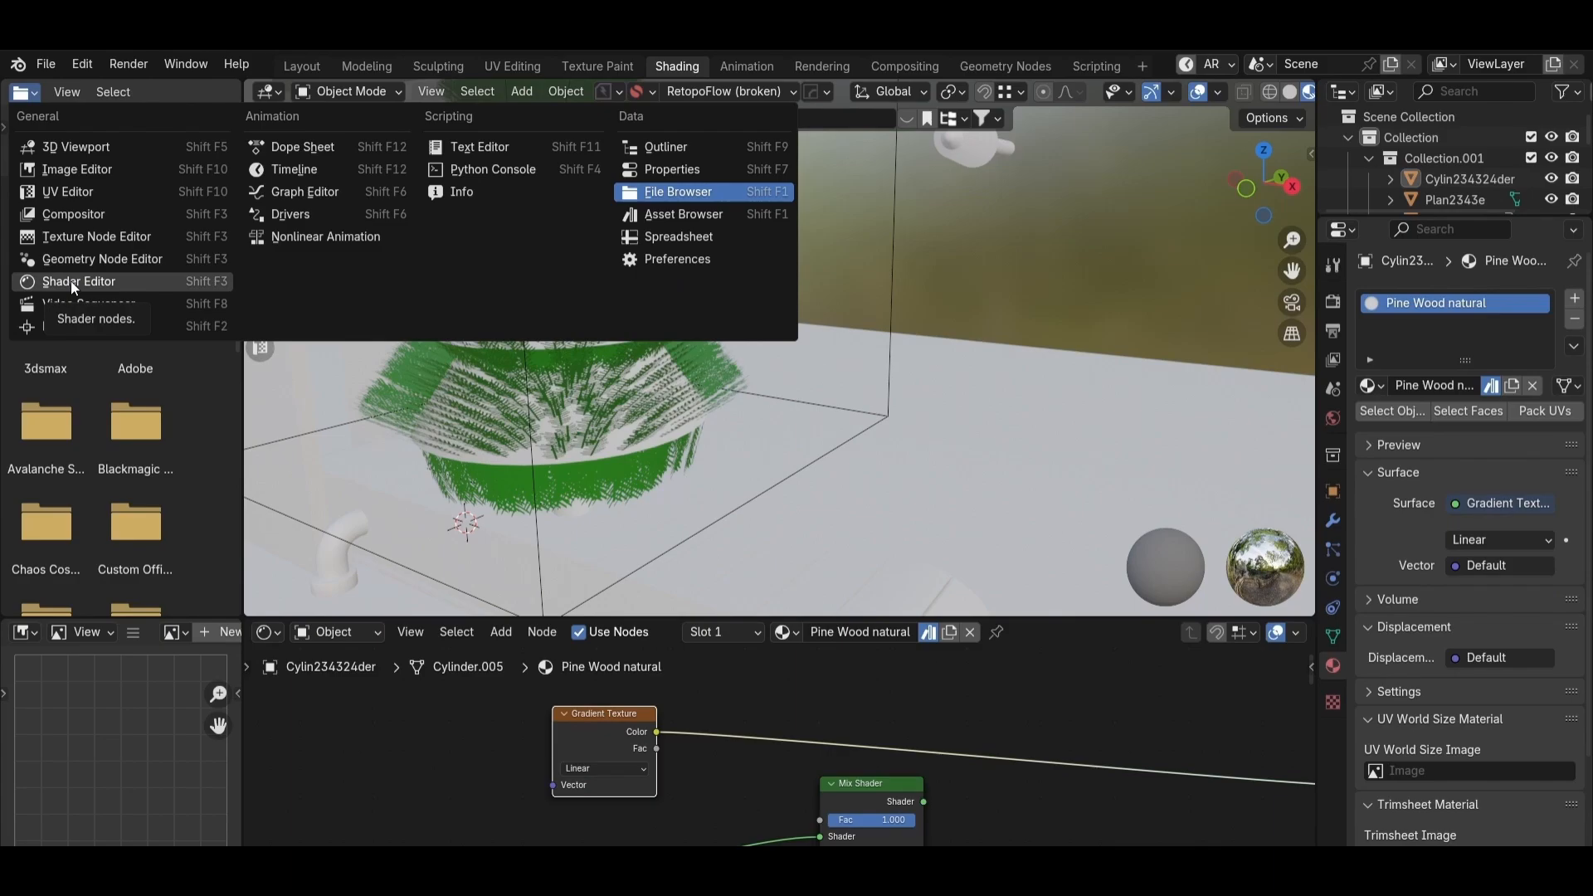
pyautogui.moveTo(888, 616)
pyautogui.mouseDown()
pyautogui.moveTo(882, 650)
pyautogui.moveTo(879, 590)
pyautogui.mouseUp()
pyautogui.scroll(-1, 647, 324)
pyautogui.keyDown('shift'); pyautogui.moveTo(647, 324); pyautogui.dragTo(753, 367, button='middle'); pyautogui.keyUp('shift')
pyautogui.click(753, 367)
pyautogui.scroll(1, 754, 367)
pyautogui.moveTo(889, 742); pyautogui.dragTo(798, 697, button='middle')
pyautogui.scroll(2, 581, 681)
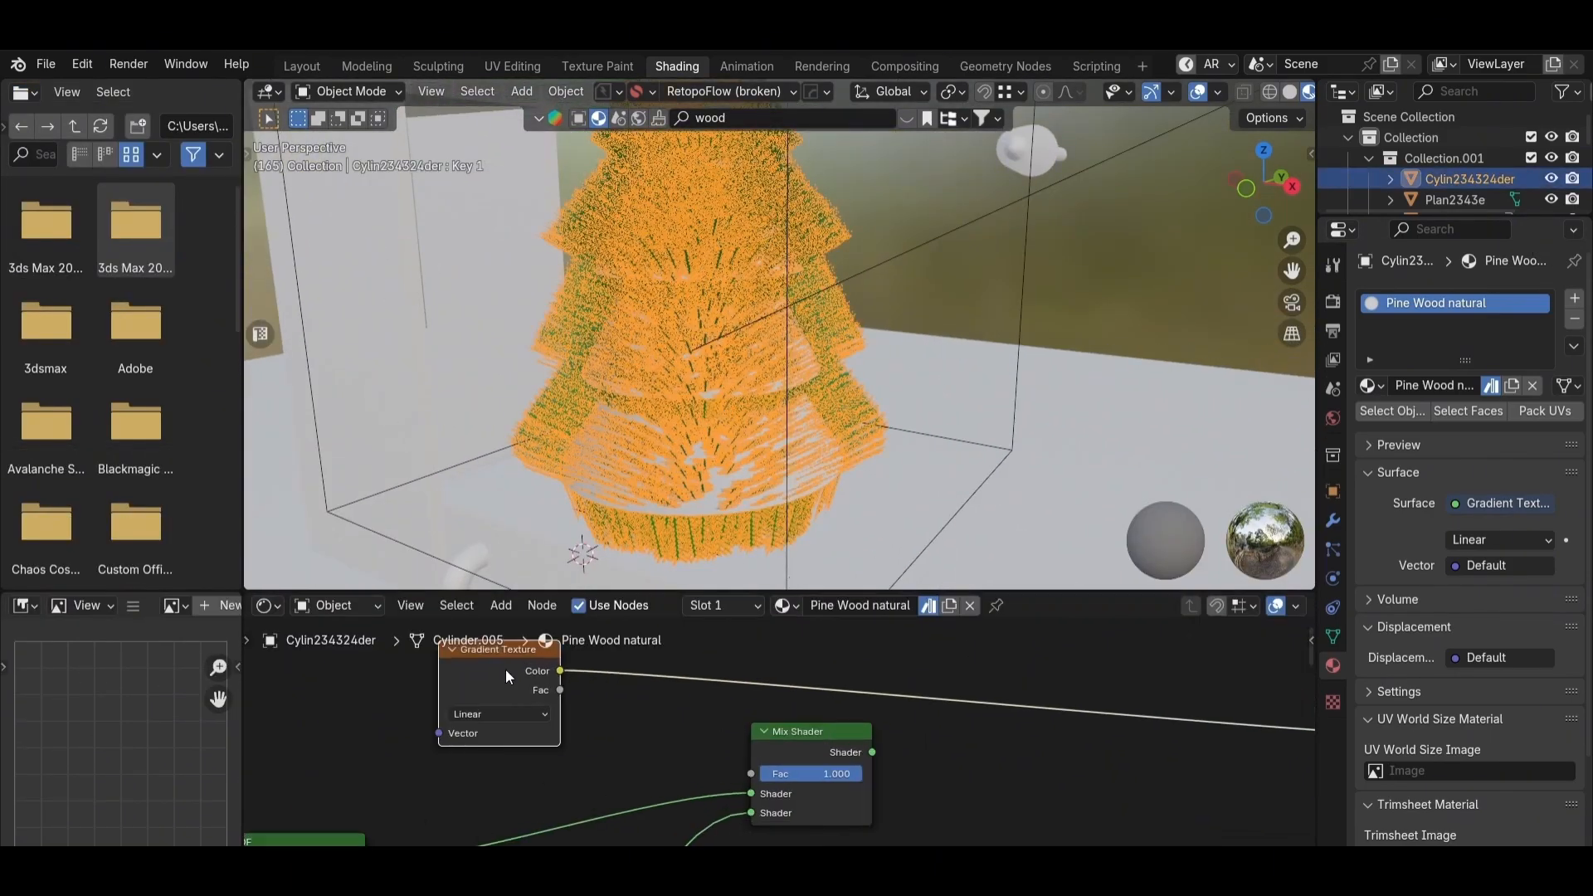
pyautogui.keyDown('ctrl'); pyautogui.keyDown('shift'); pyautogui.click(503, 665); pyautogui.keyUp('shift'); pyautogui.keyUp('ctrl')
# Step: Inspect the gradient on the tree in front orthographic view and return to the first frame
pyautogui.moveTo(853, 506); pyautogui.dragTo(990, 470, button='middle')
pyautogui.press('KP_1')
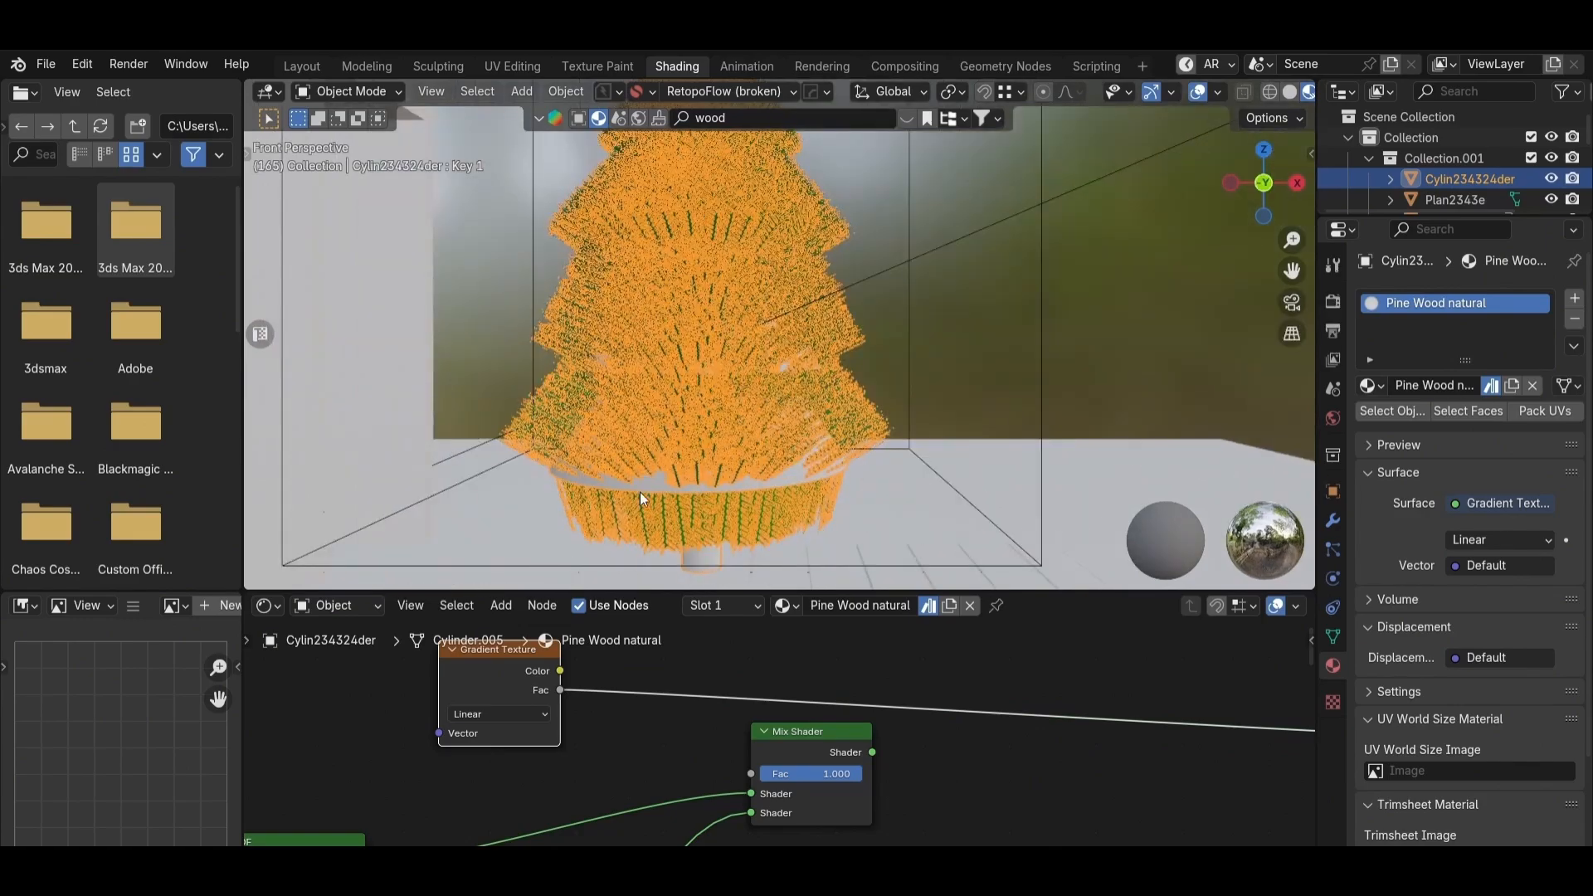
pyautogui.press('KP_5')
pyautogui.click(917, 450)
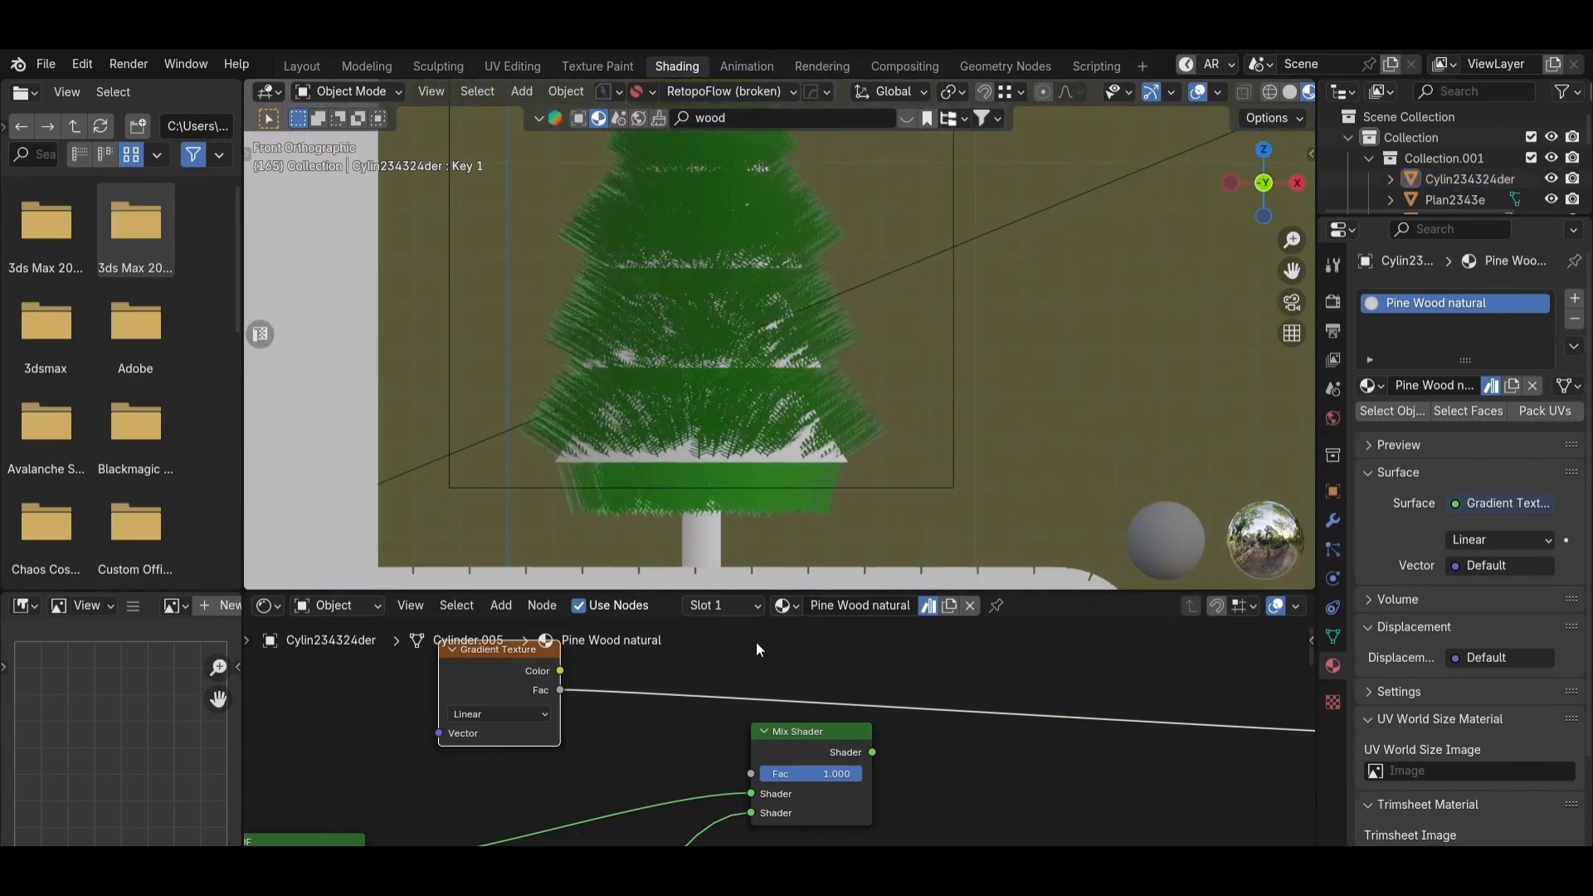
pyautogui.hotkey('shift', 'Left')
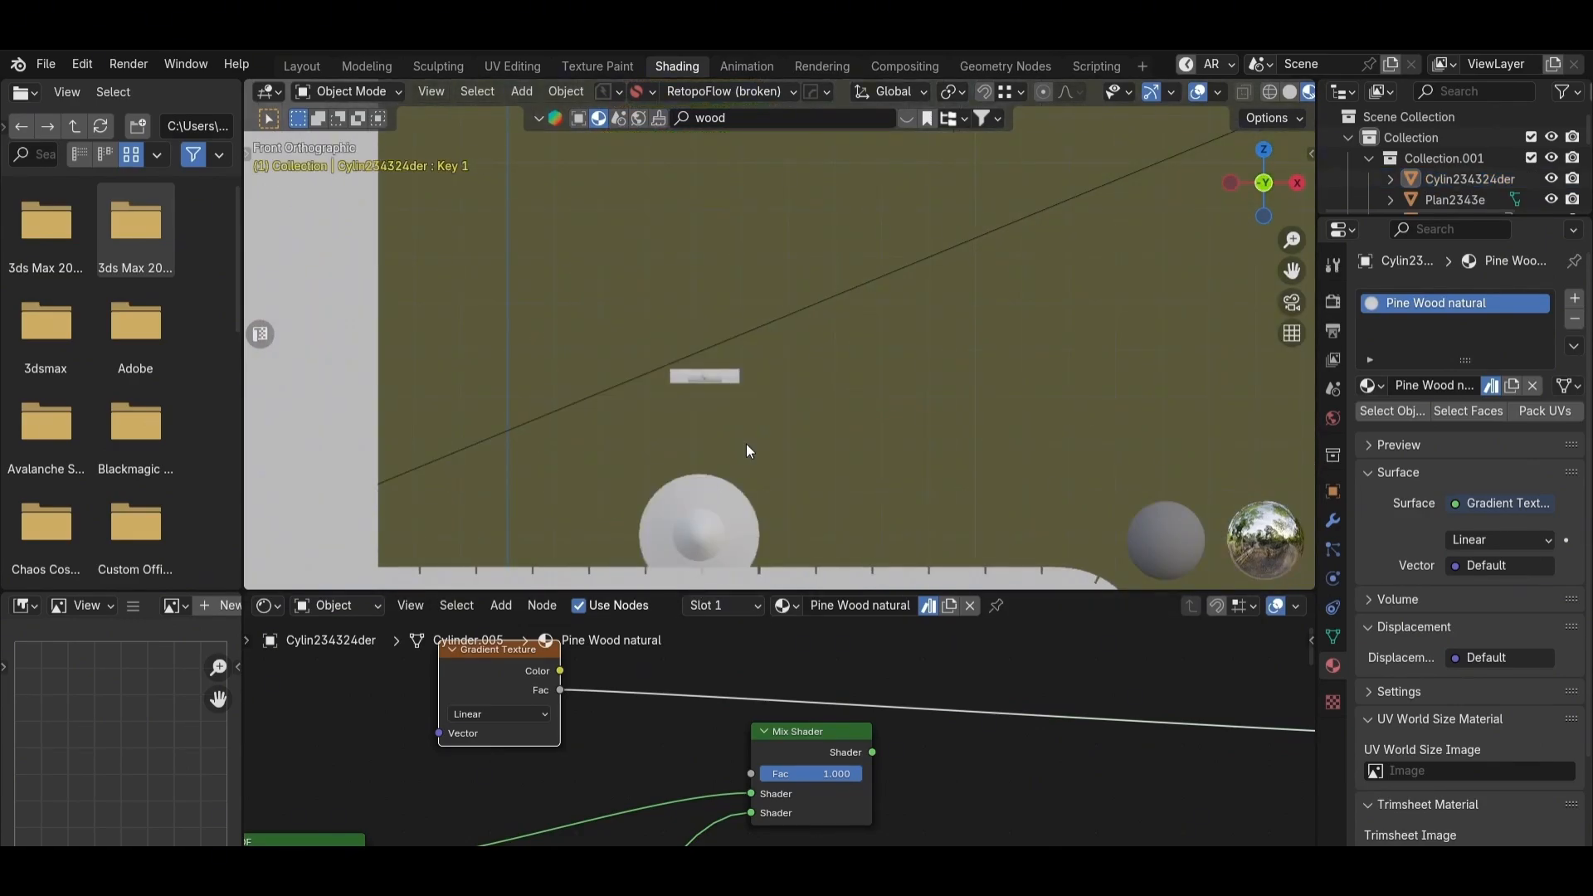
# Step: Replace the file browser area with a Timeline and widen it
pyautogui.click(25, 91)
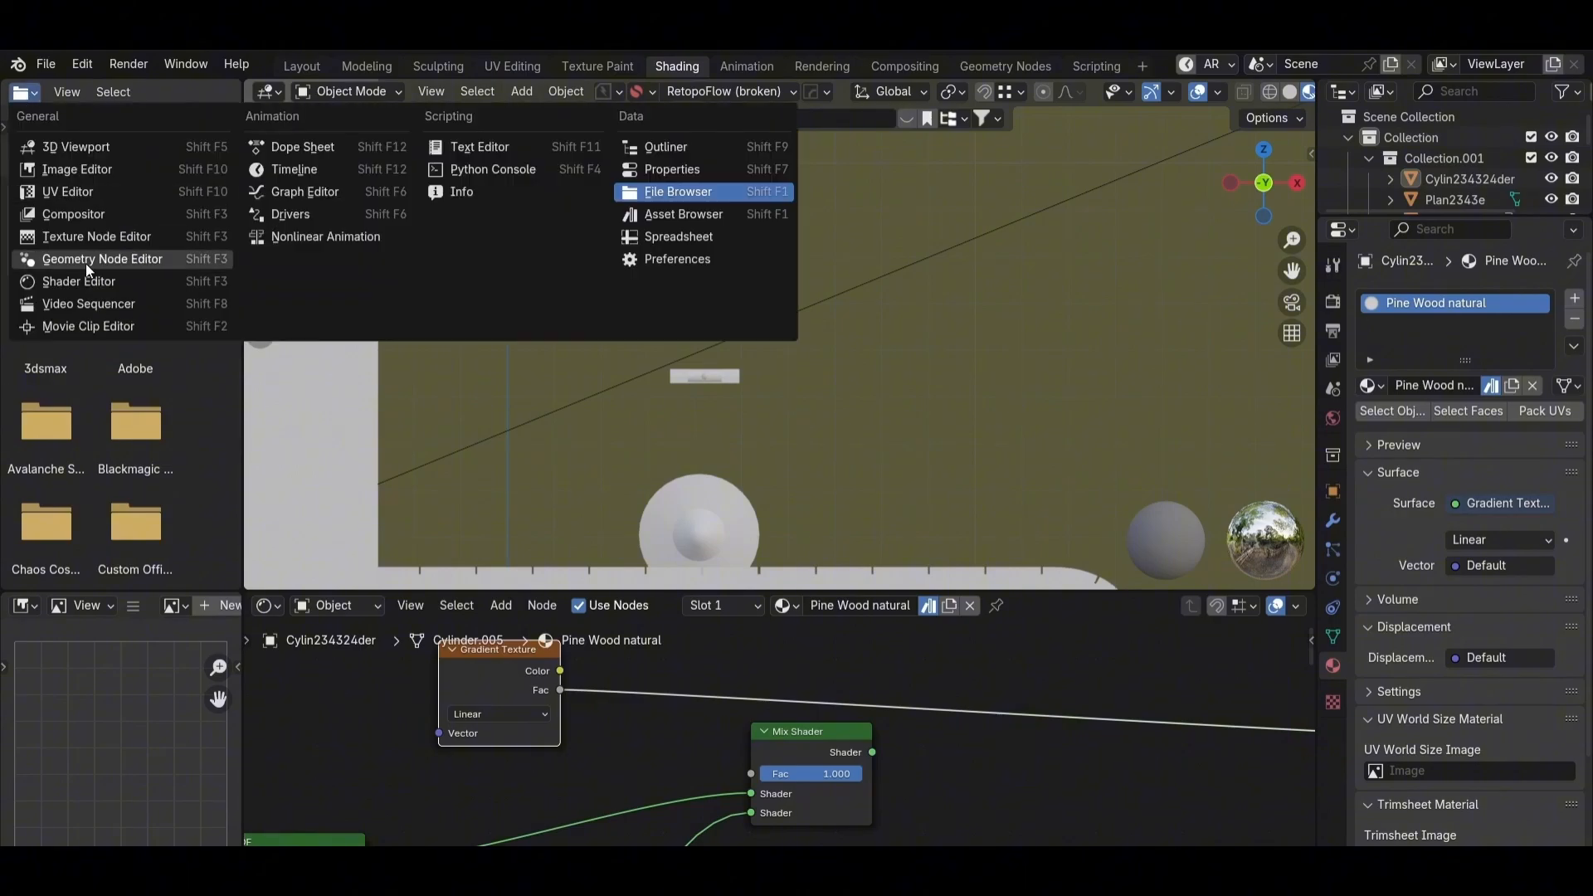
pyautogui.click(294, 171)
pyautogui.moveTo(244, 289); pyautogui.dragTo(498, 274)
pyautogui.scroll(-1, 1472, 170)
# Step: Select the trunk cylinder, hide the timeline's sidebar and go to frame 56 in front view
pyautogui.click(1468, 140)
pyautogui.scroll(-4, 833, 392)
pyautogui.moveTo(832, 391); pyautogui.dragTo(690, 429, button='middle')
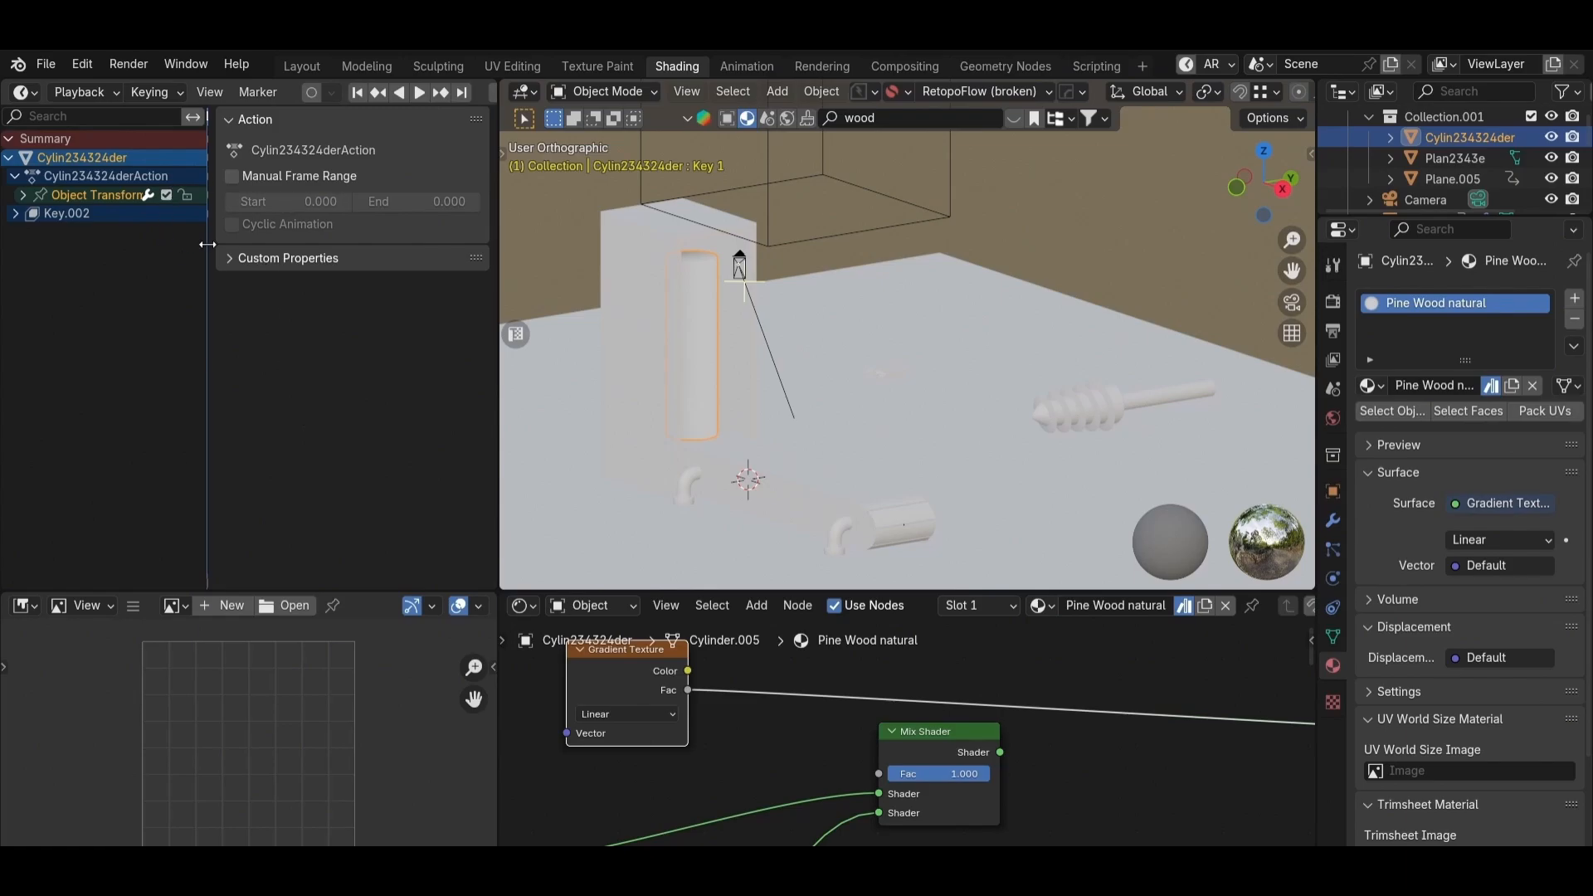
pyautogui.press('n')
pyautogui.moveTo(226, 118); pyautogui.dragTo(277, 117)
pyautogui.press('KP_1')
pyautogui.scroll(-1, 793, 734)
# Step: Add linked Texture Coordinate and Mapping nodes to the Gradient Texture's vector input
pyautogui.moveTo(793, 735); pyautogui.dragTo(863, 739, button='middle')
pyautogui.scroll(-4, 1041, 751)
pyautogui.scroll(3, 1041, 751)
pyautogui.moveTo(1041, 750); pyautogui.dragTo(944, 793, button='middle')
pyautogui.hotkey('shift', 'a')
pyautogui.moveTo(623, 743); pyautogui.dragTo(794, 735, button='middle')
pyautogui.scroll(3, 793, 736)
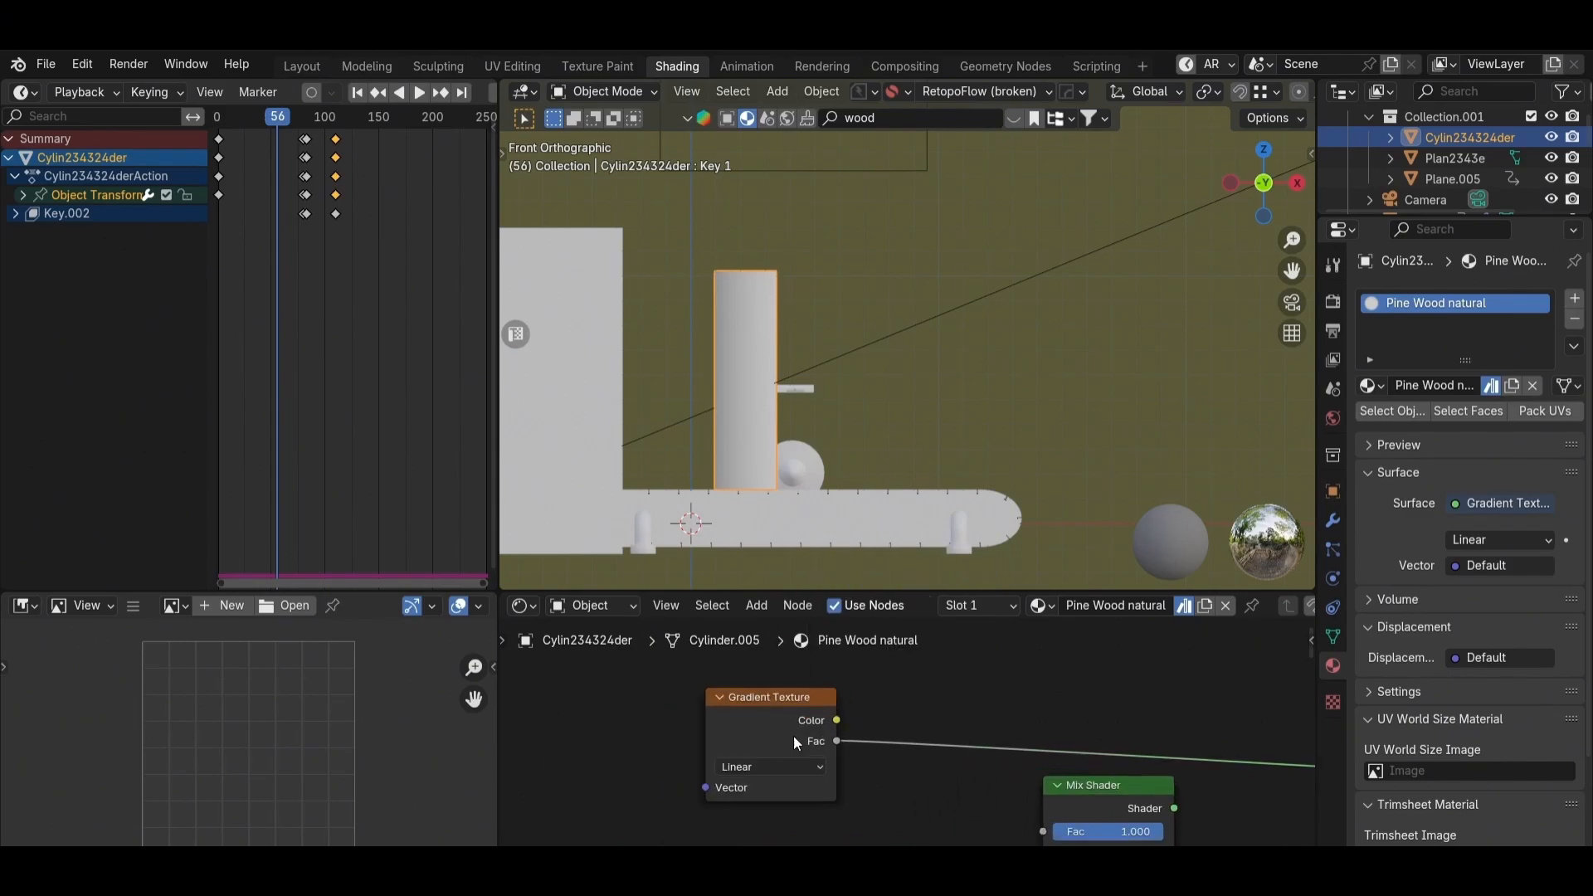
pyautogui.click(779, 624)
pyautogui.moveTo(778, 620); pyautogui.dragTo(868, 711, button='middle')
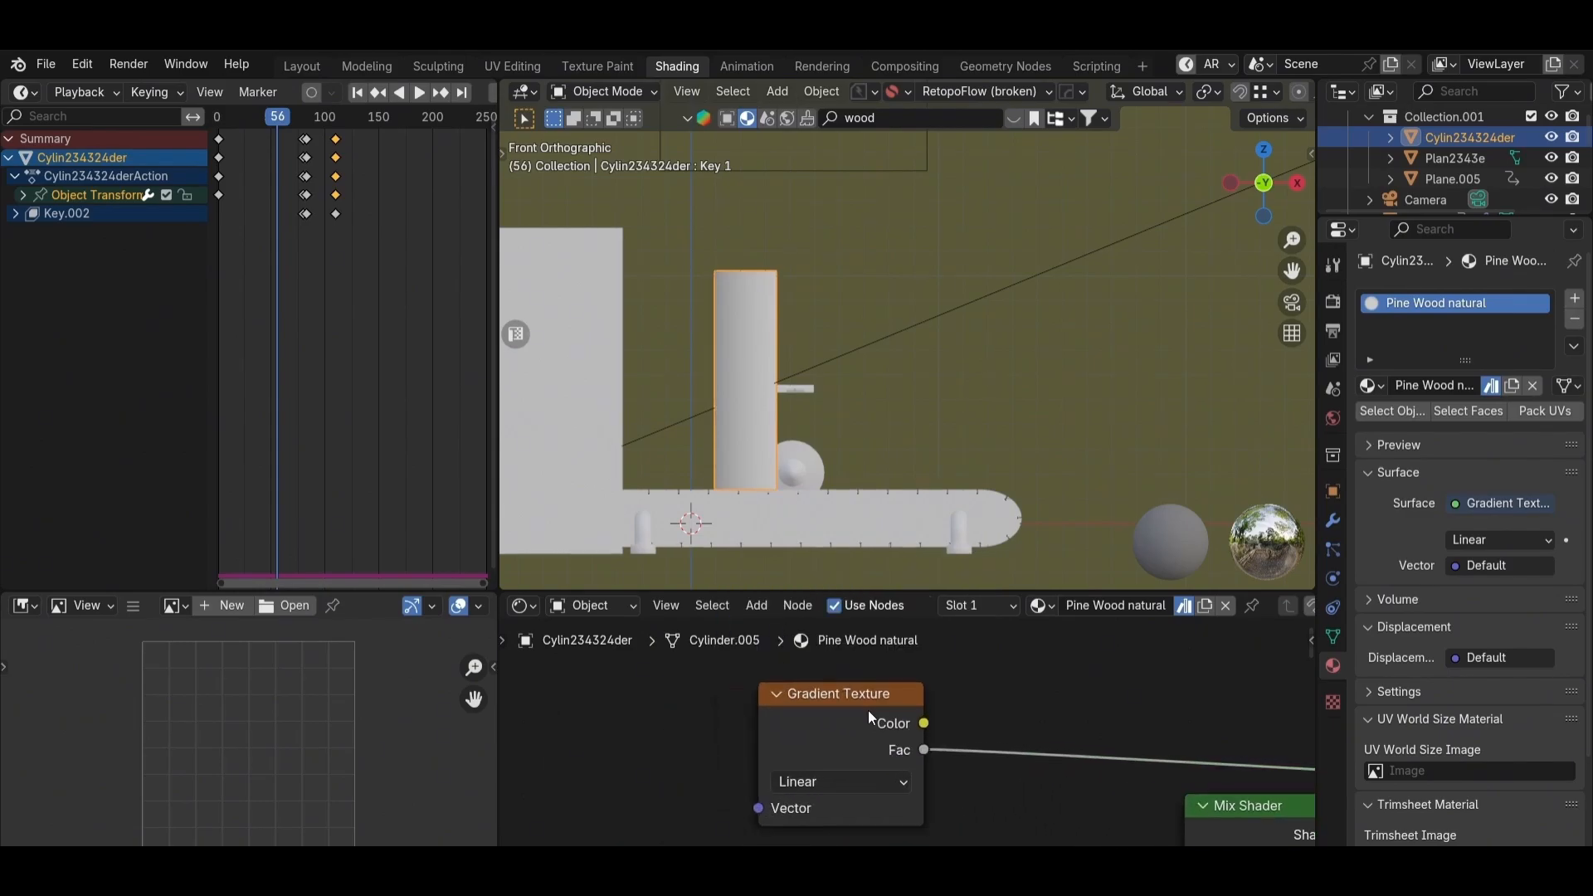
pyautogui.click(860, 692)
pyautogui.hotkey('ctrl', 't')
pyautogui.scroll(-2, 648, 809)
pyautogui.moveTo(647, 809); pyautogui.dragTo(861, 662, button='middle')
pyautogui.scroll(2, 861, 662)
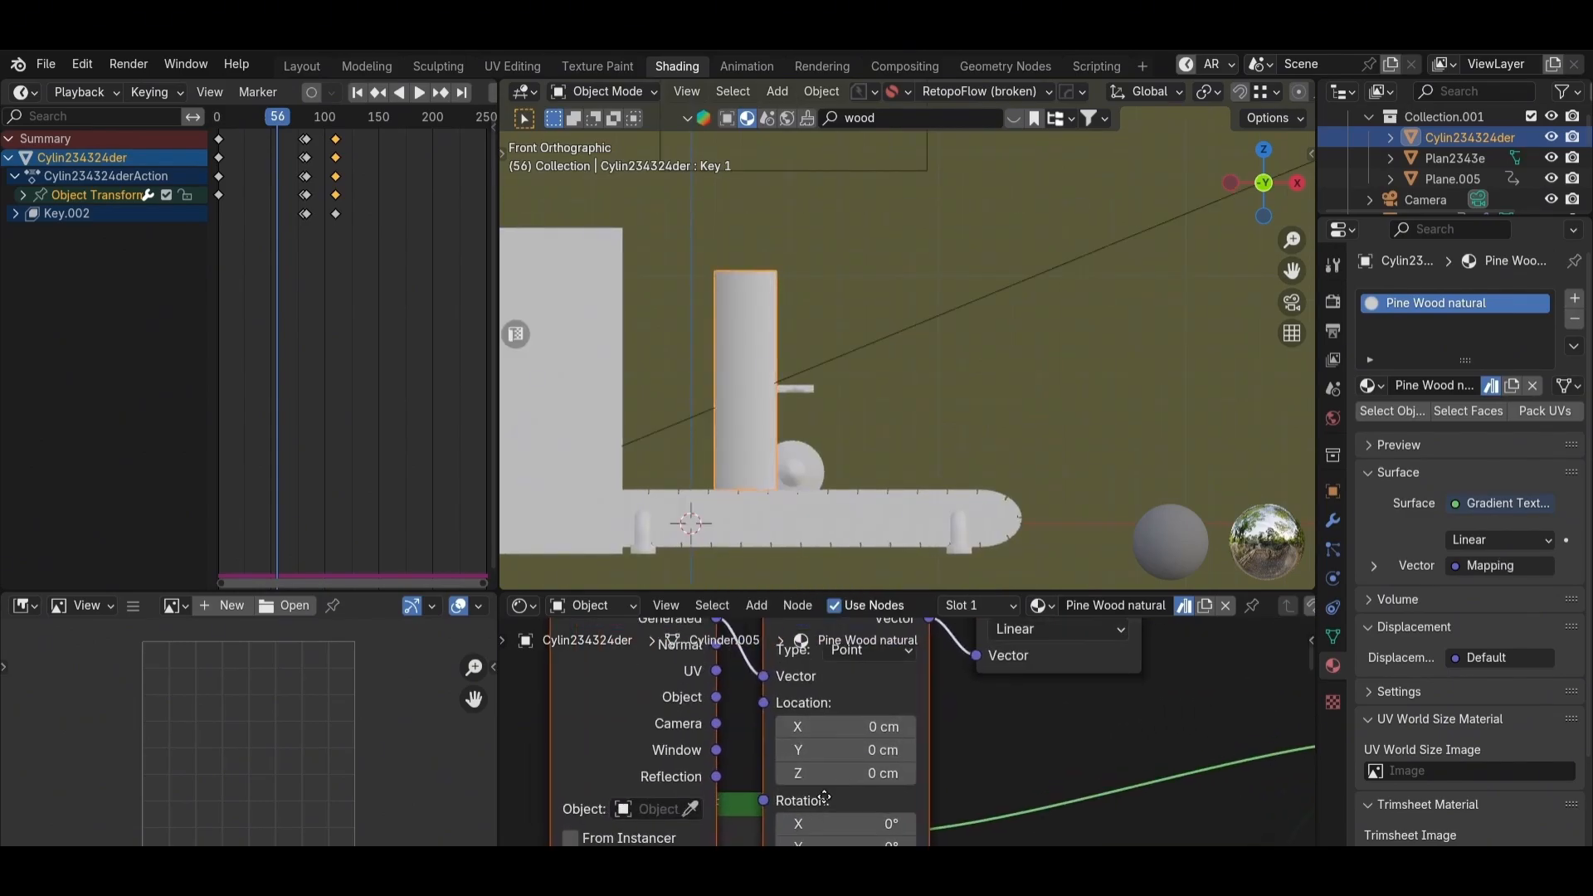
# Step: Move the Texture Coordinate, Mapping and Gradient Texture nodes together, clear of the other nodes
pyautogui.scroll(-7, 739, 802)
pyautogui.moveTo(1014, 624); pyautogui.dragTo(984, 684, button='middle')
pyautogui.moveTo(994, 675); pyautogui.dragTo(607, 810)
pyautogui.scroll(-1, 780, 742)
pyautogui.press('g')
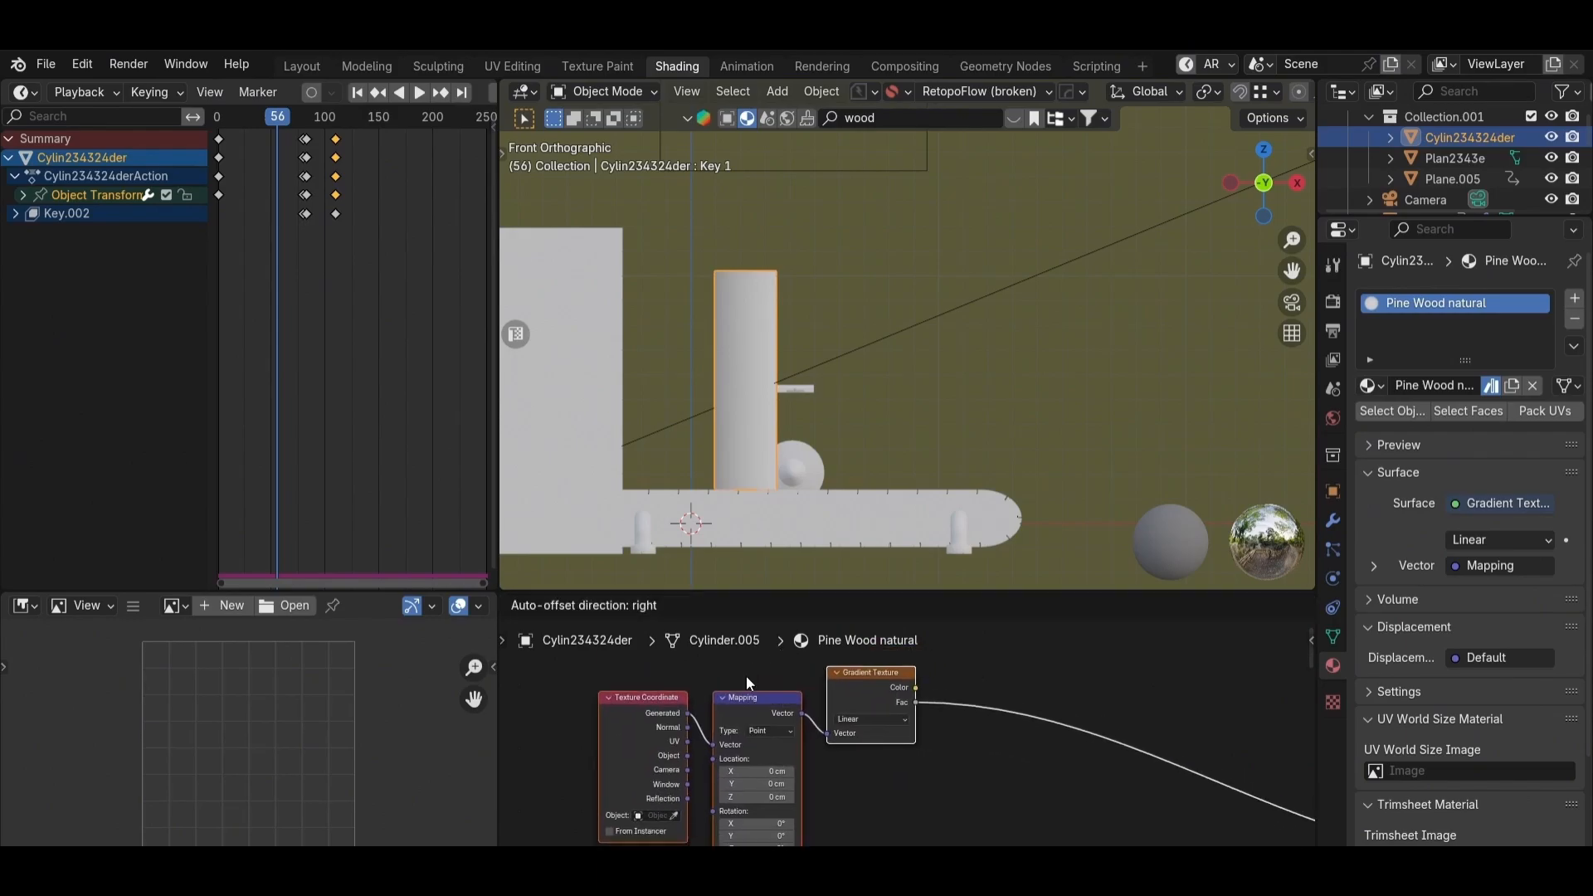
pyautogui.click(745, 675)
# Step: Add a Color Ramp node to the material and place it beside the Gradient Texture
pyautogui.scroll(10, 870, 749)
pyautogui.moveTo(1137, 623); pyautogui.dragTo(1063, 674, button='middle')
pyautogui.hotkey('shift', 'a')
pyautogui.click(1031, 598)
pyautogui.write('c')
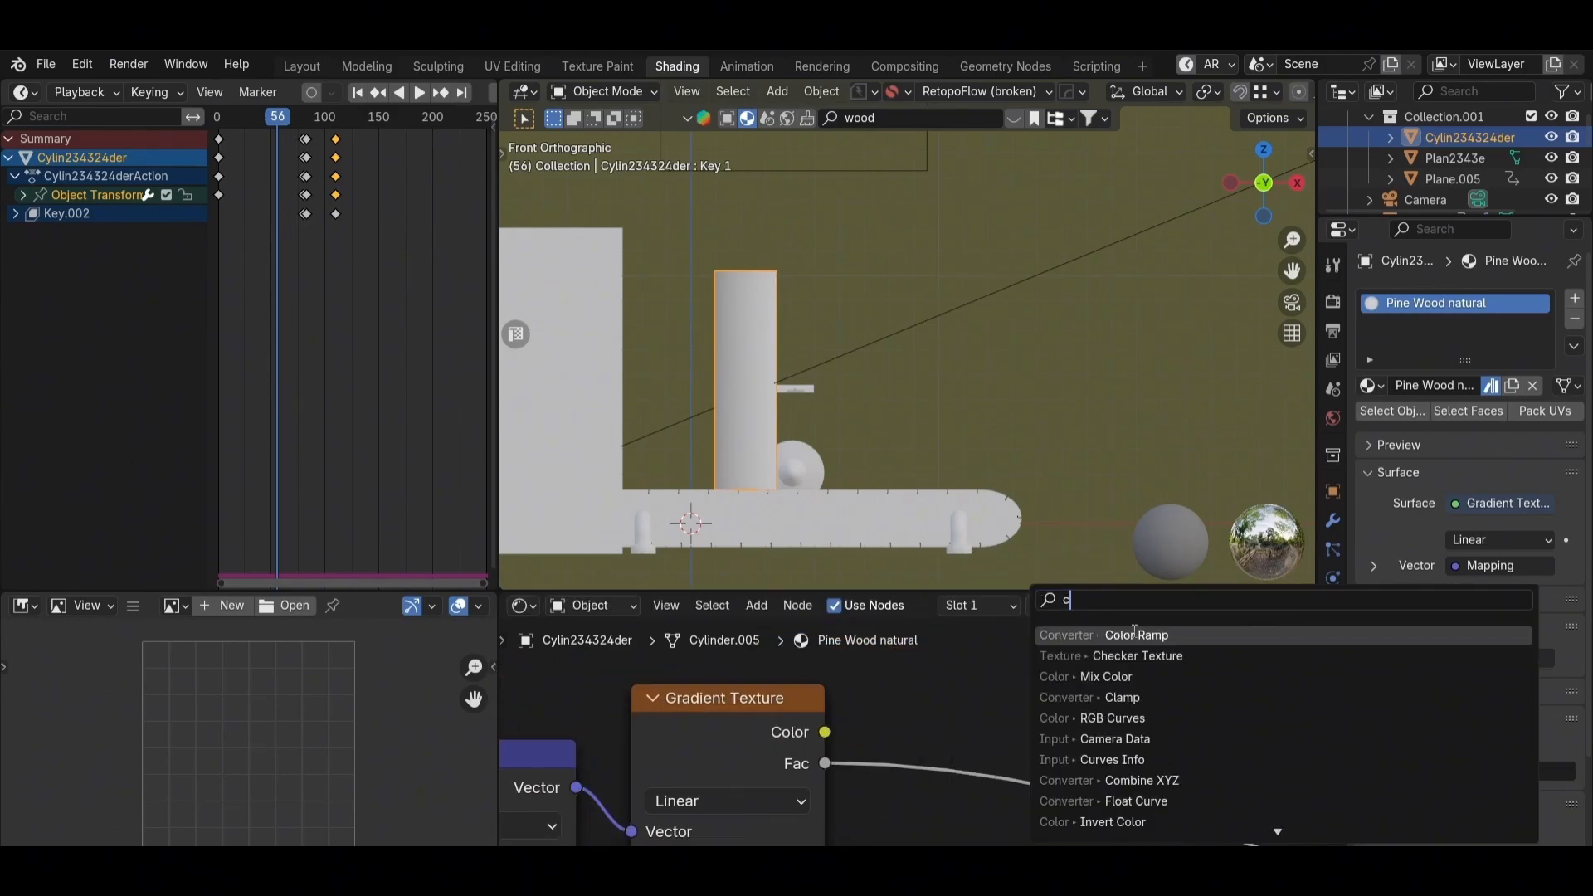
pyautogui.click(1132, 633)
pyautogui.click(918, 656)
pyautogui.moveTo(958, 757); pyautogui.dragTo(992, 691, button='middle')
pyautogui.scroll(-3, 939, 704)
pyautogui.scroll(5, 918, 749)
pyautogui.moveTo(938, 725); pyautogui.dragTo(880, 739)
# Step: Preview the Gradient Texture's Color output on the trunk cylinder
pyautogui.scroll(-12, 807, 753)
pyautogui.moveTo(884, 732)
pyautogui.mouseDown(button='middle')
pyautogui.moveTo(756, 710)
pyautogui.moveTo(826, 727)
pyautogui.mouseUp(button='middle')
pyautogui.scroll(-4, 1000, 746)
pyautogui.scroll(2, 983, 745)
pyautogui.keyDown('ctrl'); pyautogui.keyDown('shift'); pyautogui.click(788, 684); pyautogui.keyUp('shift'); pyautogui.keyUp('ctrl')
pyautogui.scroll(3, 785, 709)
pyautogui.scroll(2, 863, 756)
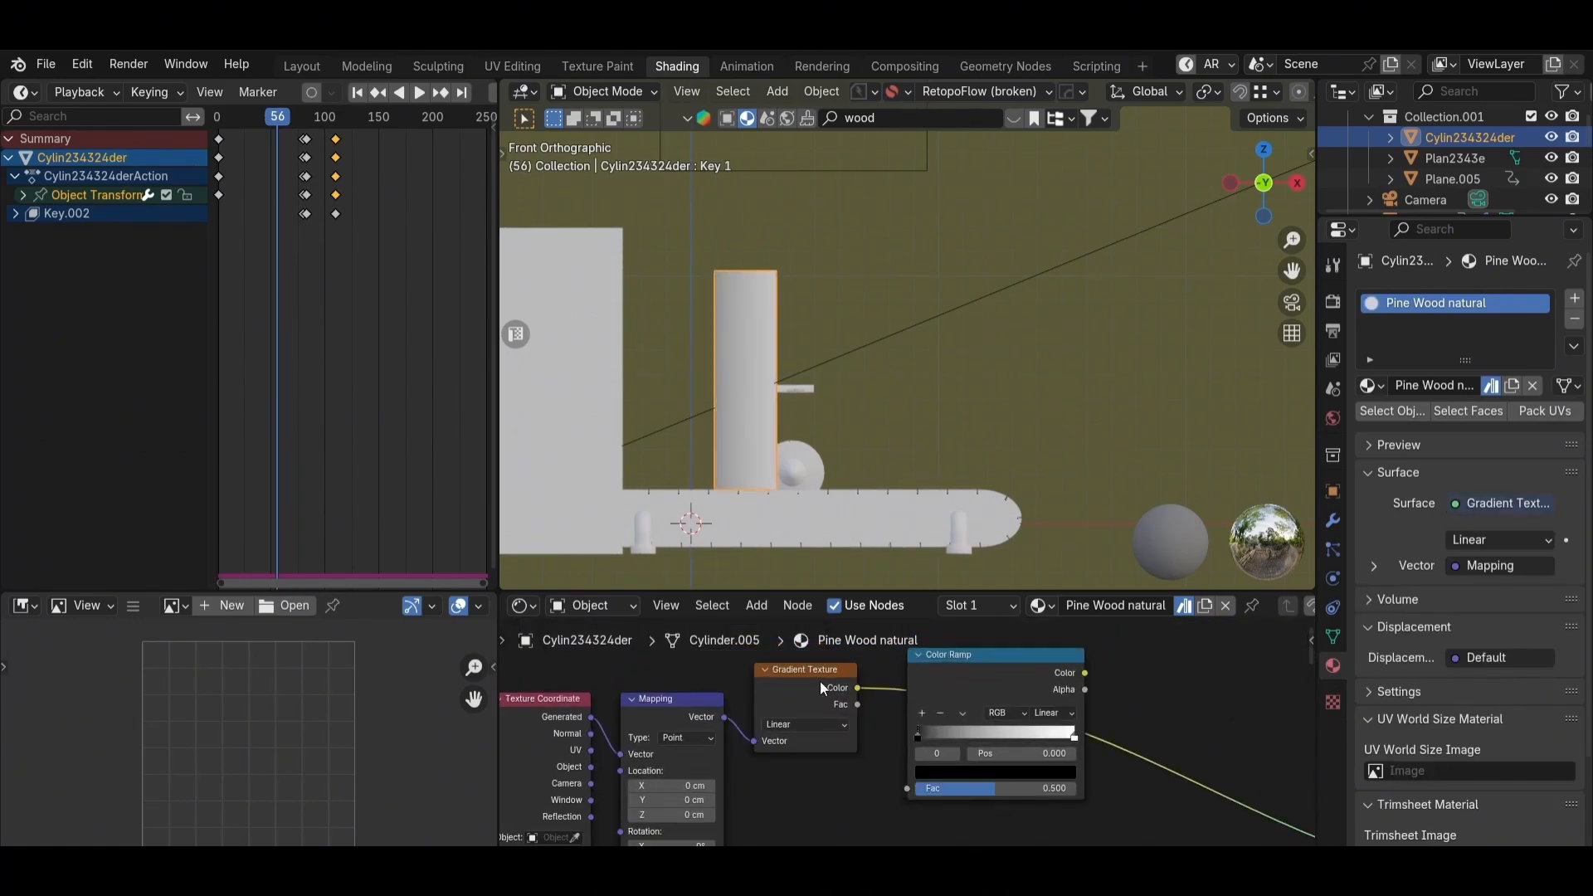
pyautogui.scroll(2, 761, 739)
# Step: Try the Quadratic and Easing gradient types on the Gradient Texture, ending back on Linear
pyautogui.click(916, 703)
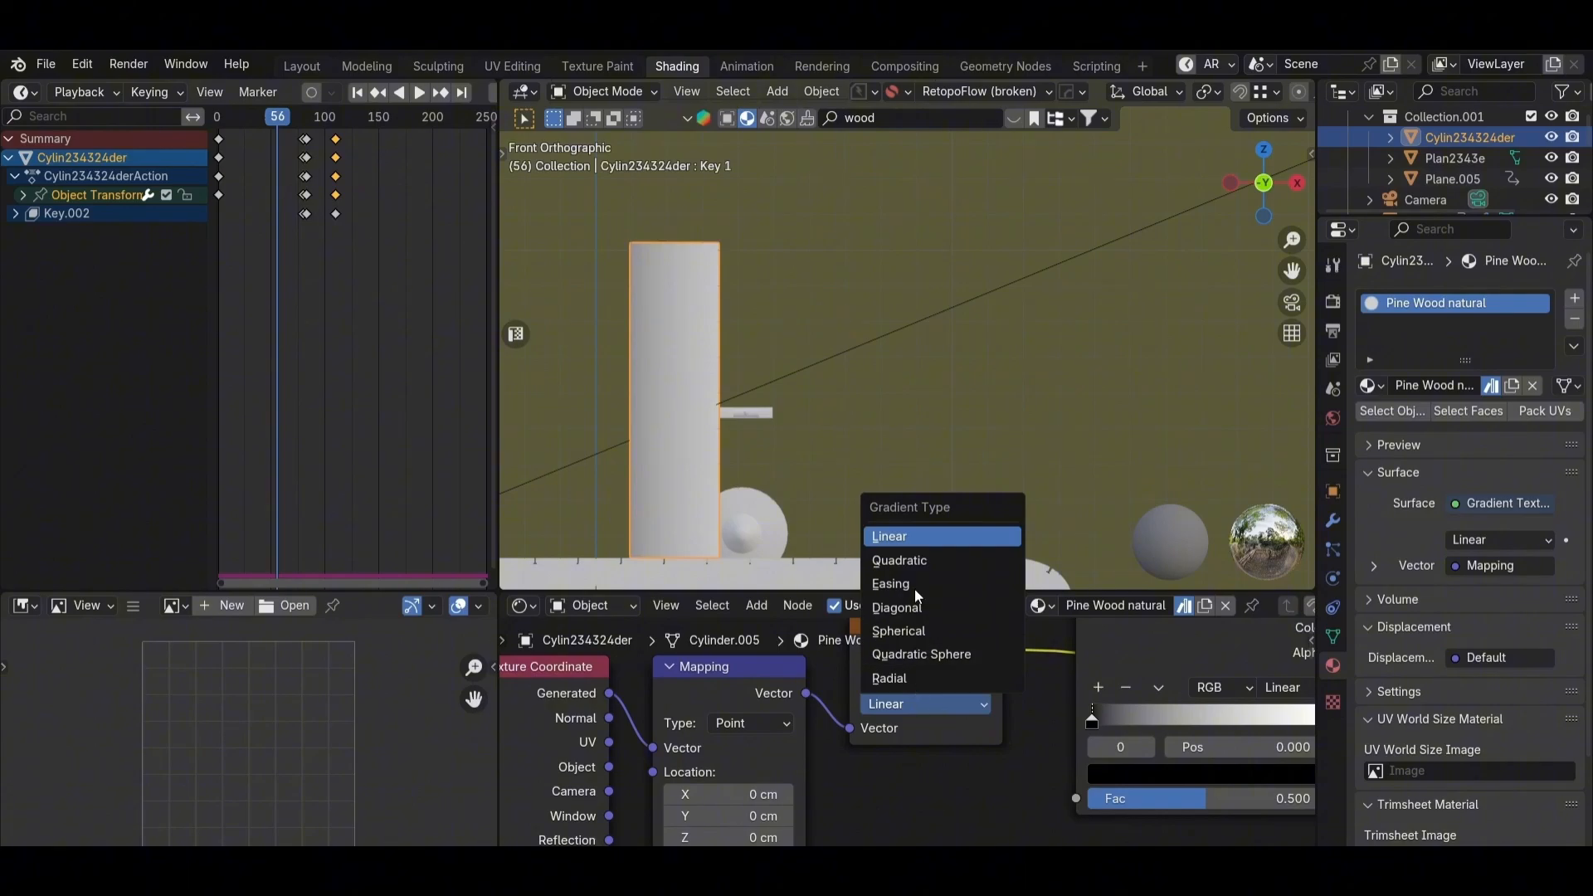
pyautogui.click(913, 563)
pyautogui.click(900, 702)
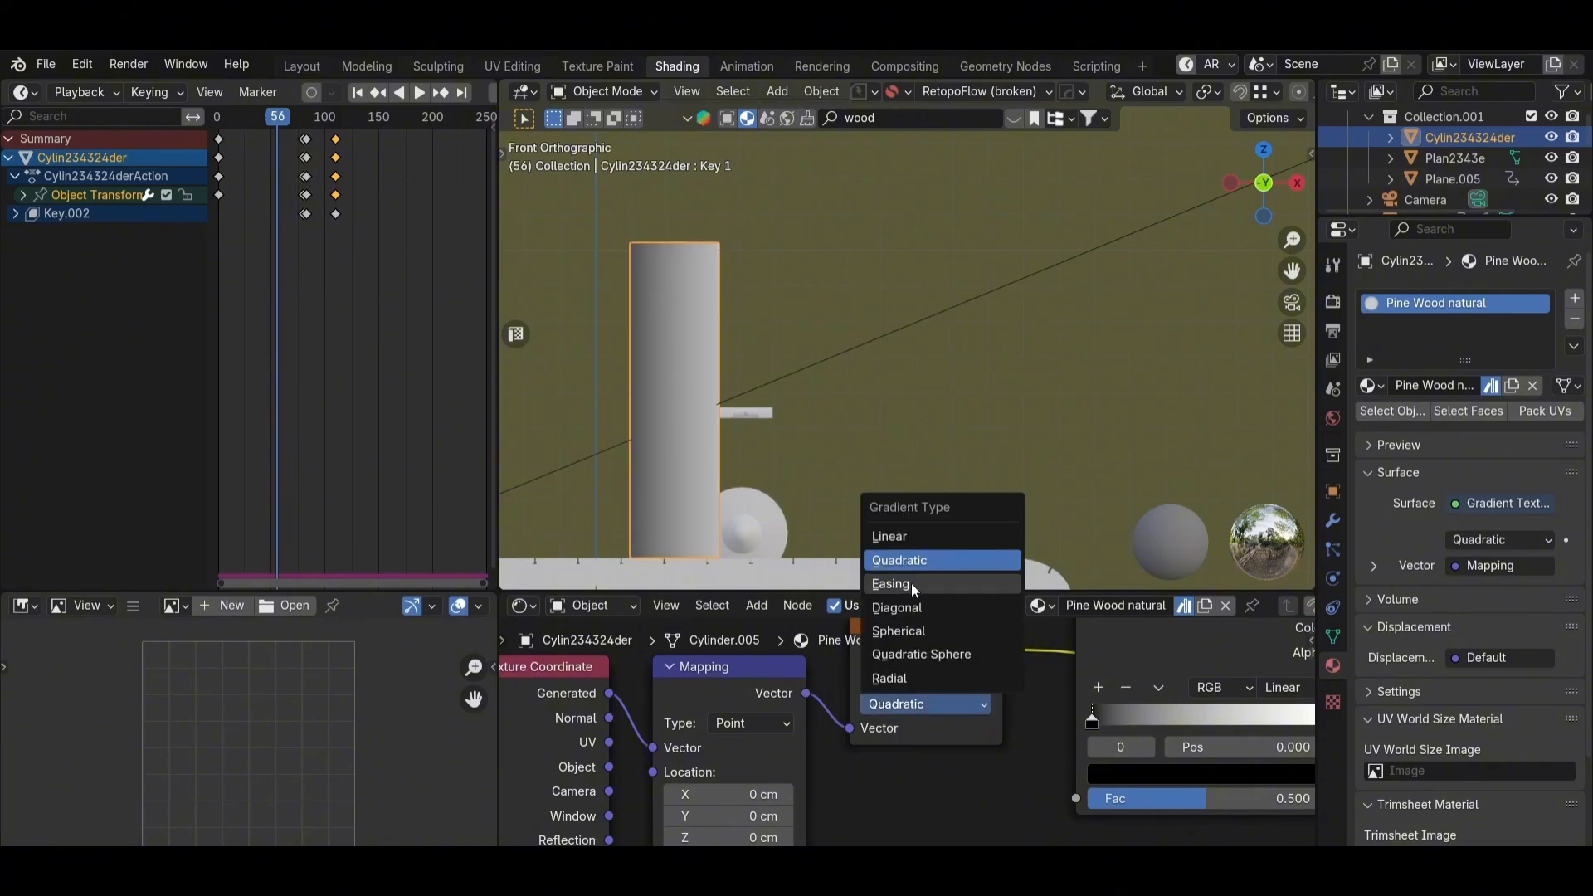
pyautogui.click(911, 583)
pyautogui.click(882, 706)
pyautogui.click(890, 536)
# Step: Preview the Color Ramp through the Material Output and link the Gradient Texture's Color to the ramp's Fac
pyautogui.moveTo(767, 806); pyautogui.dragTo(835, 730, button='middle')
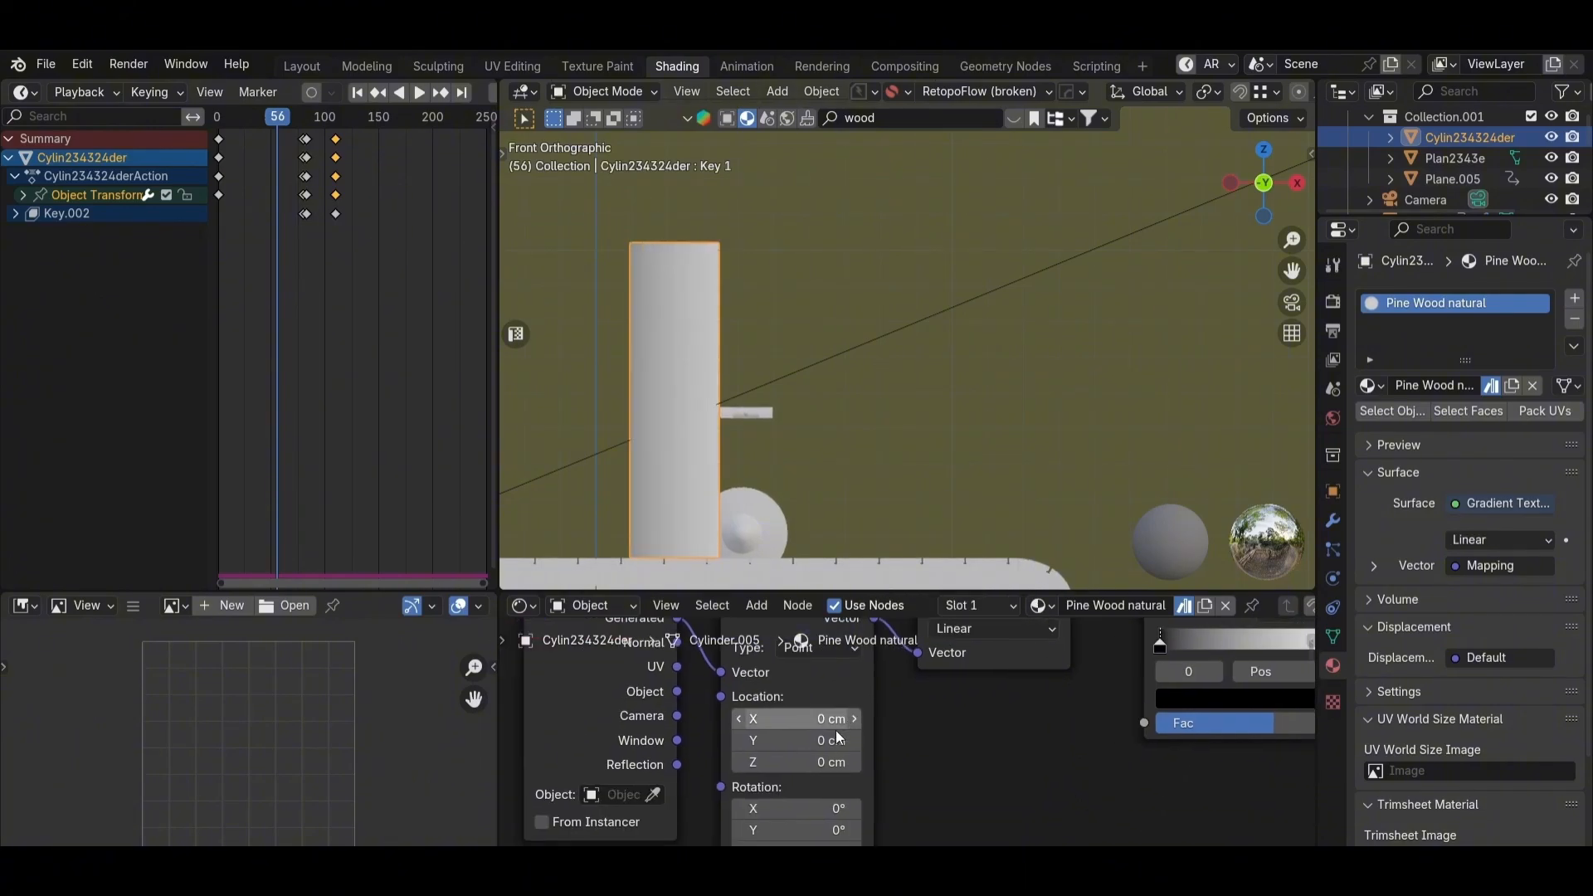
pyautogui.scroll(1, 835, 730)
pyautogui.moveTo(701, 664); pyautogui.dragTo(724, 510, button='middle')
pyautogui.moveTo(834, 682); pyautogui.dragTo(767, 753, button='middle')
pyautogui.scroll(-2, 766, 753)
pyautogui.moveTo(1161, 624); pyautogui.dragTo(990, 751, button='middle')
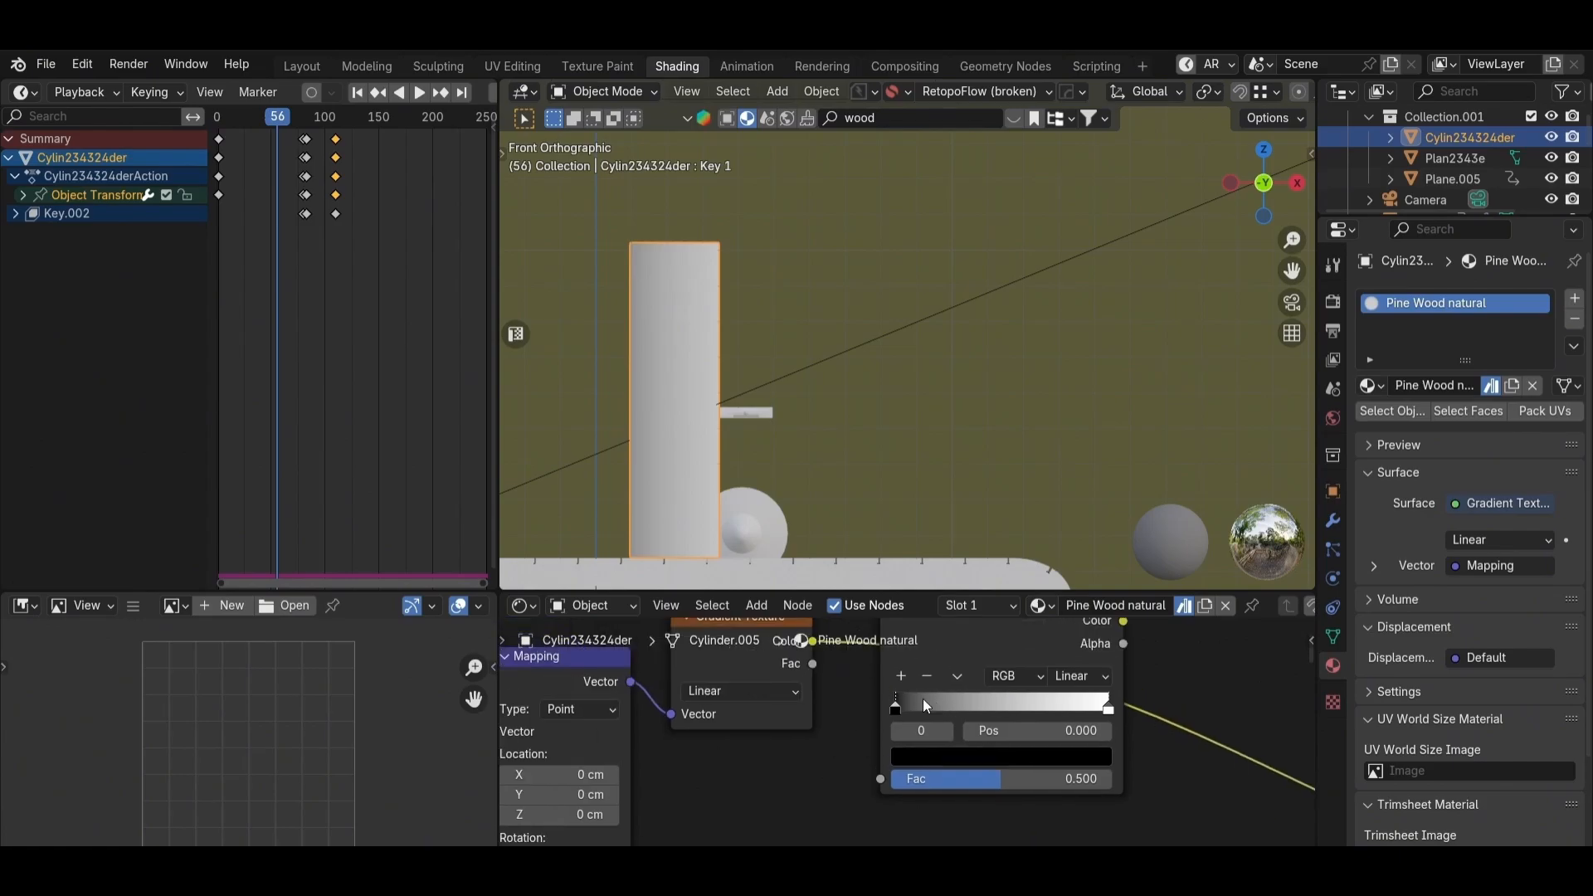
pyautogui.moveTo(923, 699); pyautogui.dragTo(926, 786, button='middle')
pyautogui.keyDown('ctrl'); pyautogui.keyDown('shift'); pyautogui.click(1003, 701); pyautogui.keyUp('shift'); pyautogui.keyUp('ctrl')
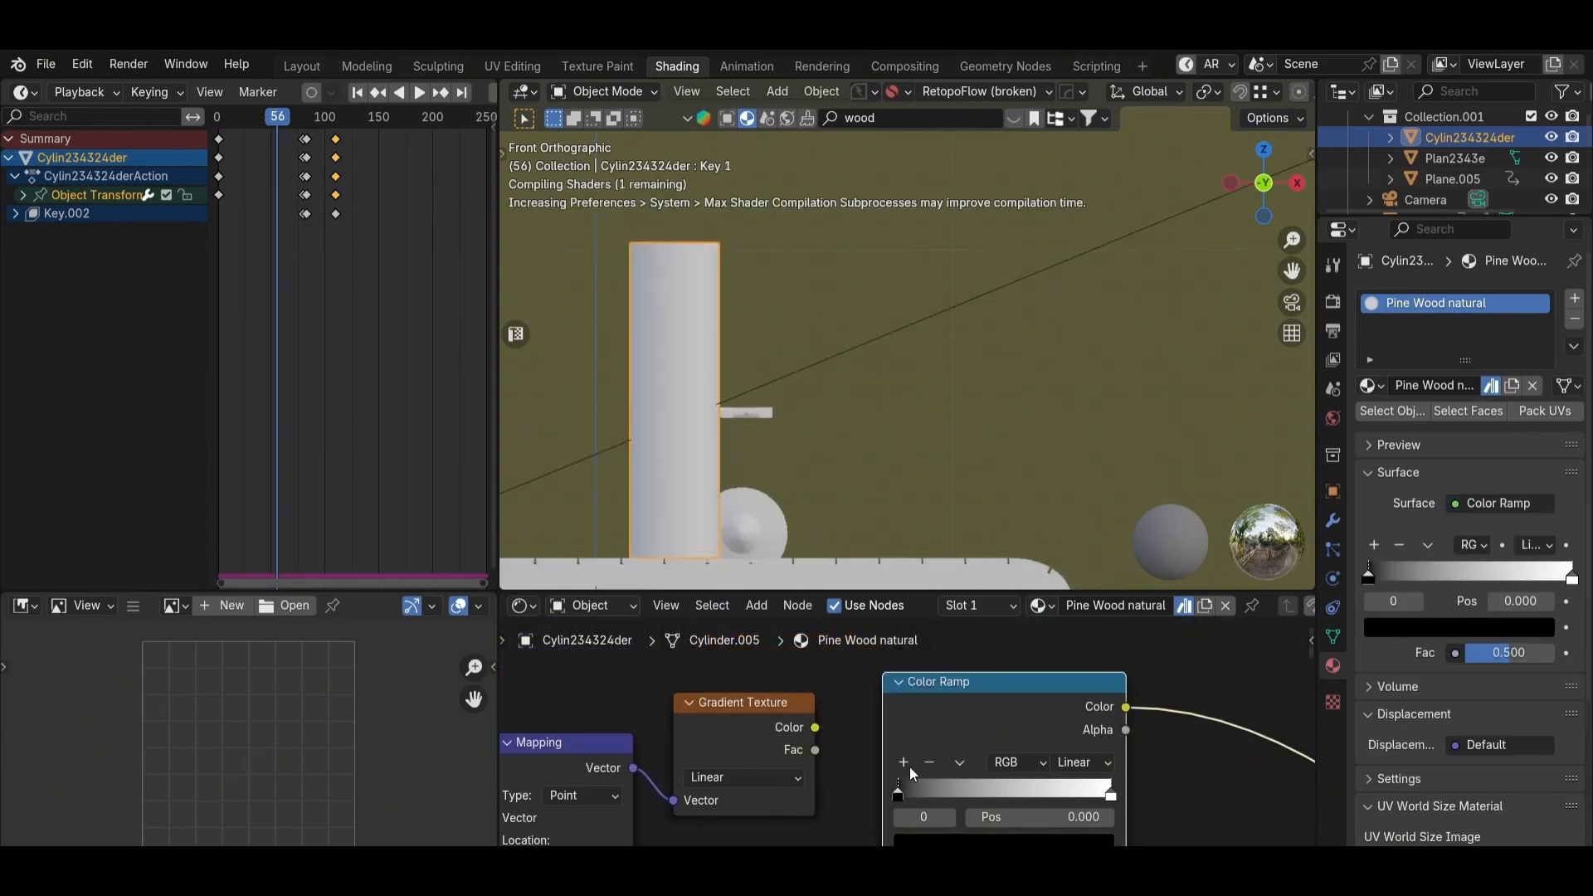
pyautogui.moveTo(815, 727); pyautogui.dragTo(878, 755)
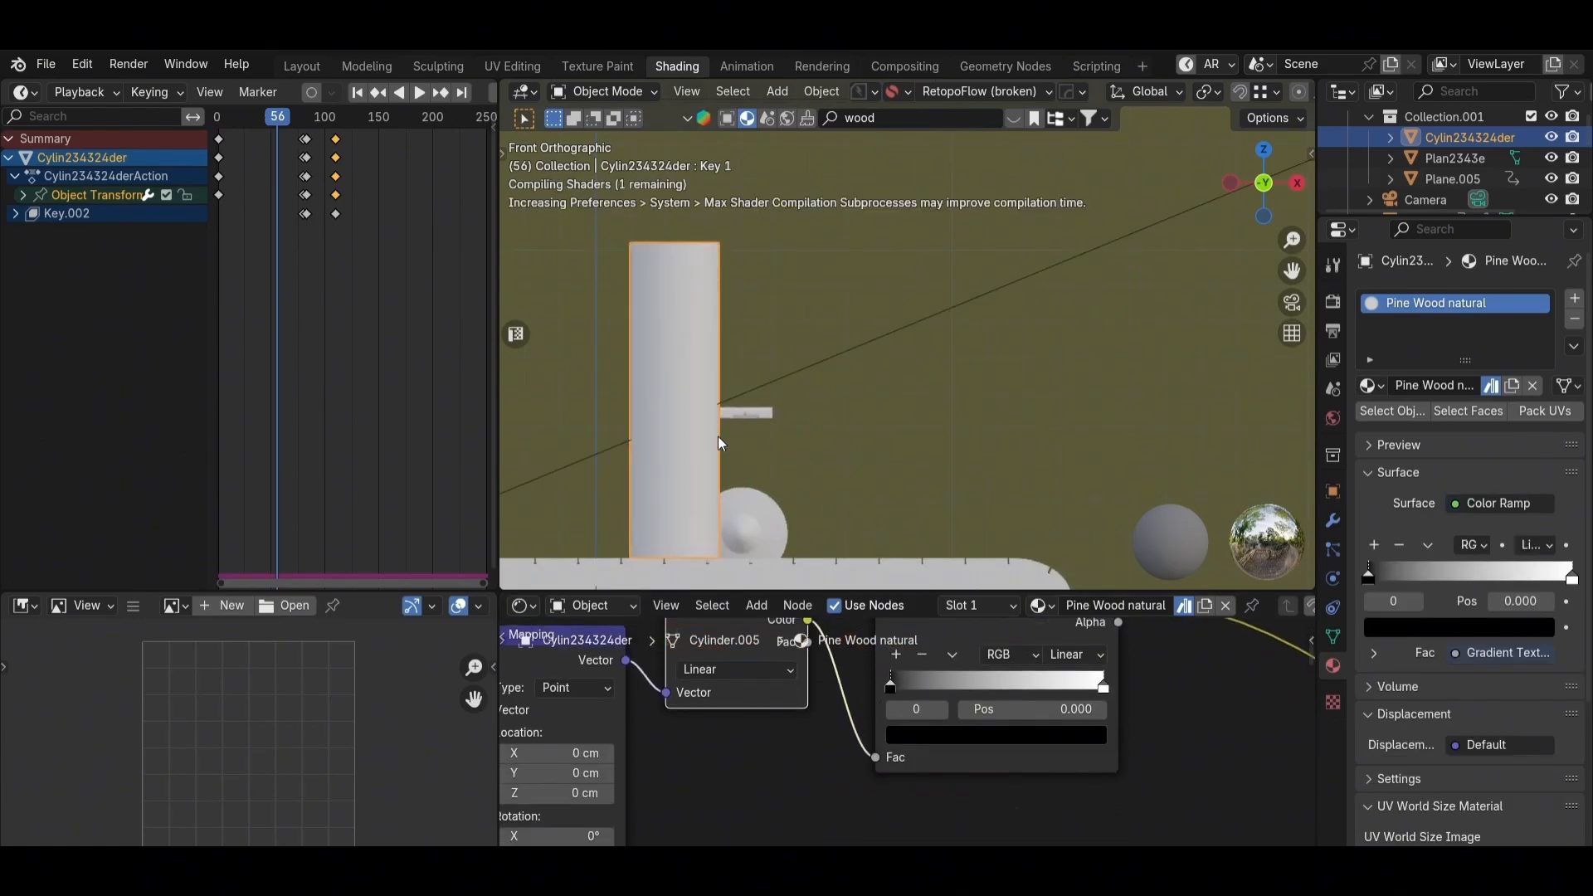
# Step: Set the Color Ramp's black stop position to 0.5
pyautogui.keyDown('shift'); pyautogui.moveTo(719, 436); pyautogui.dragTo(779, 419, button='middle'); pyautogui.keyUp('shift')
pyautogui.moveTo(933, 685); pyautogui.dragTo(999, 685)
pyautogui.click(1063, 712)
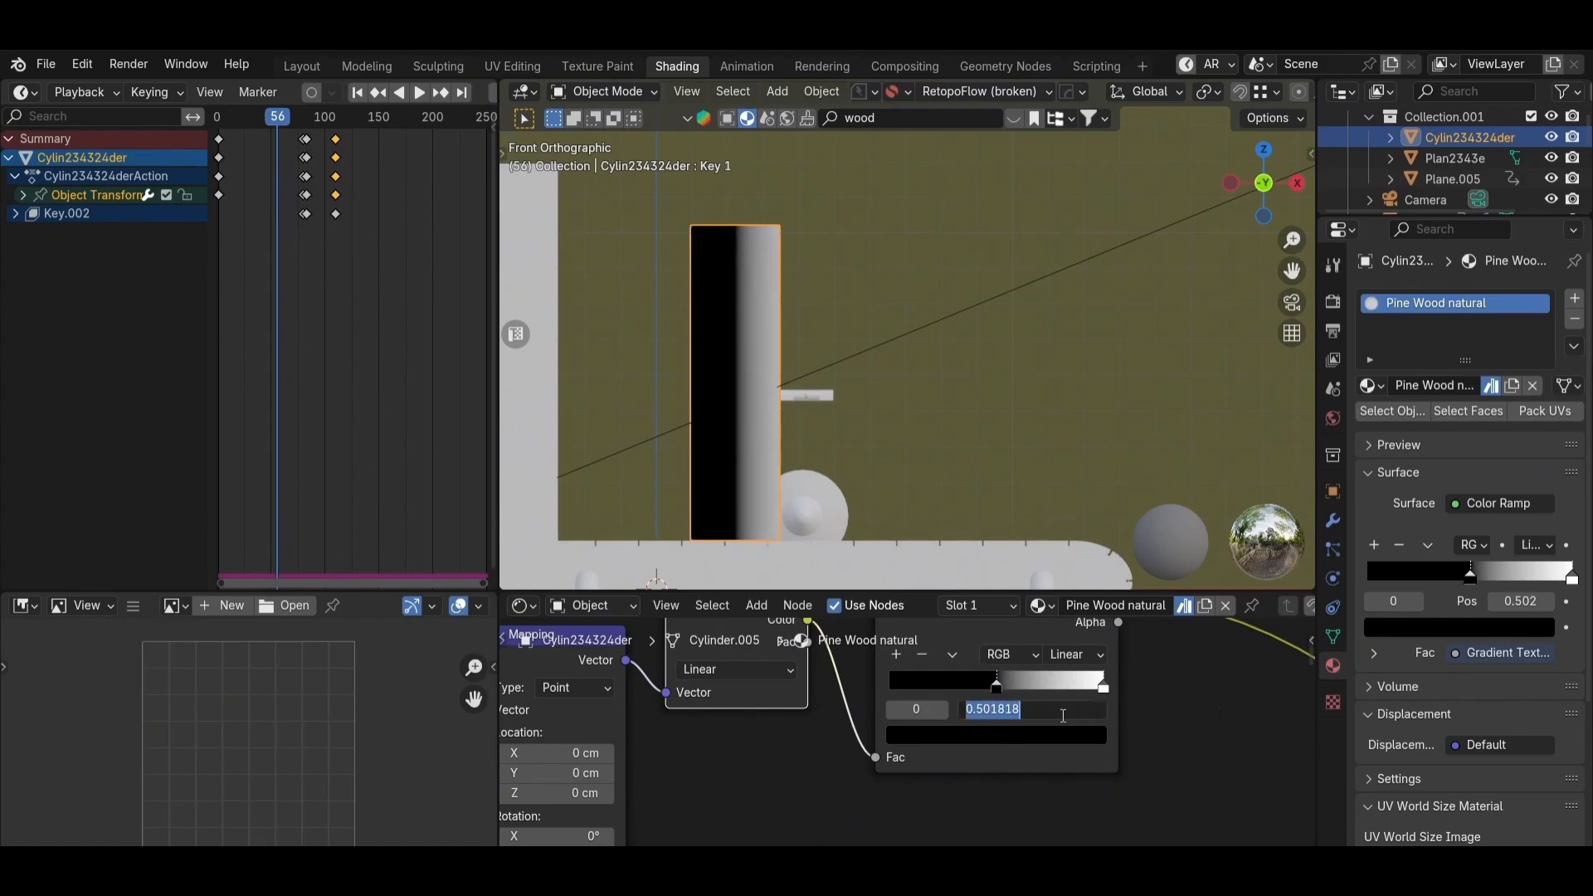
# Step: Set the Mapping node's Y rotation to 90° so the gradient runs along the trunk's height
pyautogui.moveTo(681, 805); pyautogui.dragTo(769, 731, button='middle')
pyautogui.scroll(2, 769, 731)
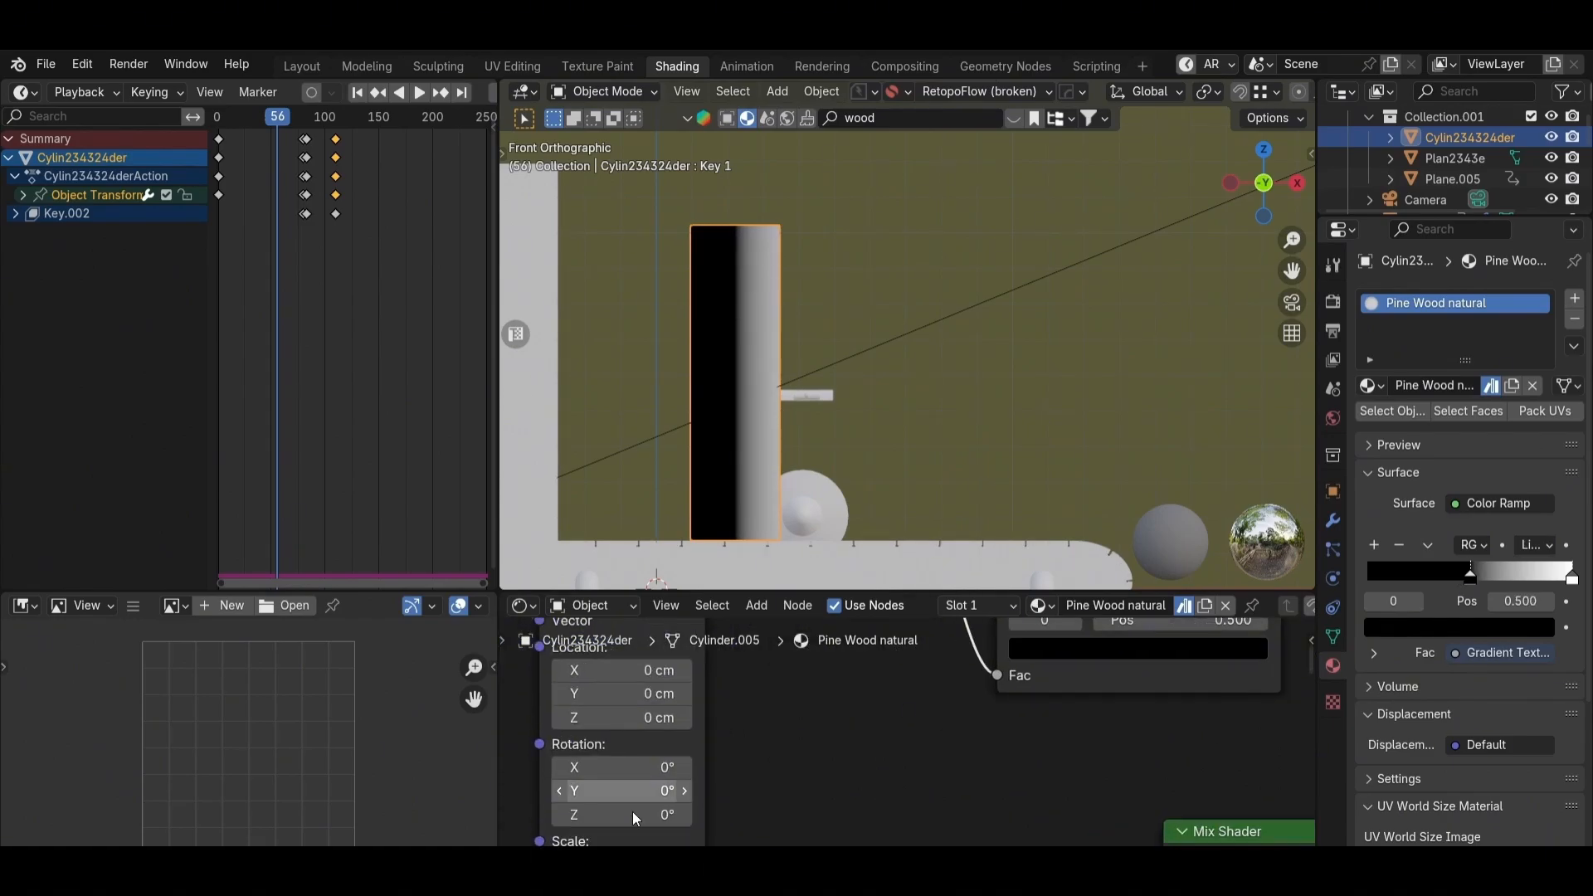
pyautogui.moveTo(622, 791); pyautogui.dragTo(664, 791)
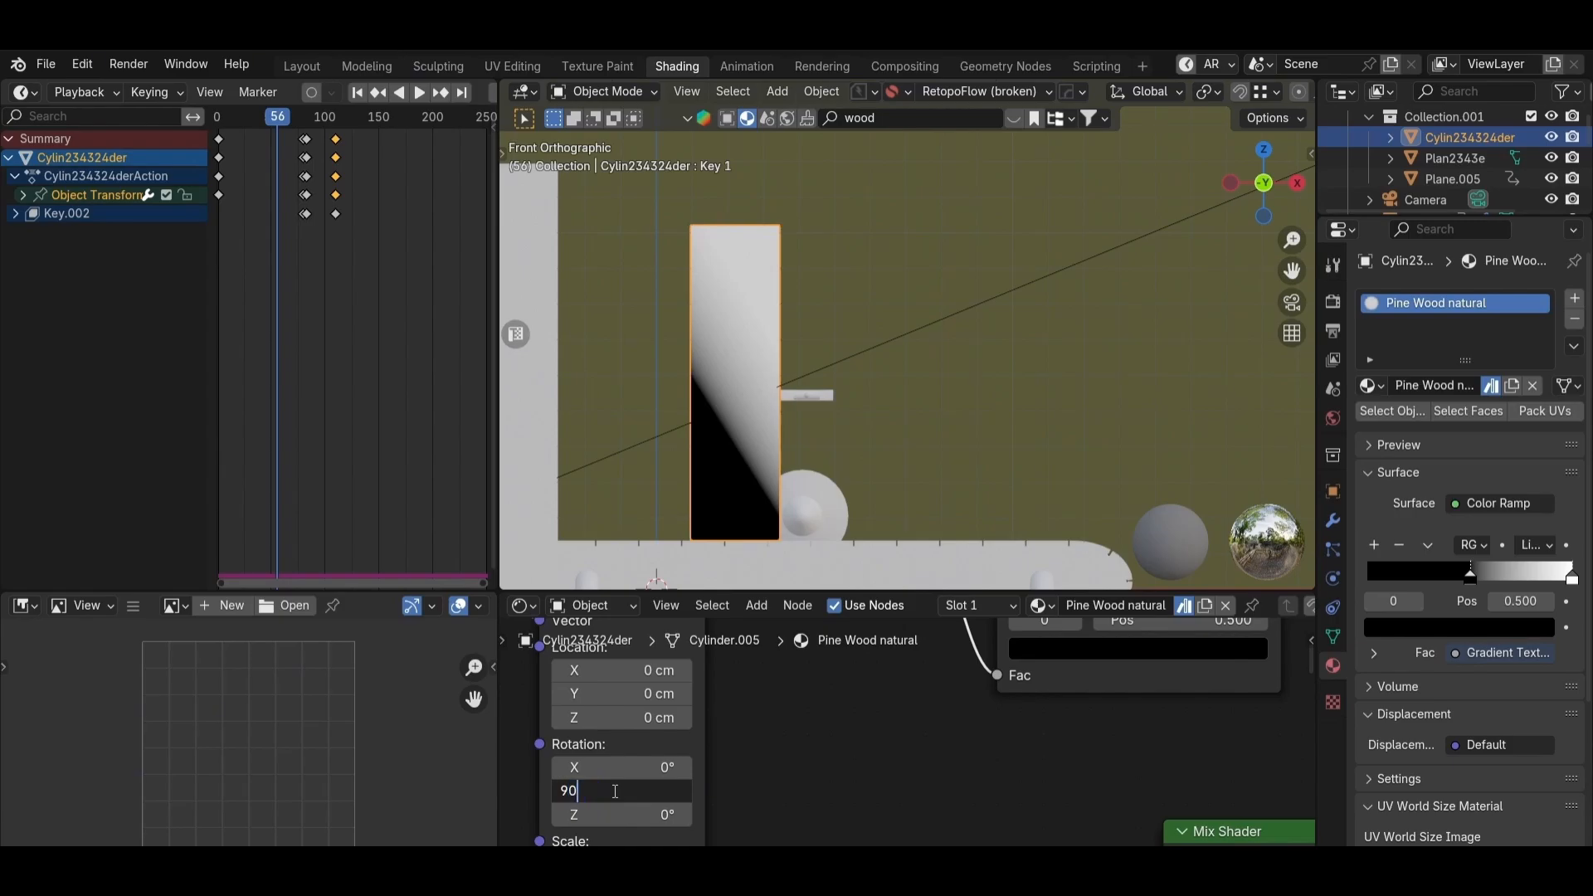
pyautogui.press('Return')
# Step: Link the Color Ramp to the Mix Shader's Fac and the Mix Shader to the Material Output's Surface, moving the Mix Shader nearer the output
pyautogui.scroll(-4, 843, 697)
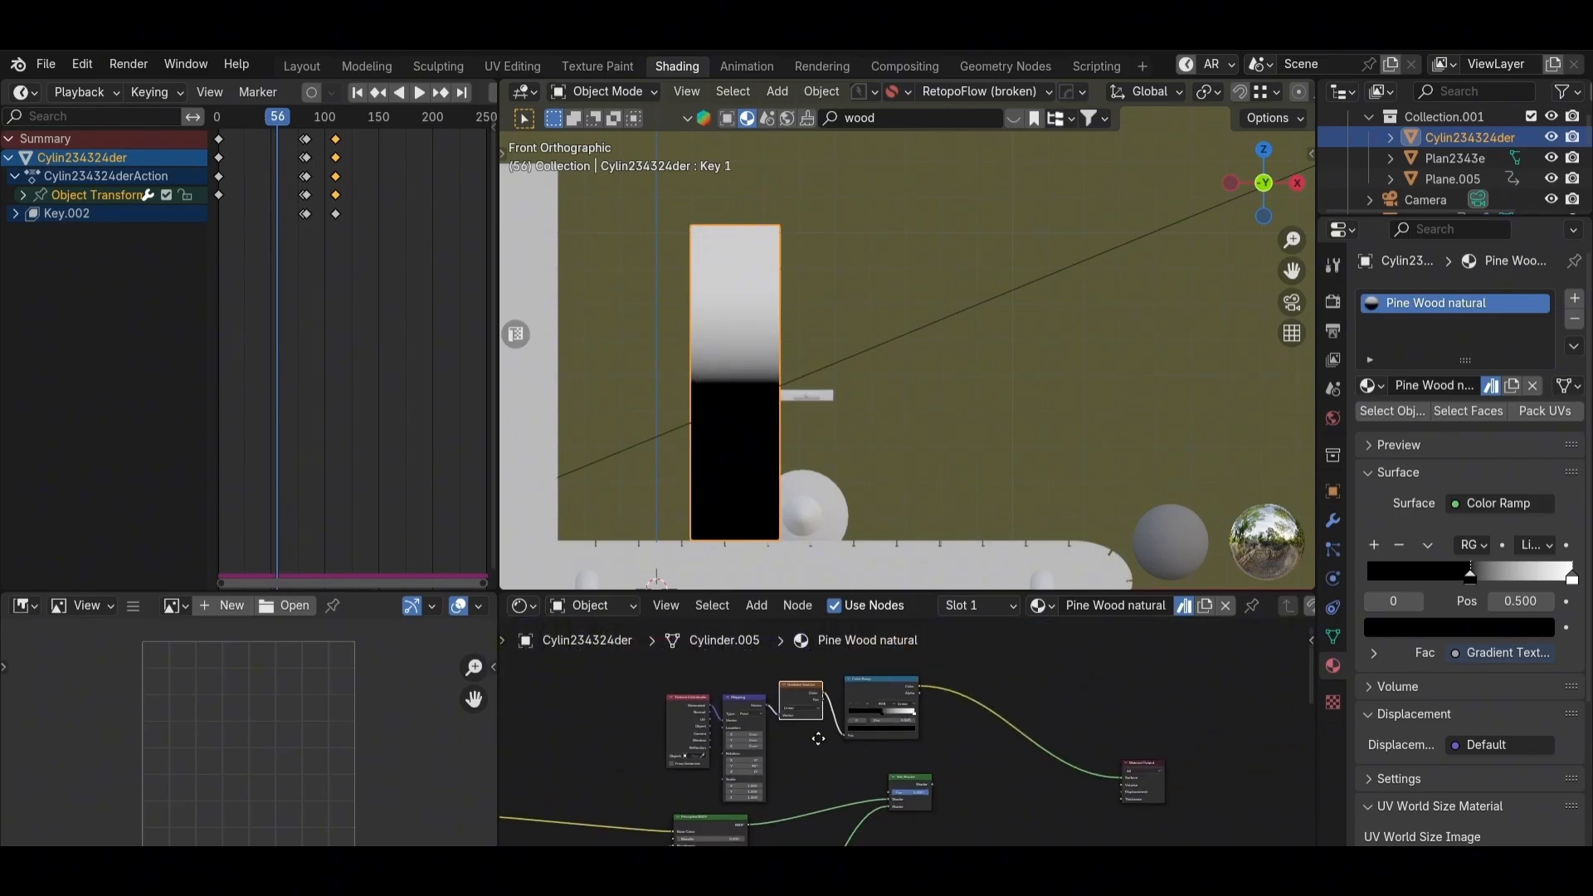
pyautogui.moveTo(818, 739); pyautogui.dragTo(780, 744, button='middle')
pyautogui.scroll(5, 861, 668)
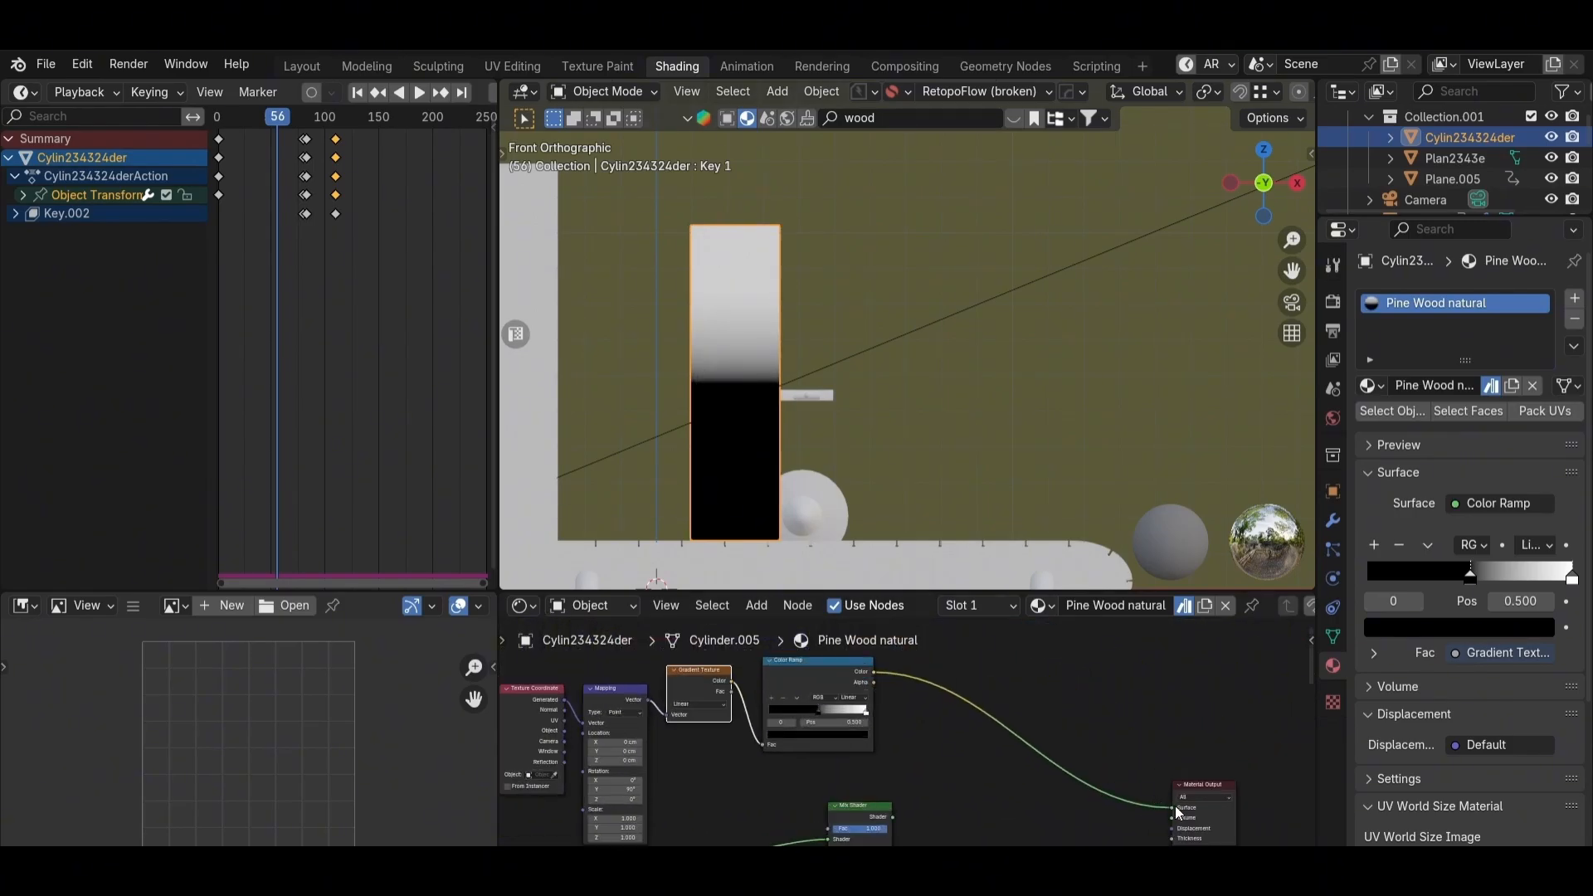
pyautogui.moveTo(1173, 807); pyautogui.dragTo(1170, 751)
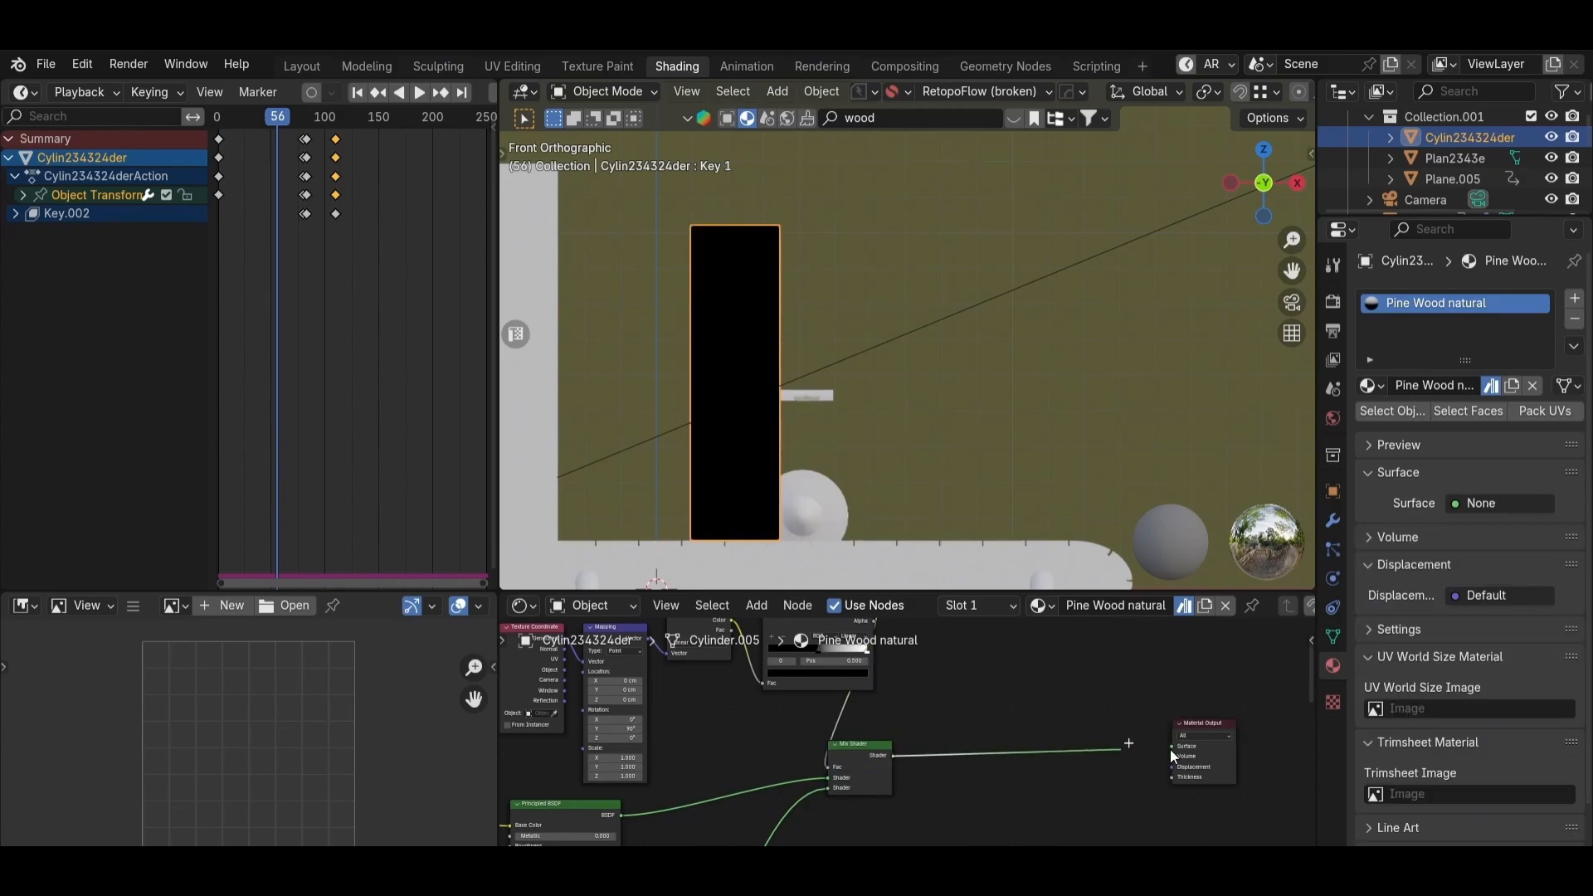
pyautogui.moveTo(857, 752); pyautogui.dragTo(1027, 725)
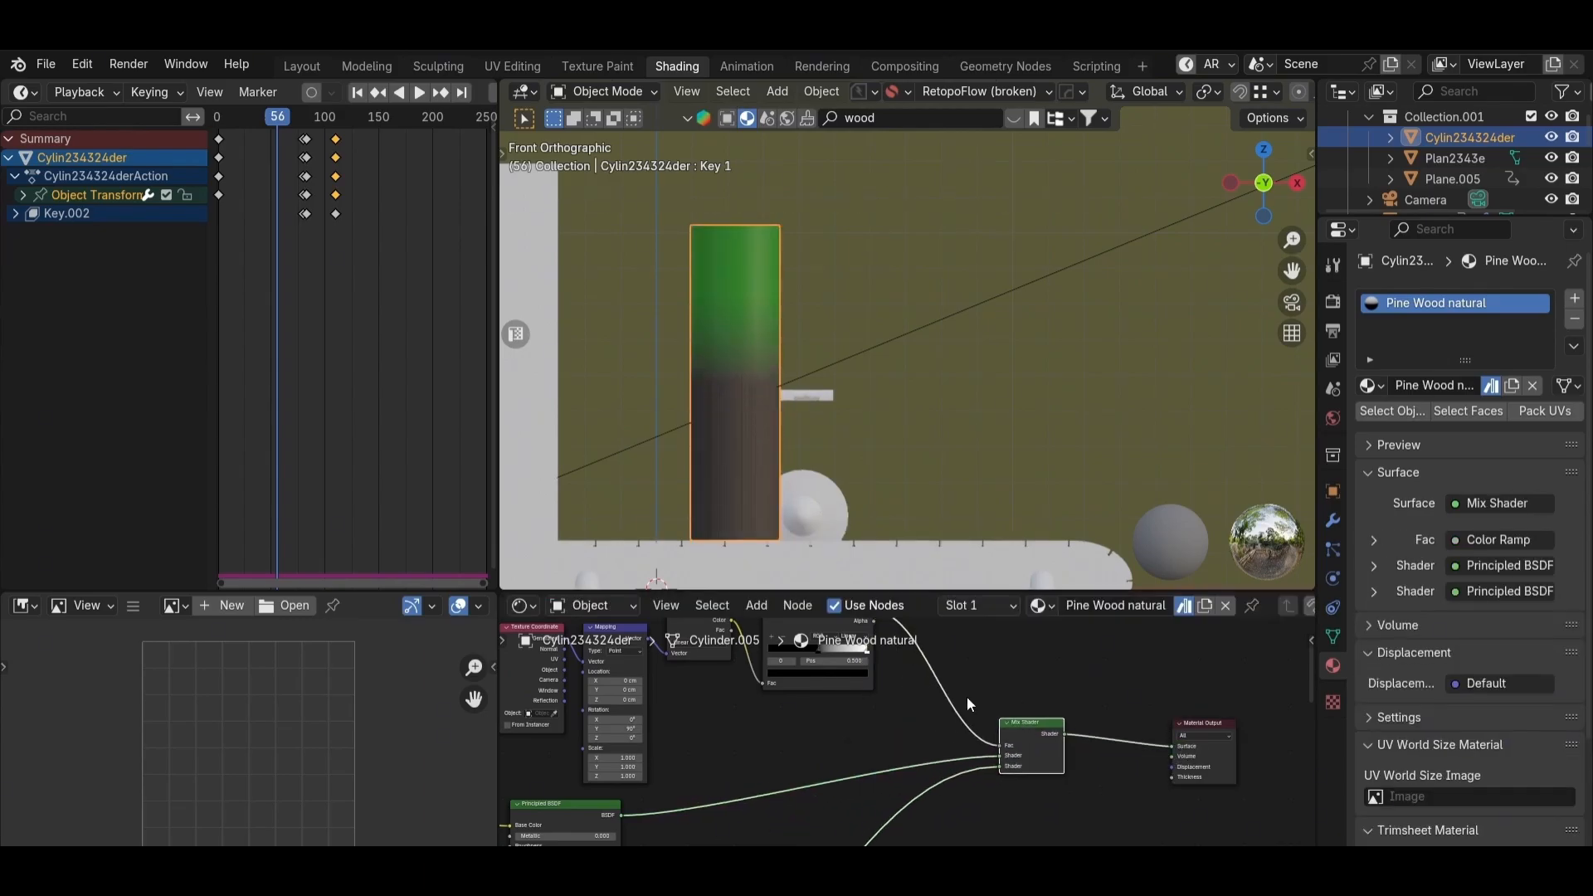
# Step: Go to frame 171, deselect everything and examine the wood and green blend on the tree from the front and below
pyautogui.moveTo(809, 430); pyautogui.dragTo(843, 478, button='middle')
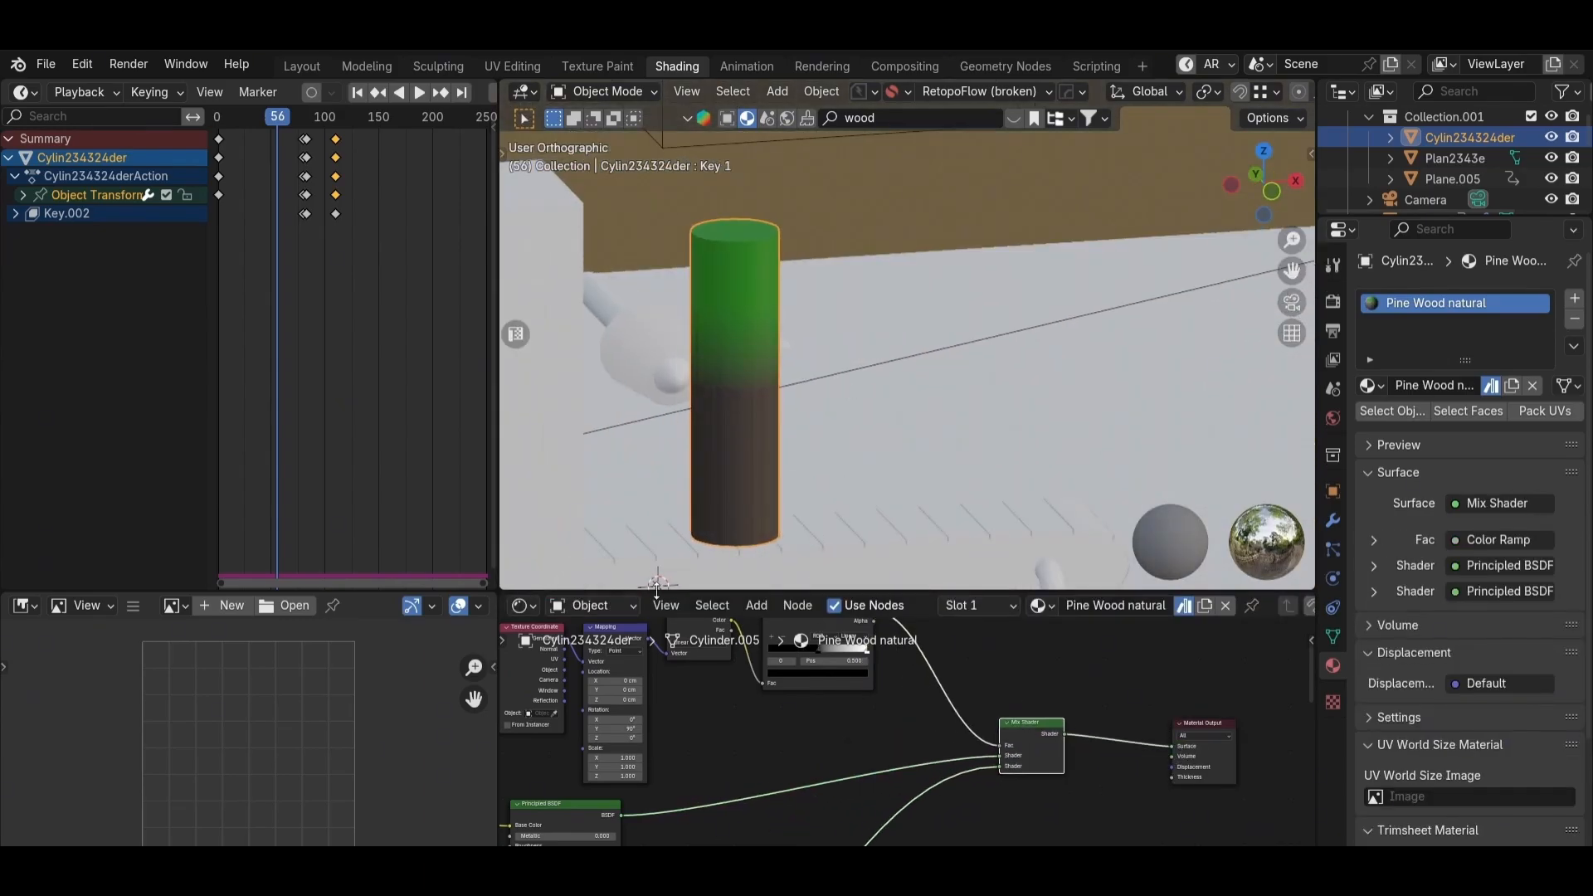
pyautogui.moveTo(277, 122); pyautogui.dragTo(401, 122)
pyautogui.press('pagedown')
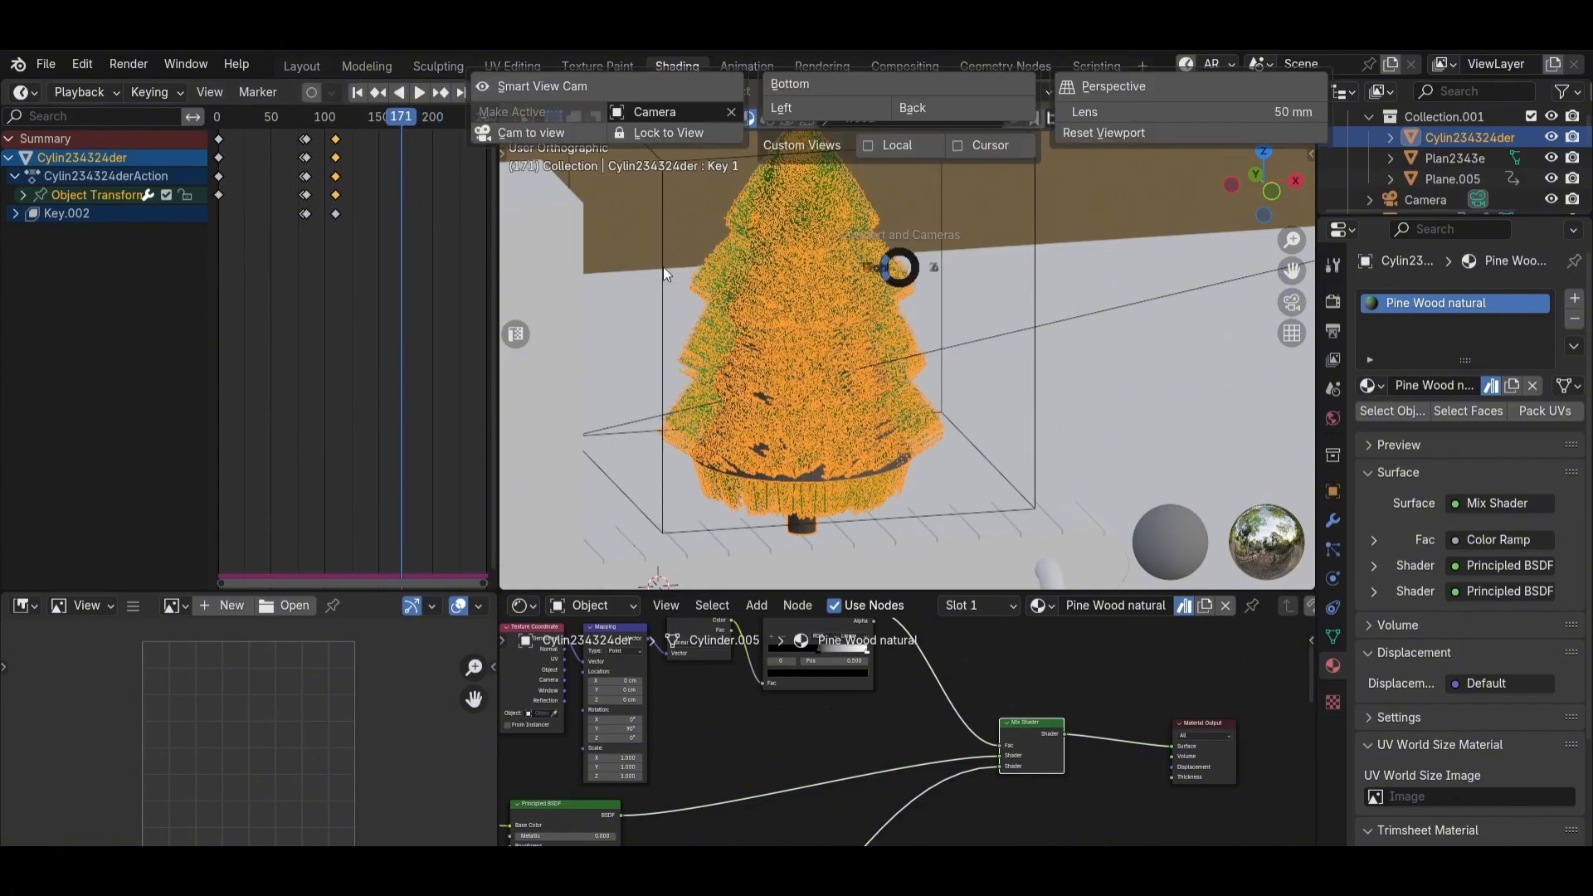
pyautogui.click(664, 266)
pyautogui.click(1133, 405)
pyautogui.scroll(2, 785, 459)
pyautogui.click(785, 460)
pyautogui.hotkey('alt', 'a')
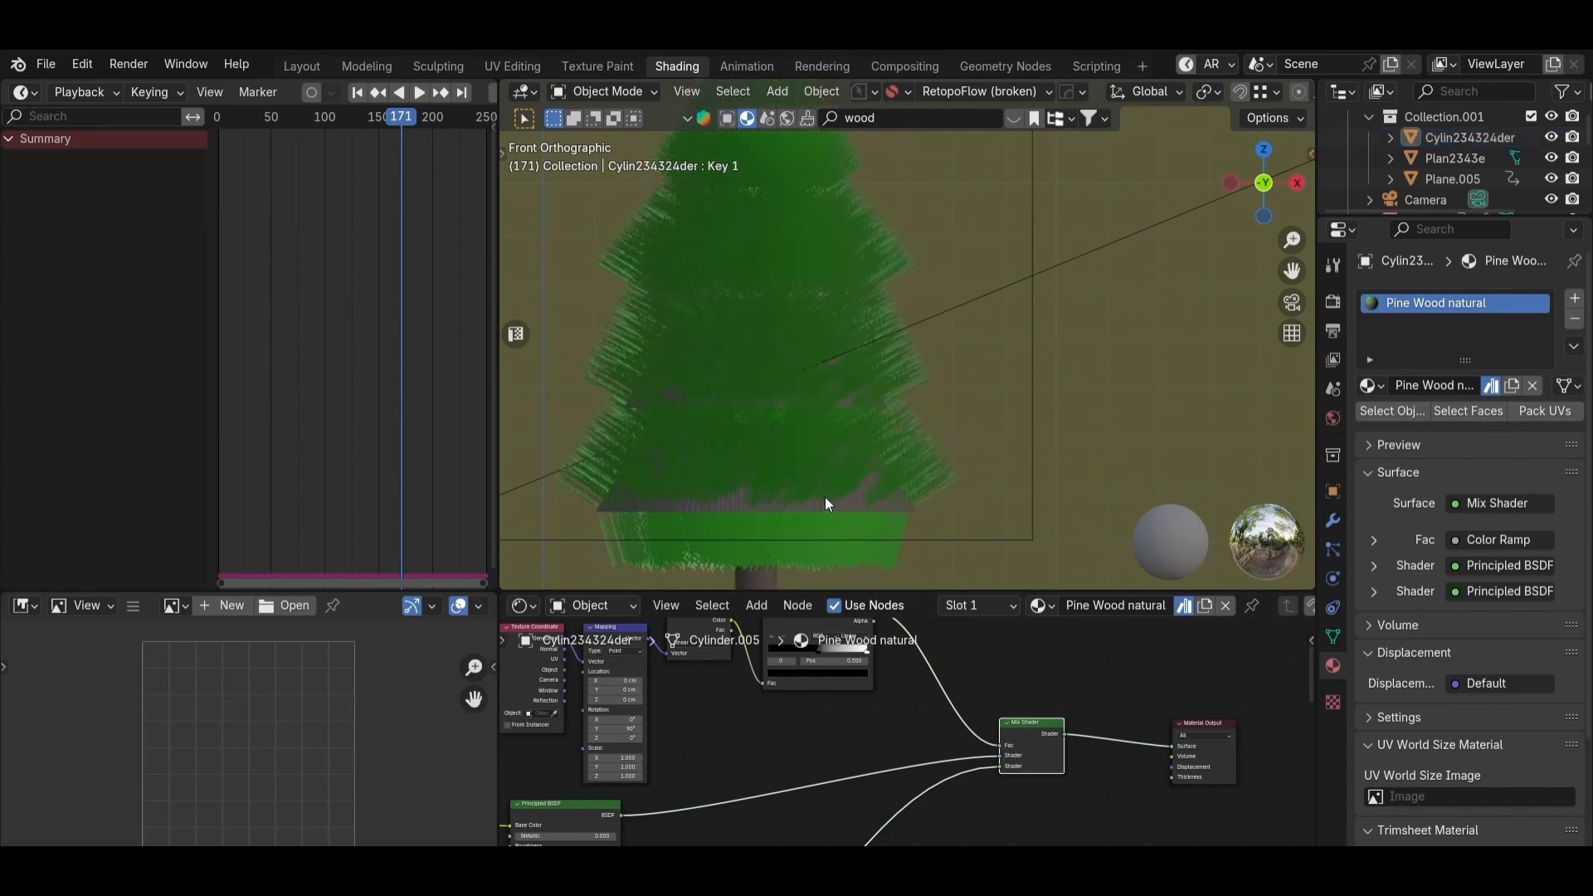
pyautogui.moveTo(825, 496); pyautogui.dragTo(761, 556, button='middle')
# Step: Set the Mapping node's X location to 56 cm and return the viewport to front view
pyautogui.scroll(6, 825, 725)
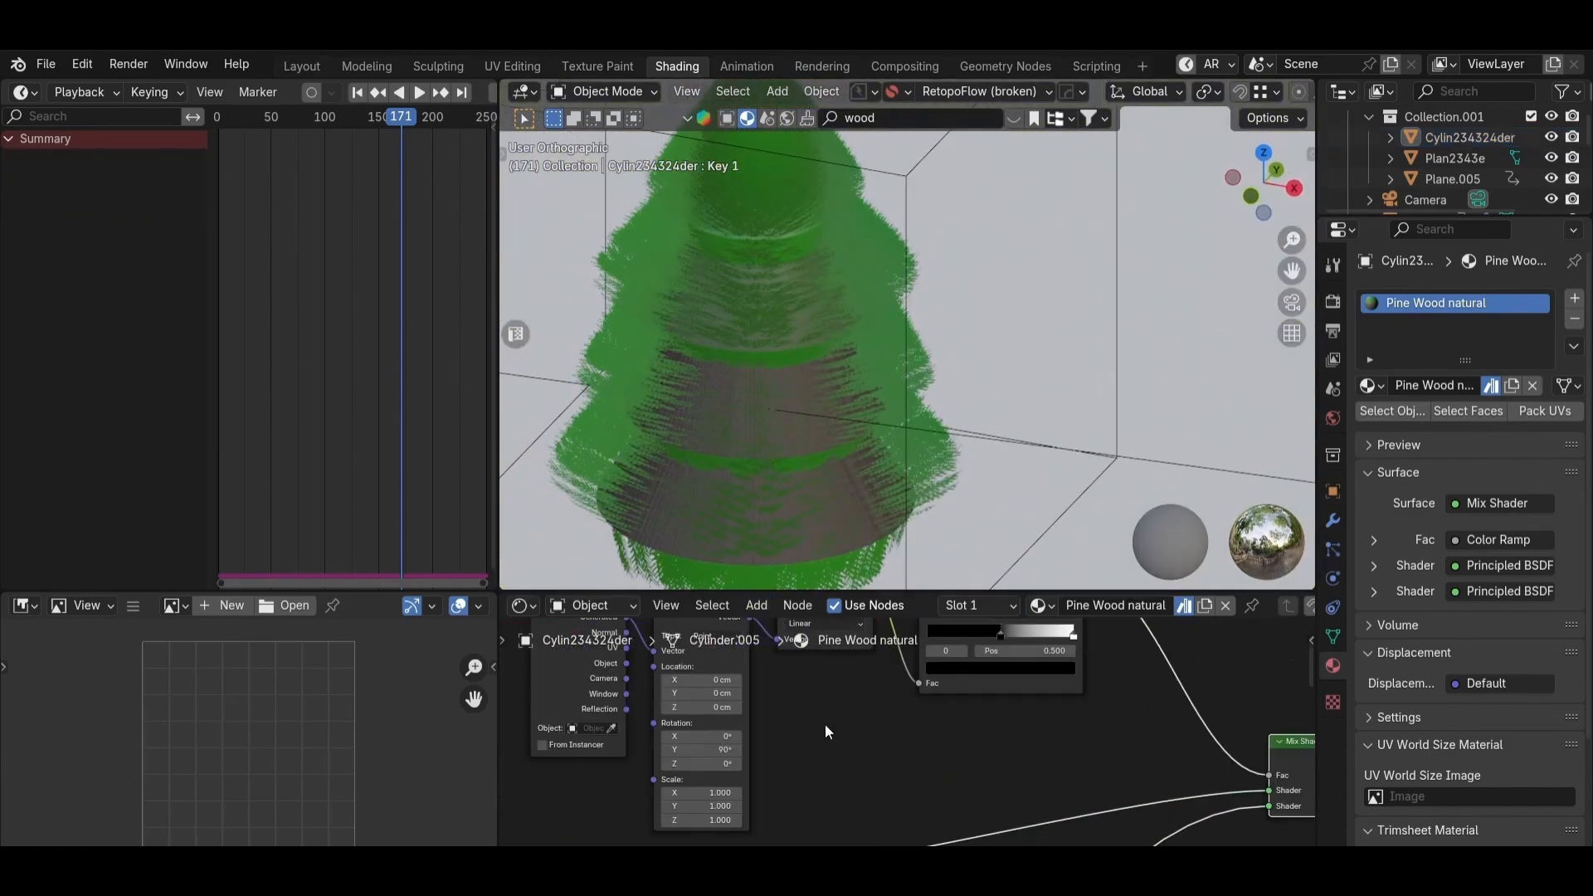
pyautogui.scroll(2, 753, 685)
pyautogui.moveTo(669, 697); pyautogui.dragTo(869, 730, button='middle')
pyautogui.scroll(2, 868, 730)
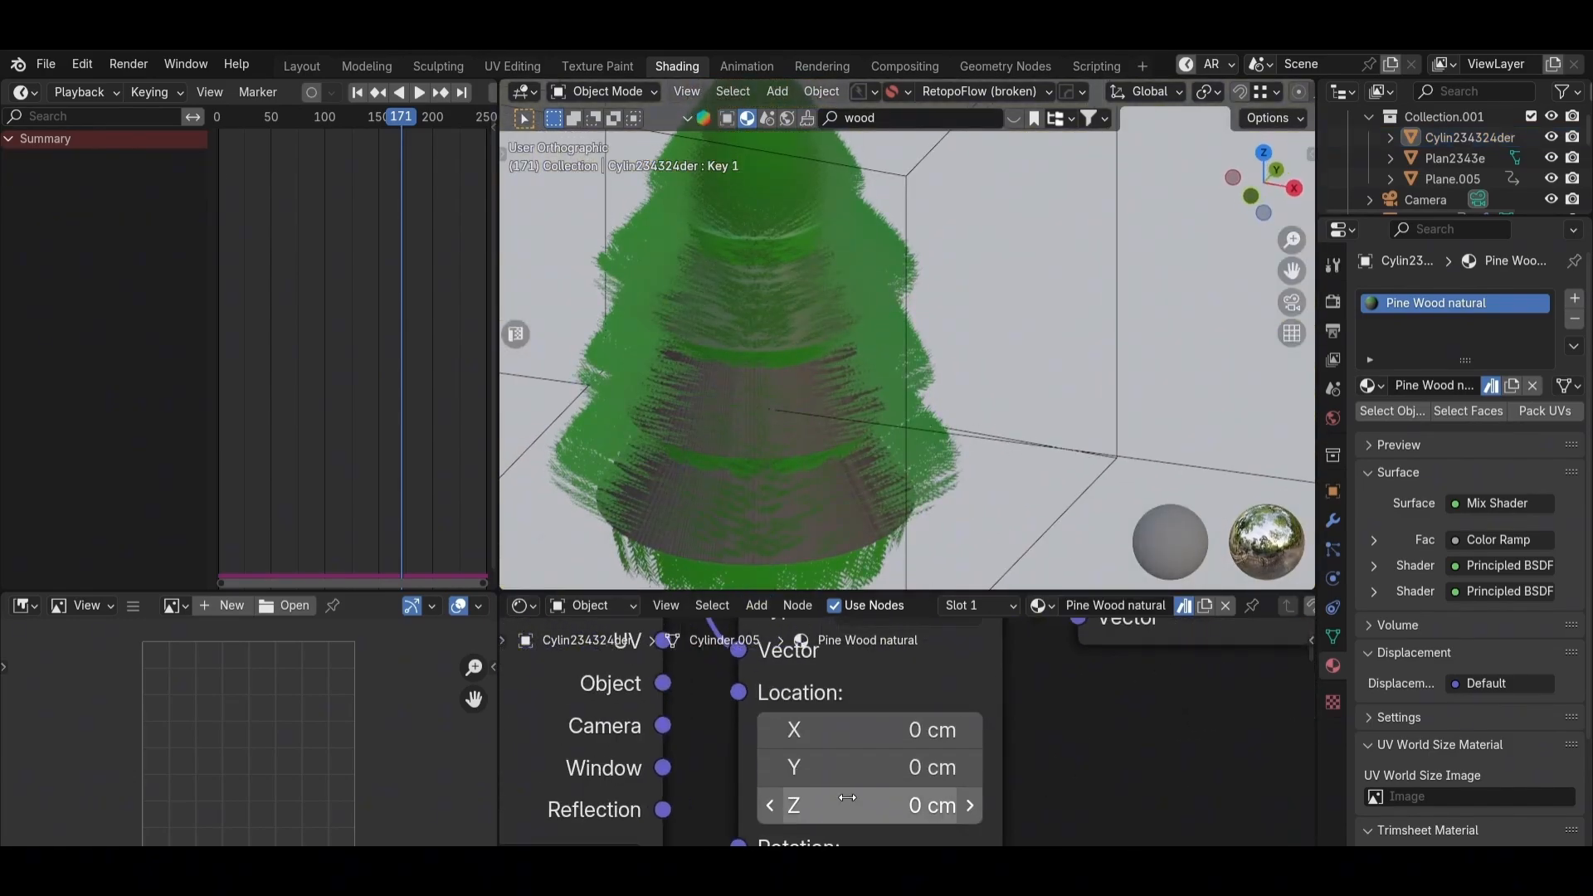
pyautogui.moveTo(868, 730); pyautogui.dragTo(915, 731)
pyautogui.press('KP_1')
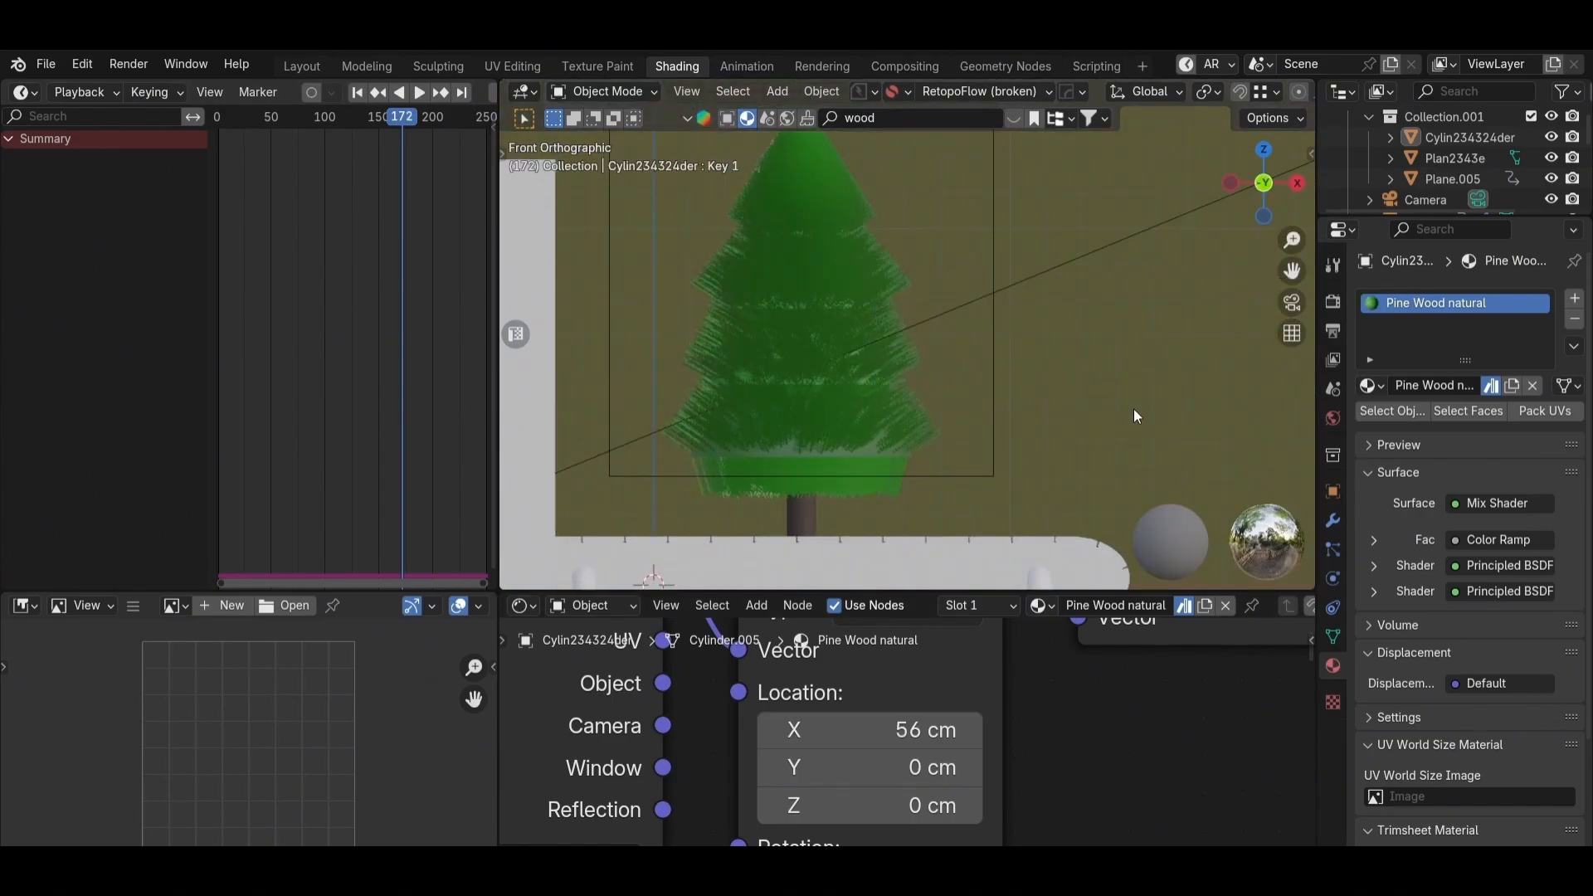
# Step: Try shifting the Mapping node's X location further while watching the lower branches, and undo the change
pyautogui.scroll(4, 949, 334)
pyautogui.moveTo(907, 365); pyautogui.dragTo(846, 370, button='middle')
pyautogui.press('`')
pyautogui.click(469, 434)
pyautogui.scroll(-1, 911, 728)
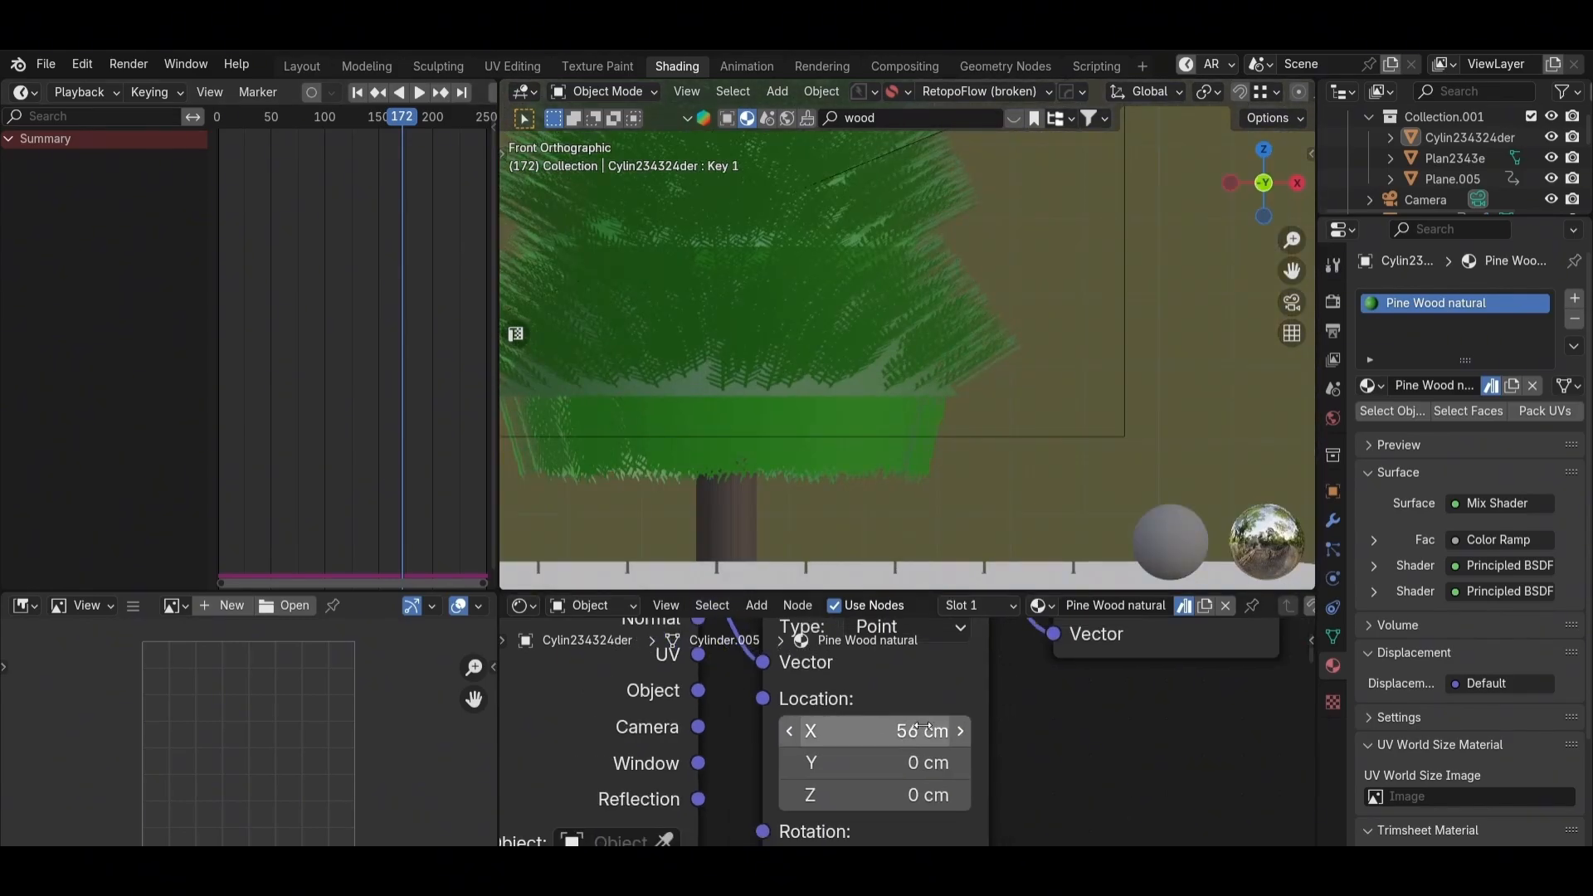
pyautogui.moveTo(911, 730); pyautogui.dragTo(1162, 730)
pyautogui.hotkey('ctrl', 'z')
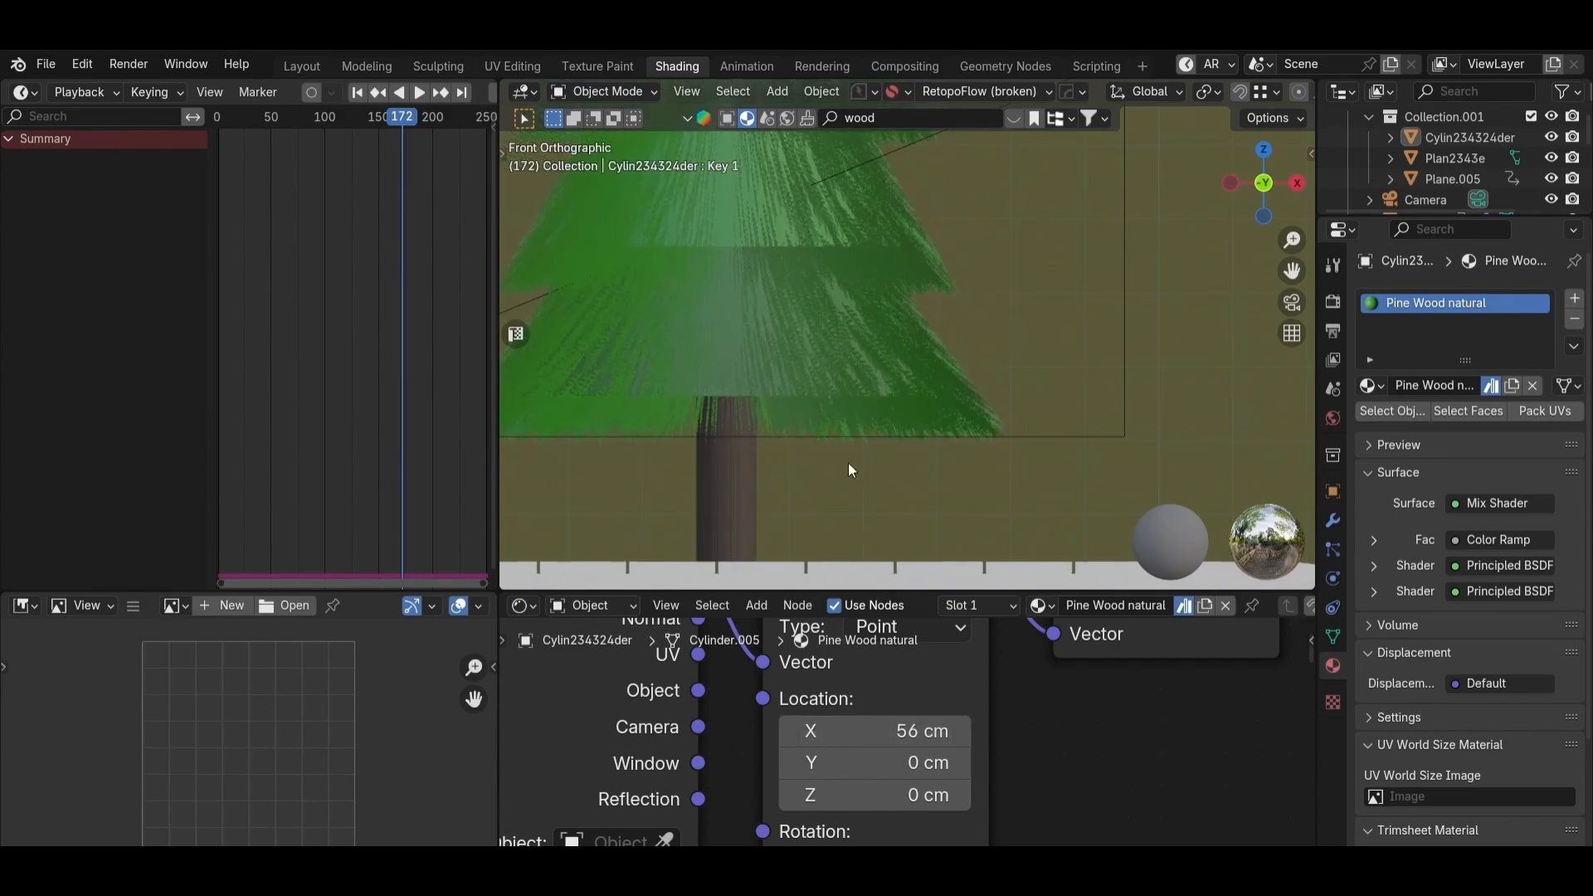
pyautogui.scroll(-10, 849, 463)
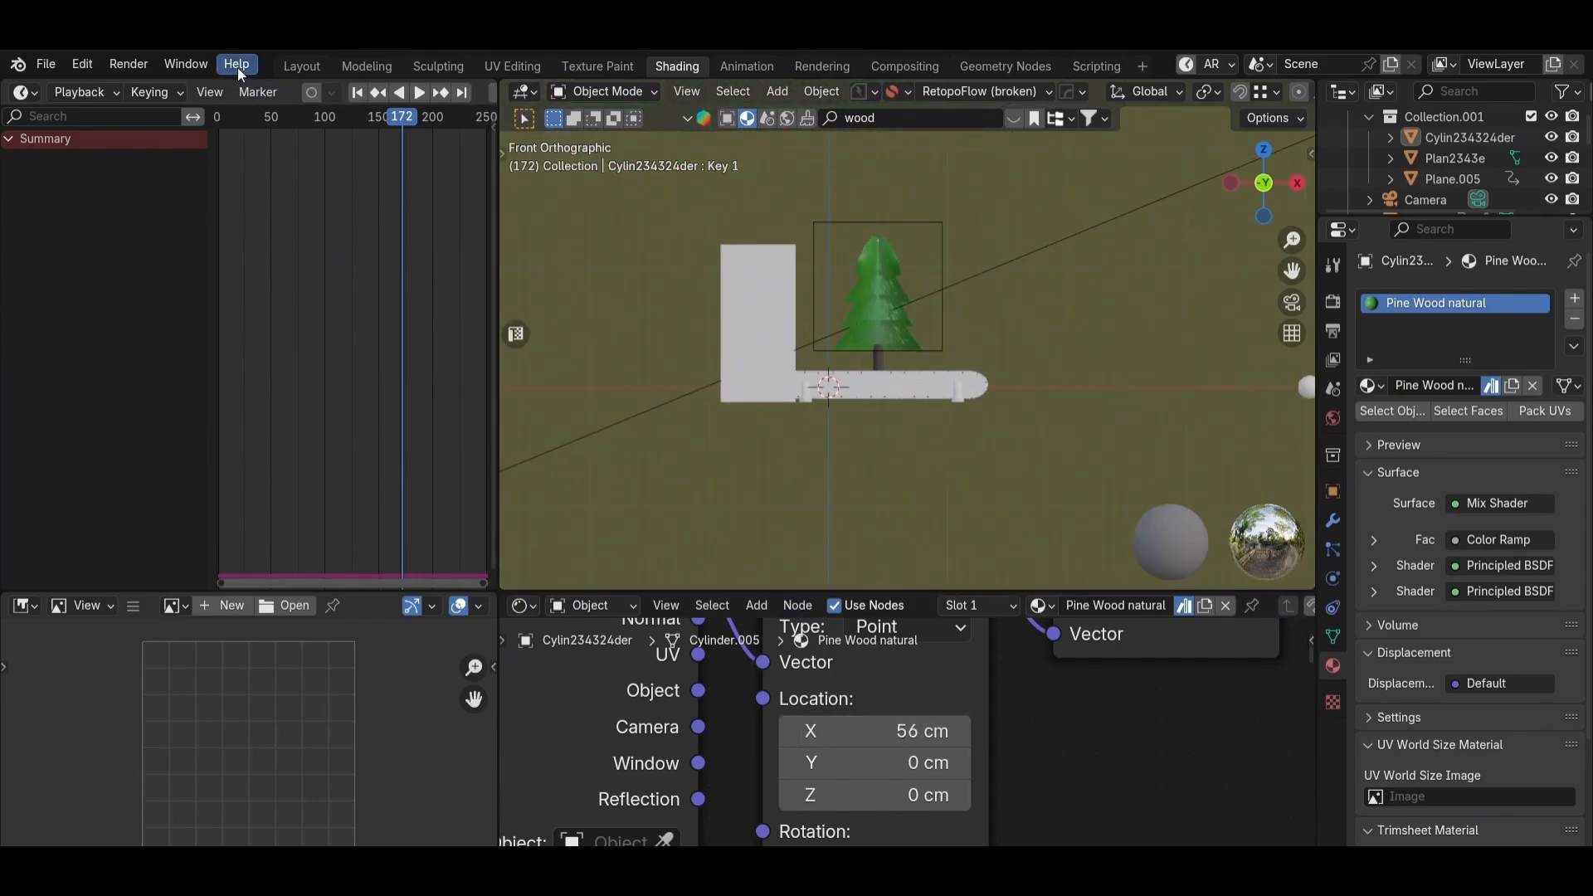
# Step: Switch to the Layout workspace, widen the second viewport and turn it into a Shader Editor without its sidebar
pyautogui.click(302, 65)
pyautogui.scroll(-3, 1102, 446)
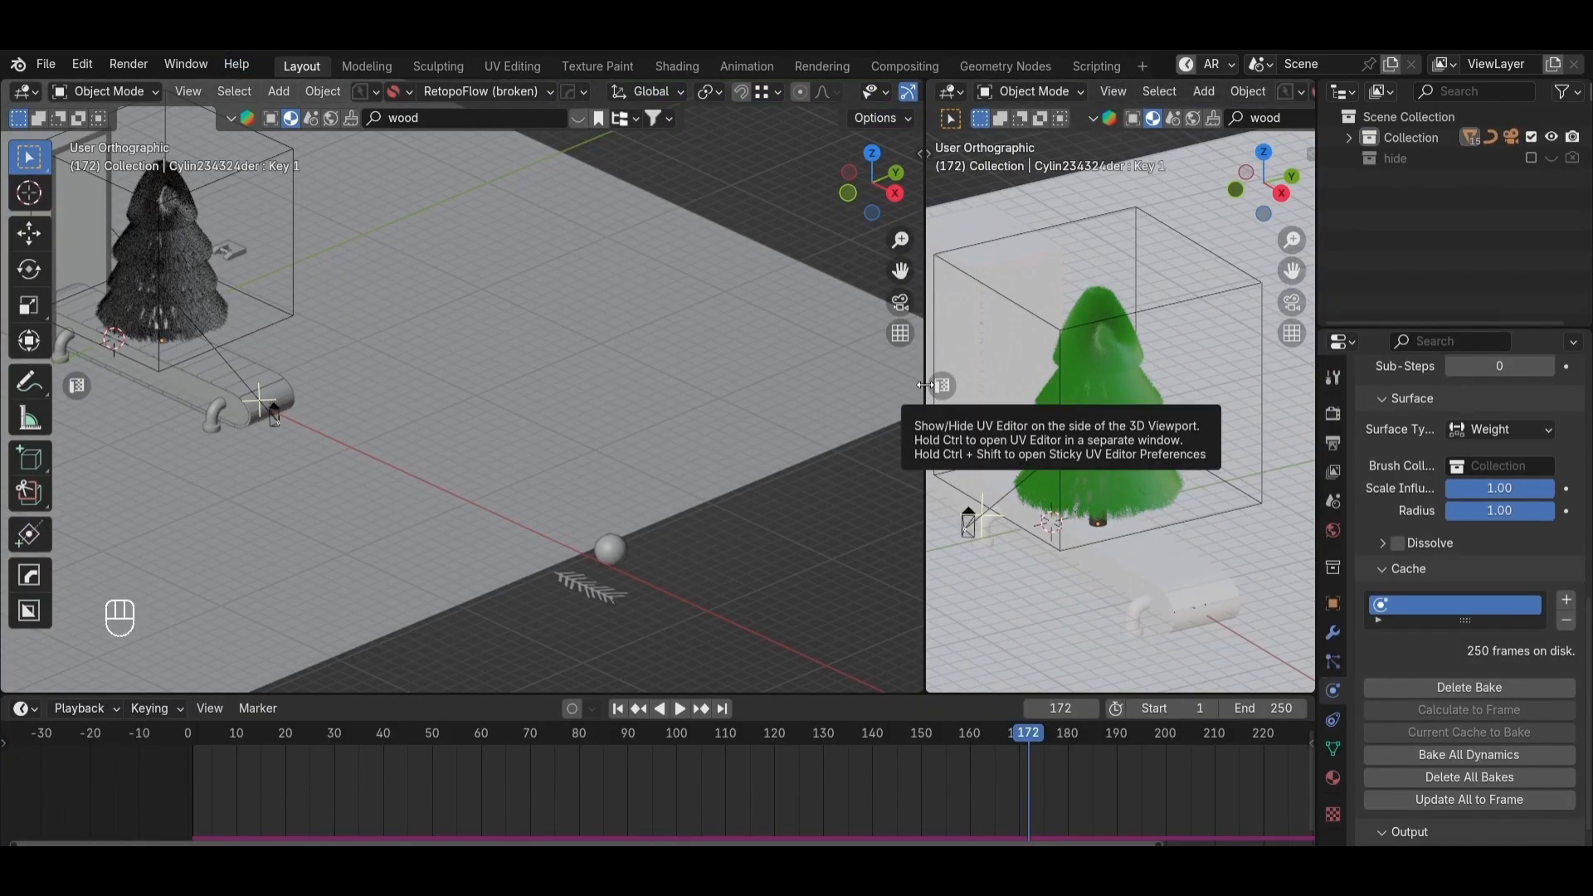
pyautogui.moveTo(926, 386); pyautogui.dragTo(868, 386)
pyautogui.click(892, 92)
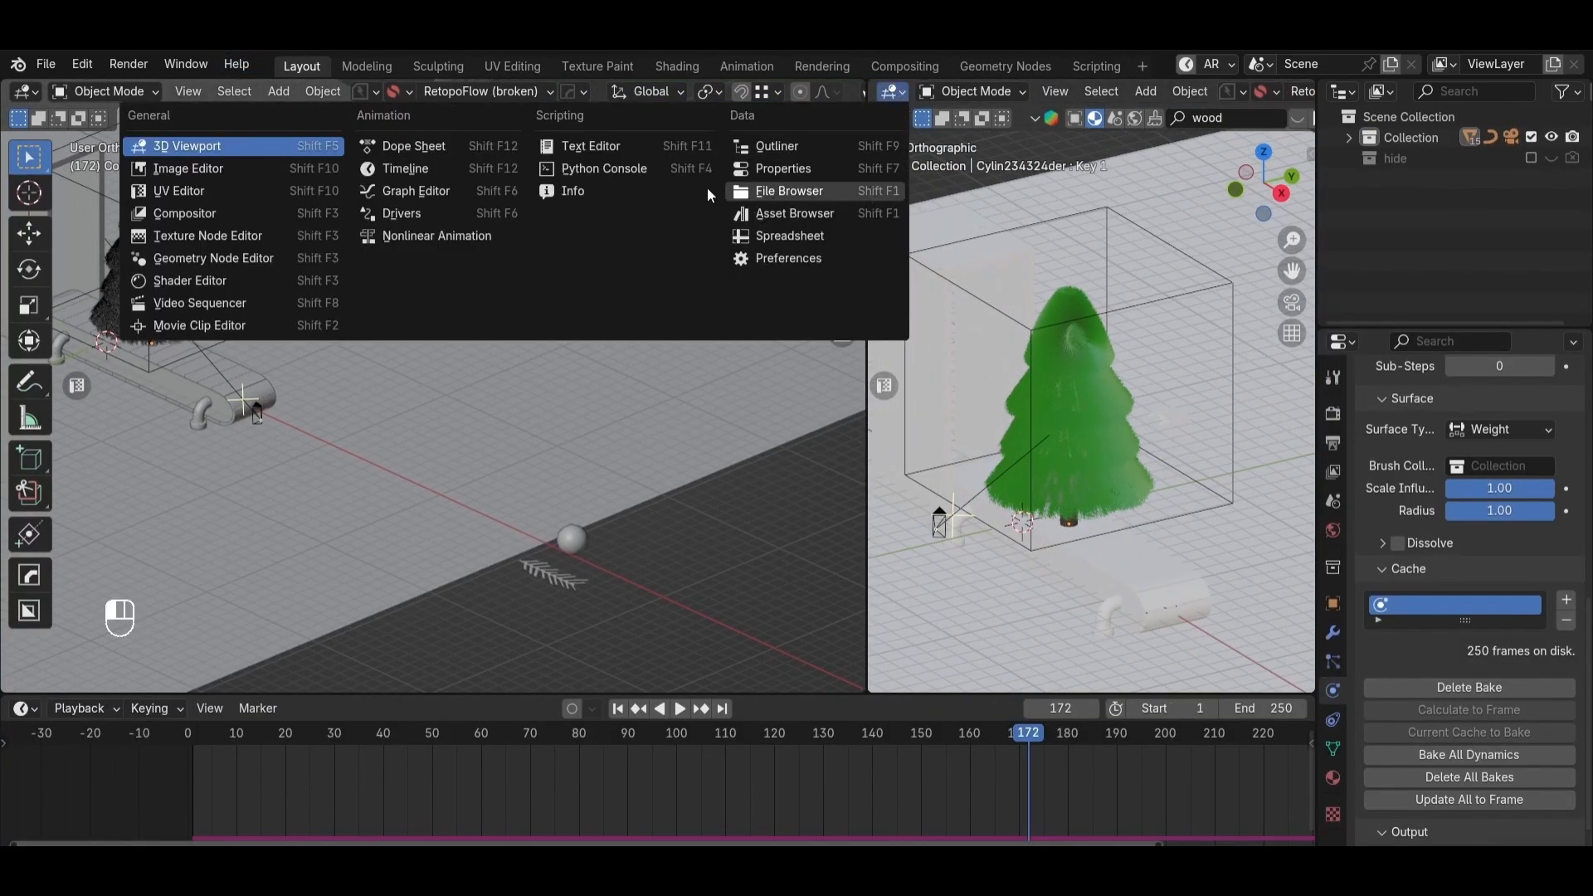
pyautogui.click(201, 281)
pyautogui.press('n')
pyautogui.scroll(5, 926, 538)
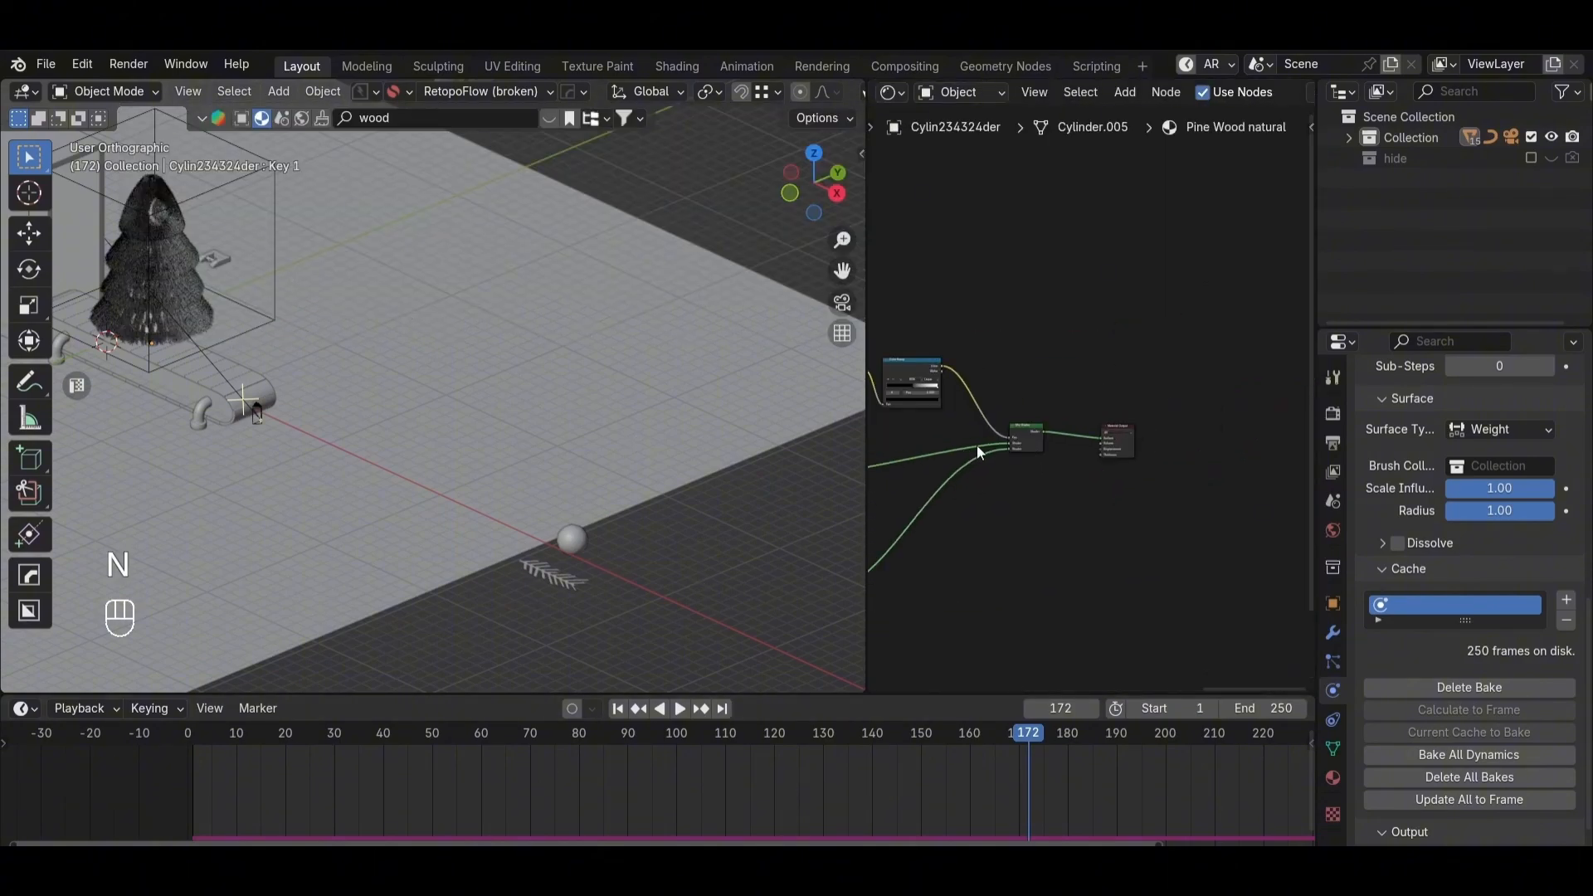
# Step: Enlarge the timeline area and switch the viewport shading to show the tree in its material colours
pyautogui.moveTo(697, 665); pyautogui.dragTo(696, 449)
pyautogui.keyDown('shift'); pyautogui.moveTo(150, 136); pyautogui.dragTo(432, 264, button='middle'); pyautogui.keyUp('shift')
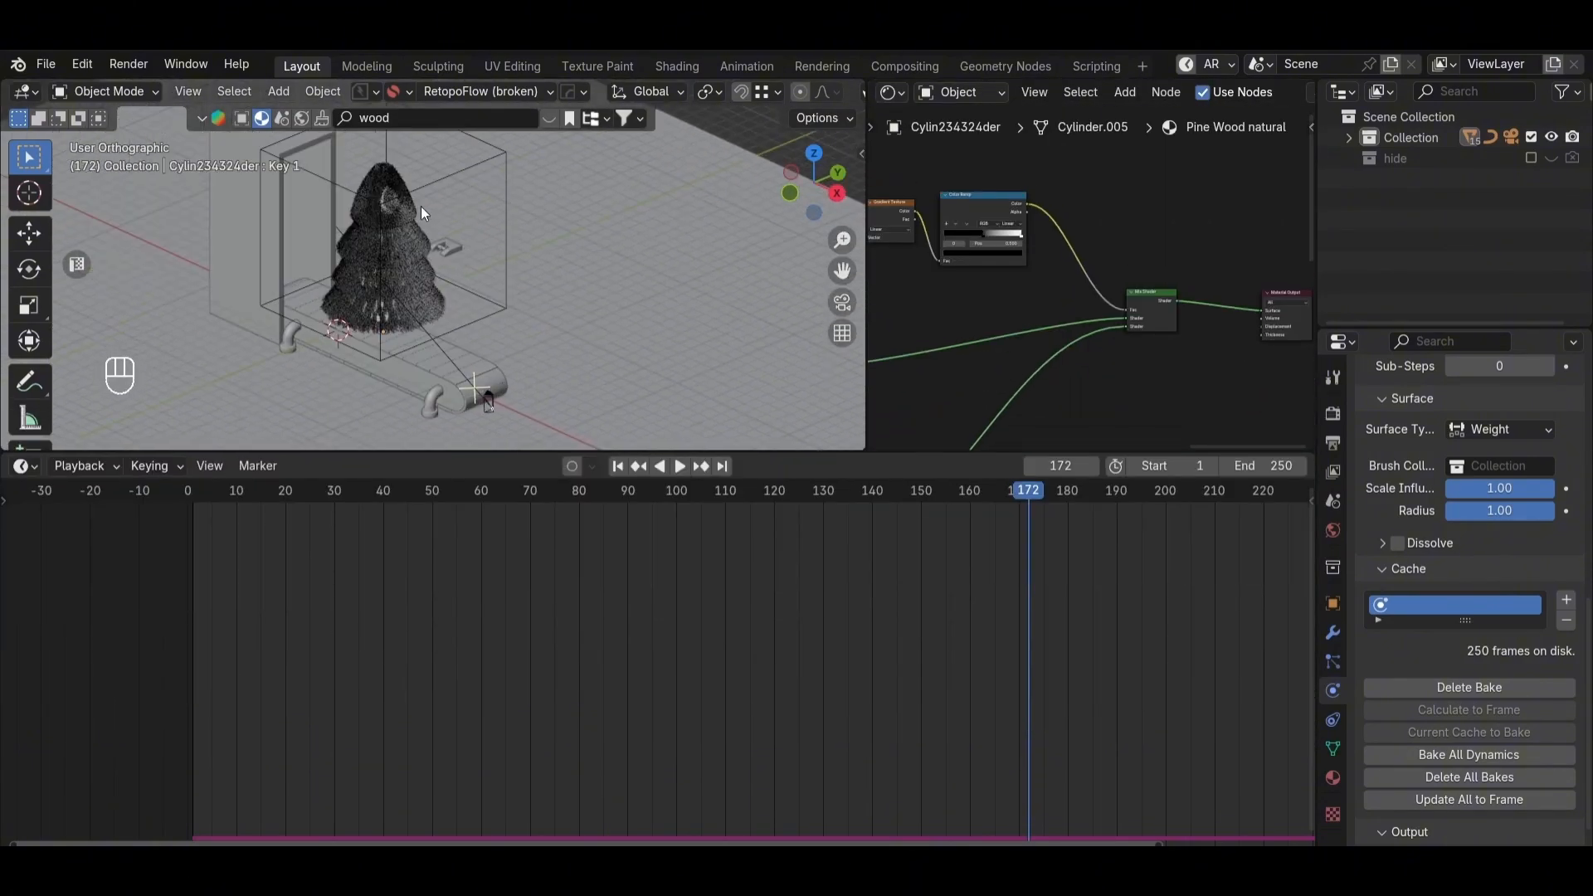
pyautogui.moveTo(421, 206); pyautogui.dragTo(530, 431, button='middle')
pyautogui.press('a')
pyautogui.press('z')
pyautogui.press('z')
pyautogui.scroll(3, 685, 306)
pyautogui.click(686, 305)
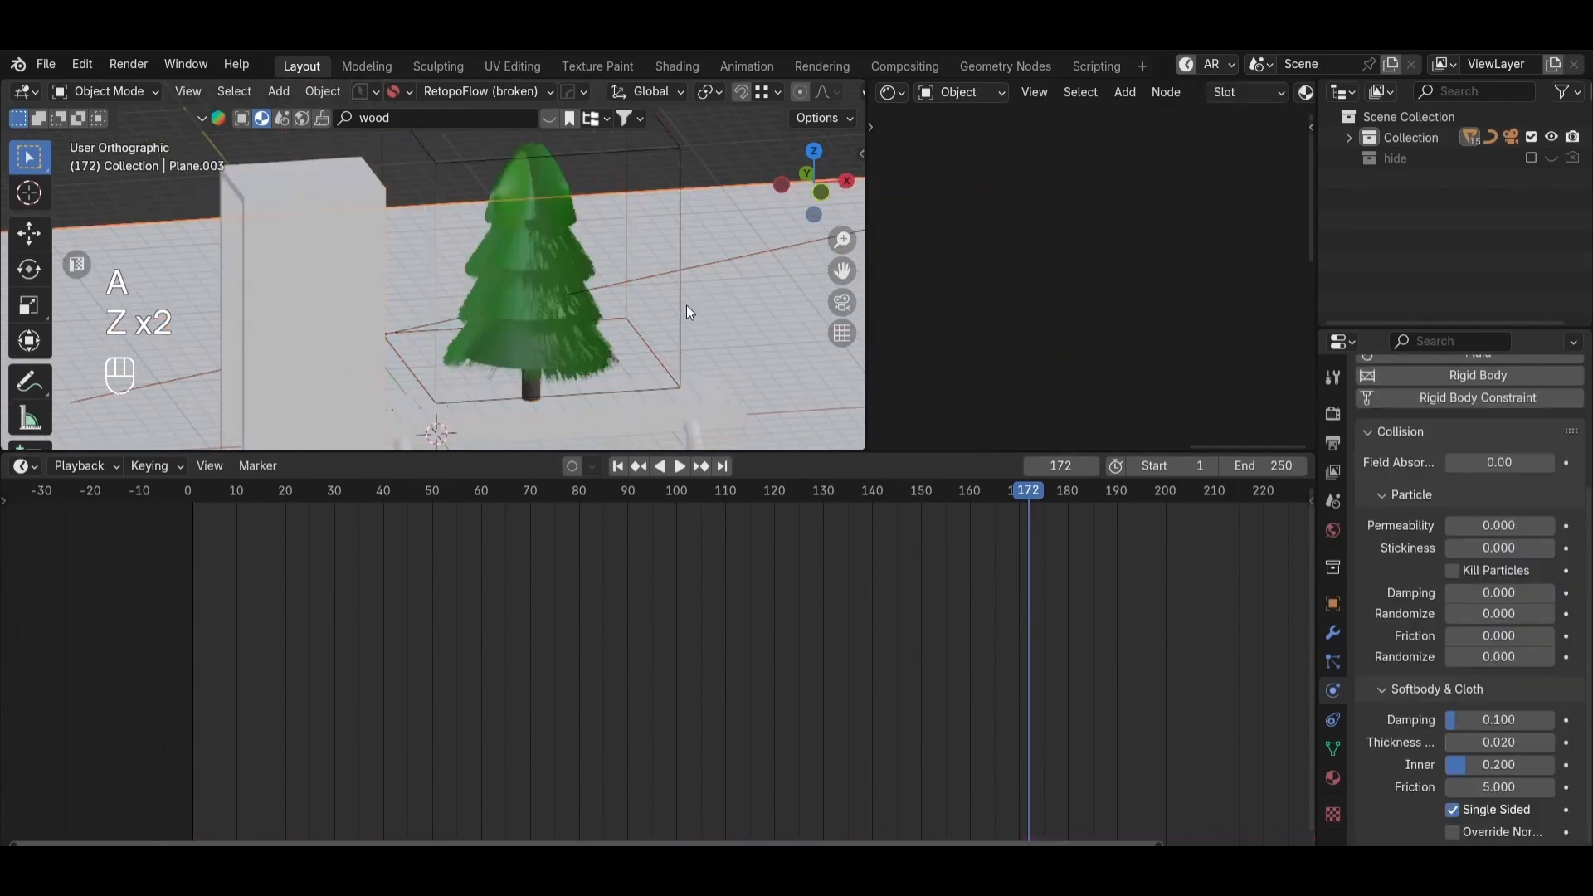
# Step: Select the tree and bring its lower branches and trunk close up in front view
pyautogui.press('`')
pyautogui.scroll(3, 591, 377)
pyautogui.click(590, 377)
pyautogui.scroll(3, 655, 338)
pyautogui.click(711, 307)
pyautogui.keyDown('shift'); pyautogui.moveTo(711, 308); pyautogui.dragTo(630, 178, button='middle'); pyautogui.keyUp('shift')
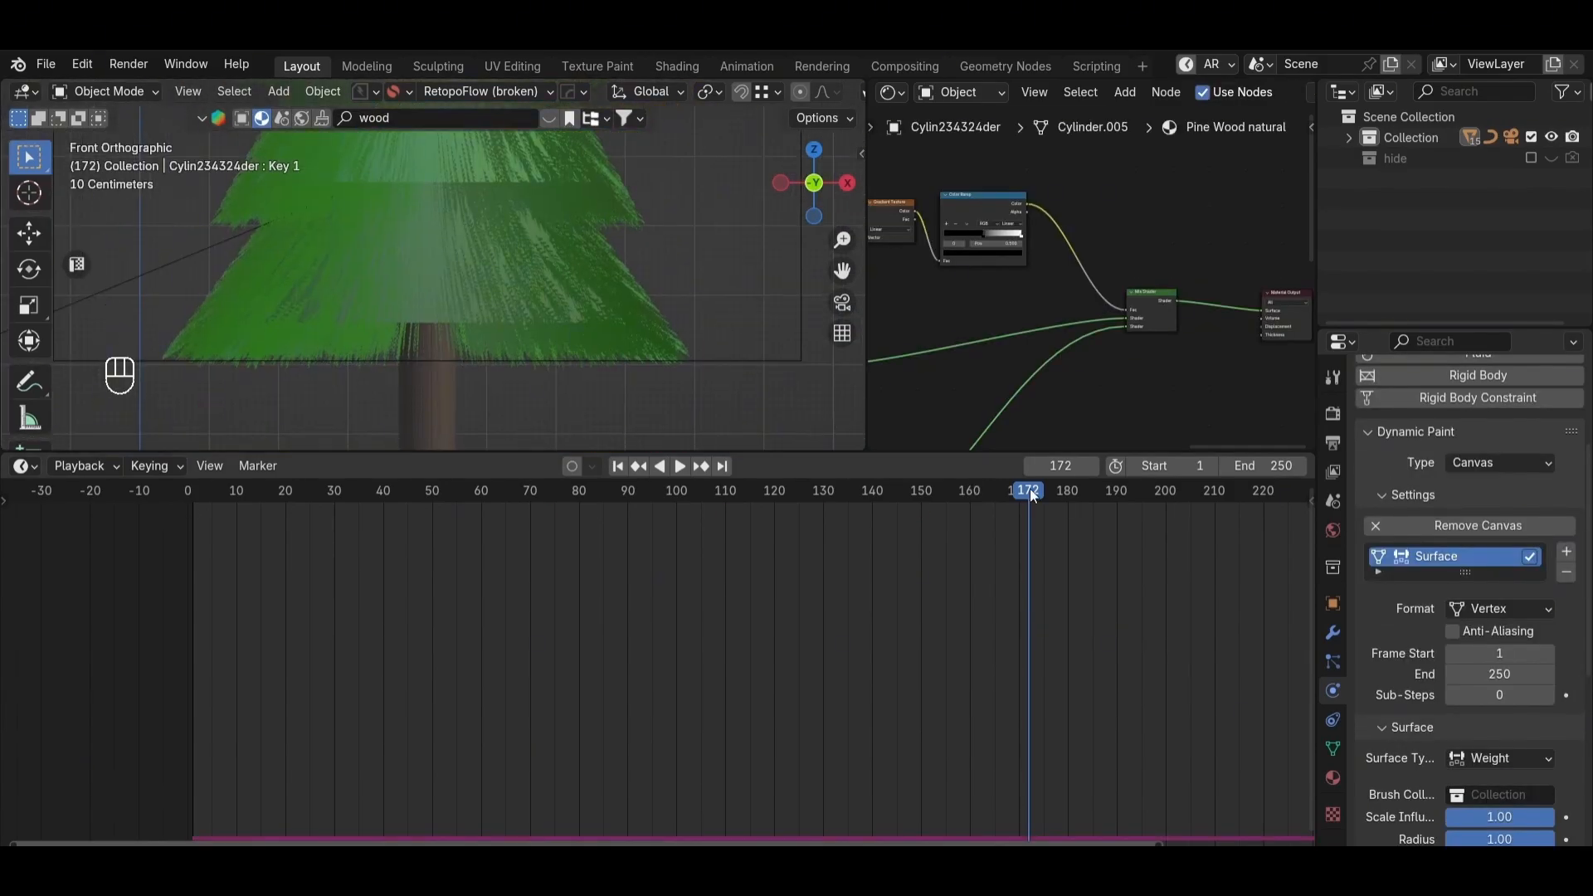
# Step: Go to frame 150, select the tree and keyframe the Mapping node's Location there
pyautogui.click(488, 245)
pyautogui.moveTo(895, 495)
pyautogui.mouseDown()
pyautogui.moveTo(727, 500)
pyautogui.moveTo(1000, 517)
pyautogui.mouseUp()
pyautogui.click(764, 365)
pyautogui.moveTo(996, 494); pyautogui.dragTo(920, 495)
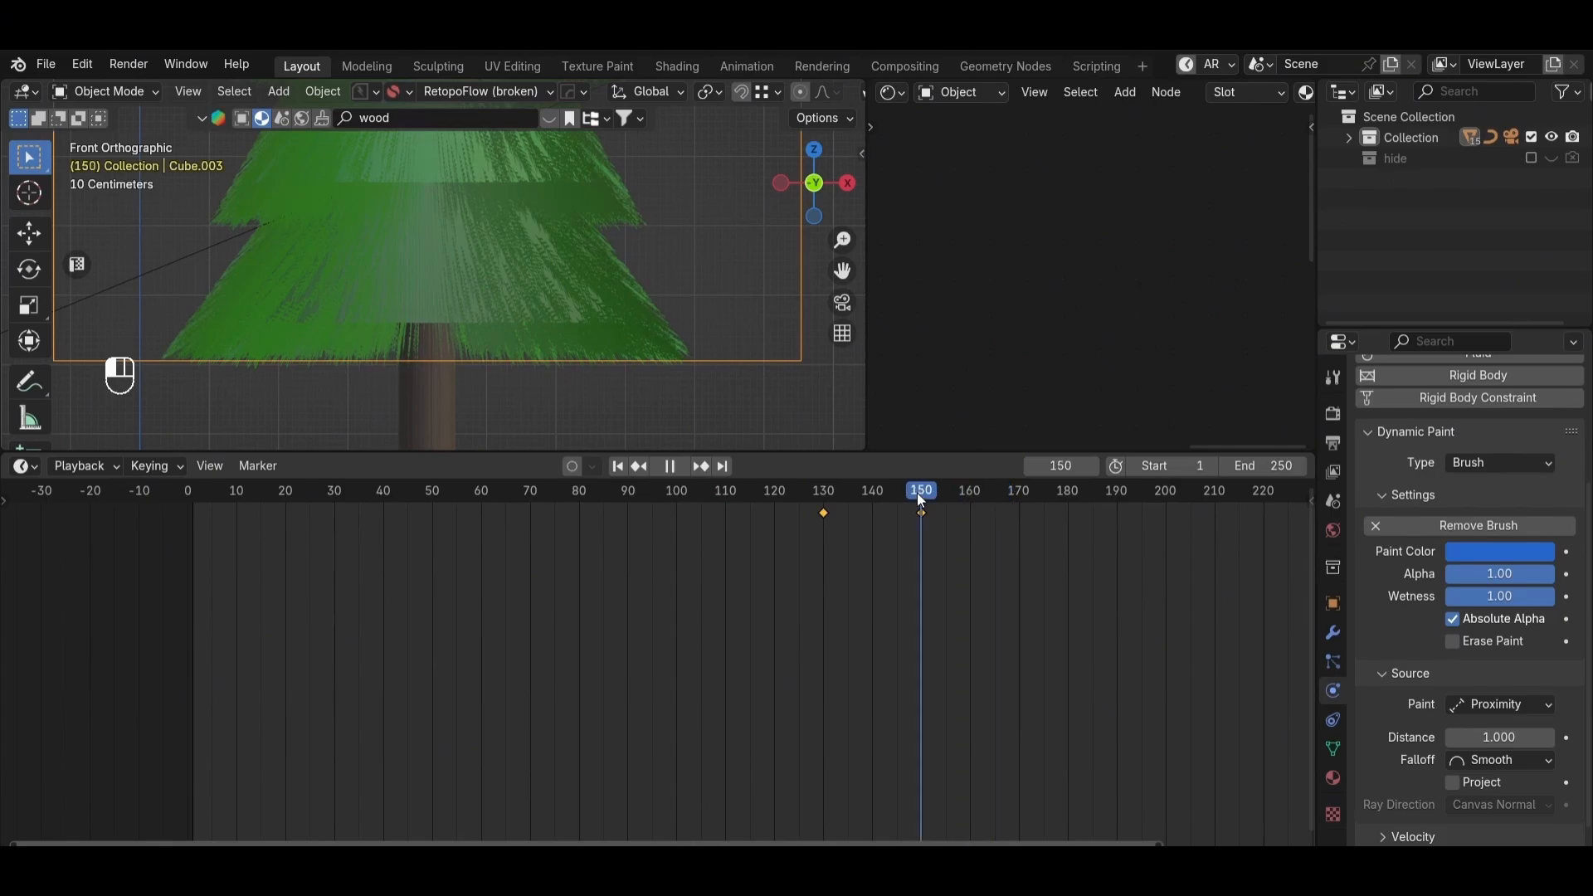
pyautogui.click(525, 254)
pyautogui.scroll(5, 1043, 320)
pyautogui.moveTo(1042, 320); pyautogui.dragTo(1311, 329, button='middle')
pyautogui.scroll(3, 924, 334)
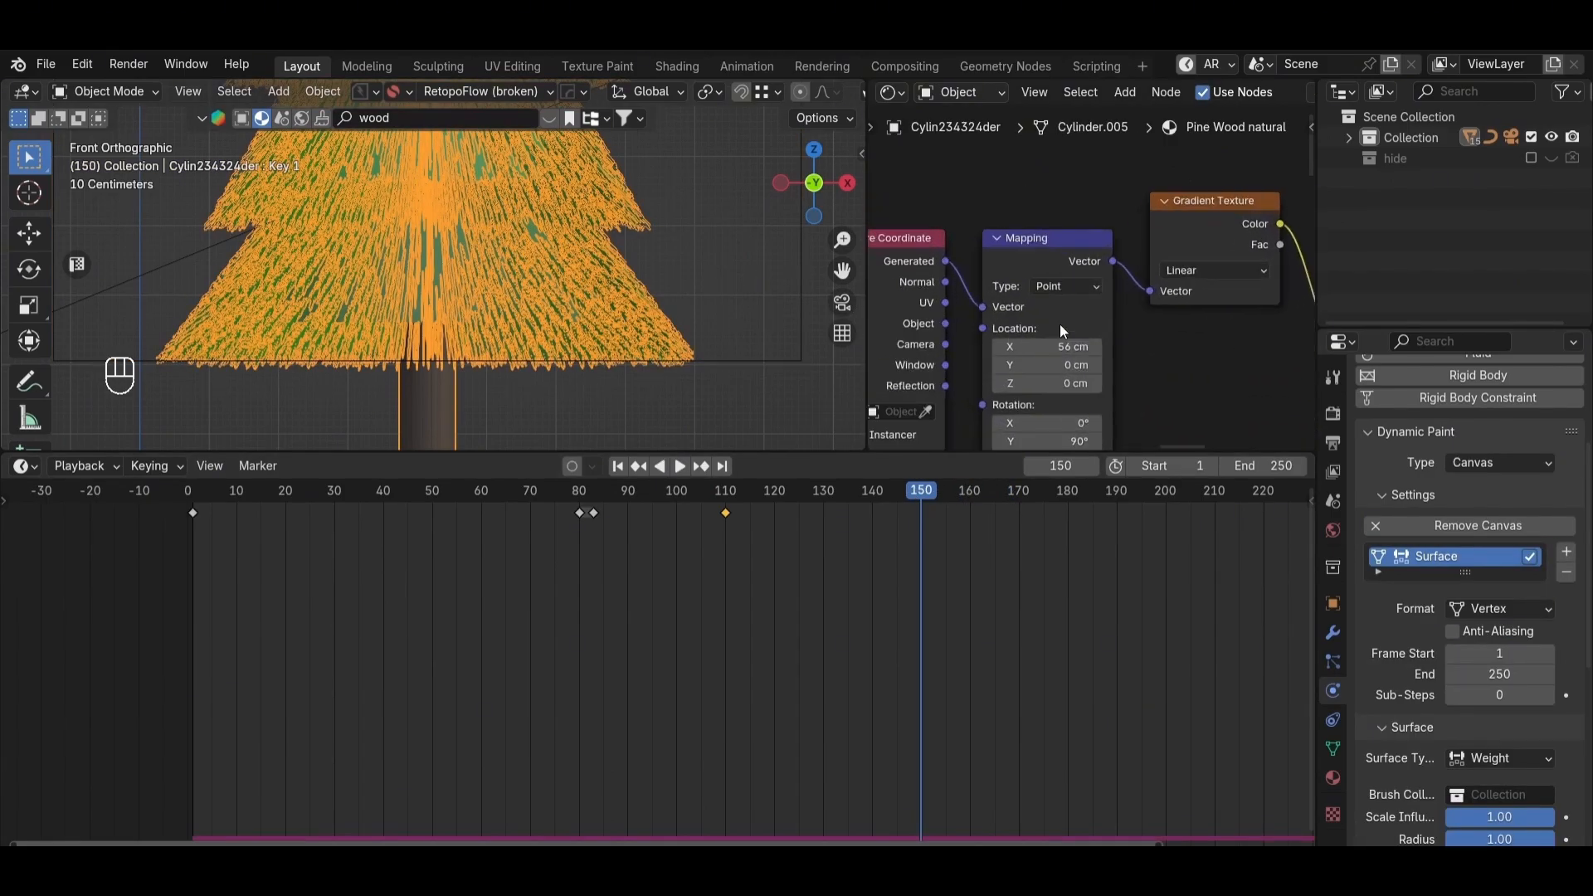
pyautogui.press('i')
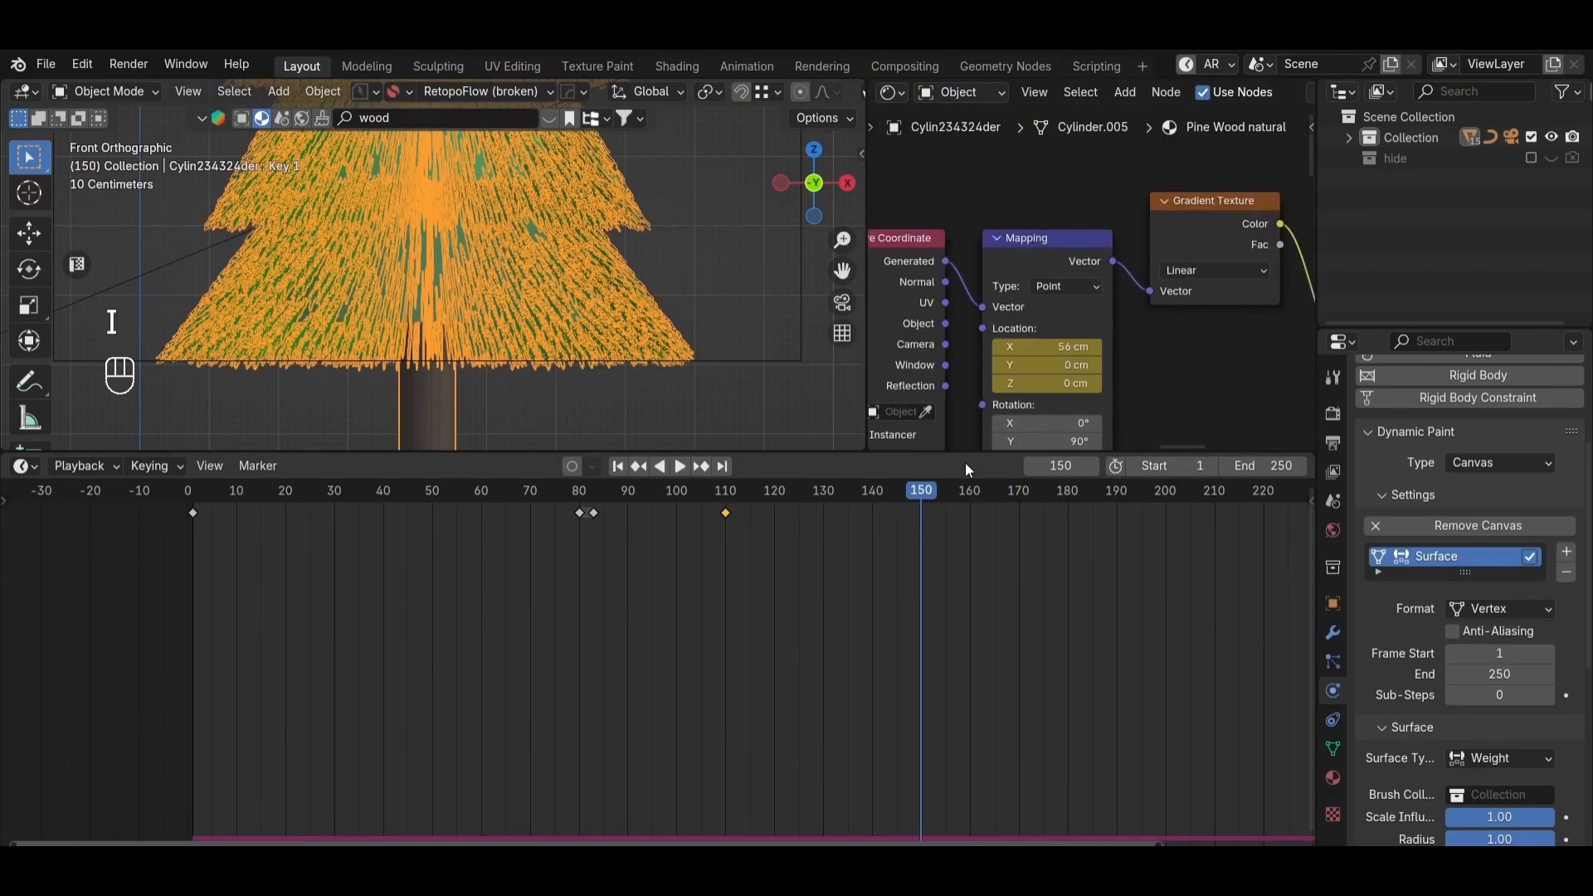
# Step: At frame 1, set the Mapping node's Location X to -100 cm, keyframe it and play the animation
pyautogui.moveTo(869, 496); pyautogui.dragTo(191, 520)
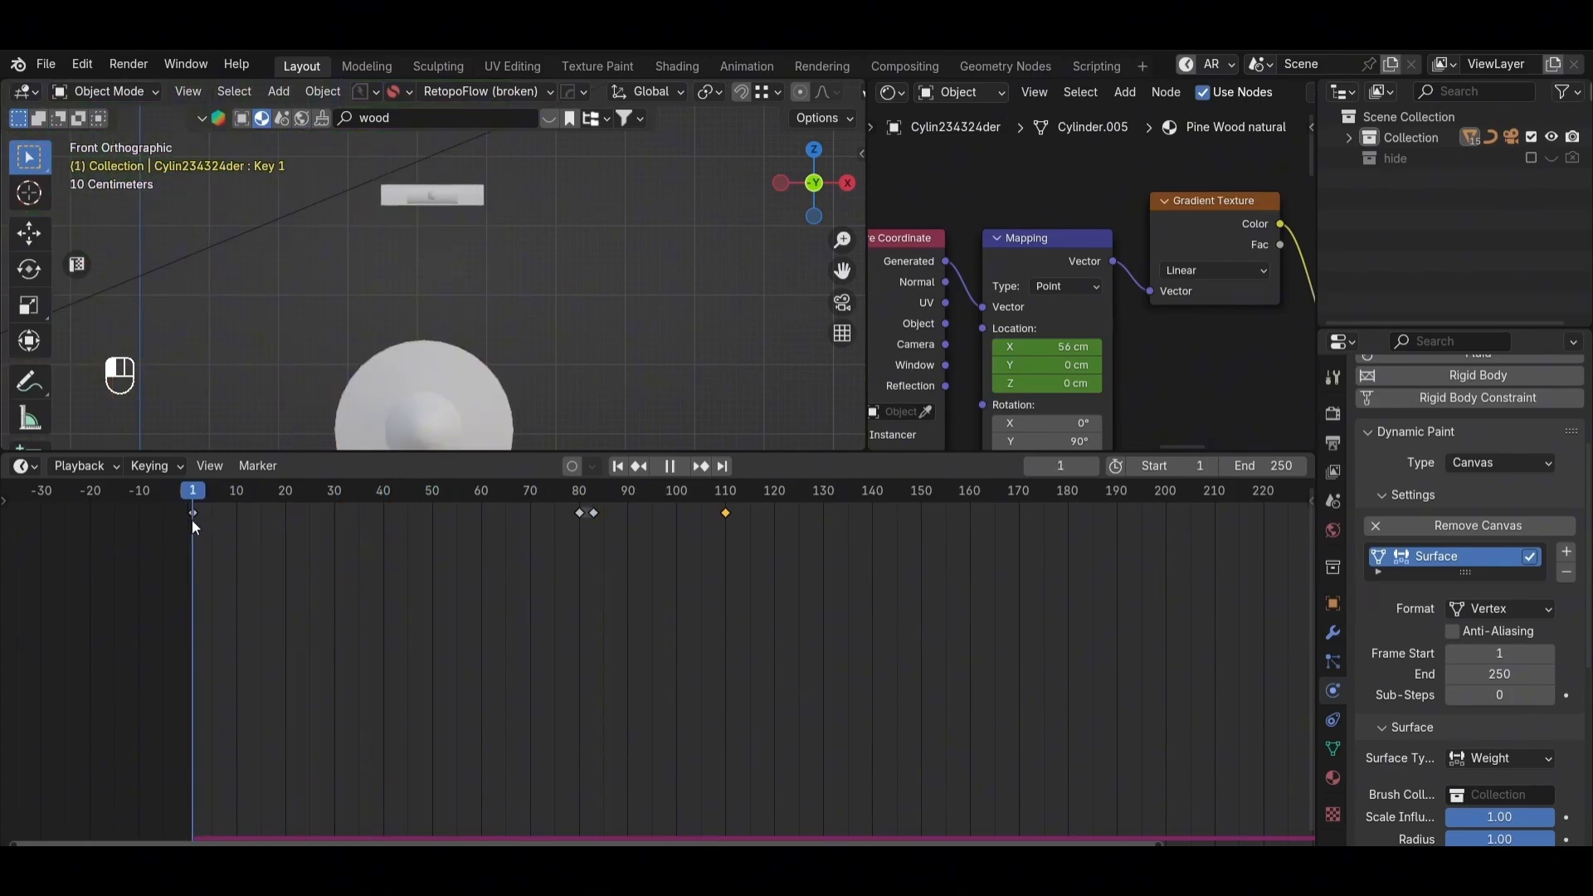
pyautogui.scroll(-3, 571, 263)
pyautogui.moveTo(571, 263); pyautogui.dragTo(354, 304, button='middle')
pyautogui.keyDown('alt'); pyautogui.middleClick(551, 324); pyautogui.keyUp('alt')
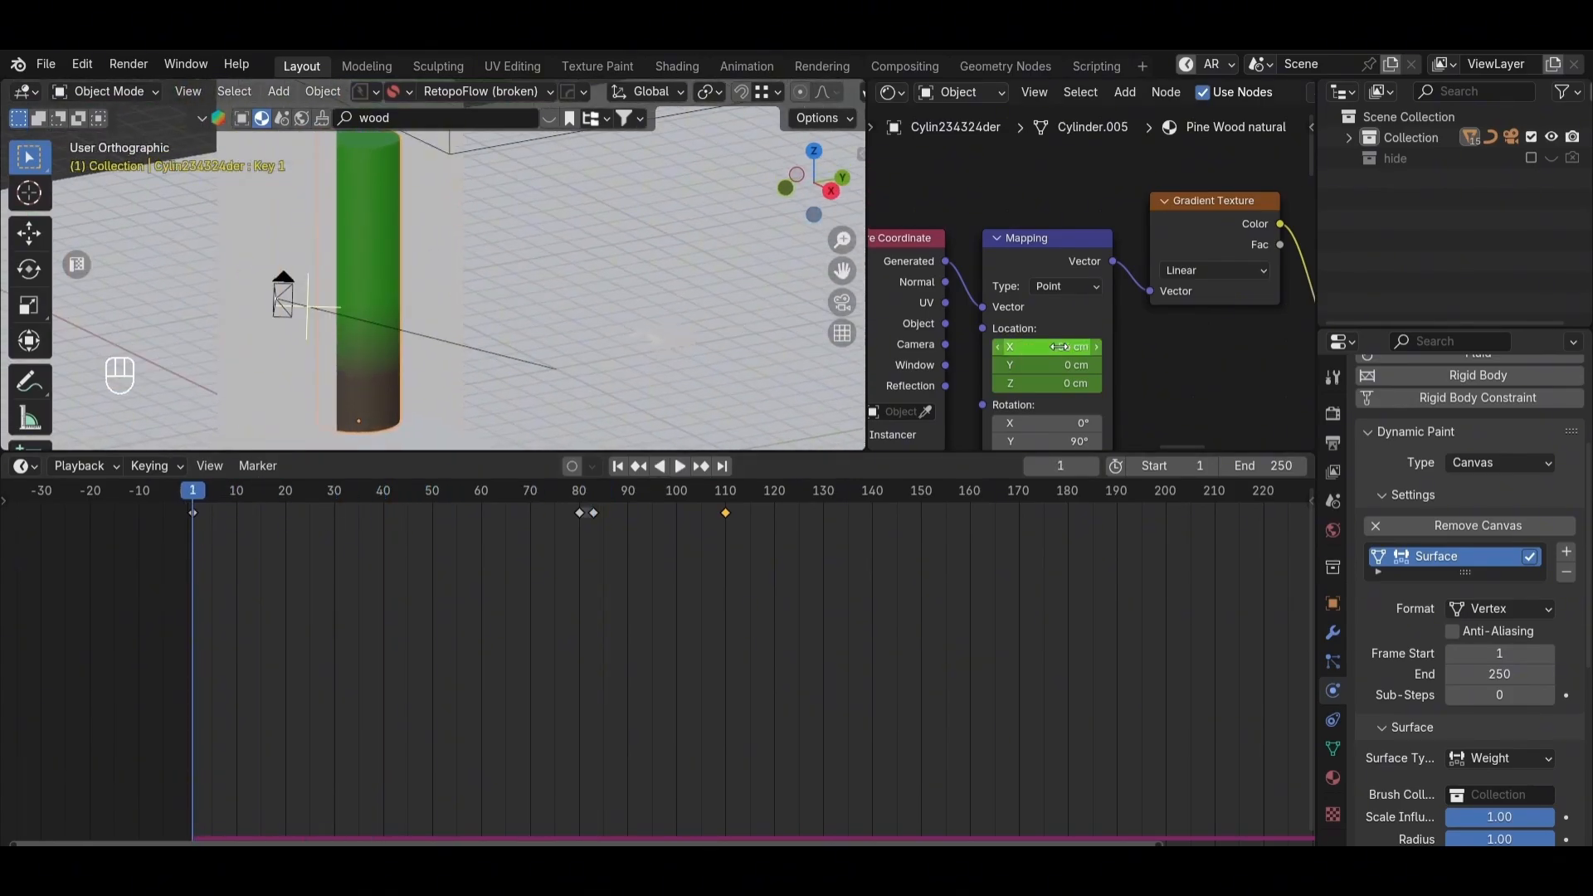
pyautogui.press('Return')
pyautogui.hotkey('ctrl', 'z')
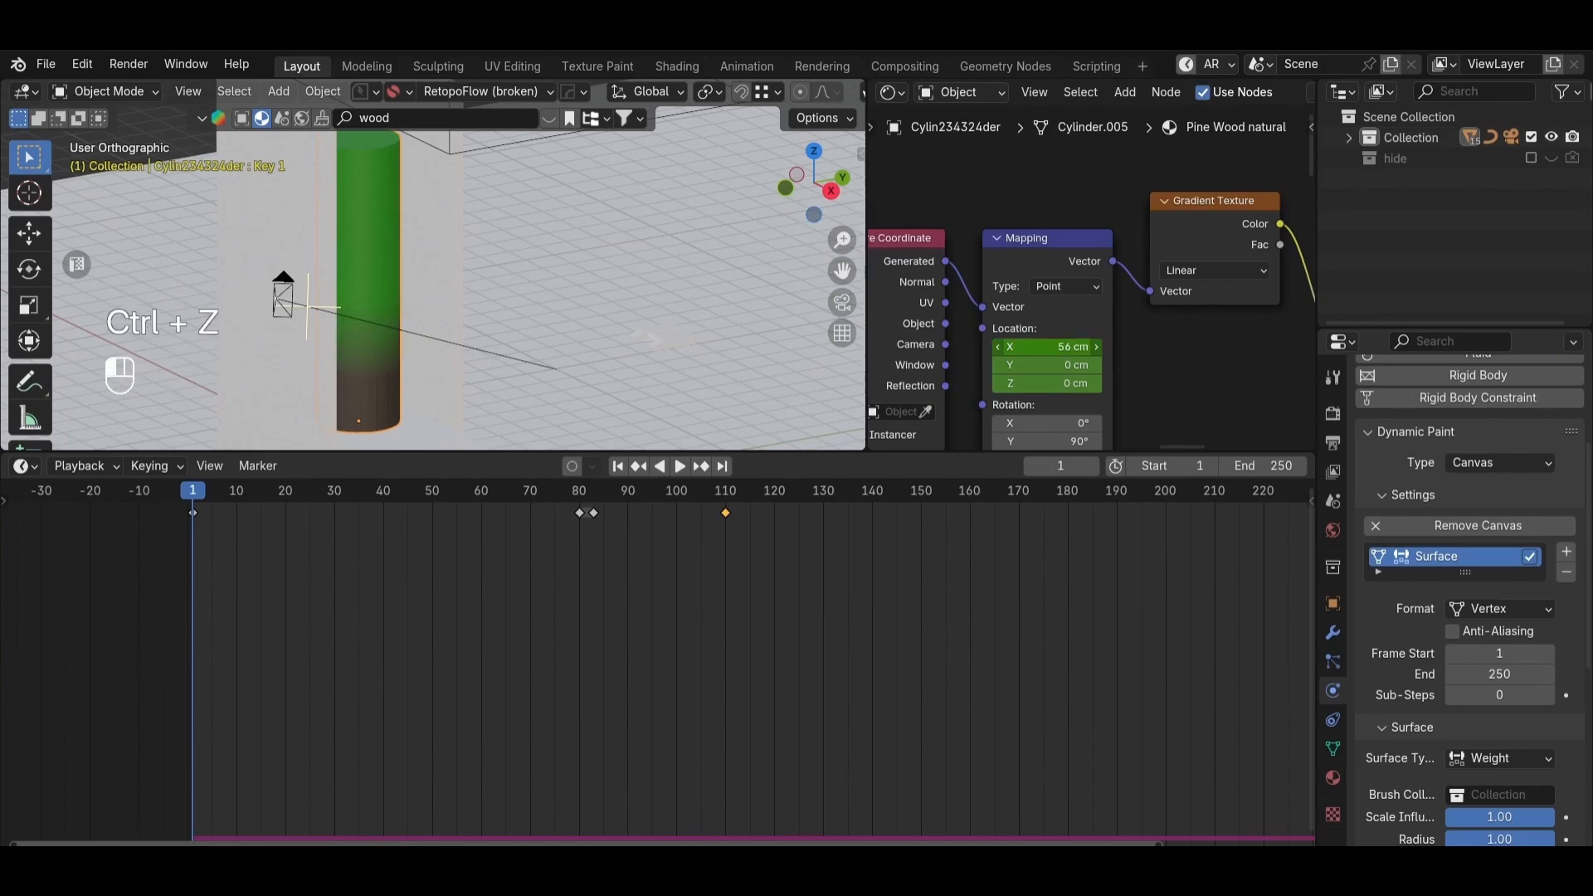
pyautogui.moveTo(1067, 347)
pyautogui.mouseDown()
pyautogui.moveTo(1112, 347)
pyautogui.moveTo(1066, 348)
pyautogui.mouseUp()
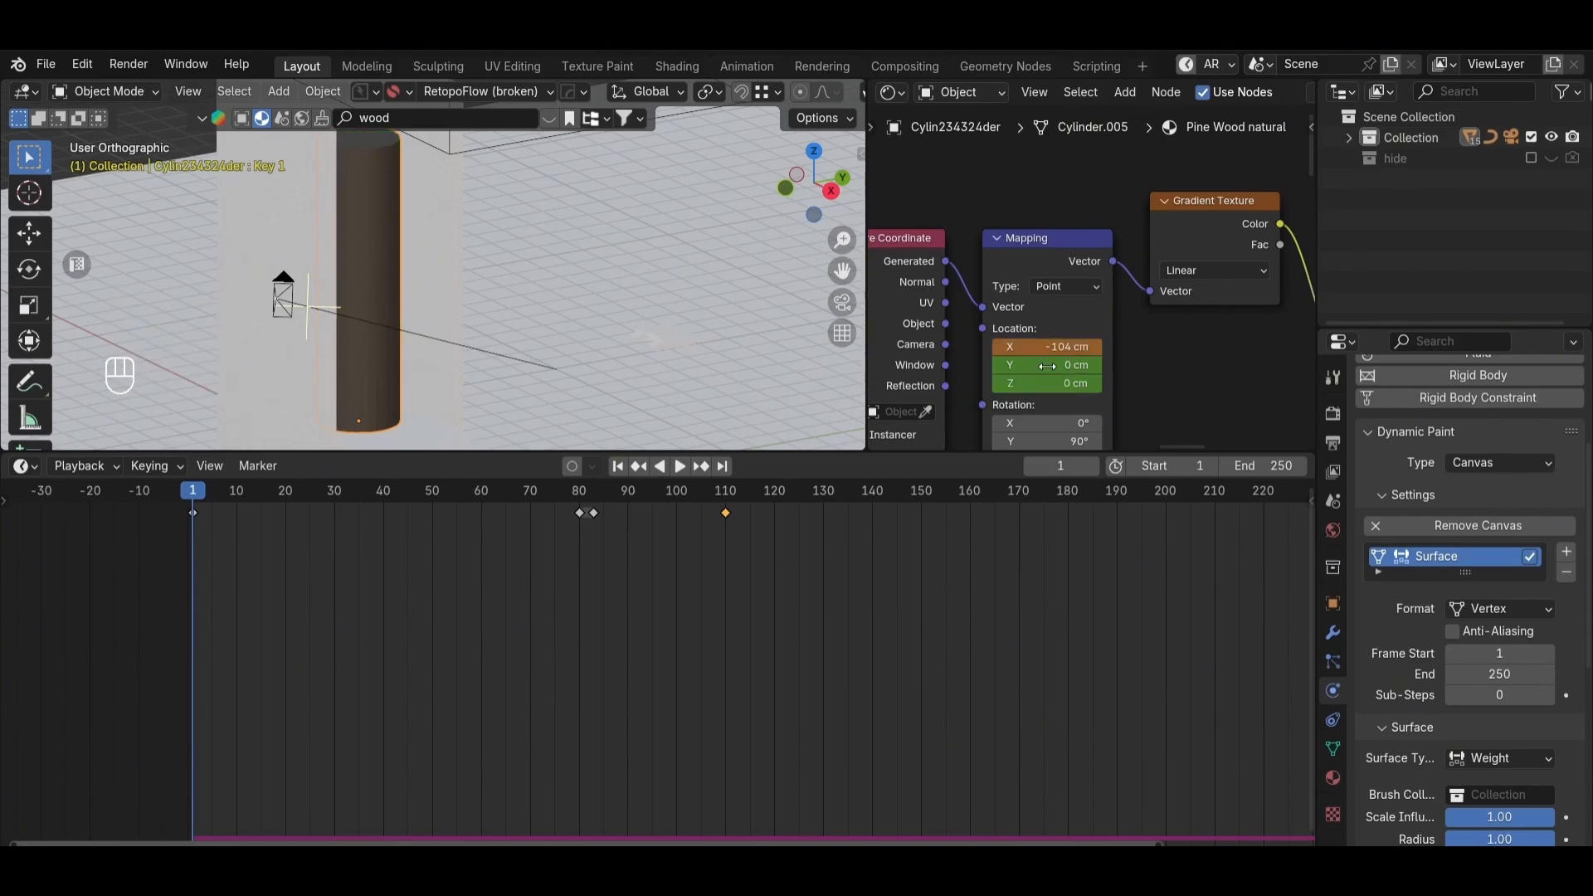
pyautogui.press('Return')
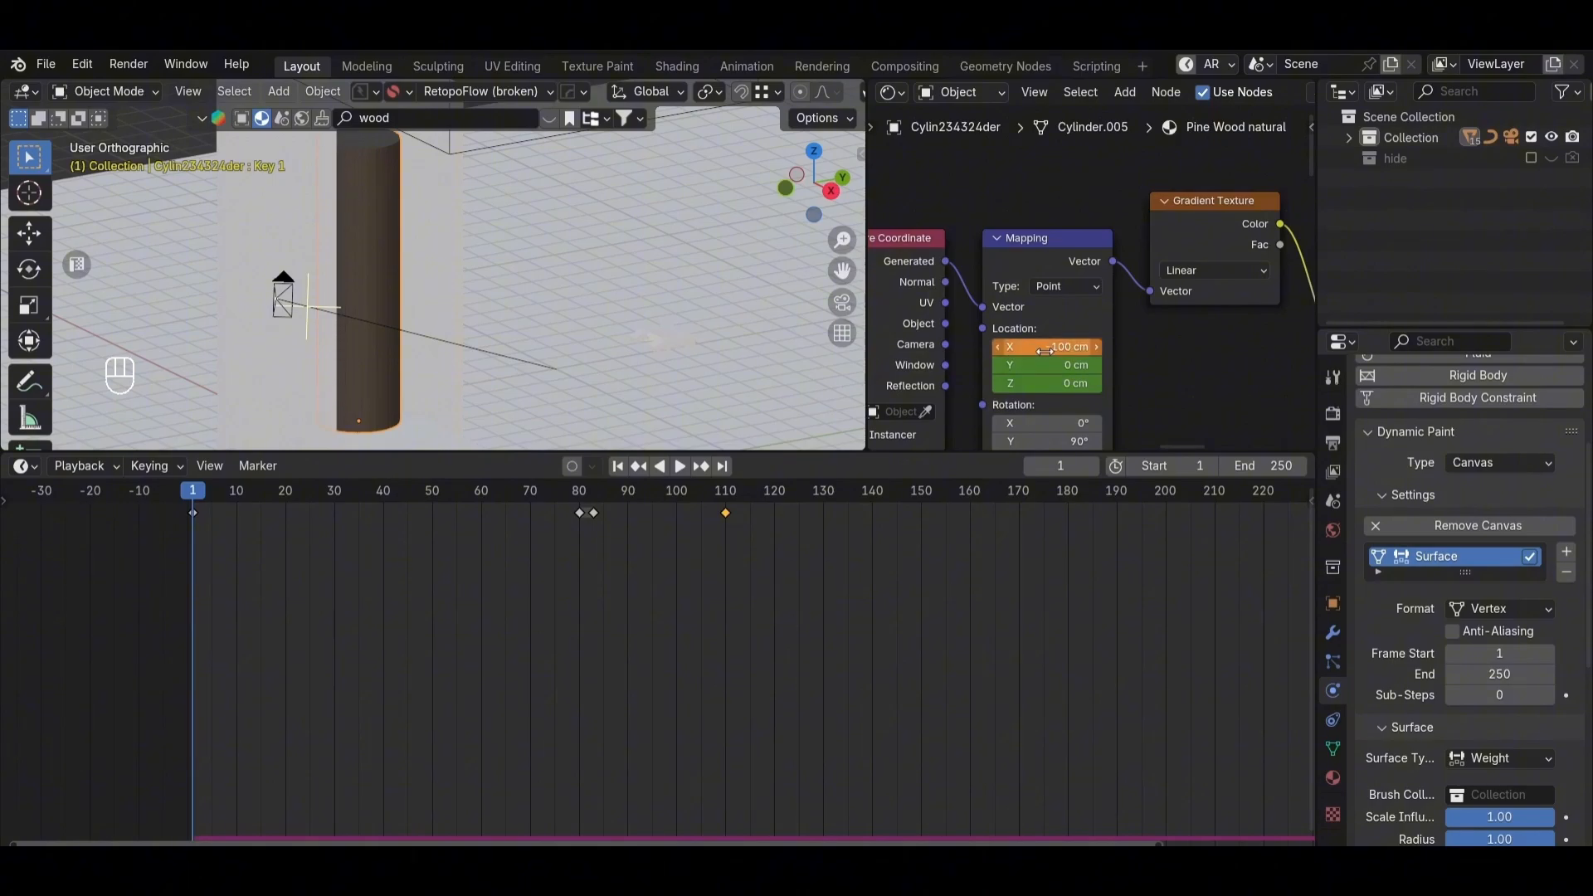
pyautogui.press('i')
pyautogui.press('space')
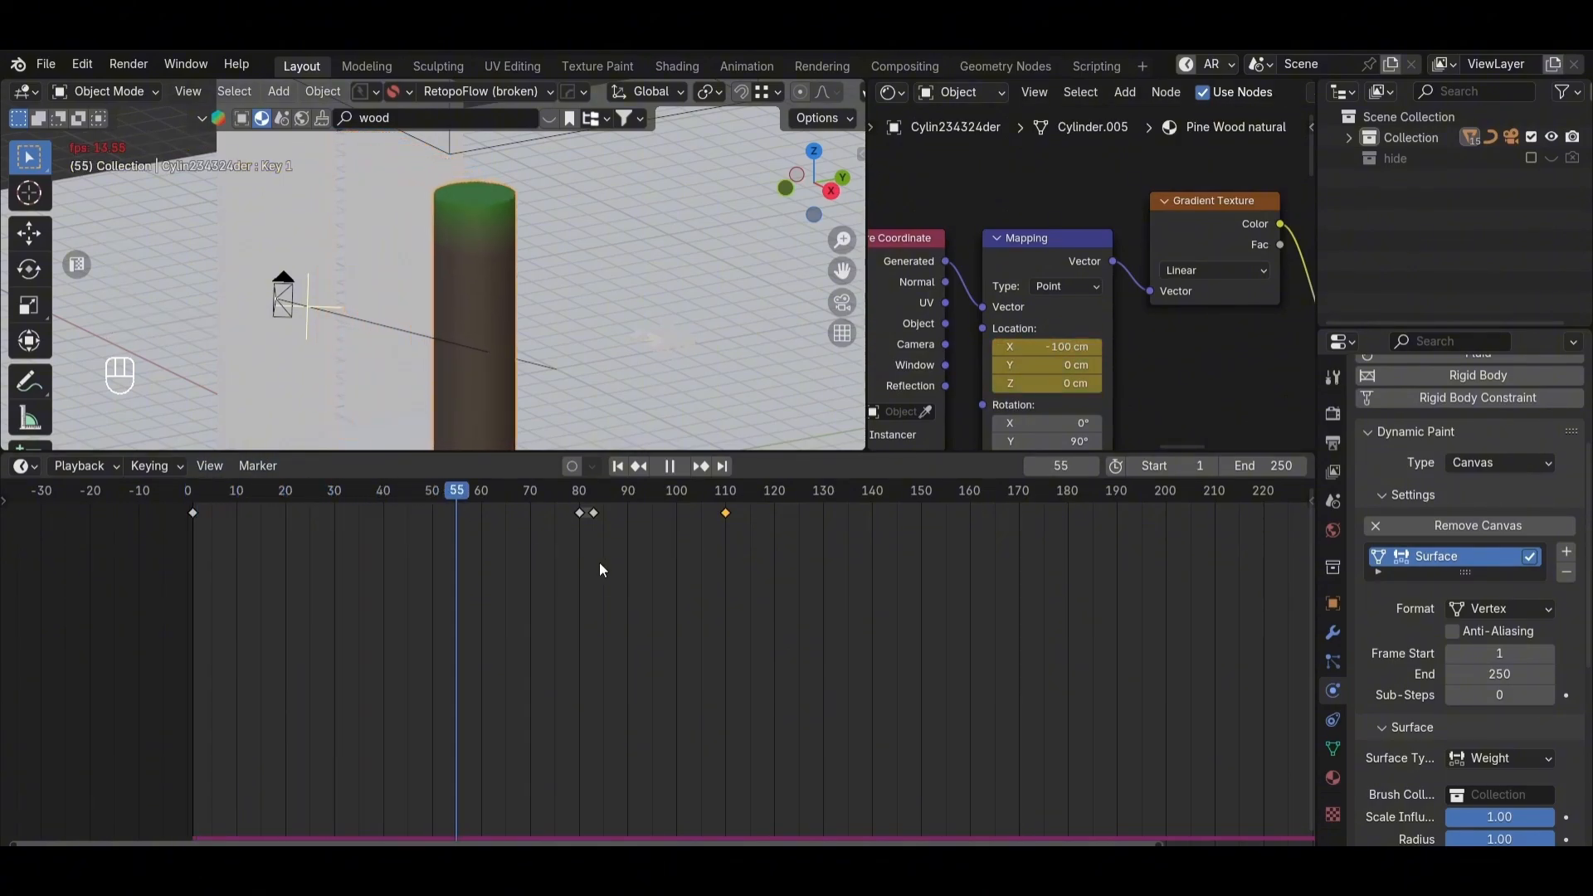
pyautogui.press('space')
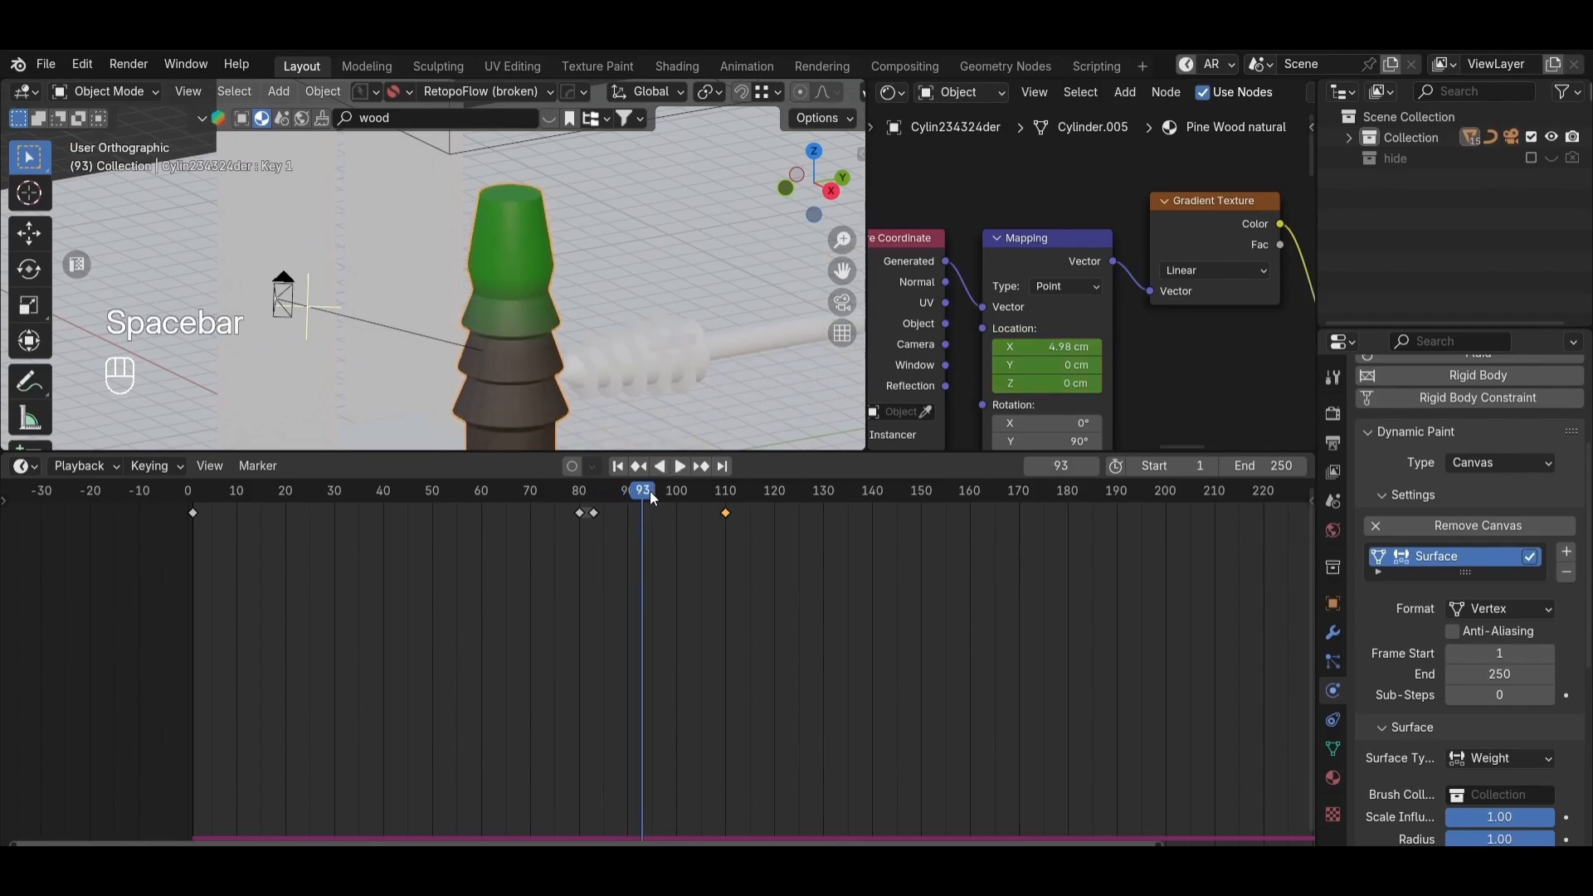
# Step: Try duplicating the tree's frame 1 keyframe to frame 83, play it back and undo the duplication
pyautogui.moveTo(649, 492); pyautogui.dragTo(591, 496)
pyautogui.moveTo(291, 581); pyautogui.dragTo(192, 514)
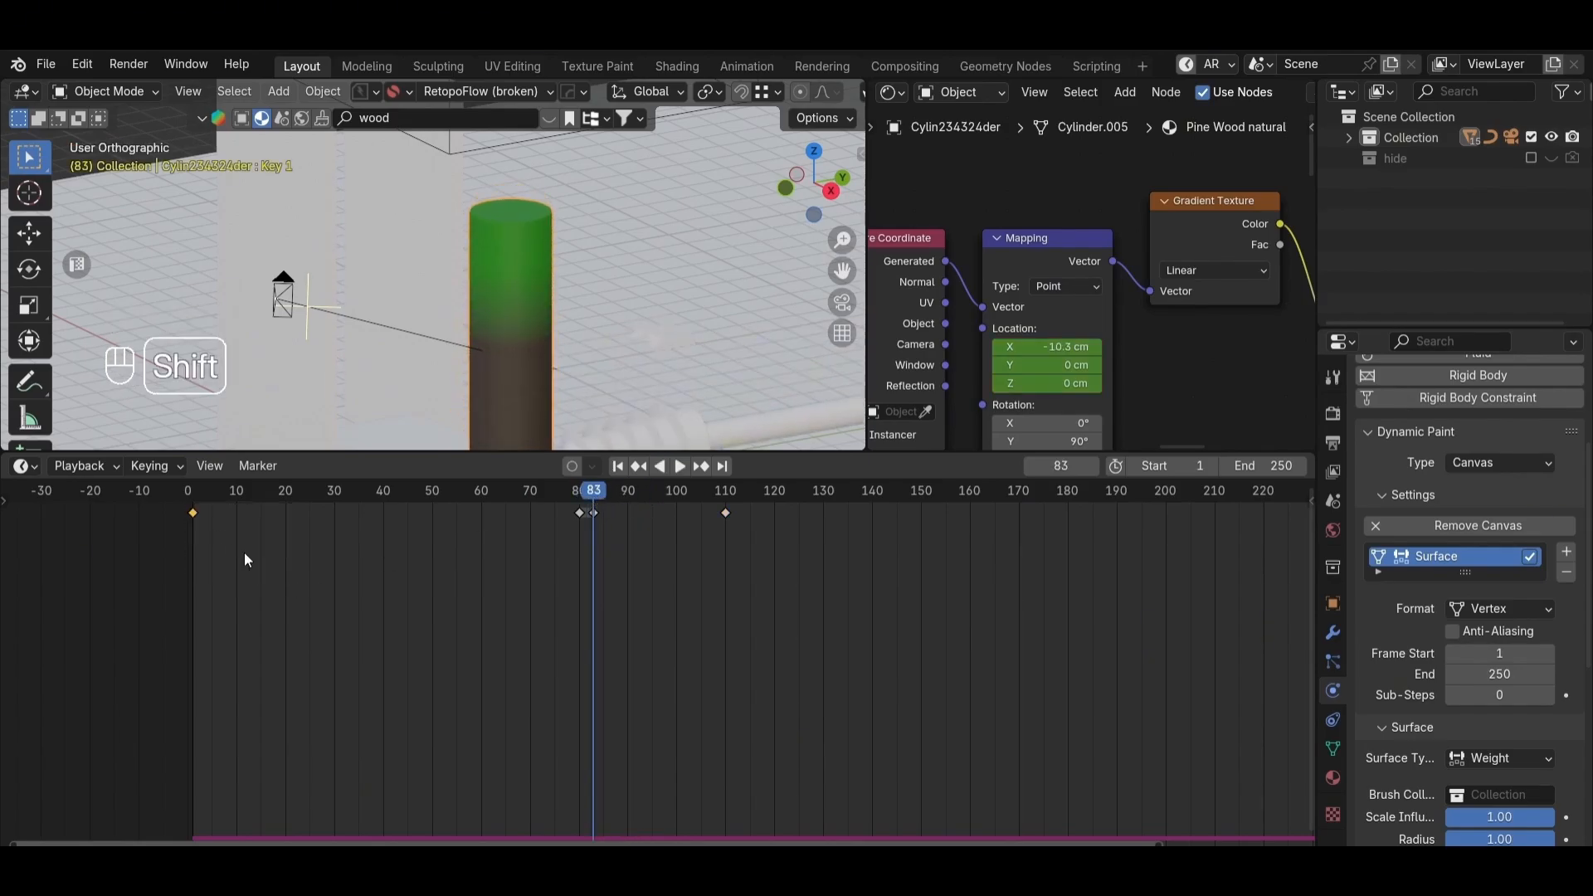
pyautogui.hotkey('shift', 'd')
pyautogui.click(648, 548)
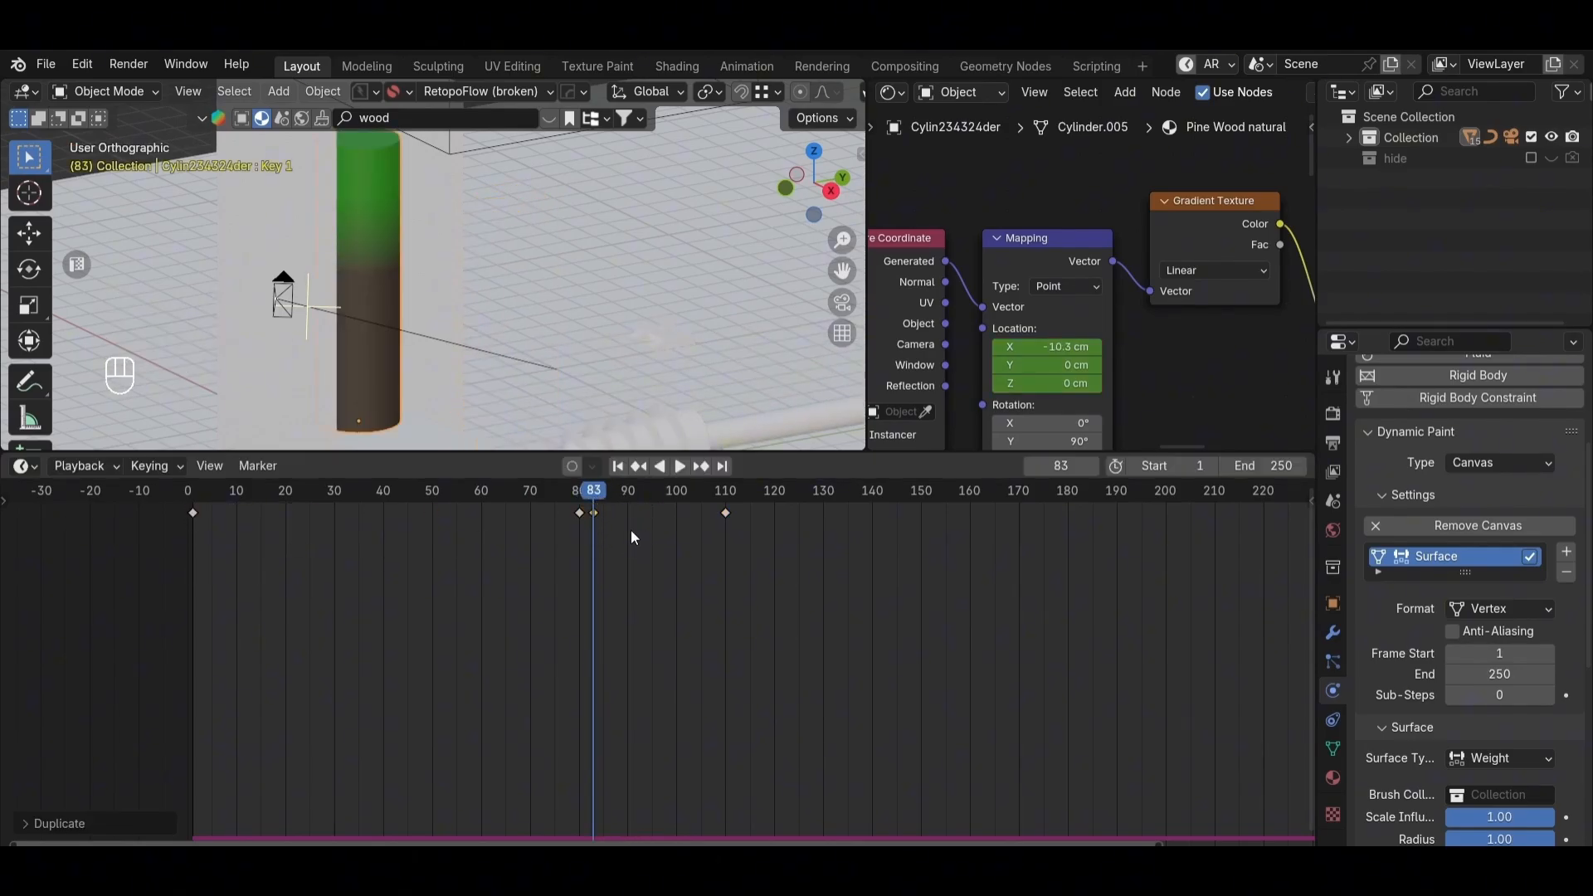
pyautogui.press('space')
pyautogui.press('space')
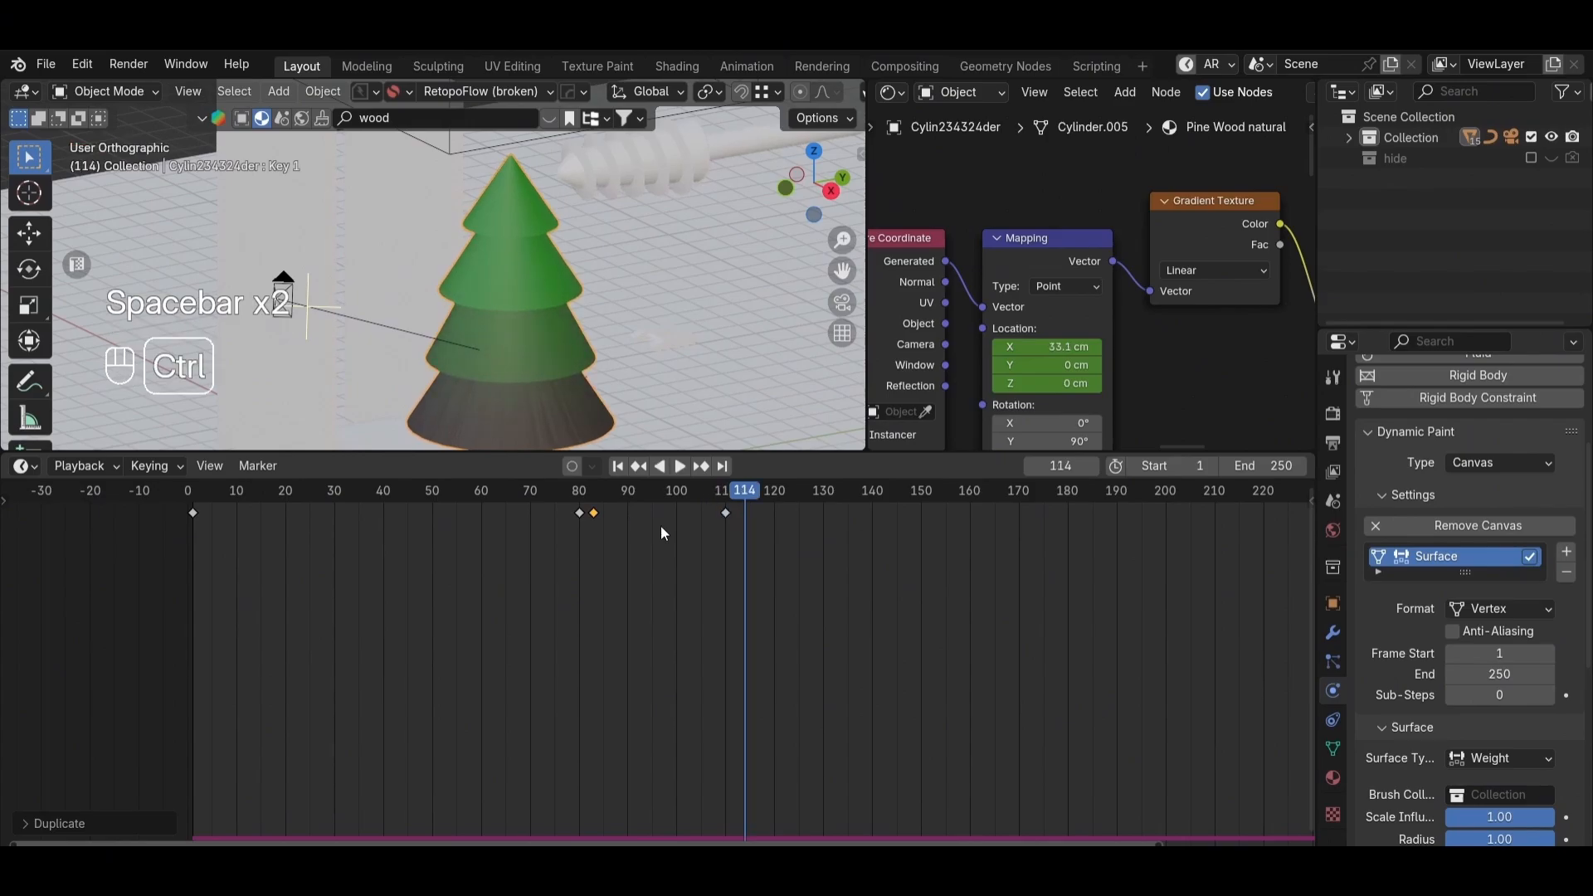
pyautogui.hotkey('ctrl', 'z')
pyautogui.hotkey('ctrl', 'z')
pyautogui.hotkey('ctrl', 'z')
pyautogui.hotkey('ctrl', 'z')
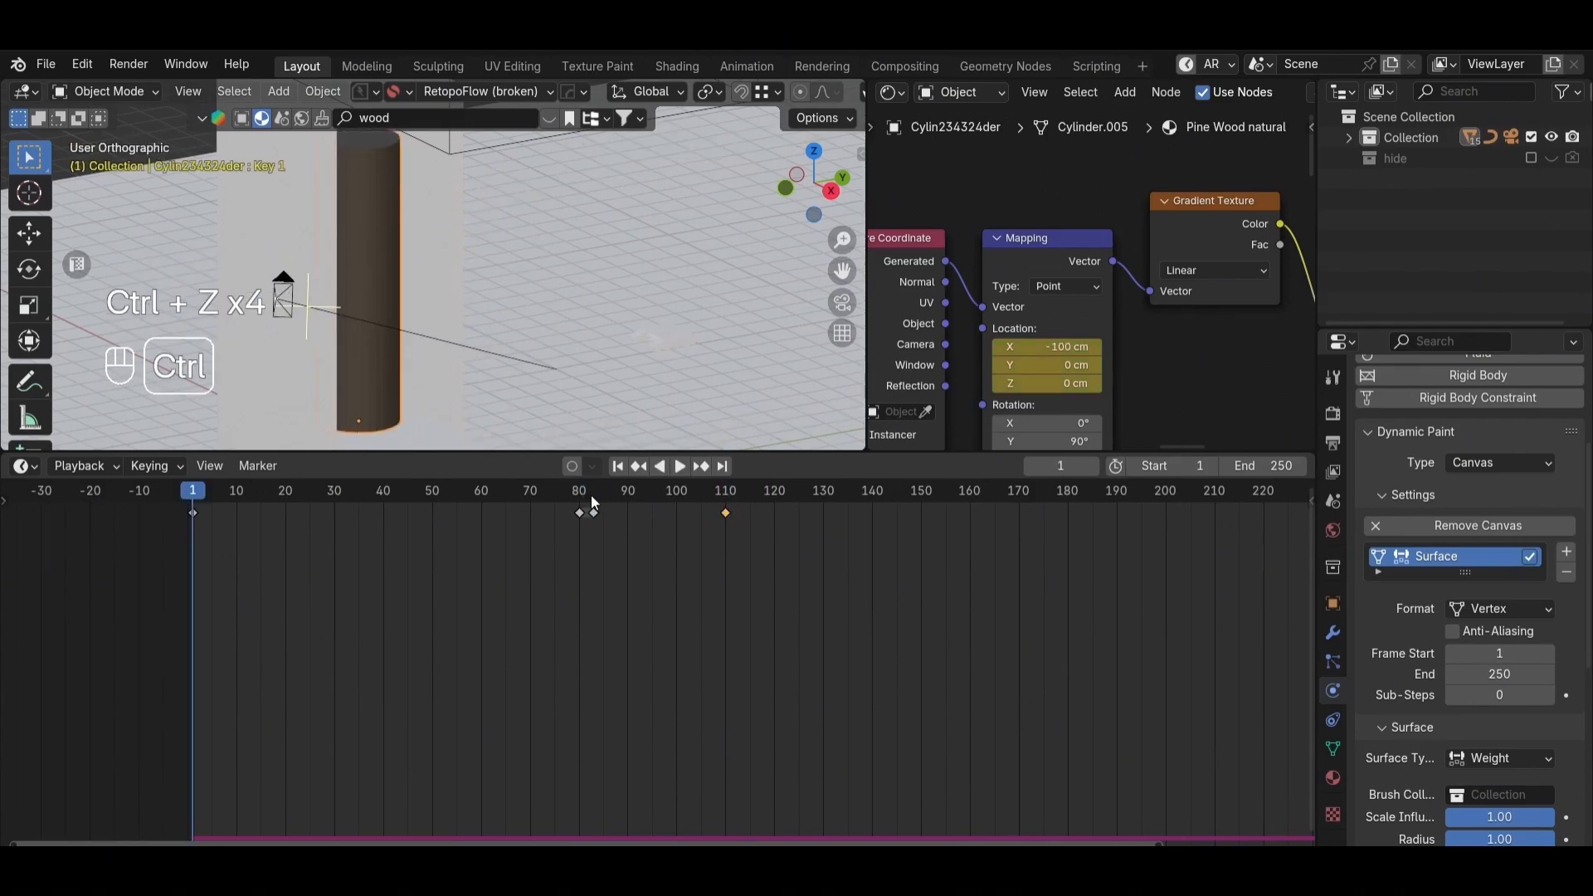
# Step: Keyframe the Mapping node's Location at frame 83 with X set to -100 cm, and play the result
pyautogui.moveTo(193, 493); pyautogui.dragTo(595, 496)
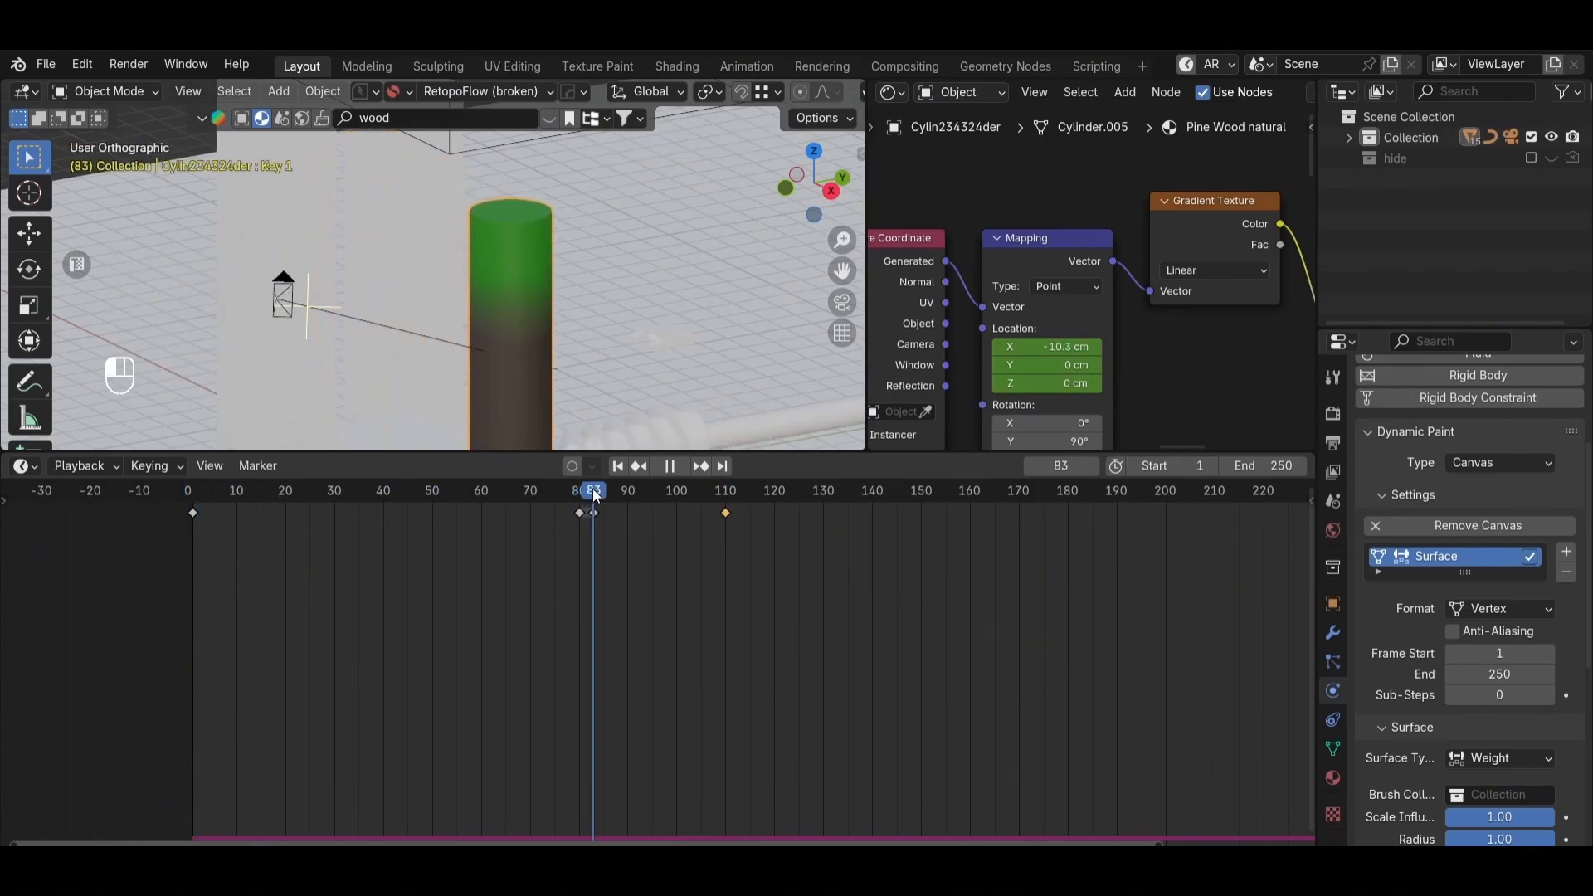
pyautogui.click(1066, 341)
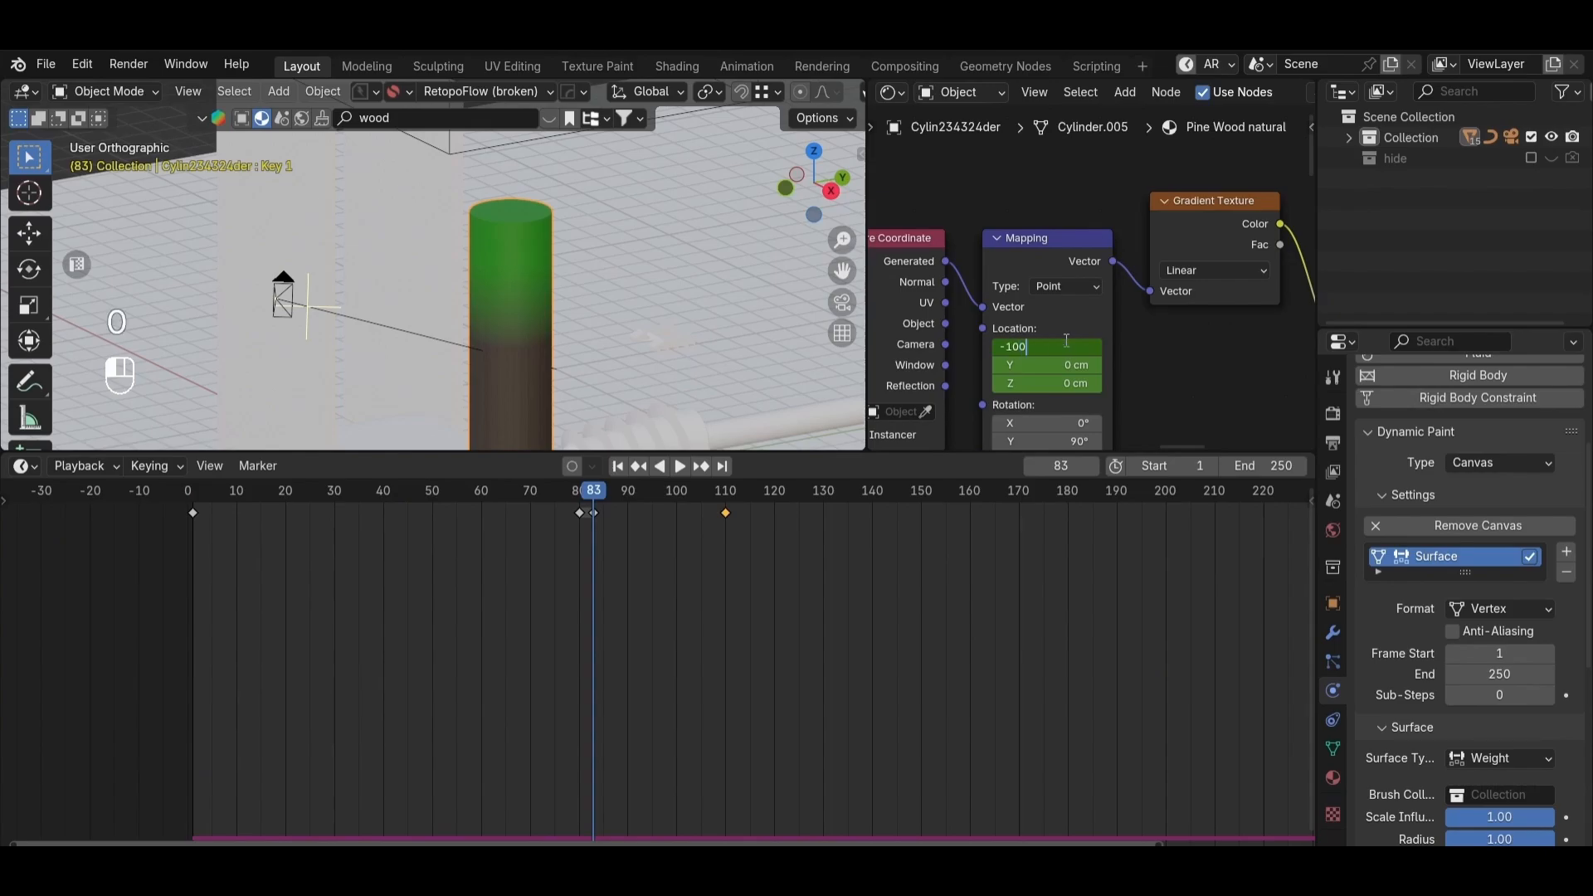
pyautogui.press('Return')
pyautogui.press('space')
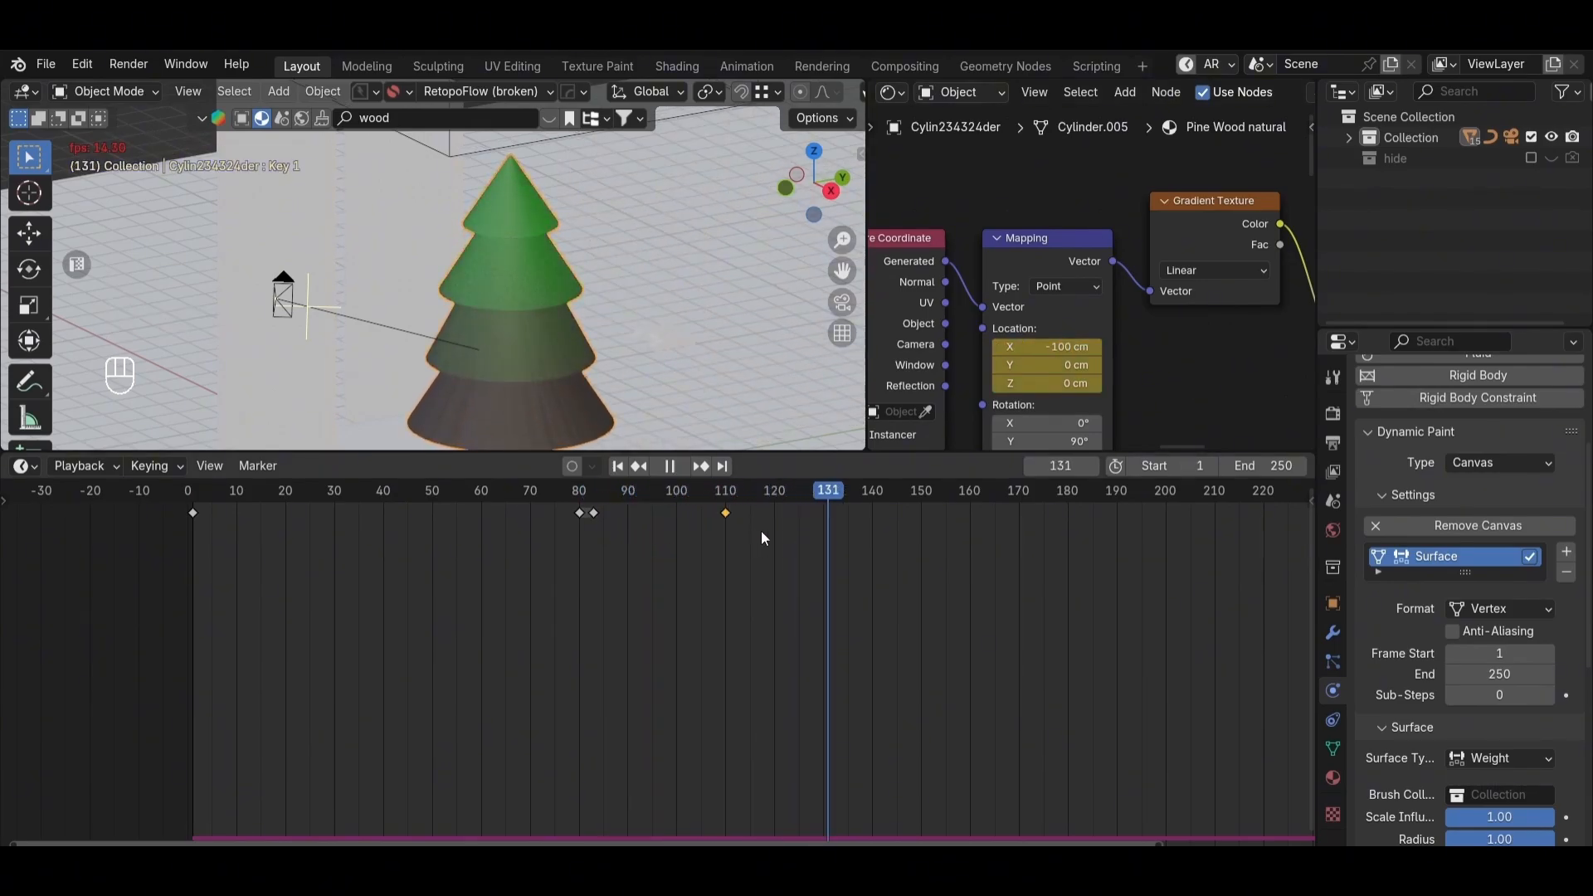
pyautogui.press('space')
pyautogui.press('space')
# Step: Go to frame 131 and select the cube above the tree in right view to check its keyframe timing
pyautogui.moveTo(908, 497)
pyautogui.mouseDown()
pyautogui.moveTo(610, 526)
pyautogui.moveTo(727, 521)
pyautogui.moveTo(736, 497)
pyautogui.moveTo(879, 497)
pyautogui.moveTo(824, 500)
pyautogui.mouseUp()
pyautogui.press('`')
pyautogui.click(552, 313)
pyautogui.click(549, 246)
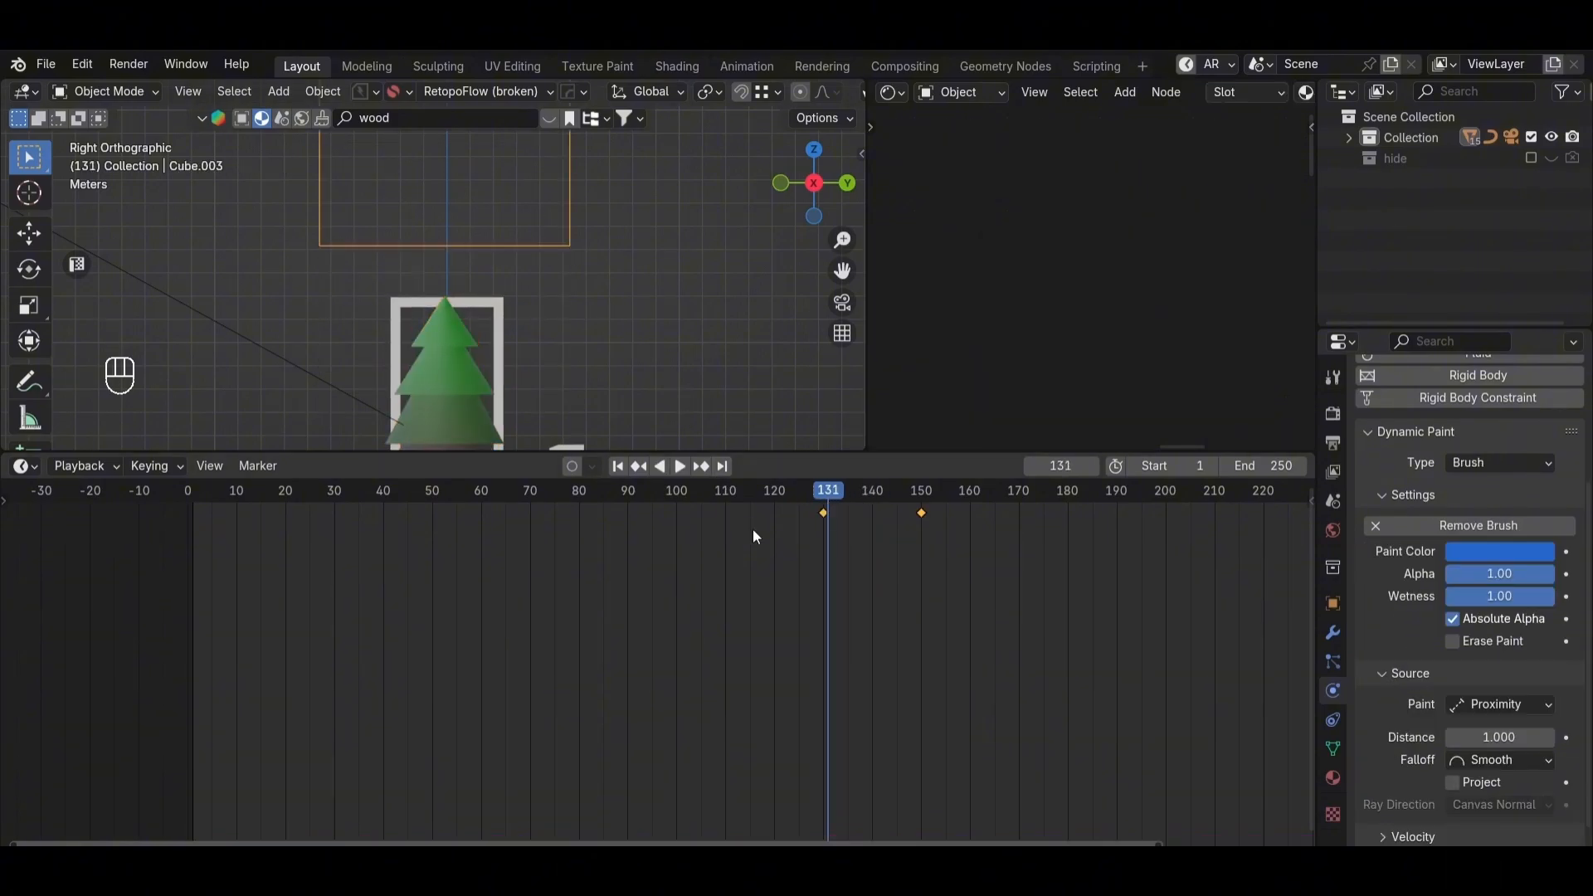
# Step: Select the tree, move its keyframe at frame 110 to frame 130 and play through the transition
pyautogui.click(440, 363)
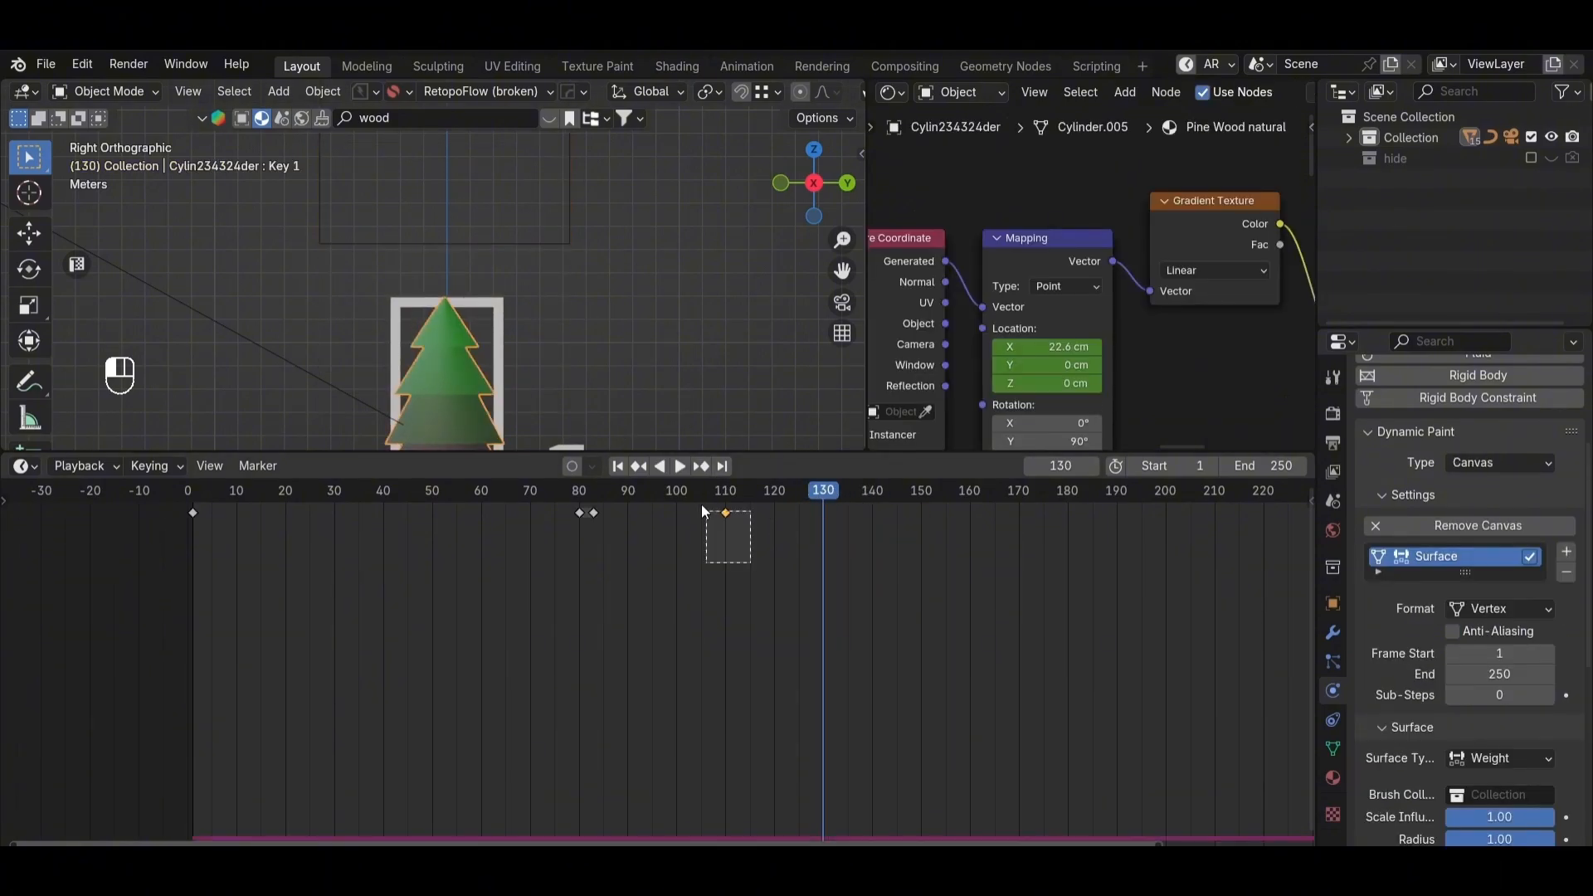
pyautogui.press('g')
pyautogui.click(824, 520)
pyautogui.click(656, 498)
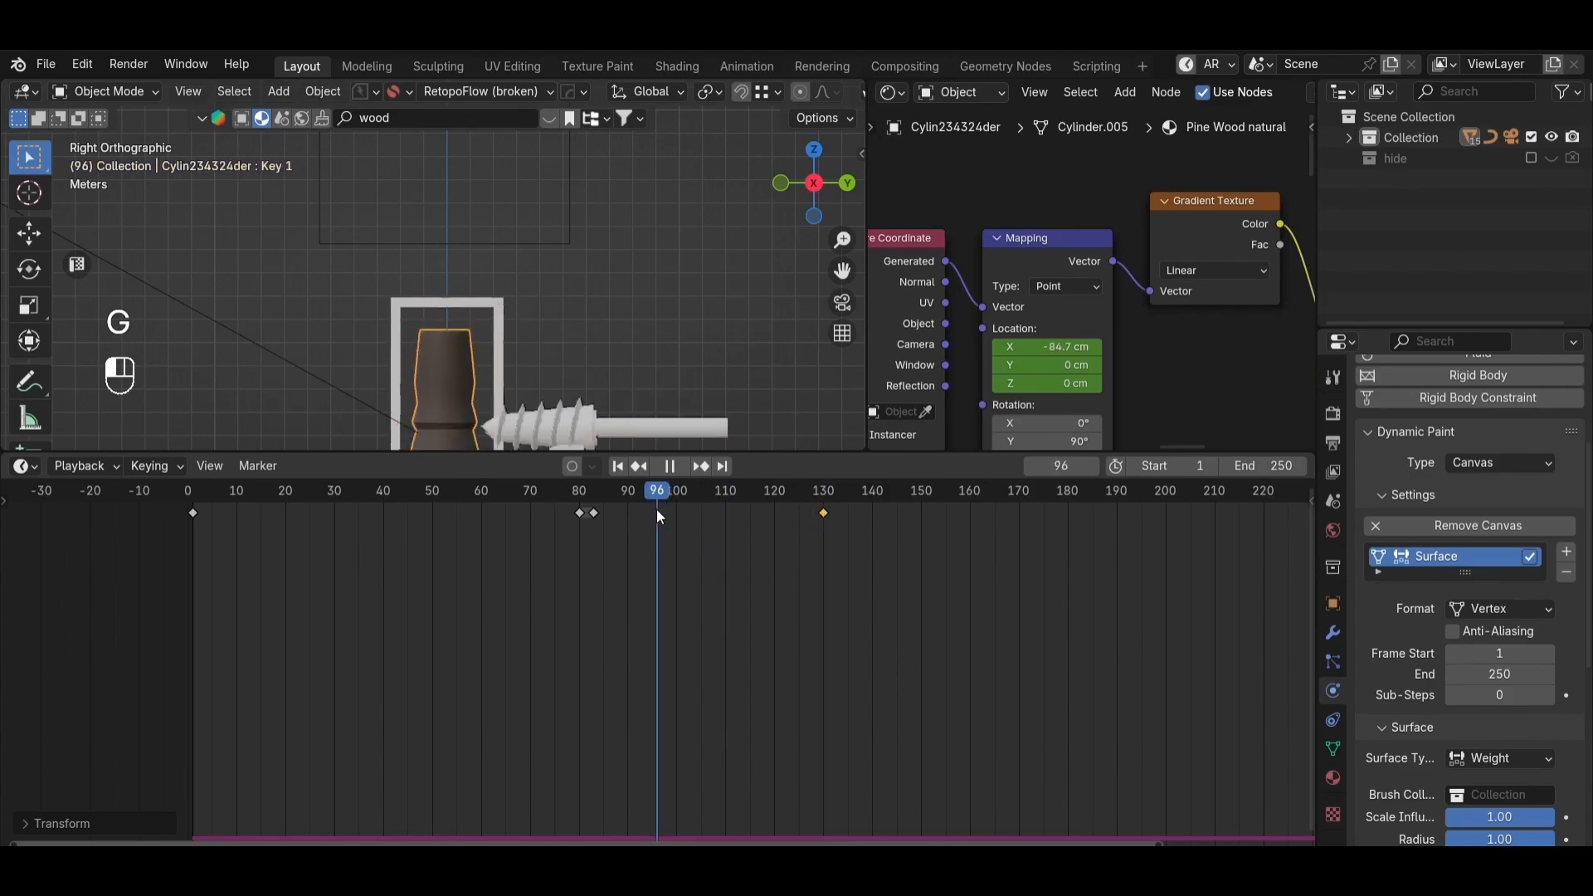
pyautogui.press('space')
pyautogui.press('space')
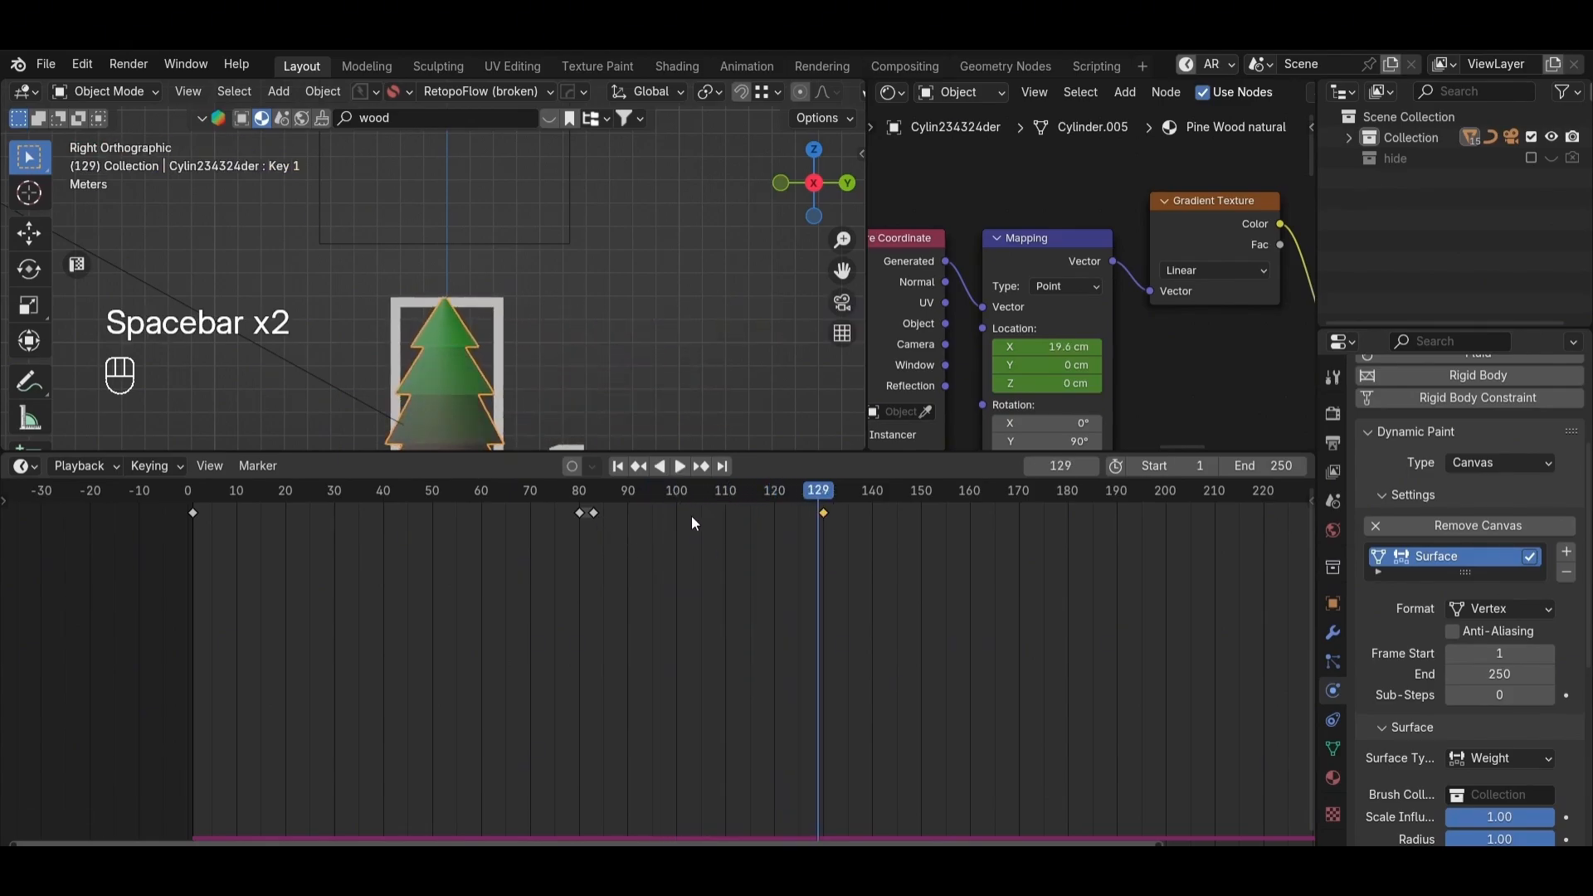
pyautogui.moveTo(778, 500); pyautogui.dragTo(799, 497)
pyautogui.click(595, 514)
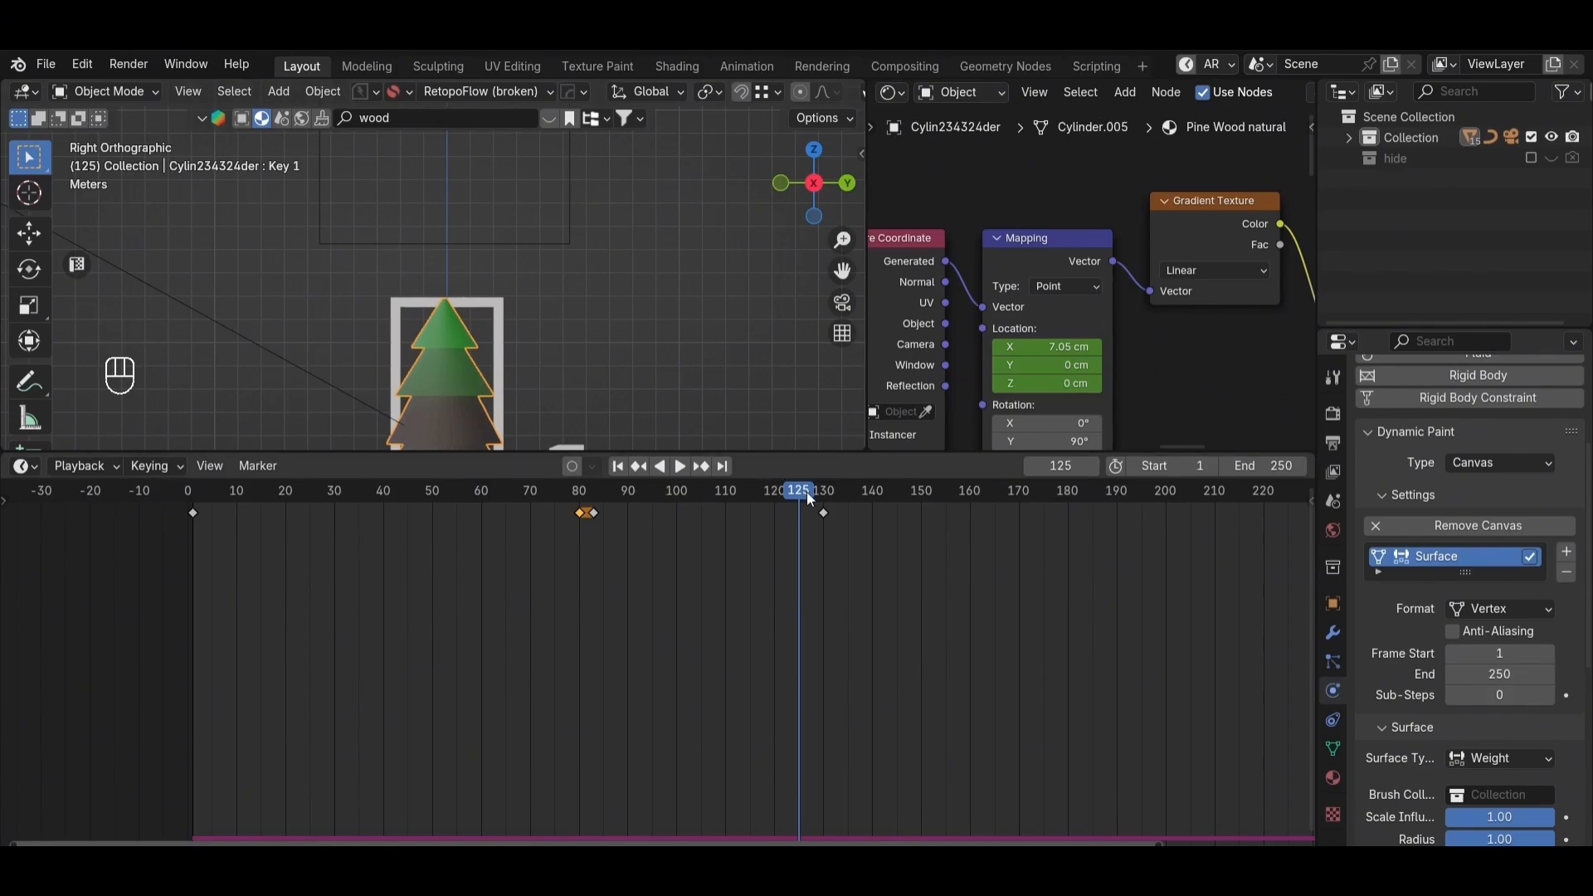
# Step: At frame 127, set the Mapping node's Location X to -100 cm and insert a Location keyframe
pyautogui.moveTo(809, 492); pyautogui.dragTo(809, 494)
pyautogui.scroll(-1, 1042, 340)
pyautogui.moveTo(1043, 340); pyautogui.dragTo(1080, 305, button='middle')
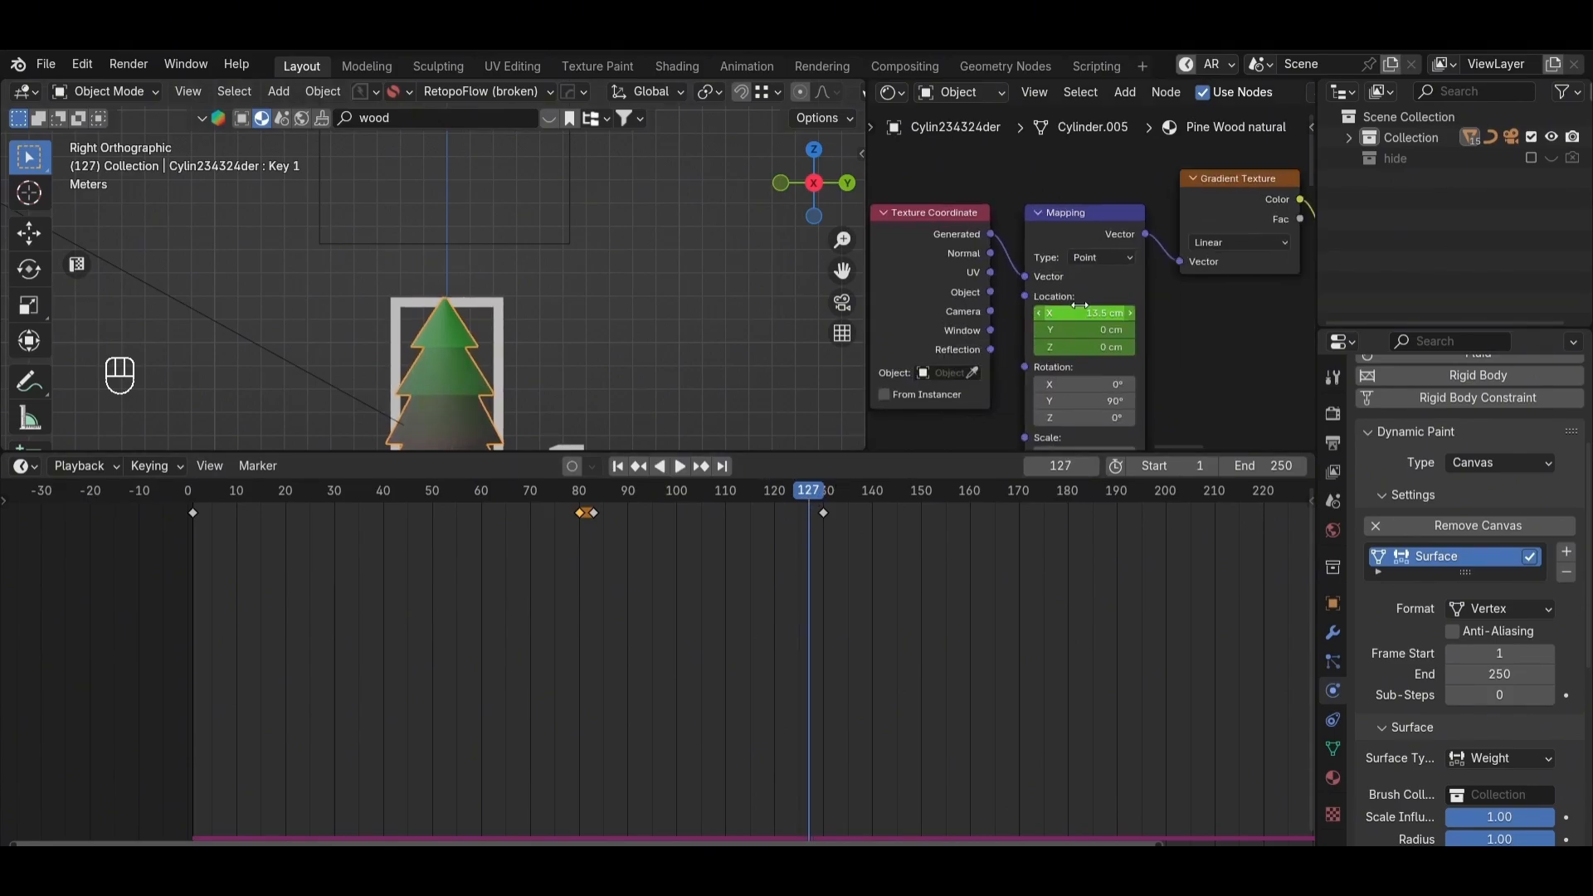
pyautogui.click(1091, 314)
pyautogui.write('-10')
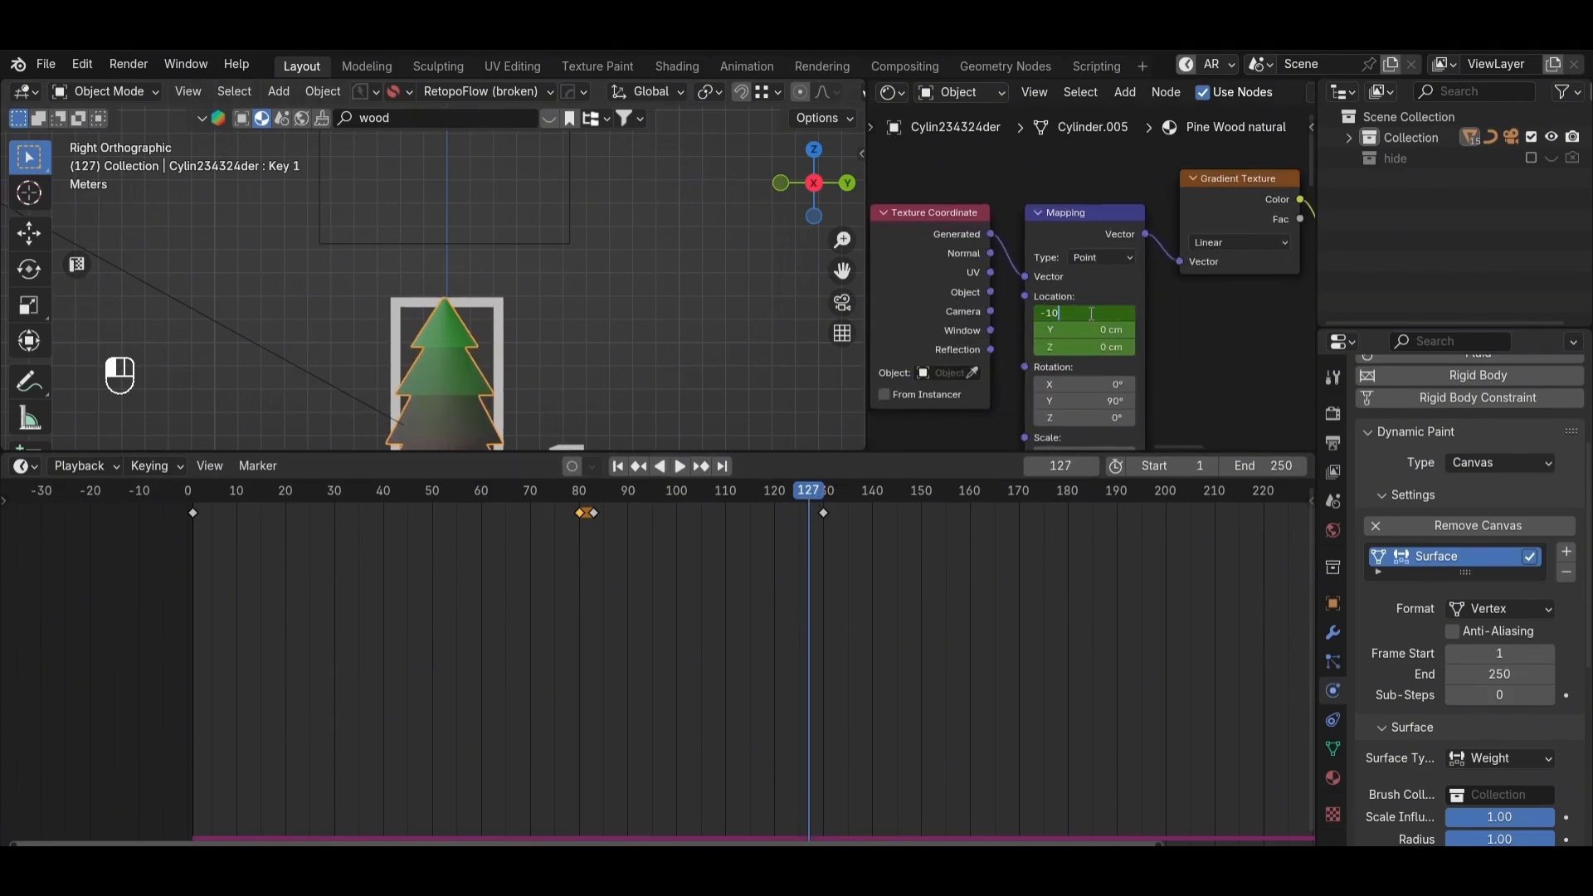
pyautogui.write('0')
pyautogui.press('Return')
pyautogui.press('i')
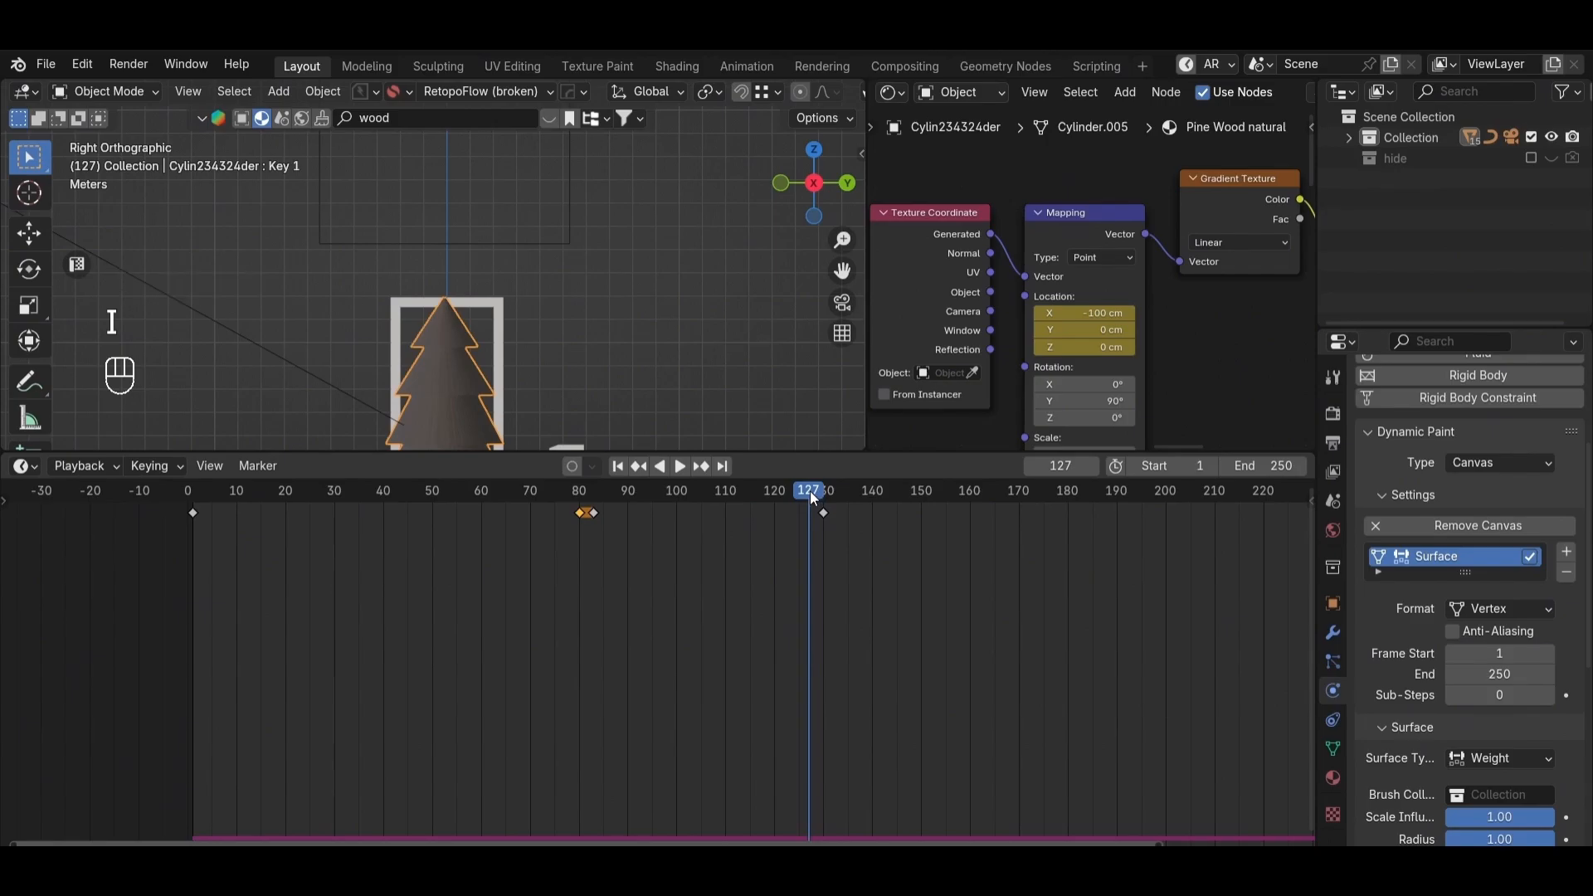
pyautogui.press('space')
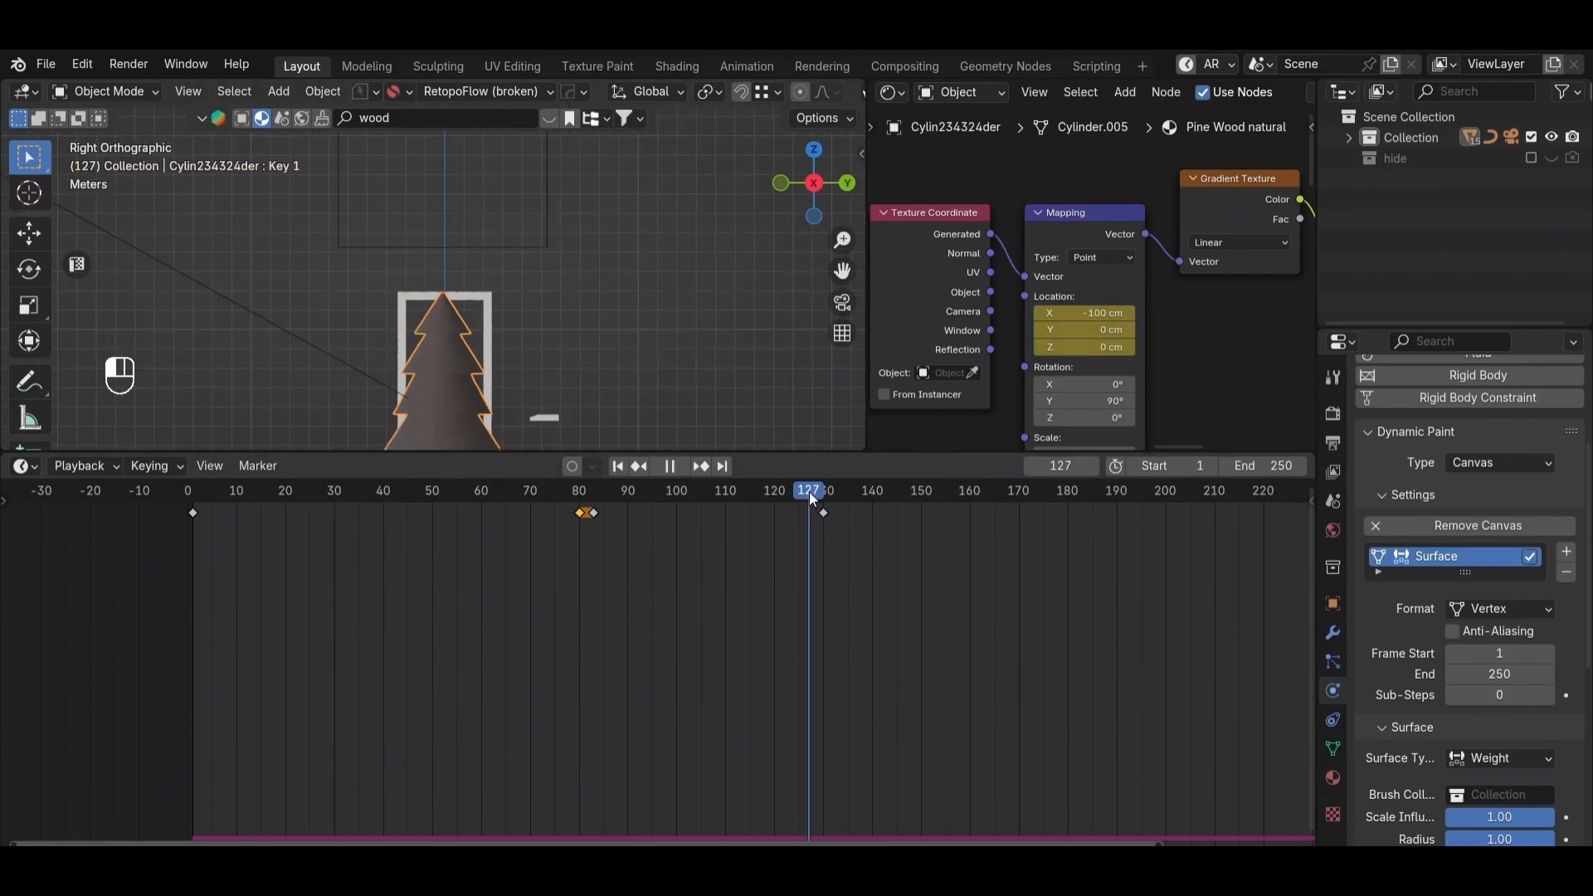
pyautogui.press('space')
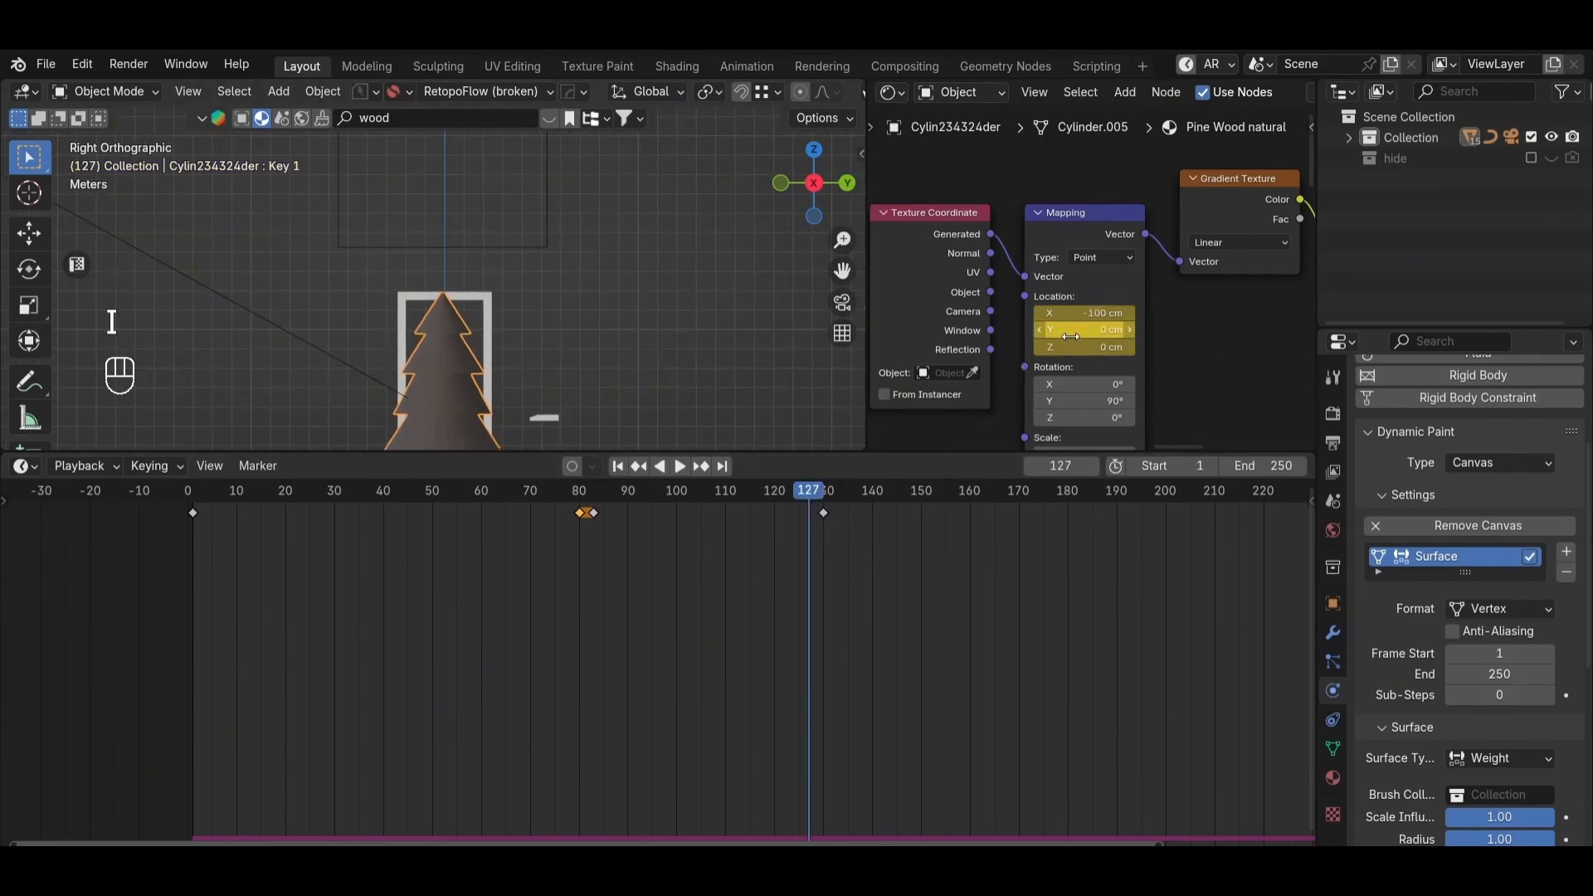
pyautogui.press('i')
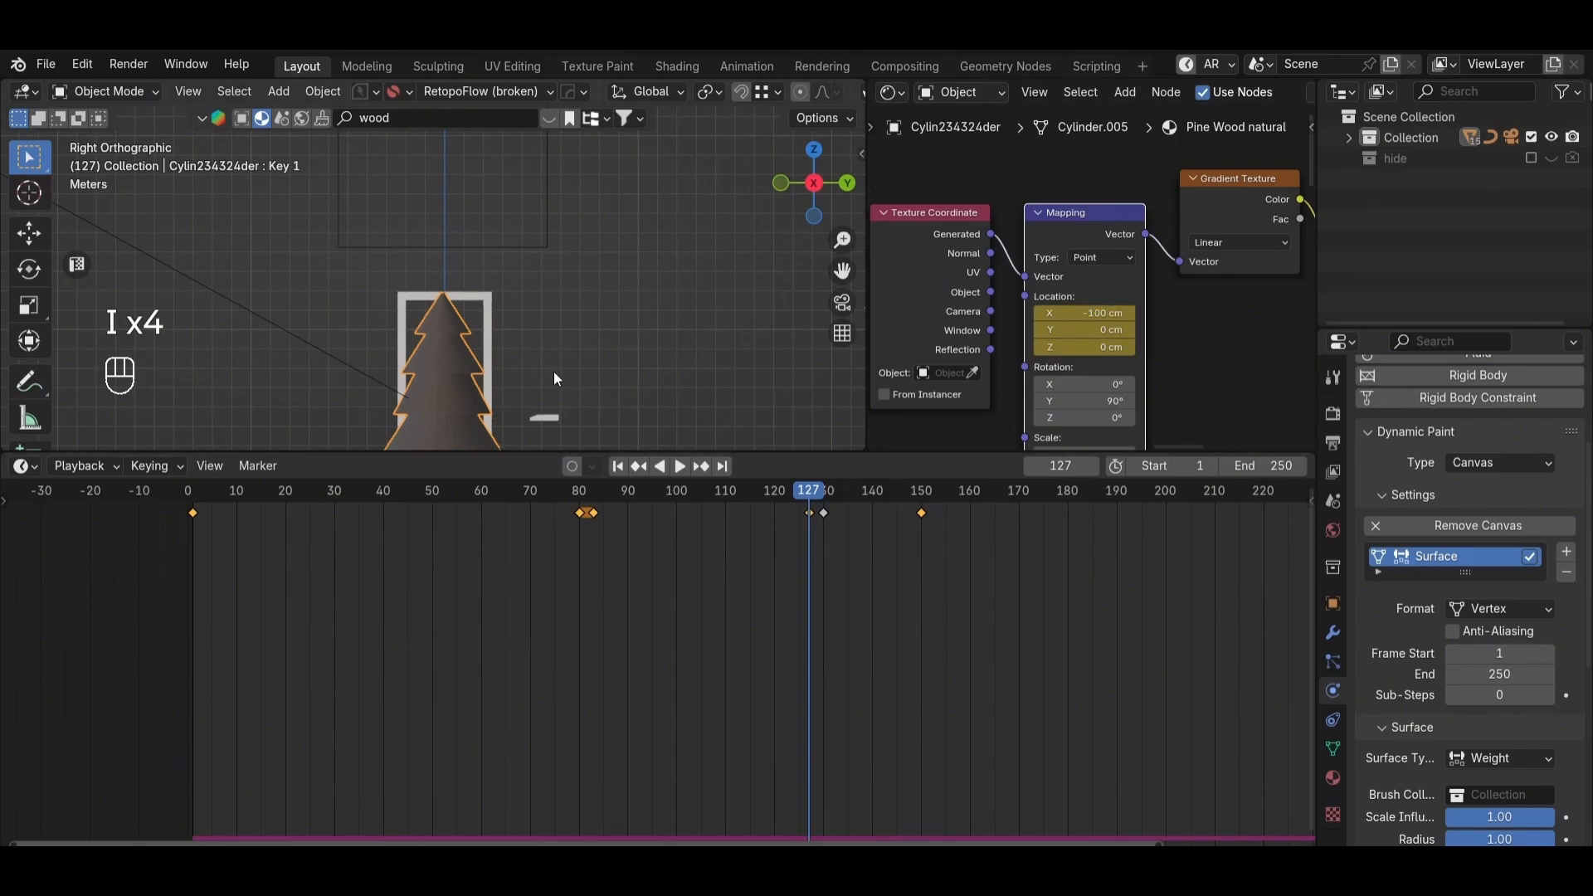
# Step: Play the animation from around frame 127 to check the wood-to-green transition
pyautogui.moveTo(815, 490)
pyautogui.mouseDown()
pyautogui.moveTo(655, 500)
pyautogui.moveTo(813, 495)
pyautogui.mouseUp()
pyautogui.press('space')
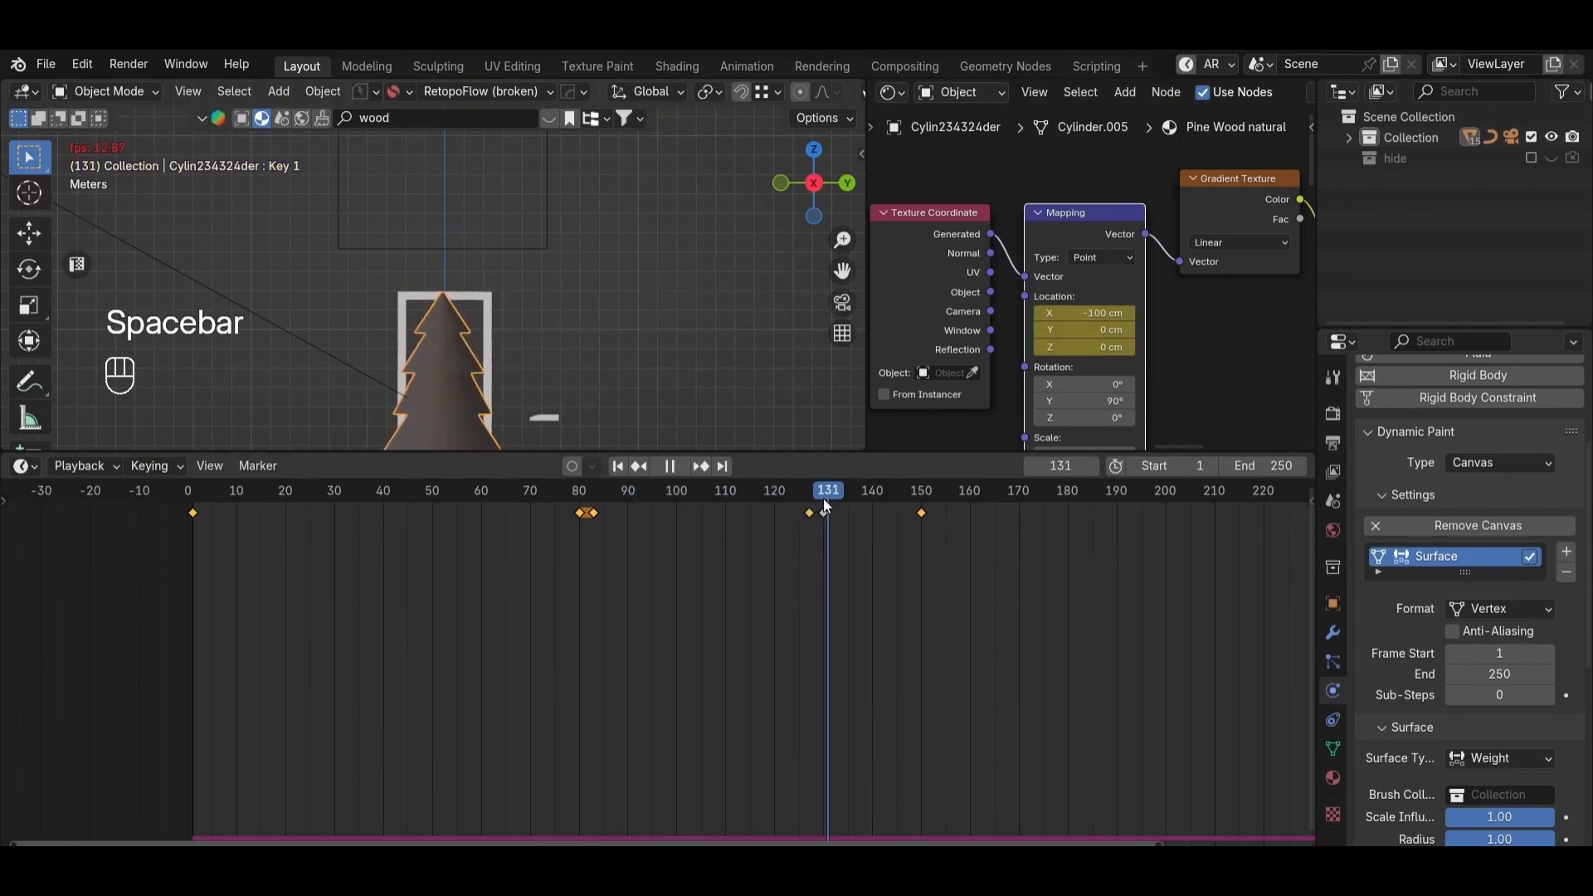
pyautogui.press('space')
pyautogui.moveTo(604, 367); pyautogui.dragTo(574, 384, button='middle')
# Step: At frame 150, select the tree and set its leaf hair particle number to 10000
pyautogui.click(922, 493)
pyautogui.click(655, 257)
pyautogui.keyDown('alt'); pyautogui.moveTo(581, 298); pyautogui.dragTo(600, 260, button='middle'); pyautogui.keyUp('alt')
pyautogui.scroll(3, 600, 261)
pyautogui.click(622, 299)
pyautogui.keyDown('shift'); pyautogui.moveTo(636, 318); pyautogui.dragTo(584, 306, button='middle'); pyautogui.keyUp('shift')
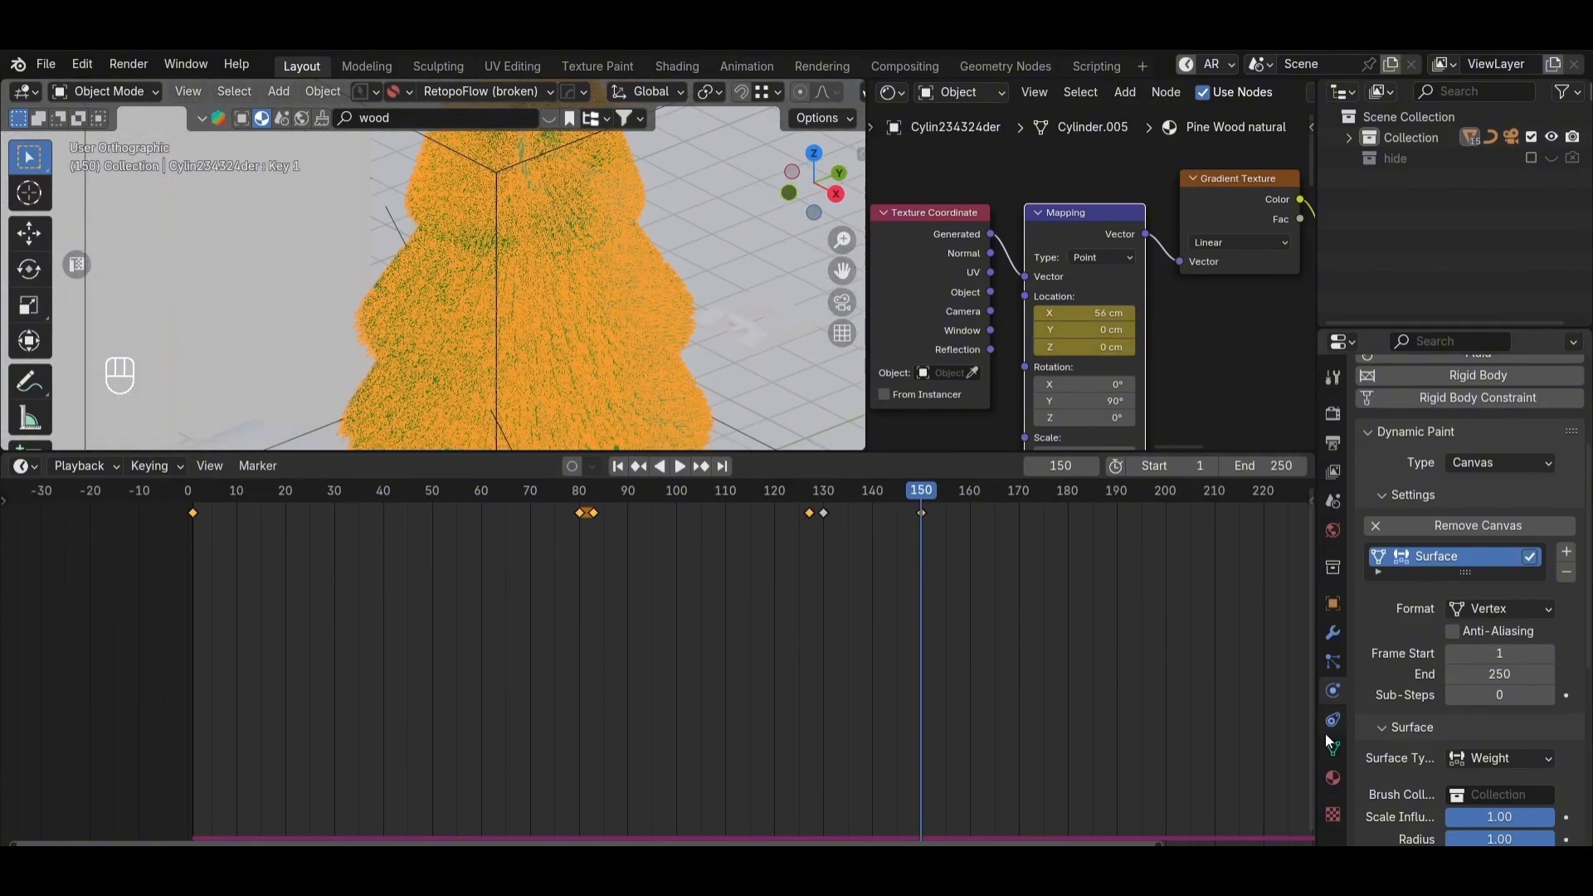
pyautogui.click(1333, 661)
pyautogui.doubleClick(1512, 445)
pyautogui.write('10')
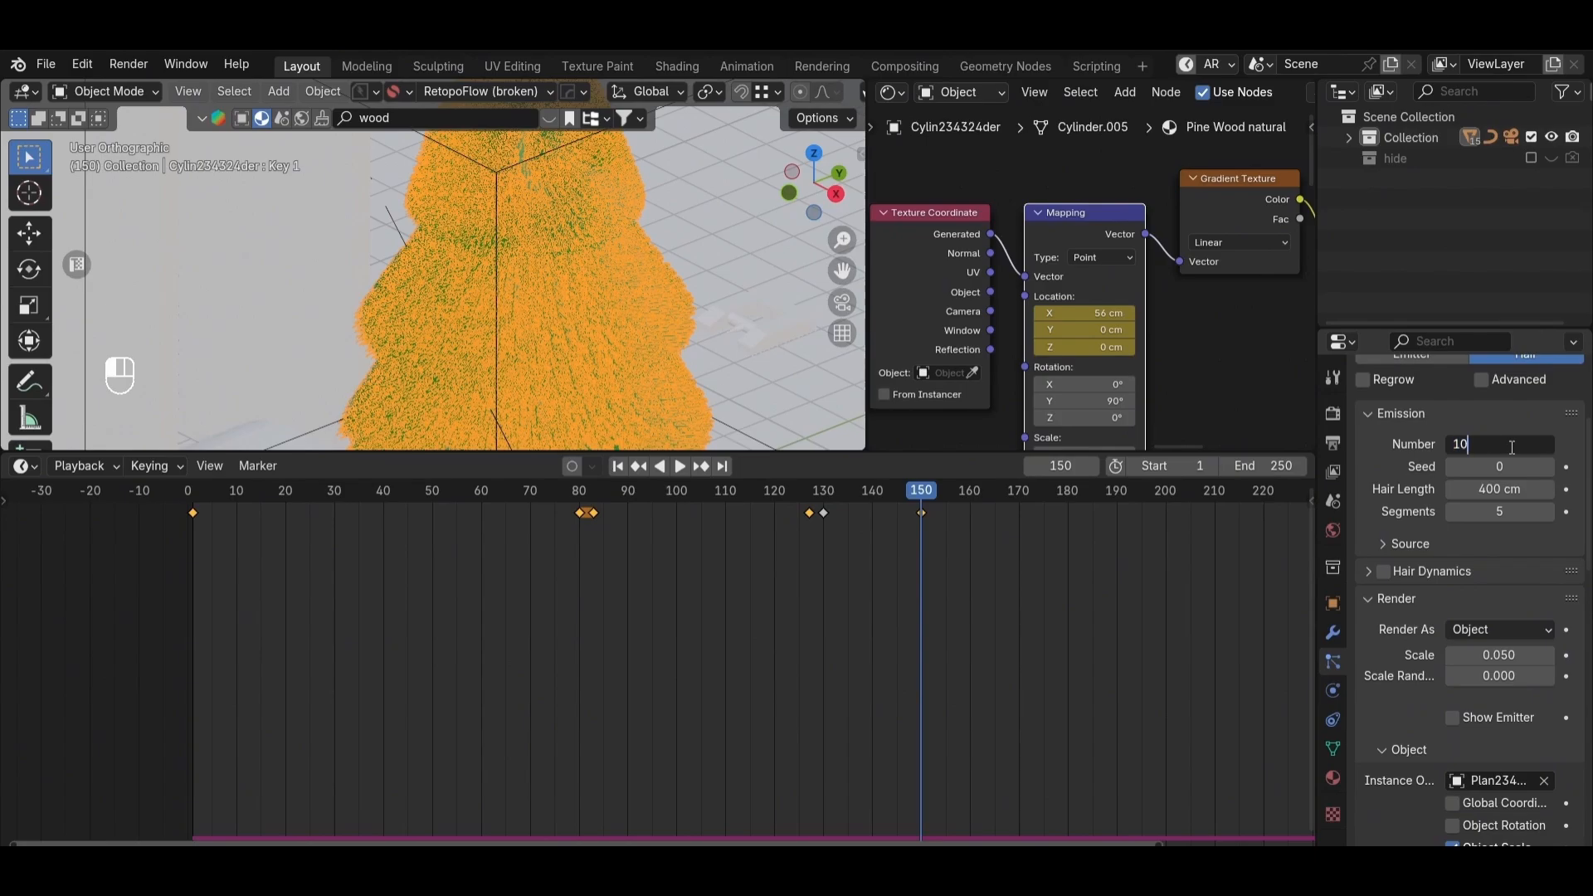
pyautogui.write('000')
pyautogui.press('Return')
# Step: Inspect the leaf-covered tree from several sides and scrub the animation between frames 130 and 150
pyautogui.click(669, 272)
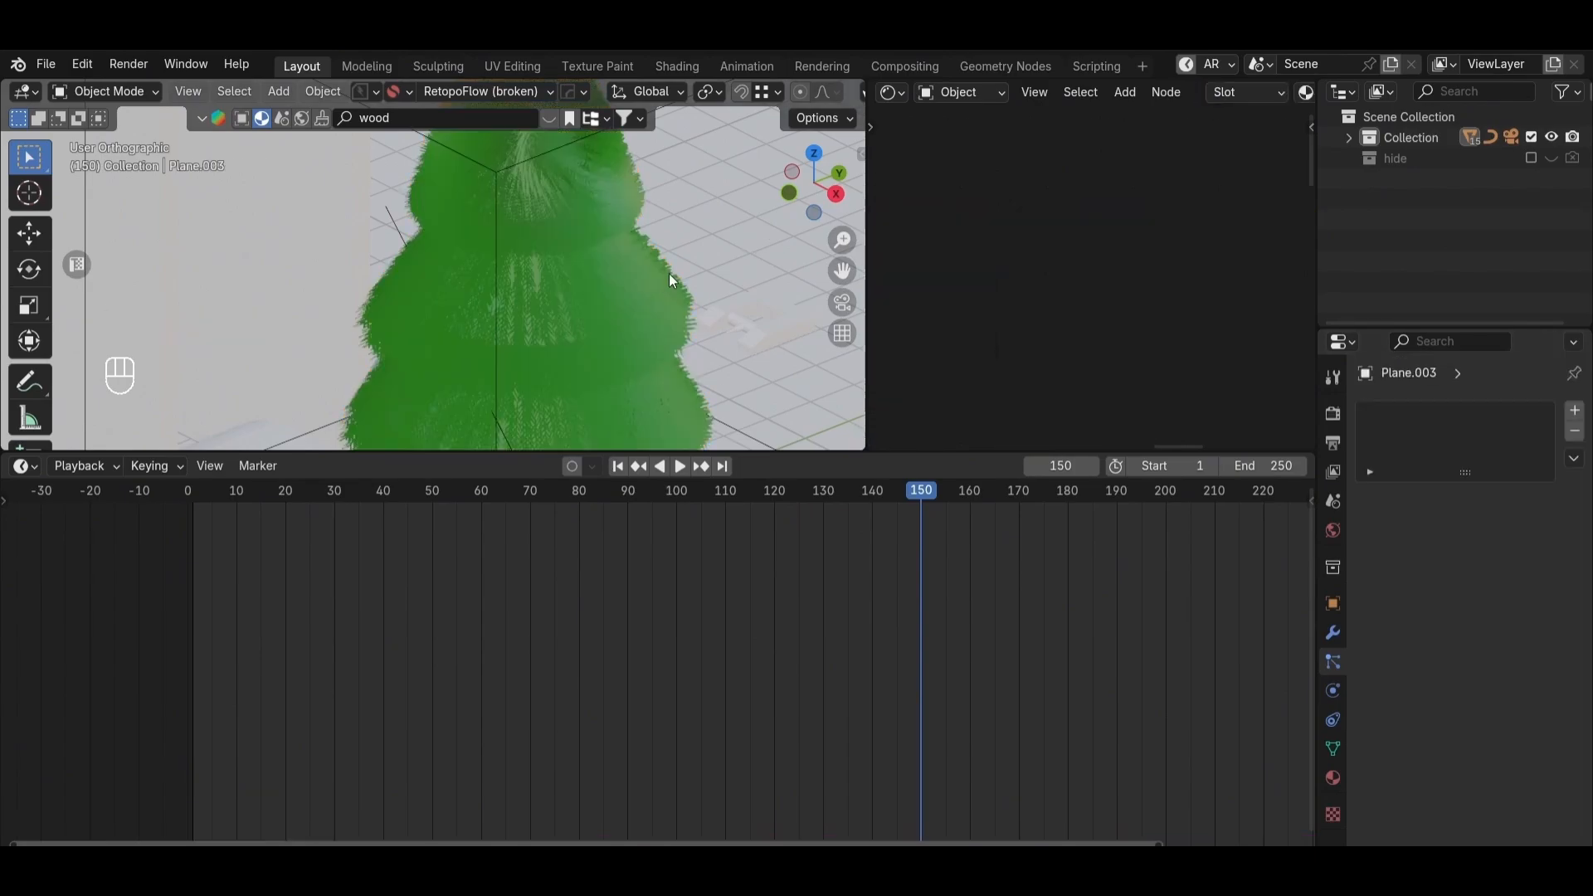
pyautogui.scroll(-2, 532, 287)
pyautogui.keyDown('alt'); pyautogui.middleClick(533, 287); pyautogui.keyUp('alt')
pyautogui.scroll(-2, 580, 283)
pyautogui.moveTo(566, 317); pyautogui.dragTo(606, 367, button='middle')
pyautogui.keyDown('alt'); pyautogui.scroll(-1, 606, 367); pyautogui.keyUp('alt')
pyautogui.click(540, 336)
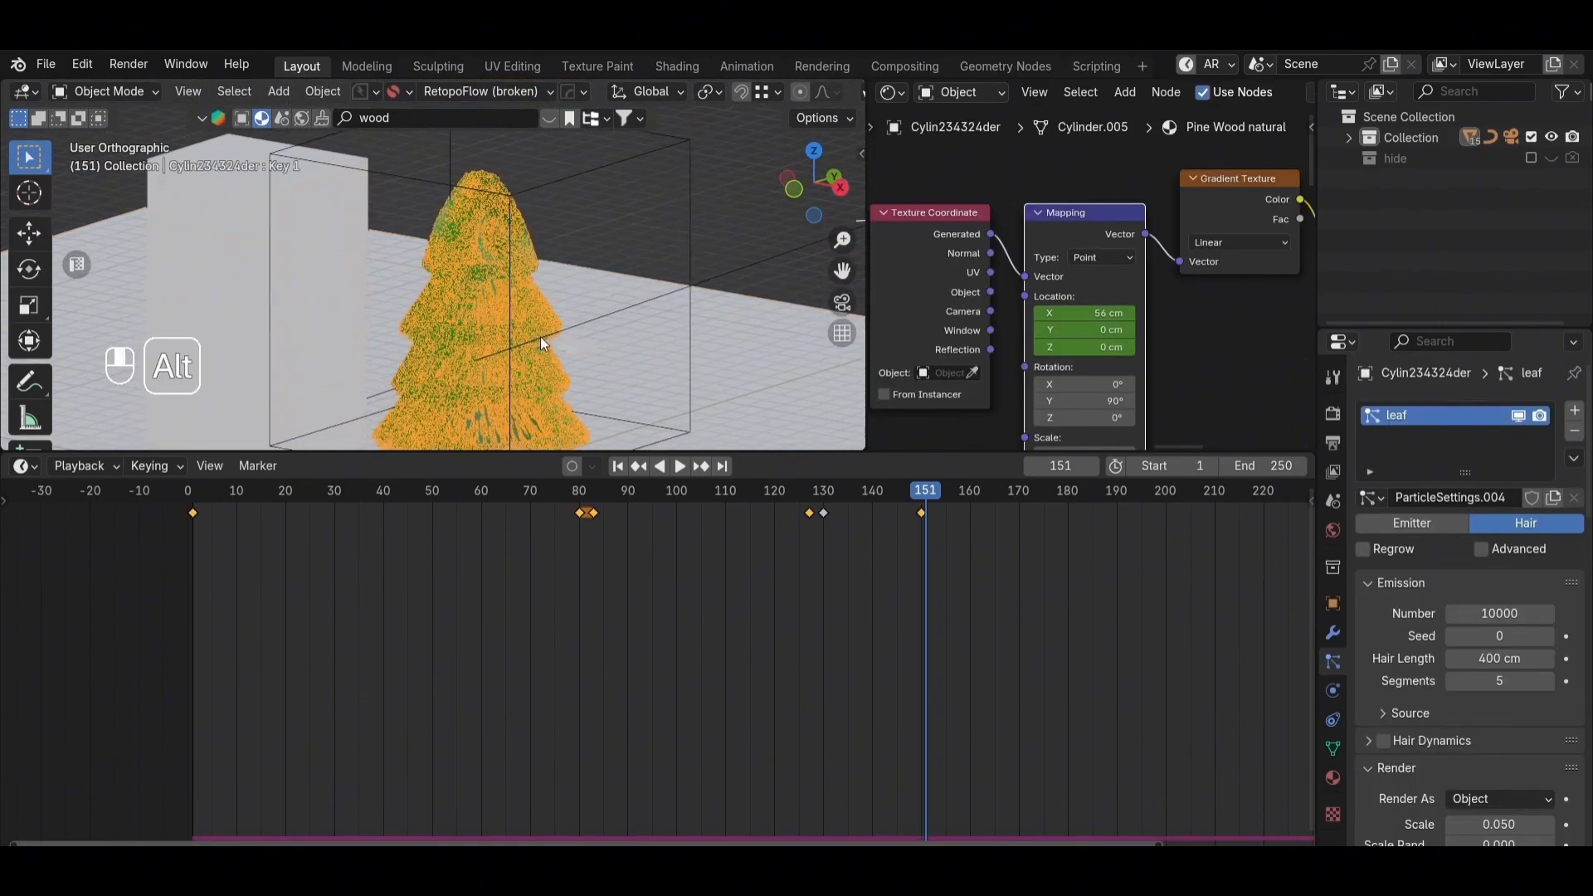
pyautogui.keyDown('alt'); pyautogui.middleClick(540, 336); pyautogui.keyUp('alt')
pyautogui.click(651, 287)
pyautogui.moveTo(535, 330); pyautogui.dragTo(454, 370, button='middle')
pyautogui.click(455, 371)
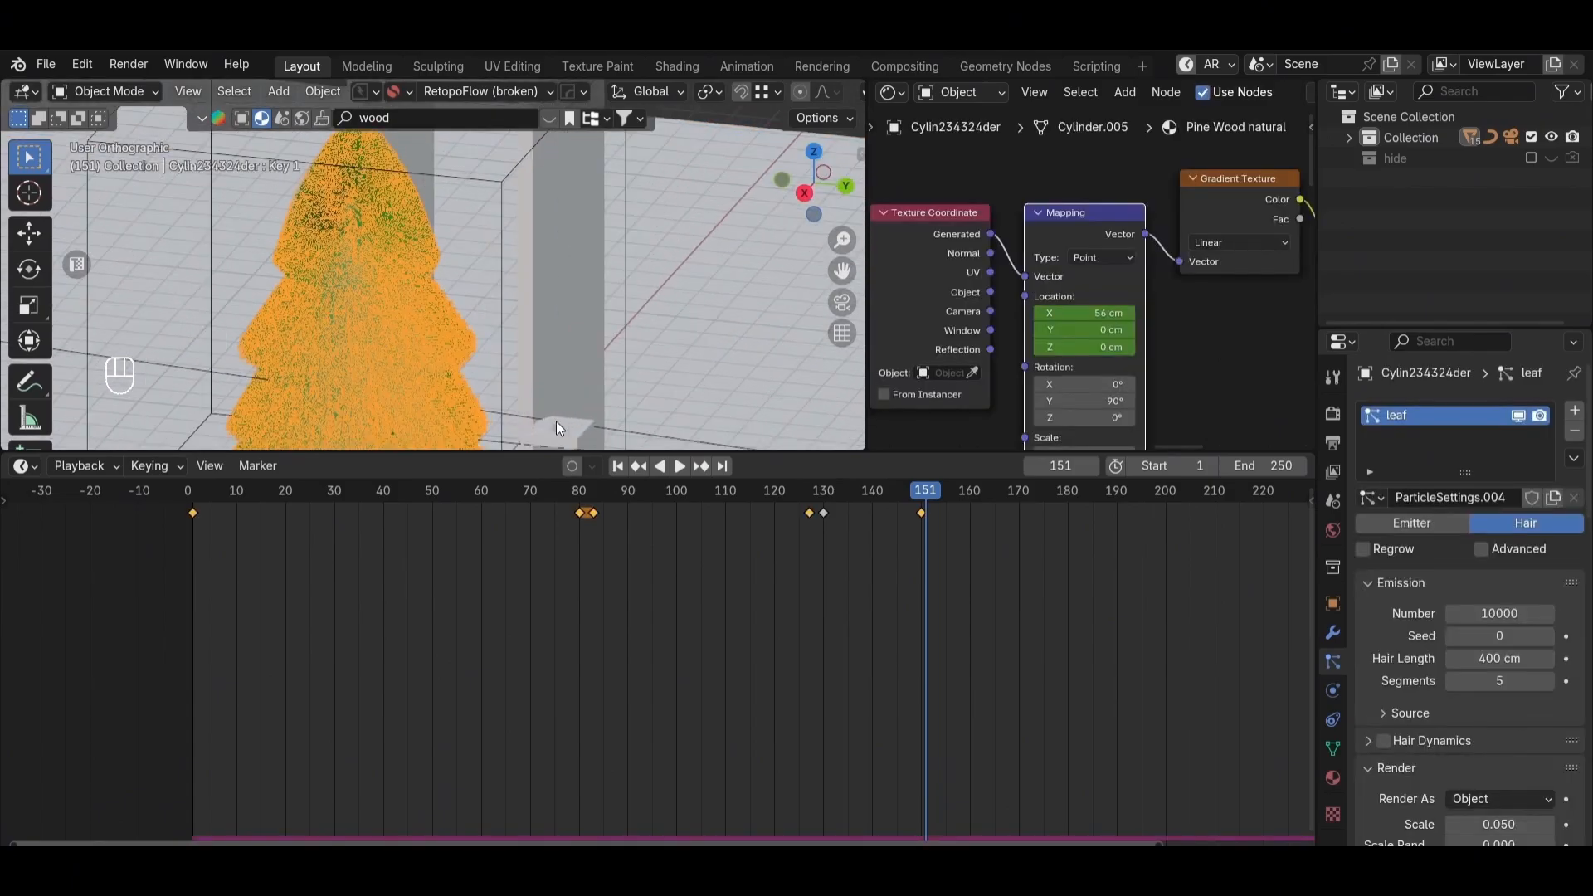
pyautogui.moveTo(824, 494); pyautogui.dragTo(923, 498)
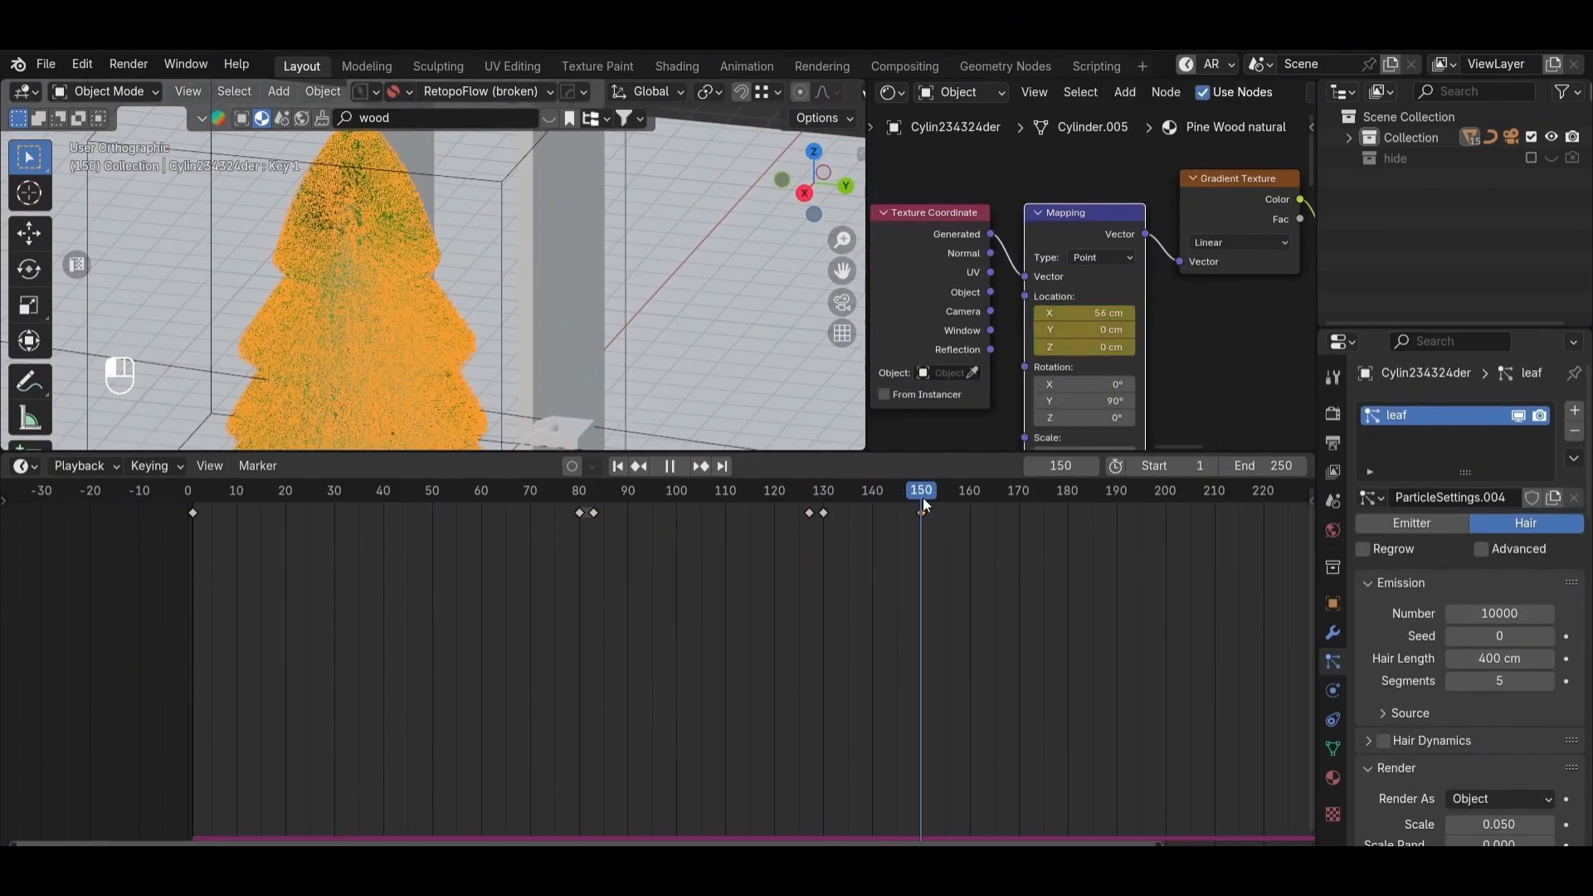
pyautogui.moveTo(514, 316); pyautogui.dragTo(655, 319, button='middle')
# Step: Bring the whole tree and its trunk into view and select the cube enclosing the tree
pyautogui.click(494, 317)
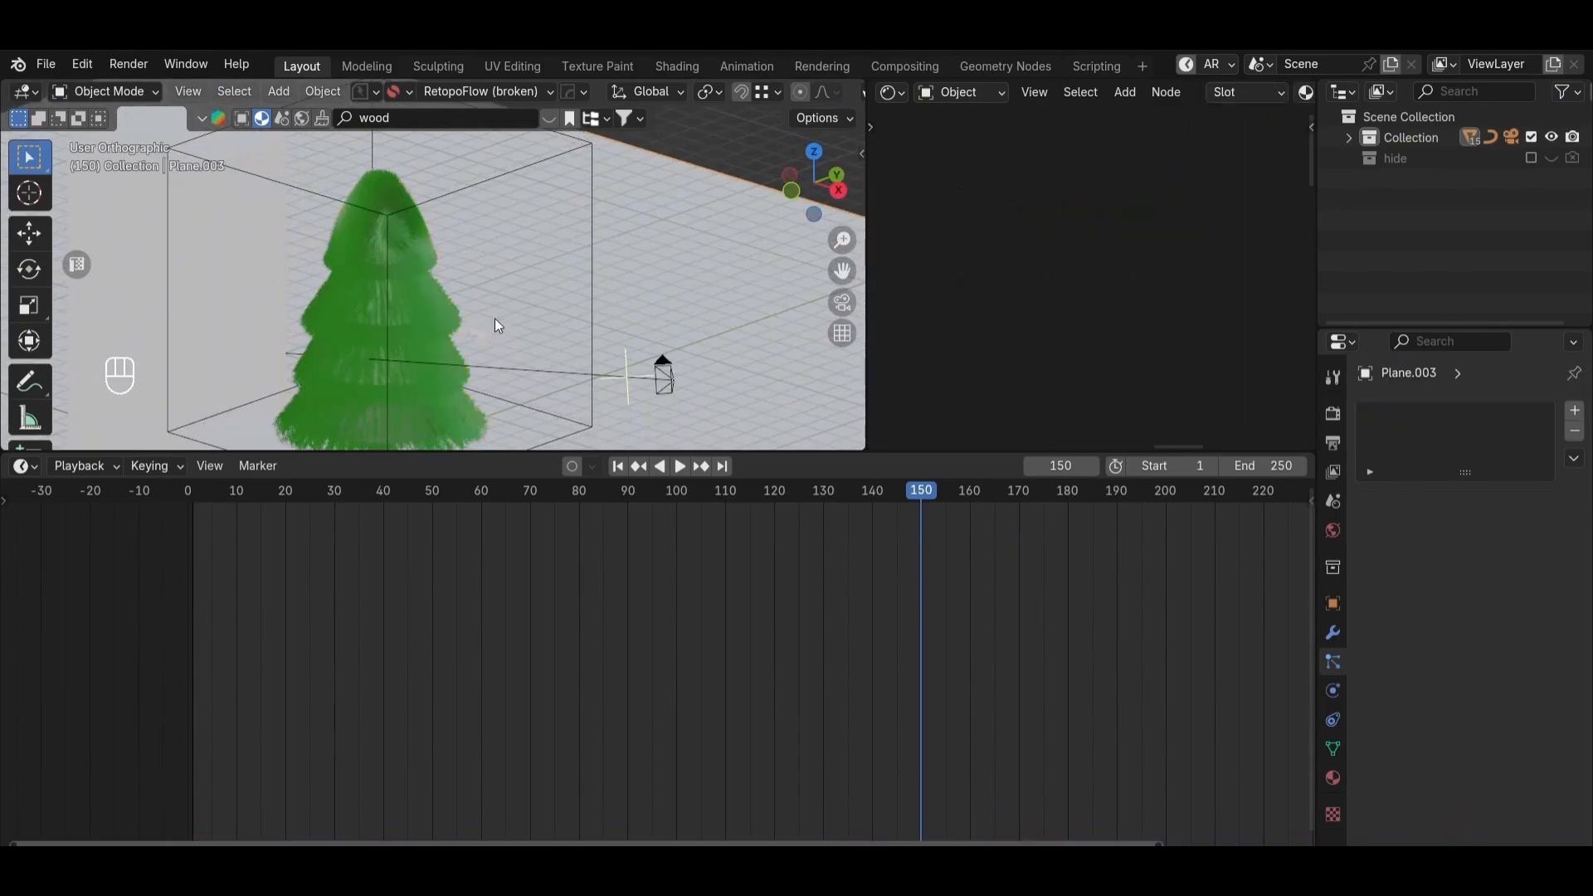
pyautogui.scroll(-3, 660, 294)
pyautogui.scroll(3, 631, 341)
pyautogui.click(579, 308)
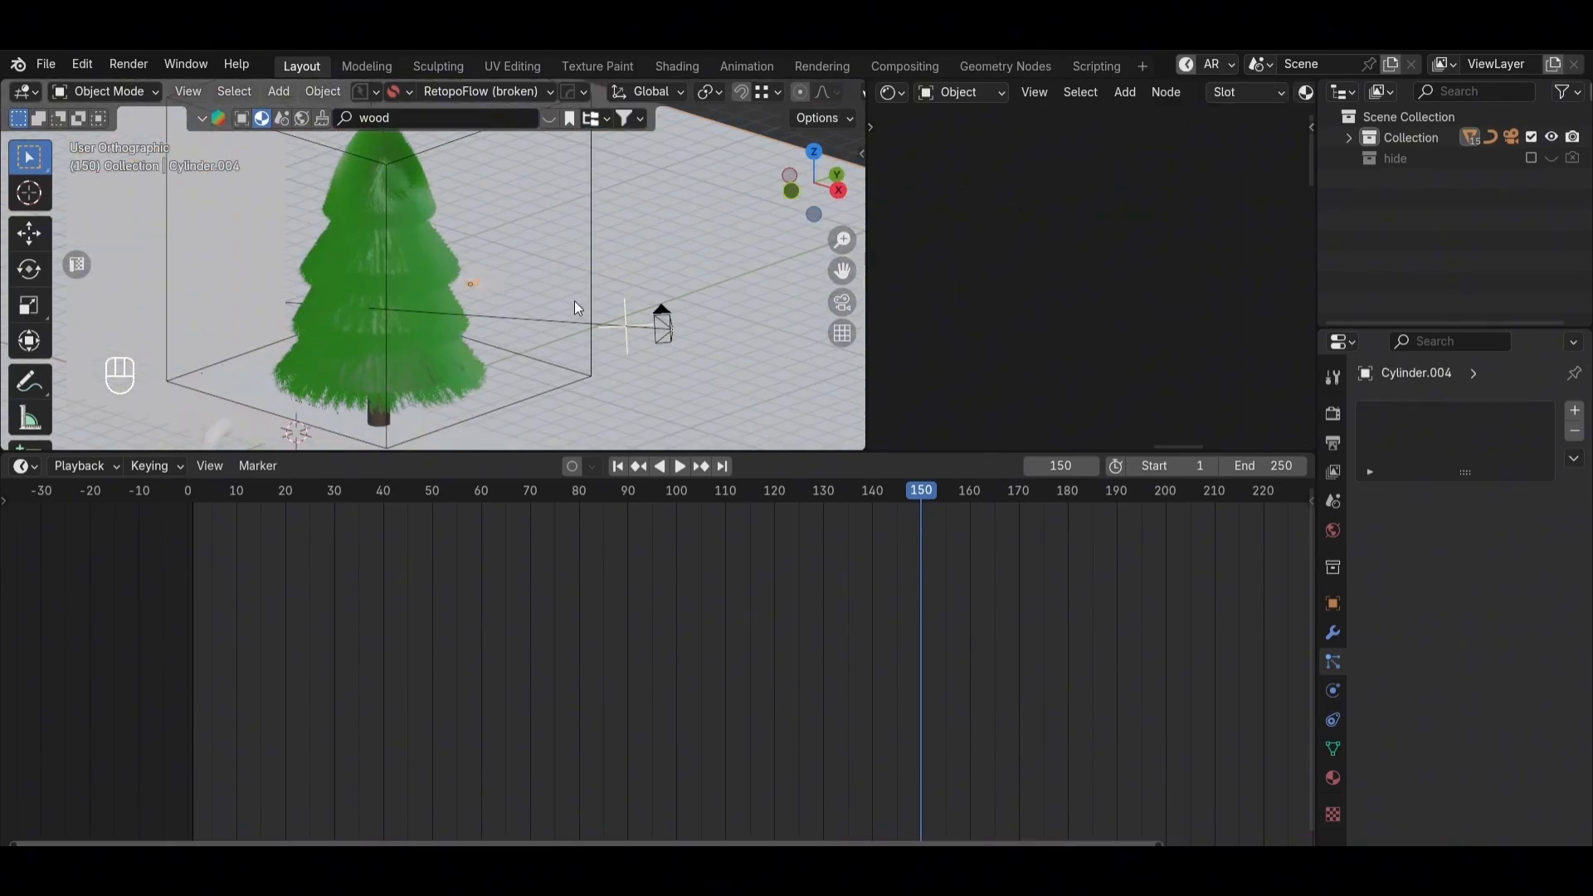
pyautogui.click(589, 238)
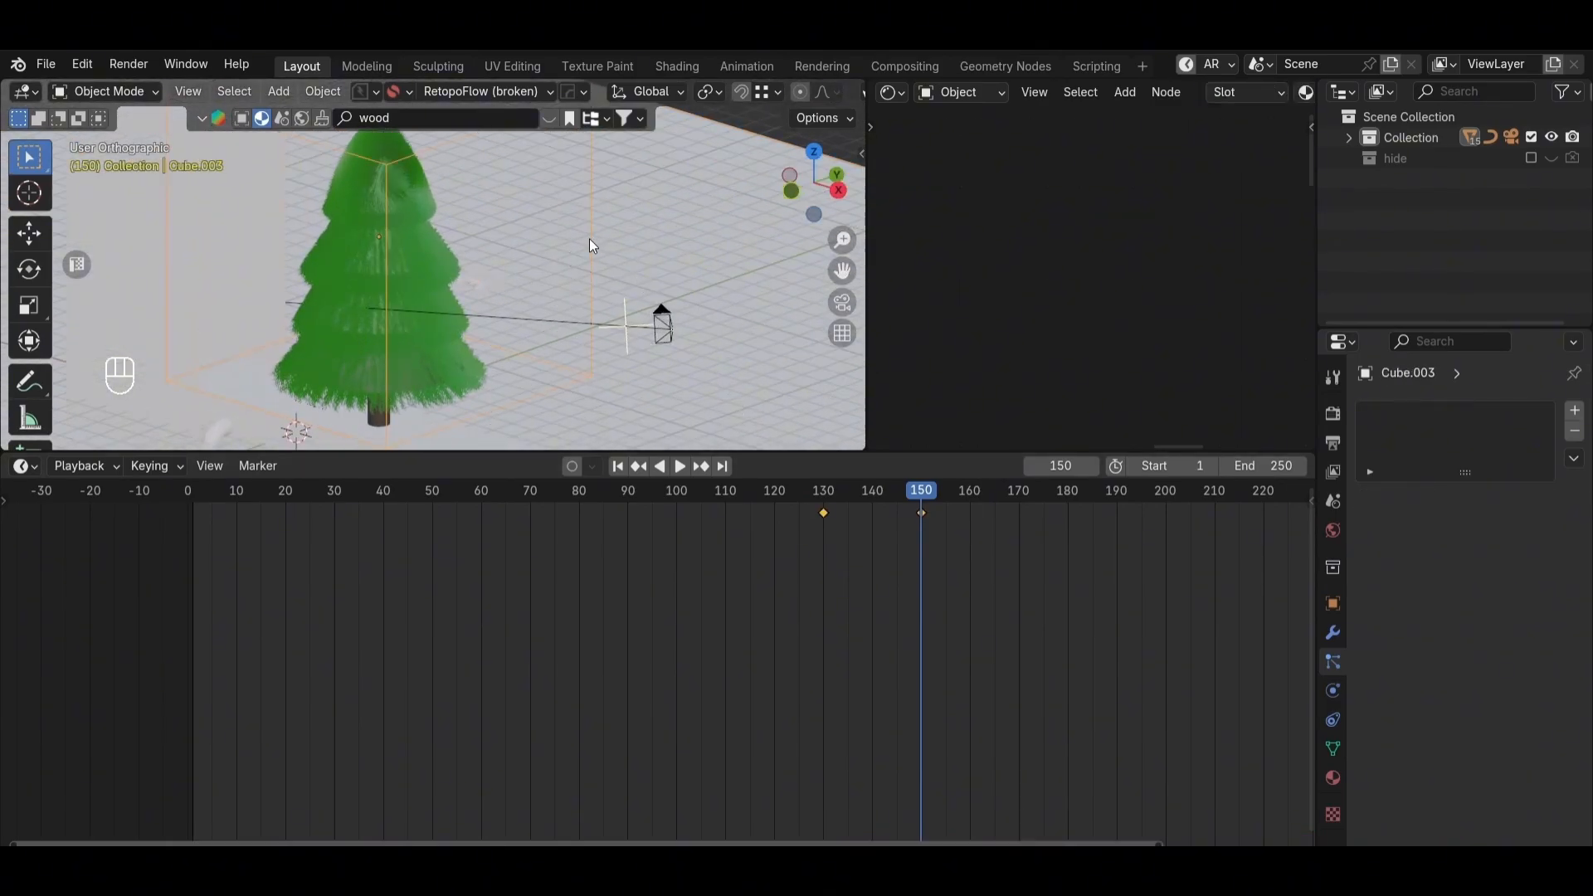
# Step: At frame 130, select the small white tool's body and the dome inside it, beside the tree
pyautogui.moveTo(913, 490); pyautogui.dragTo(824, 496)
pyautogui.press('`')
pyautogui.click(151, 346)
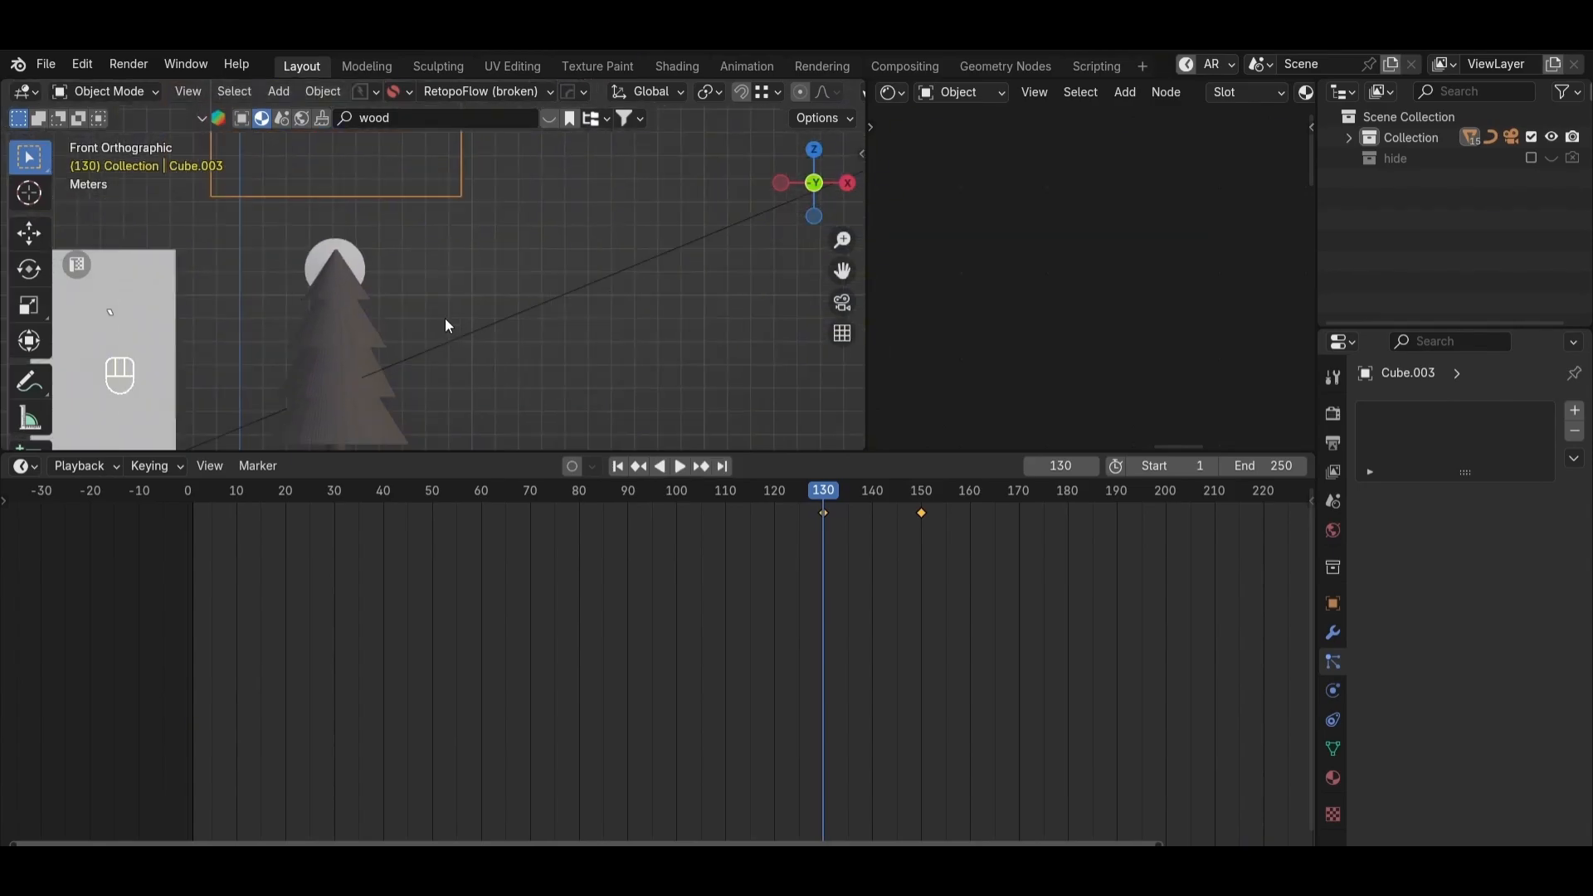
pyautogui.press('`')
pyautogui.moveTo(526, 371); pyautogui.dragTo(581, 291, button='middle')
pyautogui.click(754, 415)
pyautogui.scroll(4, 457, 390)
pyautogui.click(483, 379)
pyautogui.press('g')
pyautogui.rightClick(479, 346)
pyautogui.scroll(7, 502, 416)
pyautogui.keyDown('shift'); pyautogui.click(581, 292); pyautogui.keyUp('shift')
pyautogui.keyDown('shift'); pyautogui.click(570, 300); pyautogui.keyUp('shift')
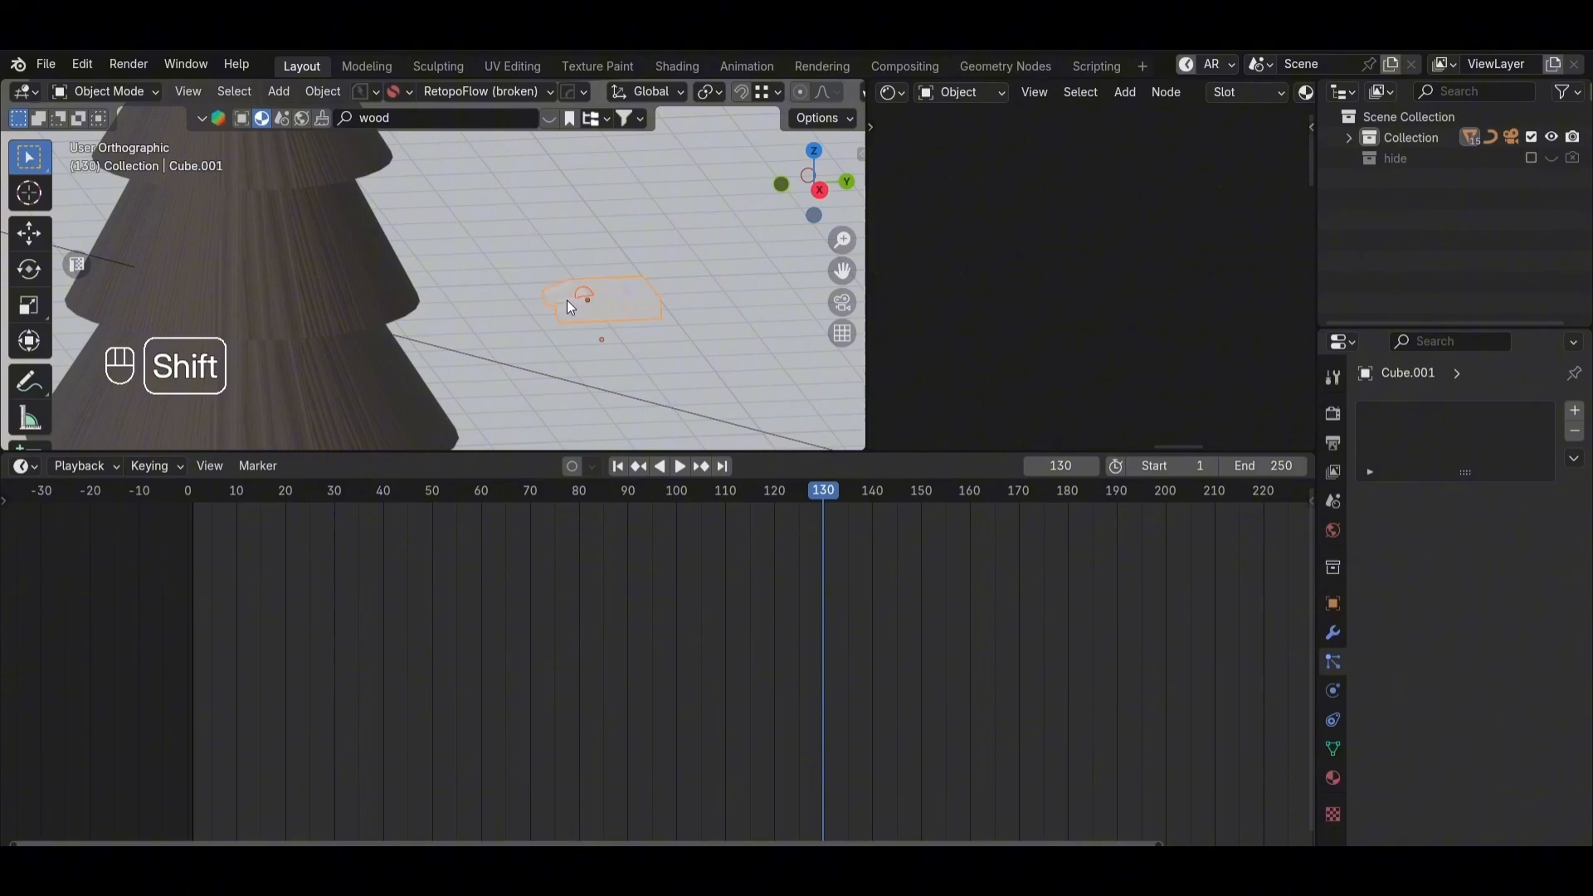
# Step: Add the thin pointed piece to the selection and parent it and the dome to the white tool's body
pyautogui.scroll(4, 564, 301)
pyautogui.keyDown('shift'); pyautogui.moveTo(716, 337); pyautogui.dragTo(567, 318, button='middle'); pyautogui.keyUp('shift')
pyautogui.scroll(2, 567, 317)
pyautogui.scroll(2, 566, 318)
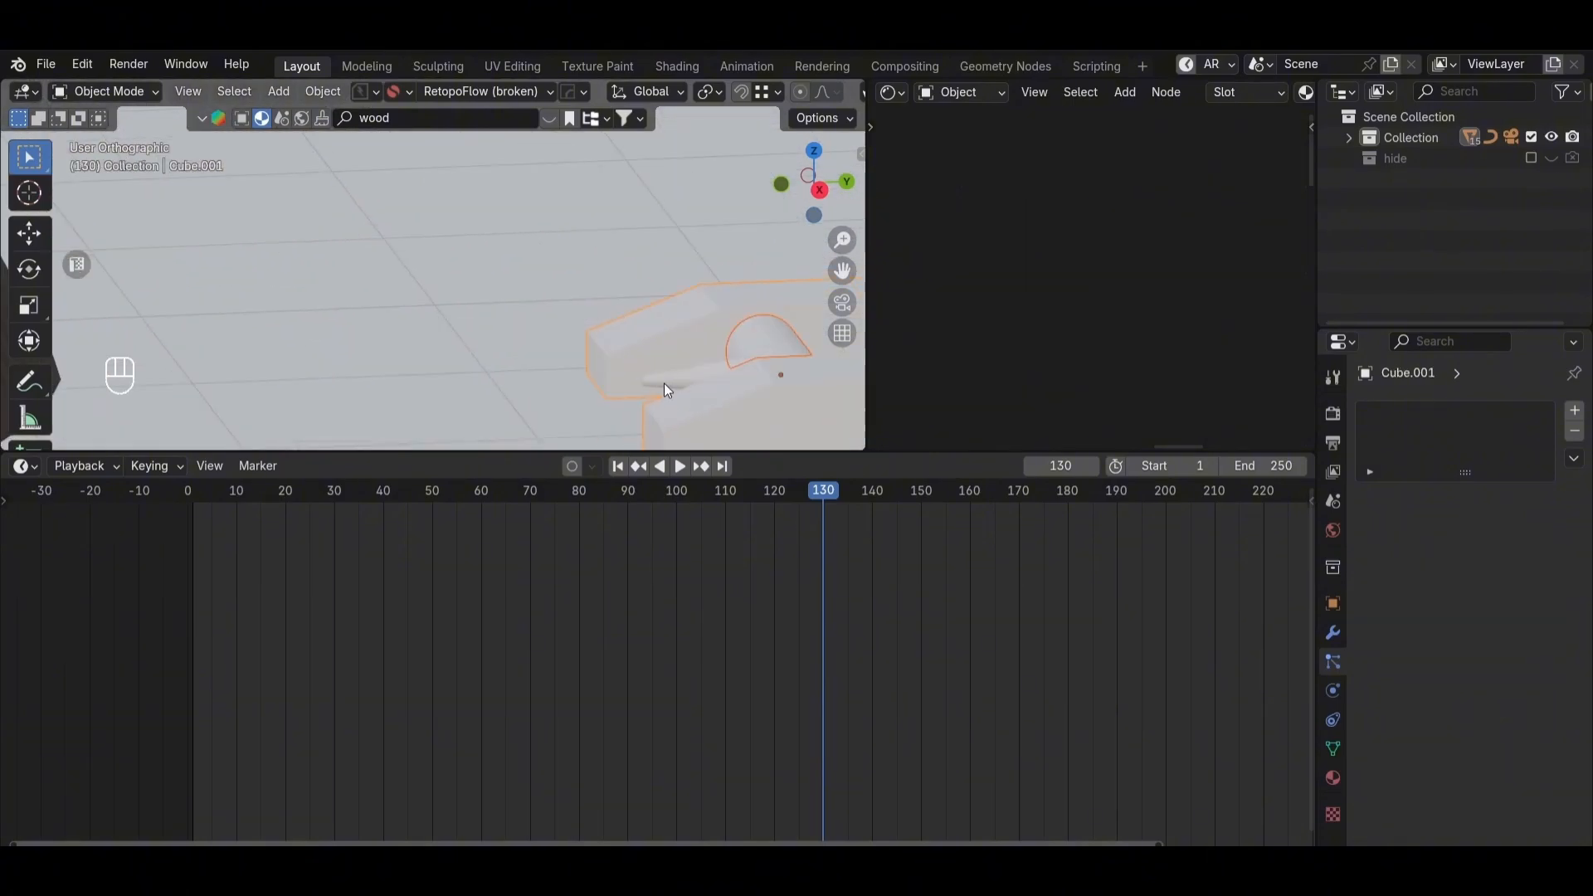
pyautogui.keyDown('shift'); pyautogui.click(663, 383); pyautogui.keyUp('shift')
pyautogui.keyDown('shift'); pyautogui.moveTo(749, 336); pyautogui.dragTo(557, 242, button='middle'); pyautogui.keyUp('shift')
pyautogui.keyDown('shift'); pyautogui.click(669, 231); pyautogui.keyUp('shift')
pyautogui.moveTo(698, 449); pyautogui.dragTo(697, 682)
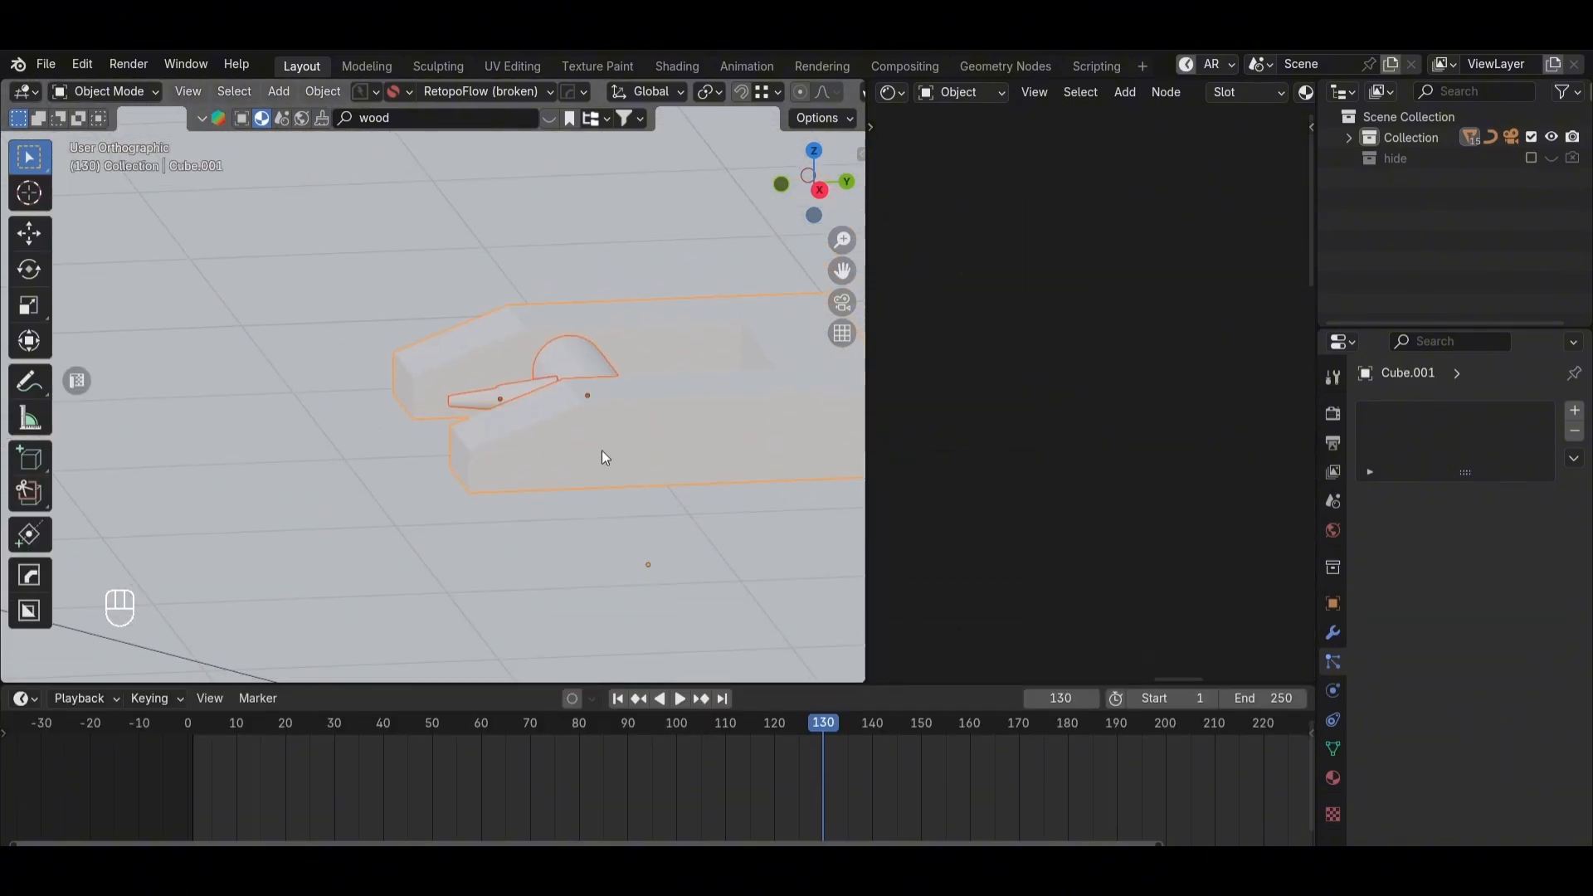
pyautogui.scroll(-5, 544, 361)
pyautogui.hotkey('ctrl', 'p')
pyautogui.click(549, 380)
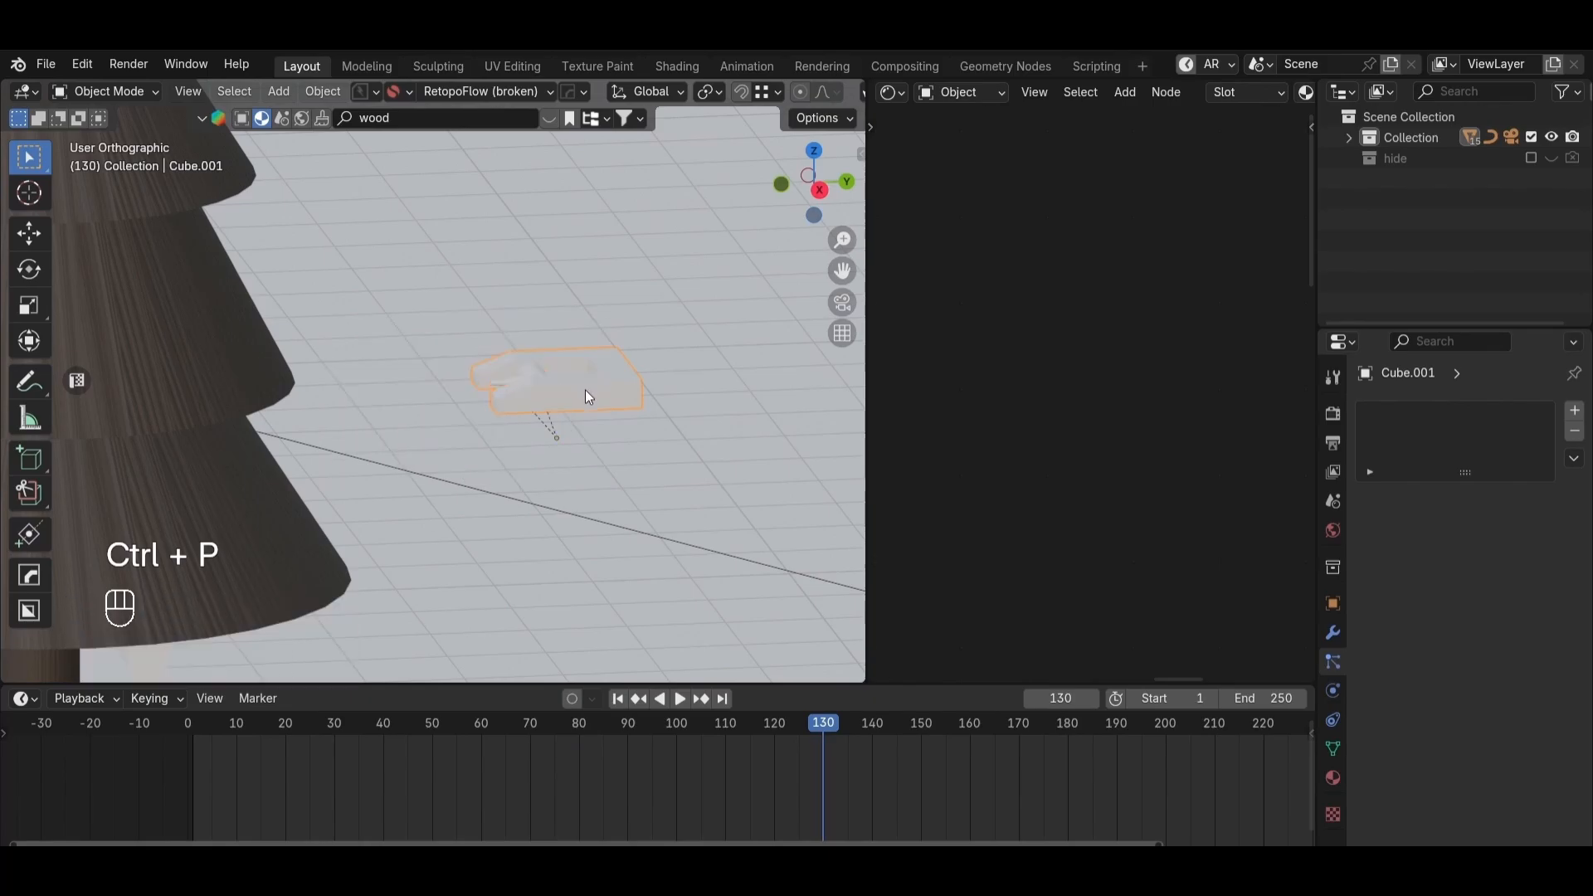
# Step: In the right side view, raise the parented white tool 900.28 cm along Z above the tree
pyautogui.press('`')
pyautogui.press('`')
pyautogui.press('g')
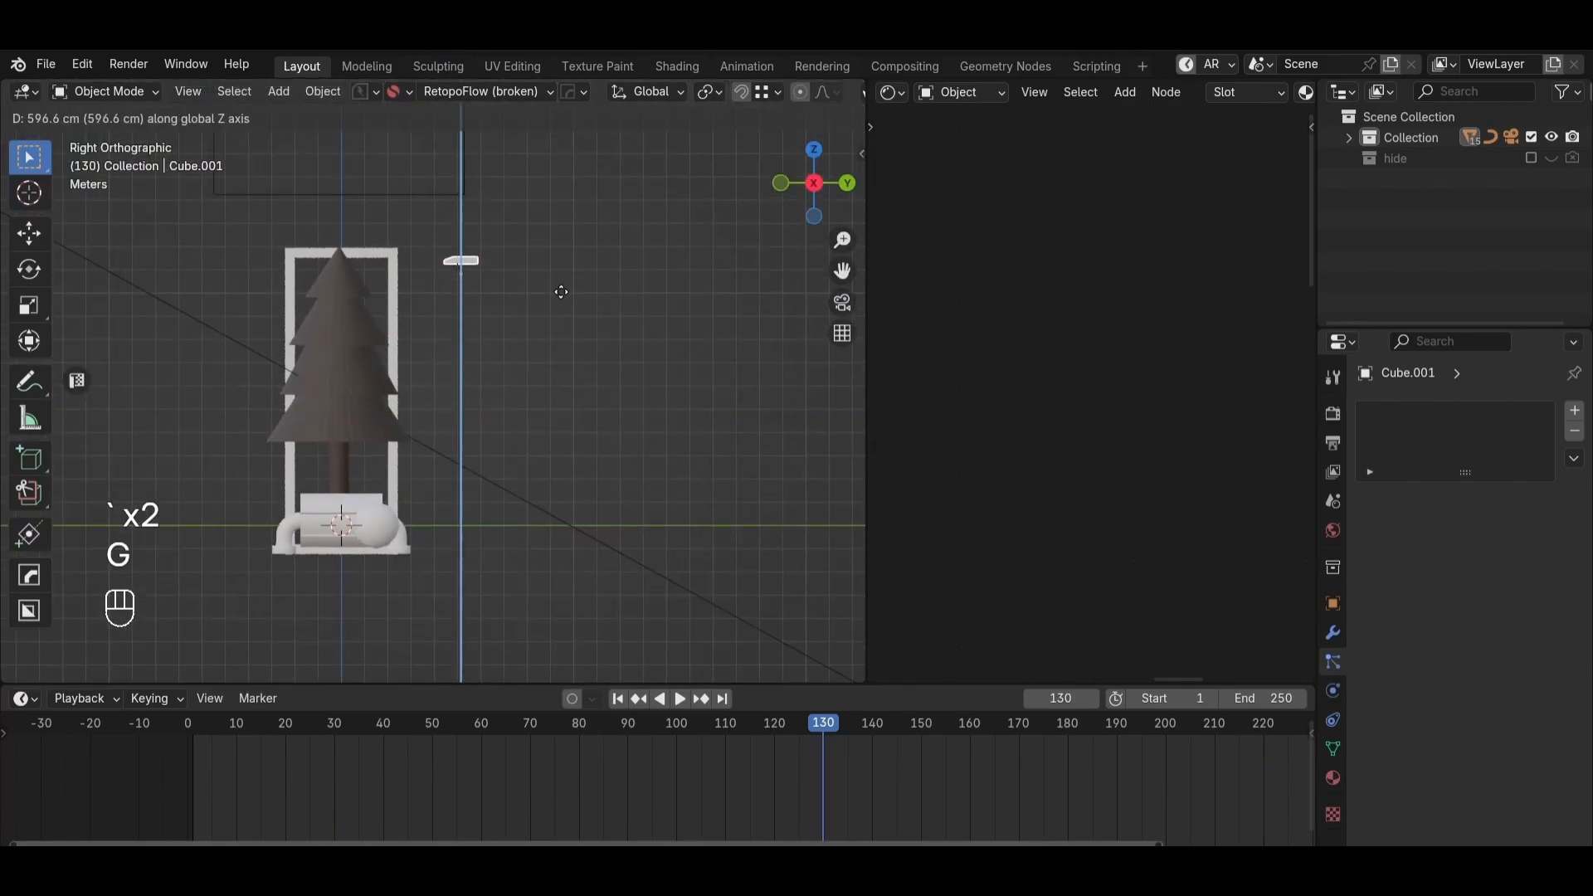
pyautogui.click(561, 219)
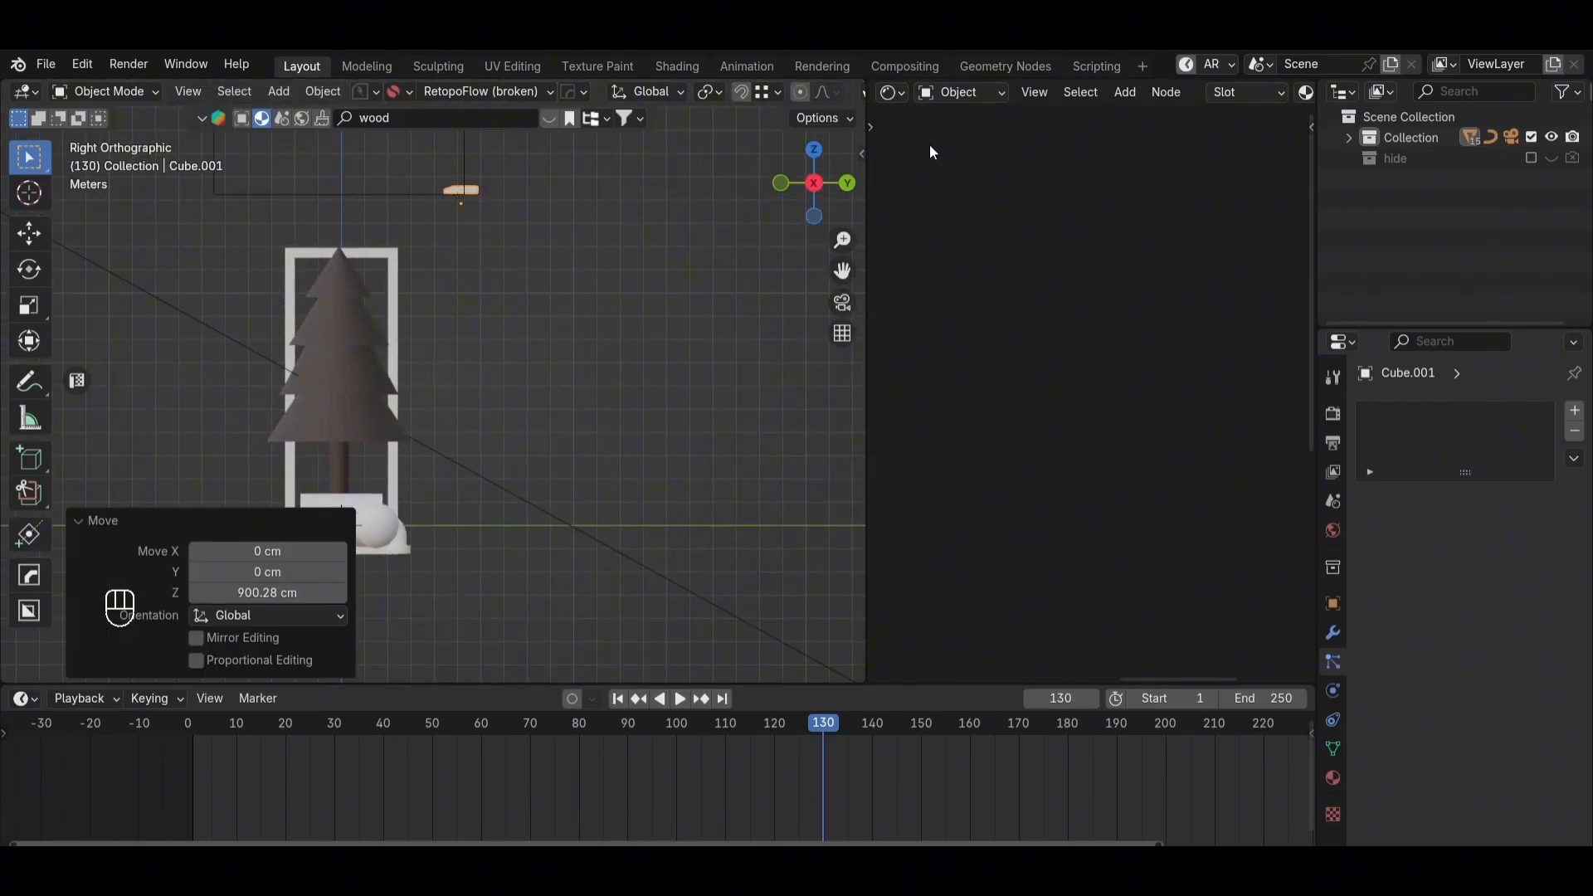
# Step: Turn the empty node editor into a second 3D viewport showing the scene through the camera
pyautogui.click(893, 93)
pyautogui.click(284, 151)
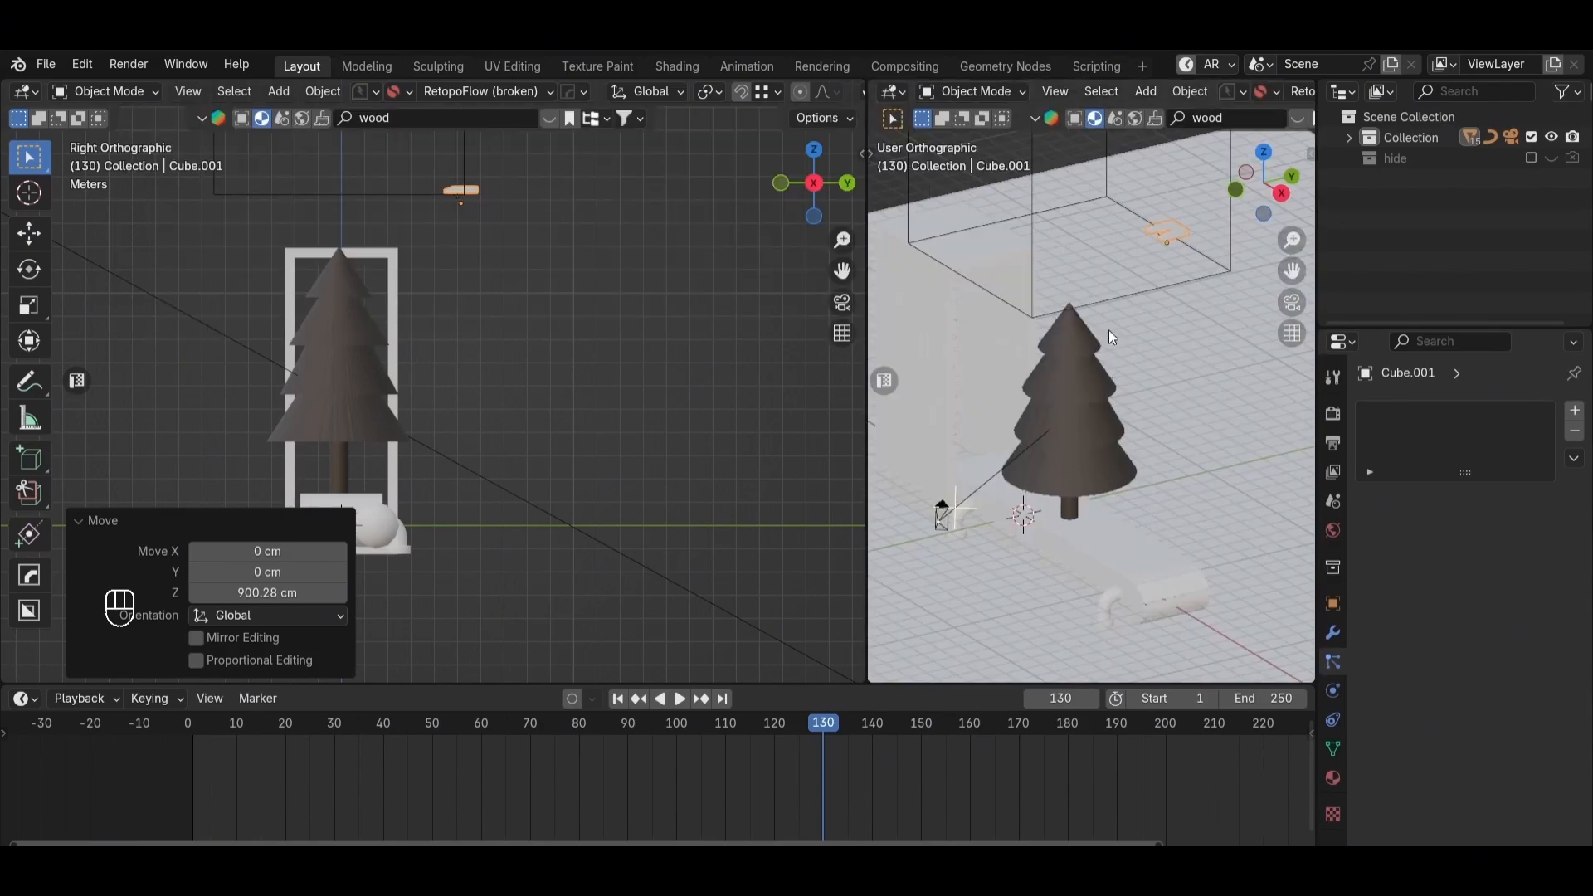
pyautogui.press('KP_0')
# Step: Raise the white tool another 721.65 cm along Z and insert a keyframe for it at frame 130
pyautogui.keyDown('shift'); pyautogui.moveTo(546, 314); pyautogui.dragTo(478, 224, button='middle'); pyautogui.keyUp('shift')
pyautogui.press('g')
pyautogui.rightClick(456, 327)
pyautogui.press('g')
pyautogui.click(481, 170)
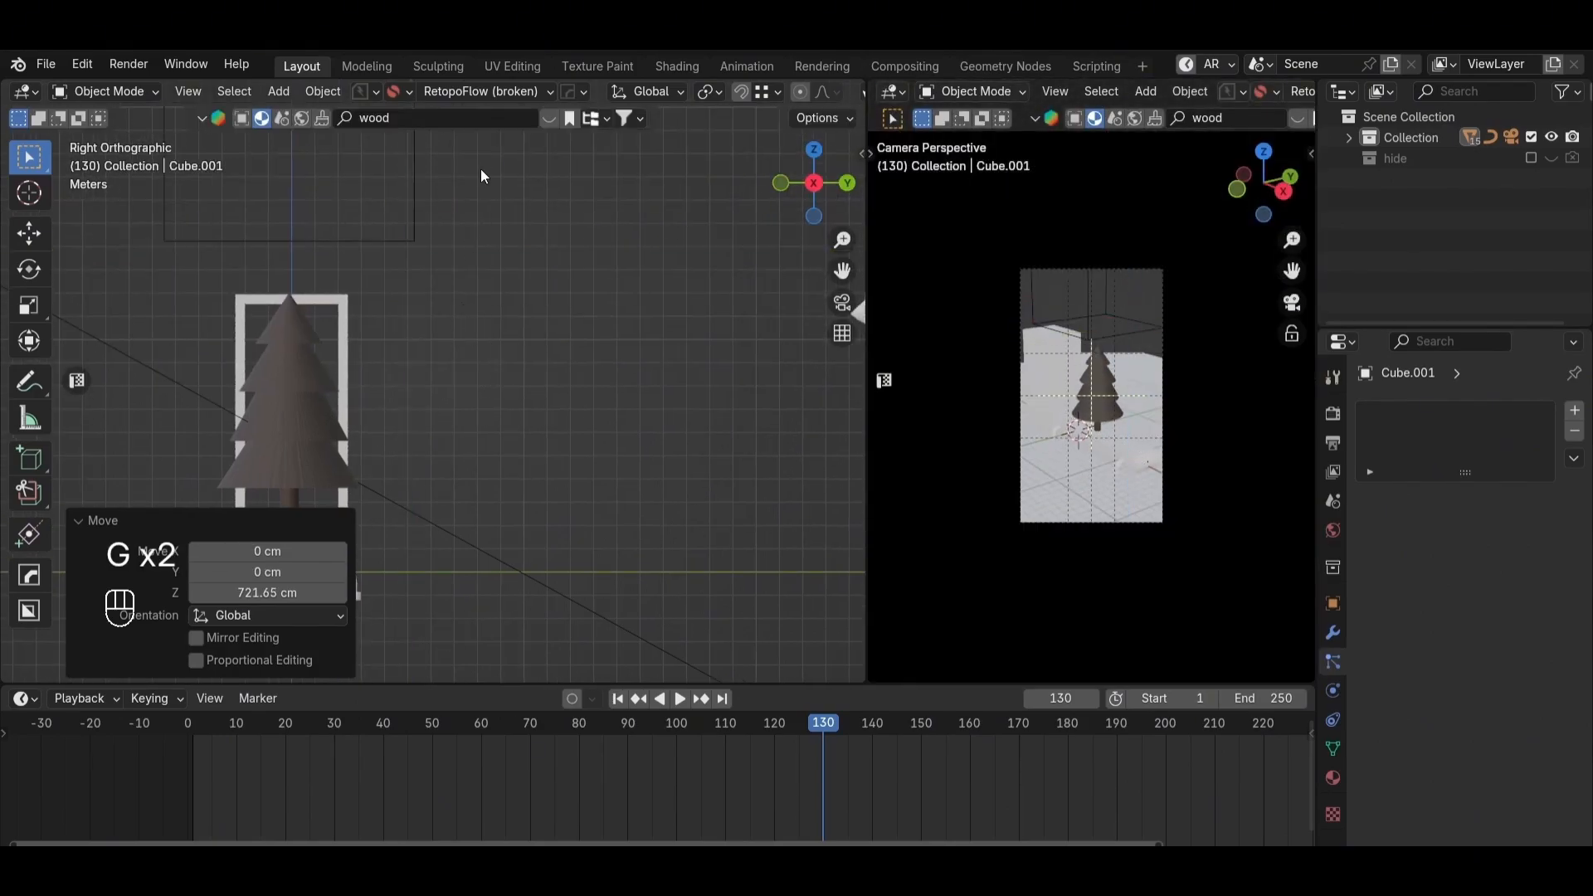
pyautogui.press('i')
# Step: At frame 133, lower the white tool 931.15 cm along Z and insert a keyframe
pyautogui.keyDown('shift'); pyautogui.moveTo(527, 345); pyautogui.dragTo(550, 314, button='middle'); pyautogui.keyUp('shift')
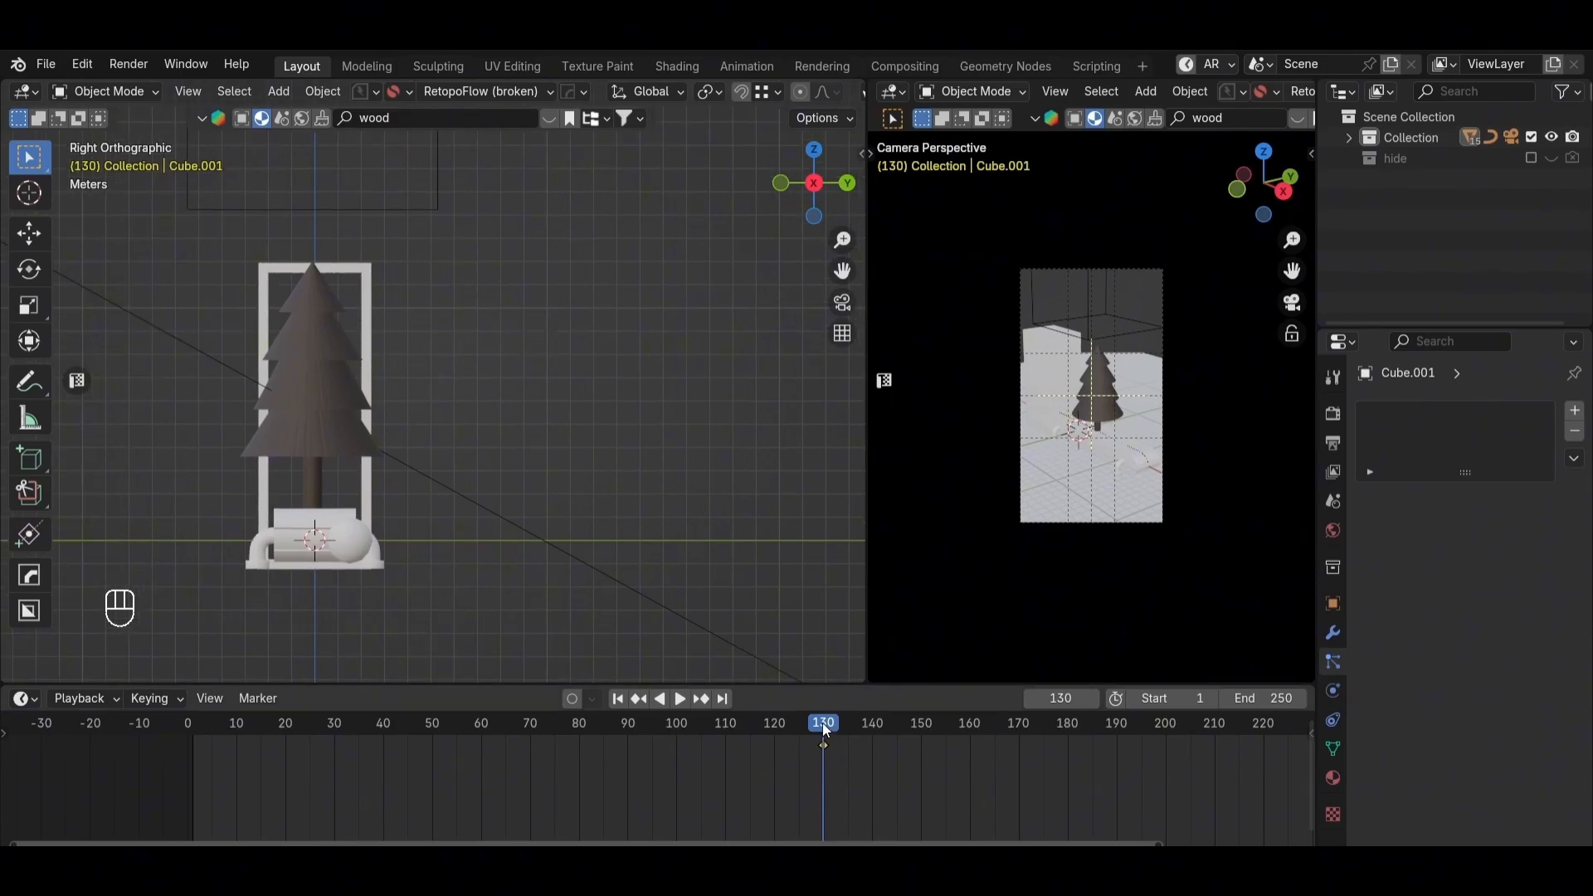
pyautogui.moveTo(823, 723)
pyautogui.mouseDown()
pyautogui.moveTo(852, 728)
pyautogui.moveTo(839, 734)
pyautogui.mouseUp()
pyautogui.keyDown('shift'); pyautogui.moveTo(641, 497); pyautogui.dragTo(598, 622, button='middle'); pyautogui.keyUp('shift')
pyautogui.scroll(-2, 526, 345)
pyautogui.press('g')
pyautogui.moveTo(525, 354); pyautogui.dragTo(516, 440, button='middle')
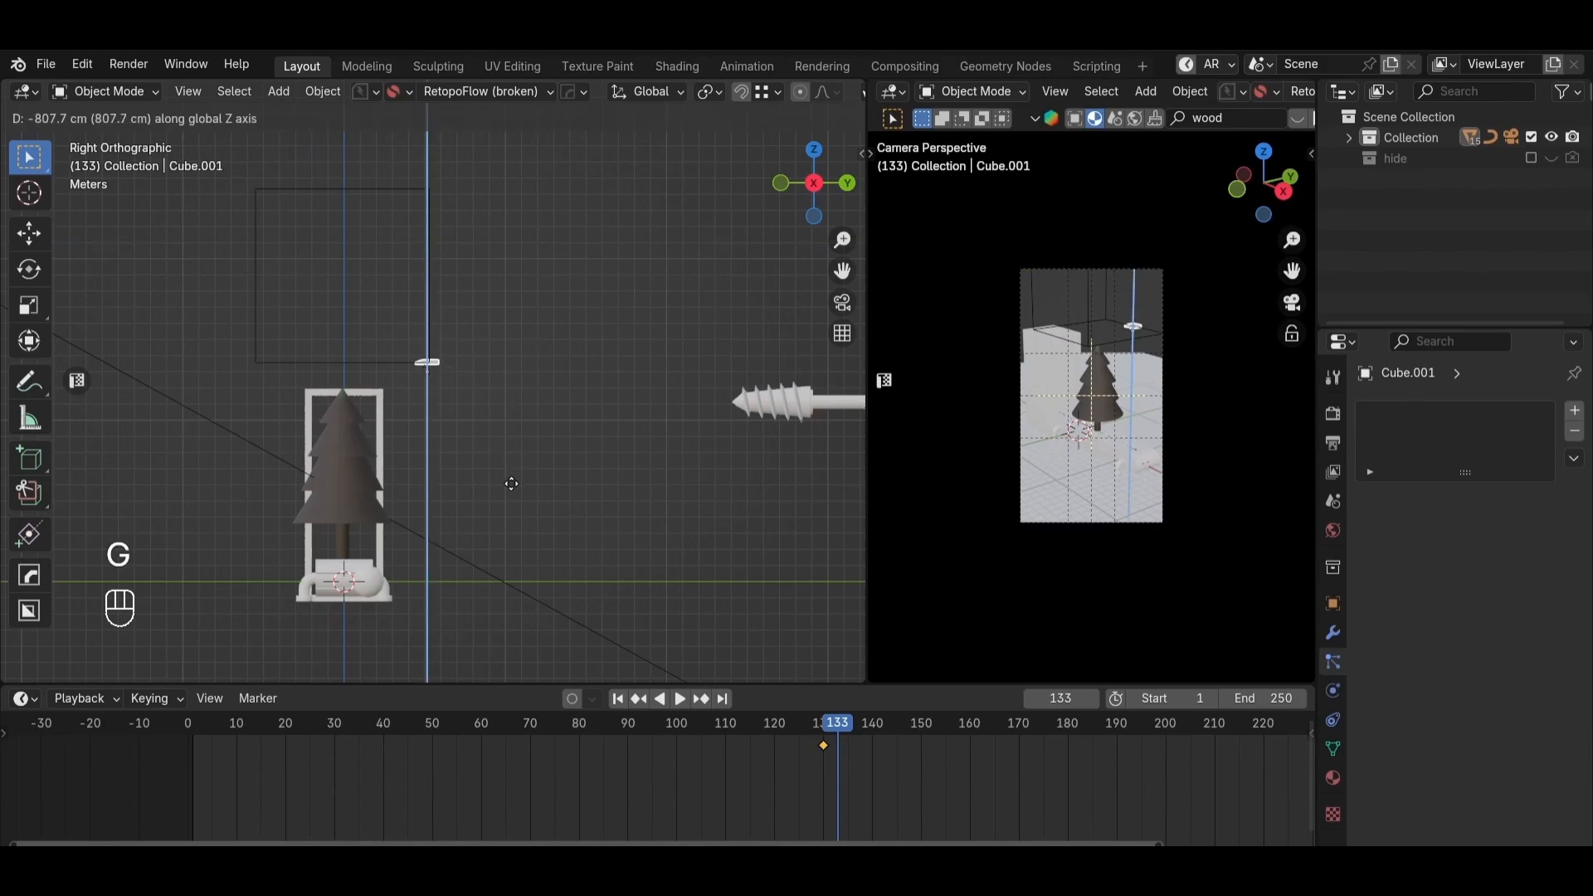
pyautogui.click(508, 496)
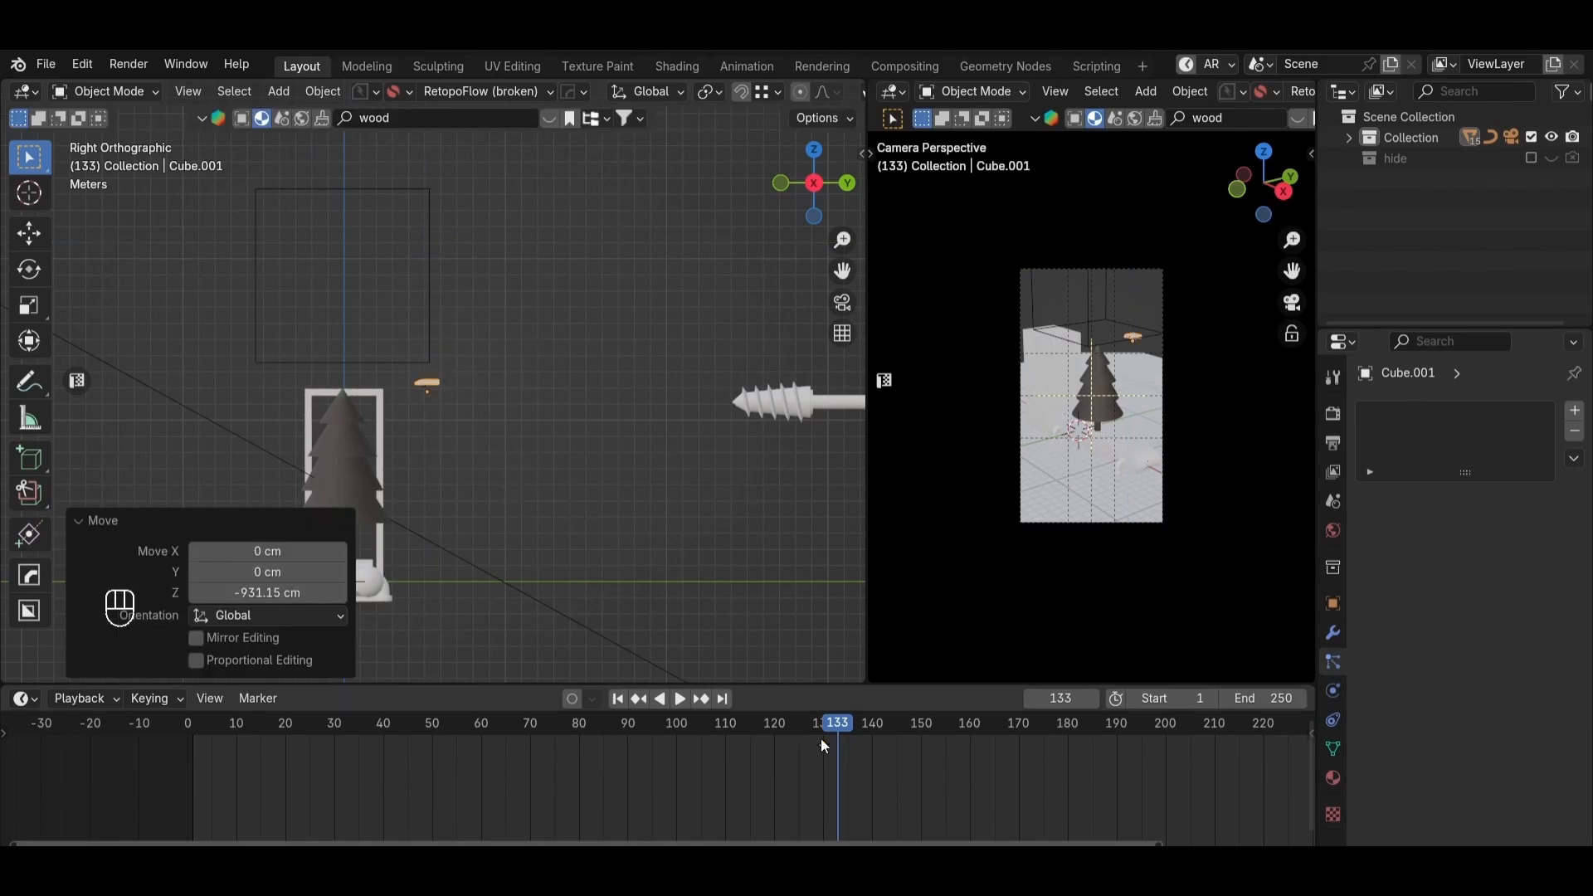
pyautogui.press('i')
# Step: Play the animation from frame 130 to check how the white tool drops into the camera view
pyautogui.keyDown('shift'); pyautogui.moveTo(536, 355); pyautogui.dragTo(541, 287, button='middle'); pyautogui.keyUp('shift')
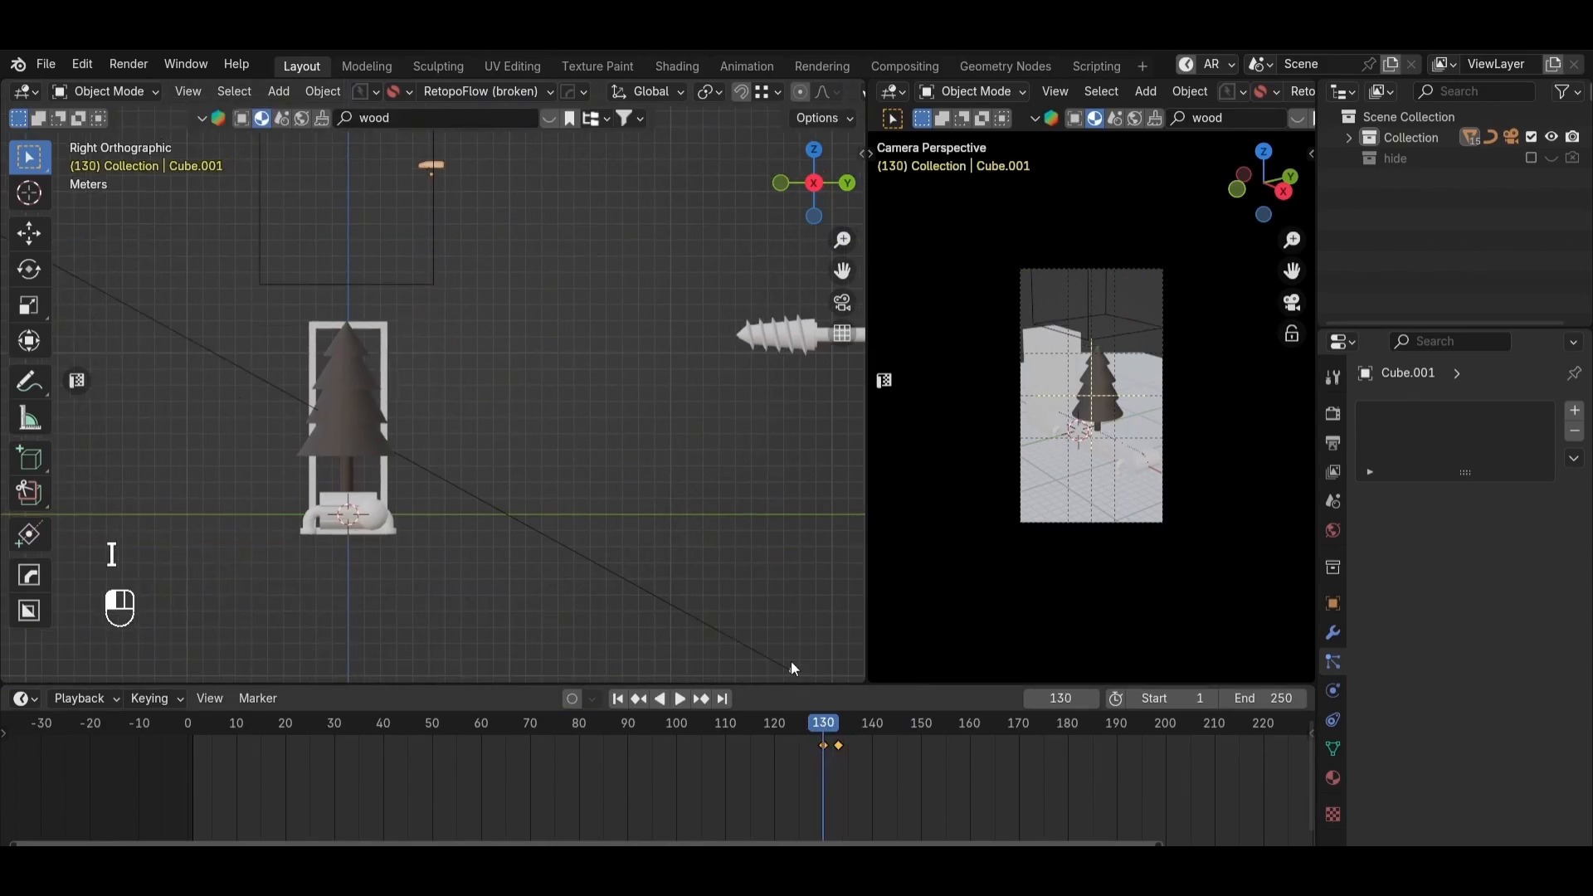
pyautogui.press('space')
pyautogui.press('space')
pyautogui.scroll(1, 450, 406)
# Step: Try lowering the white tool about 850 cm along Z at frame 133
pyautogui.click(838, 724)
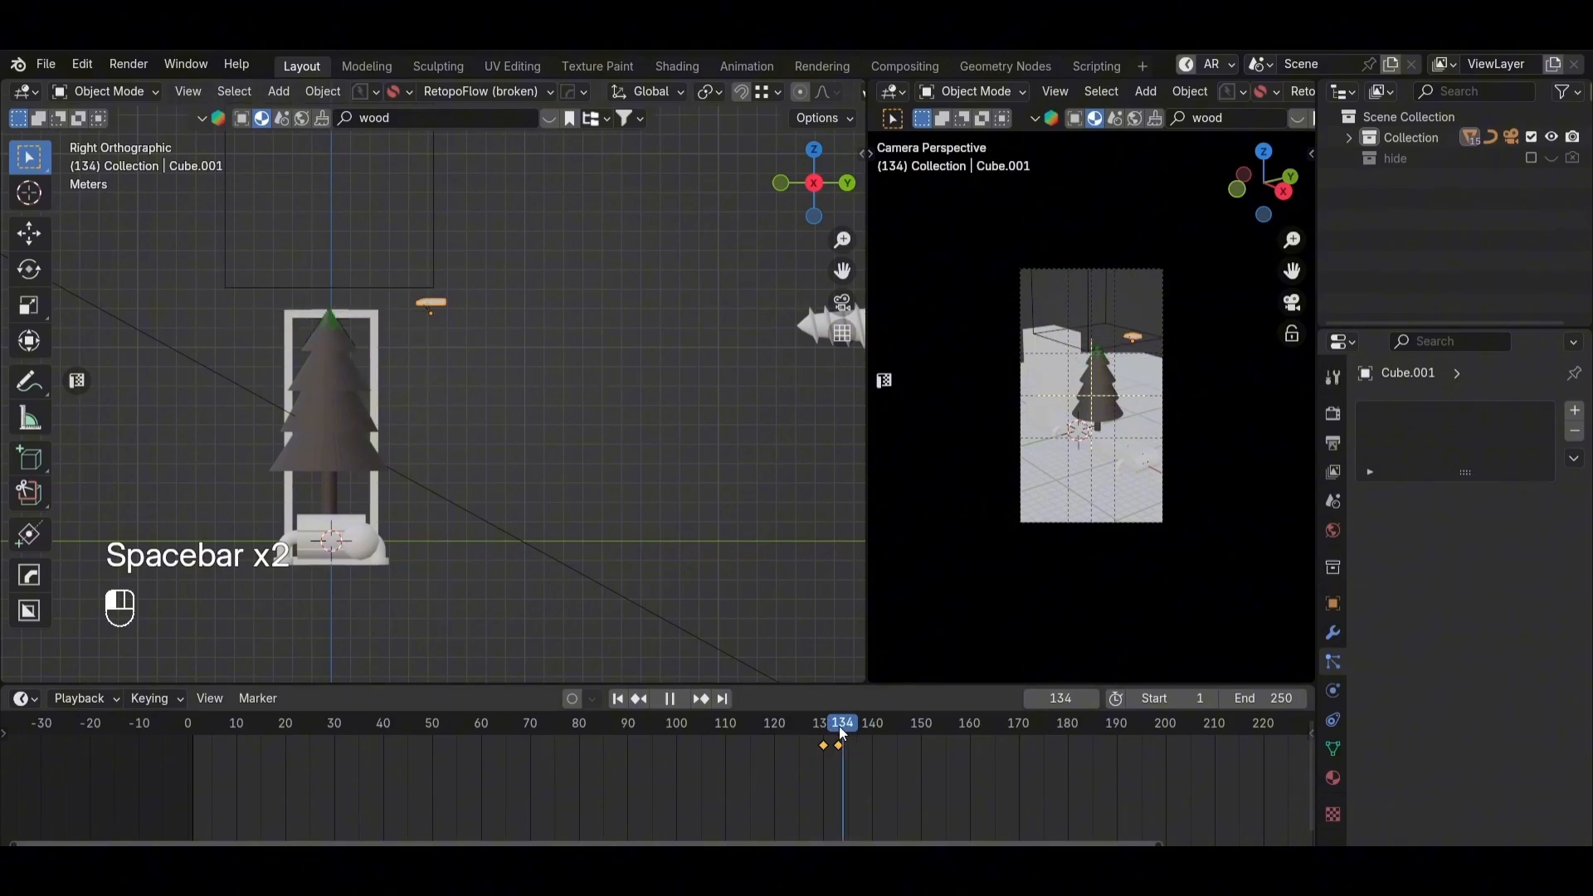
pyautogui.scroll(2, 435, 322)
pyautogui.press('g')
pyautogui.press('z')
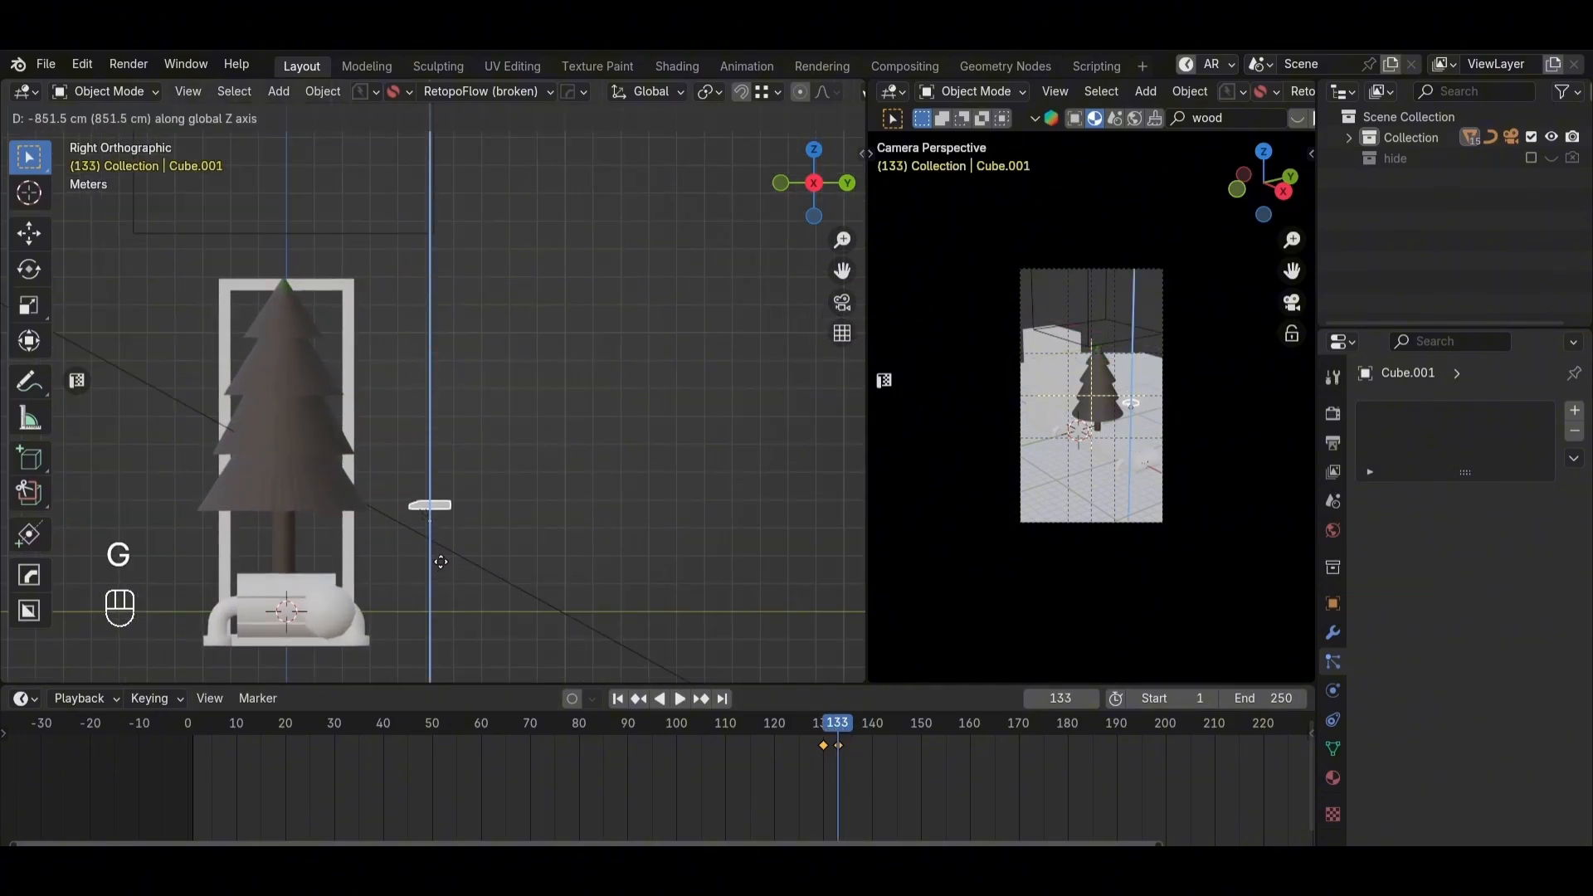
pyautogui.click(441, 564)
# Step: At frame 150, lower the white tool 916.95 cm along Z to the foliage's lower edge and insert a keyframe
pyautogui.moveTo(844, 727); pyautogui.dragTo(920, 730)
pyautogui.keyDown('shift'); pyautogui.moveTo(558, 446); pyautogui.dragTo(516, 309, button='middle'); pyautogui.keyUp('shift')
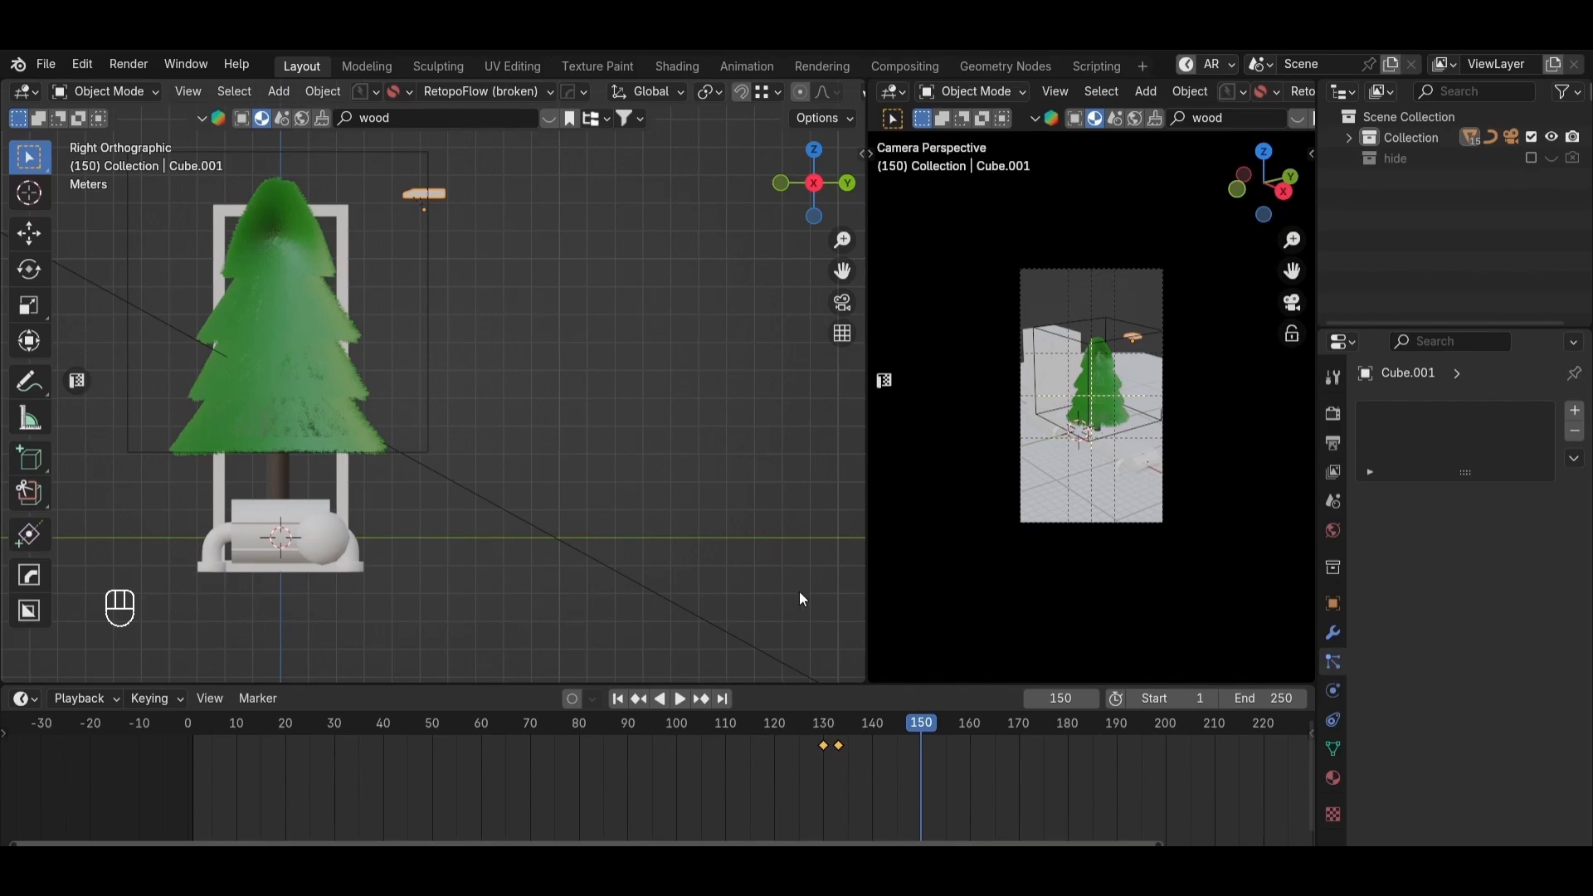
pyautogui.press('g')
pyautogui.press('z')
pyautogui.click(584, 529)
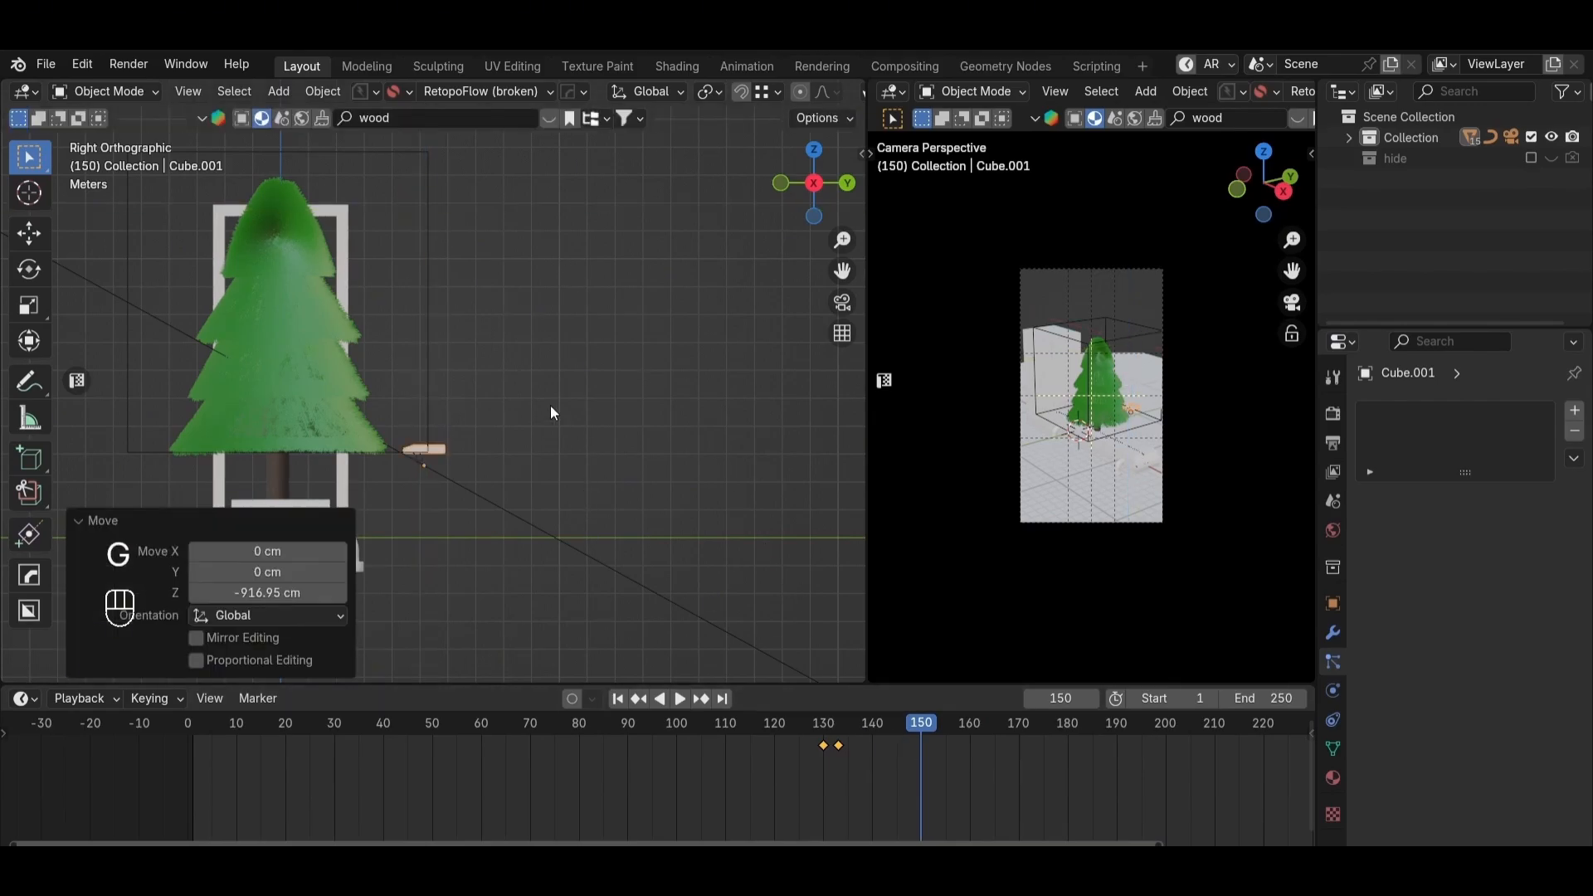
pyautogui.press('i')
# Step: Play the animation up to frame 150 to check the white tool's descent beside the growing leaves
pyautogui.press('space')
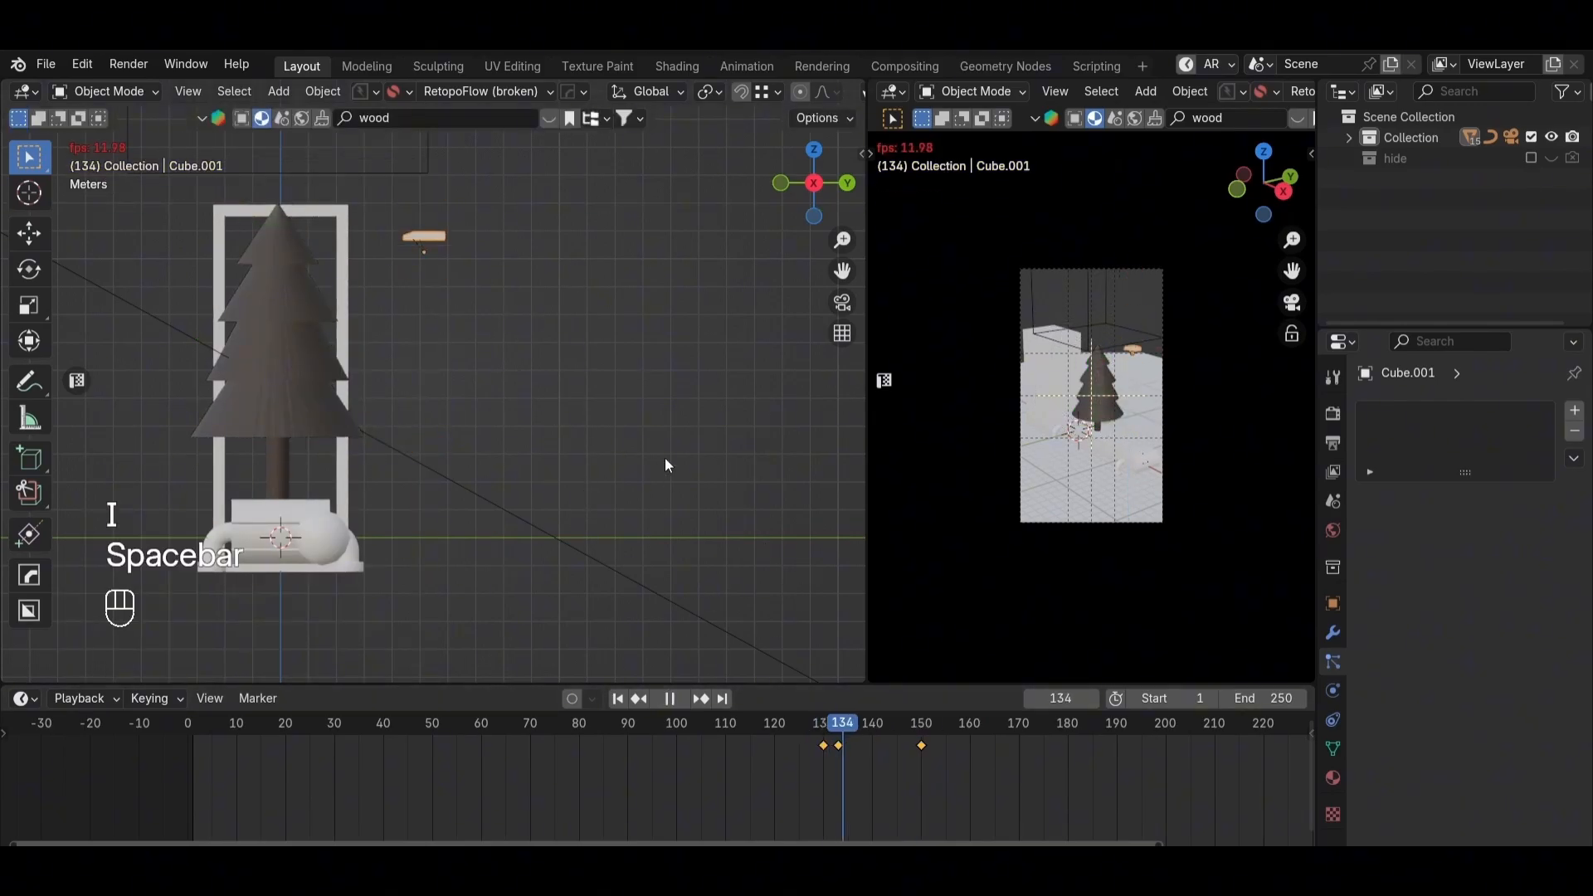
pyautogui.press('space')
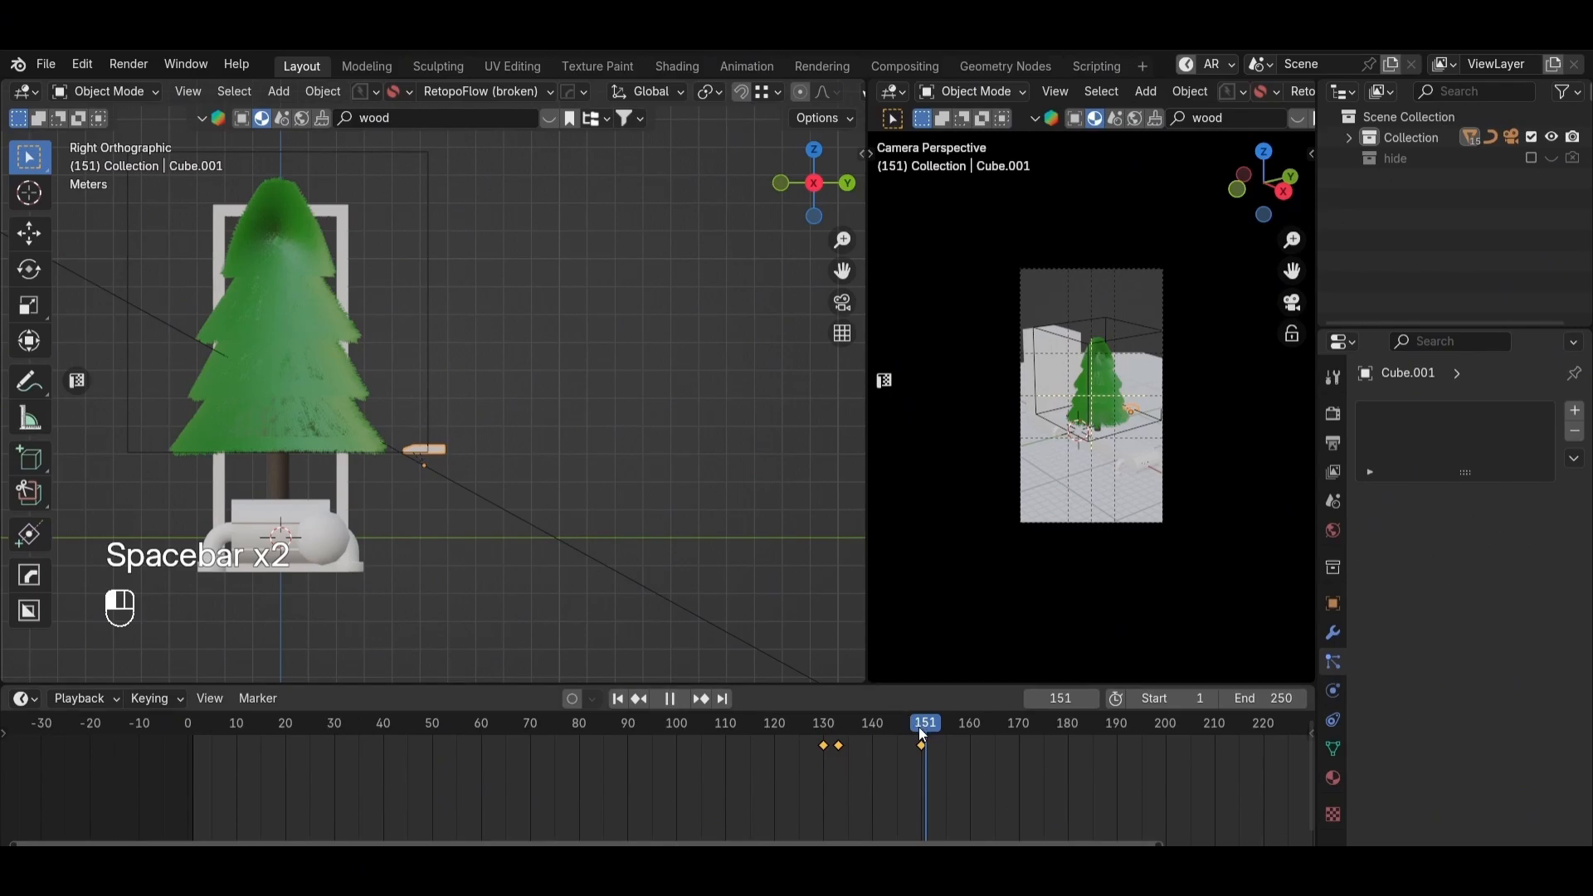
pyautogui.click(922, 727)
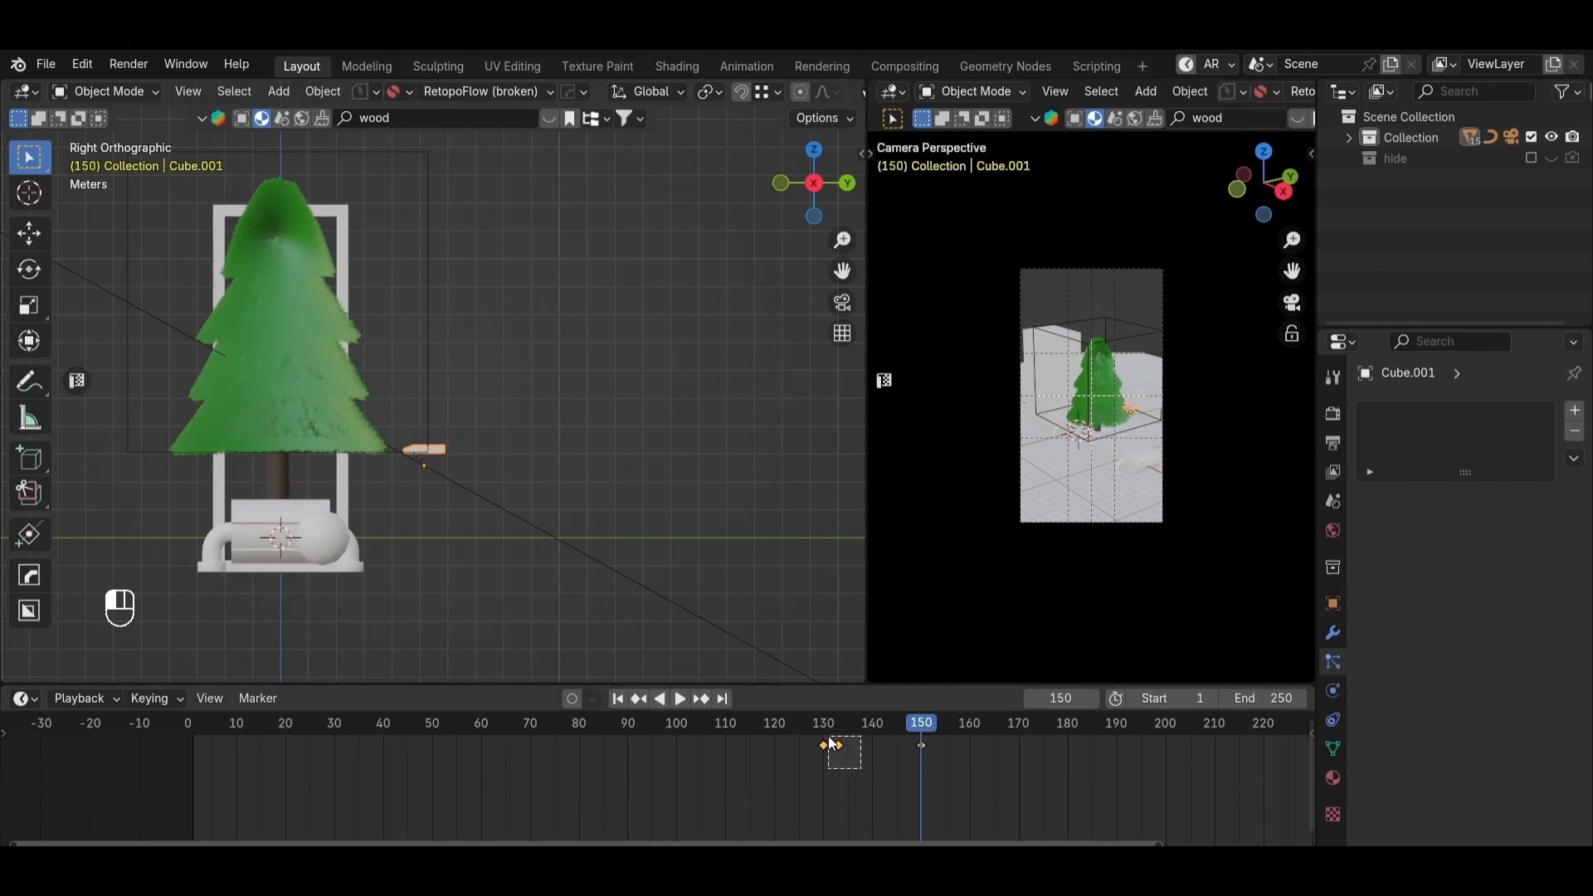
# Step: Try reusing the white tool's frame 133 keyframe at frames 150 and 170, play it, and delete the pasted copy
pyautogui.hotkey('ctrl', 'c')
pyautogui.hotkey('ctrl', 'v')
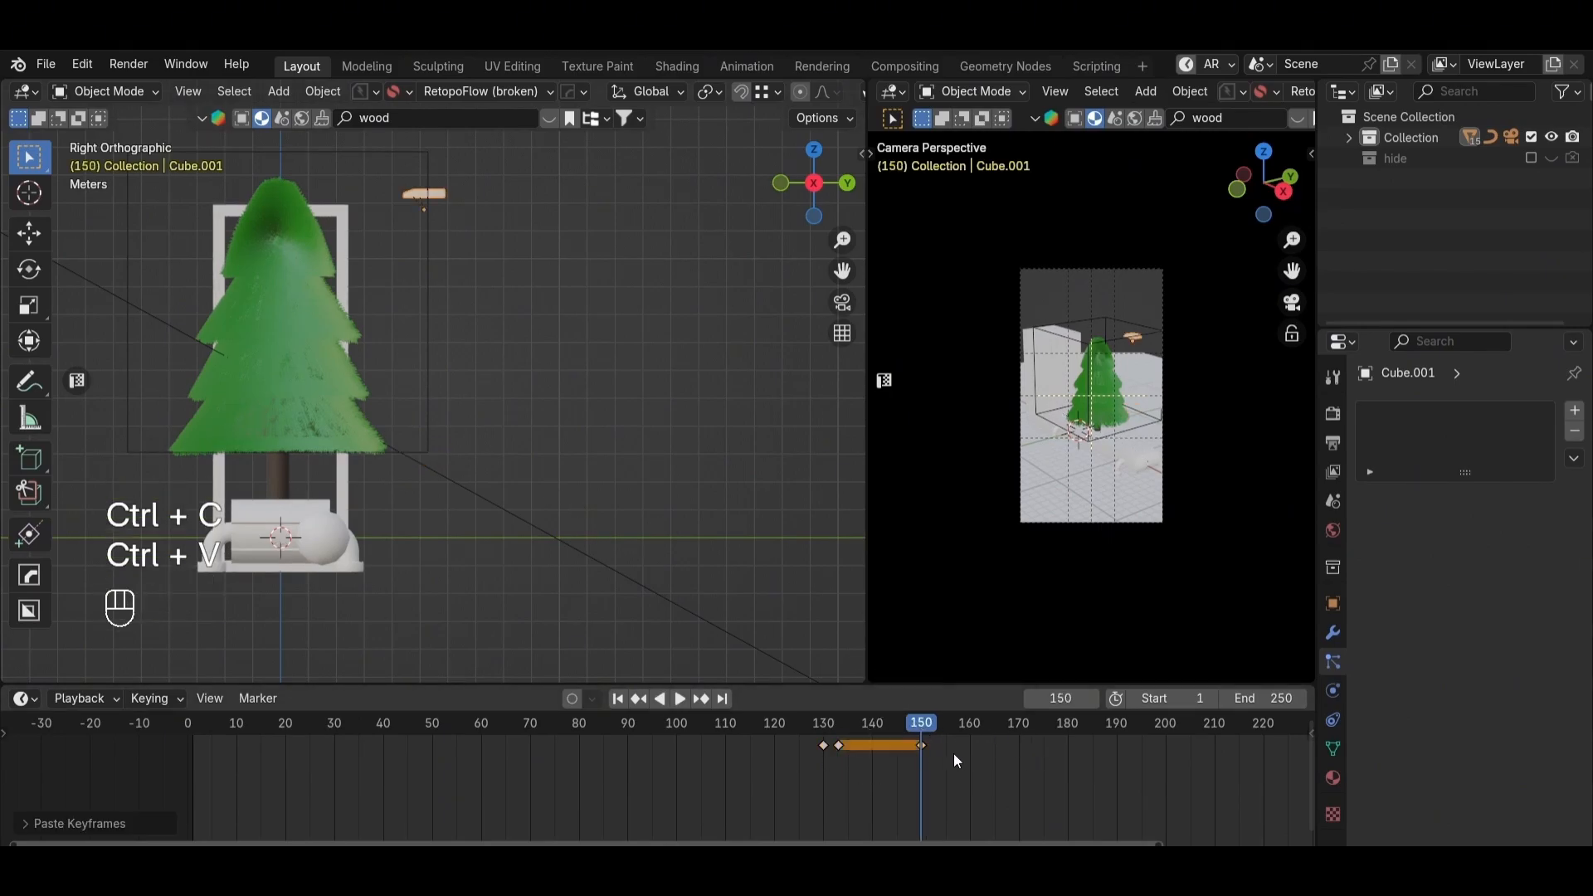
pyautogui.moveTo(948, 727); pyautogui.dragTo(1019, 724)
pyautogui.hotkey('ctrl', 'v')
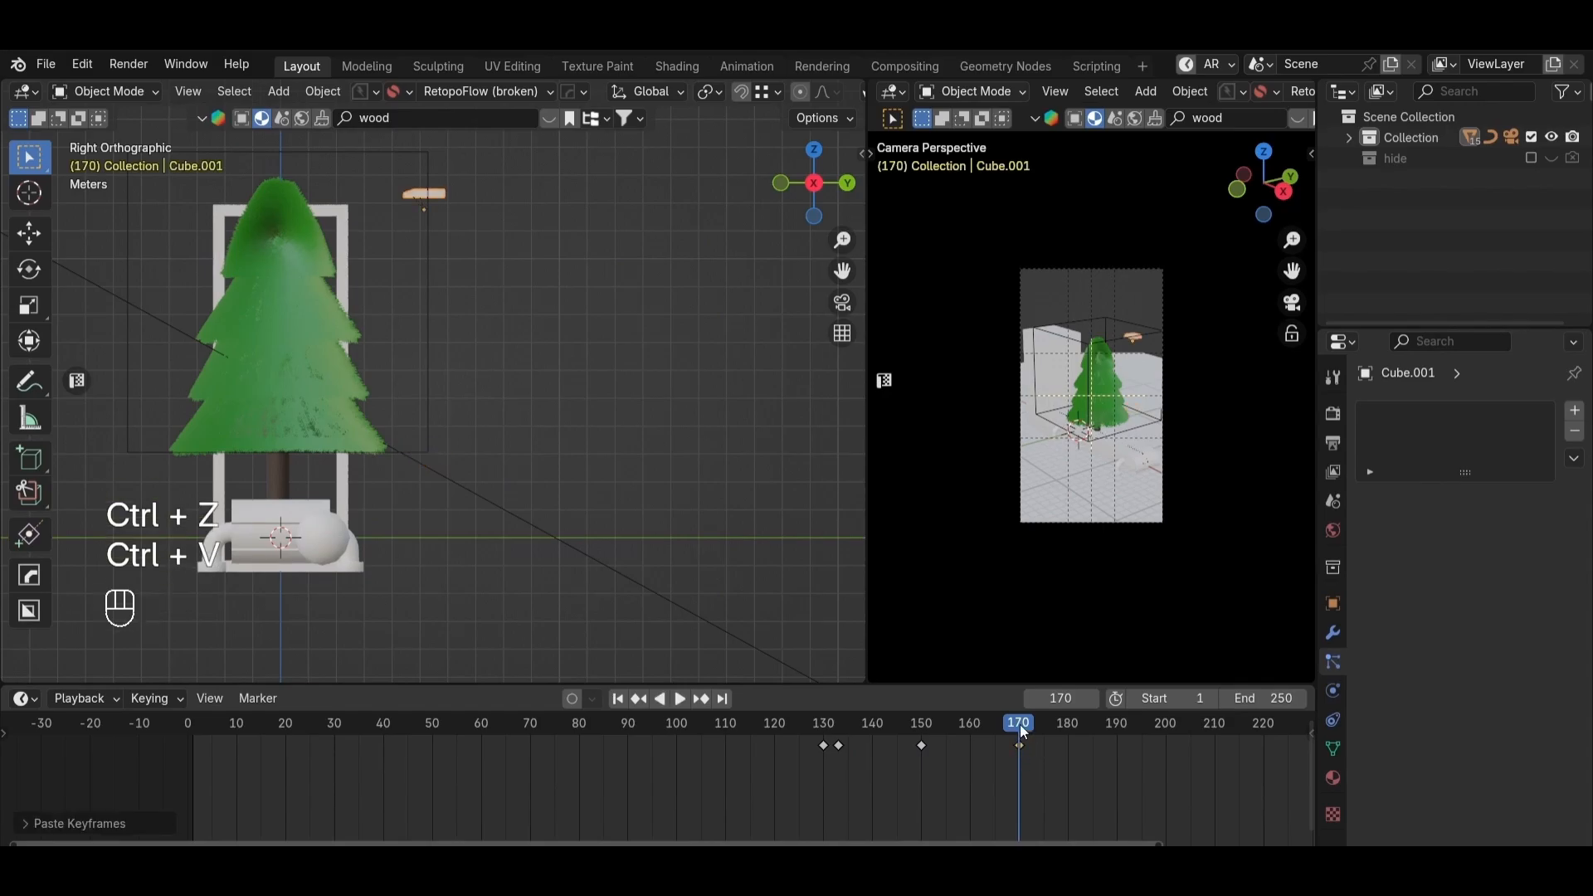
pyautogui.press('g')
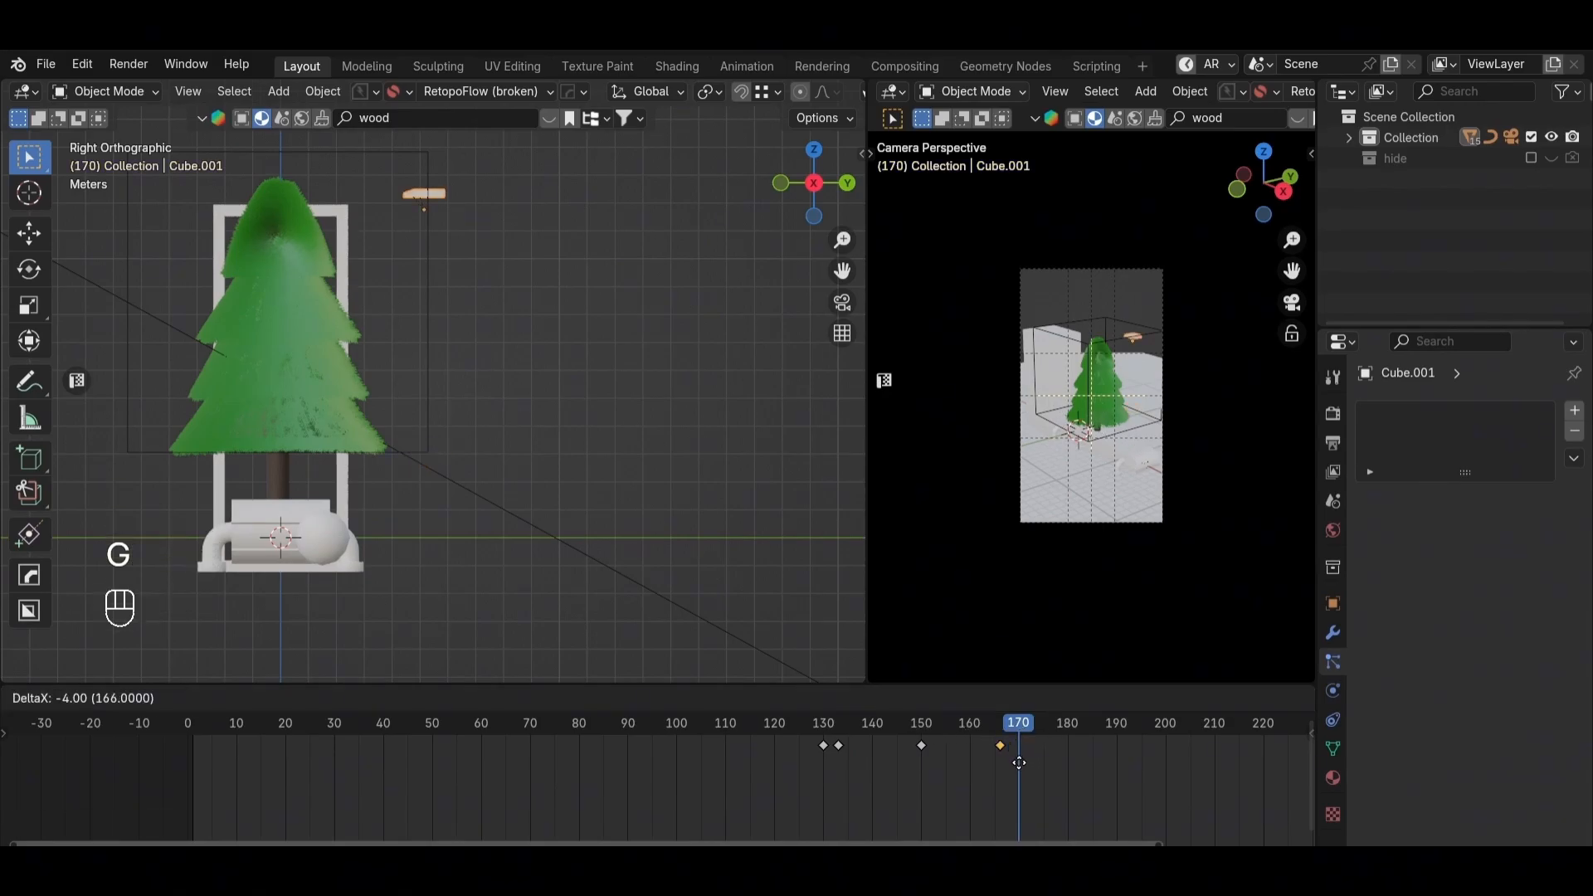
pyautogui.click(1043, 771)
pyautogui.moveTo(1019, 721); pyautogui.dragTo(840, 727)
pyautogui.press('space')
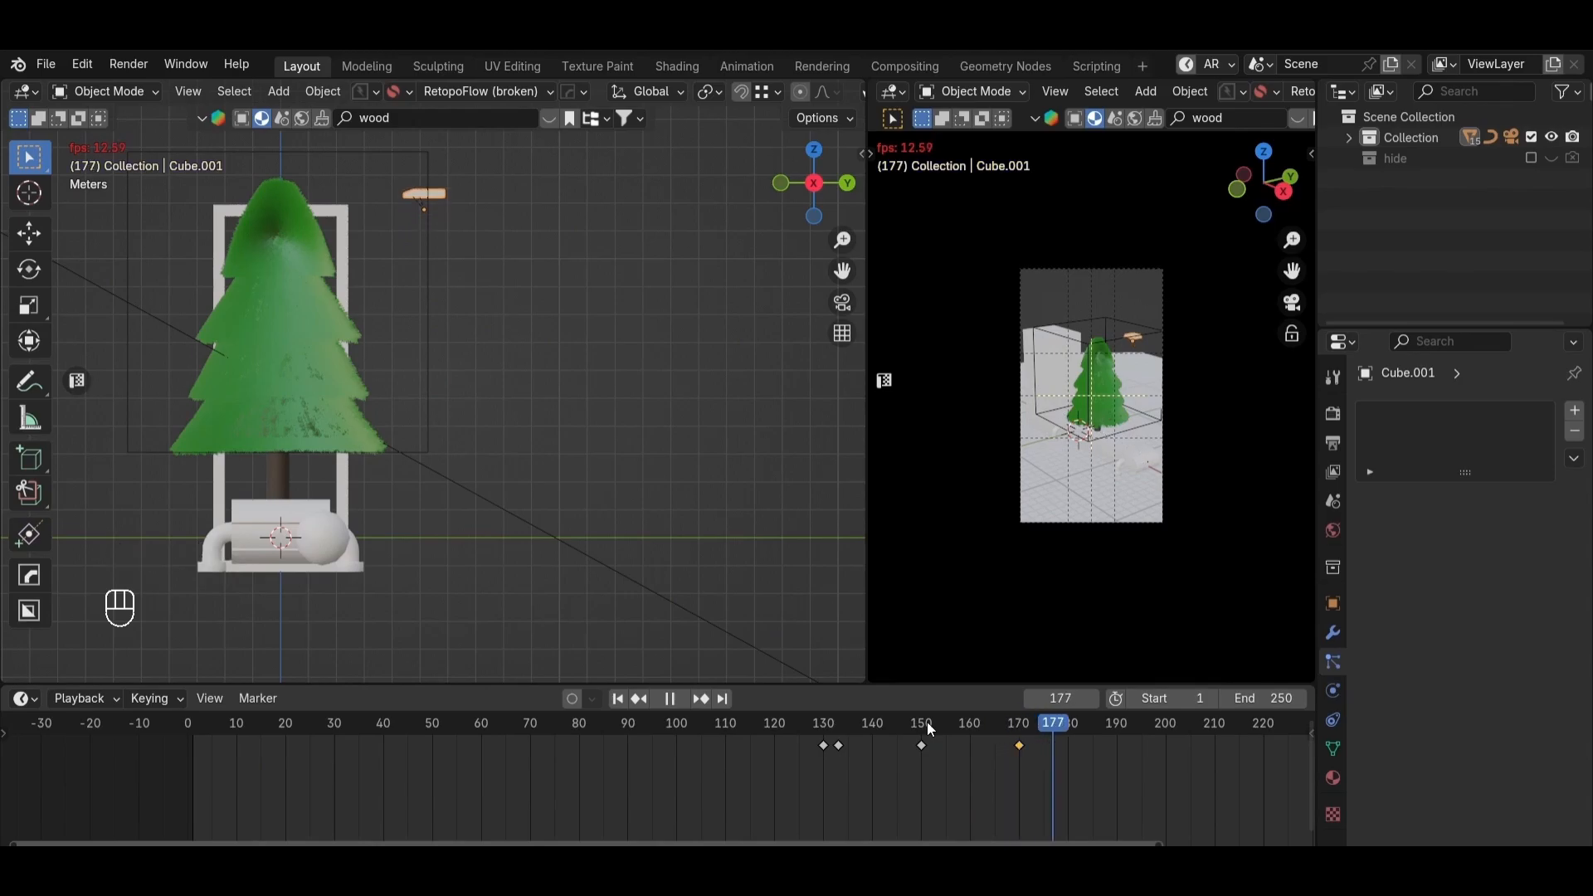
pyautogui.press('space')
pyautogui.press('x')
# Step: Copy the white tool's frame 130 keyframe and paste it at frame 190
pyautogui.click(954, 755)
pyautogui.click(823, 746)
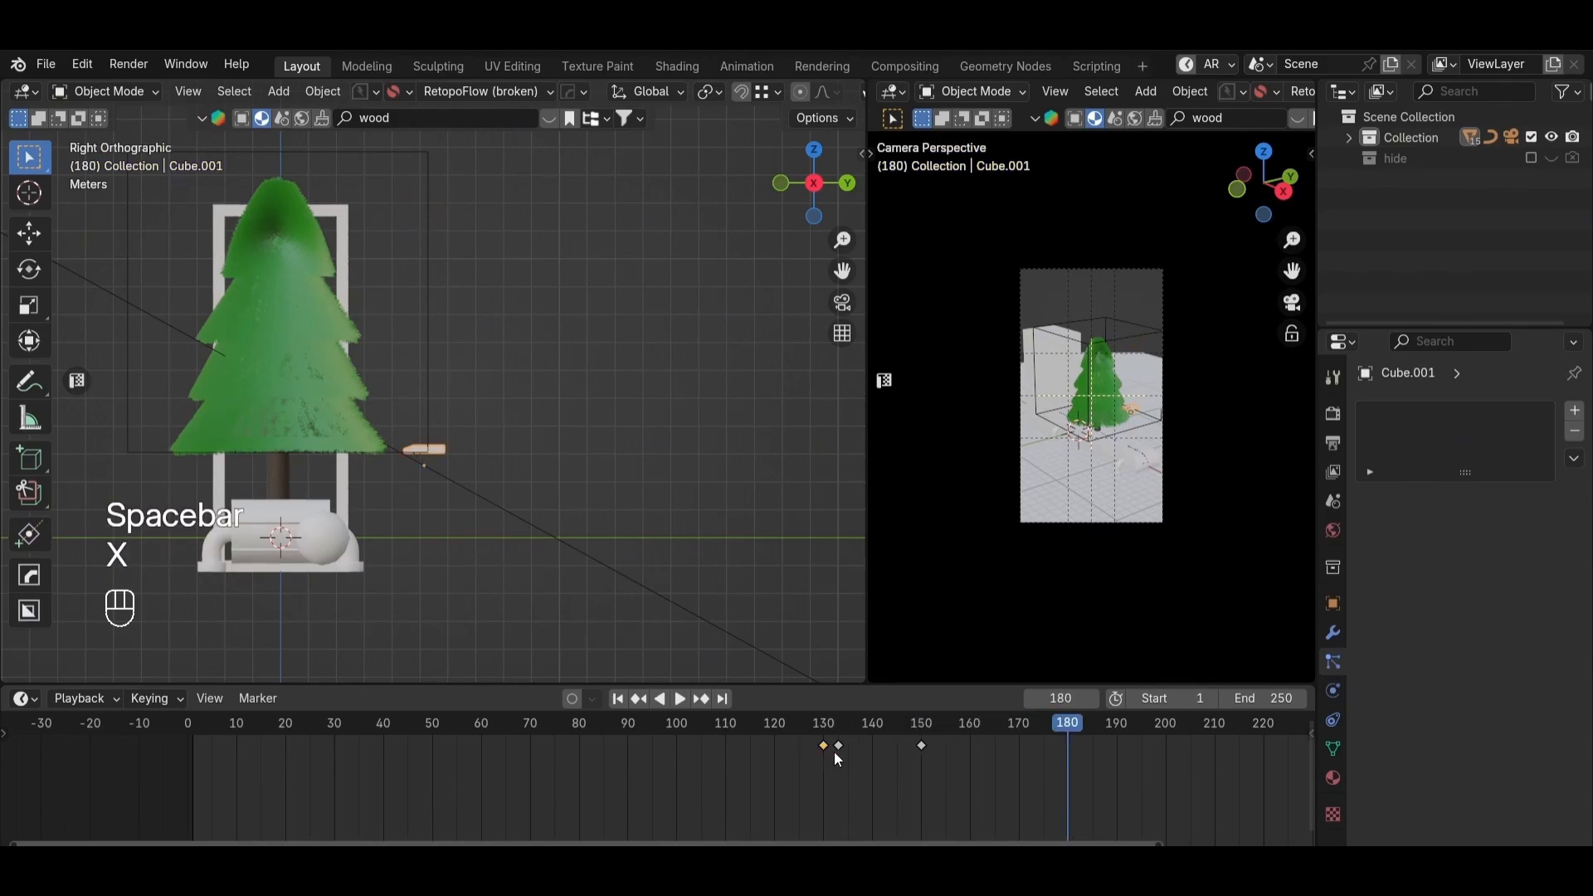
pyautogui.hotkey('ctrl', 'c')
pyautogui.moveTo(1065, 722); pyautogui.dragTo(1114, 723)
pyautogui.hotkey('ctrl', 'v')
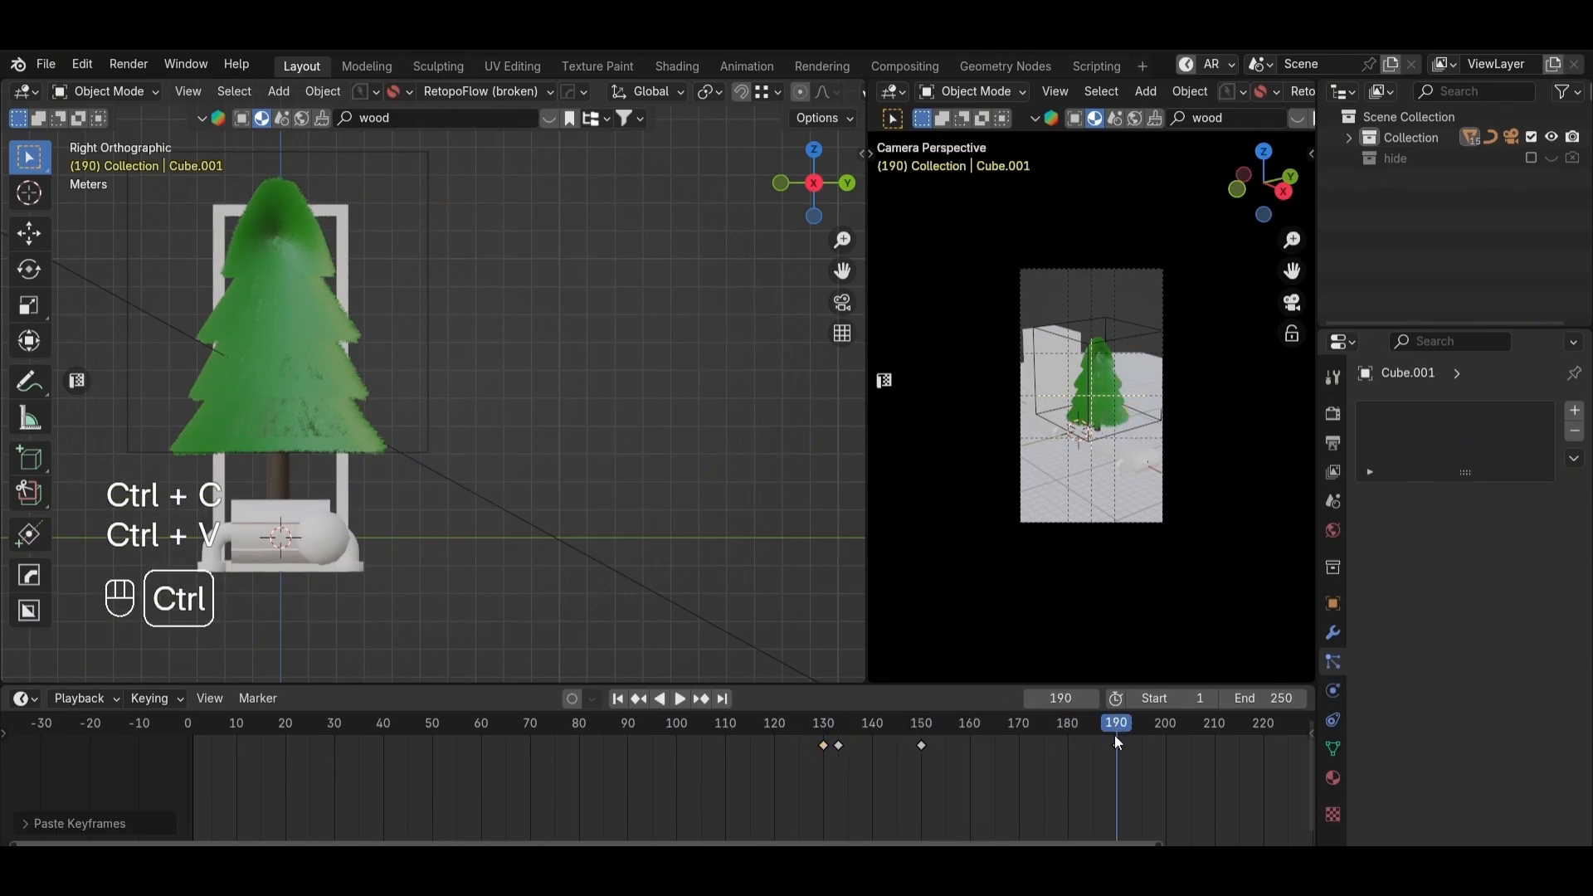
# Step: Duplicate the white tool's frame 150 keyframe to about frame 153 and play the animation from there
pyautogui.hotkey('shift', 'd')
pyautogui.click(935, 749)
pyautogui.click(936, 726)
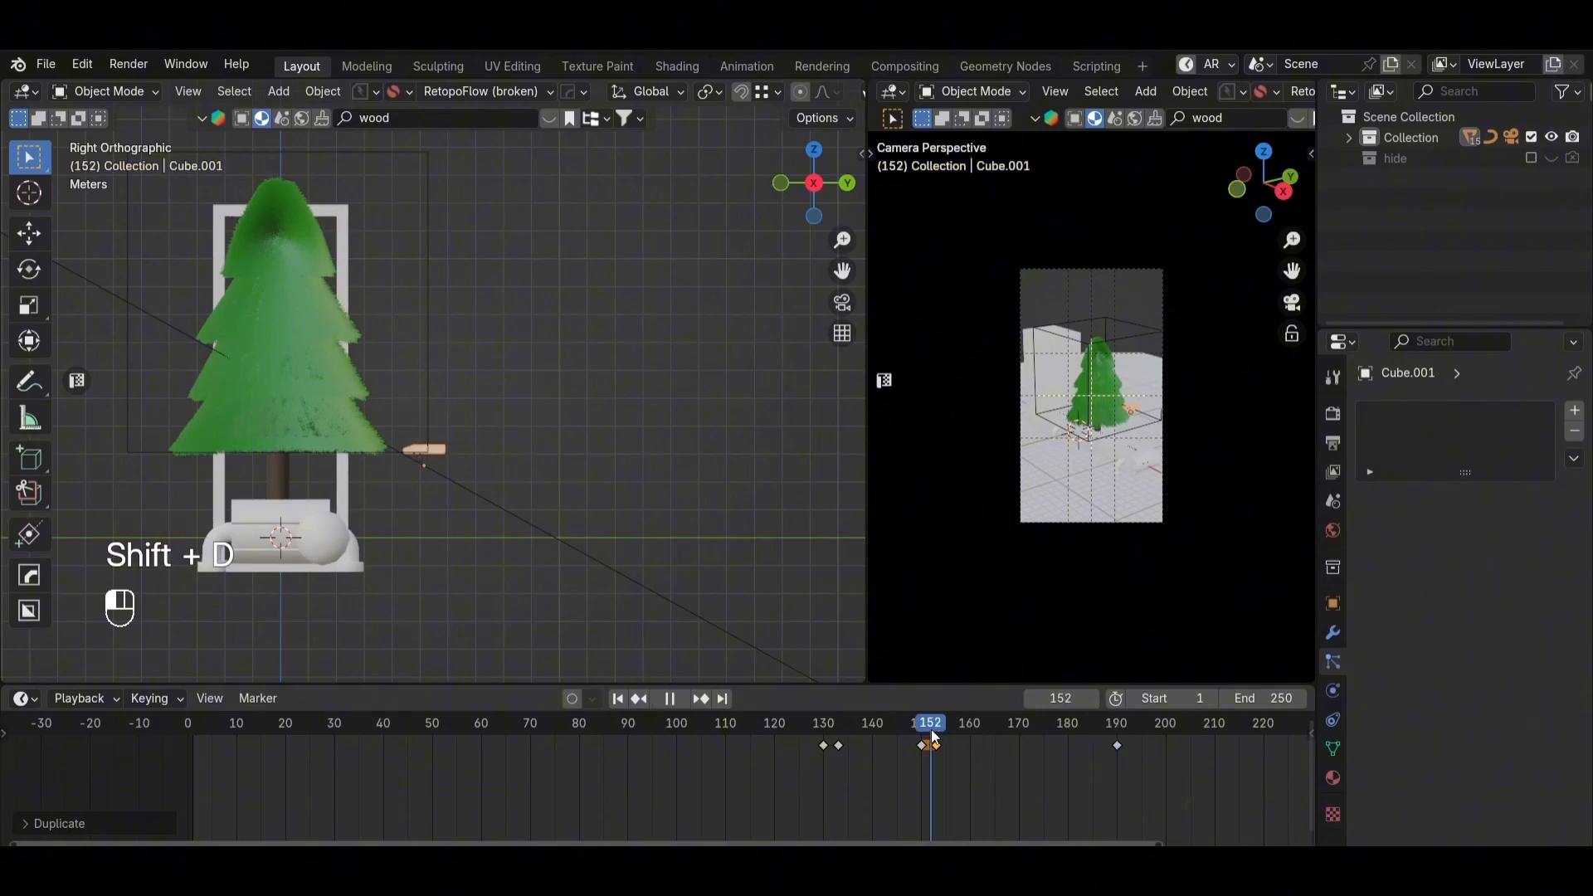
pyautogui.press('space')
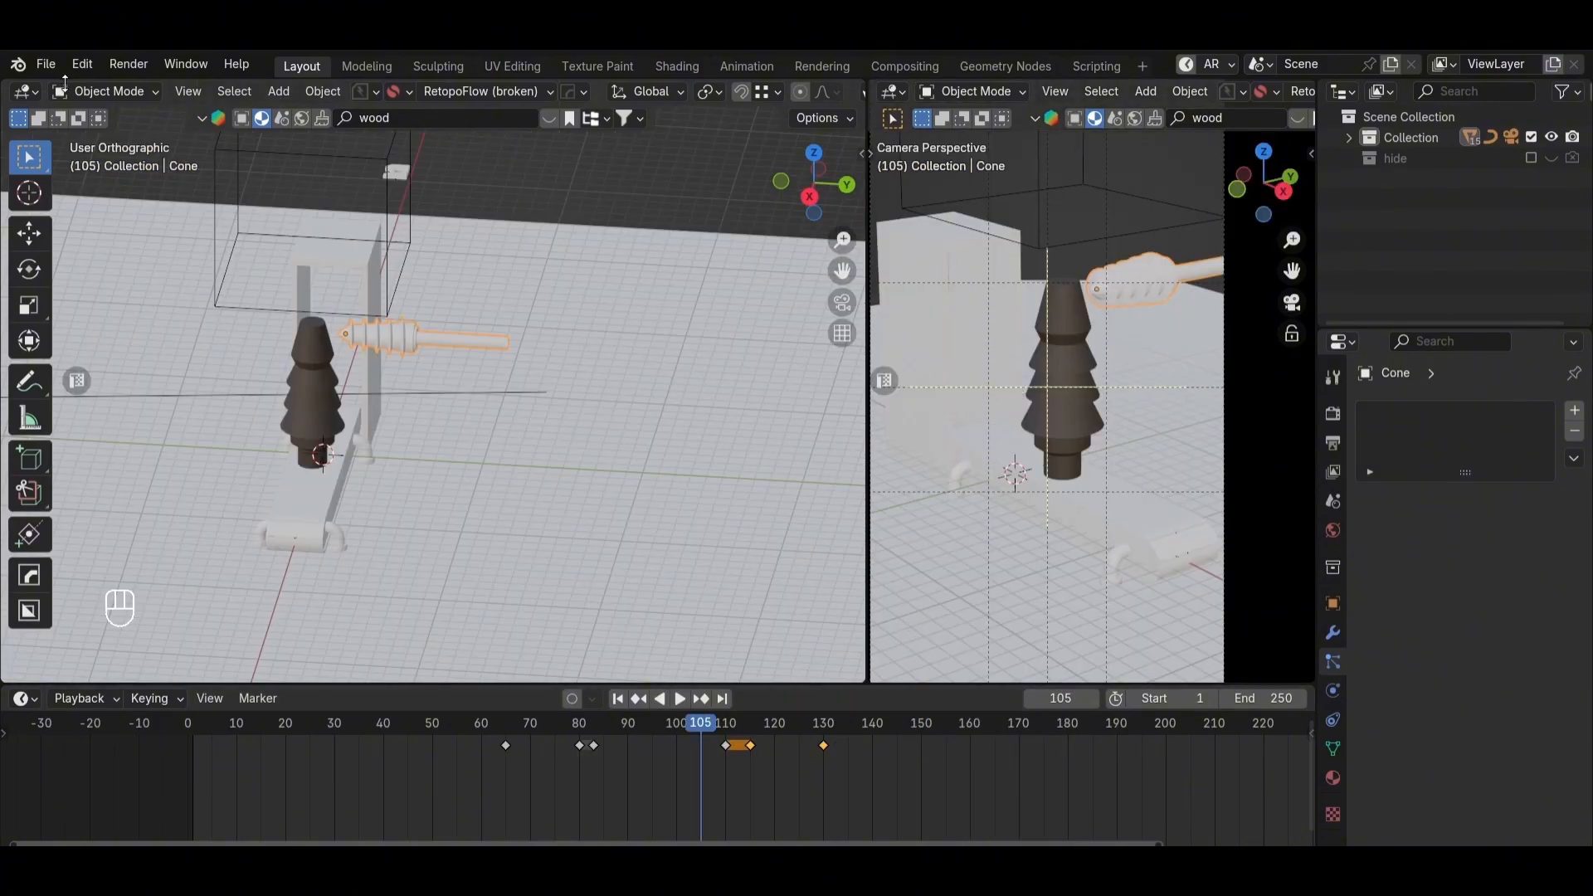
# Step: In the Shading workspace, give the spiral cone tool a new material with Metallic set to 1.000
pyautogui.click(677, 66)
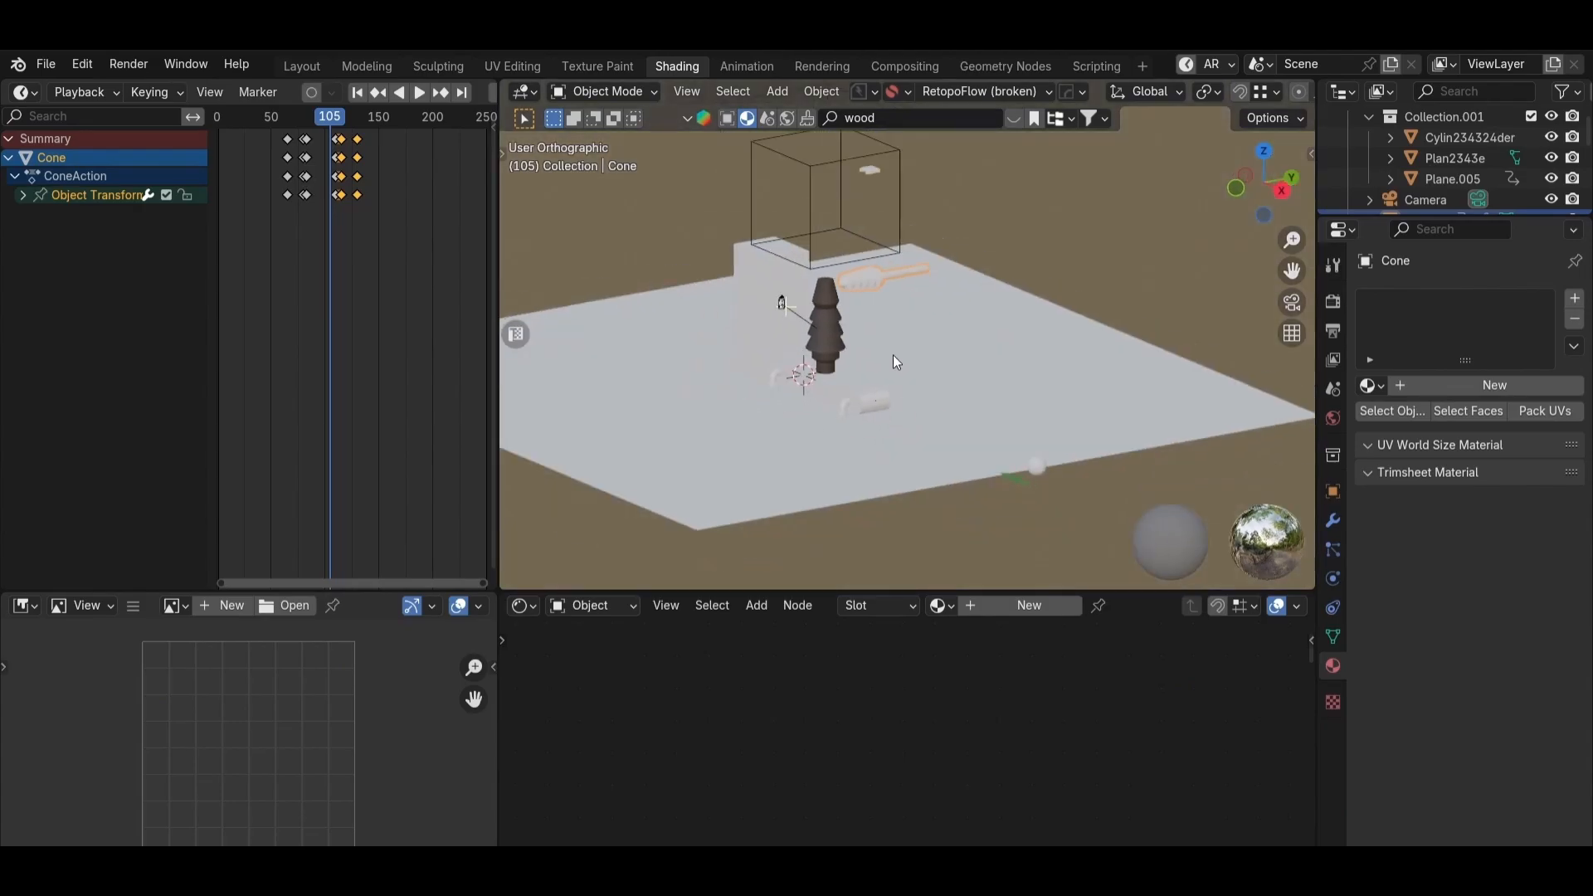
pyautogui.press('Home')
pyautogui.scroll(10, 859, 746)
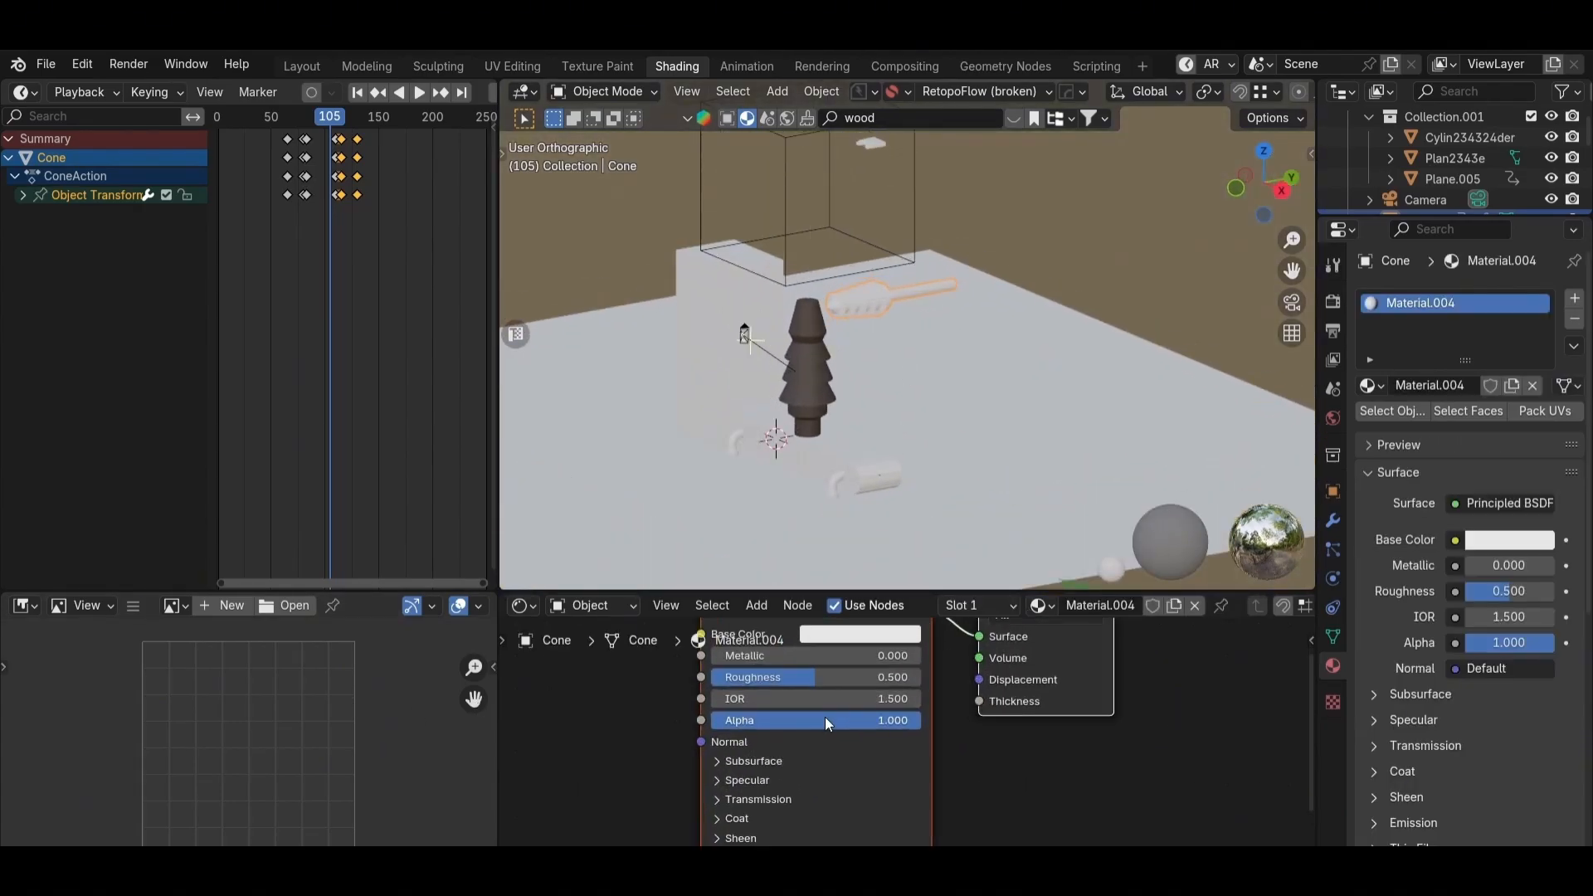
pyautogui.moveTo(825, 726); pyautogui.dragTo(886, 770, button='middle')
pyautogui.moveTo(747, 679); pyautogui.dragTo(977, 686)
pyautogui.scroll(4, 987, 432)
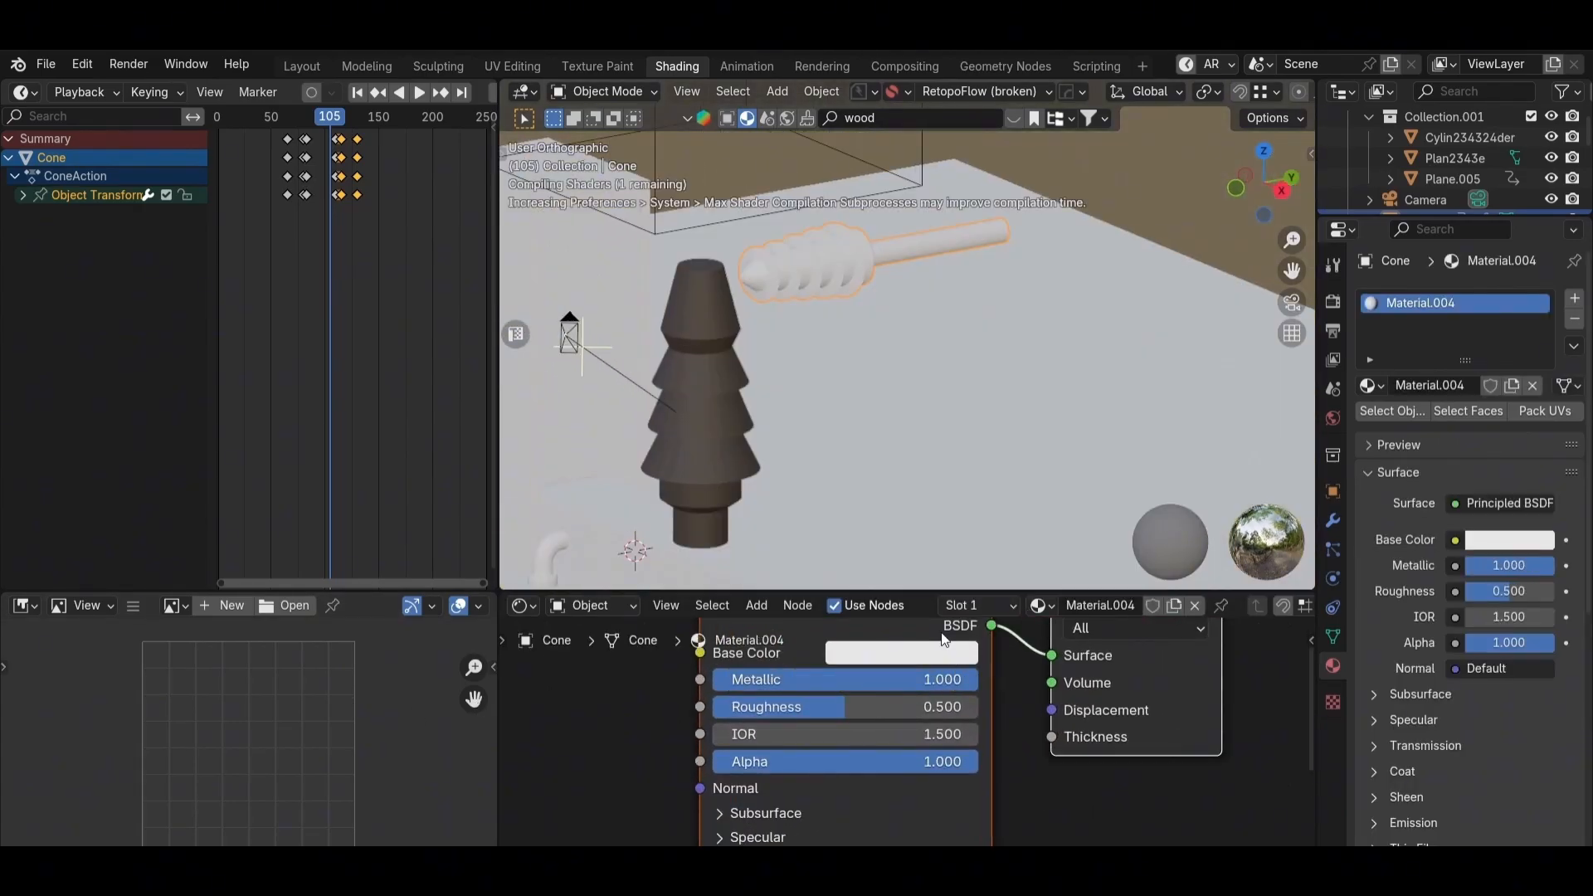
# Step: Set the cone tool material's roughness to 0.365
pyautogui.scroll(3, 880, 325)
pyautogui.keyDown('shift'); pyautogui.moveTo(880, 325); pyautogui.dragTo(954, 426, button='middle'); pyautogui.keyUp('shift')
pyautogui.moveTo(845, 396); pyautogui.dragTo(826, 394, button='middle')
pyautogui.moveTo(830, 706); pyautogui.dragTo(794, 706)
pyautogui.scroll(-2, 821, 409)
pyautogui.moveTo(820, 409); pyautogui.dragTo(789, 426, button='middle')
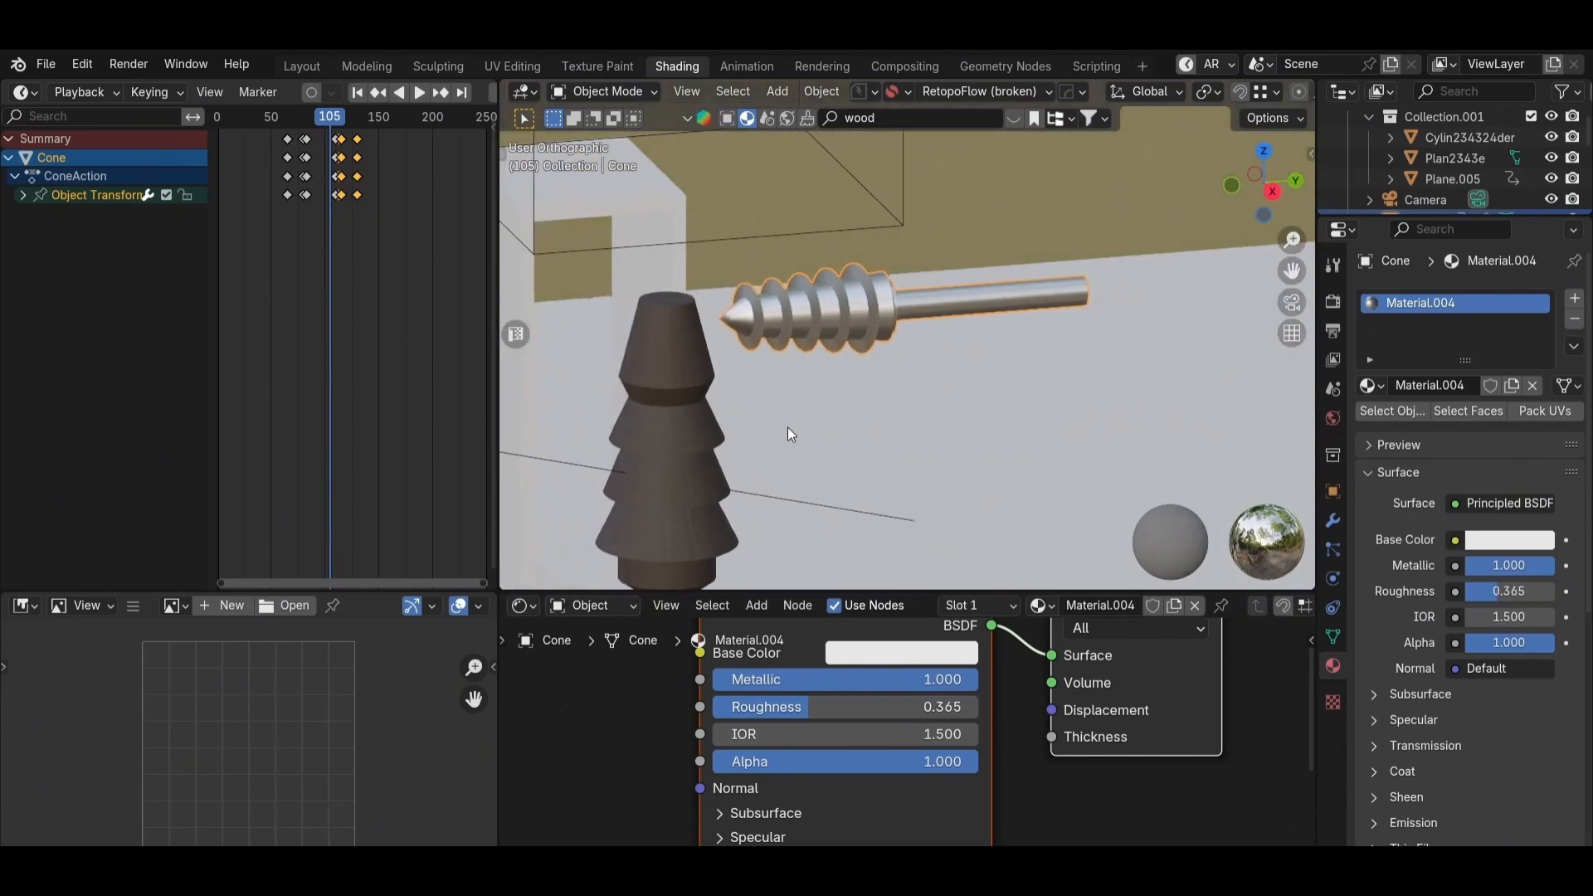
# Step: Lighten the base color of the cone tool's metallic material to nearly pure white
pyautogui.click(902, 653)
pyautogui.moveTo(1064, 366); pyautogui.dragTo(1069, 286)
pyautogui.scroll(-2, 889, 384)
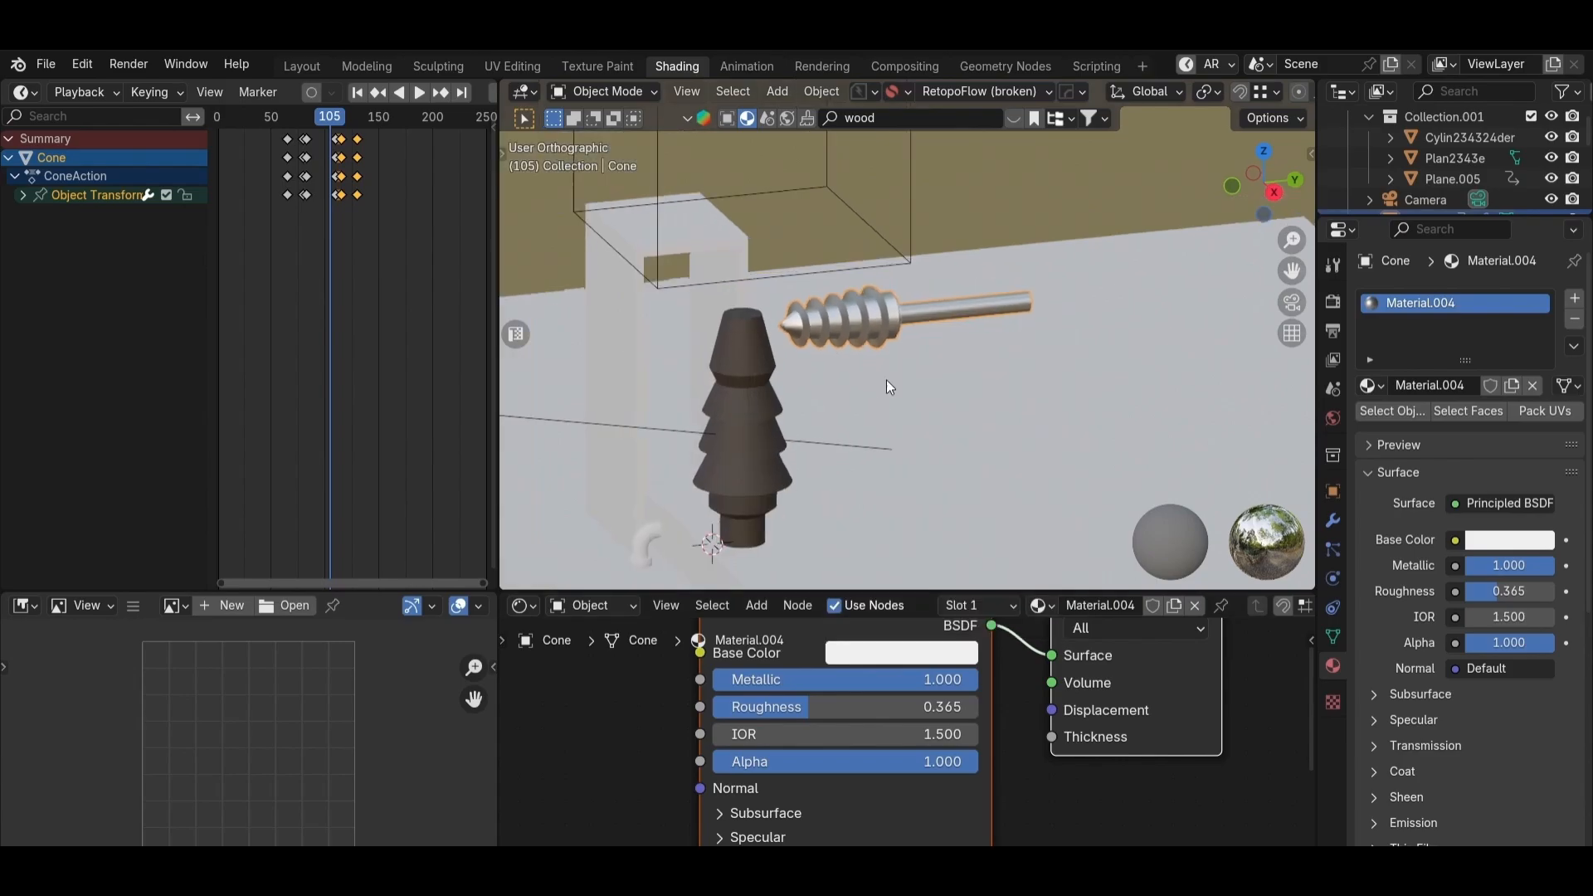
pyautogui.moveTo(888, 384); pyautogui.dragTo(822, 402, button='middle')
# Step: Return to the Layout workspace and play the animation from frame 105 to check the metallic cone tool
pyautogui.click(314, 65)
pyautogui.scroll(-2, 987, 489)
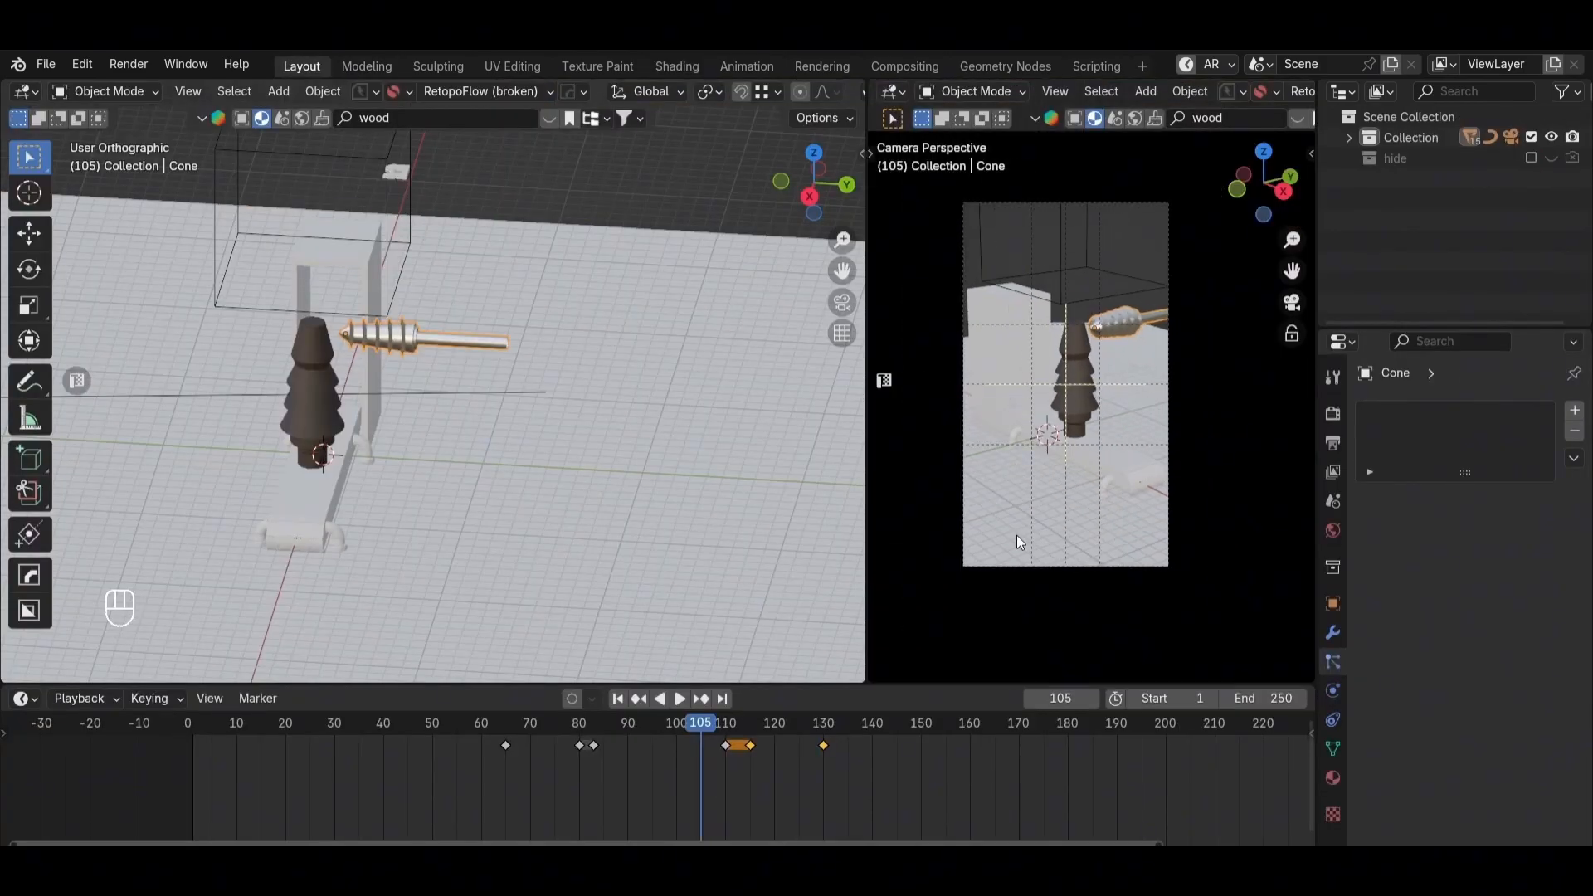
pyautogui.click(1020, 531)
pyautogui.press('space')
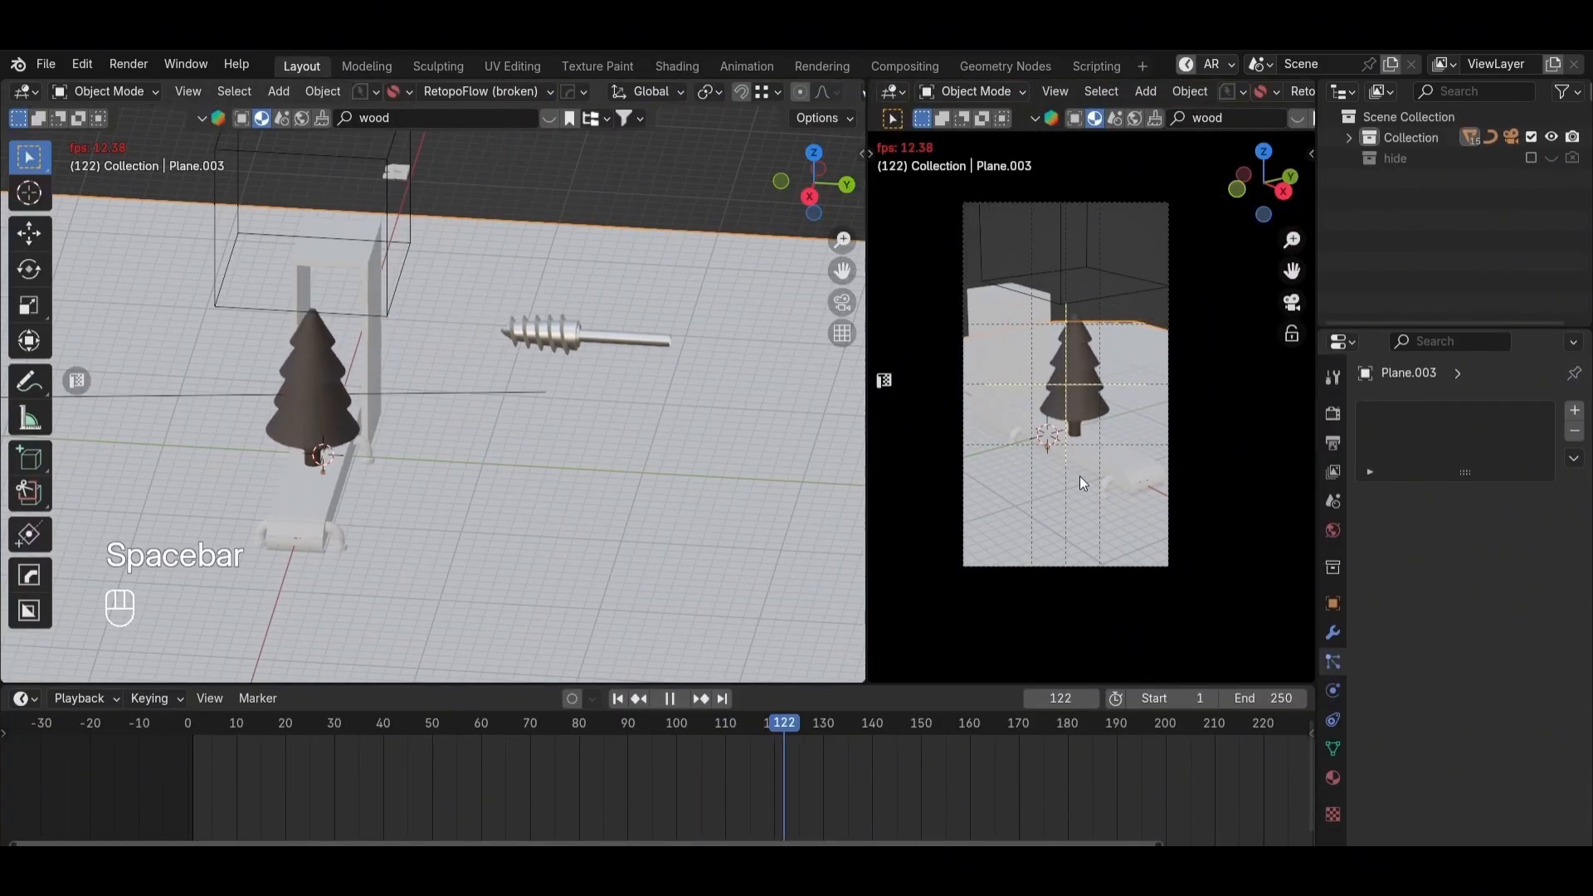
# Step: Play the animation through frame 147, rewind to the start and replay it to check the whole shaping sequence
pyautogui.press('space')
pyautogui.press('space')
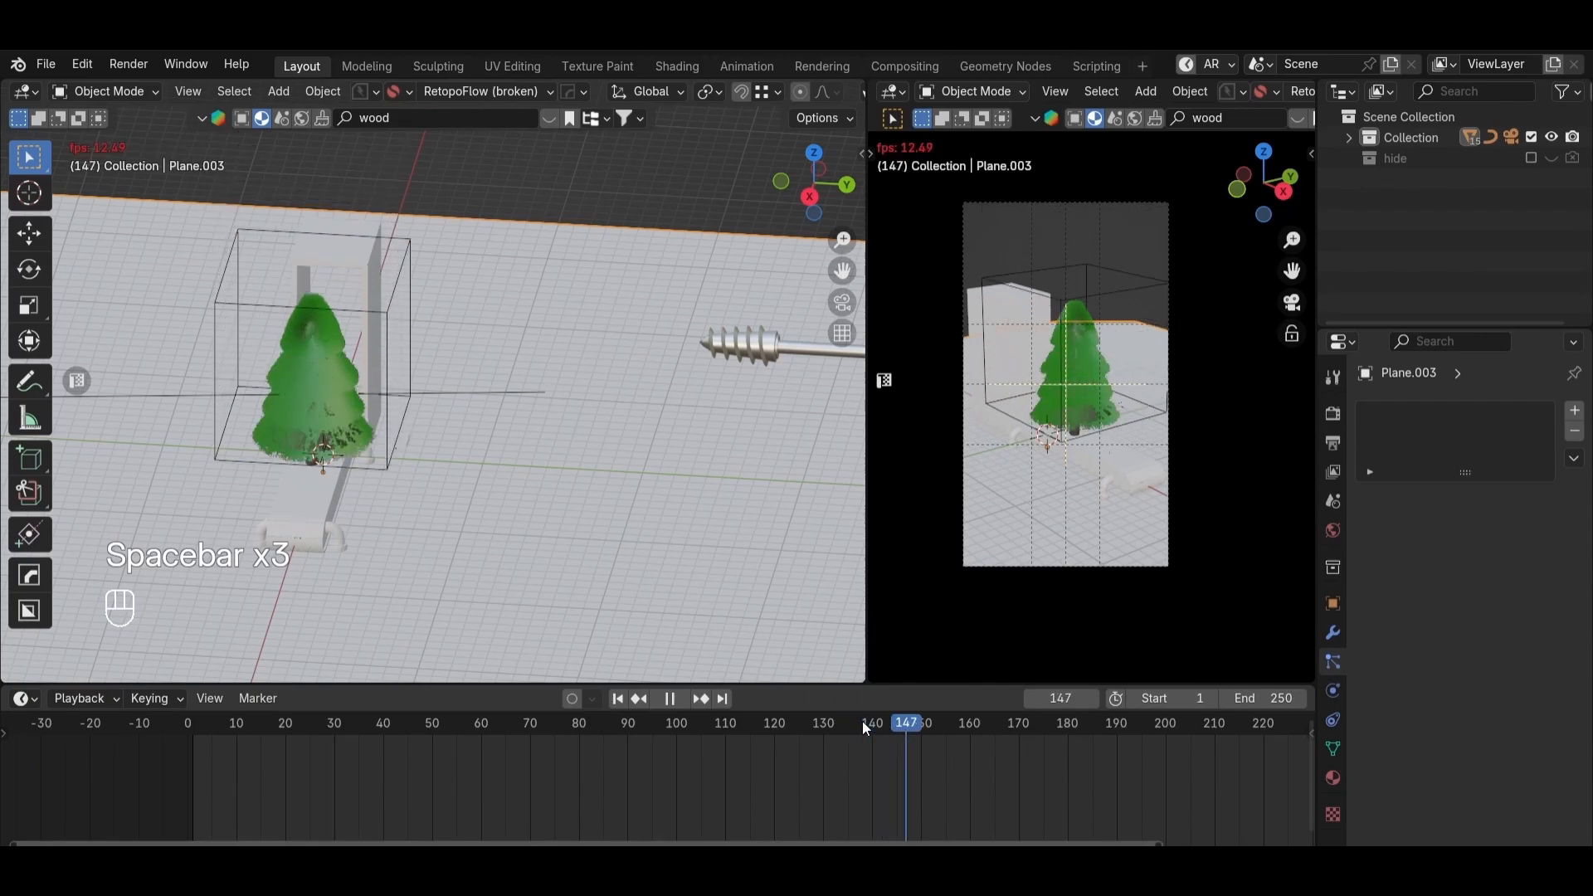
pyautogui.press('space')
pyautogui.moveTo(920, 726); pyautogui.dragTo(192, 723)
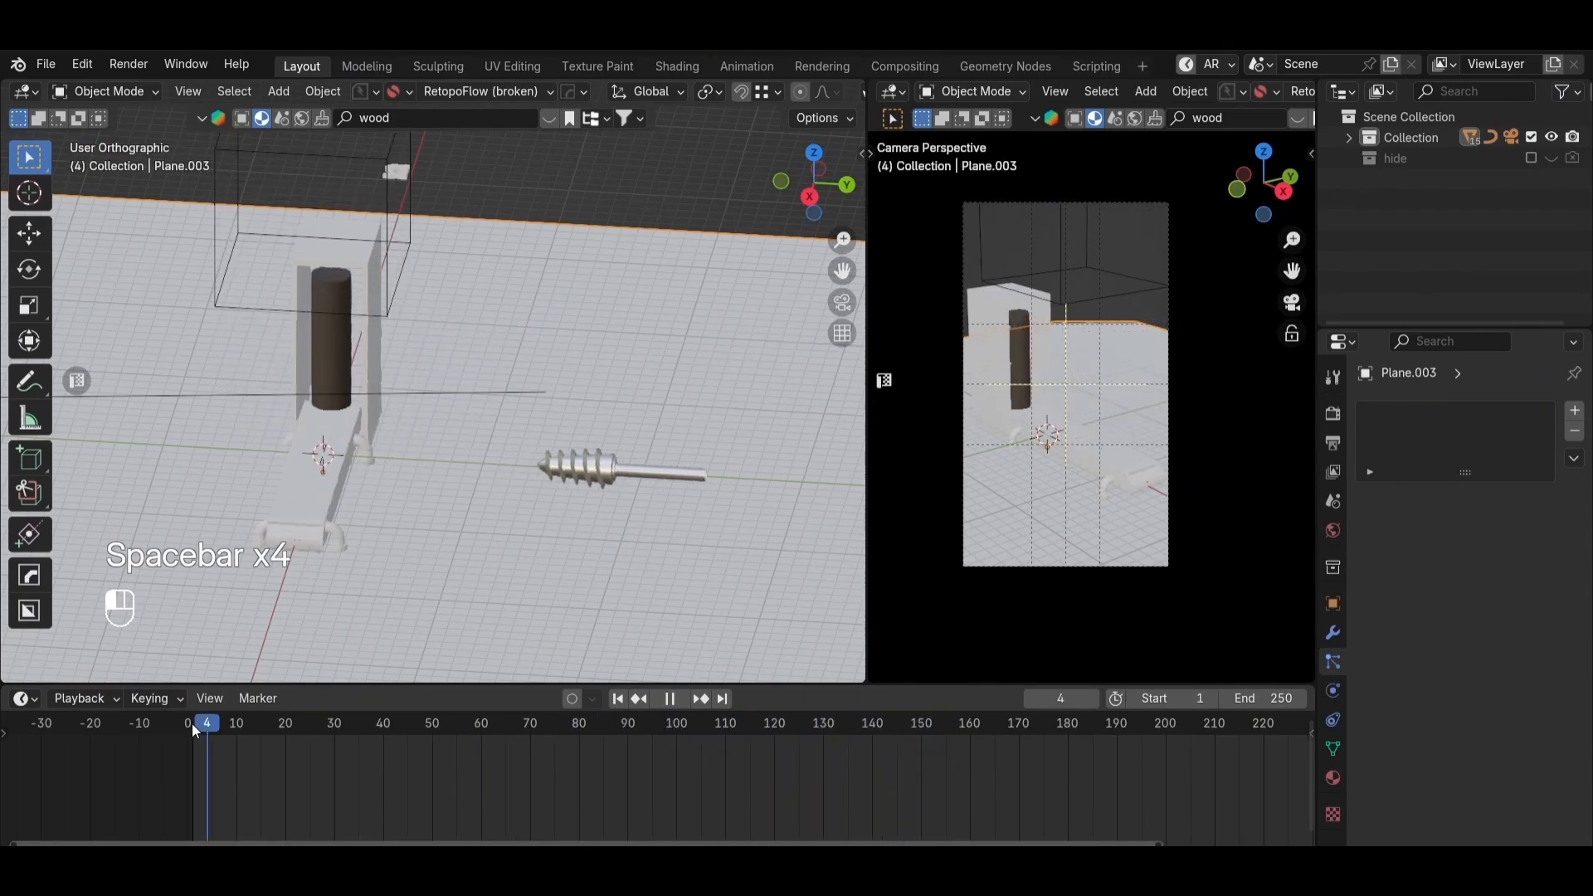
pyautogui.press('space')
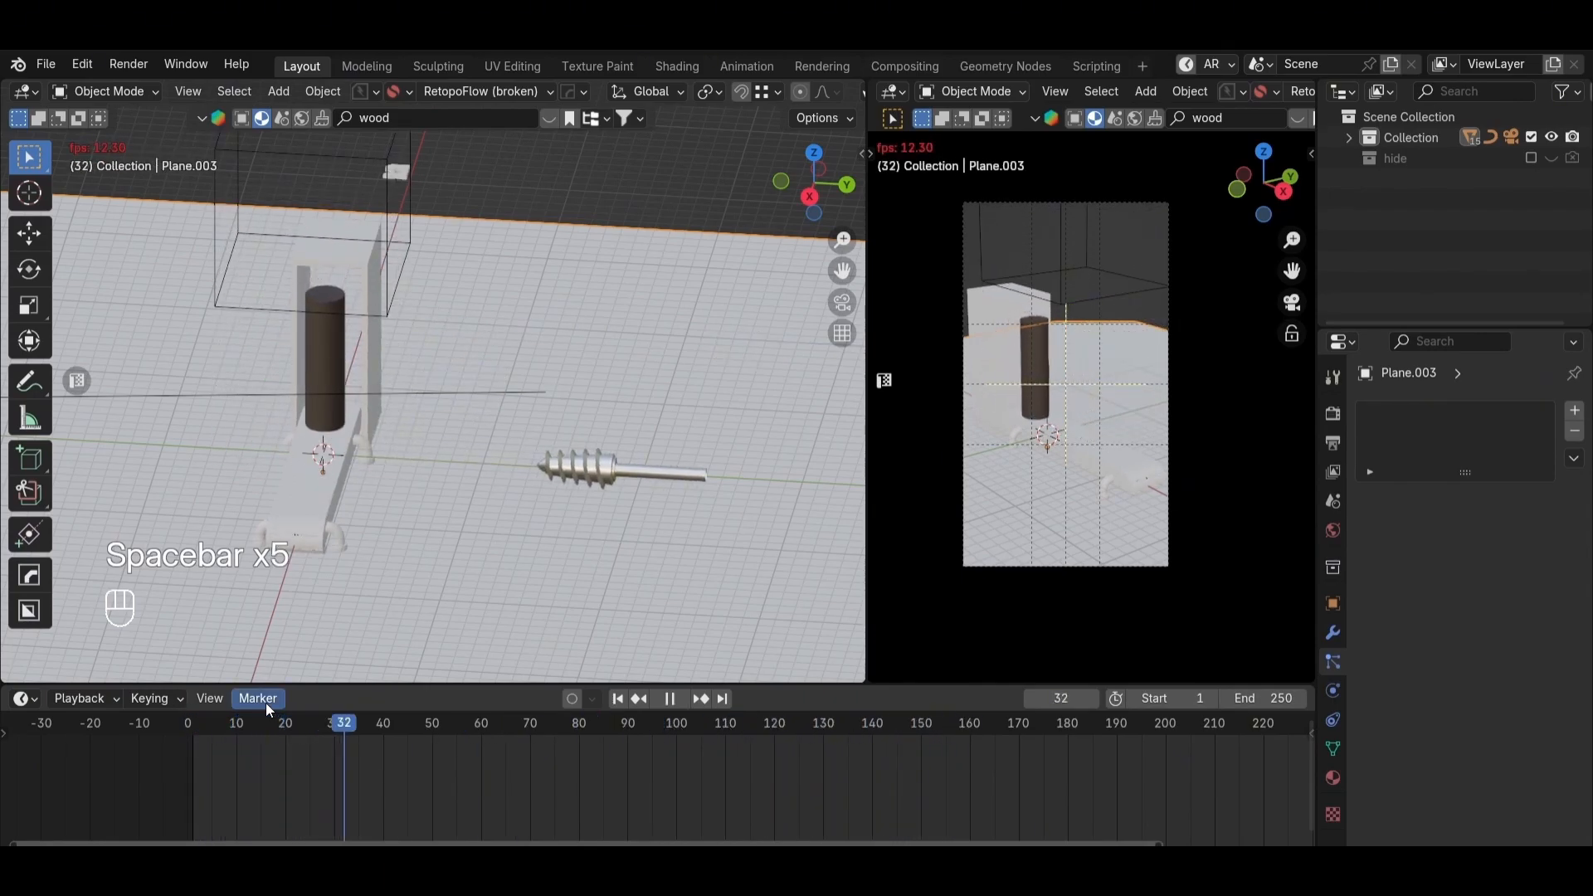
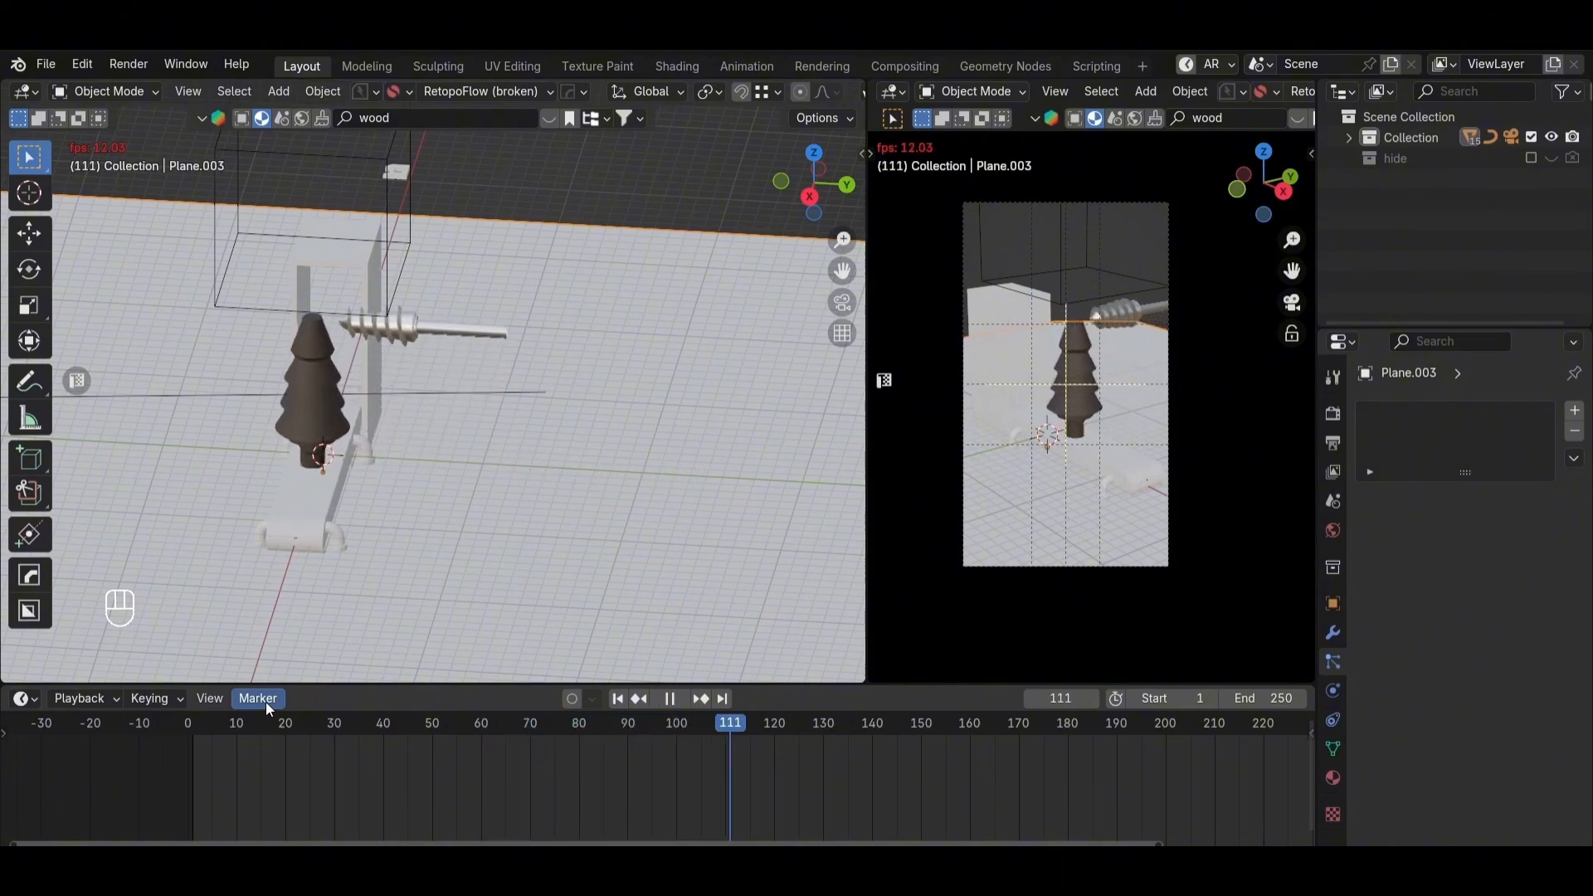
# Step: Replay the animation from about frame 100 to frame 167 to check the cone tool's retreat and the leaf growth
pyautogui.press('space')
pyautogui.click(664, 732)
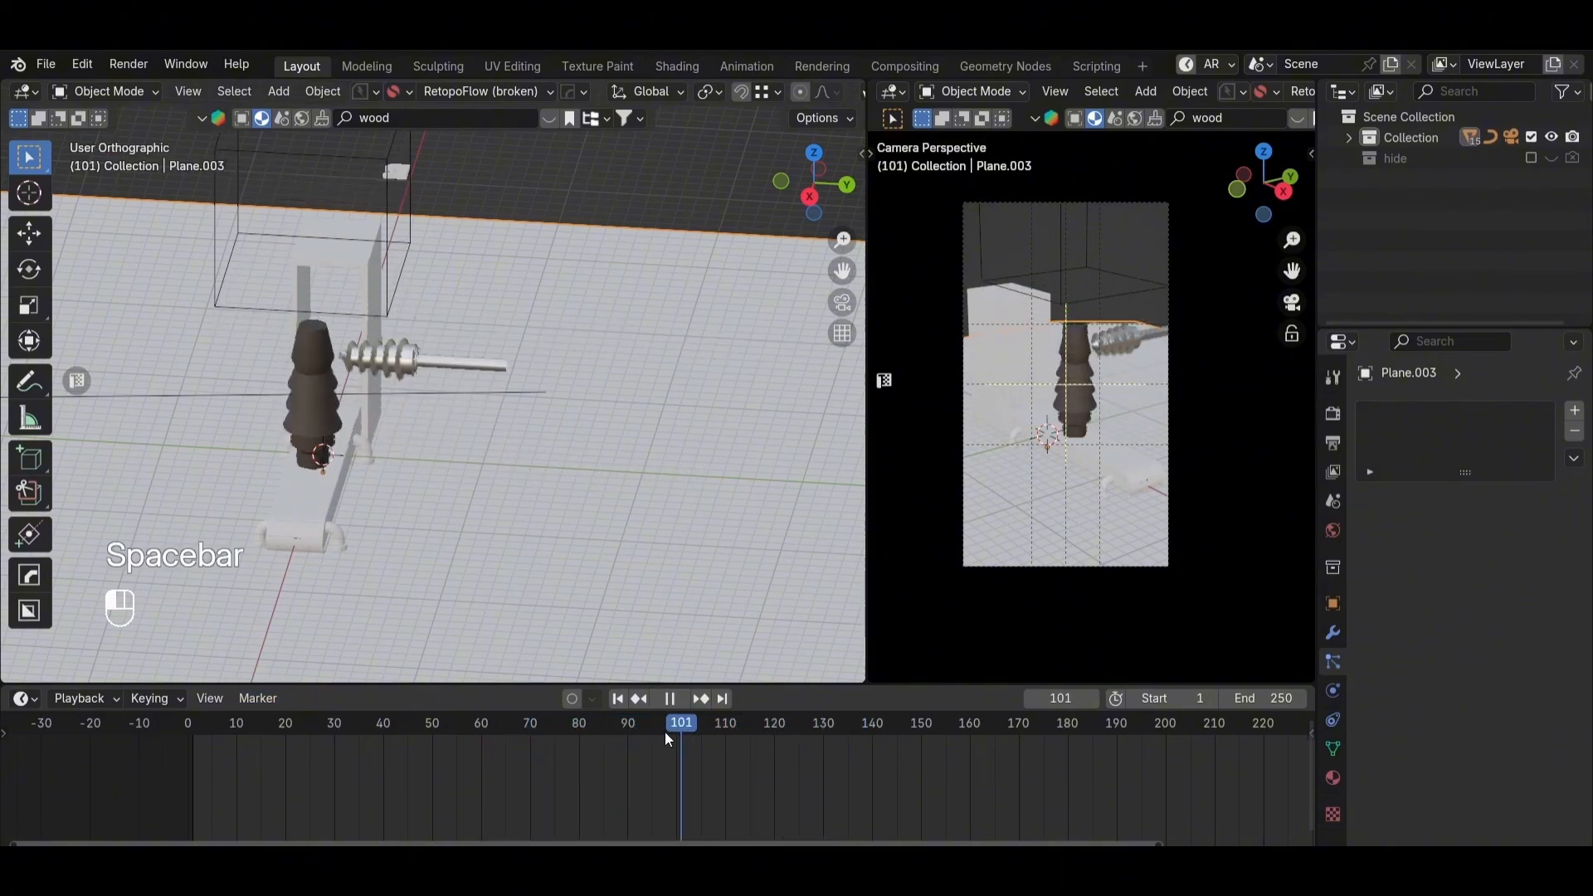
pyautogui.press('space')
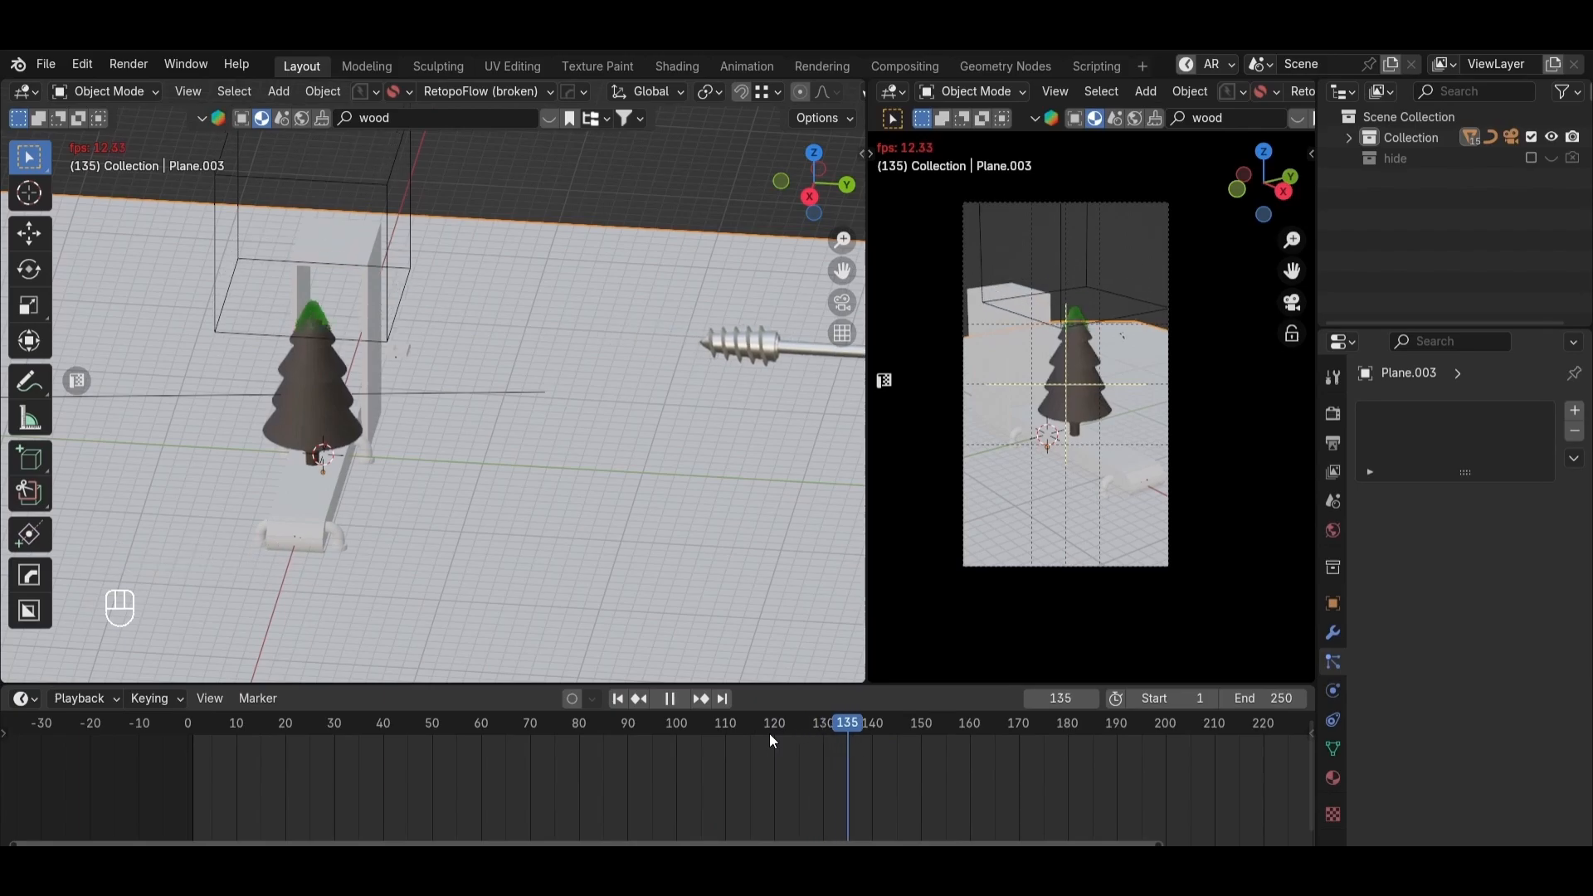
pyautogui.press('space')
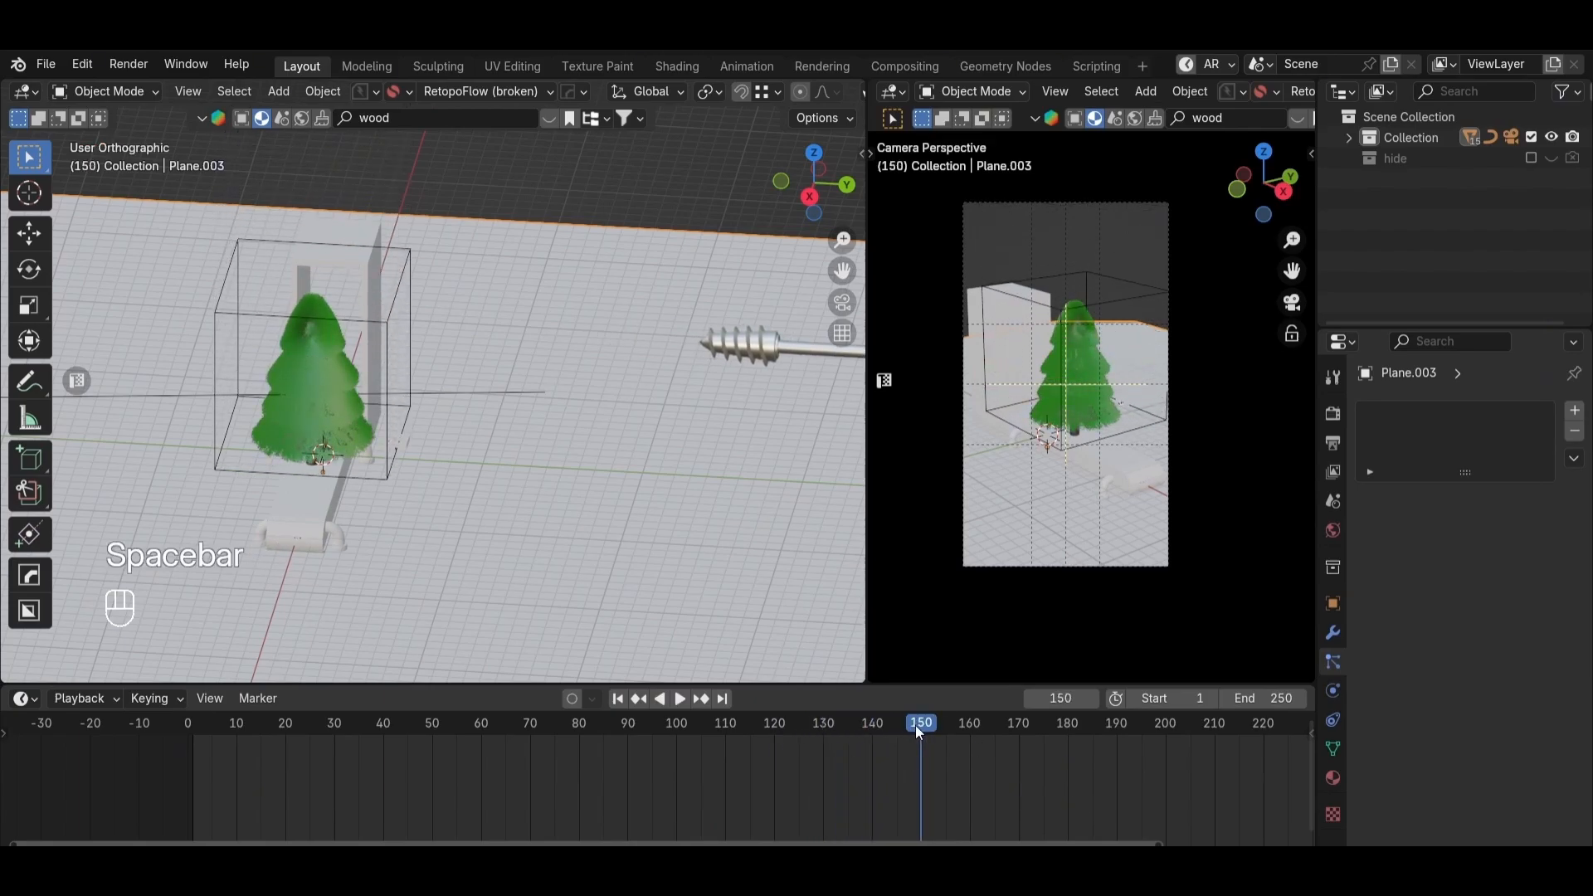
pyautogui.press('space')
pyautogui.press('space')
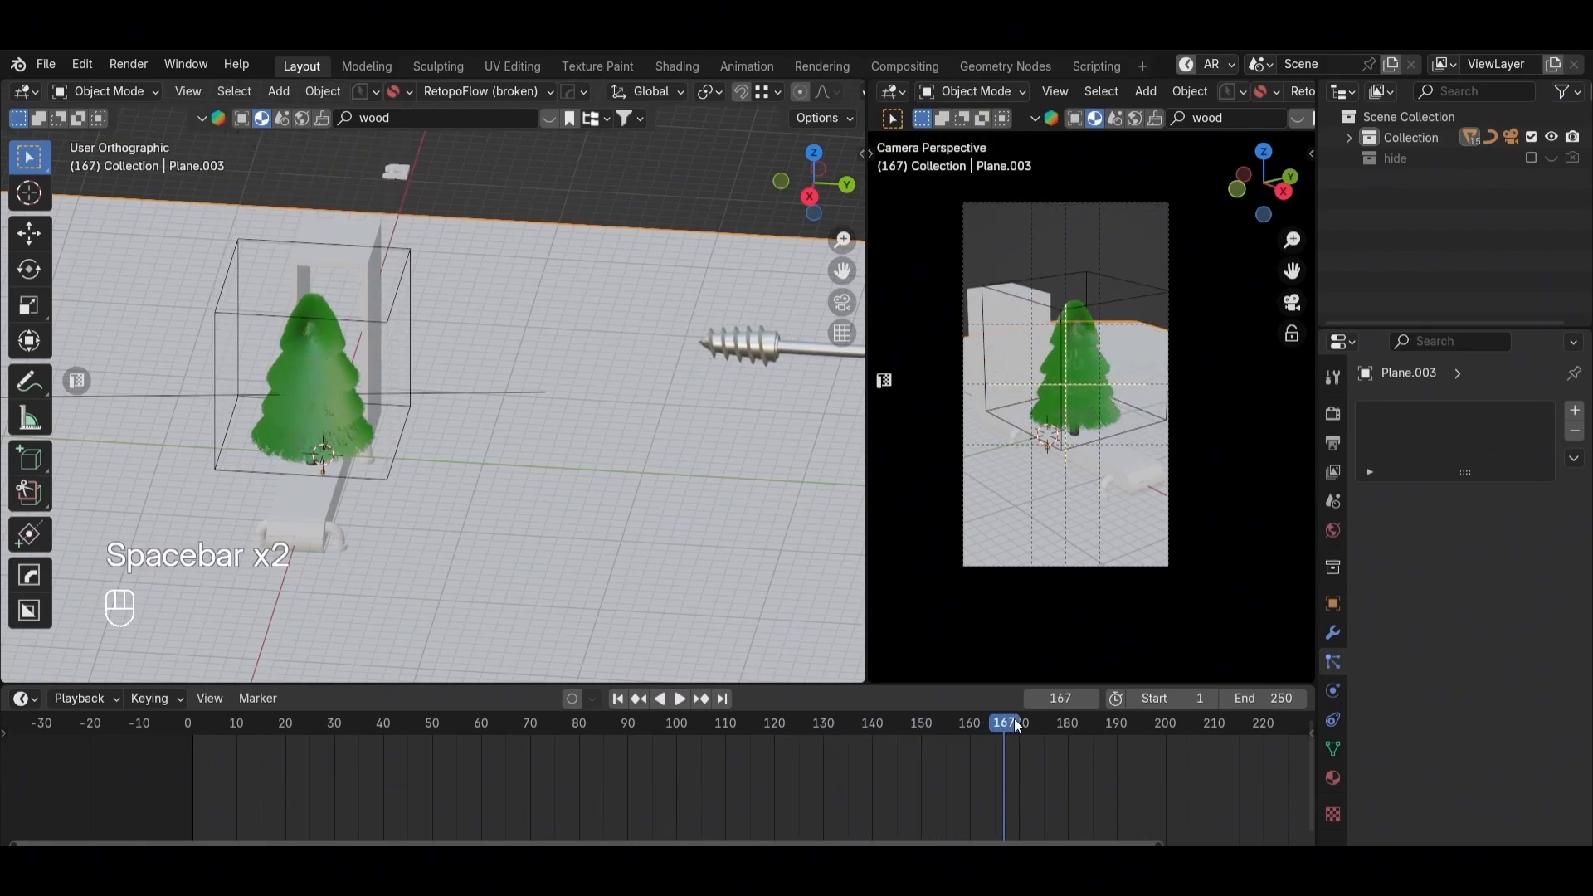
# Step: Move the last keyframe of the small cube tool above the tree to frame 163 and save the file
pyautogui.moveTo(1015, 727); pyautogui.dragTo(969, 730)
pyautogui.click(1124, 296)
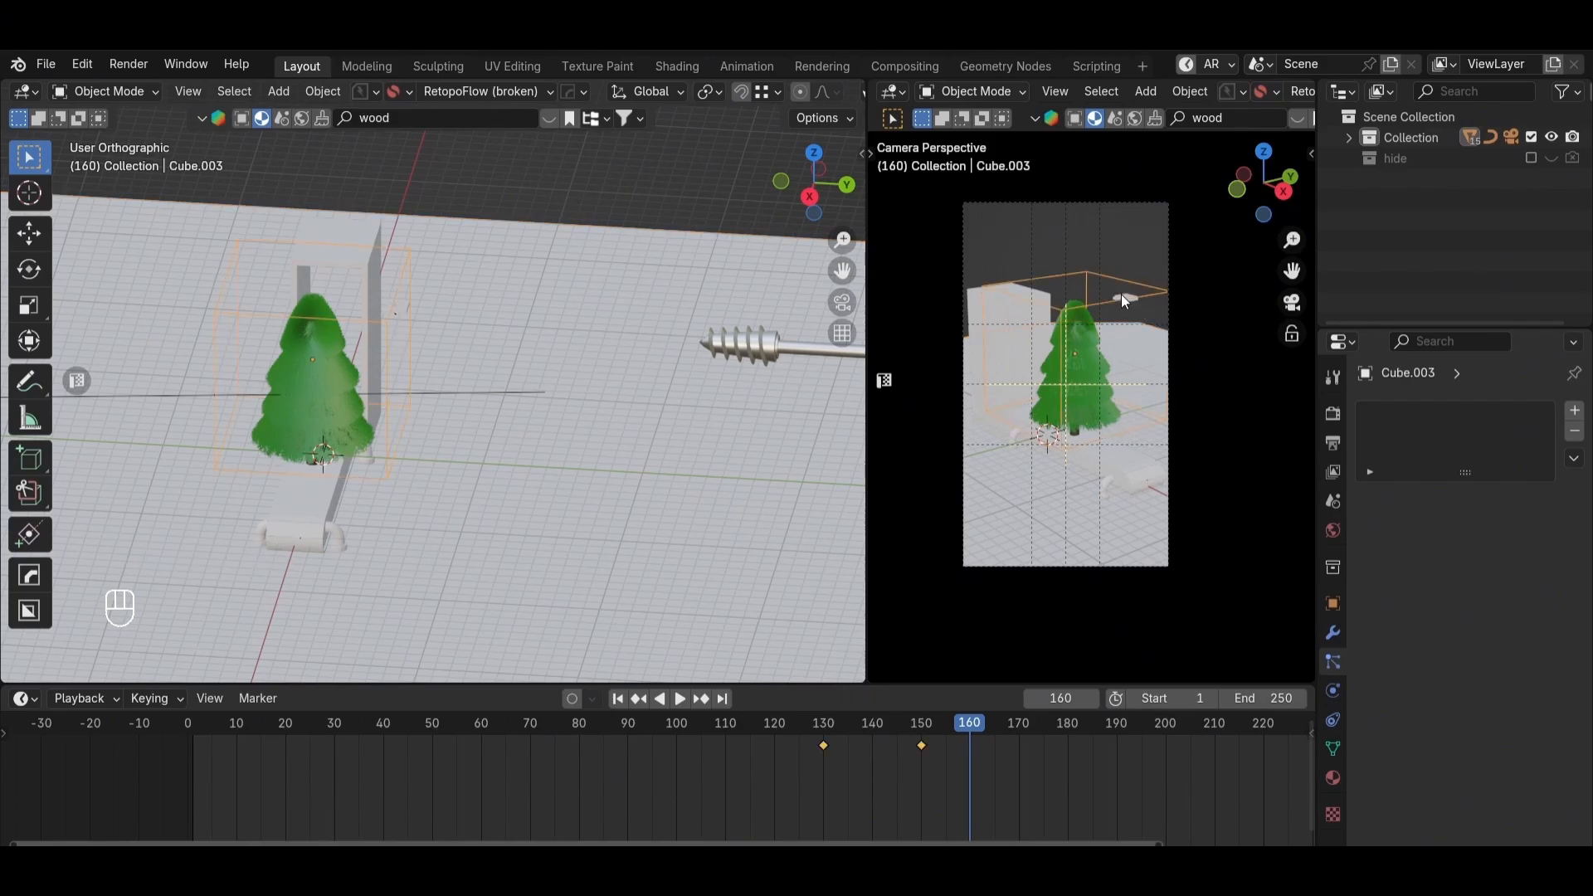
pyautogui.moveTo(986, 730); pyautogui.dragTo(987, 731)
pyautogui.press('g')
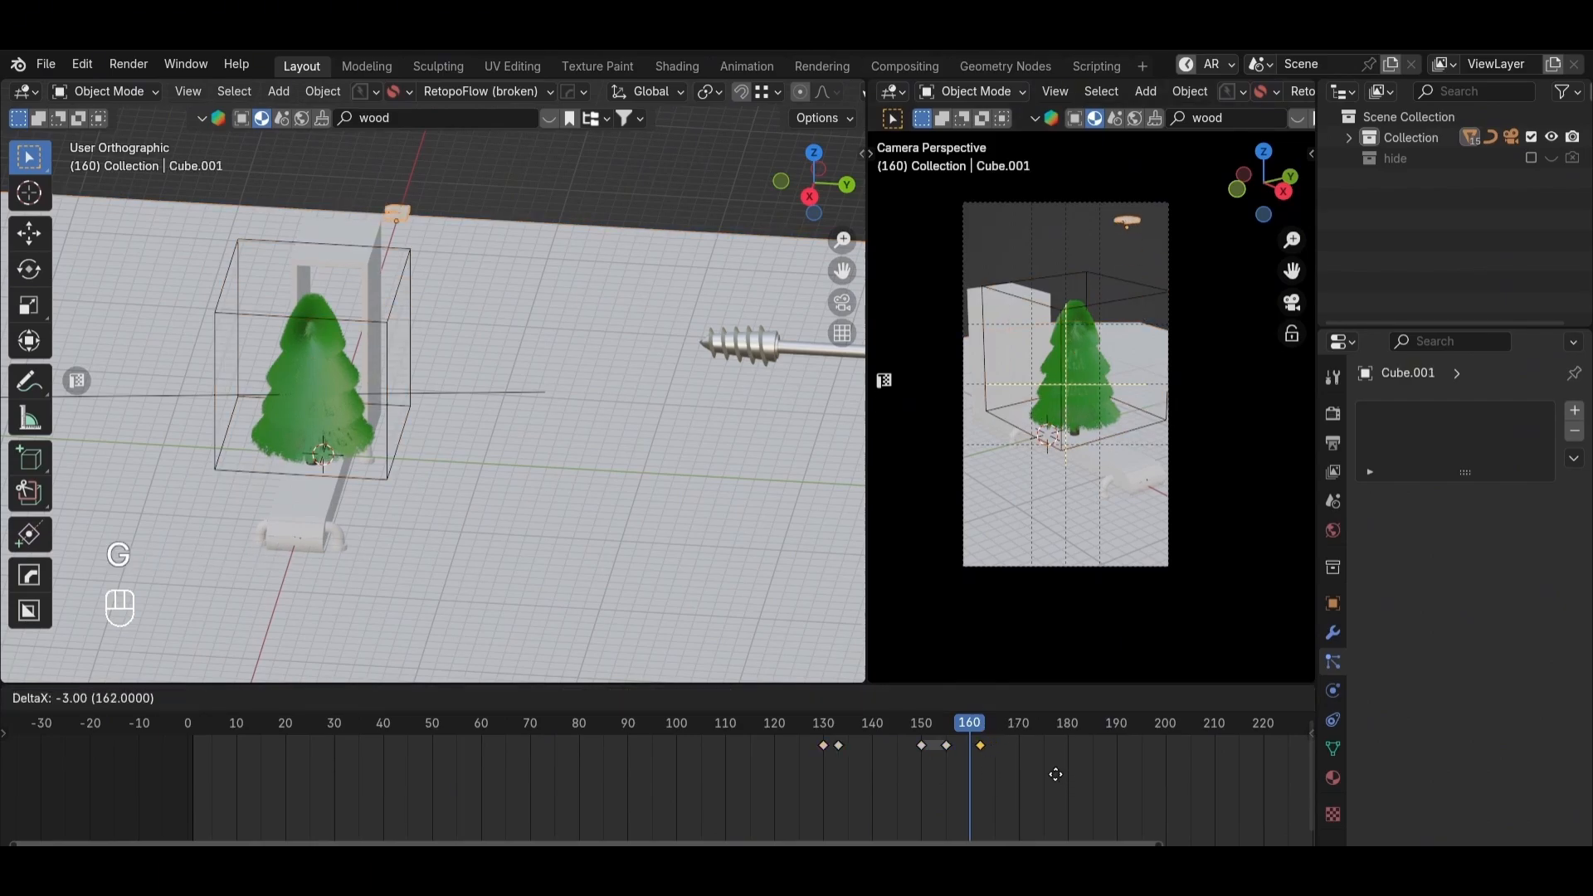
pyautogui.click(1061, 775)
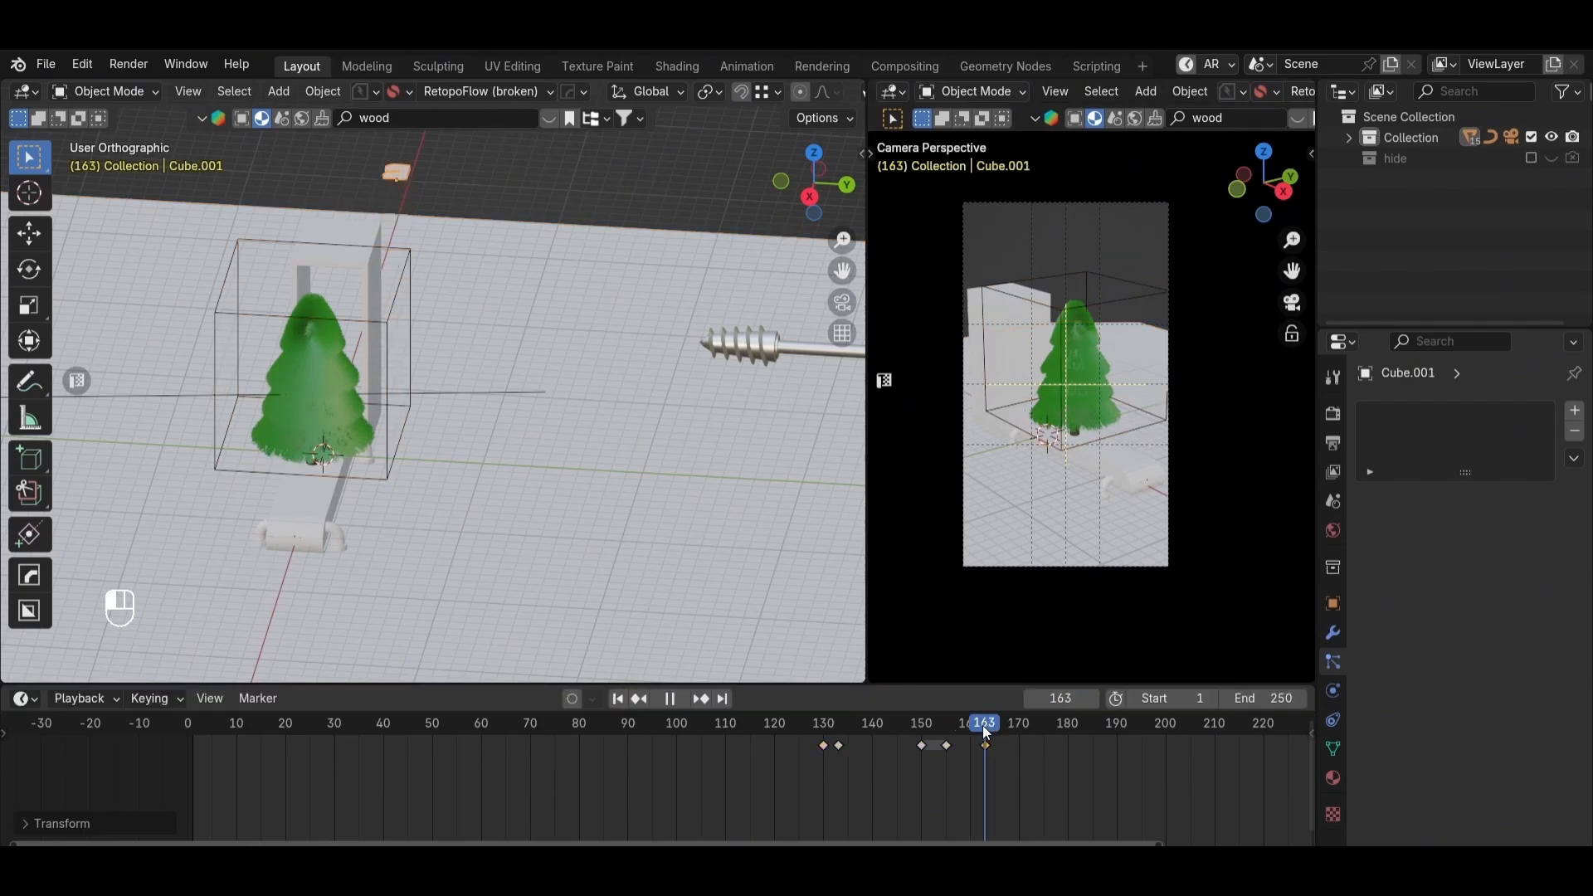
pyautogui.click(445, 365)
pyautogui.hotkey('ctrl', 's')
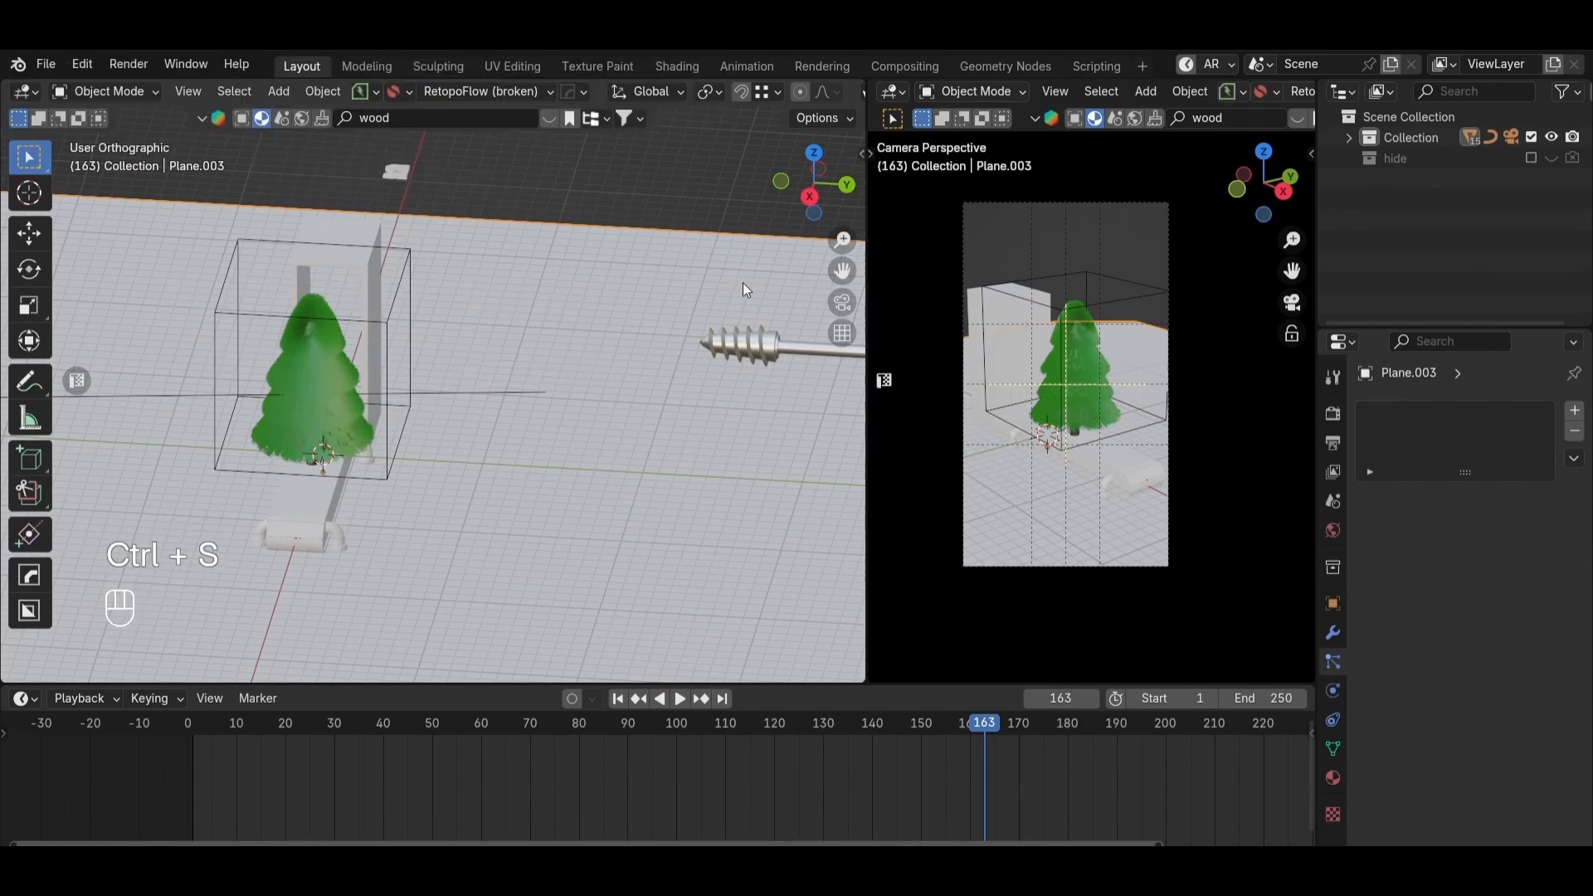
# Step: Turn the second viewport into a Shader Editor and show the main viewport through the camera
pyautogui.scroll(2, 452, 398)
pyautogui.keyDown('shift'); pyautogui.moveTo(380, 433); pyautogui.dragTo(549, 369, button='middle'); pyautogui.keyUp('shift')
pyautogui.click(244, 543)
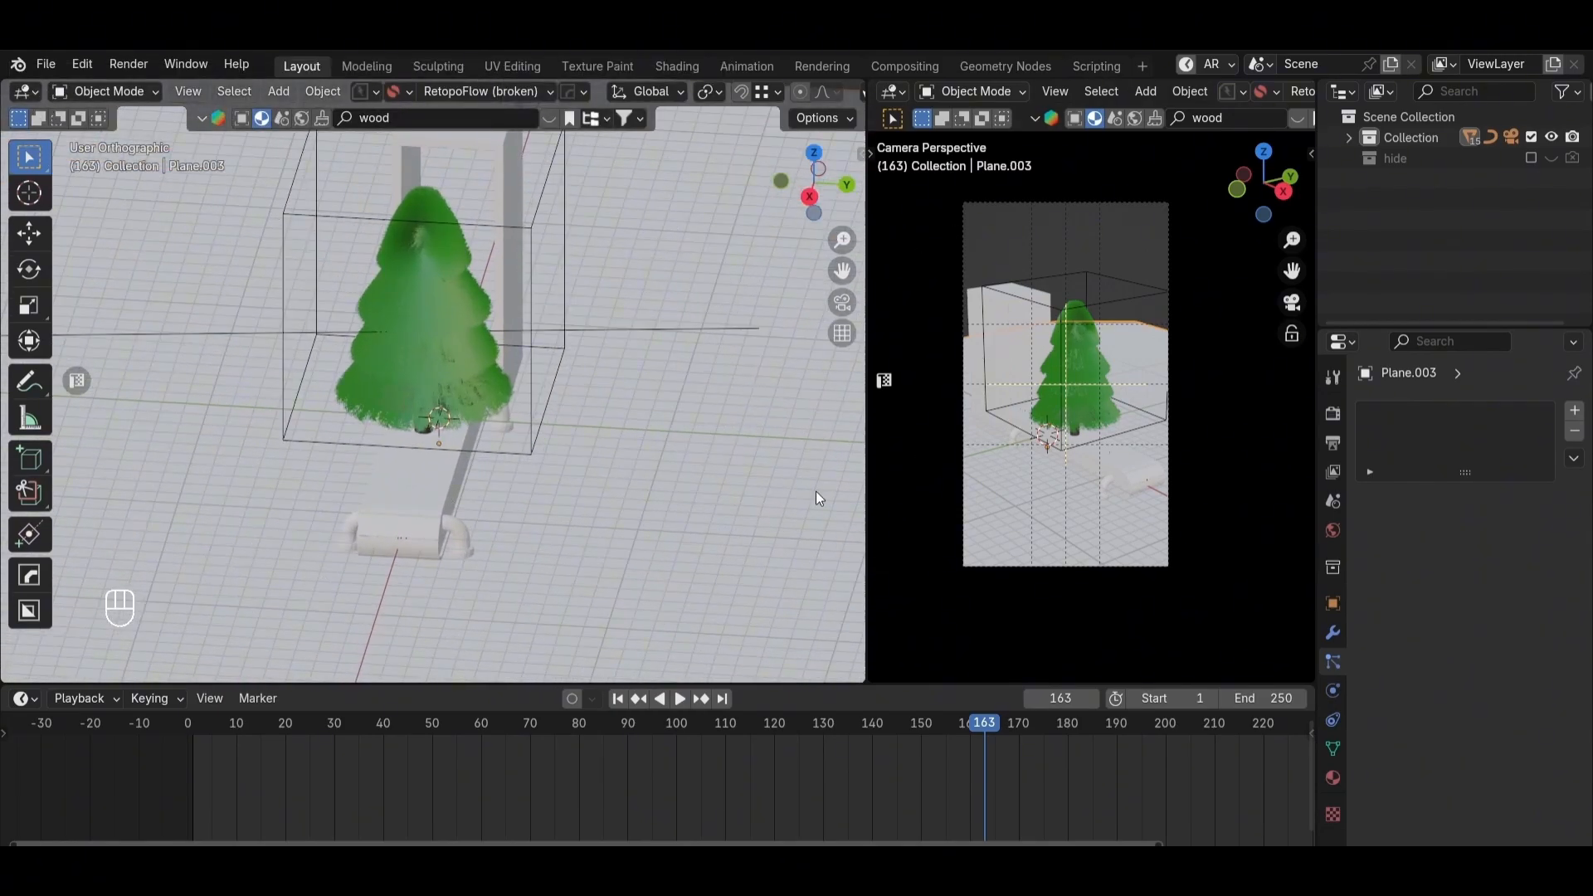
pyautogui.click(891, 96)
pyautogui.click(201, 281)
pyautogui.click(416, 445)
pyautogui.press('KP_0')
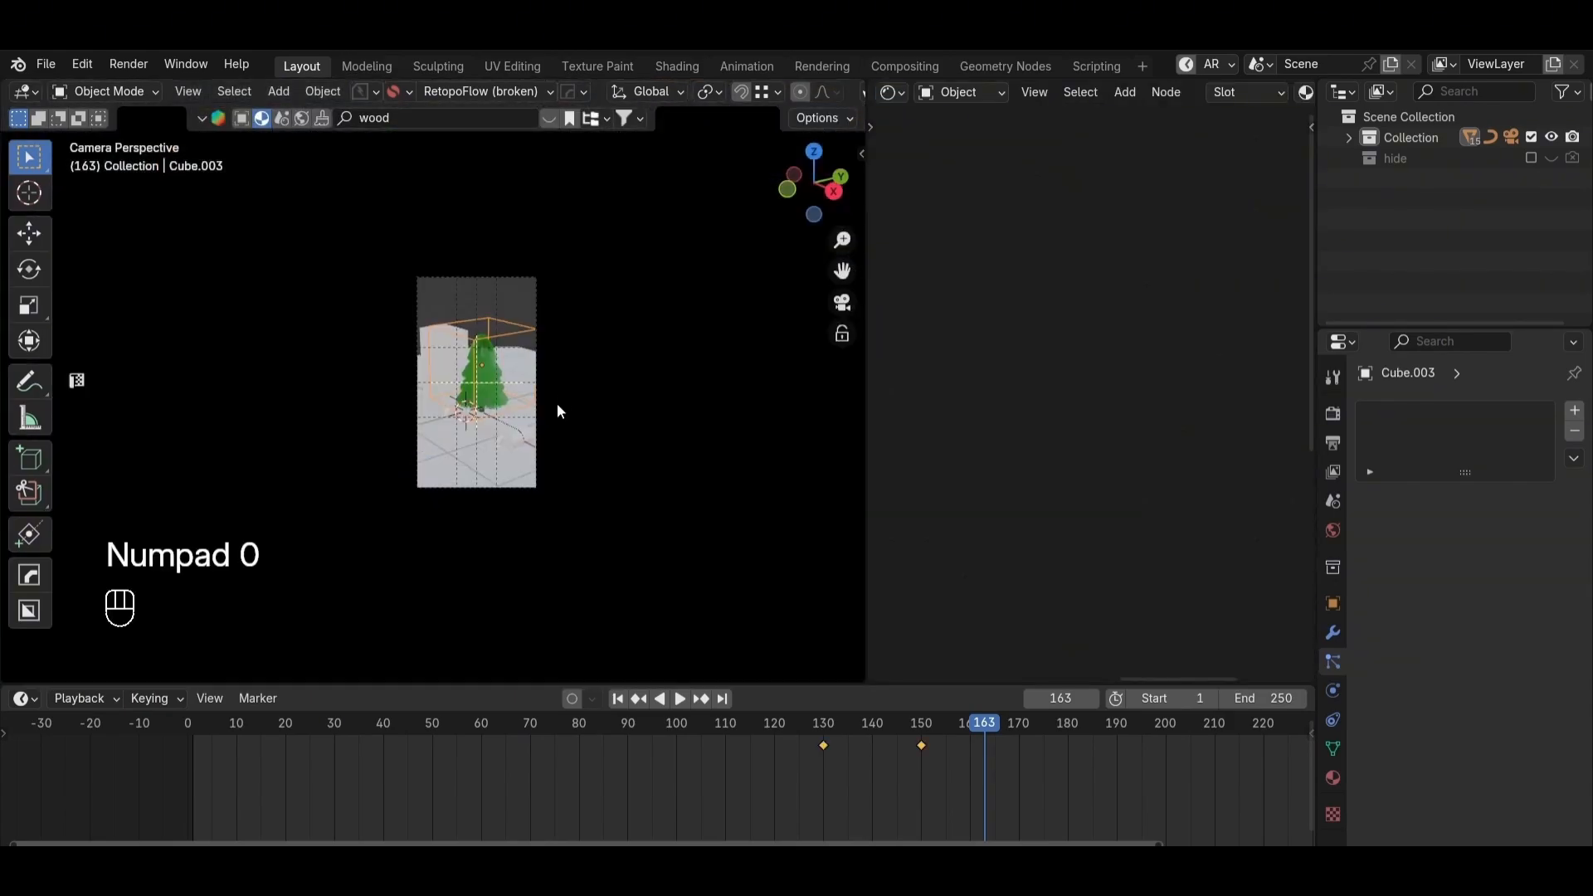
pyautogui.scroll(4, 462, 407)
# Step: Give the ground plane a new material and set its base color to saturated red
pyautogui.click(460, 380)
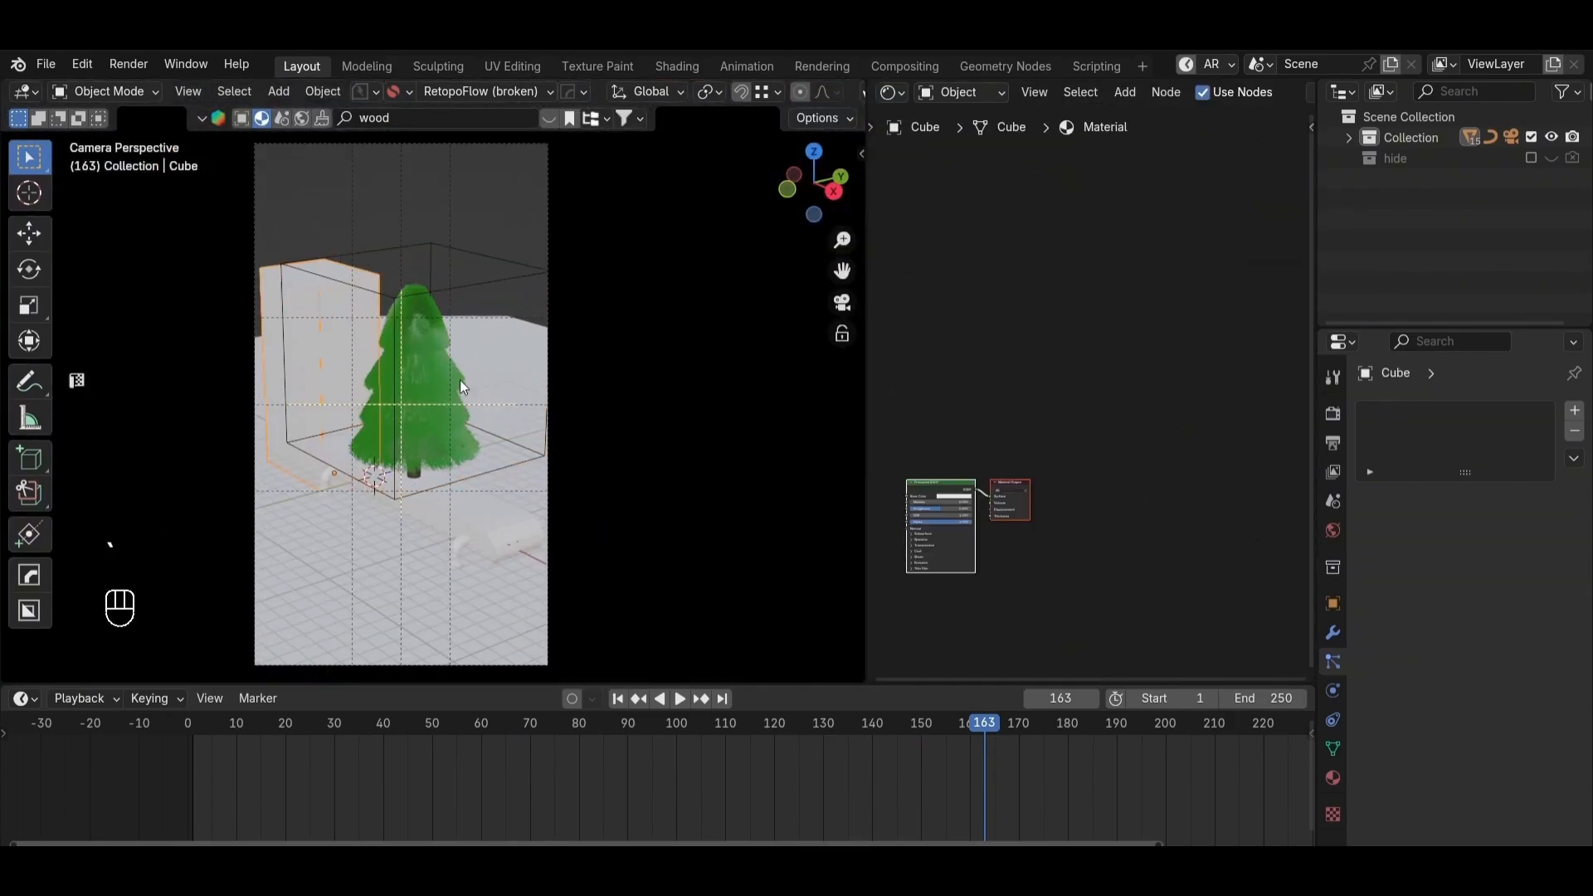
pyautogui.click(460, 381)
pyautogui.click(413, 586)
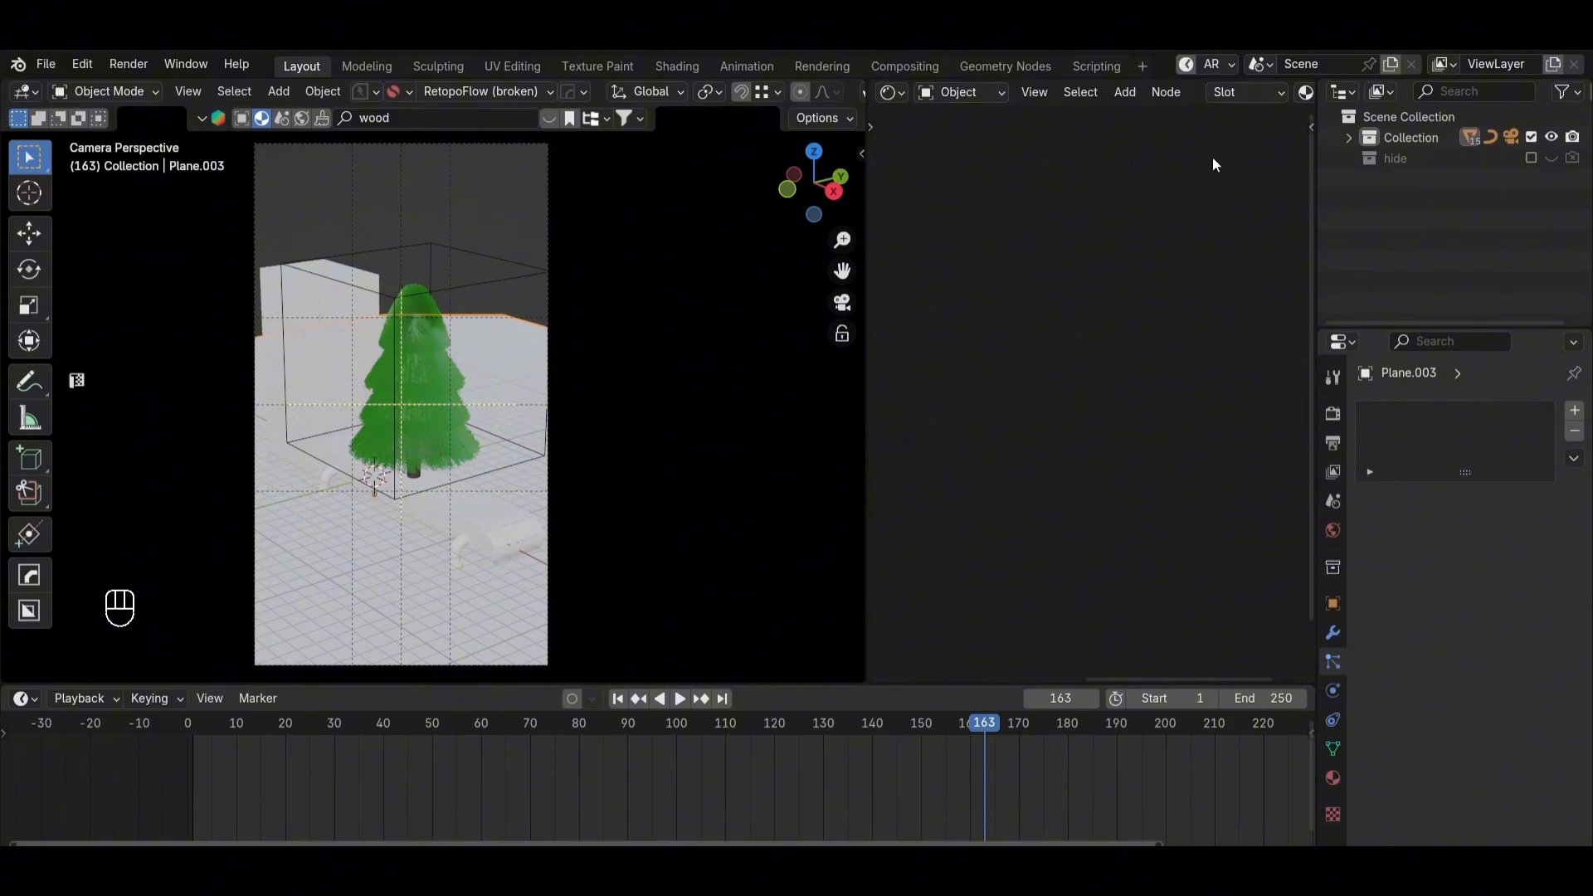
pyautogui.scroll(-8, 1203, 91)
pyautogui.click(1150, 92)
pyautogui.moveTo(893, 494); pyautogui.dragTo(1097, 433, button='middle')
pyautogui.scroll(10, 1033, 426)
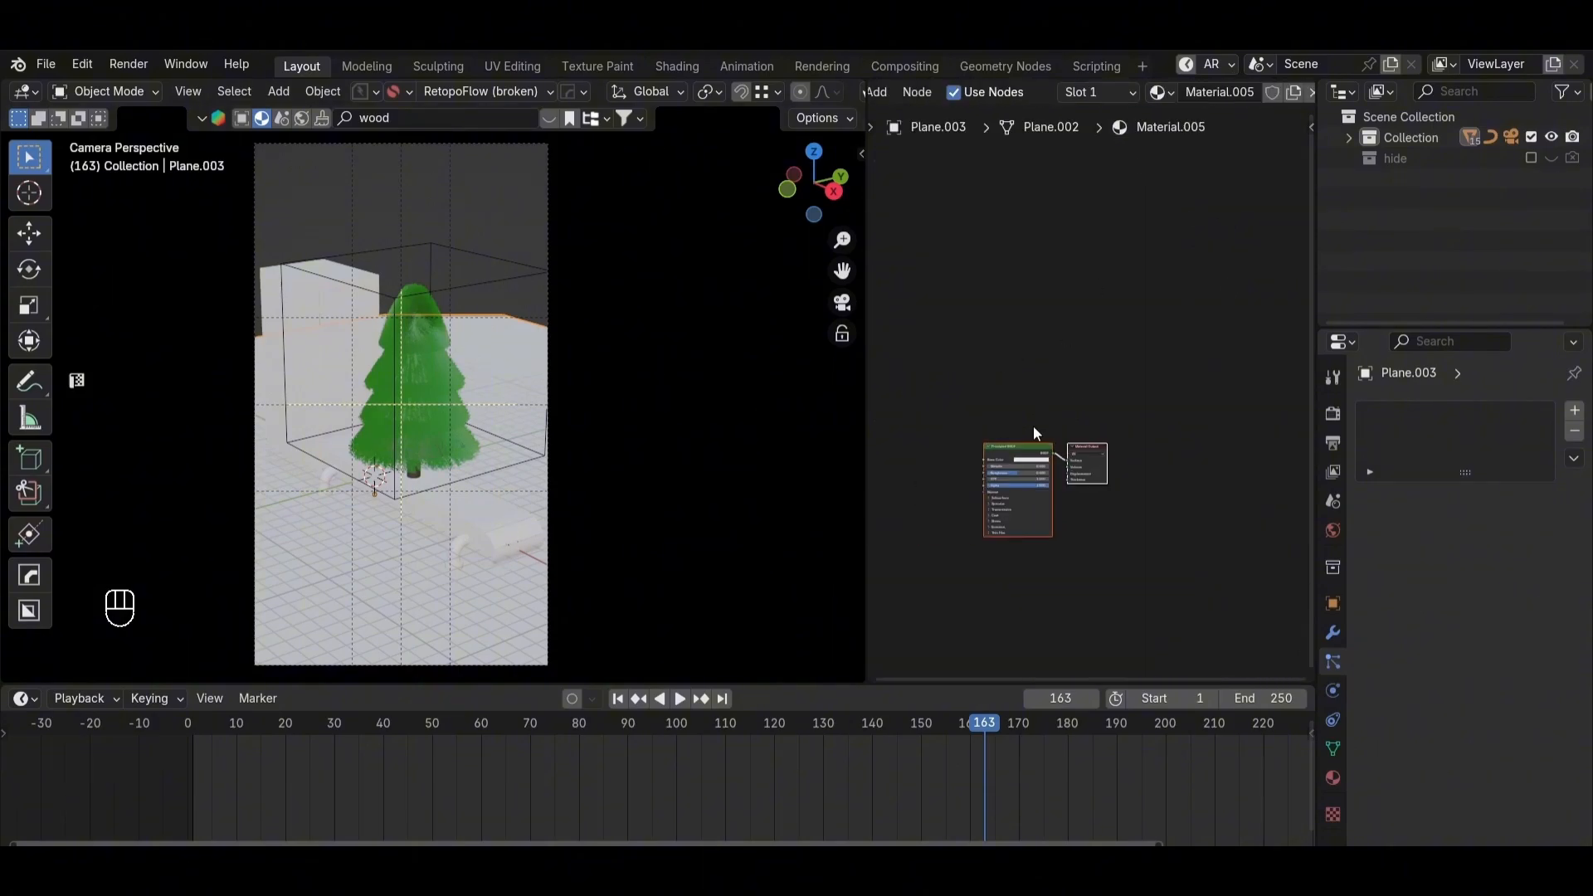
pyautogui.moveTo(980, 516); pyautogui.dragTo(1074, 435, button='middle')
pyautogui.click(1076, 439)
pyautogui.moveTo(1087, 336); pyautogui.dragTo(1085, 357)
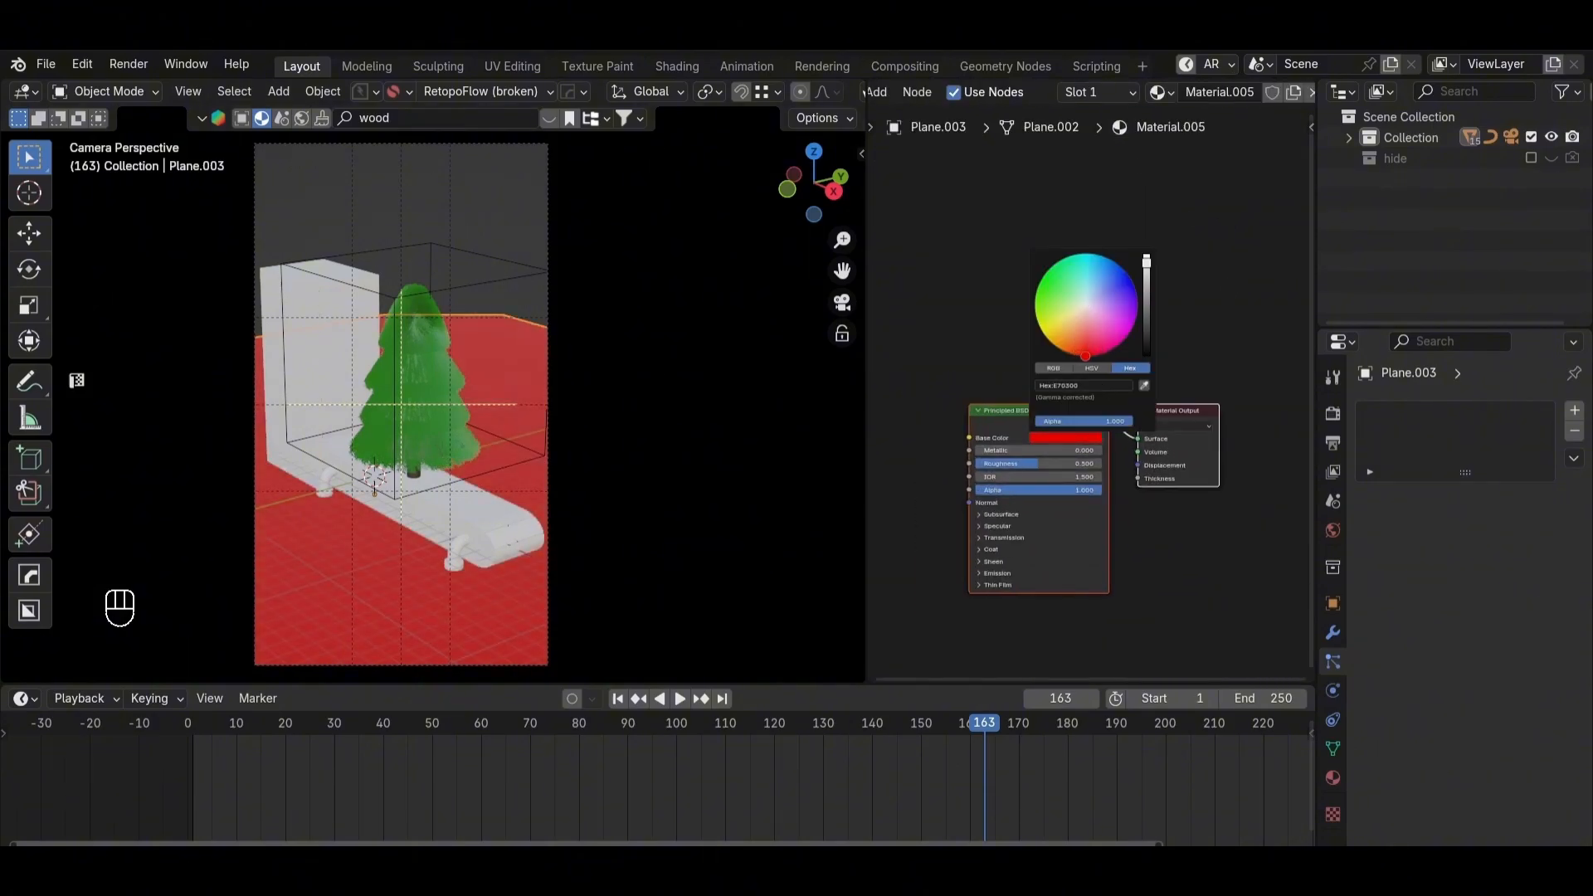
# Step: Readjust the base color of the ground plane's material
pyautogui.scroll(2, 1013, 457)
pyautogui.keyDown('shift'); pyautogui.moveTo(498, 465); pyautogui.dragTo(498, 370, button='middle'); pyautogui.keyUp('shift')
pyautogui.scroll(3, 498, 370)
pyautogui.scroll(3, 1039, 486)
pyautogui.click(1029, 459)
pyautogui.moveTo(1077, 330); pyautogui.dragTo(1073, 280)
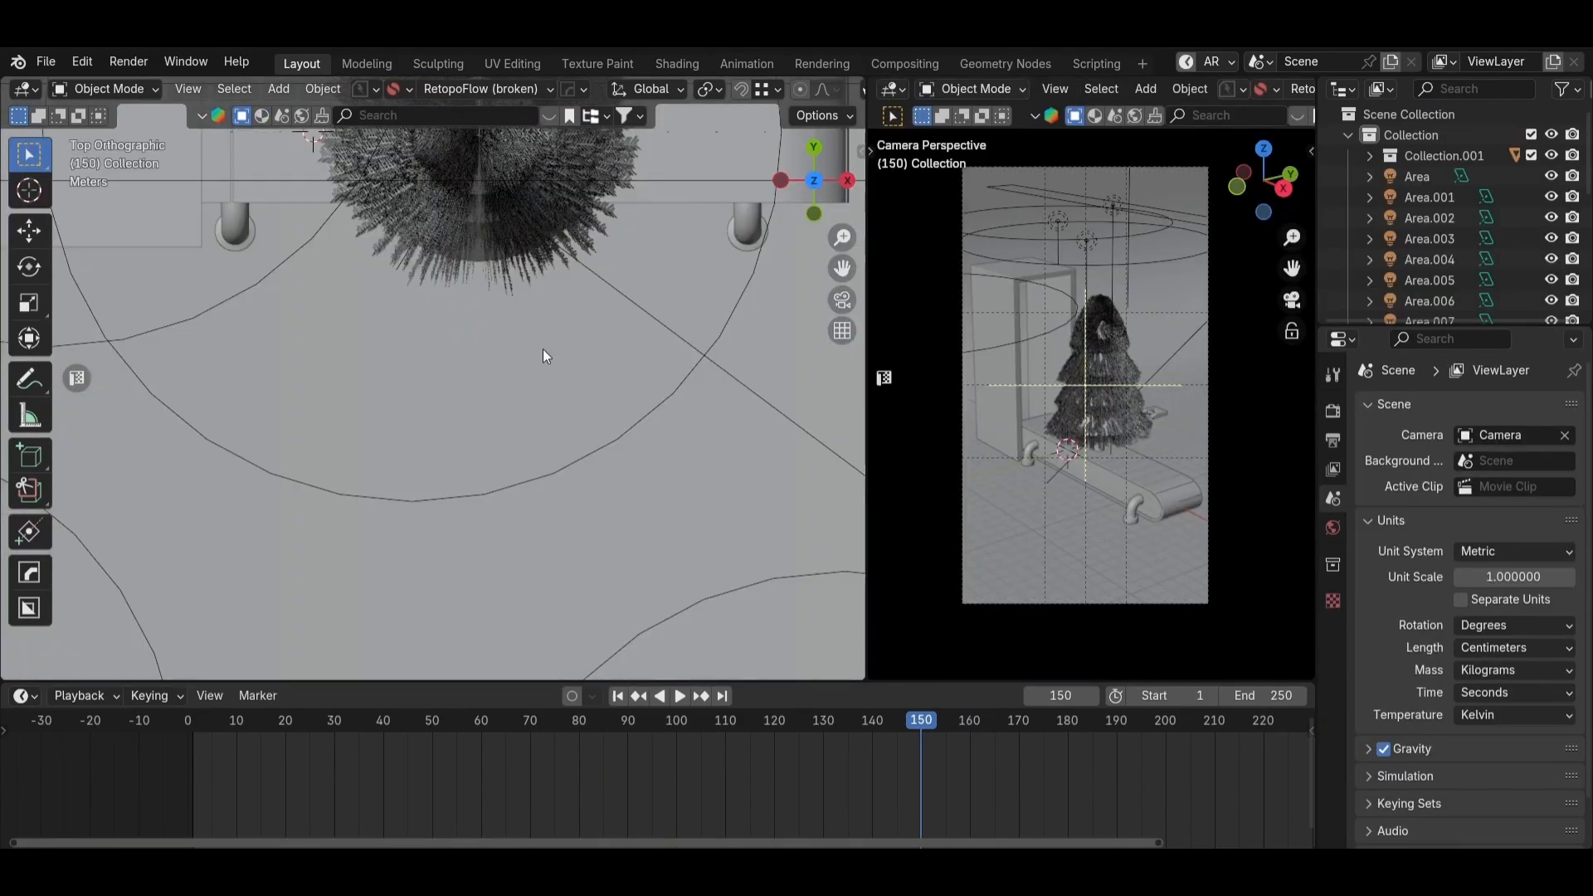
# Step: Toggle X-ray and add a cylinder mesh in top view as the starting shape for a bulb
pyautogui.scroll(-3, 451, 473)
pyautogui.moveTo(451, 473); pyautogui.dragTo(532, 386, button='middle')
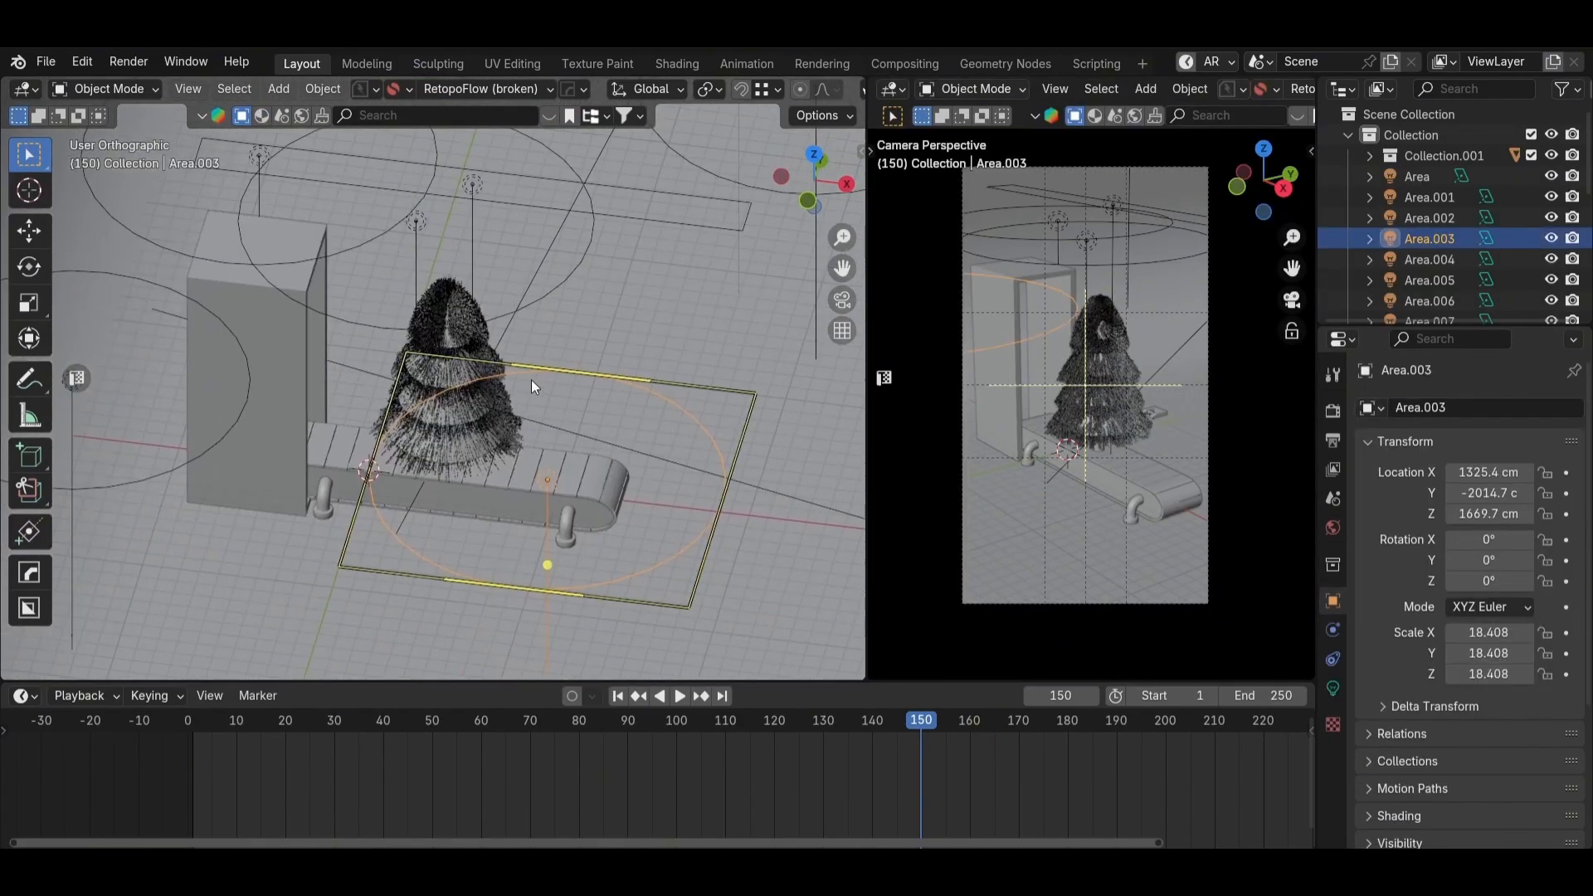
pyautogui.scroll(1, 465, 380)
pyautogui.click(435, 376)
pyautogui.hotkey('alt', 'z')
pyautogui.press('KP_7')
pyautogui.hotkey('shift', 'a')
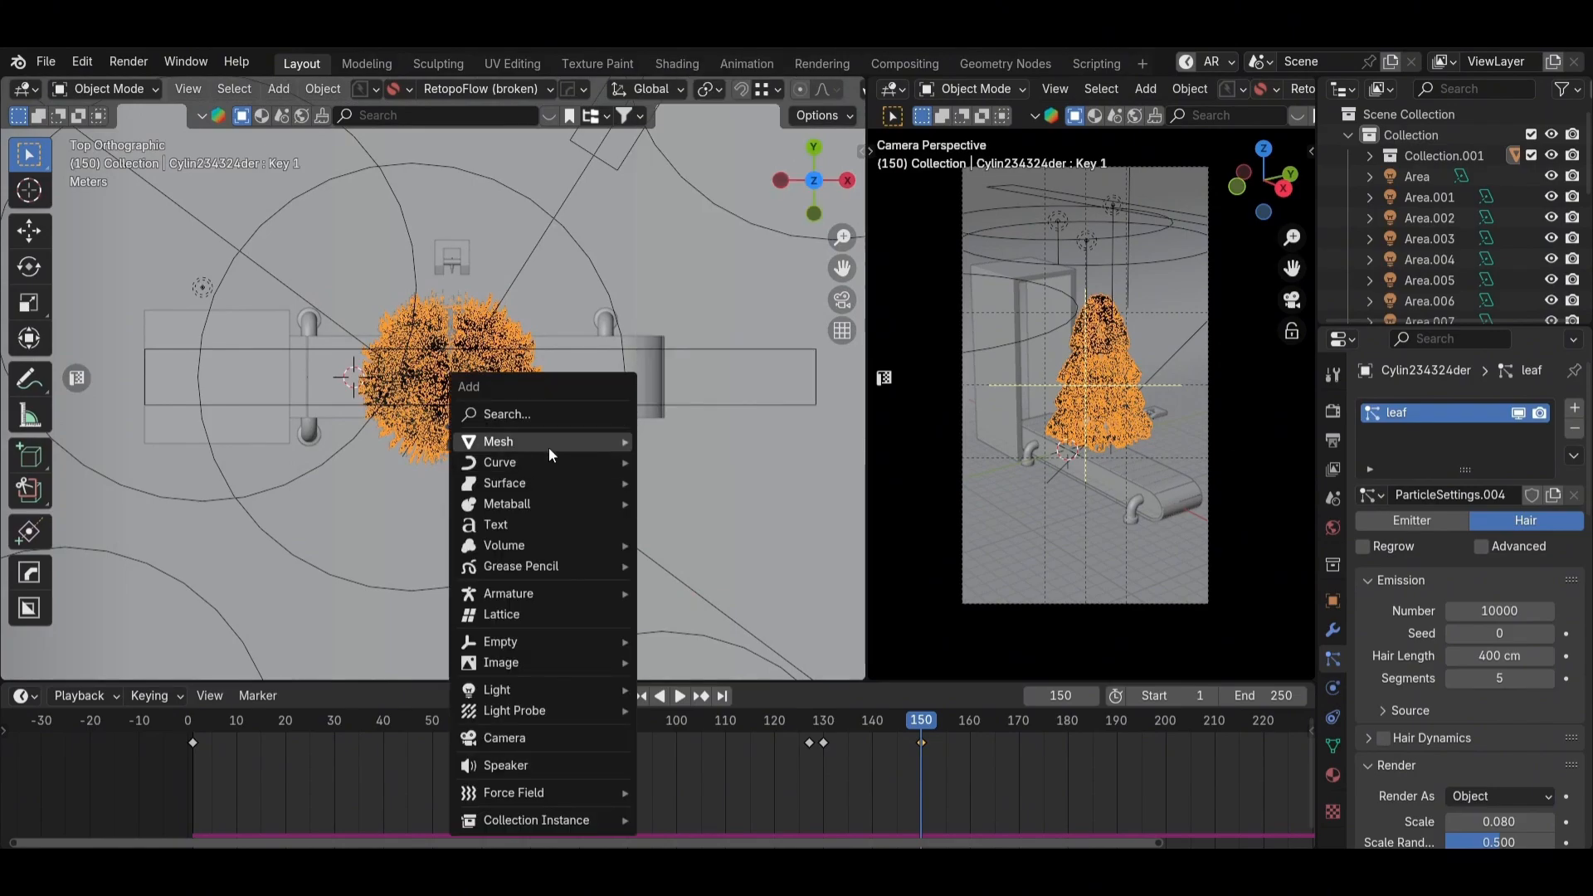
pyautogui.moveTo(640, 461)
pyautogui.moveTo(576, 436)
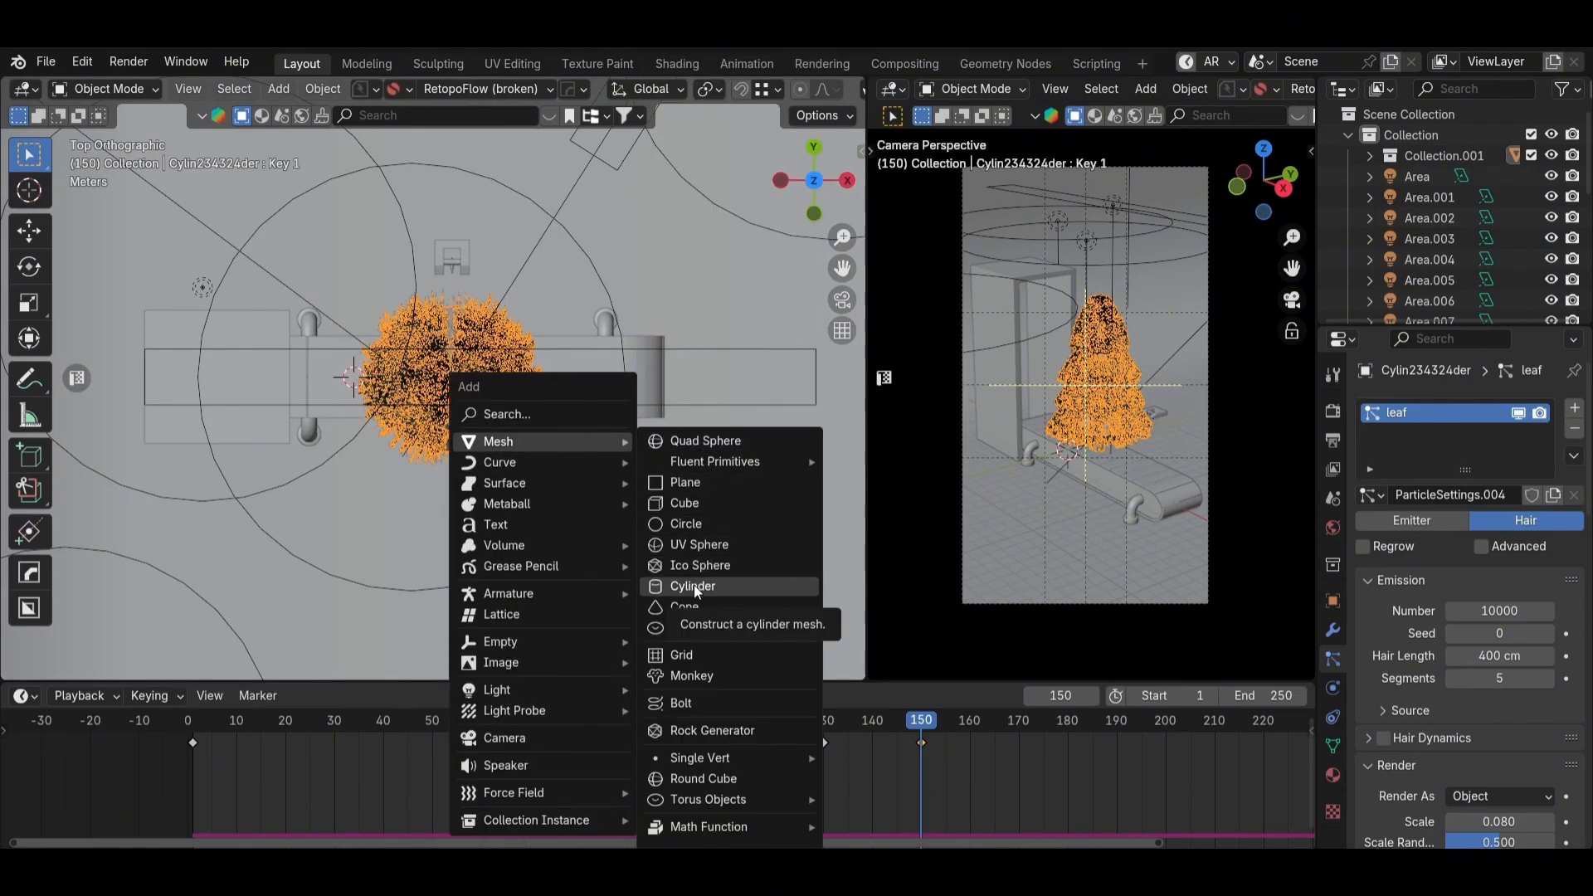
pyautogui.click(694, 585)
pyautogui.scroll(-2, 418, 412)
pyautogui.click(249, 484)
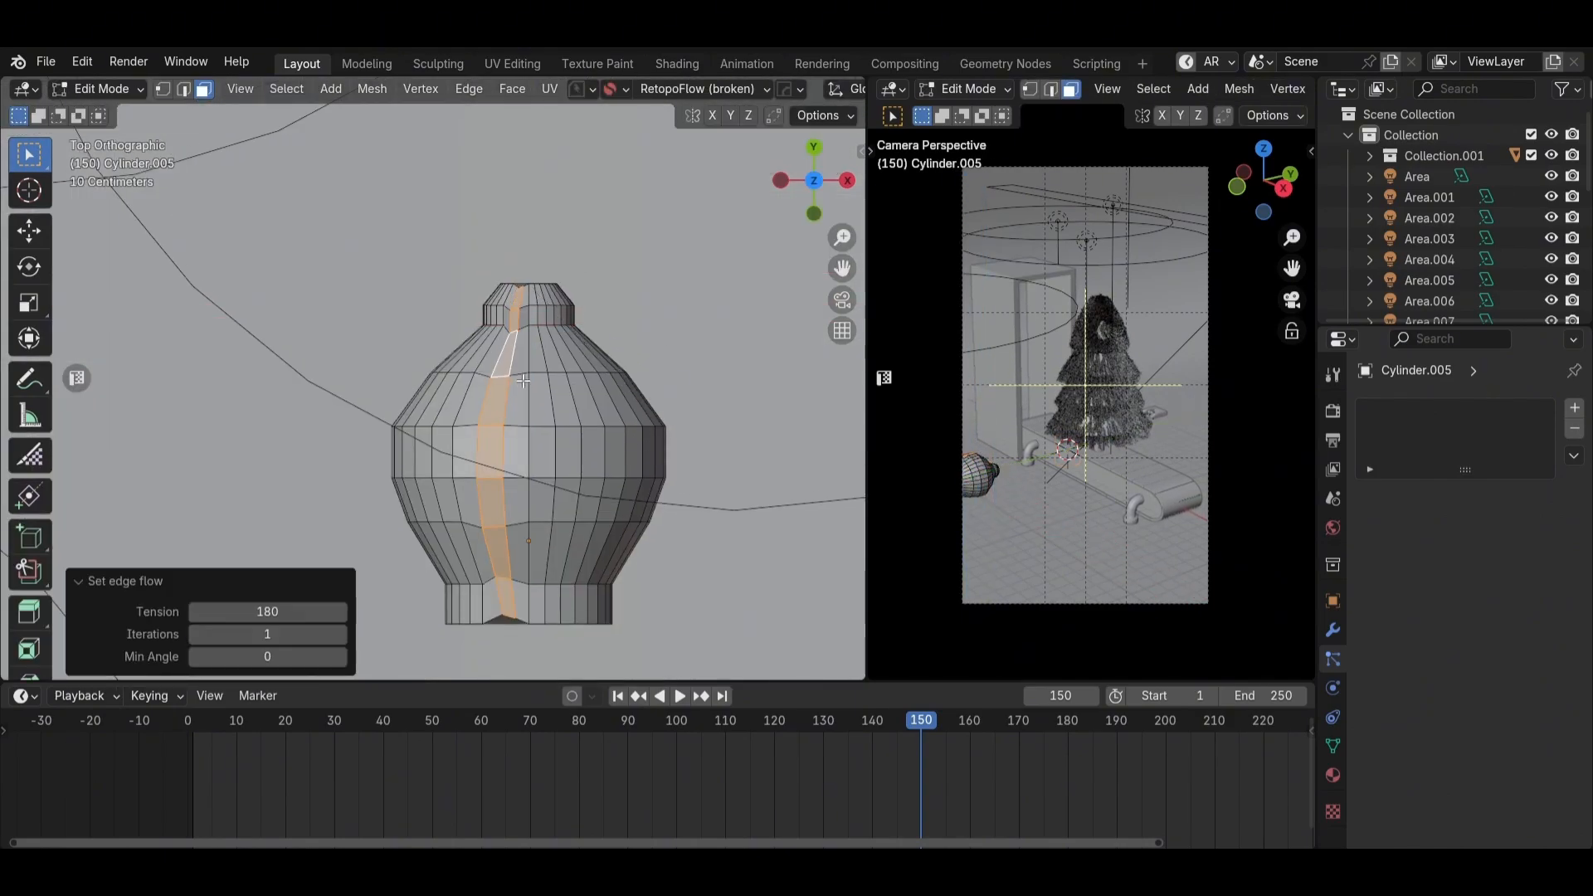
# Step: Add loop cuts around the bulb's body and smooth its edge loops into a rounded profile with Set Edge Flow
pyautogui.hotkey('ctrl', 'r')
pyautogui.click(515, 523)
pyautogui.keyDown('alt'); pyautogui.click(523, 473); pyautogui.keyUp('alt')
pyautogui.hotkey('shift', 'r')
pyautogui.keyDown('alt'); pyautogui.click(539, 425); pyautogui.keyUp('alt')
pyautogui.keyDown('alt'); pyautogui.click(552, 376); pyautogui.keyUp('alt')
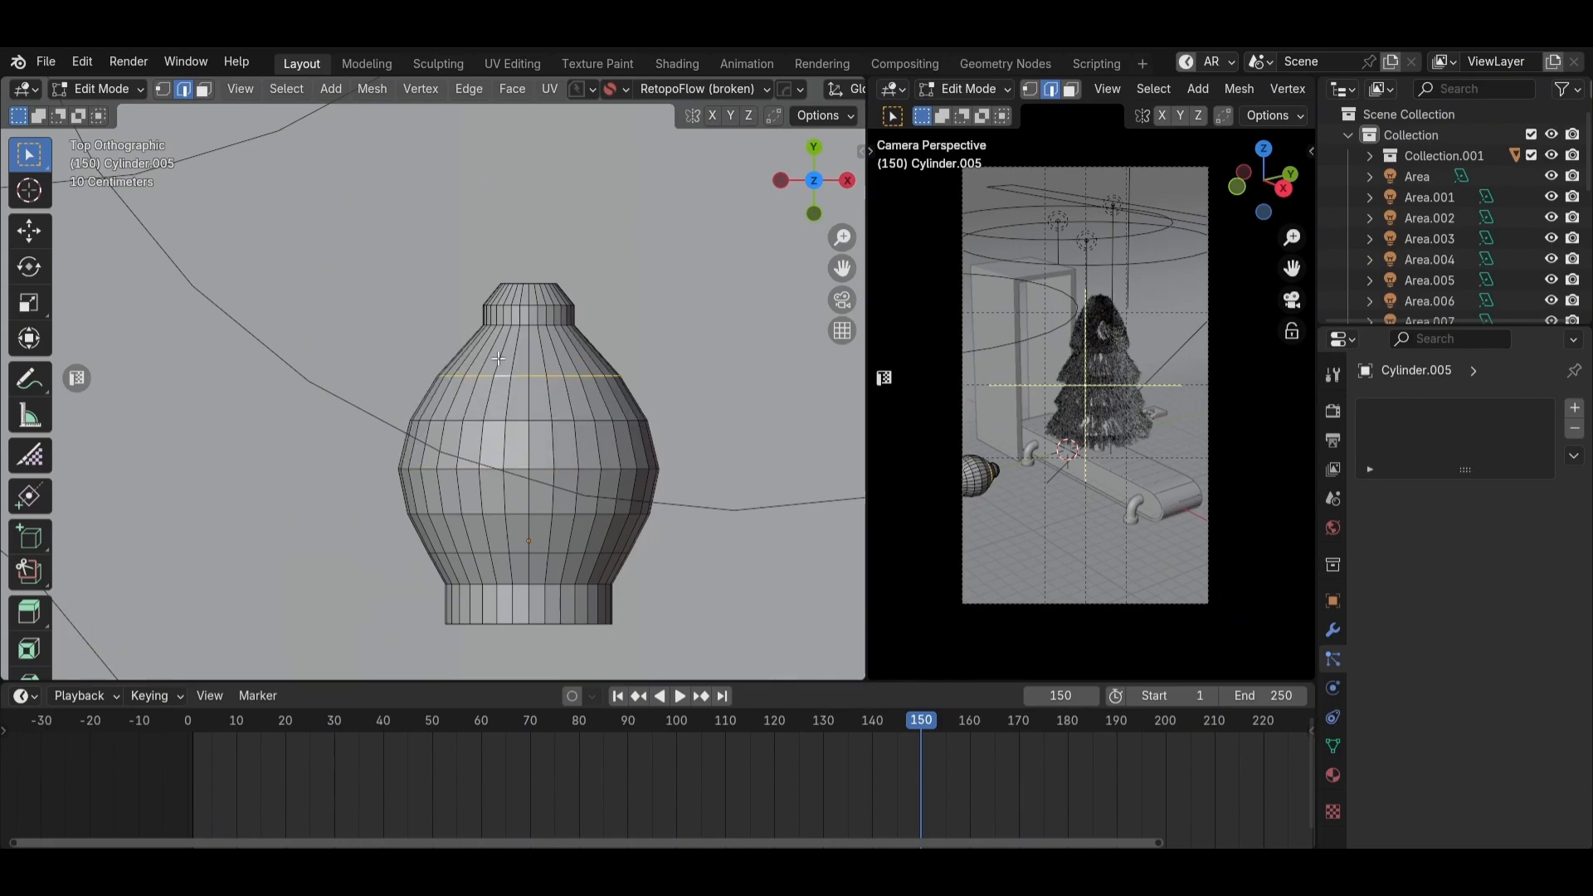
pyautogui.hotkey('ctrl', 'r')
pyautogui.click(564, 355)
pyautogui.keyDown('alt'); pyautogui.click(581, 375); pyautogui.keyUp('alt')
pyautogui.hotkey('shift', 'r')
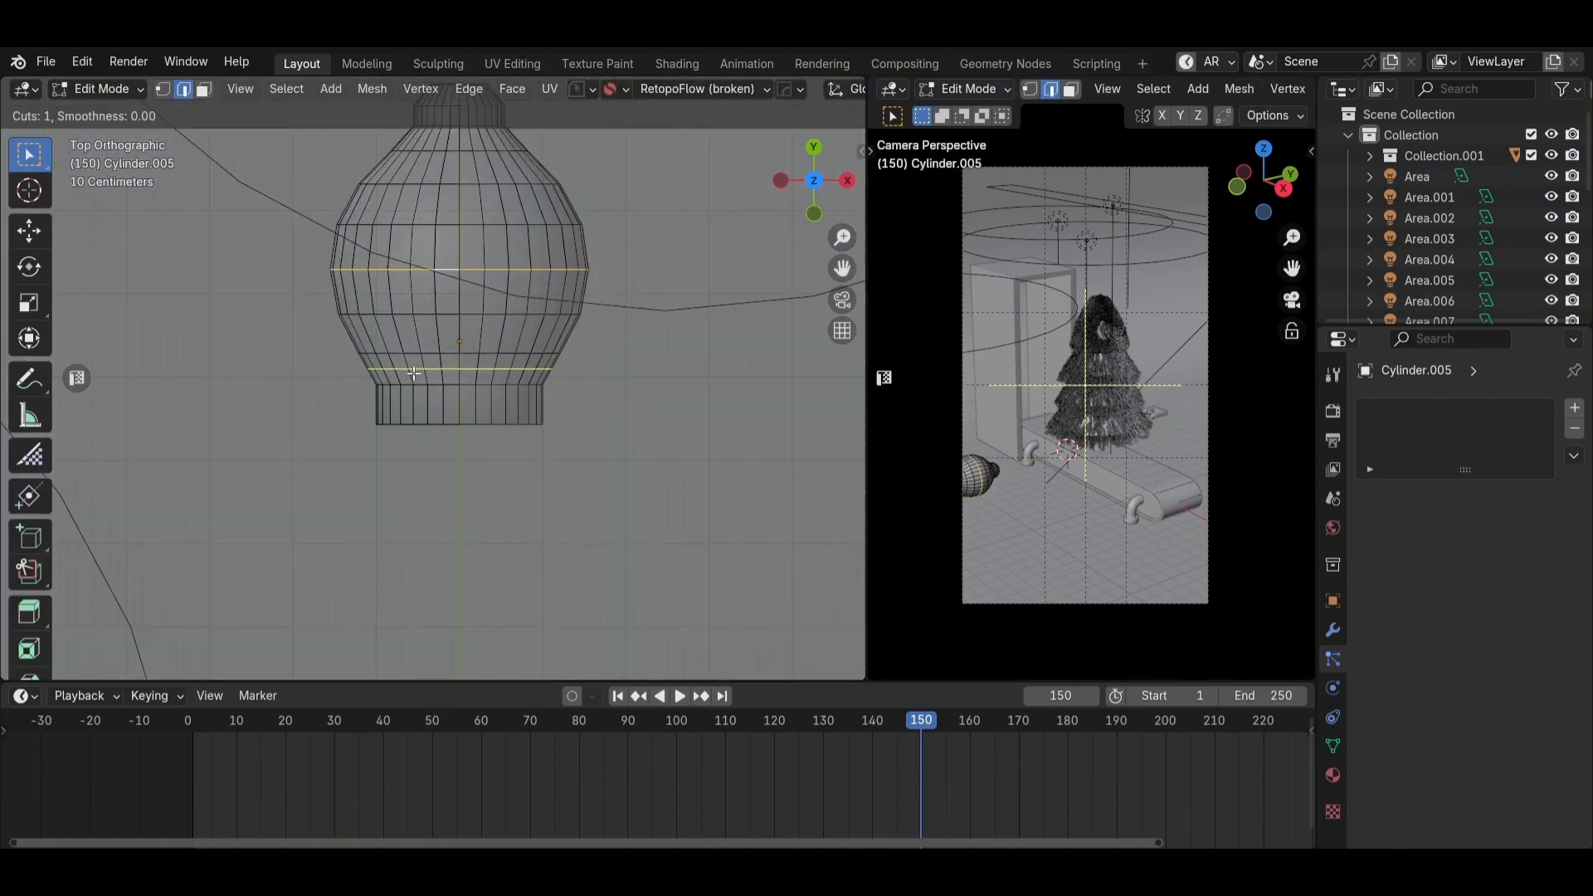
# Step: Bevel the edge loop where the bulb meets its base and scale in the upper edge loops to form a tapered tip
pyautogui.hotkey('ctrl', 'b')
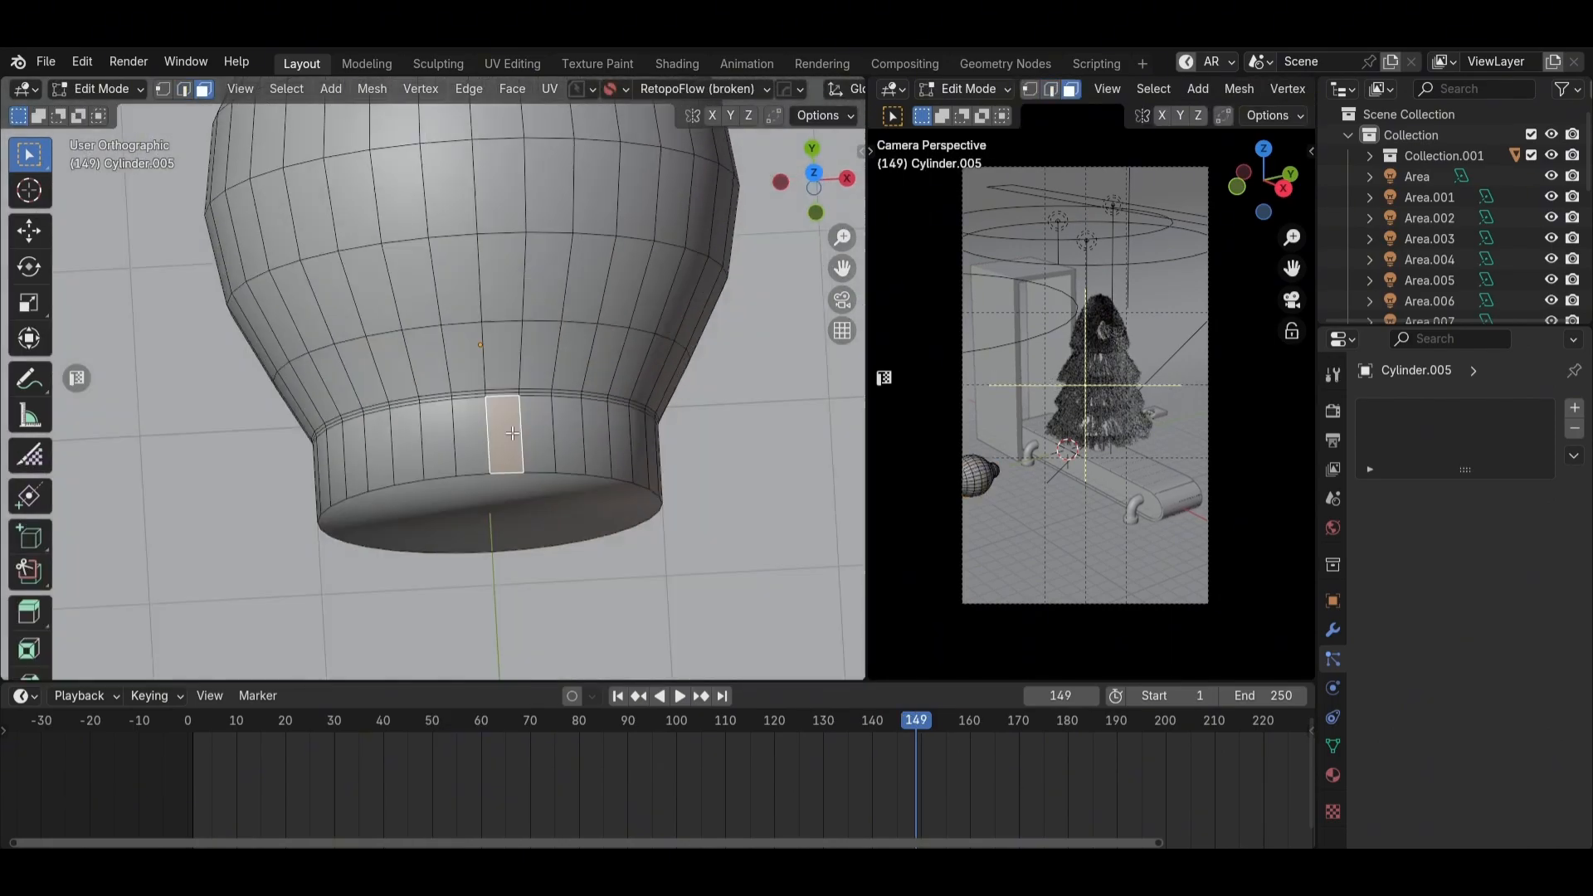
pyautogui.press('x')
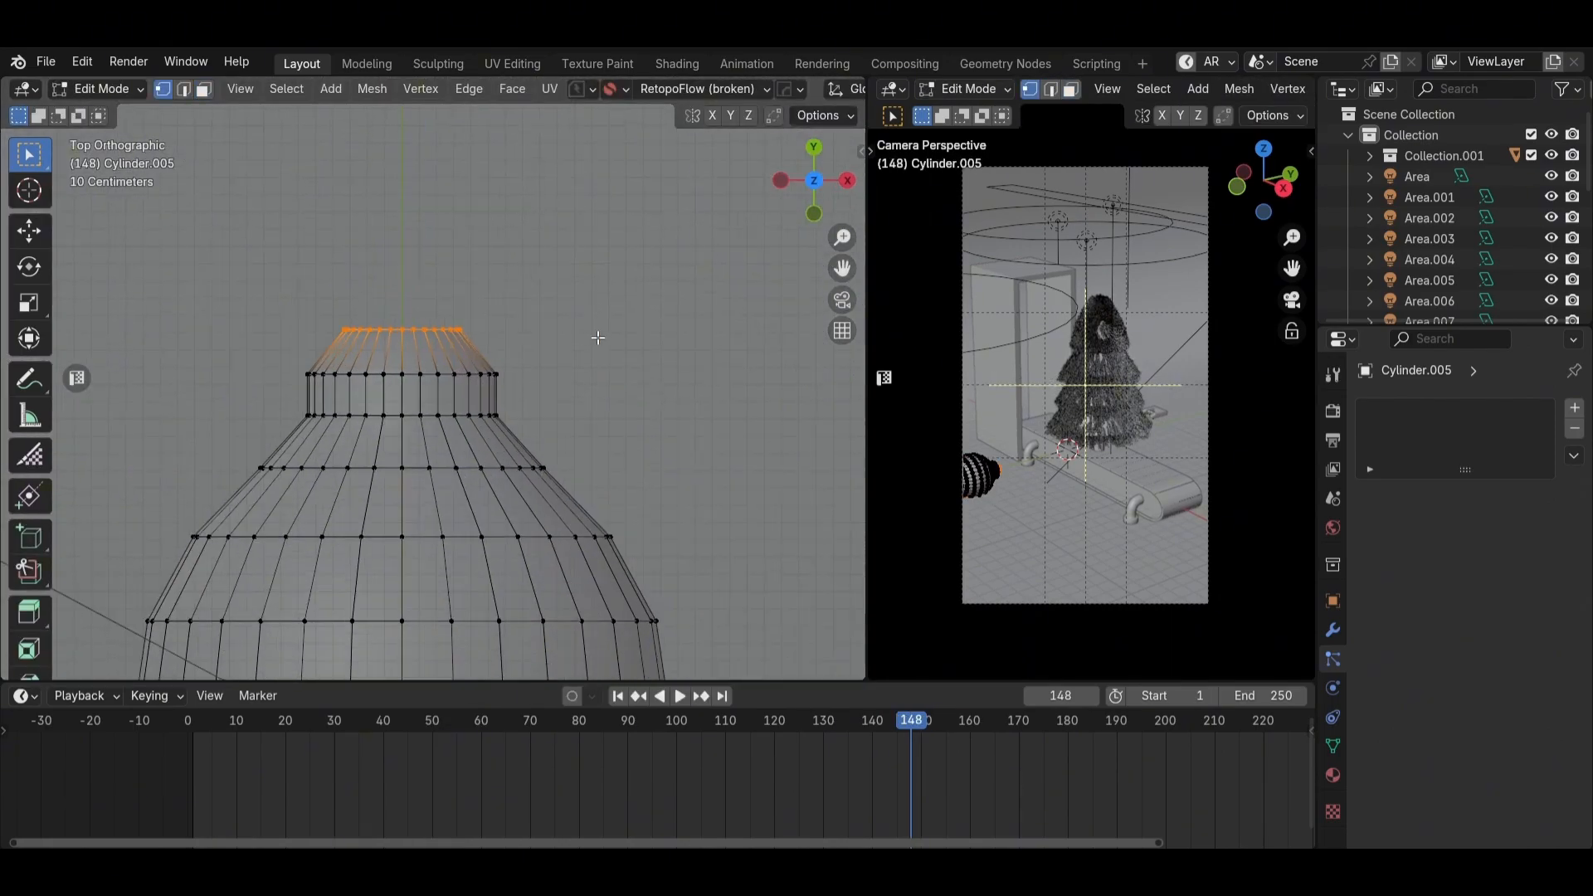
pyautogui.press('s')
pyautogui.press('s')
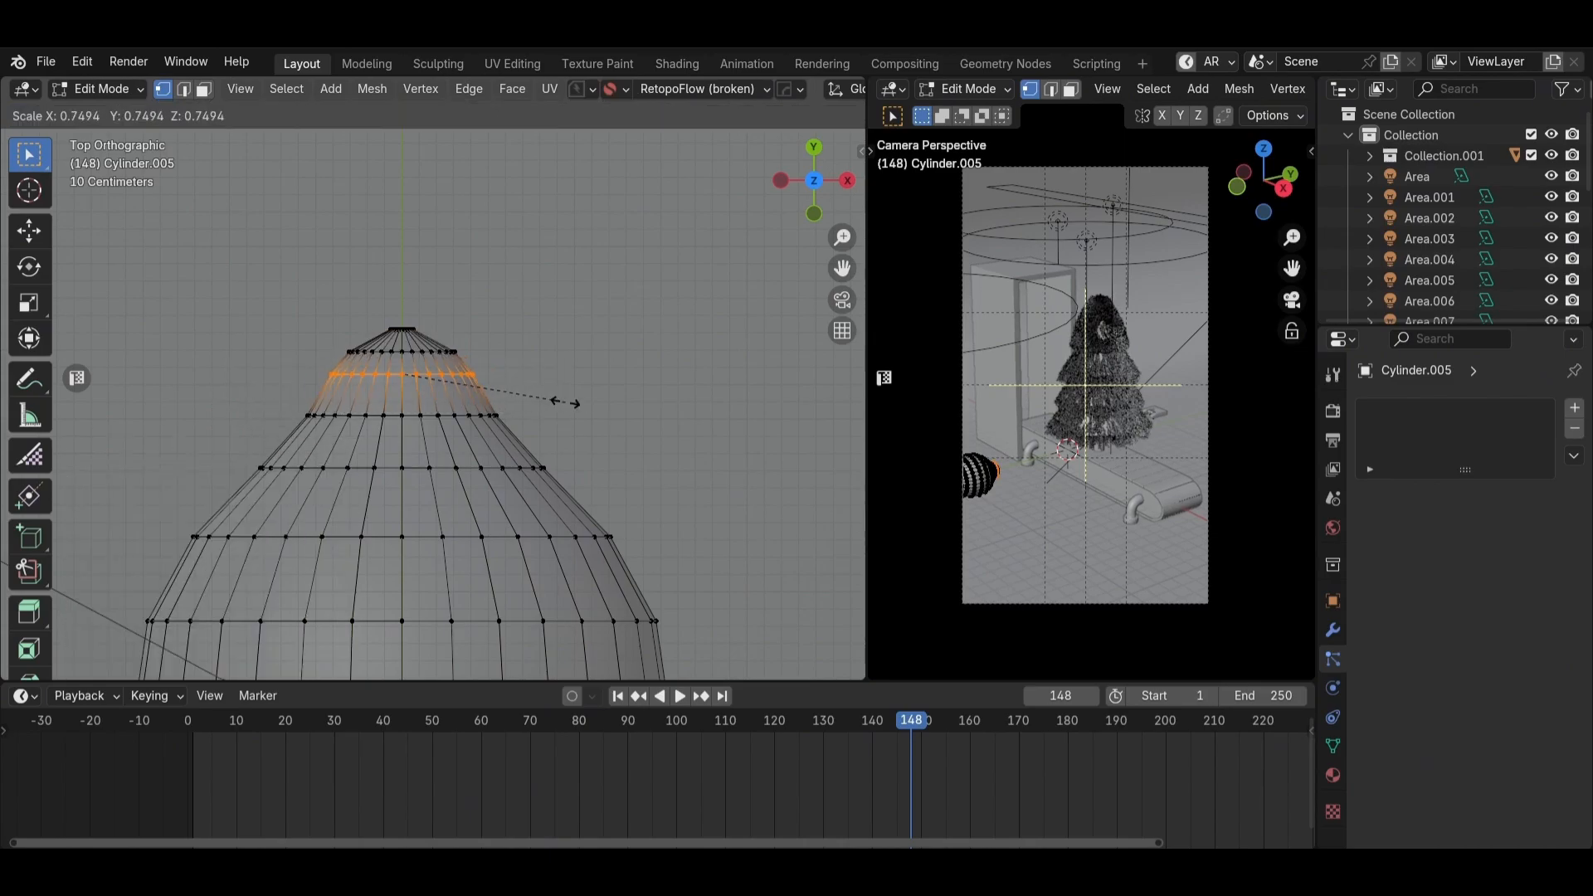
pyautogui.moveTo(512, 415); pyautogui.dragTo(204, 476)
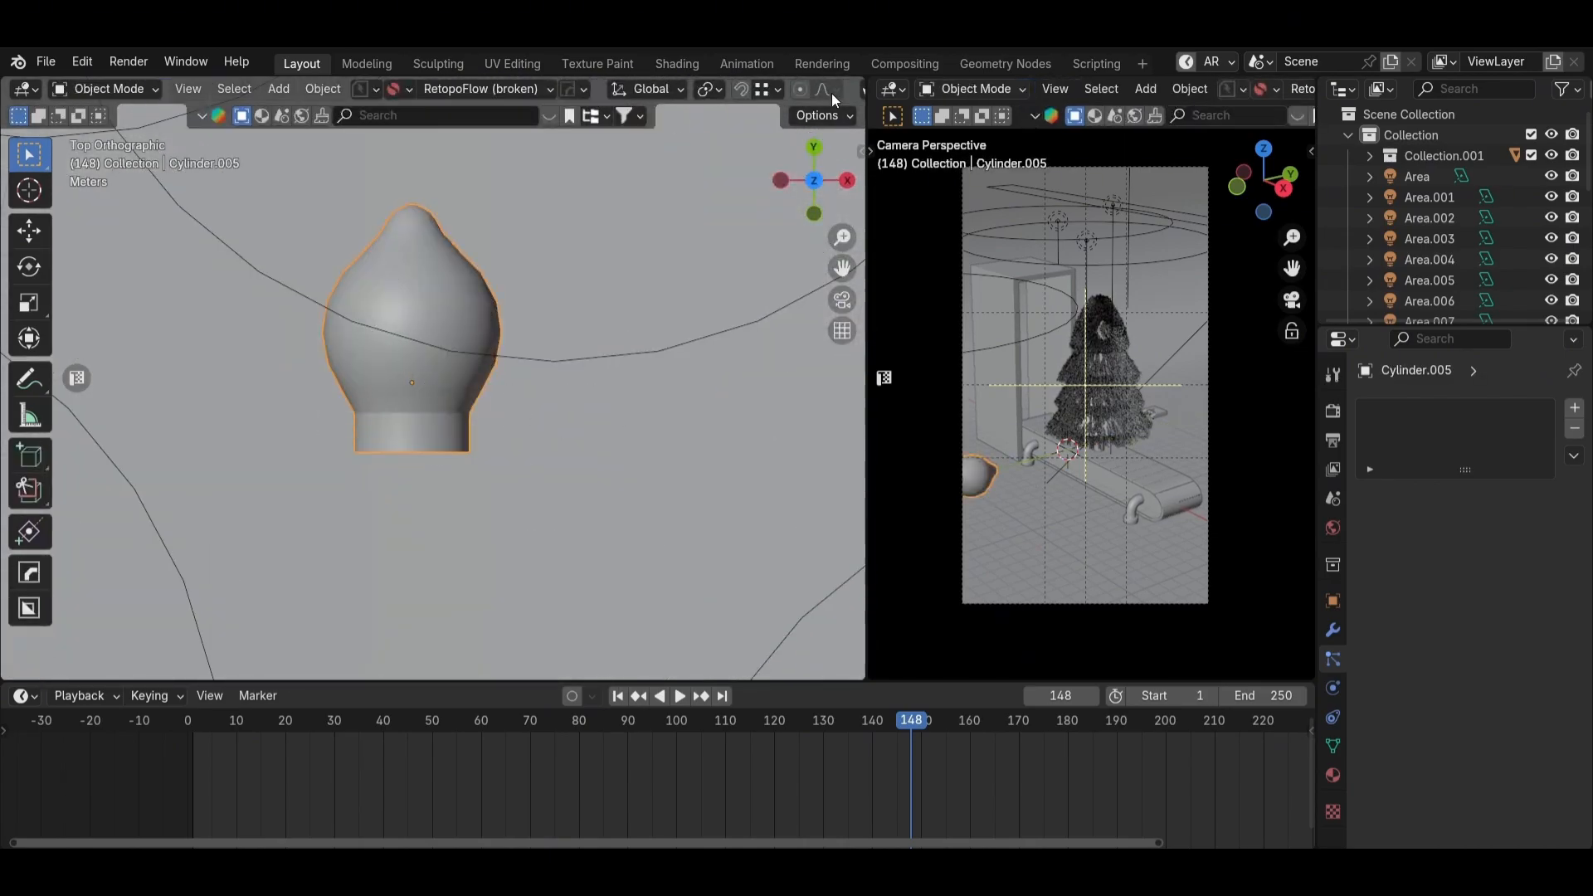
pyautogui.click(834, 116)
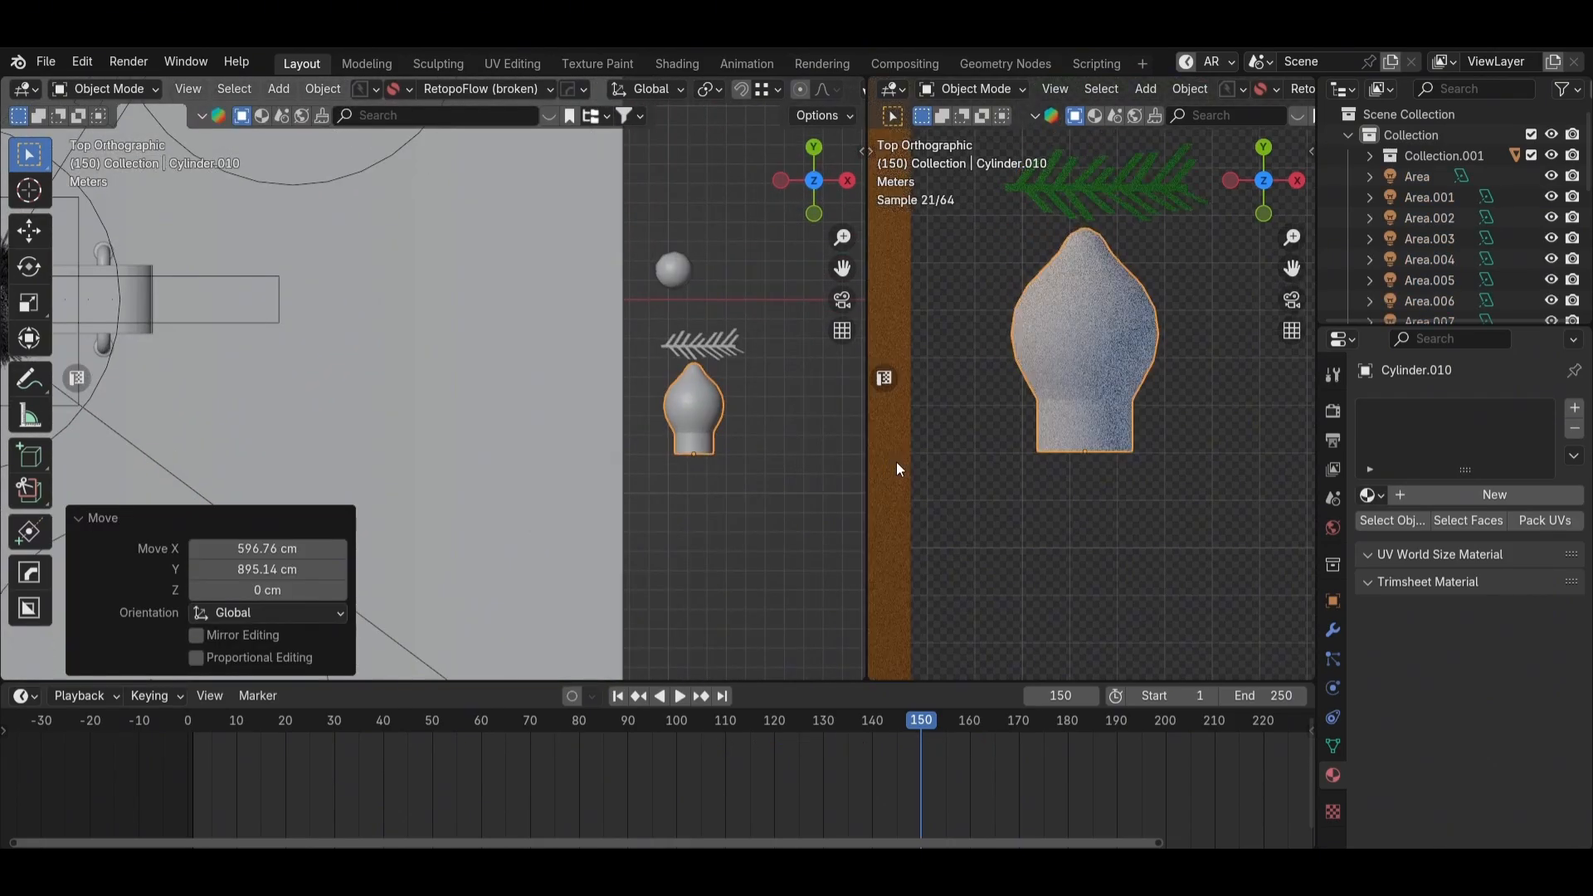
# Step: Switch to the Shading workspace and create a new material for the bulb
pyautogui.scroll(2, 908, 387)
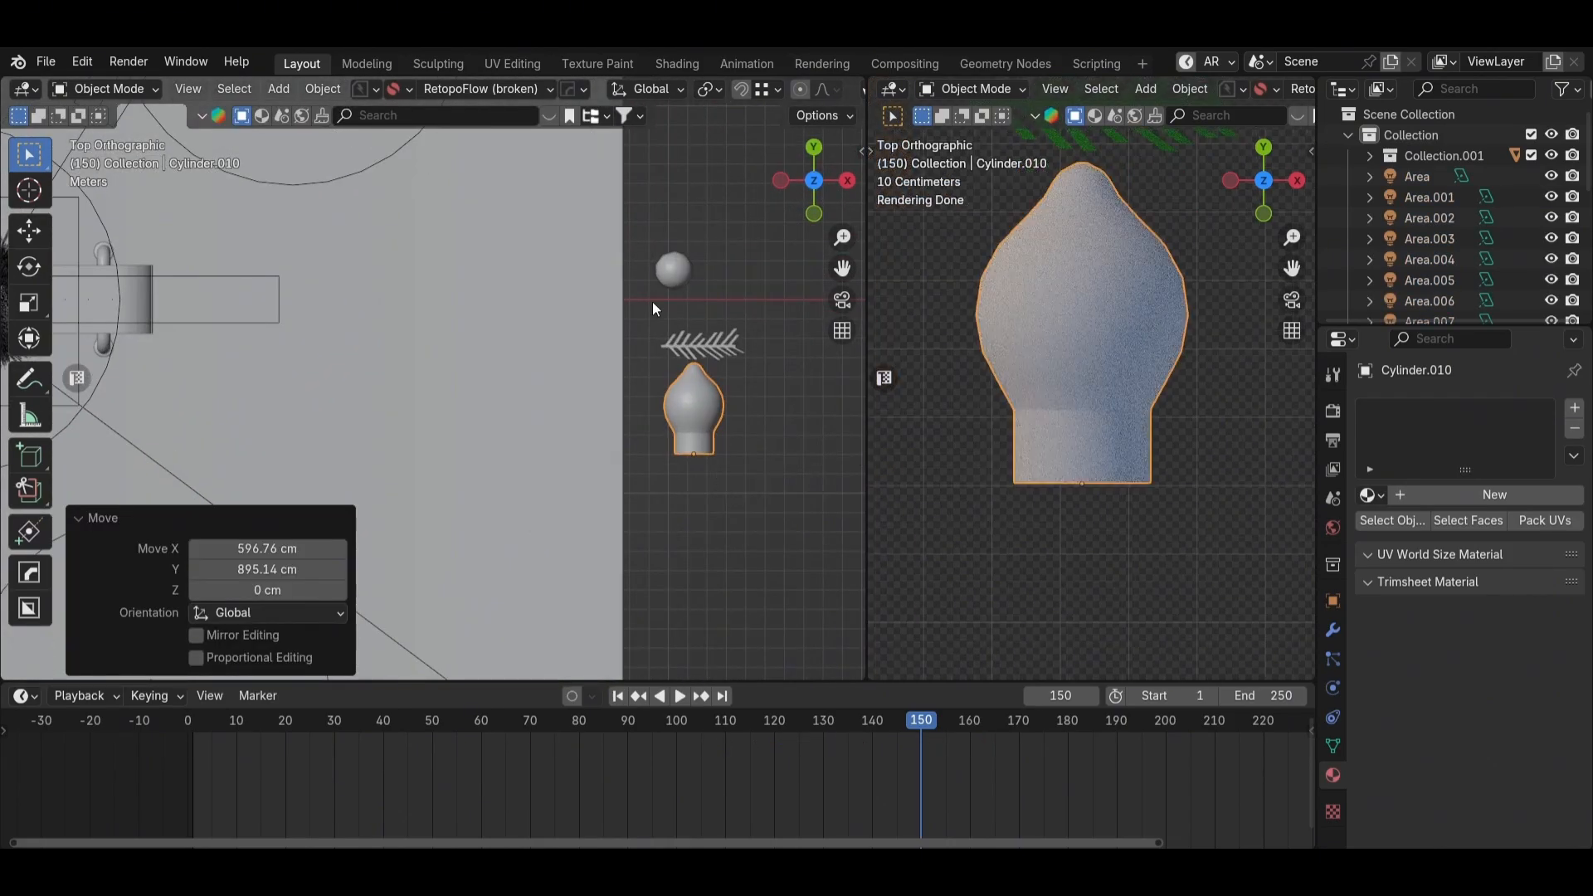
pyautogui.click(699, 65)
pyautogui.scroll(5, 1047, 380)
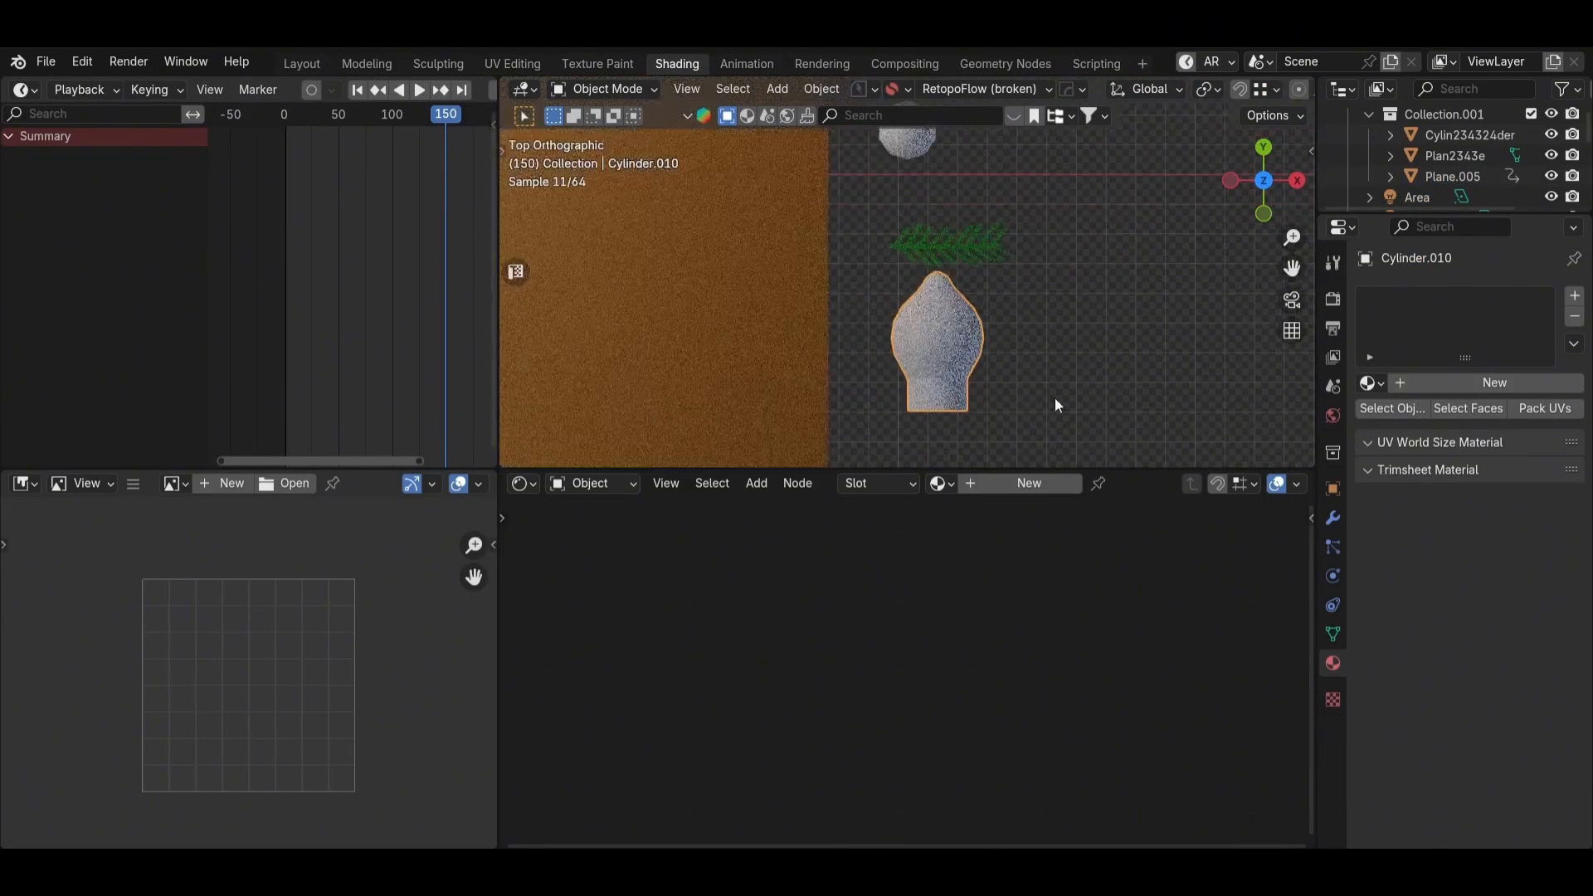
pyautogui.click(1019, 483)
# Step: Select the faces of the bulb's cylindrical base in Edit Mode and set the material's base color to black
pyautogui.press('Tab')
pyautogui.scroll(2, 1074, 362)
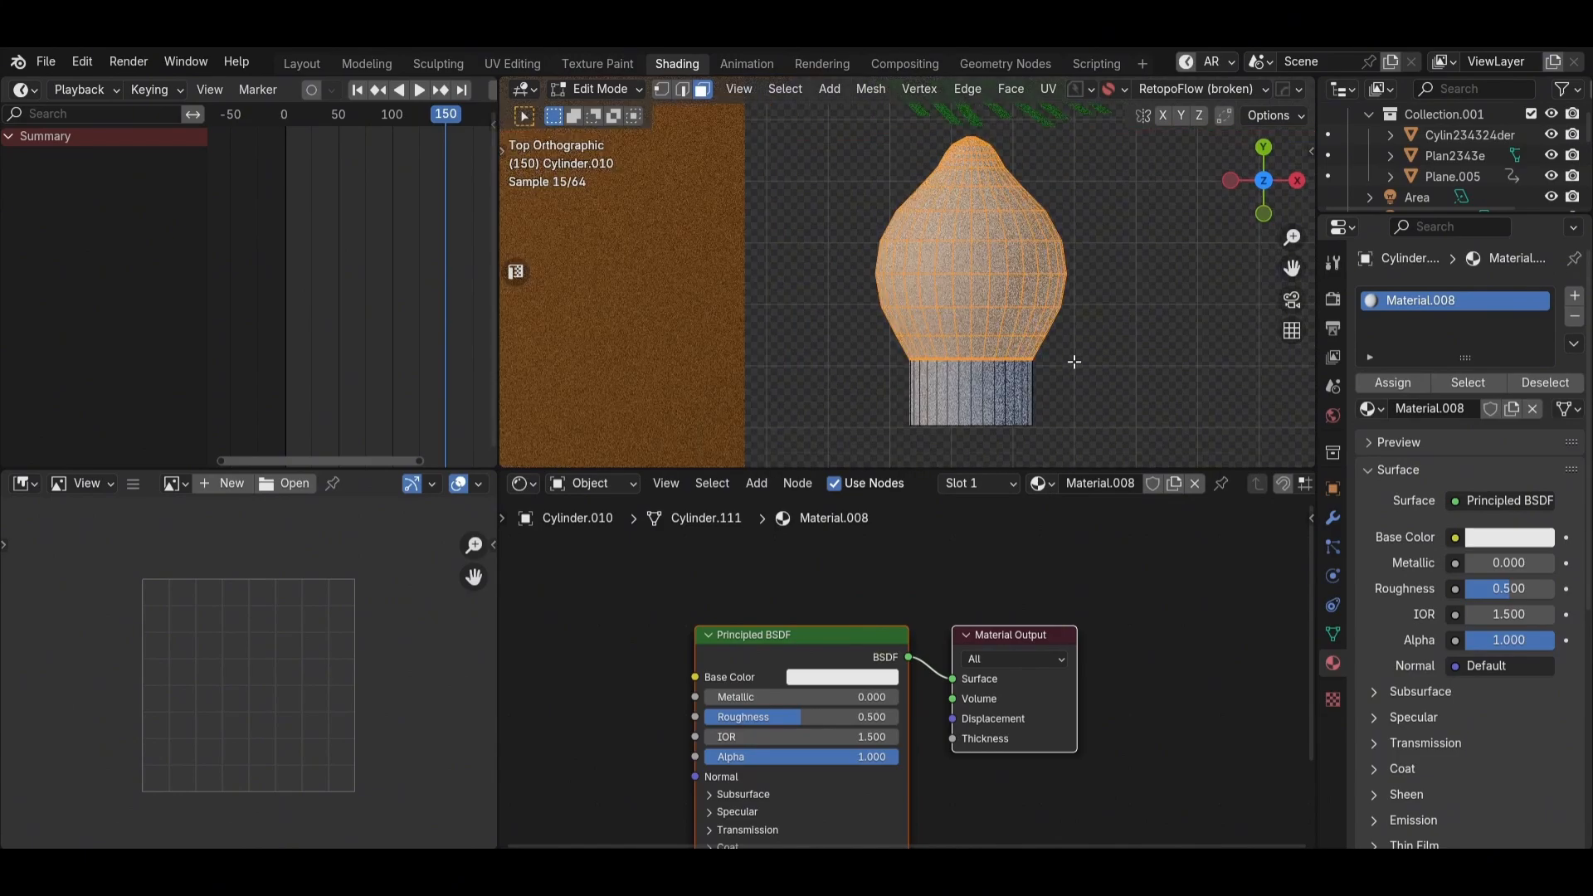
pyautogui.click(846, 677)
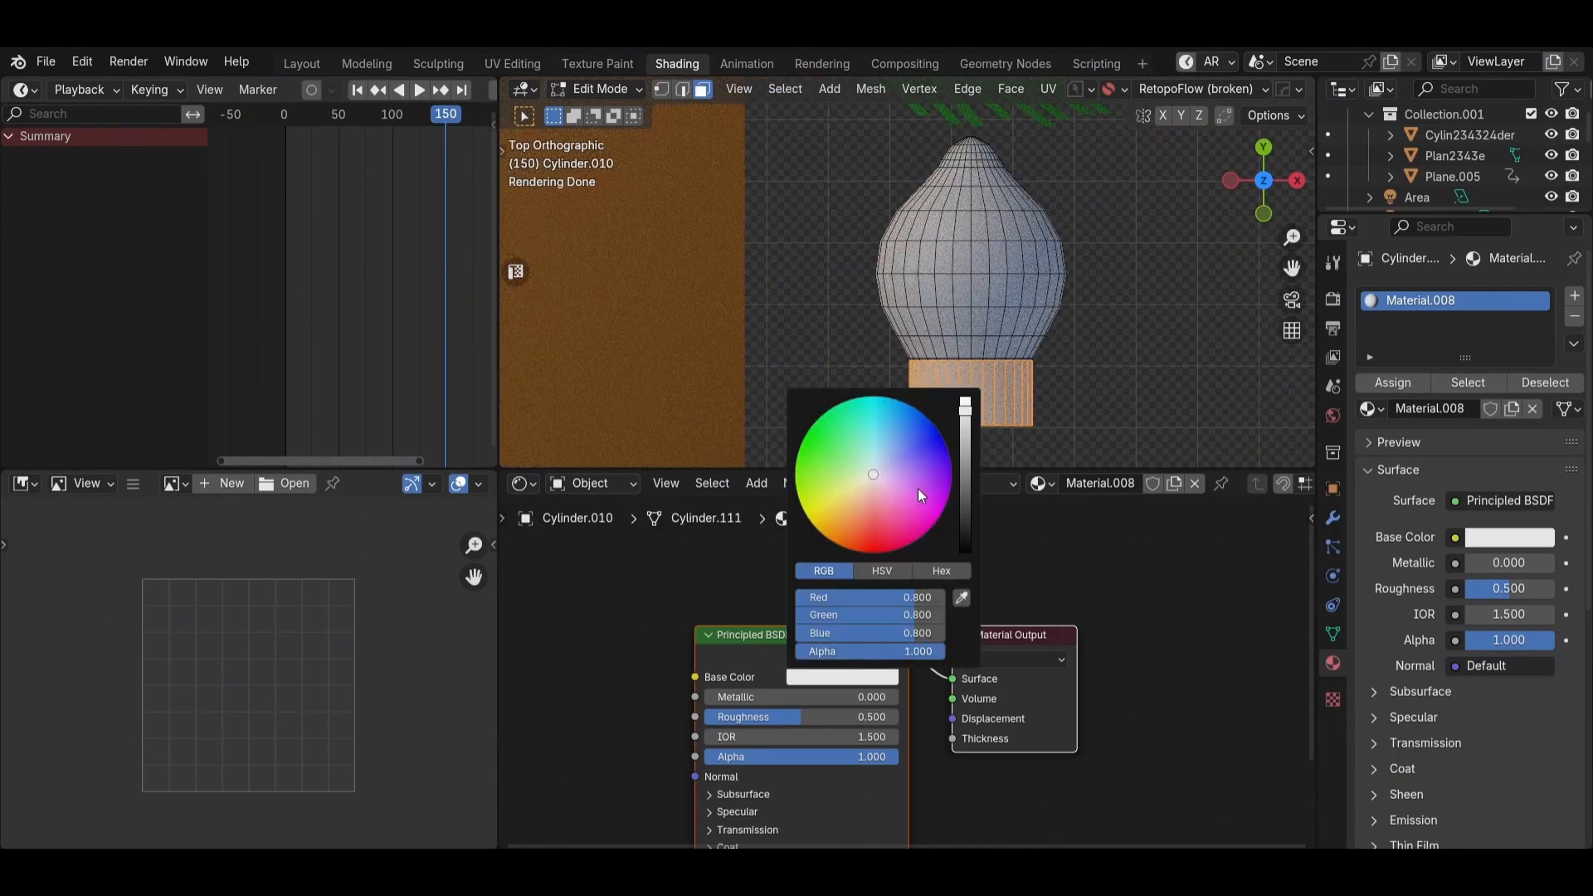
pyautogui.moveTo(969, 528); pyautogui.dragTo(965, 551)
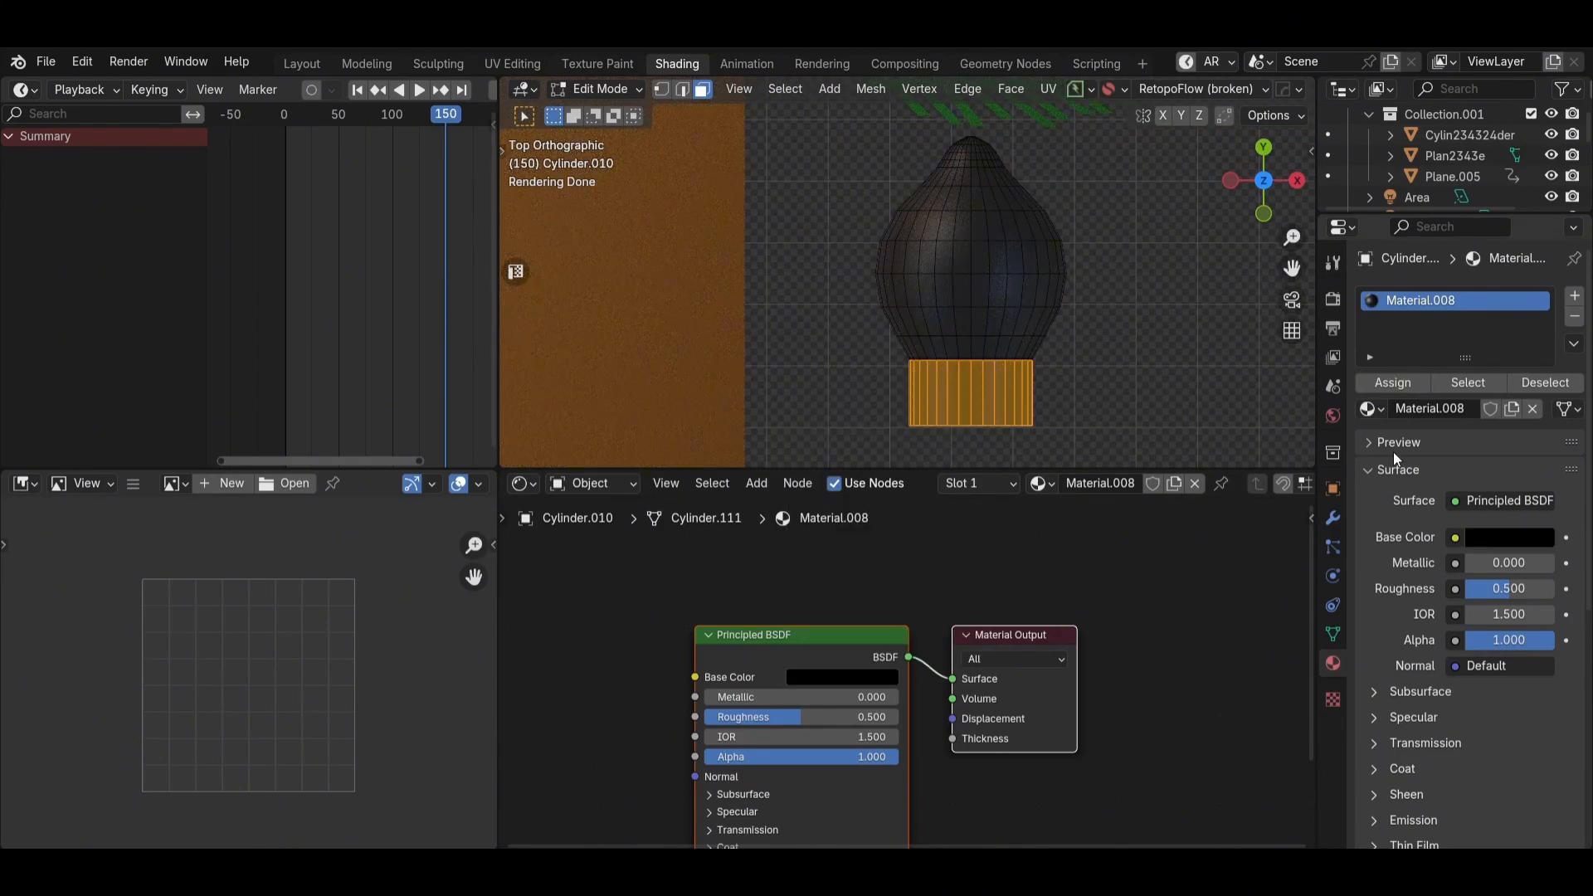
# Step: Invert the face selection and give the bulb's body a new material in a second material slot
pyautogui.click(1400, 381)
pyautogui.hotkey('ctrl', 'i')
pyautogui.click(1574, 297)
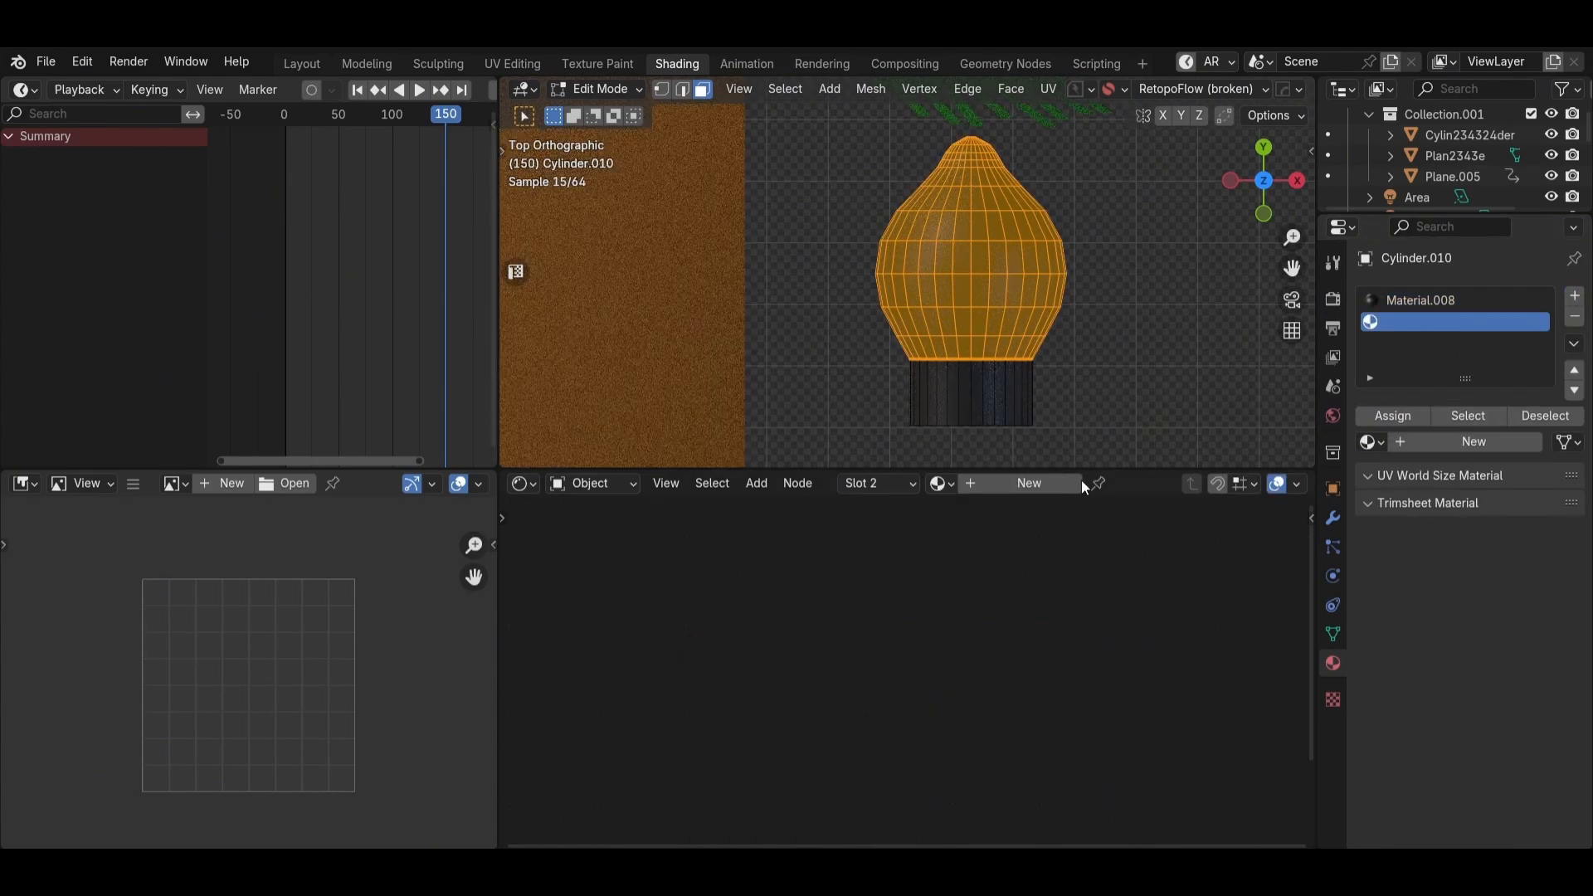
pyautogui.click(1035, 482)
pyautogui.press('Tab')
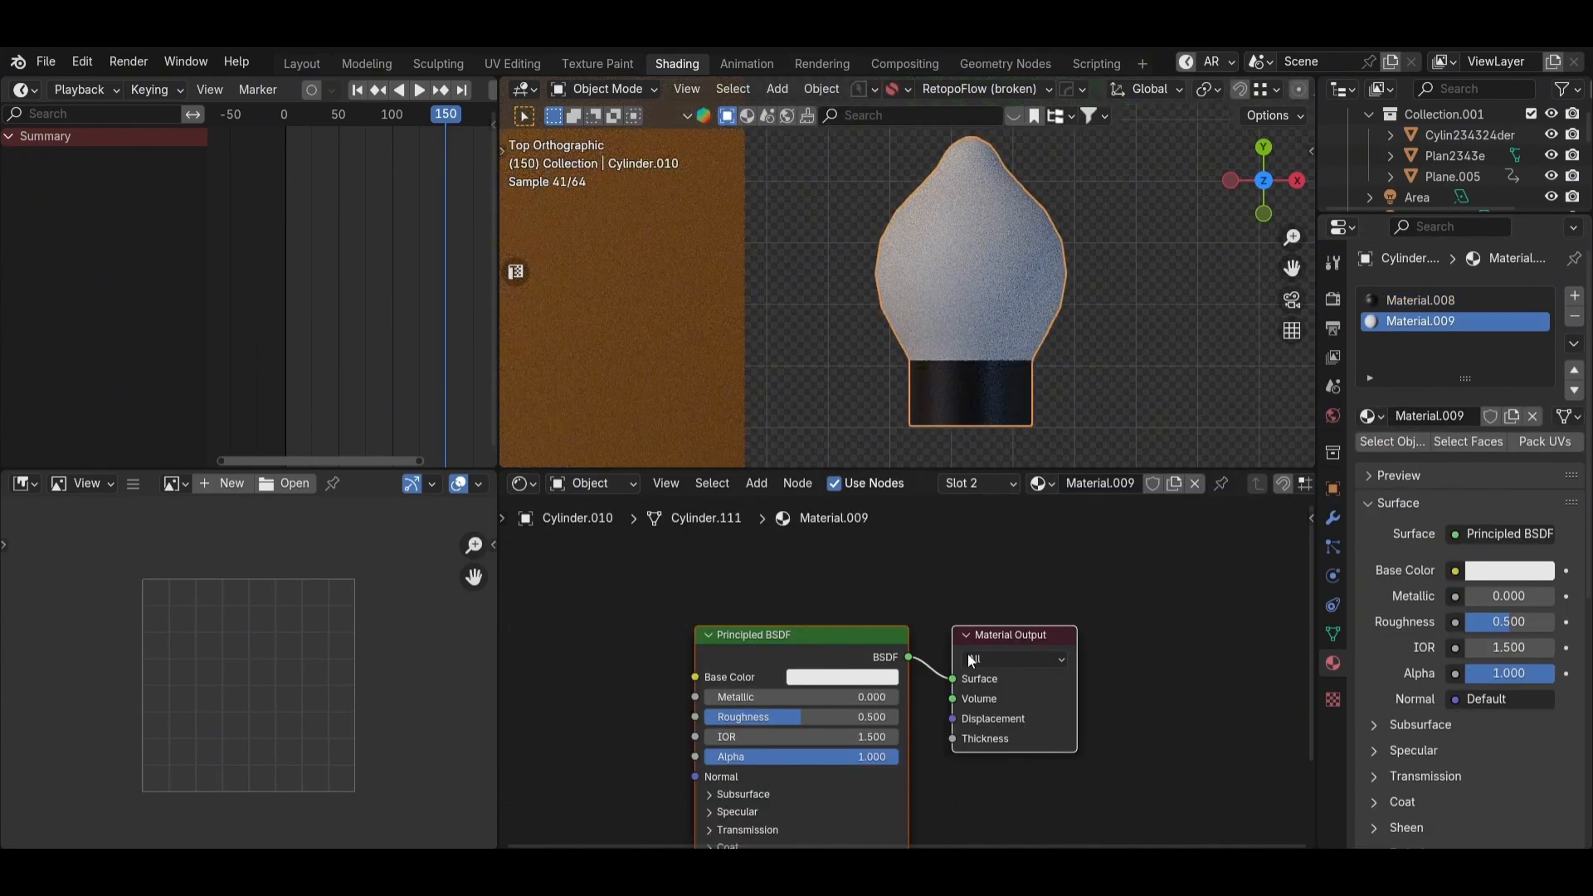
# Step: Replace the body material's Principled BSDF with a red Emission shader of strength 7.5 feeding the surface output, and add an Object Info node
pyautogui.scroll(-2, 1044, 327)
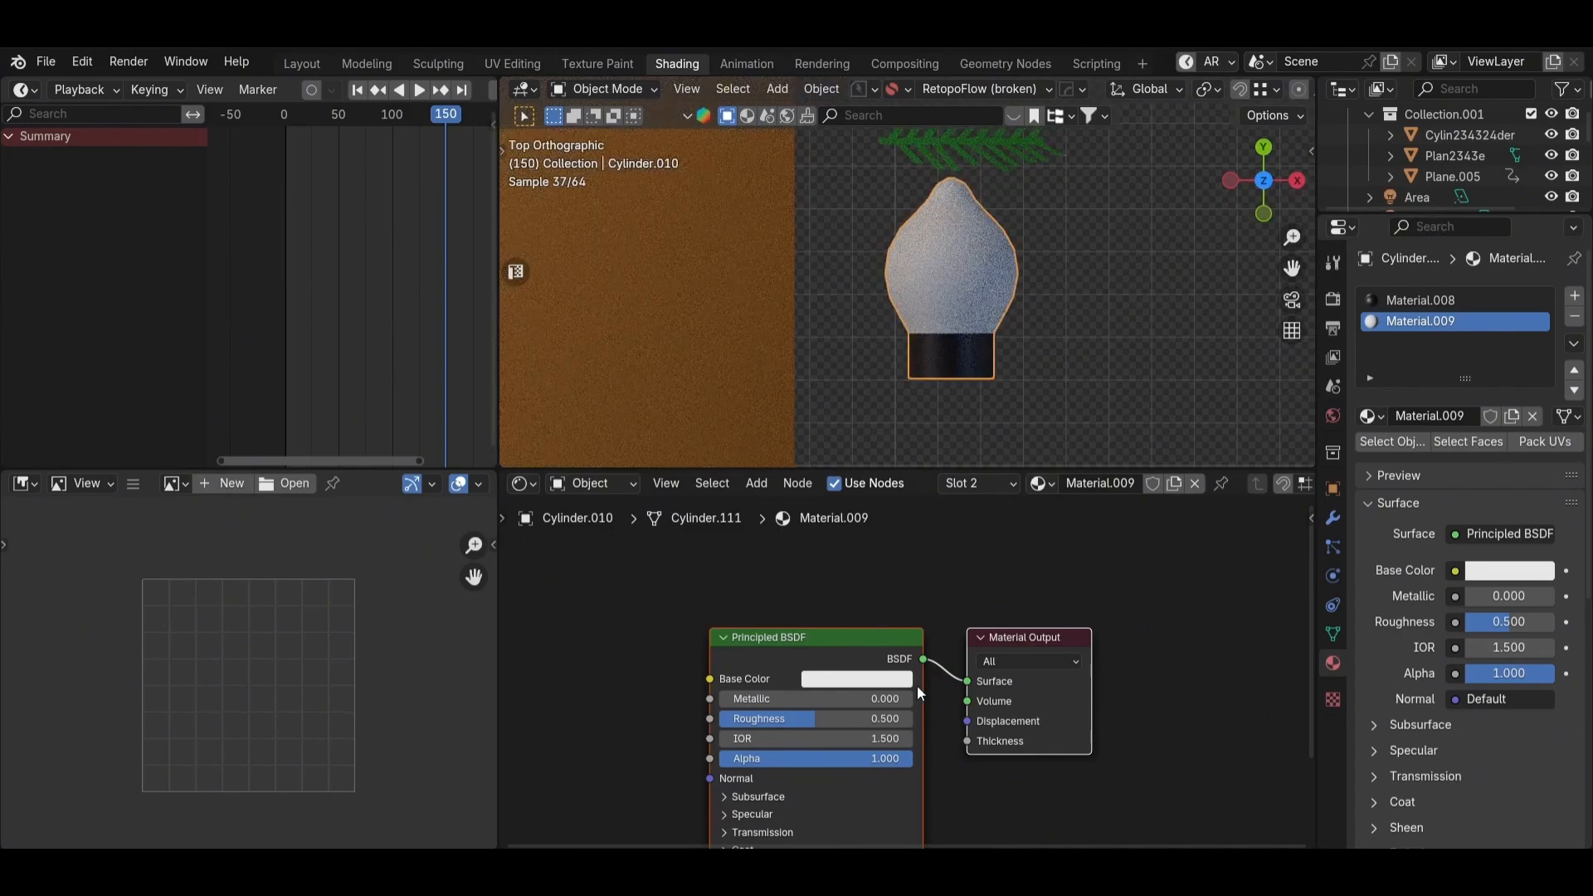
pyautogui.click(824, 660)
pyautogui.press('x')
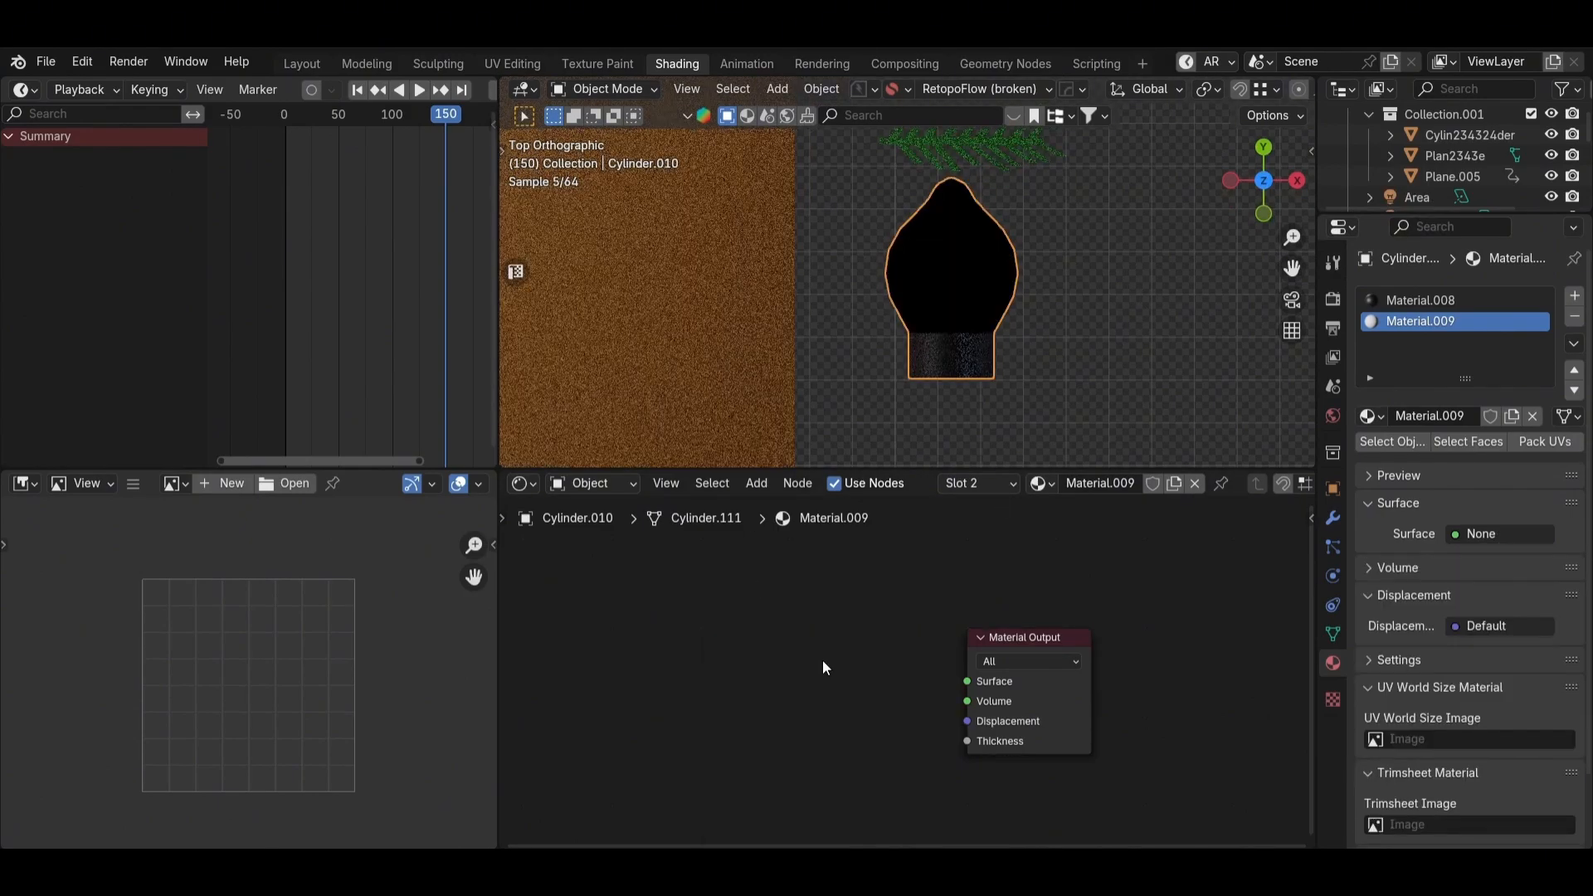
pyautogui.hotkey('shift', 'a')
pyautogui.write('em')
pyautogui.click(855, 621)
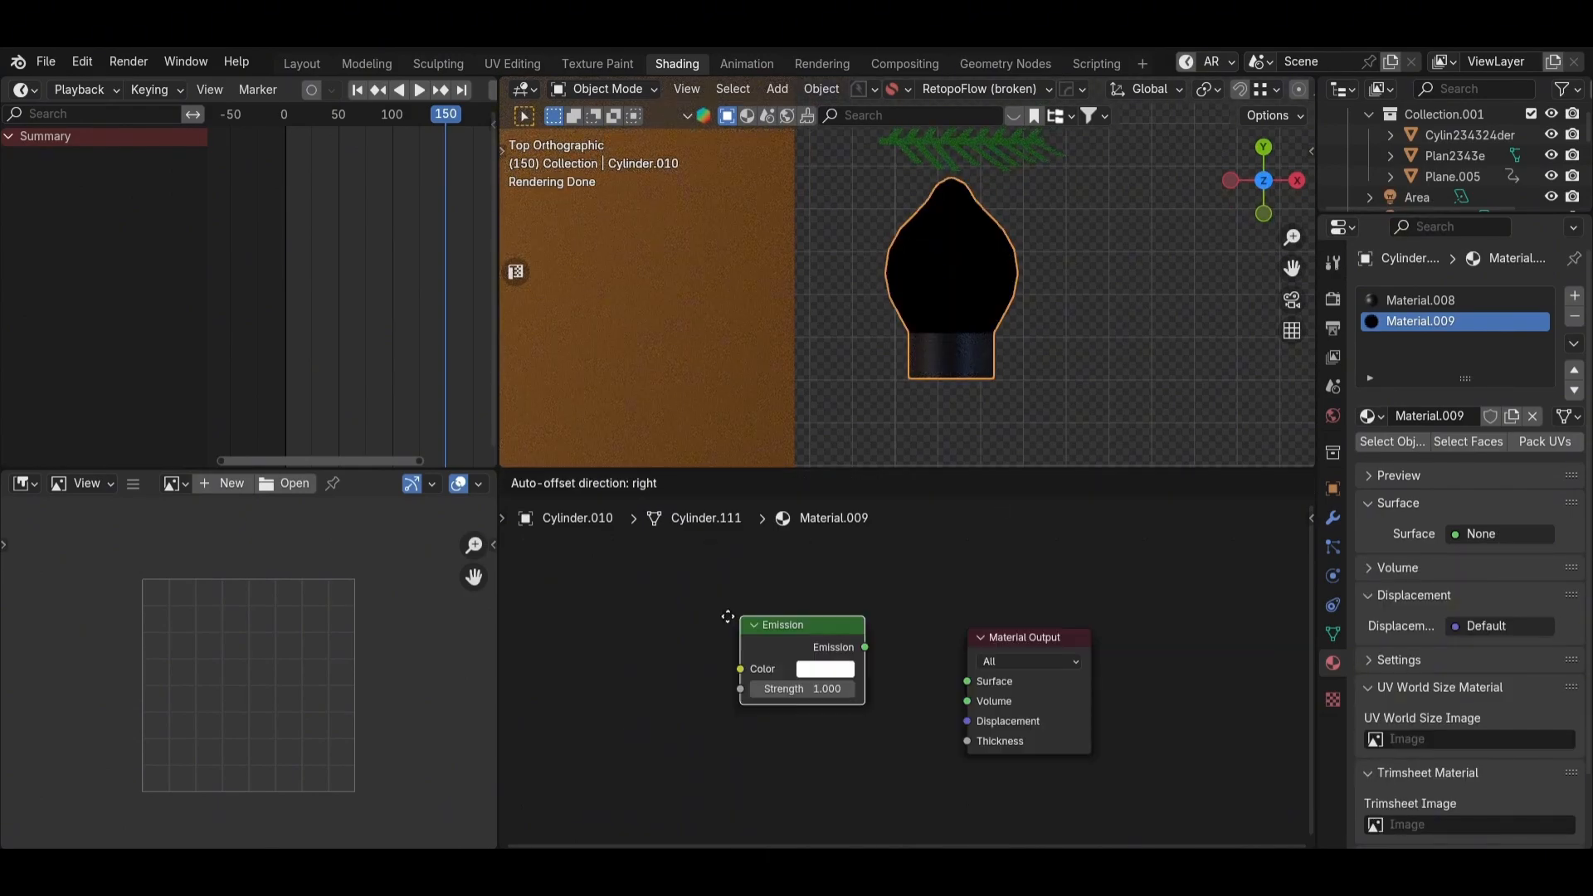
pyautogui.click(842, 641)
pyautogui.moveTo(921, 664); pyautogui.dragTo(967, 681)
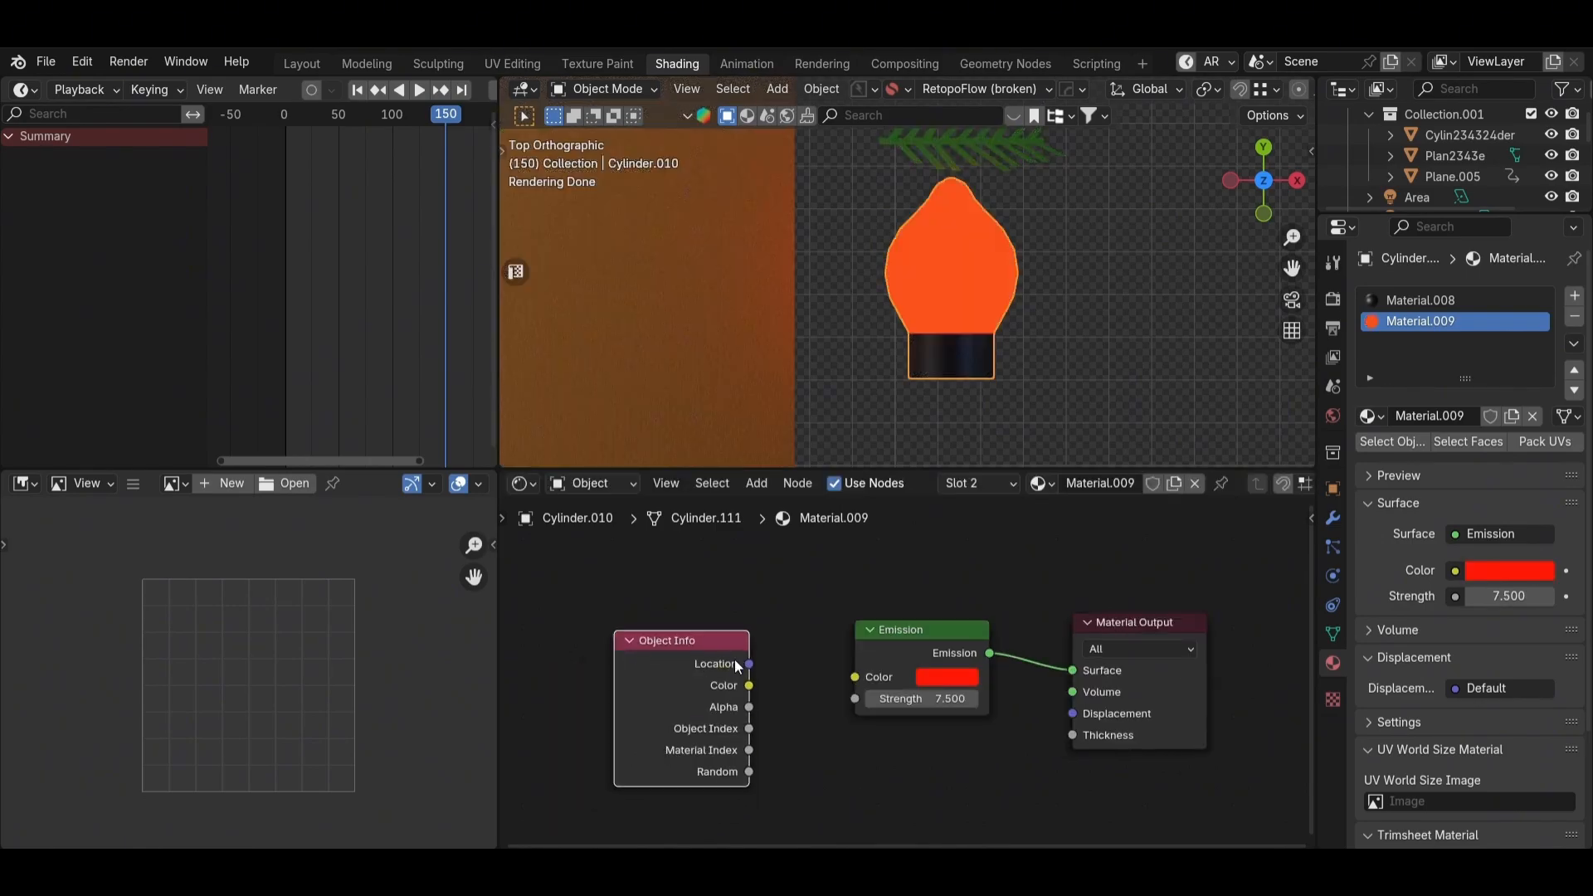
# Step: Try feeding the Object Info node's Random output into the Emission shader's color and strength inputs
pyautogui.scroll(2, 739, 665)
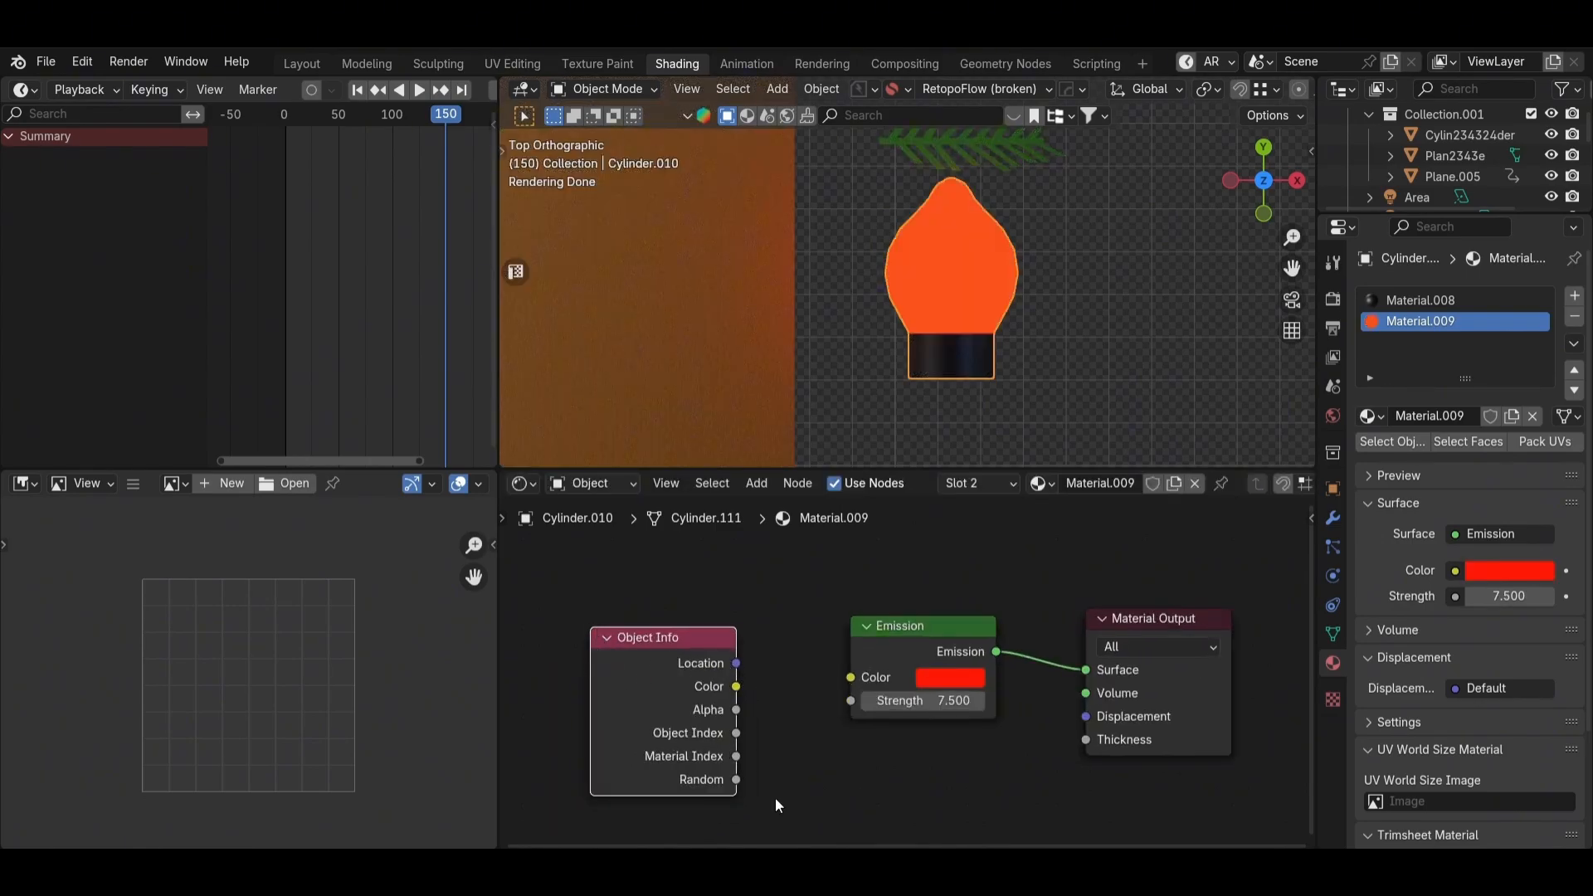
pyautogui.moveTo(843, 674); pyautogui.dragTo(901, 288)
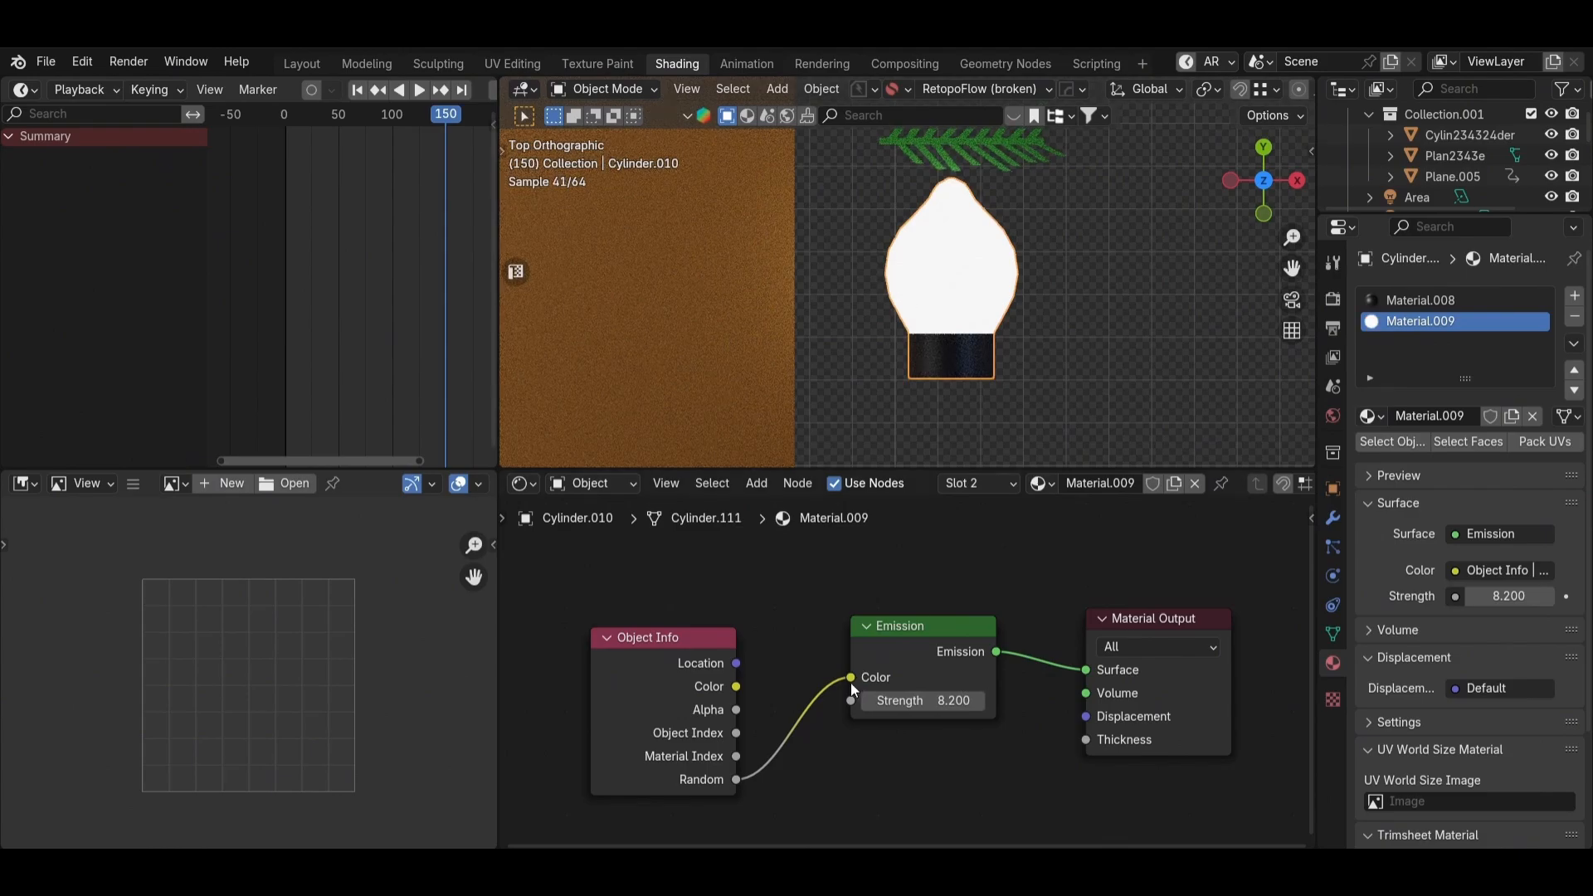
pyautogui.moveTo(852, 685); pyautogui.dragTo(717, 690)
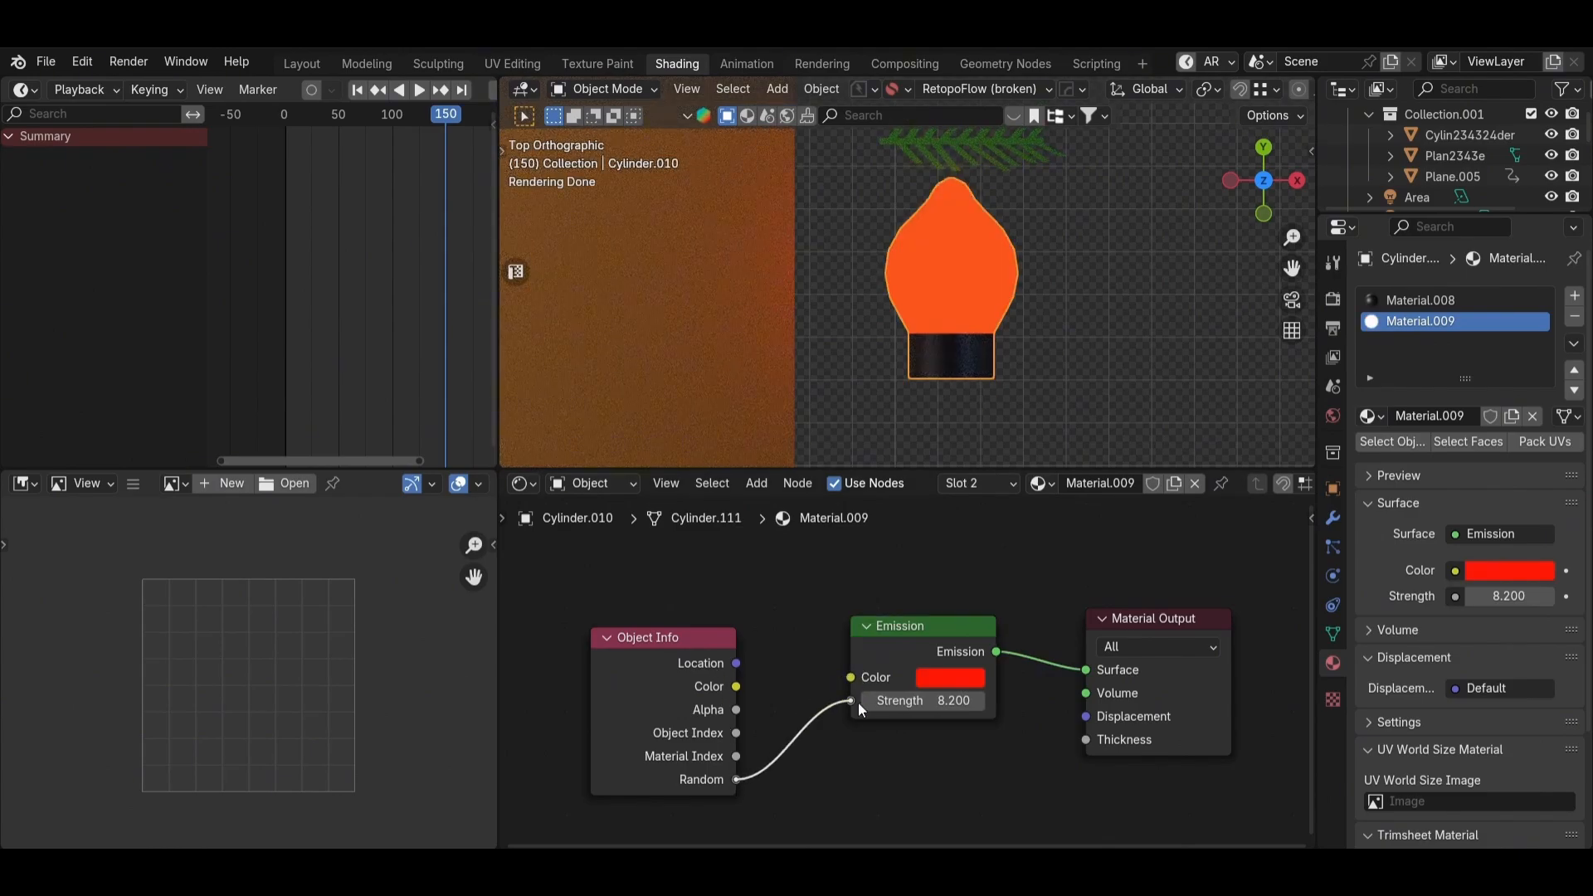
pyautogui.moveTo(849, 680); pyautogui.dragTo(785, 730)
# Step: Add a Color Ramp node and arrange it between the Object Info and Emission nodes
pyautogui.scroll(-6, 697, 644)
pyautogui.moveTo(697, 645); pyautogui.dragTo(665, 649)
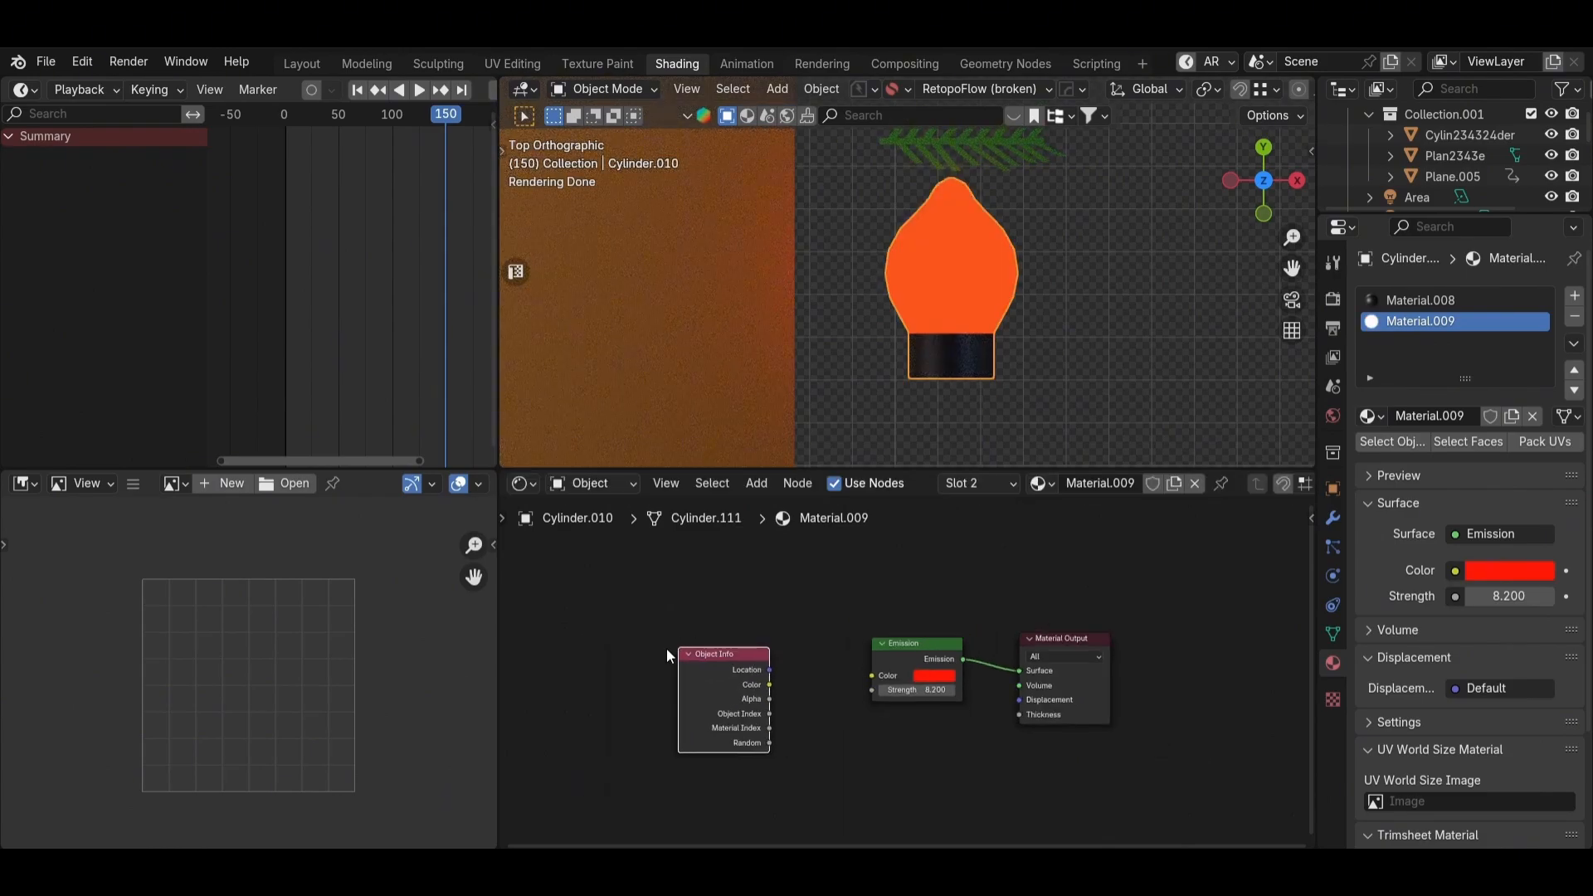
pyautogui.click(705, 574)
pyautogui.hotkey('shift', 'a')
pyautogui.click(737, 573)
pyautogui.write('col')
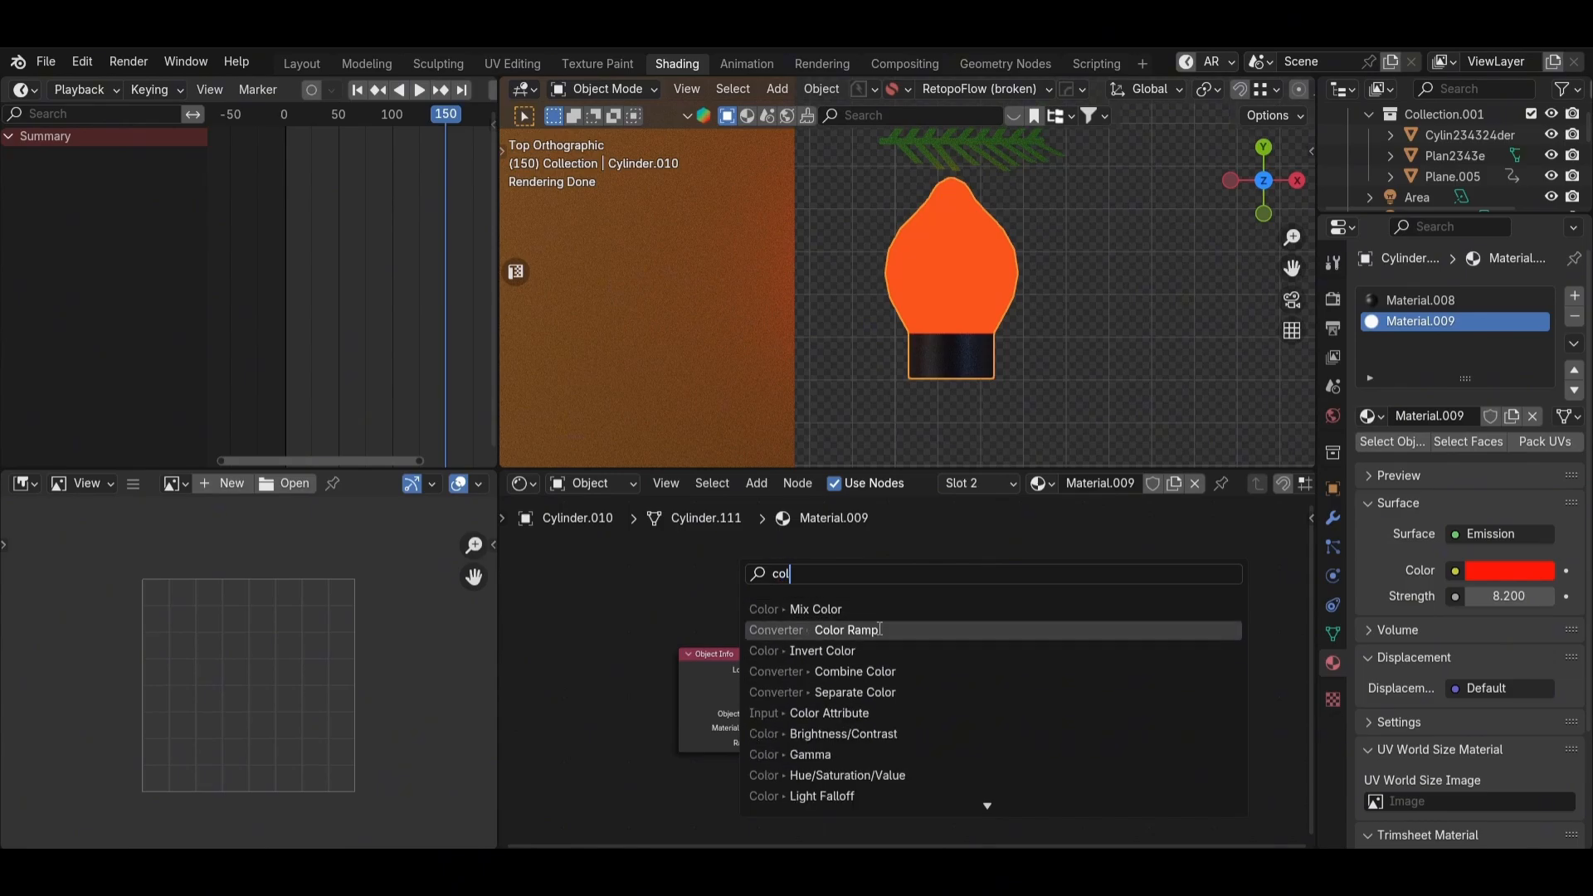
pyautogui.click(880, 629)
pyautogui.click(781, 621)
pyautogui.click(953, 639)
pyautogui.moveTo(1181, 579); pyautogui.dragTo(951, 742)
pyautogui.moveTo(930, 640); pyautogui.dragTo(1026, 628)
pyautogui.scroll(5, 905, 679)
pyautogui.moveTo(664, 665); pyautogui.dragTo(611, 700)
pyautogui.scroll(2, 717, 730)
pyautogui.moveTo(766, 706); pyautogui.dragTo(914, 618, button='middle')
# Step: Color the ramp's first stop bright green and add a blue stop at position 0.5
pyautogui.click(955, 678)
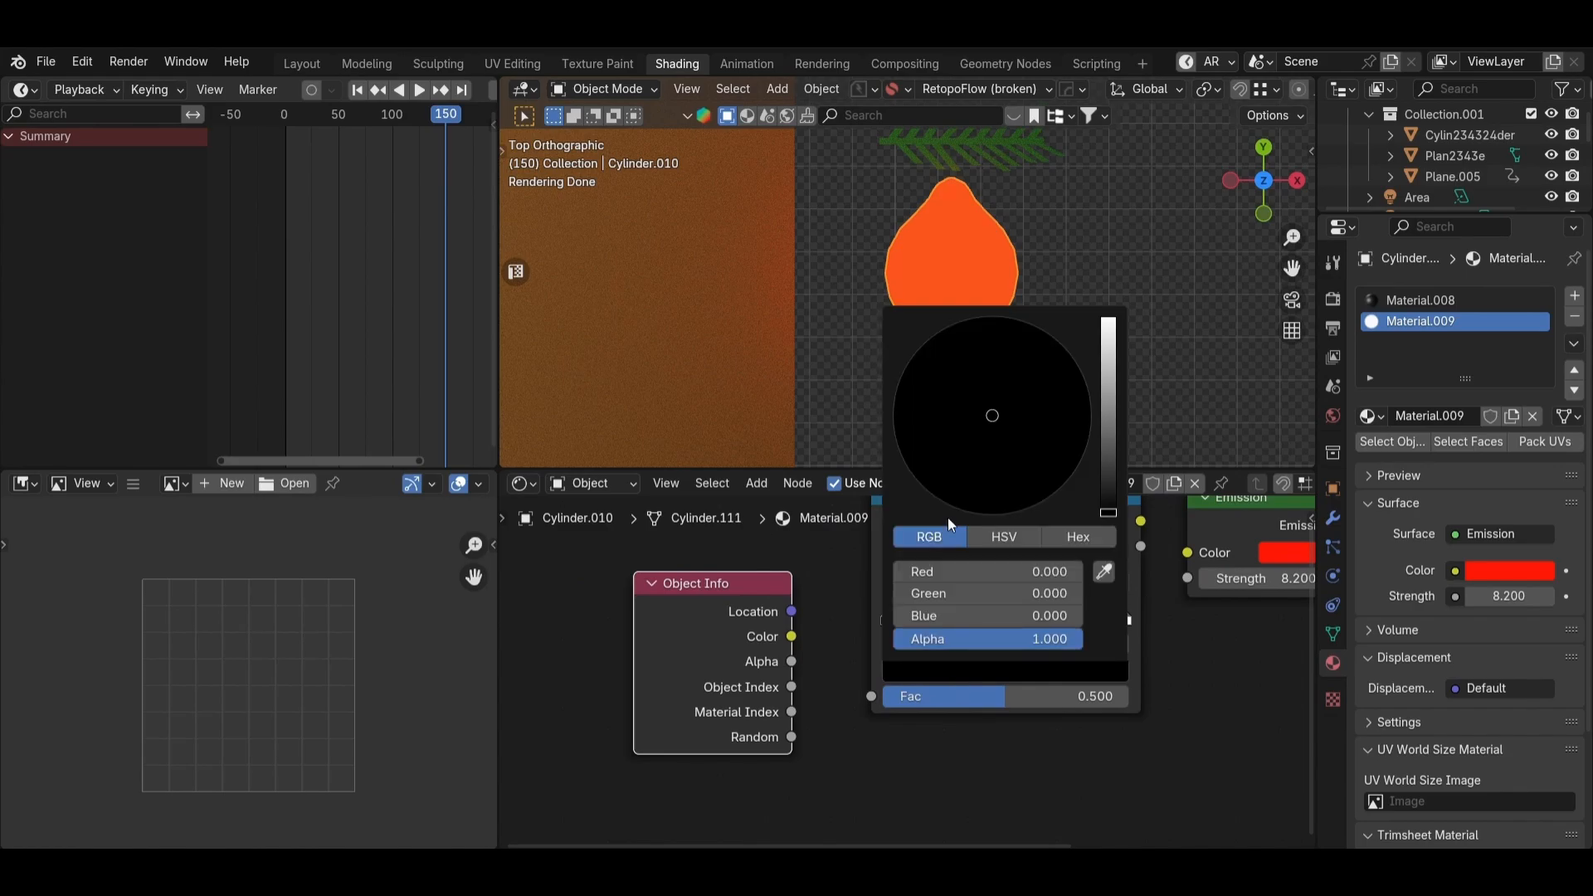
pyautogui.moveTo(1103, 461); pyautogui.dragTo(1105, 317)
pyautogui.moveTo(945, 406); pyautogui.dragTo(900, 380)
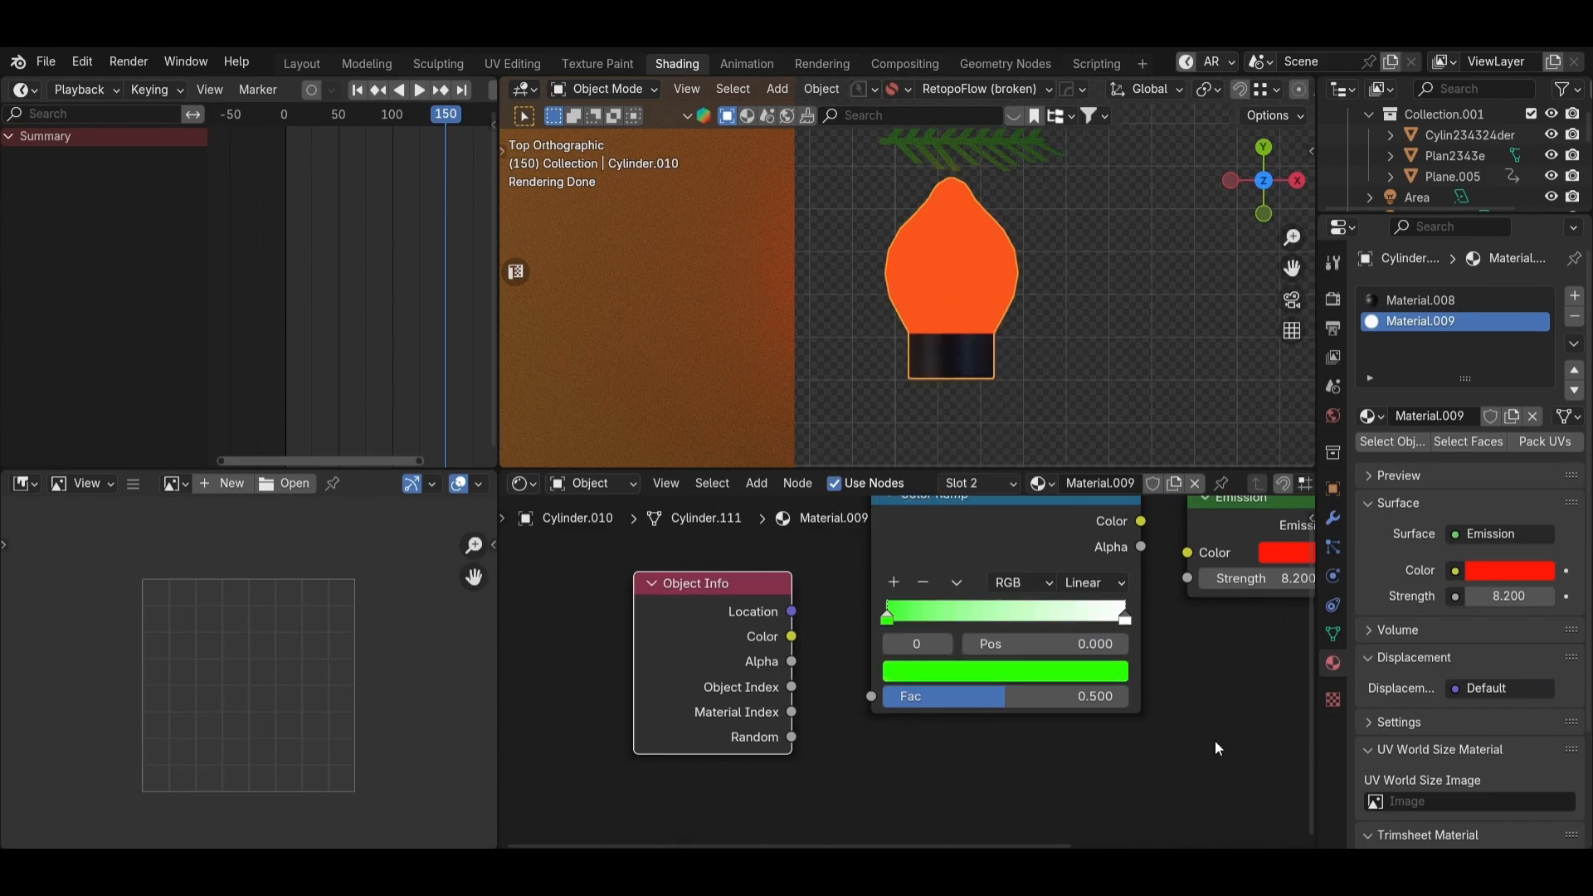
pyautogui.moveTo(1070, 618); pyautogui.dragTo(1005, 685, button='middle')
pyautogui.click(828, 649)
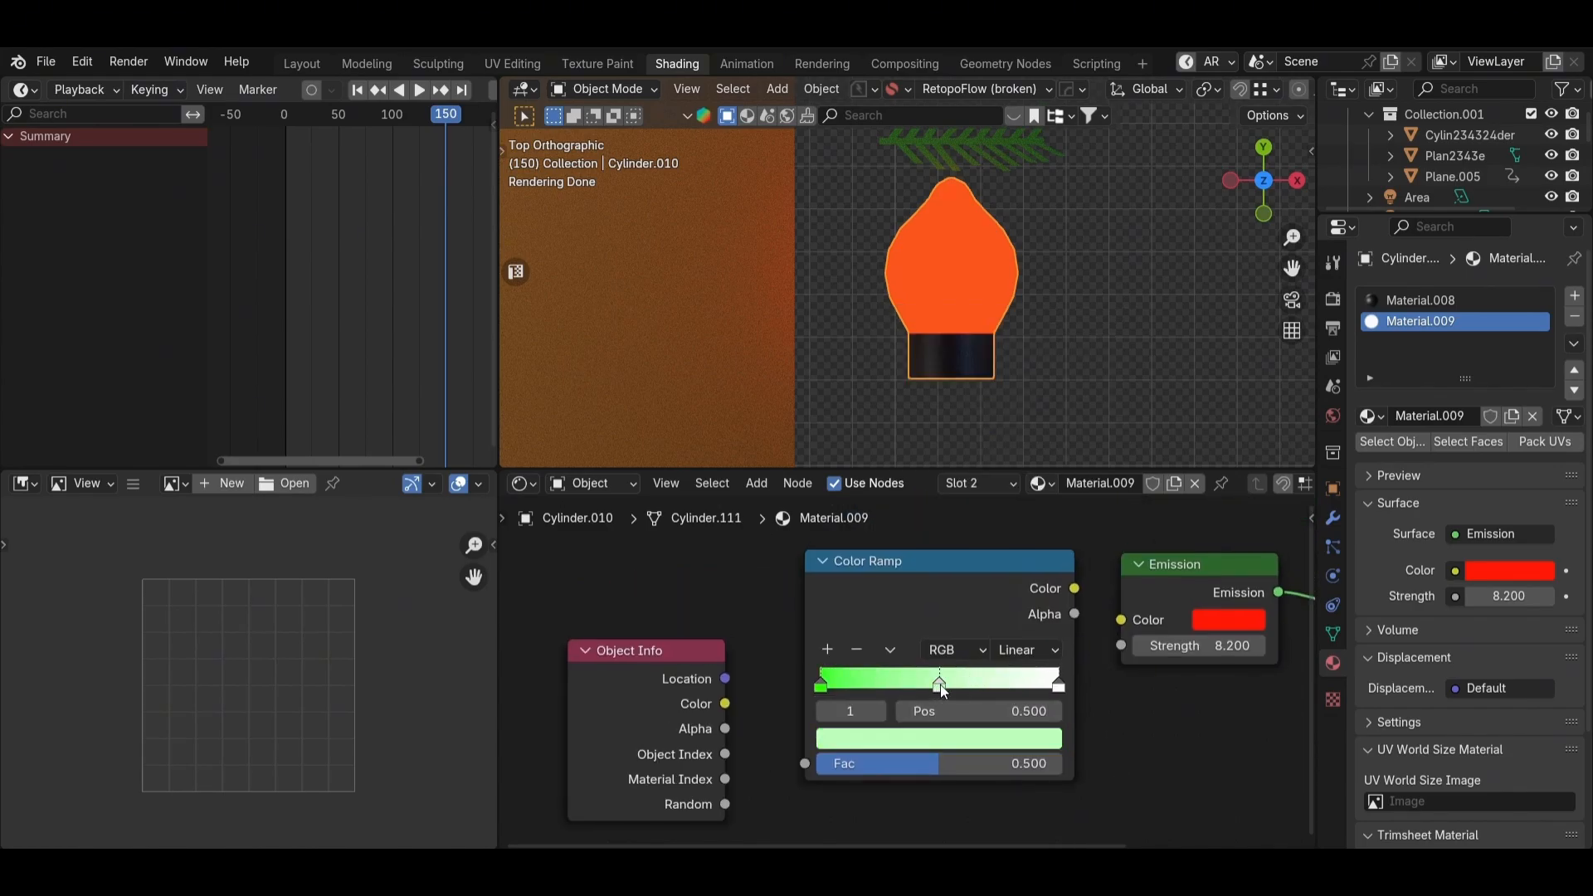
pyautogui.click(938, 737)
pyautogui.click(1004, 423)
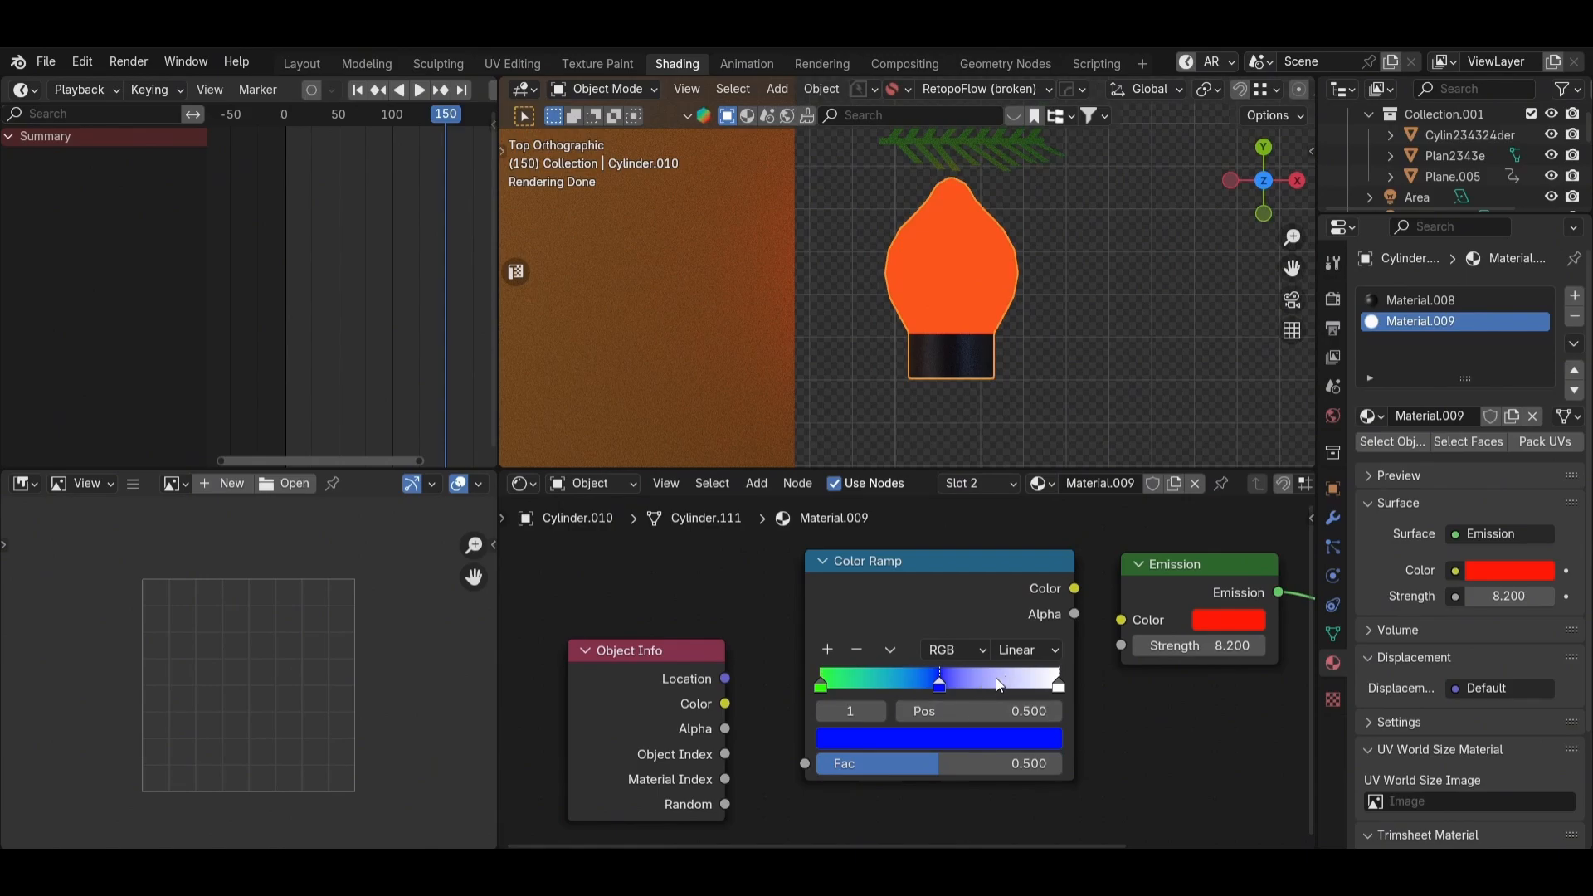
# Step: Add another stop to the color ramp, move it to about 0.737 and color it red
pyautogui.click(826, 647)
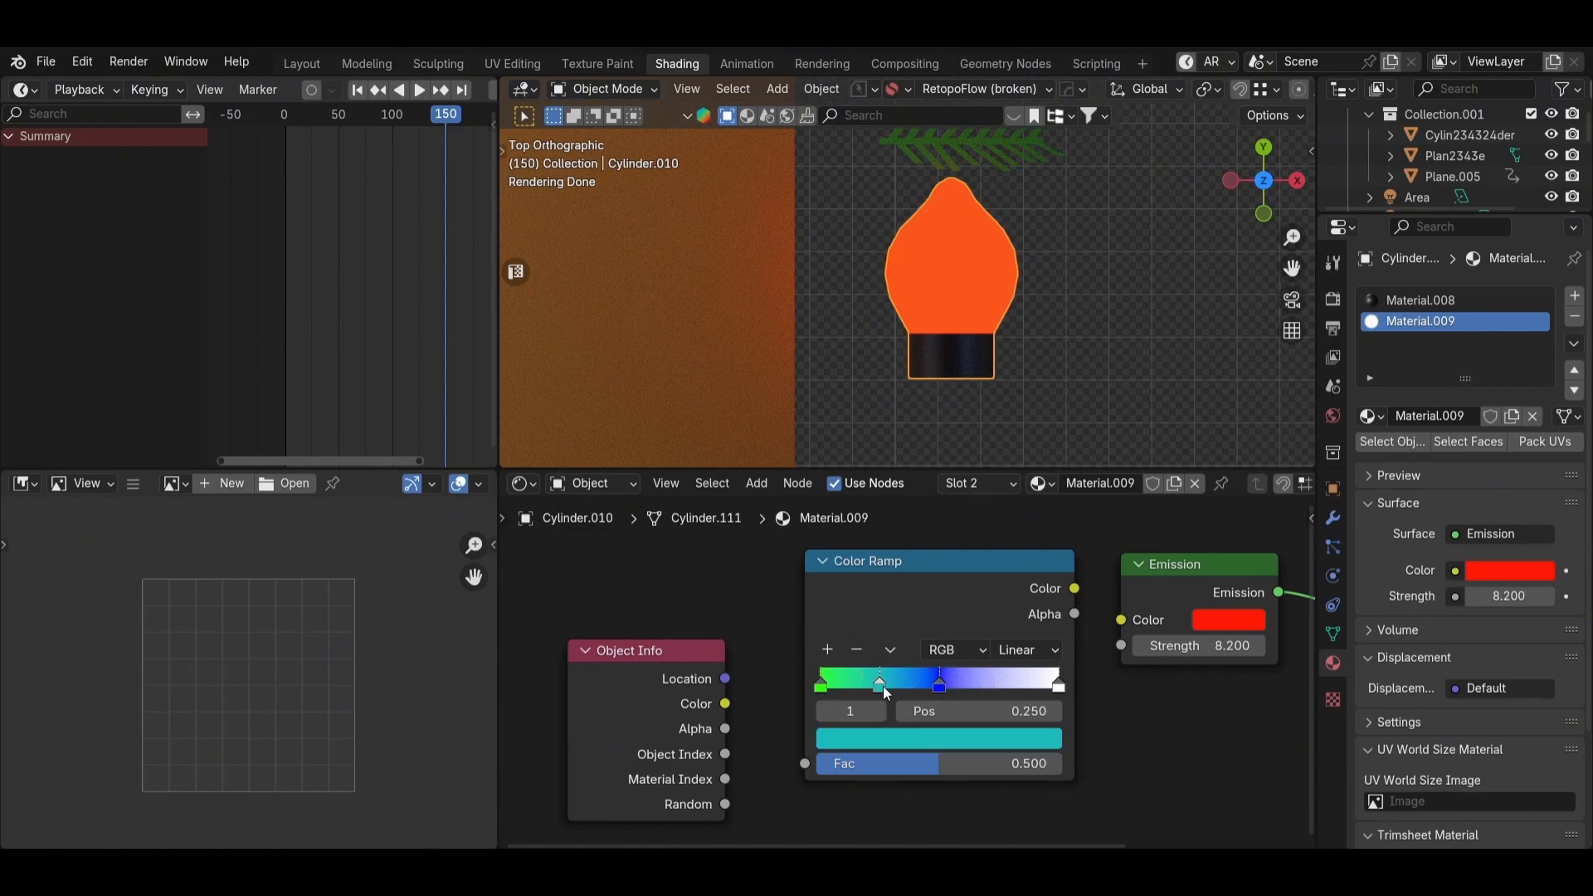
pyautogui.moveTo(883, 685); pyautogui.dragTo(1009, 704)
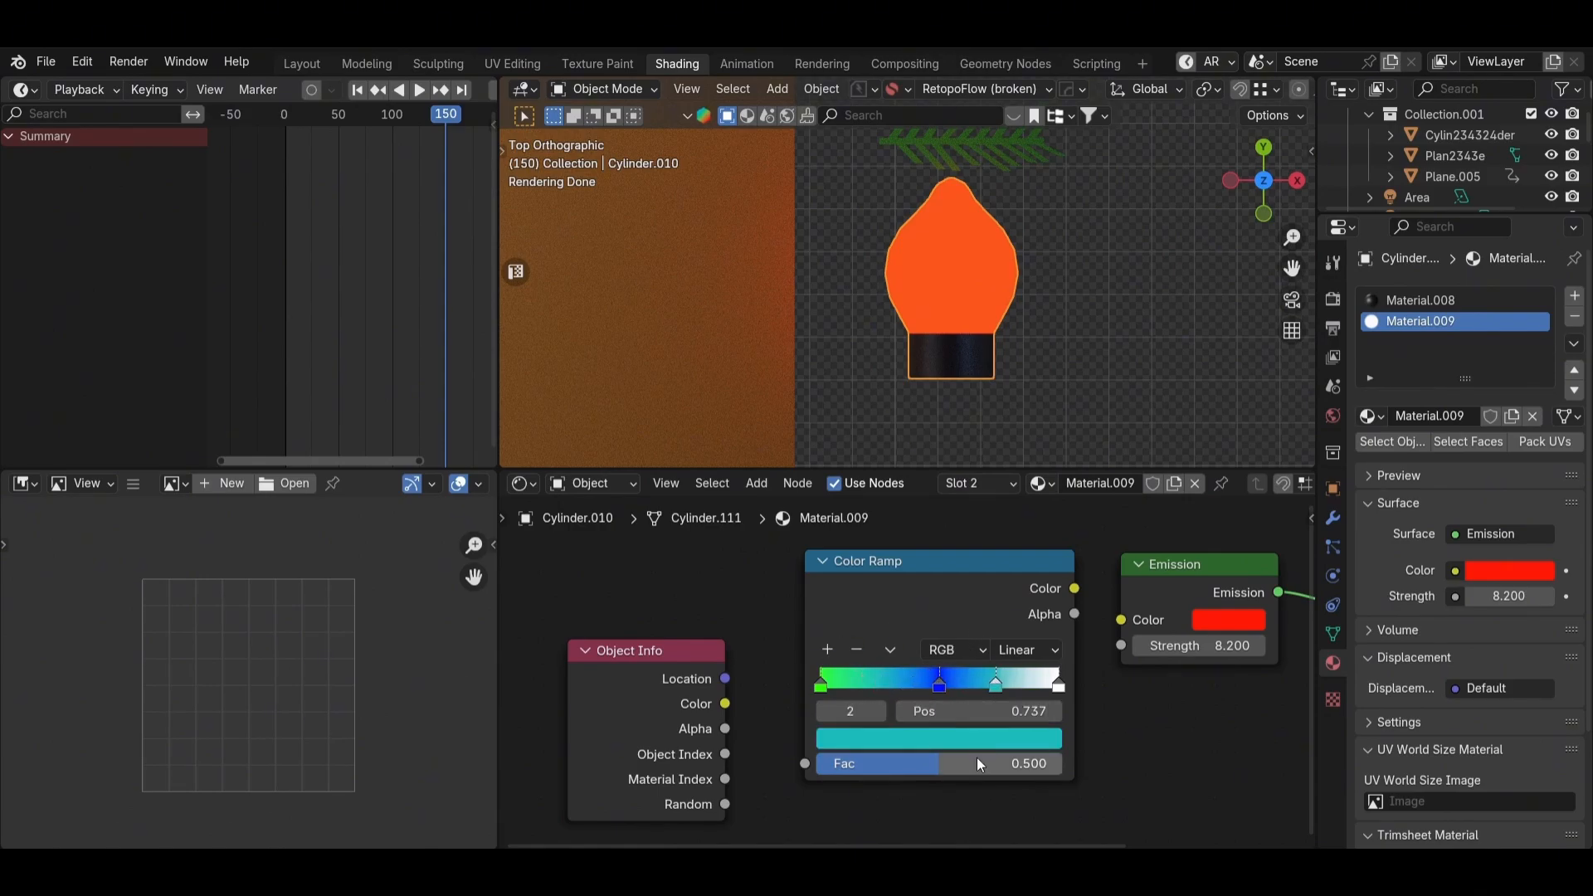
pyautogui.click(959, 739)
pyautogui.click(931, 541)
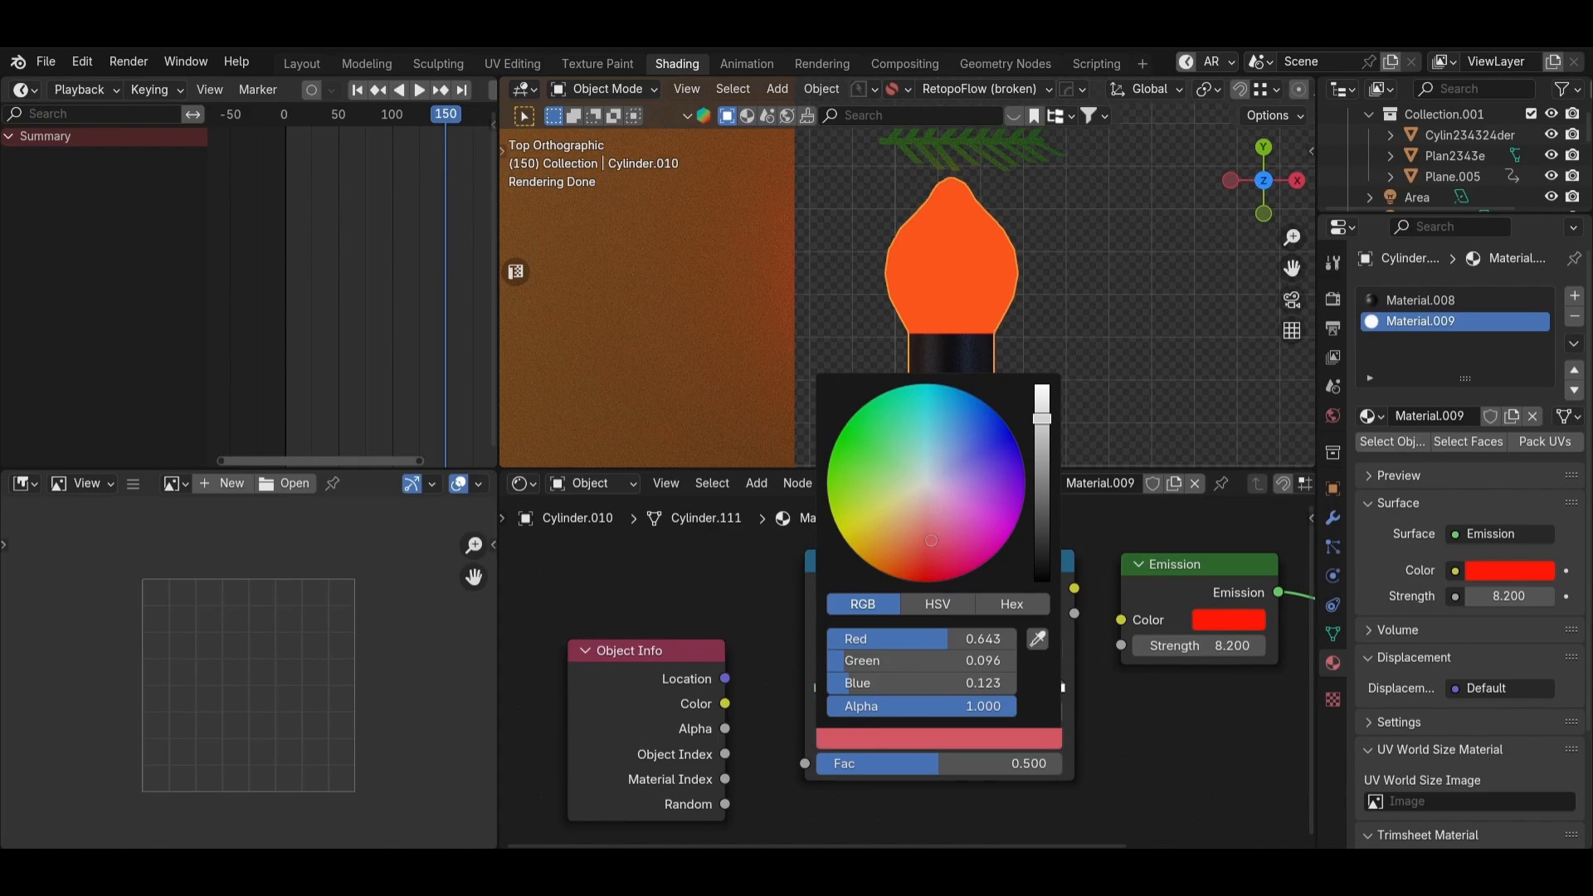
pyautogui.click(935, 574)
# Step: Move the ramp's blue stop to about 0.464 and add a yellow stop at 0.232 between green and blue
pyautogui.moveTo(942, 687); pyautogui.dragTo(864, 686)
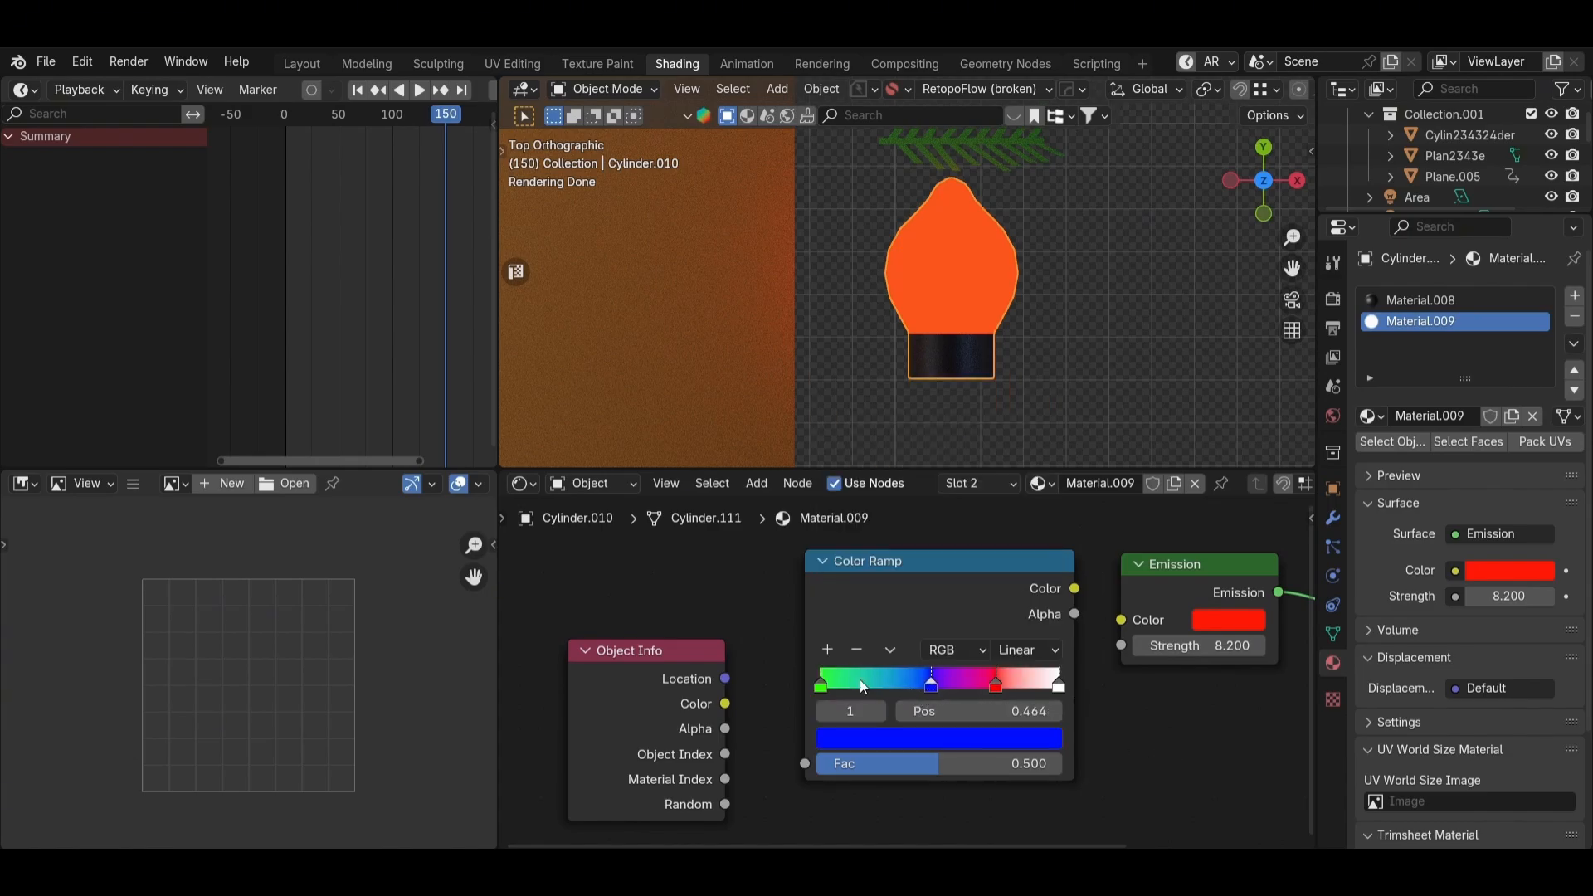
pyautogui.click(829, 653)
pyautogui.click(926, 735)
pyautogui.moveTo(1041, 435); pyautogui.dragTo(1041, 383)
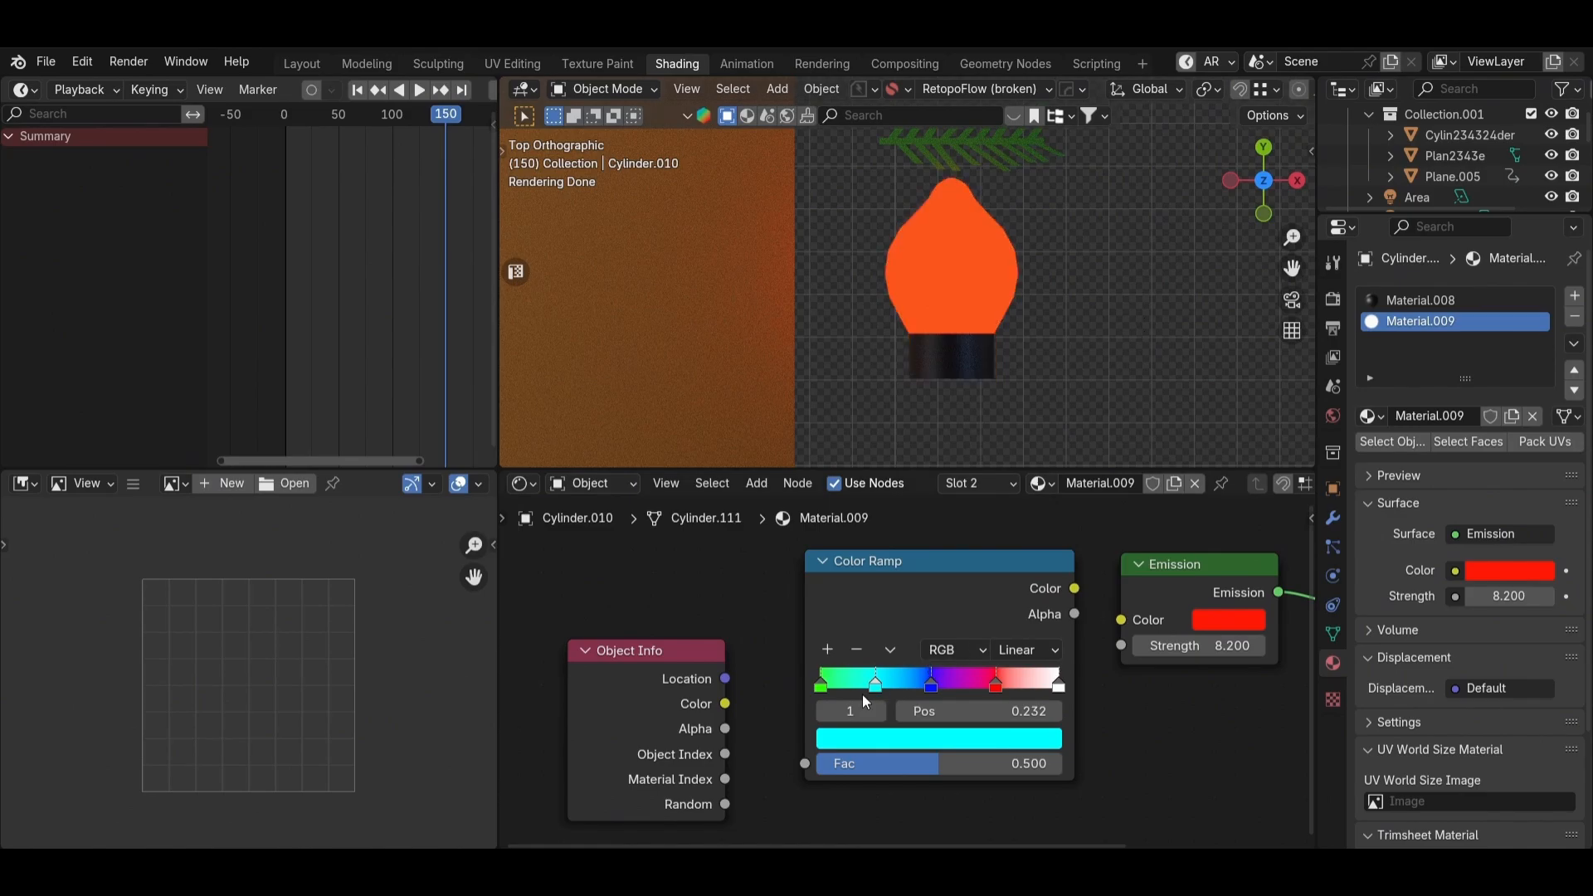
pyautogui.click(894, 735)
pyautogui.moveTo(875, 530); pyautogui.dragTo(848, 549)
pyautogui.scroll(1, 965, 682)
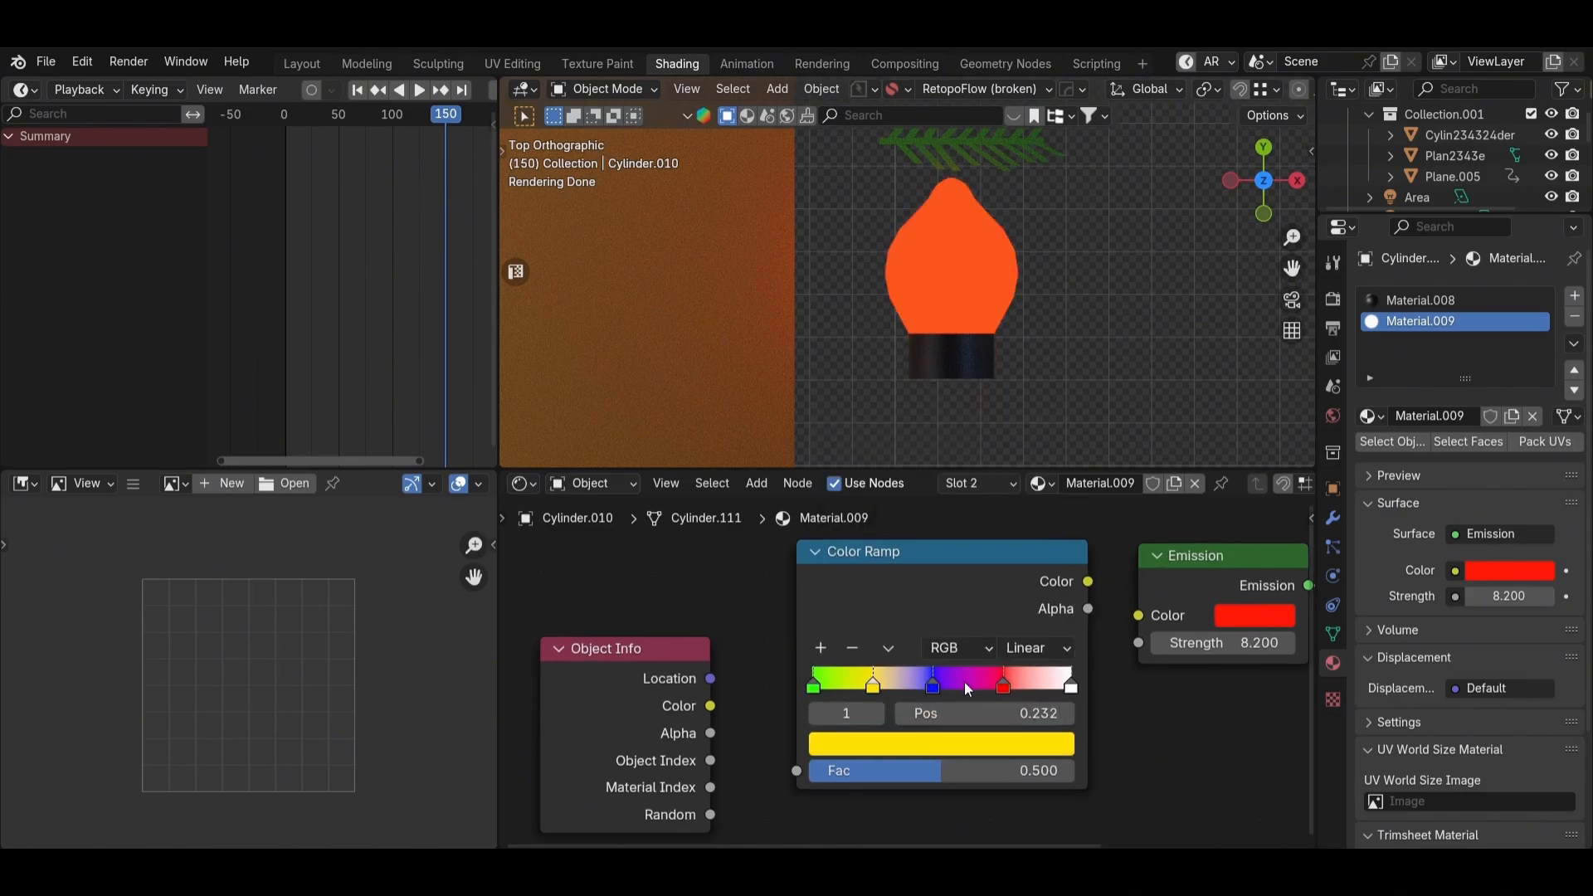
# Step: Set the color ramp's interpolation to Constant
pyautogui.click(1031, 648)
pyautogui.scroll(8, 810, 710)
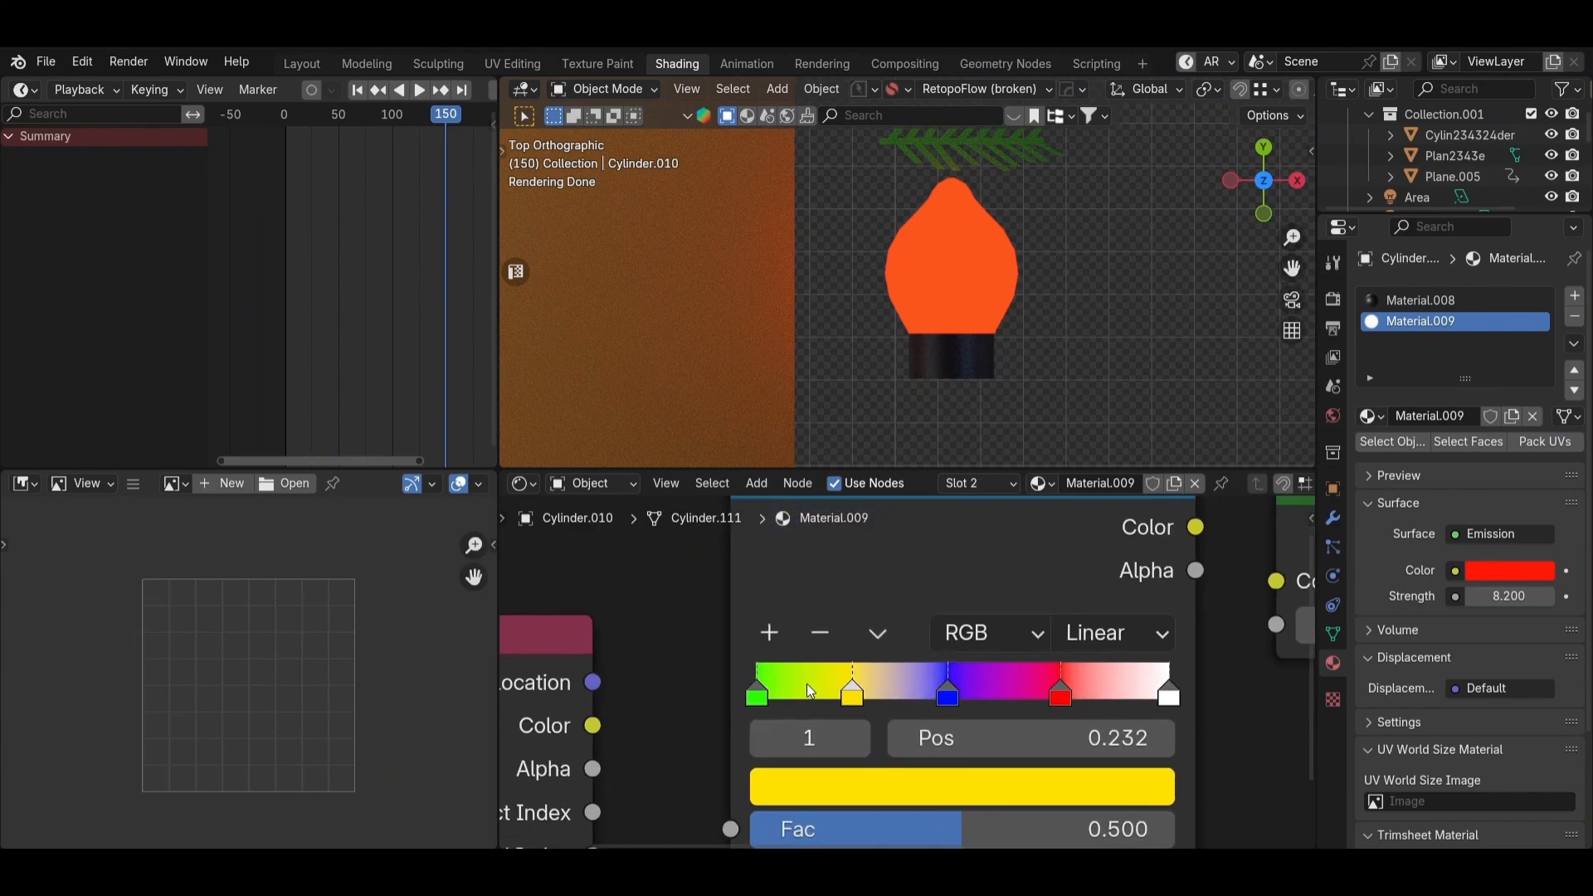
pyautogui.scroll(-1, 1107, 646)
pyautogui.click(1095, 649)
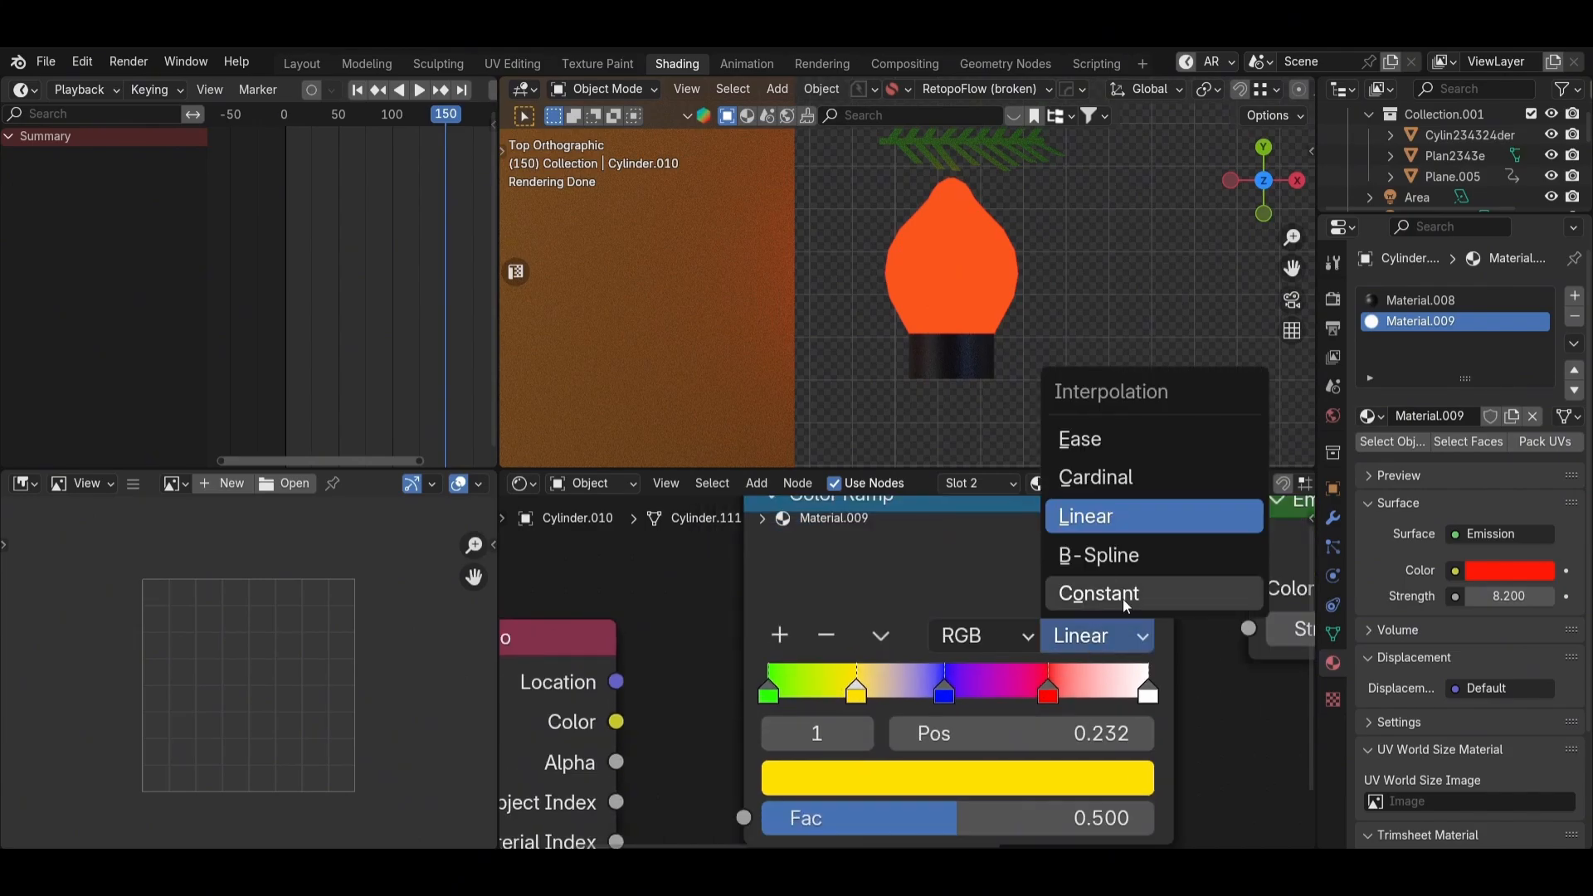
pyautogui.click(1120, 594)
pyautogui.scroll(-2, 897, 706)
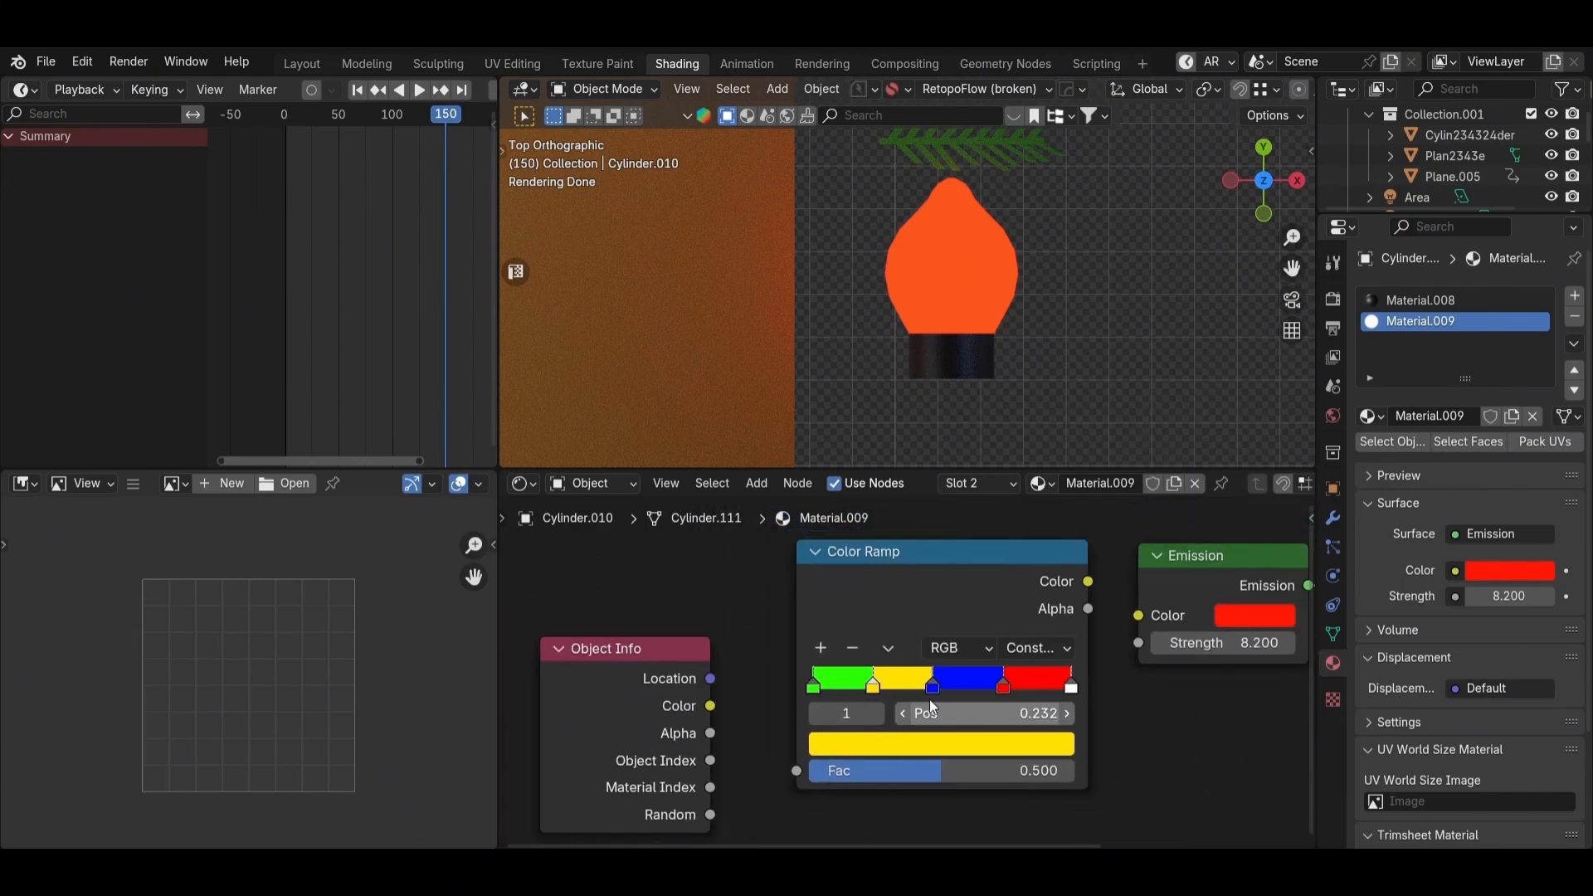
# Step: Respace the ramp's stops with blue at about 0.391 and add a magenta stop between red and white
pyautogui.moveTo(865, 687); pyautogui.dragTo(859, 689)
pyautogui.moveTo(933, 687); pyautogui.dragTo(907, 688)
pyautogui.moveTo(1003, 687)
pyautogui.mouseDown()
pyautogui.moveTo(967, 691)
pyautogui.moveTo(1016, 686)
pyautogui.mouseUp()
pyautogui.click(821, 647)
pyautogui.click(1013, 743)
pyautogui.click(1017, 528)
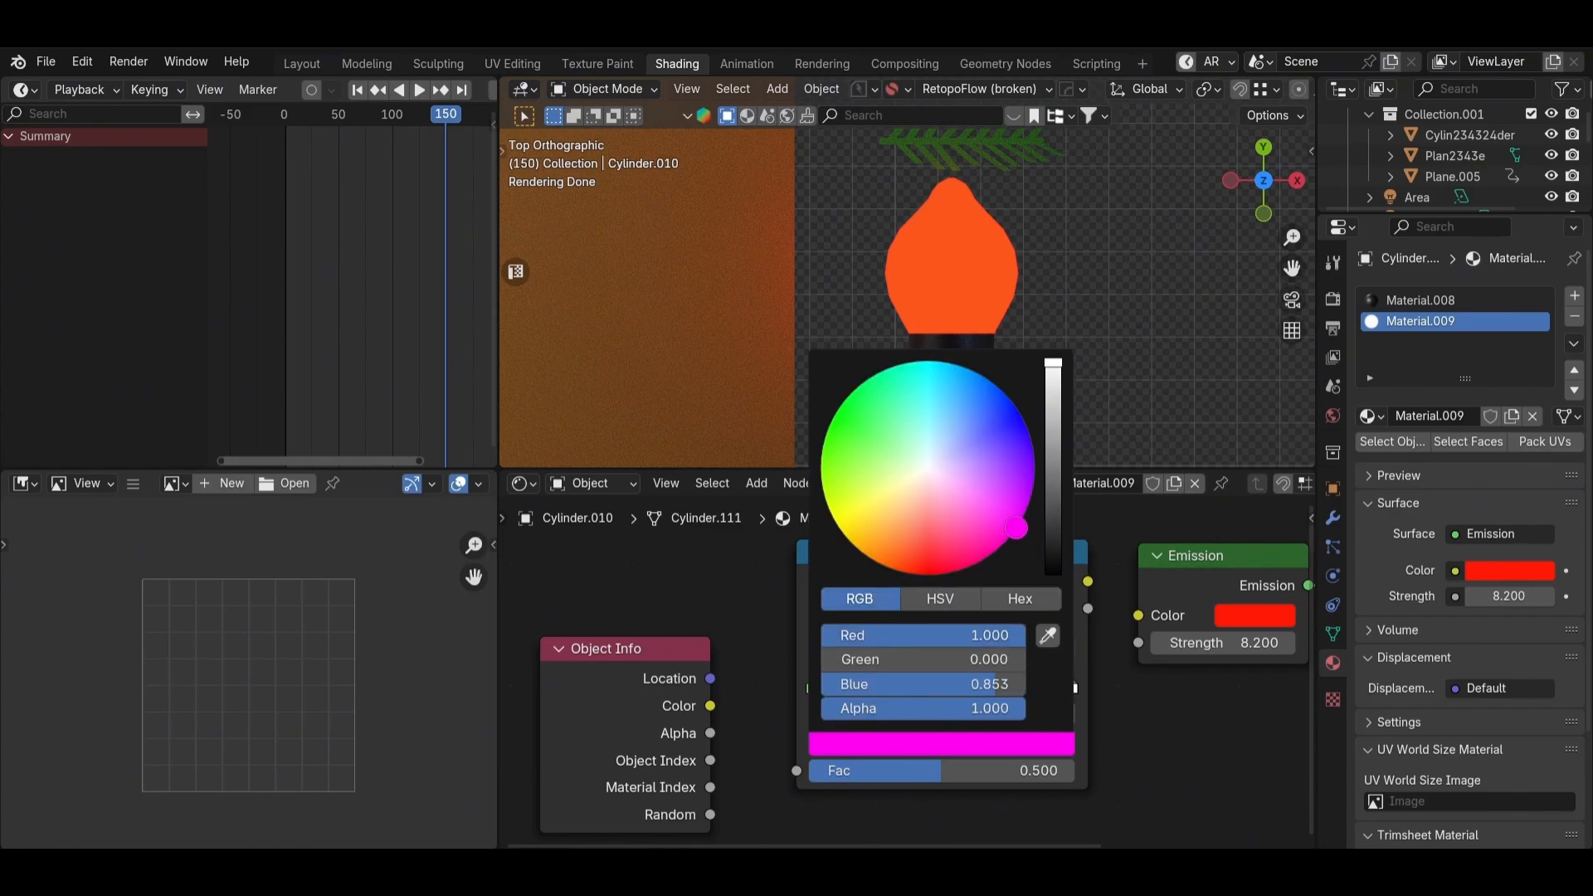
pyautogui.moveTo(1016, 528); pyautogui.dragTo(1014, 531)
pyautogui.scroll(3, 1230, 769)
pyautogui.click(915, 691)
pyautogui.moveTo(849, 691); pyautogui.dragTo(845, 693)
pyautogui.click(911, 690)
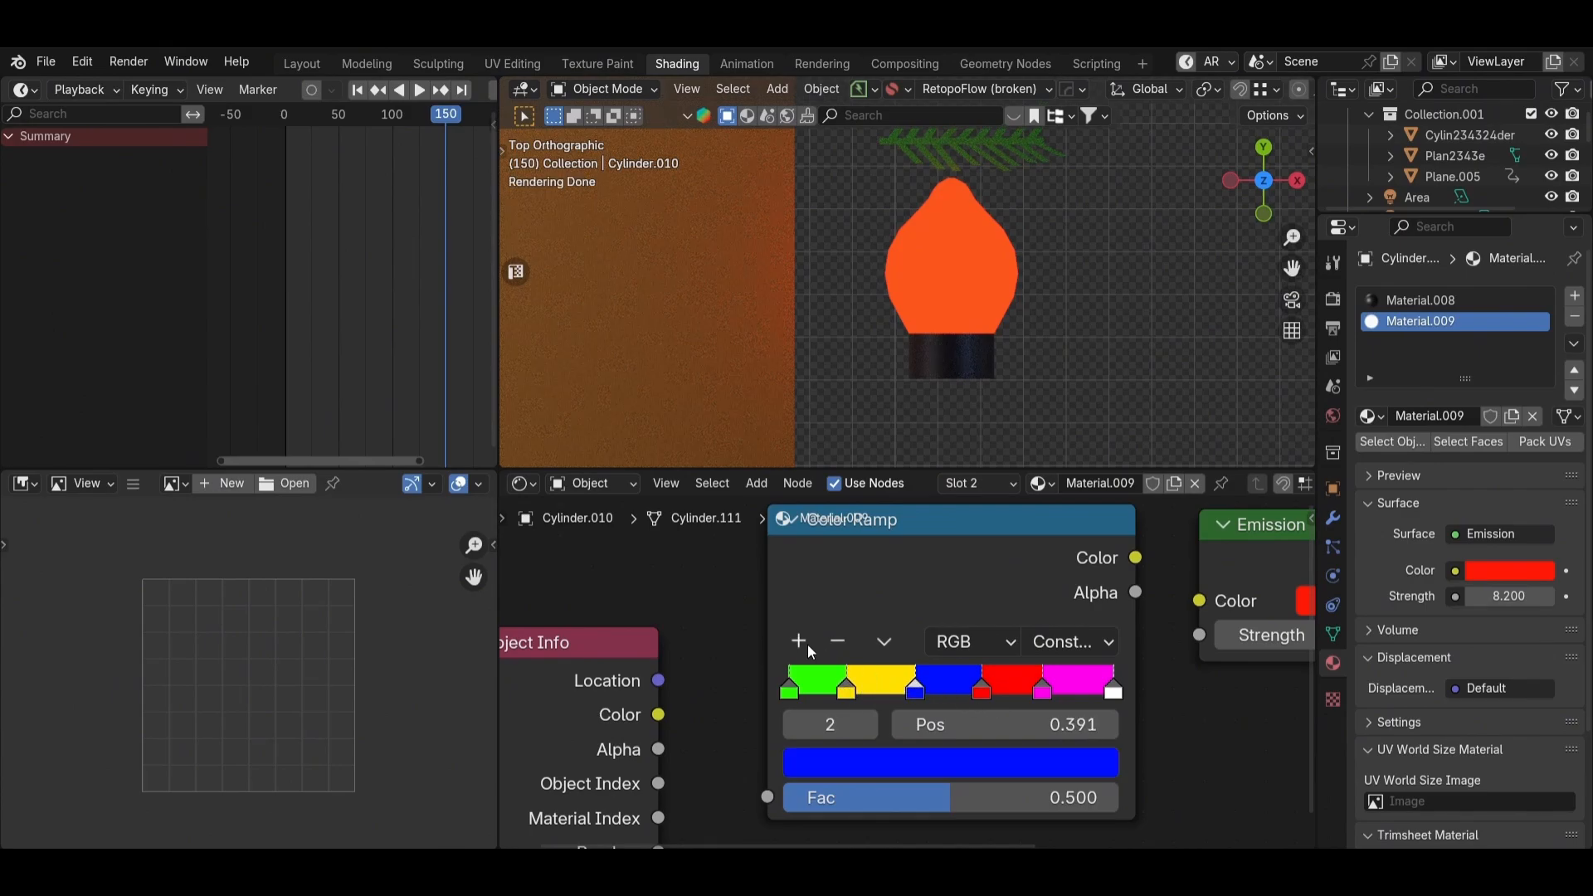
# Step: Add an orange stop between the ramp's yellow and blue stops and move the yellow stop to about 0.181
pyautogui.click(805, 641)
pyautogui.click(890, 698)
pyautogui.click(934, 756)
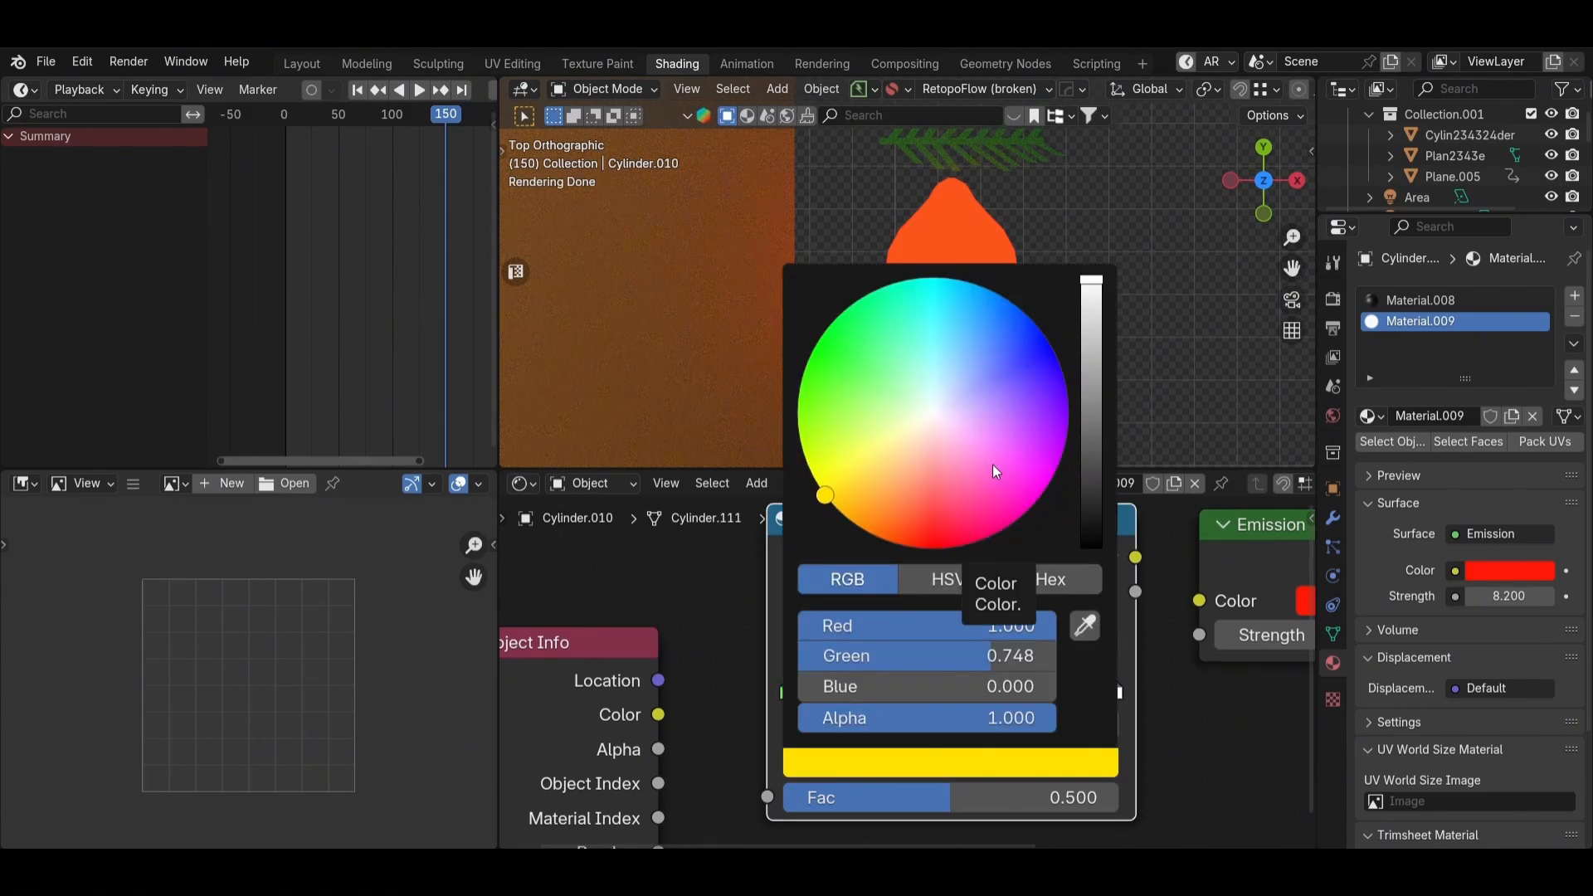
pyautogui.moveTo(874, 532); pyautogui.dragTo(866, 530)
pyautogui.moveTo(848, 696); pyautogui.dragTo(841, 738)
# Step: Link Random to the ramp's factor and the ramp's color to the Emission shader, with emission strength 10
pyautogui.click(1043, 693)
pyautogui.scroll(-3, 784, 750)
pyautogui.moveTo(1036, 612); pyautogui.dragTo(1064, 634)
pyautogui.scroll(-2, 1113, 689)
pyautogui.moveTo(1114, 689); pyautogui.dragTo(952, 707, button='middle')
pyautogui.scroll(1, 954, 697)
pyautogui.click(965, 673)
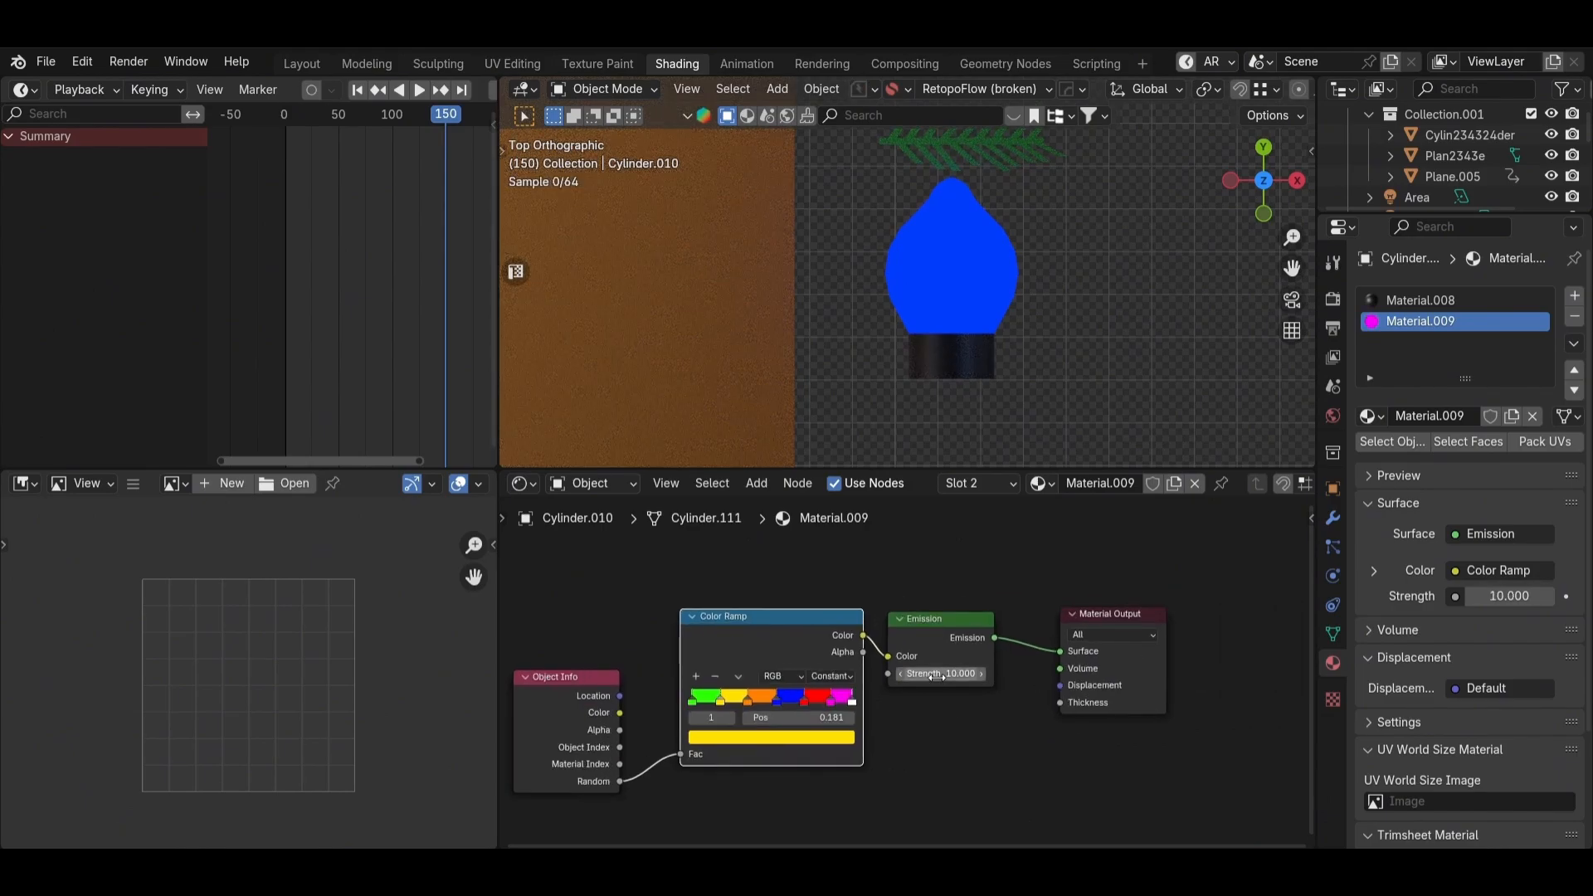
# Step: Duplicate the bulb six times and spread the copies around it to test the random colors
pyautogui.scroll(-1, 989, 299)
pyautogui.keyDown('shift'); pyautogui.moveTo(1048, 298); pyautogui.dragTo(949, 364, button='middle'); pyautogui.keyUp('shift')
pyautogui.press('g')
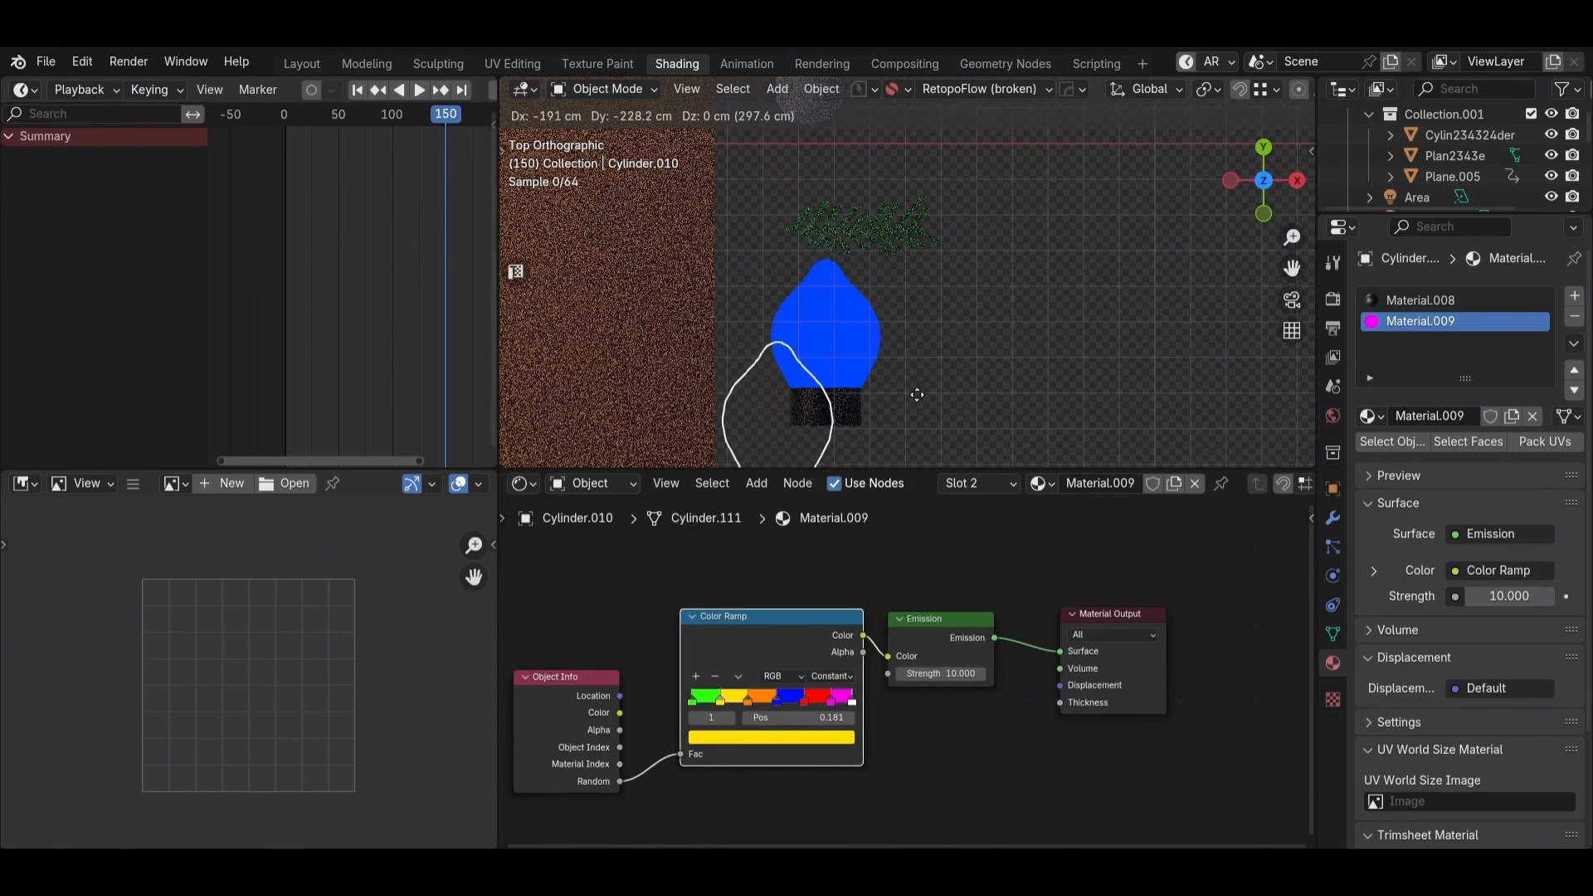
pyautogui.rightClick(917, 395)
pyautogui.hotkey('shift', 'd')
pyautogui.click(1066, 388)
pyautogui.scroll(-4, 1021, 375)
pyautogui.hotkey('shift', 'd')
pyautogui.click(1017, 432)
pyautogui.hotkey('shift', 'd')
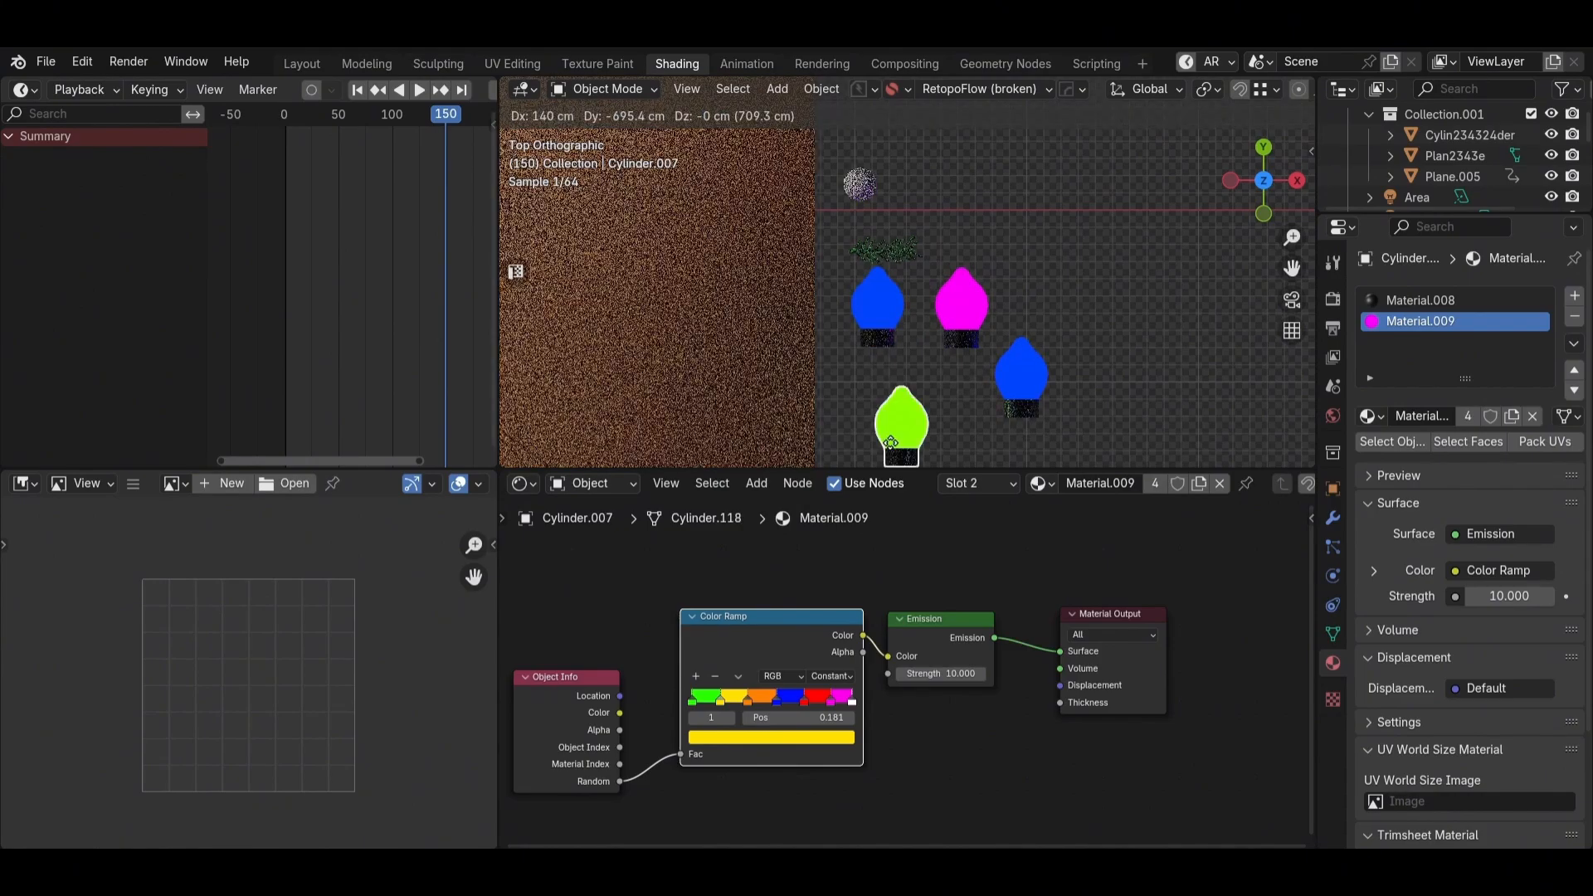
pyautogui.click(900, 455)
pyautogui.hotkey('shift', 'd')
pyautogui.click(1109, 245)
pyautogui.hotkey('shift', 'd')
pyautogui.click(1137, 413)
pyautogui.hotkey('shift', 'd')
pyautogui.click(1020, 202)
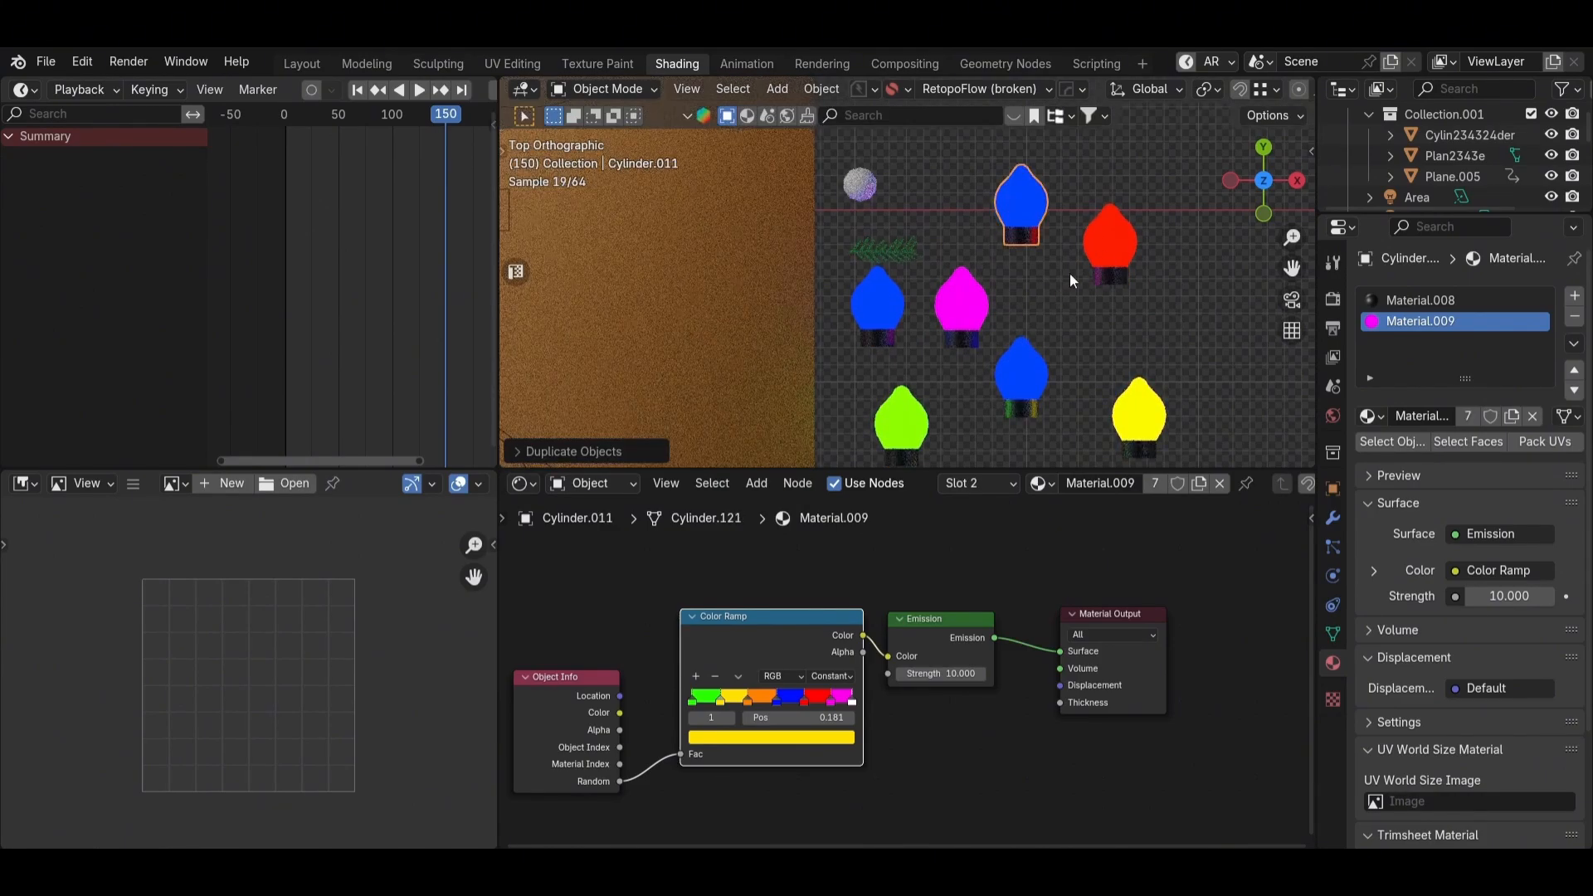
# Step: Delete the test copies of the bulb and select the original
pyautogui.press('x')
pyautogui.click(1108, 291)
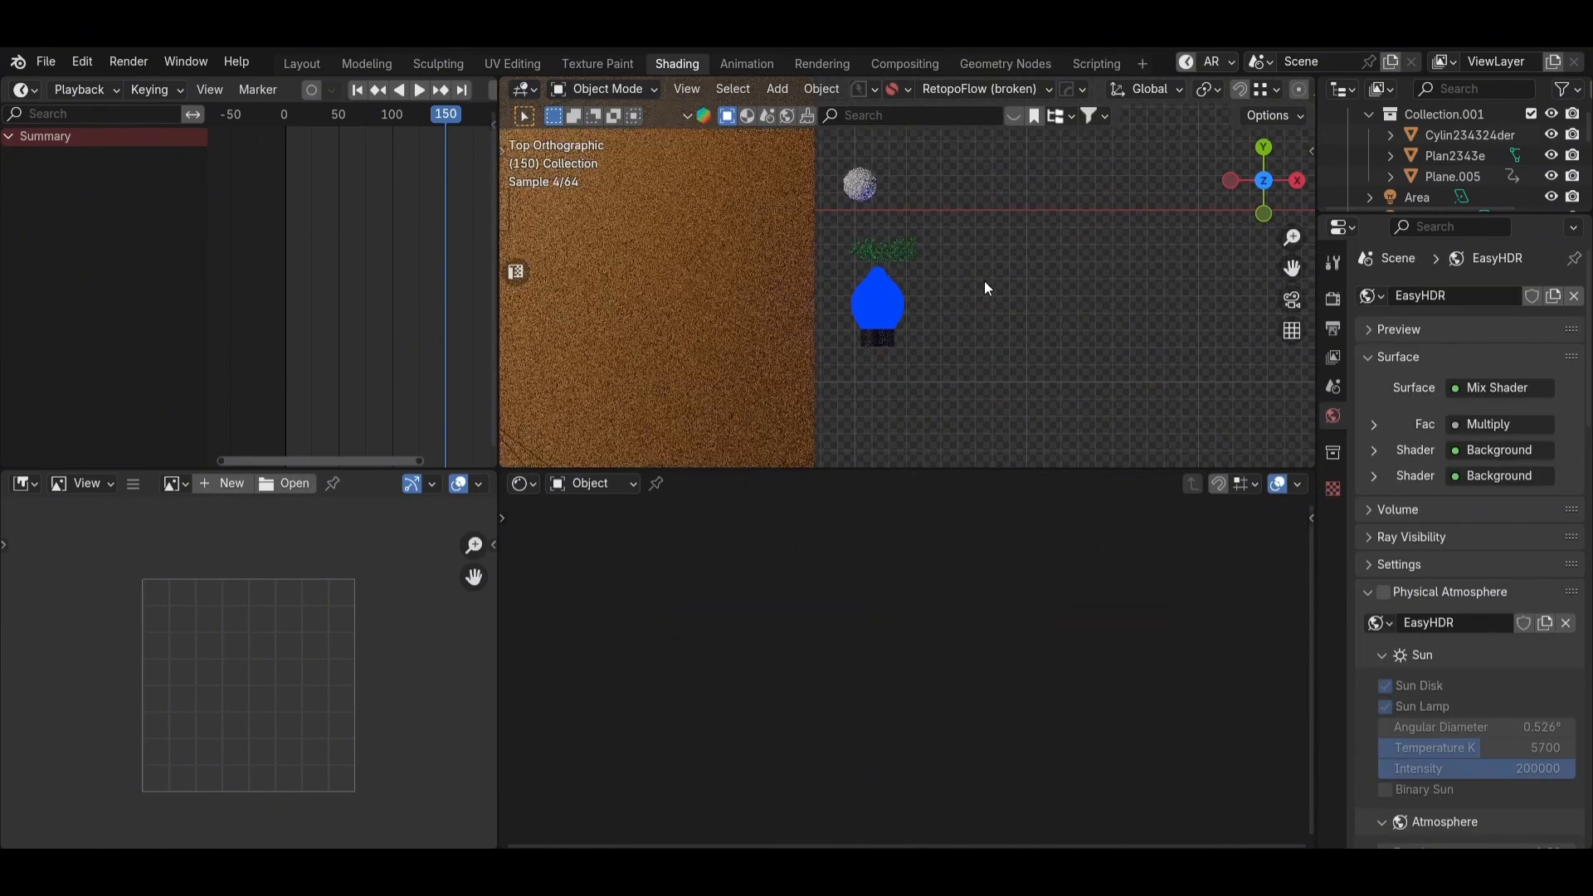
pyautogui.click(882, 315)
pyautogui.scroll(-2, 939, 586)
pyautogui.scroll(3, 903, 224)
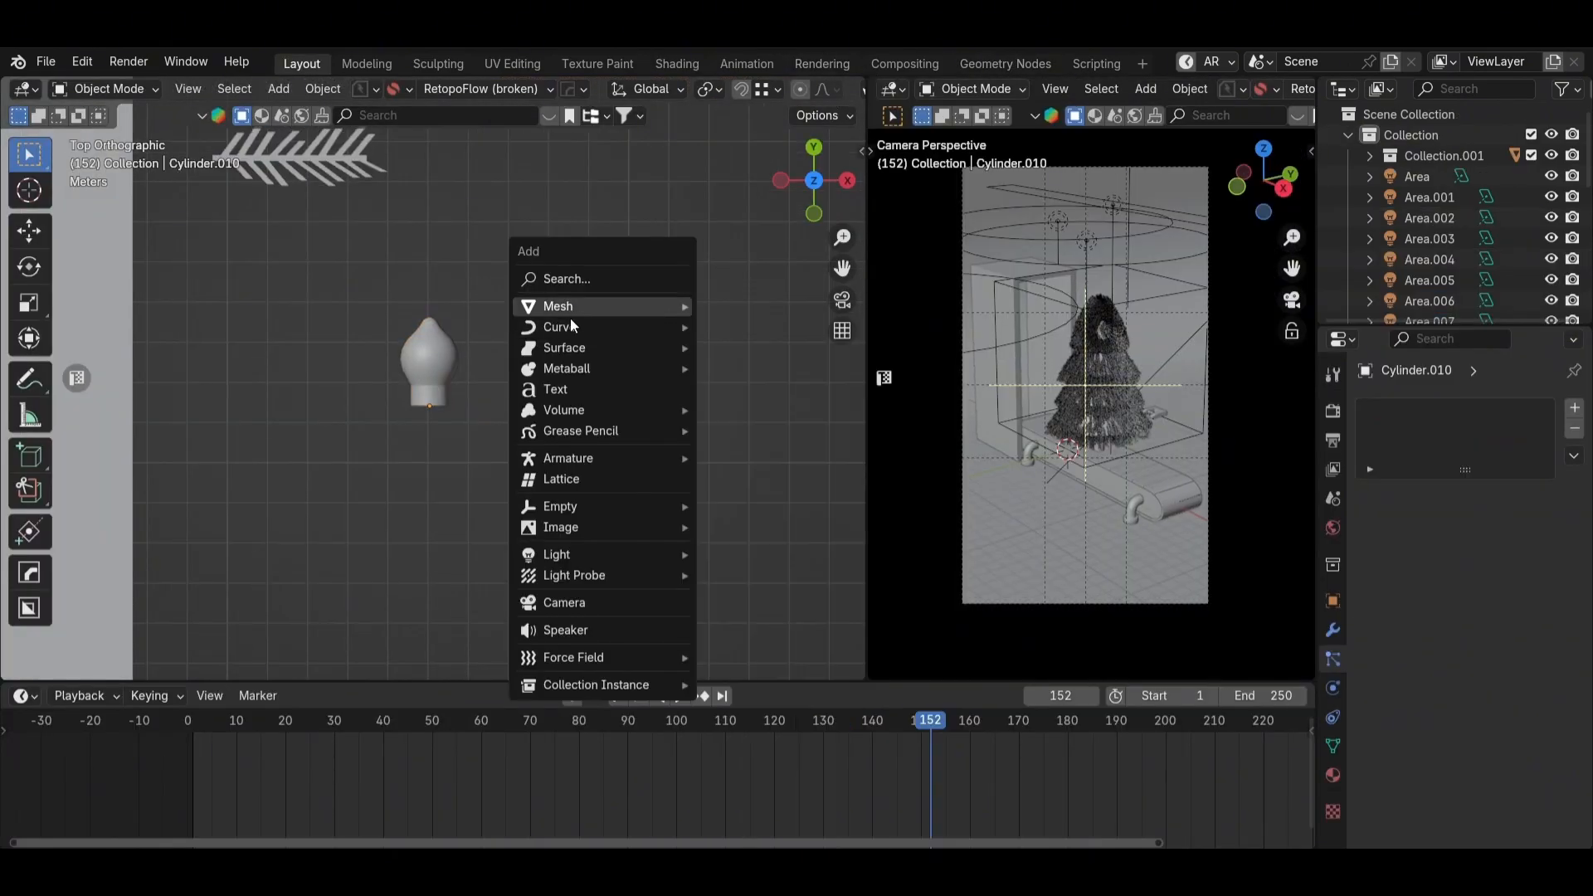
# Step: Add a NURBS path in the Layout workspace and move it just below the bulb in the top view
pyautogui.moveTo(581, 327)
pyautogui.click(763, 417)
pyautogui.press('g')
pyautogui.click(863, 598)
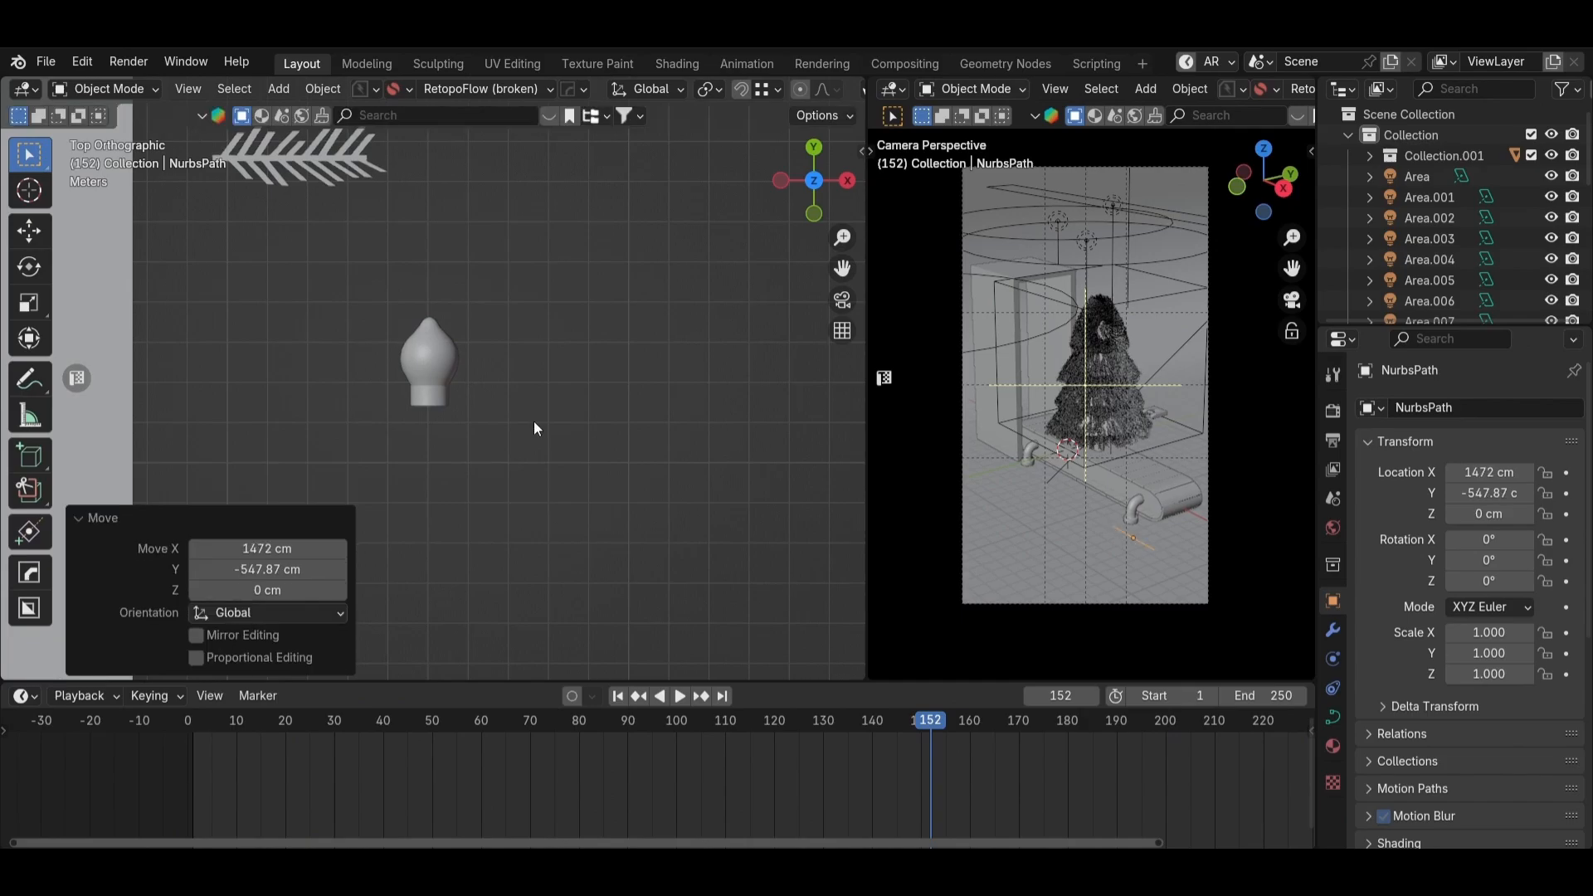
pyautogui.scroll(-5, 534, 427)
pyautogui.press('g')
pyautogui.click(822, 581)
pyautogui.scroll(3, 288, 352)
pyautogui.scroll(3, 348, 437)
pyautogui.click(612, 303)
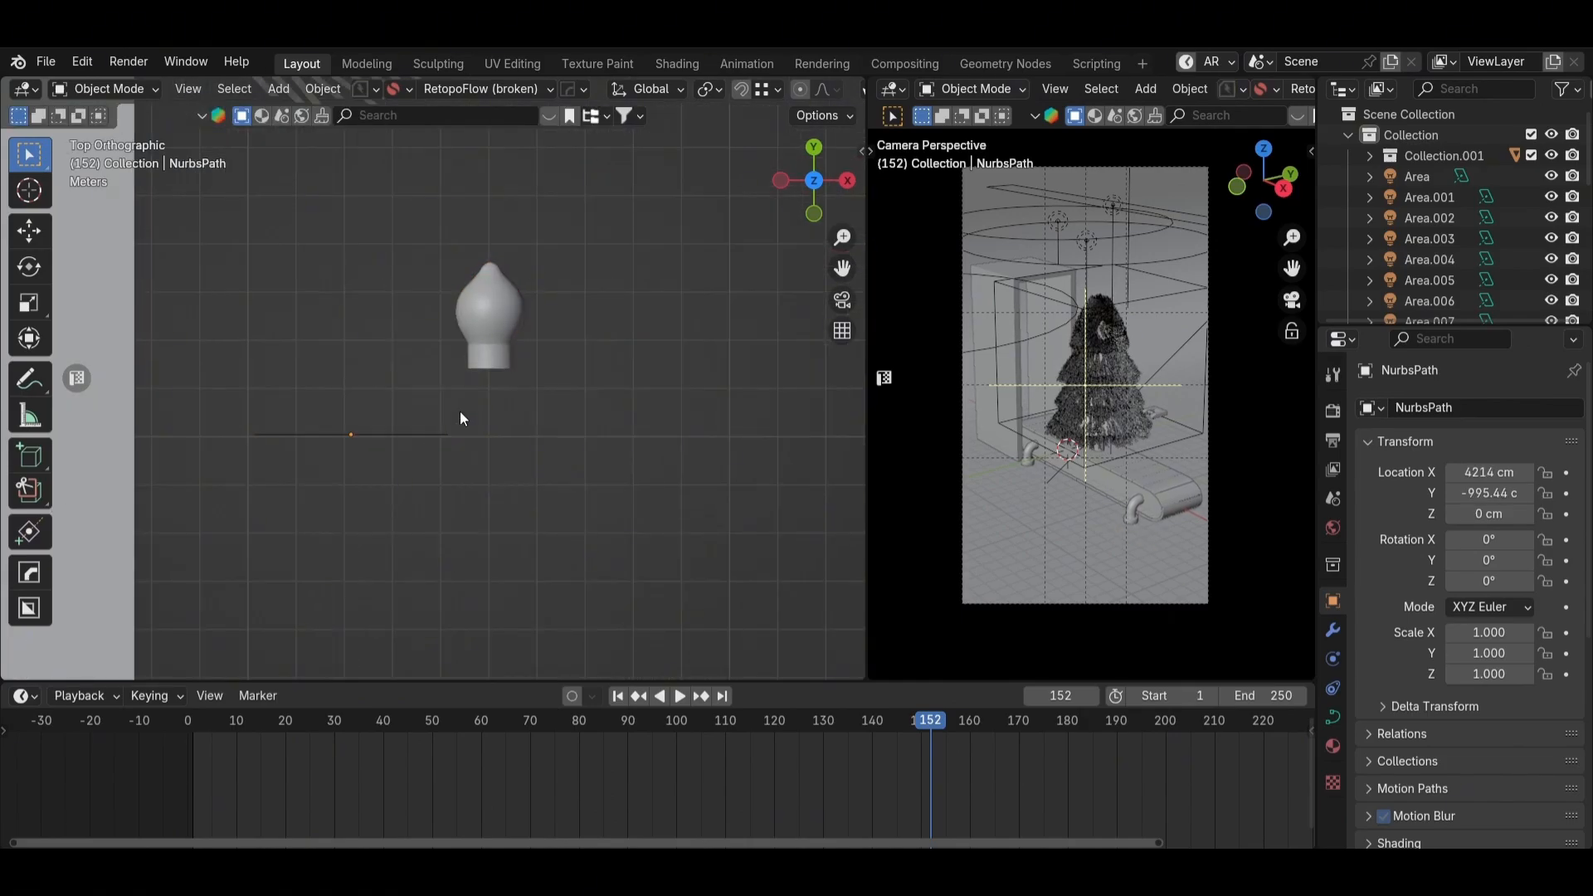
# Step: Move the NURBS path beneath the bulb, isolate both in local view, and give the path a new geometry node tree
pyautogui.click(410, 440)
pyautogui.press('g')
pyautogui.click(479, 454)
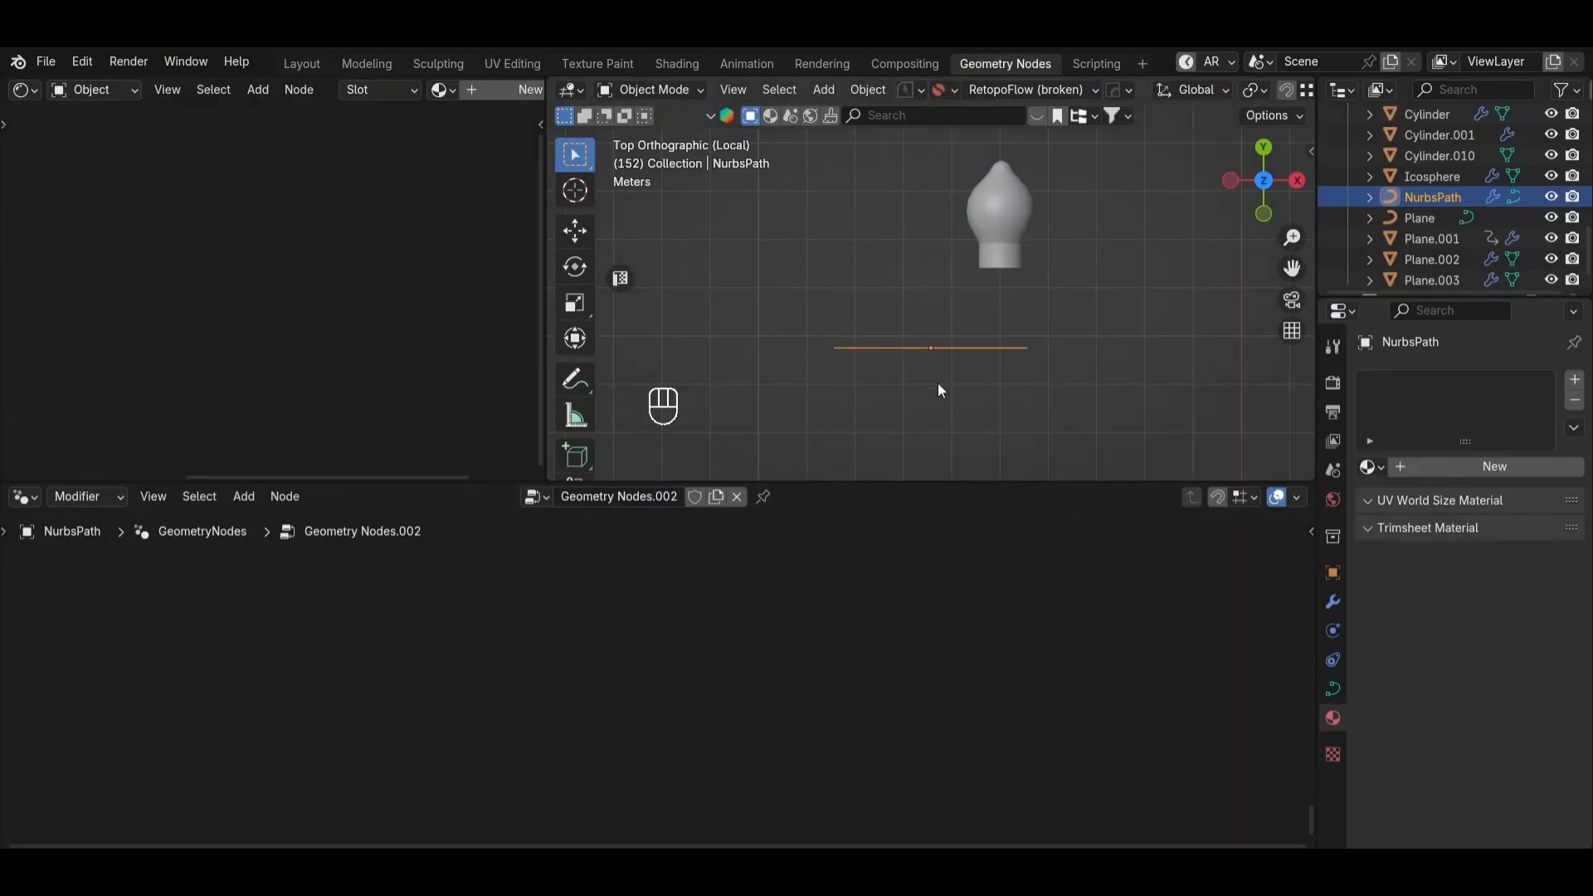
pyautogui.press('`')
pyautogui.click(604, 639)
pyautogui.scroll(2, 662, 629)
pyautogui.scroll(-2, 662, 629)
pyautogui.click(969, 351)
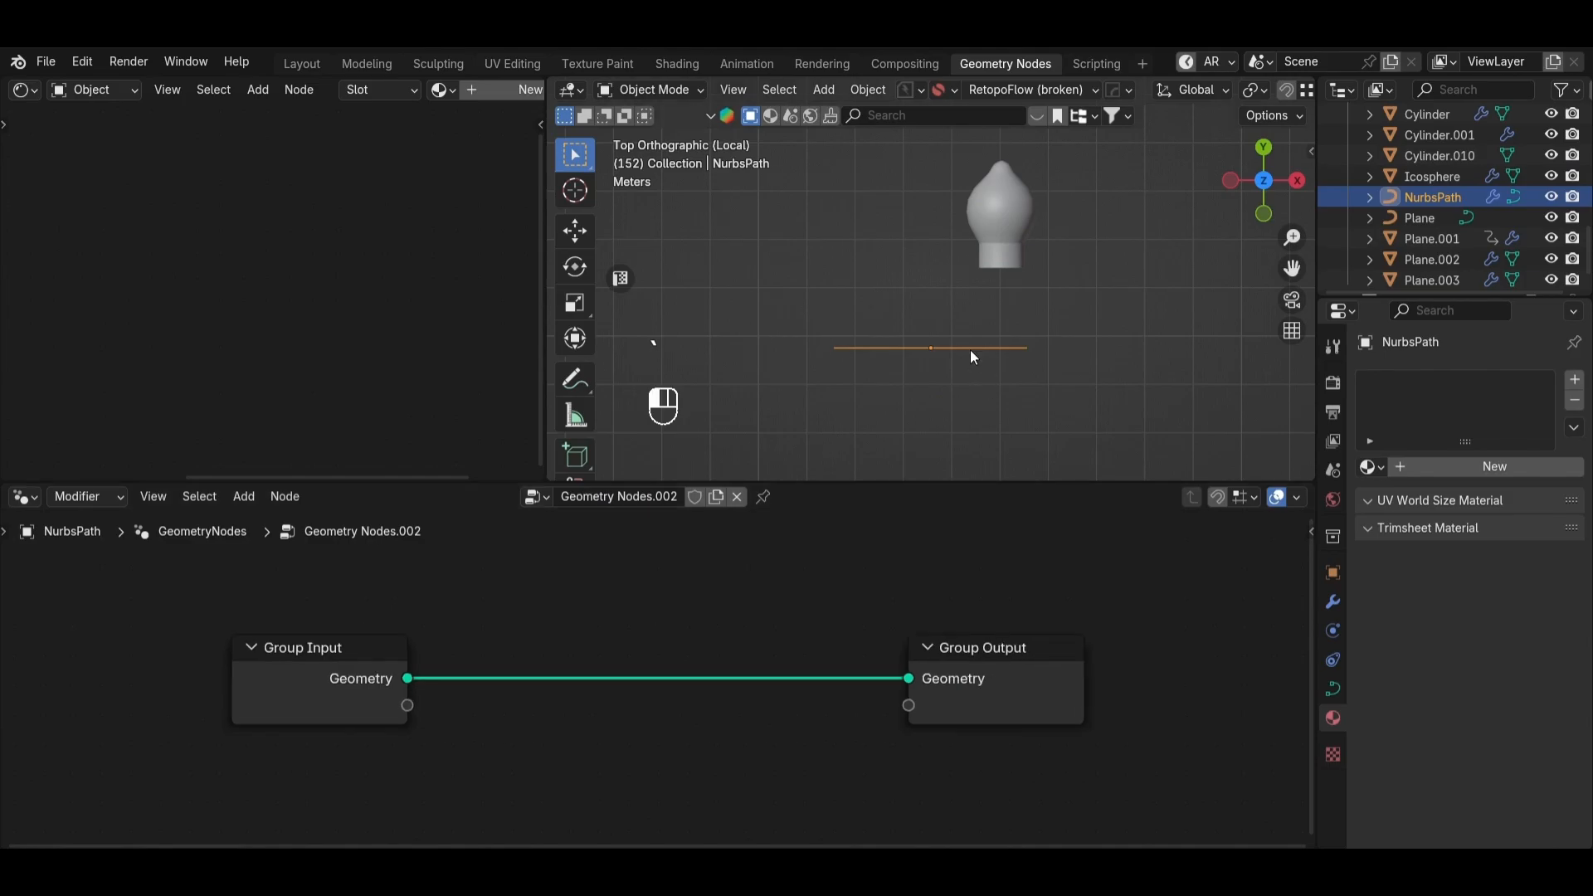
pyautogui.press('g')
pyautogui.rightClick(843, 405)
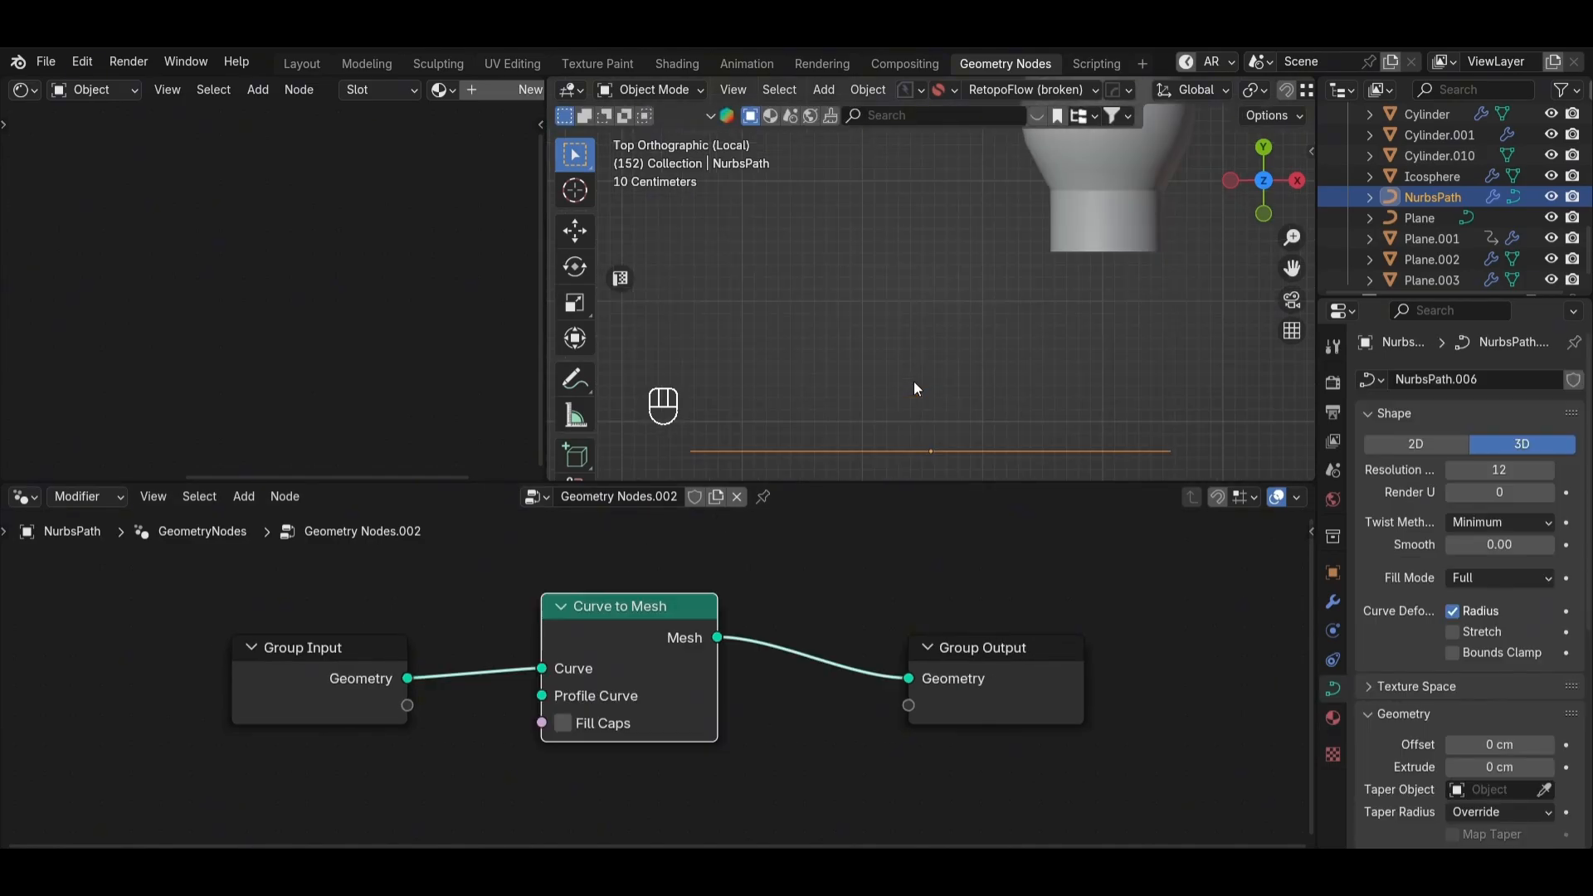
# Step: Place a Curve to Mesh node between Group Input and Group Output and spread the nodes apart
pyautogui.moveTo(365, 648); pyautogui.dragTo(395, 617)
pyautogui.click(367, 645)
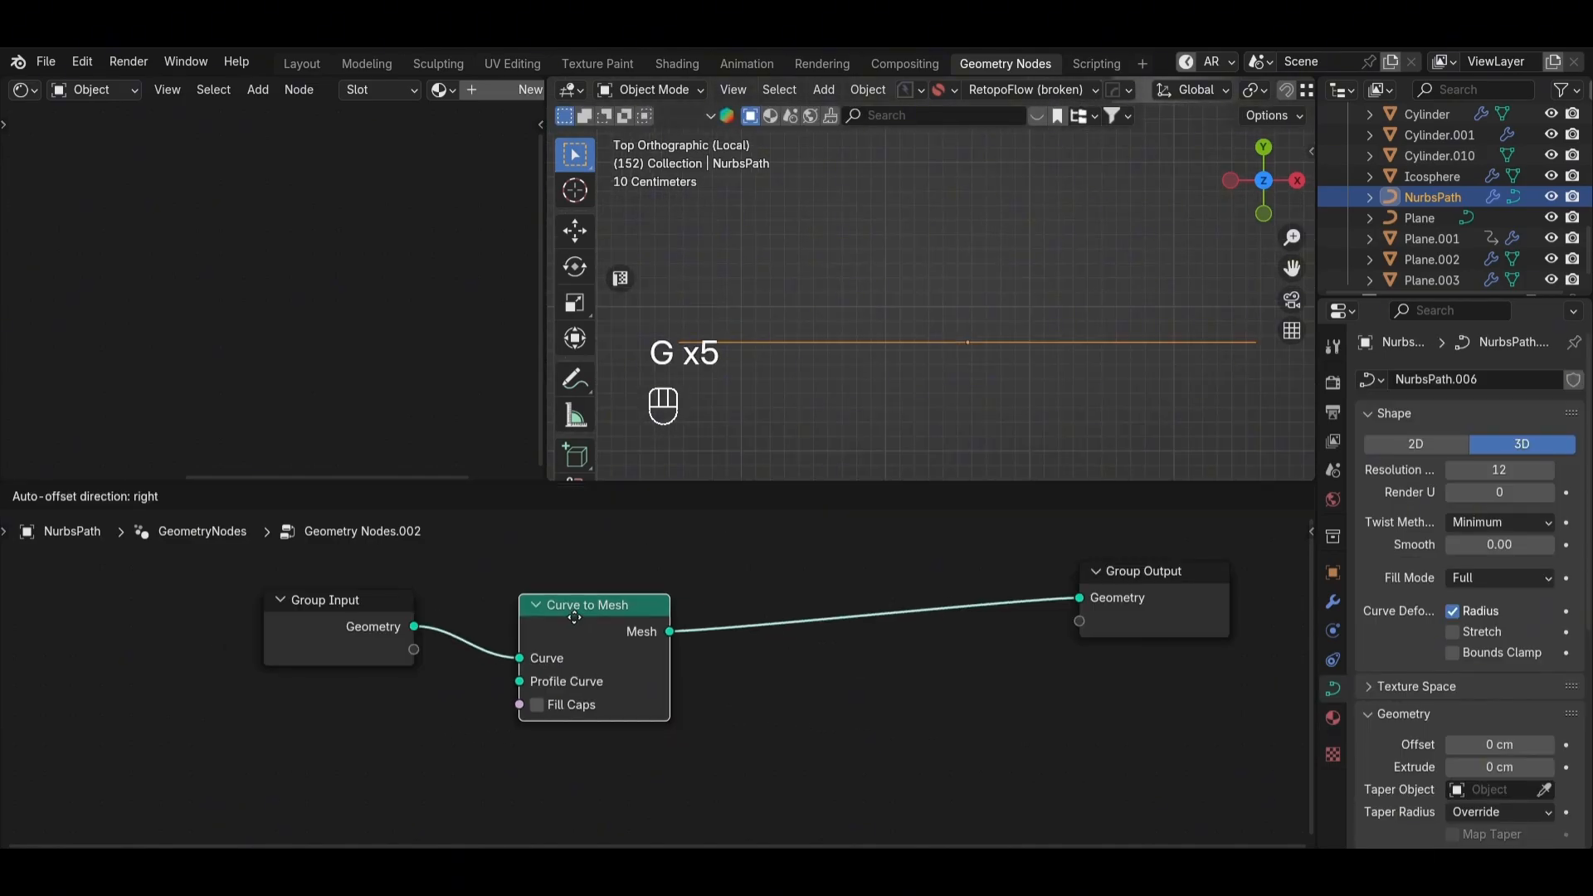
pyautogui.click(548, 619)
pyautogui.press('g')
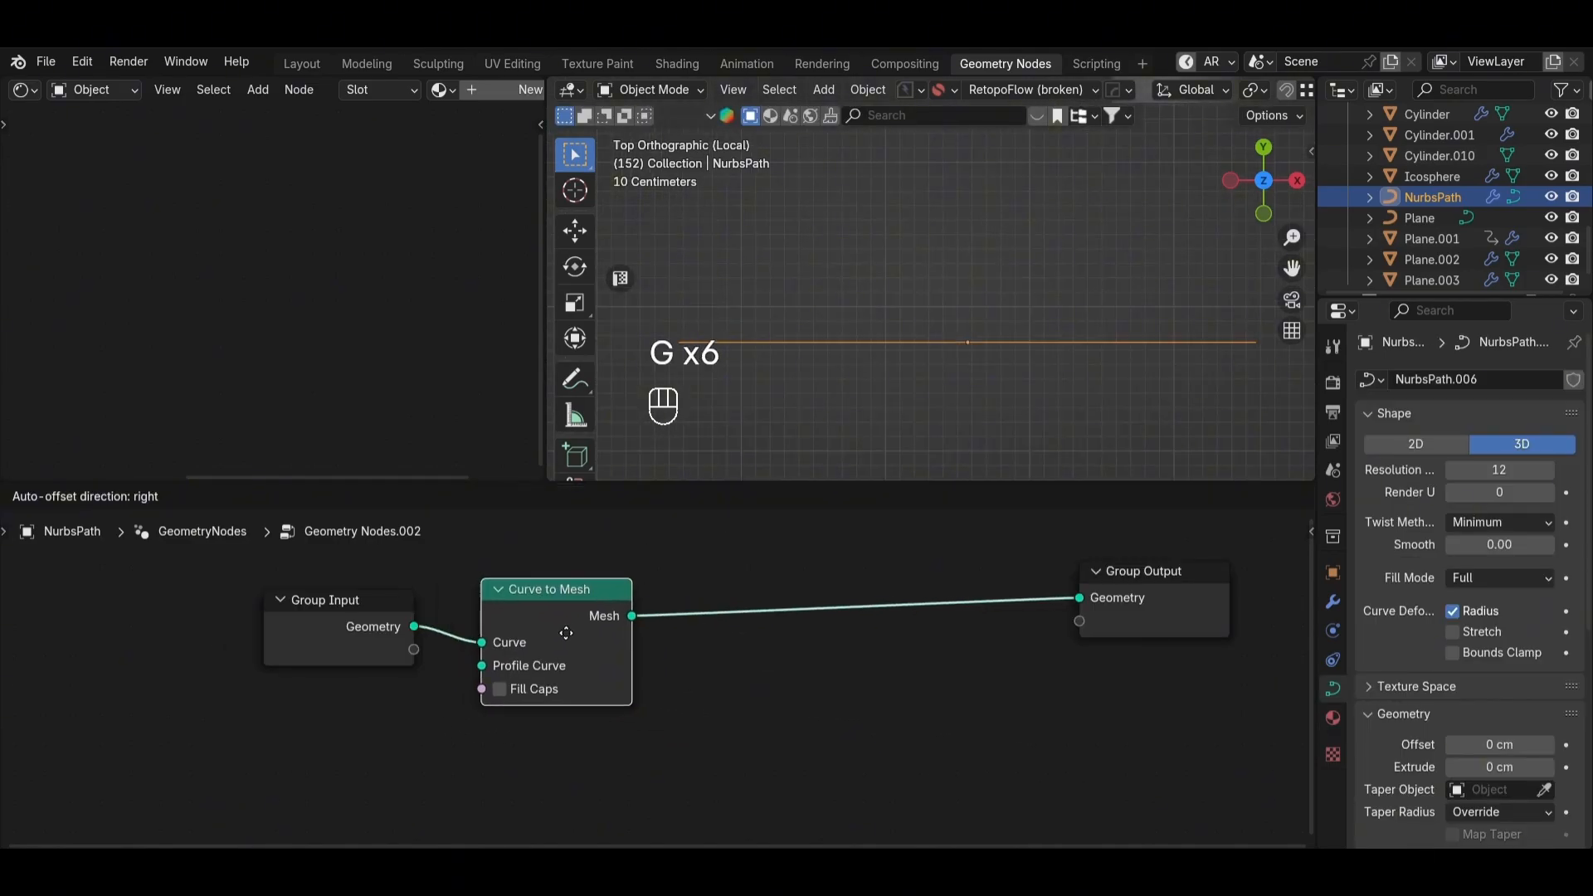
pyautogui.click(569, 630)
pyautogui.press('g')
pyautogui.click(606, 633)
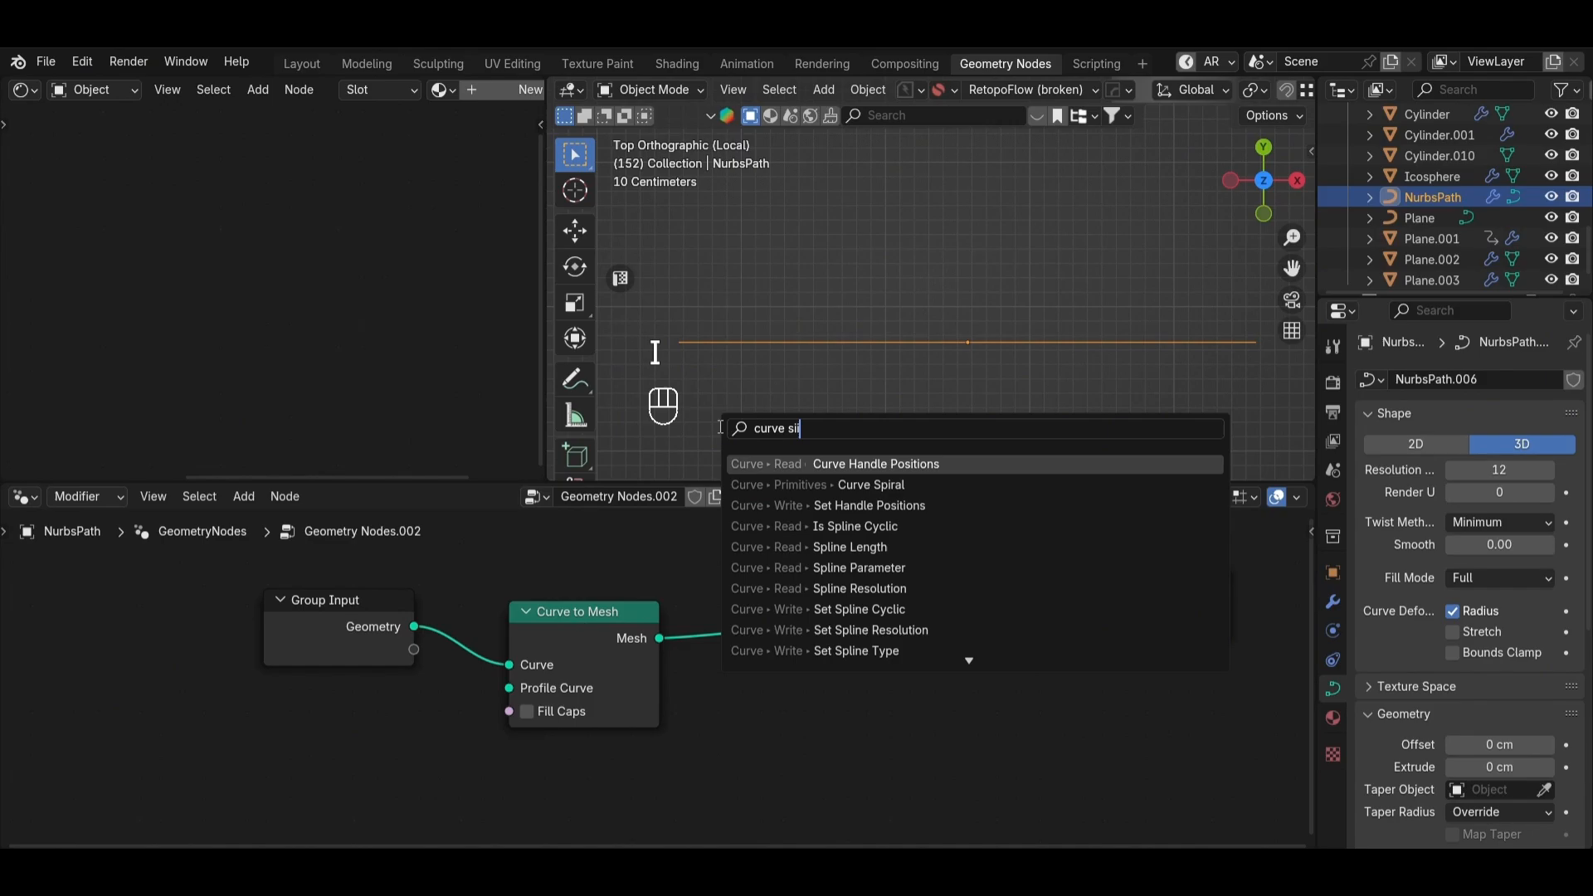
# Step: Add a Curve Circle node with a 15 cm radius and link it to the Profile Curve of Curve to Mesh
pyautogui.press('BackSpace')
pyautogui.press('BackSpace')
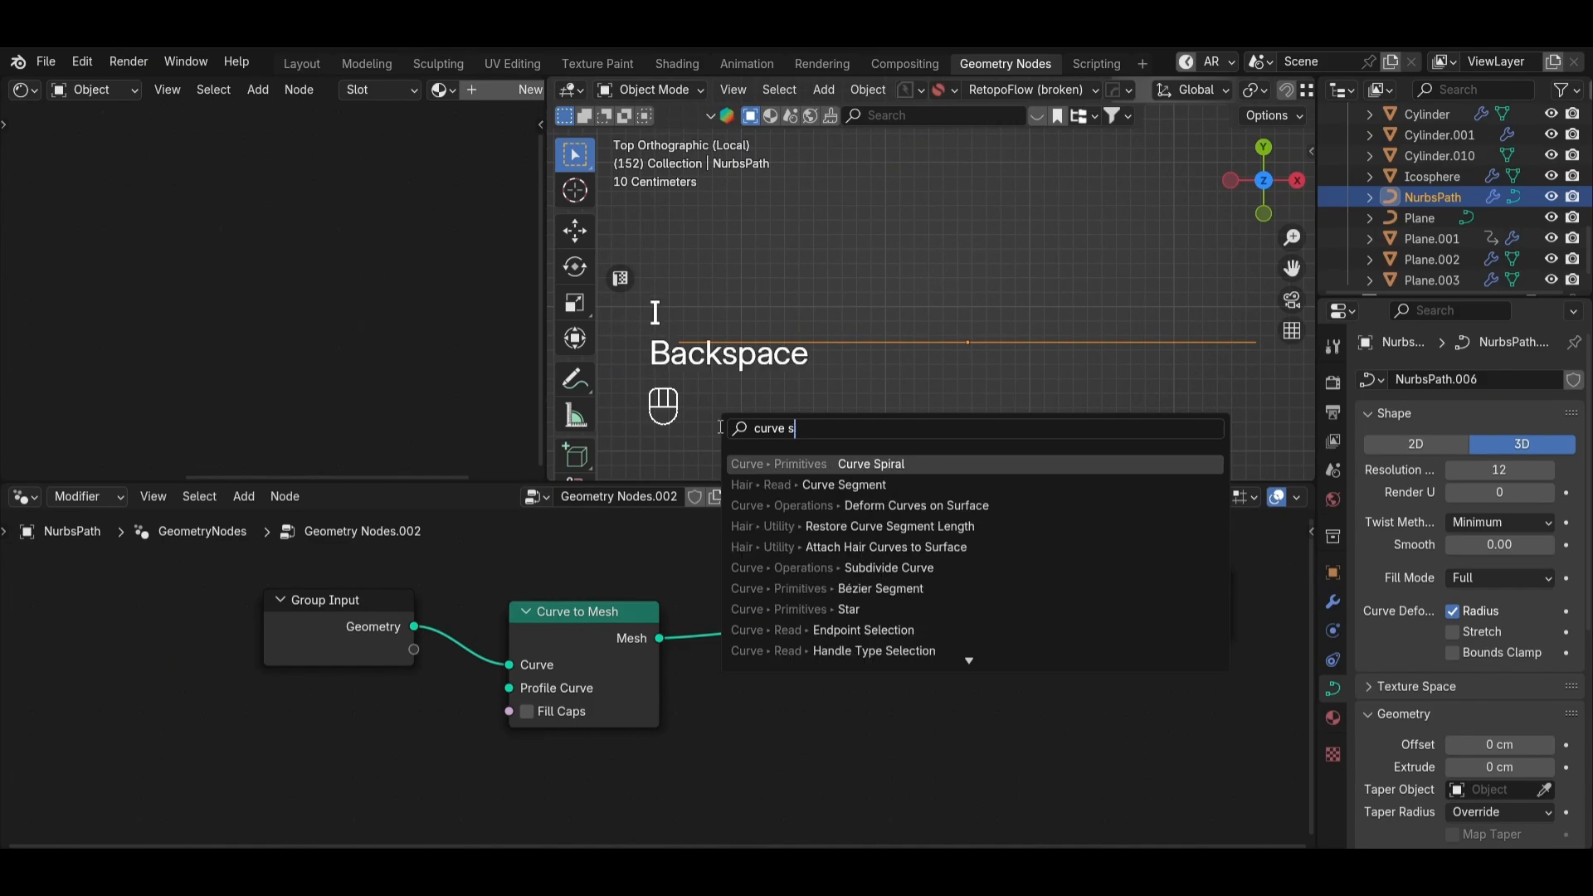
pyautogui.write('ci')
pyautogui.click(874, 470)
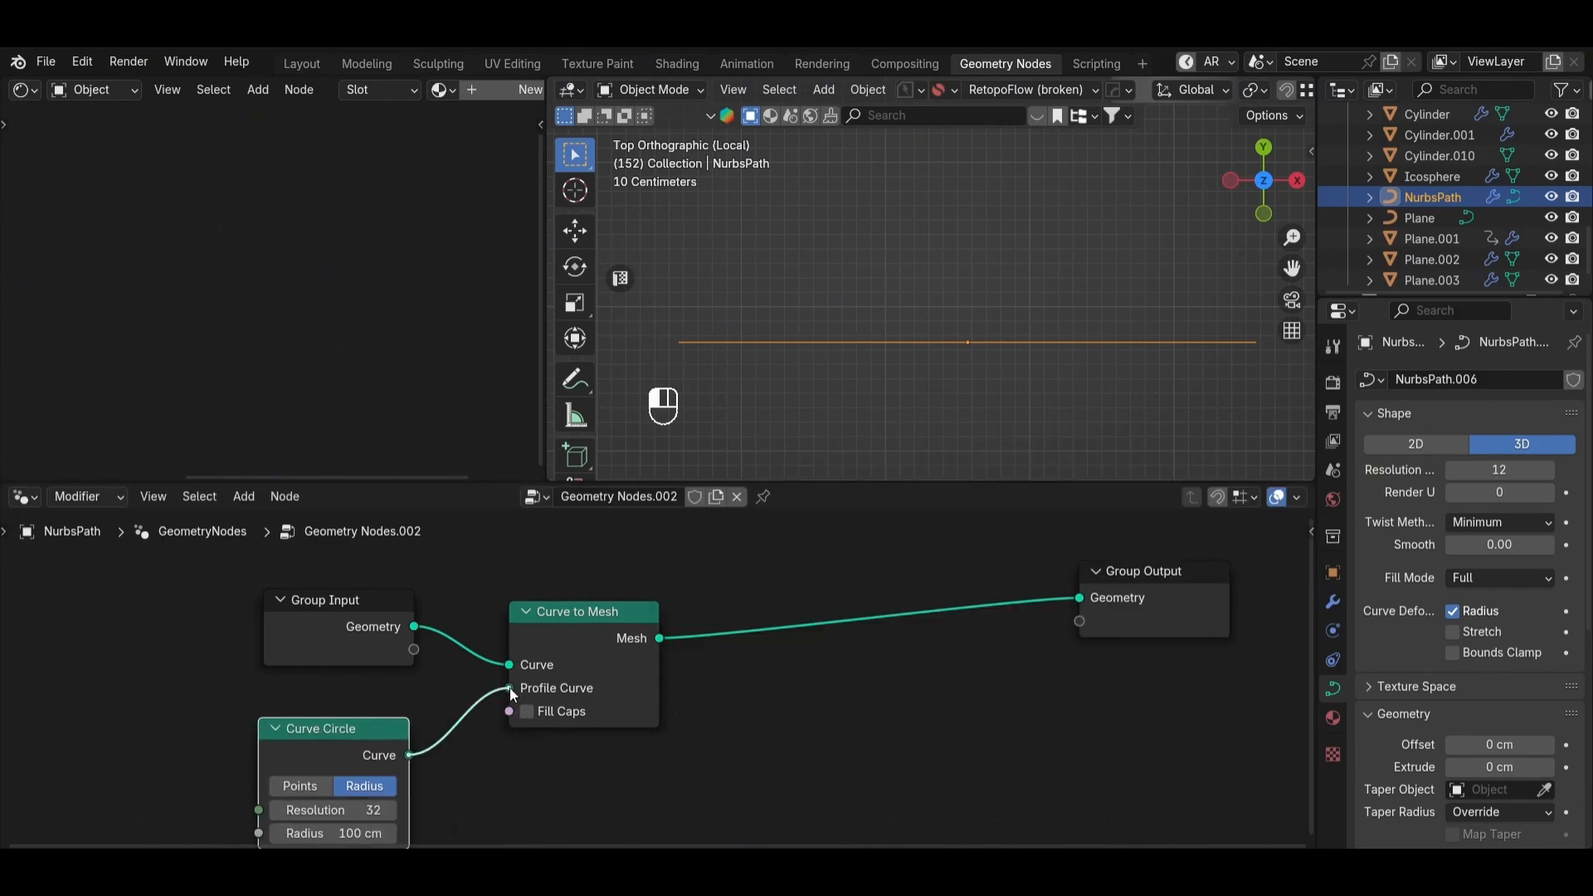
pyautogui.moveTo(510, 688); pyautogui.dragTo(509, 689)
pyautogui.scroll(-1, 640, 713)
pyautogui.scroll(-6, 971, 271)
pyautogui.click(962, 202)
pyautogui.press('g')
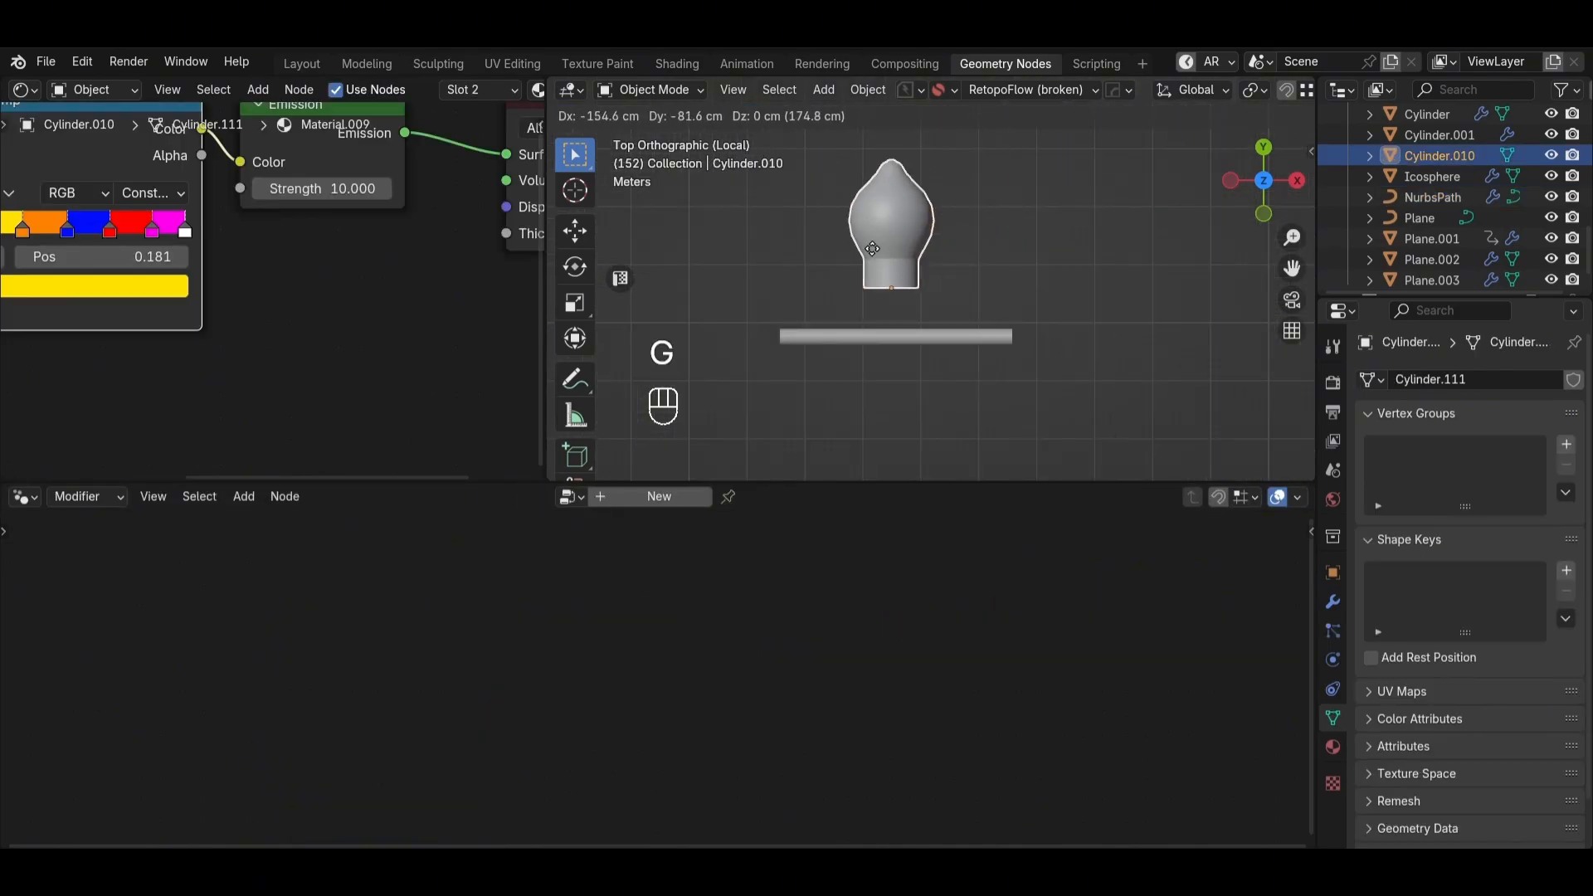
pyautogui.click(960, 199)
# Step: Add an Instance on Points node to the path's node tree between Curve to Mesh and Group Output
pyautogui.click(875, 337)
pyautogui.hotkey('shift', 'a')
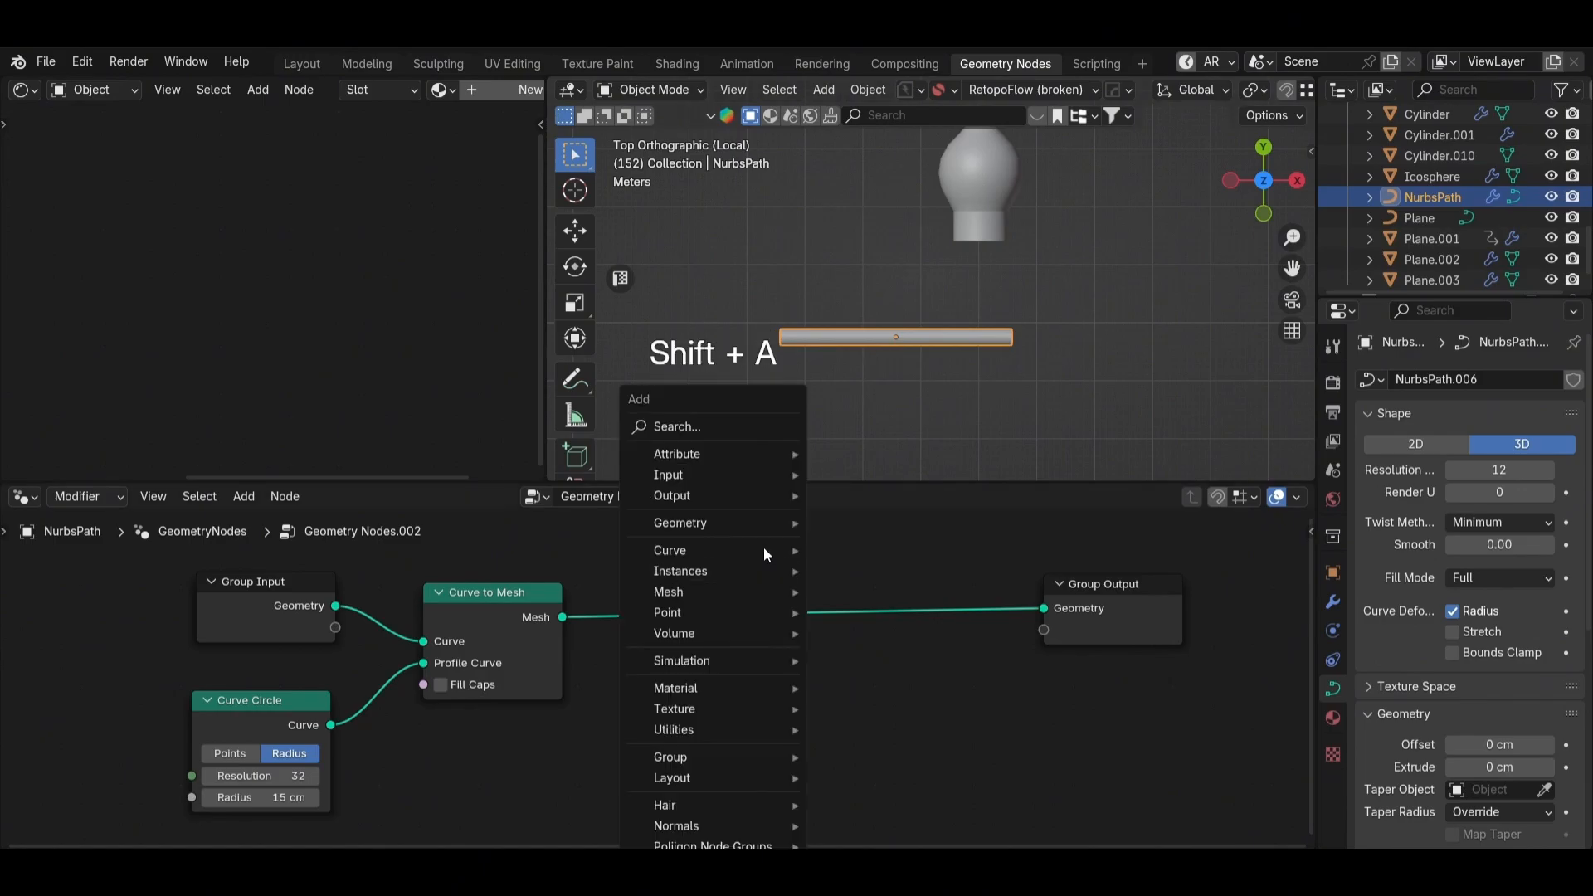
pyautogui.click(783, 423)
pyautogui.write('ins')
pyautogui.click(780, 463)
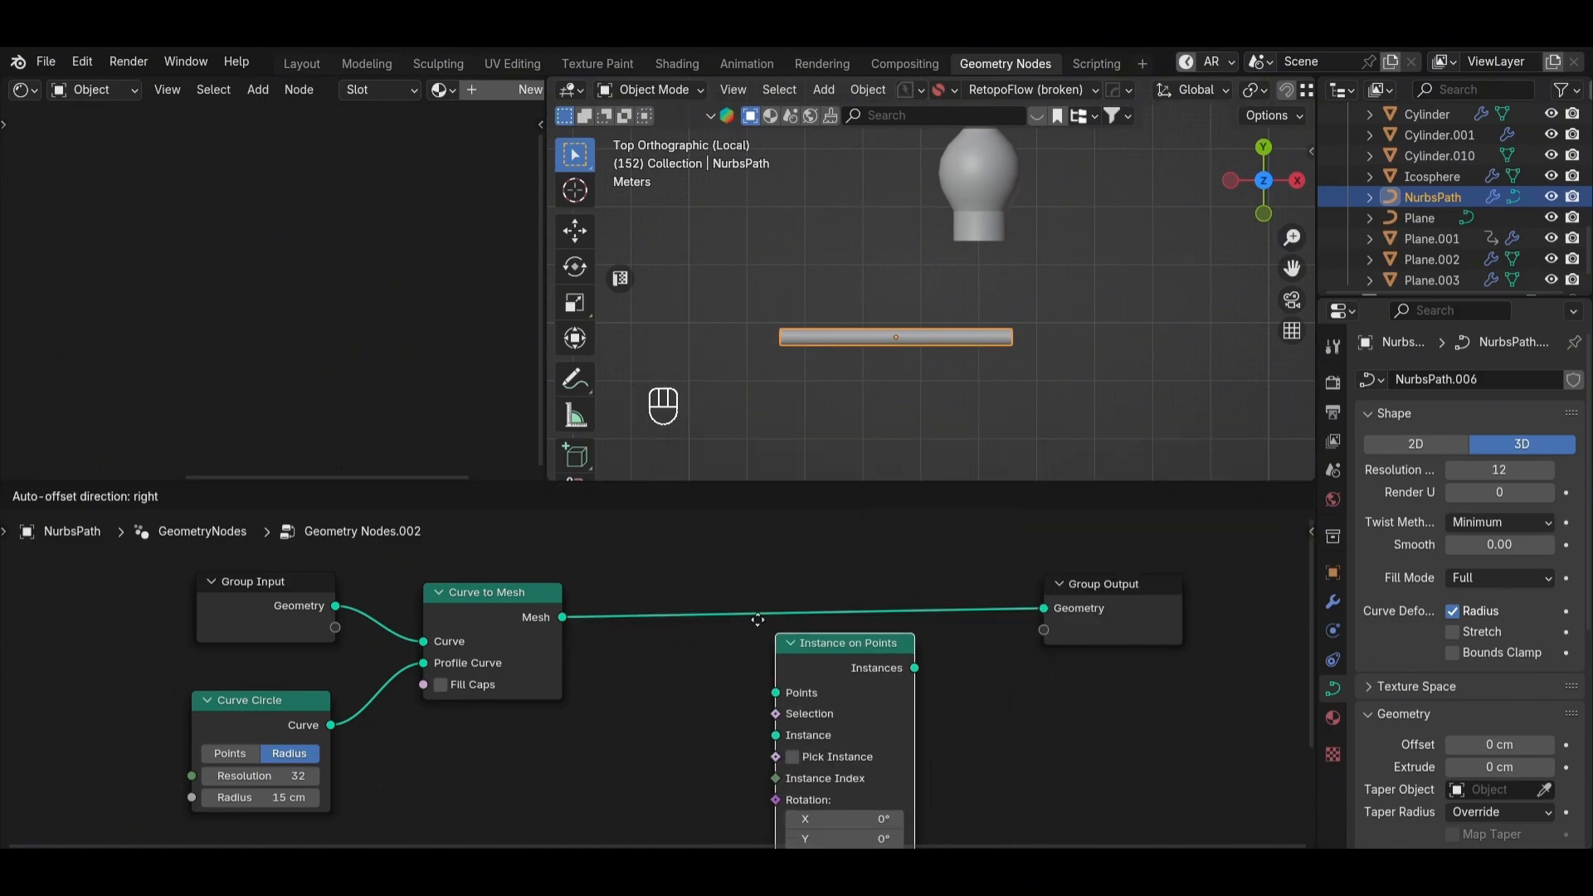
pyautogui.click(693, 560)
pyautogui.scroll(1, 839, 456)
pyautogui.scroll(-2, 905, 417)
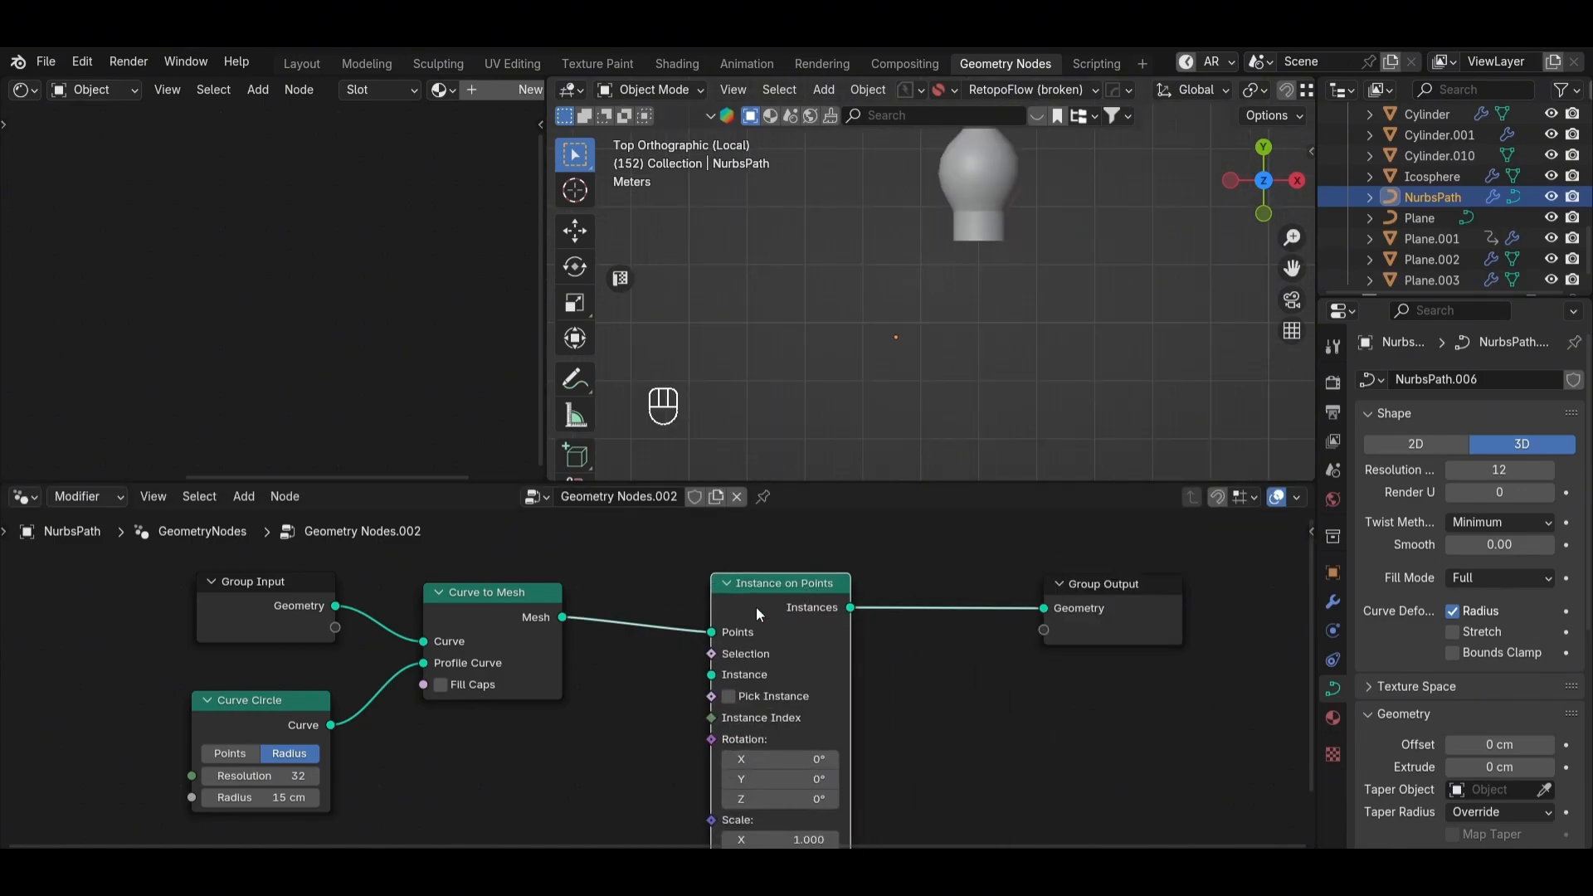
# Step: Mute and unmute the Instance on Points node repeatedly to compare the path with and without it
pyautogui.press('m')
pyautogui.press('m')
pyautogui.press('m')
pyautogui.press('m')
pyautogui.press('m')
pyautogui.press('m')
# Step: Spread out the nodes and combine the Curve to Mesh and Instance on Points outputs with a Join Geometry node
pyautogui.scroll(-3, 757, 615)
pyautogui.moveTo(1146, 524); pyautogui.dragTo(1038, 549, button='middle')
pyautogui.moveTo(1038, 549); pyautogui.dragTo(932, 656)
pyautogui.press('g')
pyautogui.click(1215, 655)
pyautogui.scroll(-2, 440, 639)
pyautogui.moveTo(228, 593); pyautogui.dragTo(443, 723)
pyautogui.moveTo(443, 723); pyautogui.dragTo(420, 754, button='middle')
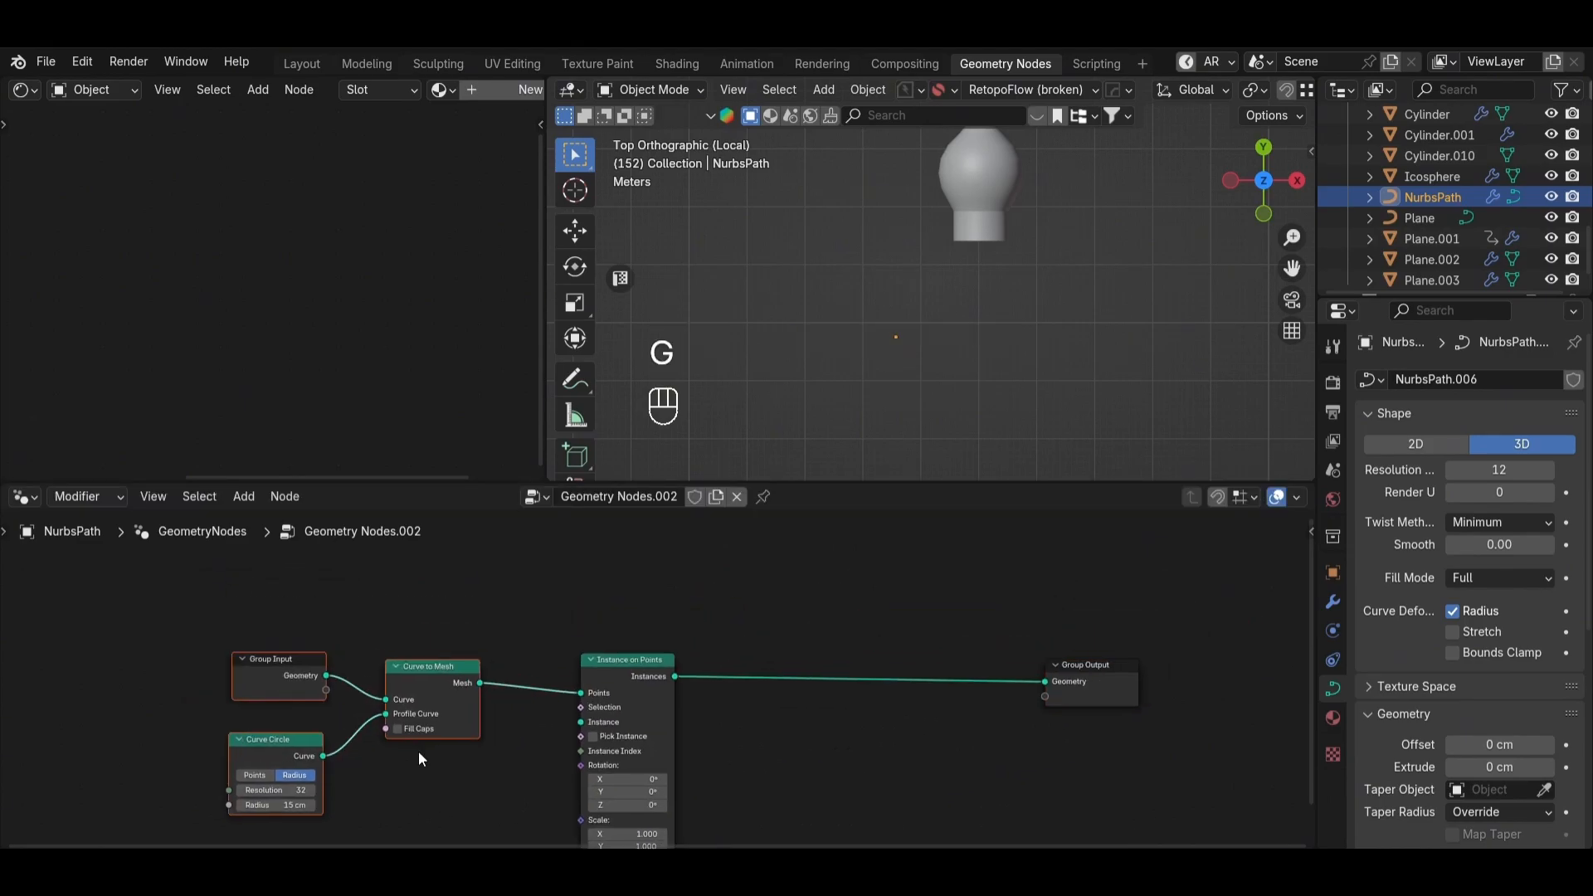
pyautogui.press('g')
pyautogui.click(426, 645)
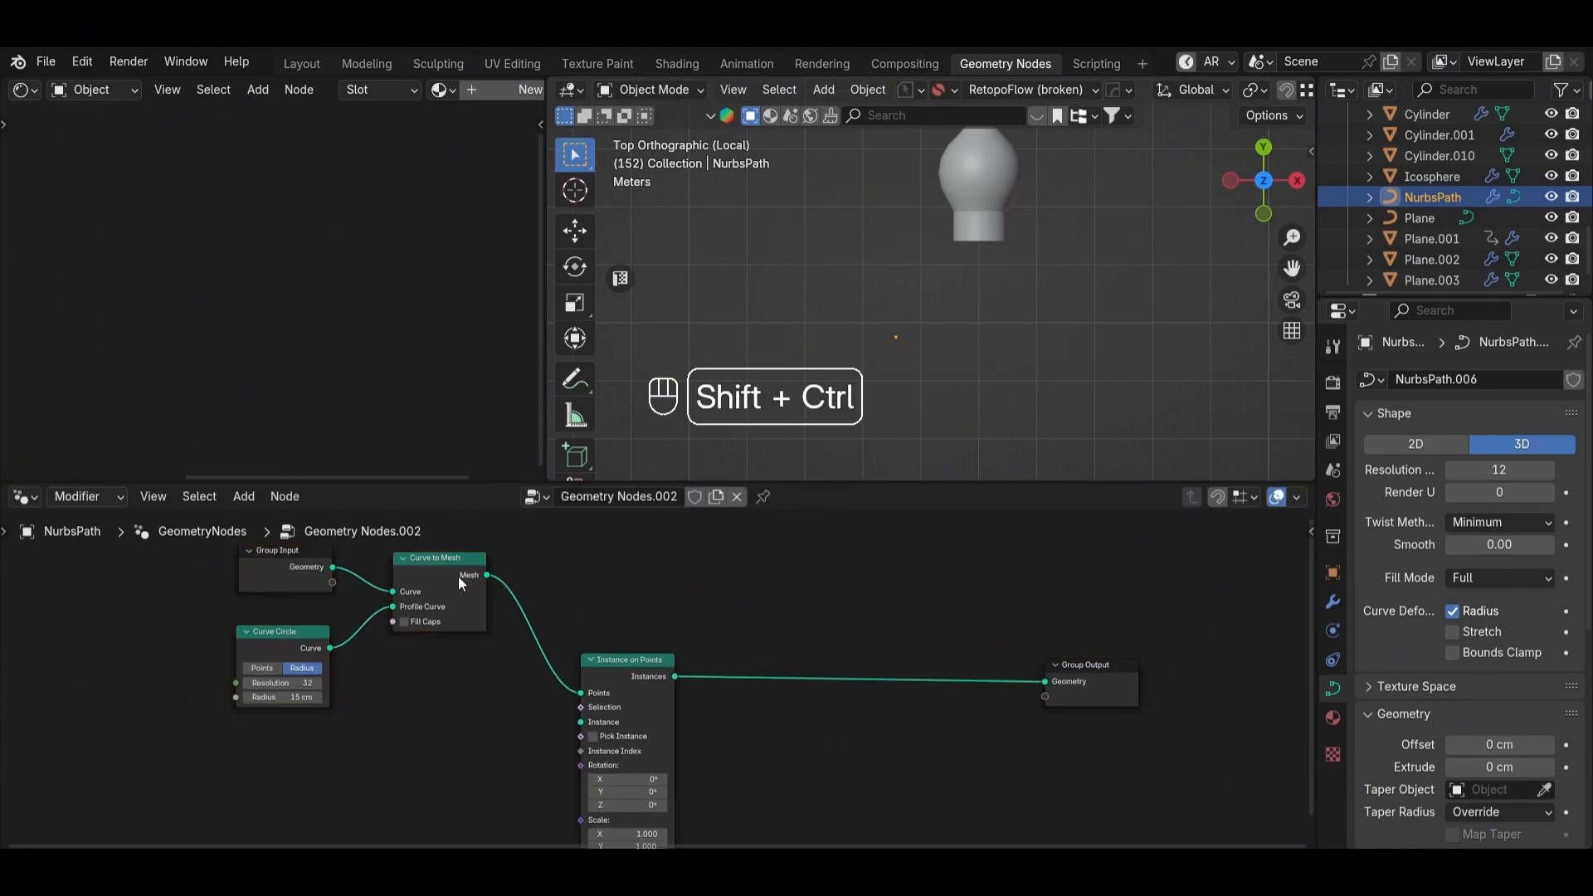
pyautogui.keyDown('ctrl'); pyautogui.keyDown('shift'); pyautogui.moveTo(432, 565); pyautogui.dragTo(615, 665, button='right'); pyautogui.keyUp('shift'); pyautogui.keyUp('ctrl')
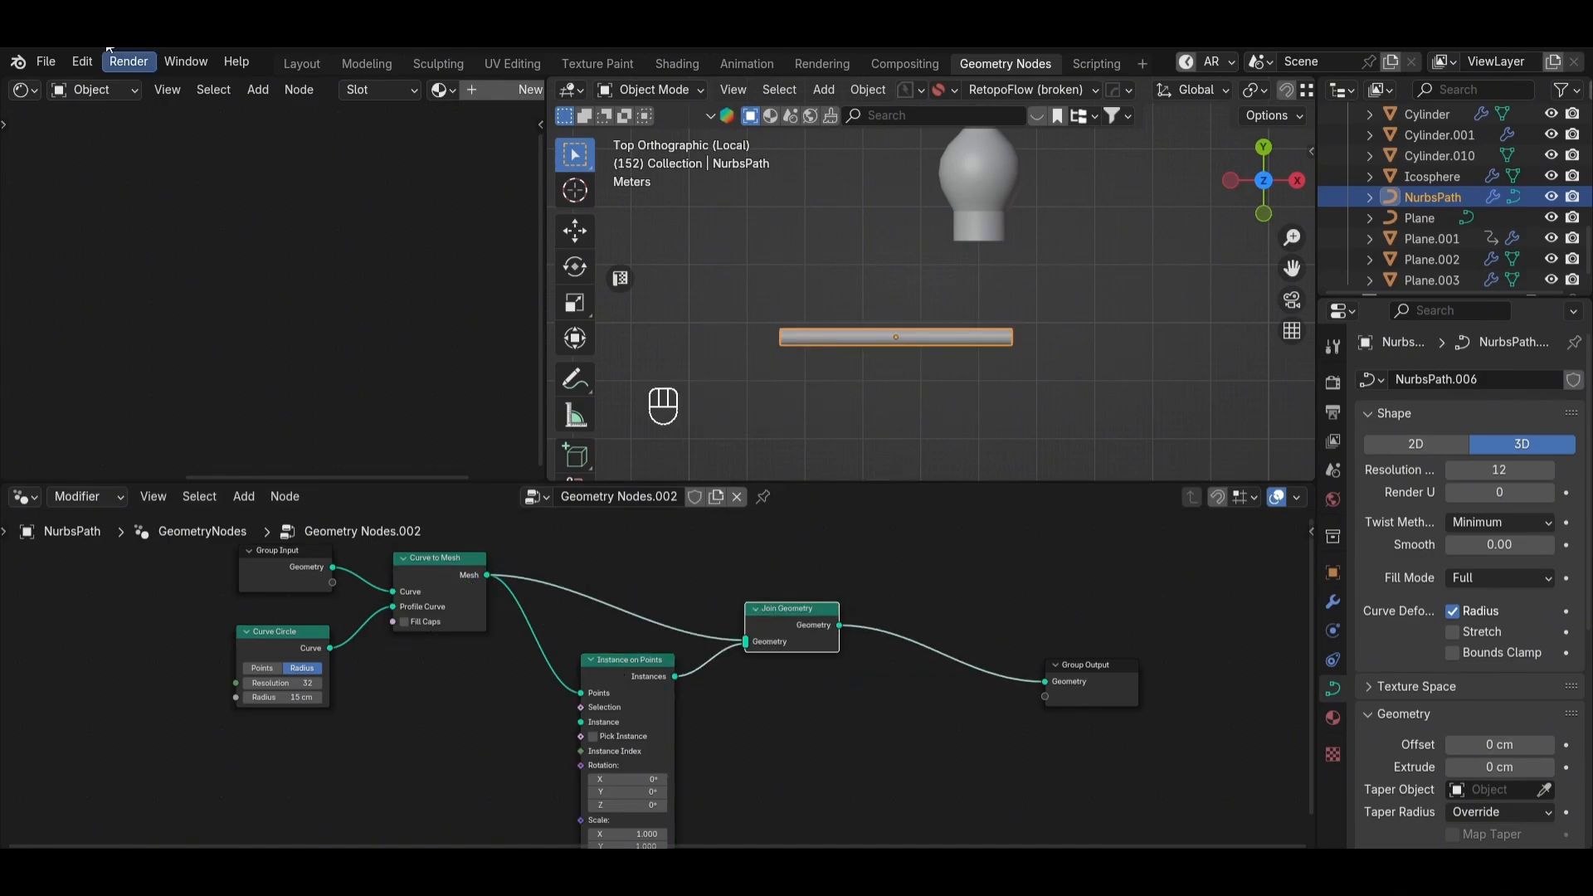
# Step: Look up the Node Wrangler add-on in the preferences to check whether it is enabled
pyautogui.click(82, 61)
pyautogui.click(166, 346)
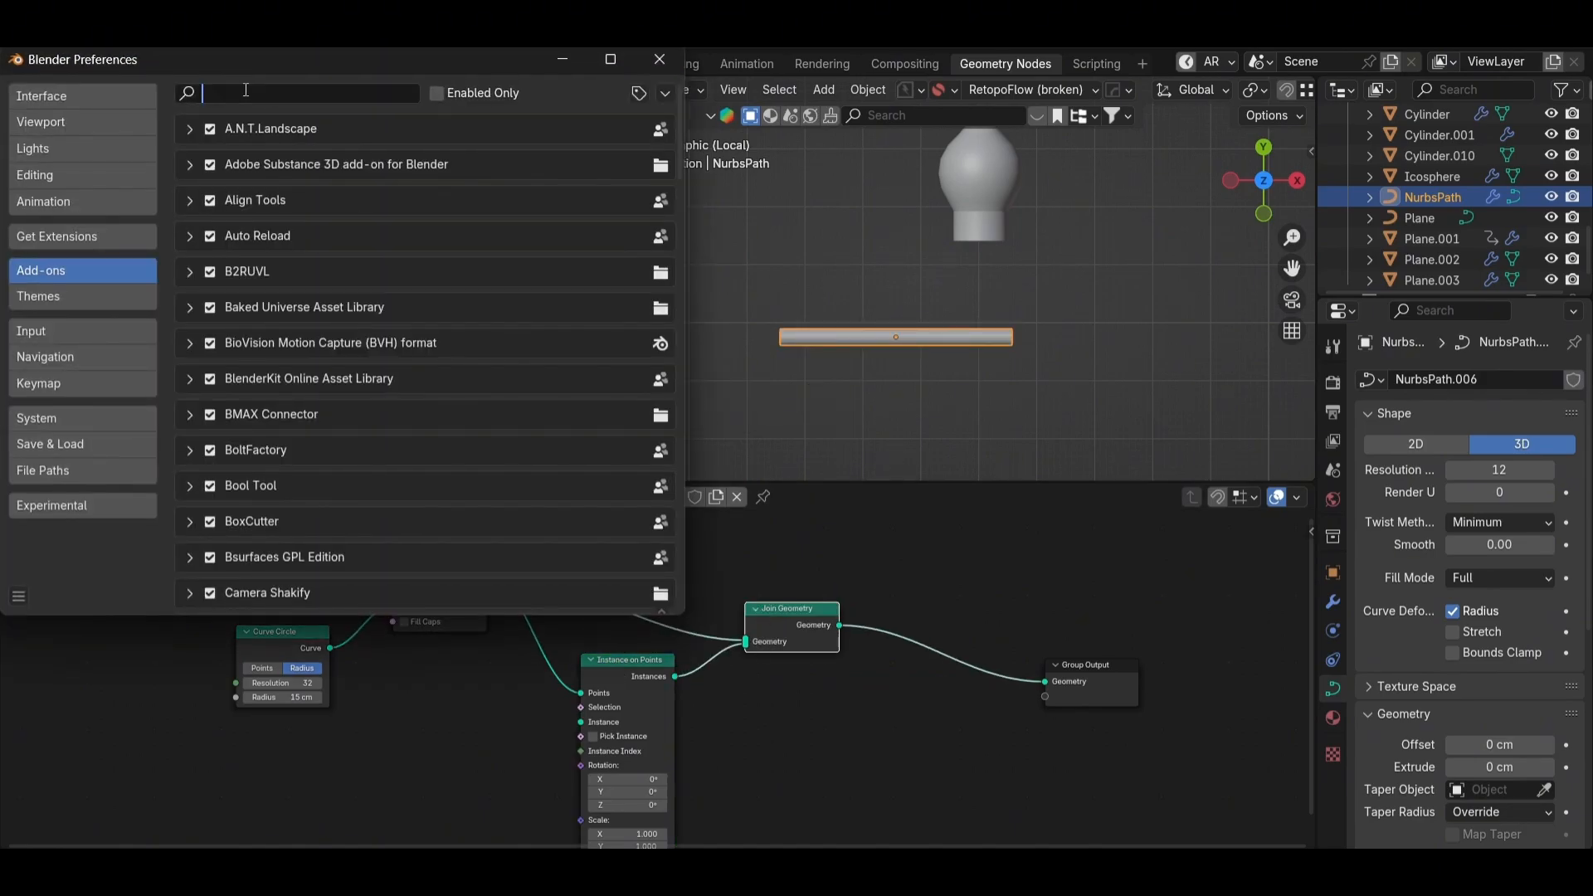
pyautogui.write('node')
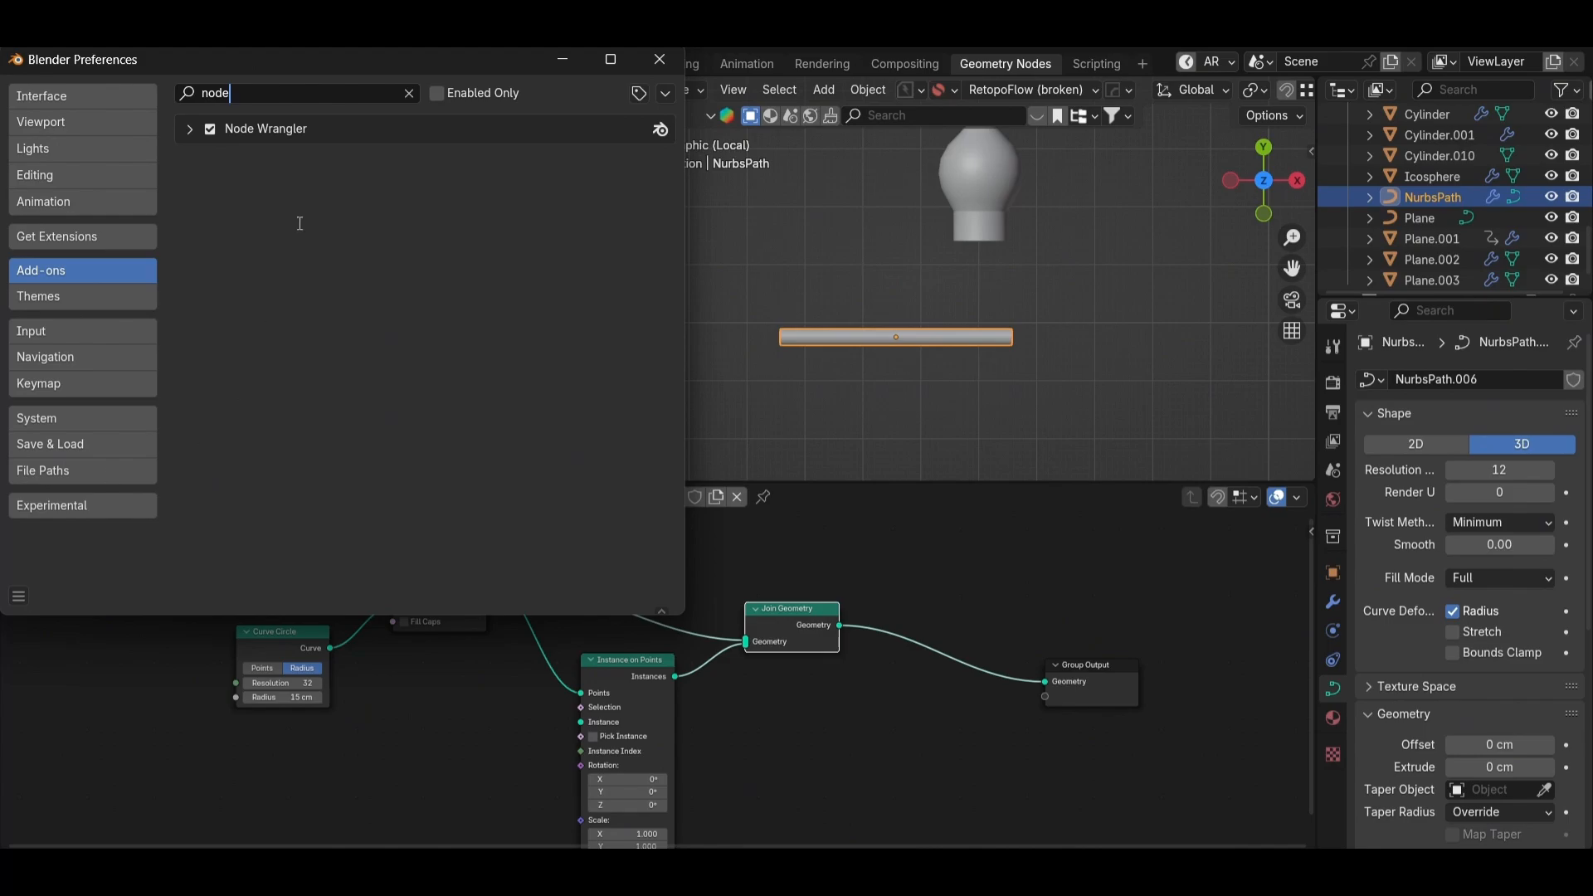
pyautogui.click(660, 59)
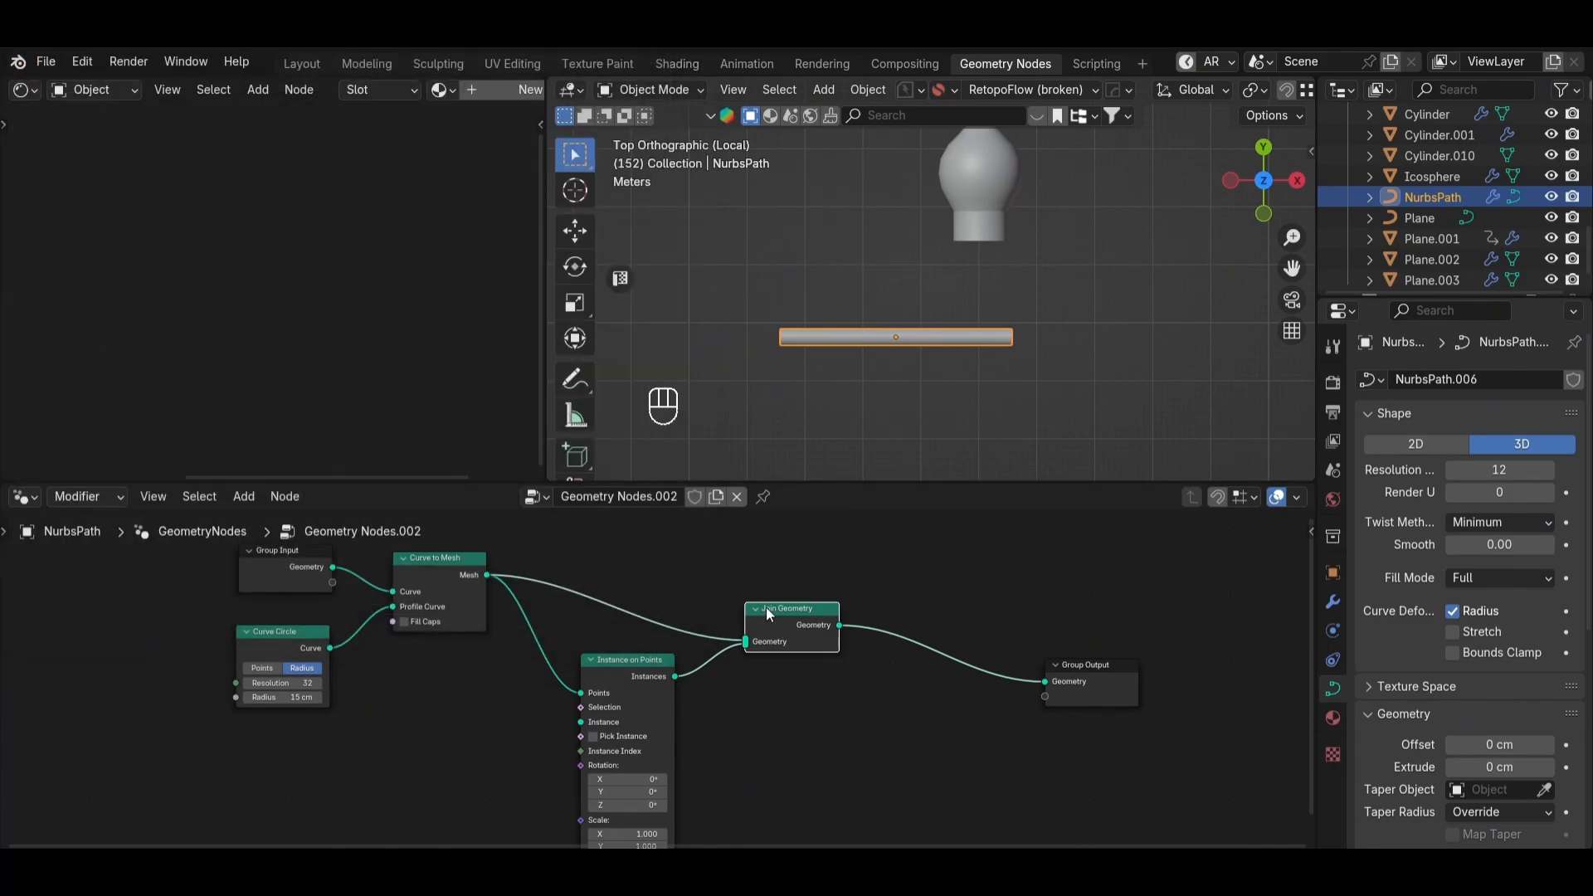
# Step: Repeat the quick join of Curve to Mesh and Instance on Points, and undo it
pyautogui.keyDown('ctrl'); pyautogui.keyDown('shift'); pyautogui.moveTo(445, 561); pyautogui.dragTo(619, 675, button='right'); pyautogui.keyUp('shift'); pyautogui.keyUp('ctrl')
pyautogui.hotkey('ctrl', 'z')
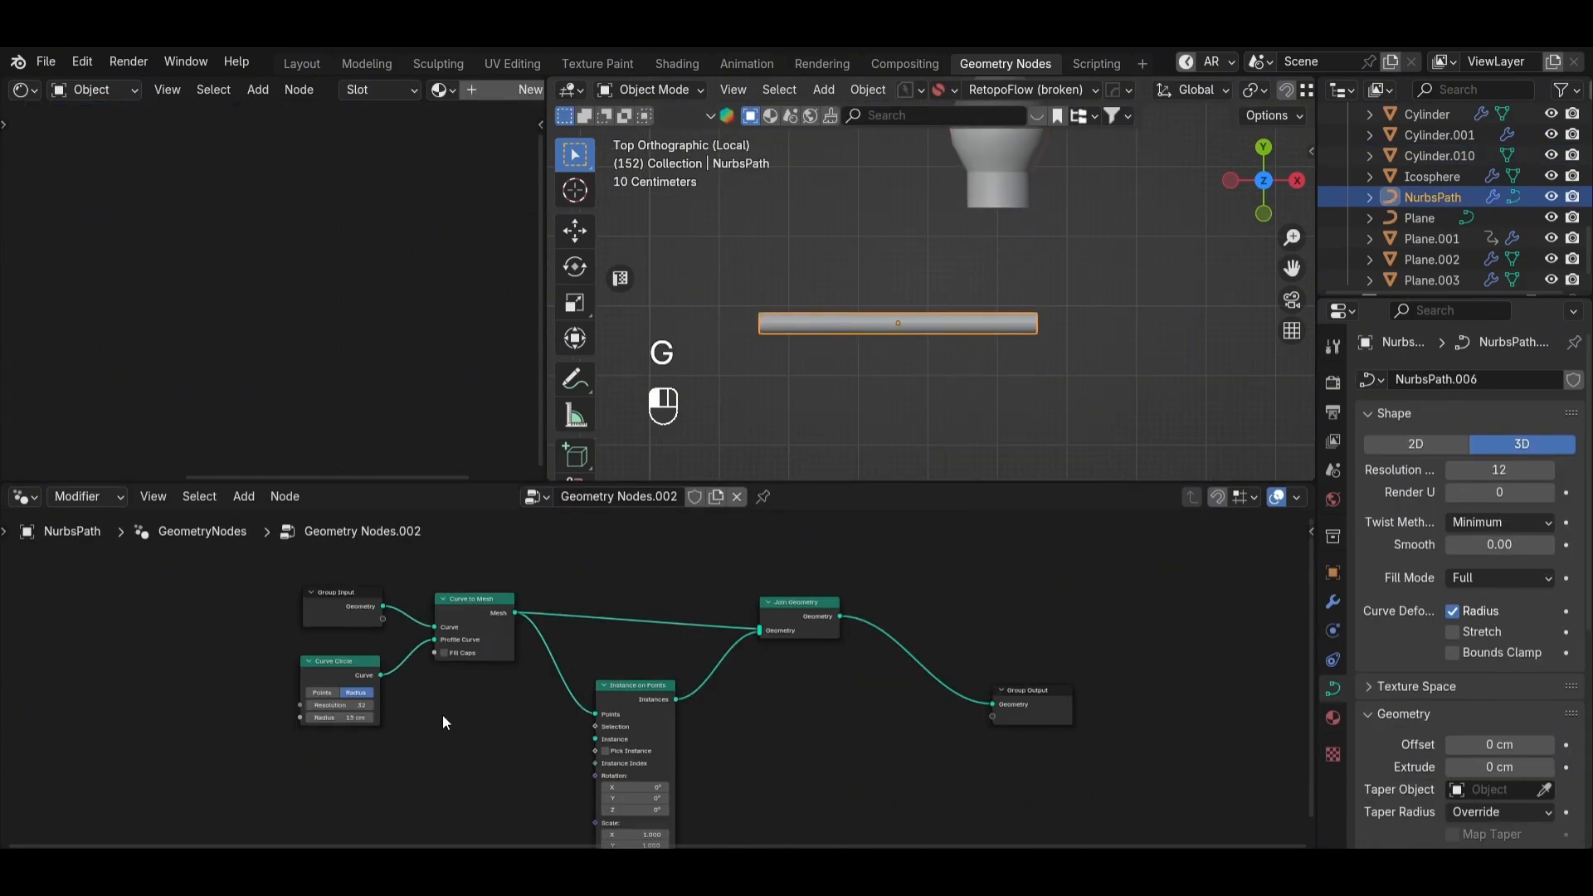
# Step: Add an Object Info node below the Curve Circle node
pyautogui.hotkey('shift', 'a')
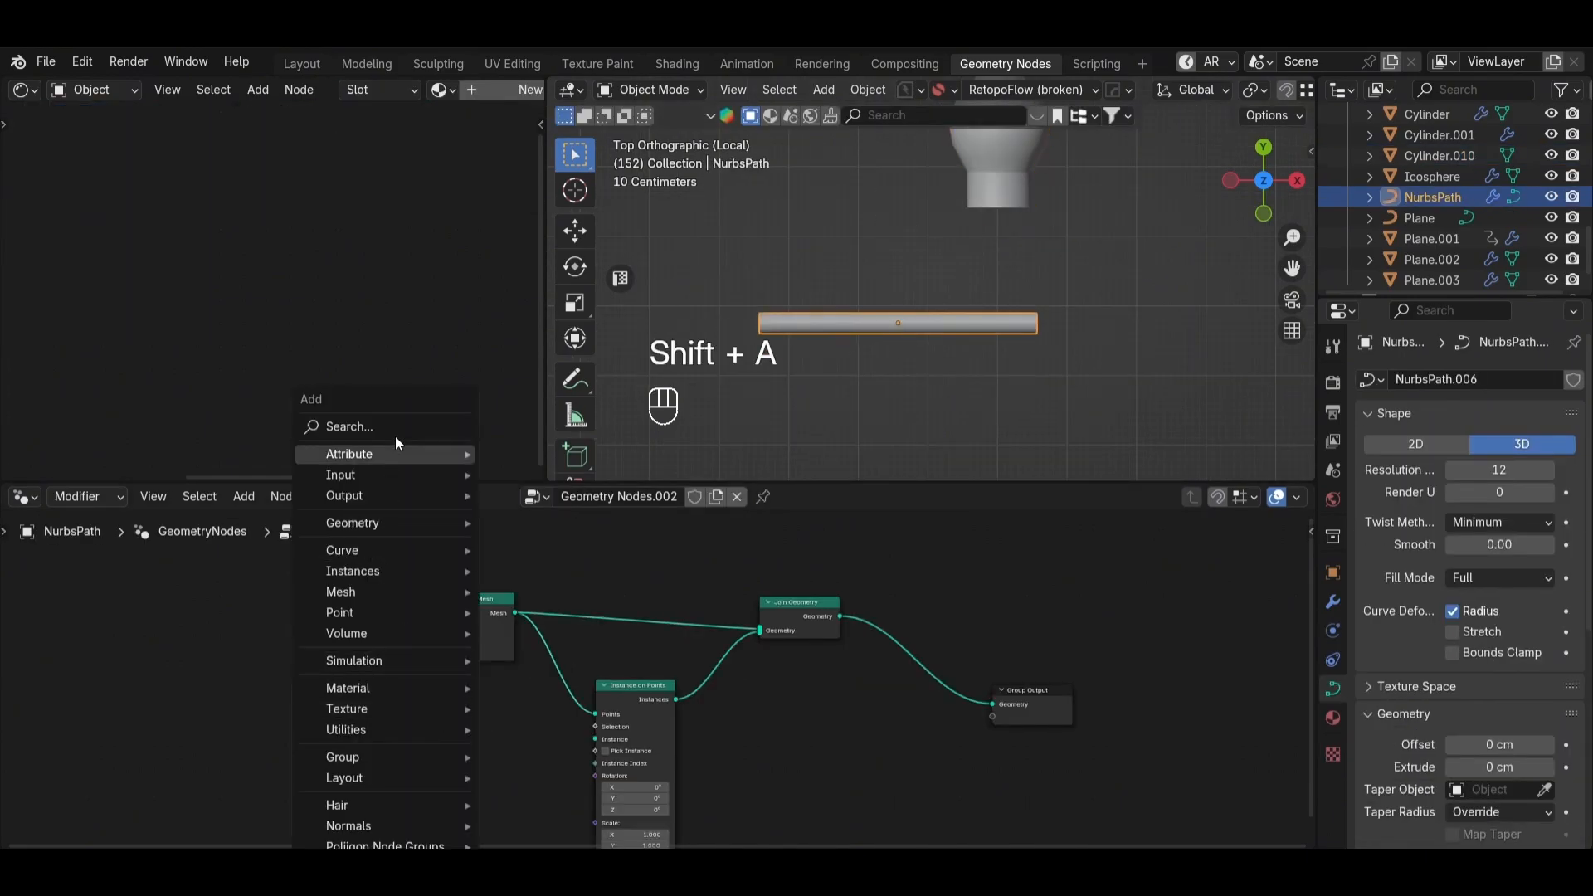
pyautogui.click(398, 422)
pyautogui.write('obj')
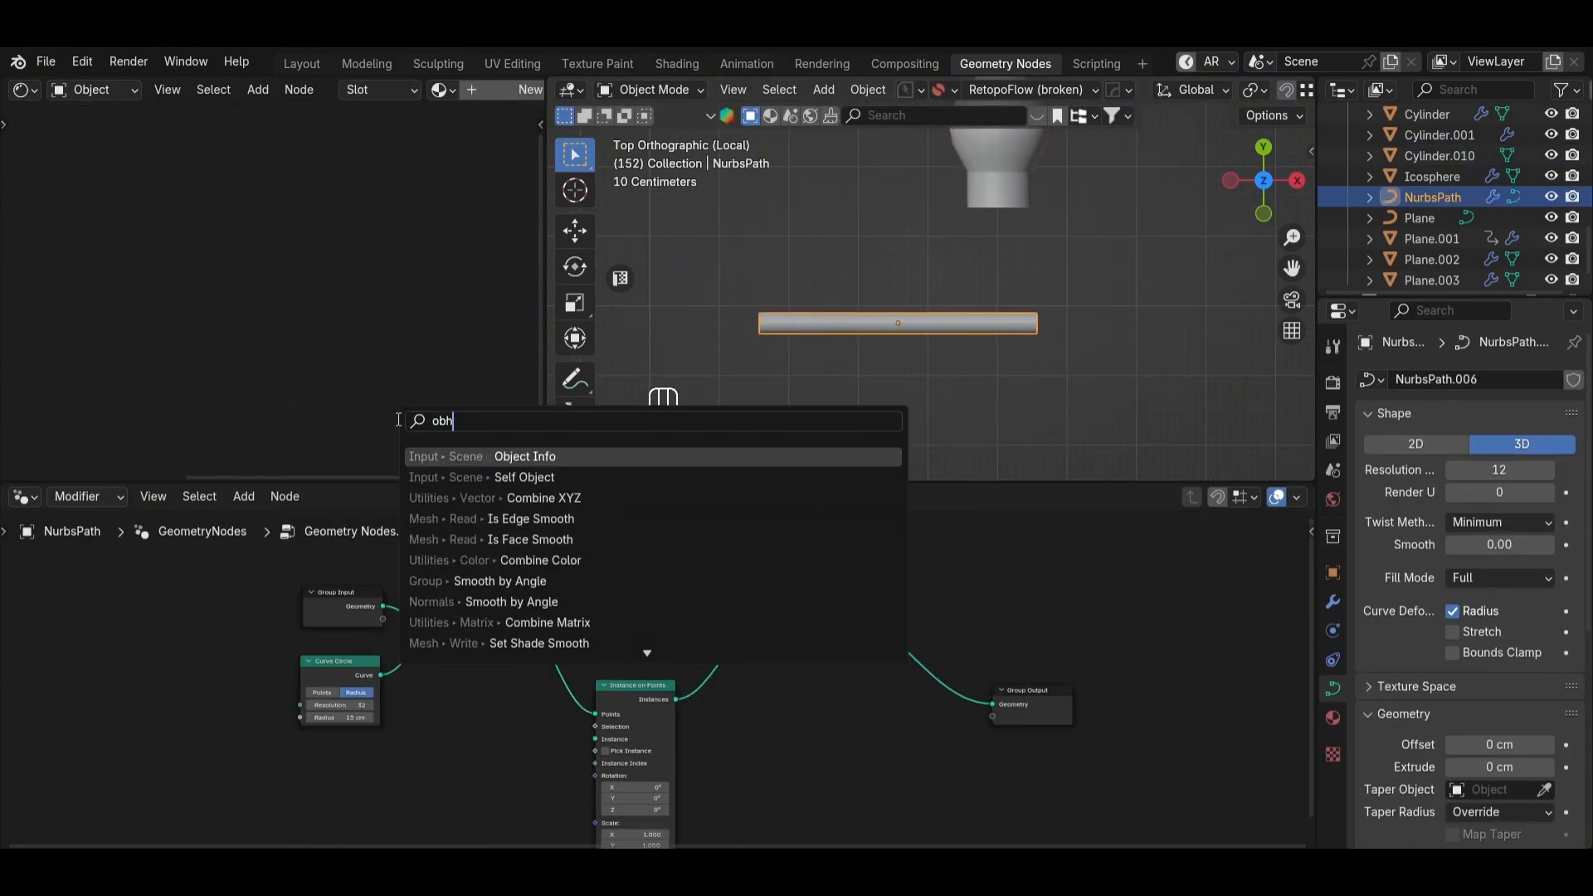
pyautogui.press('Return')
pyautogui.click(403, 765)
# Step: Pick the bulb as the Object Info object and link its Geometry to the Instance input of Instance on Points
pyautogui.moveTo(511, 776); pyautogui.dragTo(526, 719, button='middle')
pyautogui.scroll(3, 526, 719)
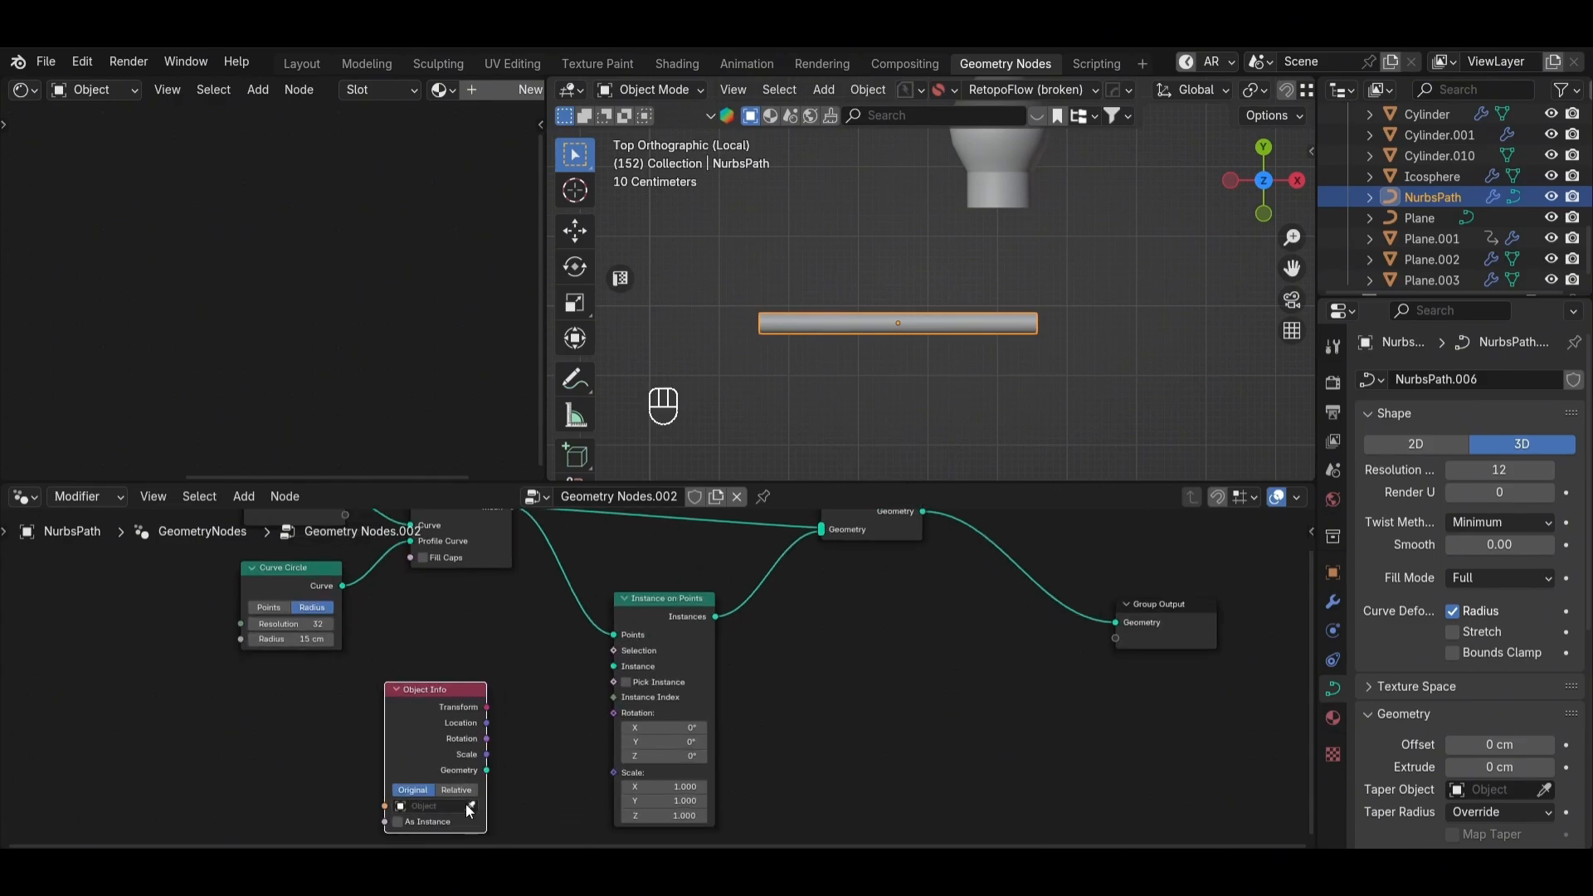
pyautogui.click(1015, 180)
pyautogui.scroll(2, 606, 710)
pyautogui.moveTo(535, 749)
pyautogui.mouseDown()
pyautogui.moveTo(714, 621)
pyautogui.moveTo(521, 755)
pyautogui.mouseUp()
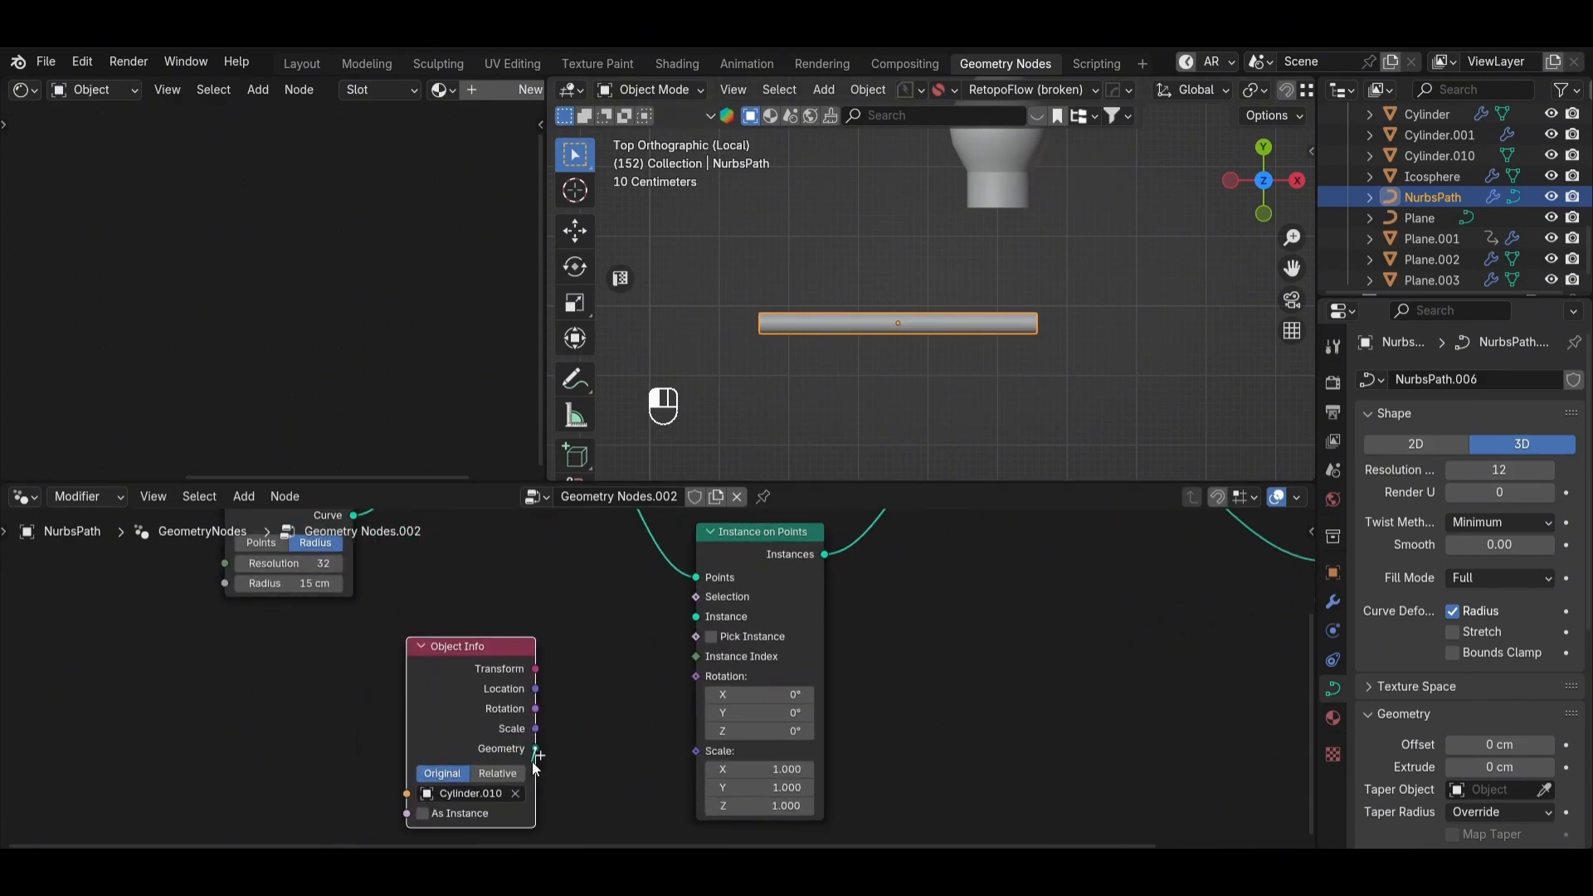
pyautogui.moveTo(704, 616); pyautogui.dragTo(704, 615)
# Step: Set the Instance on Points scale to 0.020 on X, Y and Z to shrink the bulbs along the path
pyautogui.moveTo(939, 327); pyautogui.dragTo(993, 274, button='middle')
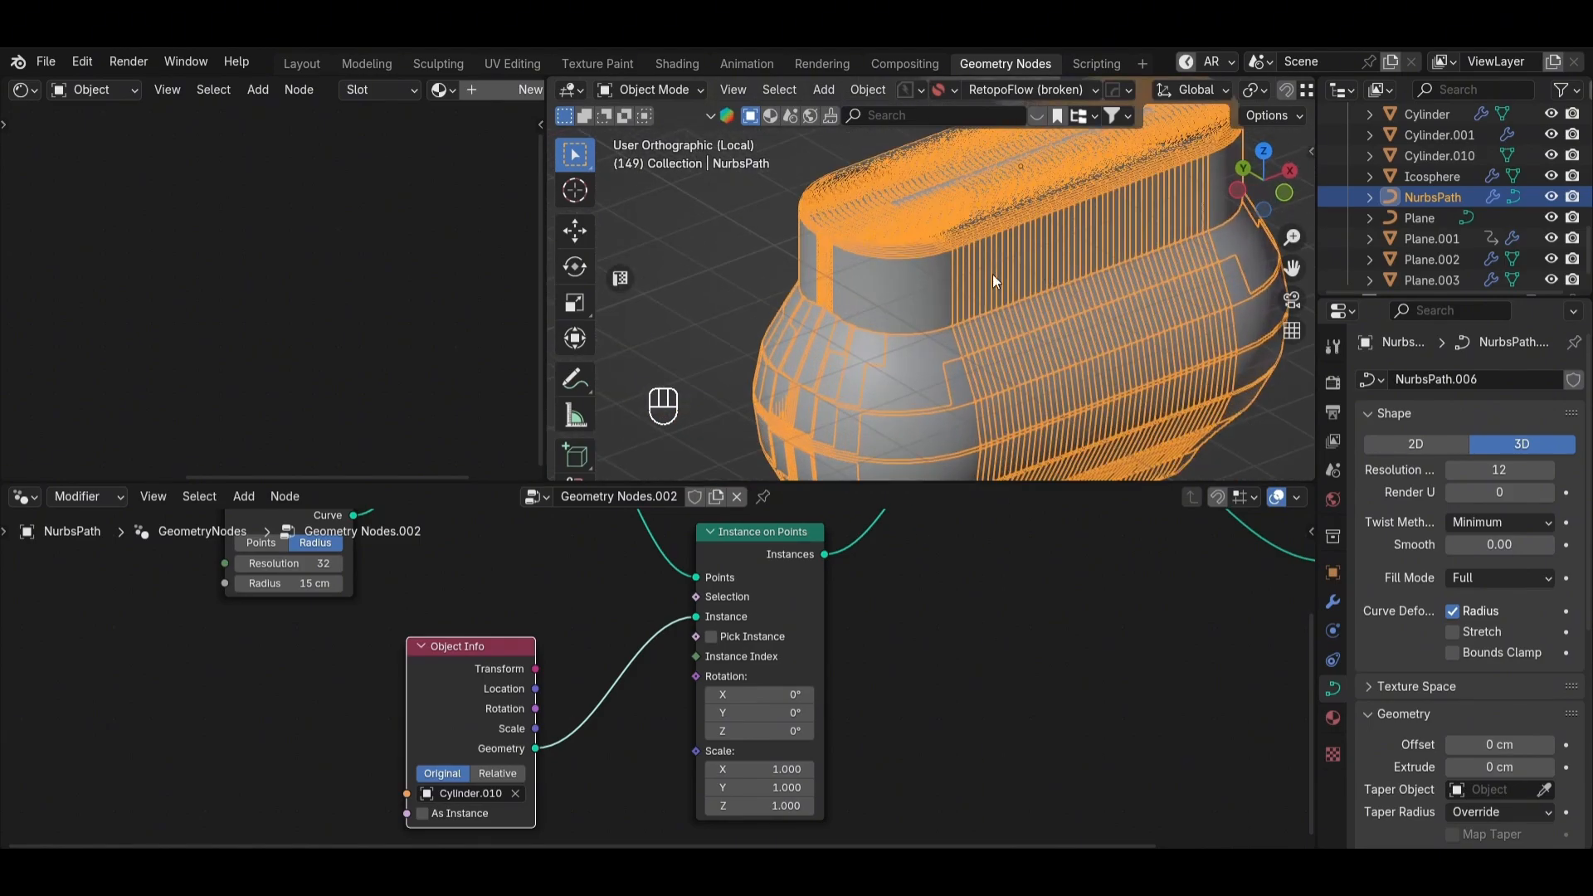
pyautogui.scroll(-1, 672, 689)
pyautogui.keyDown('alt'); pyautogui.moveTo(849, 302); pyautogui.dragTo(966, 228, button='middle'); pyautogui.keyUp('alt')
pyautogui.scroll(4, 747, 747)
pyautogui.moveTo(755, 757); pyautogui.dragTo(751, 657, button='middle')
pyautogui.keyDown('shift'); pyautogui.moveTo(755, 657); pyautogui.dragTo(631, 702); pyautogui.keyUp('shift')
pyautogui.scroll(6, 954, 212)
pyautogui.keyDown('shift'); pyautogui.moveTo(835, 469); pyautogui.dragTo(823, 528, button='middle'); pyautogui.keyUp('shift')
pyautogui.keyDown('shift'); pyautogui.moveTo(792, 657); pyautogui.dragTo(797, 702); pyautogui.keyUp('shift')
pyautogui.scroll(6, 906, 360)
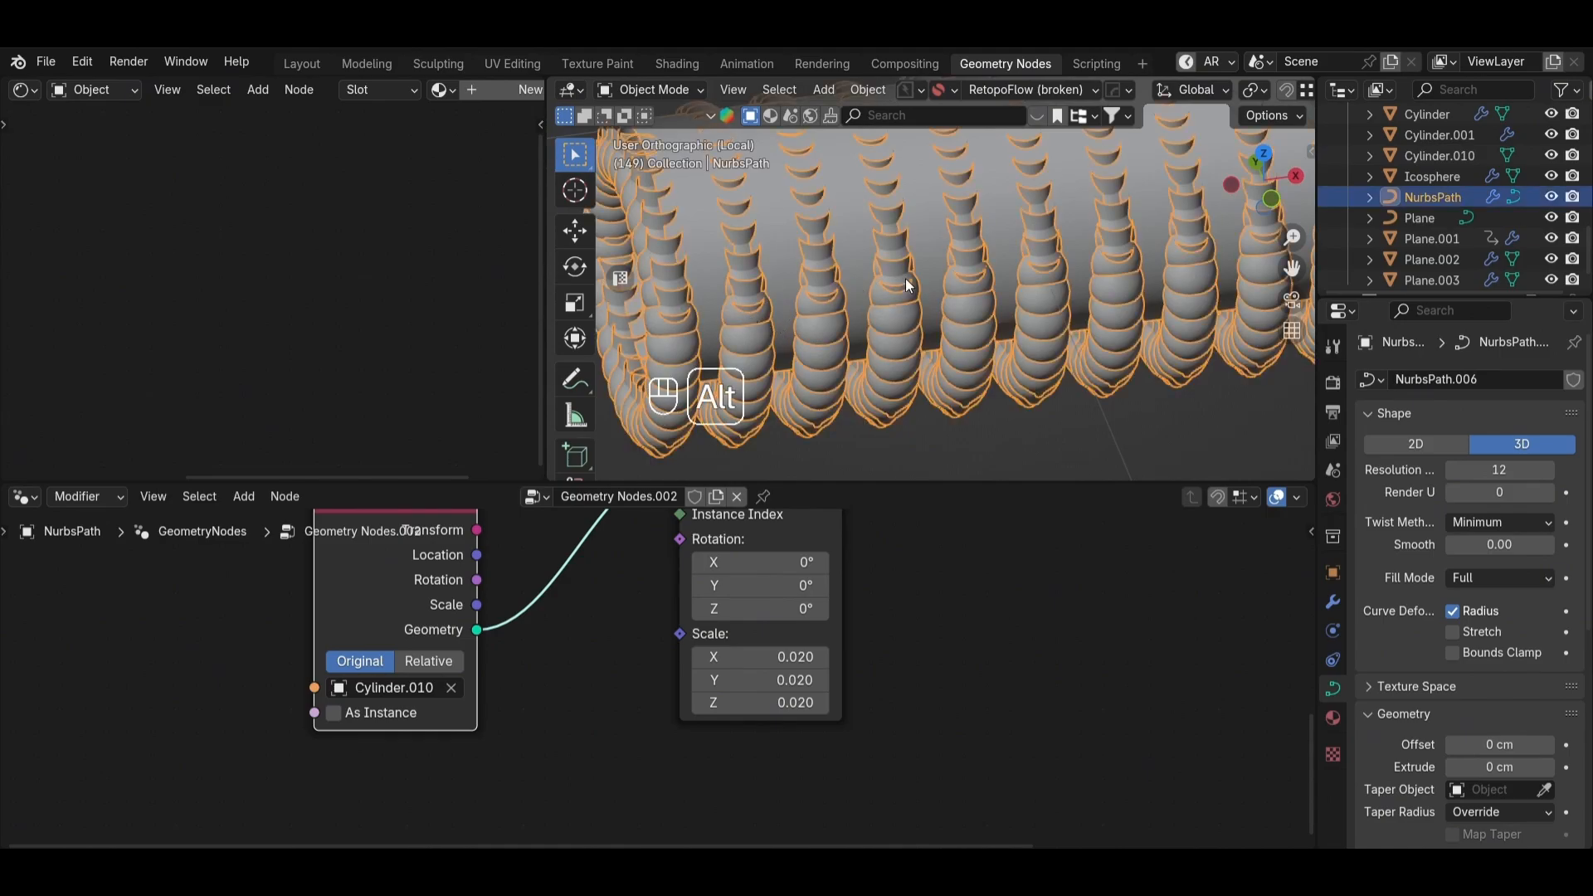
pyautogui.moveTo(907, 286); pyautogui.dragTo(916, 235, button='middle')
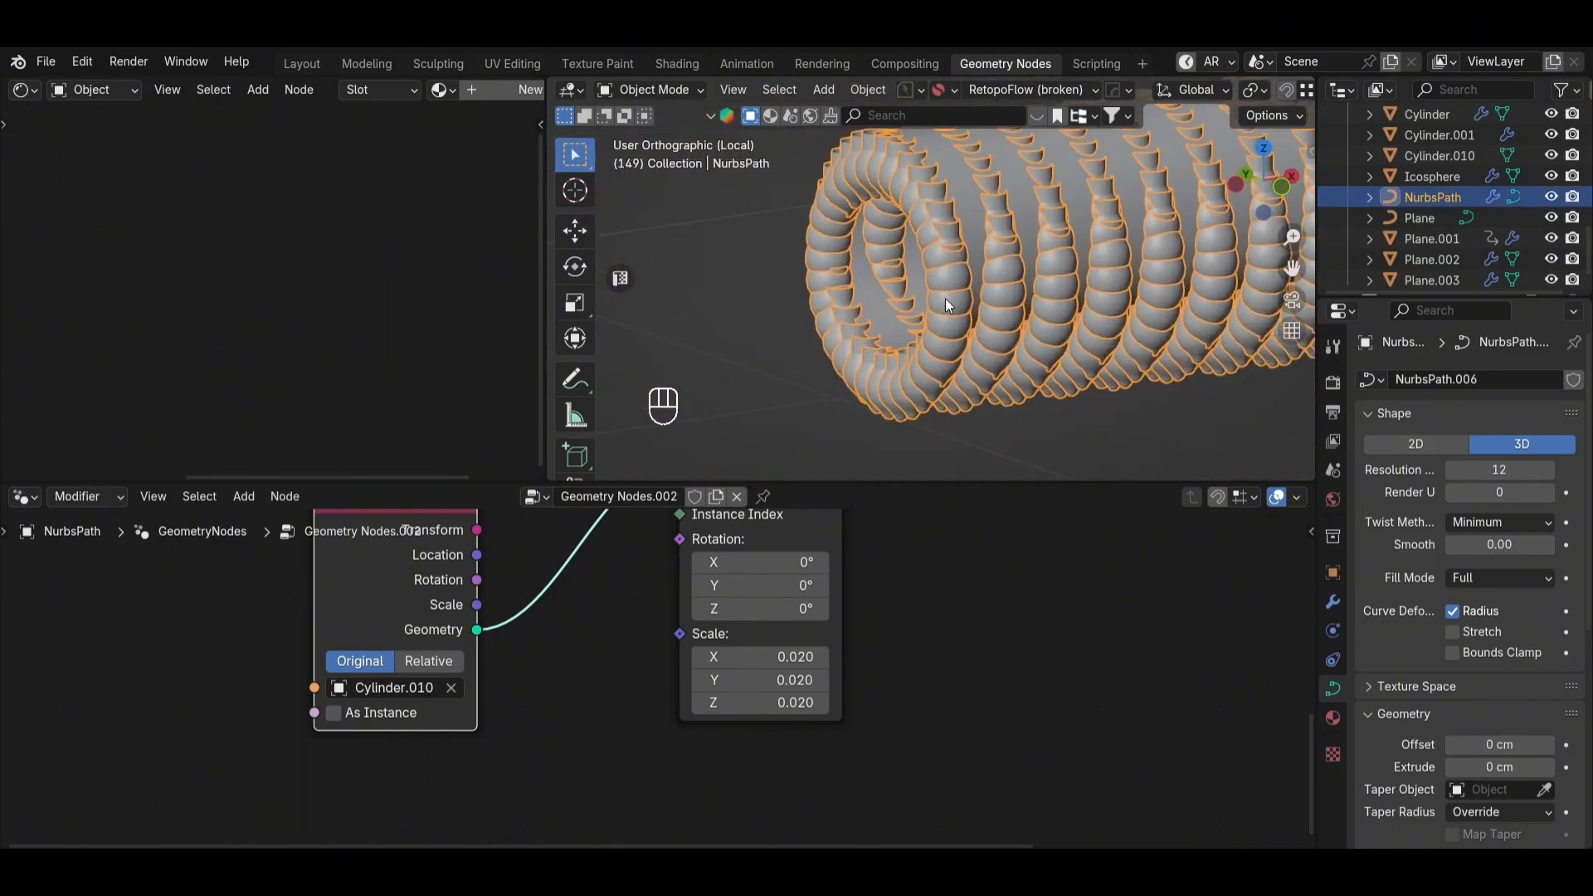
# Step: Rearrange Object Info, Instance on Points, Join Geometry and Group Output to make room after the Curve to Mesh node
pyautogui.scroll(-5, 946, 300)
pyautogui.scroll(-5, 792, 584)
pyautogui.moveTo(792, 584); pyautogui.dragTo(756, 690, button='middle')
pyautogui.moveTo(572, 675); pyautogui.dragTo(459, 767)
pyautogui.press('g')
pyautogui.click(471, 744)
pyautogui.moveTo(1082, 586); pyautogui.dragTo(932, 628, button='middle')
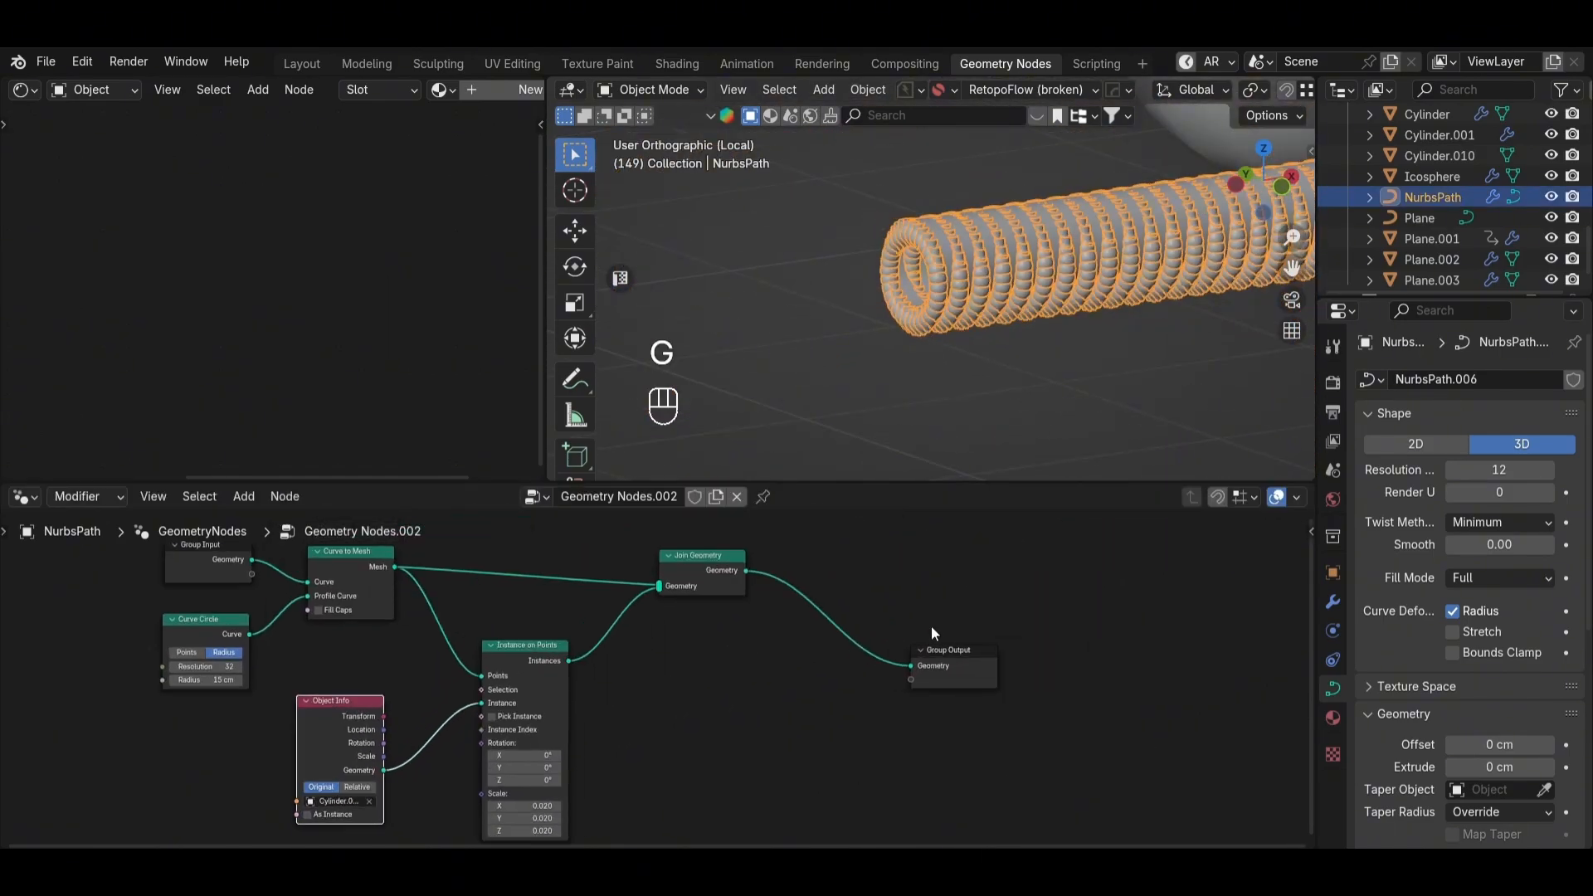
pyautogui.moveTo(1065, 559); pyautogui.dragTo(641, 749)
pyautogui.moveTo(1106, 542); pyautogui.dragTo(498, 776)
pyautogui.press('g')
pyautogui.click(699, 789)
# Step: Insert a Distribute Points on Faces node between Curve to Mesh and Instance on Points
pyautogui.hotkey('shift', 'a')
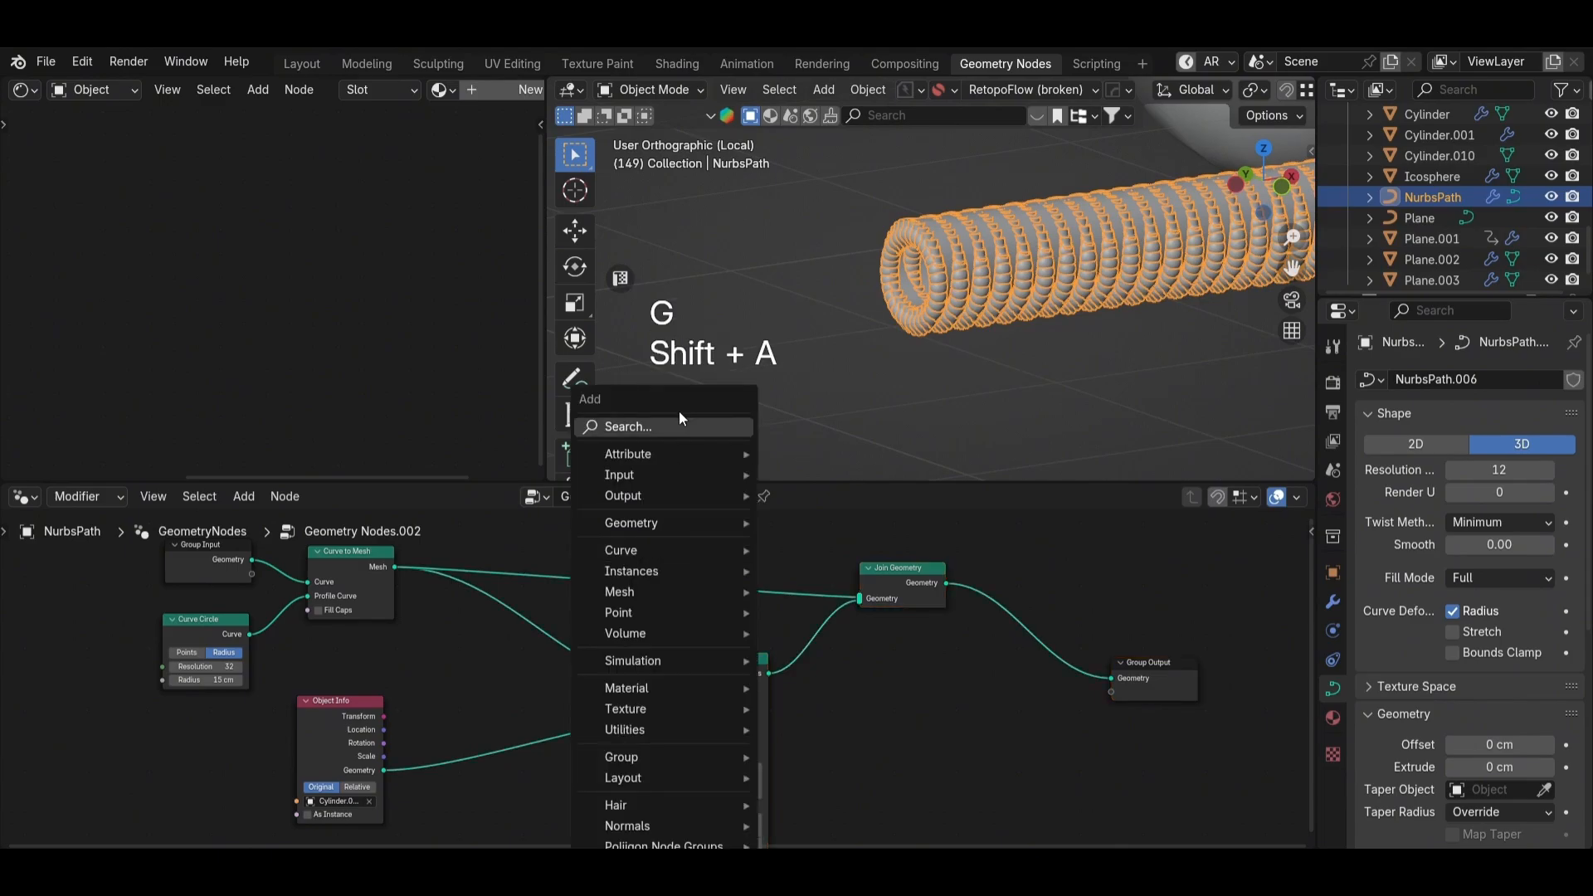
pyautogui.click(683, 423)
pyautogui.write('dist')
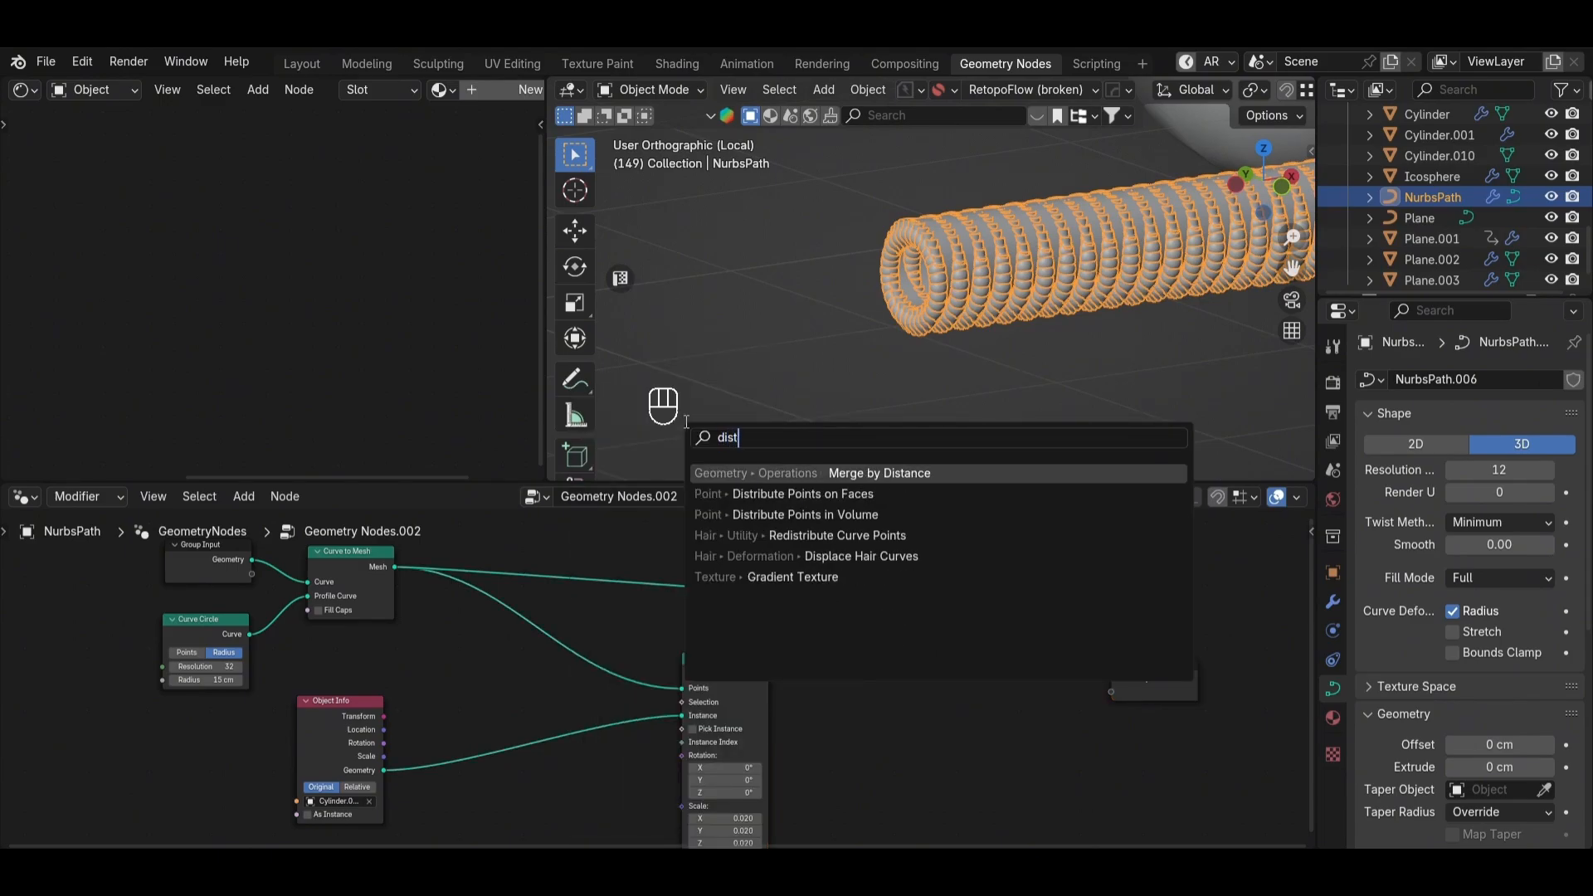
pyautogui.click(854, 497)
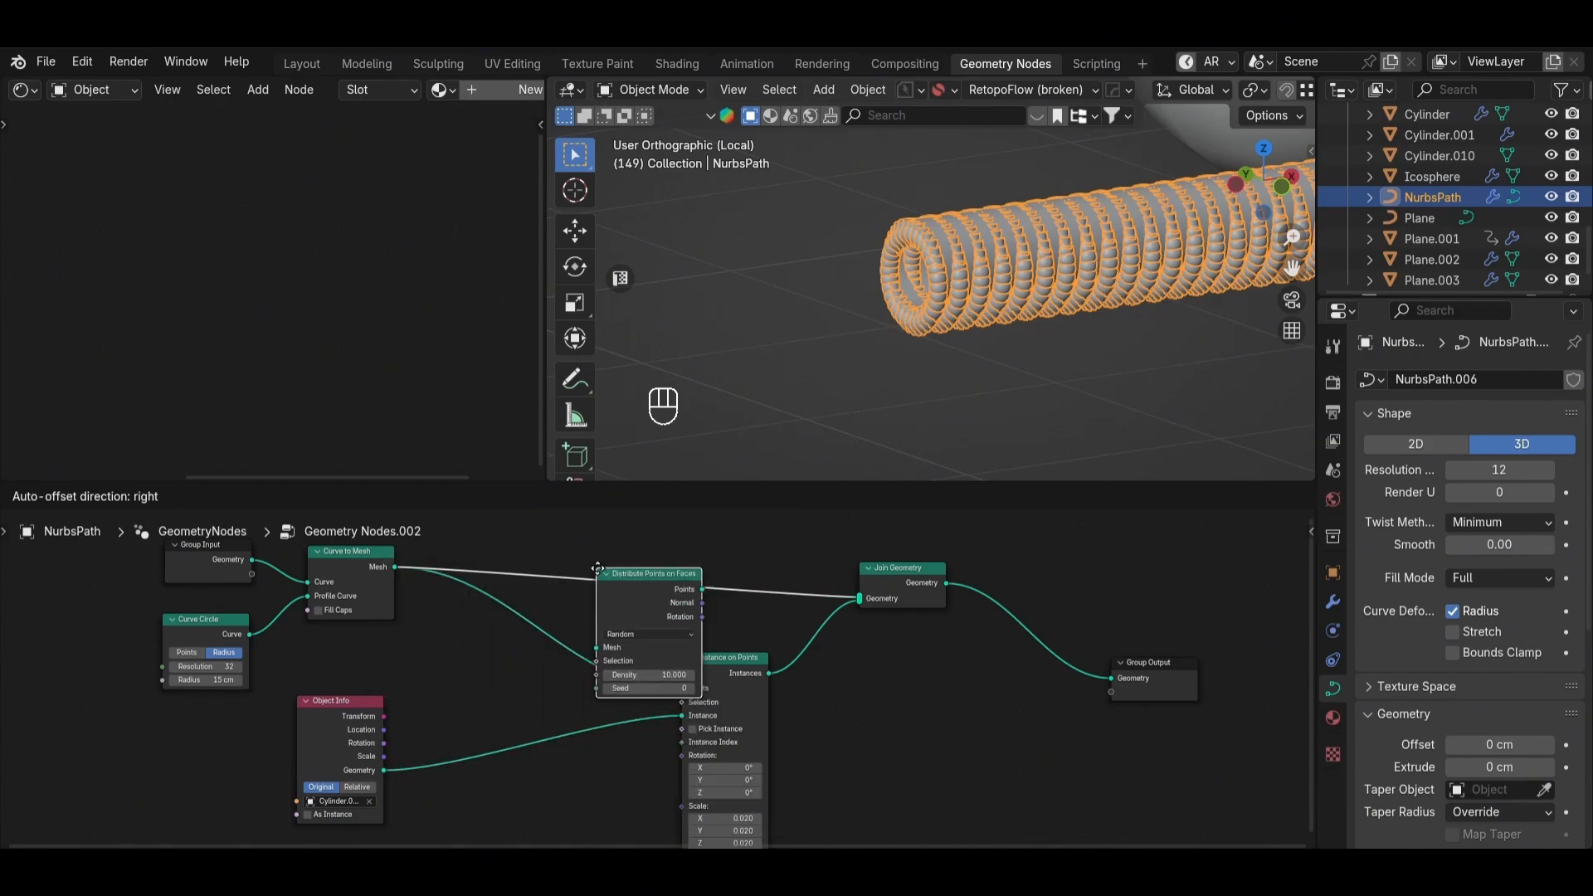
pyautogui.click(506, 601)
# Step: Switch Distribute Points on Faces to the Poisson Disk method and move Instance on Points farther away from it
pyautogui.scroll(-2, 1044, 294)
pyautogui.keyDown('alt'); pyautogui.moveTo(1058, 292); pyautogui.dragTo(1044, 294); pyautogui.keyUp('alt')
pyautogui.scroll(6, 922, 311)
pyautogui.click(867, 319)
pyautogui.click(861, 318)
pyautogui.scroll(-3, 861, 318)
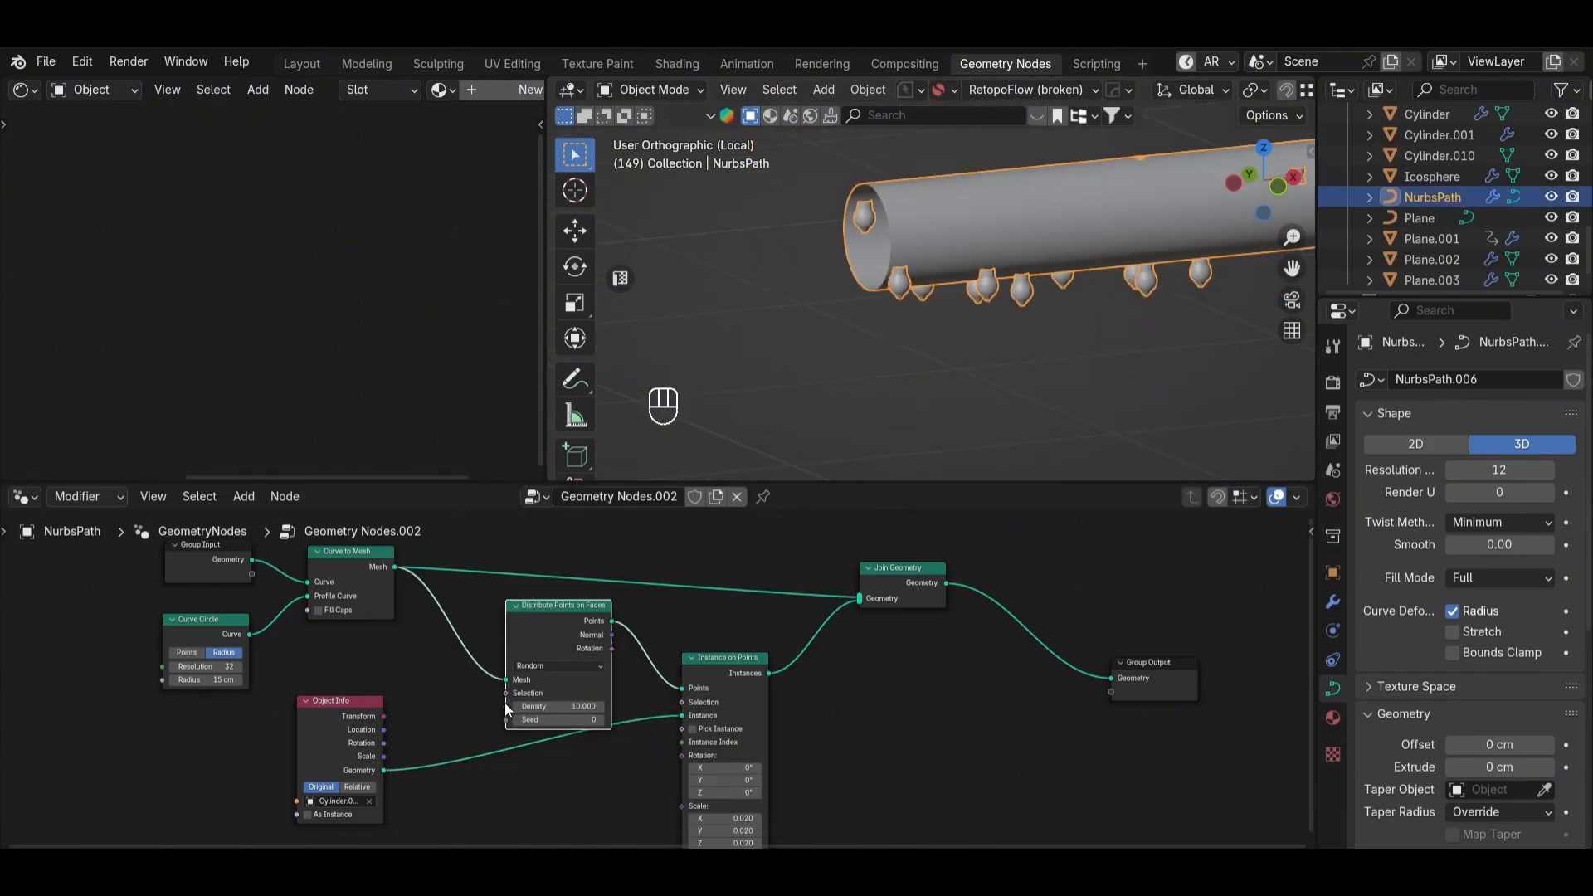
pyautogui.scroll(2, 505, 704)
pyautogui.click(526, 666)
pyautogui.click(572, 719)
pyautogui.press('g')
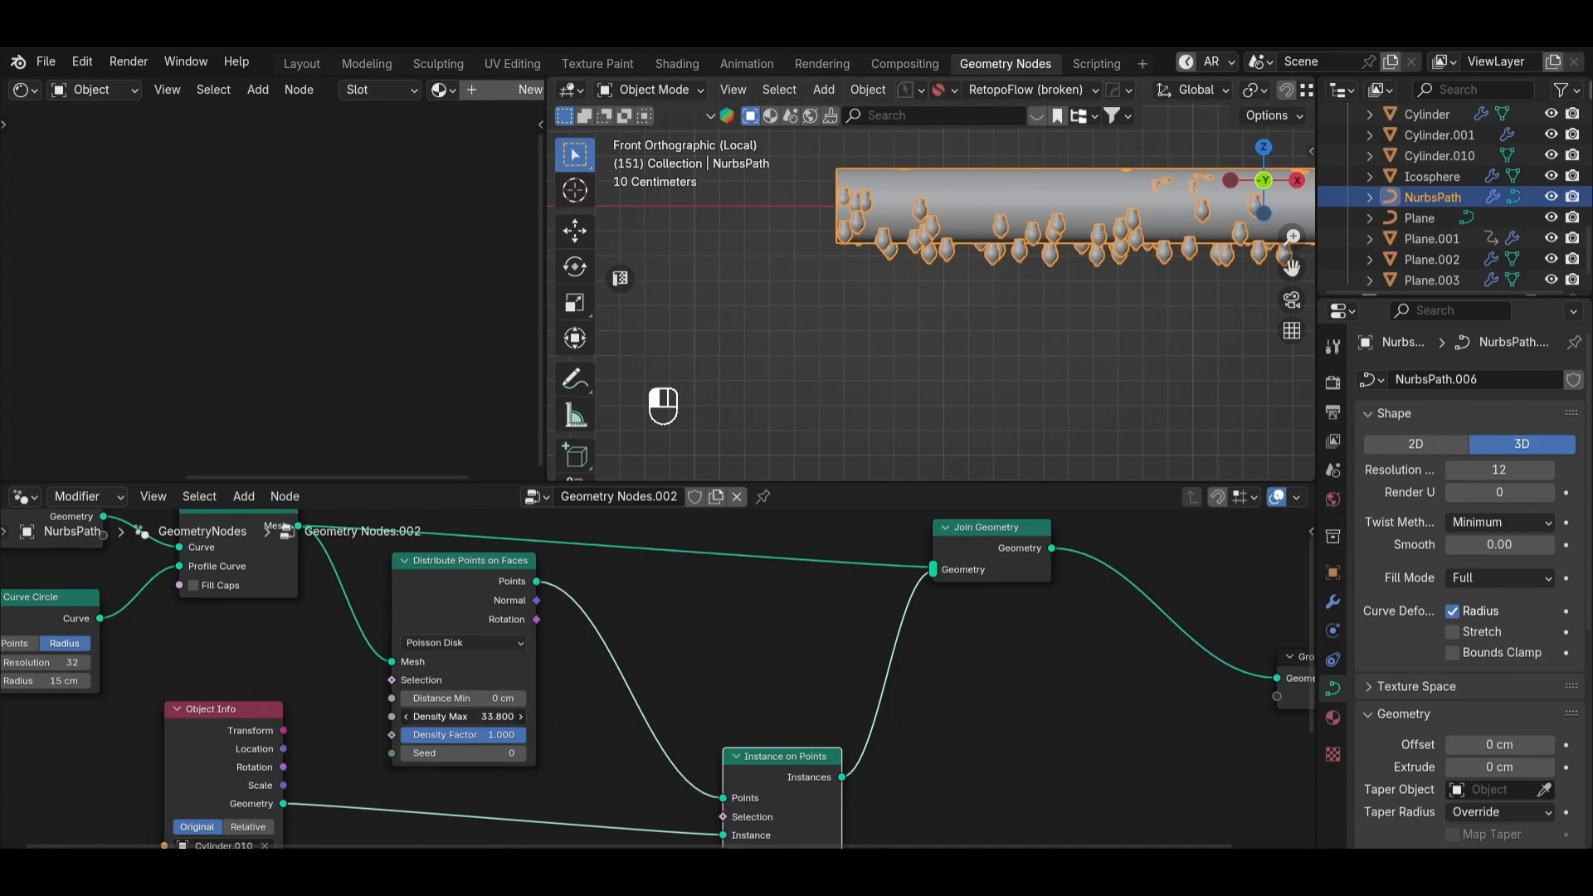
# Step: Set the Density Max of Distribute Points on Faces to 5000
pyautogui.moveTo(463, 716); pyautogui.dragTo(521, 716)
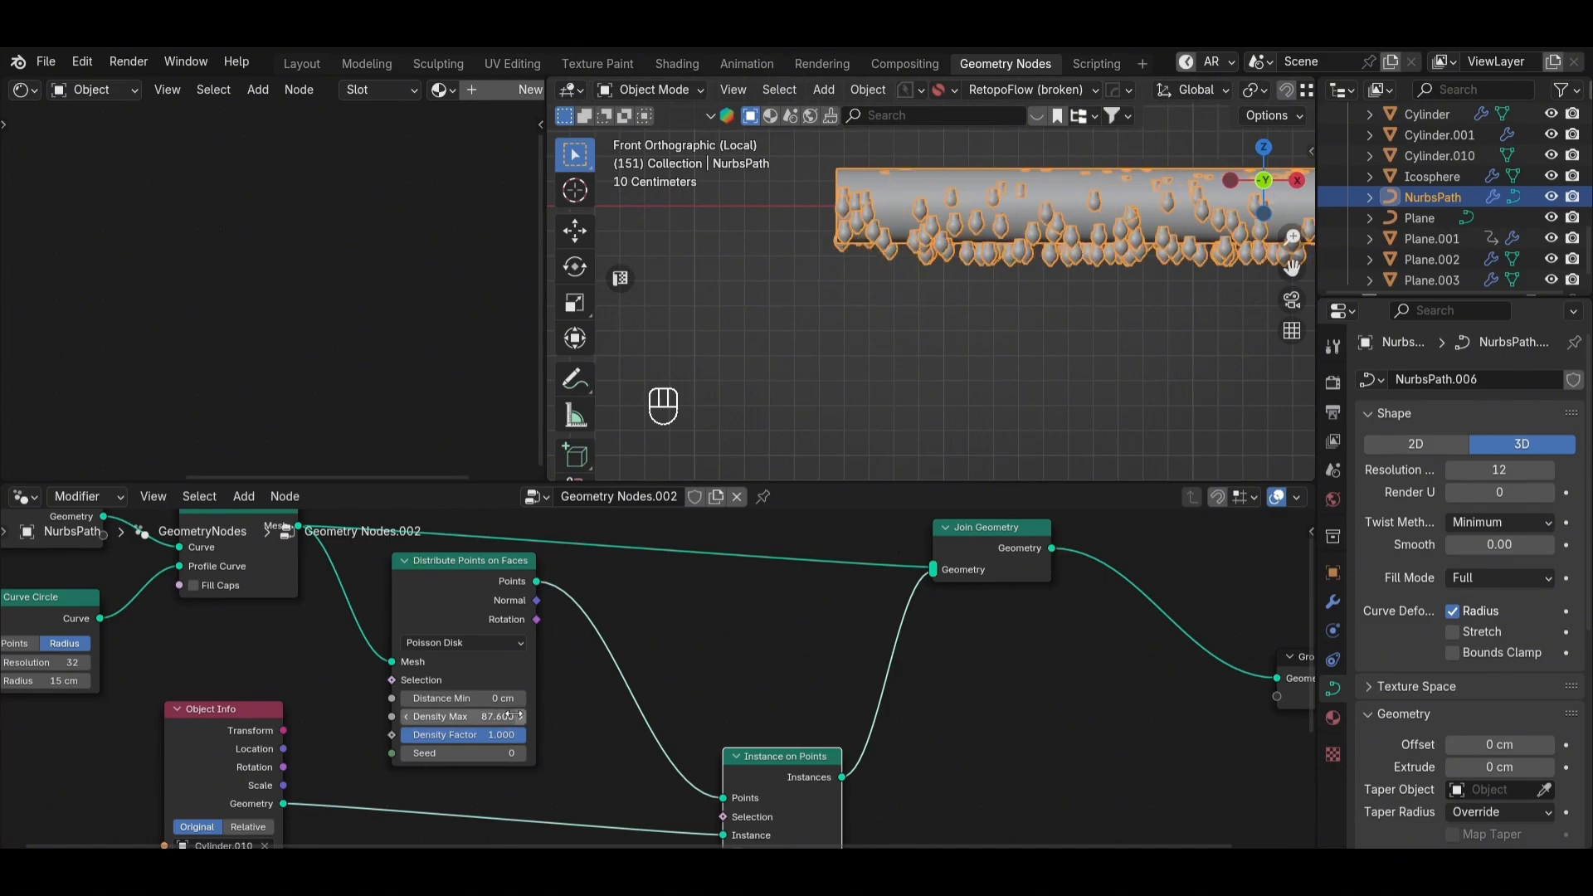
pyautogui.write('00')
pyautogui.press('Return')
pyautogui.click(463, 718)
pyautogui.write('50')
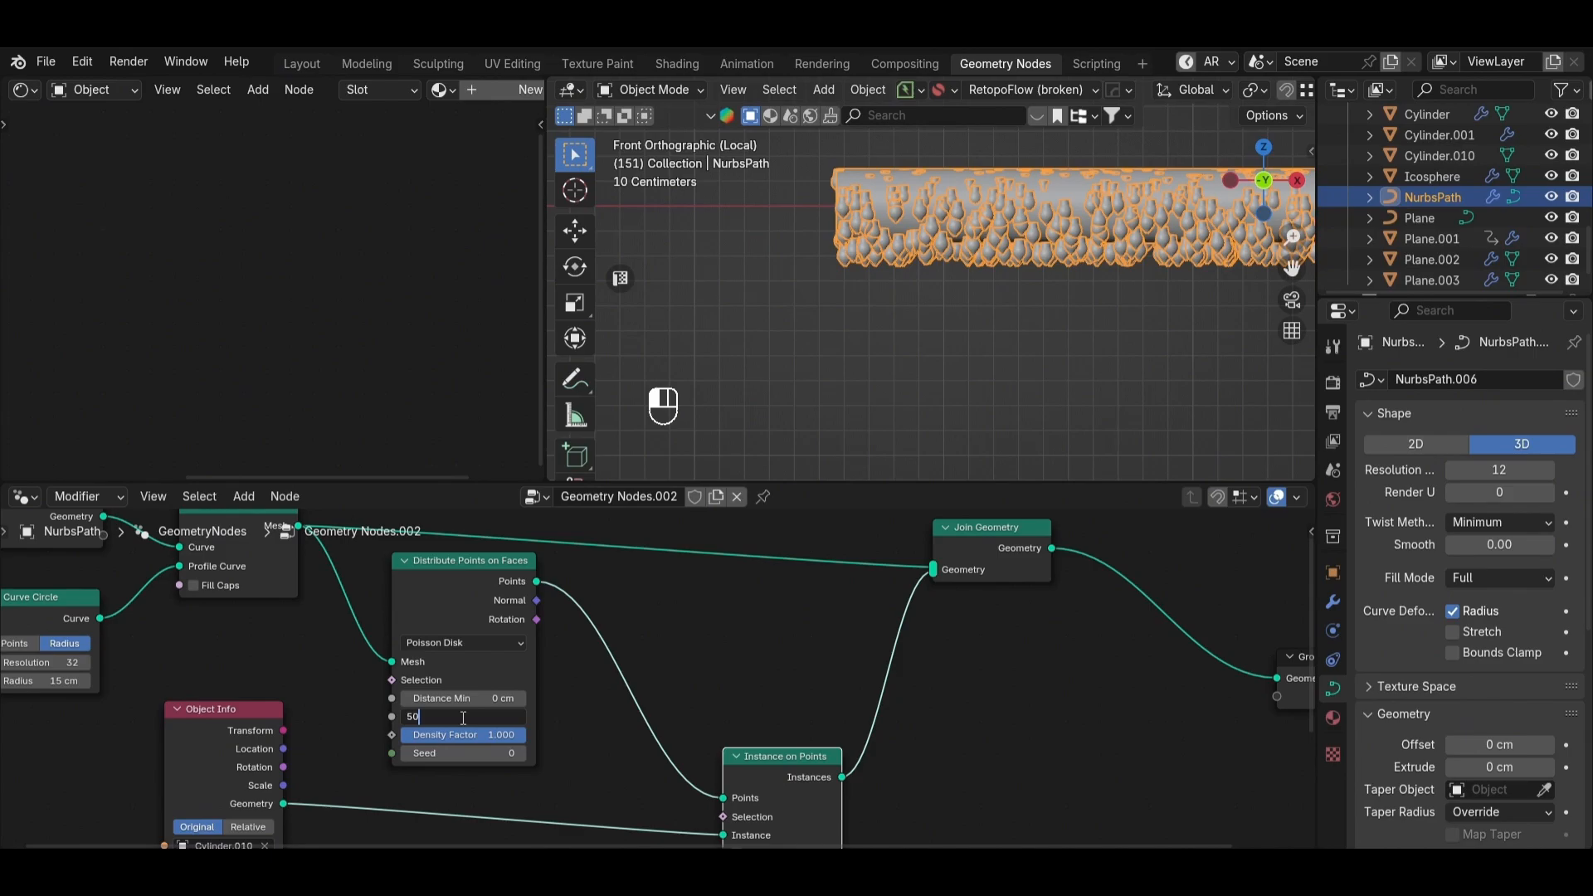
pyautogui.press('Return')
pyautogui.scroll(-1, 905, 270)
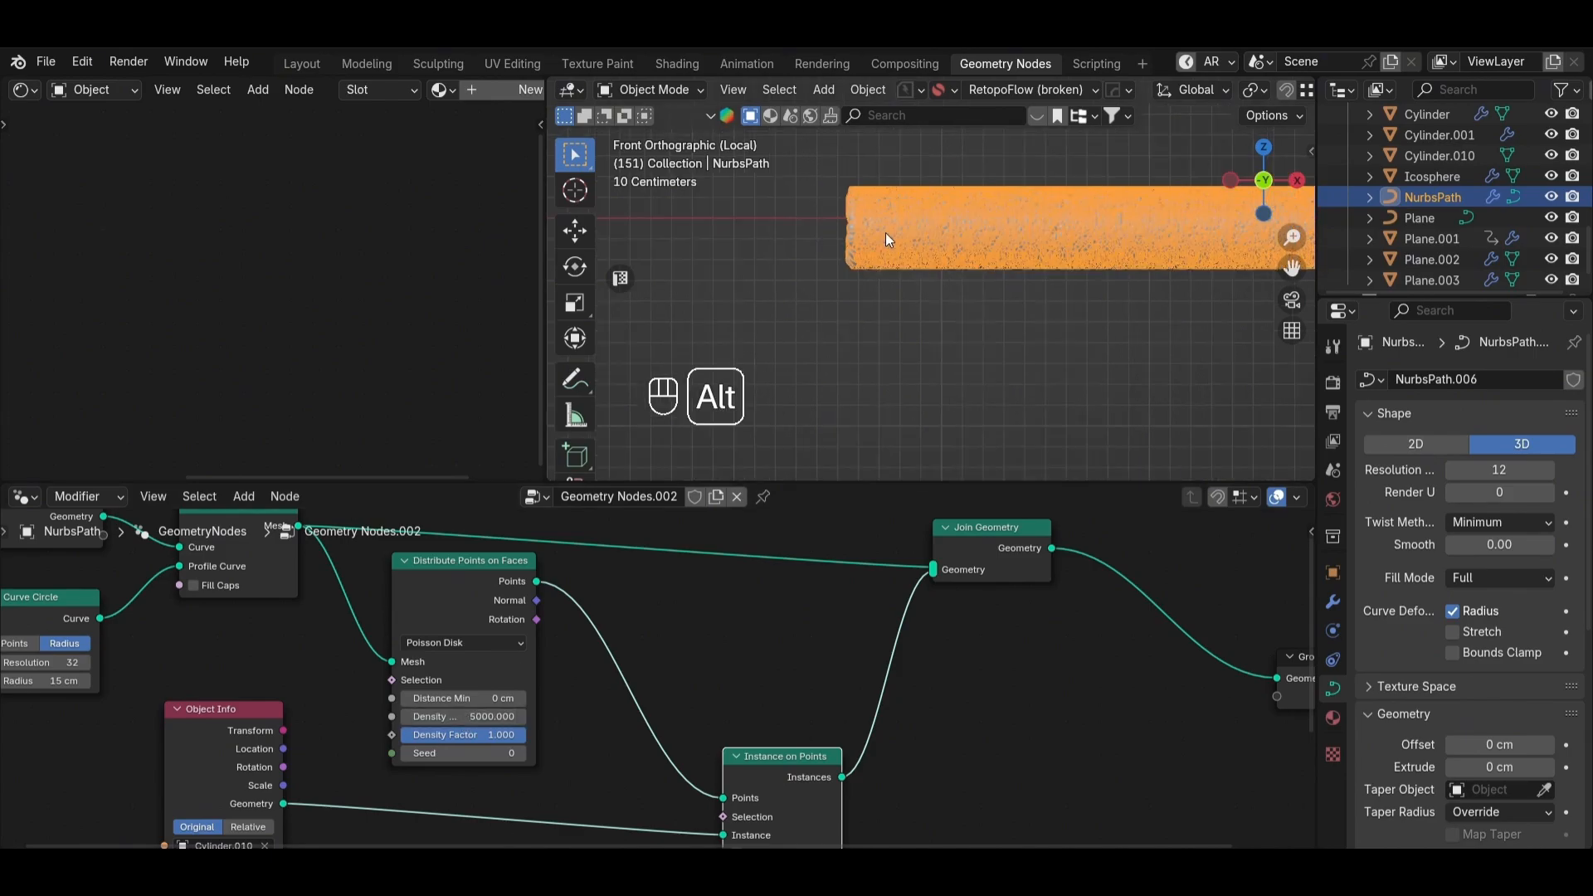
# Step: Set the Distance Min of Distribute Points on Faces to 39 cm to space out the bulbs
pyautogui.moveTo(885, 238); pyautogui.dragTo(1018, 249, button='middle')
pyautogui.press('`')
pyautogui.scroll(3, 424, 664)
pyautogui.moveTo(412, 703); pyautogui.dragTo(486, 703)
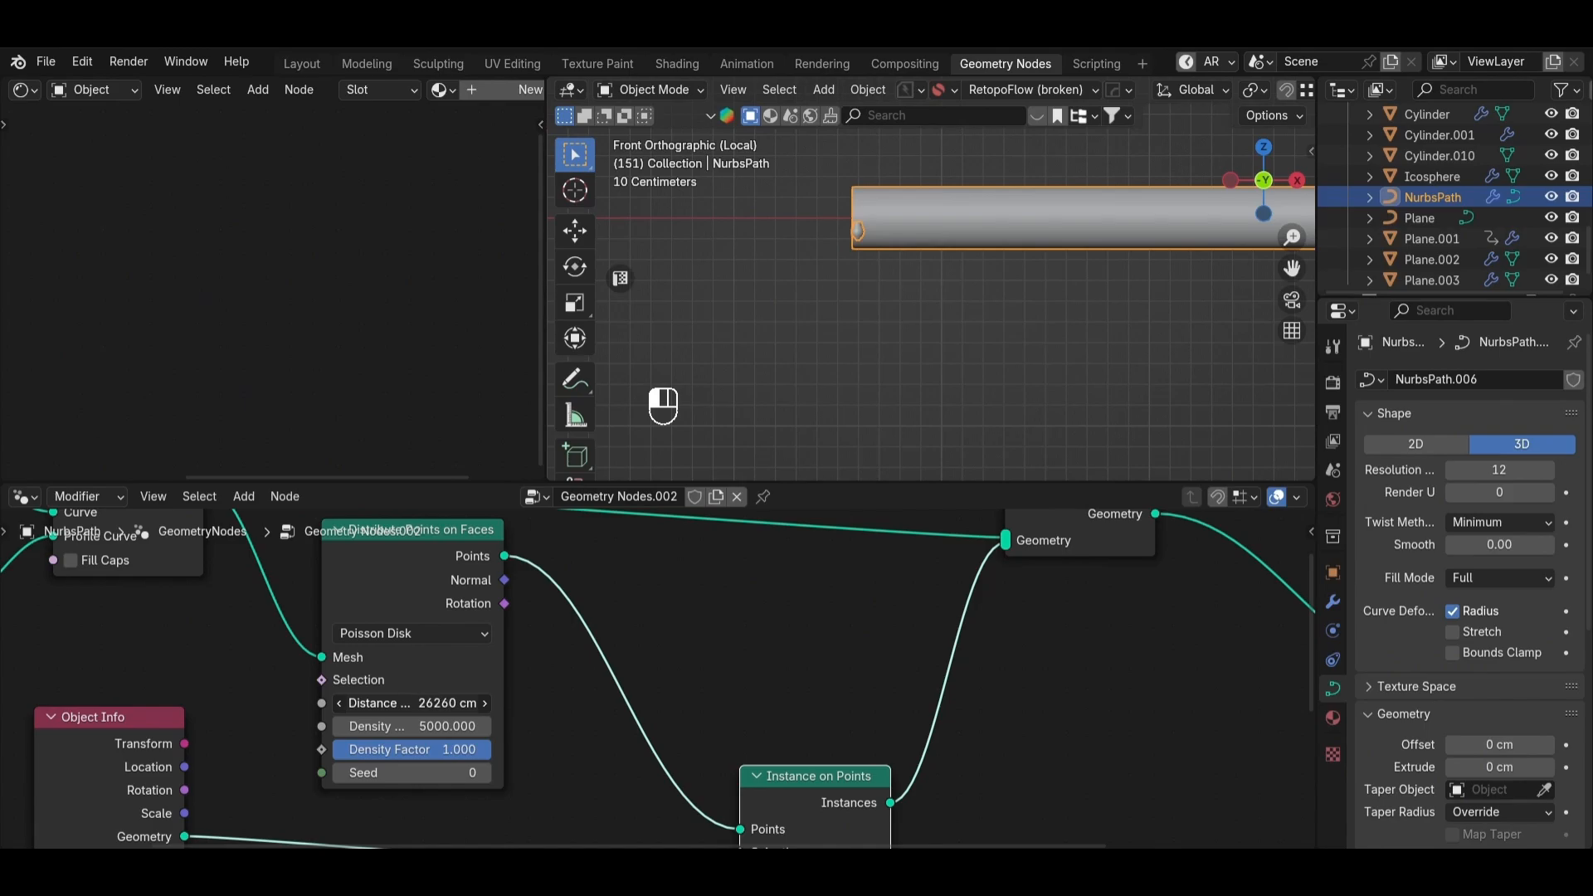
pyautogui.moveTo(416, 702); pyautogui.dragTo(457, 702)
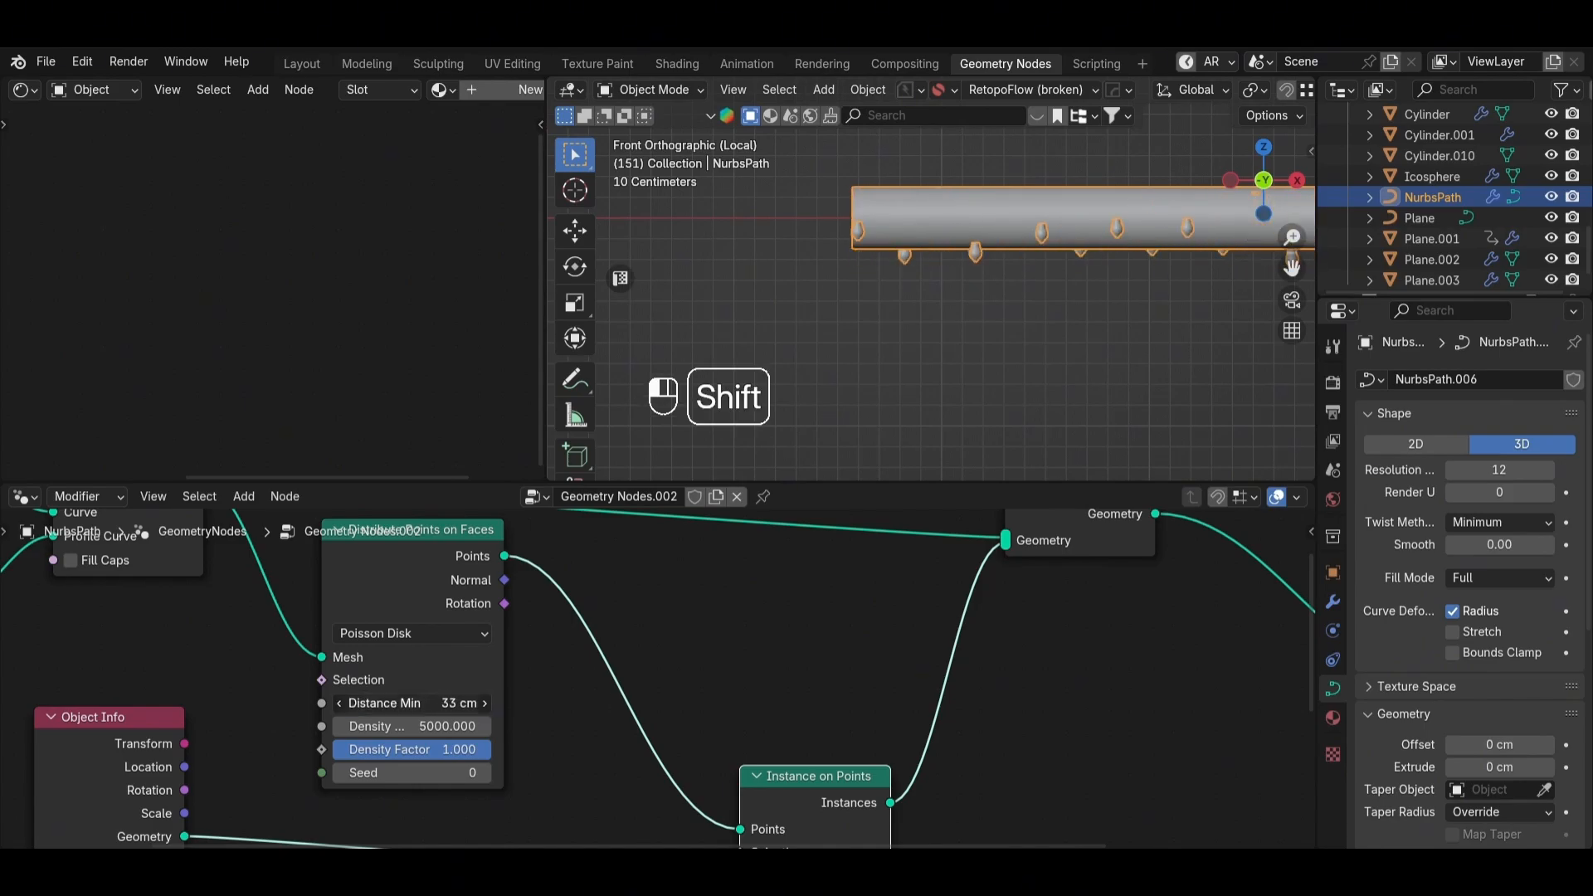
pyautogui.keyDown('shift'); pyautogui.moveTo(413, 702); pyautogui.dragTo(464, 703); pyautogui.keyUp('shift')
pyautogui.scroll(-9, 759, 320)
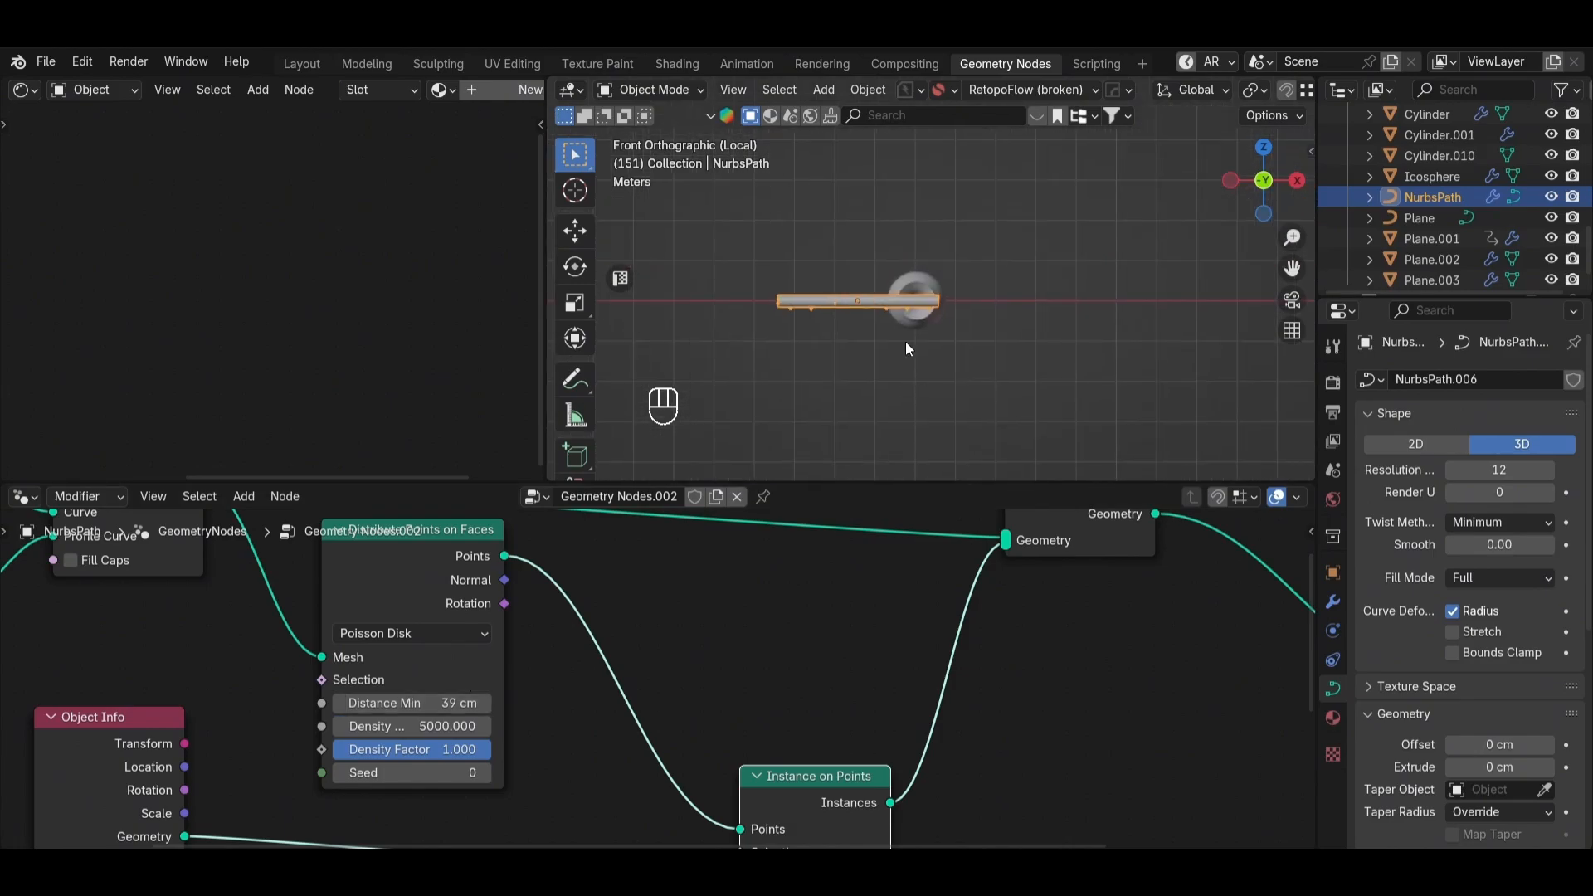
# Step: Reduce the radius of the Curve Circle node to make the wire holding the bulbs thinner
pyautogui.scroll(6, 829, 303)
pyautogui.moveTo(91, 815); pyautogui.dragTo(541, 769, button='middle')
pyautogui.keyDown('shift'); pyautogui.moveTo(324, 634); pyautogui.dragTo(270, 635); pyautogui.keyUp('shift')
pyautogui.scroll(4, 747, 307)
pyautogui.keyDown('shift'); pyautogui.moveTo(705, 308); pyautogui.dragTo(1003, 303, button='middle'); pyautogui.keyUp('shift')
# Step: Try adjusting the Scale values of Instance on Points and undo each change
pyautogui.moveTo(1178, 821); pyautogui.dragTo(810, 581, button='middle')
pyautogui.scroll(-2, 809, 696)
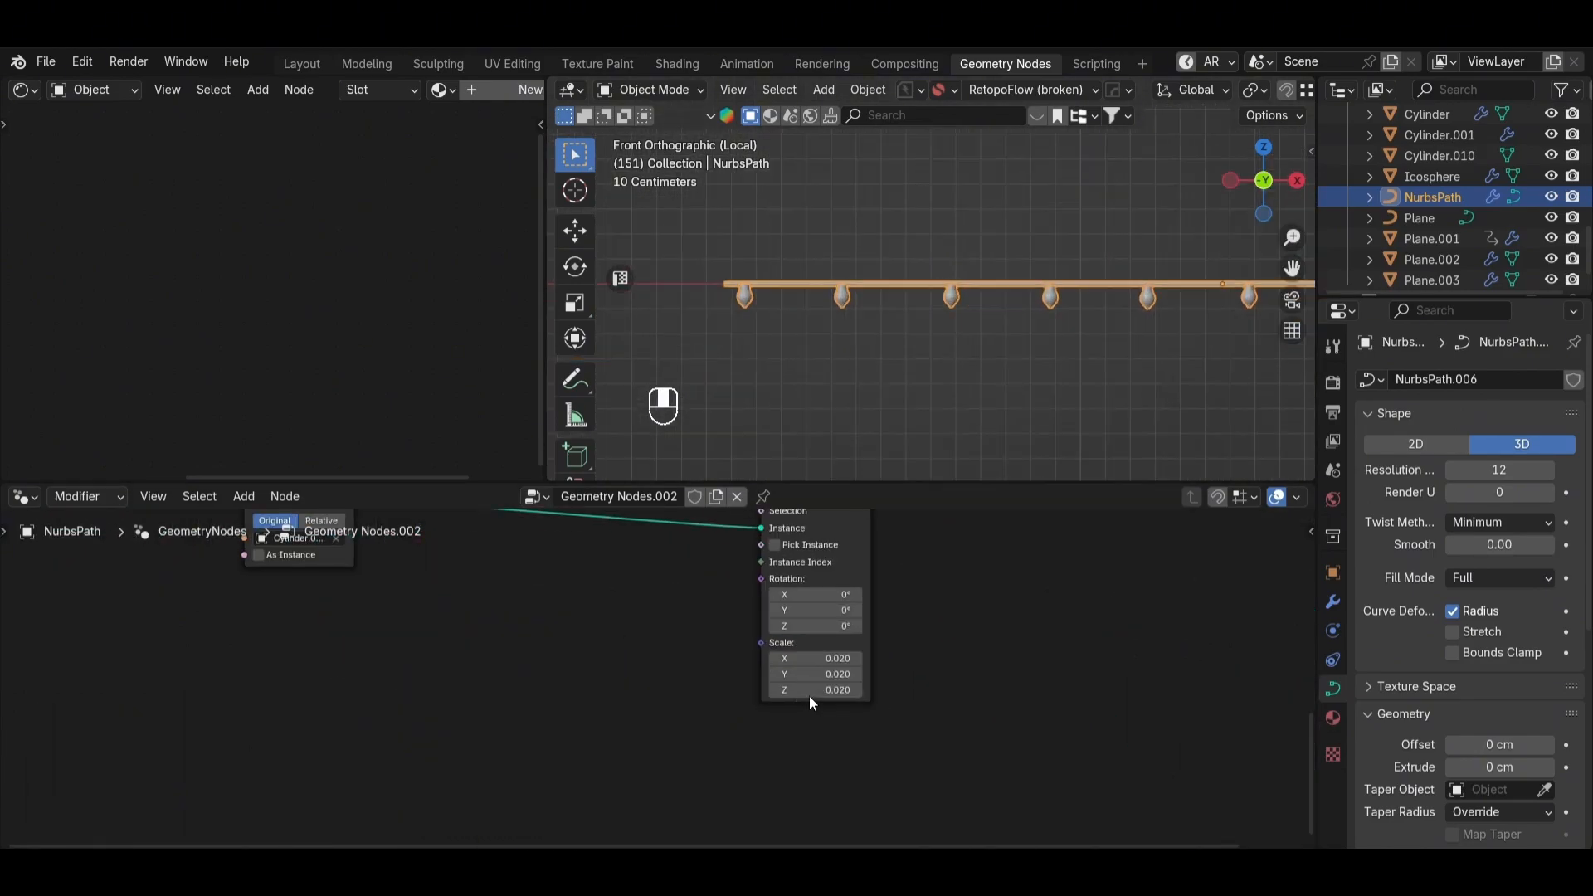
pyautogui.scroll(3, 809, 695)
pyautogui.scroll(3, 819, 311)
pyautogui.keyDown('shift'); pyautogui.moveTo(789, 332); pyautogui.dragTo(918, 327, button='middle'); pyautogui.keyUp('shift')
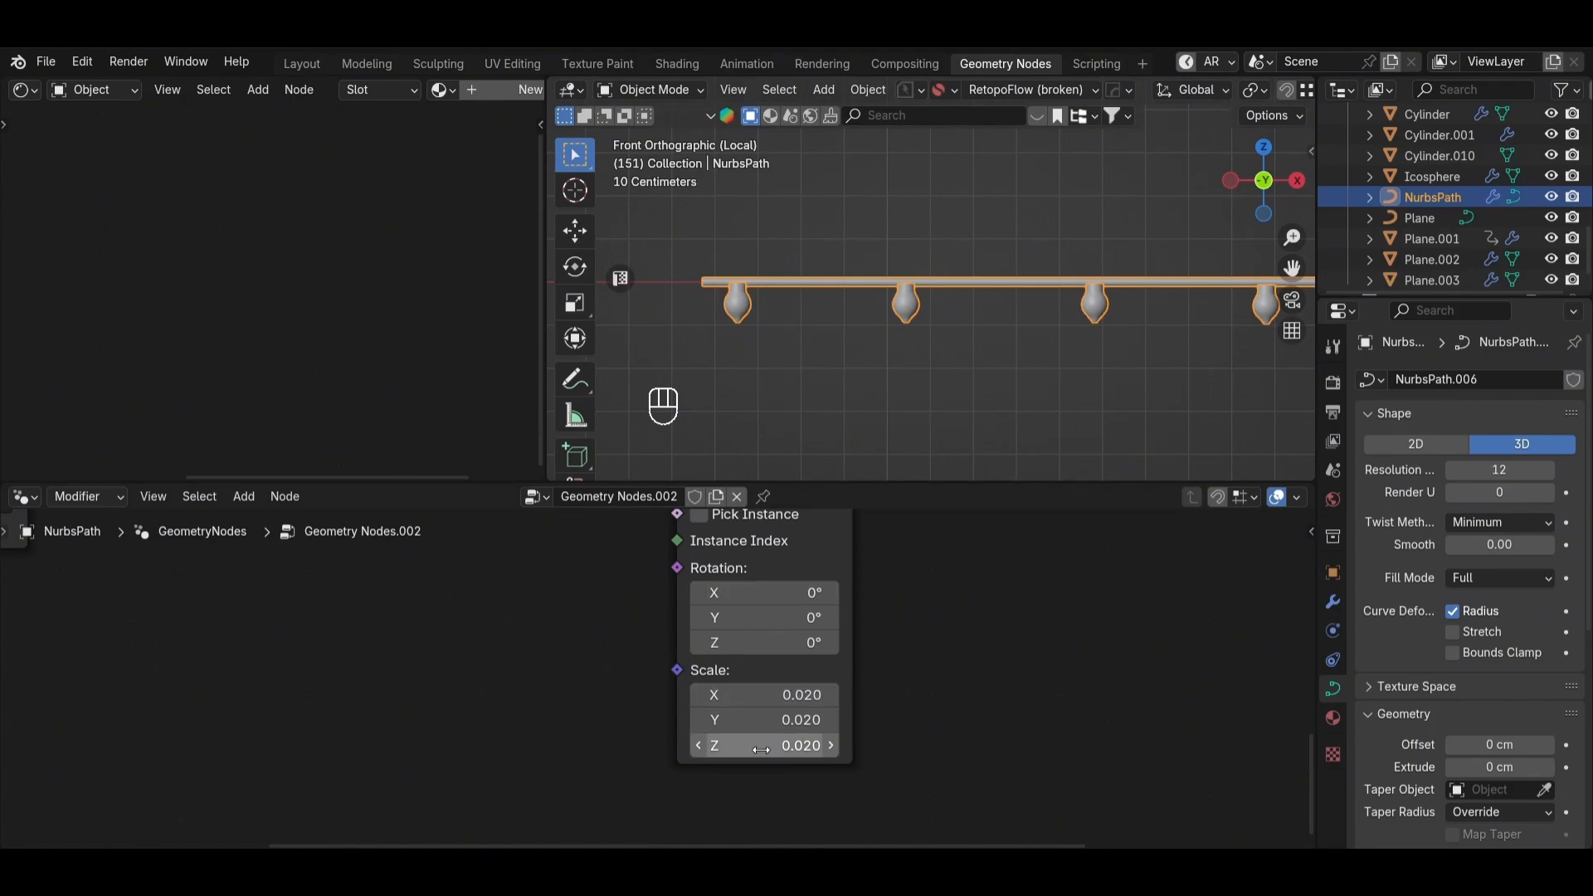
pyautogui.keyDown('shift'); pyautogui.moveTo(763, 695); pyautogui.dragTo(829, 695); pyautogui.keyUp('shift')
pyautogui.hotkey('ctrl', 'z')
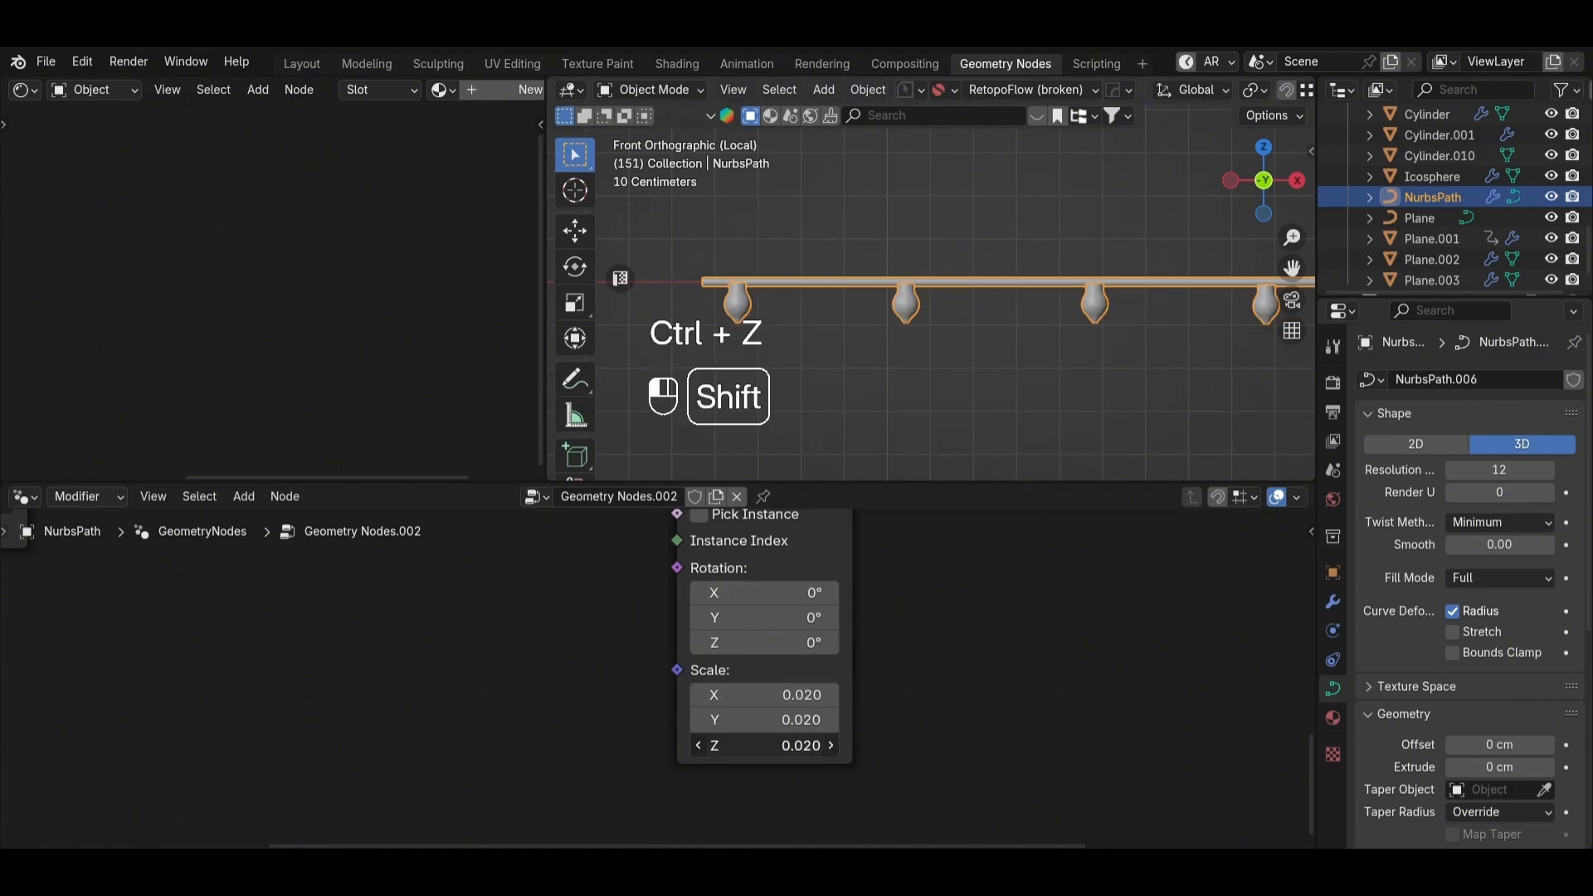
pyautogui.keyDown('shift'); pyautogui.moveTo(763, 745); pyautogui.dragTo(777, 697); pyautogui.keyUp('shift')
pyautogui.hotkey('ctrl', 'z')
# Step: Set the Instance on Points scale to 0.030 in X and Y and 0.050 in Z to enlarge and lengthen the bulbs
pyautogui.scroll(-5, 868, 321)
pyautogui.click(974, 366)
pyautogui.scroll(-5, 974, 366)
pyautogui.scroll(5, 974, 366)
pyautogui.click(874, 280)
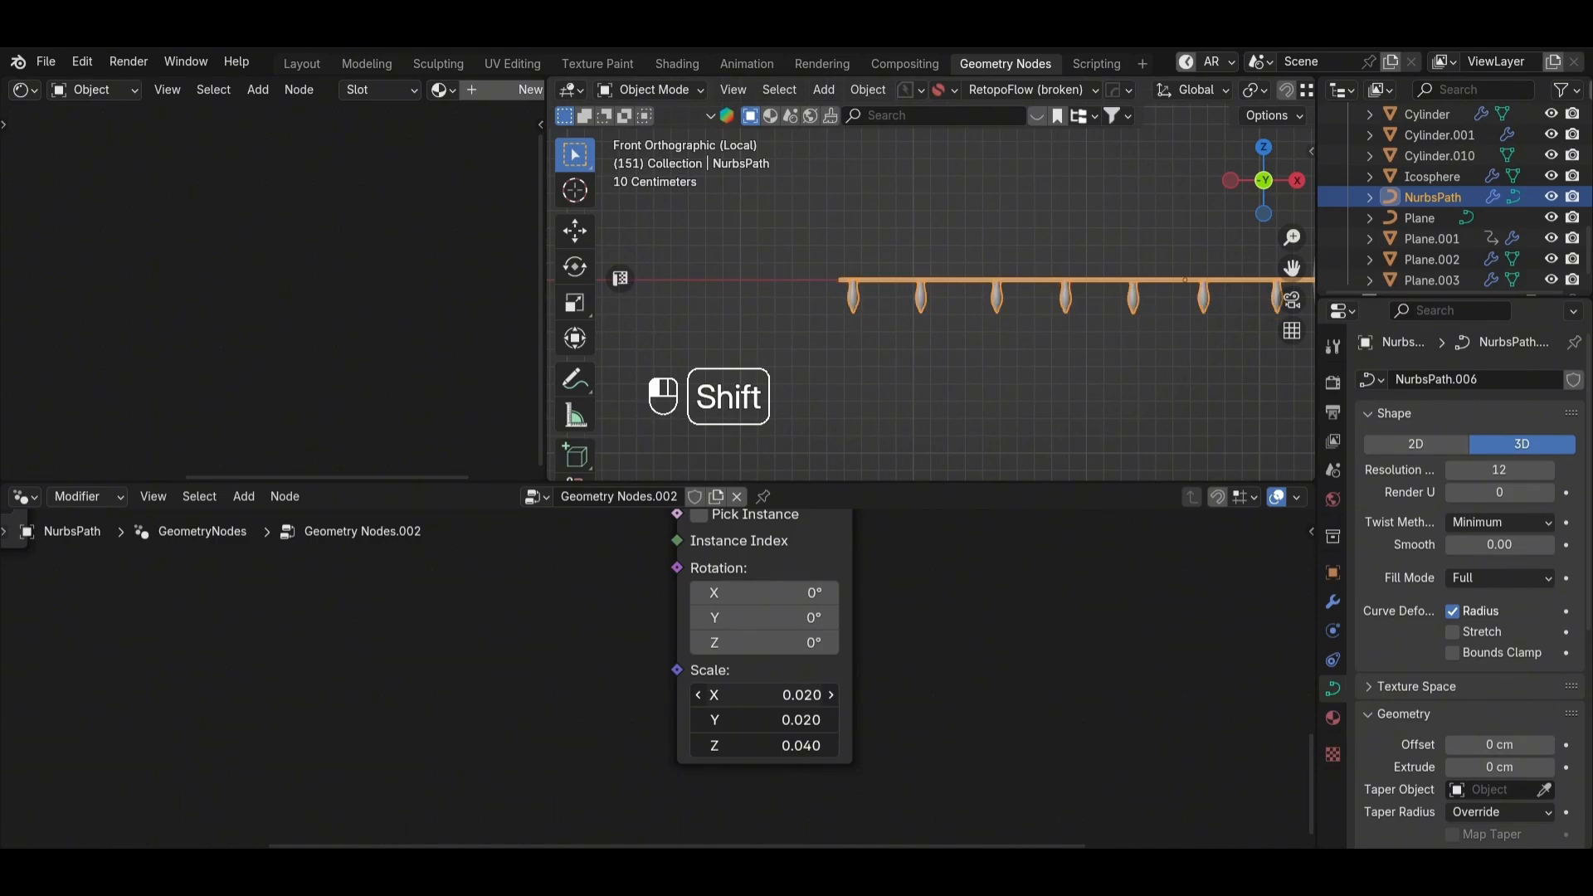
pyautogui.keyDown('shift'); pyautogui.moveTo(777, 697); pyautogui.dragTo(776, 697); pyautogui.keyUp('shift')
pyautogui.scroll(3, 903, 413)
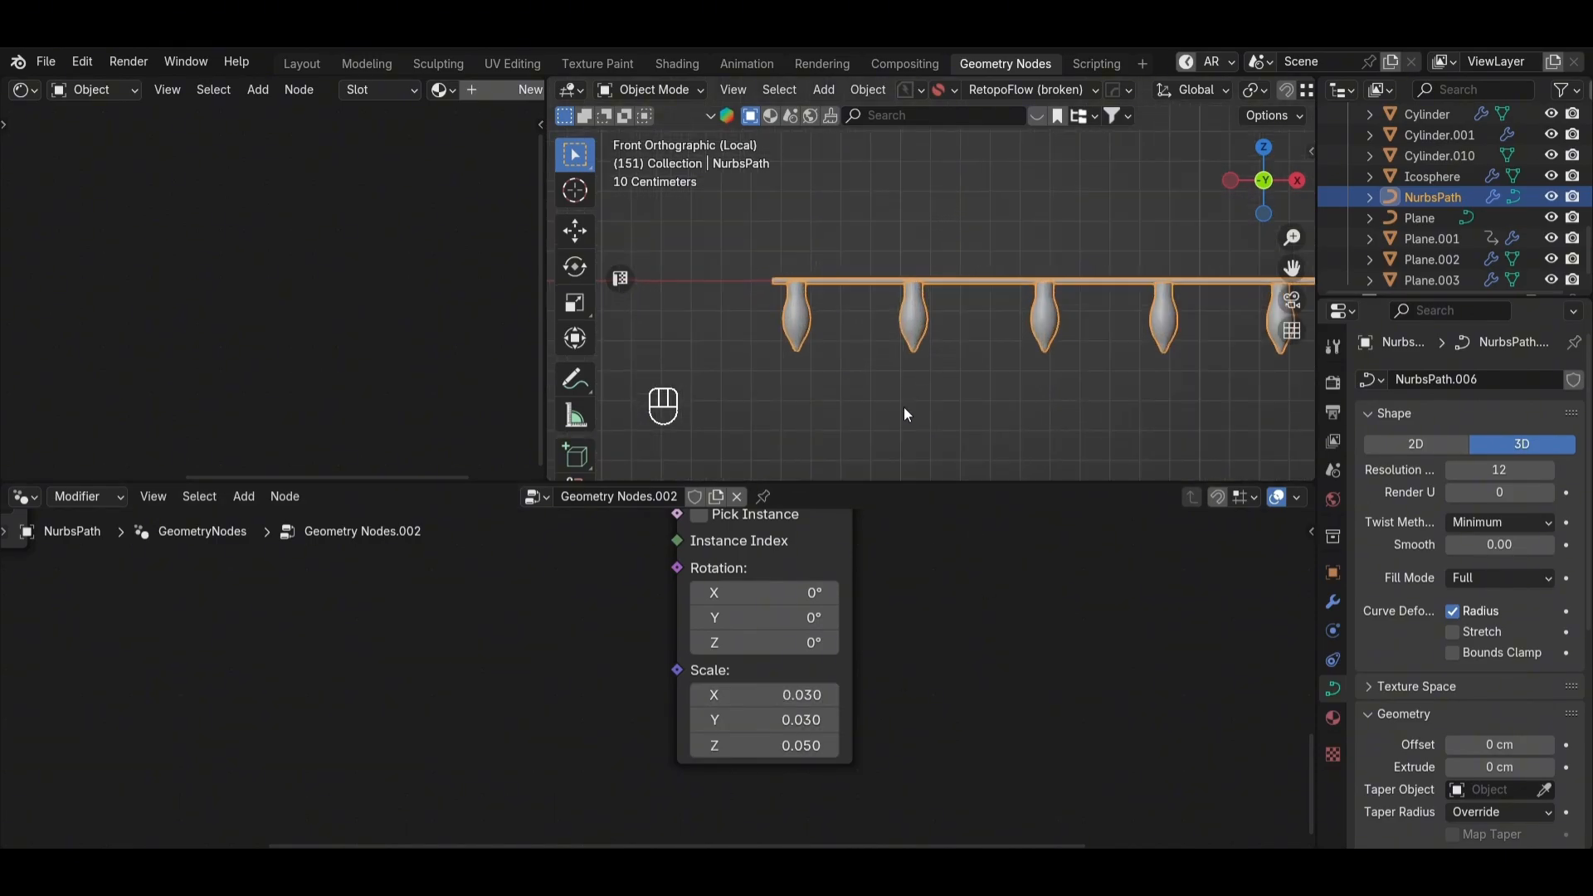
pyautogui.scroll(-4, 465, 750)
pyautogui.scroll(4, 401, 685)
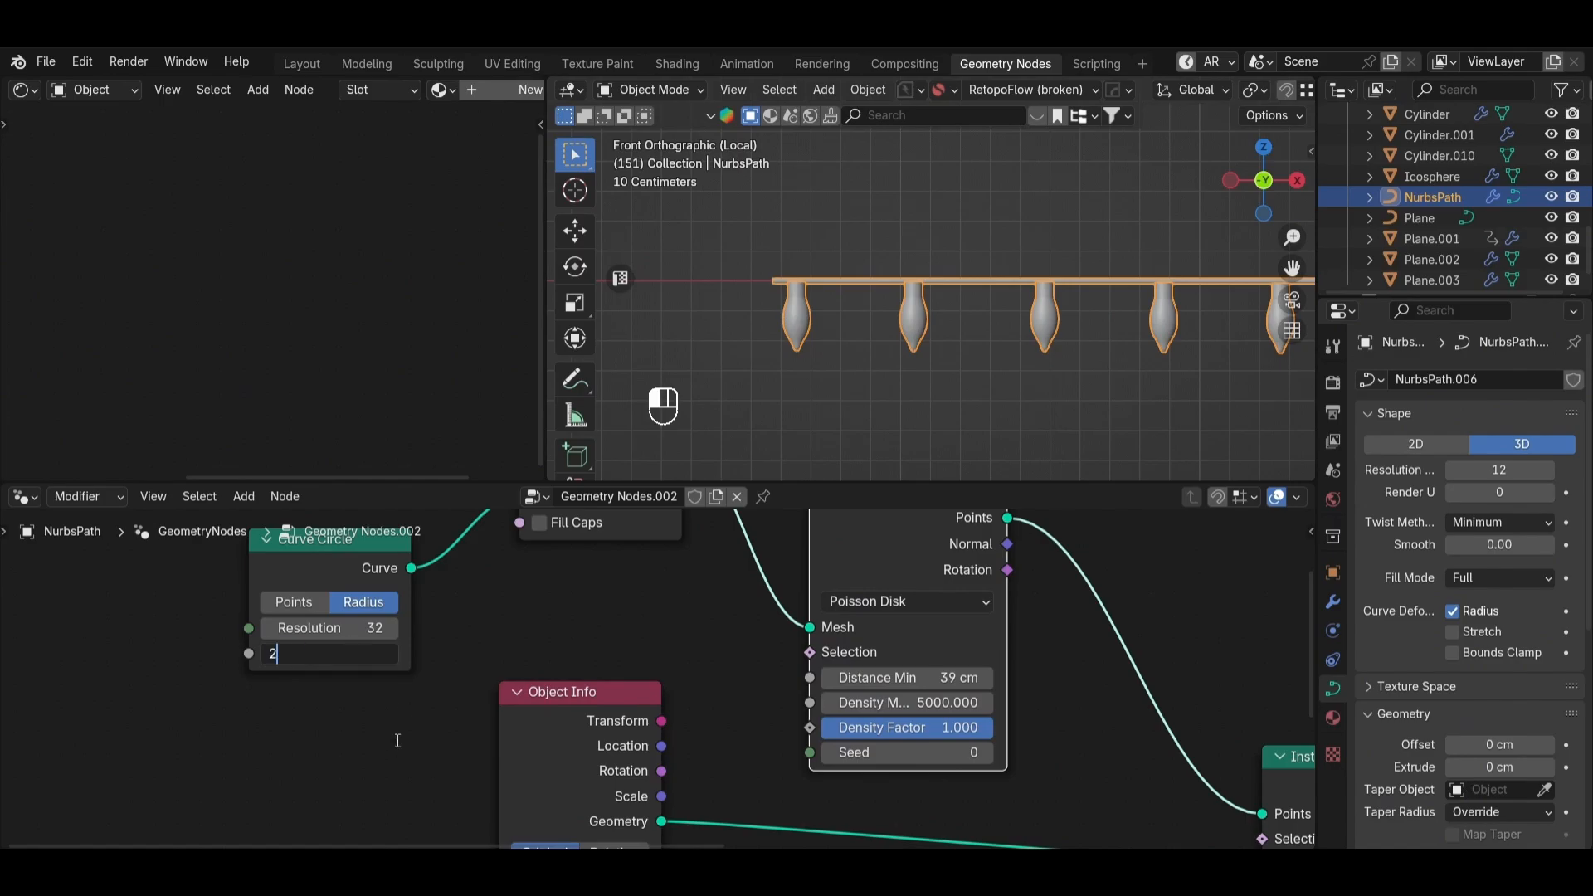
# Step: Set the Curve Circle radius to 2 cm and check the thickness of the bulb wire
pyautogui.press('Return')
pyautogui.scroll(-3, 818, 450)
pyautogui.click(1021, 373)
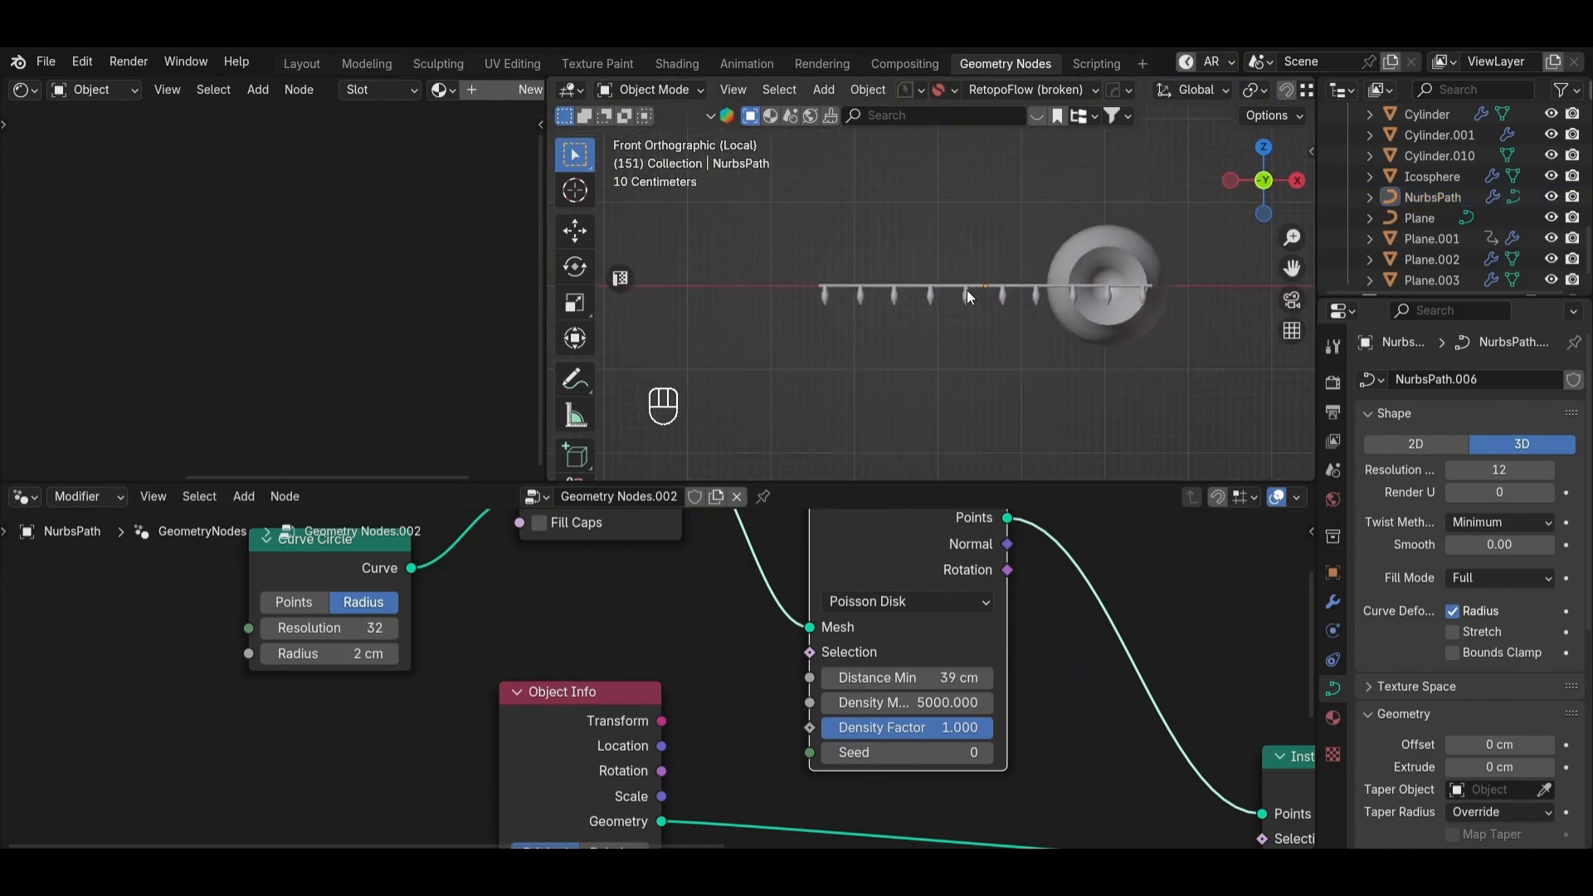
pyautogui.click(968, 290)
pyautogui.scroll(-4, 639, 631)
pyautogui.scroll(3, 865, 345)
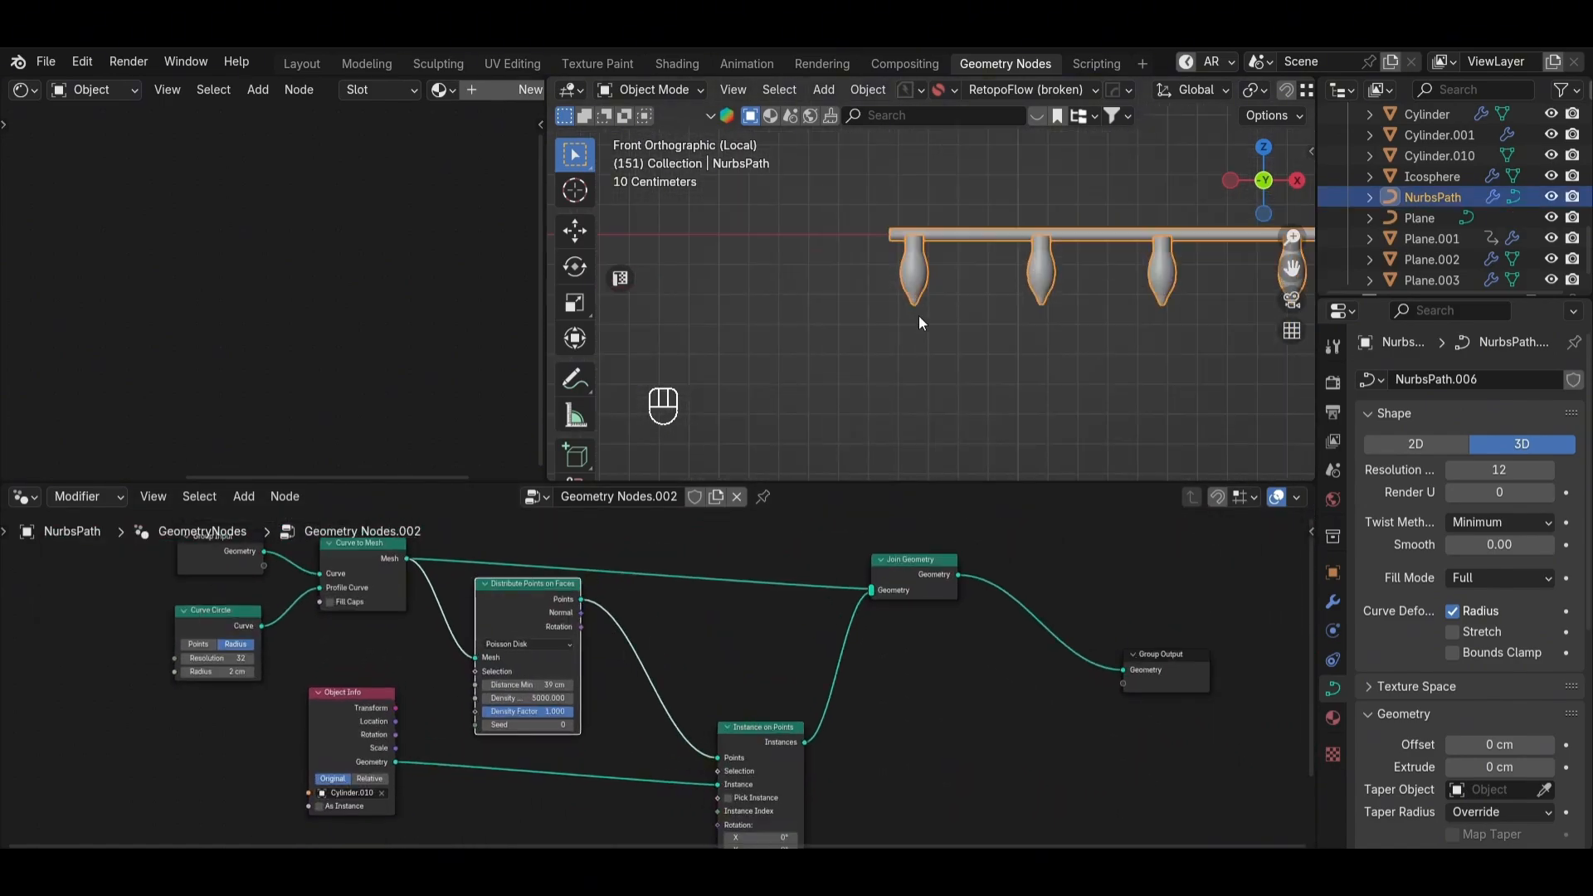
# Step: Inspect the string of bulbs at an angle and set the Distance Min of Distribute Points on Faces to 68 cm
pyautogui.moveTo(923, 265); pyautogui.dragTo(847, 354, button='middle')
pyautogui.press('Tab')
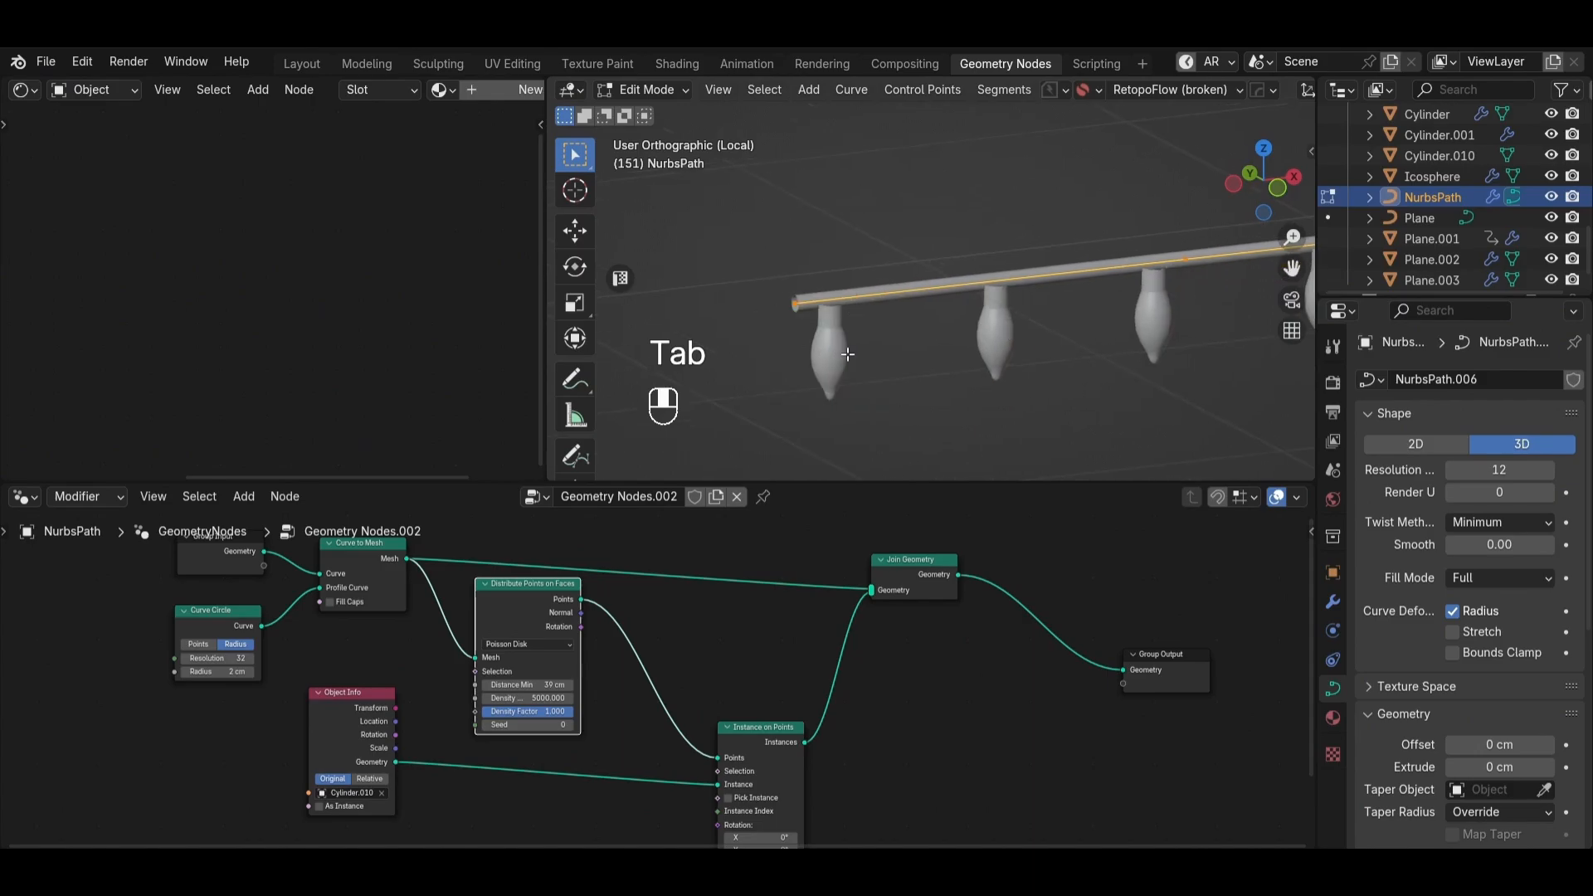
pyautogui.press('Tab')
pyautogui.press('`')
pyautogui.scroll(-6, 943, 379)
pyautogui.moveTo(531, 680); pyautogui.dragTo(705, 690, button='middle')
pyautogui.scroll(2, 705, 690)
pyautogui.keyDown('shift'); pyautogui.moveTo(702, 699); pyautogui.dragTo(731, 700); pyautogui.keyUp('shift')
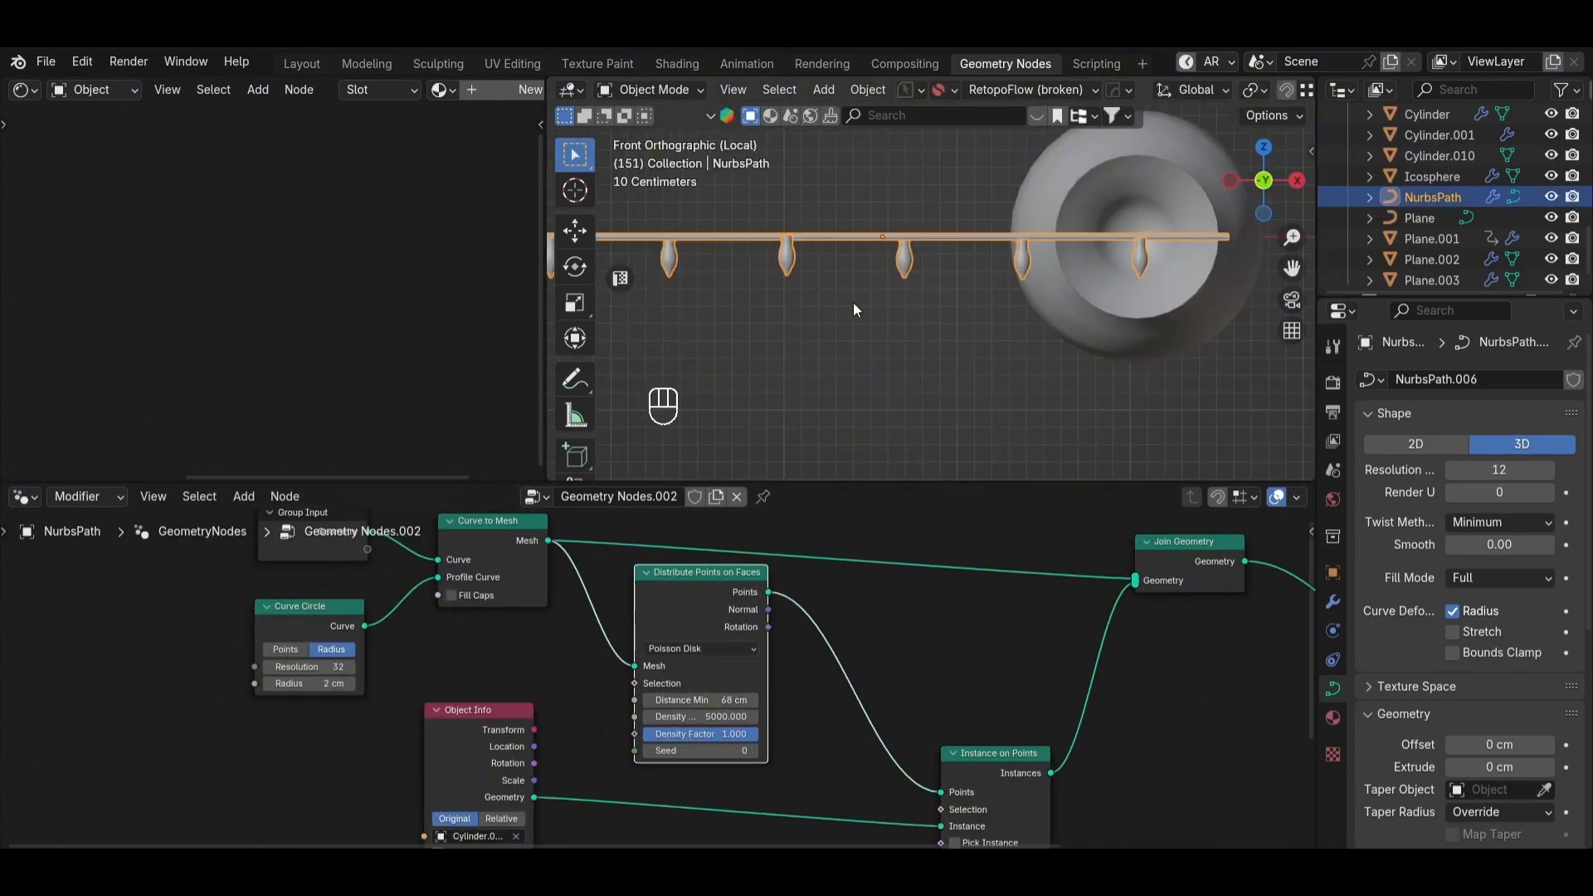
# Step: Undo the trial Y rotation on Instance on Points and add a Random Value node beside it
pyautogui.moveTo(779, 719); pyautogui.dragTo(549, 474, button='middle')
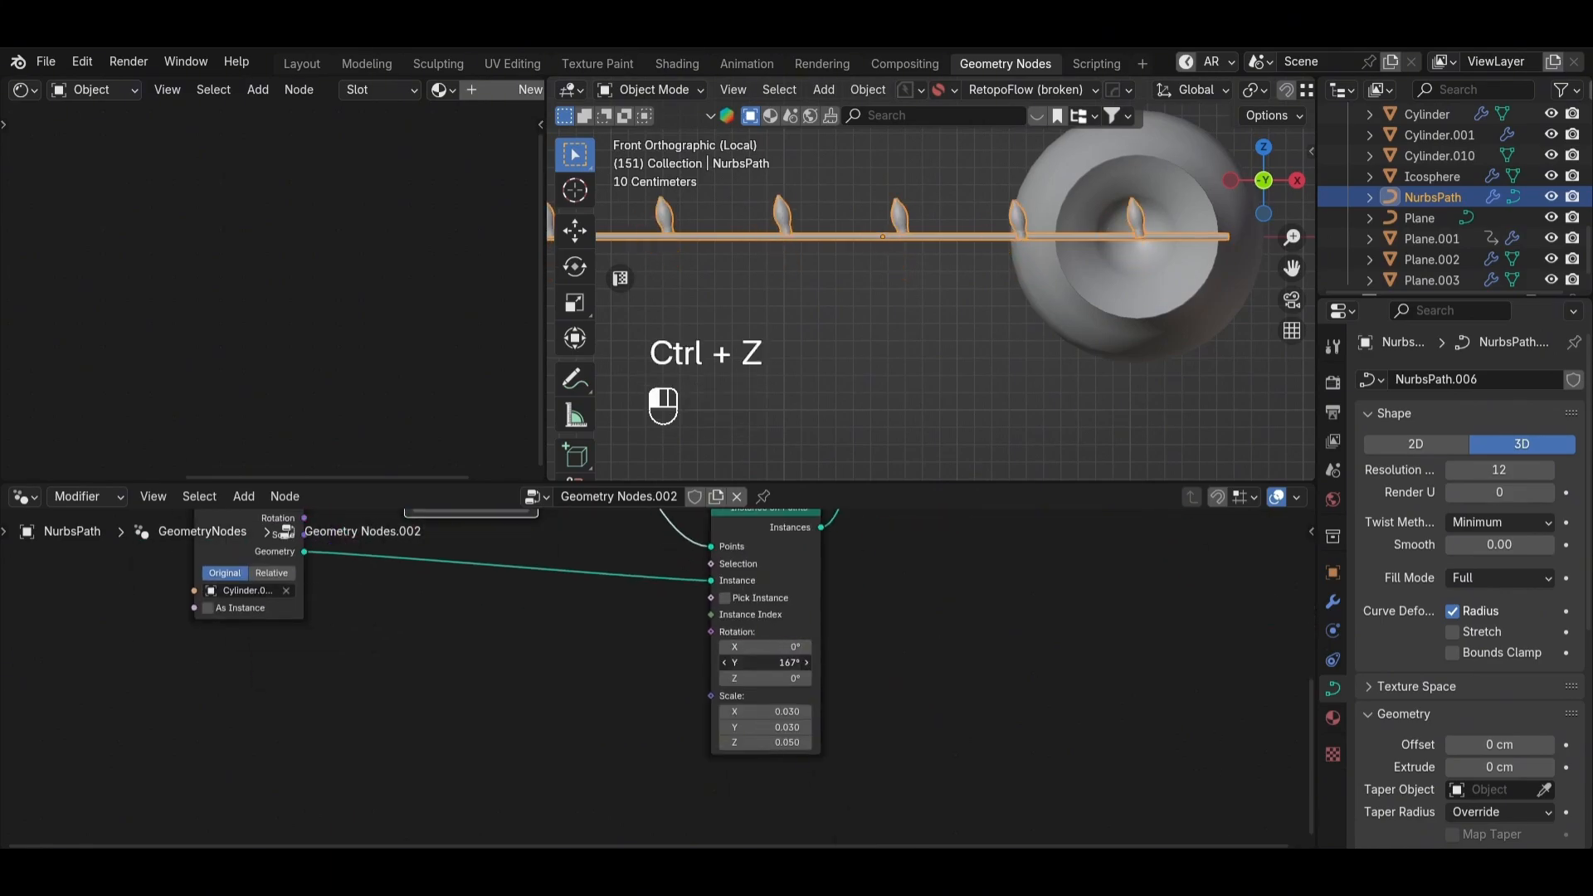
pyautogui.hotkey('ctrl', 'z')
pyautogui.hotkey('shift', 'a')
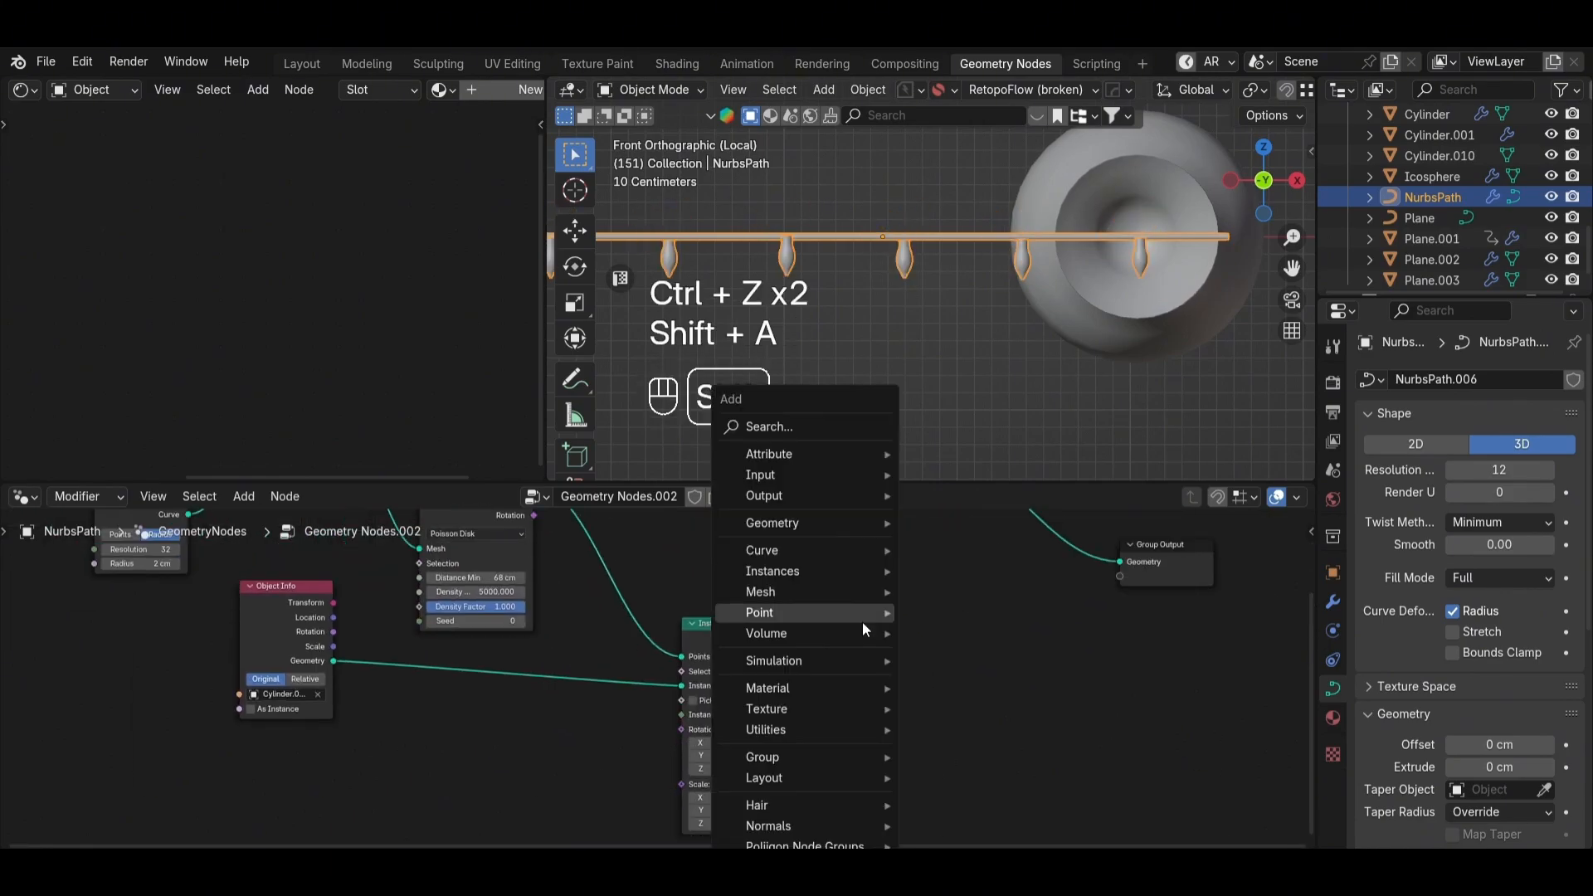
pyautogui.click(787, 423)
pyautogui.write('random')
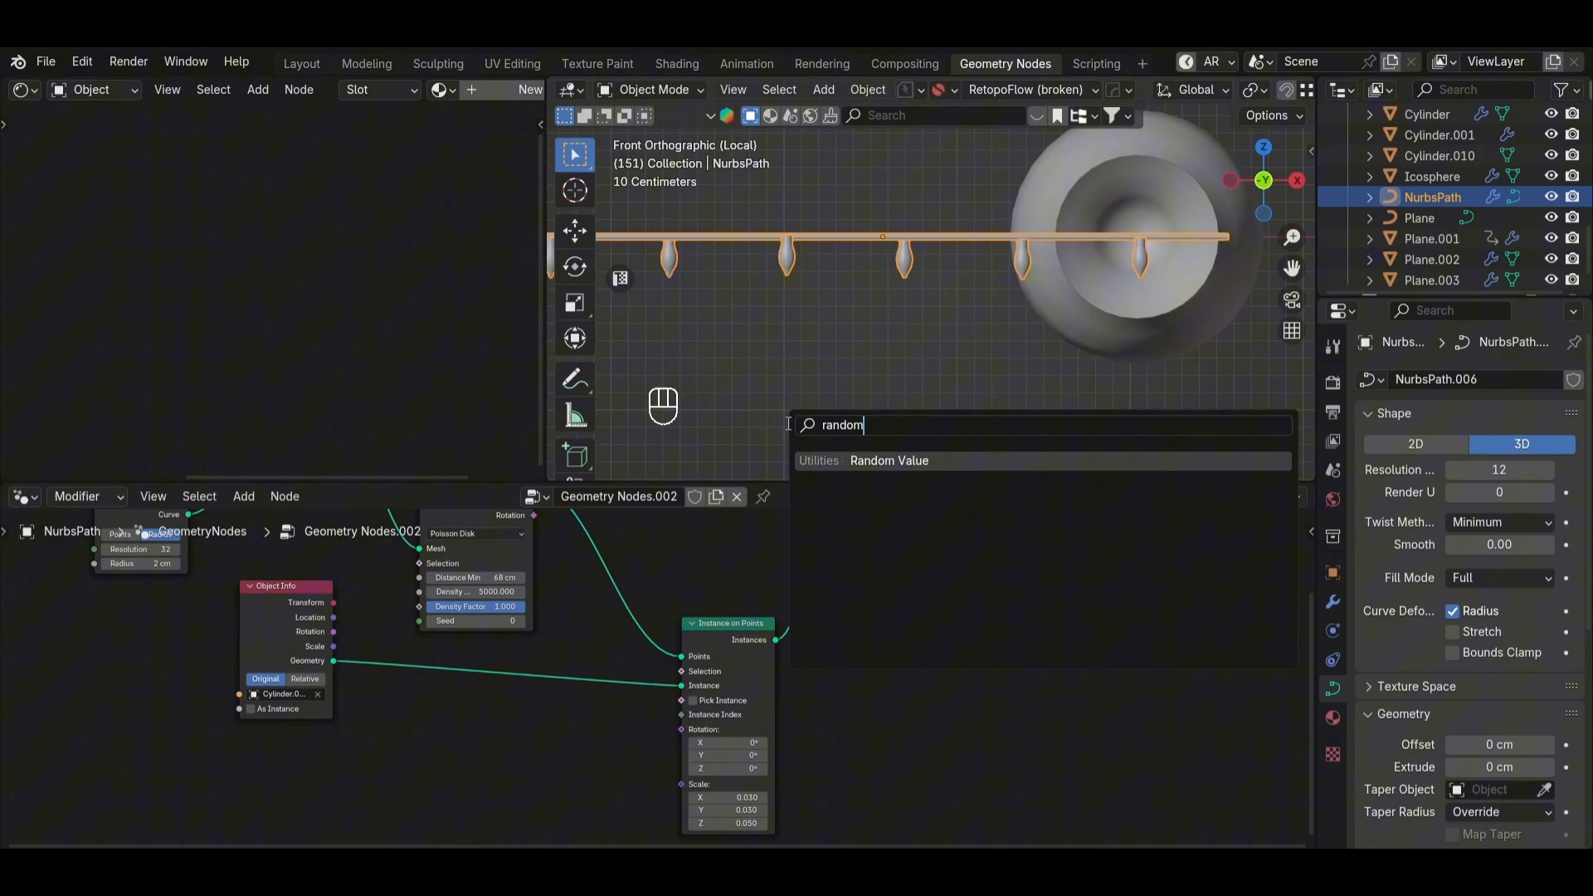
pyautogui.click(855, 459)
pyautogui.click(734, 621)
pyautogui.scroll(4, 634, 604)
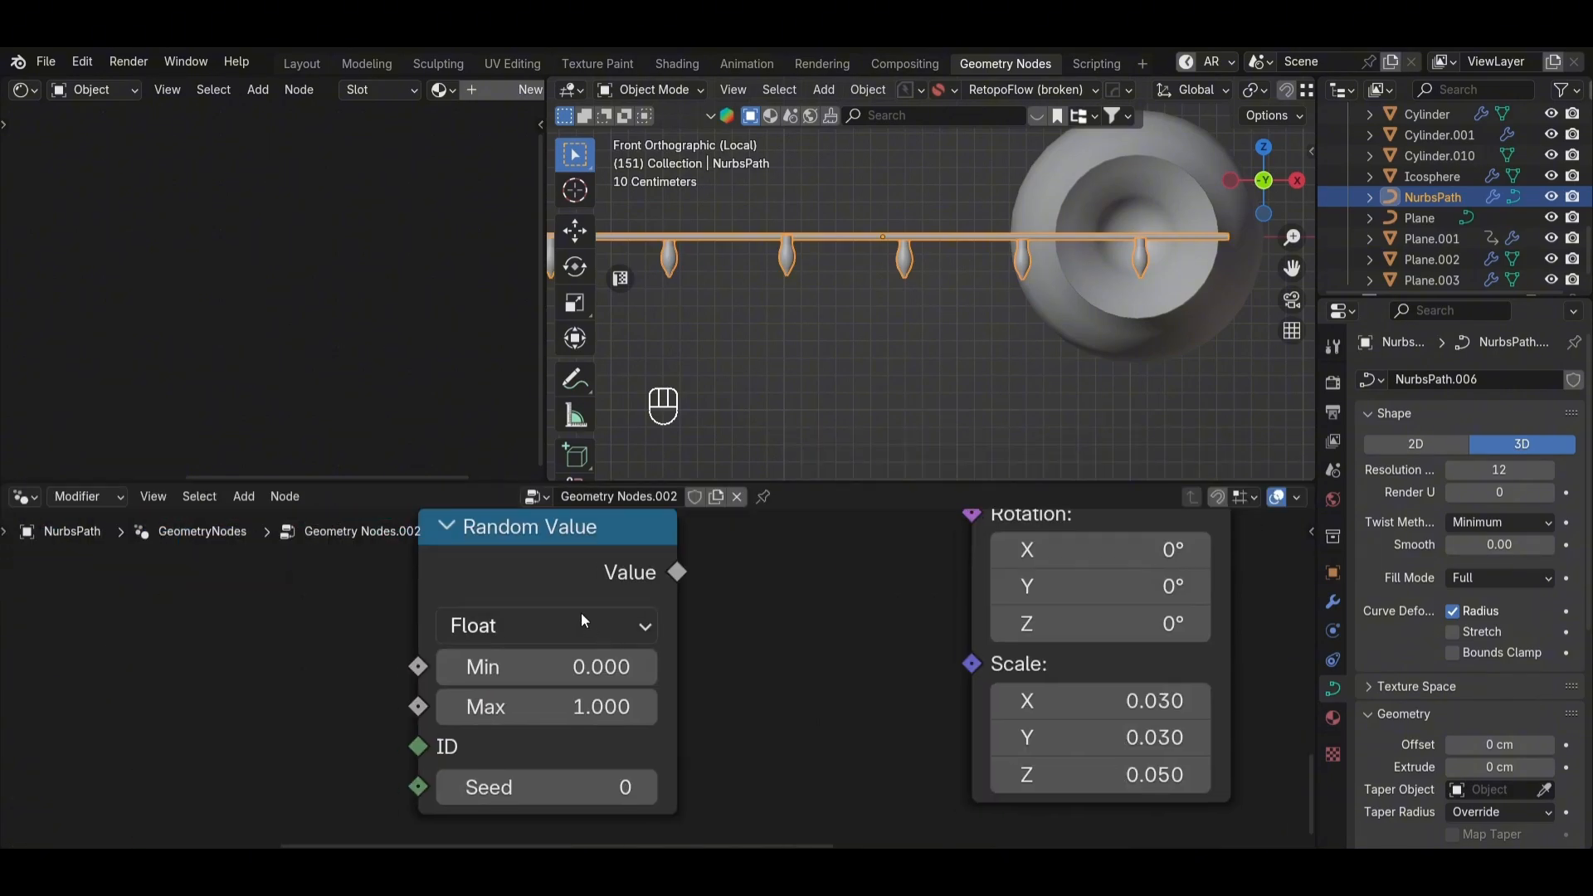
# Step: Switch the data type of the Random Value node to Vector
pyautogui.click(581, 620)
pyautogui.click(534, 798)
pyautogui.scroll(-2, 592, 637)
pyautogui.click(585, 644)
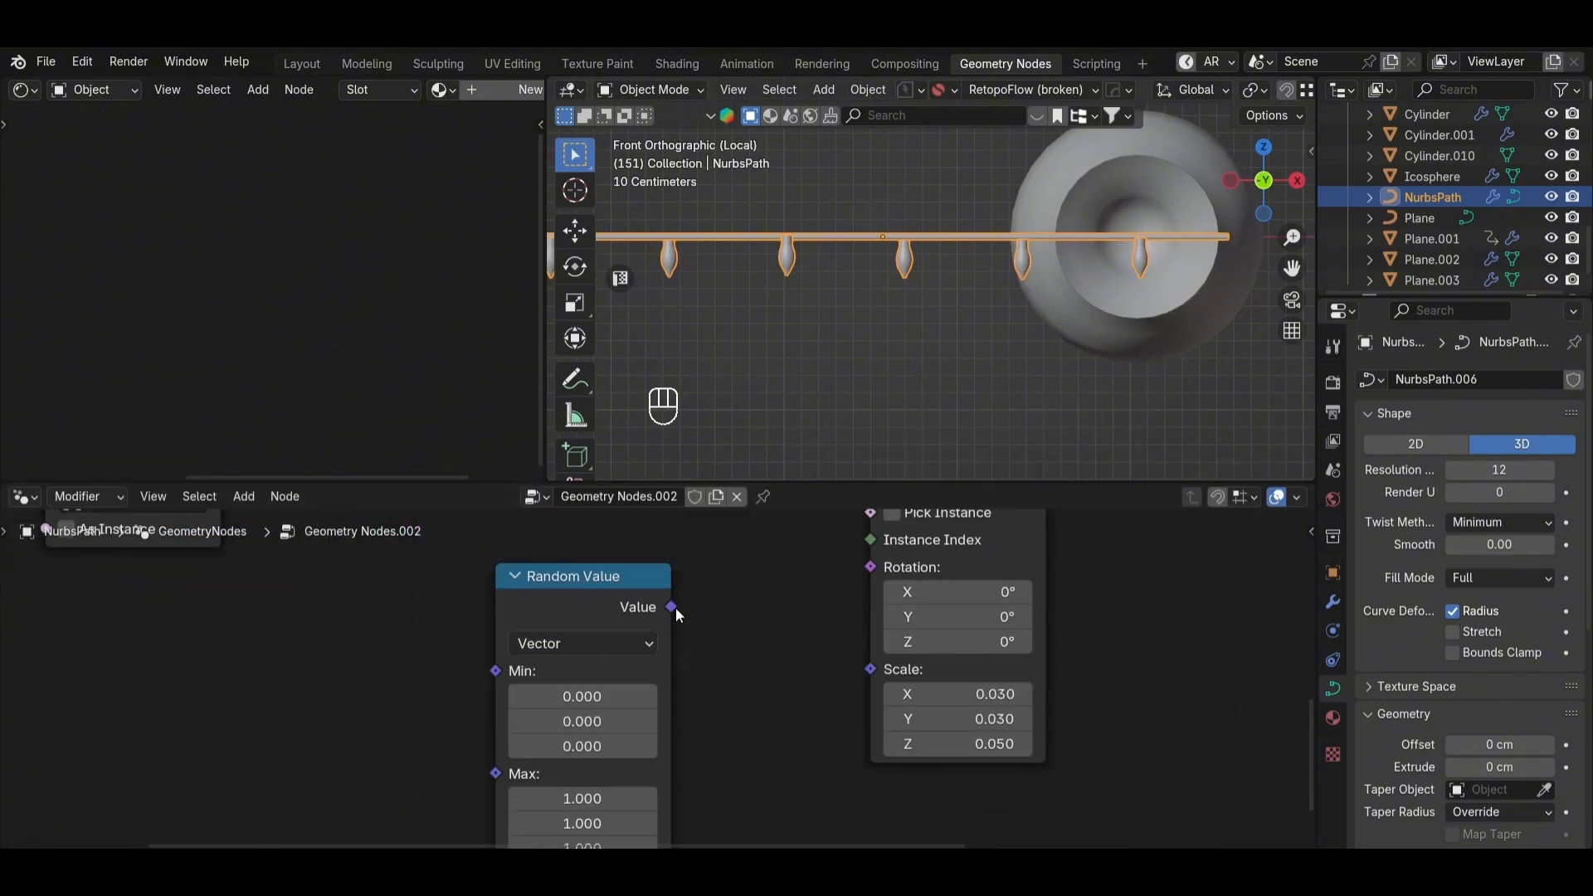
# Step: Feed the random vector into the Rotation of Instance on Points and set its maximum values to 3.6, 0.5 and 10.8
pyautogui.moveTo(878, 571); pyautogui.dragTo(876, 569)
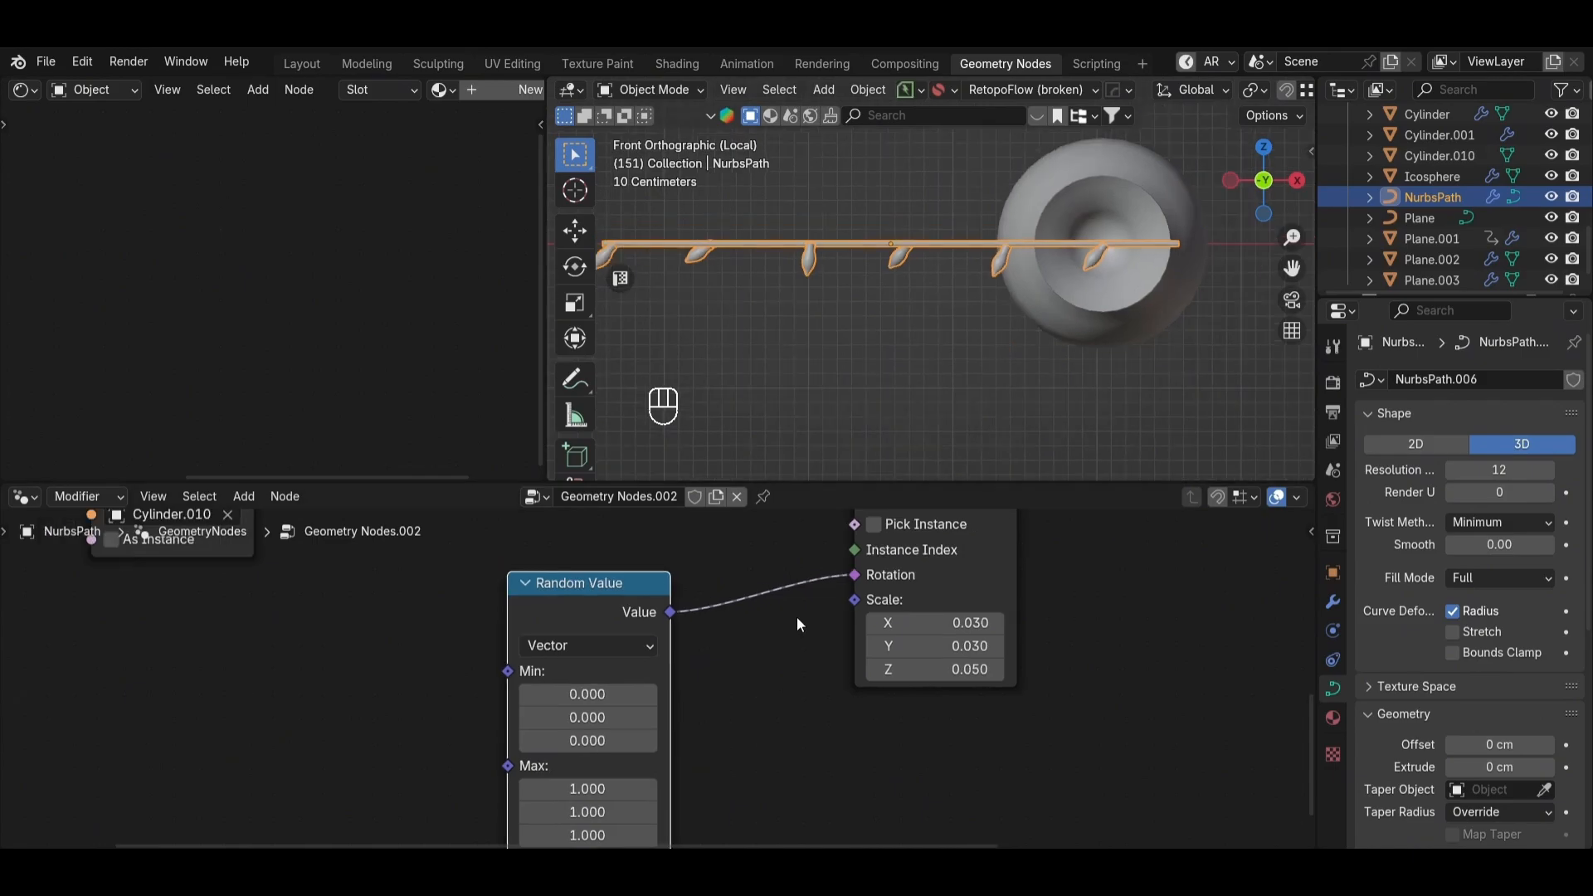
pyautogui.moveTo(797, 623); pyautogui.dragTo(893, 498, button='middle')
pyautogui.moveTo(719, 664); pyautogui.dragTo(677, 690)
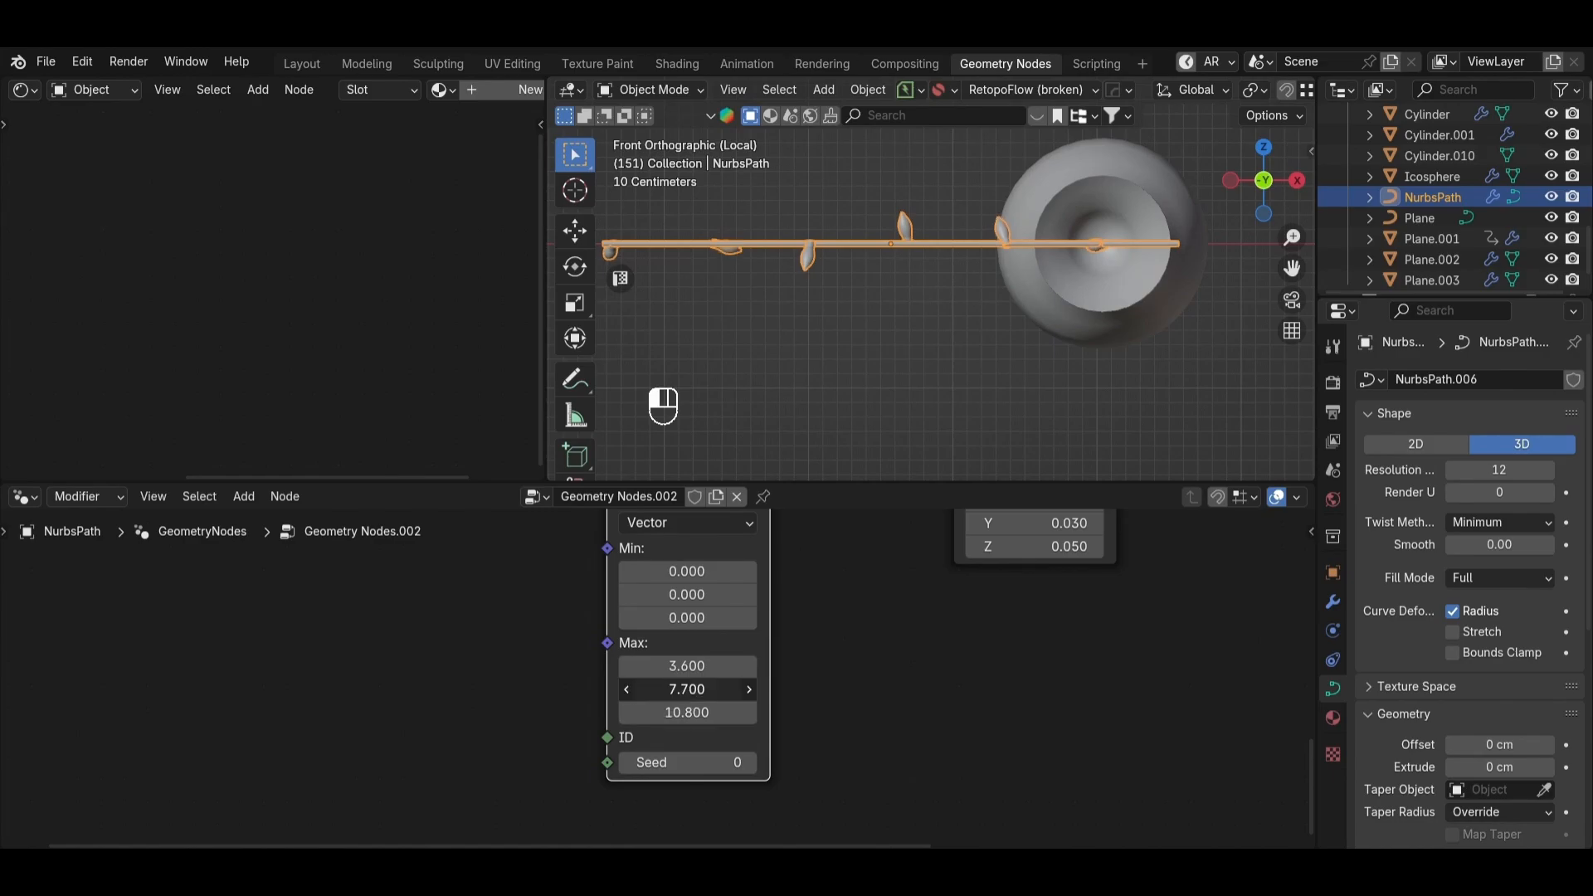
pyautogui.click(1018, 375)
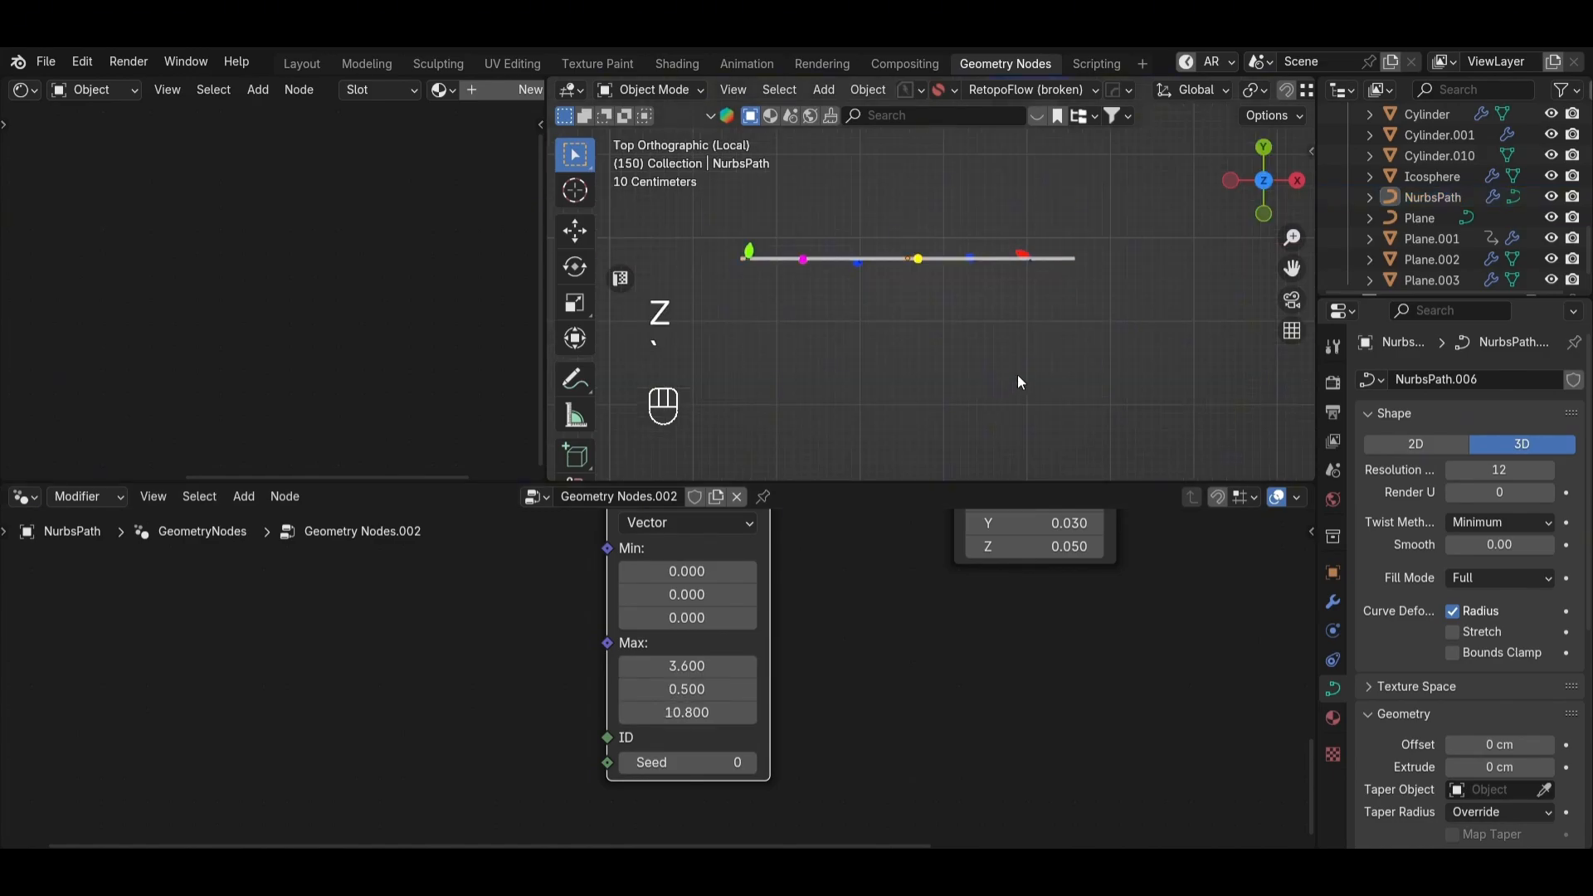
pyautogui.click(921, 256)
pyautogui.scroll(9, 888, 269)
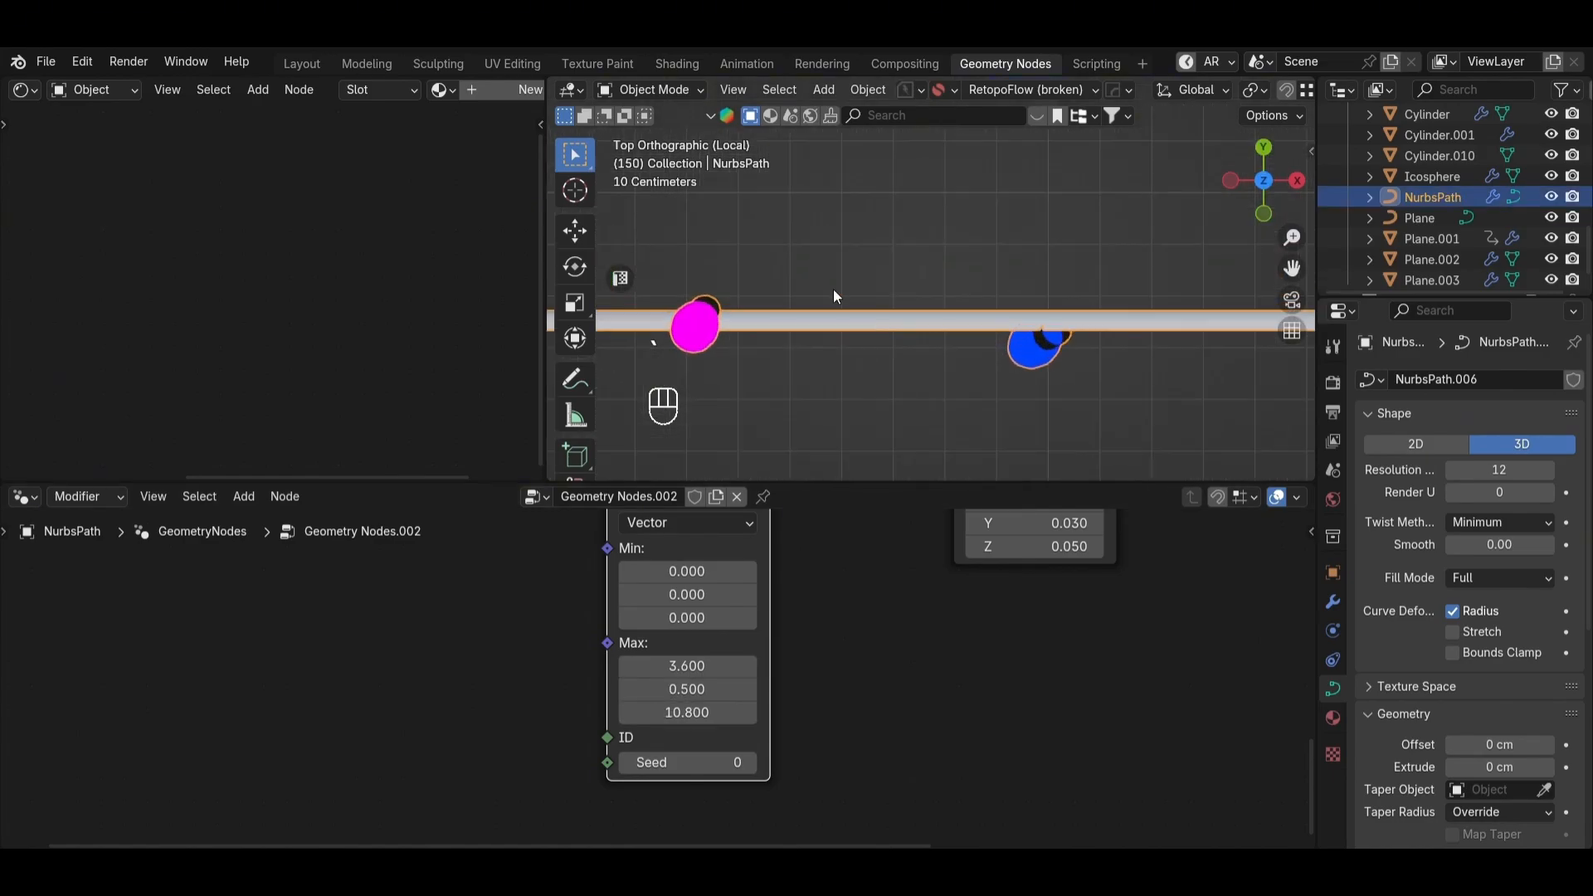
pyautogui.scroll(-10, 744, 736)
pyautogui.moveTo(830, 539); pyautogui.dragTo(633, 795, button='middle')
pyautogui.hotkey('shift', 'a')
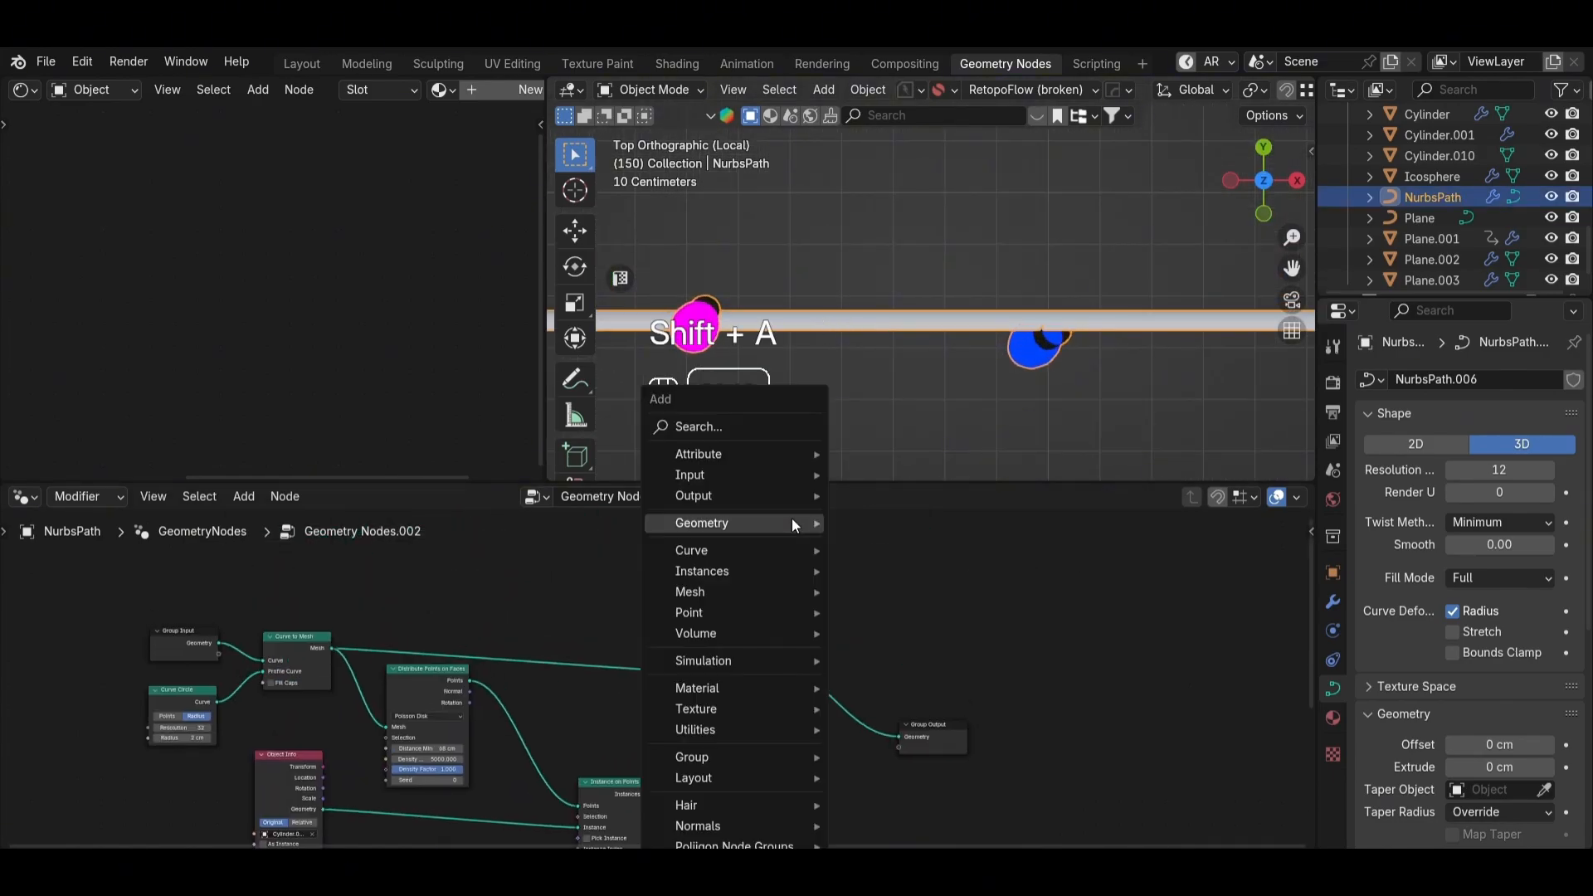
pyautogui.click(739, 428)
pyautogui.write('mat')
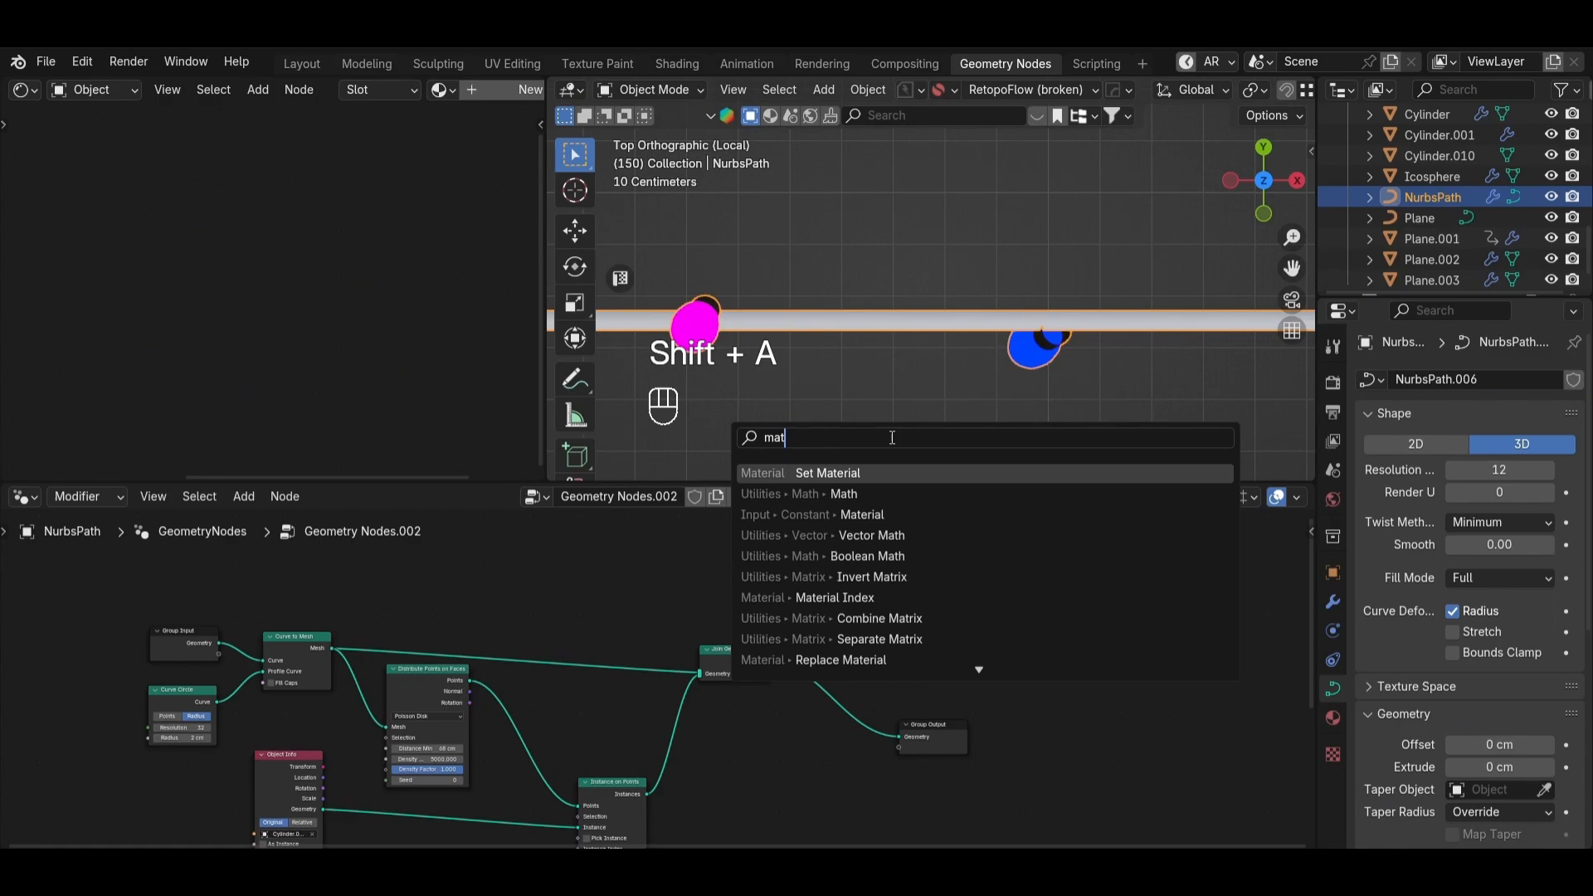
pyautogui.click(862, 473)
pyautogui.click(431, 625)
# Step: Add a Set Material node above the links and reposition the Curve to Mesh node
pyautogui.hotkey('shift', 'a')
pyautogui.write('s')
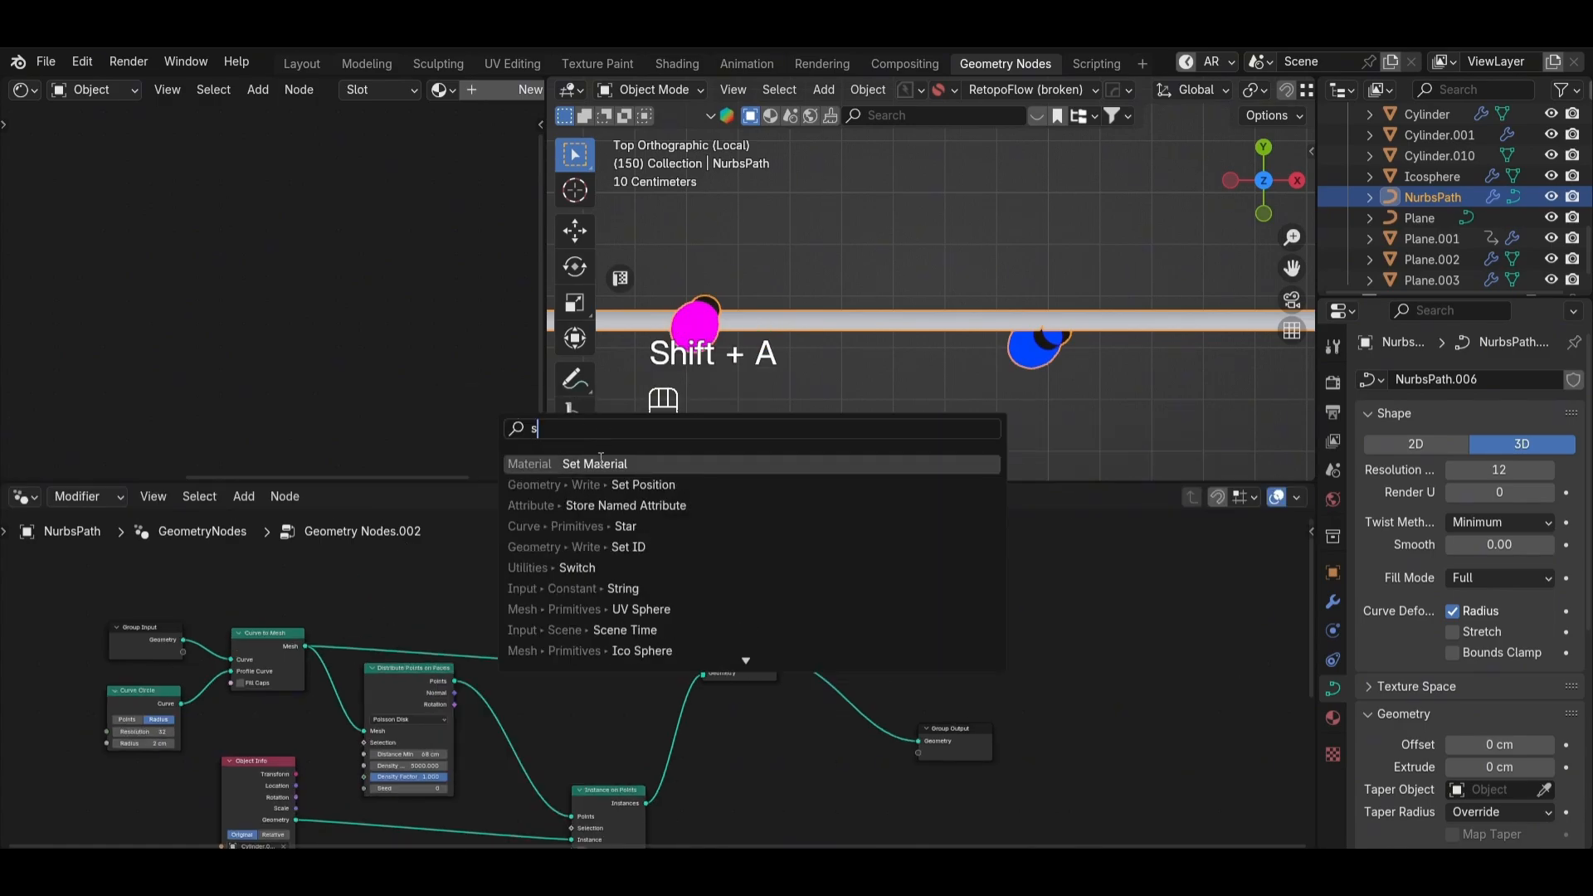
pyautogui.click(601, 461)
pyautogui.click(485, 618)
pyautogui.scroll(4, 362, 687)
pyautogui.click(434, 678)
pyautogui.press('g')
pyautogui.click(387, 689)
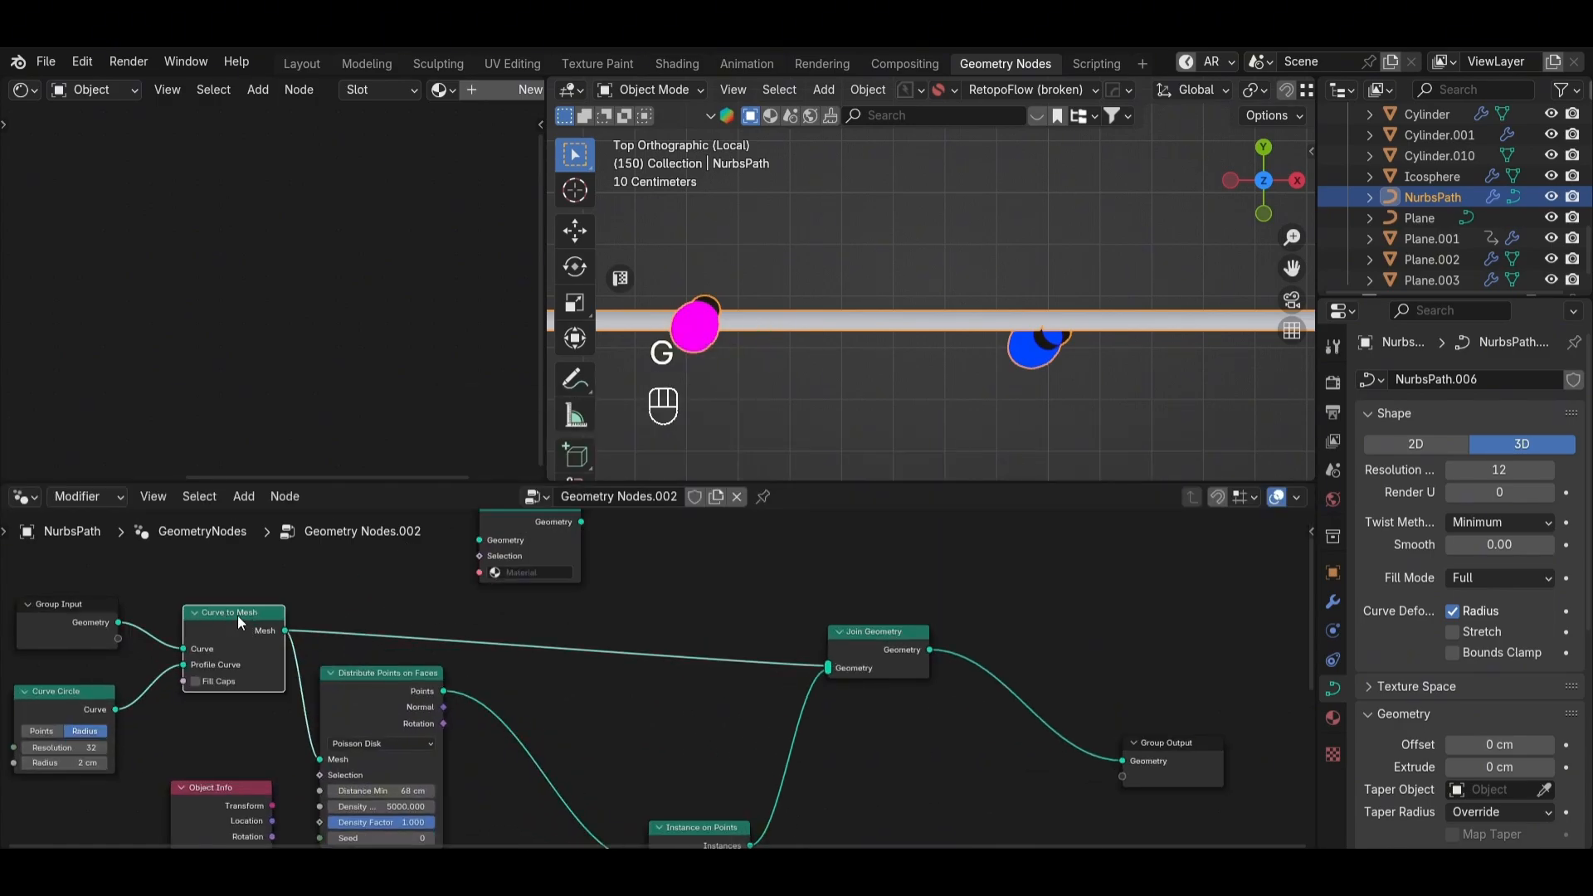
# Step: Insert the Set Material node on the link between Curve to Mesh and Join Geometry
pyautogui.press('m')
pyautogui.press('m')
pyautogui.press('m')
pyautogui.press('m')
pyautogui.press('m')
pyautogui.press('m')
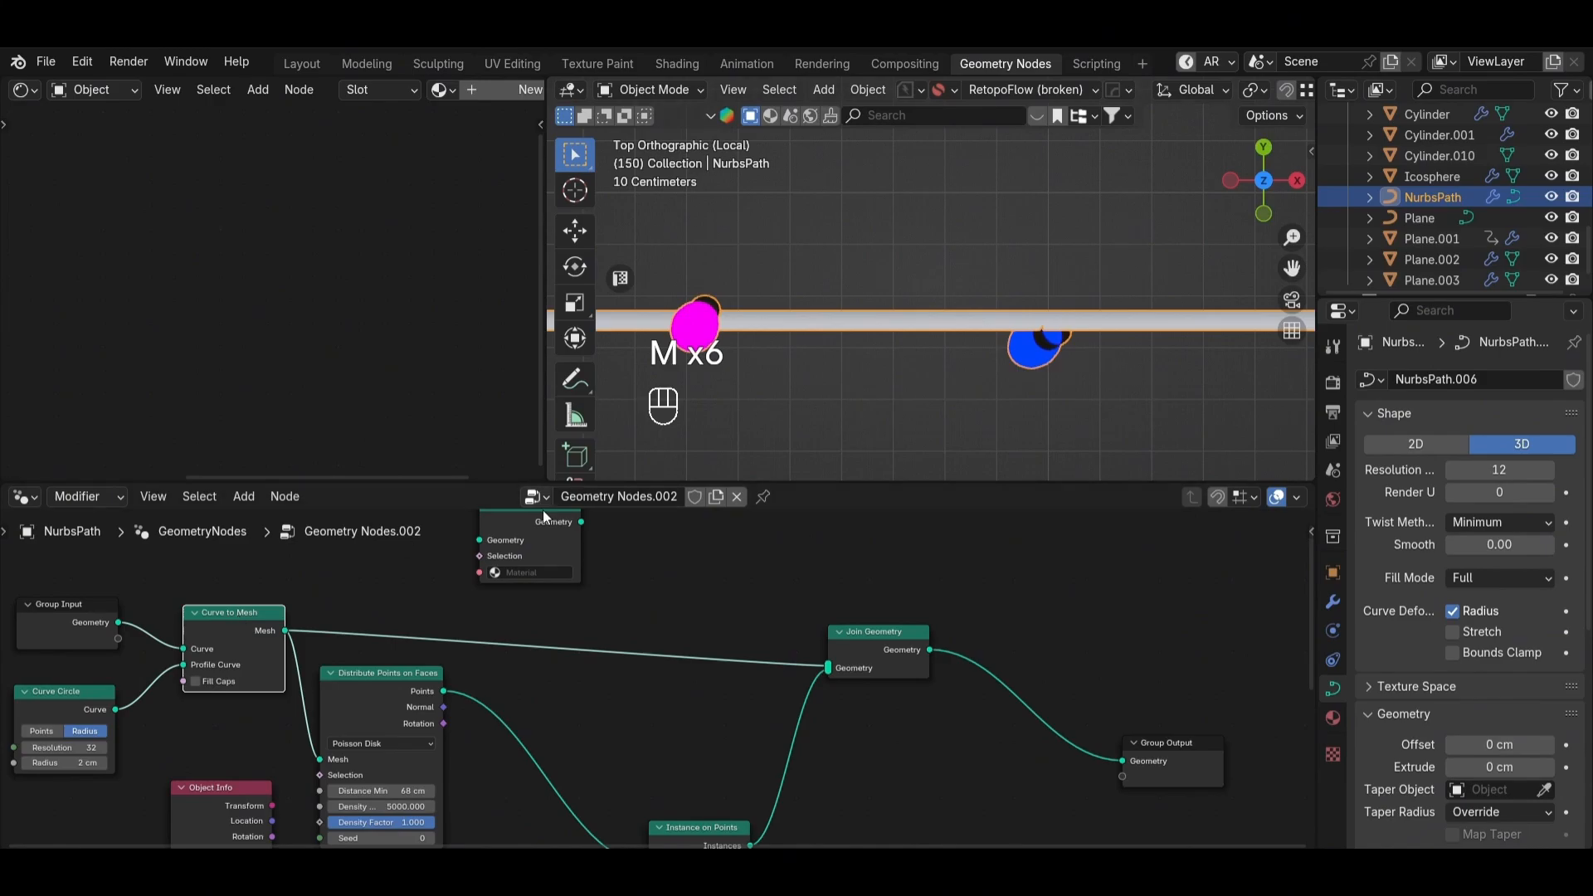
pyautogui.click(663, 614)
pyautogui.scroll(1, 649, 689)
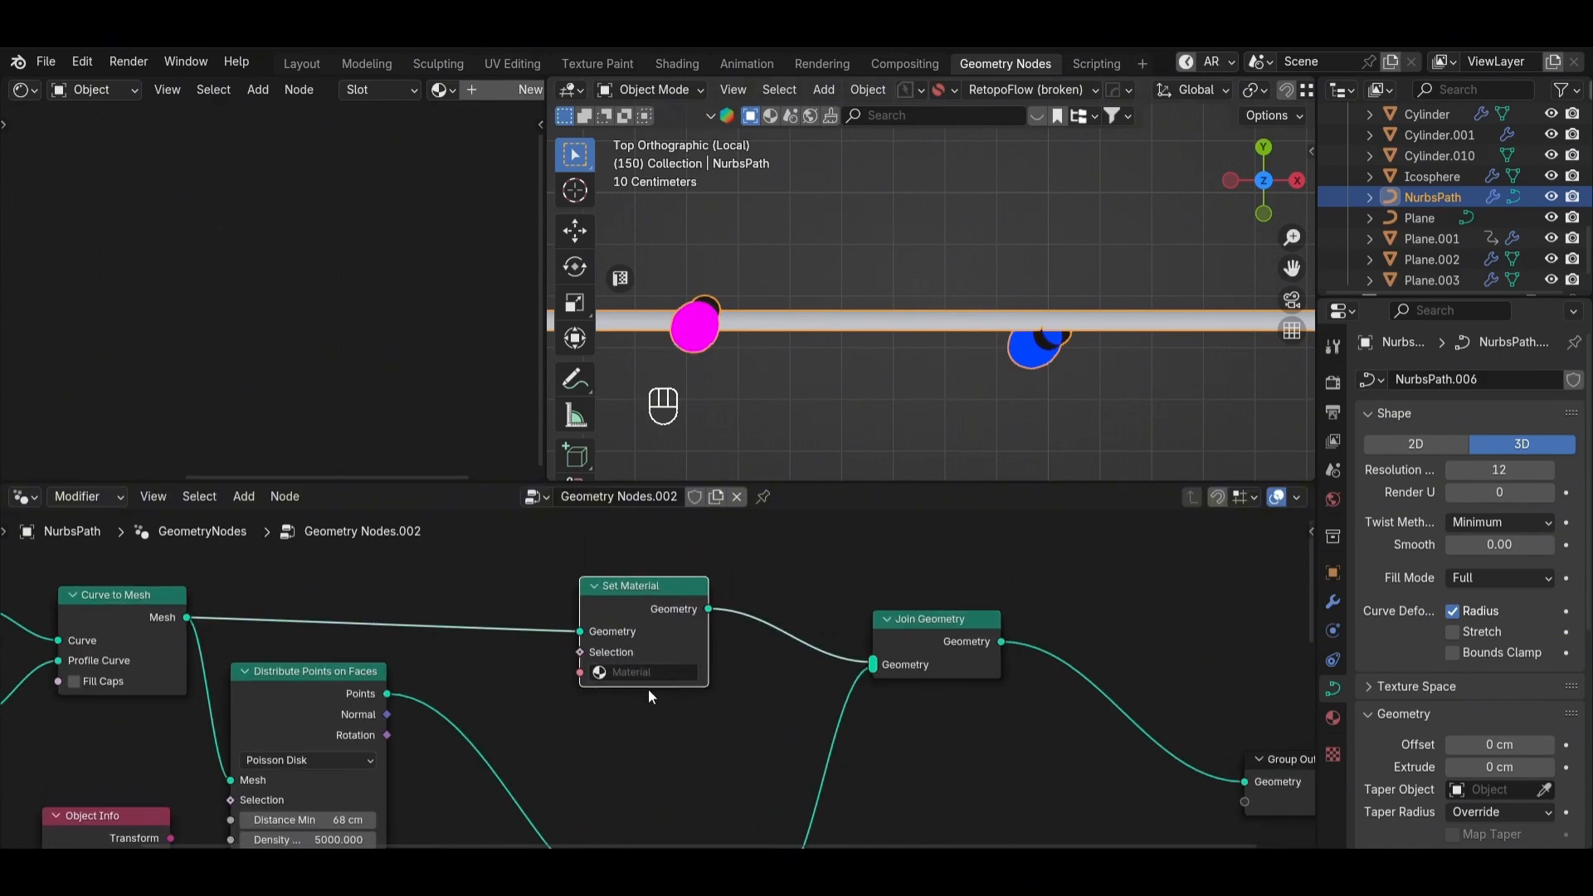
# Step: Create a new material on the path and make its base color black
pyautogui.click(1333, 719)
pyautogui.click(1490, 466)
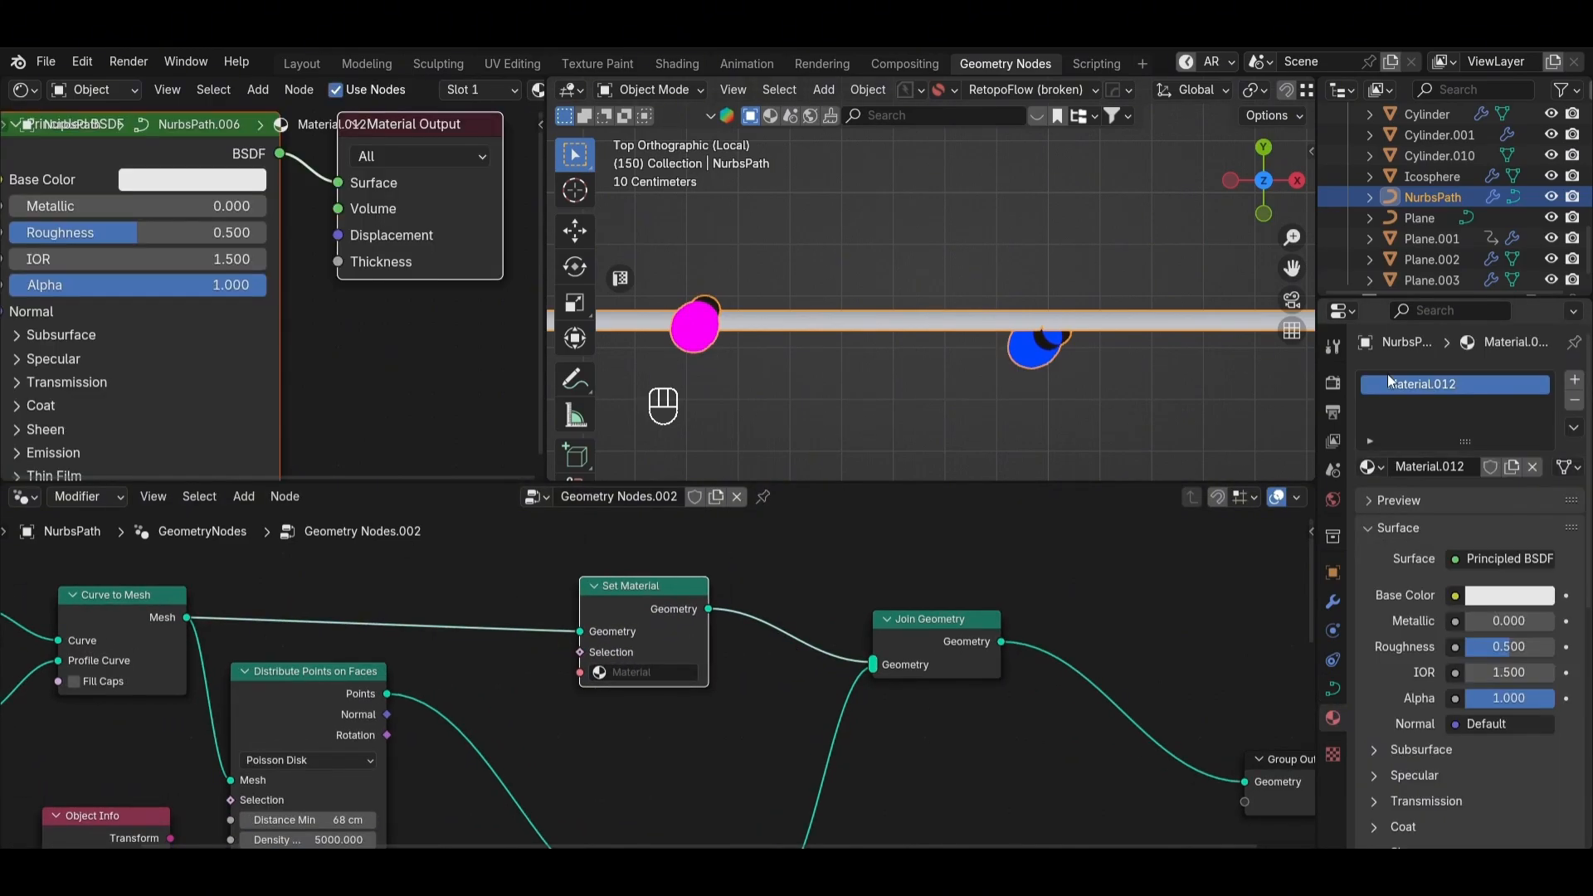
pyautogui.click(249, 208)
pyautogui.moveTo(414, 355); pyautogui.dragTo(413, 437)
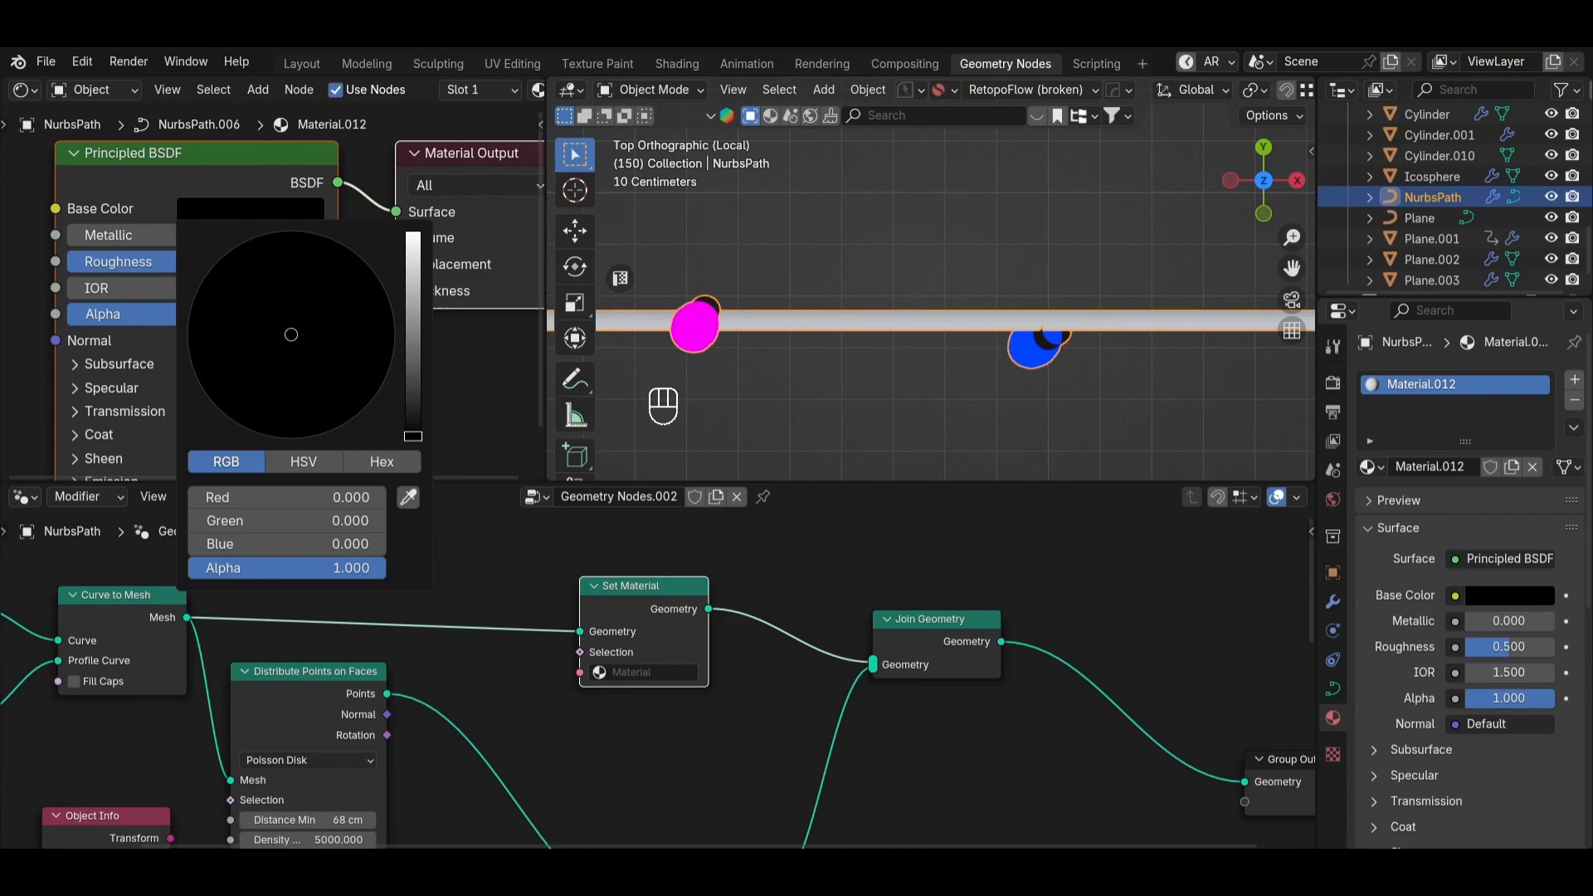
# Step: Assign Material.012 in the Set Material node
pyautogui.hotkey('ctrl', 'c')
pyautogui.click(638, 672)
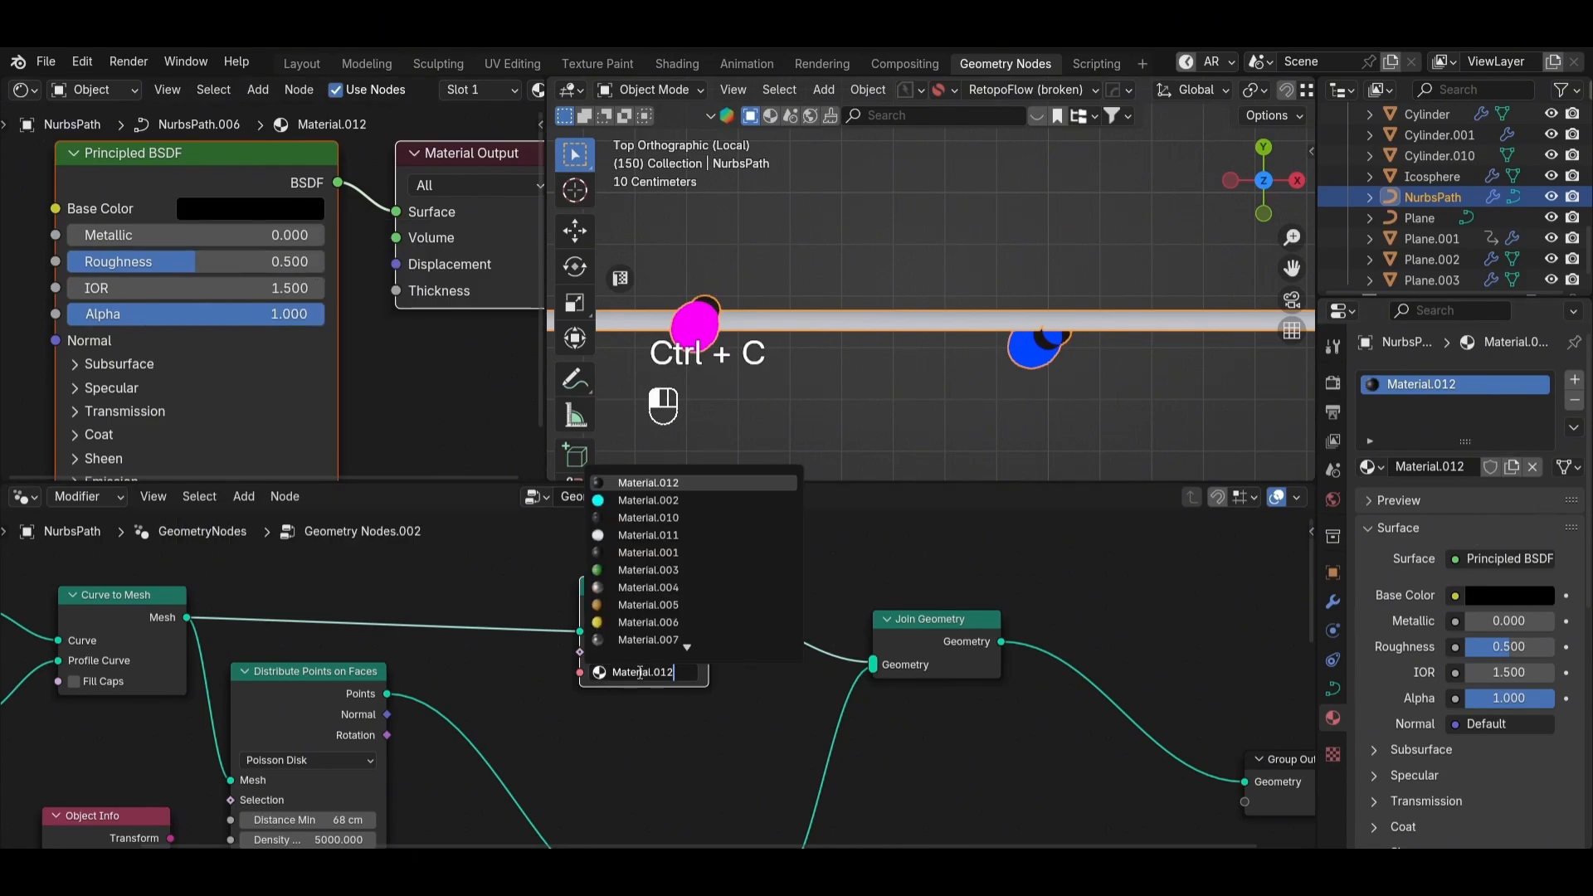
pyautogui.press('Return')
pyautogui.scroll(4, 641, 668)
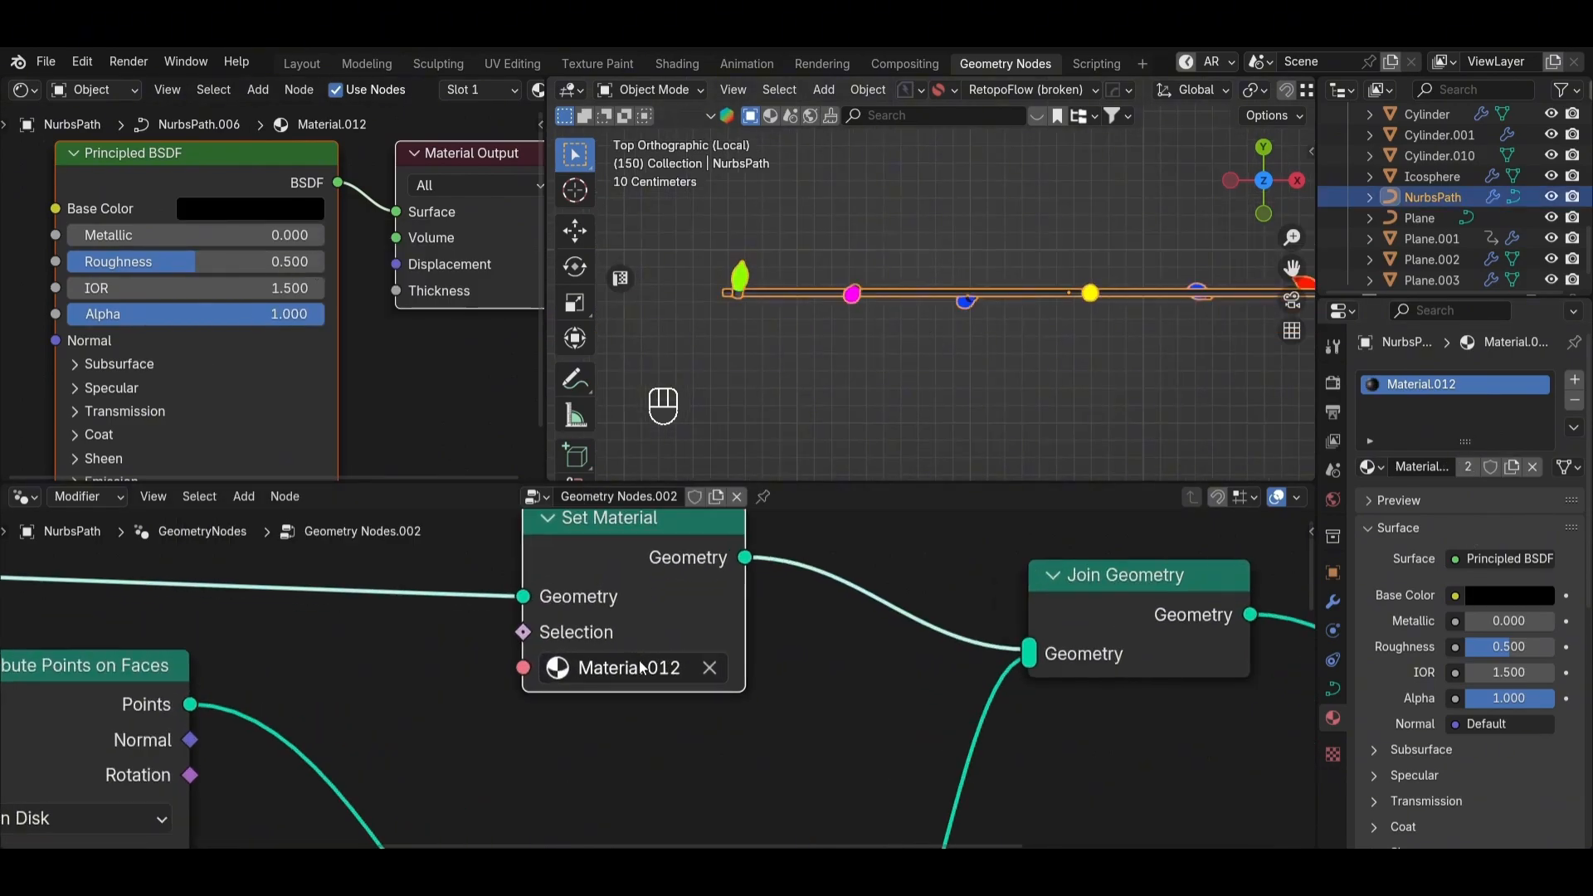
pyautogui.scroll(1, 647, 672)
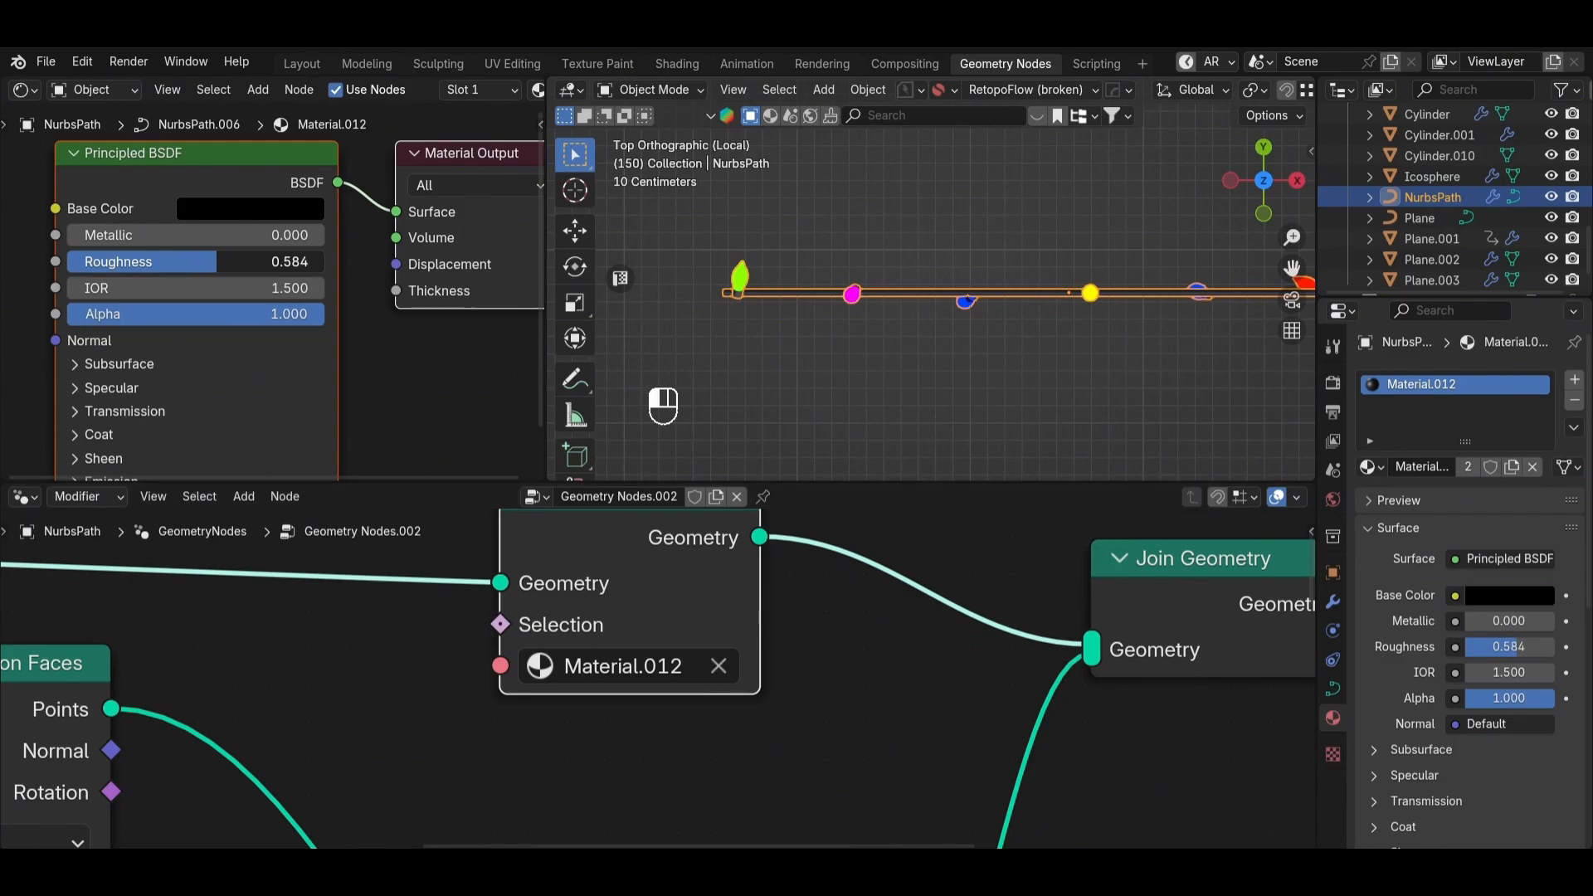
# Step: Set the black material's roughness to 0.420 and show the light string from the front
pyautogui.moveTo(190, 262); pyautogui.dragTo(174, 261)
pyautogui.scroll(-3, 934, 291)
pyautogui.press('`')
pyautogui.click(999, 293)
pyautogui.click(996, 287)
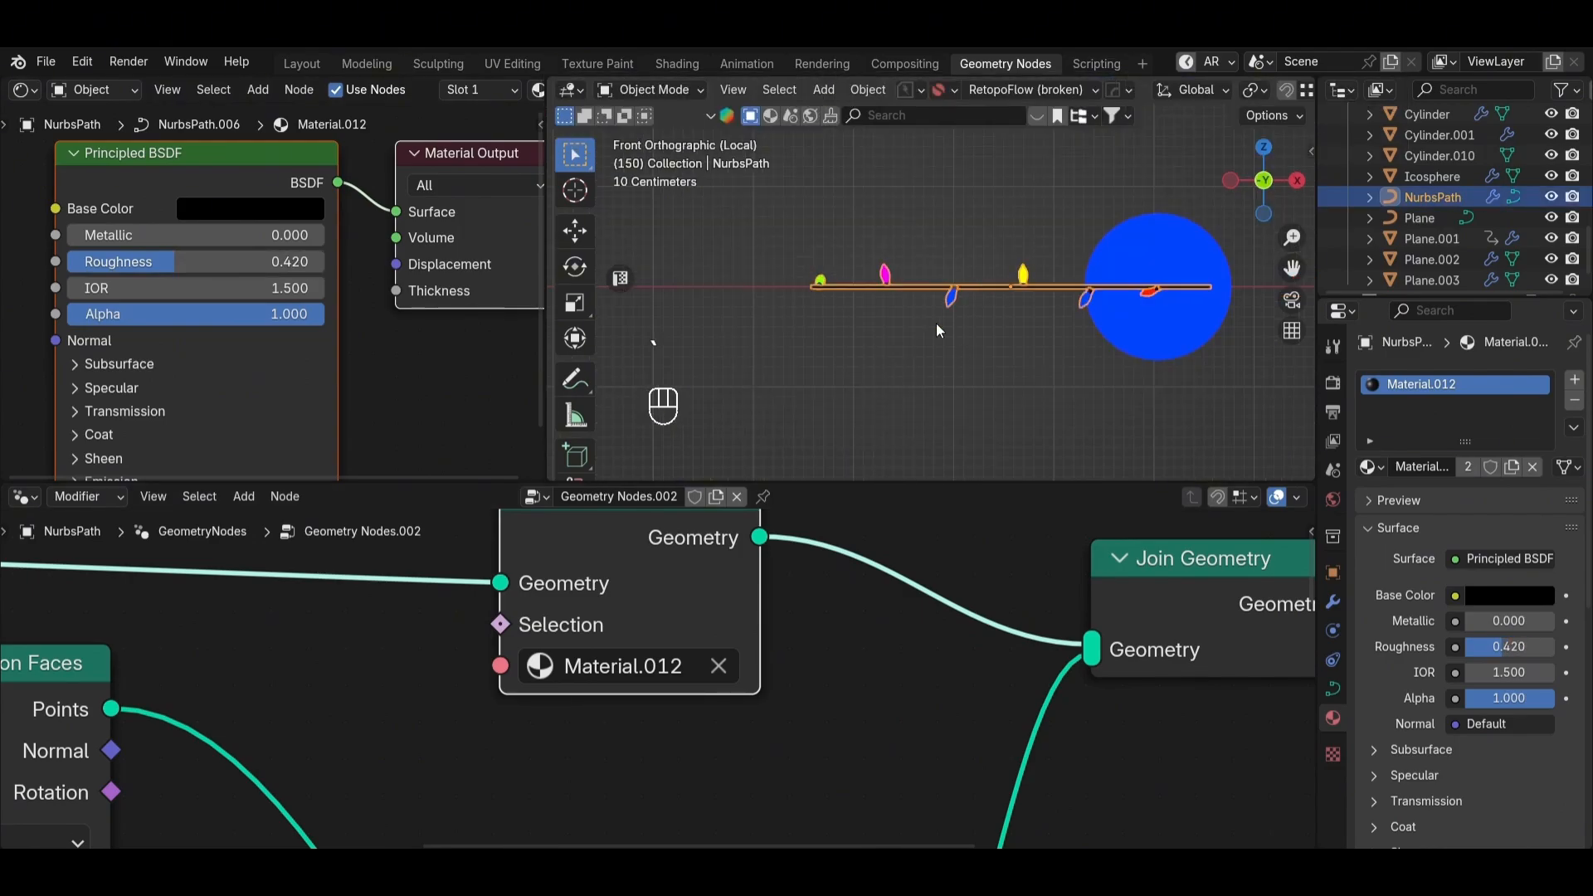
# Step: Set the minimum distance in Distribute Points on Faces to 40 cm
pyautogui.scroll(-2, 738, 730)
pyautogui.moveTo(739, 730); pyautogui.dragTo(1132, 549, button='middle')
pyautogui.scroll(2, 639, 704)
pyautogui.keyDown('shift'); pyautogui.moveTo(639, 706); pyautogui.dragTo(643, 707); pyautogui.keyUp('shift')
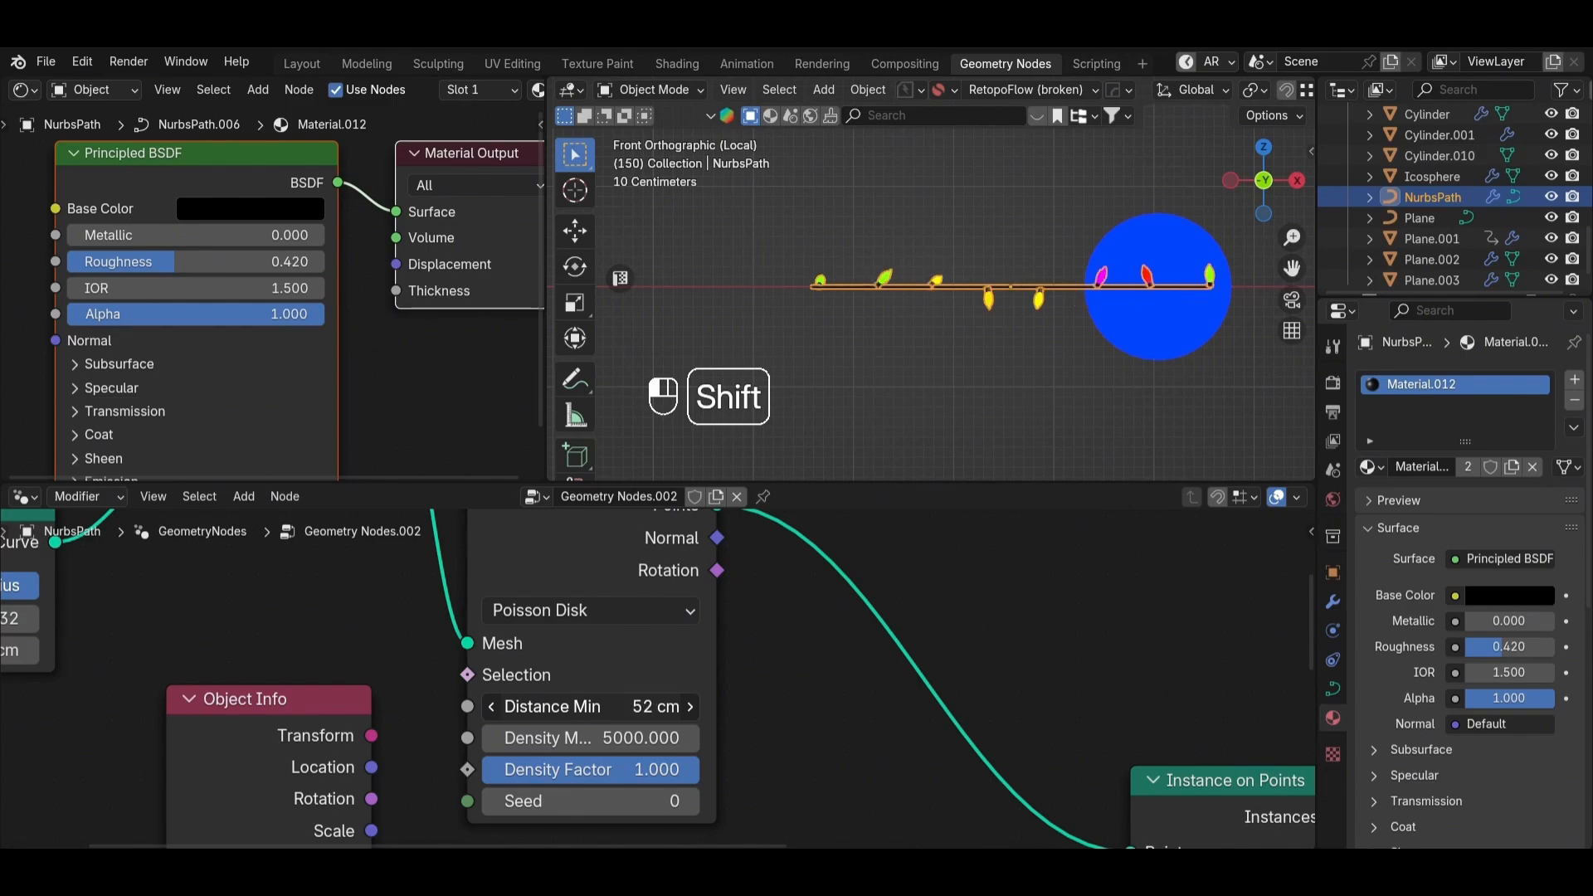
# Step: Edit the path and move its three inner control points into an alternating high-low zigzag
pyautogui.press('Tab')
pyautogui.press('g')
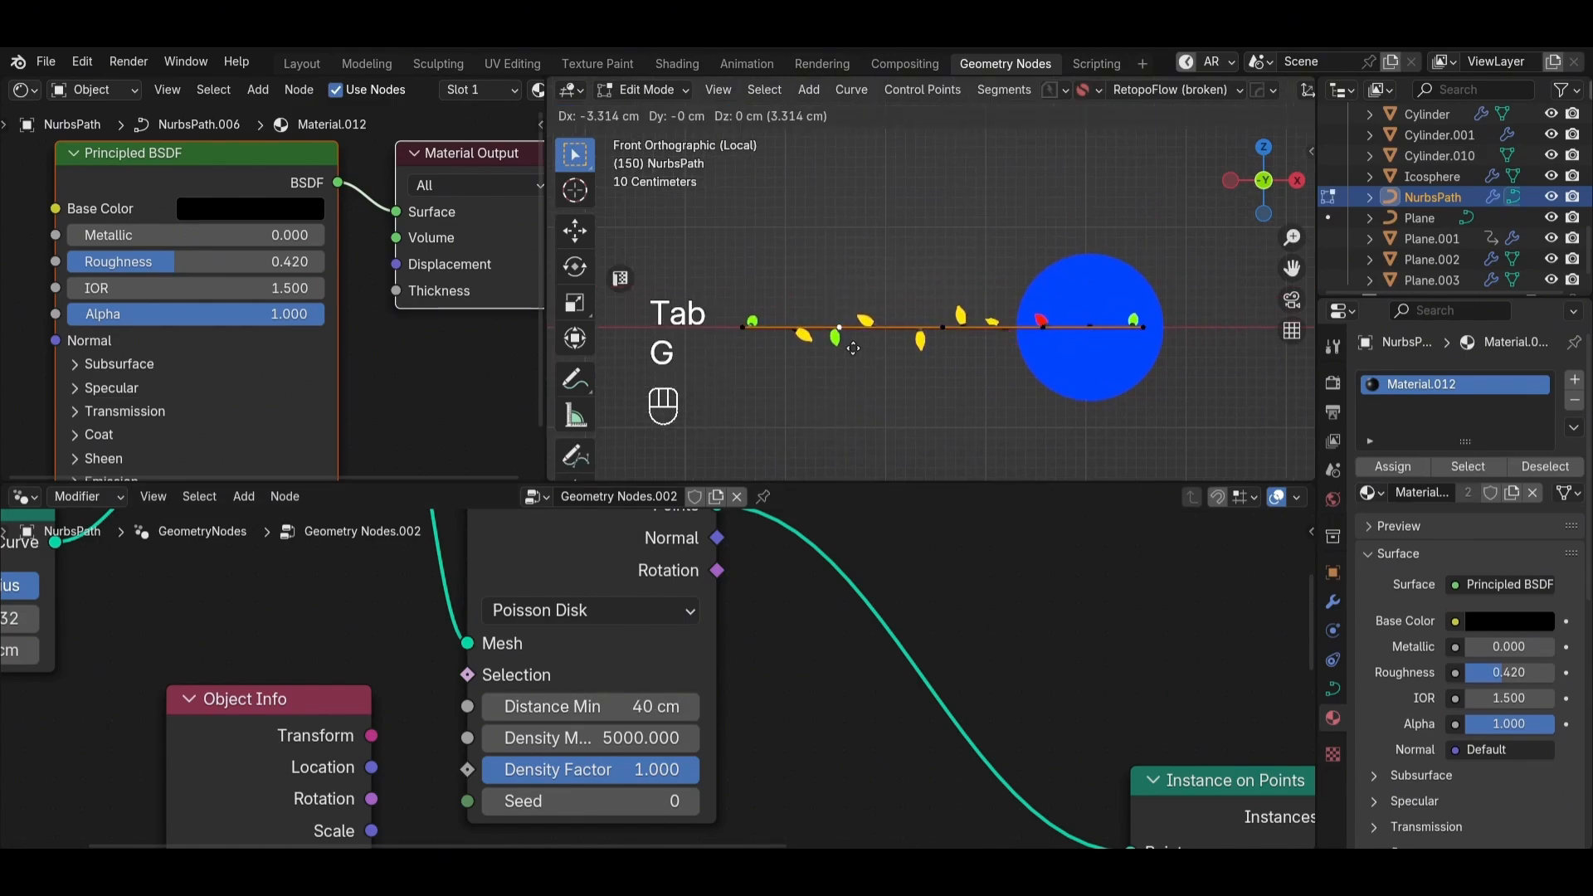
pyautogui.click(978, 333)
pyautogui.click(945, 328)
pyautogui.press('g')
pyautogui.click(811, 375)
pyautogui.click(1032, 322)
pyautogui.press('g')
pyautogui.click(876, 161)
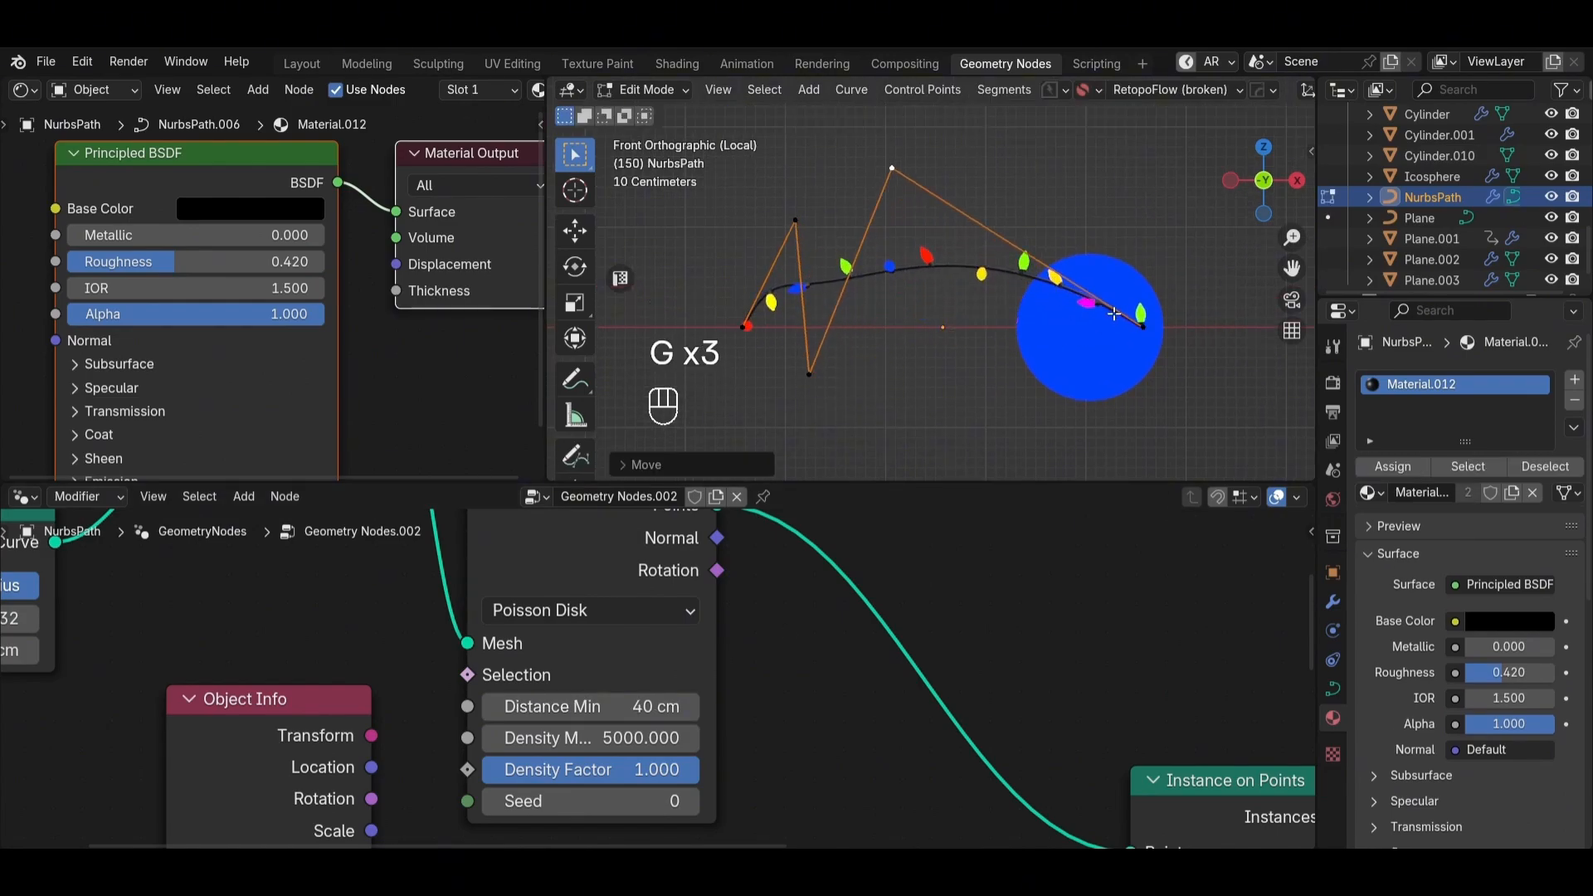
# Step: Move the path's end point inward and extrude four new points from it, curving around and back below the circle
pyautogui.click(1134, 327)
pyautogui.press('g')
pyautogui.press('e')
pyautogui.click(1009, 316)
pyautogui.press('e')
pyautogui.click(1117, 234)
pyautogui.press('e')
pyautogui.click(1169, 352)
pyautogui.press('e')
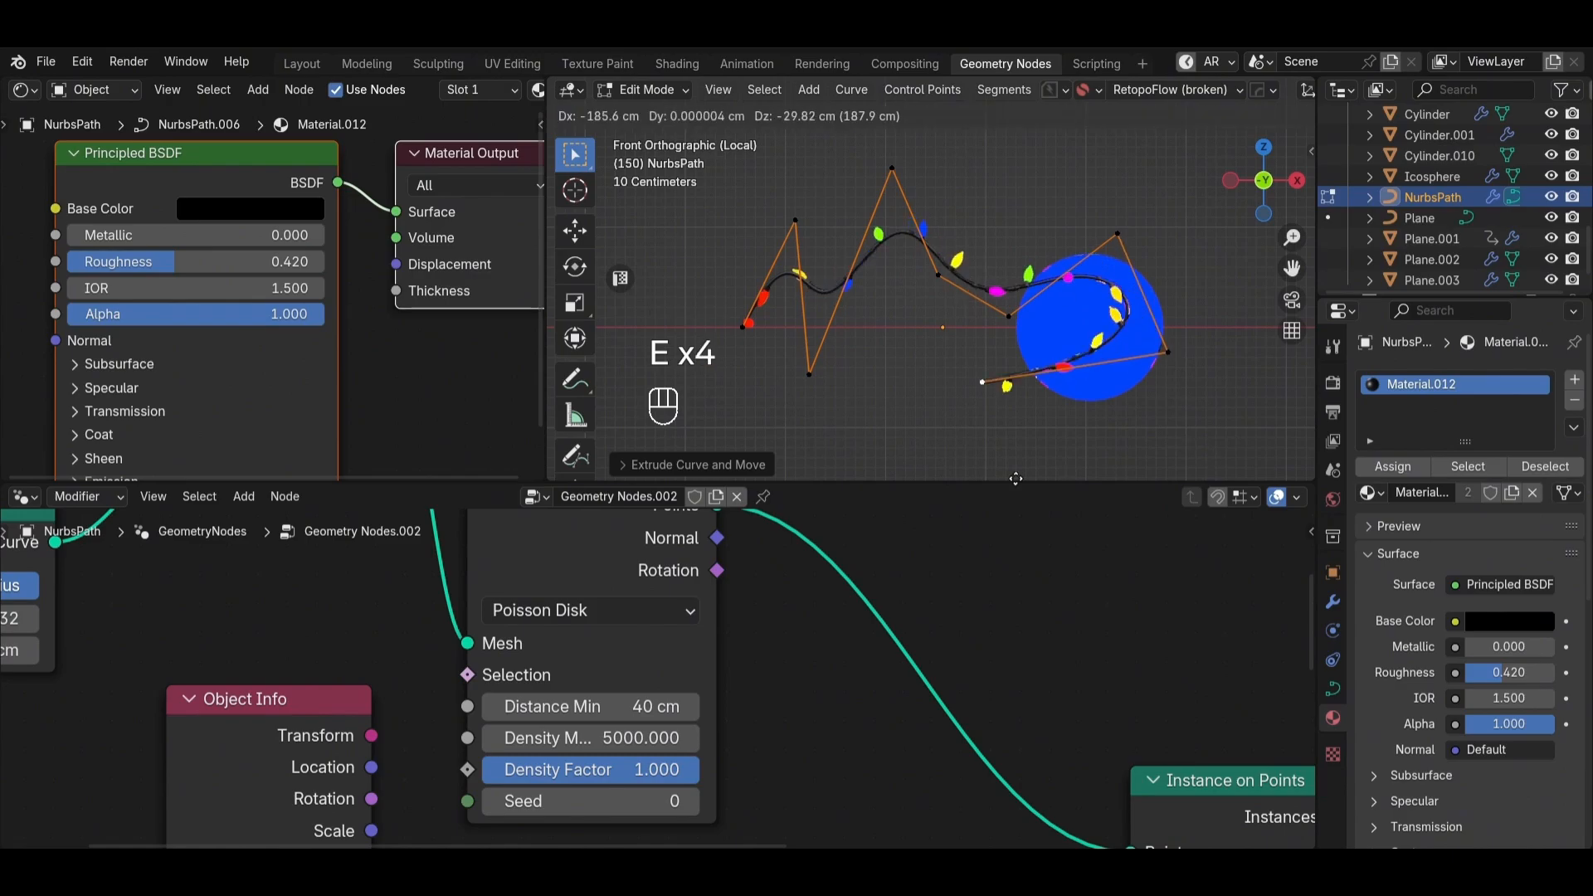
pyautogui.click(1073, 401)
# Step: Extrude five more points to extend the path into a lower S-shaped bend and finish editing it
pyautogui.keyDown('alt'); pyautogui.moveTo(1011, 284); pyautogui.dragTo(946, 282); pyautogui.keyUp('alt')
pyautogui.press('e')
pyautogui.click(988, 416)
pyautogui.press('e')
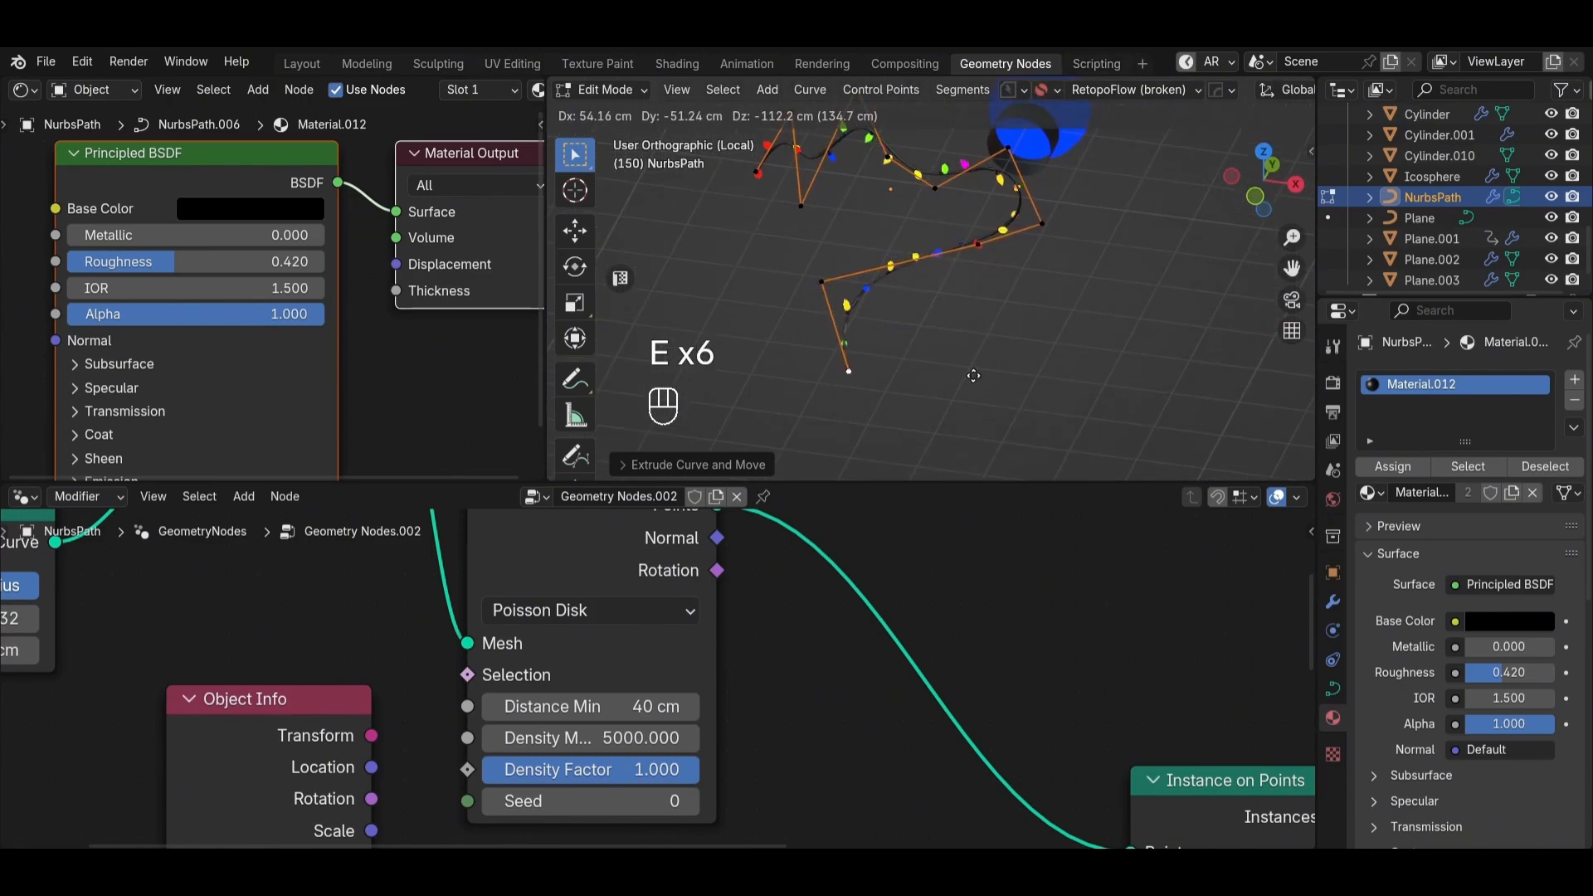
pyautogui.click(975, 383)
pyautogui.press('e')
pyautogui.click(1108, 355)
pyautogui.press('e')
pyautogui.click(1160, 295)
pyautogui.press('e')
pyautogui.click(1158, 353)
pyautogui.press('Tab')
pyautogui.keyDown('alt'); pyautogui.moveTo(1058, 352); pyautogui.dragTo(1004, 368); pyautogui.keyUp('alt')
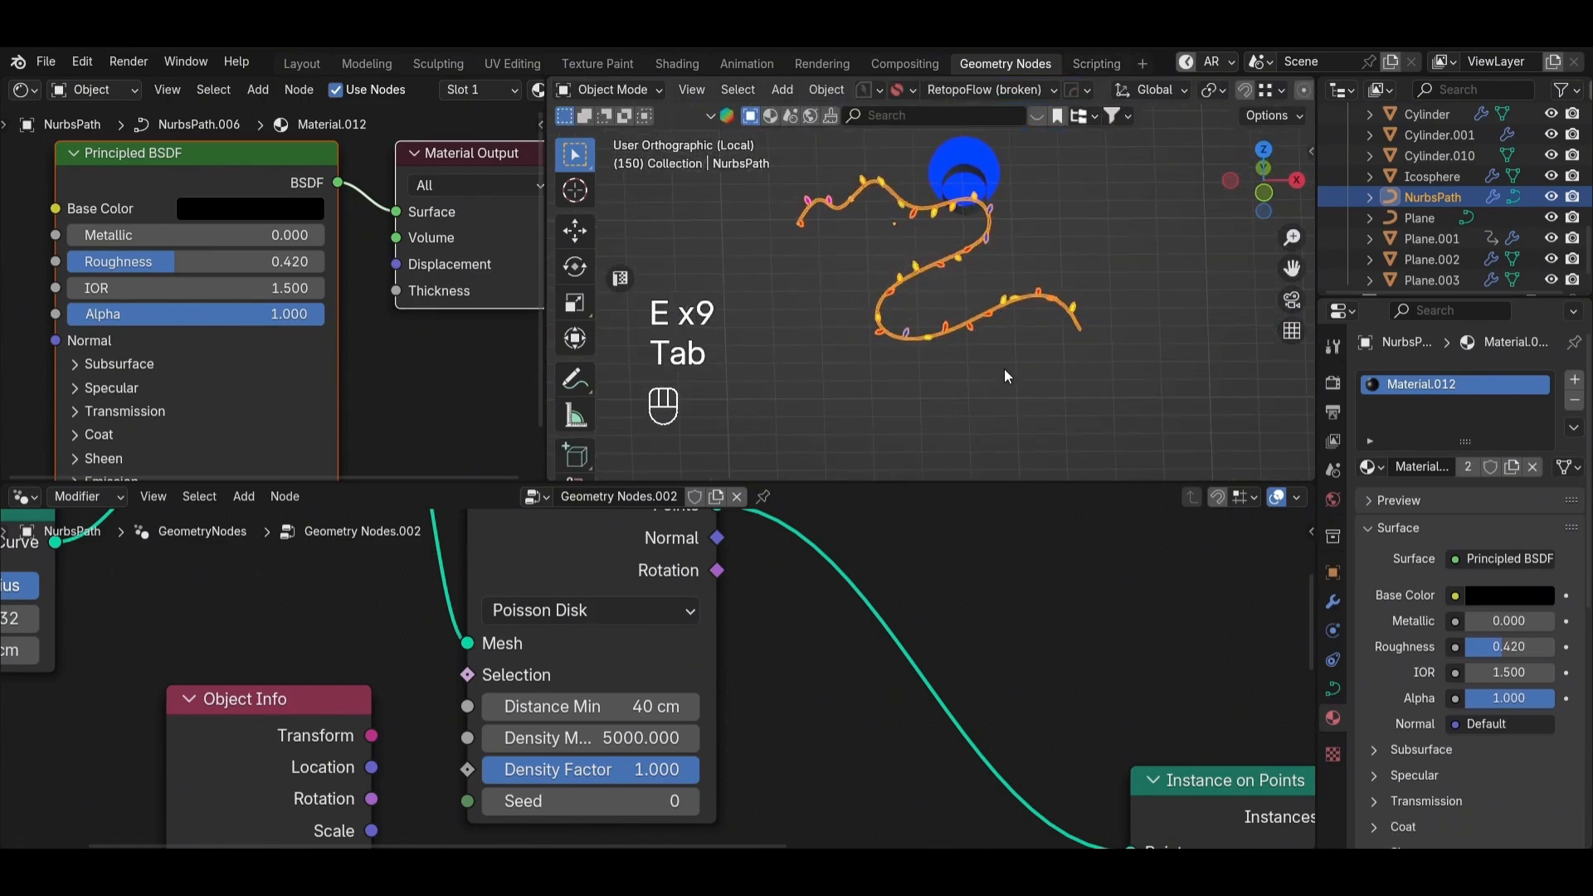
# Step: Set the minimum distance between the bulbs to 27 cm
pyautogui.click(1004, 368)
pyautogui.keyDown('alt'); pyautogui.moveTo(826, 288); pyautogui.dragTo(883, 266); pyautogui.keyUp('alt')
pyautogui.click(883, 274)
pyautogui.press('`')
pyautogui.click(823, 331)
pyautogui.click(836, 336)
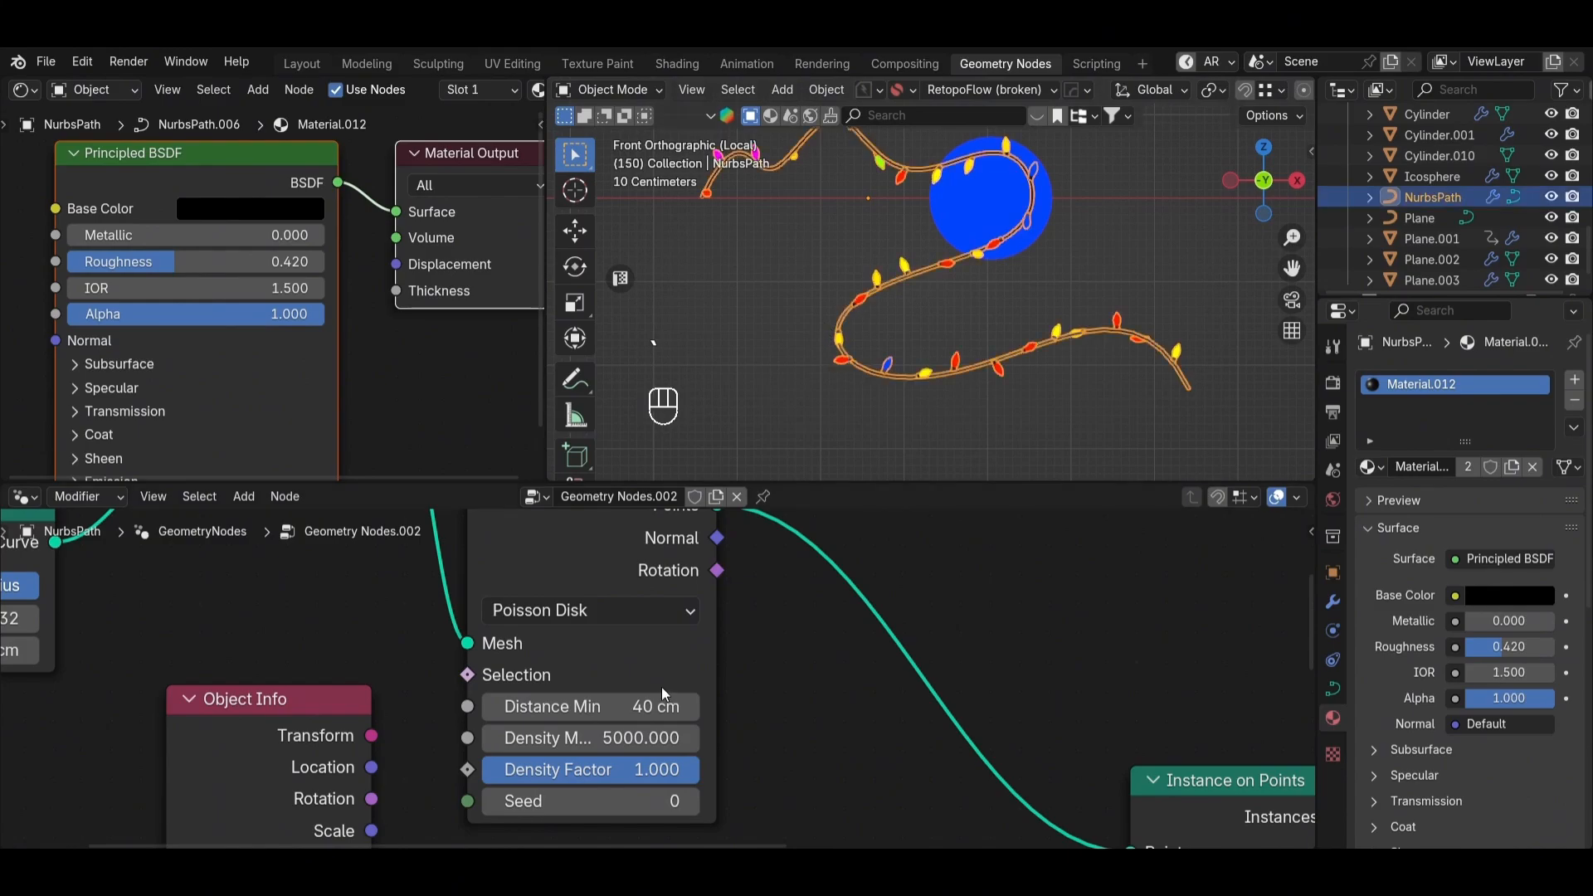
pyautogui.scroll(1, 657, 683)
pyautogui.keyDown('shift'); pyautogui.moveTo(639, 708); pyautogui.dragTo(585, 708); pyautogui.keyUp('shift')
pyautogui.click(715, 390)
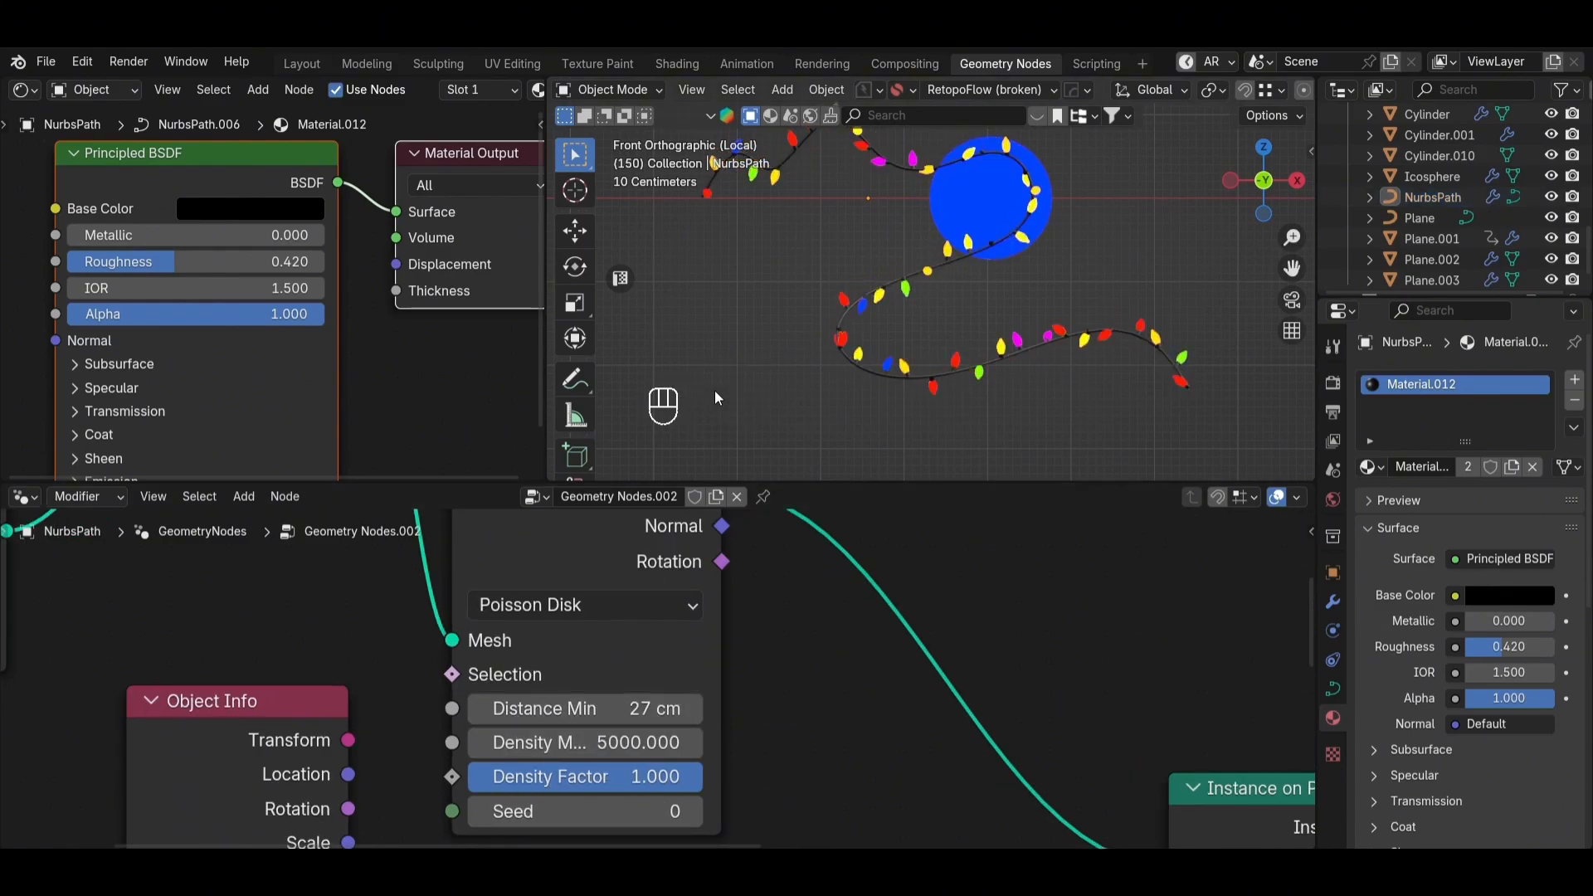
pyautogui.scroll(-2, 946, 293)
pyautogui.moveTo(946, 293)
pyautogui.keyDown('alt'); pyautogui.mouseDown(button='middle')
pyautogui.moveTo(817, 355)
pyautogui.moveTo(922, 334)
pyautogui.moveTo(928, 309)
pyautogui.mouseUp(button='middle'); pyautogui.keyUp('alt')
pyautogui.scroll(3, 929, 299)
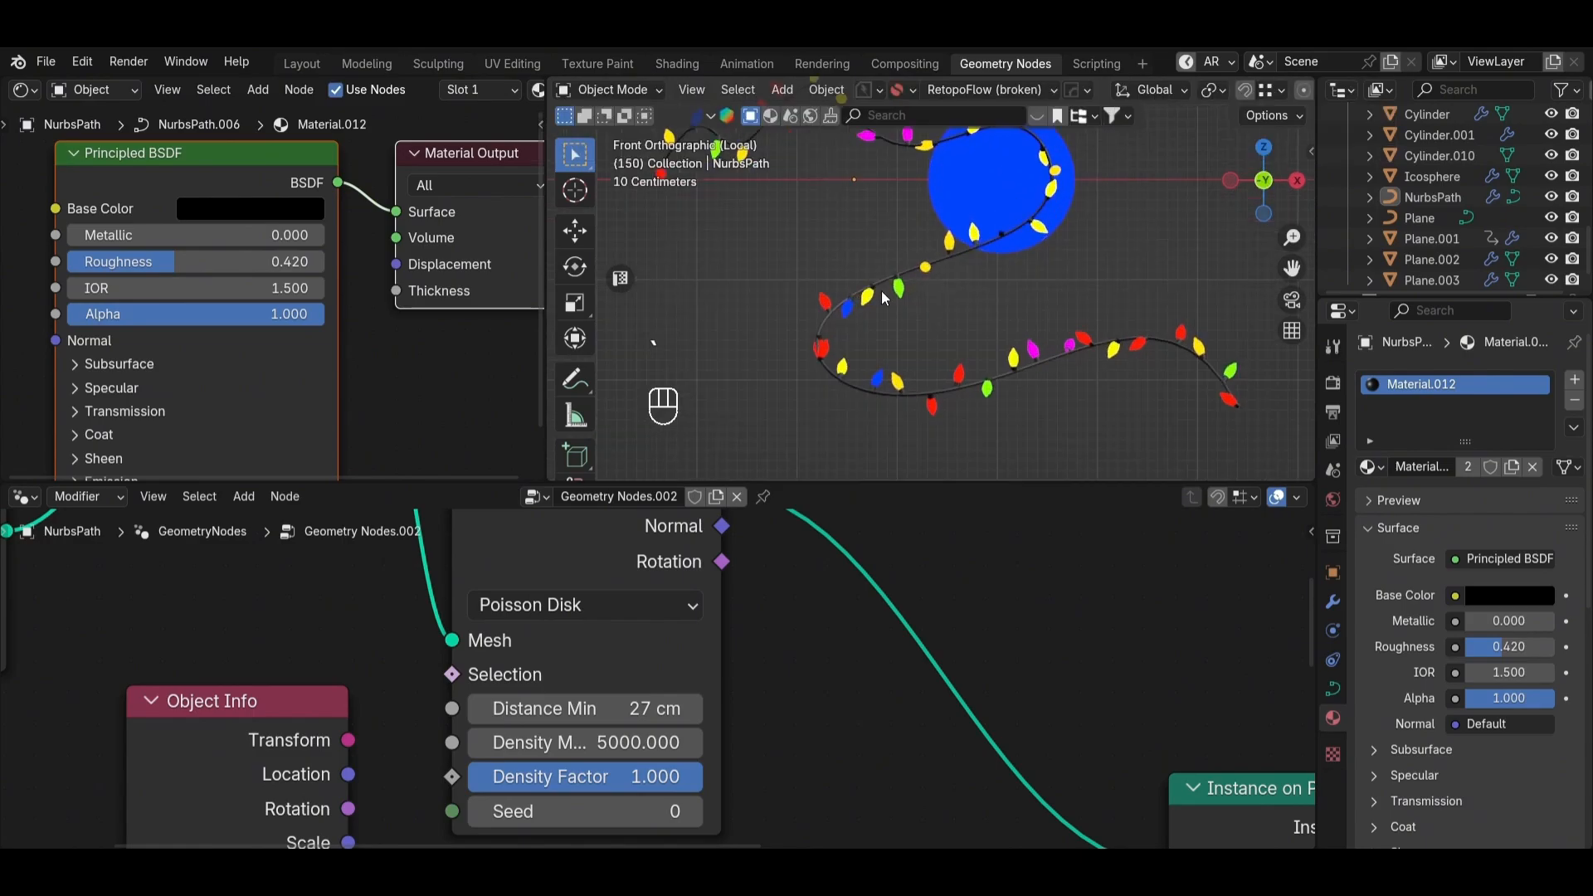
# Step: Set the X and Y scale of Instance on Points to 0.020
pyautogui.click(913, 274)
pyautogui.scroll(-2, 768, 665)
pyautogui.moveTo(932, 784); pyautogui.dragTo(767, 727, button='middle')
pyautogui.scroll(2, 768, 727)
pyautogui.scroll(1, 768, 727)
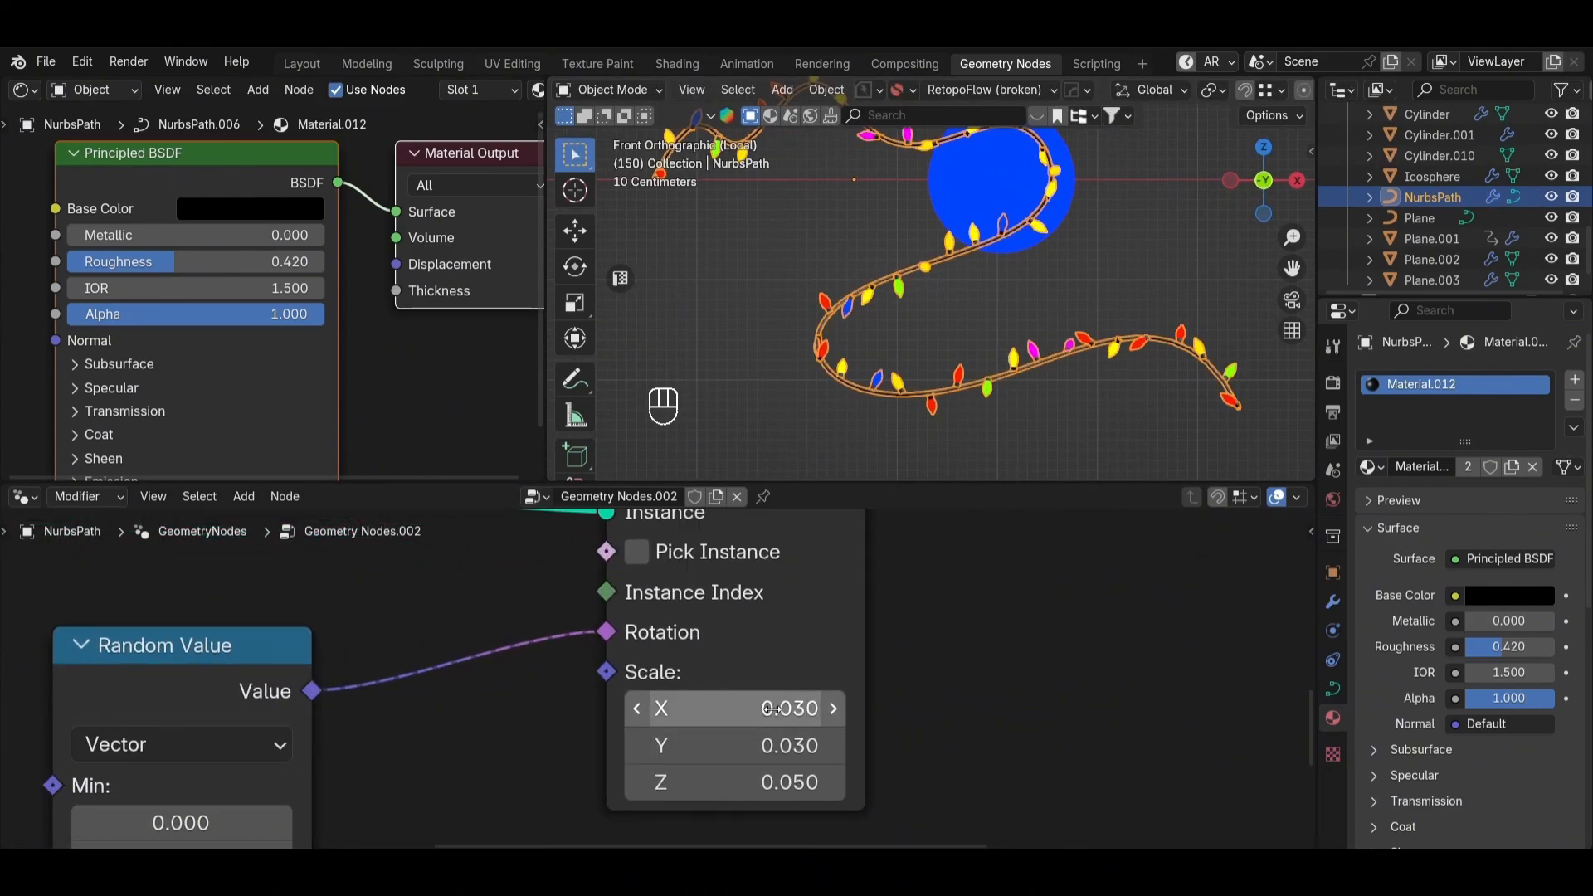
pyautogui.click(776, 711)
pyautogui.press('BackSpace')
pyautogui.write('2')
pyautogui.press('Return')
pyautogui.moveTo(746, 710); pyautogui.dragTo(746, 745)
pyautogui.press('Return')
pyautogui.click(1037, 427)
pyautogui.scroll(1, 960, 331)
pyautogui.keyDown('shift'); pyautogui.moveTo(755, 237); pyautogui.dragTo(971, 340, button='middle'); pyautogui.keyUp('shift')
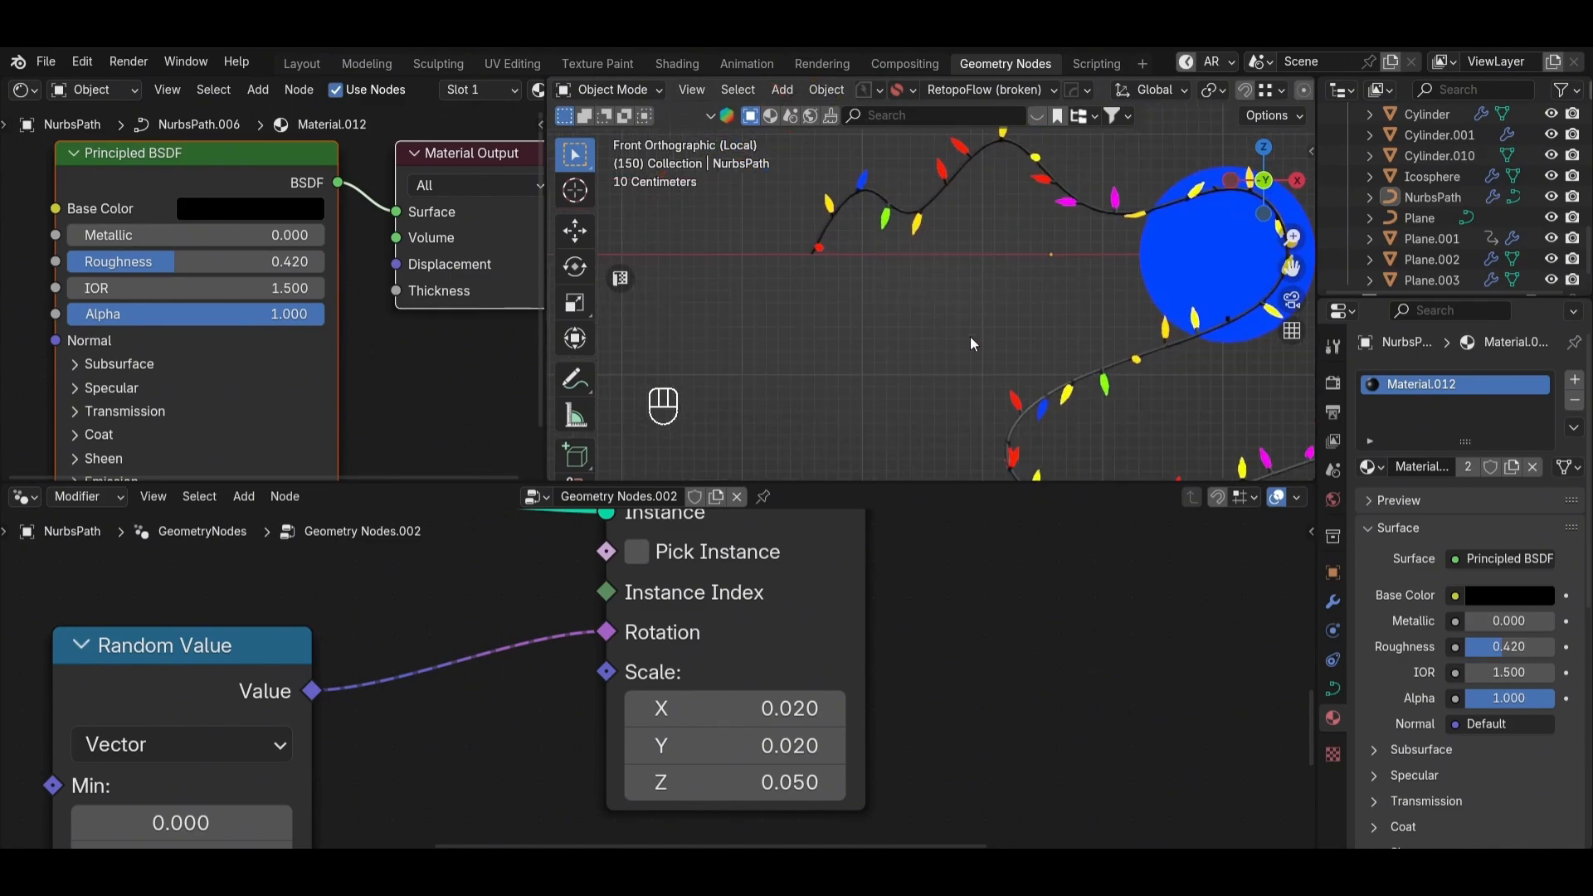
# Step: Set the Z scale of Instance on Points to 0.040
pyautogui.click(1016, 407)
pyautogui.doubleClick(785, 783)
pyautogui.write('4')
pyautogui.press('Return')
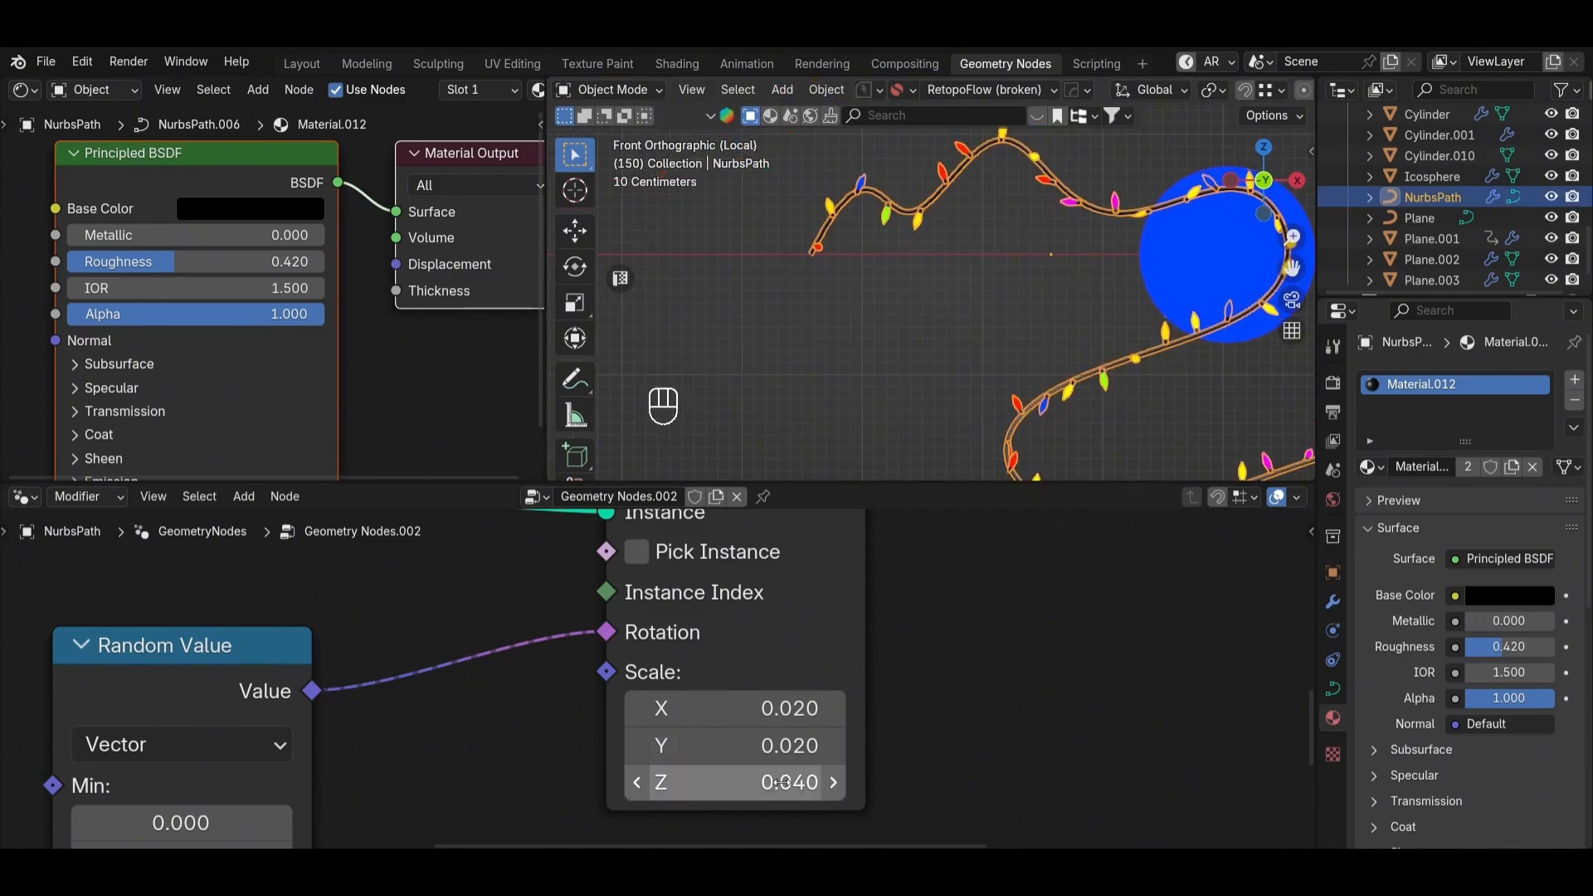
pyautogui.click(1013, 270)
pyautogui.moveTo(1013, 271); pyautogui.dragTo(1104, 307, button='middle')
pyautogui.scroll(-4, 1009, 299)
pyautogui.scroll(4, 1094, 309)
# Step: Edit the light-string path with see-through display and move its first control point outward and up
pyautogui.click(1135, 299)
pyautogui.press('Tab')
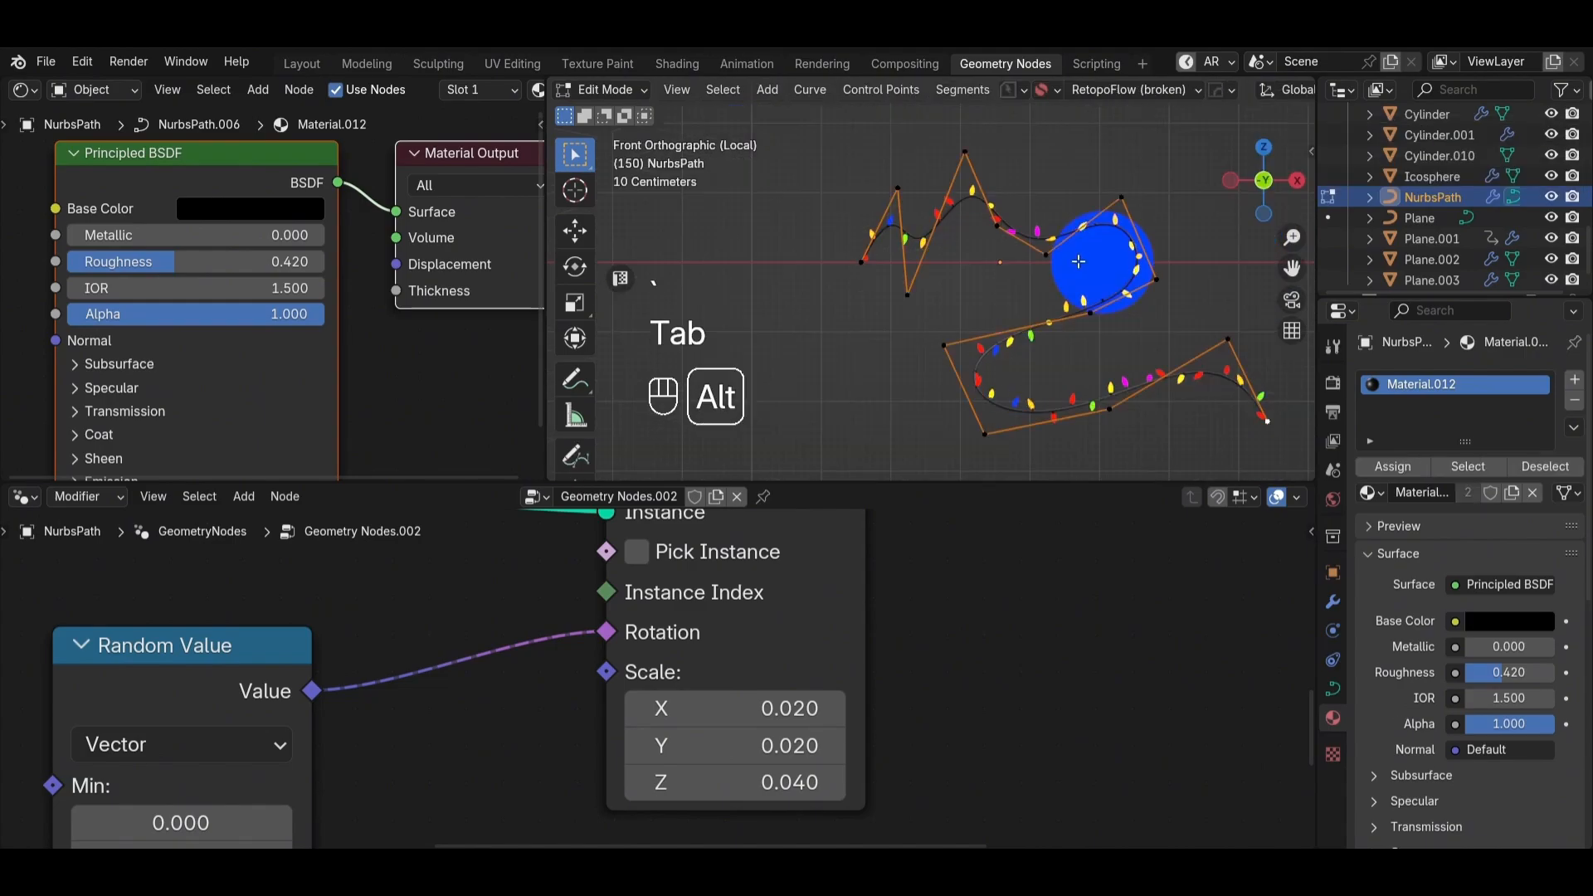
pyautogui.hotkey('alt', 'z')
pyautogui.click(876, 251)
pyautogui.press('g')
pyautogui.click(785, 202)
# Step: Reposition the neighbouring control points to spread out the path's starting section
pyautogui.moveTo(920, 161); pyautogui.dragTo(863, 216)
pyautogui.press('g')
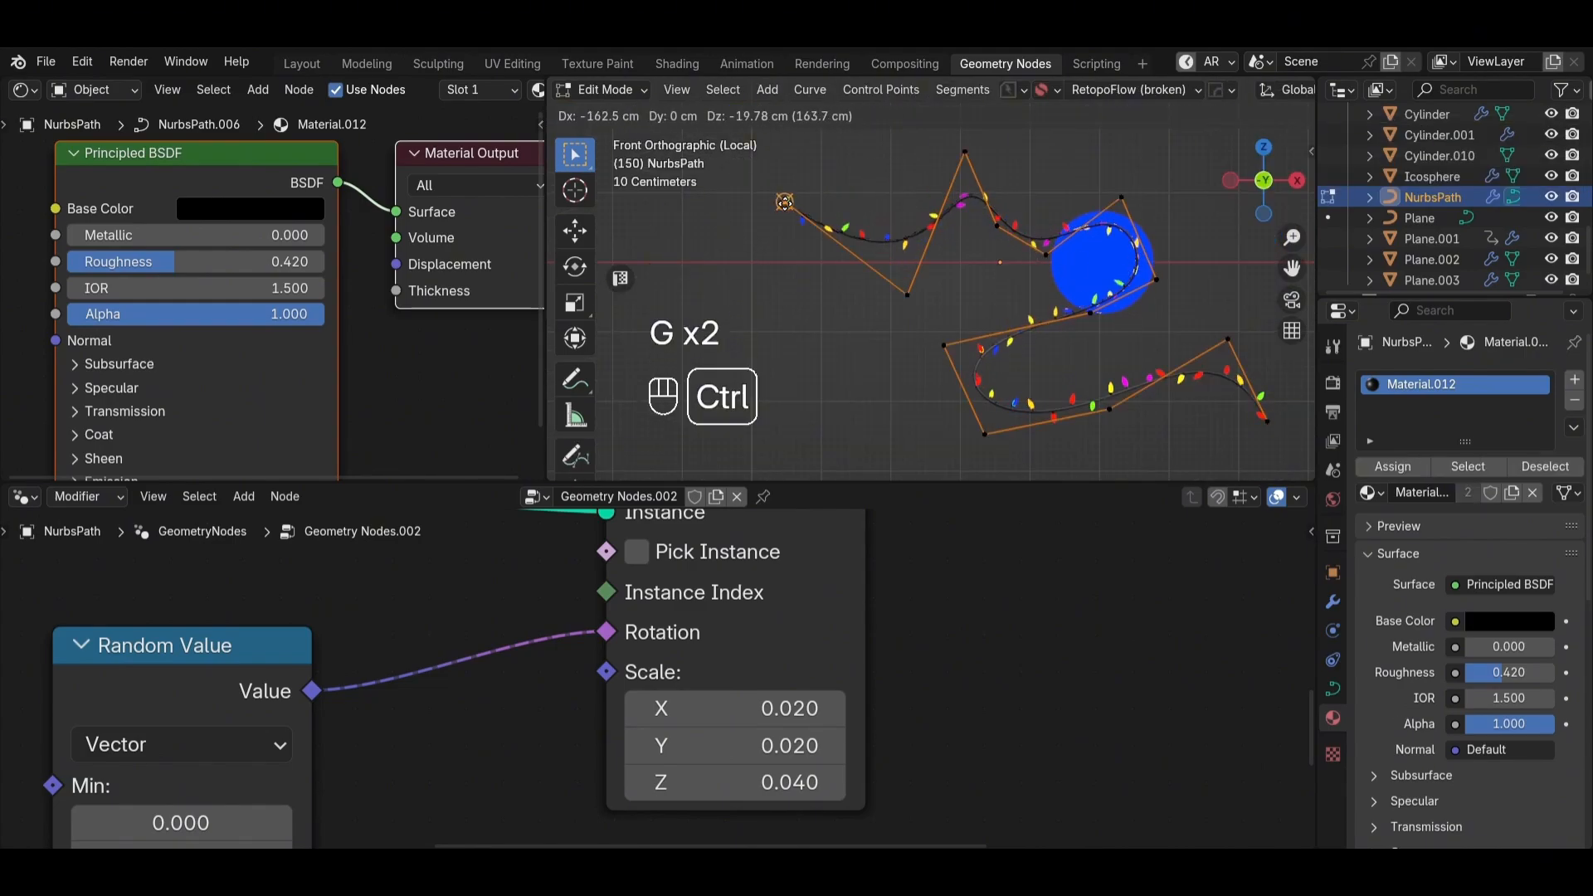
pyautogui.click(860, 232)
pyautogui.press('g')
pyautogui.click(869, 229)
pyautogui.scroll(-2, 896, 261)
pyautogui.click(916, 292)
pyautogui.press('g')
pyautogui.press('g')
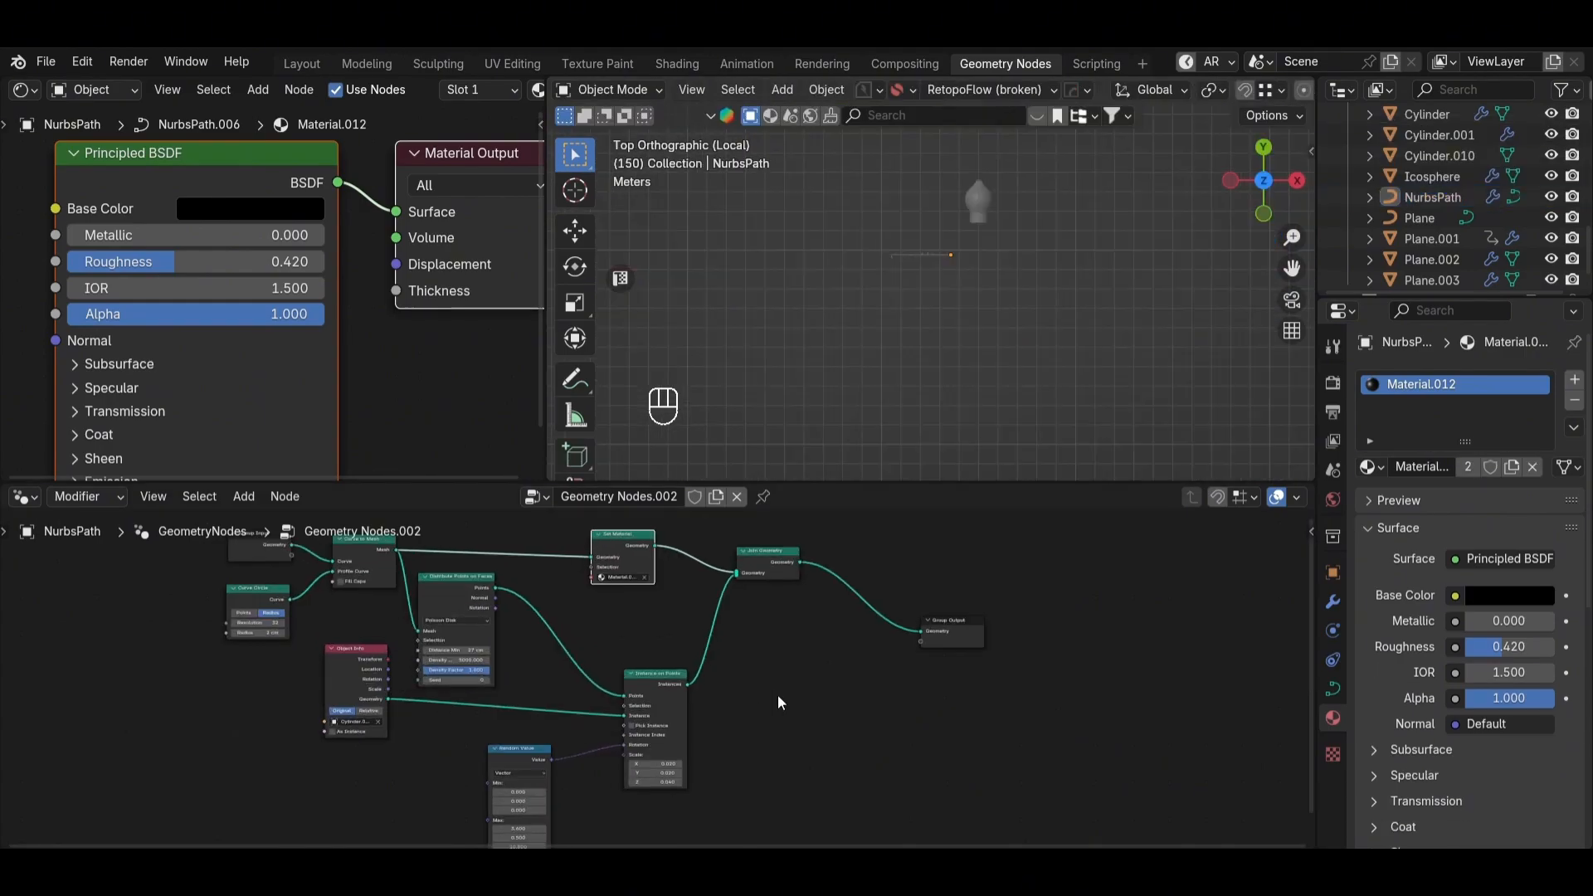
# Step: Tidy the node layout by placing Instance on Points under Set Material and shifting Random Value and Object Info
pyautogui.press('g')
pyautogui.press('g')
pyautogui.click(437, 753)
pyautogui.click(360, 654)
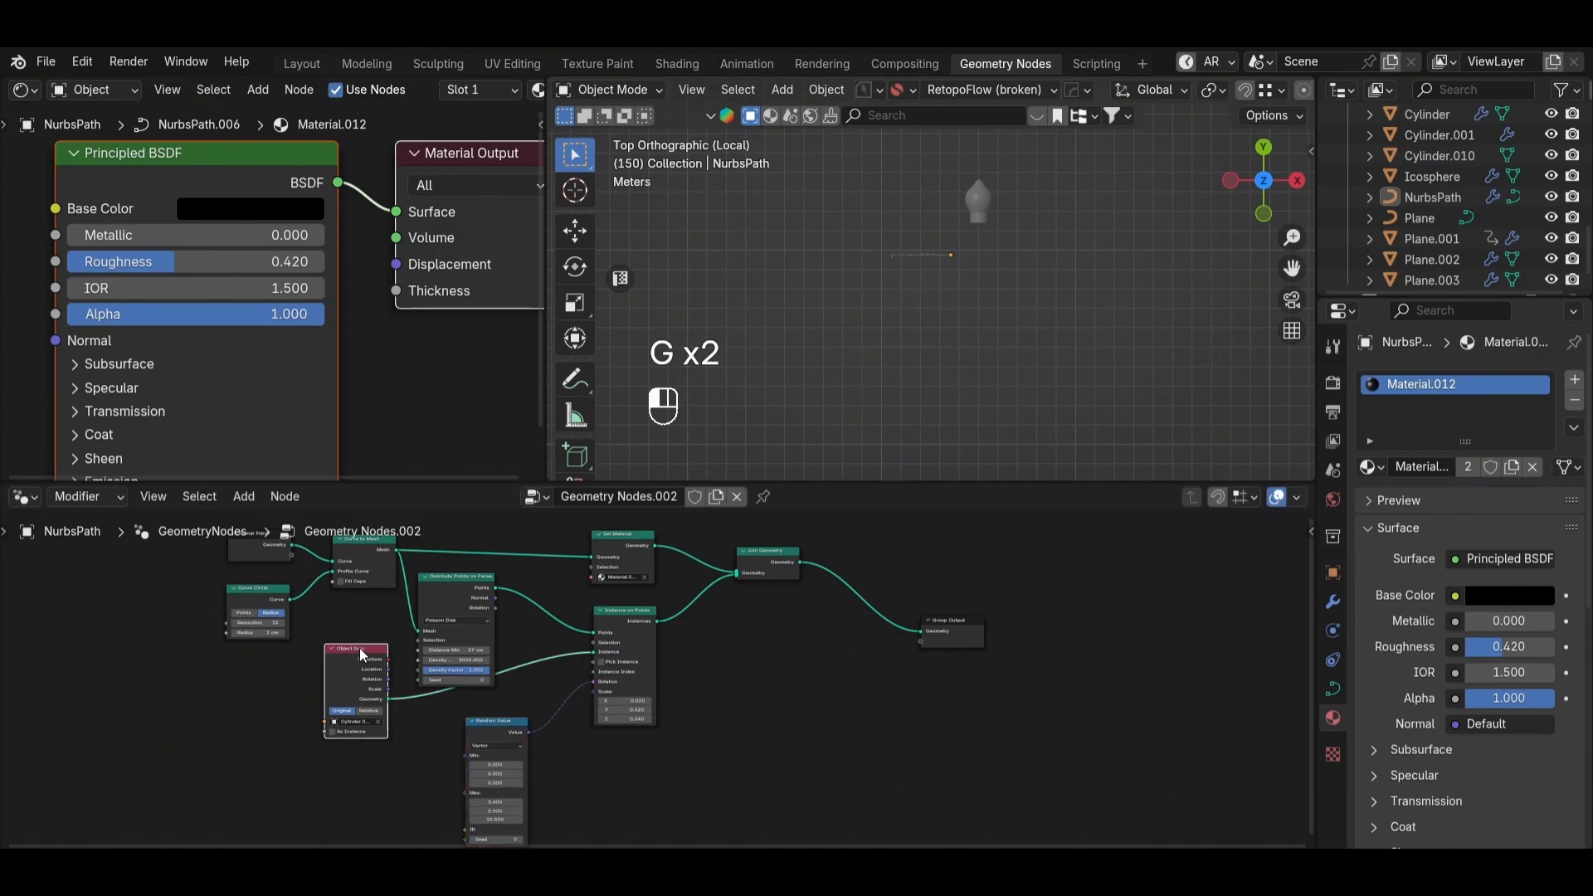
pyautogui.press('g')
pyautogui.click(346, 692)
pyautogui.scroll(-2, 565, 665)
pyautogui.moveTo(565, 665); pyautogui.dragTo(624, 660, button='middle')
pyautogui.click(479, 656)
pyautogui.scroll(-1, 846, 711)
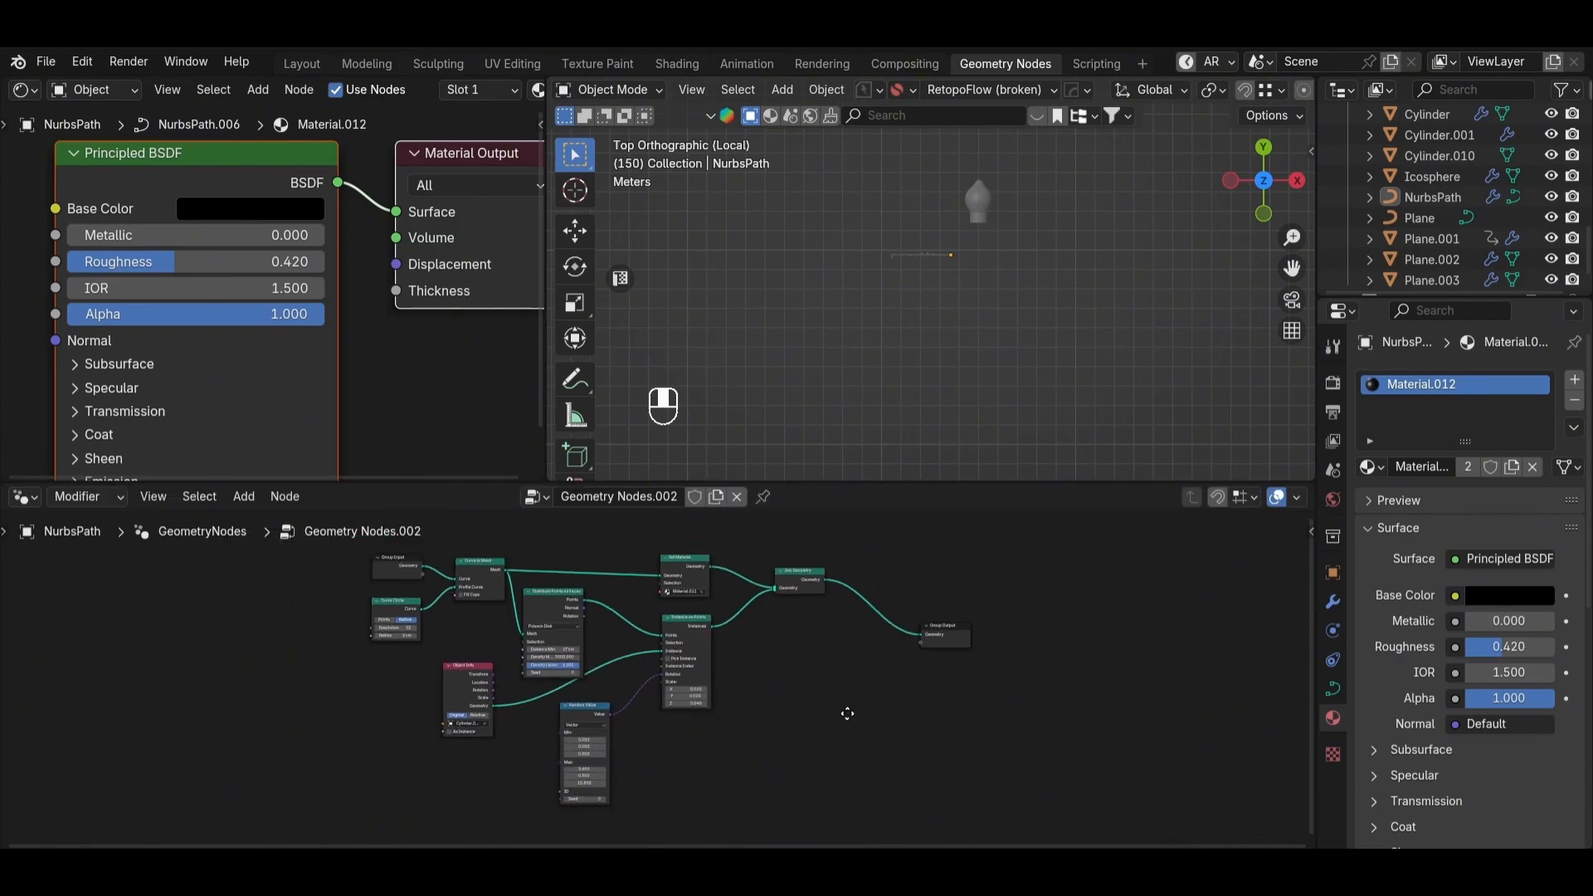
# Step: Examine the complete light-string node tree in an enlarged, maximized node editor
pyautogui.moveTo(782, 483); pyautogui.dragTo(782, 341)
pyautogui.hotkey('ctrl', 'space')
pyautogui.scroll(5, 830, 397)
pyautogui.scroll(2, 830, 397)
pyautogui.moveTo(830, 397); pyautogui.dragTo(789, 425, button='middle')
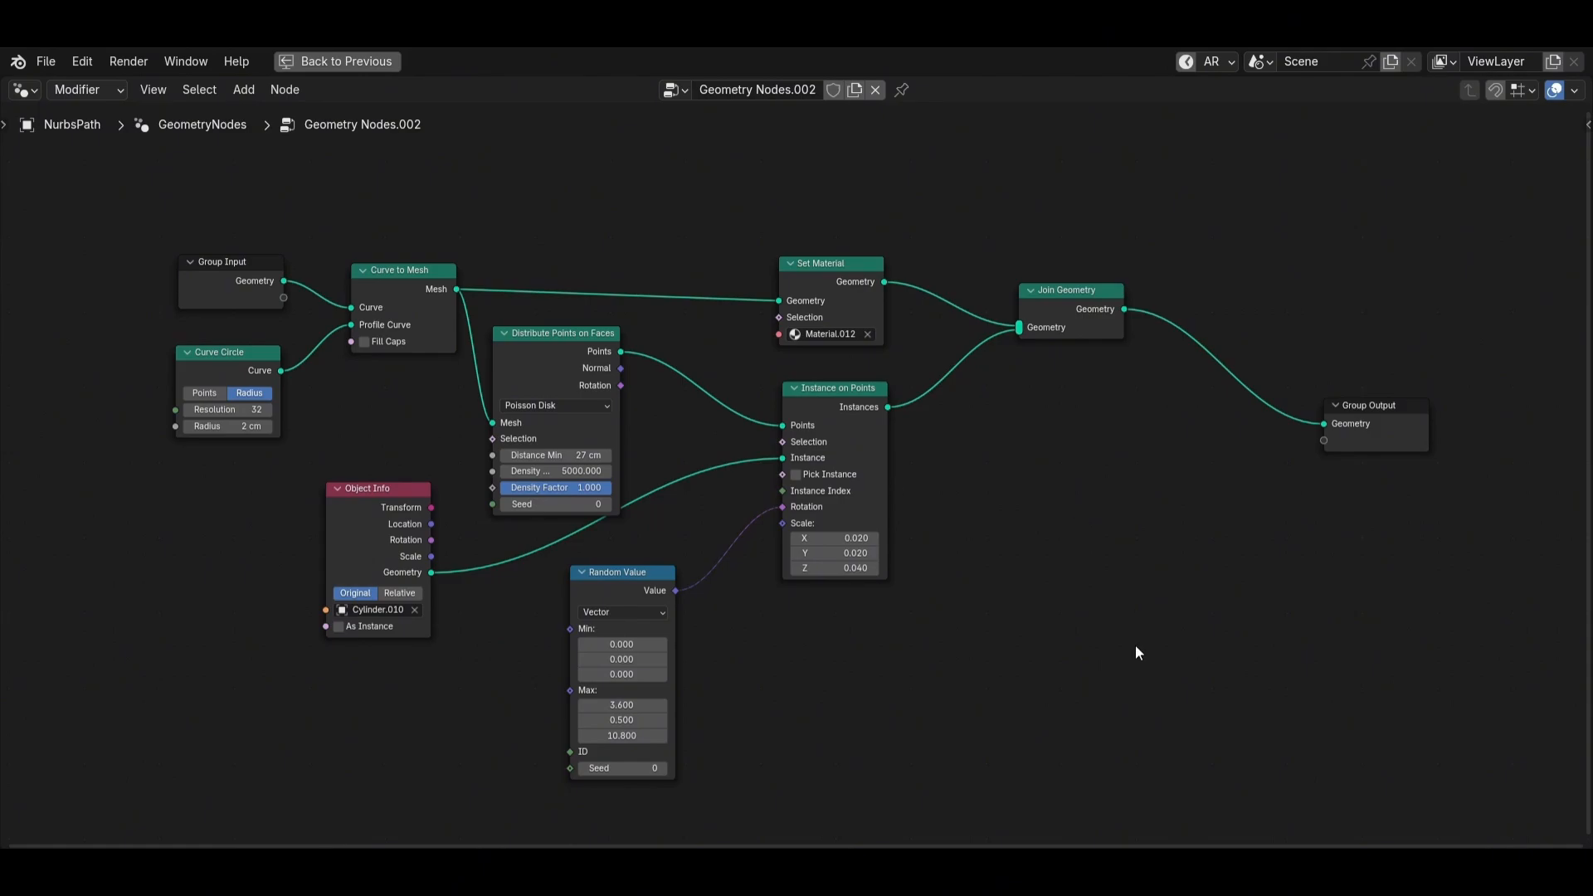
pyautogui.hotkey('ctrl', 'space')
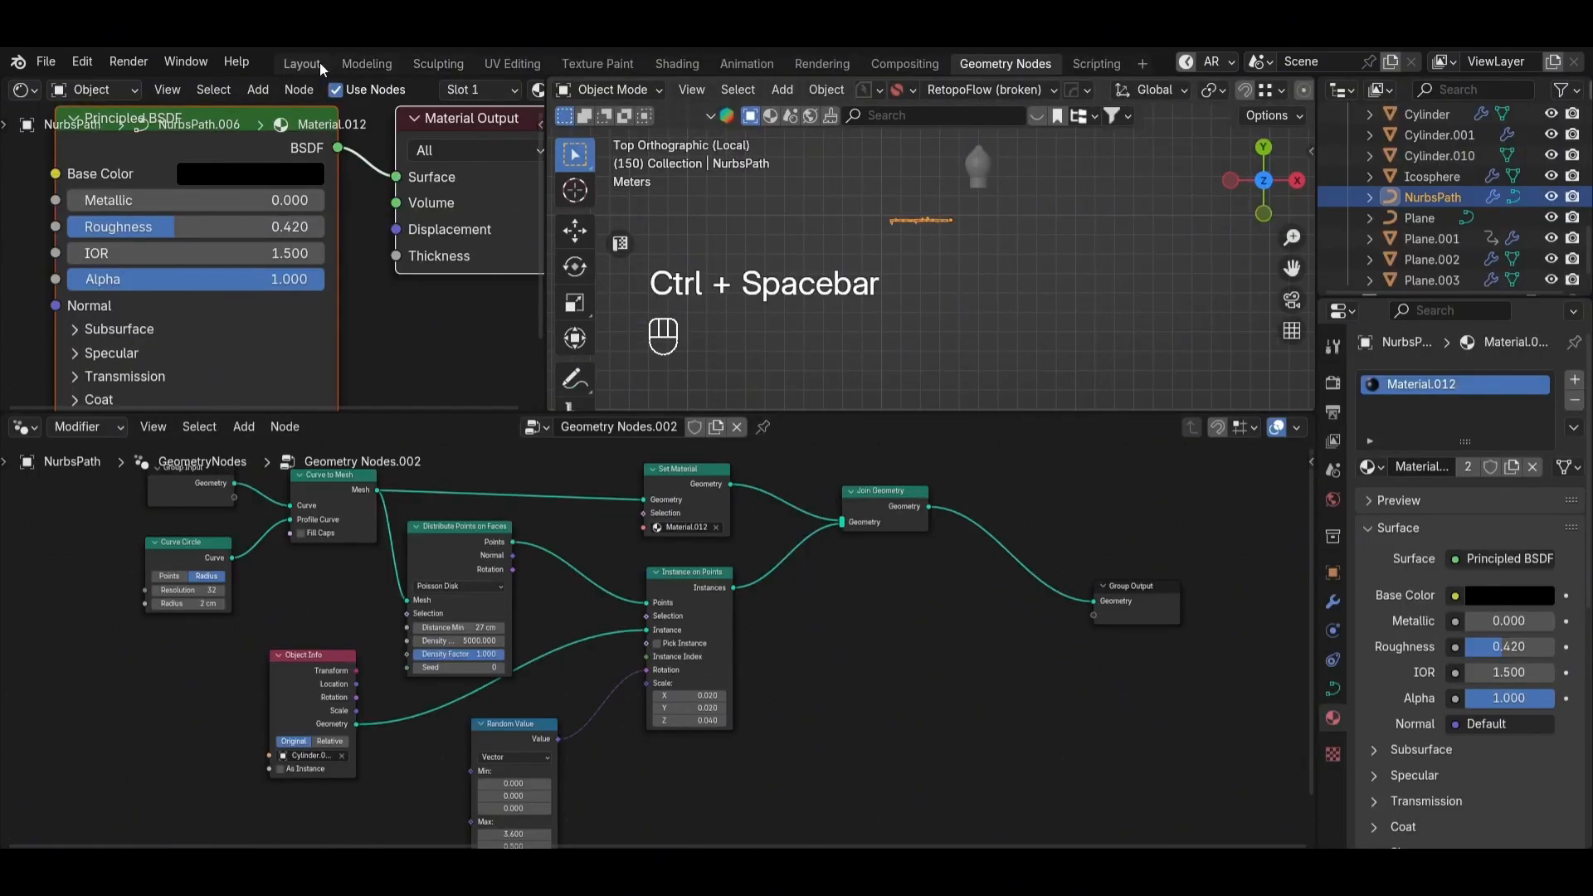
# Step: Switch to the Layout workspace and move the light-string path onto the lower part of the tree in front and top views
pyautogui.click(301, 63)
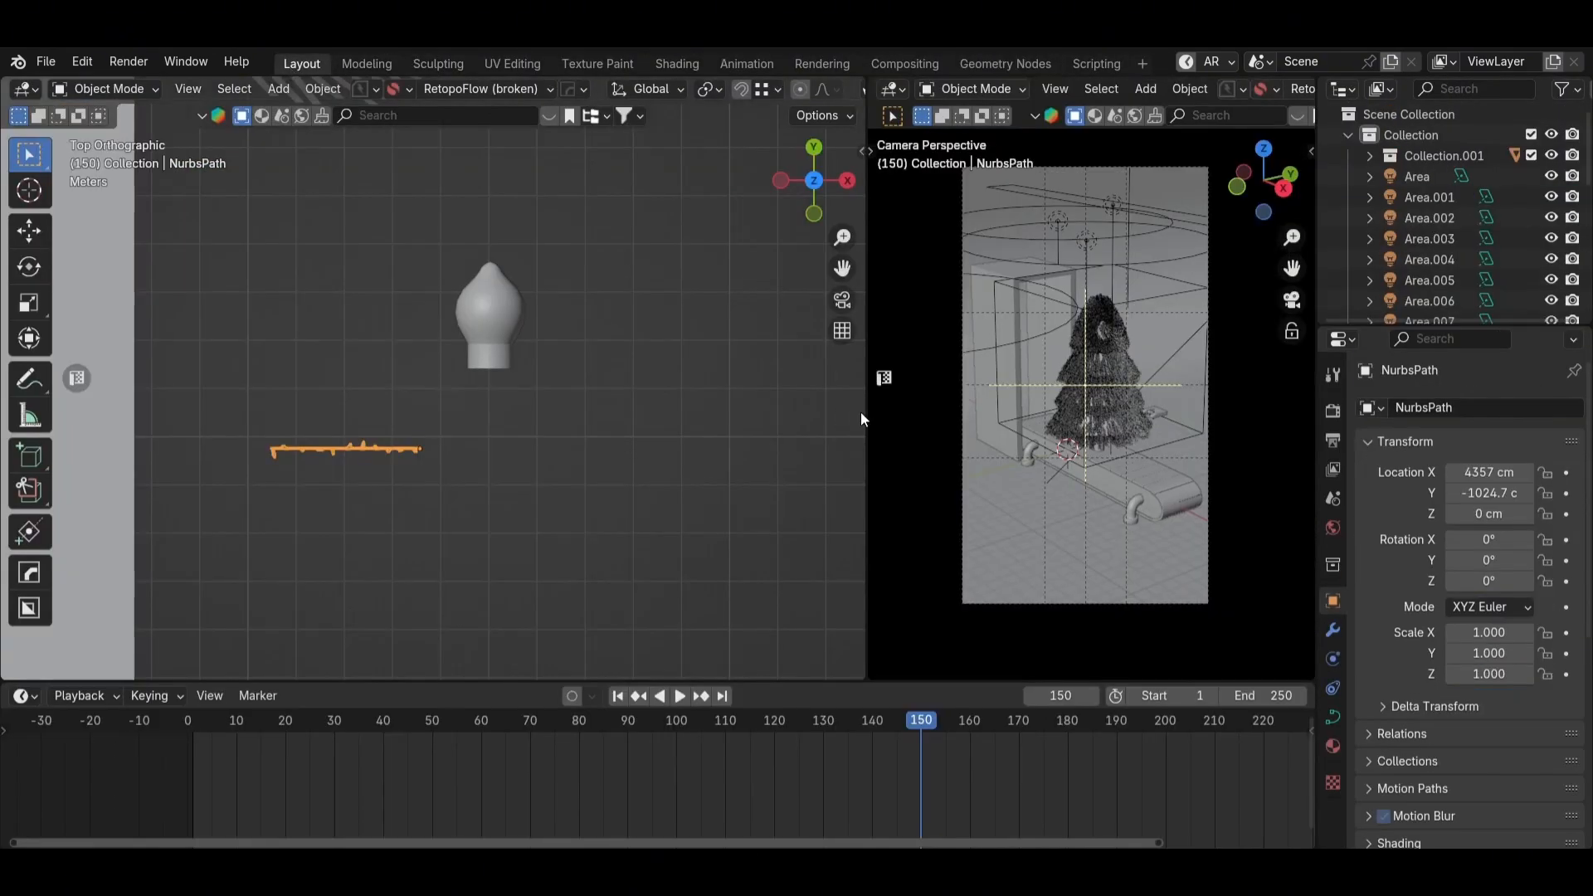
pyautogui.press('KP_1')
pyautogui.press('g')
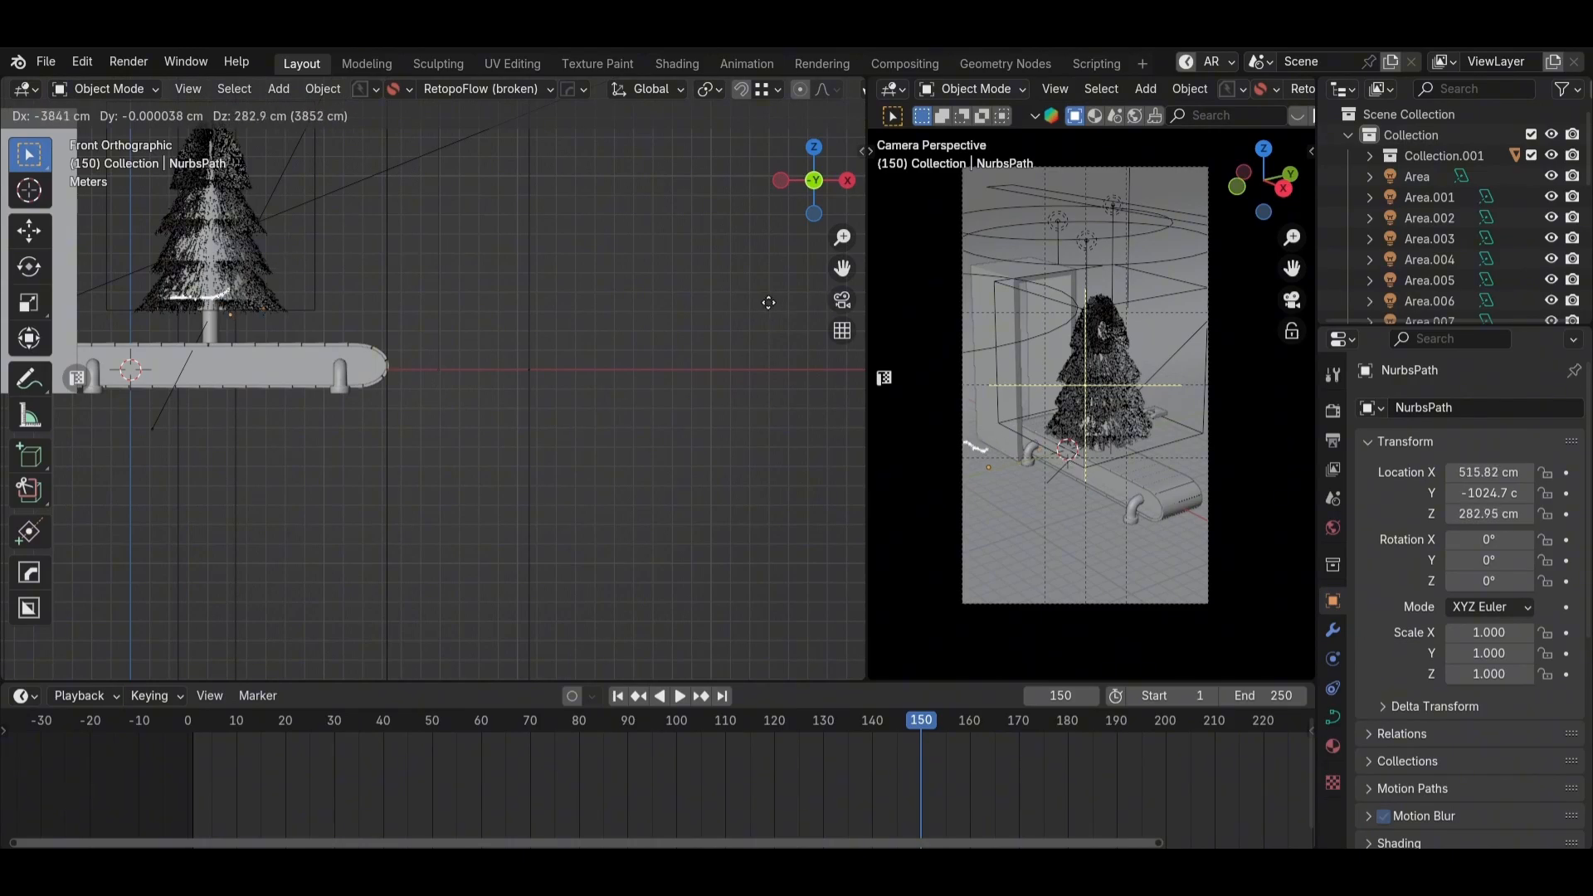
pyautogui.click(531, 297)
pyautogui.press('KP_7')
pyautogui.press('g')
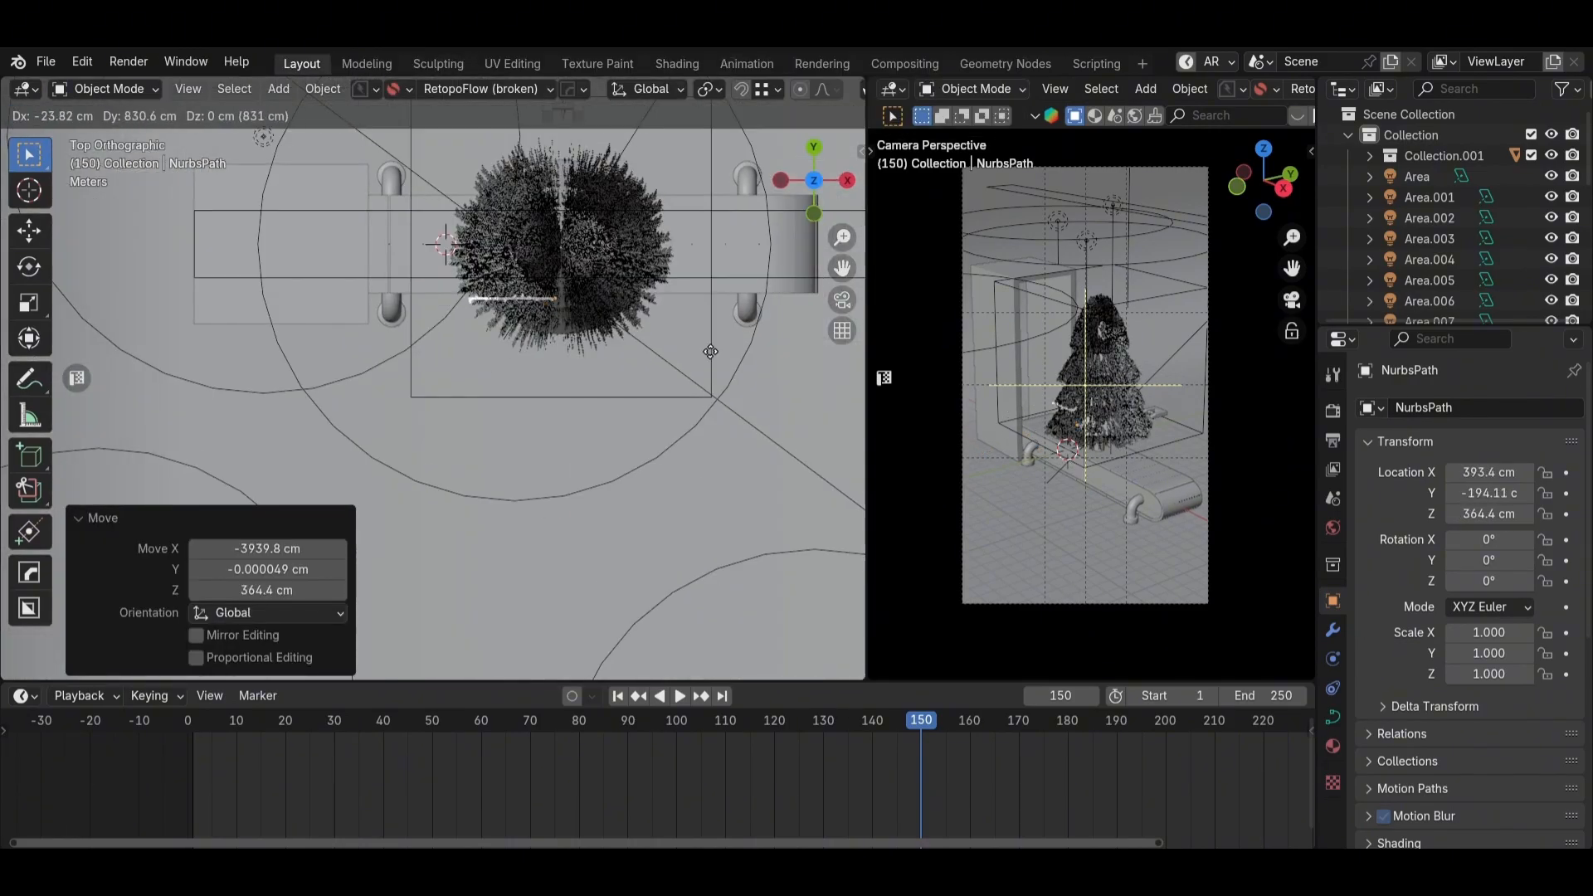
pyautogui.click(634, 329)
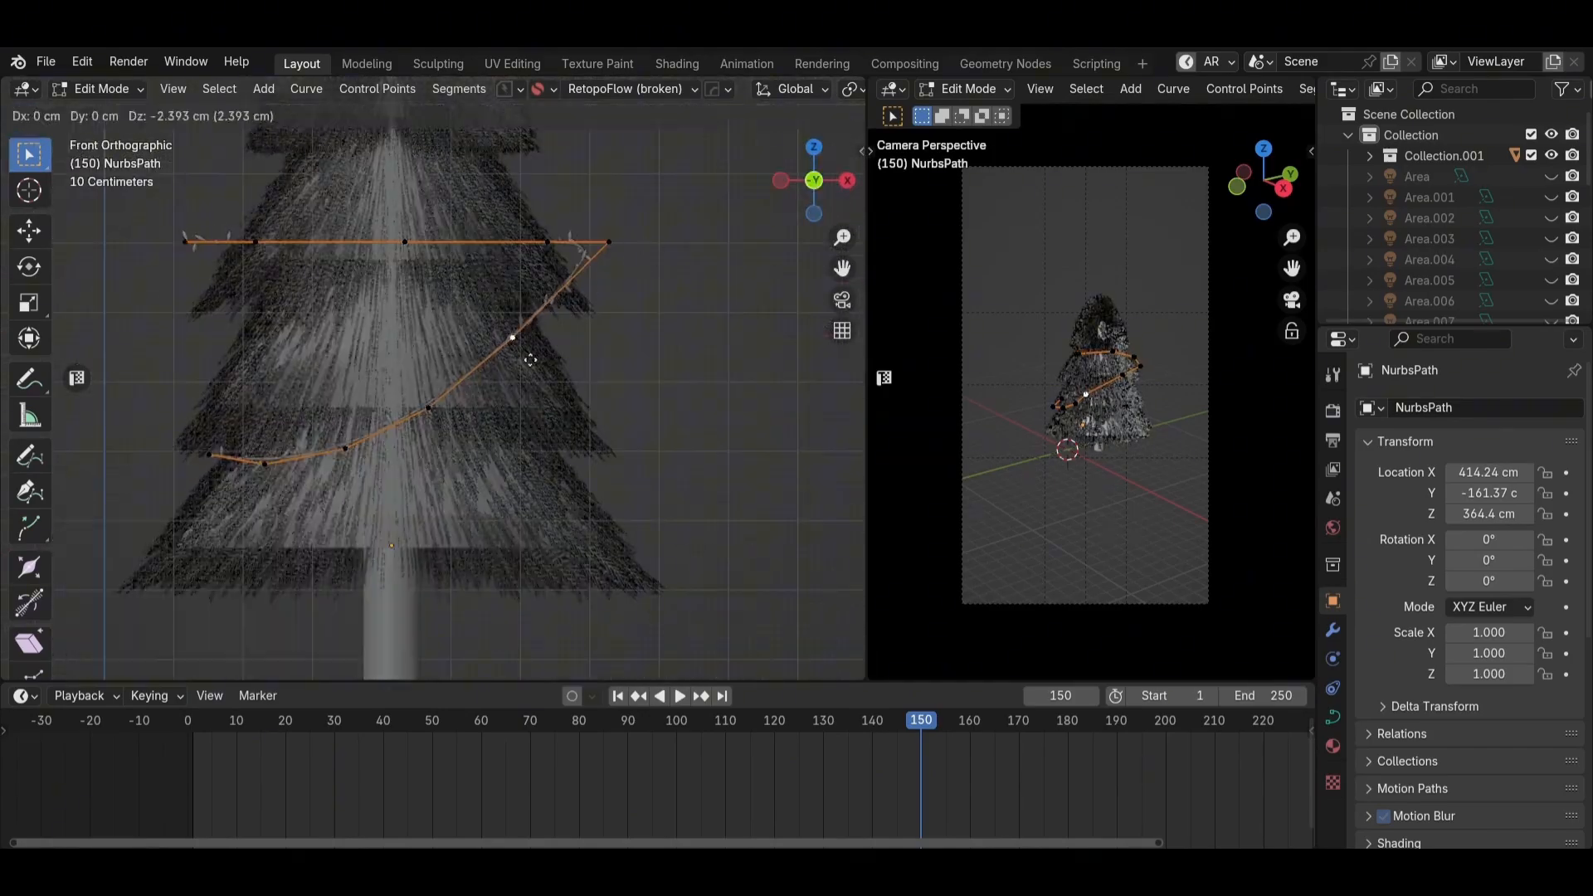
# Step: Shape the path's control points so the light string winds around the tree, and duplicate the finished string
pyautogui.click(530, 359)
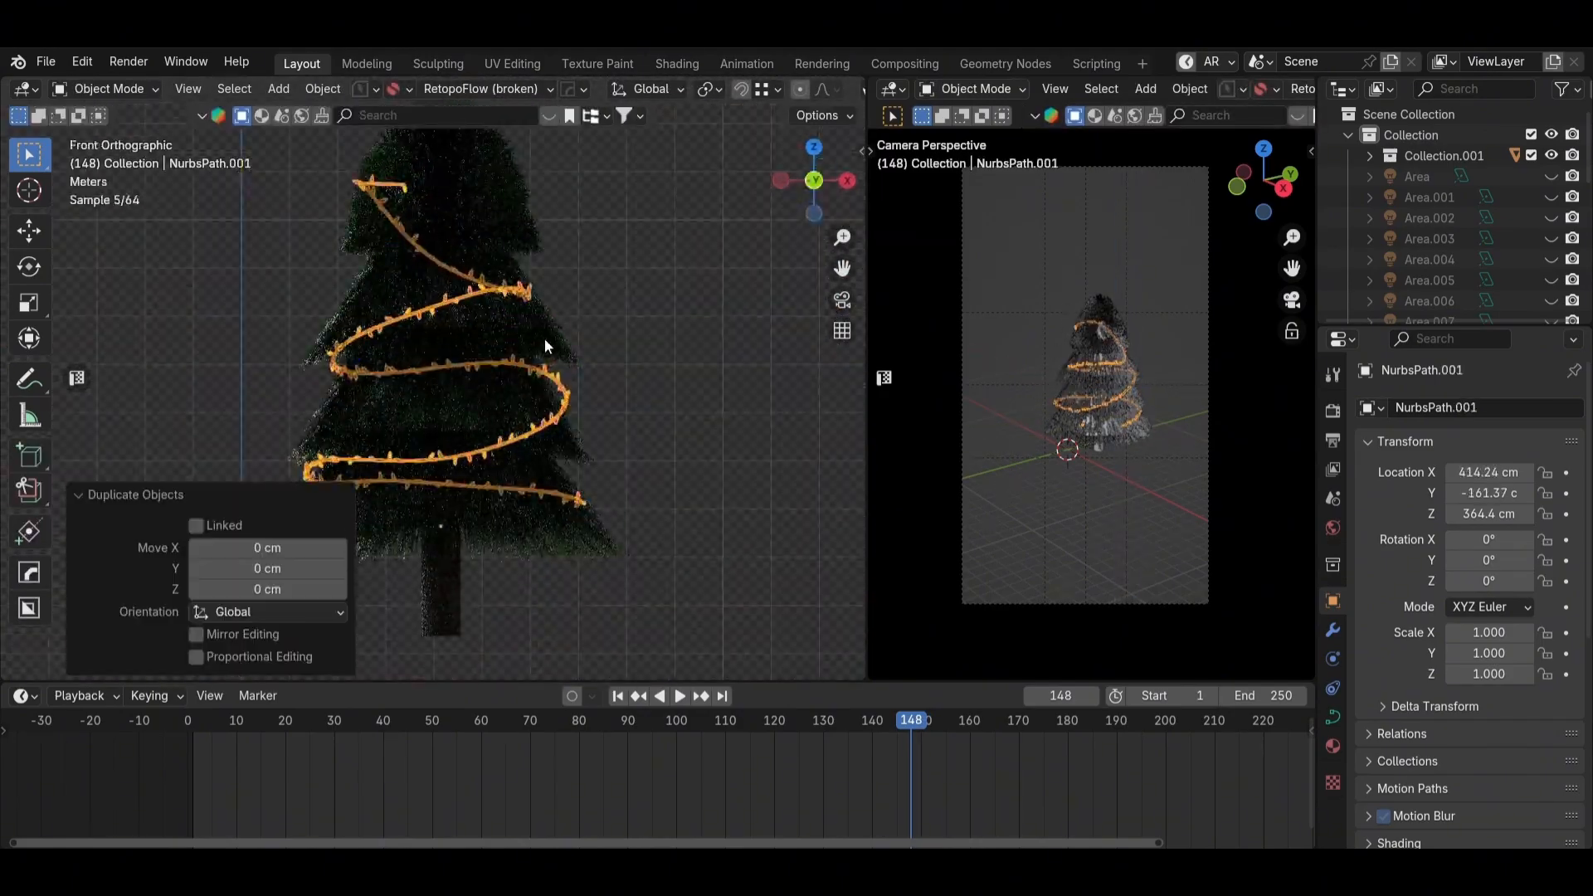
pyautogui.click(323, 89)
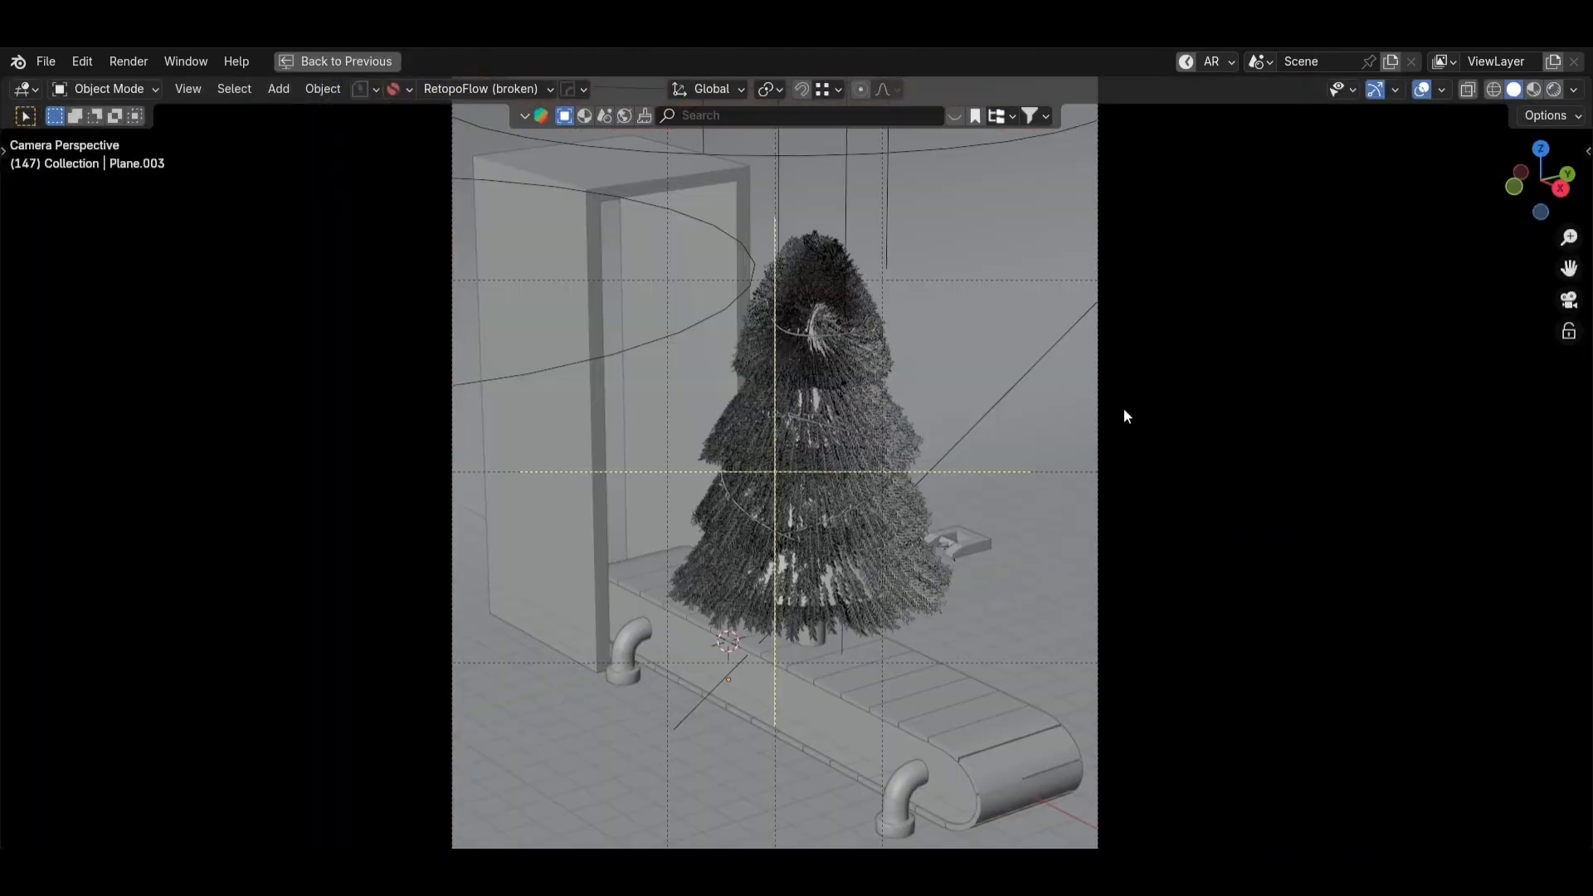
# Step: Render the camera view at frame 147 and examine the lights and foliage up close
pyautogui.scroll(-4, 892, 413)
pyautogui.press('F12')
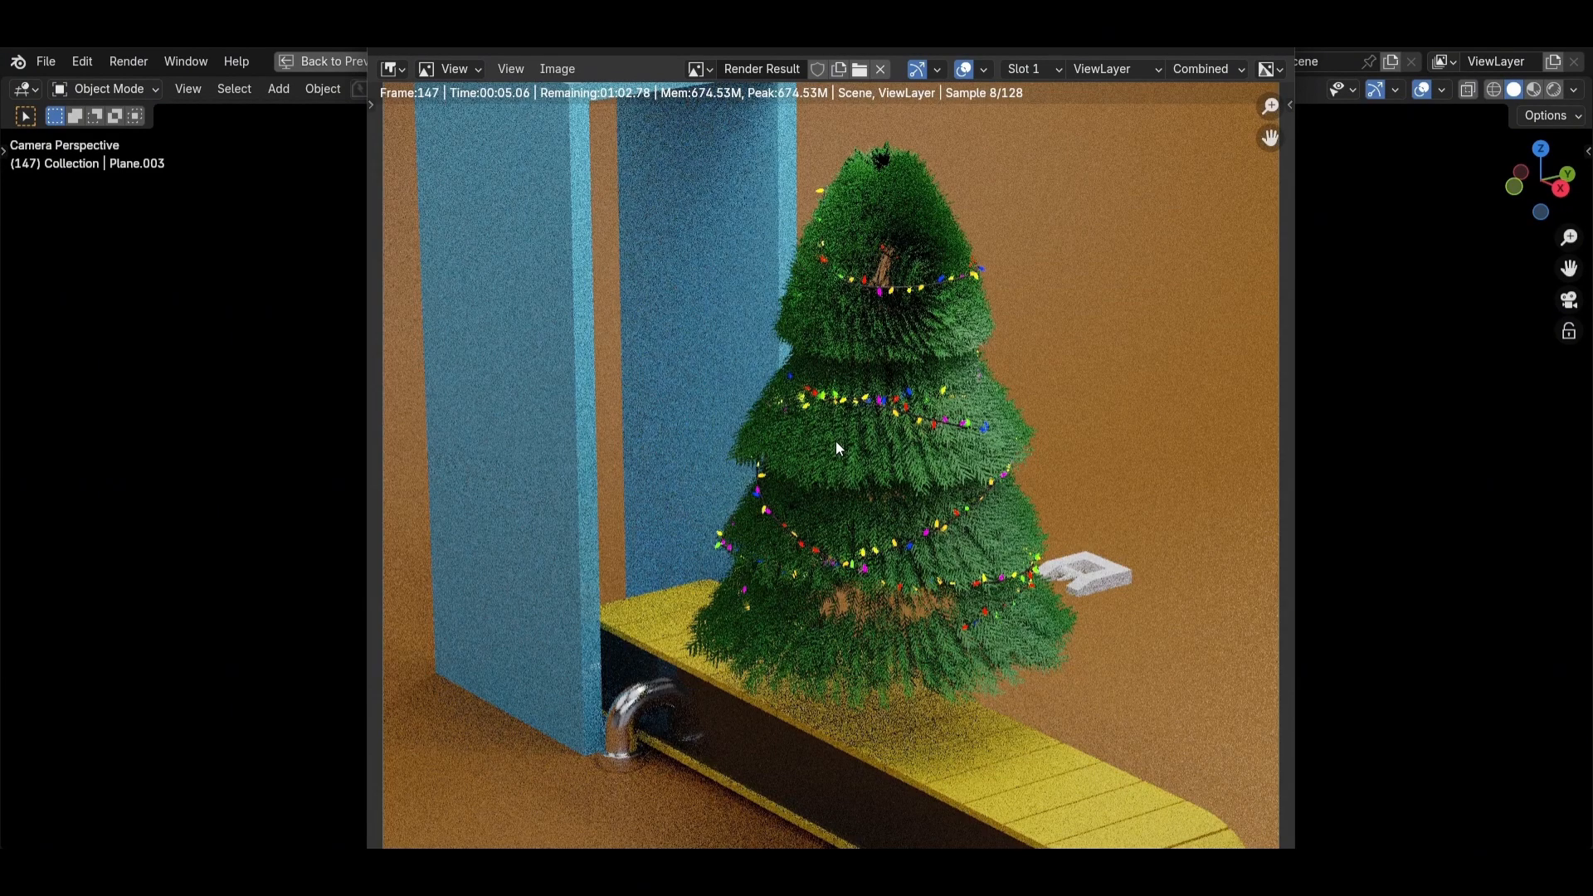
pyautogui.scroll(3, 916, 440)
pyautogui.scroll(-4, 914, 440)
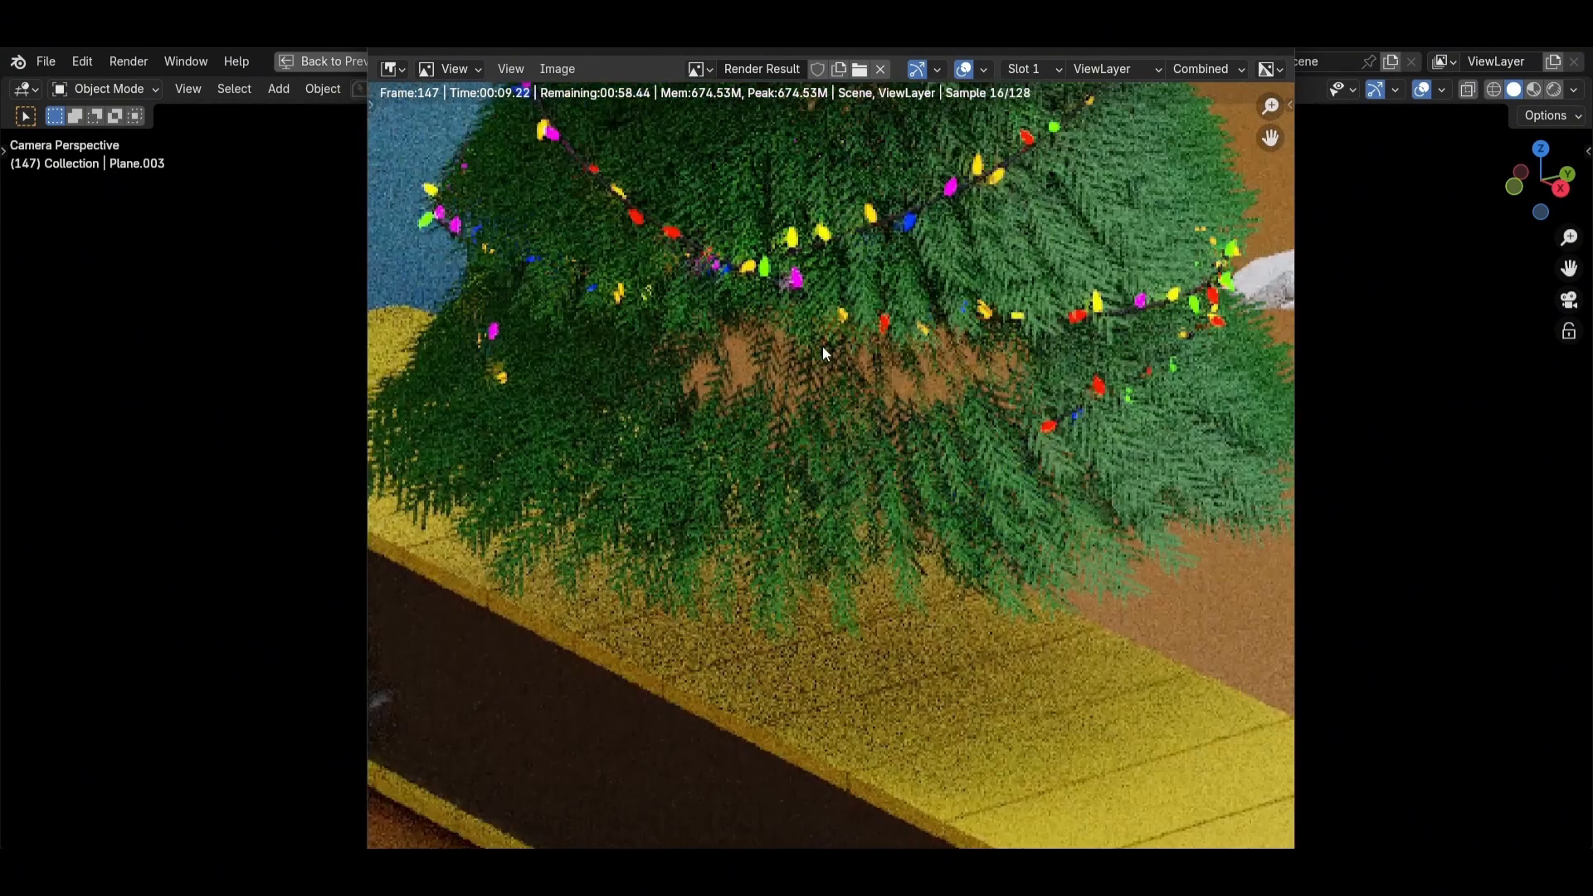
pyautogui.moveTo(810, 361); pyautogui.dragTo(670, 538, button='middle')
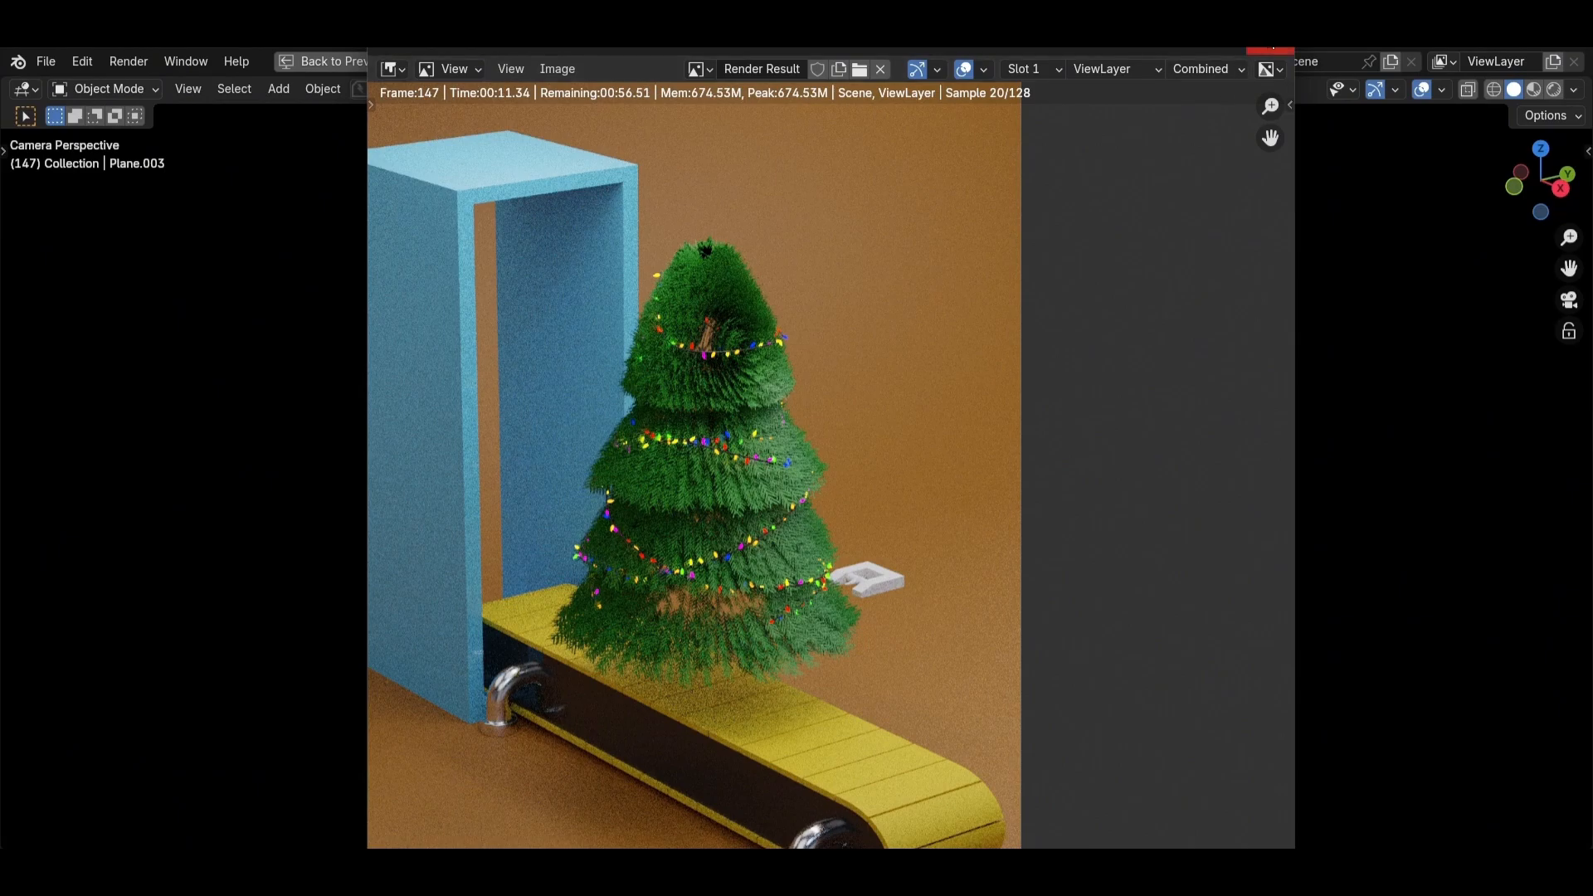
pyautogui.click(1274, 52)
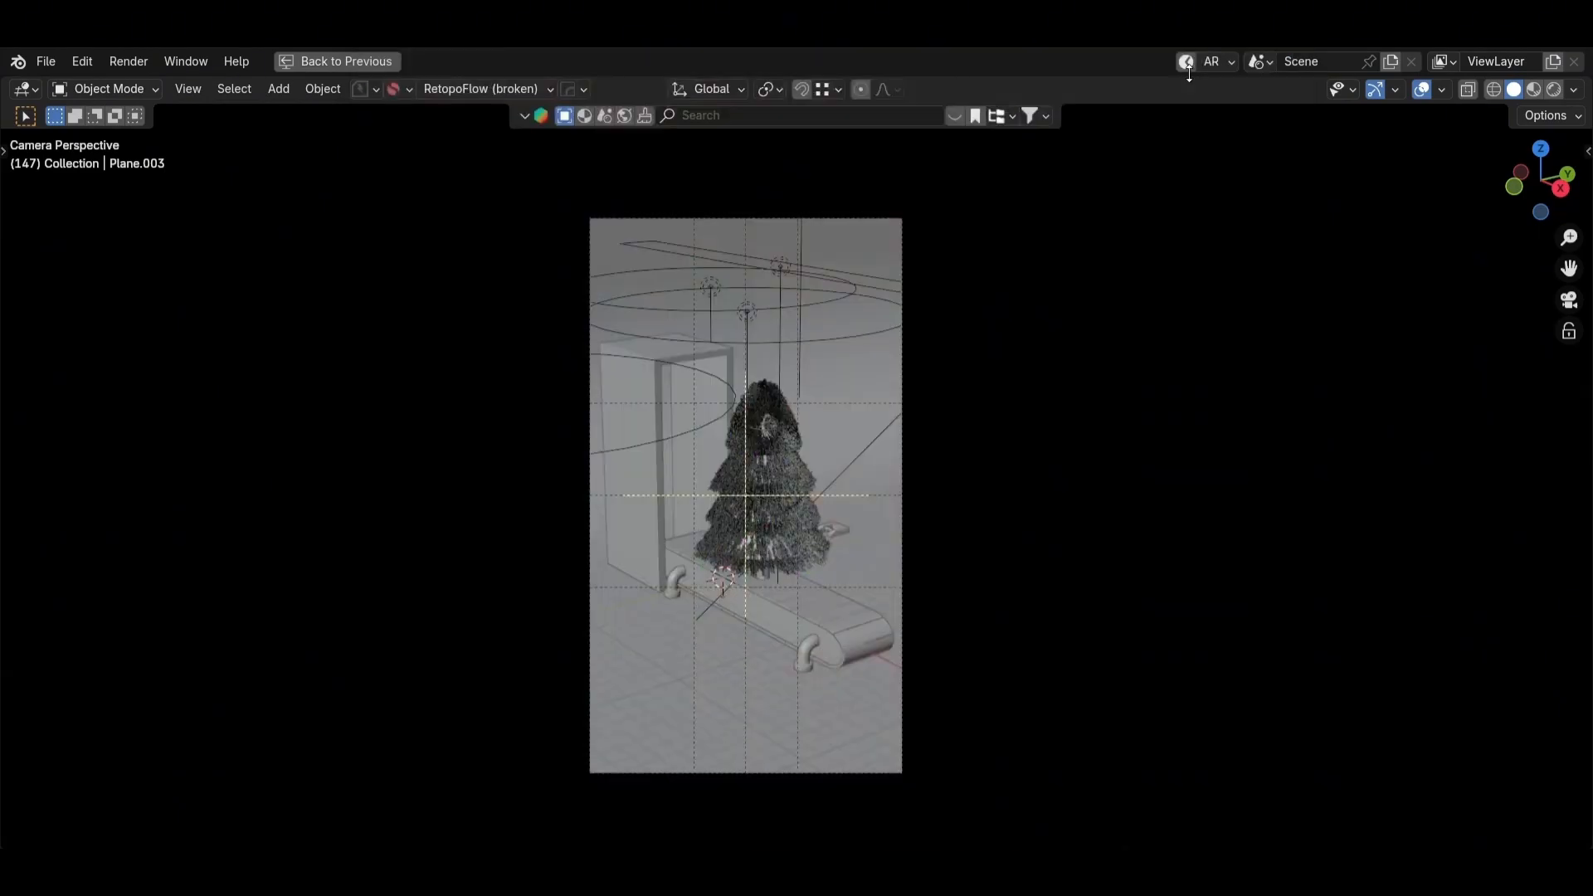
# Step: Restore the full layout, enable Show Emitter in the tree's particle render settings, deselect the tree and save the file
pyautogui.hotkey('ctrl', 'space')
pyautogui.scroll(-8, 1462, 419)
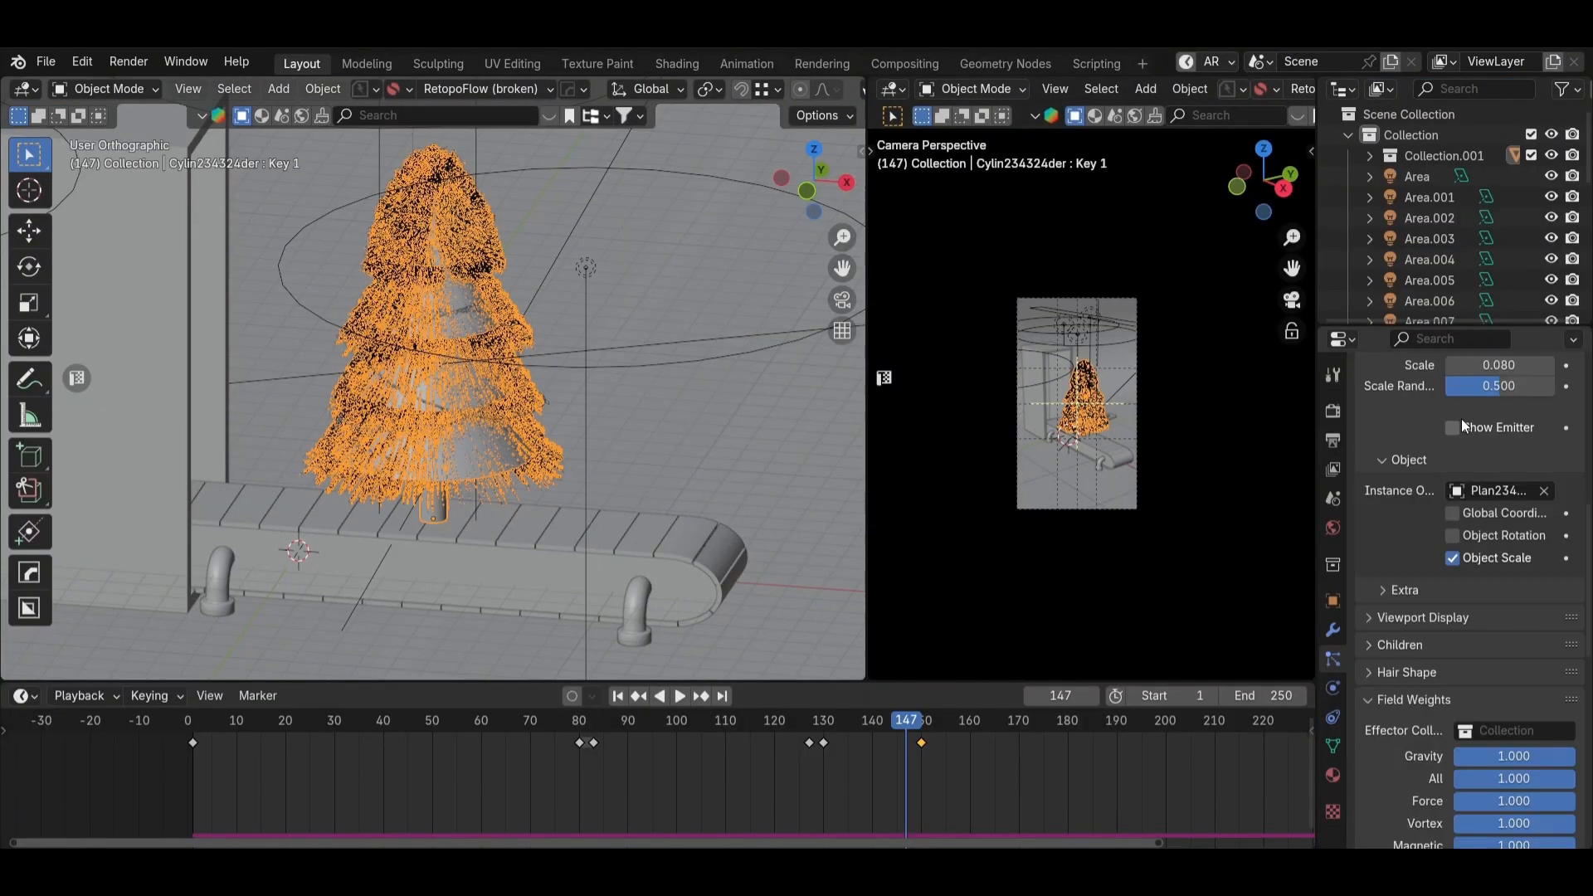
pyautogui.click(672, 405)
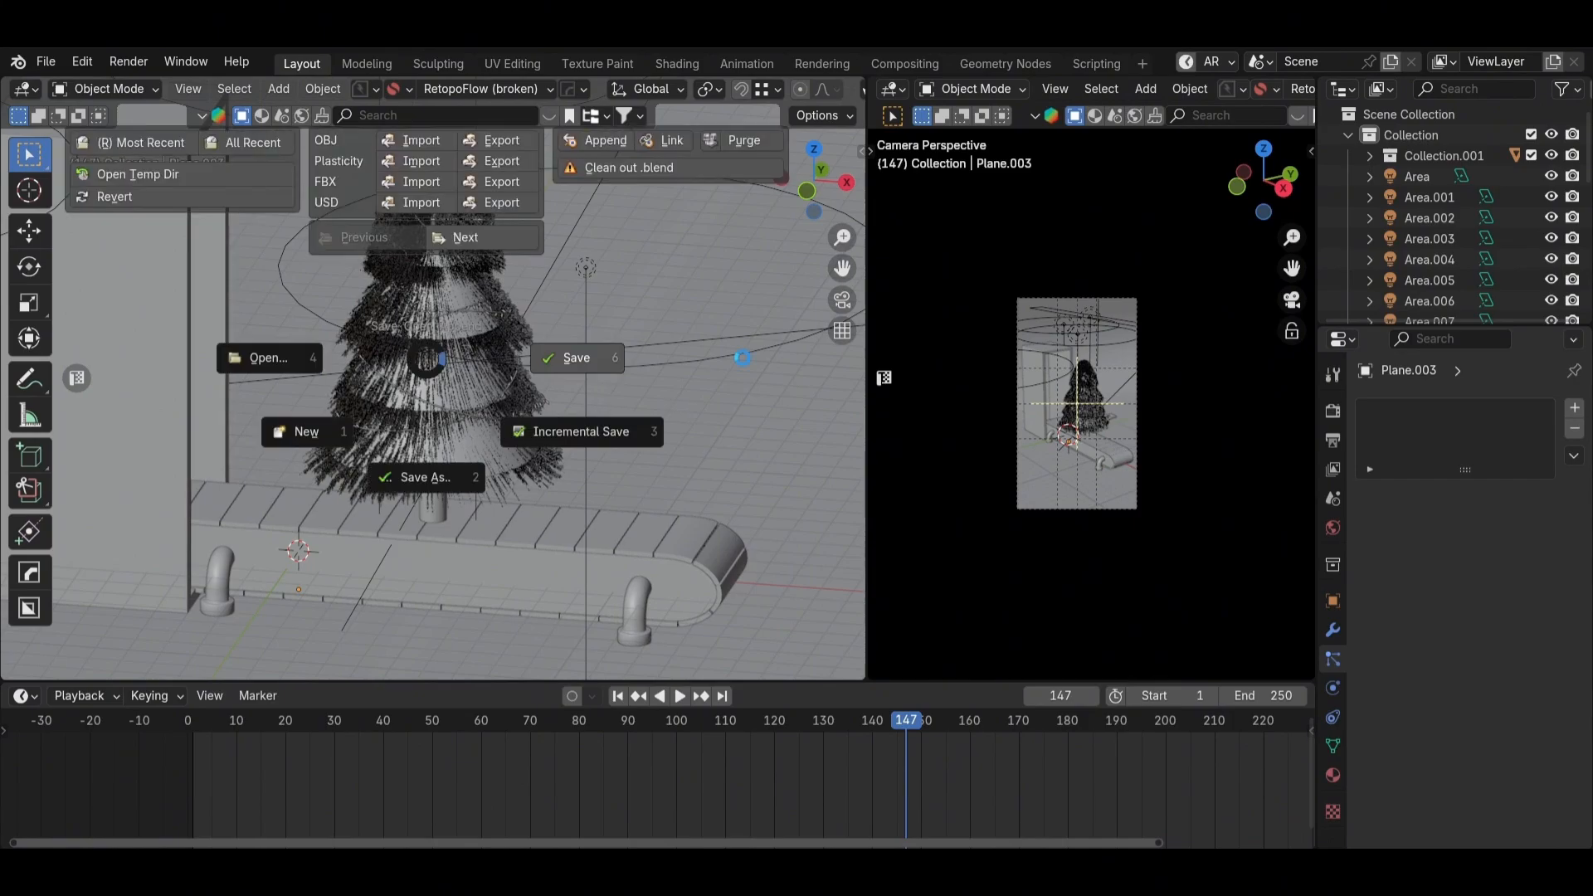
# Step: Render frame 147 again and examine the tree's trunk, foliage and light strings up close
pyautogui.press('F12')
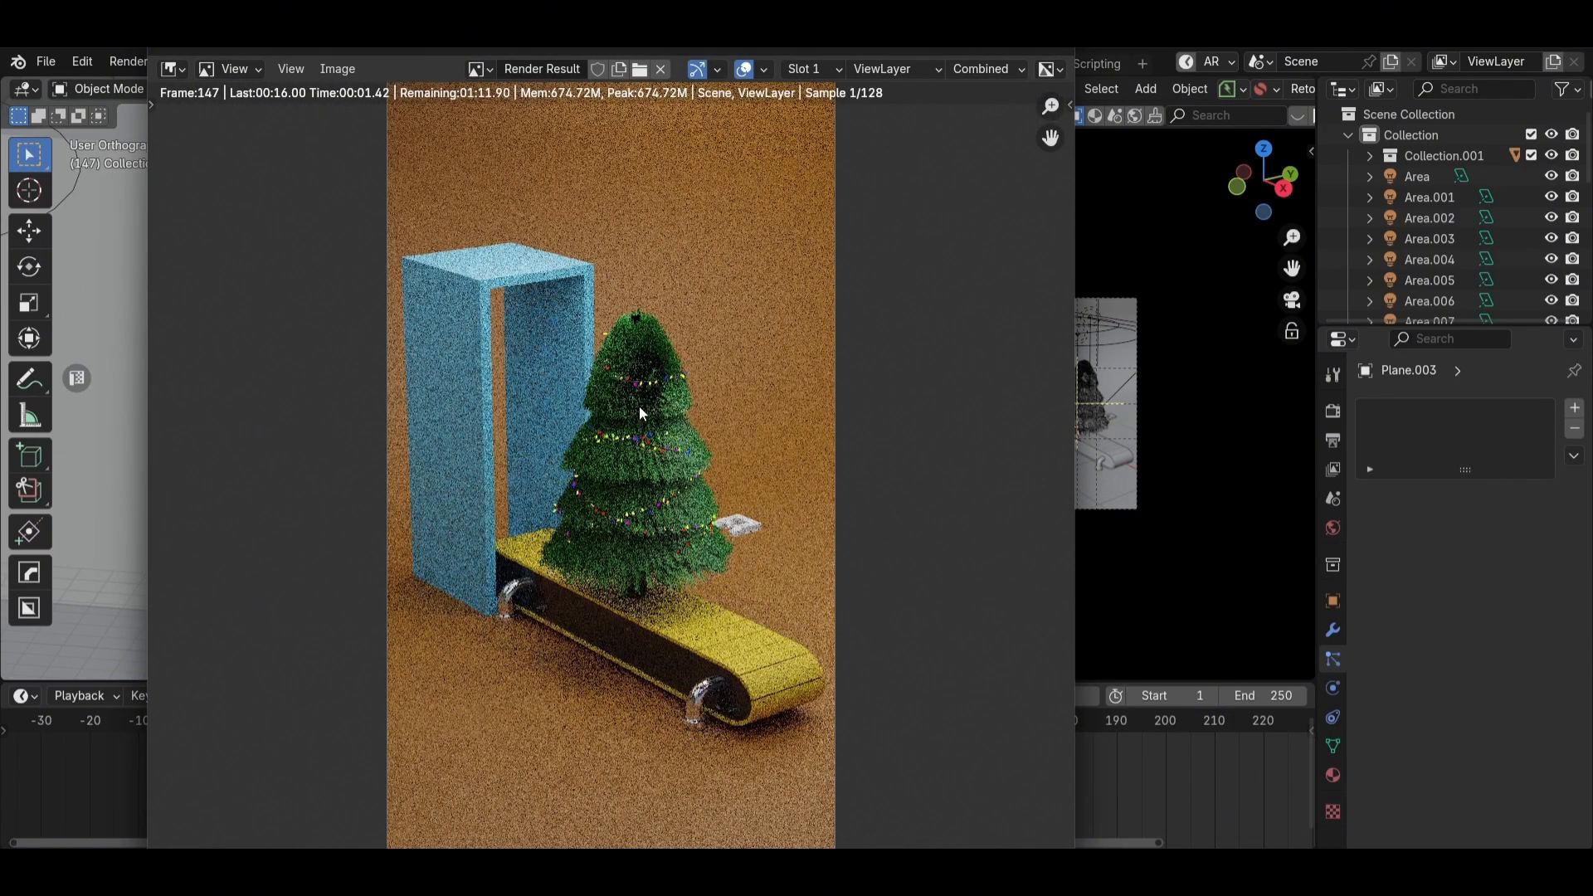
pyautogui.scroll(4, 664, 448)
pyautogui.scroll(-2, 687, 472)
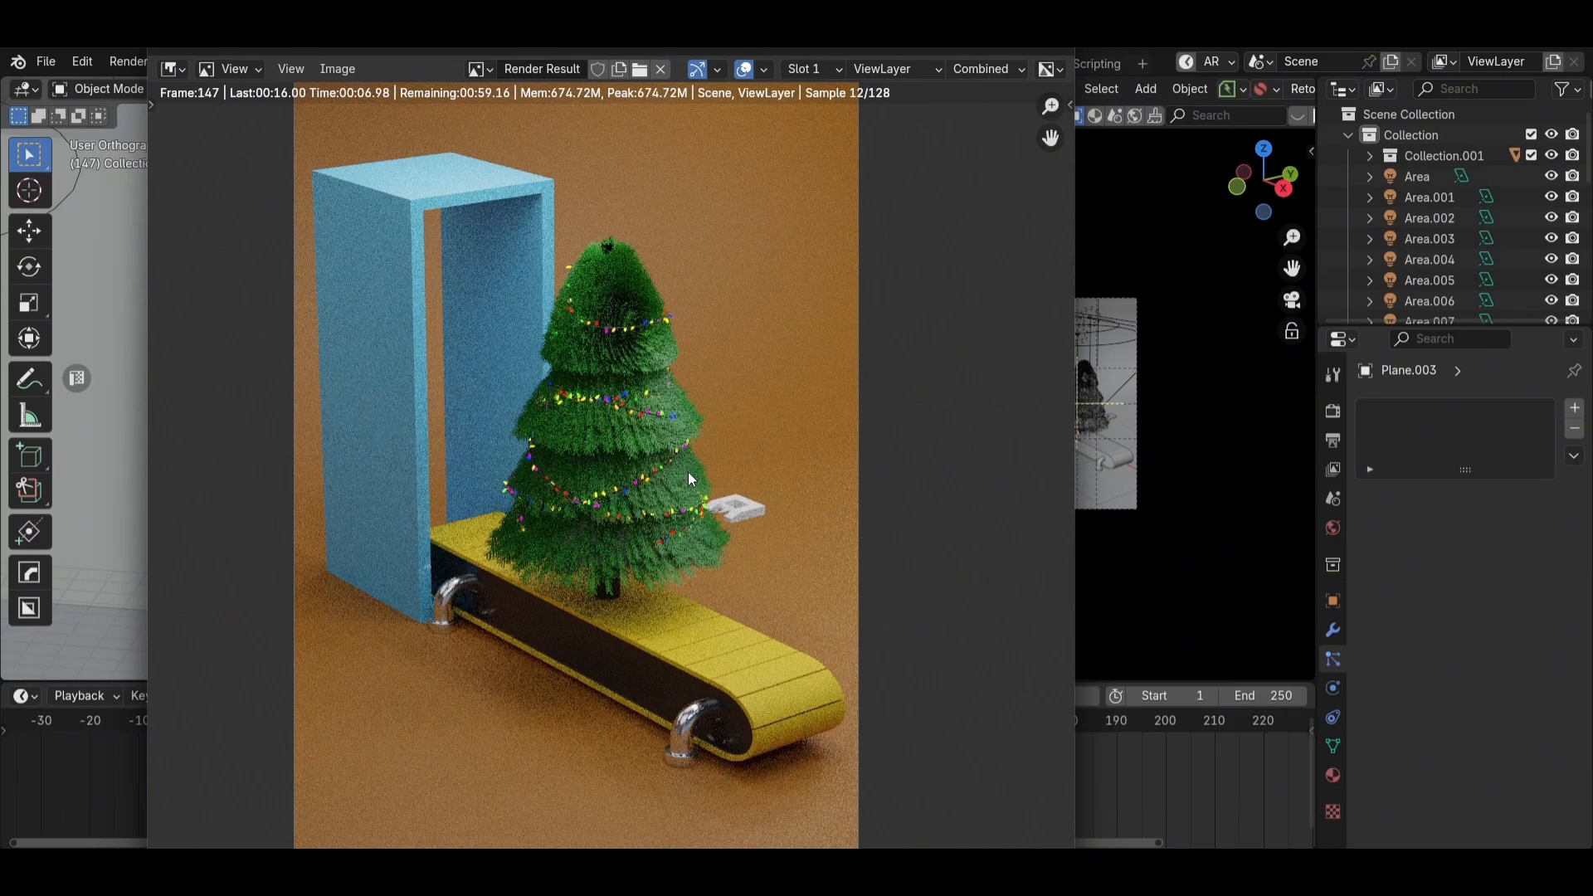
pyautogui.scroll(5, 656, 462)
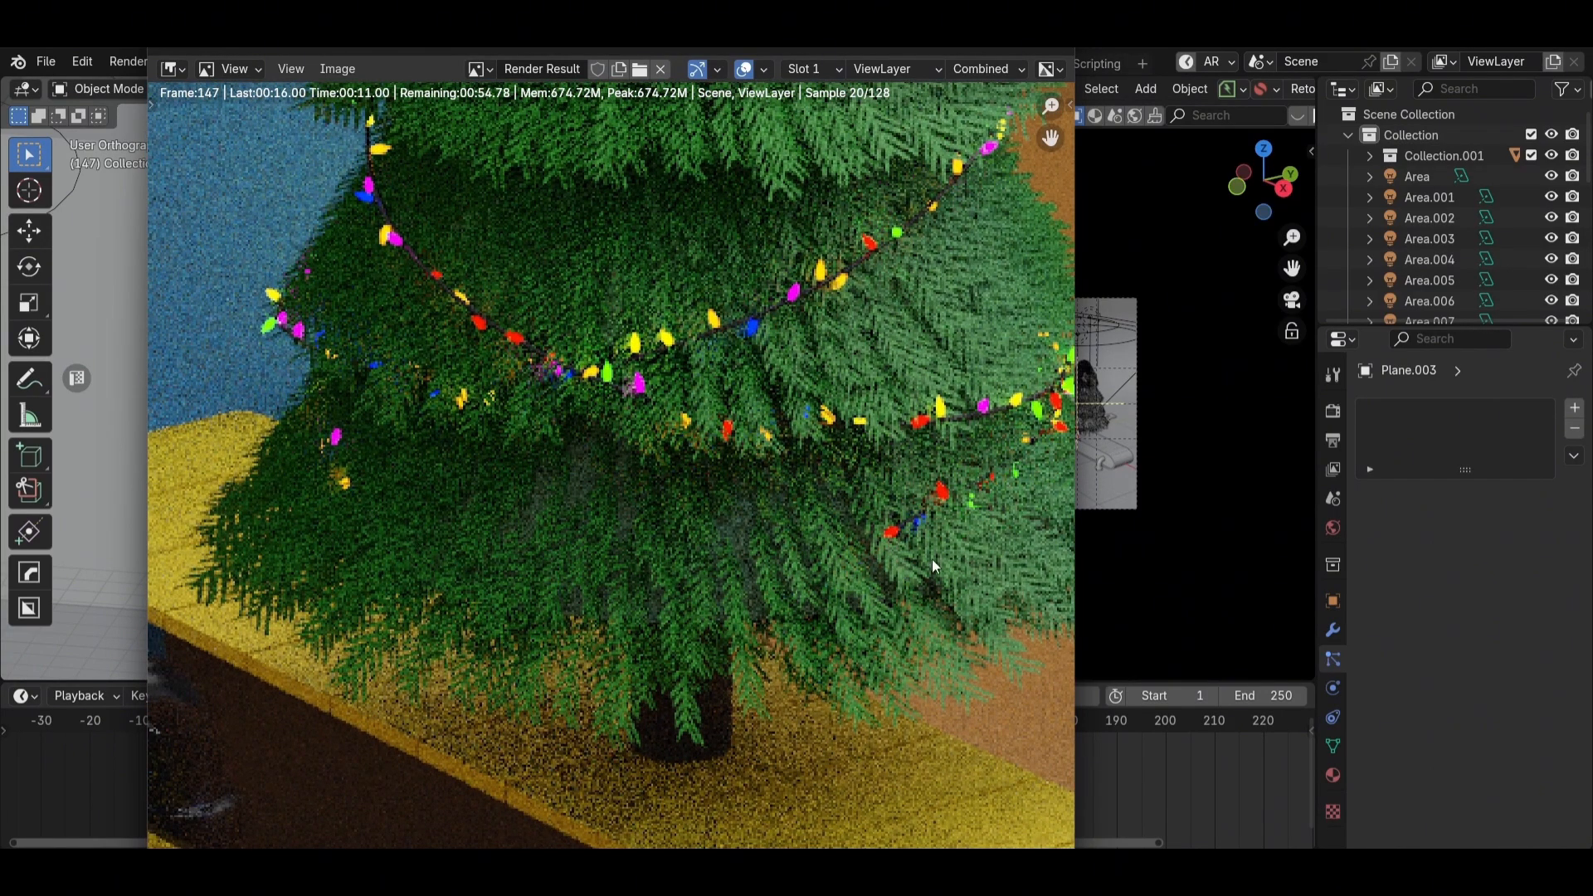
pyautogui.scroll(-5, 747, 431)
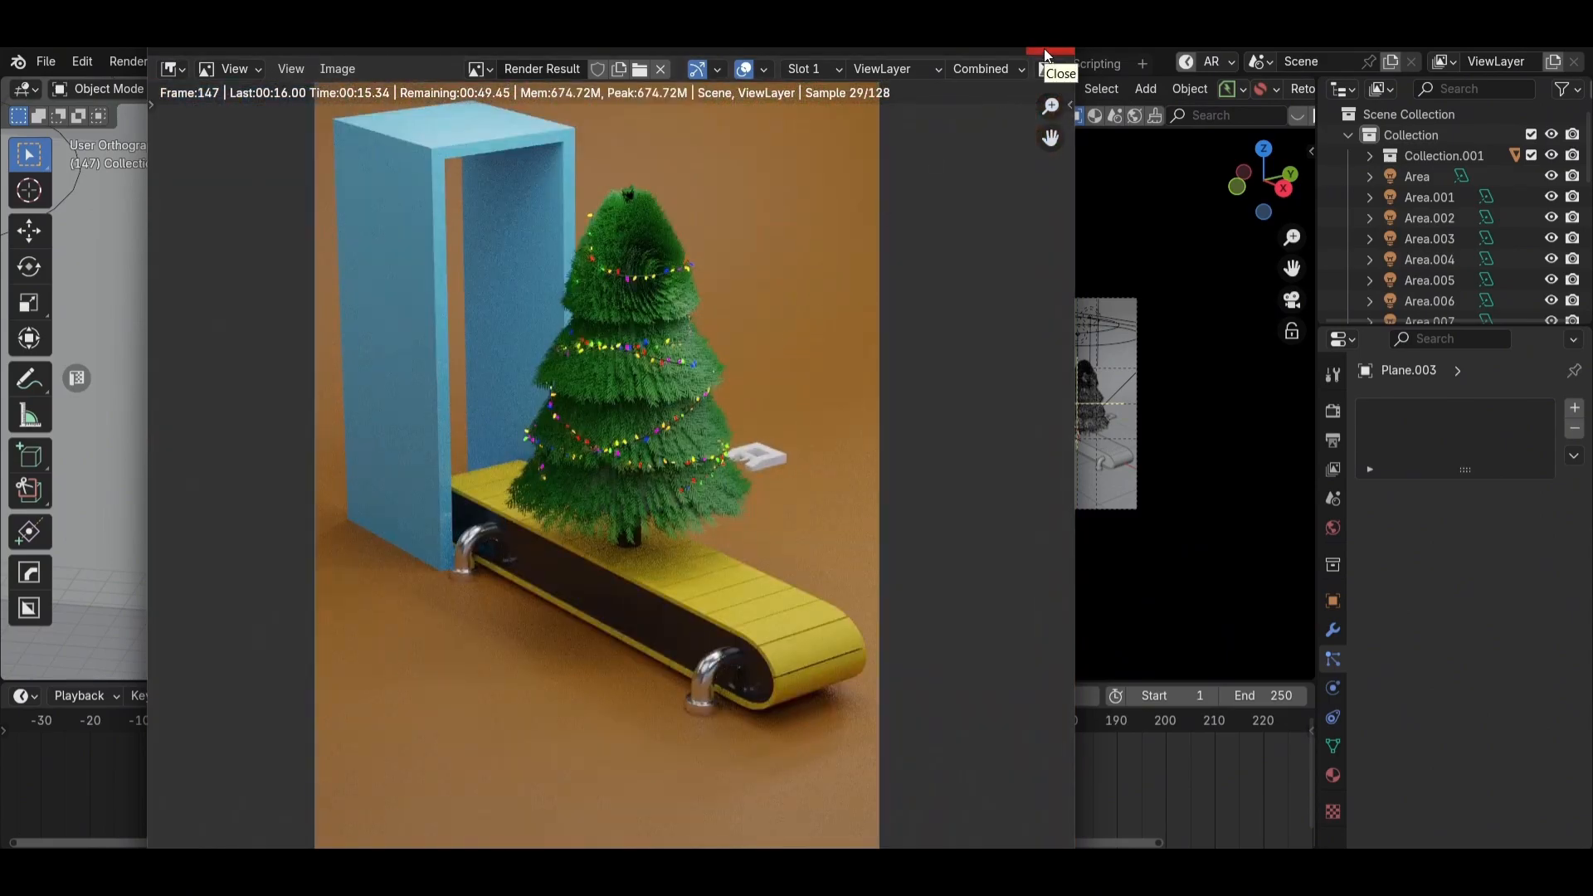
pyautogui.click(1044, 52)
pyautogui.click(534, 283)
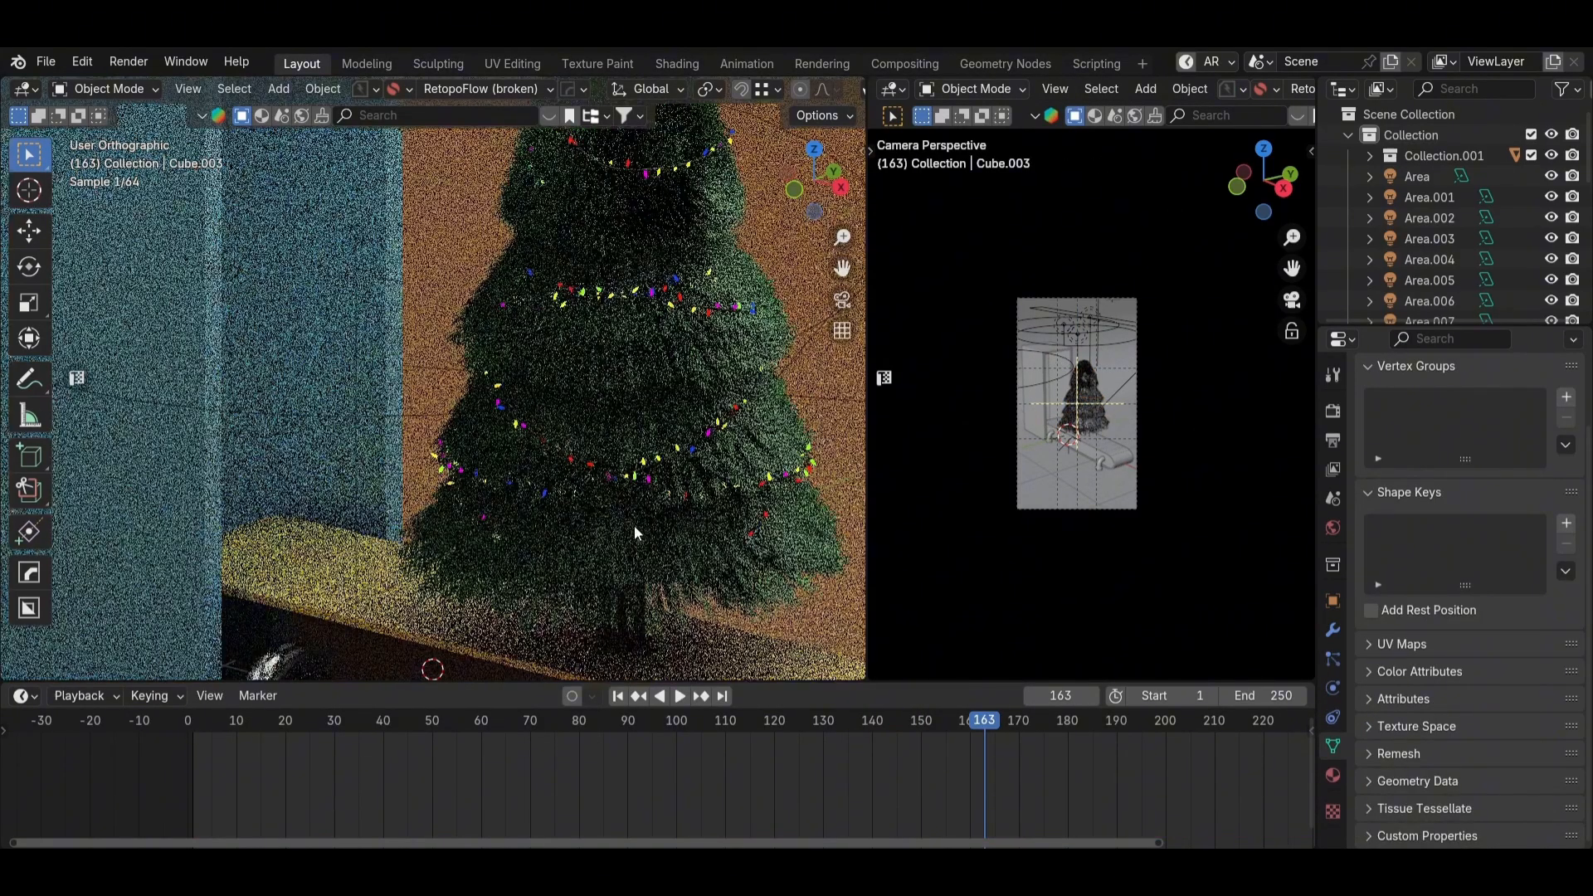
# Step: Adjust the lights in rendered view by repositioning the original string and editing the duplicated path on the tree
pyautogui.keyDown('shift'); pyautogui.moveTo(760, 582); pyautogui.dragTo(635, 469, button='middle'); pyautogui.keyUp('shift')
pyautogui.scroll(2, 635, 470)
pyautogui.click(710, 455)
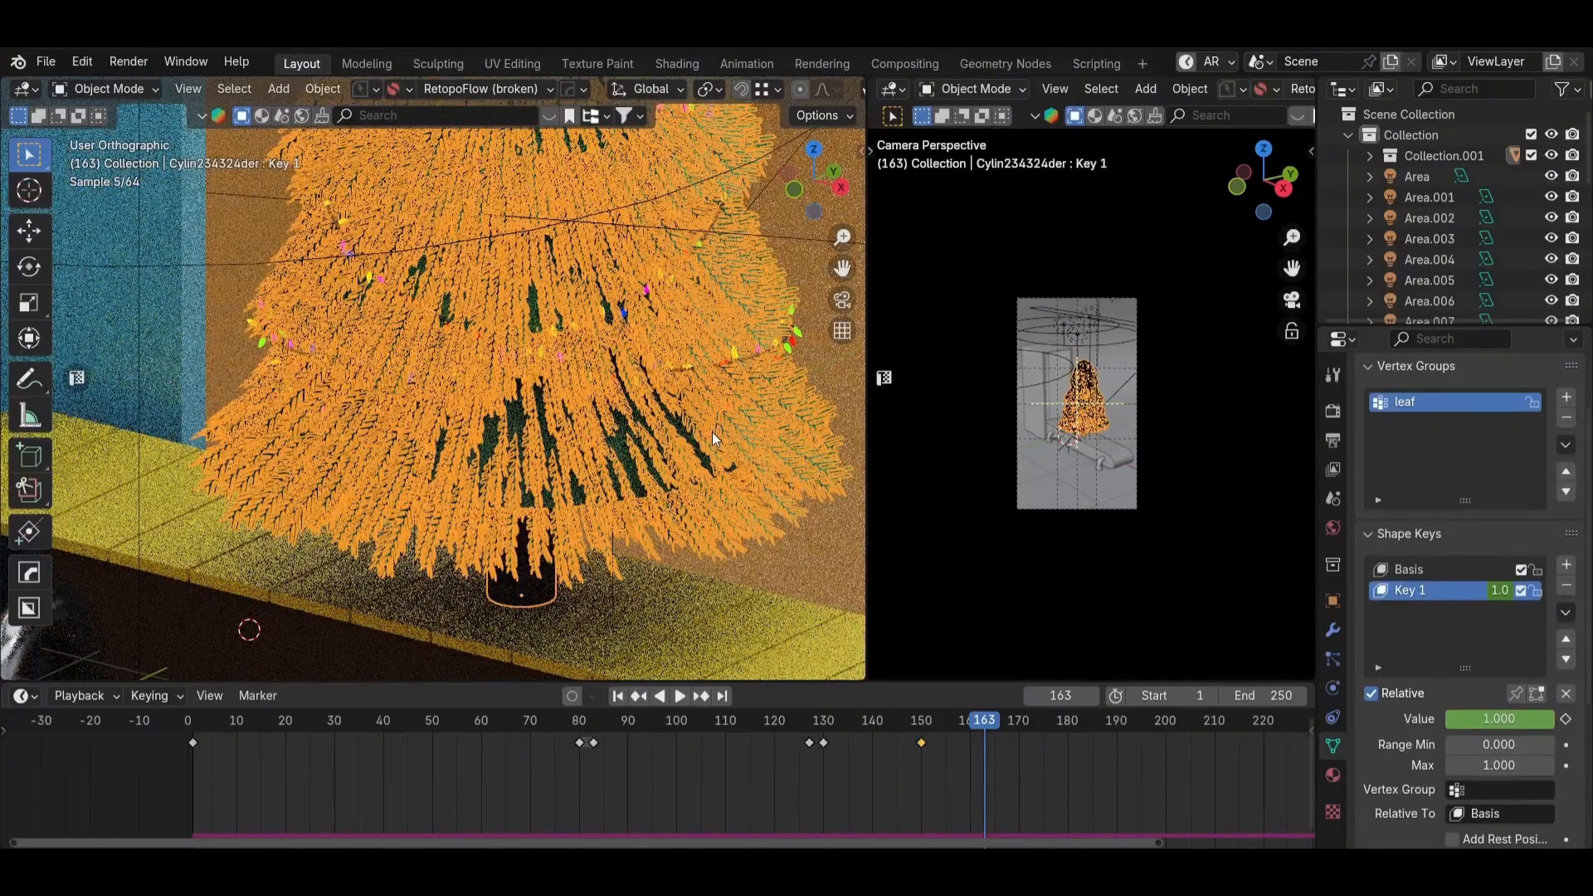
pyautogui.click(711, 433)
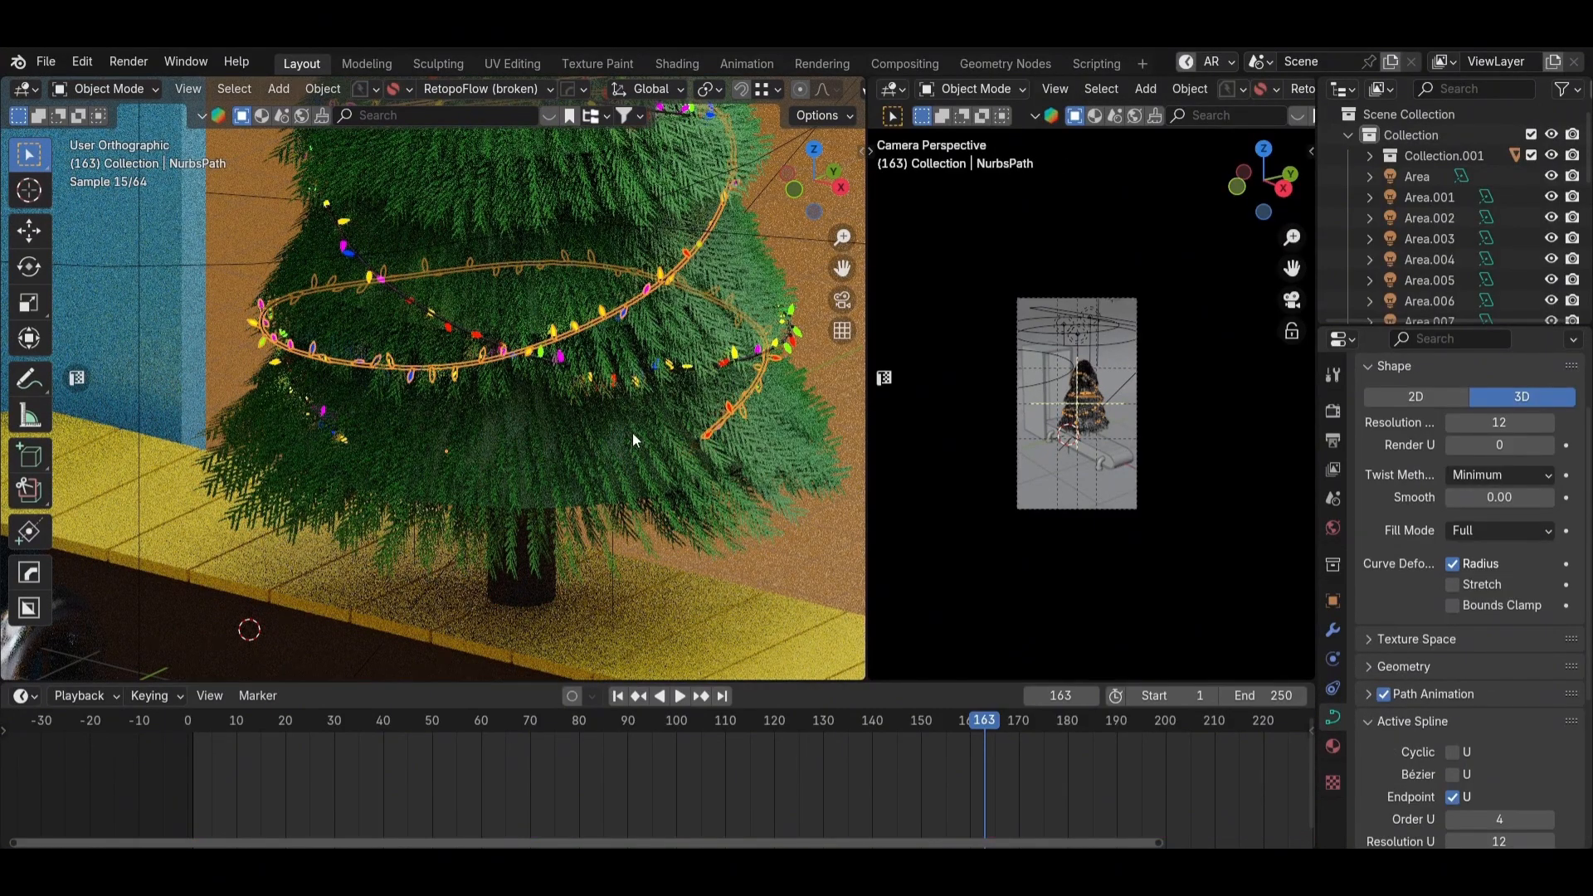
pyautogui.scroll(-5, 475, 430)
pyautogui.press('g')
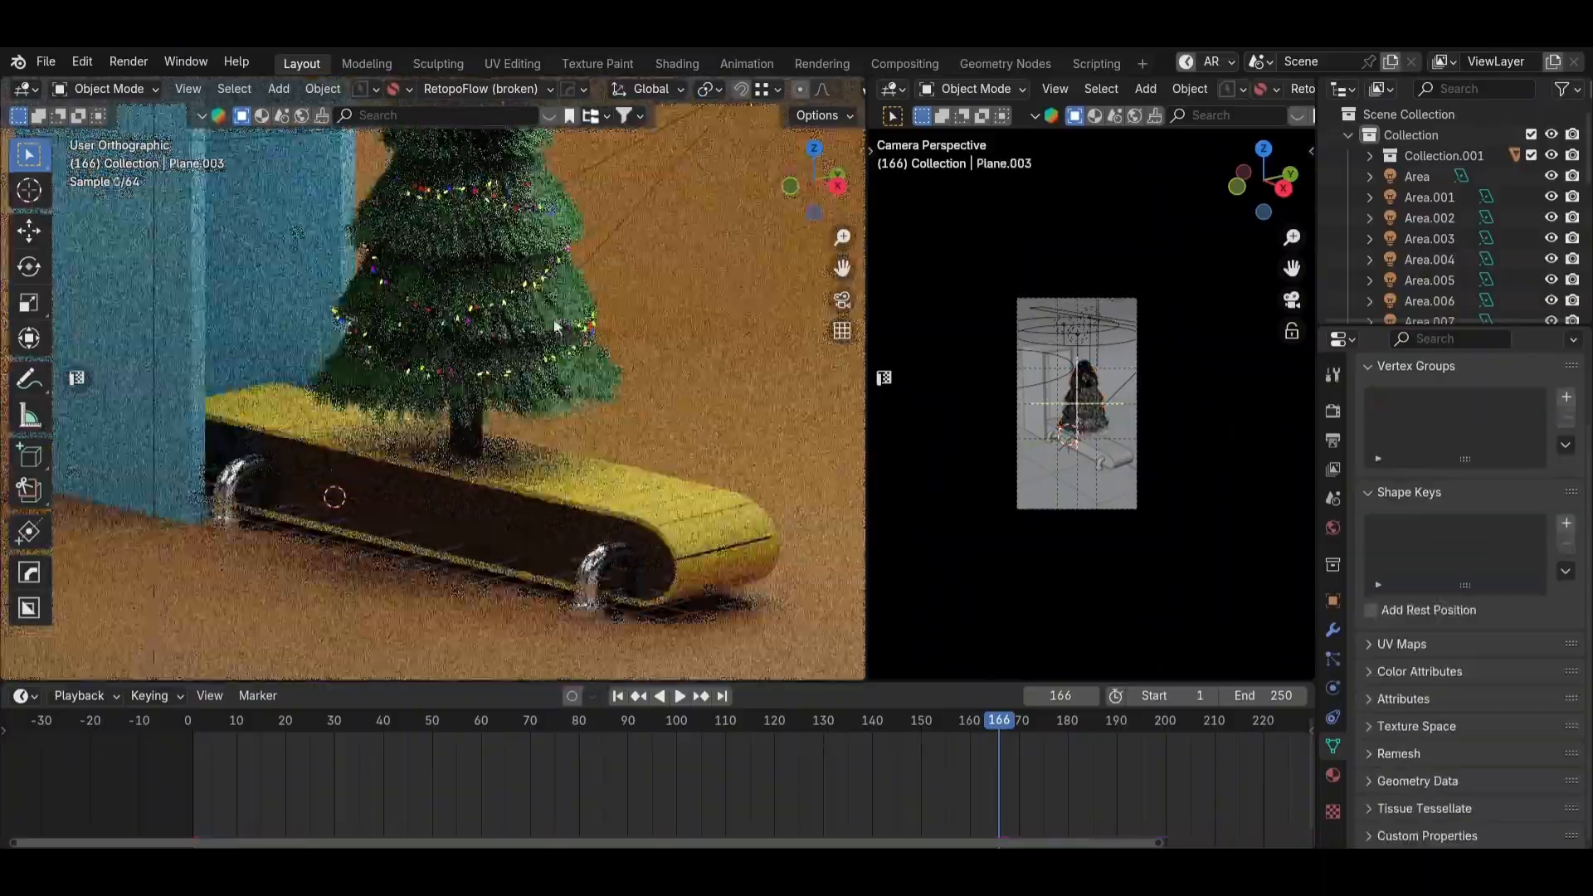
pyautogui.scroll(4, 556, 327)
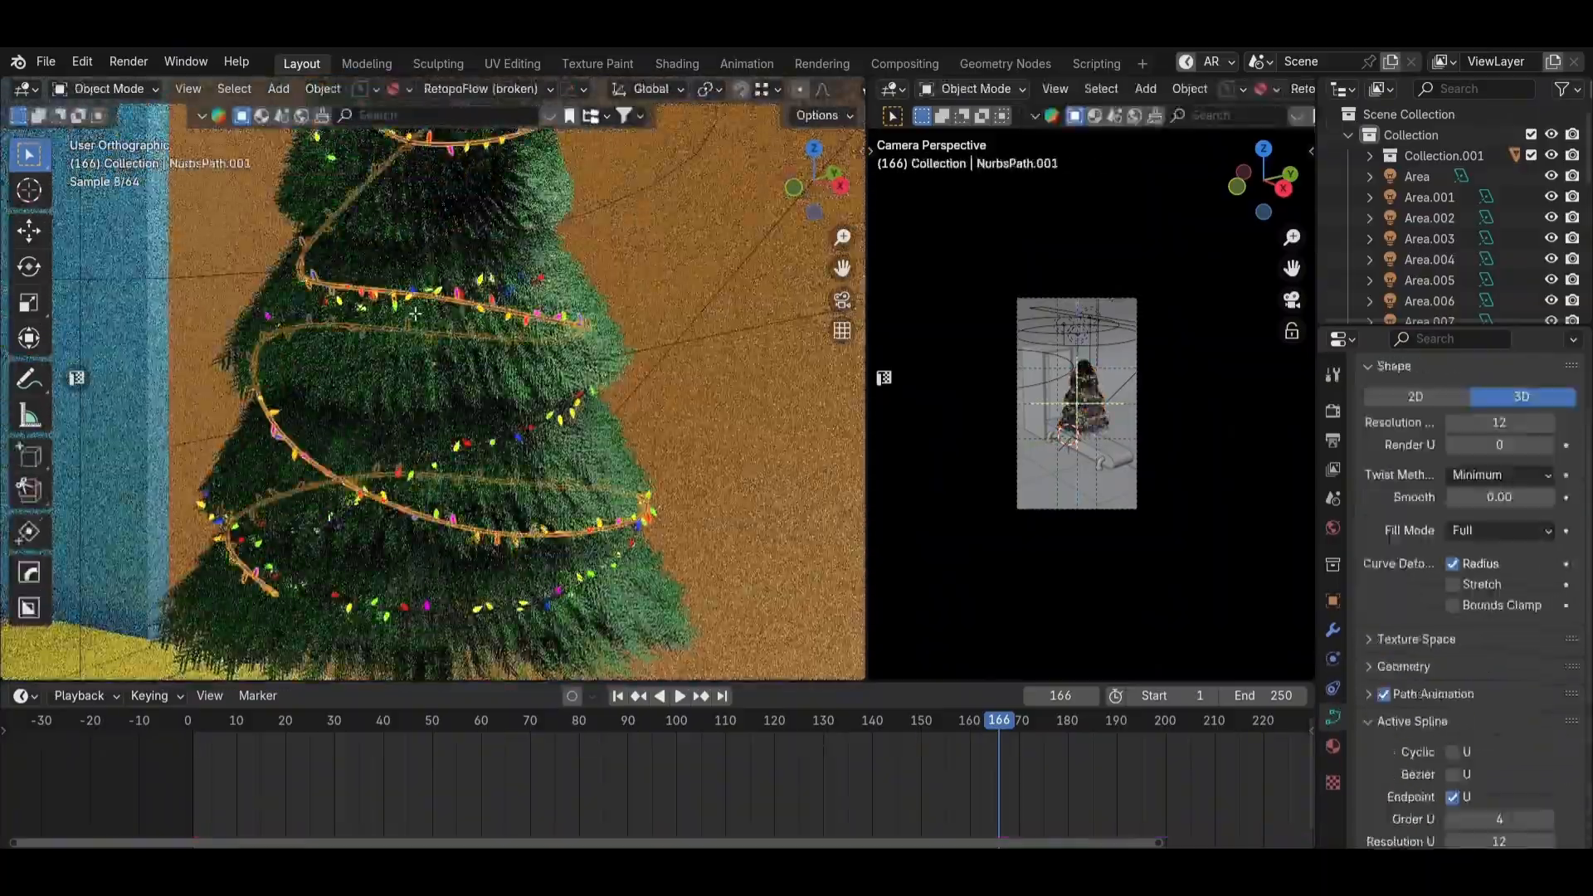
pyautogui.press('Tab')
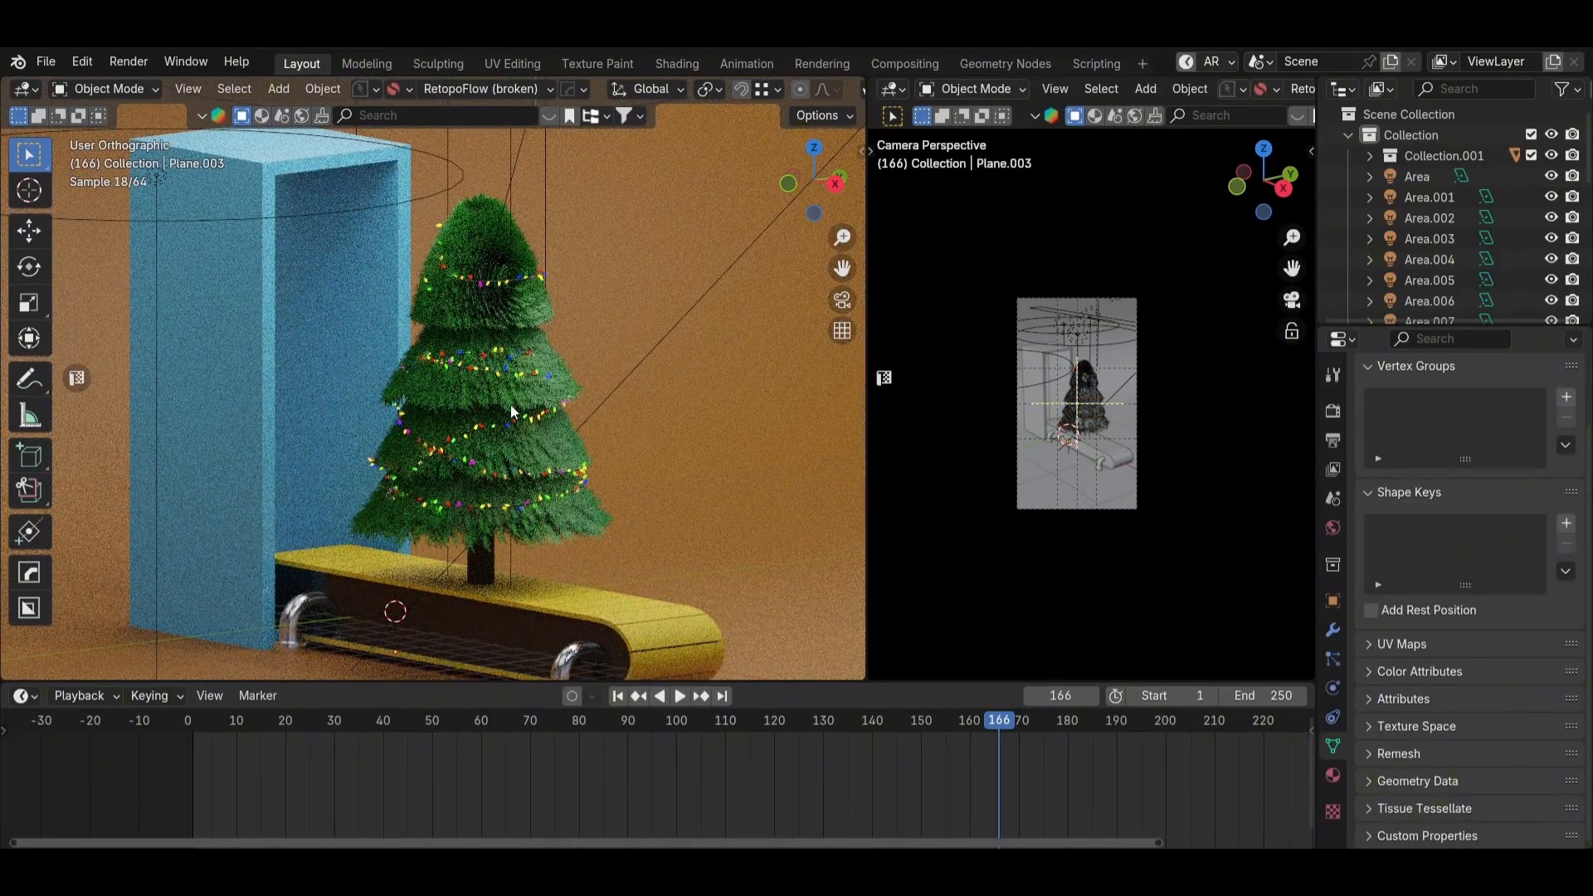
# Step: Open the original light string's node tree in the Geometry Nodes workspace and add a Trim Curve node above Group Input
pyautogui.click(496, 433)
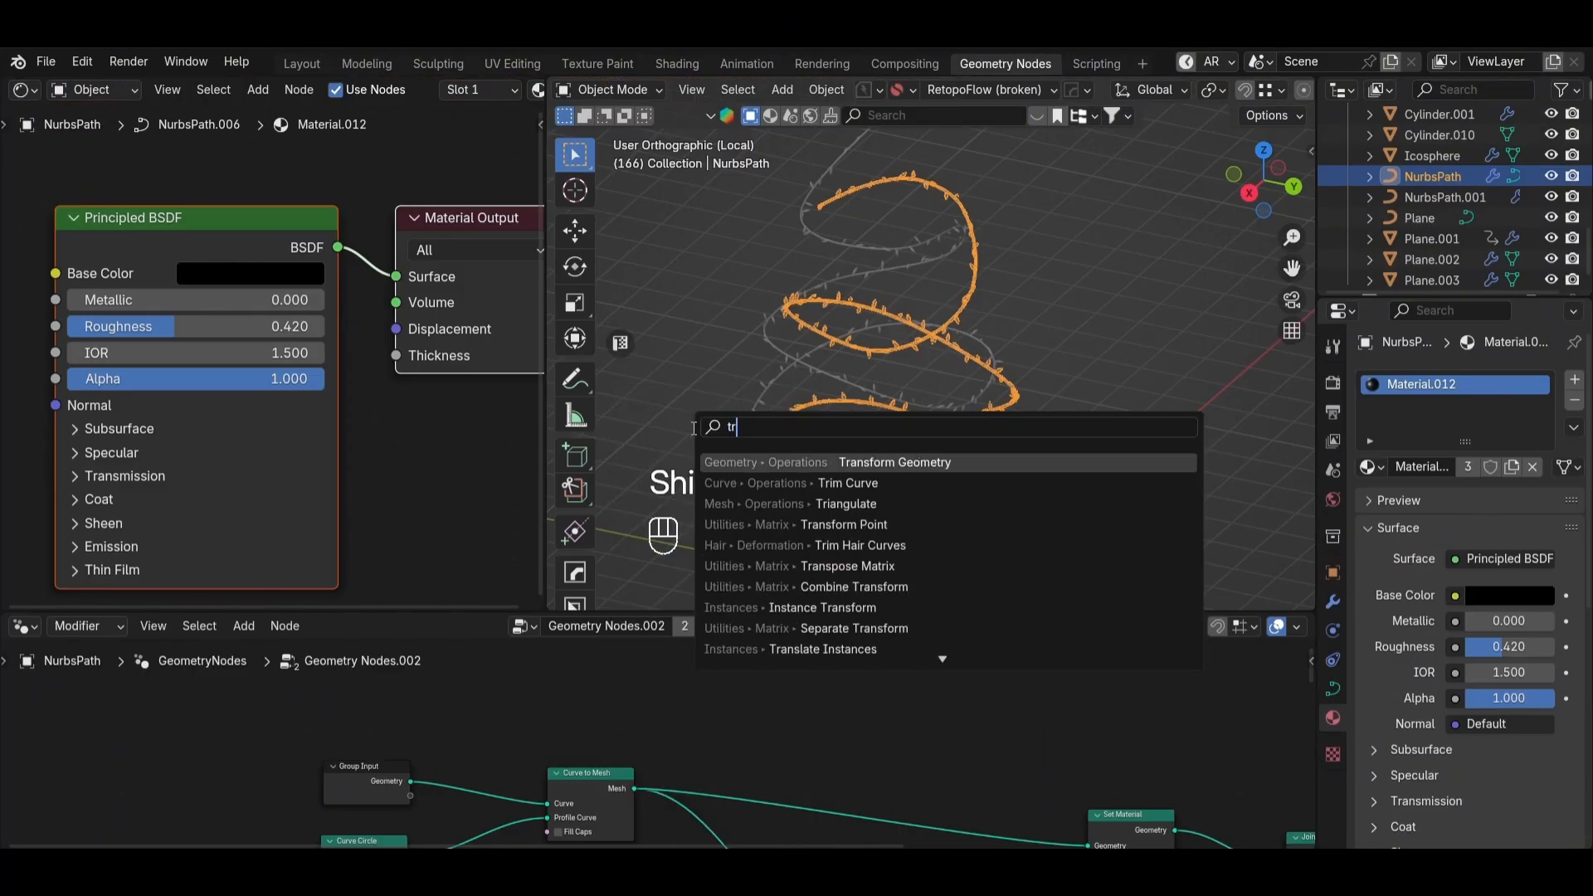
pyautogui.press('Down')
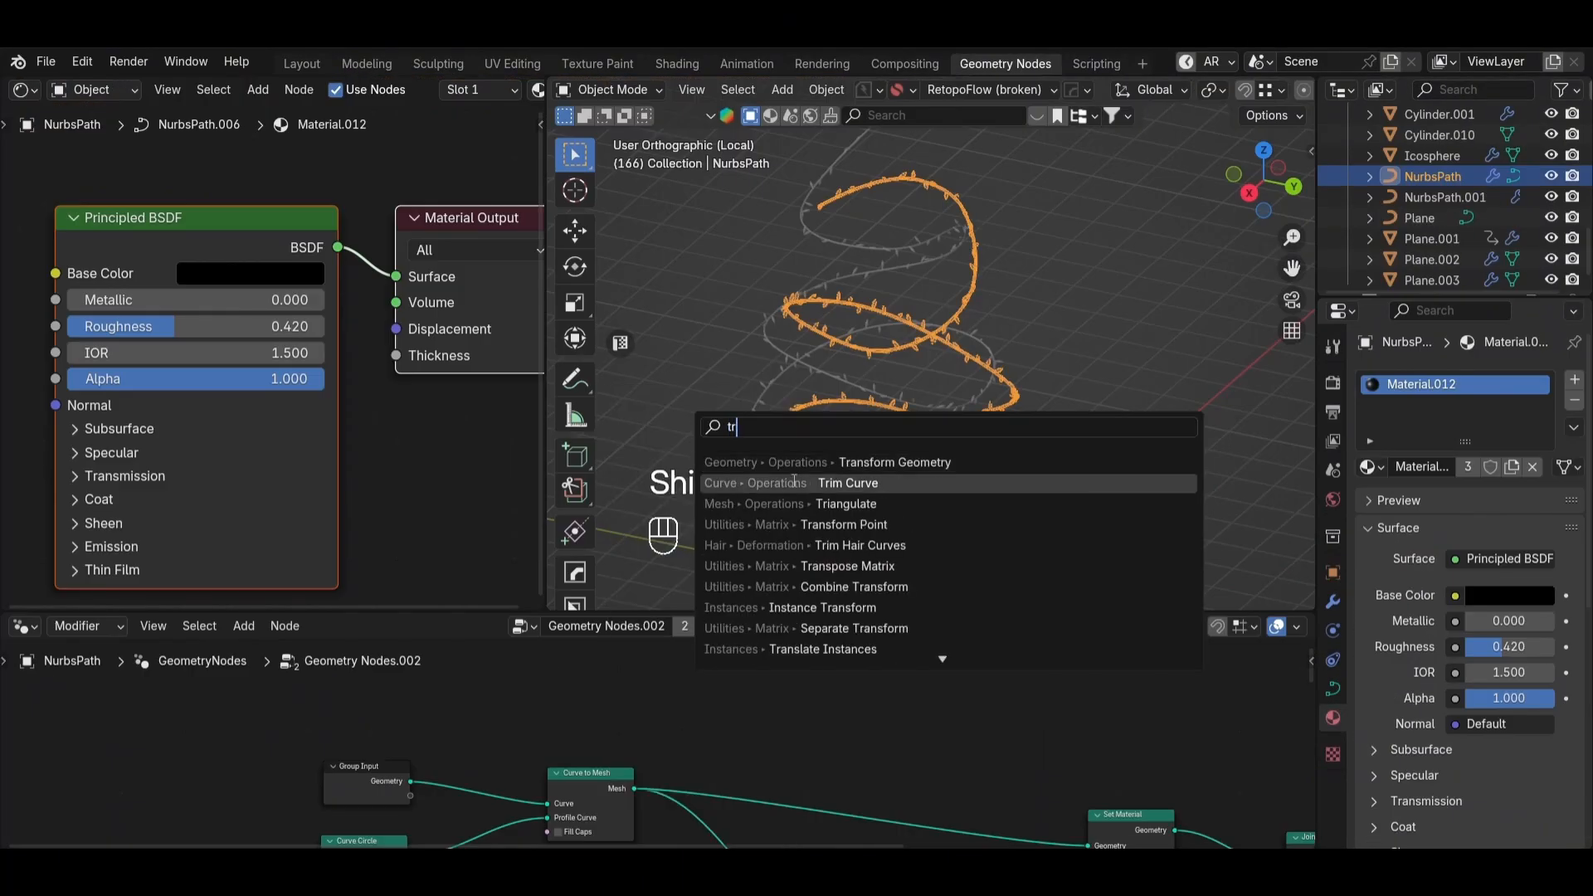
pyautogui.press('Return')
pyautogui.click(463, 674)
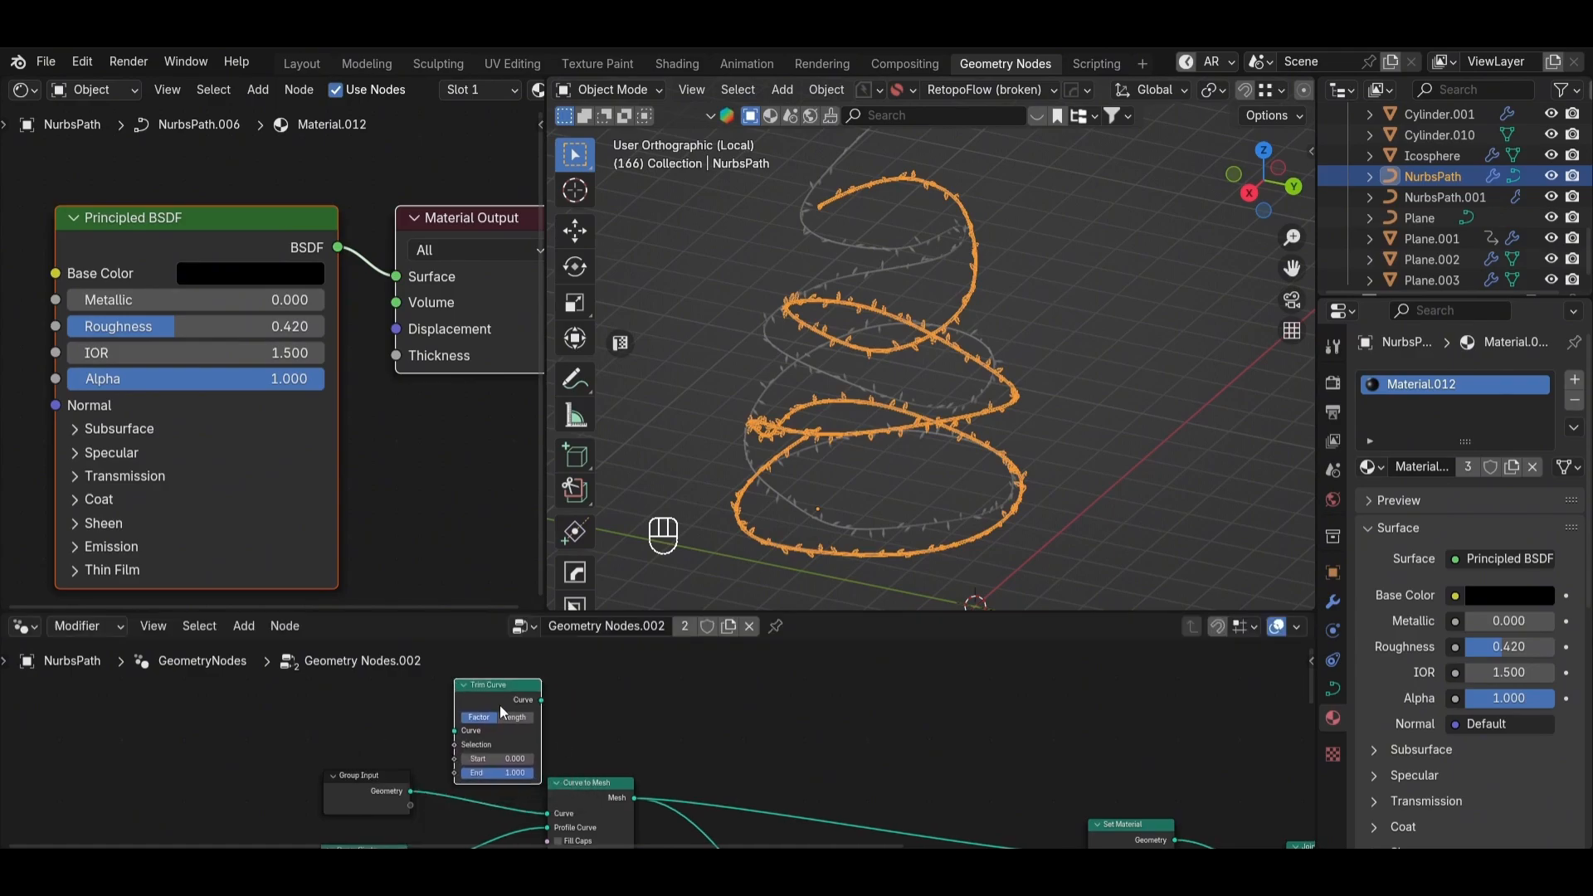
# Step: Mute and unmute the Curve to Mesh node repeatedly to compare the bare path with the generated light string
pyautogui.scroll(3, 637, 739)
pyautogui.moveTo(596, 798); pyautogui.dragTo(691, 740, button='middle')
pyautogui.click(679, 738)
pyautogui.press('m')
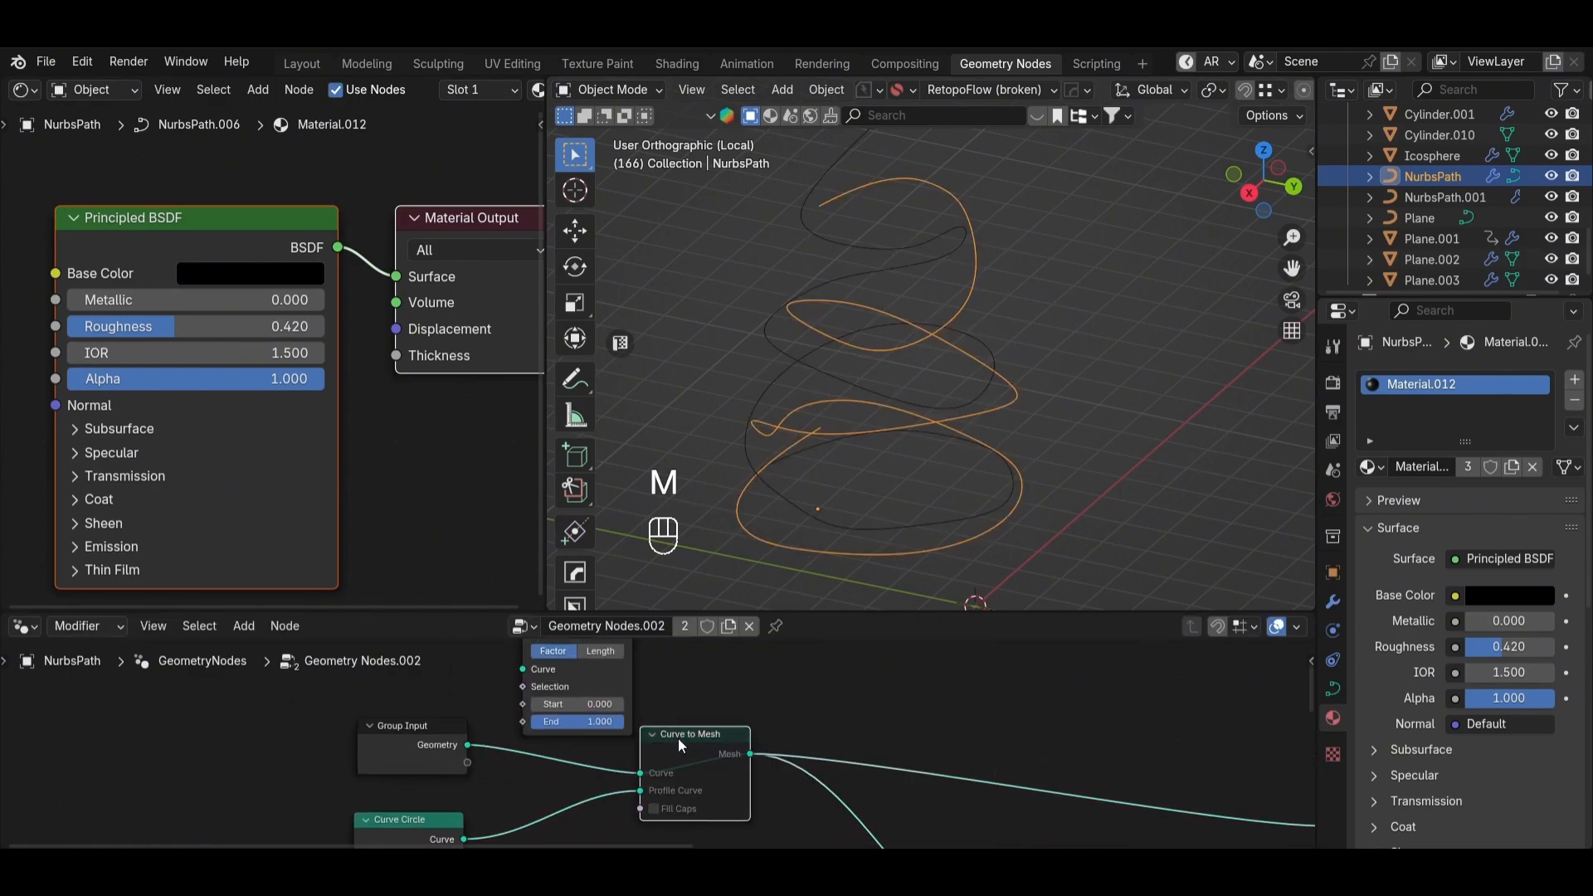
pyautogui.press('m')
pyautogui.scroll(1, 584, 675)
pyautogui.moveTo(581, 640); pyautogui.dragTo(628, 684, button='middle')
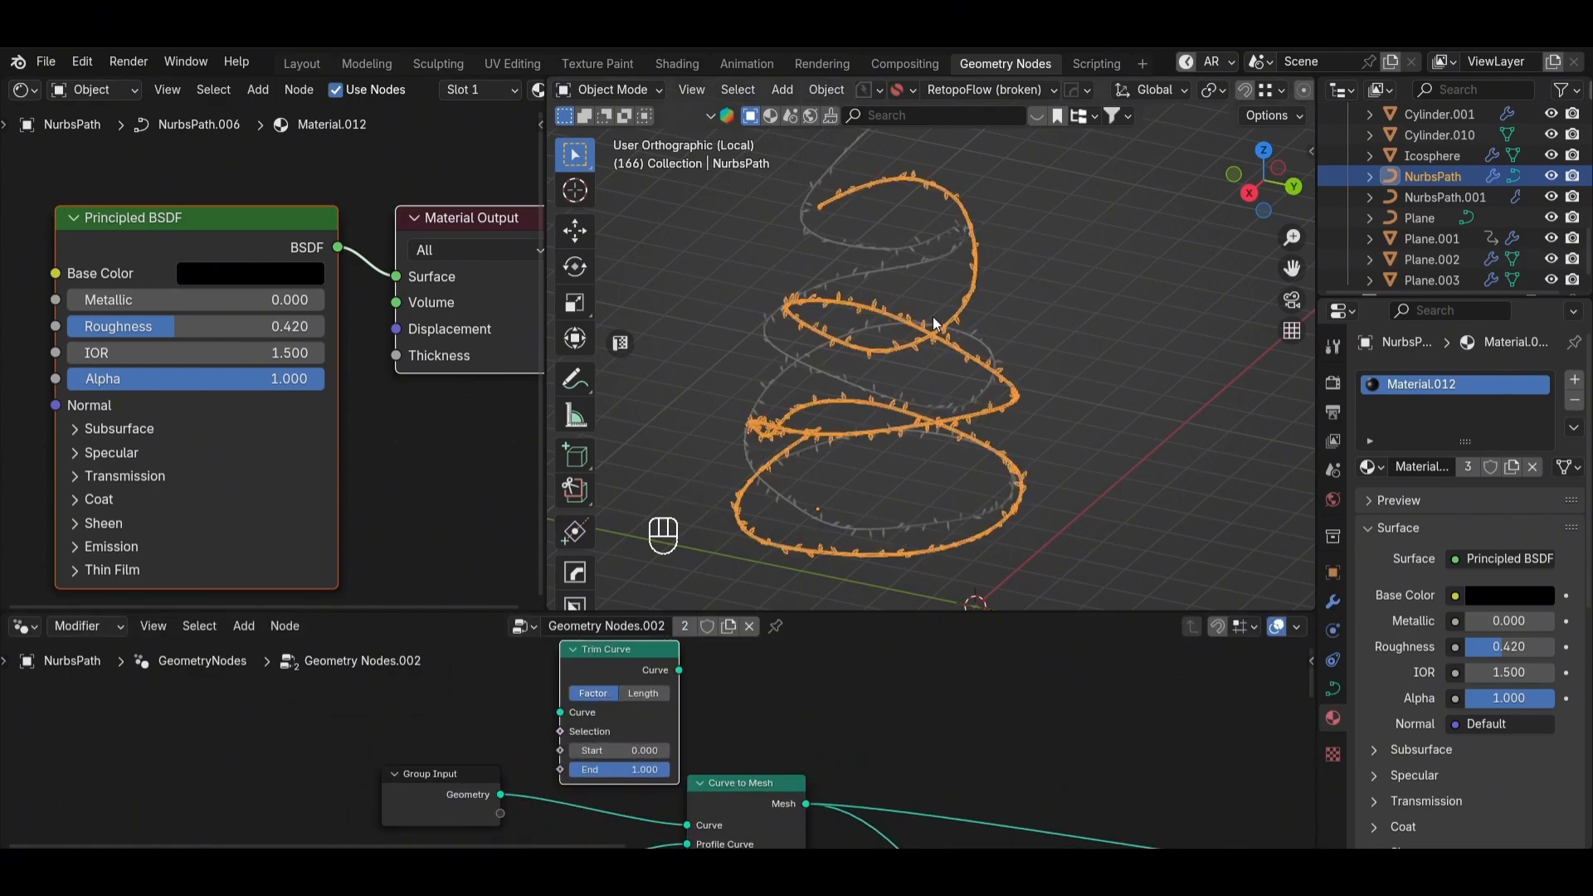
pyautogui.press('g')
pyautogui.rightClick(1021, 376)
pyautogui.click(722, 794)
pyautogui.press('m')
pyautogui.press('m')
pyautogui.press('m')
pyautogui.press('m')
pyautogui.press('m')
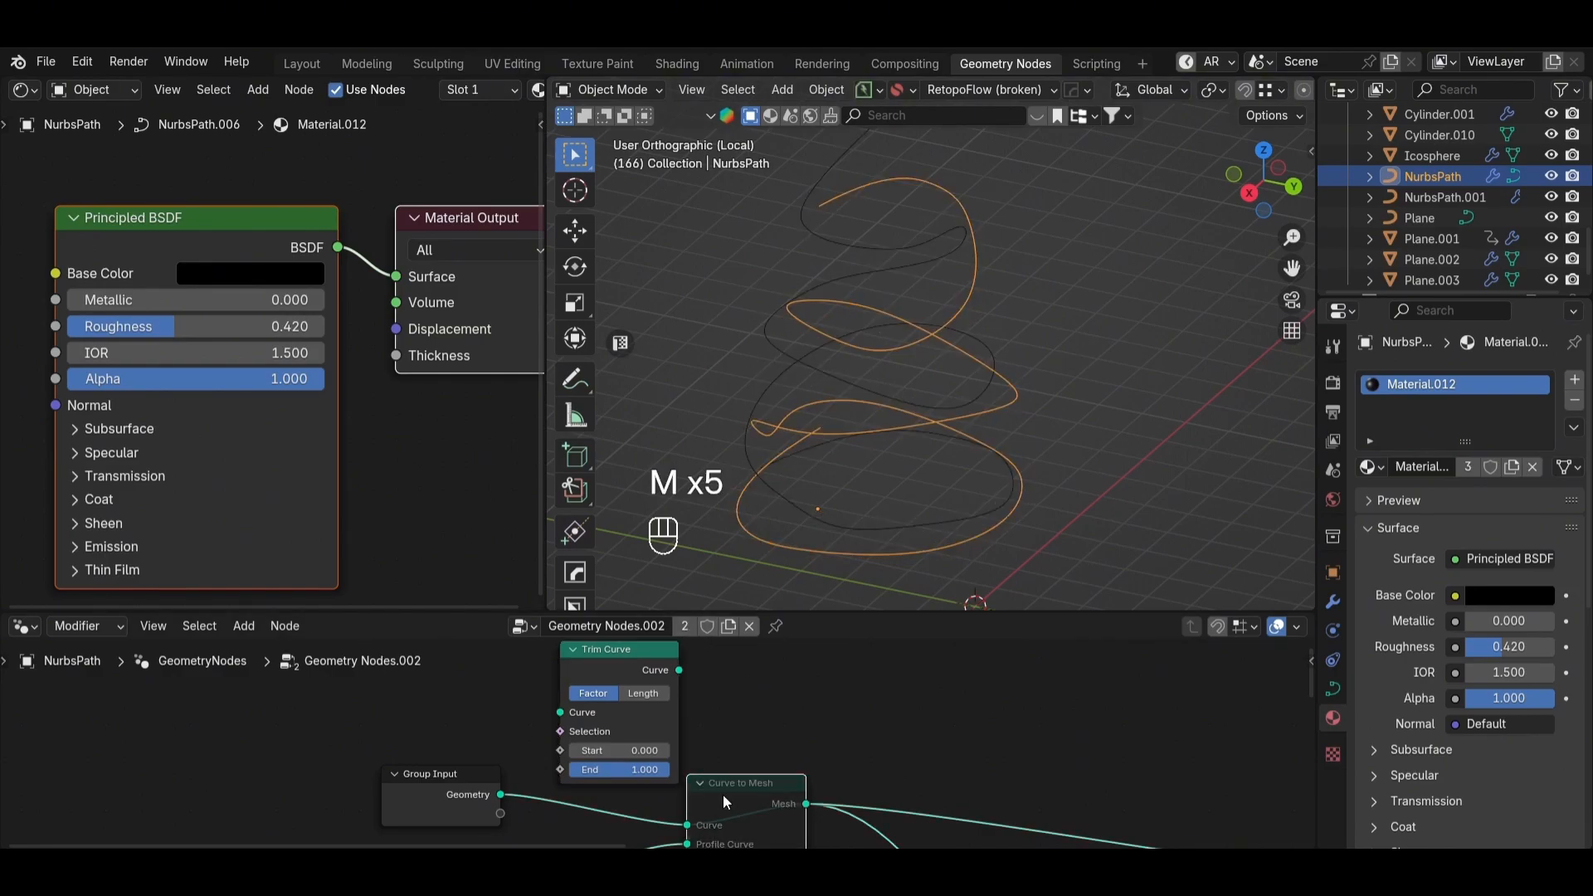
pyautogui.press('m')
pyautogui.press('m')
pyautogui.press('m')
# Step: Make the string's node group single-user and insert Trim Curve between Group Input and Curve to Mesh
pyautogui.click(630, 658)
pyautogui.press('g')
pyautogui.click(707, 725)
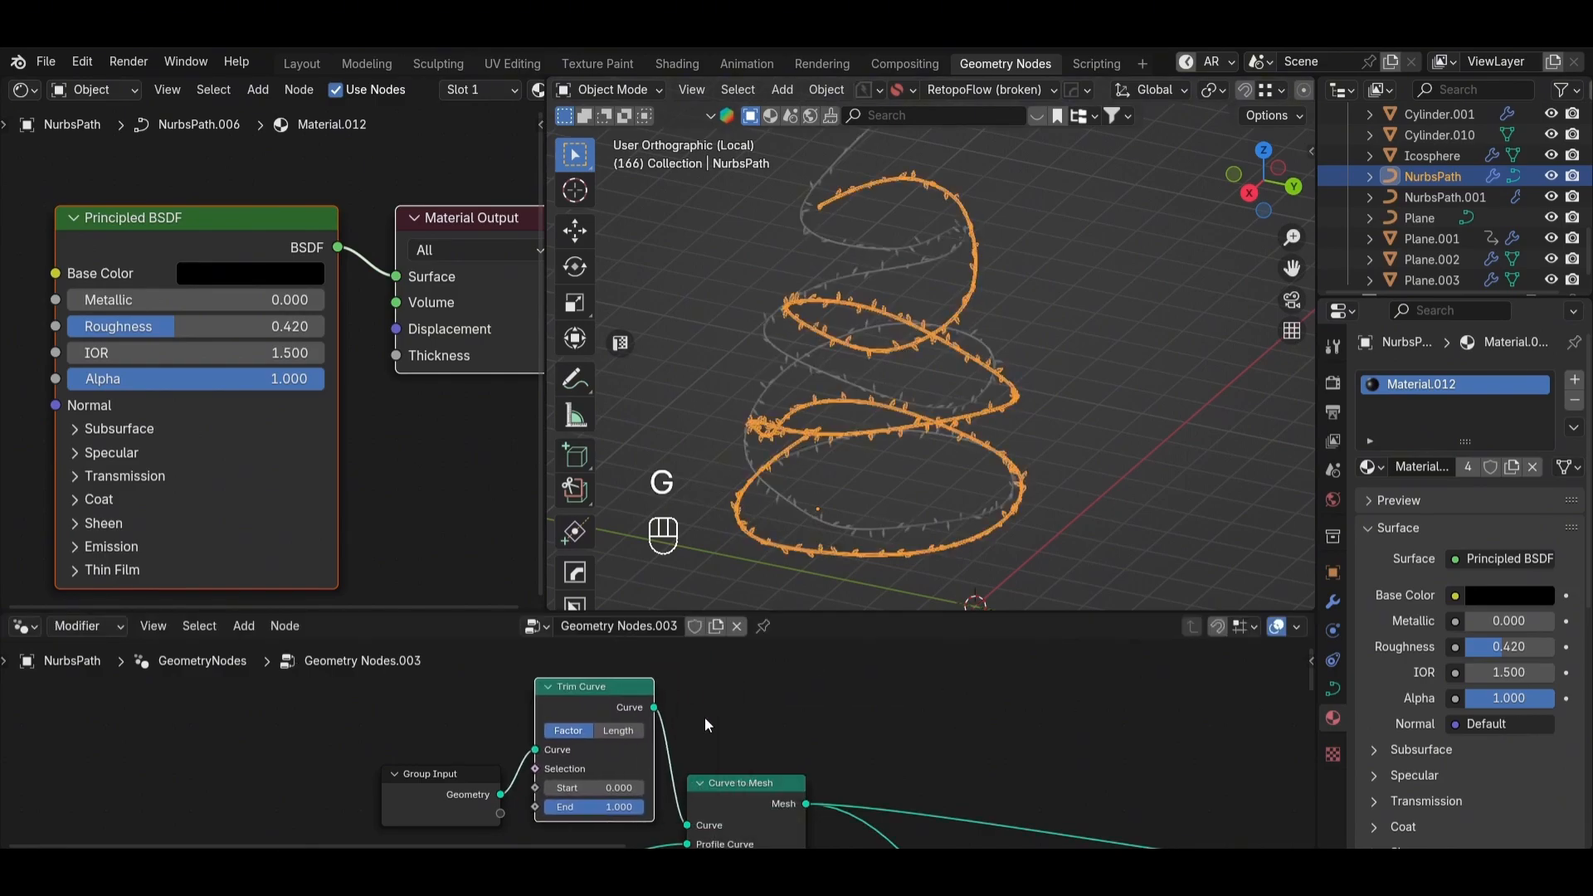
# Step: Try varying the Trim Curve Start factor to about 0.393 on the light string, and return it to 0
pyautogui.scroll(1, 822, 448)
pyautogui.keyDown('shift'); pyautogui.moveTo(822, 448); pyautogui.dragTo(831, 332, button='middle'); pyautogui.keyUp('shift')
pyautogui.moveTo(573, 788); pyautogui.dragTo(611, 788)
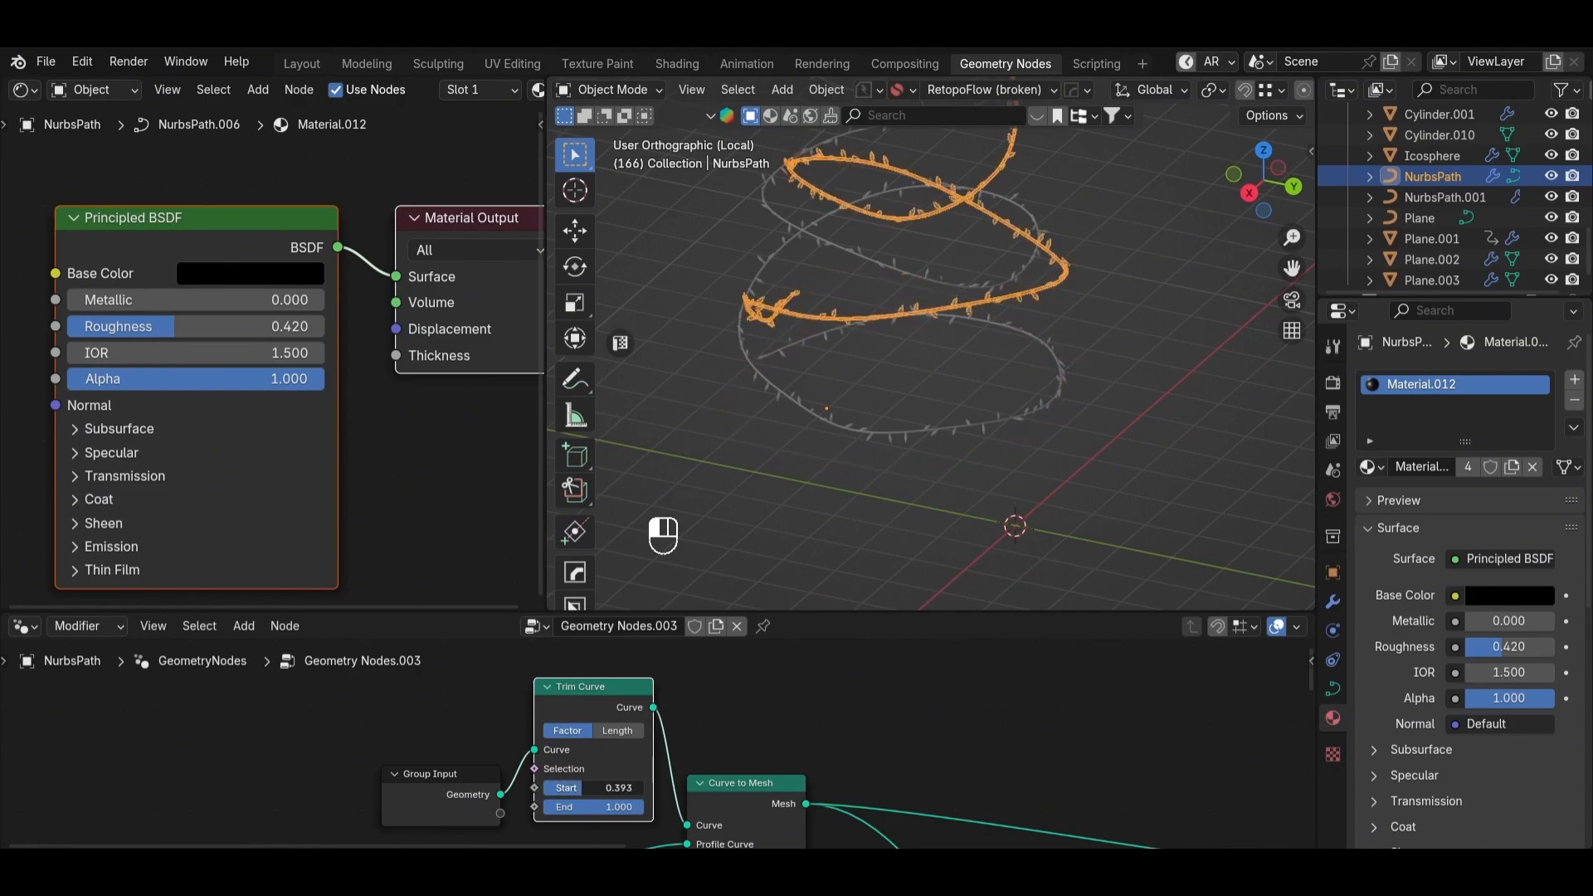
pyautogui.scroll(-3, 749, 536)
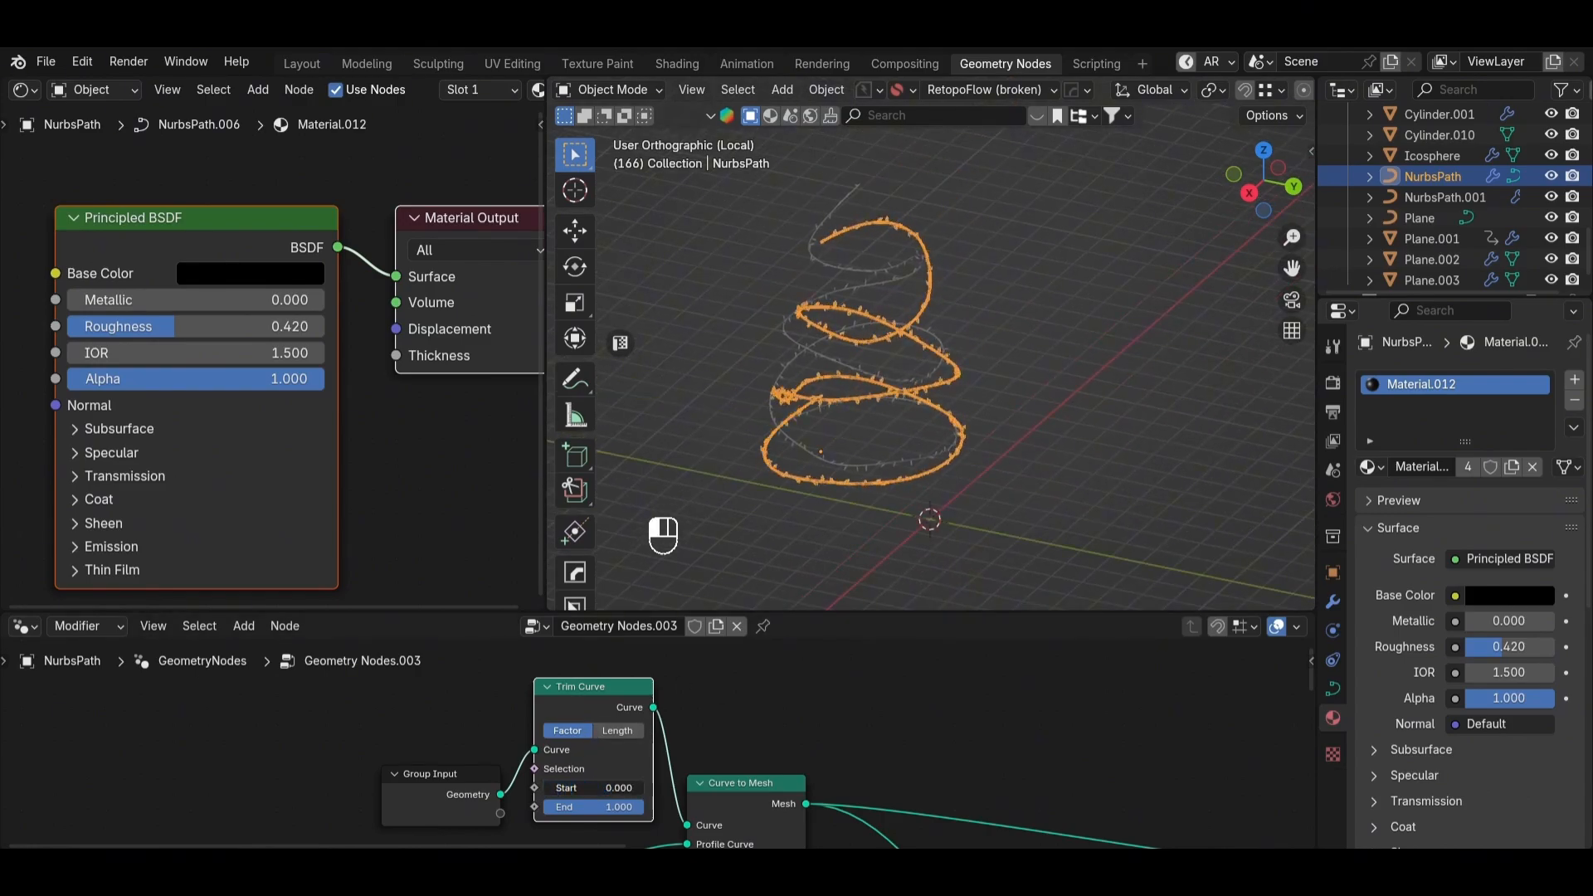
# Step: Return to the full scene, change the shader and geometry node editors to Timelines, and resize the lower one to fit the frame range
pyautogui.click(822, 462)
pyautogui.moveTo(600, 650); pyautogui.dragTo(574, 693)
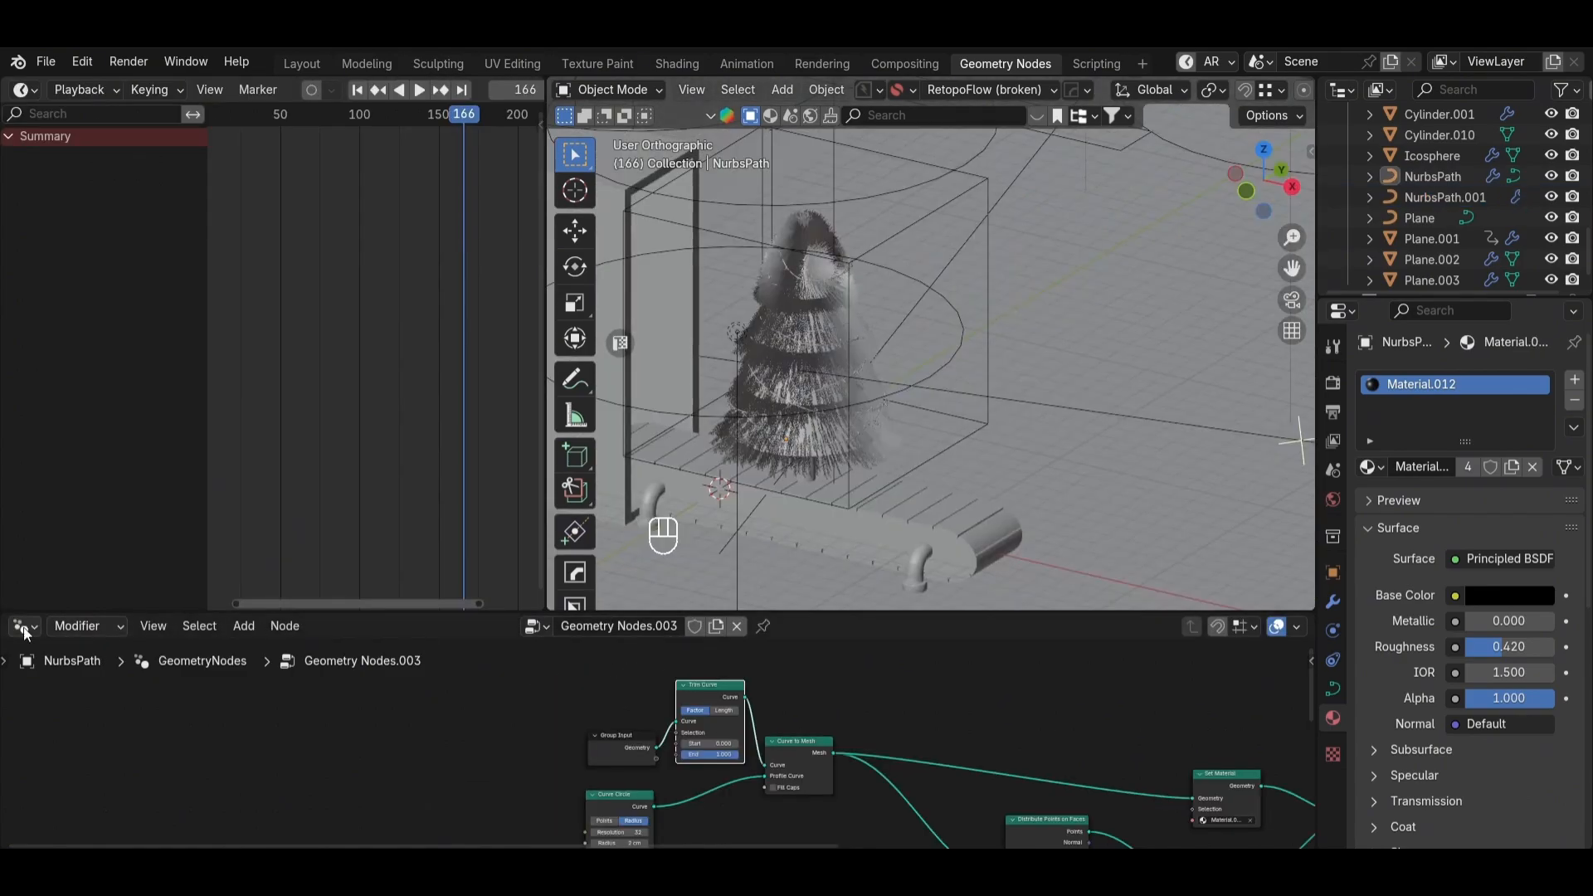
pyautogui.click(23, 625)
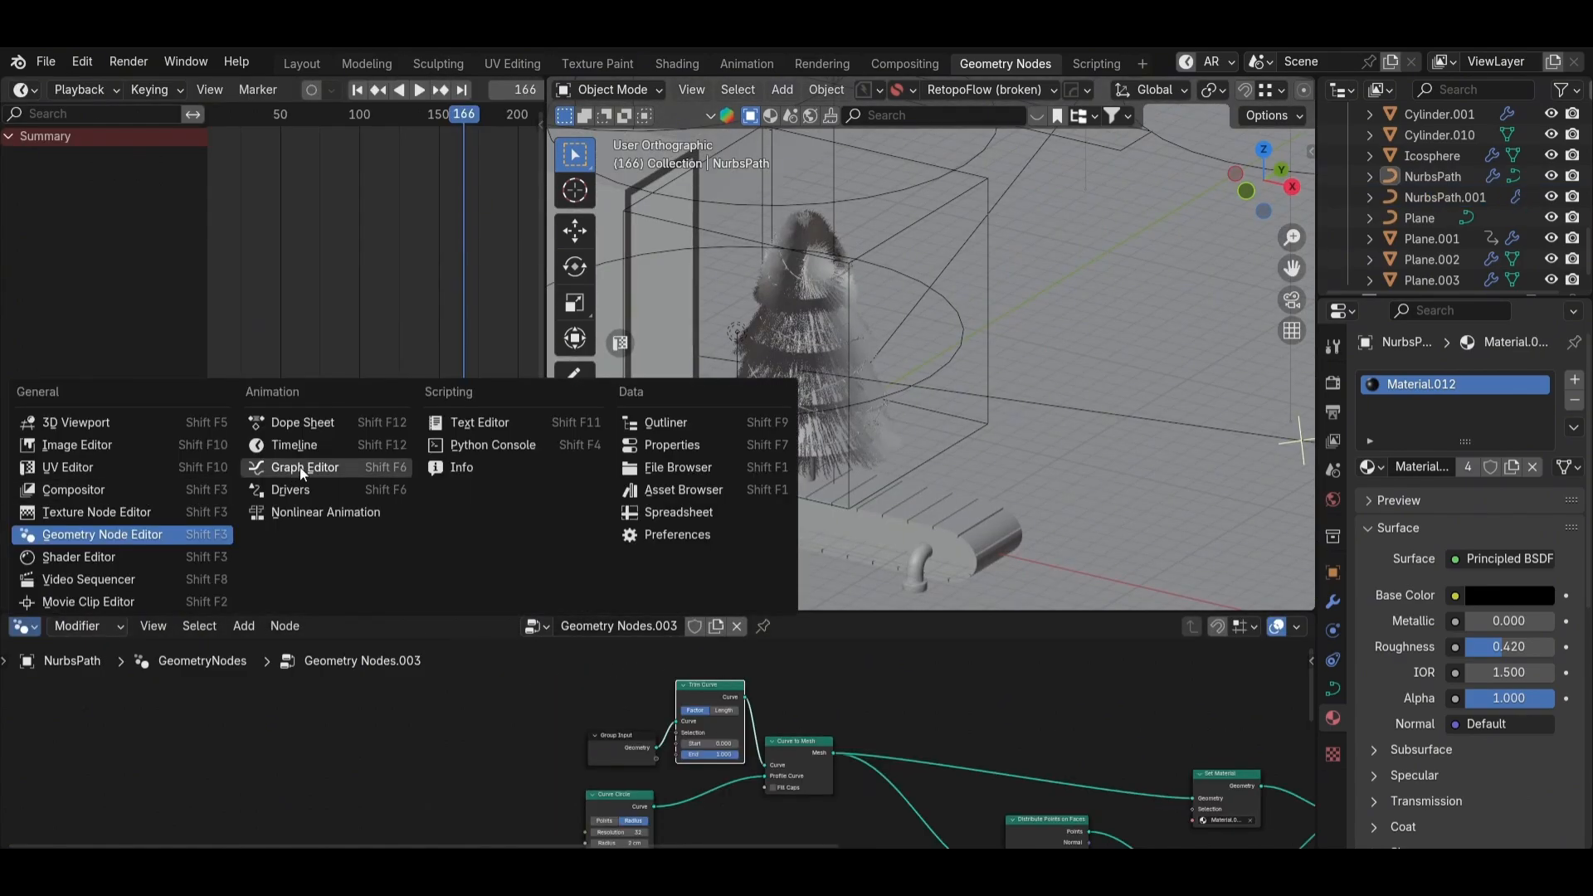
pyautogui.click(299, 452)
pyautogui.moveTo(677, 617); pyautogui.dragTo(648, 676)
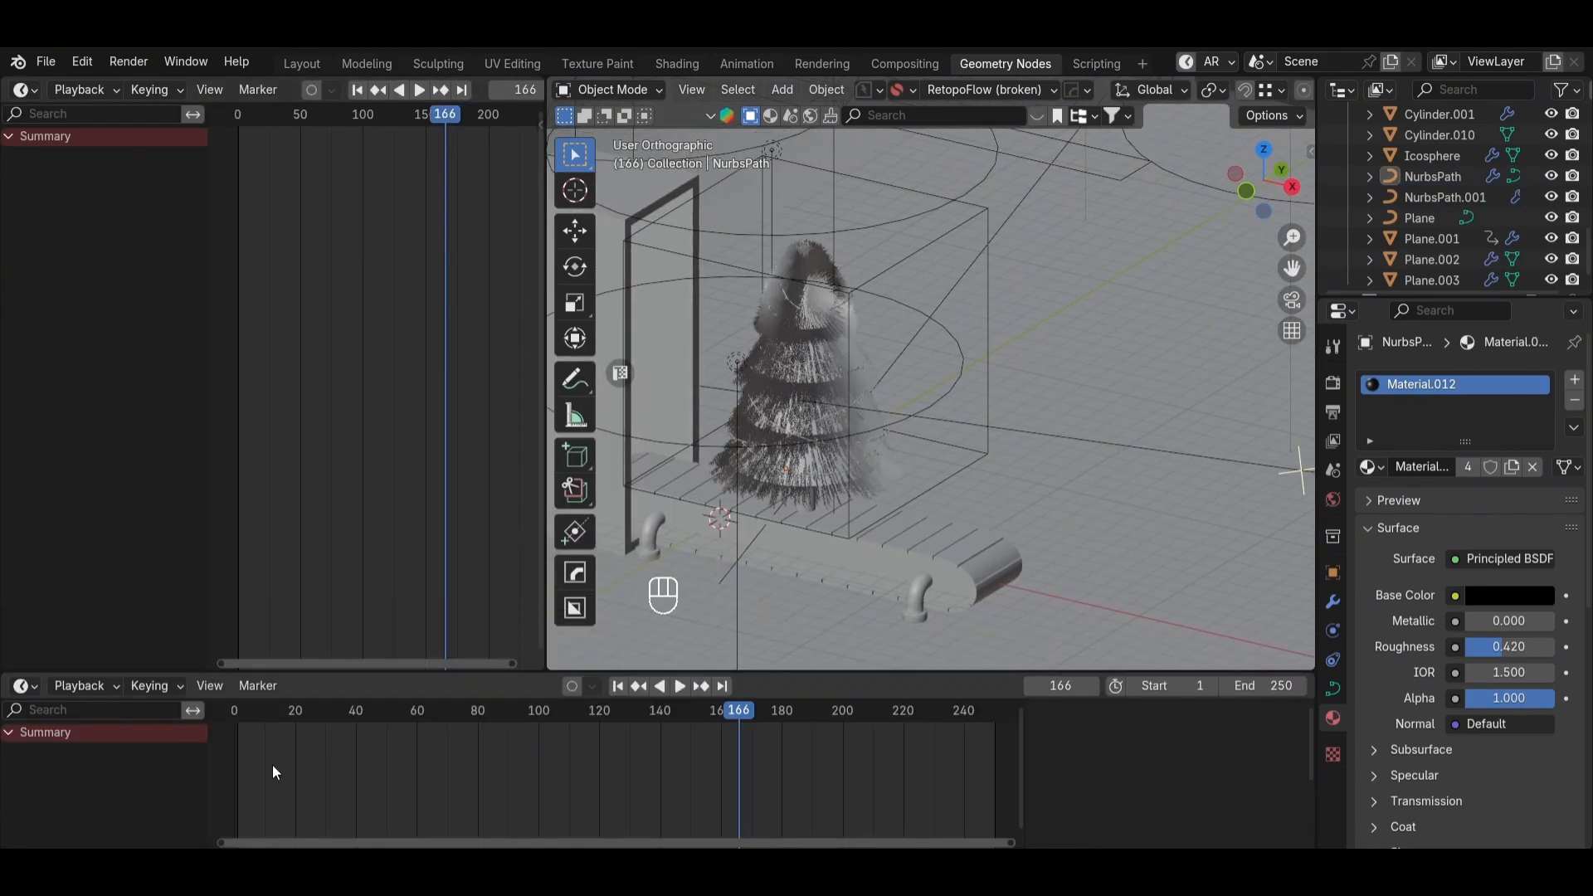
pyautogui.scroll(-4, 276, 773)
pyautogui.scroll(-2, 496, 255)
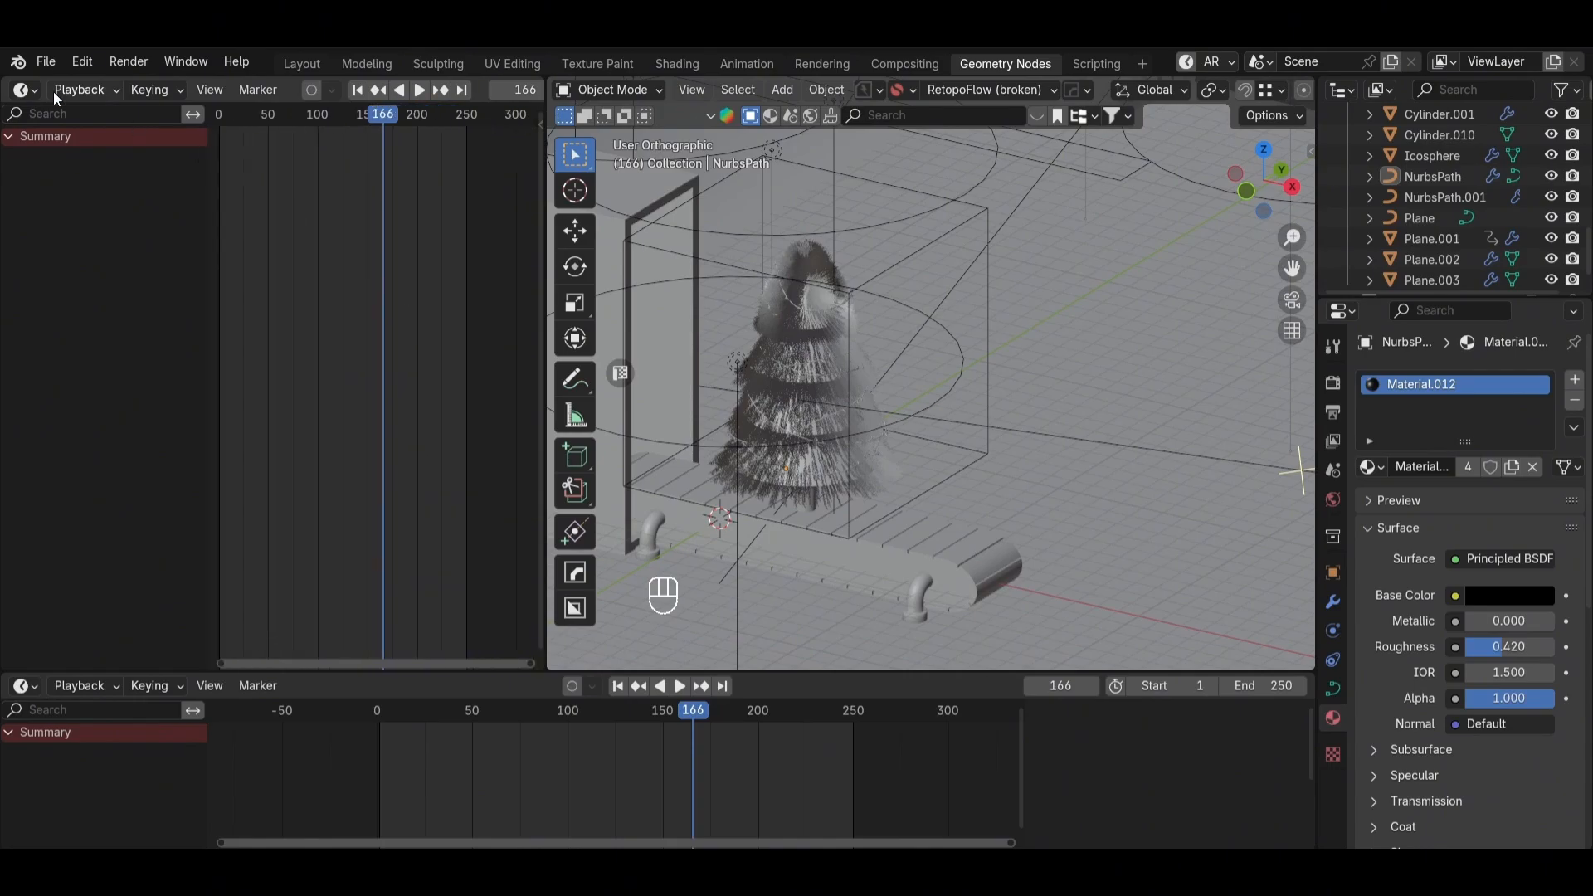
# Step: Switch the upper editor back to the Geometry Node Editor and select the light string NurbsPath.001
pyautogui.click(25, 90)
pyautogui.click(79, 256)
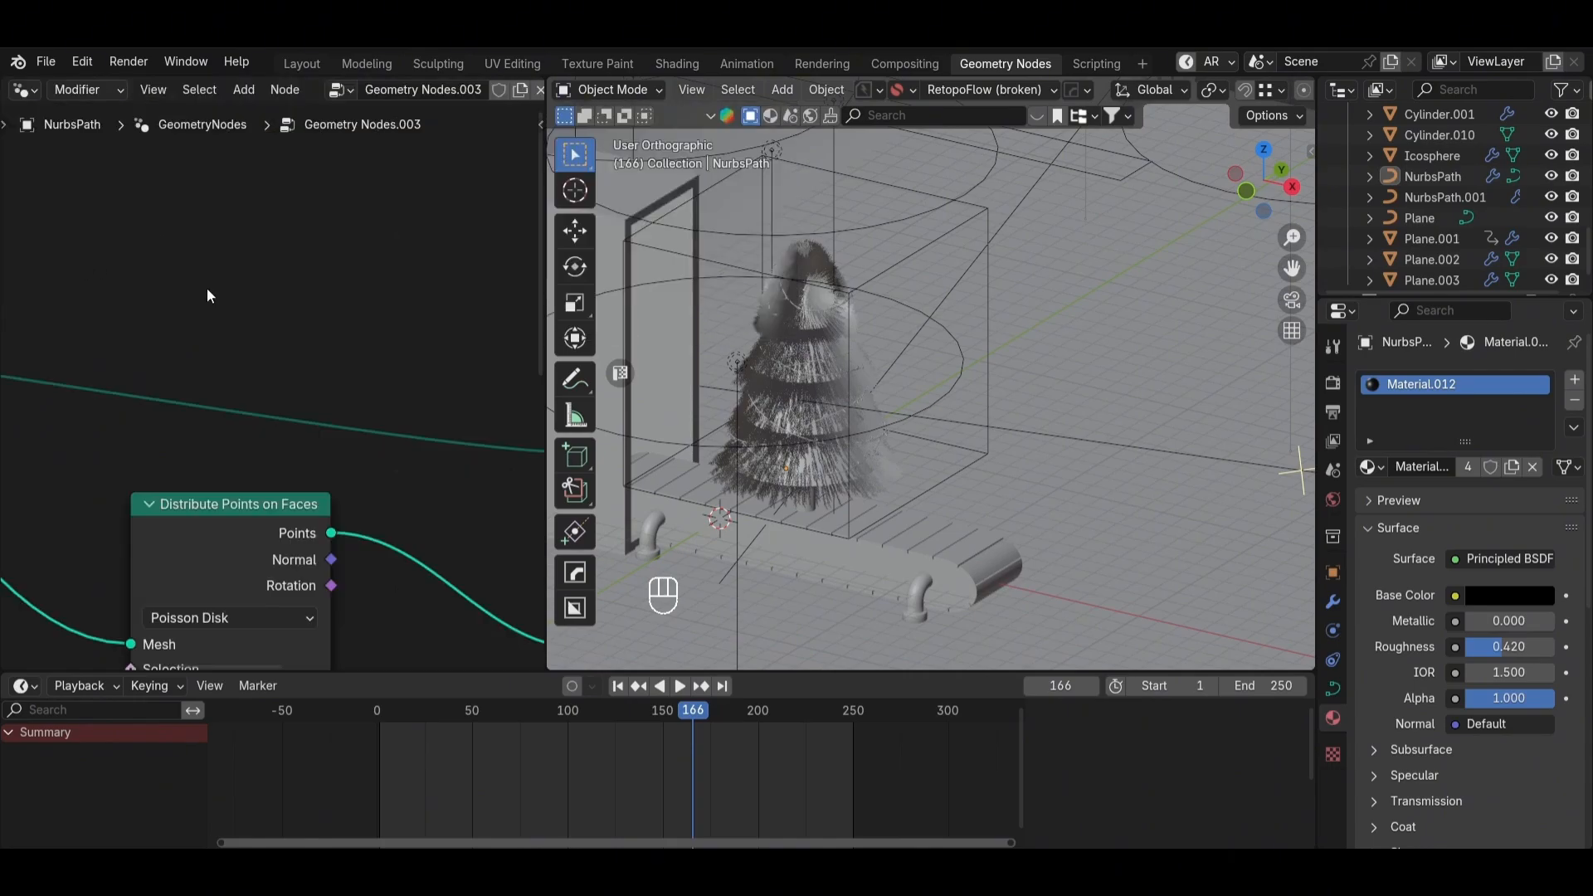
pyautogui.scroll(-4, 207, 332)
pyautogui.moveTo(164, 448); pyautogui.dragTo(481, 465, button='middle')
pyautogui.scroll(2, 481, 355)
pyautogui.scroll(5, 631, 340)
pyautogui.click(1072, 276)
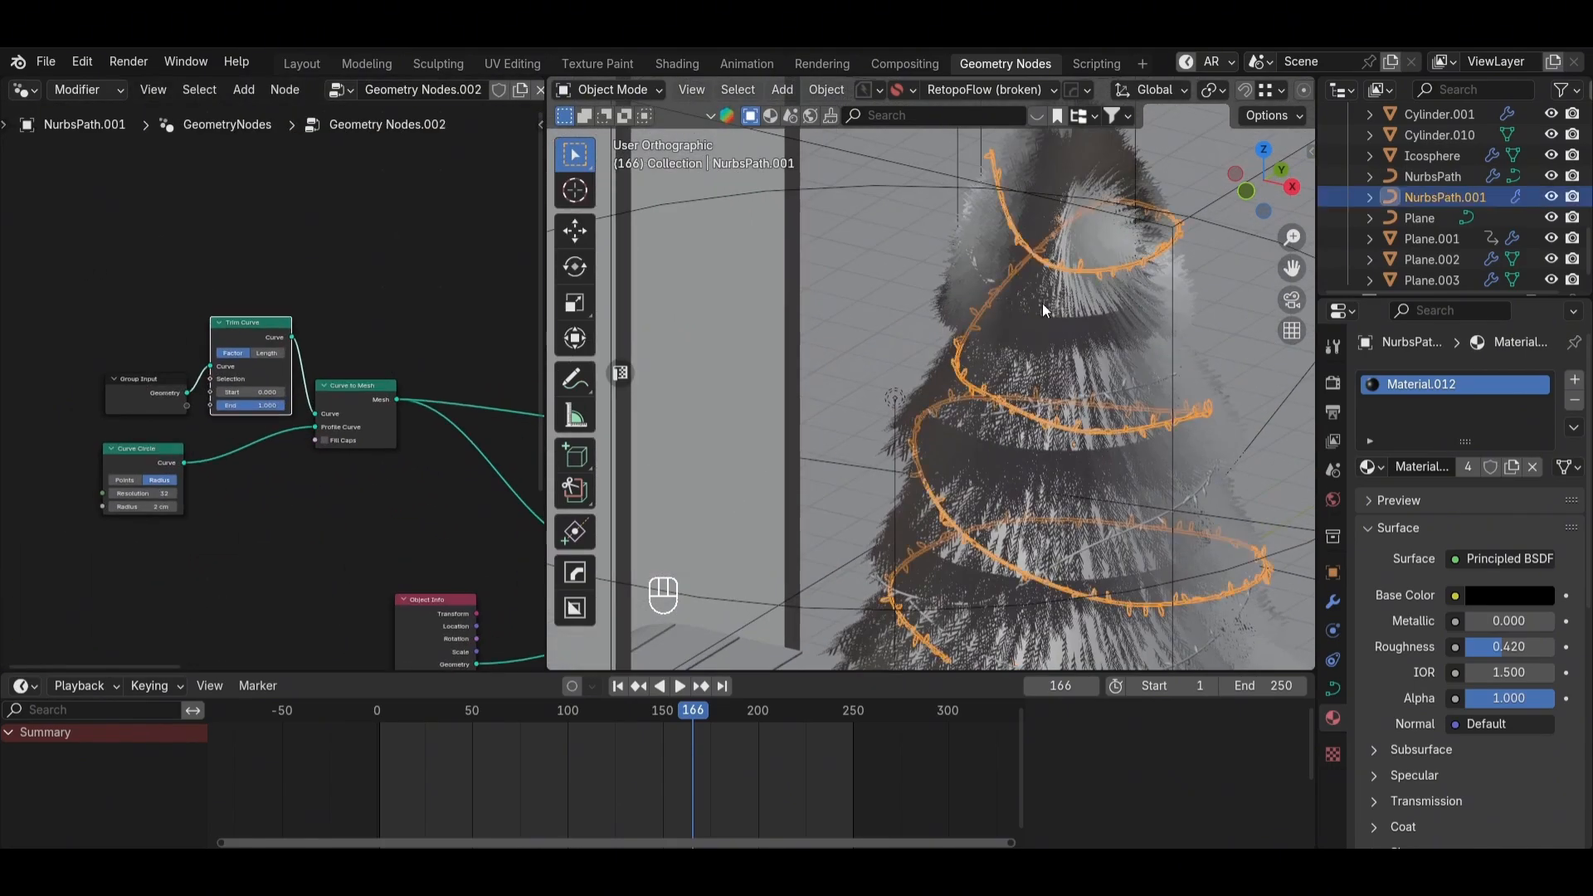
# Step: Isolate the tree and both light strings in local view and display them from the front with material colours
pyautogui.keyDown('shift'); pyautogui.click(980, 277); pyautogui.keyUp('shift')
pyautogui.keyDown('shift'); pyautogui.click(981, 278); pyautogui.keyUp('shift')
pyautogui.keyDown('shift'); pyautogui.click(992, 287); pyautogui.keyUp('shift')
pyautogui.hotkey('shift', 'h')
pyautogui.hotkey('ctrl', 'z')
pyautogui.press('/')
pyautogui.click(1042, 376)
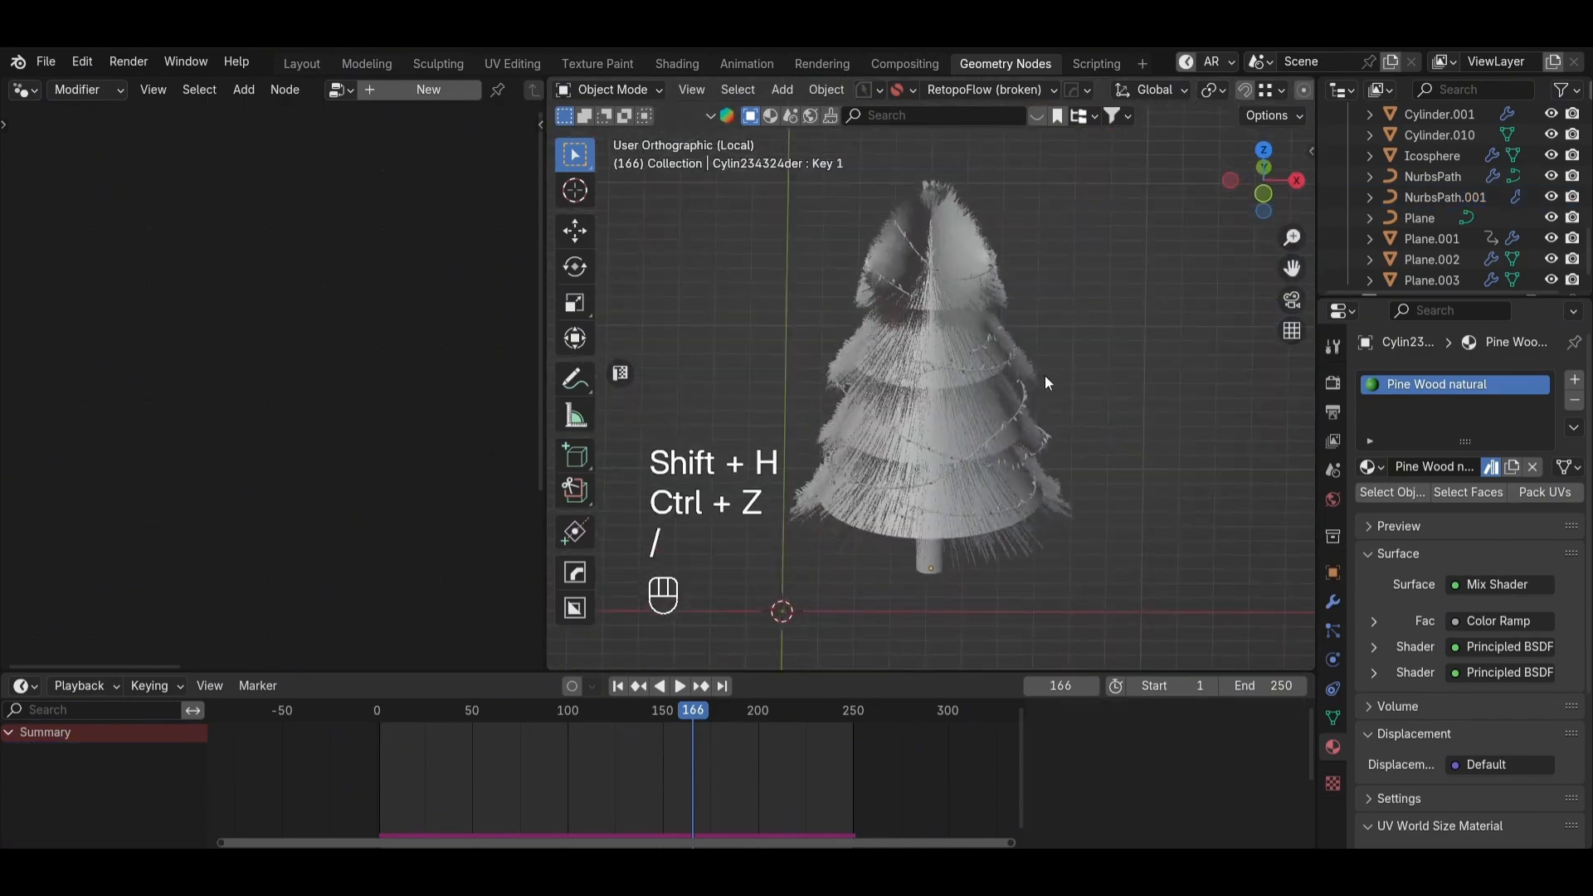
pyautogui.scroll(3, 990, 379)
pyautogui.click(989, 377)
pyautogui.press('`')
pyautogui.press('z')
pyautogui.click(1054, 591)
pyautogui.click(1258, 330)
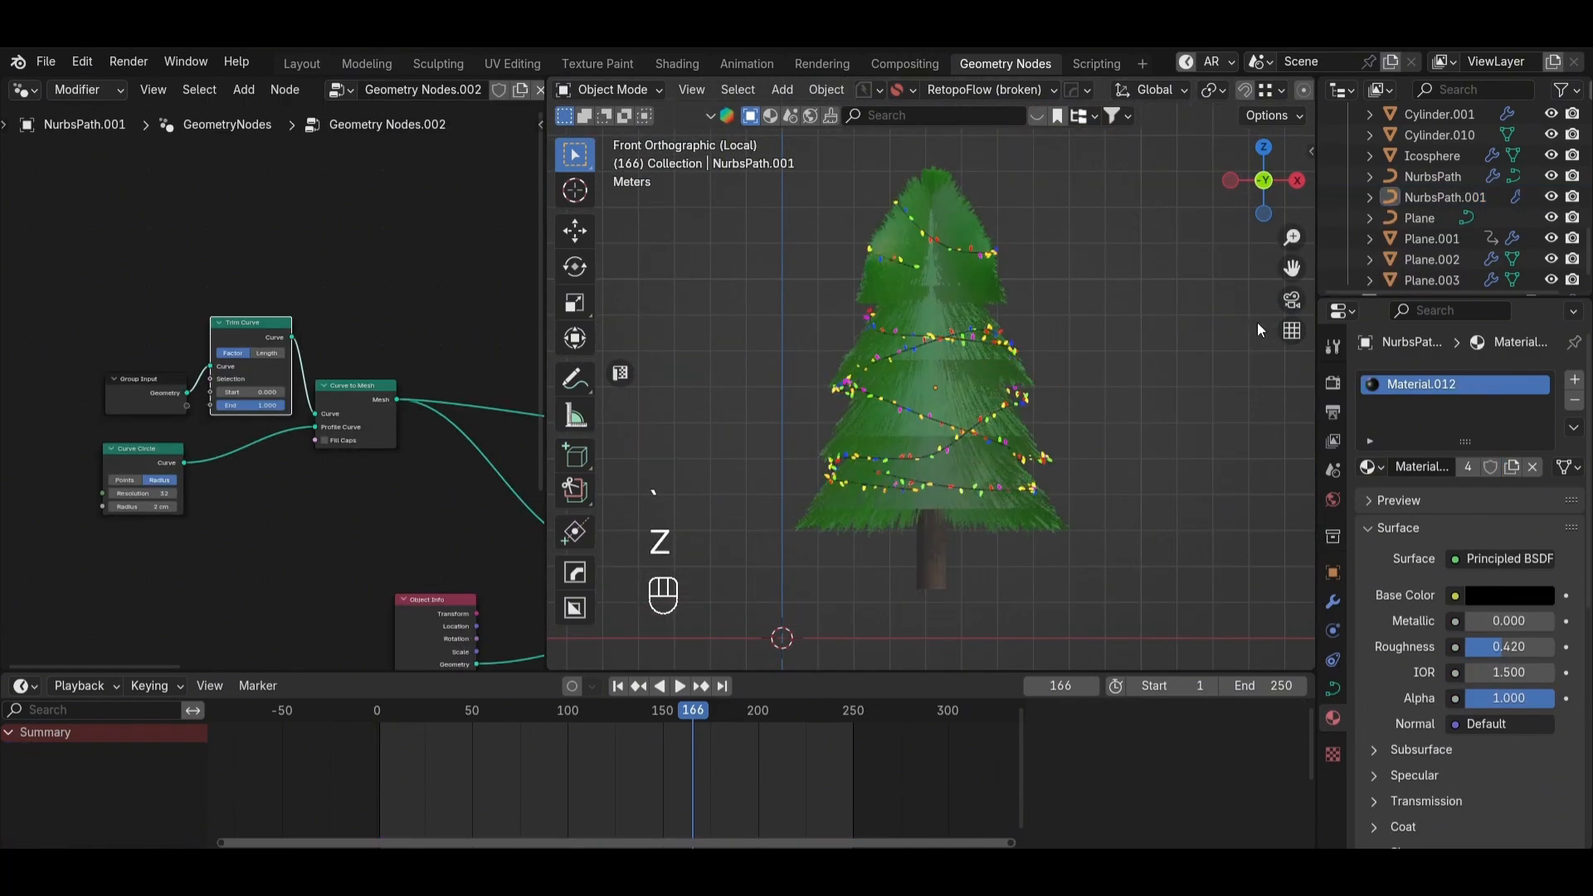
# Step: Check the tree's keyframes in the timeline and set the current frame to 155, just past its last keyframe
pyautogui.click(946, 261)
pyautogui.scroll(18, 708, 733)
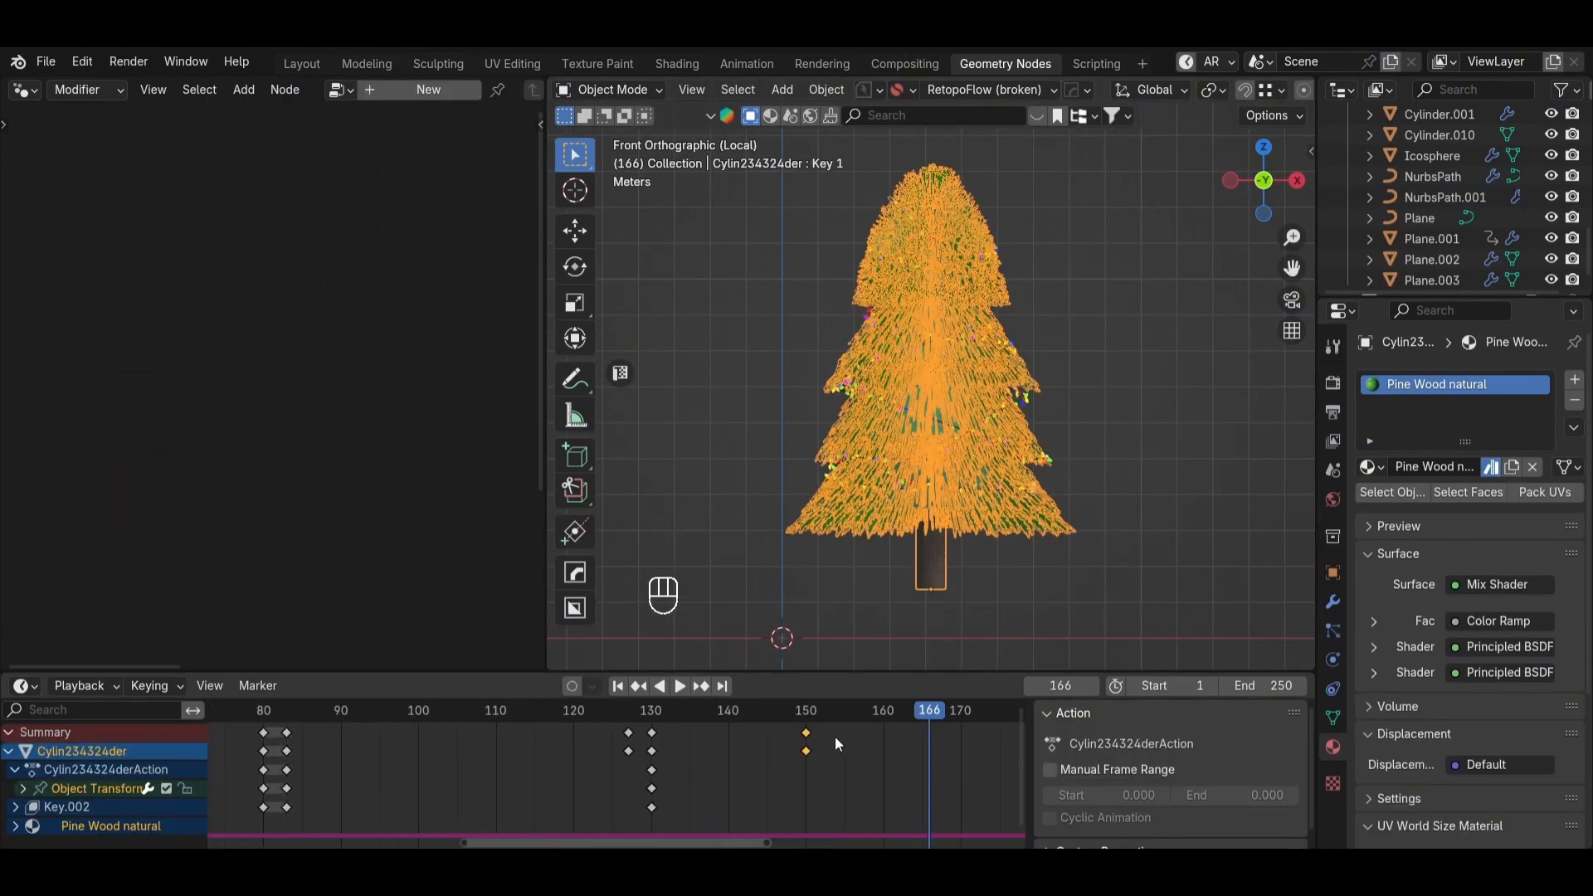
pyautogui.scroll(-1, 836, 738)
pyautogui.moveTo(907, 722); pyautogui.dragTo(729, 715, button='middle')
pyautogui.moveTo(615, 736); pyautogui.dragTo(649, 734)
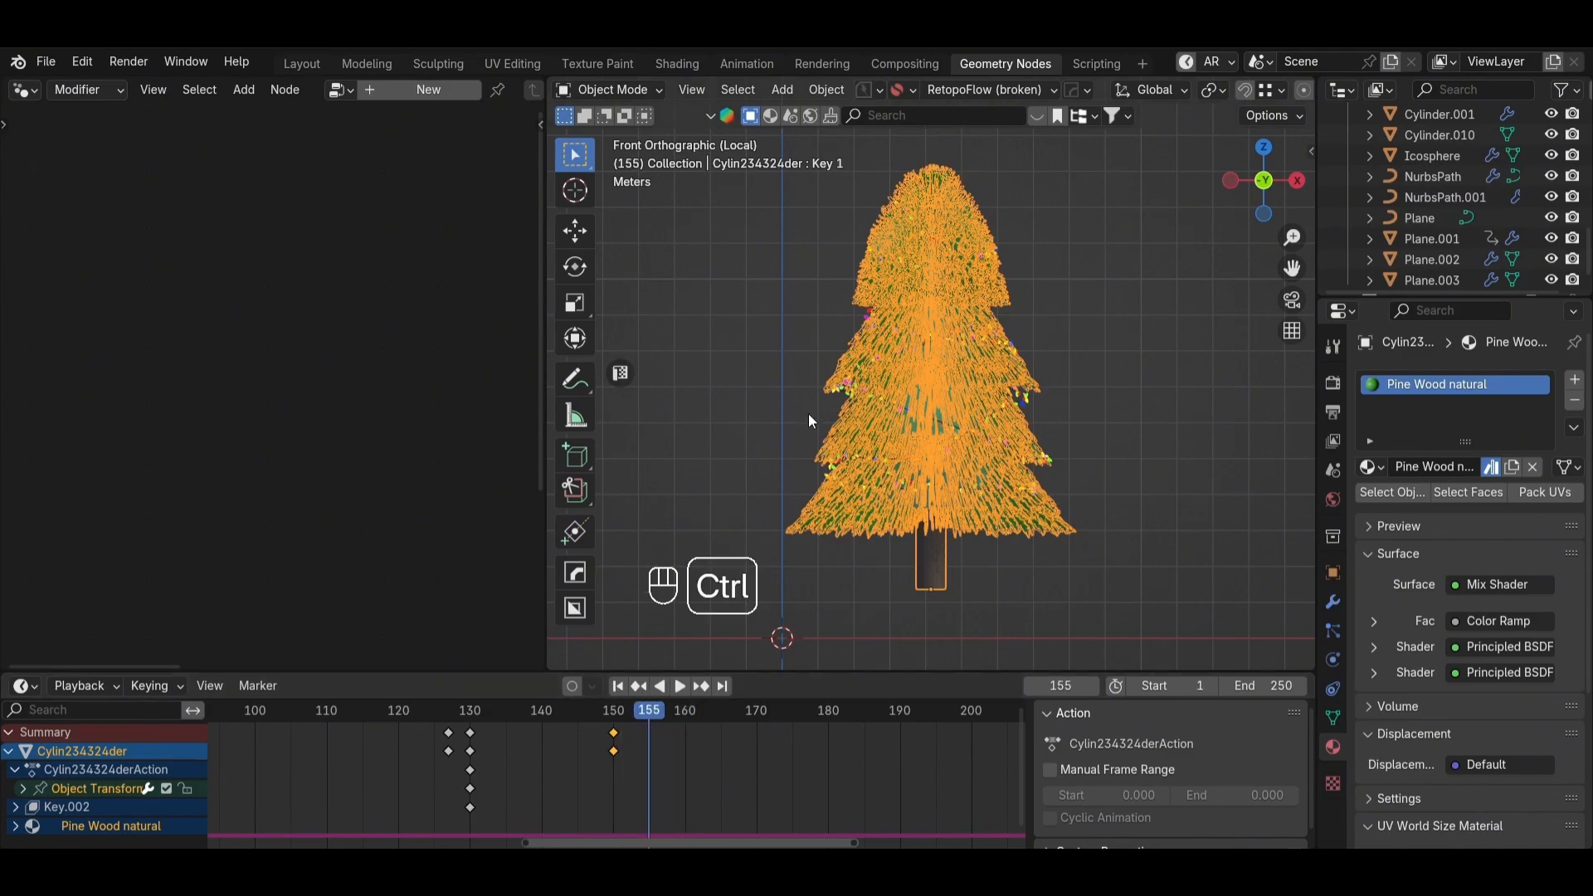
# Step: Set the Trim Curve End factor of NurbsPath.001 to 0.000 and keyframe it at frame 155
pyautogui.click(780, 581)
pyautogui.click(958, 425)
pyautogui.scroll(1, 376, 438)
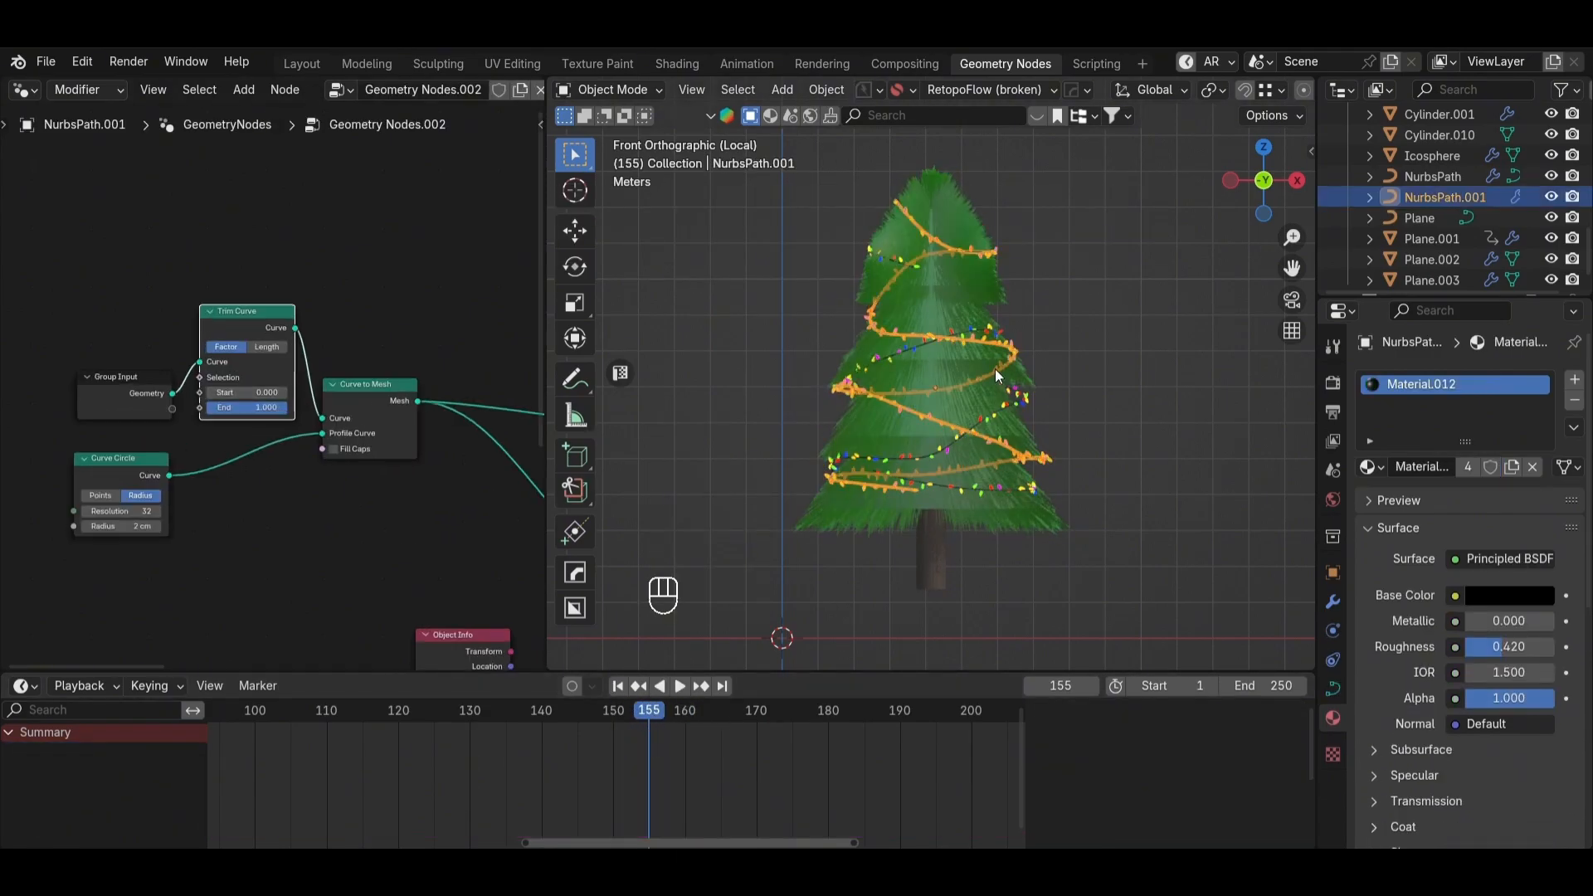
pyautogui.press('`')
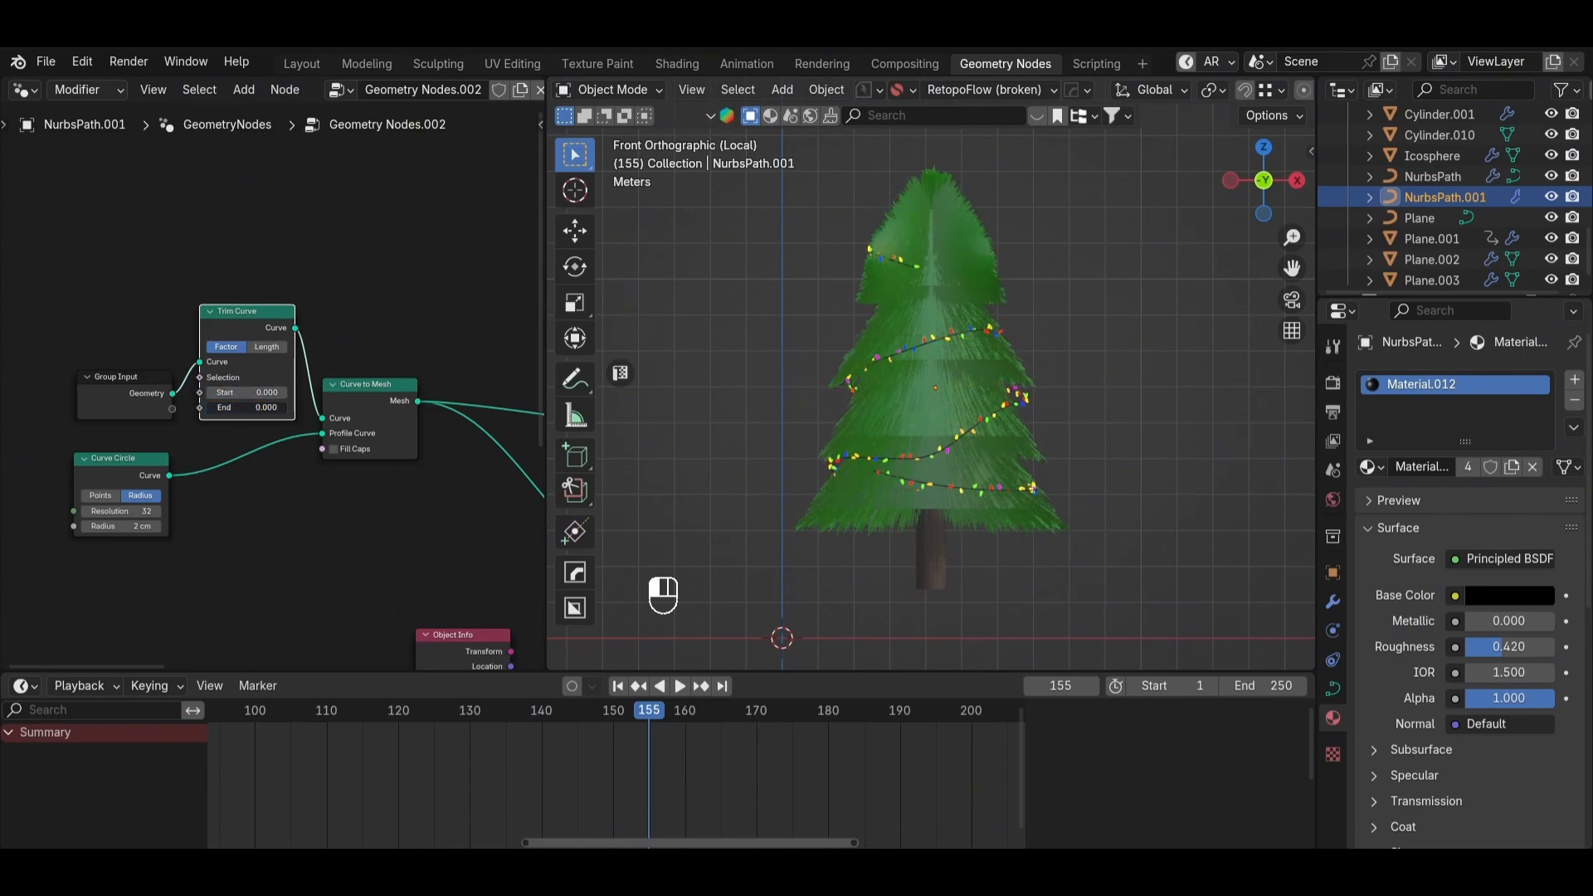
pyautogui.press('i')
# Step: Keyframe the same string's Trim Curve End factor at 1.000 on frame 165 and play the growth
pyautogui.press('space')
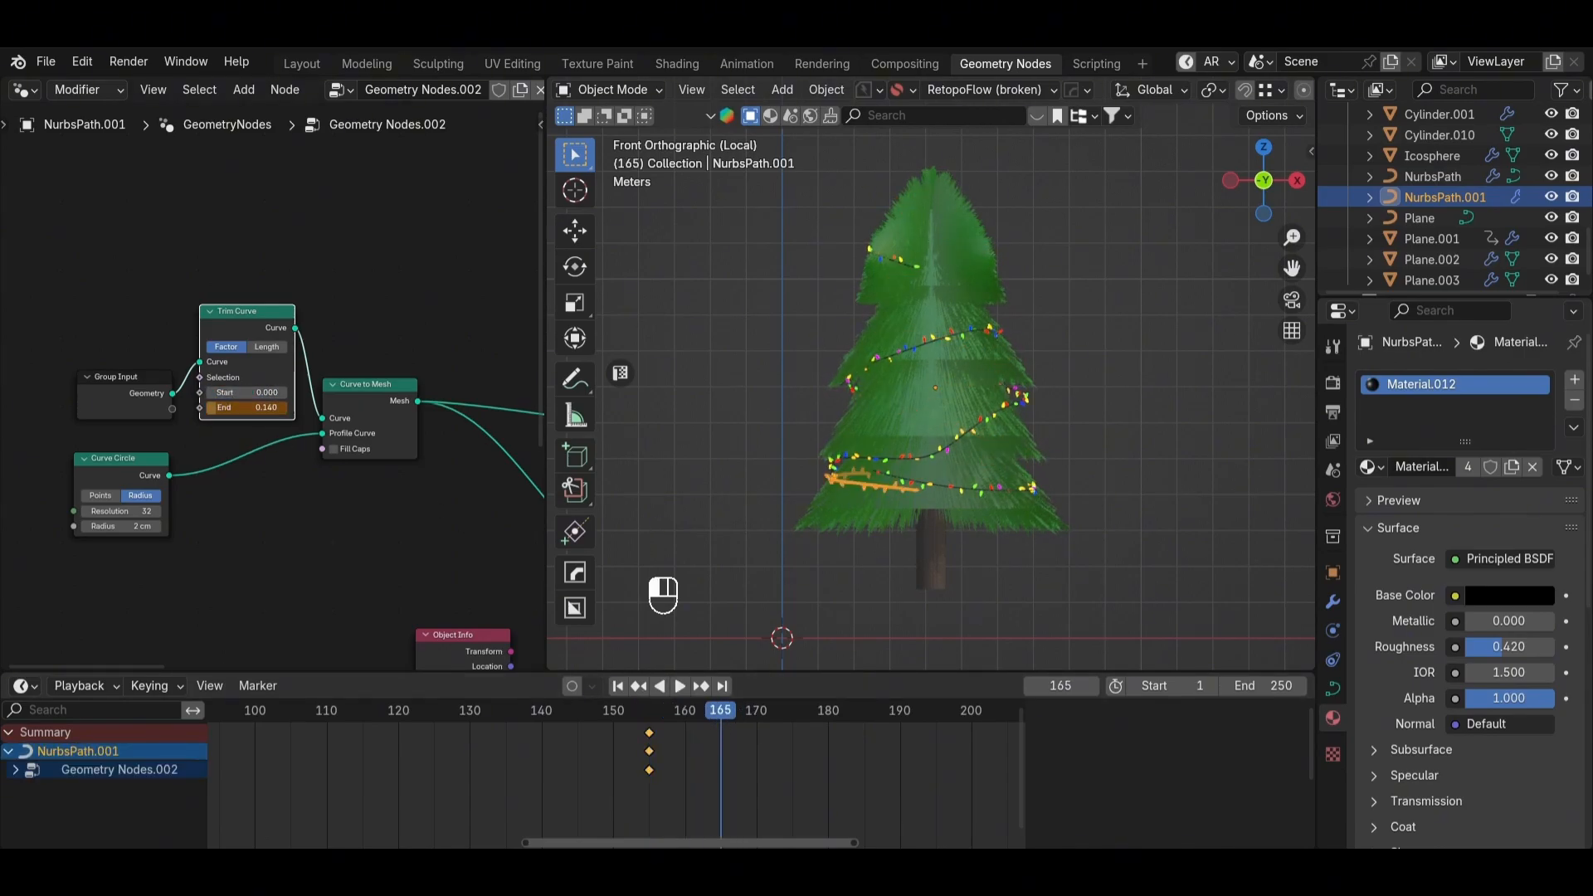
pyautogui.press('i')
pyautogui.hotkey('ctrl', 'z')
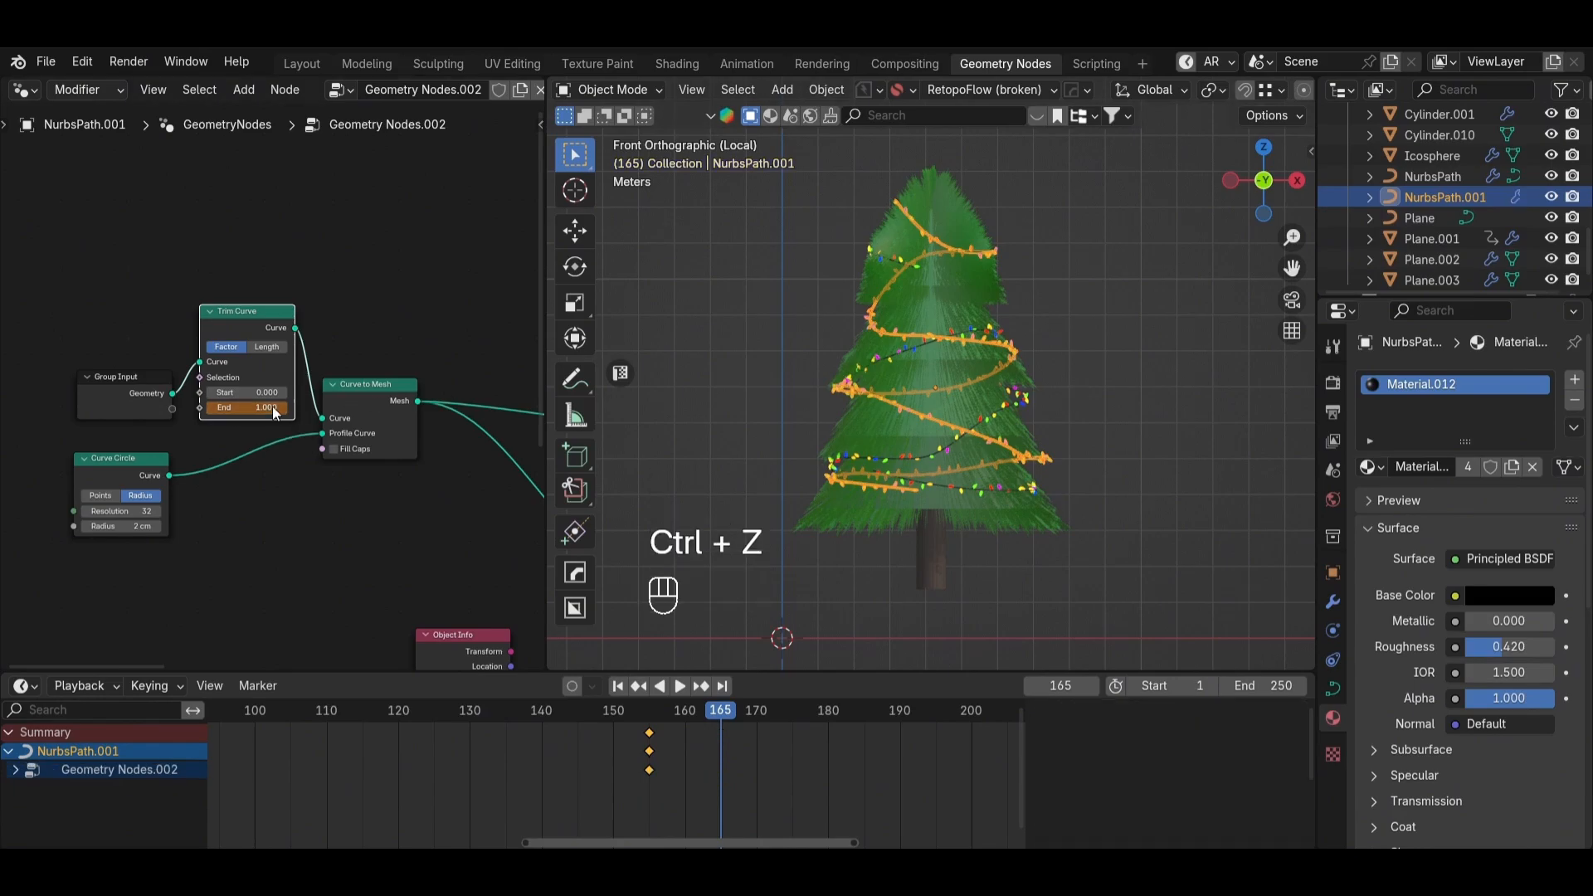
pyautogui.press('space')
pyautogui.press('space')
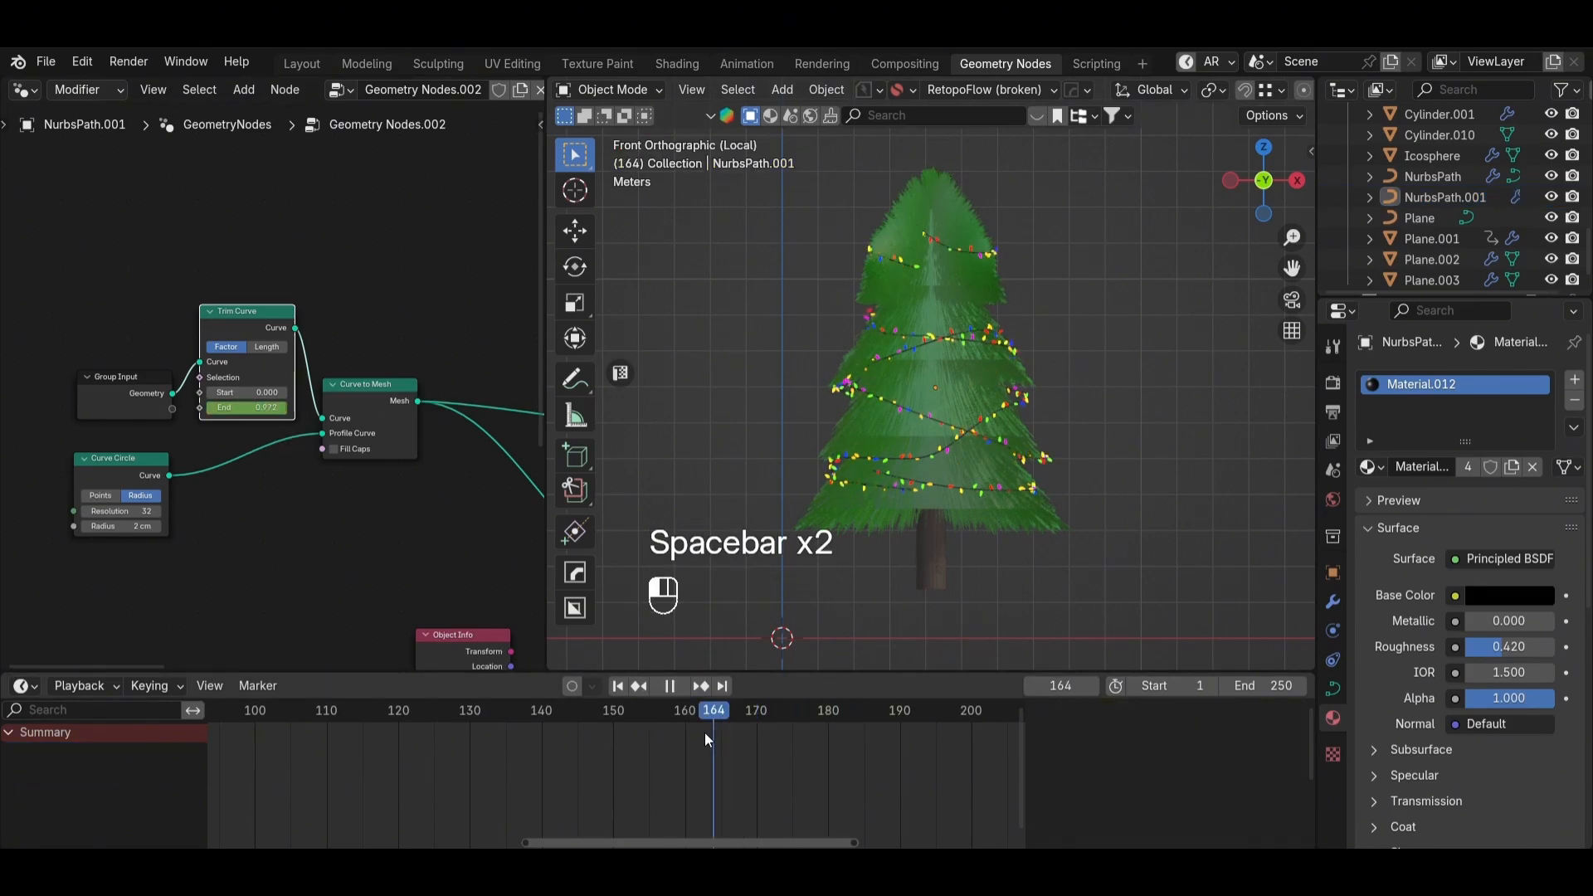
# Step: Move the second Trim Curve keyframe of NurbsPath.001 to frame 170 to slow the growth
pyautogui.click(942, 335)
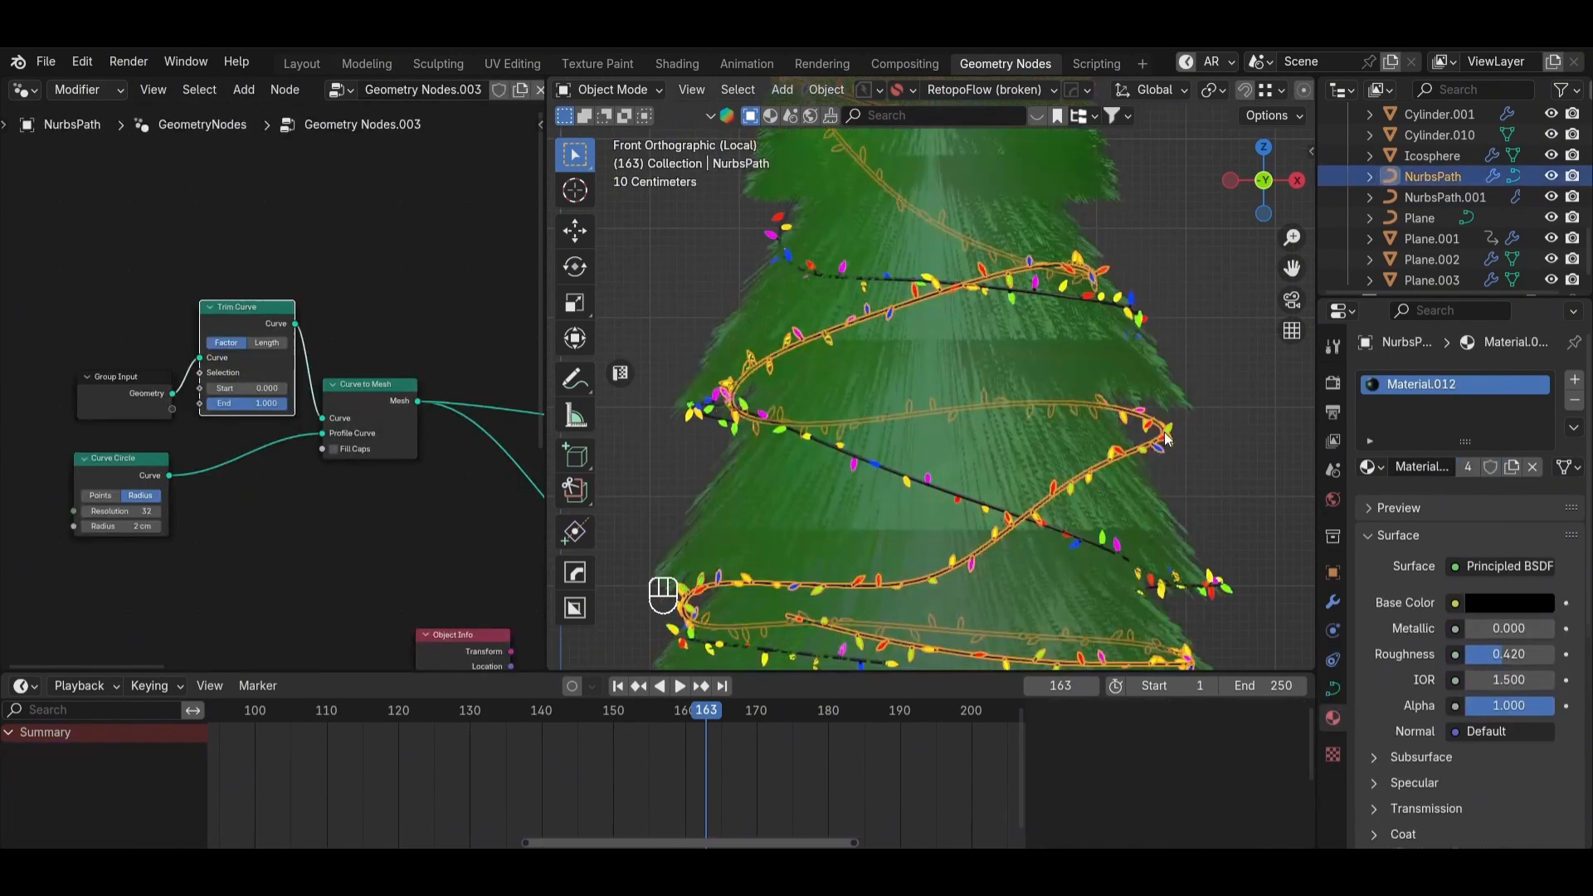
pyautogui.click(973, 486)
pyautogui.moveTo(716, 715)
pyautogui.mouseDown()
pyautogui.moveTo(650, 725)
pyautogui.moveTo(722, 727)
pyautogui.mouseUp()
pyautogui.press('g')
pyautogui.moveTo(770, 793); pyautogui.dragTo(652, 716)
pyautogui.click(751, 739)
# Step: Play the string growth from frame 155 and compare the animated string with the other one
pyautogui.scroll(-5, 1118, 332)
pyautogui.press('space')
pyautogui.click(1118, 332)
pyautogui.press('space')
pyautogui.click(651, 712)
pyautogui.press('space')
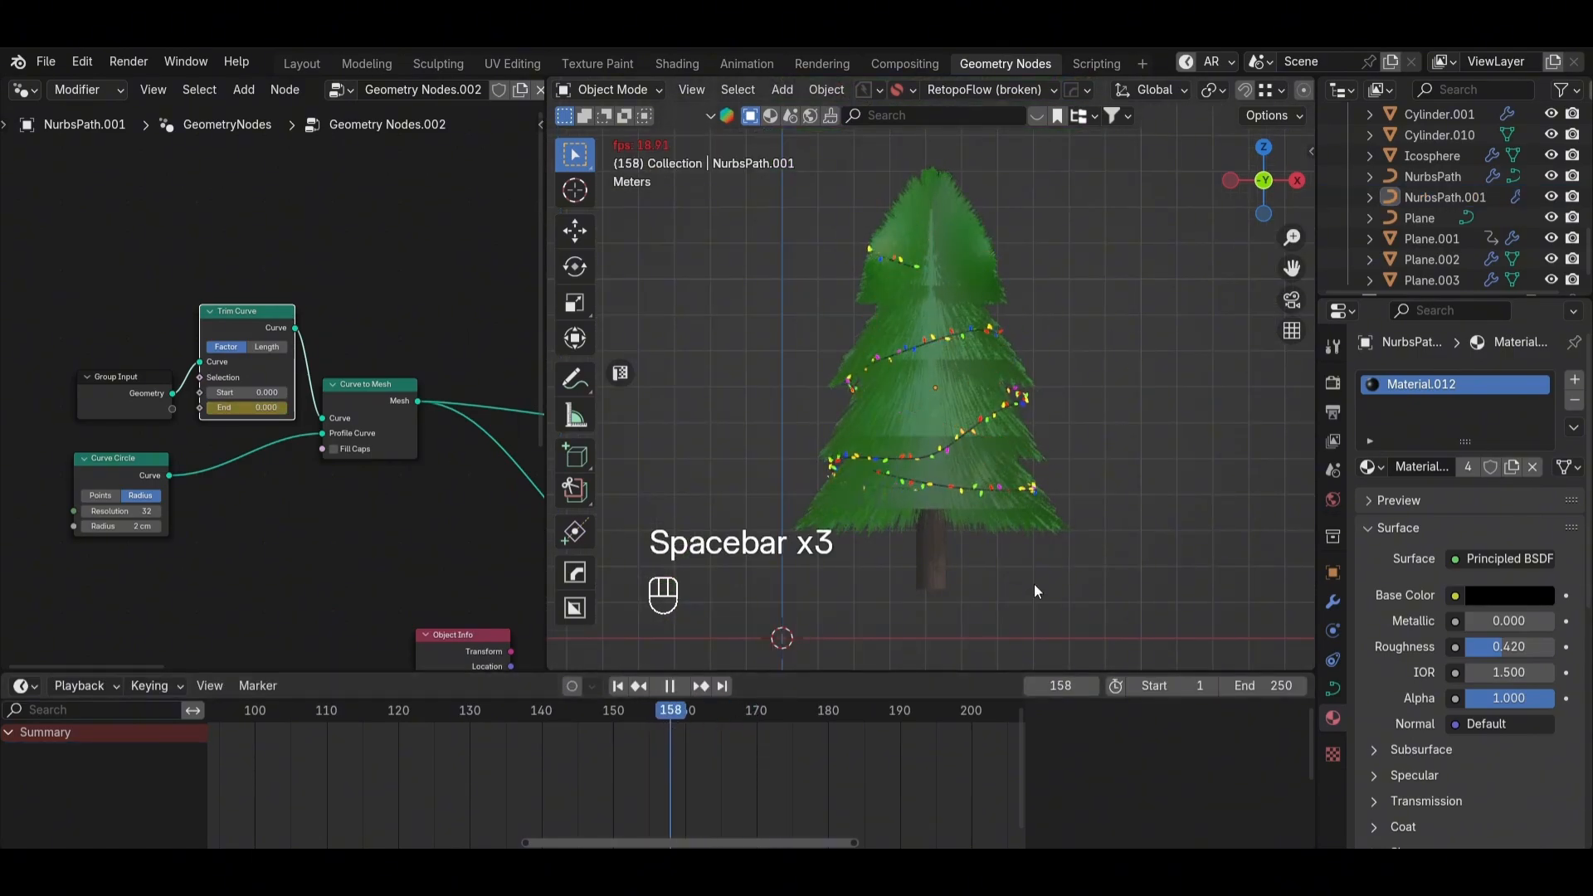
pyautogui.press('space')
pyautogui.click(1444, 197)
pyautogui.scroll(4, 775, 395)
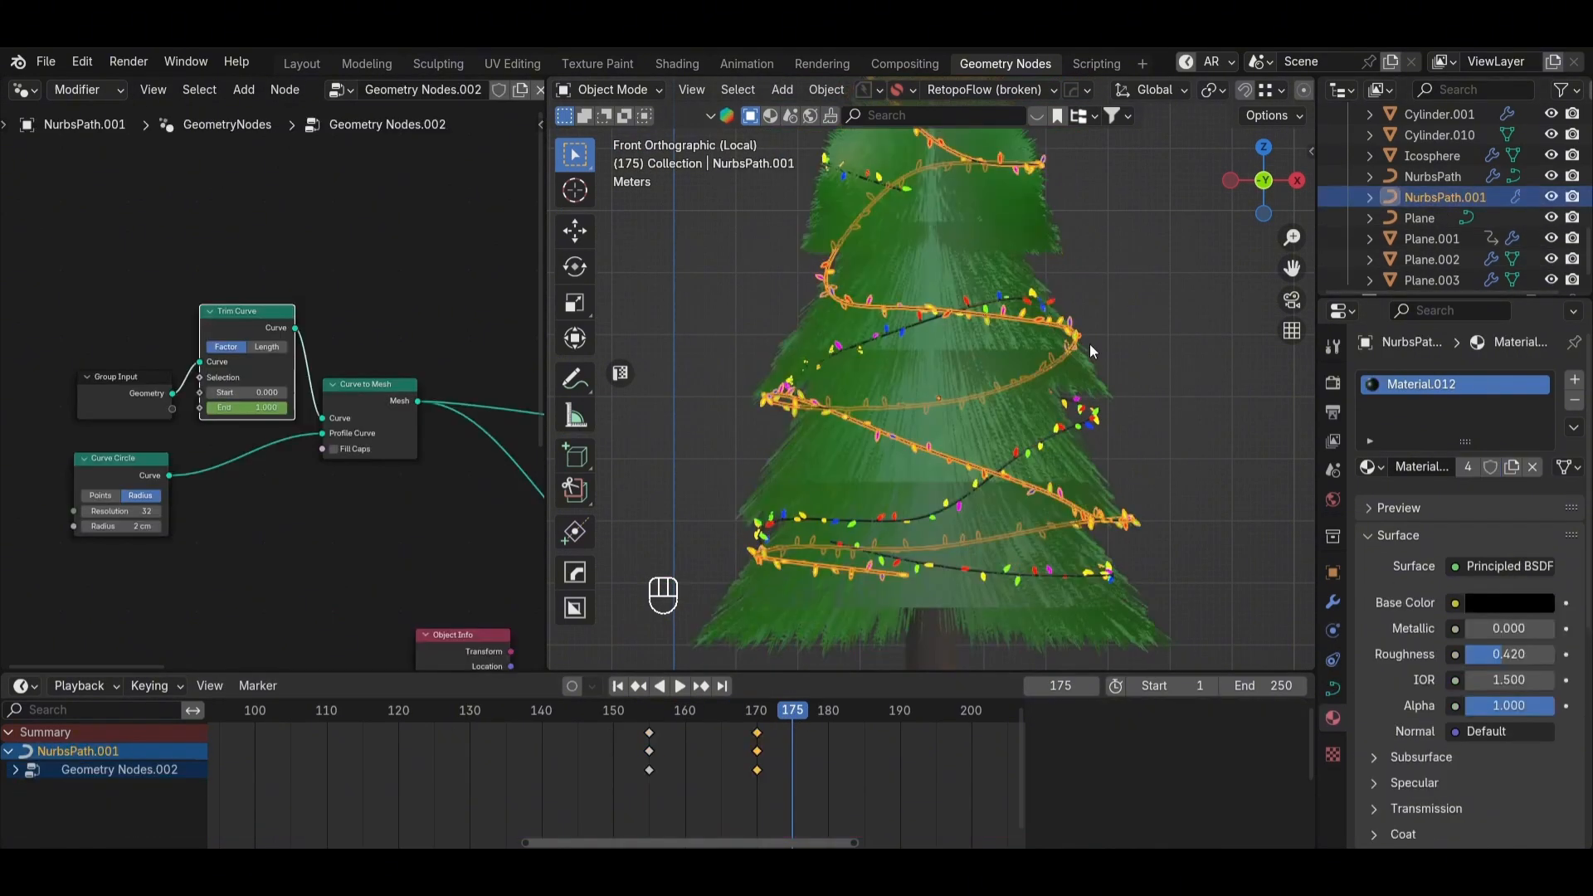
pyautogui.scroll(-2, 1089, 343)
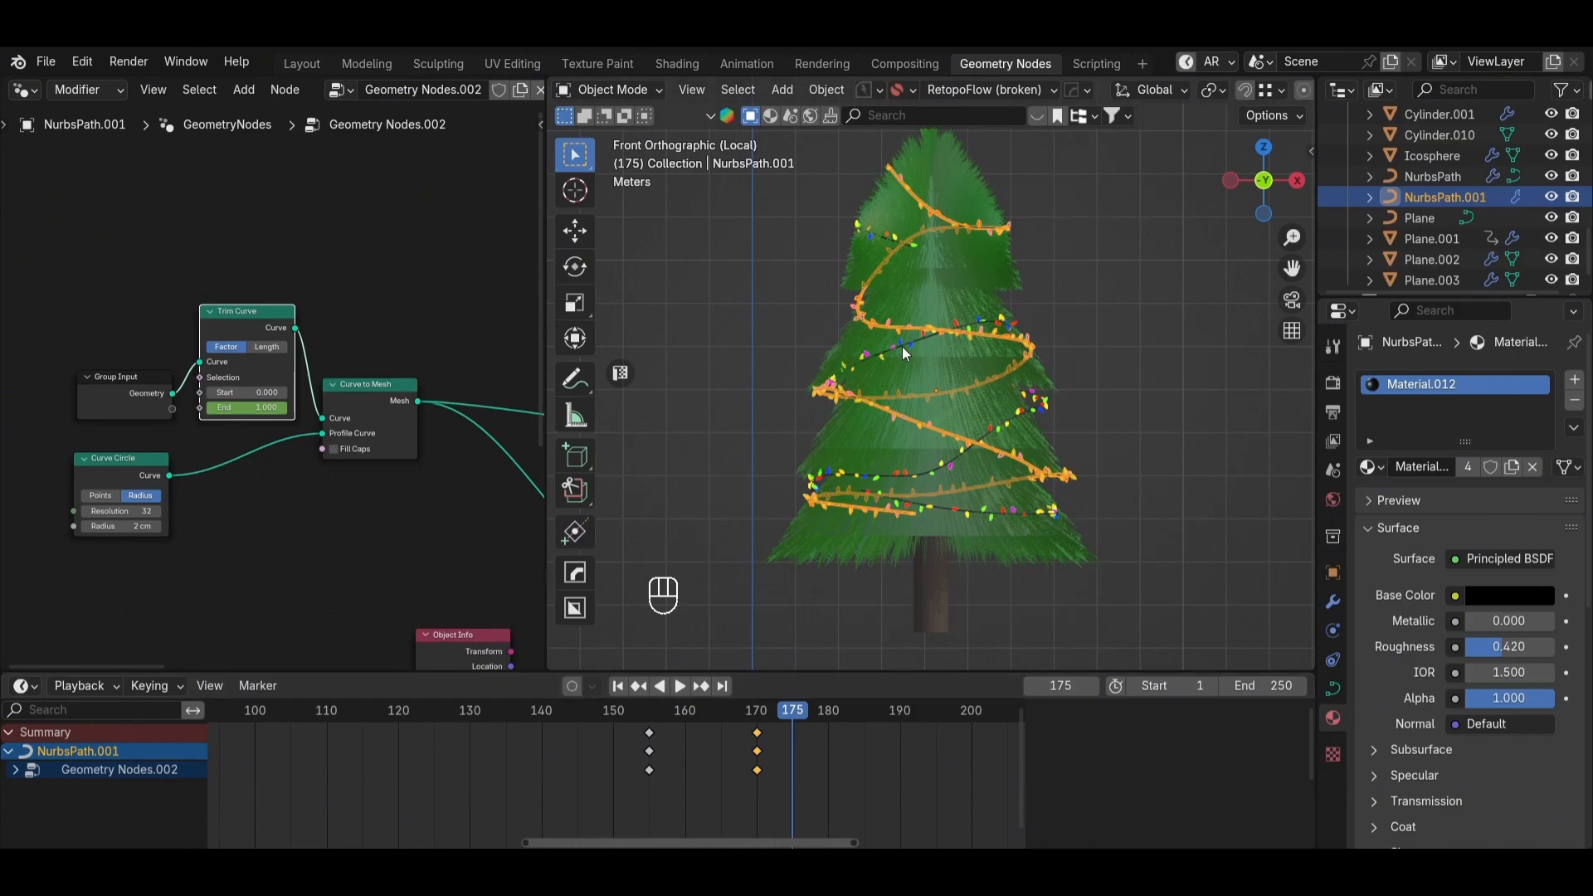
# Step: Animate NurbsPath's Trim Curve Start factor, keyframing 1.000 at frame 155 and the full-length string at frame 170
pyautogui.click(875, 361)
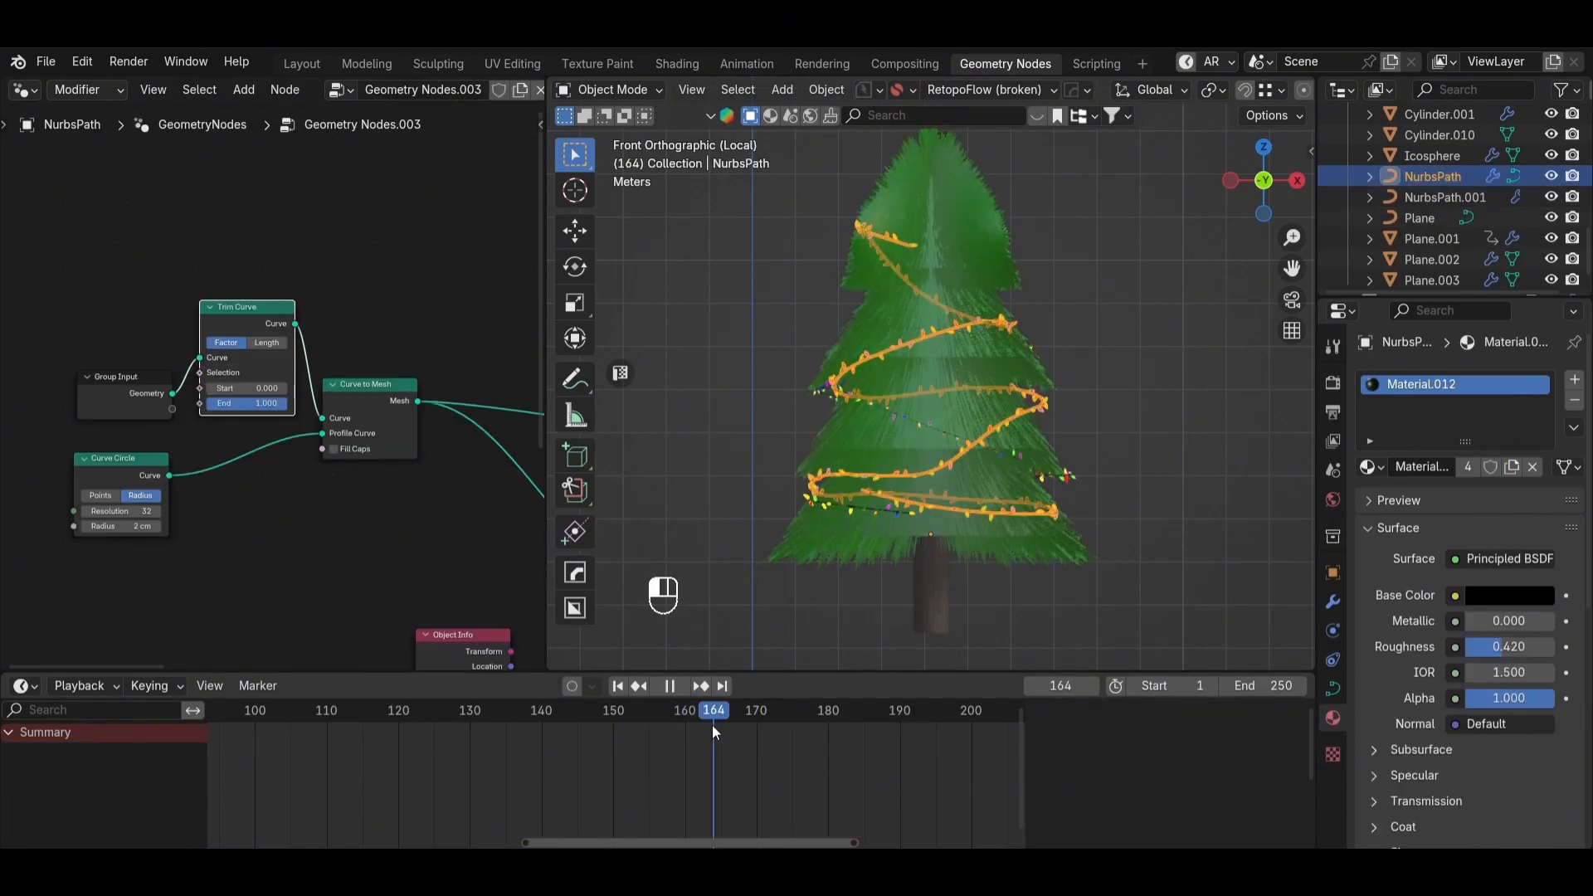
pyautogui.moveTo(712, 725); pyautogui.dragTo(910, 719)
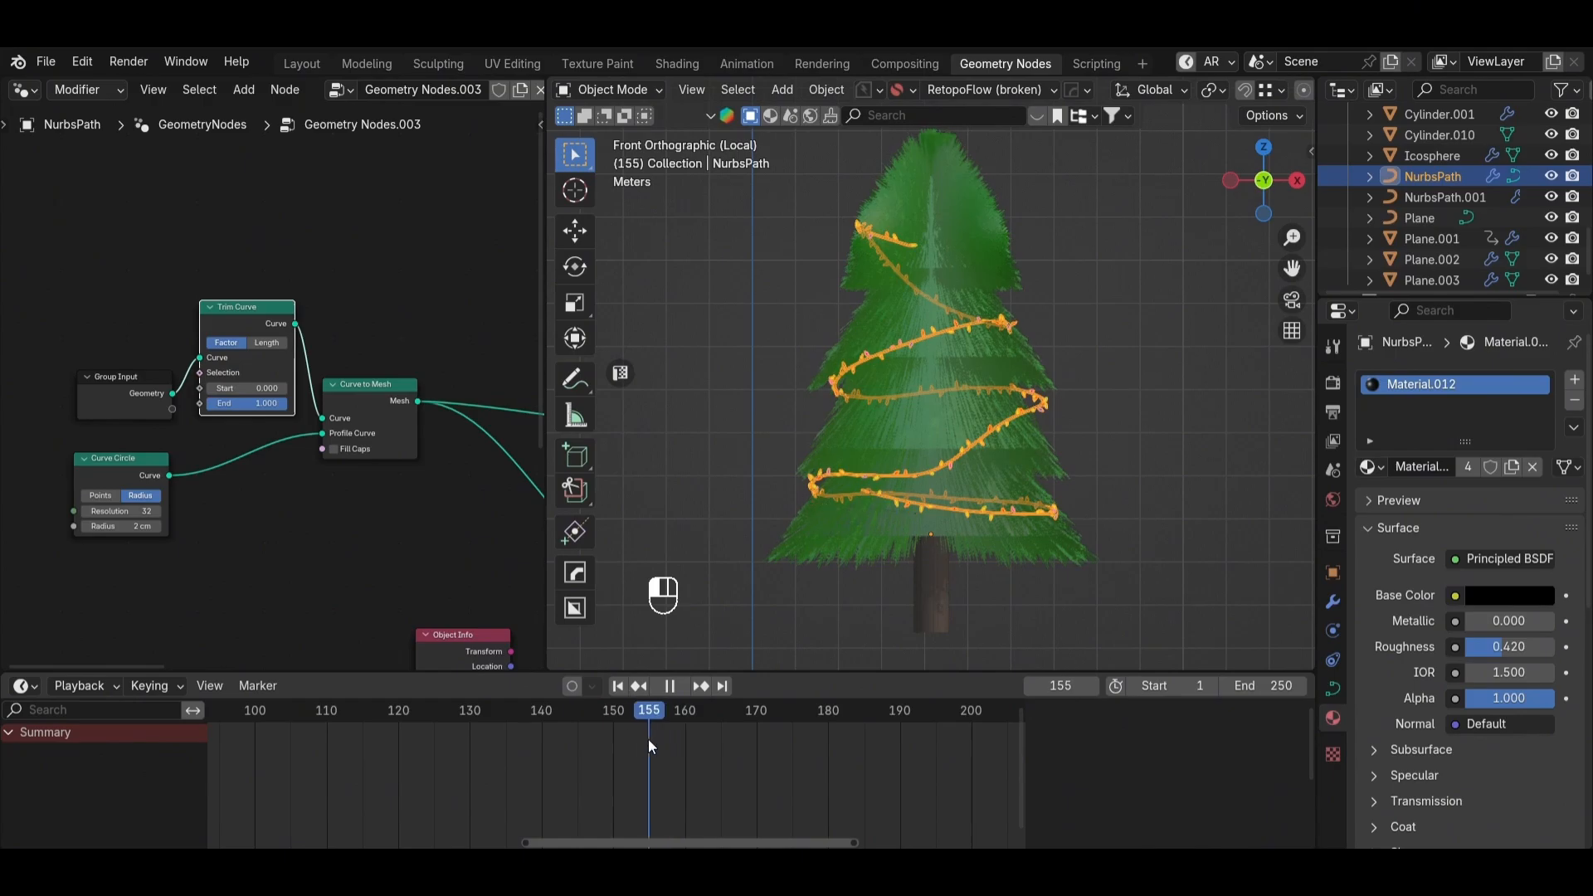
pyautogui.press('space')
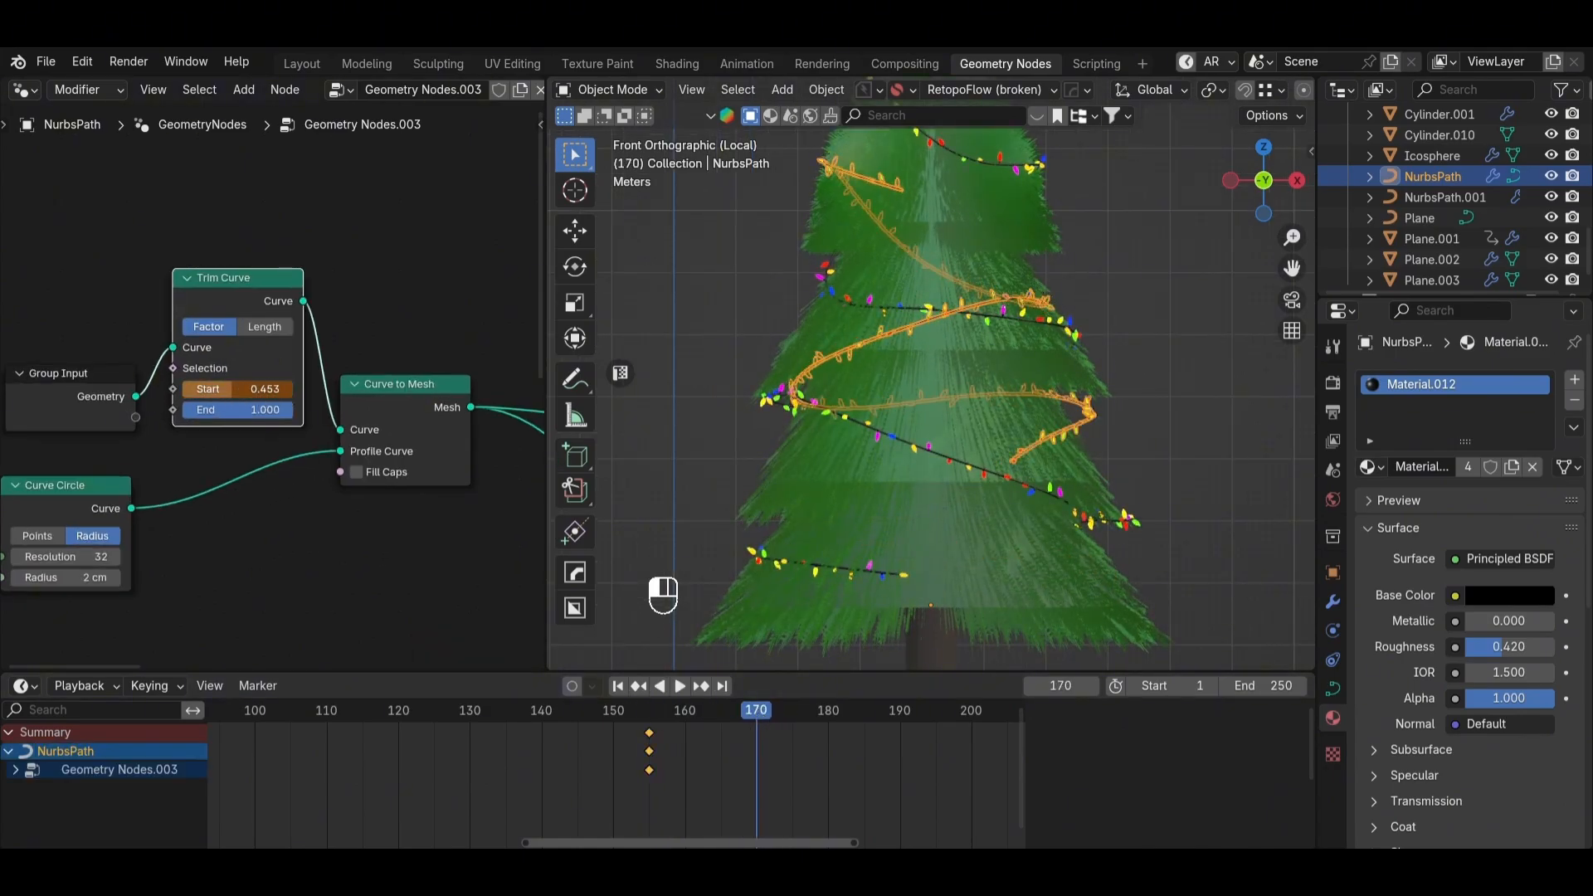
pyautogui.moveTo(232, 388); pyautogui.dragTo(182, 388)
pyautogui.press('Down')
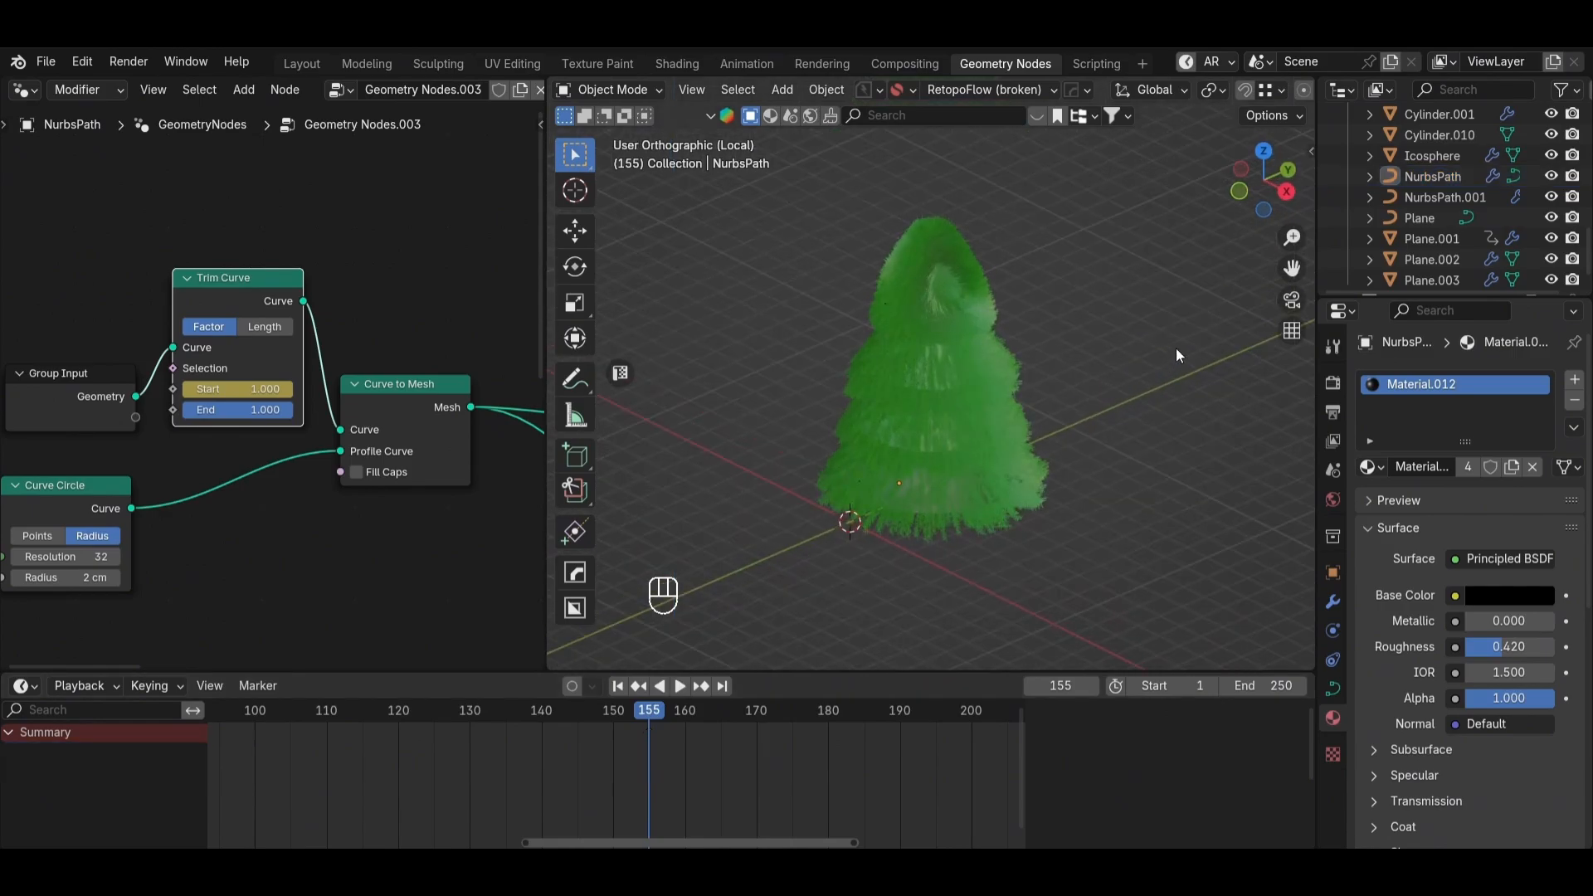
# Step: Play back both growing light strings around the tree and examine the material and instancing nodes of NurbsPath.001
pyautogui.press('space')
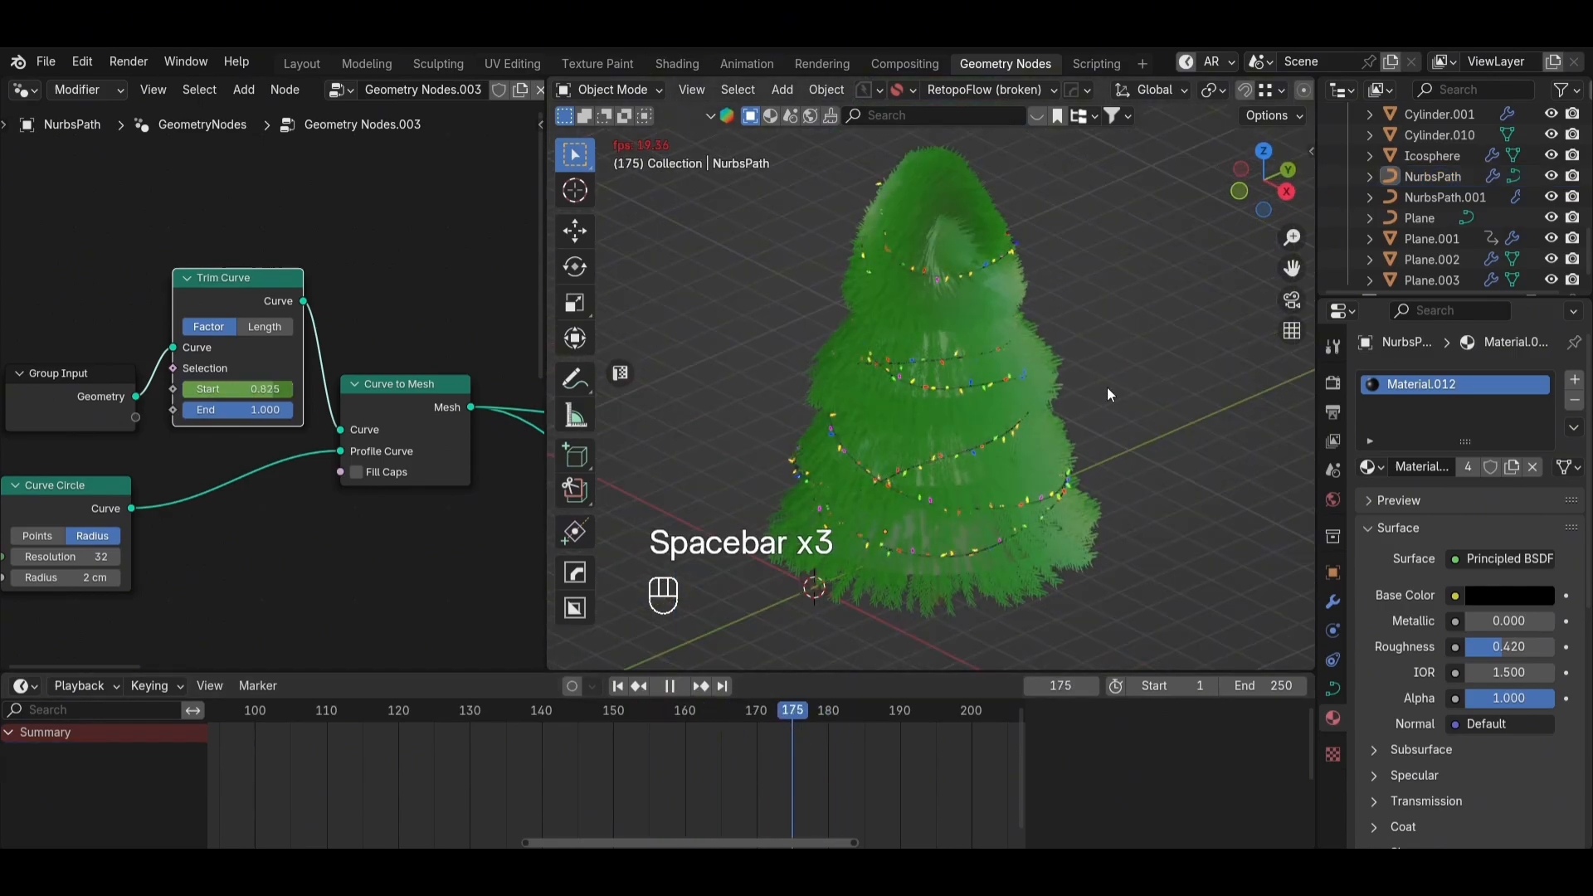
pyautogui.press('space')
pyautogui.moveTo(1107, 387); pyautogui.dragTo(970, 490, button='middle')
pyautogui.moveTo(467, 514); pyautogui.dragTo(381, 360, button='middle')
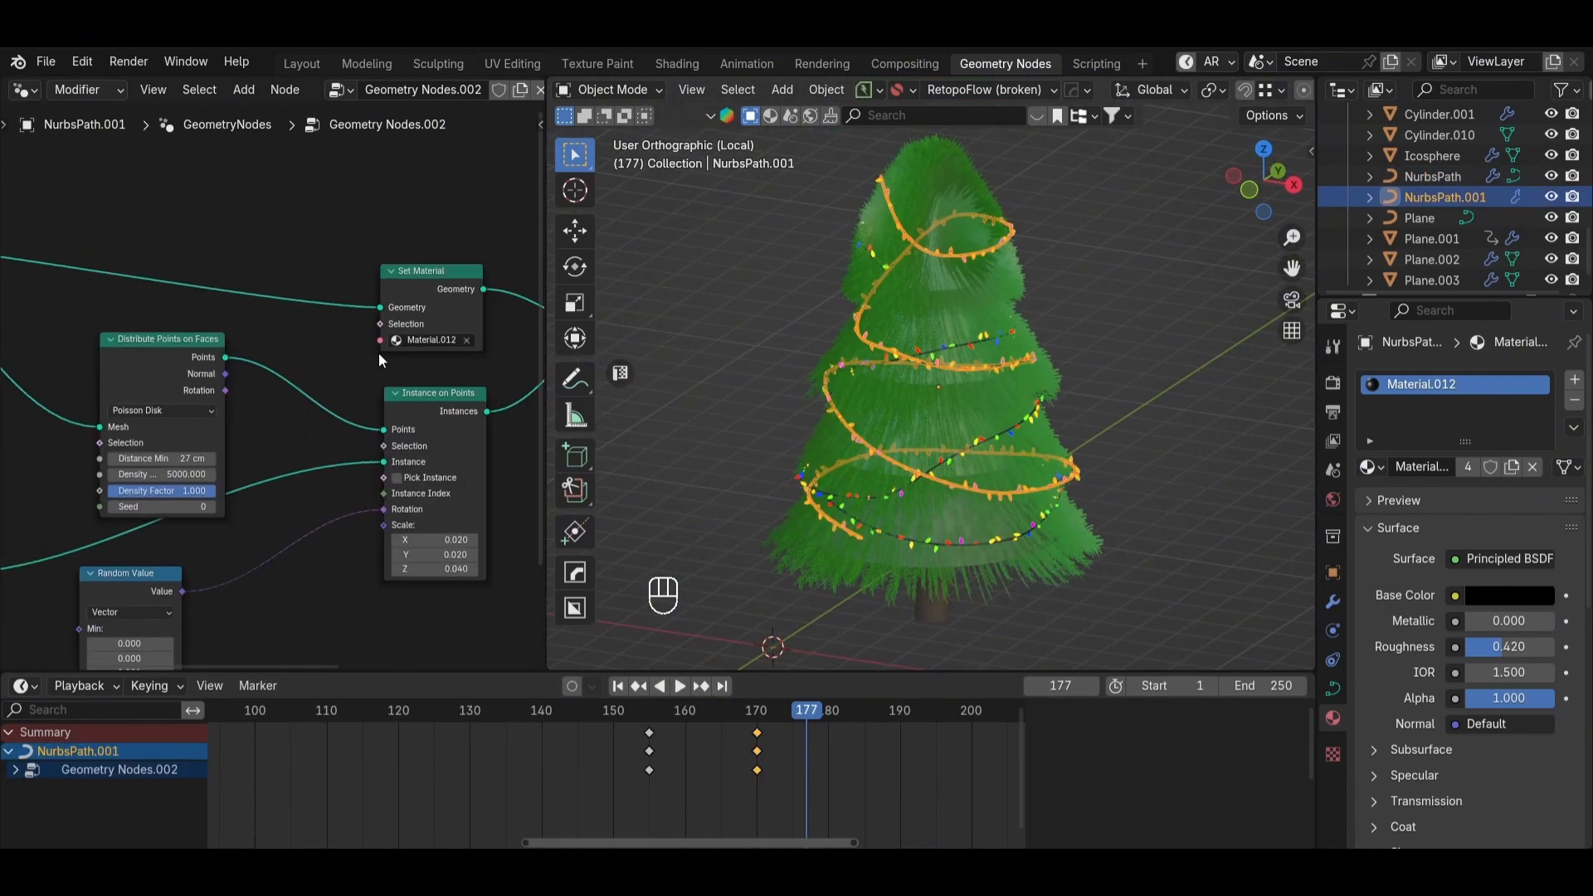
pyautogui.click(413, 316)
pyautogui.scroll(3, 916, 554)
pyautogui.scroll(-4, 1049, 384)
pyautogui.click(1127, 384)
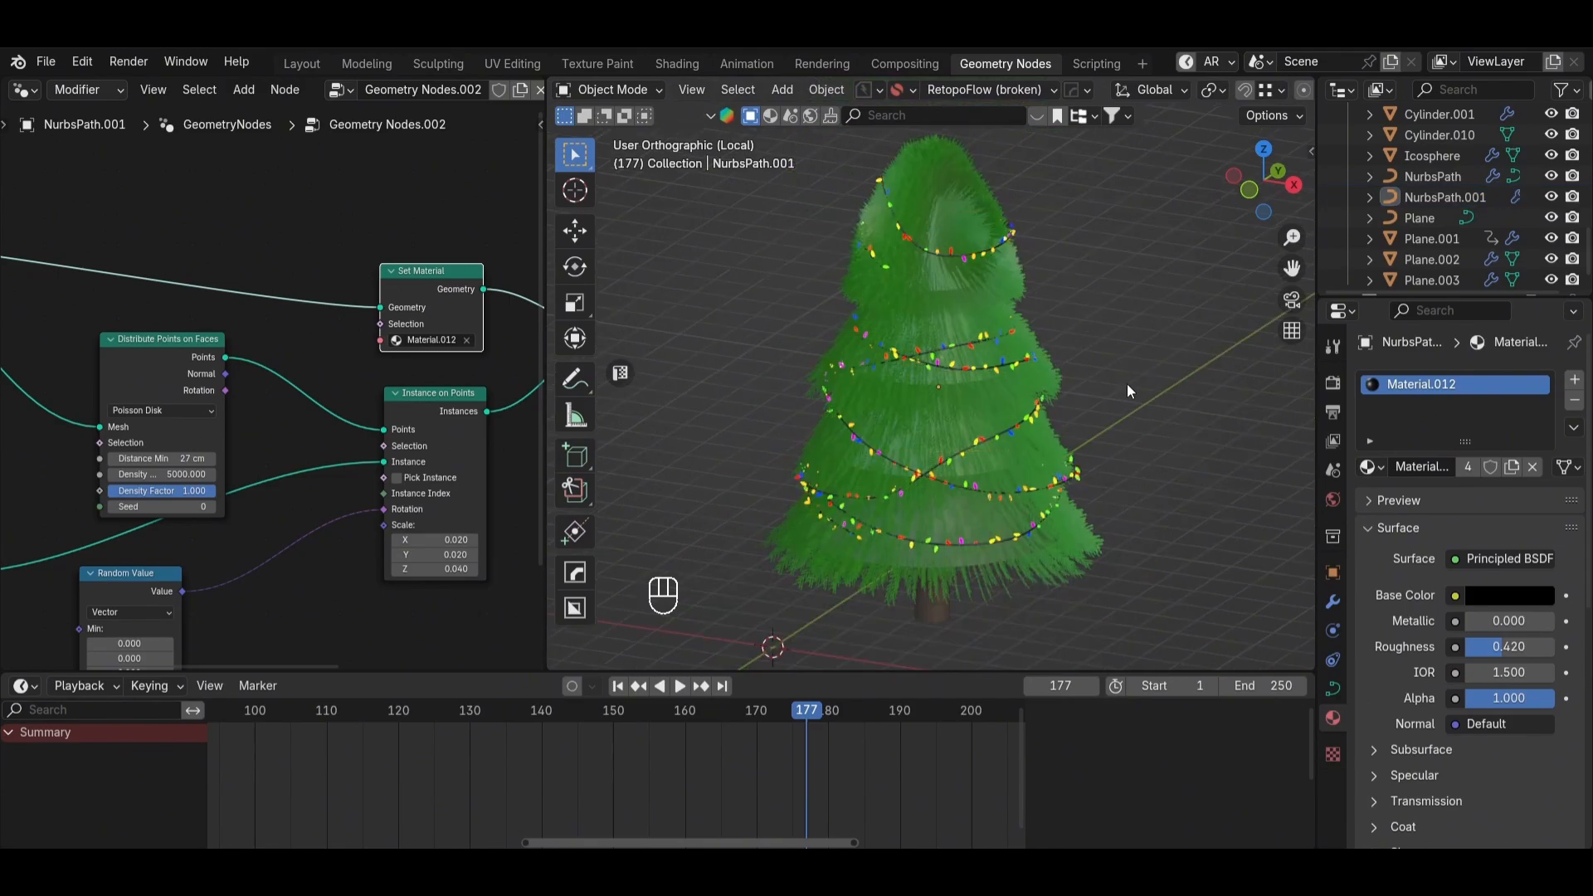
pyautogui.keyDown('alt'); pyautogui.moveTo(1127, 384); pyautogui.dragTo(955, 365, button='middle'); pyautogui.keyUp('alt')
pyautogui.click(221, 710)
pyautogui.press('space')
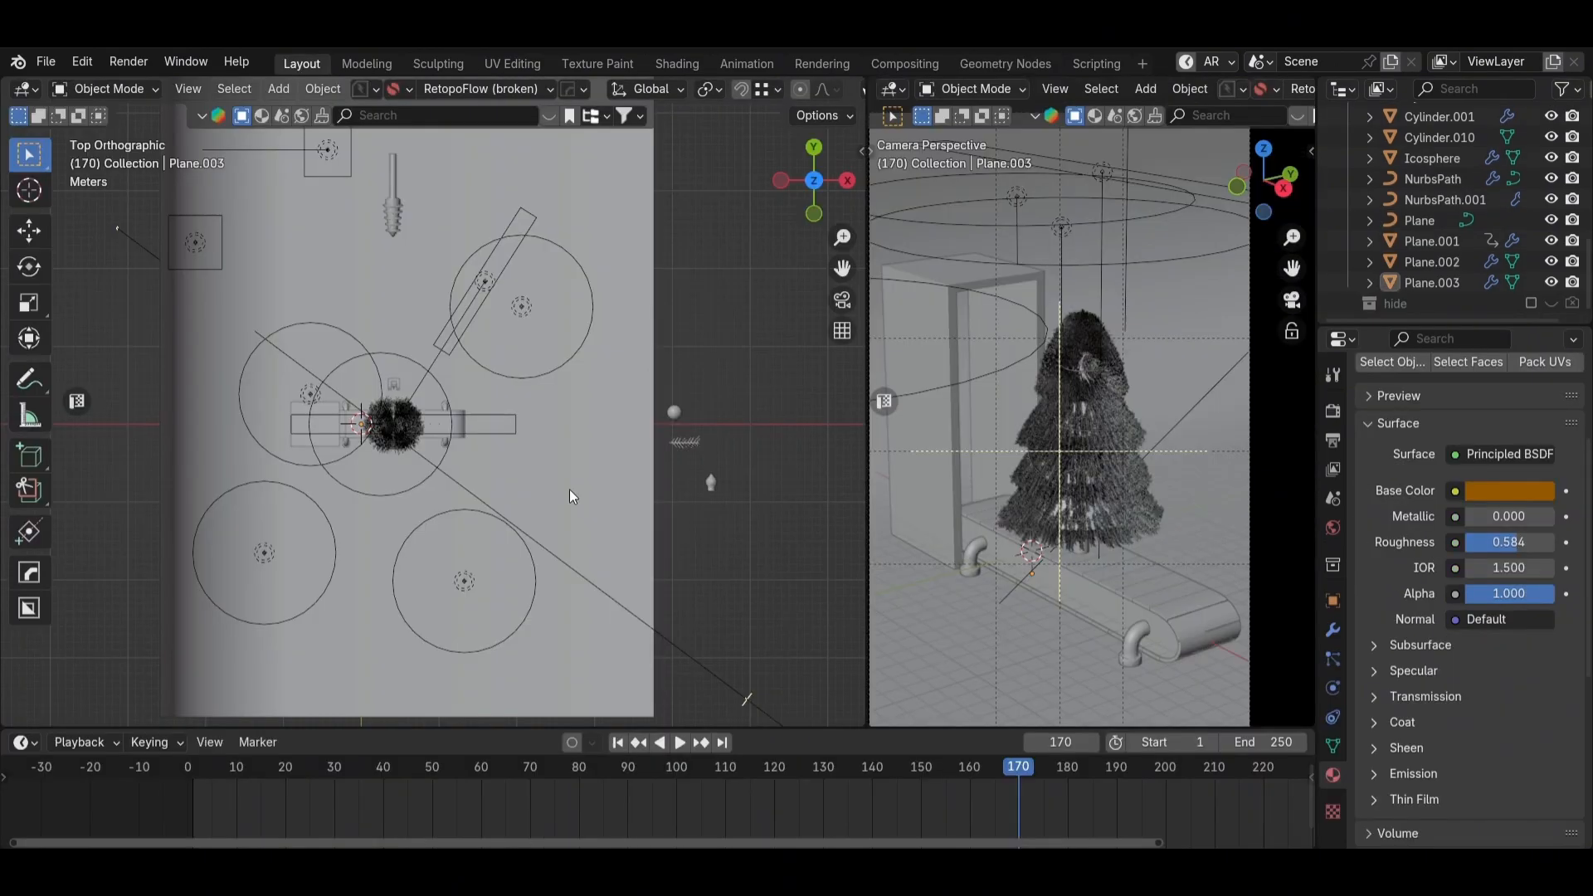
# Step: Add a UV sphere and place it outside the floor plane, beside the other instance source objects
pyautogui.hotkey('shift', 'a')
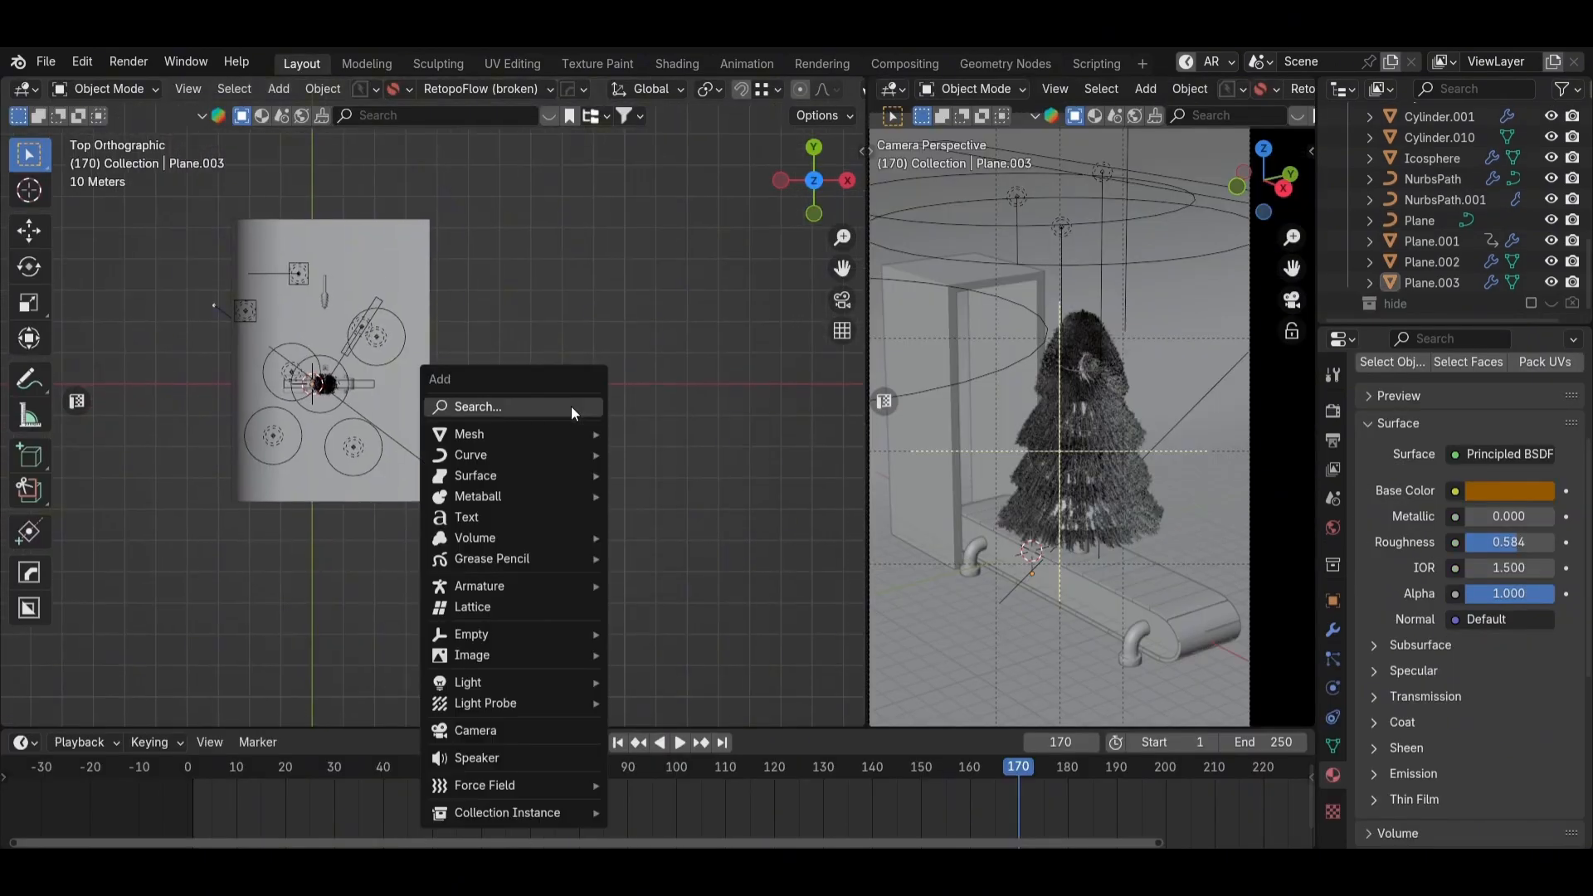
pyautogui.moveTo(516, 438)
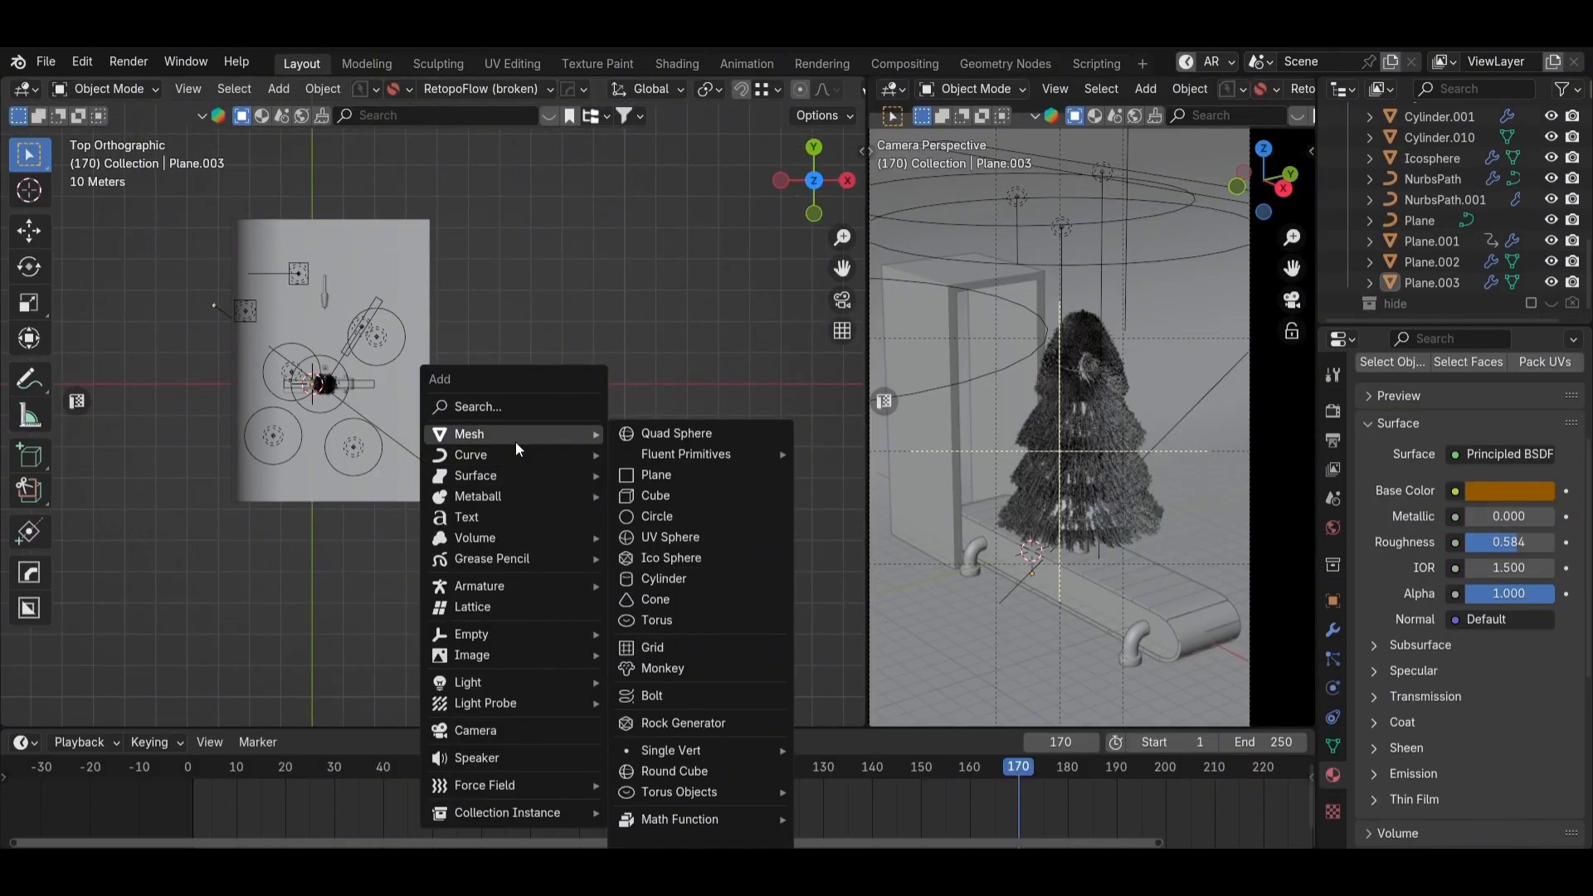
pyautogui.click(677, 536)
pyautogui.scroll(5, 430, 402)
pyautogui.press('g')
pyautogui.press('x')
pyautogui.click(604, 493)
pyautogui.press('g')
pyautogui.click(593, 581)
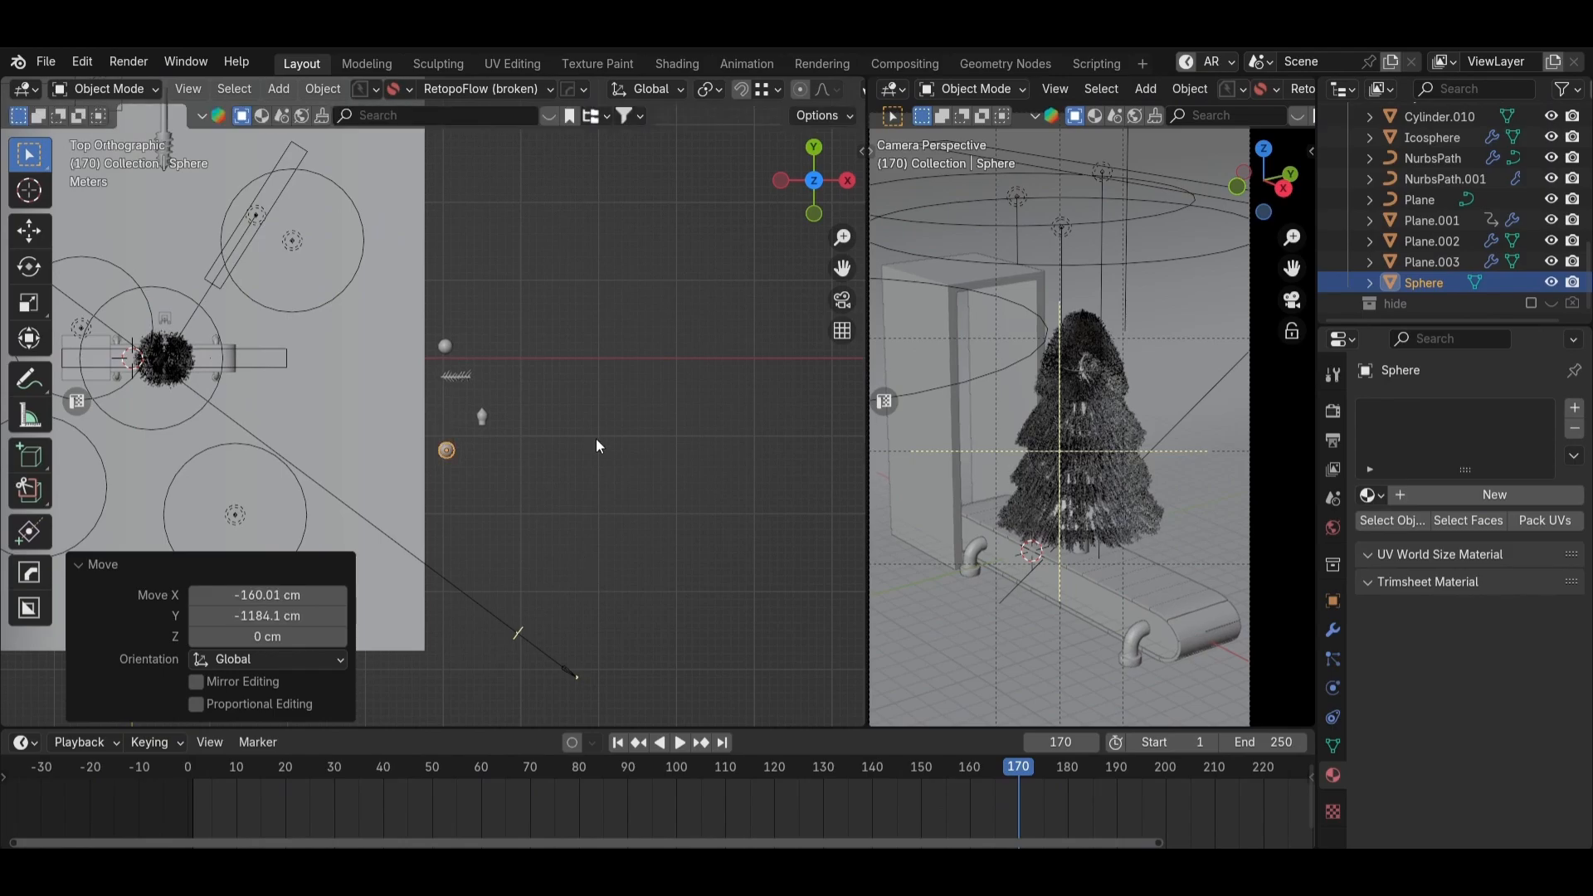
# Step: Extrude the sphere's top cap faces upward about 15 cm to form the ornament's neck
pyautogui.press('KP_1')
pyautogui.scroll(5, 449, 441)
pyautogui.scroll(14, 448, 436)
pyautogui.press('Tab')
pyautogui.press('3')
pyautogui.keyDown('shift'); pyautogui.moveTo(459, 459); pyautogui.dragTo(487, 490, button='middle'); pyautogui.keyUp('shift')
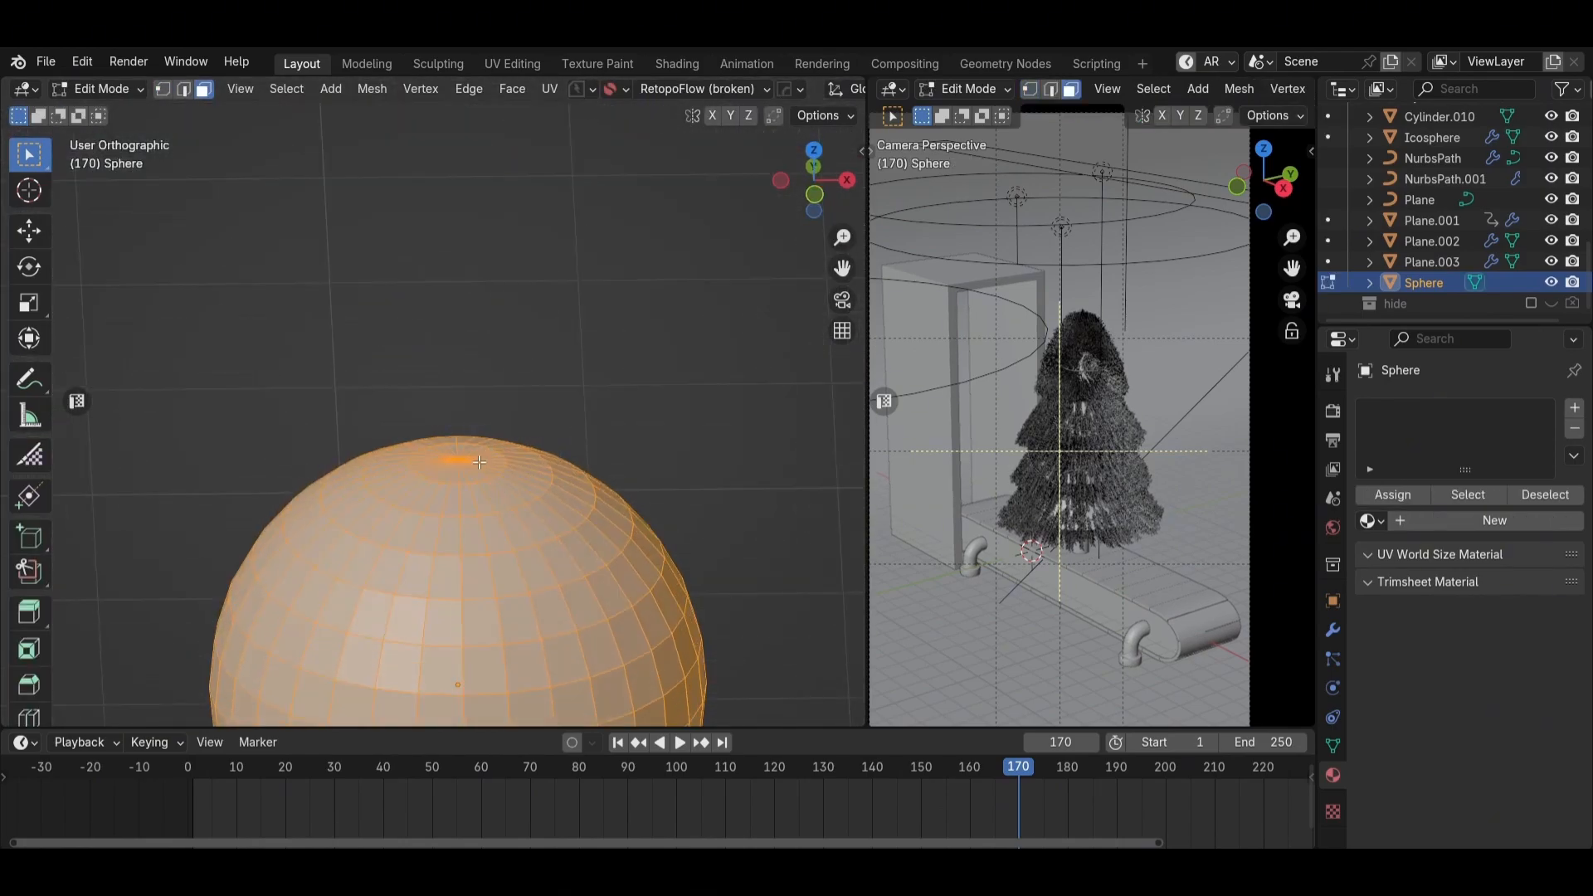
pyautogui.keyDown('alt'); pyautogui.click(447, 470); pyautogui.keyUp('alt')
pyautogui.press('KP_1')
pyautogui.press('e')
pyautogui.click(585, 400)
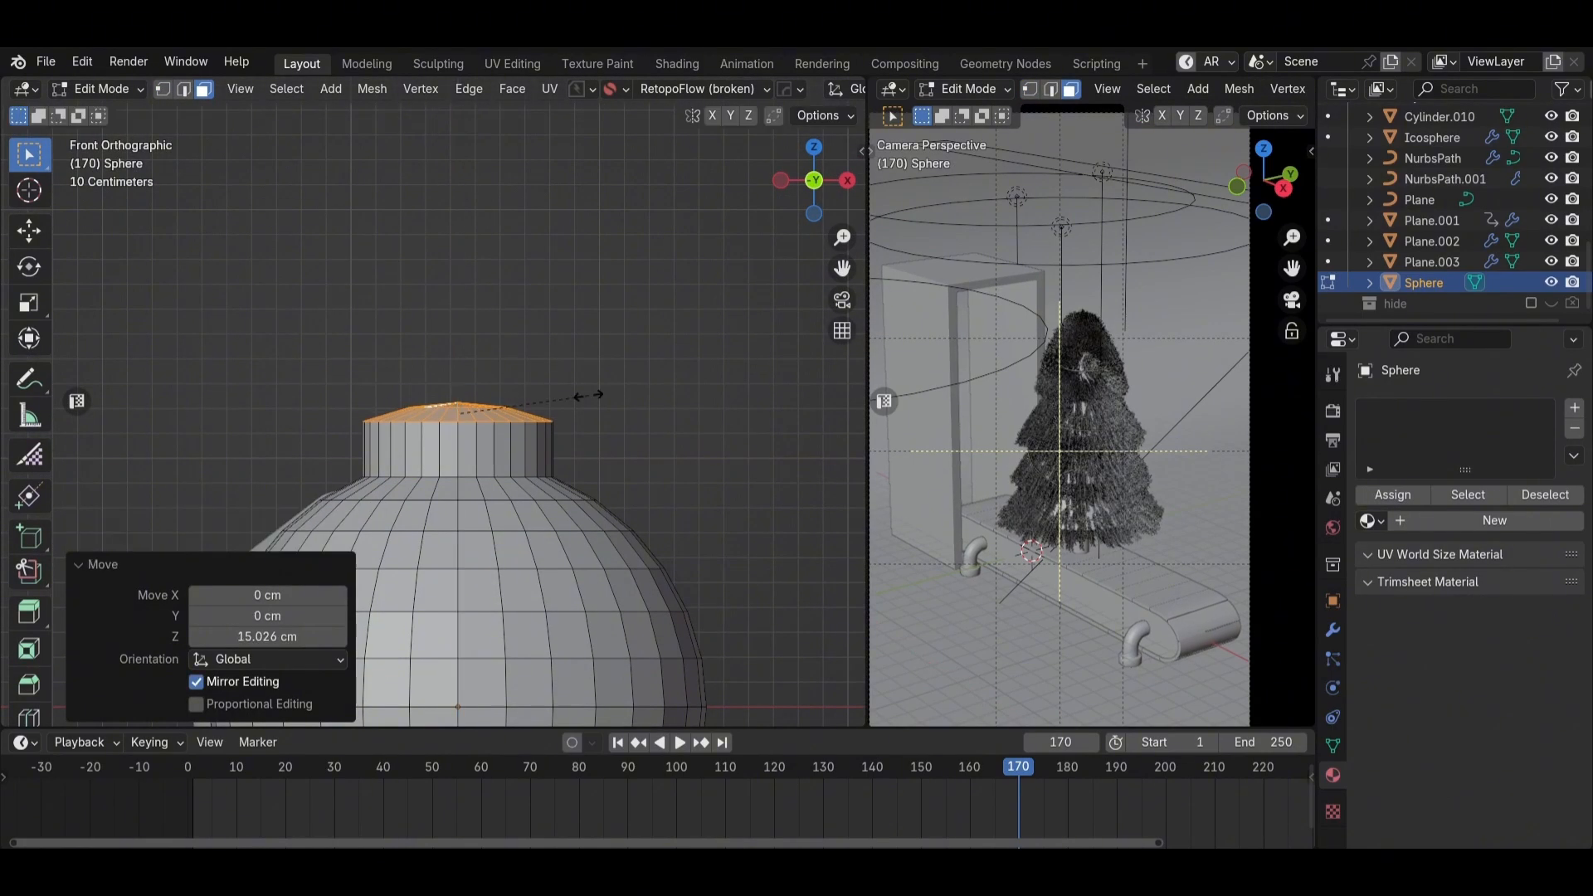
# Step: Flatten the neck's top by scaling it to 0 along Z, and bevel an edge loop on the neck
pyautogui.press('s')
pyautogui.press('z')
pyautogui.press('0')
pyautogui.press('Return')
pyautogui.scroll(5, 548, 437)
pyautogui.moveTo(583, 400); pyautogui.dragTo(549, 510, button='middle')
pyautogui.press('2')
pyautogui.keyDown('alt'); pyautogui.click(485, 471); pyautogui.keyUp('alt')
pyautogui.hotkey('ctrl', 'b')
pyautogui.click(503, 484)
# Step: Leave mesh editing and apply smooth shading to the ornament ball
pyautogui.press('Tab')
pyautogui.scroll(-5, 501, 483)
pyautogui.rightClick(501, 483)
pyautogui.click(495, 456)
pyautogui.scroll(-8, 498, 460)
pyautogui.click(549, 510)
pyautogui.scroll(2, 627, 630)
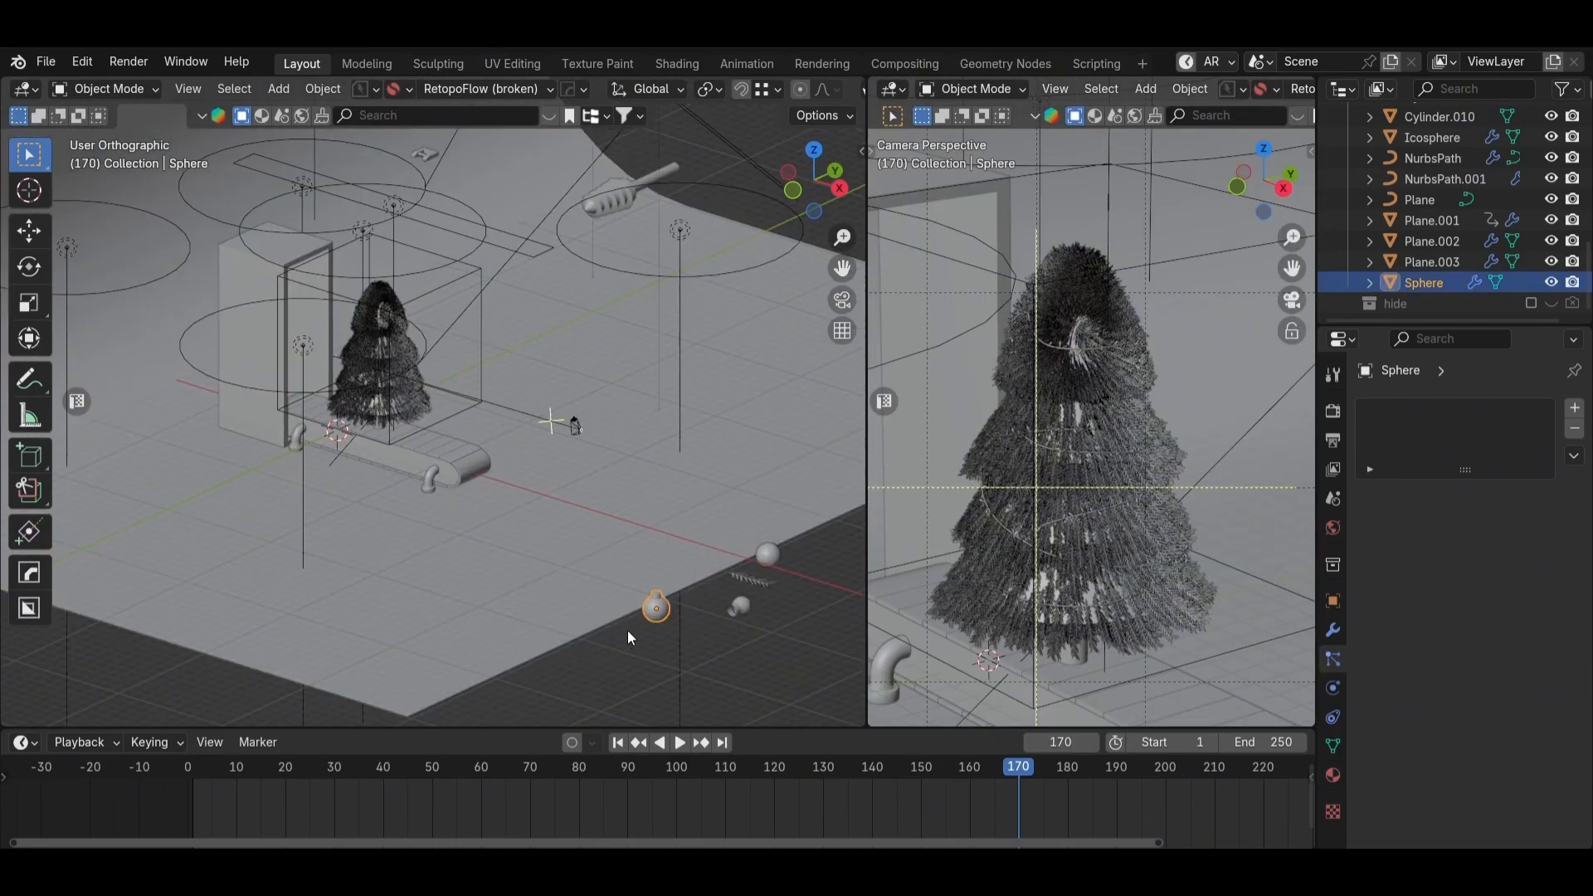
# Step: Add a second particle system named ball to the tree and set its type to Hair
pyautogui.scroll(3, 636, 623)
pyautogui.keyDown('shift'); pyautogui.moveTo(420, 371); pyautogui.dragTo(546, 446, button='middle'); pyautogui.keyUp('shift')
pyautogui.click(546, 445)
pyautogui.scroll(4, 546, 446)
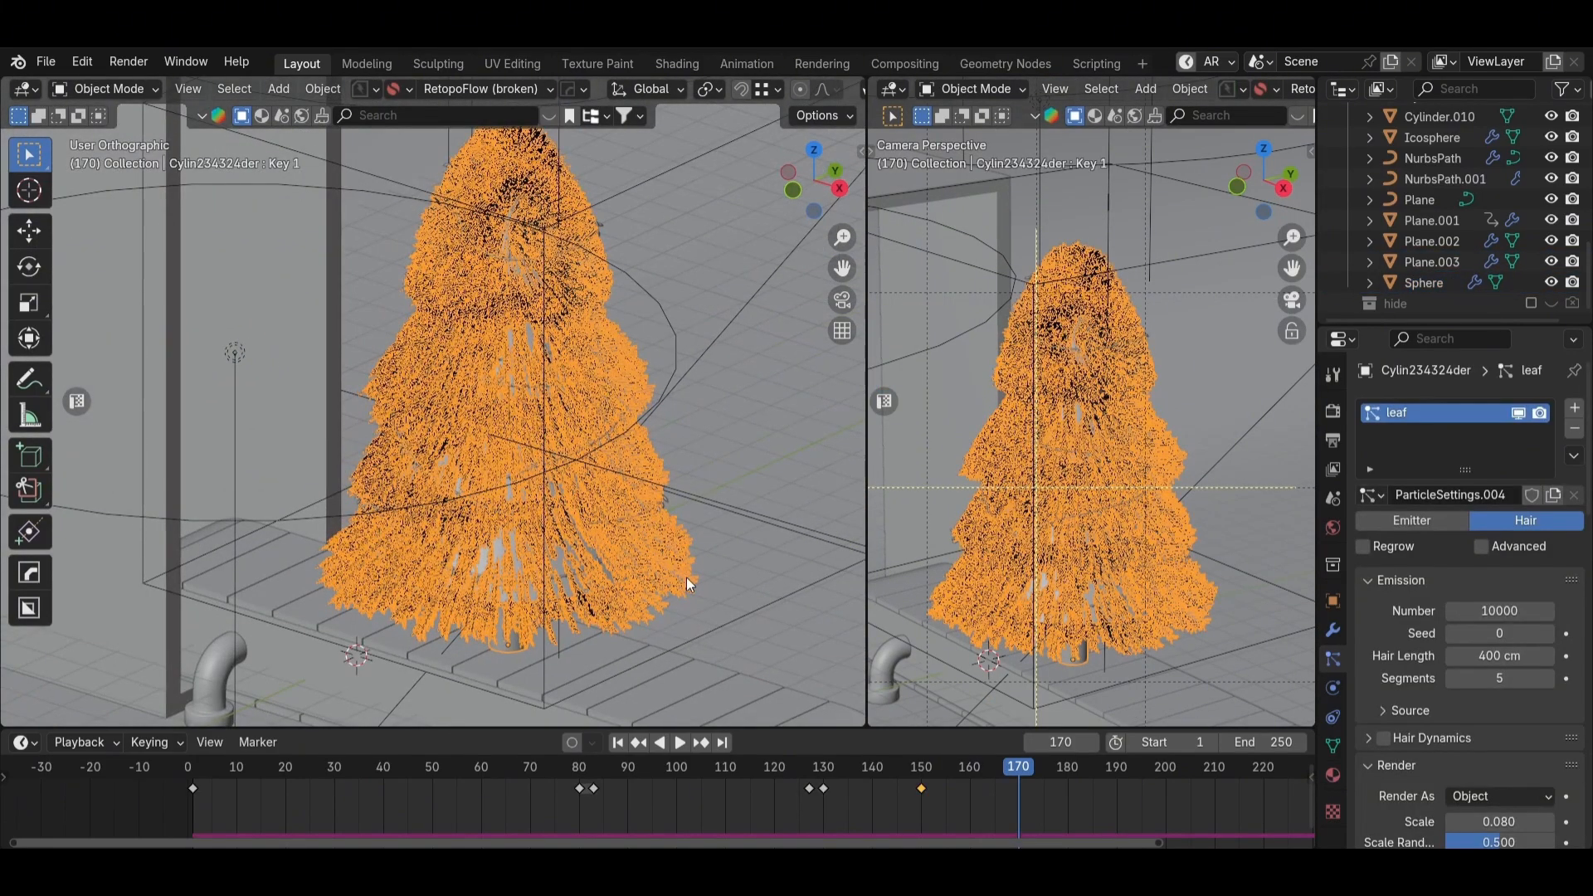
pyautogui.click(1577, 409)
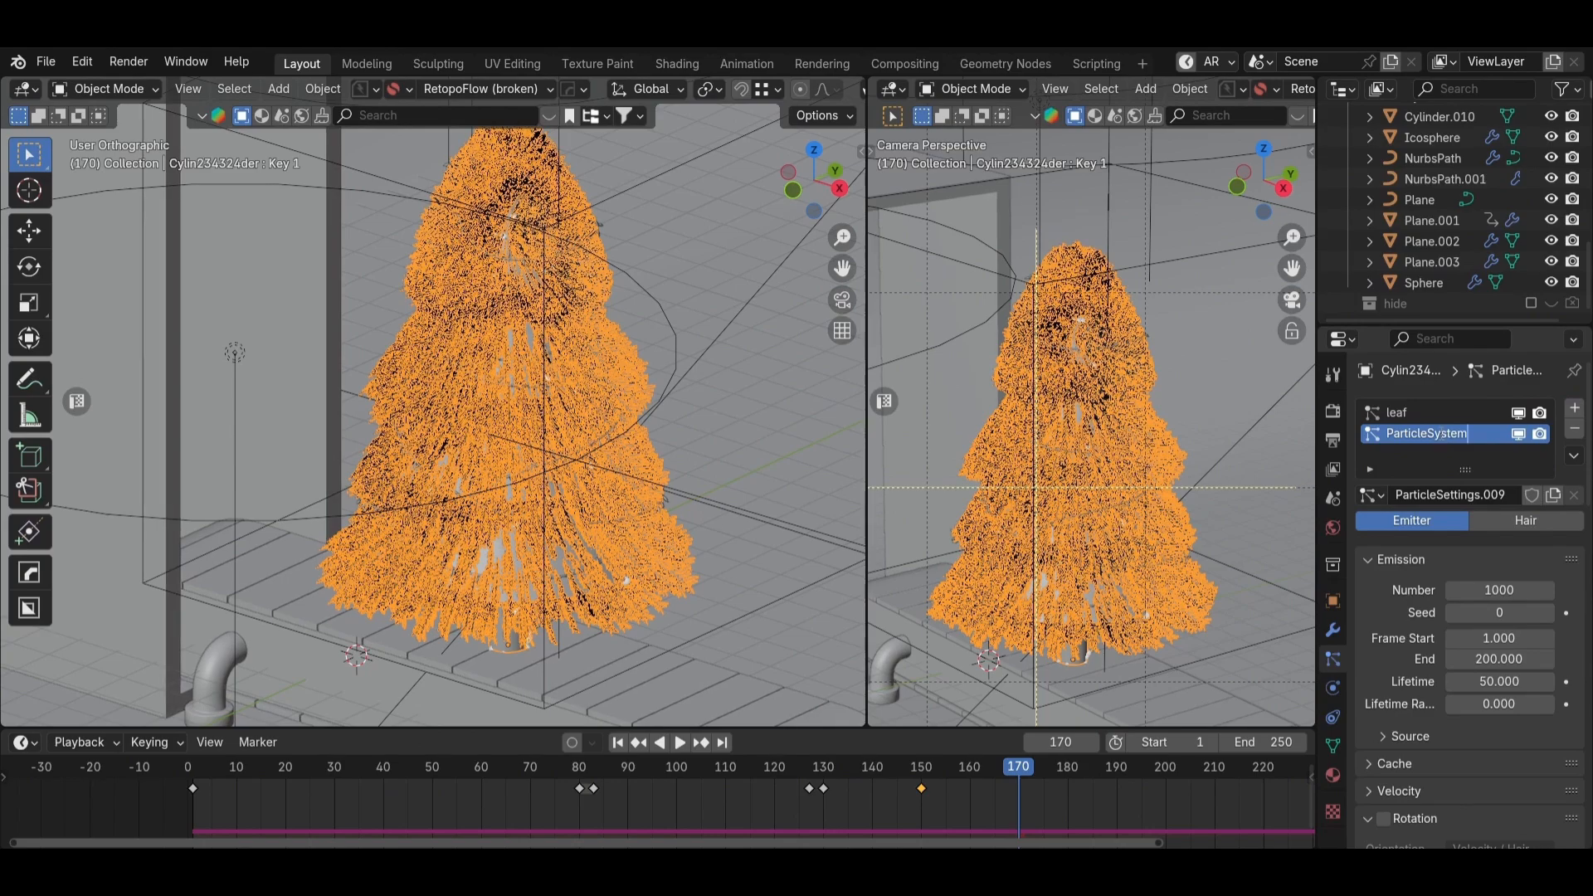
pyautogui.click(1521, 519)
pyautogui.moveTo(544, 551); pyautogui.dragTo(1008, 741, button='middle')
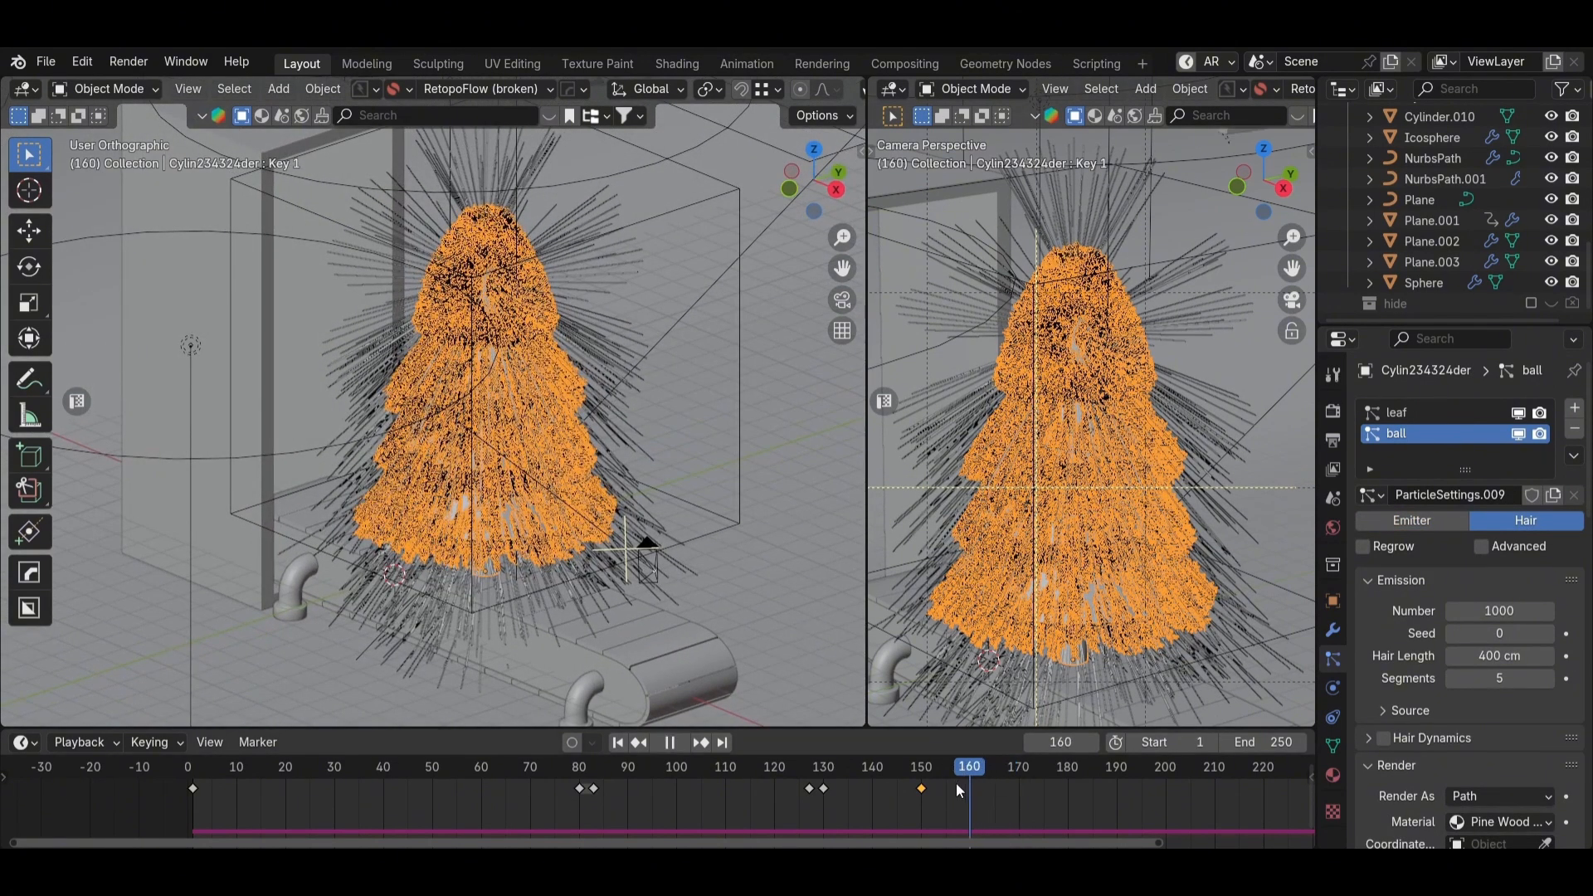
# Step: Go to frame 136 and set the ball particle system to render as Object
pyautogui.moveTo(956, 784); pyautogui.dragTo(853, 798)
pyautogui.press('space')
pyautogui.scroll(-8, 1423, 662)
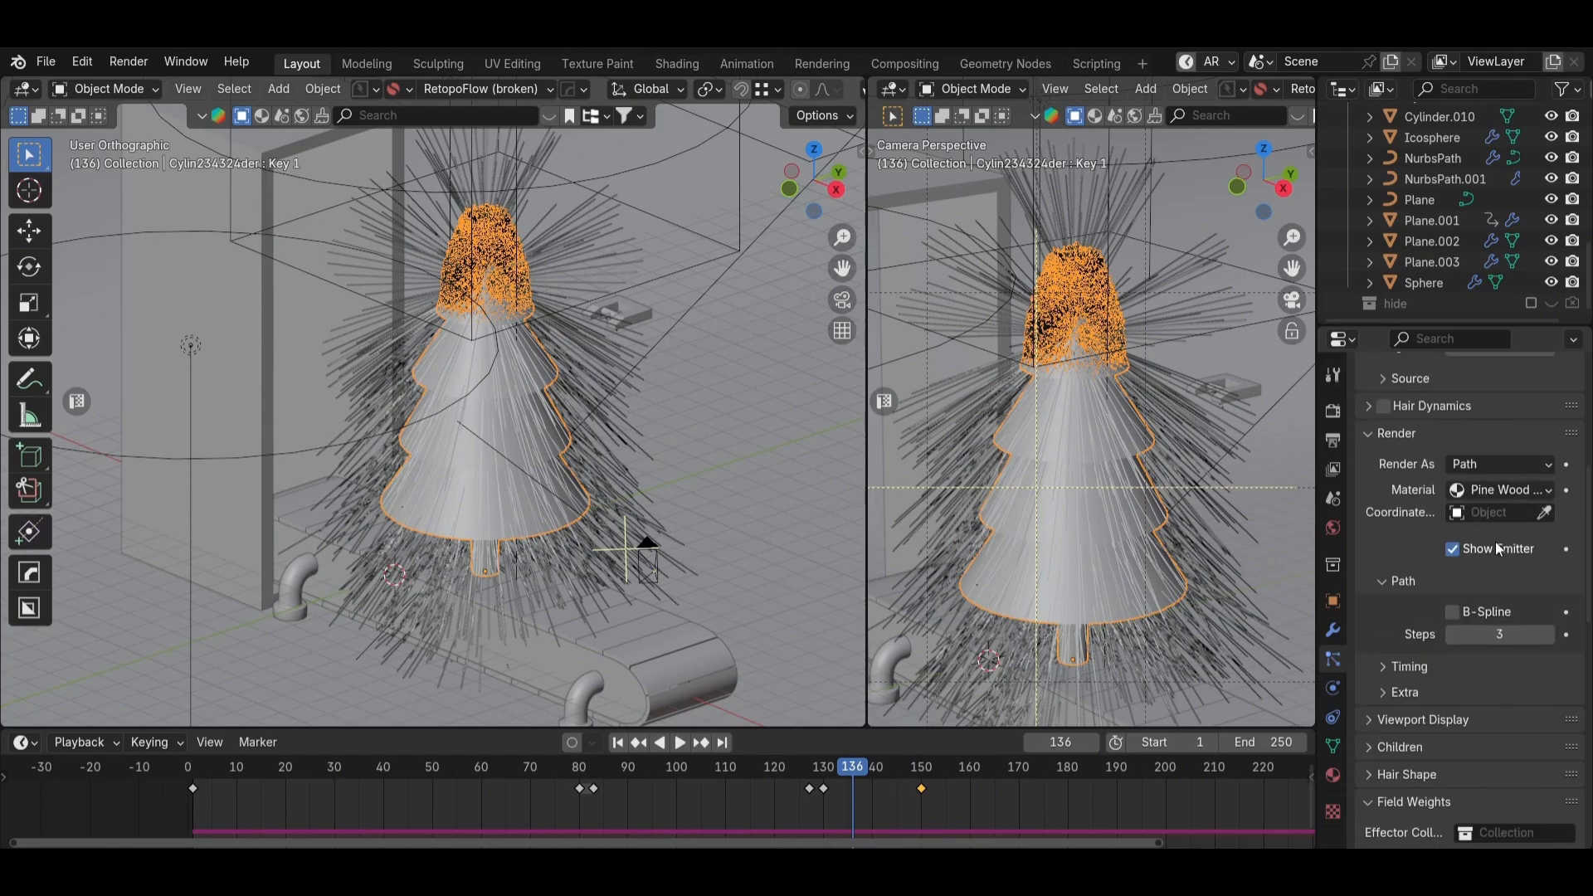
pyautogui.click(1489, 471)
pyautogui.click(1478, 535)
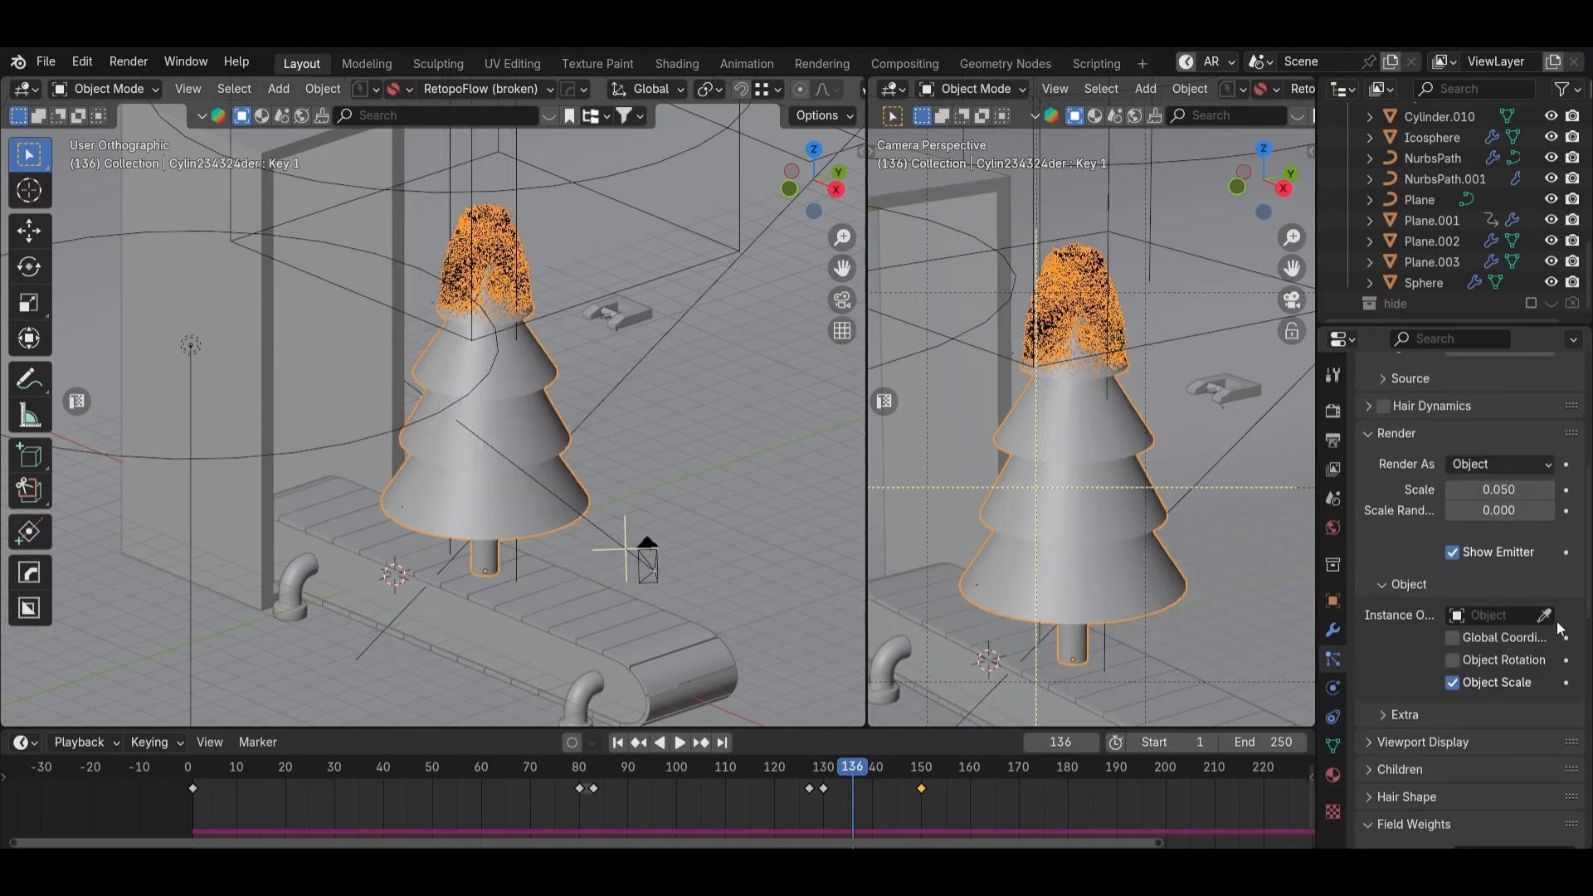
# Step: Pick the ornament ball as the instance object for the ball particle system
pyautogui.click(1545, 615)
pyautogui.press('Escape')
pyautogui.scroll(-4, 464, 398)
pyautogui.keyDown('shift'); pyautogui.moveTo(445, 443); pyautogui.dragTo(240, 328, button='middle'); pyautogui.keyUp('shift')
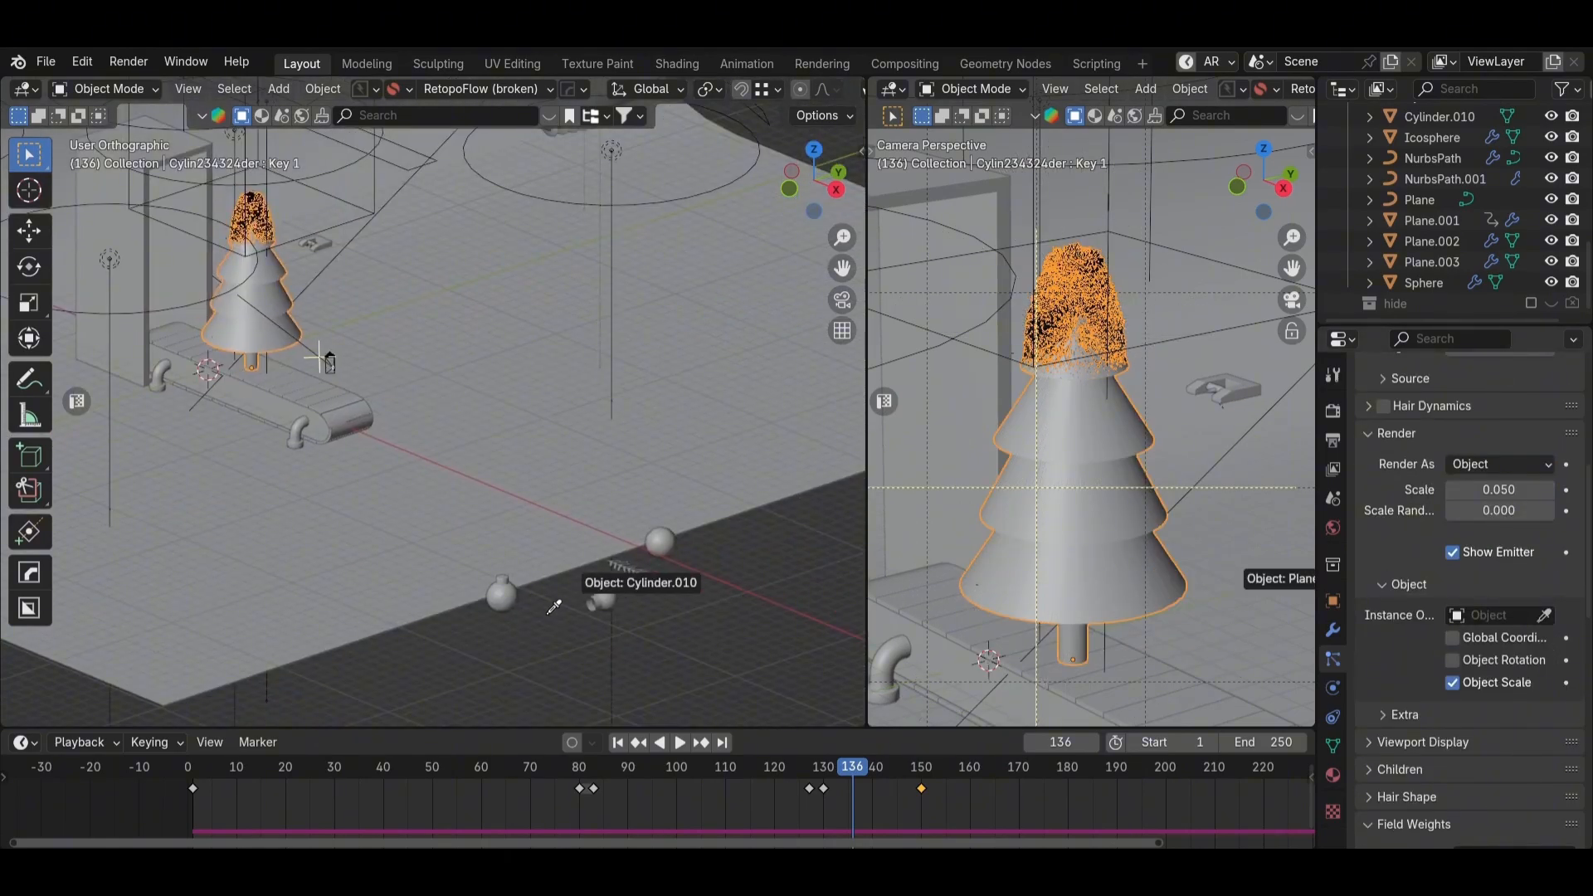
pyautogui.click(501, 592)
pyautogui.scroll(6, 414, 481)
pyautogui.scroll(2, 1397, 603)
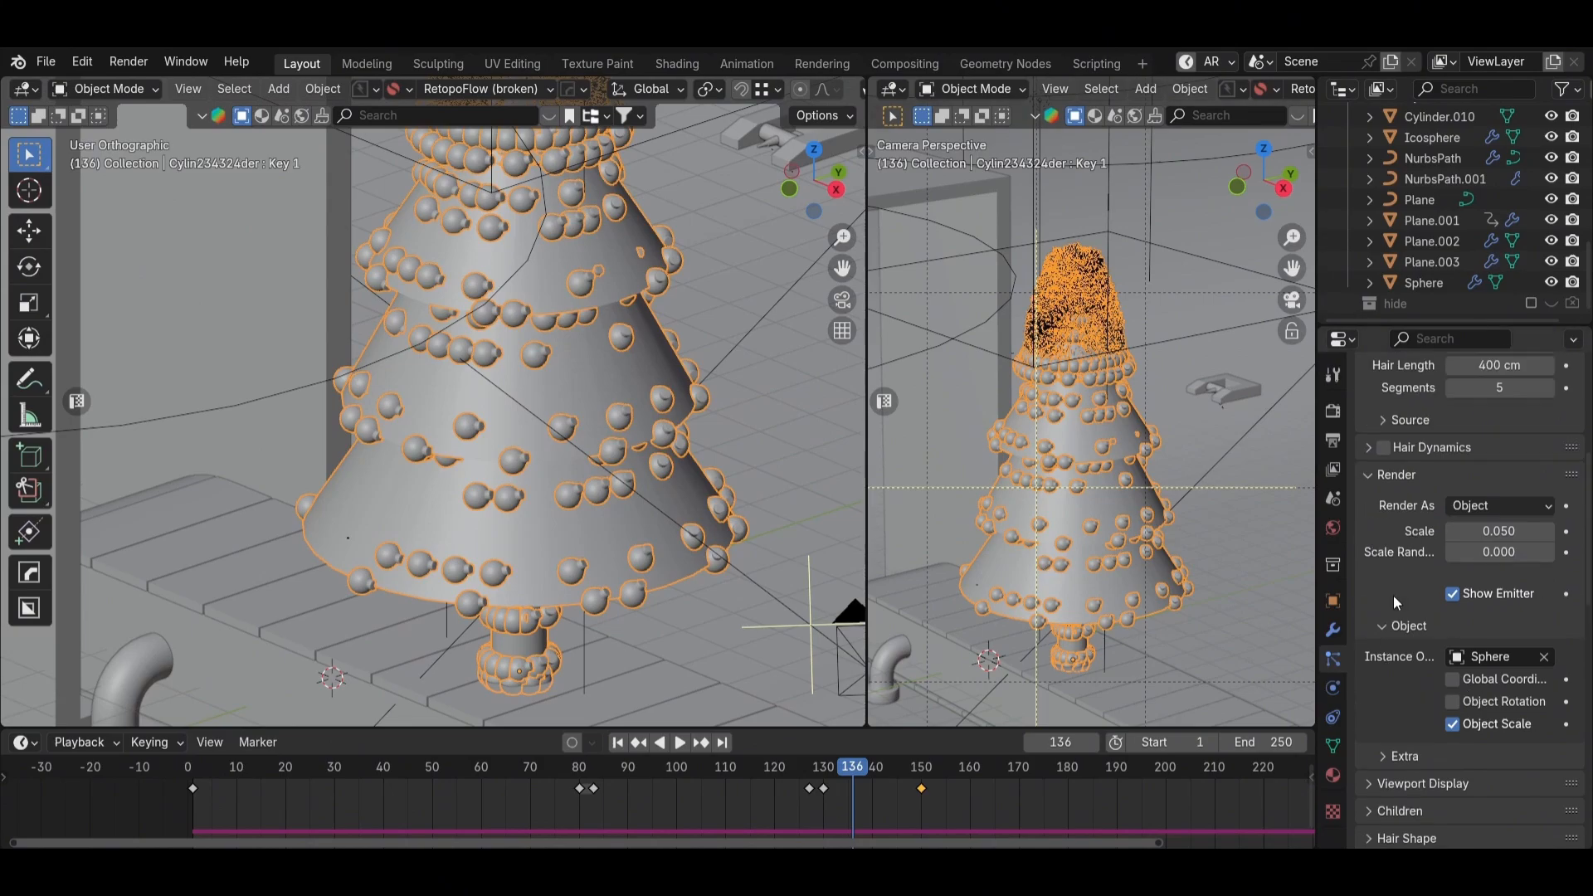
# Step: Enable Rotation on the ball particles and set the orientation axis to None
pyautogui.scroll(5, 1396, 604)
pyautogui.scroll(-7, 1395, 675)
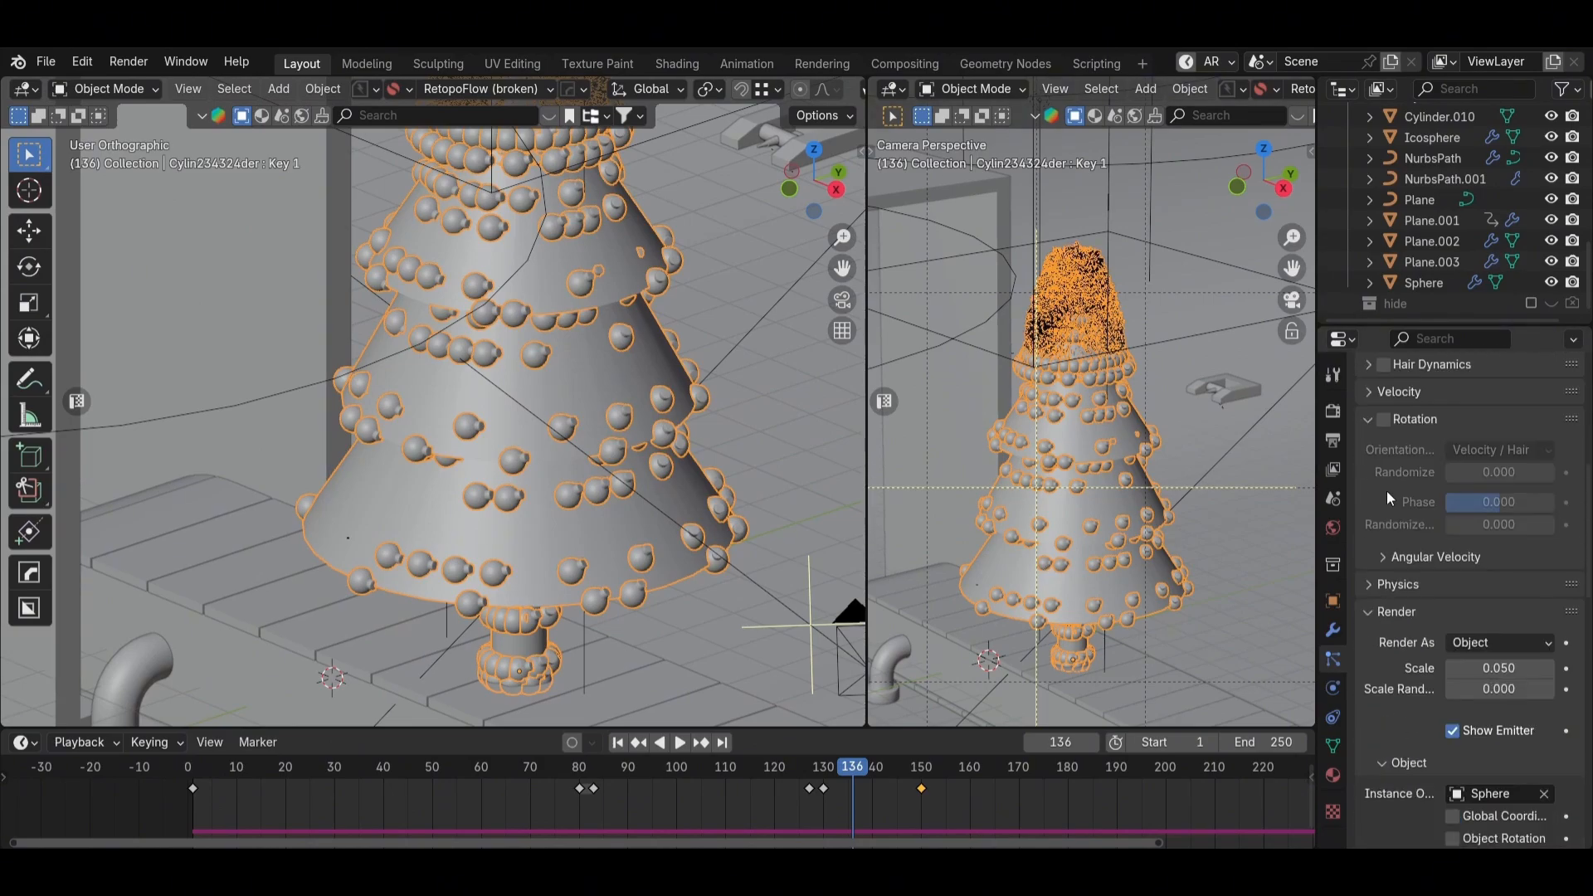
pyautogui.click(1494, 450)
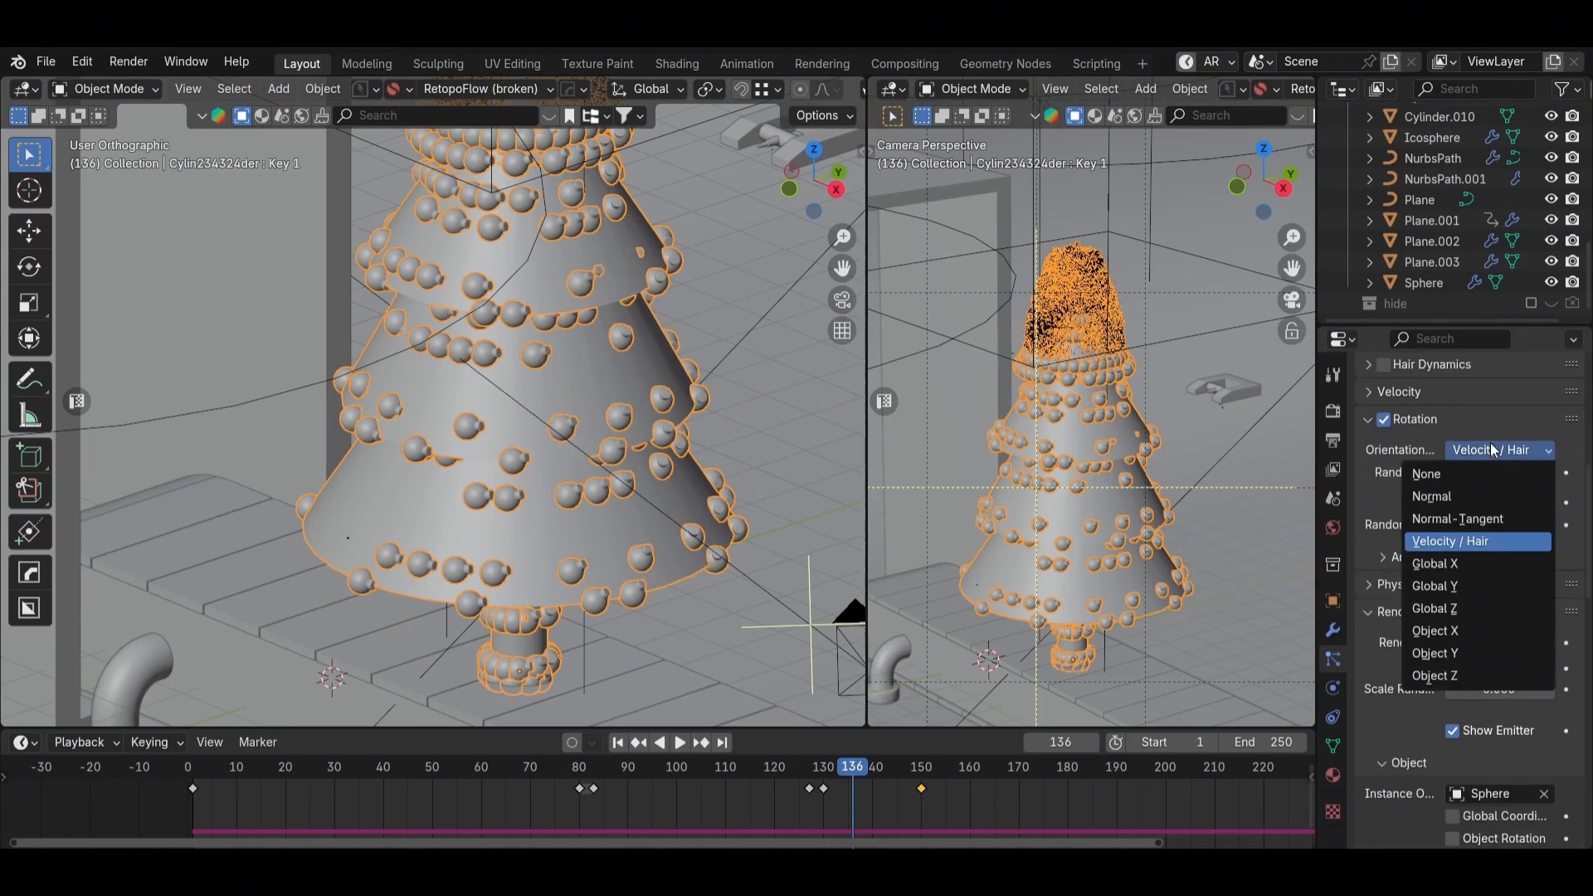
pyautogui.click(1440, 483)
pyautogui.moveTo(566, 392); pyautogui.dragTo(498, 390, button='middle')
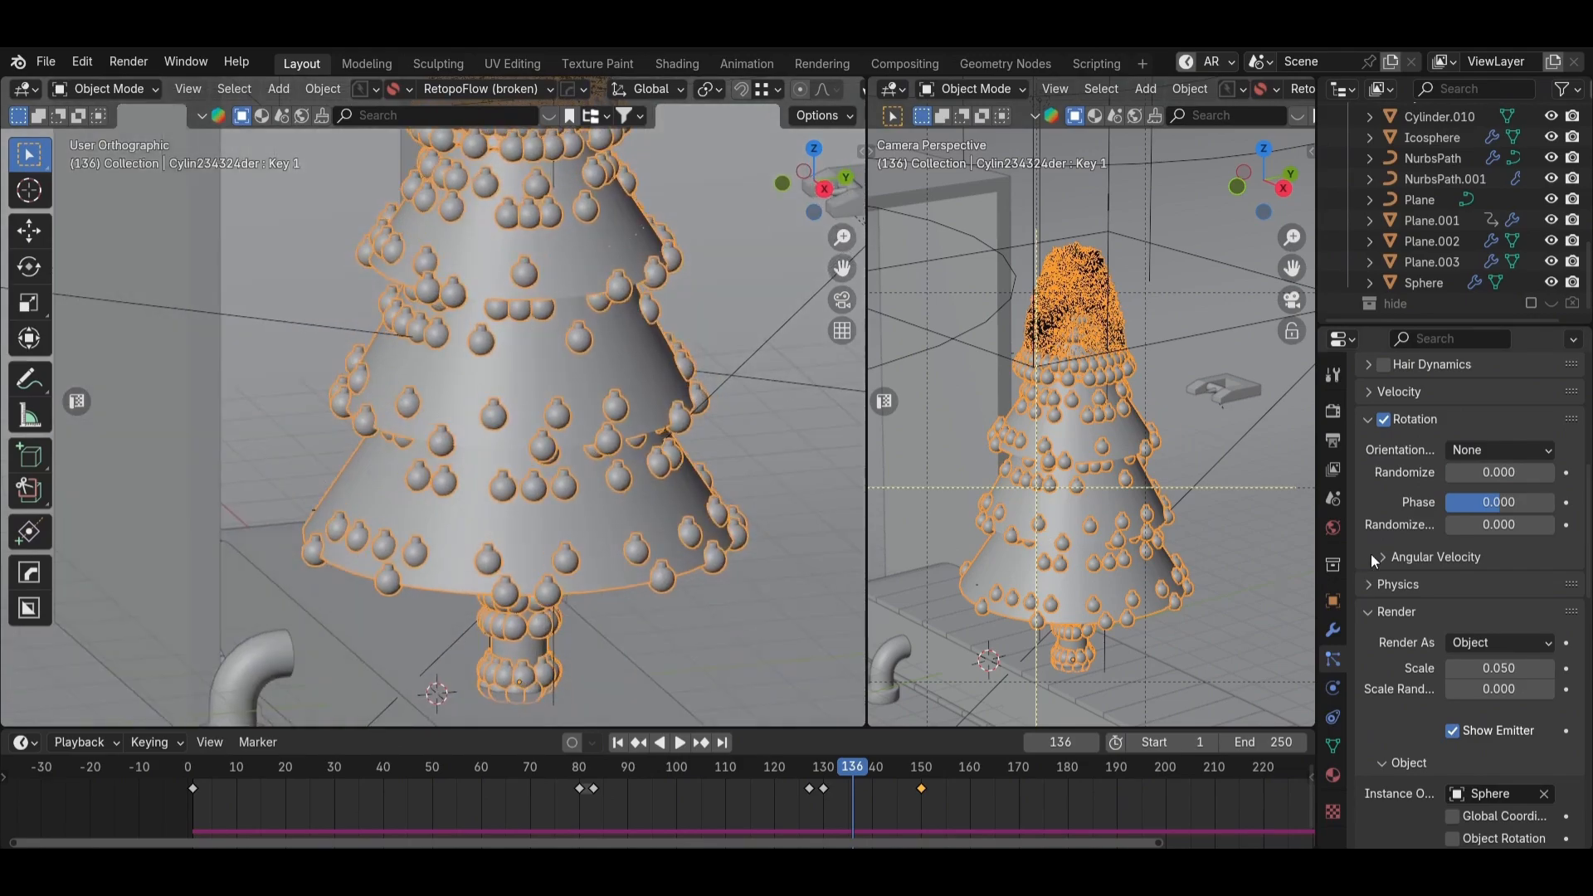
# Step: Limit the ball particles' density to the leaf vertex group
pyautogui.scroll(-6, 1436, 735)
pyautogui.scroll(-14, 1467, 610)
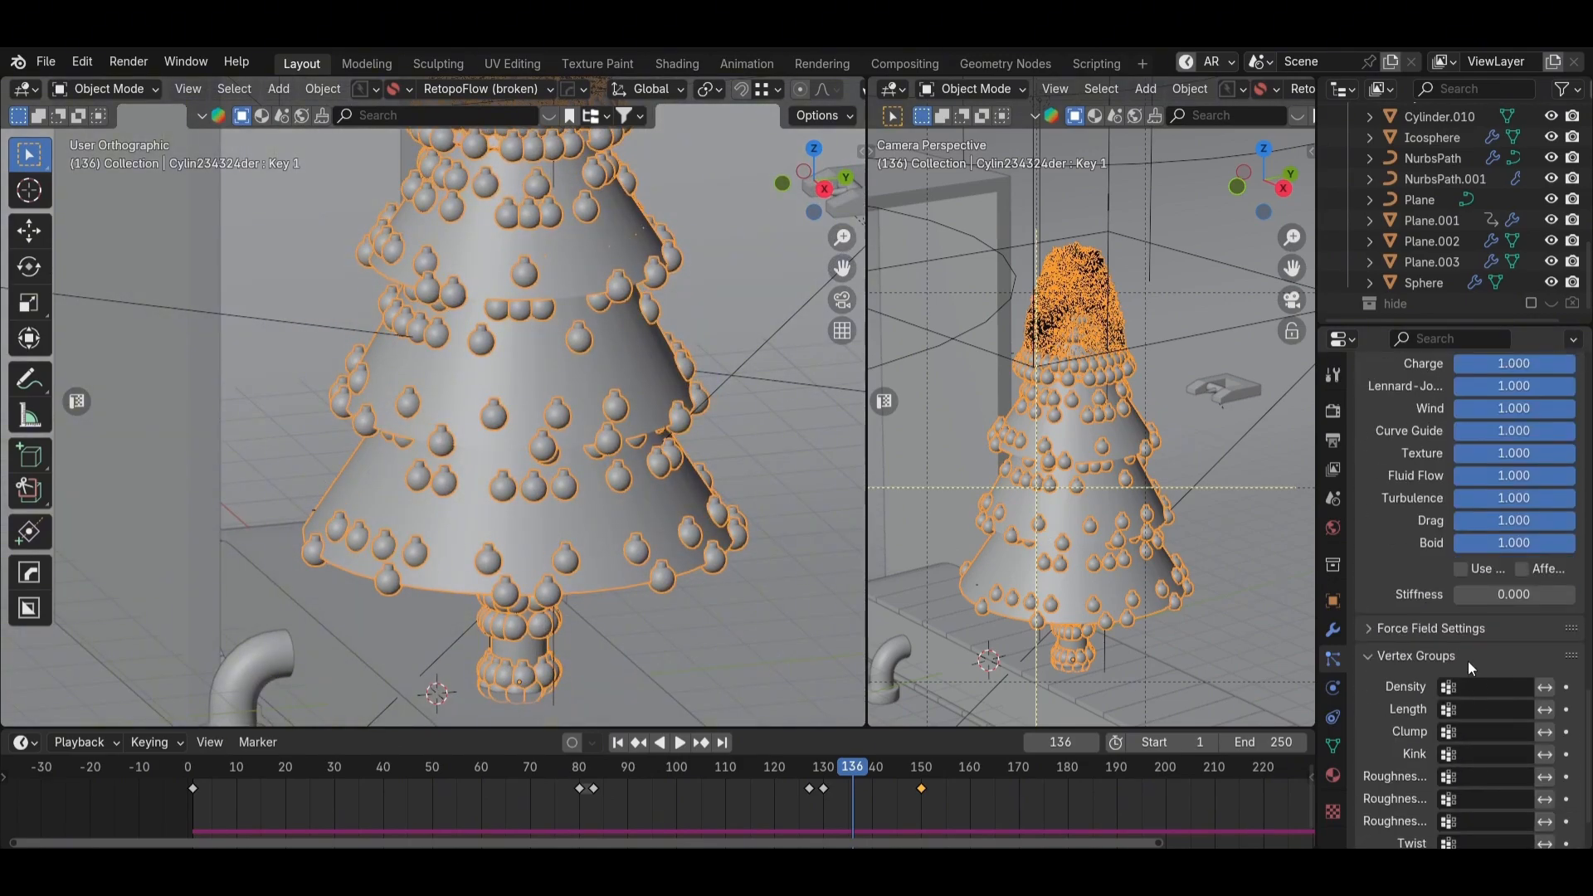
pyautogui.click(1489, 687)
pyautogui.click(1391, 475)
pyautogui.moveTo(545, 365); pyautogui.dragTo(605, 371, button='middle')
pyautogui.scroll(5, 1267, 523)
pyautogui.scroll(12, 1545, 604)
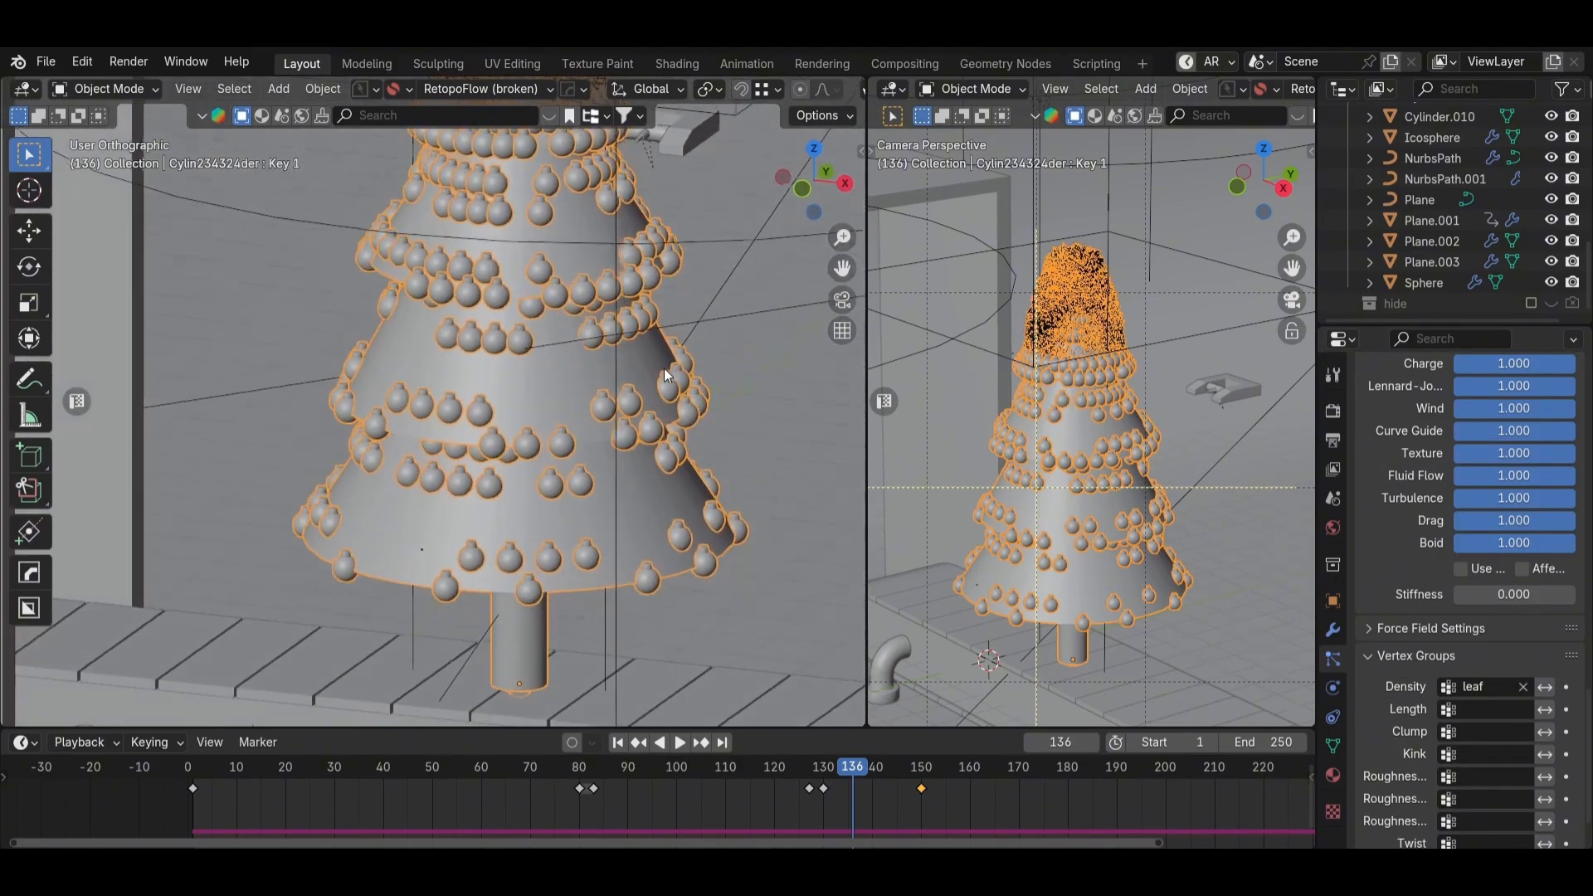
# Step: Set the ball particle number to 150 and the render scale to 0.056
pyautogui.scroll(14, 1542, 597)
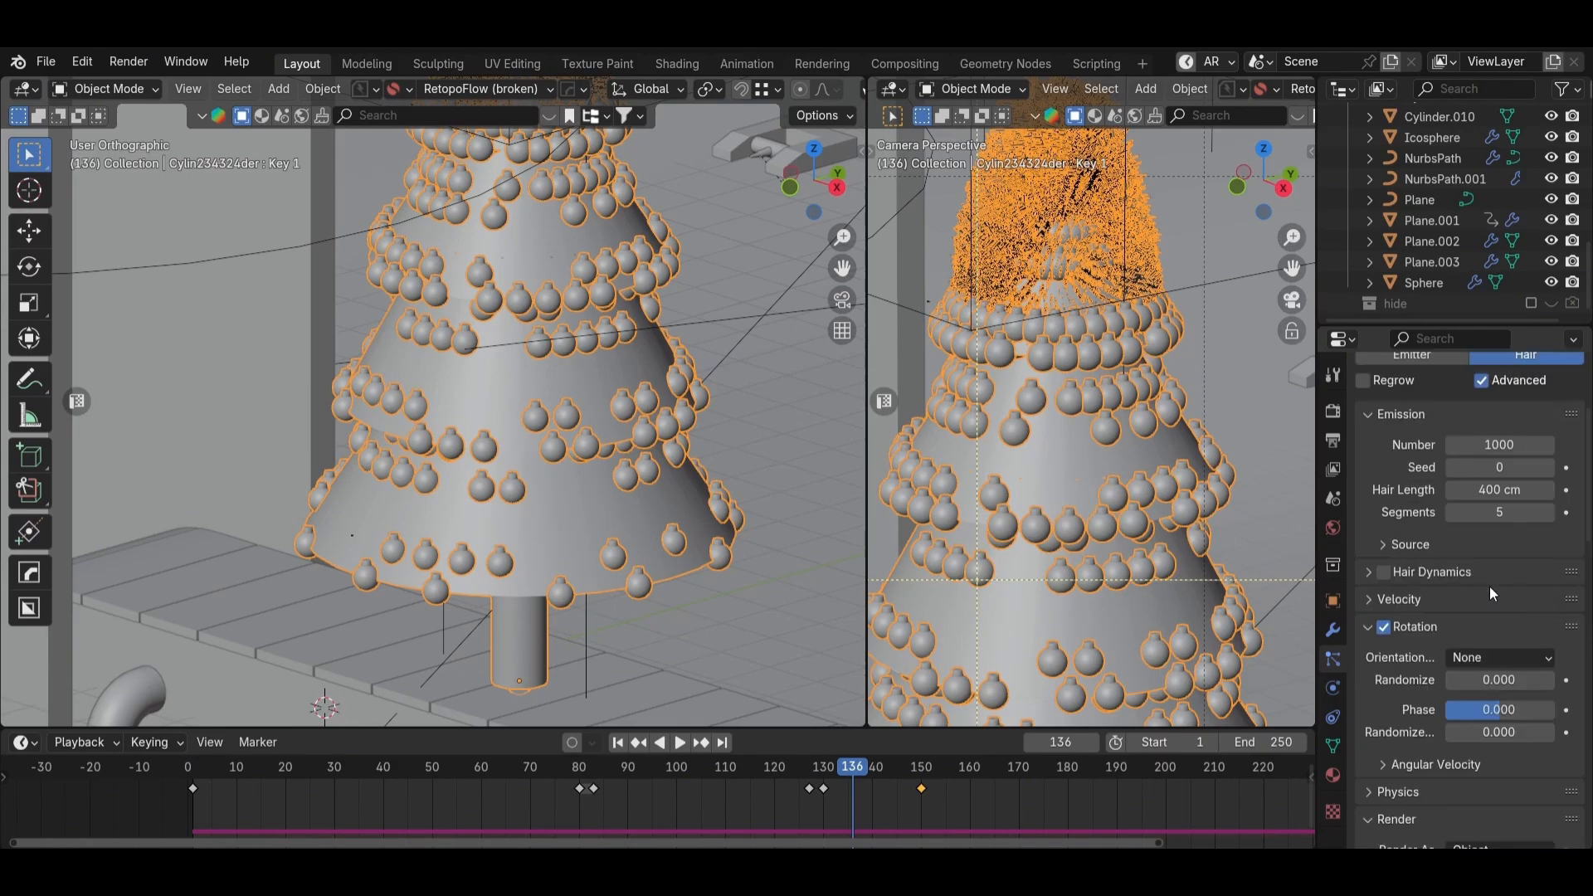
pyautogui.moveTo(1481, 569); pyautogui.dragTo(1411, 570)
pyautogui.scroll(-3, 679, 366)
pyautogui.moveTo(679, 367)
pyautogui.mouseDown(button='middle')
pyautogui.moveTo(557, 344)
pyautogui.moveTo(664, 365)
pyautogui.mouseUp(button='middle')
pyautogui.scroll(-10, 1453, 581)
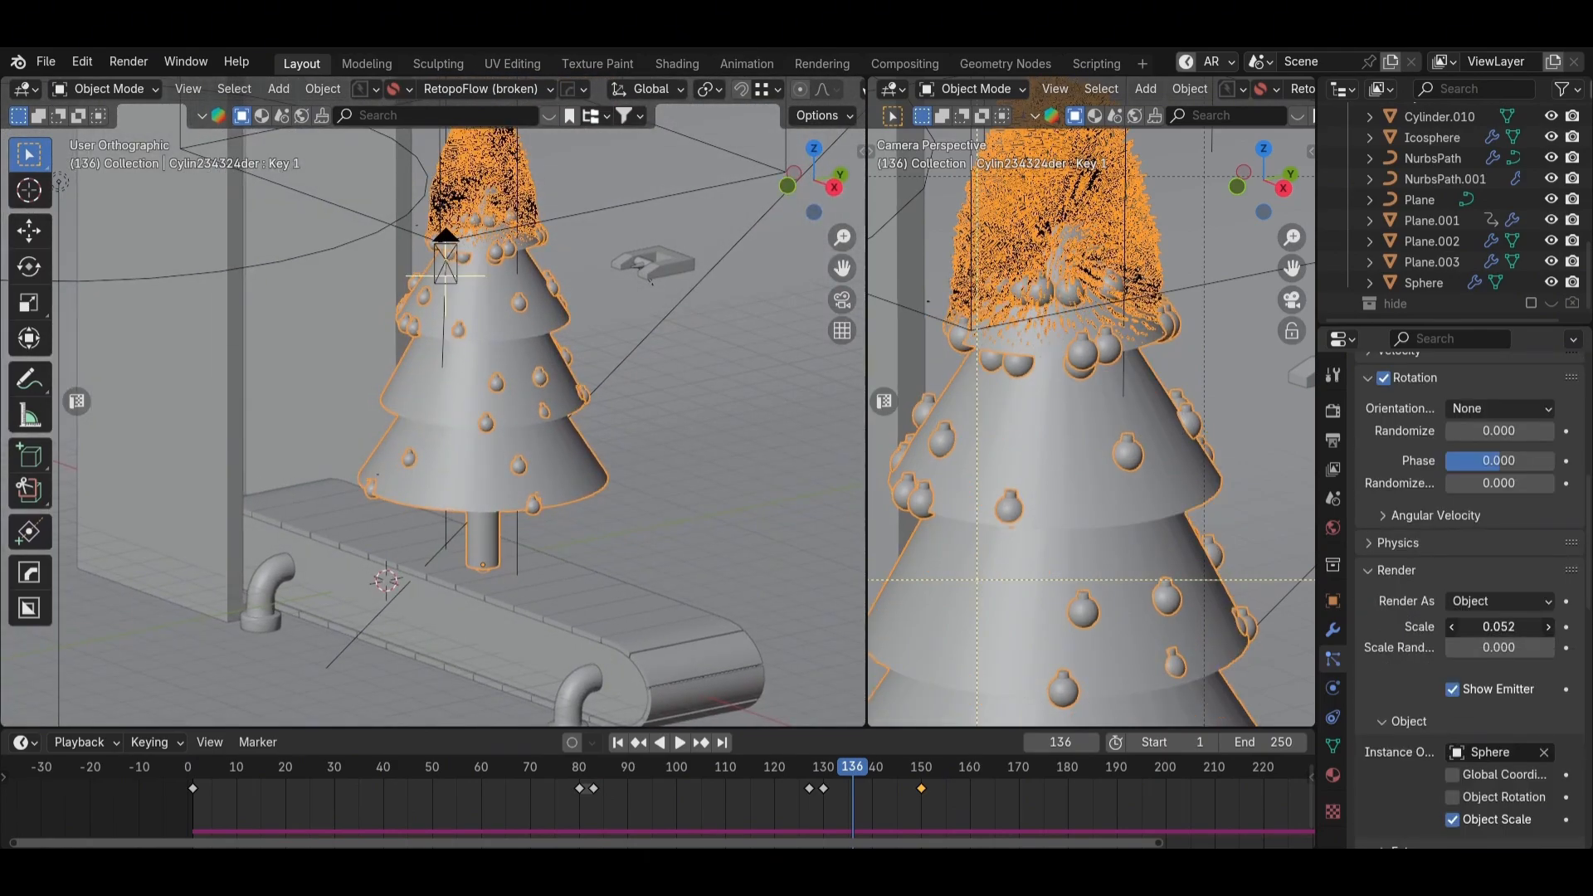
pyautogui.moveTo(1499, 626)
pyautogui.mouseDown()
pyautogui.moveTo(1527, 627)
pyautogui.moveTo(1505, 627)
pyautogui.mouseUp()
pyautogui.scroll(-3, 1277, 539)
# Step: Go to frame 170 and show the camera view in Material Preview shading
pyautogui.moveTo(854, 764); pyautogui.dragTo(1019, 774)
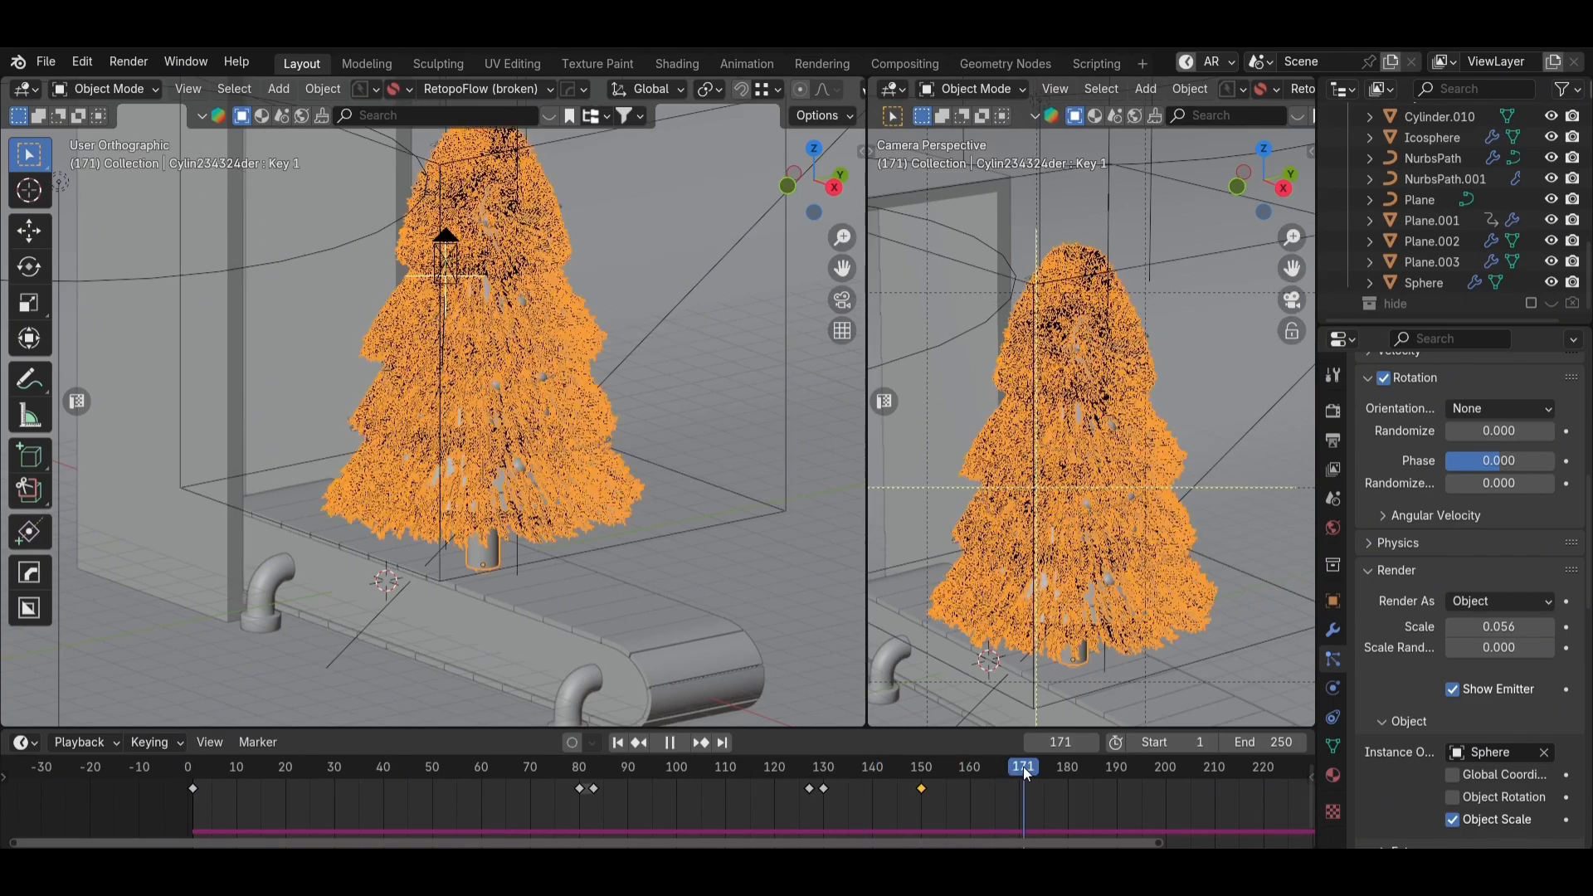
pyautogui.click(1217, 428)
pyautogui.press('z')
pyautogui.click(1208, 666)
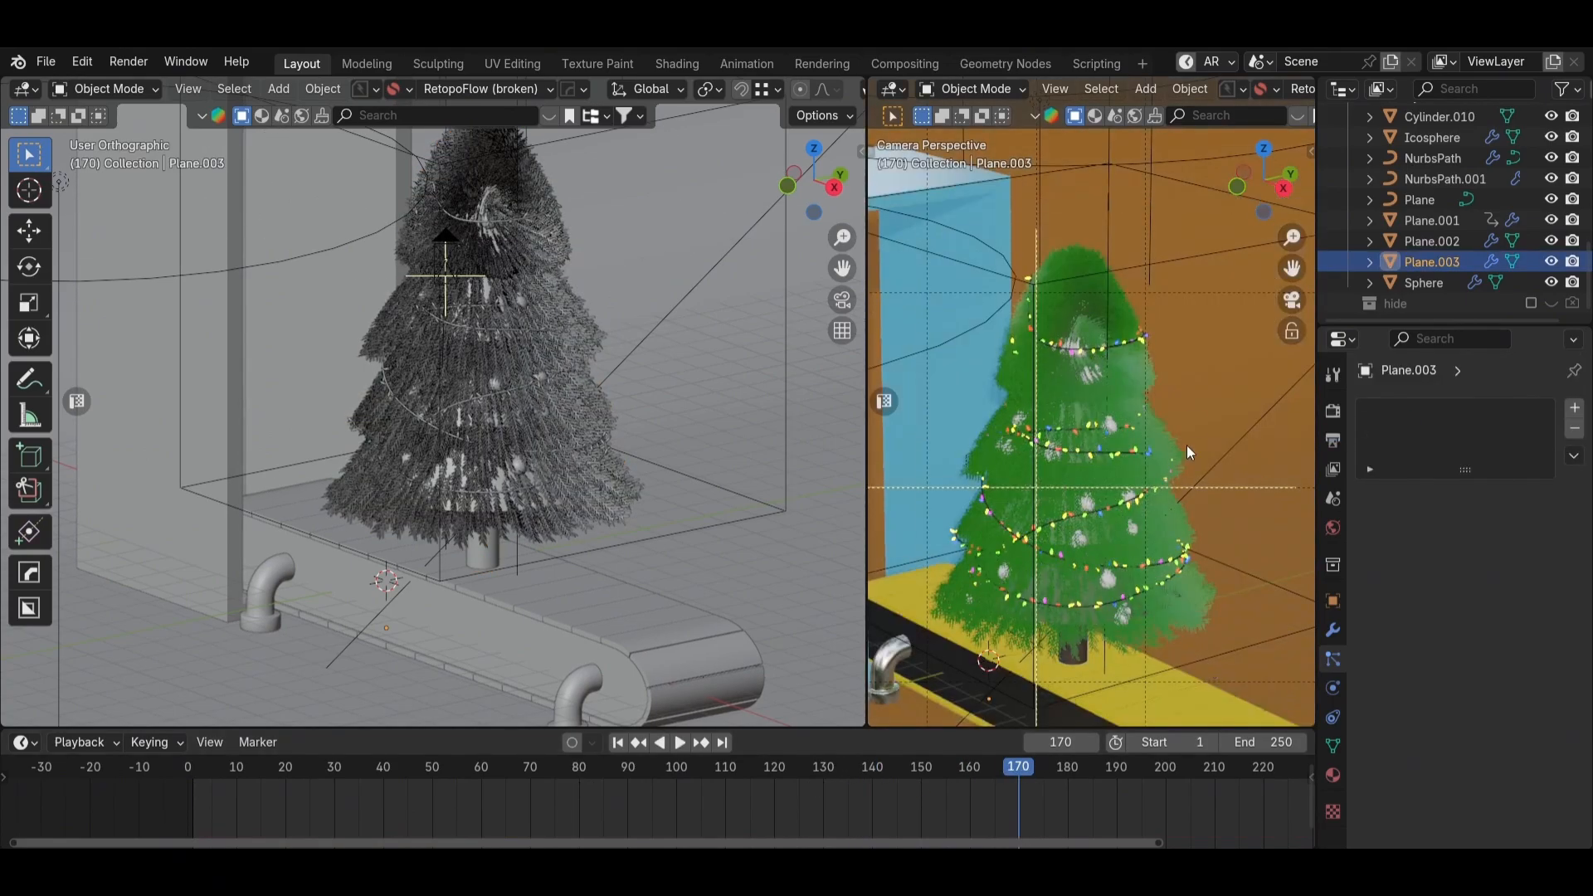
# Step: Select the ornament ball, turn the enlarged timeline area into a Shader Editor, and create a new material for it
pyautogui.click(1112, 592)
pyautogui.scroll(-6, 487, 413)
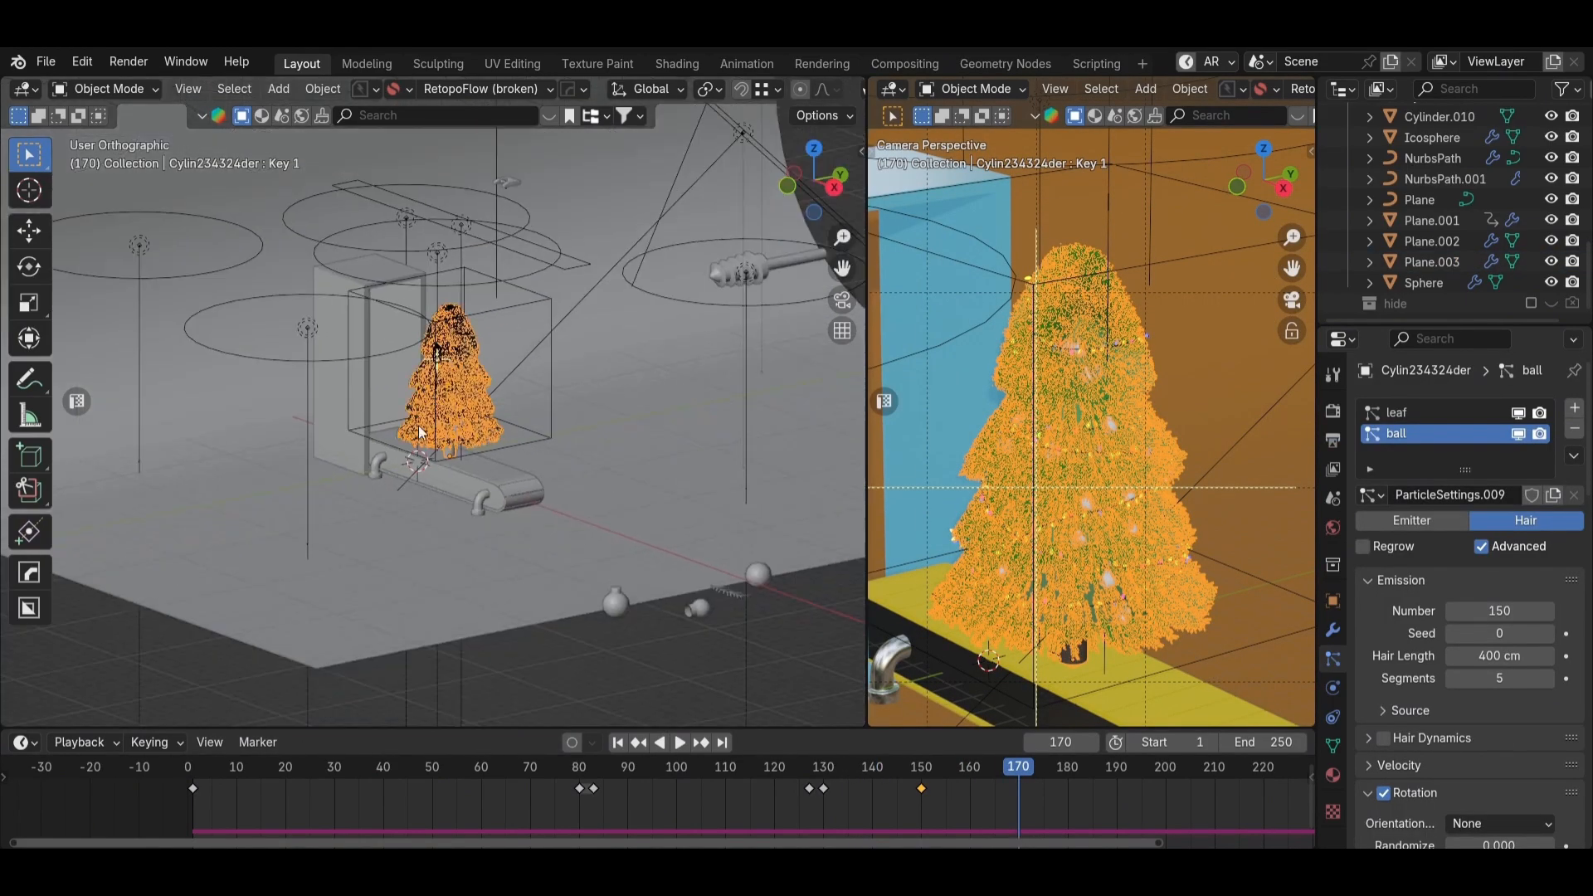
pyautogui.keyDown('shift'); pyautogui.moveTo(607, 675); pyautogui.dragTo(400, 480, button='middle'); pyautogui.keyUp('shift')
pyautogui.click(417, 485)
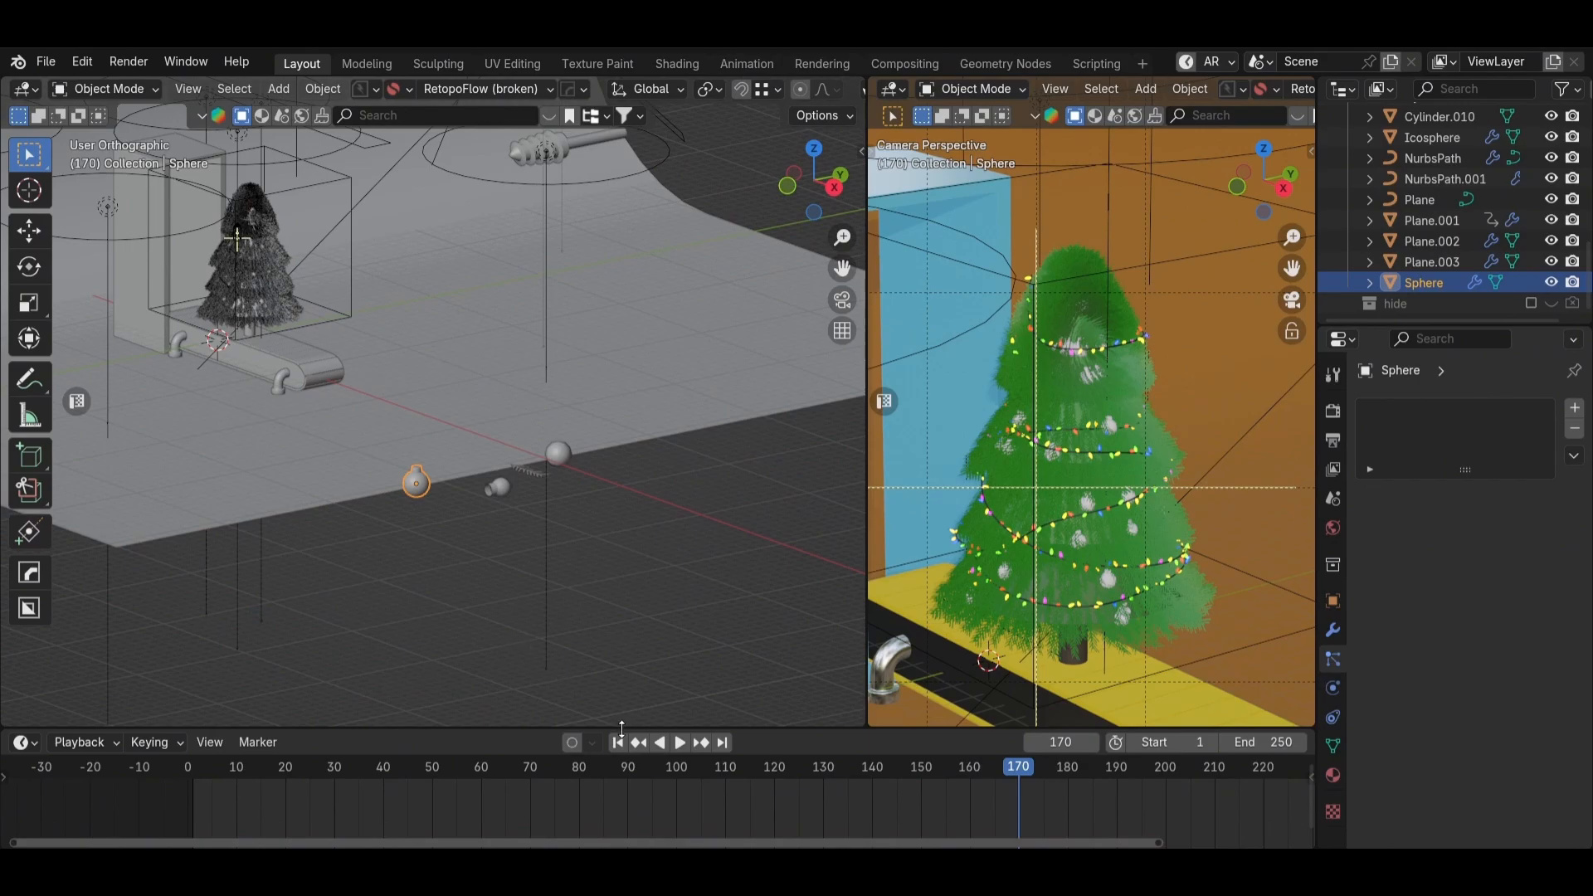
pyautogui.moveTo(621, 729); pyautogui.dragTo(622, 520)
pyautogui.click(25, 532)
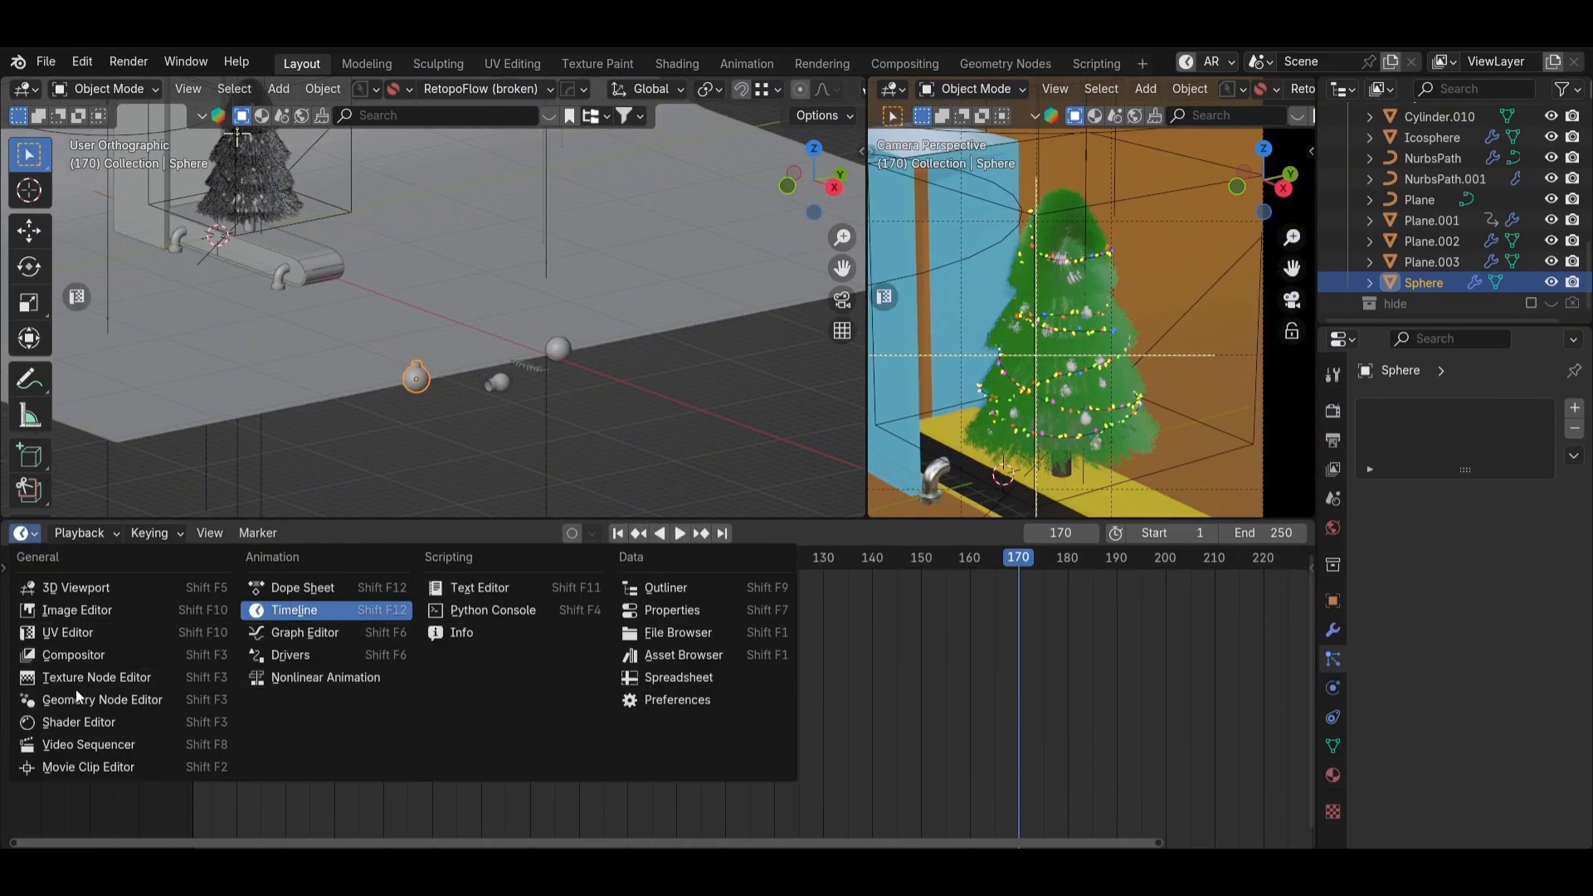
pyautogui.click(79, 719)
pyautogui.click(693, 532)
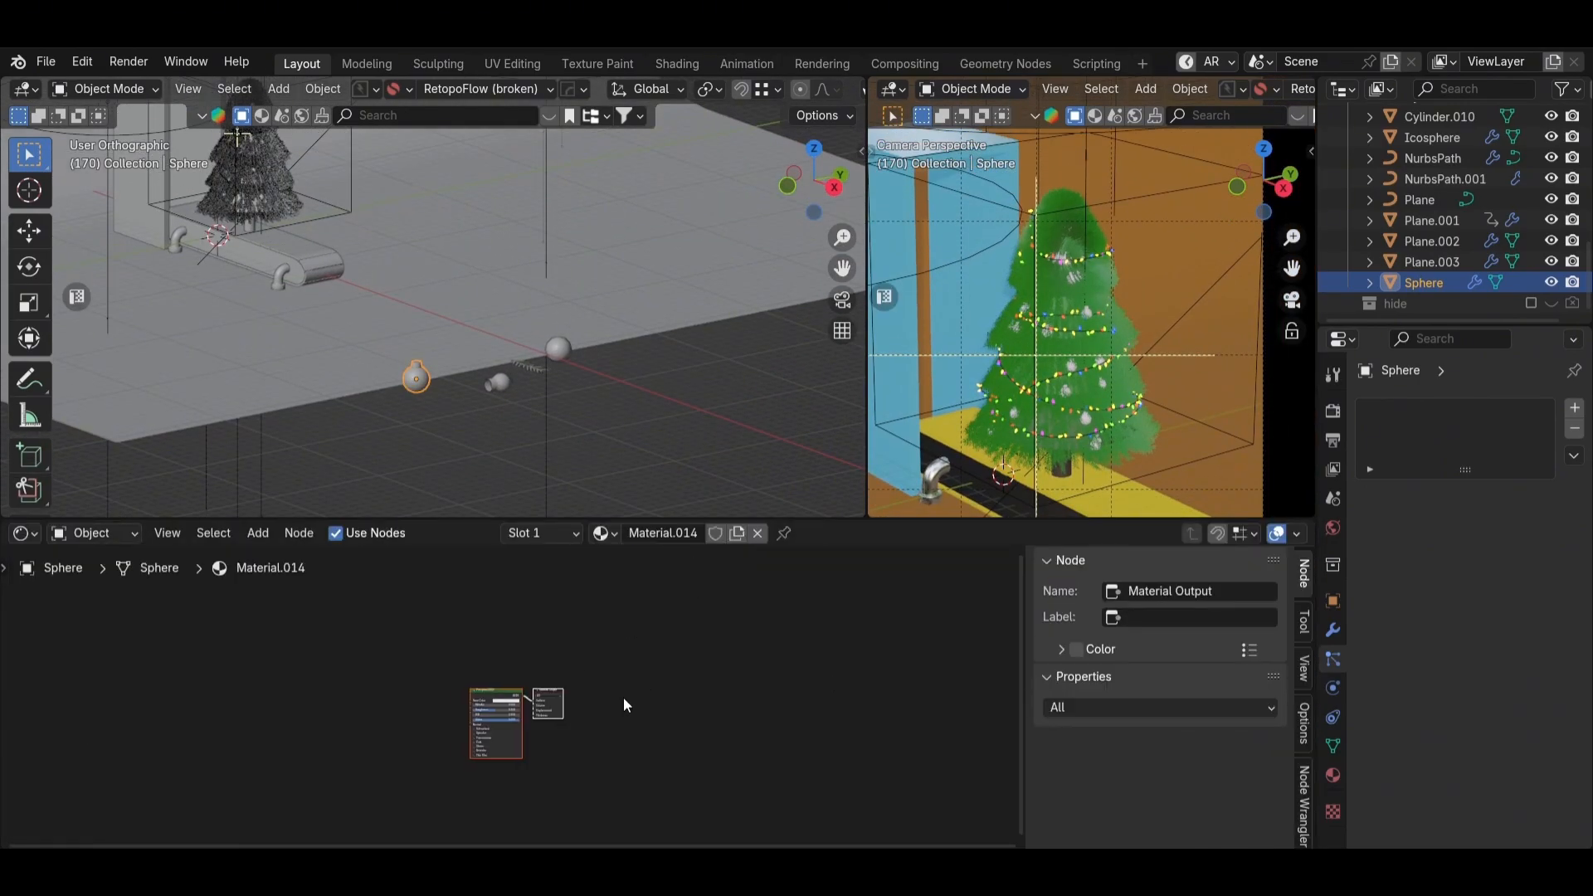
# Step: Add a Color Ramp node and connect its Color output to the Principled BSDF's Base Color
pyautogui.scroll(2, 536, 697)
pyautogui.click(581, 677)
pyautogui.moveTo(467, 710); pyautogui.dragTo(644, 684, button='middle')
pyautogui.scroll(6, 509, 701)
pyautogui.click(572, 647)
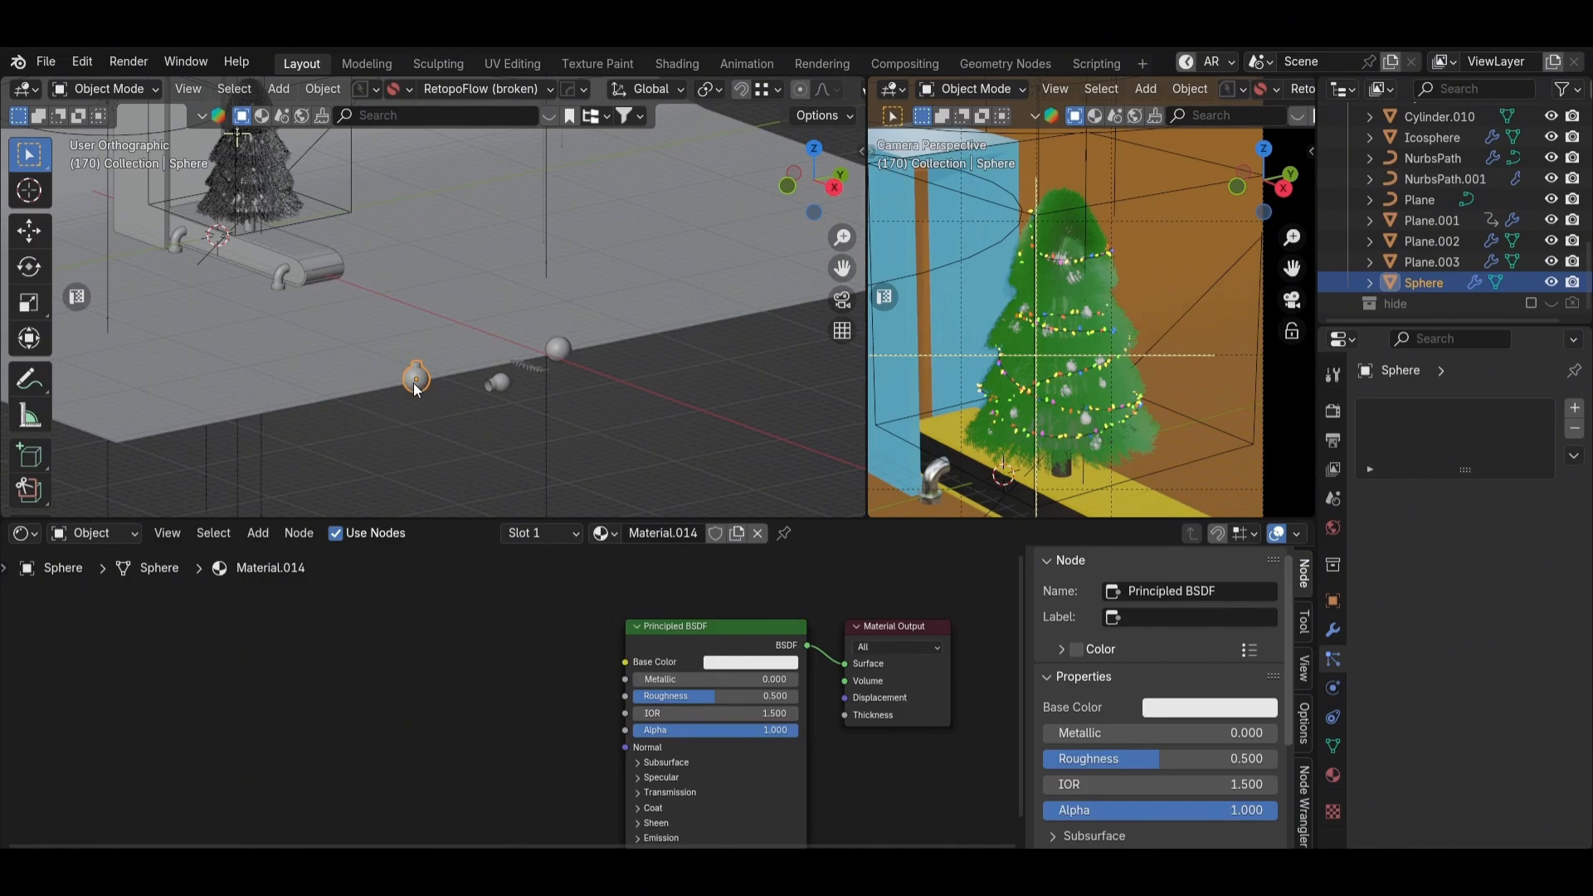
pyautogui.moveTo(621, 520); pyautogui.dragTo(620, 494)
pyautogui.hotkey('shift', 'a')
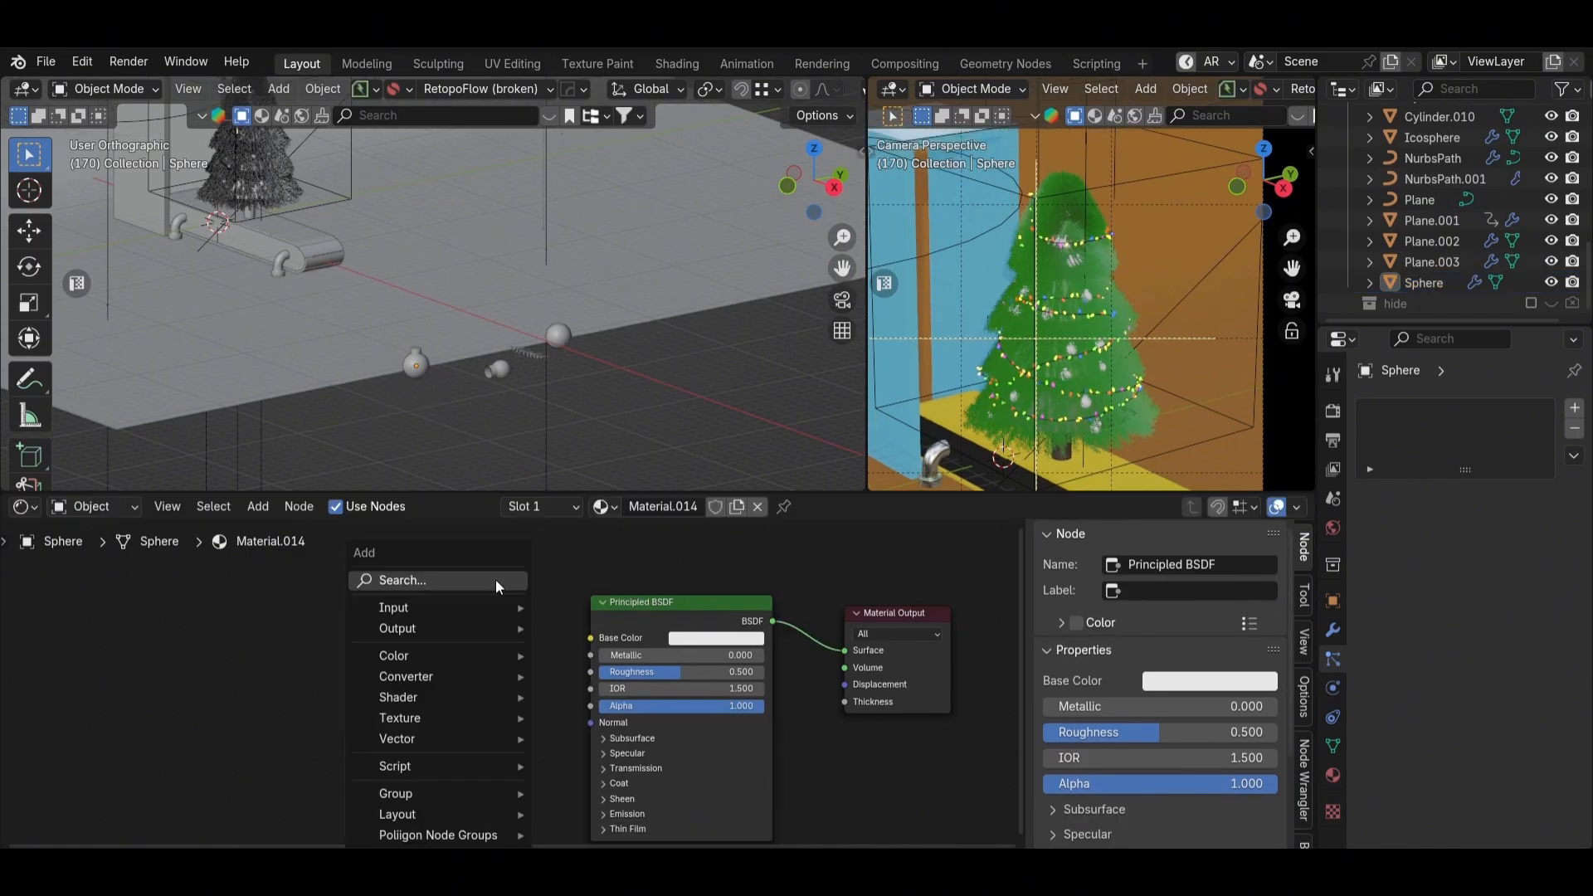
pyautogui.write('c')
pyautogui.press('Return')
pyautogui.click(356, 637)
pyautogui.moveTo(537, 661); pyautogui.dragTo(595, 627)
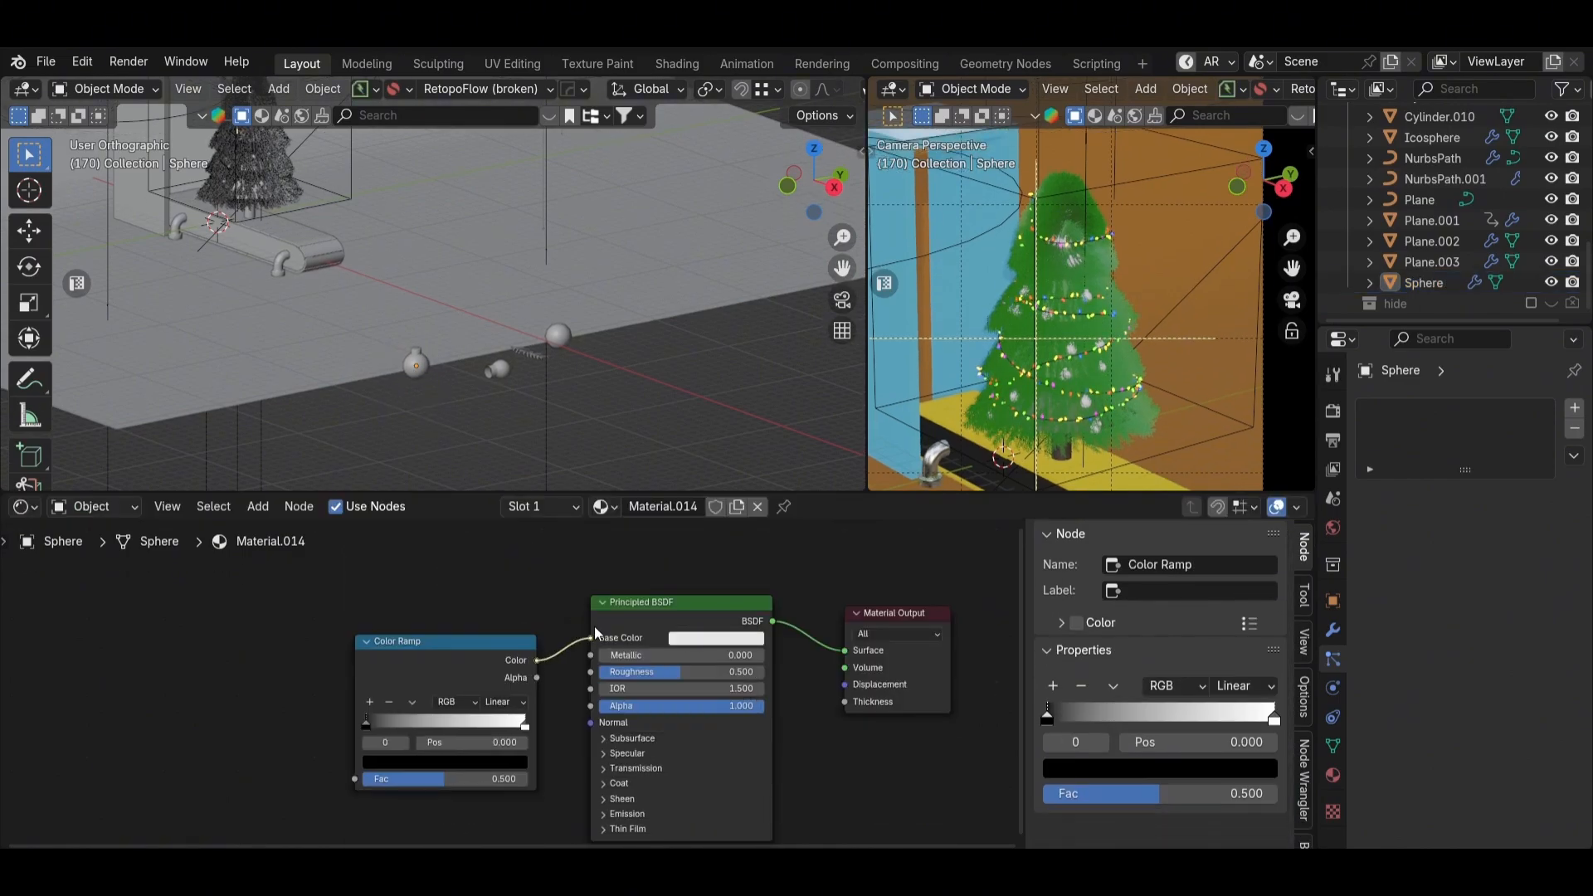
# Step: Show the working viewport in Material Preview shading and focus it on the selected ornament ball
pyautogui.scroll(1, 487, 375)
pyautogui.moveTo(493, 373)
pyautogui.keyDown('shift'); pyautogui.mouseDown(button='middle')
pyautogui.moveTo(493, 271)
pyautogui.moveTo(517, 395)
pyautogui.mouseUp(button='middle'); pyautogui.keyUp('shift')
pyautogui.press('z')
pyautogui.click(495, 399)
pyautogui.scroll(6, 423, 257)
pyautogui.scroll(1, 517, 395)
pyautogui.click(515, 395)
pyautogui.scroll(2, 512, 673)
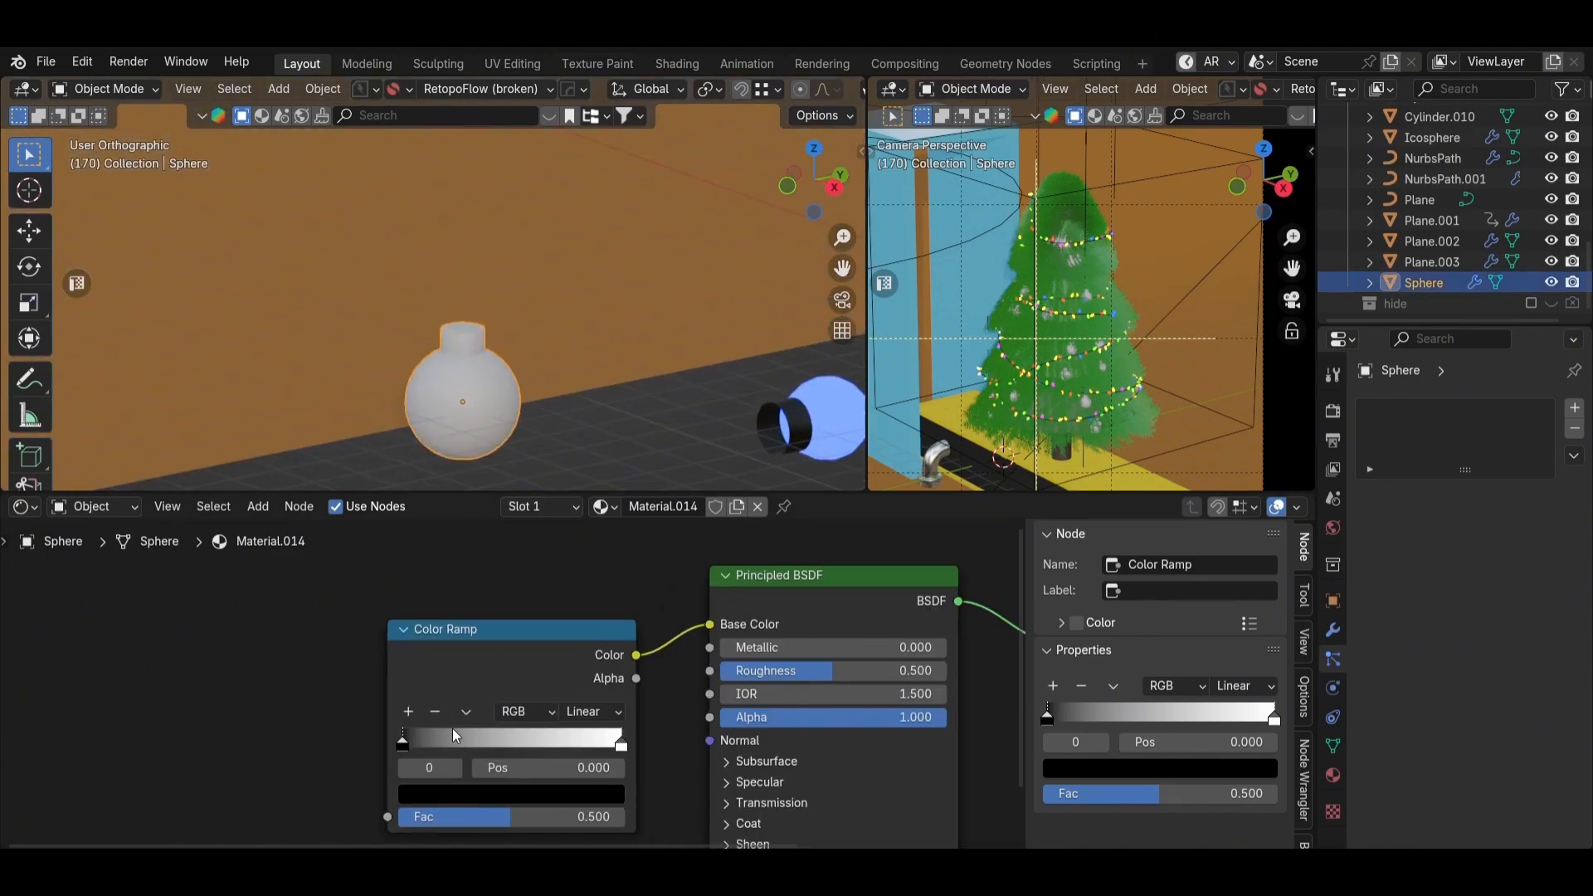
# Step: Add a middle stop to the color ramp and colour the first stop bright green
pyautogui.click(401, 715)
pyautogui.click(393, 749)
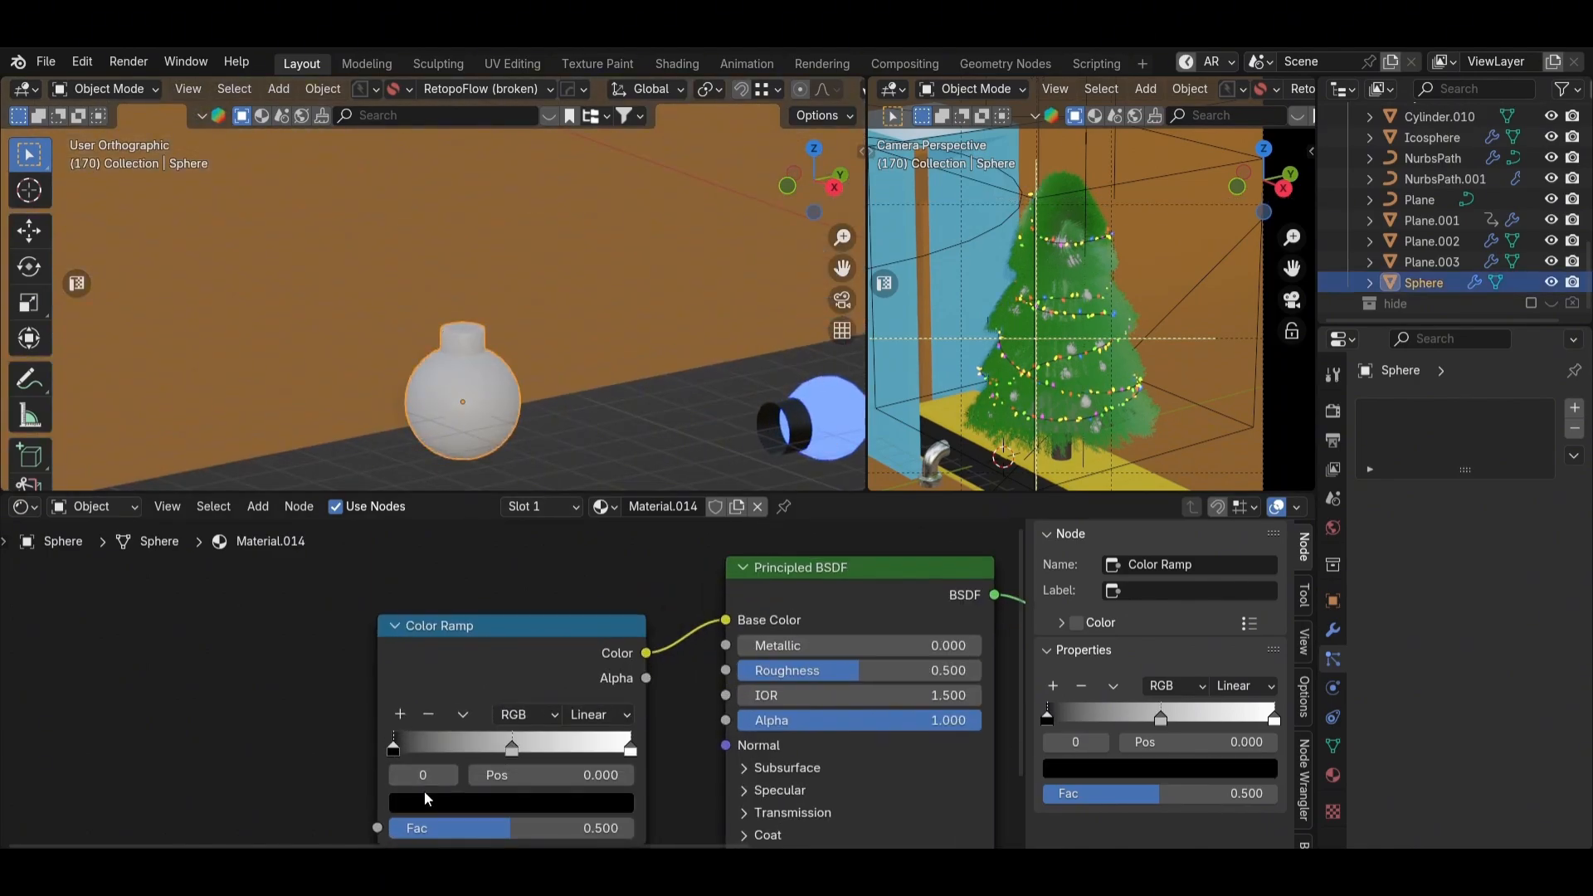
pyautogui.click(425, 802)
pyautogui.moveTo(621, 503); pyautogui.dragTo(614, 452)
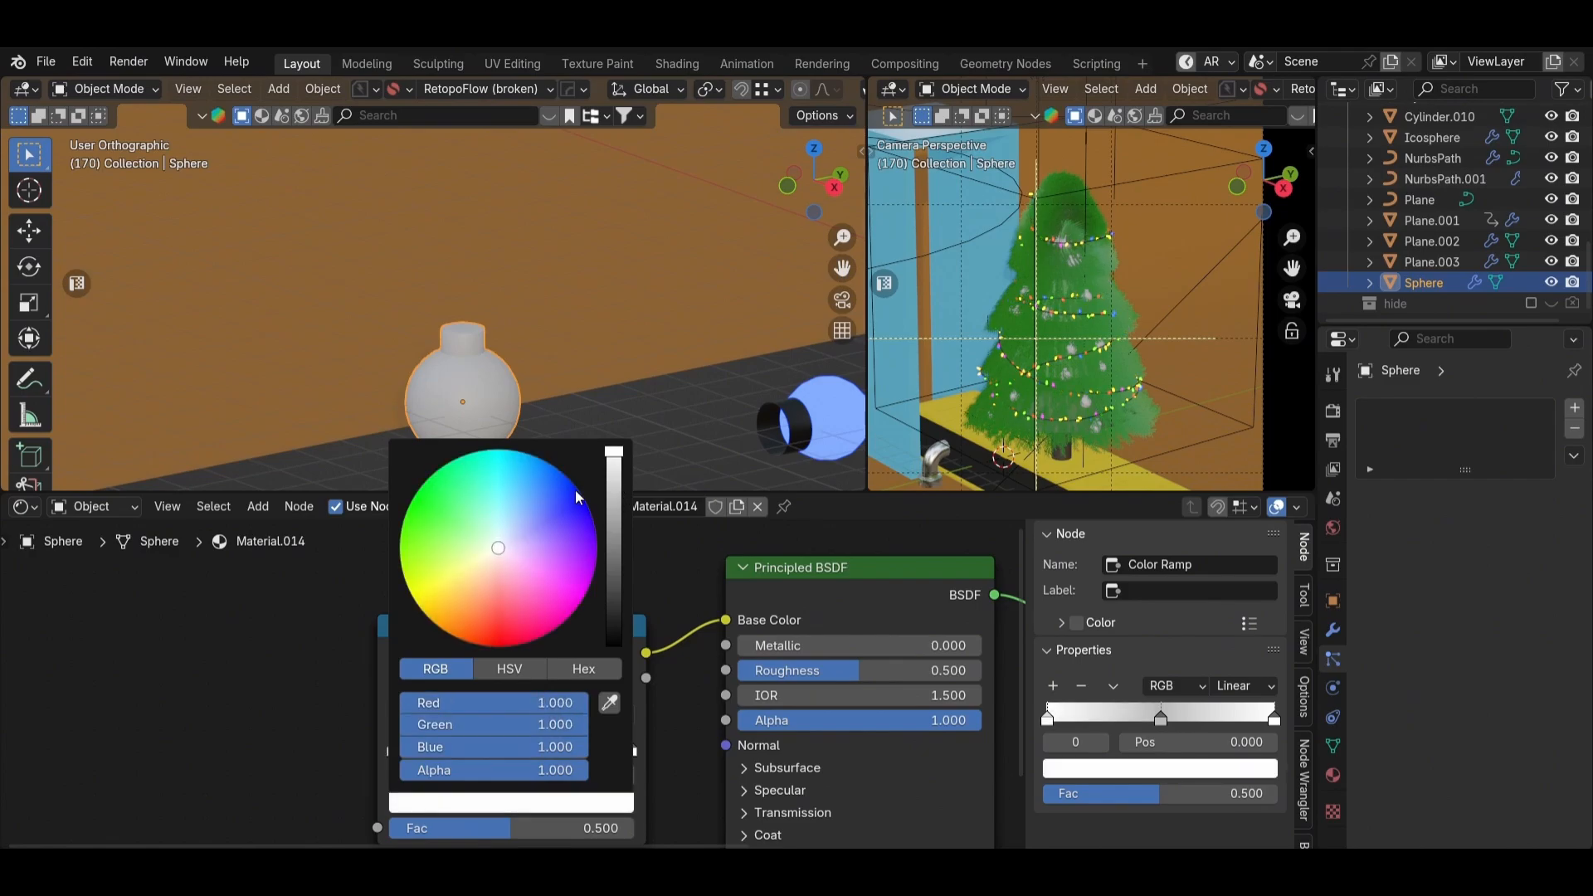
pyautogui.click(409, 507)
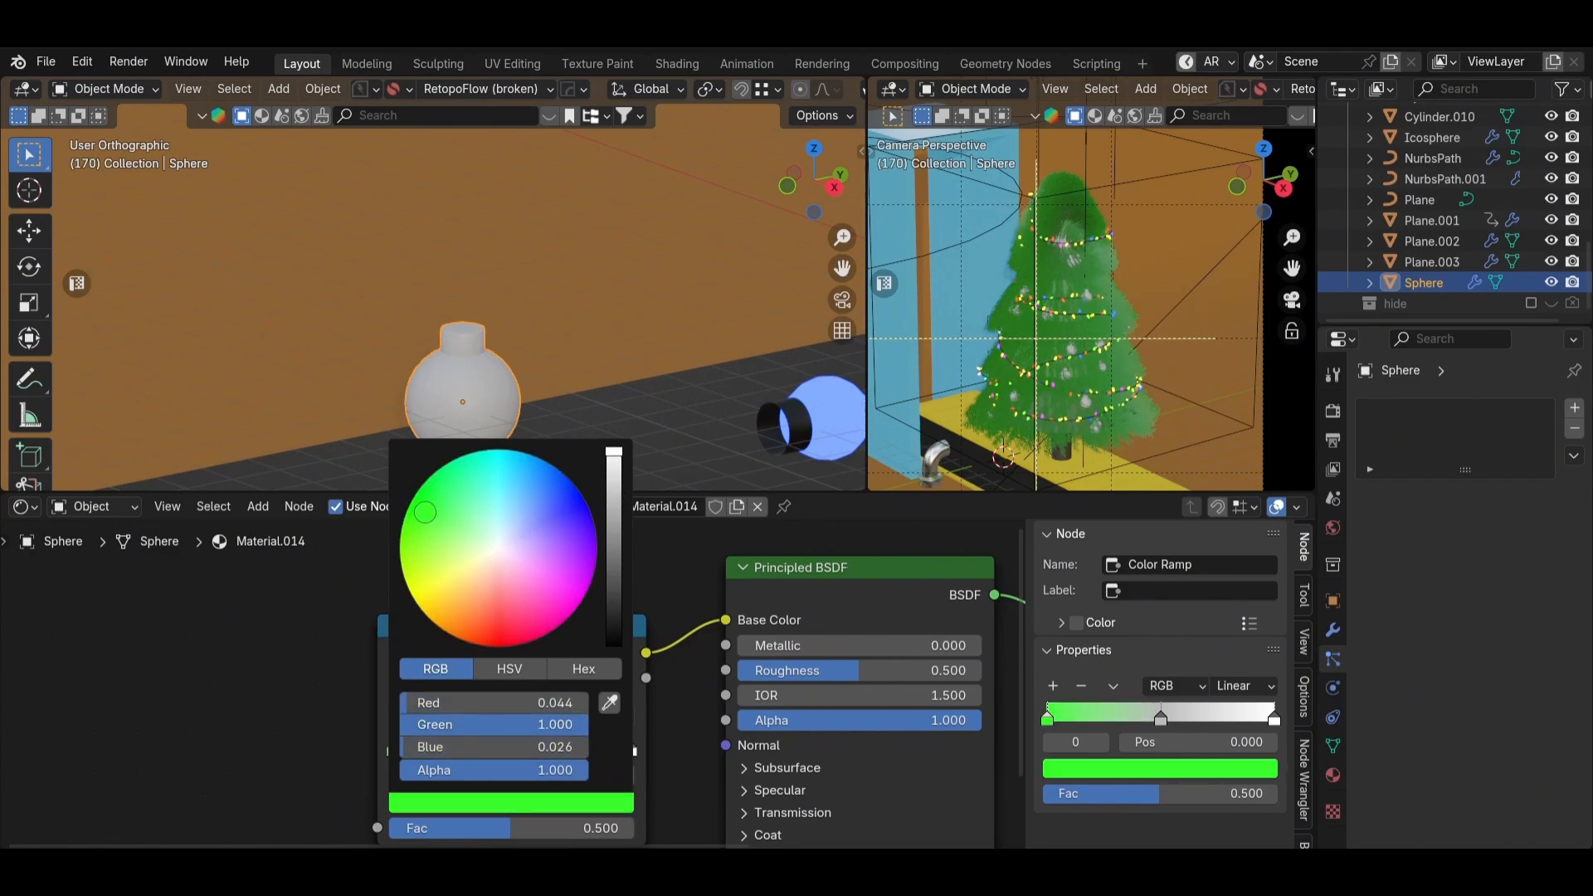
pyautogui.scroll(2, 597, 664)
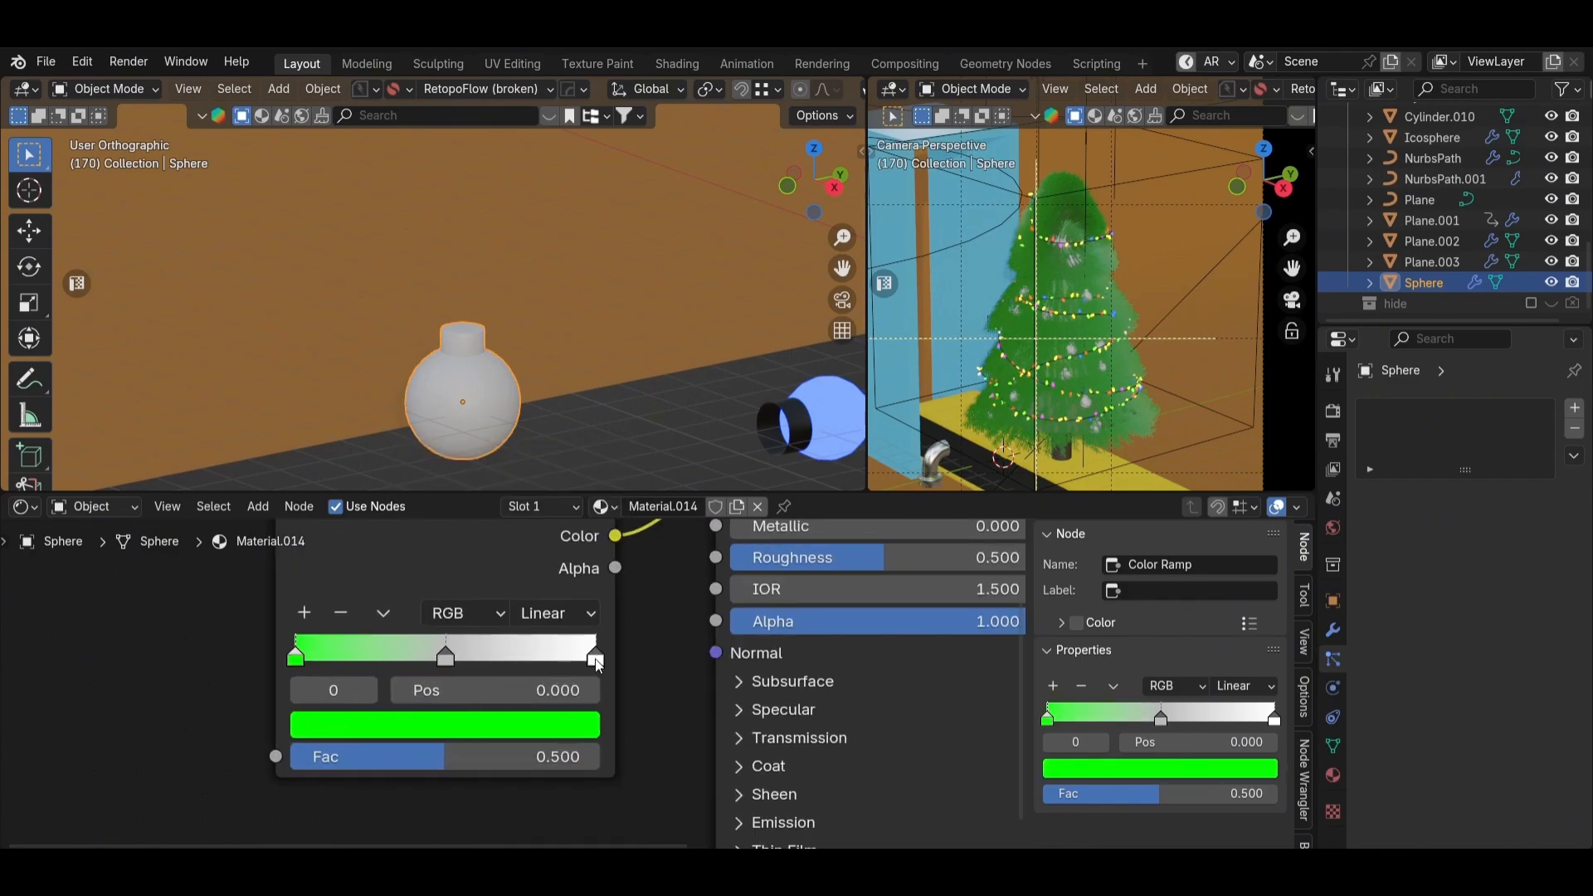
# Step: Colour the ramp's middle stop at 0.500 pure blue at full brightness
pyautogui.click(445, 660)
pyautogui.click(463, 728)
pyautogui.moveTo(574, 344); pyautogui.dragTo(574, 280)
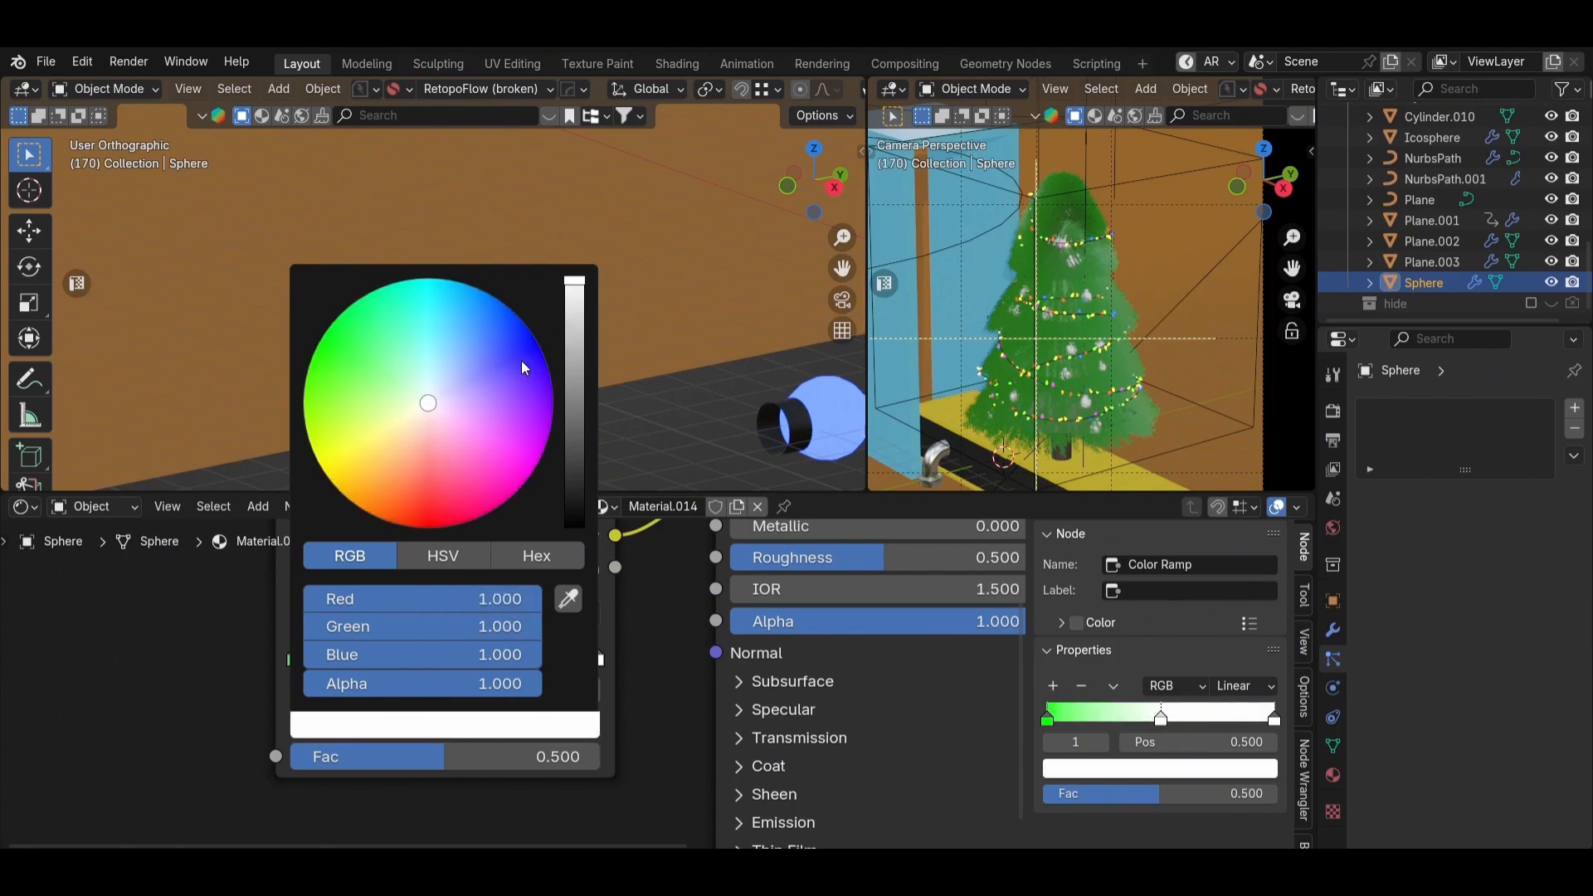
pyautogui.moveTo(523, 366)
pyautogui.mouseDown()
pyautogui.moveTo(401, 323)
pyautogui.moveTo(542, 350)
pyautogui.mouseUp()
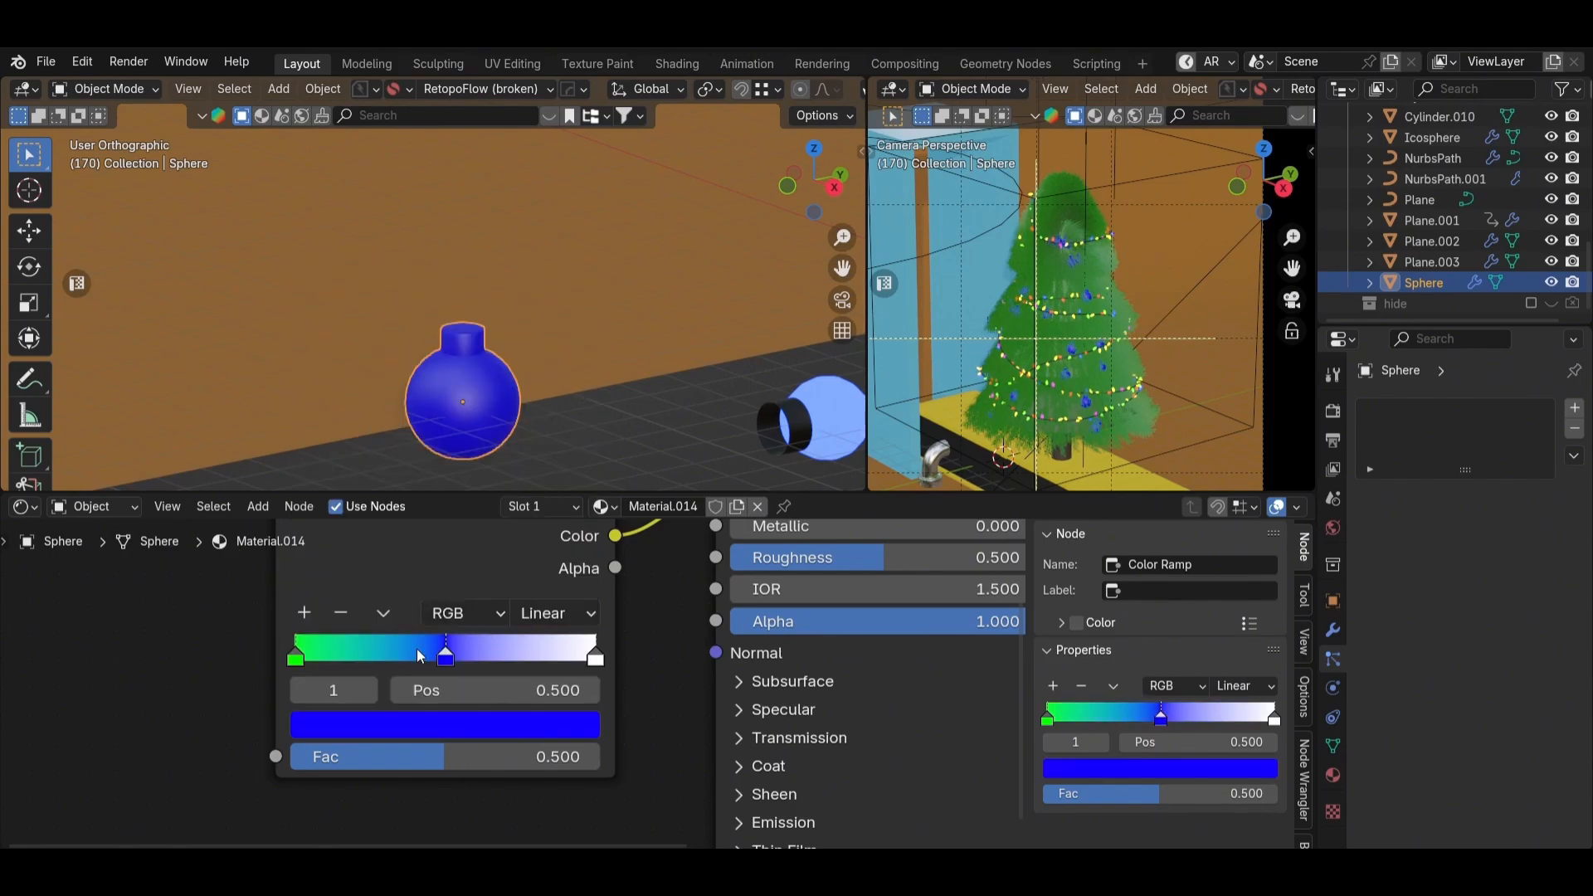
# Step: Move the blue stop closer to green, add another stop beyond it, and colour the new stop red
pyautogui.moveTo(445, 658); pyautogui.dragTo(389, 663)
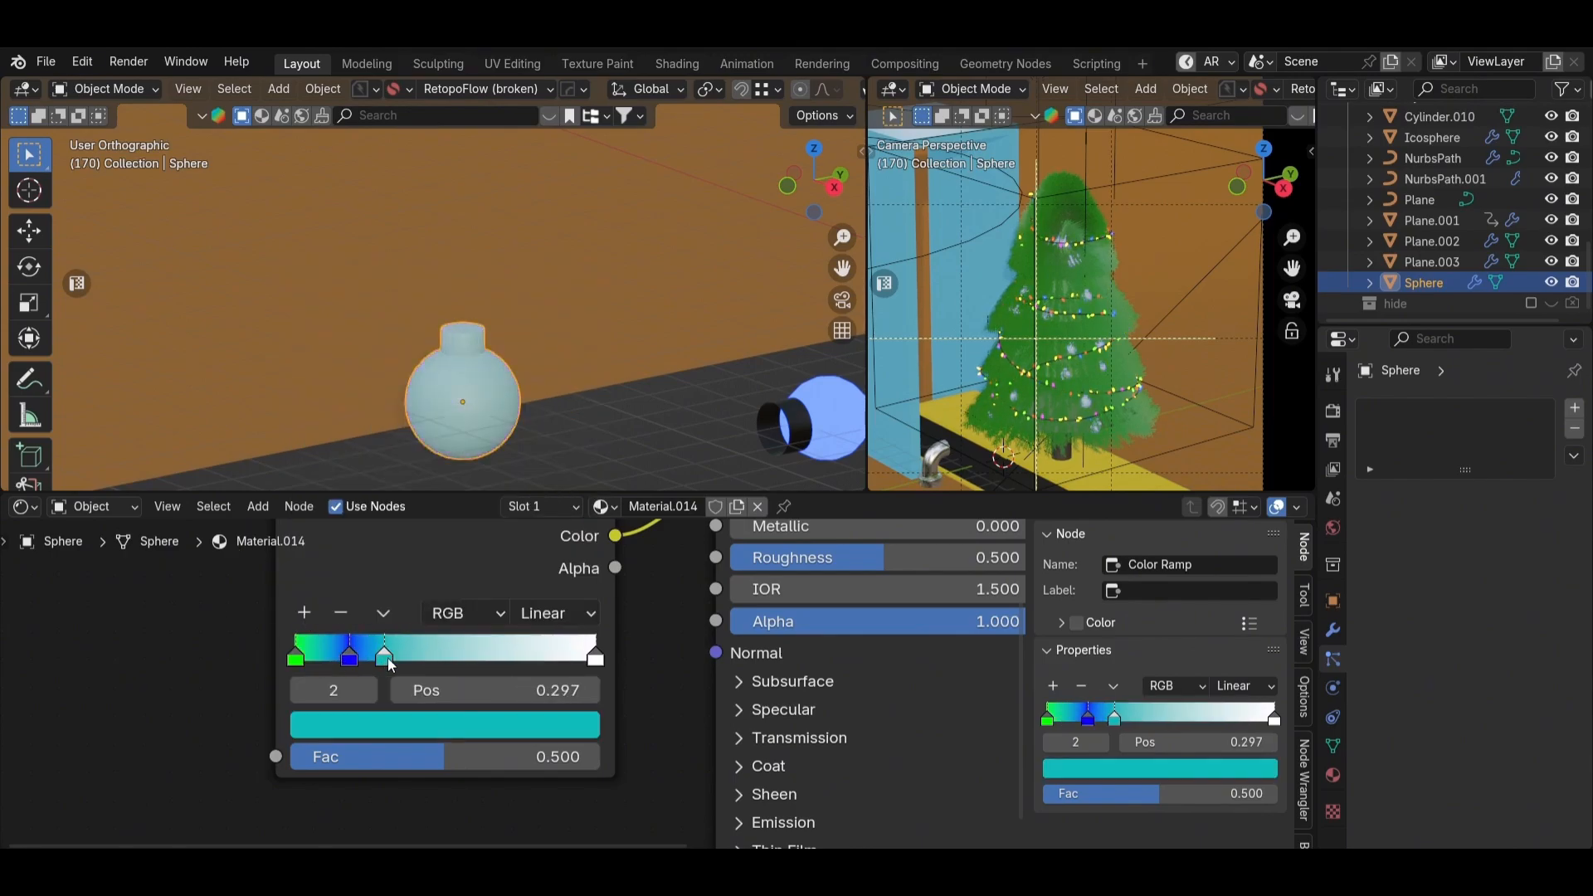
pyautogui.click(411, 721)
pyautogui.moveTo(425, 512); pyautogui.dragTo(427, 528)
pyautogui.moveTo(576, 329); pyautogui.dragTo(574, 279)
# Step: Add a color ramp stop beyond the red one, near the middle, and colour it yellow
pyautogui.moveTo(375, 658); pyautogui.dragTo(445, 662)
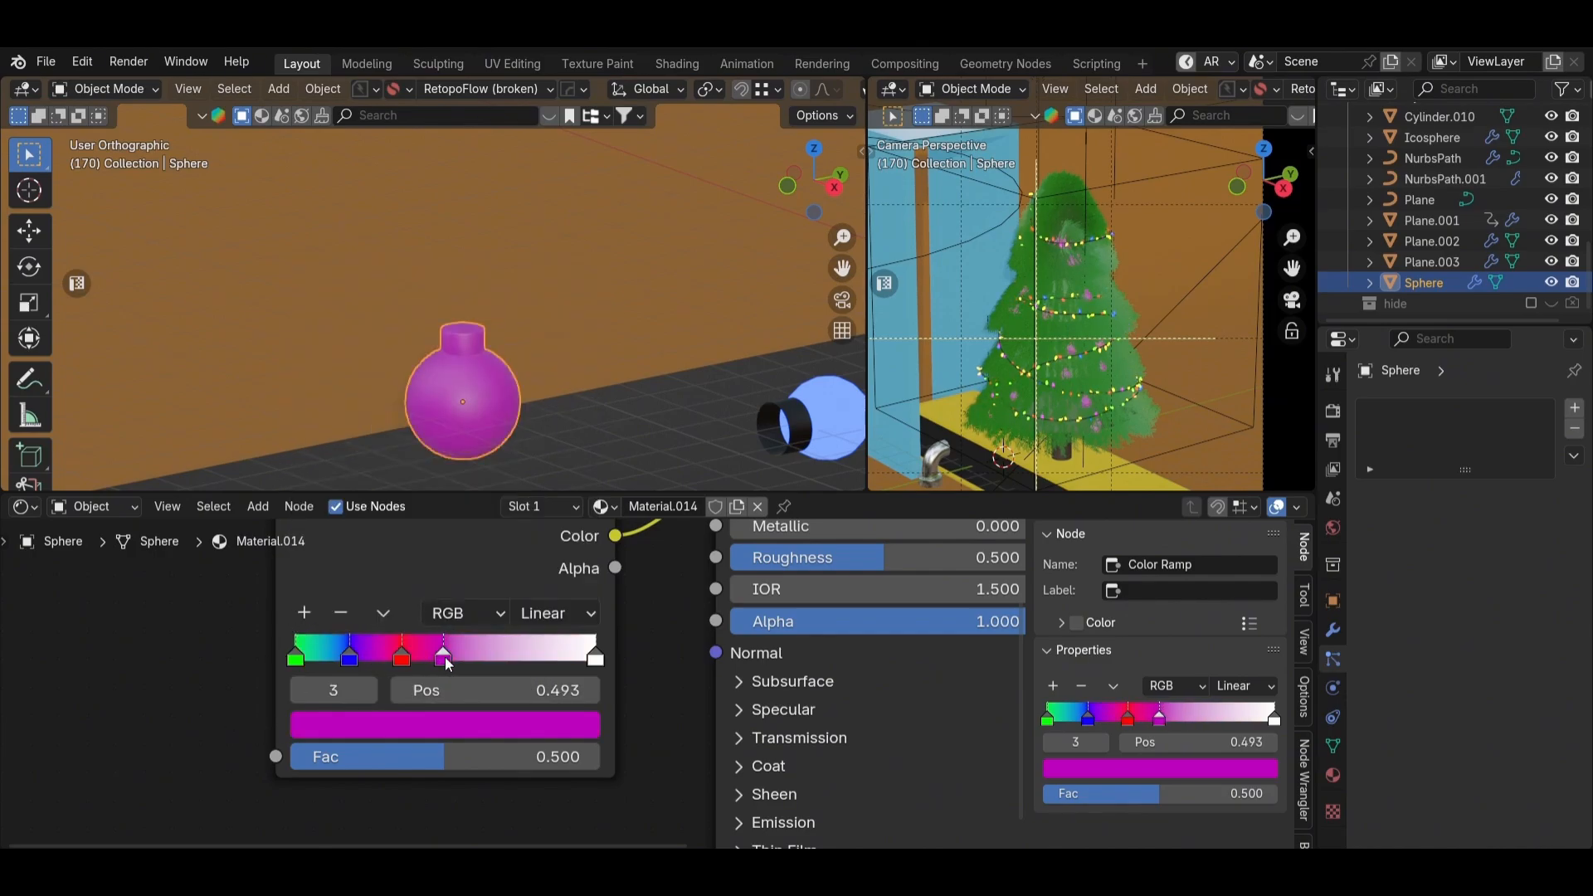
pyautogui.click(449, 720)
pyautogui.moveTo(346, 480); pyautogui.dragTo(326, 476)
pyautogui.moveTo(580, 365); pyautogui.dragTo(574, 280)
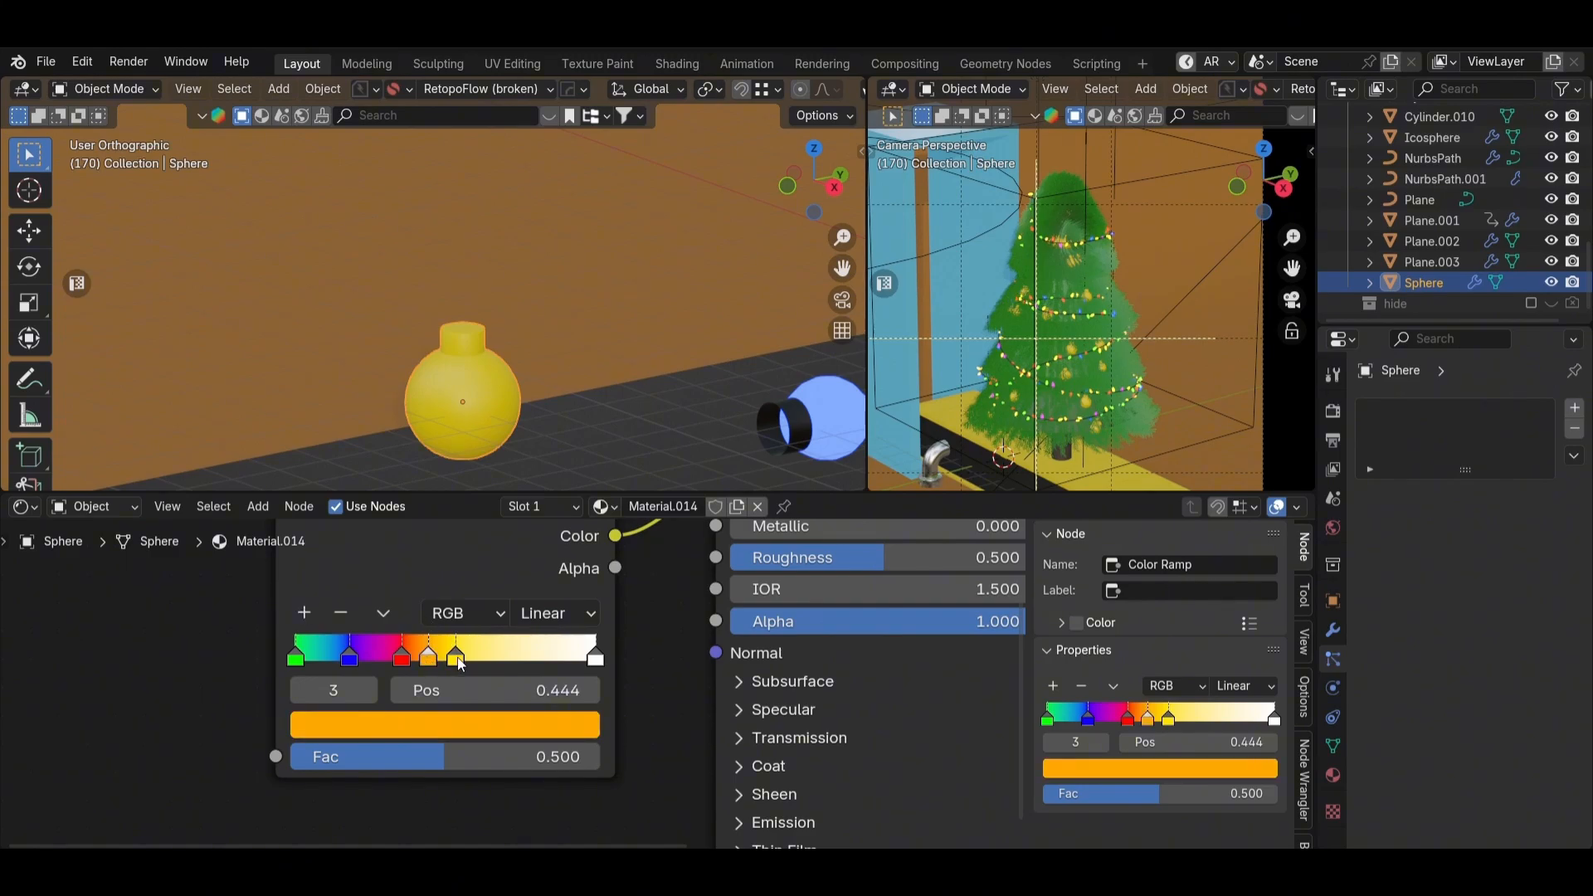
# Step: Add a magenta stop after yellow and an orange stop at position 0.874 on the color ramp
pyautogui.click(459, 720)
pyautogui.moveTo(447, 508); pyautogui.dragTo(521, 486)
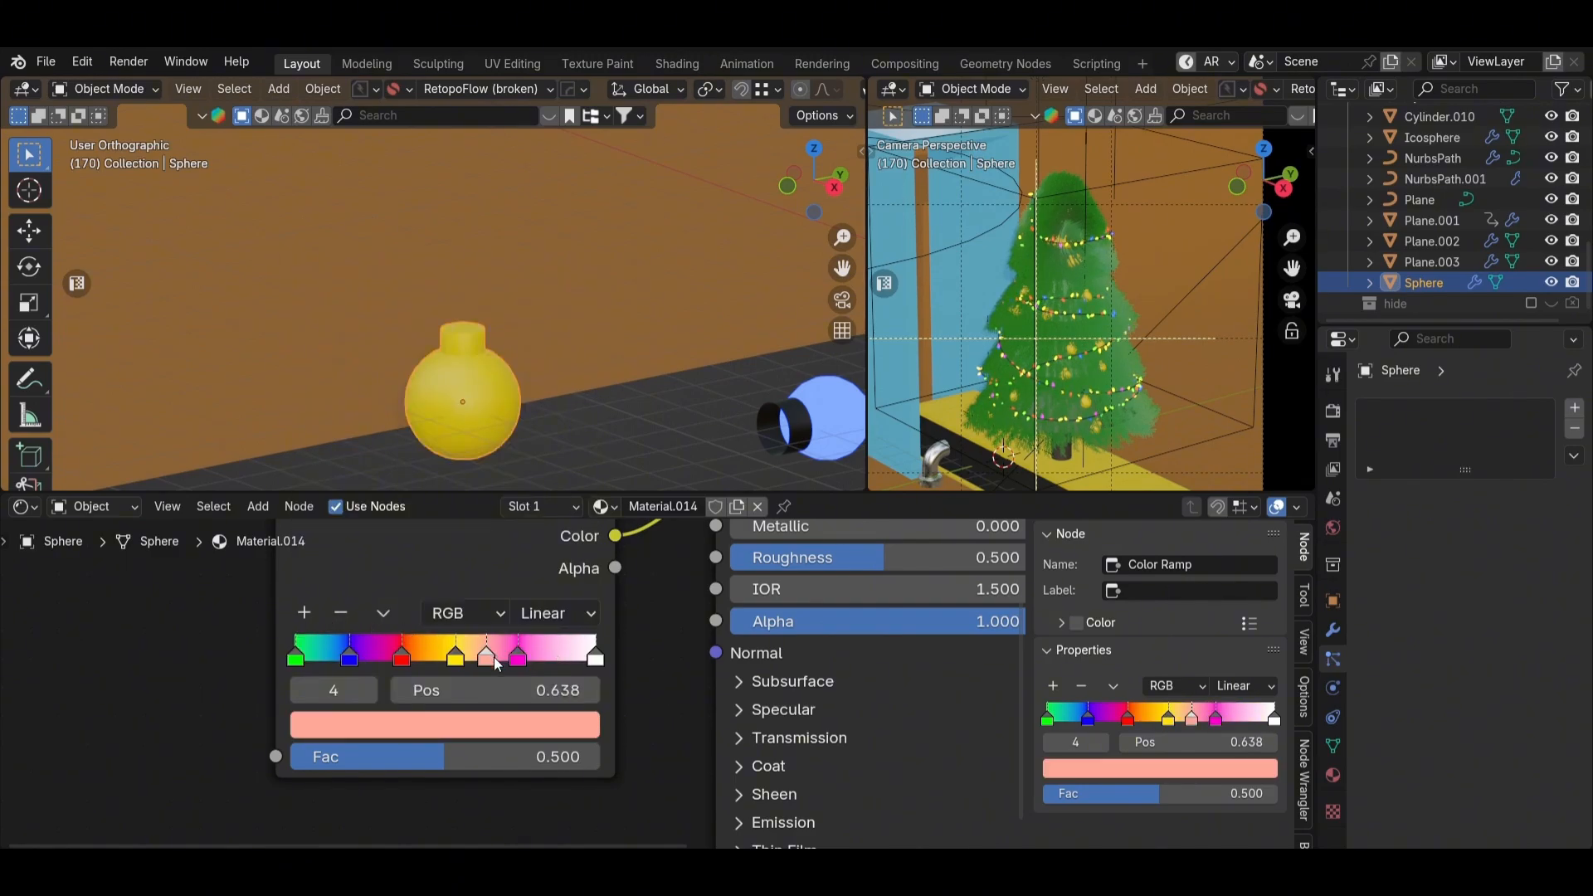
pyautogui.click(535, 726)
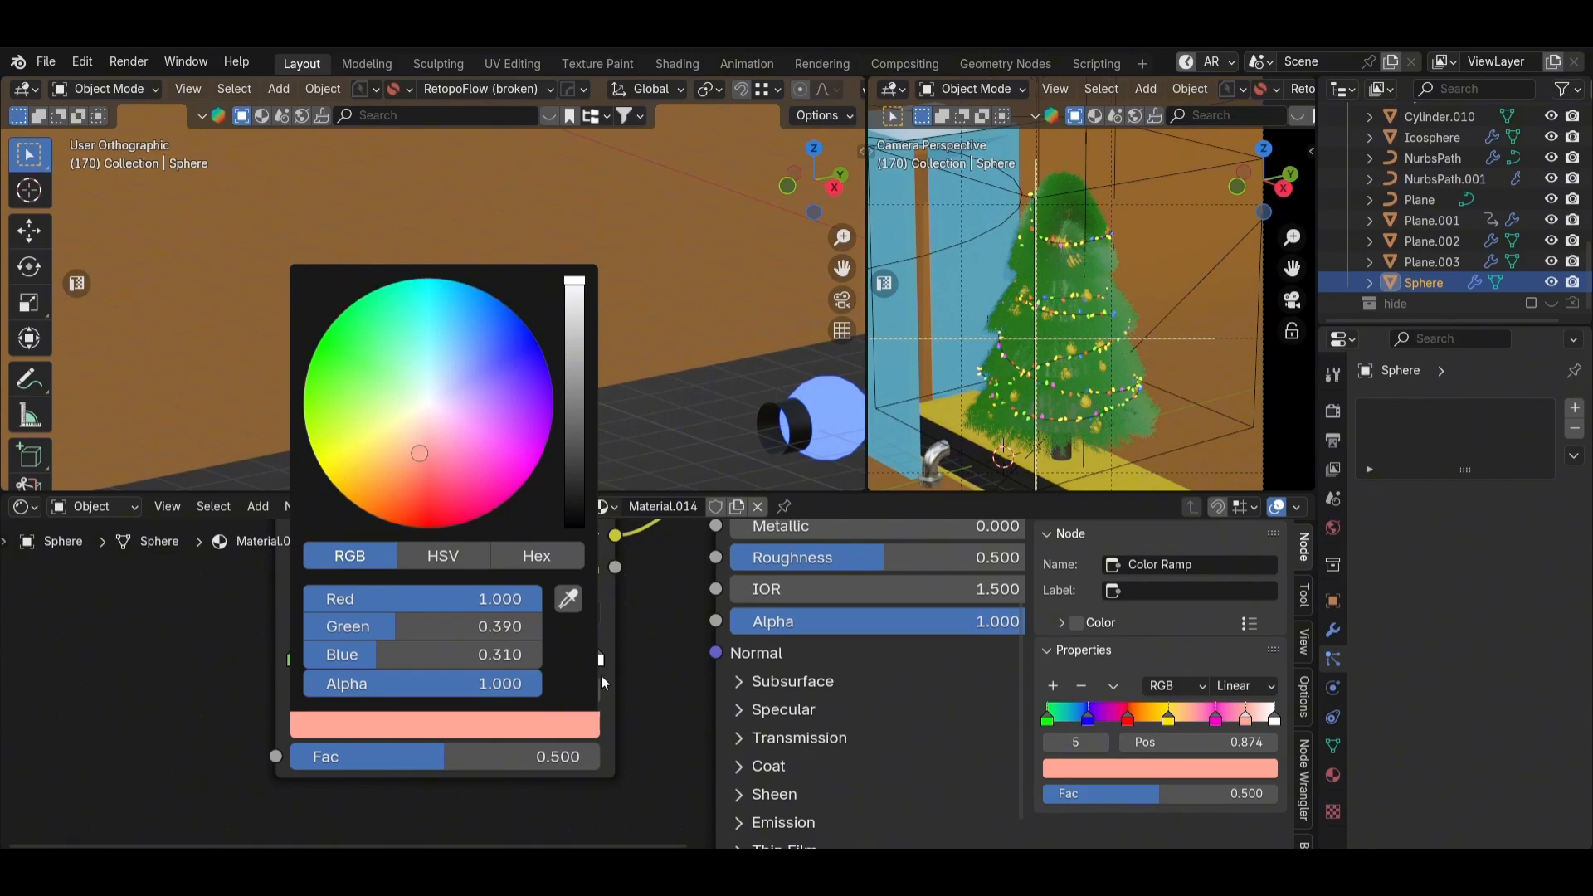
pyautogui.click(539, 725)
pyautogui.moveTo(356, 484); pyautogui.dragTo(357, 505)
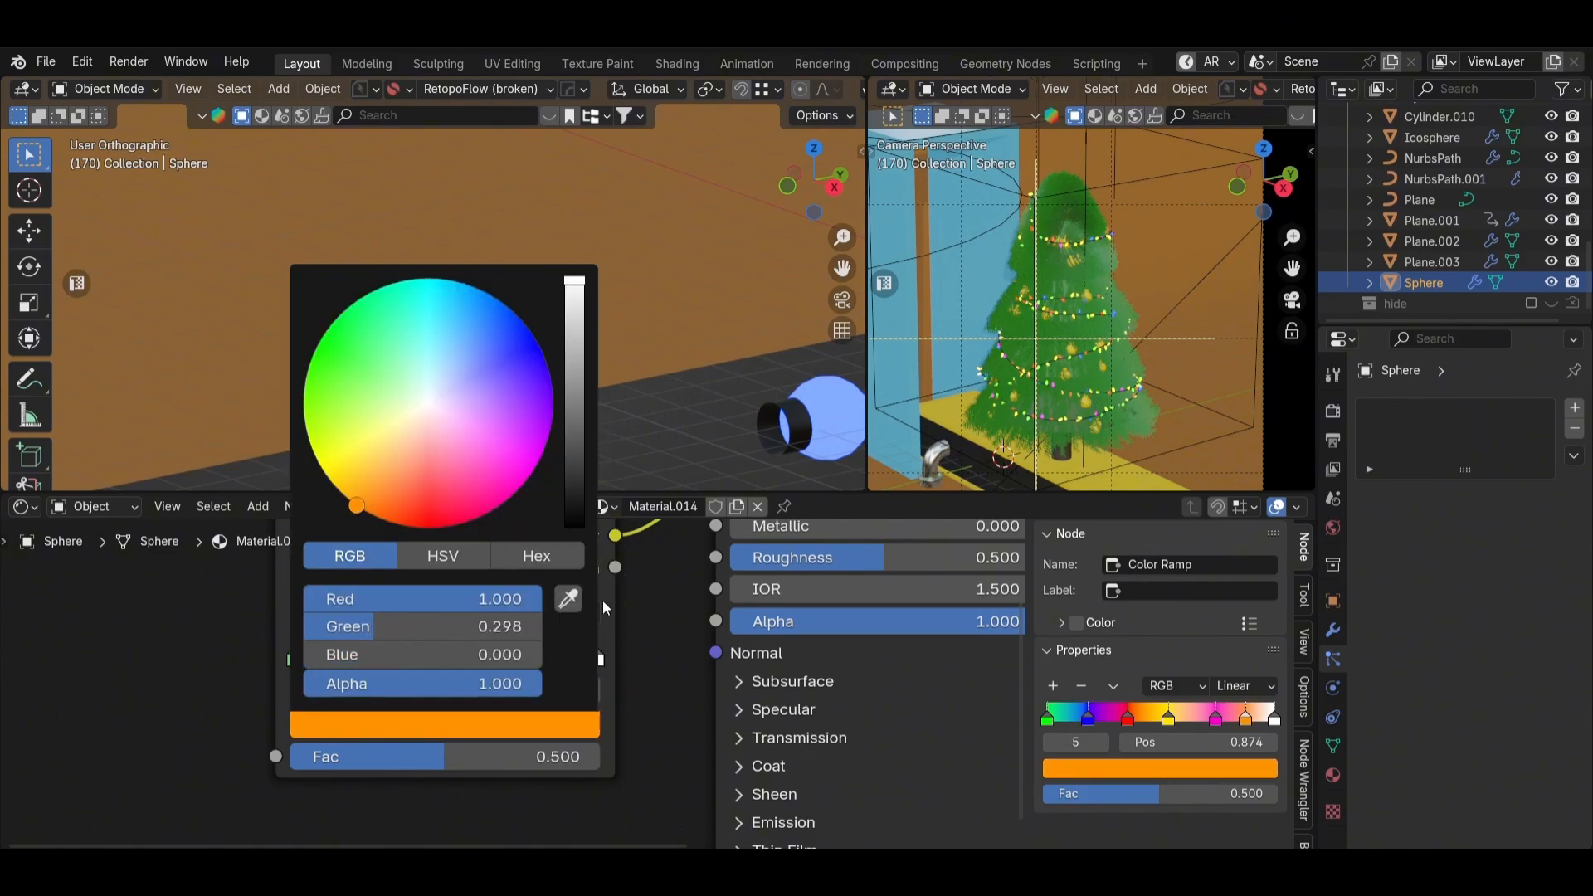
# Step: Set the ramp's interpolation to Constant and space the stops evenly, with yellow at 0.493 and orange at 0.827
pyautogui.click(554, 613)
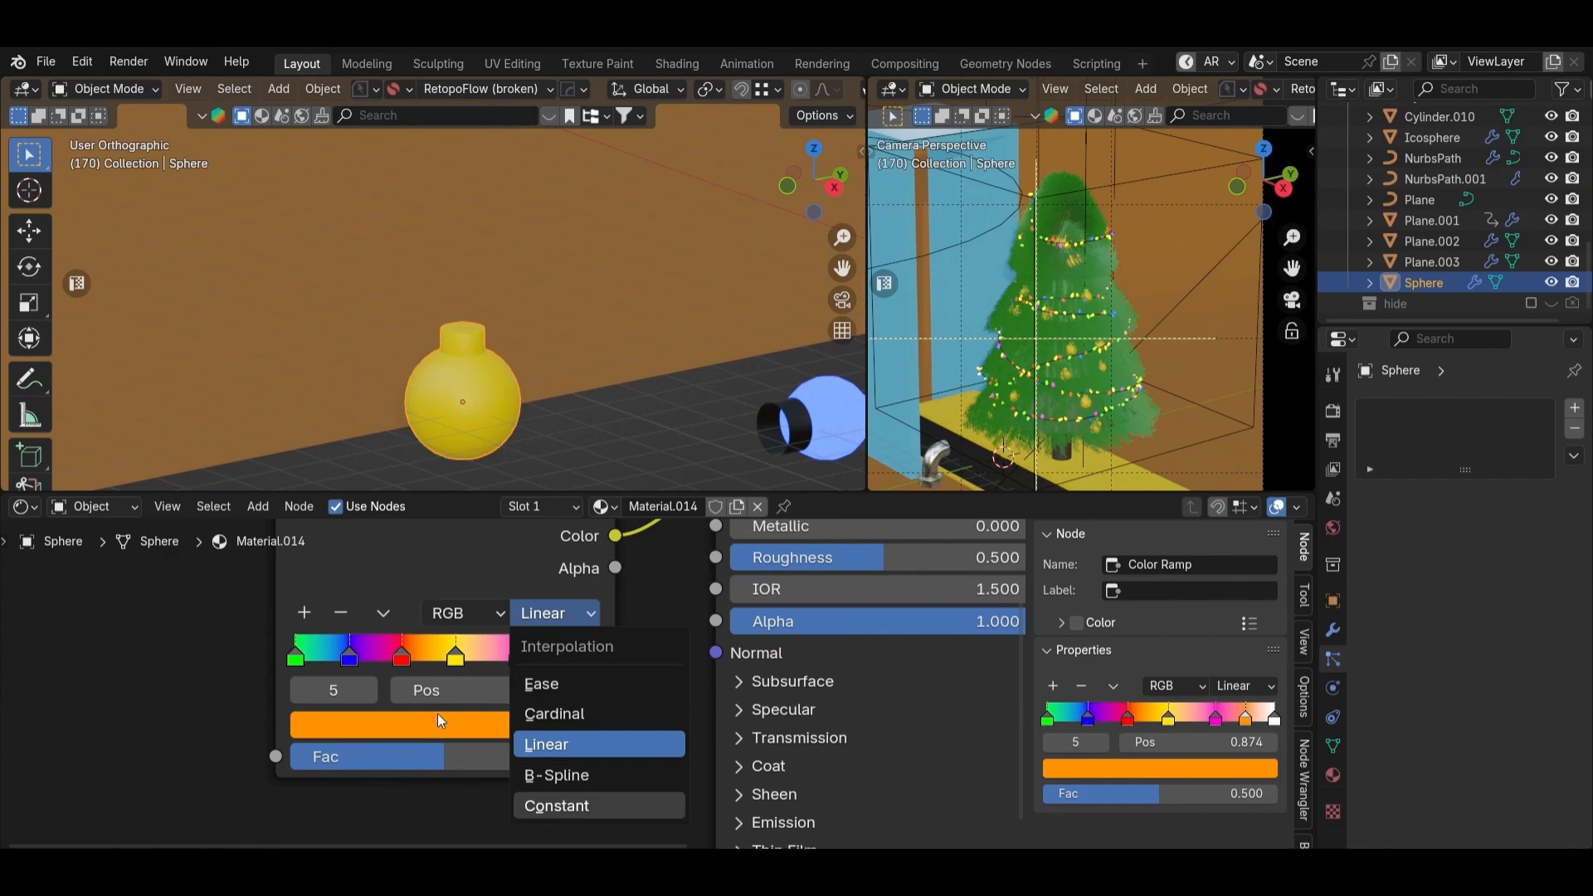
pyautogui.click(557, 805)
pyautogui.moveTo(349, 658); pyautogui.dragTo(340, 658)
pyautogui.moveTo(455, 660); pyautogui.dragTo(441, 664)
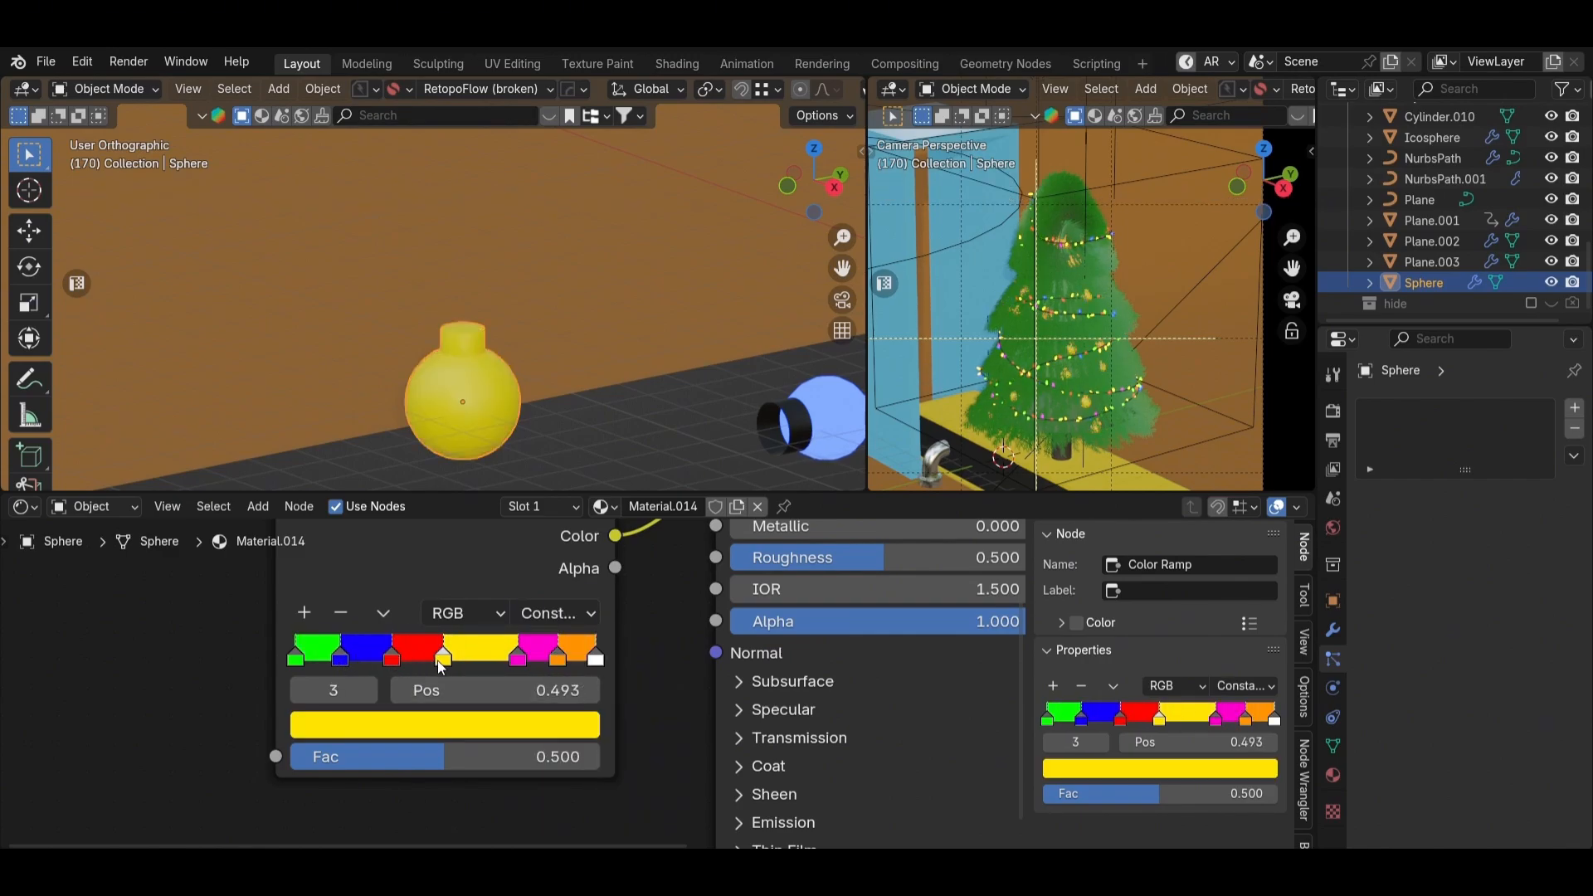
pyautogui.scroll(-3, 512, 396)
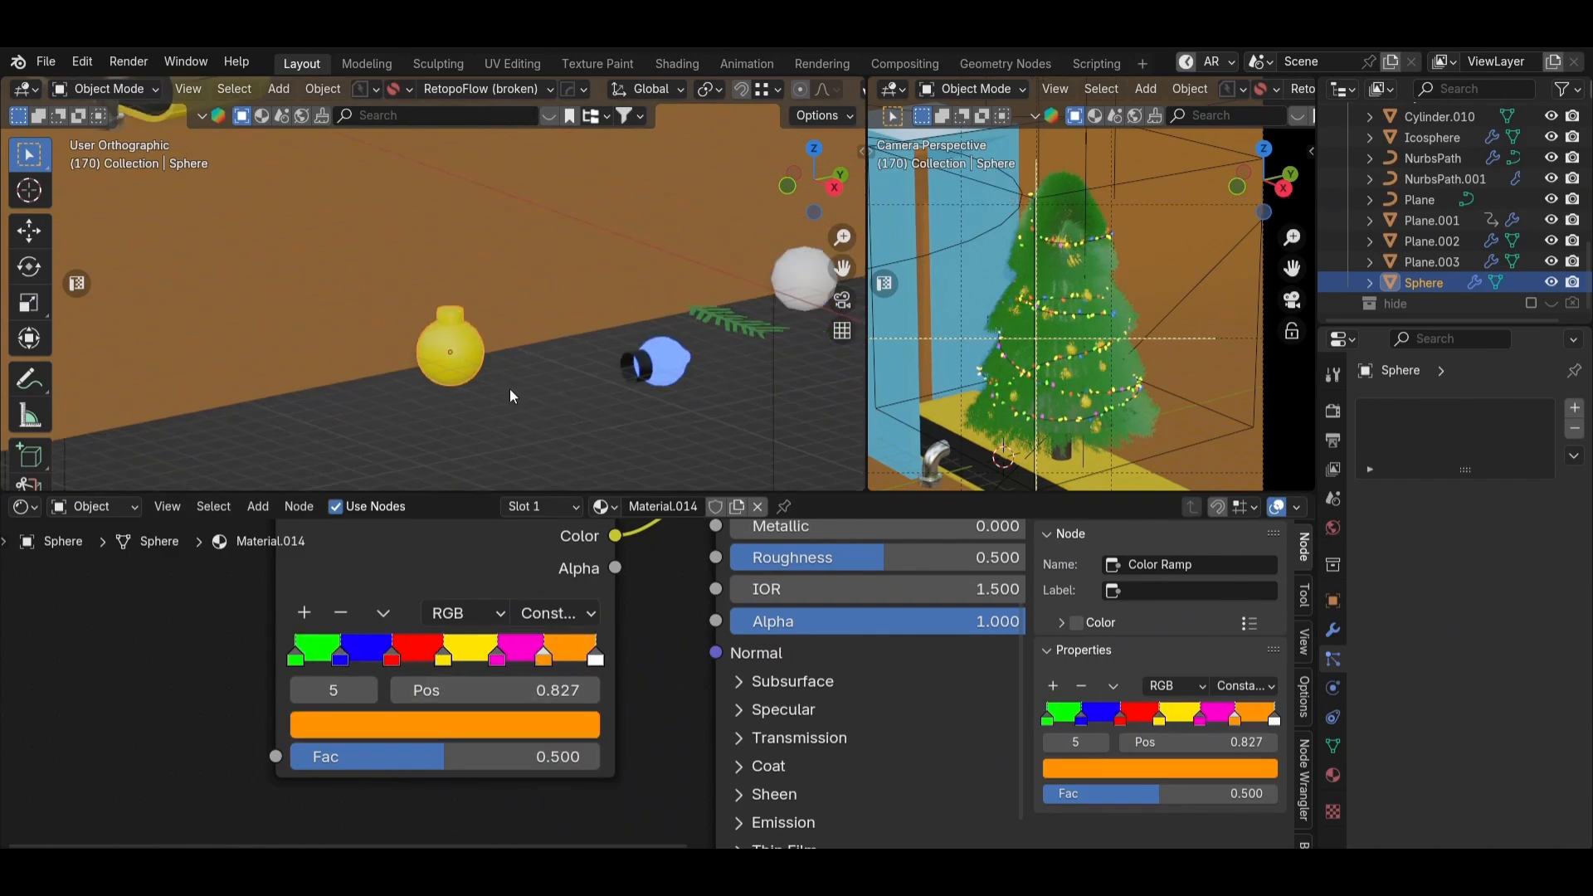
pyautogui.scroll(-2, 558, 674)
pyautogui.scroll(2, 755, 595)
pyautogui.scroll(-4, 755, 595)
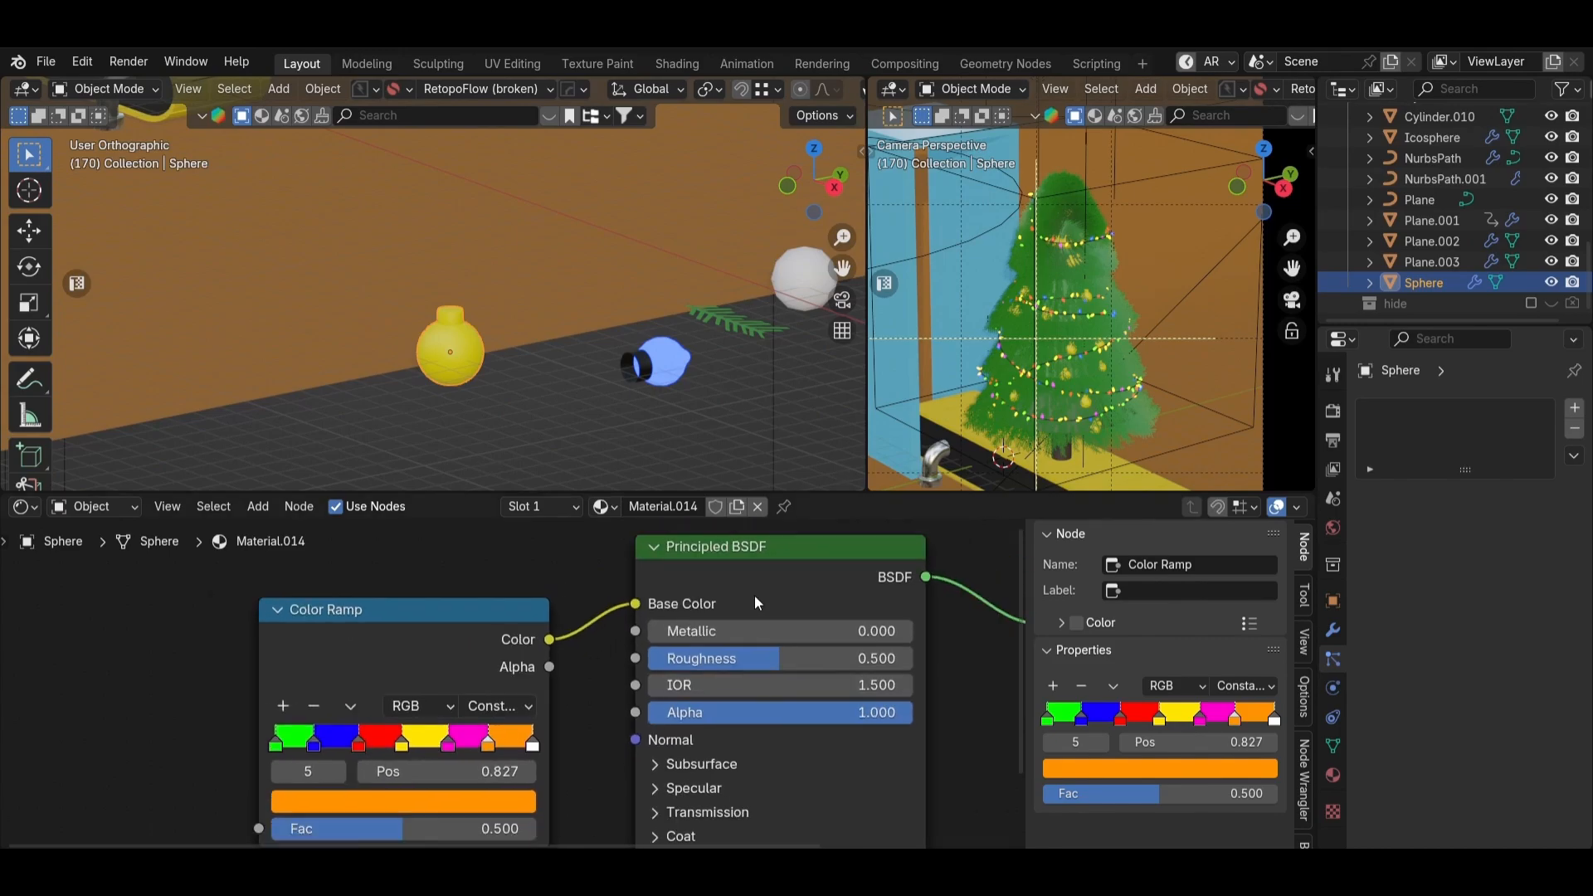
# Step: Add an Object Info node and feed its Random output into the color ramp's factor
pyautogui.click(434, 669)
pyautogui.moveTo(434, 669); pyautogui.dragTo(563, 675, button='middle')
pyautogui.click(312, 585)
pyautogui.hotkey('shift', 'a')
pyautogui.click(312, 586)
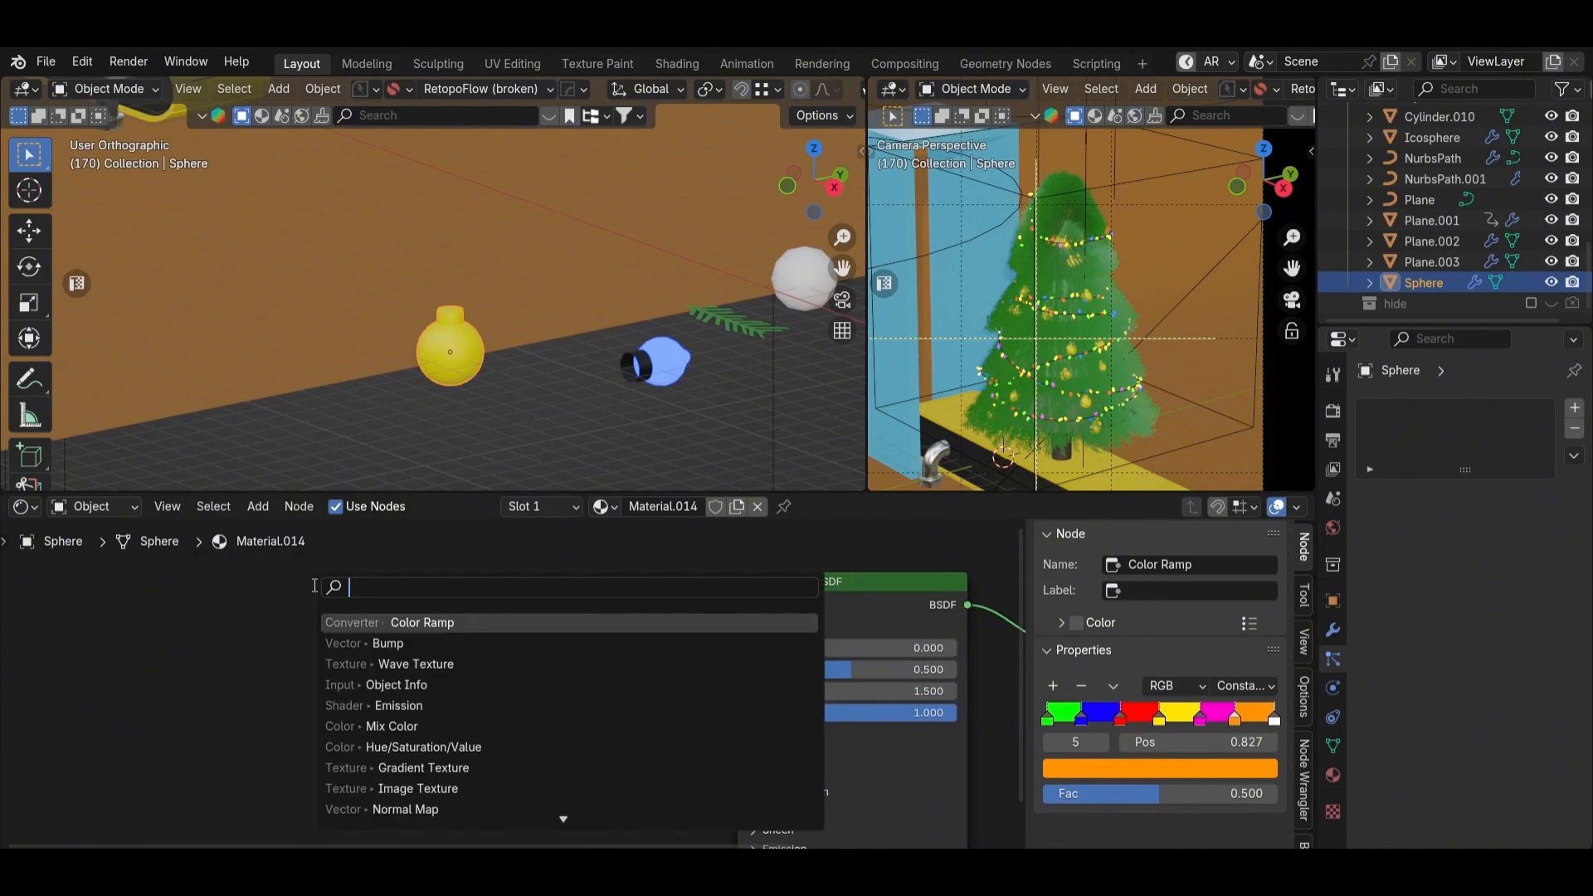
pyautogui.press('Return')
pyautogui.click(229, 651)
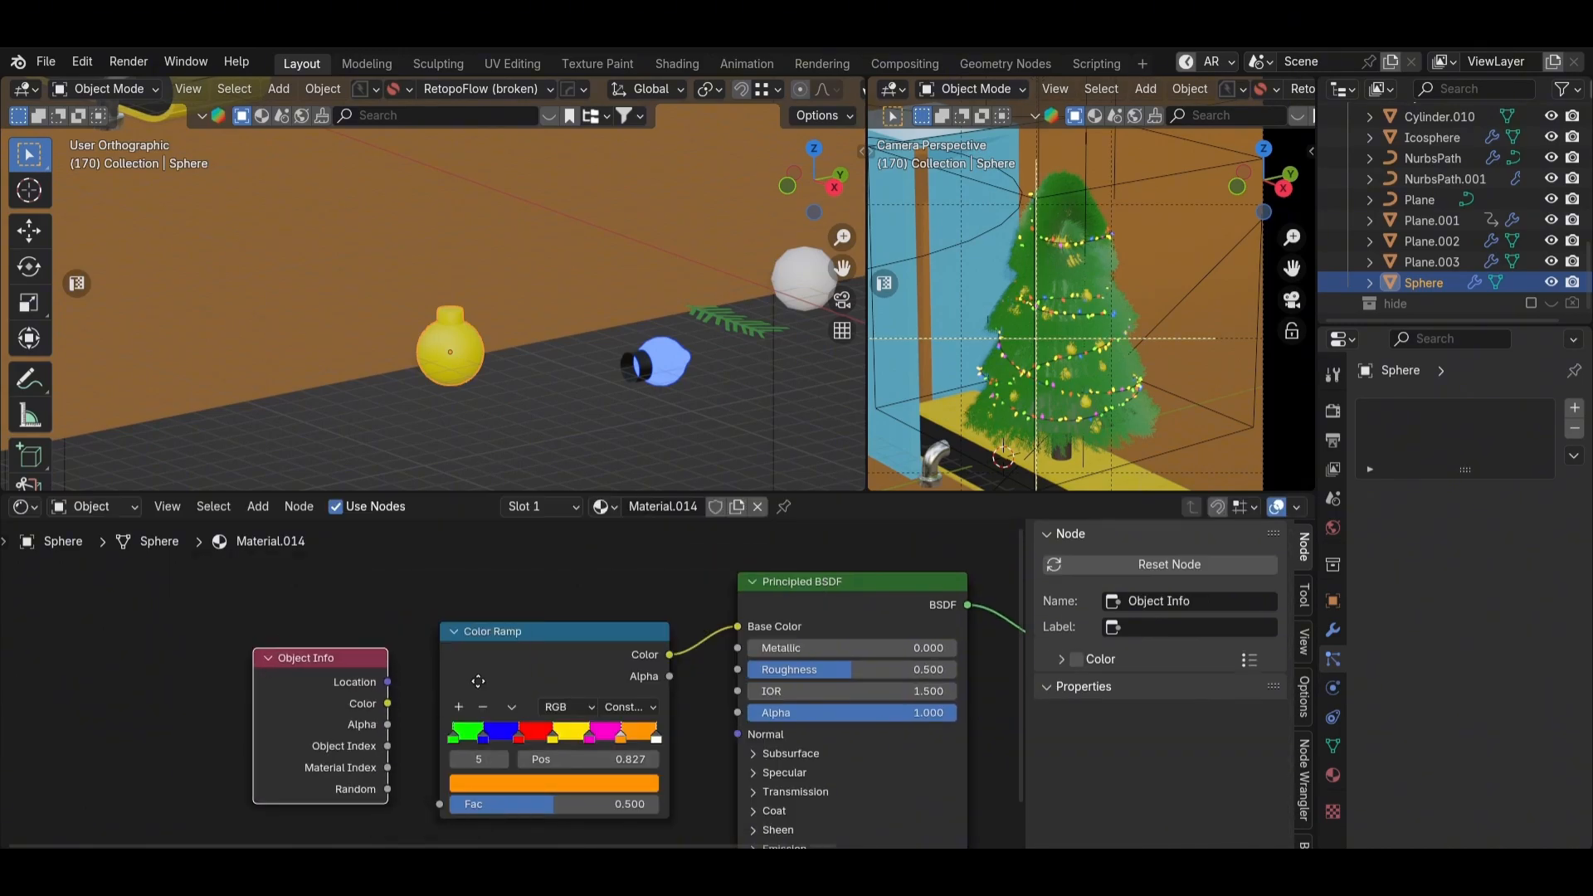
pyautogui.moveTo(476, 680); pyautogui.dragTo(555, 638, button='middle')
pyautogui.moveTo(468, 751); pyautogui.dragTo(516, 765)
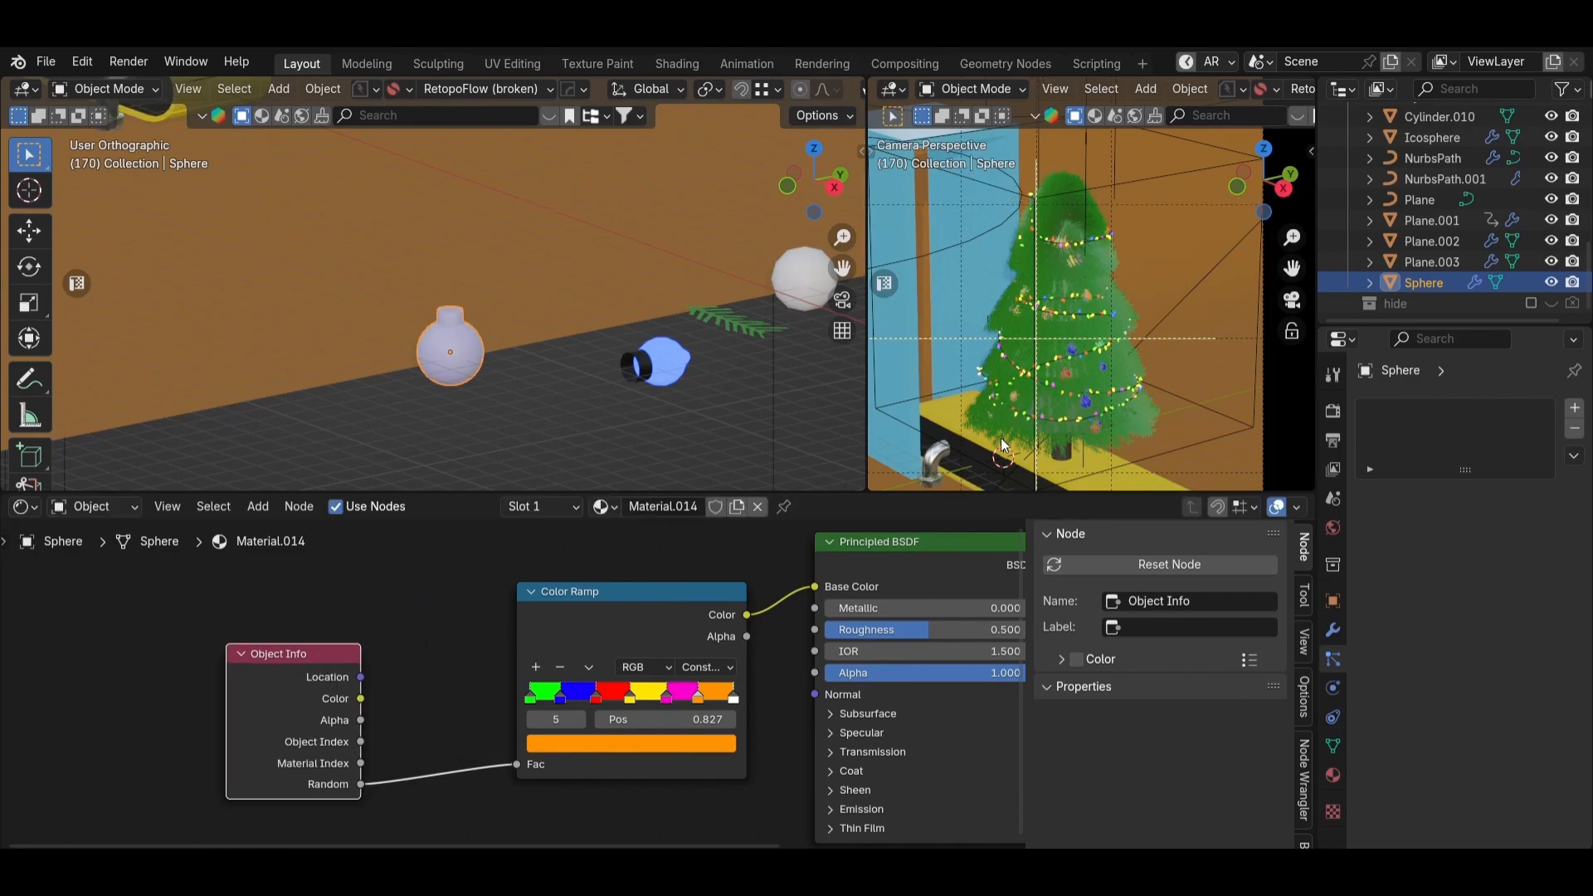
# Step: Examine the ornament balls' colour variation on the tree in the camera view
pyautogui.scroll(3, 1001, 436)
pyautogui.click(1059, 406)
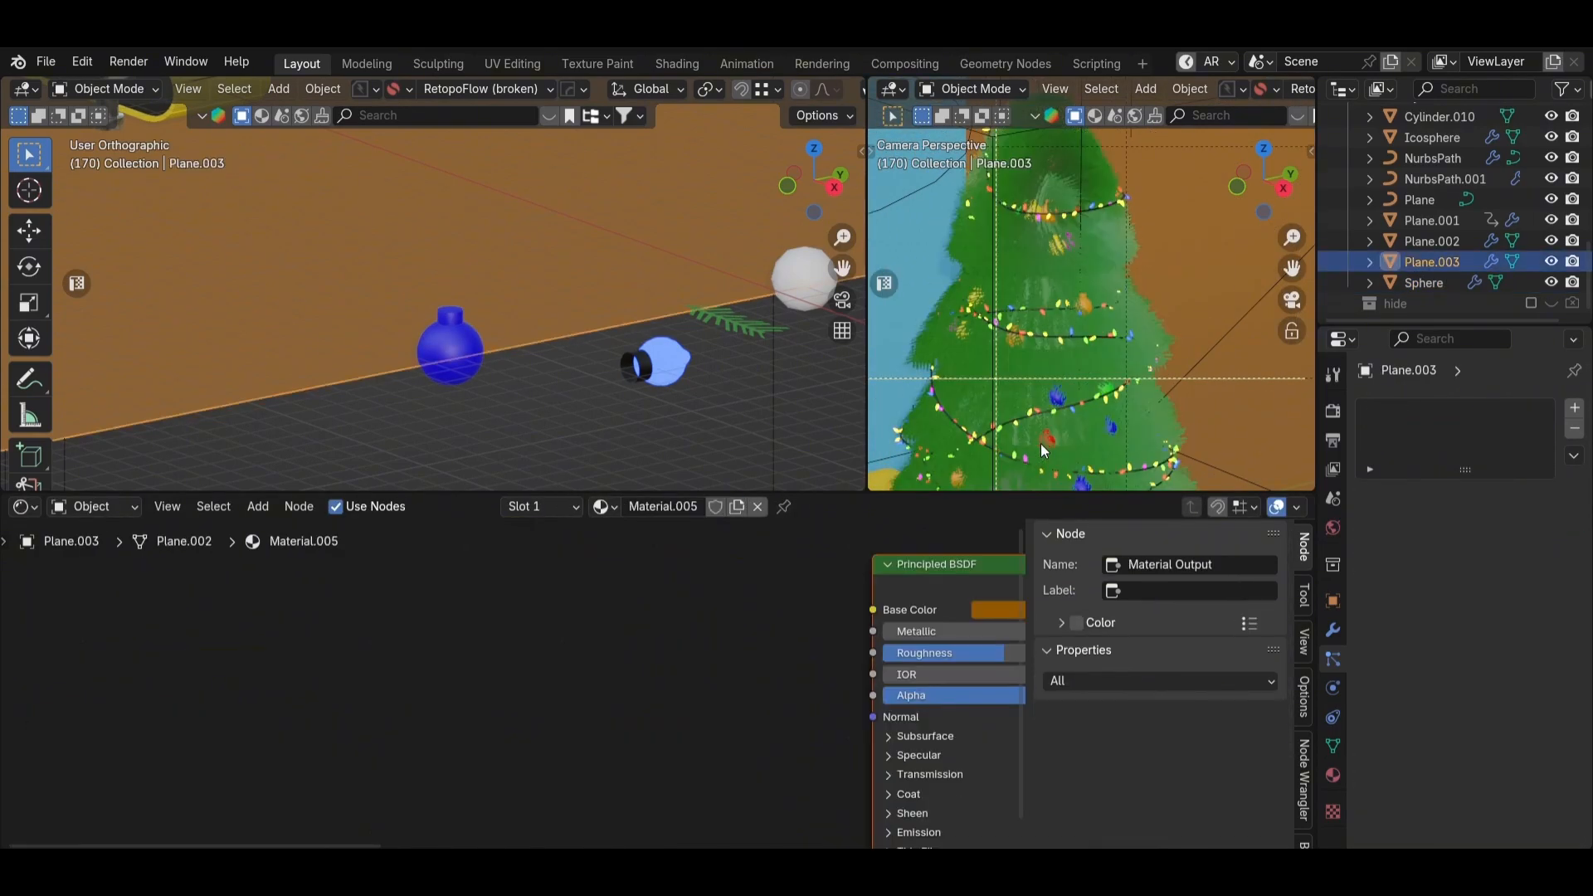
pyautogui.moveTo(1001, 589); pyautogui.dragTo(724, 616, button='middle')
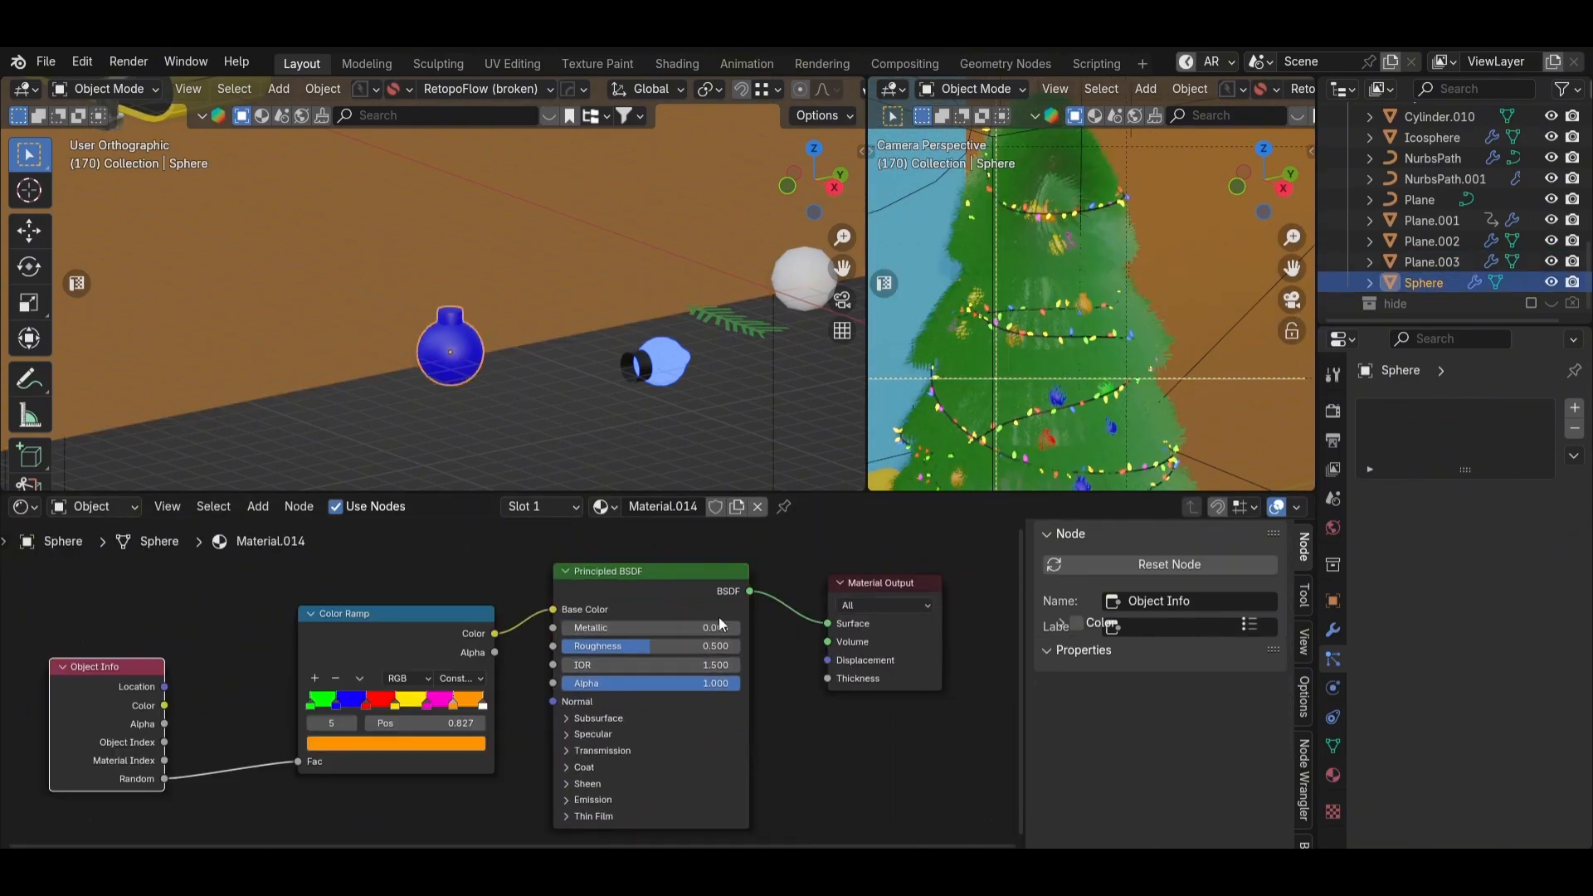
pyautogui.scroll(2, 719, 617)
pyautogui.scroll(1, 1054, 425)
pyautogui.click(1237, 362)
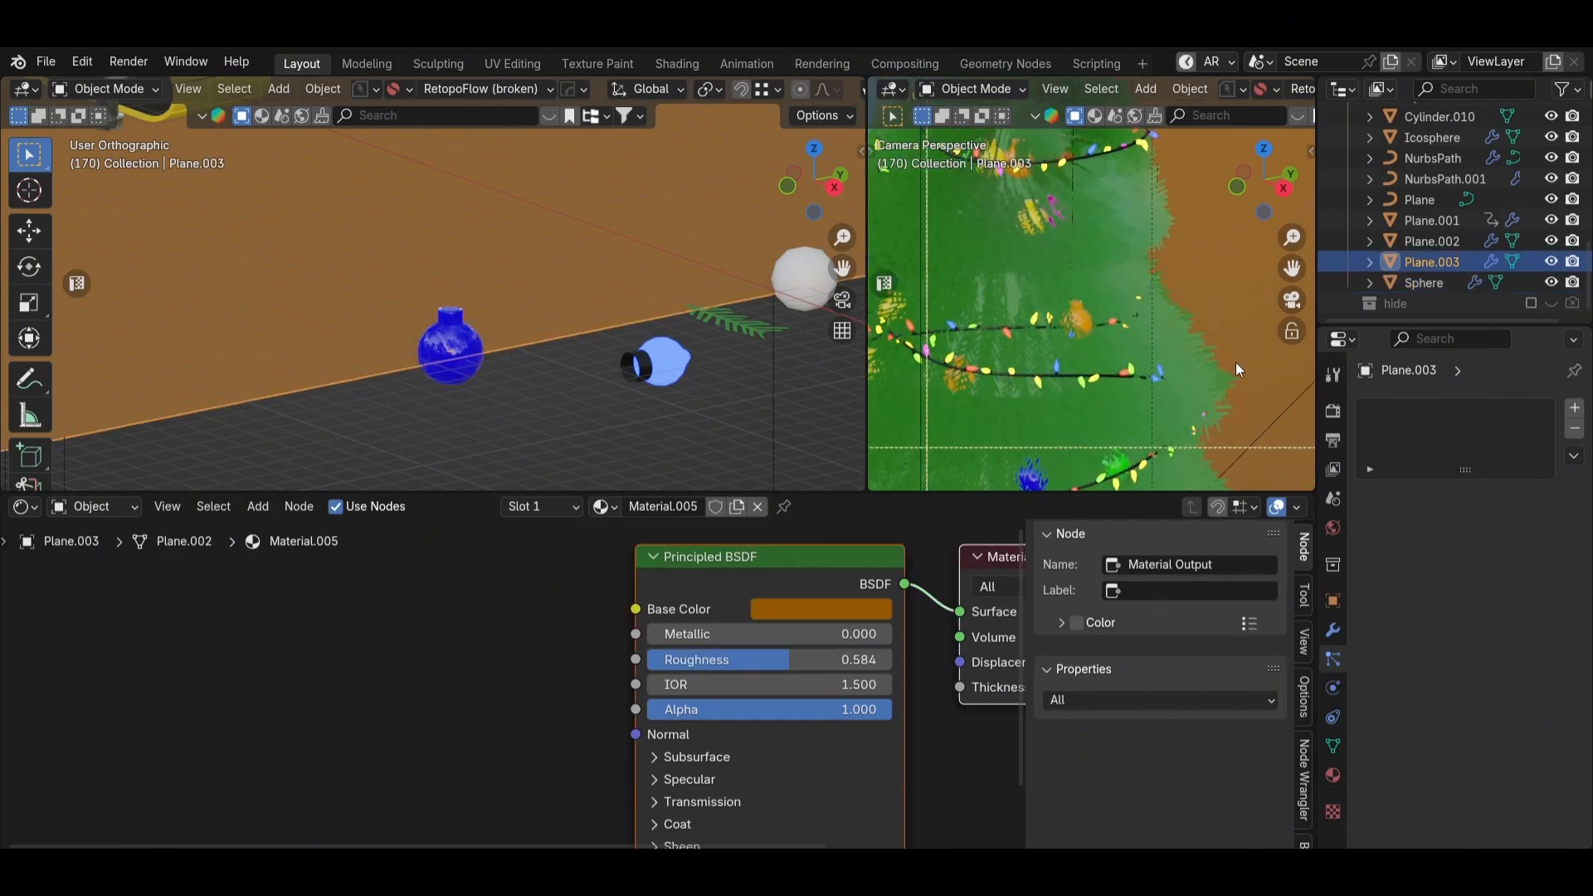
pyautogui.scroll(-3, 1189, 322)
pyautogui.click(1189, 322)
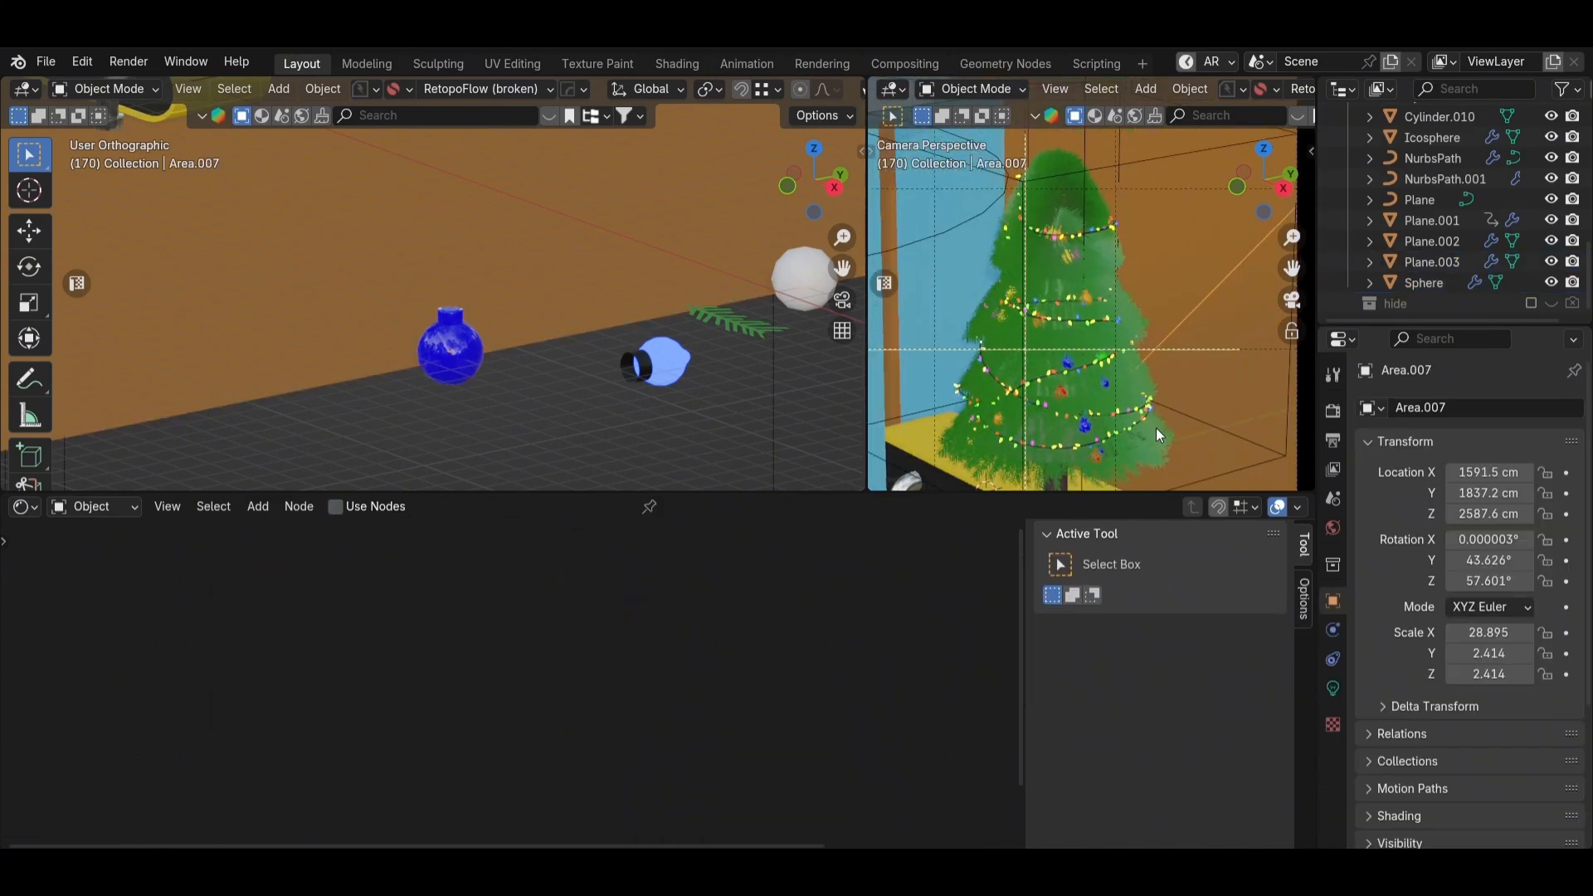
# Step: Preview the decorated tree with rendered shading in the camera view, framing the whole camera frame
pyautogui.click(1086, 433)
pyautogui.click(1177, 113)
pyautogui.click(1195, 206)
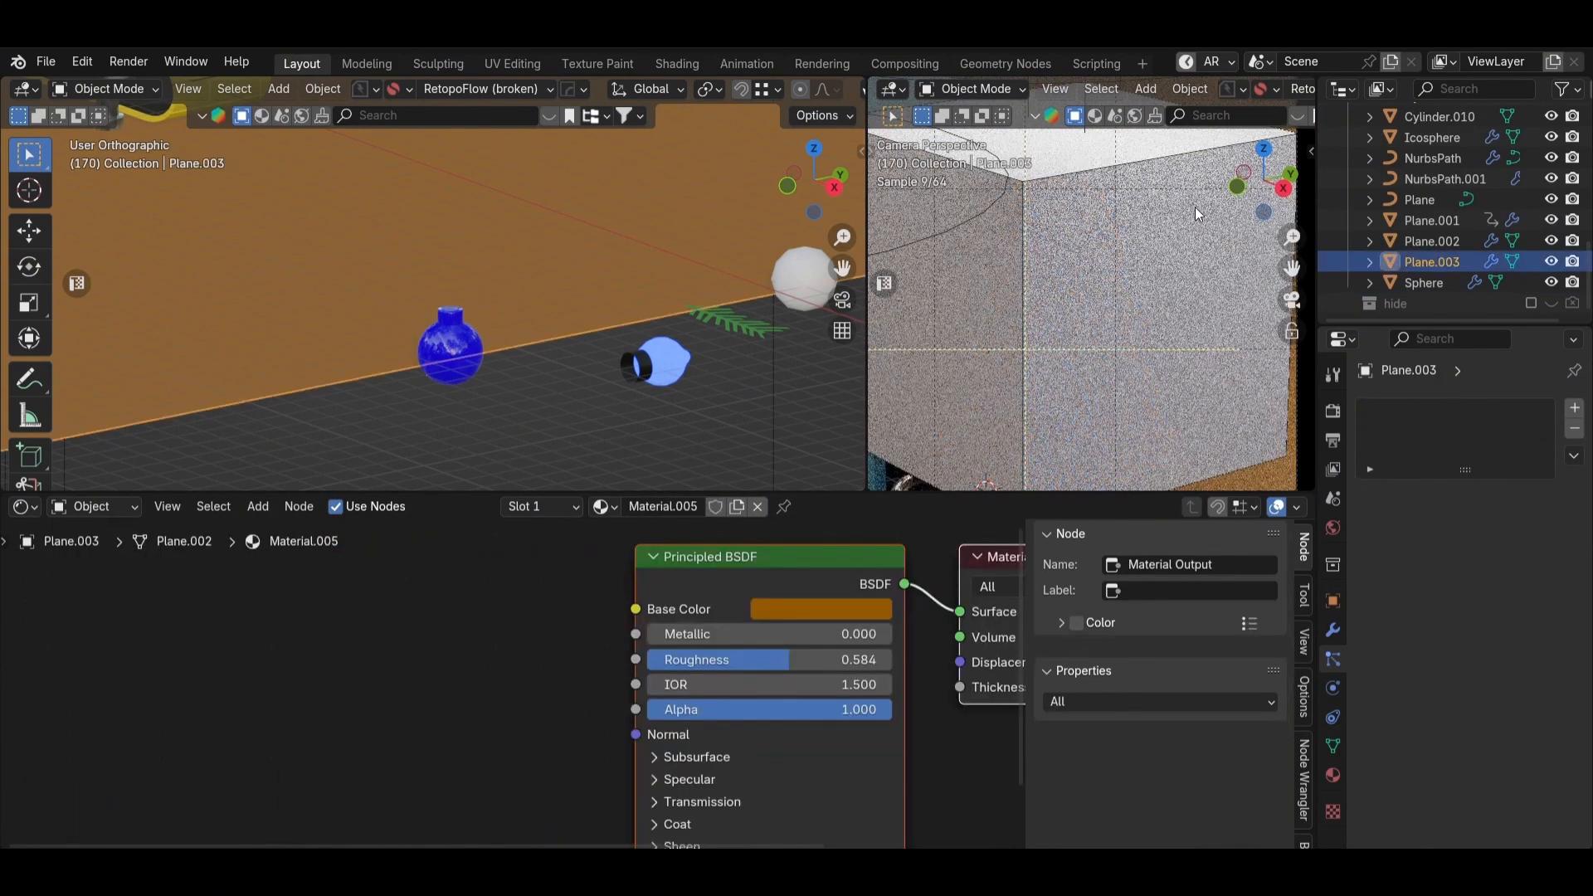
pyautogui.hotkey('ctrl', 'space')
pyautogui.press('Home')
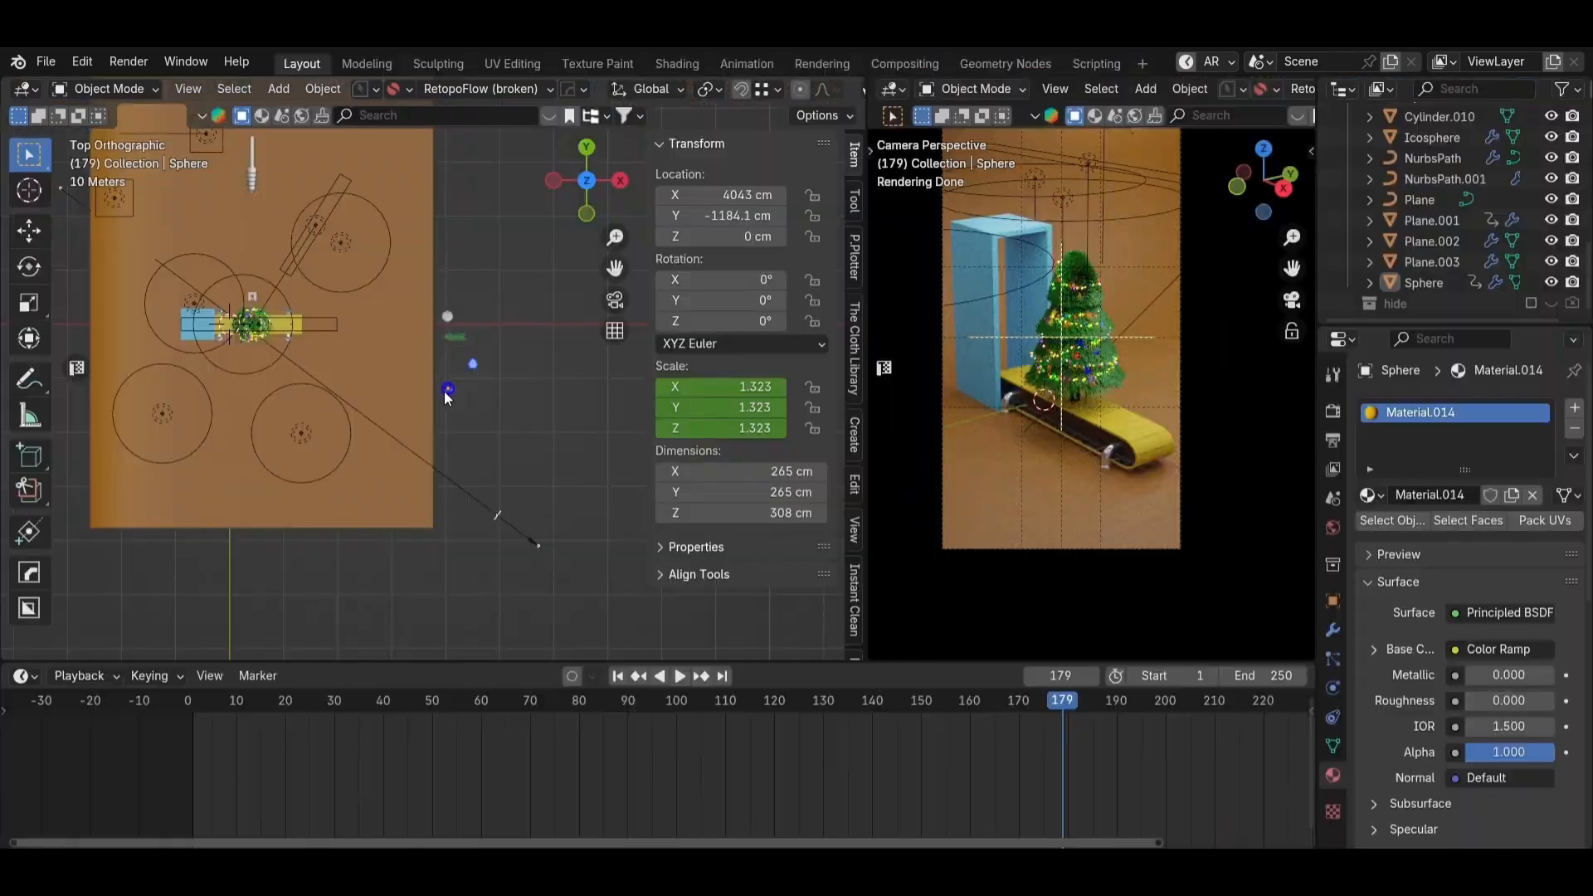
# Step: Duplicate the source ornament ball and place the copy on the far side of the tree, beside the conveyor
pyautogui.click(448, 388)
pyautogui.hotkey('shift', 'd')
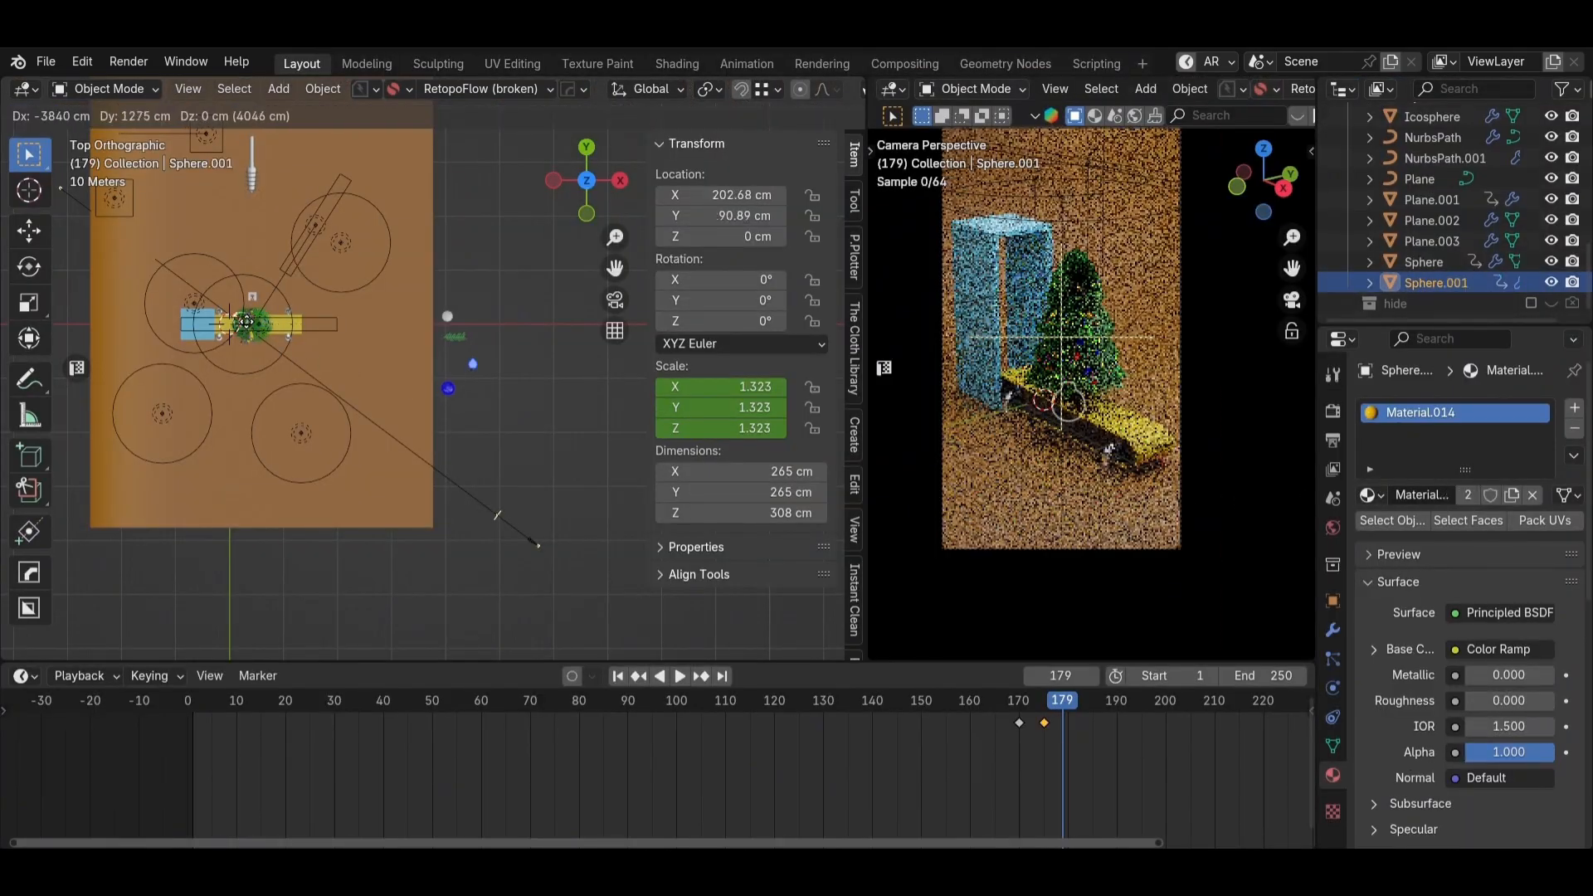
pyautogui.click(249, 307)
pyautogui.scroll(4, 332, 338)
pyautogui.moveTo(298, 337); pyautogui.dragTo(381, 311, button='middle')
pyautogui.press('KP_7')
pyautogui.scroll(2, 316, 312)
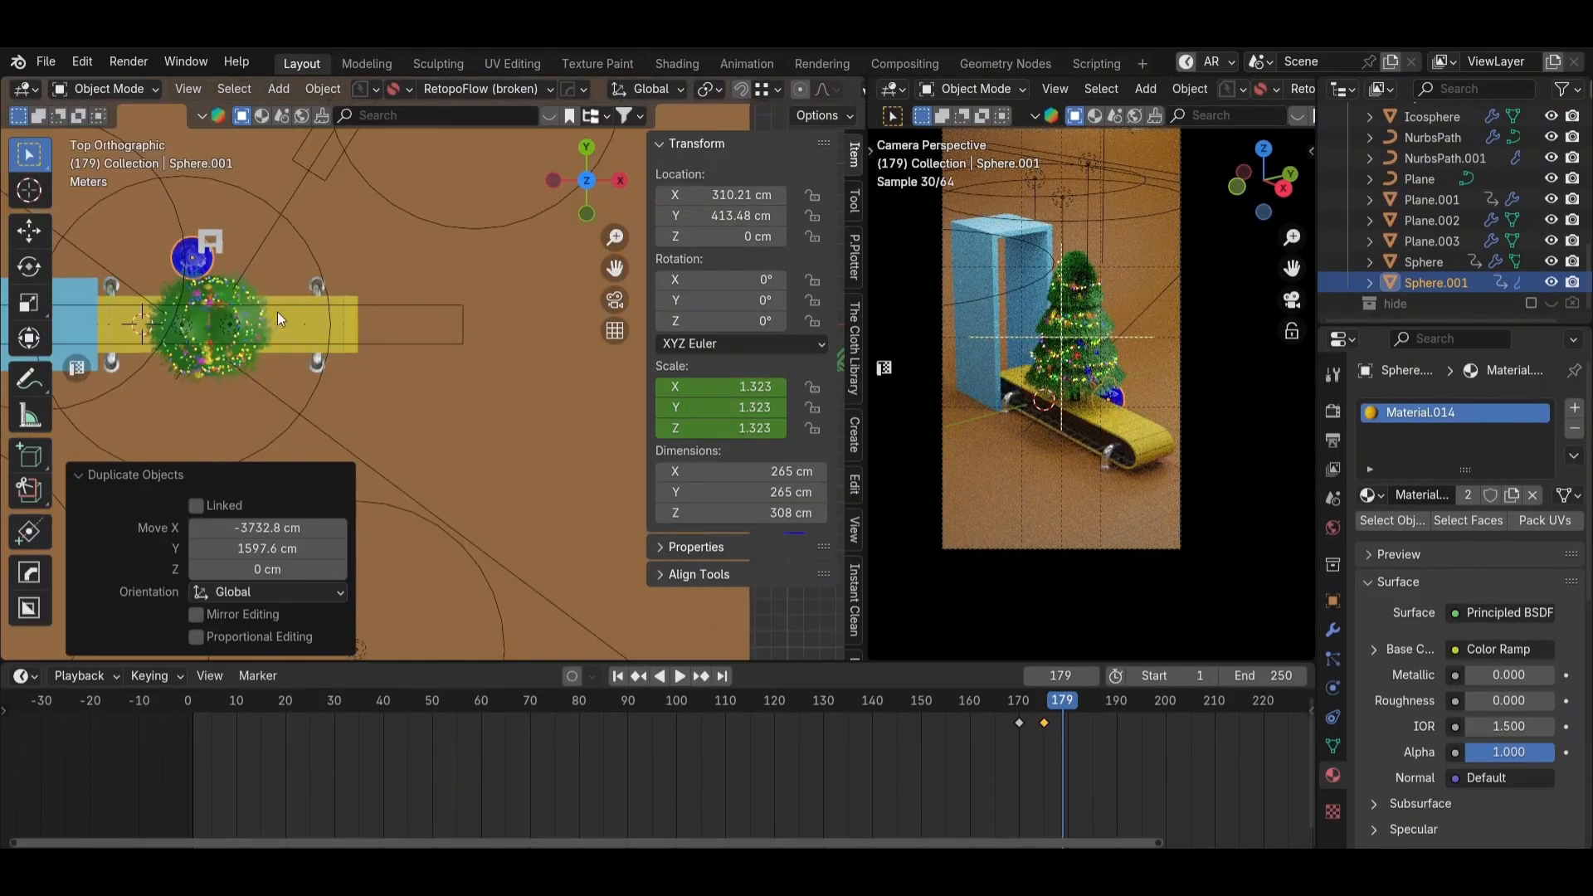
# Step: Scale the duplicated ball by about 0.489 and lower it onto the floor
pyautogui.moveTo(277, 311); pyautogui.dragTo(418, 217, button='middle')
pyautogui.press('s')
pyautogui.click(295, 254)
pyautogui.moveTo(282, 256); pyautogui.dragTo(341, 239, button='middle')
pyautogui.press('KP_3')
pyautogui.press('g')
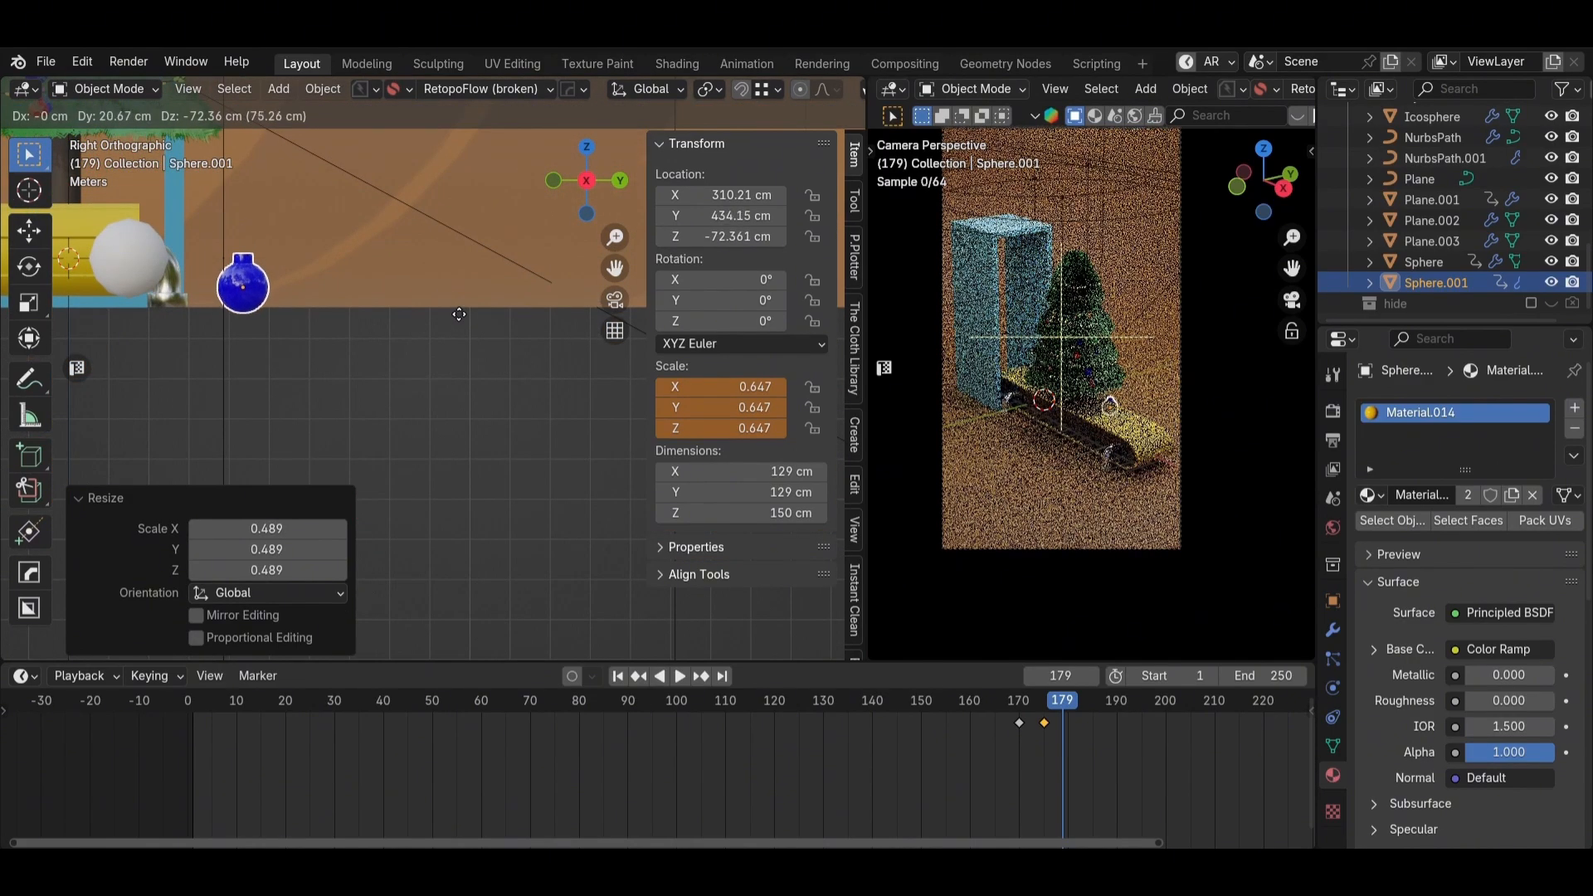
pyautogui.click(379, 279)
# Step: Duplicate the small ball four times, scattering the copies on the floor along the far side of the conveyor
pyautogui.press('KP_7')
pyautogui.hotkey('shift', 'd')
pyautogui.click(526, 440)
pyautogui.hotkey('shift', 'd')
pyautogui.click(438, 332)
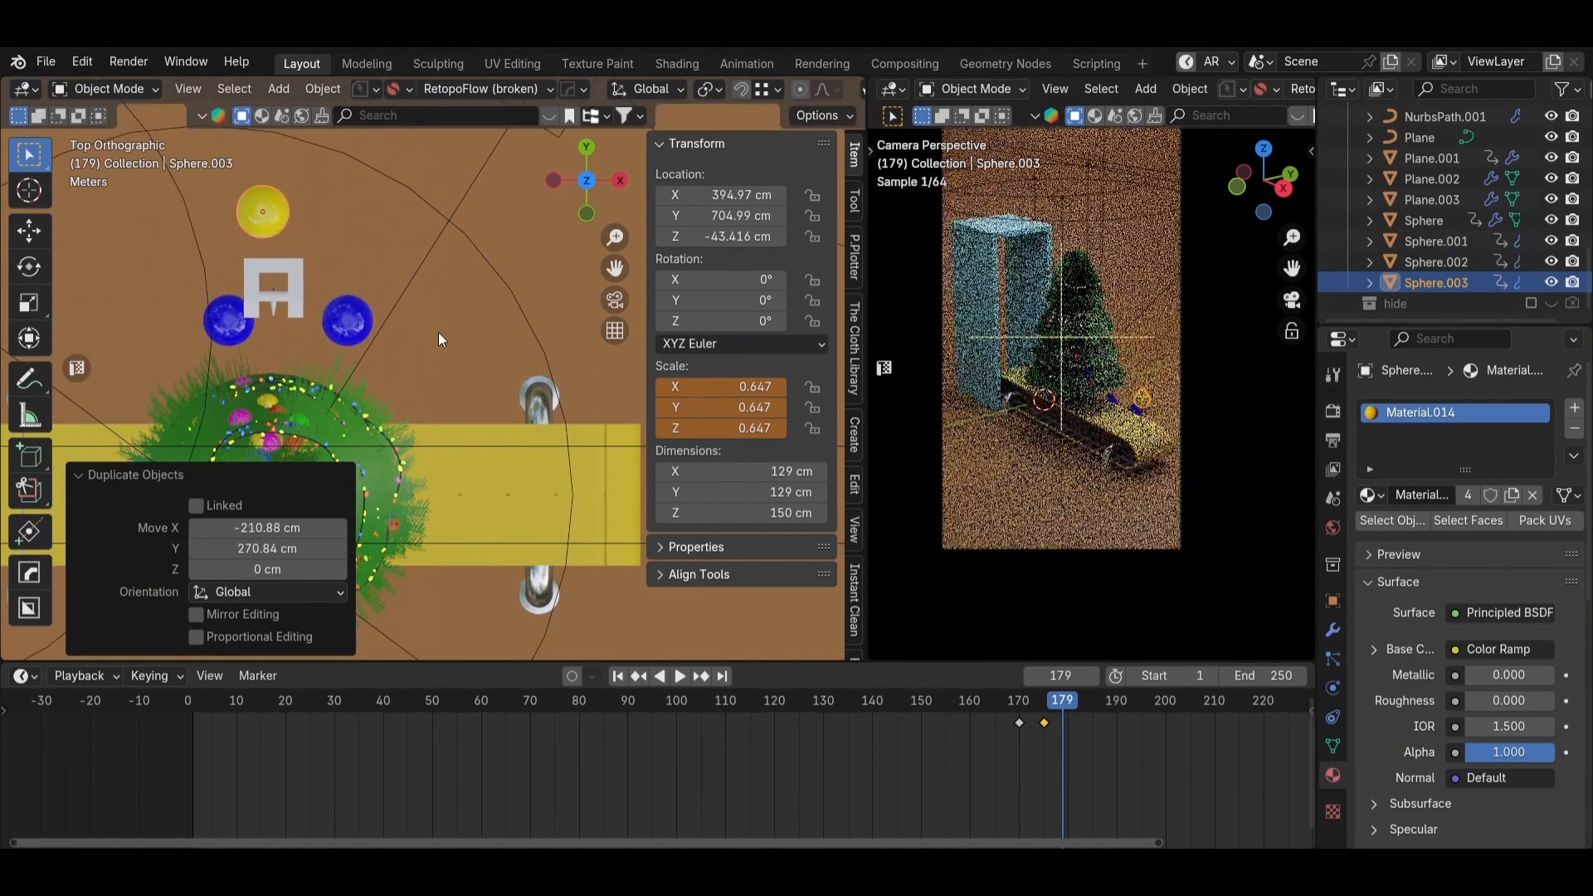
pyautogui.hotkey('shift', 'd')
pyautogui.click(300, 427)
pyautogui.click(347, 320)
pyautogui.hotkey('shift', 'd')
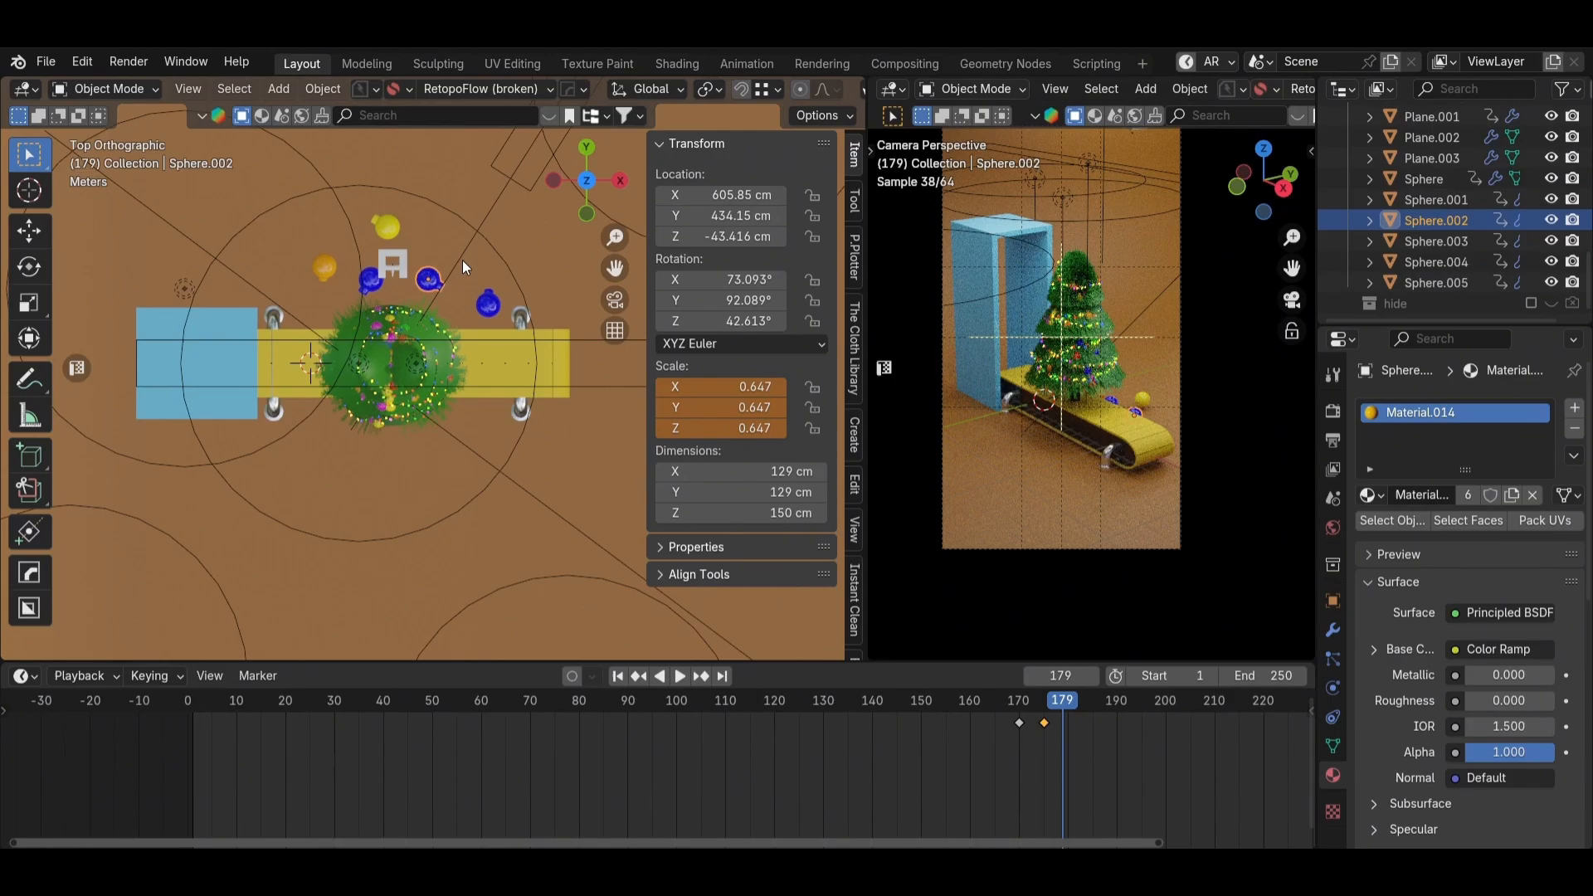
# Step: Add three more ball copies on the floor and move one existing blue ball to the conveyor's near side
pyautogui.hotkey('shift', 'd')
pyautogui.click(359, 497)
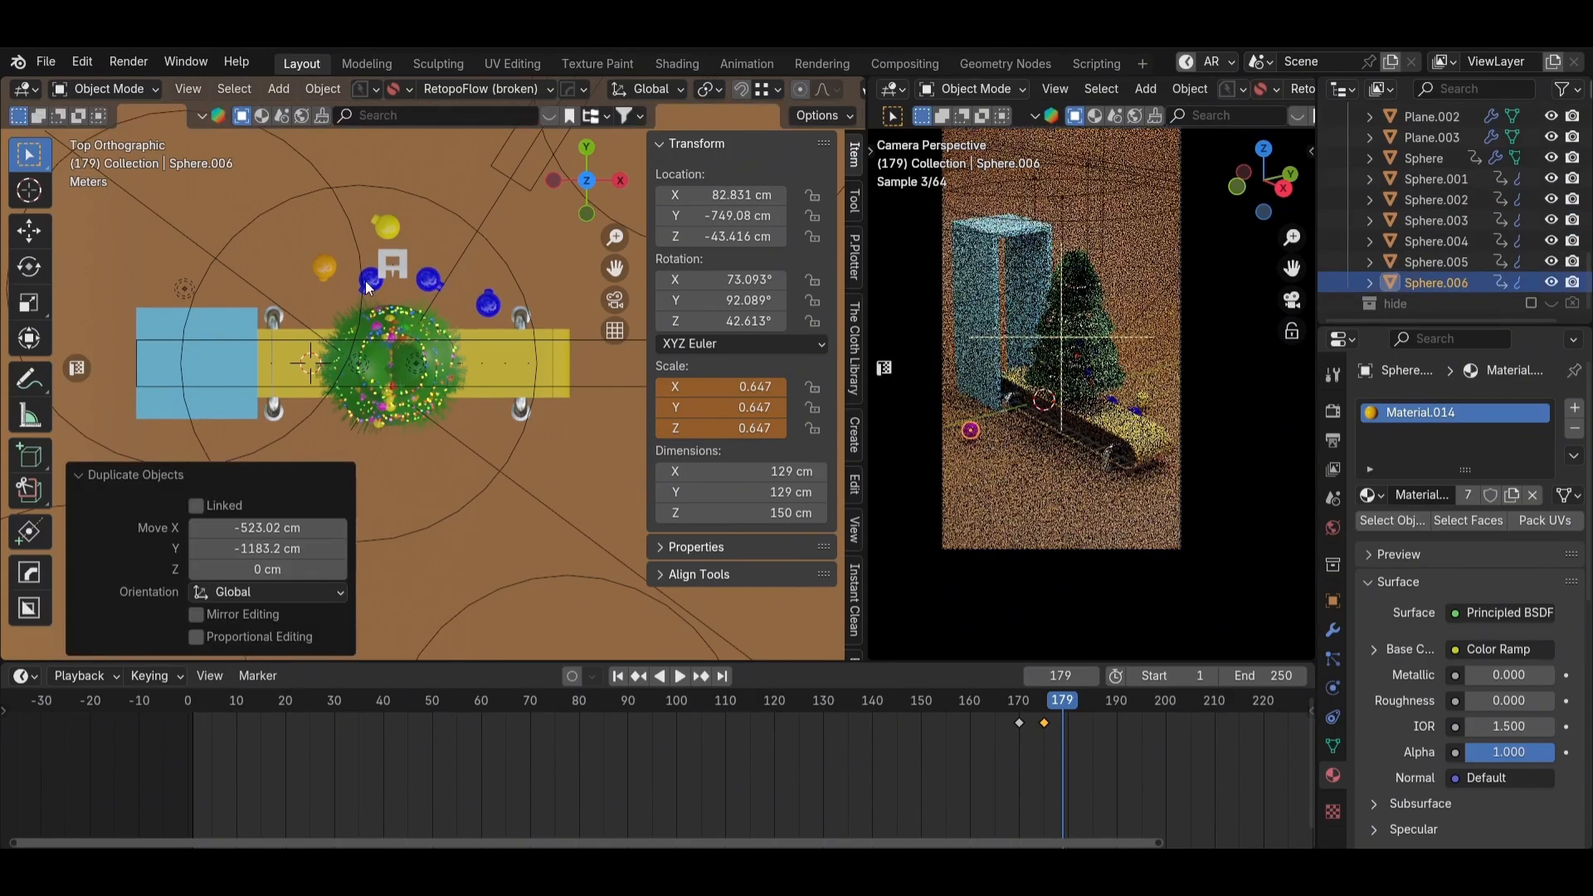
pyautogui.click(436, 280)
pyautogui.press('g')
pyautogui.click(424, 469)
pyautogui.click(491, 309)
pyautogui.hotkey('shift', 'd')
pyautogui.click(217, 496)
pyautogui.click(498, 318)
pyautogui.hotkey('shift', 'd')
pyautogui.click(539, 525)
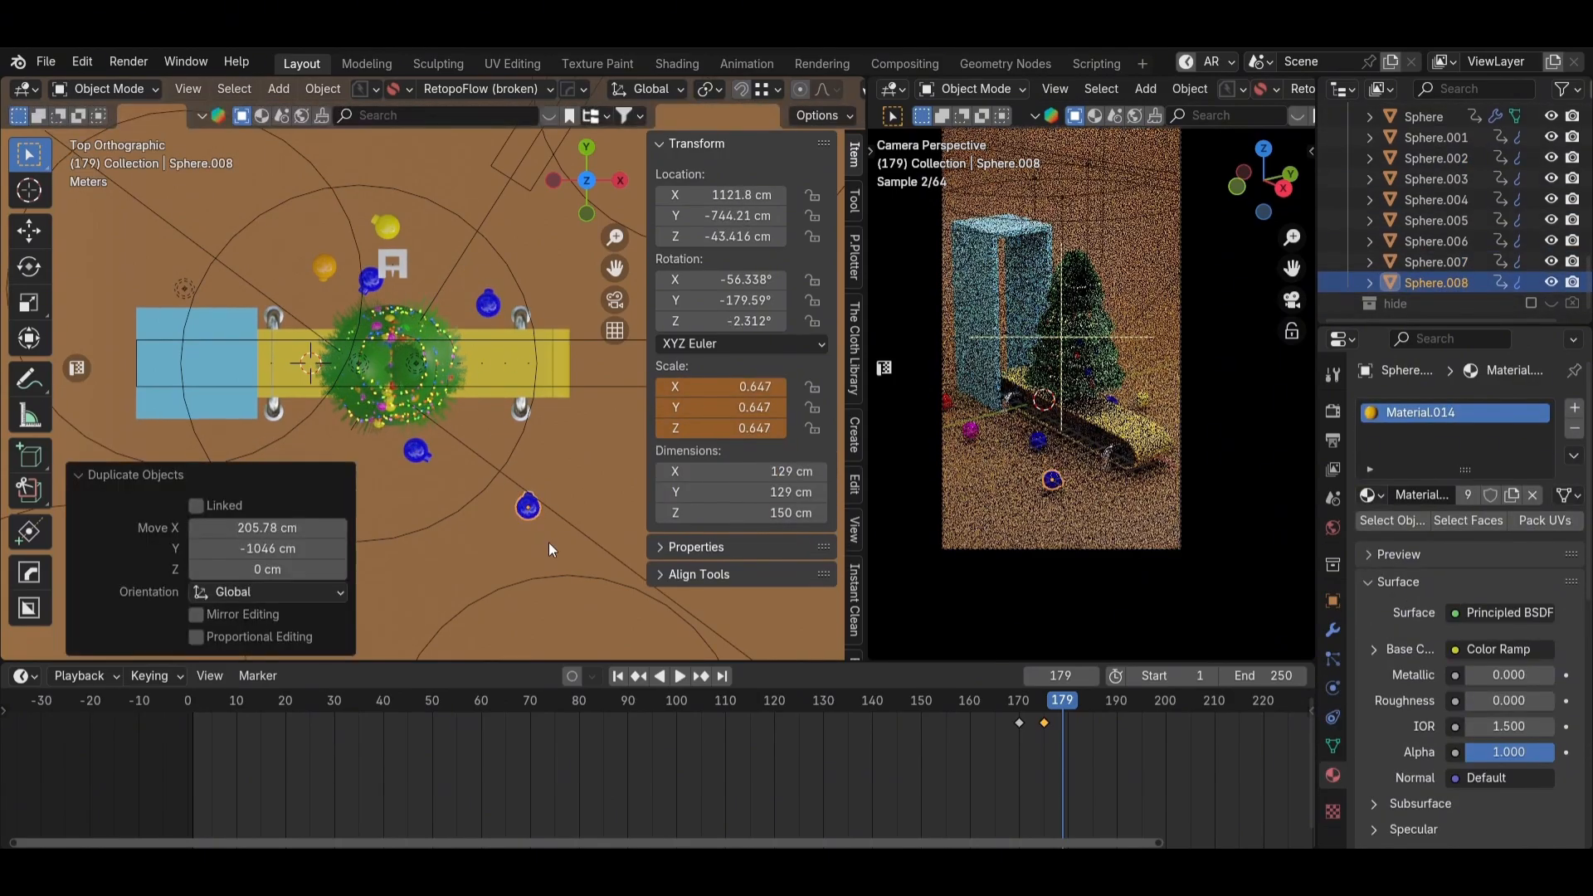
# Step: Duplicate the blue, yellow and orange balls behind the conveyor to spread three more copies around them
pyautogui.click(487, 303)
pyautogui.hotkey('shift', 'd')
pyautogui.click(473, 243)
pyautogui.click(387, 228)
pyautogui.hotkey('shift', 'd')
pyautogui.click(272, 268)
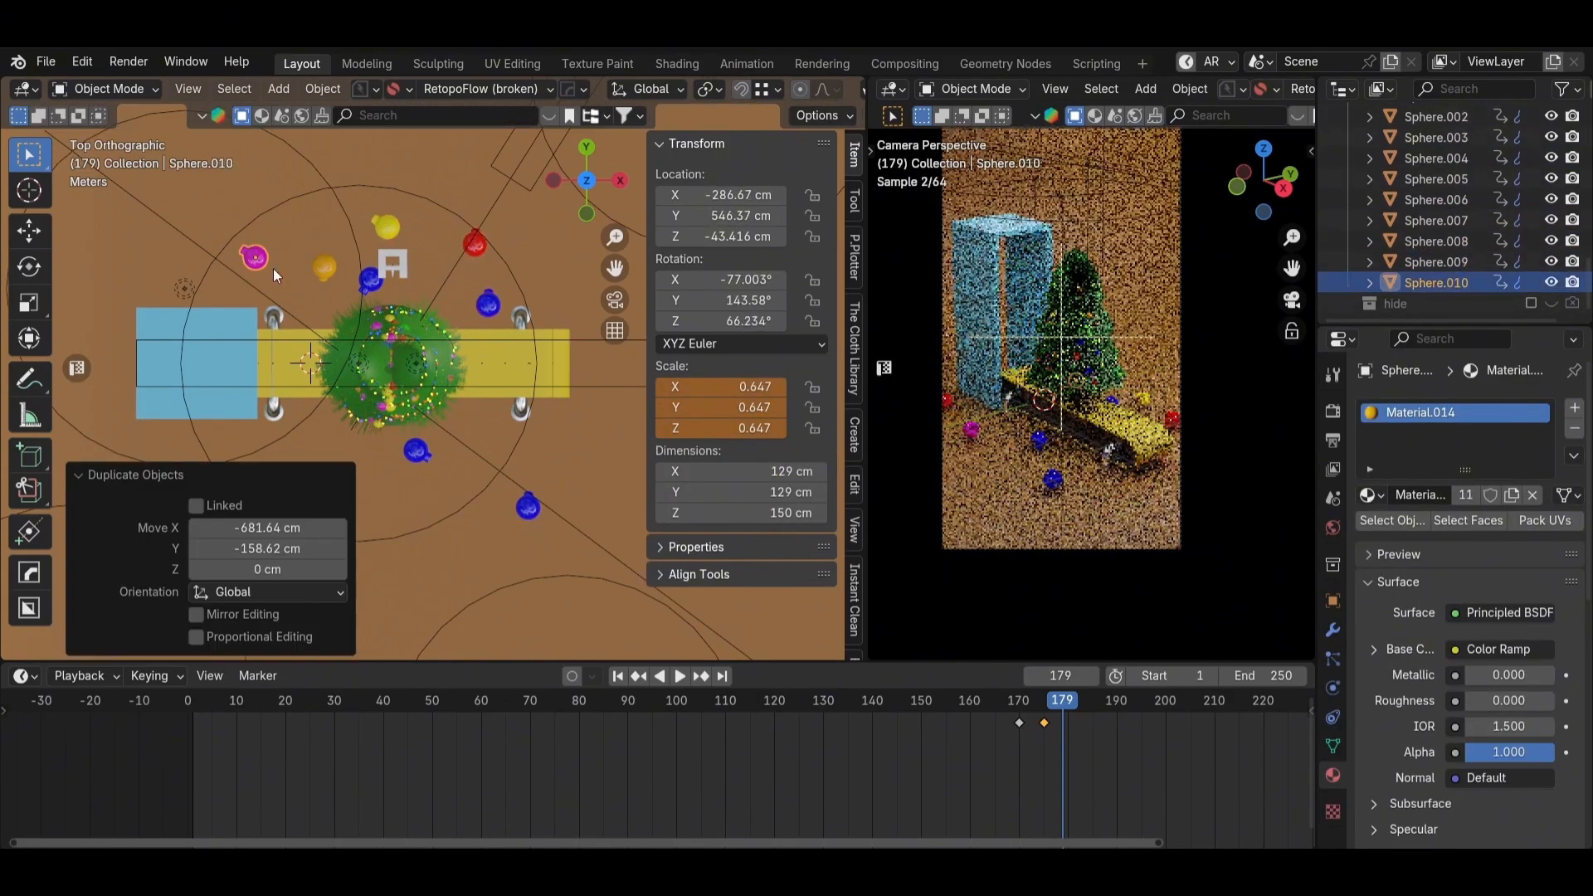
pyautogui.click(326, 268)
pyautogui.hotkey('shift', 'd')
pyautogui.click(309, 219)
# Step: Examine how the scattered balls are distributed around the tree and conveyor in both views
pyautogui.moveTo(309, 219); pyautogui.dragTo(538, 267, button='middle')
pyautogui.click(538, 267)
pyautogui.scroll(-3, 537, 267)
pyautogui.scroll(2, 1068, 447)
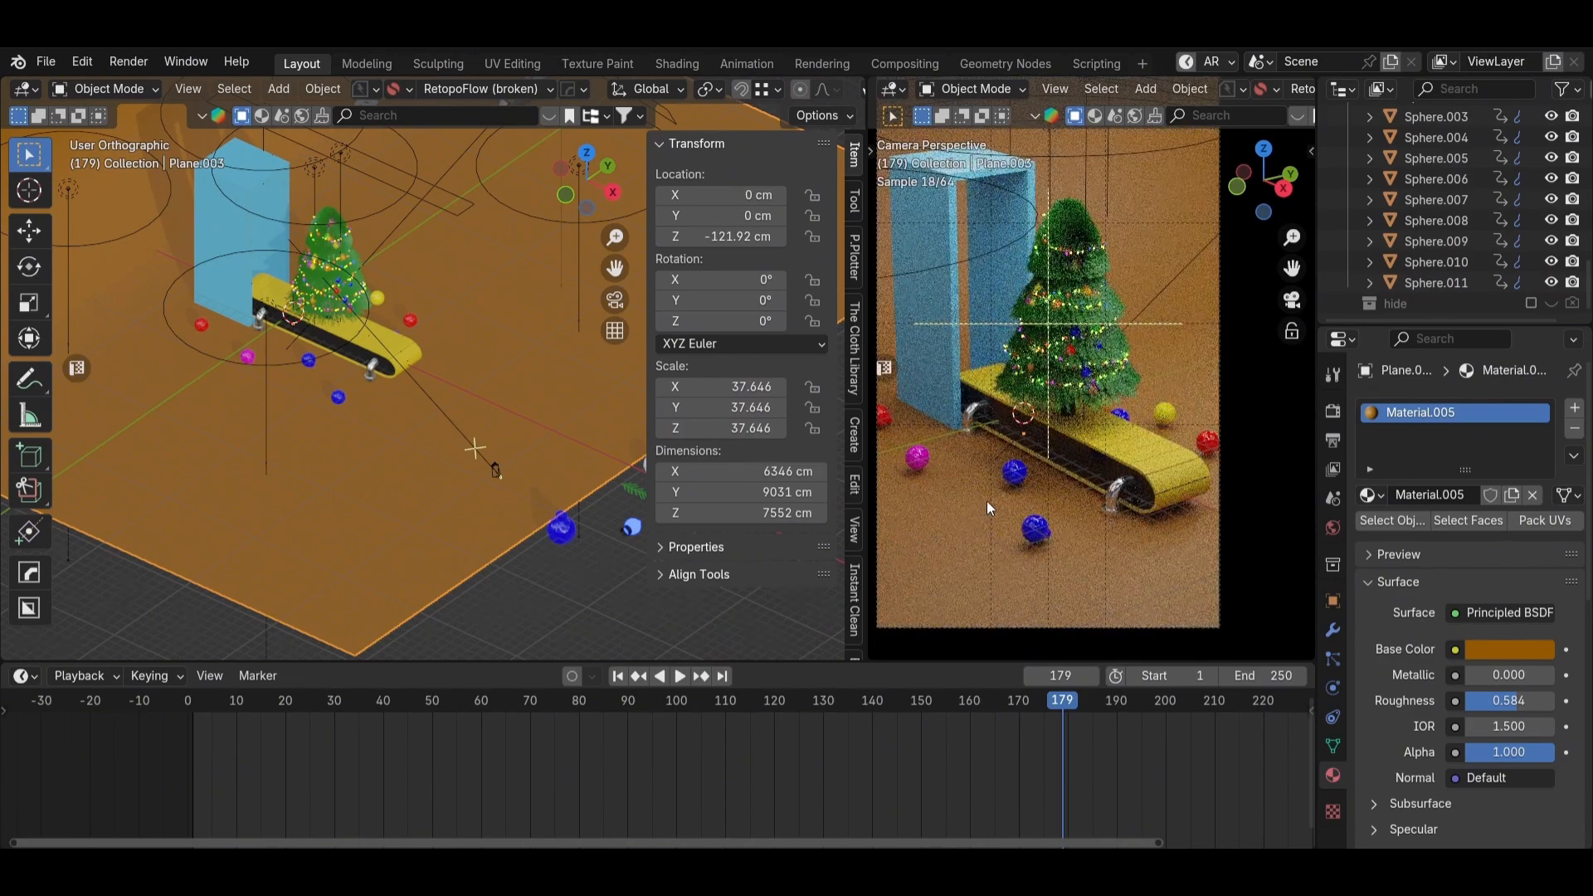
pyautogui.keyDown('shift'); pyautogui.moveTo(989, 504); pyautogui.dragTo(1047, 519, button='middle'); pyautogui.keyUp('shift')
pyautogui.scroll(4, 198, 353)
pyautogui.click(198, 354)
pyautogui.scroll(-3, 346, 312)
pyautogui.moveTo(346, 312); pyautogui.dragTo(315, 305, button='middle')
pyautogui.scroll(-3, 1100, 440)
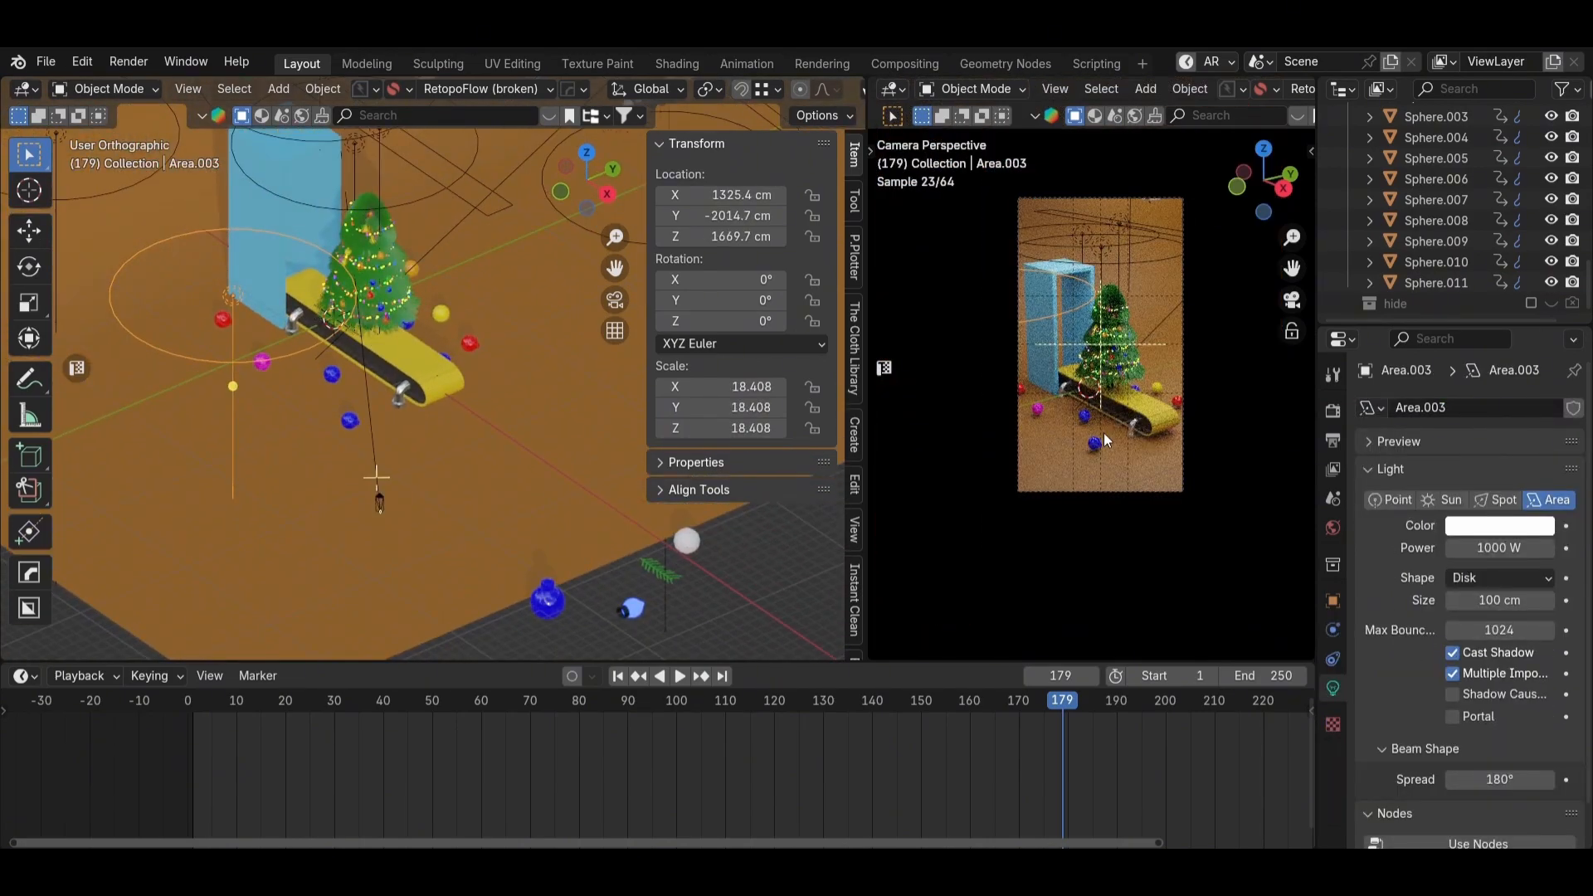
# Step: Move the blue ball behind the conveyor about 206 cm in X and 293 cm in Y
pyautogui.click(348, 420)
pyautogui.keyDown('shift'); pyautogui.click(332, 374); pyautogui.keyUp('shift')
pyautogui.keyDown('shift'); pyautogui.click(262, 361); pyautogui.keyUp('shift')
pyautogui.keyDown('shift'); pyautogui.click(224, 322); pyautogui.keyUp('shift')
pyautogui.scroll(3, 438, 386)
pyautogui.moveTo(544, 362); pyautogui.dragTo(390, 282, button='middle')
pyautogui.click(396, 469)
pyautogui.press('KP_7')
pyautogui.scroll(-2, 448, 453)
pyautogui.press('g')
pyautogui.click(480, 408)
# Step: Add a cube mesh at the world origin as the base for a gift box
pyautogui.press('pagedown')
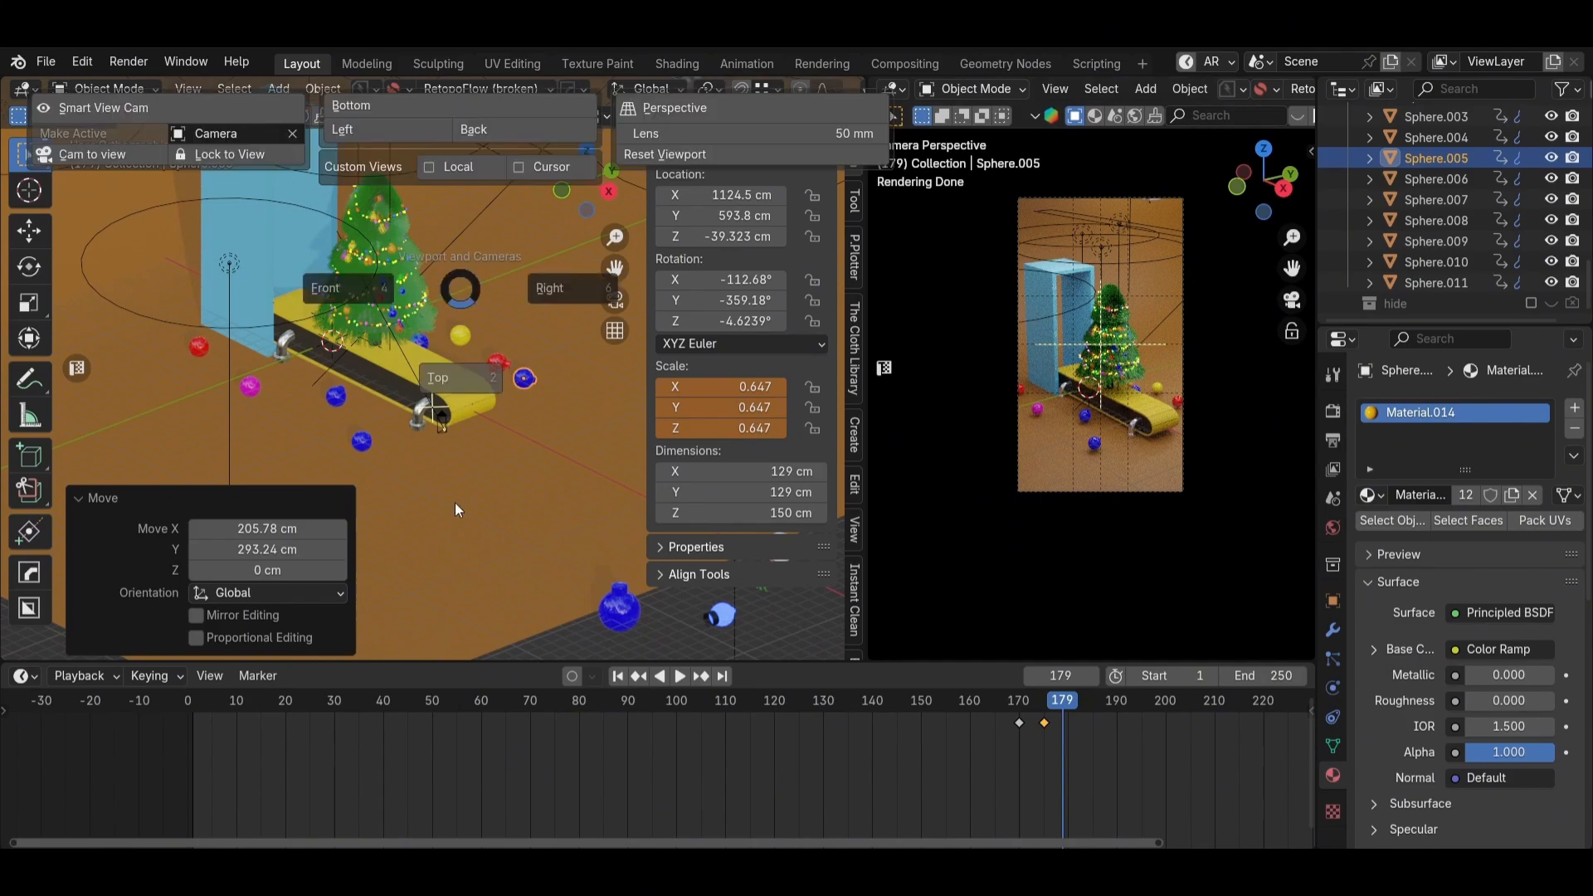
pyautogui.click(454, 503)
pyautogui.click(634, 423)
pyautogui.hotkey('shift', 'a')
pyautogui.moveTo(675, 440)
pyautogui.click(784, 465)
pyautogui.moveTo(597, 407); pyautogui.dragTo(566, 363, button='middle')
pyautogui.press('pagedown')
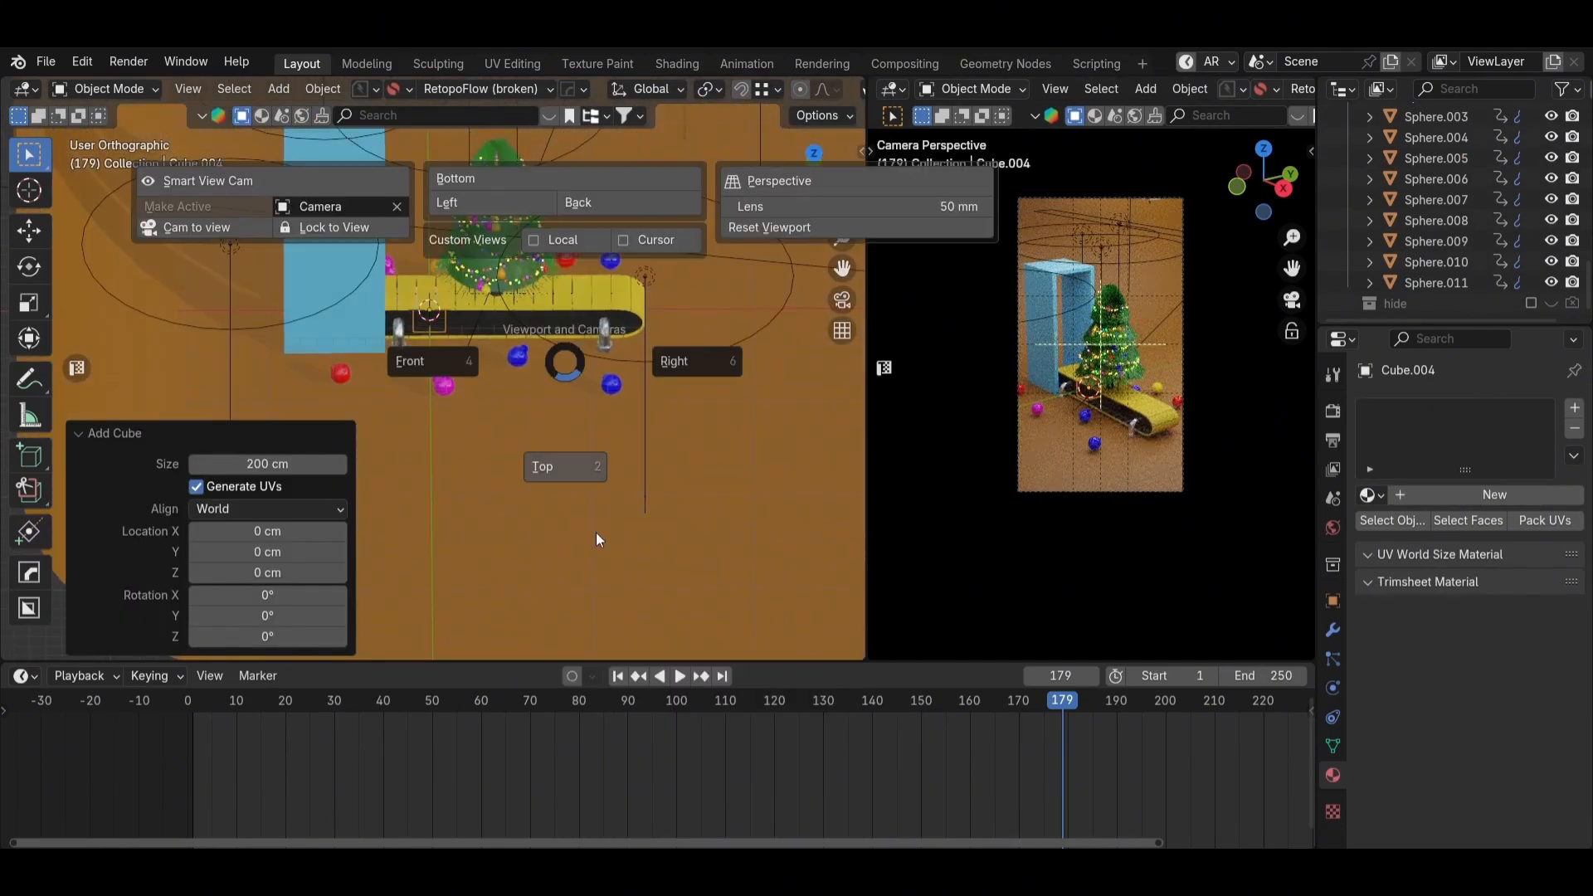
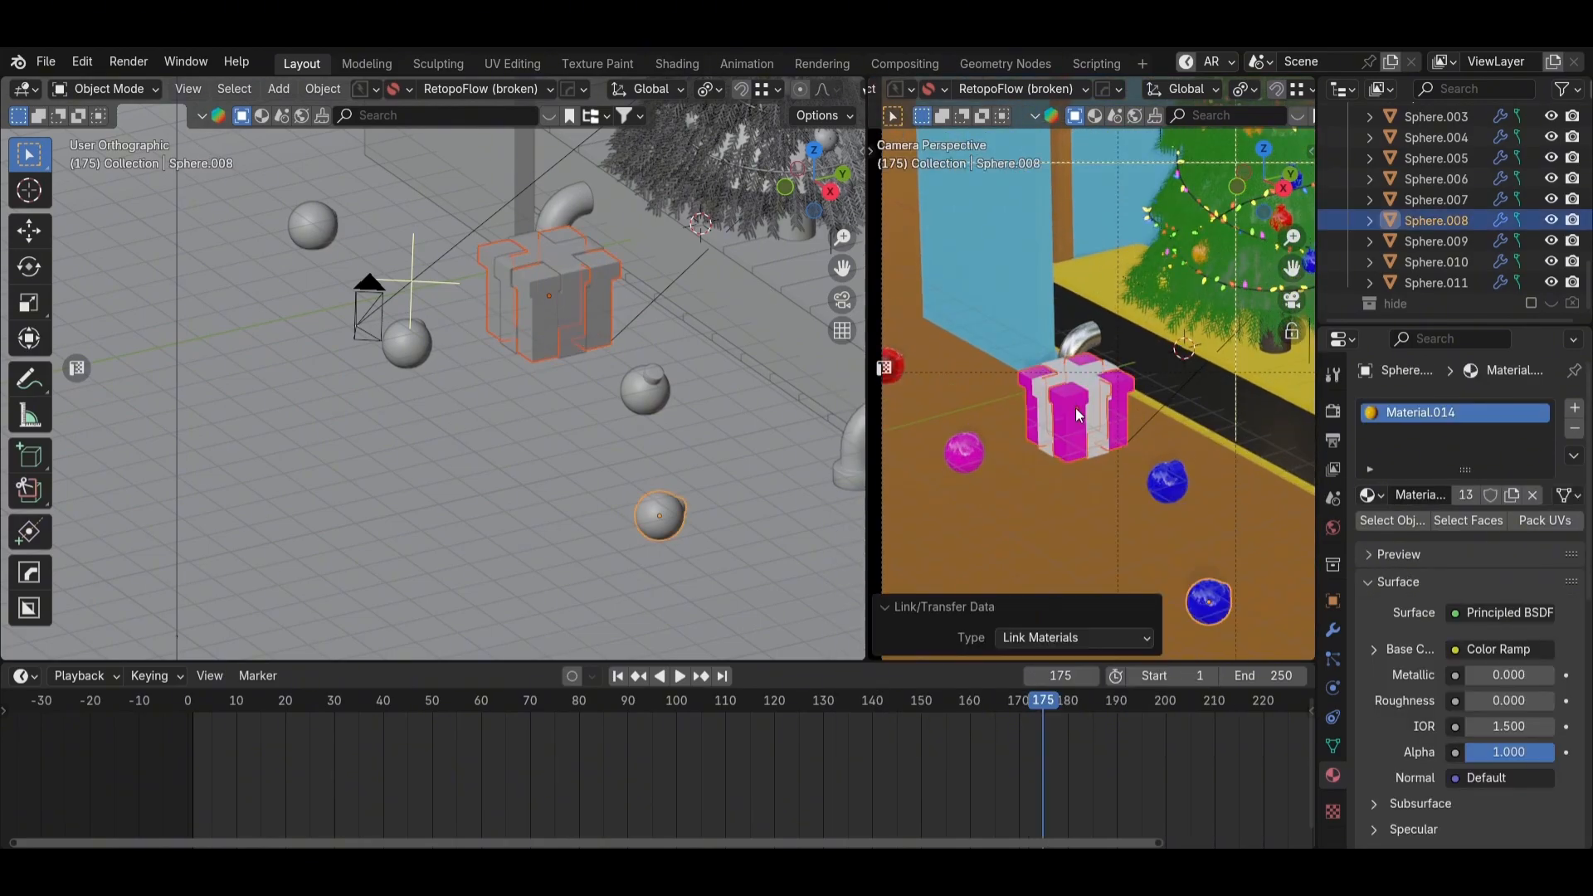
# Step: Link the ornament balls' multicolour material to the gift box parts
pyautogui.hotkey('ctrl', 'l')
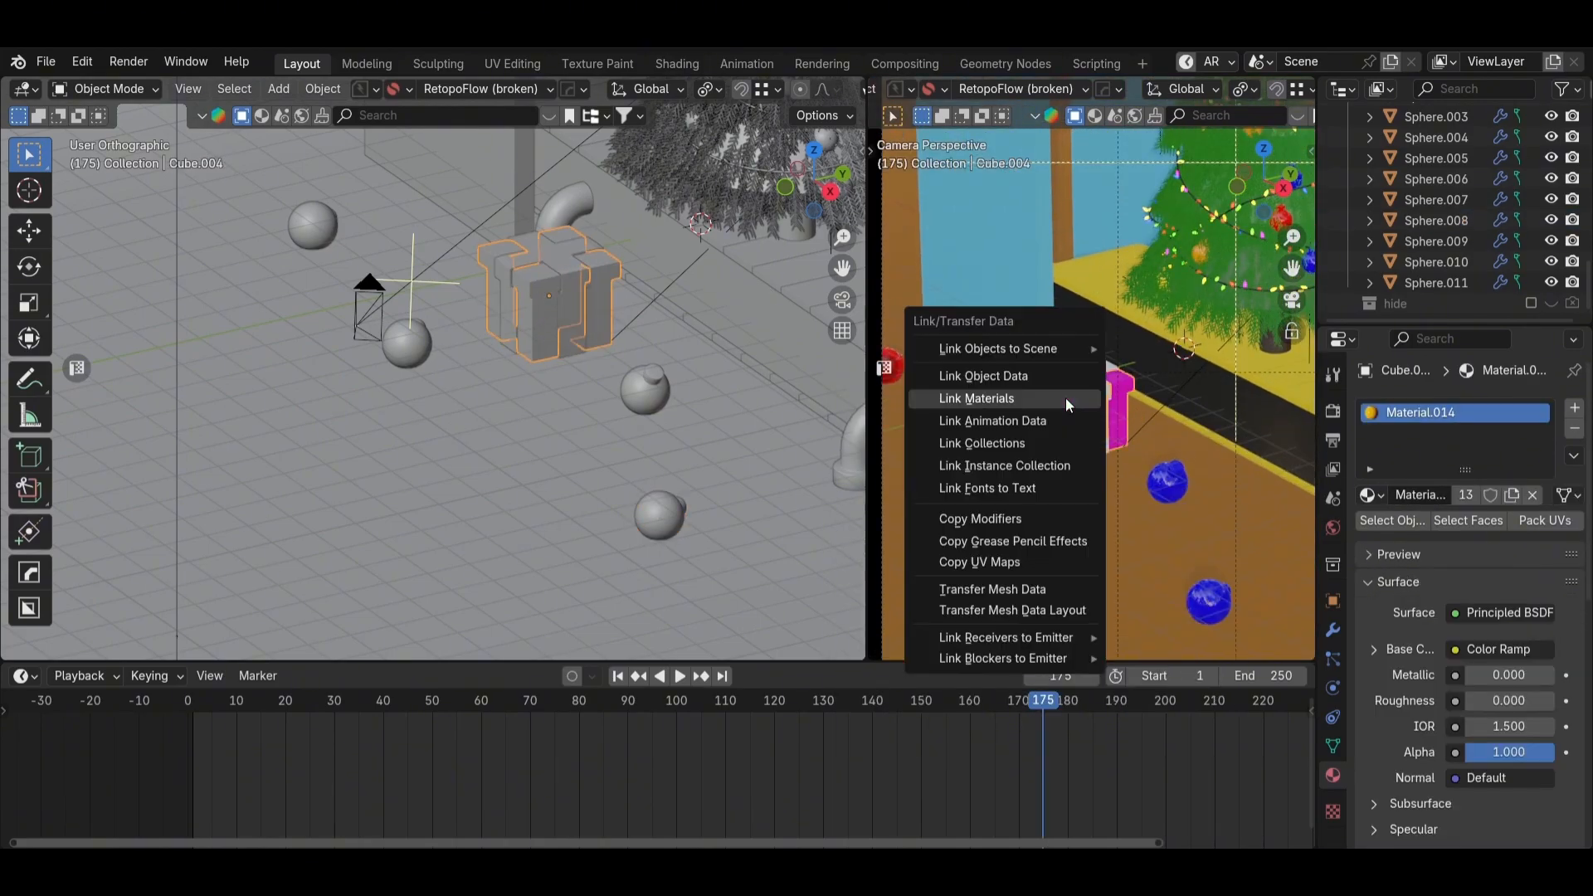
pyautogui.click(1066, 396)
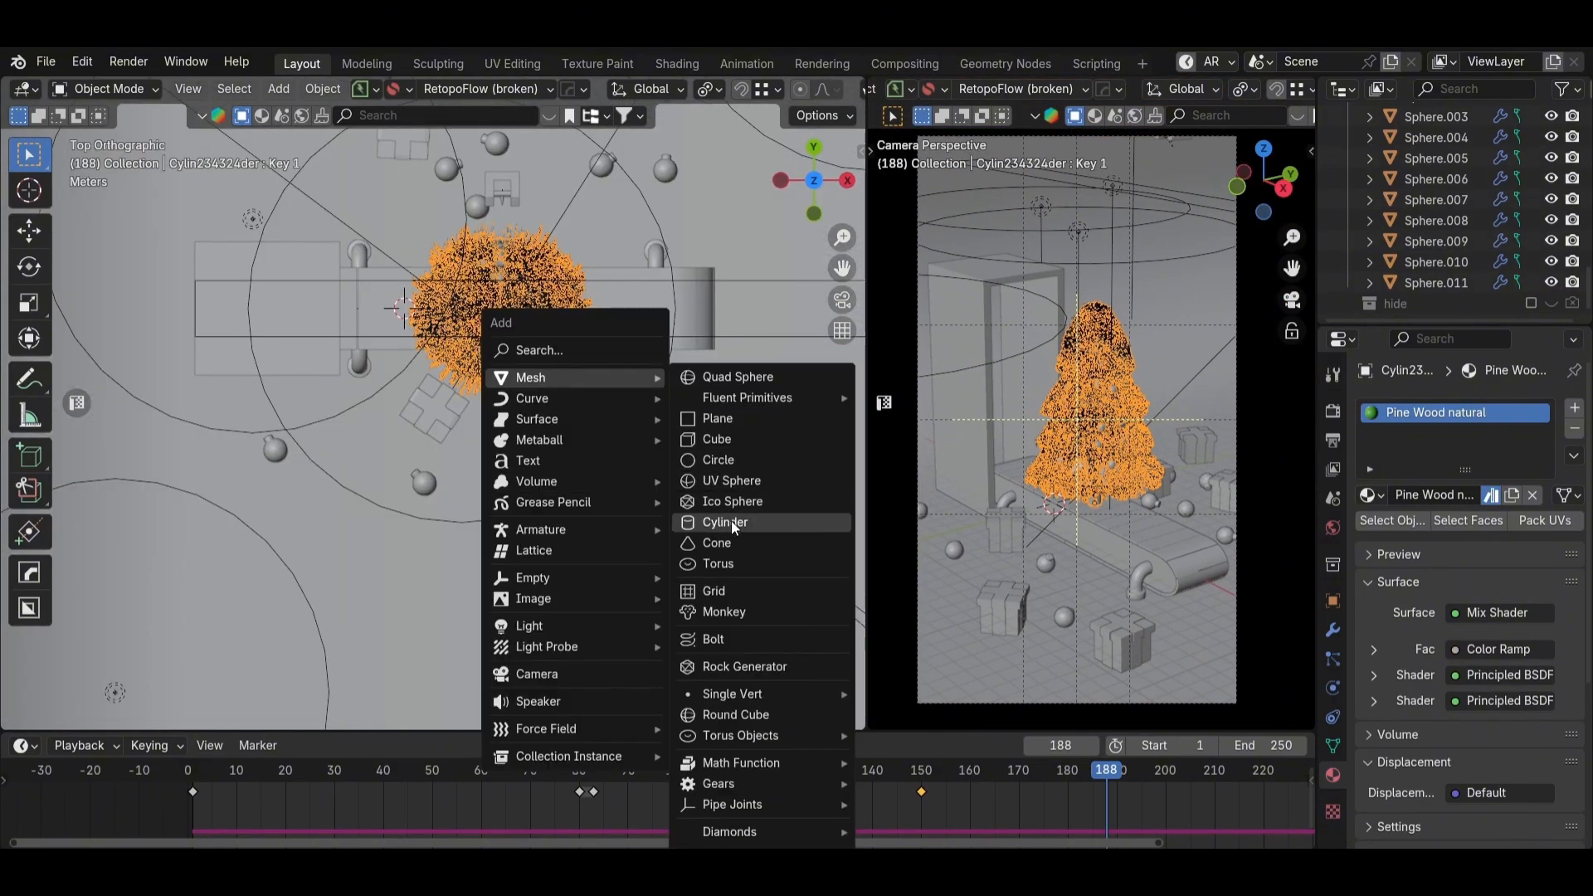
# Step: Add a cylinder and position a second end loop above it, rotated 90° about Y and shifted about 234 cm in X
pyautogui.click(730, 520)
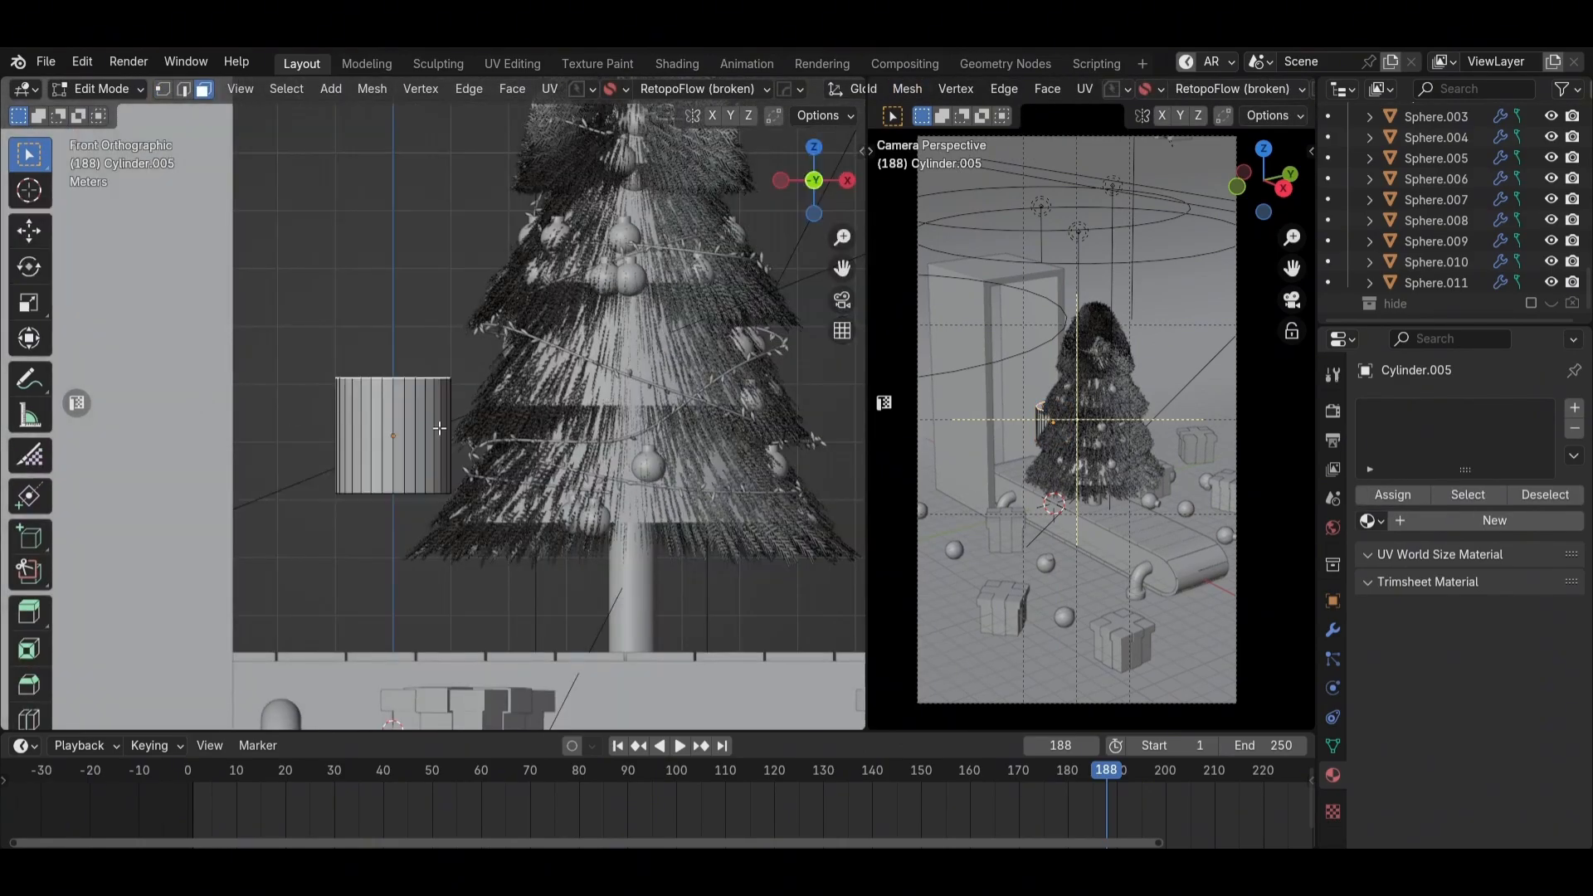
pyautogui.press('g')
pyautogui.press('z')
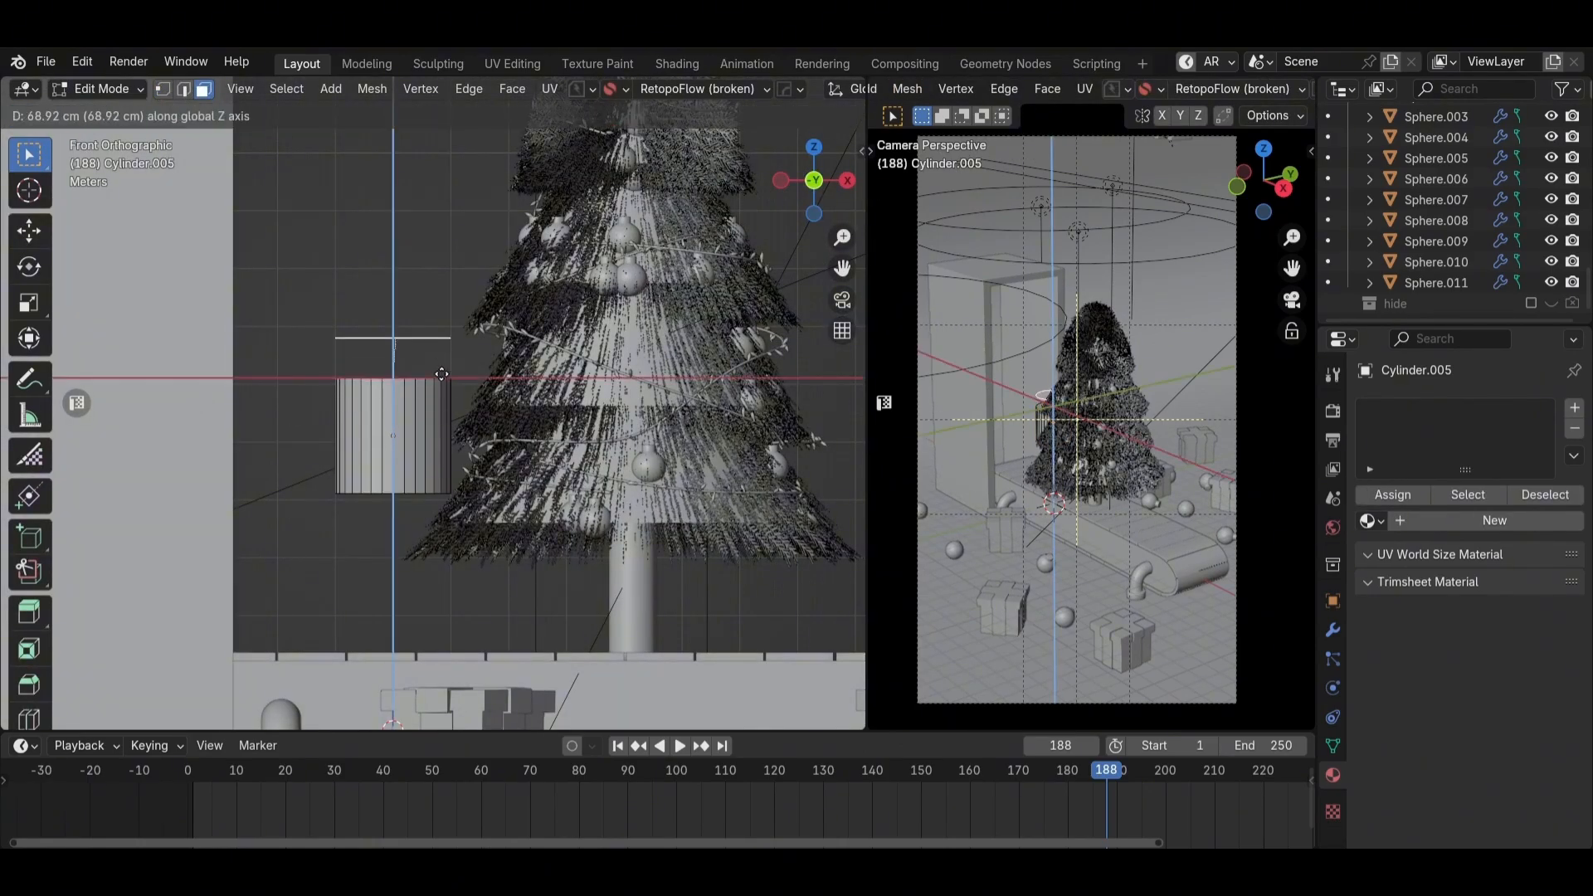
pyautogui.click(539, 319)
pyautogui.write('90')
pyautogui.press('Return')
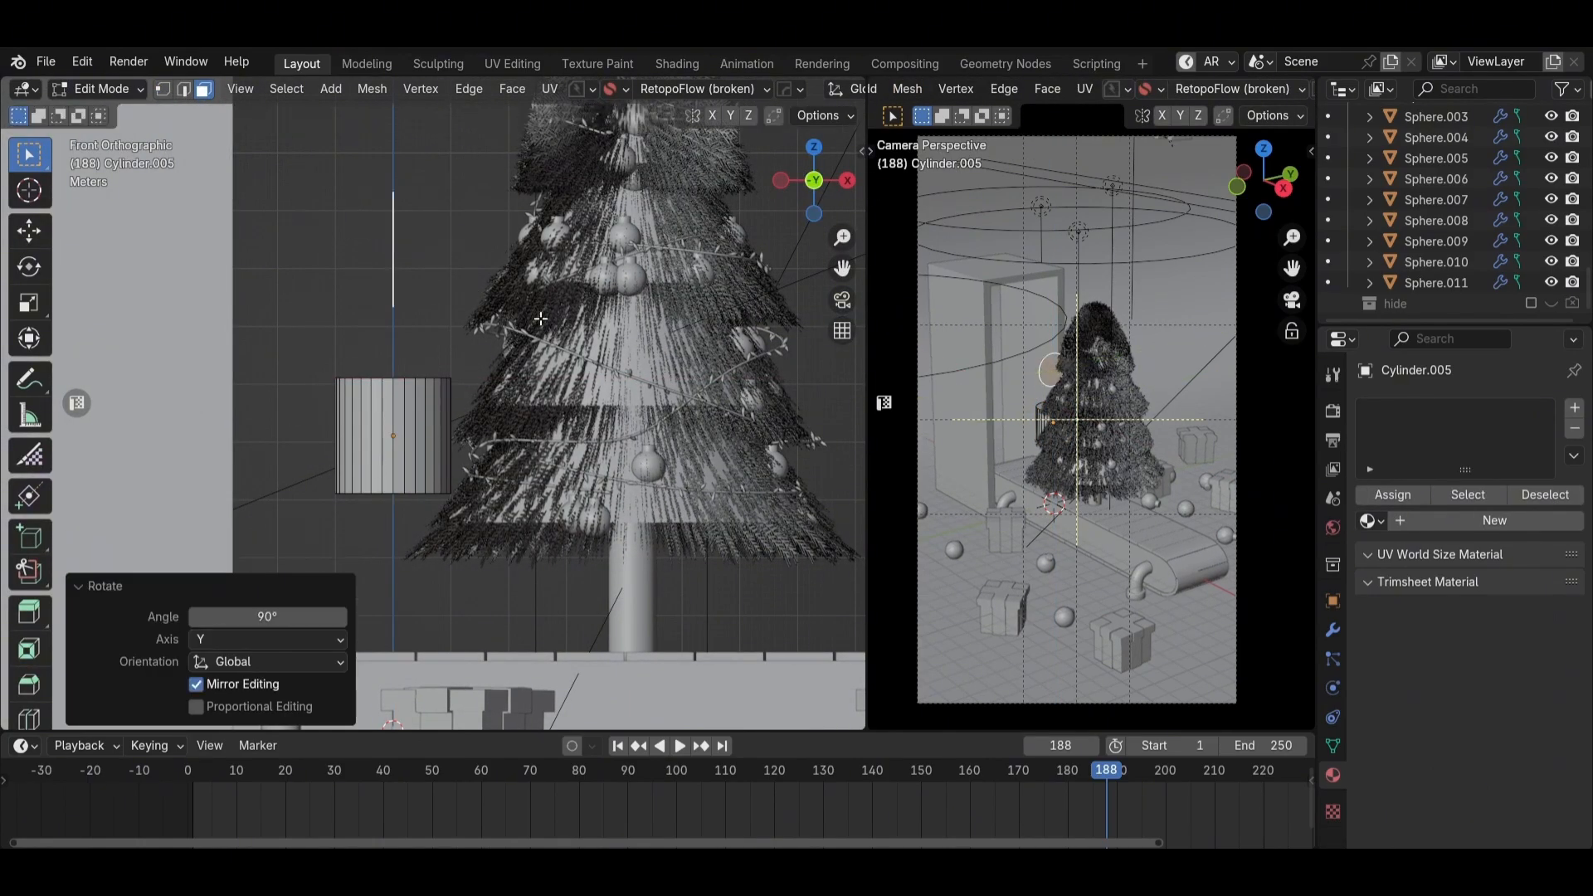
pyautogui.press('g')
pyautogui.press('x')
pyautogui.click(607, 301)
pyautogui.moveTo(607, 301); pyautogui.dragTo(610, 423, button='middle')
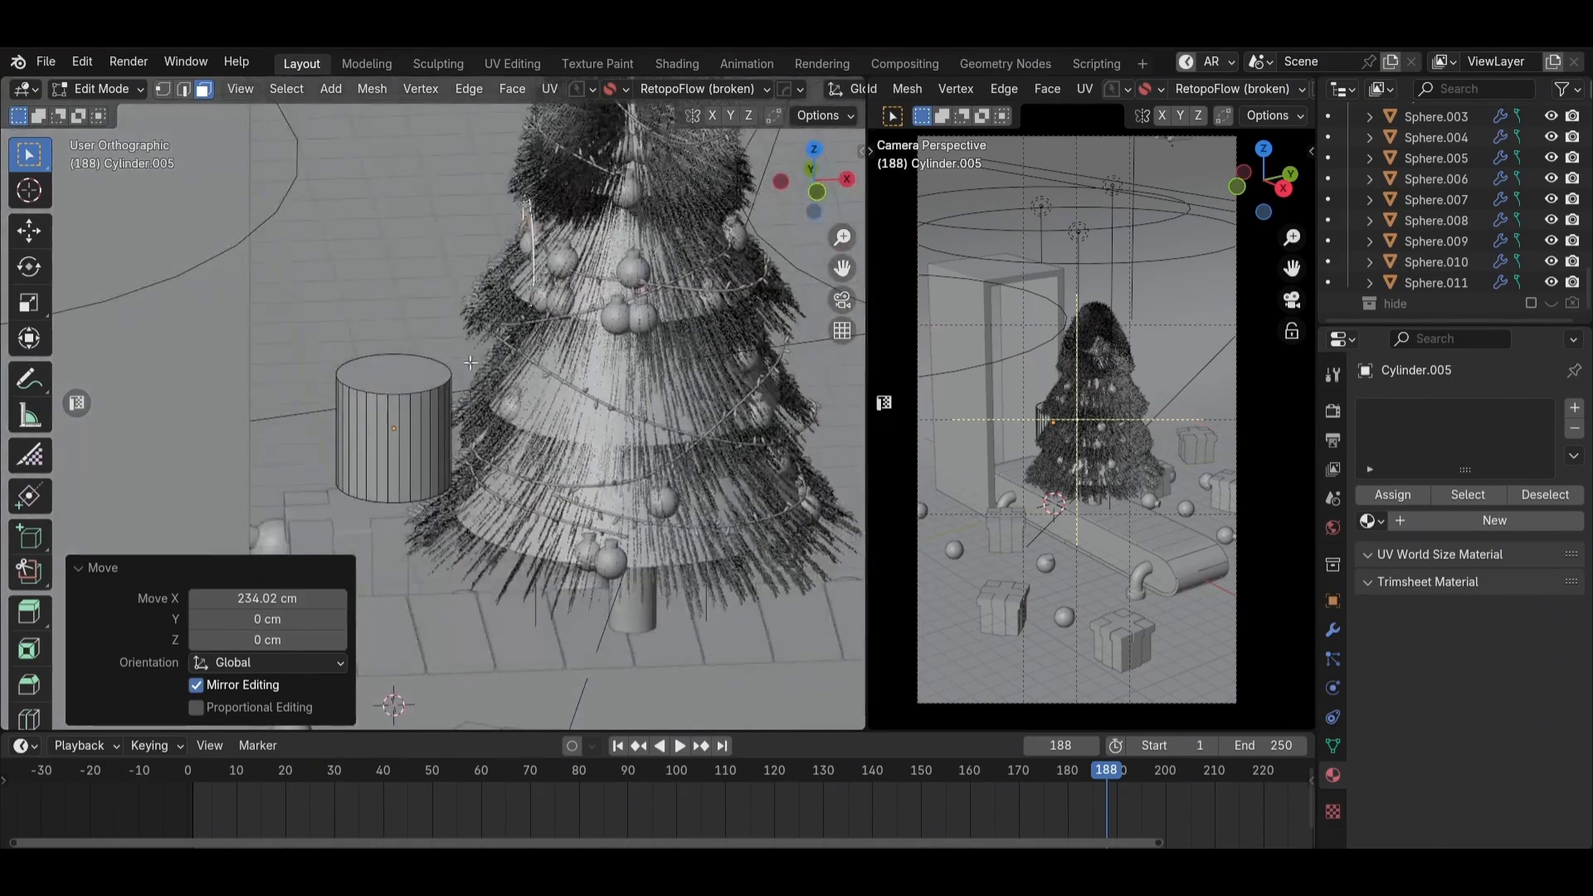
# Step: Bridge the cylinder's top and the rotated loop into a curved elbow with several cuts and smoothness 0.628
pyautogui.rightClick(610, 423)
pyautogui.click(601, 524)
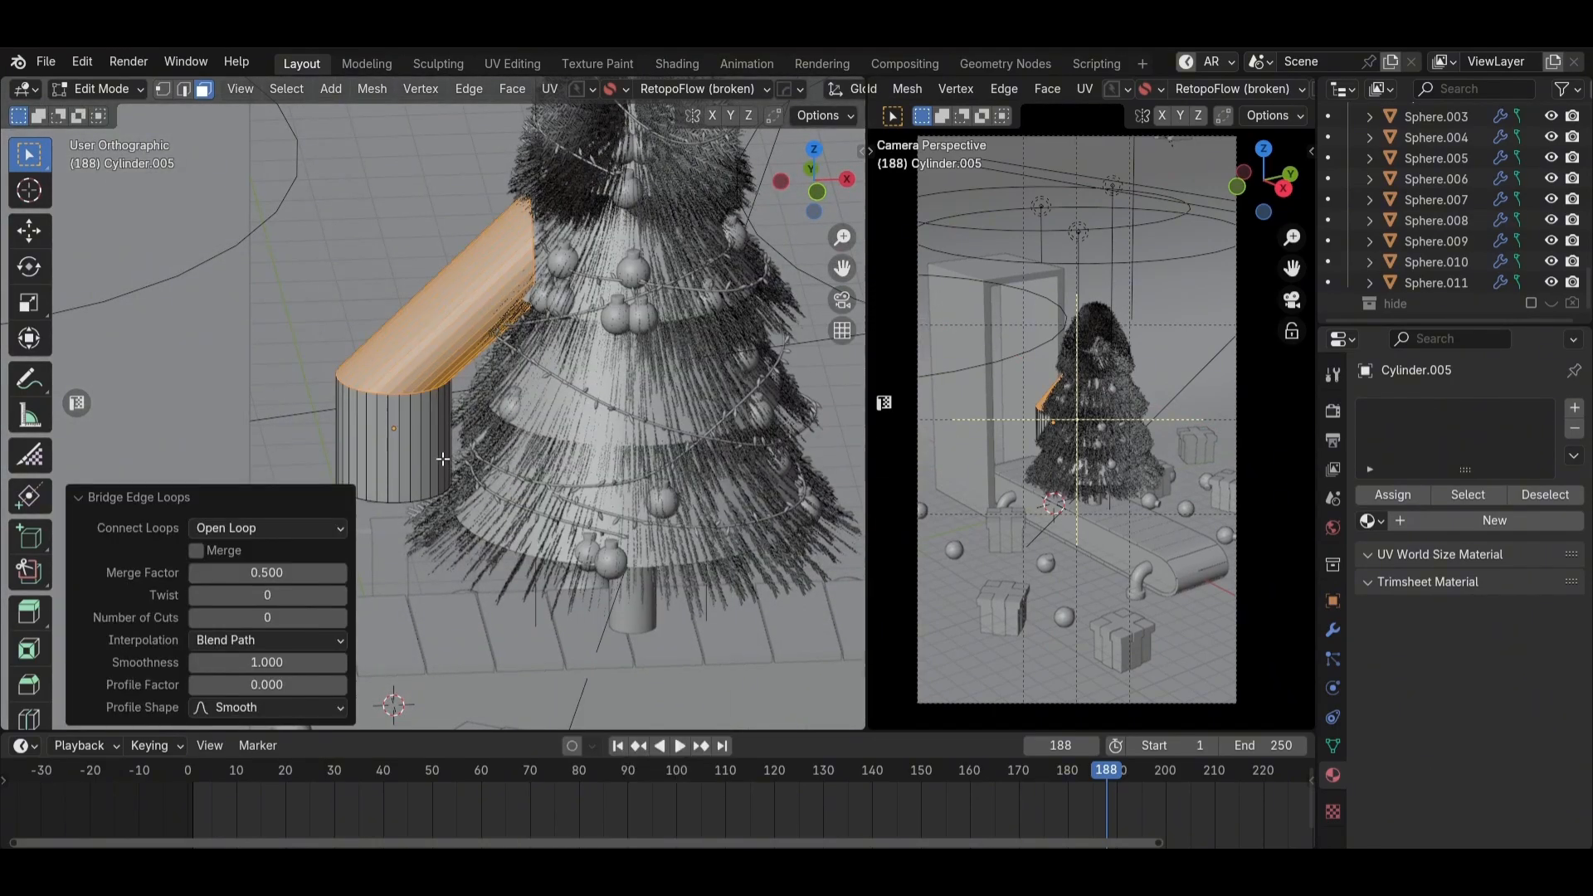
pyautogui.moveTo(265, 616); pyautogui.dragTo(324, 616)
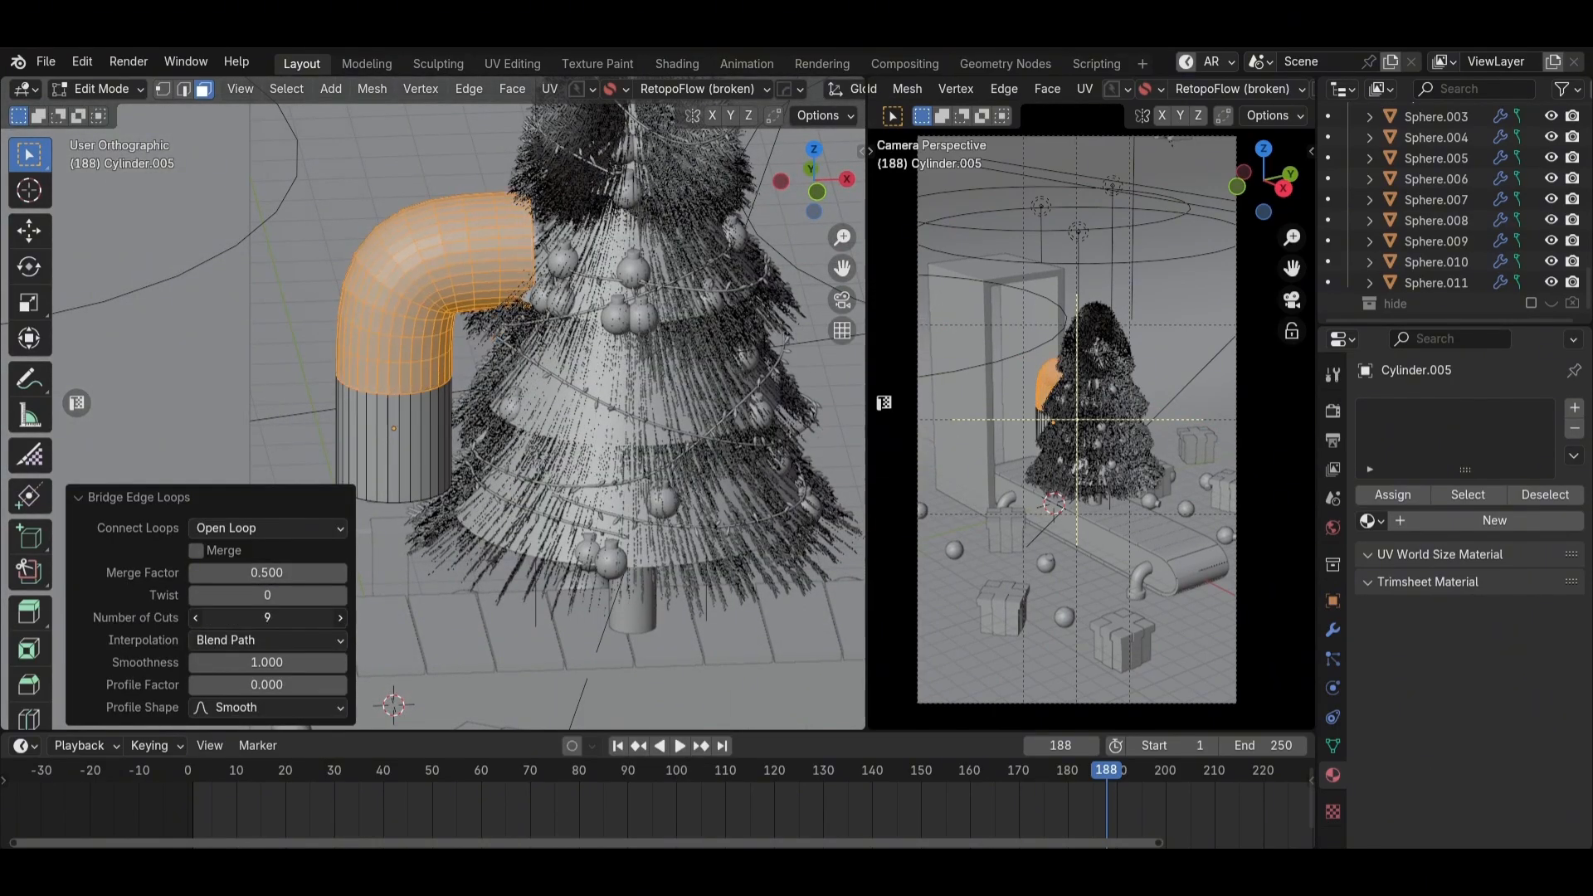
pyautogui.click(817, 193)
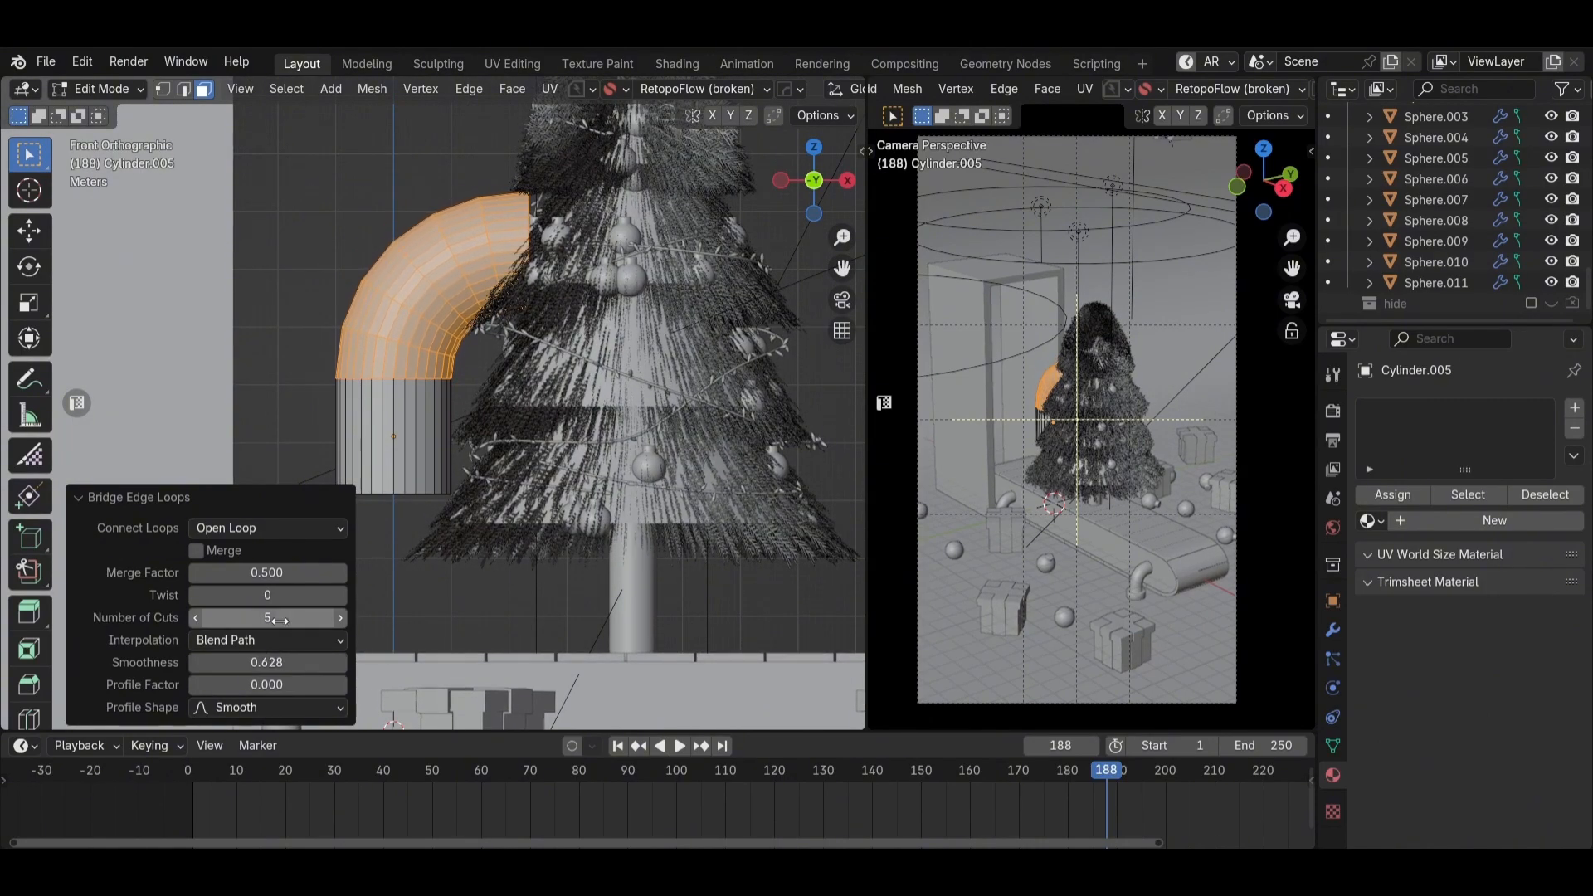
pyautogui.scroll(-2, 410, 503)
pyautogui.click(318, 356)
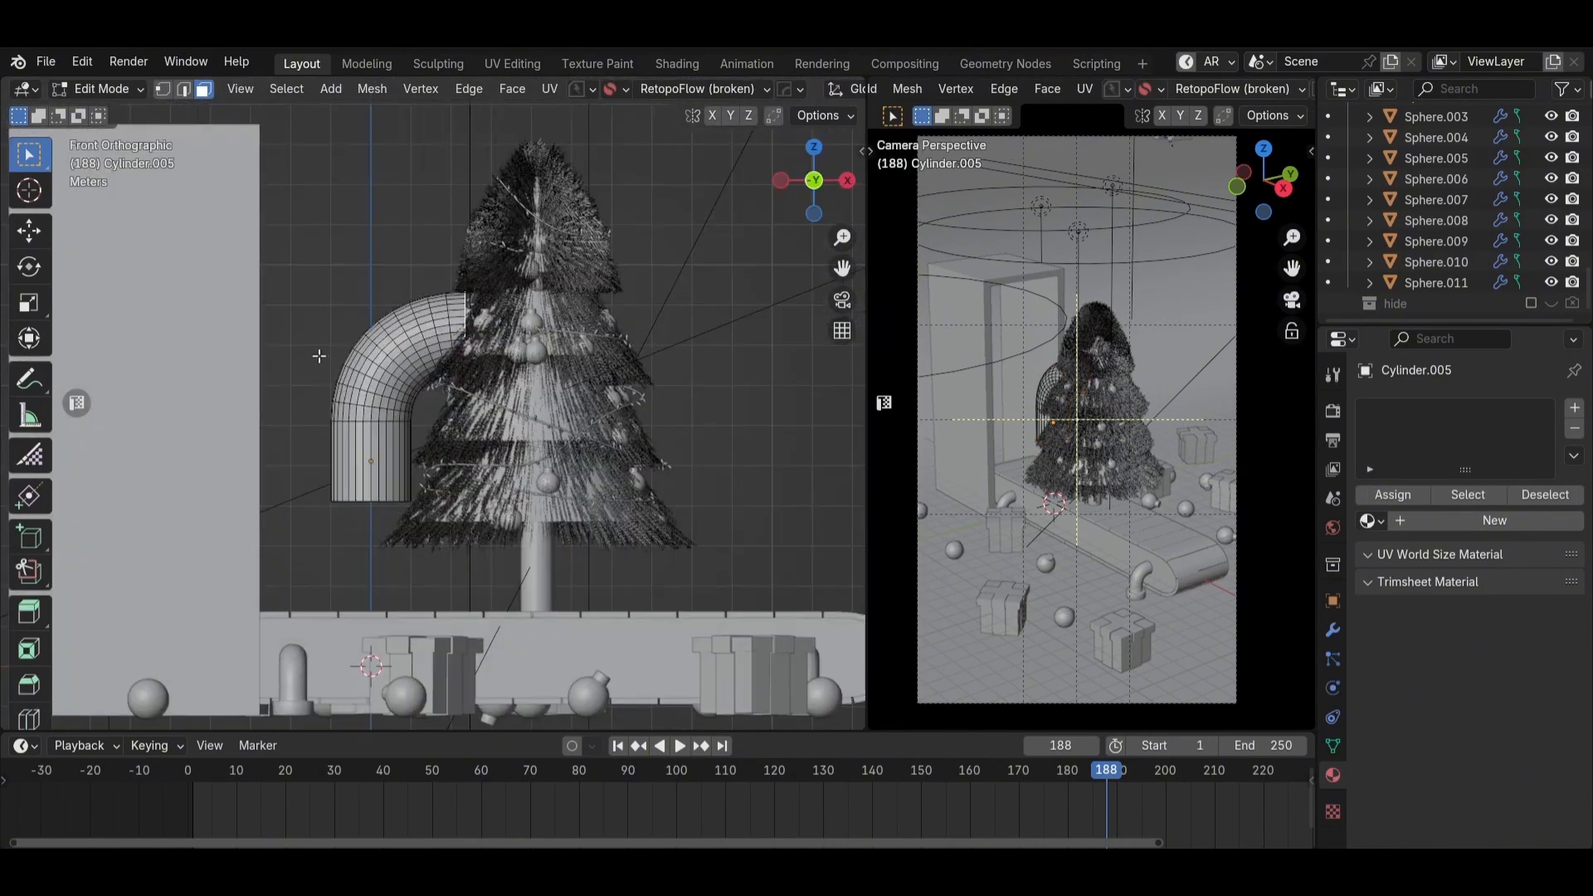
# Step: Extrude both ends of the bent pipe to lengthen its horizontal and vertical arms
pyautogui.click(696, 367)
pyautogui.click(362, 523)
pyautogui.press('e')
pyautogui.scroll(-4, 464, 581)
pyautogui.click(465, 631)
pyautogui.press('Tab')
# Step: Move the pipe along X clear of the tree and conveyor, and adjust its height along Z
pyautogui.moveTo(583, 416); pyautogui.dragTo(568, 442, button='middle')
pyautogui.keyDown('shift'); pyautogui.moveTo(568, 443); pyautogui.dragTo(506, 348, button='middle'); pyautogui.keyUp('shift')
pyautogui.press('g')
pyautogui.press('x')
pyautogui.click(854, 309)
pyautogui.press('KP_1')
pyautogui.press('g')
pyautogui.press('z')
pyautogui.click(523, 192)
# Step: Round both pipe ends with a 158 cm bevel of 6 segments and smooth the pipe's shading
pyautogui.press('Tab')
pyautogui.click(584, 258)
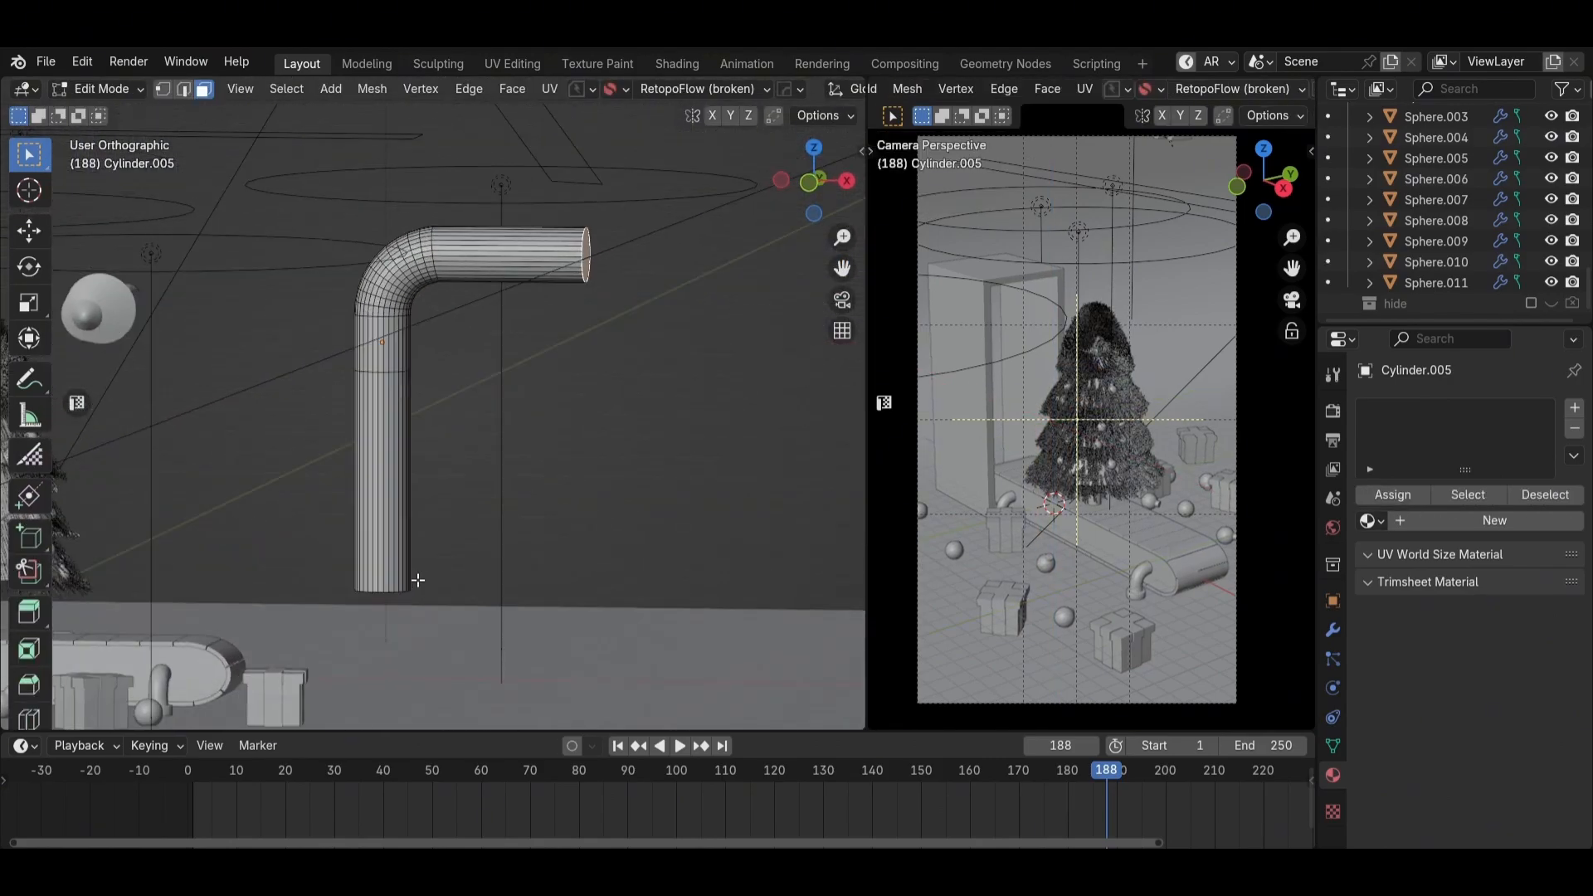
pyautogui.scroll(2, 435, 407)
pyautogui.click(719, 359)
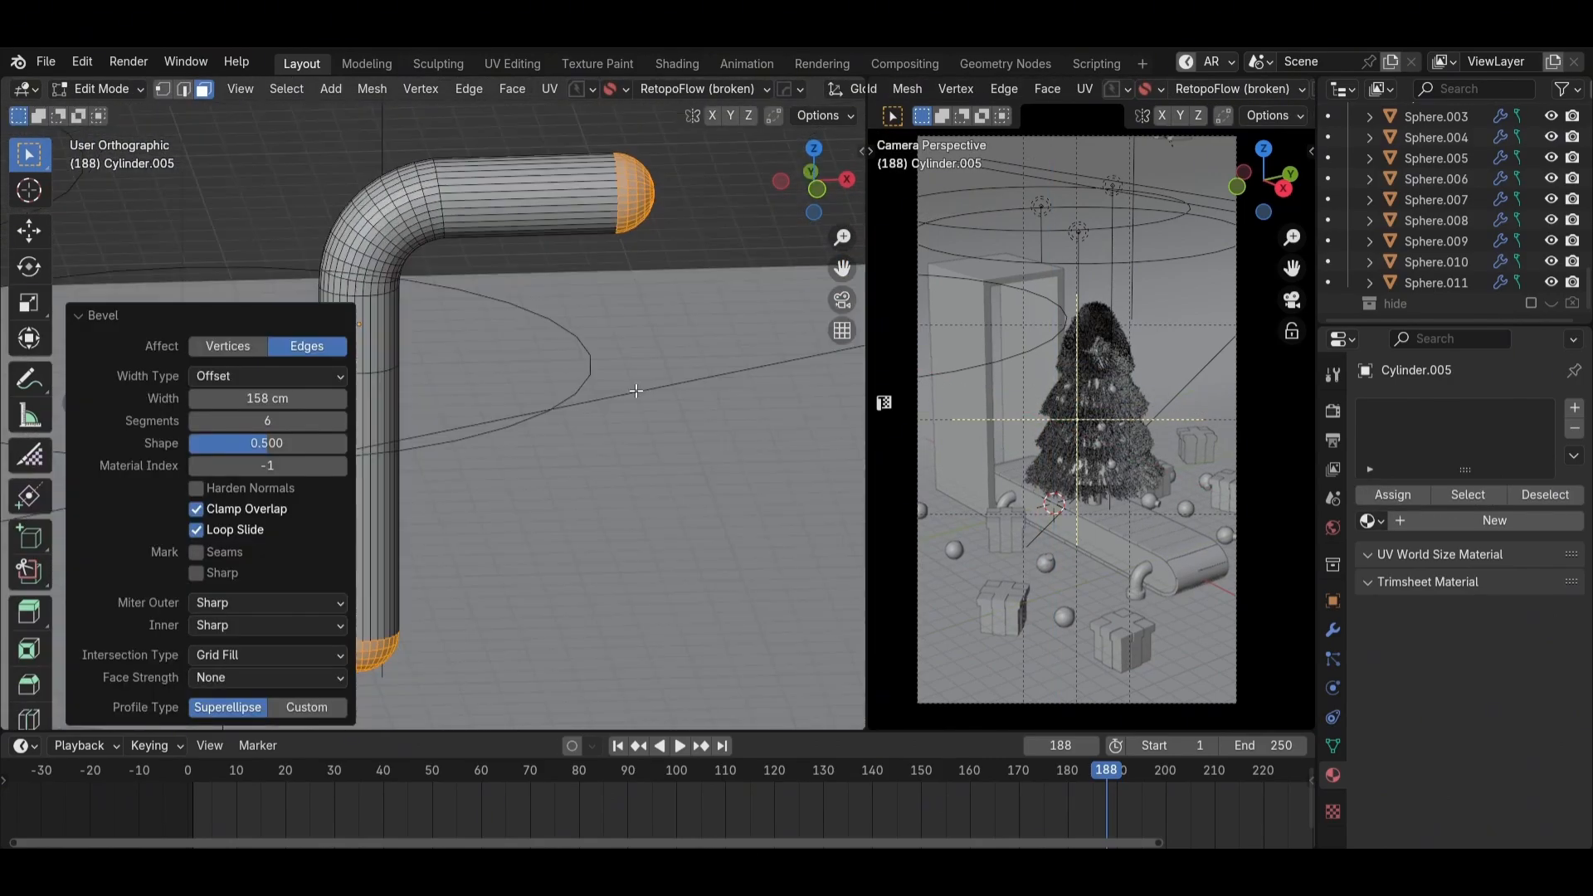
pyautogui.press('Tab')
pyautogui.rightClick(718, 359)
pyautogui.click(719, 382)
# Step: Scale the whole bent pipe down in the front view
pyautogui.scroll(-4, 719, 437)
pyautogui.press('KP_1')
pyautogui.press('s')
pyautogui.click(506, 335)
# Step: Move the selected lower end of the bent pipe in the front view to adjust its vertical arm's length
pyautogui.press('Right')
pyautogui.press('Tab')
pyautogui.press('1')
pyautogui.hotkey('alt', 'z')
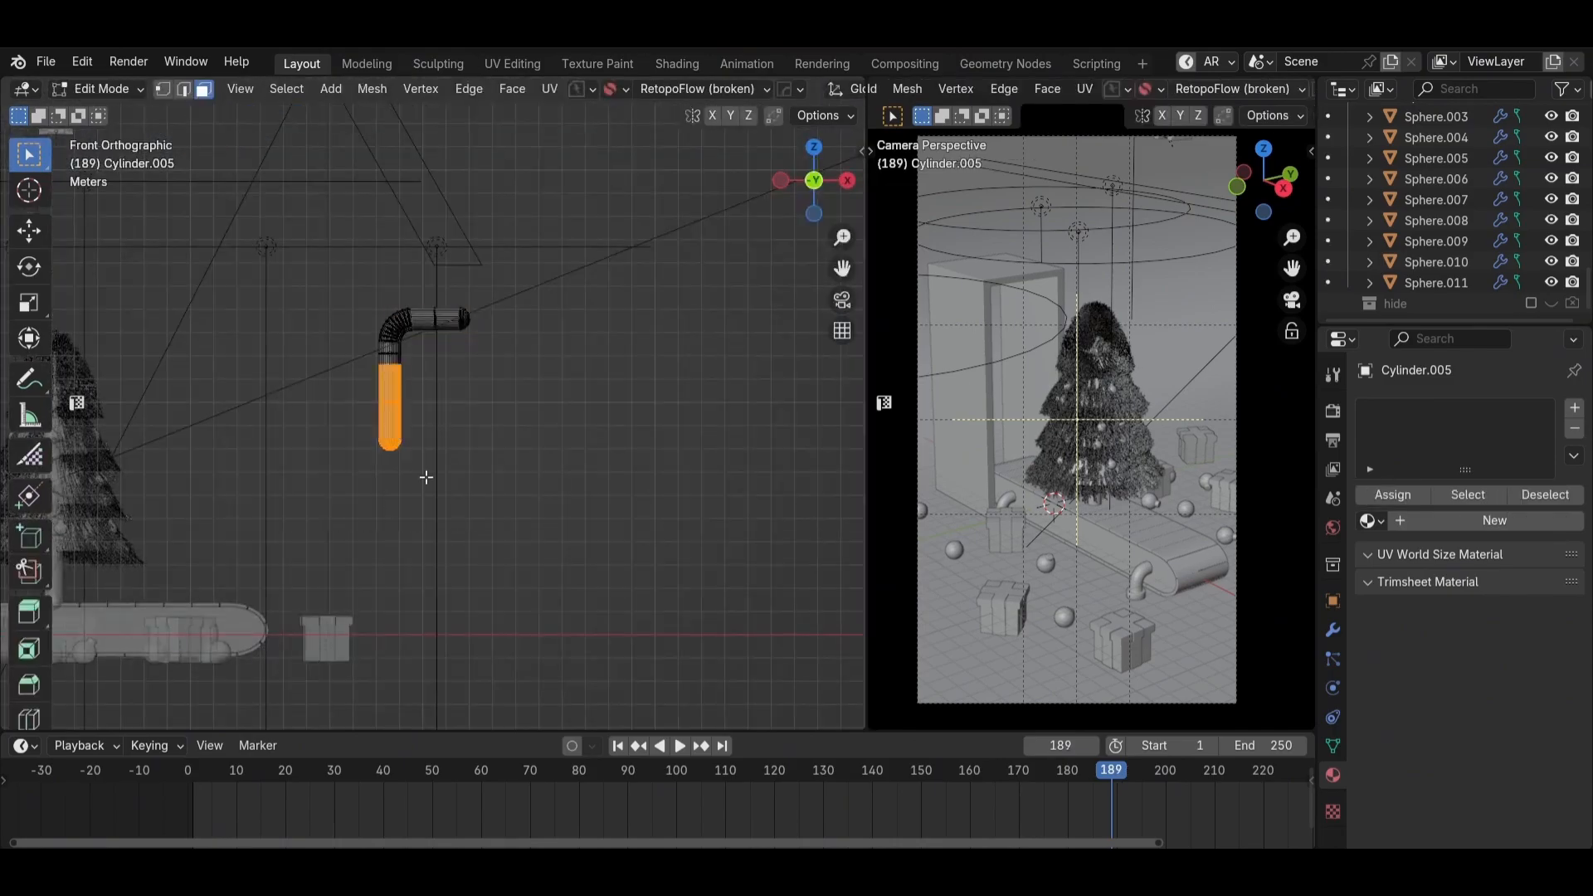
pyautogui.moveTo(423, 476); pyautogui.dragTo(332, 406)
pyautogui.press('g')
pyautogui.click(267, 512)
pyautogui.press('Tab')
pyautogui.hotkey('alt', 'z')
# Step: Move the whole bent pipe near the tree, and undo the extra move along Z
pyautogui.moveTo(465, 390); pyautogui.dragTo(559, 109, button='middle')
pyautogui.press('`')
pyautogui.press('g')
pyautogui.click(547, 434)
pyautogui.press('Left')
pyautogui.press('g')
pyautogui.press('z')
pyautogui.click(521, 443)
pyautogui.hotkey('ctrl', 'z')
pyautogui.moveTo(522, 443); pyautogui.dragTo(506, 498, button='middle')
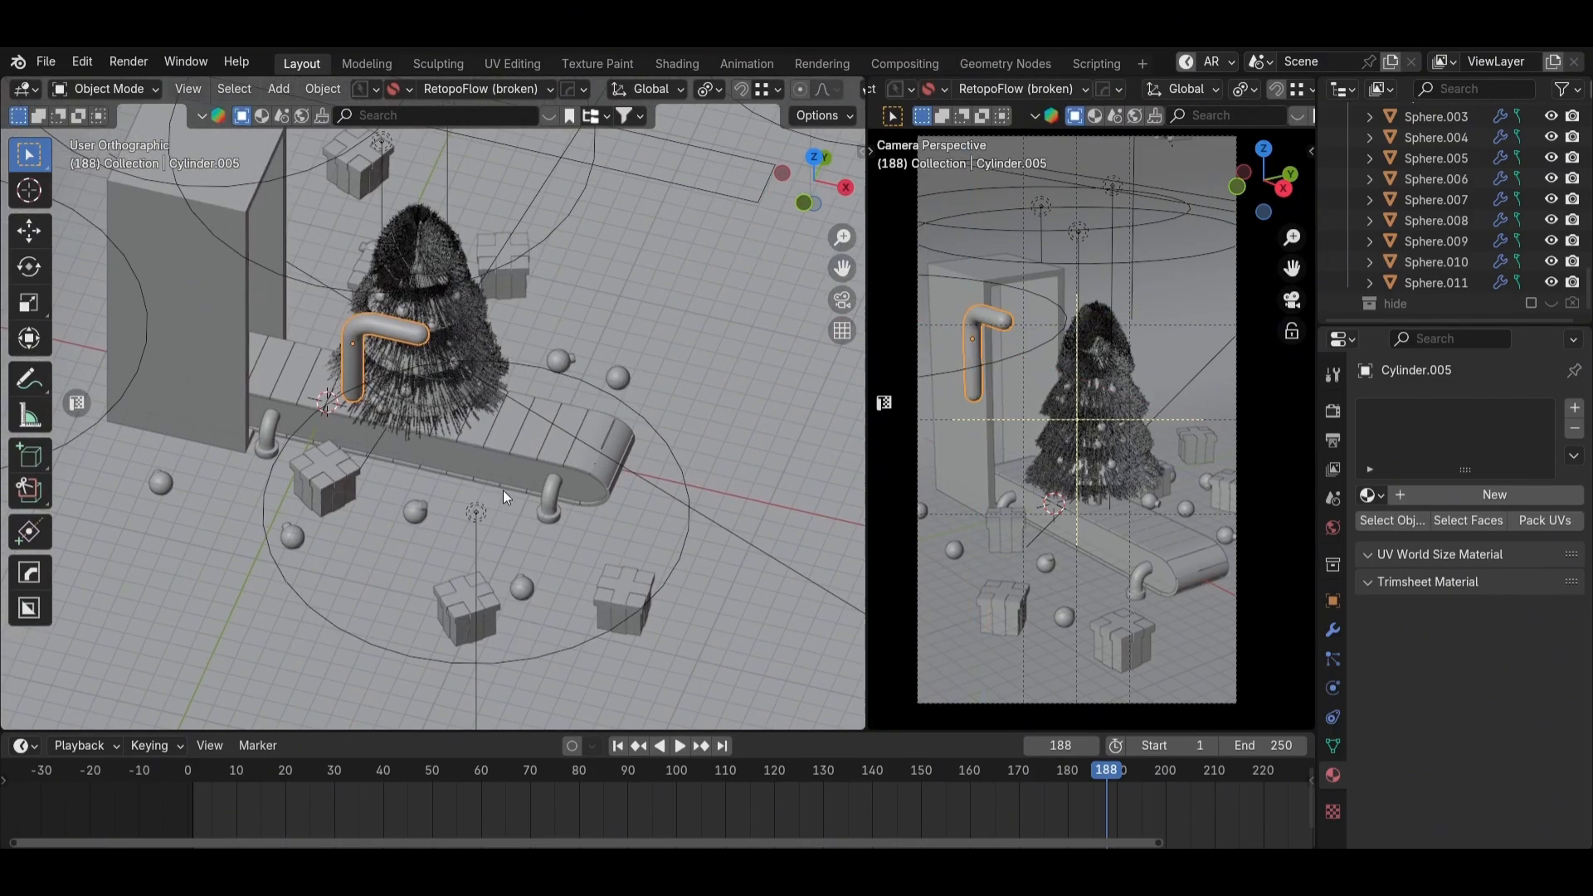
# Step: Turn the enlarged timeline area into a Shader Editor and create a new material for the pipe
pyautogui.moveTo(643, 732); pyautogui.dragTo(644, 481)
pyautogui.click(25, 490)
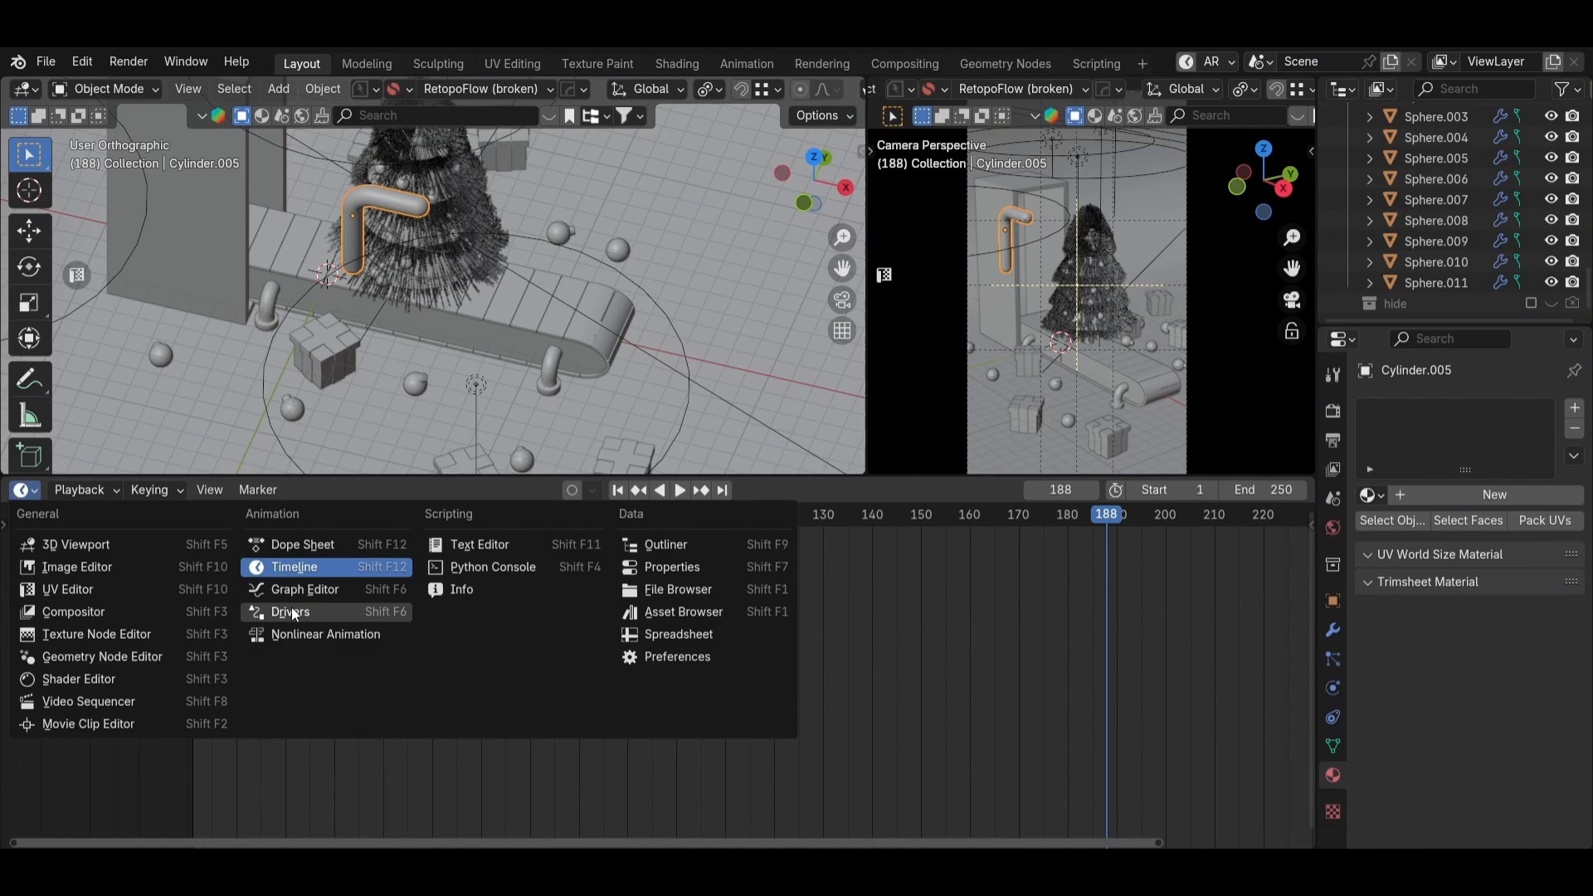
pyautogui.click(79, 679)
pyautogui.click(485, 518)
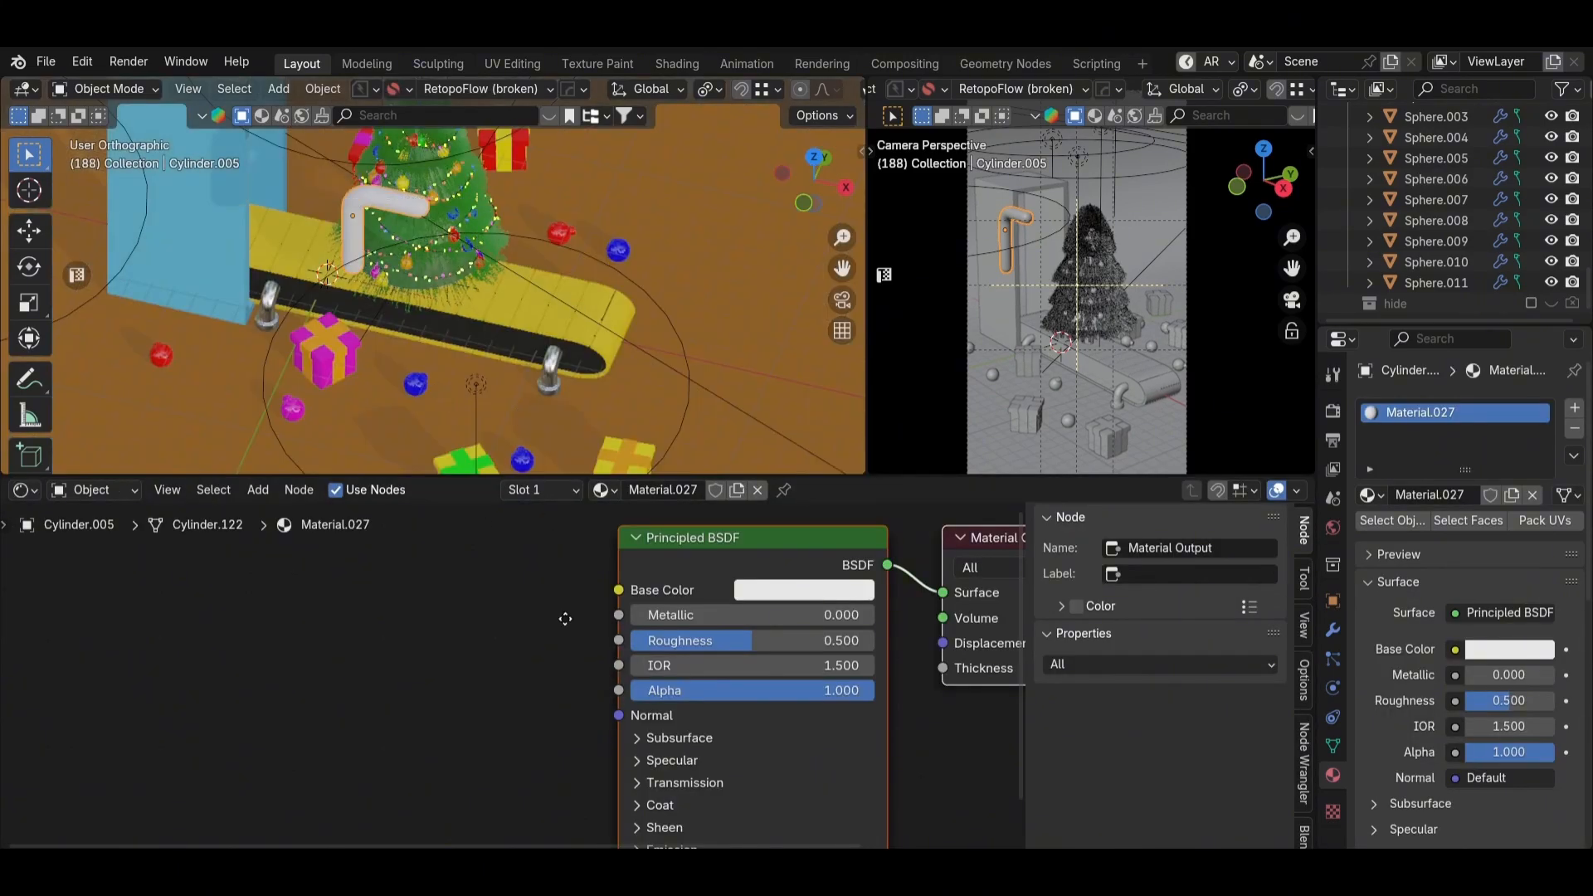
# Step: Add a Wave Texture with Texture Coordinate and Mapping nodes, and preview it directly on the pipe
pyautogui.hotkey('shift', 'a')
pyautogui.click(433, 577)
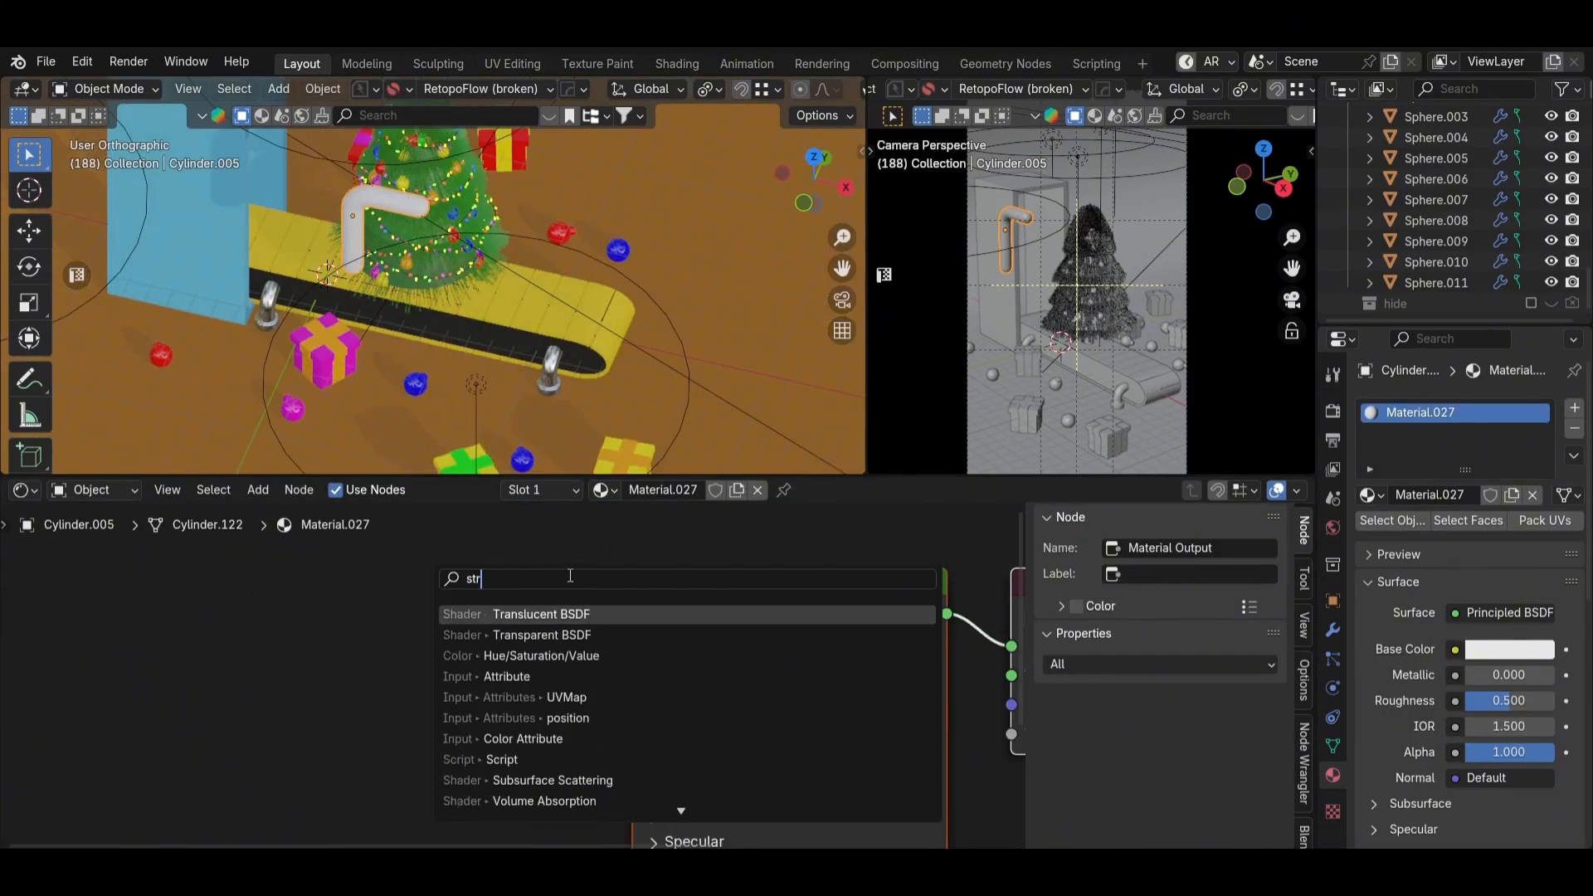
pyautogui.write('str')
pyautogui.press('BackSpace')
pyautogui.press('BackSpace')
pyautogui.press('BackSpace')
pyautogui.write('wav')
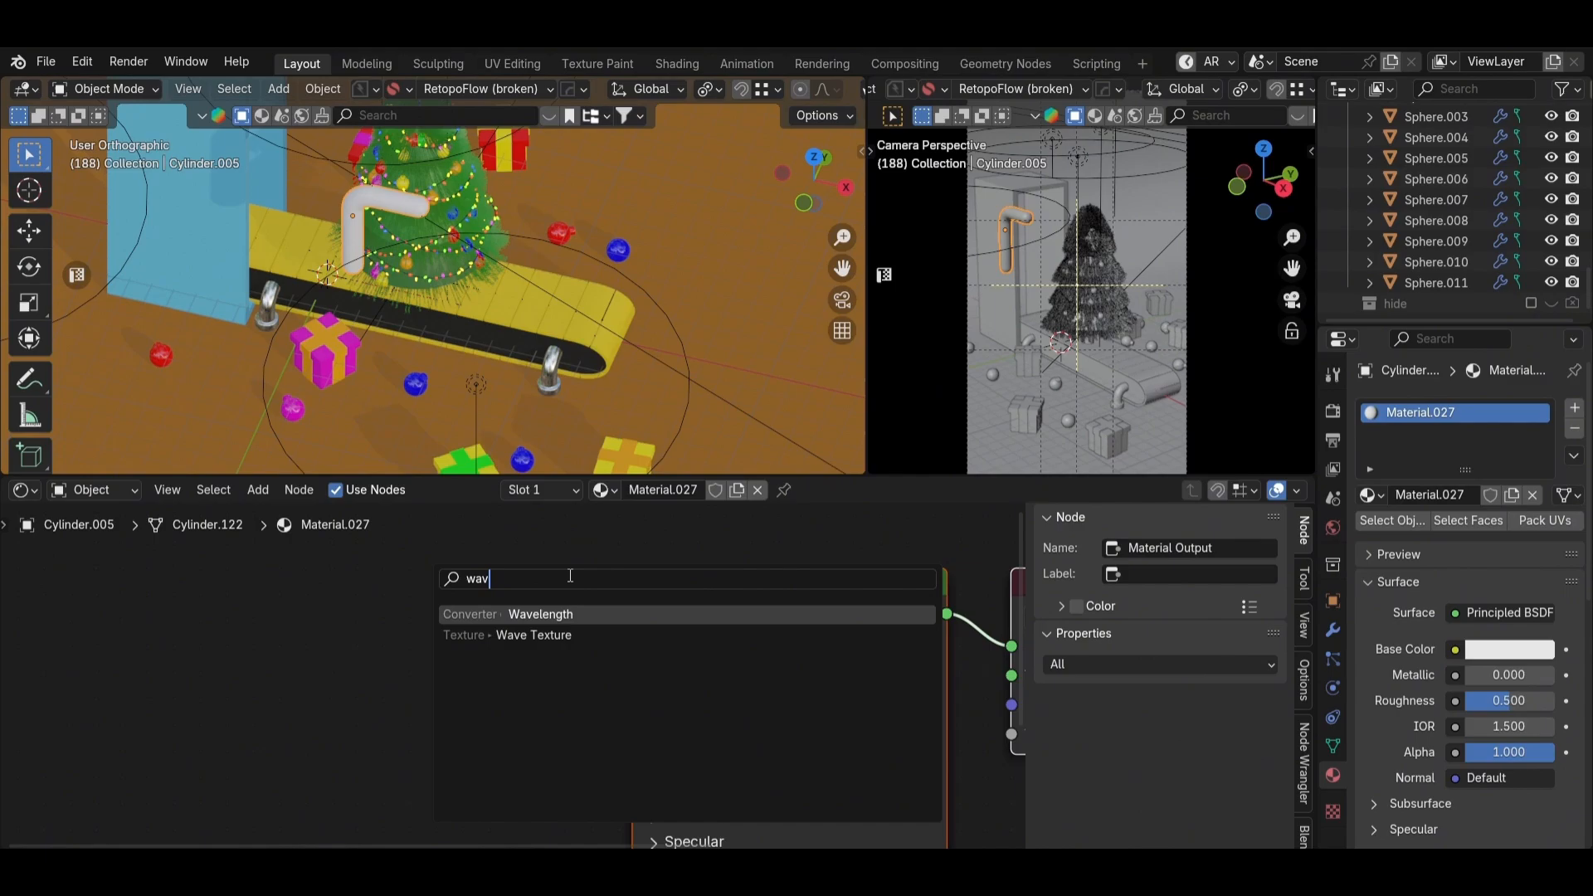
pyautogui.click(542, 636)
pyautogui.click(501, 641)
pyautogui.keyDown('ctrl'); pyautogui.keyDown('shift'); pyautogui.click(502, 640); pyautogui.keyUp('shift'); pyautogui.keyUp('ctrl')
pyautogui.scroll(4, 490, 281)
pyautogui.keyDown('shift'); pyautogui.moveTo(366, 228); pyautogui.dragTo(563, 370, button='middle'); pyautogui.keyUp('shift')
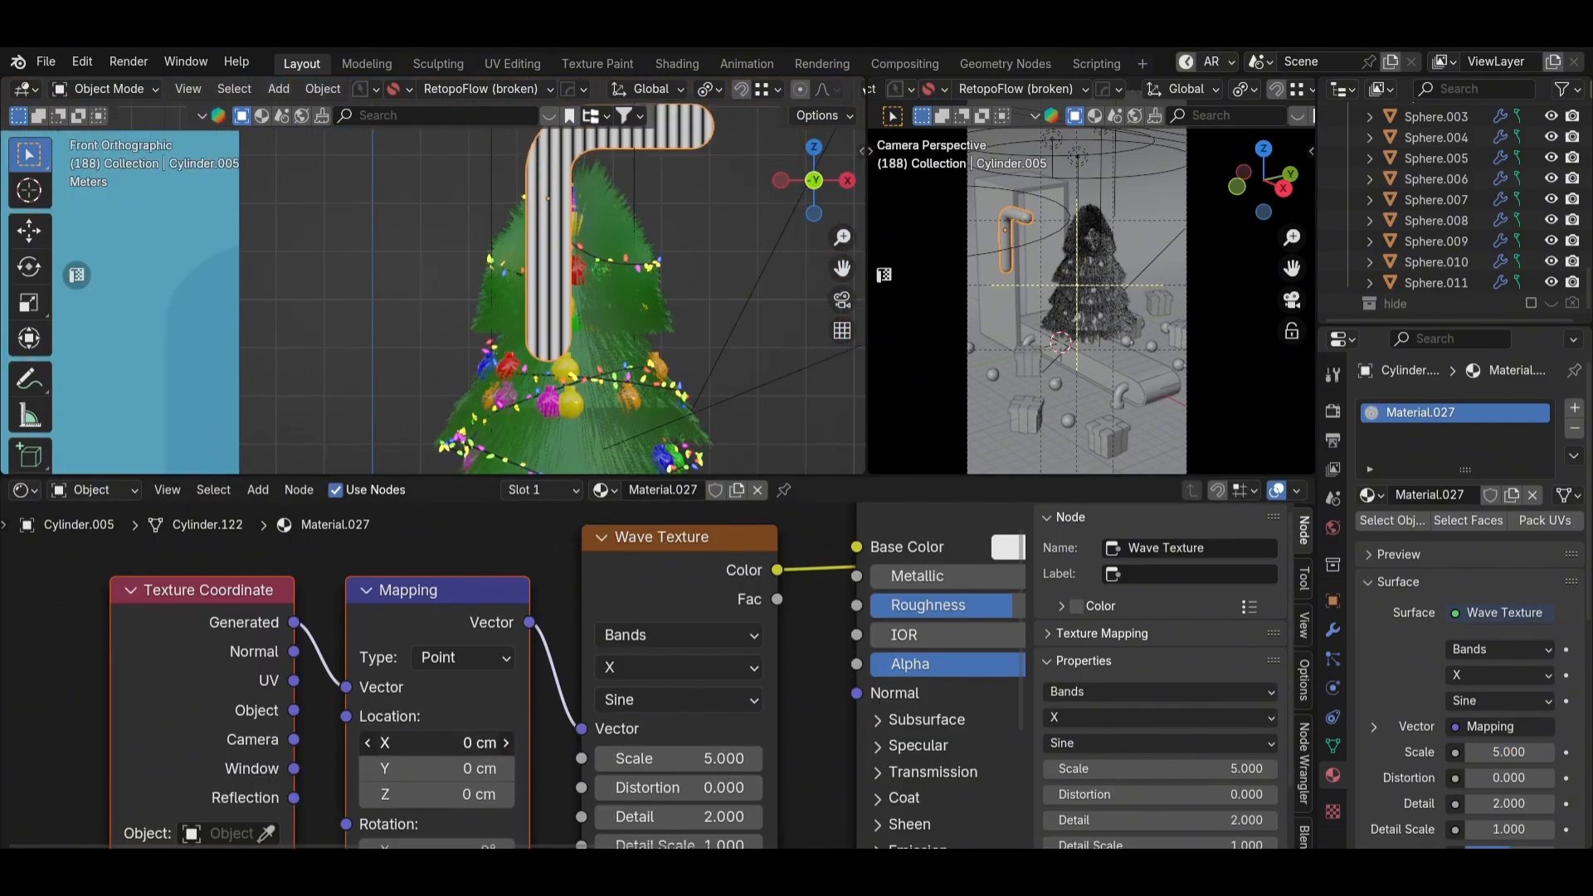
# Step: Undo the trial X location change in the Mapping node and set its Y rotation to 105° for slanted stripes
pyautogui.moveTo(420, 743); pyautogui.dragTo(490, 743)
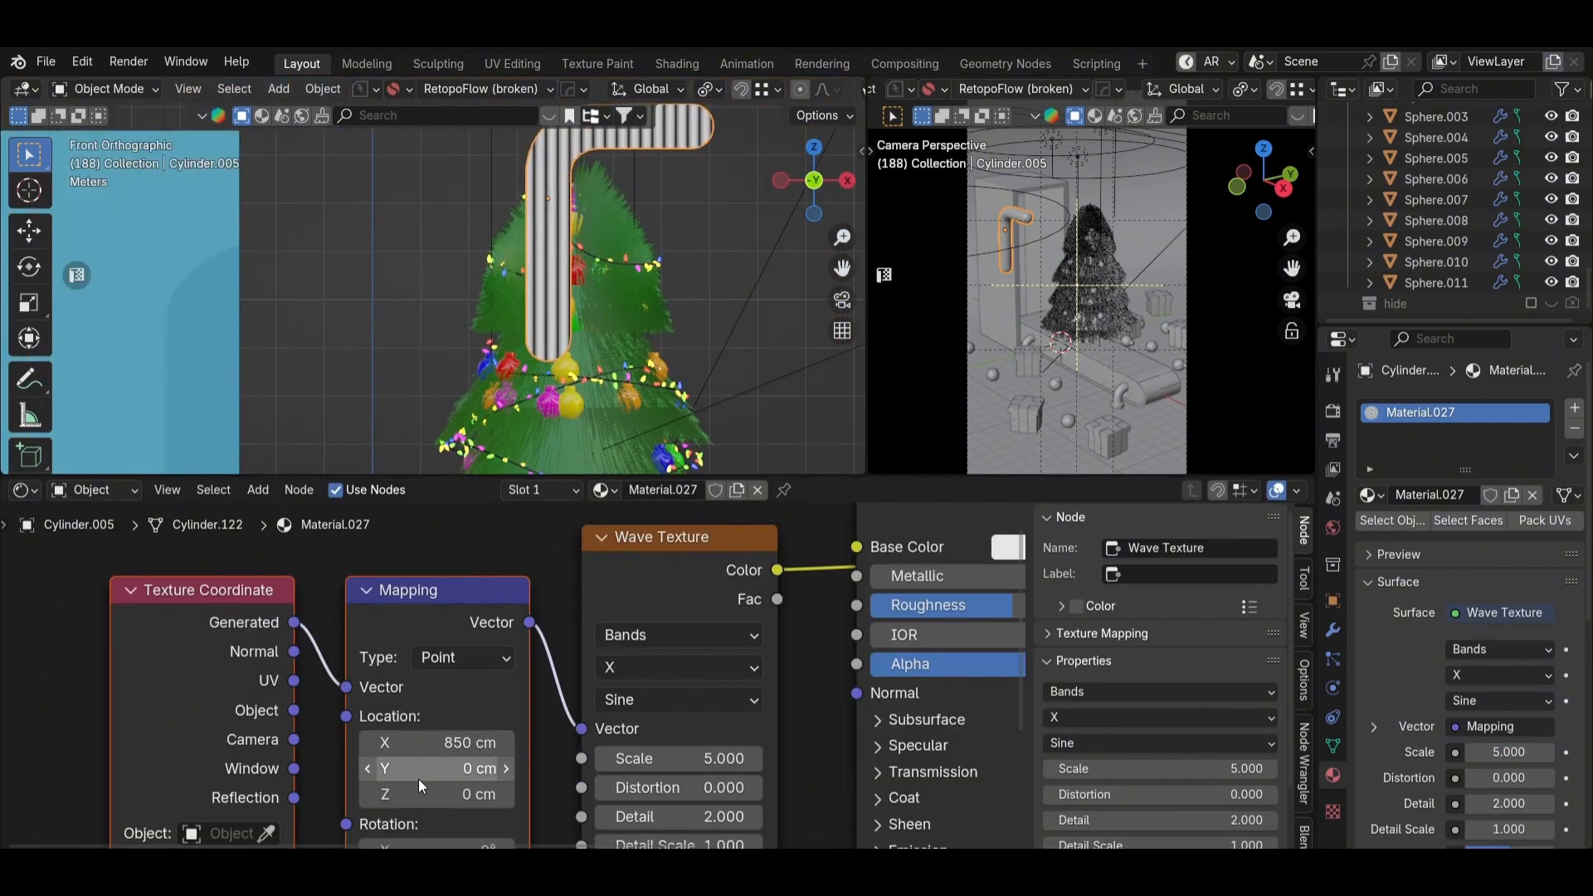
pyautogui.hotkey('ctrl', 'z')
pyautogui.moveTo(457, 809); pyautogui.dragTo(421, 684, button='middle')
pyautogui.moveTo(431, 752); pyautogui.dragTo(440, 752)
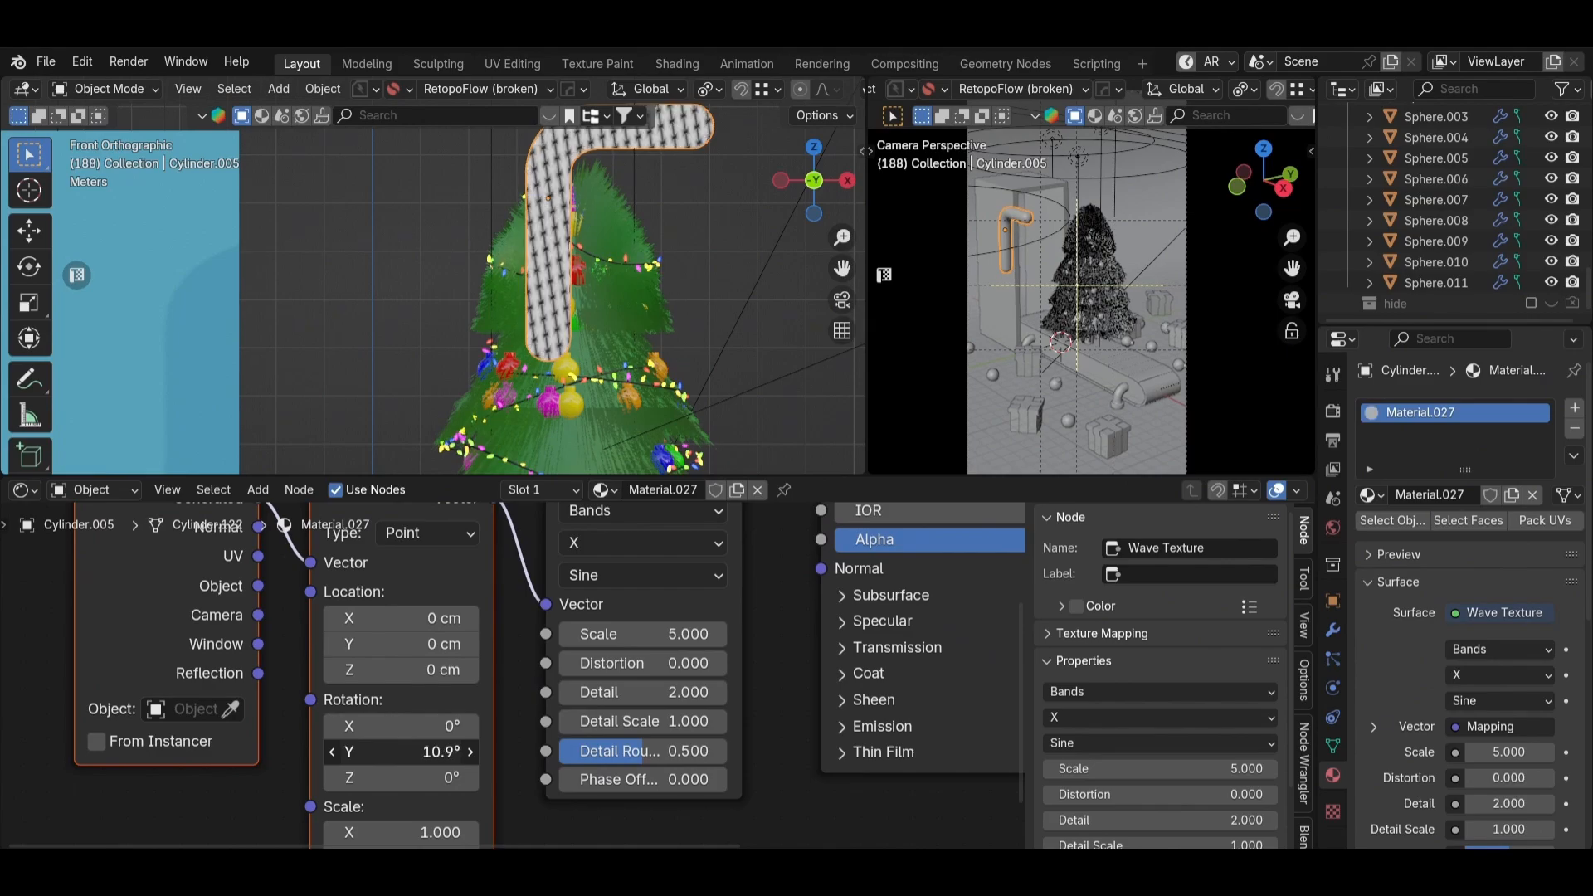
pyautogui.write('90')
pyautogui.press('Return')
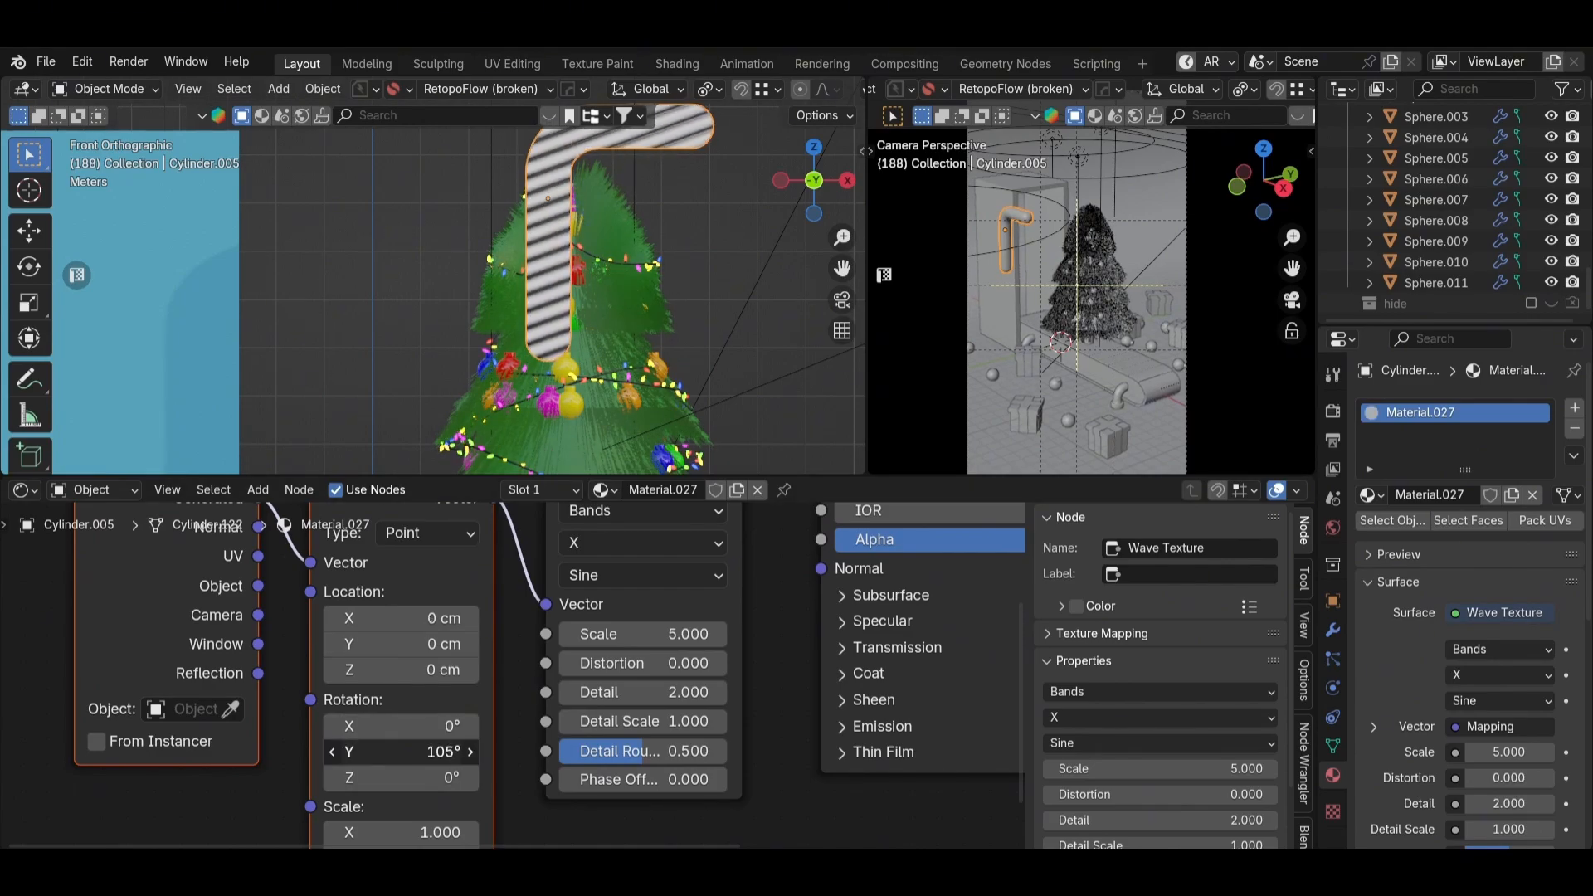
pyautogui.moveTo(647, 324); pyautogui.dragTo(697, 248, button='middle')
pyautogui.scroll(-2, 377, 356)
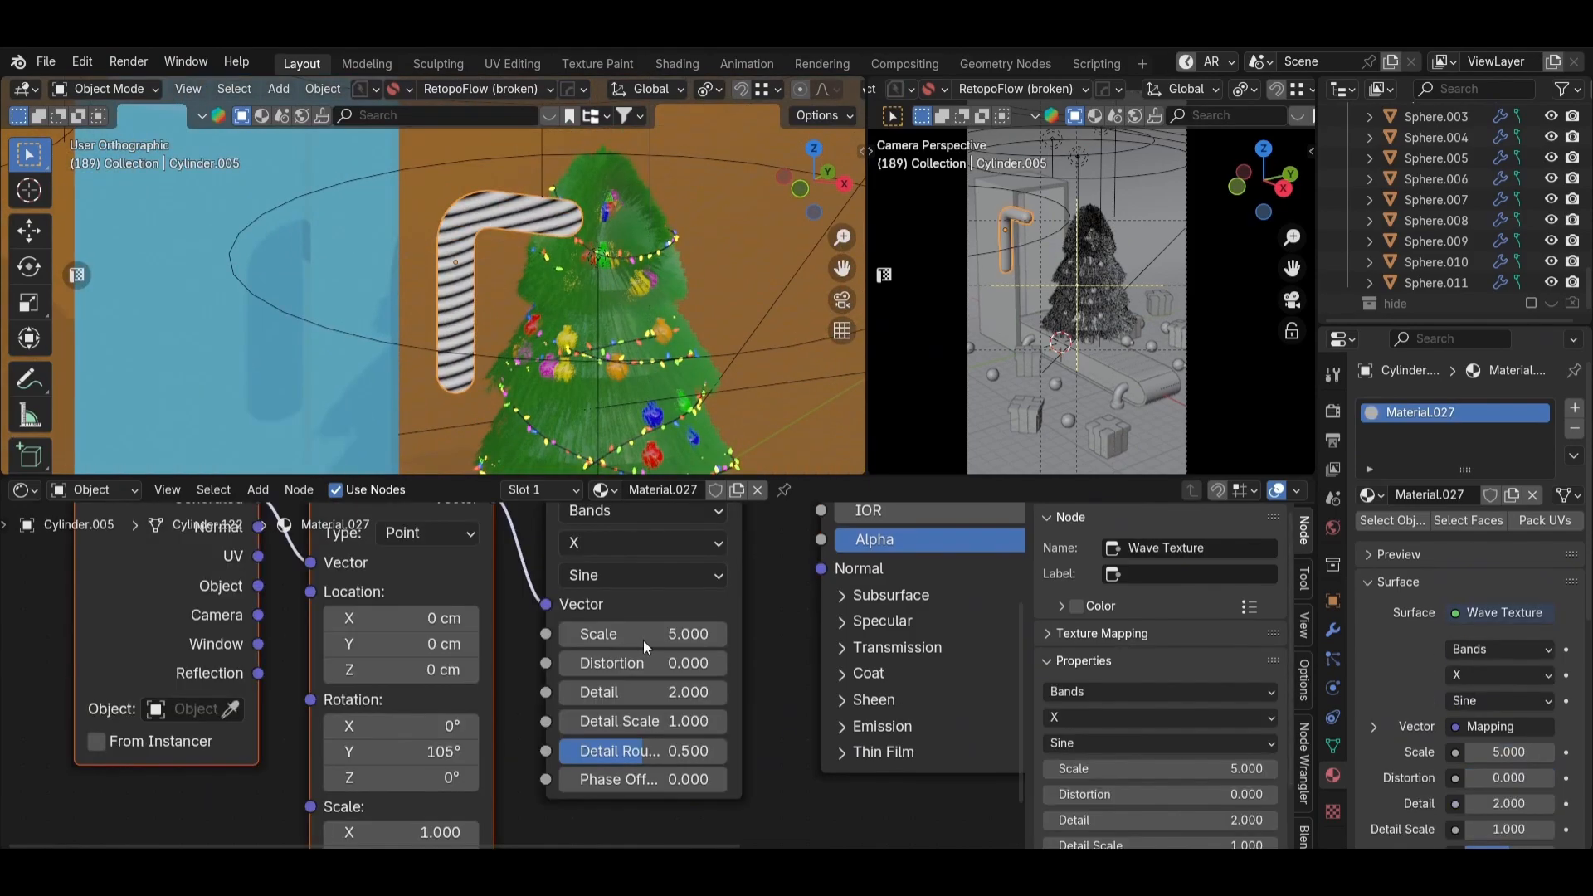
# Step: Reconnect the Principled BSDF to the material output and shift both nodes away from the Wave Texture
pyautogui.scroll(-3, 462, 716)
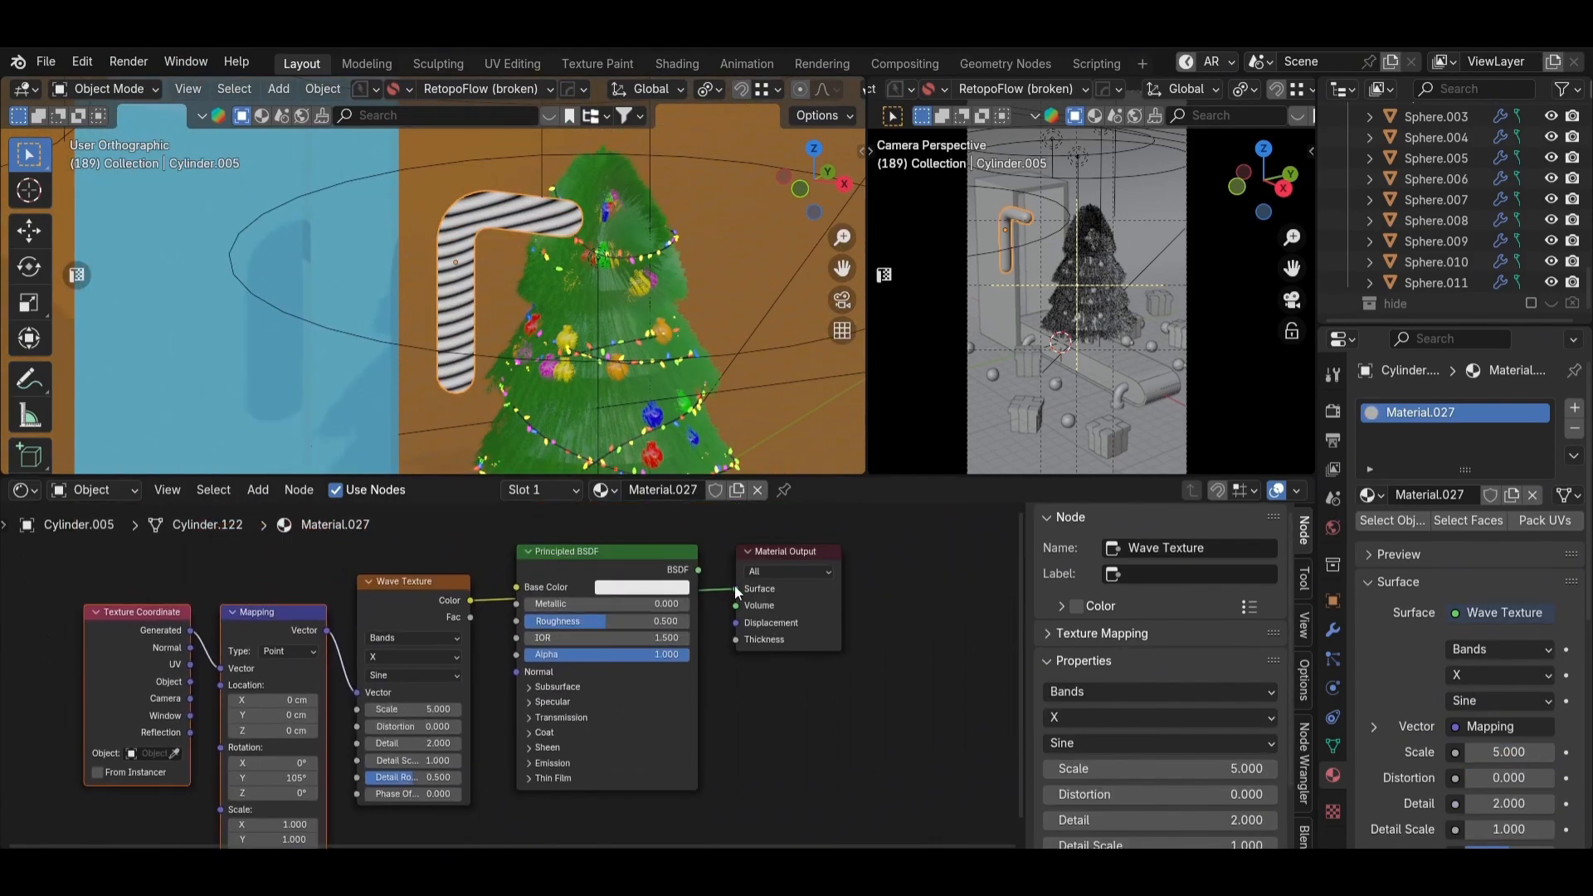
pyautogui.moveTo(514, 589); pyautogui.dragTo(516, 588)
pyautogui.moveTo(709, 569); pyautogui.dragTo(736, 588)
pyautogui.scroll(-2, 824, 604)
pyautogui.moveTo(855, 572); pyautogui.dragTo(654, 658)
pyautogui.press('g')
pyautogui.click(874, 663)
# Step: Insert a Color Ramp between the Wave Texture and the Principled BSDF's base color
pyautogui.hotkey('shift', 'a')
pyautogui.write('c')
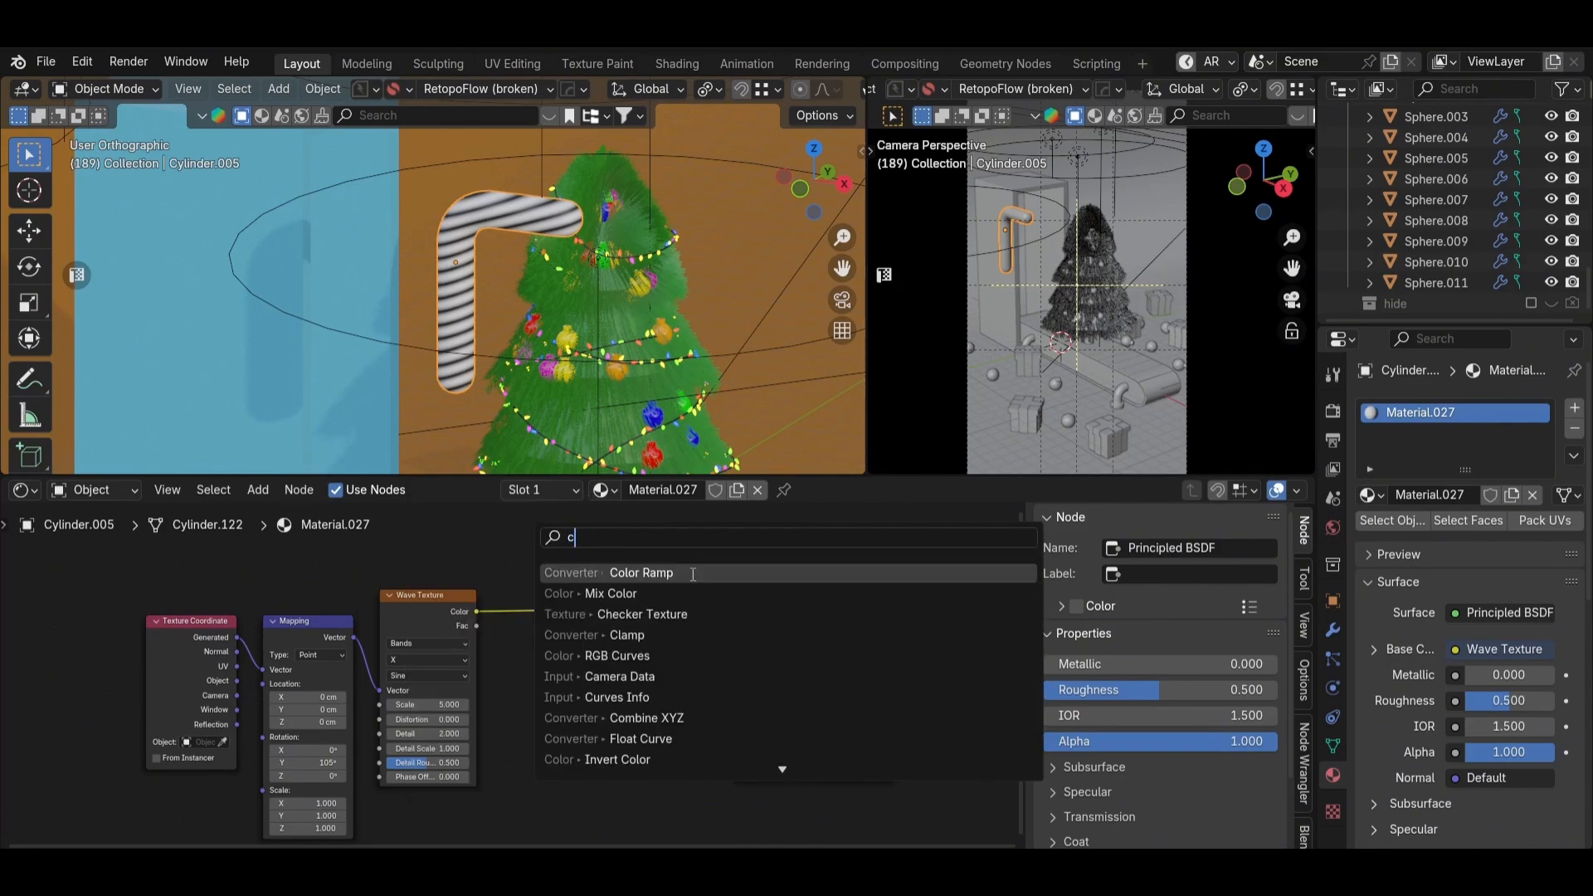
pyautogui.click(692, 572)
pyautogui.click(499, 530)
# Step: Change the Color Ramp's black stop to bright red for red and white stripes
pyautogui.scroll(2, 556, 220)
pyautogui.scroll(1, 555, 219)
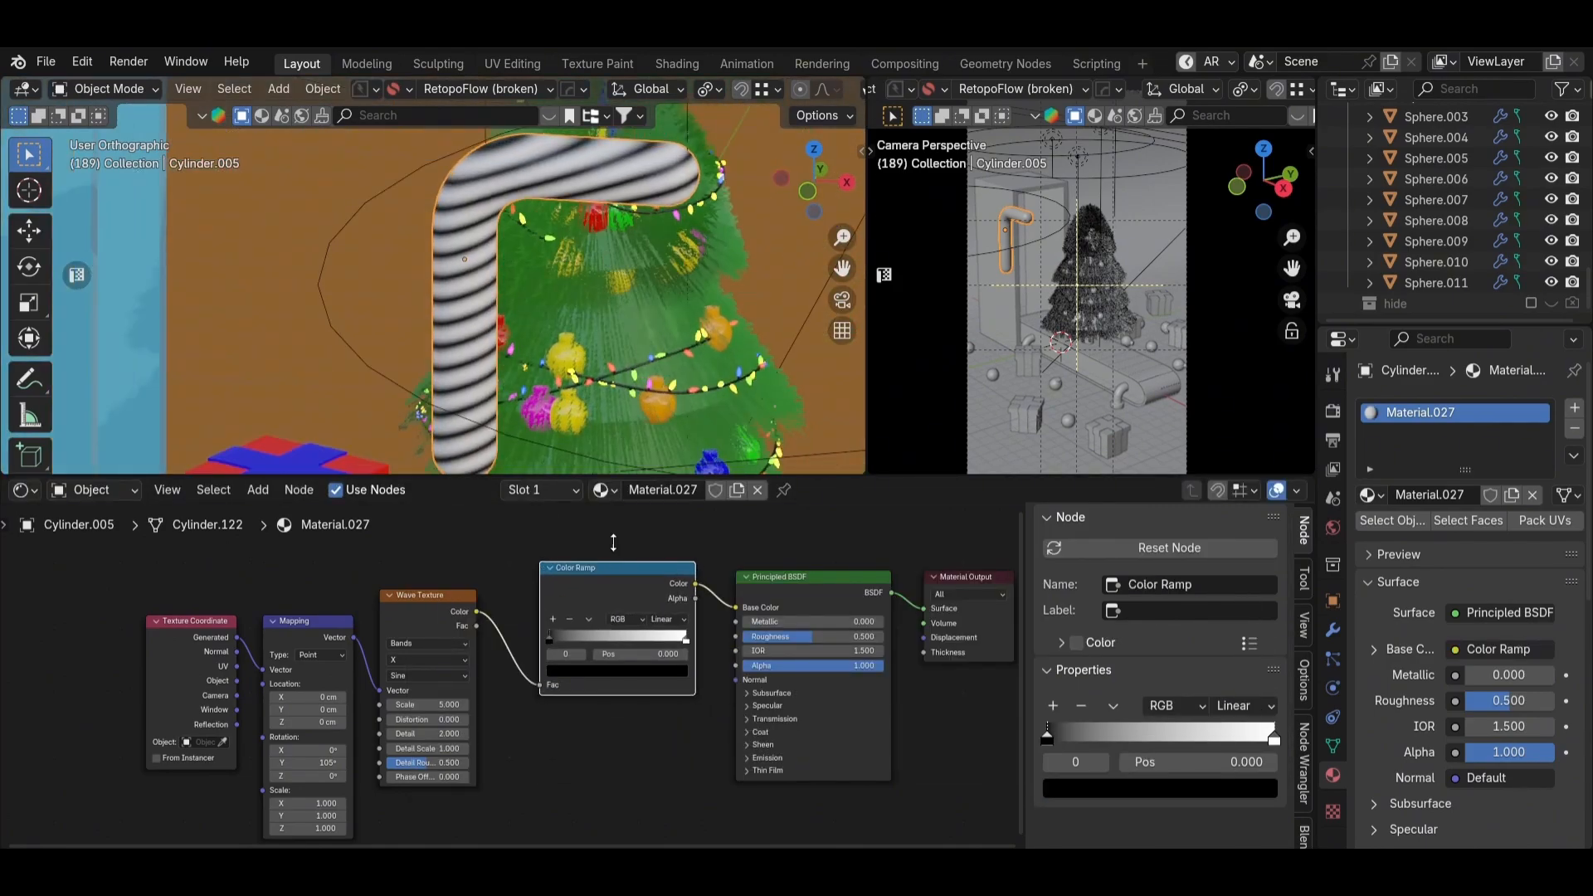
pyautogui.scroll(2, 596, 663)
pyautogui.click(596, 663)
pyautogui.moveTo(739, 483); pyautogui.dragTo(737, 390)
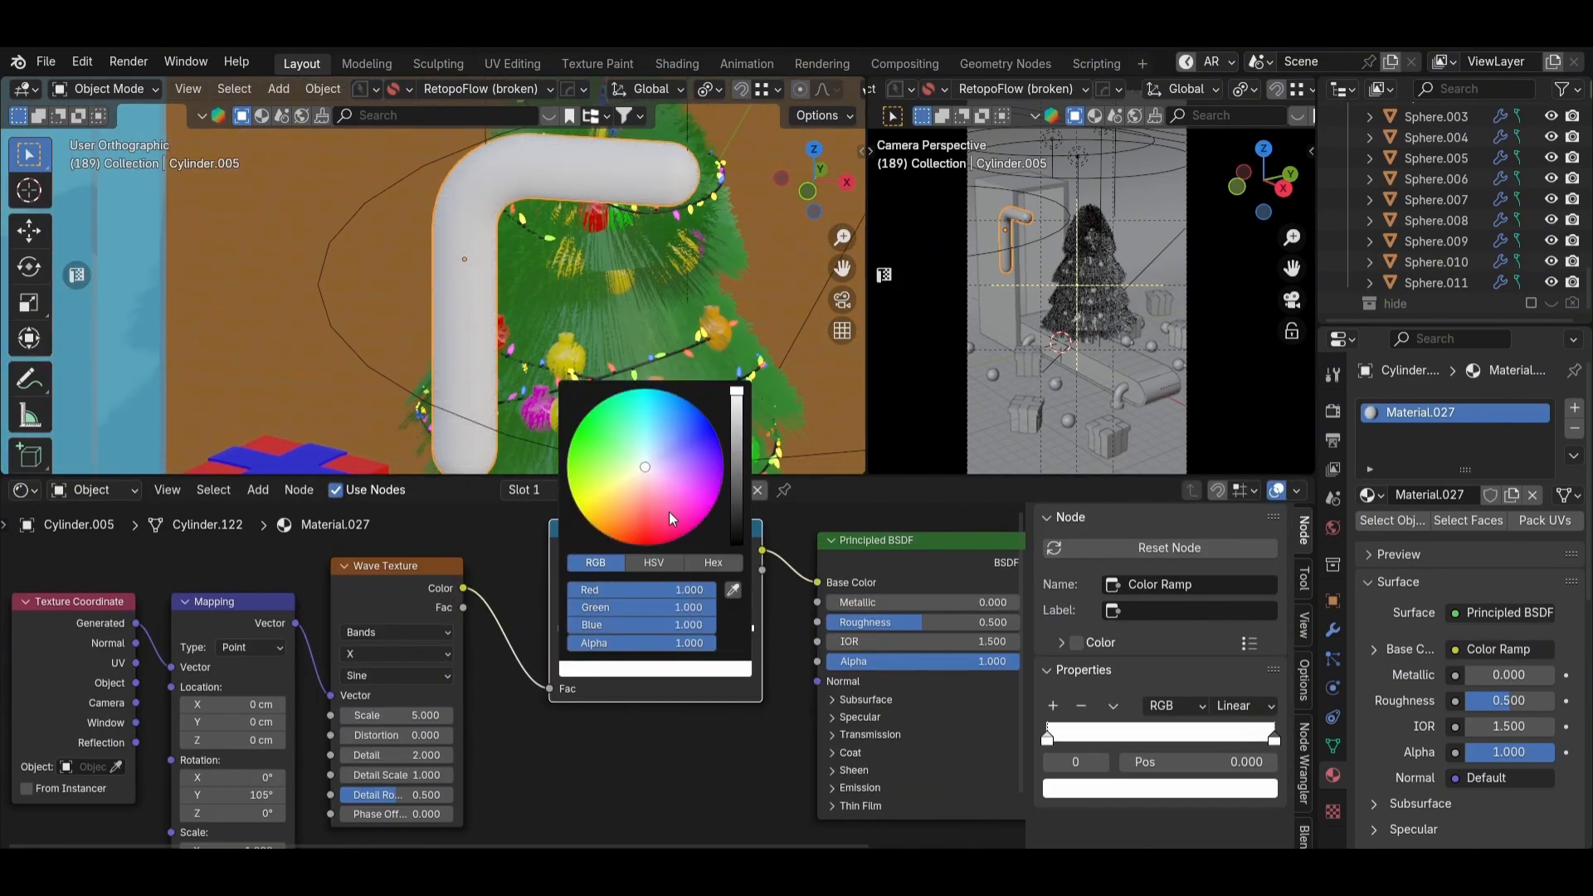
pyautogui.click(641, 545)
pyautogui.scroll(1, 631, 724)
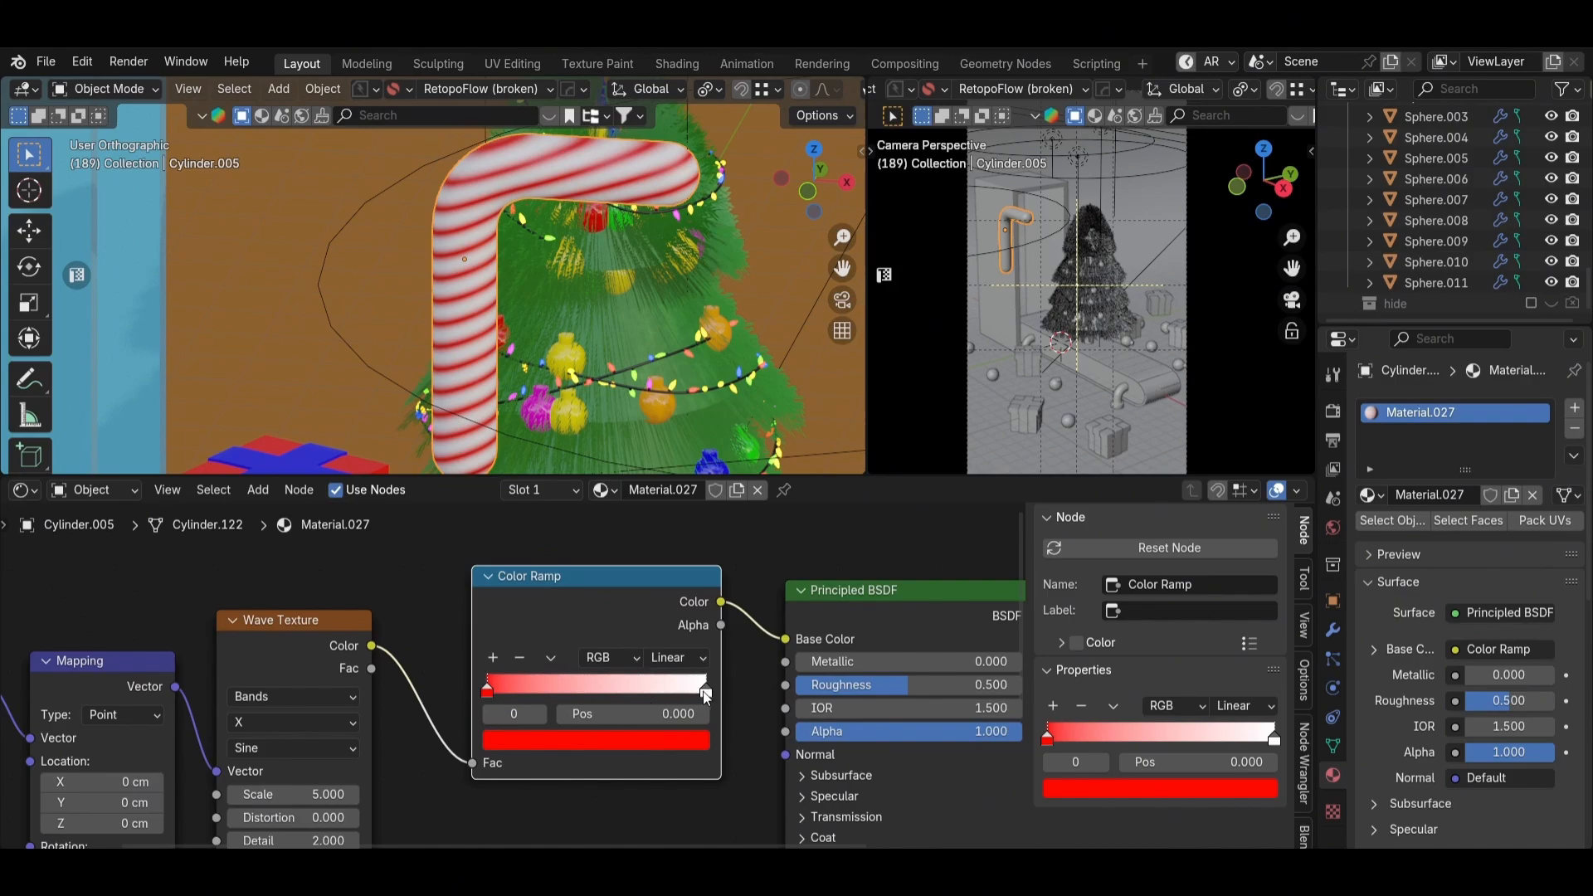
# Step: Sharpen the stripes by moving the Color Ramp's white stop to 0.622 and its red stop to 0.316
pyautogui.moveTo(666, 690); pyautogui.dragTo(620, 699)
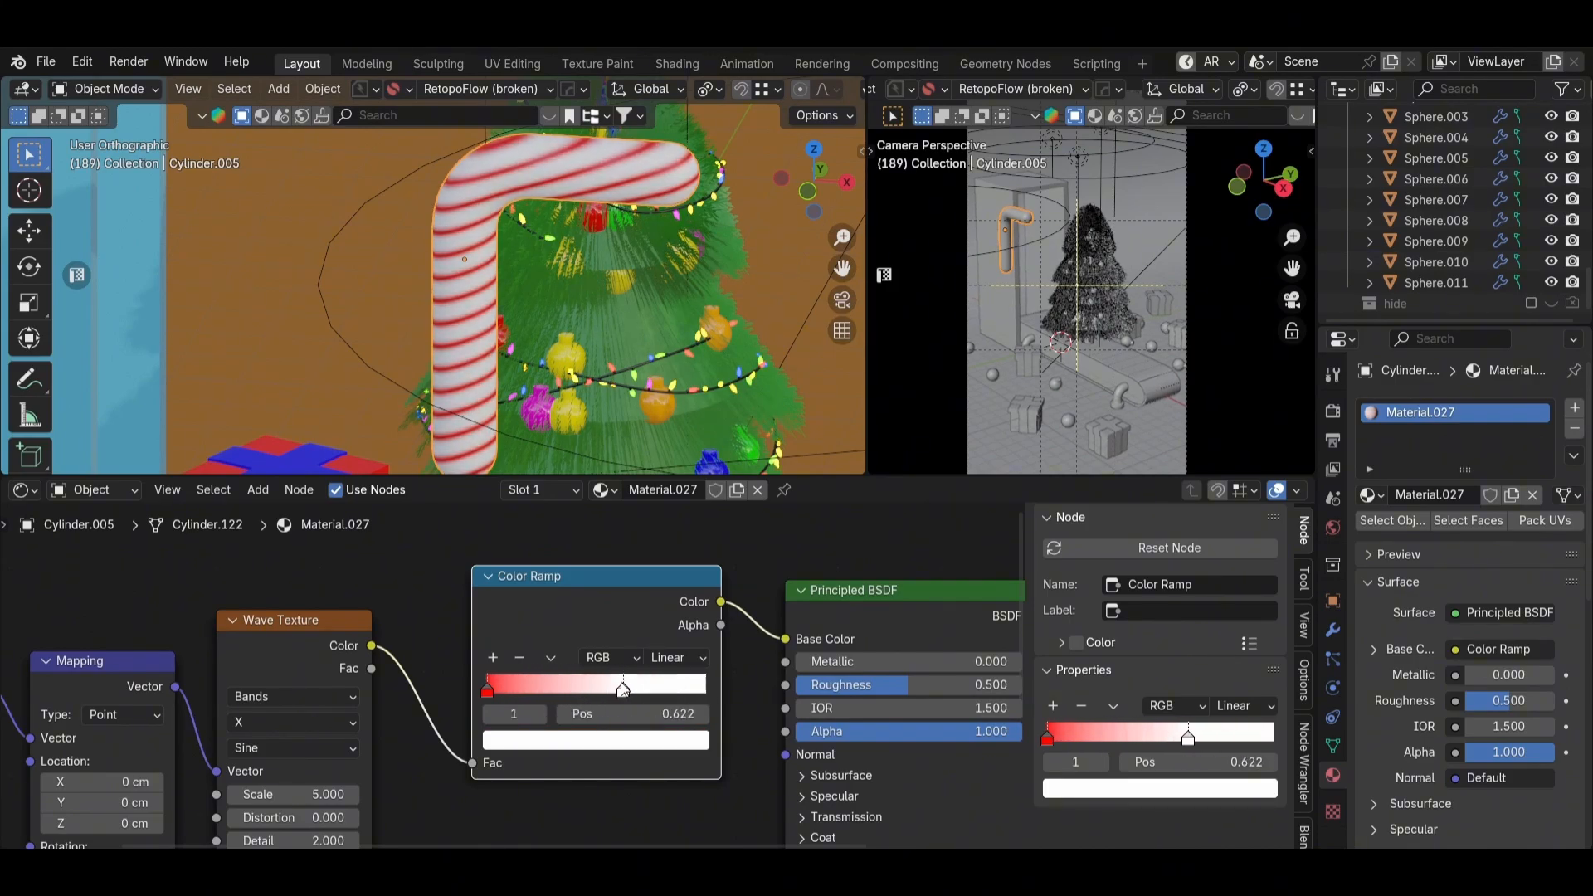
pyautogui.moveTo(488, 696); pyautogui.dragTo(539, 690)
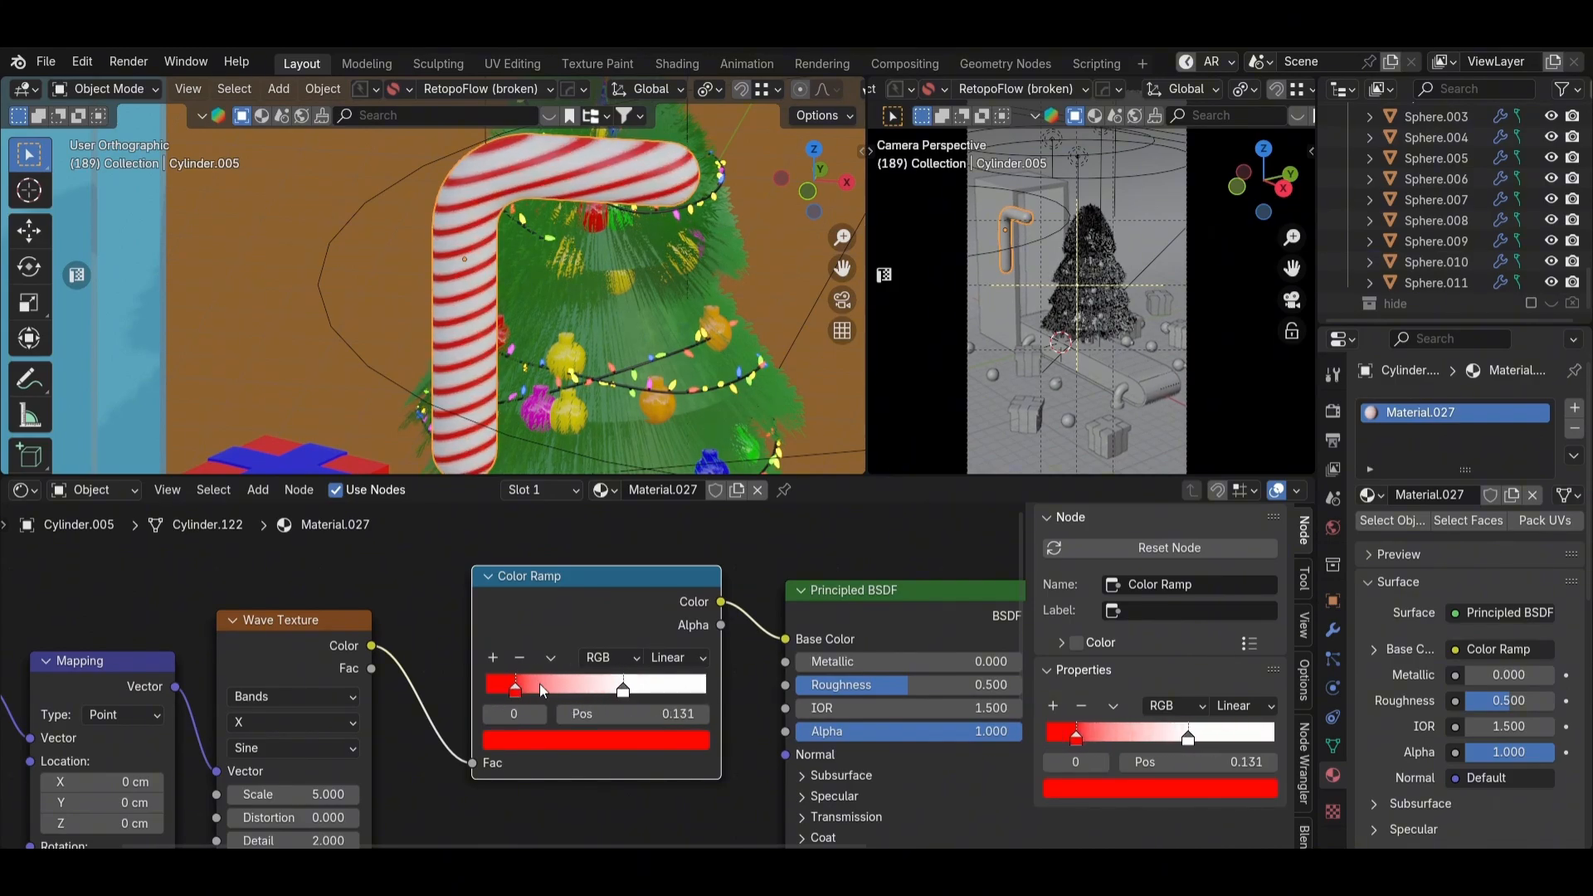
pyautogui.scroll(-4, 570, 297)
pyautogui.moveTo(569, 297)
pyautogui.mouseDown(button='middle')
pyautogui.moveTo(419, 183)
pyautogui.moveTo(570, 297)
pyautogui.mouseUp(button='middle')
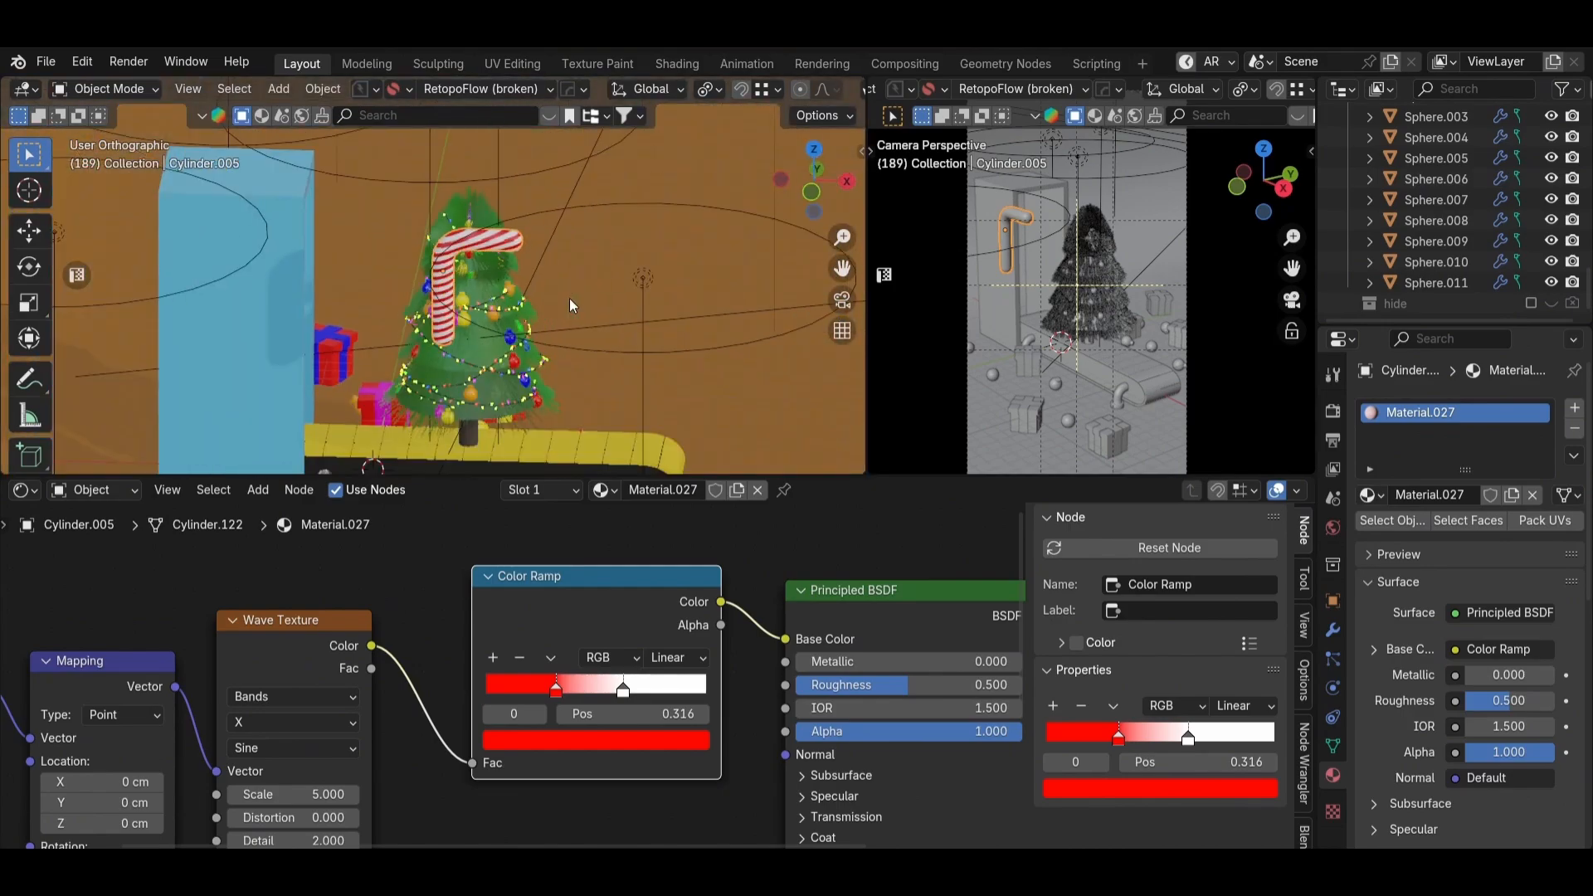
# Step: Set the candy cane material's roughness to 0
pyautogui.click(408, 312)
pyautogui.scroll(2, 449, 274)
pyautogui.click(473, 247)
pyautogui.keyDown('ctrl'); pyautogui.hscroll(4, 640, 663); pyautogui.keyUp('ctrl')
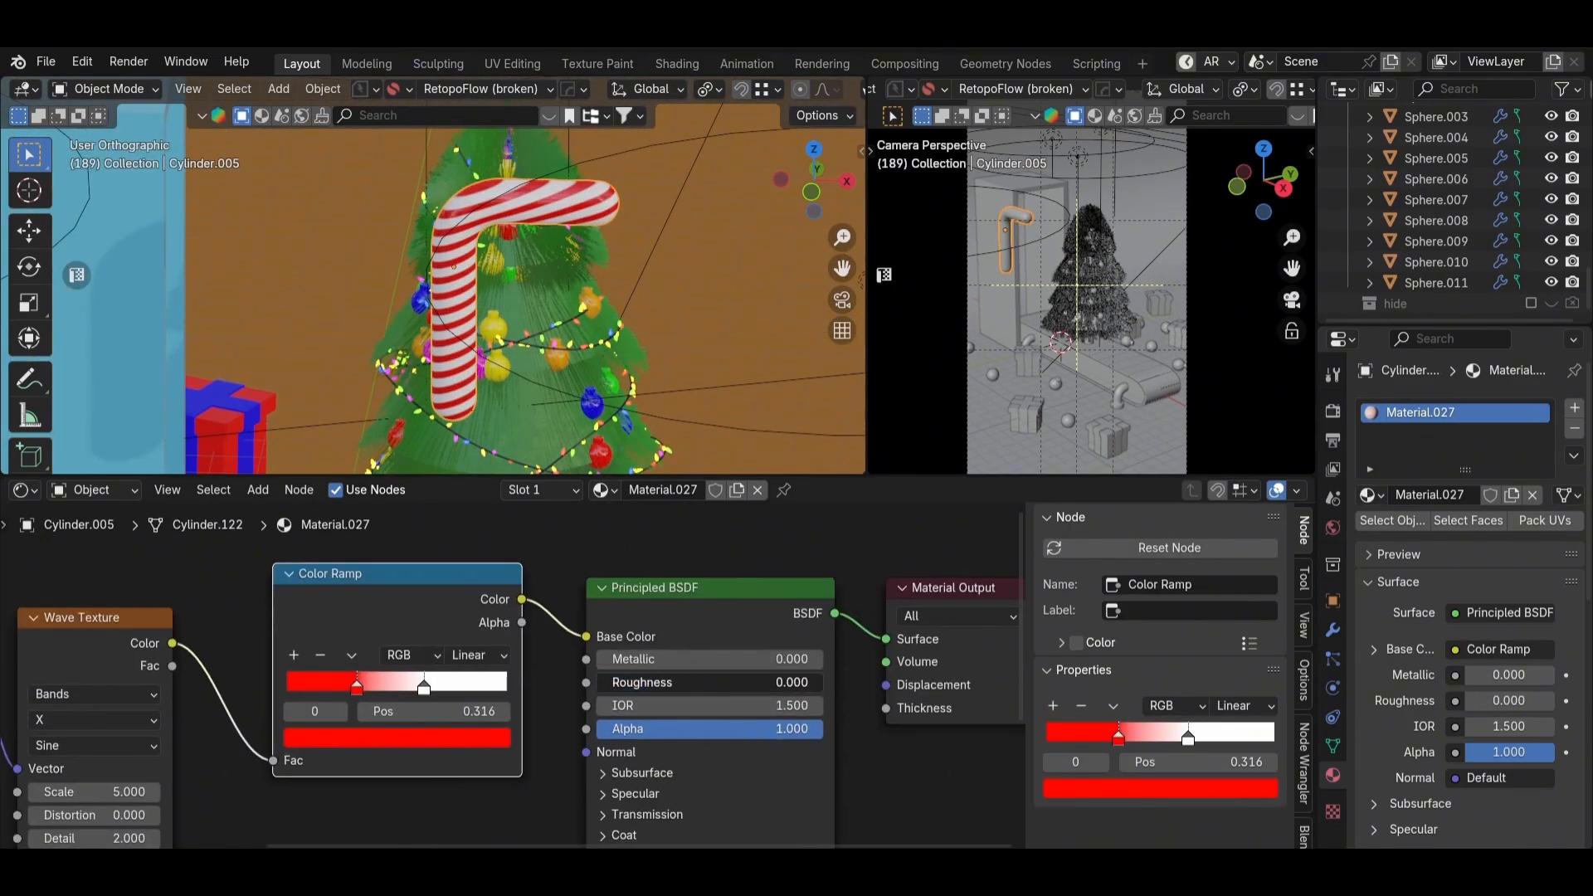
pyautogui.moveTo(656, 246); pyautogui.dragTo(531, 242, button='middle')
pyautogui.scroll(-2, 532, 243)
# Step: Move the candy cane about 3559 cm along X to the spare props outside the scene, and save the file
pyautogui.click(531, 242)
pyautogui.scroll(-2, 585, 322)
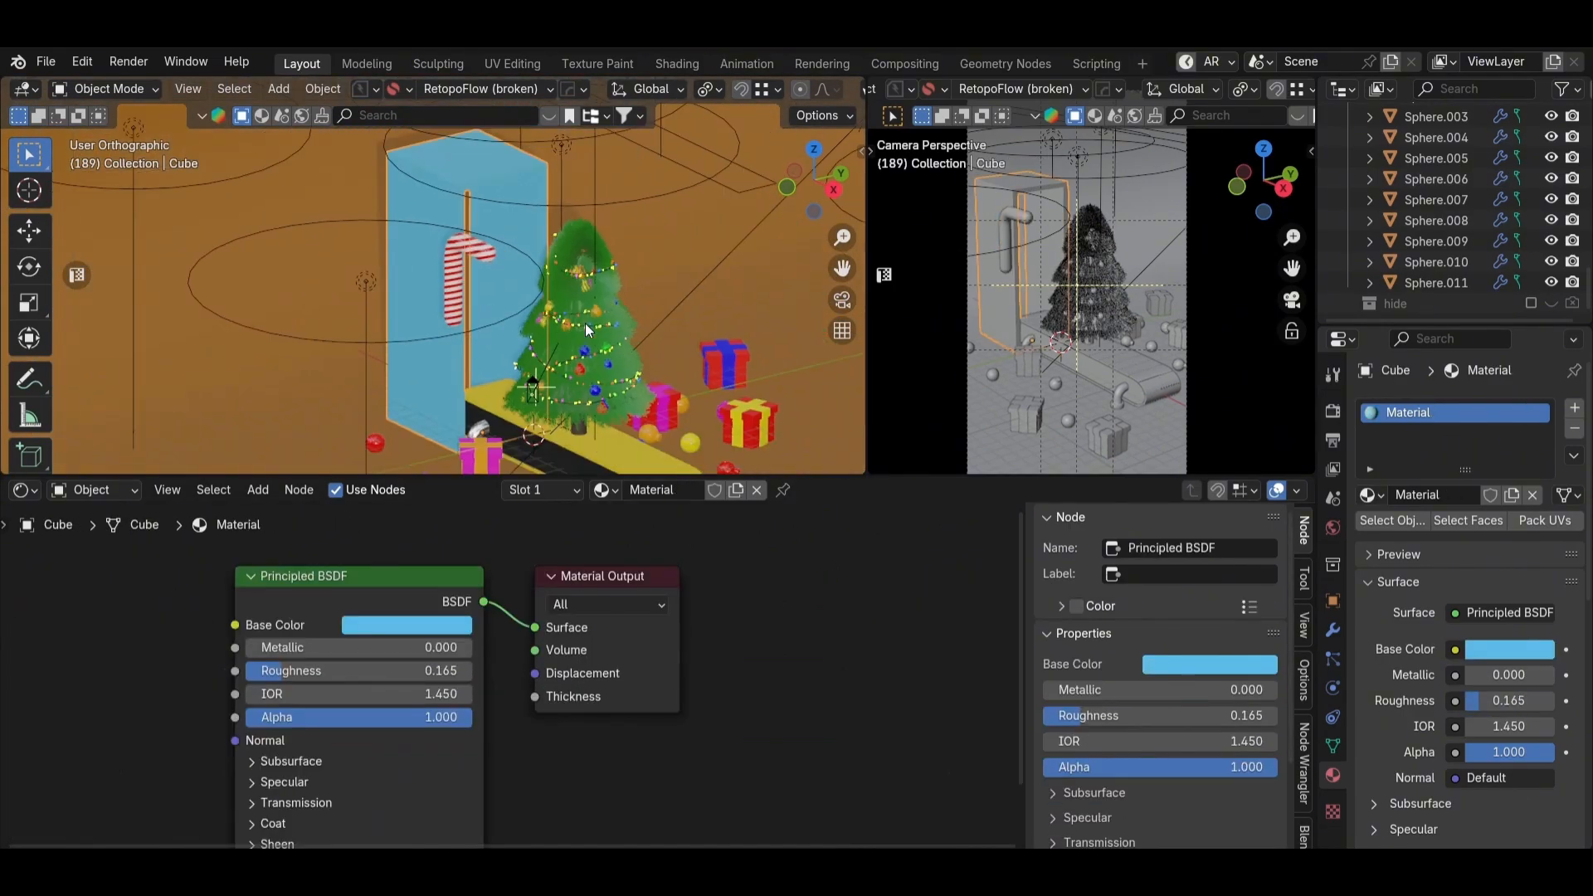
pyautogui.keyDown('alt'); pyautogui.moveTo(585, 322); pyautogui.dragTo(600, 265, button='middle'); pyautogui.keyUp('alt')
pyautogui.scroll(-1, 629, 400)
pyautogui.click(631, 407)
pyautogui.scroll(2, 564, 299)
pyautogui.press('Tab')
pyautogui.scroll(3, 600, 265)
pyautogui.press('Tab')
pyautogui.keyDown('alt'); pyautogui.scroll(-1, 540, 317); pyautogui.keyUp('alt')
pyautogui.scroll(-8, 539, 317)
pyautogui.keyDown('alt'); pyautogui.moveTo(704, 200); pyautogui.dragTo(411, 317, button='middle'); pyautogui.keyUp('alt')
pyautogui.press('g')
pyautogui.press('x')
pyautogui.click(653, 298)
pyautogui.scroll(2, 651, 297)
pyautogui.hotkey('ctrl', 's')
pyautogui.click(671, 289)
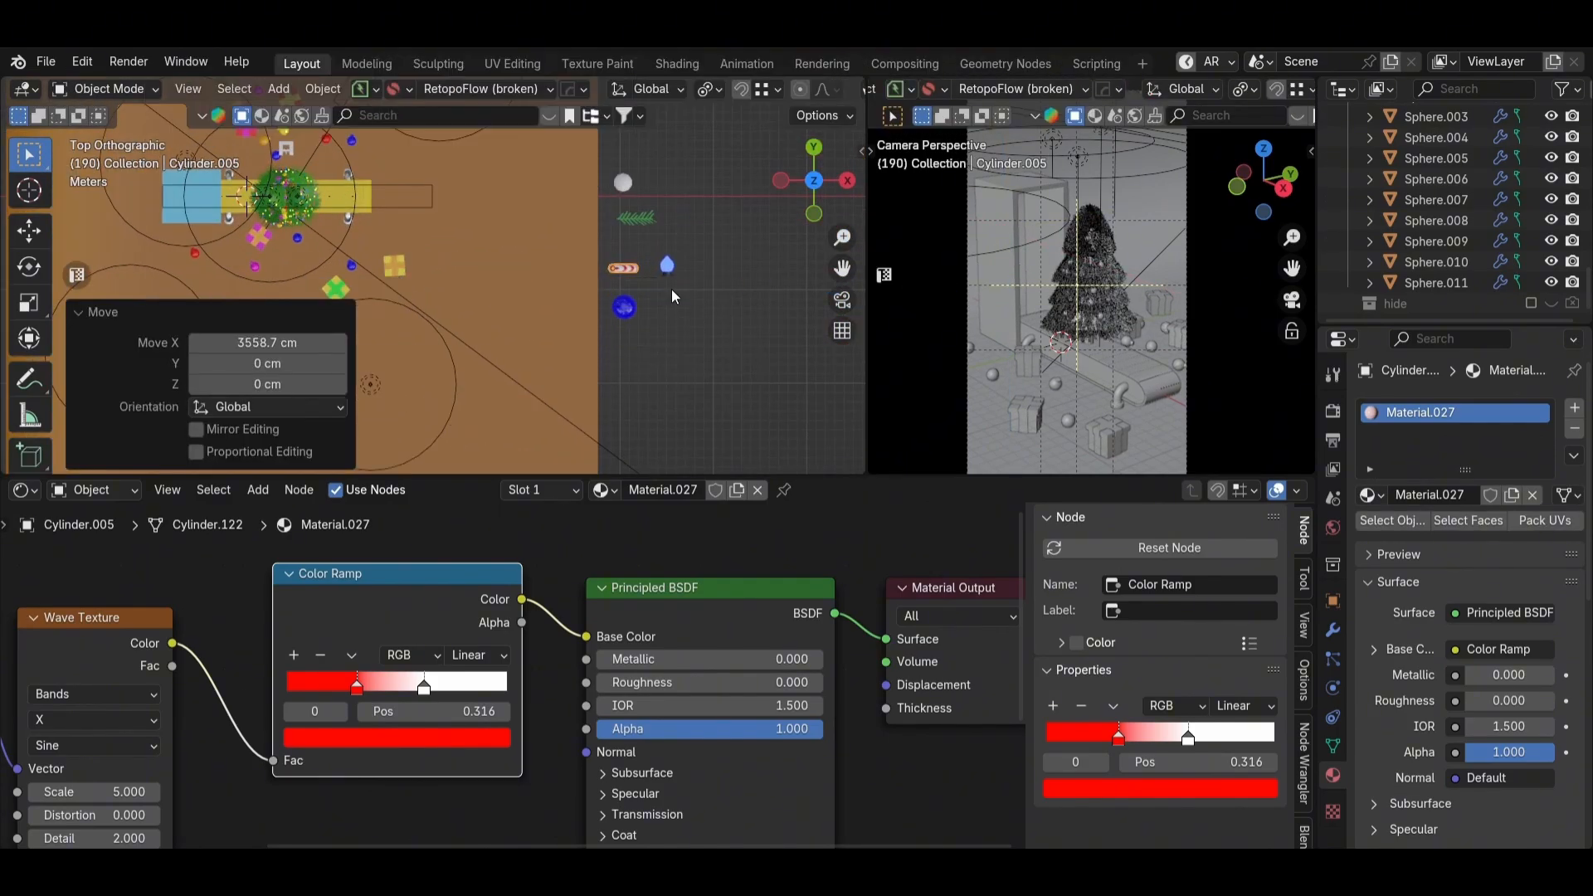
# Step: Duplicate the small flat candy cane by about -18 cm X and -373 cm Y, then again by 880 cm X and -293 cm Y
pyautogui.scroll(1, 647, 291)
pyautogui.keyDown('shift'); pyautogui.moveTo(617, 293); pyautogui.dragTo(707, 297, button='middle'); pyautogui.keyUp('shift')
pyautogui.hotkey('shift', 'd')
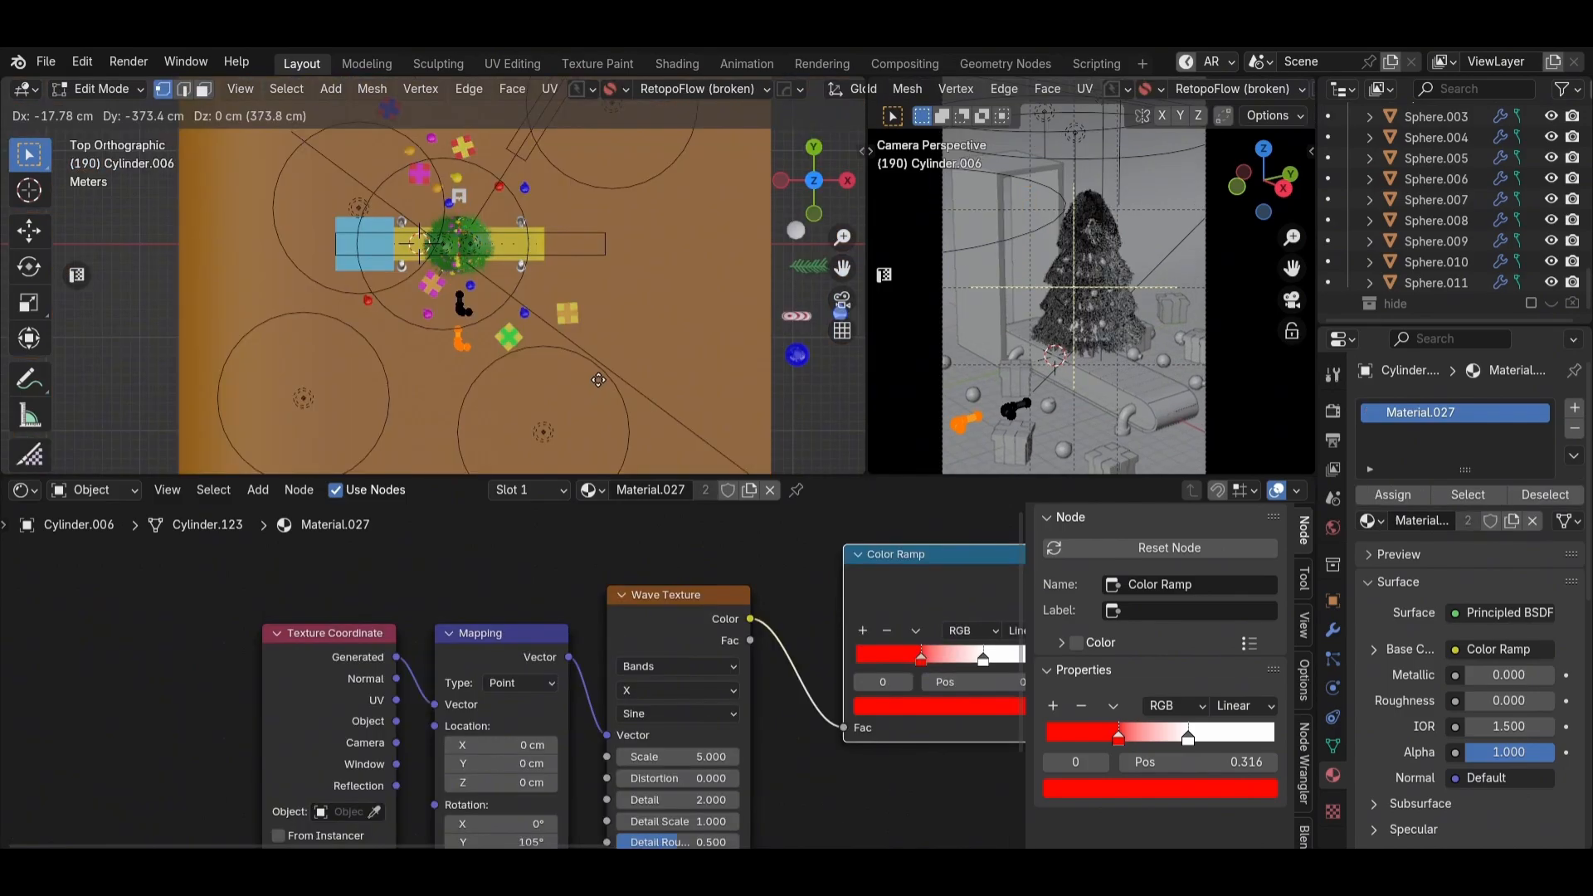
pyautogui.press('Return')
pyautogui.hotkey('shift', 'd')
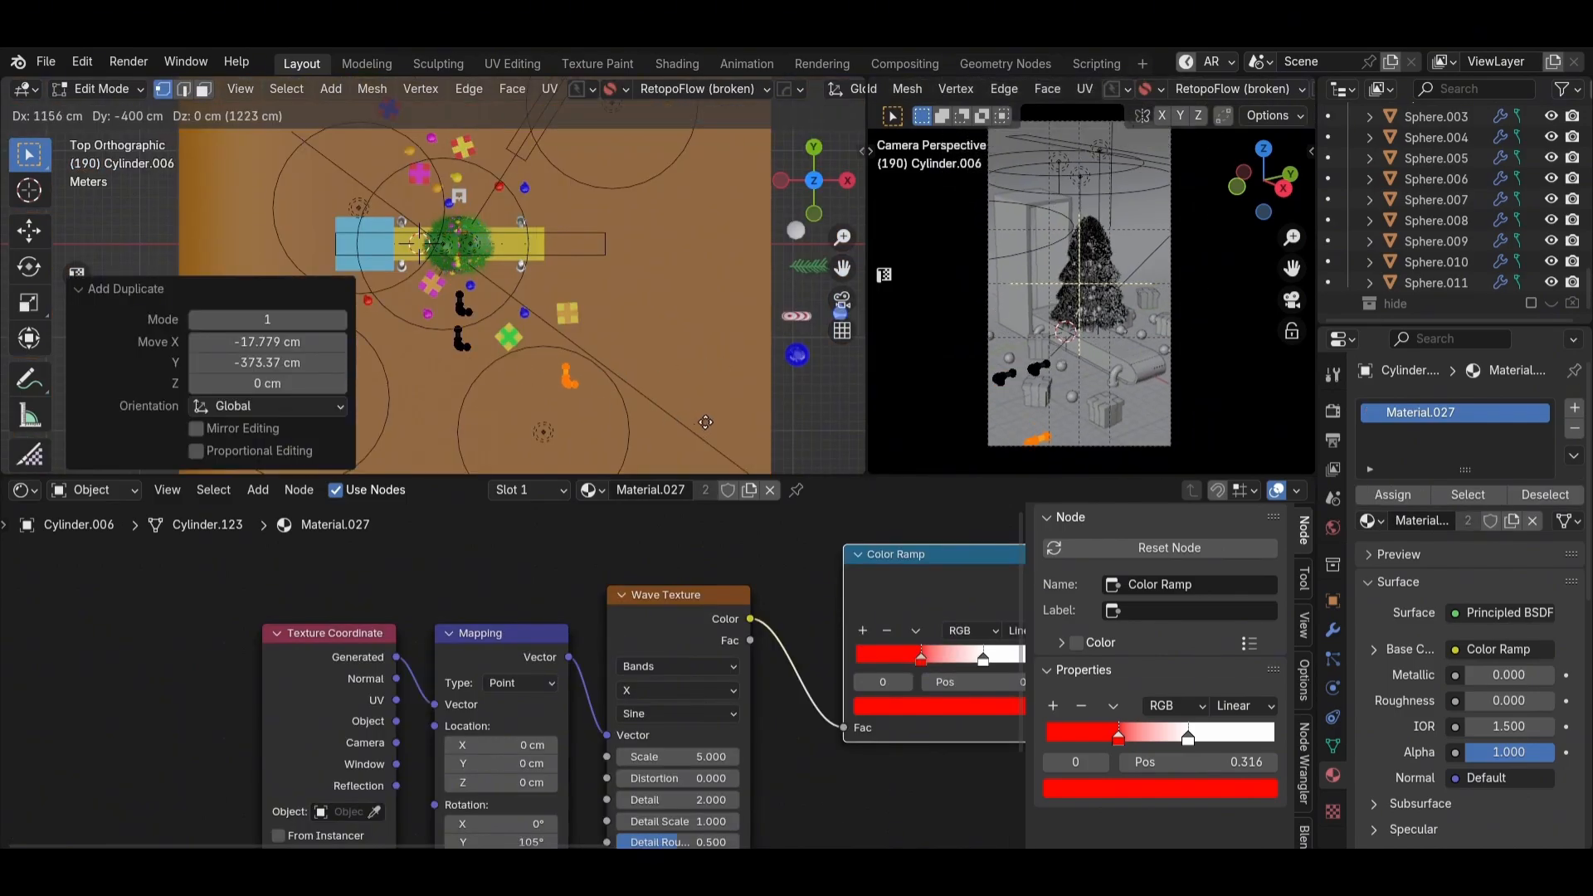
pyautogui.click(671, 412)
# Step: Duplicate the candy cane by about 288 cm X and 1120 cm Y to the conveyor's far end
pyautogui.scroll(-1, 673, 411)
pyautogui.keyDown('shift'); pyautogui.moveTo(737, 394); pyautogui.dragTo(670, 381, button='middle'); pyautogui.keyUp('shift')
pyautogui.hotkey('shift', 'd')
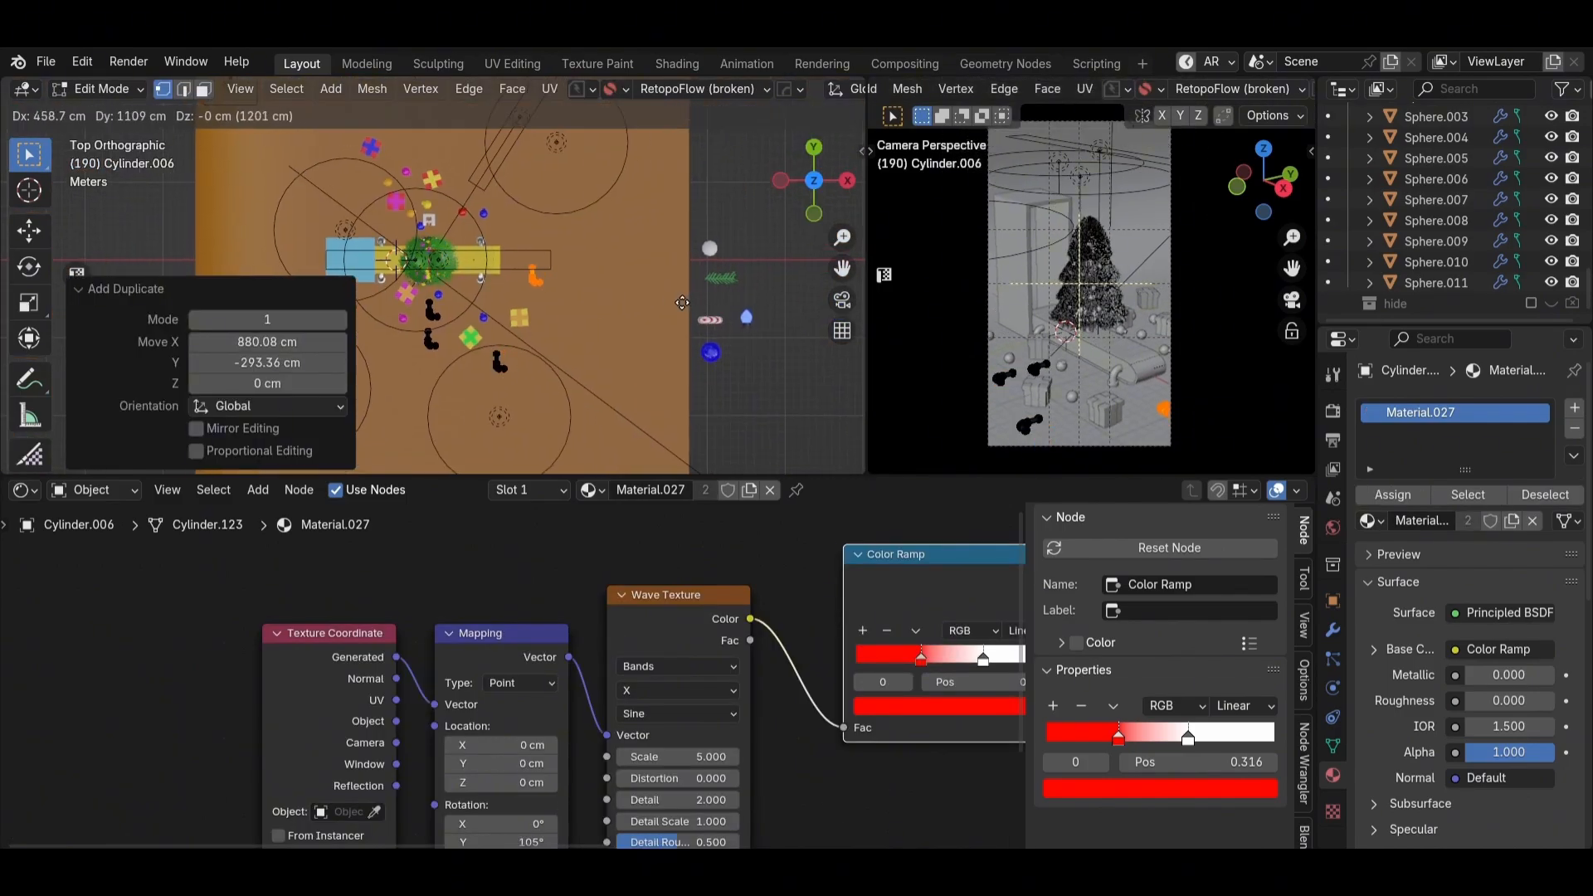
pyautogui.click(671, 302)
pyautogui.keyDown('shift'); pyautogui.moveTo(671, 302); pyautogui.dragTo(654, 339, button='middle'); pyautogui.keyUp('shift')
# Step: Place two more candy cane copies among the gifts and balls behind the tree, adjusting the first copy's position
pyautogui.hotkey('shift', 'd')
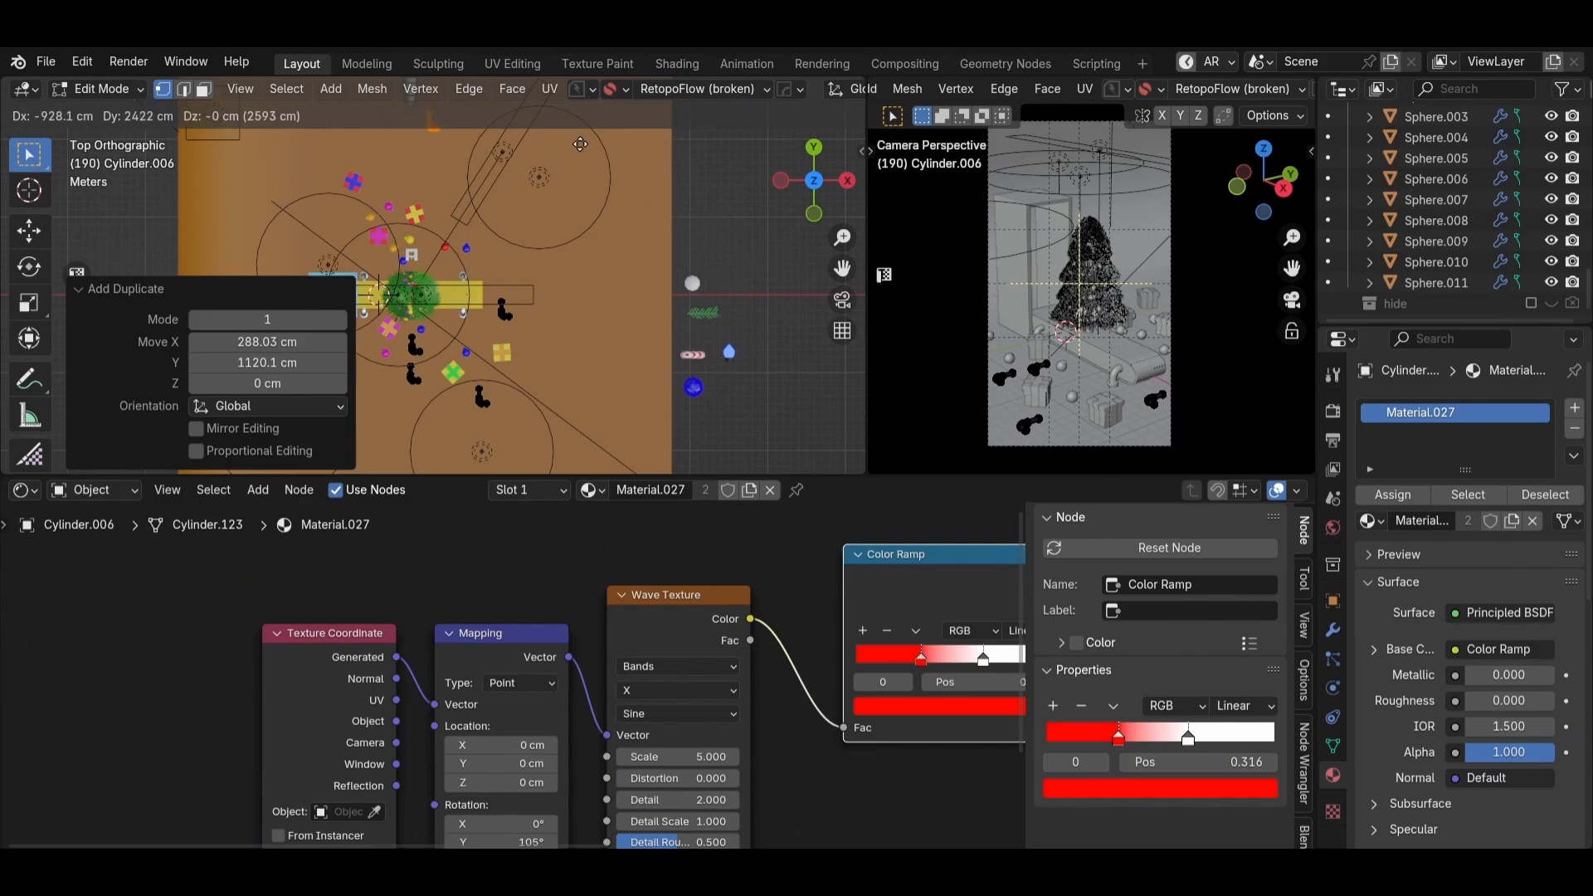
pyautogui.click(572, 256)
pyautogui.scroll(2, 561, 248)
pyautogui.press('g')
pyautogui.click(553, 235)
pyautogui.hotkey('shift', 'd')
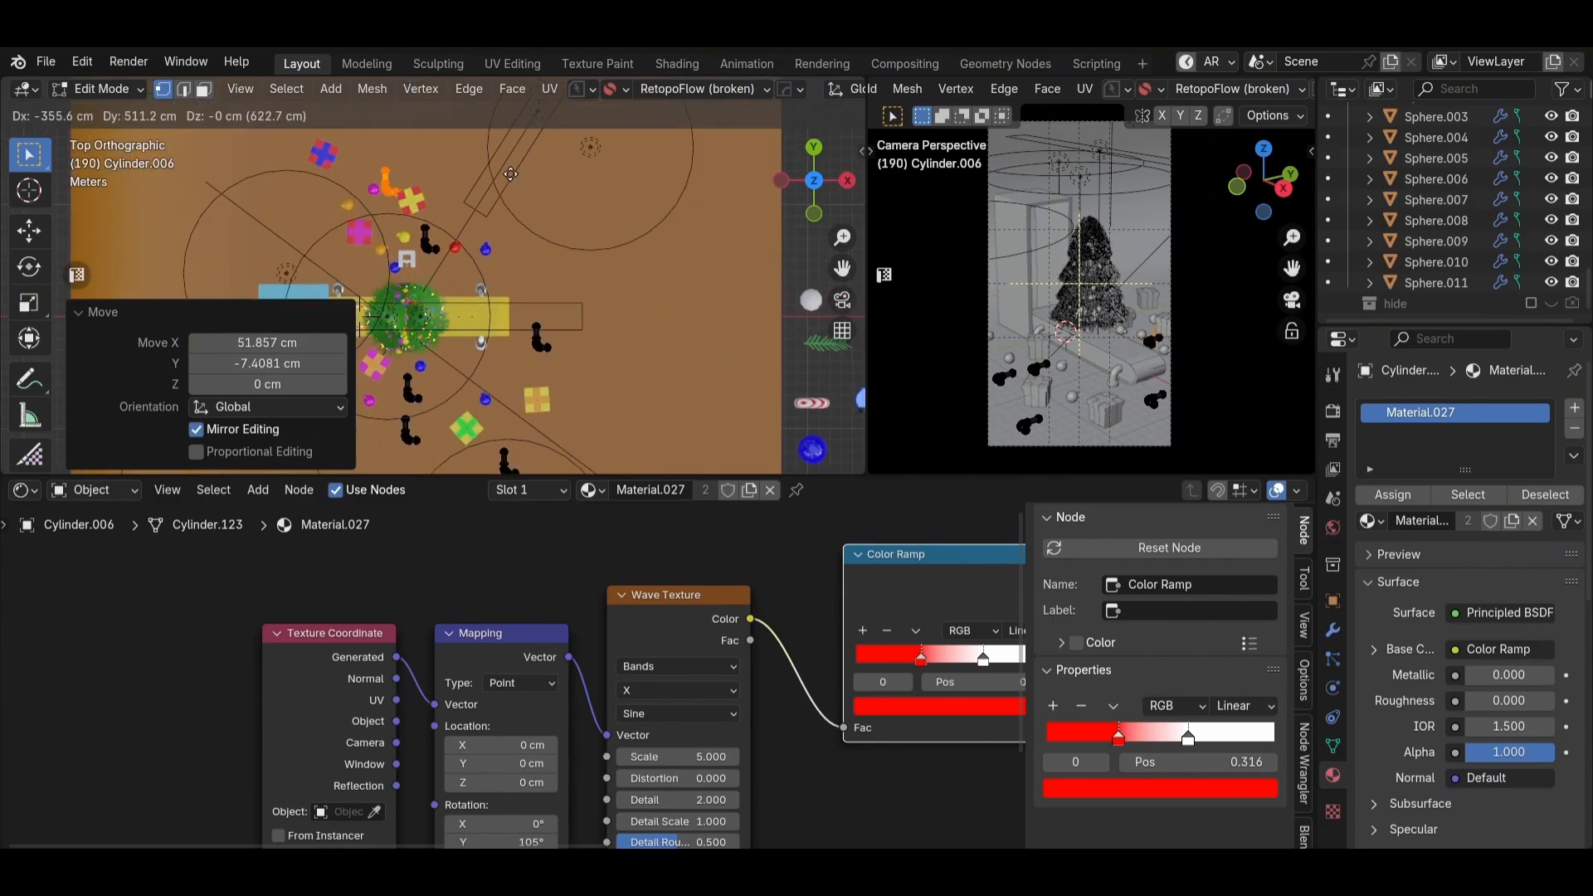
pyautogui.click(516, 154)
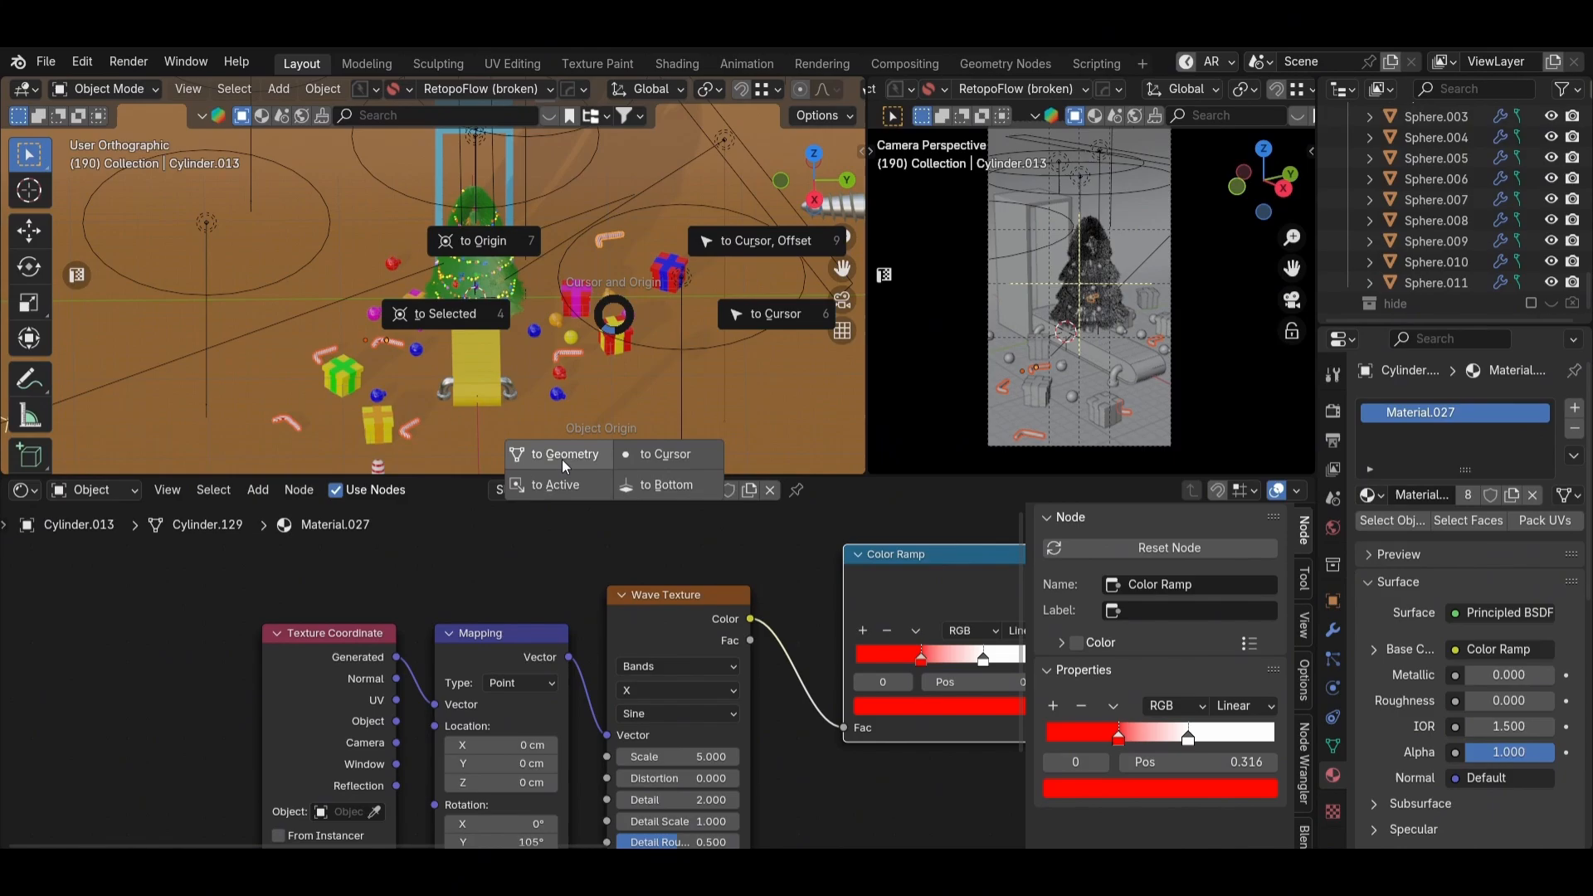
# Step: Set the separated candy canes' origins to their geometry and randomize their transforms
pyautogui.click(561, 464)
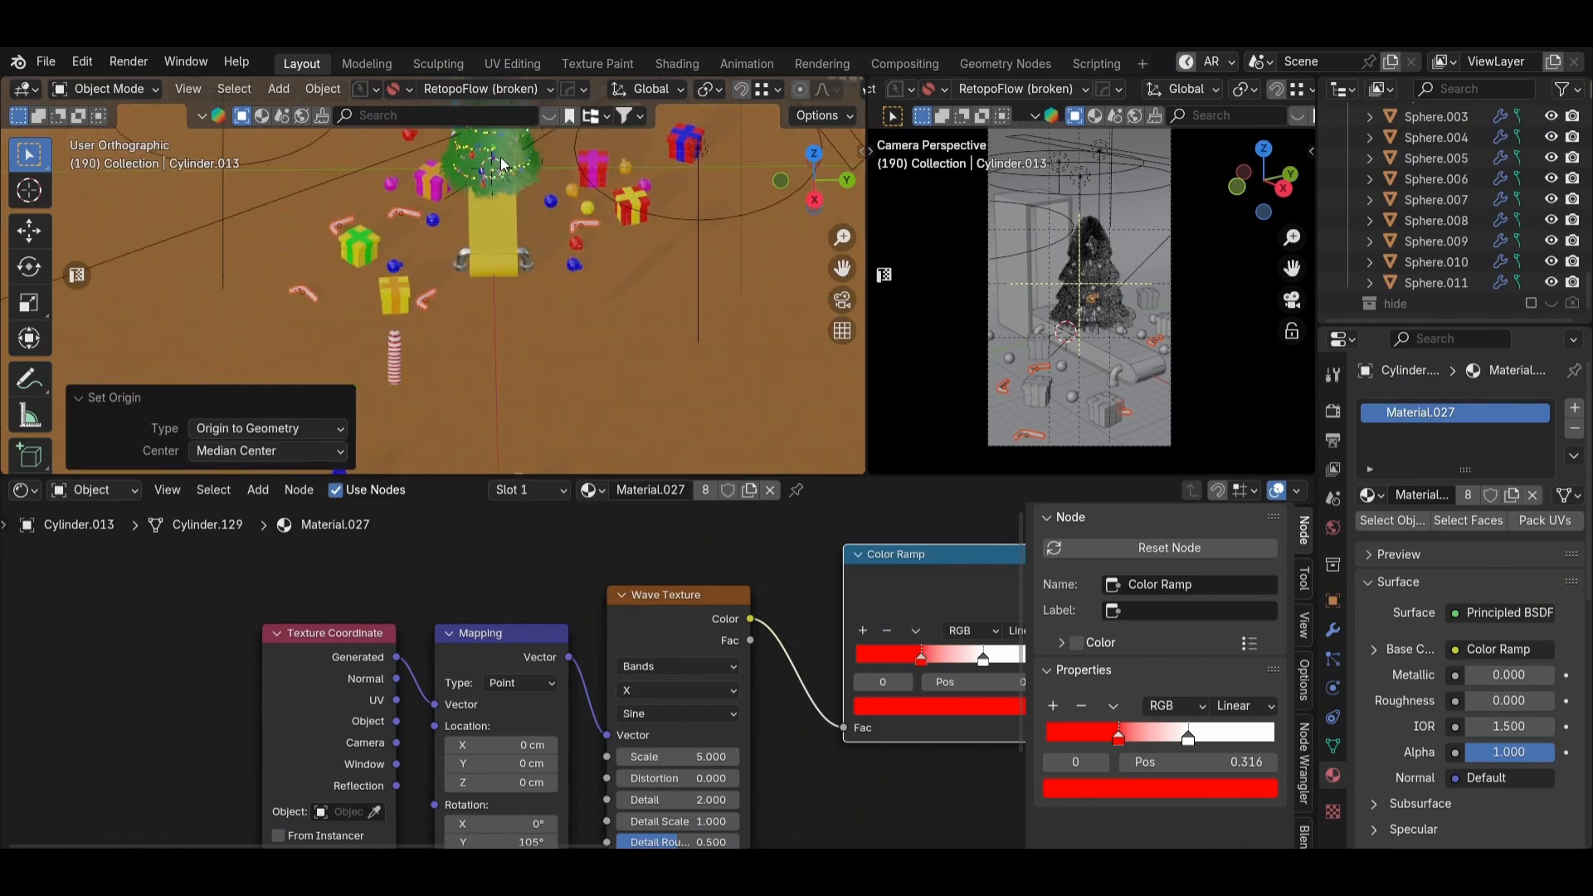
pyautogui.click(323, 89)
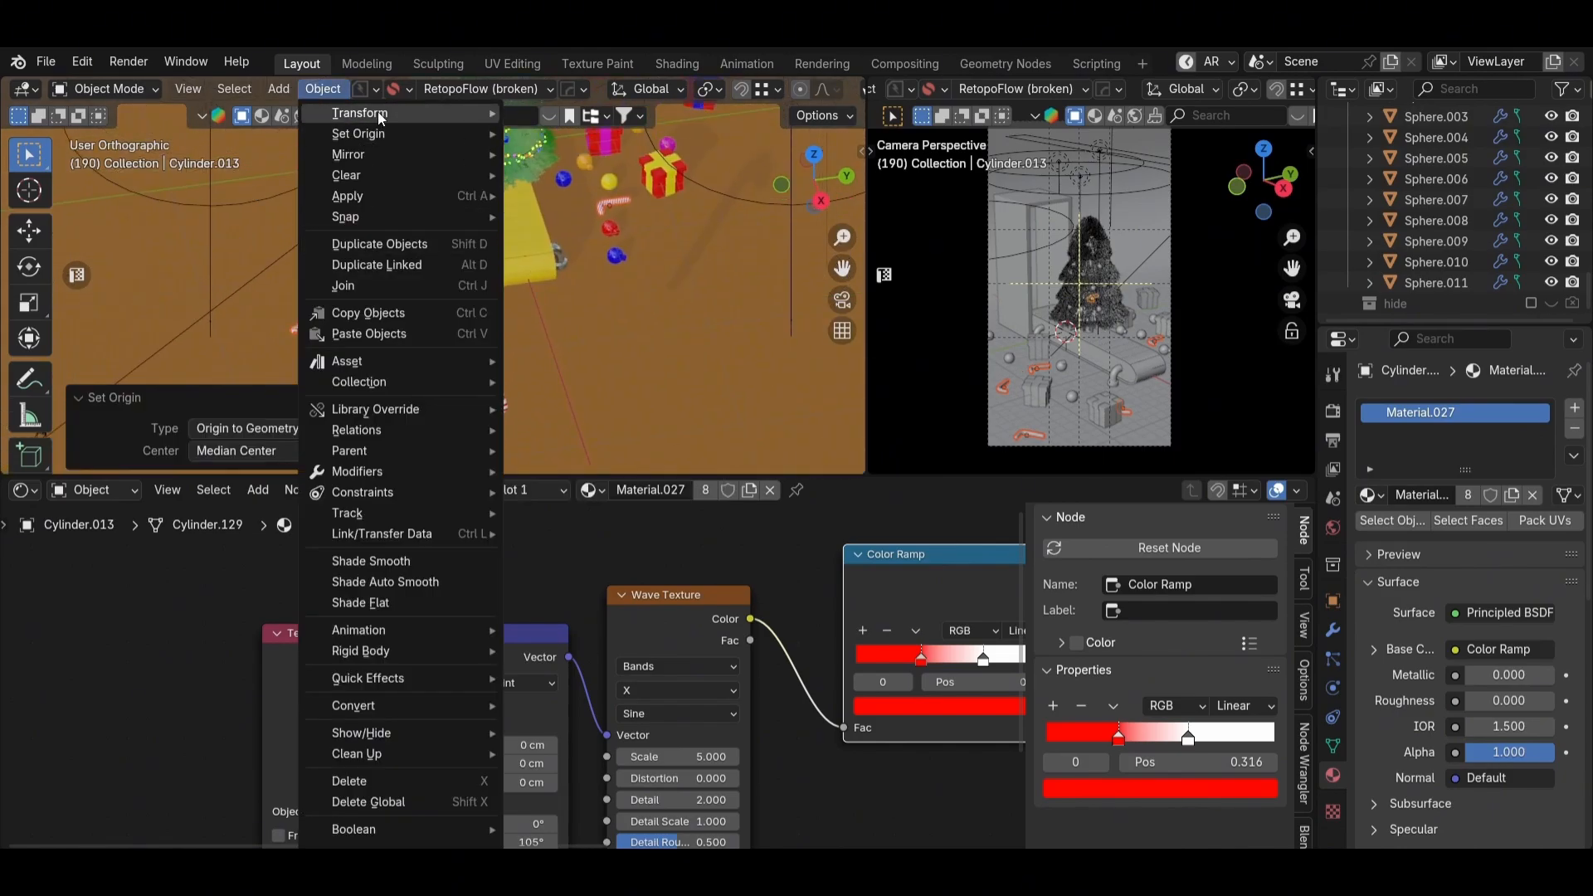
pyautogui.moveTo(377, 112)
pyautogui.click(594, 351)
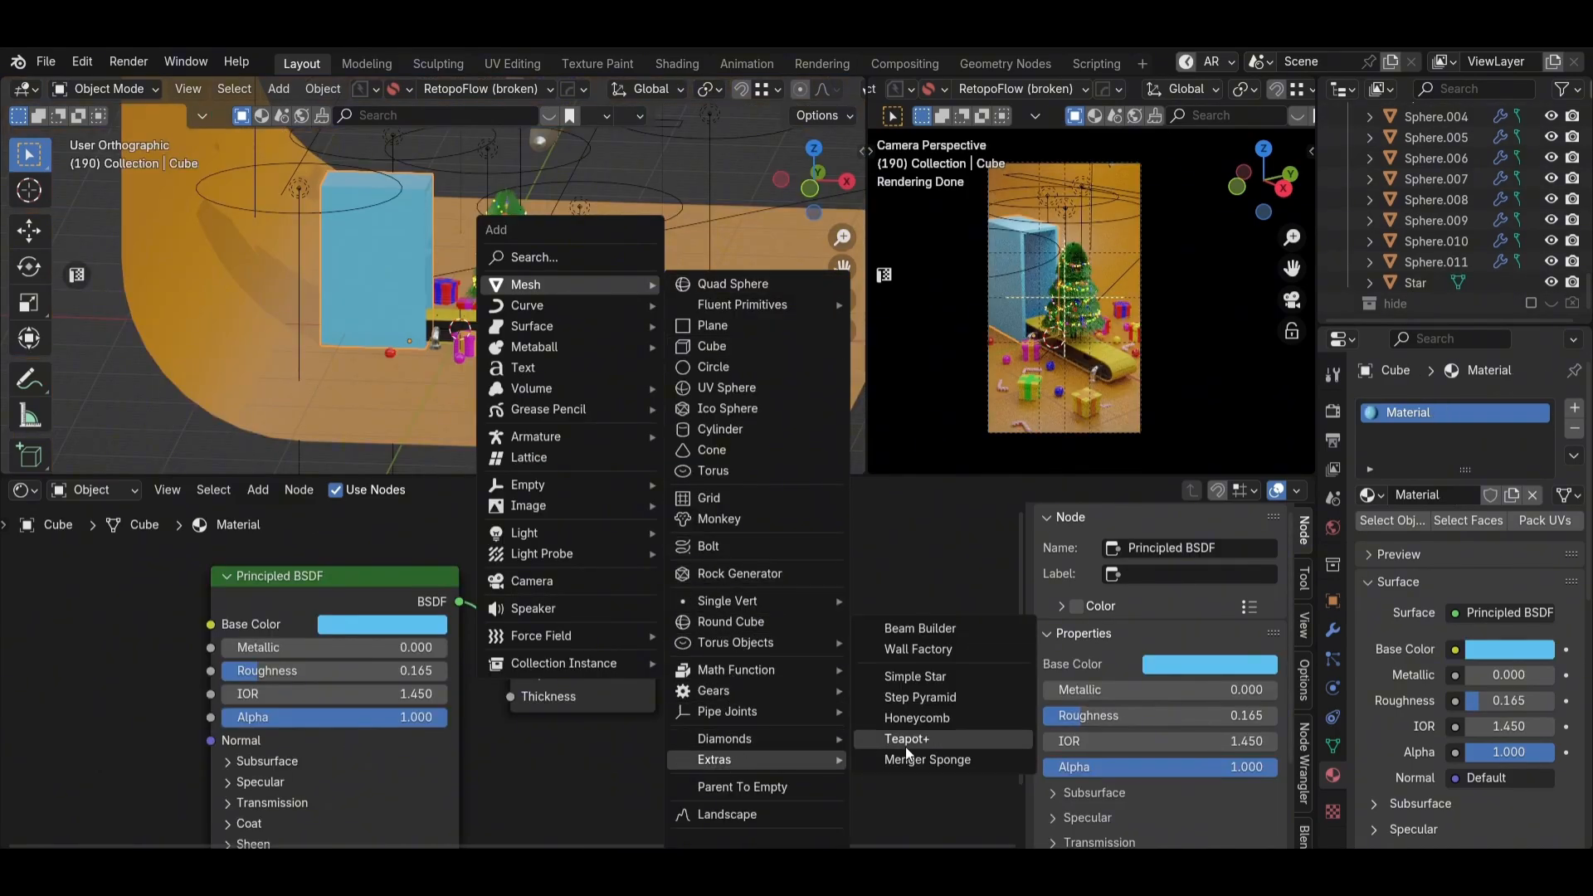
# Step: Add a five-point Simple Star mesh and move it about 569 cm along X
pyautogui.click(920, 676)
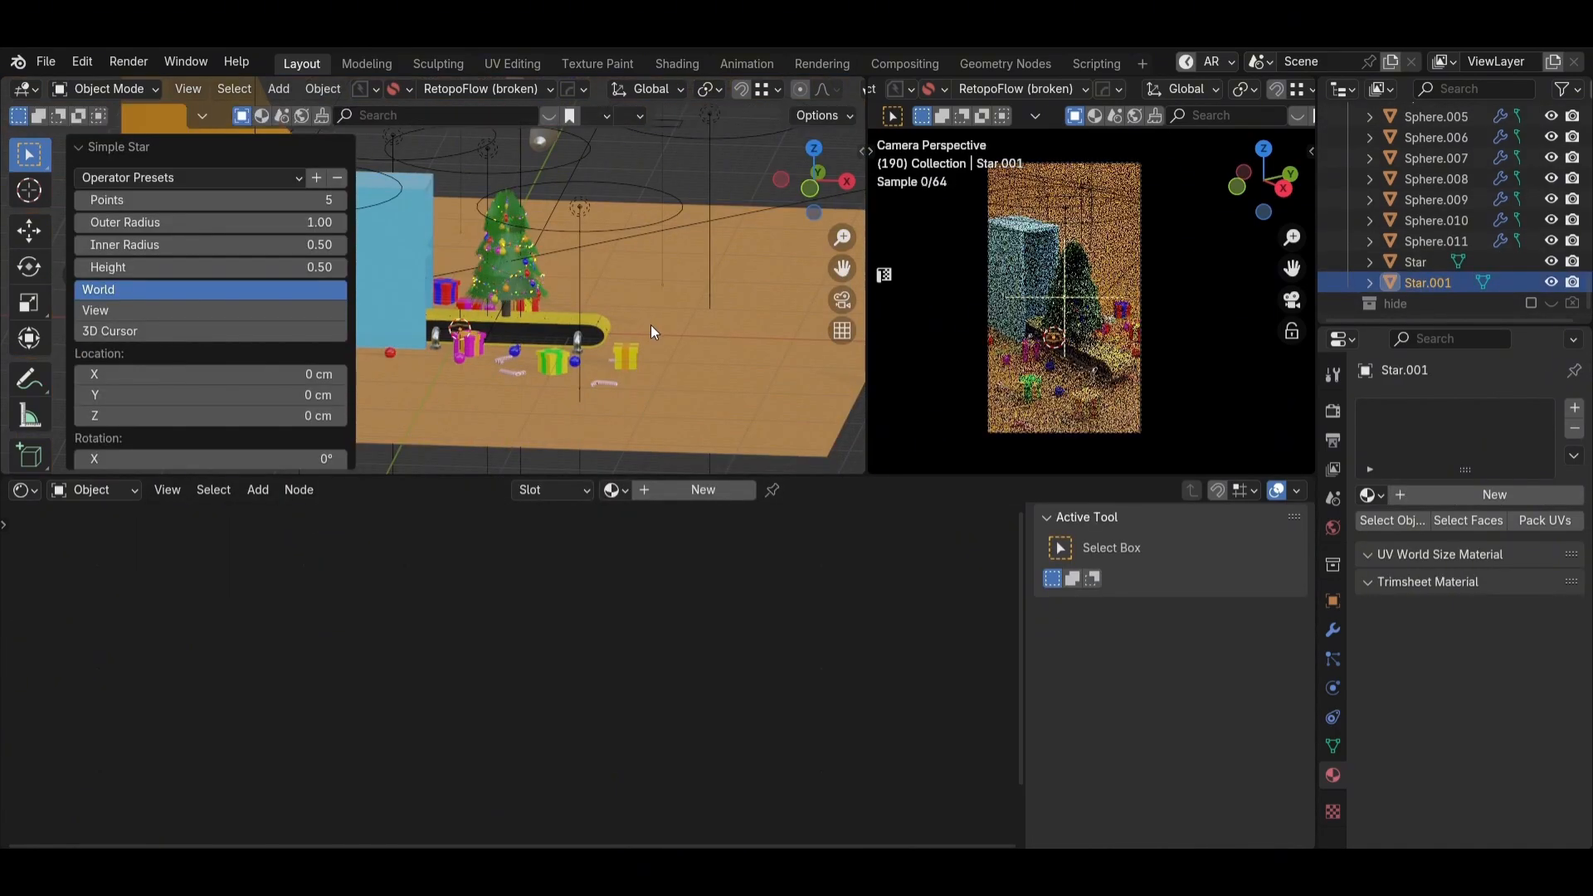
pyautogui.press('KP_7')
pyautogui.scroll(4, 536, 361)
pyautogui.keyDown('shift'); pyautogui.moveTo(534, 353); pyautogui.dragTo(511, 262, button='middle'); pyautogui.keyUp('shift')
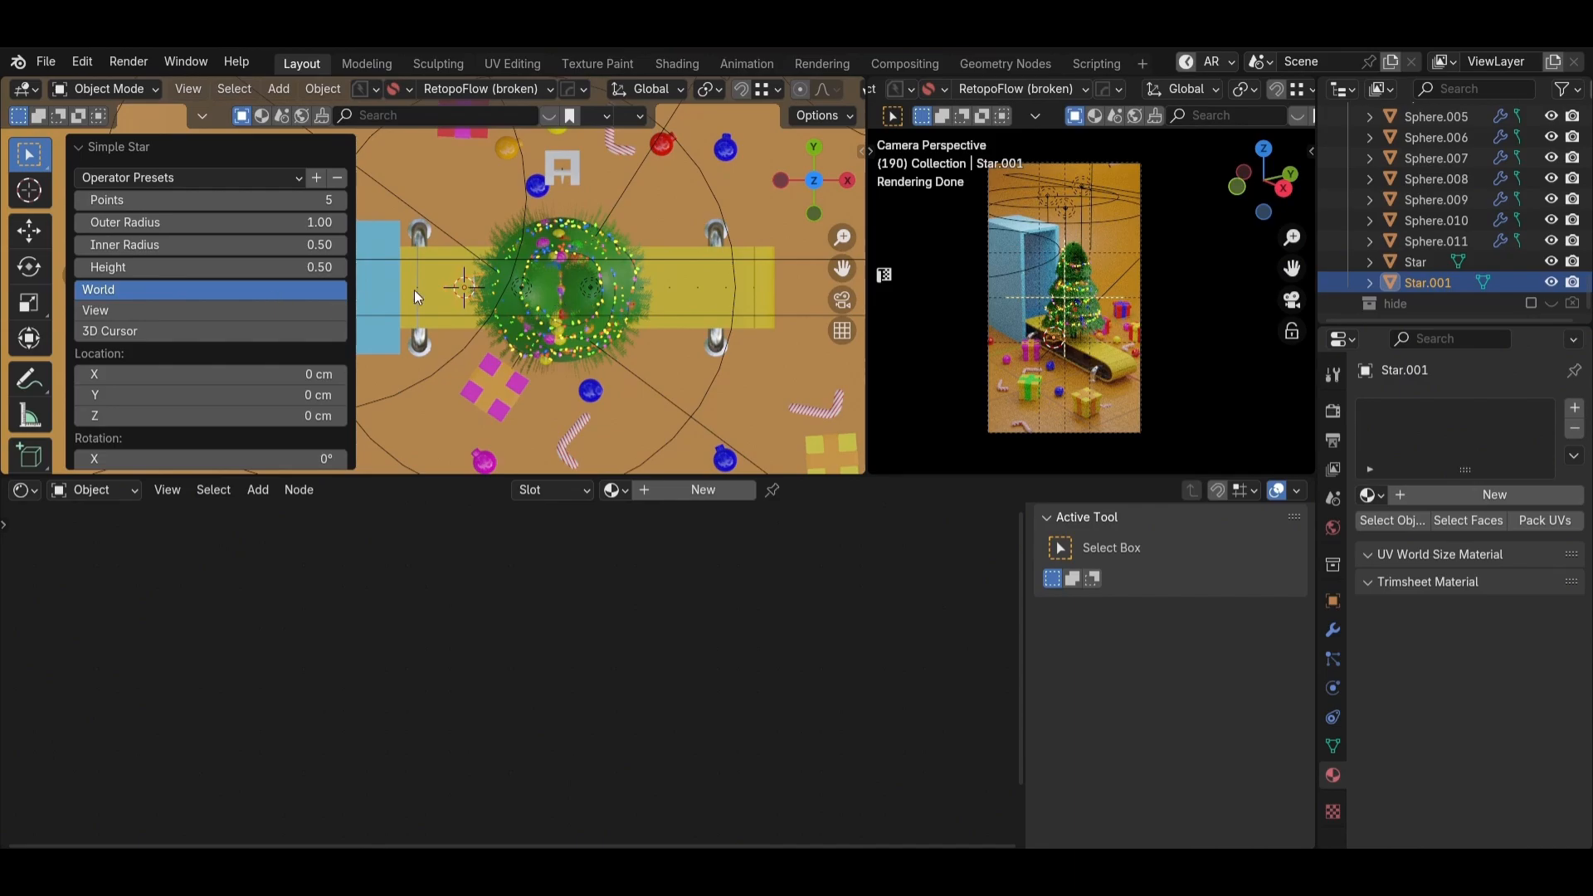
pyautogui.moveTo(612, 326); pyautogui.dragTo(514, 261, button='middle')
pyautogui.press('g')
pyautogui.press('x')
pyautogui.click(643, 283)
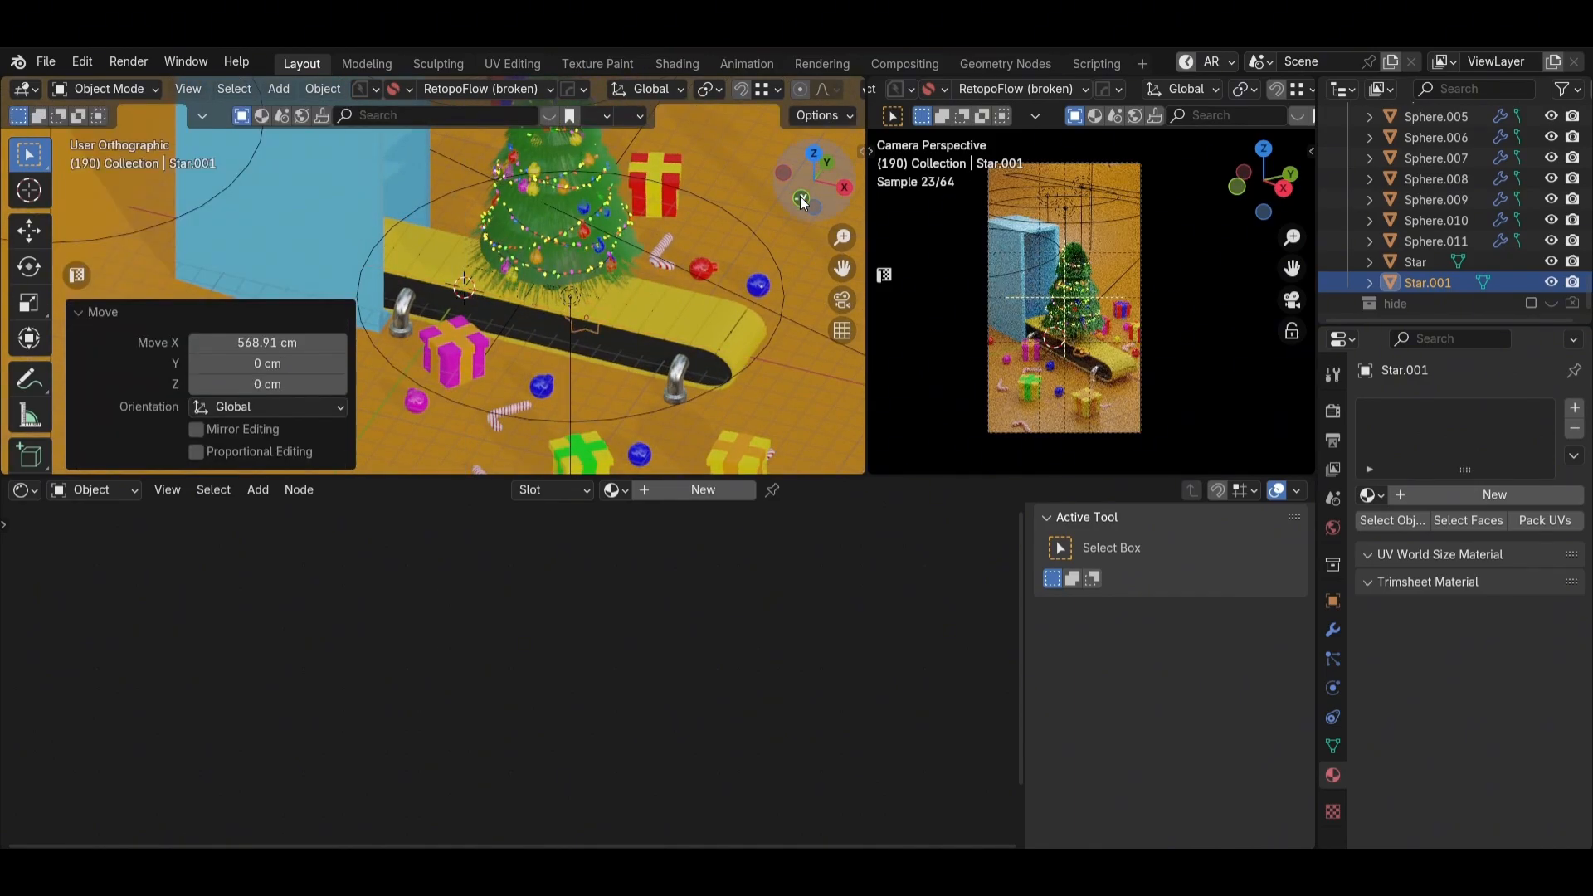
# Step: Raise the star along Z above the conveyor and move it about 672 cm further along X
pyautogui.click(801, 198)
pyautogui.press('g')
pyautogui.press('z')
pyautogui.click(700, 171)
pyautogui.keyDown('shift'); pyautogui.moveTo(700, 171); pyautogui.dragTo(581, 306, button='middle'); pyautogui.keyUp('shift')
pyautogui.press('g')
pyautogui.press('x')
pyautogui.click(664, 237)
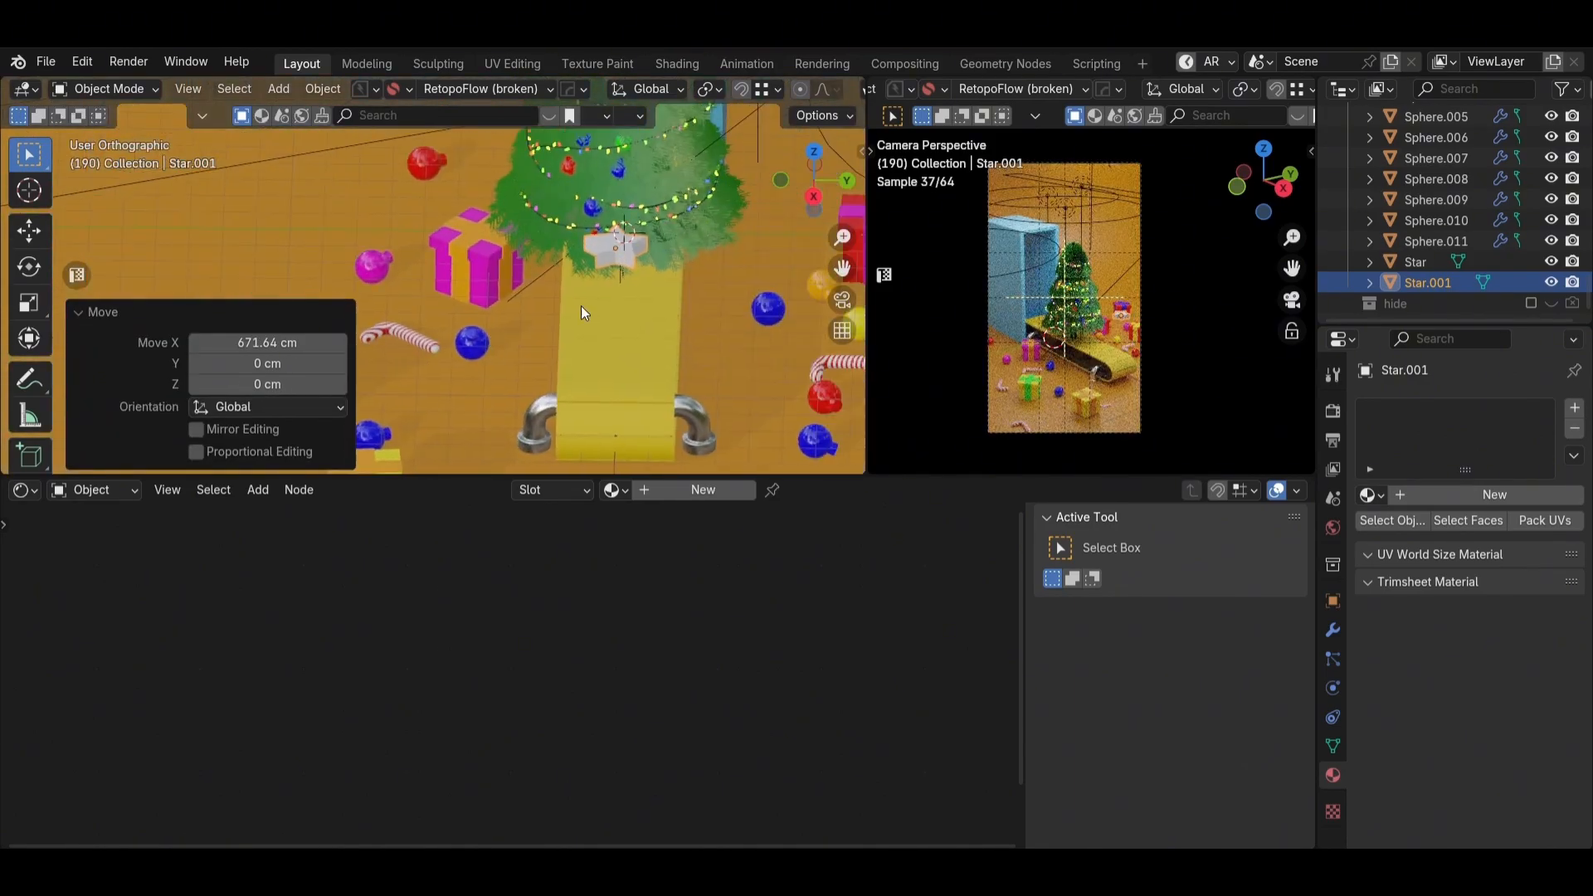
# Step: Stand the star upright on the treetop, rotate it 45° about Z, and save the file
pyautogui.moveTo(700, 251); pyautogui.dragTo(546, 307, button='middle')
pyautogui.press('r')
pyautogui.press('x')
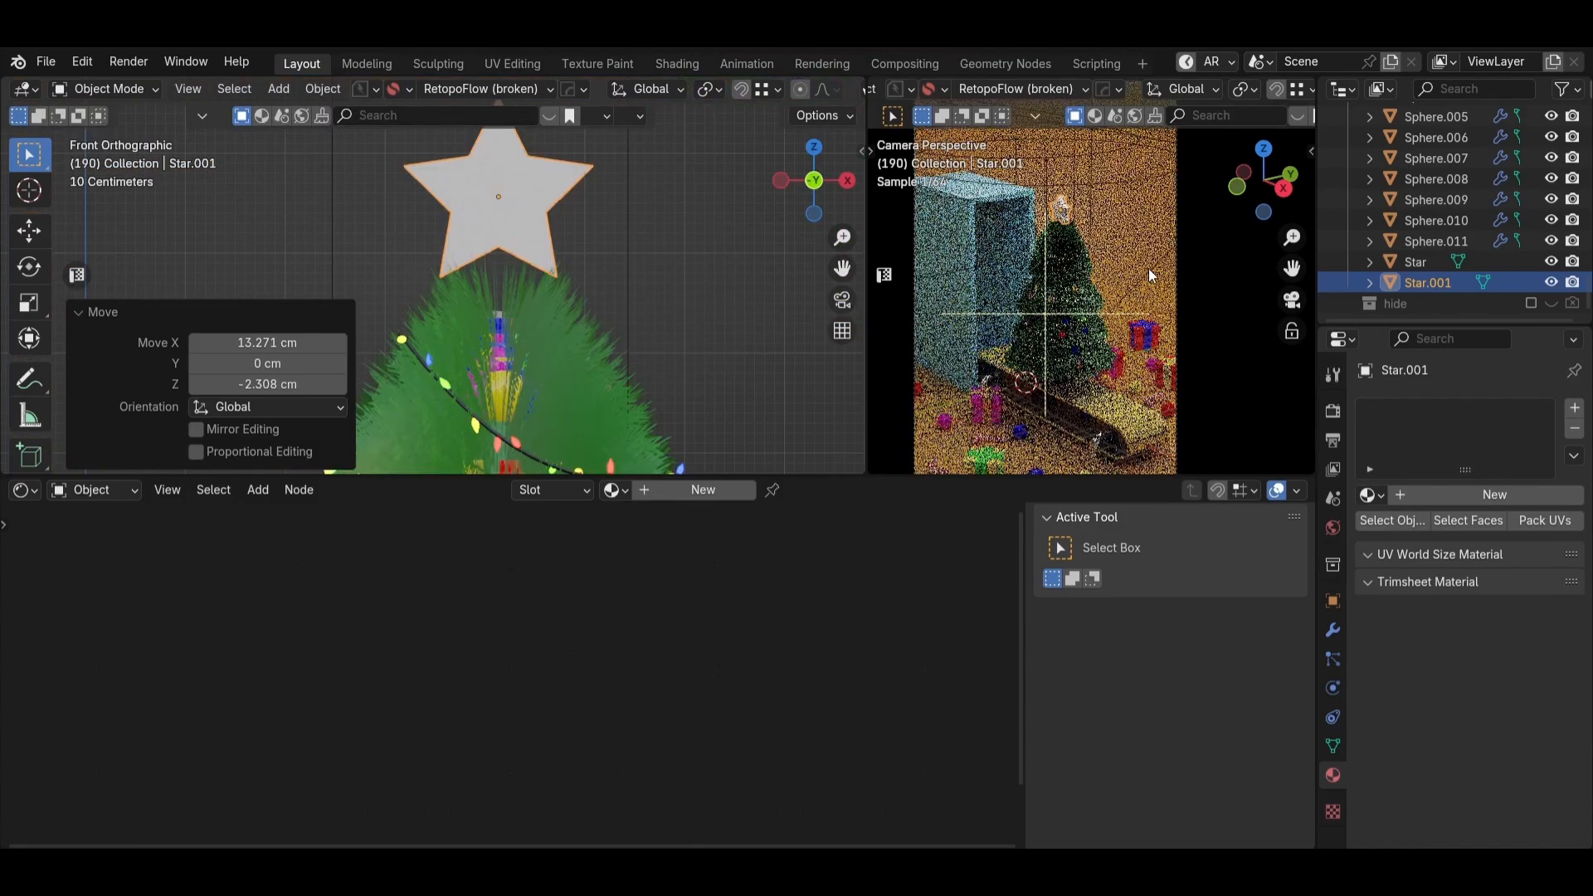
pyautogui.write('rz45')
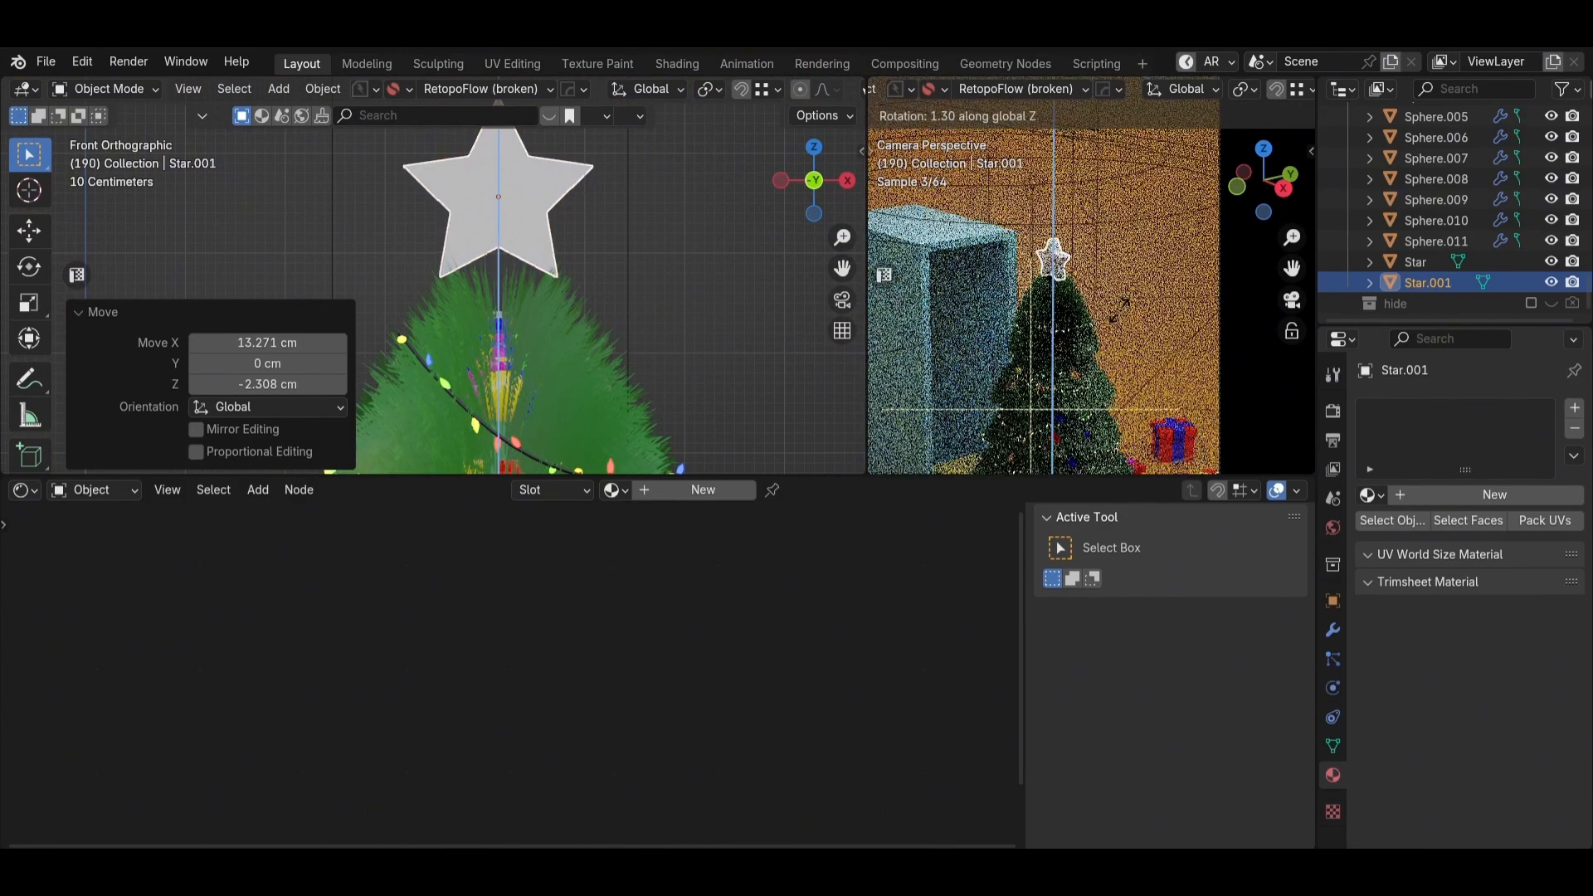
pyautogui.press('Return')
pyautogui.click(1149, 323)
pyautogui.hotkey('ctrl', 's')
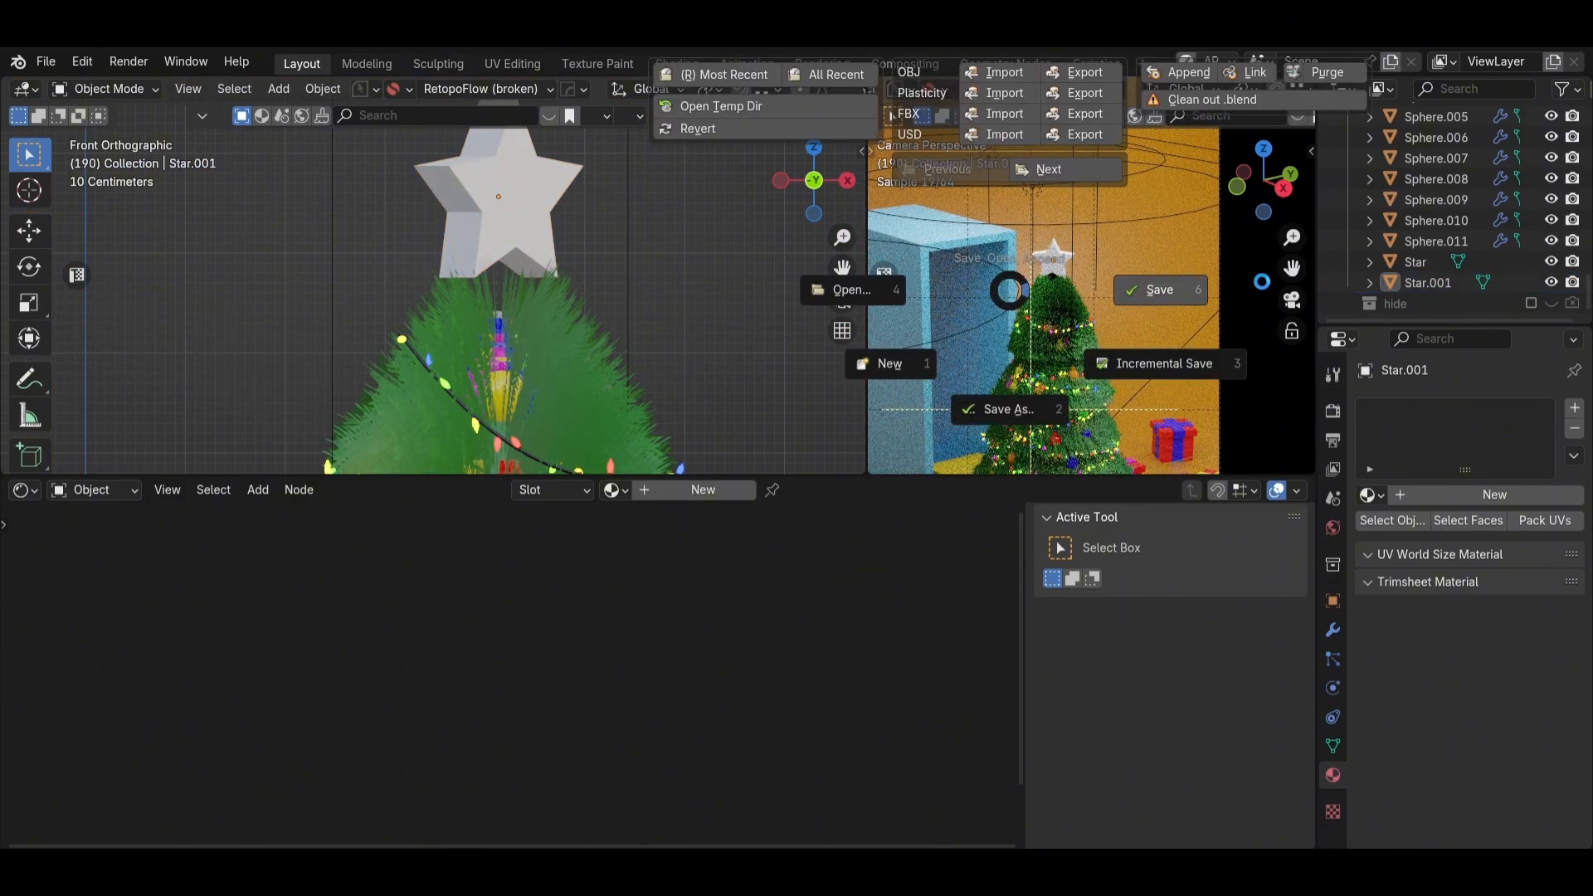
pyautogui.click(1243, 283)
# Step: Select the treetop star again and save the file
pyautogui.scroll(-4, 587, 199)
pyautogui.moveTo(587, 199); pyautogui.dragTo(535, 264, button='middle')
pyautogui.scroll(-3, 498, 286)
pyautogui.click(473, 294)
pyautogui.hotkey('ctrl', 's')
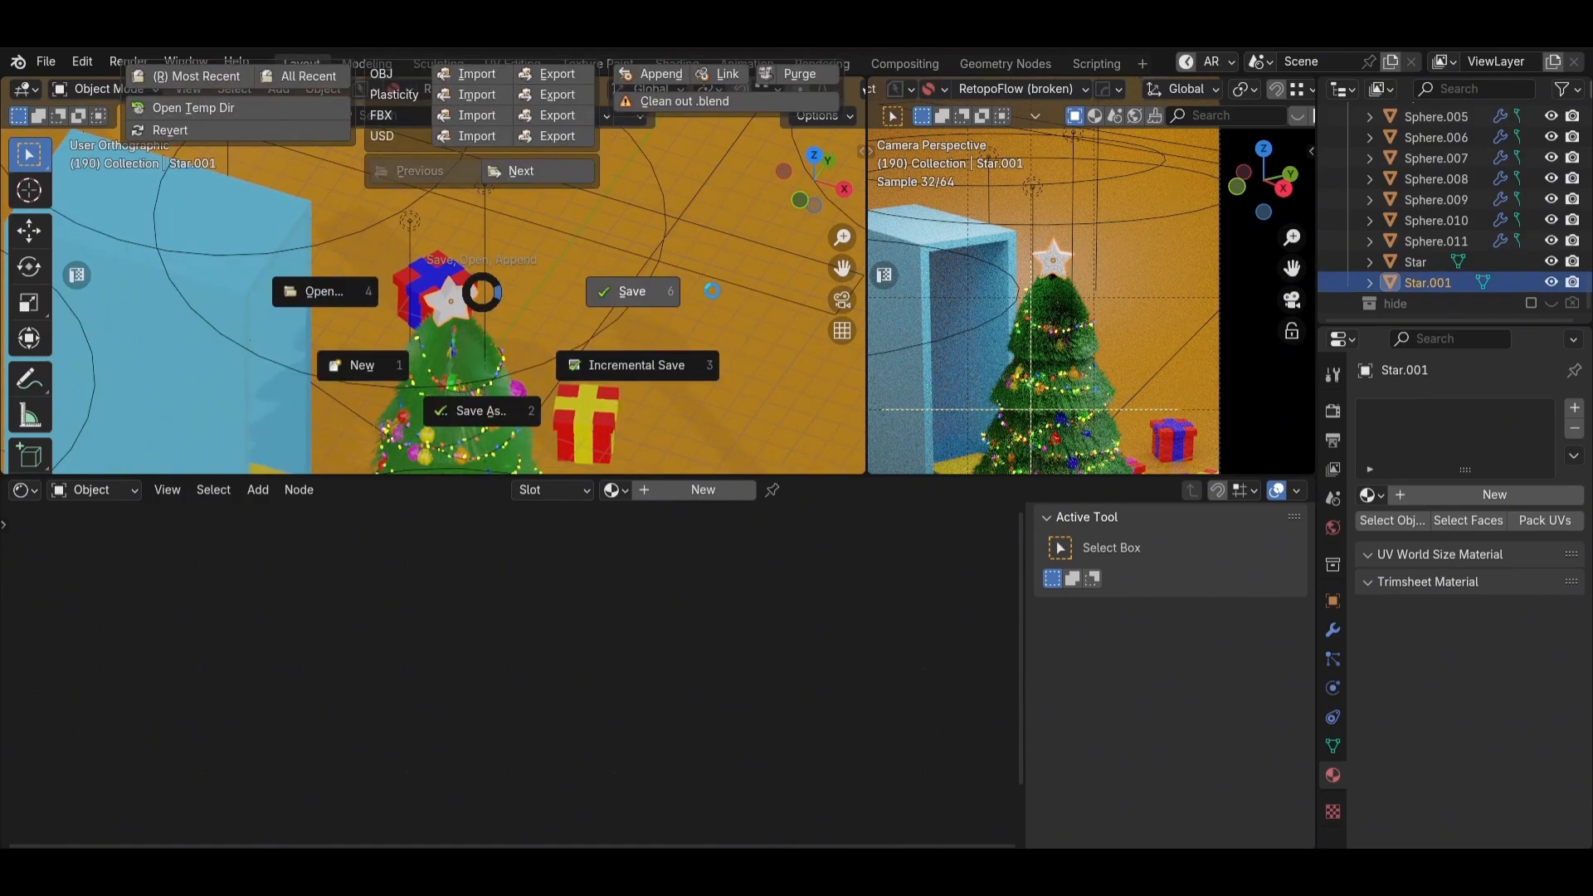
pyautogui.click(695, 291)
# Step: Raise the star about 1039 cm along Z, high above the tree
pyautogui.scroll(-3, 696, 292)
pyautogui.moveTo(664, 301); pyautogui.dragTo(656, 400, button='middle')
pyautogui.scroll(1, 468, 307)
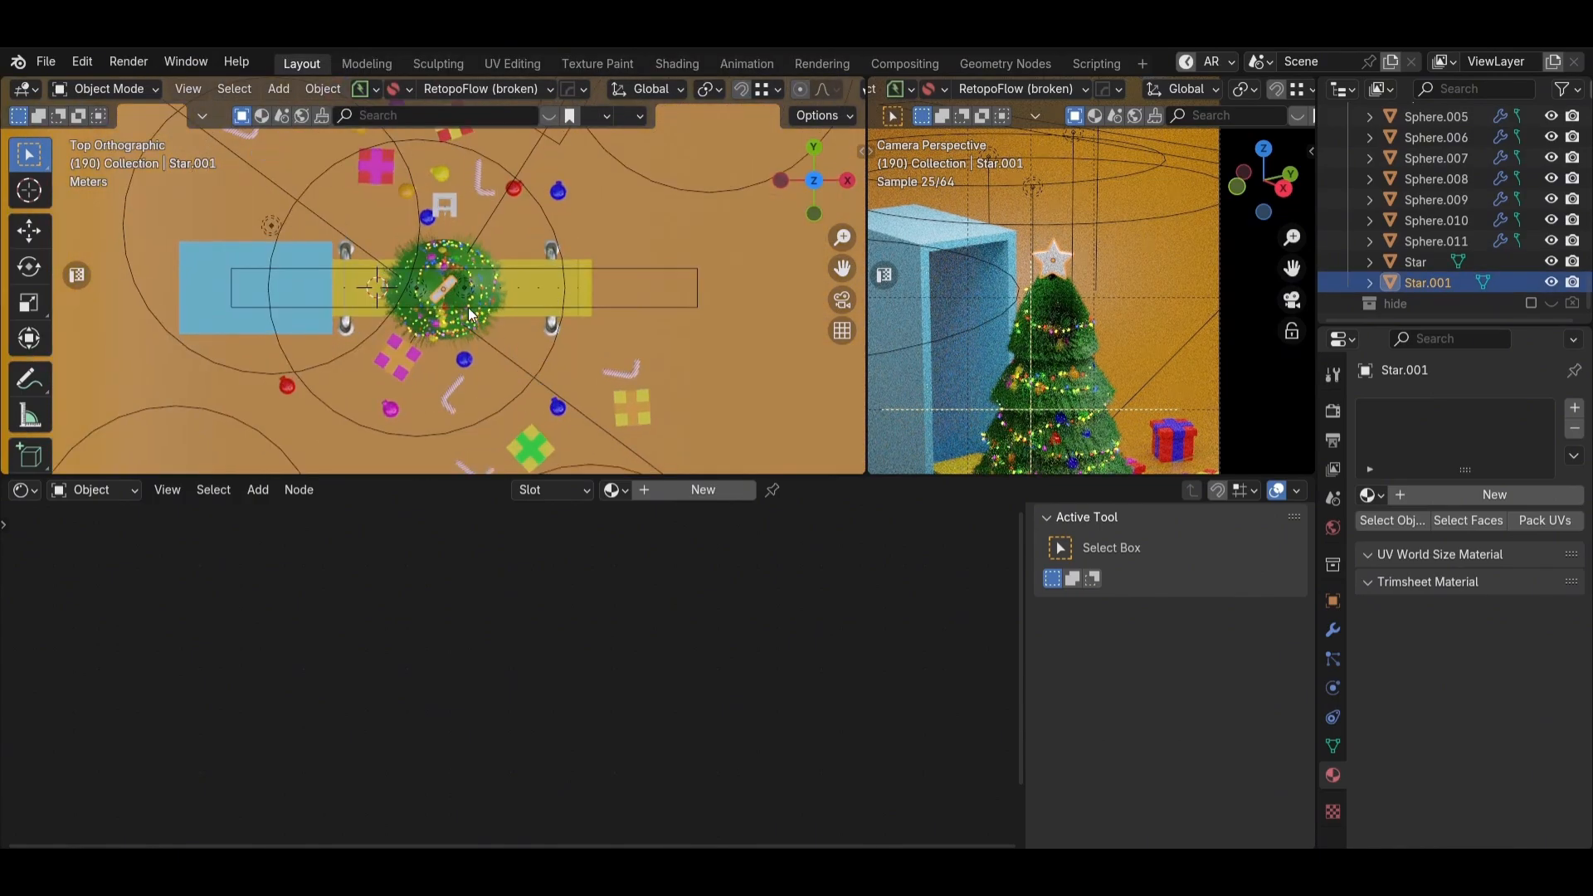
pyautogui.press('`')
pyautogui.click(108, 284)
pyautogui.scroll(-4, 1079, 307)
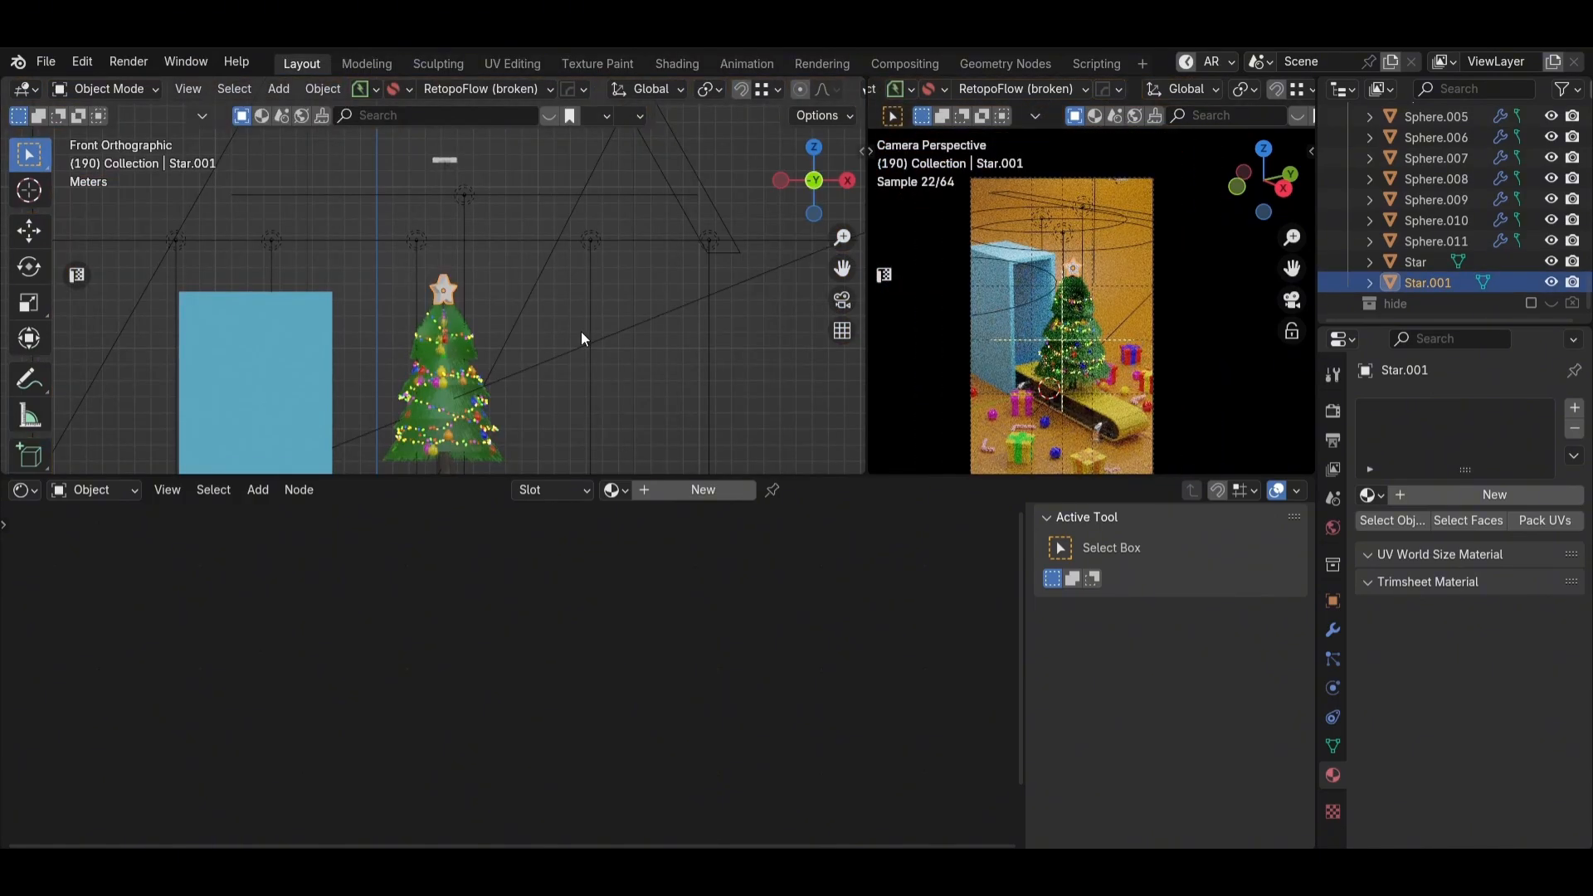
pyautogui.keyDown('shift'); pyautogui.moveTo(566, 327); pyautogui.dragTo(517, 410, button='middle'); pyautogui.keyUp('shift')
pyautogui.press('g')
pyautogui.press('z')
pyautogui.click(495, 243)
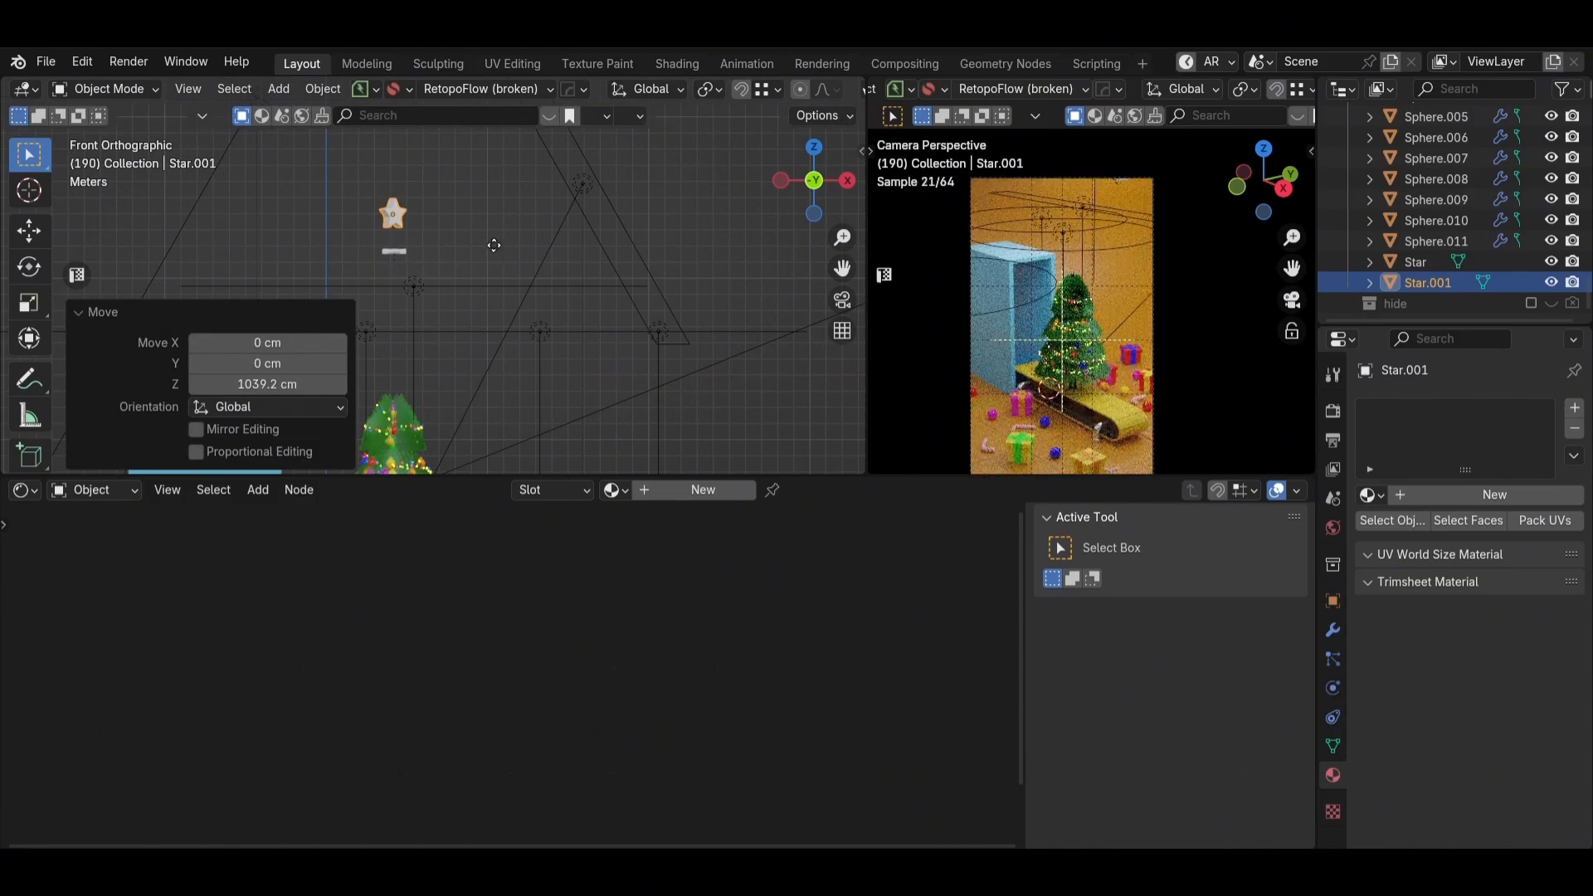
# Step: Lower the star about 1019 cm along Z back onto the treetop and save the file
pyautogui.press('g')
pyautogui.press('z')
pyautogui.click(498, 421)
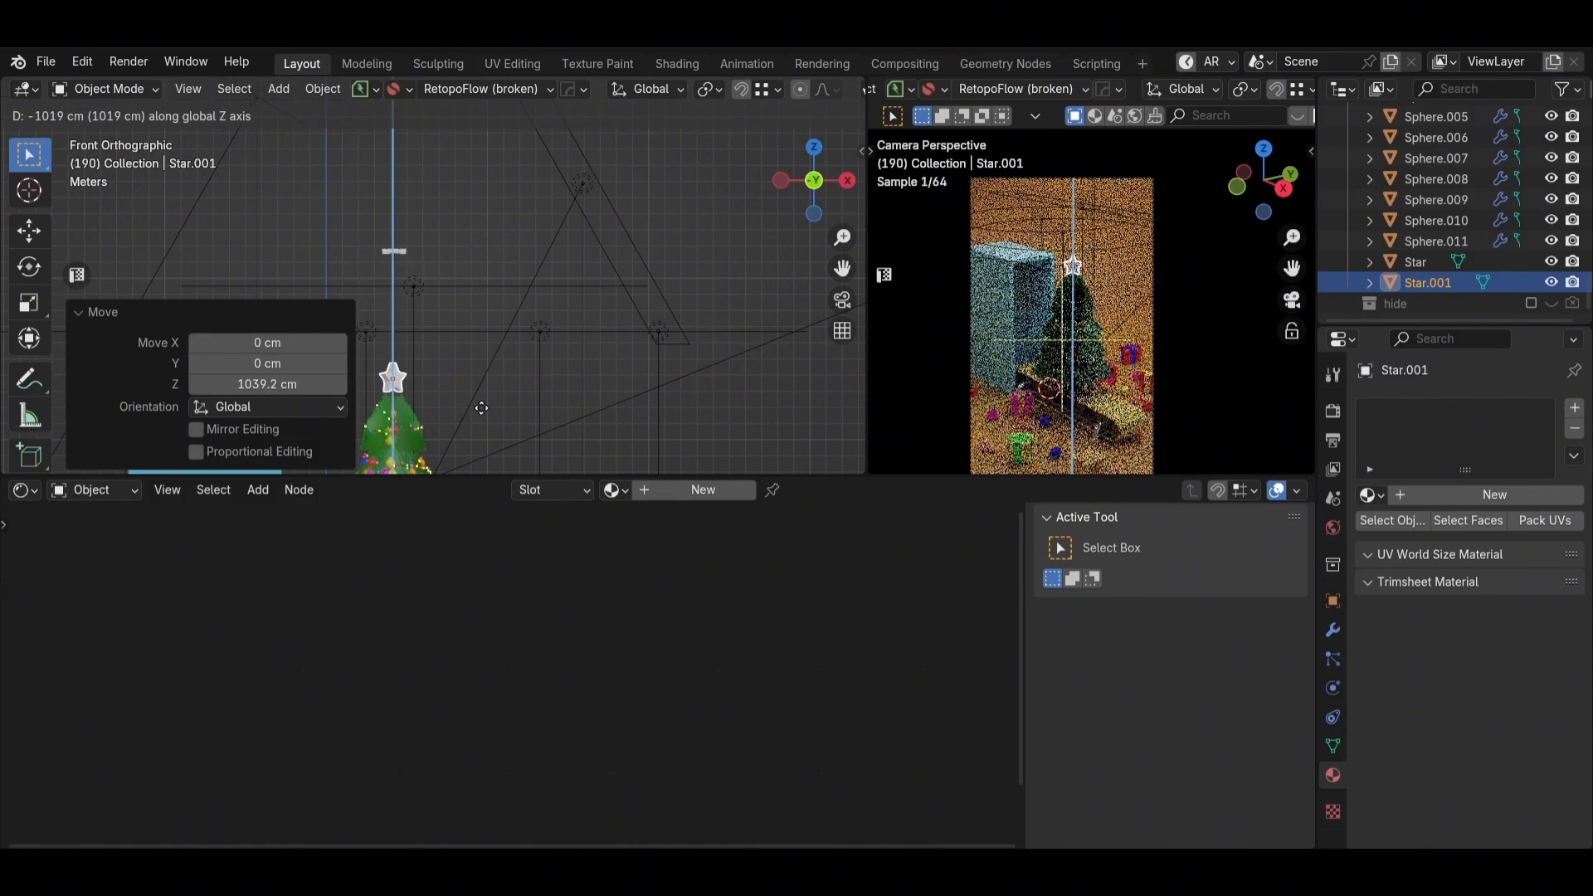
pyautogui.hotkey('ctrl', 's')
pyautogui.click(715, 388)
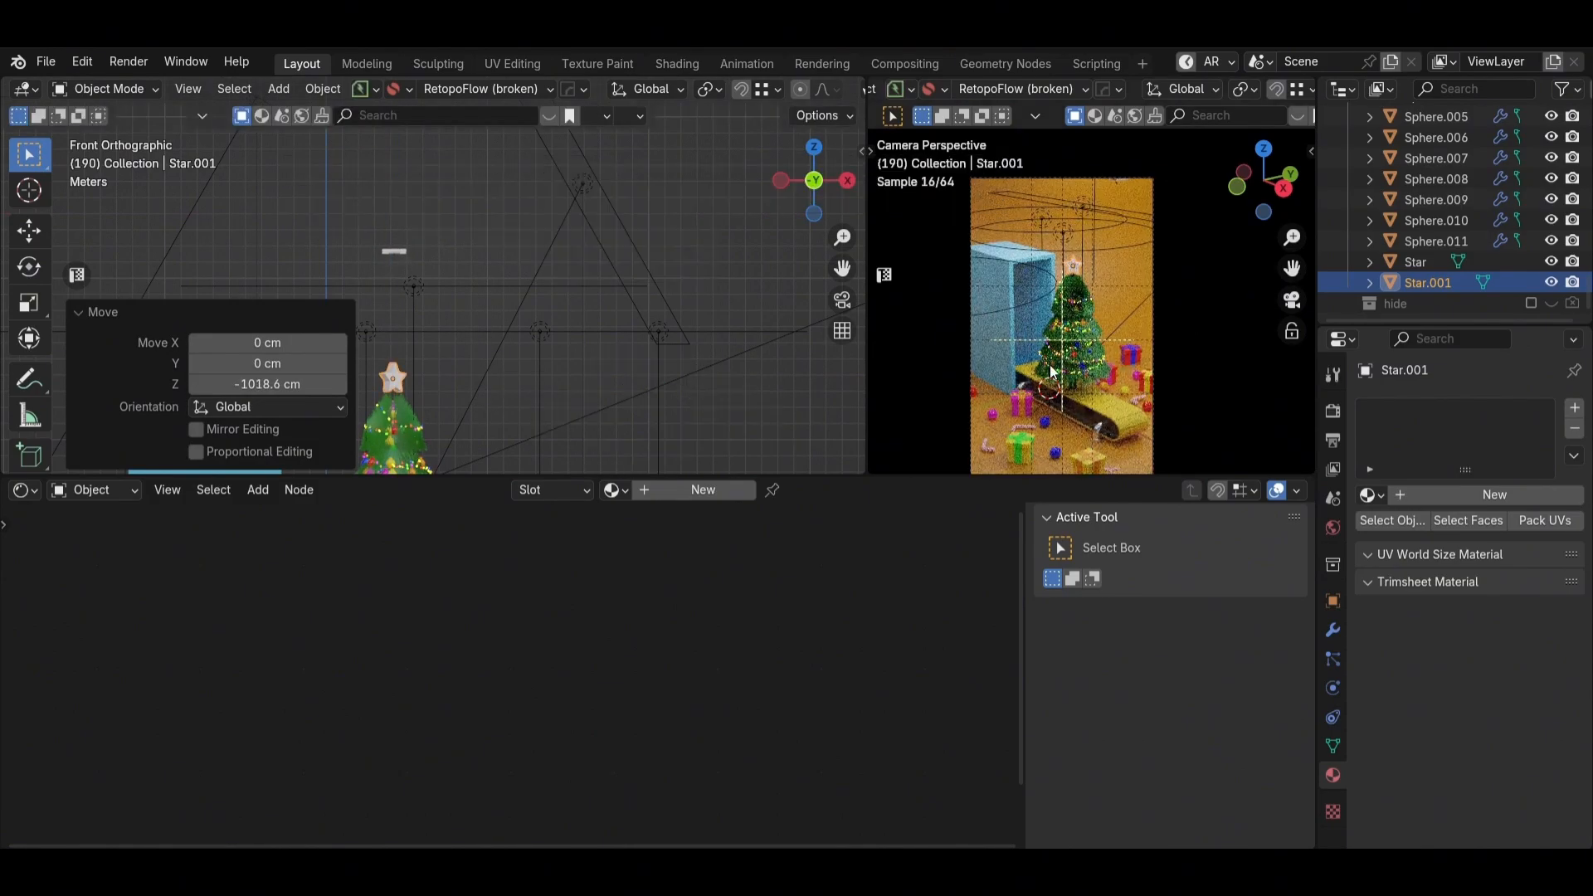
pyautogui.keyDown('shift'); pyautogui.moveTo(528, 383); pyautogui.dragTo(575, 266, button='middle'); pyautogui.keyUp('shift')
pyautogui.hotkey('ctrl', 's')
pyautogui.click(809, 253)
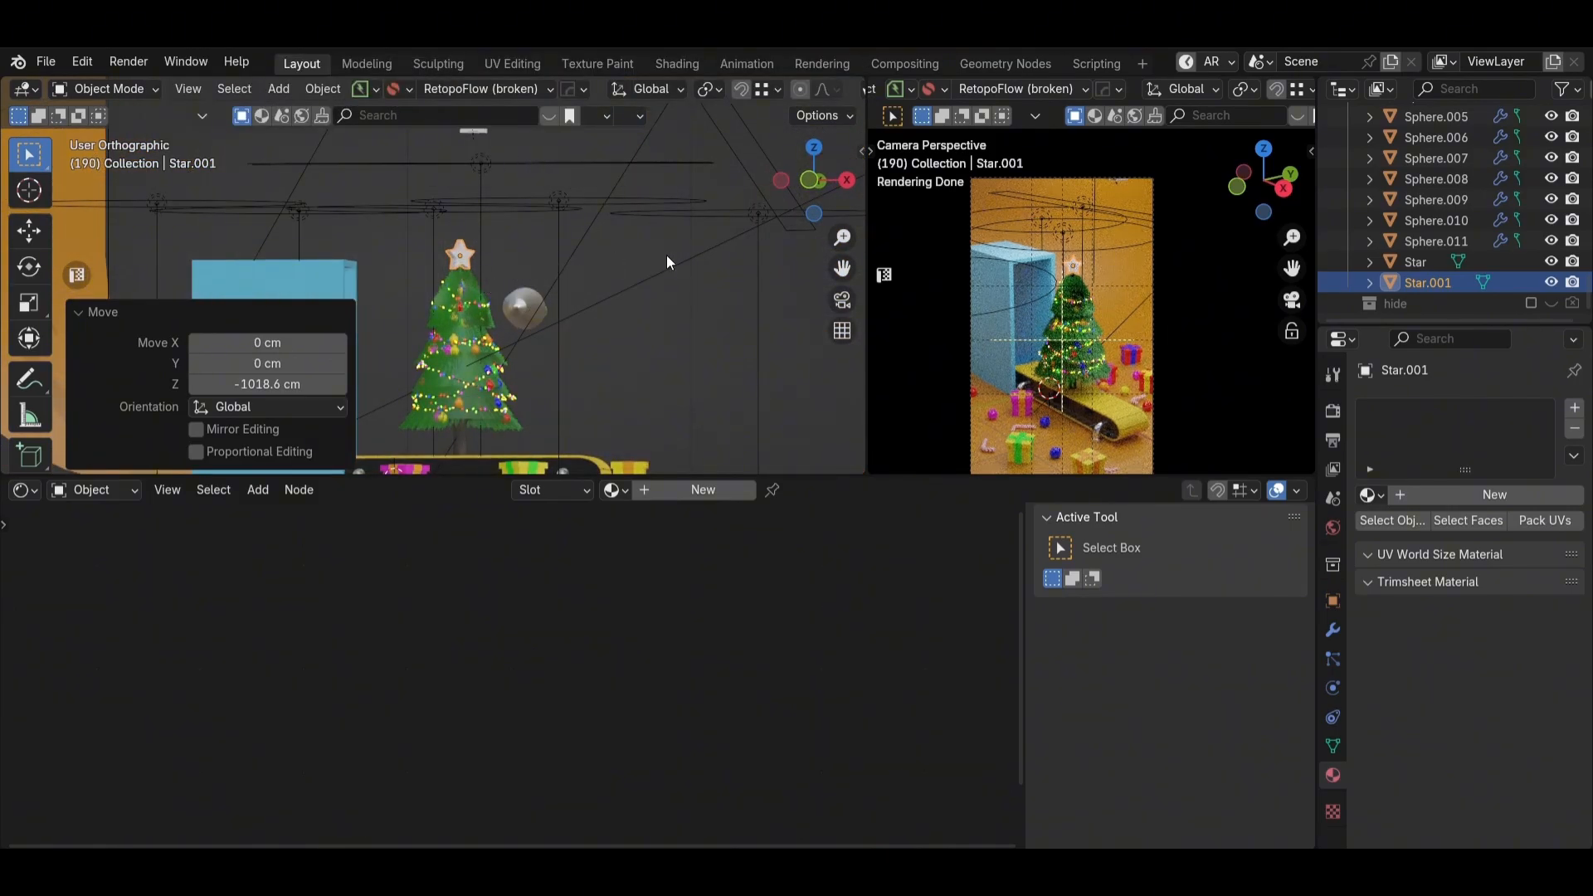
# Step: Add a Bevel modifier to the star with an amount of 4.1 cm and 2 segments
pyautogui.press('KP_Decimal')
pyautogui.click(1333, 630)
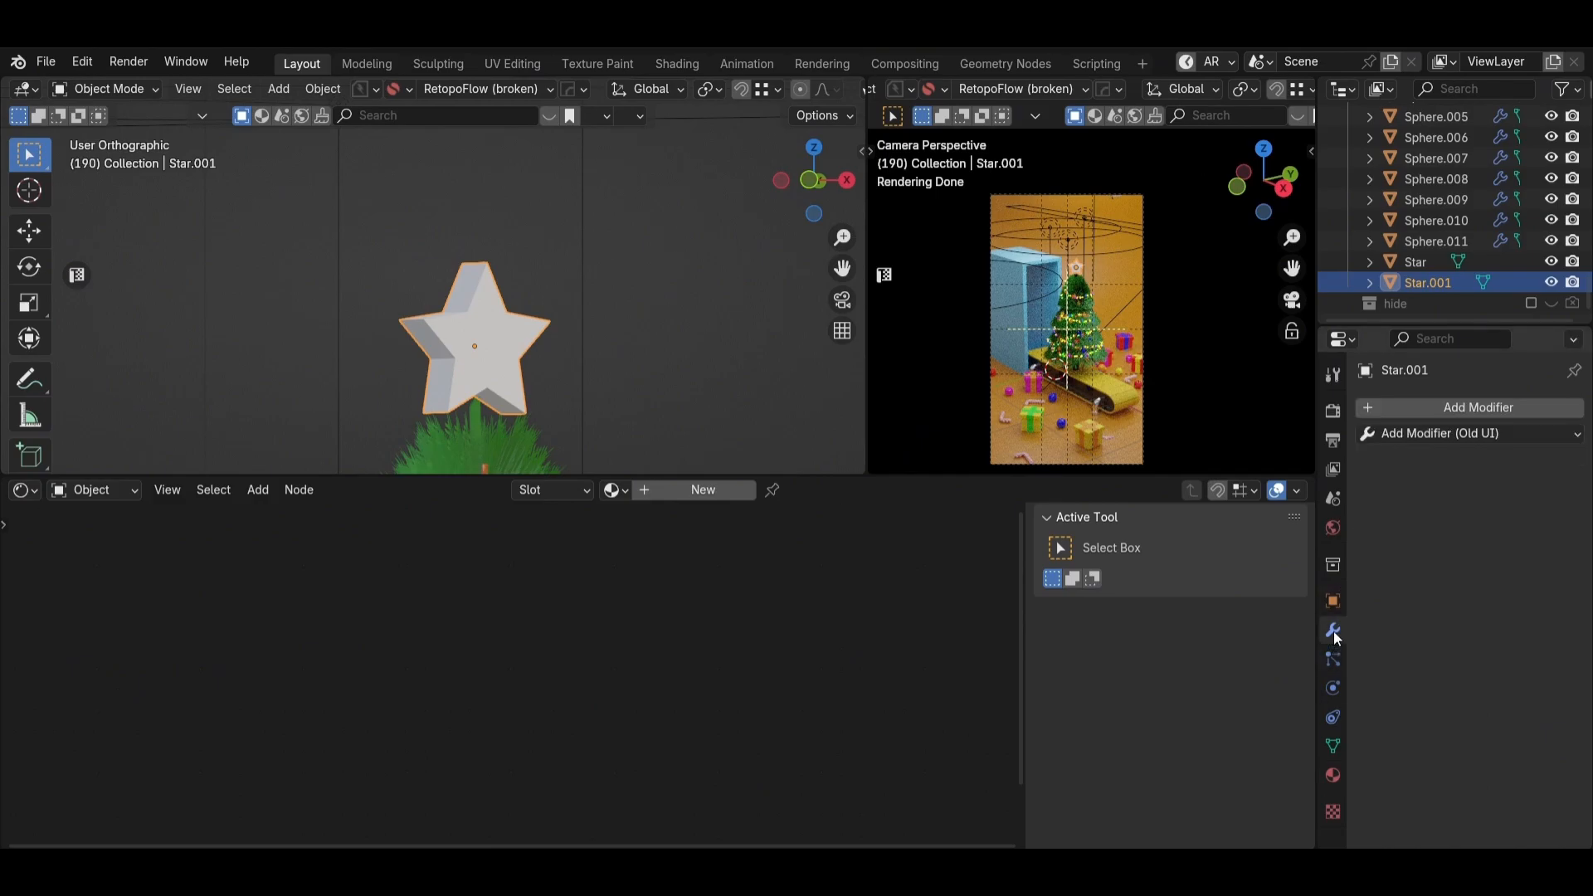
pyautogui.click(1468, 433)
pyautogui.click(1144, 502)
pyautogui.scroll(4, 514, 274)
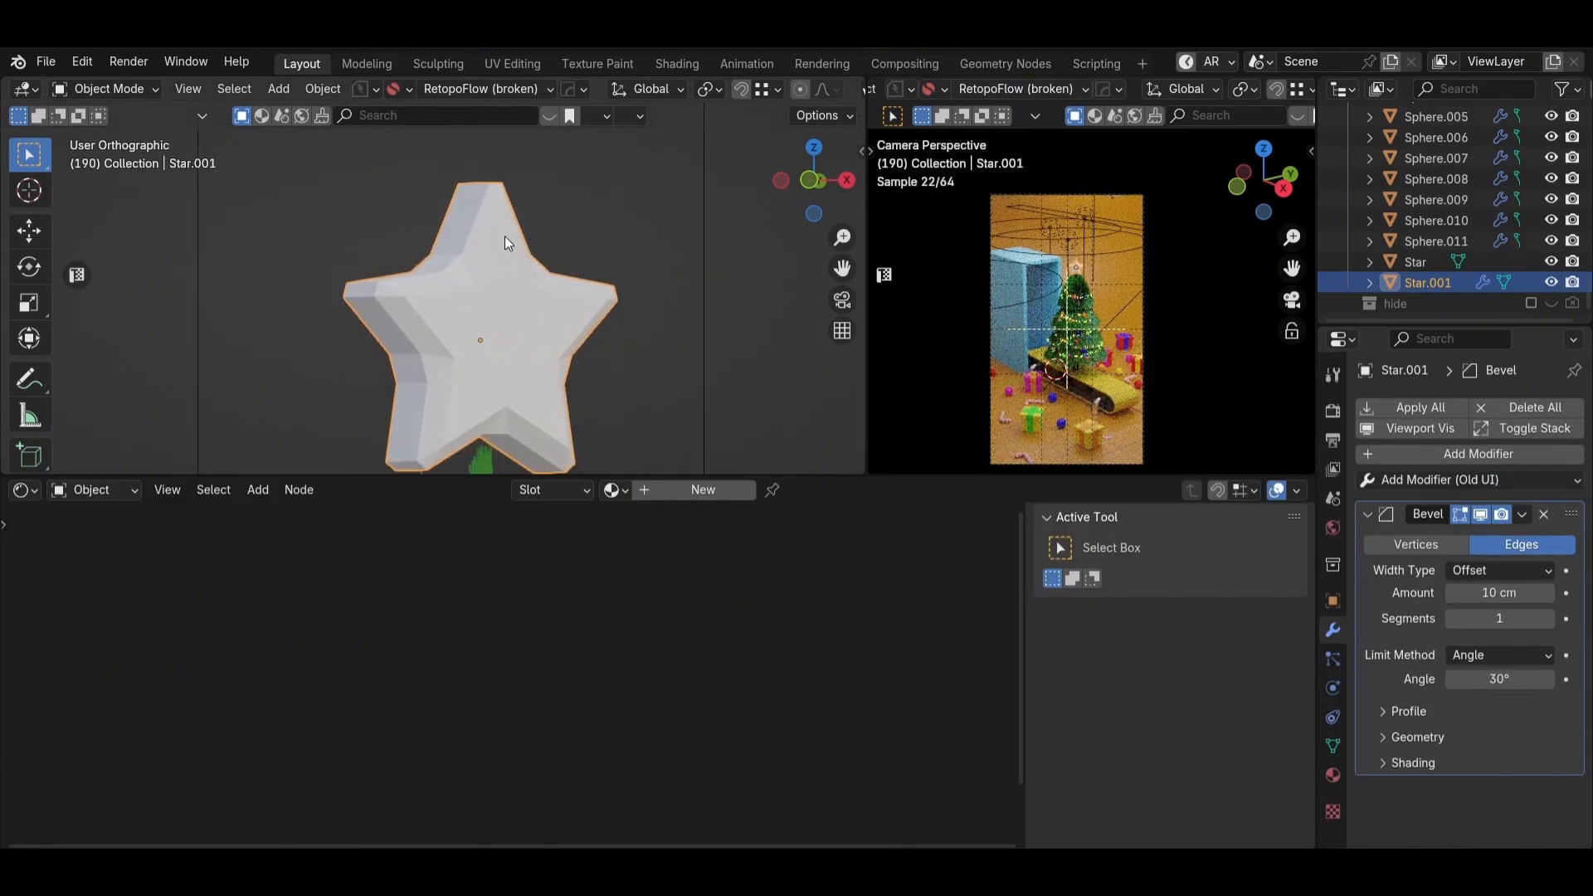
pyautogui.moveTo(1499, 593)
pyautogui.mouseDown()
pyautogui.moveTo(1469, 592)
pyautogui.moveTo(1513, 602)
pyautogui.mouseUp()
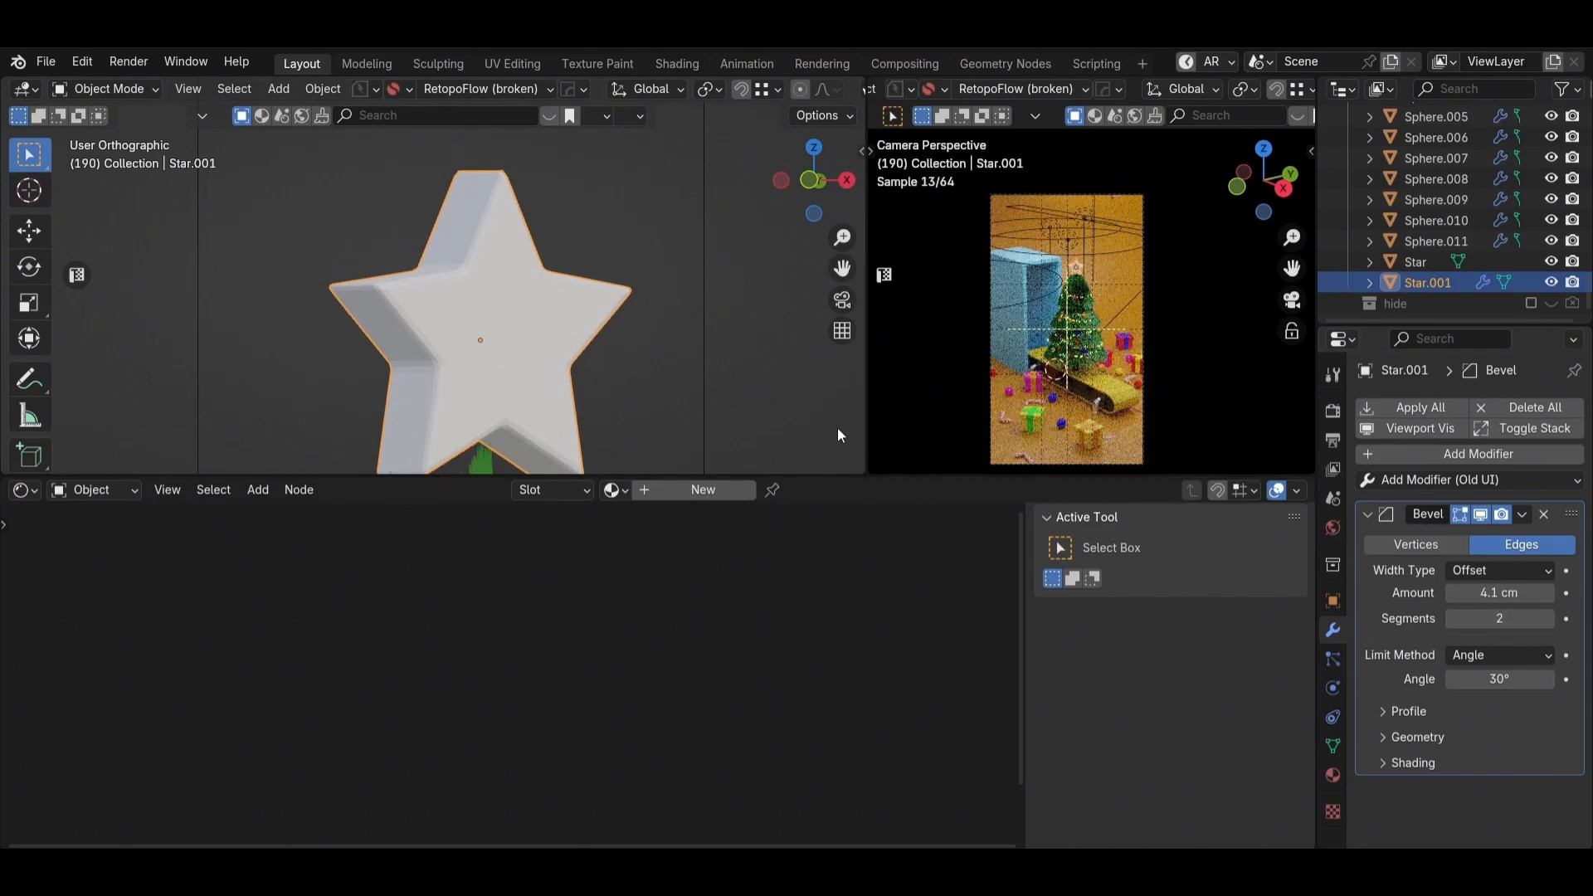
pyautogui.rightClick(489, 308)
pyautogui.click(490, 309)
pyautogui.scroll(-4, 514, 299)
pyautogui.click(505, 326)
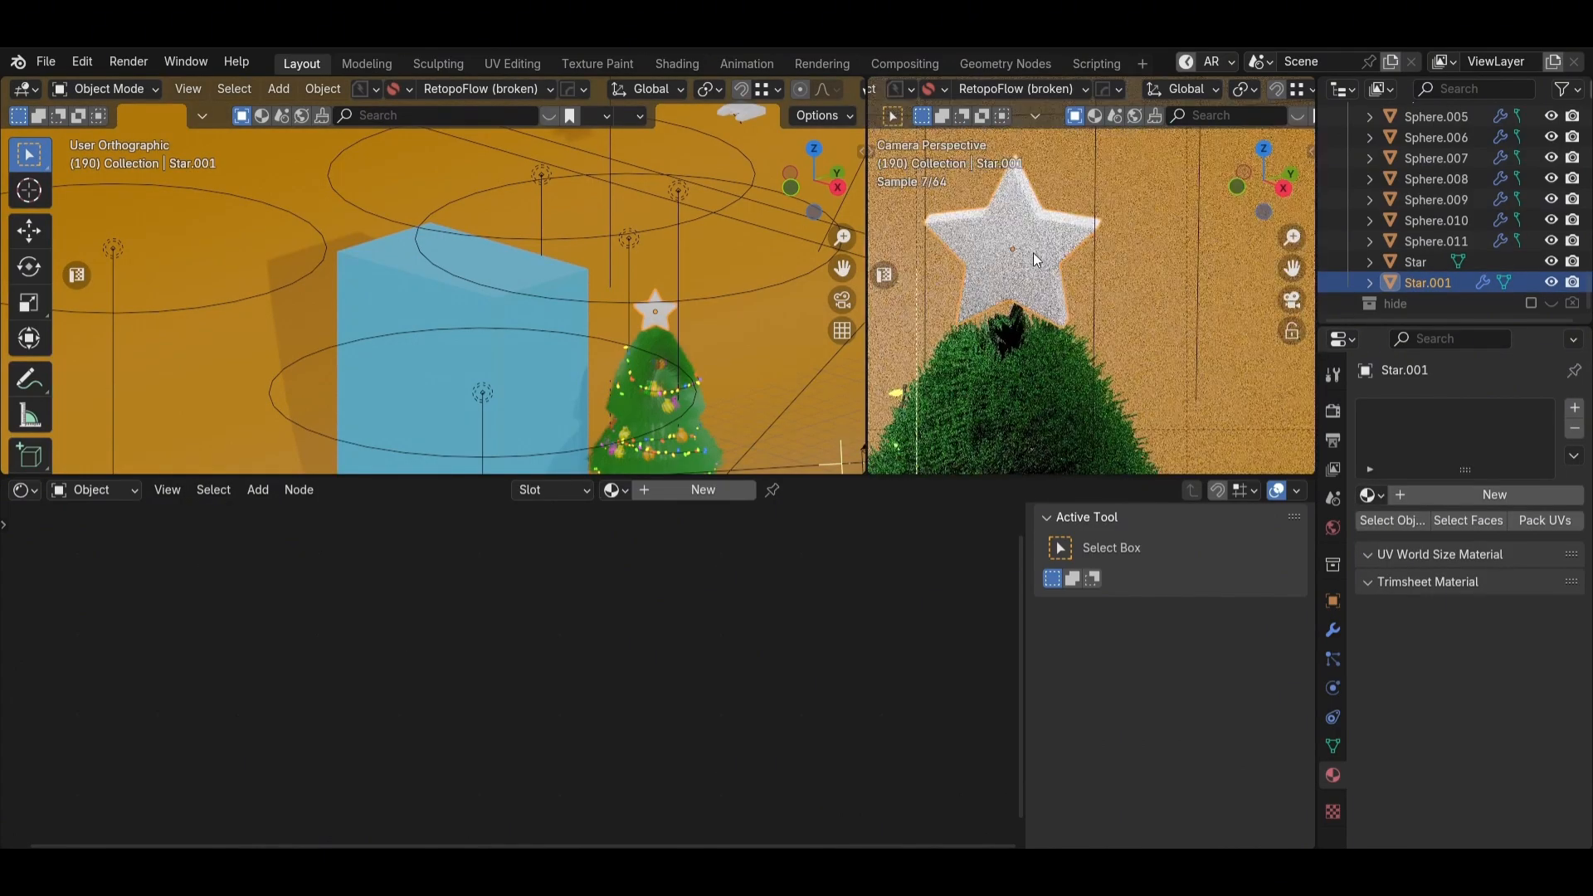
# Step: Create a new material for the star with yellow emission at a strength of 10
pyautogui.click(703, 490)
pyautogui.scroll(2, 570, 730)
pyautogui.click(519, 762)
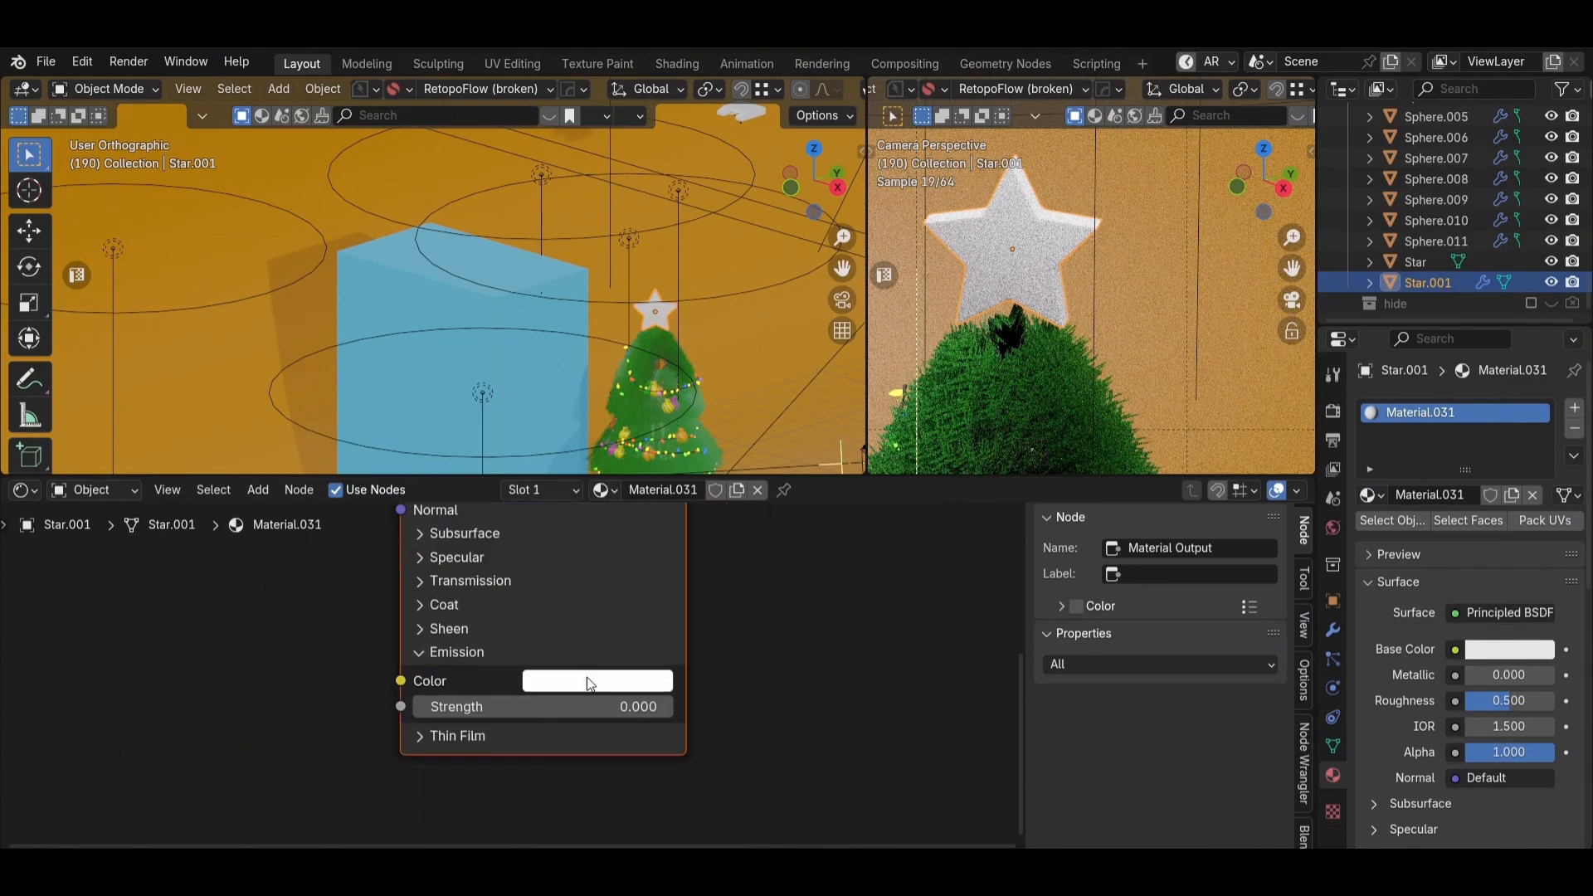
pyautogui.click(586, 678)
pyautogui.click(560, 474)
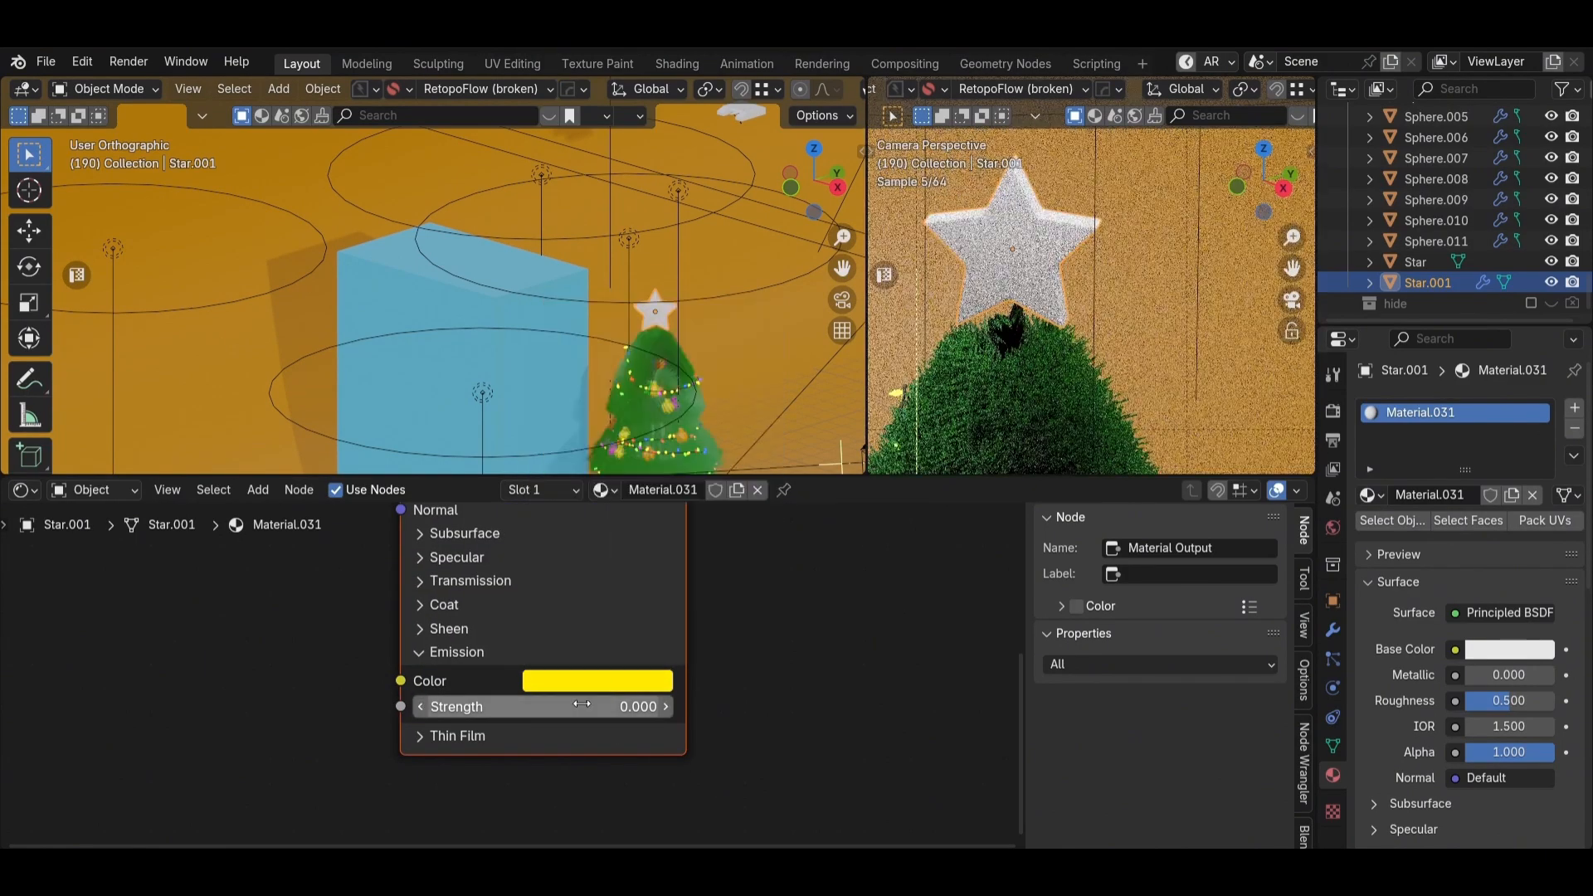
pyautogui.click(583, 705)
pyautogui.write('10')
pyautogui.press('Return')
pyautogui.scroll(-3, 583, 704)
pyautogui.moveTo(638, 596); pyautogui.dragTo(605, 702, button='middle')
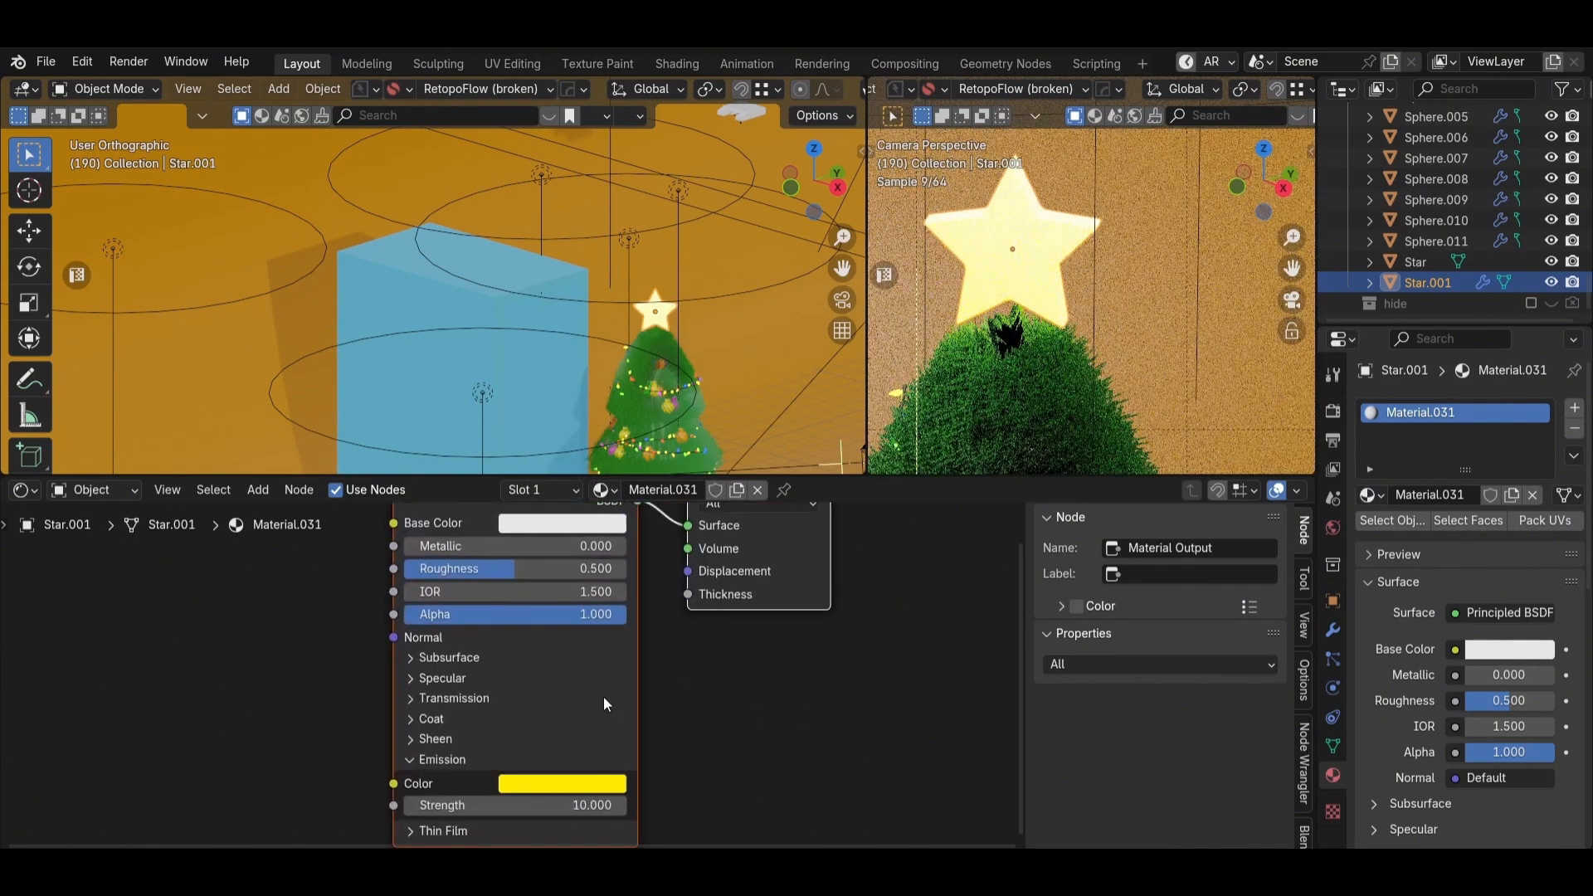
# Step: Set the star material's transmission weight to 1, roughness to about 0.147 and IOR to 1.666
pyautogui.scroll(3, 515, 699)
pyautogui.click(444, 706)
pyautogui.moveTo(448, 734); pyautogui.dragTo(708, 733)
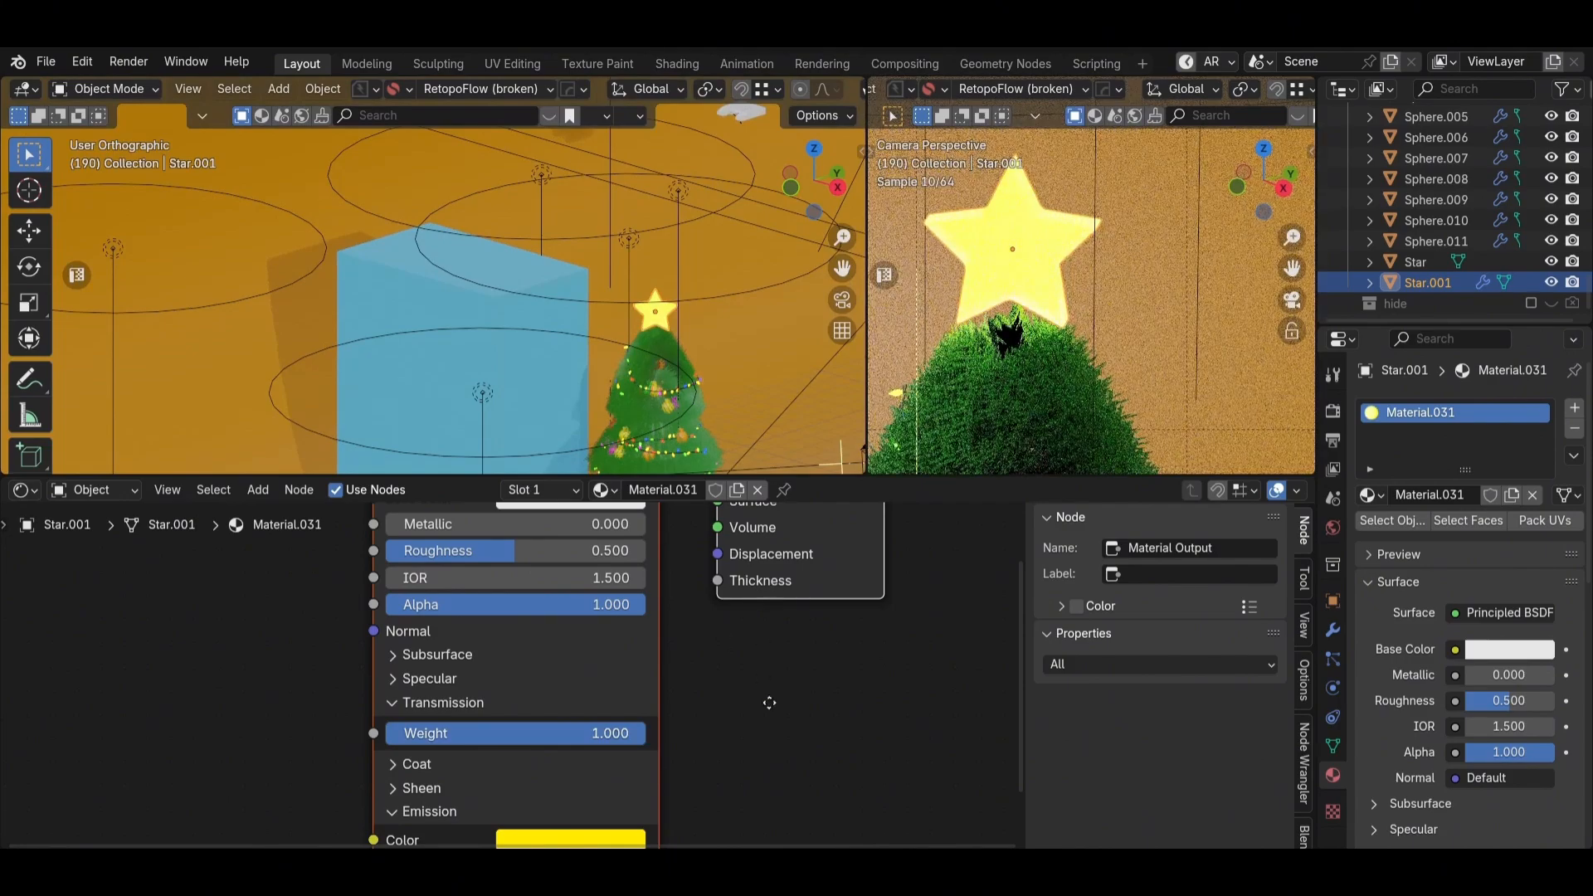
pyautogui.moveTo(769, 704); pyautogui.dragTo(772, 837, button='middle')
pyautogui.scroll(1, 770, 710)
pyautogui.moveTo(518, 683); pyautogui.dragTo(421, 683)
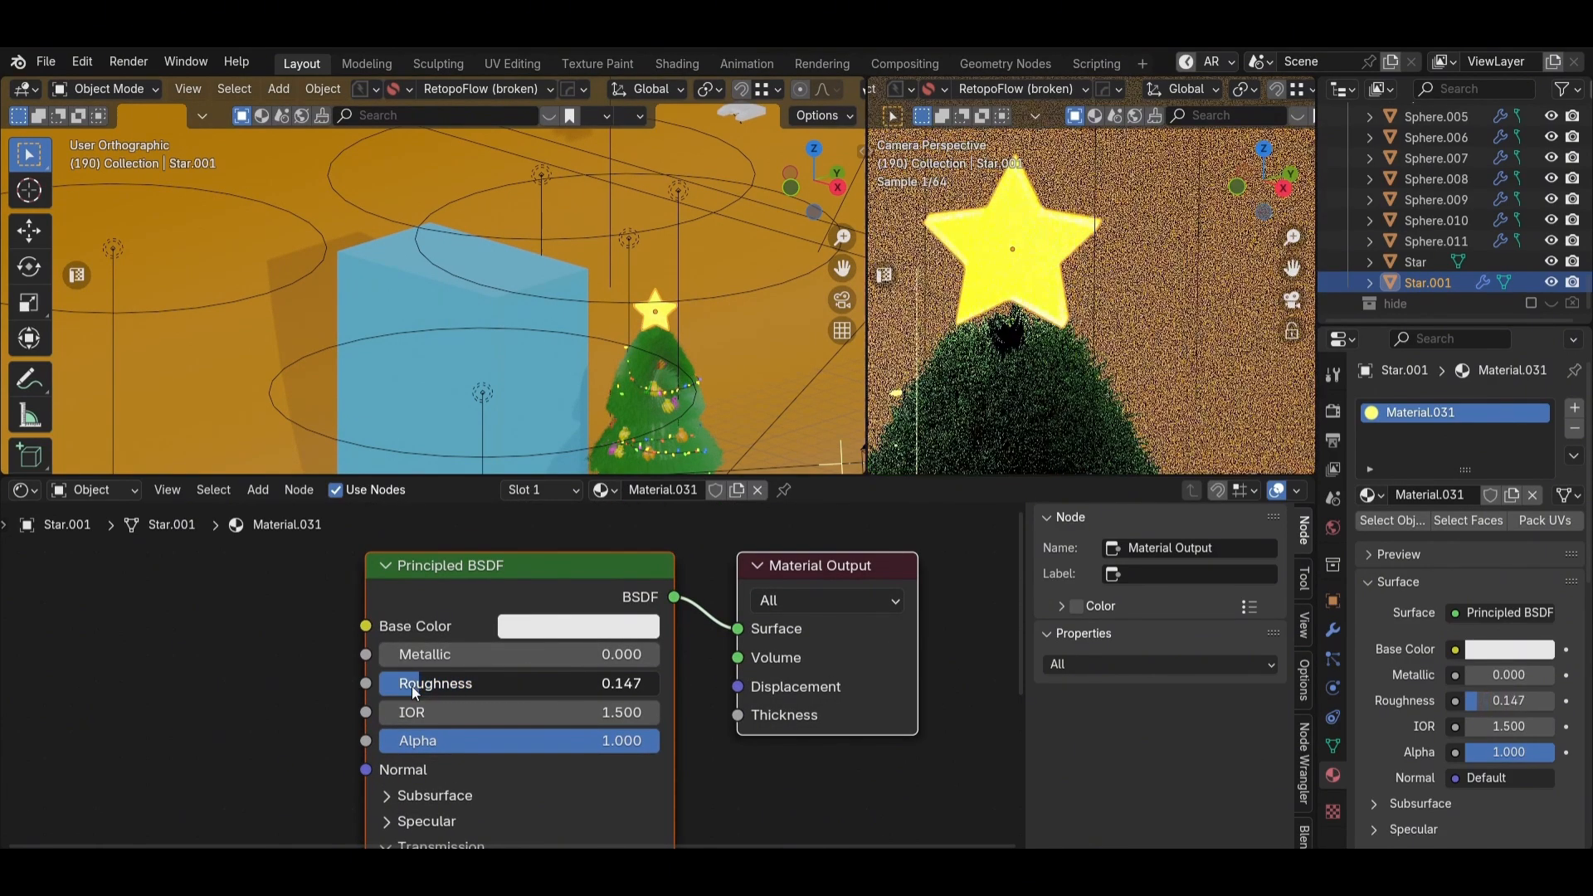
pyautogui.click(469, 712)
pyautogui.write('1.666')
pyautogui.press('Return')
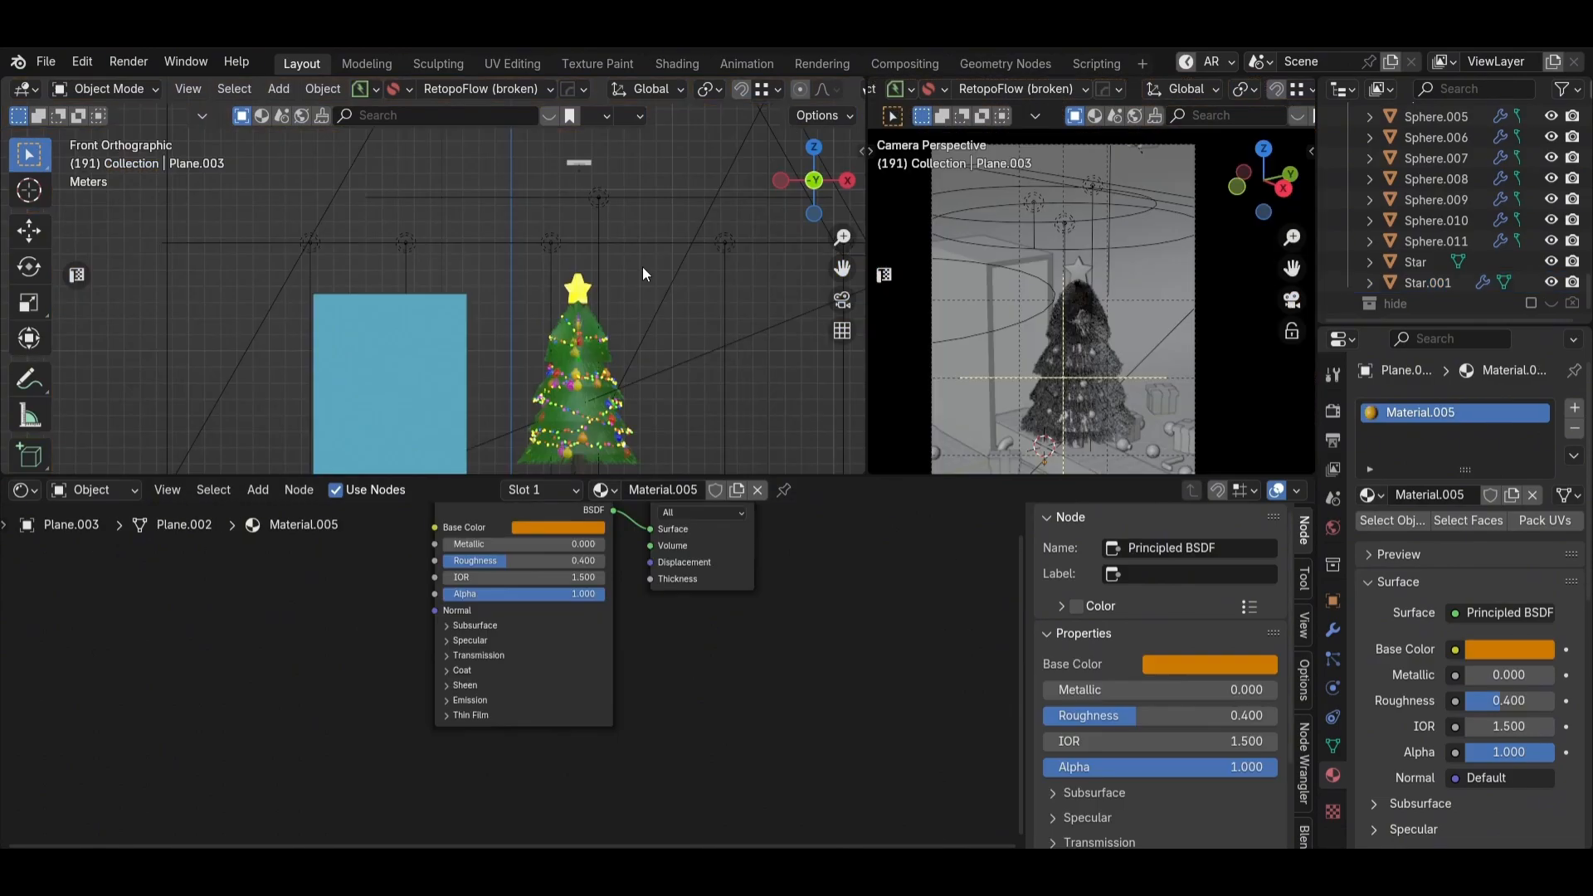
# Step: Add a cube, scale it to about 0.289, and place it above the star
pyautogui.hotkey('shift', 'a')
pyautogui.moveTo(601, 203)
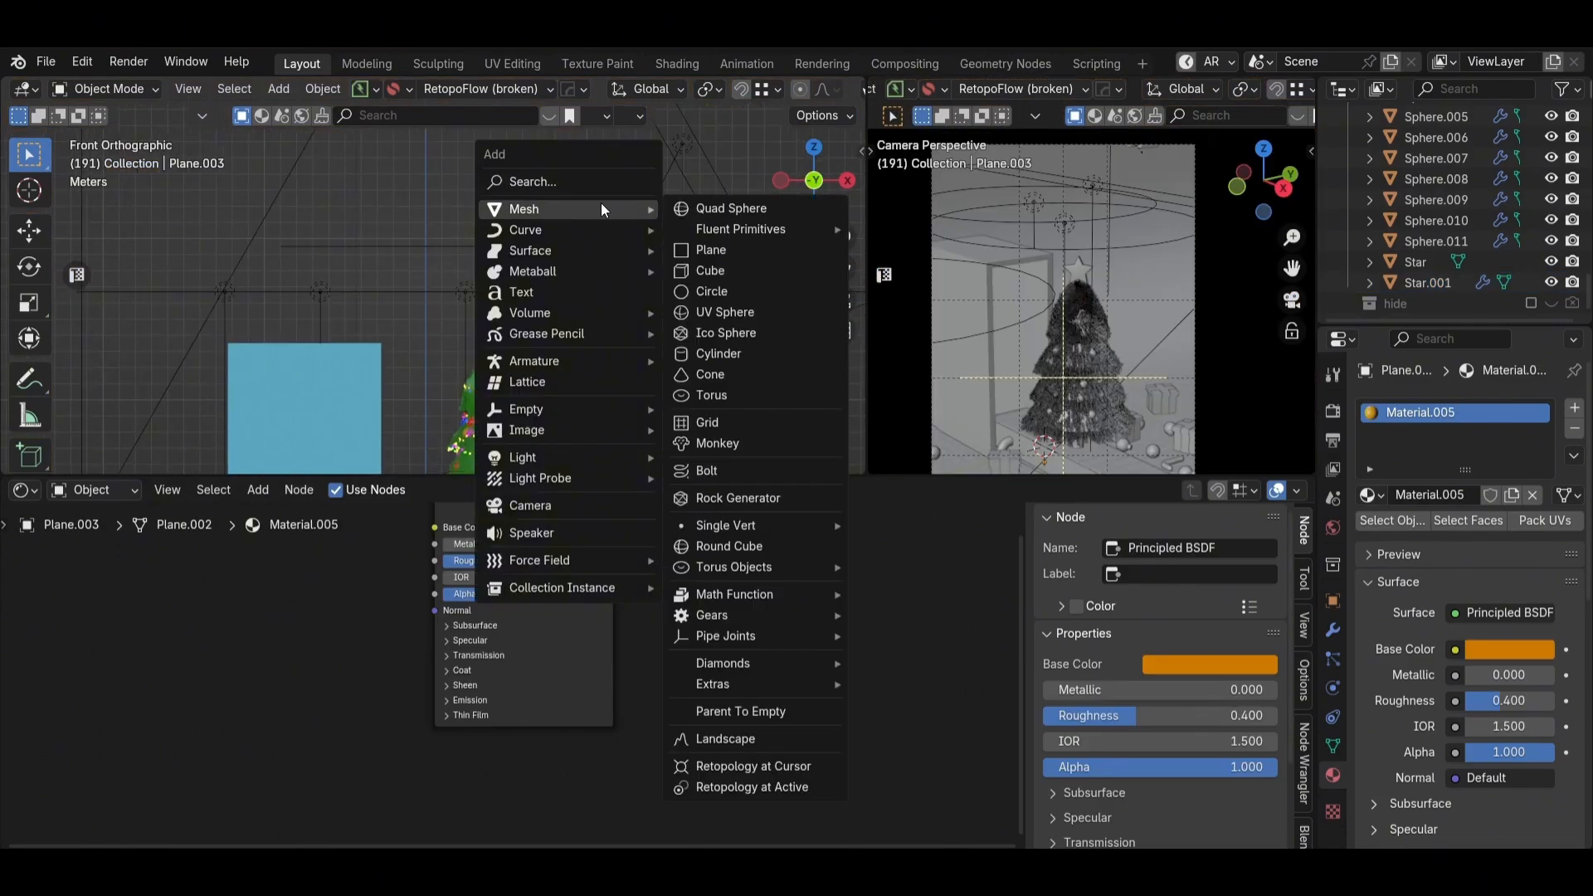
pyautogui.click(683, 278)
pyautogui.press('g')
pyautogui.click(641, 251)
pyautogui.scroll(4, 641, 251)
pyautogui.press('s')
pyautogui.click(550, 297)
pyautogui.scroll(3, 539, 306)
pyautogui.press('g')
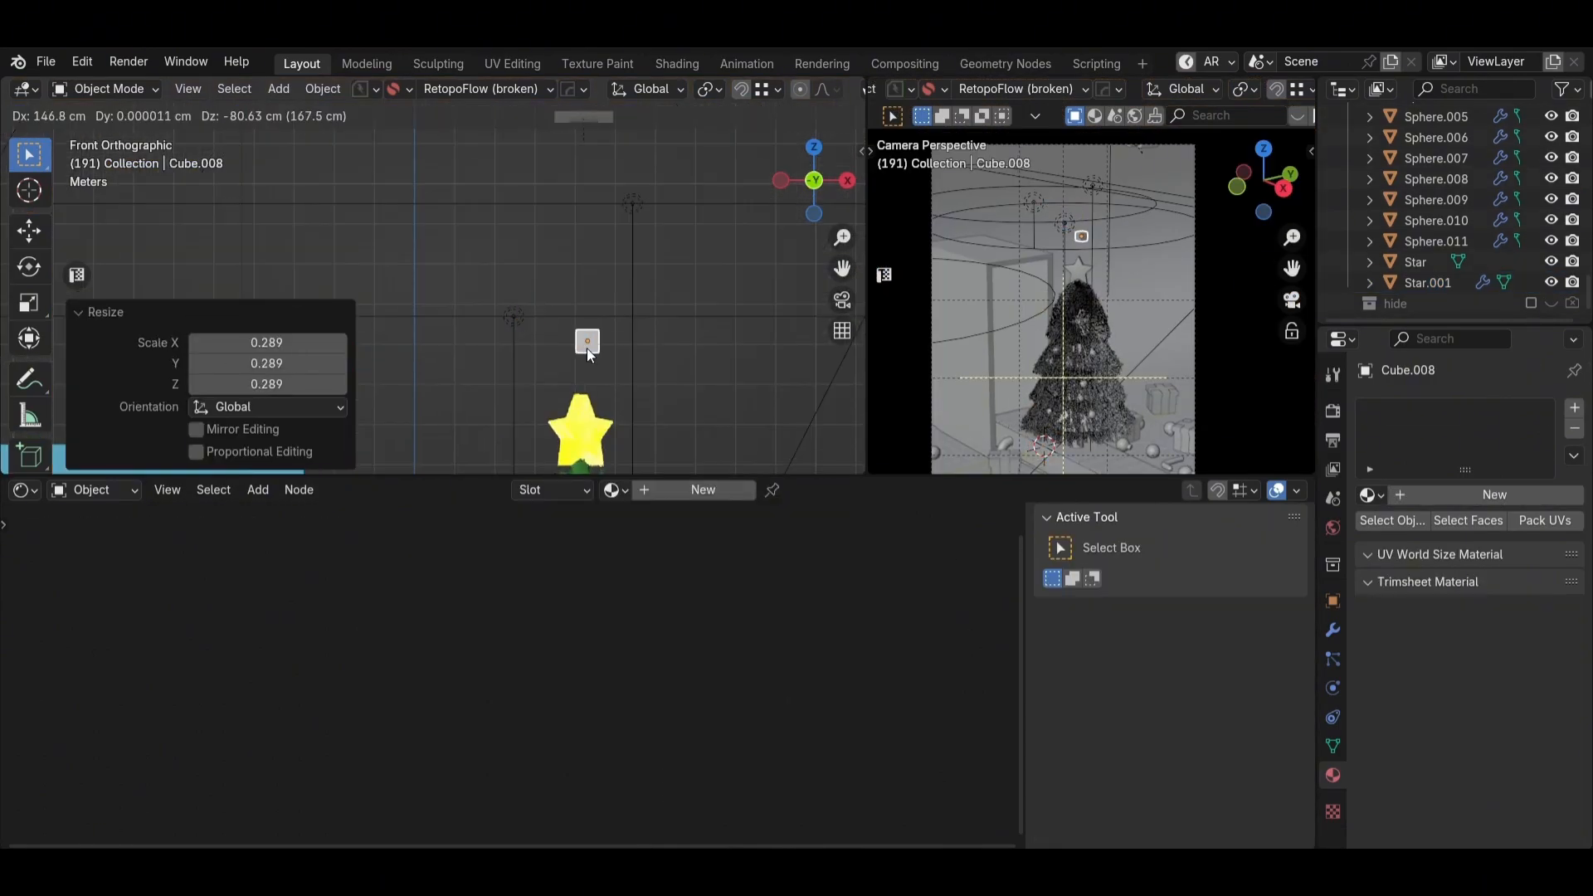
pyautogui.click(587, 349)
# Step: Stretch the cube along X into a wide flat bar, scaling by about 1.59, and center it over the star
pyautogui.scroll(2, 530, 215)
pyautogui.keyDown('shift'); pyautogui.moveTo(601, 373); pyautogui.dragTo(544, 224, button='middle'); pyautogui.keyUp('shift')
pyautogui.click(707, 214)
pyautogui.scroll(1, 544, 224)
pyautogui.press('Tab')
pyautogui.press('Tab')
pyautogui.press('s')
pyautogui.press('x')
pyautogui.click(614, 209)
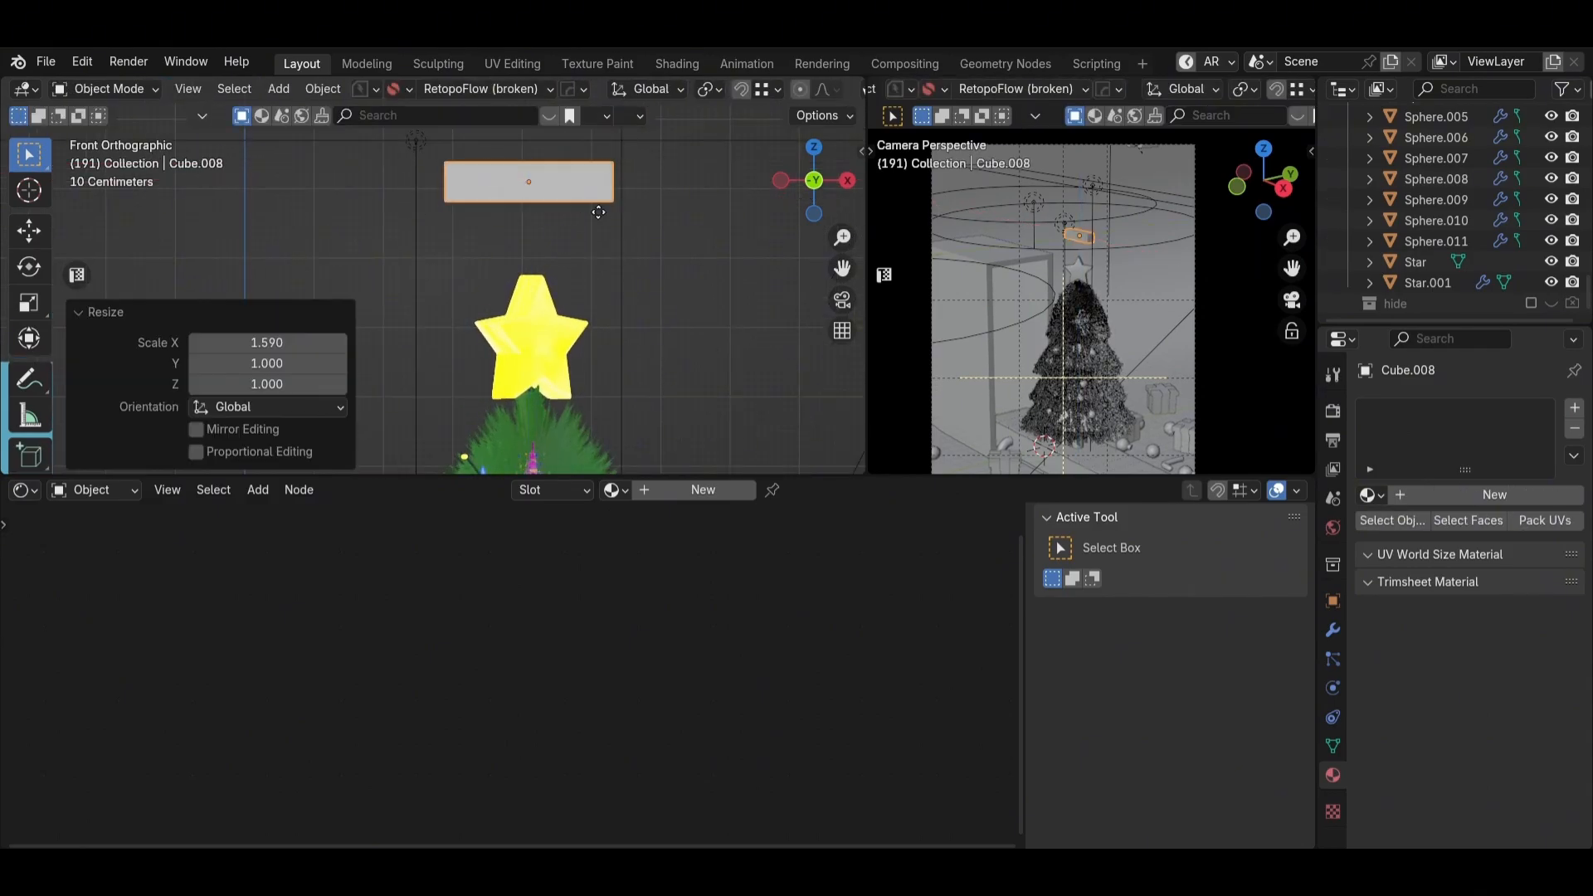
pyautogui.press('g')
pyautogui.press('x')
pyautogui.click(503, 183)
pyautogui.press('Tab')
pyautogui.press('Tab')
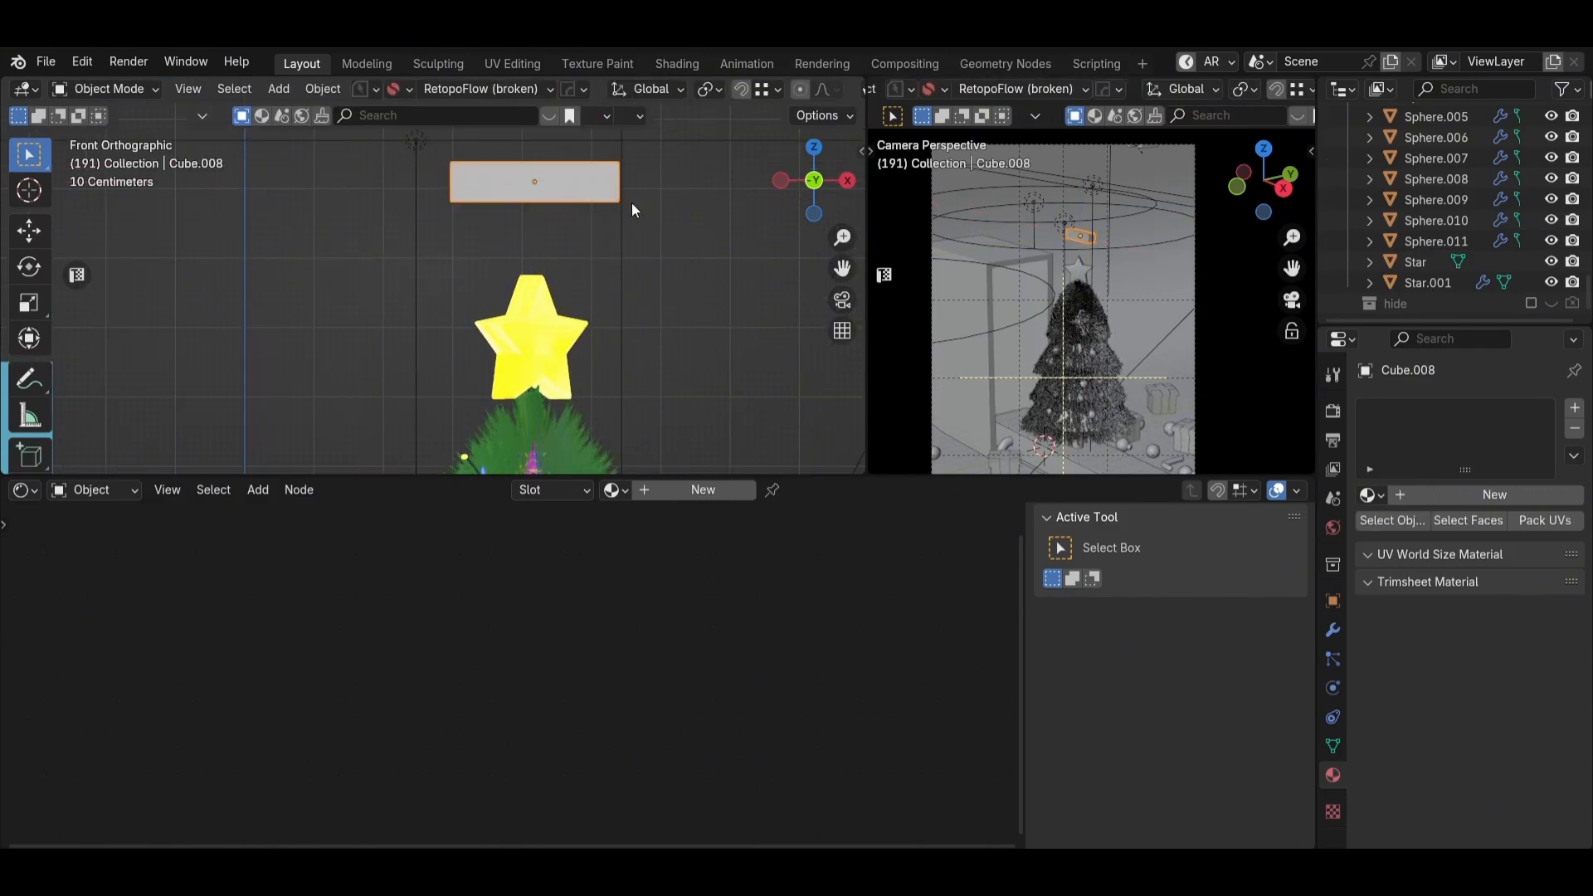
# Step: Duplicate the bar, rotate the copy 90°, and place it vertically beneath one end of the horizontal bar
pyautogui.hotkey('shift', 'd')
pyautogui.click(619, 255)
pyautogui.write('r90')
pyautogui.press('Return')
pyautogui.press('g')
pyautogui.click(515, 316)
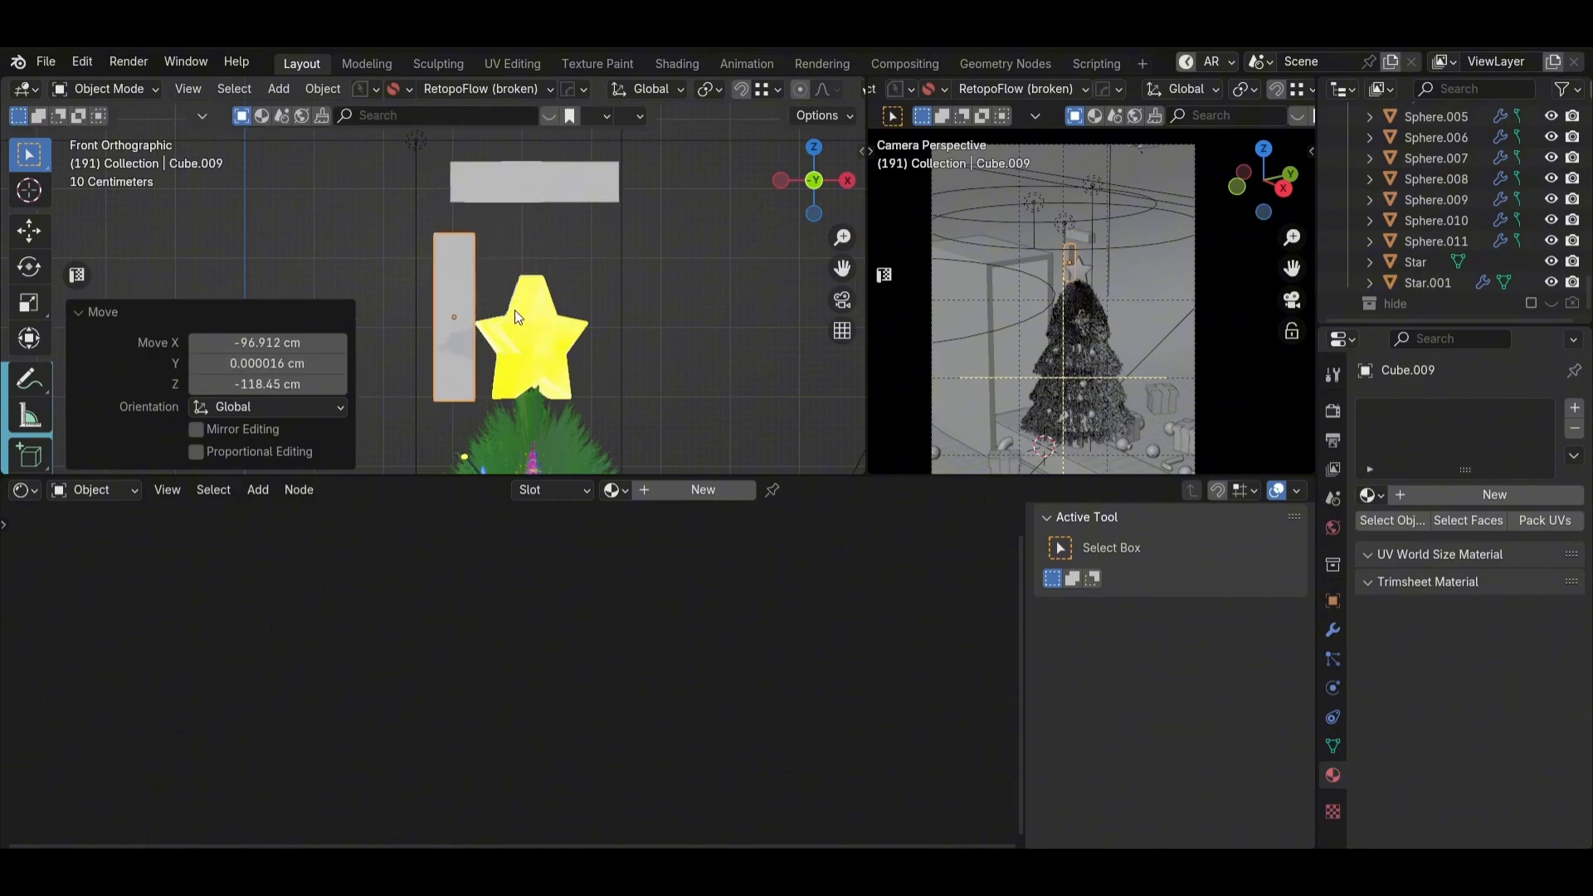
pyautogui.press('g')
pyautogui.click(453, 213)
# Step: Shorten the vertical bar by about 69 cm and extend its lower end inward along X to form a bent claw finger
pyautogui.press('Tab')
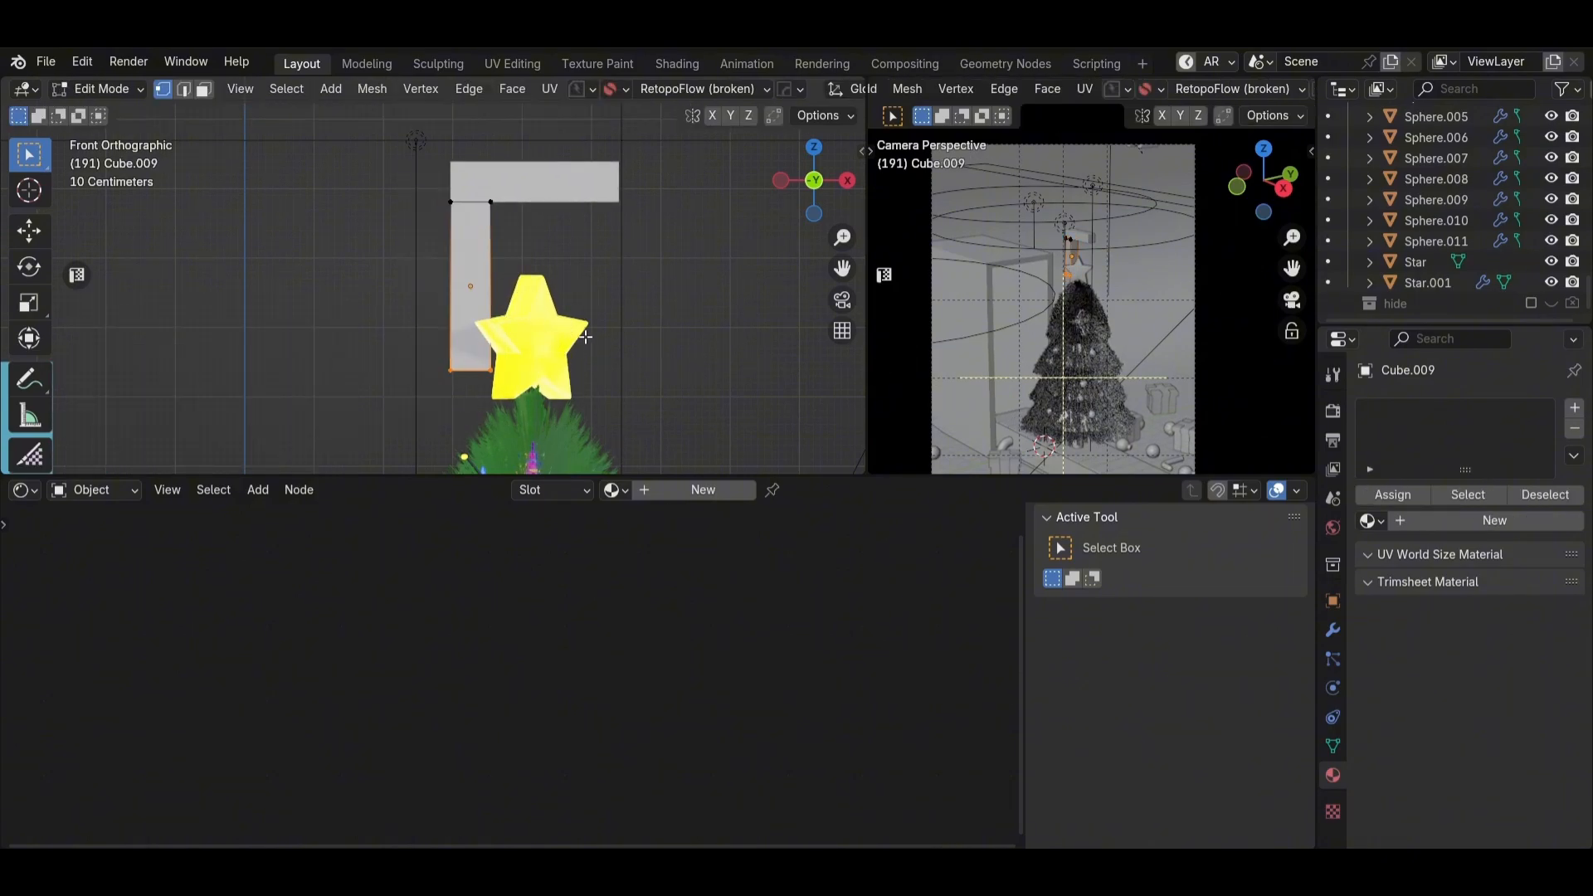
pyautogui.press('z')
pyautogui.press('6')
pyautogui.hotkey('alt', 'z')
pyautogui.click(500, 304)
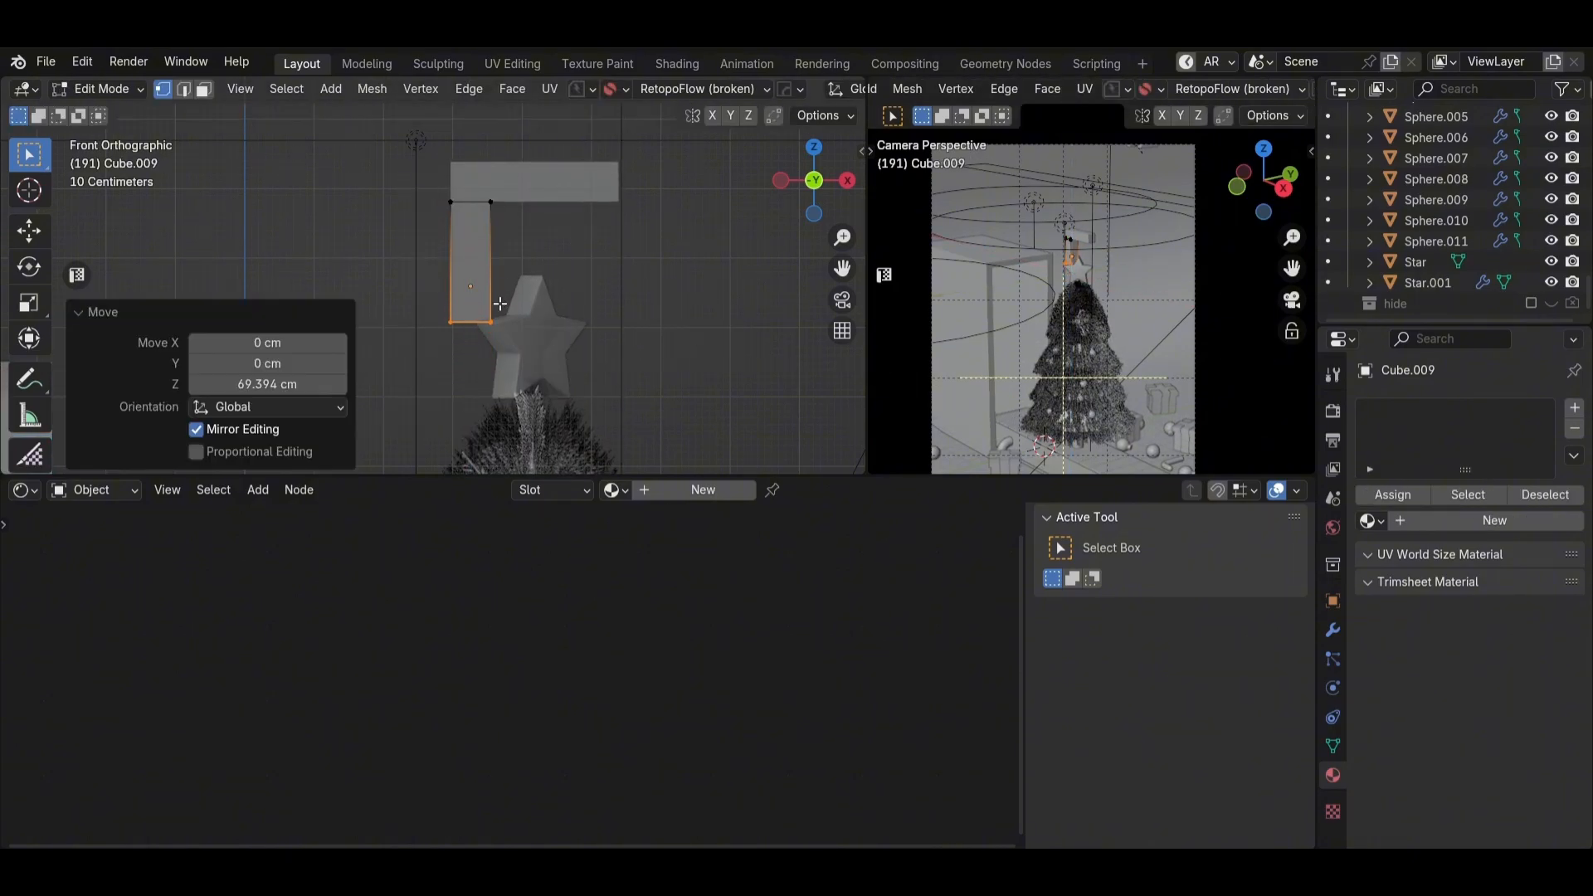
pyautogui.click(494, 258)
pyautogui.moveTo(519, 295); pyautogui.dragTo(431, 353)
pyautogui.press('g')
pyautogui.press('x')
pyautogui.click(474, 356)
pyautogui.press('Tab')
pyautogui.hotkey('alt', 'z')
# Step: Duplicate the bent claw finger, mirror it along X, and position it under the bar's opposite end
pyautogui.hotkey('shift', 'd')
pyautogui.press('x')
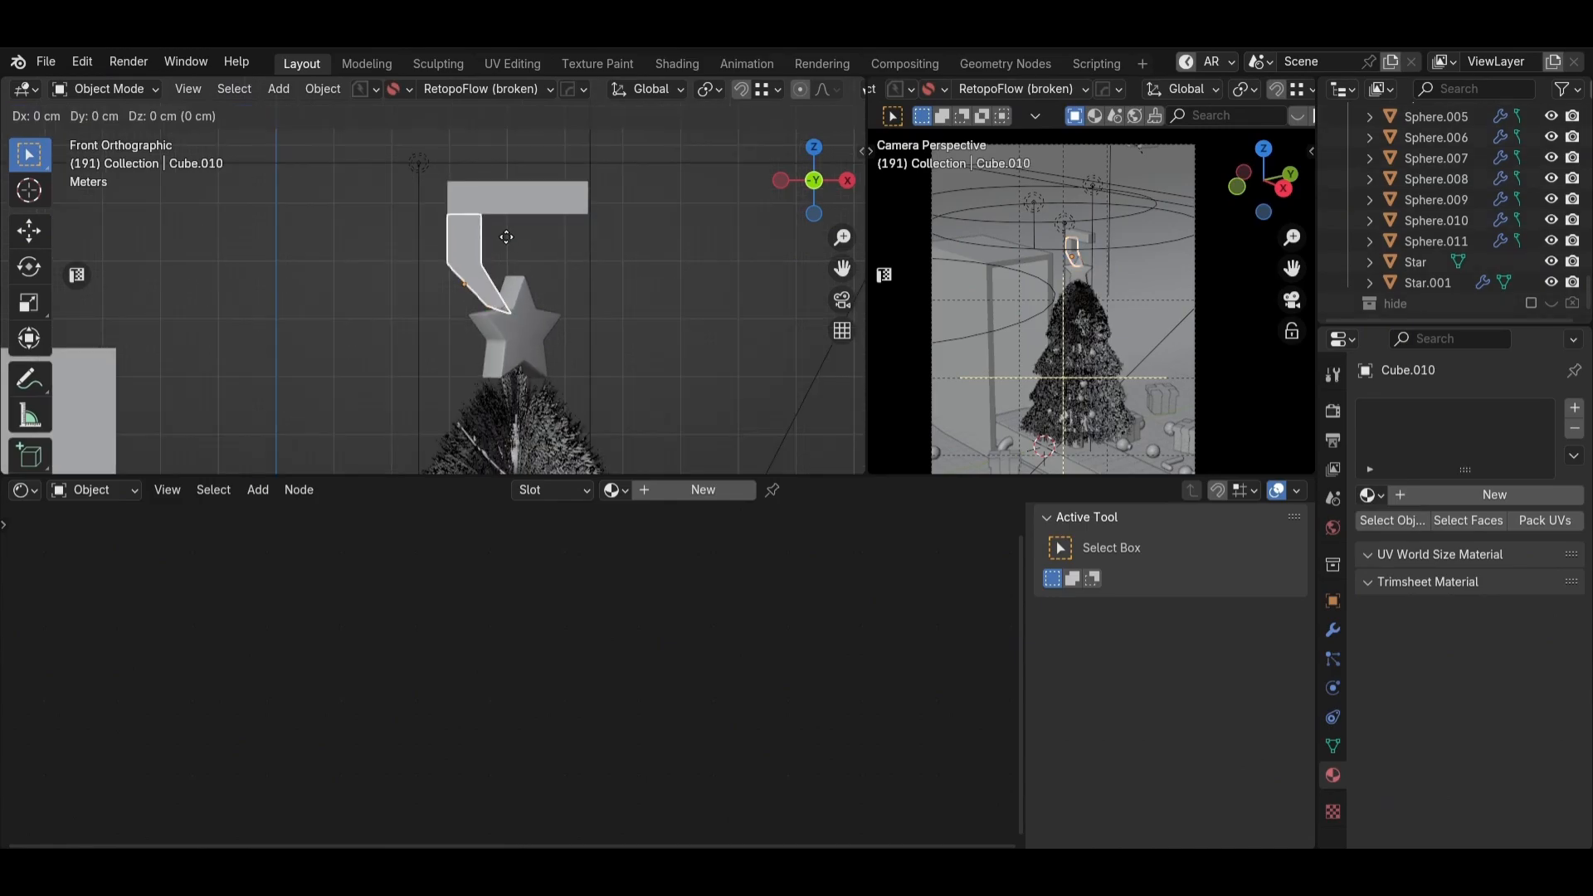
pyautogui.click(664, 240)
pyautogui.rightClick(664, 240)
pyautogui.click(768, 485)
pyautogui.press('g')
pyautogui.press('x')
pyautogui.click(598, 332)
# Step: Select both claw fingers and the bar above them and rotate them about -44° around Z
pyautogui.moveTo(597, 332); pyautogui.dragTo(623, 341, button='middle')
pyautogui.press('KP_1')
pyautogui.keyDown('shift'); pyautogui.click(470, 236); pyautogui.keyUp('shift')
pyautogui.hotkey('alt', 'z')
pyautogui.press('Tab')
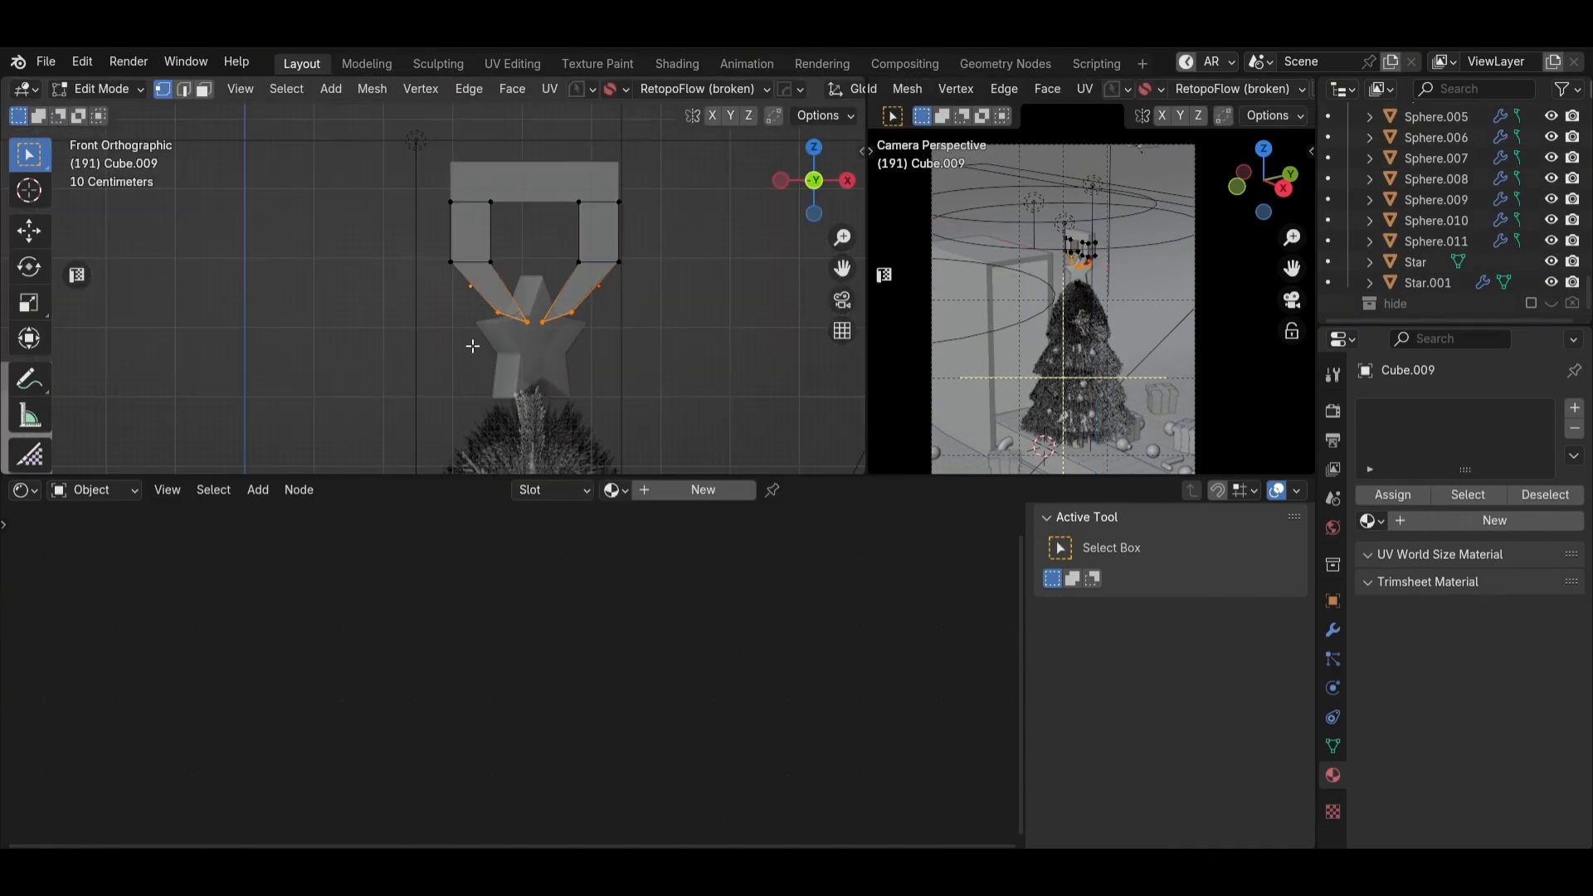
pyautogui.scroll(3, 471, 343)
pyautogui.hotkey('alt', 'z')
pyautogui.press('Tab')
pyautogui.moveTo(715, 245); pyautogui.dragTo(564, 257, button='middle')
pyautogui.keyDown('shift'); pyautogui.click(581, 236); pyautogui.keyUp('shift')
pyautogui.press('r')
pyautogui.press('z')
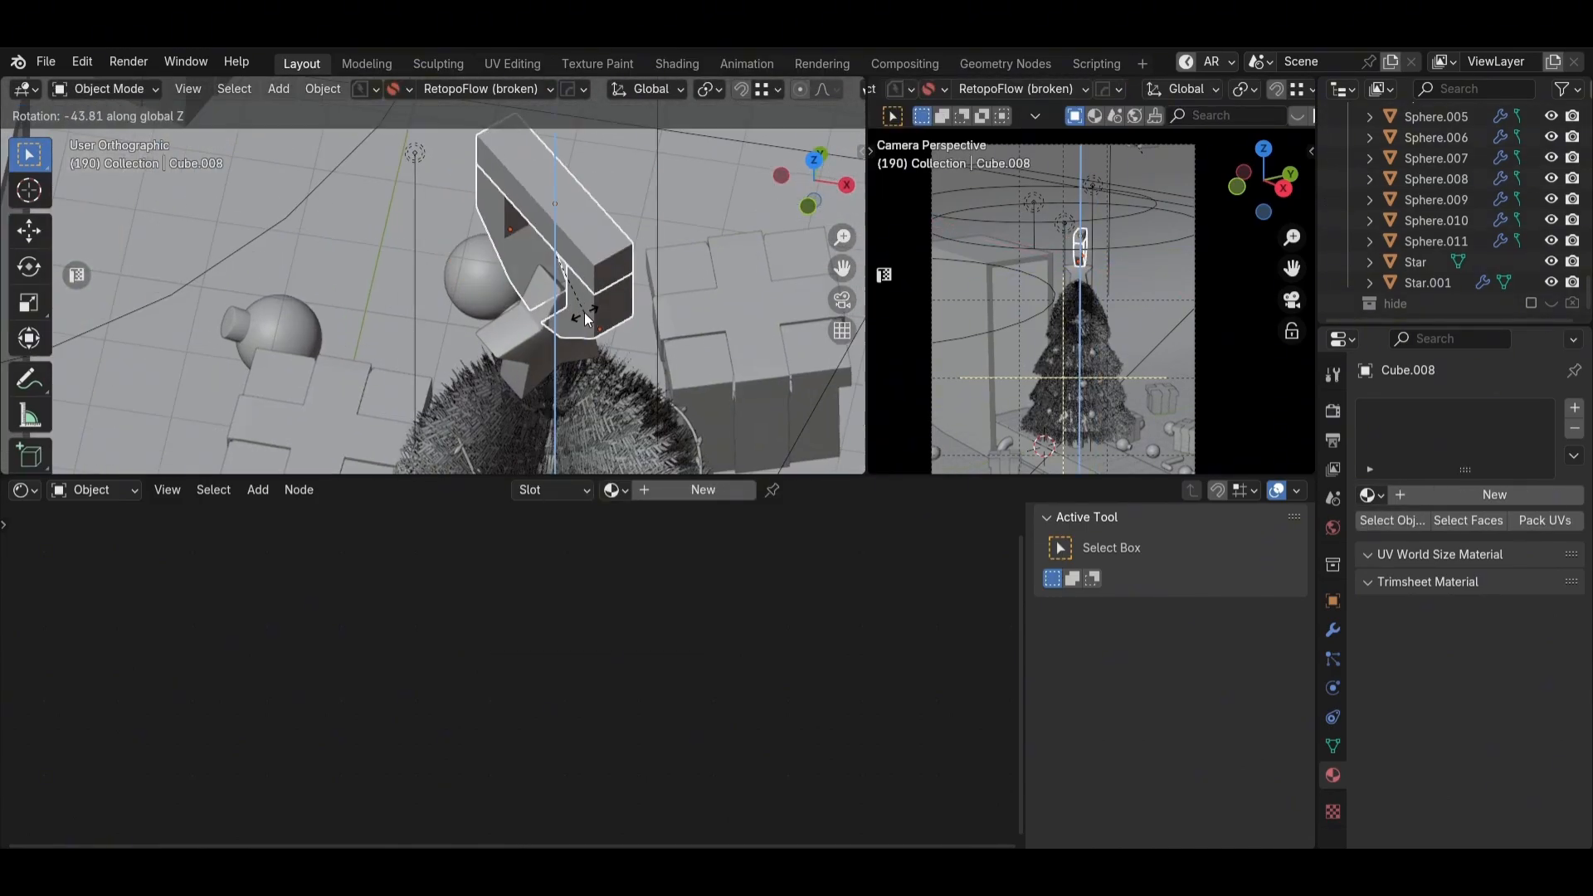
pyautogui.click(599, 317)
# Step: Scale the claw parts along their local X axis and join them into one object
pyautogui.press('KP_7')
pyautogui.press('s')
pyautogui.press('x')
pyautogui.press('x')
pyautogui.click(765, 349)
pyautogui.moveTo(765, 349); pyautogui.dragTo(267, 337, button='middle')
pyautogui.click(266, 337)
pyautogui.keyDown('shift'); pyautogui.click(267, 275); pyautogui.keyUp('shift')
pyautogui.hotkey('ctrl', 'p')
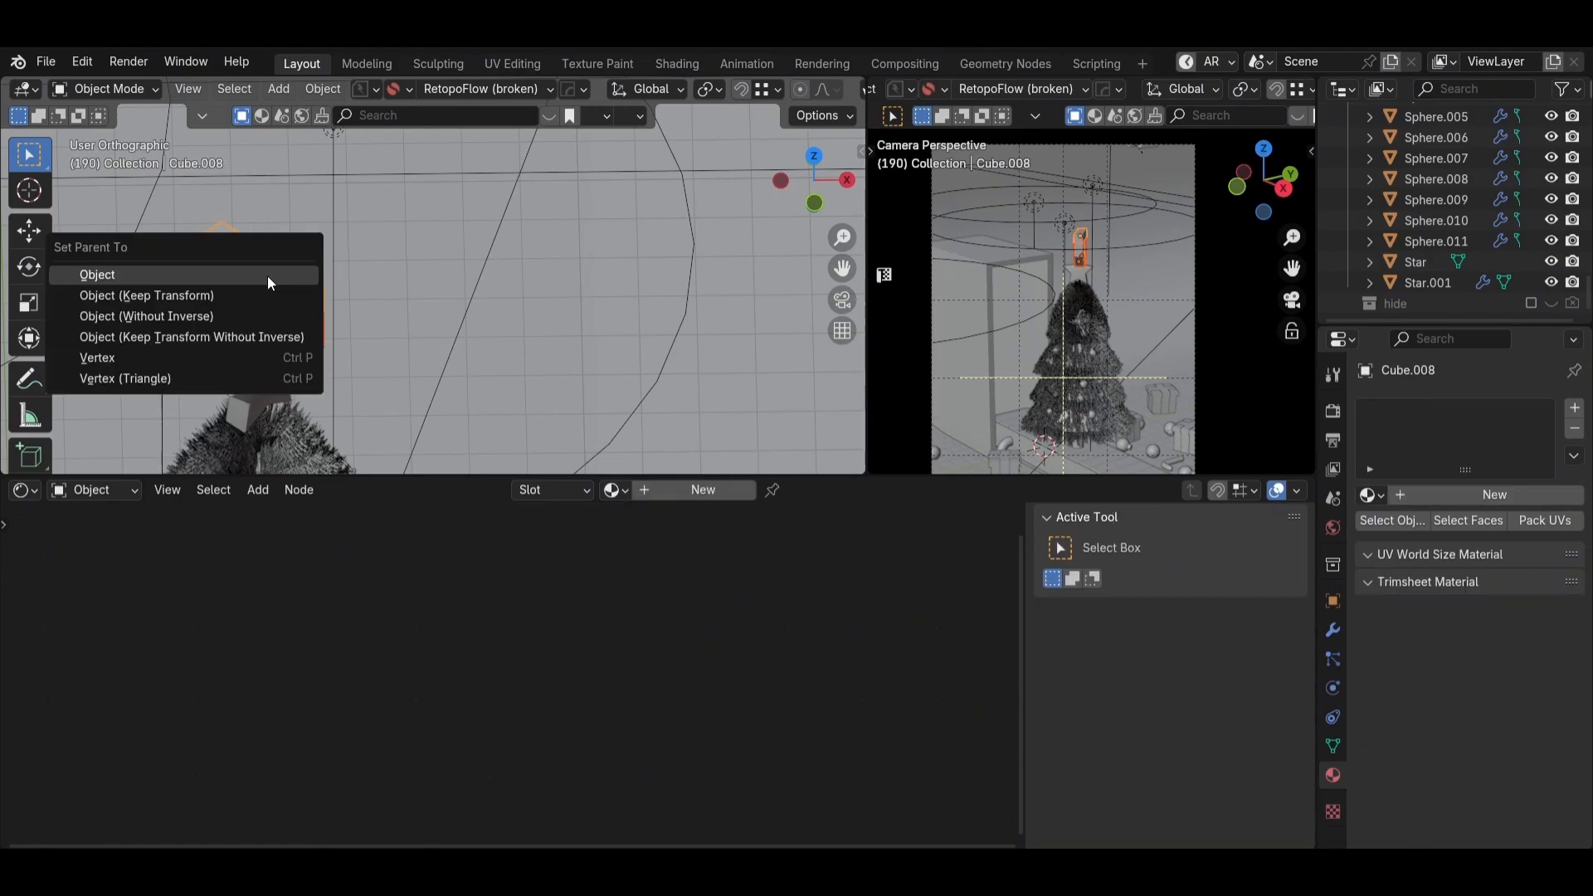
pyautogui.hotkey('ctrl', 'j')
# Step: Add a Bevel modifier with an amount of 2.8 cm to the claw and apply its scale
pyautogui.press('KP_1')
pyautogui.click(1333, 630)
pyautogui.click(1409, 434)
pyautogui.click(1146, 502)
pyautogui.scroll(2, 473, 299)
pyautogui.moveTo(1499, 592); pyautogui.dragTo(1444, 592)
pyautogui.hotkey('ctrl', 'a')
pyautogui.press('s')
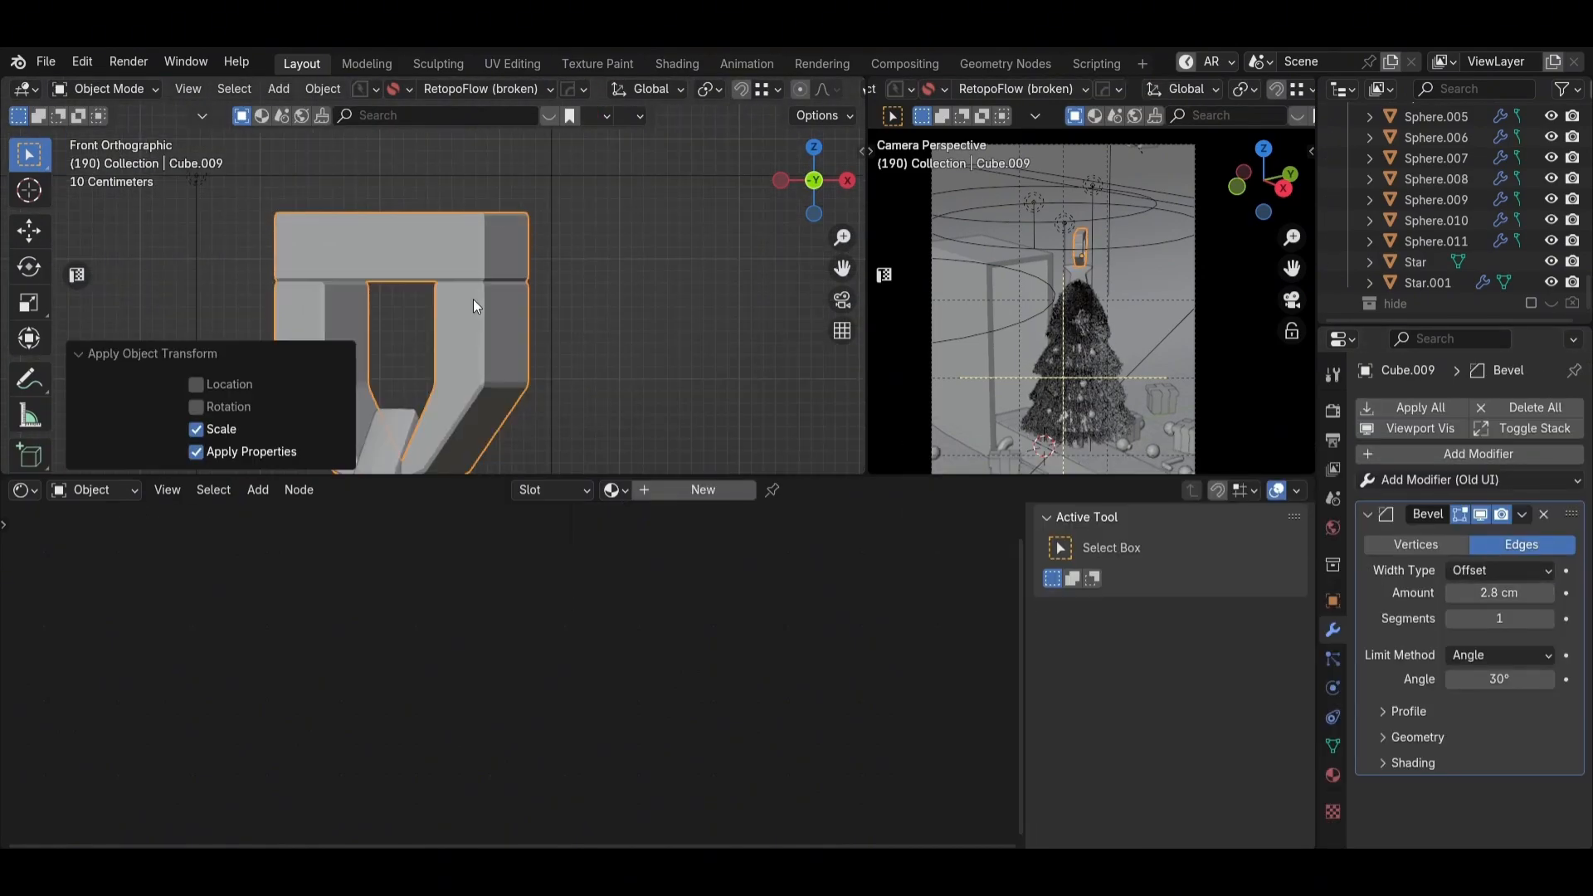
pyautogui.rightClick(448, 241)
pyautogui.click(417, 177)
# Step: Add a cylinder mesh to the scene
pyautogui.moveTo(640, 327); pyautogui.dragTo(475, 277, button='middle')
pyautogui.press('KP_1')
pyautogui.hotkey('shift', 'a')
pyautogui.moveTo(564, 201)
pyautogui.click(711, 306)
pyautogui.scroll(-7, 432, 282)
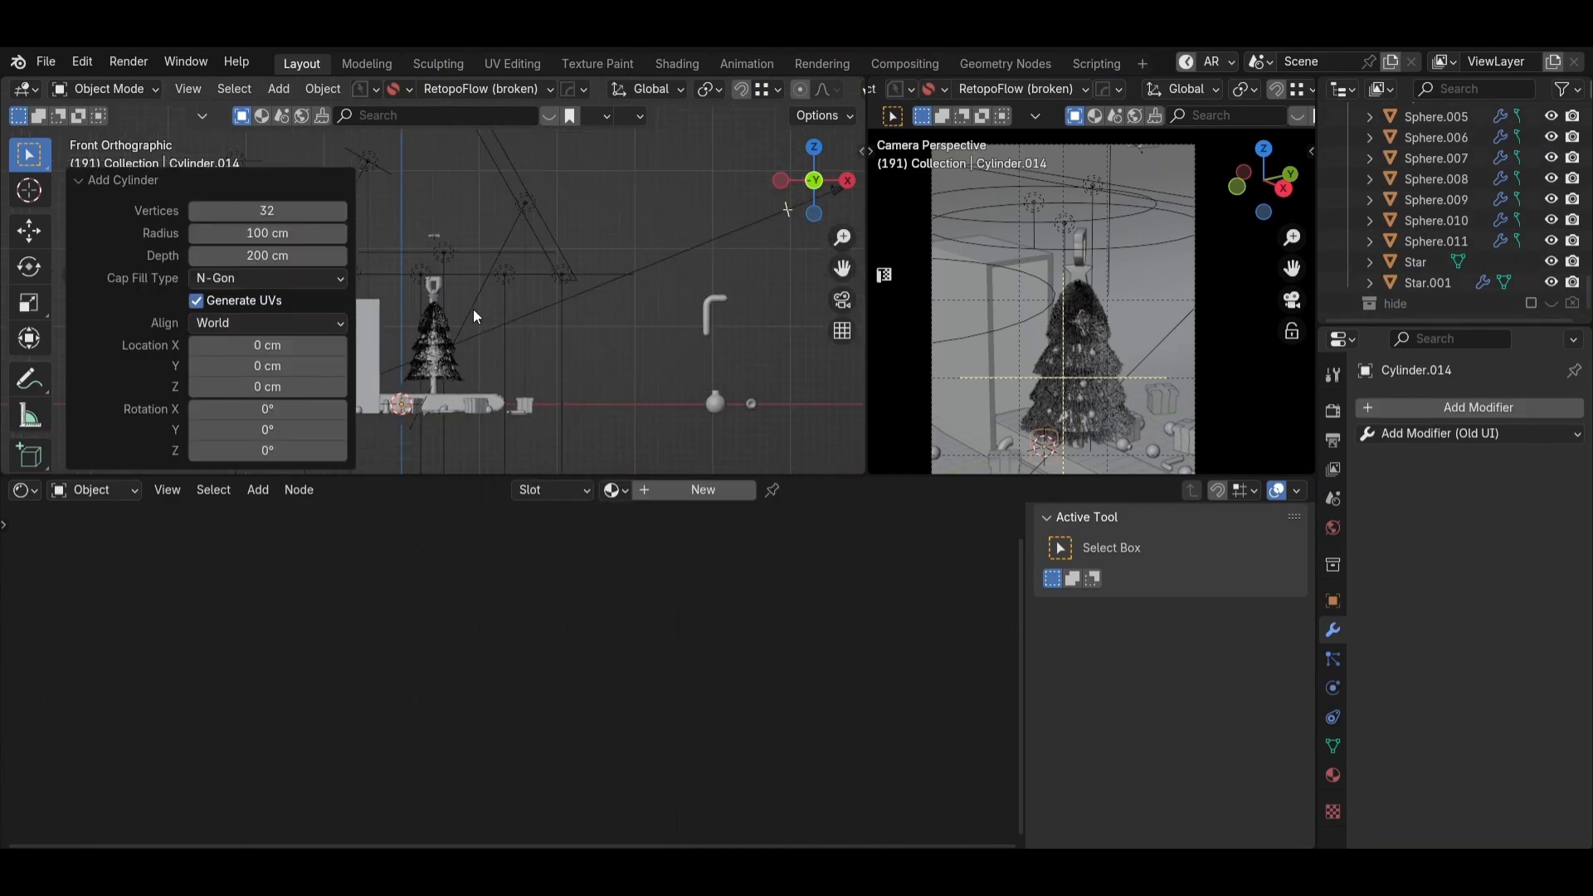
# Step: Scale the cylinder down to a small stub and place it centred on top of the claw's bar
pyautogui.scroll(5, 408, 335)
pyautogui.keyDown('shift'); pyautogui.click(477, 208); pyautogui.keyUp('shift')
pyautogui.hotkey('alt', 'a')
pyautogui.keyDown('shift'); pyautogui.moveTo(477, 207); pyautogui.dragTo(435, 298, button='middle'); pyautogui.keyUp('shift')
pyautogui.click(408, 324)
pyautogui.press('g')
pyautogui.click(448, 207)
pyautogui.press('s')
pyautogui.click(465, 227)
pyautogui.press('g')
pyautogui.click(513, 288)
# Step: Stretch the cylinder into a long vertical rod by moving its upper end far up along Z in Edit Mode
pyautogui.press('Tab')
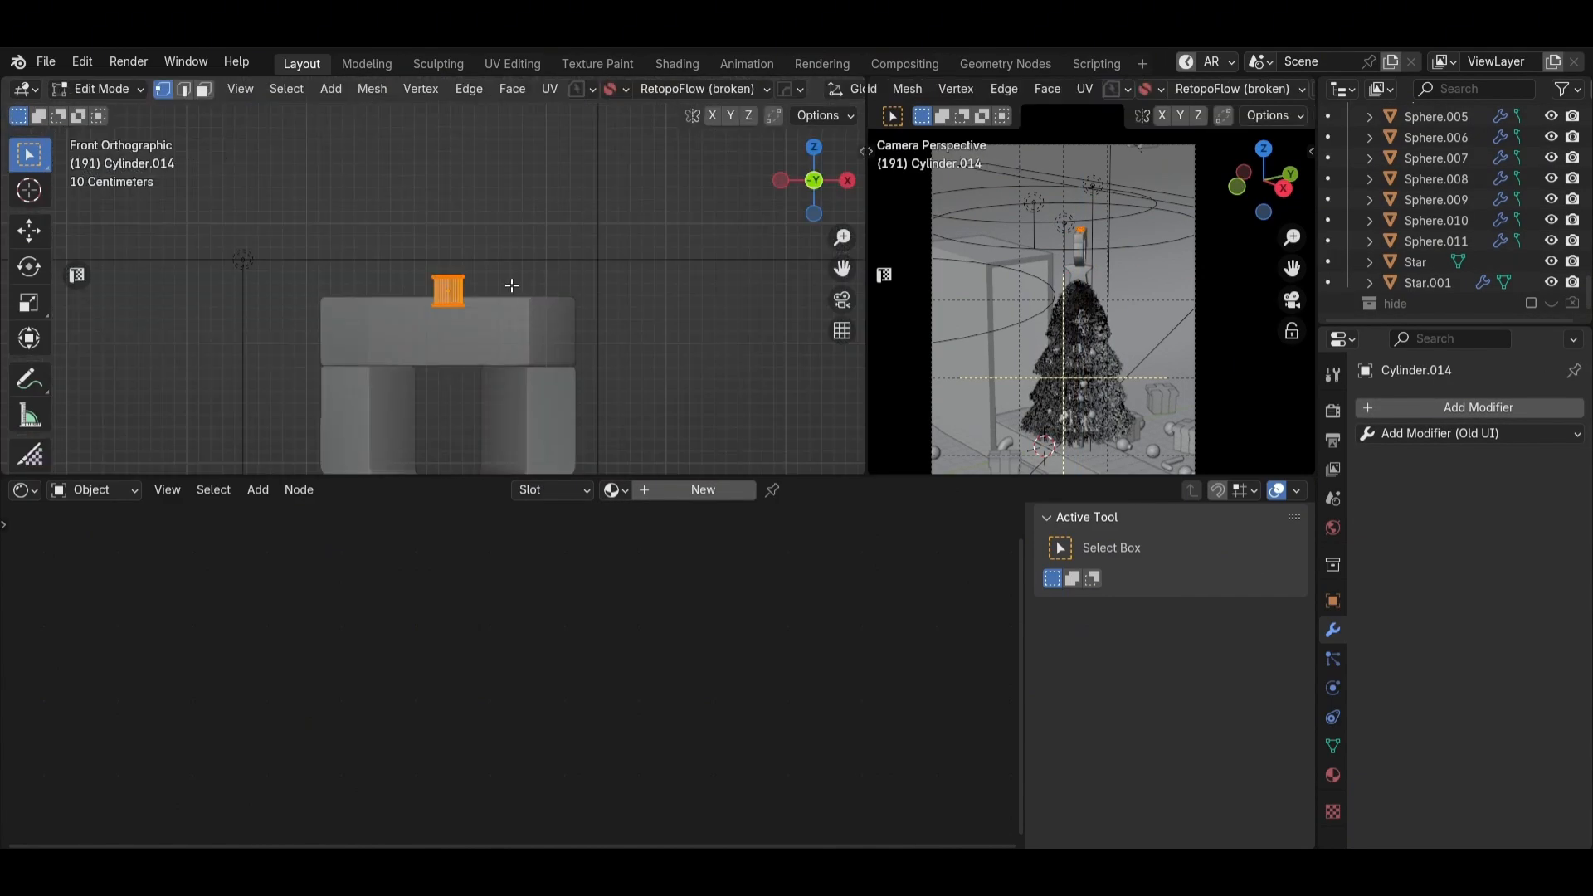
pyautogui.scroll(-8, 532, 323)
pyautogui.press('g')
pyautogui.press('z')
pyautogui.click(611, 381)
pyautogui.press('Tab')
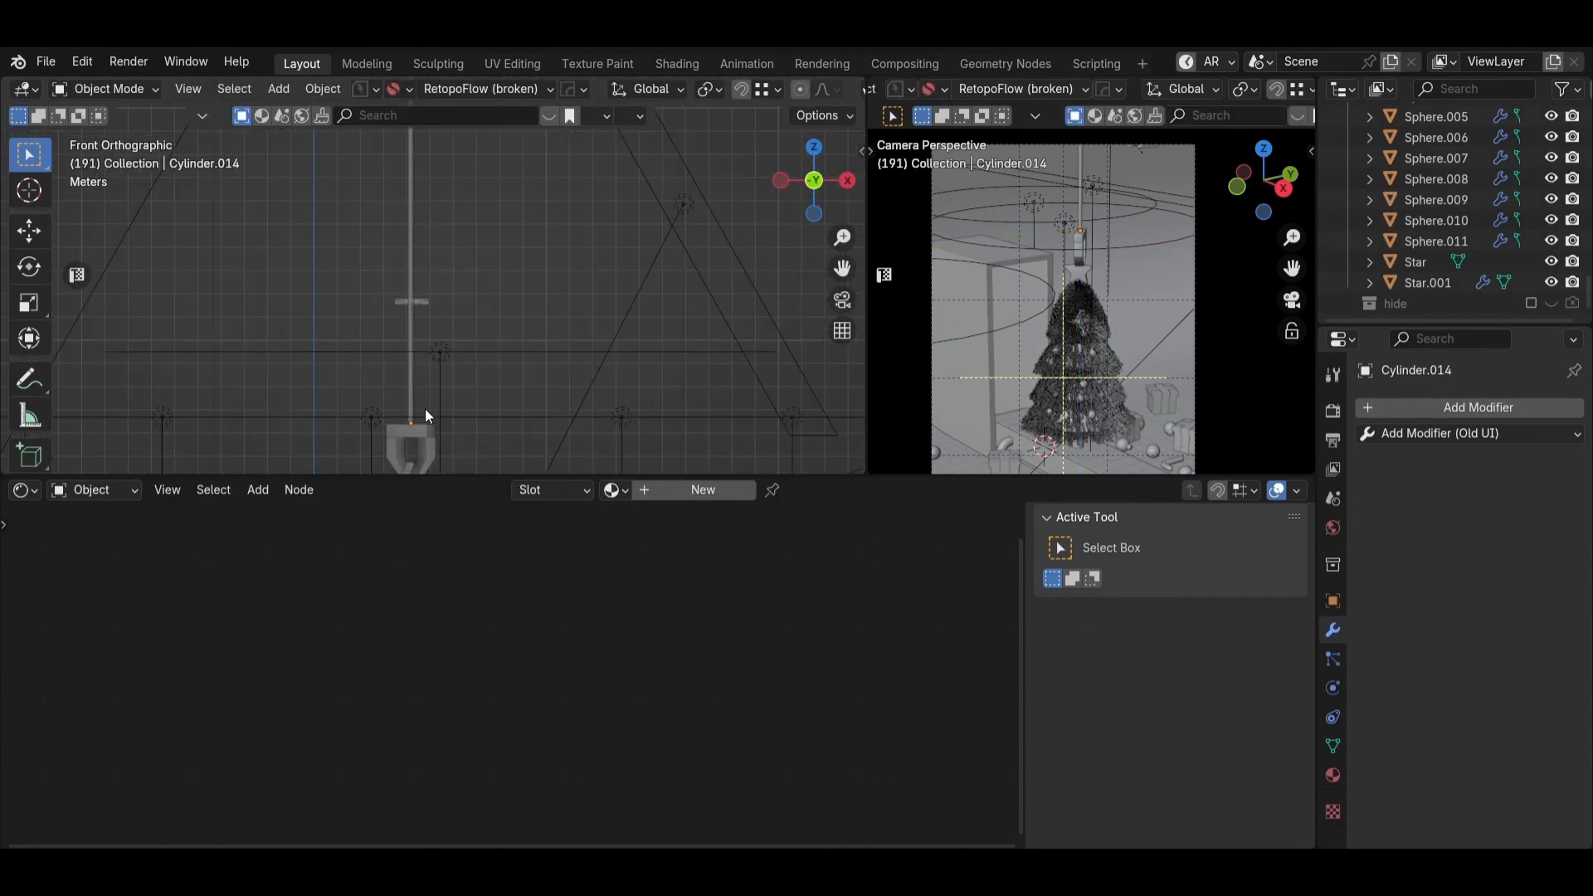
# Step: Select the rod and the claw and join them into one object
pyautogui.scroll(4, 425, 291)
pyautogui.keyDown('shift'); pyautogui.click(425, 290); pyautogui.keyUp('shift')
pyautogui.hotkey('ctrl', 'j')
pyautogui.keyDown('shift'); pyautogui.moveTo(425, 409); pyautogui.dragTo(473, 349, button='middle'); pyautogui.keyUp('shift')
pyautogui.scroll(-4, 425, 291)
pyautogui.press('g')
pyautogui.press('z')
pyautogui.rightClick(489, 166)
# Step: Raise the claw and star together along Z out of the camera frame and keyframe both at frame 180
pyautogui.moveTo(508, 248); pyautogui.dragTo(508, 207, button='middle')
pyautogui.scroll(6, 961, 273)
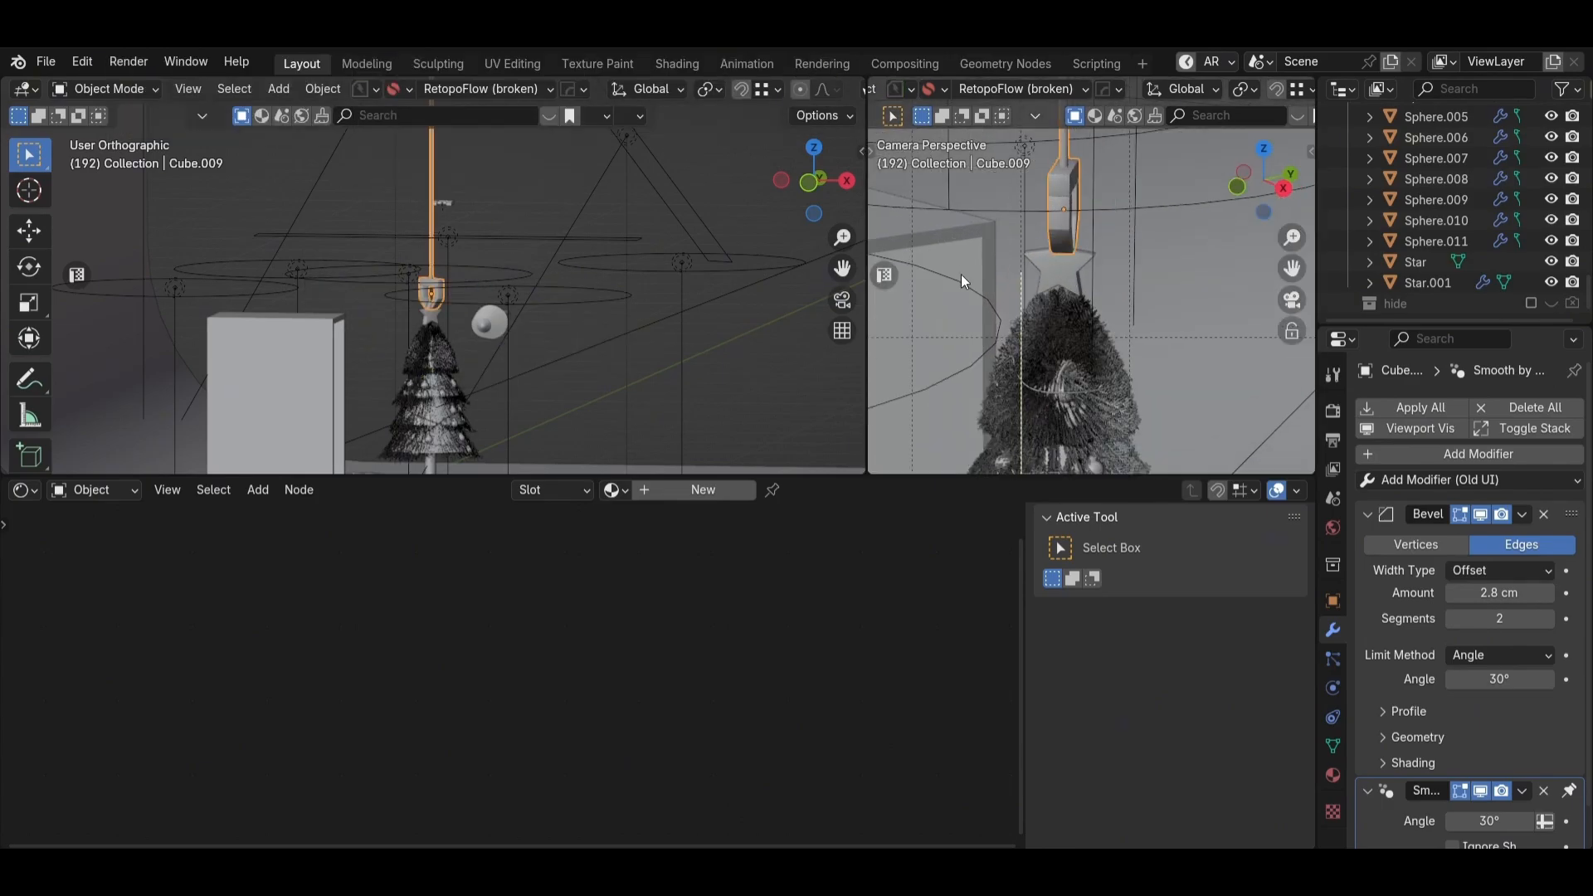
pyautogui.press('KP_7')
pyautogui.scroll(3, 506, 292)
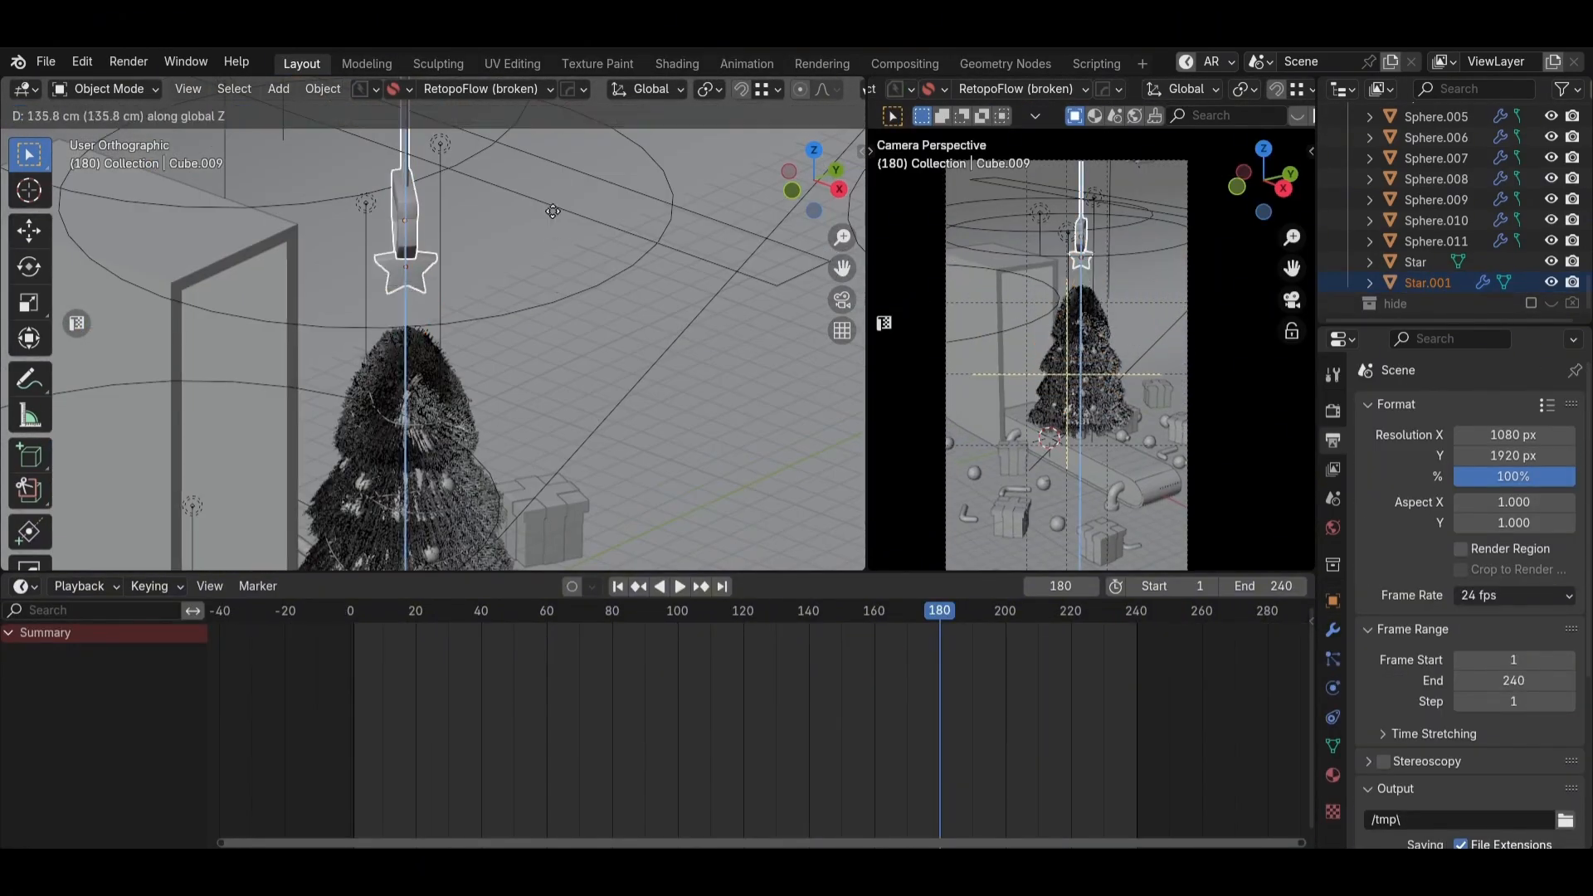
pyautogui.click(517, 493)
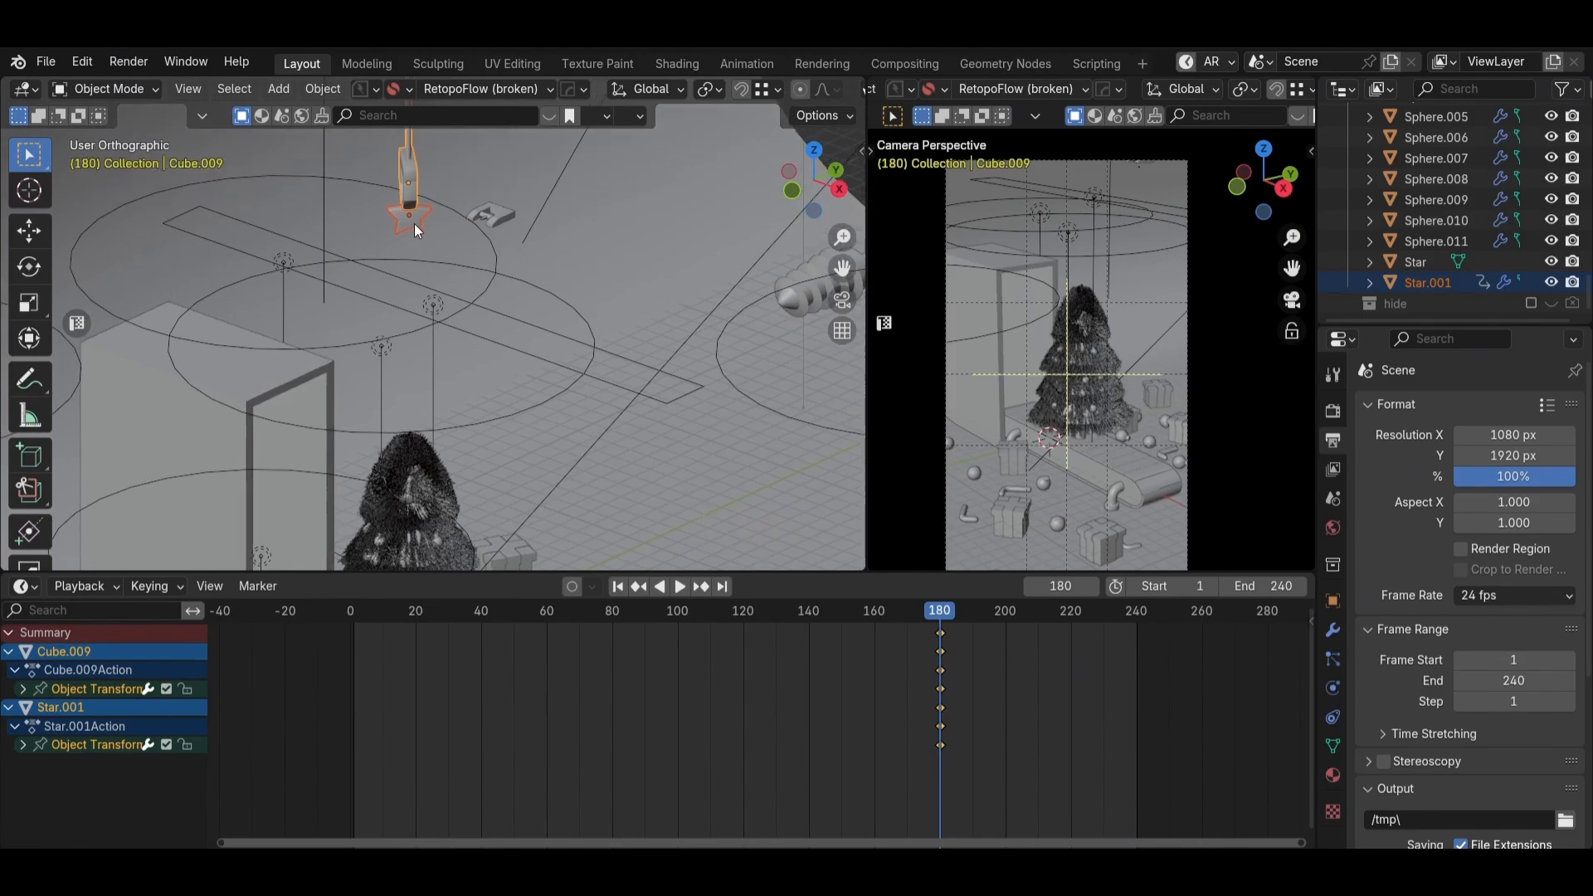
# Step: Reselect the star and the claw together and go to frame 200
pyautogui.click(416, 186)
pyautogui.scroll(2, 416, 187)
pyautogui.click(405, 187)
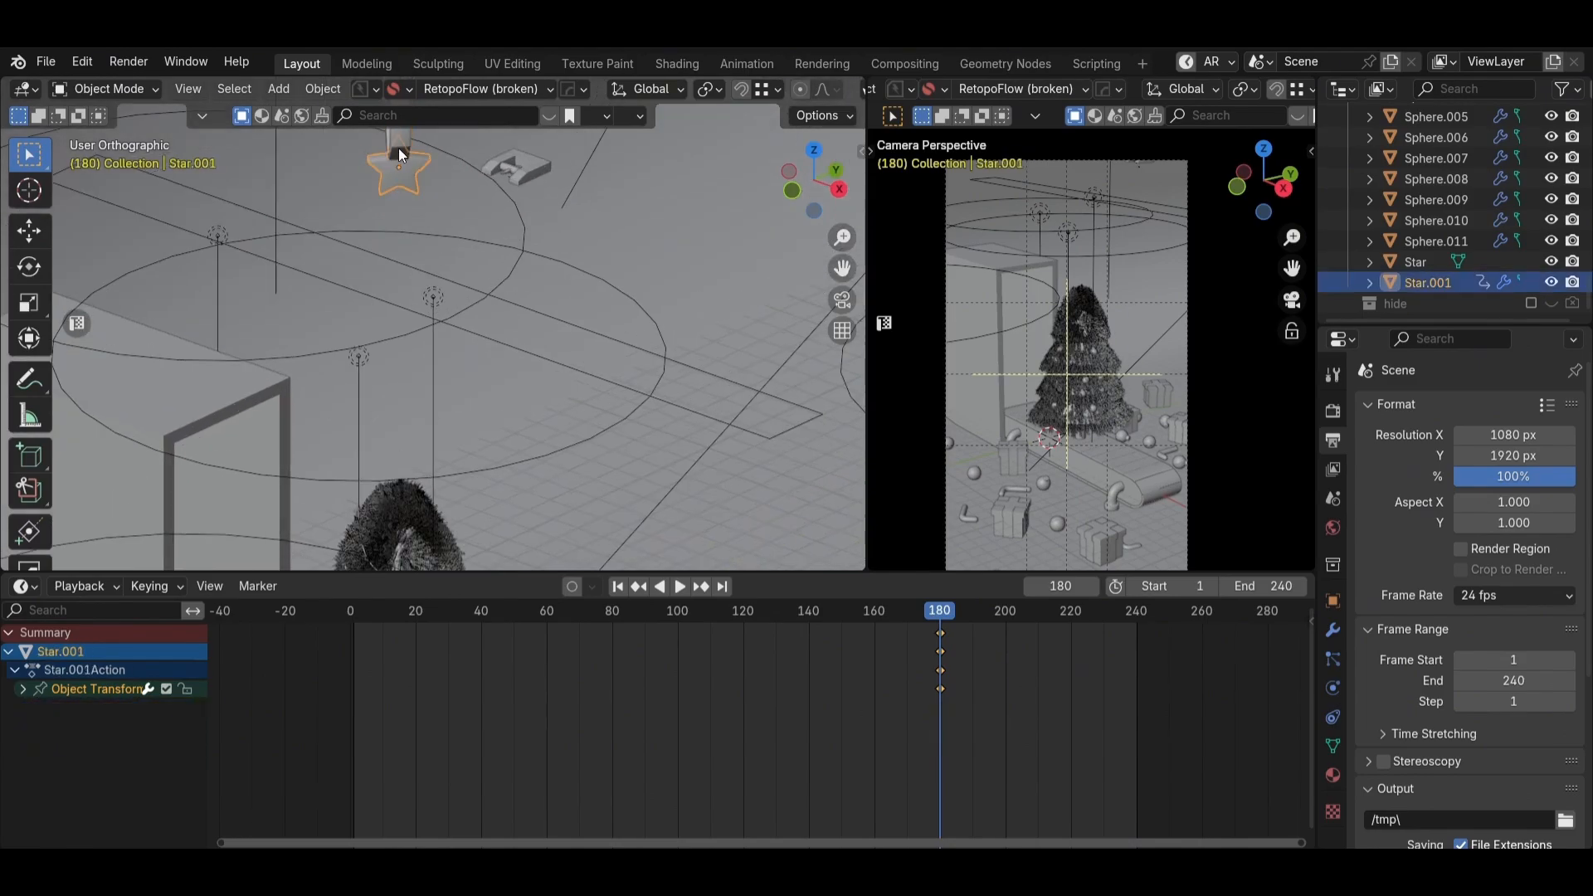
pyautogui.keyDown('shift'); pyautogui.click(398, 148); pyautogui.keyUp('shift')
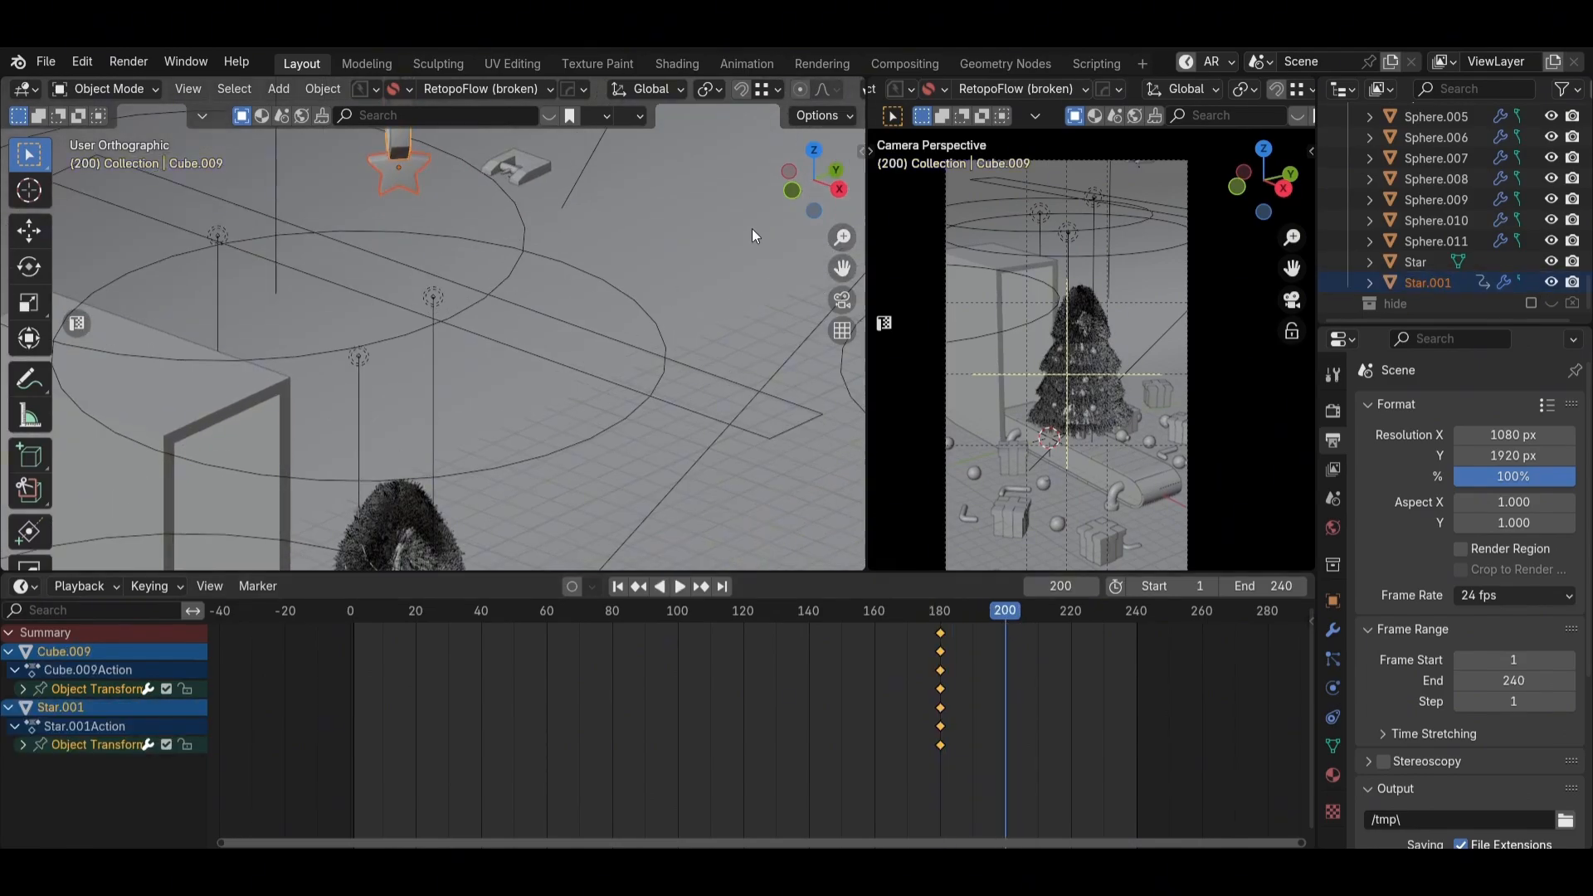
pyautogui.click(792, 190)
pyautogui.keyDown('shift'); pyautogui.moveTo(511, 254); pyautogui.dragTo(504, 182, button='middle'); pyautogui.keyUp('shift')
pyautogui.press('g')
pyautogui.press('z')
pyautogui.rightClick(466, 526)
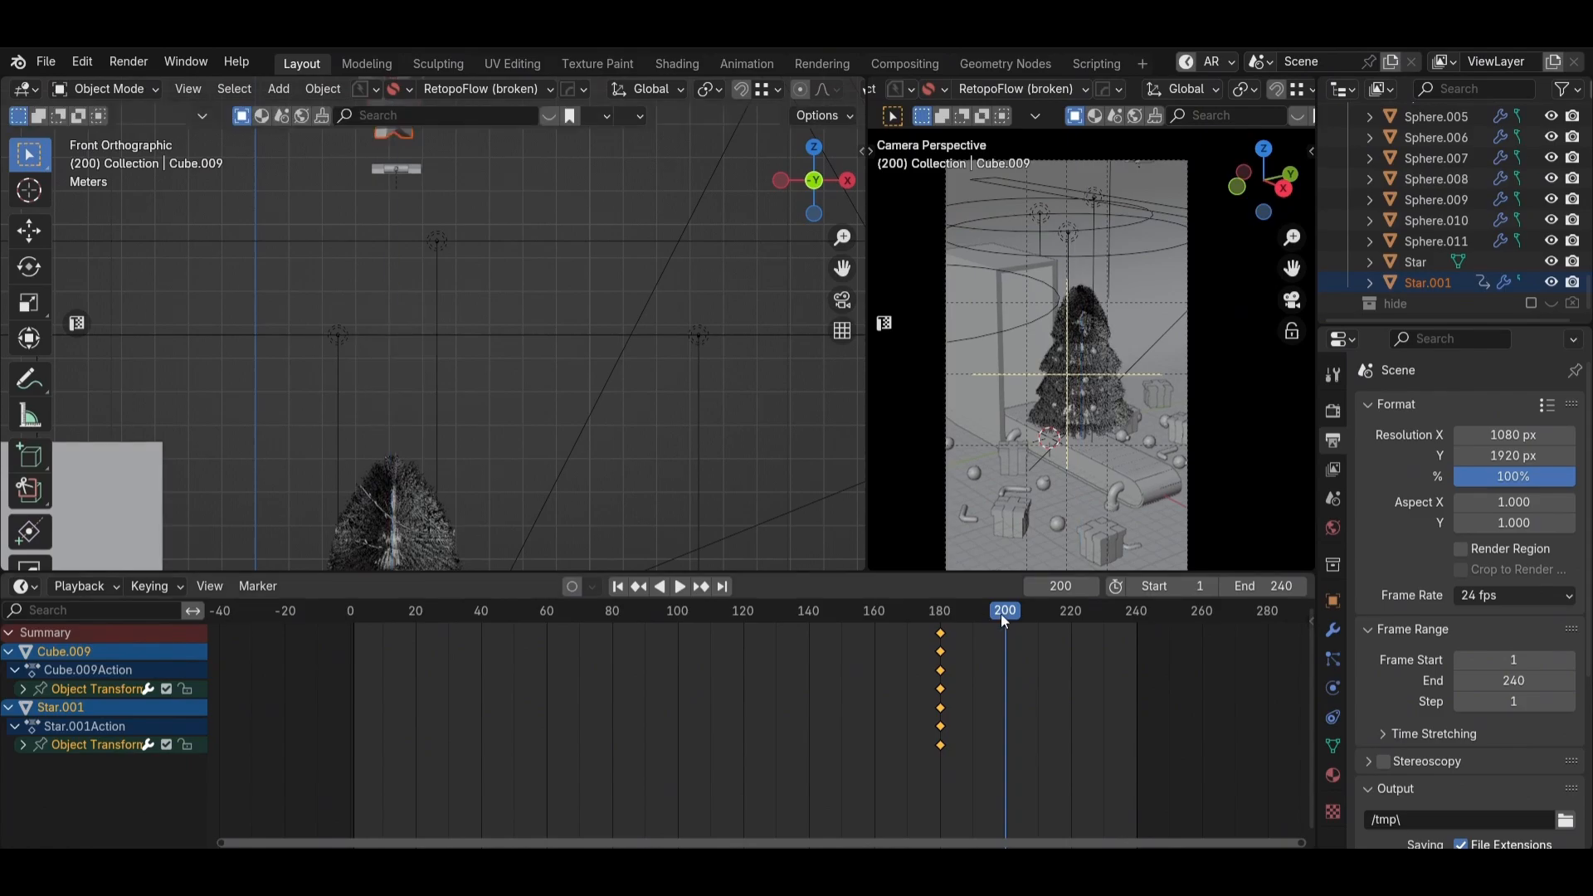
# Step: At frame 210, lower the claw and star about 992 cm along Z onto the treetop
pyautogui.moveTo(1004, 621); pyautogui.dragTo(1039, 616)
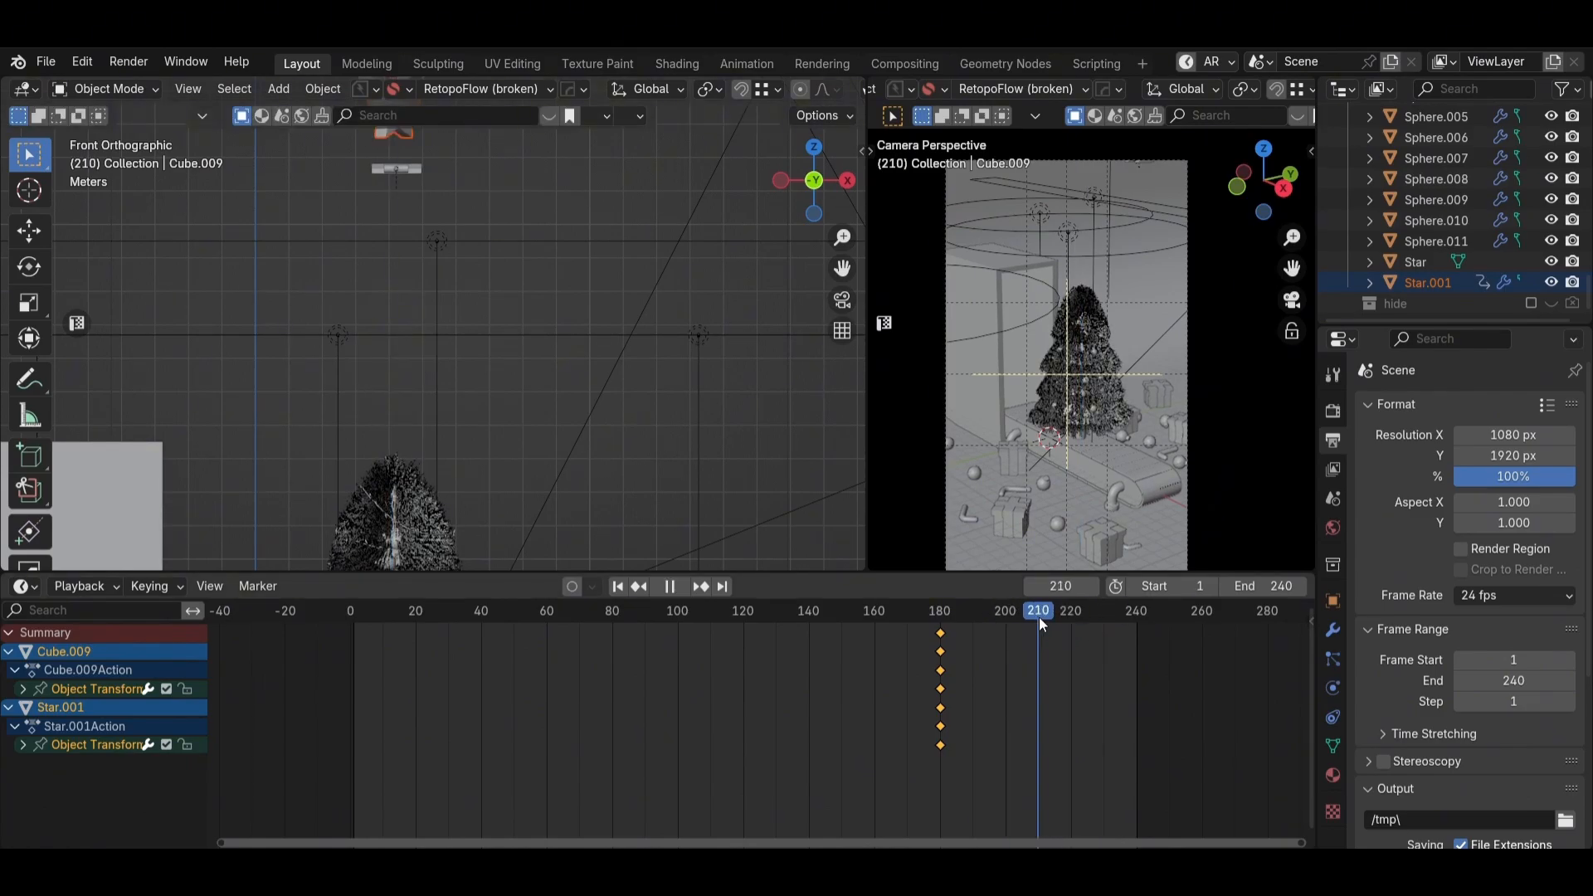
pyautogui.press('g')
pyautogui.press('z')
pyautogui.click(500, 154)
pyautogui.keyDown('shift'); pyautogui.moveTo(484, 376); pyautogui.dragTo(574, 246, button='middle'); pyautogui.keyUp('shift')
pyautogui.scroll(5, 575, 246)
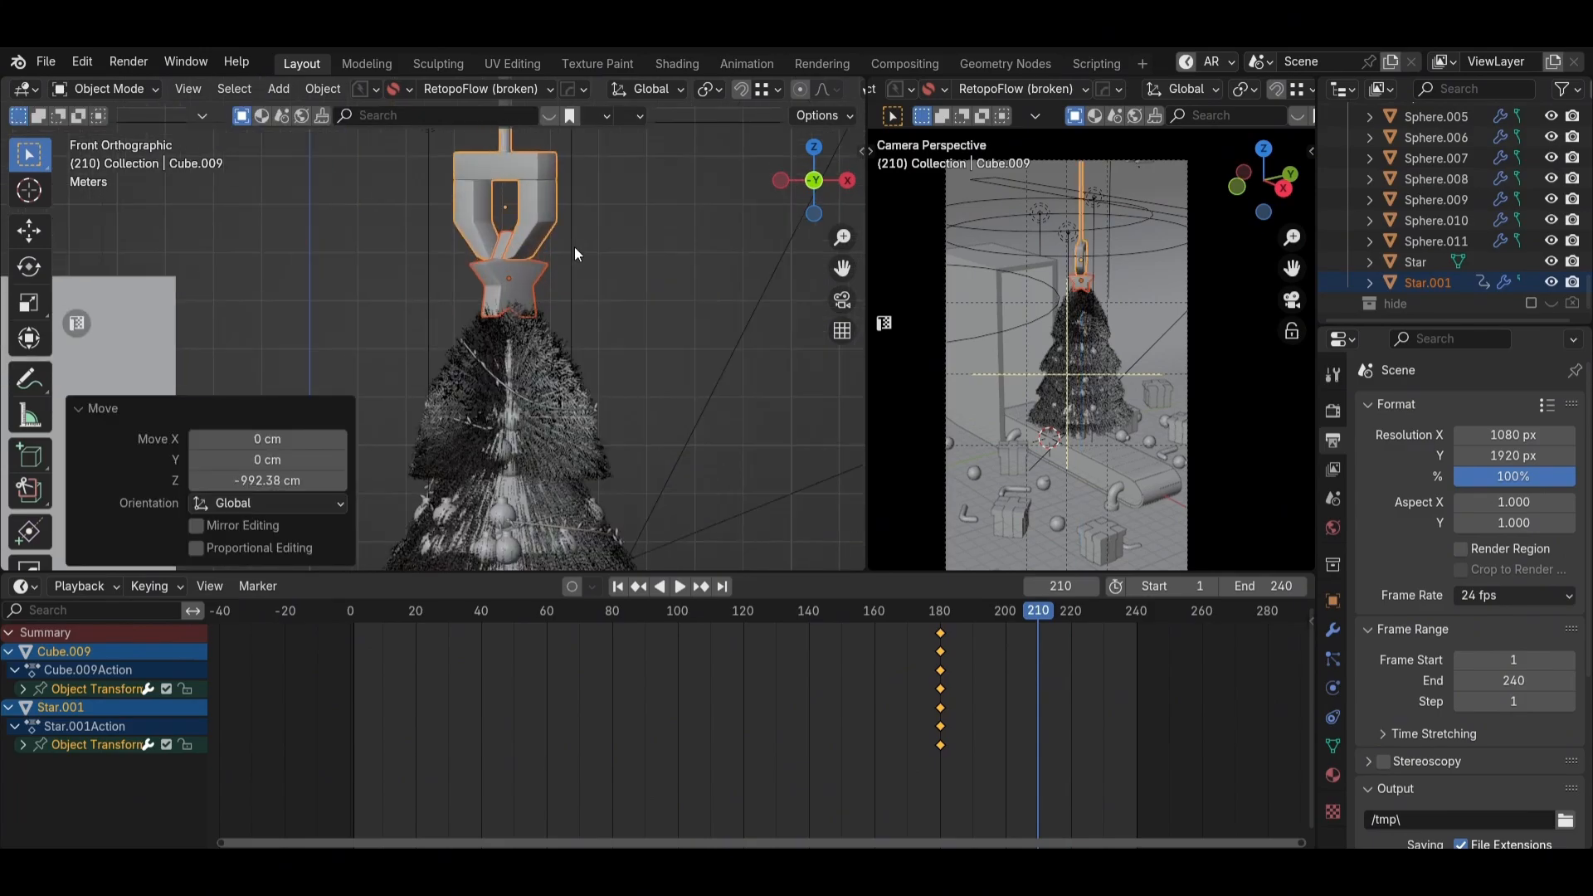
# Step: Fine-tune the height of the claw and star on the treetop and keyframe both at frame 210
pyautogui.press('g')
pyautogui.press('z')
pyautogui.click(636, 171)
pyautogui.scroll(-3, 635, 170)
pyautogui.press('i')
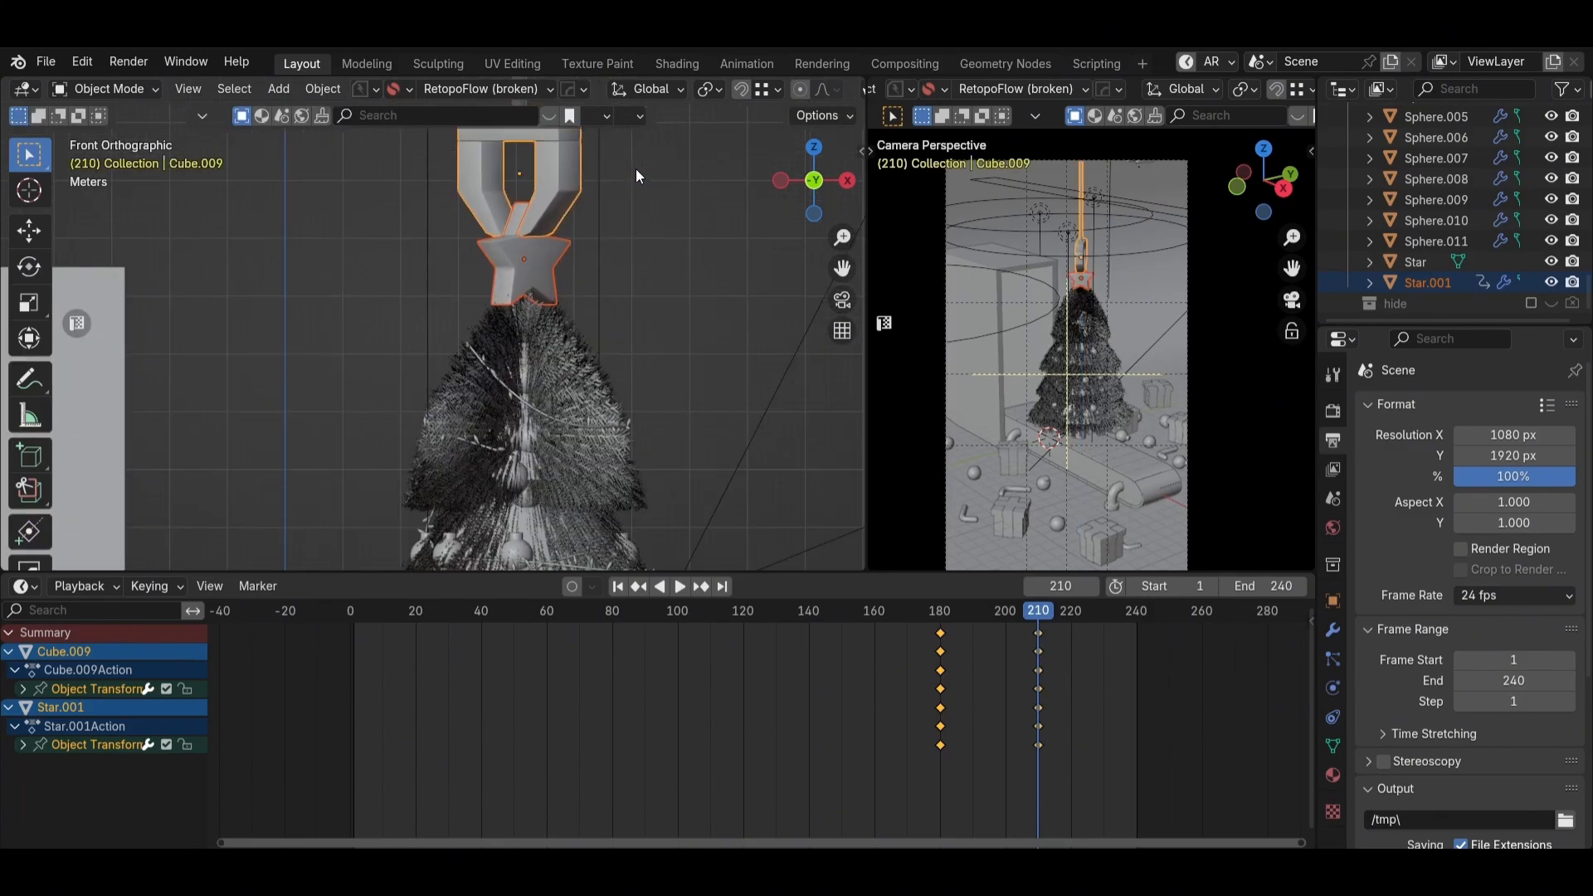
# Step: Select only the claw and raise it along Z high above the tree at frame 220, leaving the star in place
pyautogui.scroll(-2, 581, 340)
pyautogui.moveTo(581, 340); pyautogui.dragTo(535, 366, button='middle')
pyautogui.click(494, 217)
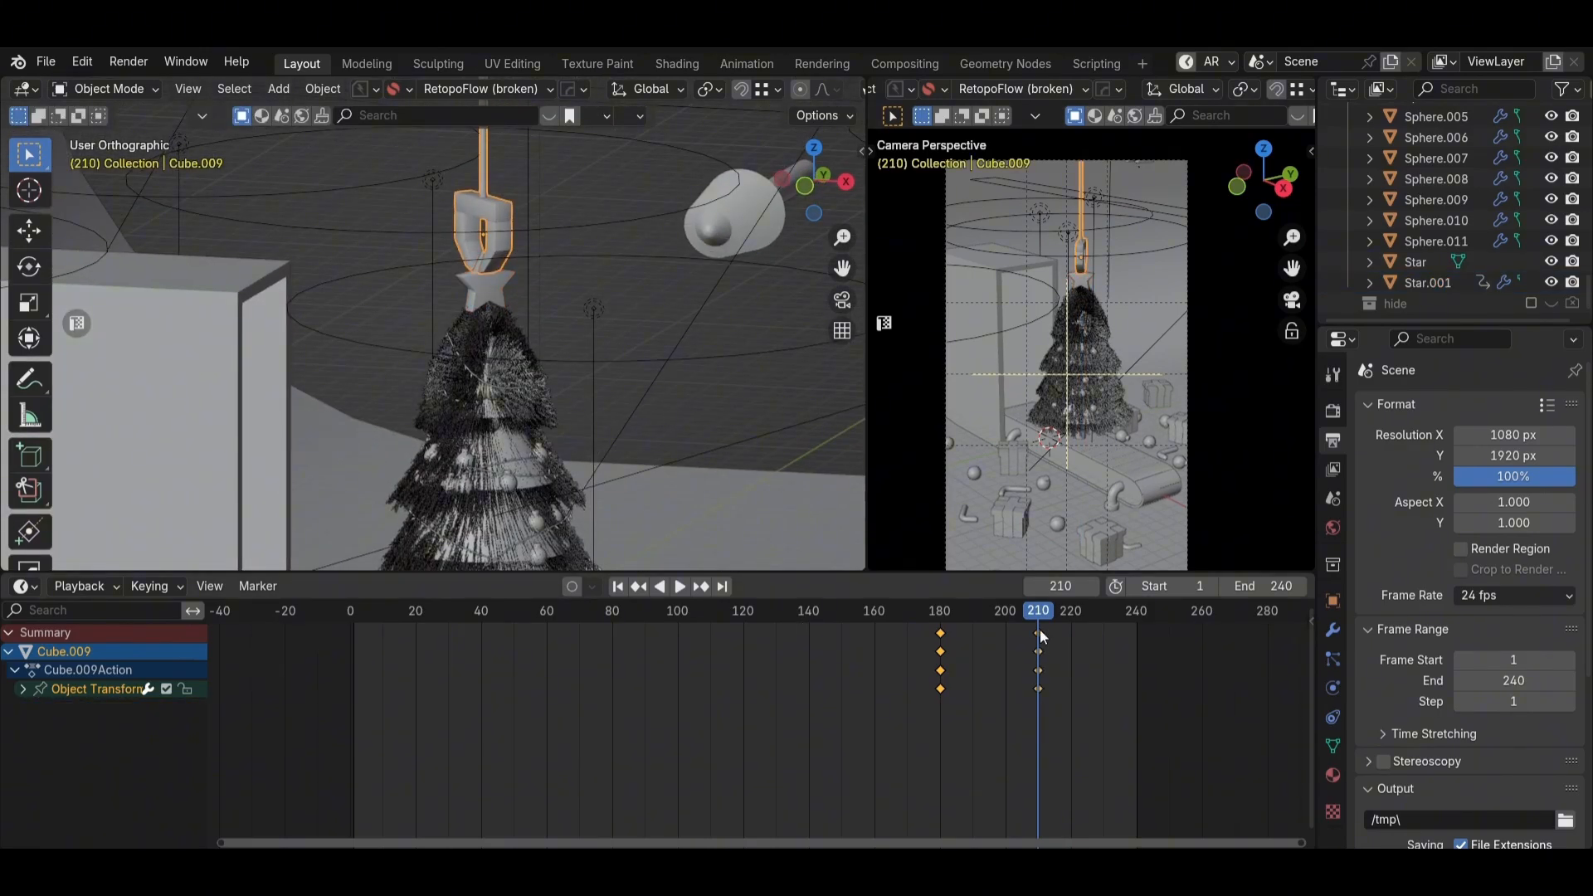
pyautogui.moveTo(1065, 615); pyautogui.dragTo(1071, 614)
pyautogui.press('KP_1')
pyautogui.press('g')
pyautogui.press('z')
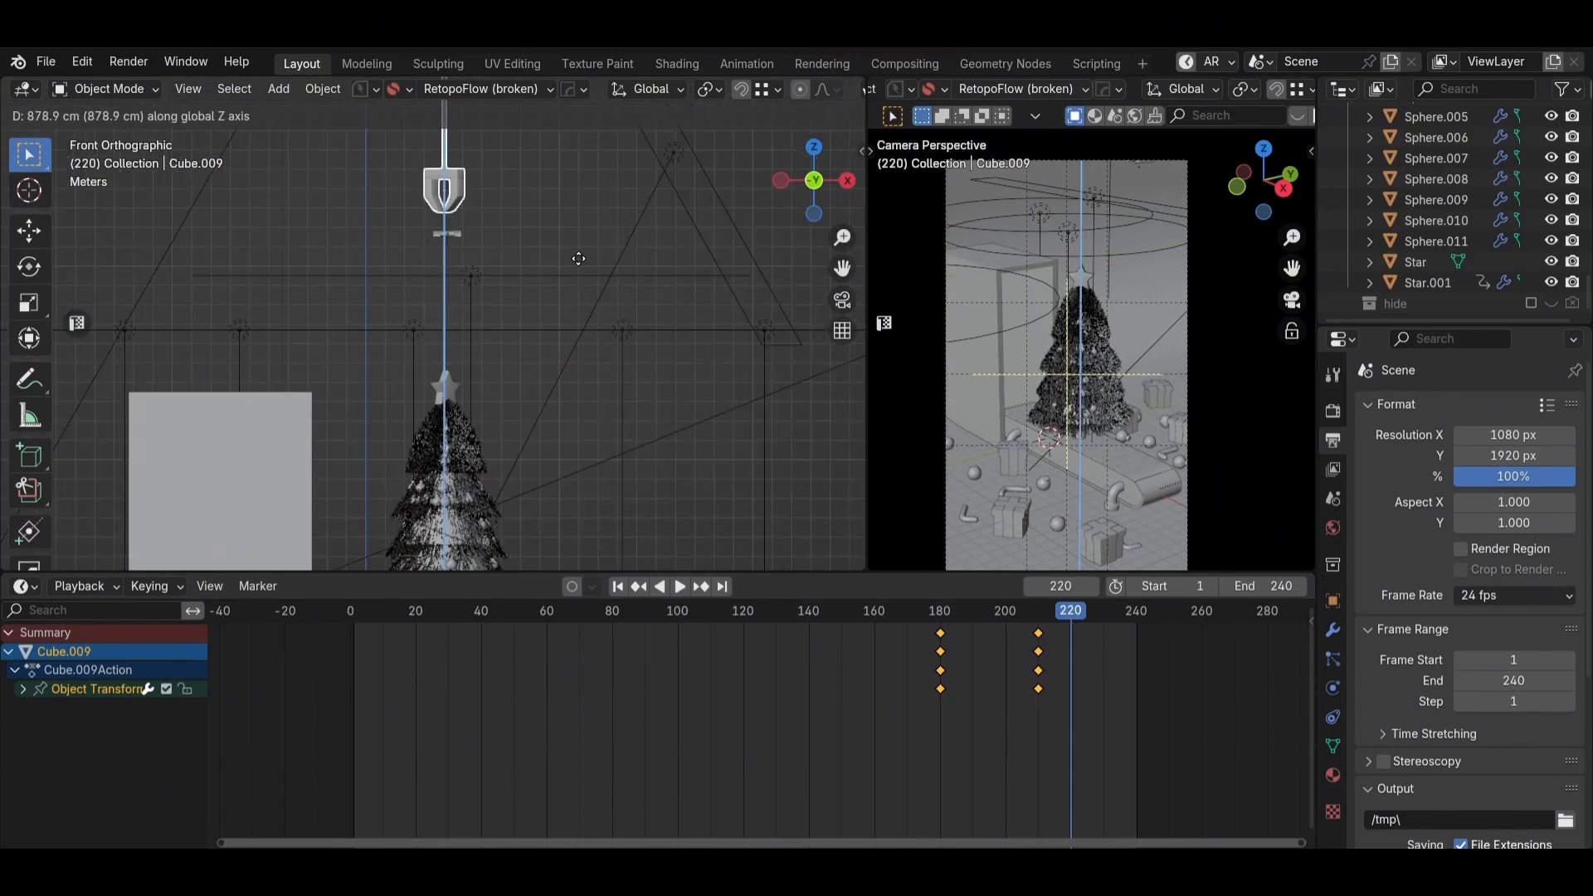
pyautogui.click(563, 182)
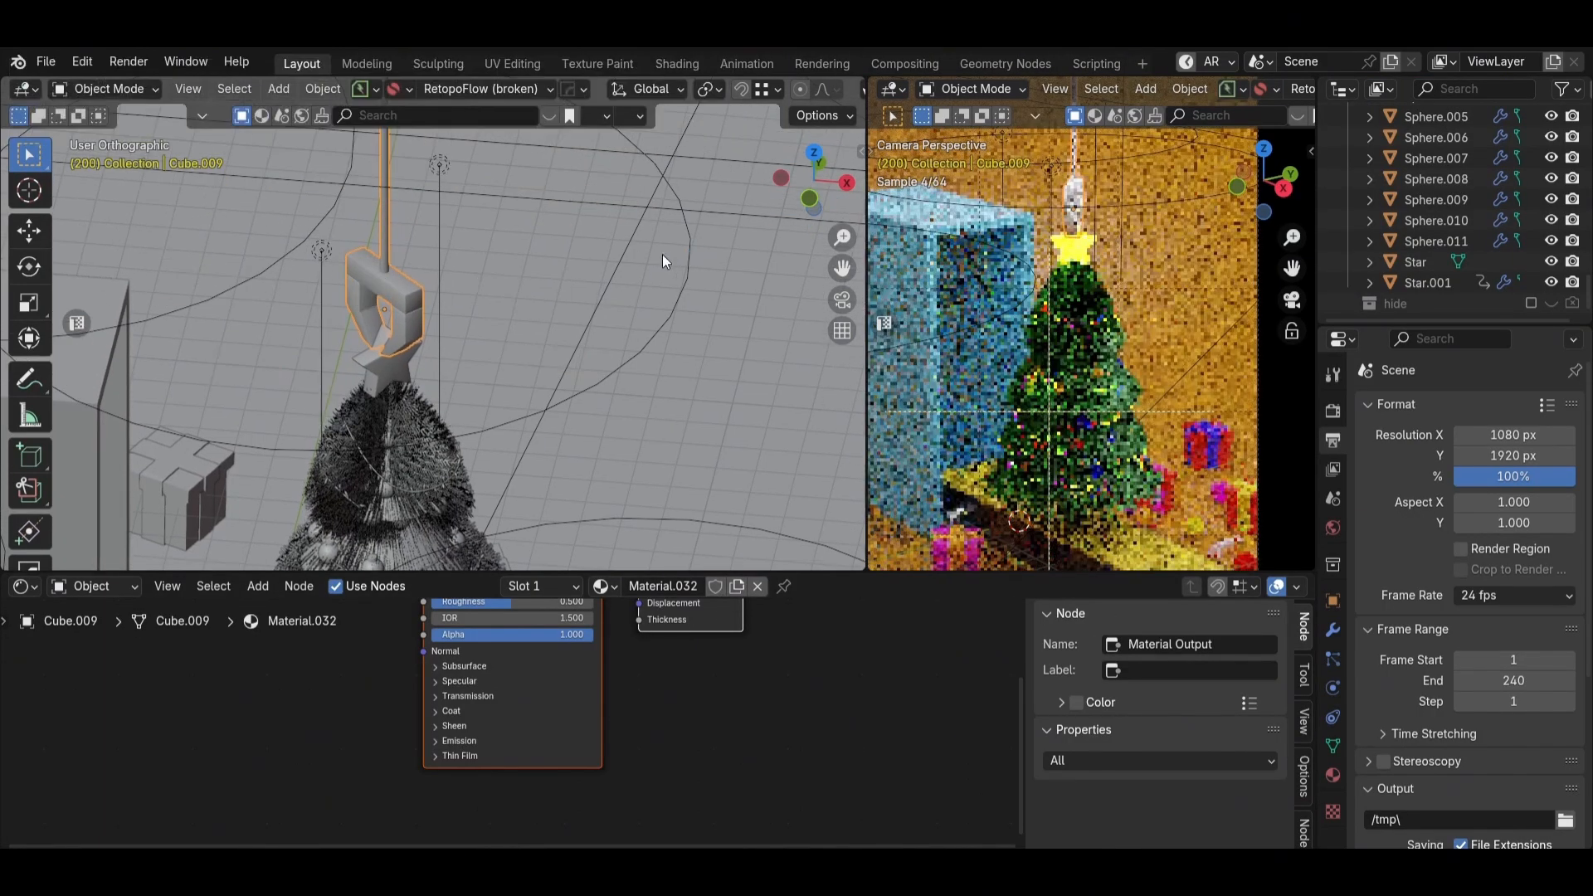
# Step: Select only the rod's linked geometry in Edit Mode on the claw object
pyautogui.scroll(1, 390, 241)
pyautogui.keyDown('shift'); pyautogui.moveTo(381, 239); pyautogui.dragTo(402, 299, button='middle'); pyautogui.keyUp('shift')
pyautogui.press('Tab')
pyautogui.hotkey('alt', 'a')
pyautogui.press('l')
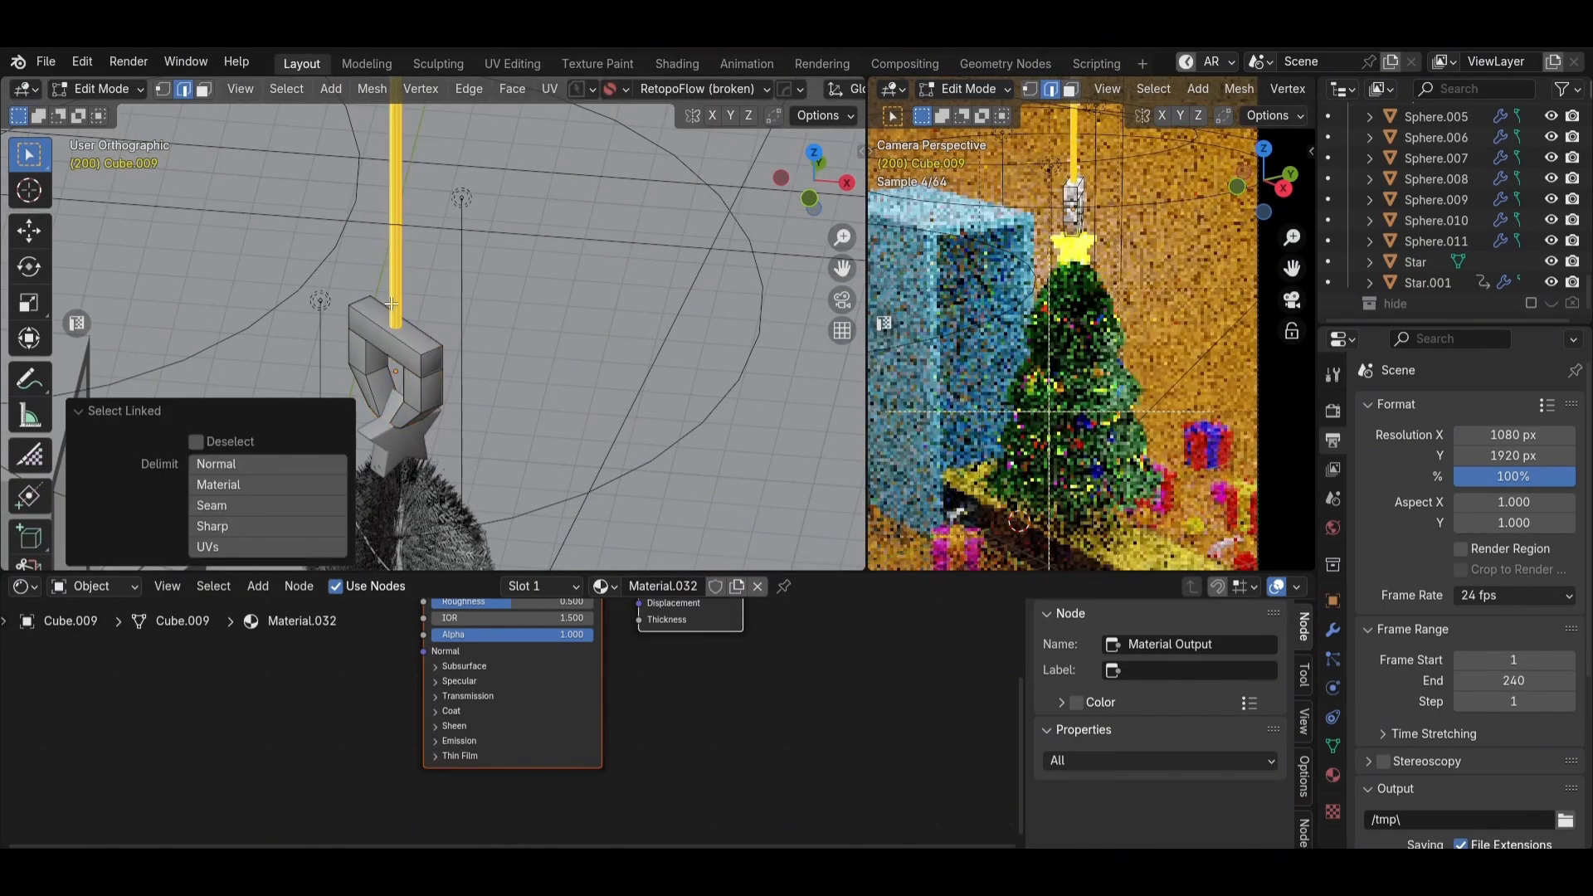
# Step: Set the base colour of the claw object's material to black and return to Object Mode
pyautogui.moveTo(663, 705); pyautogui.dragTo(626, 756, button='middle')
pyautogui.scroll(-1, 626, 756)
pyautogui.click(1332, 775)
pyautogui.click(1399, 490)
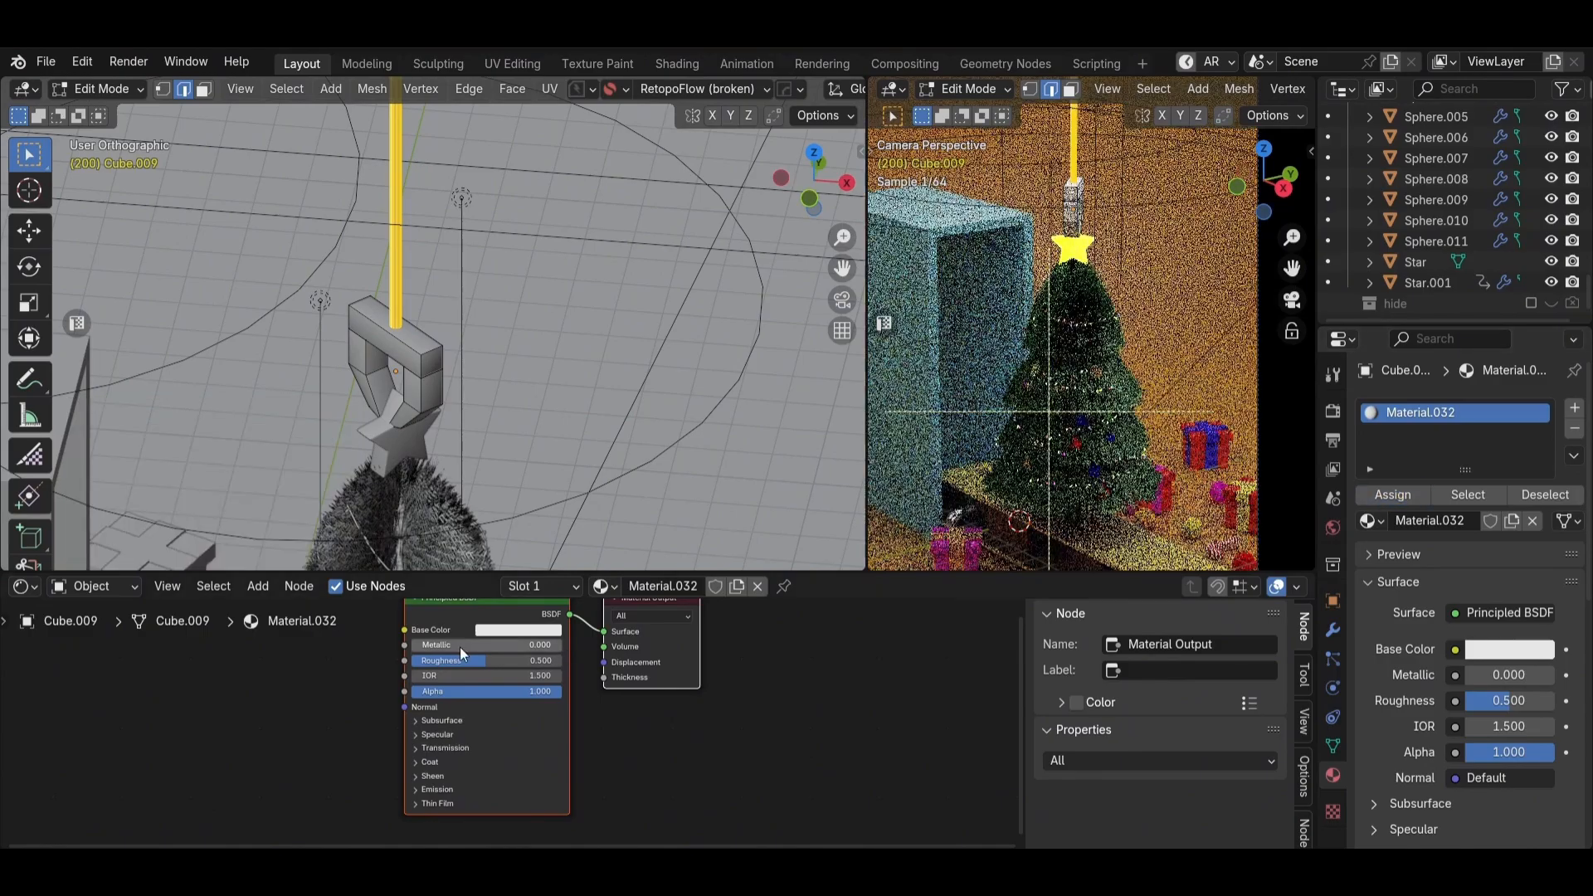
pyautogui.click(517, 630)
pyautogui.moveTo(614, 473); pyautogui.dragTo(613, 533)
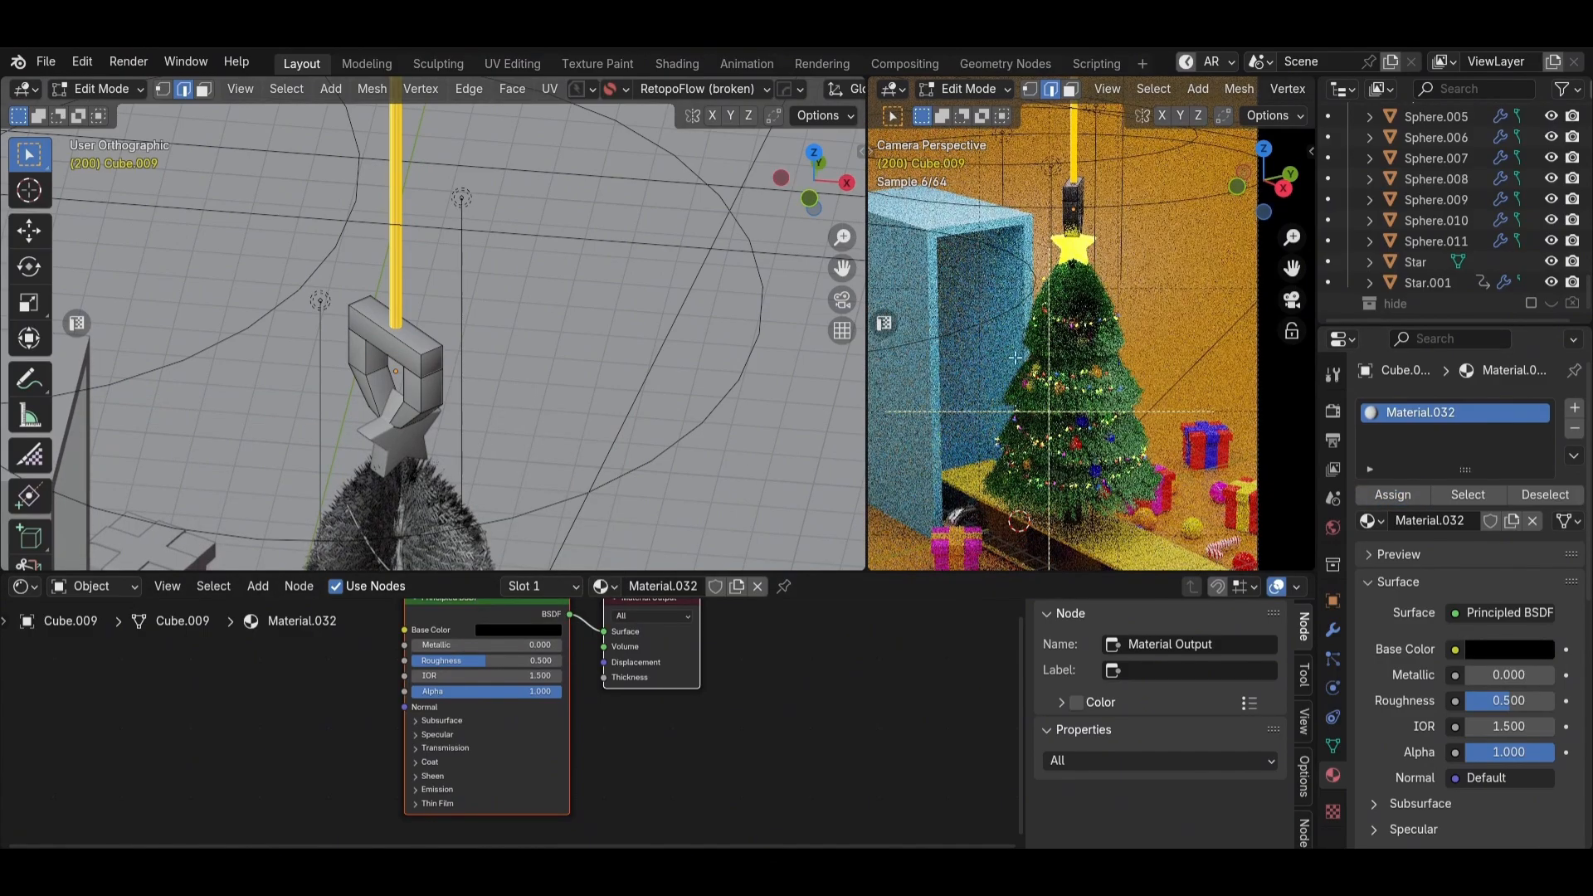
pyautogui.keyDown('shift'); pyautogui.moveTo(630, 349); pyautogui.dragTo(543, 443, button='middle'); pyautogui.keyUp('shift')
pyautogui.press('Tab')
# Step: Add a second material slot with a new material and assign it to all claw geometry except the rod
pyautogui.scroll(2, 1132, 272)
pyautogui.scroll(6, 1079, 191)
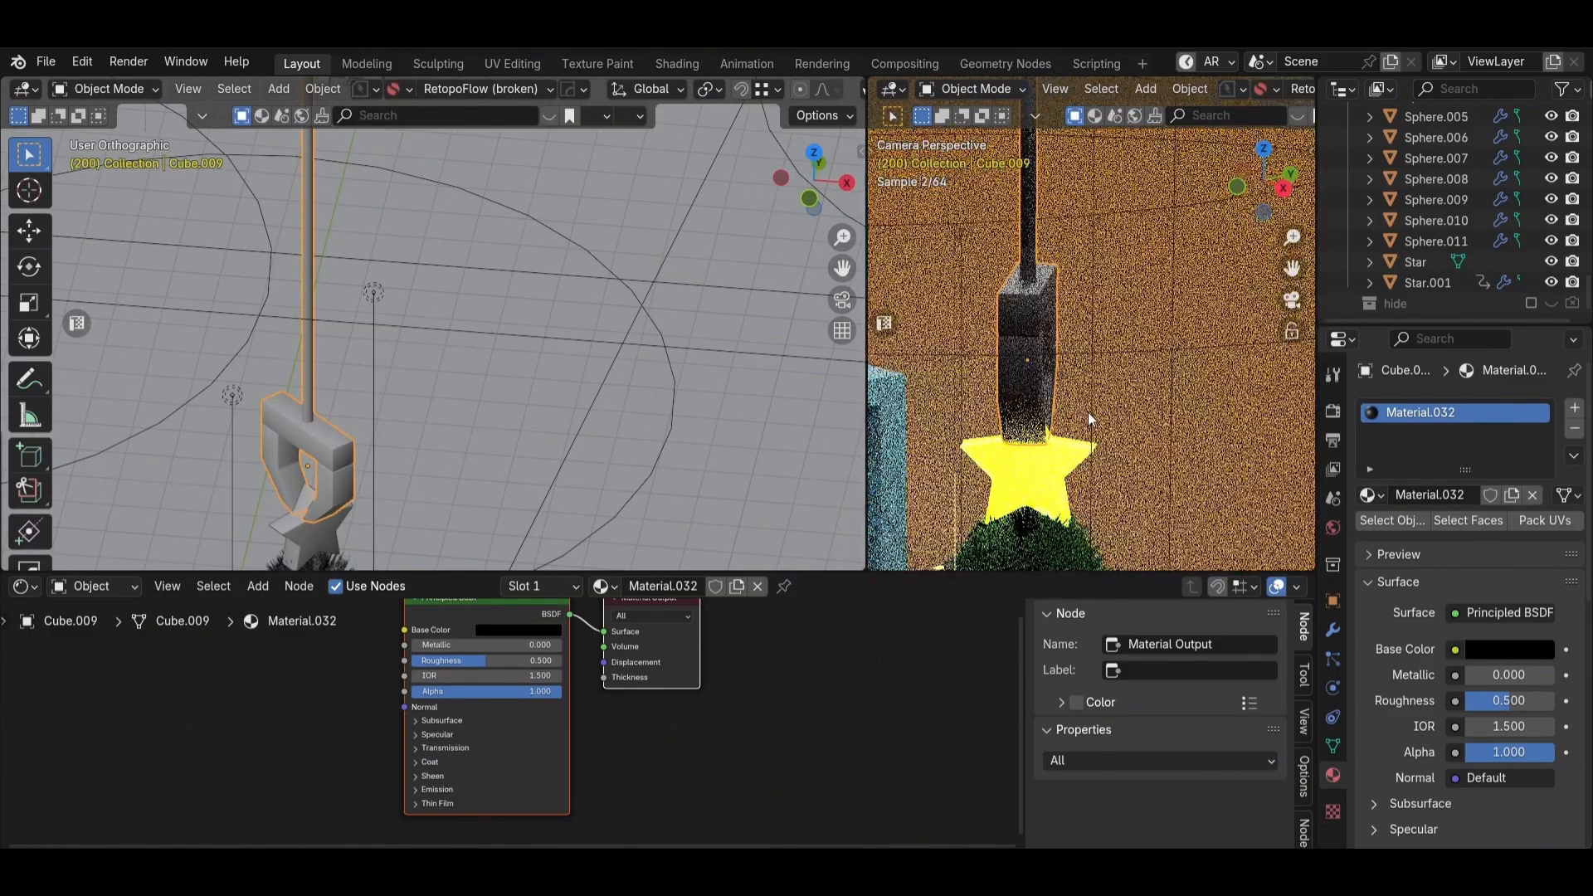
pyautogui.click(1574, 410)
pyautogui.scroll(-2, 427, 284)
pyautogui.hotkey('ctrl', 'i')
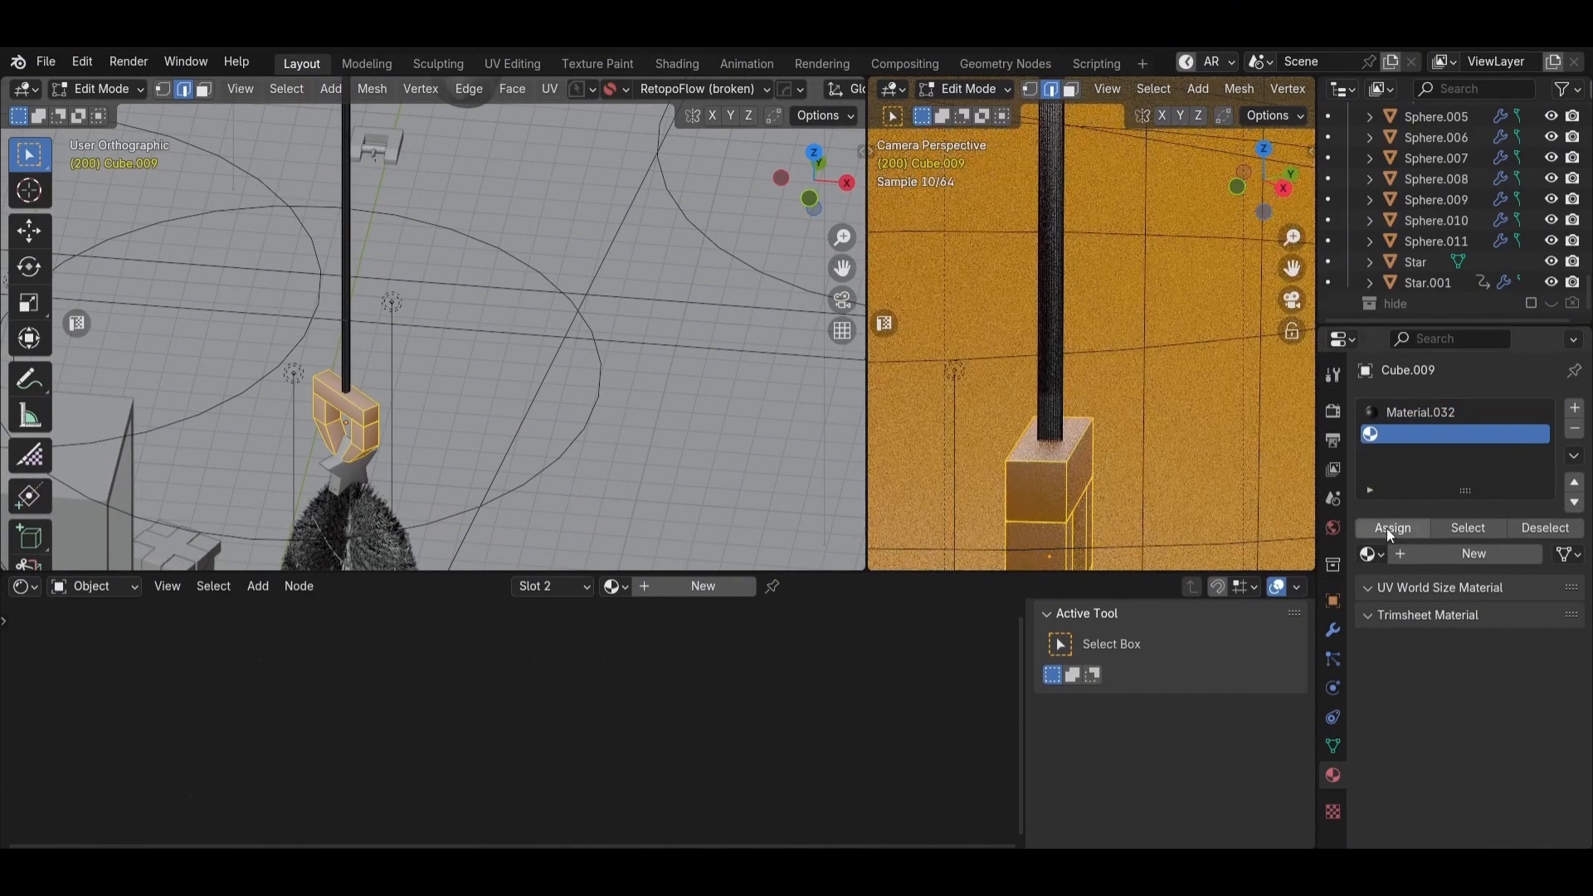
pyautogui.click(1475, 554)
pyautogui.click(1393, 528)
pyautogui.press('Tab')
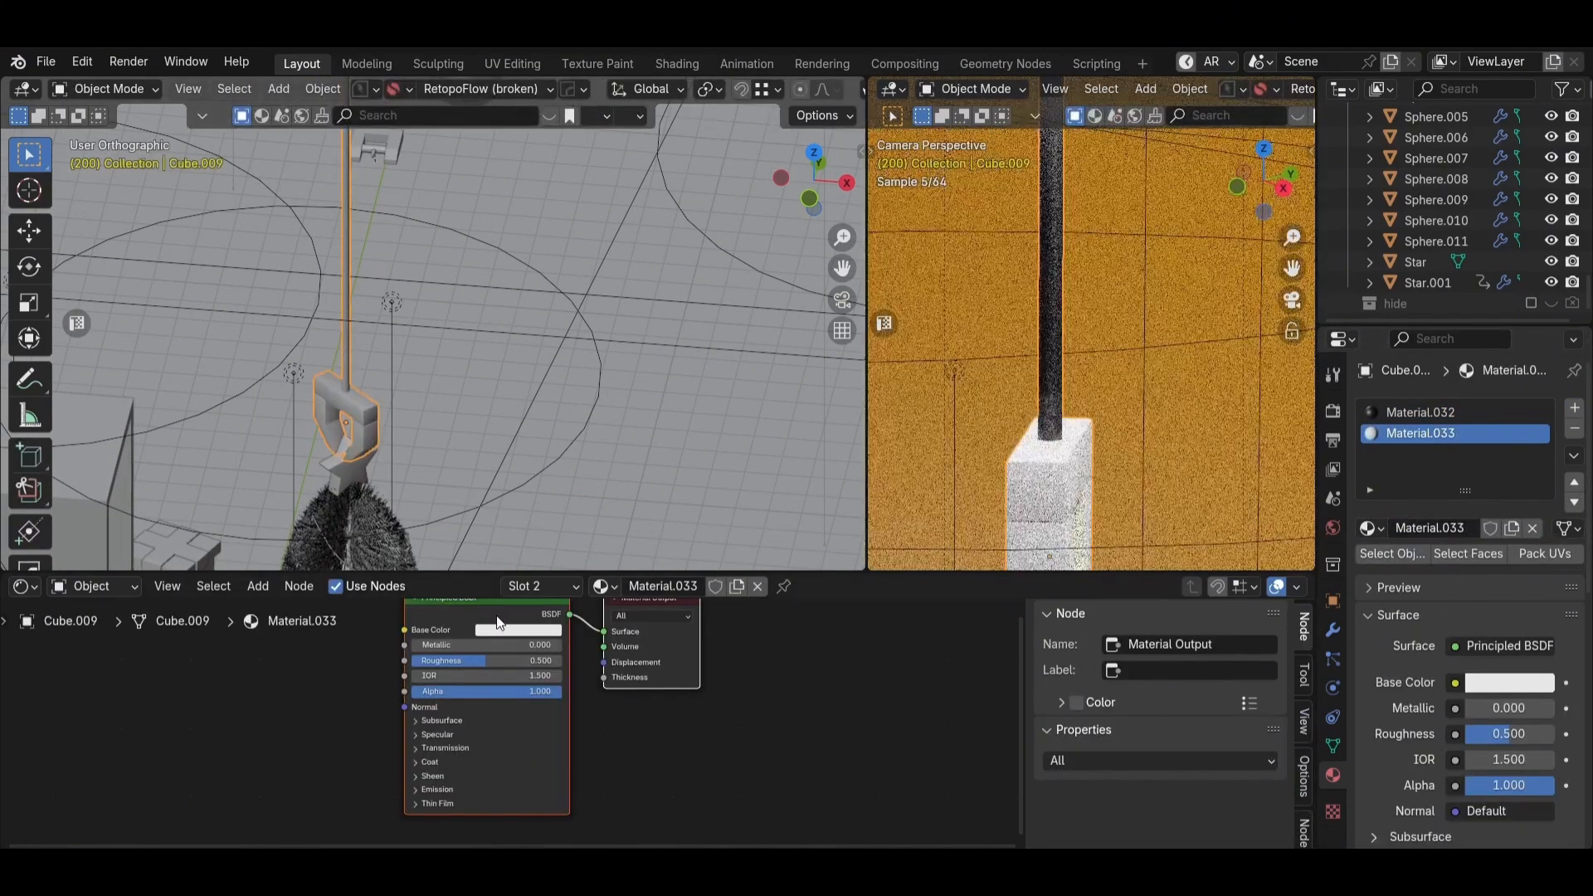
# Step: Set the rod's black material to metallic 0.291 and roughness 0.271
pyautogui.scroll(1, 499, 624)
pyautogui.scroll(3, 489, 666)
pyautogui.moveTo(490, 610); pyautogui.dragTo(587, 608)
pyautogui.moveTo(541, 615); pyautogui.dragTo(548, 679, button='middle')
pyautogui.scroll(2, 548, 679)
pyautogui.moveTo(544, 689); pyautogui.dragTo(417, 689)
# Step: Try metallic 1.000 and roughness 0.000 on the rod's black material and undo both changes
pyautogui.moveTo(580, 662)
pyautogui.mouseDown()
pyautogui.moveTo(422, 662)
pyautogui.moveTo(610, 664)
pyautogui.mouseUp()
pyautogui.moveTo(510, 688); pyautogui.dragTo(349, 689)
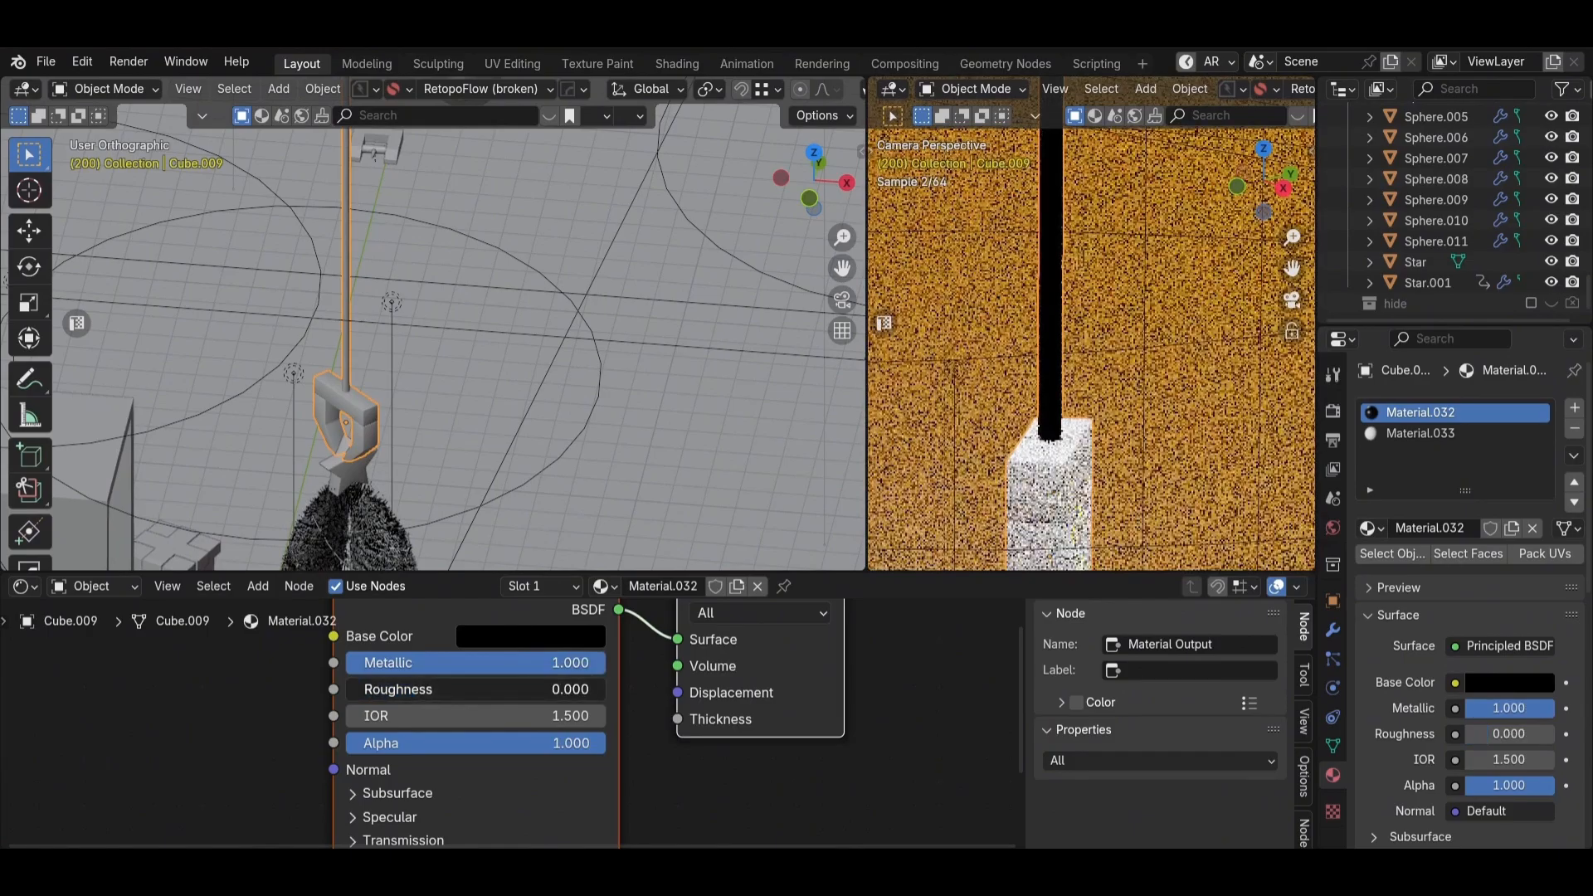
pyautogui.hotkey('ctrl', 'z')
pyautogui.hotkey('ctrl', 'z')
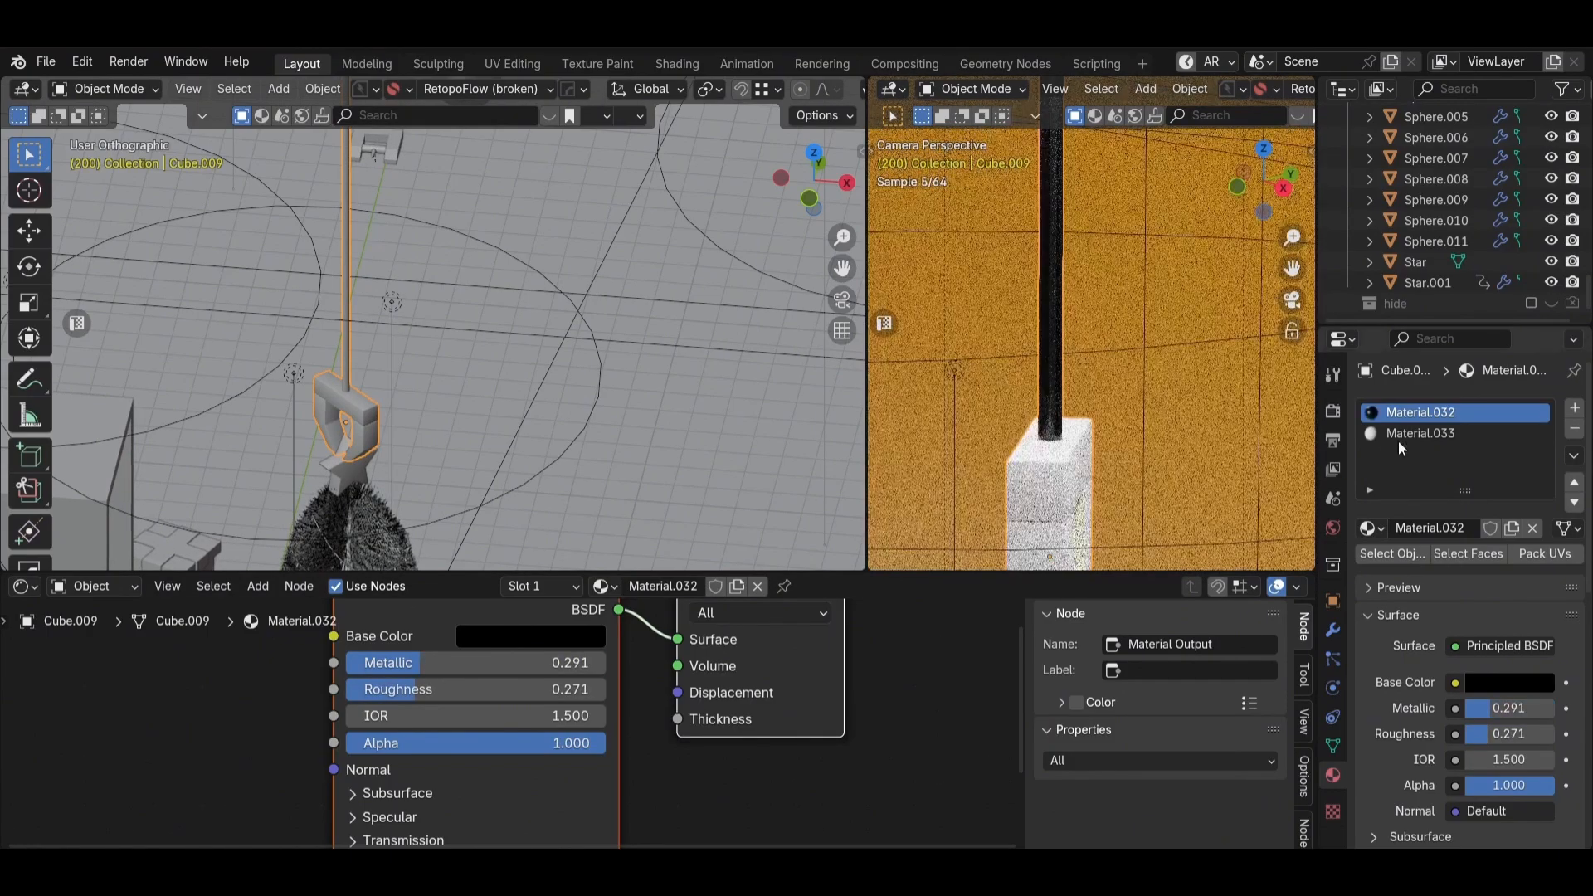
# Step: Set the claw's second material, Material.033, to metallic 1.000 and roughness 0.242
pyautogui.moveTo(542, 664); pyautogui.dragTo(805, 664)
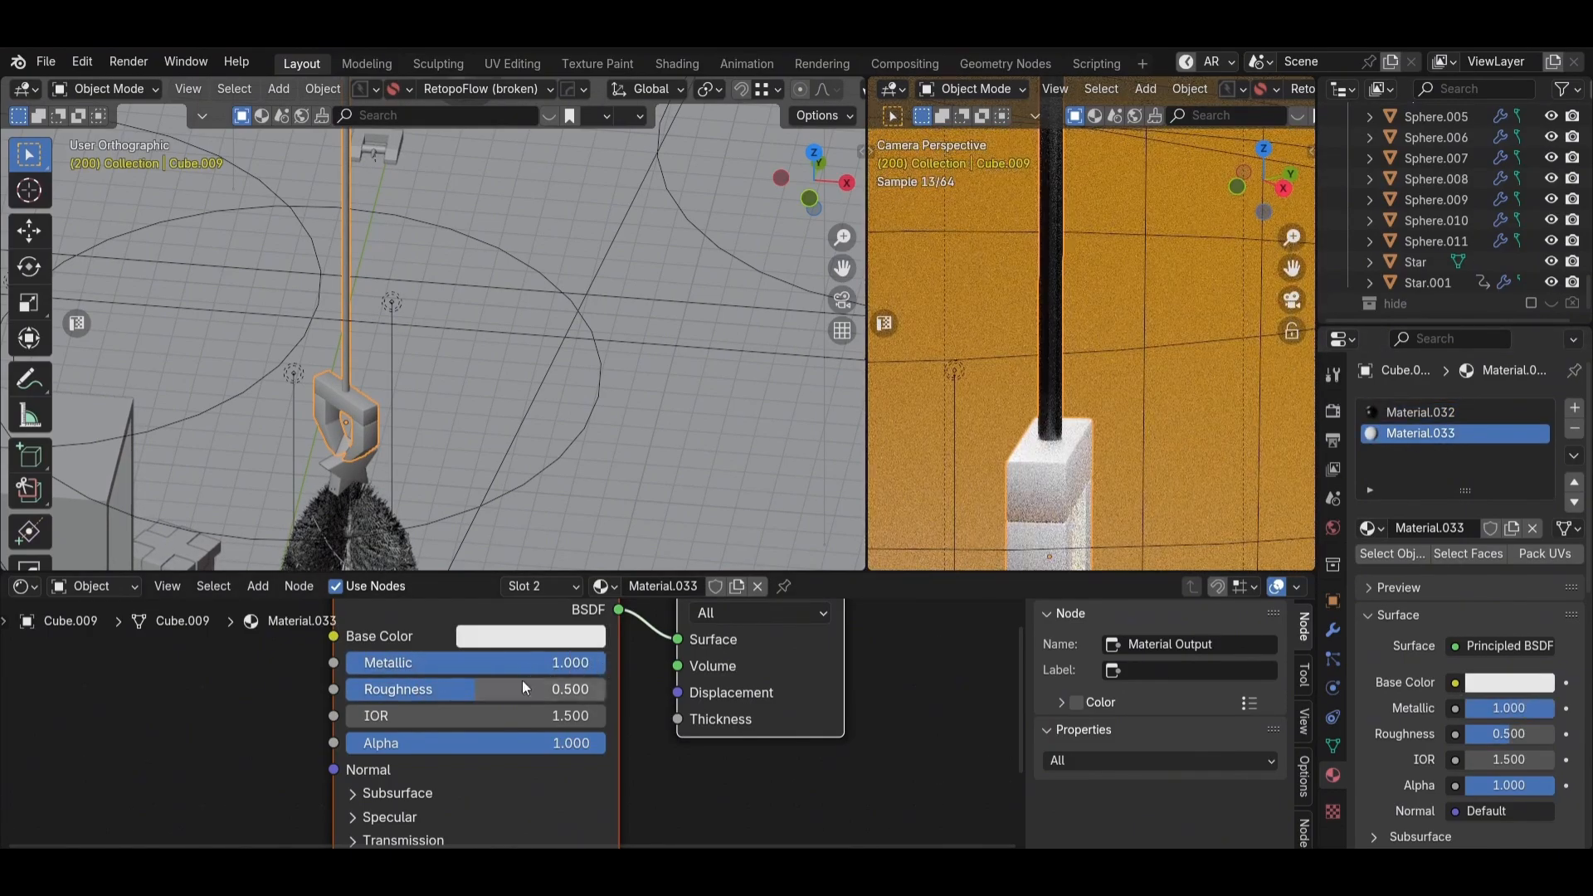
pyautogui.moveTo(525, 689); pyautogui.dragTo(355, 693)
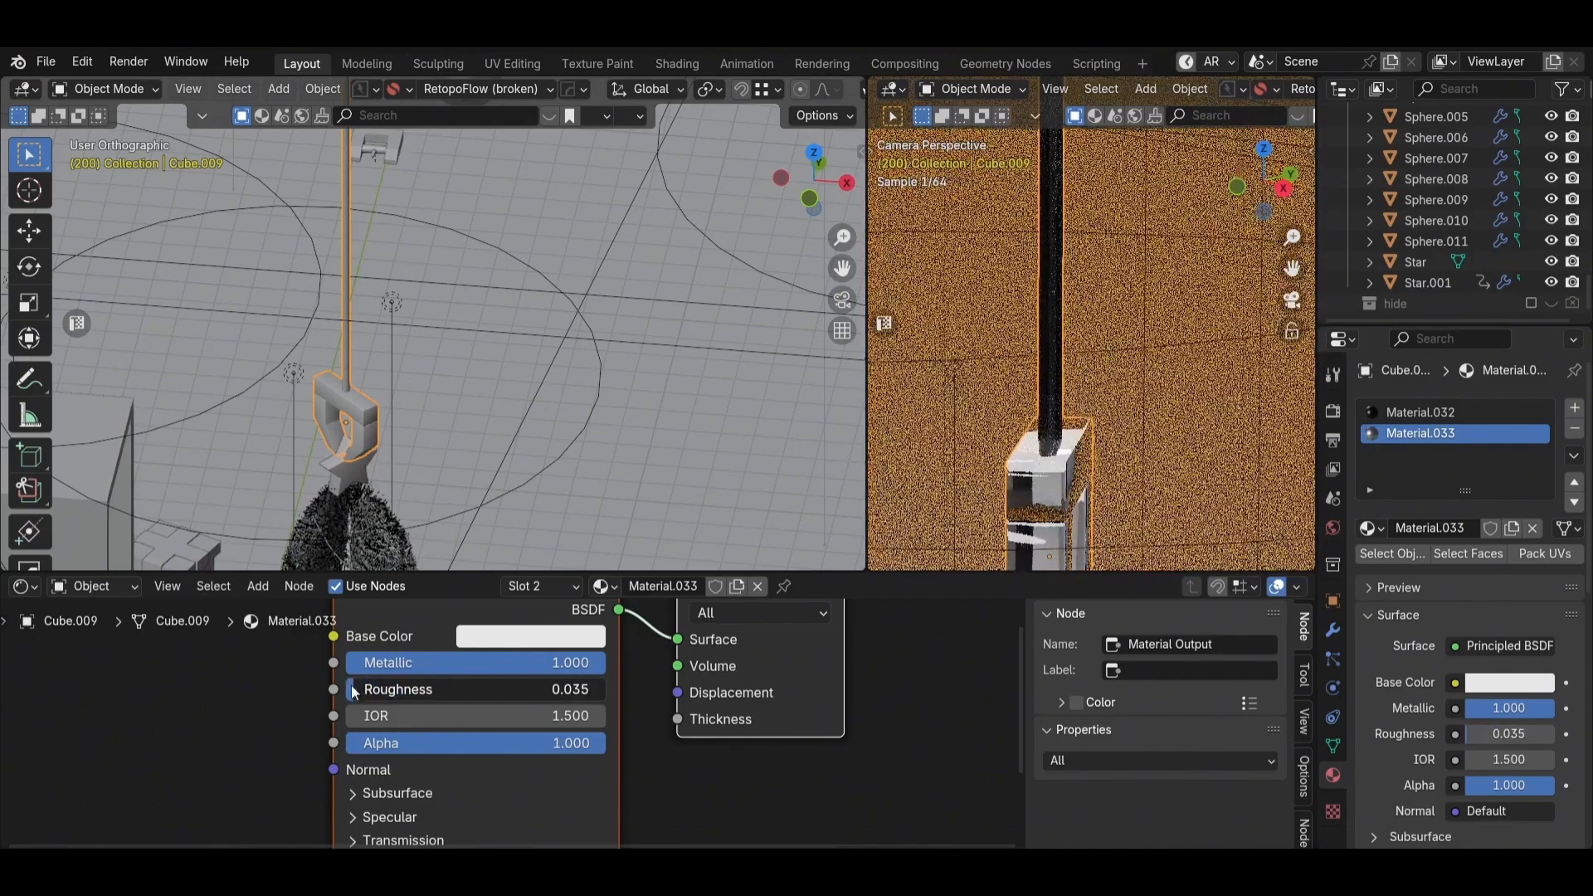
pyautogui.scroll(-5, 1178, 457)
pyautogui.click(1188, 463)
pyautogui.scroll(3, 1187, 463)
pyautogui.click(1061, 455)
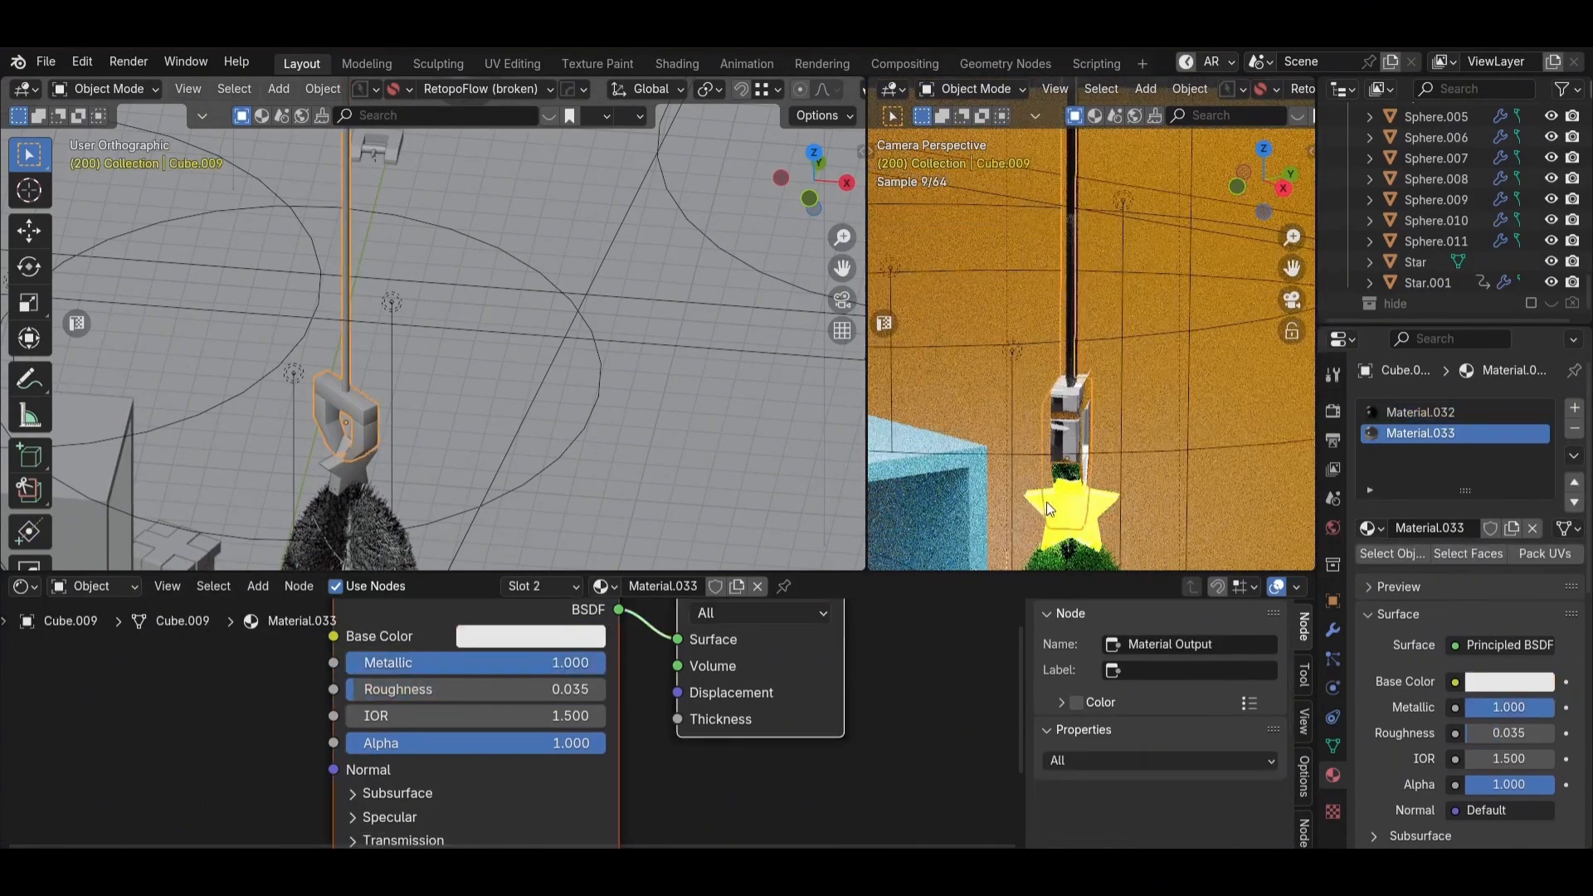
pyautogui.scroll(2, 1048, 502)
pyautogui.keyDown('shift'); pyautogui.moveTo(1047, 502); pyautogui.dragTo(1012, 327, button='middle'); pyautogui.keyUp('shift')
pyautogui.moveTo(442, 689); pyautogui.dragTo(496, 689)
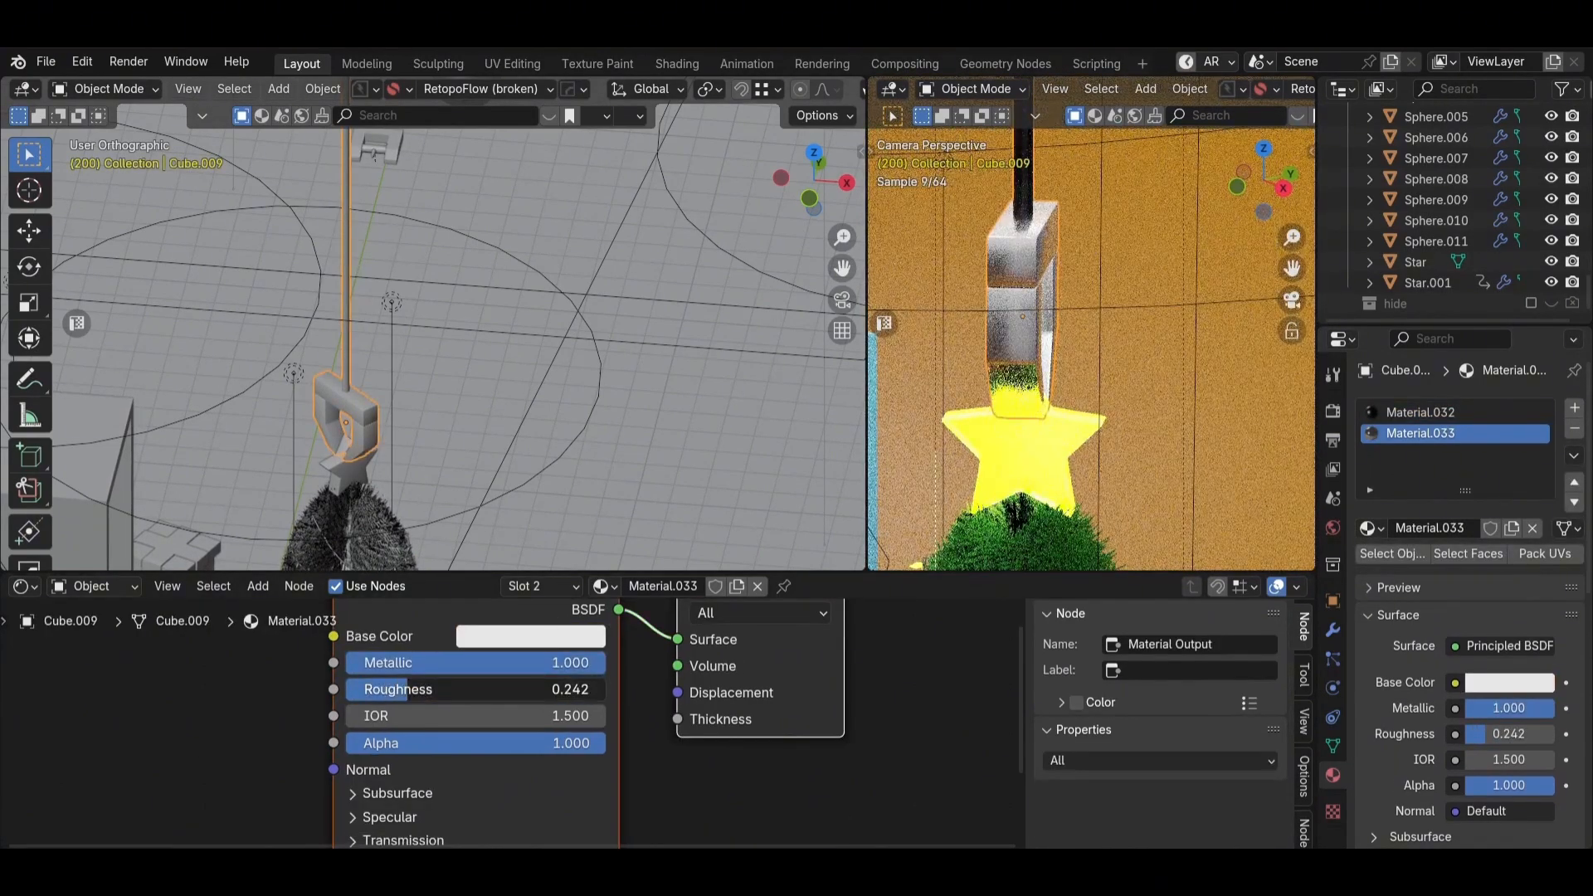
# Step: Darken the base colour of Material.033 to a grey with a value of about 0.24
pyautogui.scroll(-3, 1100, 369)
pyautogui.click(531, 636)
pyautogui.moveTo(694, 266); pyautogui.dragTo(694, 366)
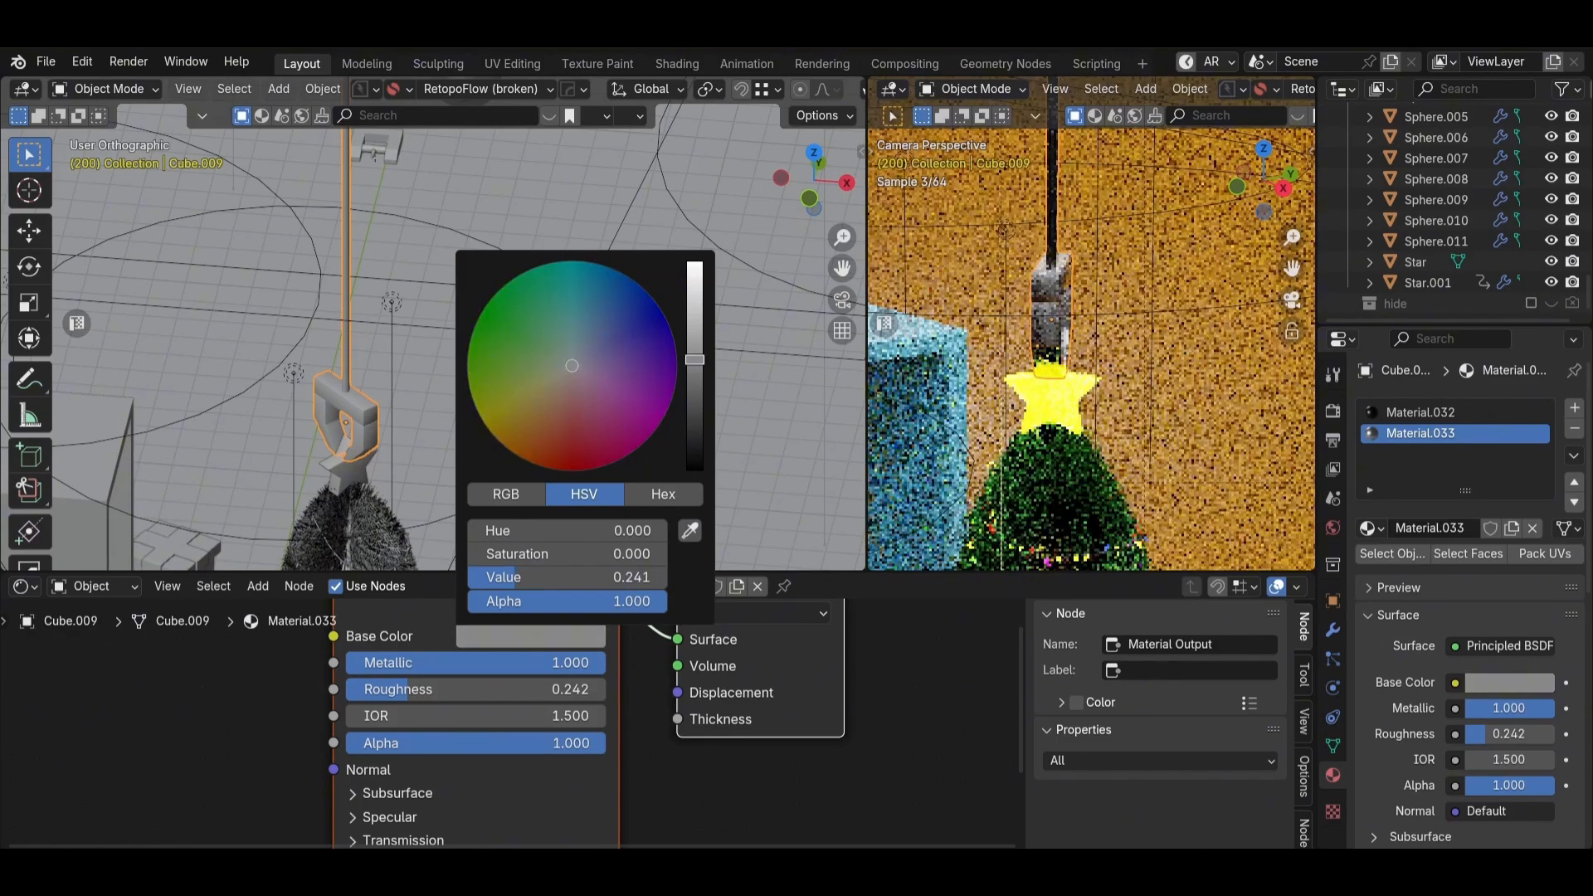
# Step: Clear the selection around the full camera view and save the file
pyautogui.scroll(-8, 1157, 389)
pyautogui.click(1128, 413)
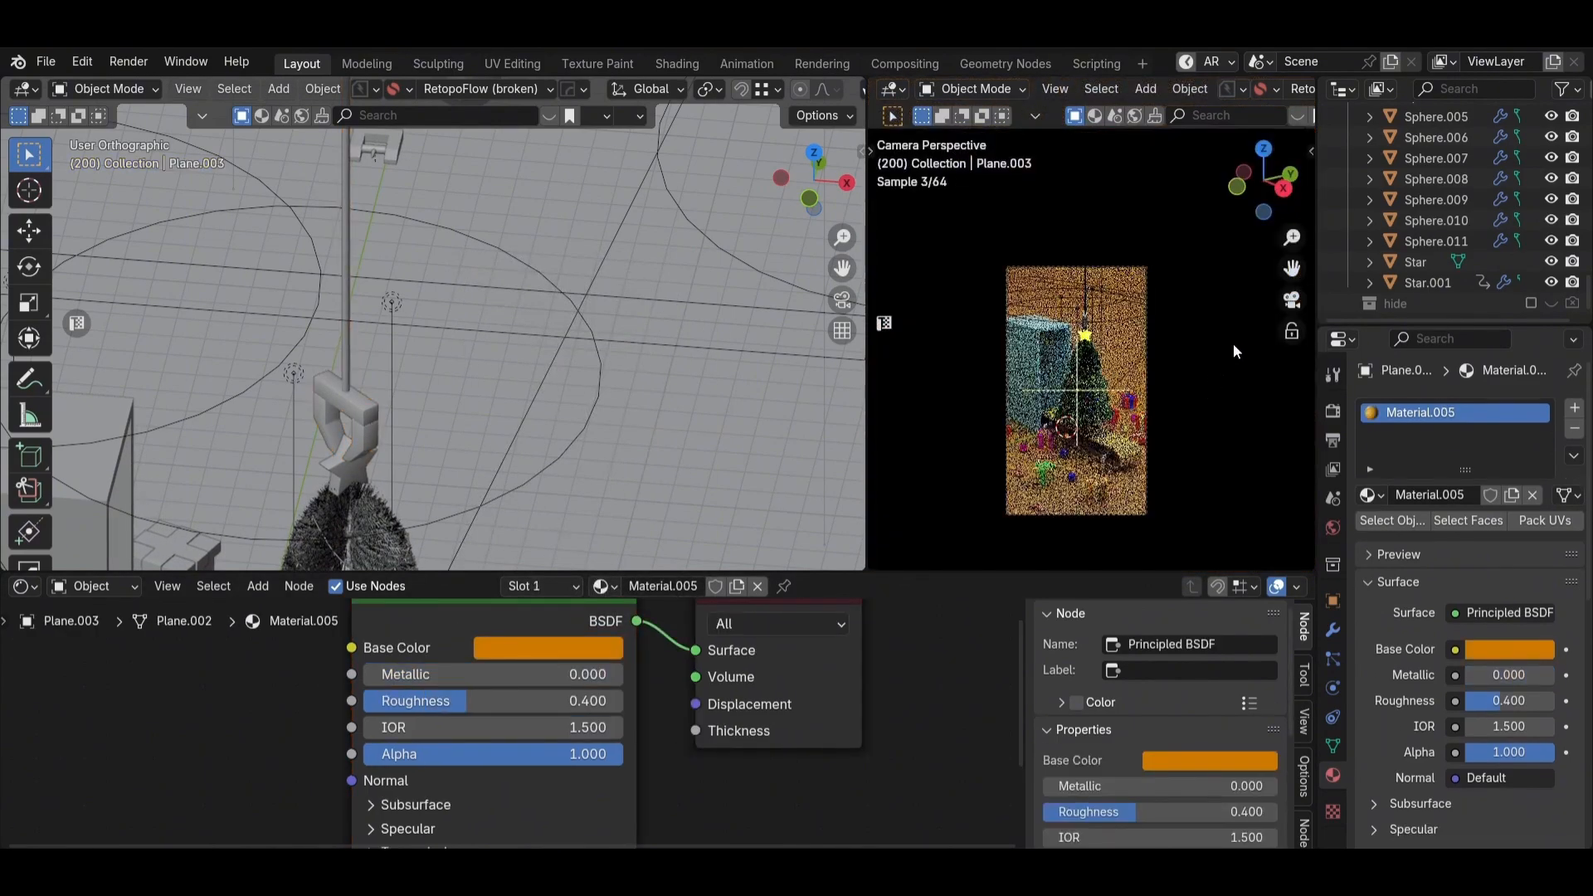
pyautogui.click(1221, 396)
pyautogui.hotkey('ctrl', 's')
pyautogui.click(1263, 395)
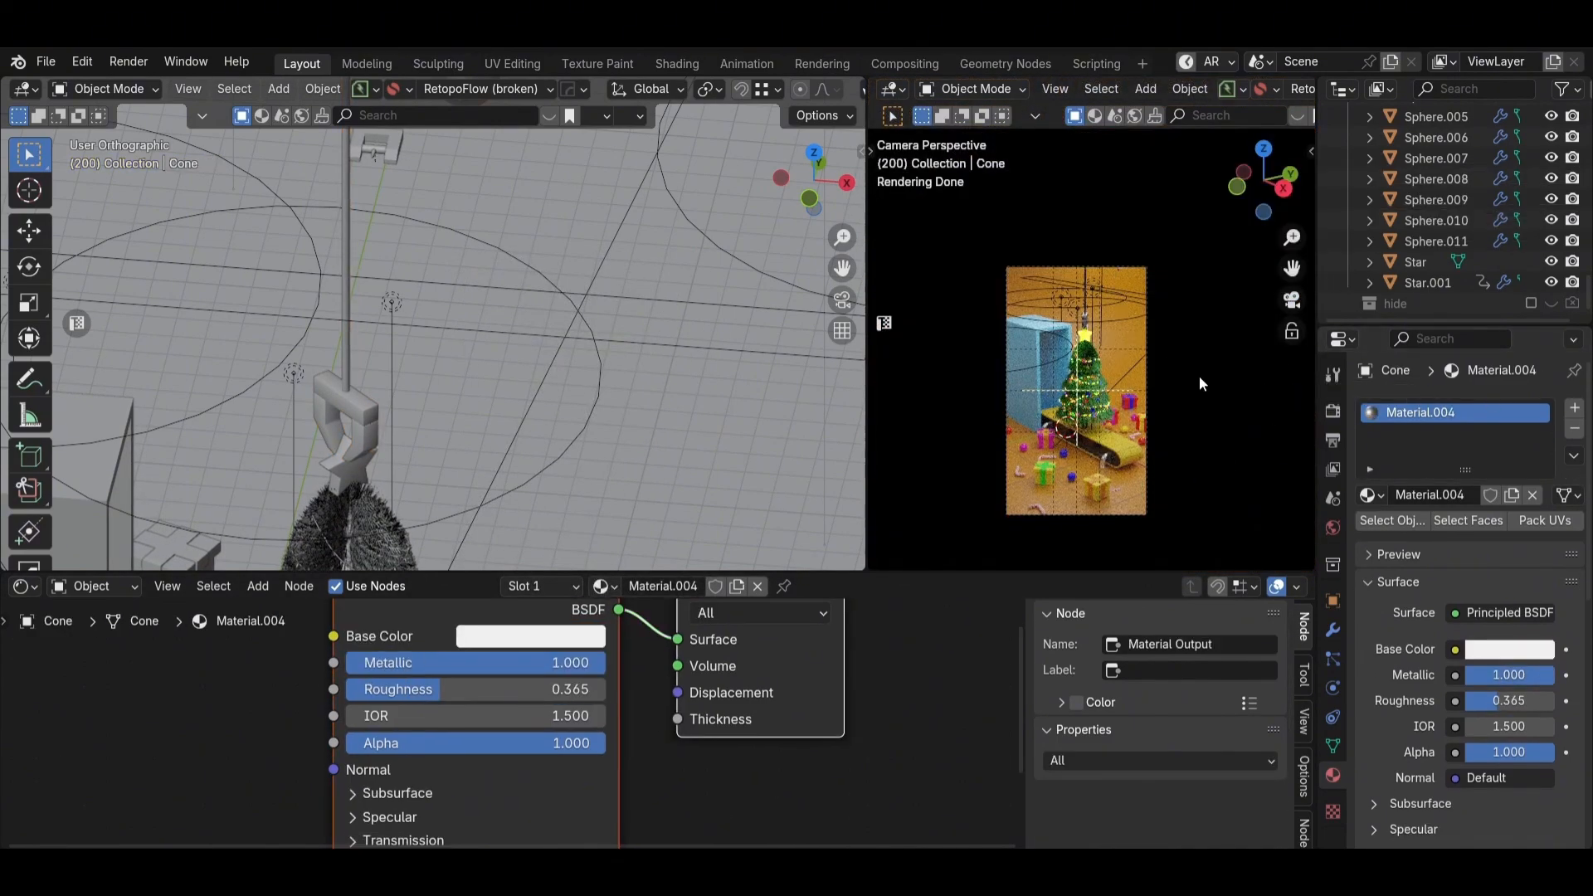
pyautogui.scroll(1, 1130, 554)
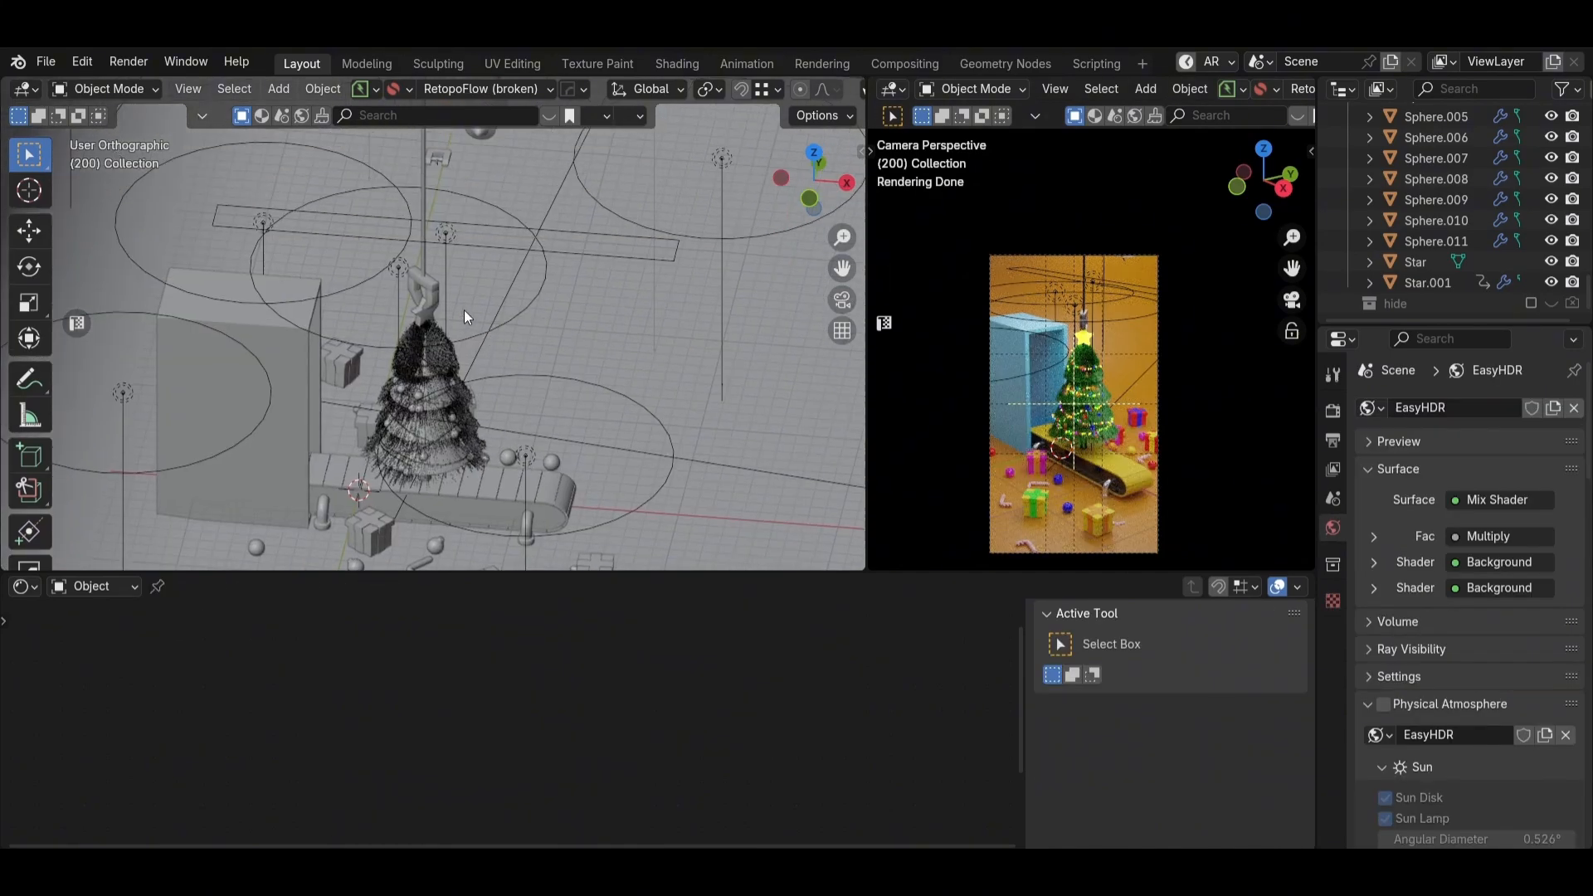
# Step: Select the claw and switch the node editor area to the Timeline
pyautogui.click(429, 272)
pyautogui.moveTo(340, 358); pyautogui.dragTo(299, 365, button='middle')
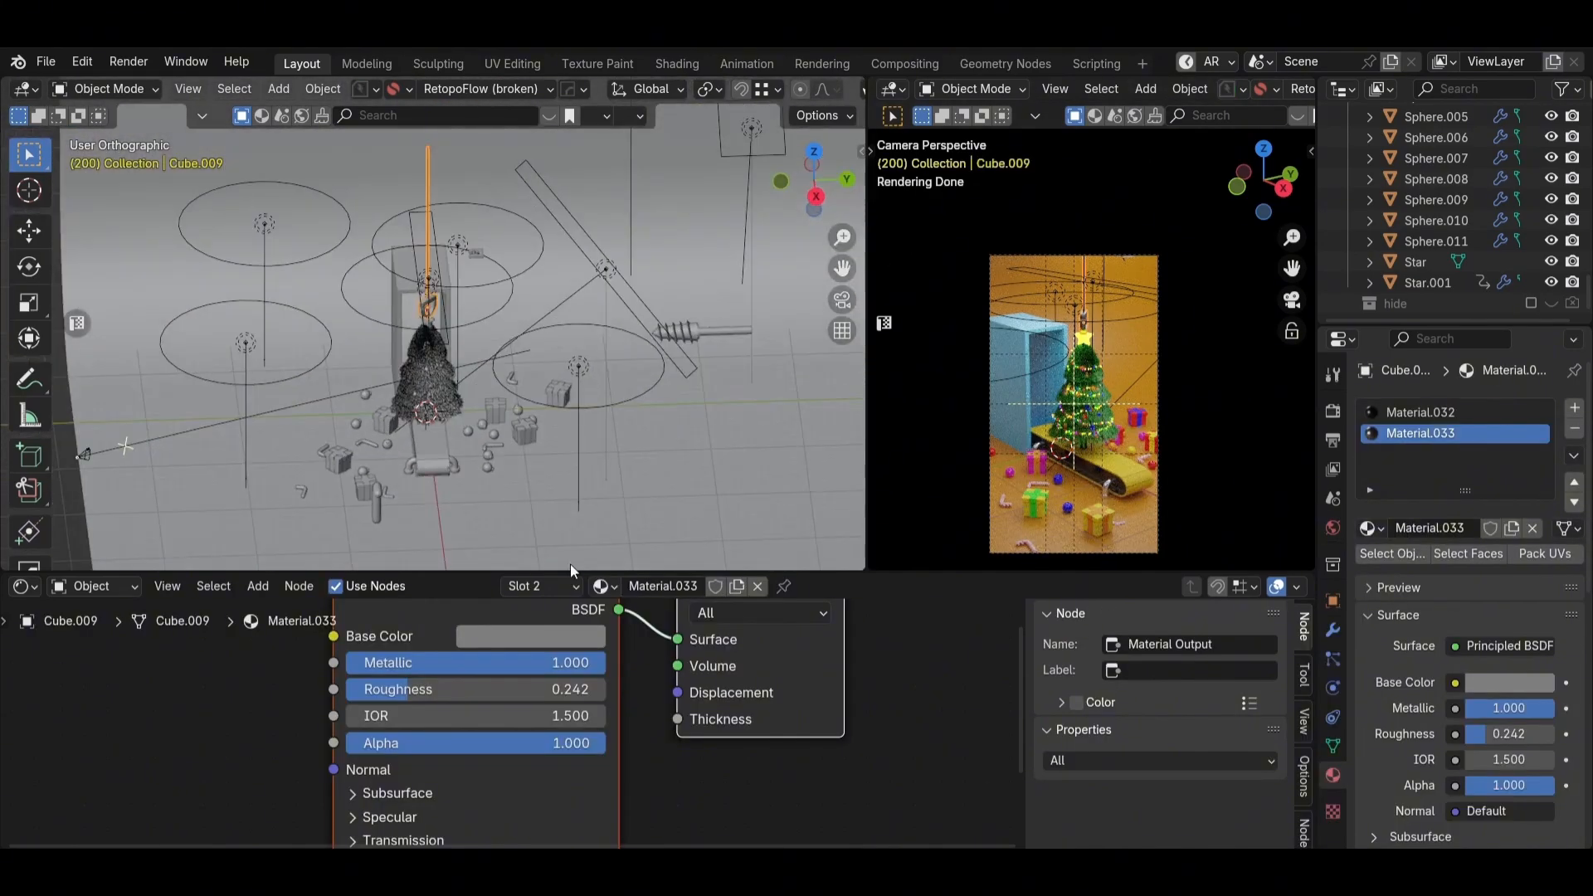
pyautogui.click(31, 590)
pyautogui.click(295, 664)
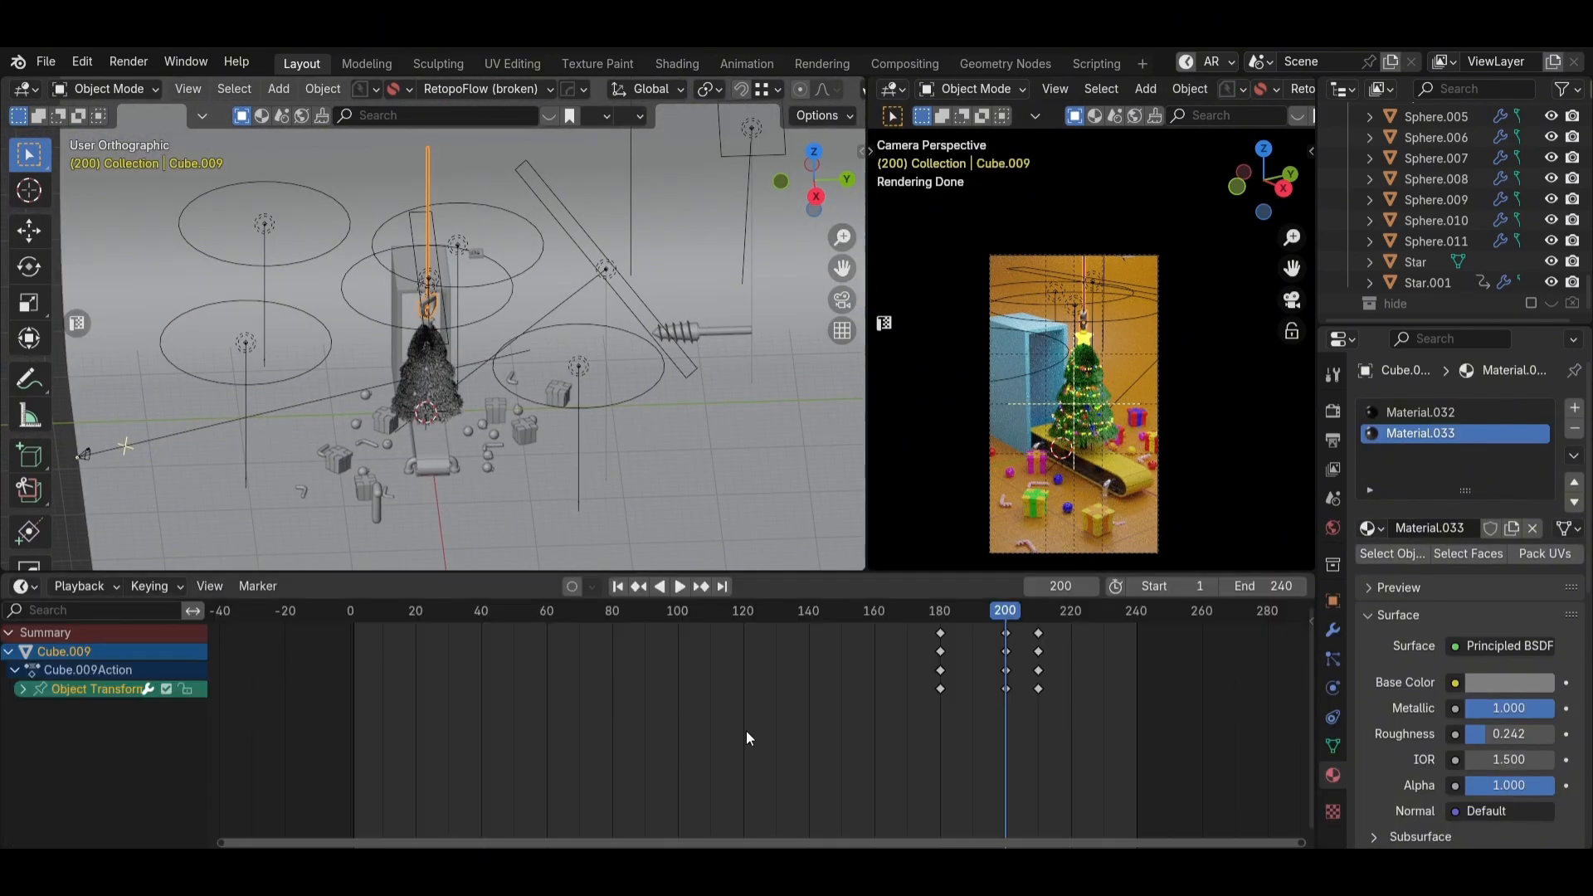
# Step: Duplicate the claw, move the copy -1190.1 cm along Y, and remove the copy's keyframes
pyautogui.hotkey('shift', 'd')
pyautogui.press('y')
pyautogui.click(445, 343)
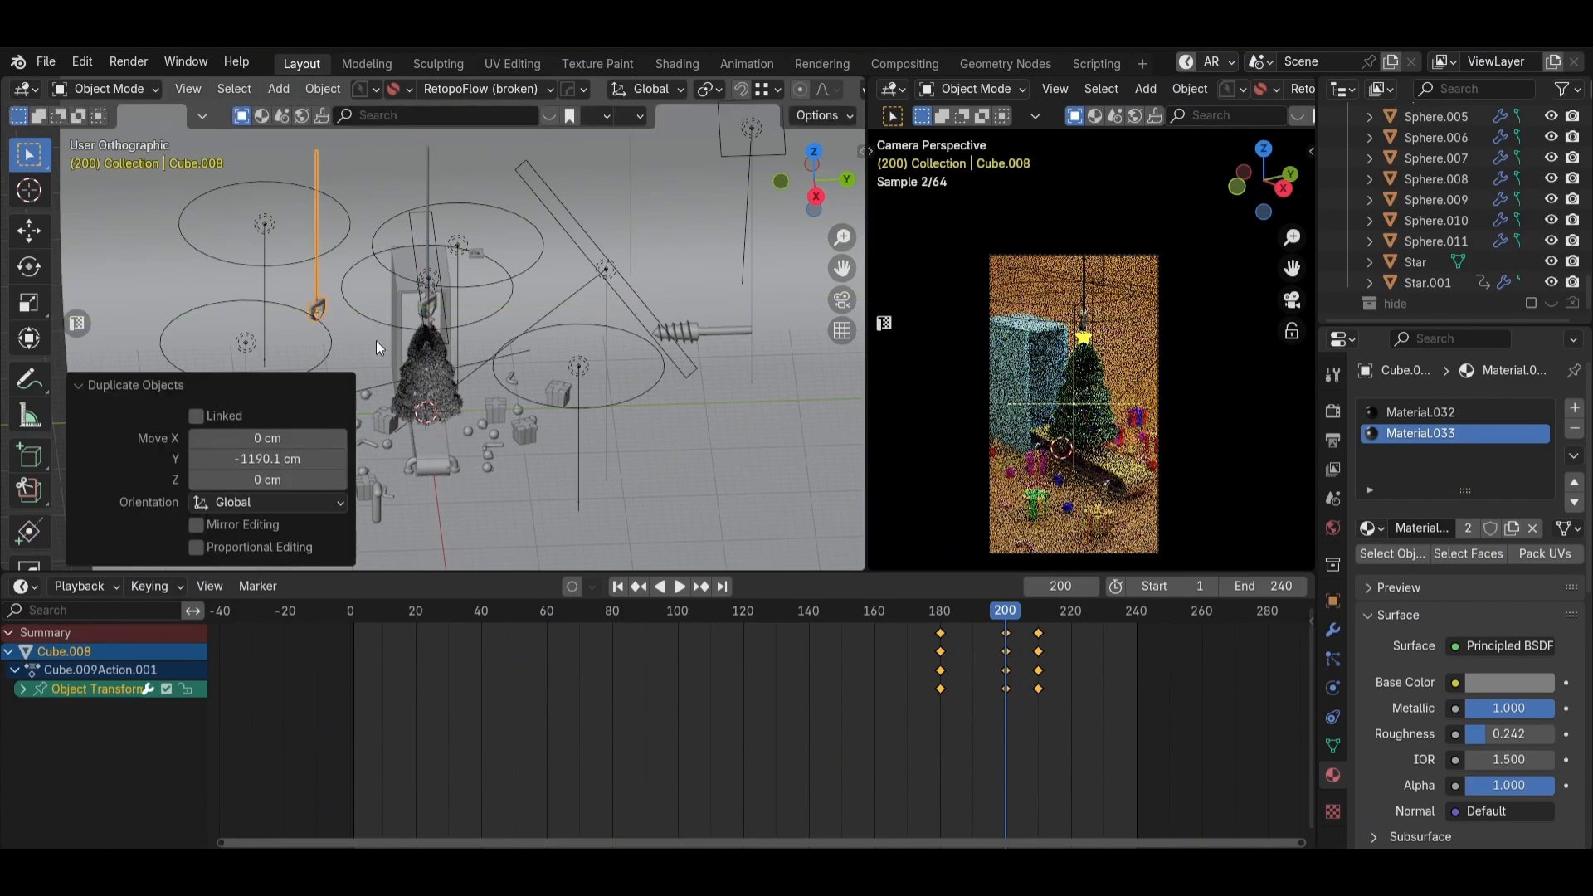
pyautogui.click(320, 317)
pyautogui.click(1066, 693)
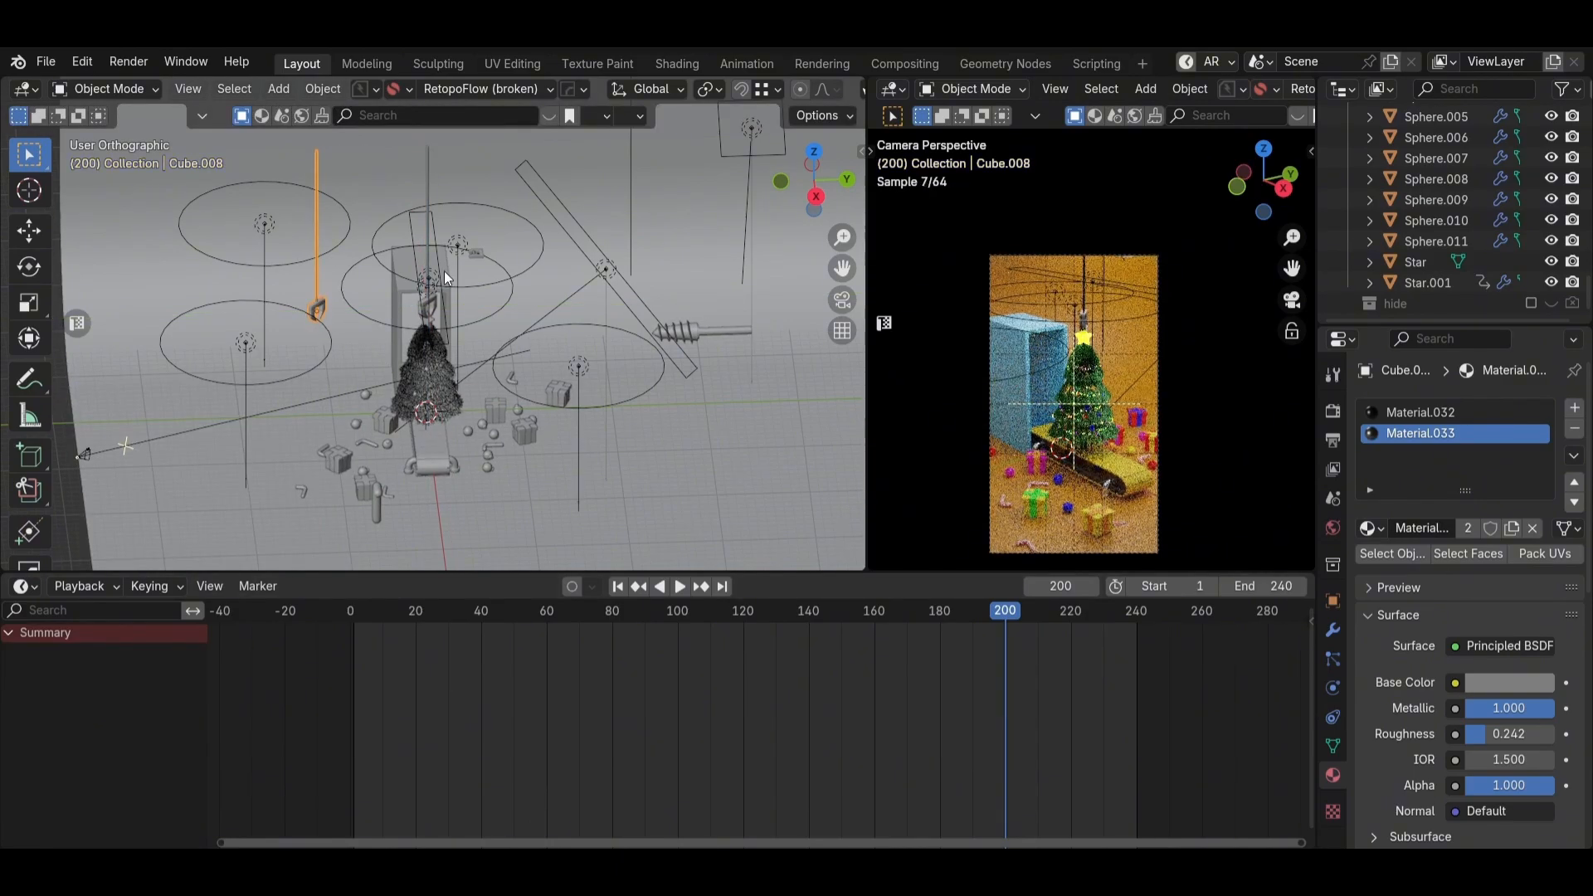
# Step: Try rotating the copied claw 90° about X in the right side view, and clear all of its rotation
pyautogui.click(429, 191)
pyautogui.click(318, 290)
pyautogui.click(816, 196)
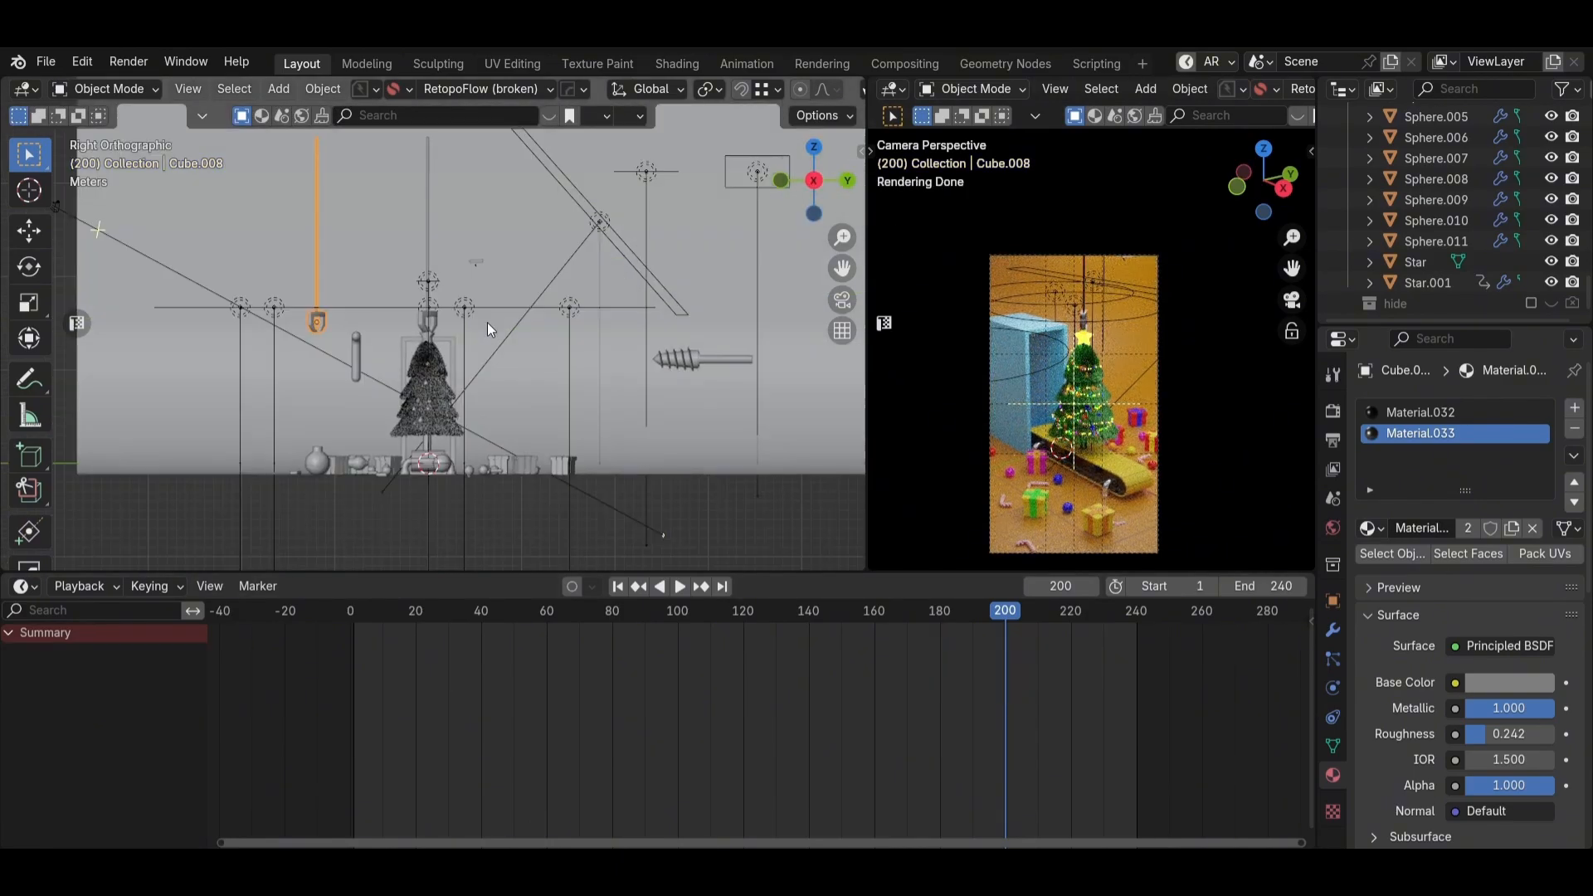
pyautogui.press('g')
pyautogui.click(552, 360)
pyautogui.scroll(2, 564, 390)
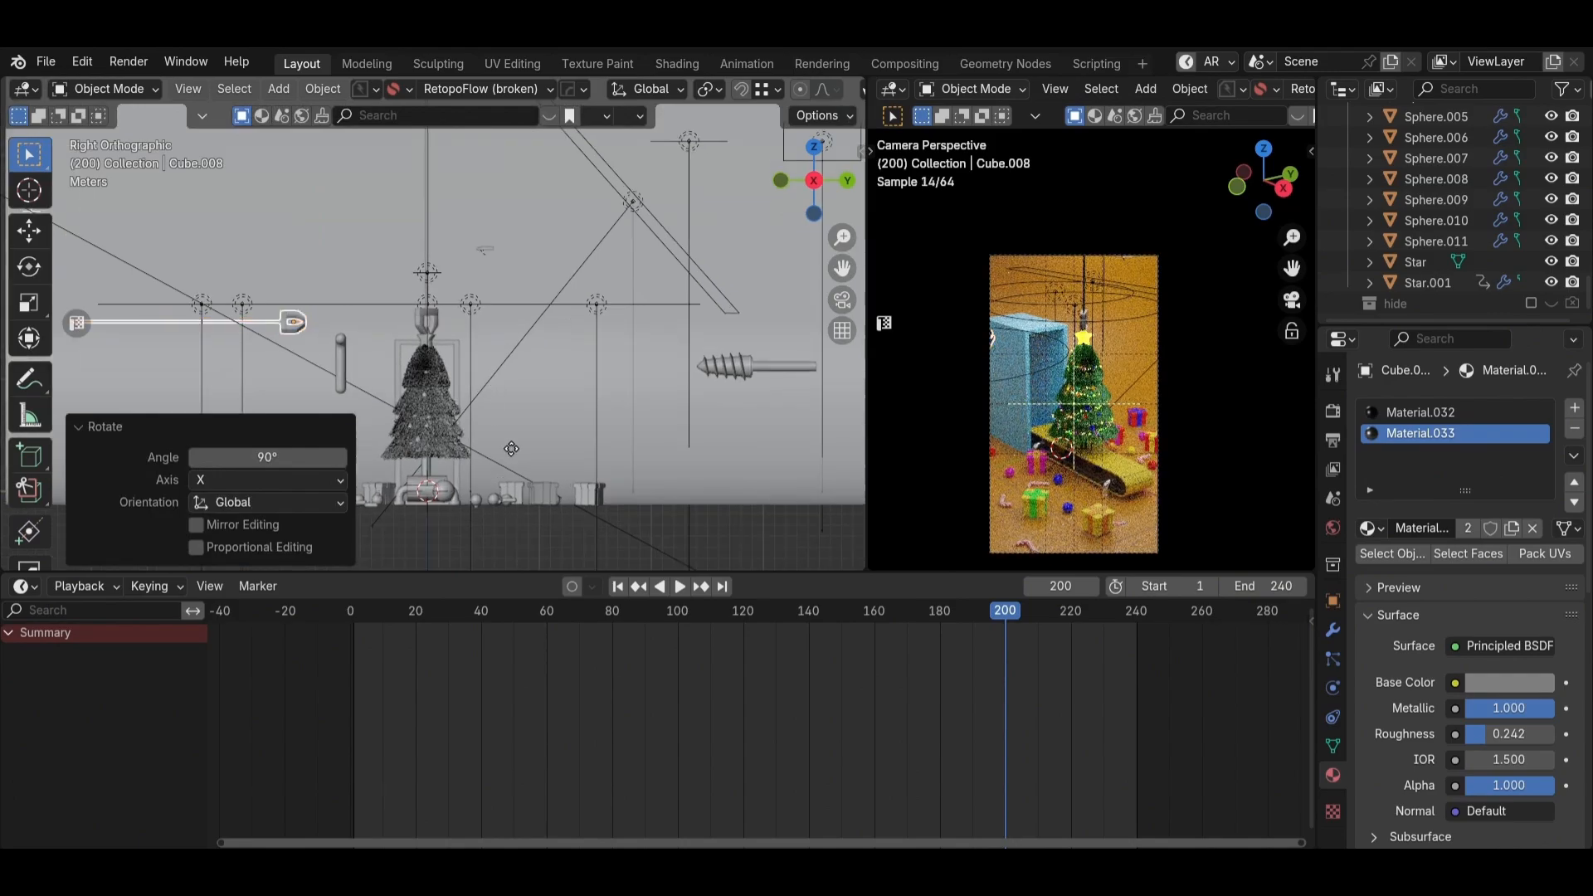
pyautogui.hotkey('alt', 'r')
# Step: Rotate the copied claw 90° about the global Z axis and 90° about the global Y axis
pyautogui.moveTo(511, 396); pyautogui.dragTo(564, 390, button='middle')
pyautogui.write('rz')
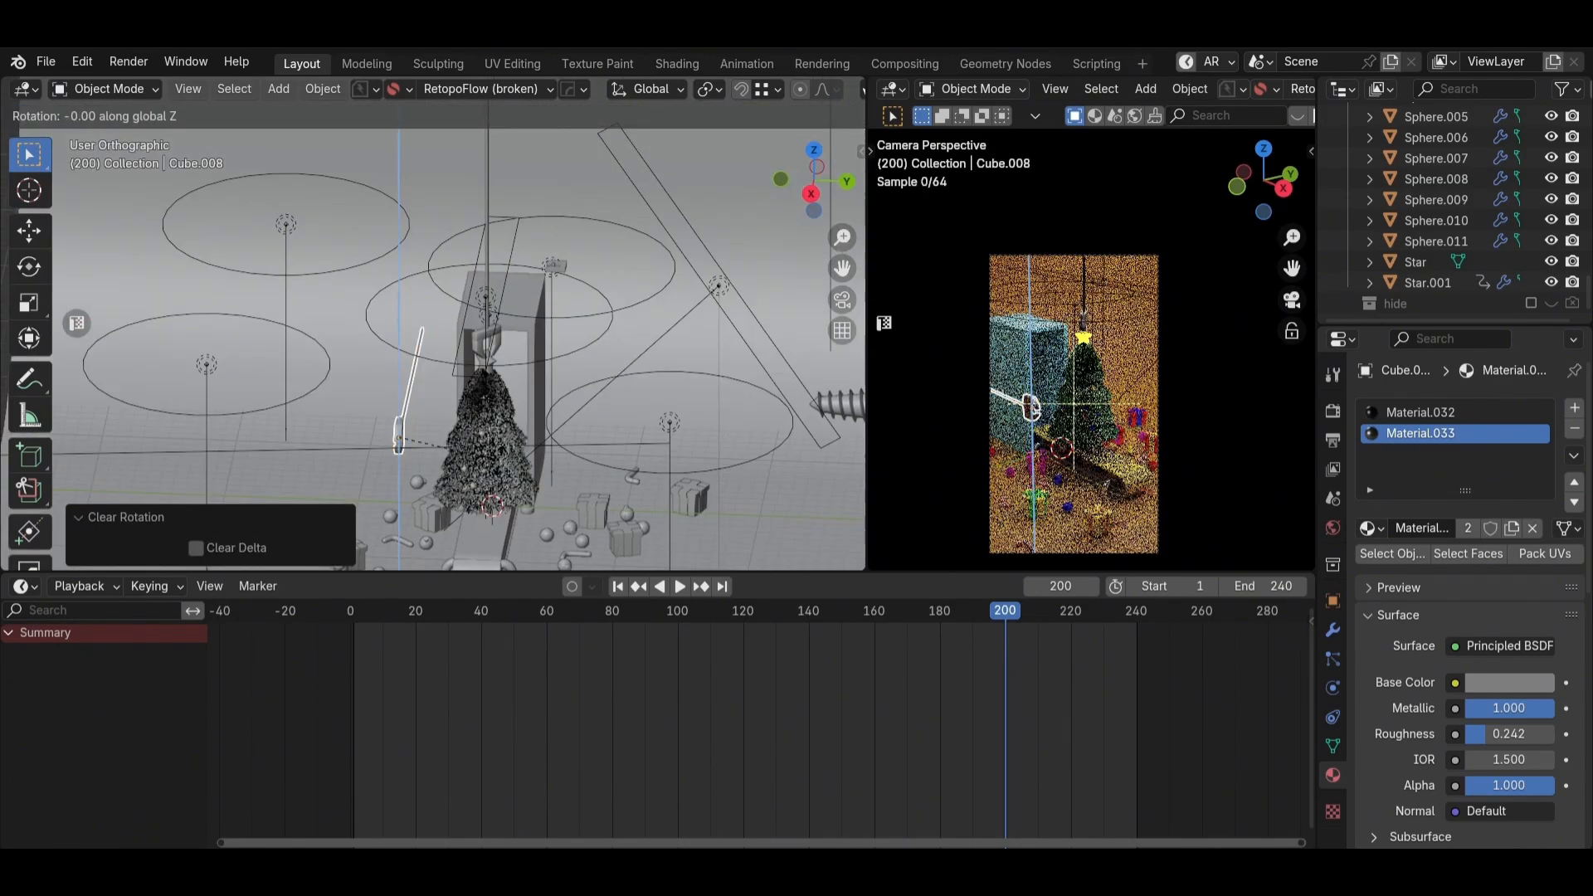
pyautogui.write('90')
pyautogui.press('Return')
pyautogui.write('r')
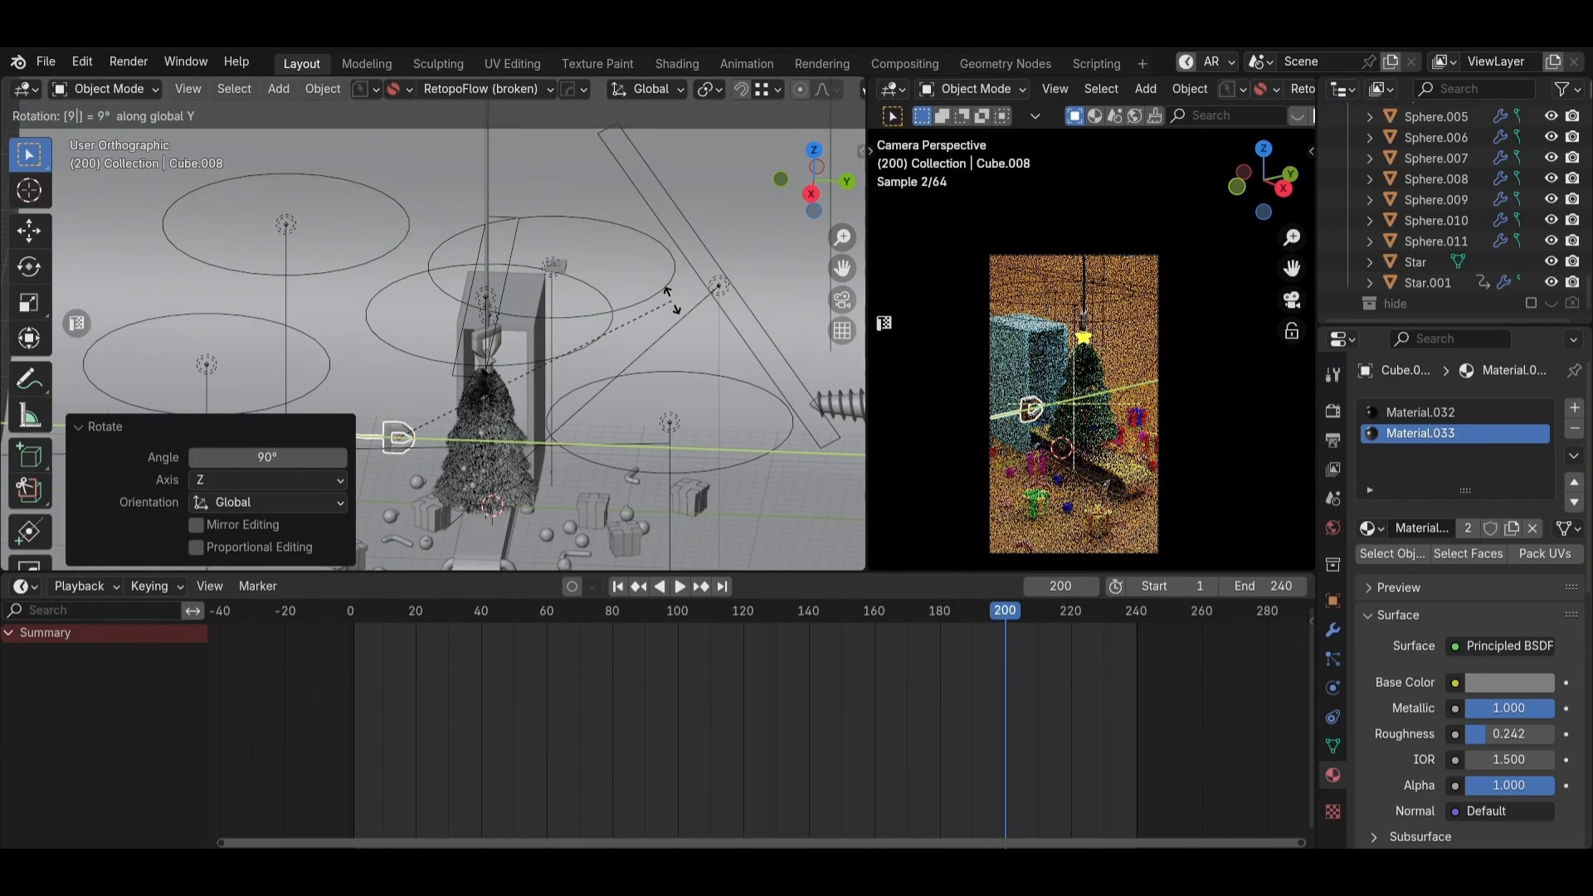
pyautogui.write('0')
pyautogui.press('Return')
# Step: Move the horizontal claw 518.57 cm along Y toward the tree, working in the top view
pyautogui.press('`')
pyautogui.click(639, 378)
pyautogui.press('g')
pyautogui.press('y')
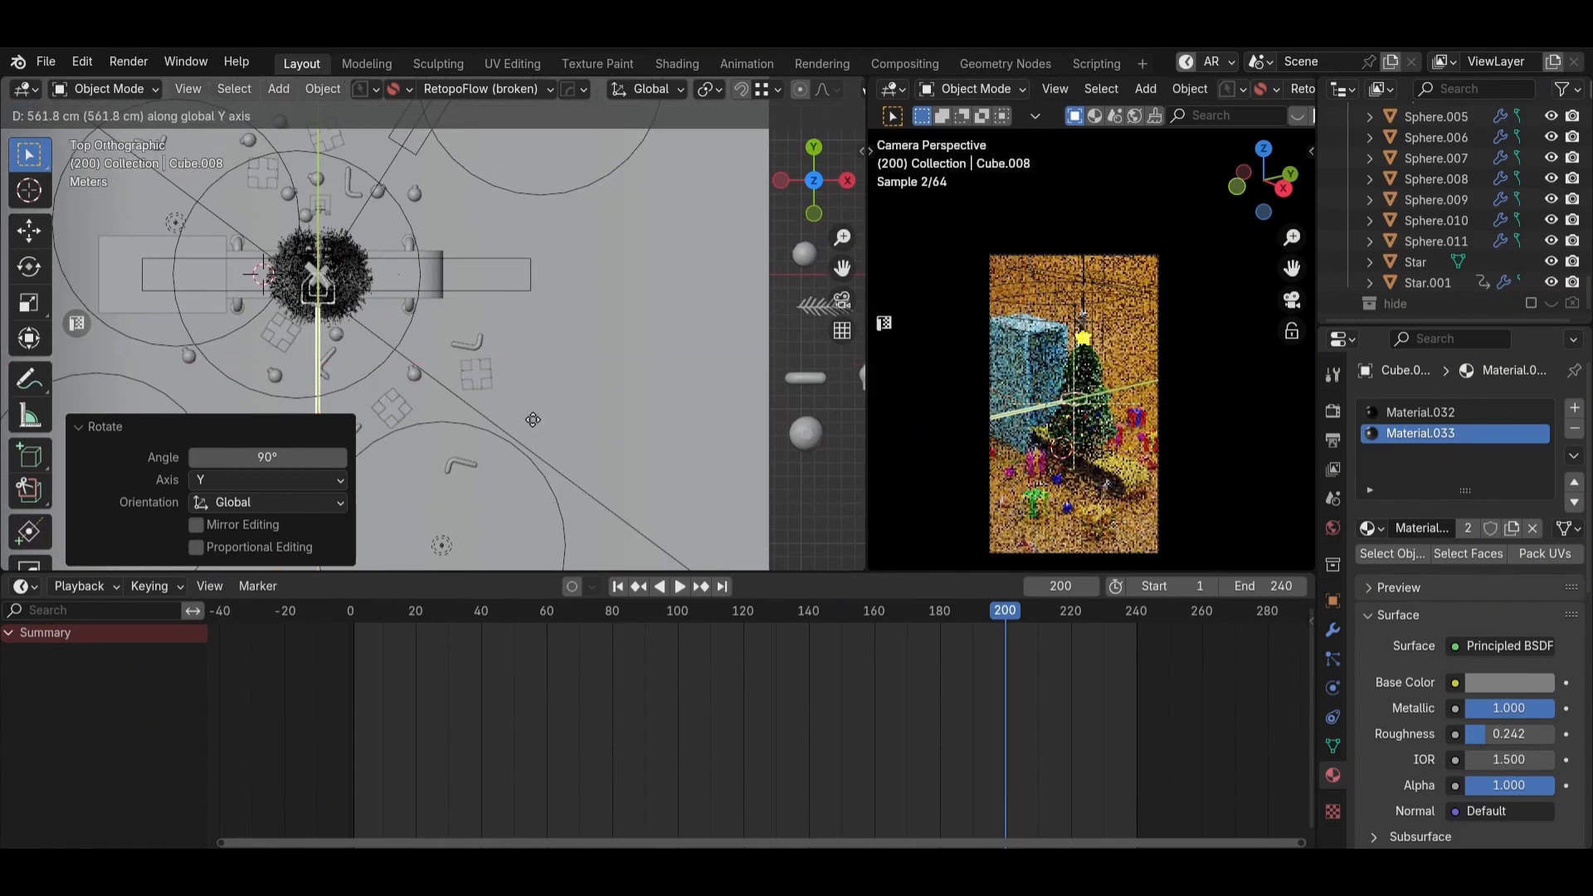
pyautogui.click(497, 434)
# Step: Lower the horizontal claw by -487.7 cm along Z to the height of the tree trunk
pyautogui.press('`')
pyautogui.click(731, 398)
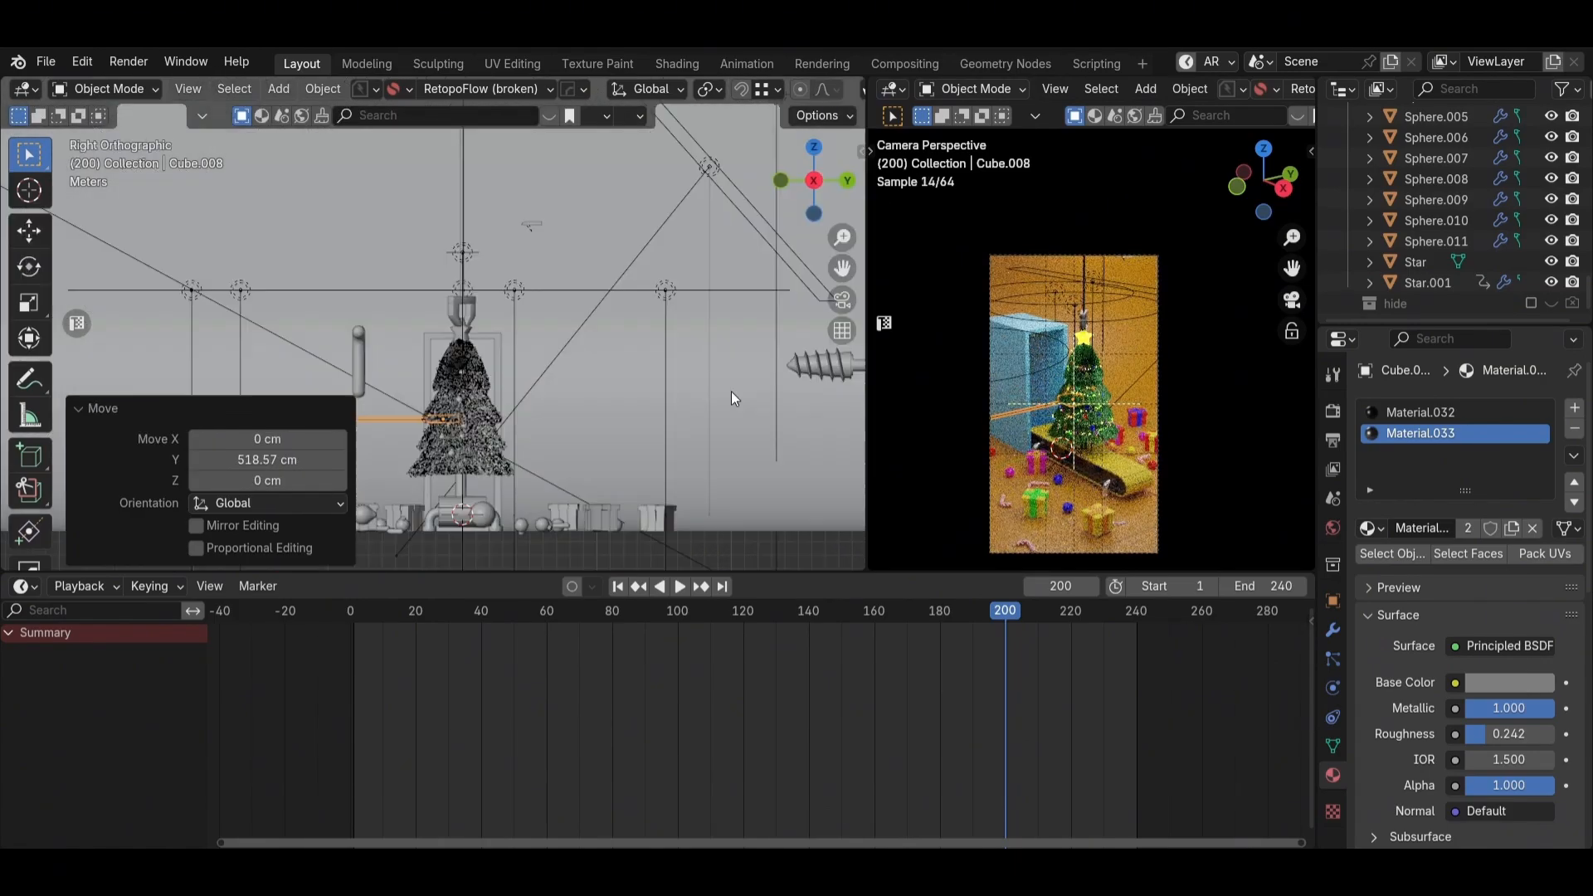
pyautogui.keyDown('shift'); pyautogui.moveTo(732, 392); pyautogui.dragTo(773, 258, button='middle'); pyautogui.keyUp('shift')
pyautogui.press('g')
pyautogui.press('z')
pyautogui.click(773, 323)
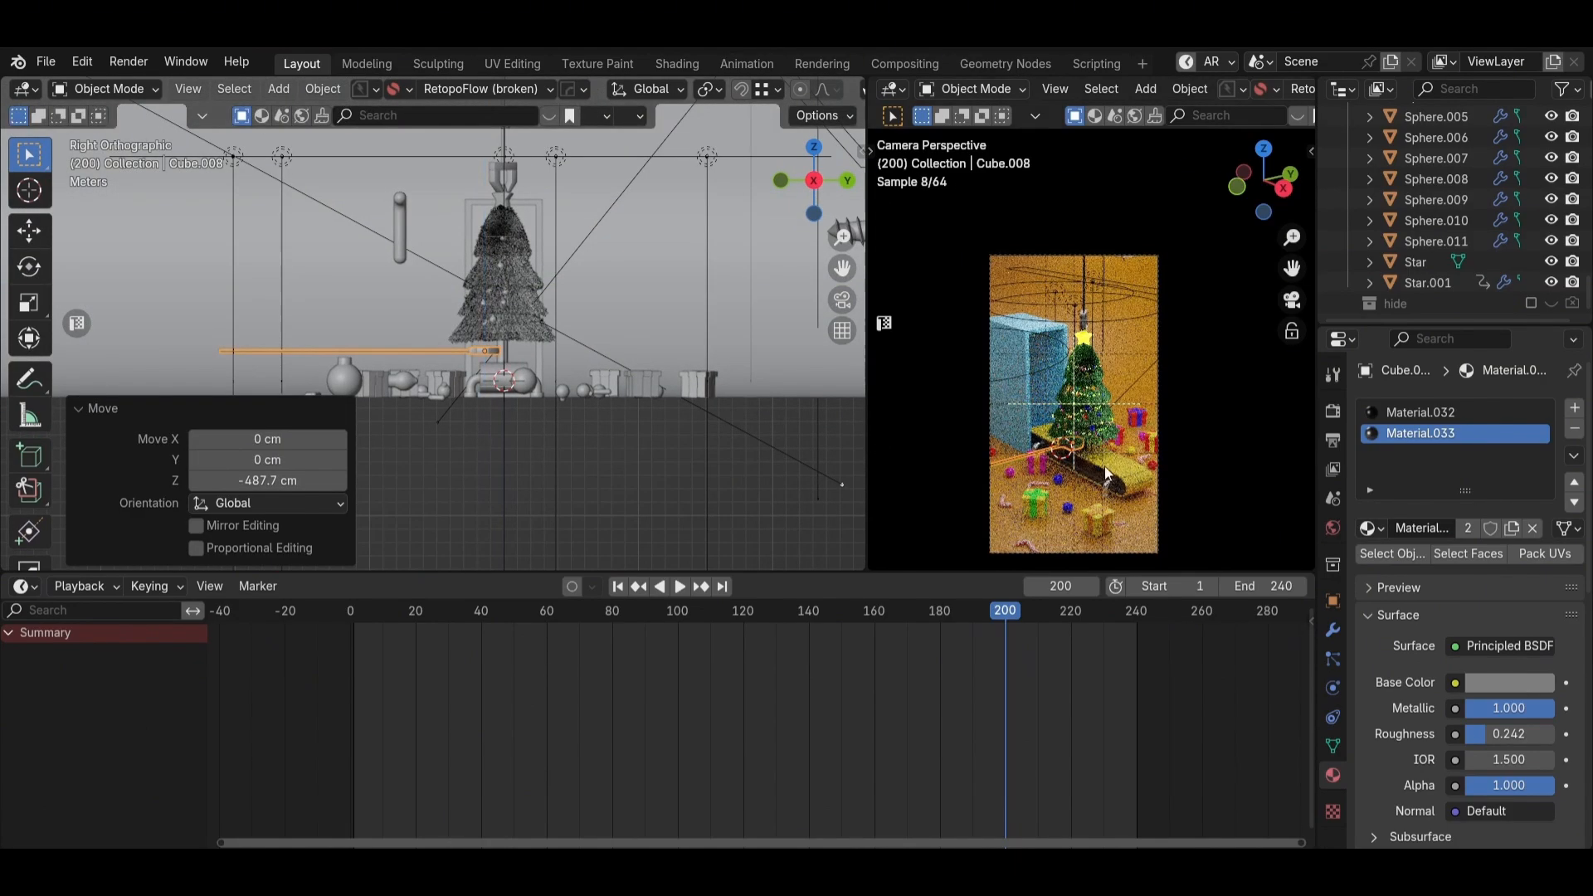
# Step: Slide the claw along Y in see-through top view until its gripper sits around the trunk beneath the branches
pyautogui.click(1105, 474)
pyautogui.scroll(4, 1022, 341)
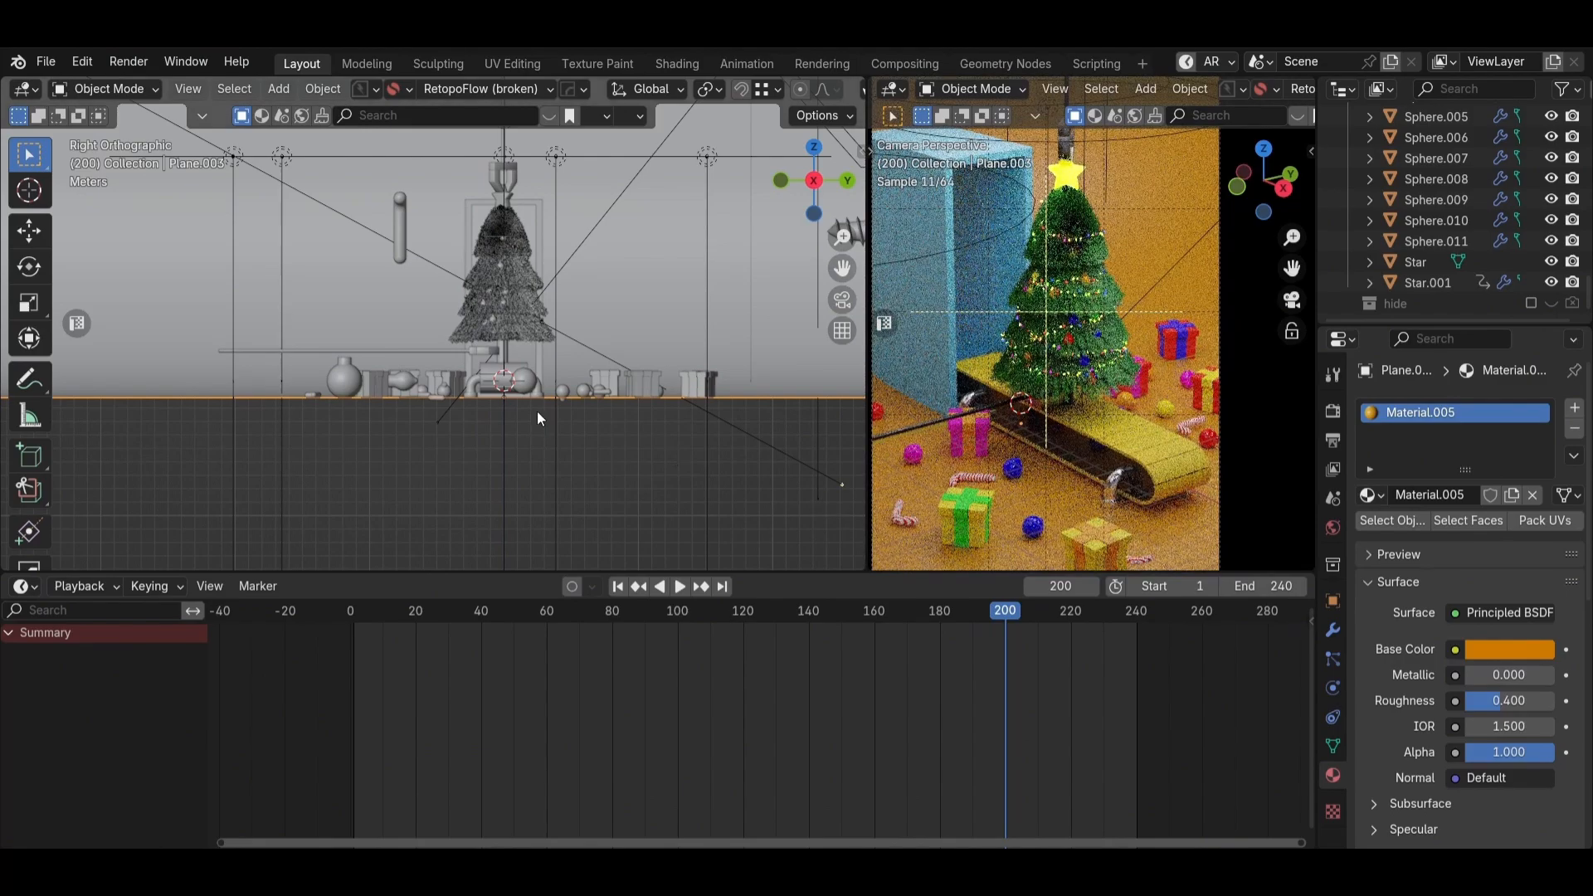
pyautogui.scroll(2, 514, 413)
pyautogui.click(493, 362)
pyautogui.scroll(3, 570, 410)
pyautogui.moveTo(492, 362); pyautogui.dragTo(702, 340, button='middle')
pyautogui.scroll(2, 622, 387)
pyautogui.press('KP_7')
pyautogui.hotkey('alt', 'z')
pyautogui.scroll(-10, 614, 444)
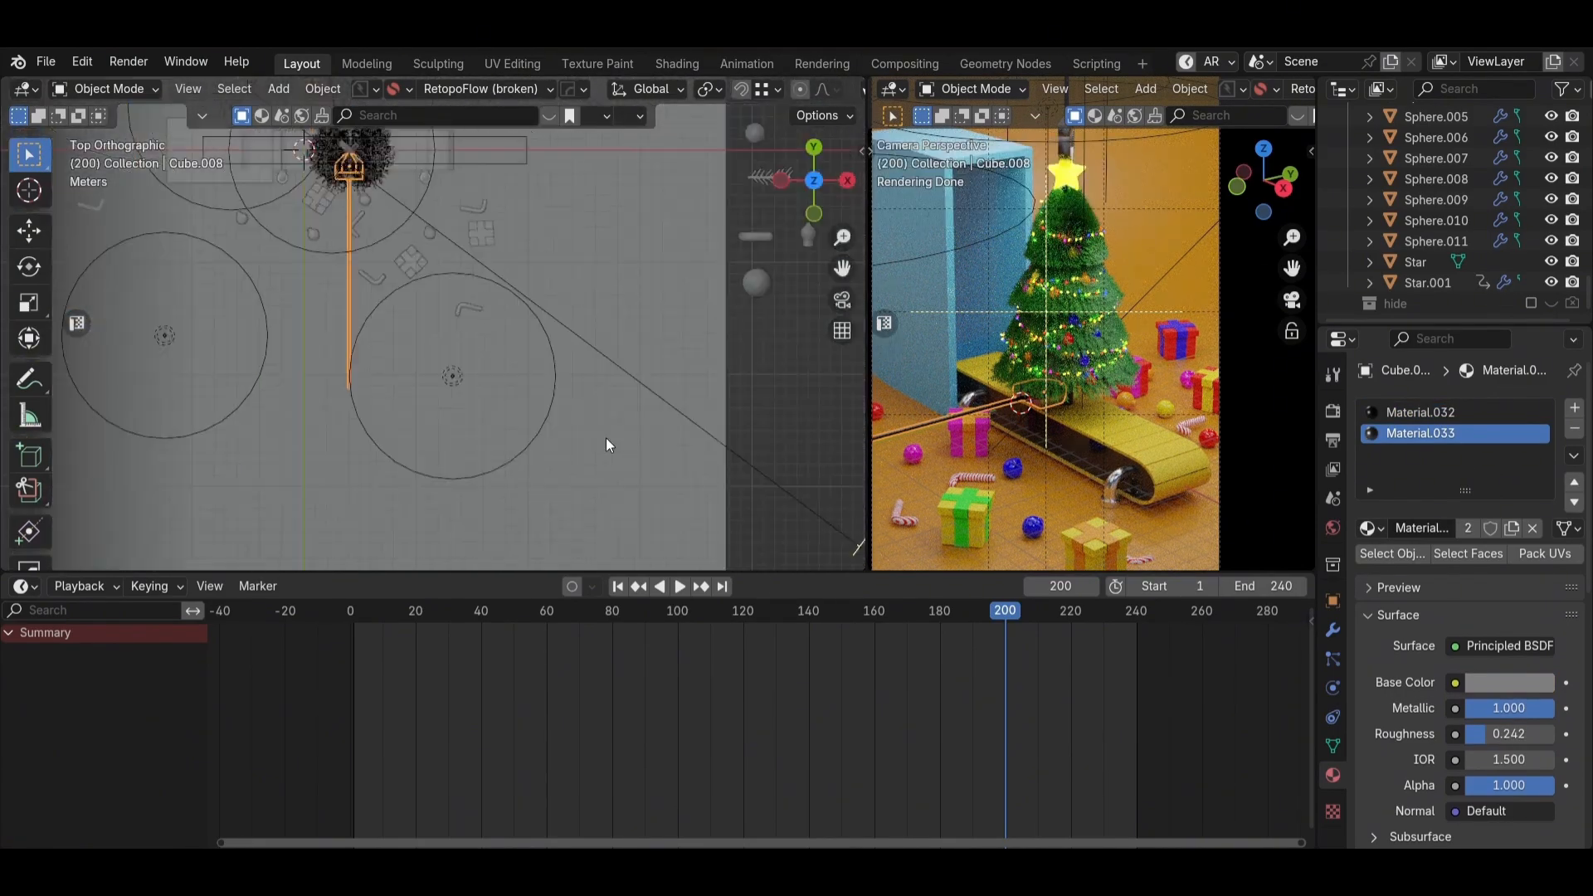
pyautogui.keyDown('shift'); pyautogui.moveTo(348, 182); pyautogui.dragTo(614, 463, button='middle'); pyautogui.keyUp('shift')
pyautogui.scroll(6, 619, 465)
pyautogui.scroll(5, 619, 443)
pyautogui.keyDown('shift'); pyautogui.moveTo(687, 523); pyautogui.dragTo(535, 385, button='middle'); pyautogui.keyUp('shift')
pyautogui.press('g')
pyautogui.press('y')
pyautogui.click(599, 445)
pyautogui.hotkey('alt', 'z')
pyautogui.scroll(-6, 597, 446)
pyautogui.scroll(4, 438, 297)
pyautogui.scroll(4, 534, 386)
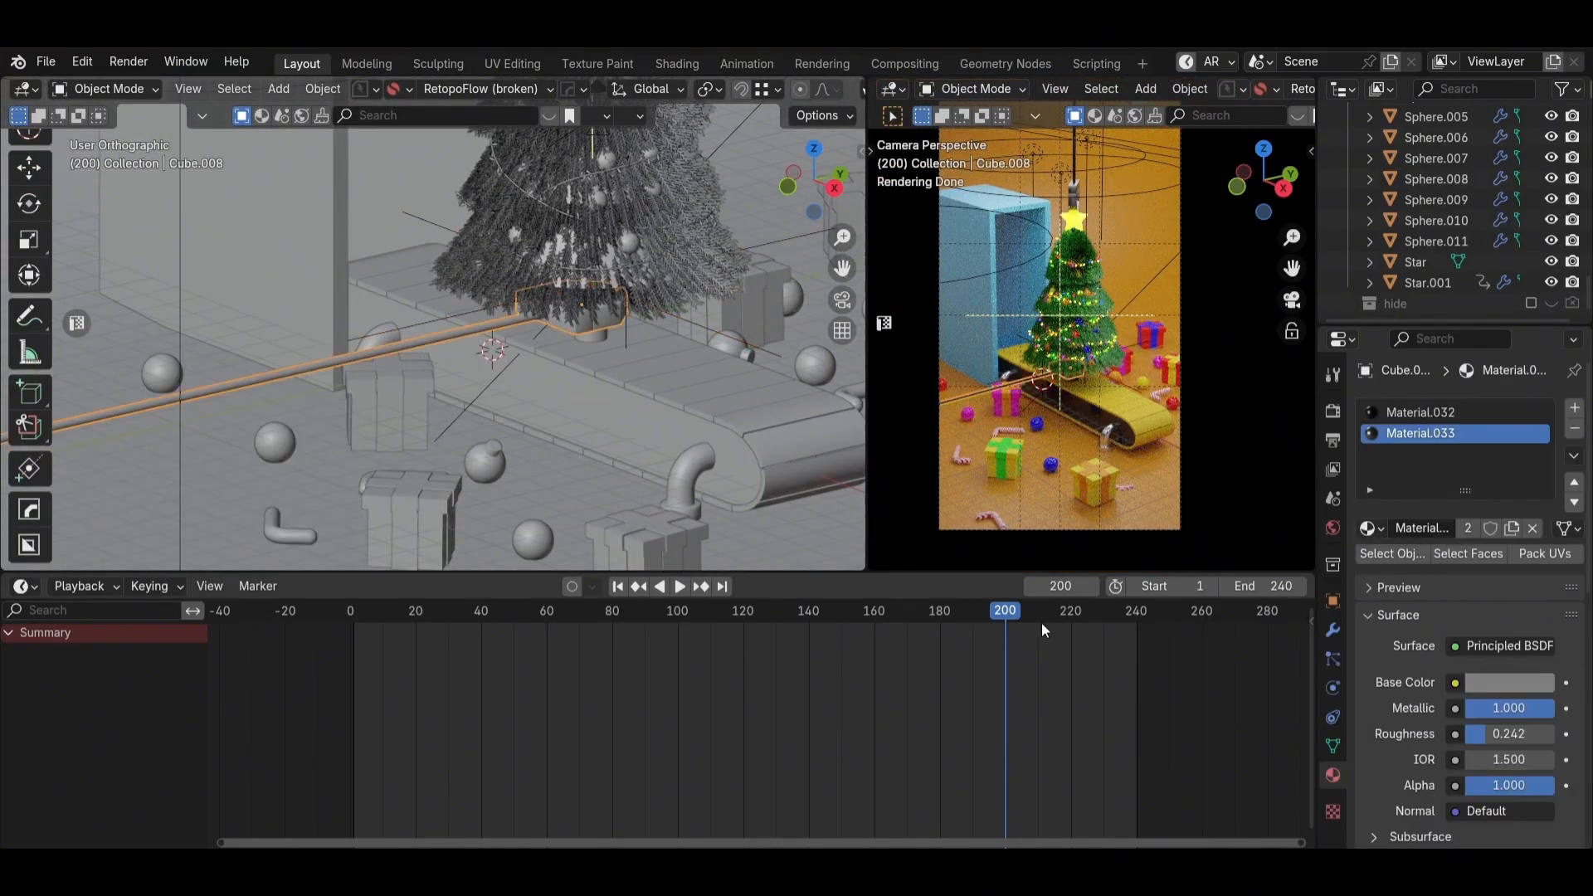
# Step: Keyframe the claw at the trunk on frame 210 and try to pull it back along Y on frame 211
pyautogui.press('space')
pyautogui.moveTo(1091, 633); pyautogui.dragTo(1048, 634)
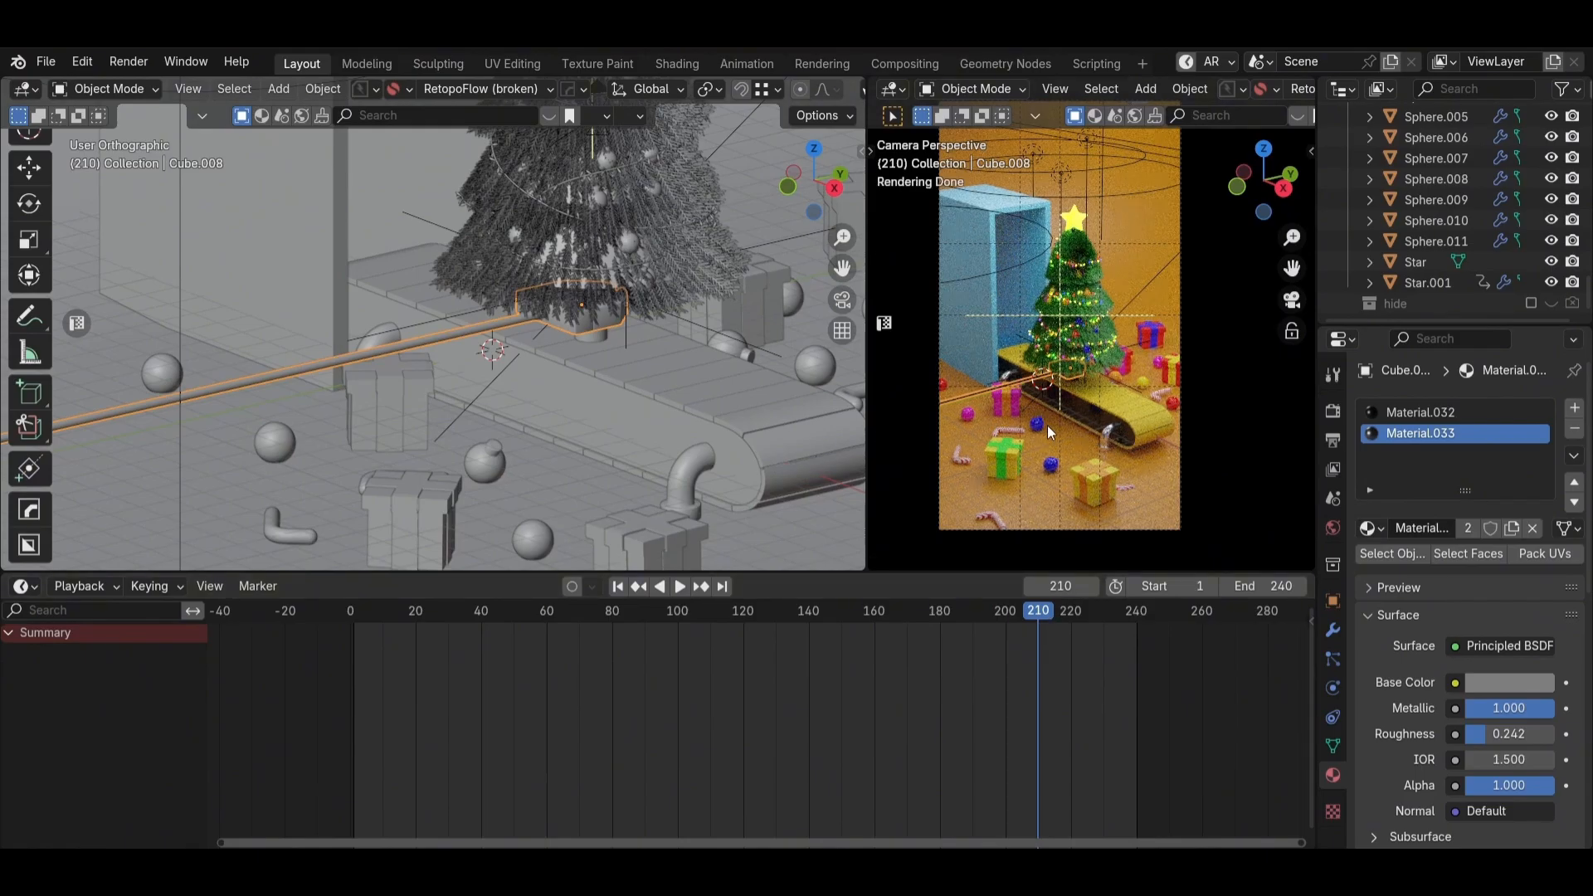
pyautogui.press('g')
pyautogui.press('y')
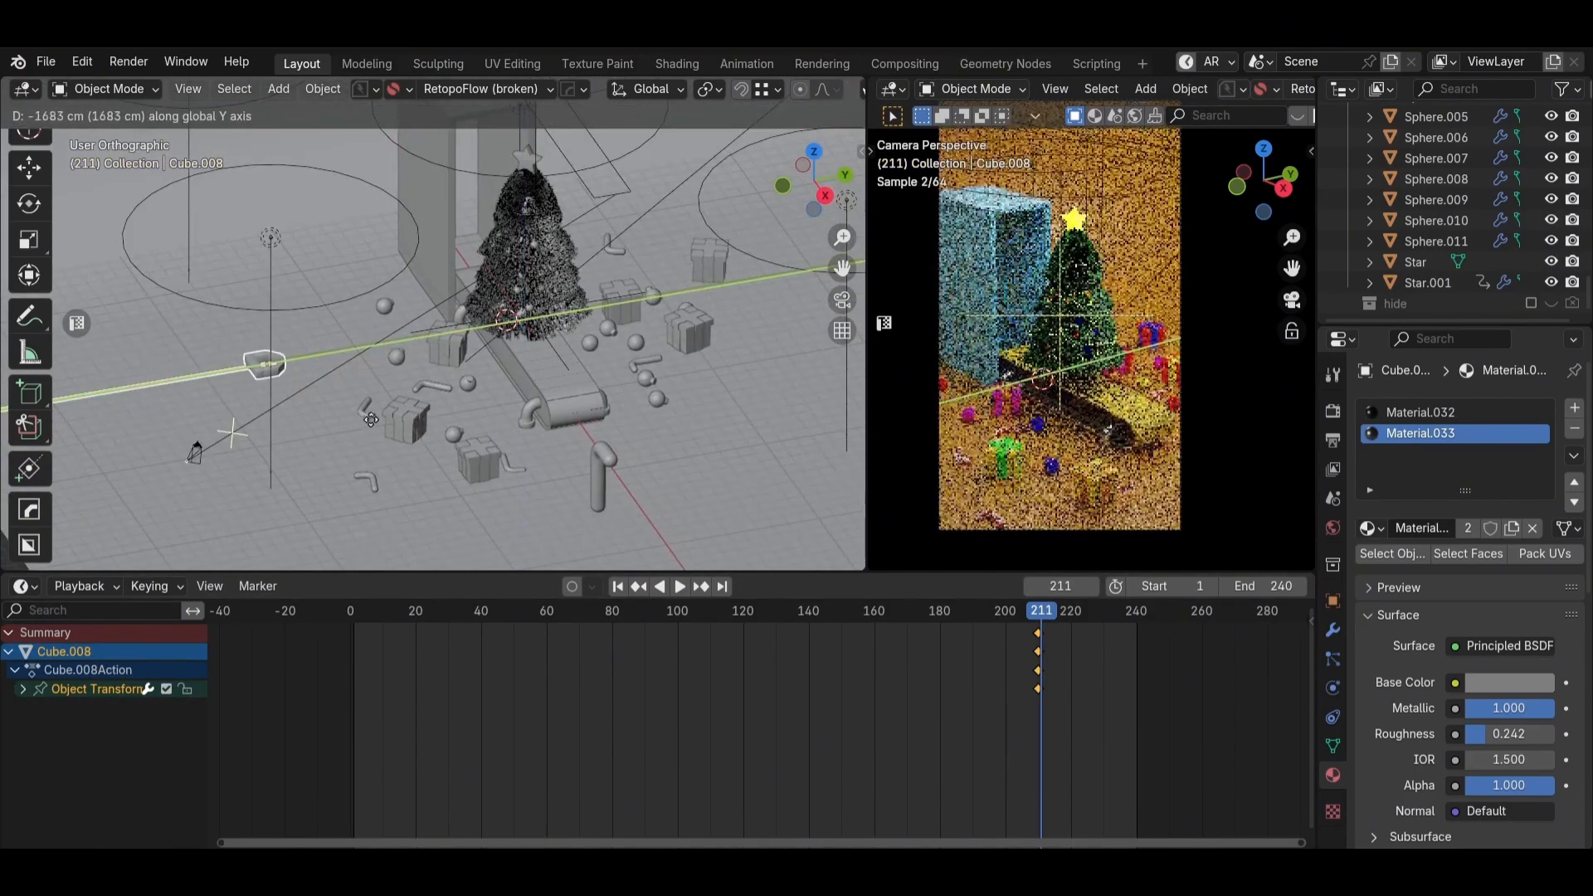
pyautogui.click(349, 443)
# Step: Move the claw away from the tree along negative Y at frame 210 and insert a keyframe there
pyautogui.click(1038, 625)
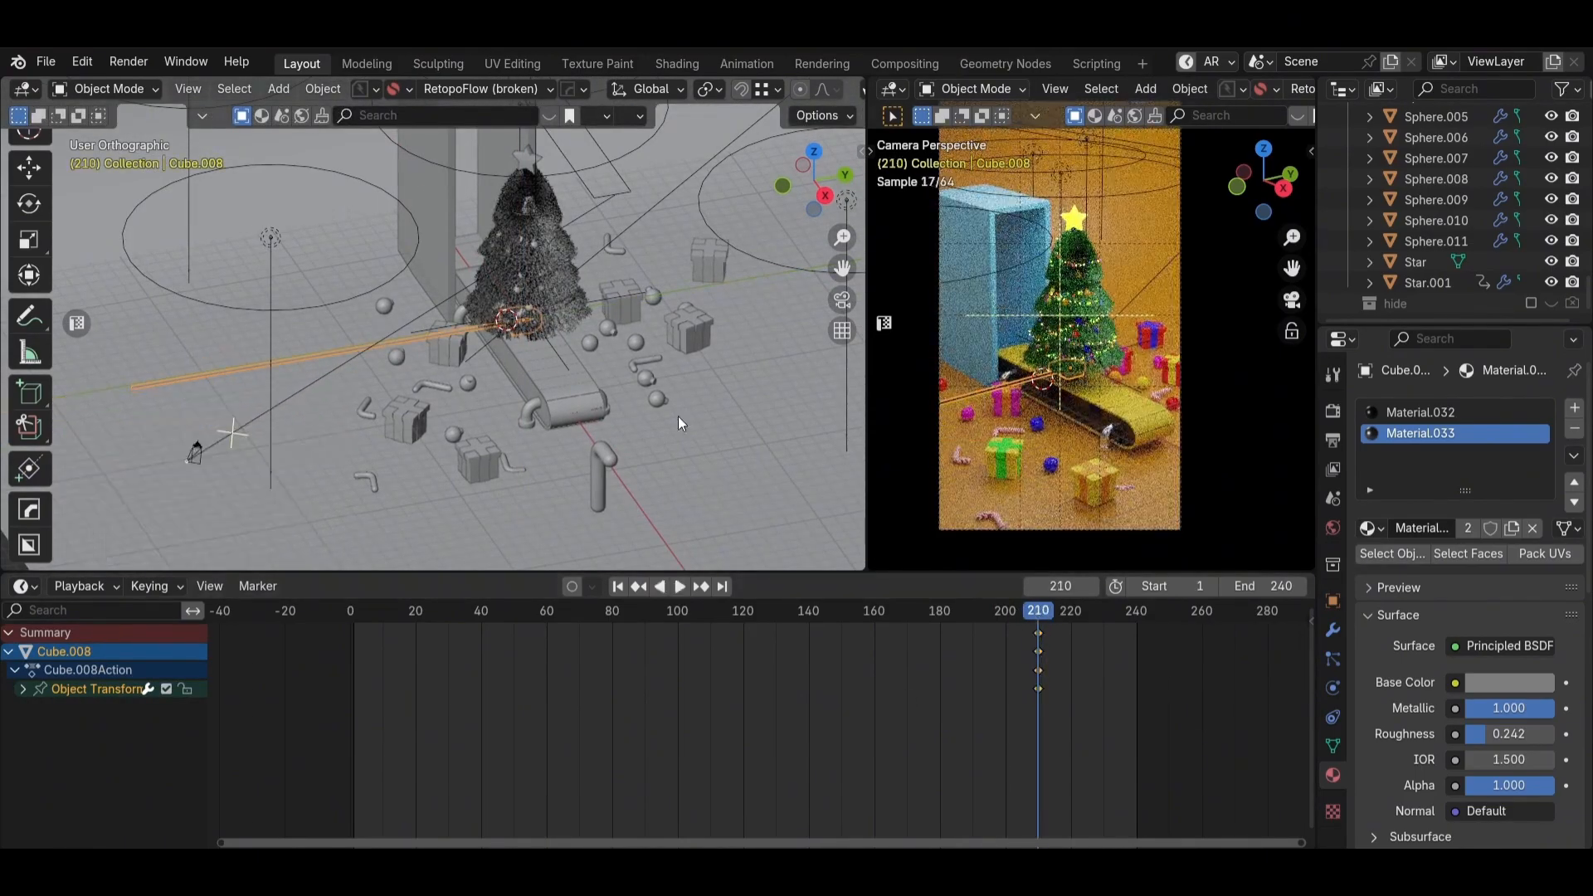
pyautogui.press('g')
pyautogui.press('y')
pyautogui.click(383, 451)
pyautogui.press('i')
# Step: At frame 220, move the claw 1954.2 cm along Y to grip the trunk and insert a keyframe
pyautogui.moveTo(1047, 612)
pyautogui.mouseDown()
pyautogui.moveTo(1098, 622)
pyautogui.moveTo(1072, 624)
pyautogui.mouseUp()
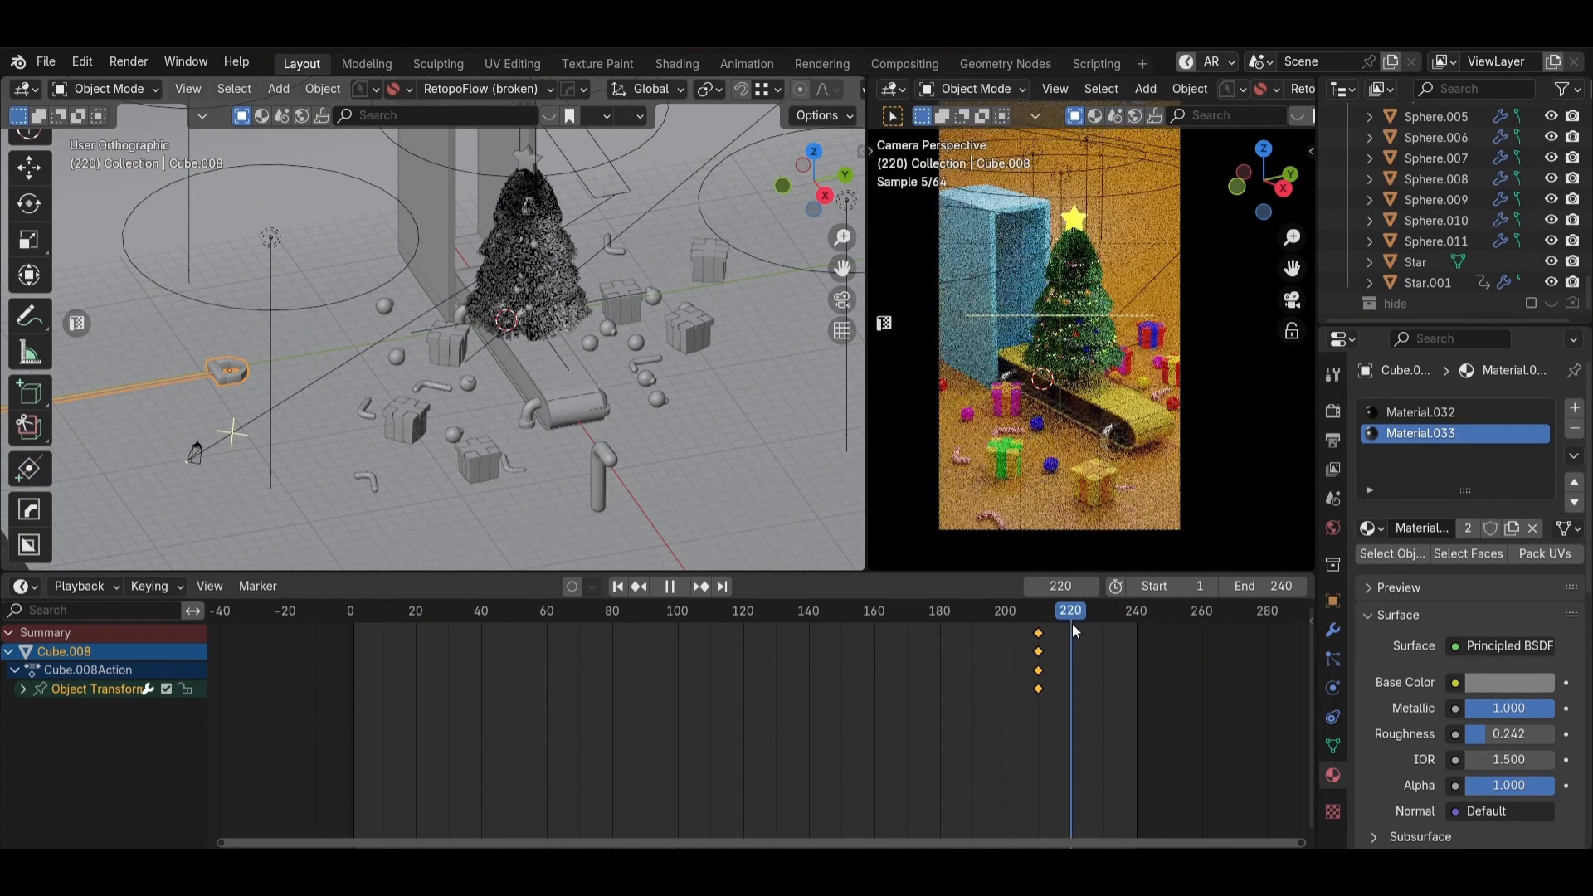
pyautogui.scroll(1, 456, 393)
pyautogui.press('`')
pyautogui.click(602, 394)
pyautogui.press('g')
pyautogui.press('y')
pyautogui.click(171, 416)
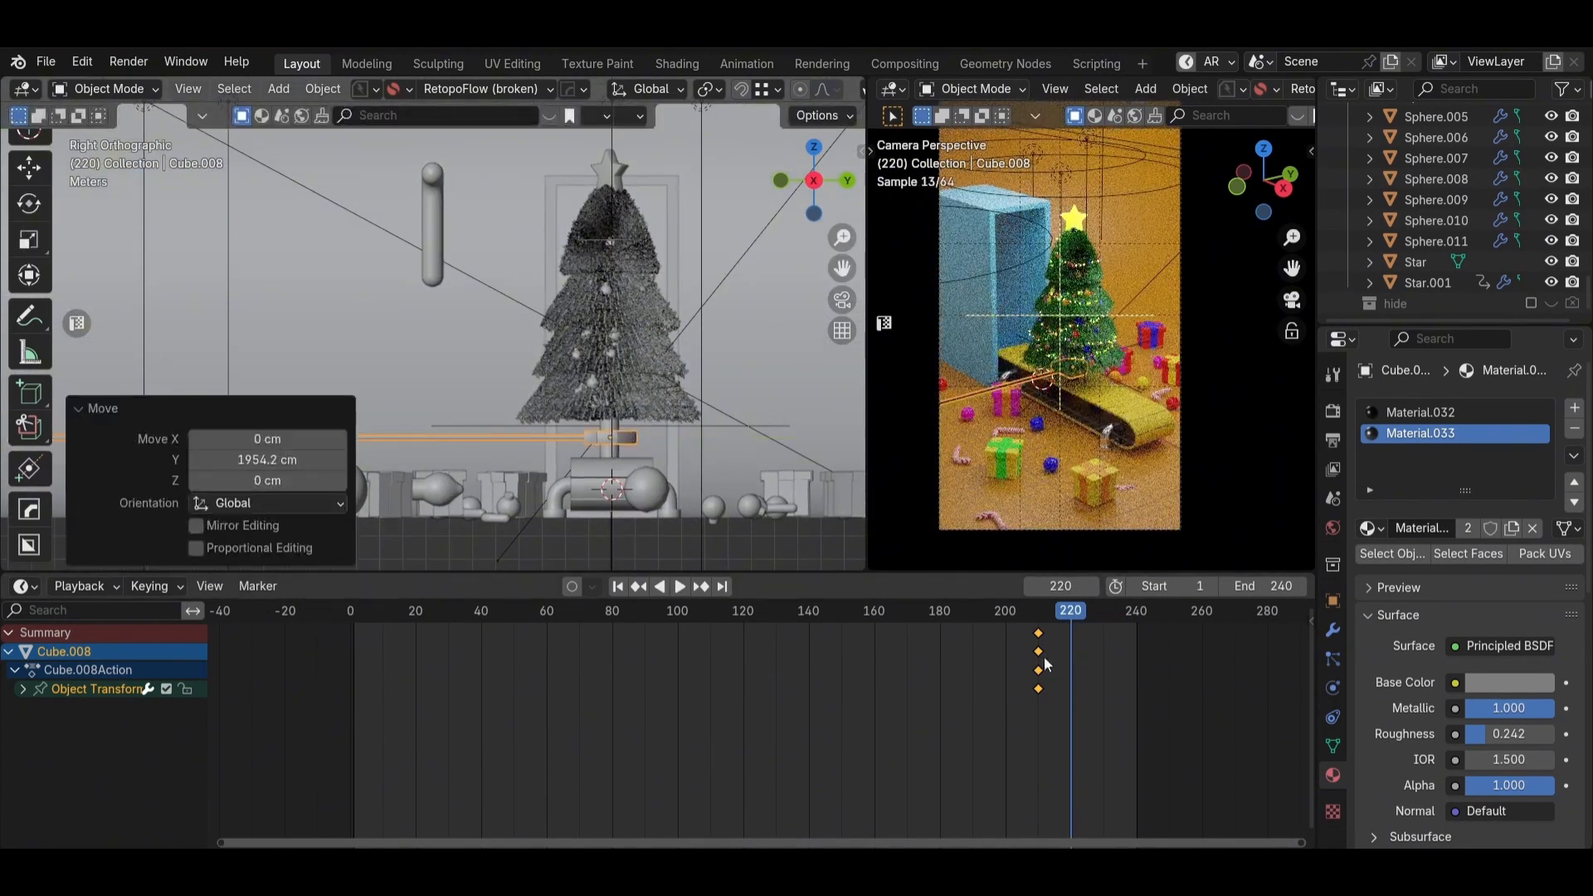
pyautogui.press('i')
# Step: Select the tree together with its garlands and star, and parent them to the empty at the tree's base
pyautogui.moveTo(617, 422); pyautogui.dragTo(670, 430, button='middle')
pyautogui.scroll(3, 681, 425)
pyautogui.click(530, 349)
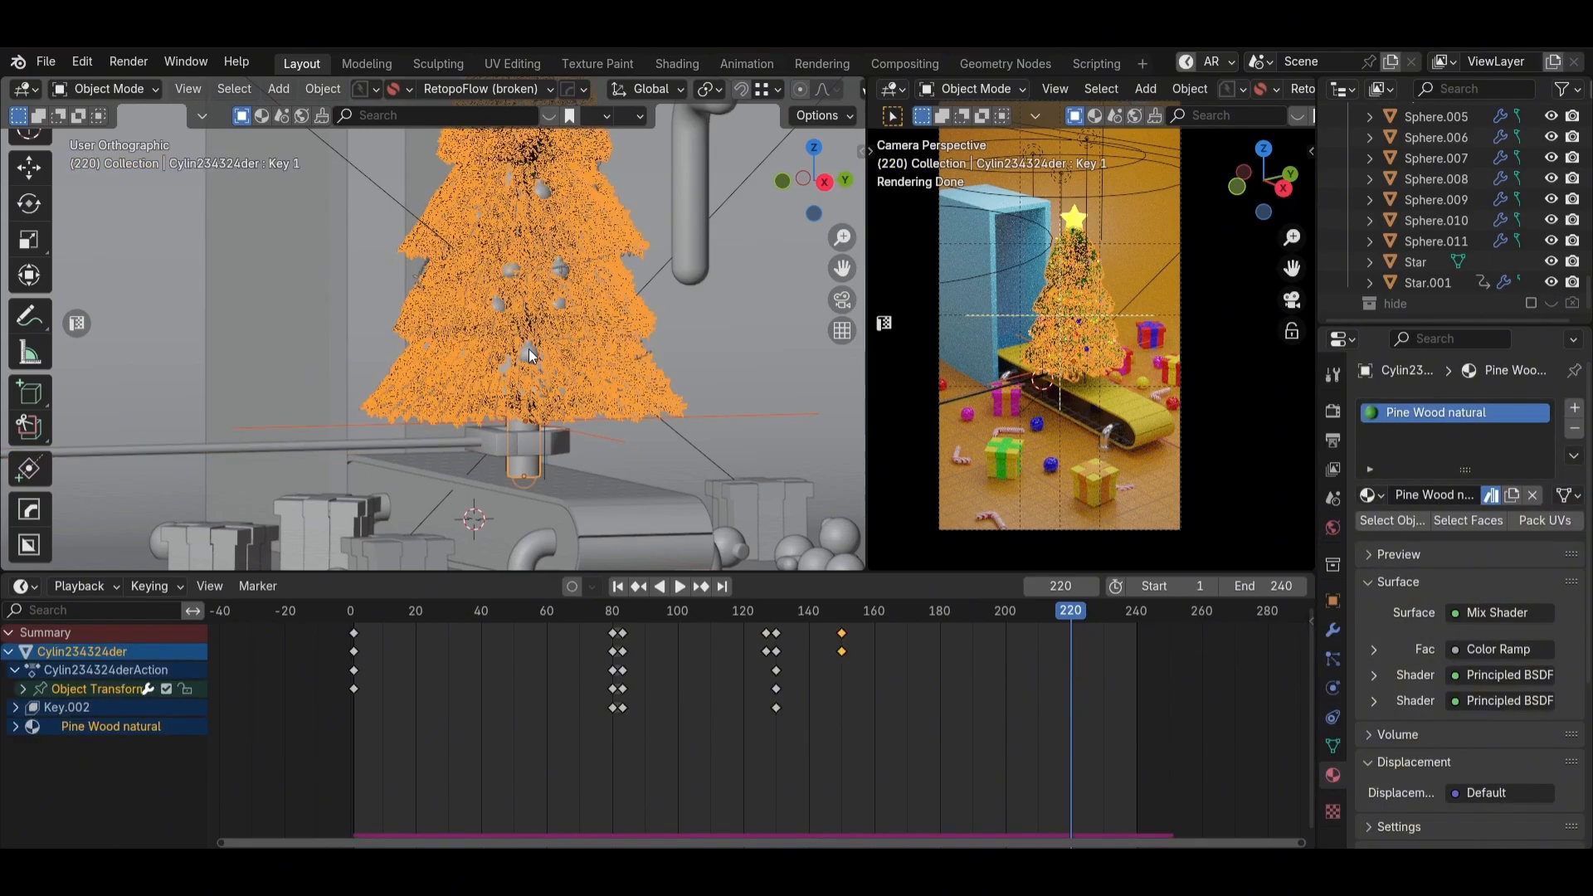
pyautogui.keyDown('shift'); pyautogui.moveTo(590, 357); pyautogui.dragTo(483, 331, button='middle'); pyautogui.keyUp('shift')
pyautogui.keyDown('shift'); pyautogui.click(585, 179); pyautogui.keyUp('shift')
pyautogui.scroll(6, 589, 315)
pyautogui.keyDown('shift'); pyautogui.click(591, 325); pyautogui.keyUp('shift')
pyautogui.scroll(6, 483, 331)
pyautogui.keyDown('shift'); pyautogui.click(699, 260); pyautogui.keyUp('shift')
pyautogui.scroll(-13, 699, 260)
pyautogui.keyDown('shift'); pyautogui.moveTo(647, 218); pyautogui.dragTo(411, 272, button='middle'); pyautogui.keyUp('shift')
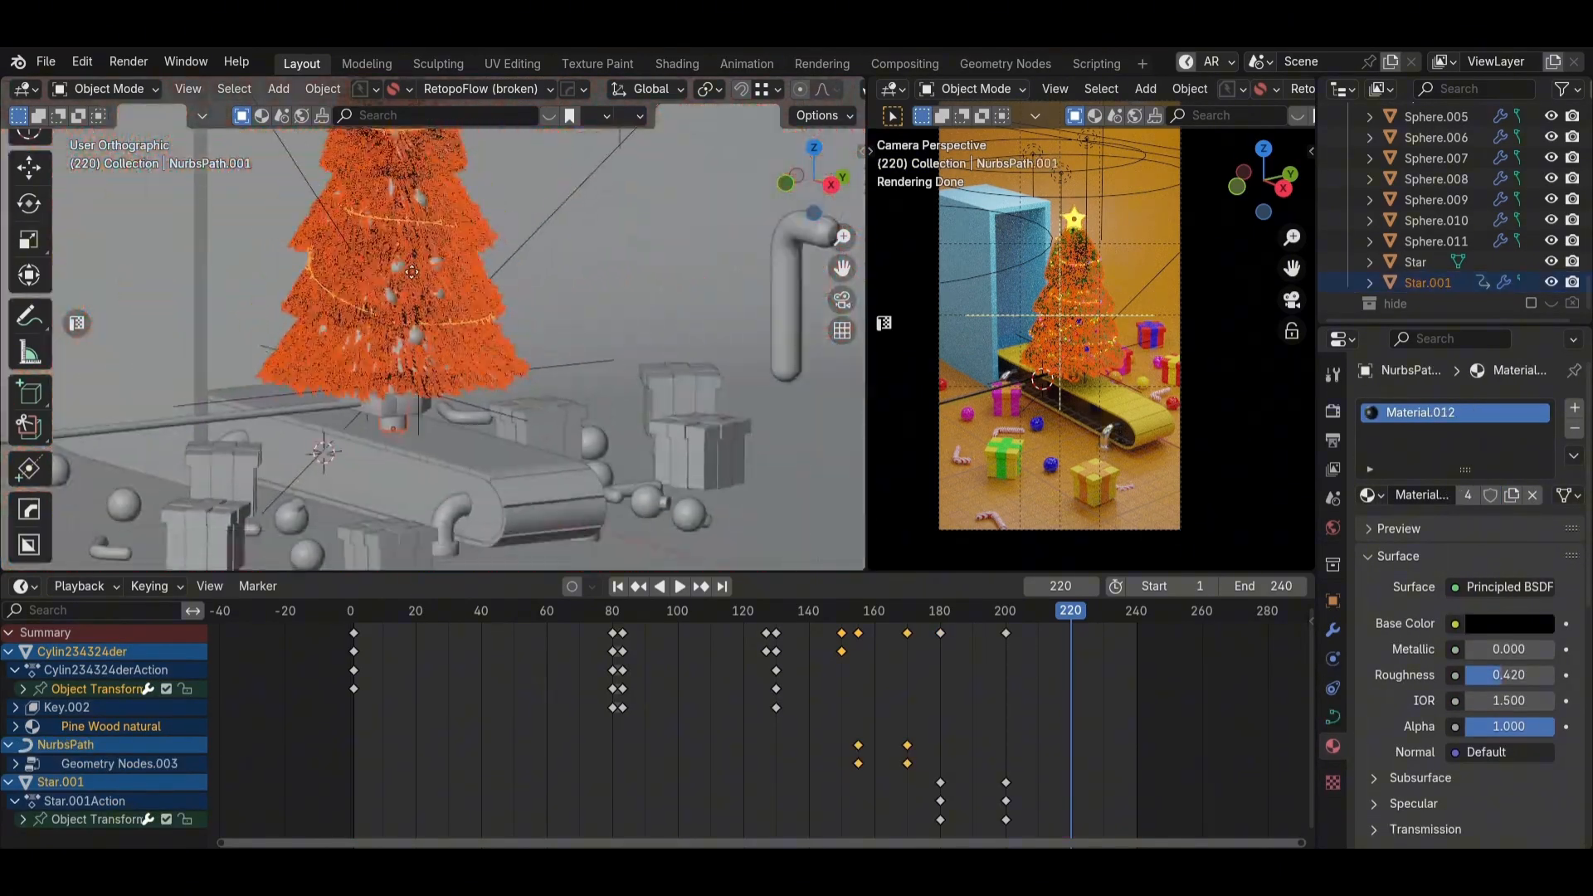
pyautogui.keyDown('shift'); pyautogui.click(575, 363); pyautogui.keyUp('shift')
pyautogui.hotkey('ctrl', 'p')
pyautogui.click(476, 386)
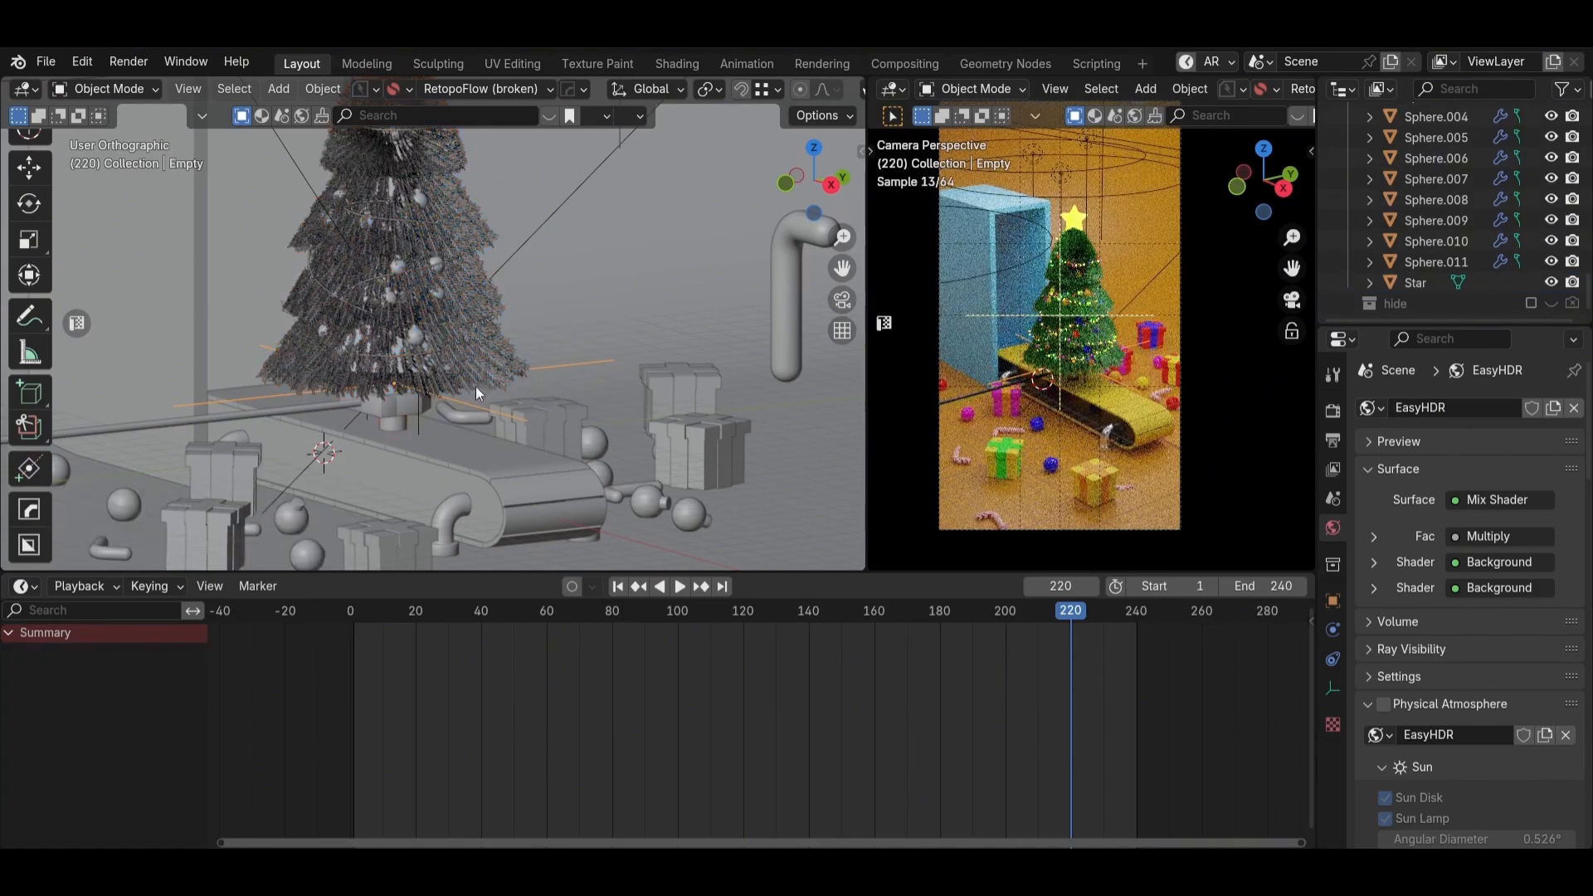
# Step: Select the tree, empty and claw, move them along Y and keyframe them at about frame 235
pyautogui.keyDown('shift'); pyautogui.click(476, 386); pyautogui.keyUp('shift')
pyautogui.keyDown('shift'); pyautogui.click(300, 410); pyautogui.keyUp('shift')
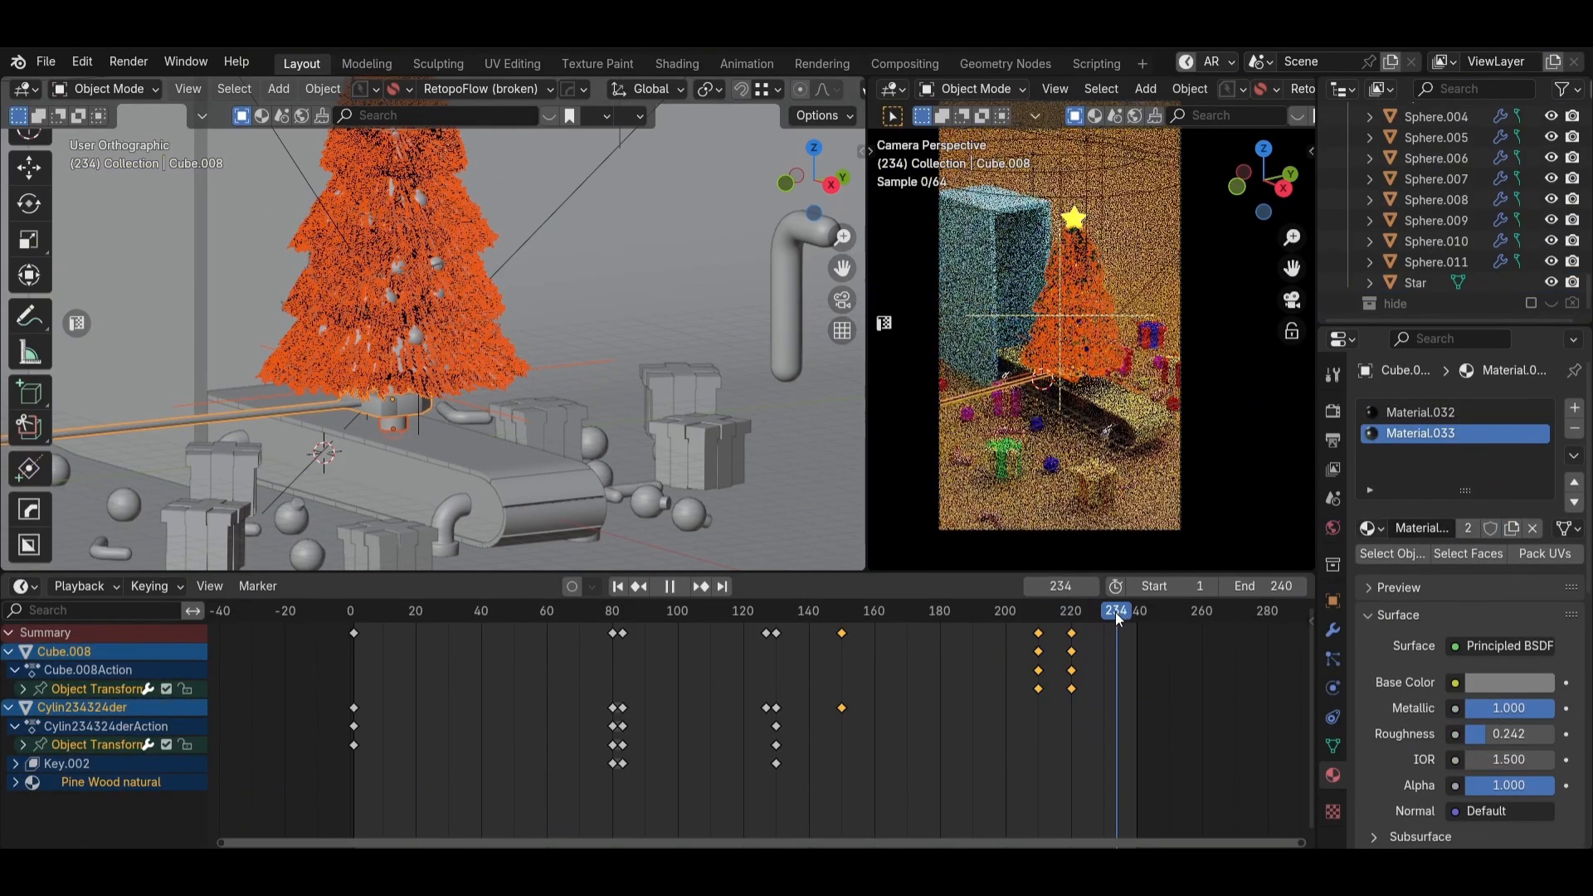
pyautogui.moveTo(1118, 618); pyautogui.dragTo(940, 649)
pyautogui.press('g')
pyautogui.press('y')
pyautogui.click(747, 398)
pyautogui.press('i')
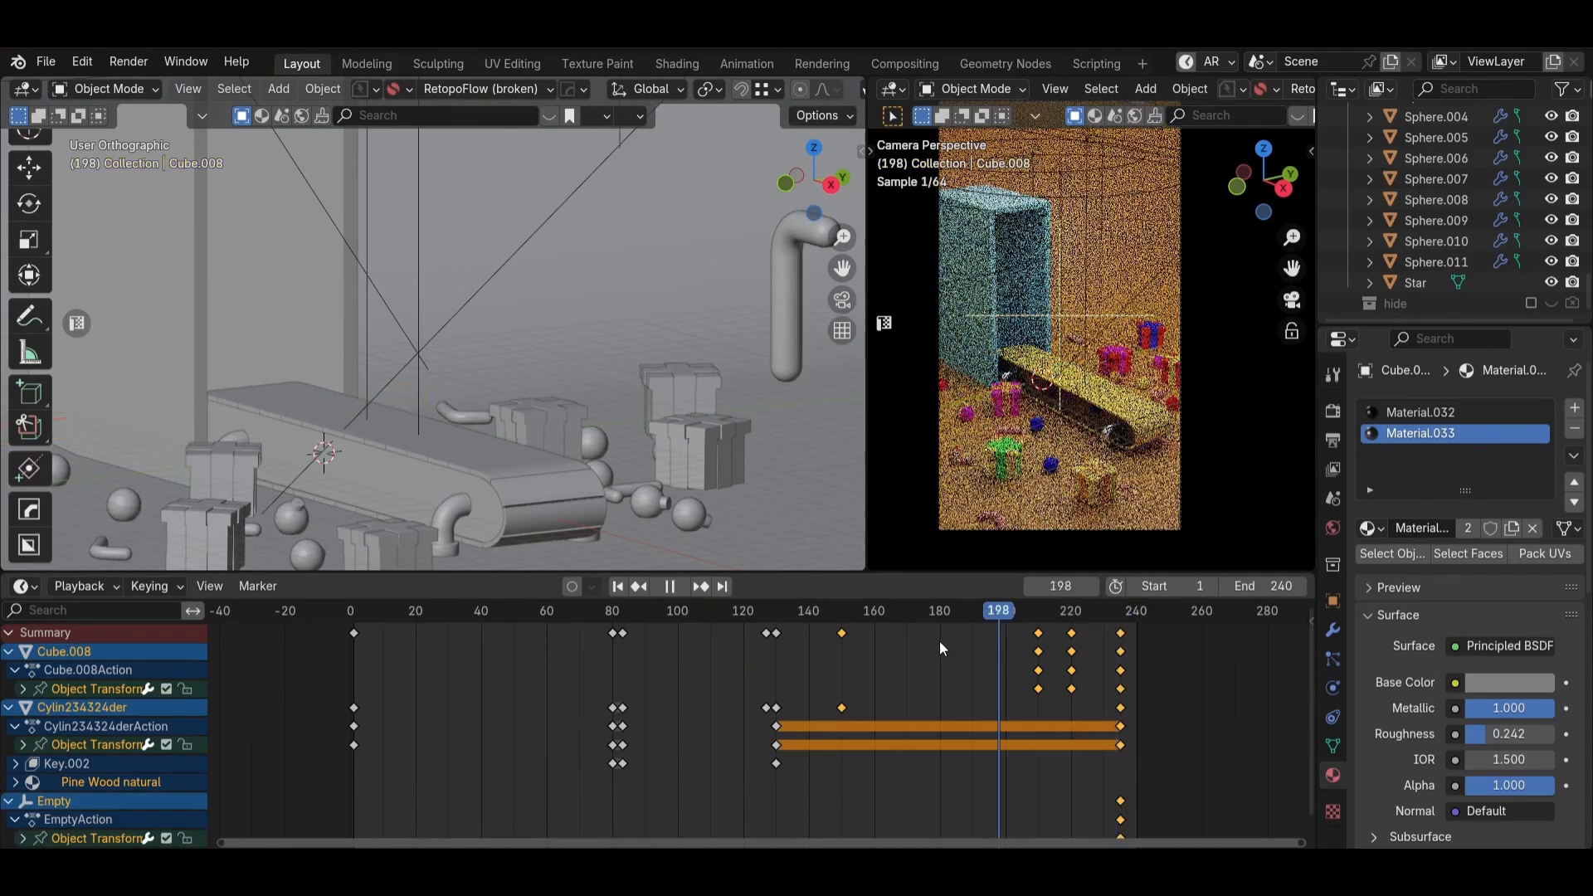
# Step: Stop the playback and undo the joint tree and claw movement, its keyframes and the parenting to the empty
pyautogui.press('space')
pyautogui.hotkey('ctrl', 'z')
pyautogui.hotkey('ctrl', 'z')
pyautogui.hotkey('ctrl', 'z')
pyautogui.hotkey('ctrl', 'z')
pyautogui.hotkey('ctrl', 'z')
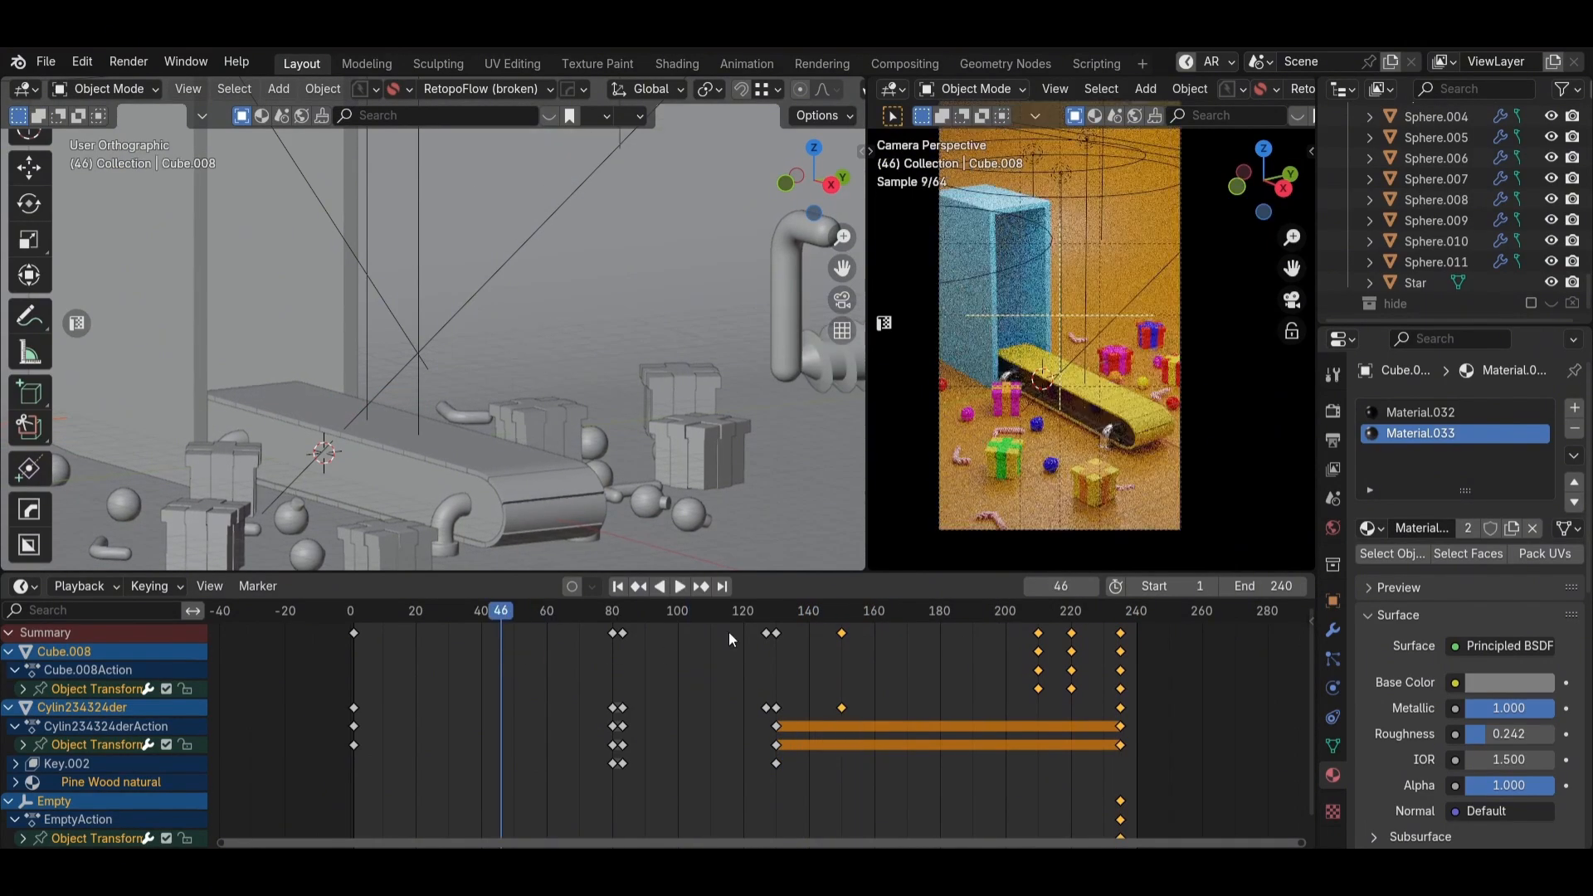
pyautogui.hotkey('ctrl', 'z')
pyautogui.hotkey('ctrl', 'z')
pyautogui.hotkey('ctrl', 'z')
pyautogui.hotkey('ctrl', 'z')
pyautogui.hotkey('ctrl', 'z')
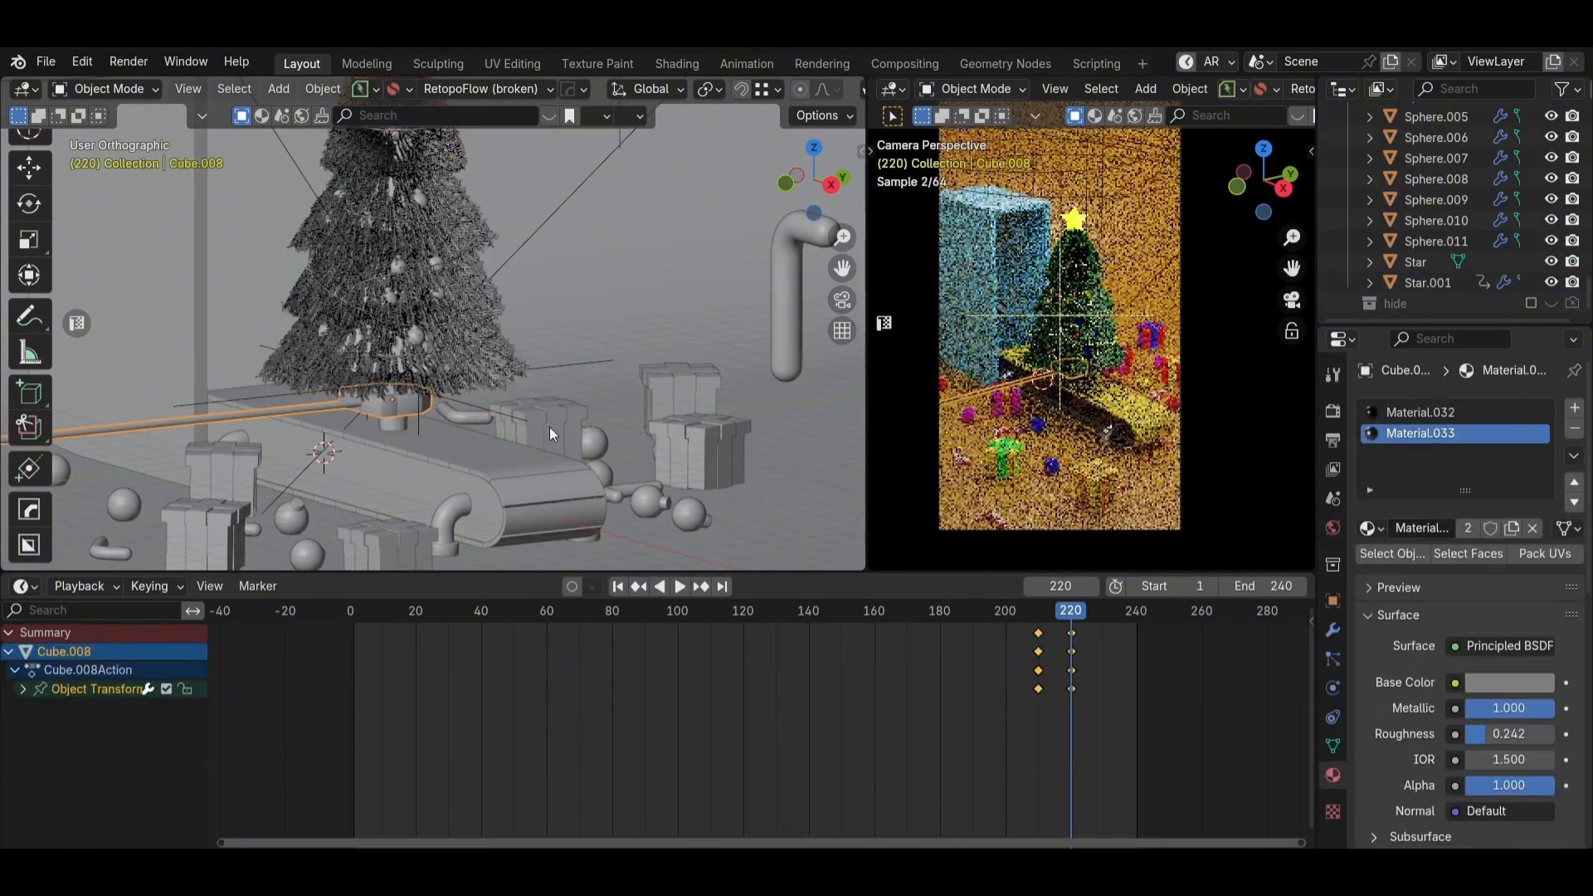
pyautogui.hotkey('ctrl', 'z')
pyautogui.hotkey('ctrl', 'z')
pyautogui.hotkey('ctrl', 'z')
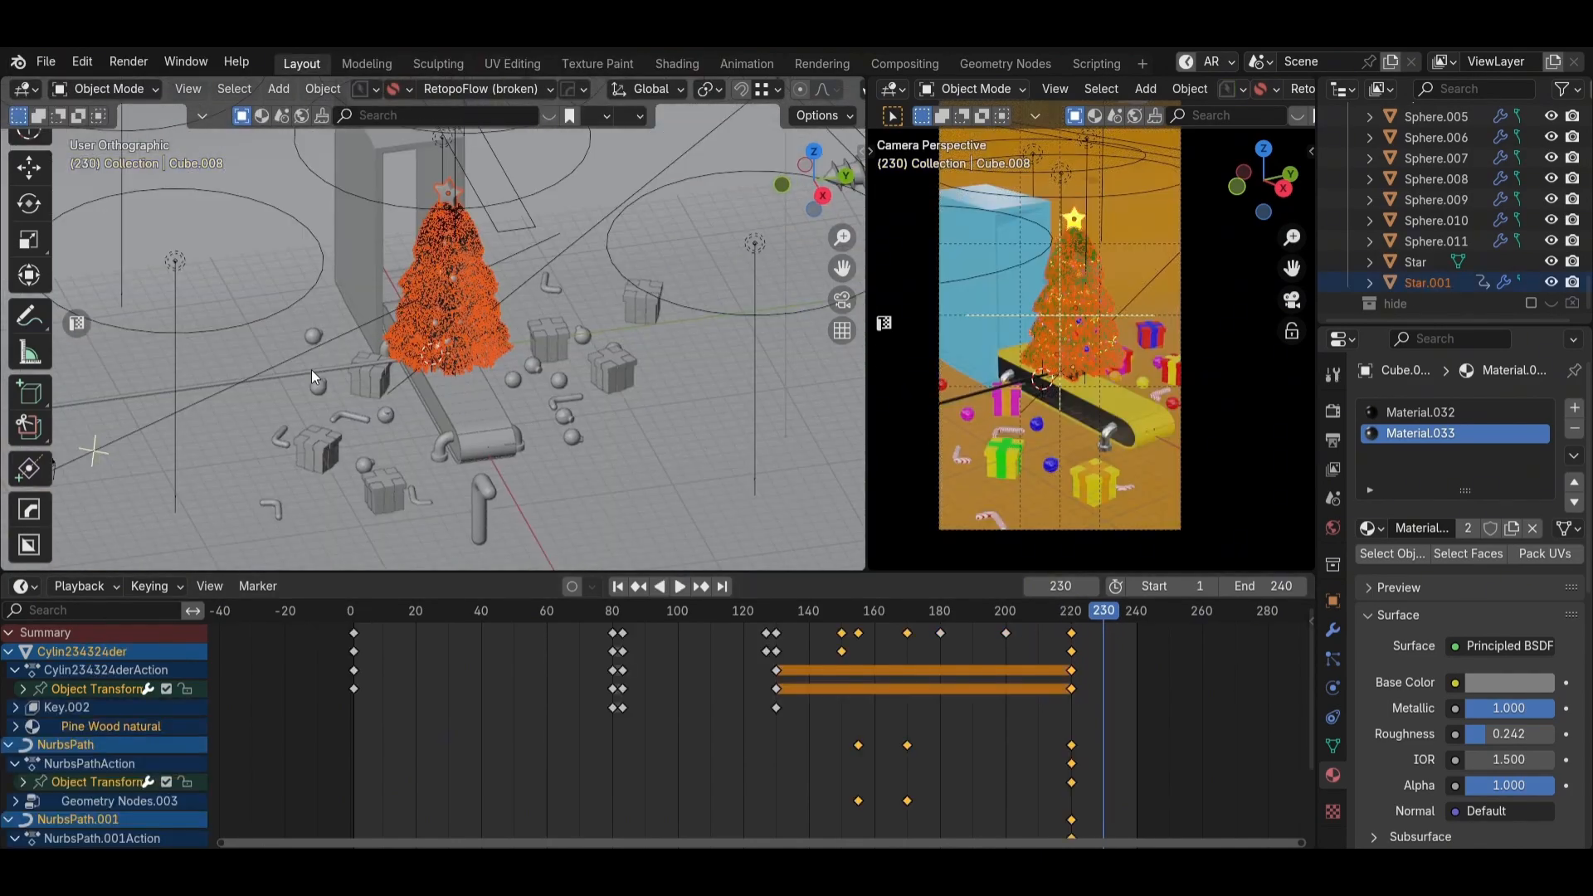
# Step: Add the claw to the selected tree parts, move them all along Y at frame 230 and insert keyframes
pyautogui.keyDown('shift'); pyautogui.click(315, 371); pyautogui.keyUp('shift')
pyautogui.press('g')
pyautogui.press('y')
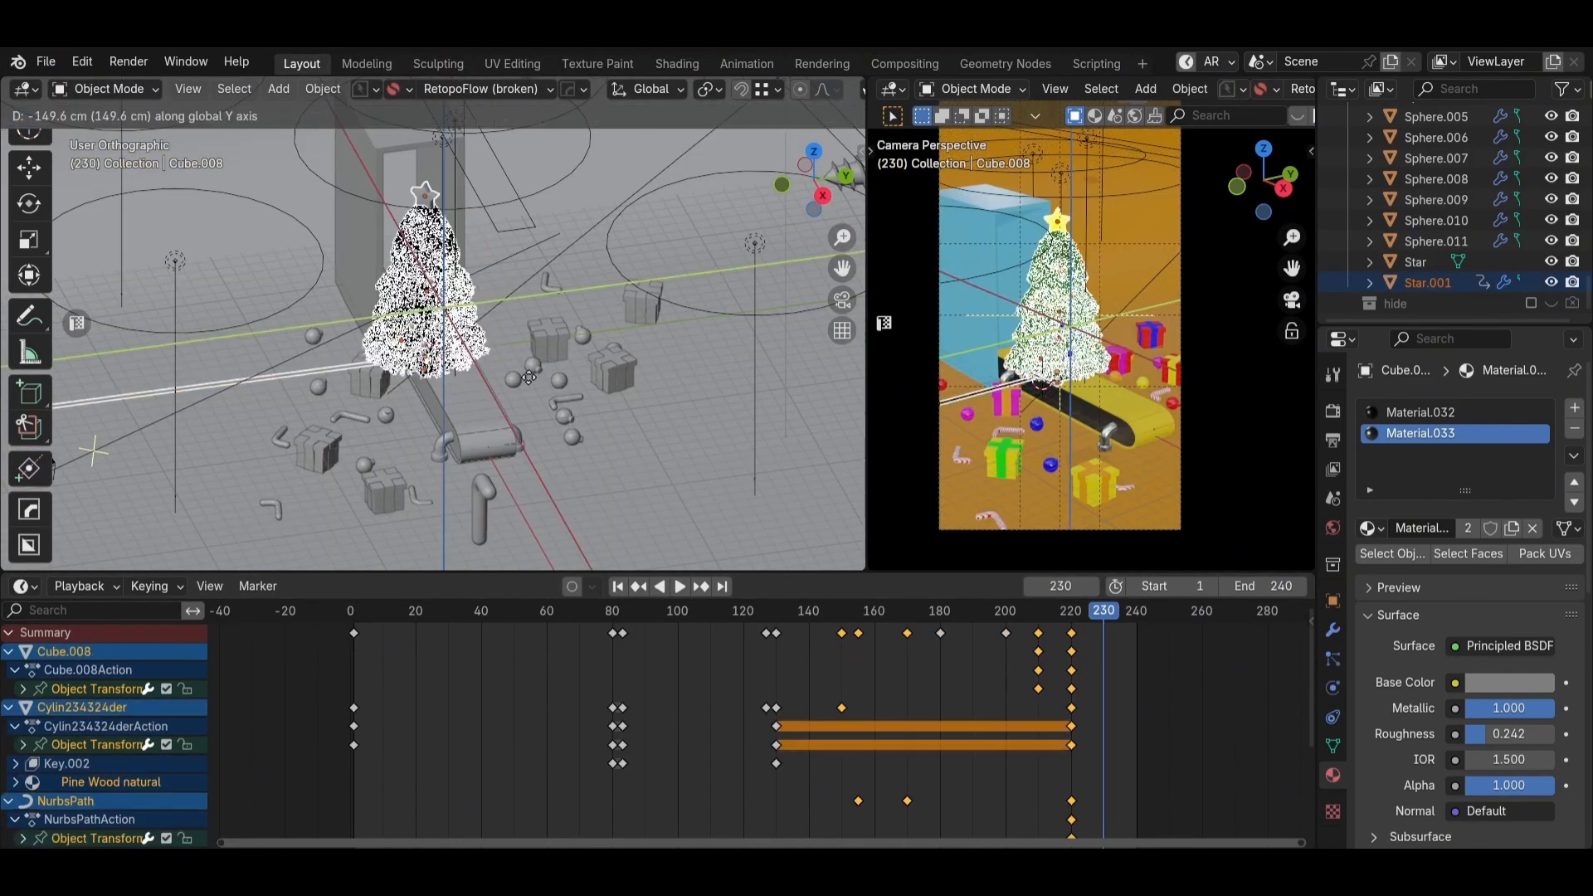
pyautogui.click(599, 339)
pyautogui.press('i')
pyautogui.moveTo(1098, 616); pyautogui.dragTo(1069, 624)
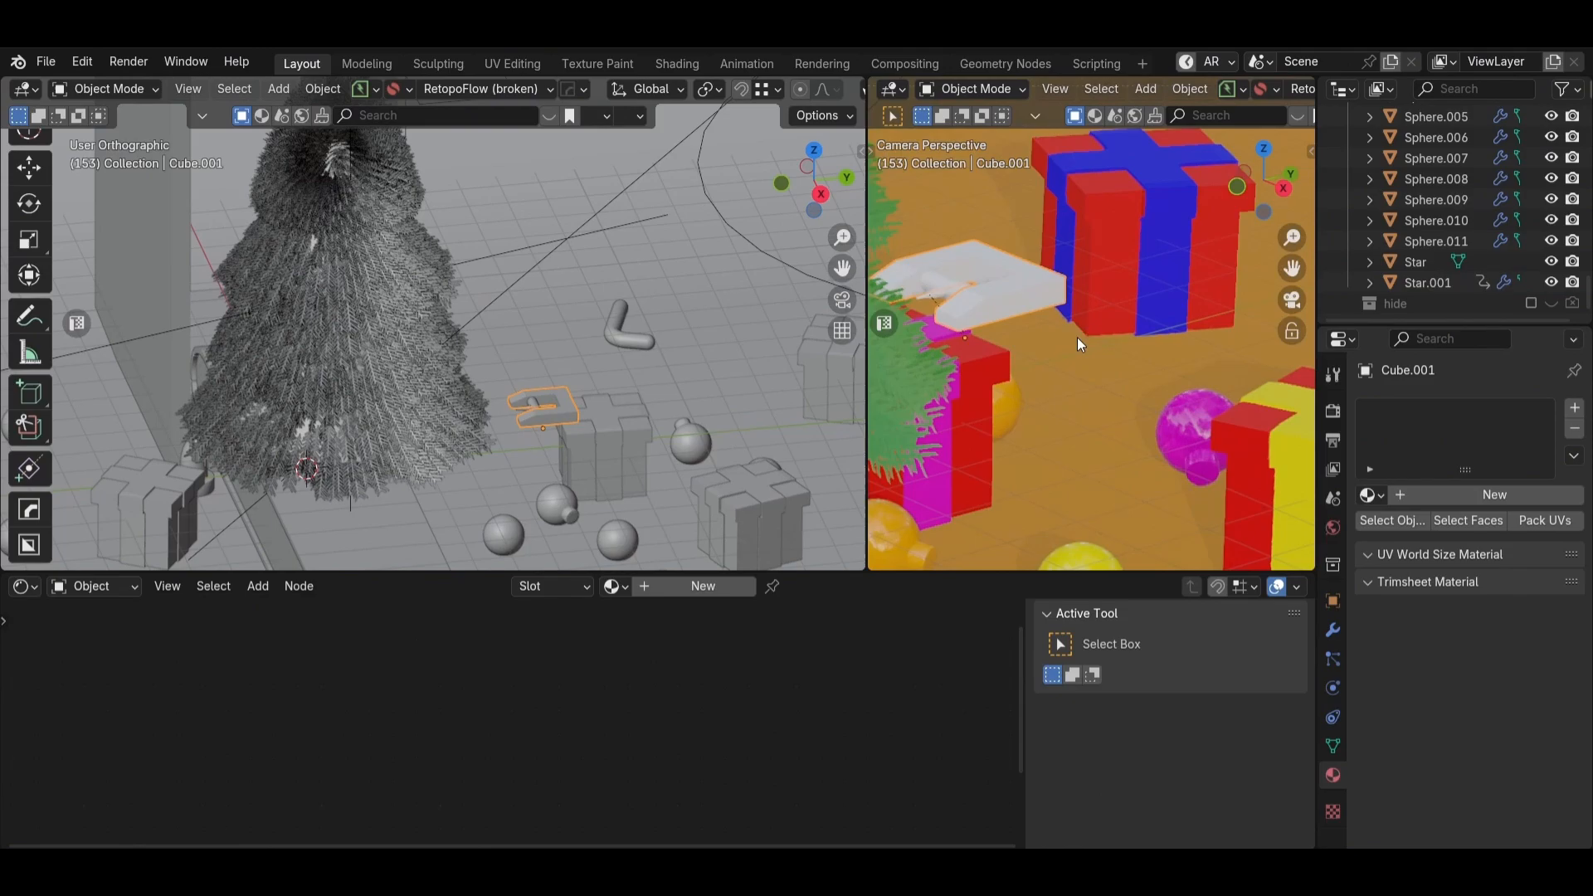
# Step: Give the small bracket beside the tree a new material with metallic 1.000, roughness 0.173 and a pure red base colour
pyautogui.scroll(3, 1078, 337)
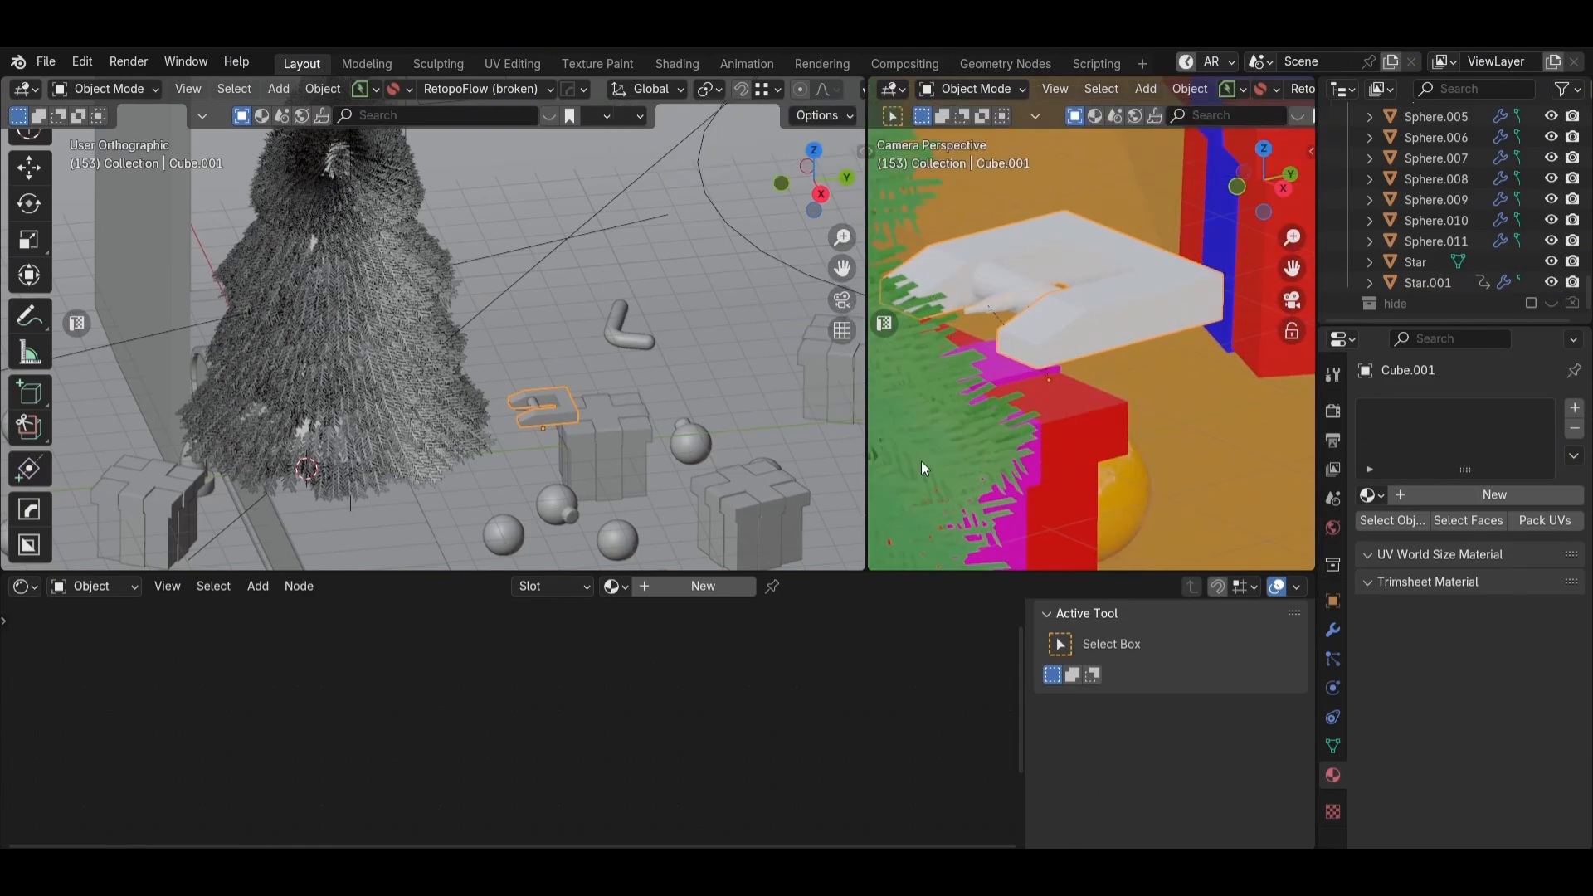
pyautogui.click(681, 586)
pyautogui.scroll(2, 580, 664)
pyautogui.moveTo(449, 689); pyautogui.dragTo(672, 689)
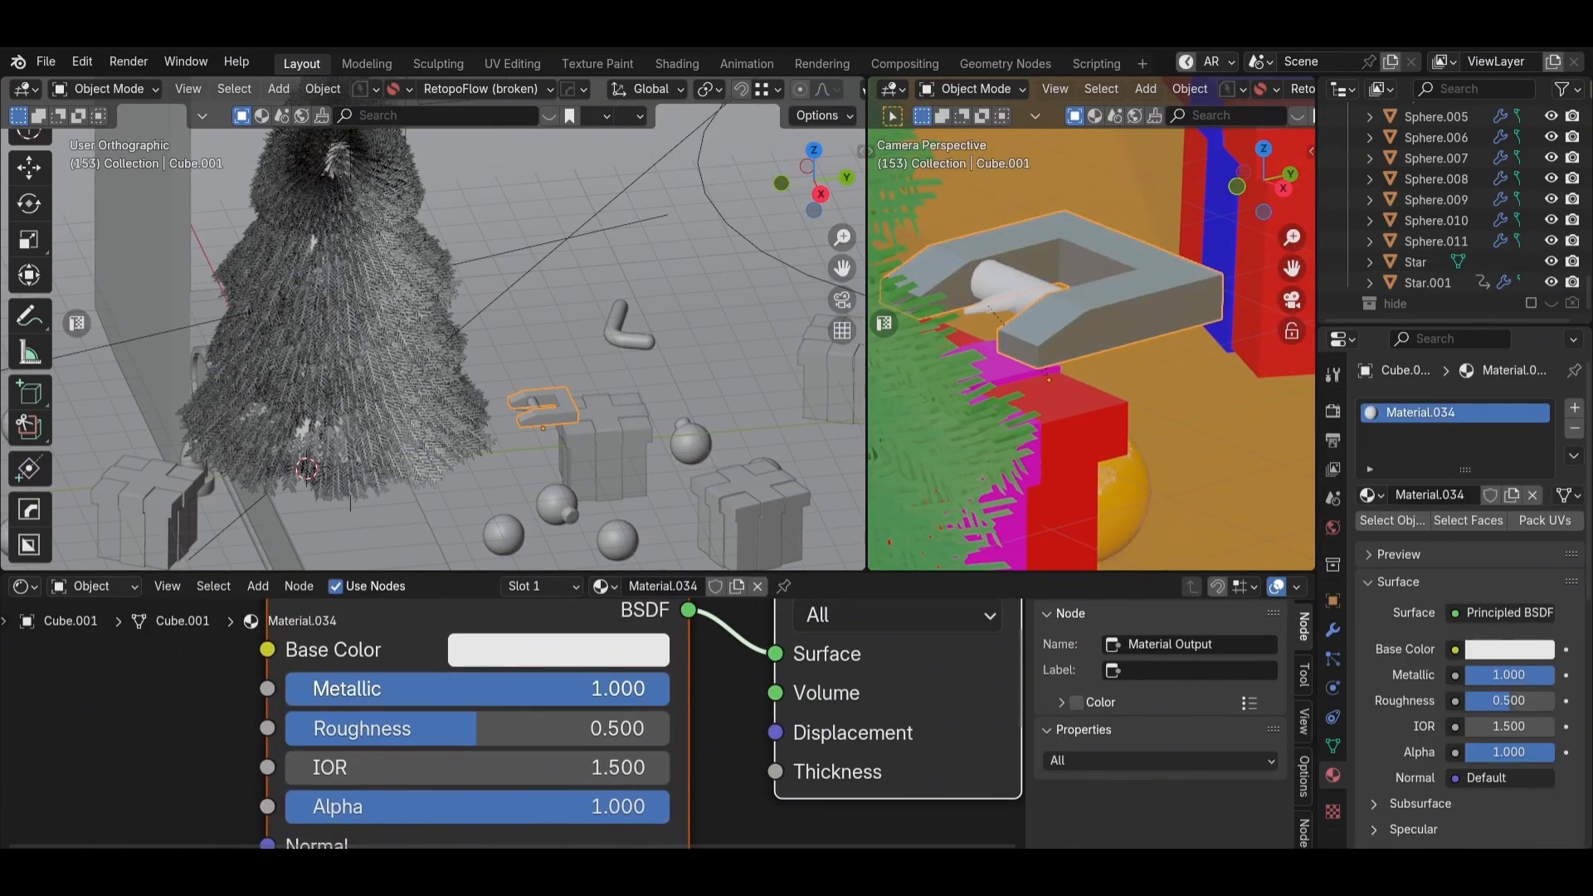
pyautogui.click(526, 648)
pyautogui.moveTo(801, 267); pyautogui.dragTo(778, 230)
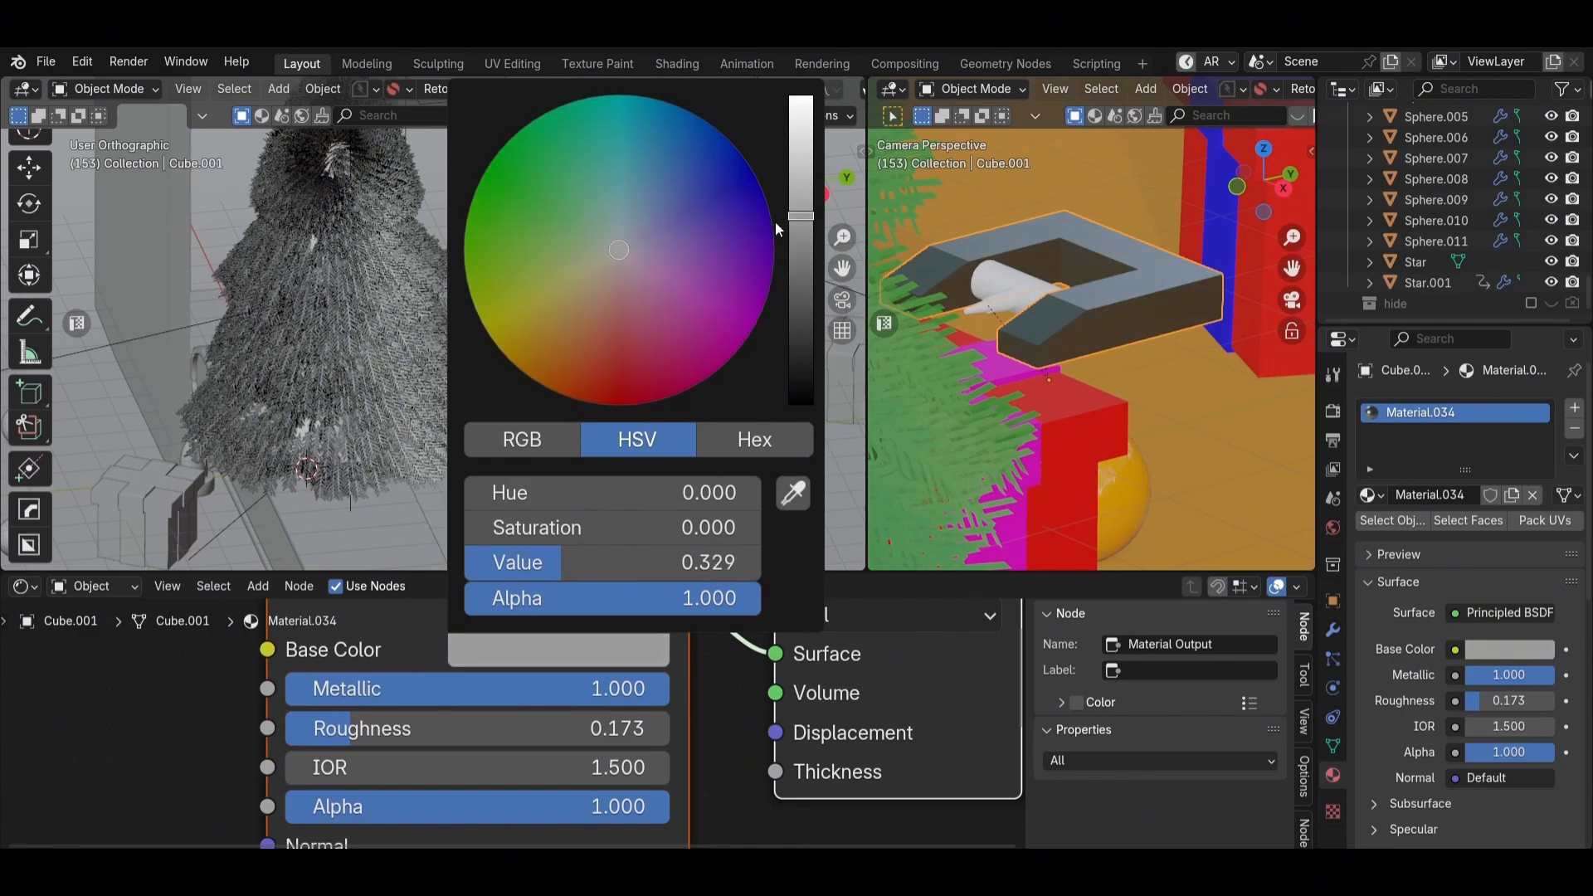
pyautogui.moveTo(612, 397); pyautogui.dragTo(611, 405)
pyautogui.moveTo(802, 218); pyautogui.dragTo(801, 96)
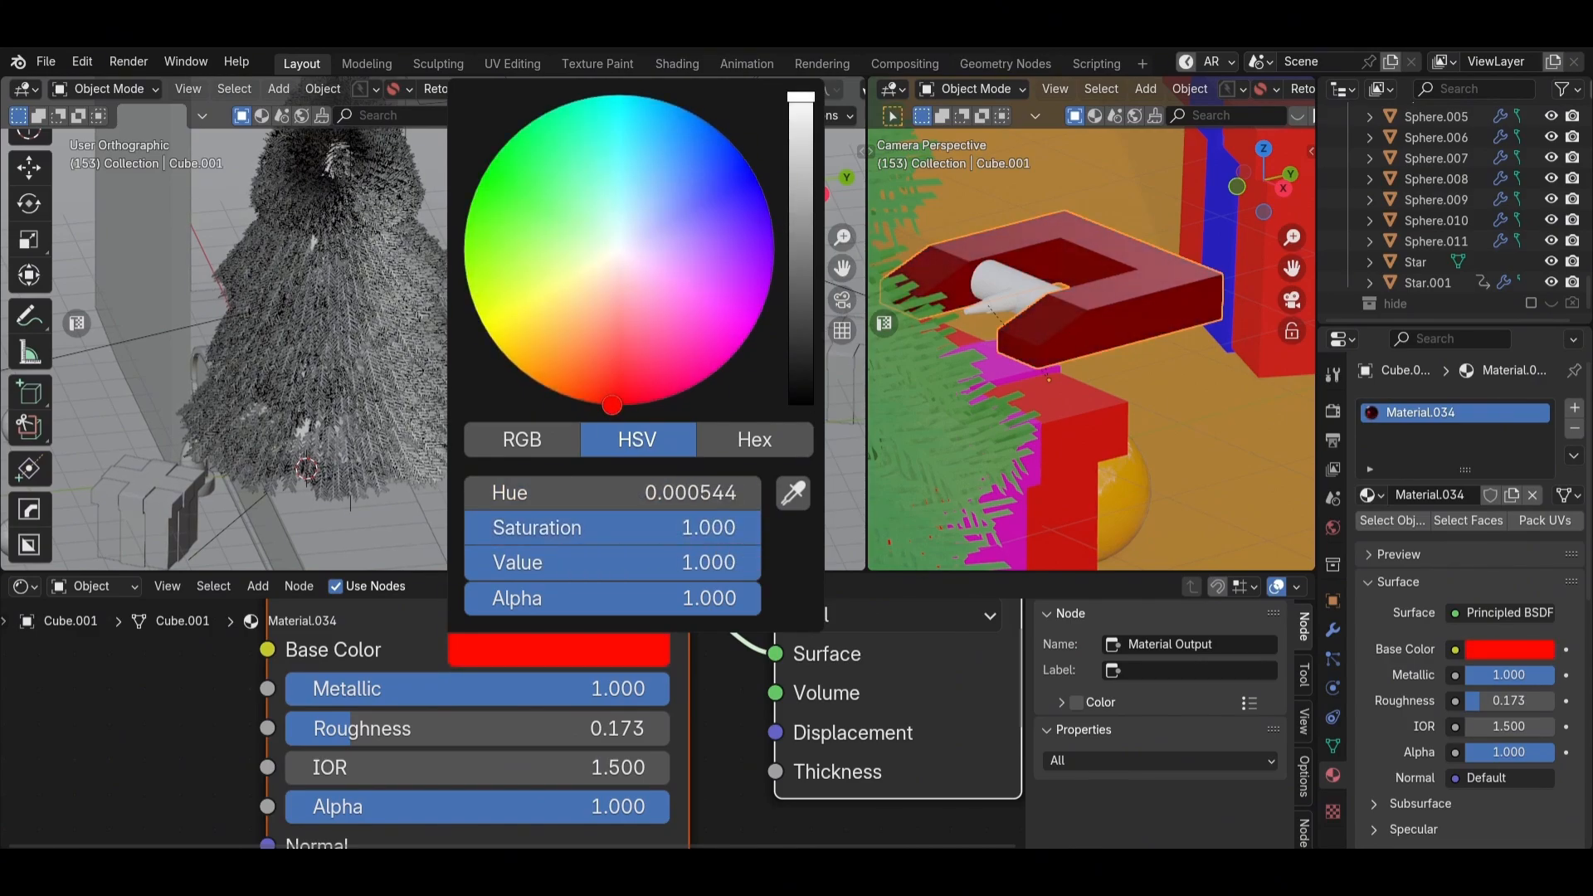
# Step: Switch the camera view to rendered shading to check the red metallic bracket
pyautogui.scroll(-7, 1160, 382)
pyautogui.click(1160, 382)
pyautogui.scroll(-3, 1161, 382)
pyautogui.scroll(5, 1160, 382)
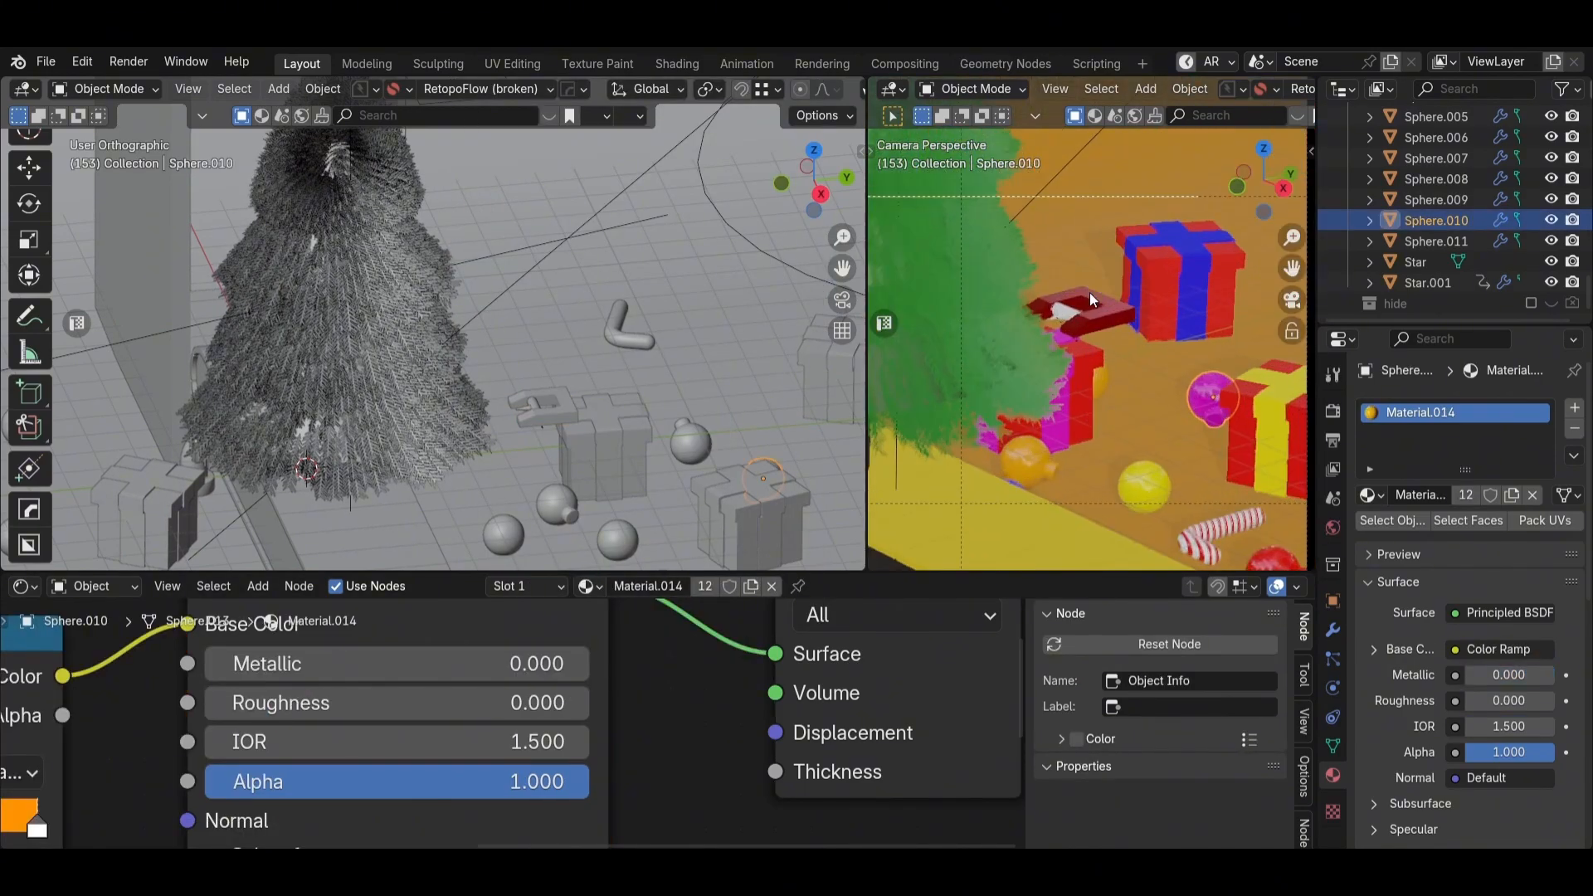
pyautogui.press('z')
pyautogui.click(1092, 127)
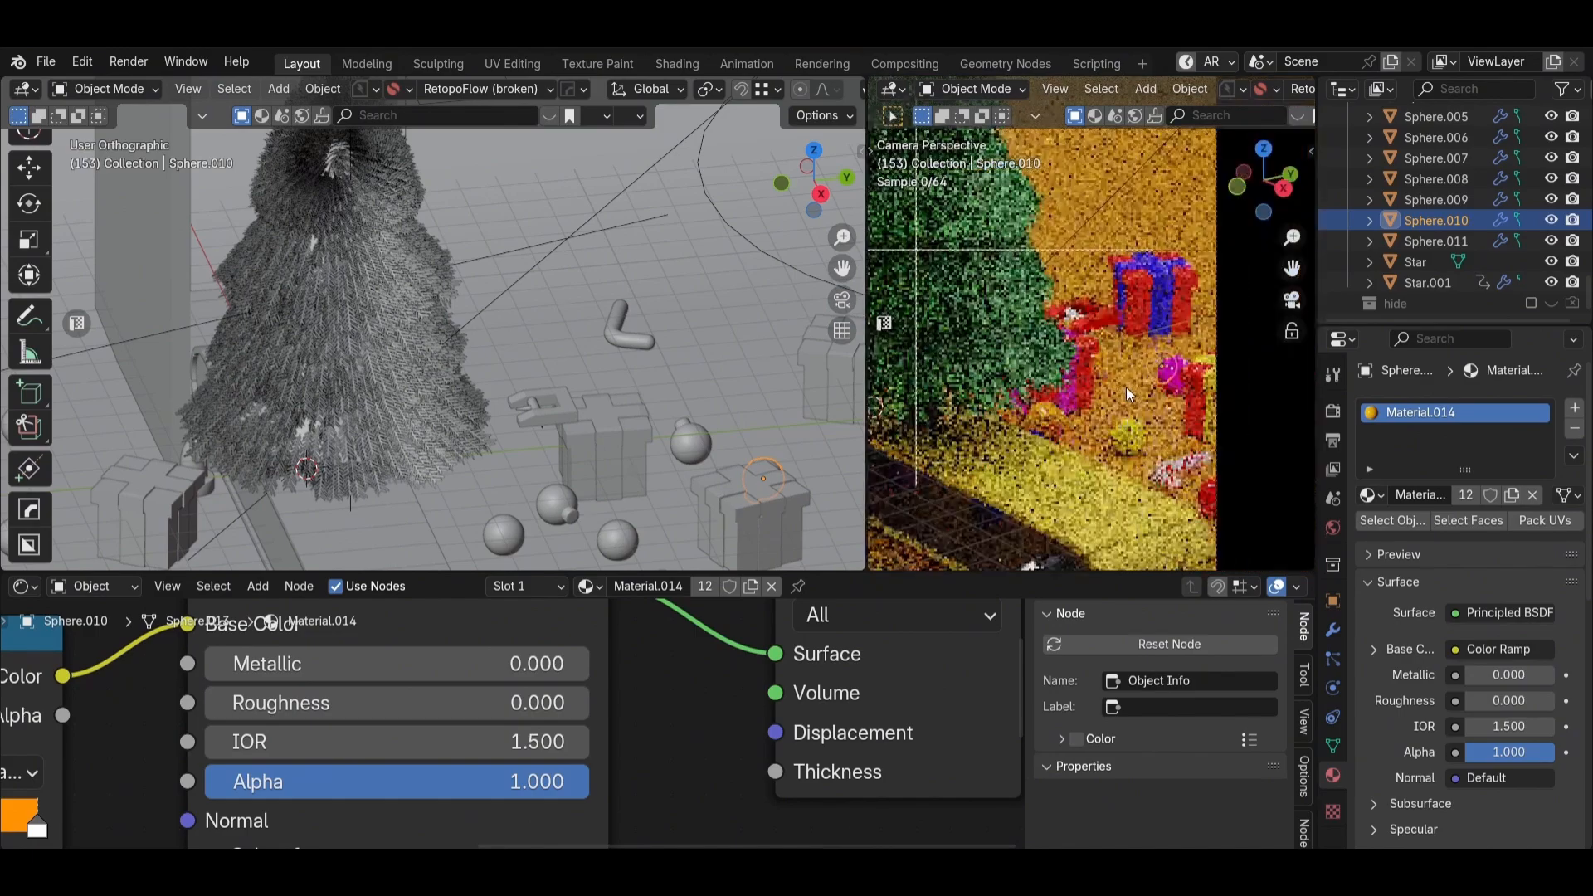
# Step: Give the cylinder inside the red bracket a new material with a yellow base colour
pyautogui.scroll(4, 1120, 369)
pyautogui.click(1065, 358)
pyautogui.click(1044, 309)
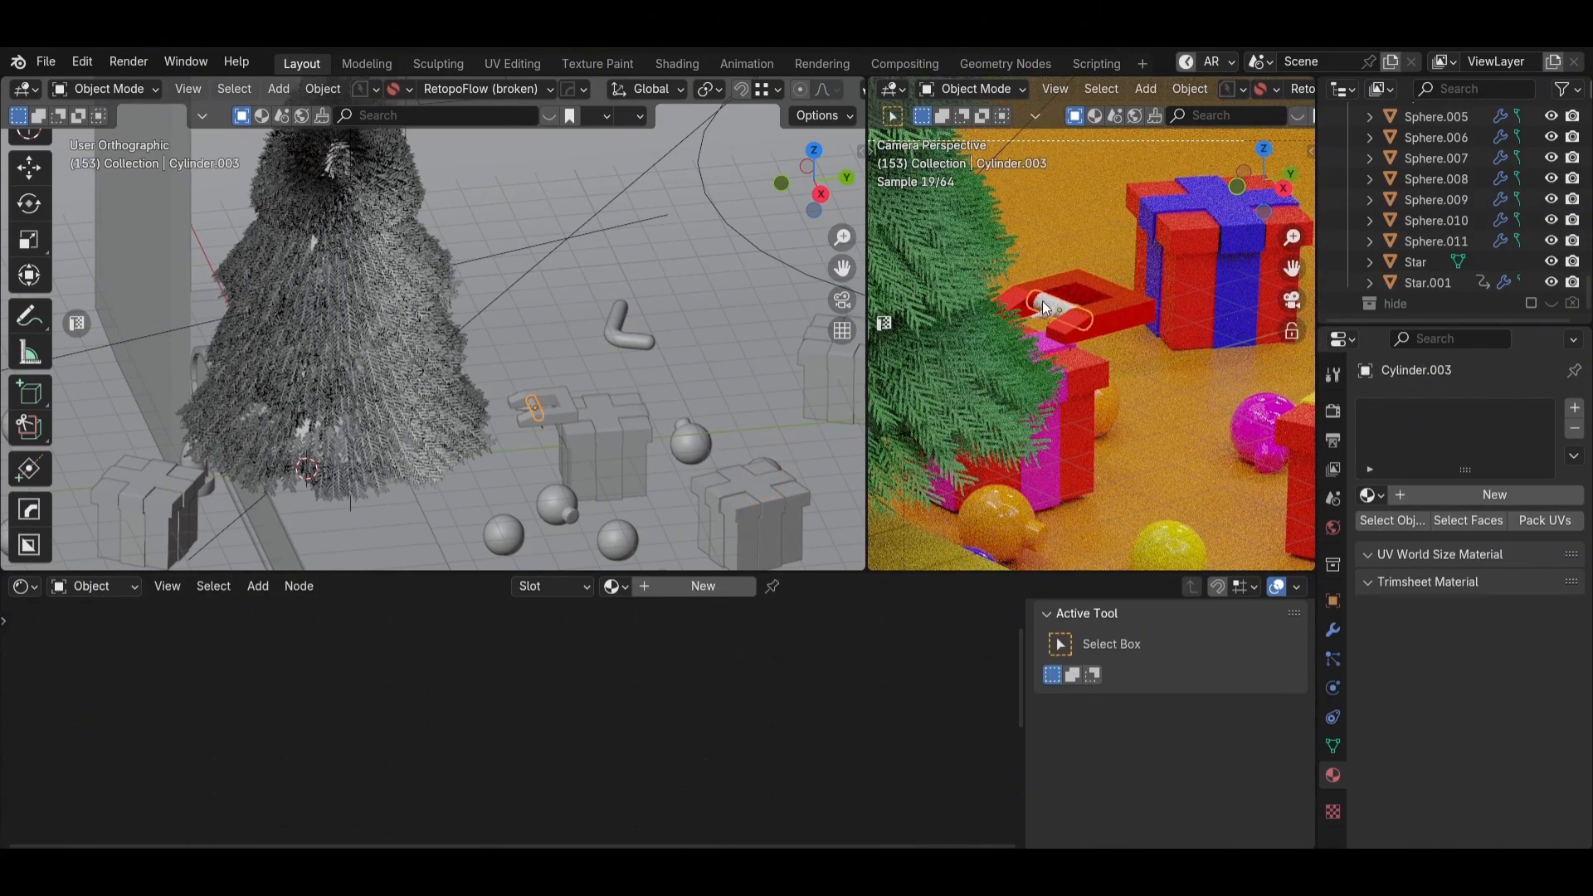
pyautogui.click(679, 585)
pyautogui.click(606, 625)
pyautogui.moveTo(591, 397); pyautogui.dragTo(482, 412)
pyautogui.scroll(4, 1033, 296)
pyautogui.click(998, 299)
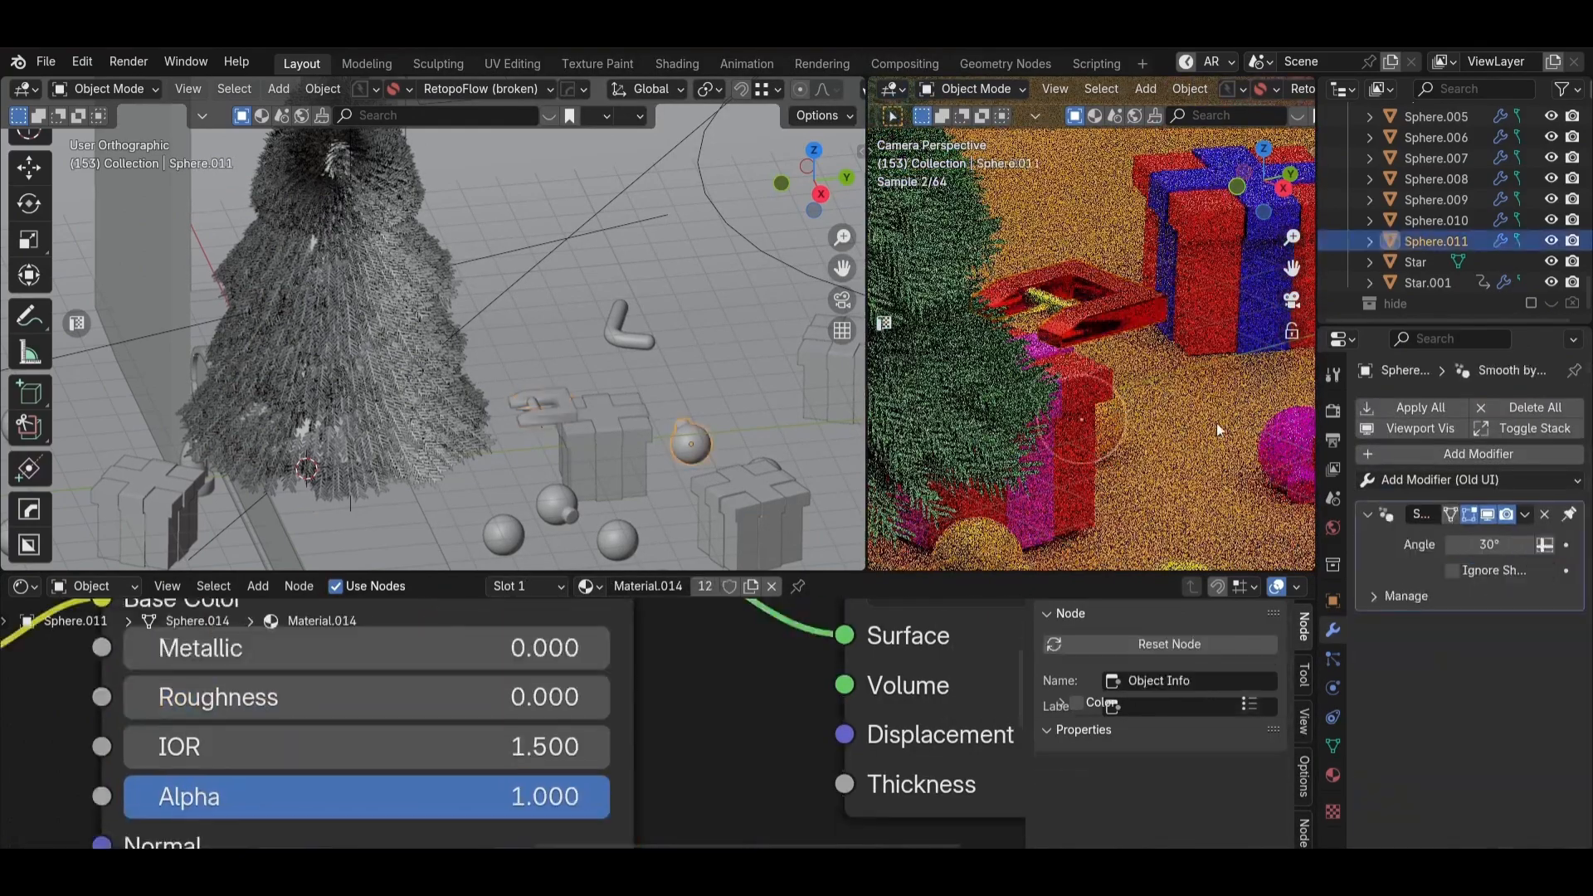
pyautogui.scroll(-5, 1079, 397)
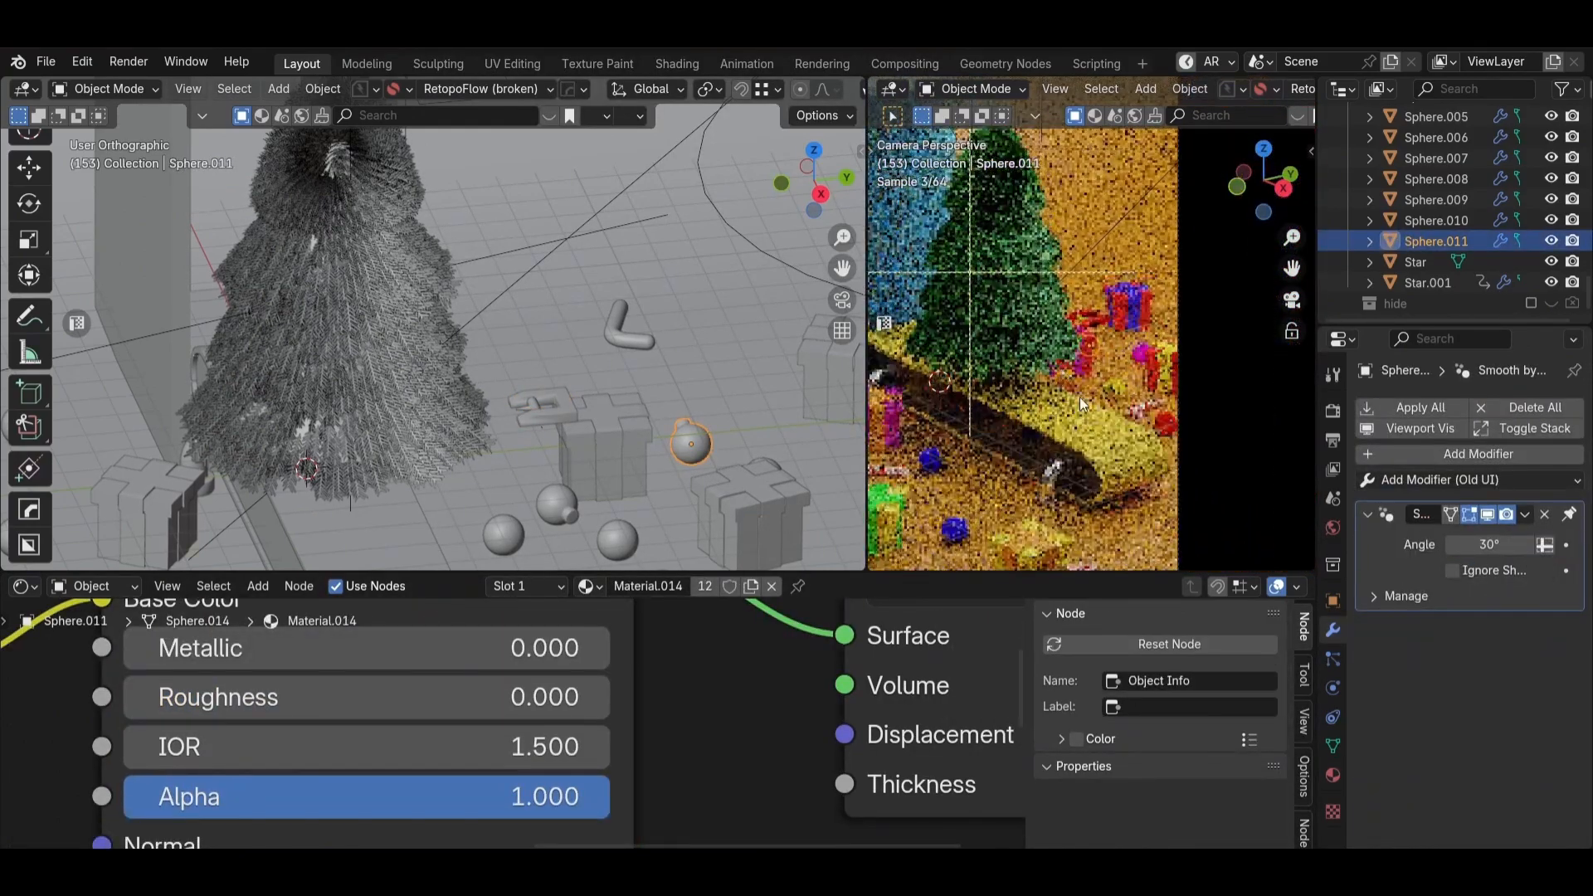
pyautogui.click(996, 370)
pyautogui.scroll(4, 1079, 383)
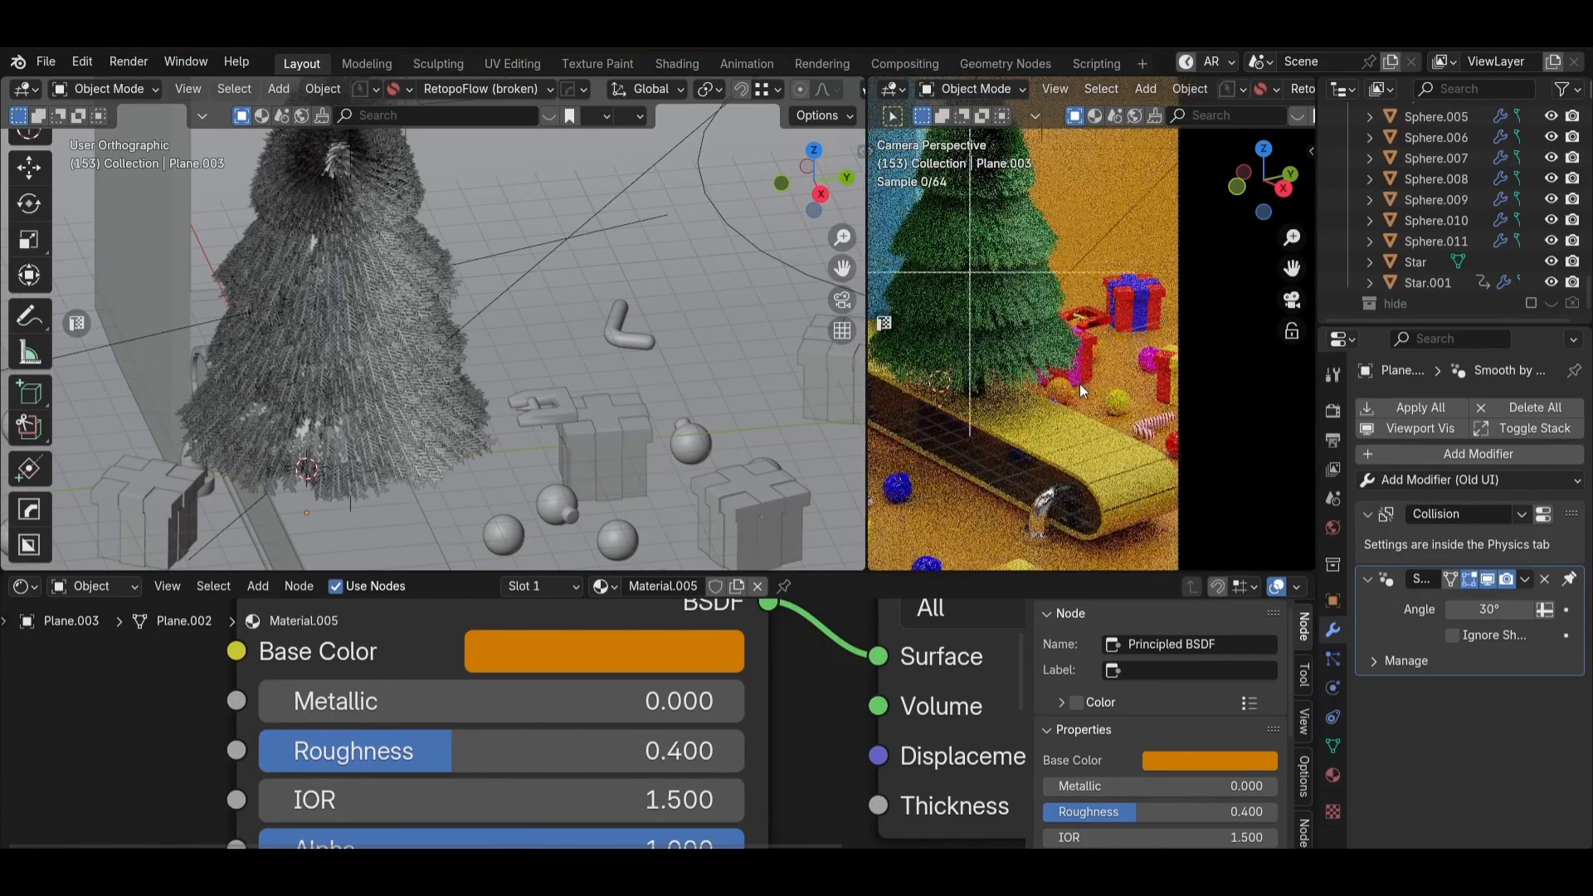
pyautogui.scroll(4, 1004, 352)
pyautogui.click(1042, 318)
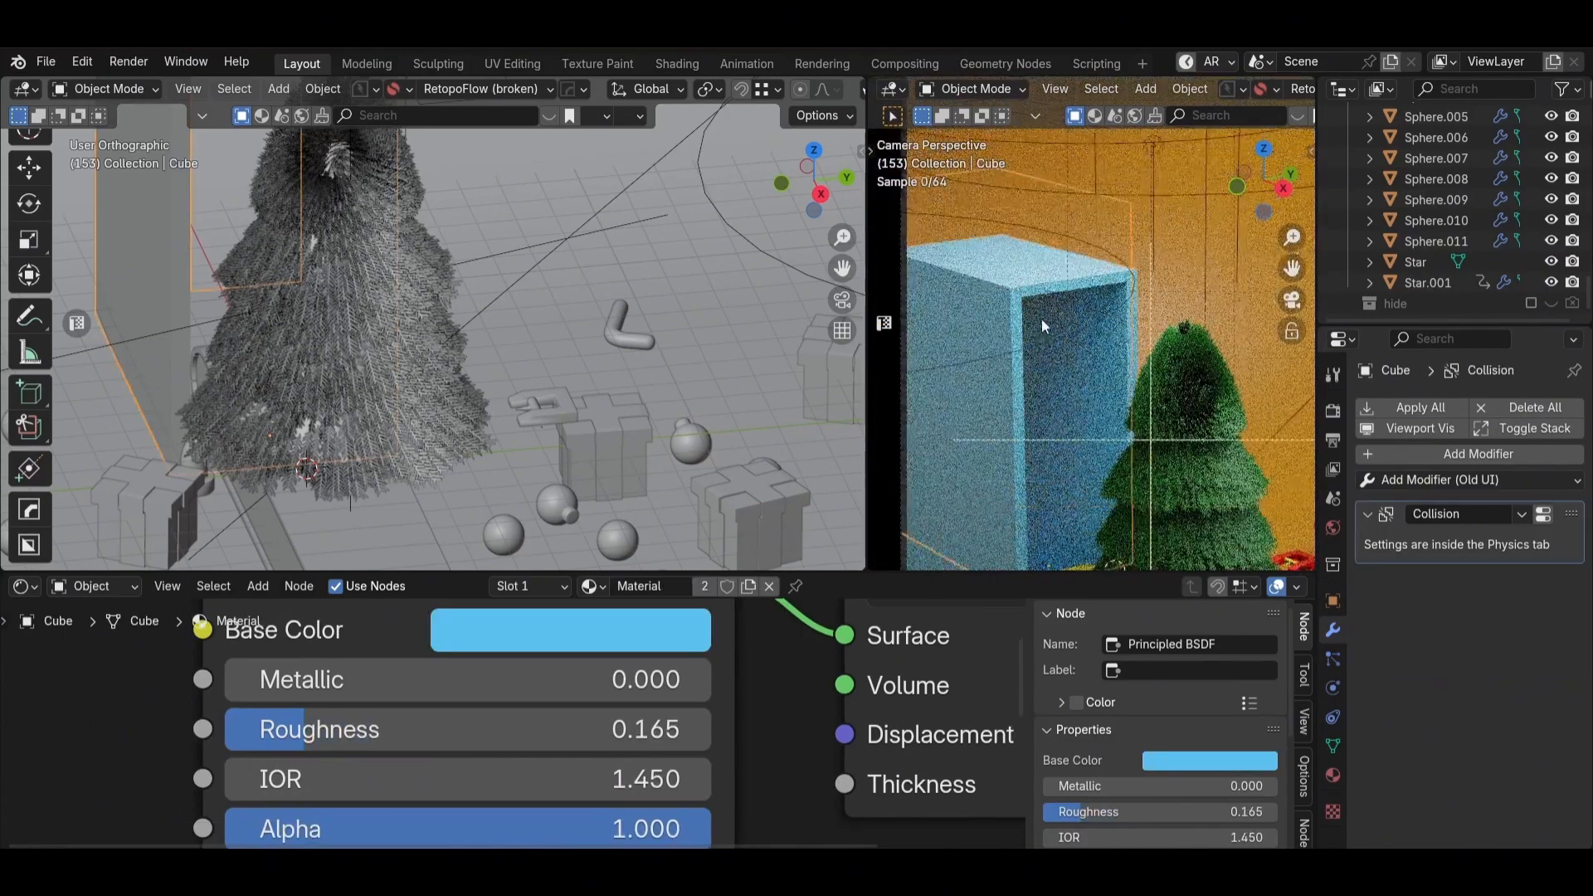
pyautogui.scroll(-3, 441, 313)
pyautogui.click(781, 183)
pyautogui.press('Tab')
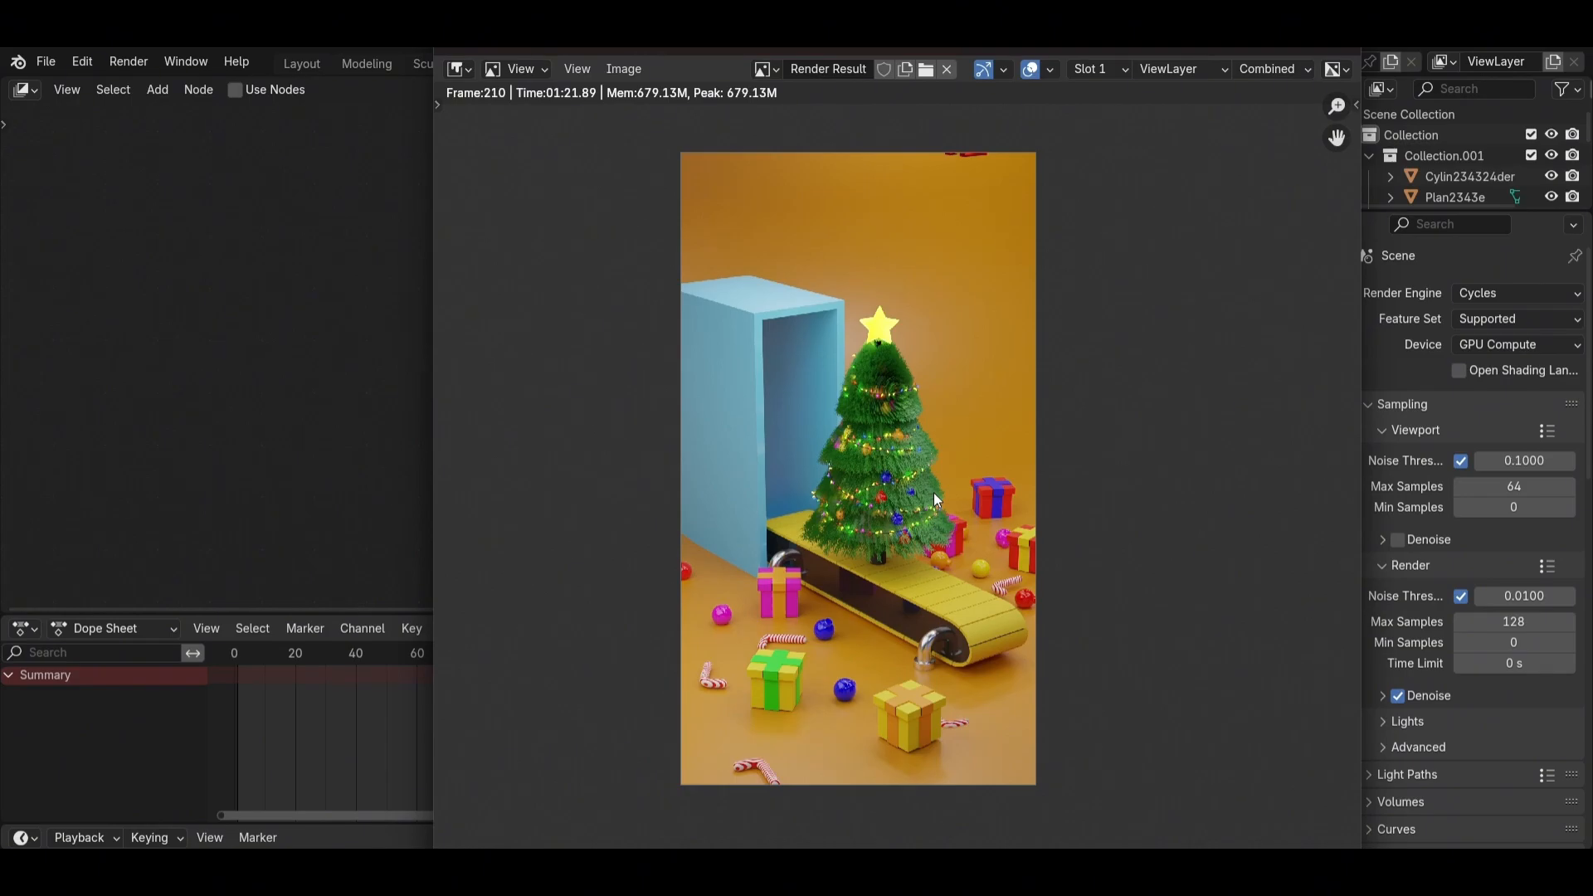
# Step: Close the render result, enable compositing nodes for the scene and move the Render Layers node away from the Composite node
pyautogui.click(1337, 50)
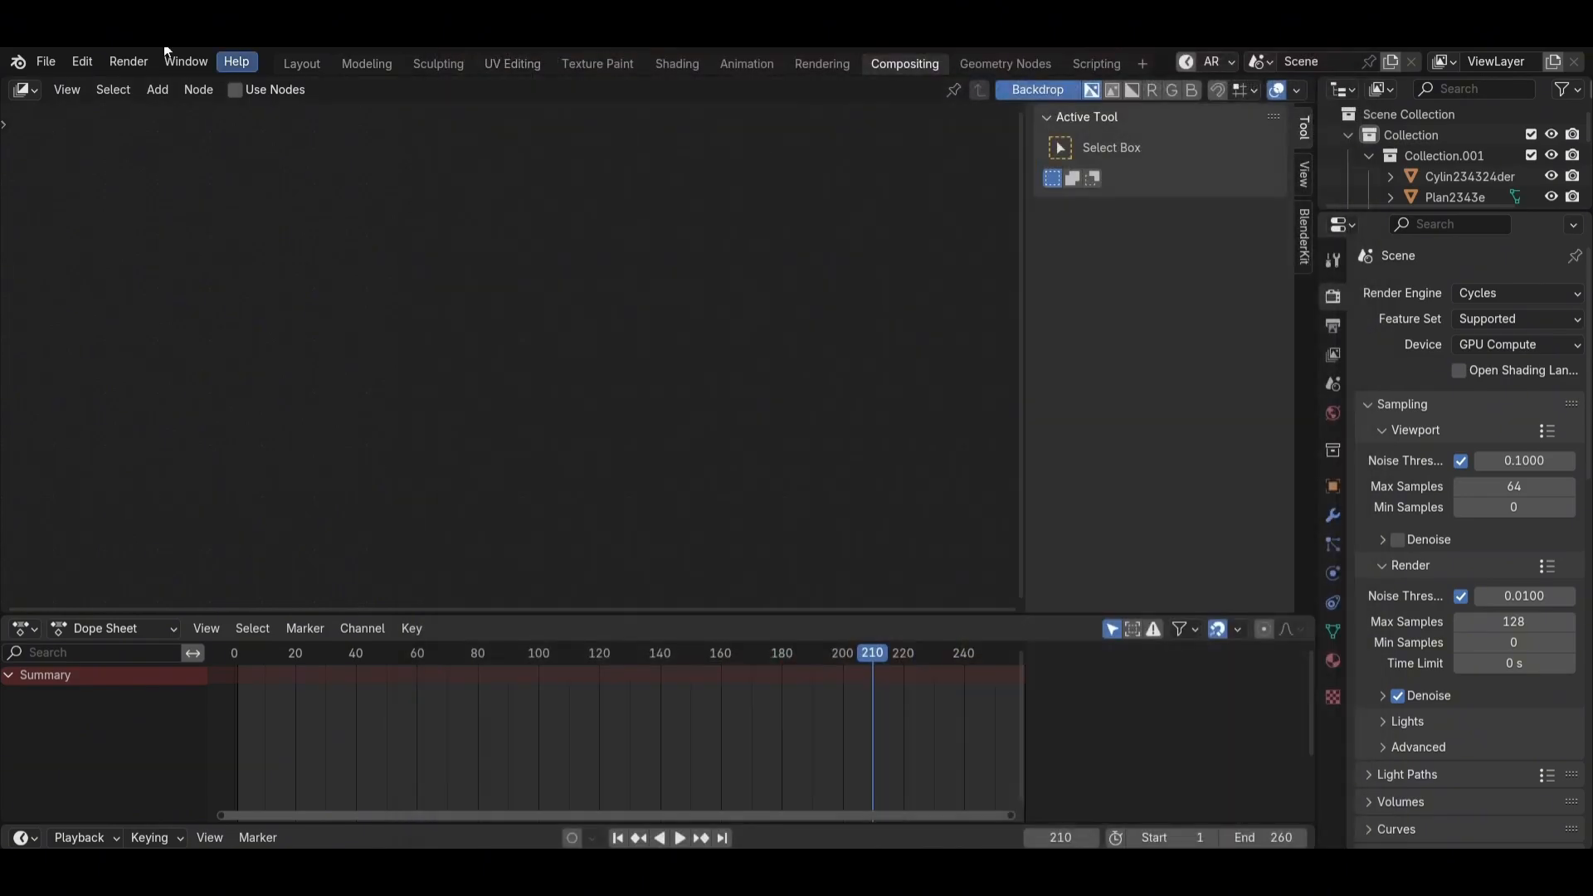
pyautogui.scroll(5, 387, 379)
pyautogui.moveTo(387, 380); pyautogui.dragTo(496, 382, button='middle')
pyautogui.click(498, 381)
pyautogui.scroll(5, 513, 349)
pyautogui.scroll(-5, 516, 348)
pyautogui.moveTo(554, 369); pyautogui.dragTo(164, 413)
pyautogui.scroll(-1, 116, 387)
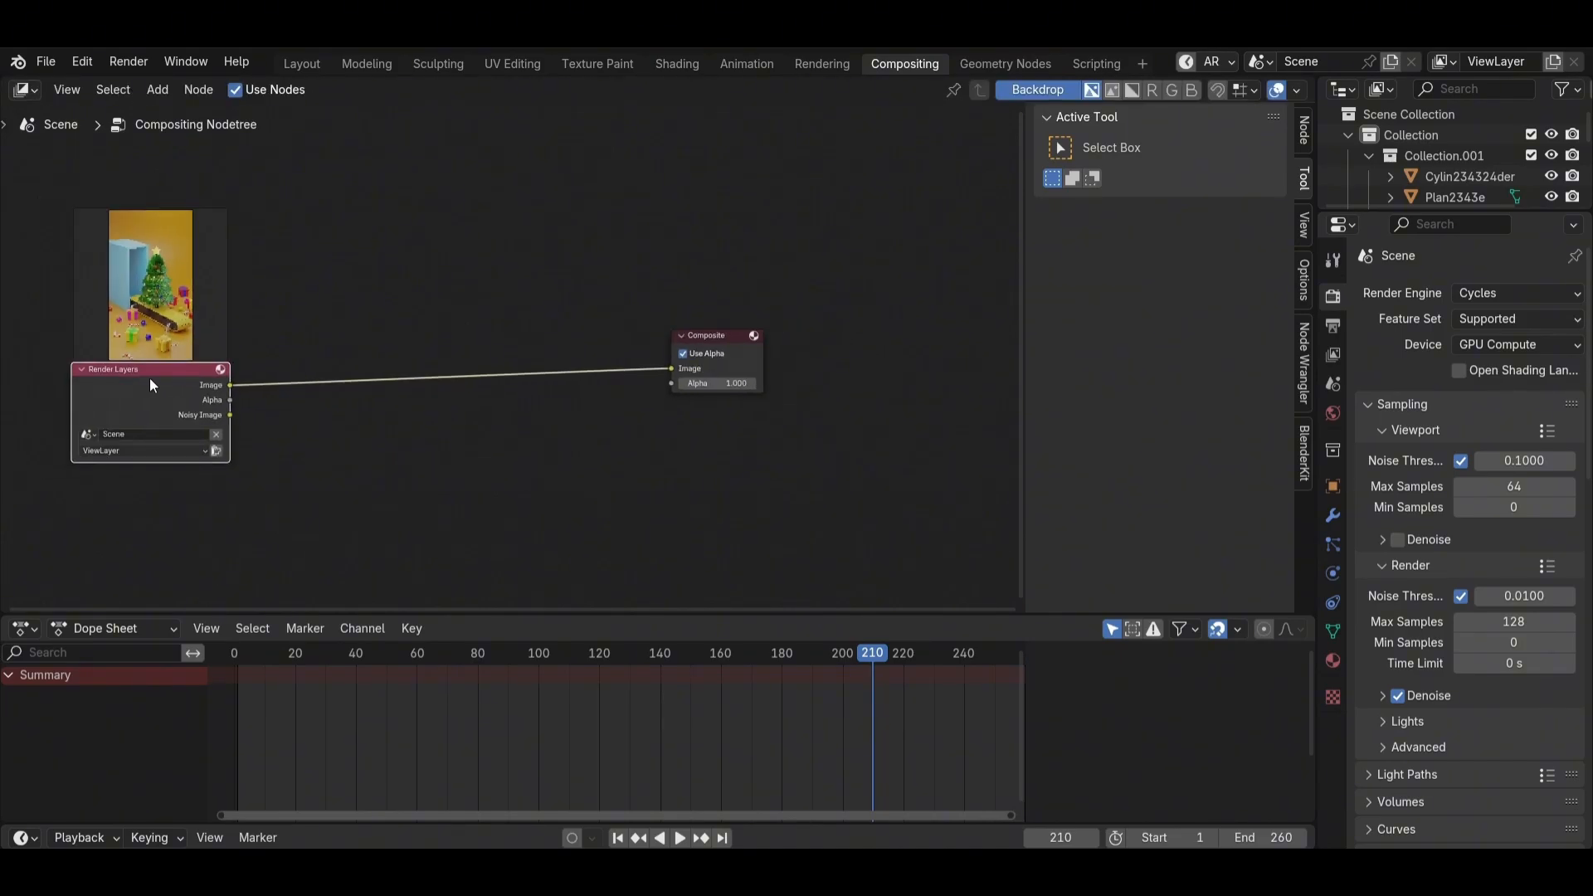
# Step: Move the Composite node farther away and preview the Render Layers image in the backdrop with a Viewer node
pyautogui.moveTo(715, 334); pyautogui.dragTo(770, 361)
pyautogui.keyDown('ctrl'); pyautogui.keyDown('shift'); pyautogui.click(112, 366); pyautogui.keyUp('shift'); pyautogui.keyUp('ctrl')
pyautogui.scroll(-3, 556, 320)
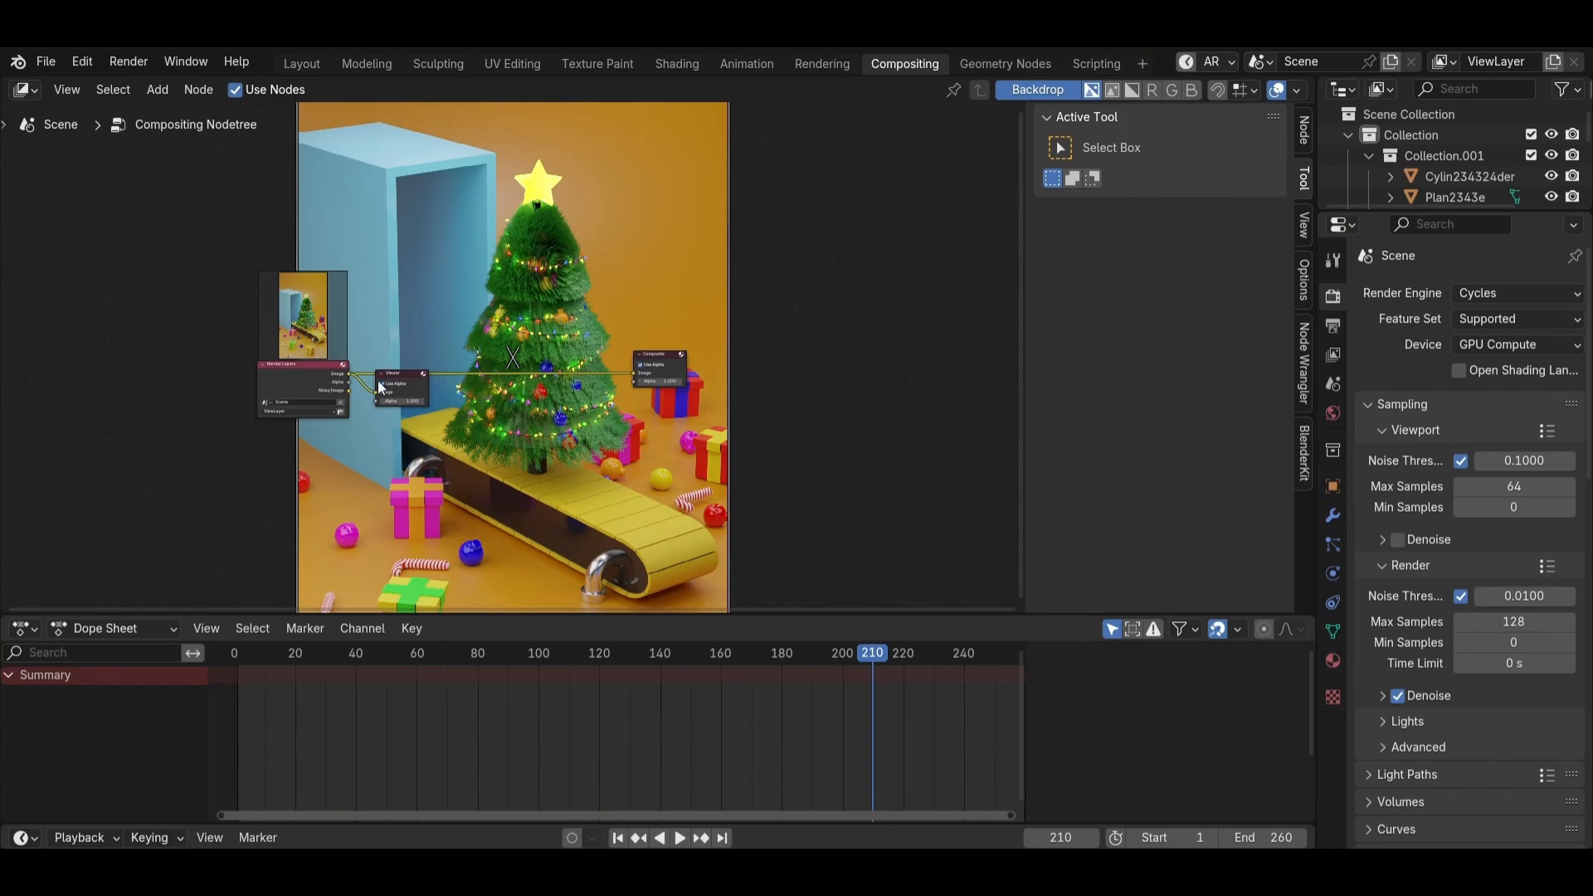
# Step: Insert a Glare node between Render Layers and Composite and preview its output through the Viewer node
pyautogui.hotkey('shift', 'a')
pyautogui.click(522, 217)
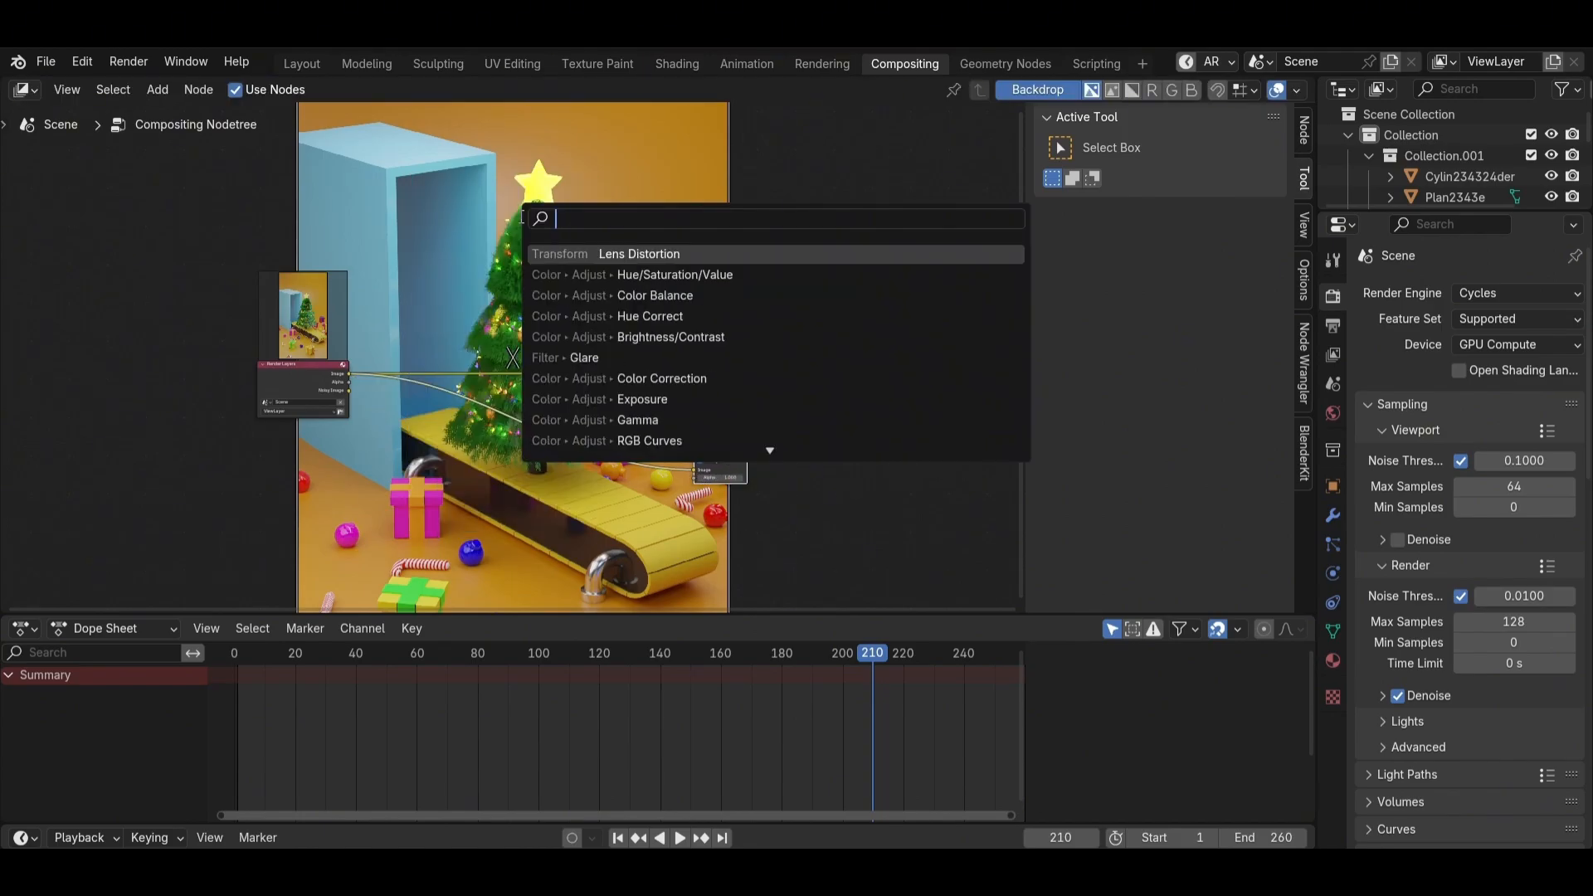
pyautogui.click(528, 253)
pyautogui.click(507, 302)
pyautogui.keyDown('ctrl'); pyautogui.keyDown('shift'); pyautogui.click(524, 308); pyautogui.keyUp('shift'); pyautogui.keyUp('ctrl')
pyautogui.scroll(2, 697, 335)
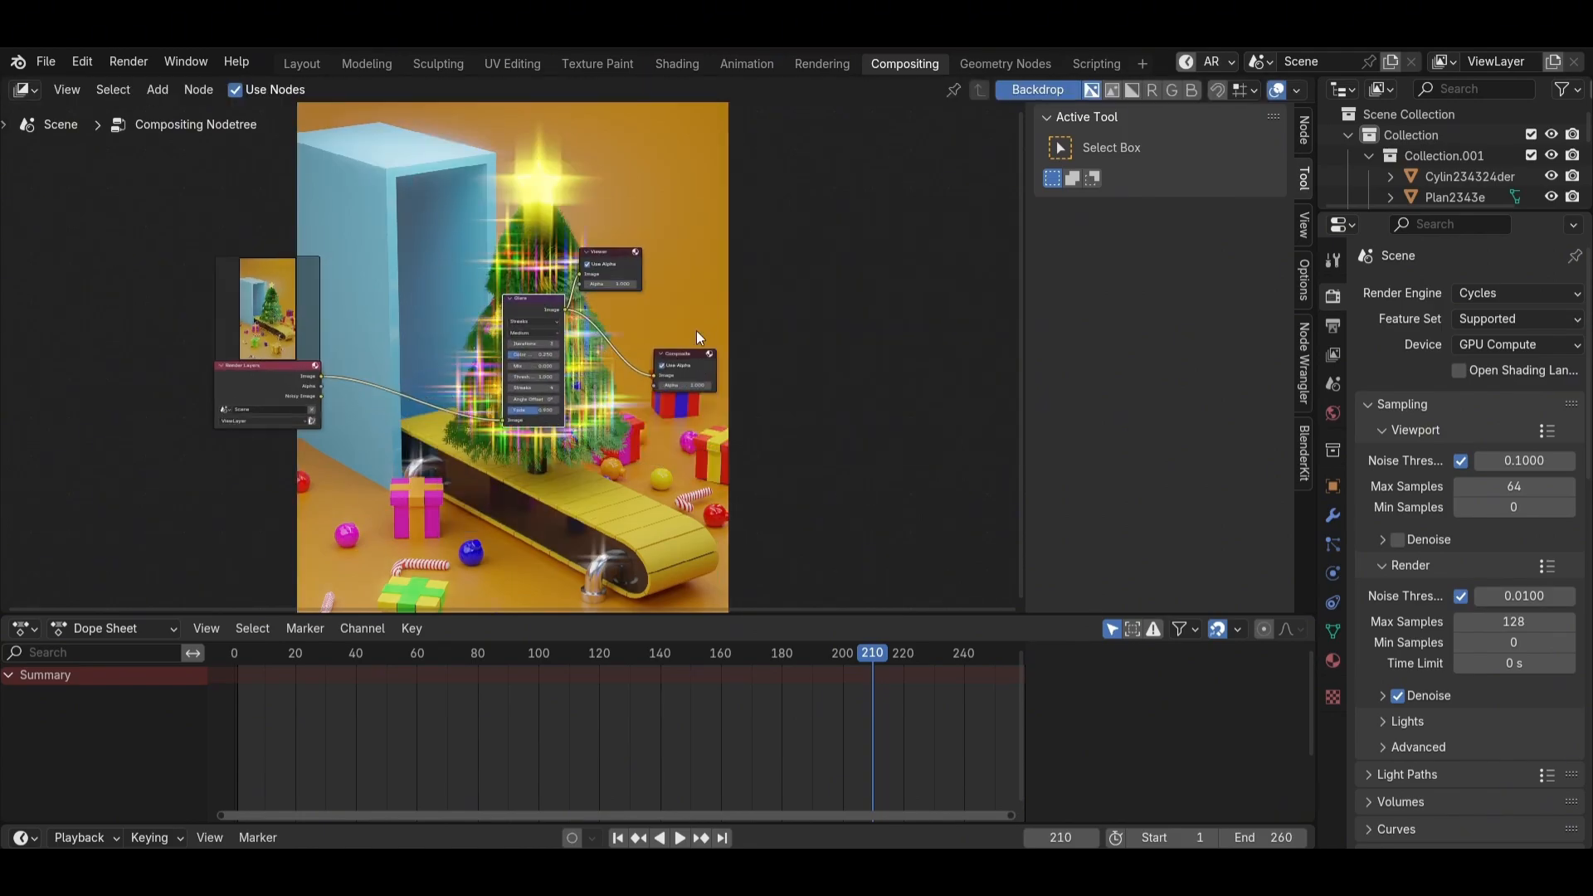
# Step: Spread out the compositing nodes, moving the Viewer and Glare nodes clear of the tree in the backdrop image
pyautogui.moveTo(637, 273); pyautogui.dragTo(836, 285)
pyautogui.moveTo(606, 278); pyautogui.dragTo(285, 463)
pyautogui.press('g')
pyautogui.click(5, 476)
pyautogui.press('g')
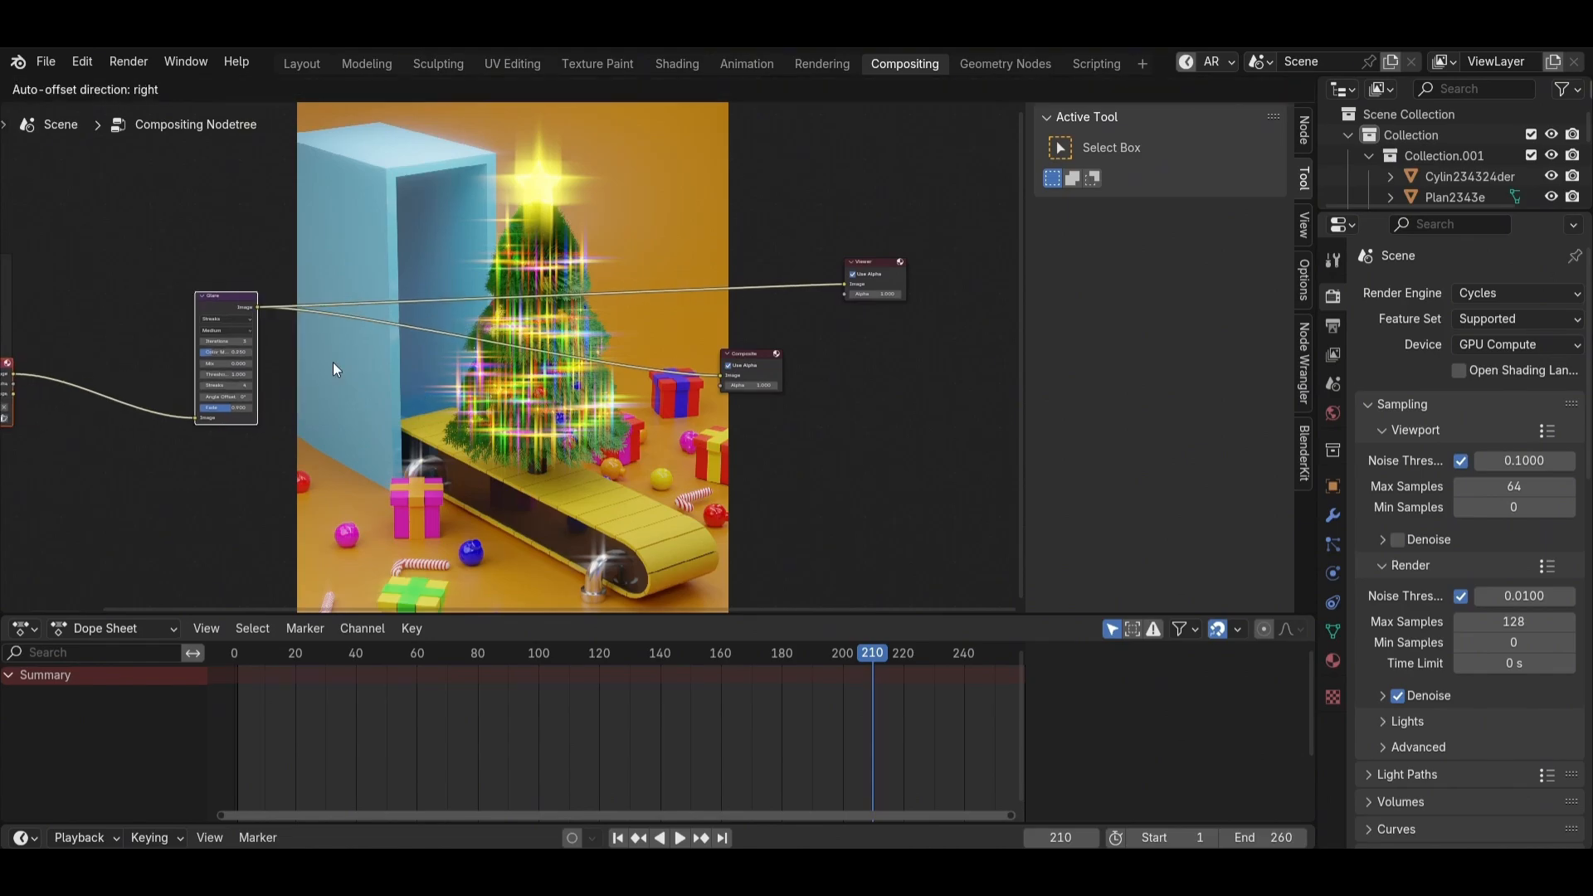
pyautogui.click(332, 362)
# Step: Enlarge the backdrop image and change the Glare node's type to Bloom
pyautogui.press('v')
pyautogui.hotkey('alt', 'v')
pyautogui.hotkey('alt', 'v')
pyautogui.hotkey('alt', 'v')
pyautogui.hotkey('alt', 'v')
pyautogui.hotkey('alt', 'v')
pyautogui.press('v')
pyautogui.press('v')
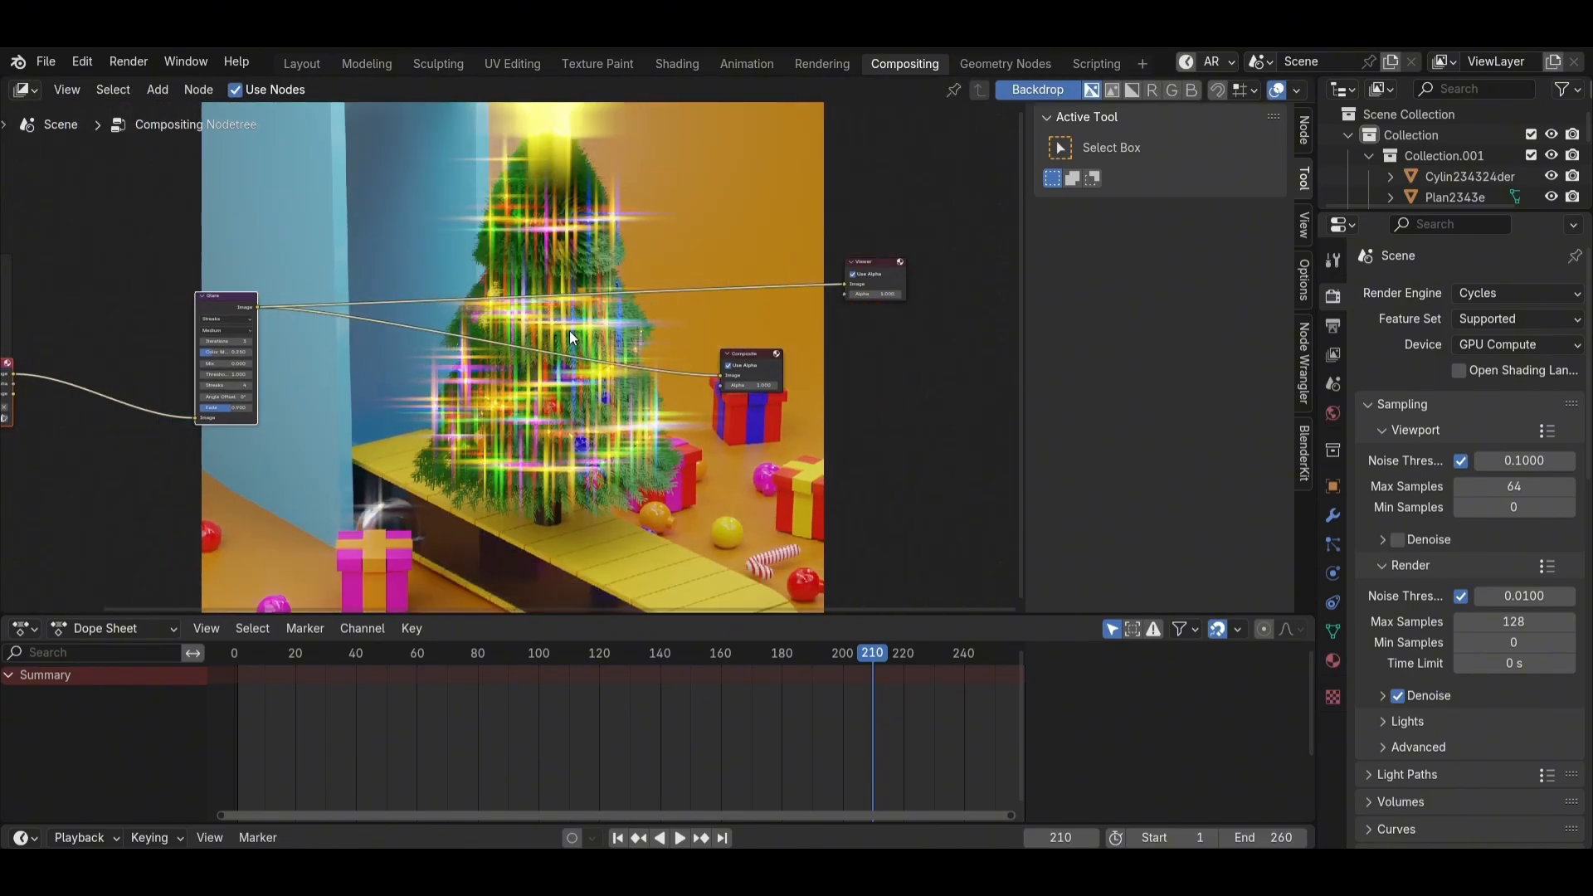
pyautogui.scroll(3, 214, 381)
pyautogui.scroll(2, 213, 381)
pyautogui.click(128, 277)
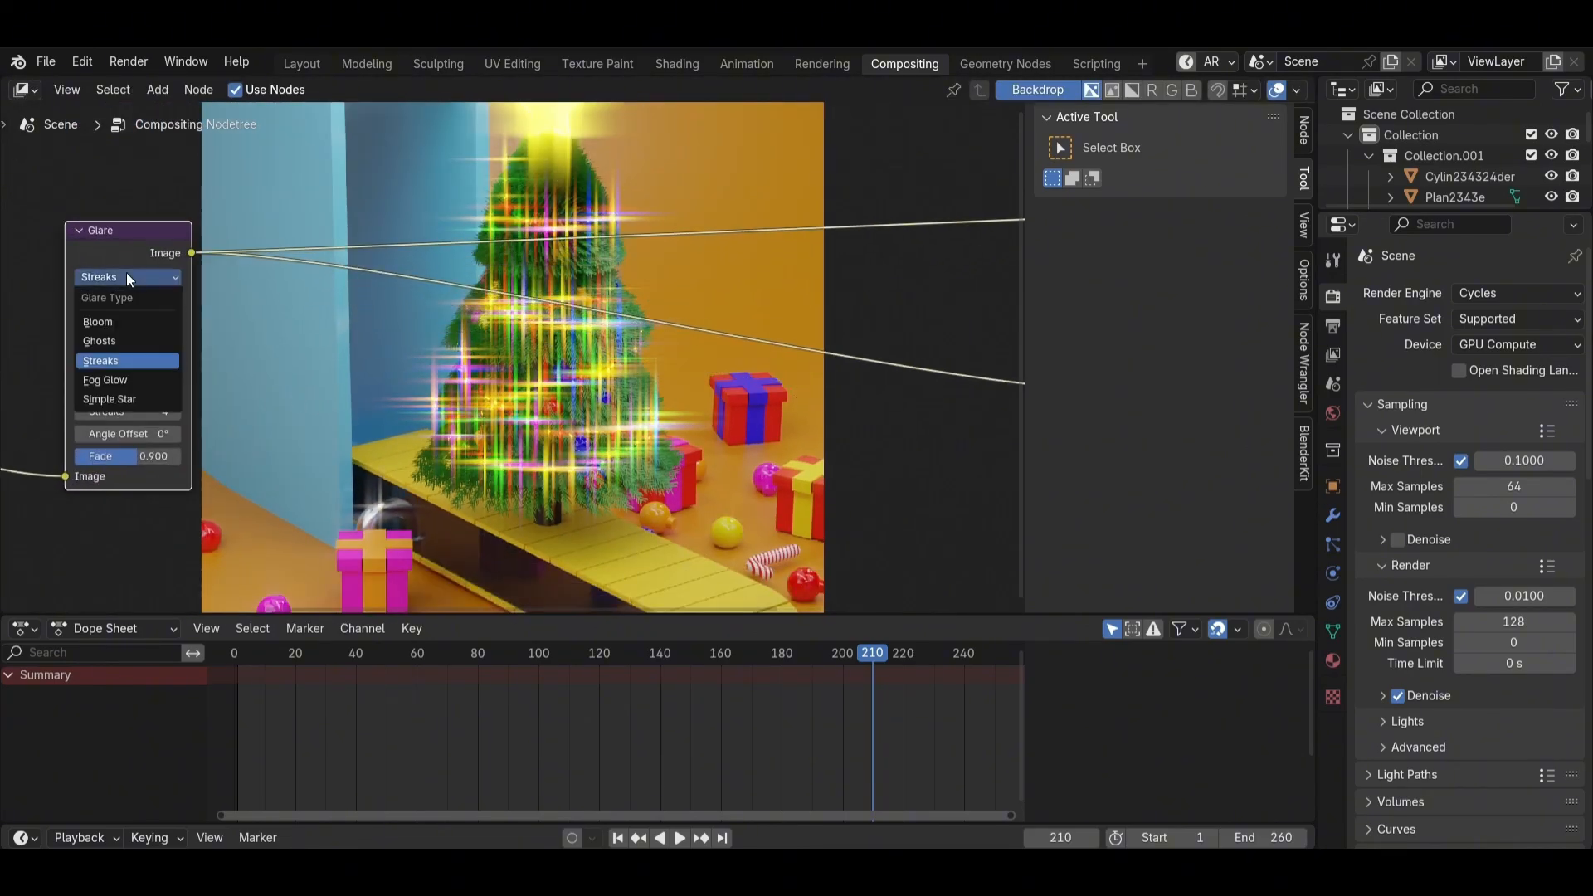
pyautogui.click(117, 324)
# Step: Reduce the bloom size on the Glare node to 2
pyautogui.moveTo(182, 395); pyautogui.dragTo(125, 415, button='middle')
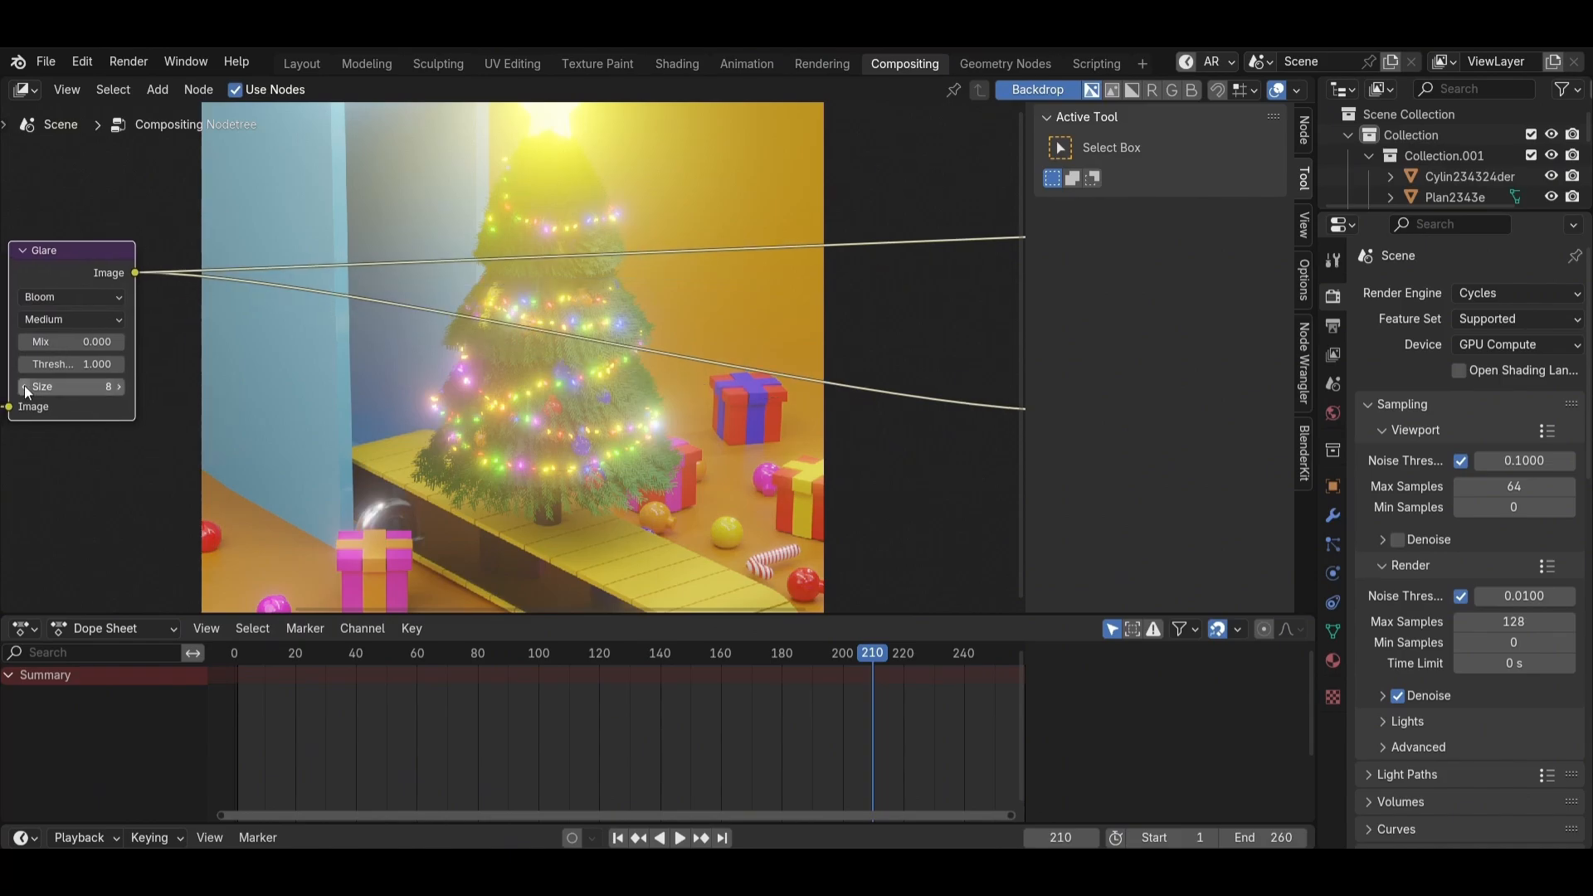
pyautogui.click(25, 387)
pyautogui.click(25, 386)
pyautogui.click(25, 387)
pyautogui.click(25, 387)
pyautogui.click(25, 387)
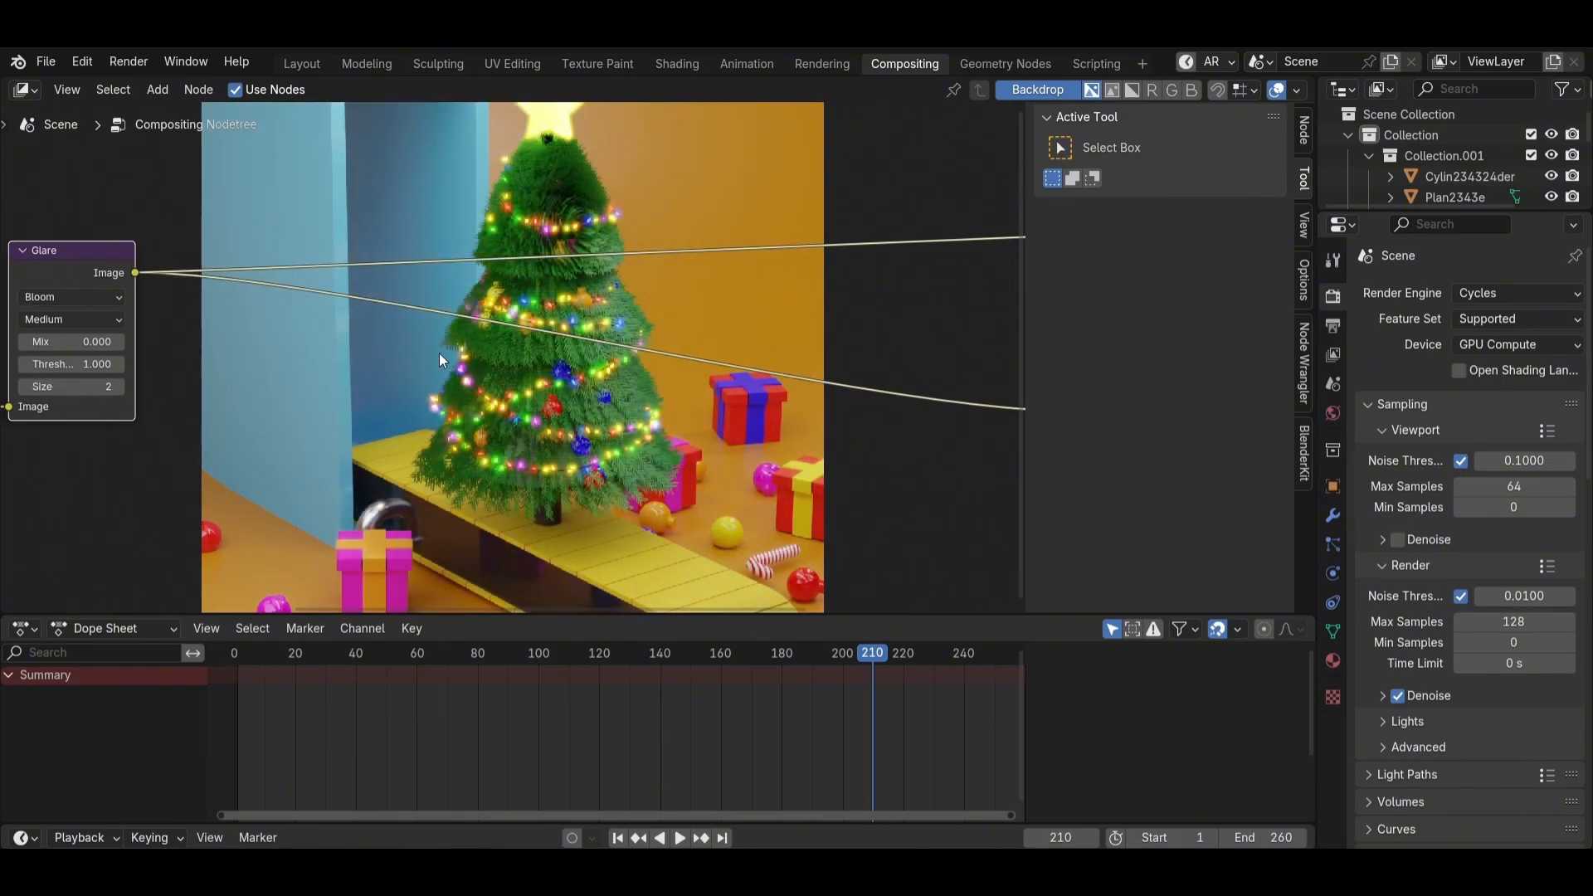
# Step: Shrink the backdrop image to show more of the scene and change the Glare node's type to Fog Glow
pyautogui.scroll(-5, 442, 354)
pyautogui.press('v')
pyautogui.press('v')
pyautogui.scroll(5, 245, 322)
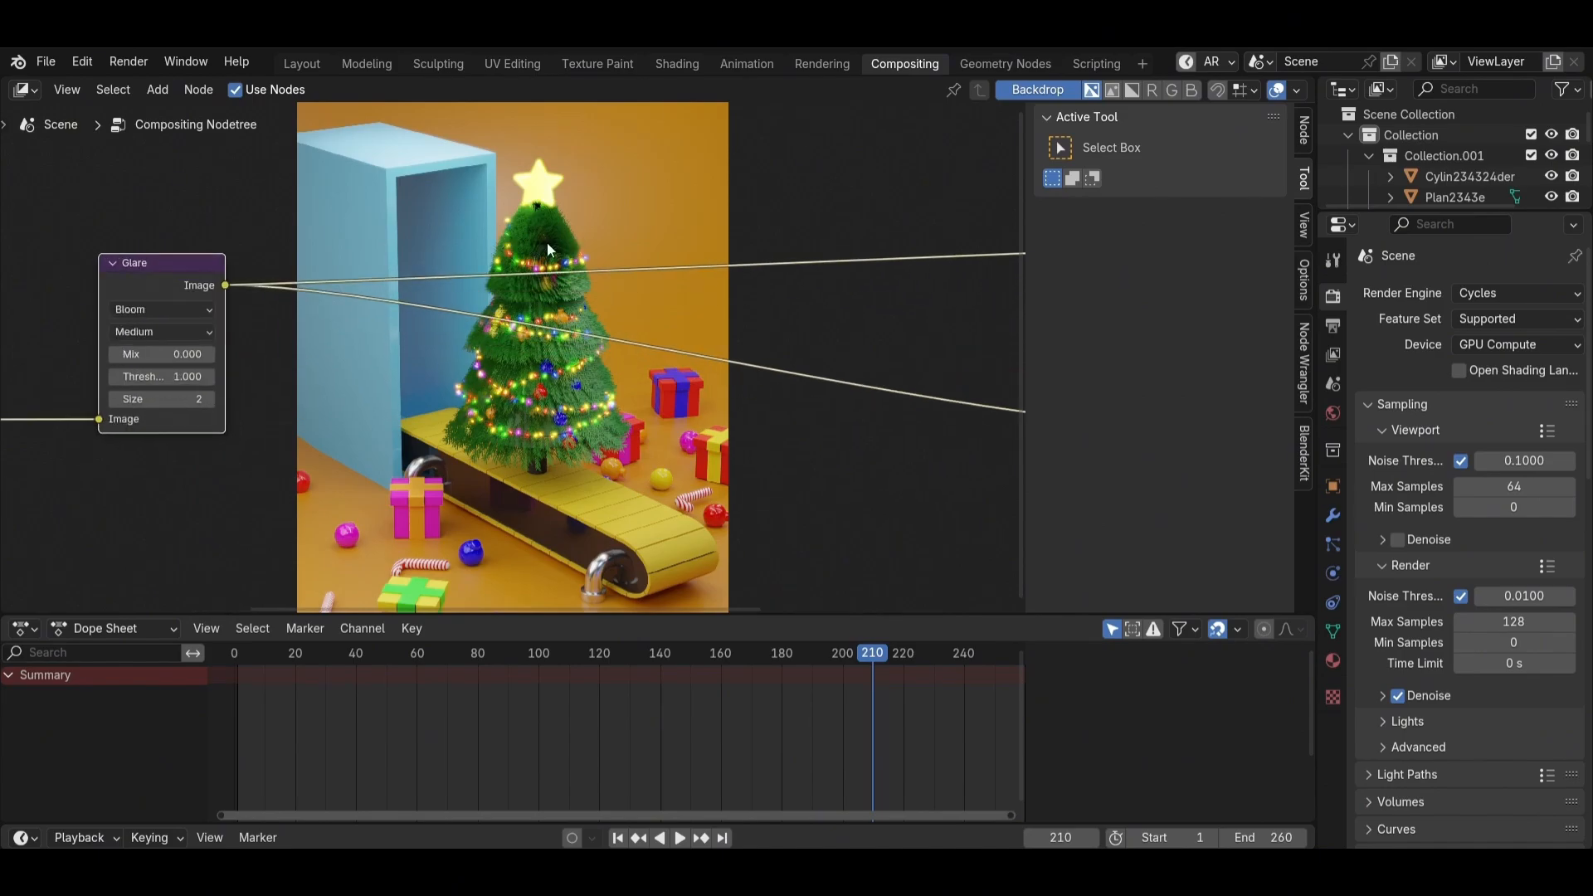
pyautogui.scroll(1, 112, 317)
pyautogui.click(111, 310)
pyautogui.click(114, 417)
# Step: Set the Glare node's quality to High and its fog glow size to 7
pyautogui.scroll(2, 183, 372)
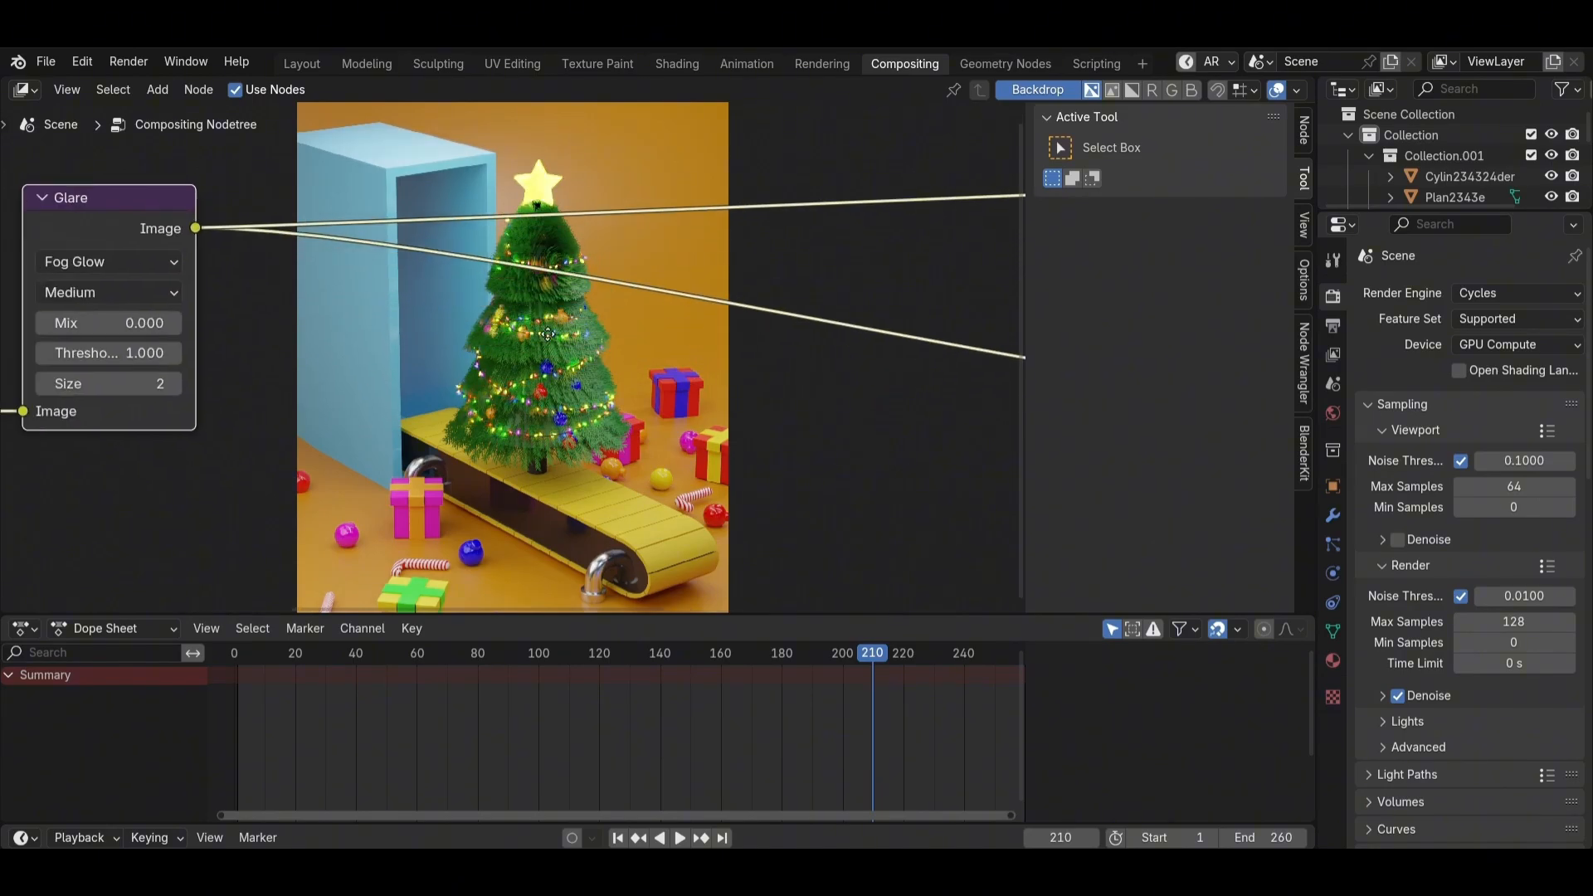
pyautogui.click(184, 373)
pyautogui.moveTo(171, 374); pyautogui.dragTo(218, 374)
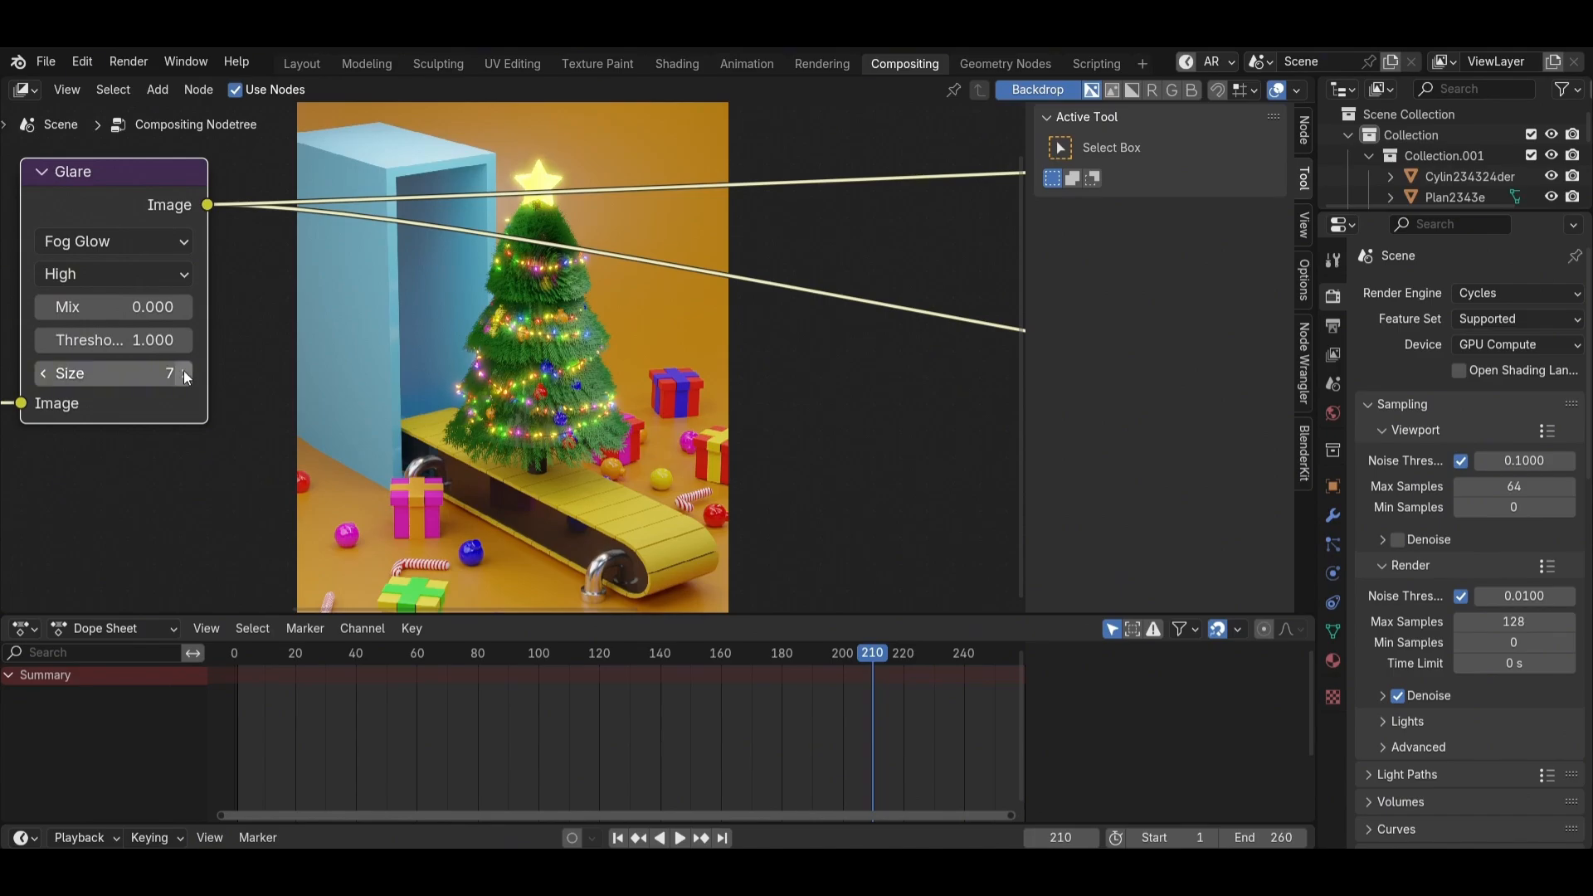
pyautogui.scroll(-3, 614, 369)
pyautogui.moveTo(629, 367); pyautogui.dragTo(504, 559, button='middle')
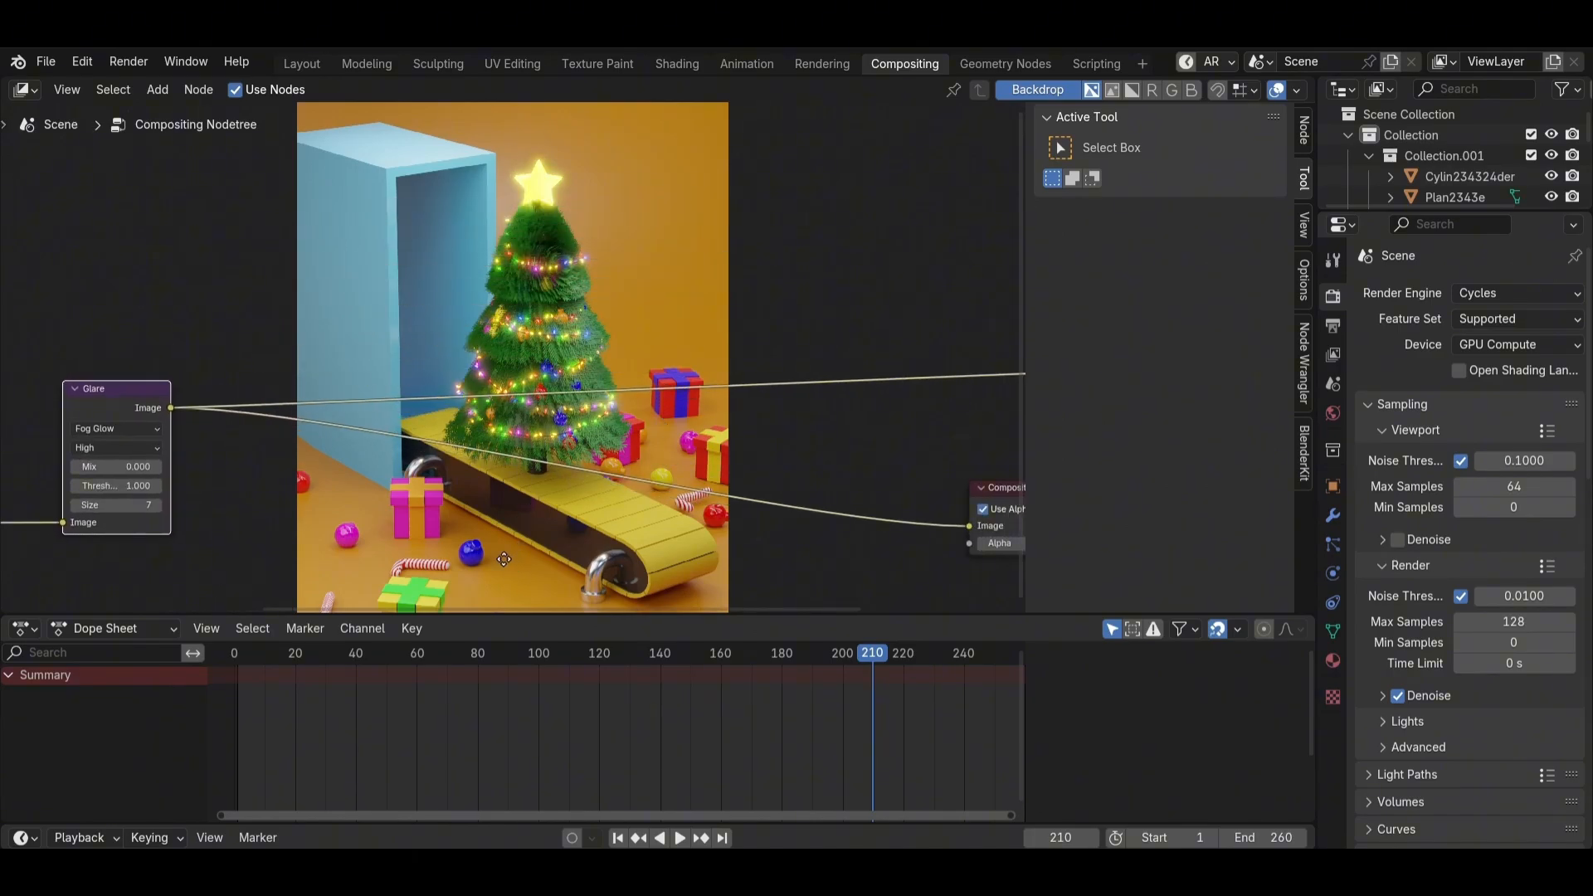